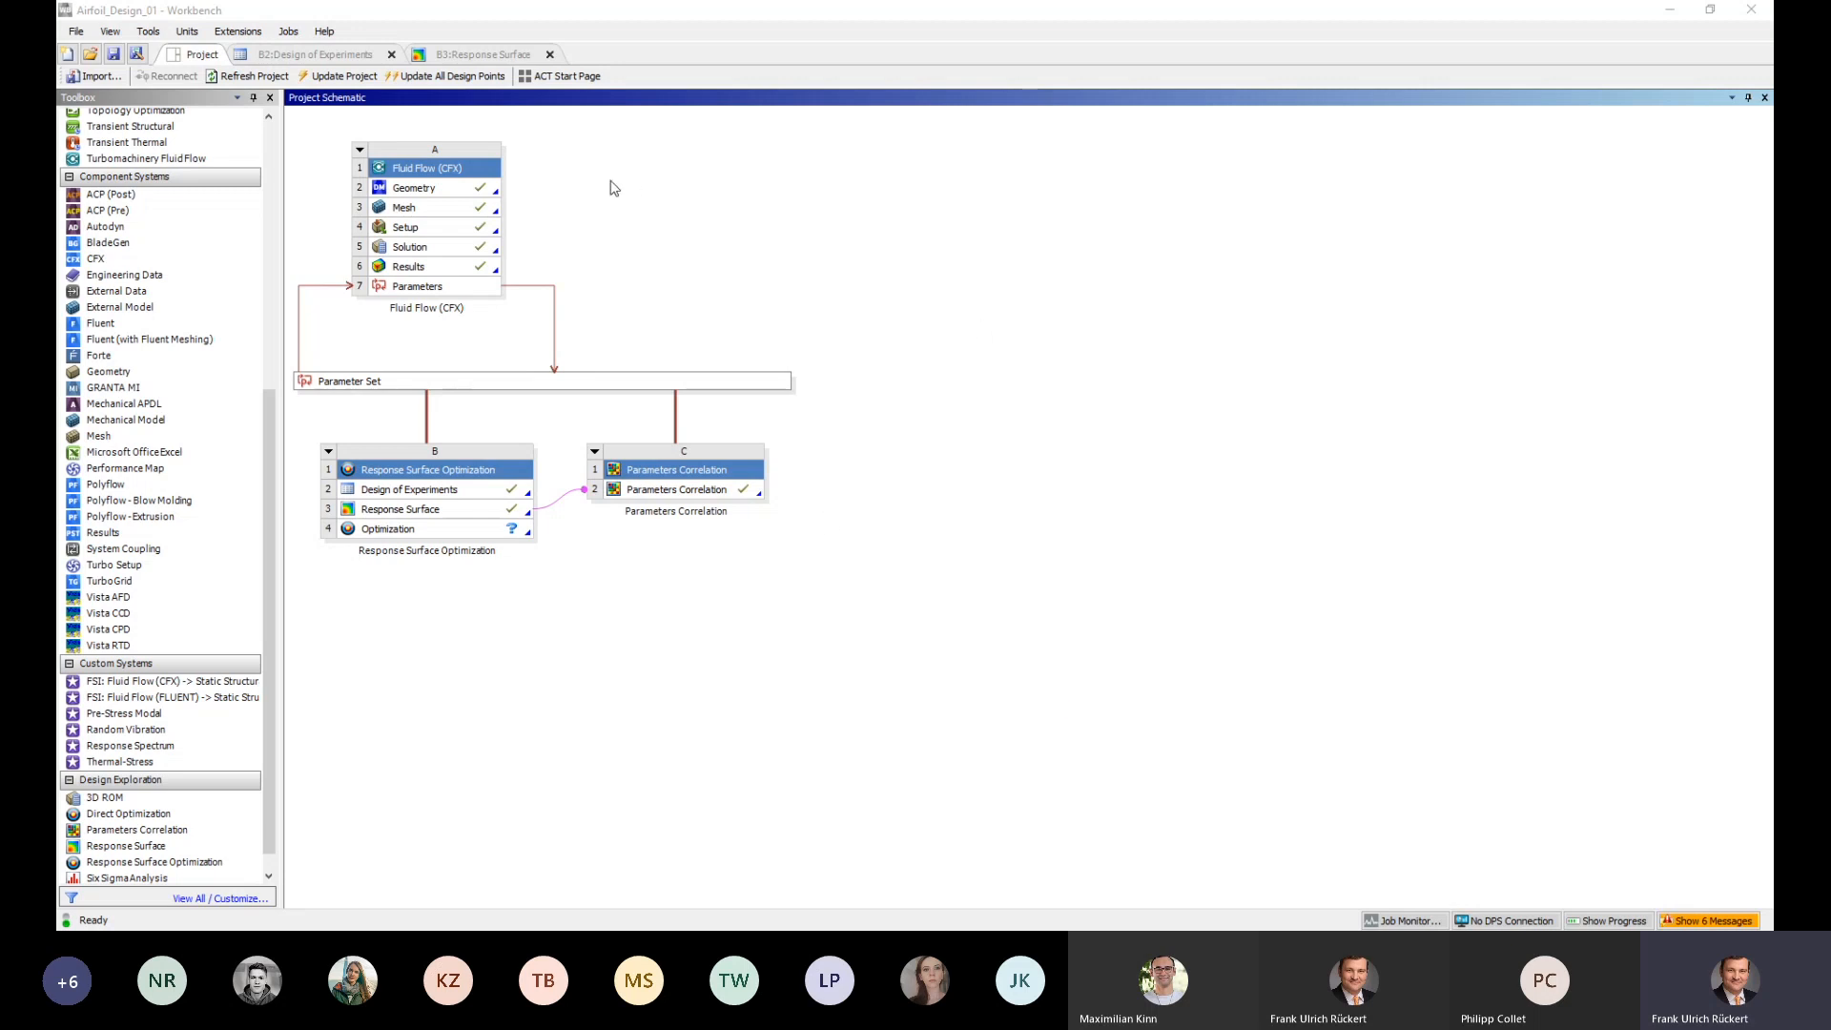
Save the changes to the current airfoil project and create a new, empty project
{"action": "left_click", "coordinate": [77, 31]}
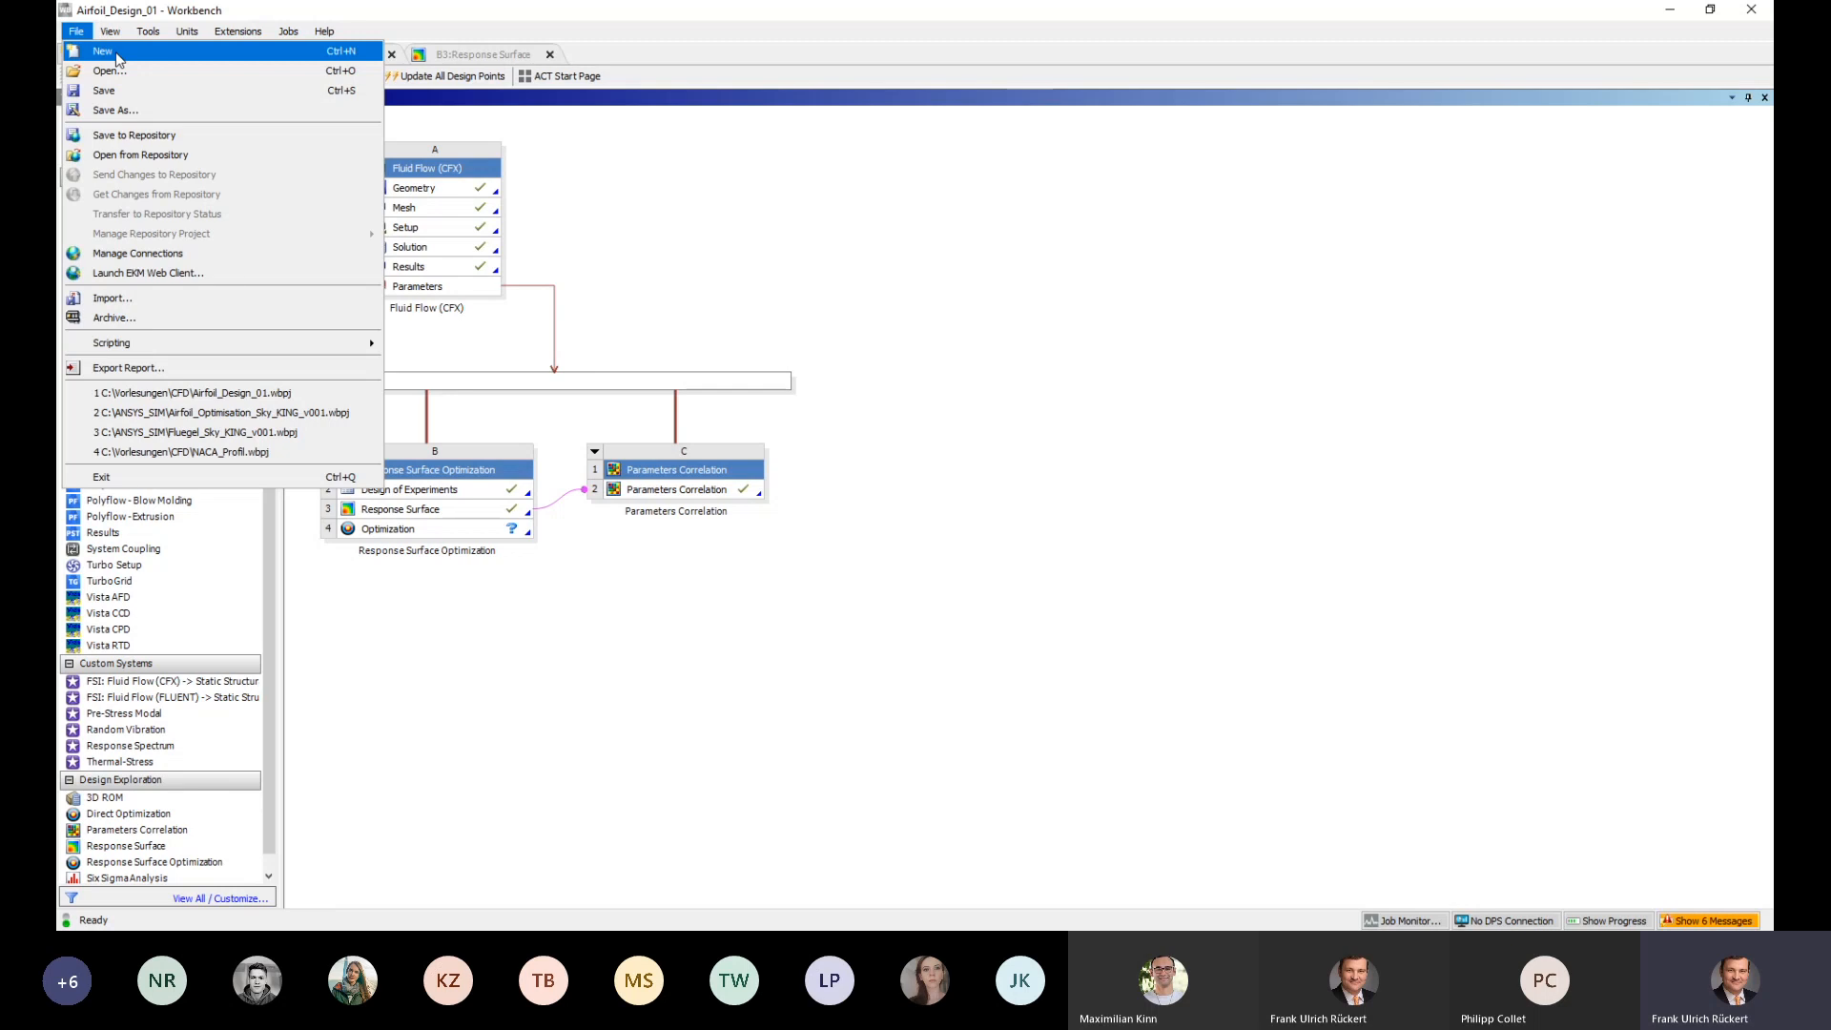
{"action": "left_click", "coordinate": [118, 52]}
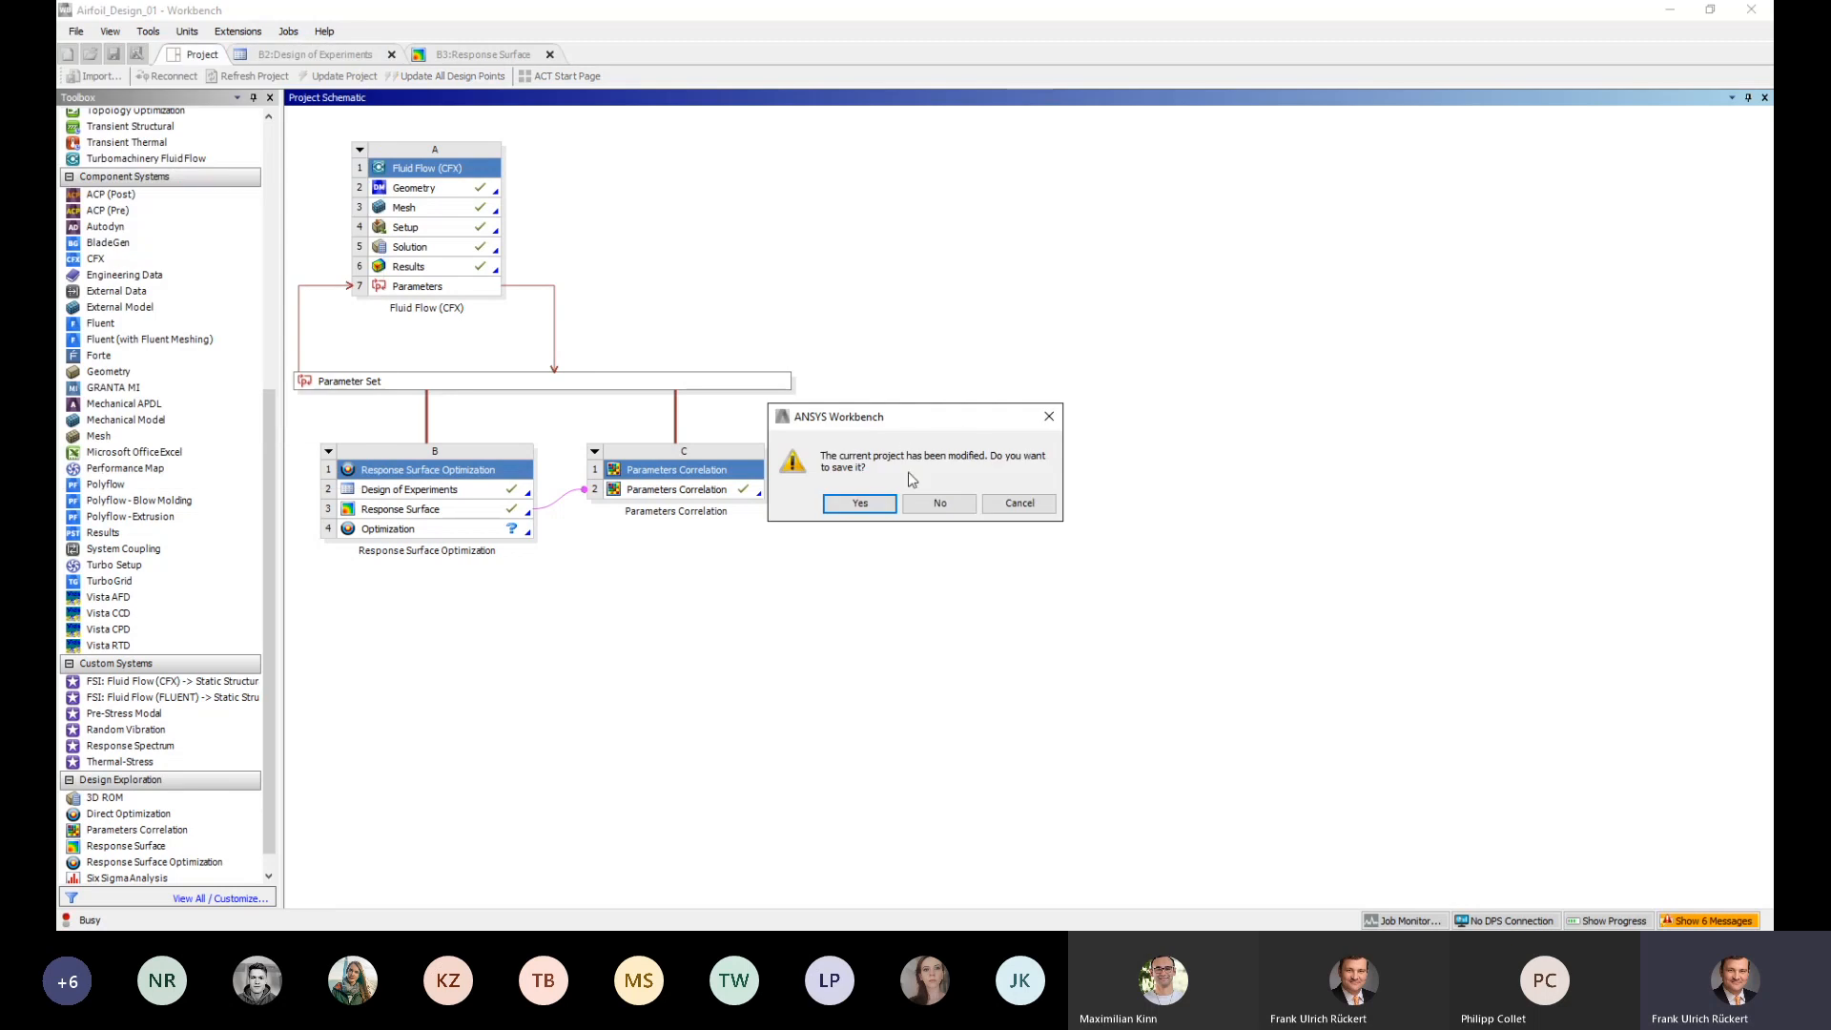
{"action": "left_click", "coordinate": [881, 506]}
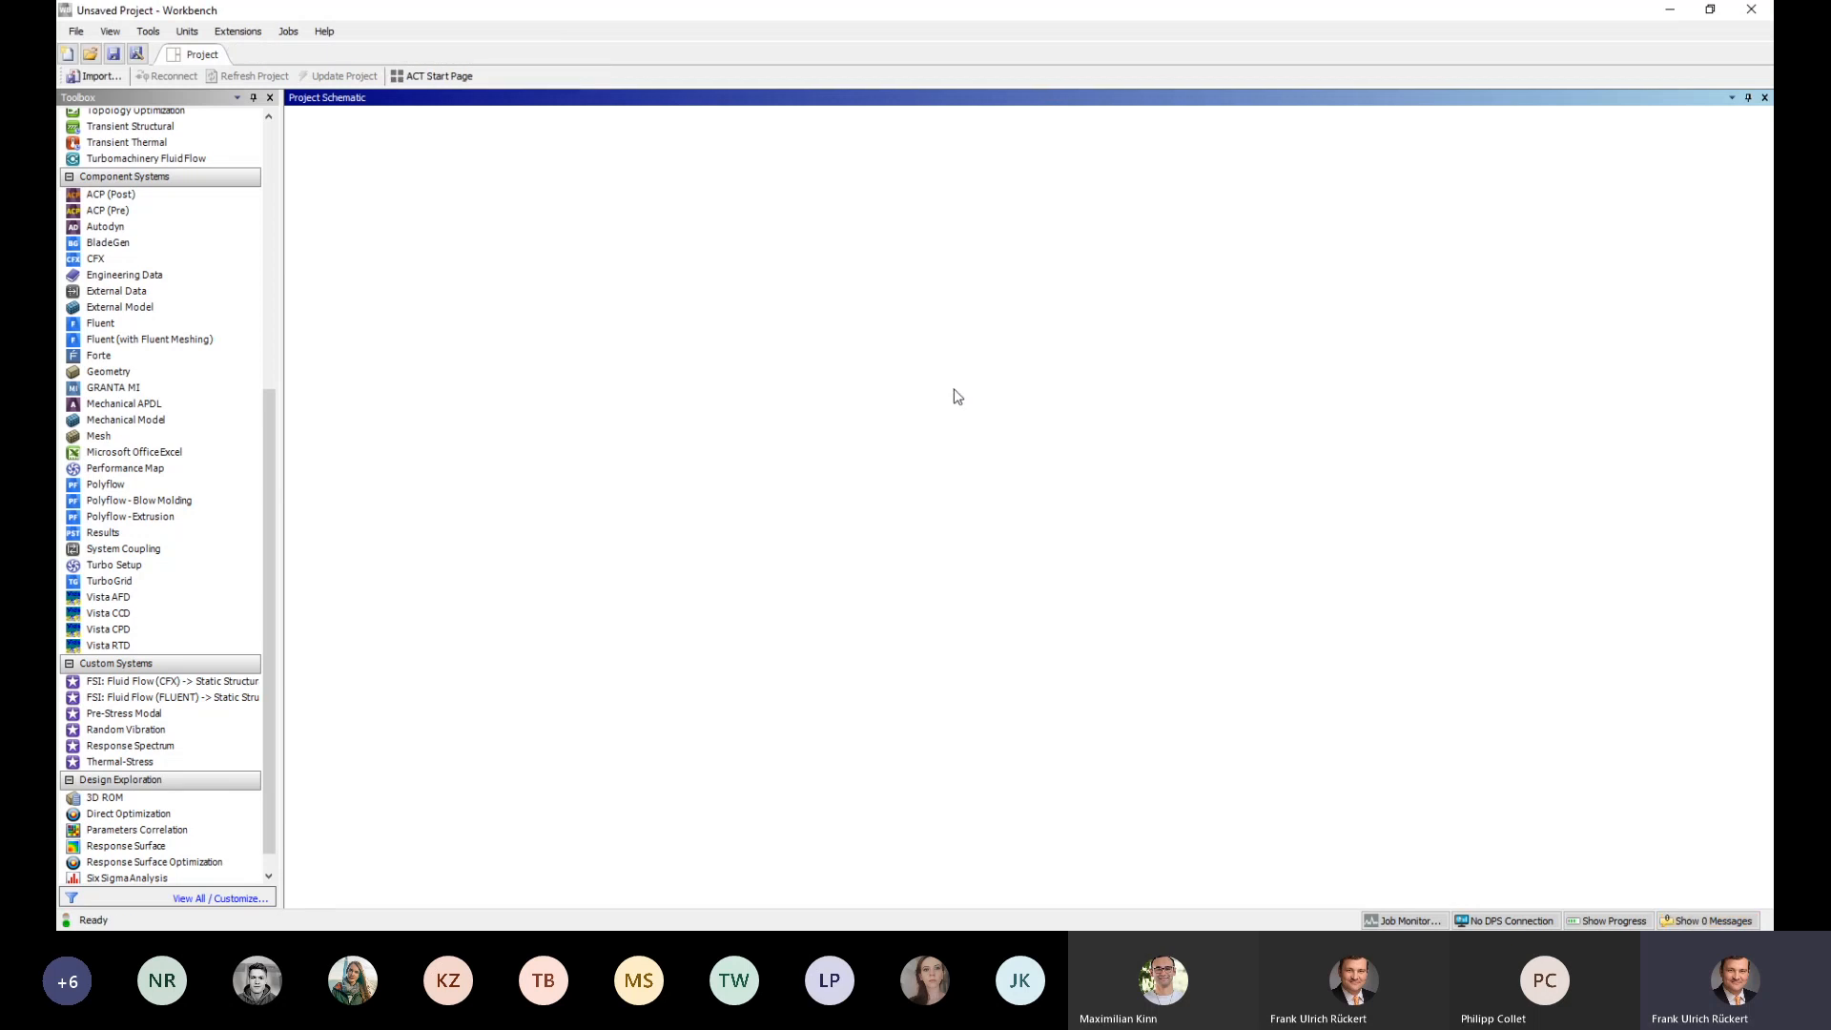
Save the new project as Airfoil_Design_Optimisation in the ANSYS_SIM folder
{"action": "left_click", "coordinate": [69, 38]}
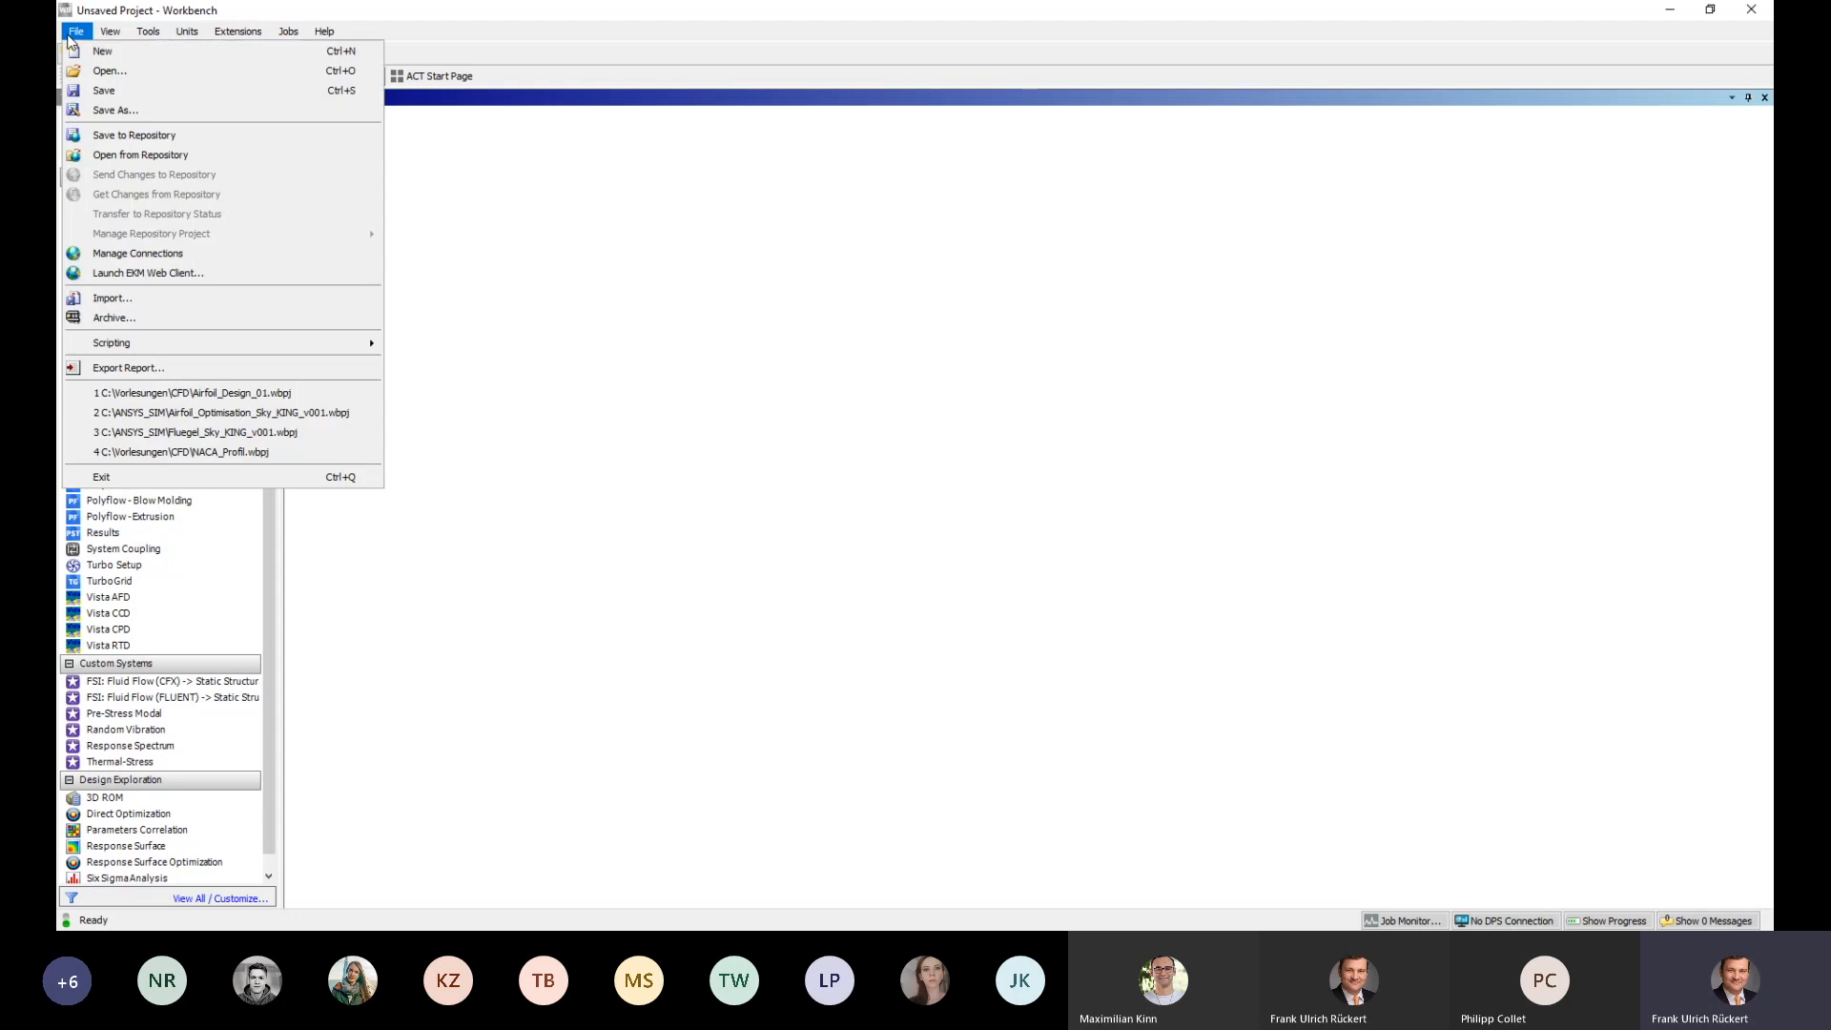
{"action": "left_click", "coordinate": [132, 112]}
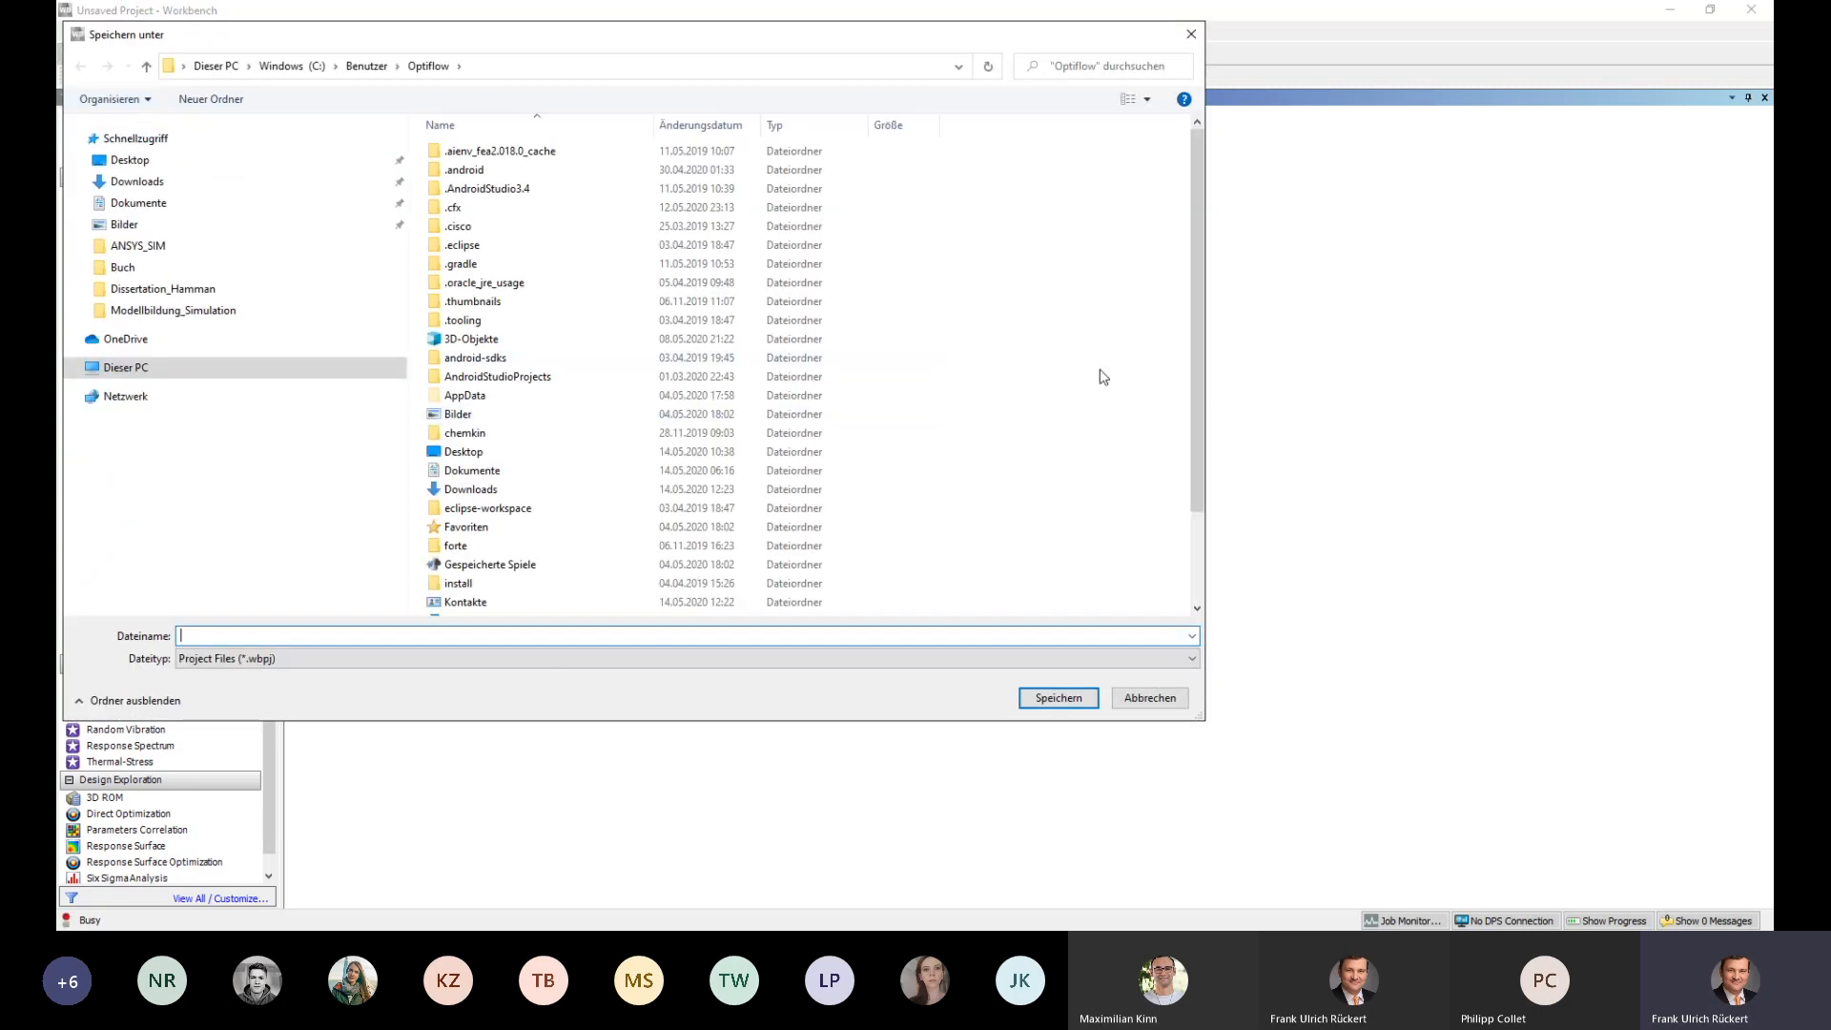
{"action": "left_click", "coordinate": [125, 367]}
{"action": "left_click", "coordinate": [140, 248]}
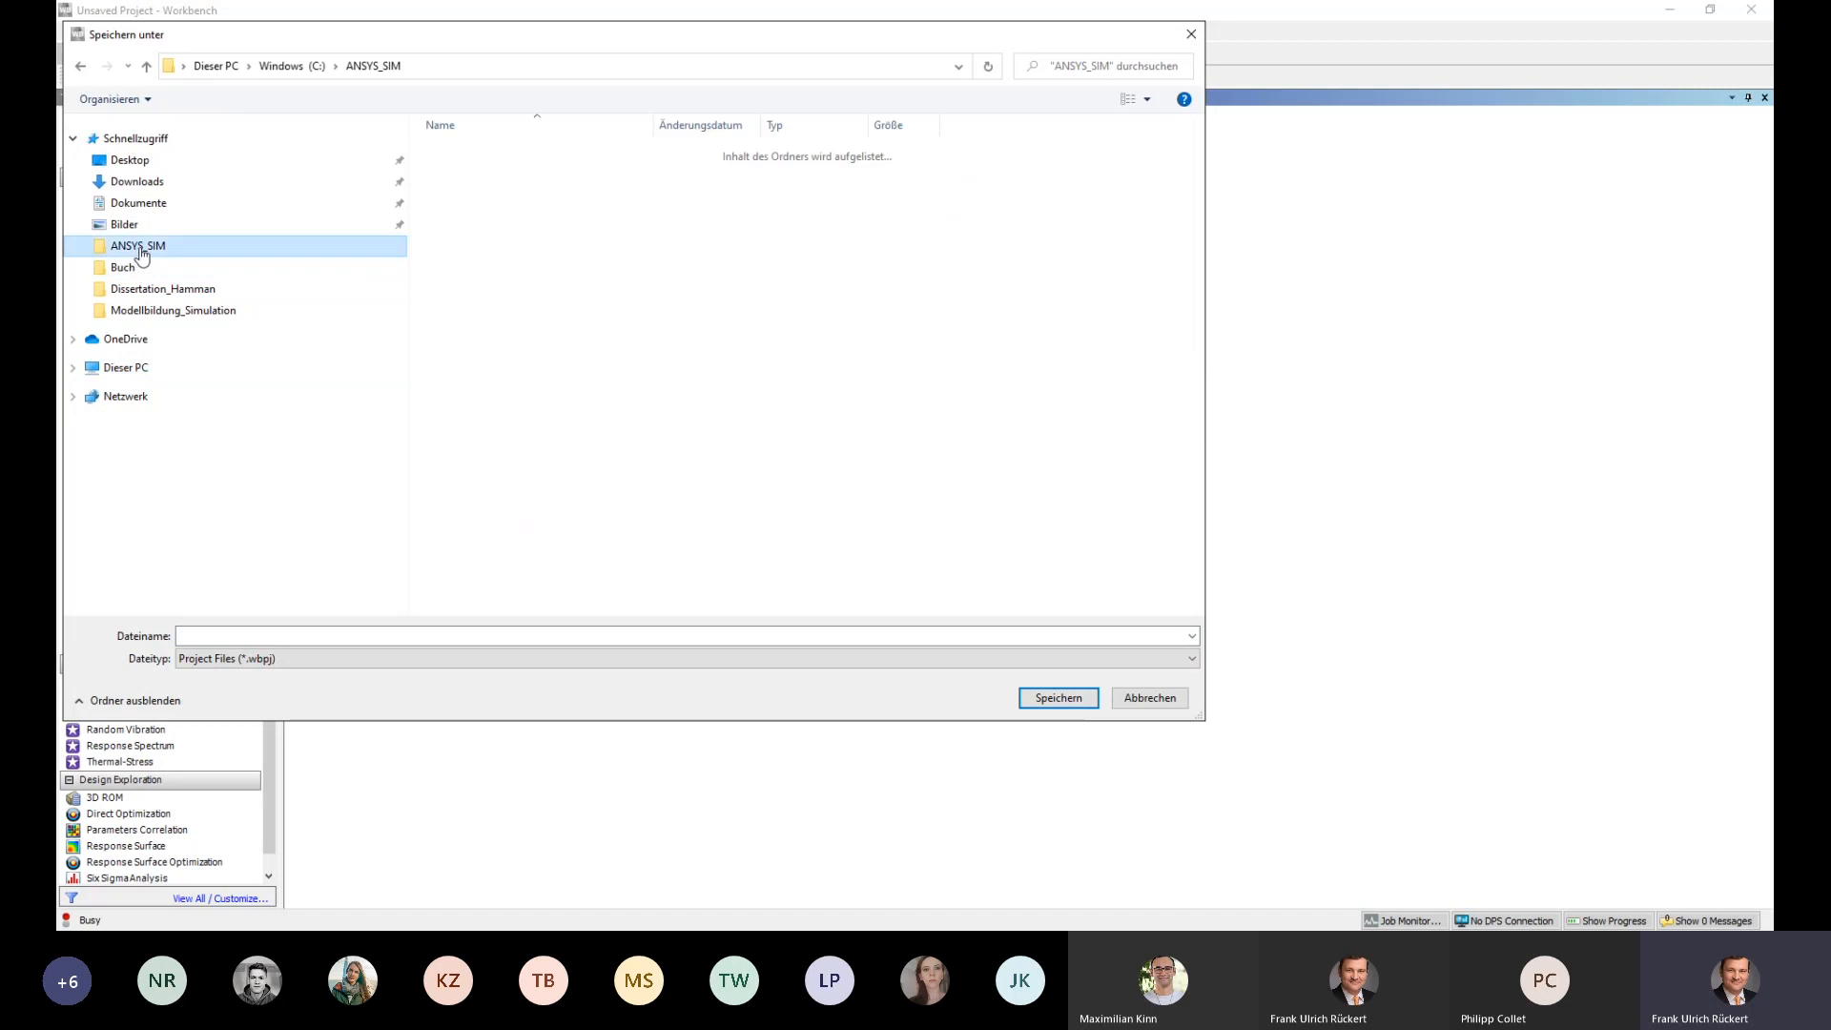
{"action": "left_click", "coordinate": [214, 635]}
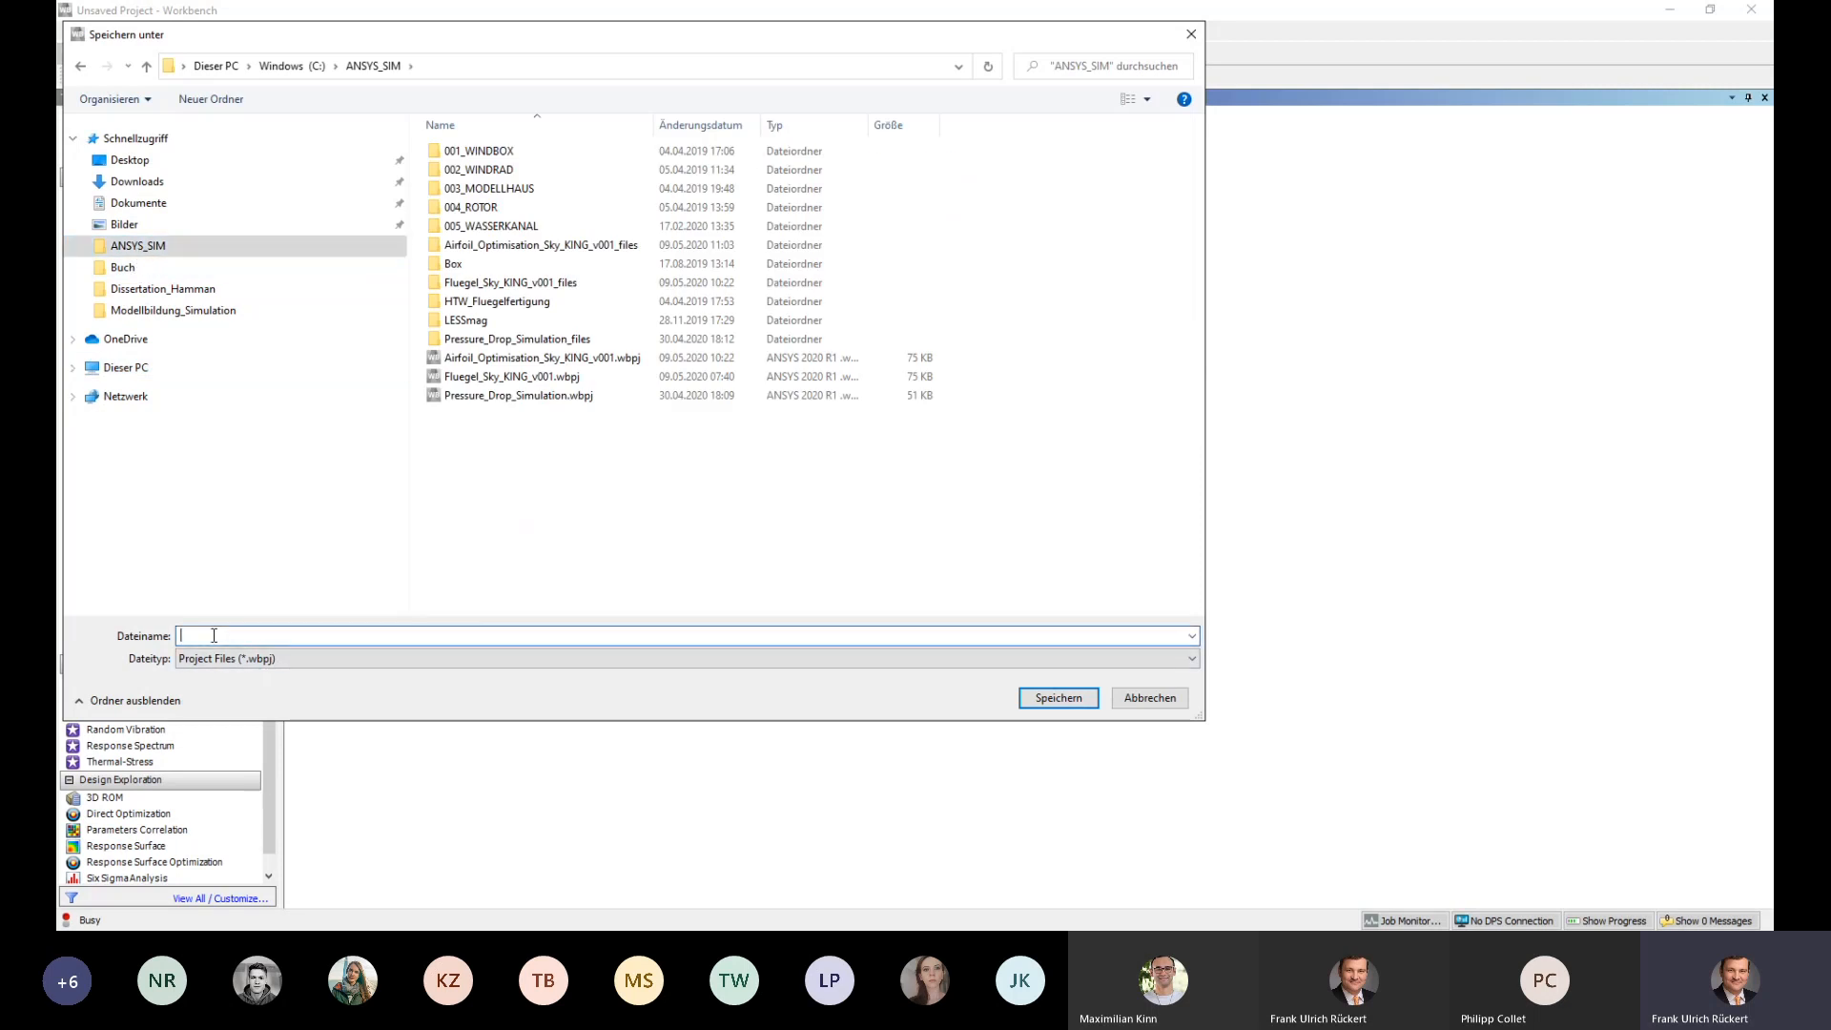
{"action": "type", "text": "Airfoil"}
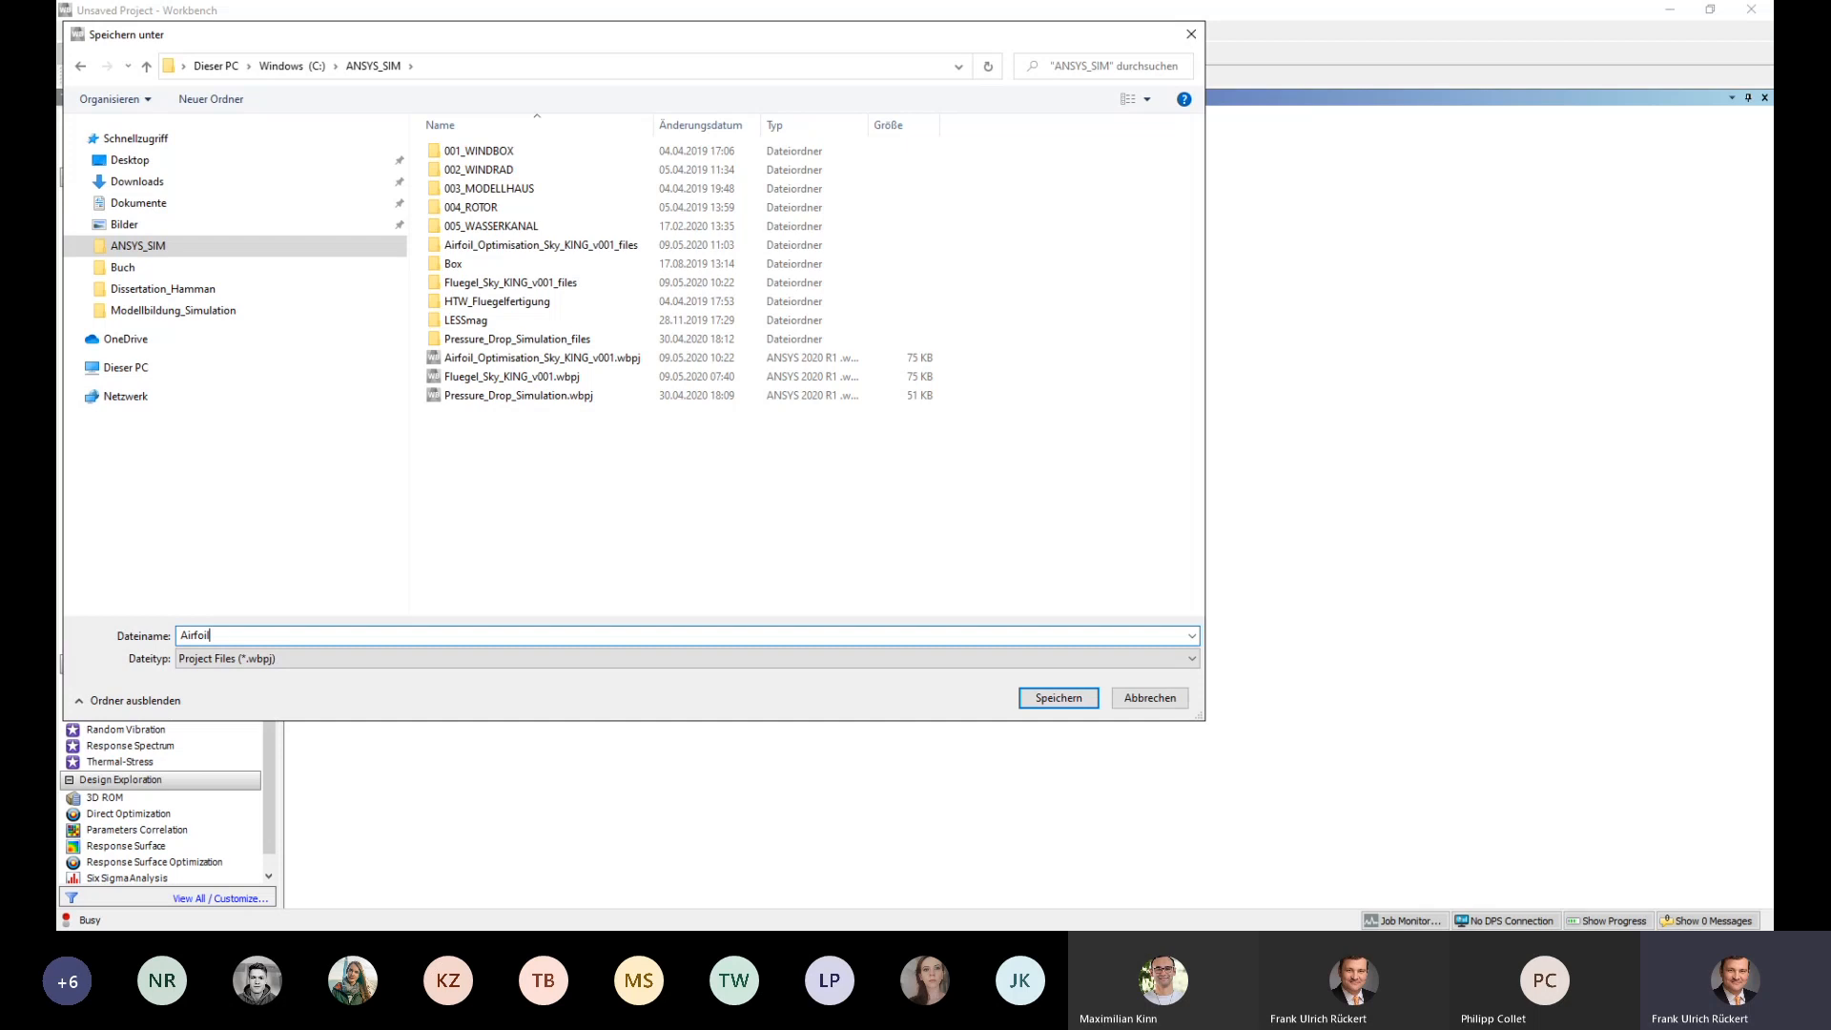
{"action": "type", "text": "_Design_0ptimisation"}
{"action": "key", "text": "Return"}
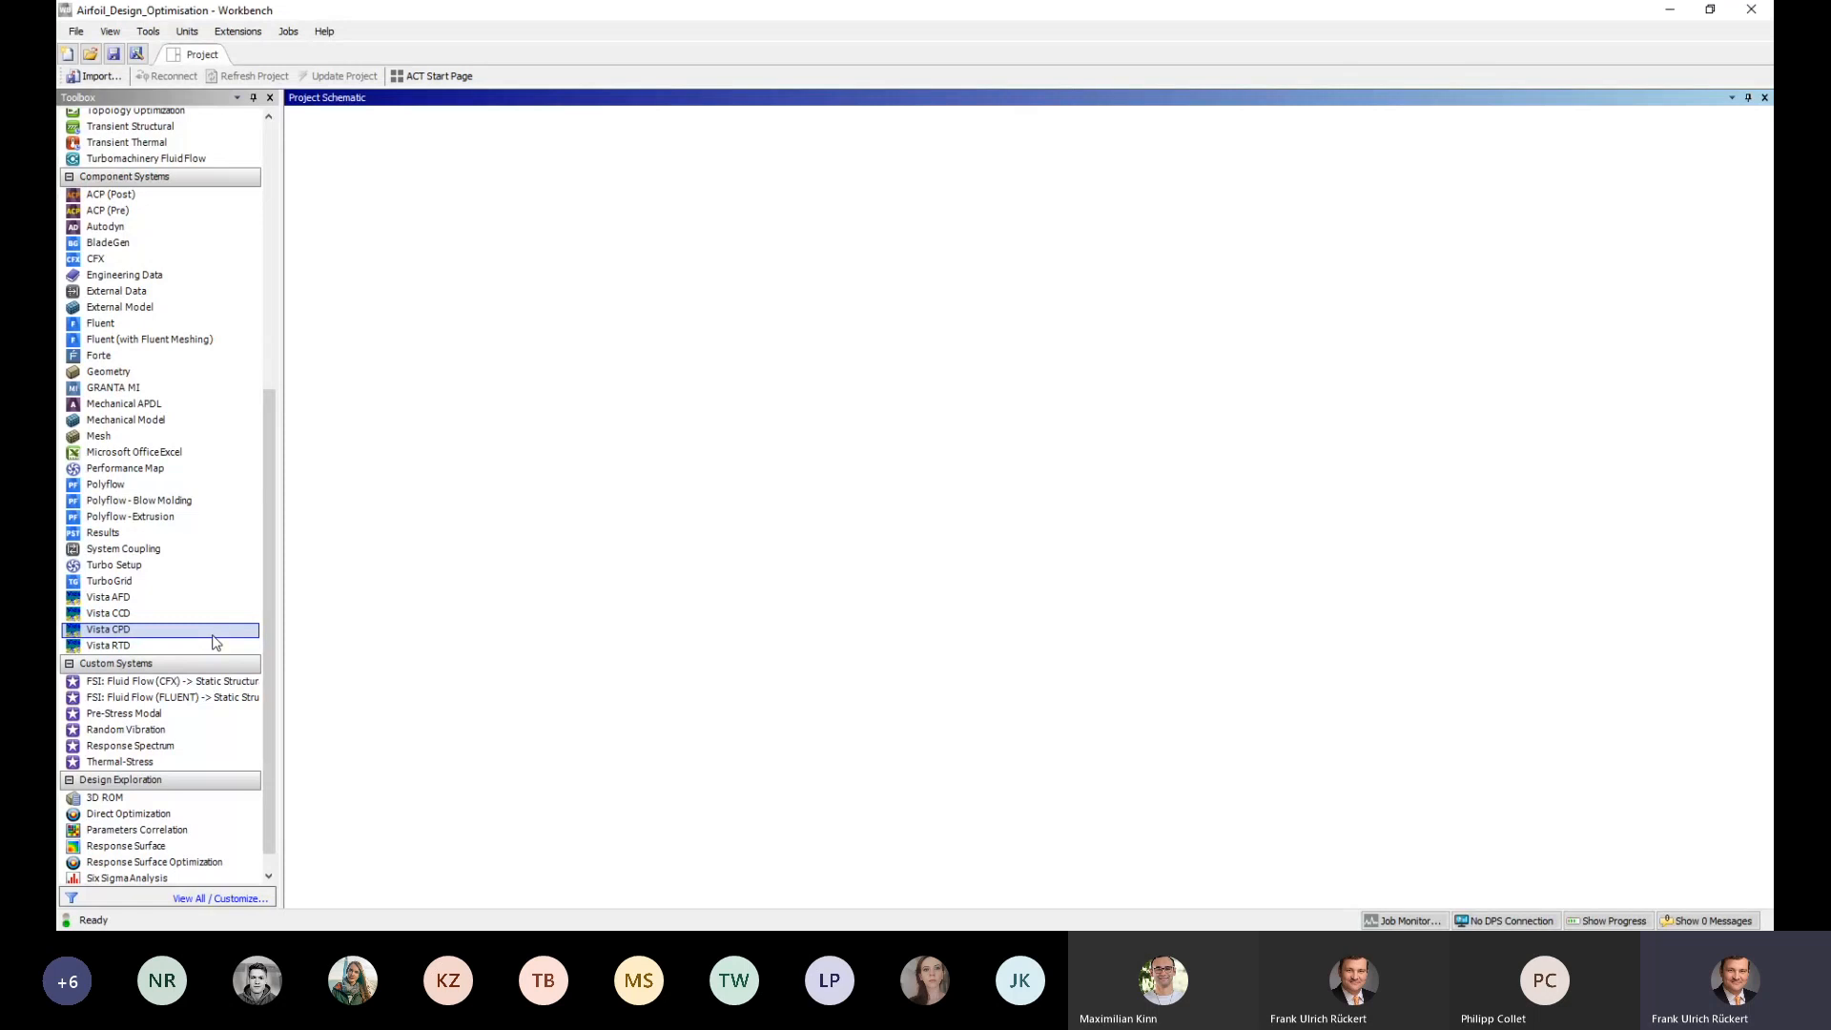
Add a Fluid Flow (CFX) analysis system to the empty project schematic
{"action": "scroll", "coordinate": [267, 633], "scroll_direction": "down", "scroll_amount": 1}
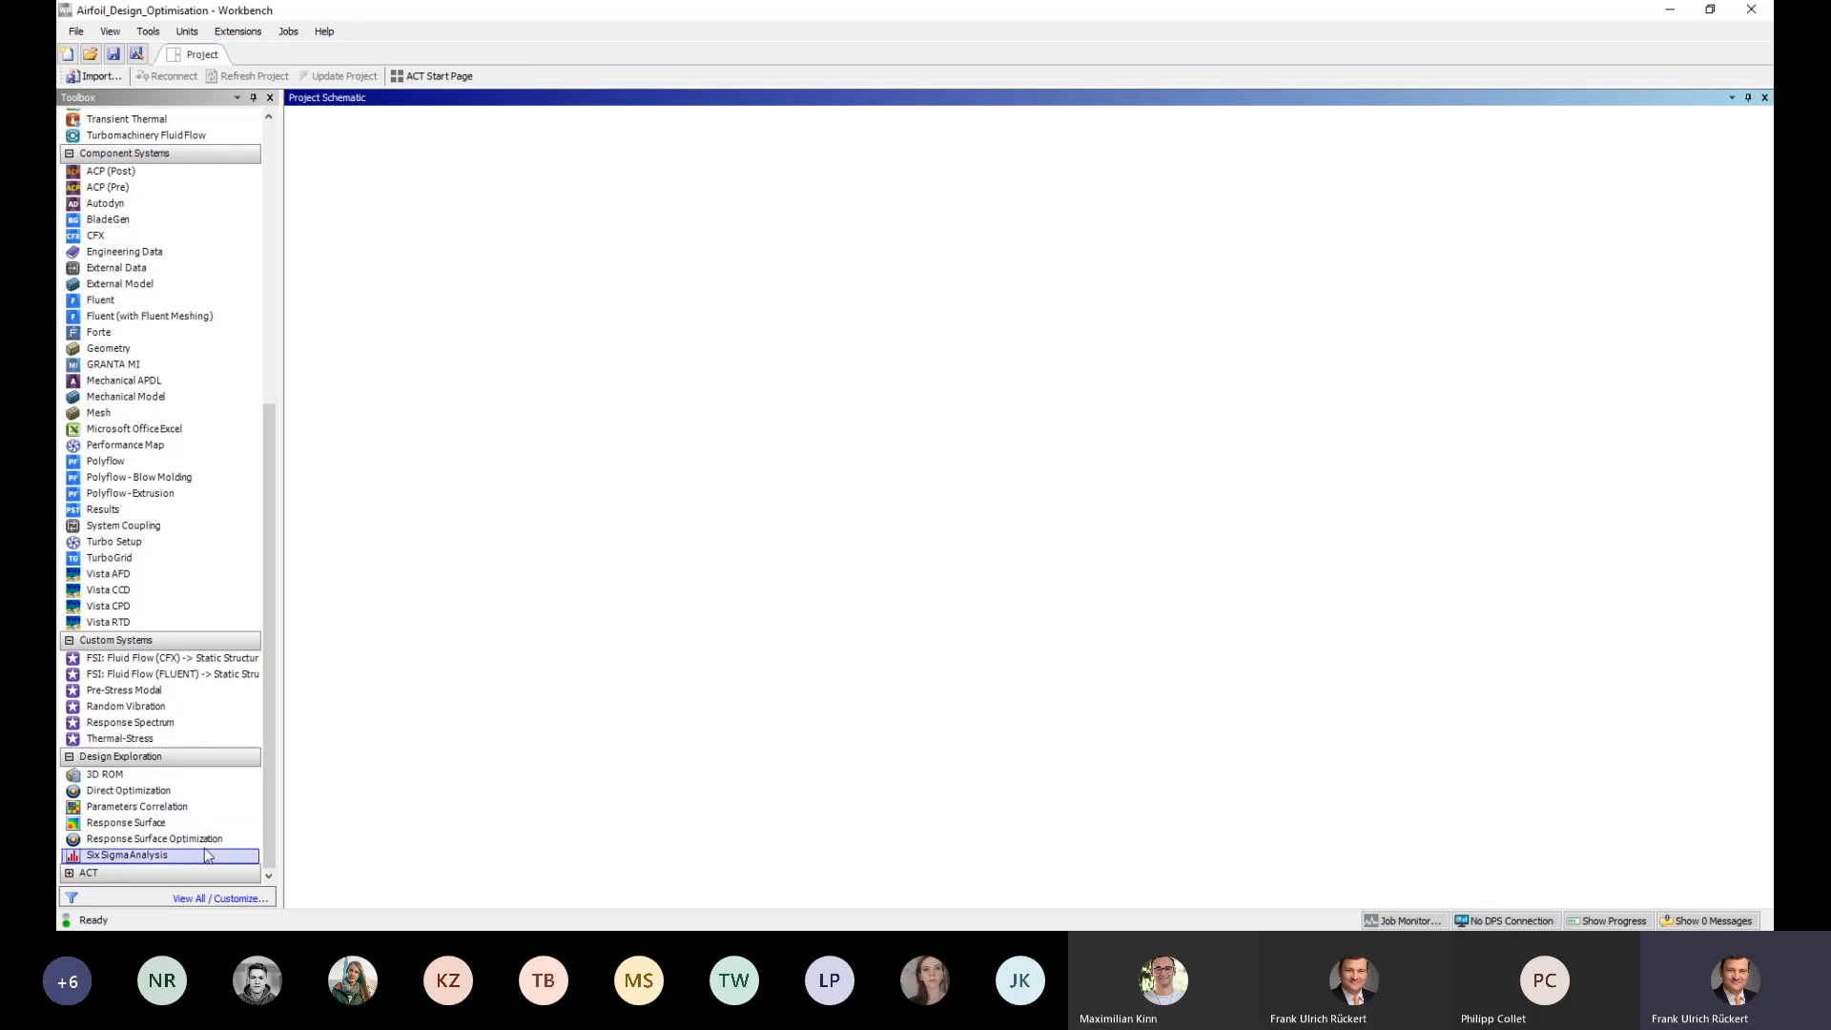
{"action": "left_click", "coordinate": [84, 774]}
{"action": "left_click", "coordinate": [78, 807]}
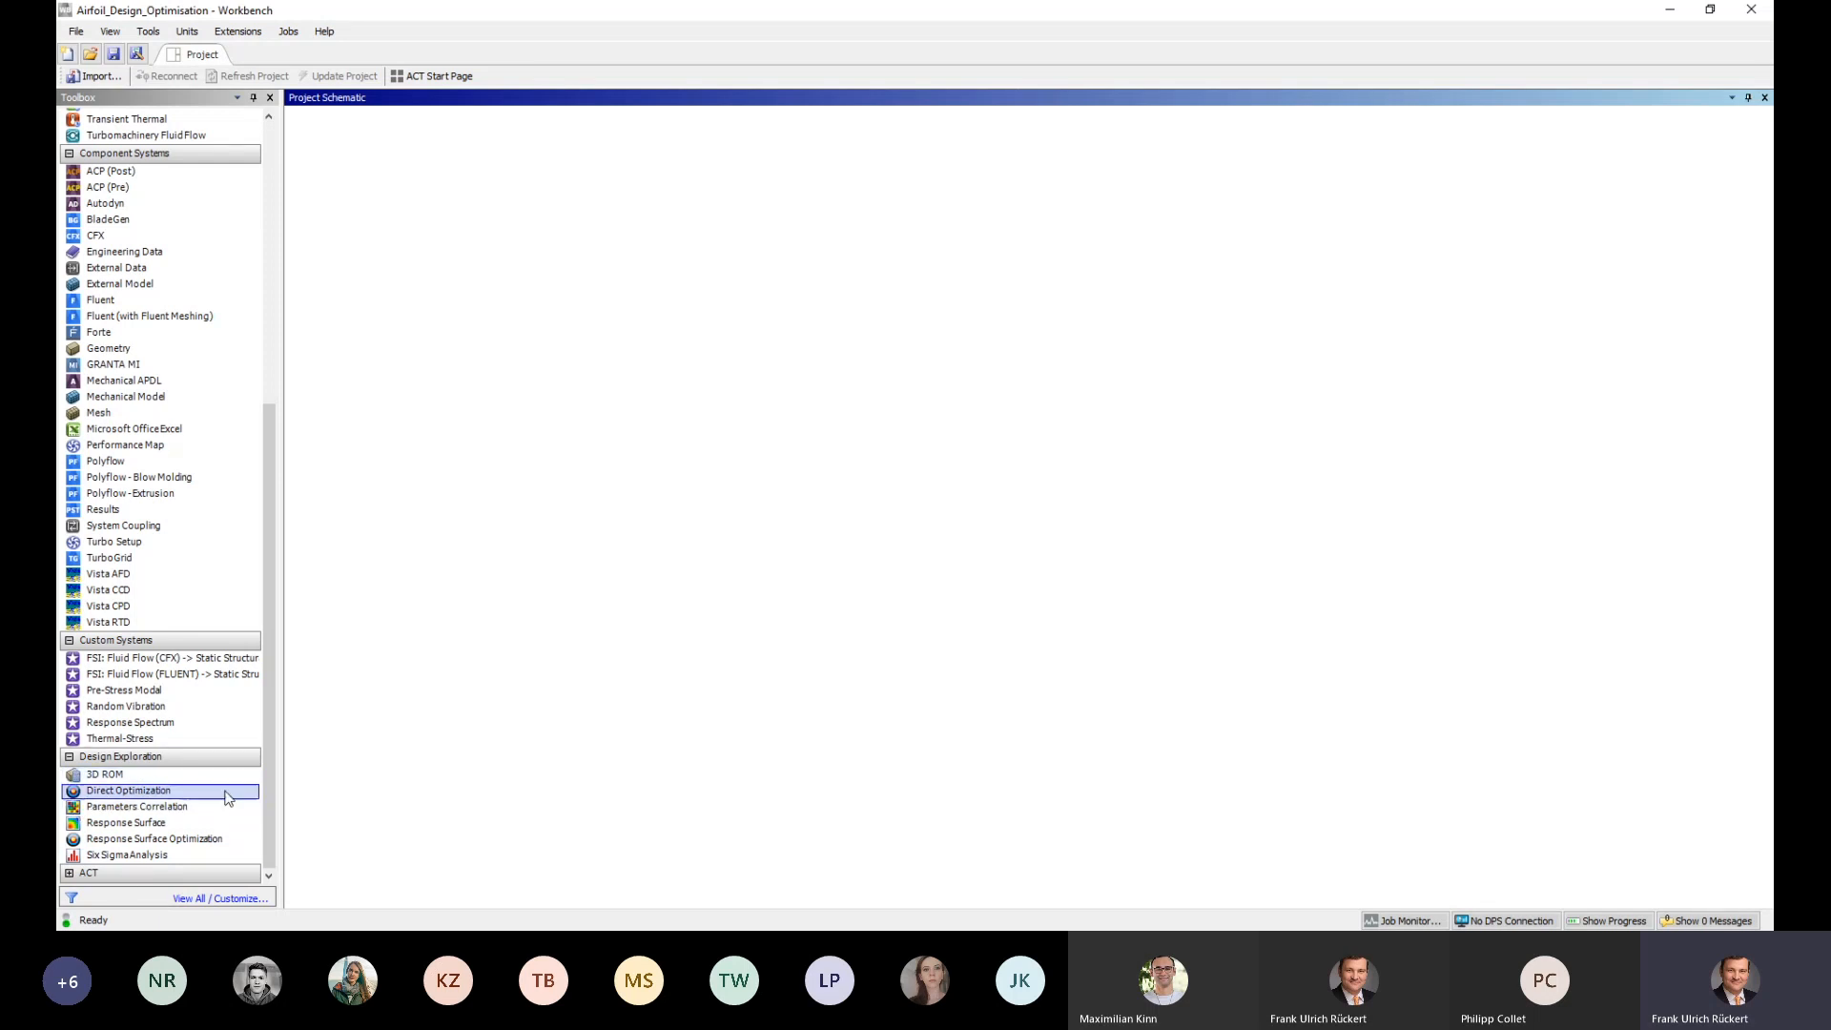
{"action": "left_click_drag", "start_coordinate": [271, 803], "coordinate": [271, 479]}
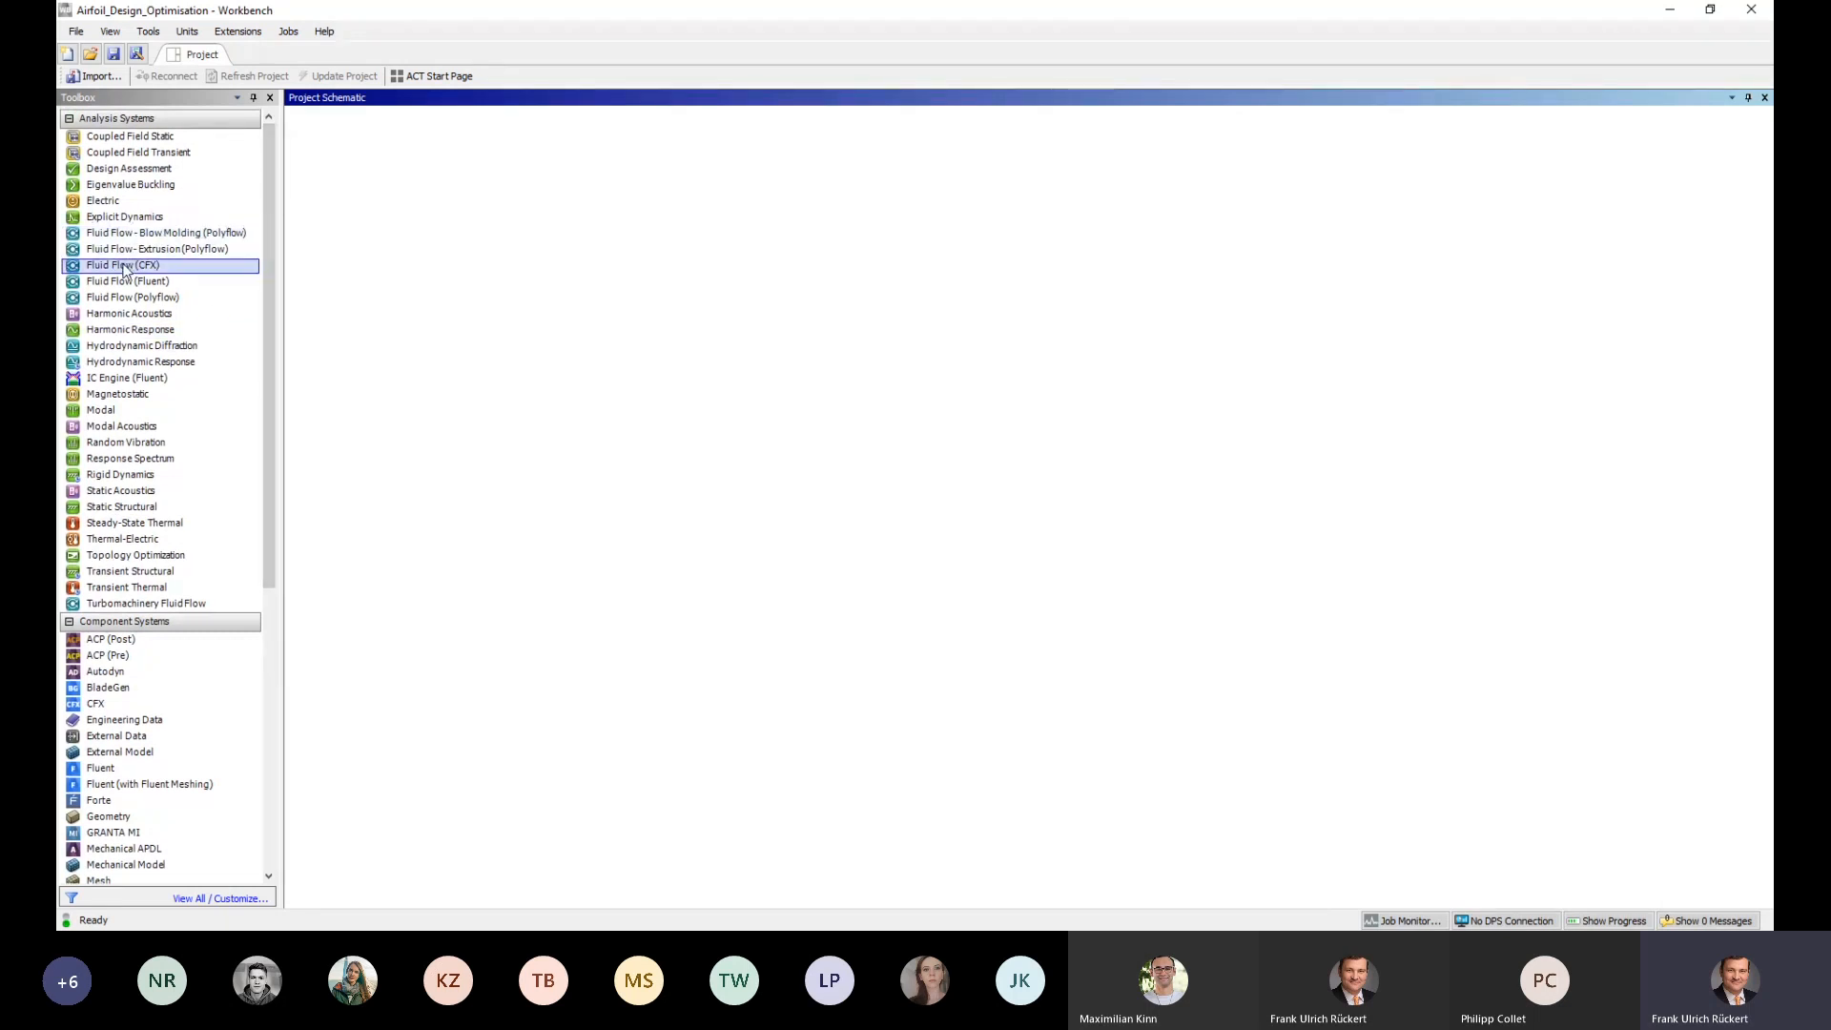
{"action": "left_click_drag", "start_coordinate": [124, 270], "coordinate": [413, 212]}
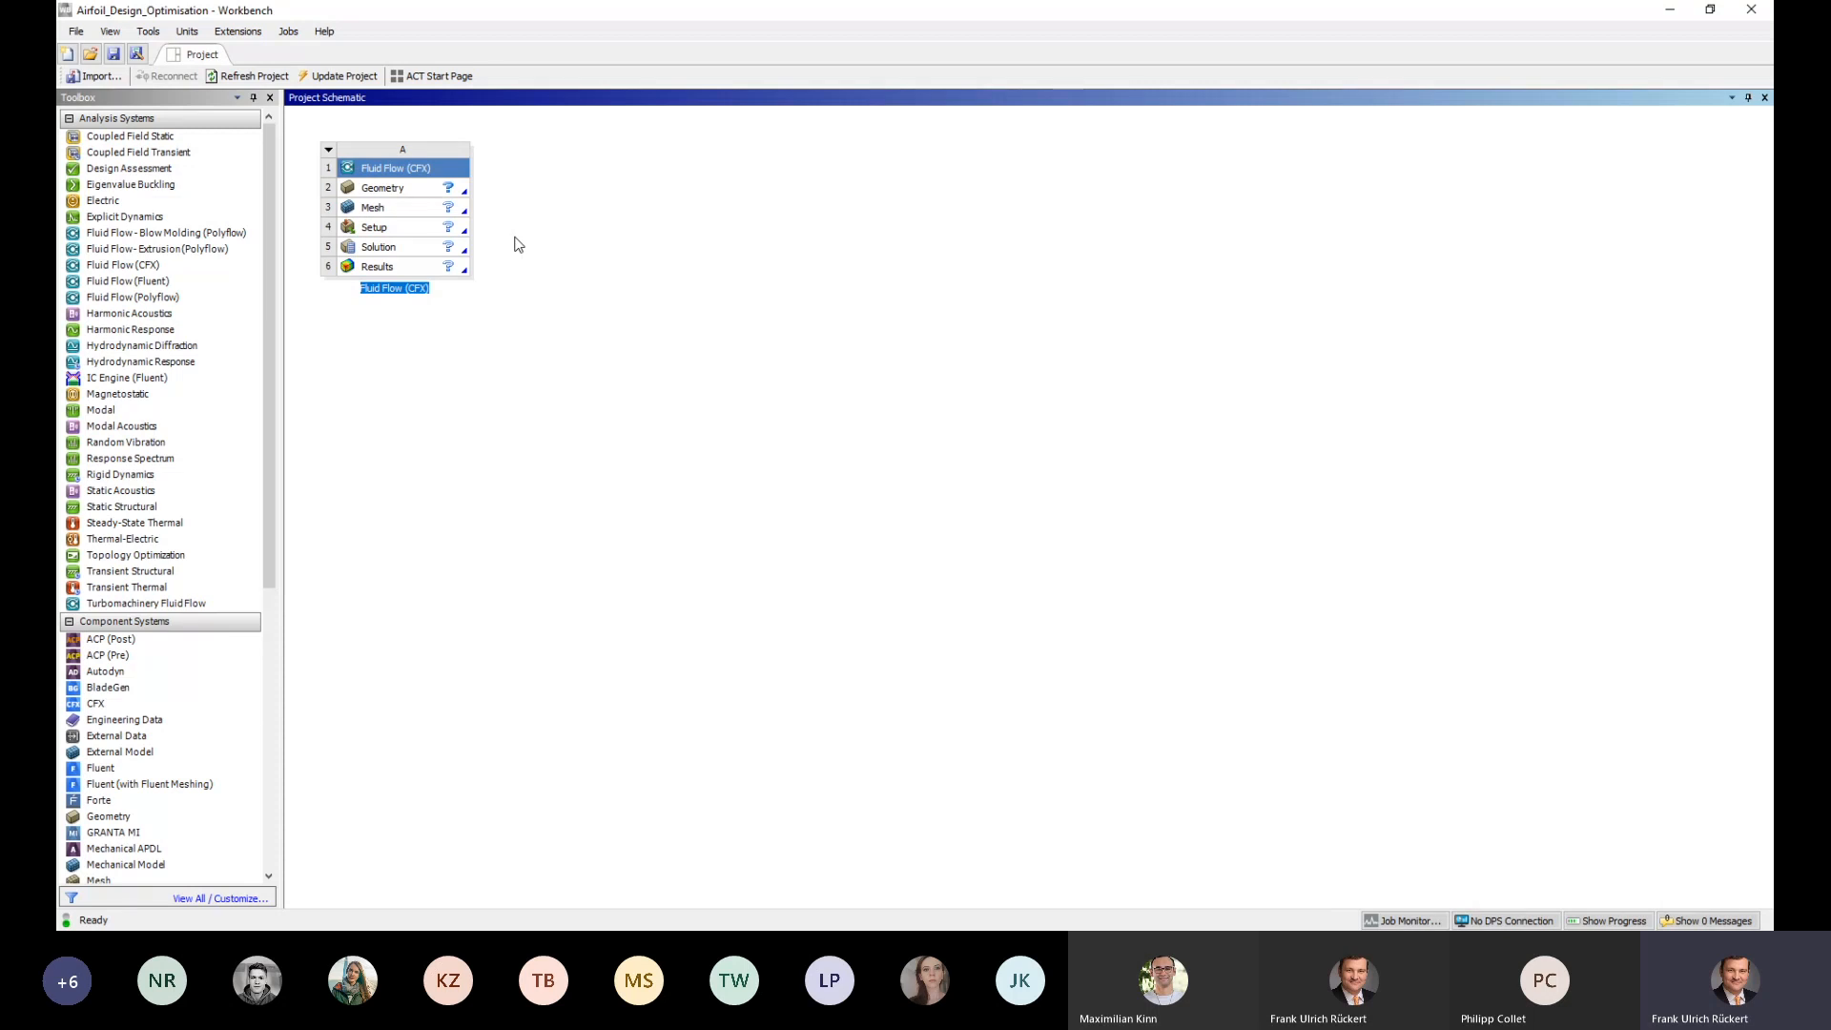
Create a new DesignModeler geometry for the Fluid Flow (CFX) system and minimise the meeting overlay
{"action": "right_click", "coordinate": [374, 192]}
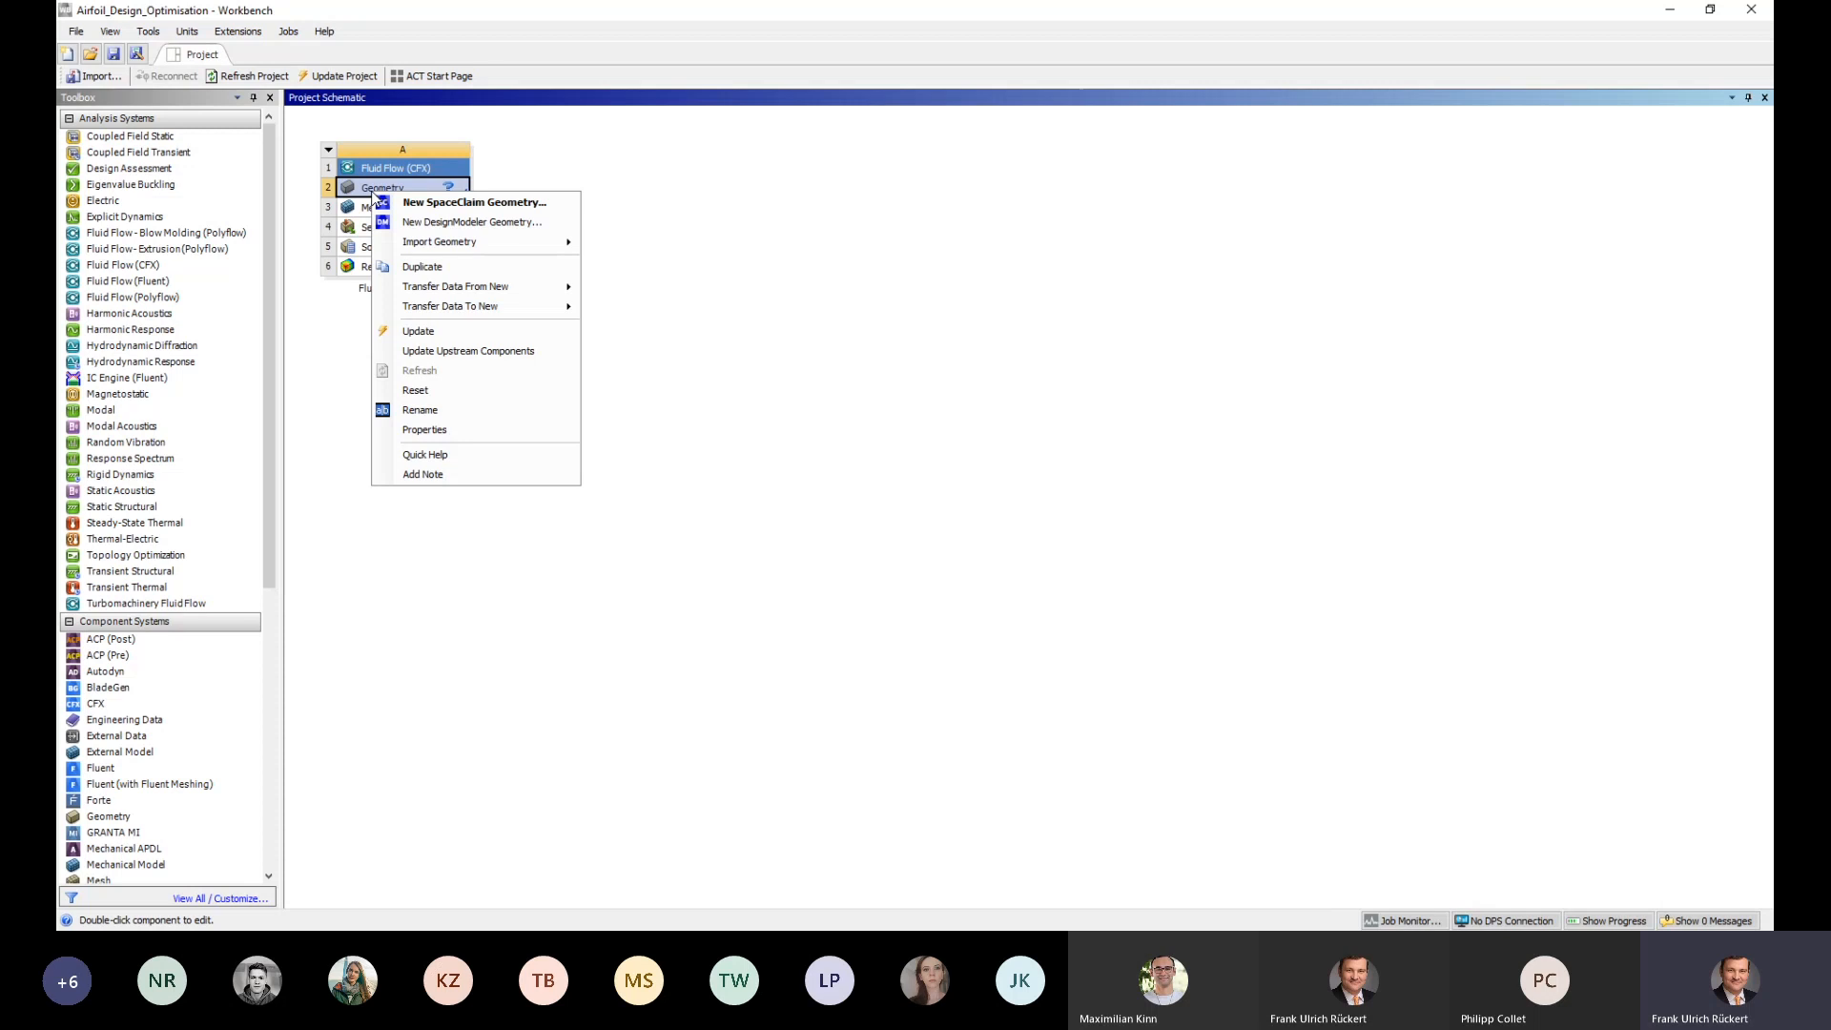
{"action": "left_click", "coordinate": [431, 224]}
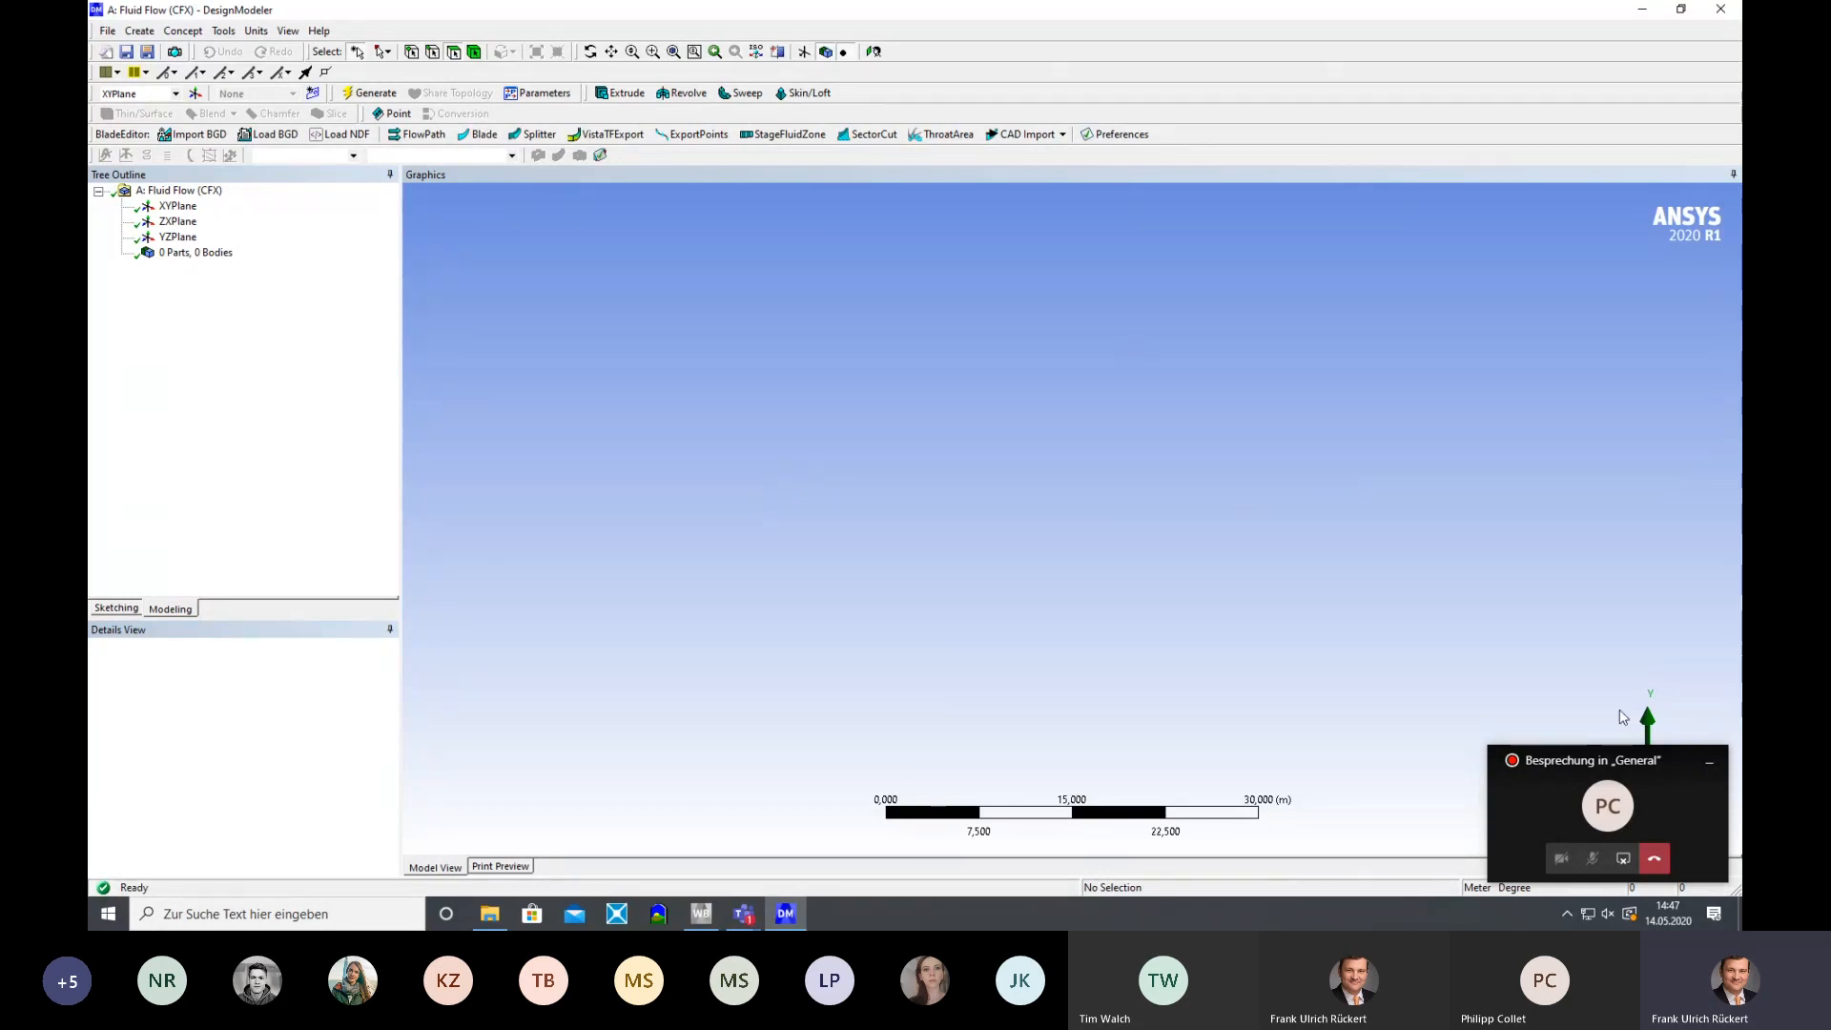
{"action": "left_click", "coordinate": [1709, 762]}
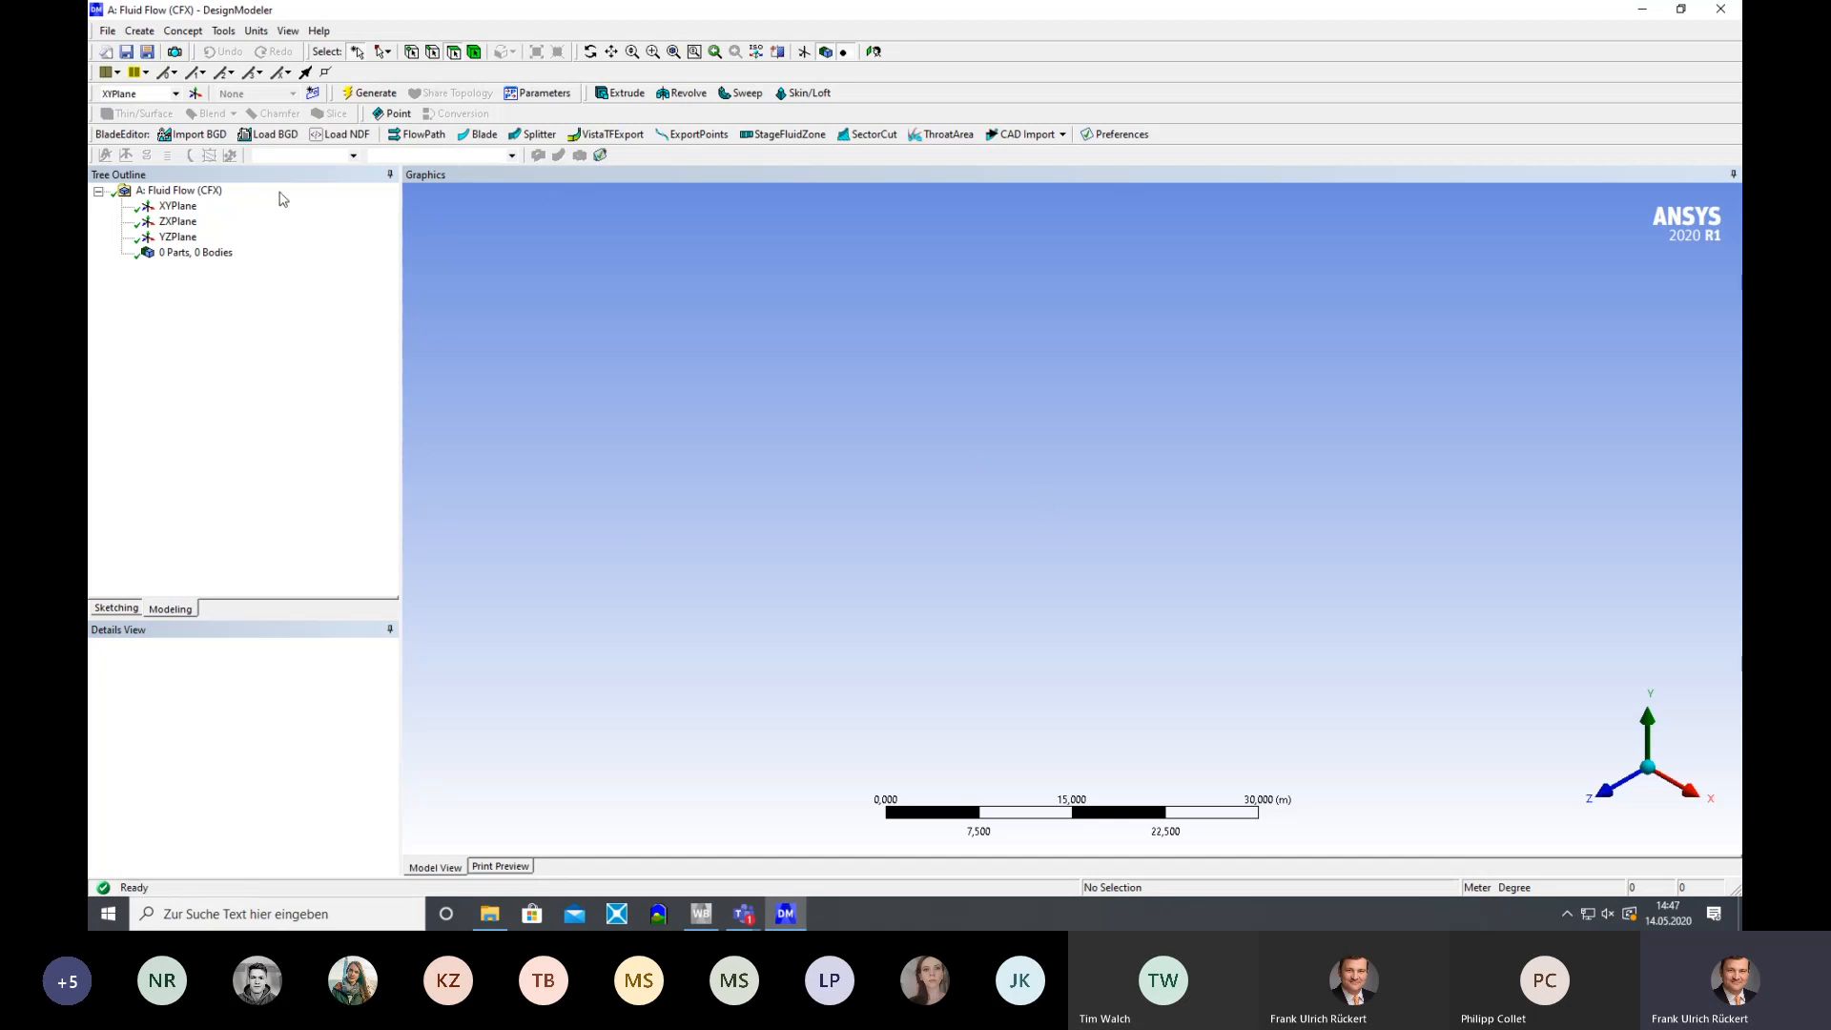
Choose the XY plane as the sketch plane and switch to sketching mode
{"action": "left_click", "coordinate": [177, 207]}
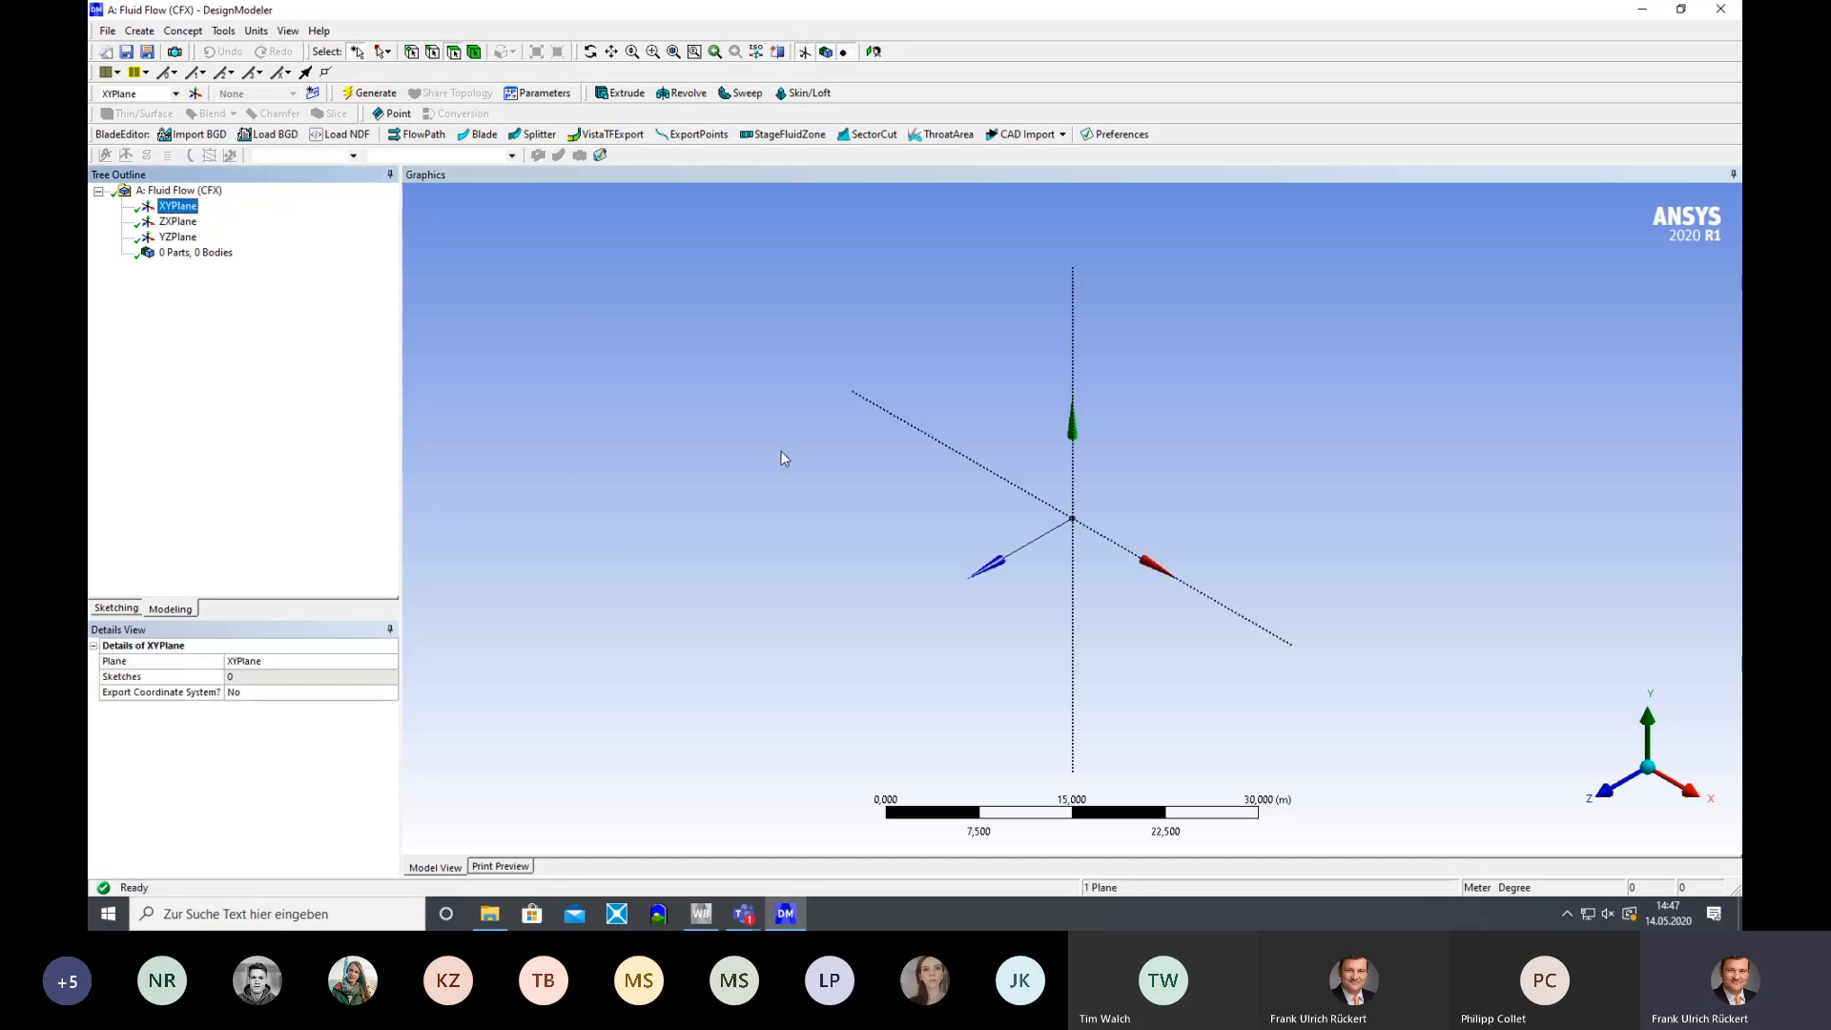
{"action": "middle_click_drag", "start_coordinate": [785, 458], "coordinate": [962, 353]}
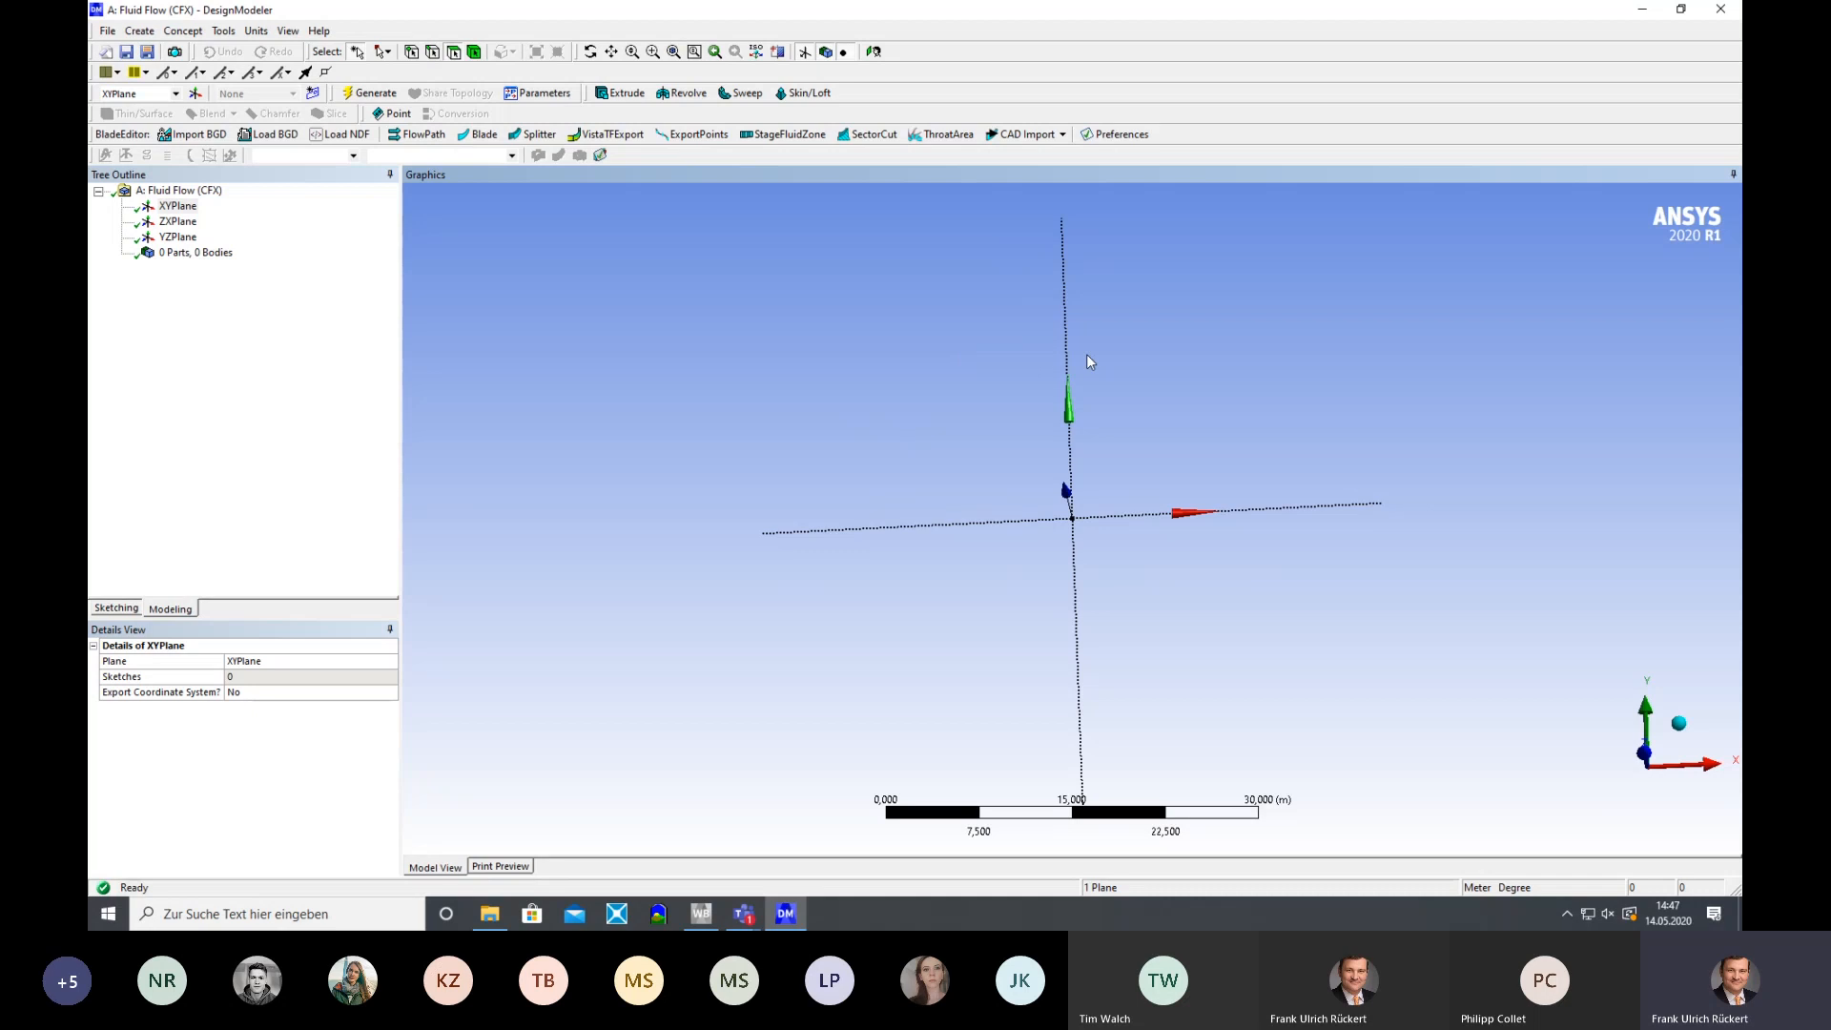
{"action": "scroll", "coordinate": [1165, 450], "scroll_direction": "up", "scroll_amount": 3}
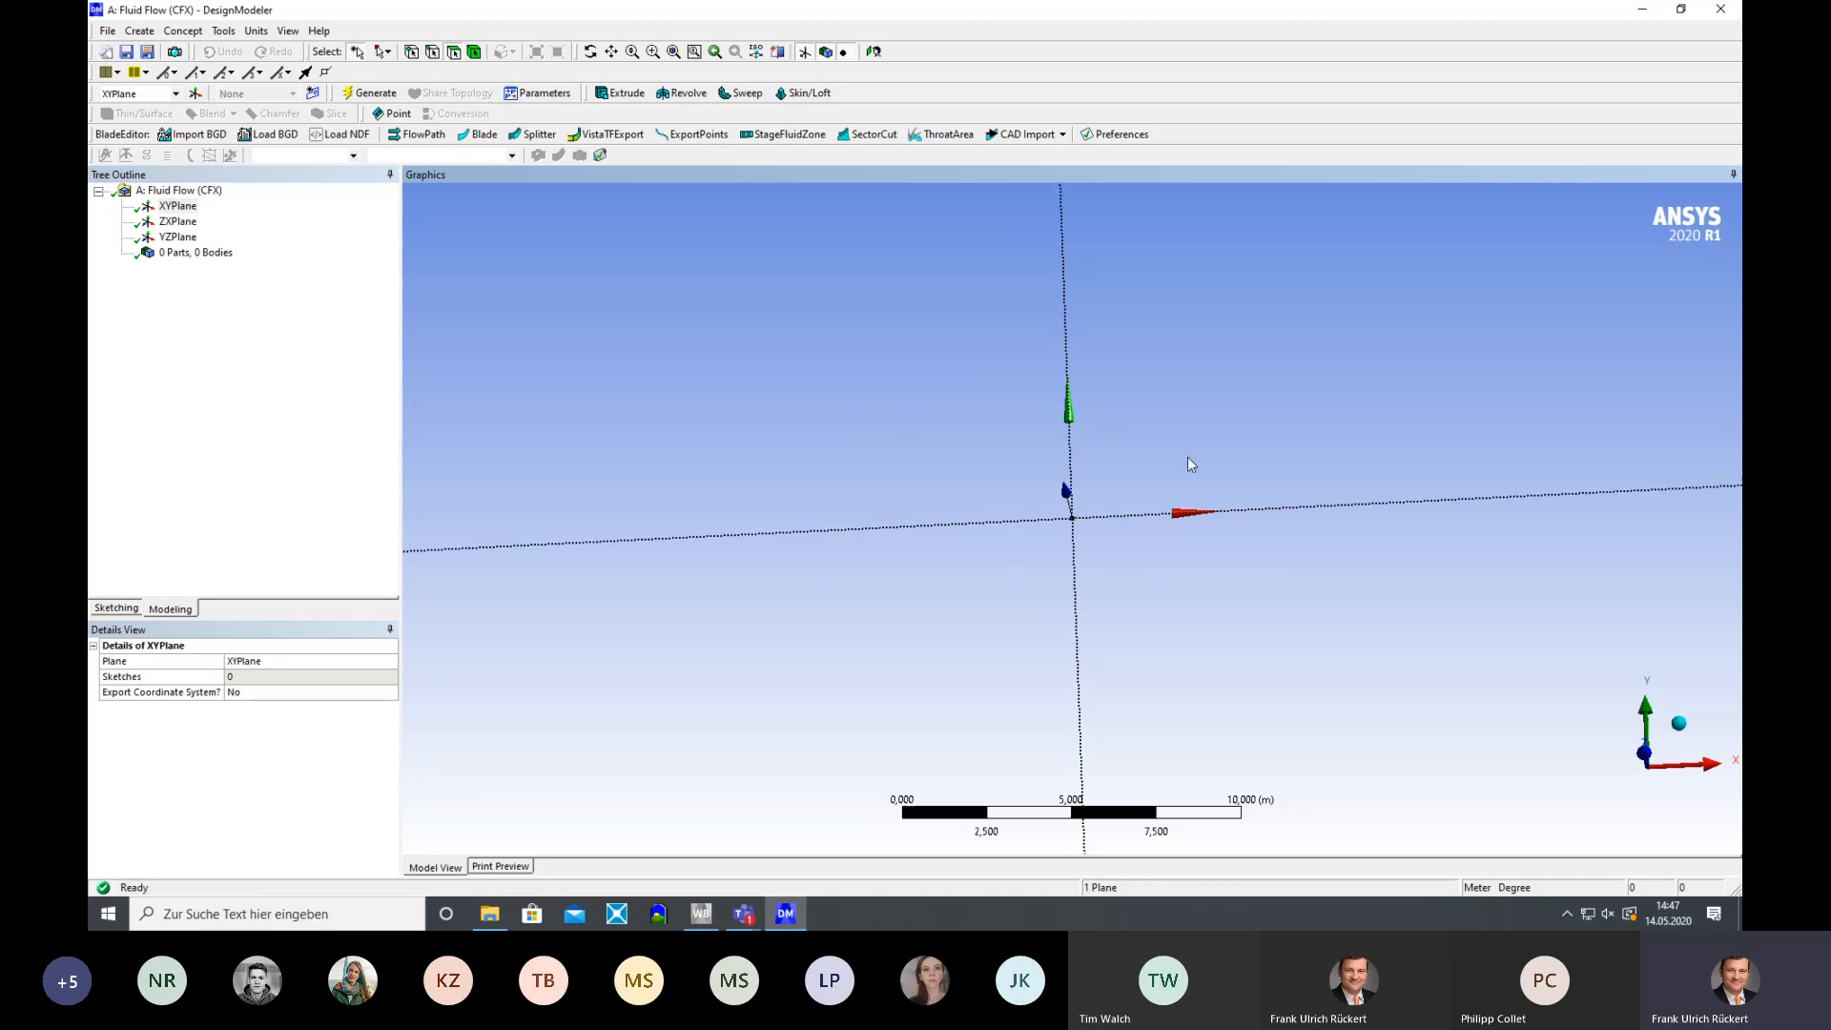
{"action": "scroll", "coordinate": [1187, 456], "scroll_direction": "up", "scroll_amount": 5}
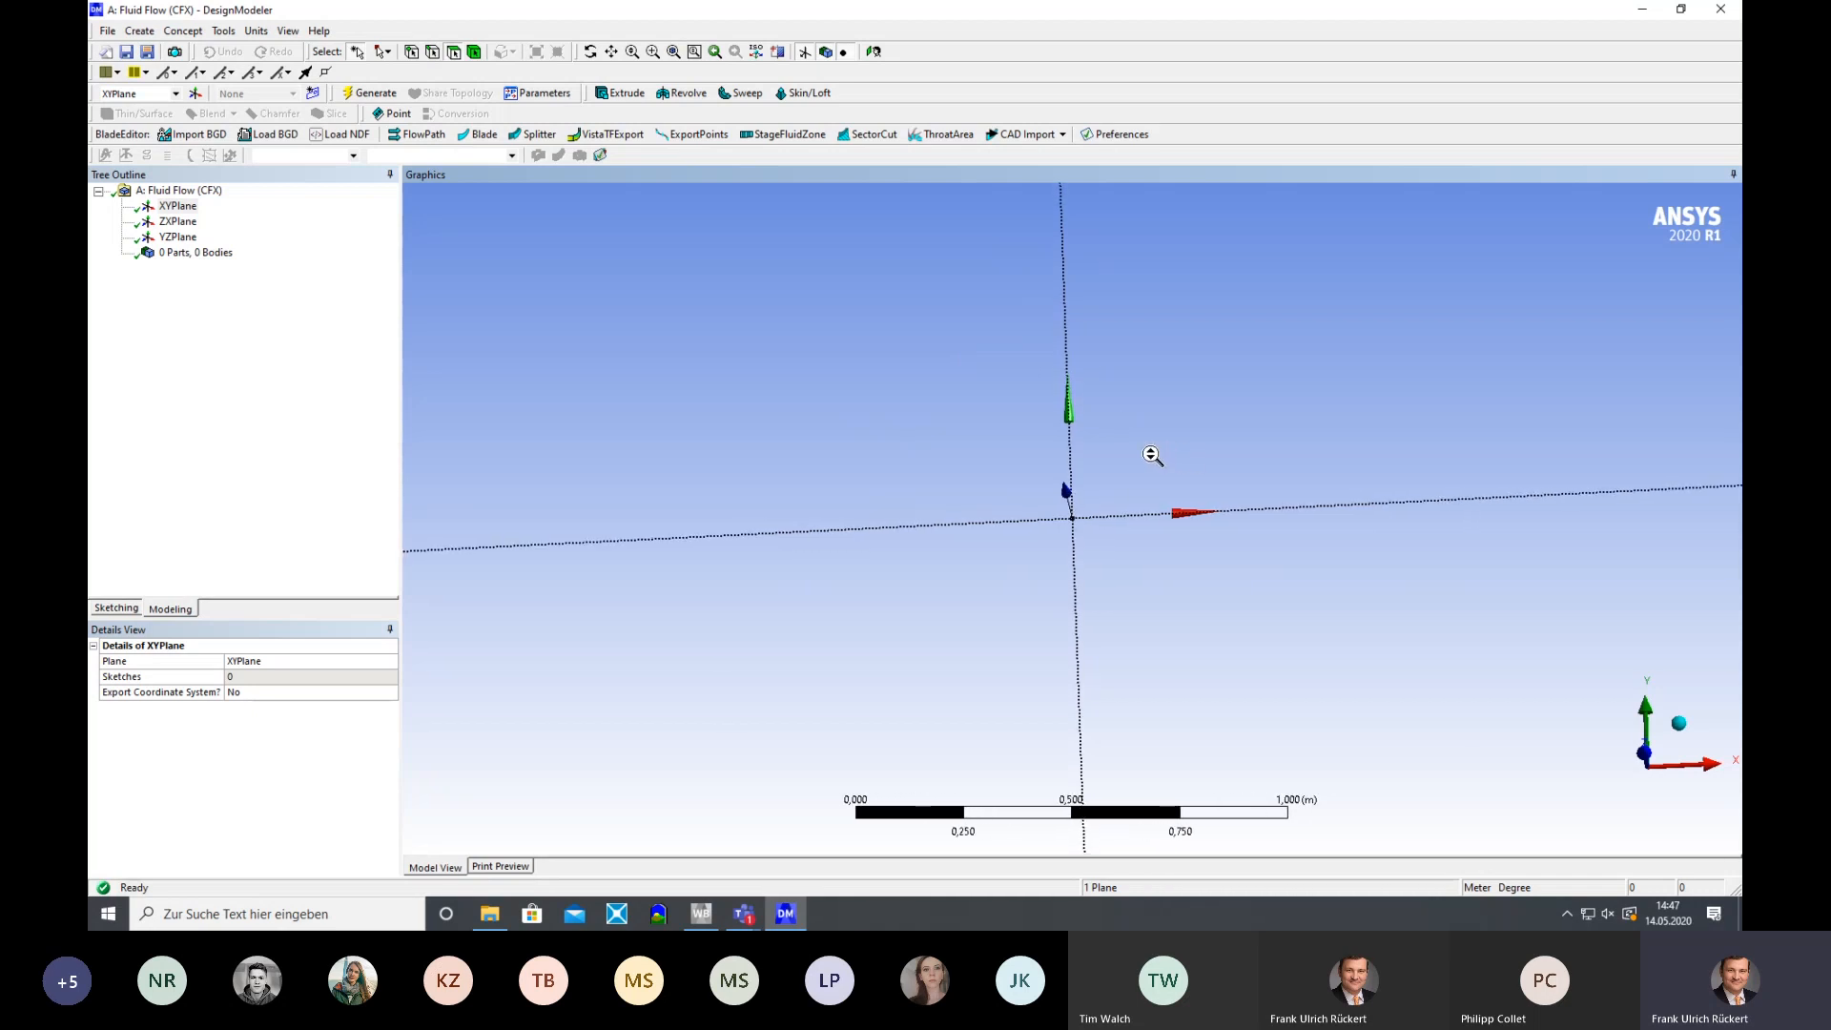
{"action": "scroll", "coordinate": [1153, 456], "scroll_direction": "up", "scroll_amount": 1}
{"action": "left_click", "coordinate": [612, 51]}
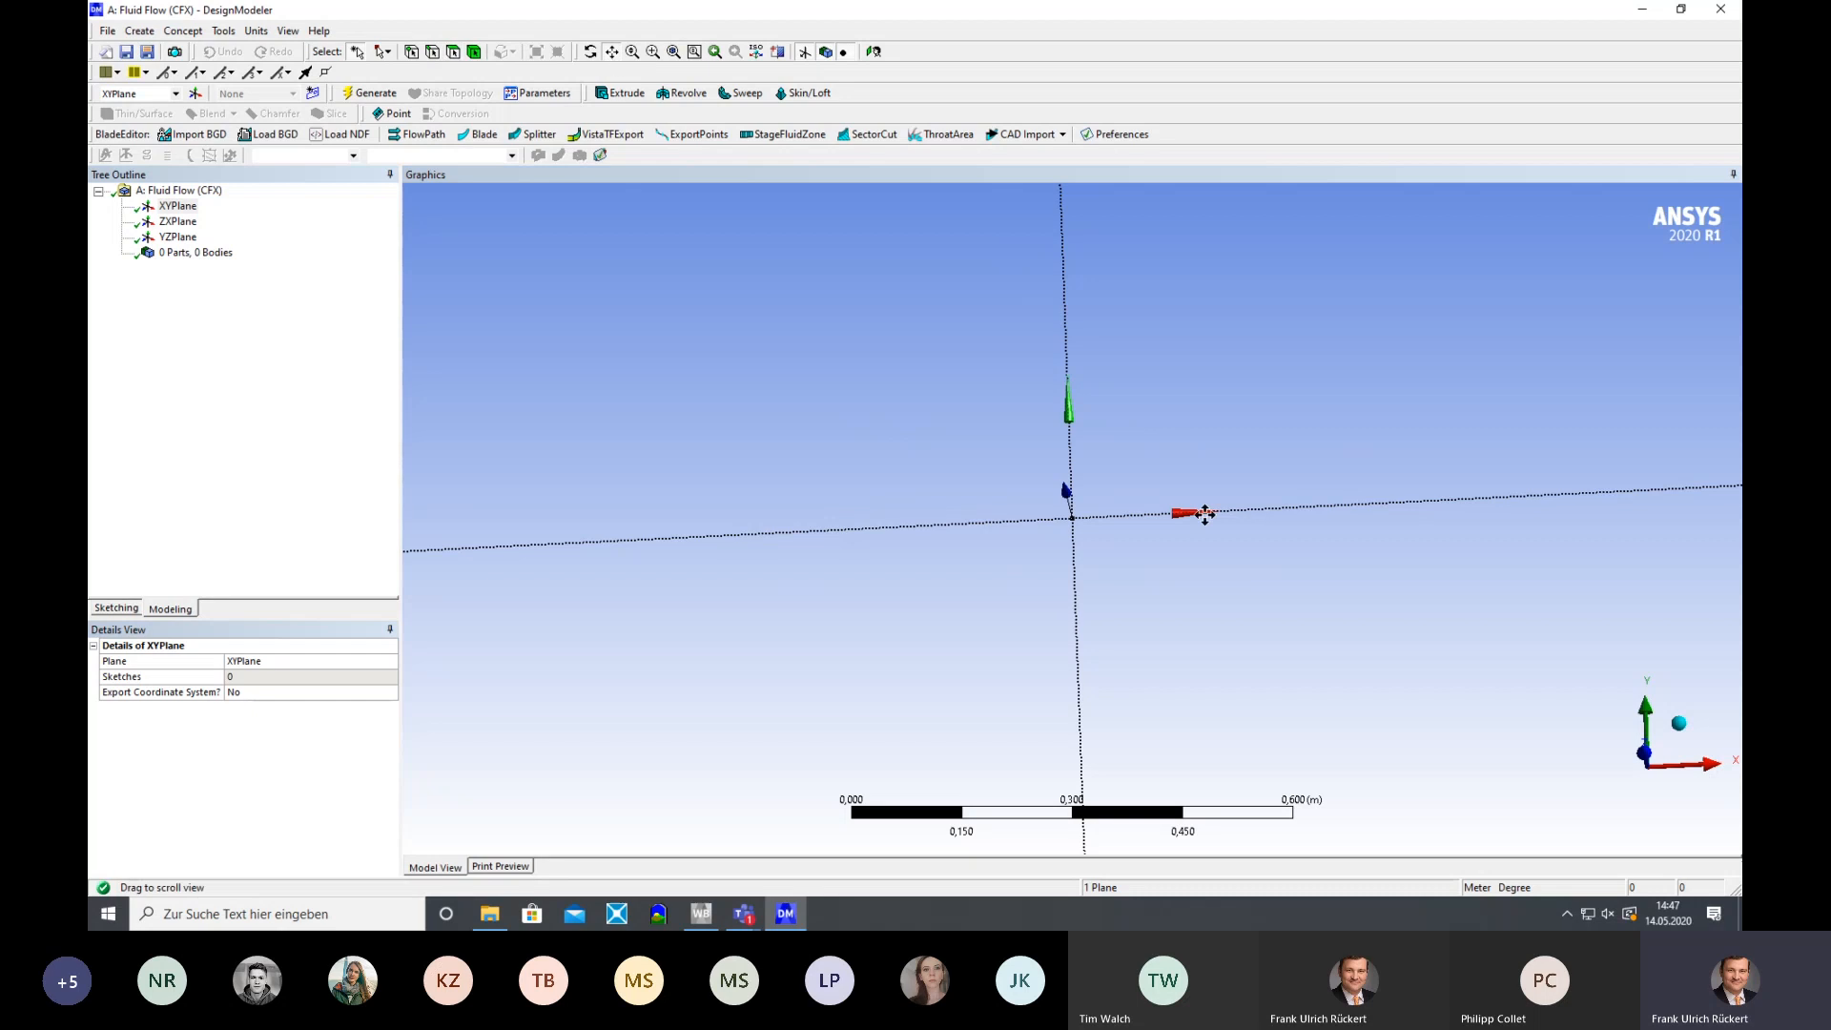
{"action": "left_click_drag", "start_coordinate": [1205, 514], "coordinate": [1140, 669]}
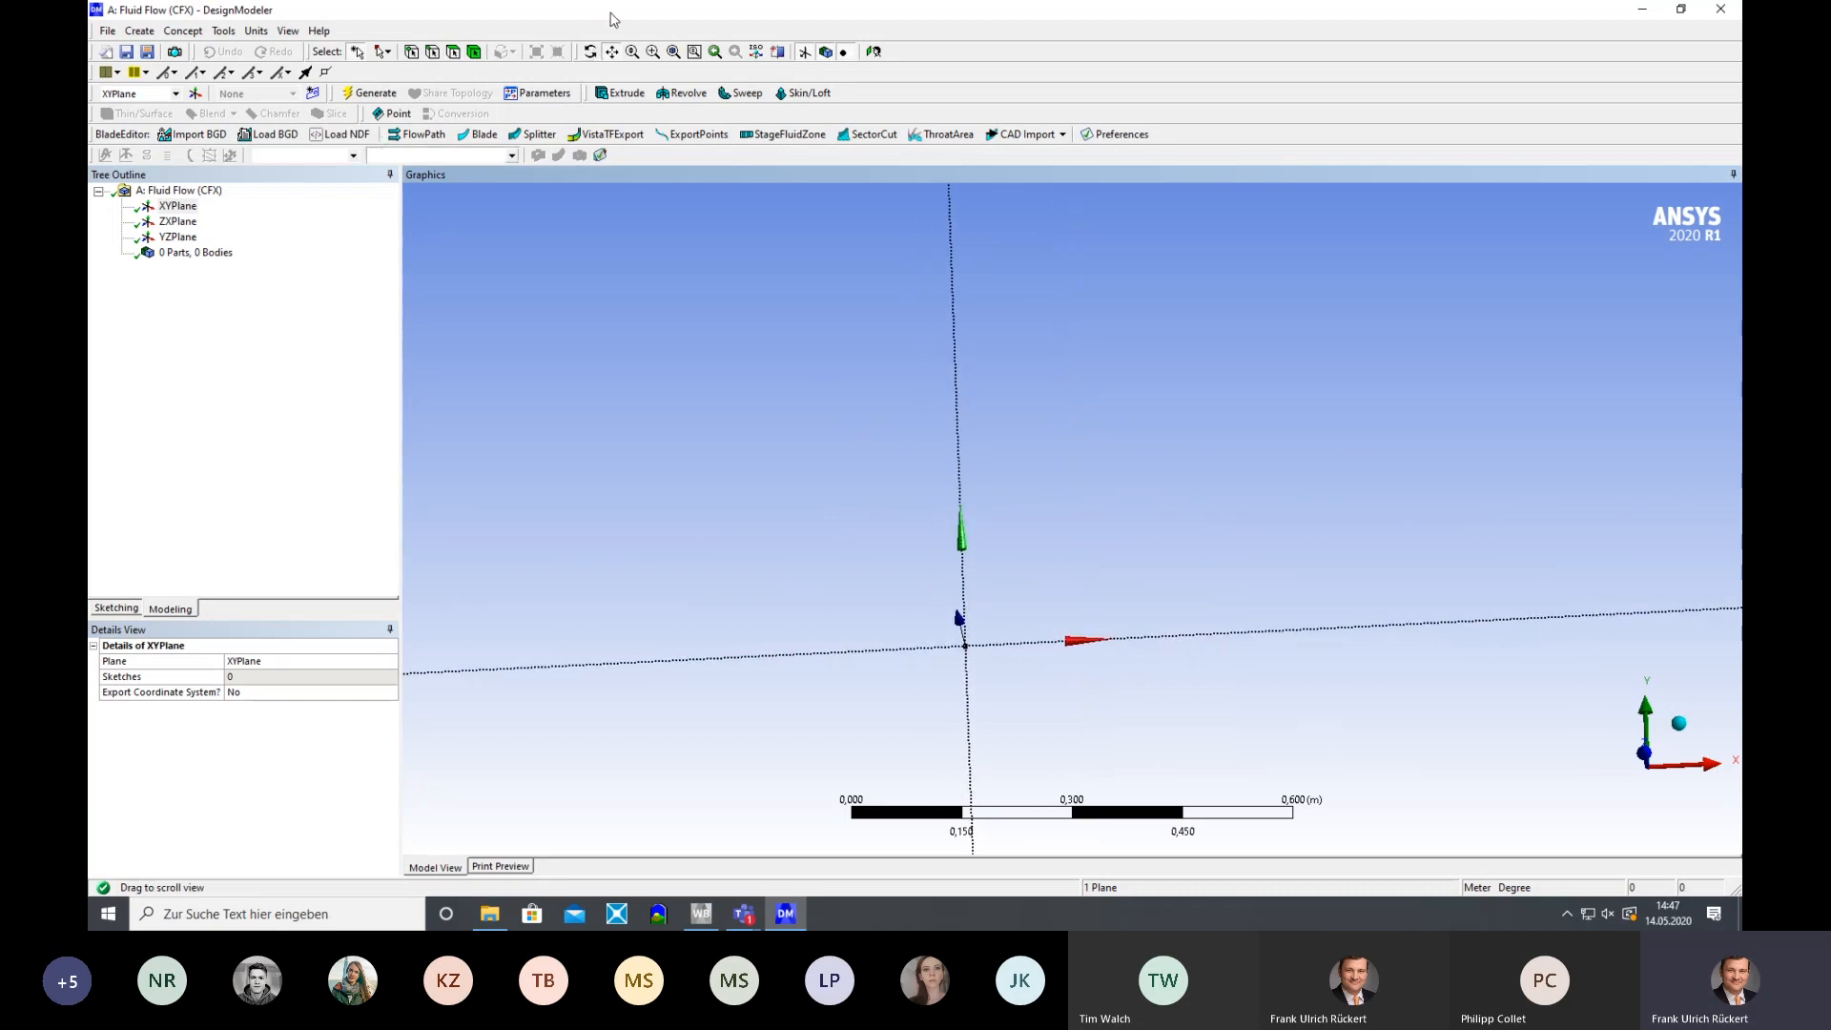
{"action": "scroll", "coordinate": [1063, 536], "scroll_direction": "up", "scroll_amount": 3}
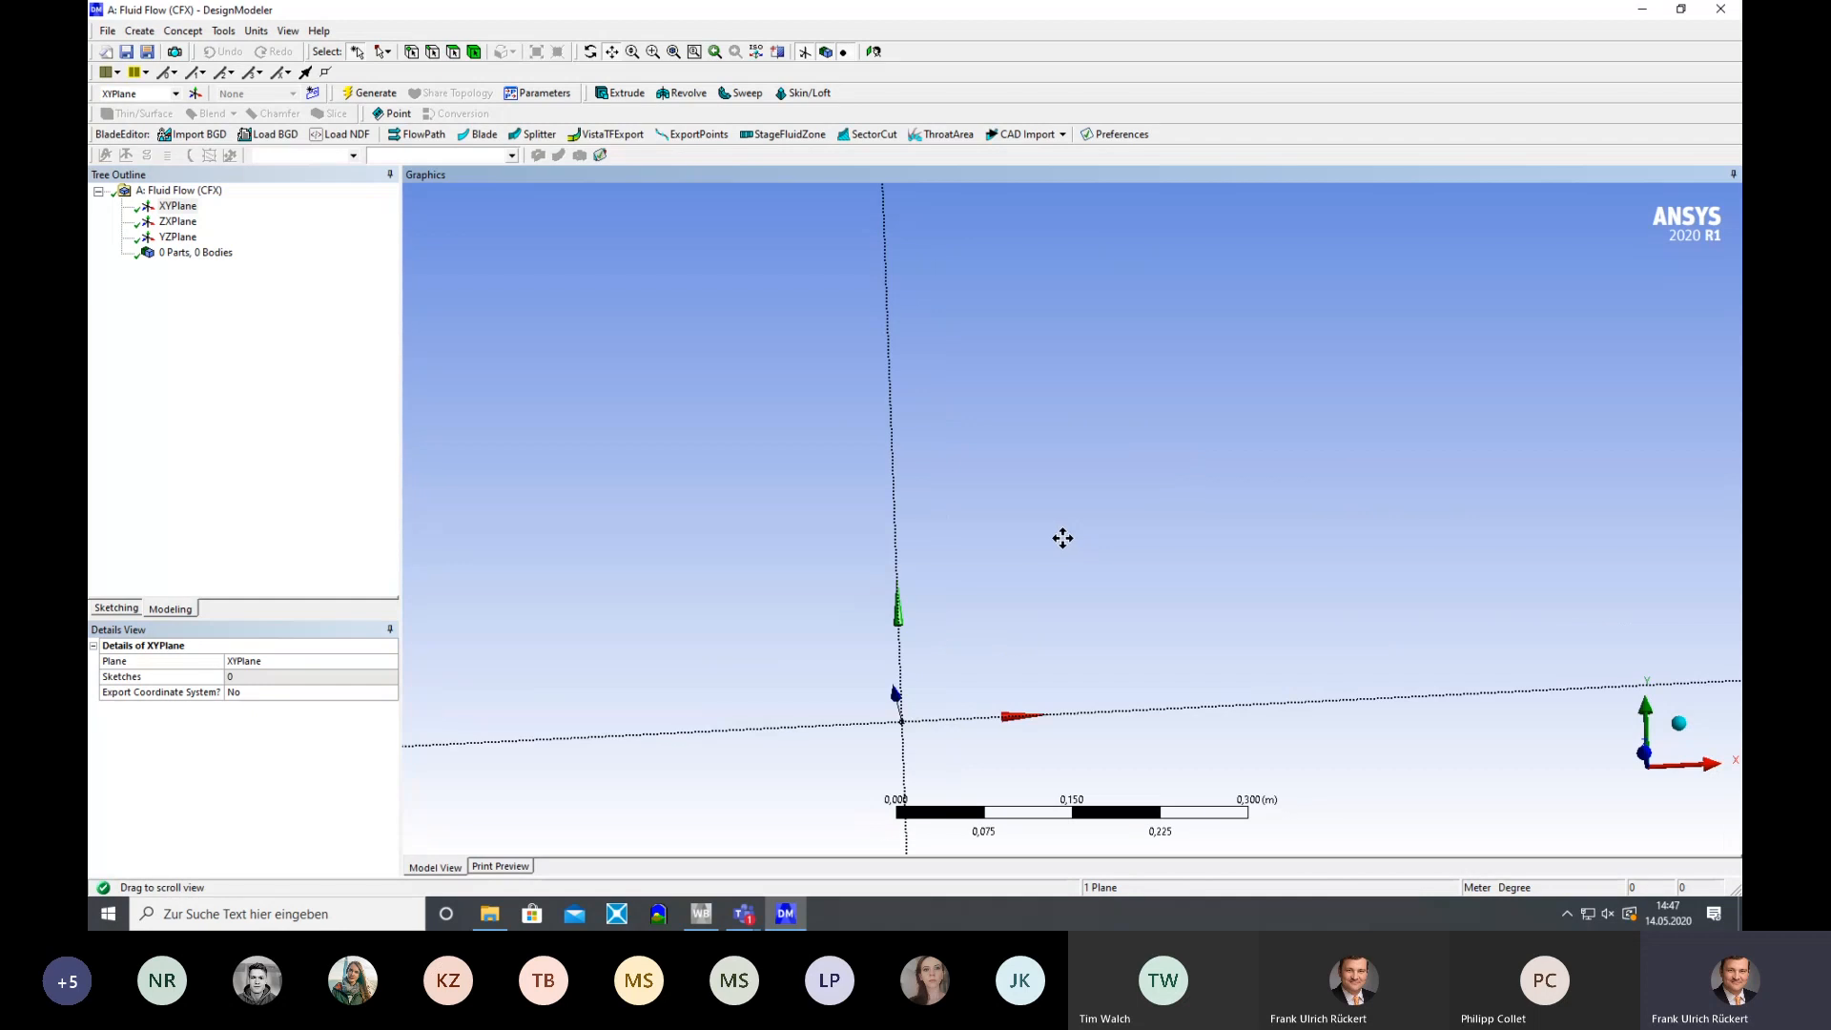
{"action": "left_click_drag", "start_coordinate": [912, 678], "coordinate": [1043, 569]}
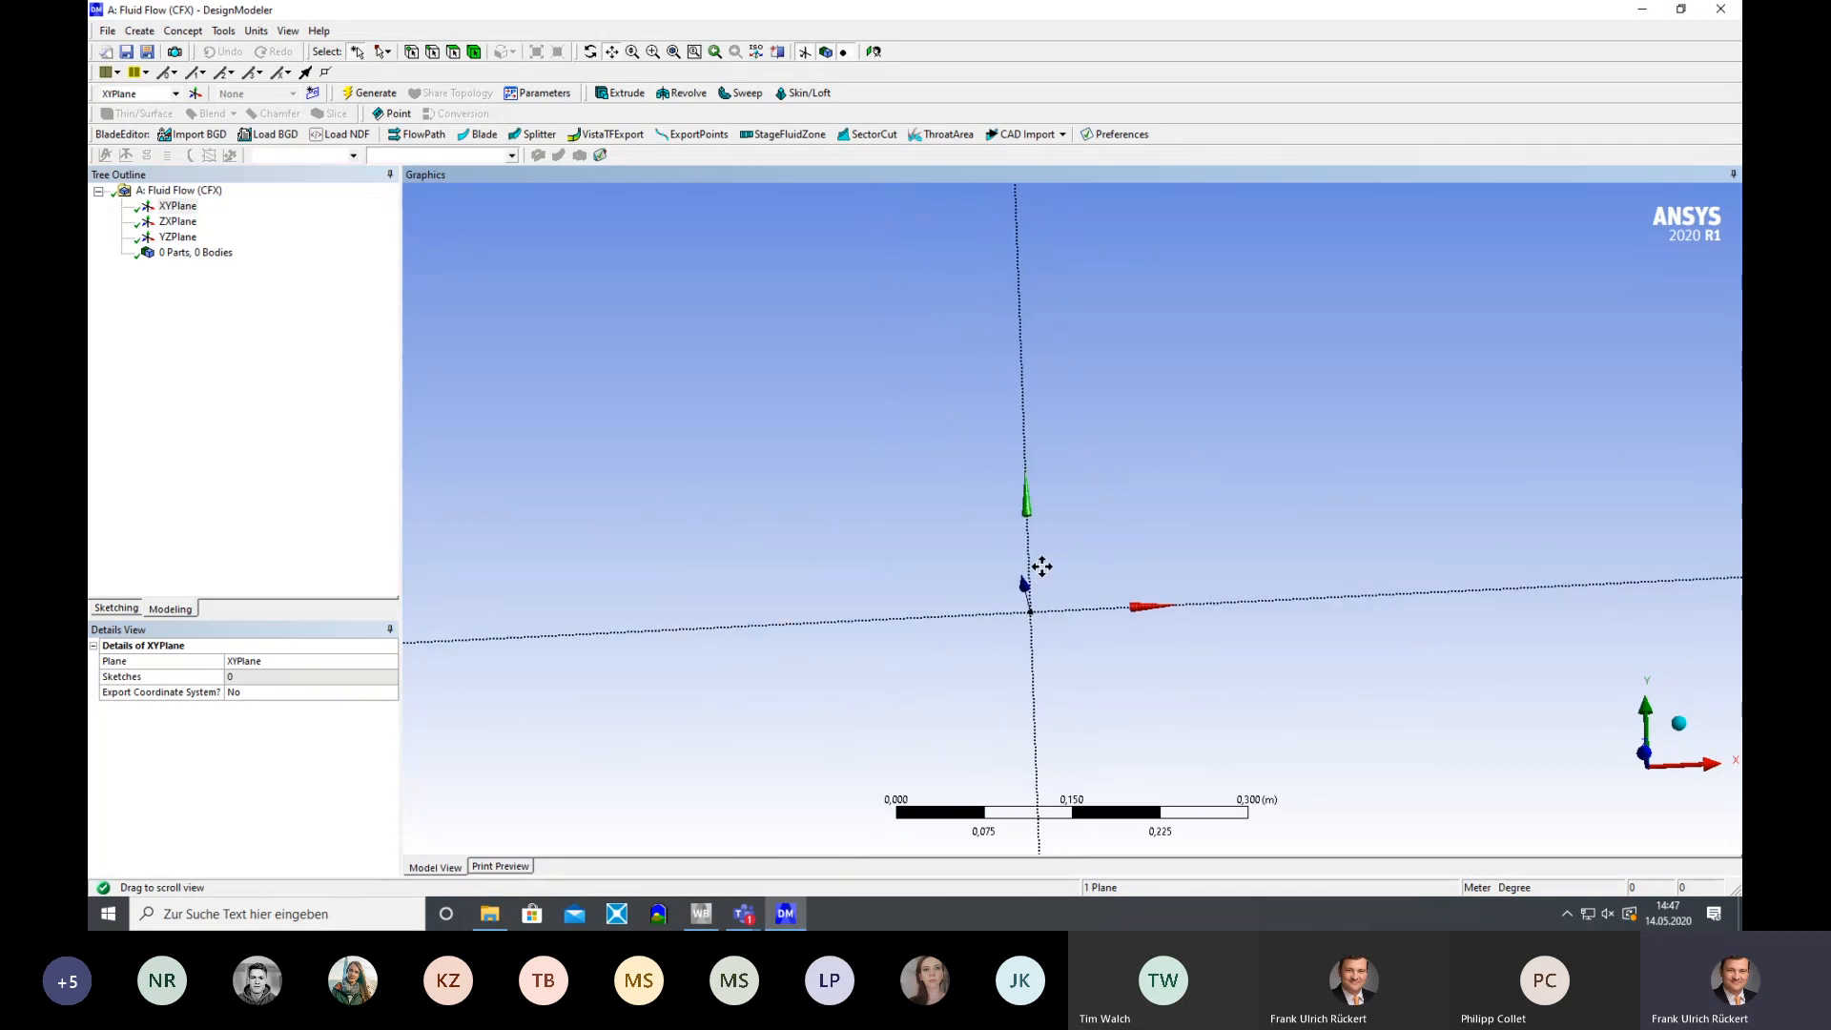
{"action": "left_click", "coordinate": [116, 609]}
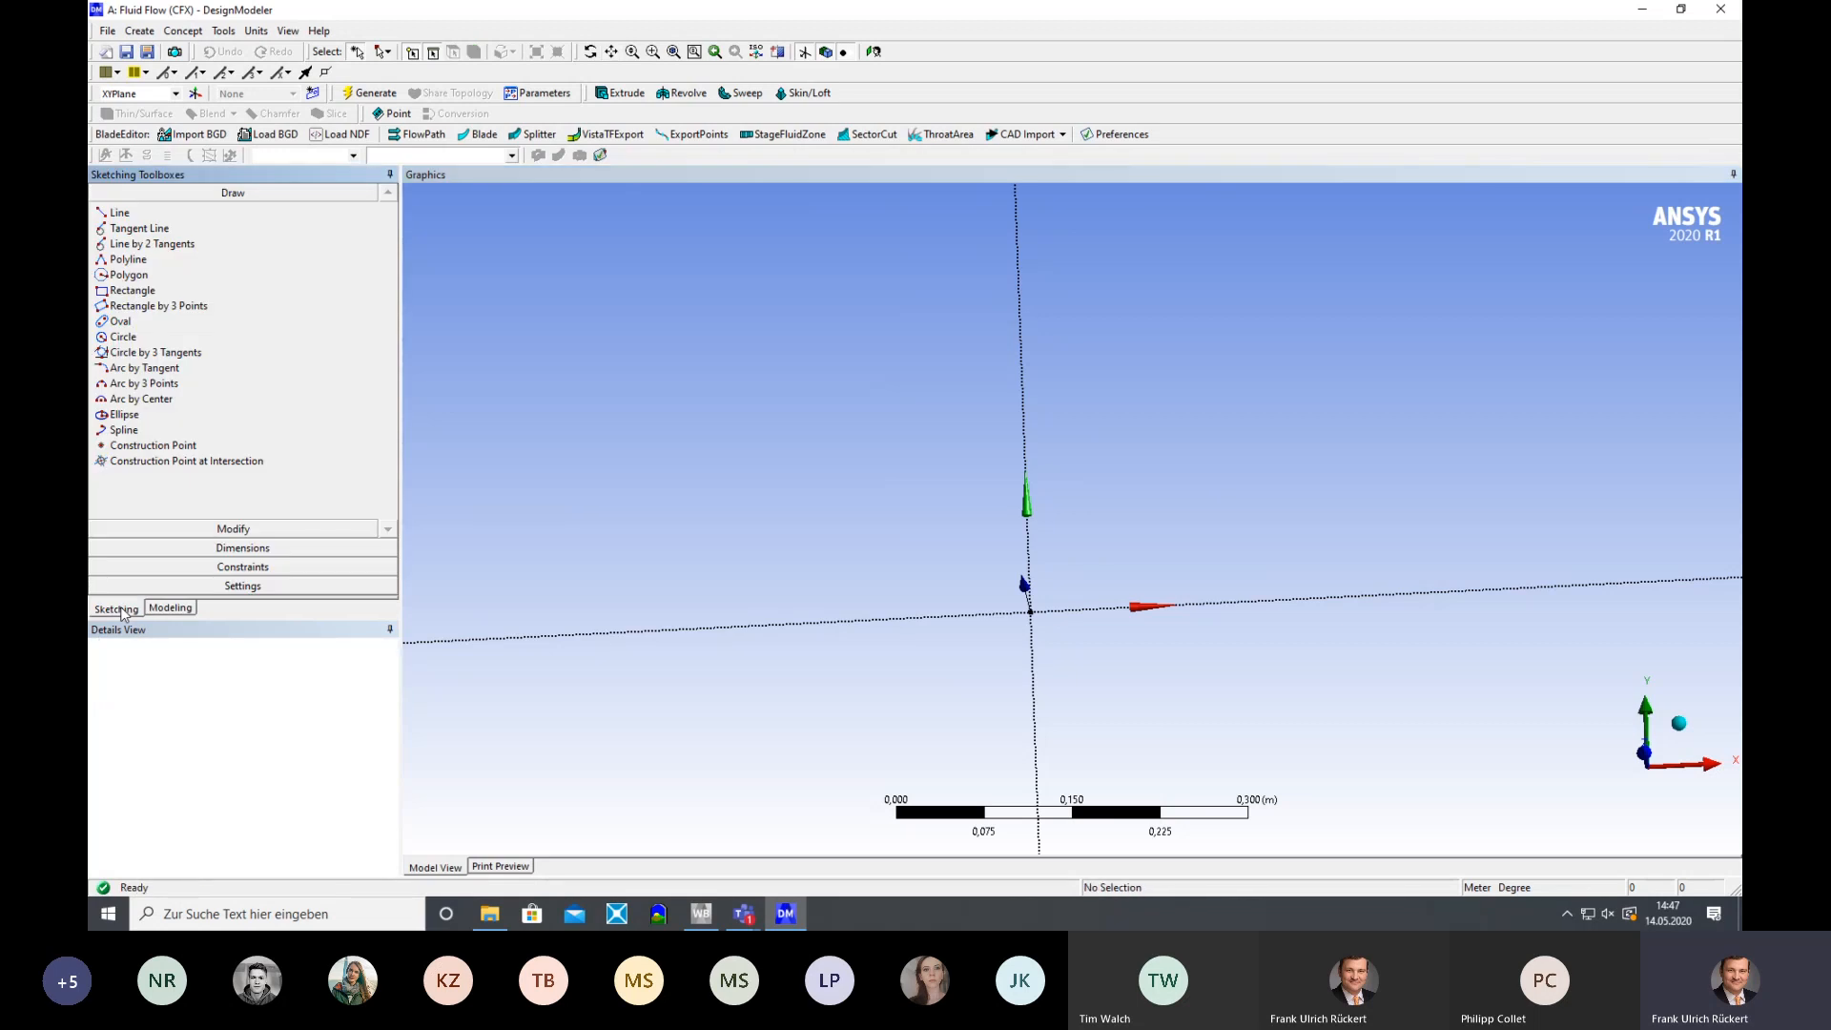
Draw a small open-ended spline through three points around the X axis, on the negative X side of the origin
{"action": "left_click", "coordinate": [124, 430]}
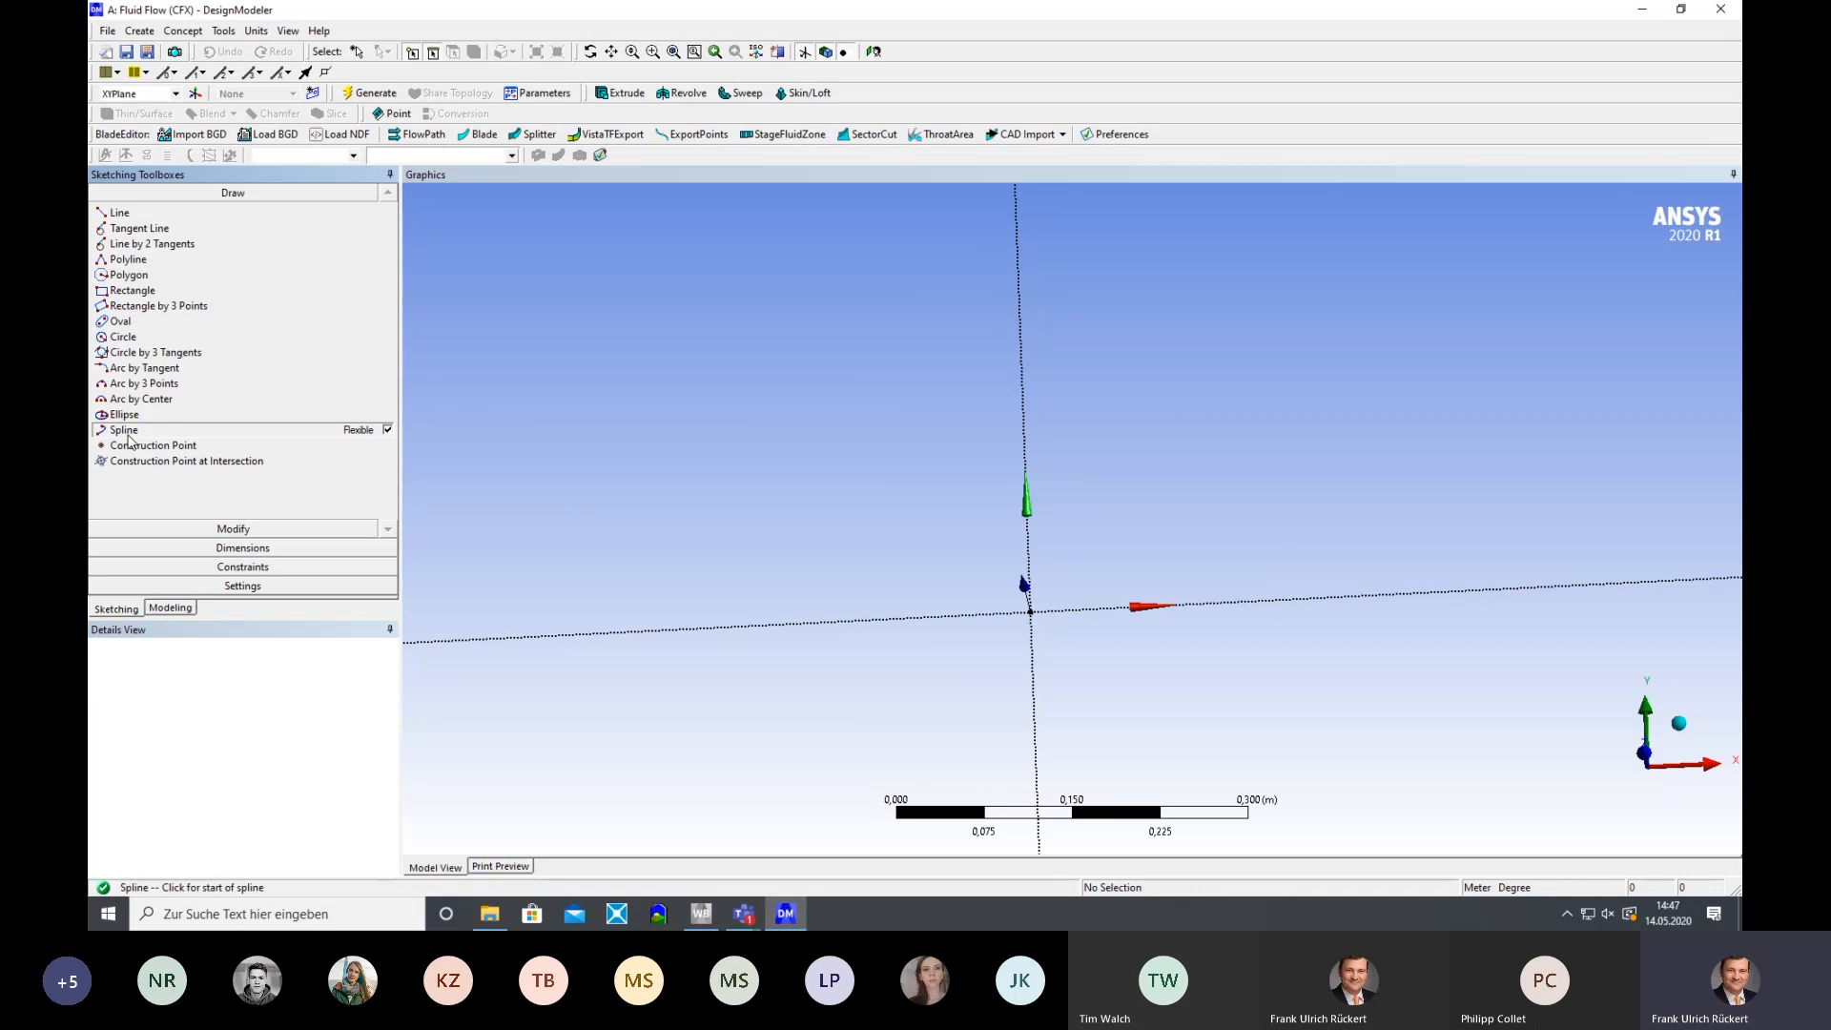
{"action": "left_click", "coordinate": [835, 592]}
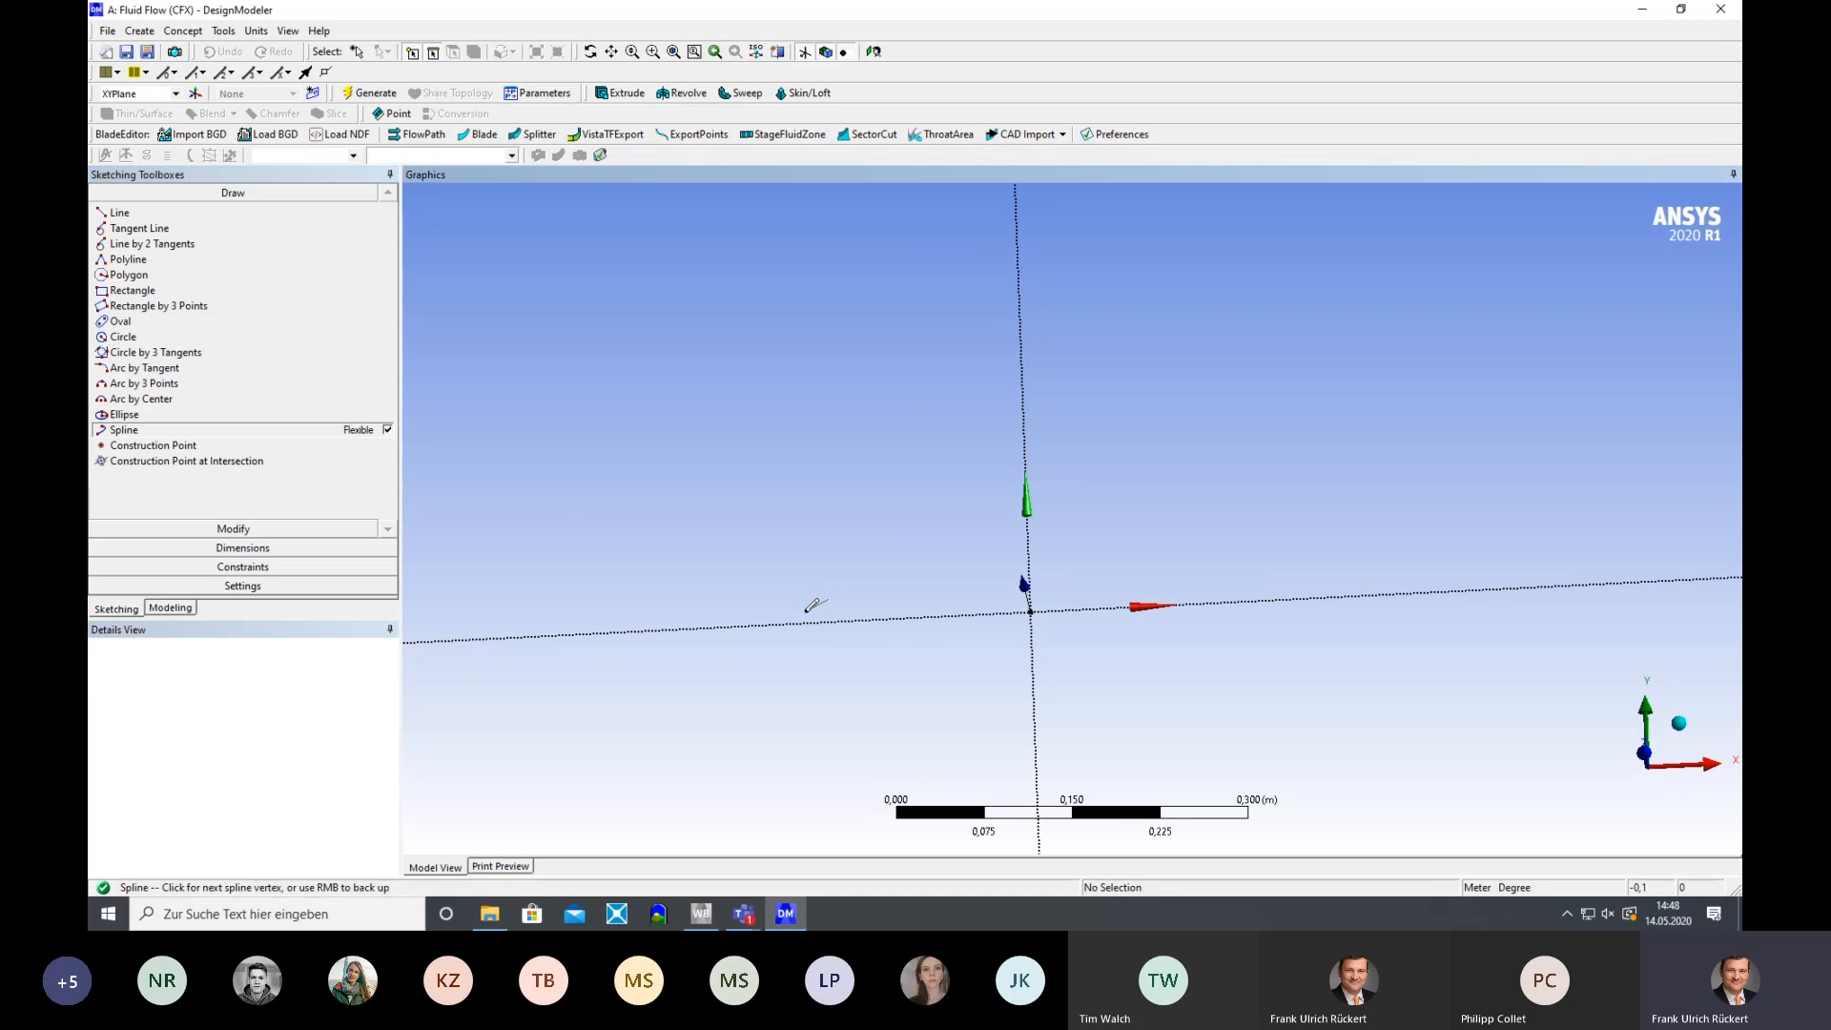
{"action": "left_click", "coordinate": [806, 614]}
{"action": "left_click", "coordinate": [835, 638]}
{"action": "right_click", "coordinate": [834, 640]}
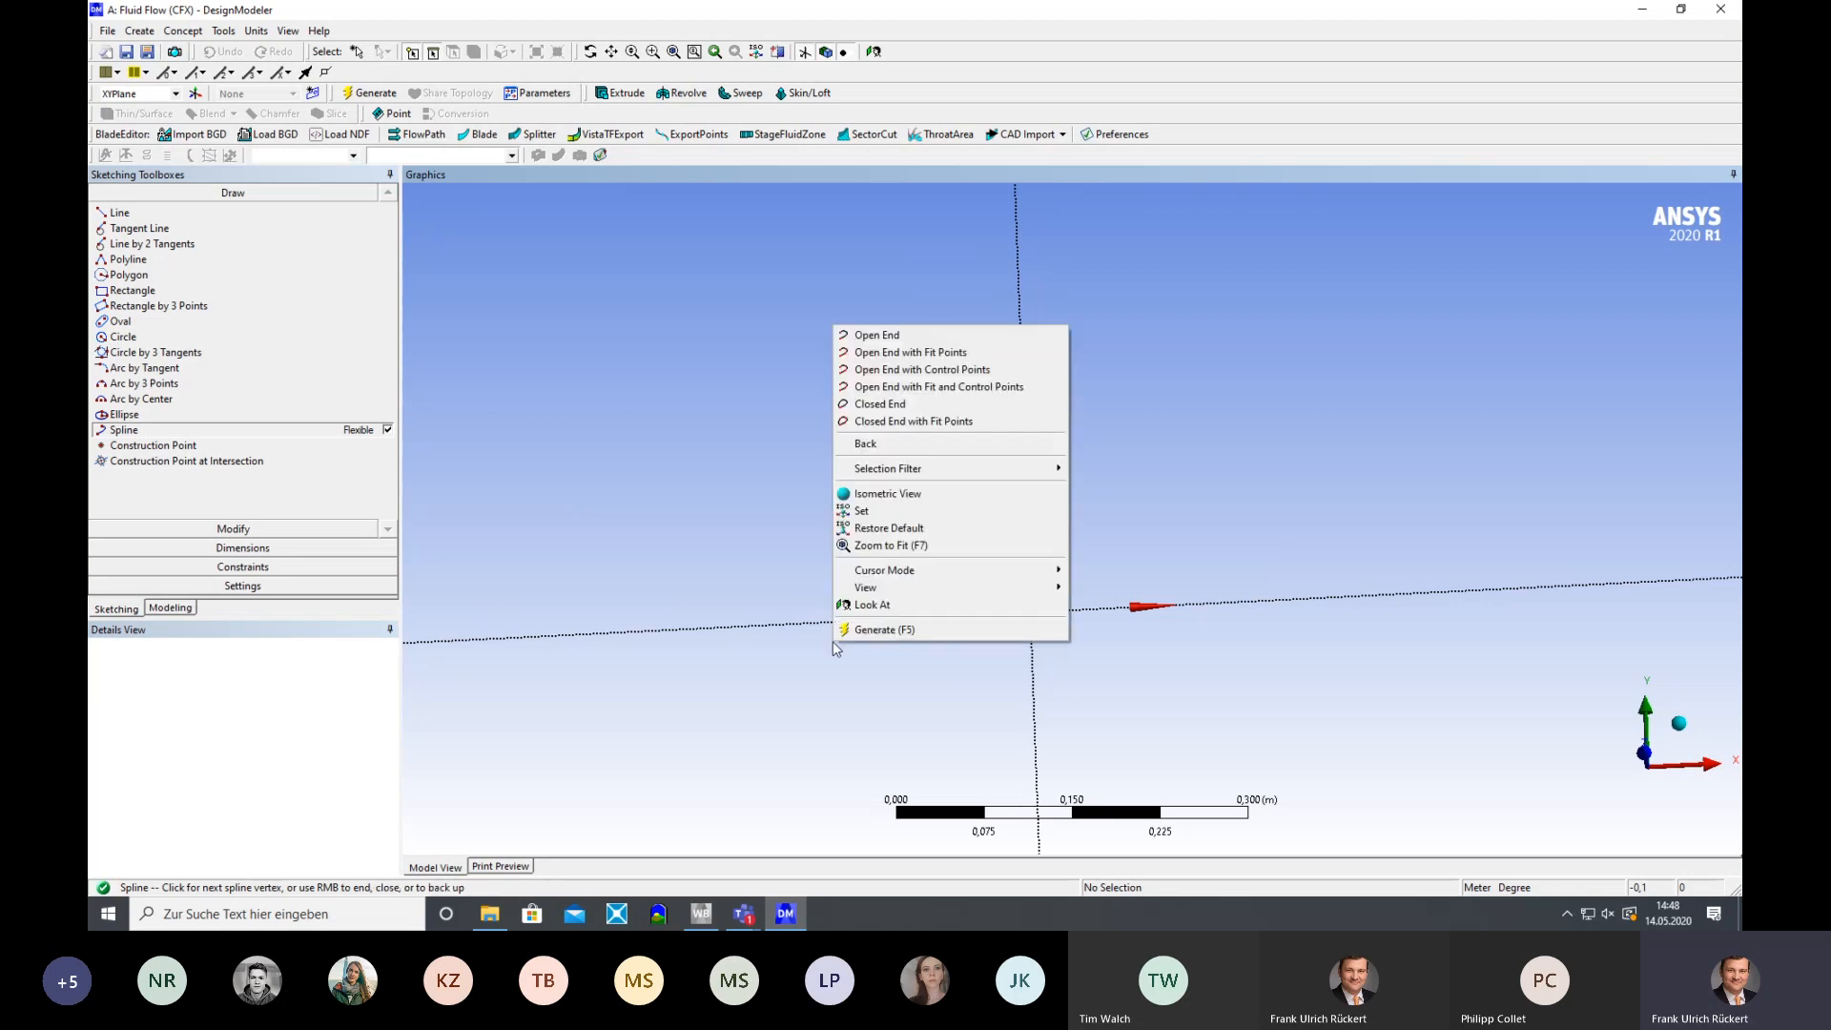
{"action": "left_click", "coordinate": [918, 338]}
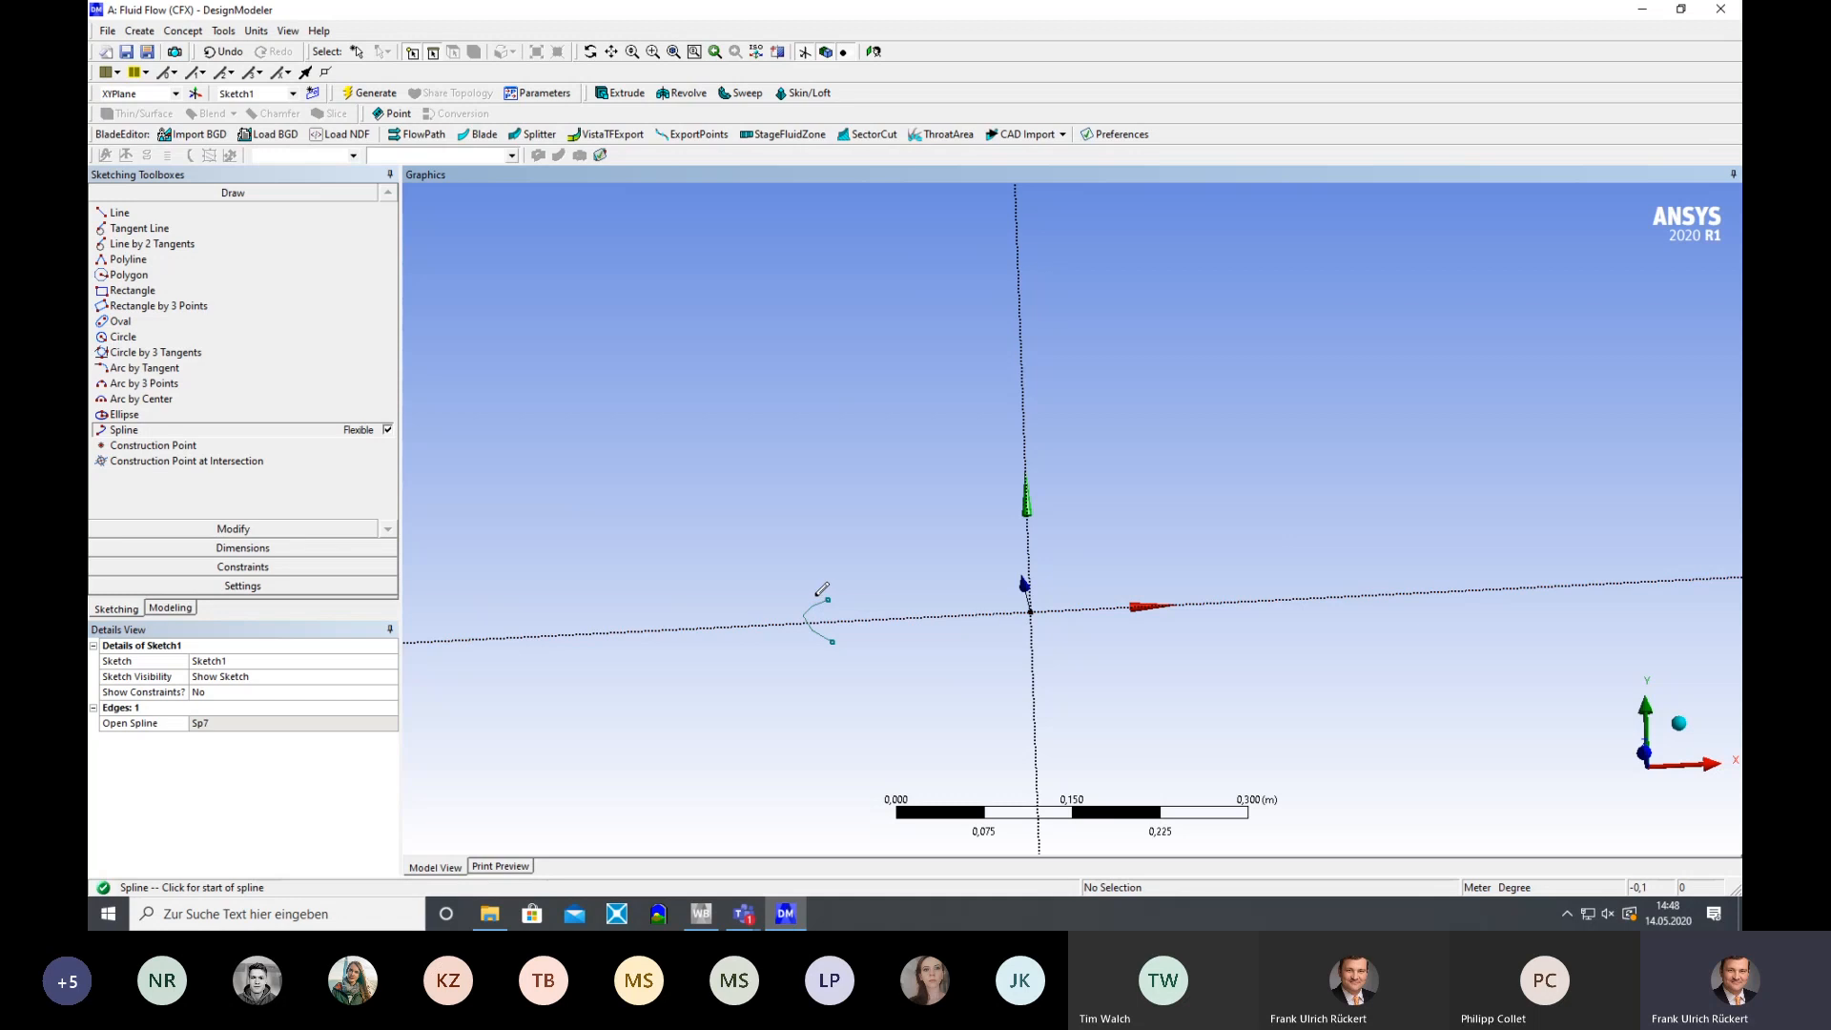
Delete the small open spline from the XY plane sketch
{"action": "left_click", "coordinate": [232, 531]}
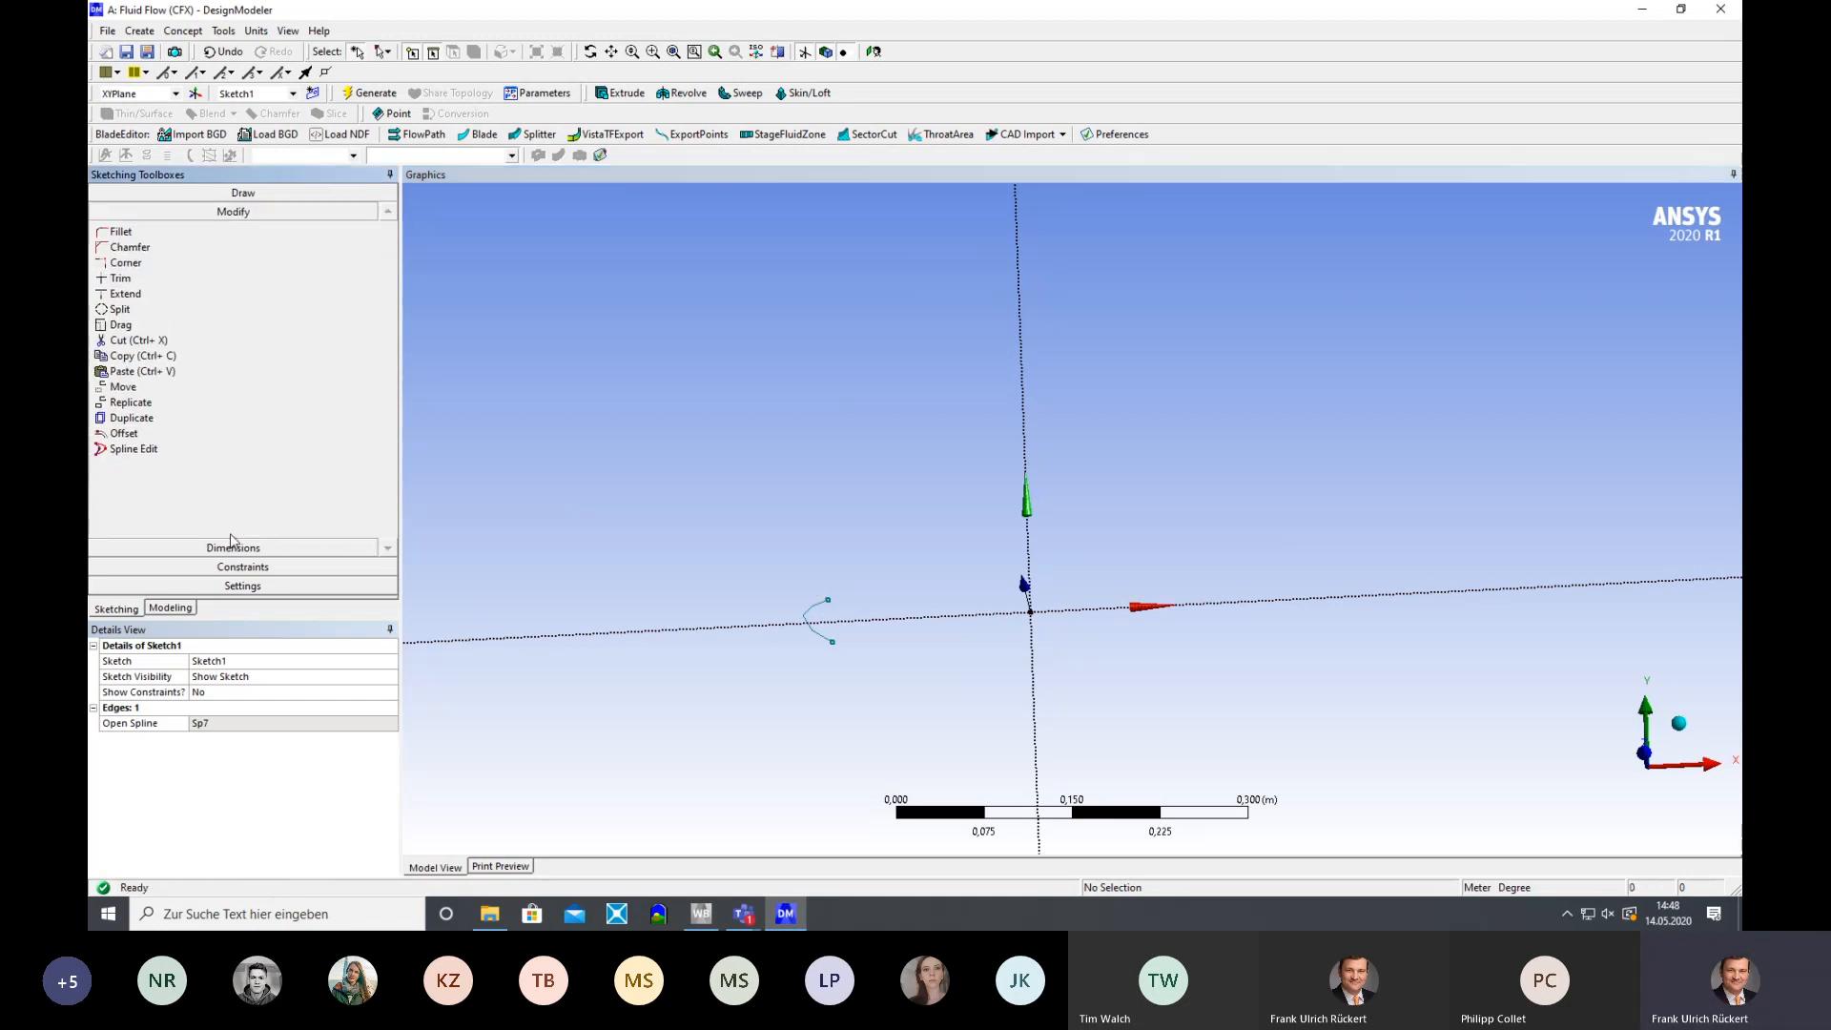
{"action": "left_click", "coordinate": [124, 341]}
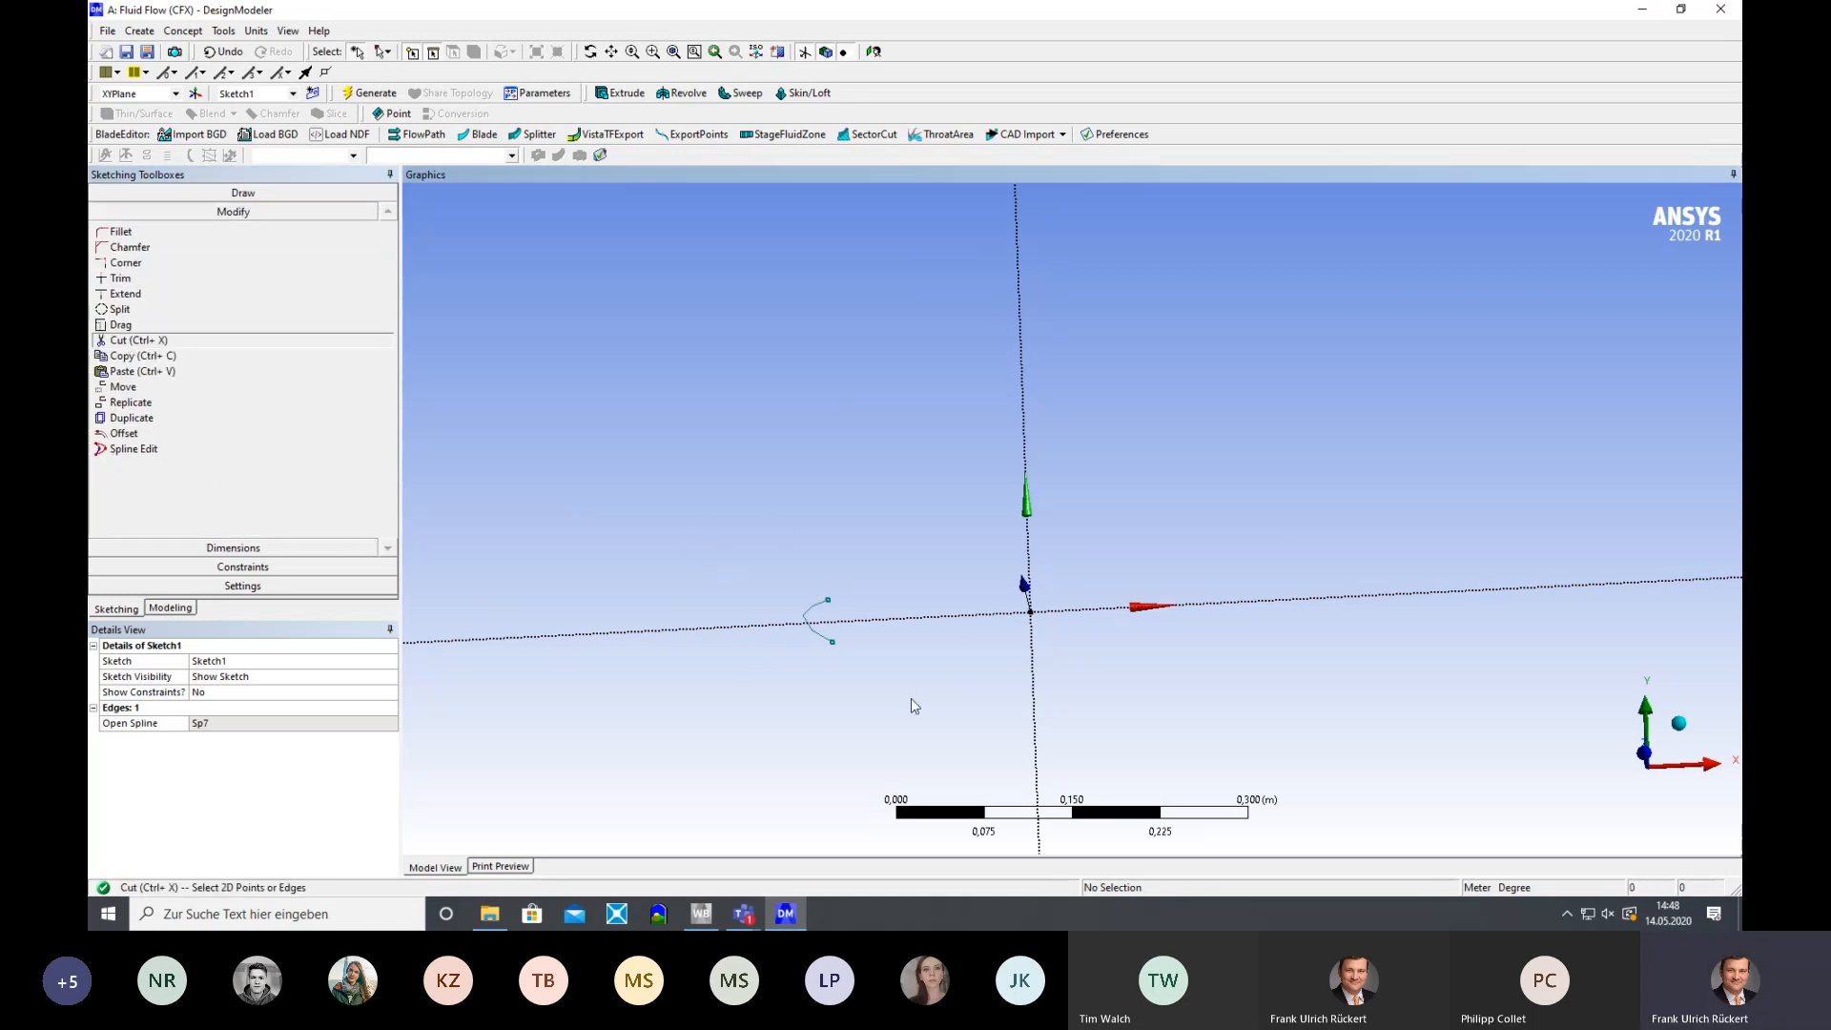
{"action": "left_click", "coordinate": [828, 612]}
{"action": "key", "text": "Delete"}
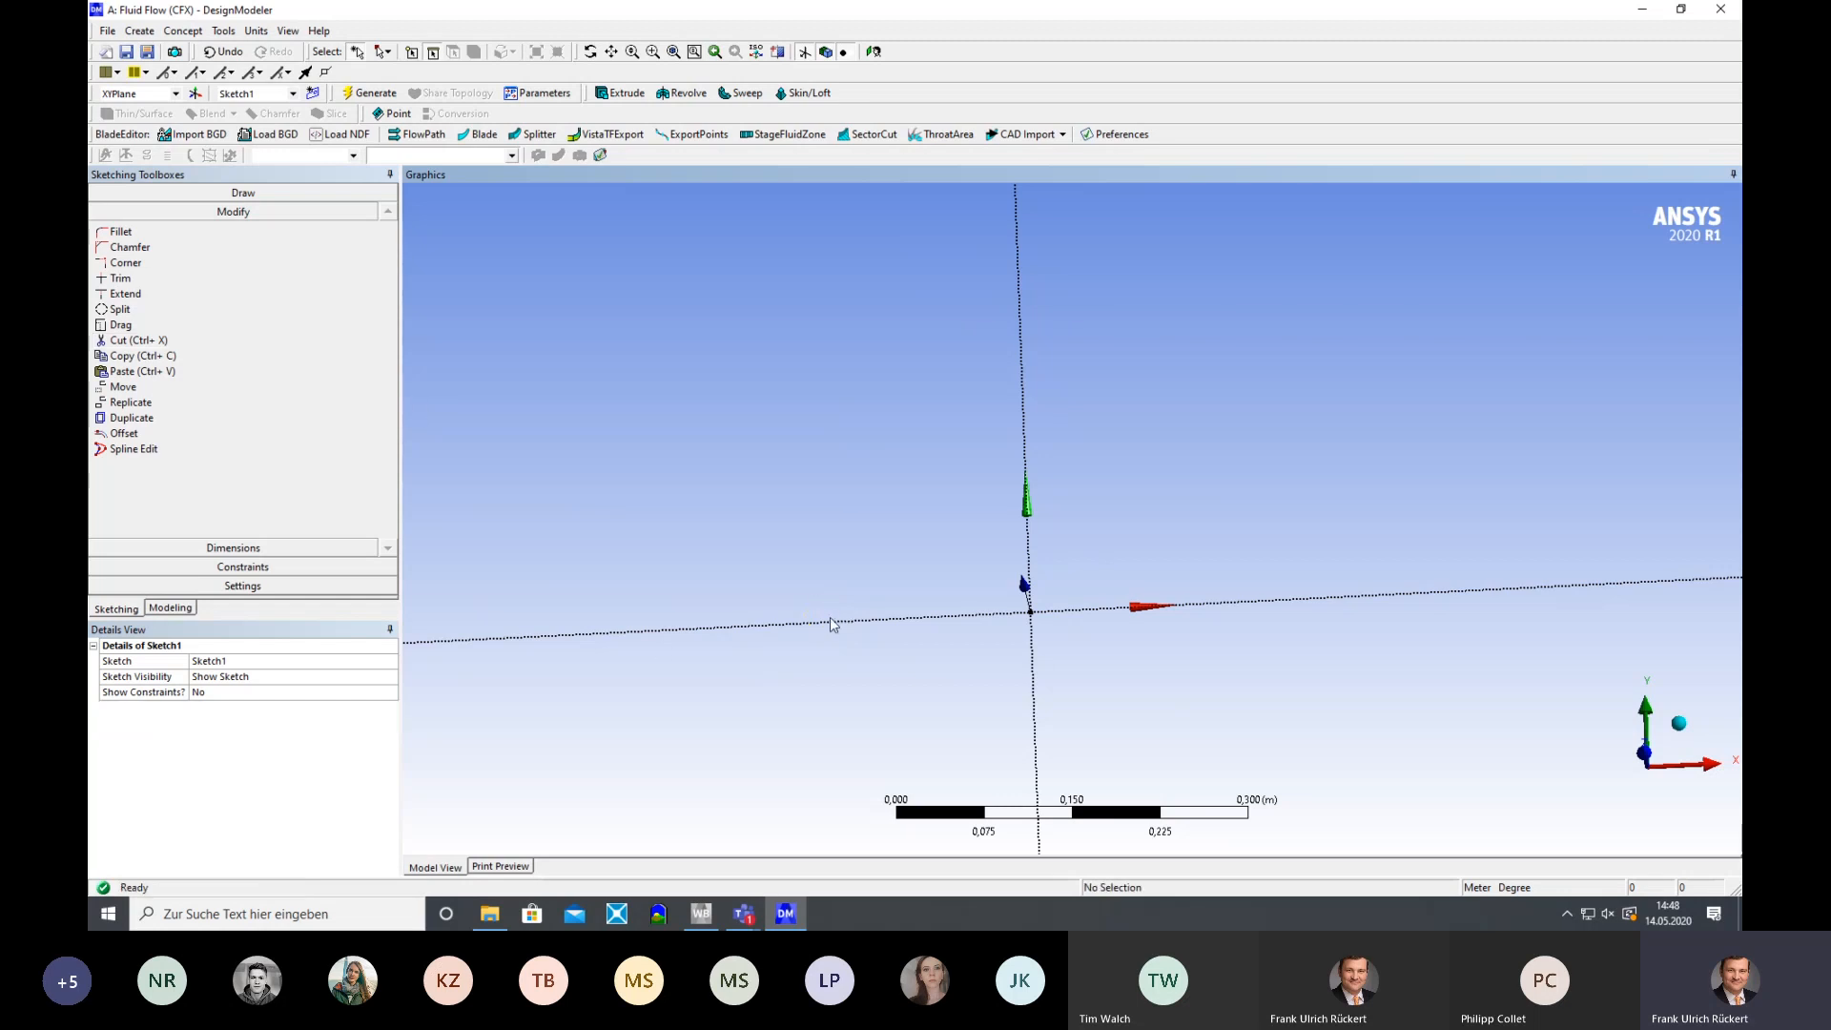
Draw an open-ended three-point spline for the airfoil nose across the negative X axis, with ends at about (-1, 0.1) and (-1, -0.1) m
{"action": "scroll", "coordinate": [830, 615], "scroll_direction": "up", "scroll_amount": 3}
{"action": "scroll", "coordinate": [831, 614], "scroll_direction": "down", "scroll_amount": 8}
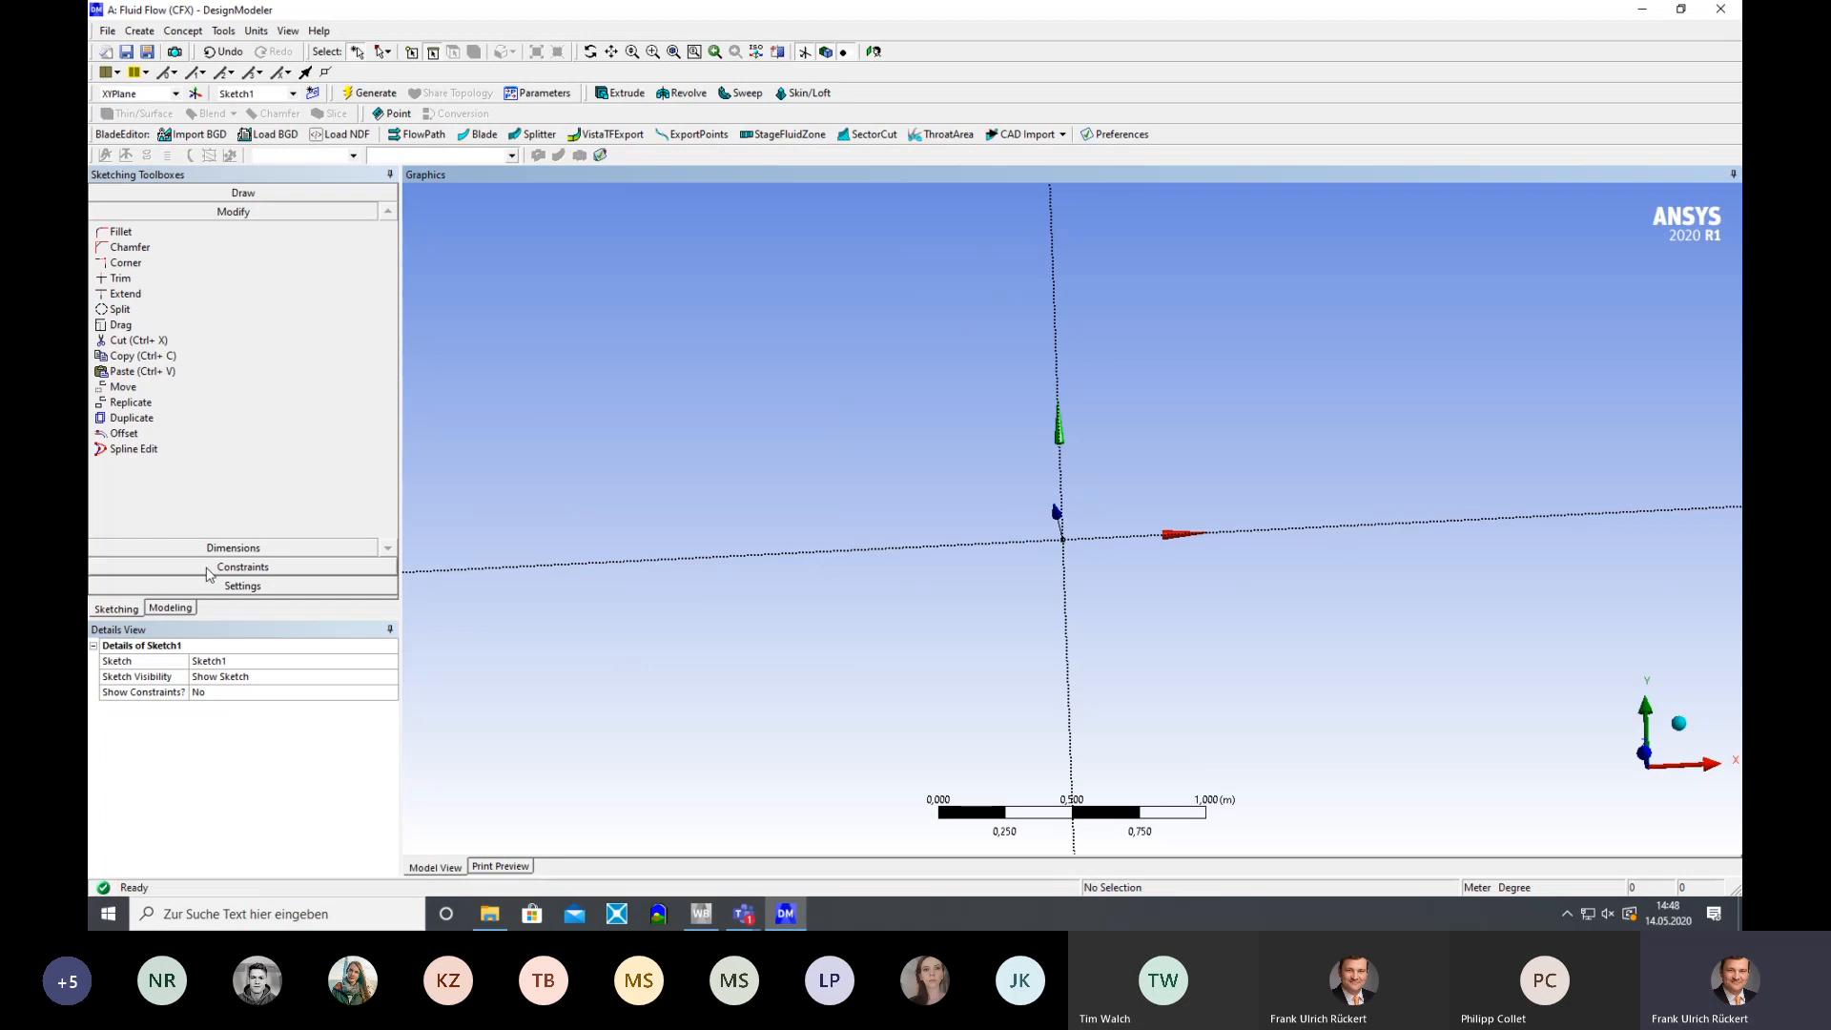
{"action": "left_click", "coordinate": [240, 192]}
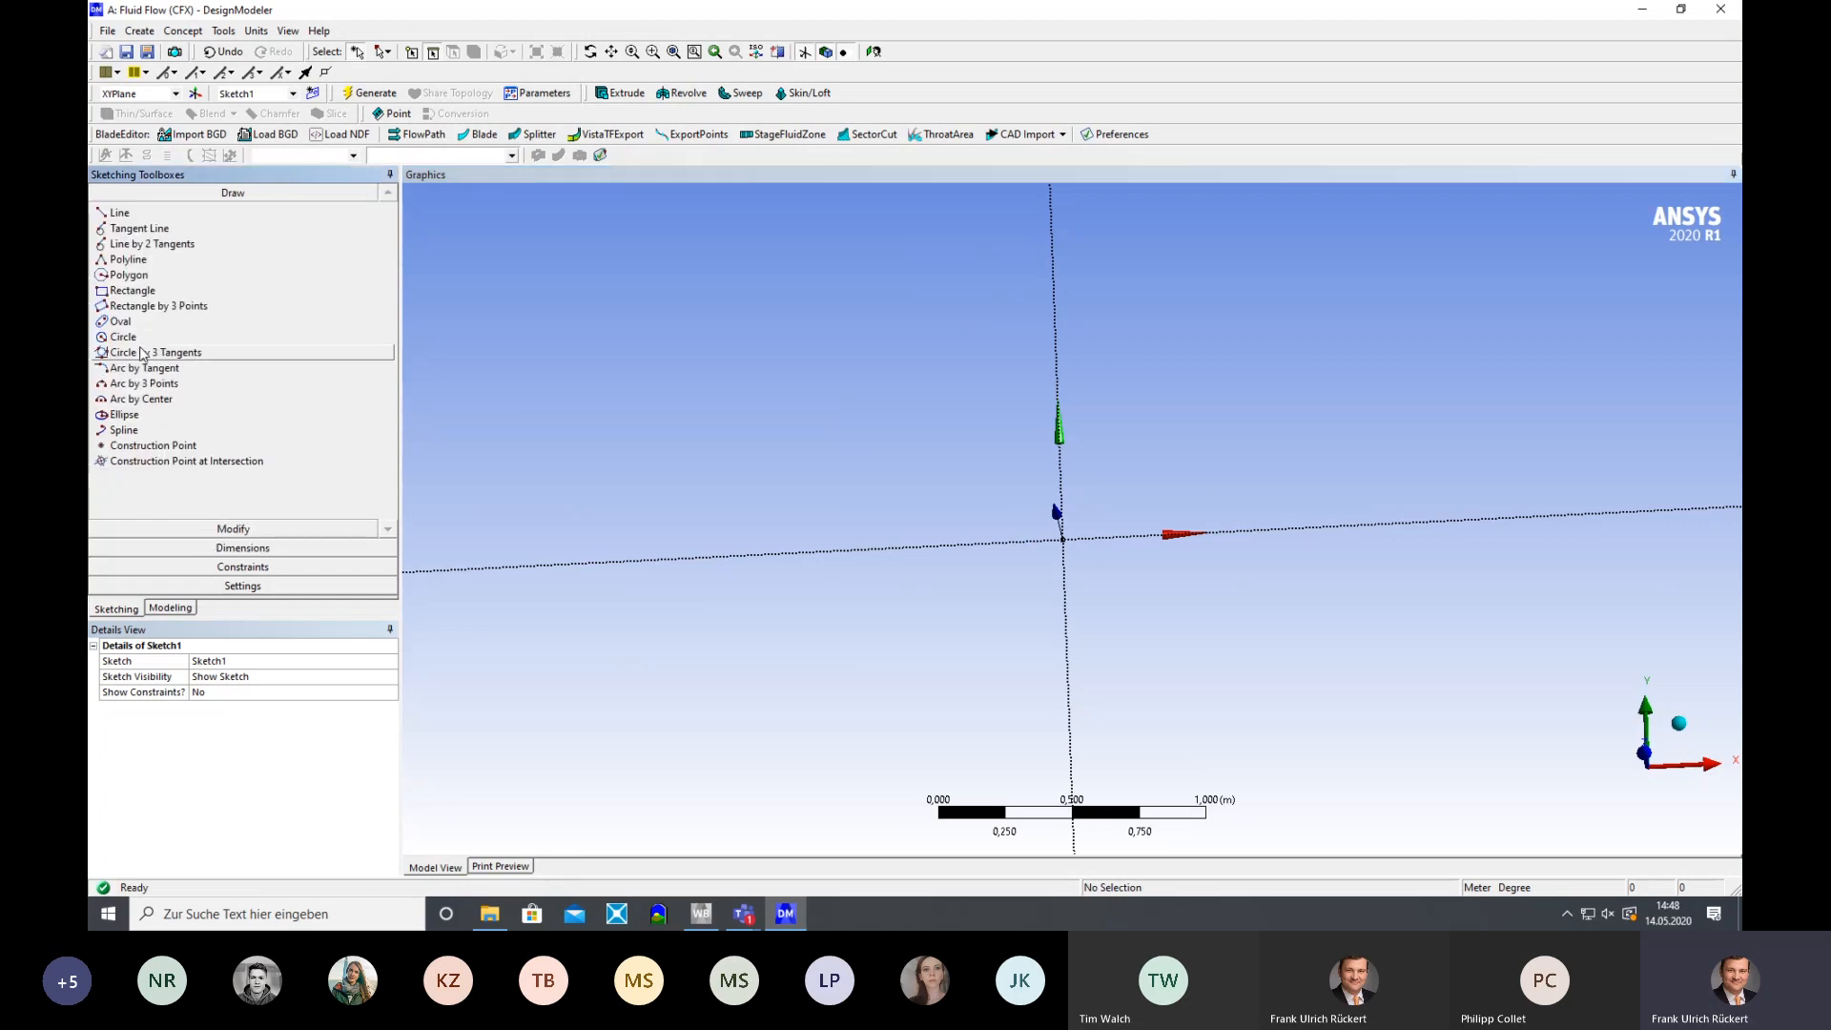
{"action": "left_click", "coordinate": [126, 430]}
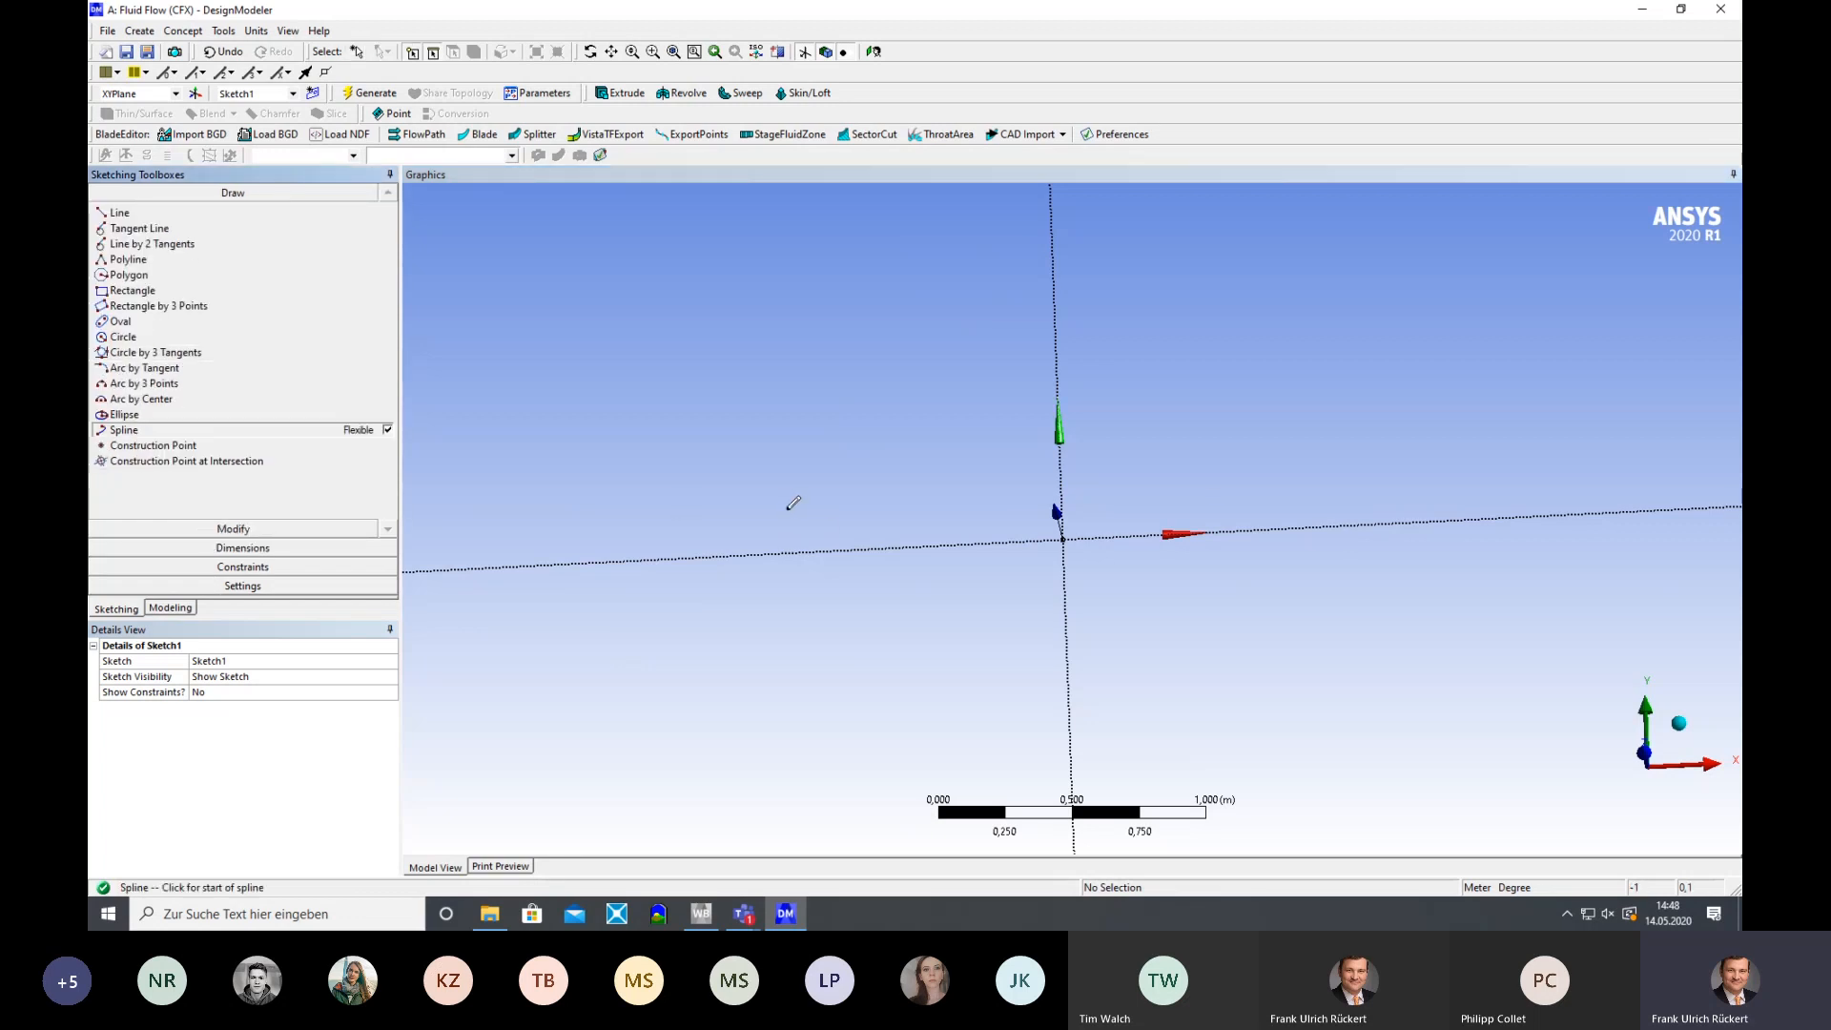
{"action": "left_click", "coordinate": [779, 523]}
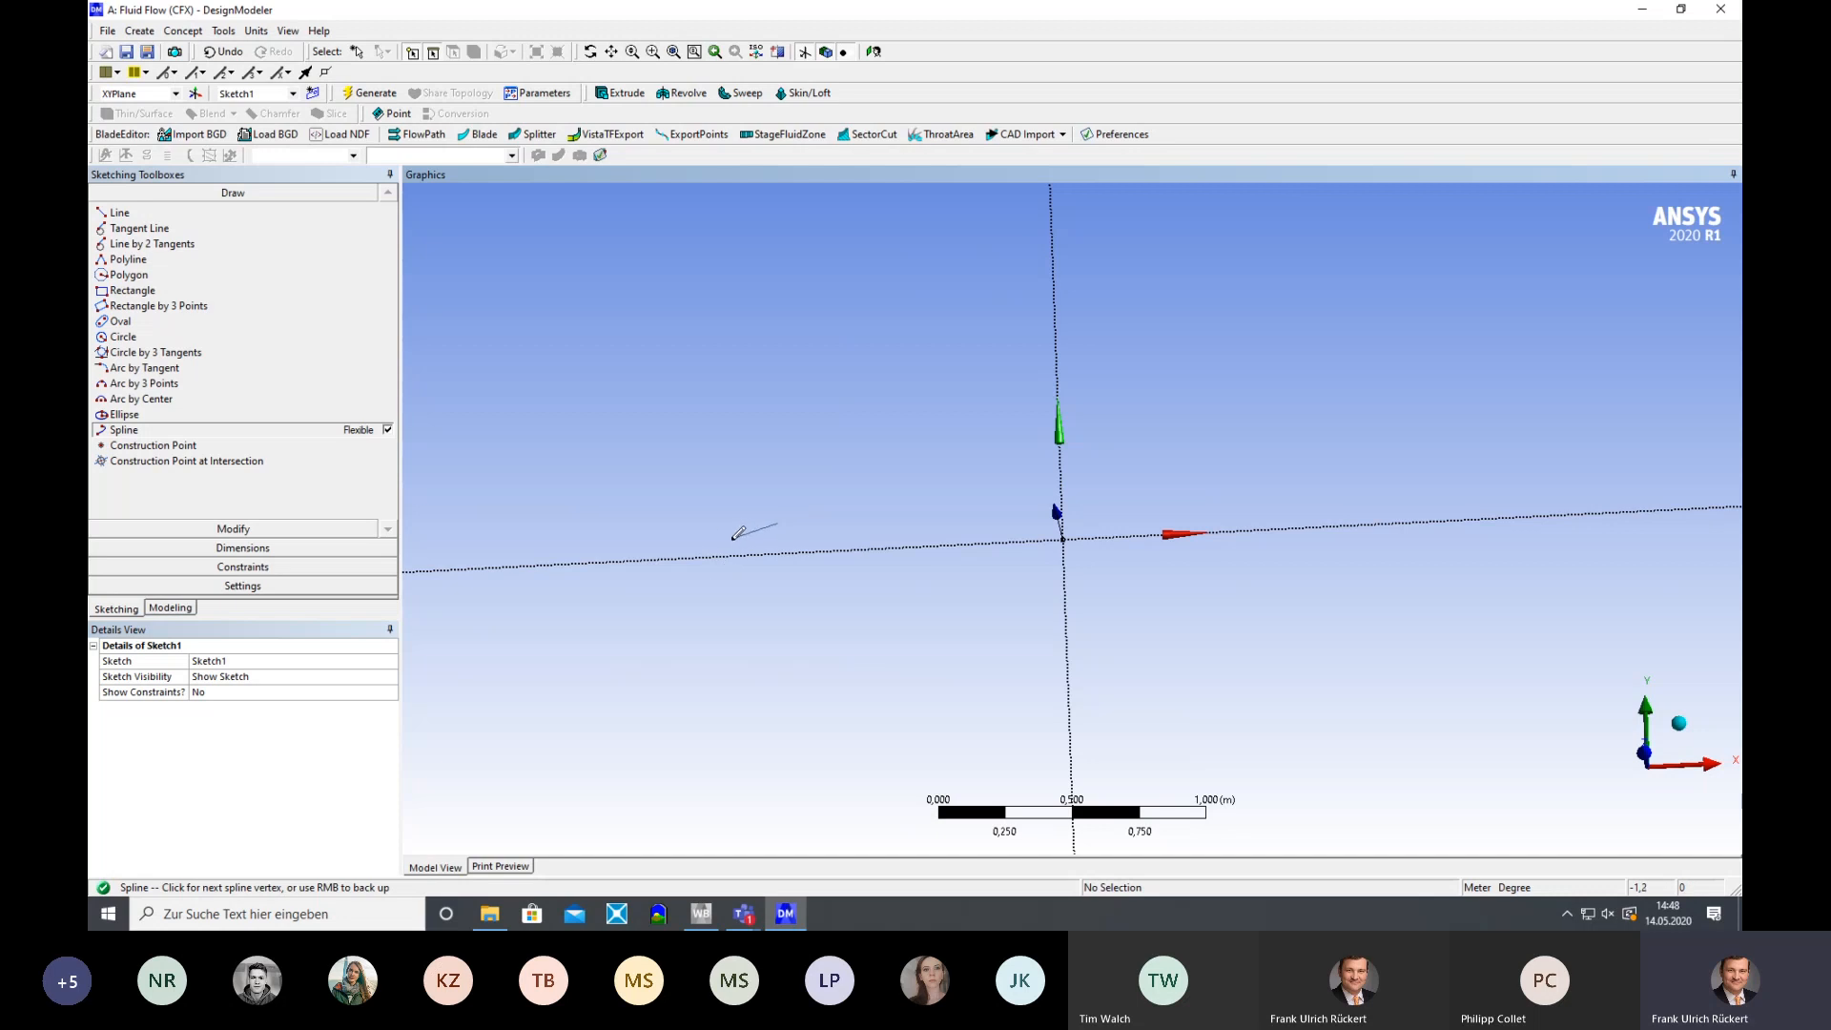
{"action": "left_click", "coordinate": [711, 575]}
{"action": "left_click", "coordinate": [785, 594]}
{"action": "right_click", "coordinate": [782, 599]}
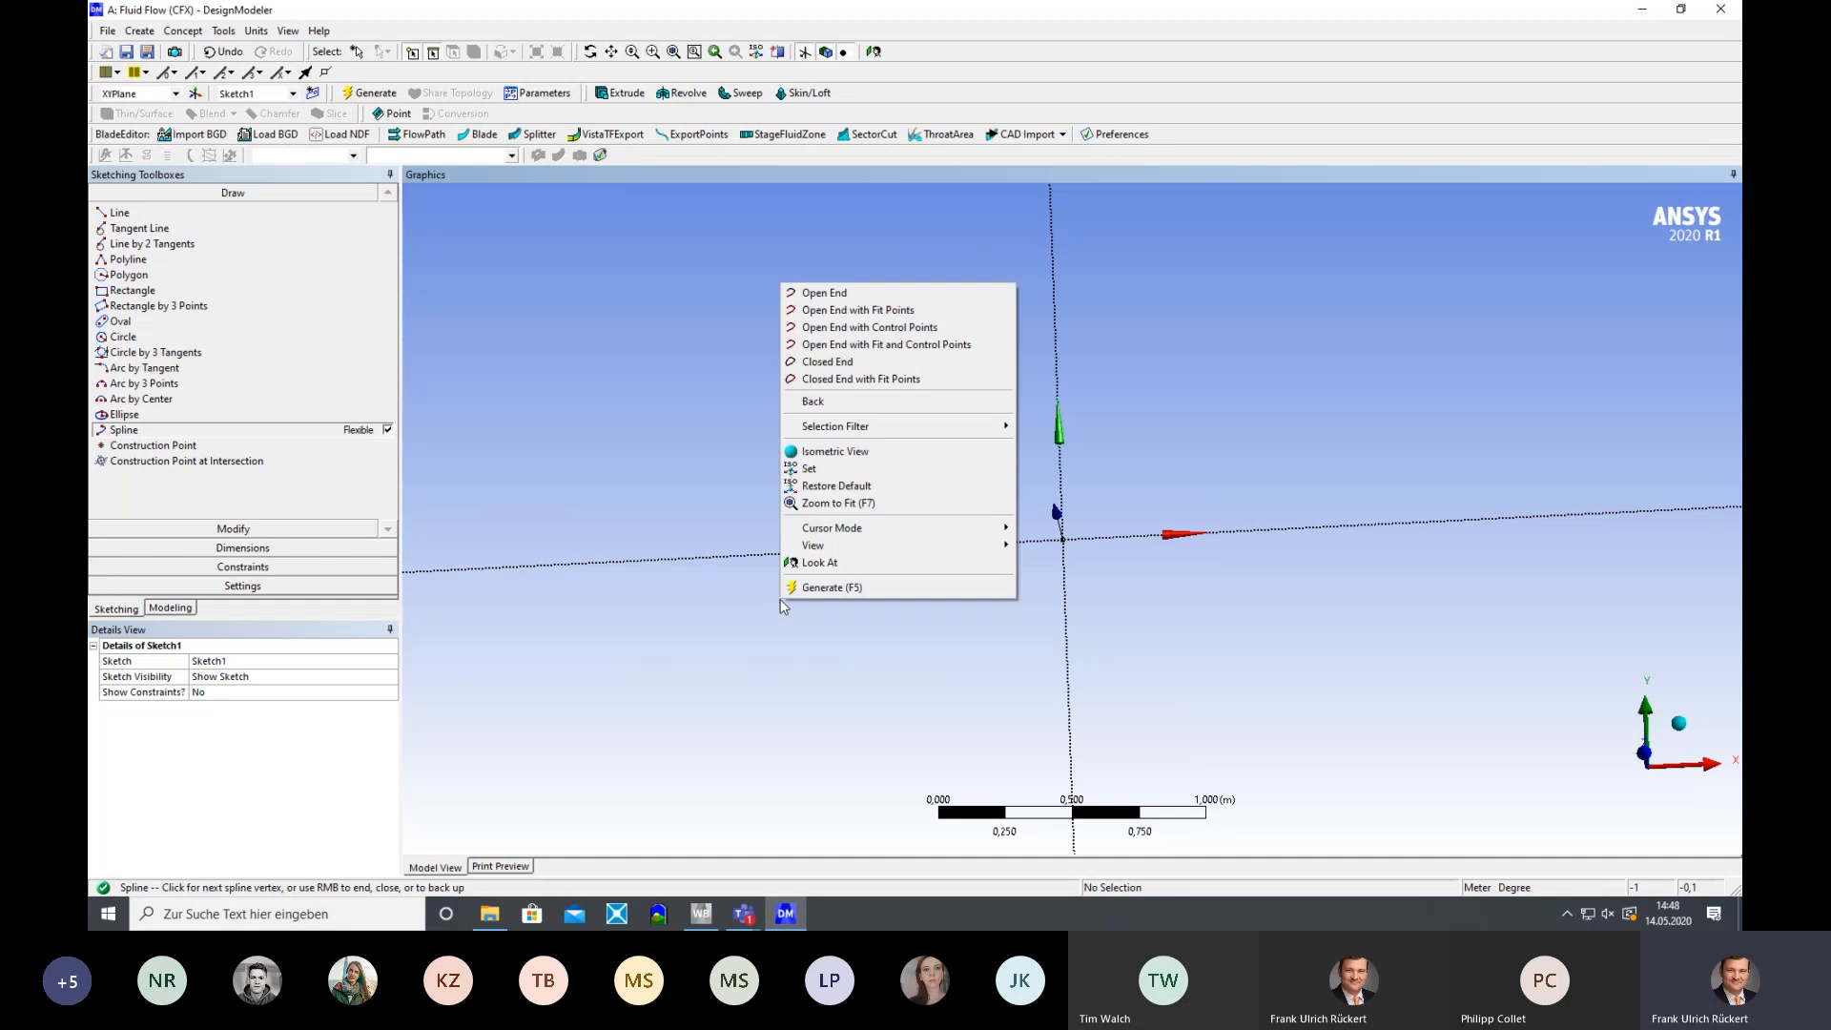
{"action": "left_click", "coordinate": [925, 292]}
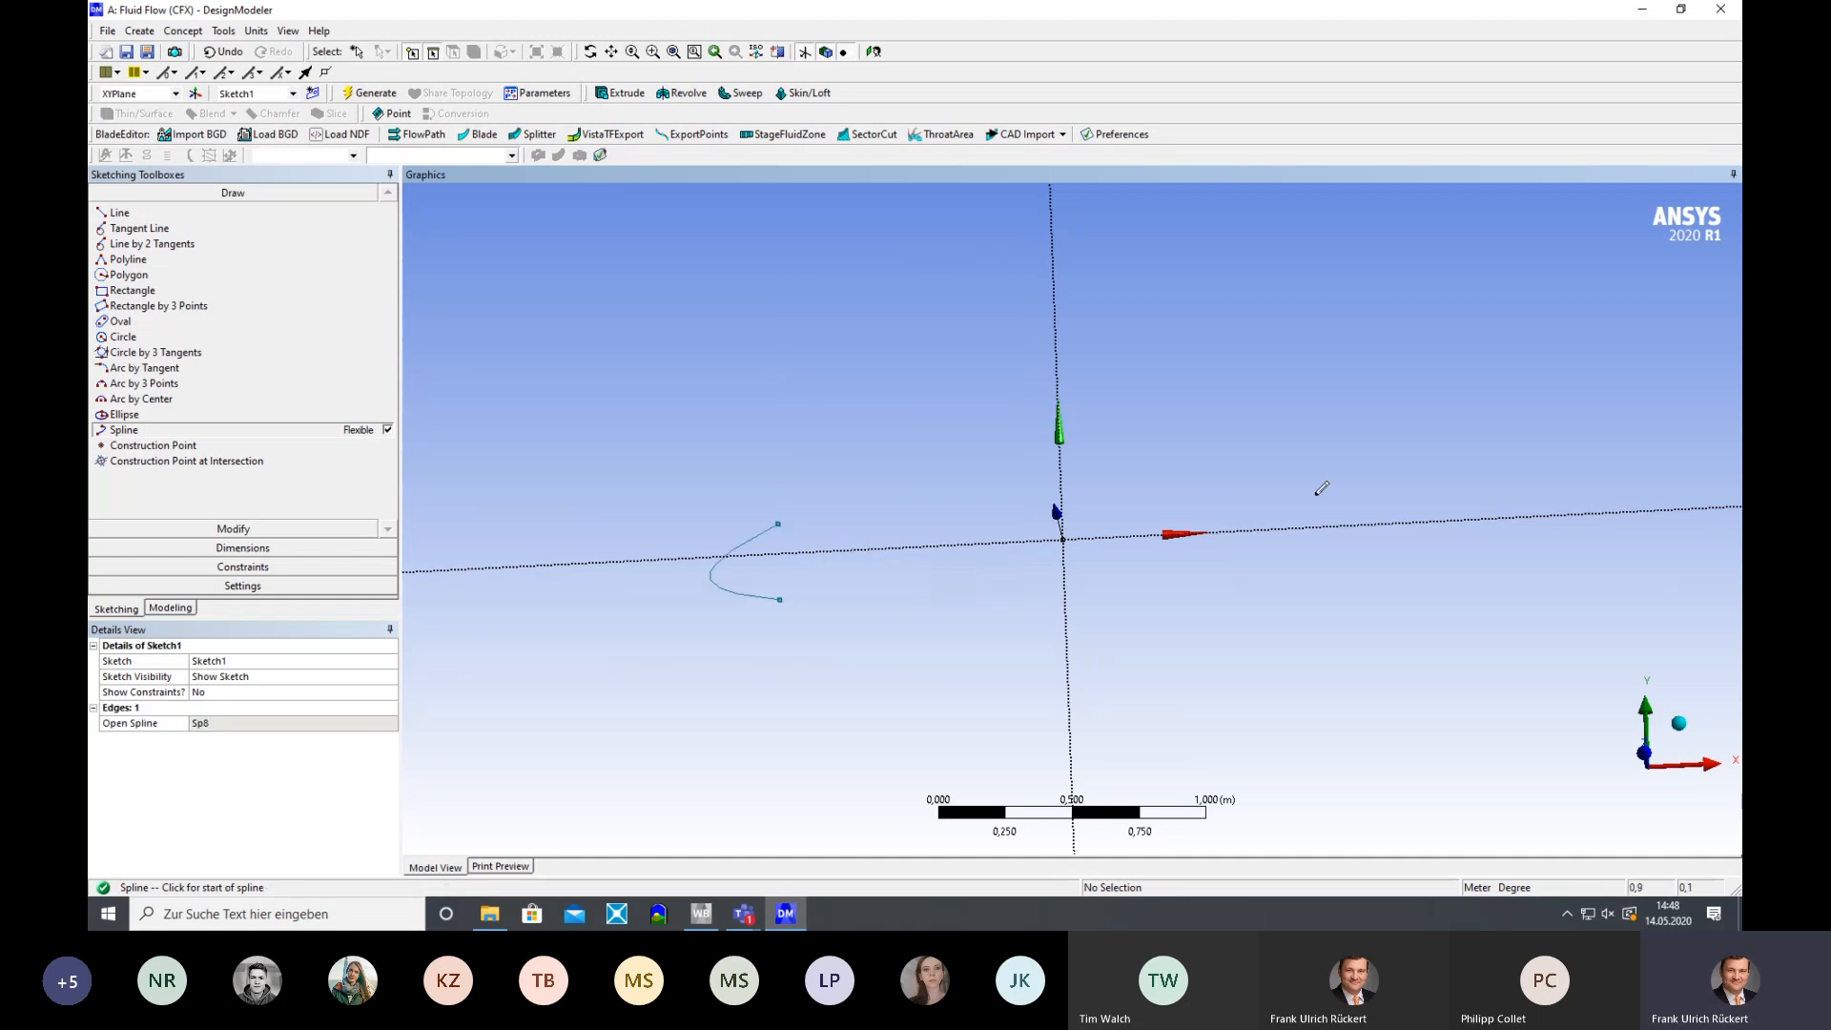
Draw the upper surface as an open-ended three-point spline from the nose curve's upper end to a trailing edge at about (0.9, -0.1) m
{"action": "mouse_move", "coordinate": [900, 655]}
{"action": "middle_mouse_down"}
{"action": "mouse_move", "coordinate": [989, 654]}
{"action": "mouse_move", "coordinate": [905, 683]}
{"action": "middle_mouse_up"}
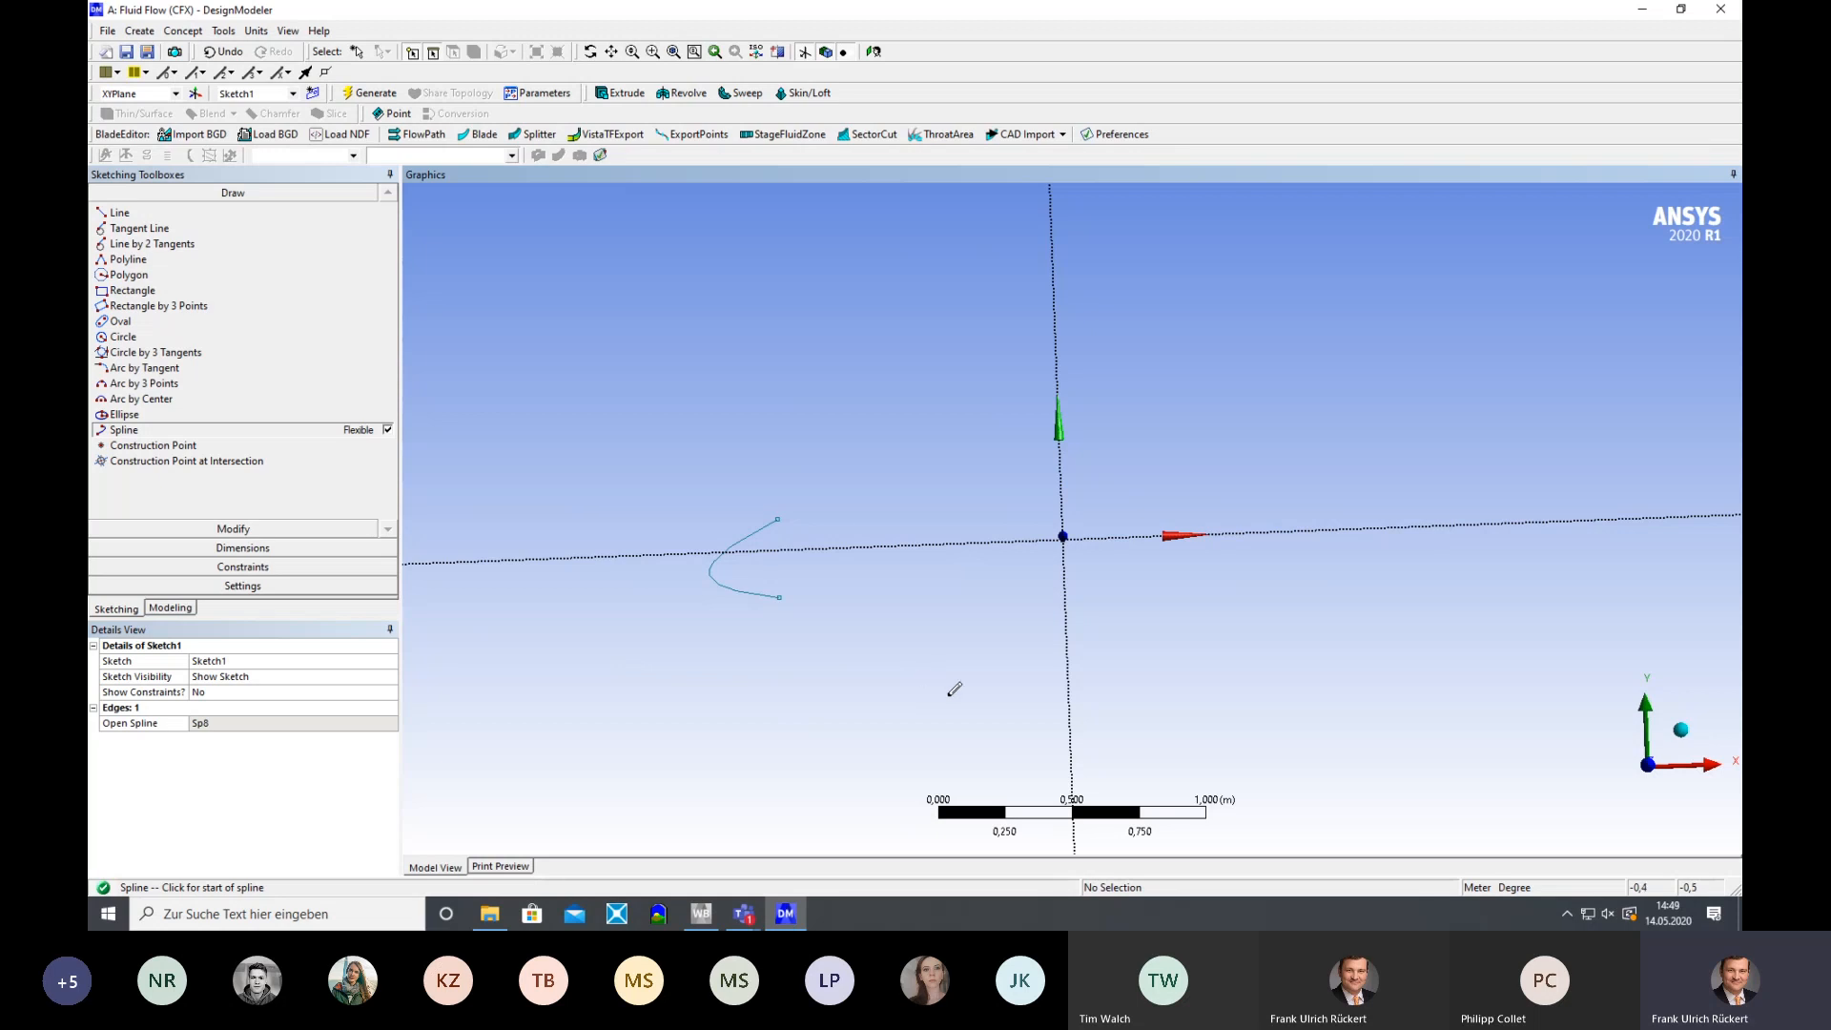
{"action": "left_click", "coordinate": [776, 518]}
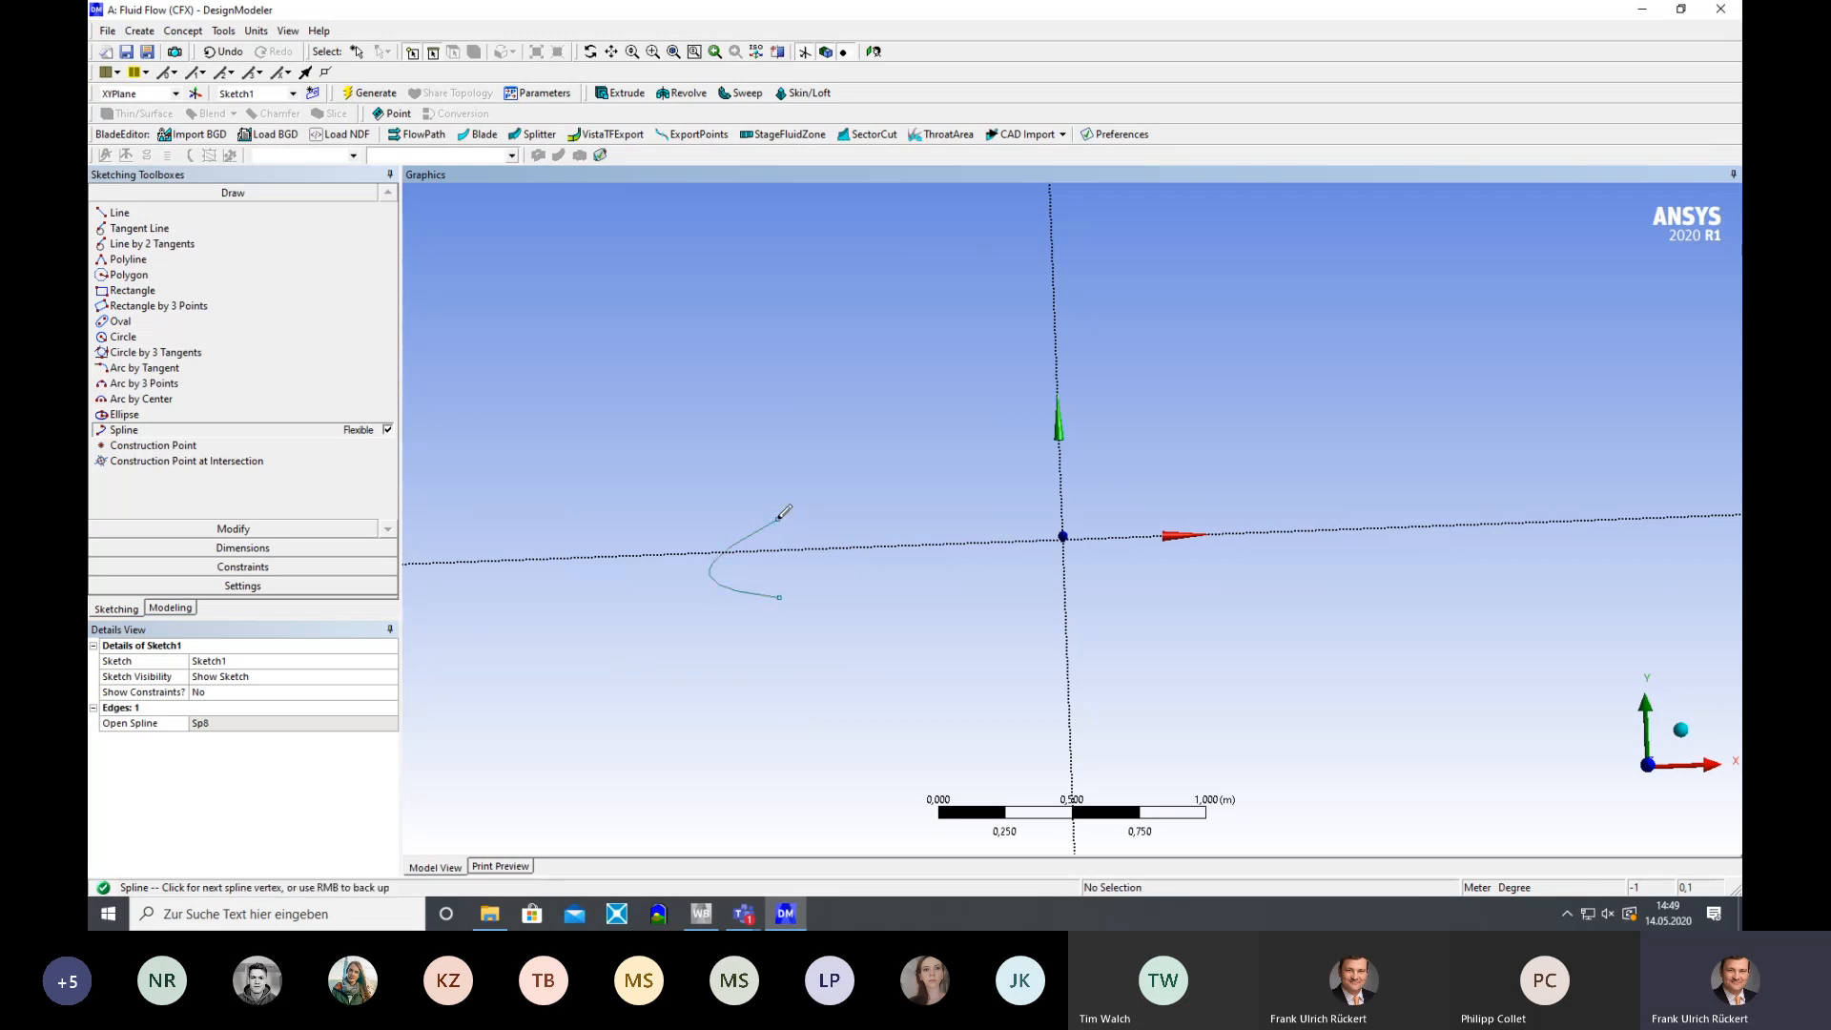
{"action": "left_click", "coordinate": [989, 472]}
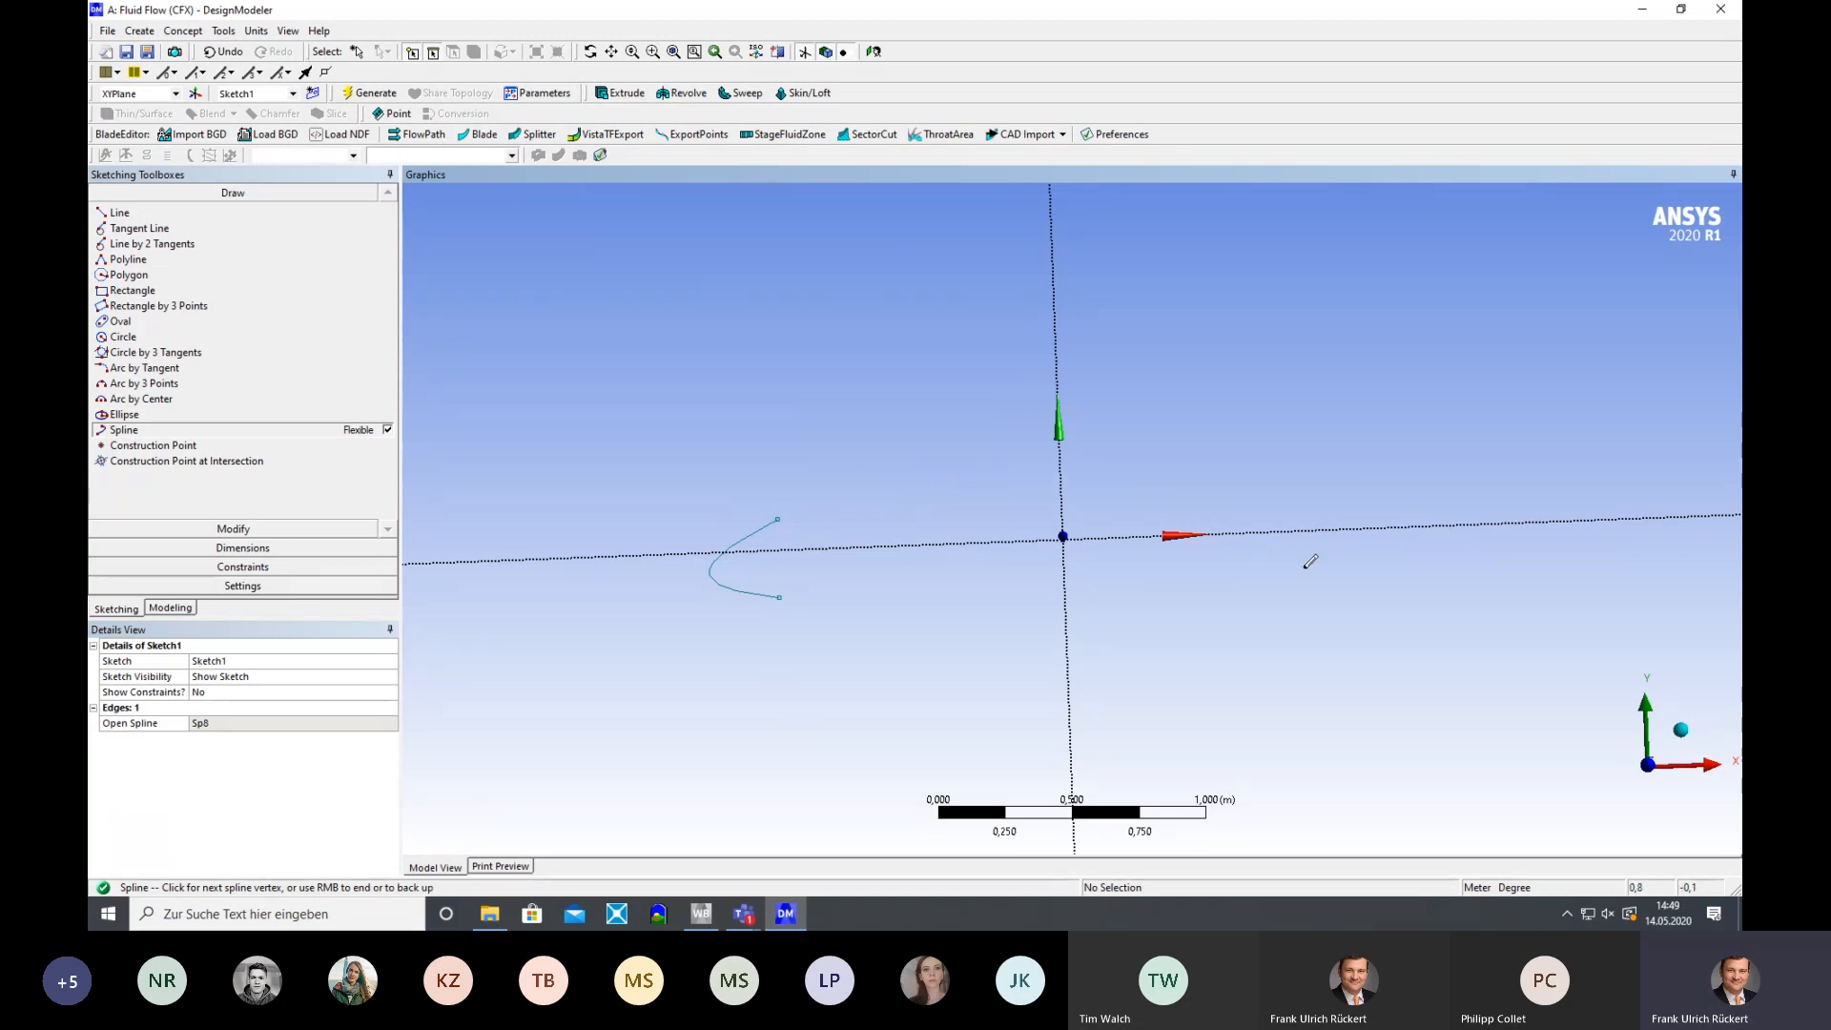
{"action": "left_click", "coordinate": [1307, 567]}
{"action": "right_click", "coordinate": [1307, 565]}
{"action": "left_click", "coordinate": [1354, 580]}
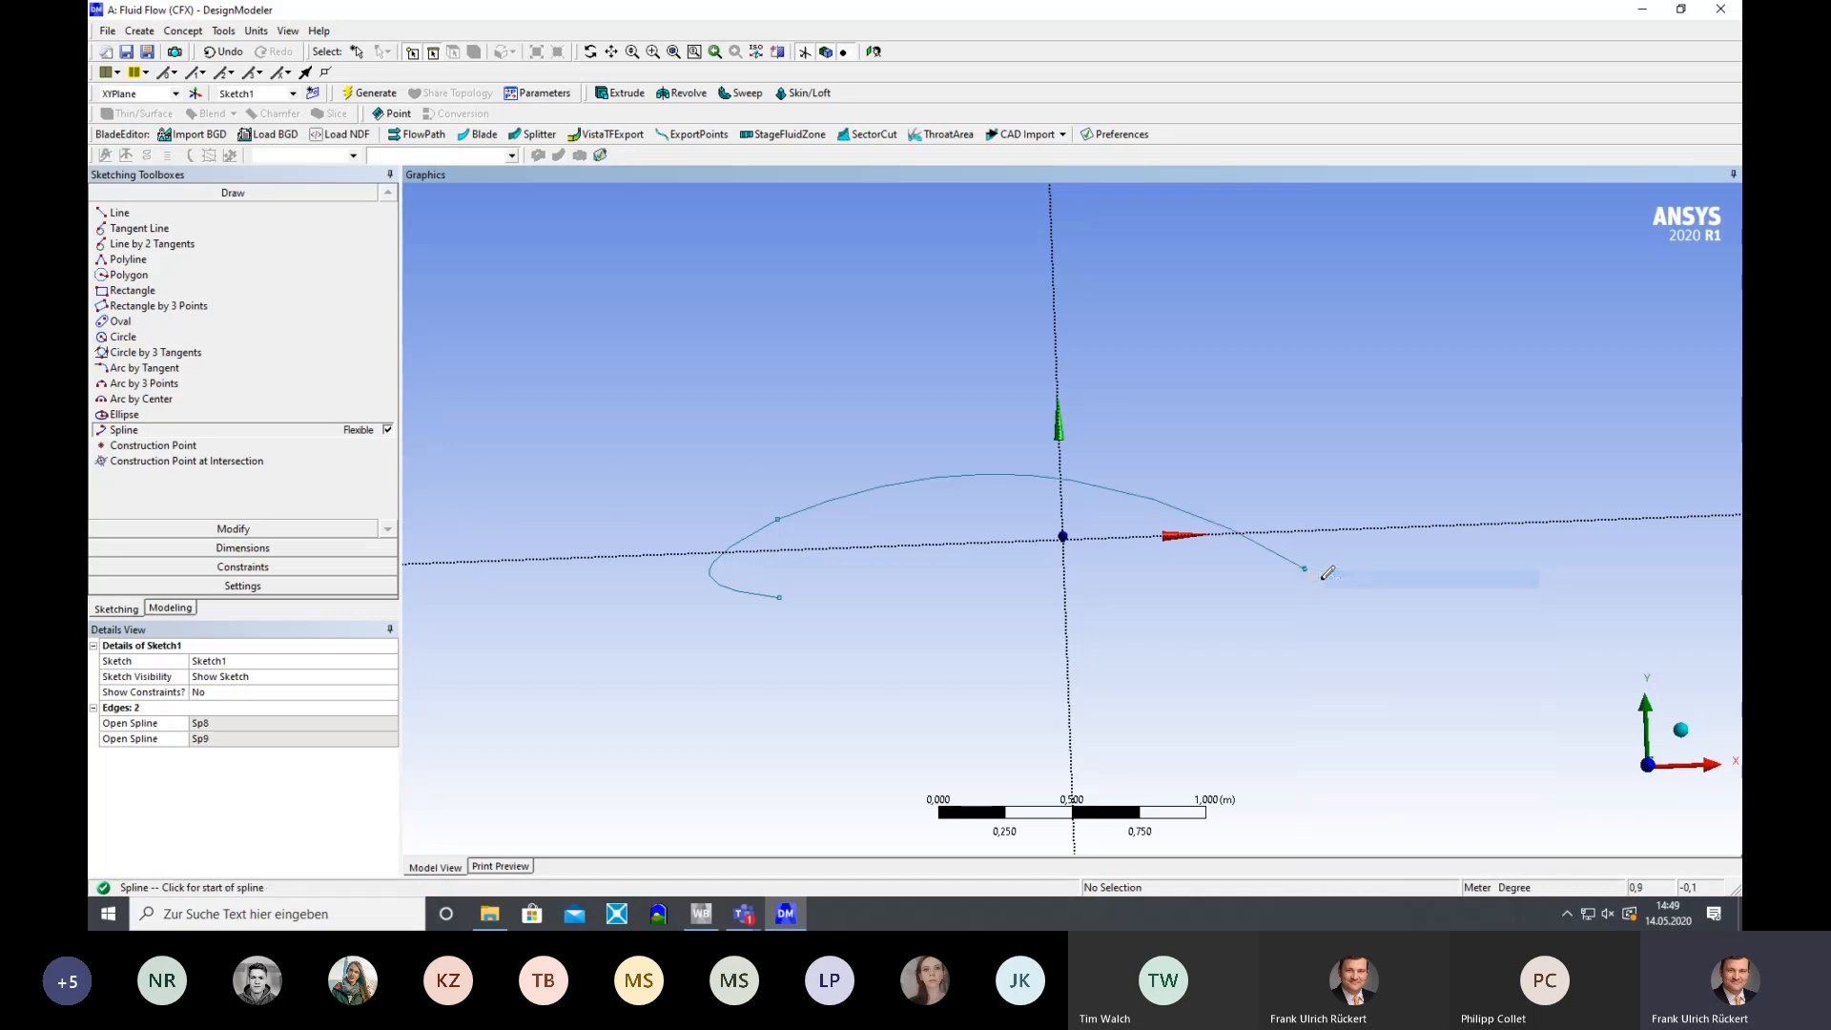
Draw the lower surface as an open-ended spline from the nose curve's lower end through a midpoint to the trailing edge point
{"action": "left_click", "coordinate": [779, 596]}
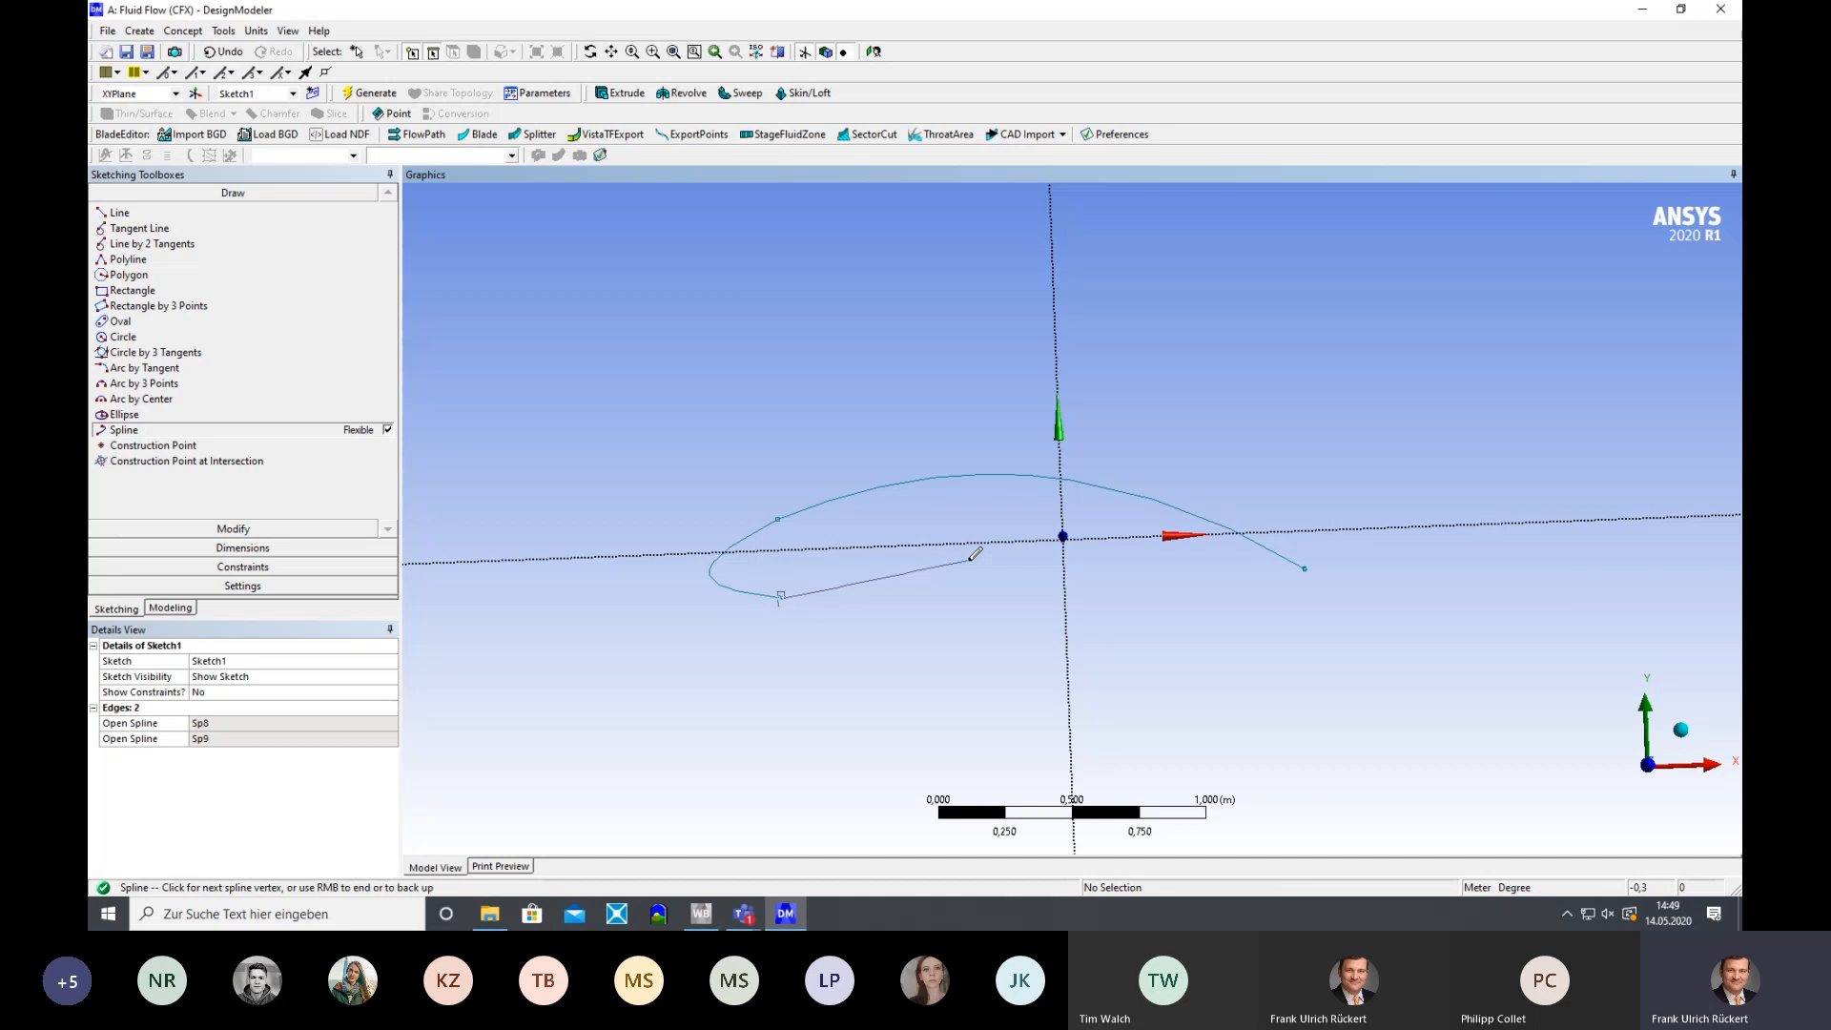
{"action": "left_click", "coordinate": [1305, 567]}
{"action": "right_click", "coordinate": [1307, 566]}
{"action": "left_click", "coordinate": [1335, 584]}
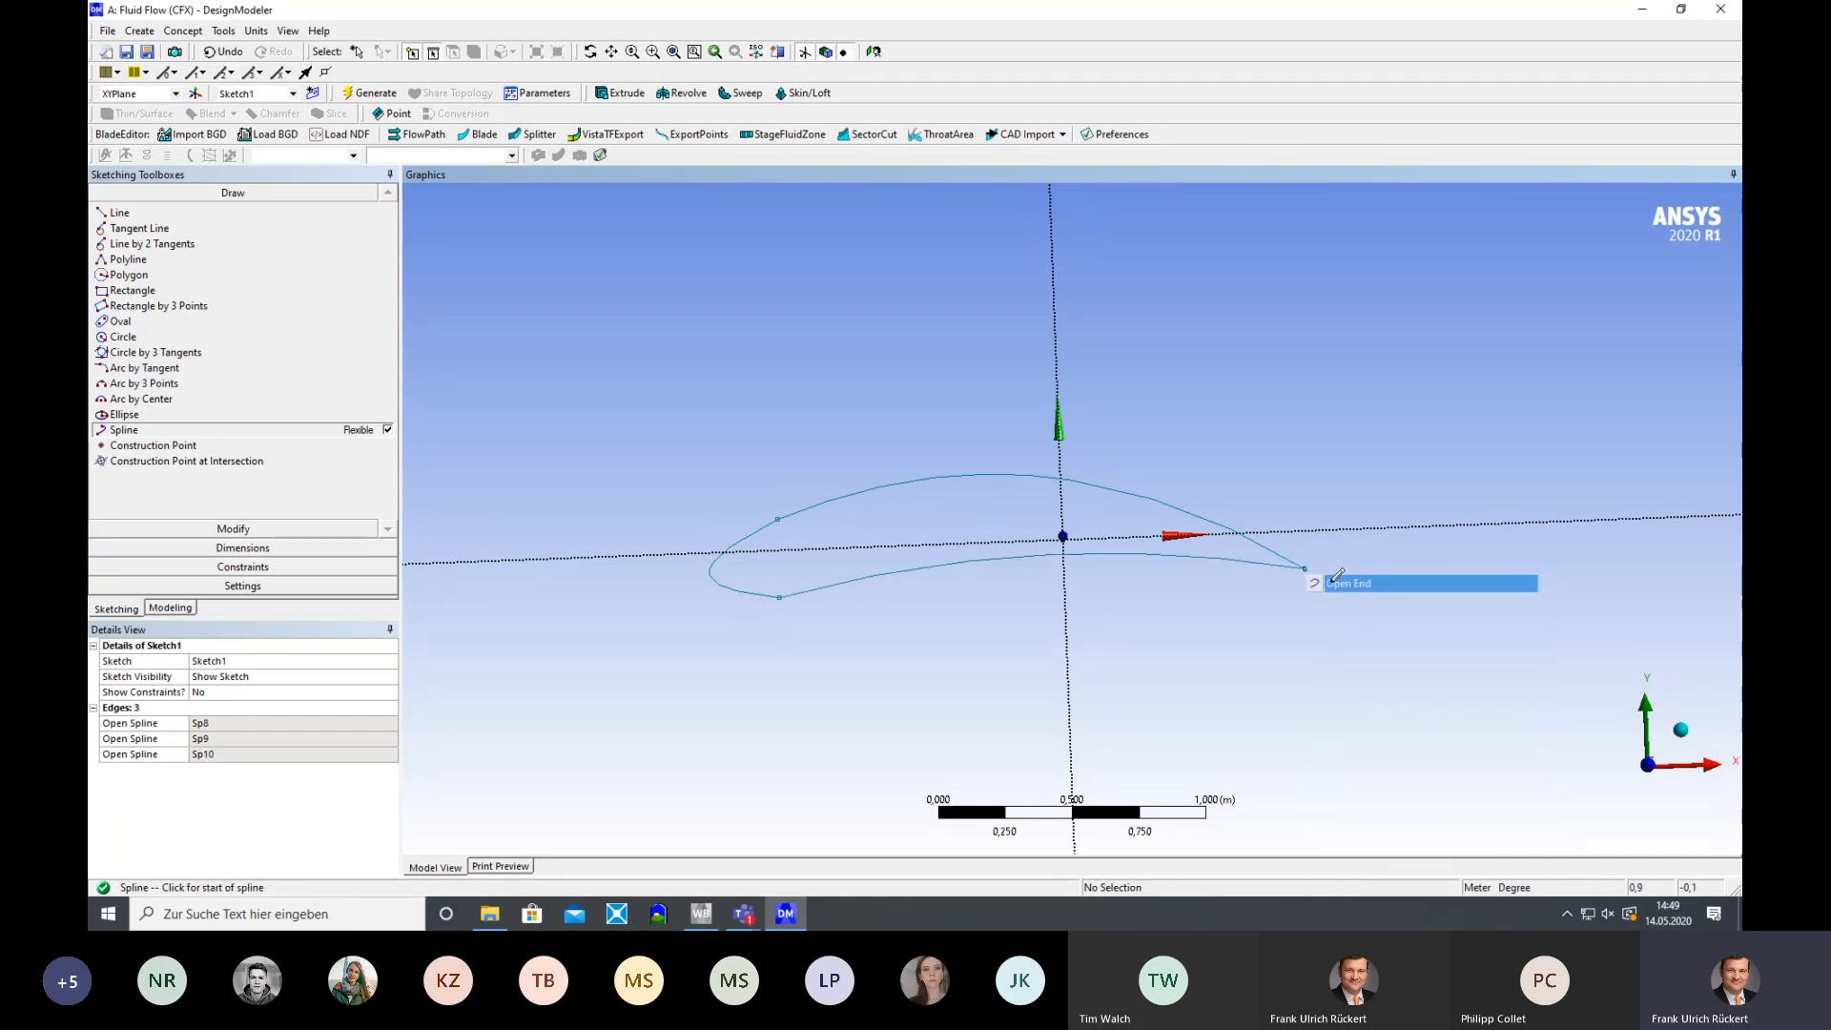
Extrude the airfoil sketch to a depth of 10 m, adding material, and generate the solid body
{"action": "mouse_move", "coordinate": [1349, 379]}
{"action": "middle_mouse_down"}
{"action": "mouse_move", "coordinate": [1349, 335]}
{"action": "mouse_move", "coordinate": [1342, 433]}
{"action": "mouse_move", "coordinate": [1470, 409]}
{"action": "mouse_move", "coordinate": [1329, 410]}
{"action": "mouse_move", "coordinate": [1554, 375]}
{"action": "mouse_move", "coordinate": [1609, 346]}
{"action": "mouse_move", "coordinate": [1377, 347]}
{"action": "mouse_move", "coordinate": [1406, 359]}
{"action": "middle_mouse_up"}
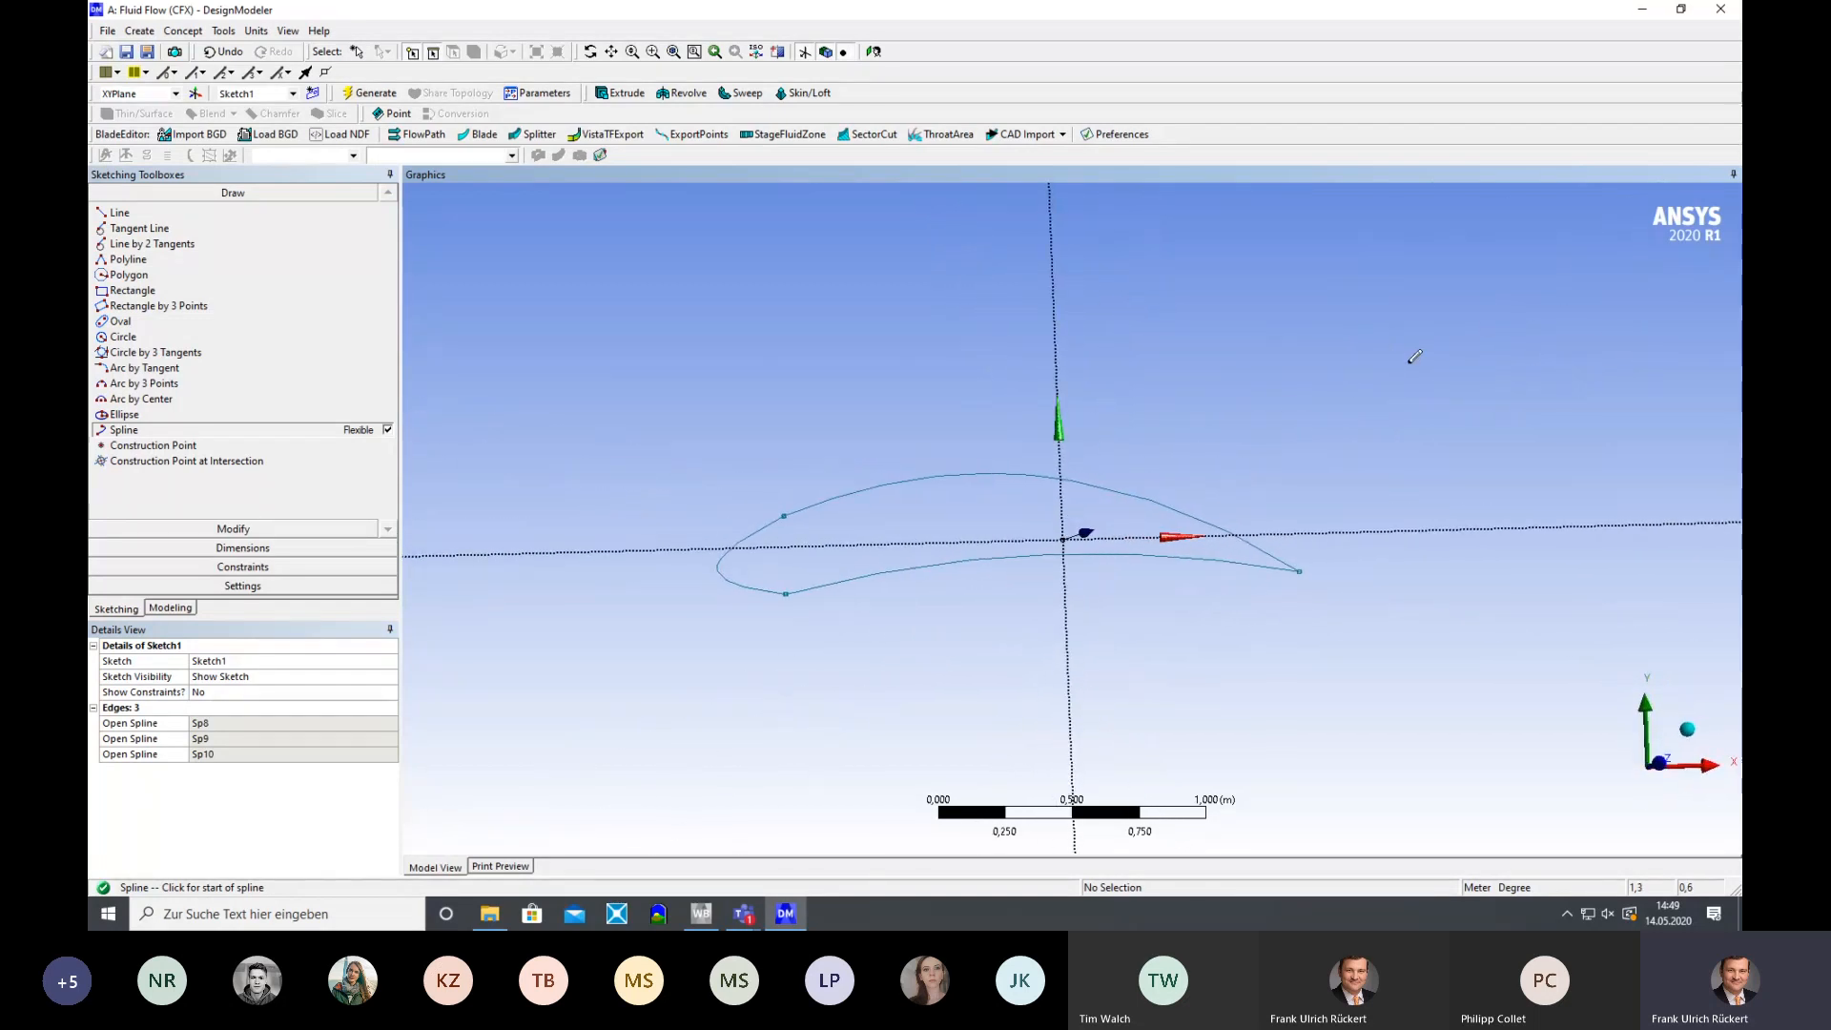
{"action": "left_click", "coordinate": [632, 97]}
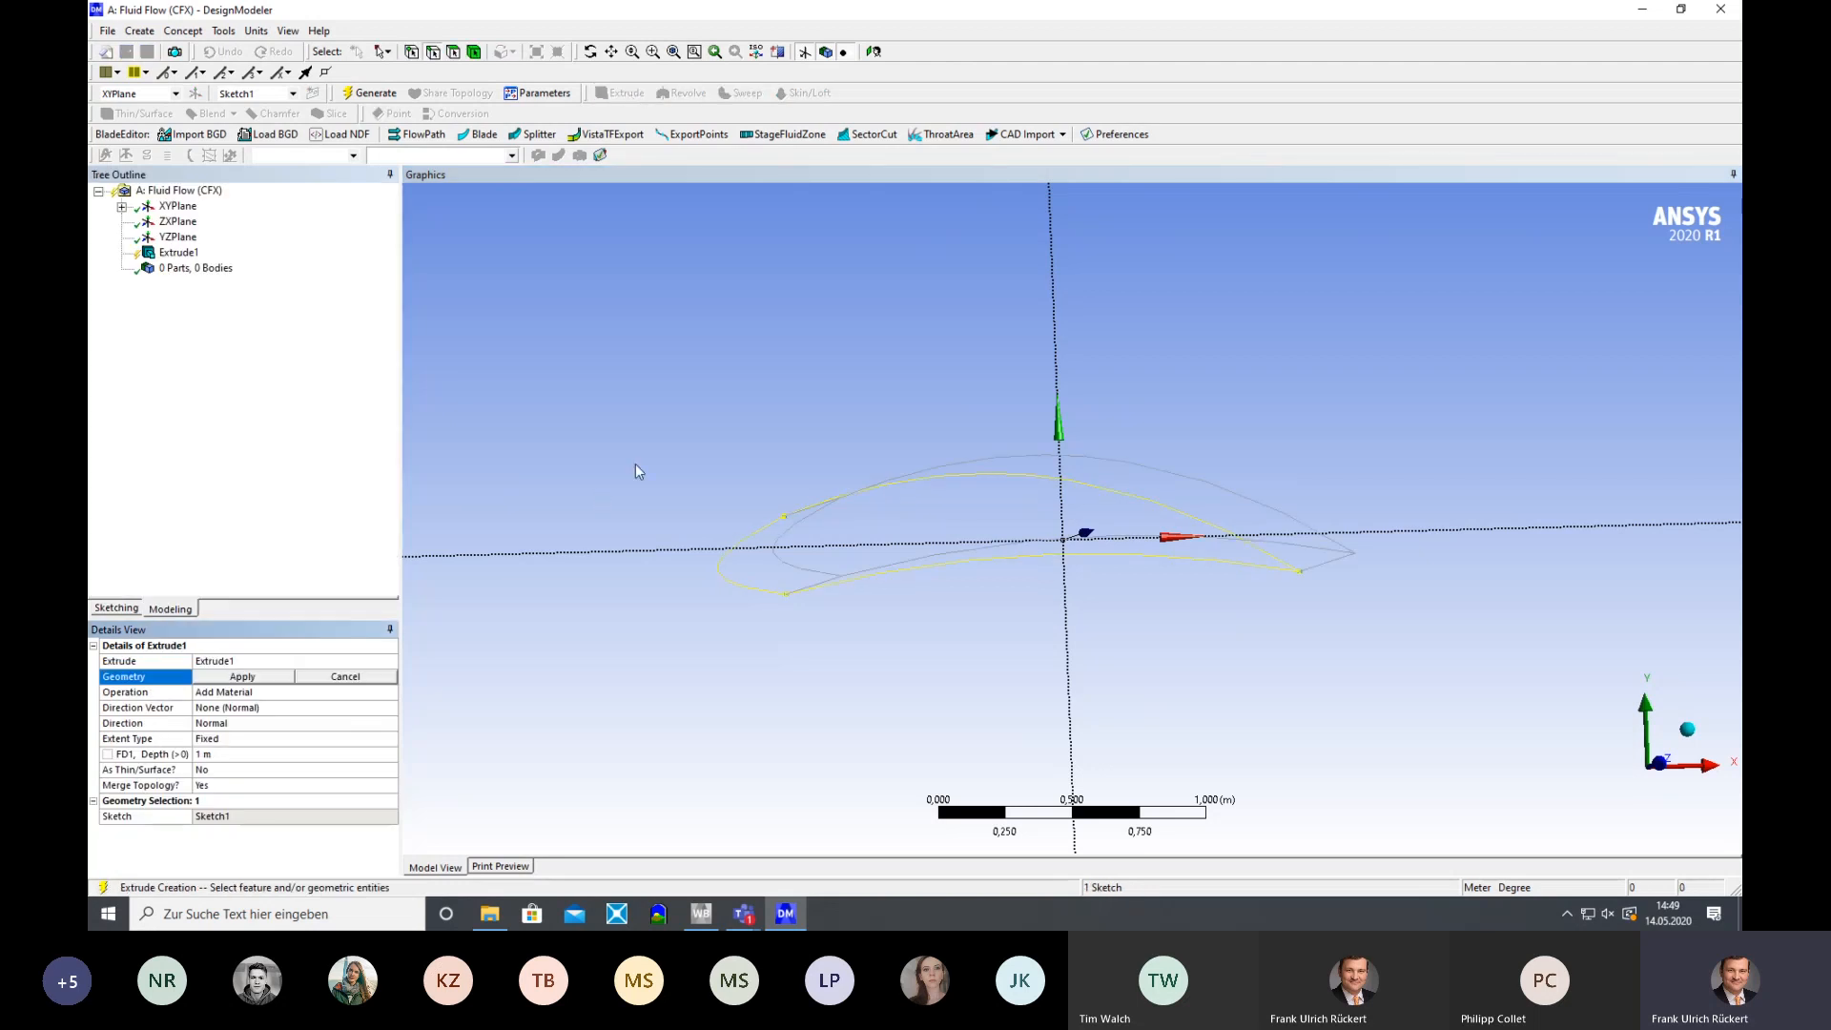
{"action": "left_click", "coordinate": [222, 758]}
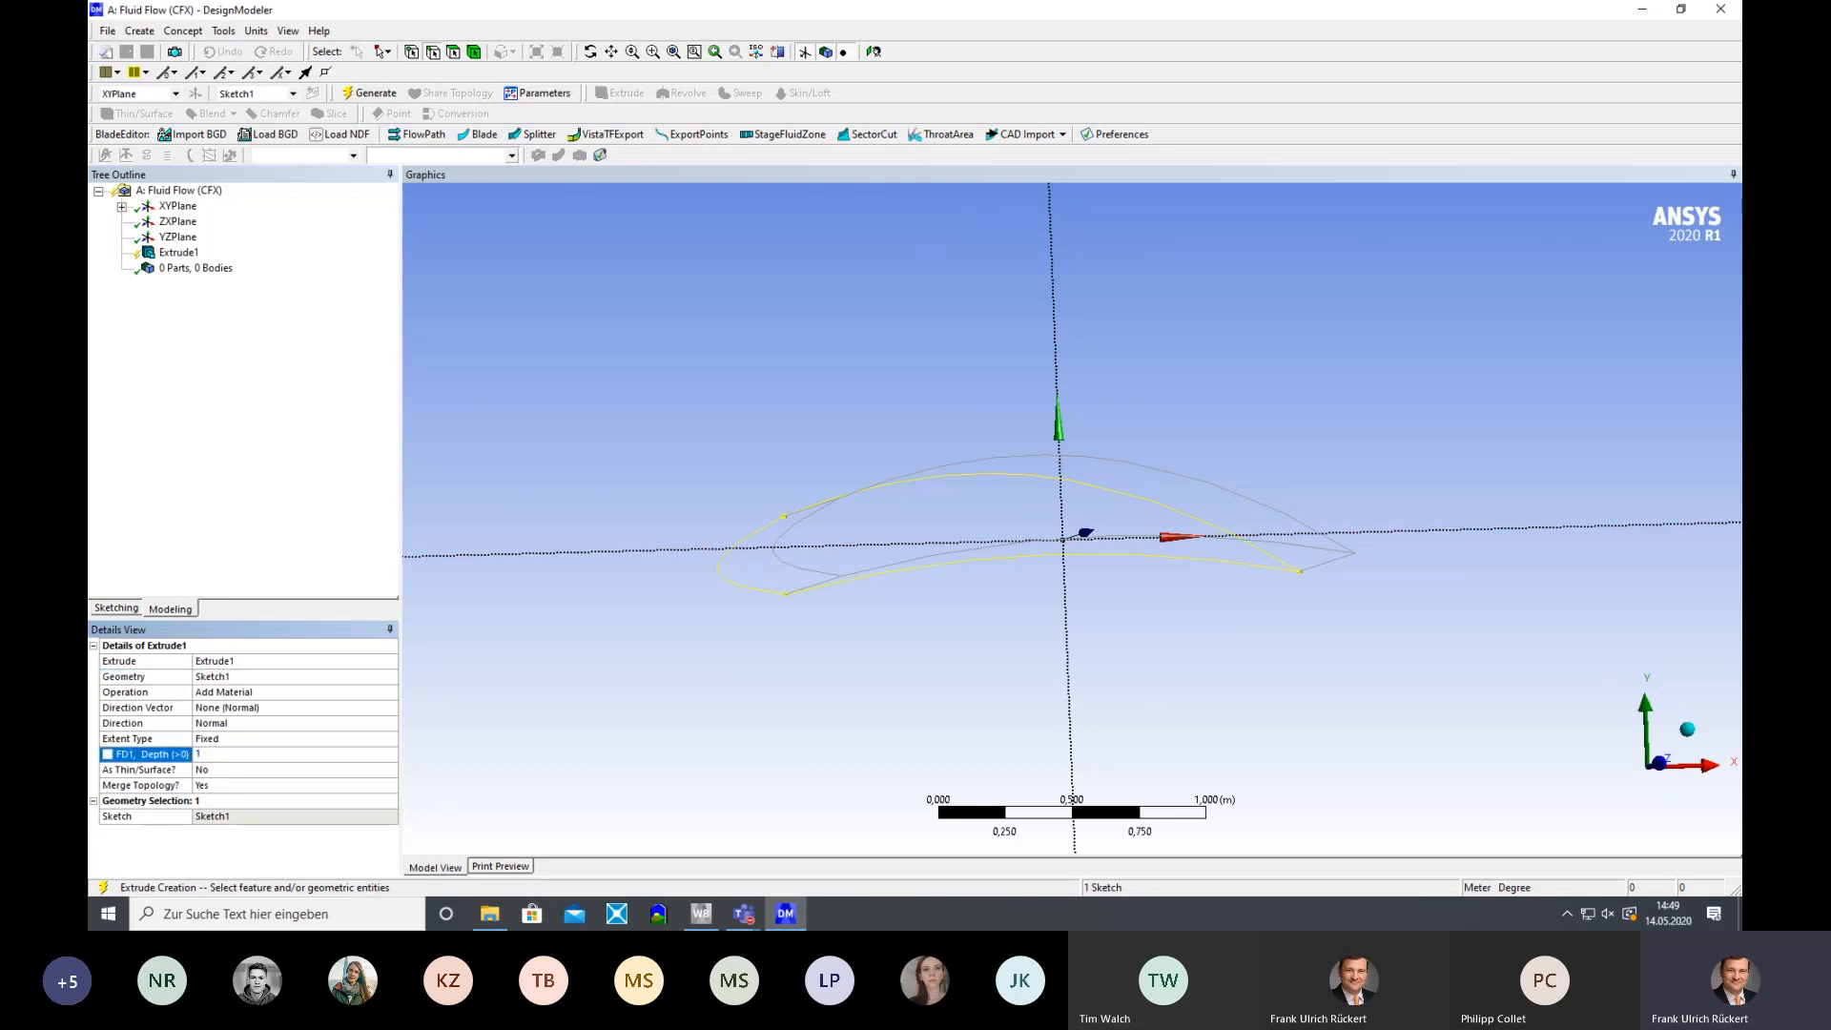
{"action": "type", "text": "10"}
{"action": "key", "text": "Return"}
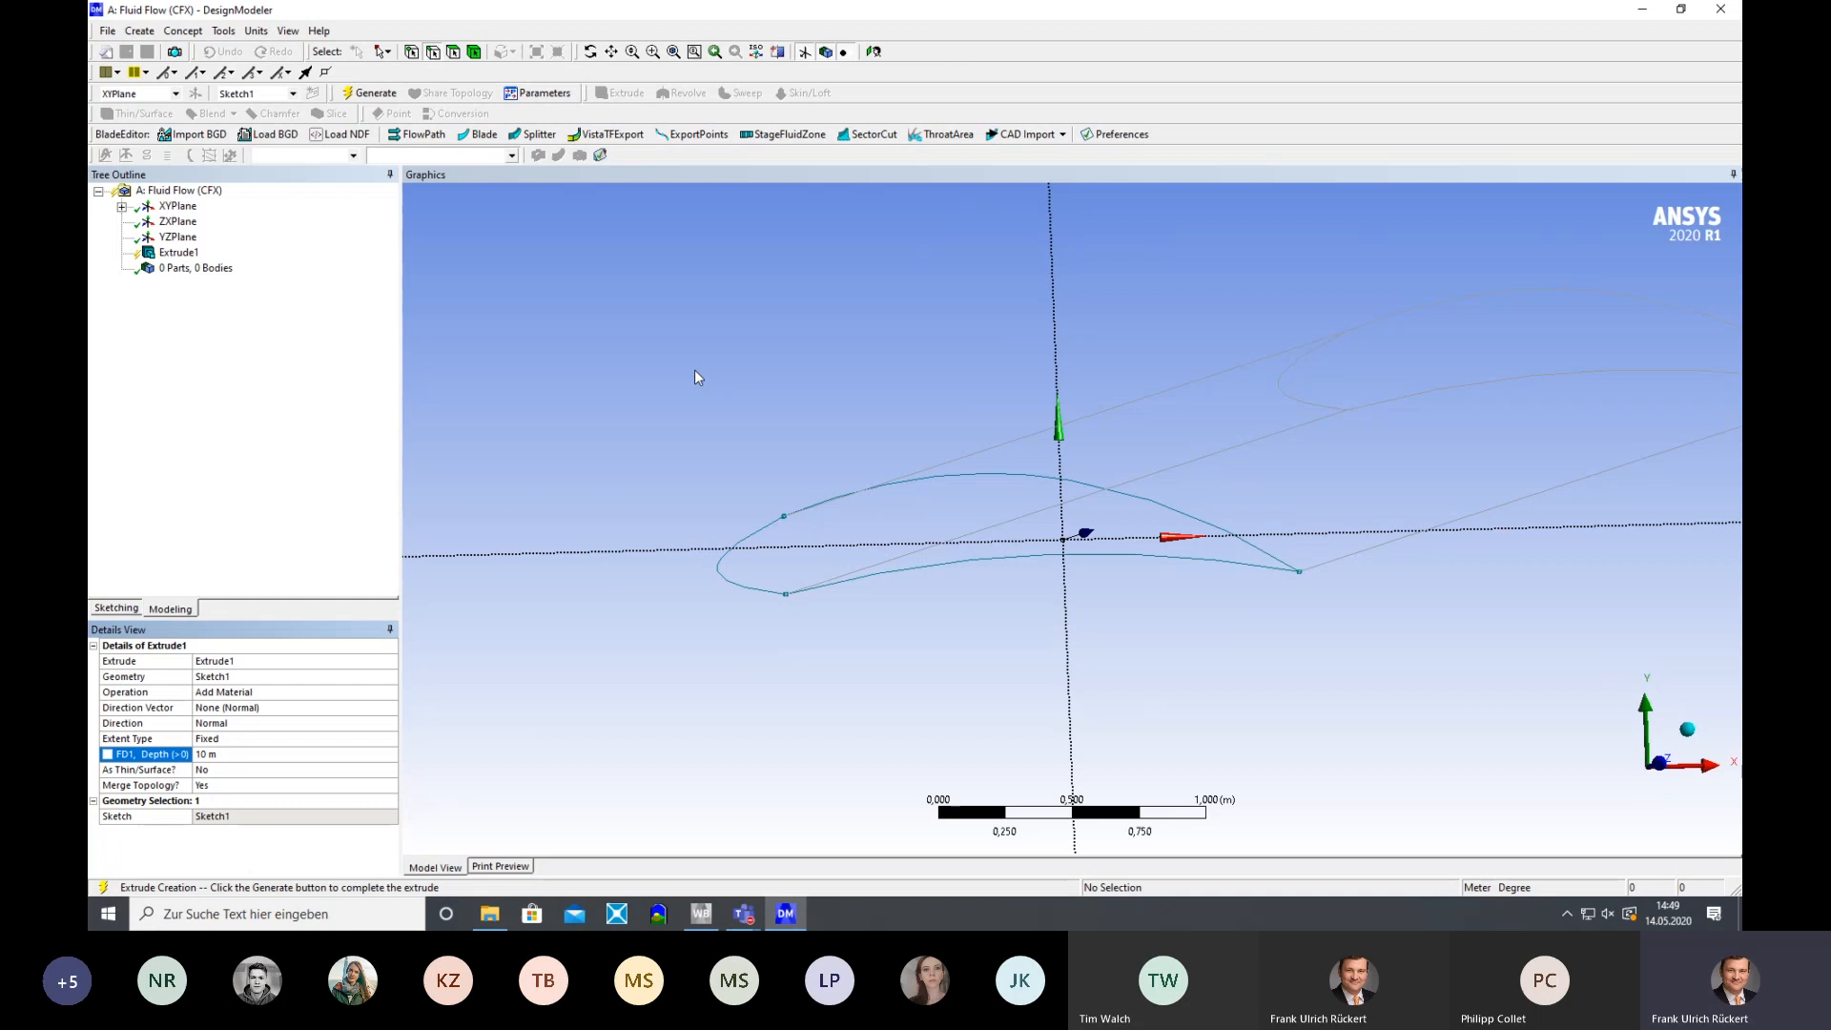
{"action": "left_click", "coordinate": [369, 92]}
{"action": "mouse_move", "coordinate": [959, 491]}
{"action": "middle_mouse_down"}
{"action": "mouse_move", "coordinate": [890, 491]}
{"action": "mouse_move", "coordinate": [932, 506]}
{"action": "middle_mouse_up"}
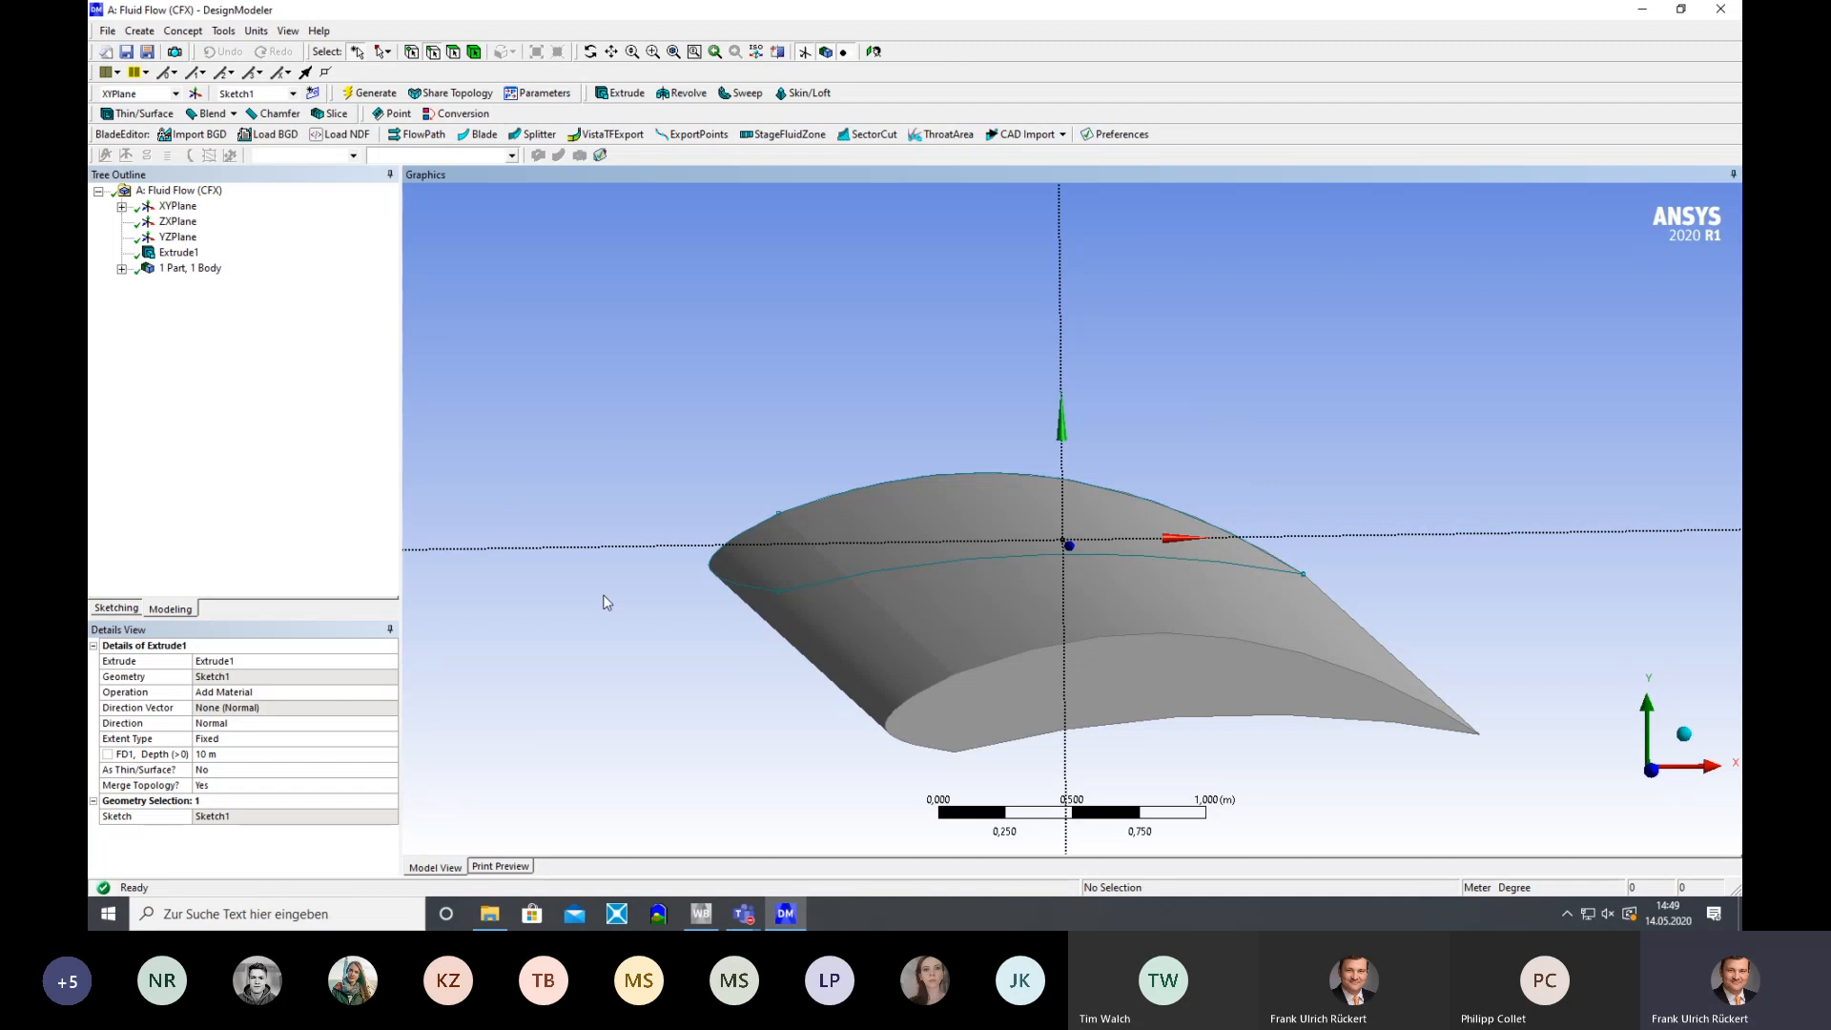
{"action": "scroll", "coordinate": [674, 636], "scroll_direction": "up", "scroll_amount": 2}
{"action": "scroll", "coordinate": [675, 636], "scroll_direction": "down", "scroll_amount": 2}
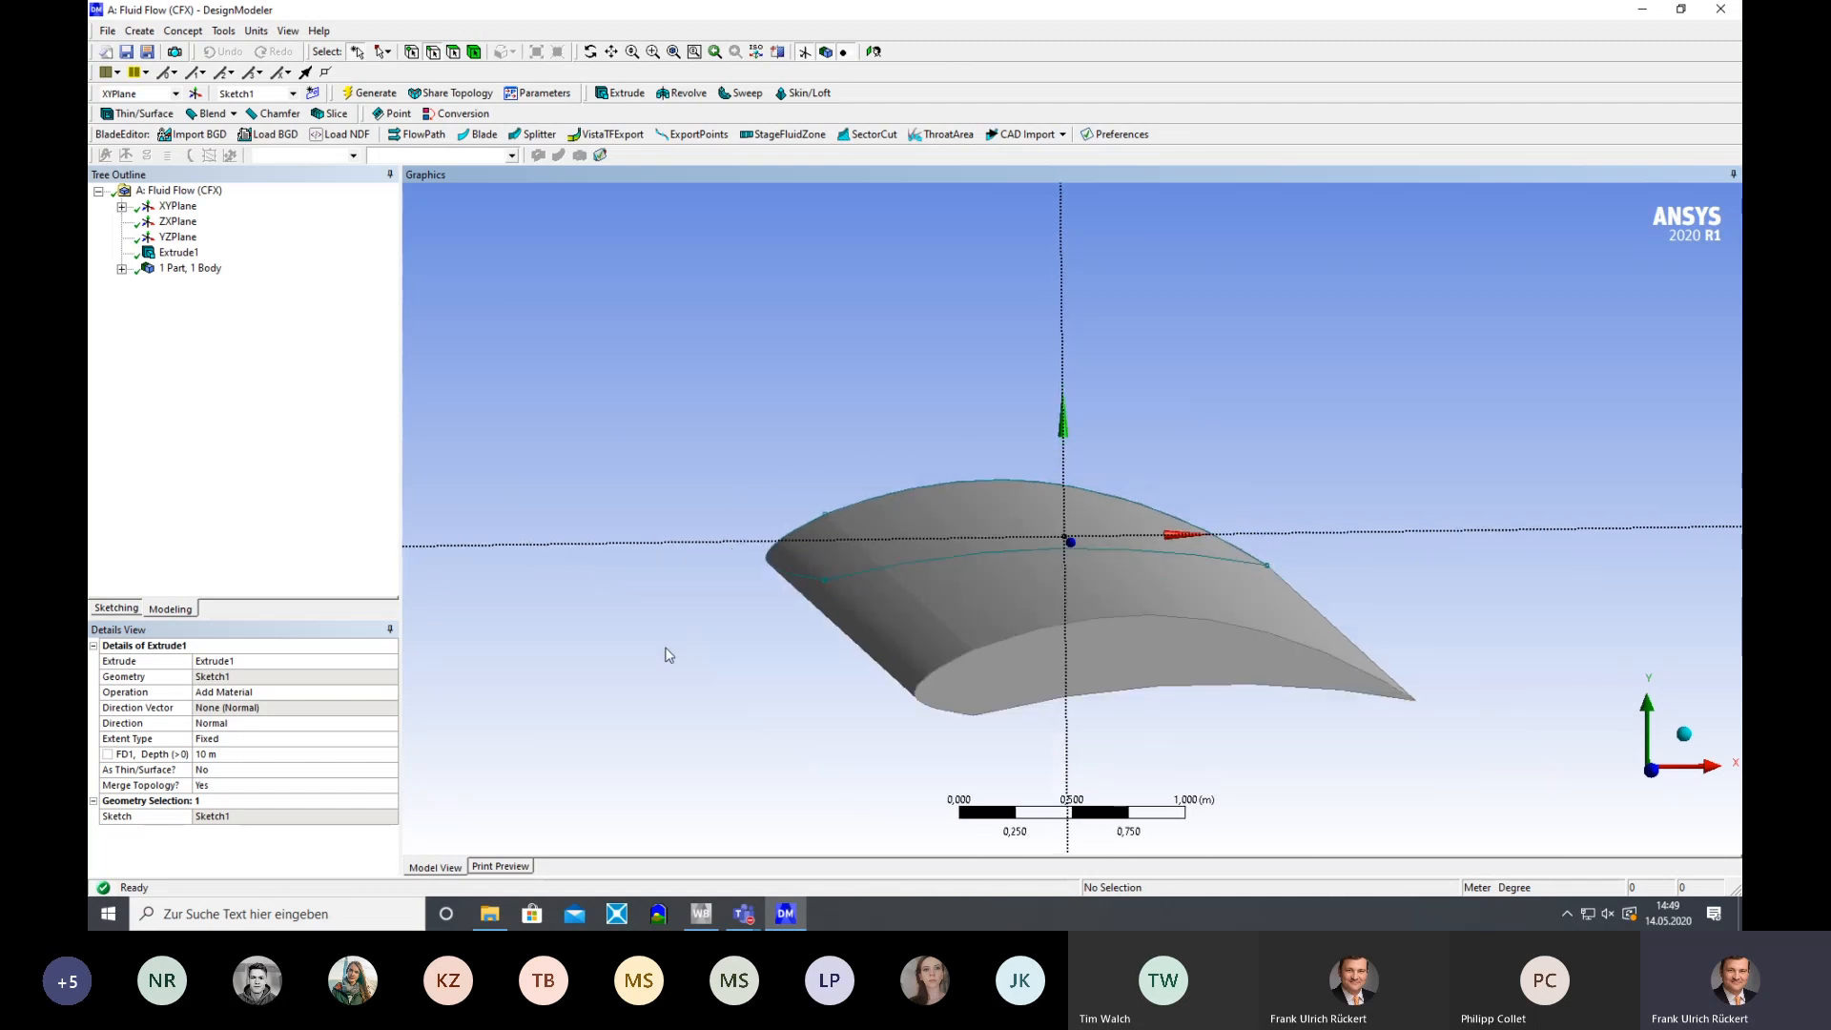
{"action": "mouse_move", "coordinate": [667, 655]}
{"action": "middle_mouse_down"}
{"action": "mouse_move", "coordinate": [654, 625]}
{"action": "mouse_move", "coordinate": [646, 655]}
{"action": "middle_mouse_up"}
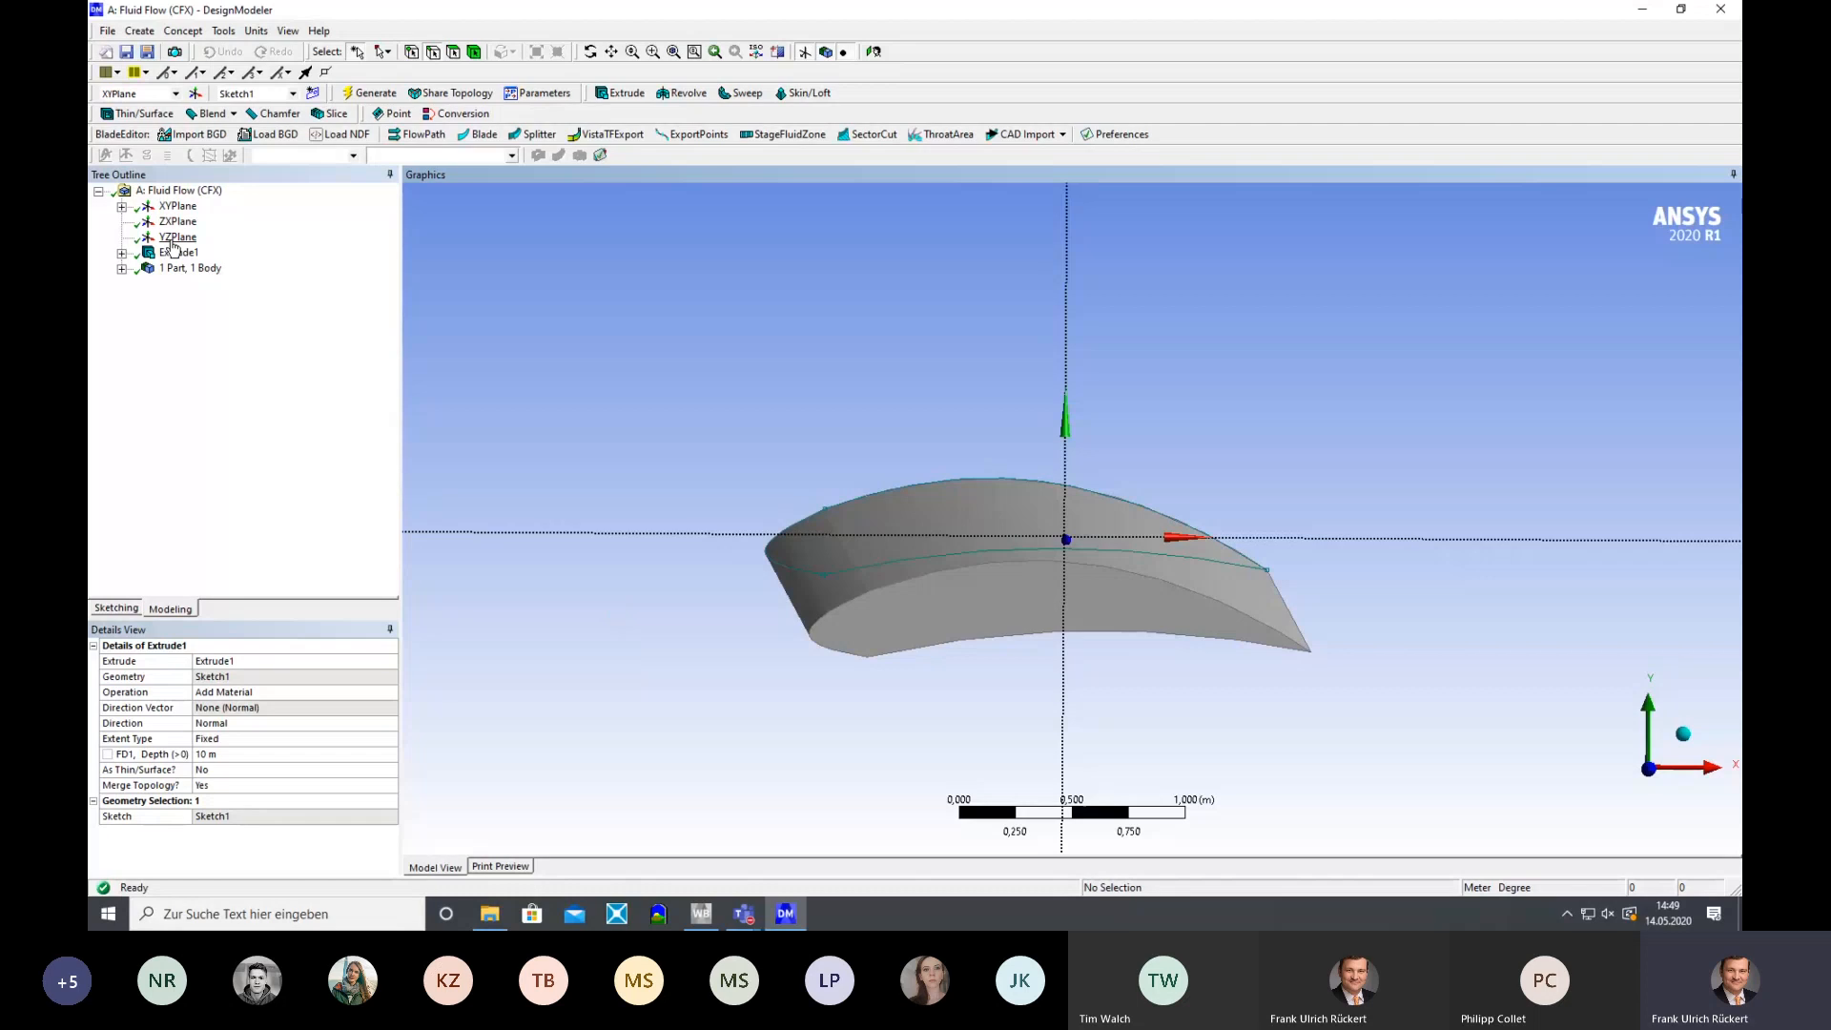
Expand the XY plane to inspect the airfoil sketch, and suppress the extrusion so only the profile curves are displayed
{"action": "left_click", "coordinate": [122, 207]}
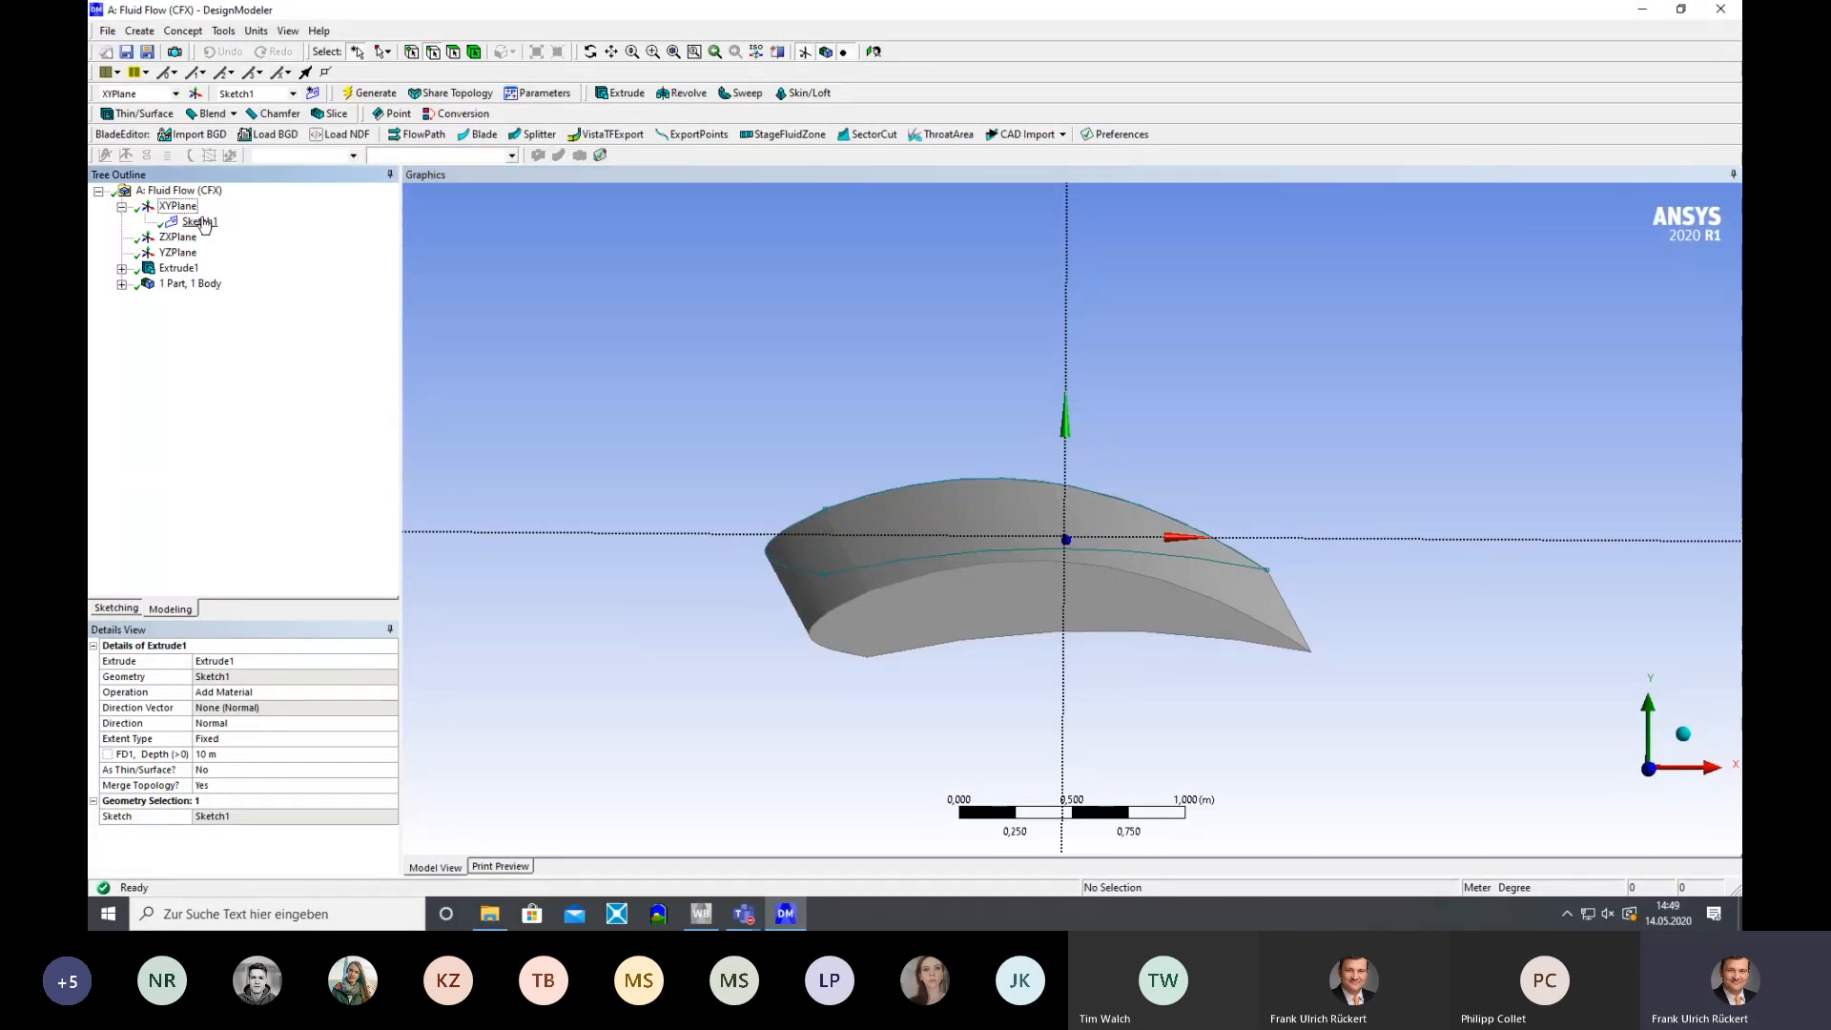
{"action": "left_click", "coordinate": [199, 221]}
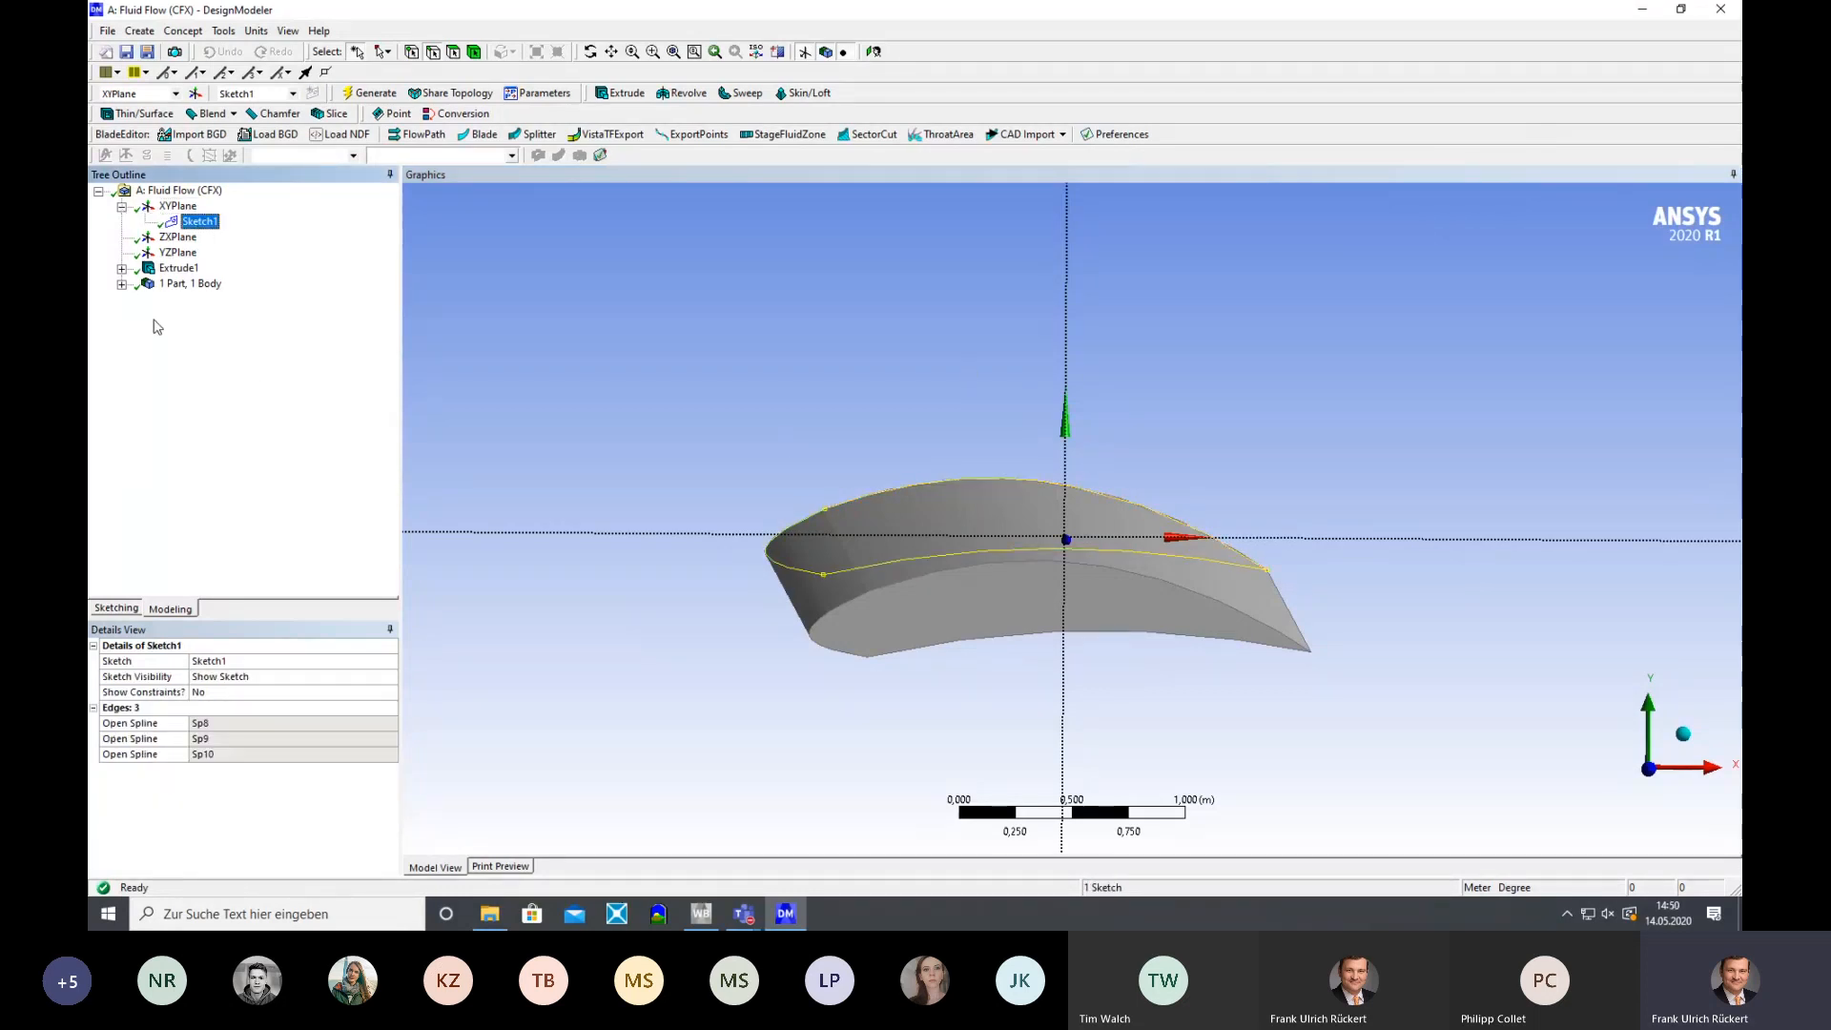
{"action": "left_click", "coordinate": [178, 270]}
{"action": "right_click", "coordinate": [178, 276]}
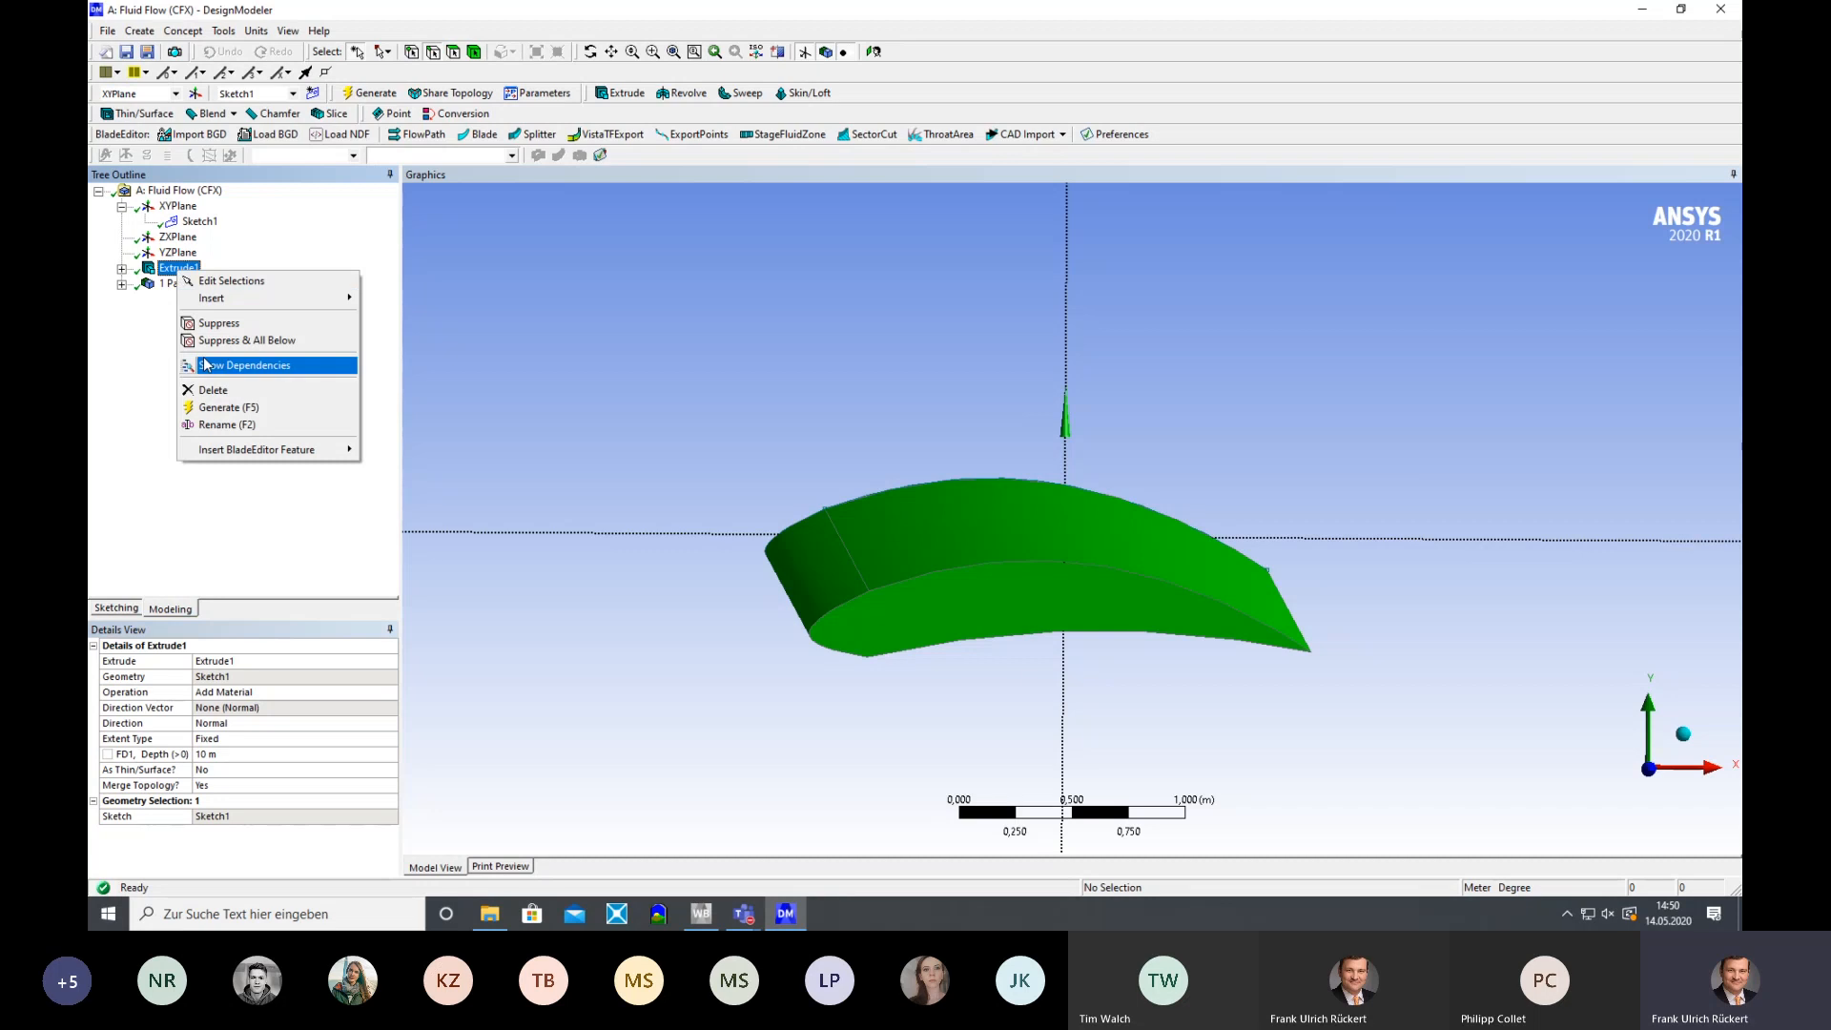
{"action": "left_click", "coordinate": [229, 323]}
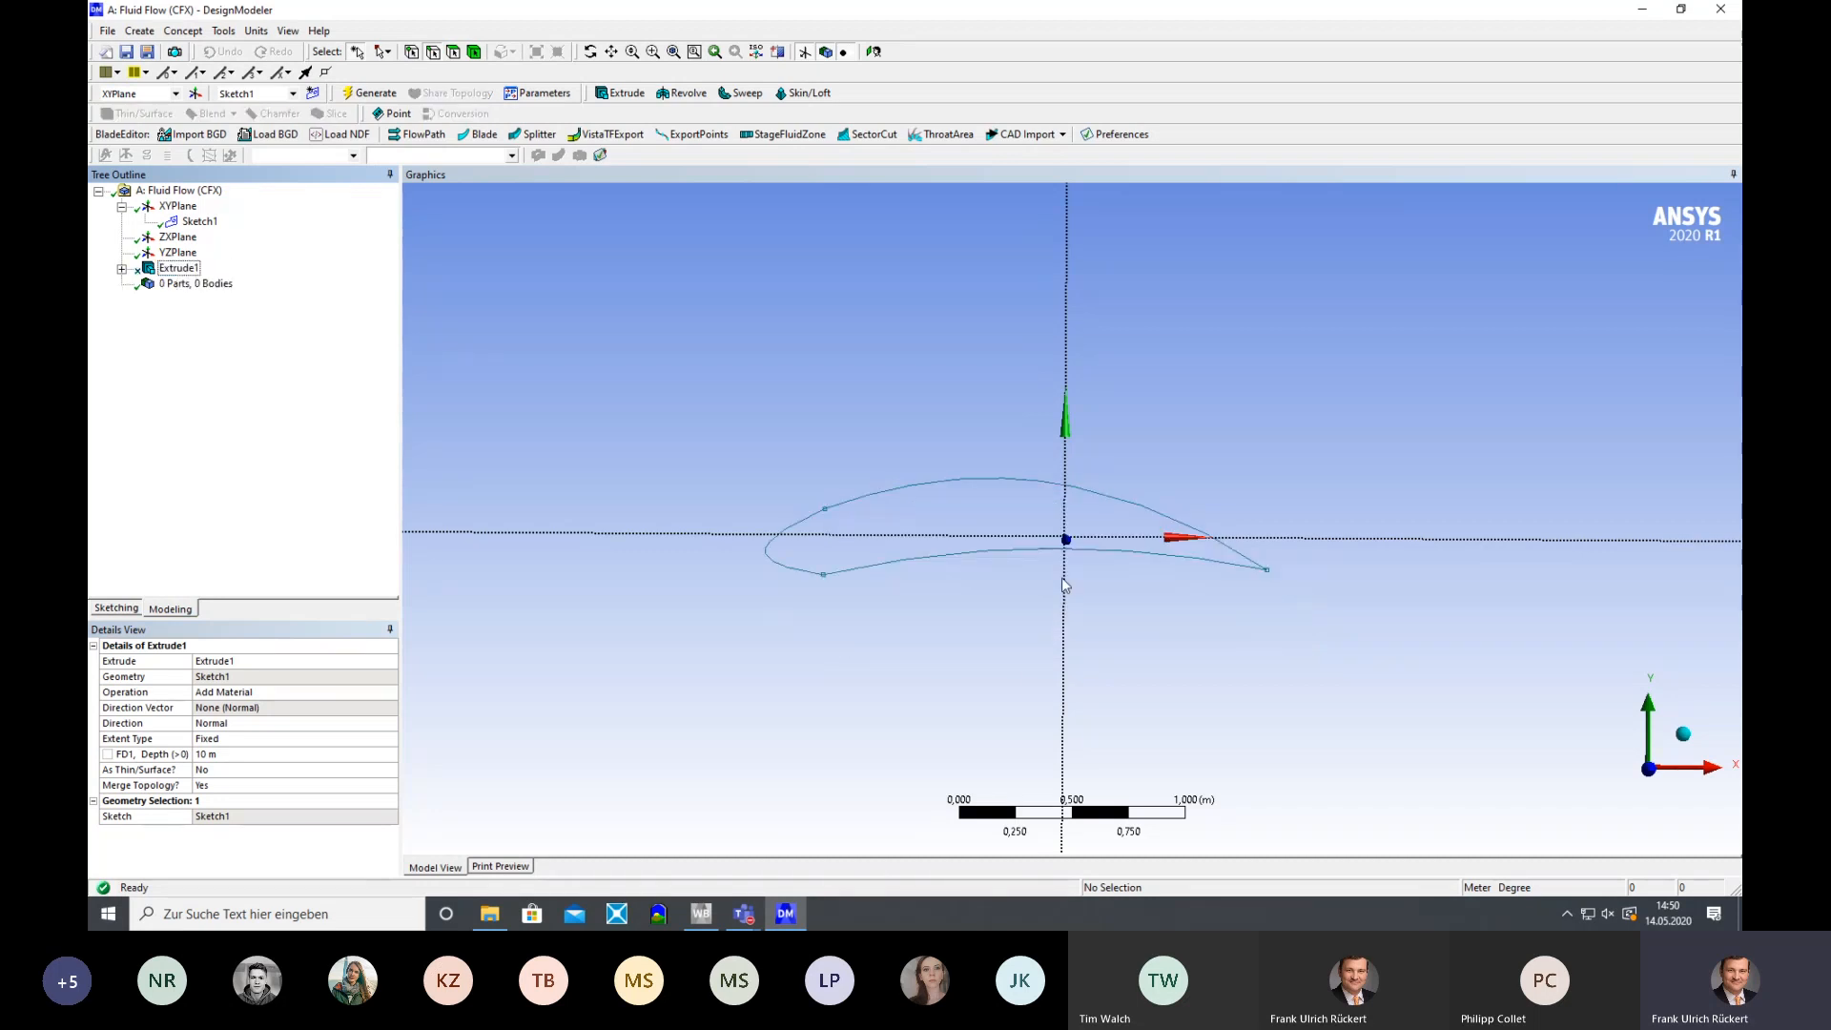
Reopen the airfoil sketch and add construction points on the upper spline about 0.31 m before the Y axis, mid lower spline and nose tip
{"action": "left_click", "coordinate": [190, 226]}
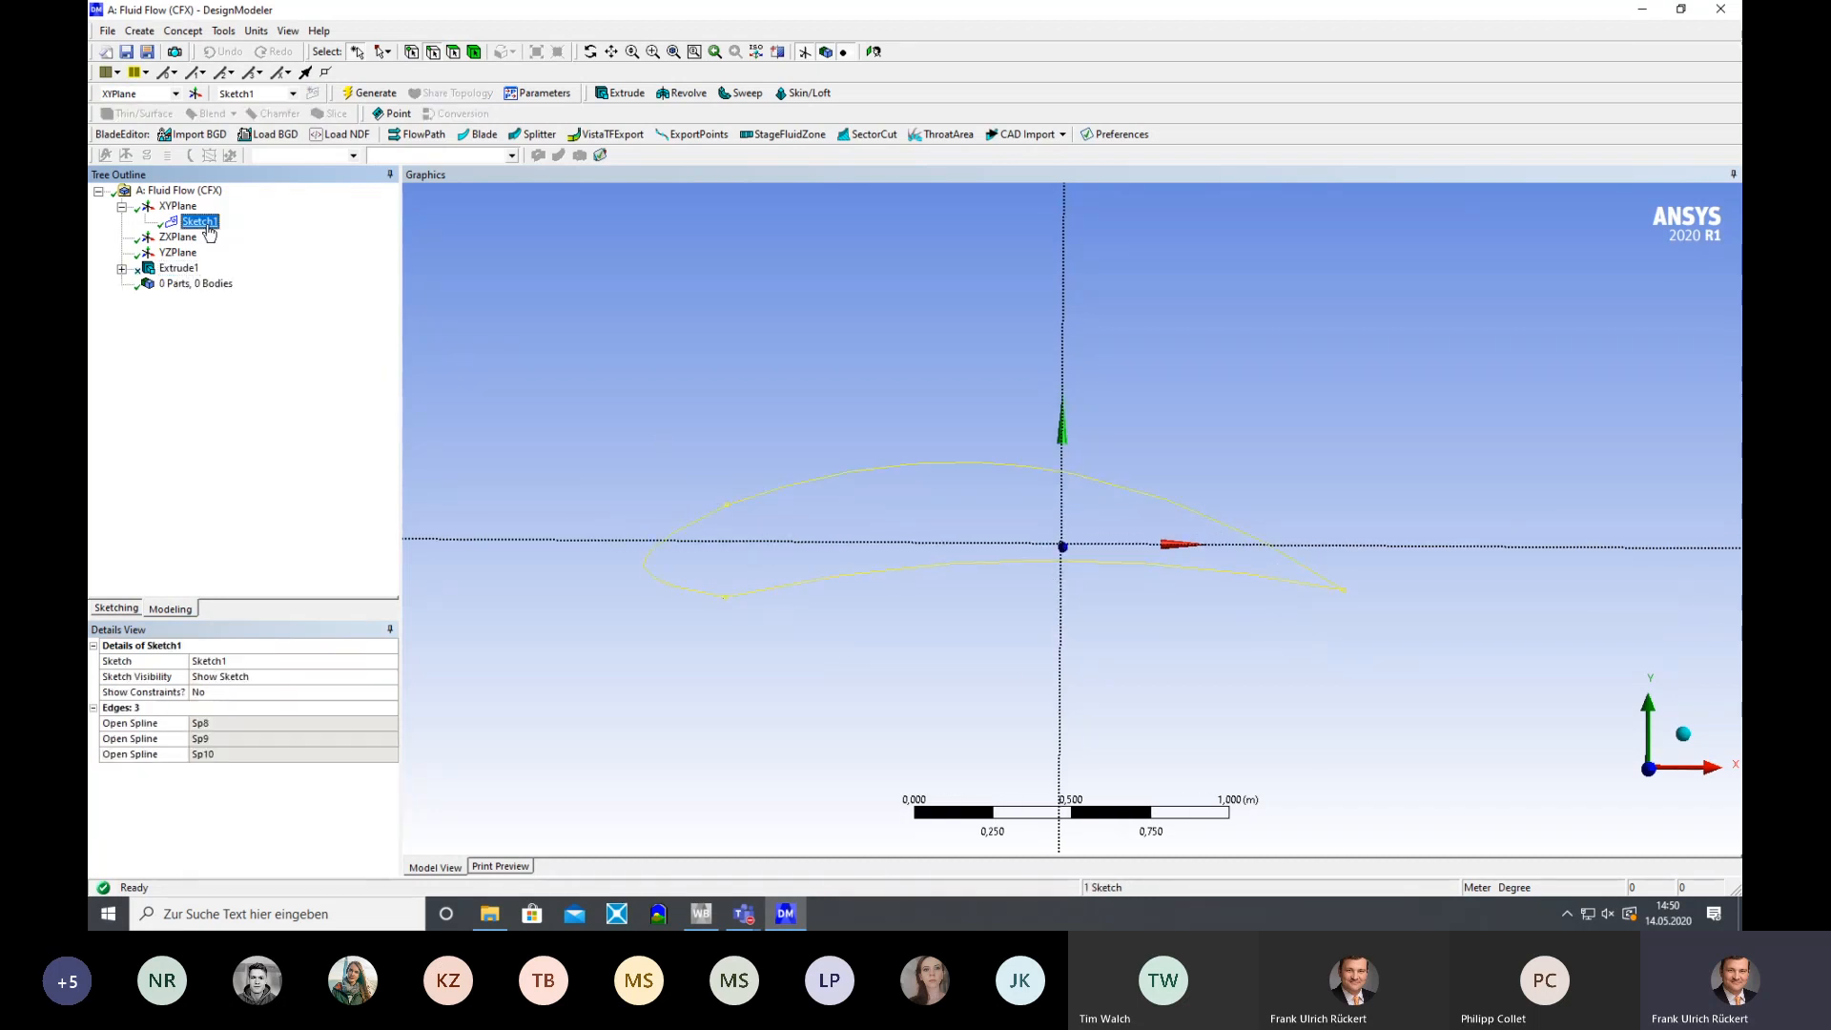
{"action": "mouse_move", "coordinate": [908, 389]}
{"action": "middle_mouse_down"}
{"action": "mouse_move", "coordinate": [907, 417]}
{"action": "mouse_move", "coordinate": [914, 377]}
{"action": "middle_mouse_up"}
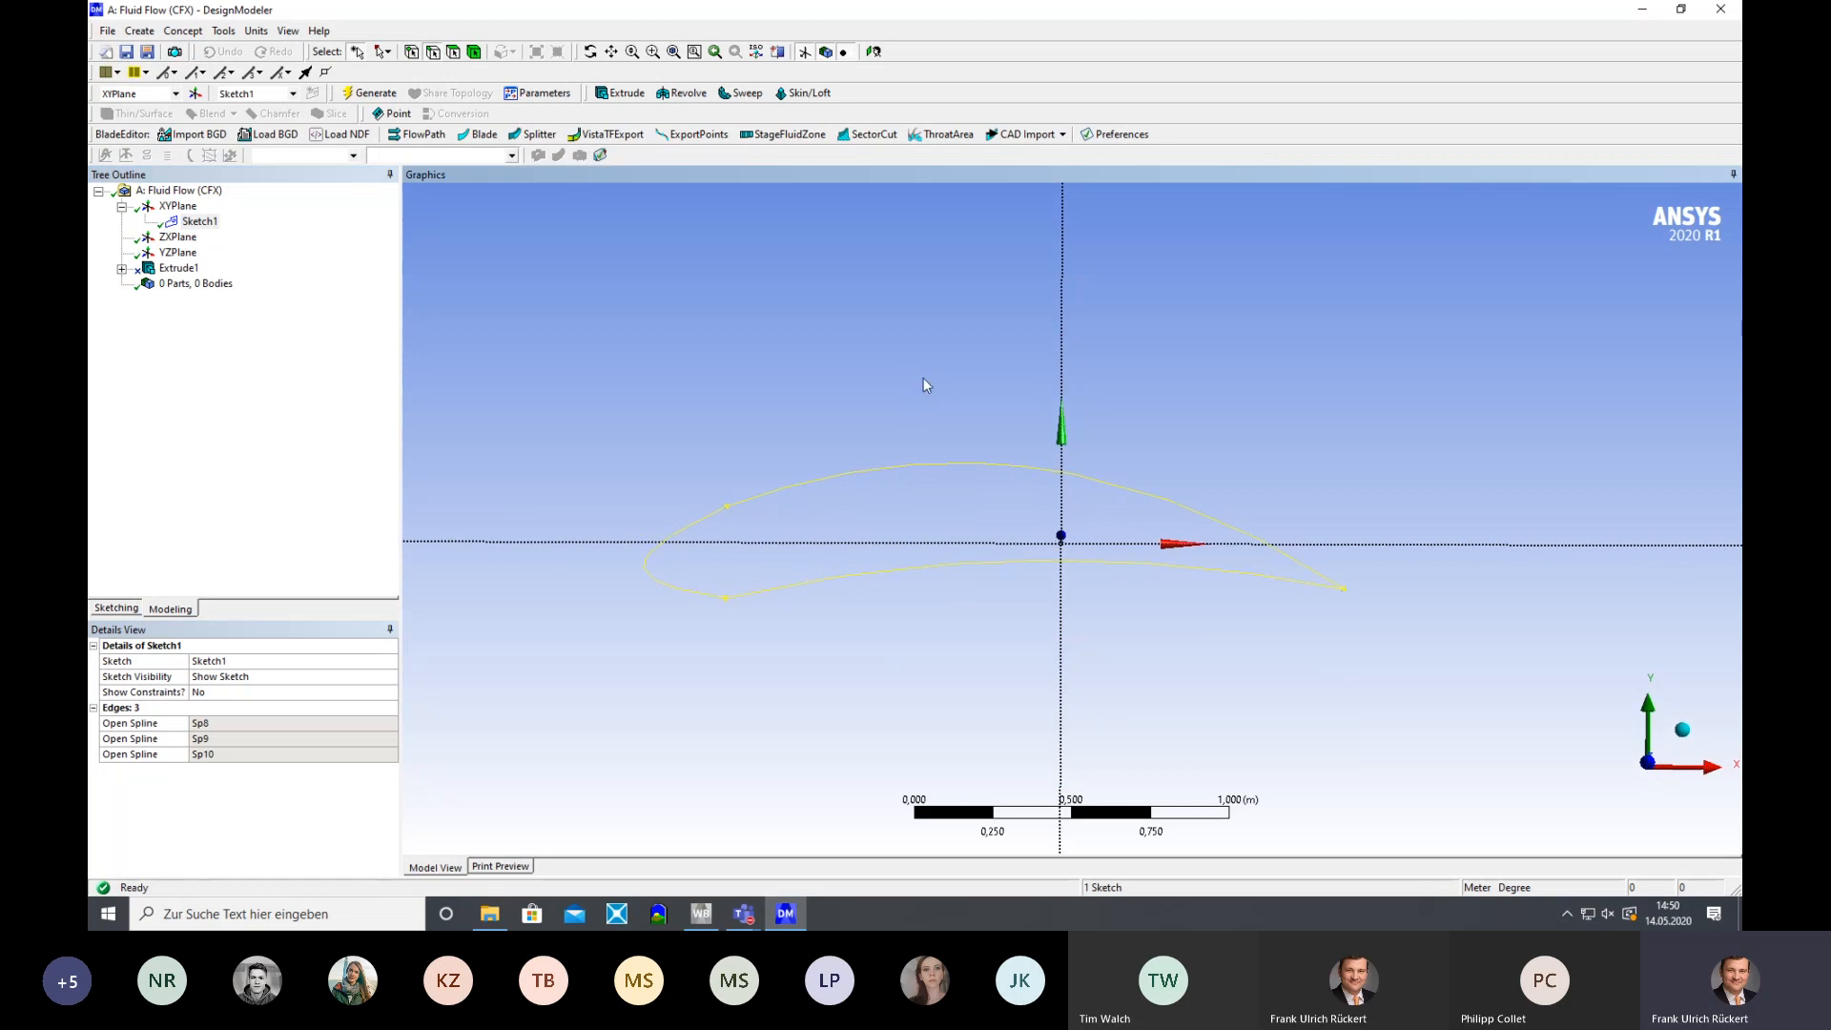
{"action": "left_click", "coordinate": [116, 609]}
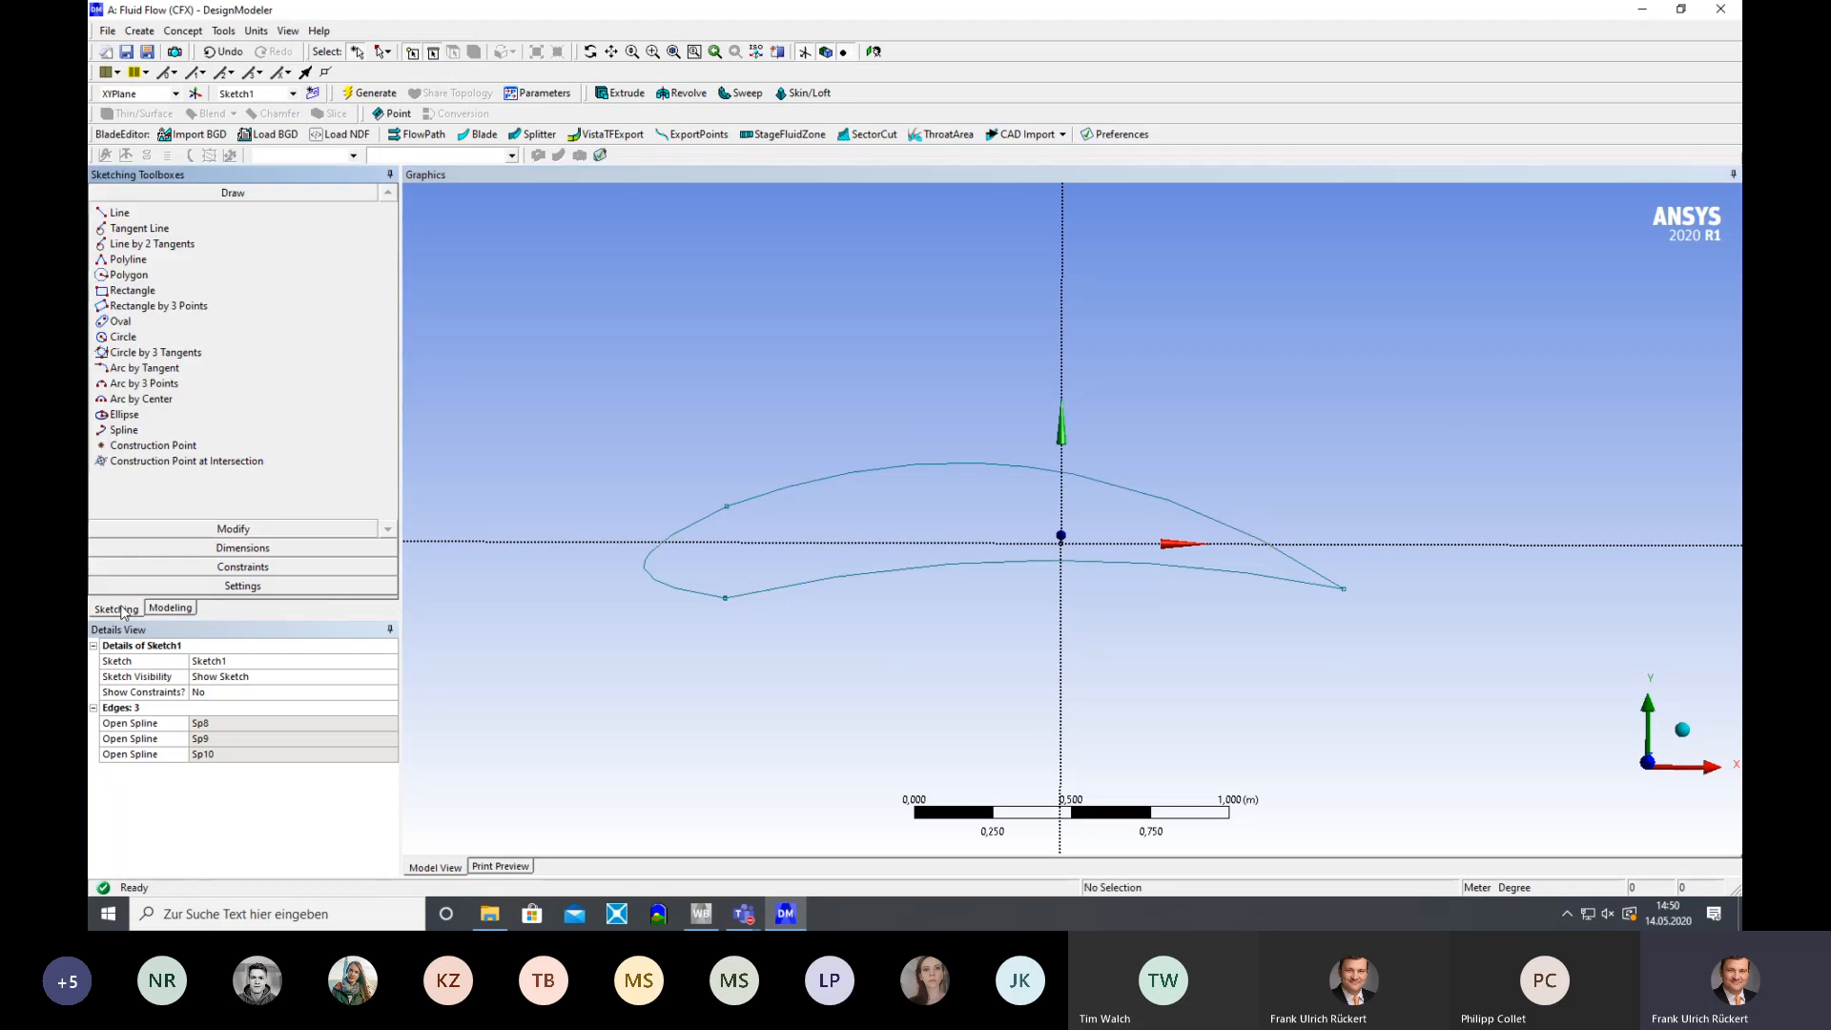
{"action": "left_click", "coordinate": [191, 447]}
{"action": "left_click", "coordinate": [966, 463]}
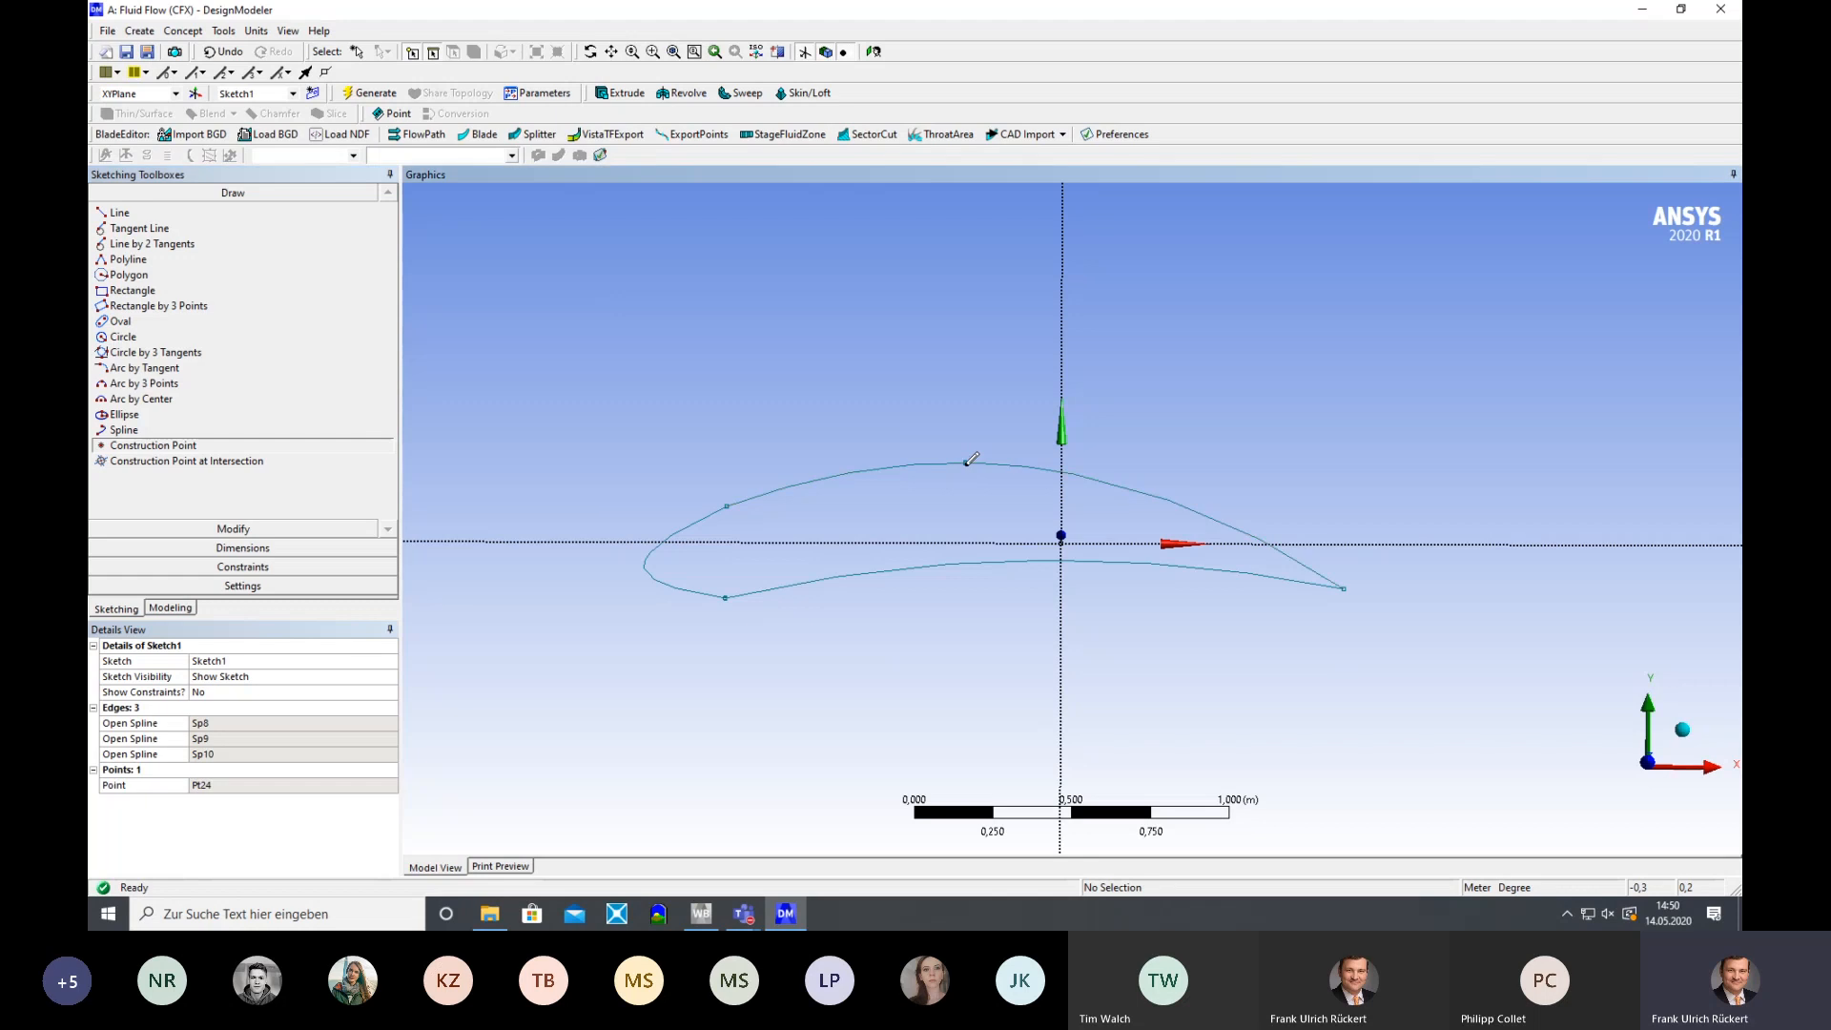
{"action": "left_click", "coordinate": [1030, 561]}
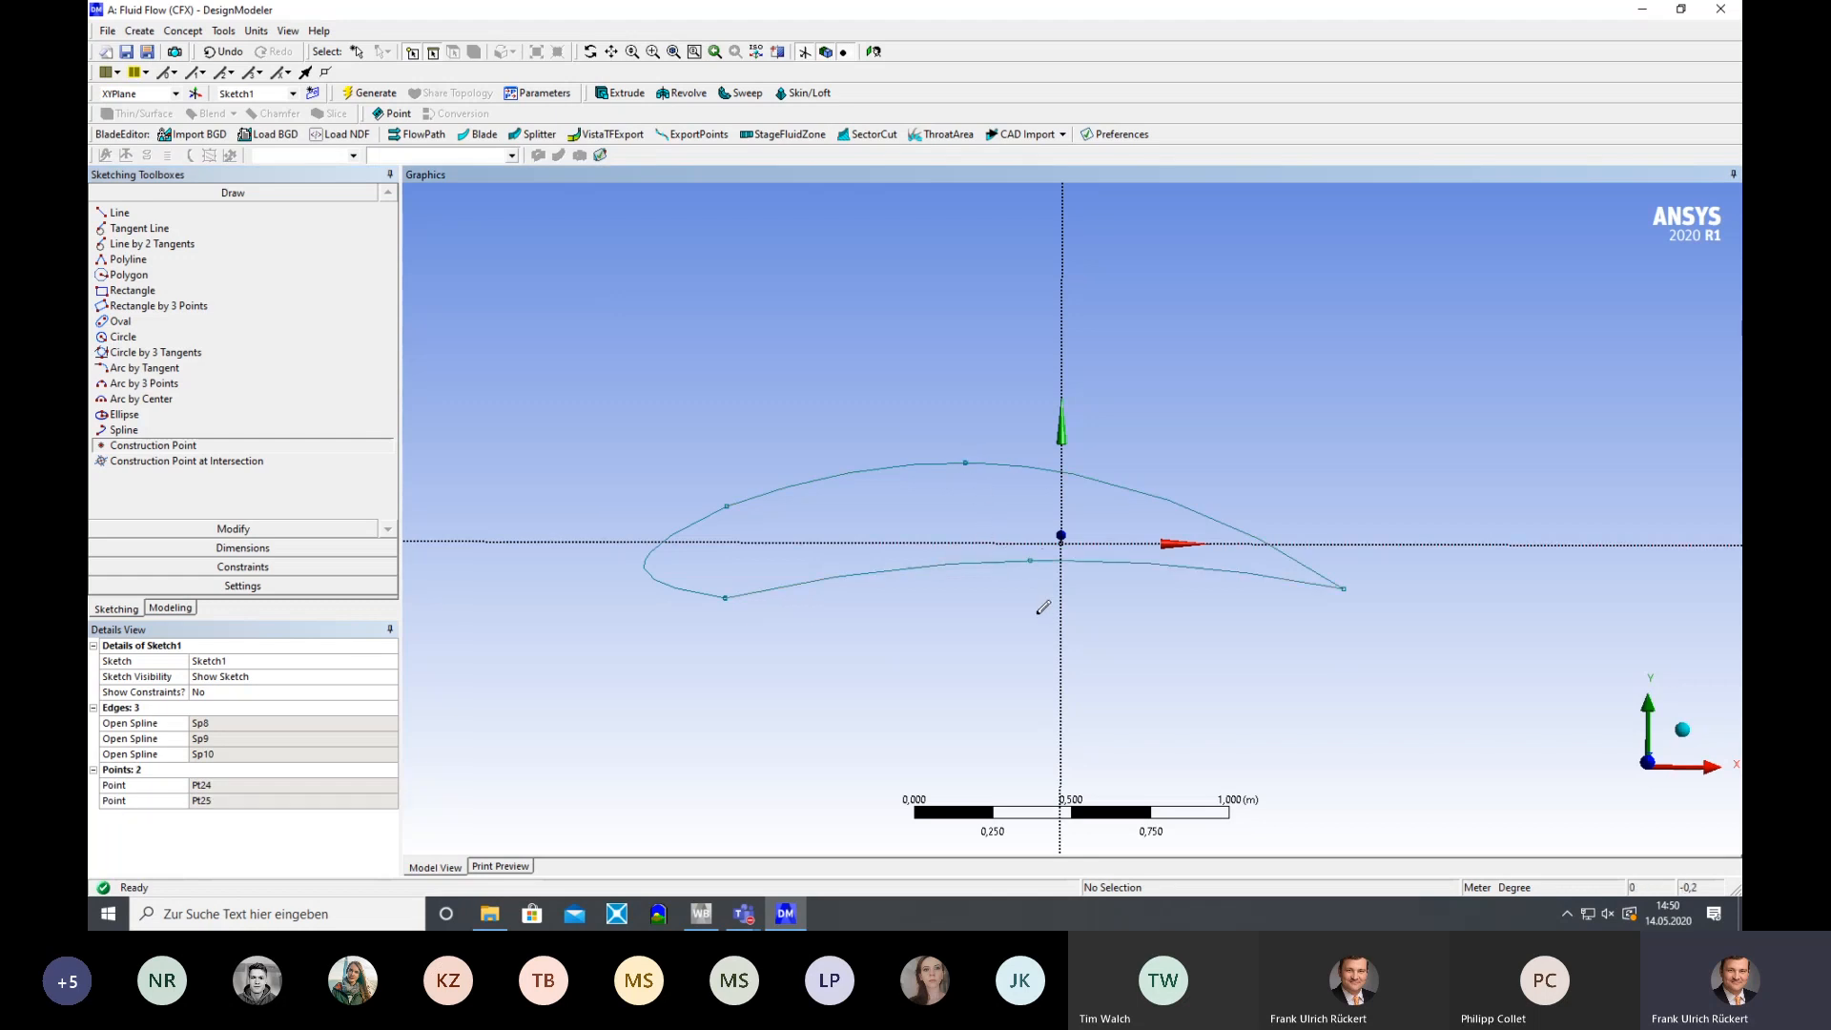
{"action": "left_click", "coordinate": [644, 567]}
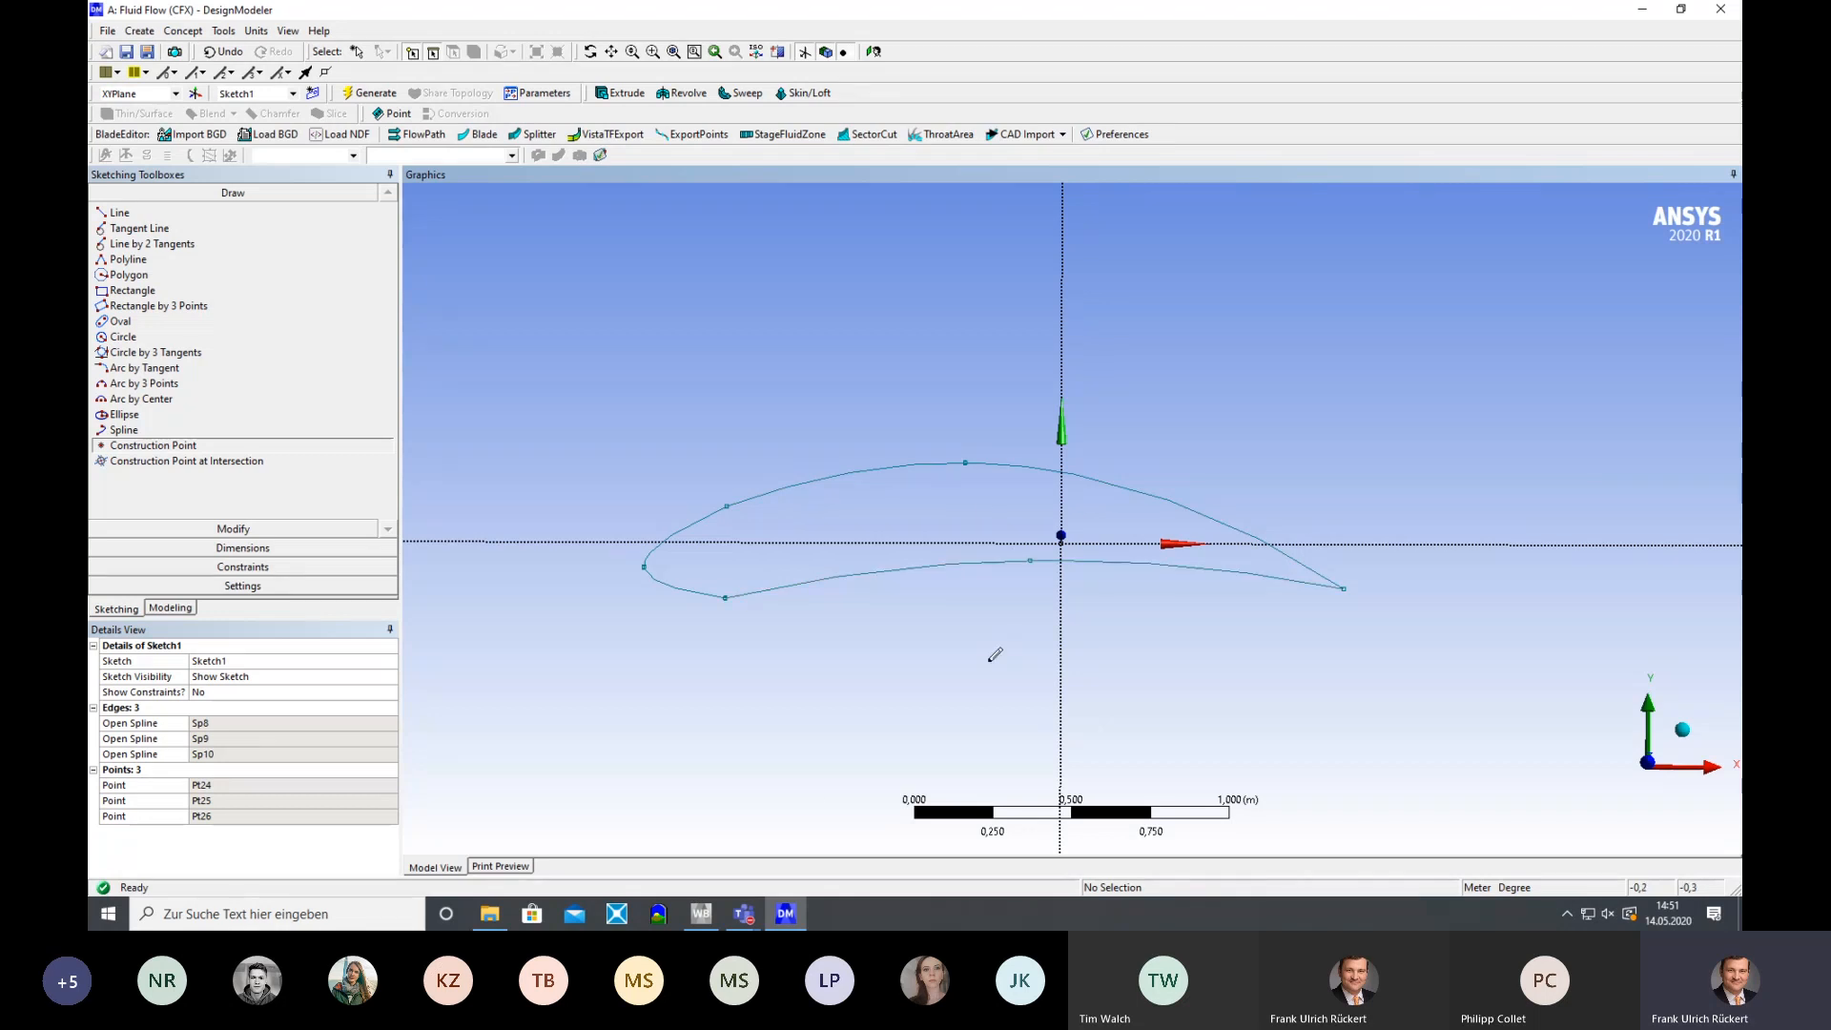
Add a horizontal dimension between the upper spline's construction point and the Y axis, placed above the airfoil
{"action": "left_click", "coordinate": [290, 549]}
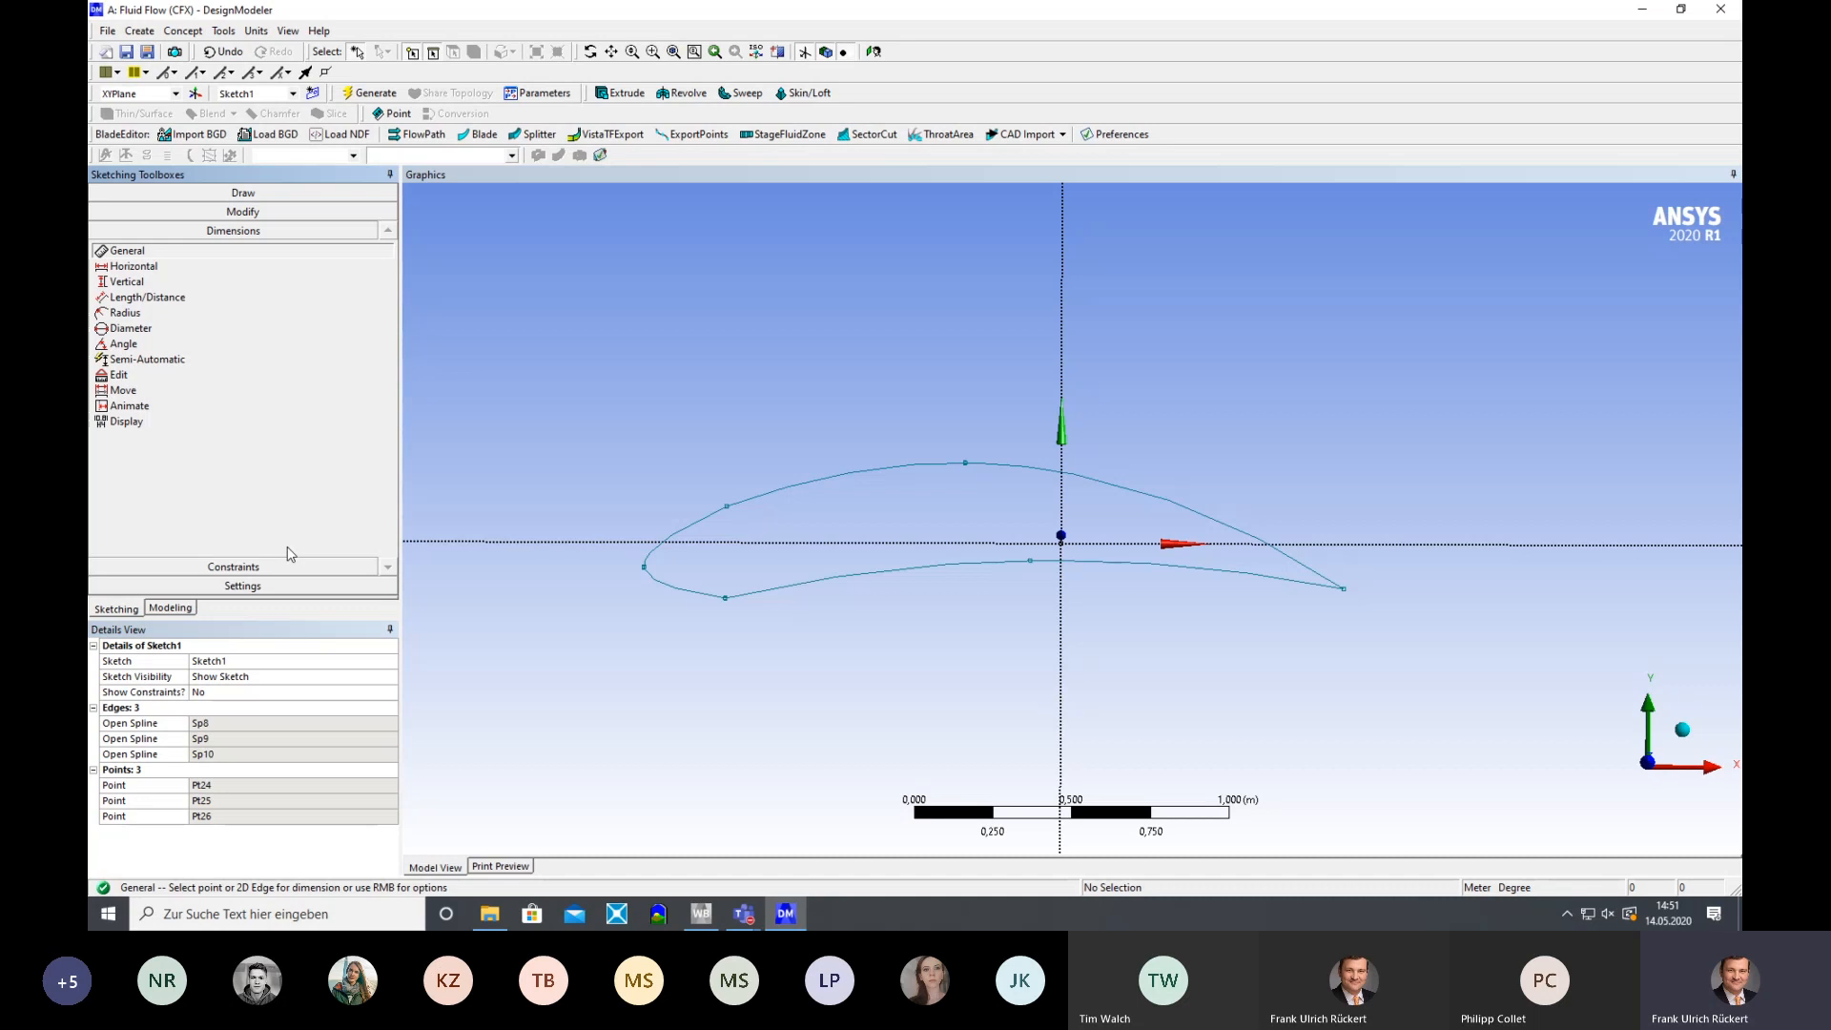
{"action": "left_click", "coordinate": [134, 266]}
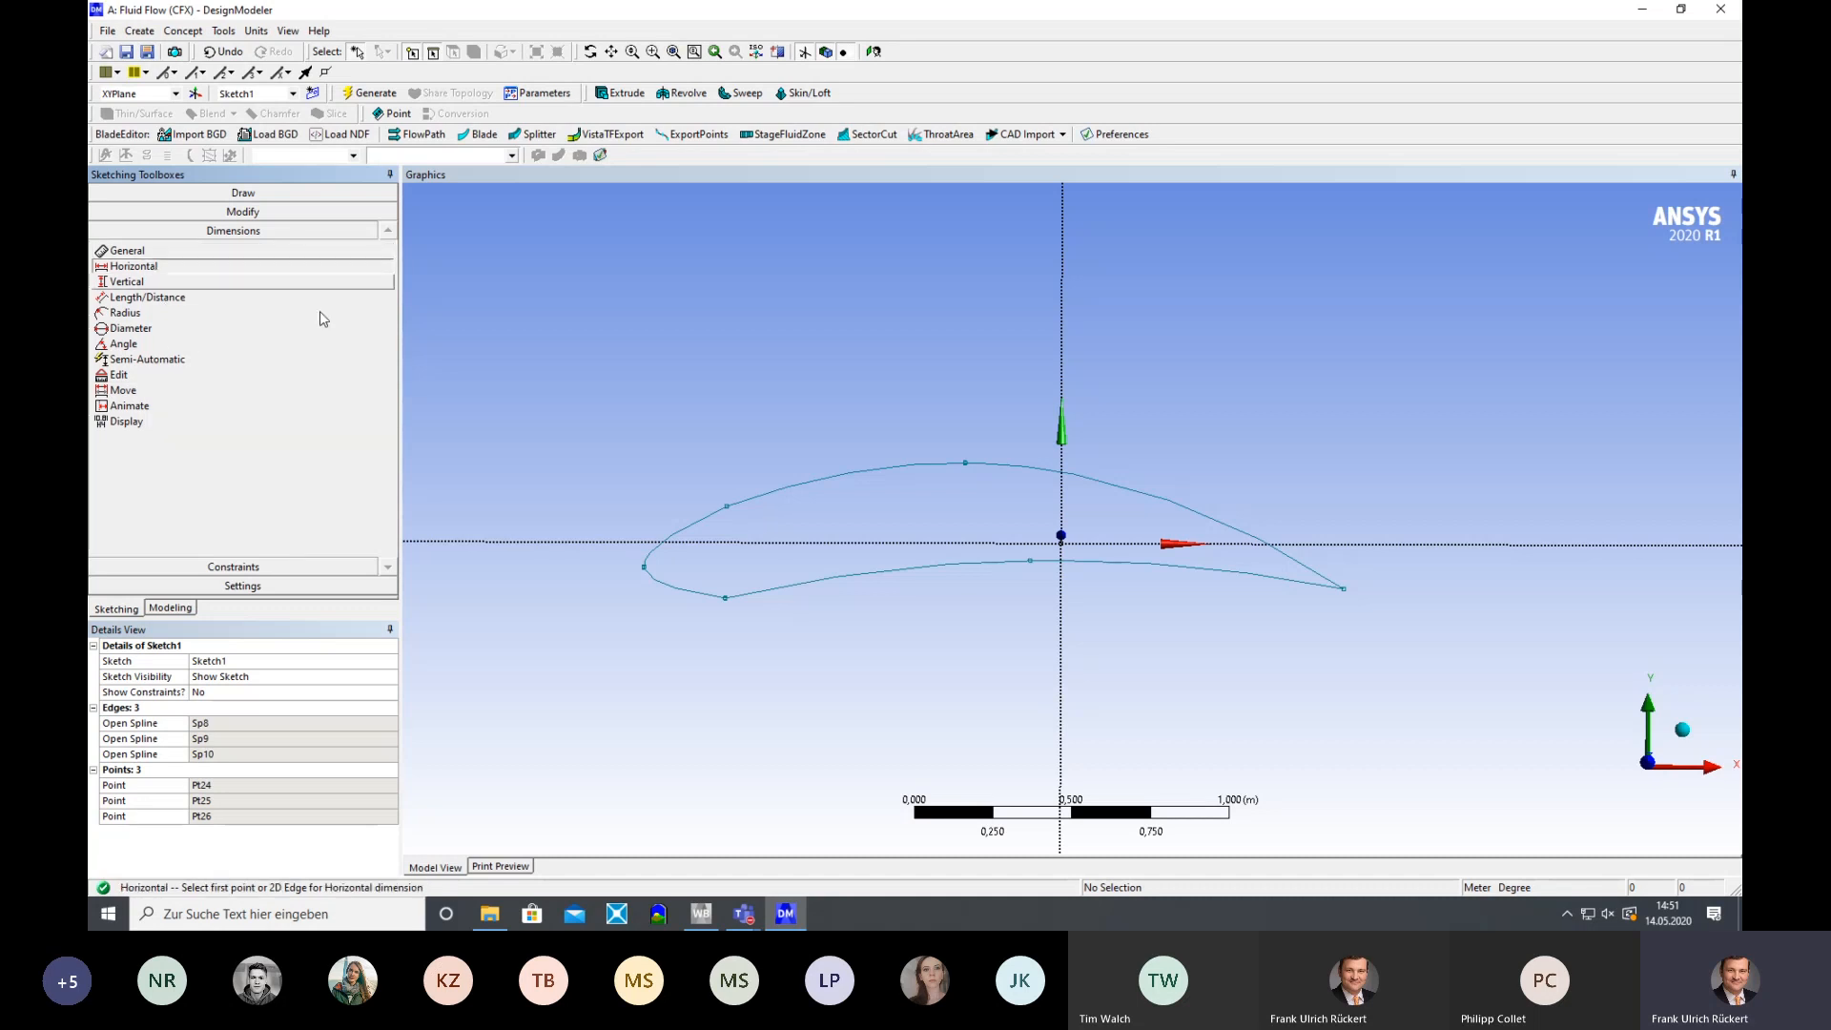
{"action": "left_click", "coordinate": [966, 464]}
{"action": "left_click", "coordinate": [1061, 374]}
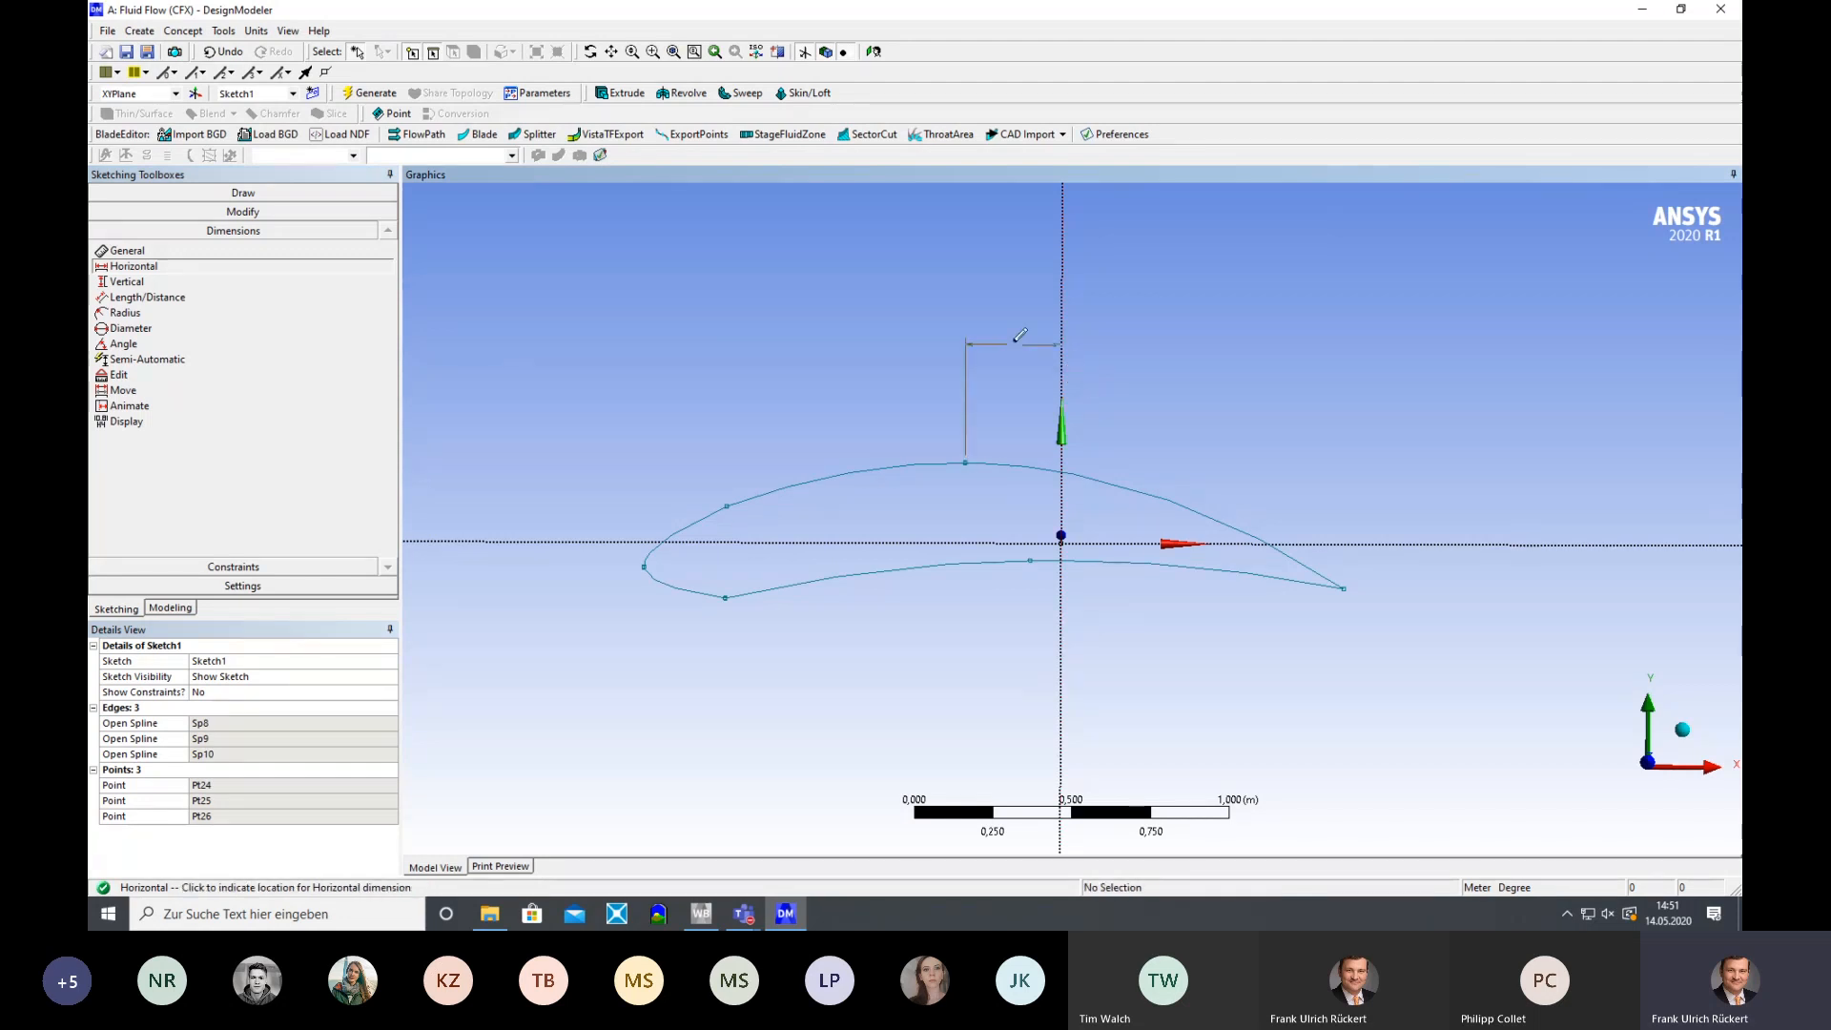
{"action": "left_click", "coordinate": [1015, 421]}
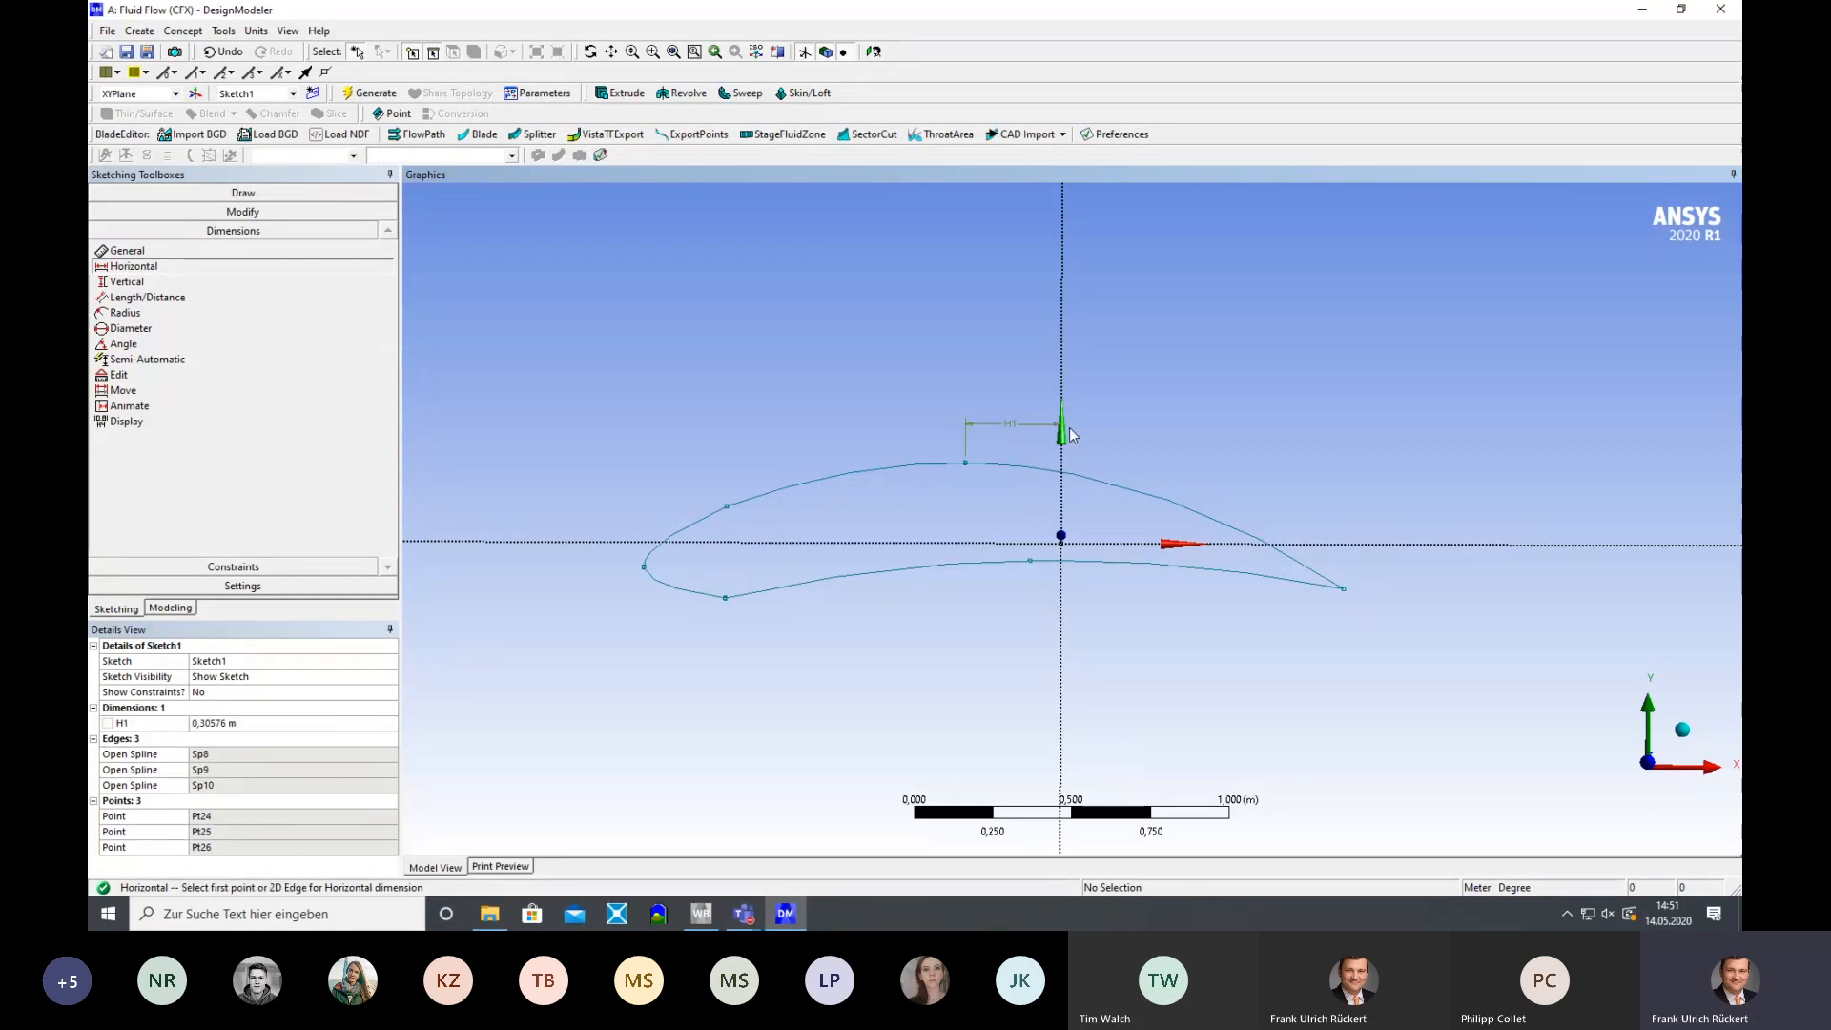
Set the horizontal dimension of the upper spline's construction point to 0.3 m
{"action": "scroll", "coordinate": [1210, 461], "scroll_direction": "up", "scroll_amount": 2}
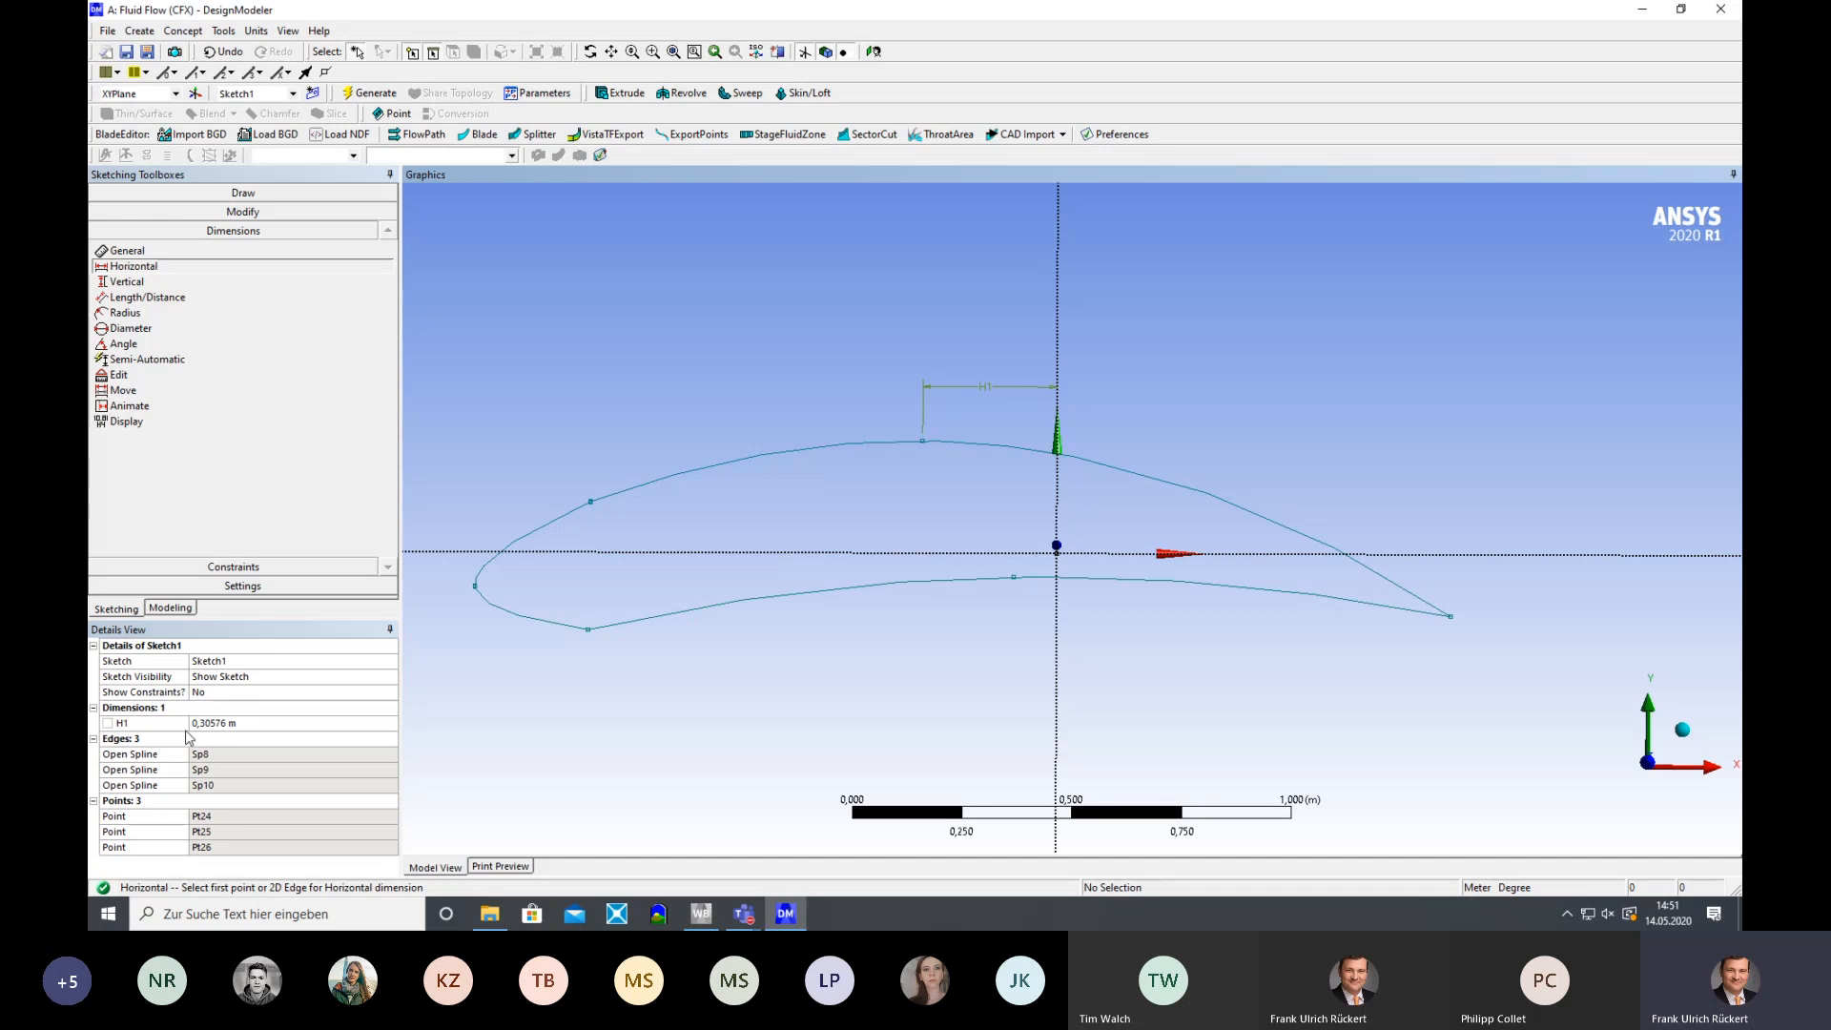
{"action": "left_click", "coordinate": [232, 725]}
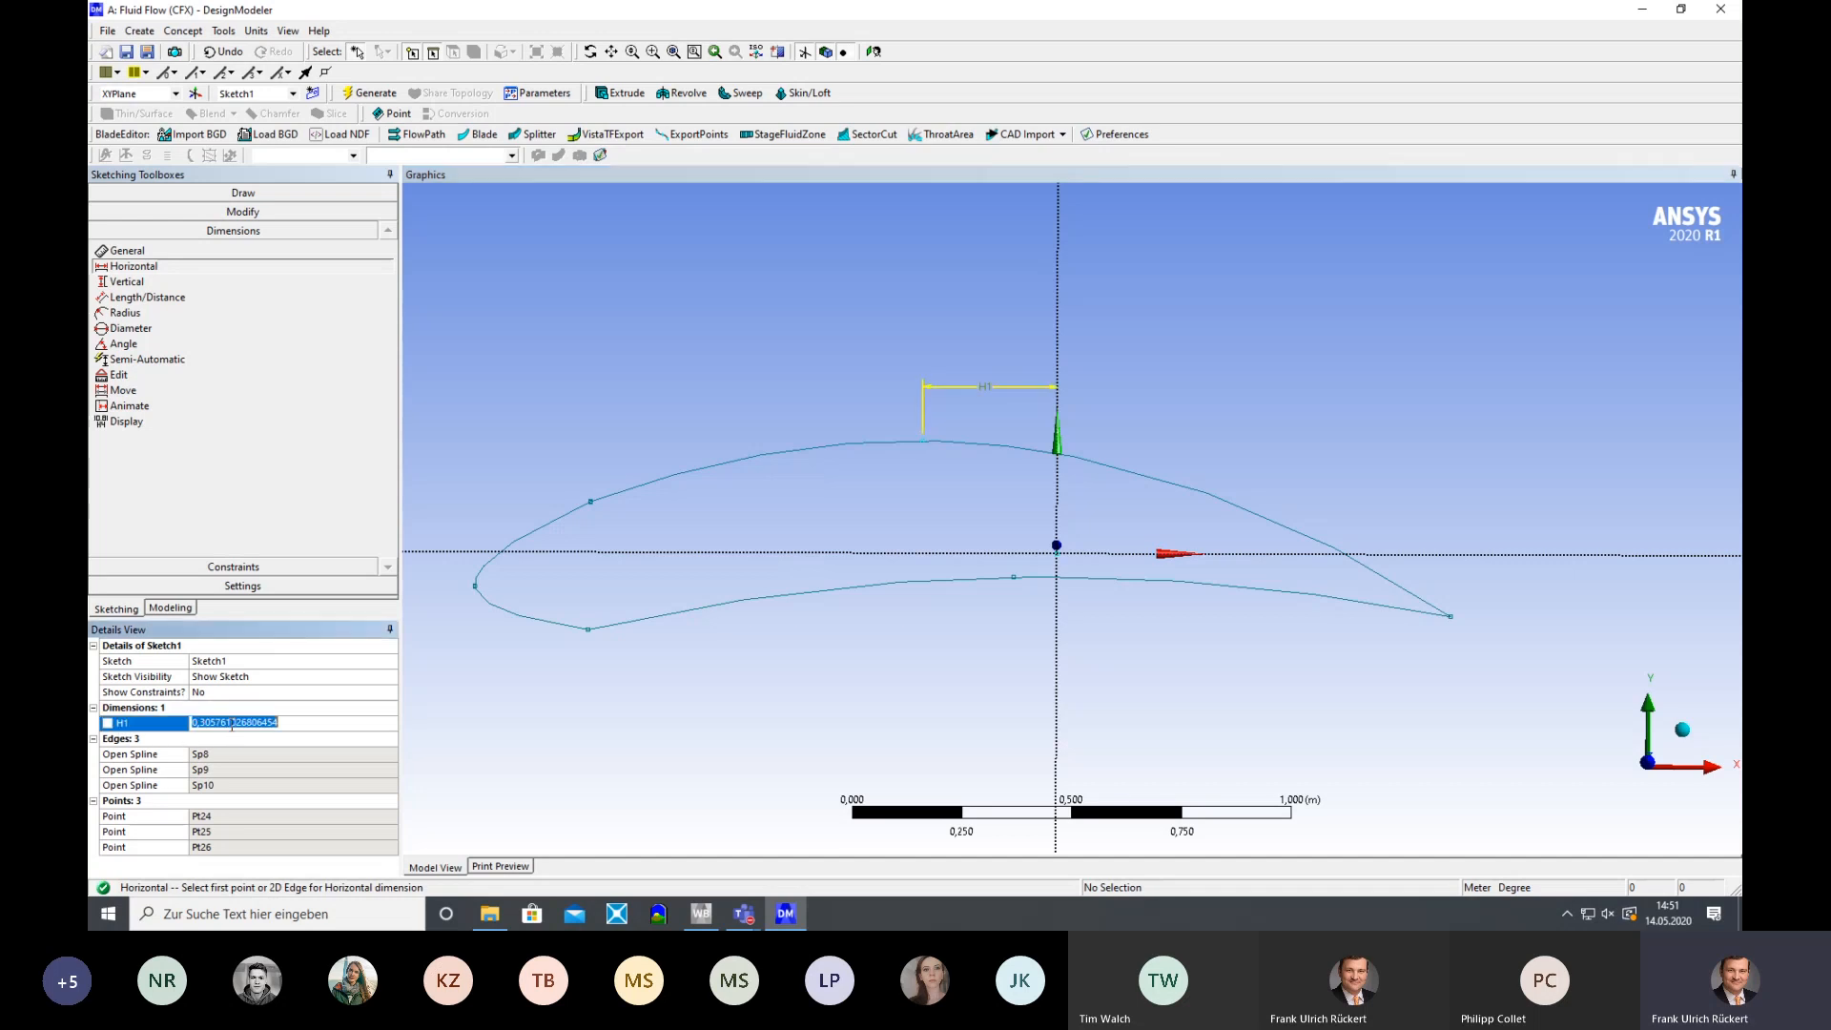
{"action": "left_click_drag", "start_coordinate": [209, 725], "coordinate": [308, 729]}
{"action": "type", "text": "0,3"}
{"action": "key", "text": "Return"}
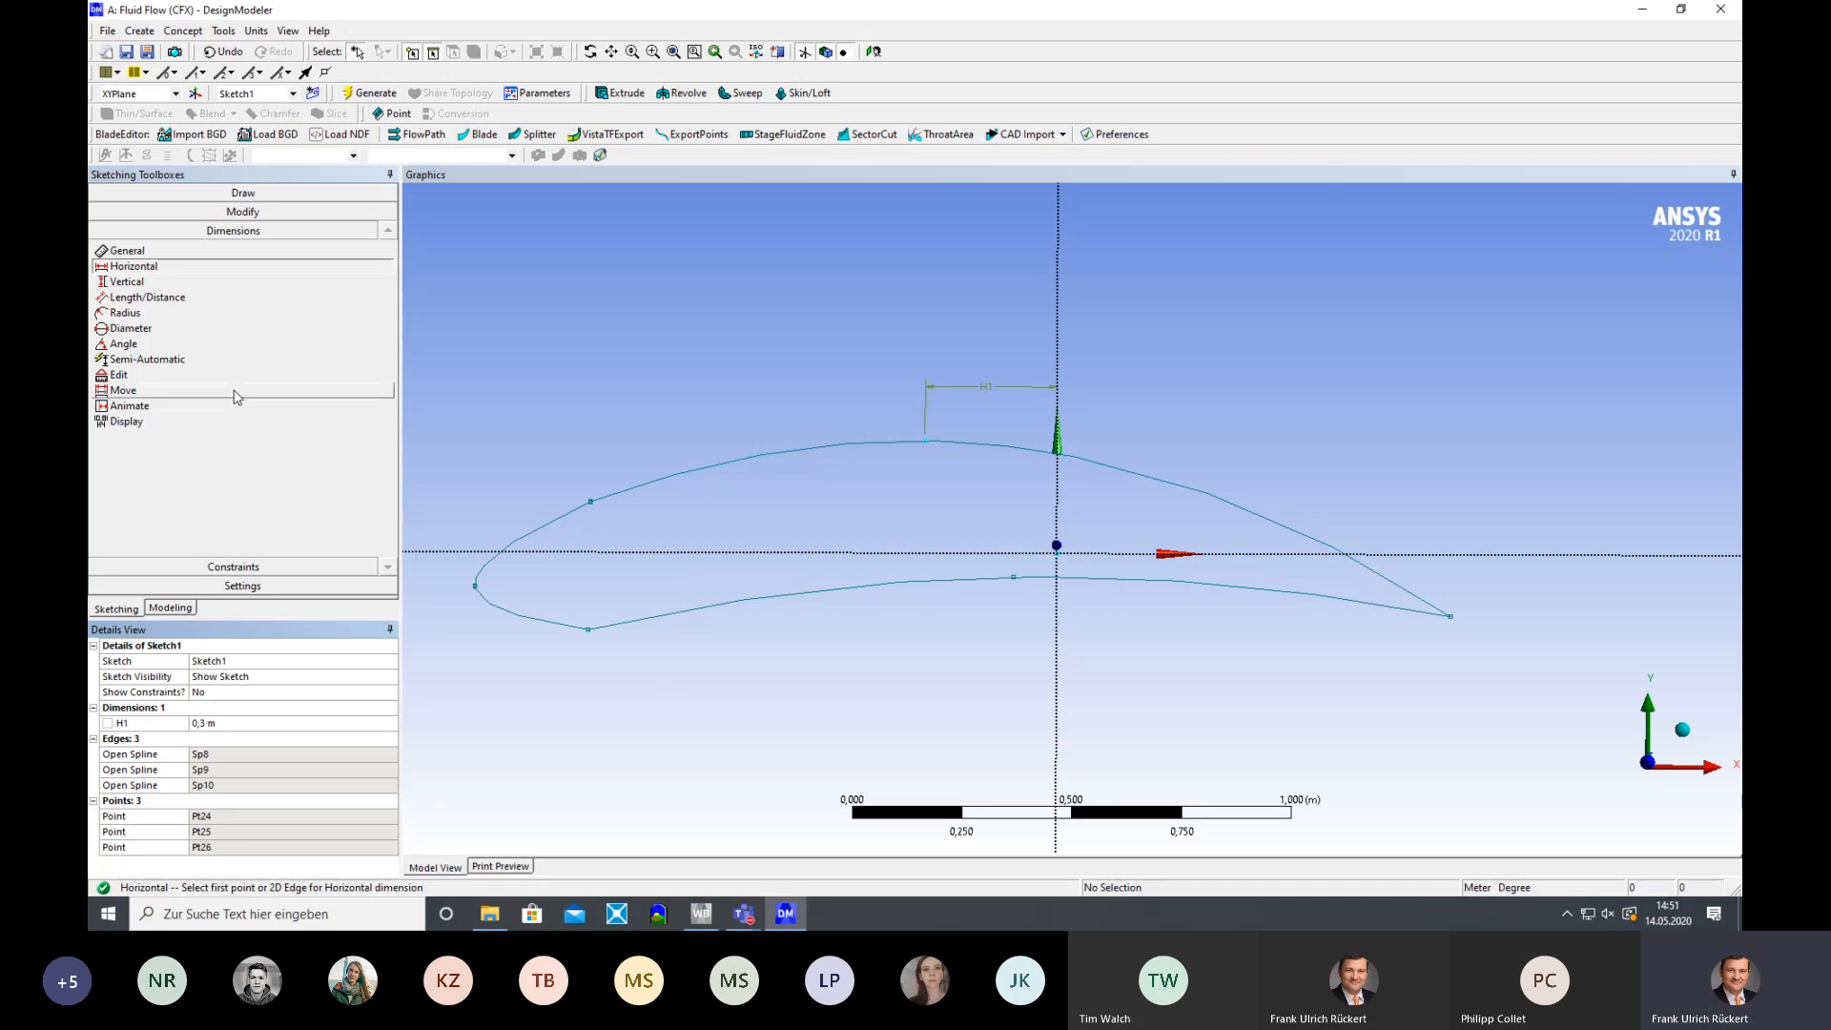
Add a vertical dimension between the upper spline's construction point and the X axis, placed beyond the airfoil's trailing edge
{"action": "left_click", "coordinate": [286, 282]}
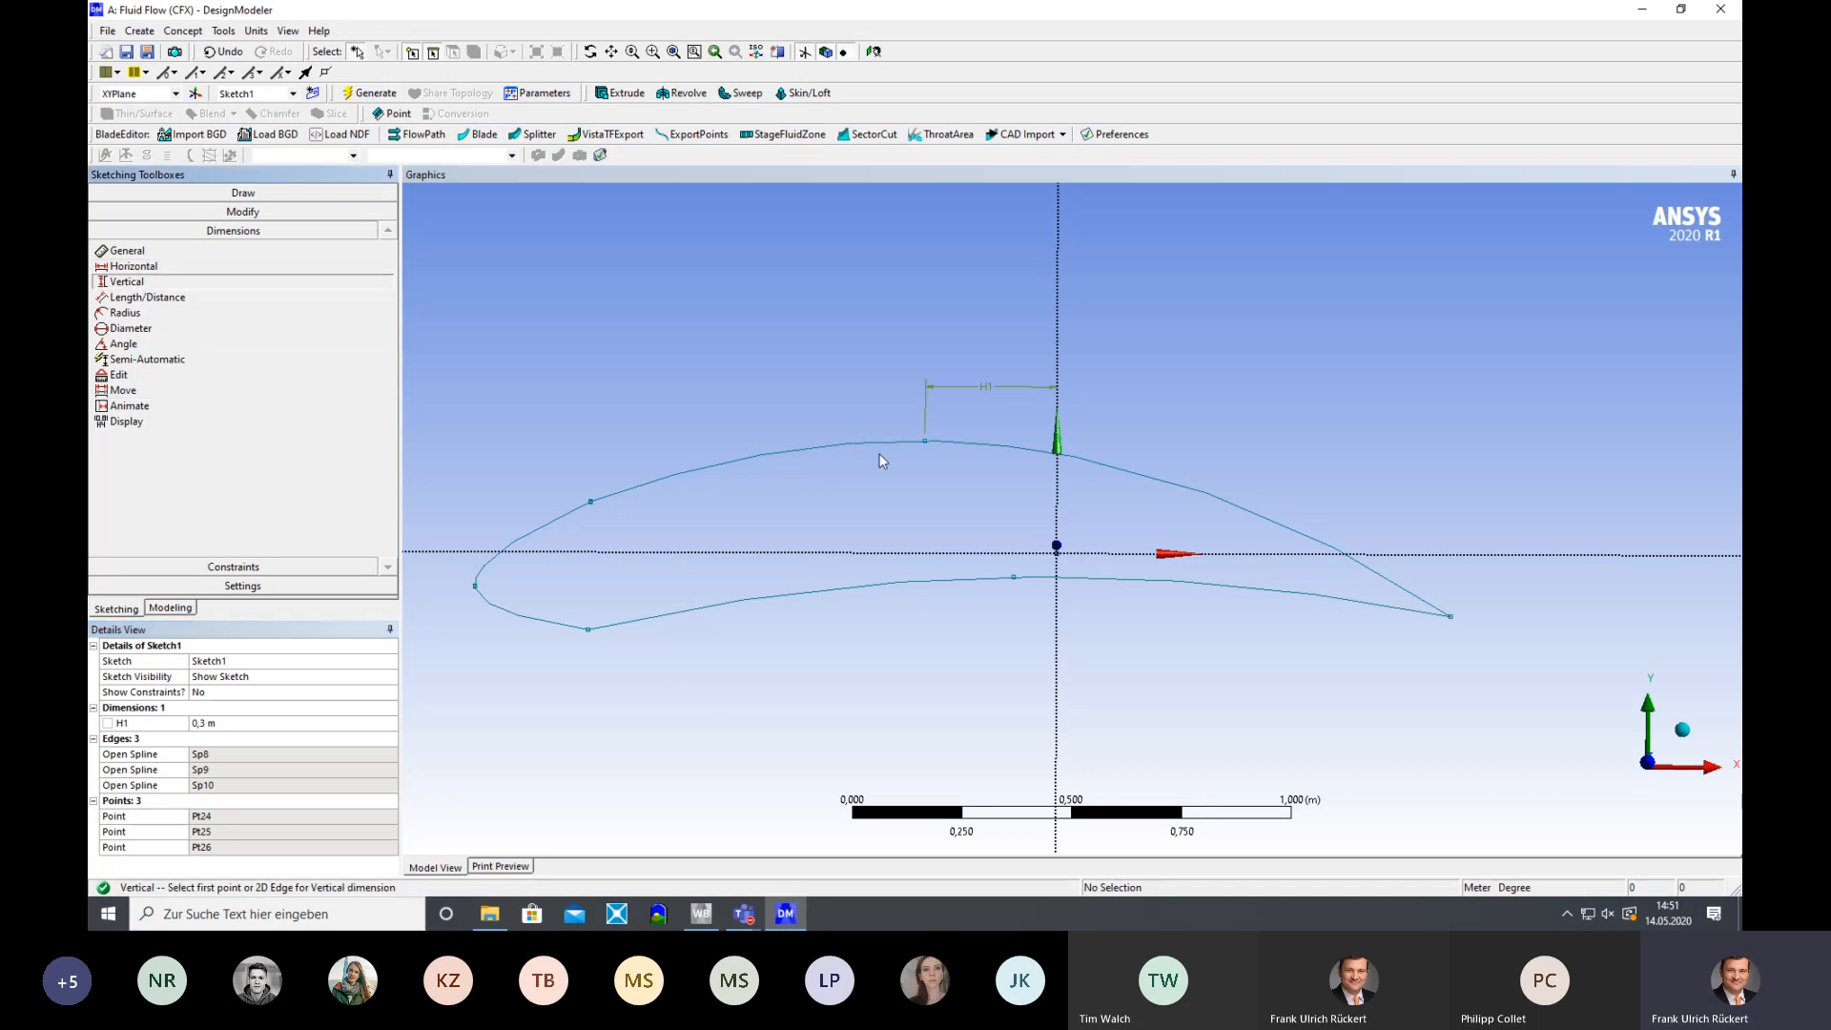
{"action": "left_click", "coordinate": [925, 440]}
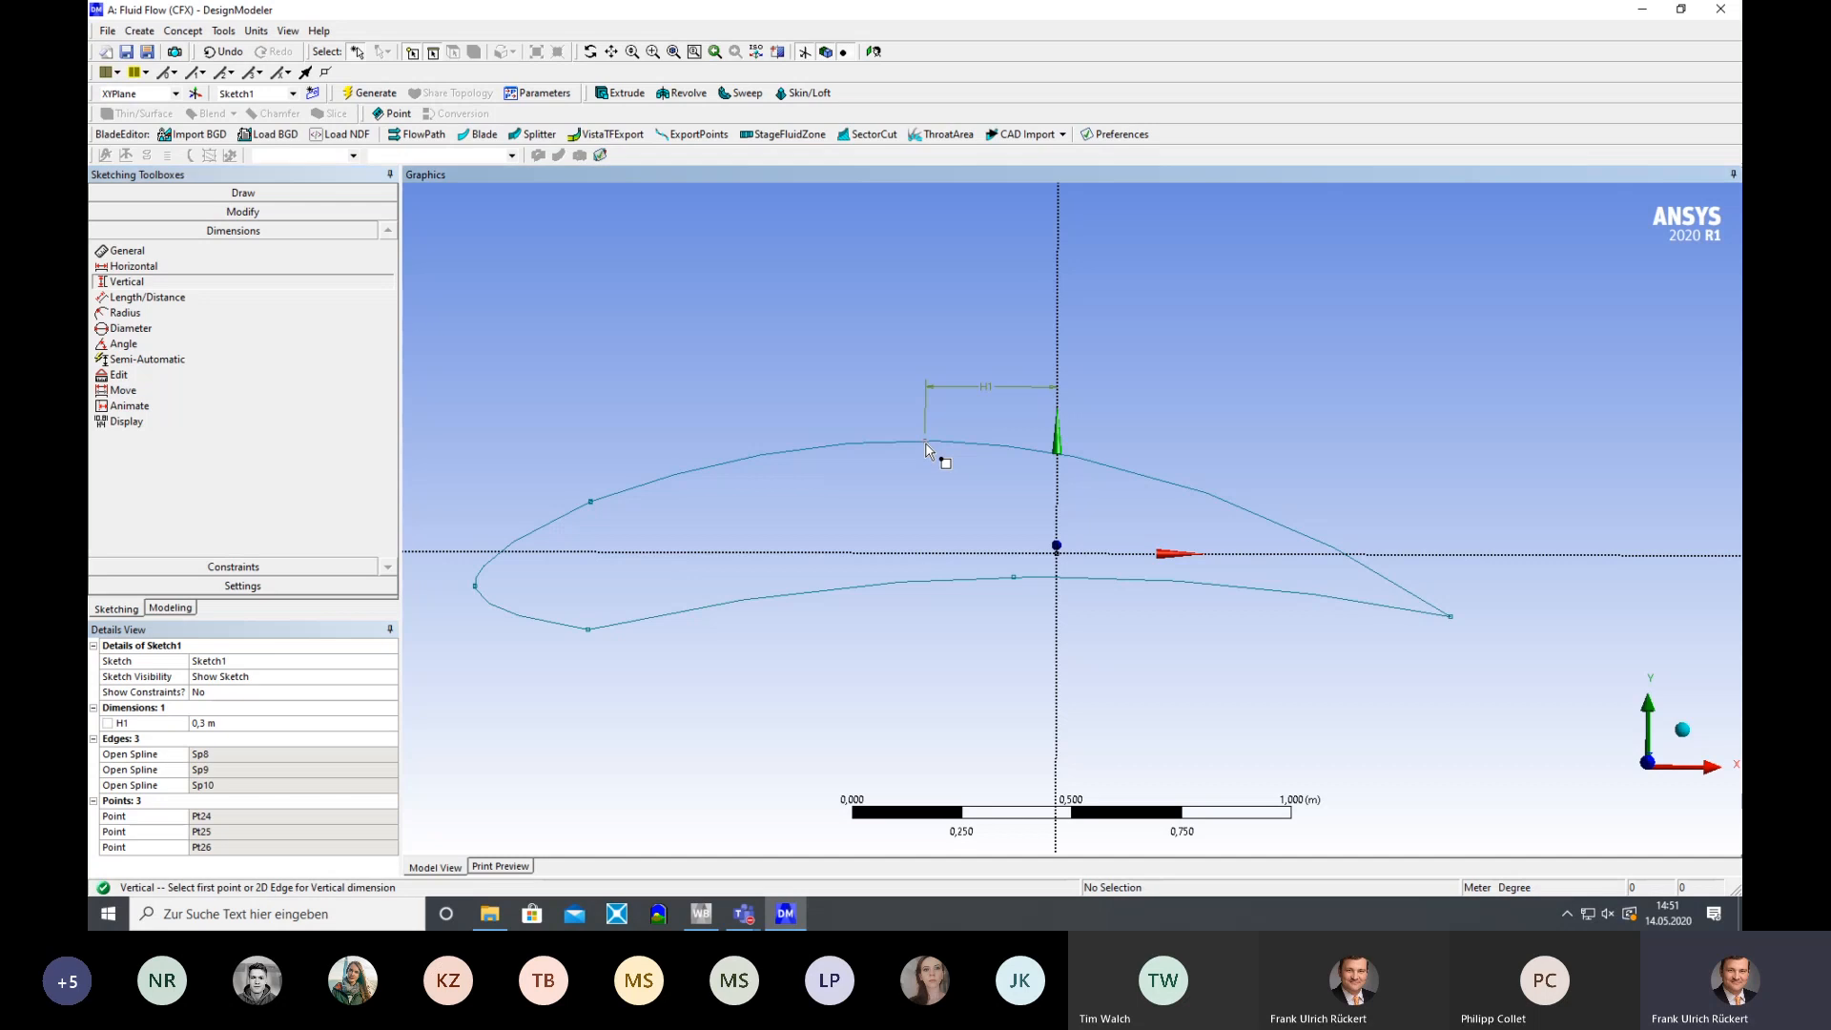
{"action": "left_click", "coordinate": [933, 553]}
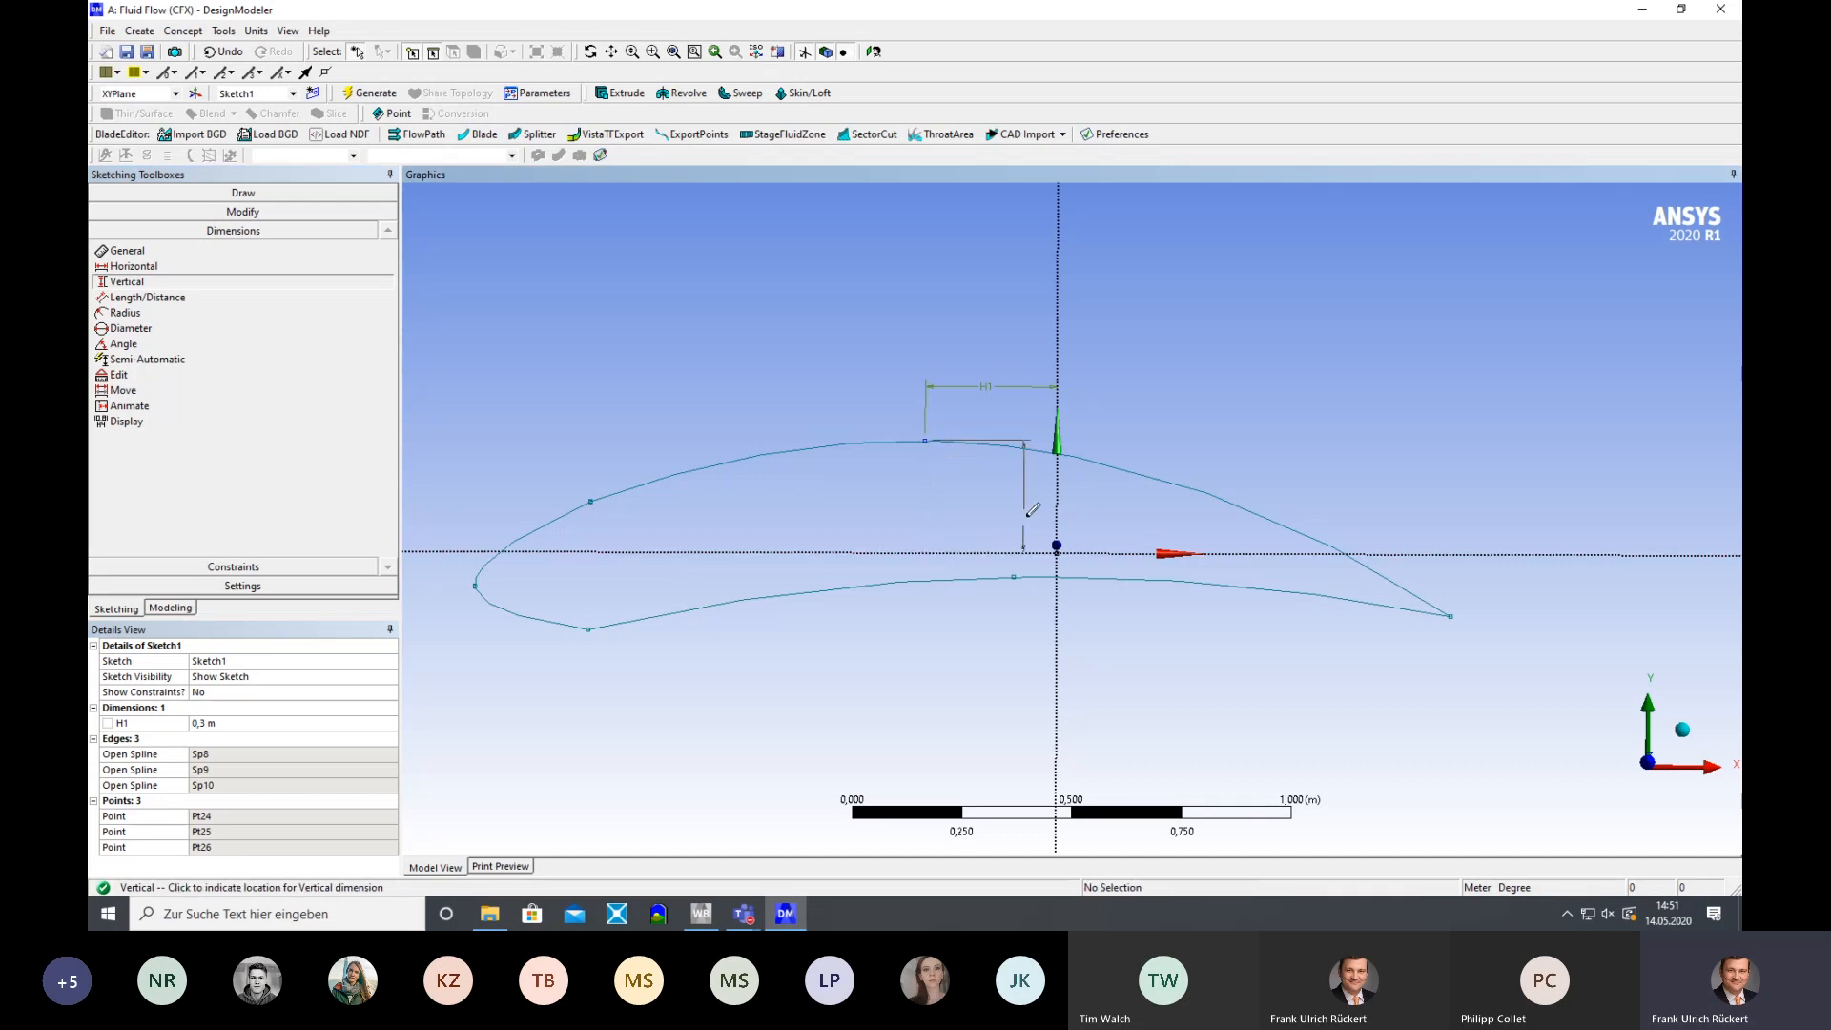
{"action": "left_click", "coordinate": [1501, 455]}
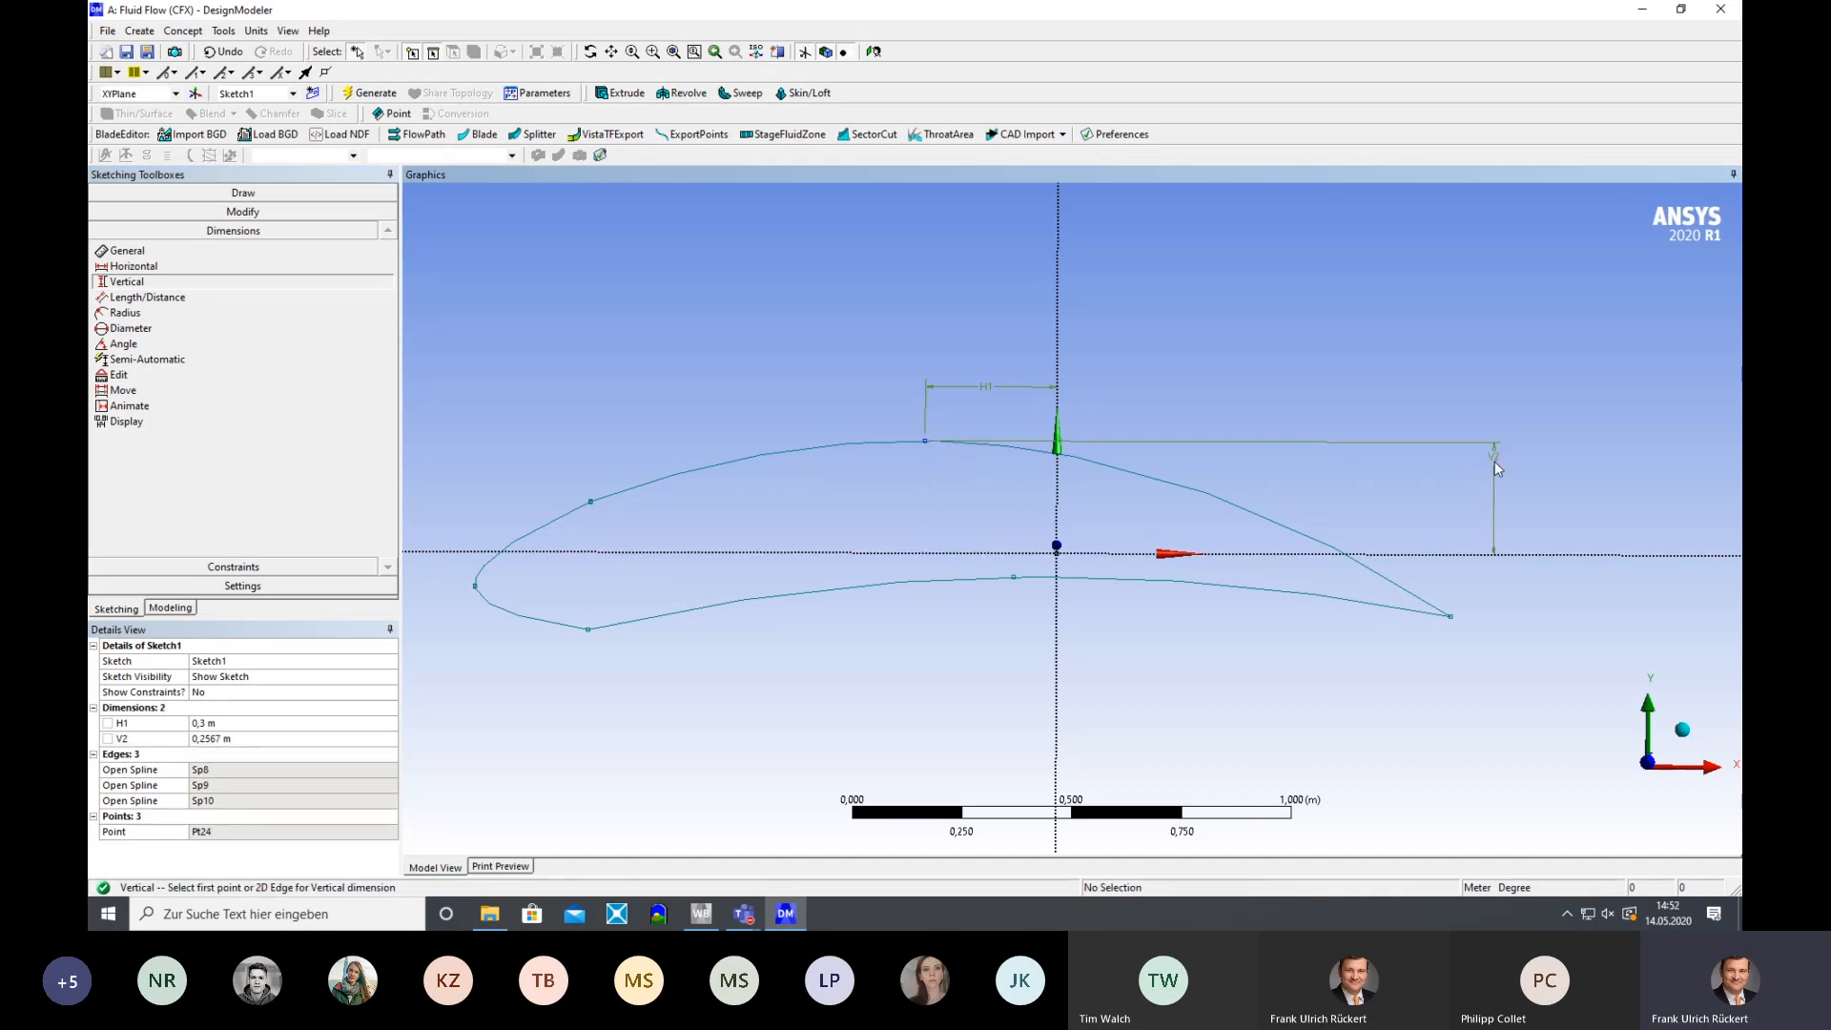
Set the new vertical dimension to 0.25 m and regenerate the model
{"action": "left_click", "coordinate": [236, 740]}
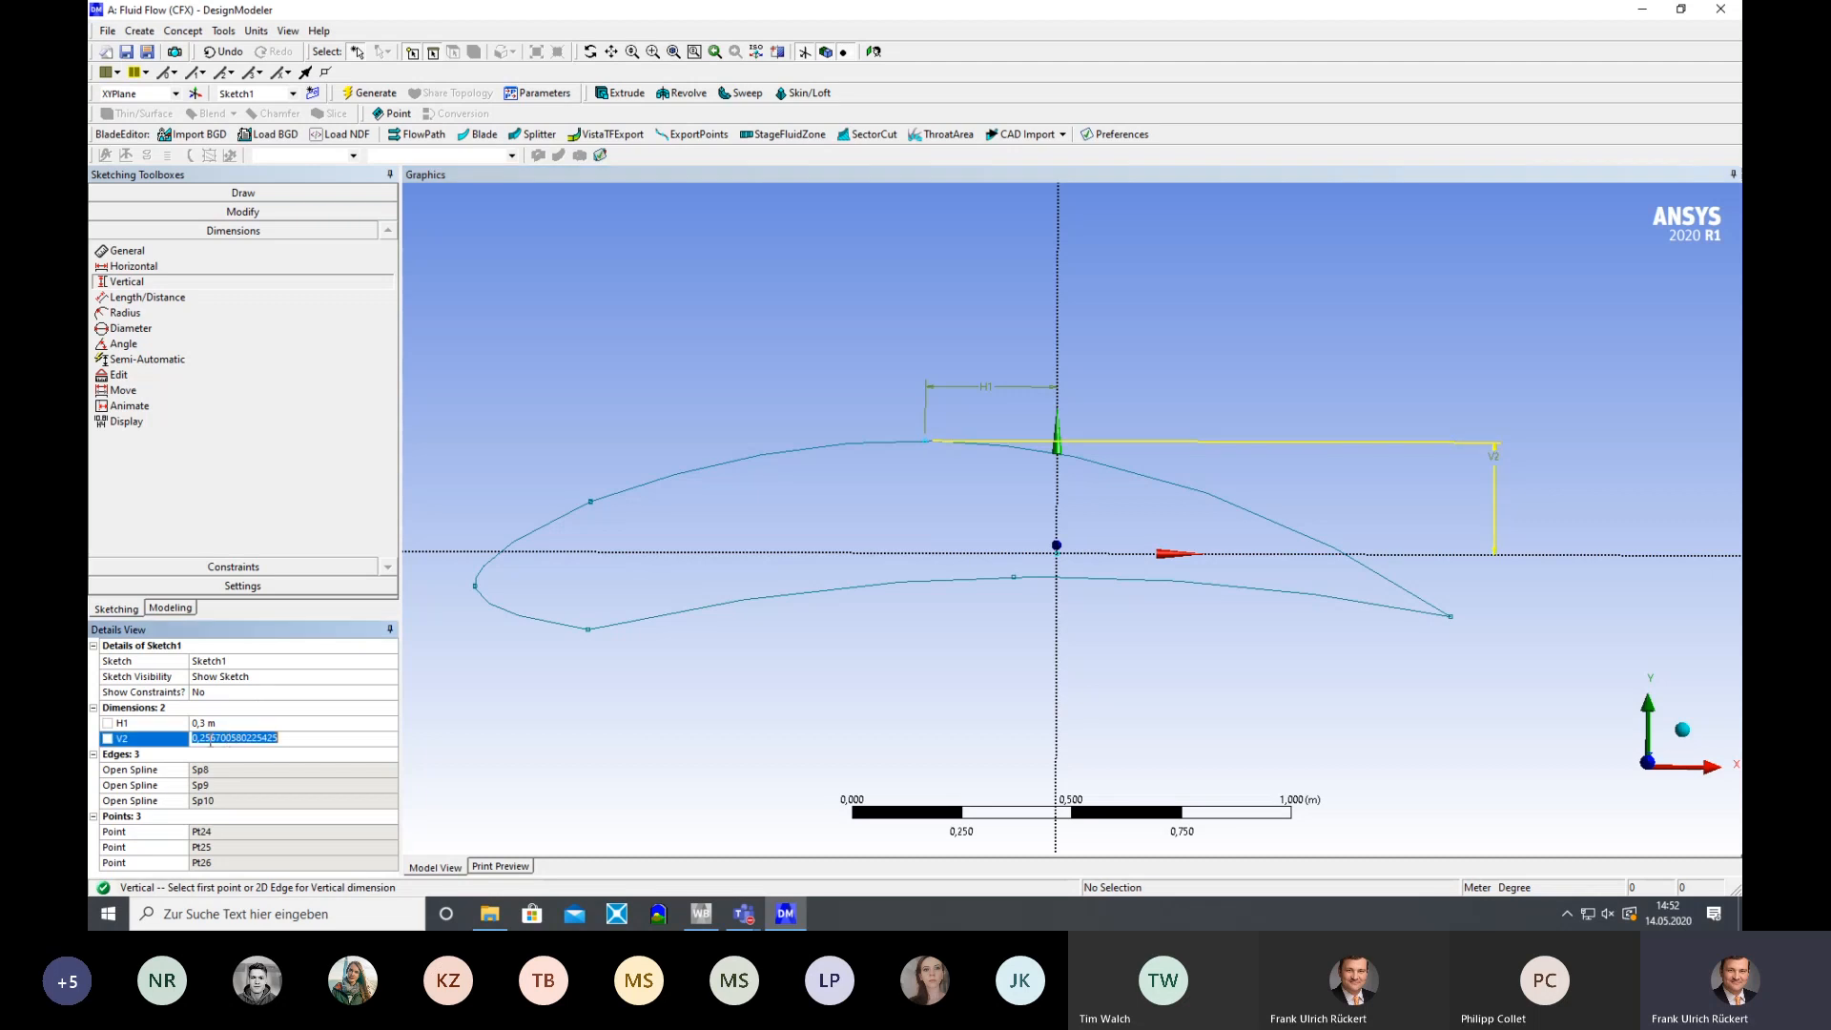
{"action": "left_click_drag", "start_coordinate": [210, 739], "coordinate": [335, 737]}
{"action": "key", "text": "Delete"}
{"action": "key", "text": "Return"}
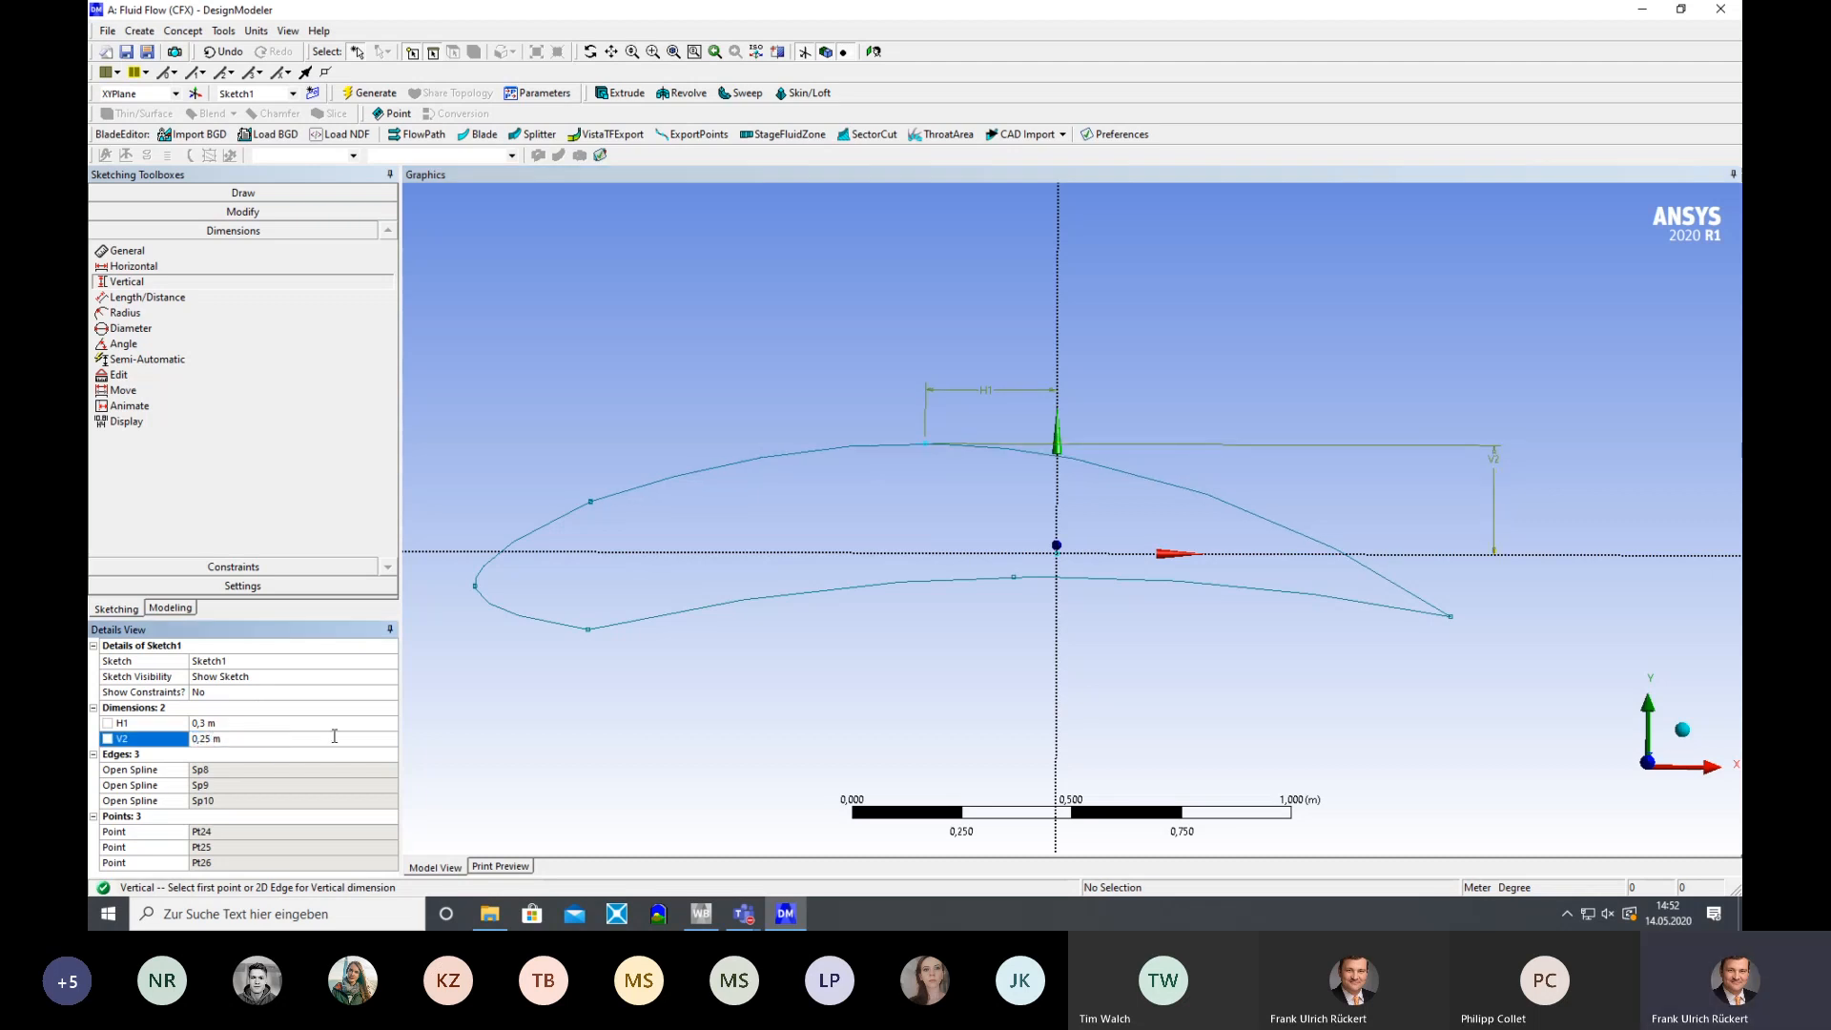
{"action": "left_click", "coordinate": [370, 92]}
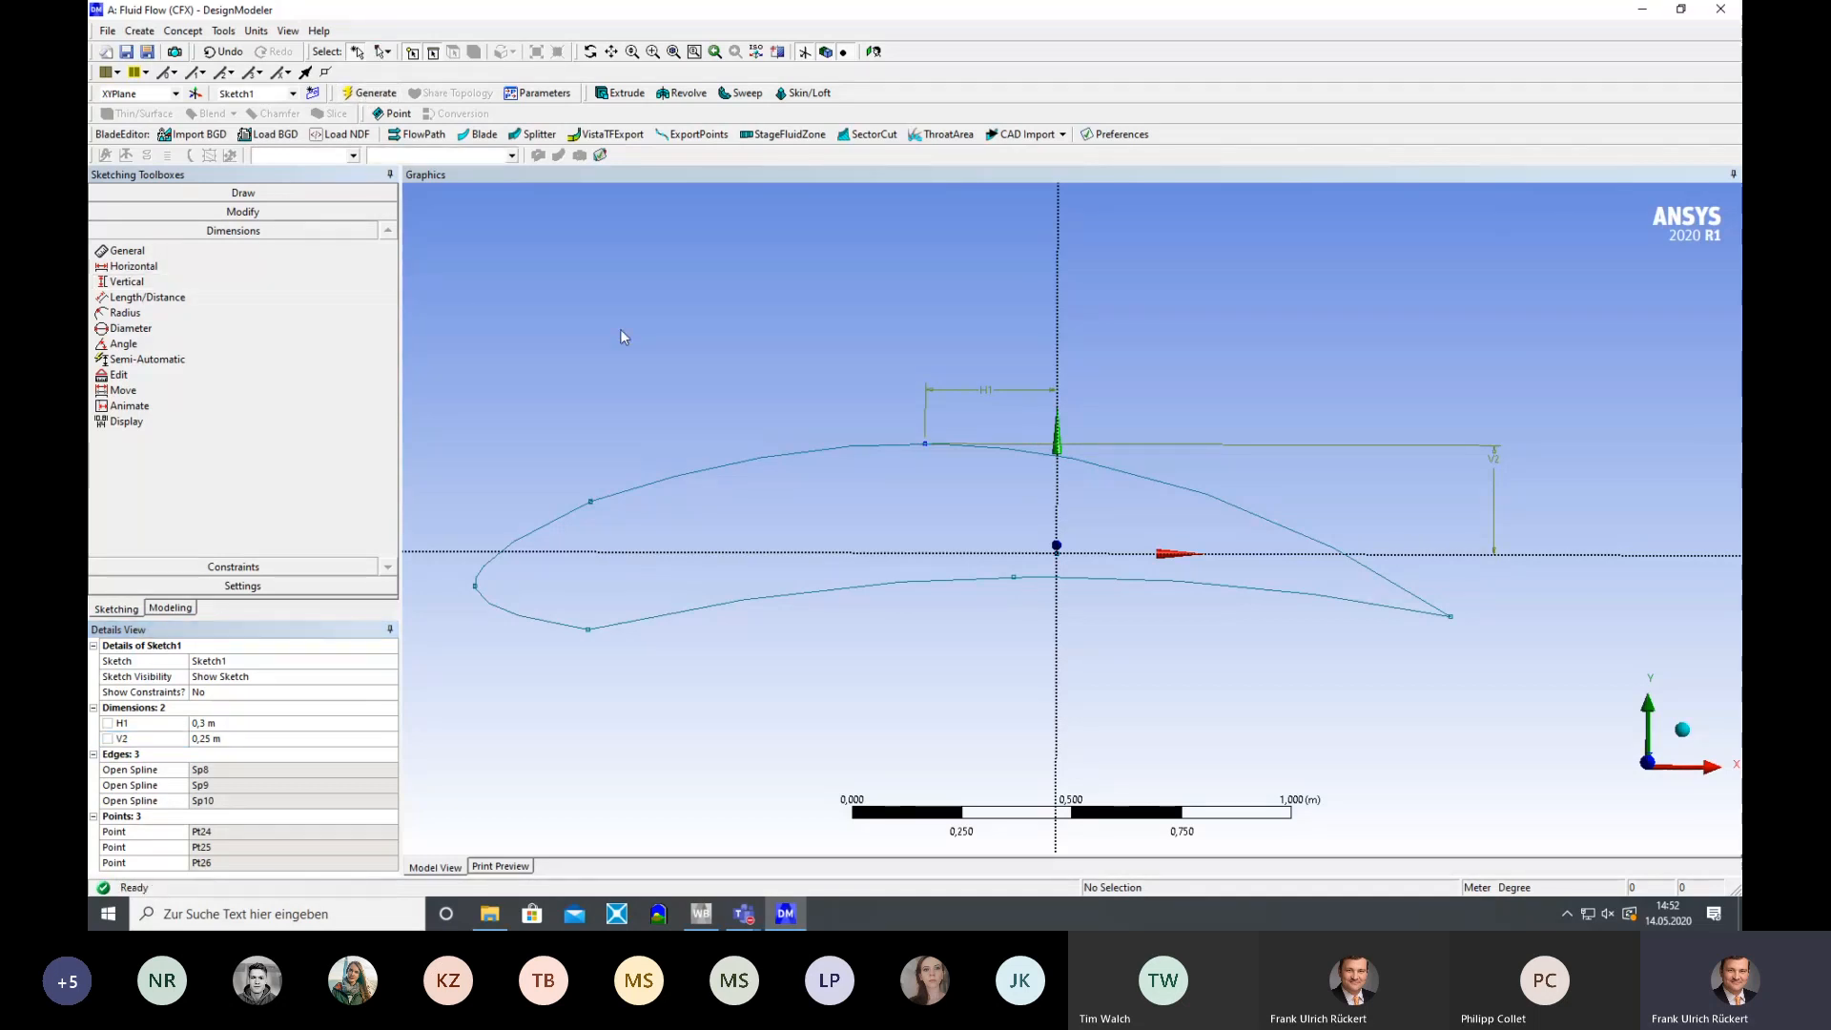
Set the horizontal dimension from the upper construction point to the Y axis to 0.4 m
{"action": "mouse_move", "coordinate": [703, 392]}
{"action": "middle_mouse_down"}
{"action": "mouse_move", "coordinate": [769, 352]}
{"action": "mouse_move", "coordinate": [654, 397]}
{"action": "mouse_move", "coordinate": [842, 363]}
{"action": "mouse_move", "coordinate": [810, 395]}
{"action": "mouse_move", "coordinate": [744, 389]}
{"action": "middle_mouse_up"}
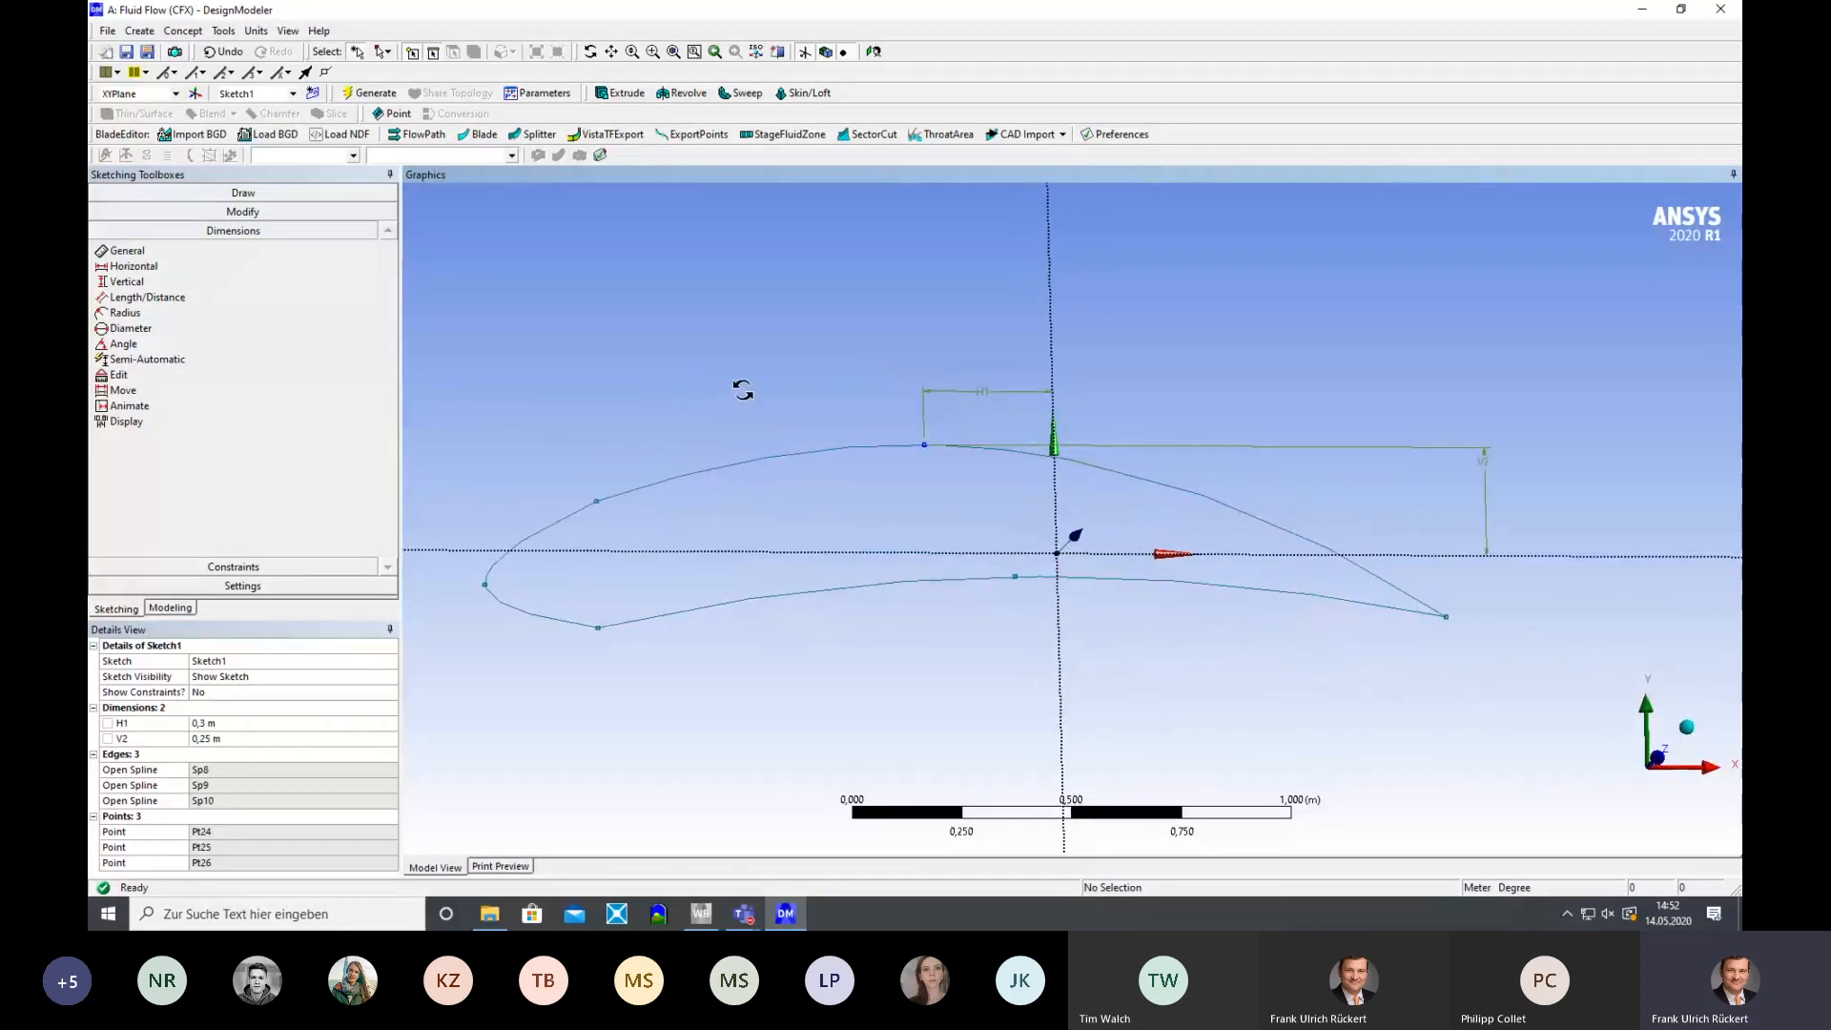
{"action": "left_click", "coordinate": [235, 723]}
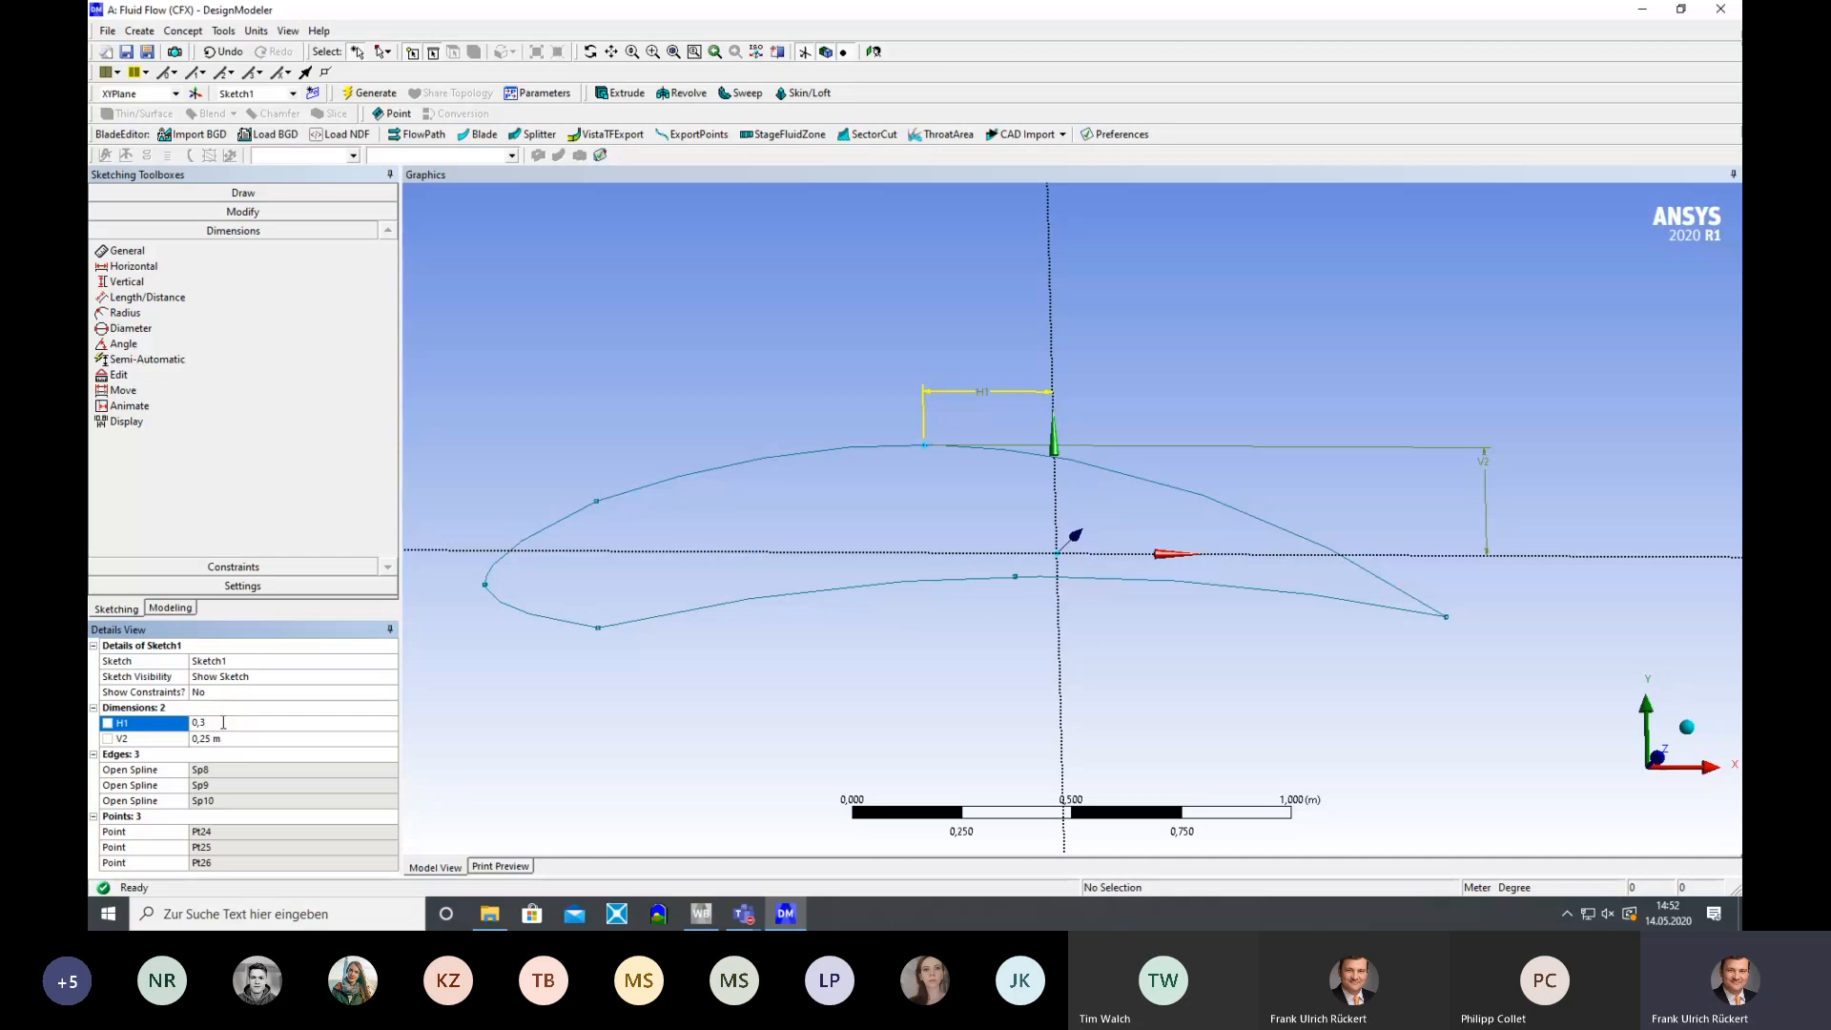
{"action": "key", "text": "BackSpace"}
{"action": "type", "text": "4"}
{"action": "key", "text": "Return"}
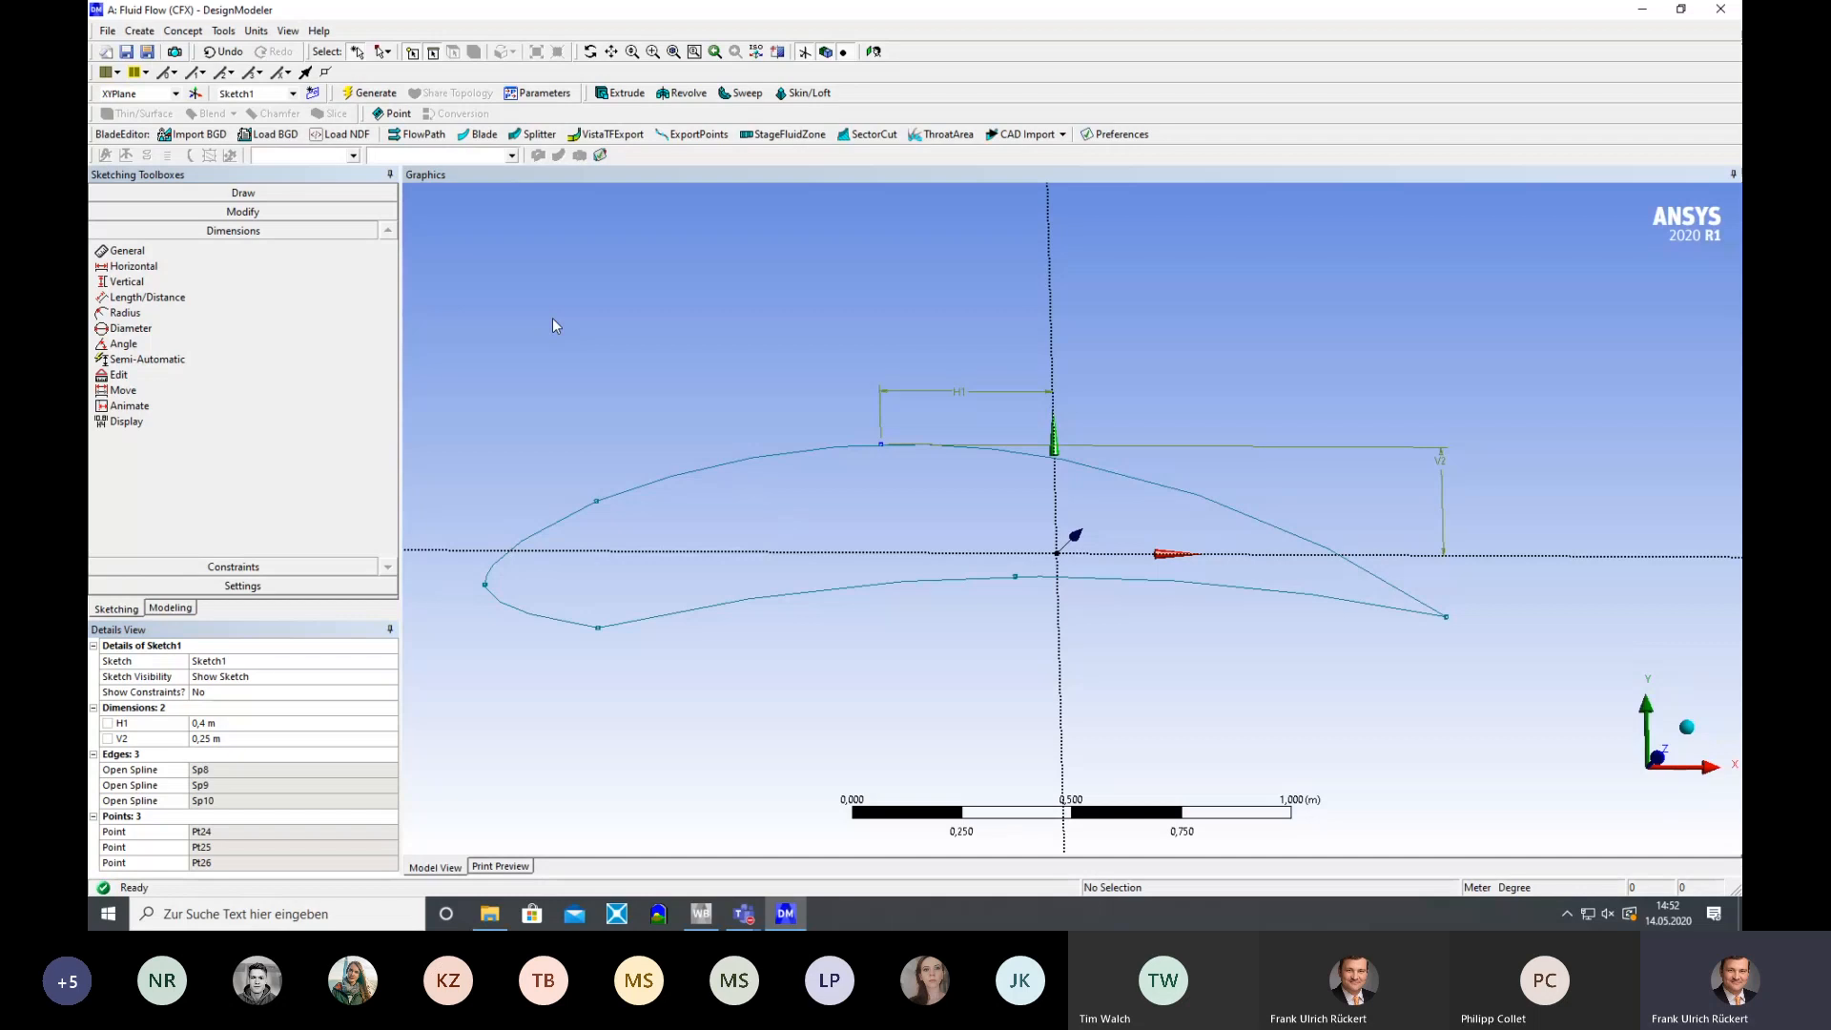
Set the upper construction point's vertical dimension to 0.15 m and regenerate the model
{"action": "left_click", "coordinate": [211, 740]}
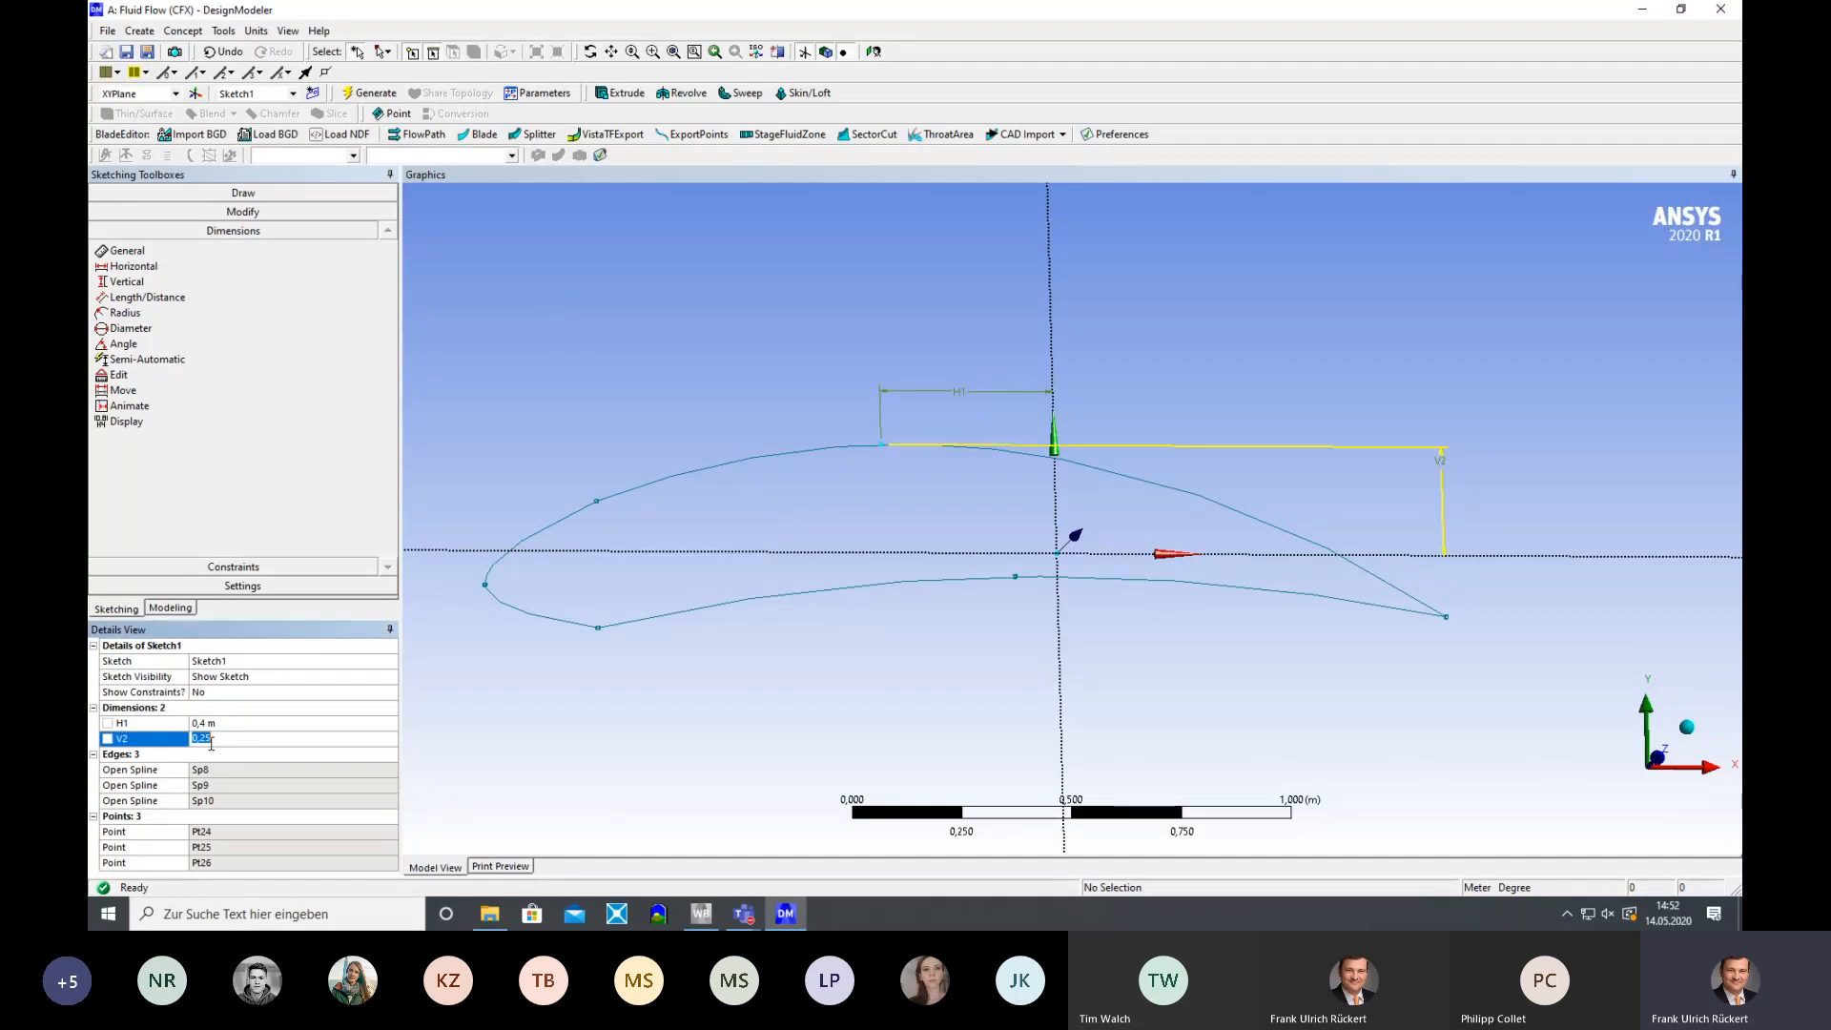
{"action": "left_click", "coordinate": [209, 742]}
{"action": "left_click_drag", "start_coordinate": [206, 743], "coordinate": [197, 748]}
{"action": "type", "text": "1"}
{"action": "left_click", "coordinate": [510, 735]}
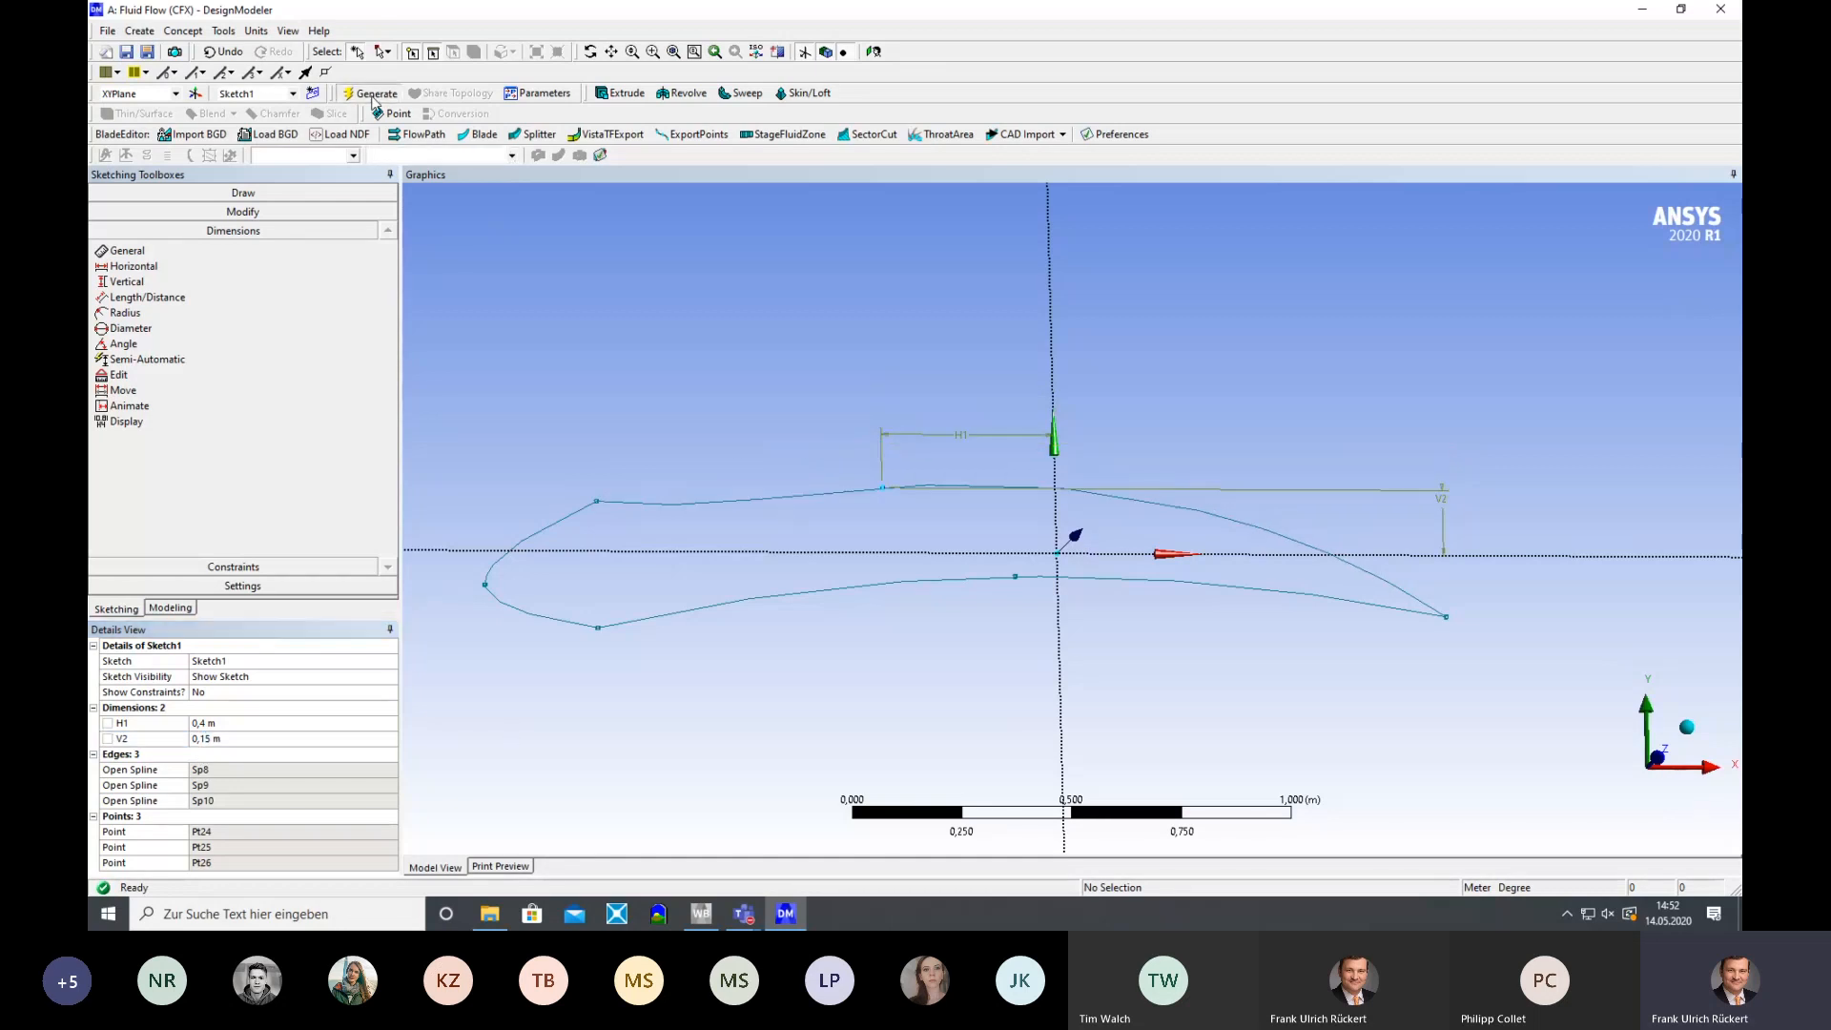
{"action": "left_click", "coordinate": [198, 739]}
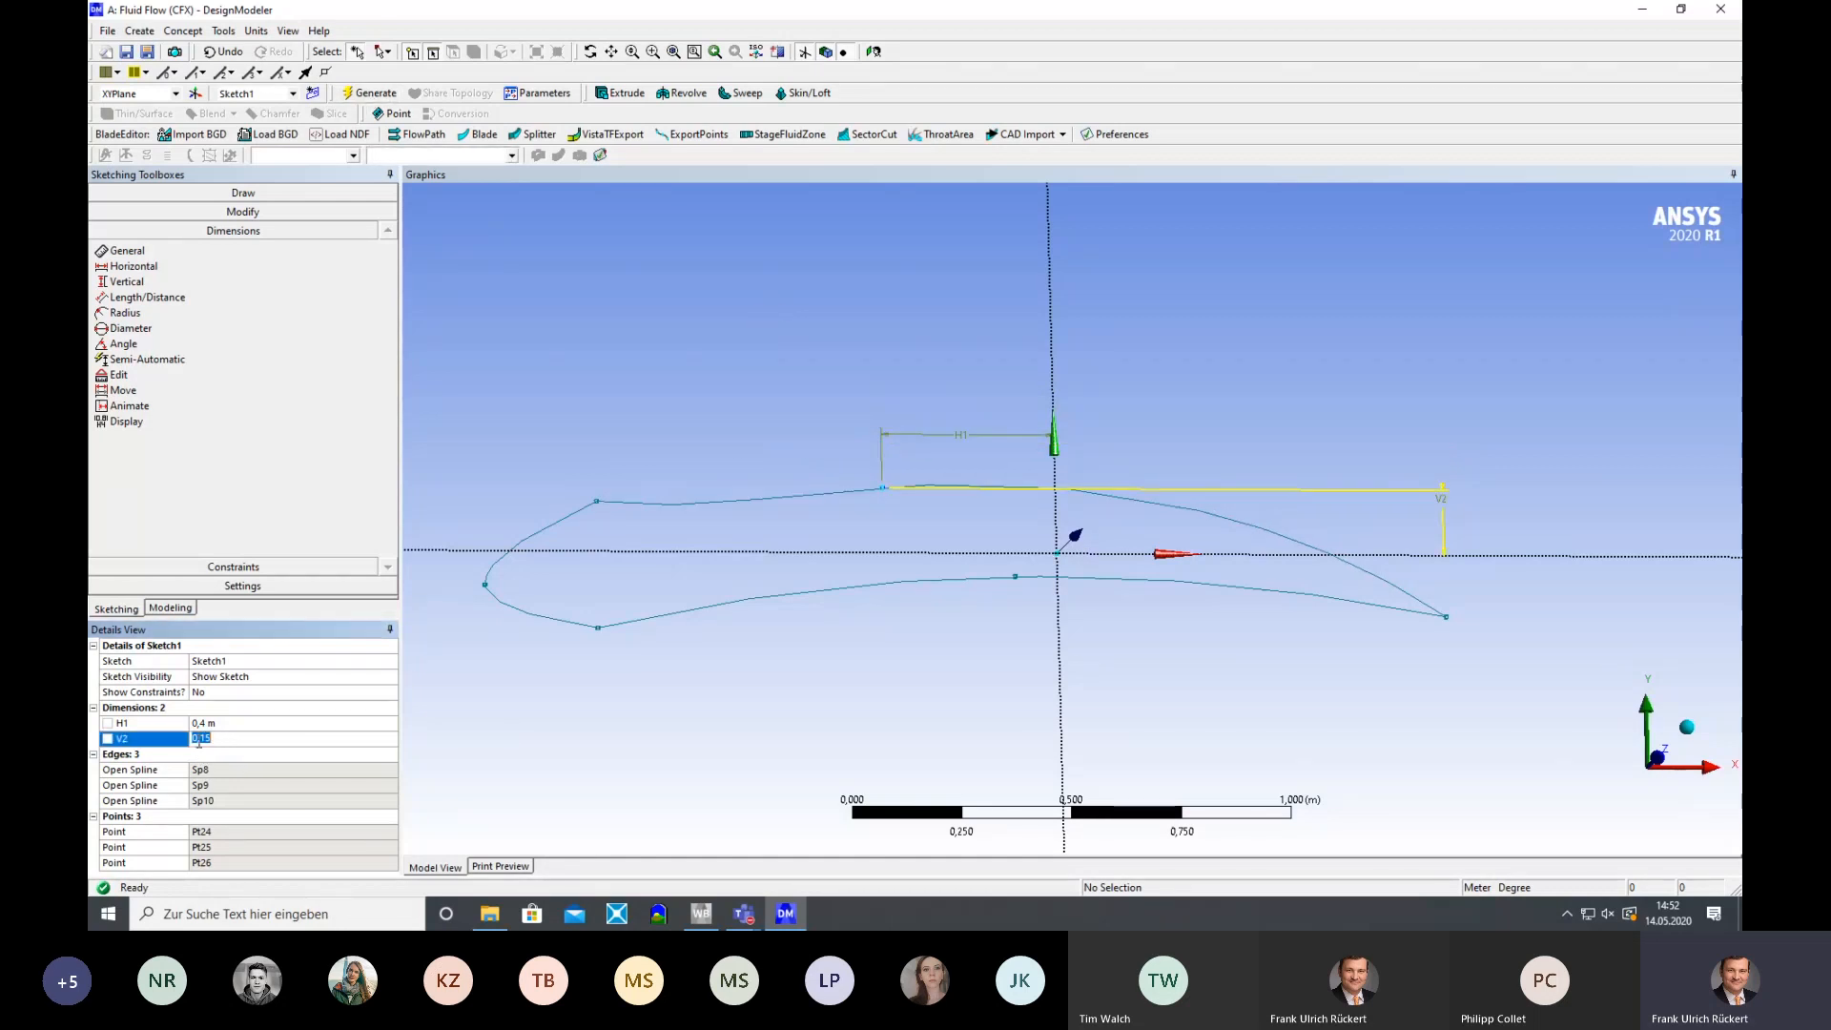
{"action": "left_click", "coordinate": [738, 773]}
{"action": "left_click", "coordinate": [372, 91]}
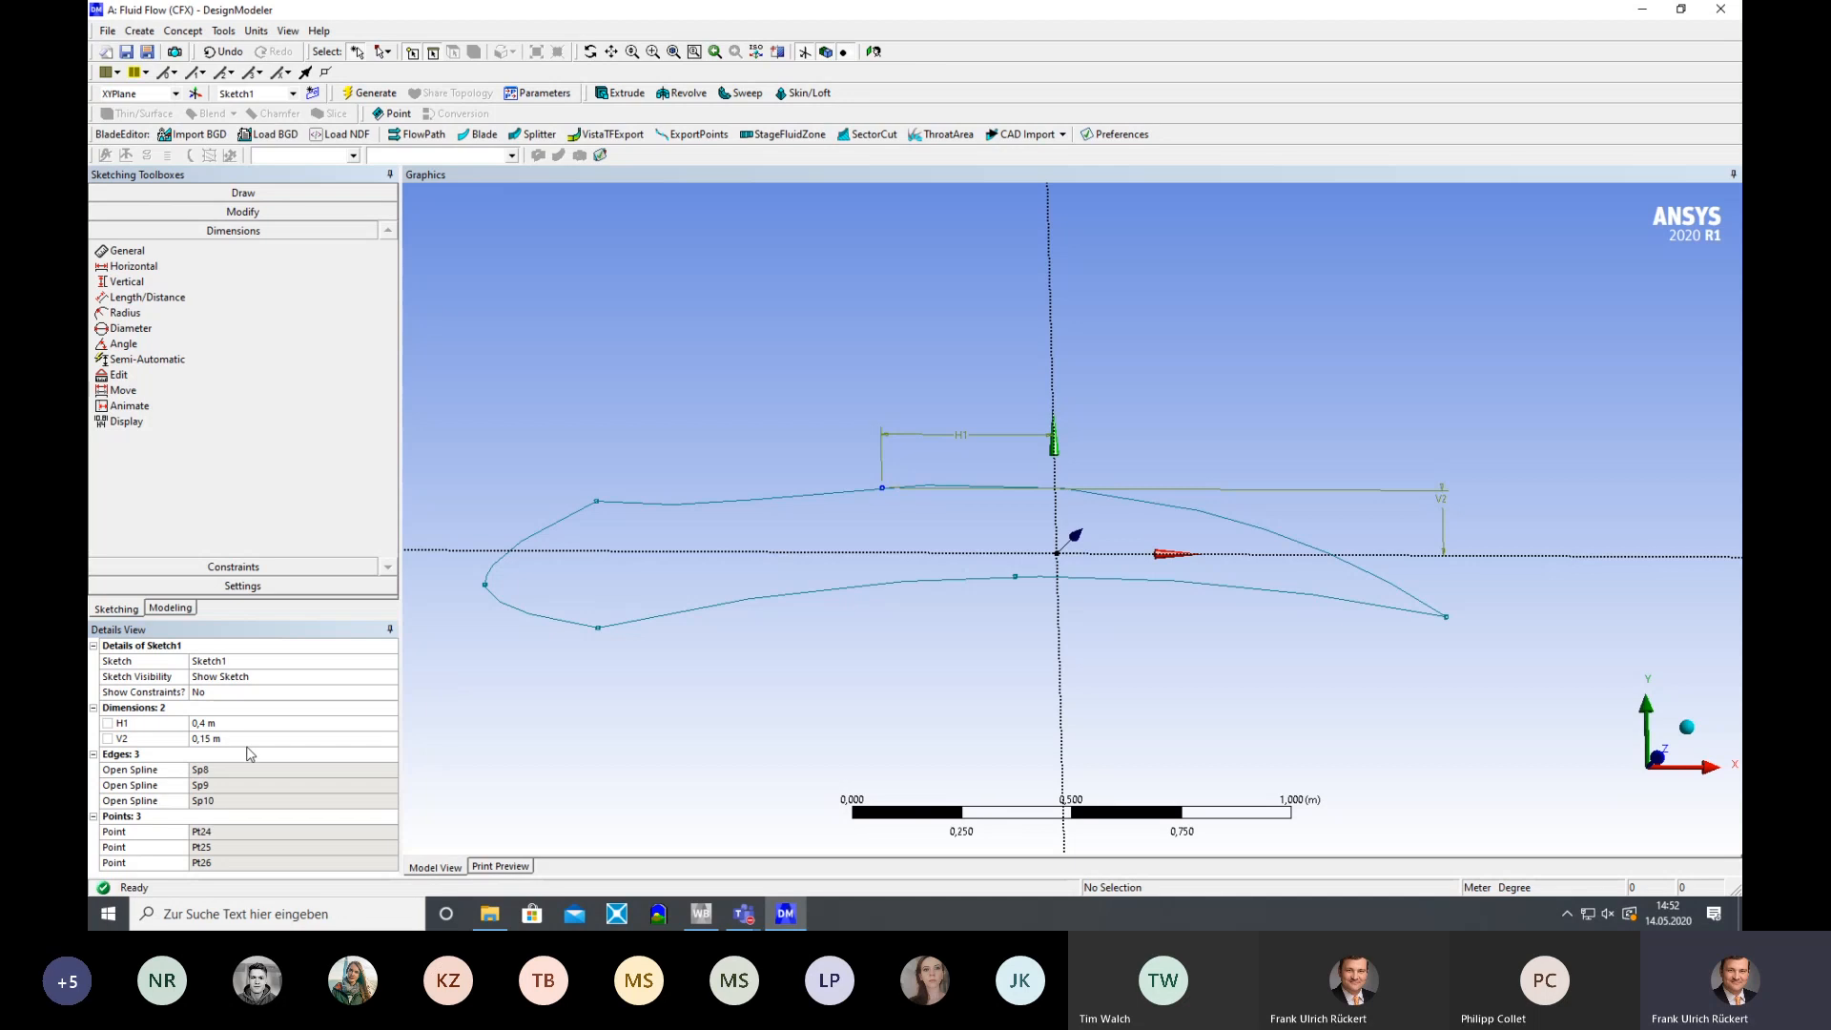
Try the upper construction point's vertical dimension at 0.2 m and then at 0.25 m
{"action": "left_click", "coordinate": [232, 739]}
{"action": "left_click_drag", "start_coordinate": [201, 741], "coordinate": [206, 743]}
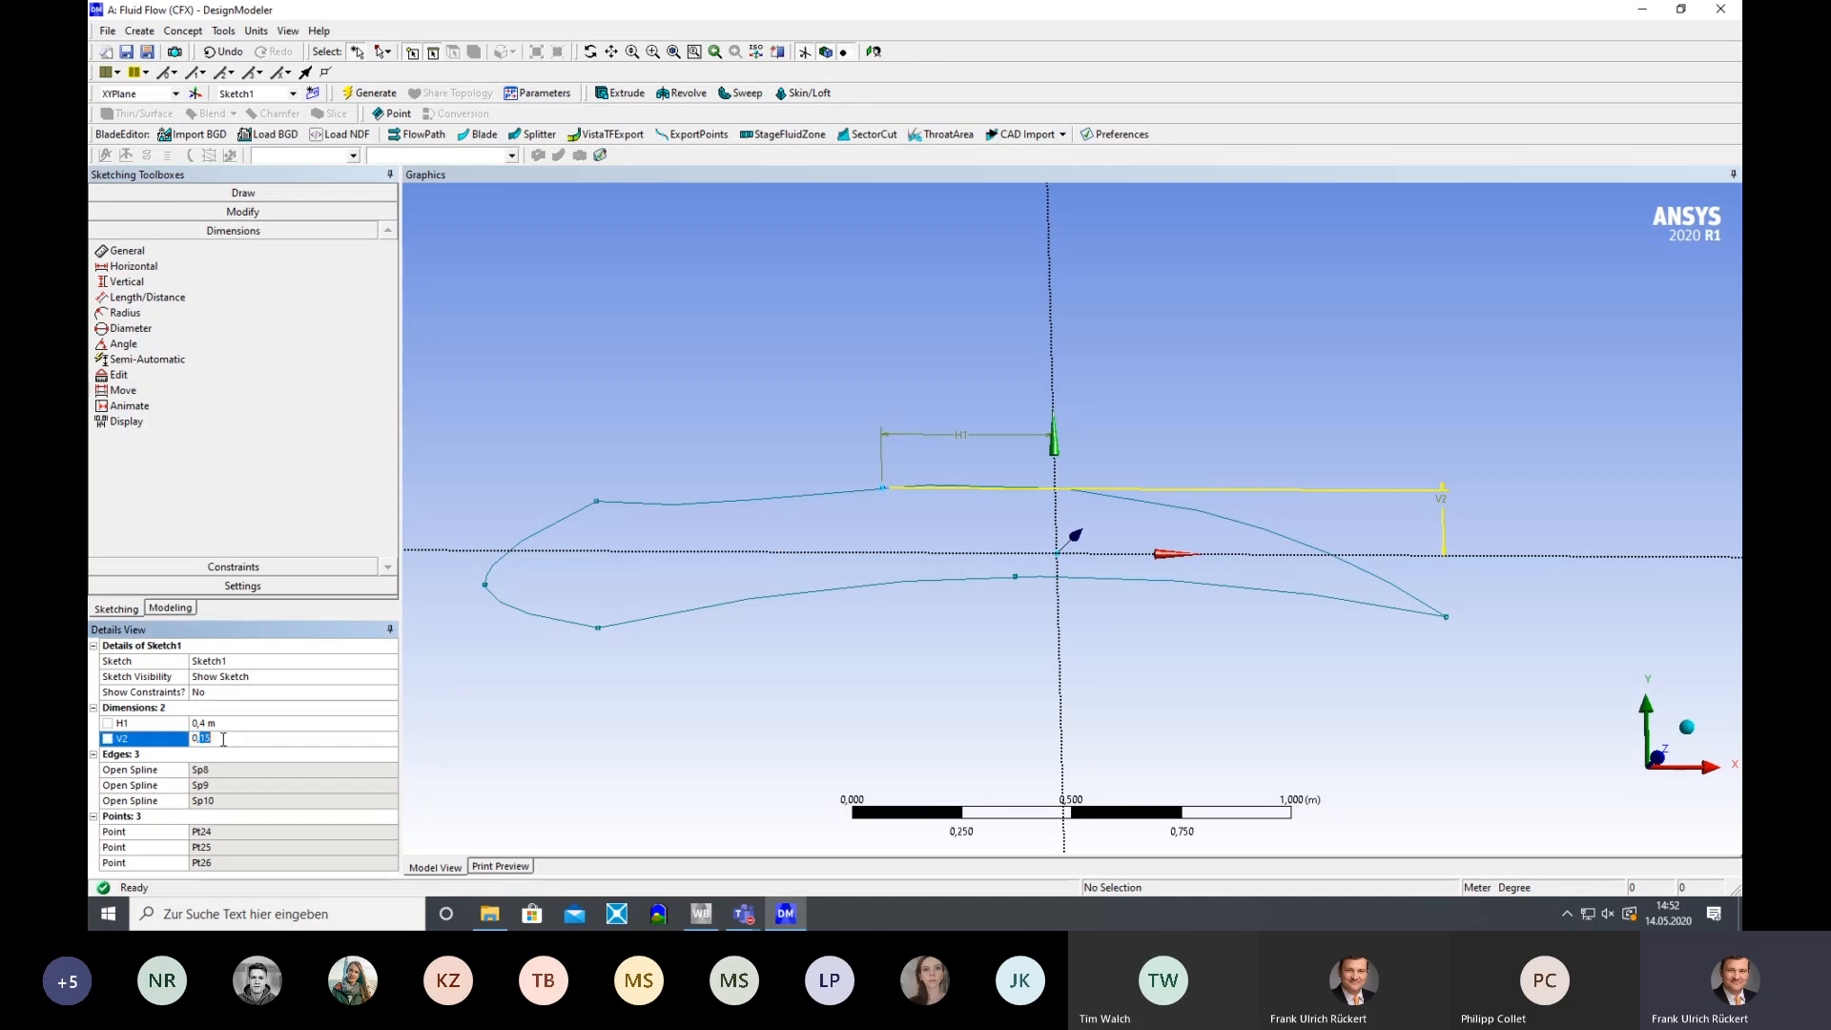
{"action": "type", "text": "2"}
{"action": "key", "text": "Return"}
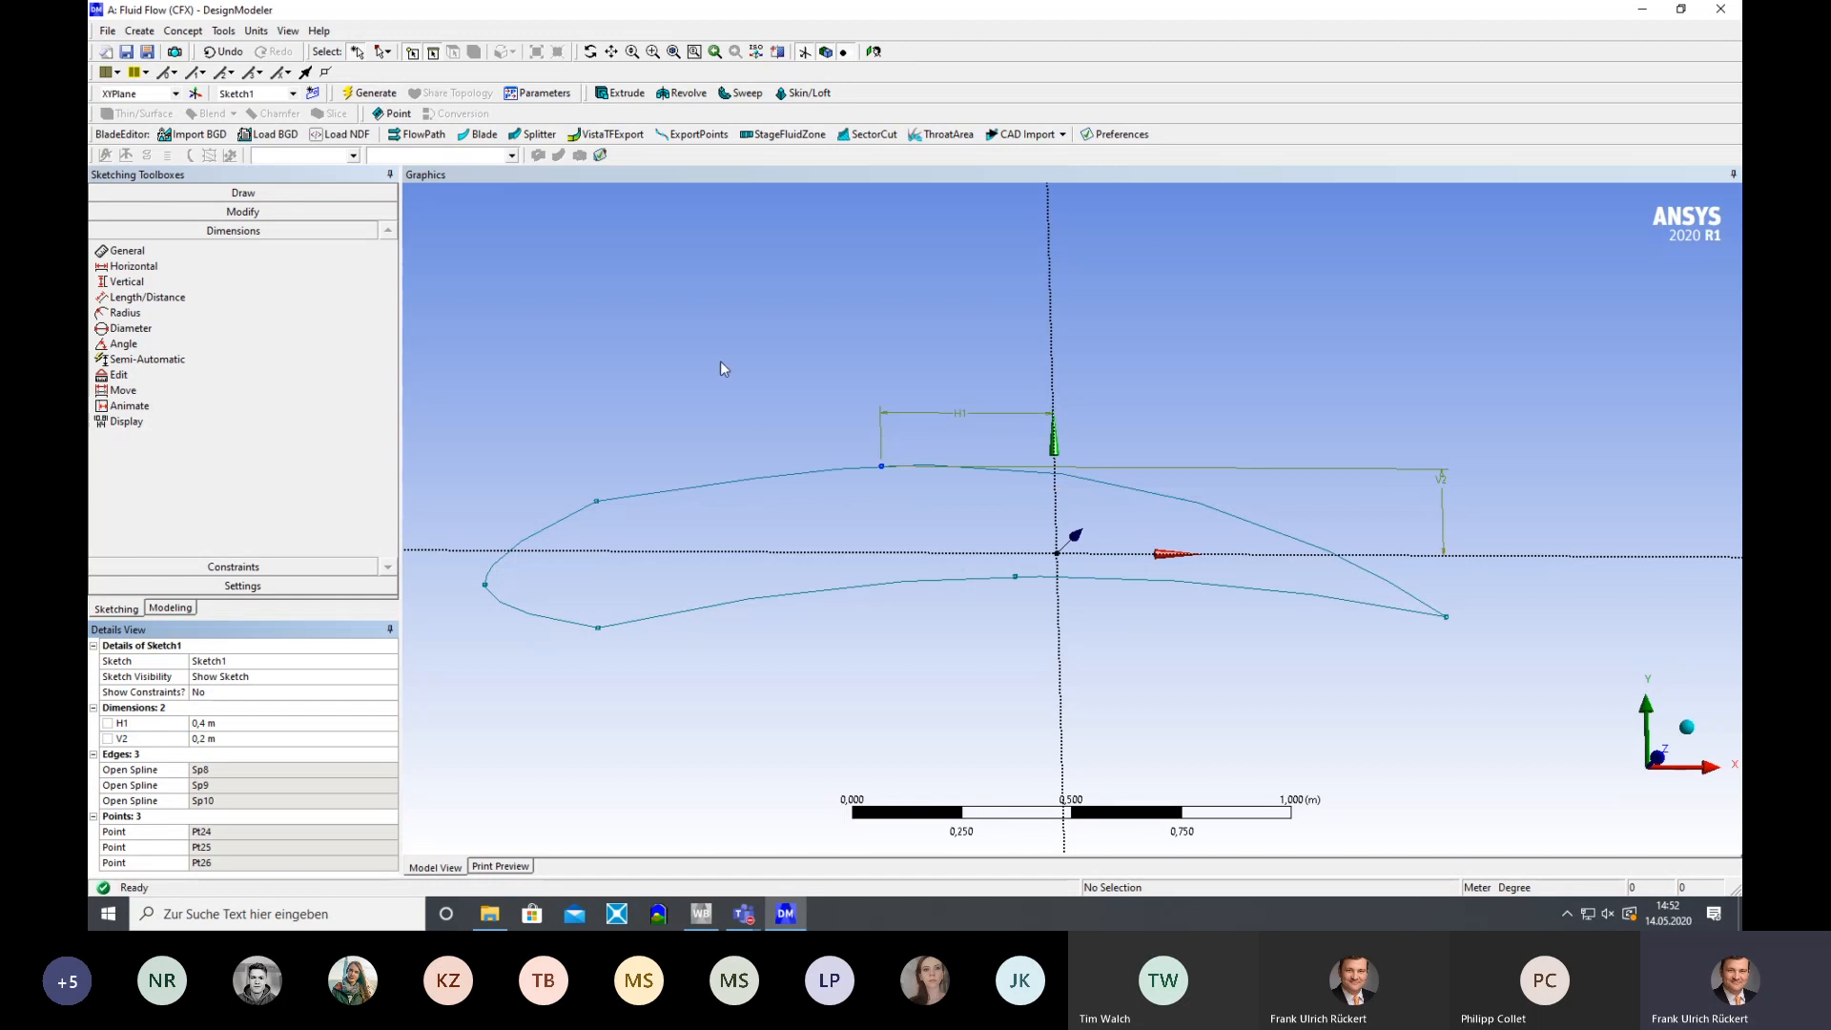
{"action": "left_click", "coordinate": [220, 739]}
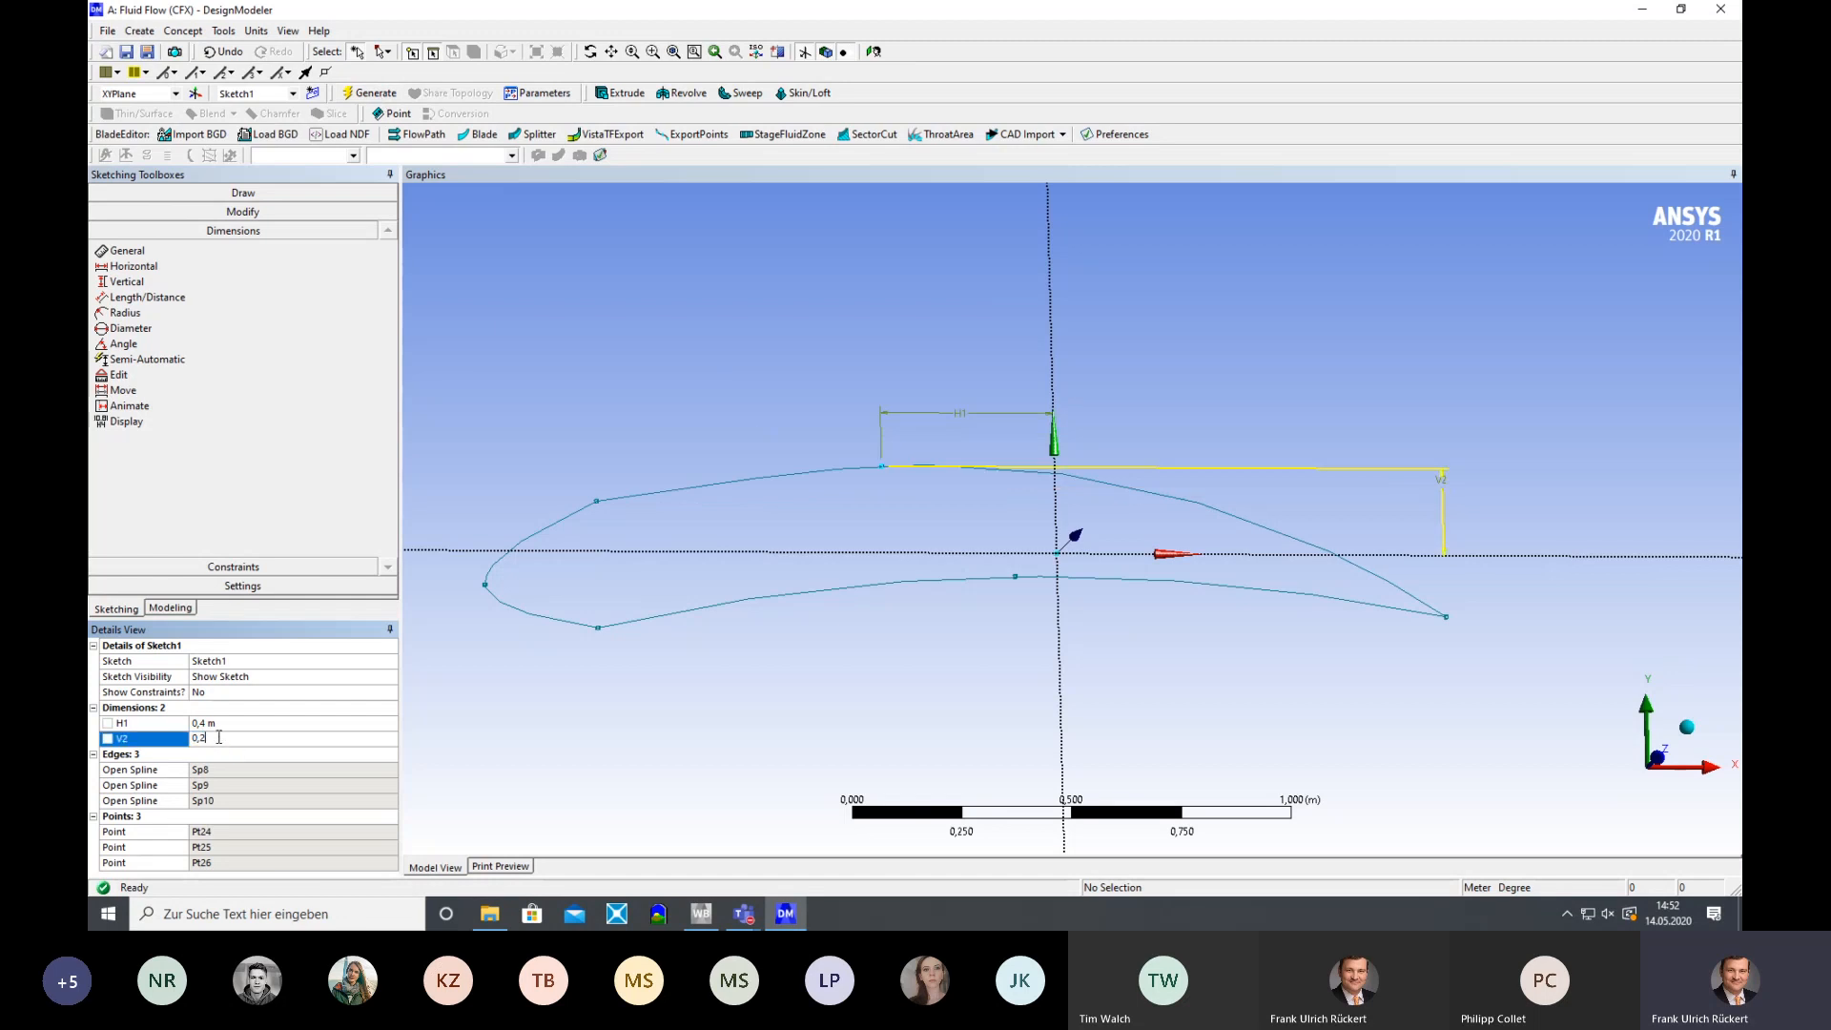
{"action": "type", "text": "5"}
{"action": "key", "text": "Return"}
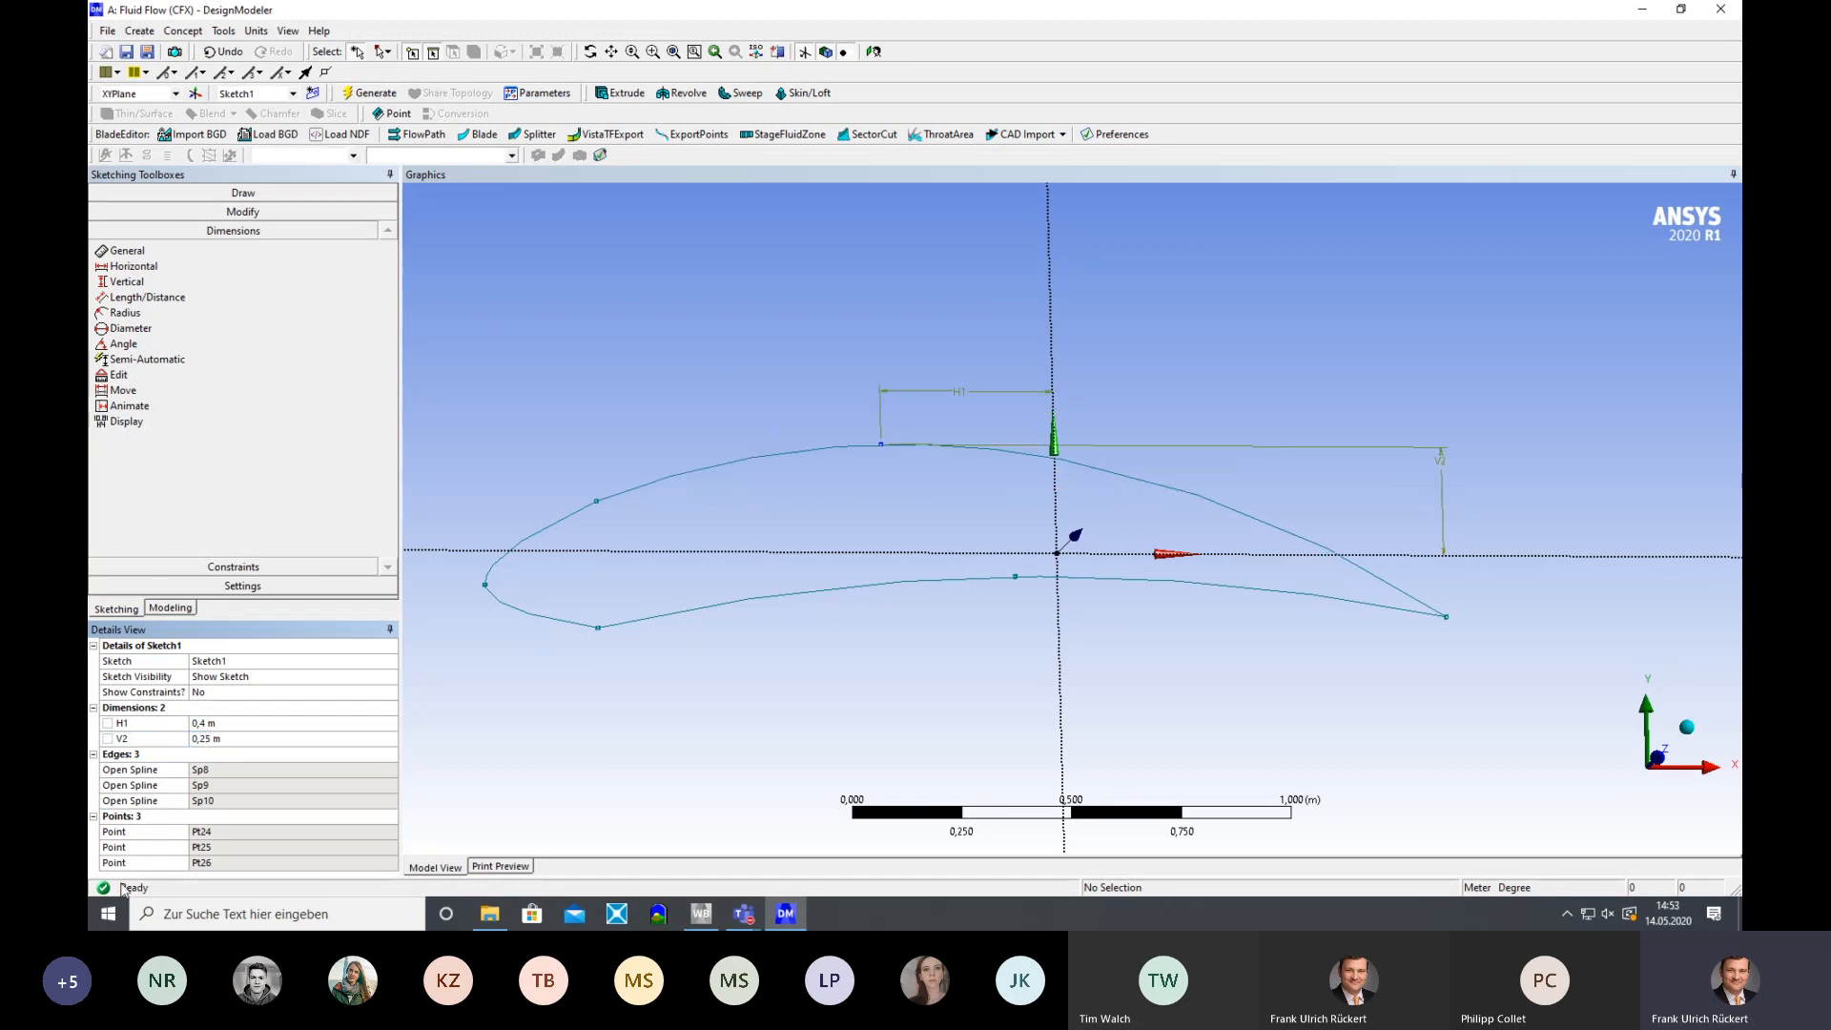
Set the vertical dimension from the X axis to the upper construction point to 0.3 m
{"action": "left_click", "coordinate": [223, 740]}
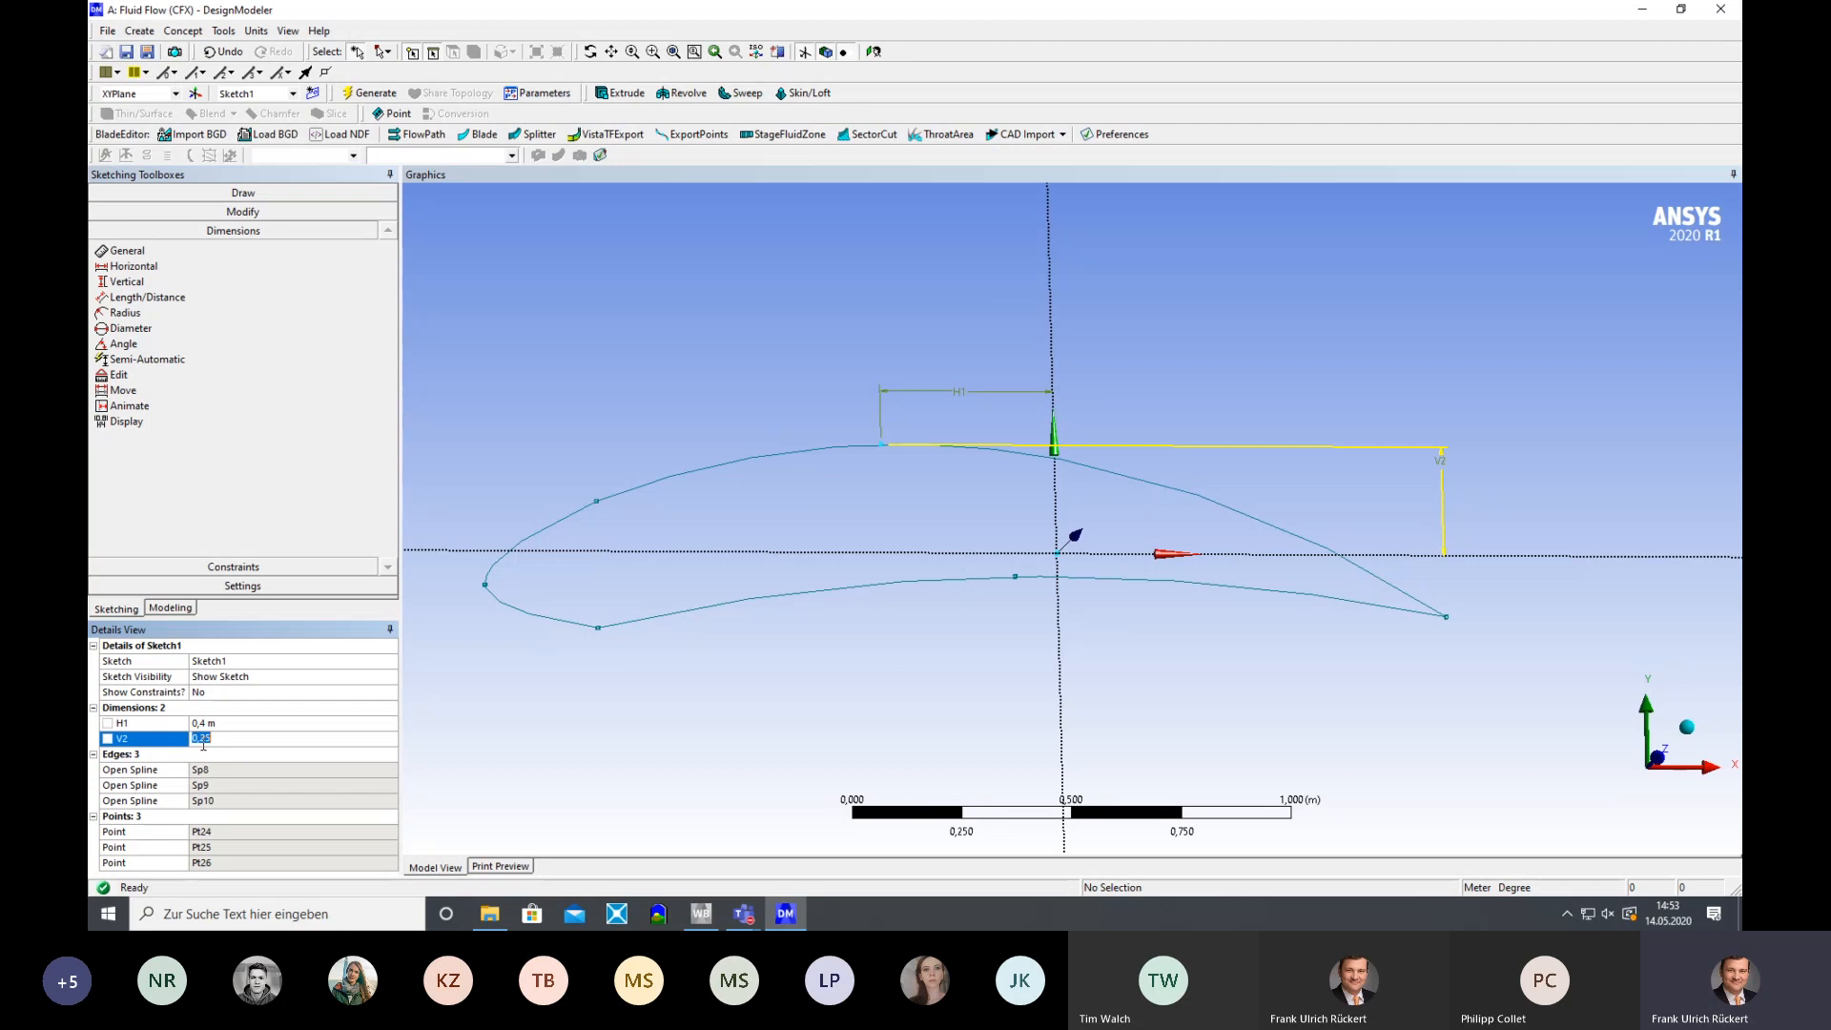
{"action": "left_click", "coordinate": [209, 740]}
{"action": "type", "text": "3"}
{"action": "key", "text": "Return"}
{"action": "mouse_move", "coordinate": [743, 689]}
{"action": "middle_mouse_down"}
{"action": "mouse_move", "coordinate": [805, 699]}
{"action": "mouse_move", "coordinate": [768, 655]}
{"action": "mouse_move", "coordinate": [770, 697]}
{"action": "mouse_move", "coordinate": [740, 678]}
{"action": "mouse_move", "coordinate": [767, 679]}
{"action": "middle_mouse_up"}
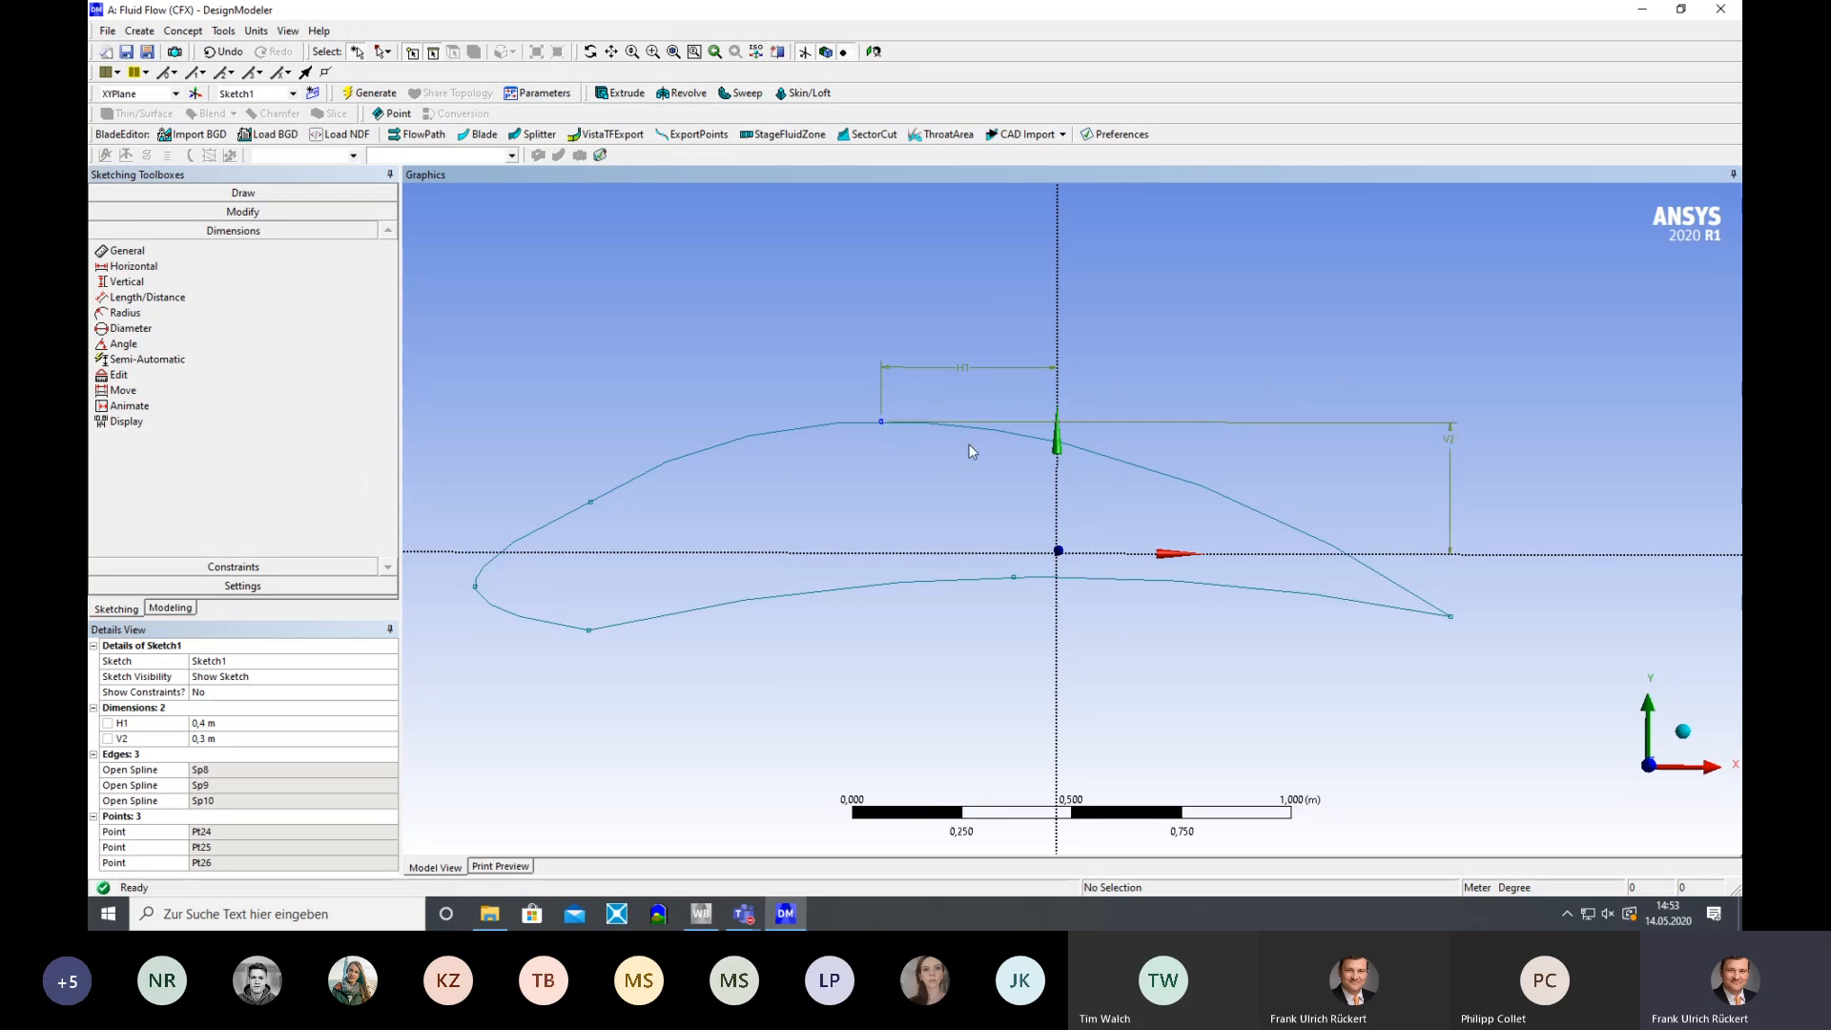
Switch to PowerPoint, open the recent presentation AIRFOIL_Optimisation.pptx and dismiss the Office activation window
{"action": "left_click", "coordinate": [188, 920]}
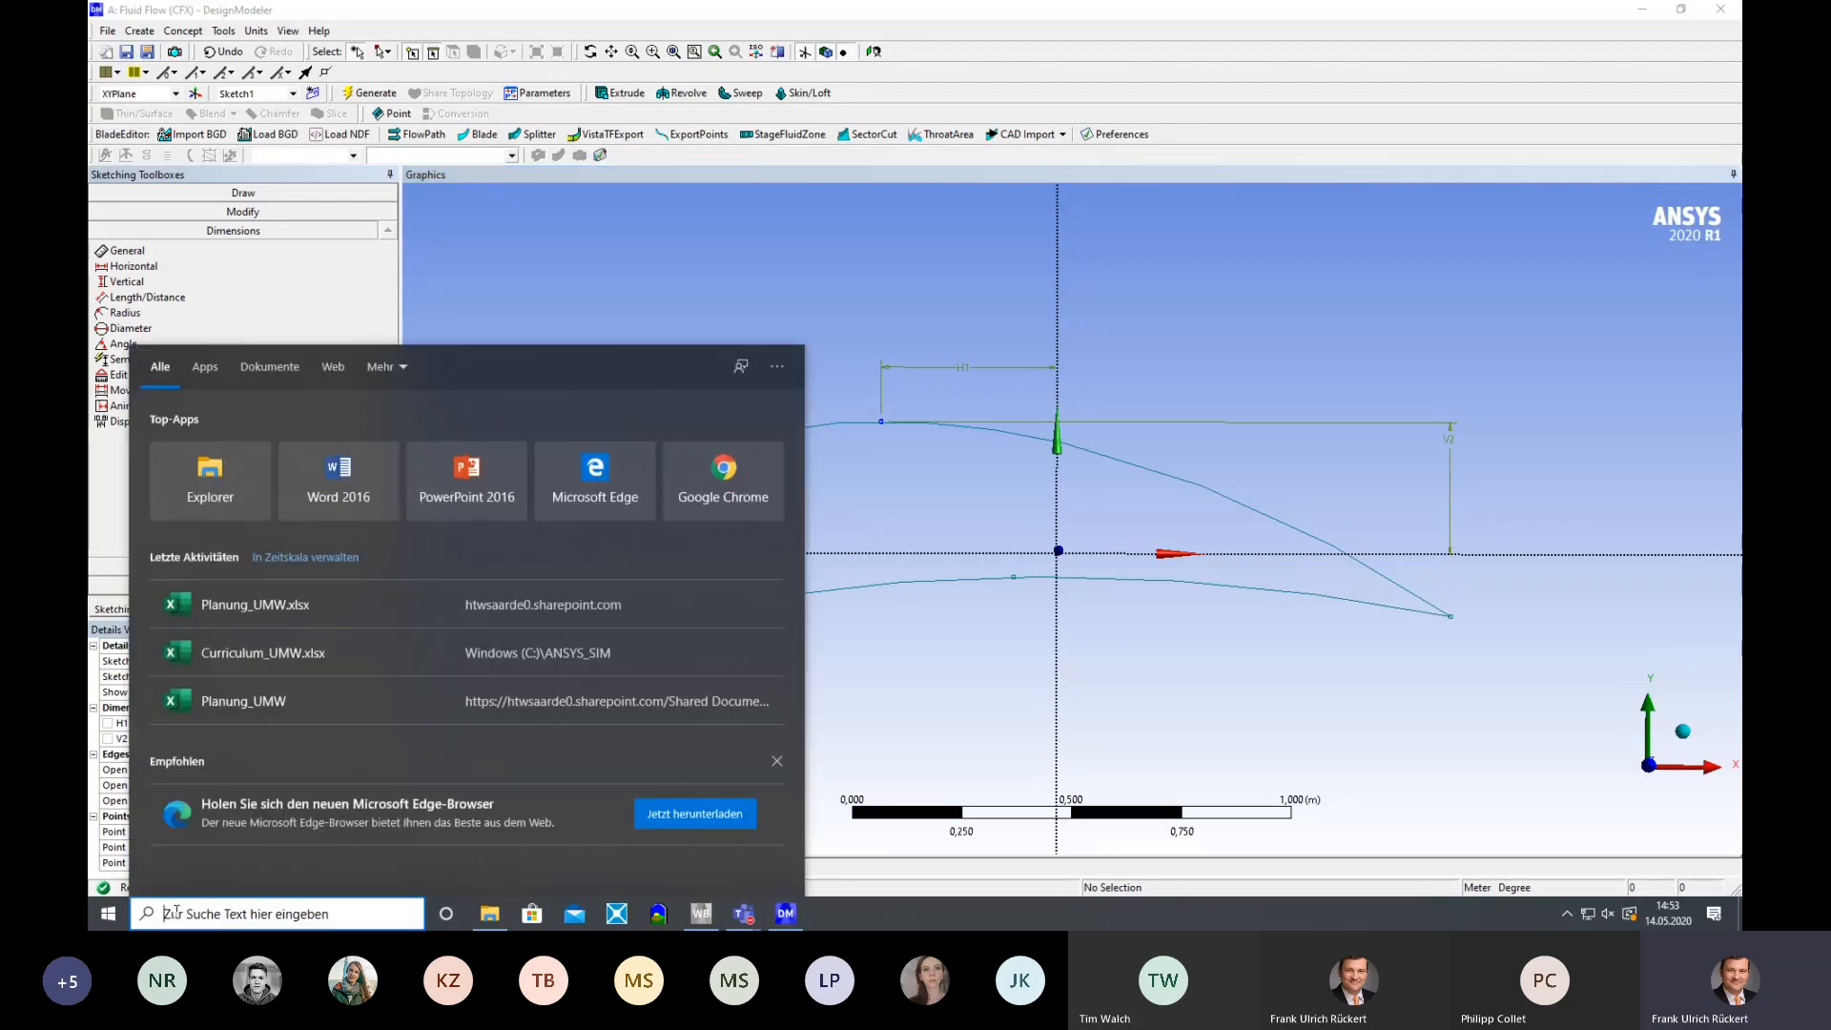
{"action": "type", "text": "p"}
{"action": "key", "text": "Return"}
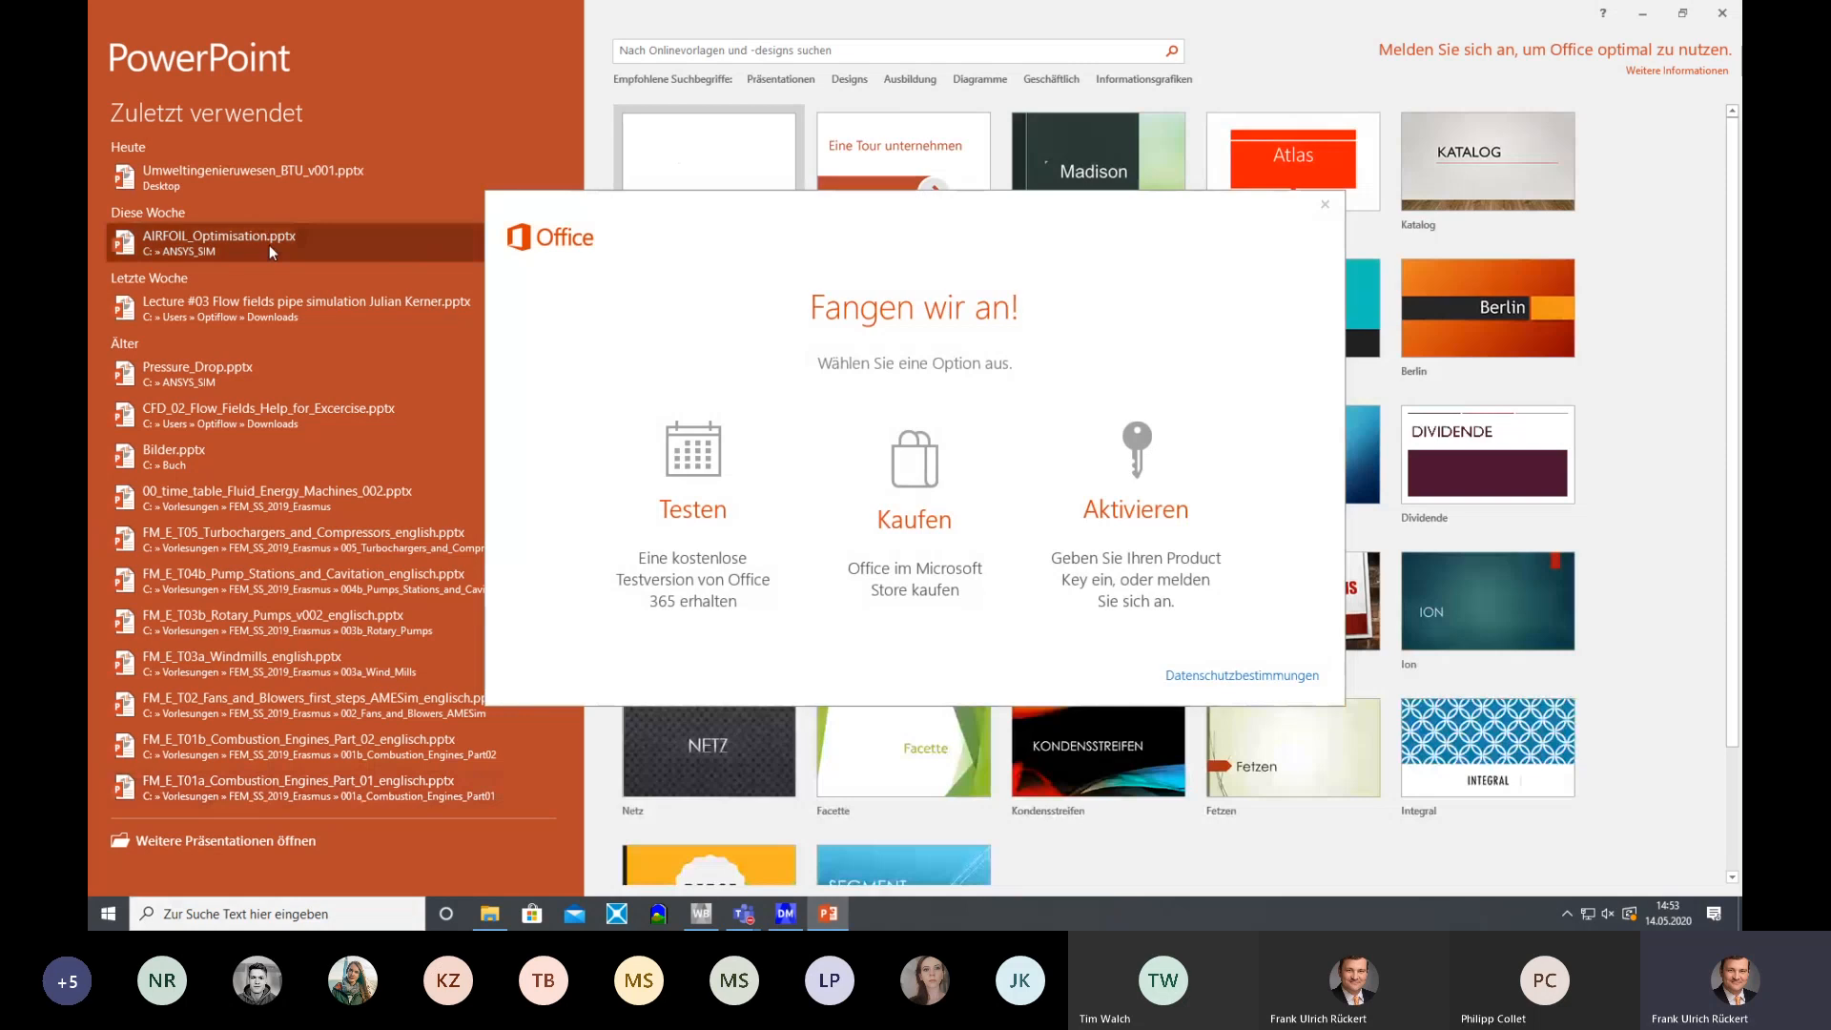
{"action": "left_click", "coordinate": [270, 246]}
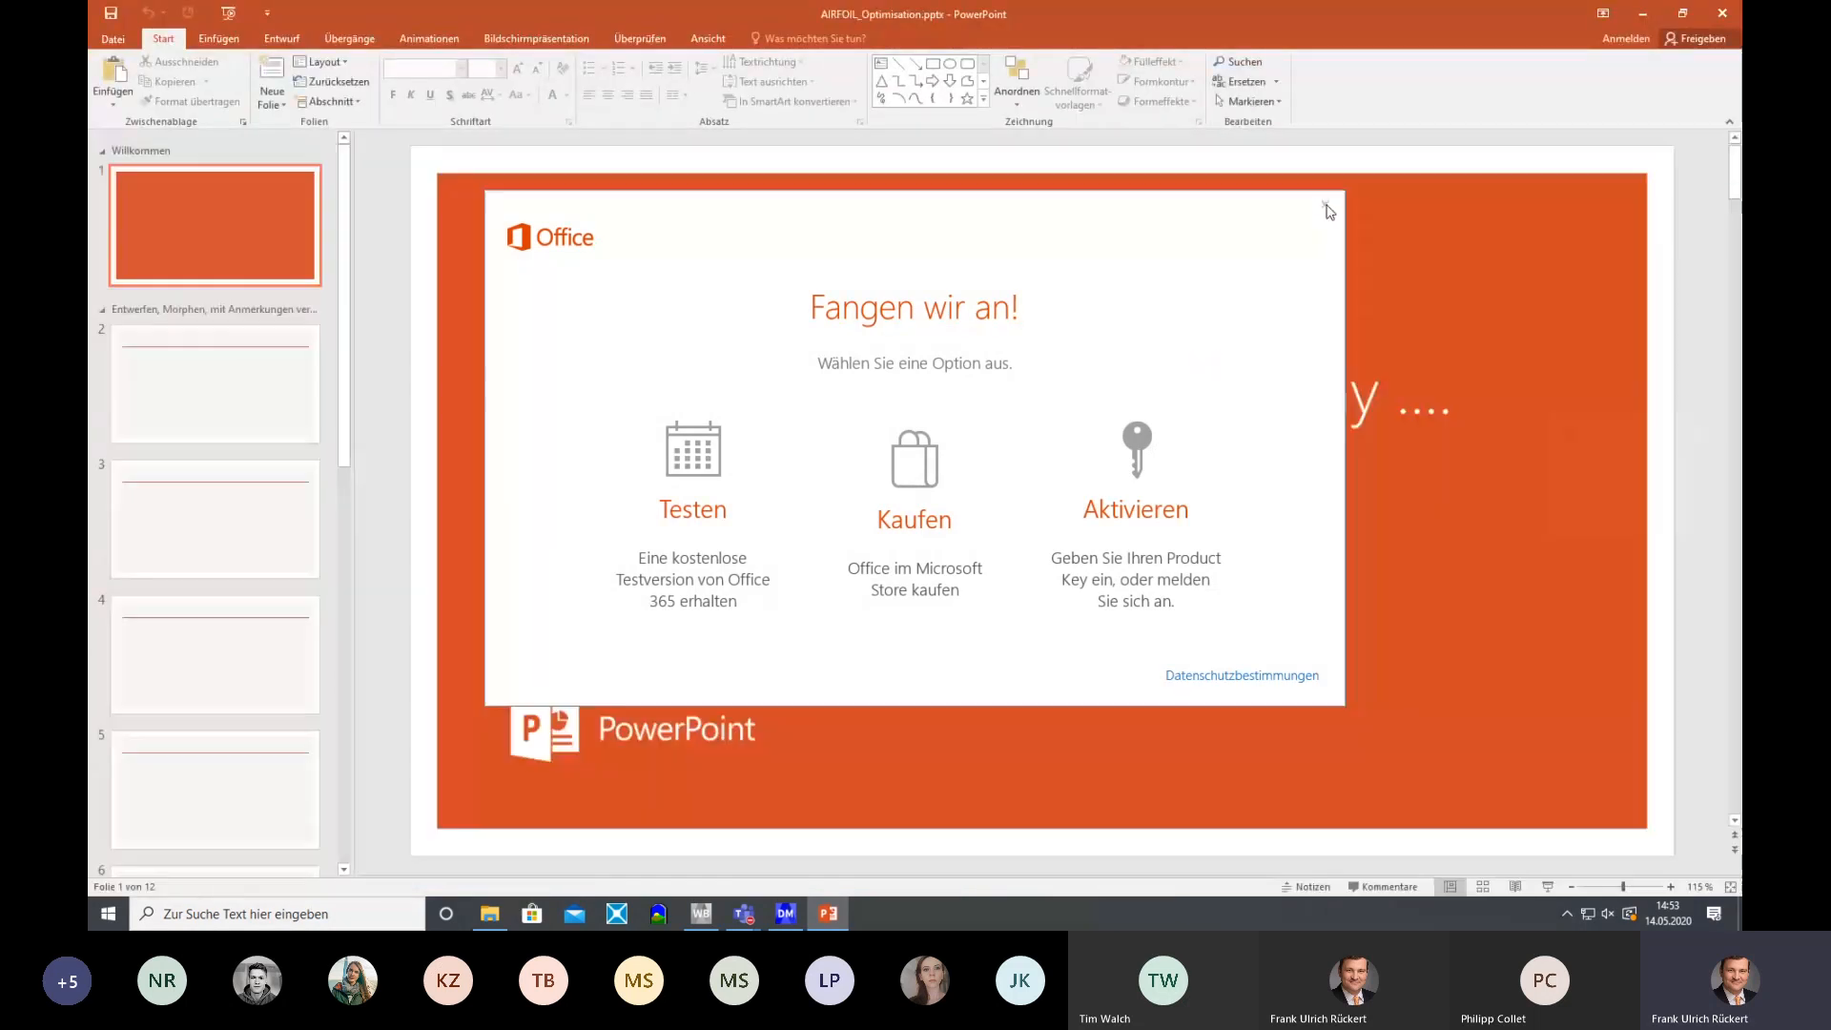
{"action": "left_click", "coordinate": [1326, 204]}
Move slide 8, "Einrichten von Morphen" with the two blue circles, to the end of the presentation
{"action": "scroll", "coordinate": [298, 480], "scroll_direction": "down", "scroll_amount": 8}
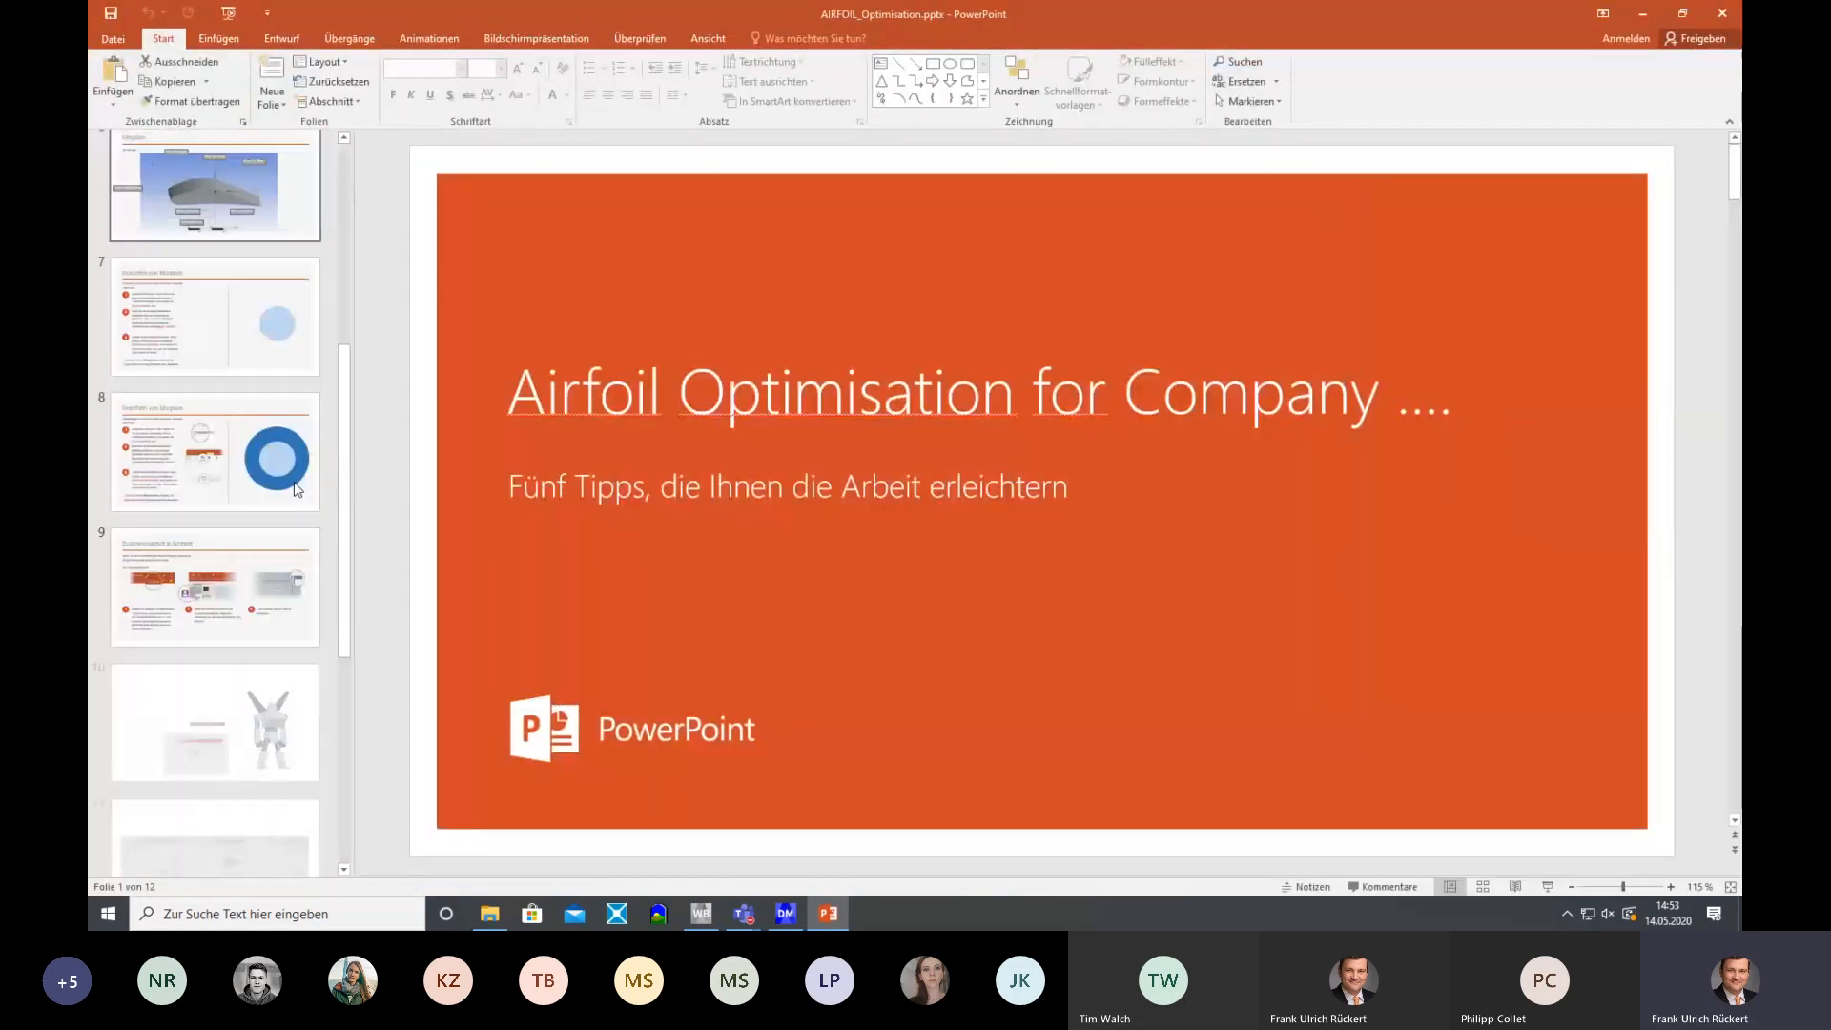
{"action": "left_click", "coordinate": [279, 779]}
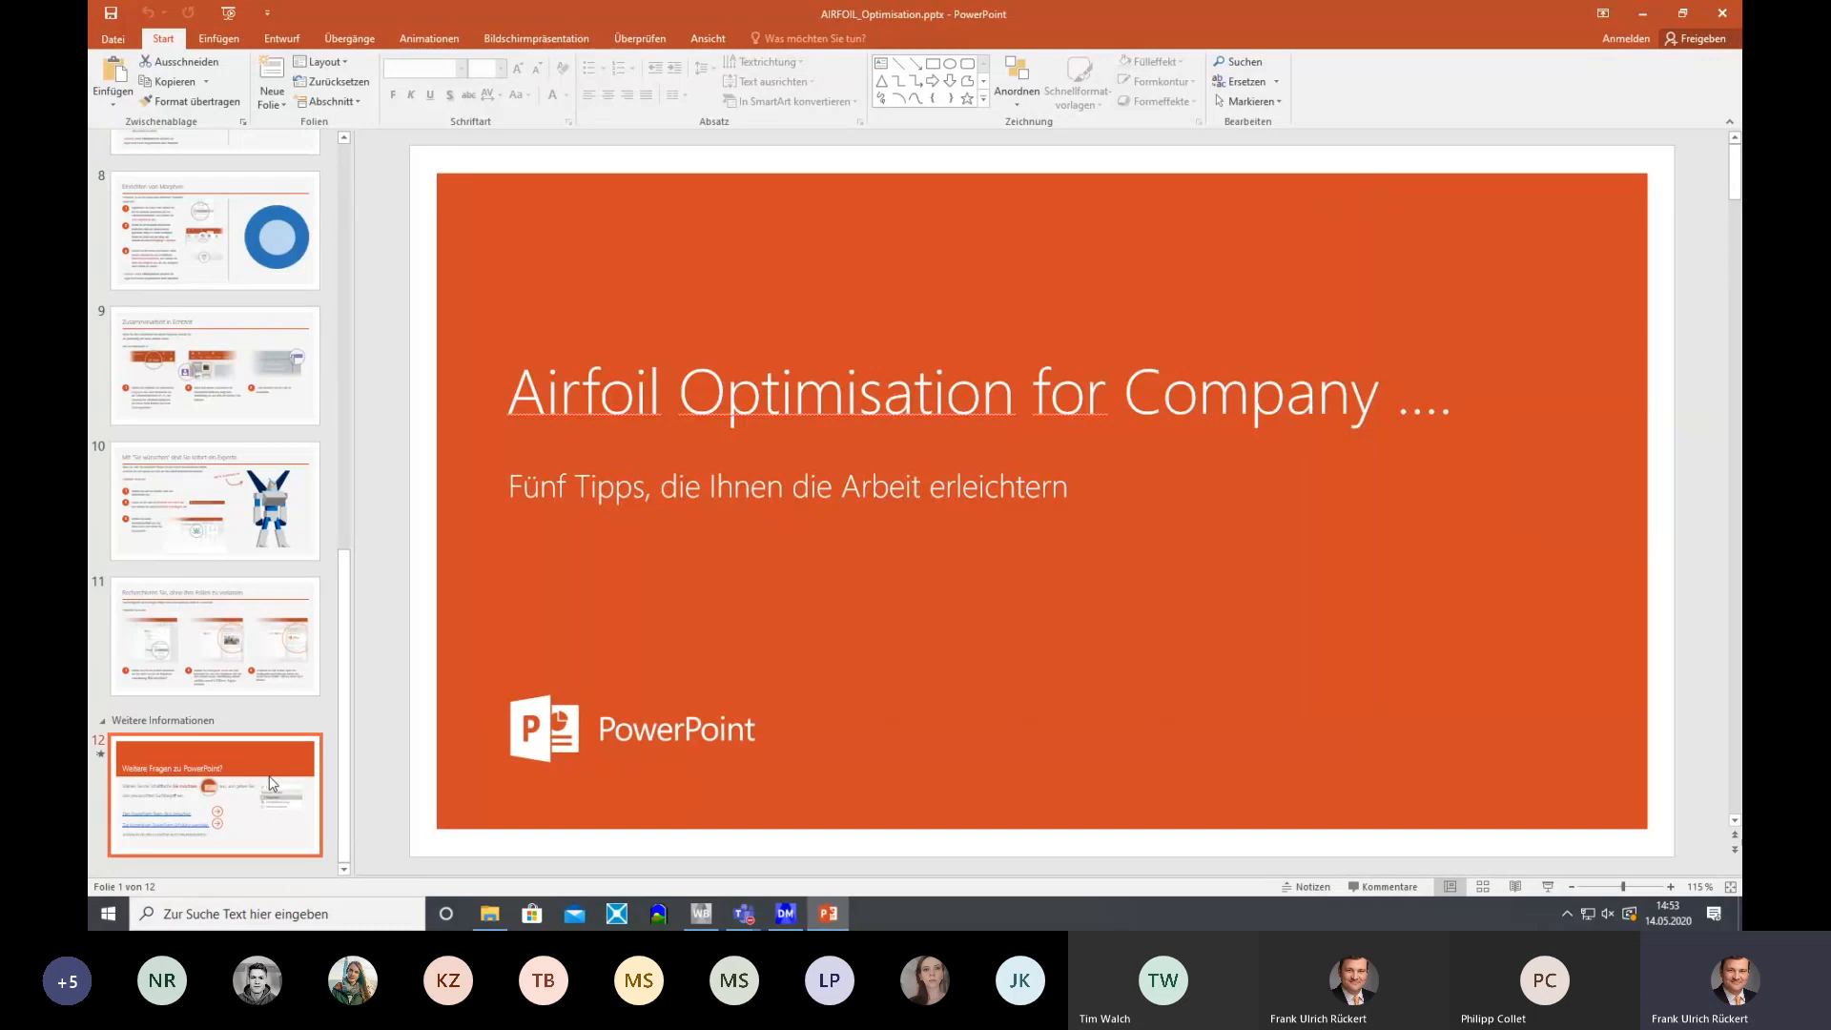
{"action": "left_click", "coordinate": [254, 386]}
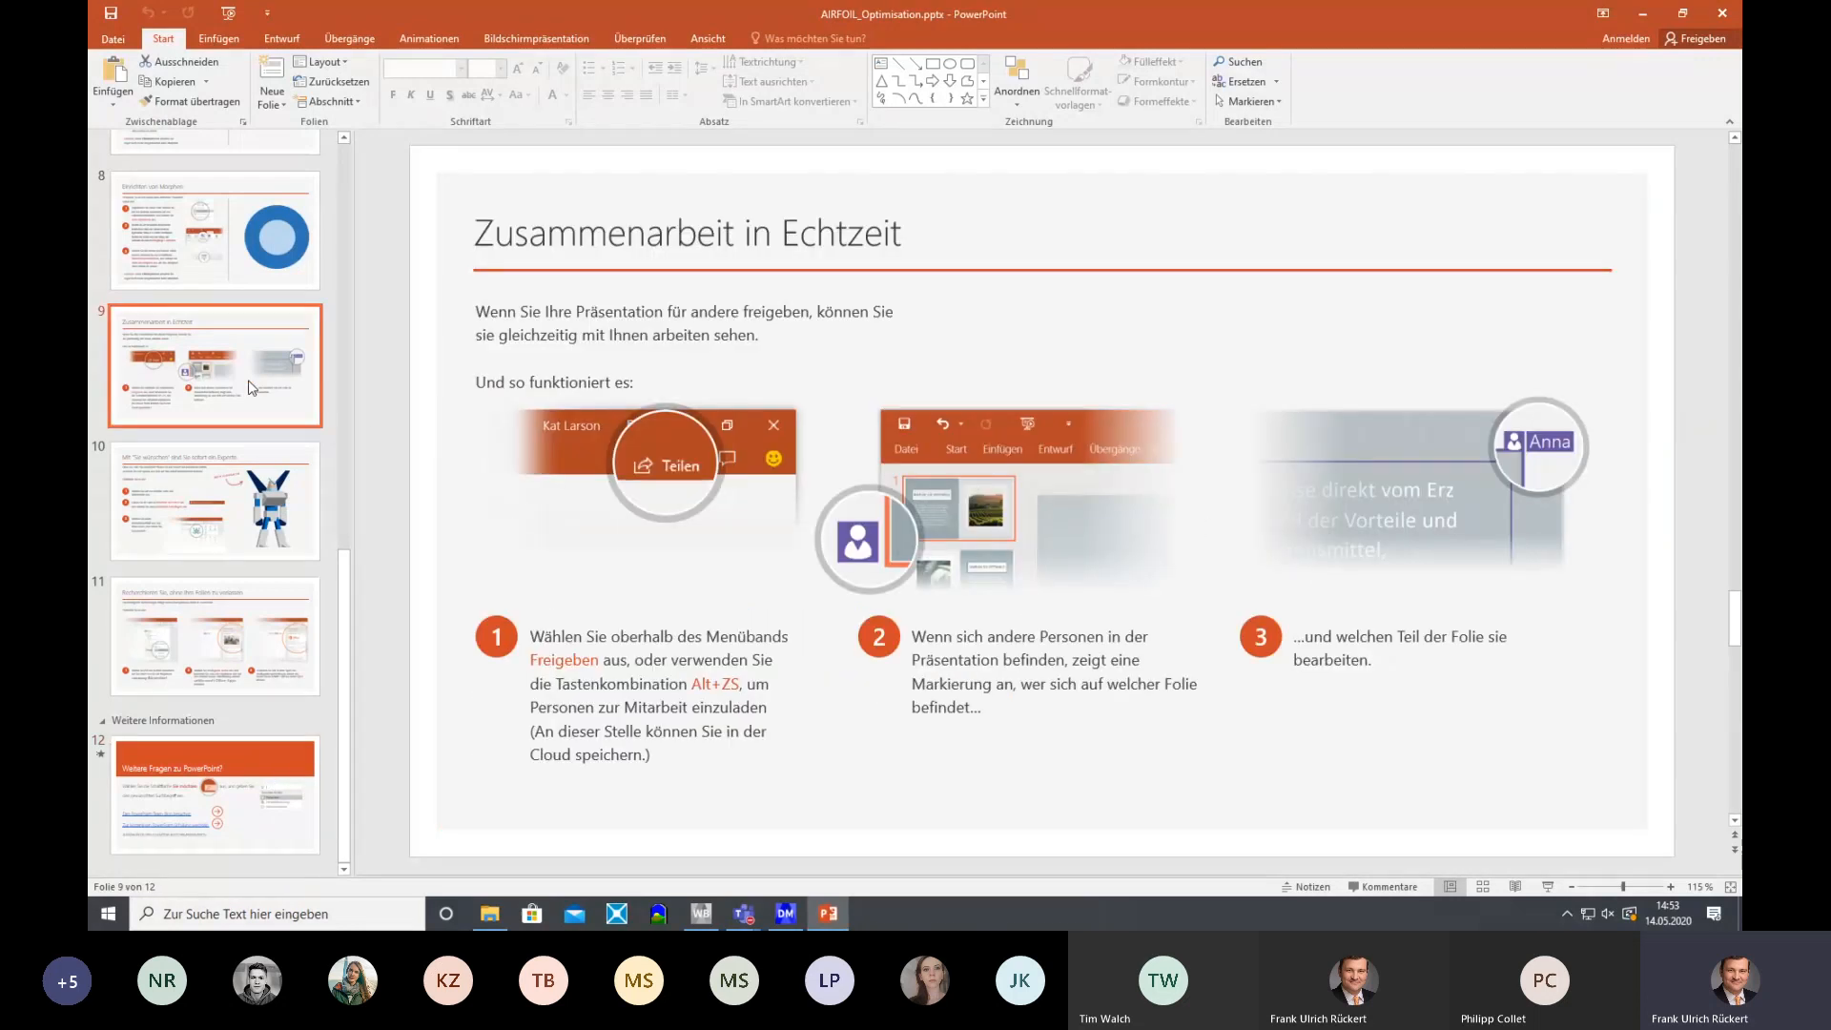
{"action": "left_click_drag", "start_coordinate": [257, 279], "coordinate": [250, 856]}
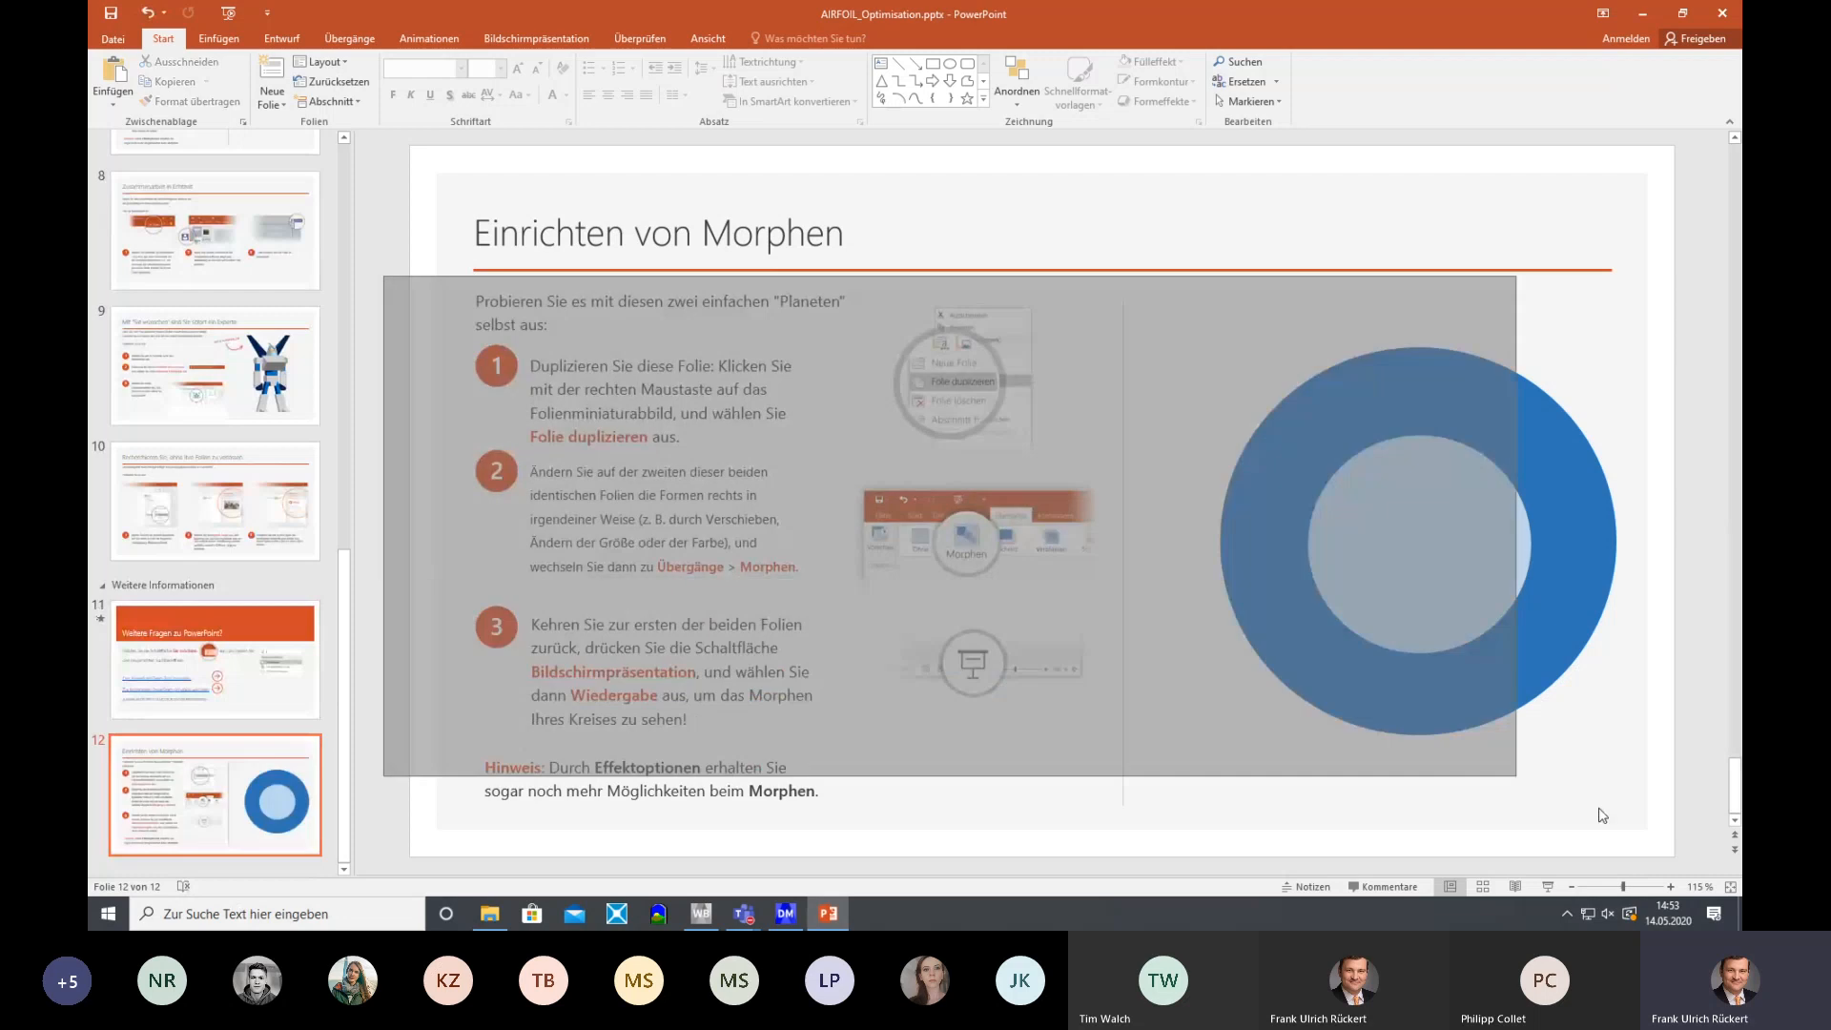
Delete all text, pictures and shapes below the title on the relocated "Einrichten von Morphen" slide
{"action": "key", "text": "ctrl+a"}
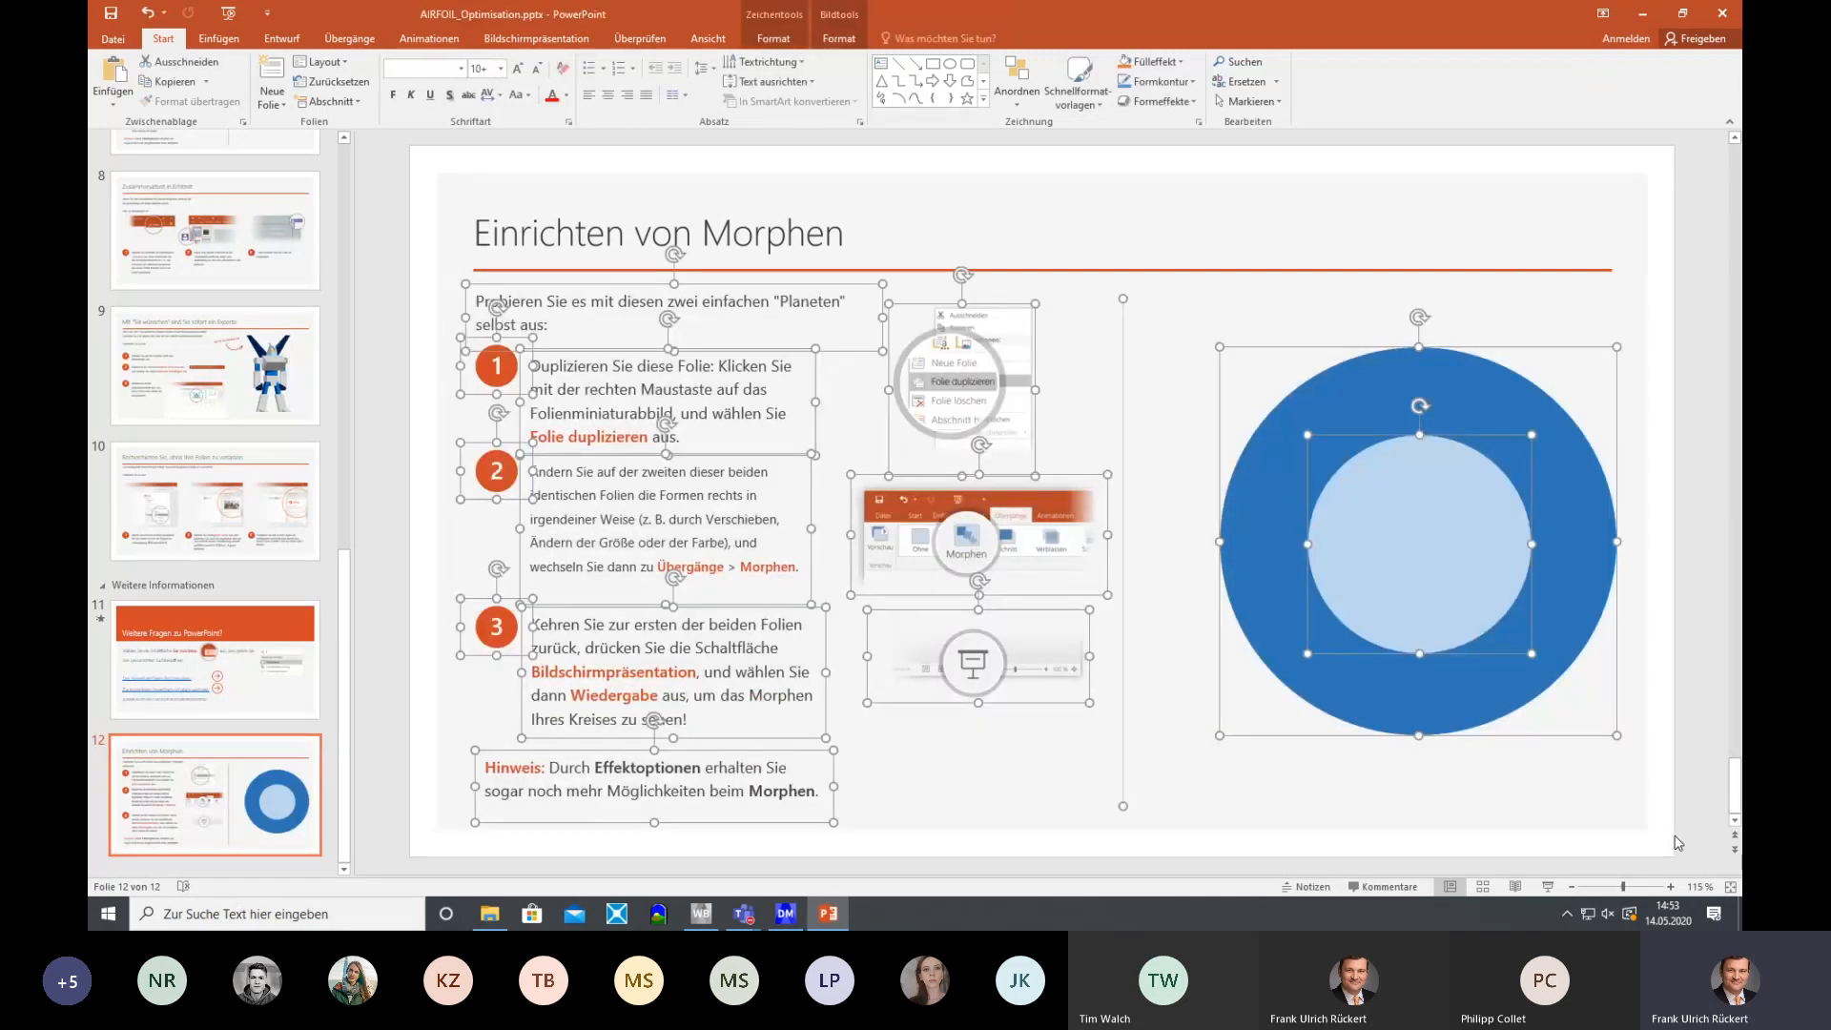
{"action": "key", "text": "Delete"}
{"action": "left_click", "coordinate": [253, 691]}
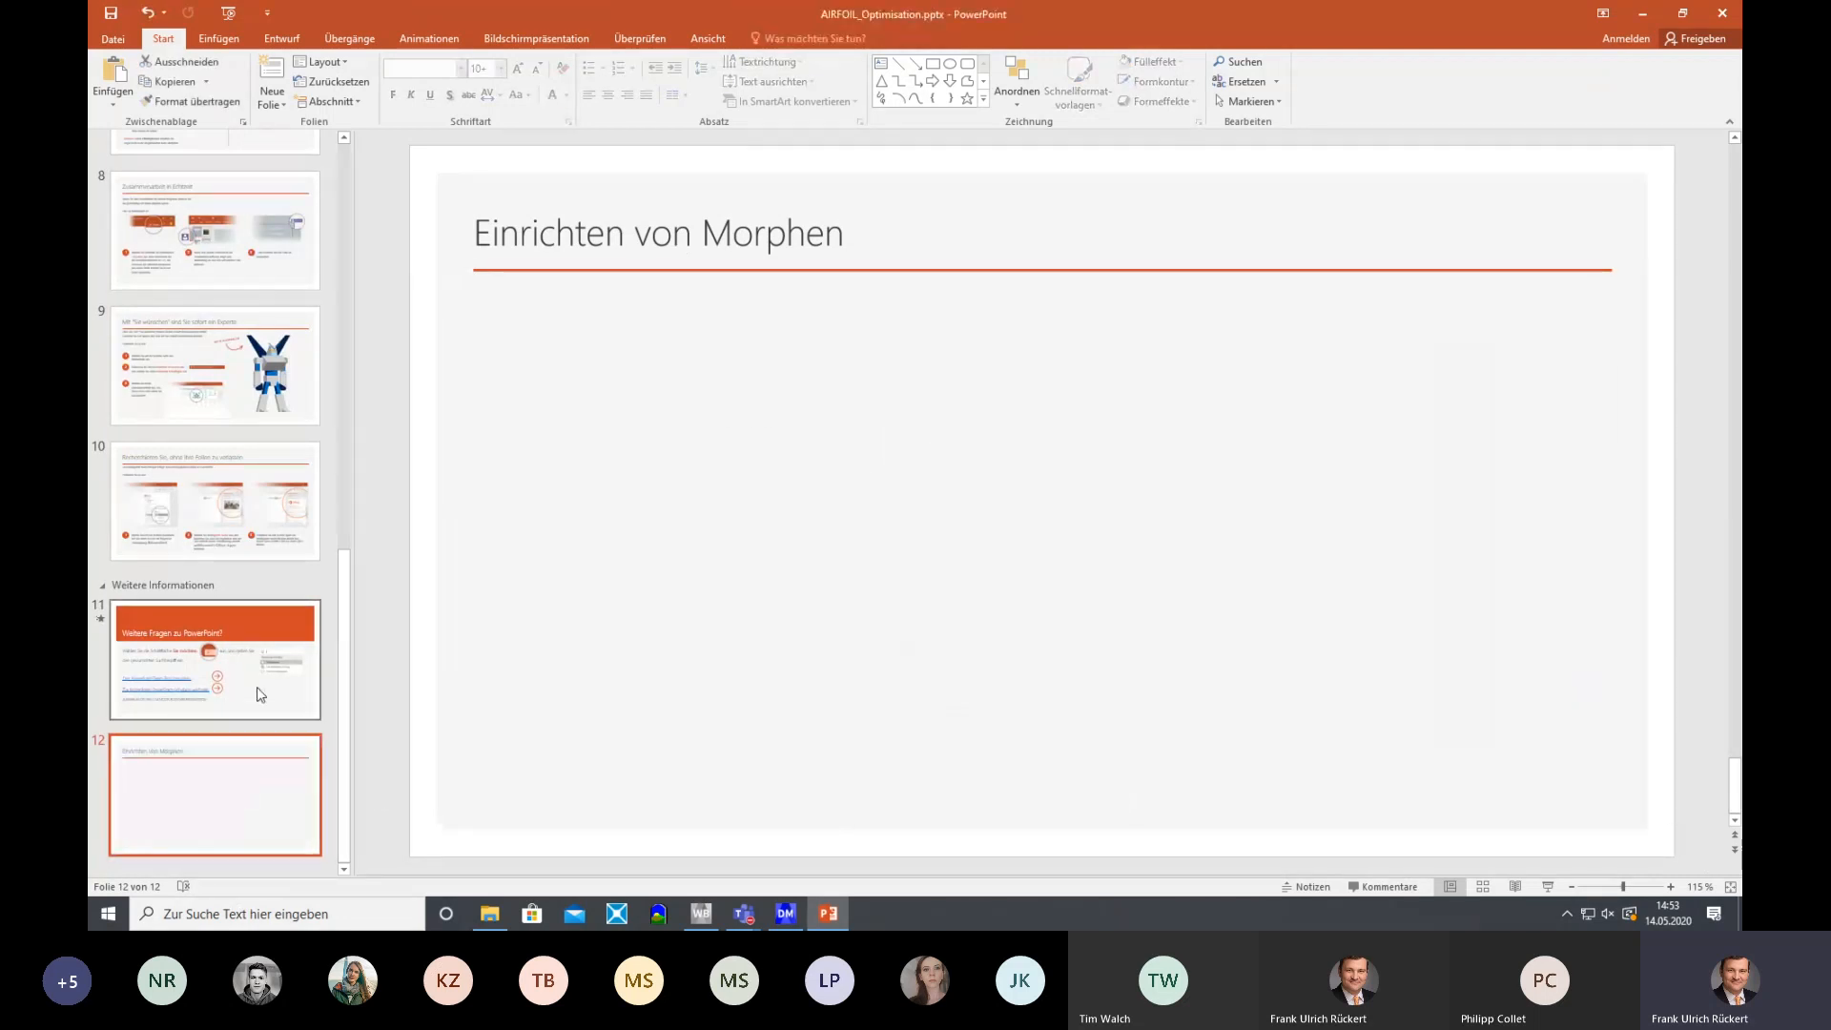
Paste two copies of the emptied slide at the end of the presentation and switch back to DesignModeler
{"action": "left_click", "coordinate": [223, 848]}
{"action": "key", "text": "ctrl+c"}
{"action": "key", "text": "ctrl+v"}
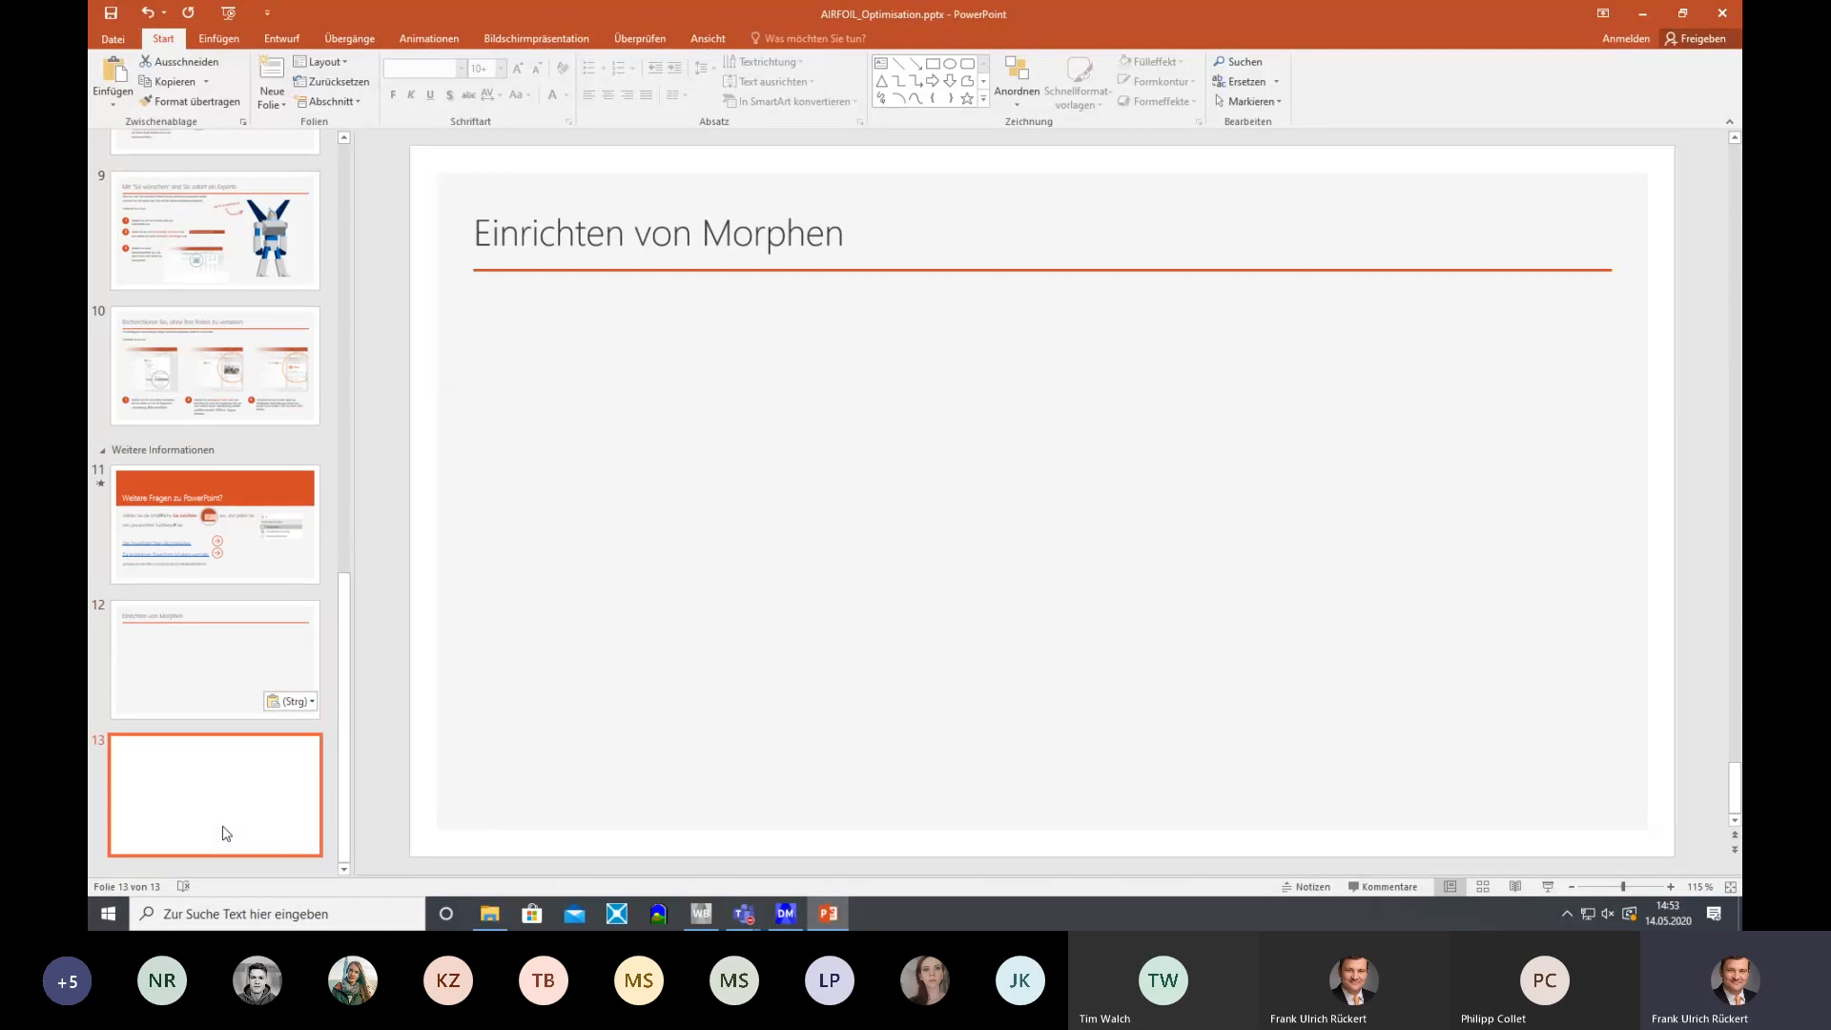
{"action": "key", "text": "ctrl+v"}
{"action": "left_click", "coordinate": [205, 580]}
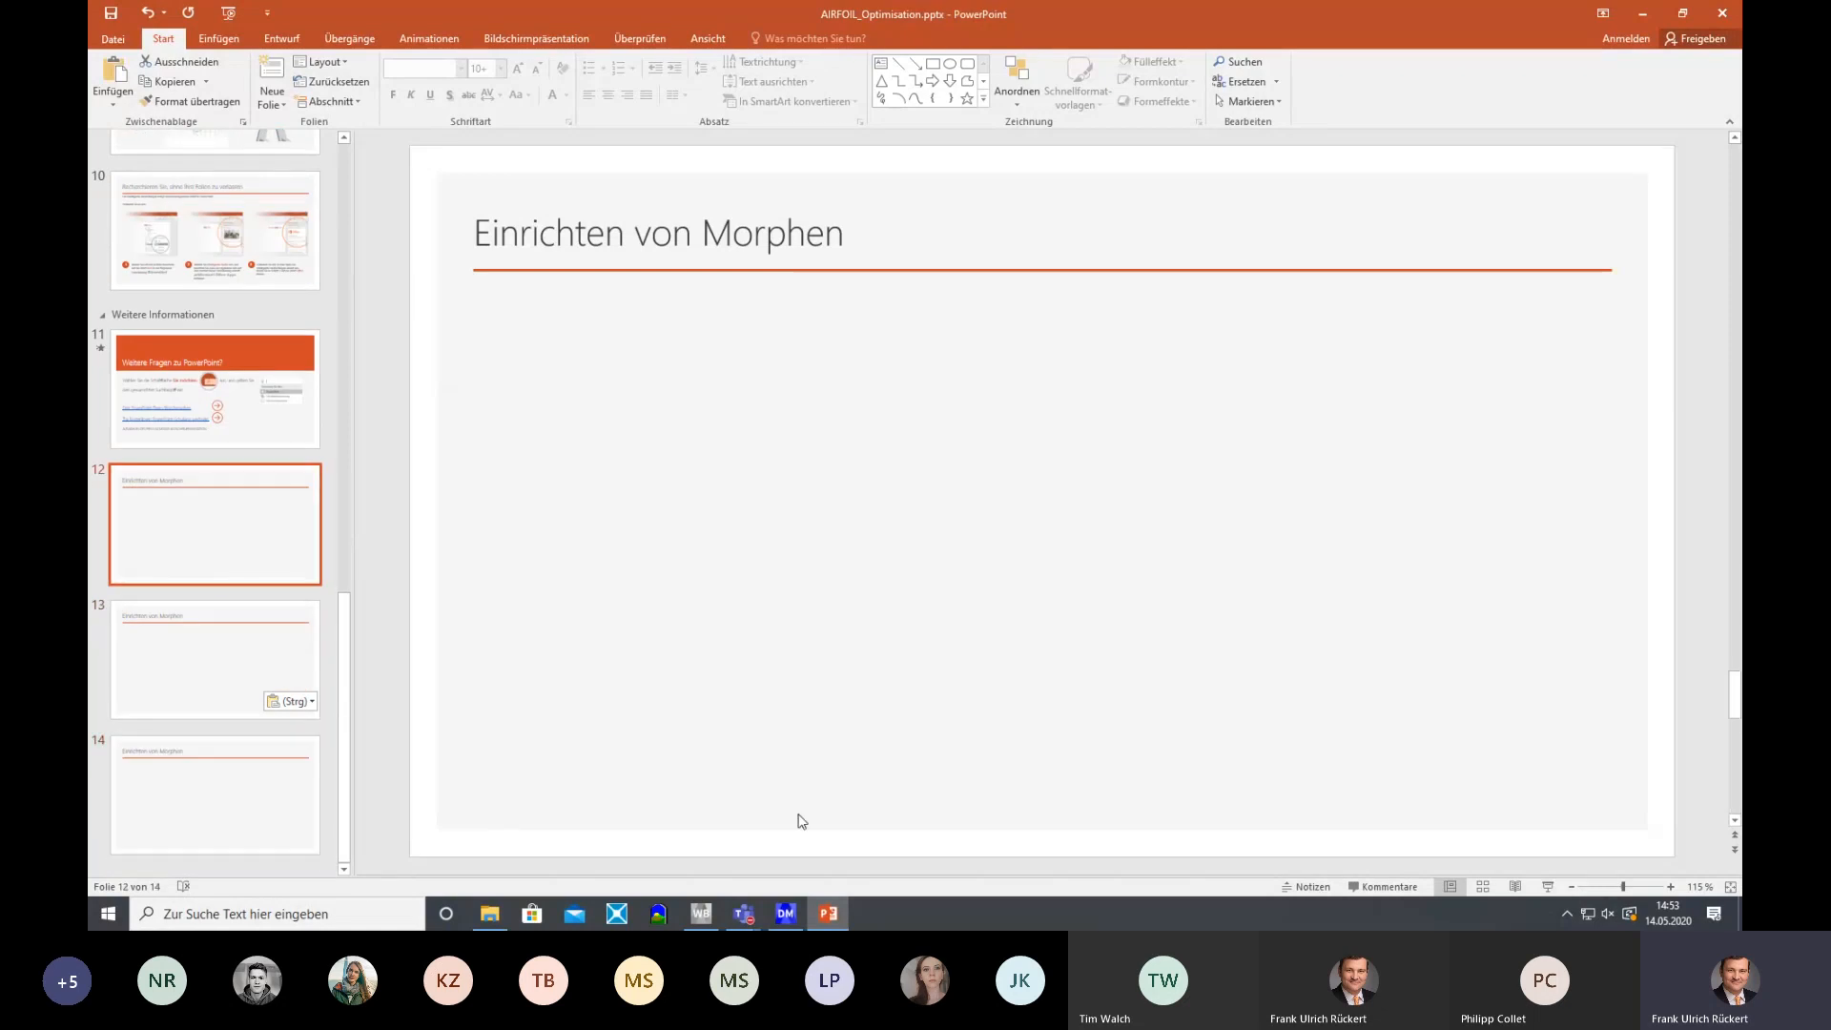
{"action": "left_click", "coordinate": [786, 915]}
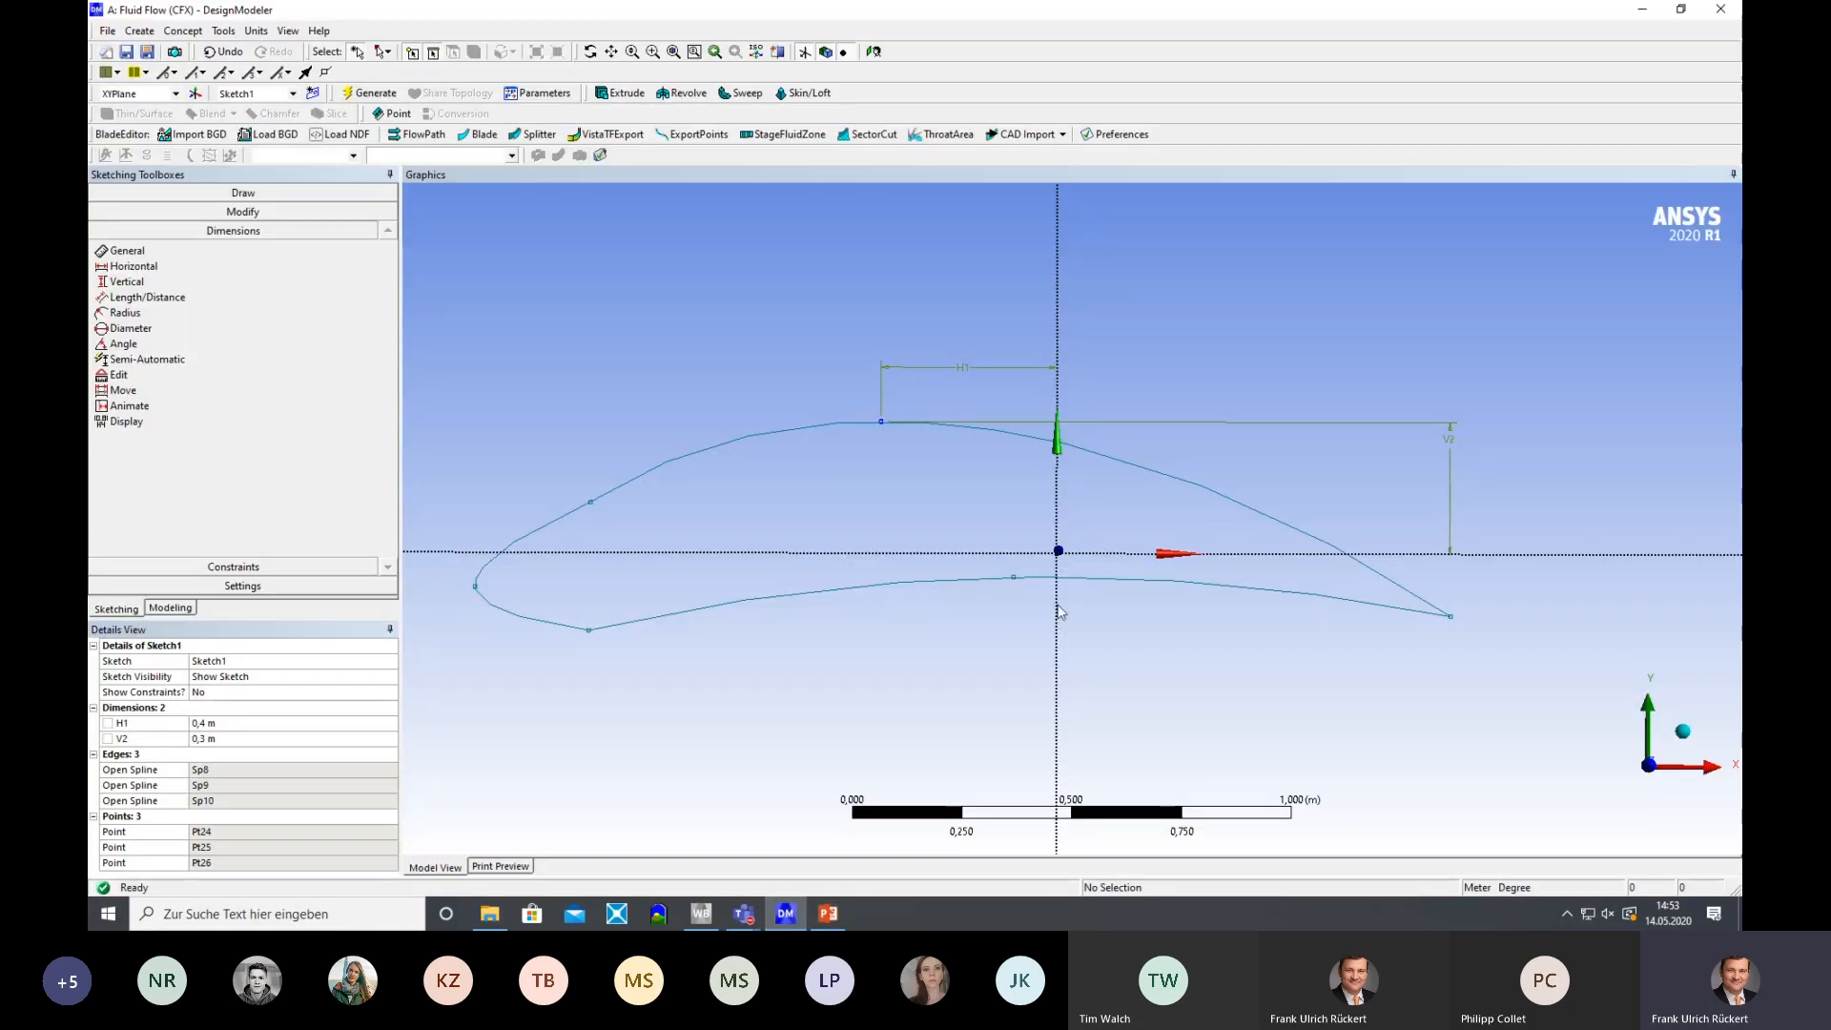
Set the vertical dimension V2 of the airfoil's upper spline point to 0,25 m
{"action": "left_click", "coordinate": [611, 52]}
{"action": "left_click_drag", "start_coordinate": [818, 535], "coordinate": [944, 507]}
{"action": "left_click", "coordinate": [240, 742]}
{"action": "left_click", "coordinate": [199, 739]}
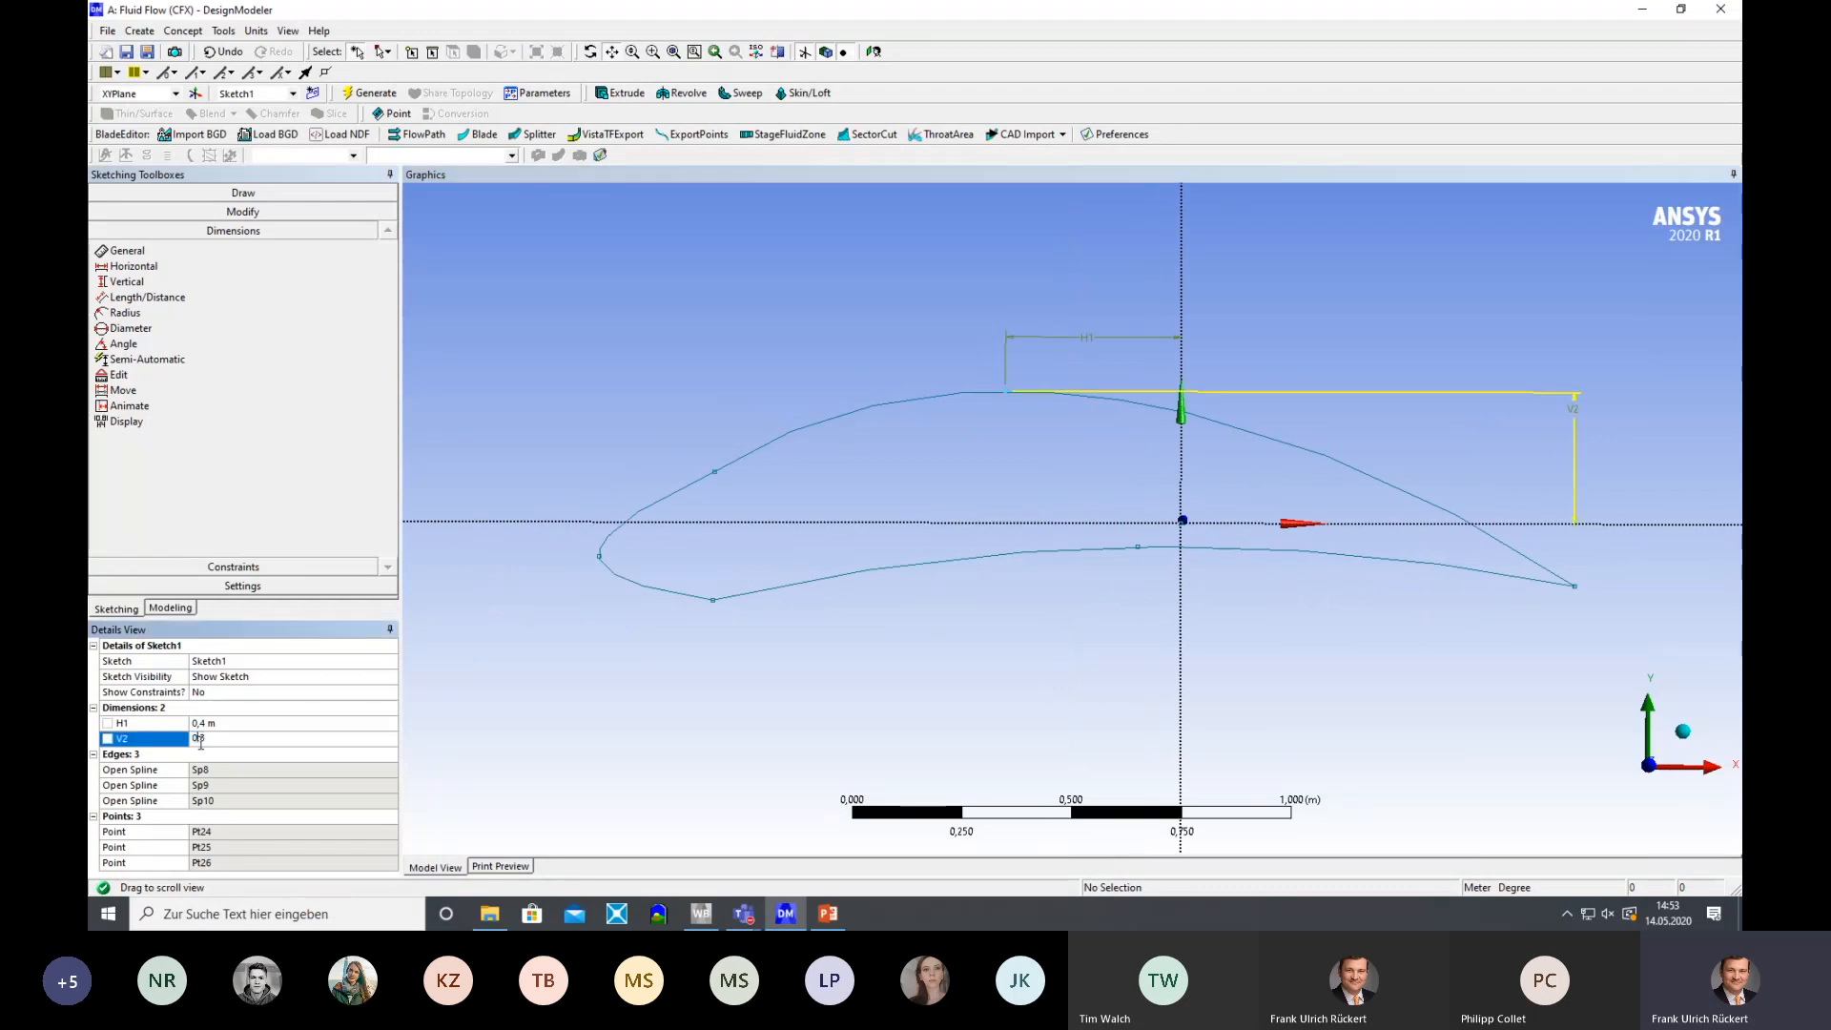
{"action": "left_click_drag", "start_coordinate": [203, 739], "coordinate": [255, 756]}
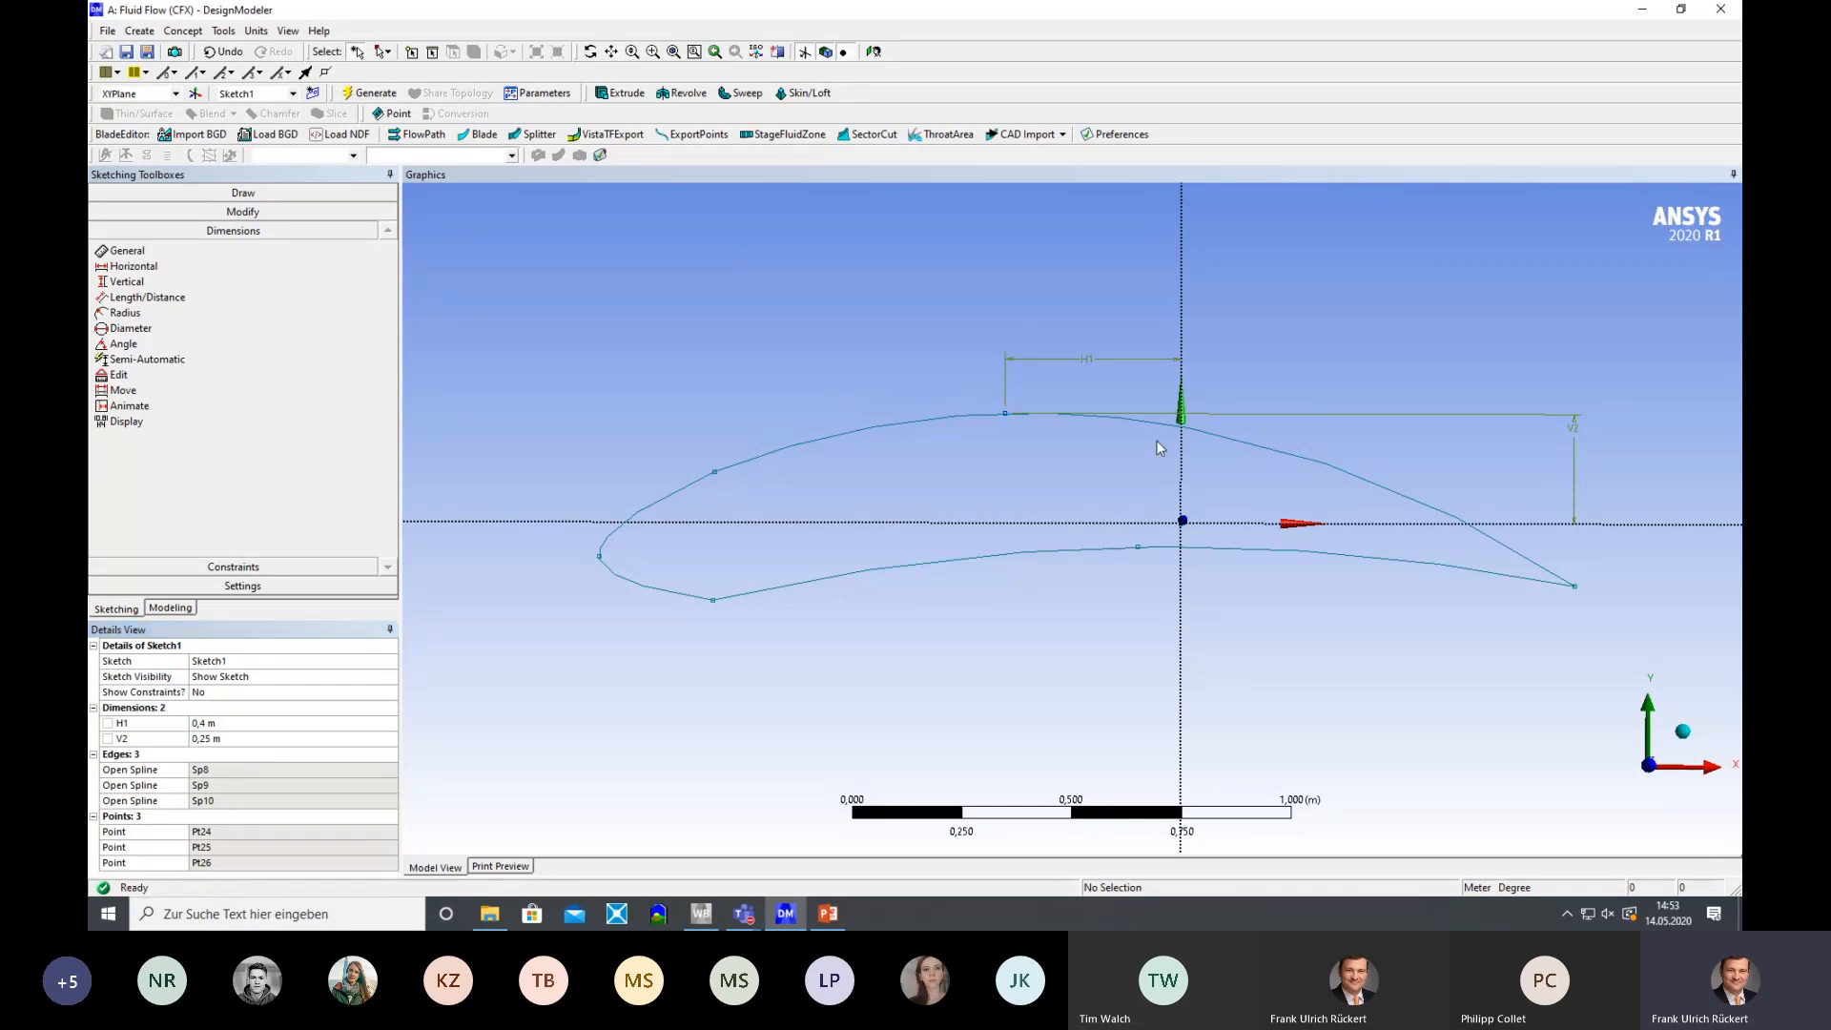
Switch to PowerPoint, paste a screenshot of the dimensioned airfoil sketch onto slide 12 and scale the picture down
{"action": "left_click", "coordinate": [611, 52]}
{"action": "left_click_drag", "start_coordinate": [1118, 464], "coordinate": [1082, 452]}
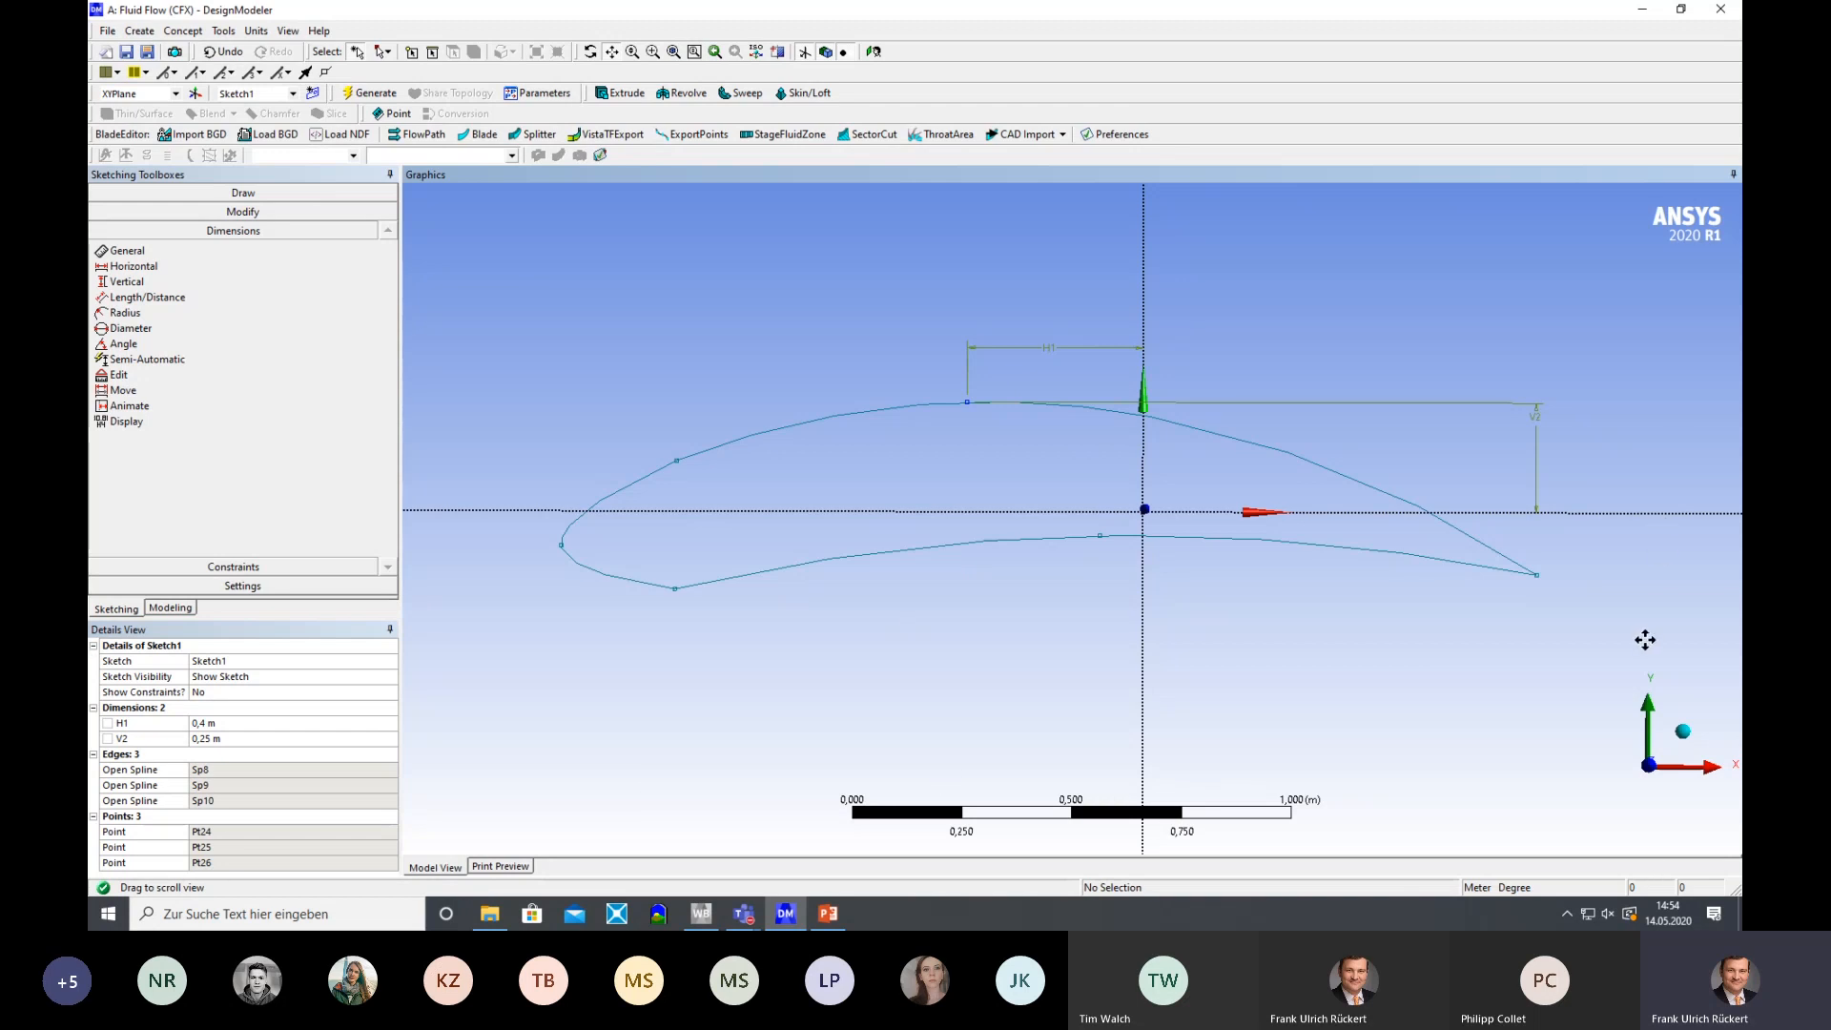
{"action": "left_click", "coordinate": [828, 914]}
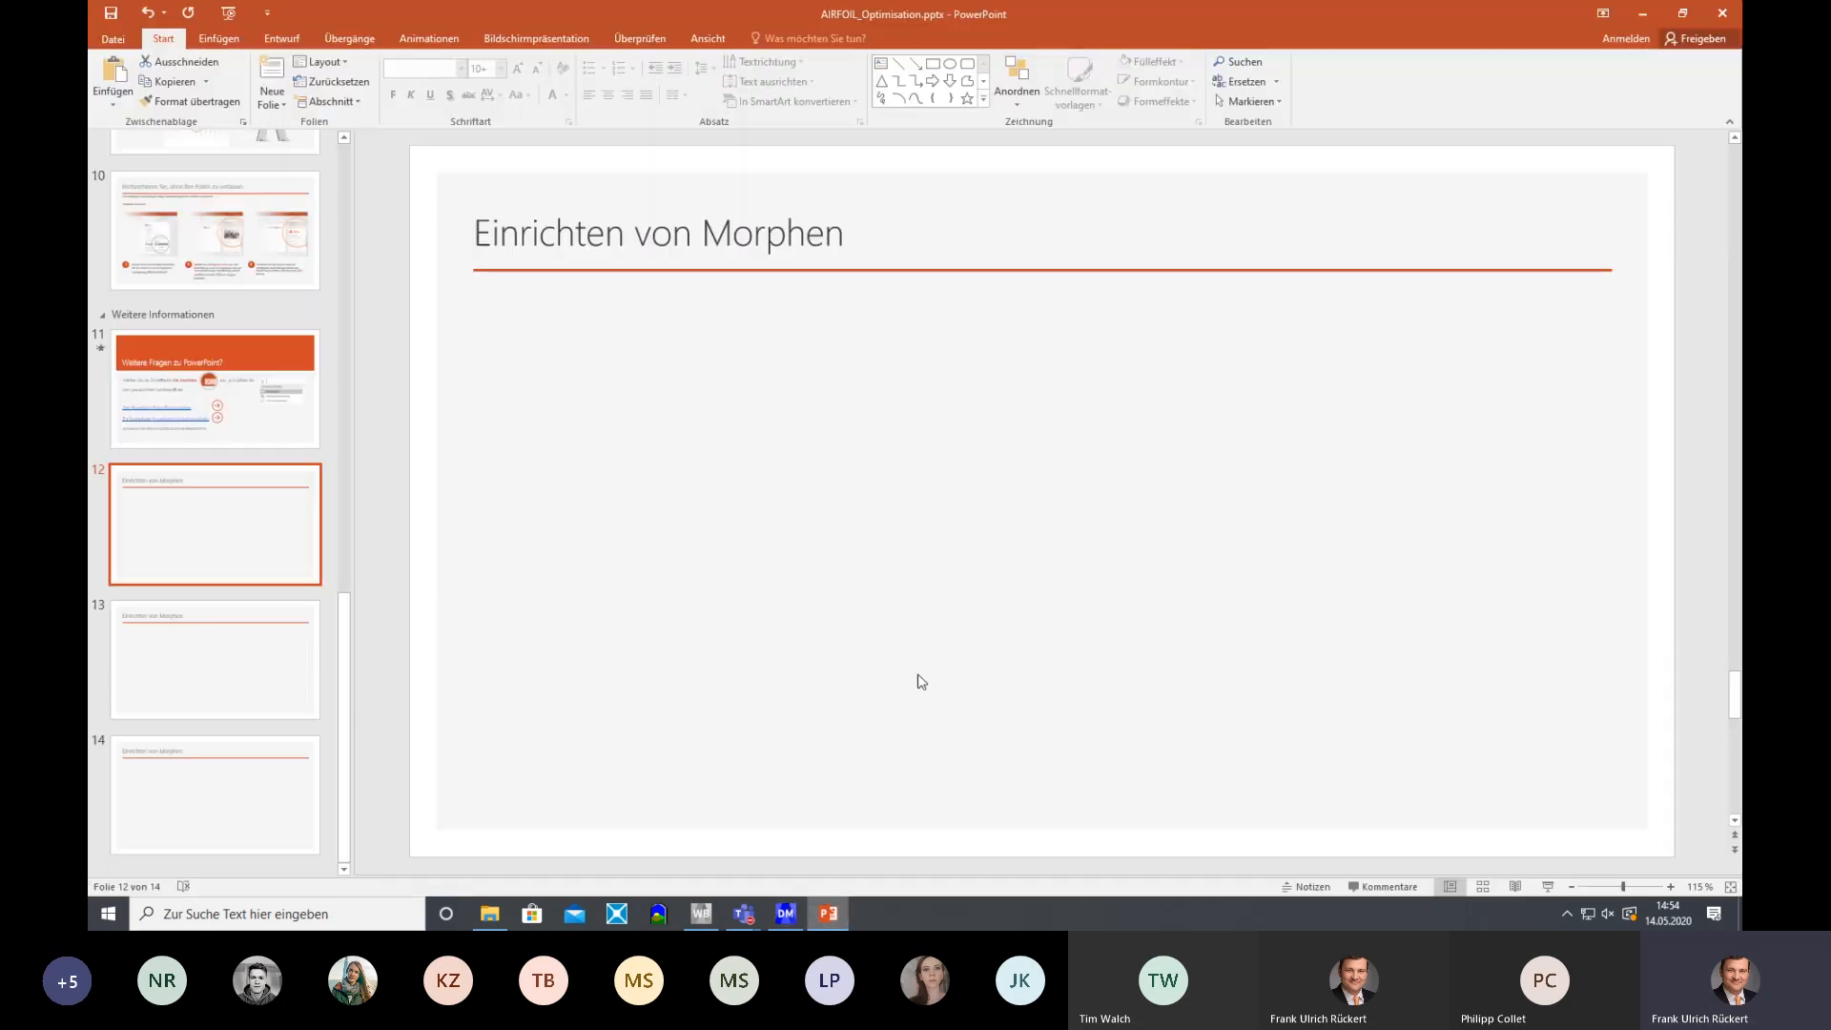
{"action": "key", "text": "ctrl+v"}
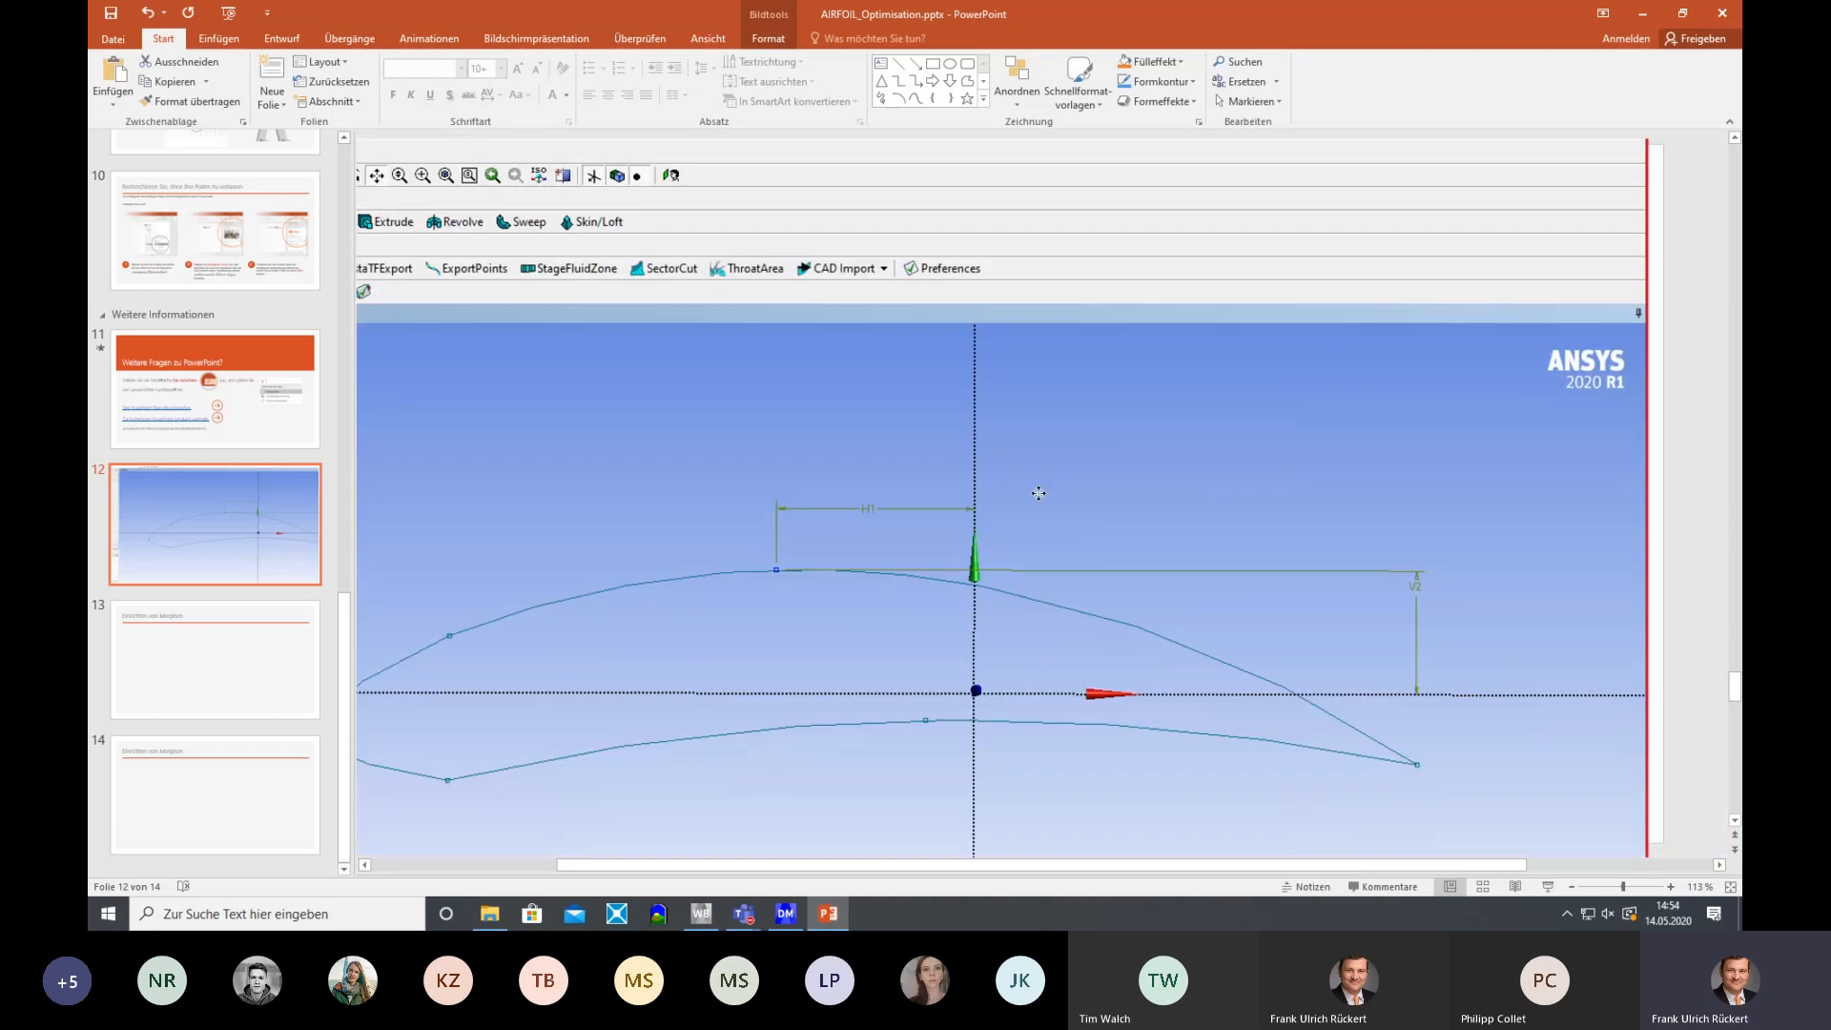
{"action": "left_click_drag", "start_coordinate": [1669, 134], "coordinate": [1407, 381]}
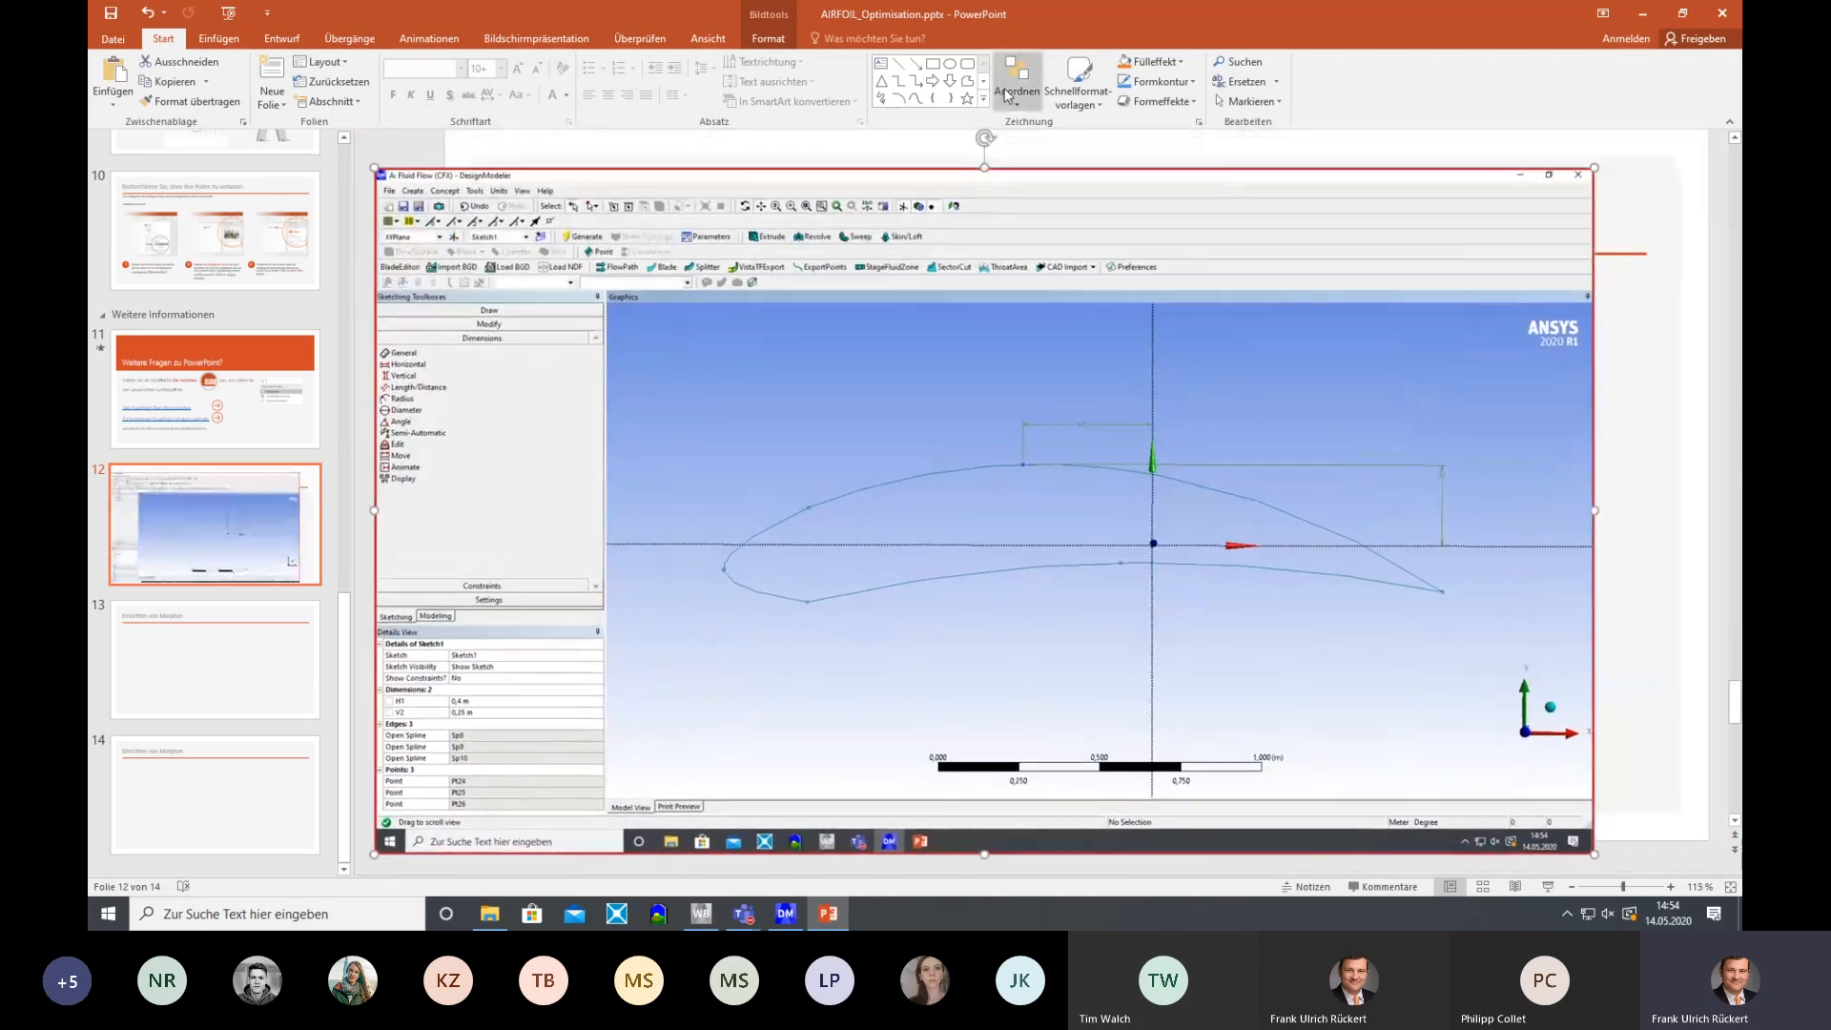
Crop the pasted screenshot to the graphics area around the airfoil, cutting away the toolbars, side panes and scale bar
{"action": "left_click", "coordinate": [768, 40]}
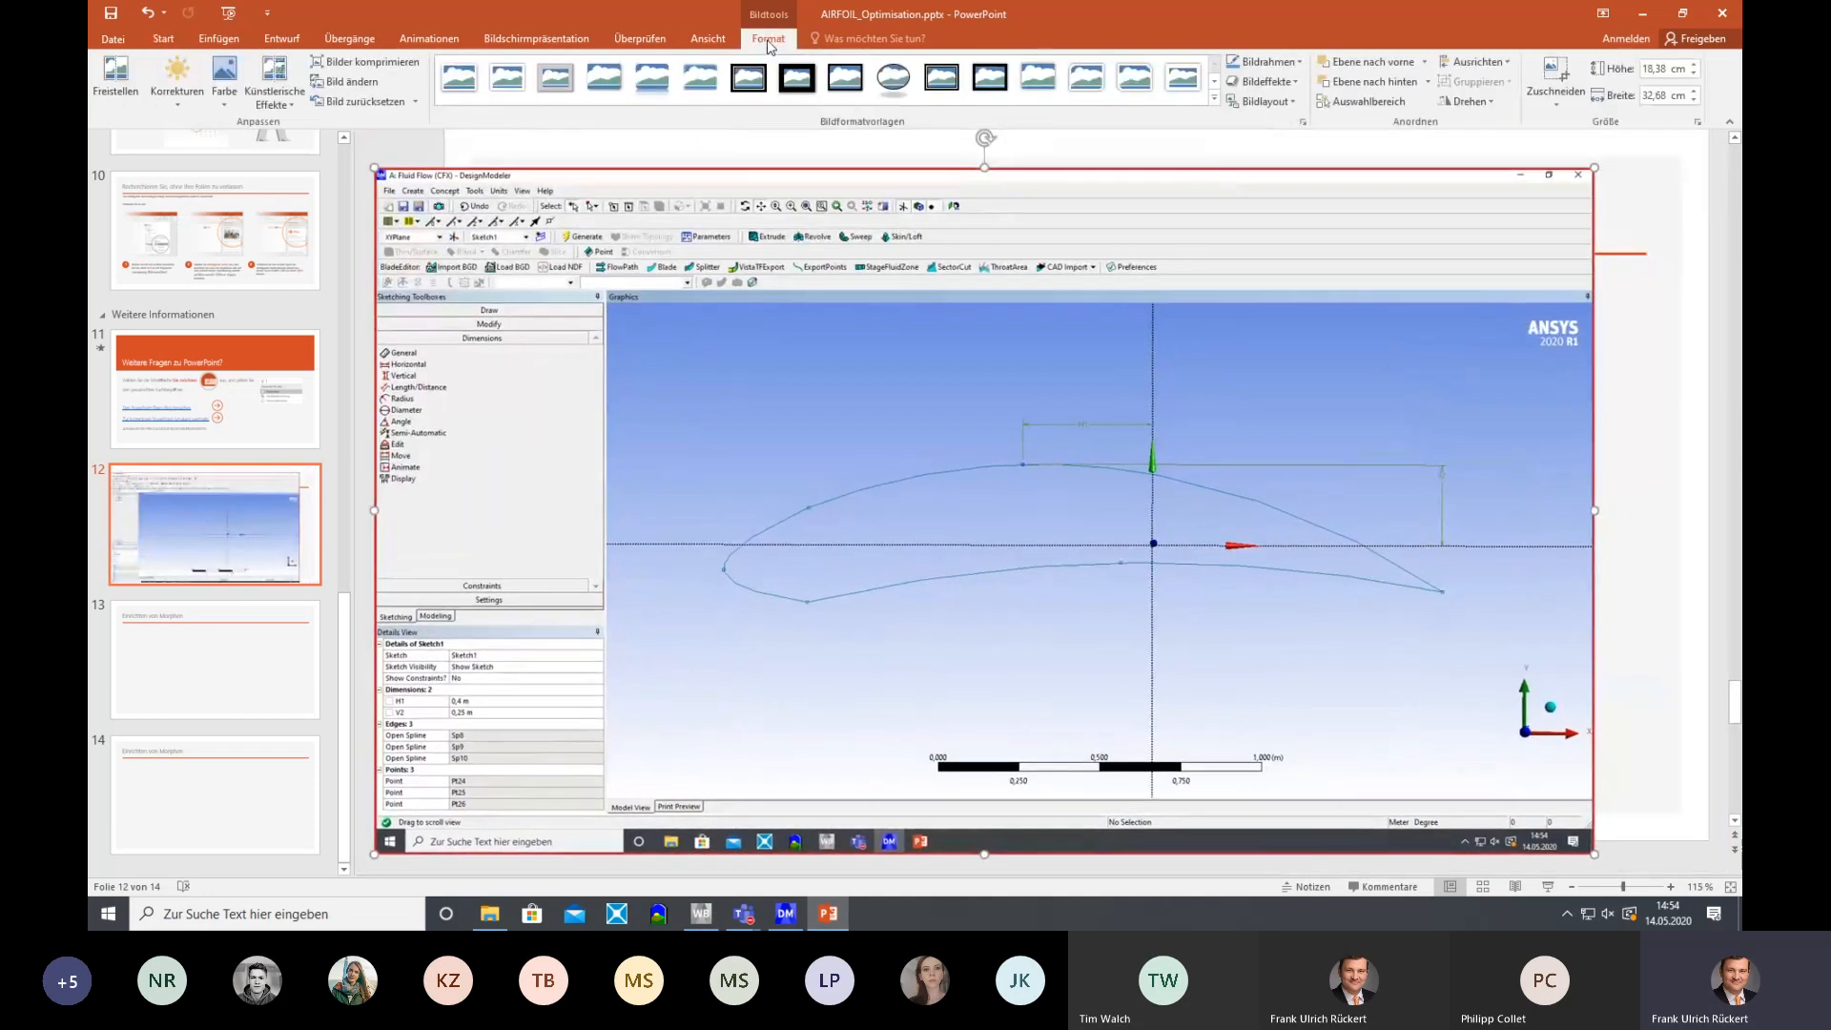
{"action": "left_click", "coordinate": [1556, 72]}
{"action": "left_click_drag", "start_coordinate": [1586, 178], "coordinate": [1482, 360]}
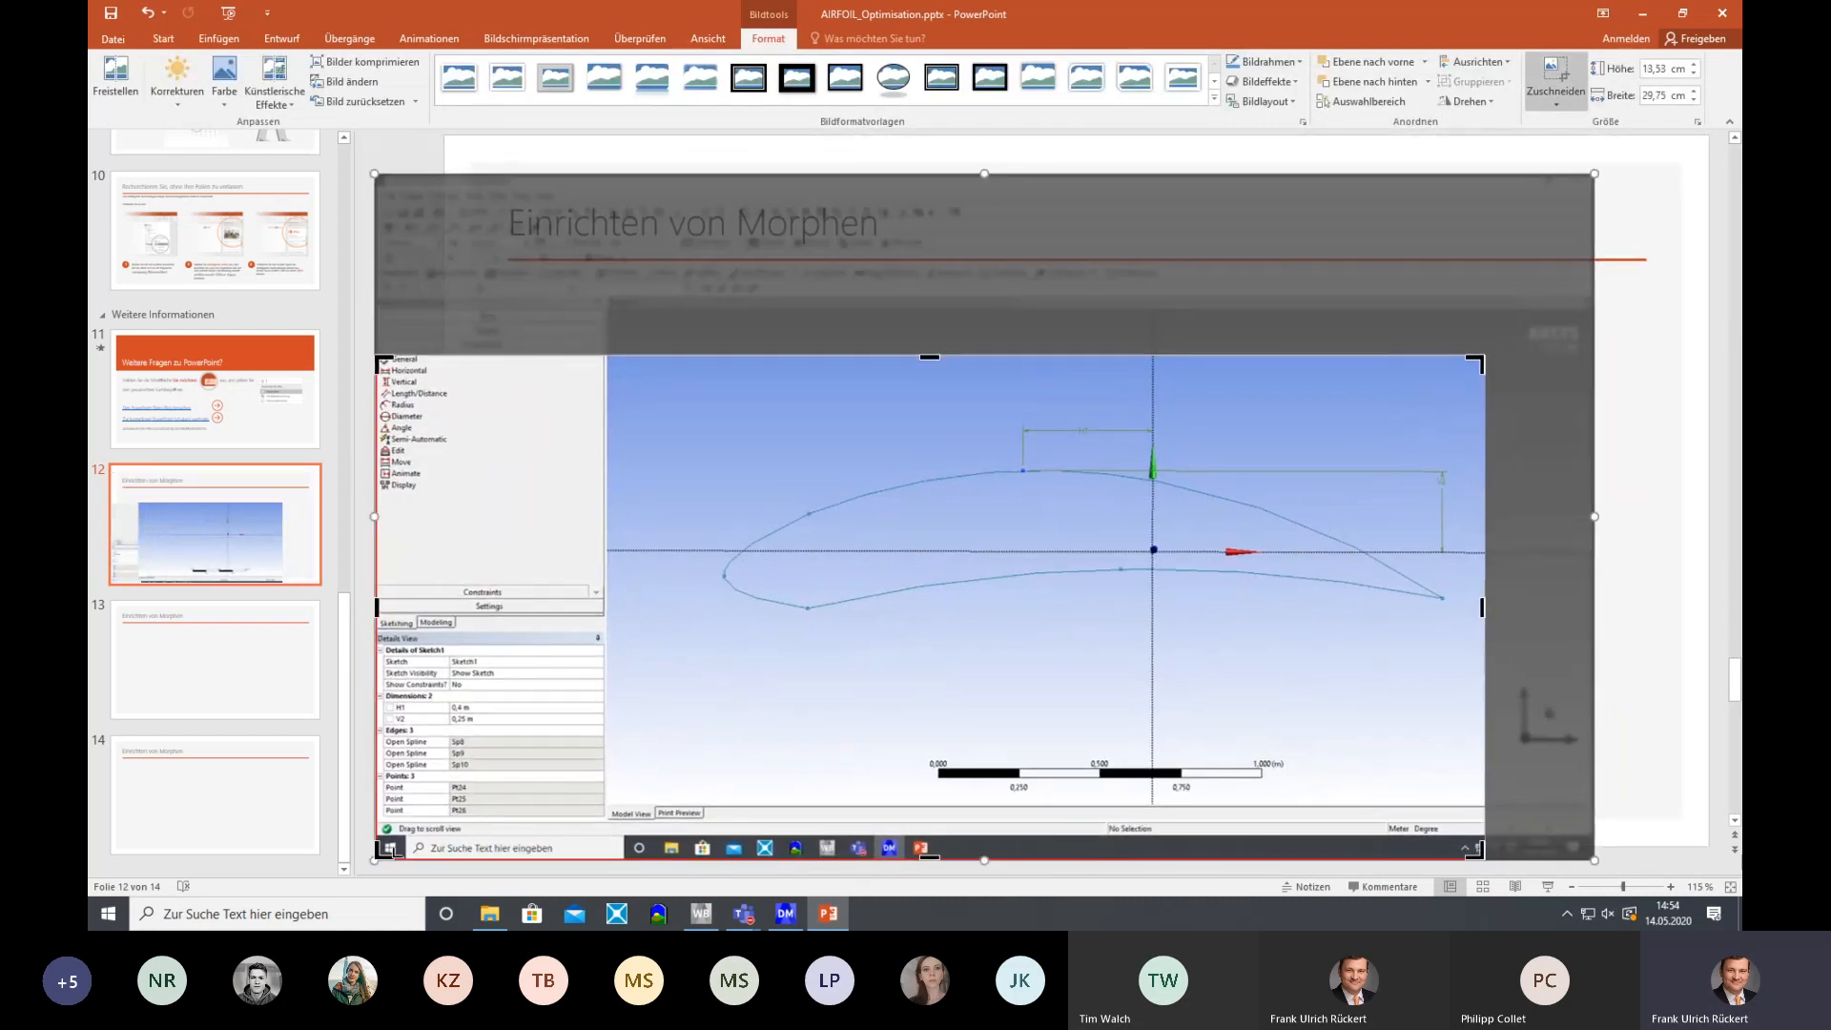
{"action": "left_click_drag", "start_coordinate": [391, 847], "coordinate": [664, 690]}
{"action": "left_click", "coordinate": [1663, 481]}
Enlarge the cropped airfoil picture to about 27,44 by 11,25 cm and centre it below the slide title
{"action": "left_click_drag", "start_coordinate": [1089, 516], "coordinate": [1043, 492]}
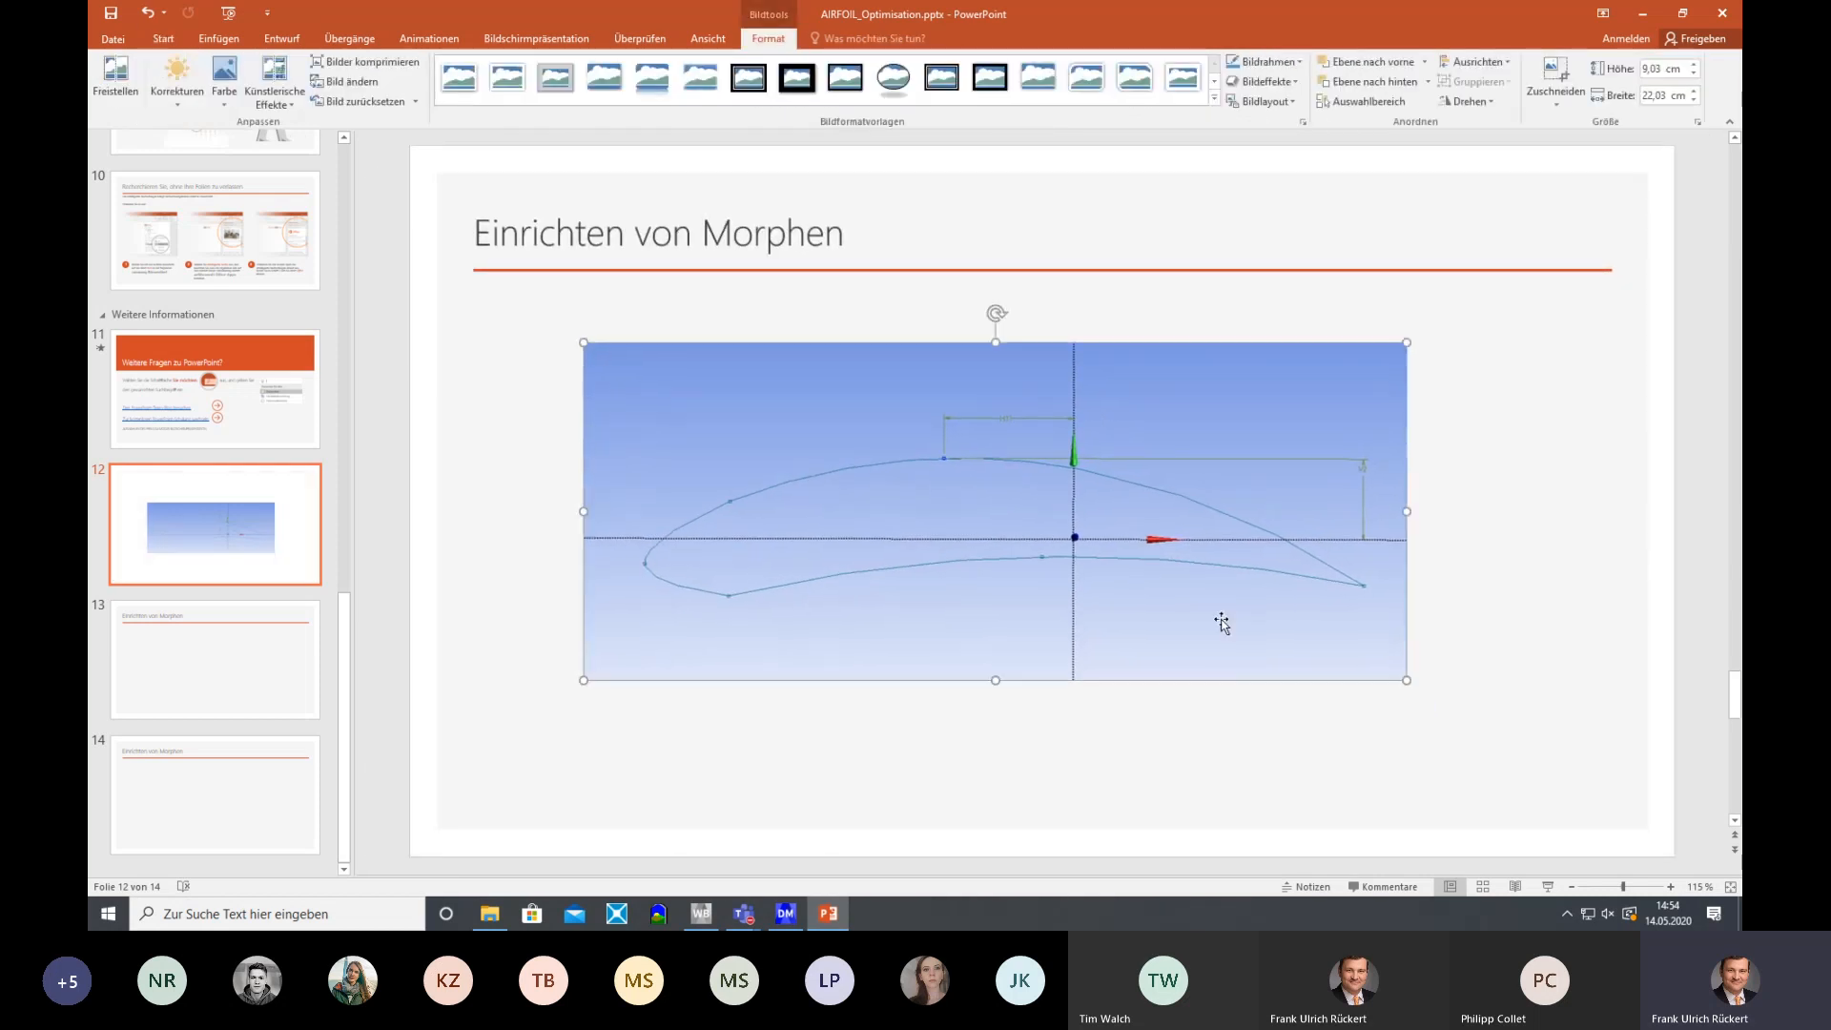
{"action": "left_click_drag", "start_coordinate": [1406, 679], "coordinate": [1609, 762]}
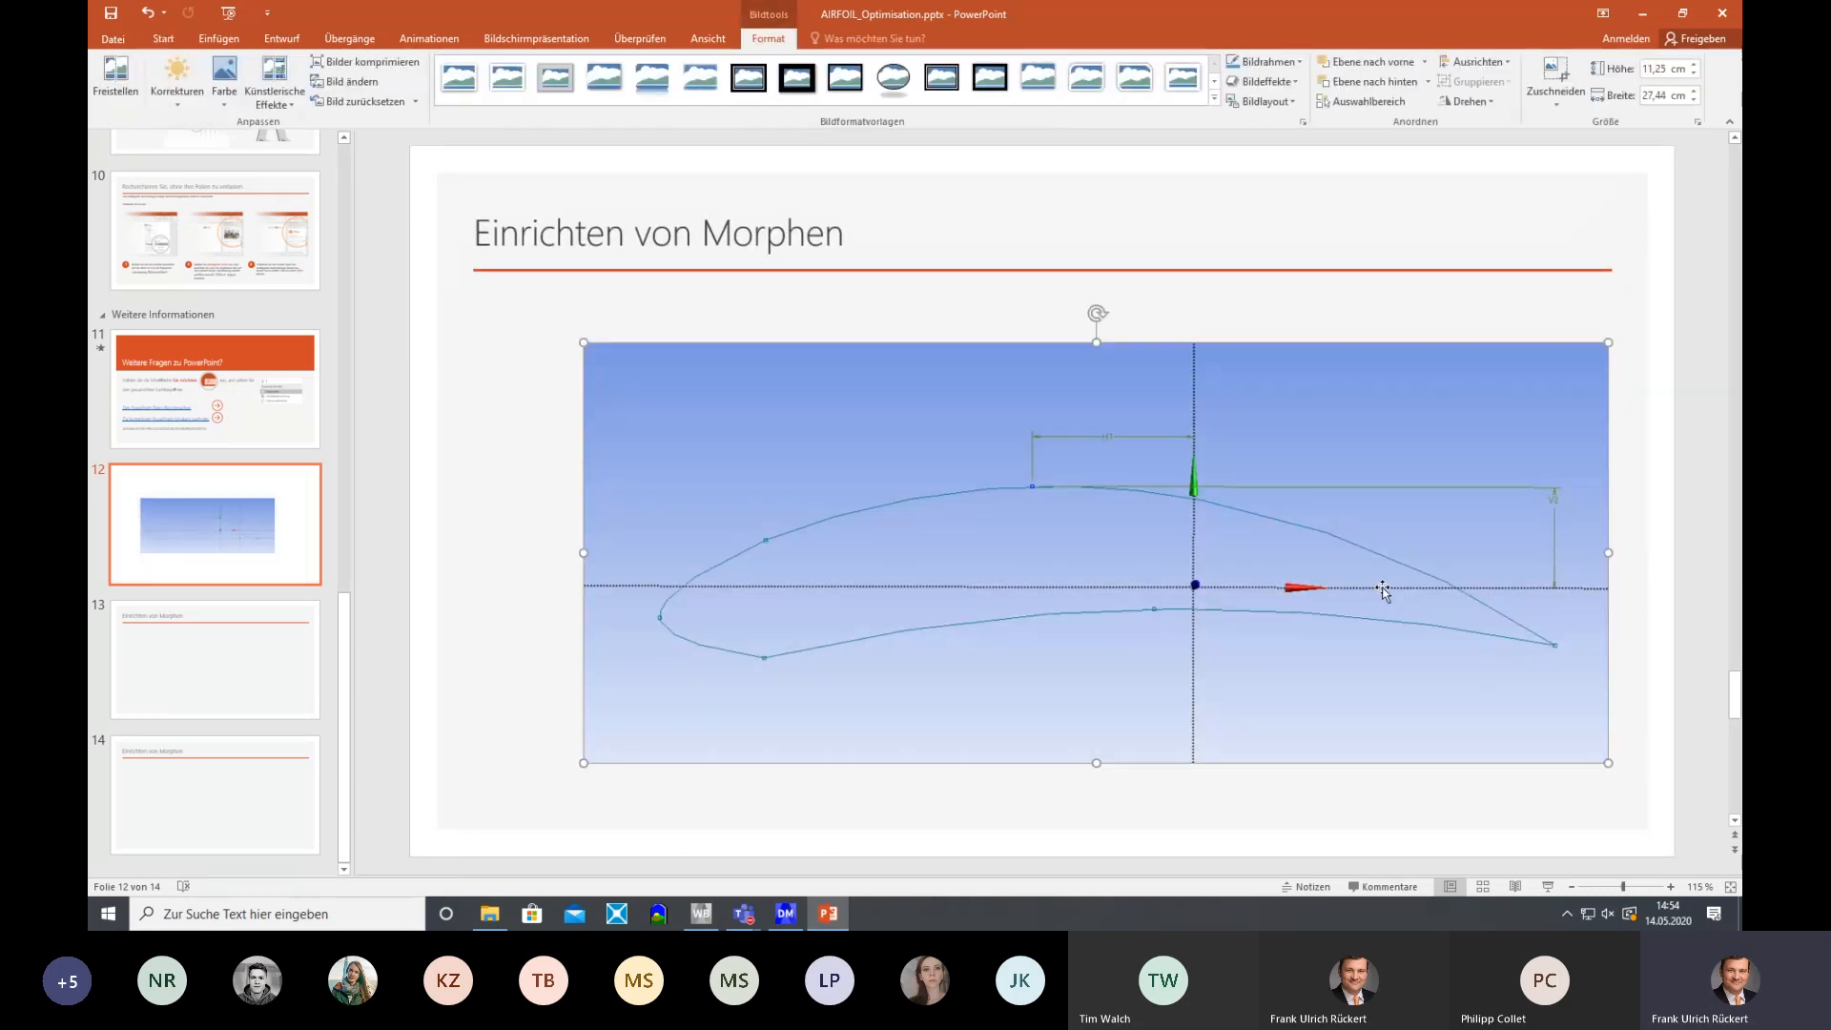
{"action": "left_click_drag", "start_coordinate": [1382, 592], "coordinate": [1297, 591]}
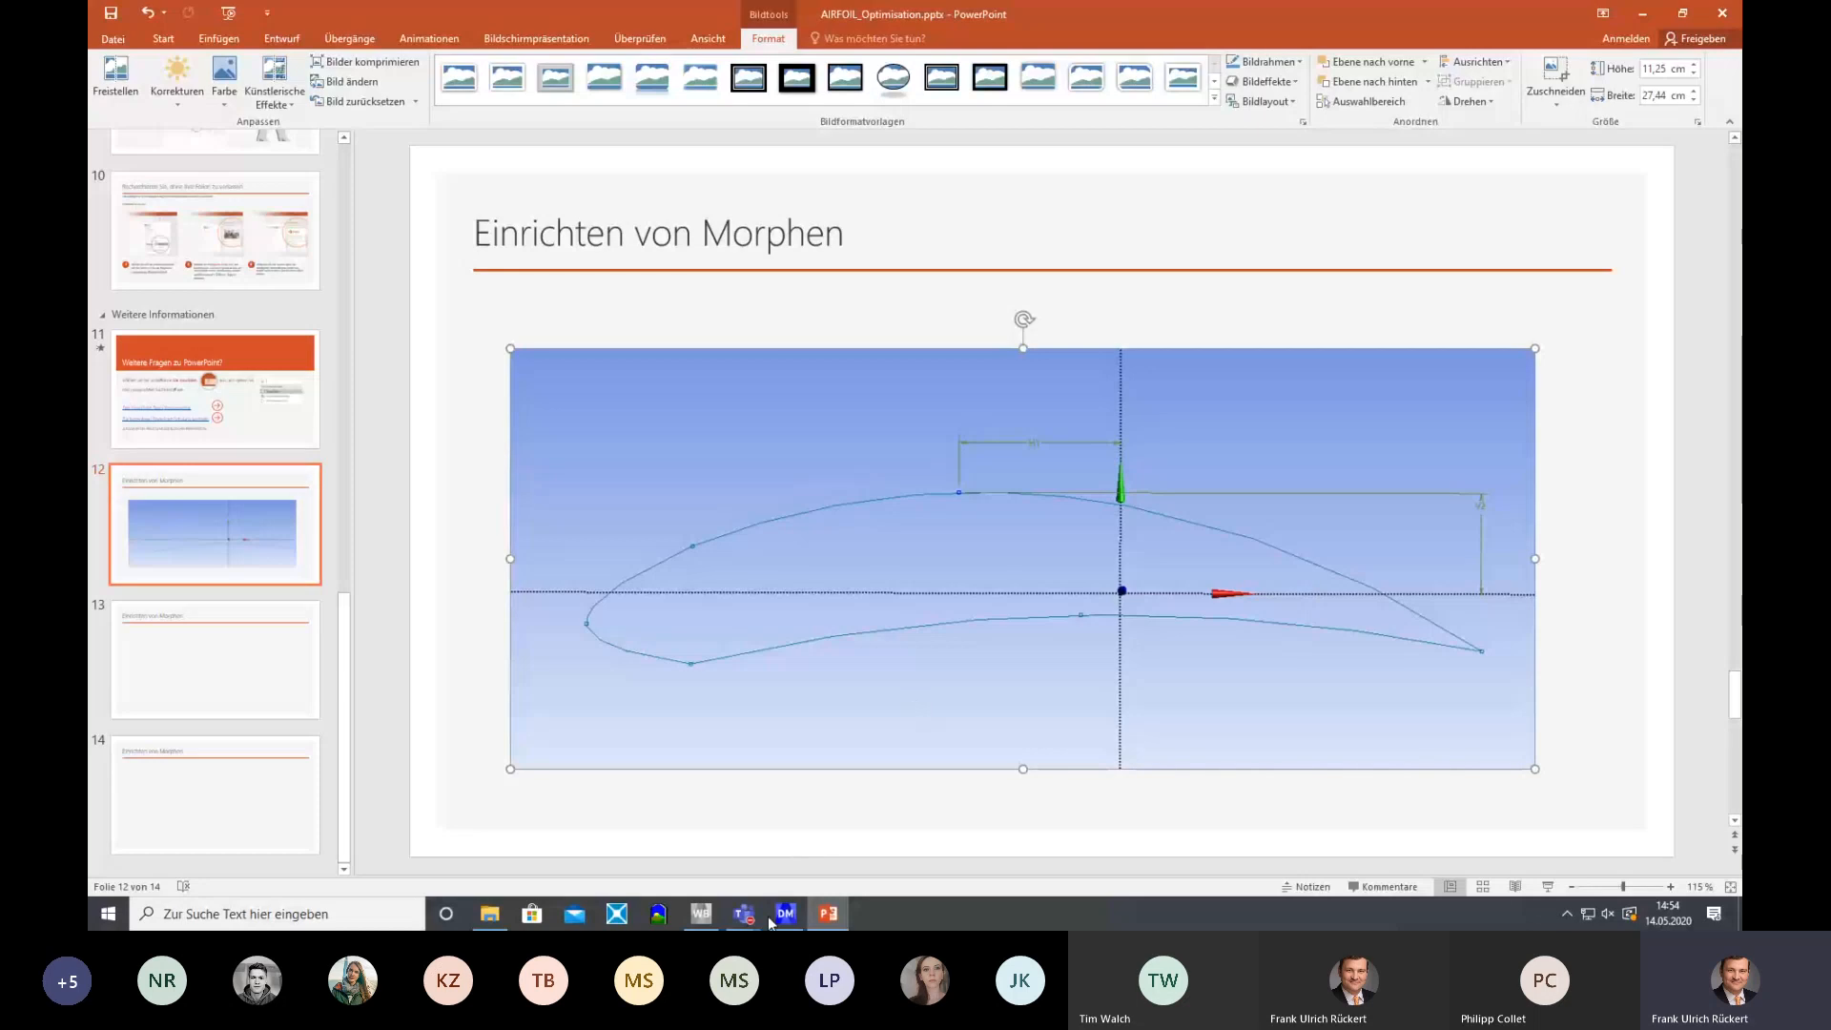
Switch to DesignModeler and add a horizontal dimension between the airfoil's middle lower spline point and the vertical axis
{"action": "mouse_move", "coordinate": [702, 916]}
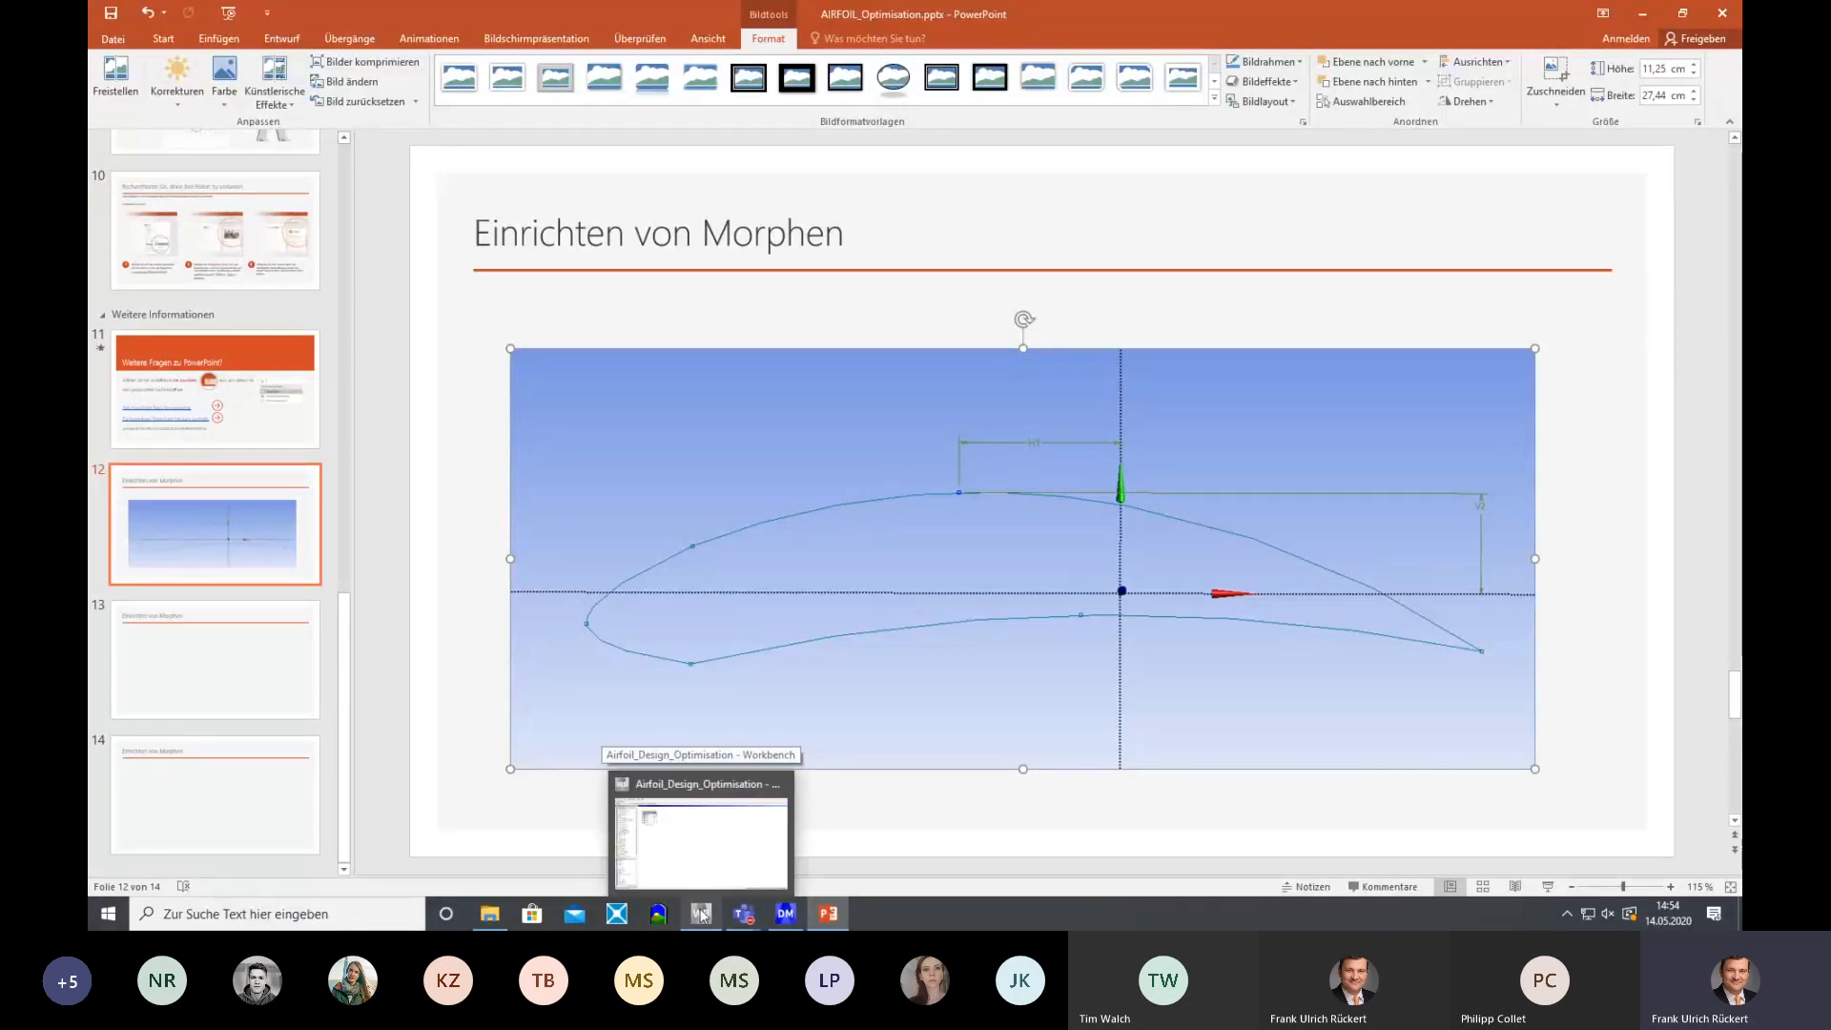
{"action": "left_click", "coordinate": [786, 914]}
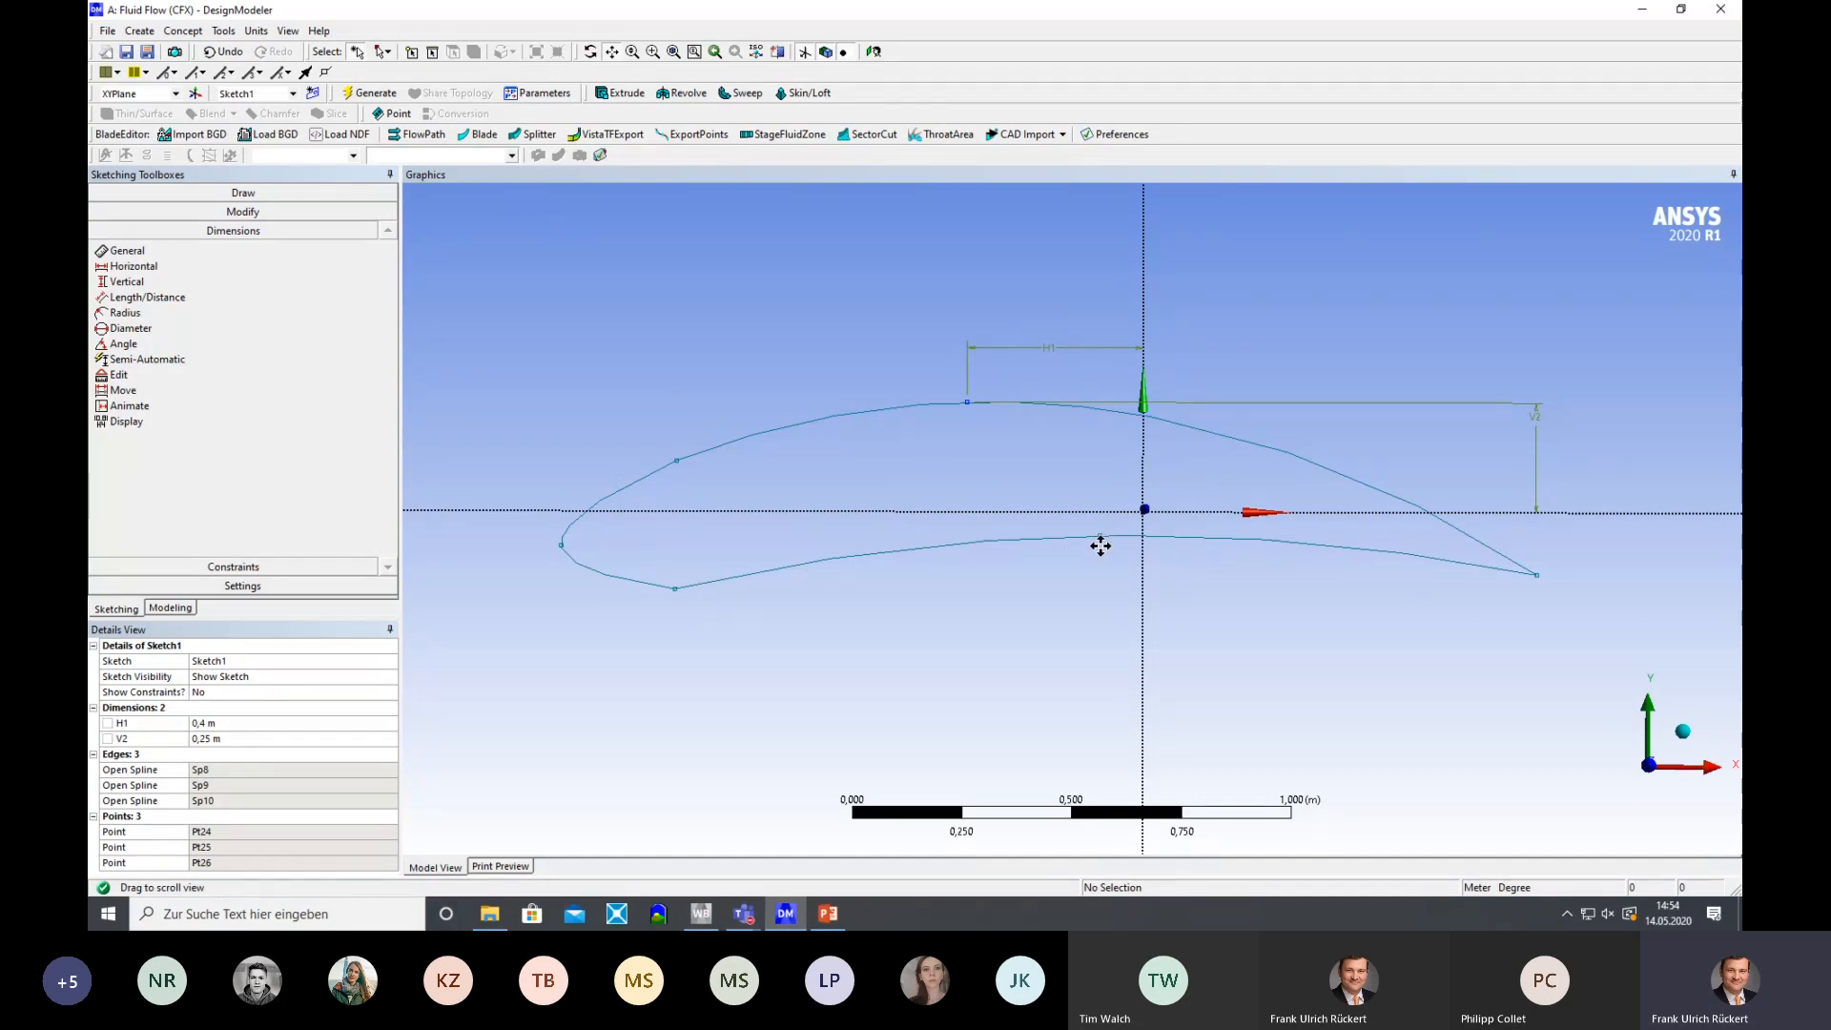
{"action": "left_click", "coordinate": [124, 281]}
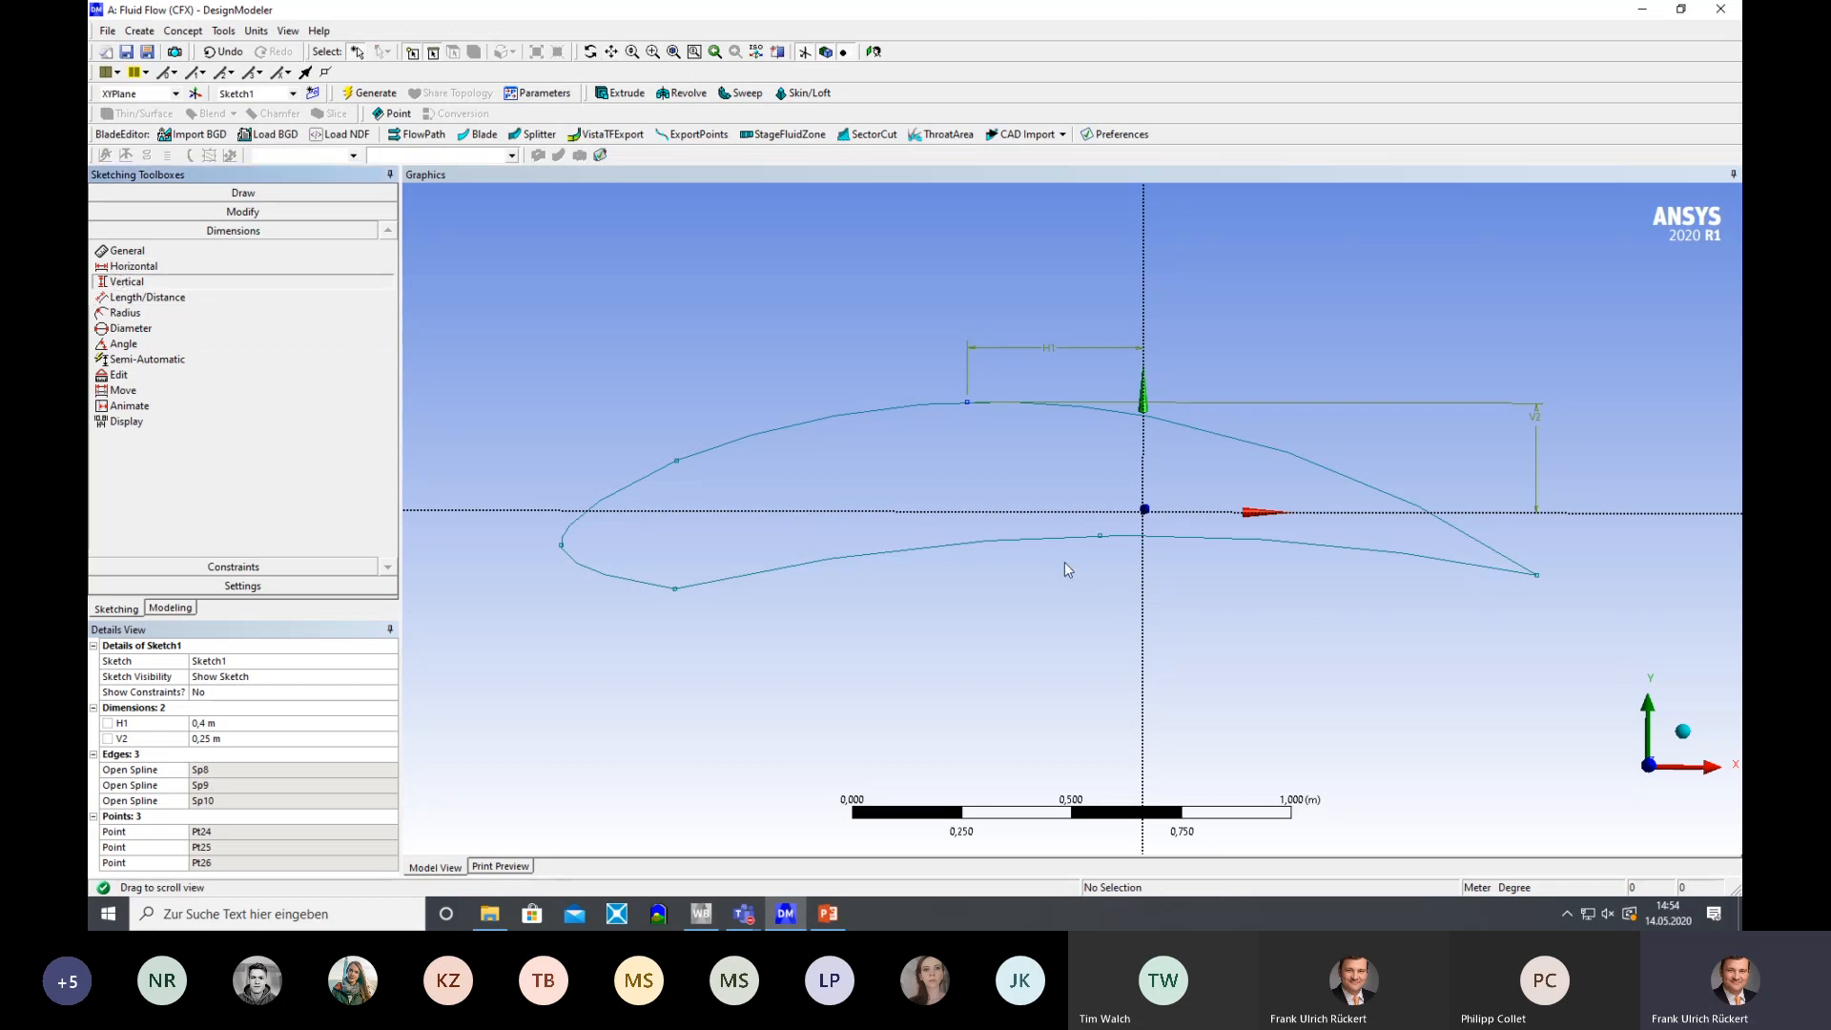
{"action": "left_click", "coordinate": [133, 266]}
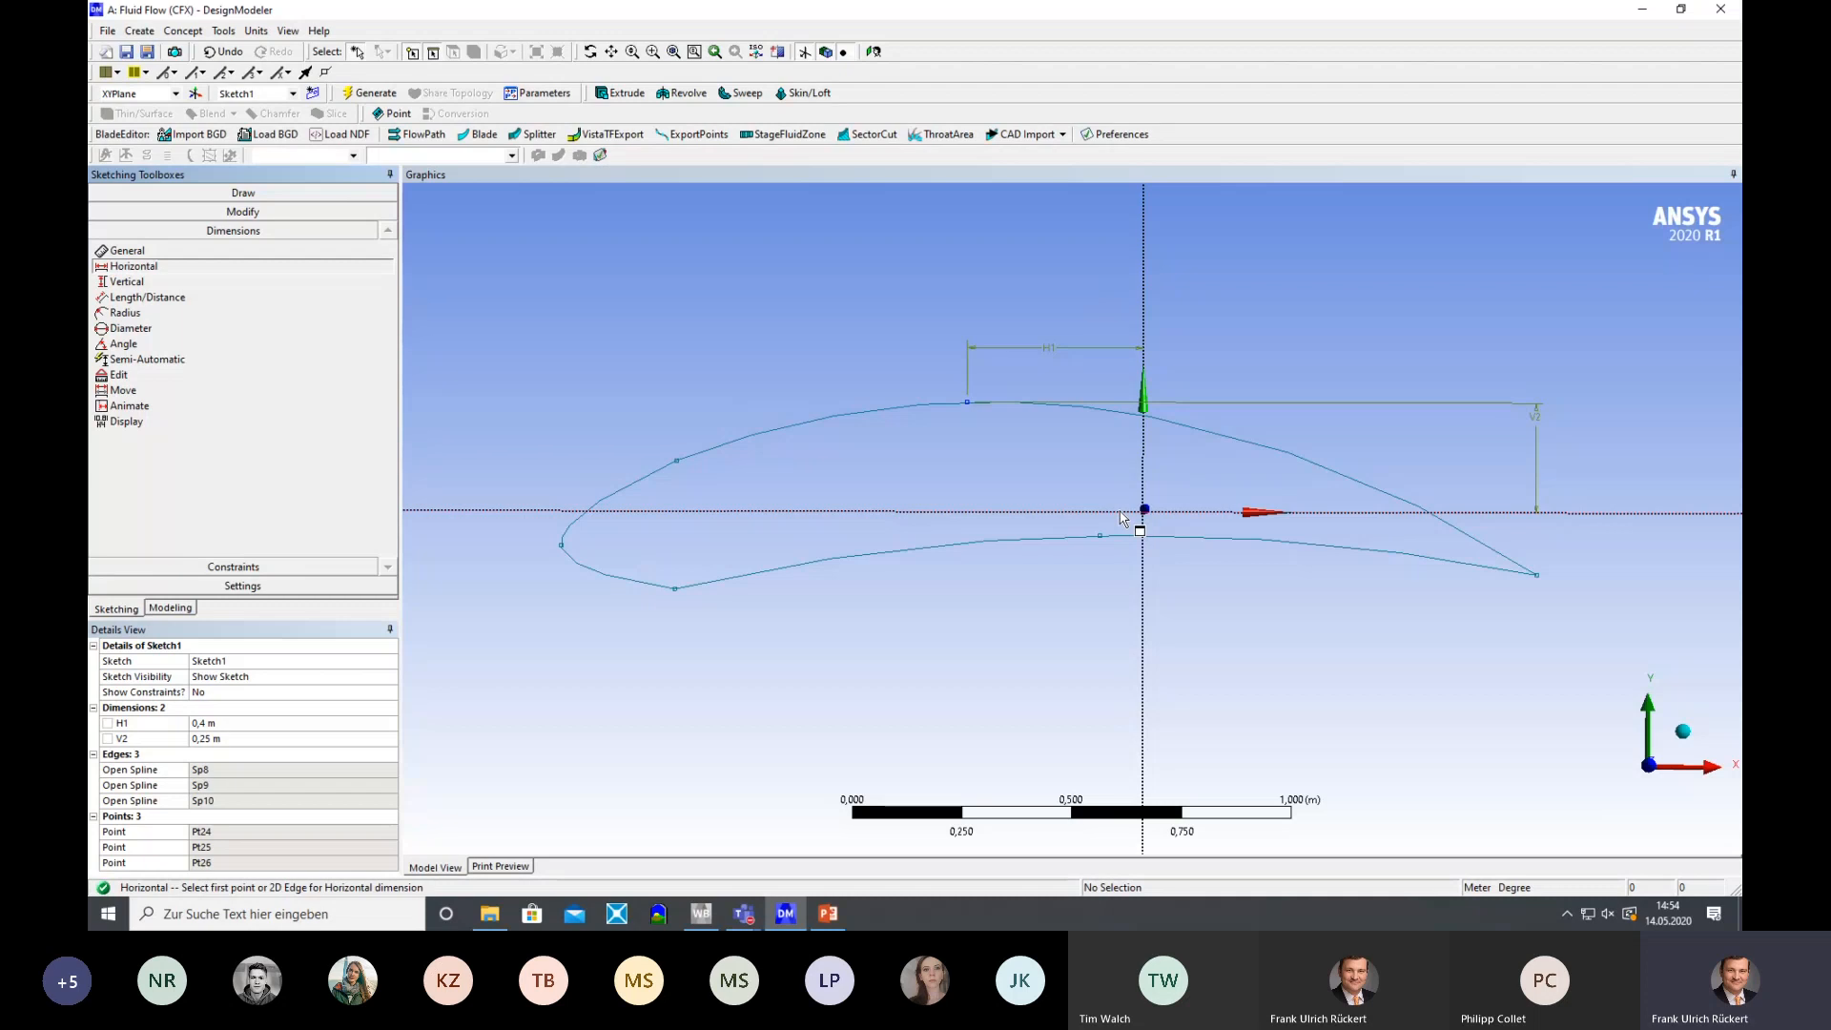
{"action": "left_click", "coordinate": [1102, 536]}
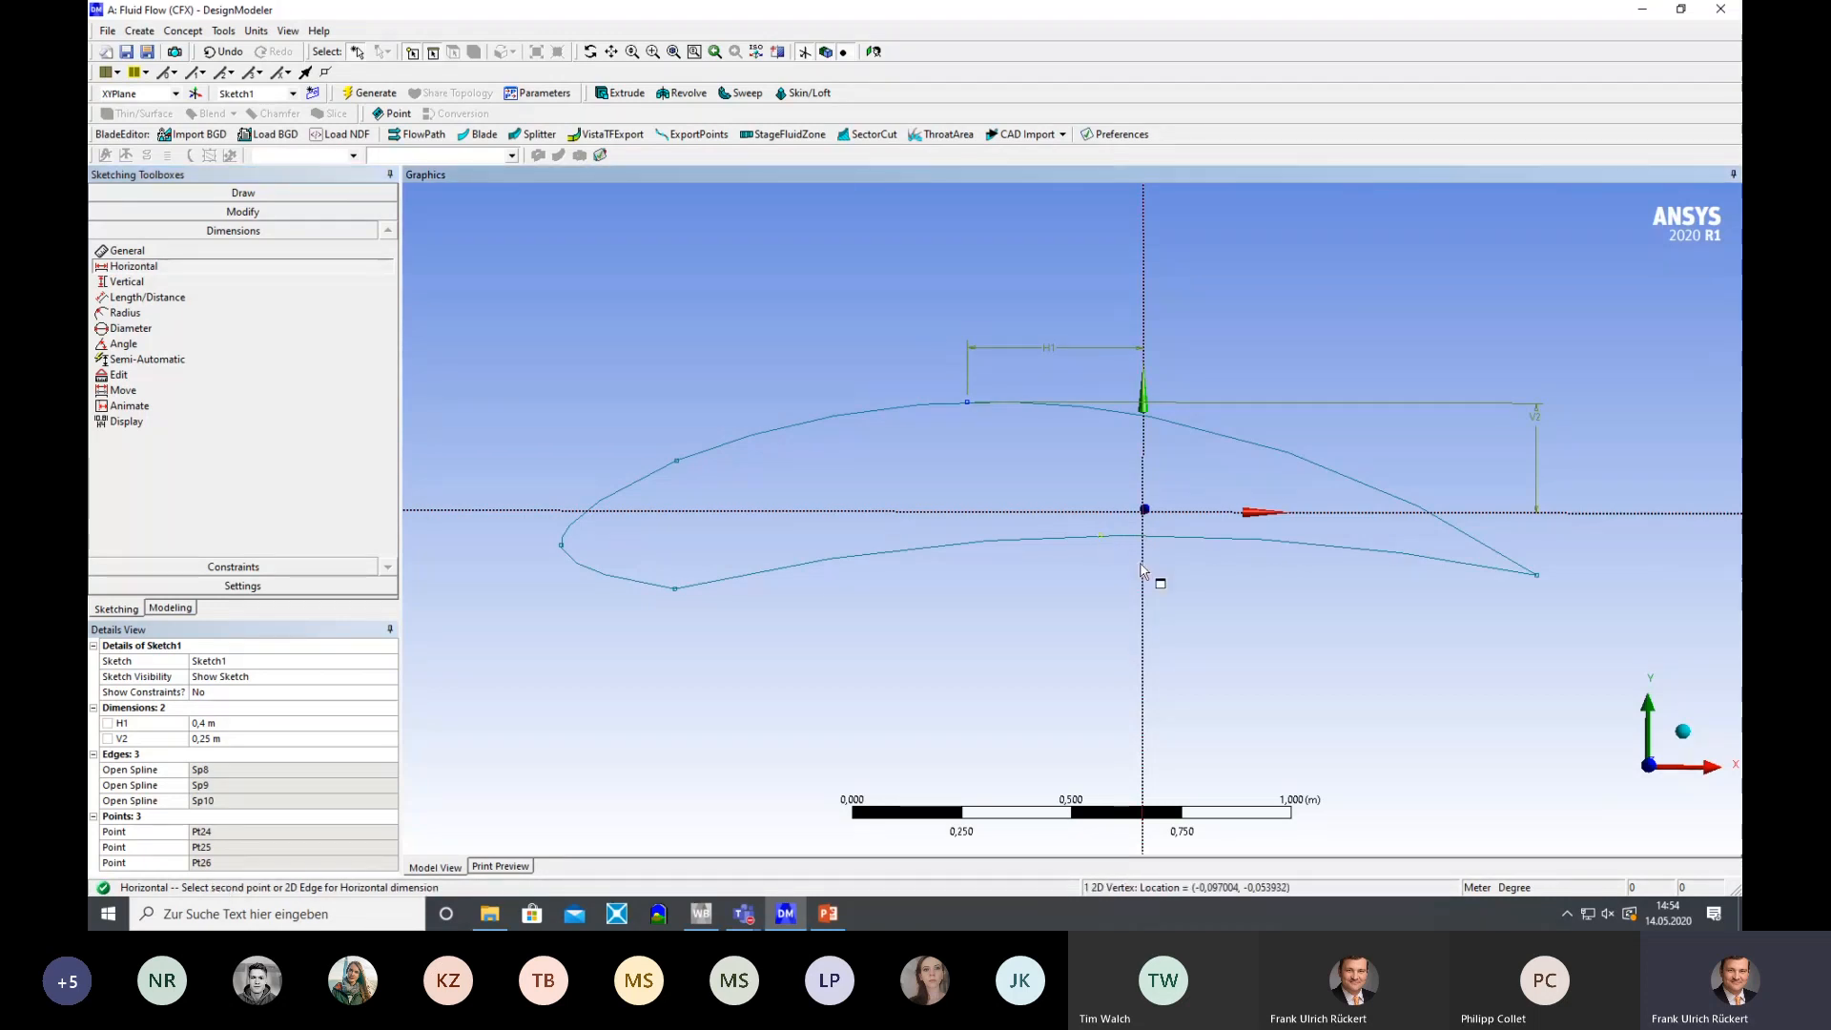
{"action": "left_click", "coordinate": [1142, 571]}
{"action": "left_click", "coordinate": [1123, 691]}
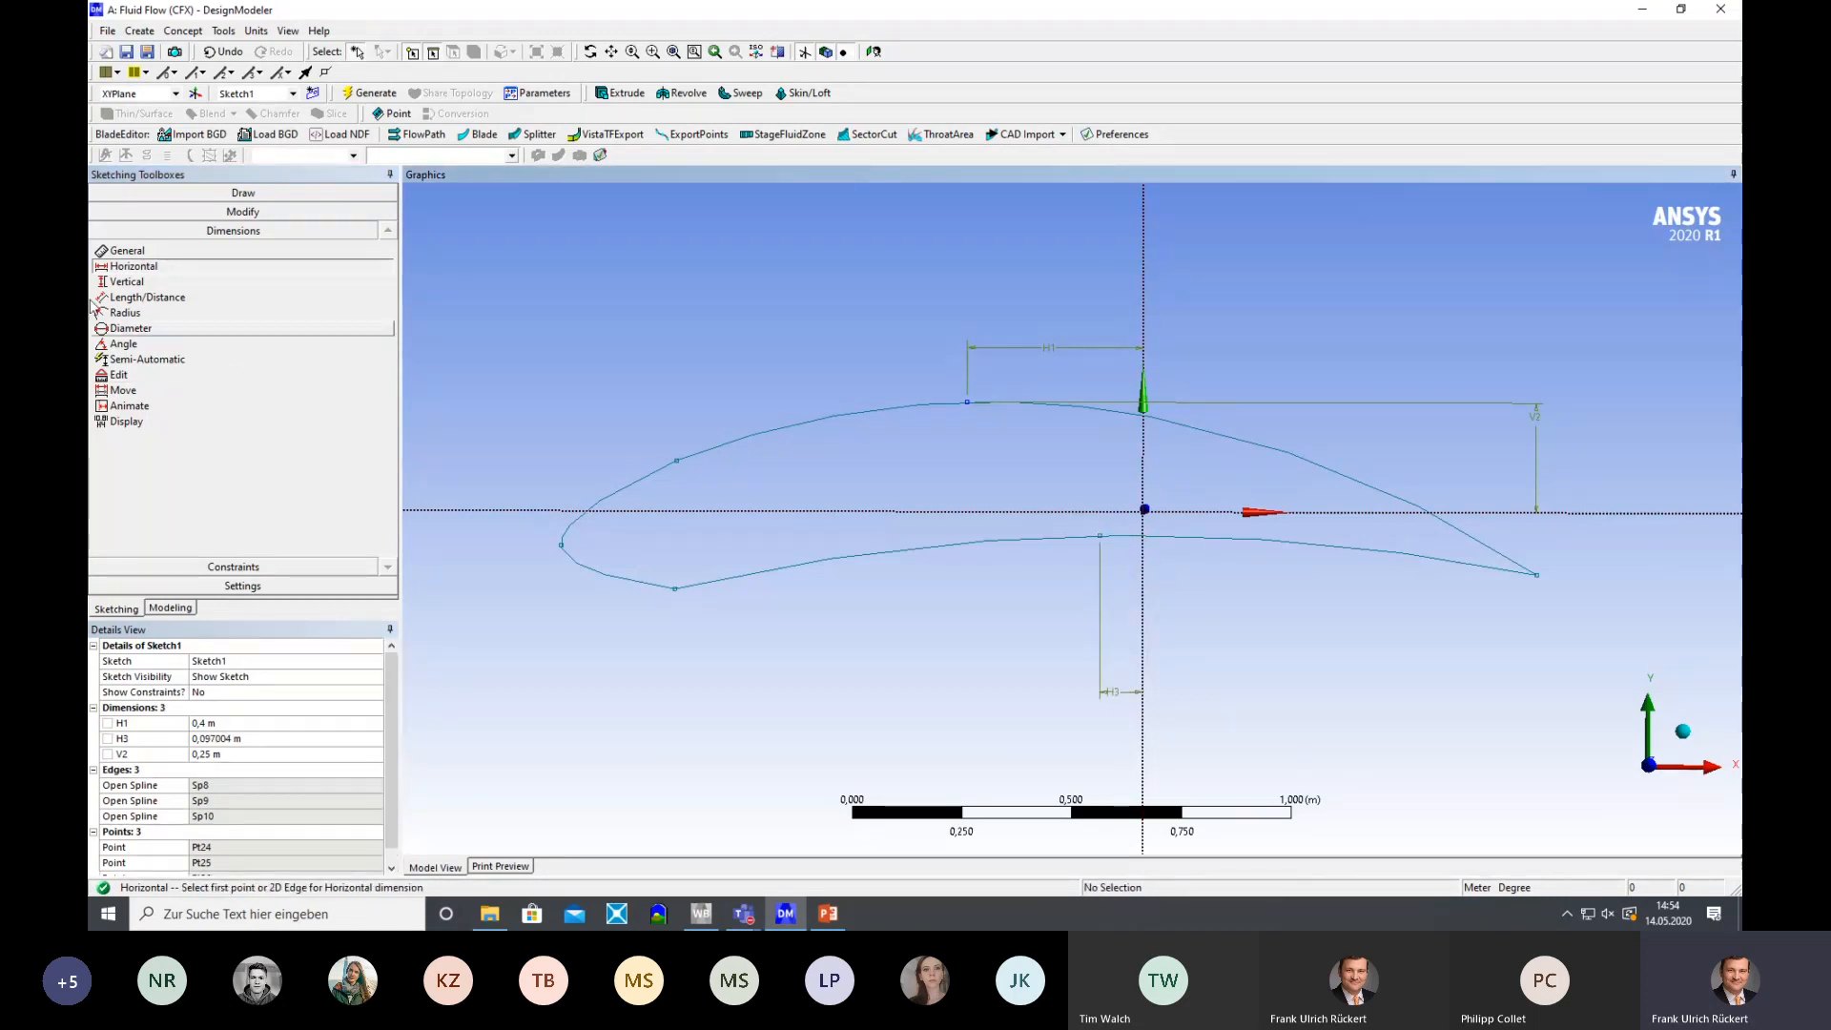
Add a vertical dimension between the airfoil's middle lower spline point and the horizontal axis
{"action": "left_click", "coordinate": [126, 281]}
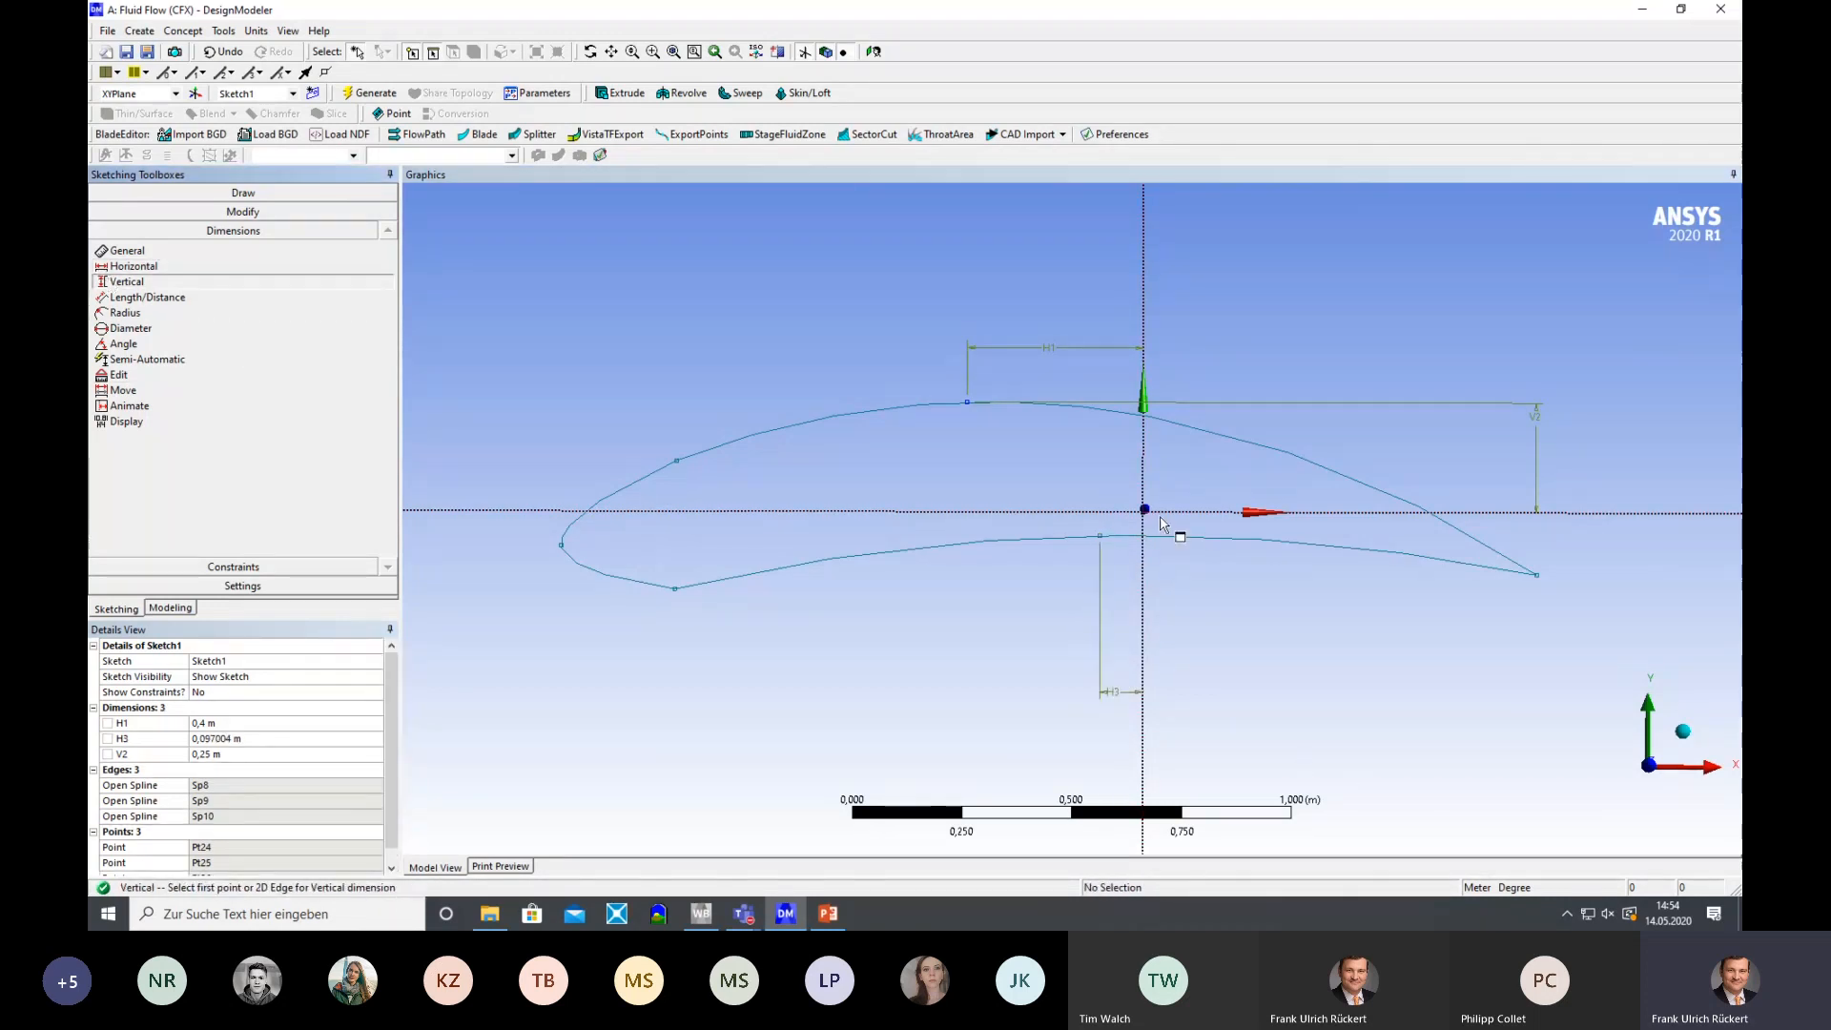
{"action": "left_click", "coordinate": [1102, 536]}
{"action": "left_click", "coordinate": [1012, 513]}
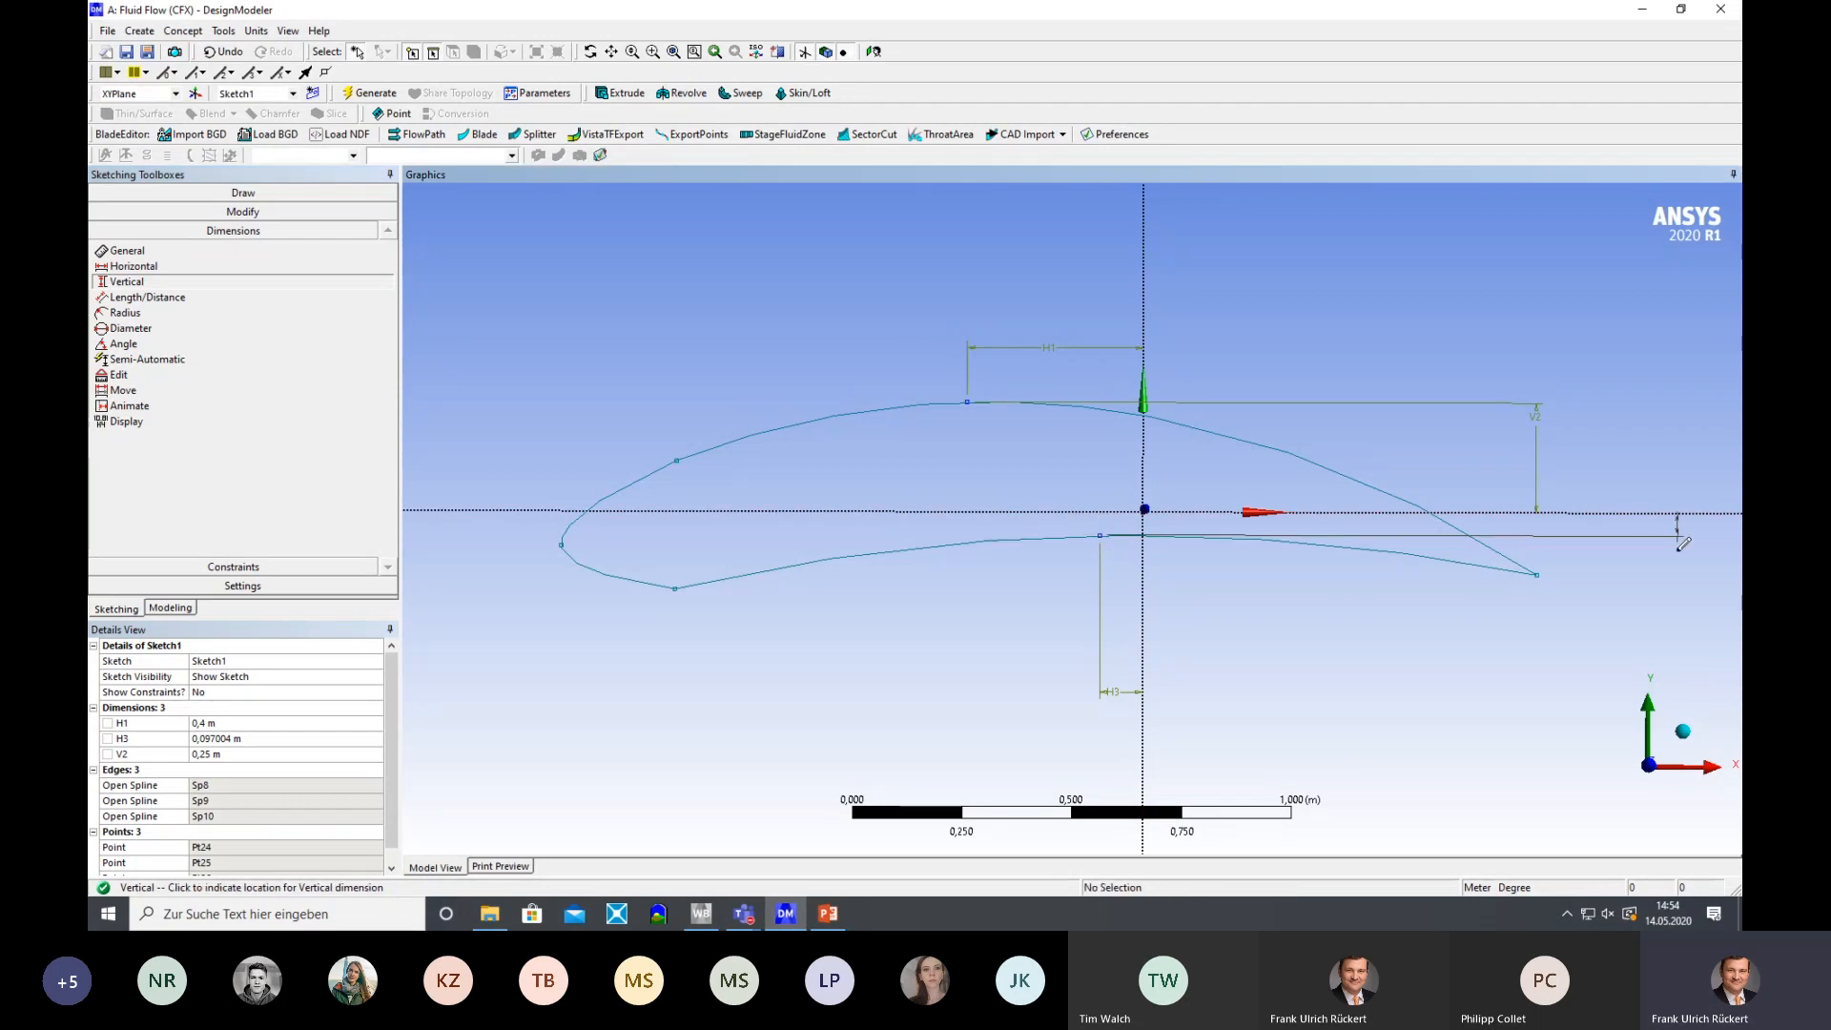
{"action": "left_click", "coordinate": [1593, 576]}
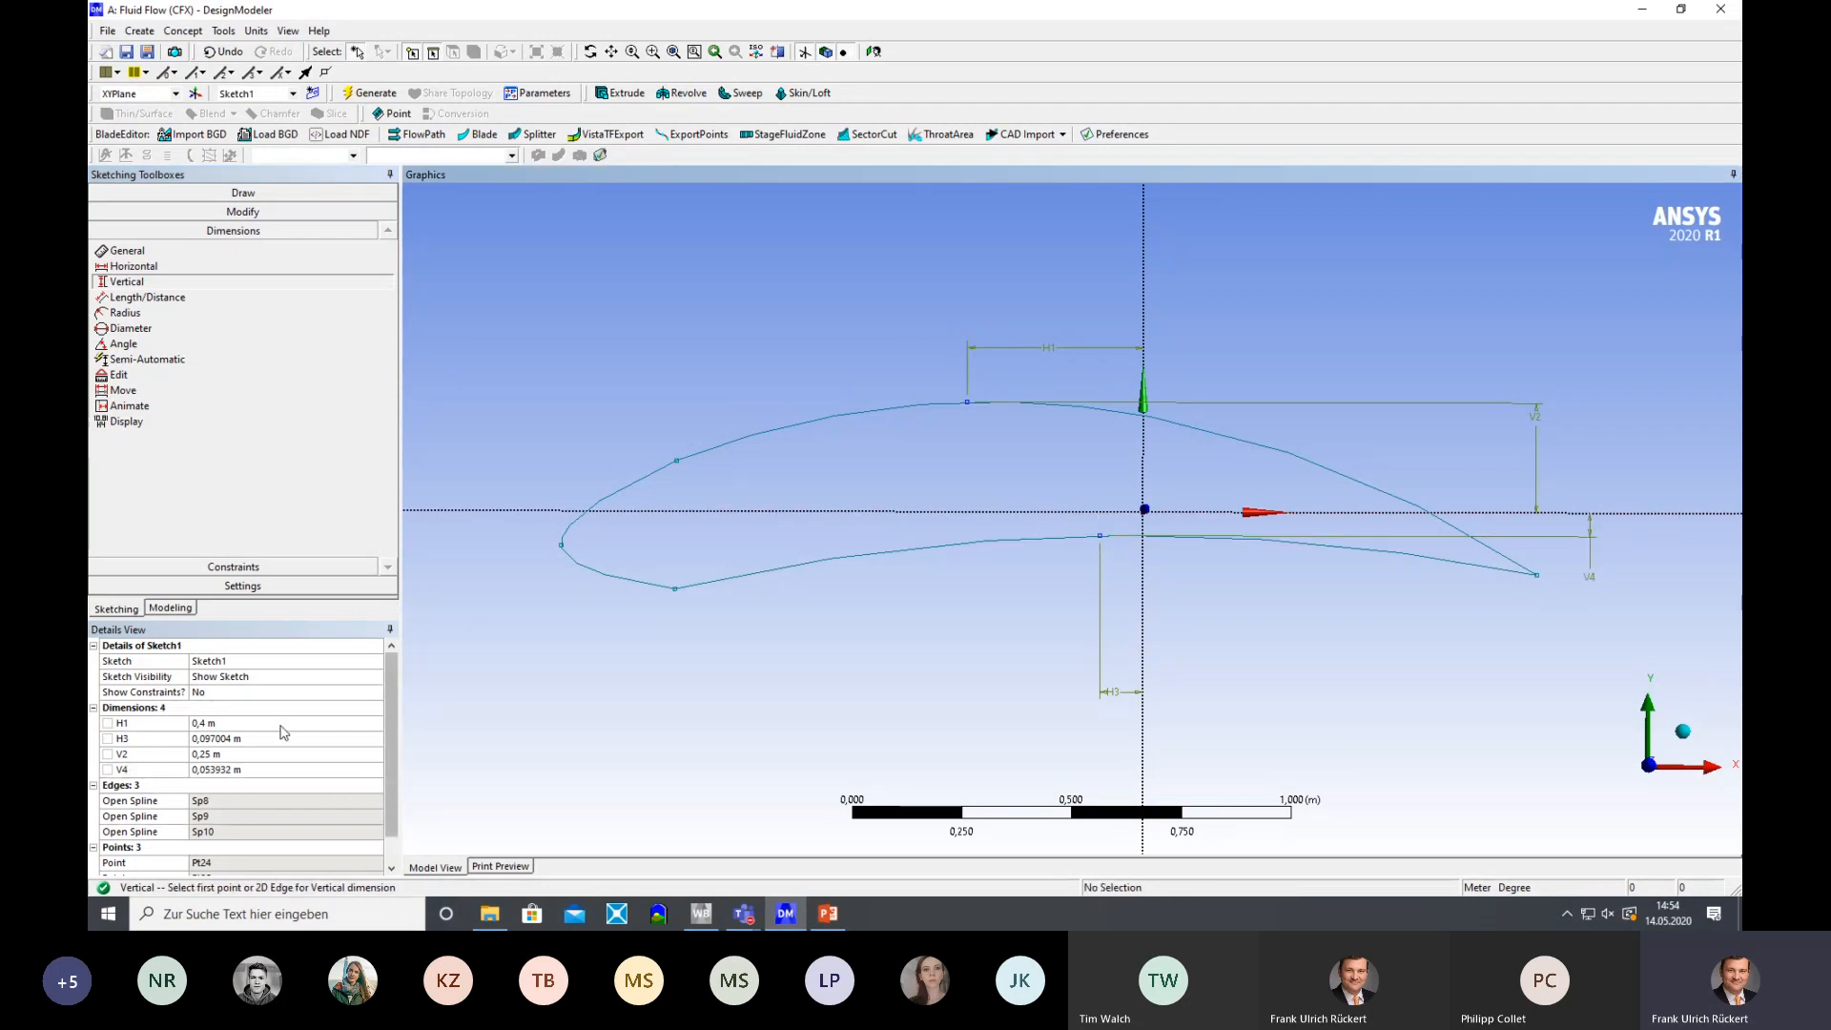
Set the horizontal dimension H3 of the lower spline point to 0,01 m
{"action": "left_click", "coordinate": [212, 738]}
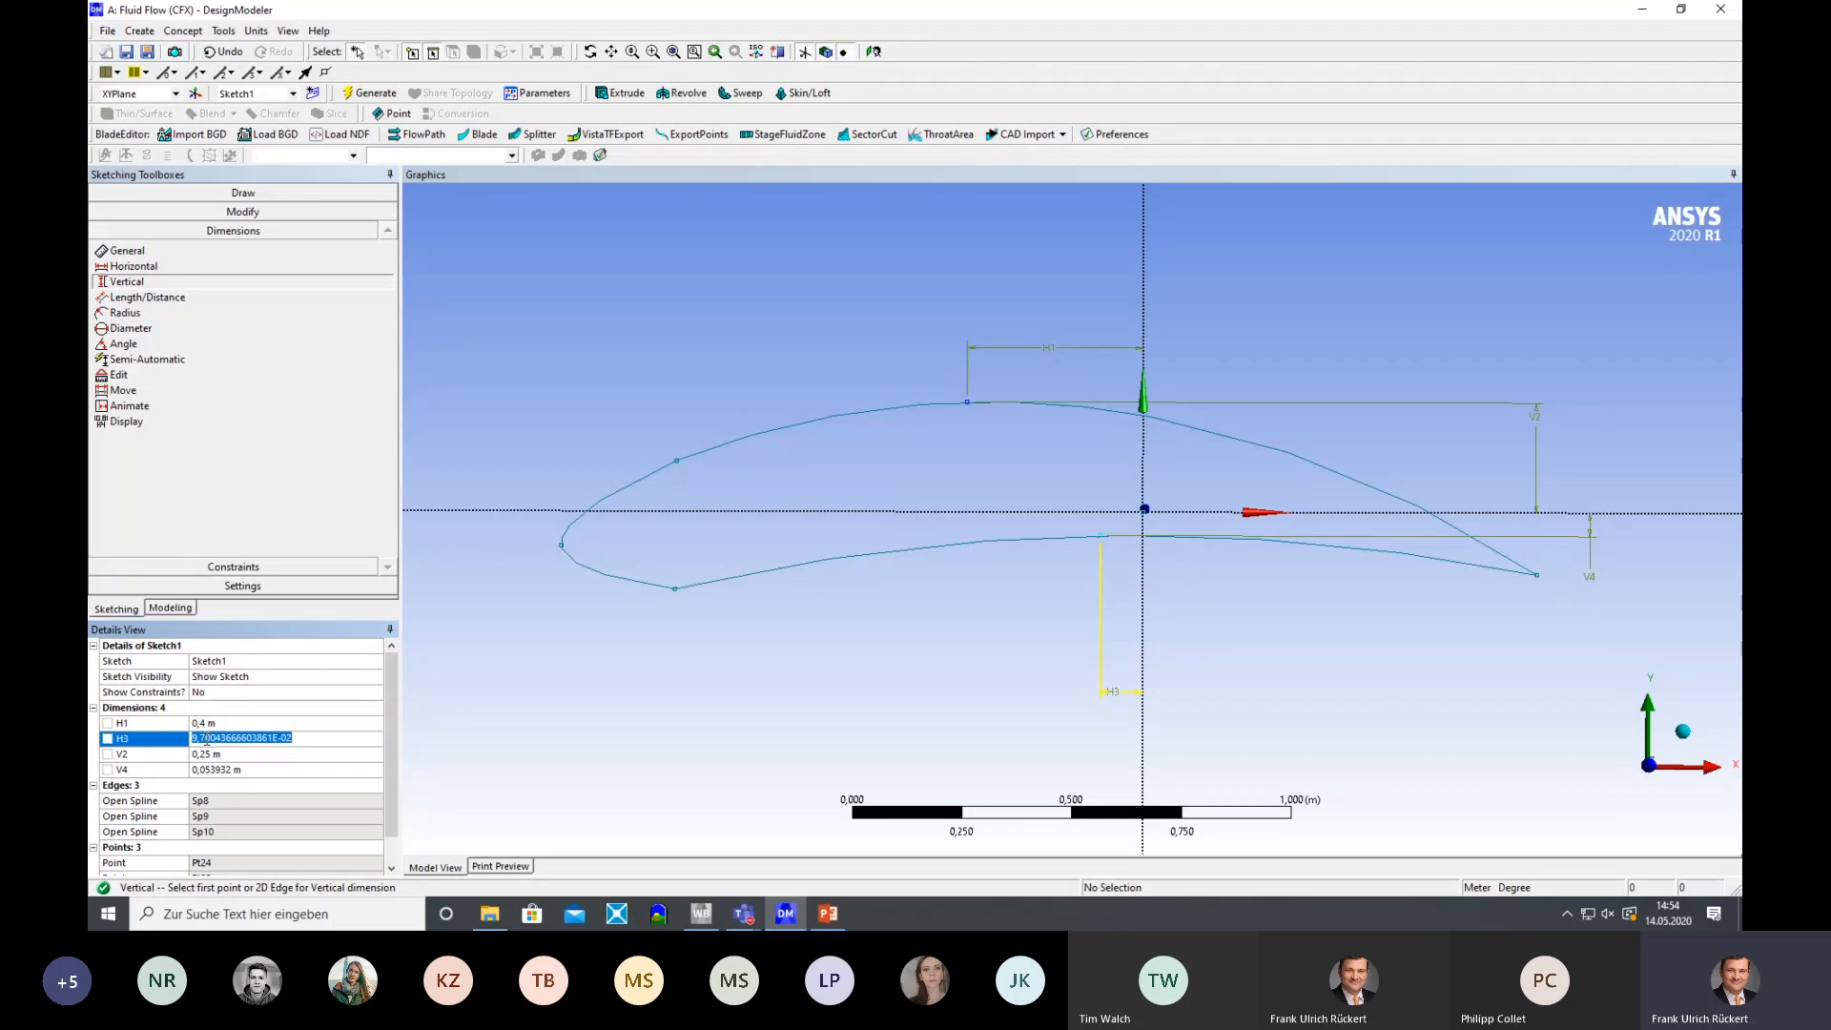
{"action": "type", "text": "0,01"}
{"action": "key", "text": "Return"}
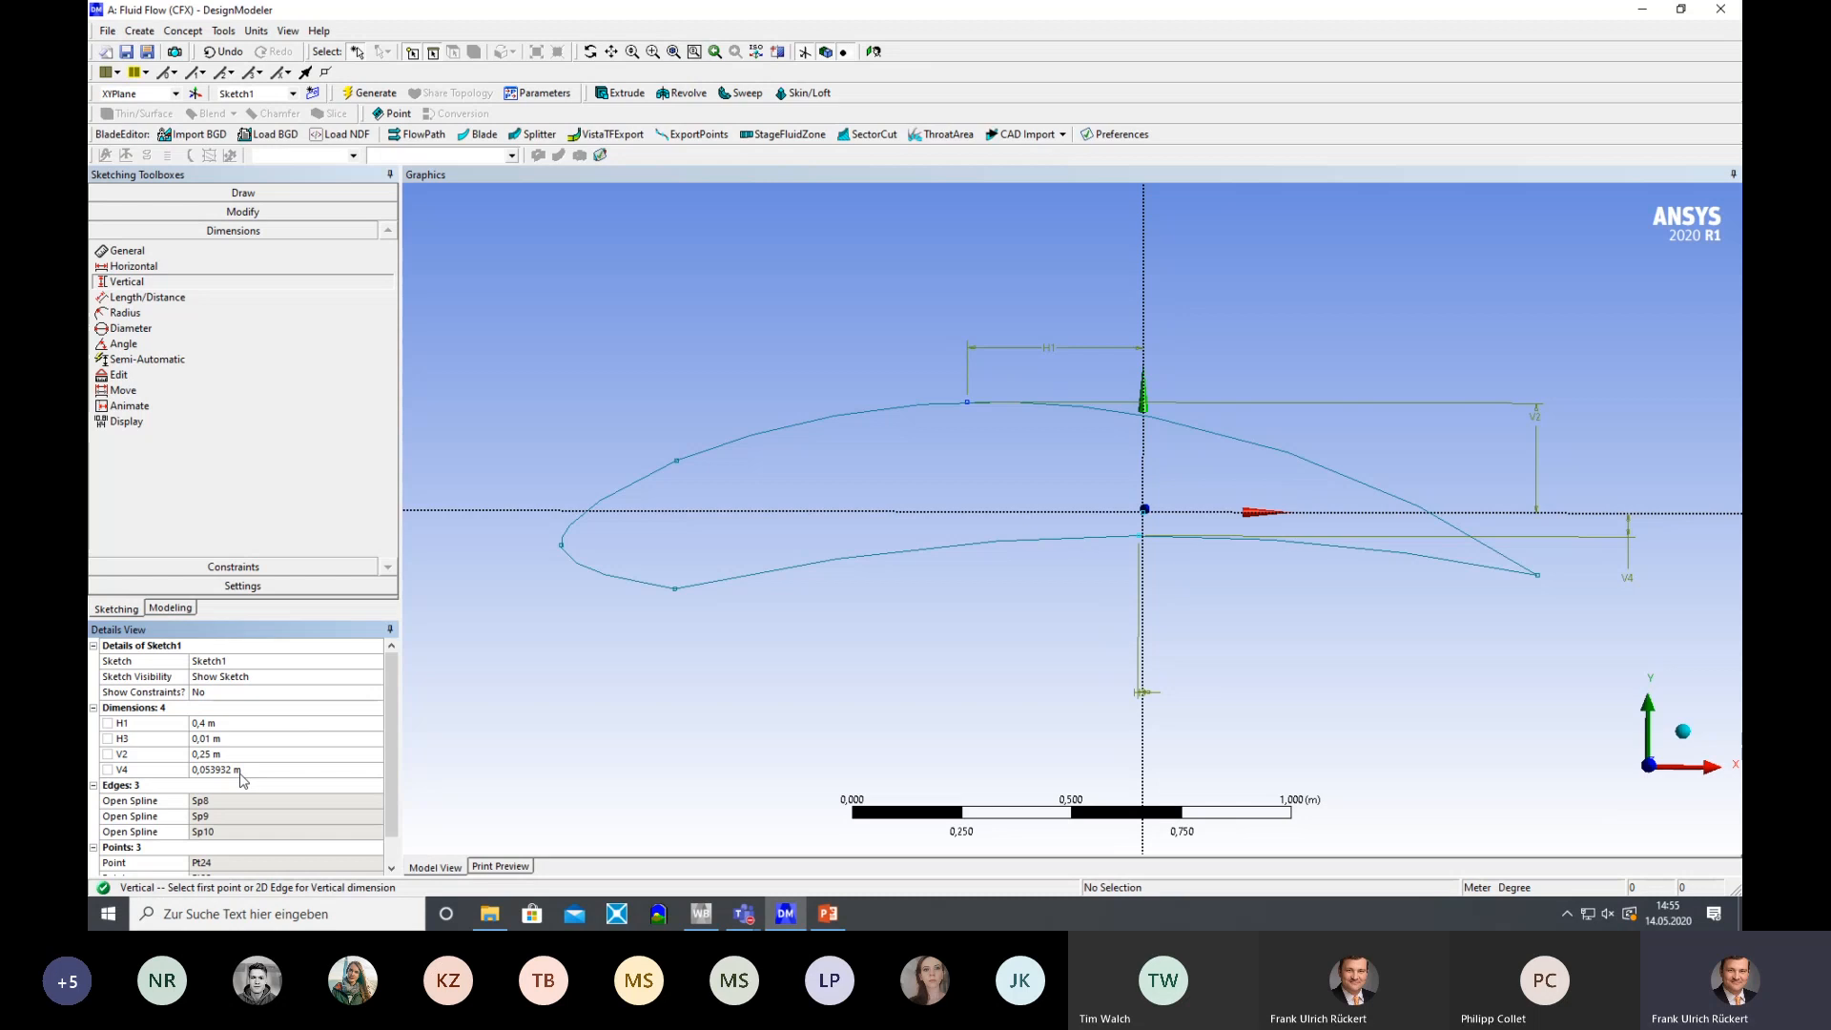
Set the vertical dimension V4 of the lower spline point to 0,06 m and regenerate the model
{"action": "left_click", "coordinate": [240, 770]}
{"action": "type", "text": "0,05"}
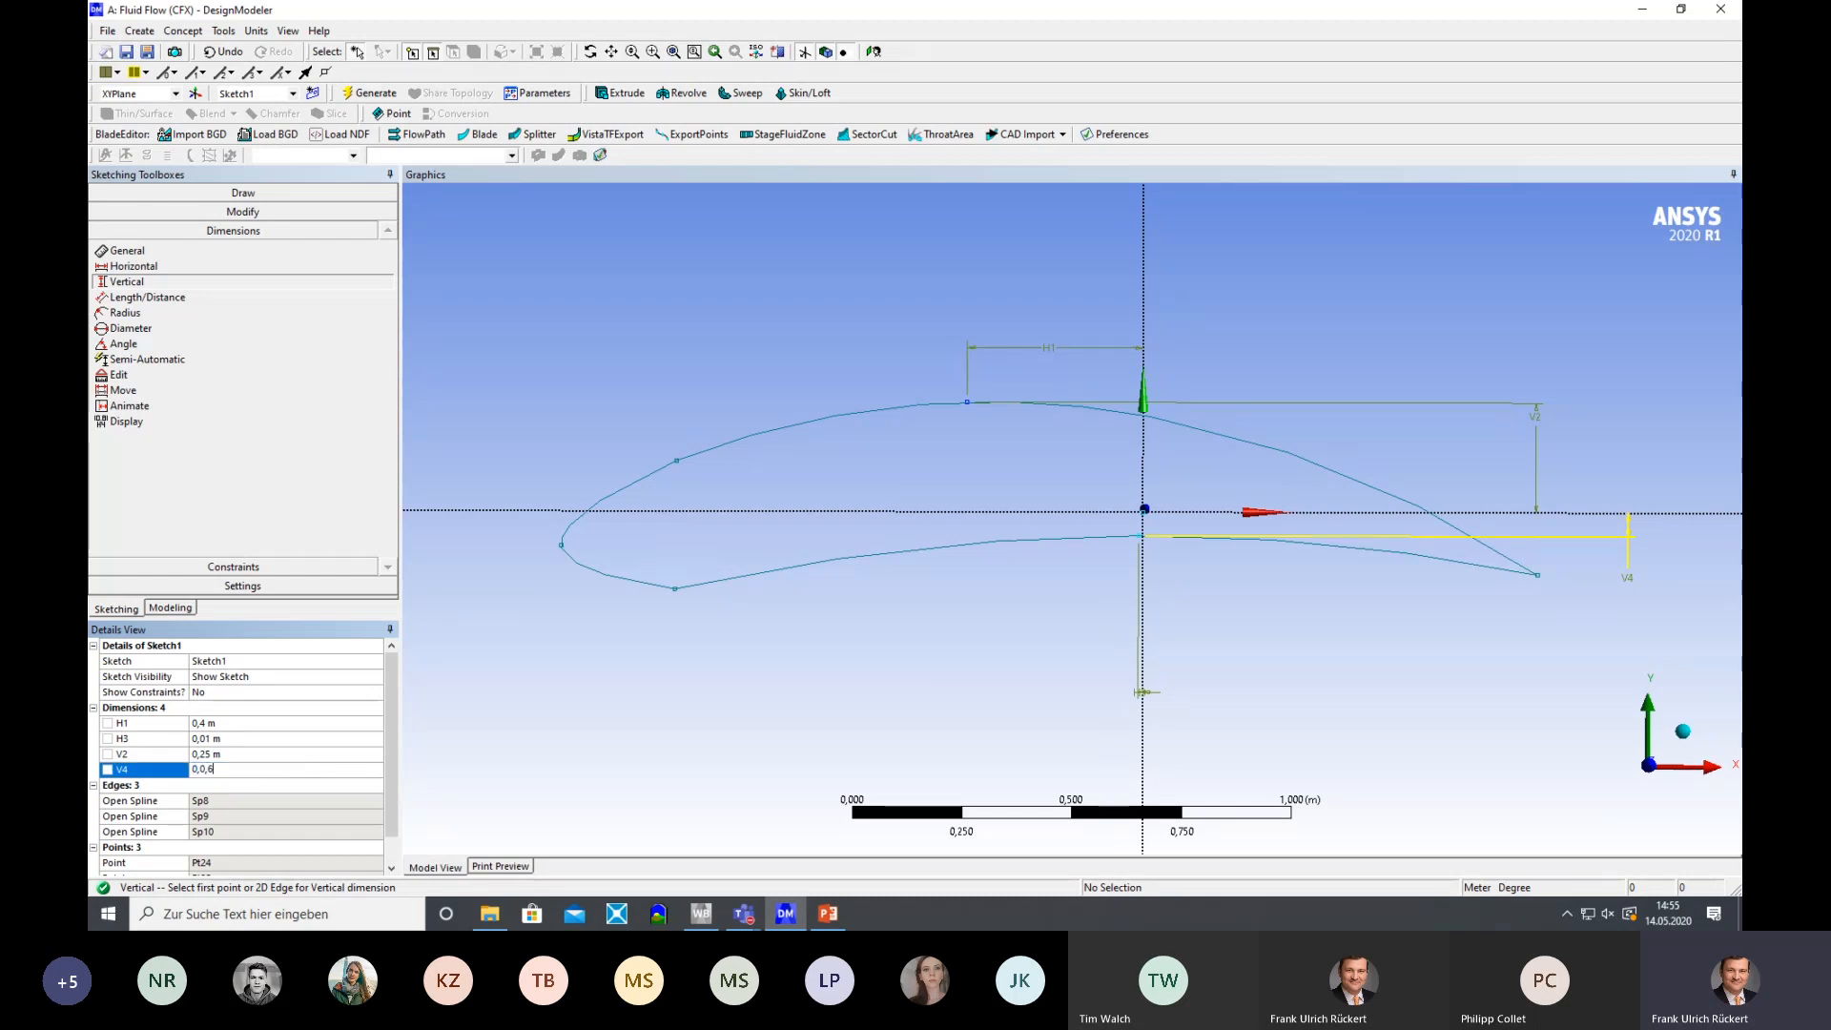
{"action": "key", "text": "Return"}
{"action": "left_click", "coordinate": [241, 771]}
{"action": "type", "text": "0,06"}
{"action": "key", "text": "Return"}
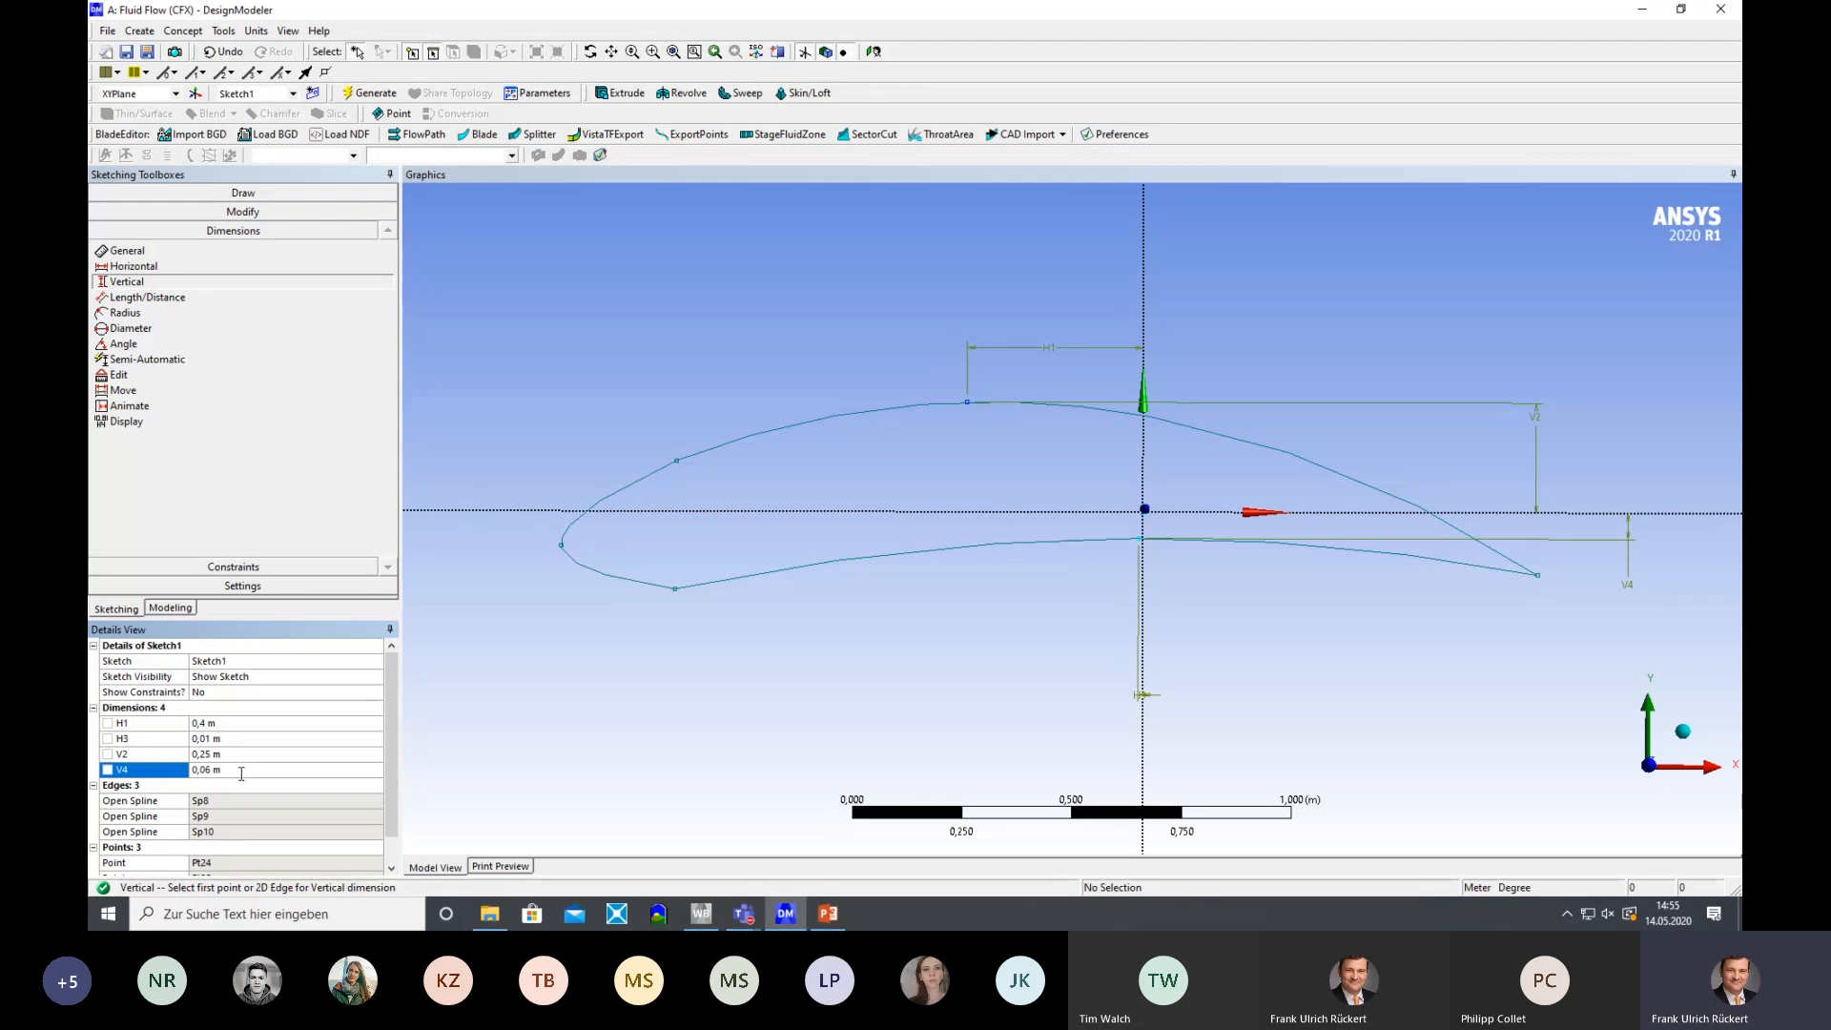
{"action": "left_click", "coordinate": [382, 94]}
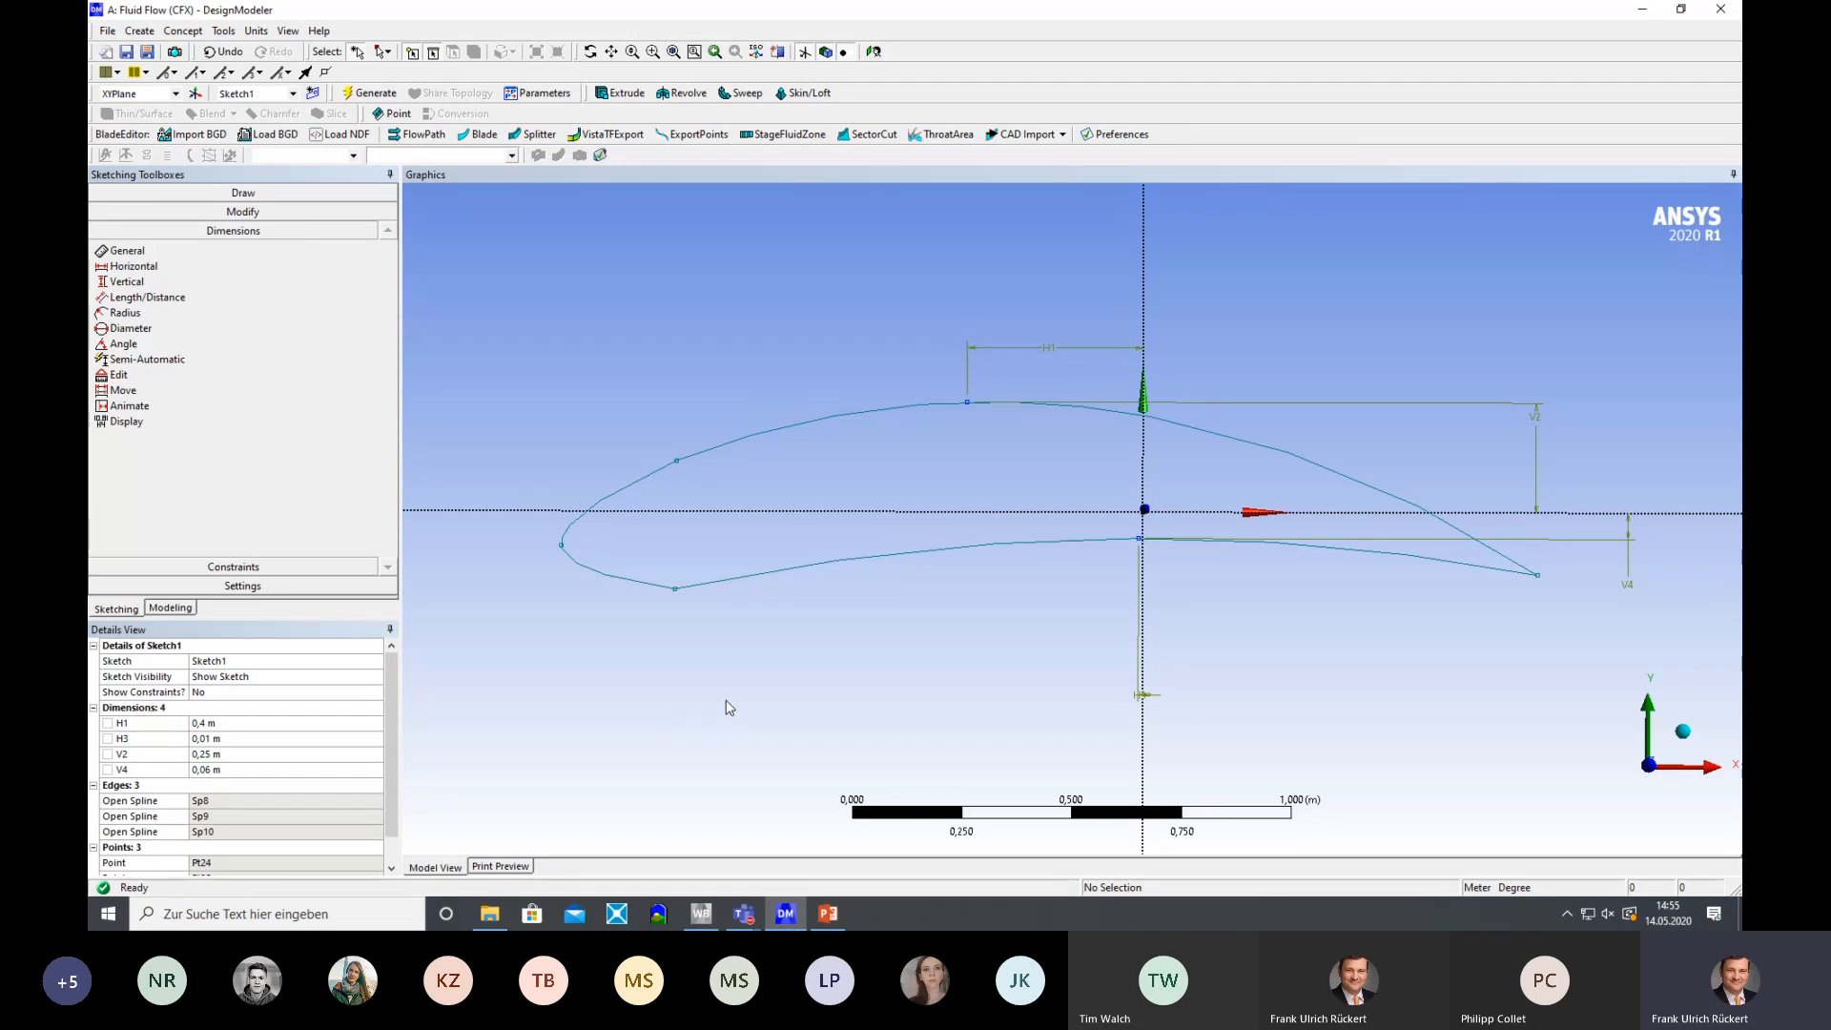
Add a horizontal dimension between the airfoil's leading-edge point and the vertical axis, placed above the profile
{"action": "mouse_move", "coordinate": [868, 645]}
{"action": "middle_mouse_down"}
{"action": "mouse_move", "coordinate": [781, 646]}
{"action": "mouse_move", "coordinate": [883, 647]}
{"action": "middle_mouse_up"}
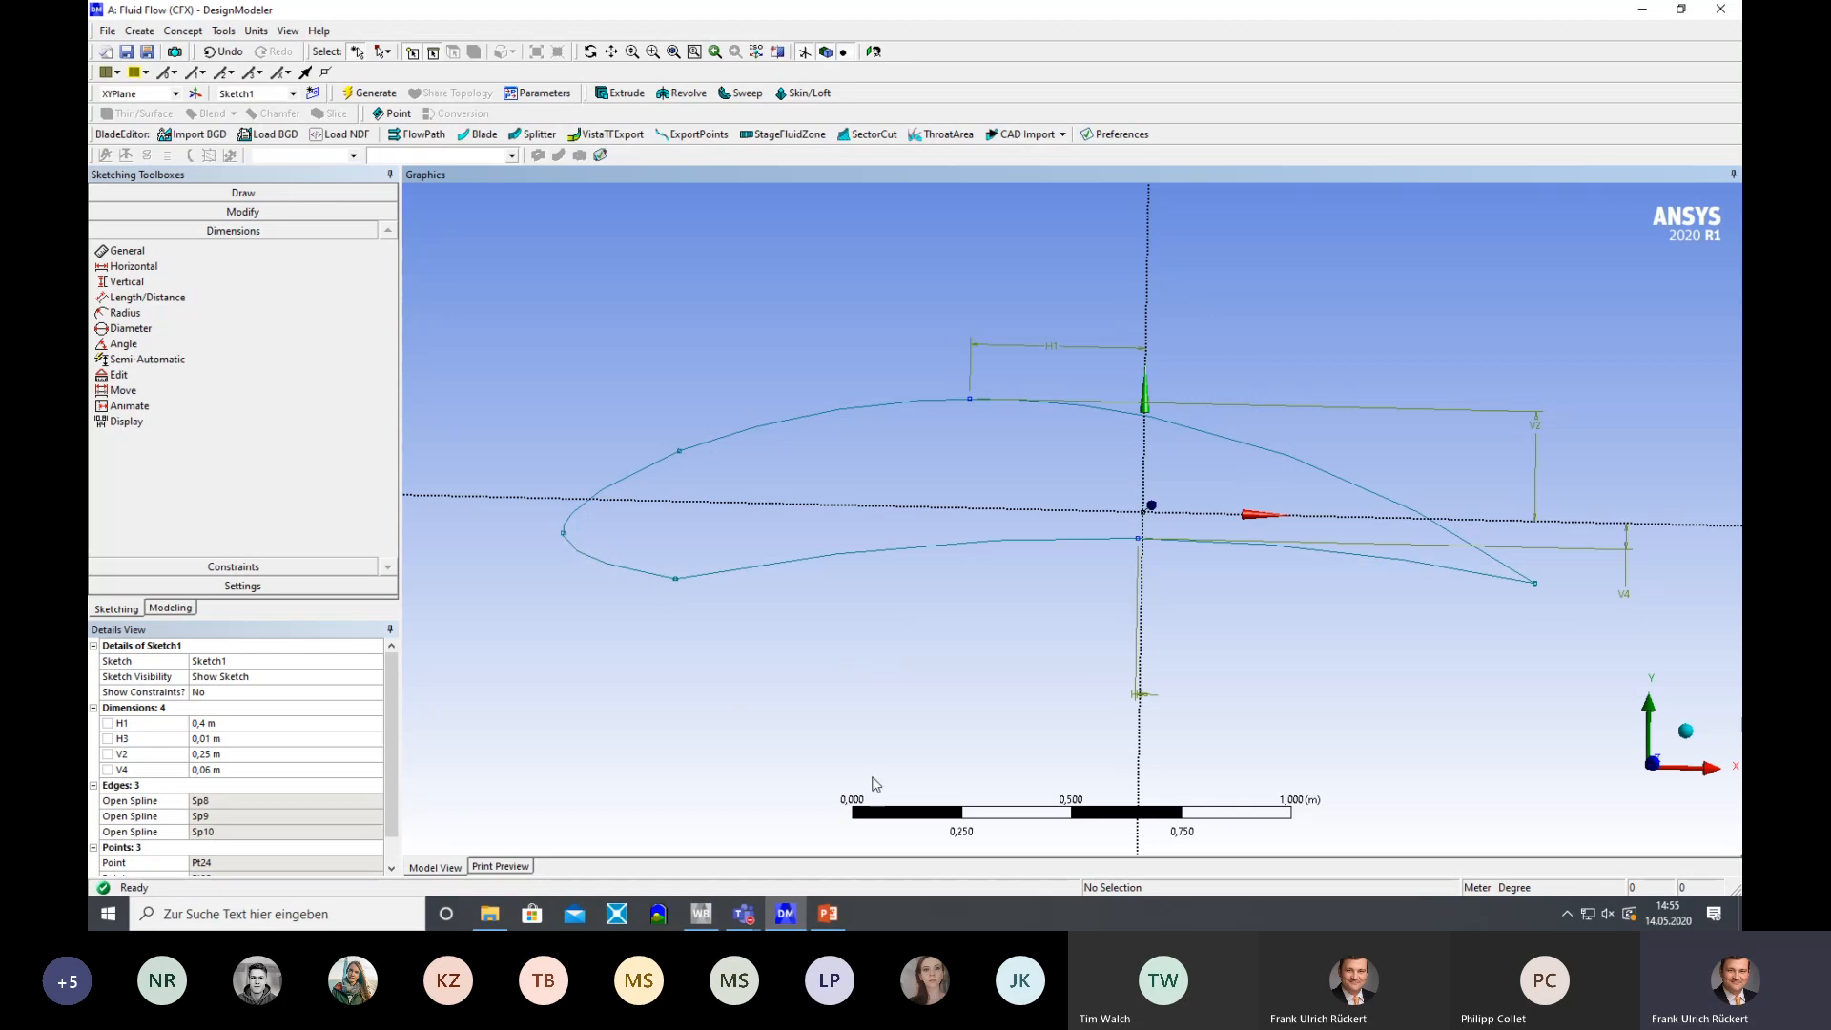
{"action": "left_click", "coordinate": [133, 266]}
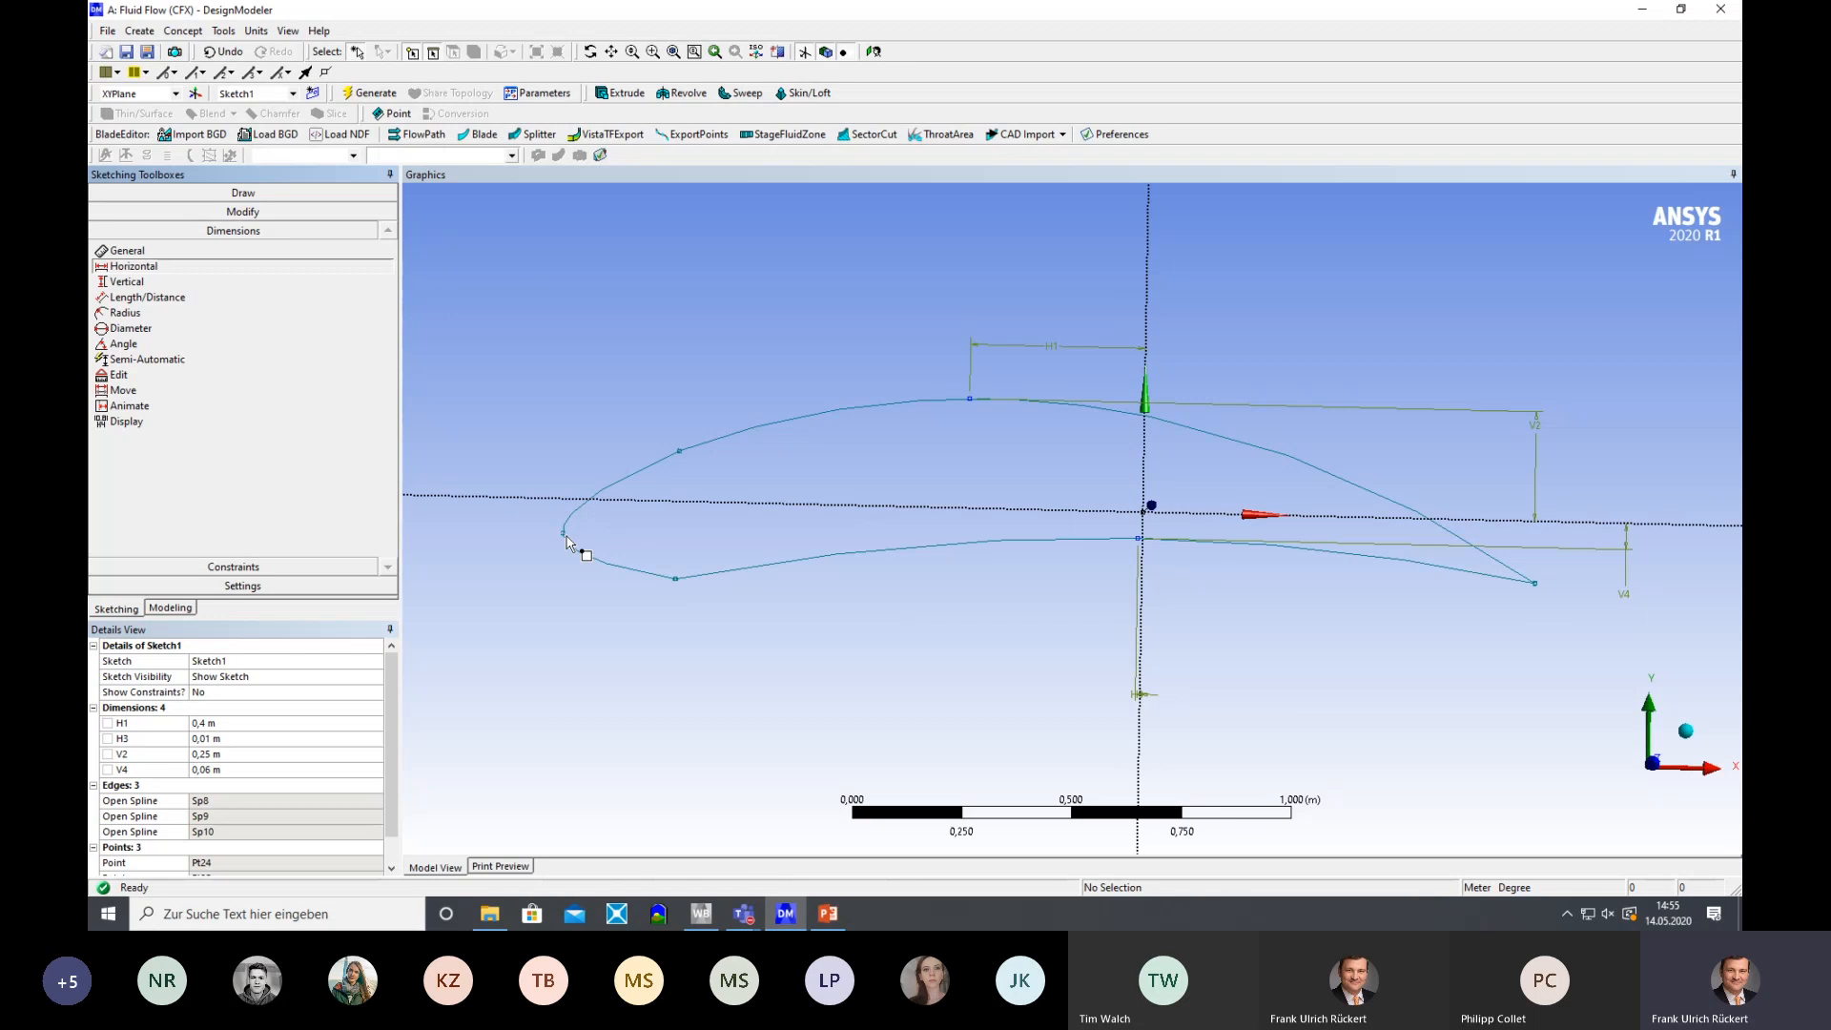
{"action": "left_click", "coordinate": [566, 541]}
{"action": "left_click", "coordinate": [1150, 280]}
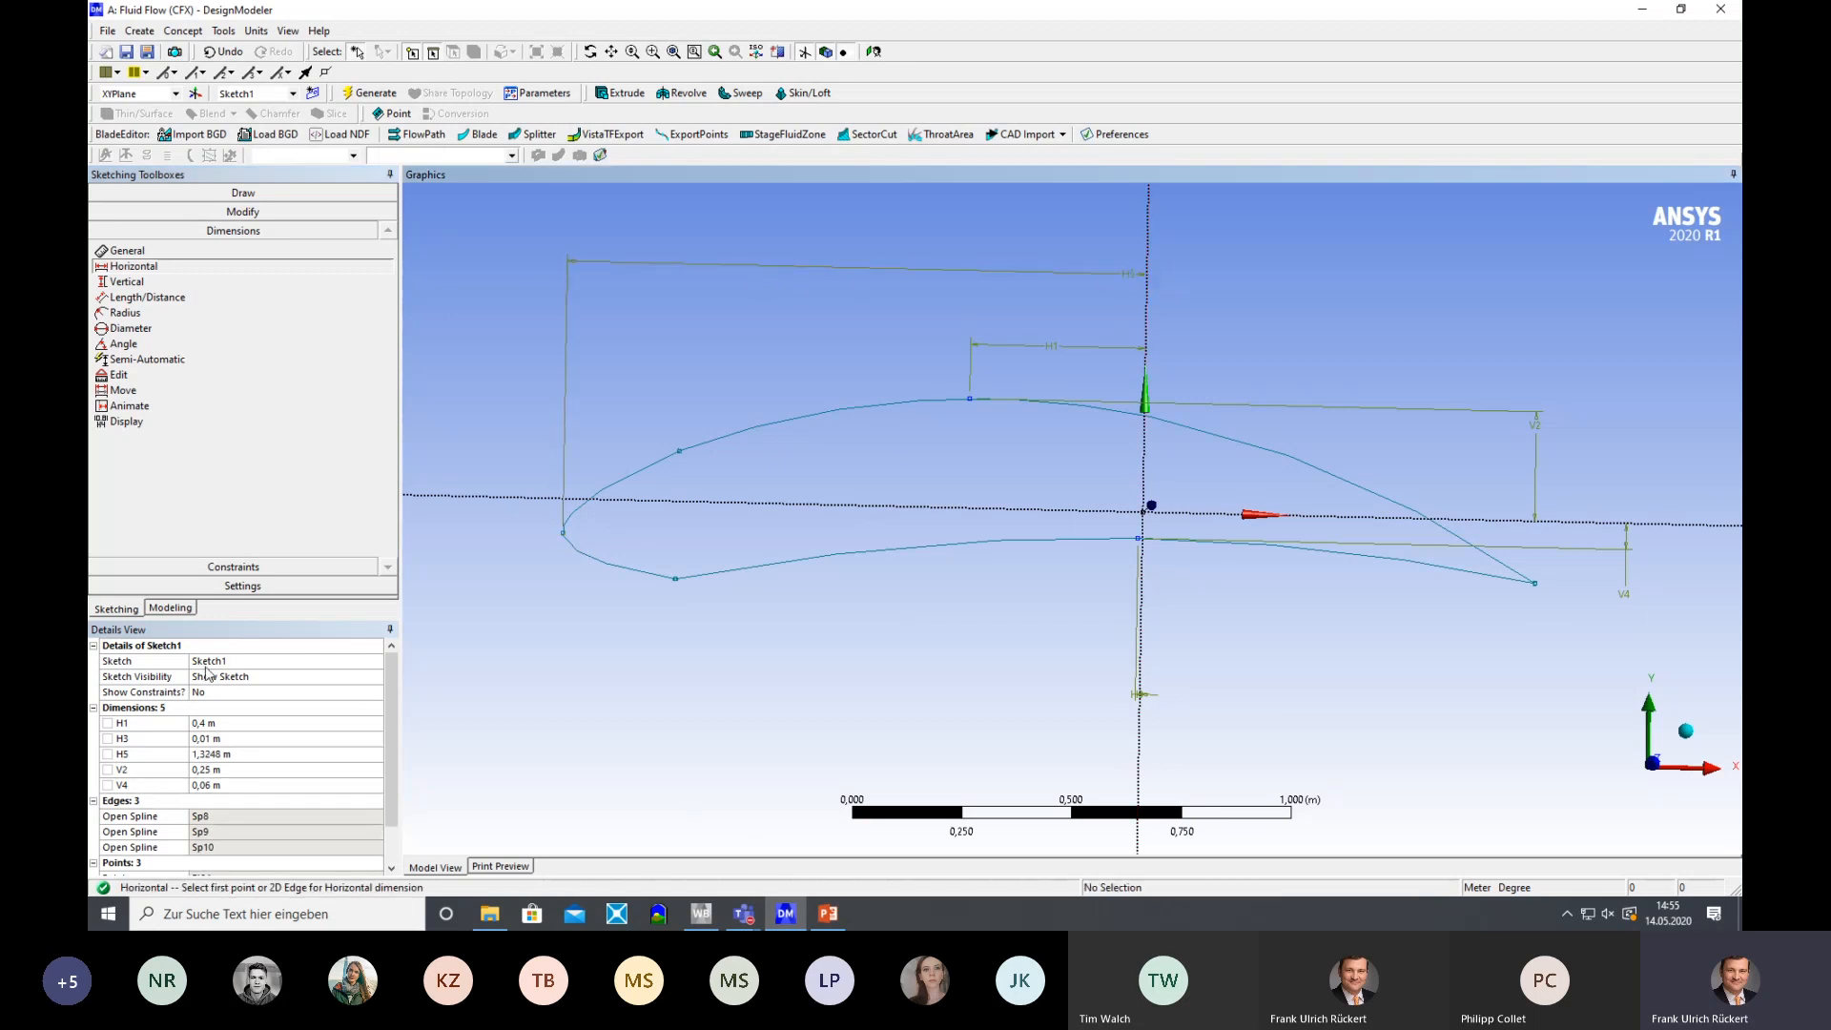
Try a value of 1,2 m for the leading-edge point's horizontal dimension H5, undo the change and regenerate the model
{"action": "left_click", "coordinate": [242, 755]}
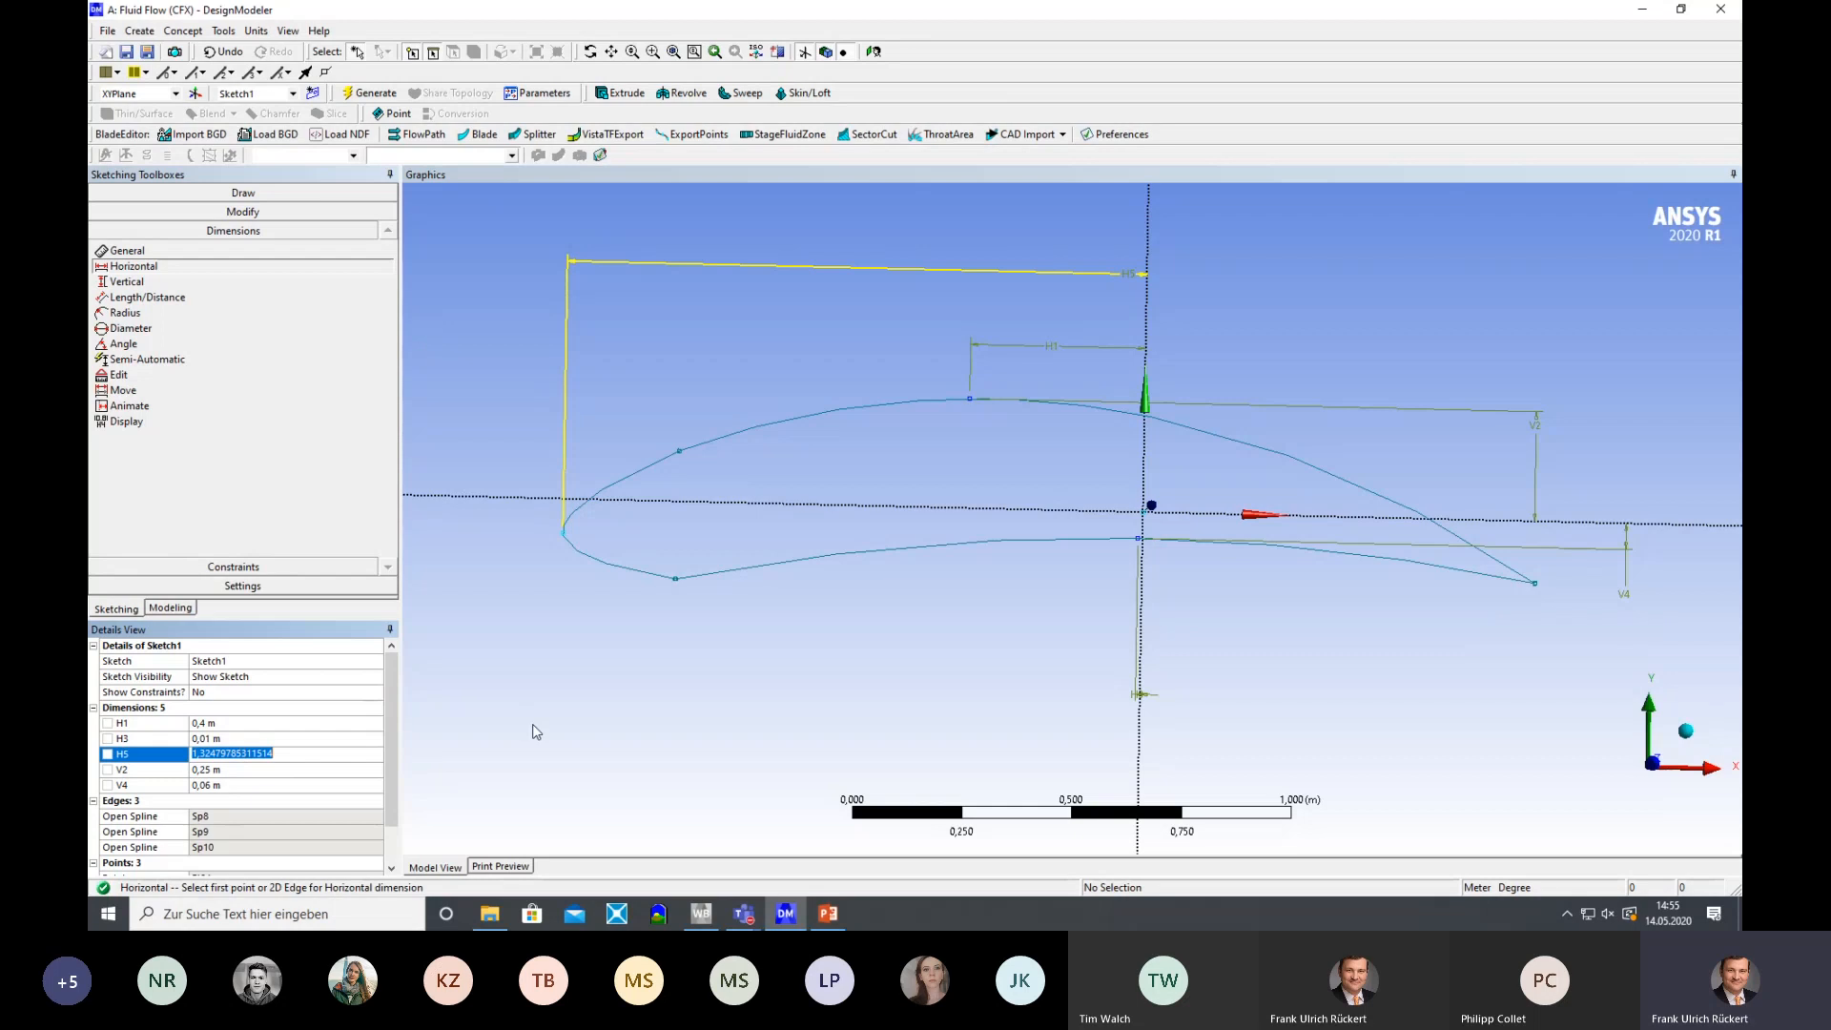
{"action": "type", "text": "1,2"}
{"action": "key", "text": "Return"}
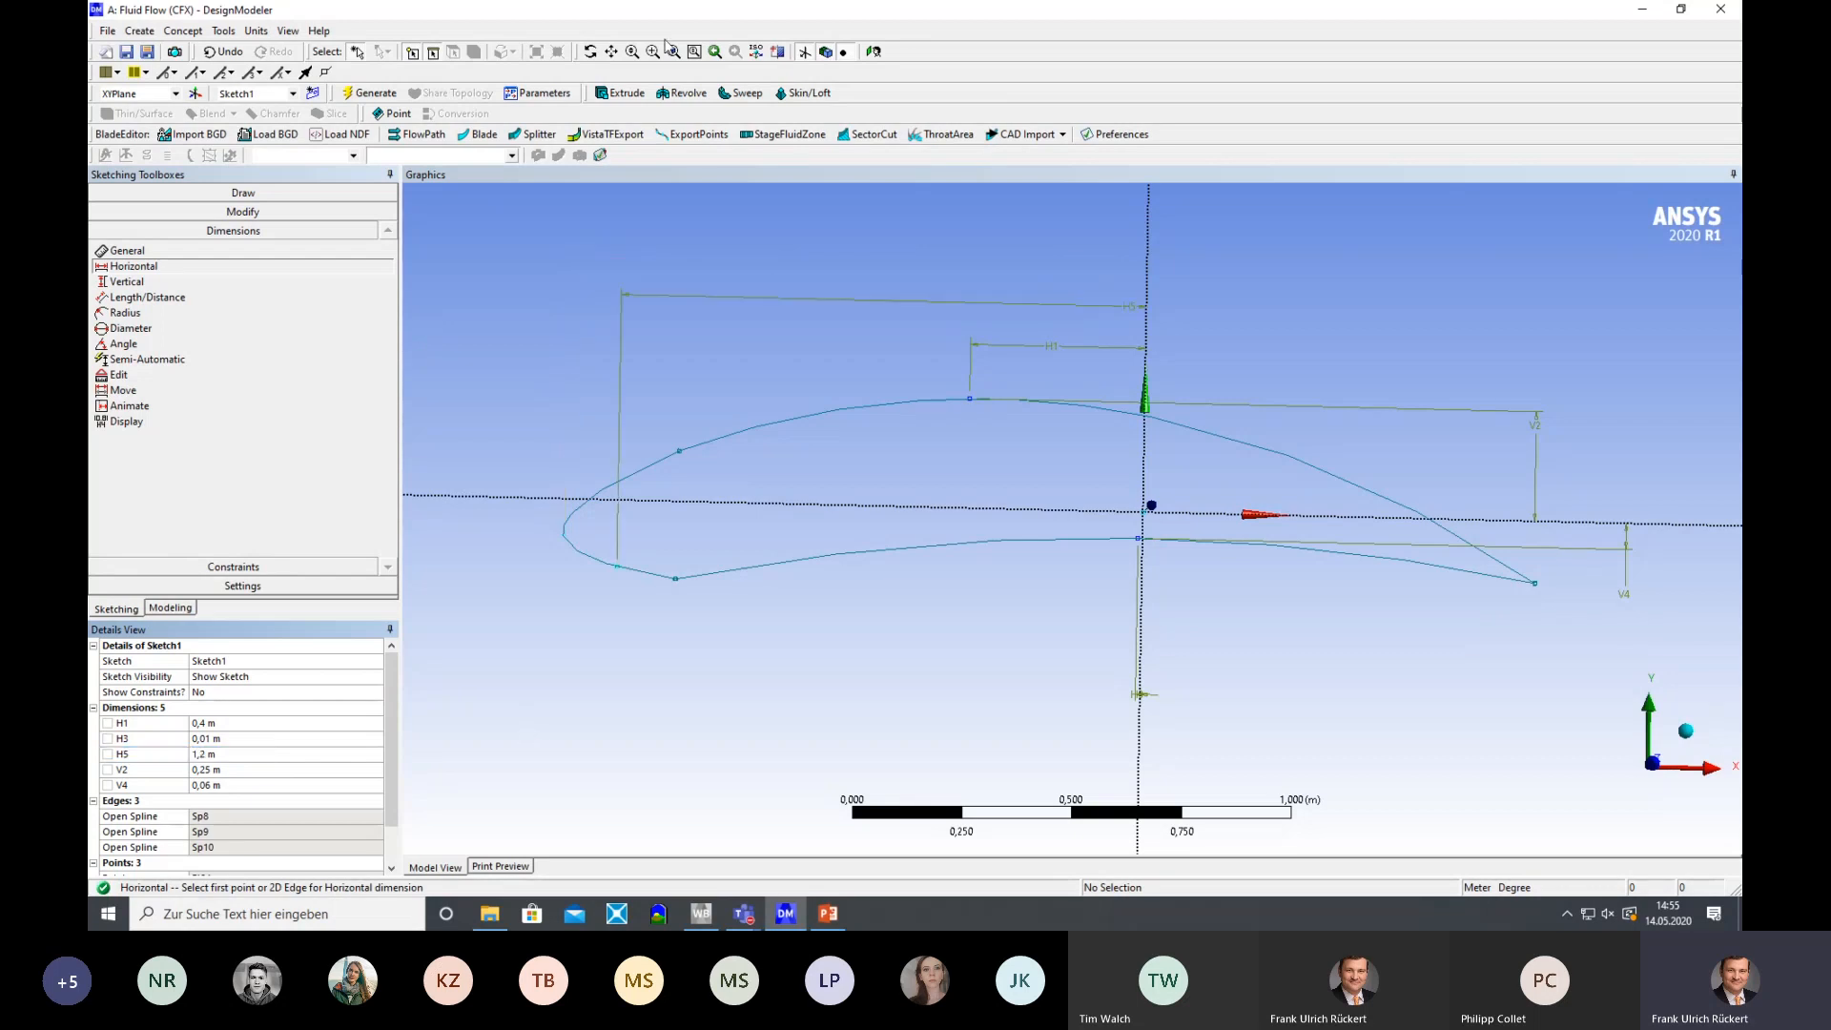
{"action": "left_click", "coordinate": [396, 91]}
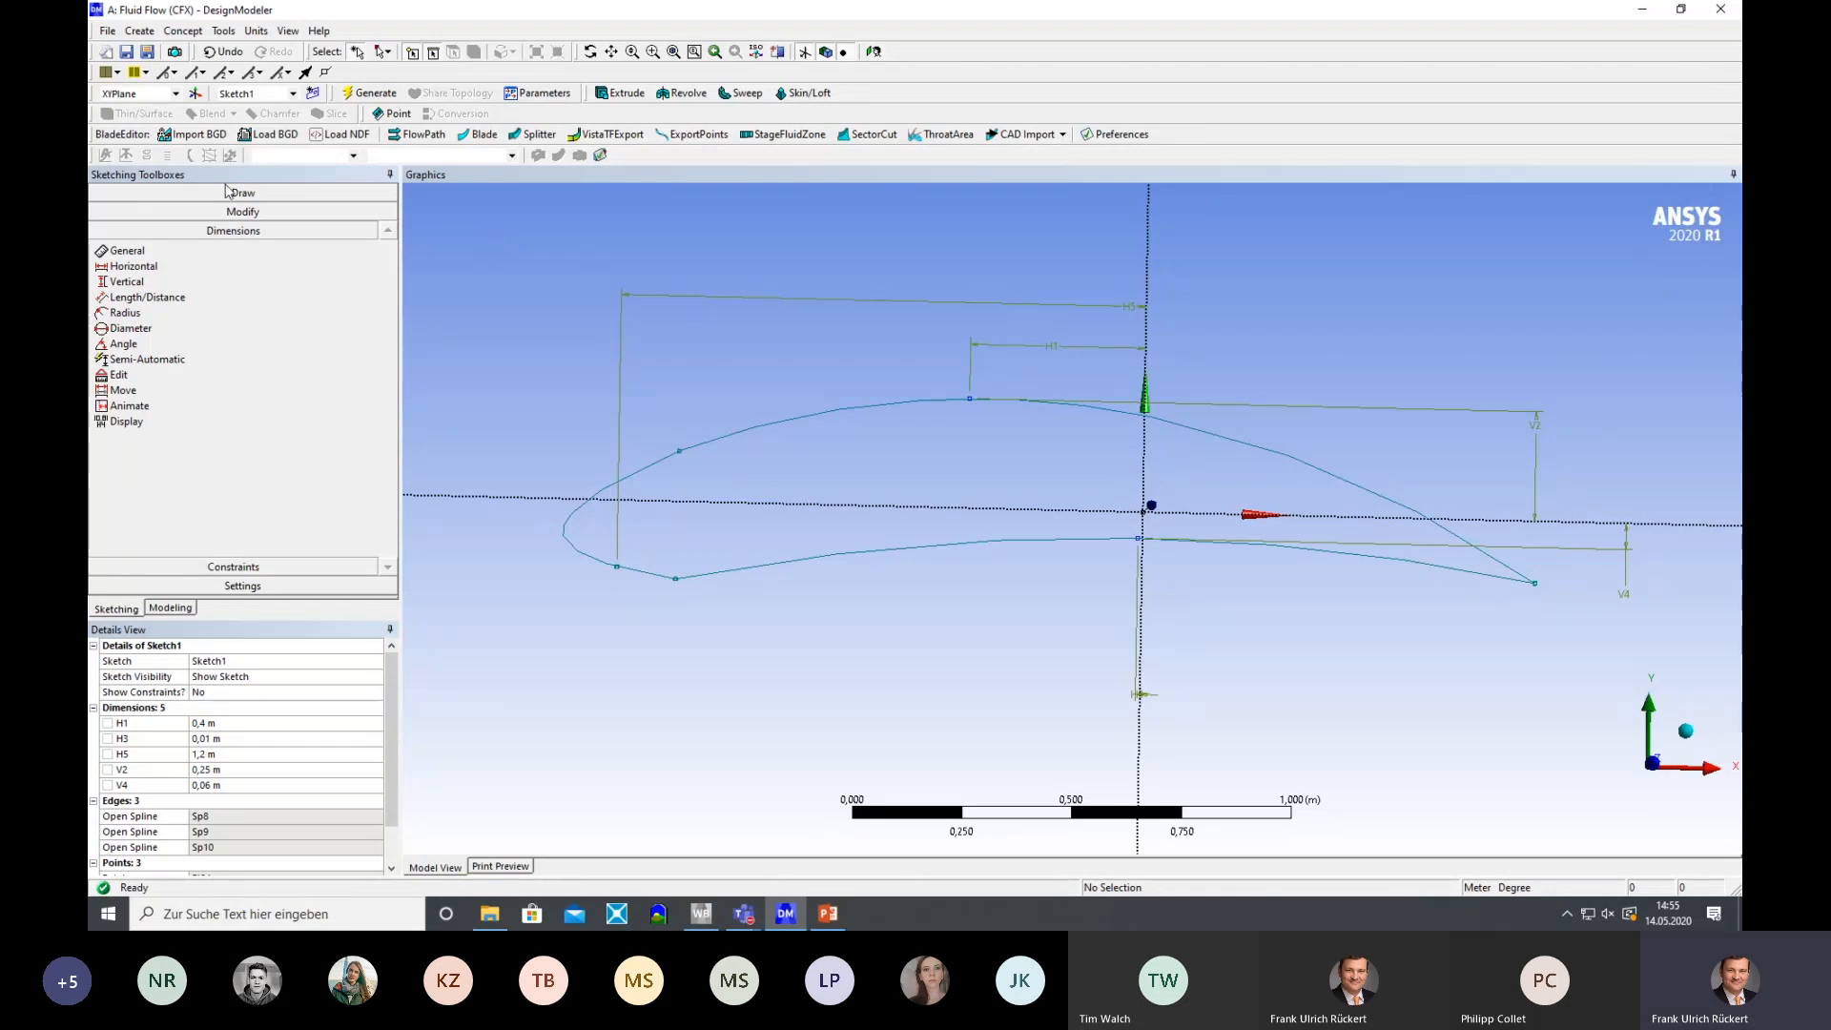
{"action": "left_click", "coordinate": [225, 52]}
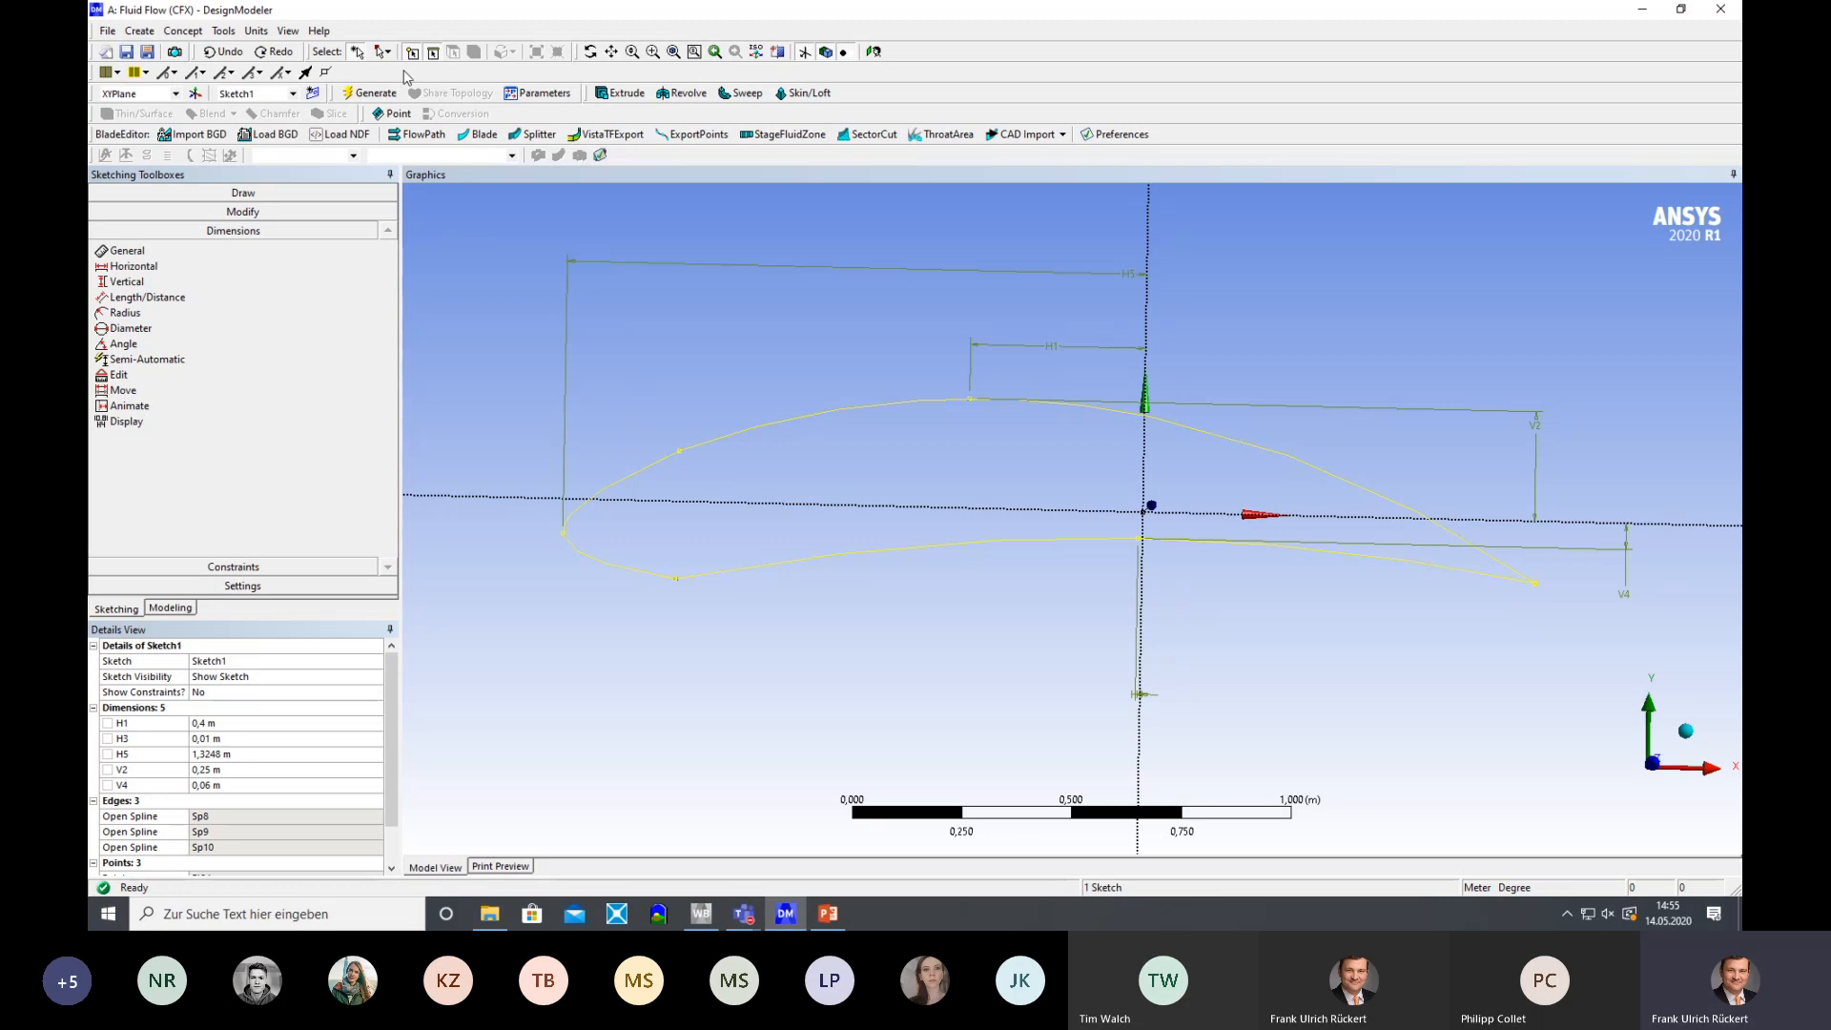
{"action": "left_click", "coordinate": [381, 94]}
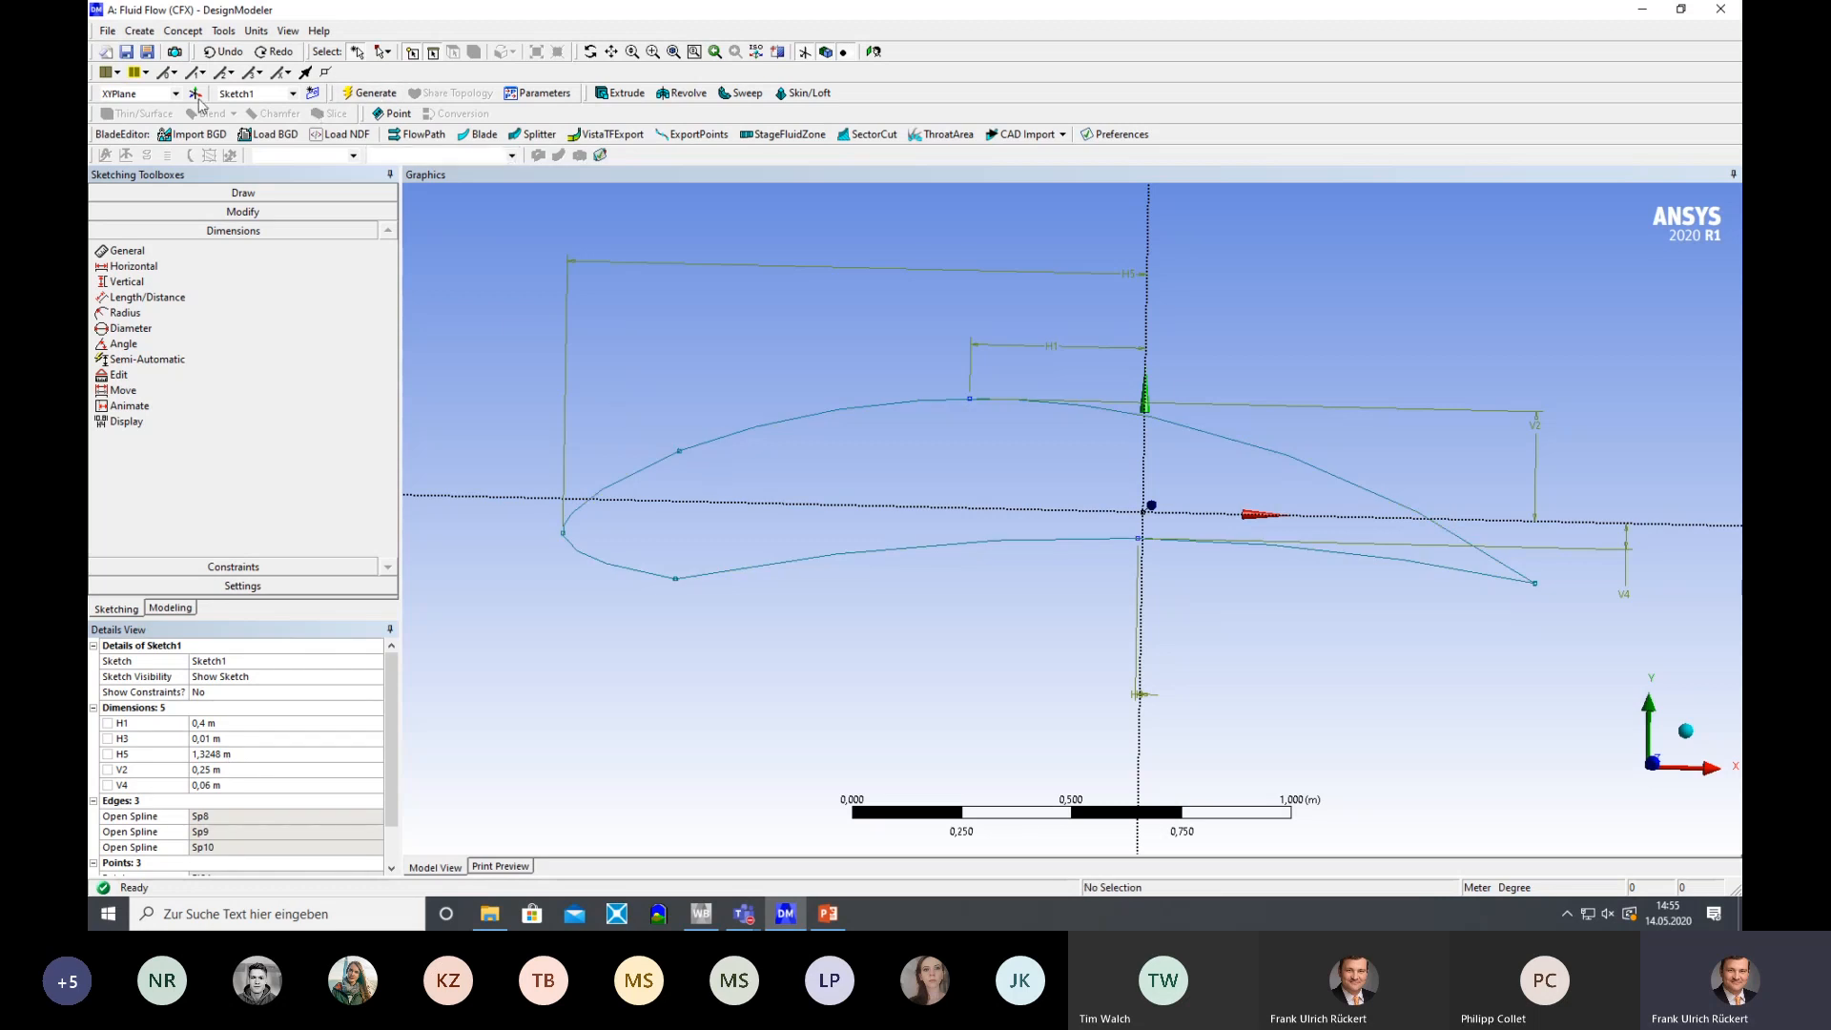
Add a vertical dimension between the airfoil's leading-edge point and the horizontal axis, and set it to 0,08 m
{"action": "left_click", "coordinate": [128, 282]}
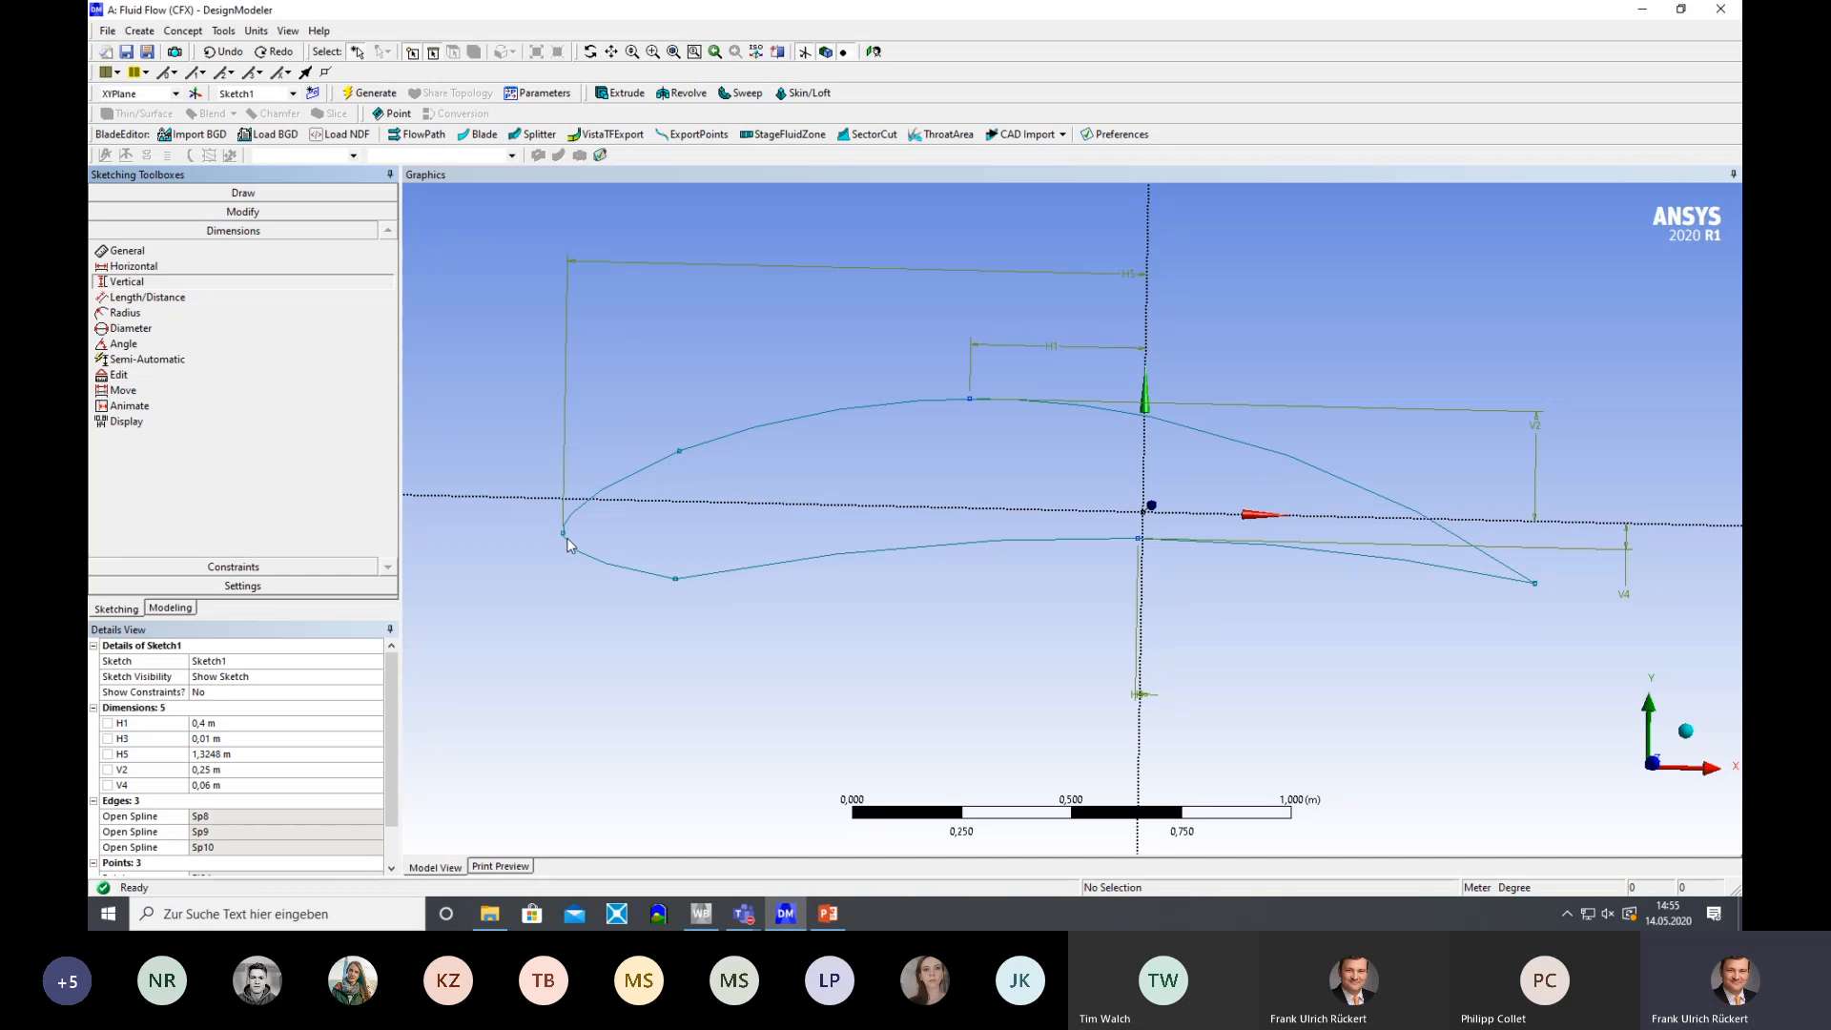
{"action": "left_click", "coordinate": [608, 495]}
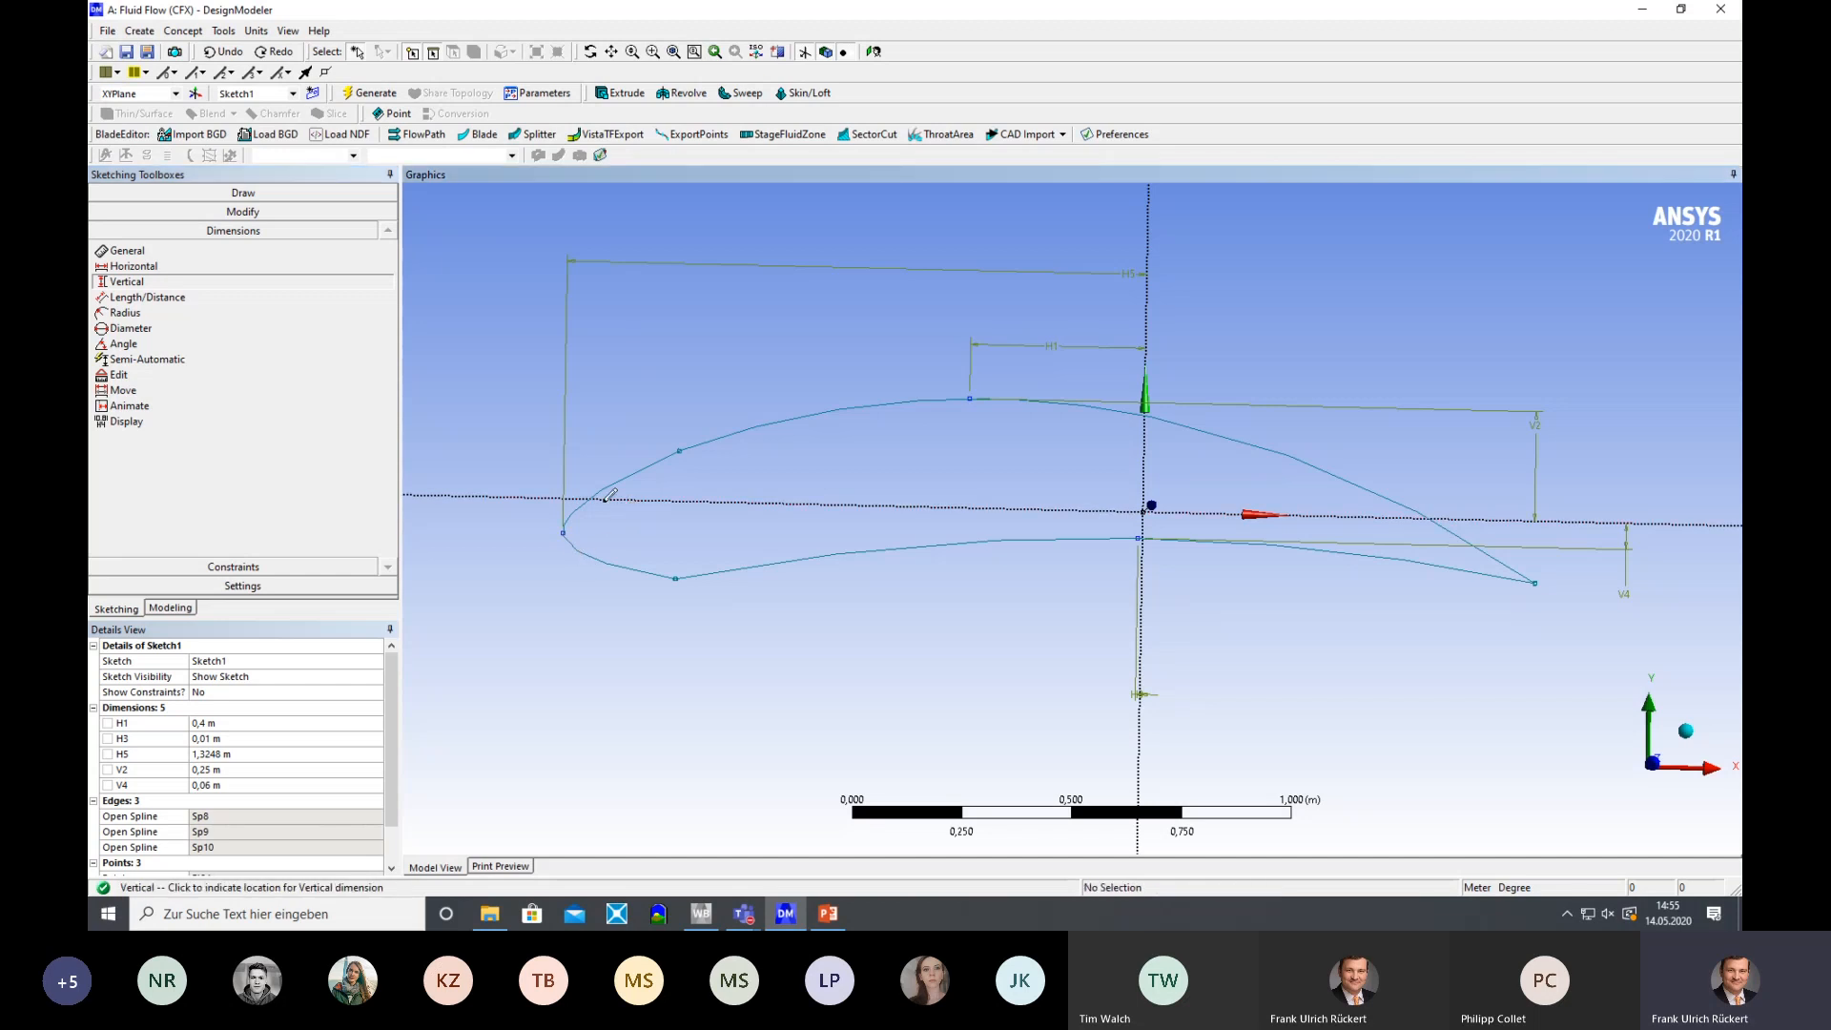
{"action": "left_click", "coordinate": [478, 520]}
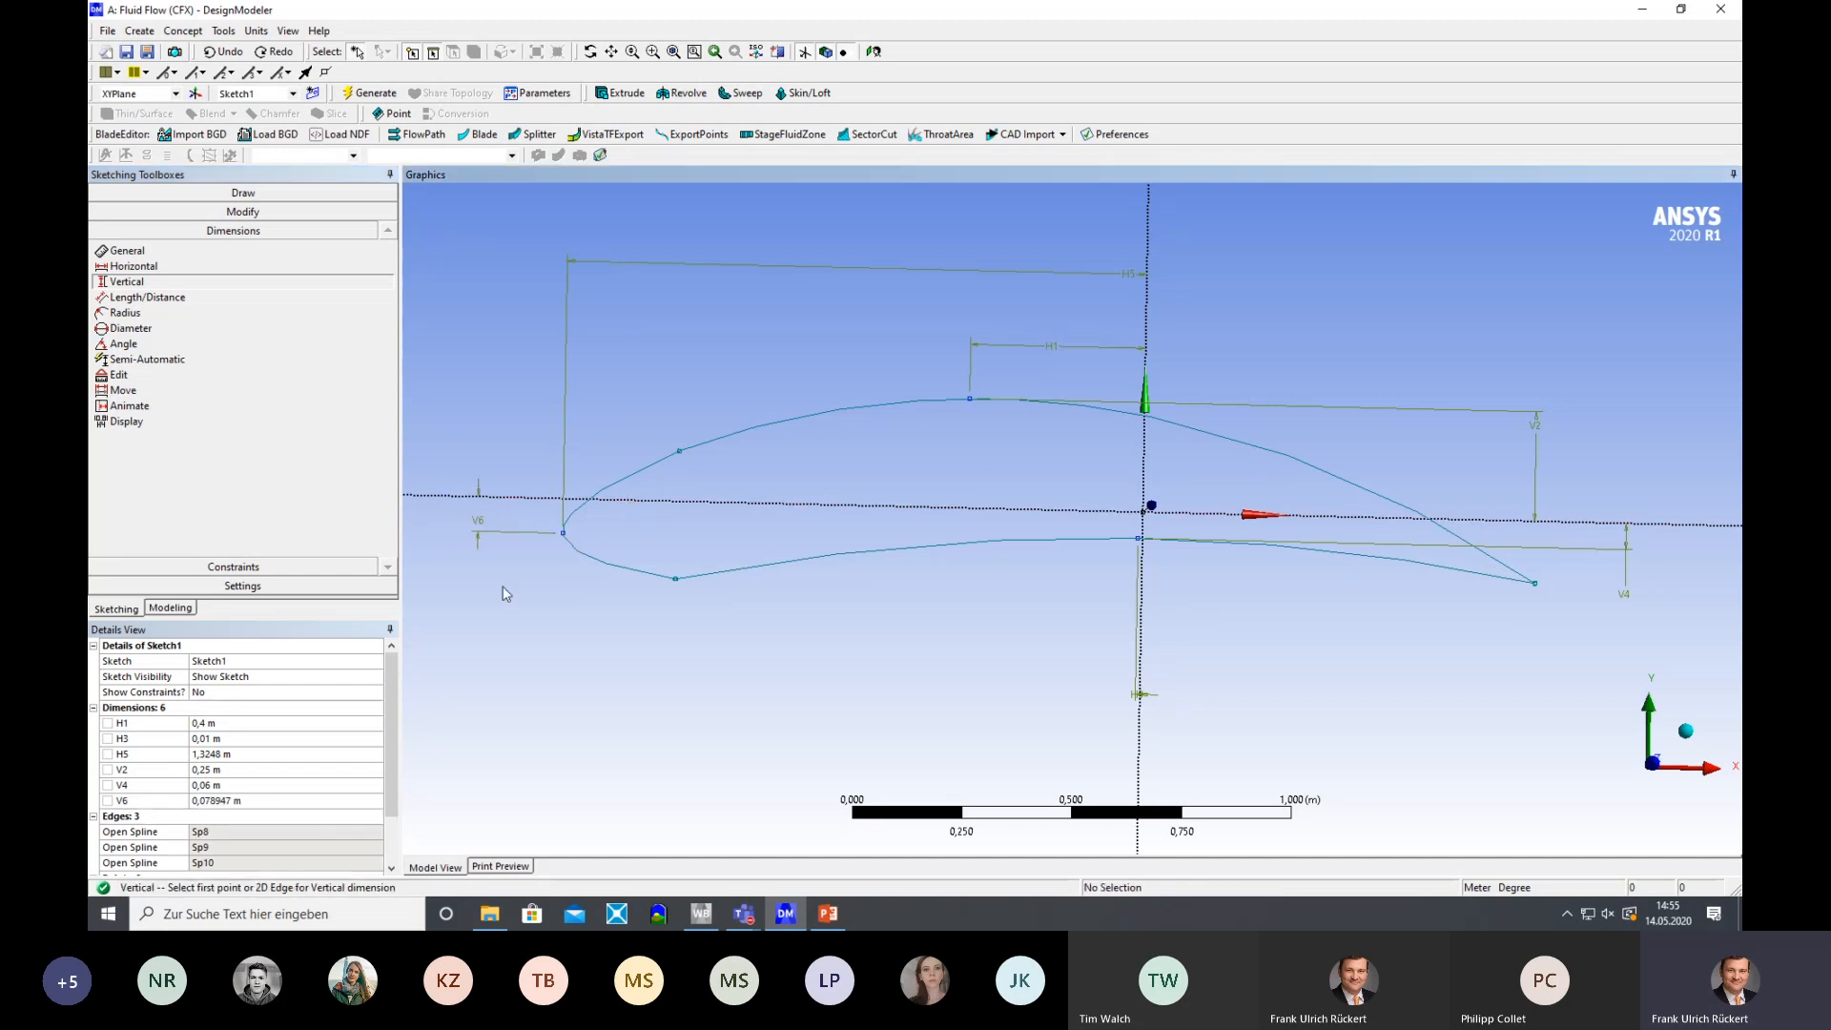
{"action": "left_click", "coordinate": [206, 801]}
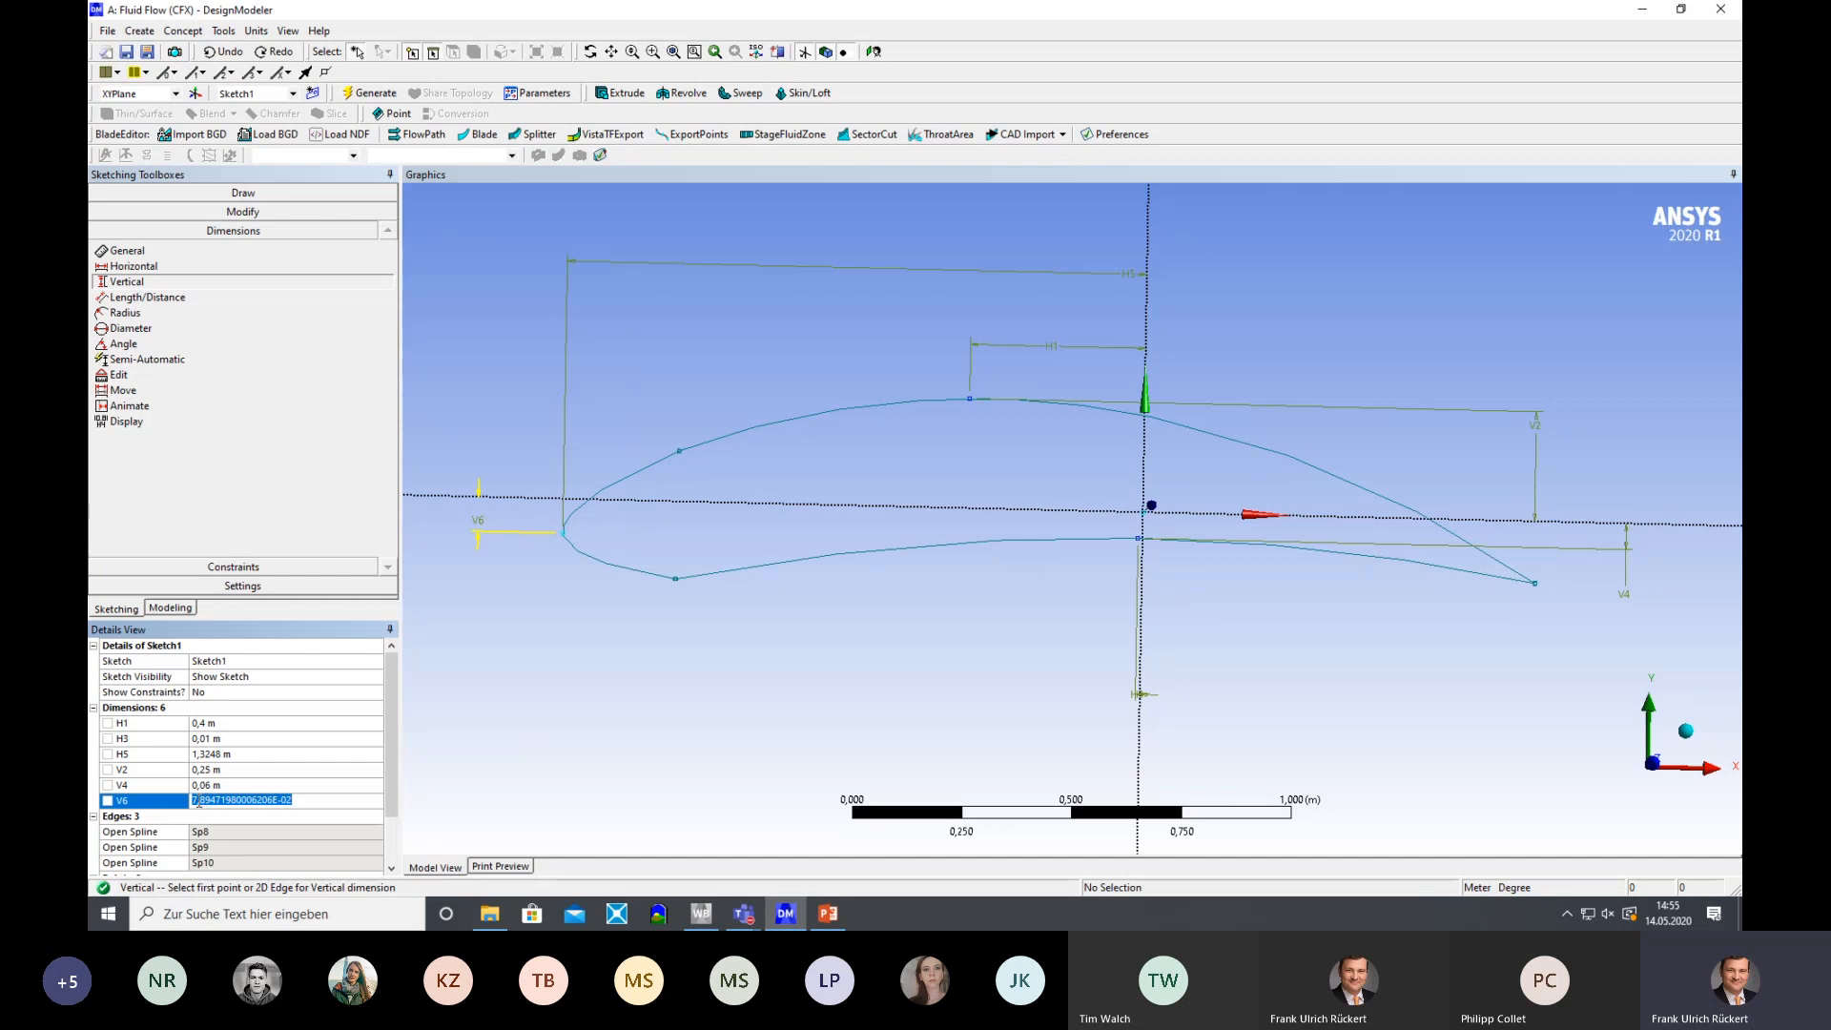
{"action": "left_click_drag", "start_coordinate": [195, 804], "coordinate": [269, 804]}
{"action": "type", "text": "8"}
{"action": "key", "text": "Return"}
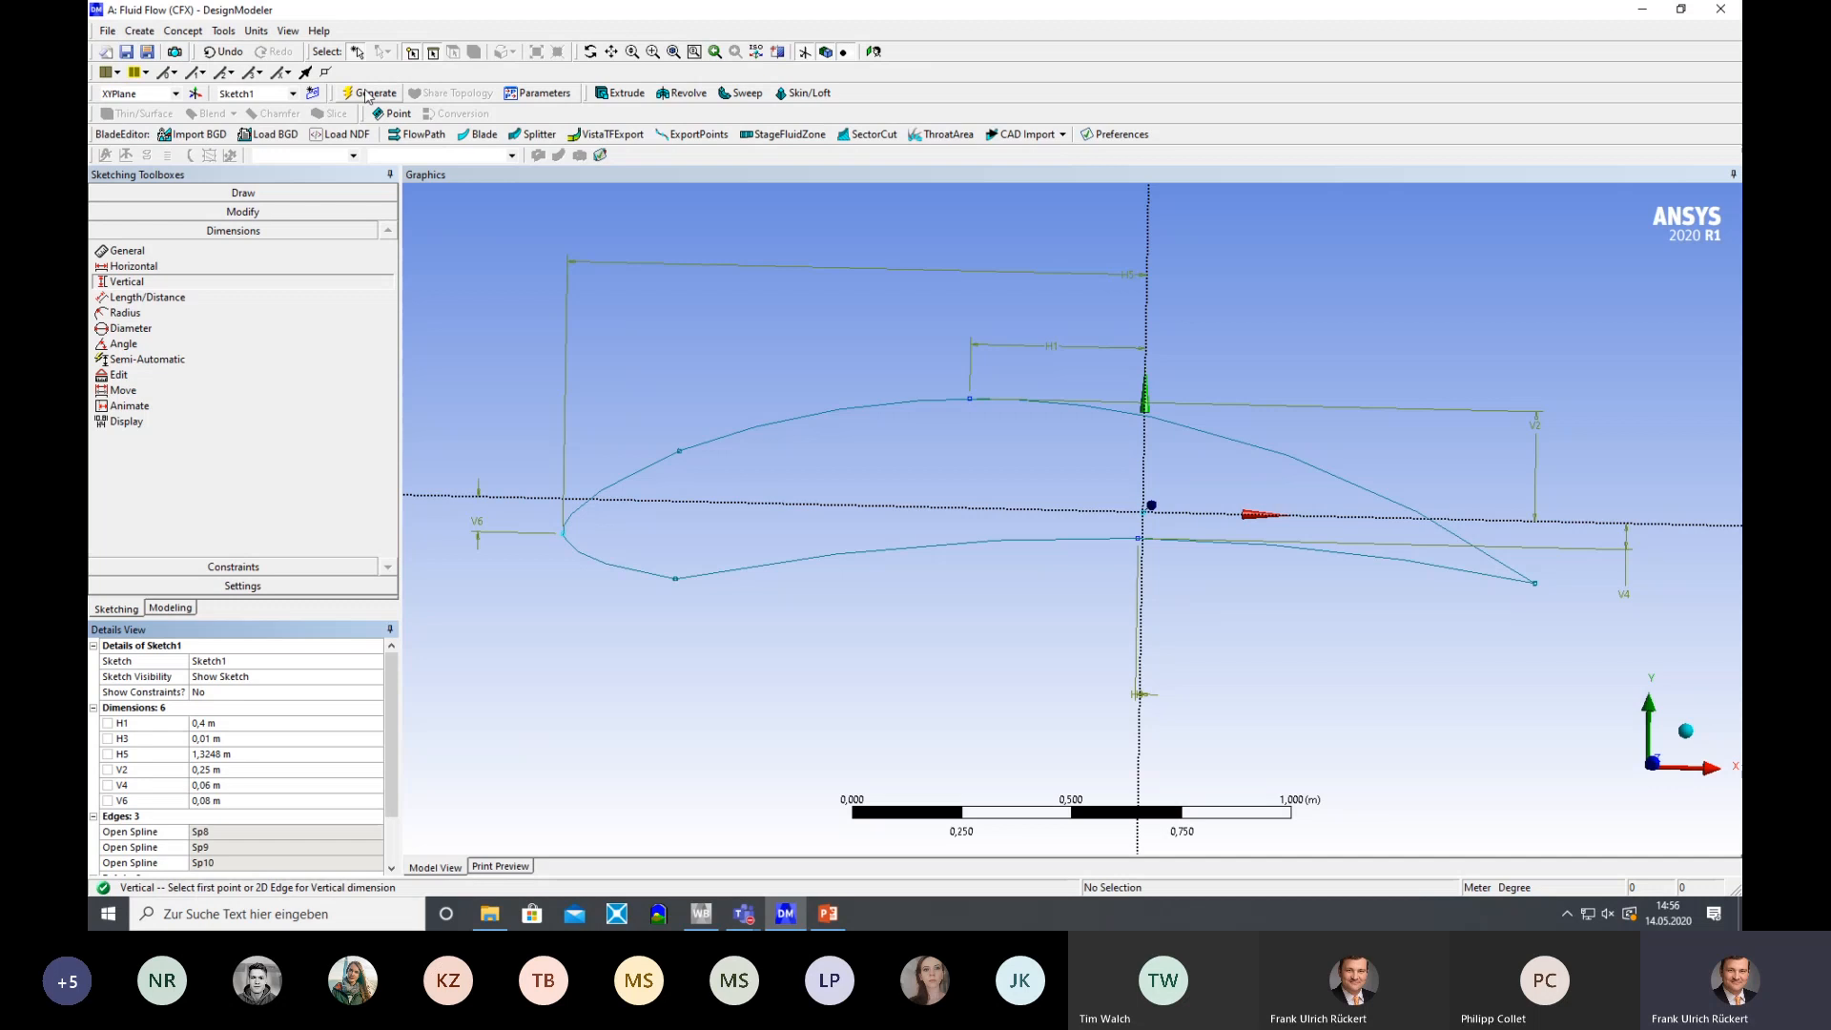
Try values of 1,2 m and 1,3 m for the leading-edge point's horizontal dimension H5
{"action": "left_click", "coordinate": [208, 754]}
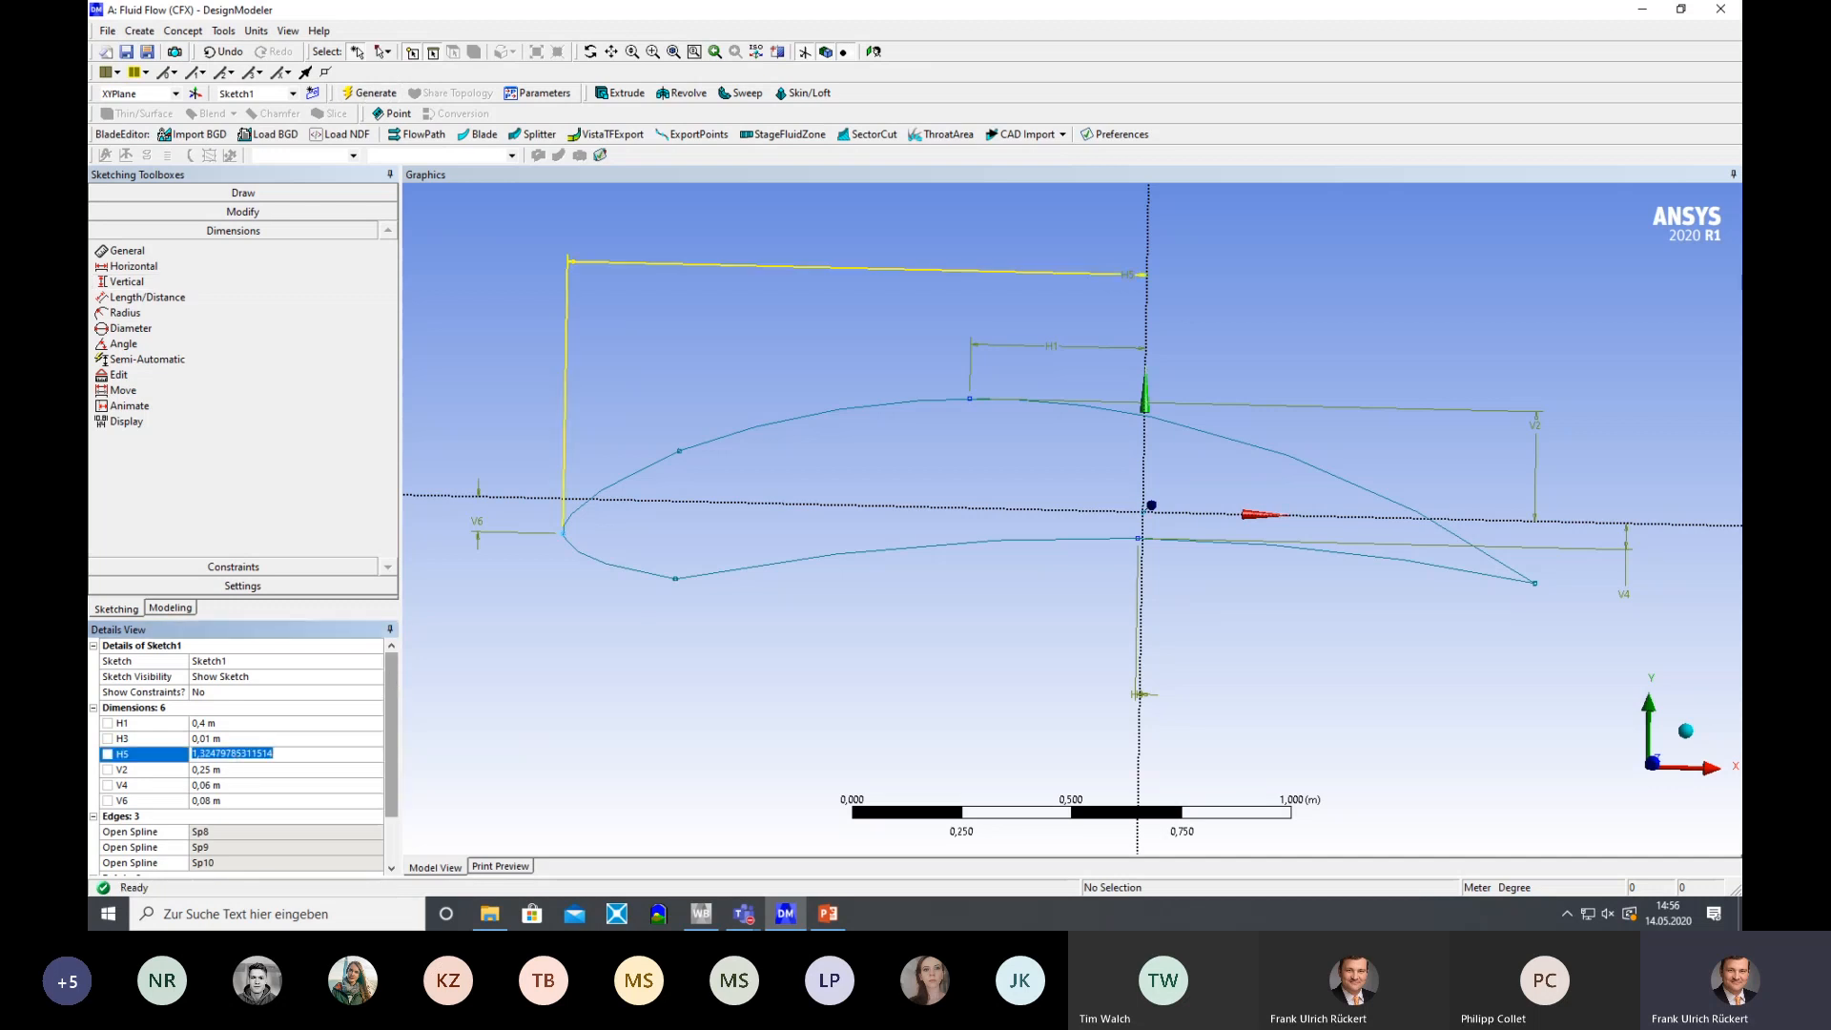
{"action": "type", "text": "1,2"}
{"action": "key", "text": "Return"}
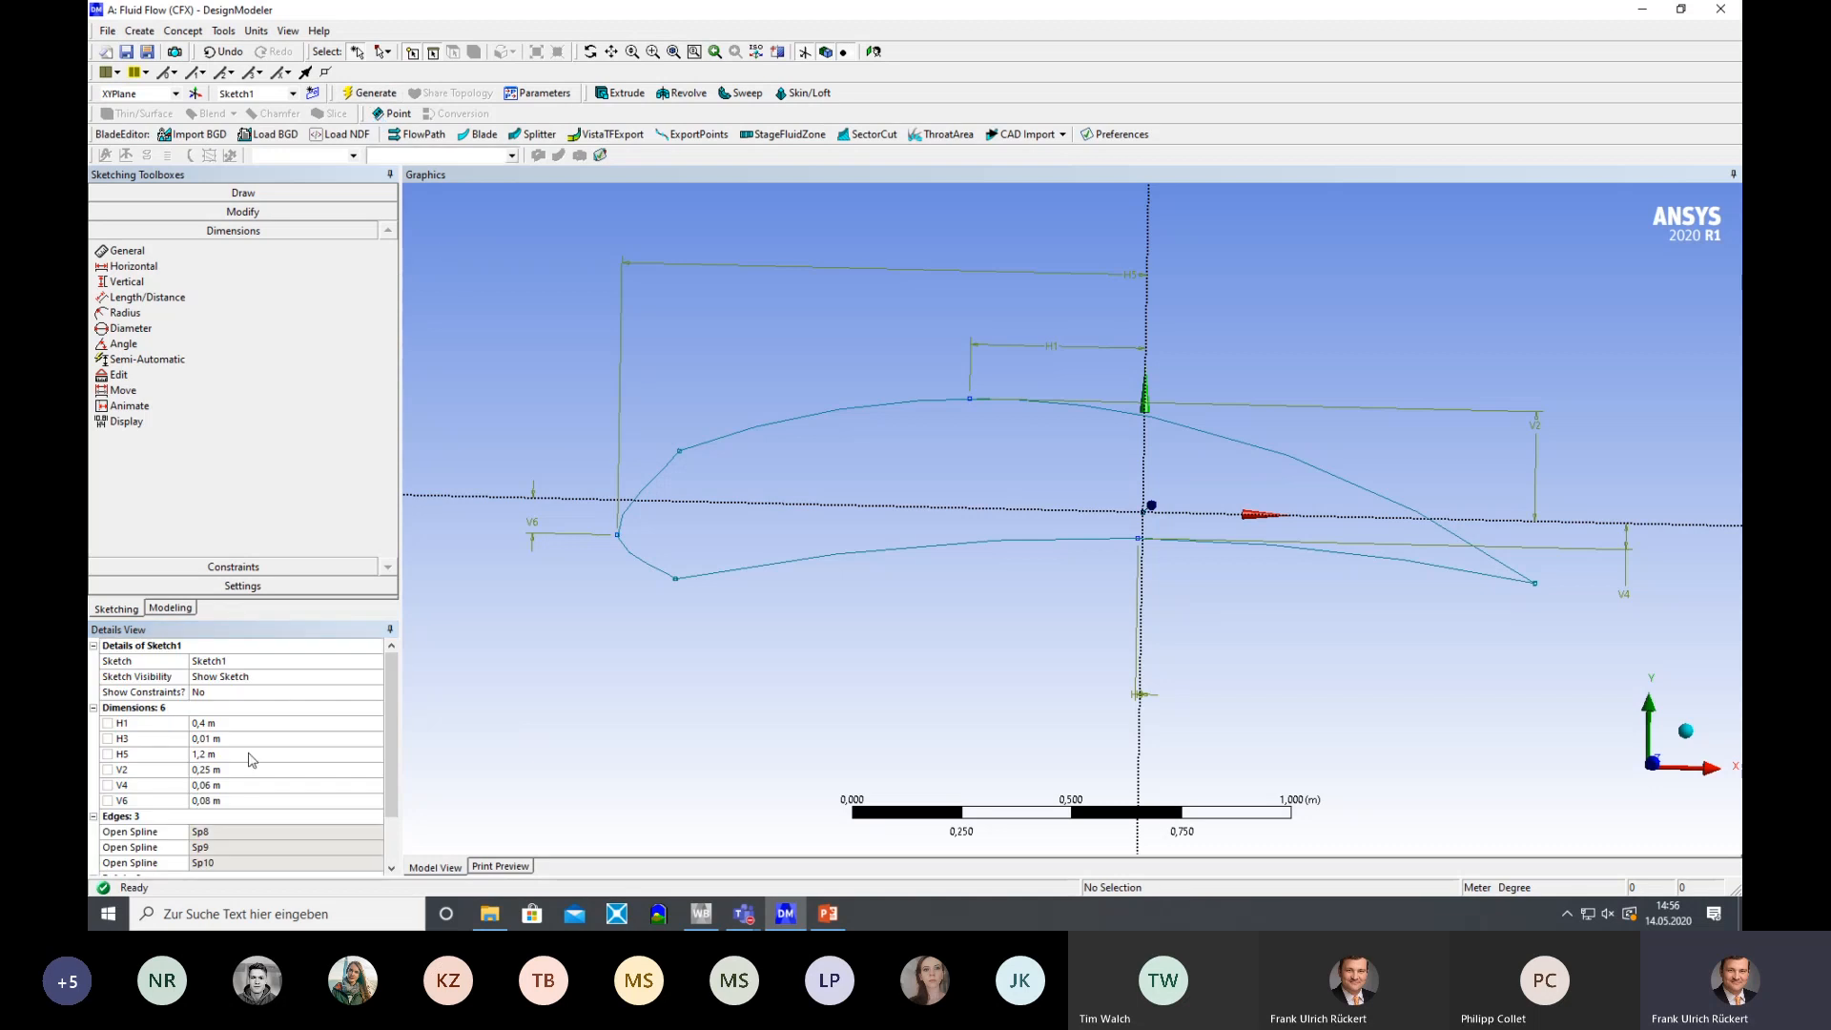
{"action": "left_click", "coordinate": [226, 753]}
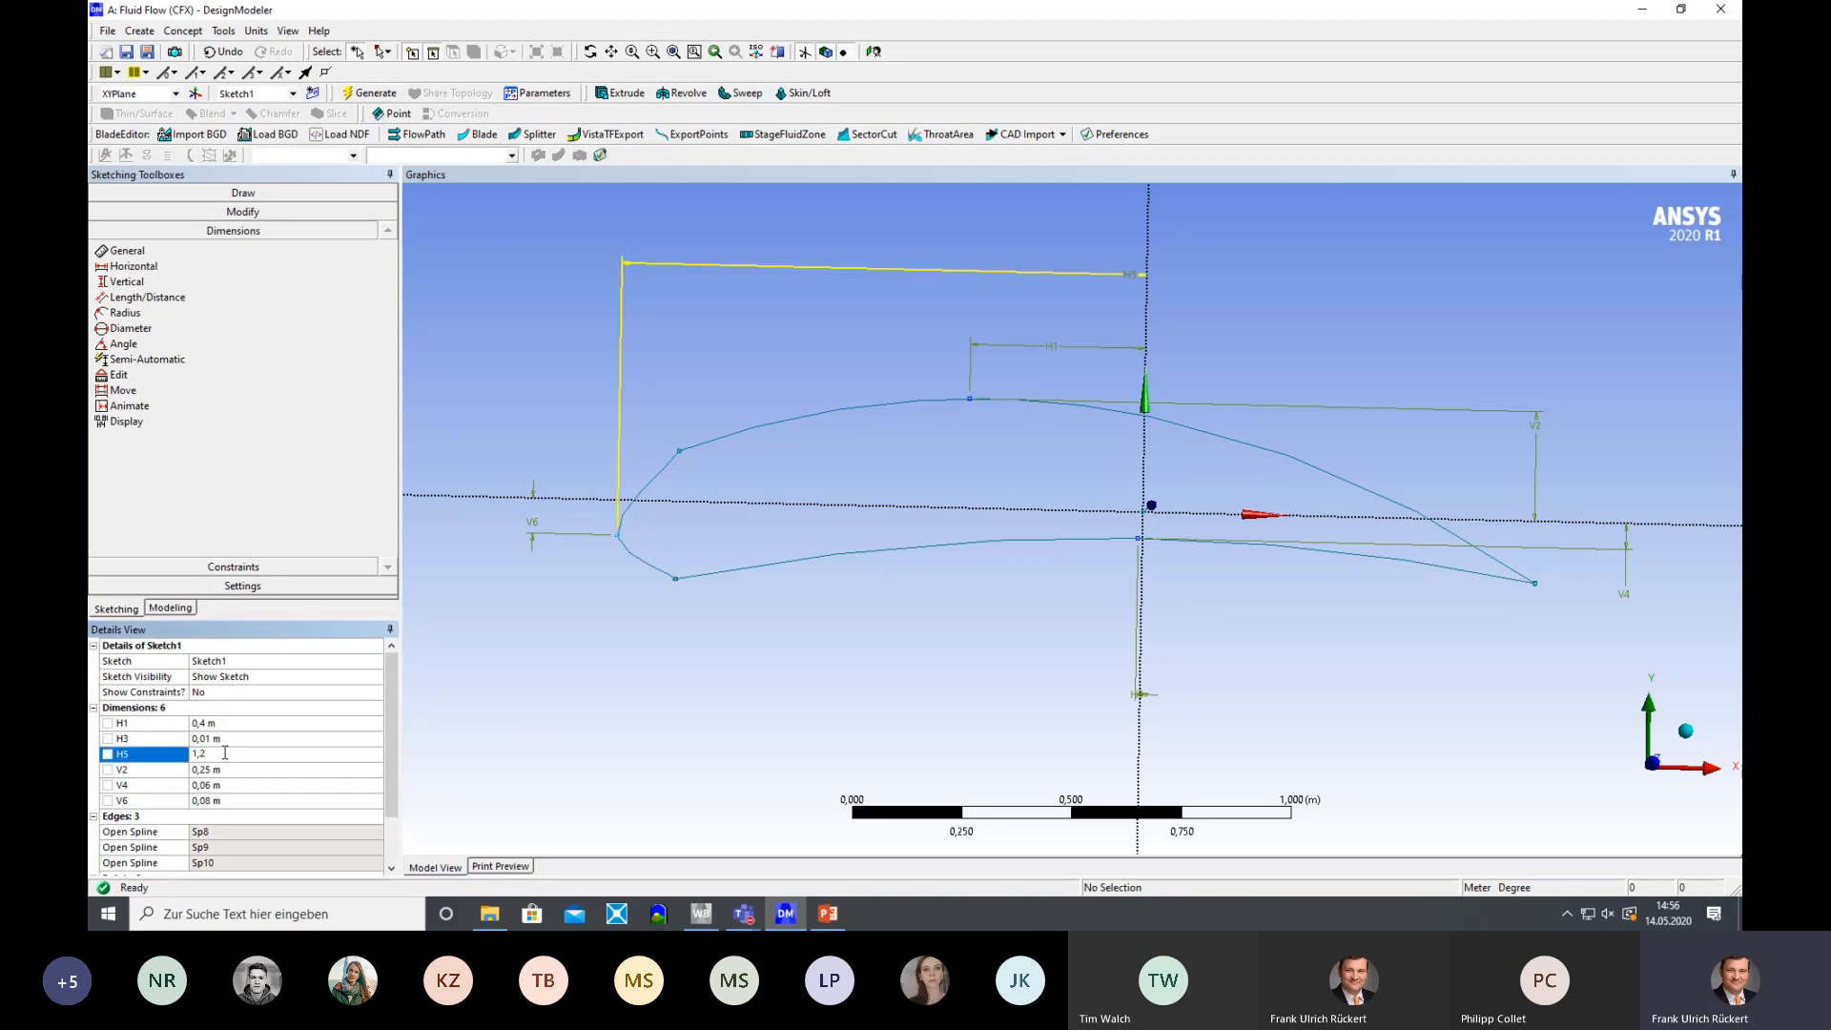
{"action": "type", "text": "1,3"}
{"action": "key", "text": "Return"}
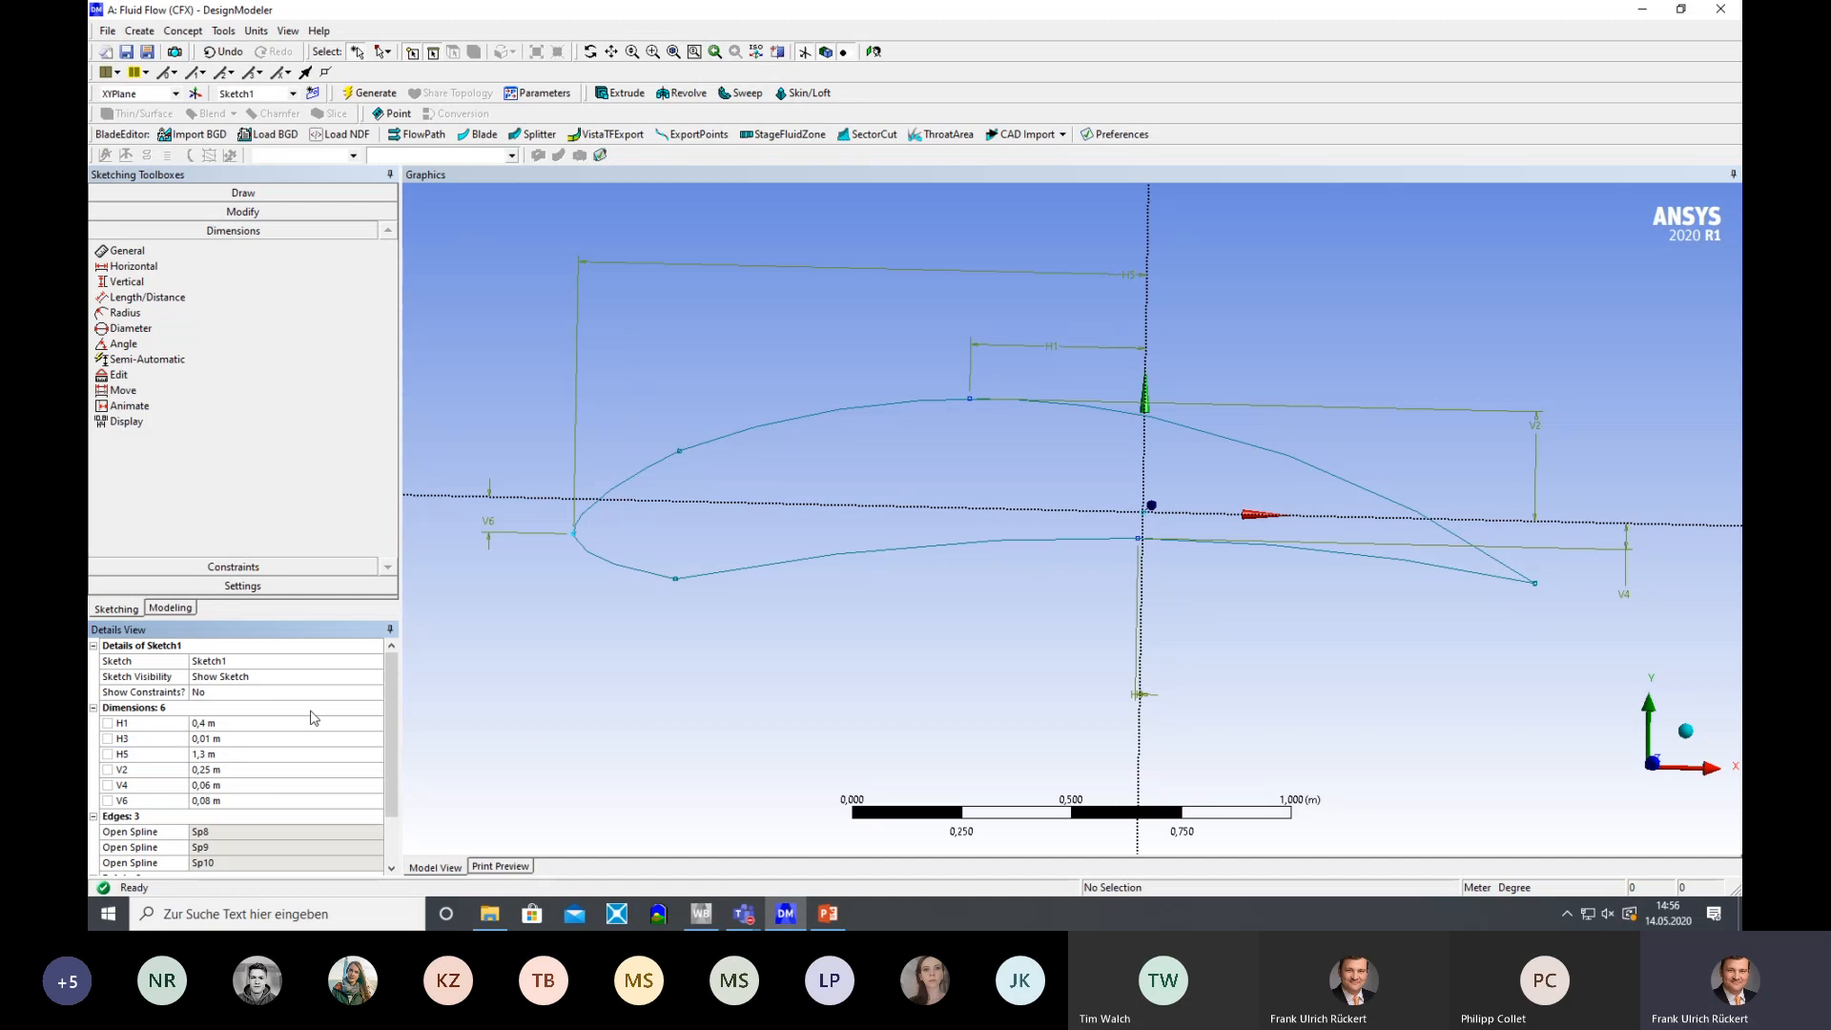
Try 1,5 m for the leading-edge point's horizontal dimension H5, and settle on 1,4 m
{"action": "left_click", "coordinate": [226, 754]}
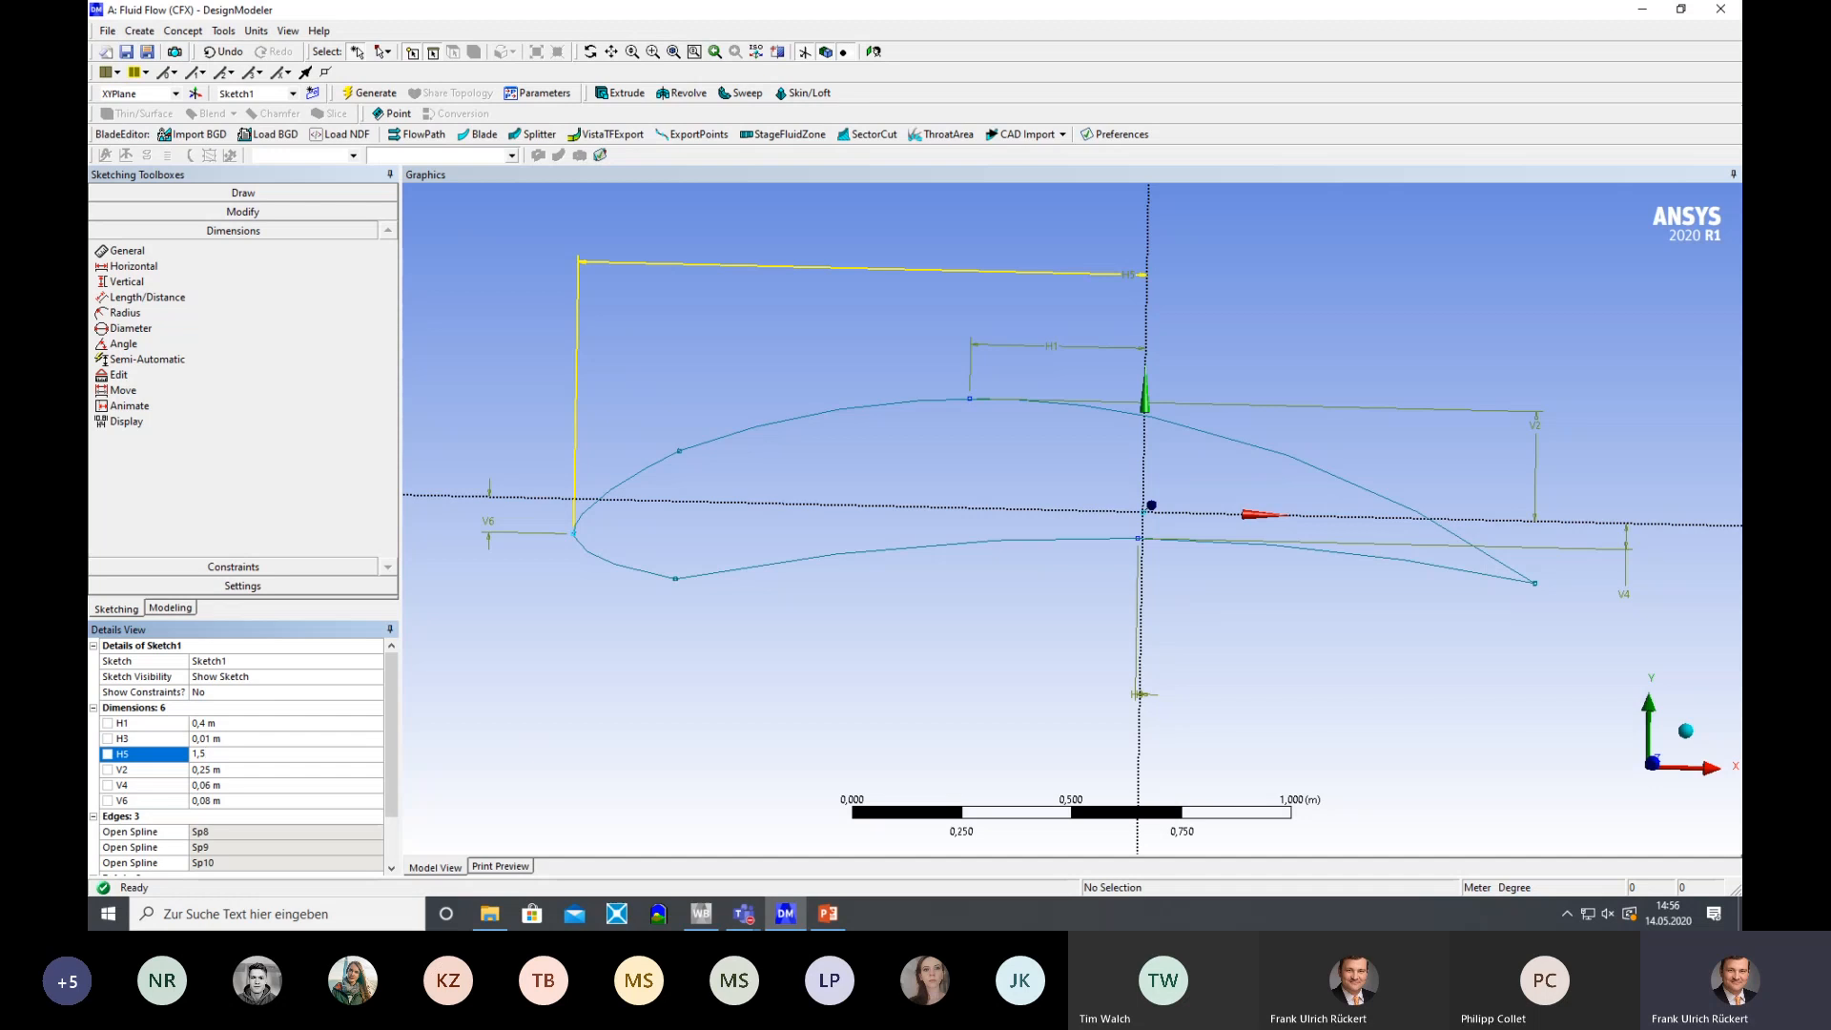
{"action": "key", "text": "Return"}
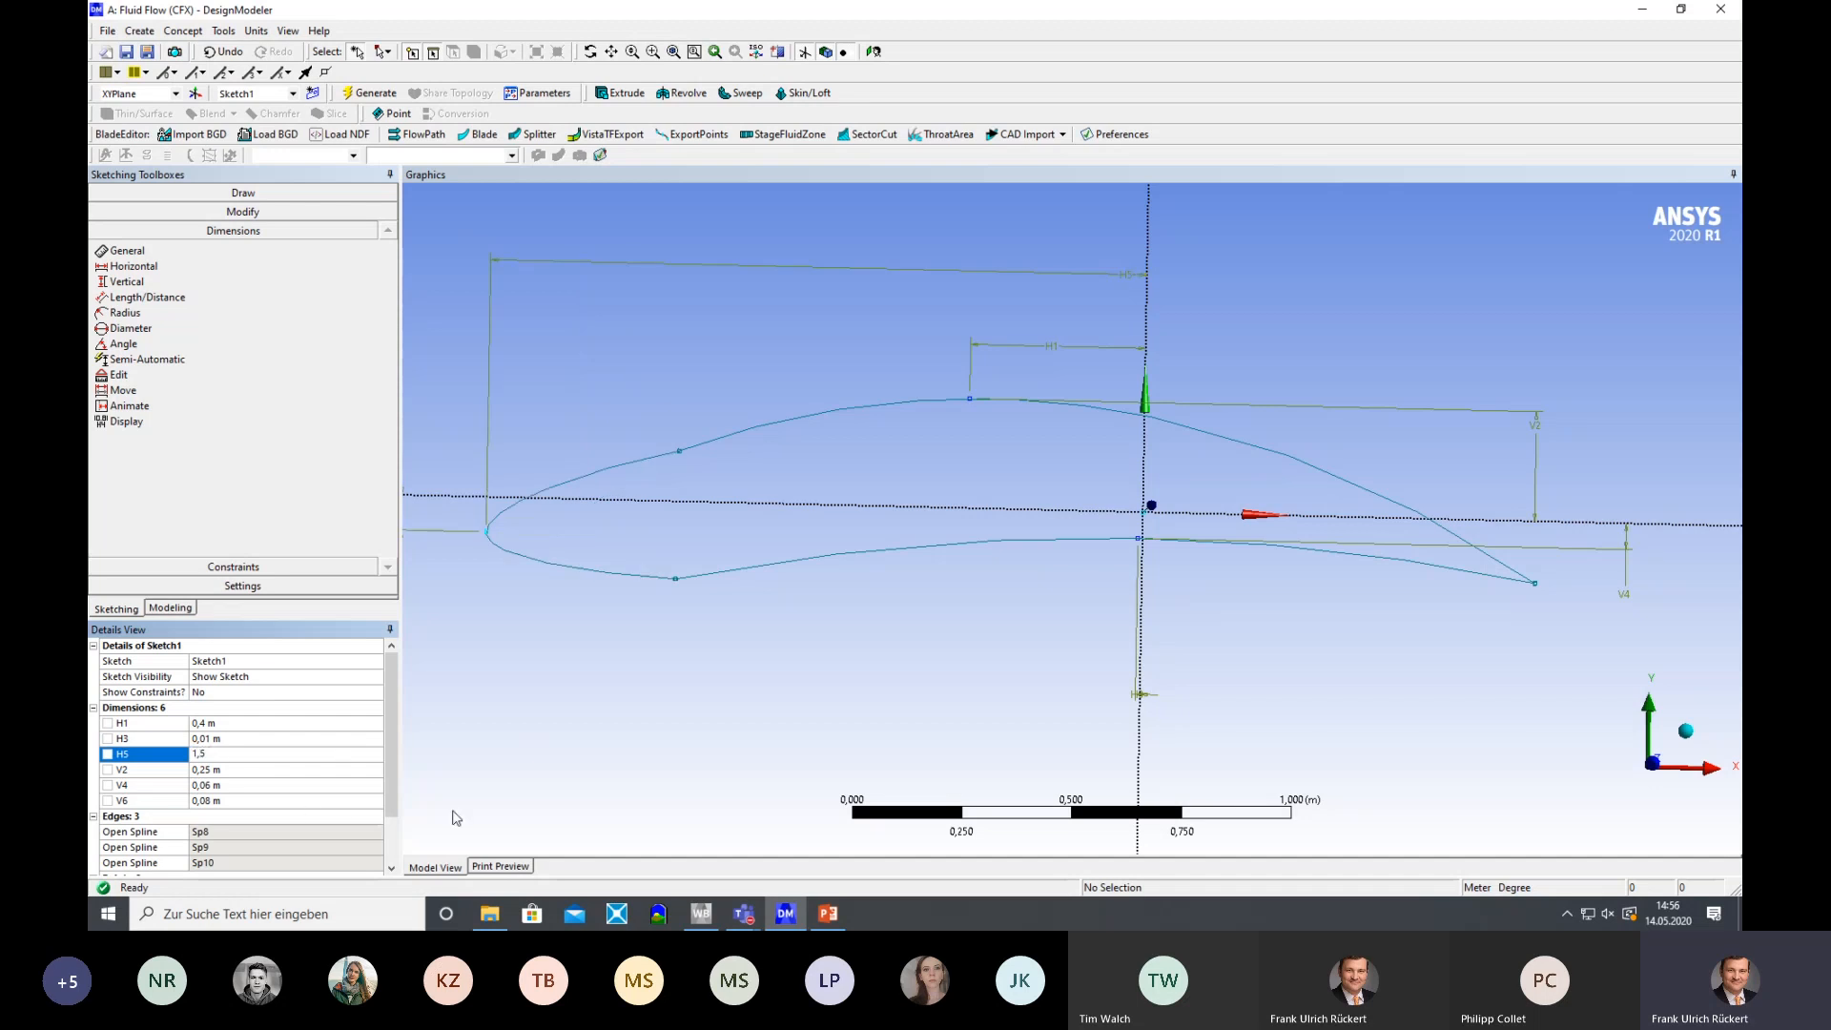
{"action": "key", "text": "Return"}
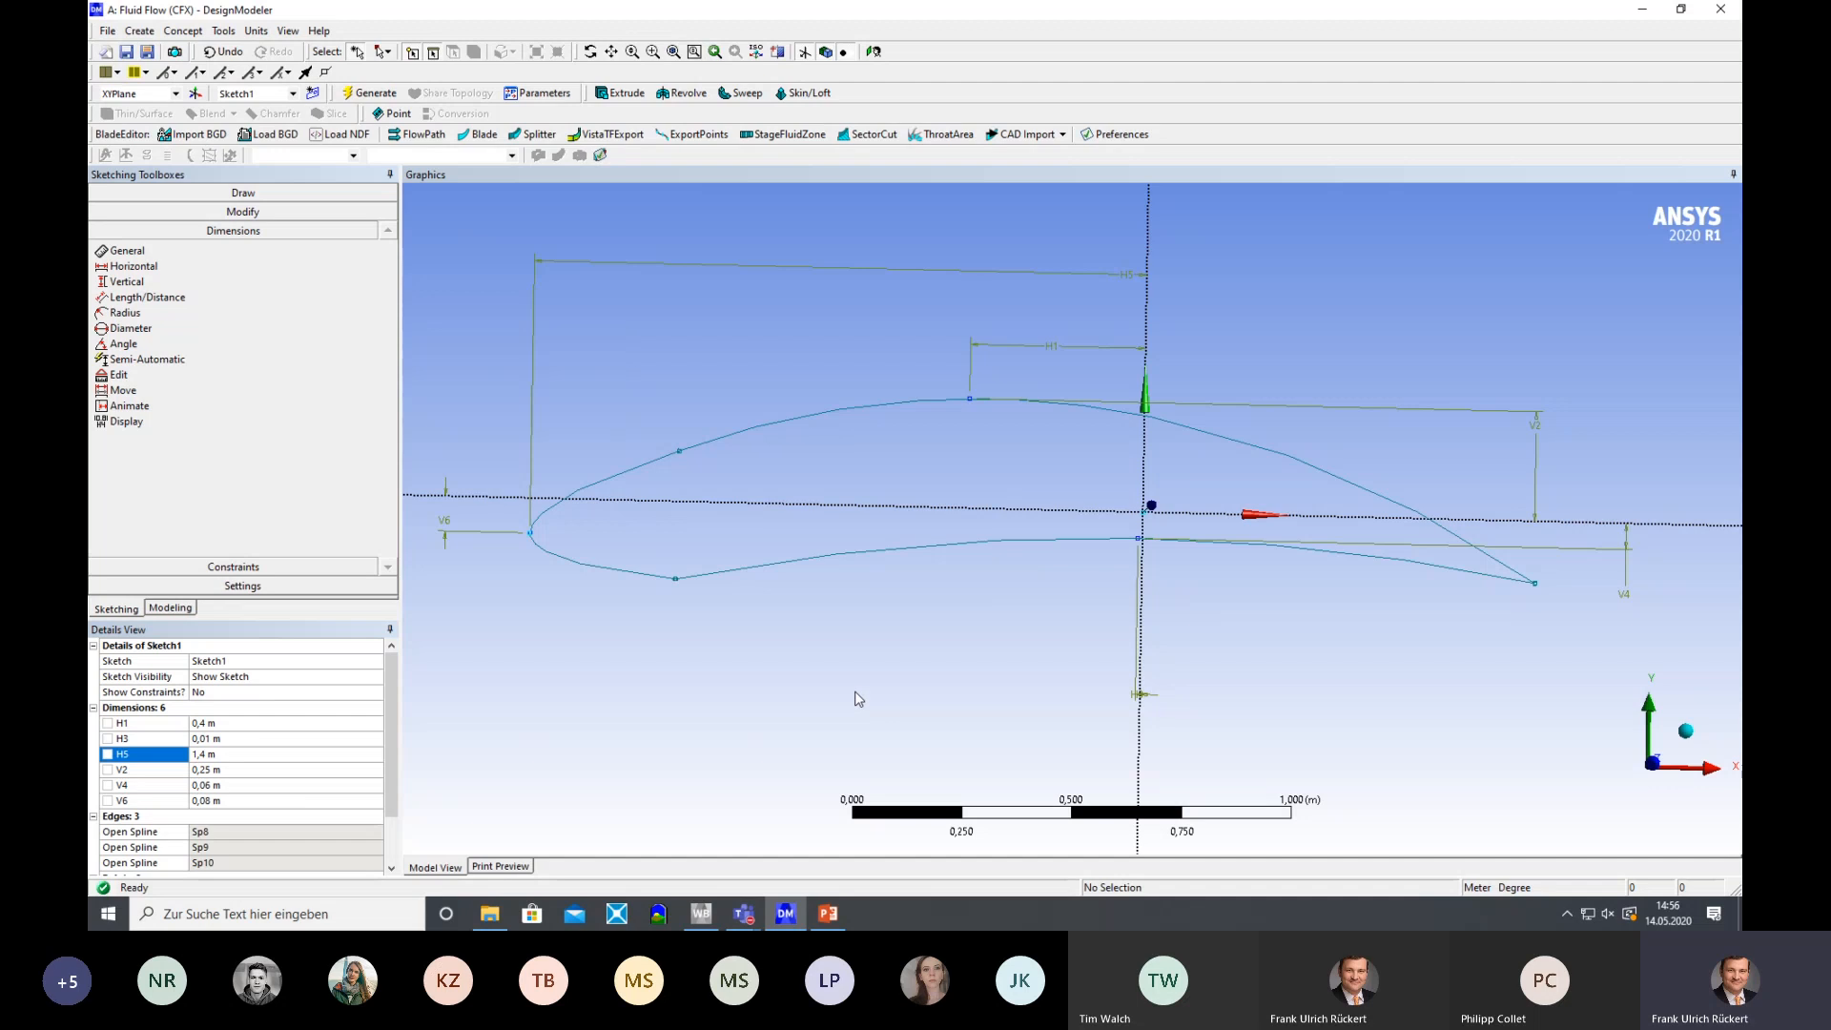
Capture the dimensioned sketch in a near-front view, paste it onto empty slide 13 in PowerPoint and scale it to about 36 cm wide
{"action": "mouse_move", "coordinate": [856, 699]}
{"action": "middle_mouse_down"}
{"action": "mouse_move", "coordinate": [870, 696]}
{"action": "mouse_move", "coordinate": [846, 706]}
{"action": "mouse_move", "coordinate": [809, 677]}
{"action": "mouse_move", "coordinate": [830, 699]}
{"action": "middle_mouse_up"}
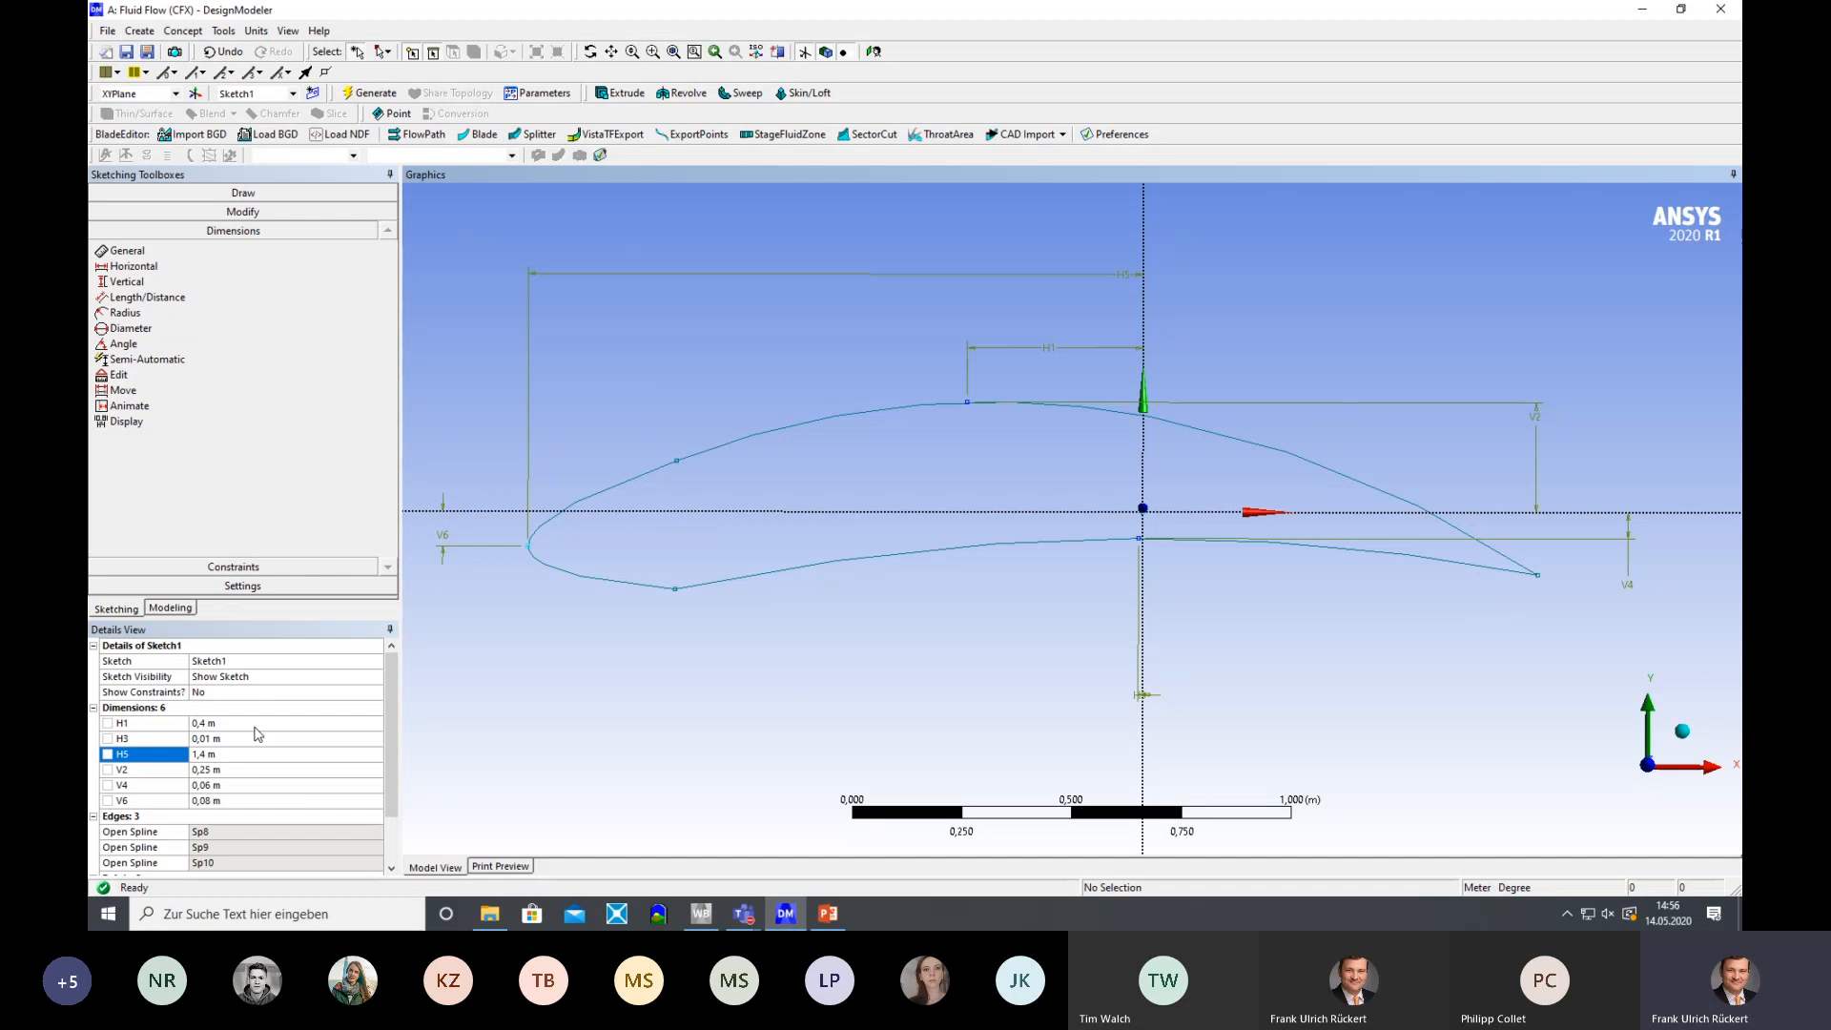
{"action": "left_click", "coordinate": [829, 916]}
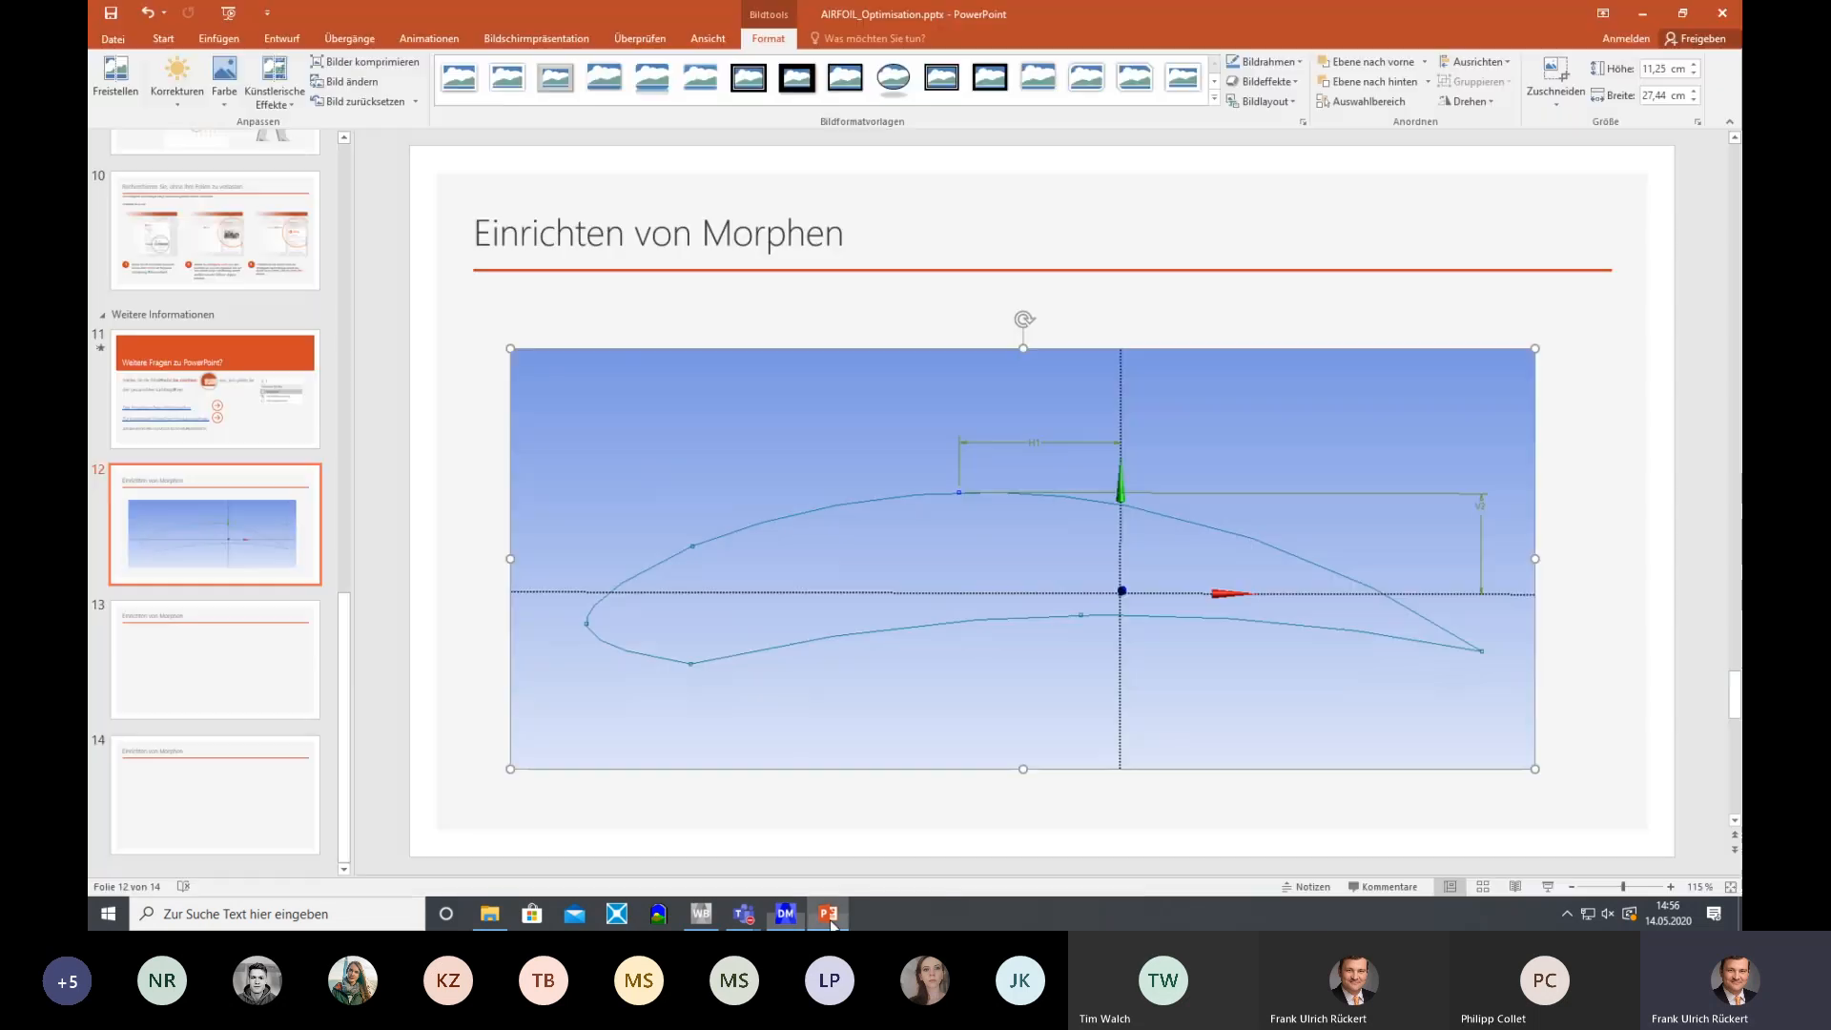
{"action": "scroll", "coordinate": [1011, 601], "scroll_direction": "down", "scroll_amount": 1}
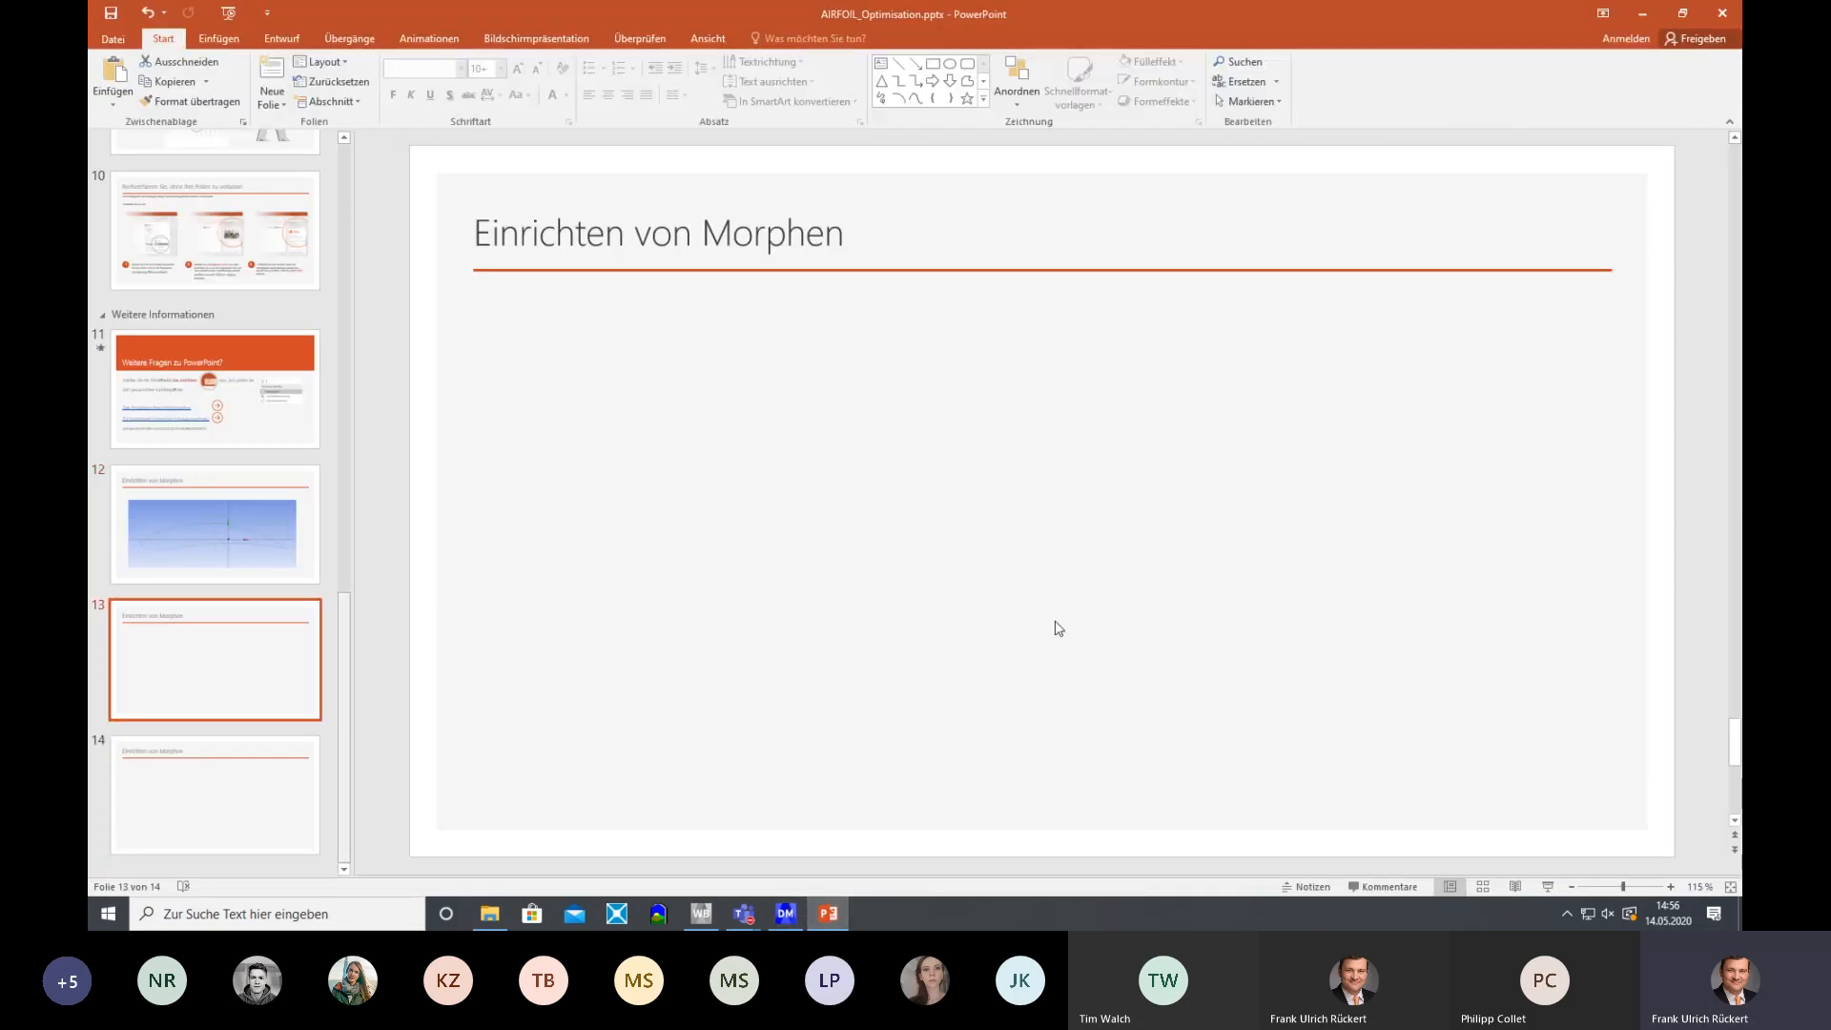
{"action": "key", "text": "ctrl+v"}
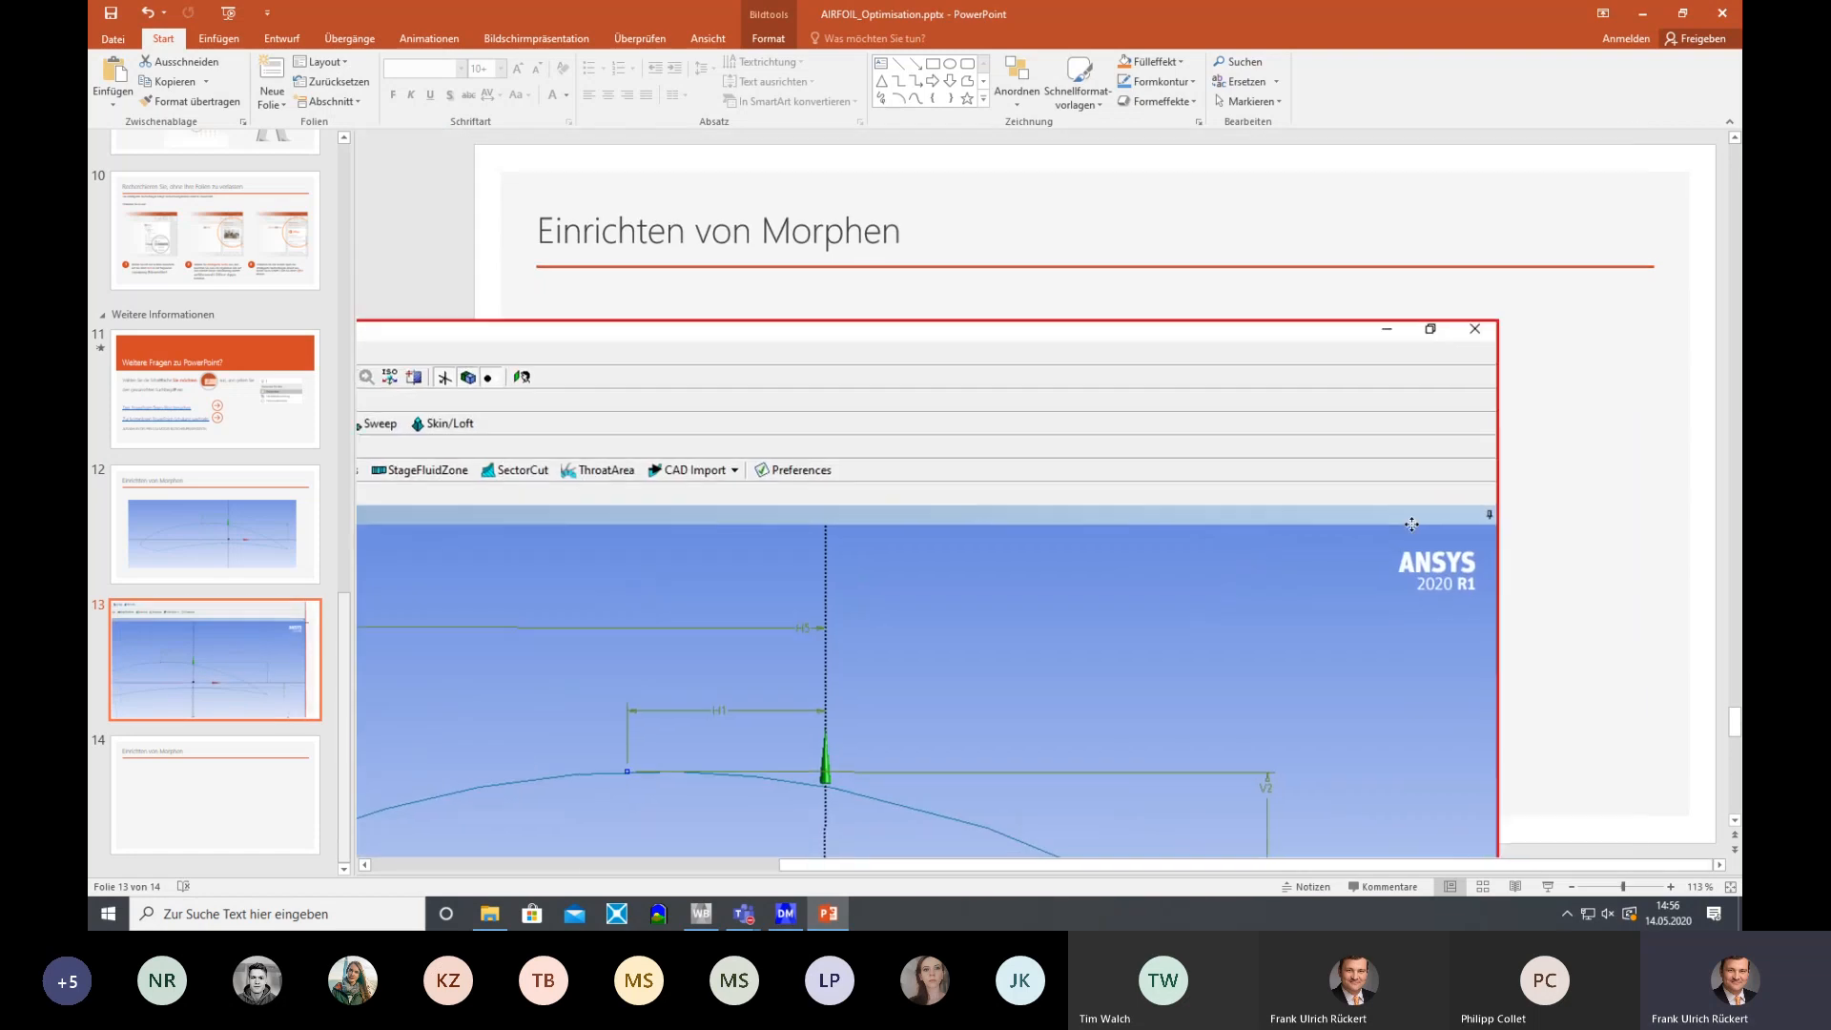
{"action": "left_click_drag", "start_coordinate": [1498, 321], "coordinate": [1658, 154]}
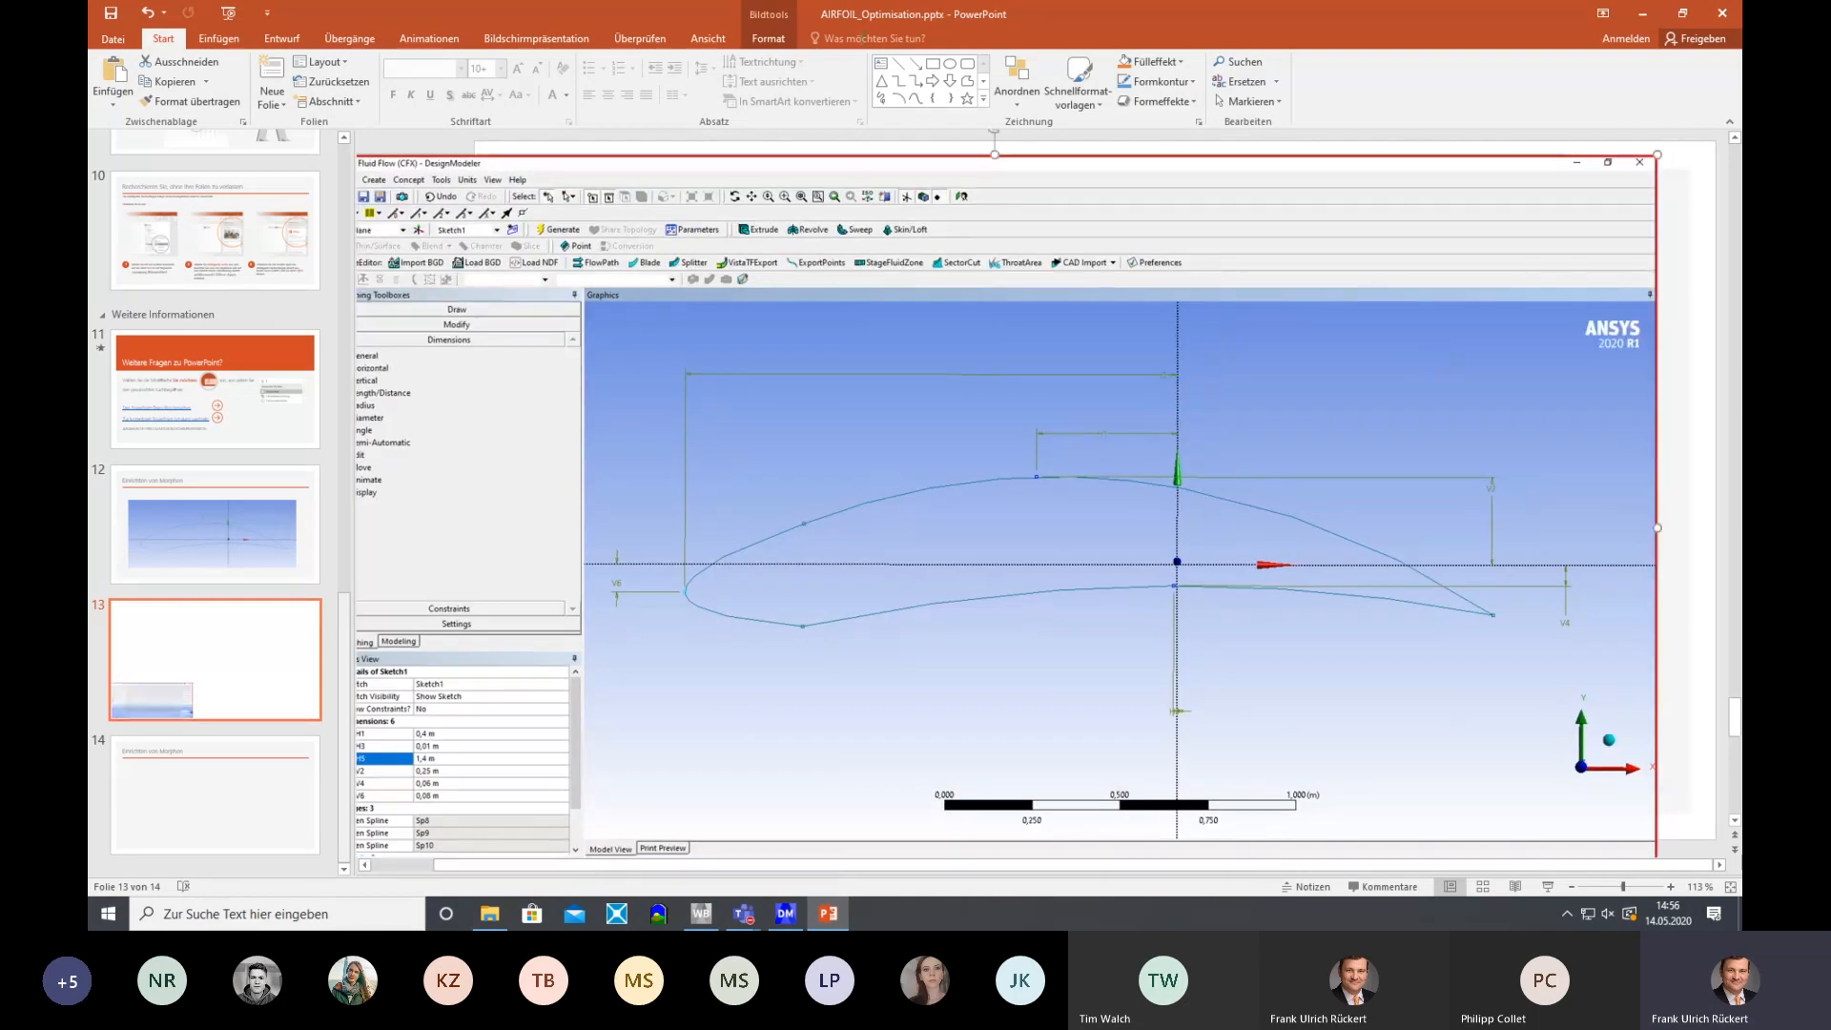
Crop the toolbars off the screenshot's top and a narrow strip off its right edge, and shift the picture below the slide title
{"action": "left_click", "coordinate": [768, 38]}
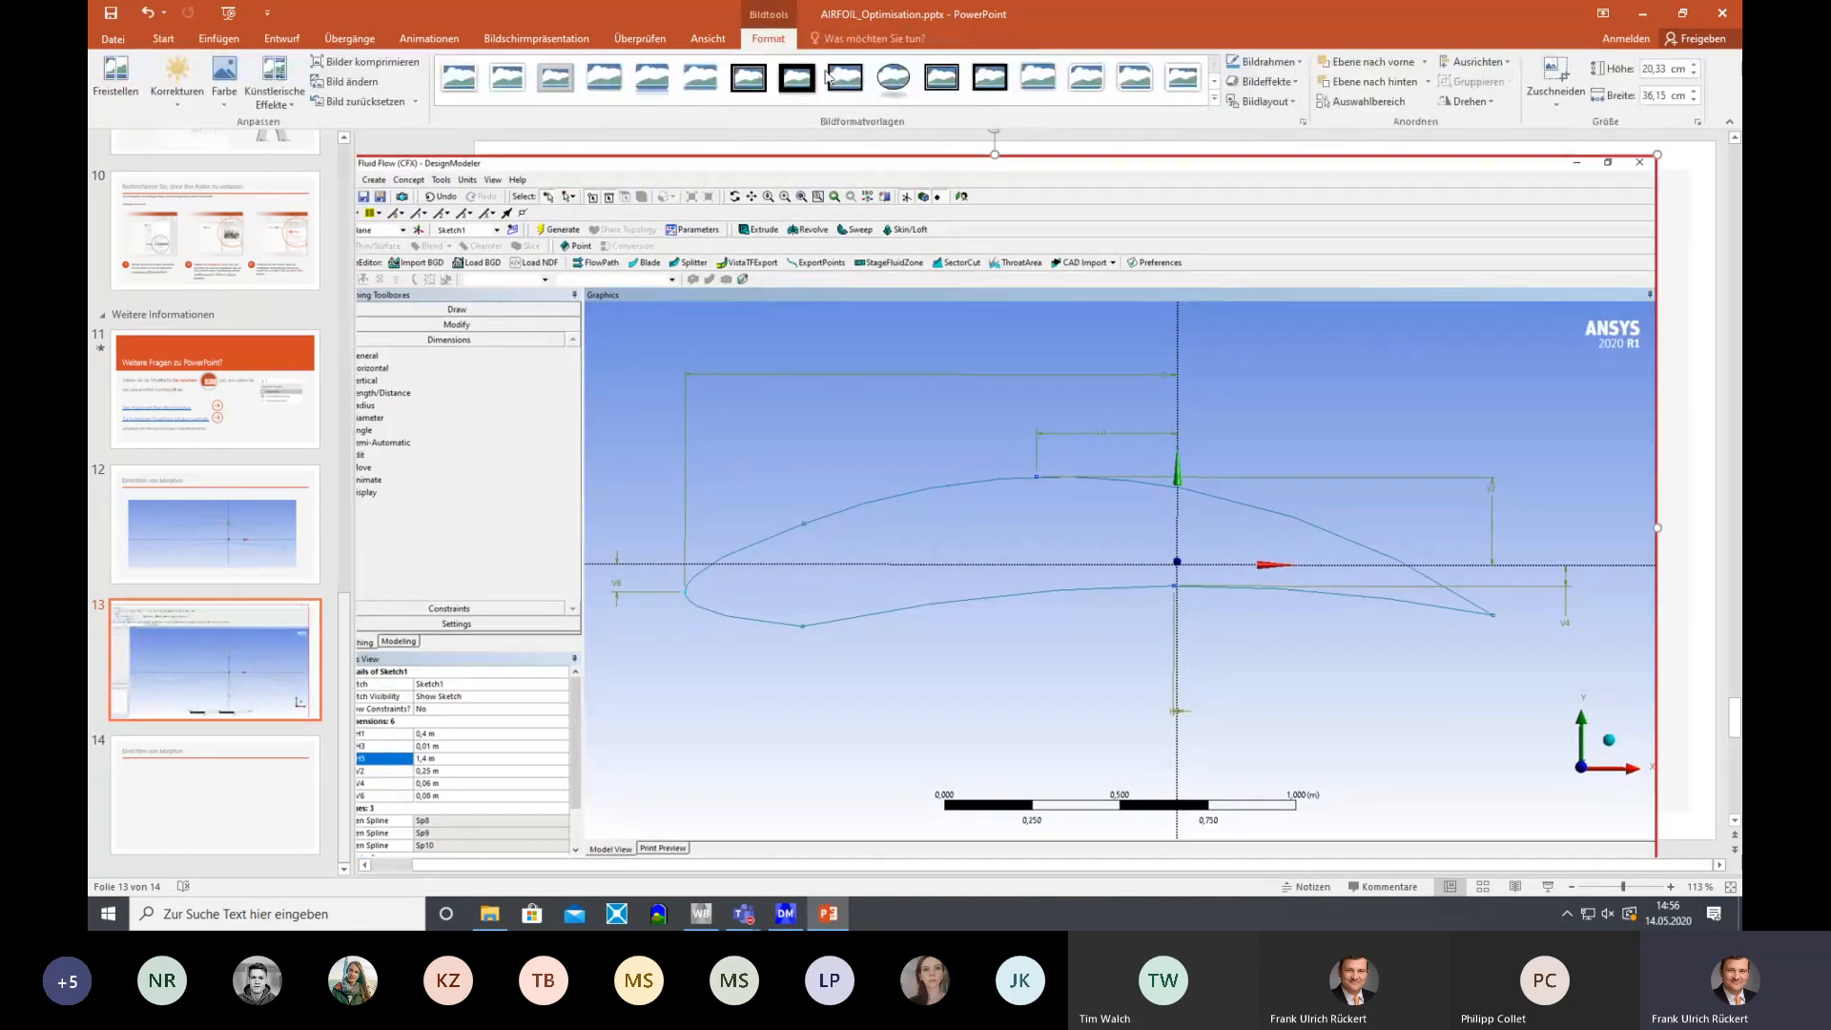
{"action": "left_click", "coordinate": [1556, 84]}
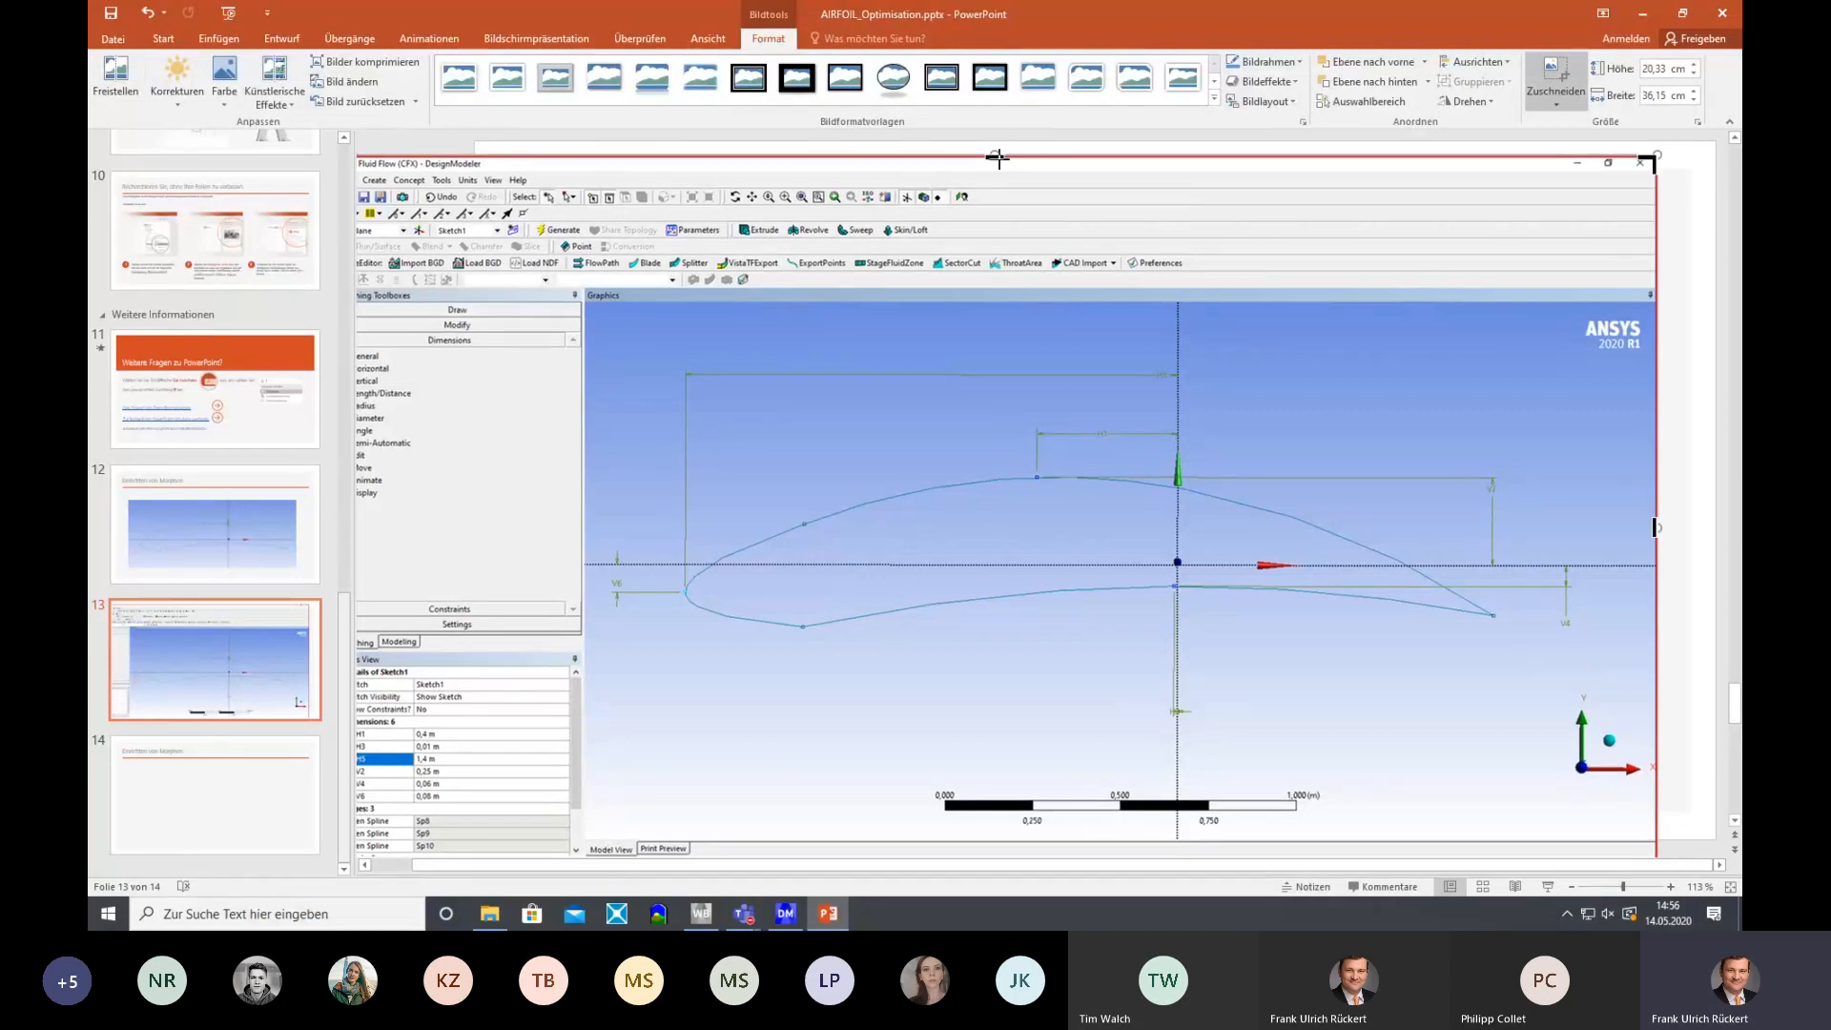
{"action": "left_click_drag", "start_coordinate": [998, 157], "coordinate": [998, 353]}
{"action": "left_click_drag", "start_coordinate": [1652, 629], "coordinate": [1600, 625]}
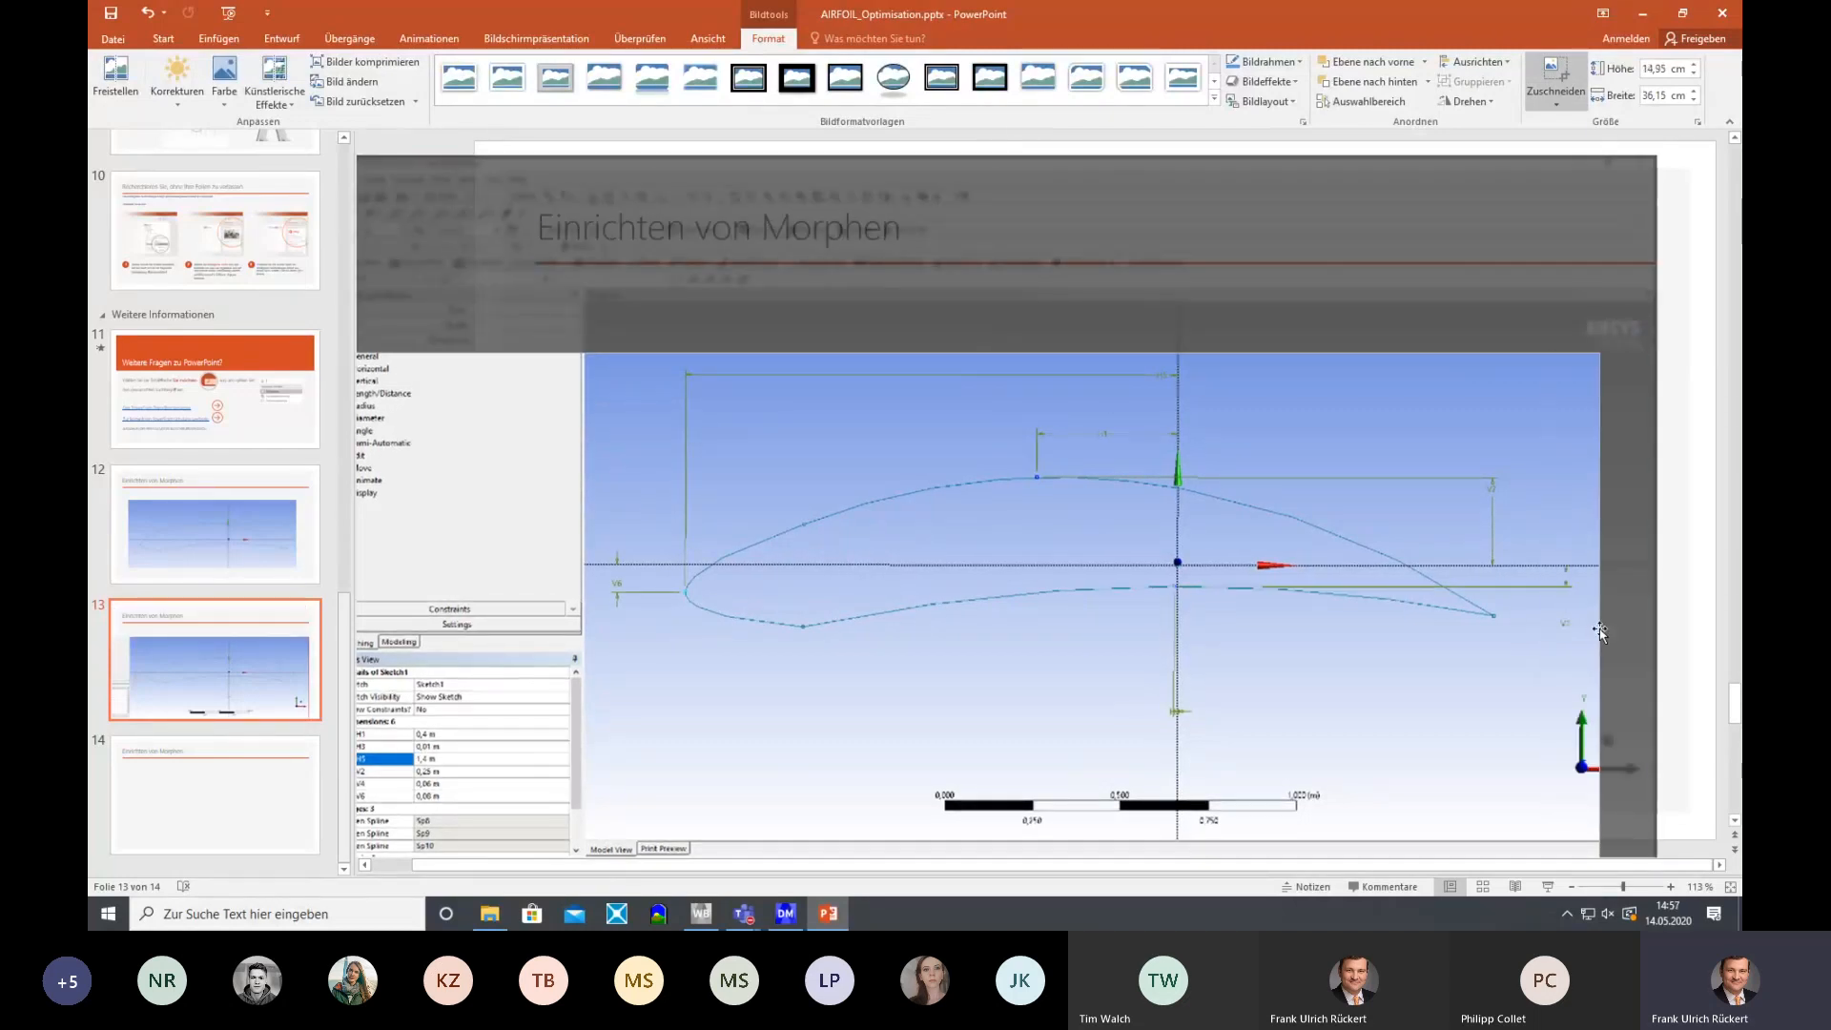
{"action": "left_click", "coordinate": [1680, 402]}
{"action": "left_click_drag", "start_coordinate": [786, 546], "coordinate": [968, 454]}
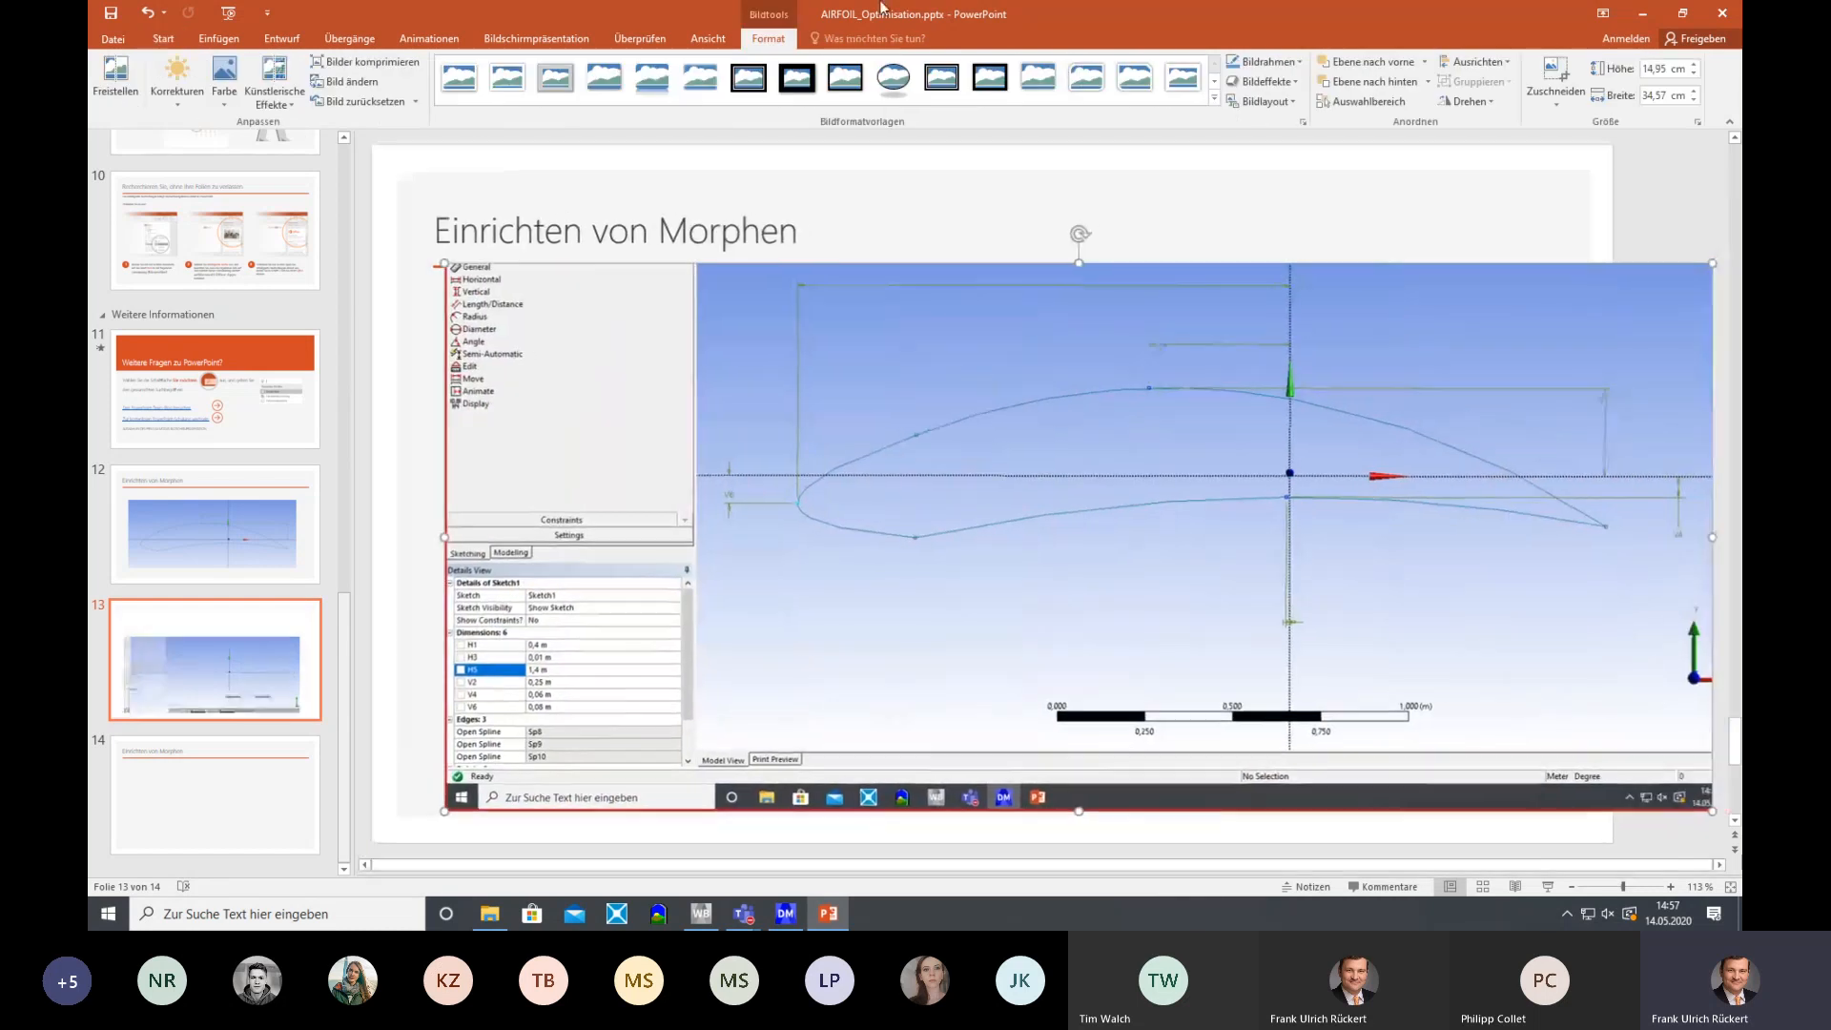
Crop the sketching toolbox and details off the screenshot's left side, and the scale bar and taskbar off its bottom
{"action": "left_click", "coordinate": [1579, 76]}
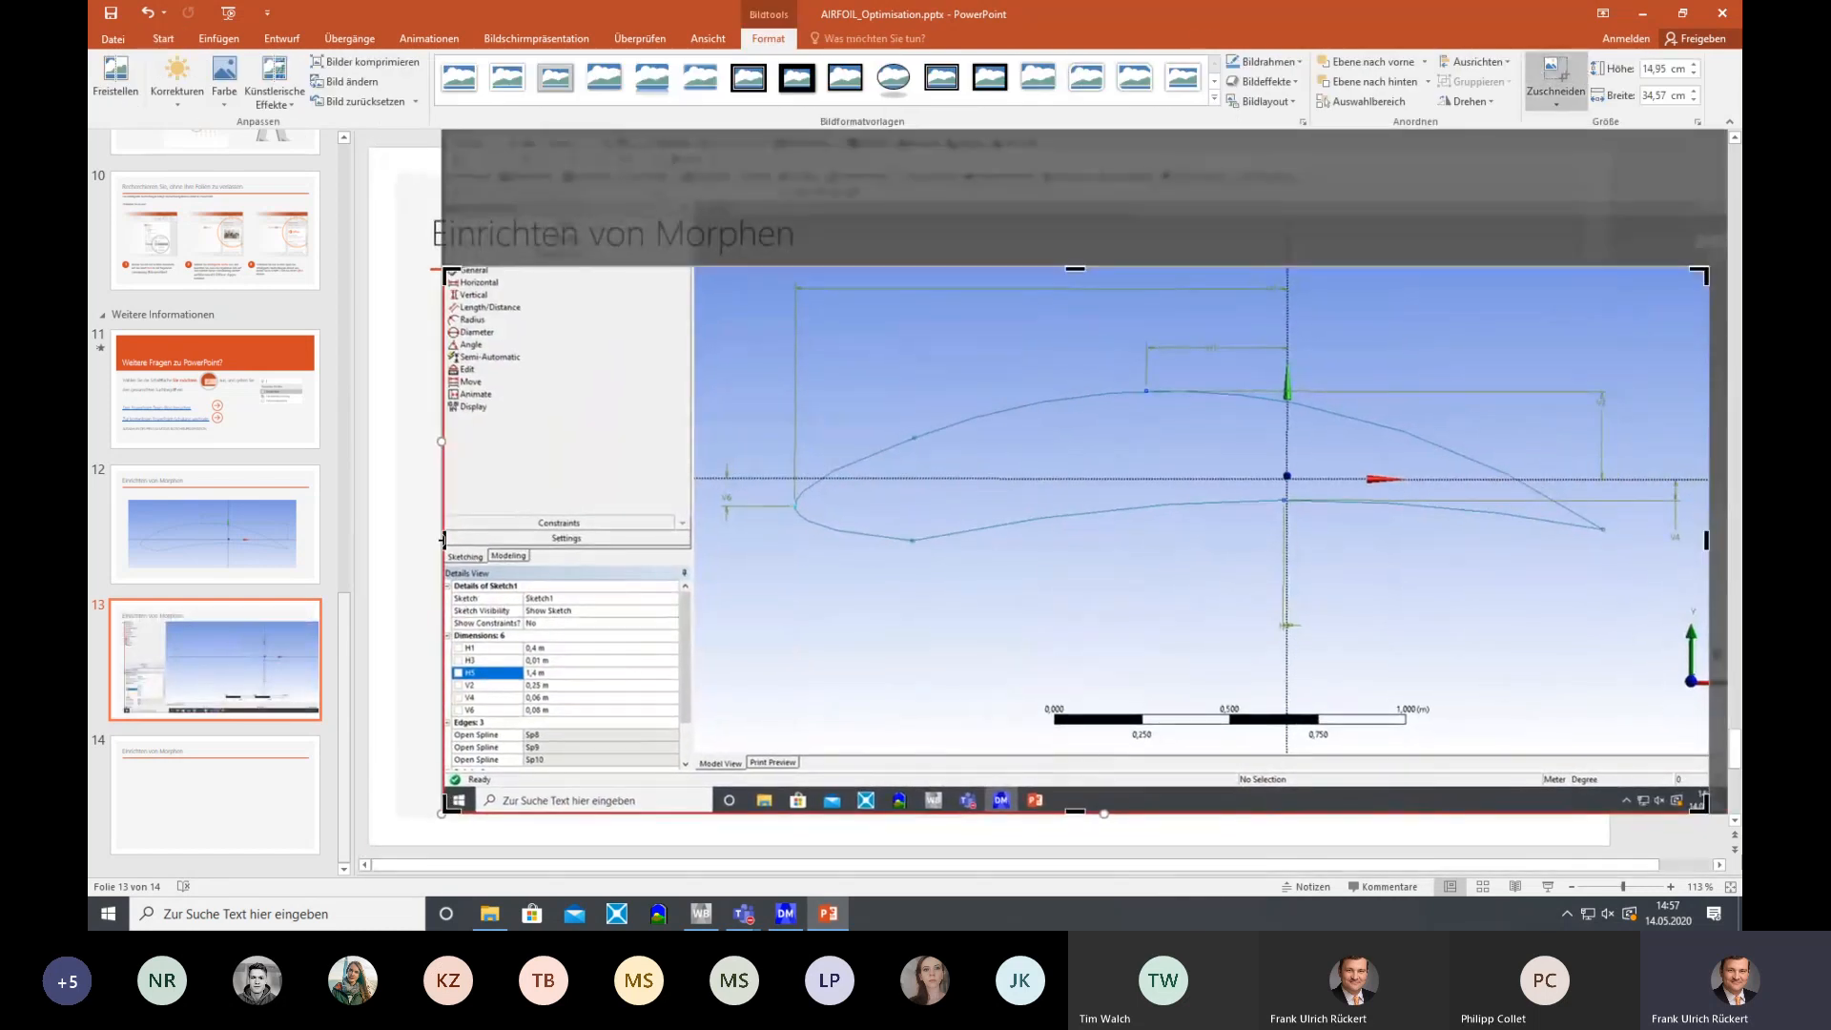
{"action": "left_click_drag", "start_coordinate": [448, 540], "coordinate": [702, 540]}
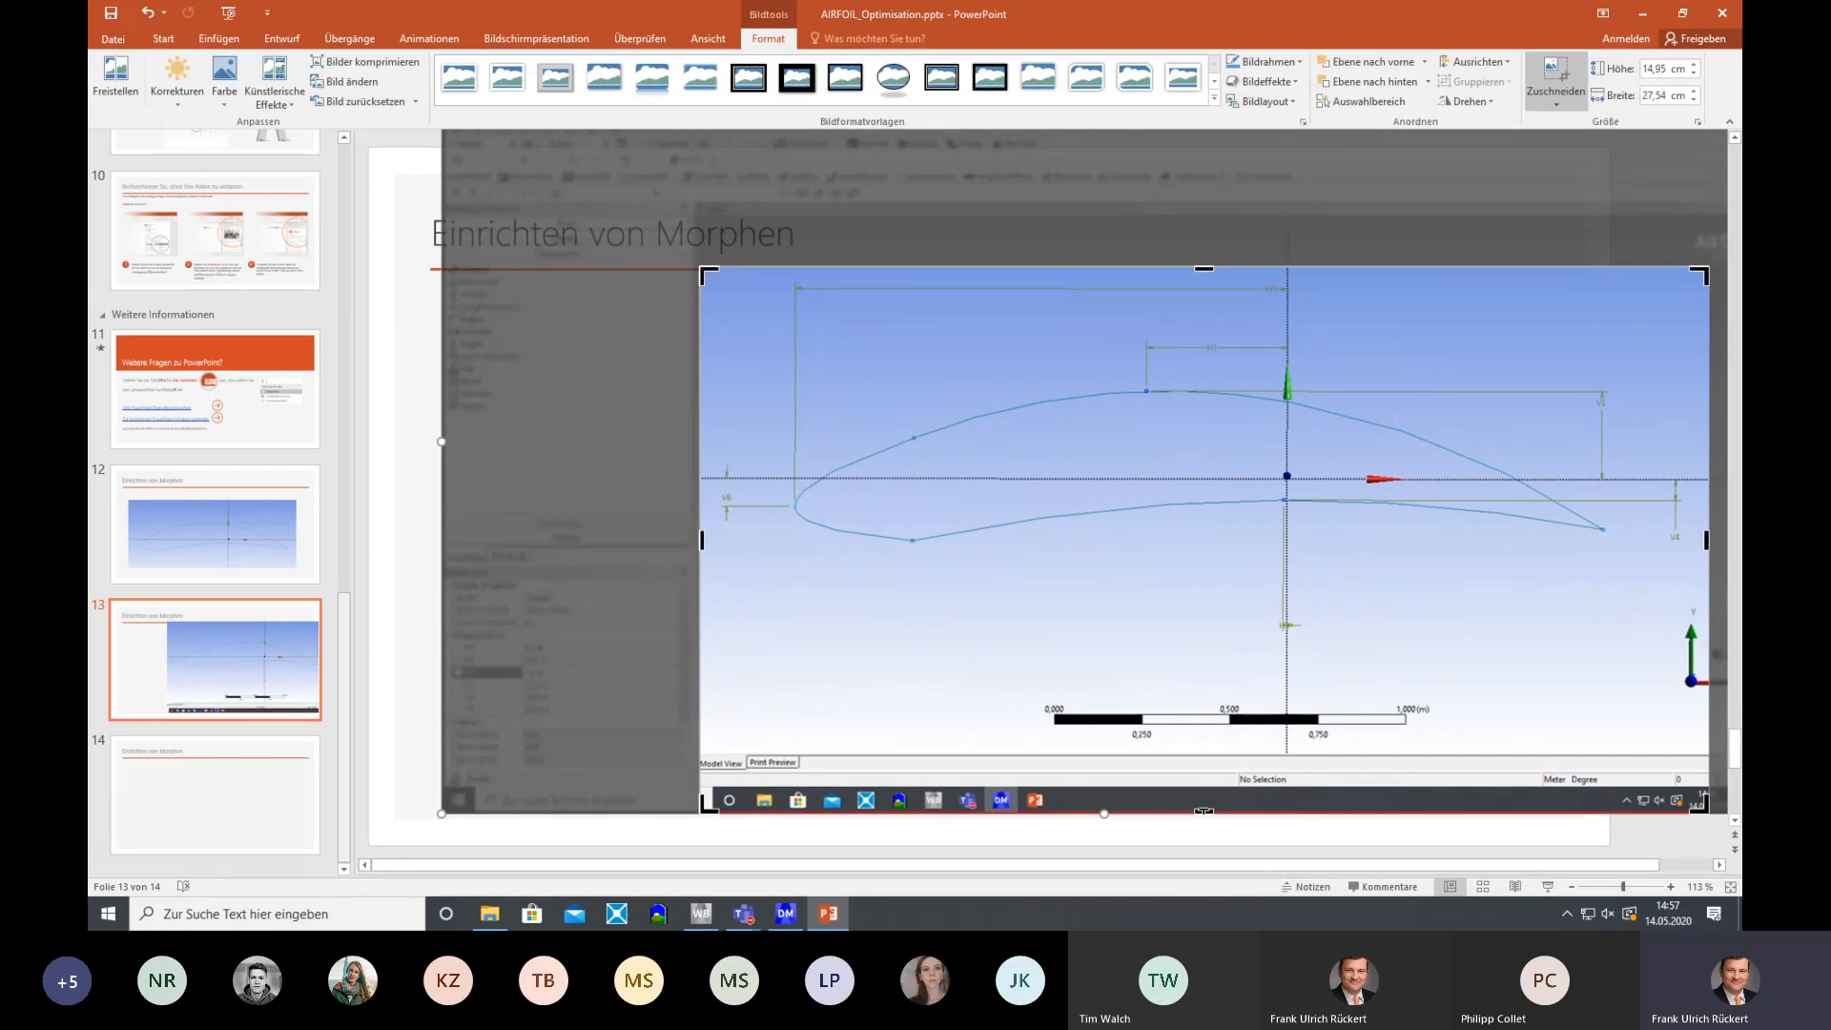
{"action": "left_click_drag", "start_coordinate": [1204, 812], "coordinate": [1202, 670]}
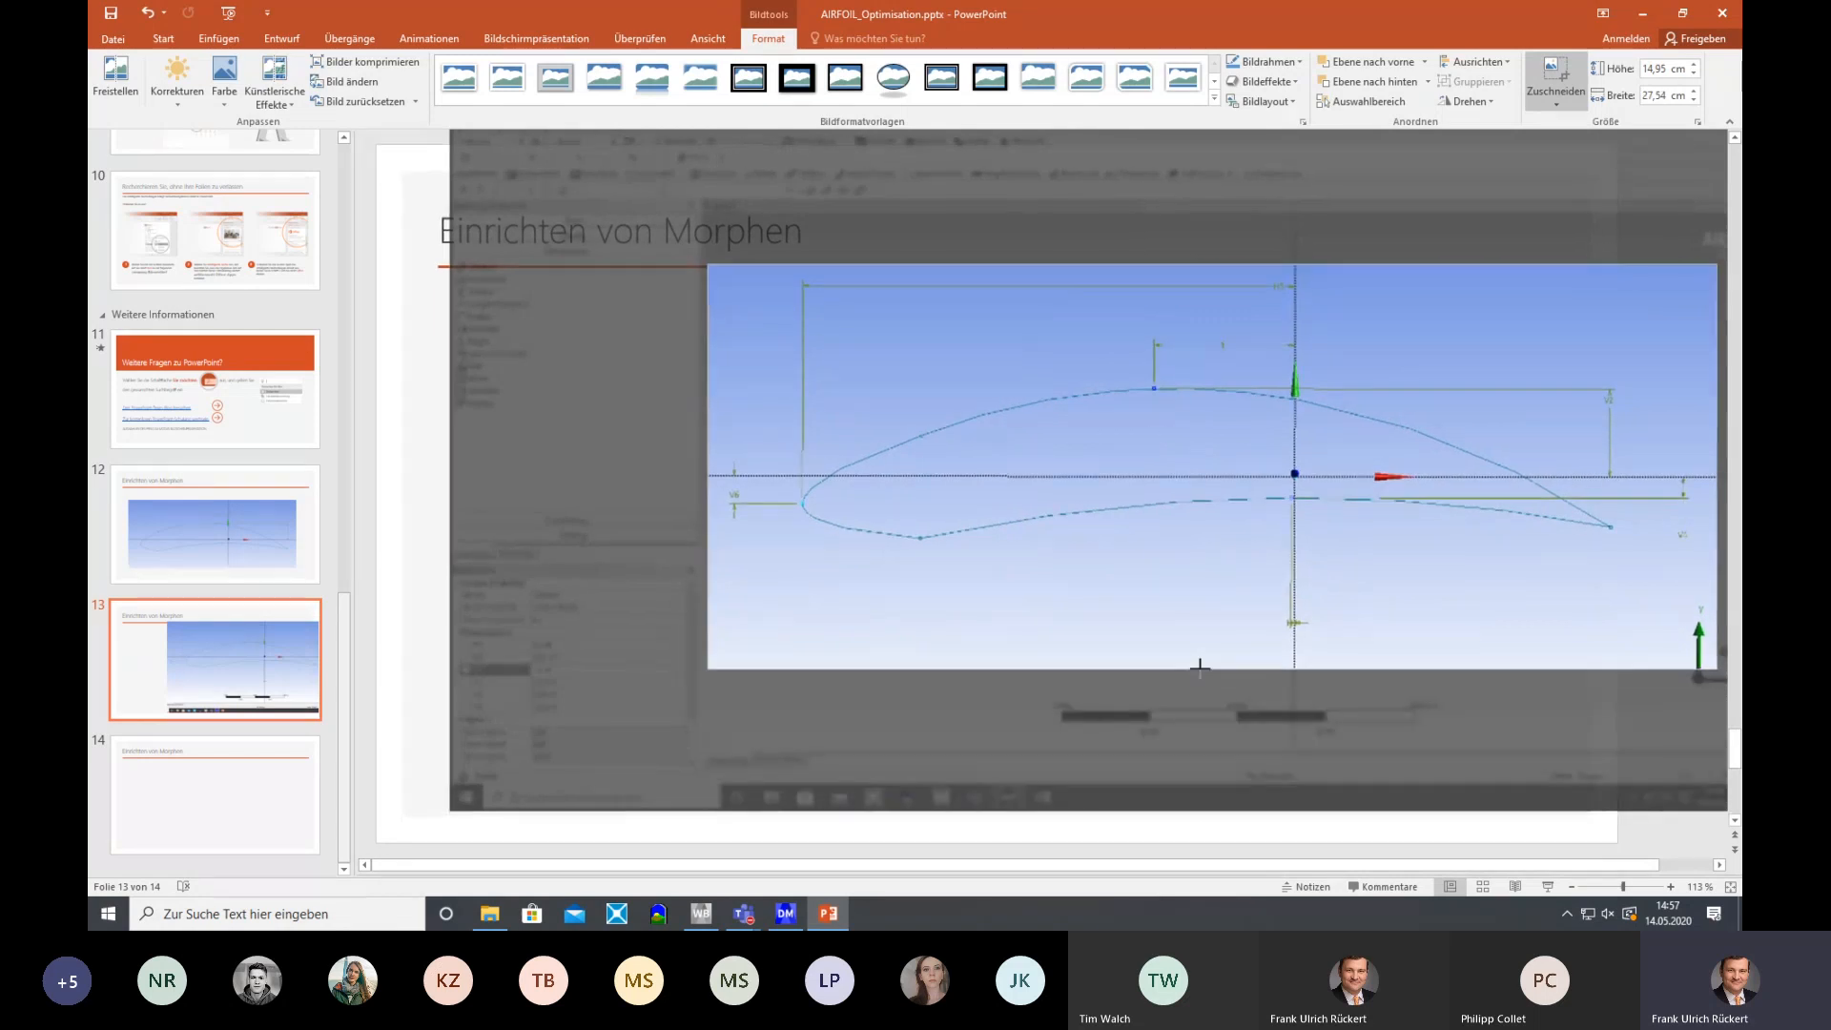
{"action": "left_click", "coordinate": [367, 452]}
Position the cropped airfoil picture below the slide title and enlarge it to about 30 cm wide
{"action": "left_click_drag", "start_coordinate": [1547, 461], "coordinate": [1286, 503]}
{"action": "left_click_drag", "start_coordinate": [1494, 715], "coordinate": [1537, 753]}
{"action": "left_click_drag", "start_coordinate": [1405, 668], "coordinate": [1374, 645]}
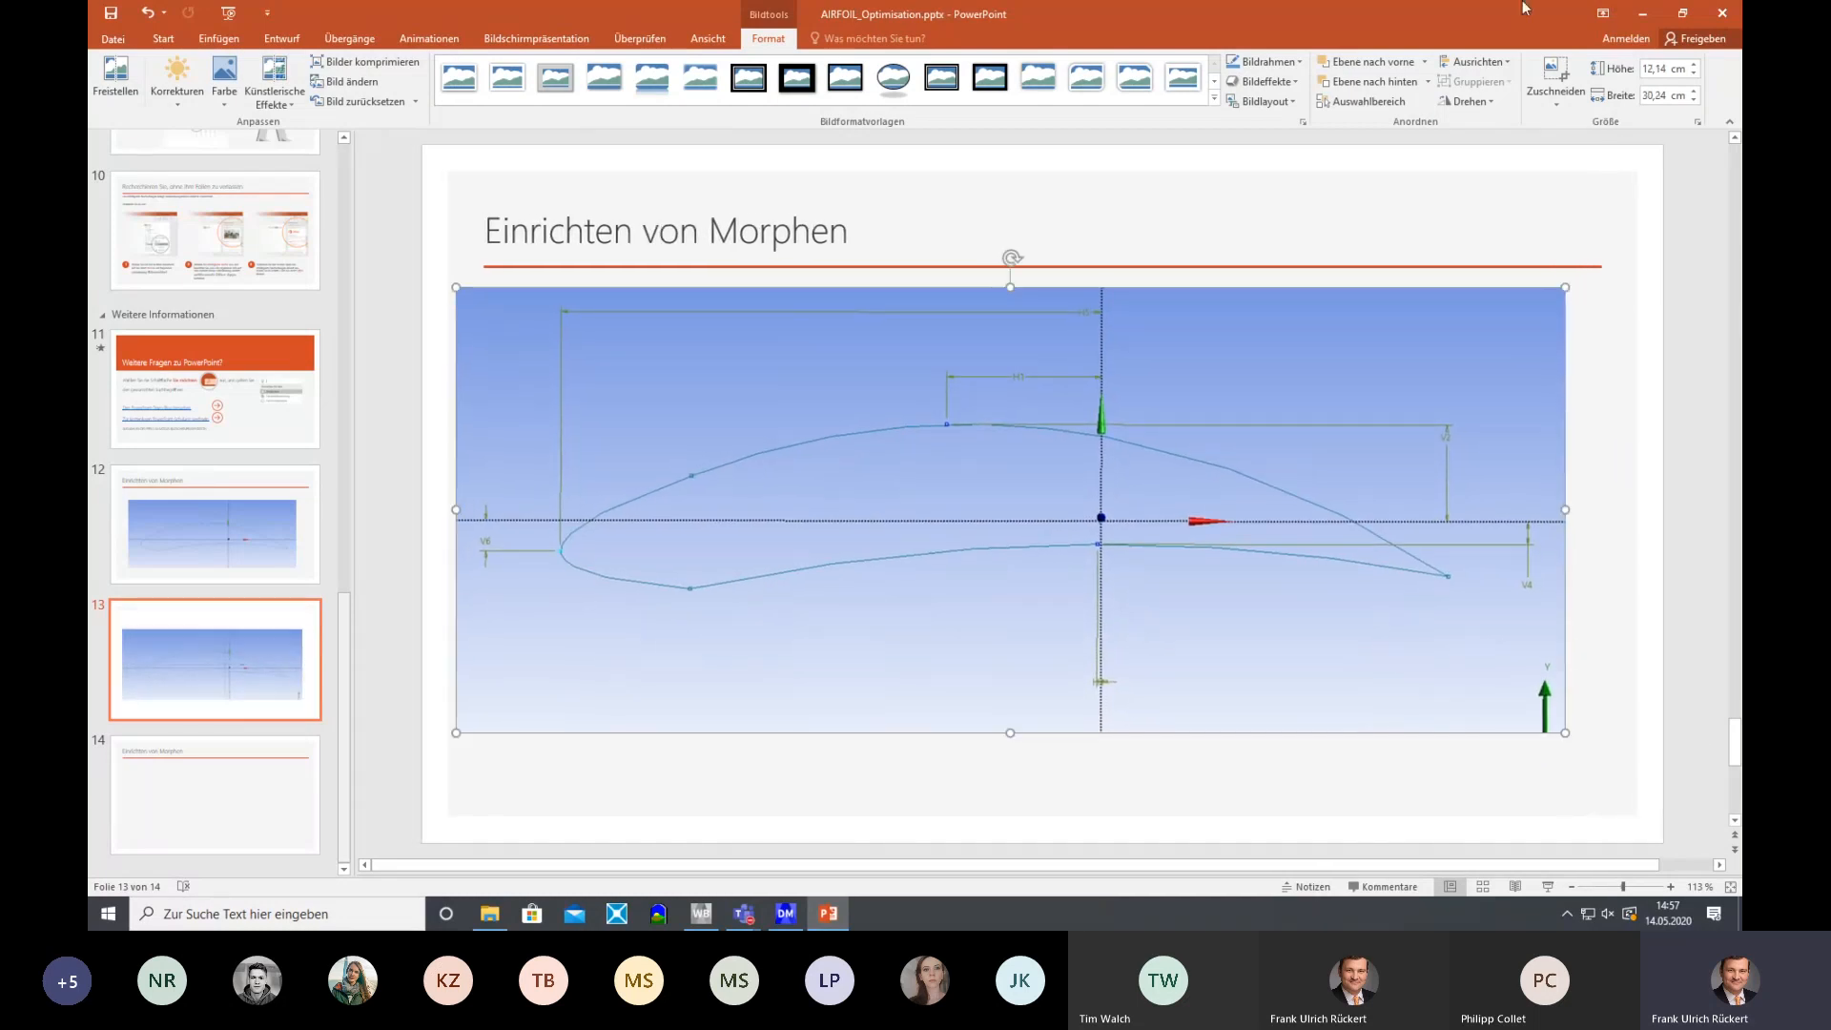
Extend the picture's crop at the bottom and right to include the whole coordinate triad, and nudge the picture slightly lower
{"action": "left_click", "coordinate": [1556, 76]}
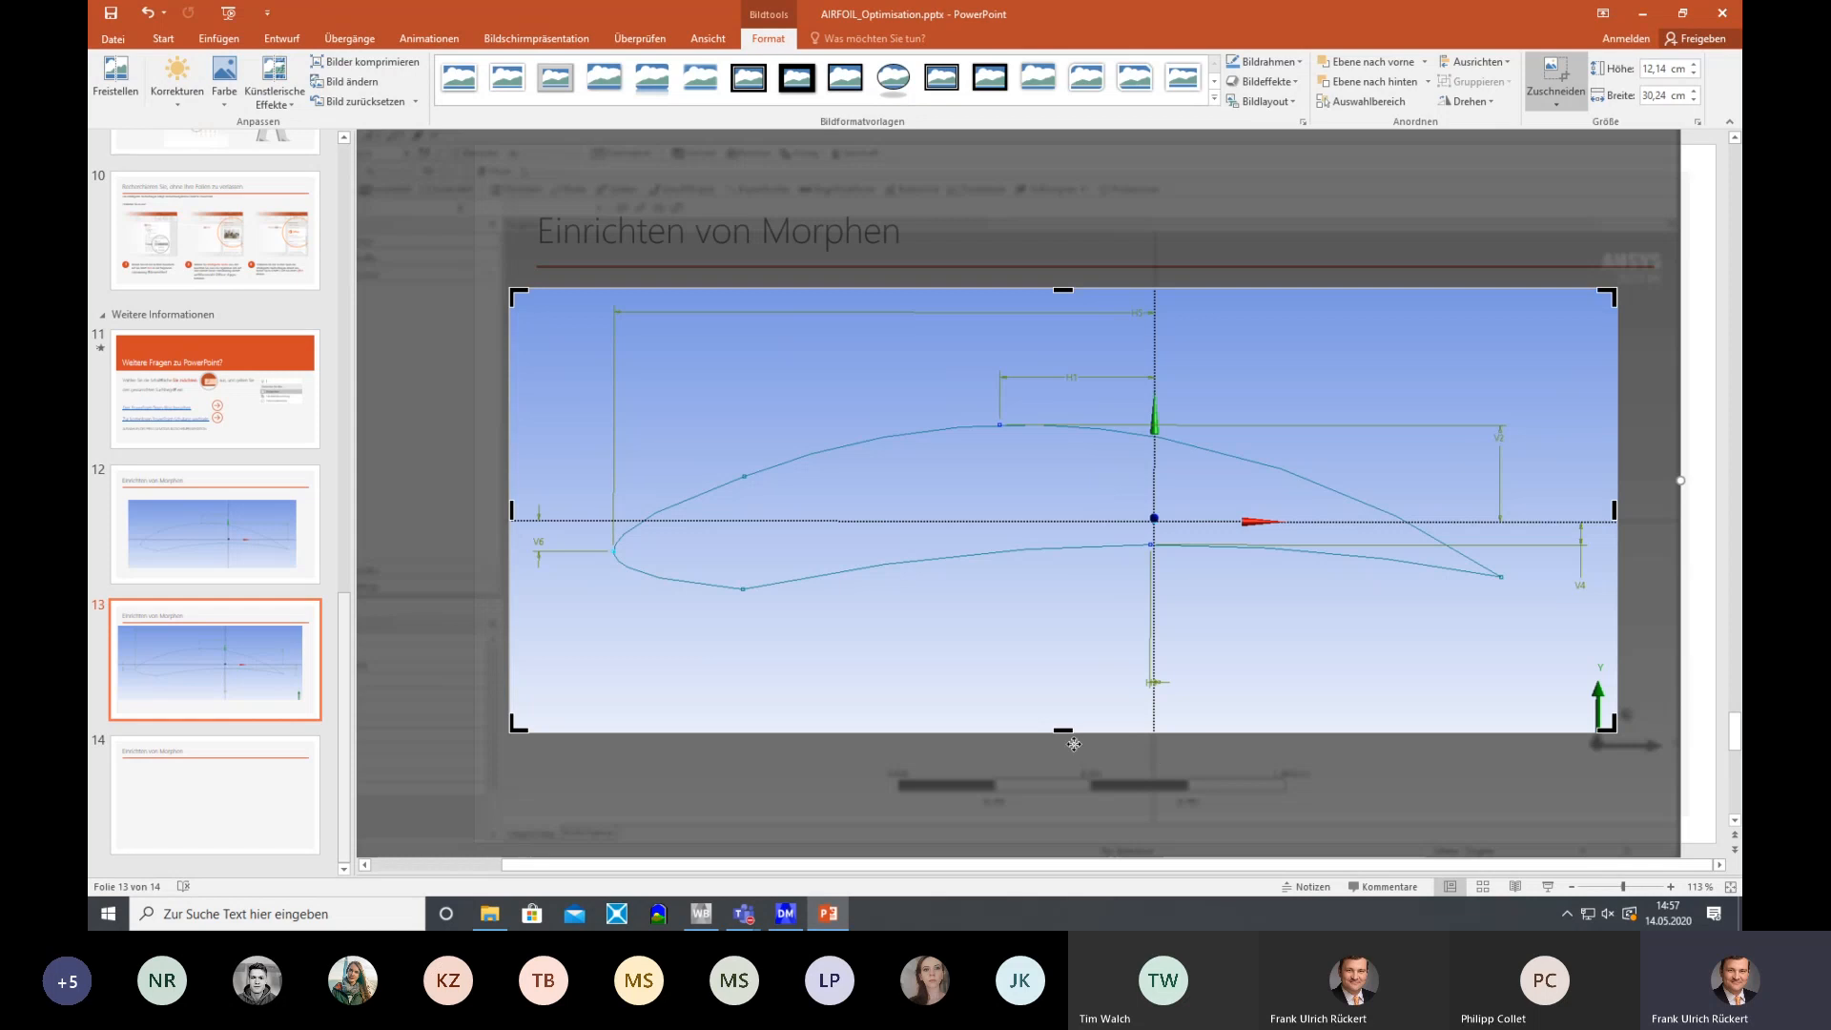
{"action": "left_click_drag", "start_coordinate": [1061, 732], "coordinate": [1061, 755]}
{"action": "mouse_move", "coordinate": [1610, 522]}
{"action": "left_mouse_down"}
{"action": "mouse_move", "coordinate": [1656, 528]}
{"action": "mouse_move", "coordinate": [1630, 527]}
{"action": "left_mouse_up"}
{"action": "key", "text": "Escape"}
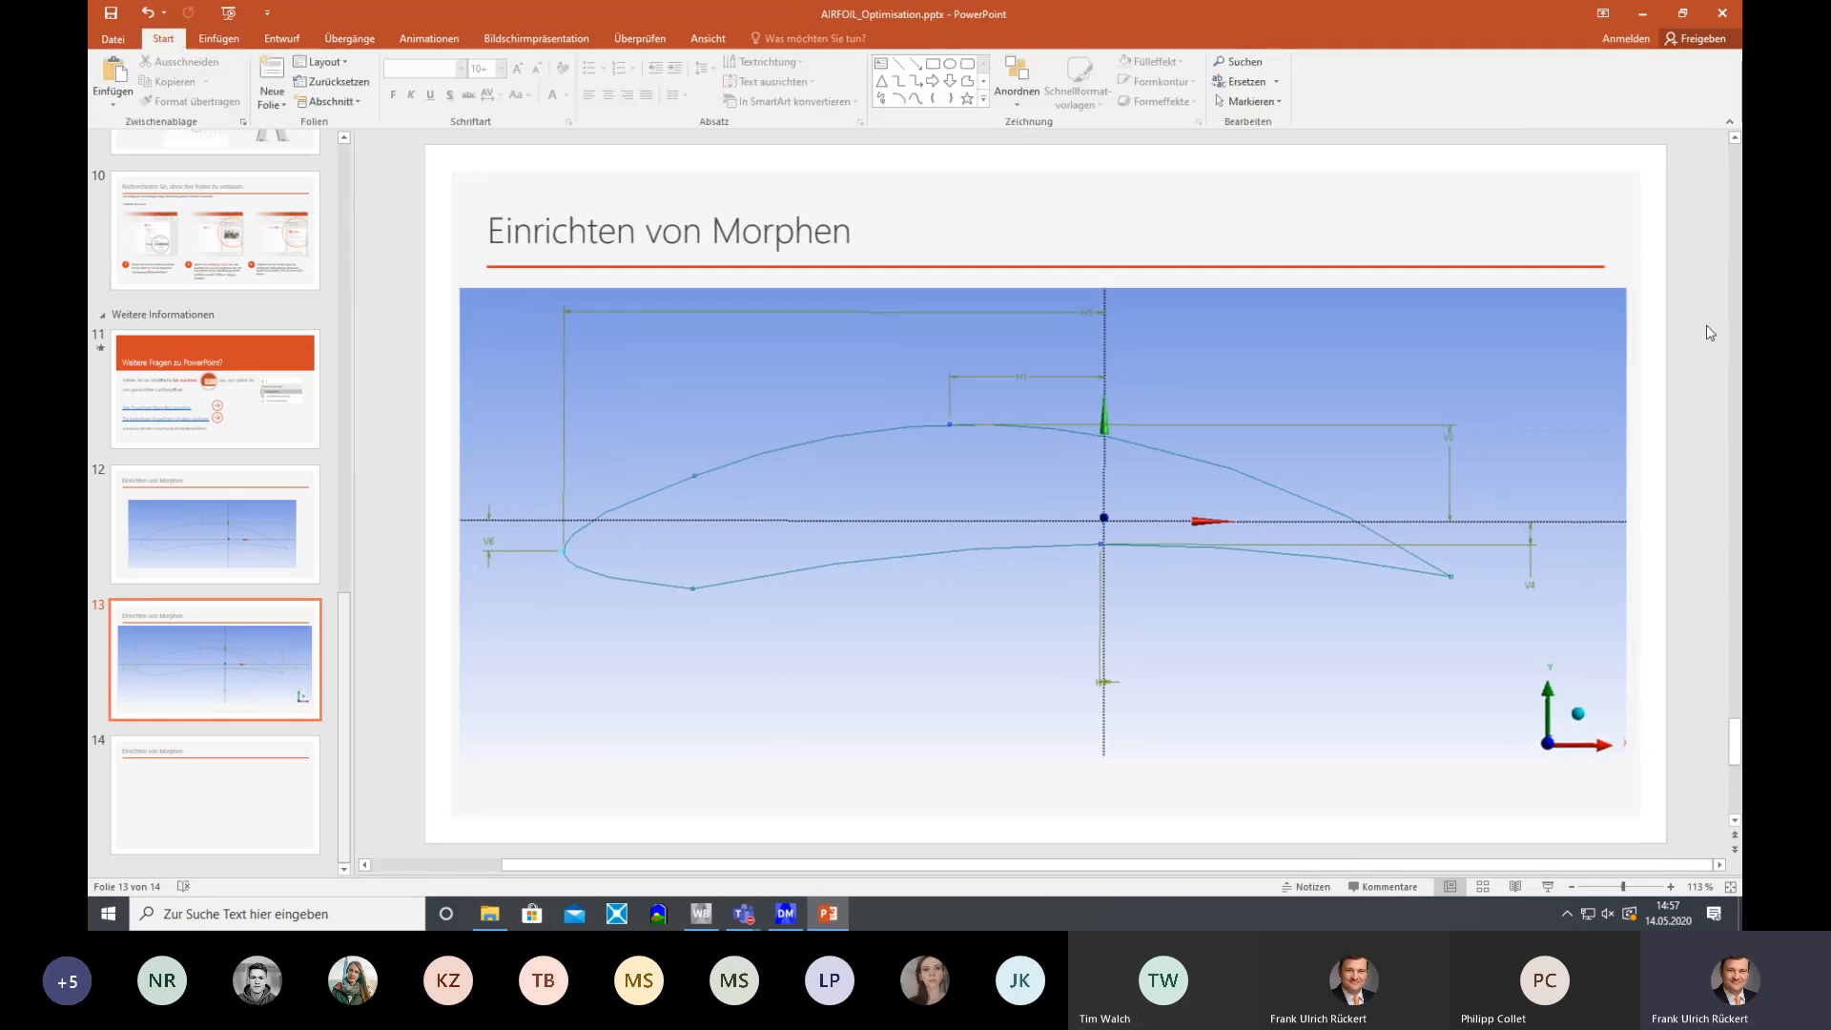
{"action": "left_click_drag", "start_coordinate": [1409, 512], "coordinate": [1419, 506]}
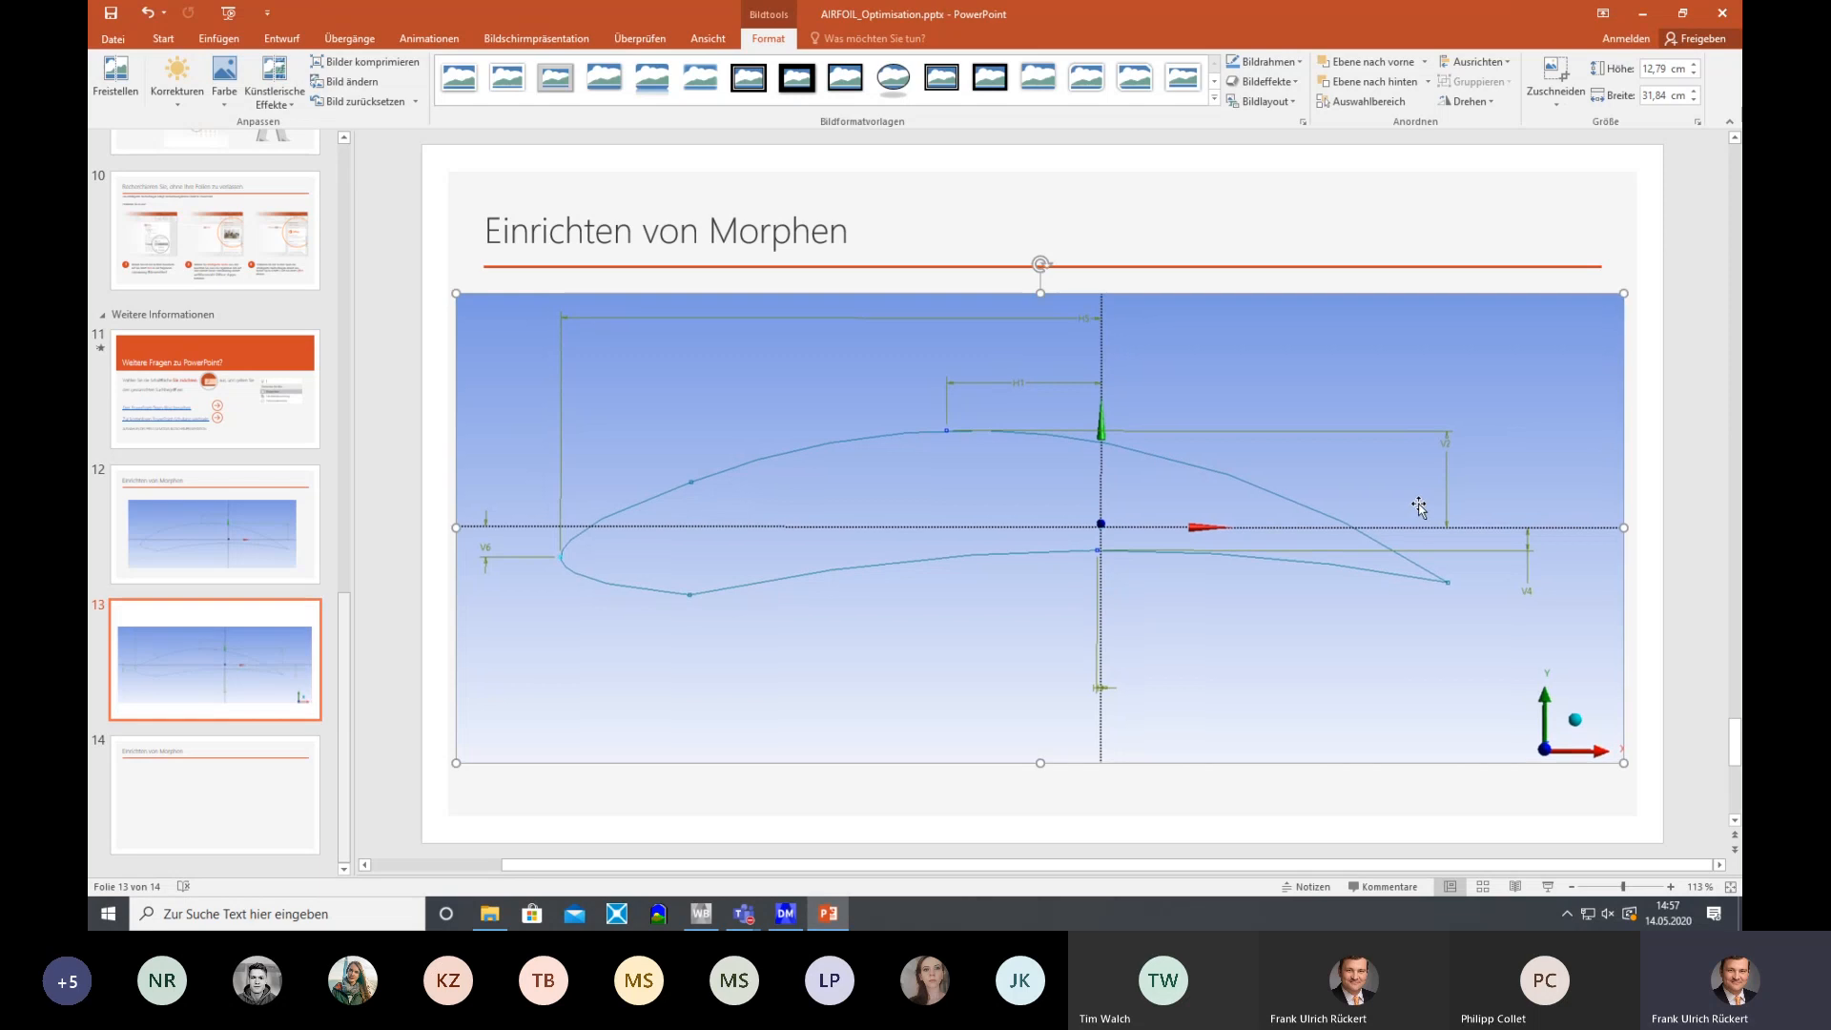
{"action": "left_click", "coordinate": [1681, 482]}
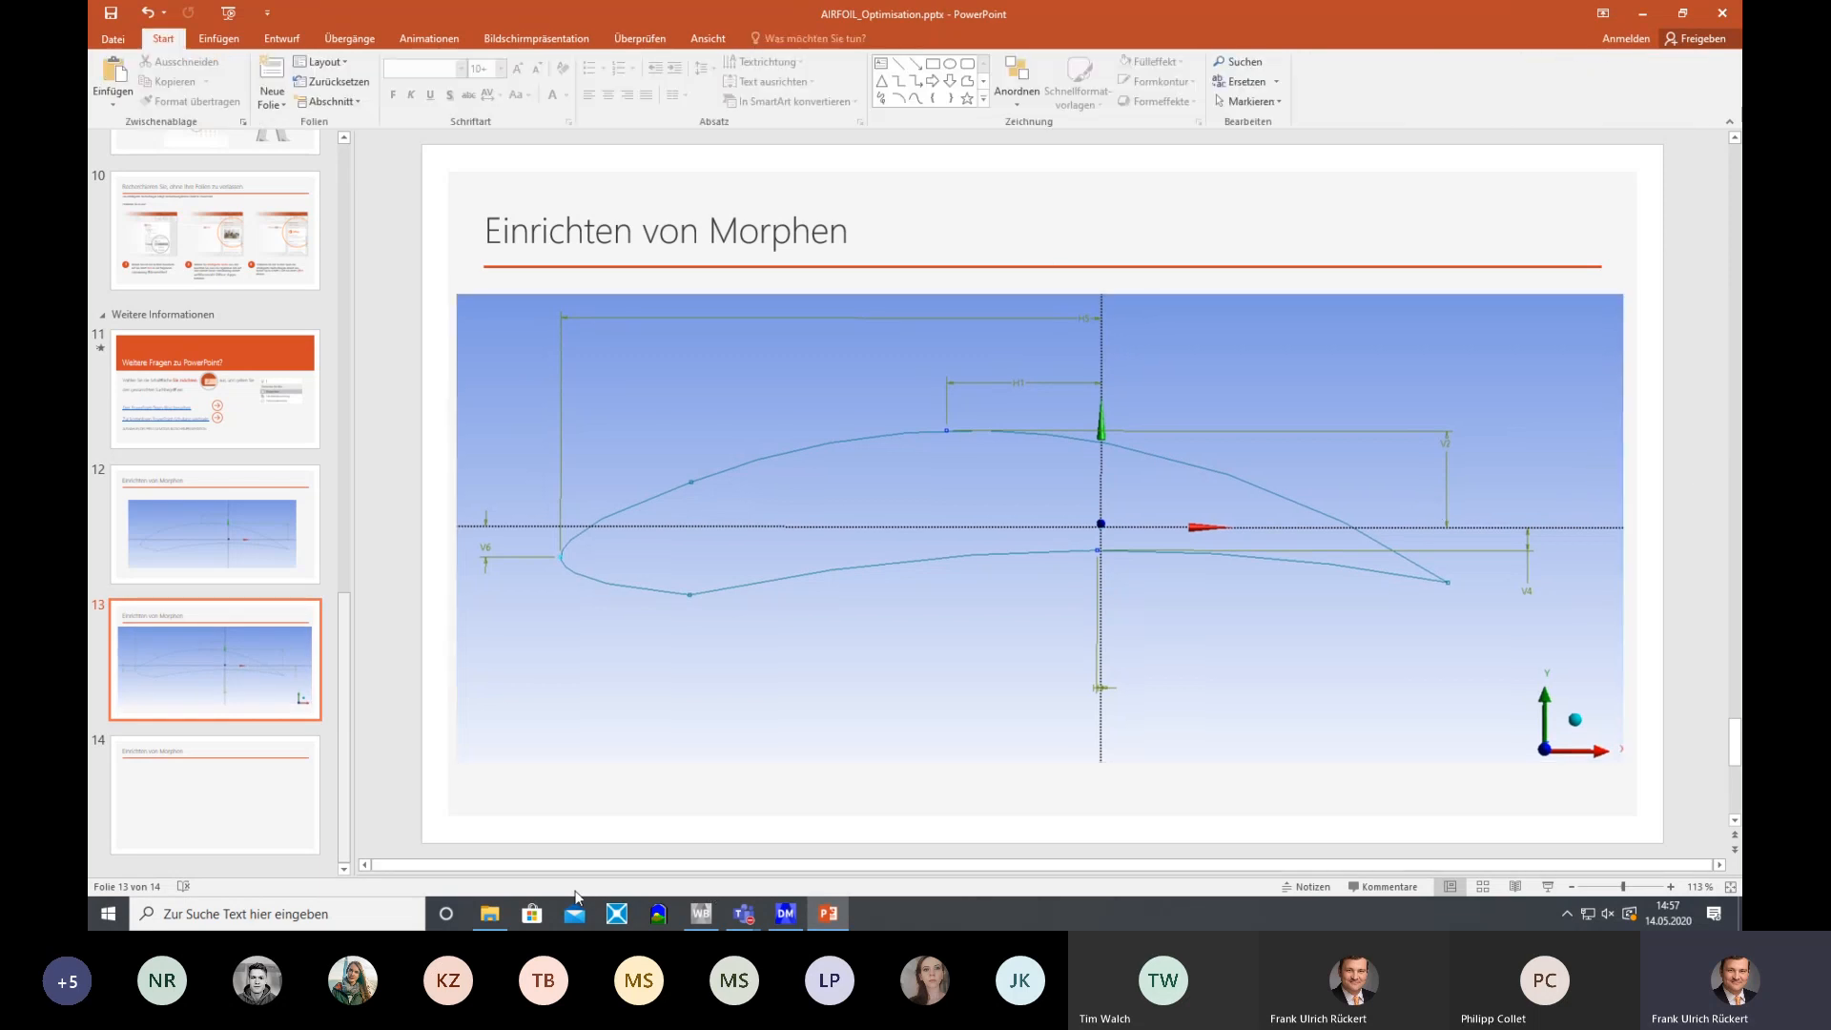
Switch back to DesignModeler, regenerate the model and unsuppress Extrude1, viewing the extruded airfoil body at an angle
{"action": "left_click", "coordinate": [786, 914]}
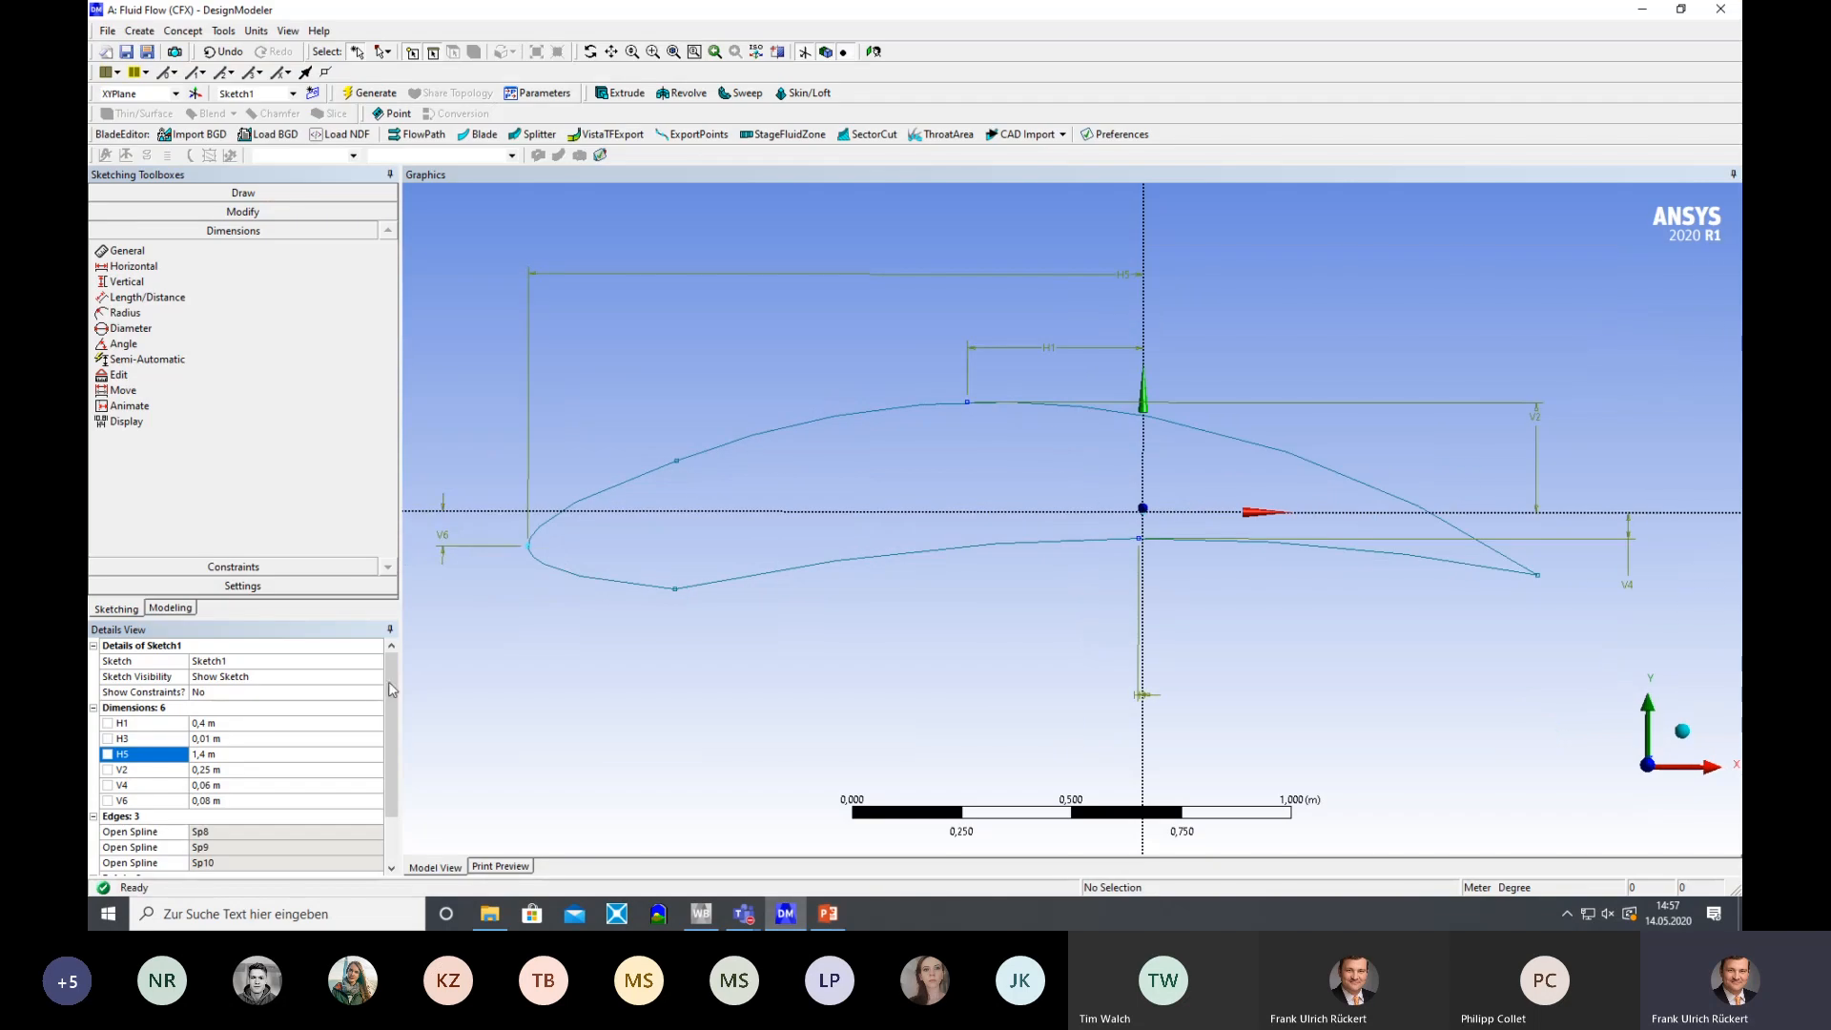
{"action": "left_click", "coordinate": [387, 97]}
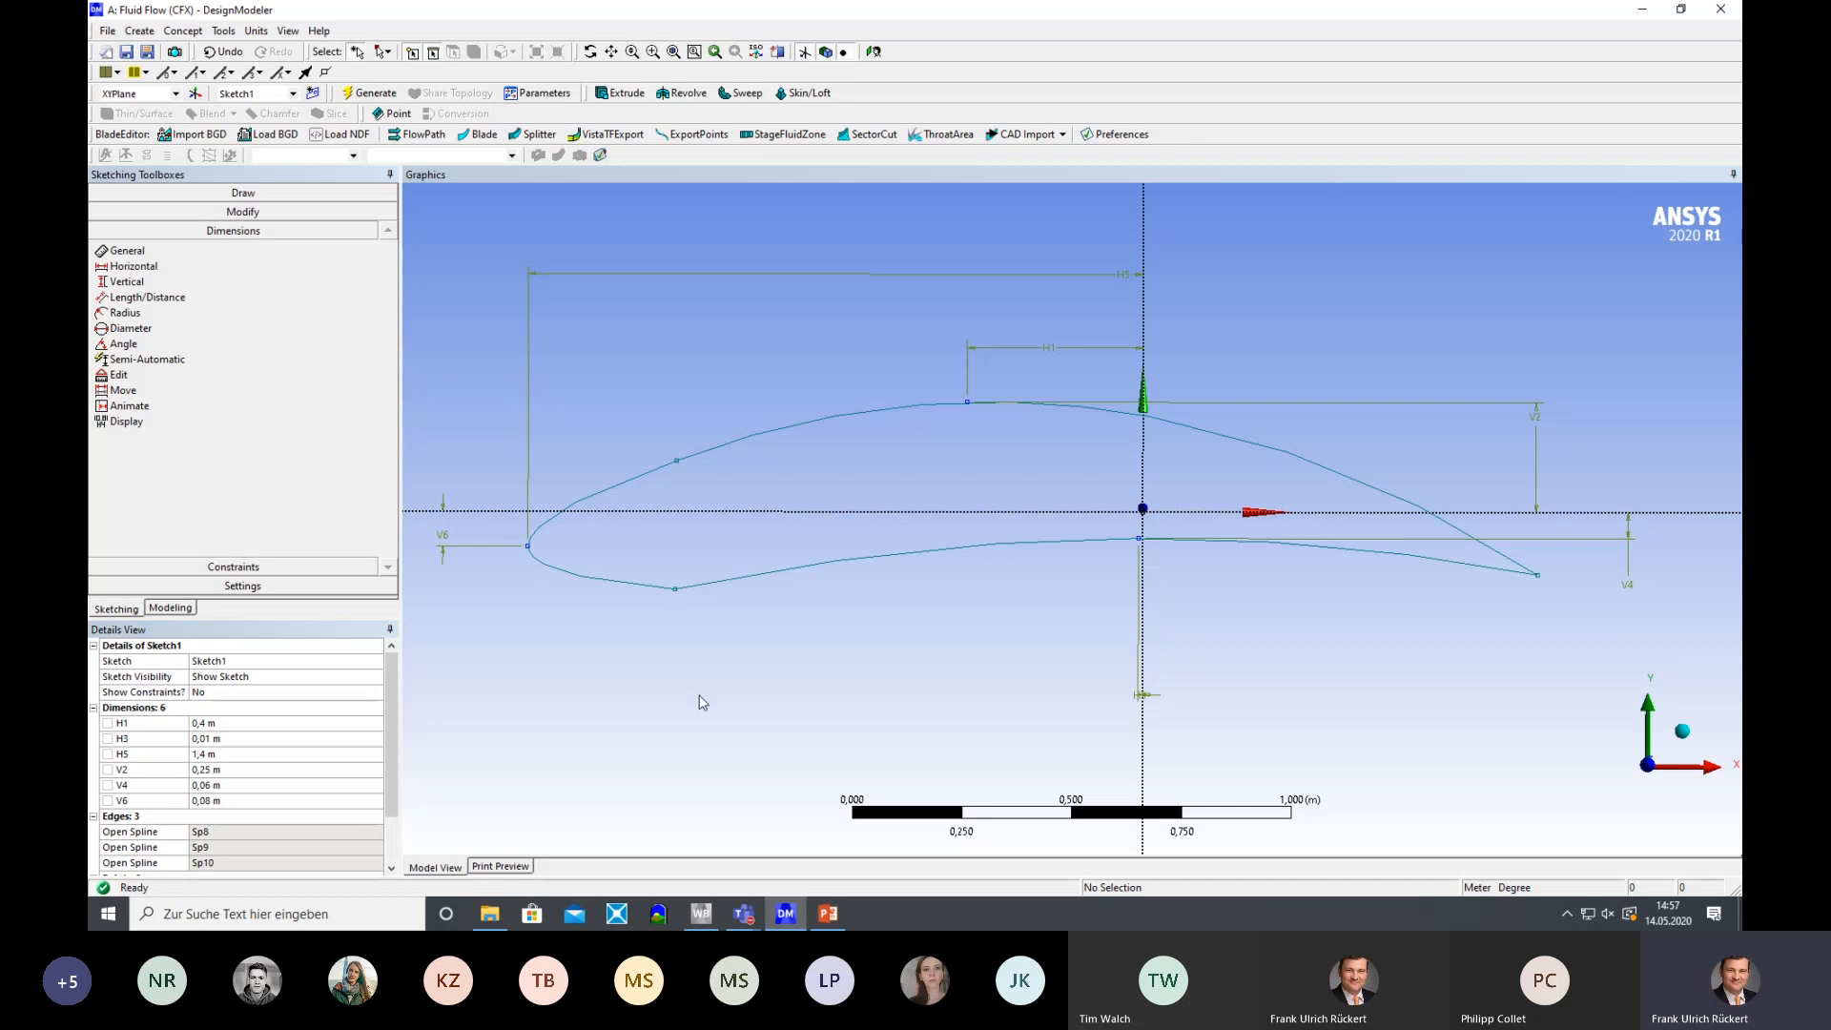
{"action": "left_click", "coordinate": [171, 609]}
{"action": "right_click", "coordinate": [181, 270]}
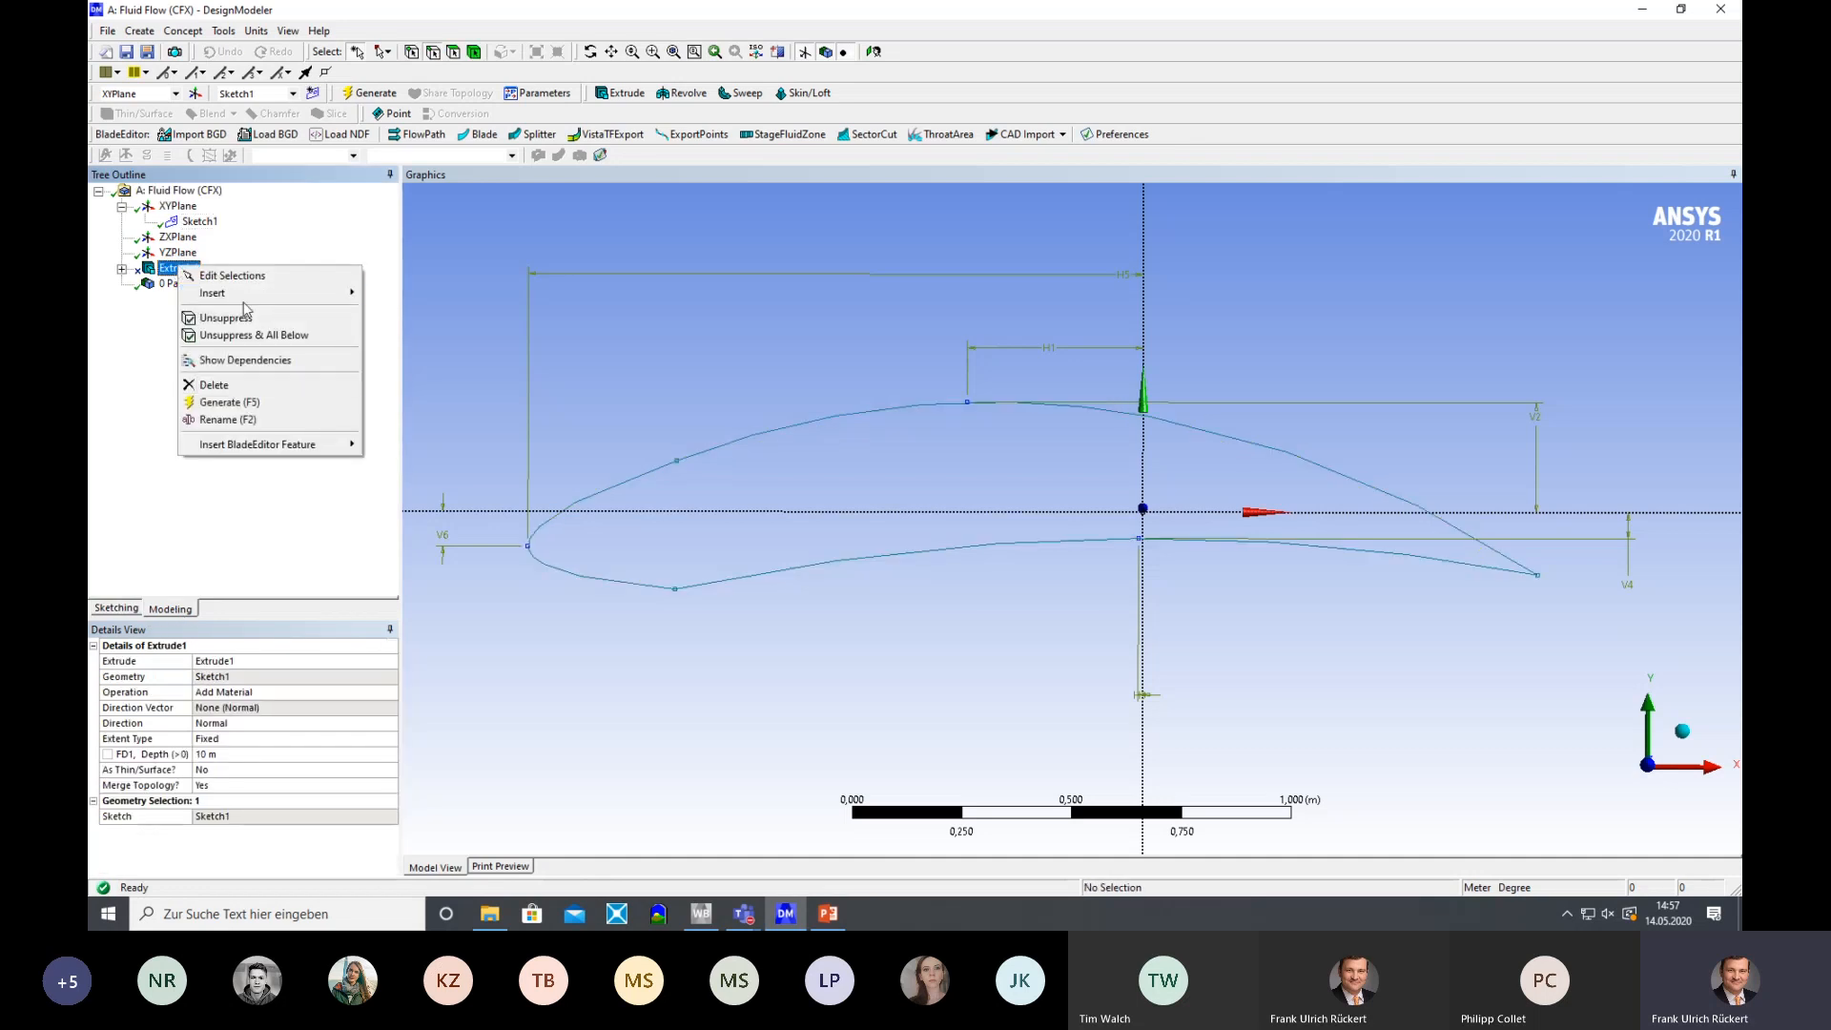
{"action": "left_click", "coordinate": [244, 319]}
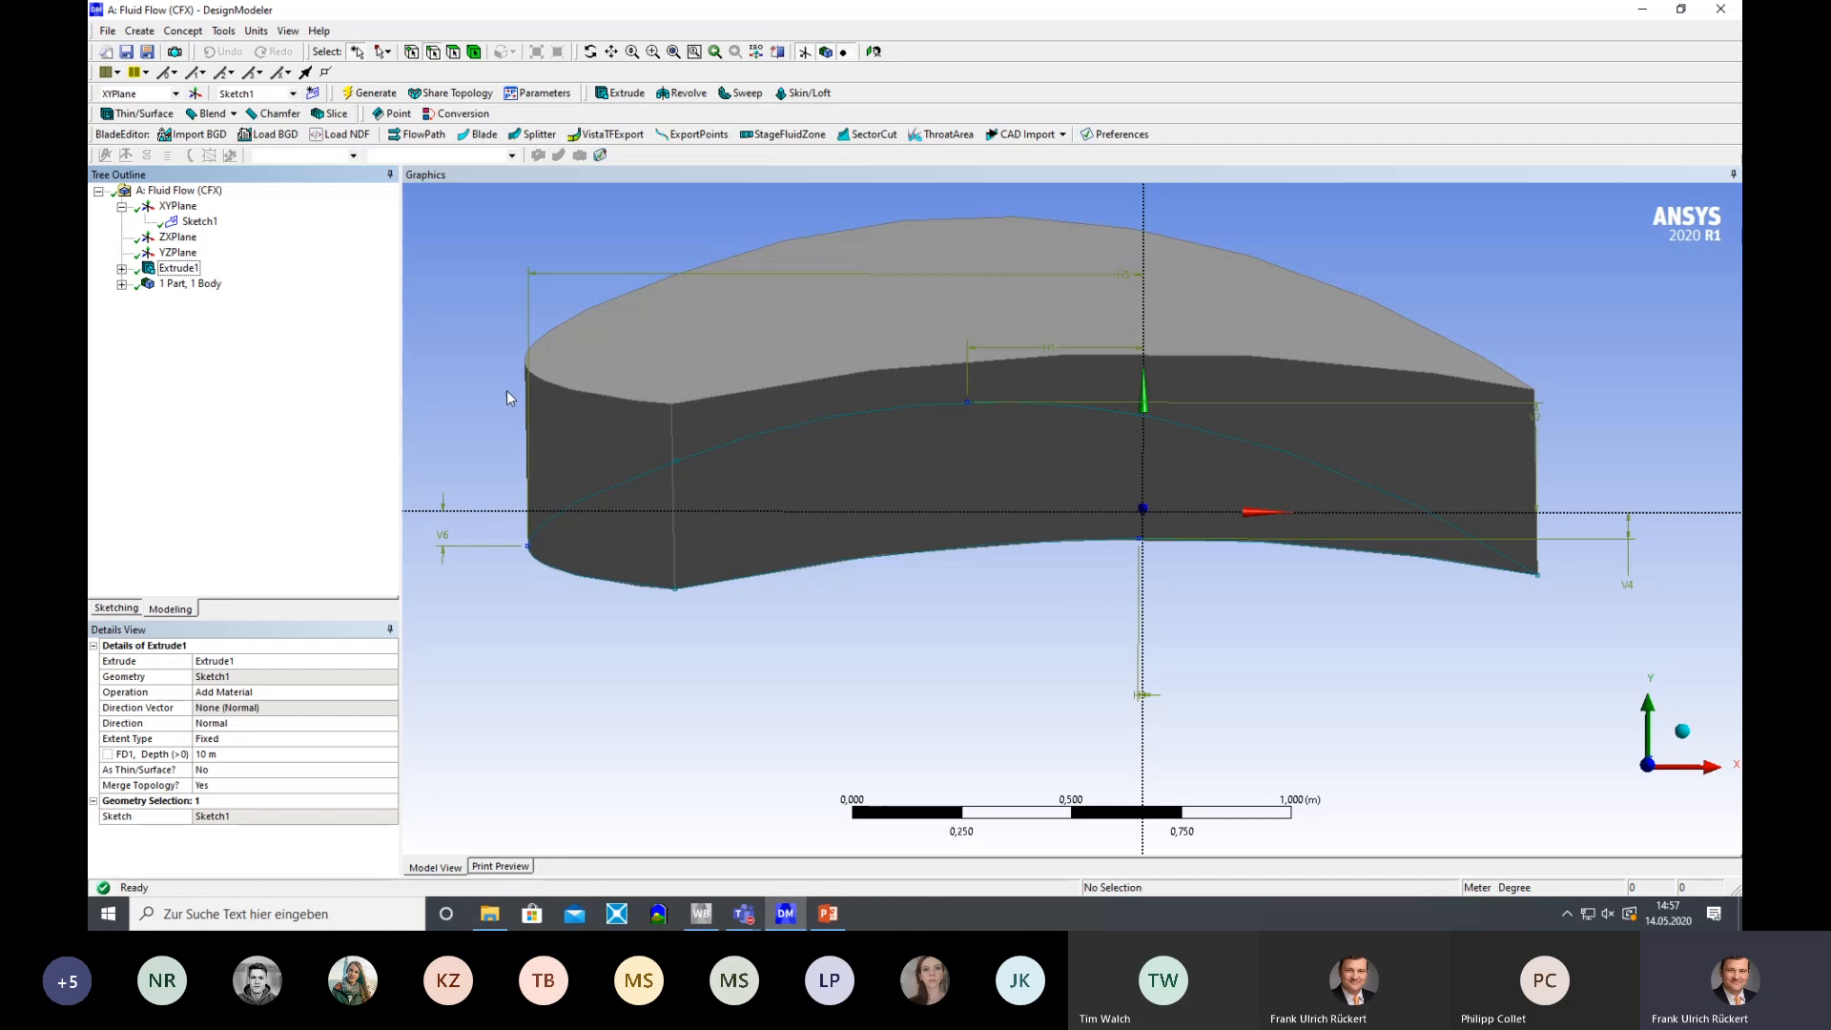
{"action": "mouse_move", "coordinate": [506, 394]}
{"action": "middle_mouse_down"}
{"action": "mouse_move", "coordinate": [523, 362]}
{"action": "mouse_move", "coordinate": [560, 372]}
{"action": "mouse_move", "coordinate": [525, 375]}
{"action": "middle_mouse_up"}
{"action": "scroll", "coordinate": [833, 442], "scroll_direction": "down", "scroll_amount": 6}
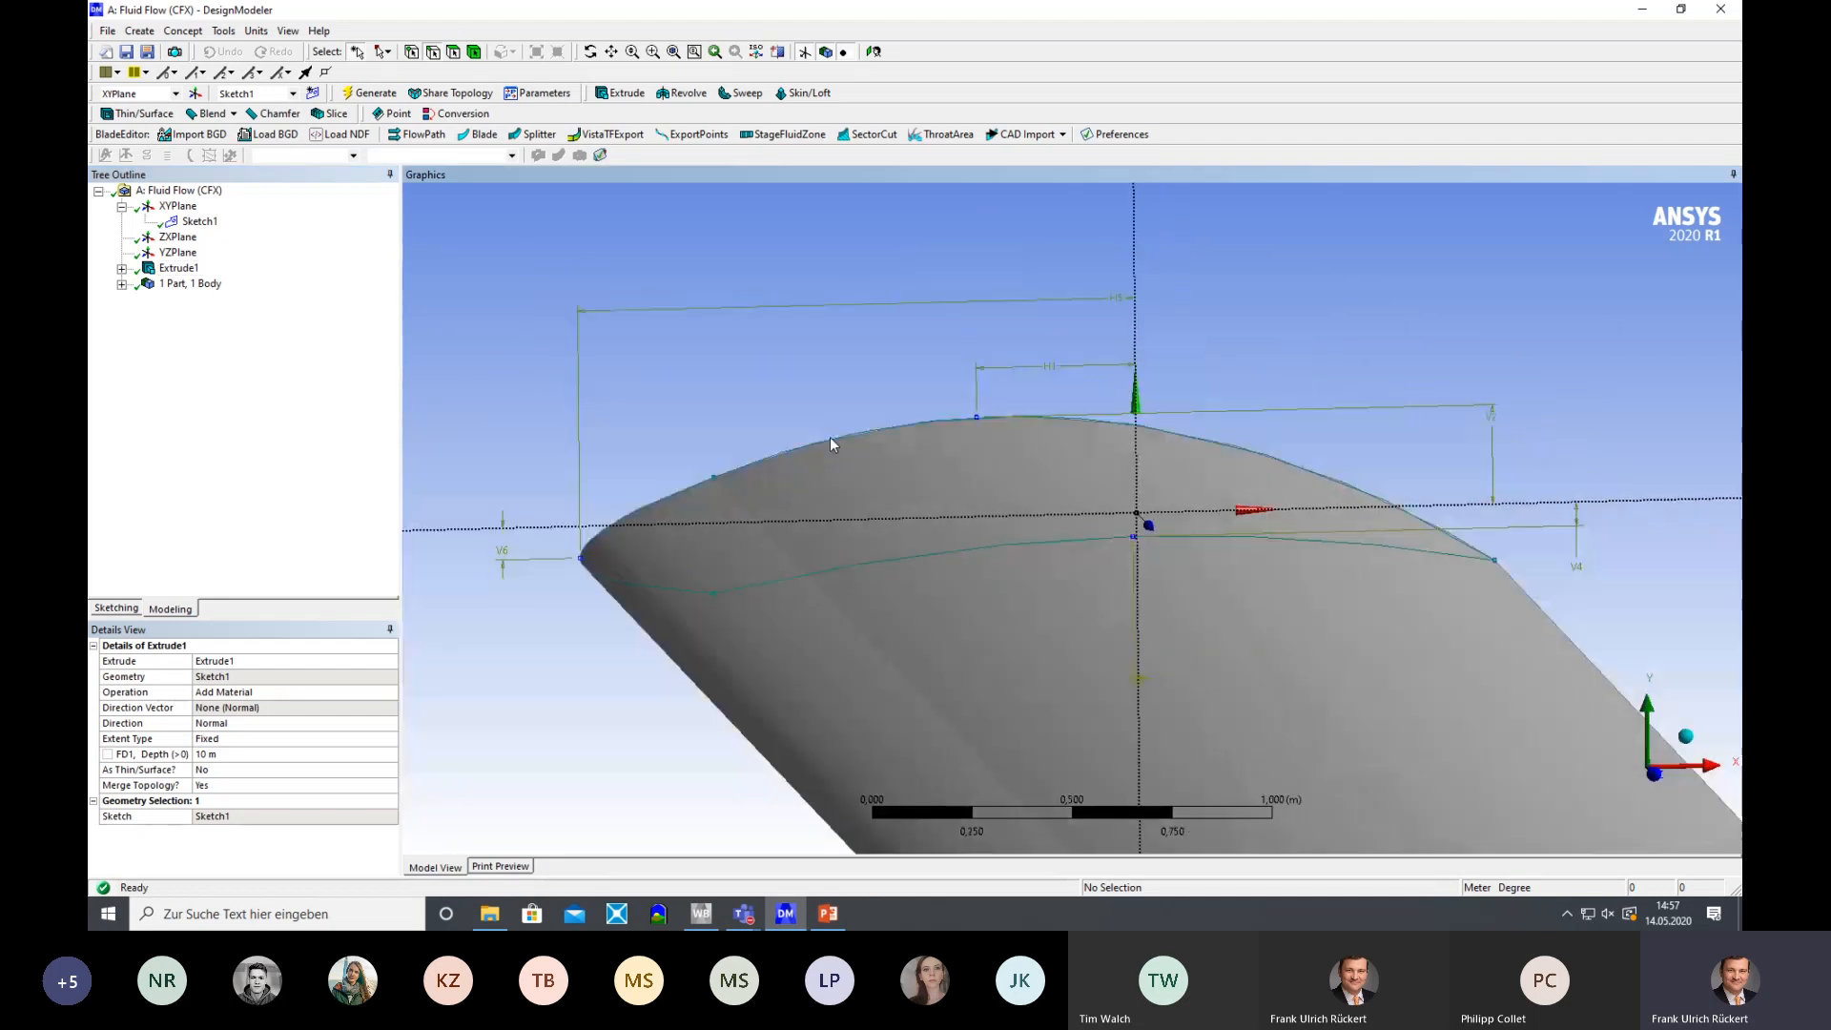
{"action": "scroll", "coordinate": [906, 476], "scroll_direction": "down", "scroll_amount": 1}
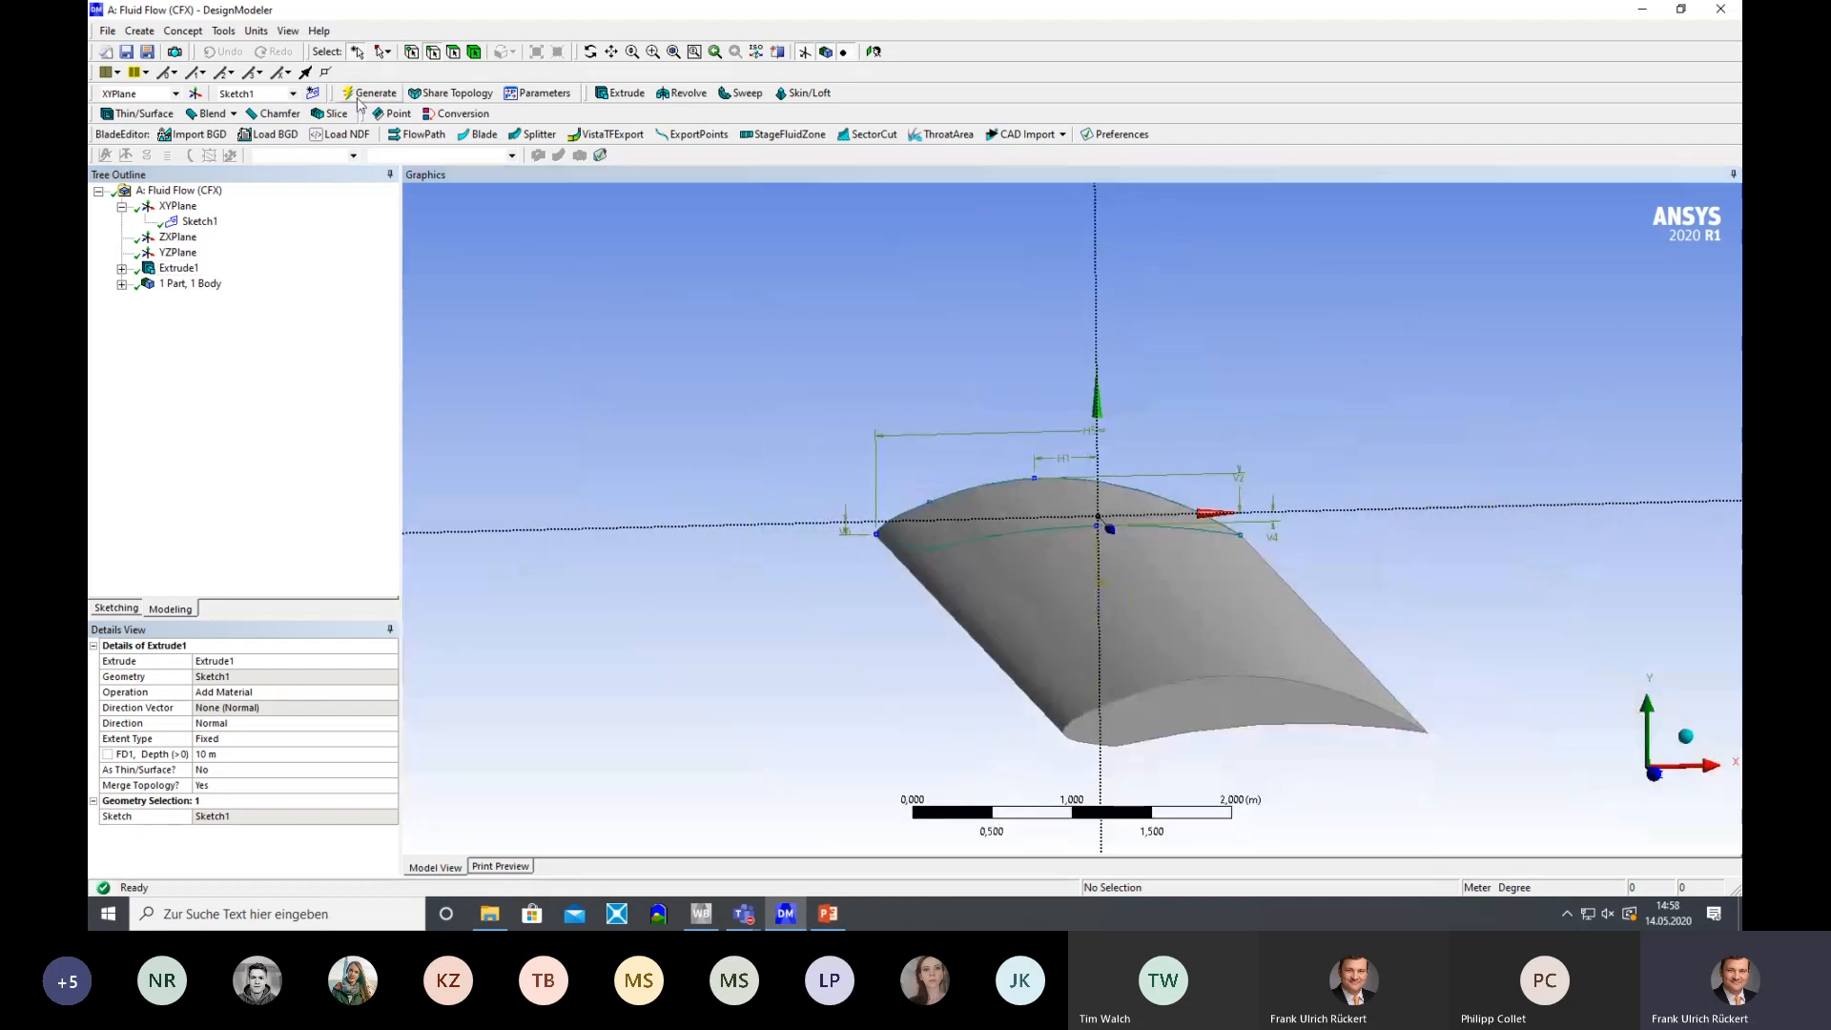
Select all five outer faces of the extruded airfoil body, covering its long surfaces and both end faces
{"action": "mouse_move", "coordinate": [730, 509]}
{"action": "middle_mouse_down"}
{"action": "mouse_move", "coordinate": [1237, 505]}
{"action": "mouse_move", "coordinate": [973, 487]}
{"action": "mouse_move", "coordinate": [703, 511]}
{"action": "mouse_move", "coordinate": [746, 507]}
{"action": "middle_mouse_up"}
{"action": "scroll", "coordinate": [1135, 481], "scroll_direction": "up", "scroll_amount": 3}
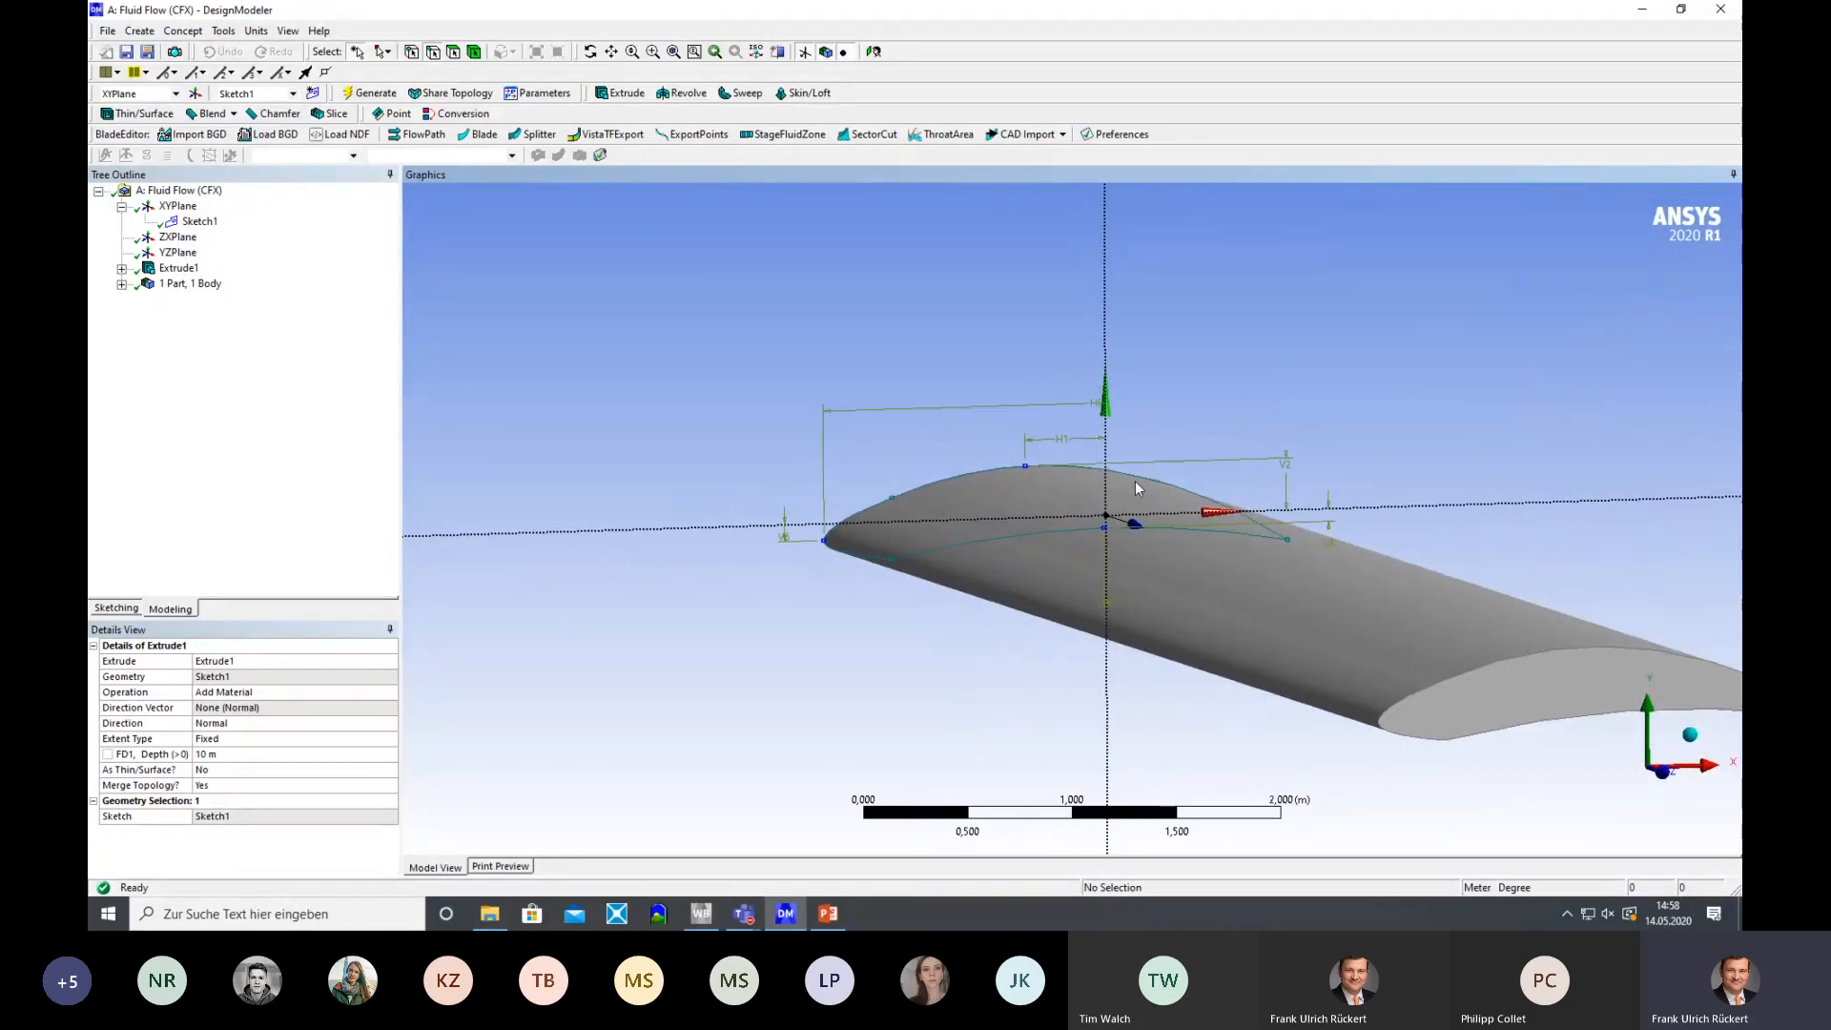
{"action": "scroll", "coordinate": [1135, 481], "scroll_direction": "down", "scroll_amount": 5}
{"action": "left_click", "coordinate": [611, 52]}
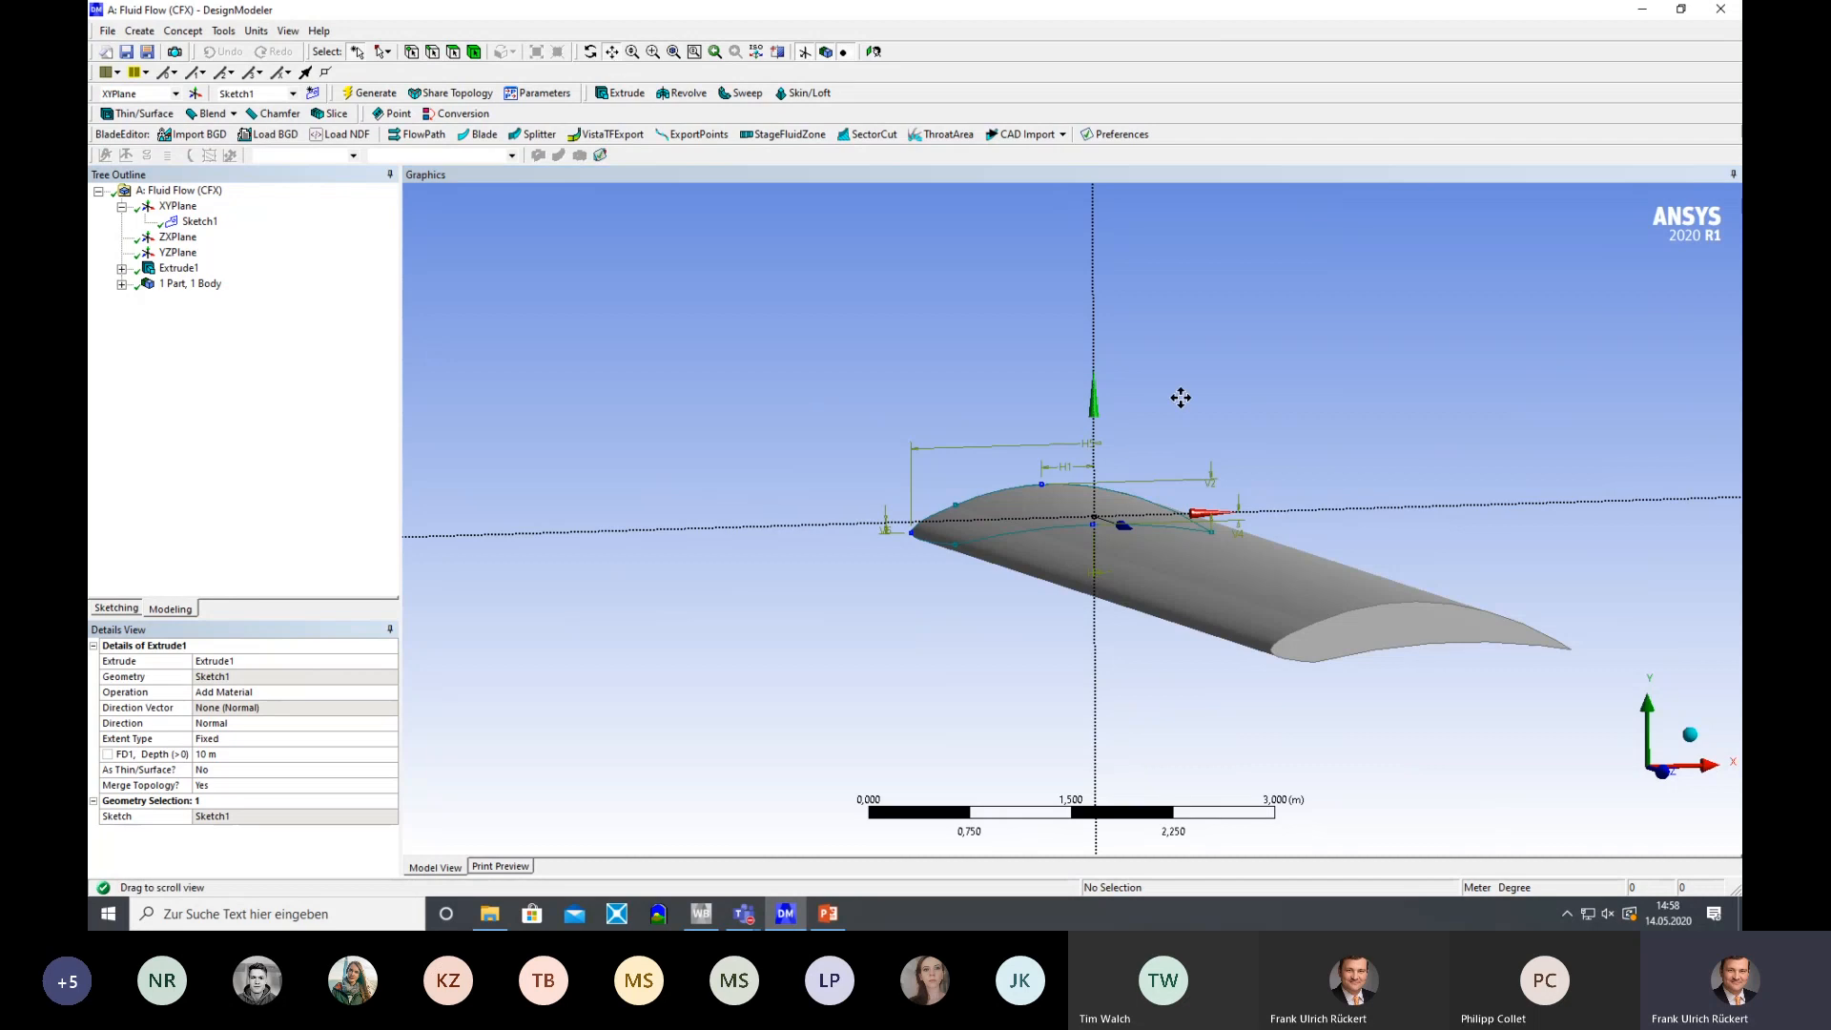
{"action": "left_click_drag", "start_coordinate": [1177, 397], "coordinate": [934, 332]}
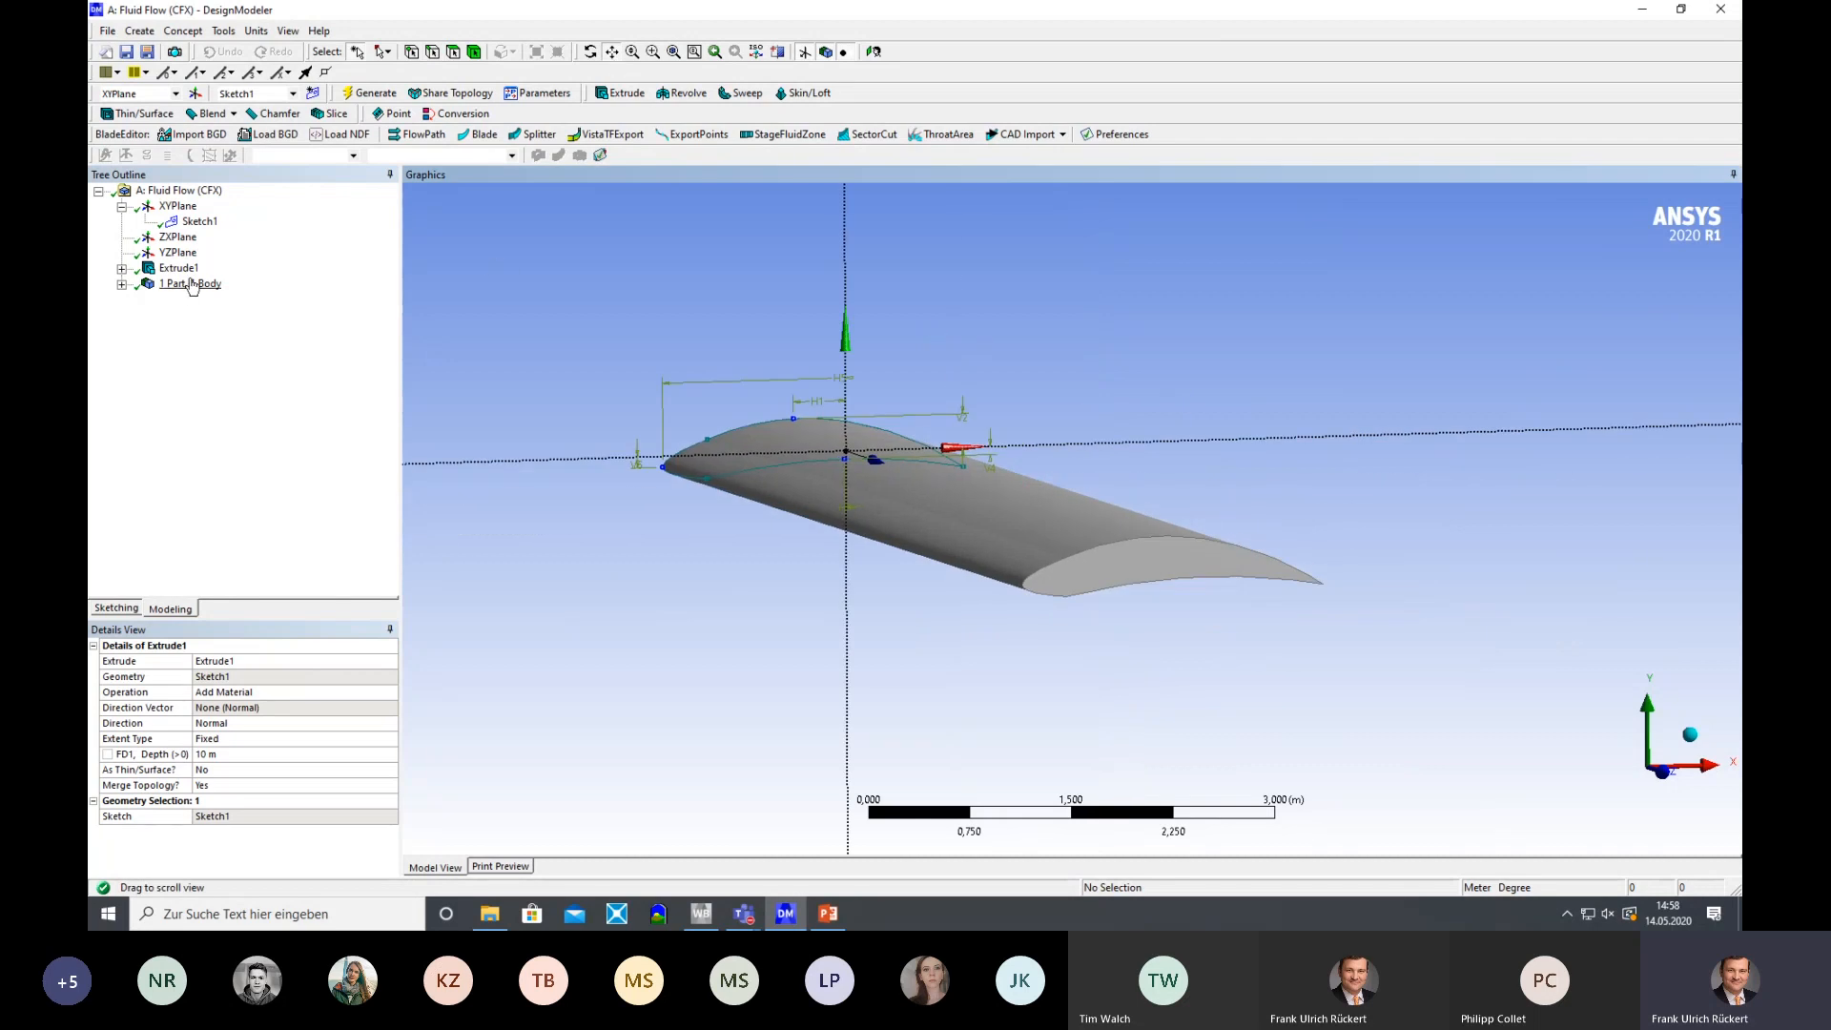
{"action": "left_click", "coordinate": [122, 269]}
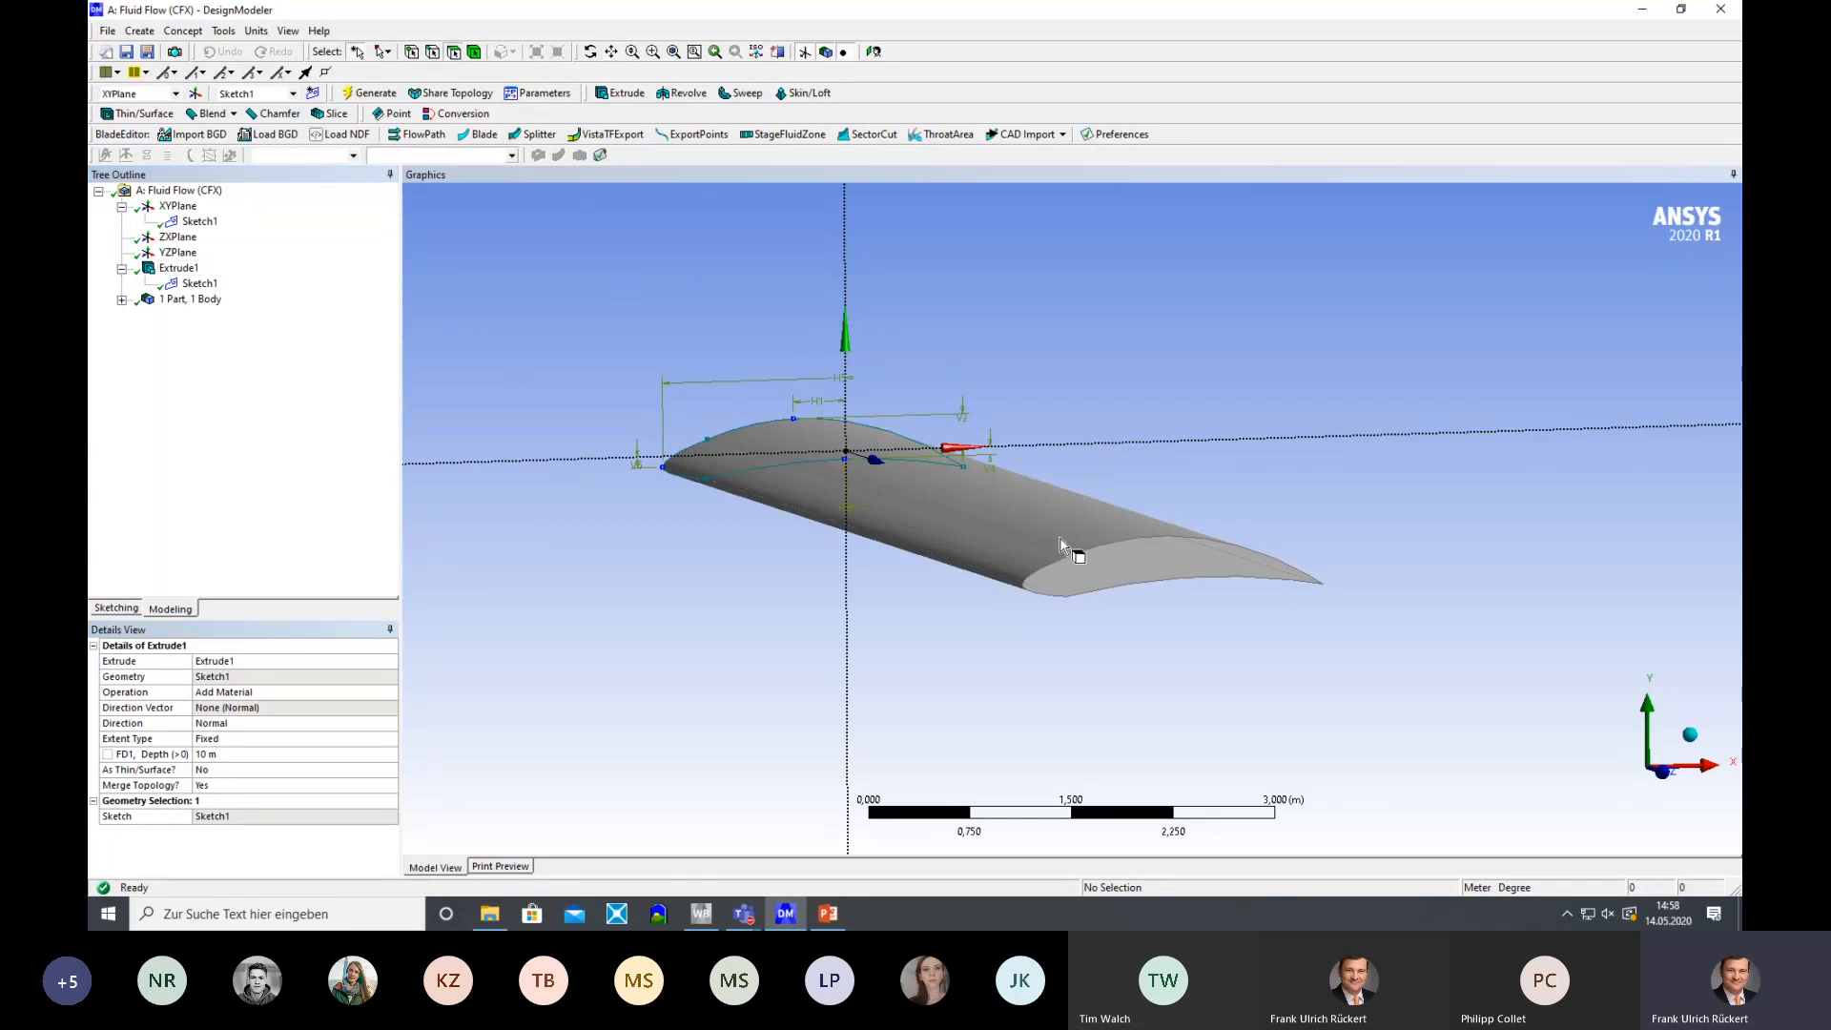
{"action": "left_click", "coordinate": [1007, 540]}
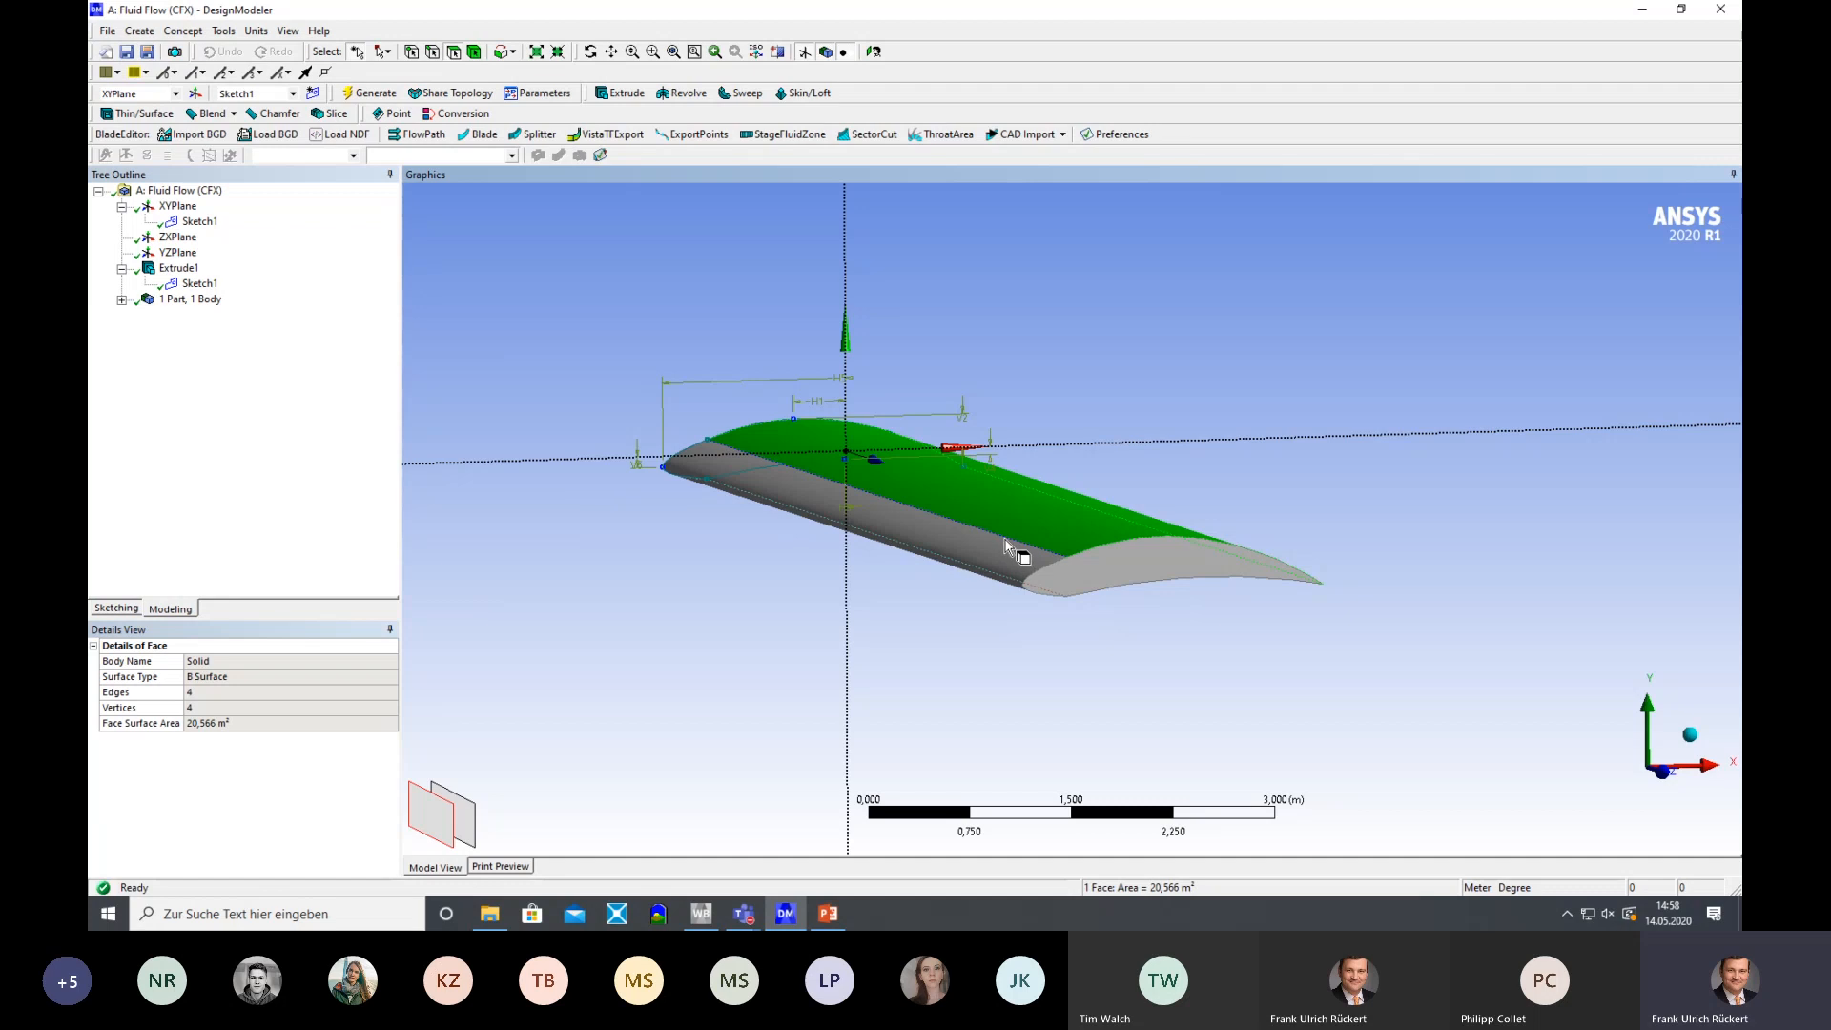
{"action": "left_click", "coordinate": [980, 560], "text": "ctrl"}
{"action": "left_click", "coordinate": [1116, 575], "text": "ctrl"}
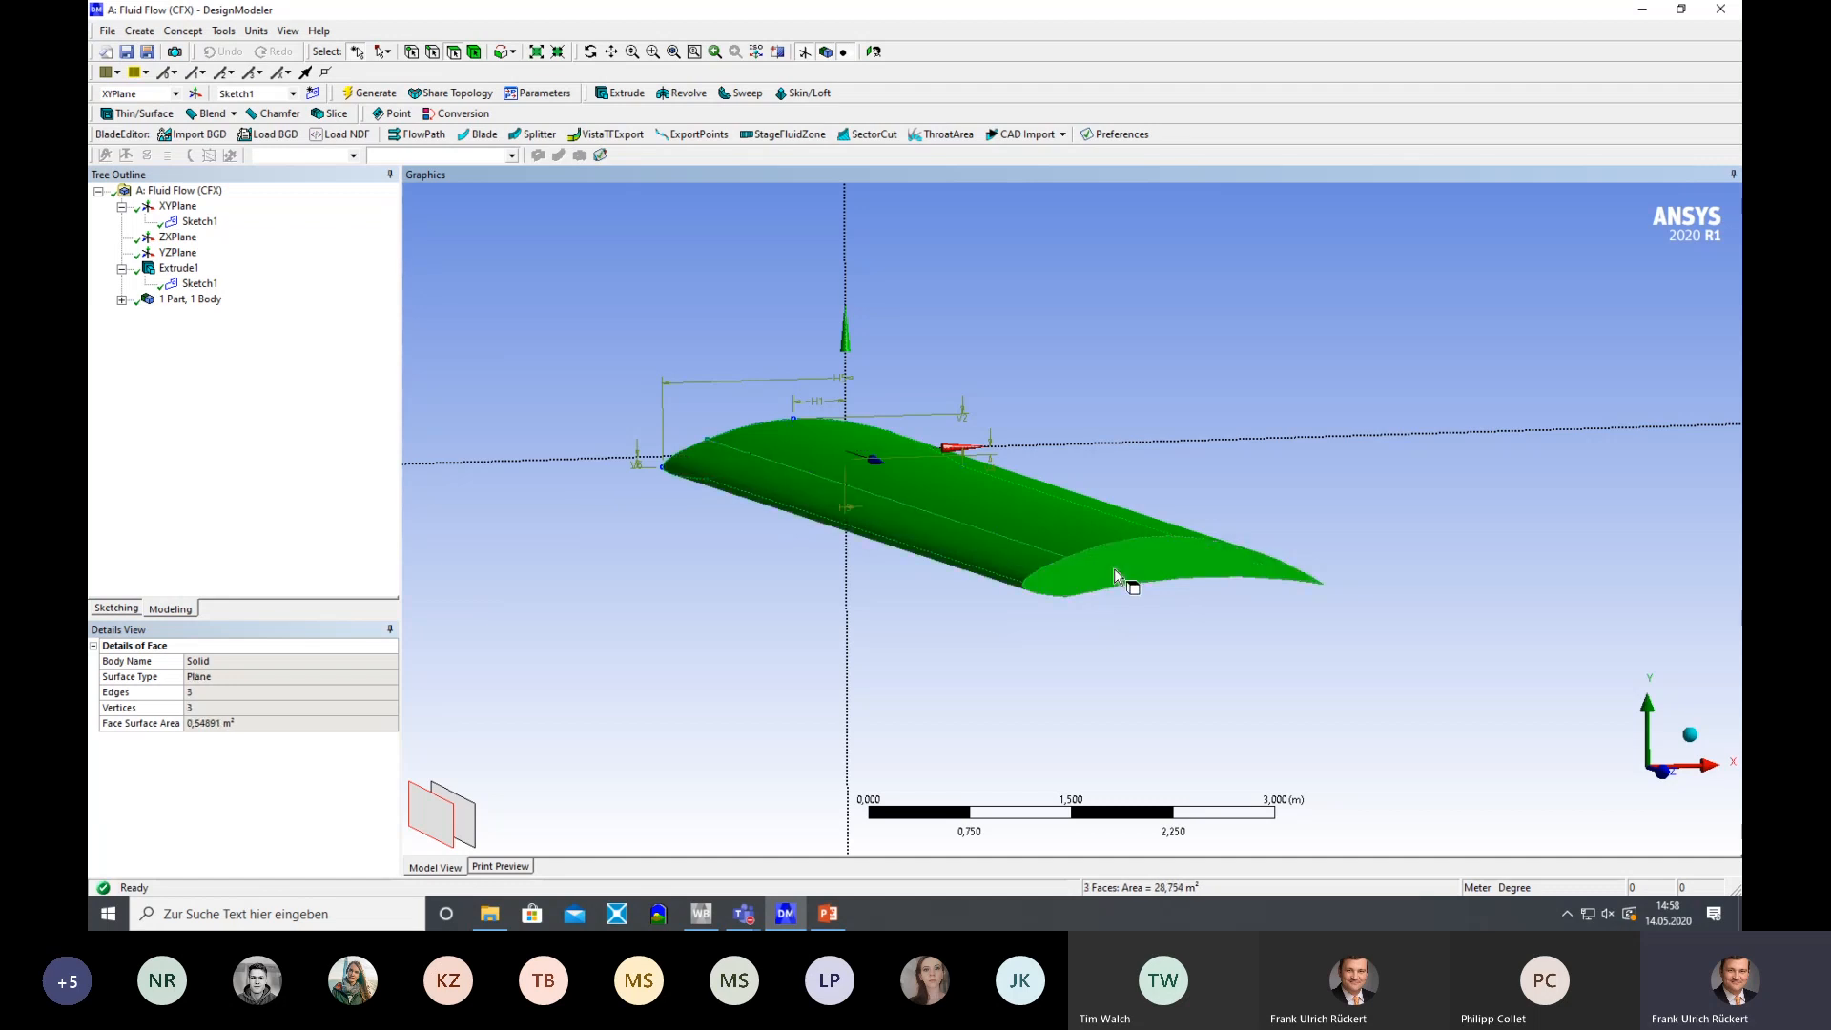
{"action": "middle_click_drag", "start_coordinate": [1317, 536], "coordinate": [756, 404]}
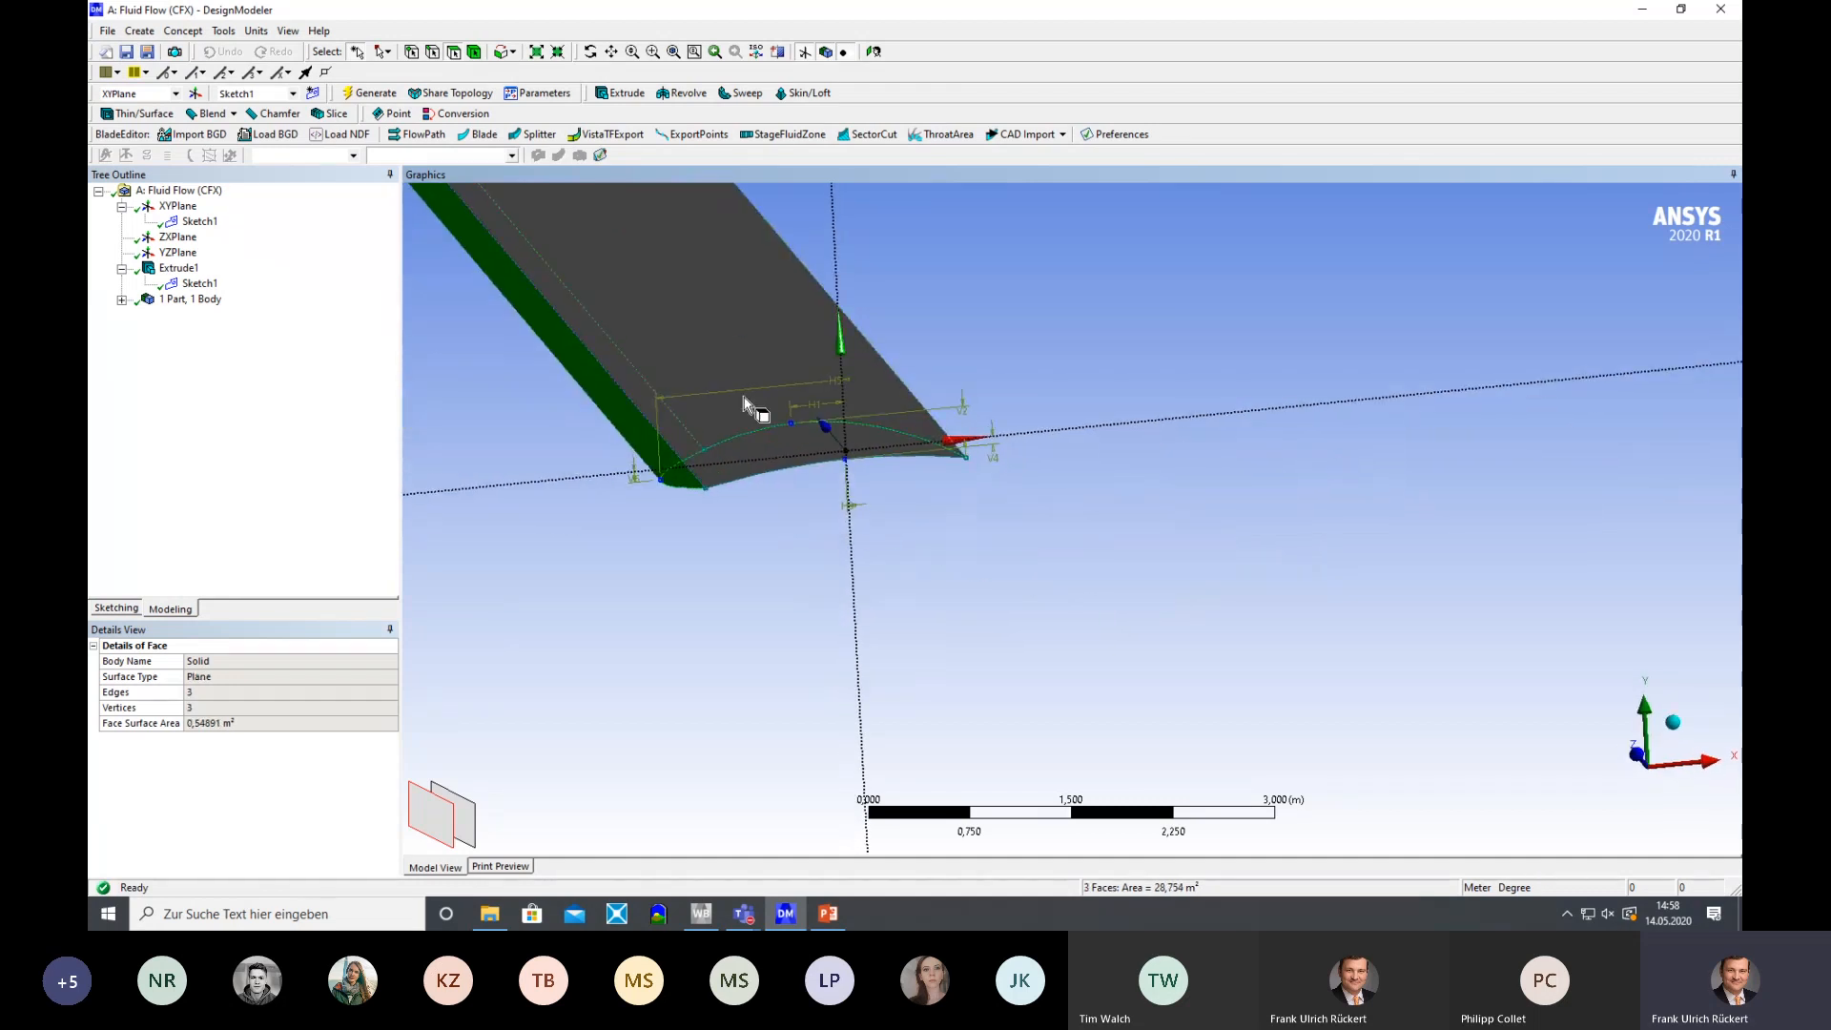
{"action": "left_click", "coordinate": [735, 343], "text": "ctrl"}
{"action": "middle_click_drag", "start_coordinate": [1145, 479], "coordinate": [744, 507]}
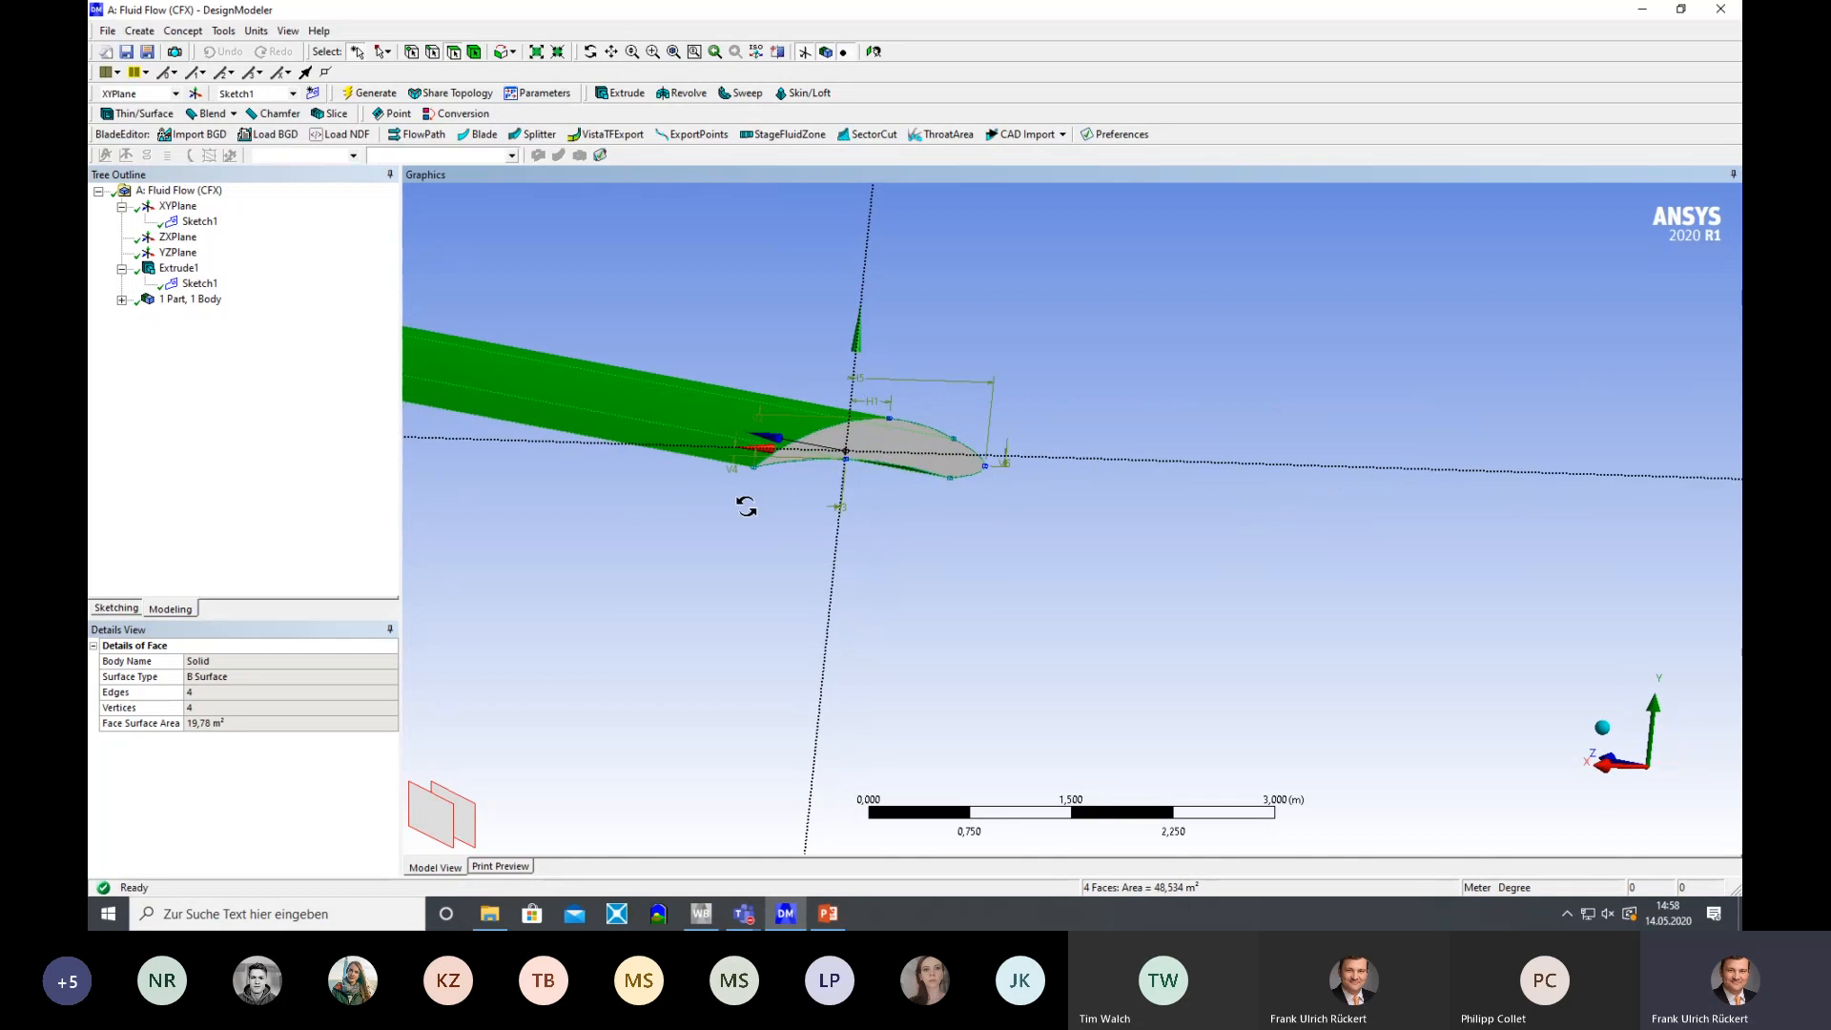
{"action": "left_click", "coordinate": [891, 458], "text": "ctrl"}
{"action": "middle_click_drag", "start_coordinate": [894, 488], "coordinate": [1346, 582]}
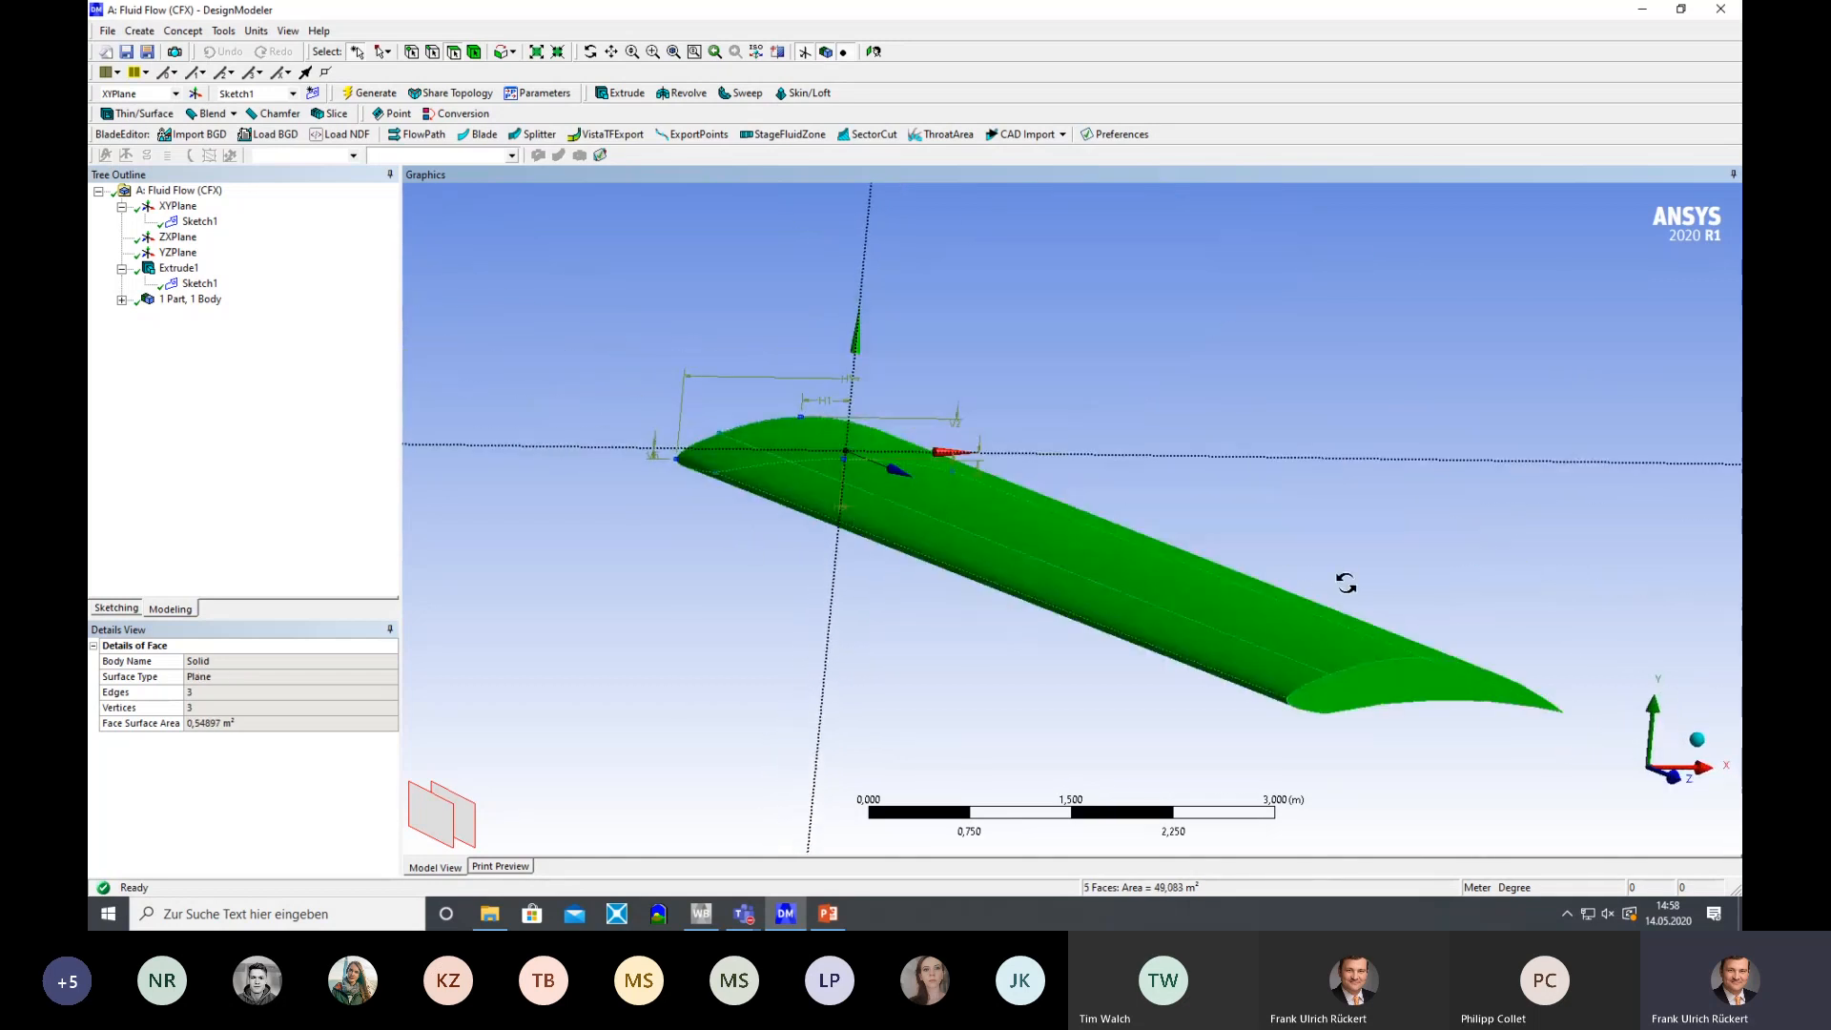
Create a named selection from the selected airfoil faces and generate it
{"action": "right_click", "coordinate": [968, 545]}
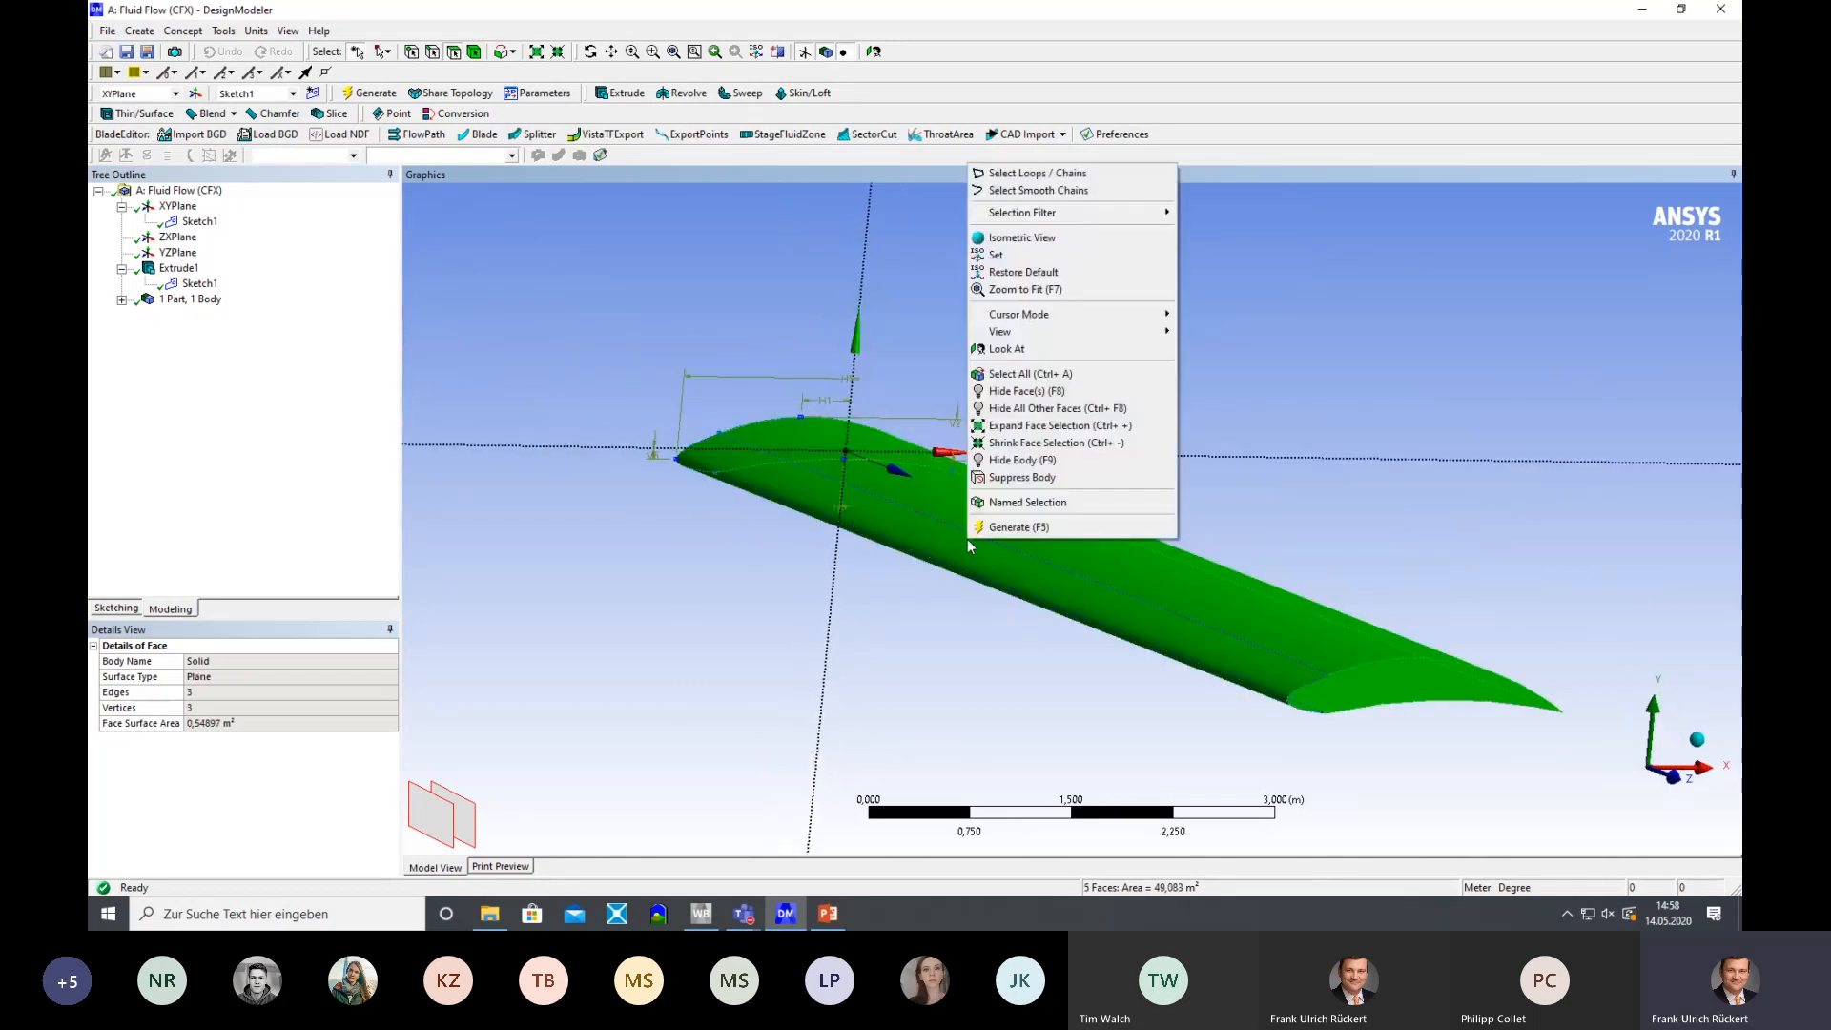
{"action": "left_click", "coordinate": [1005, 506]}
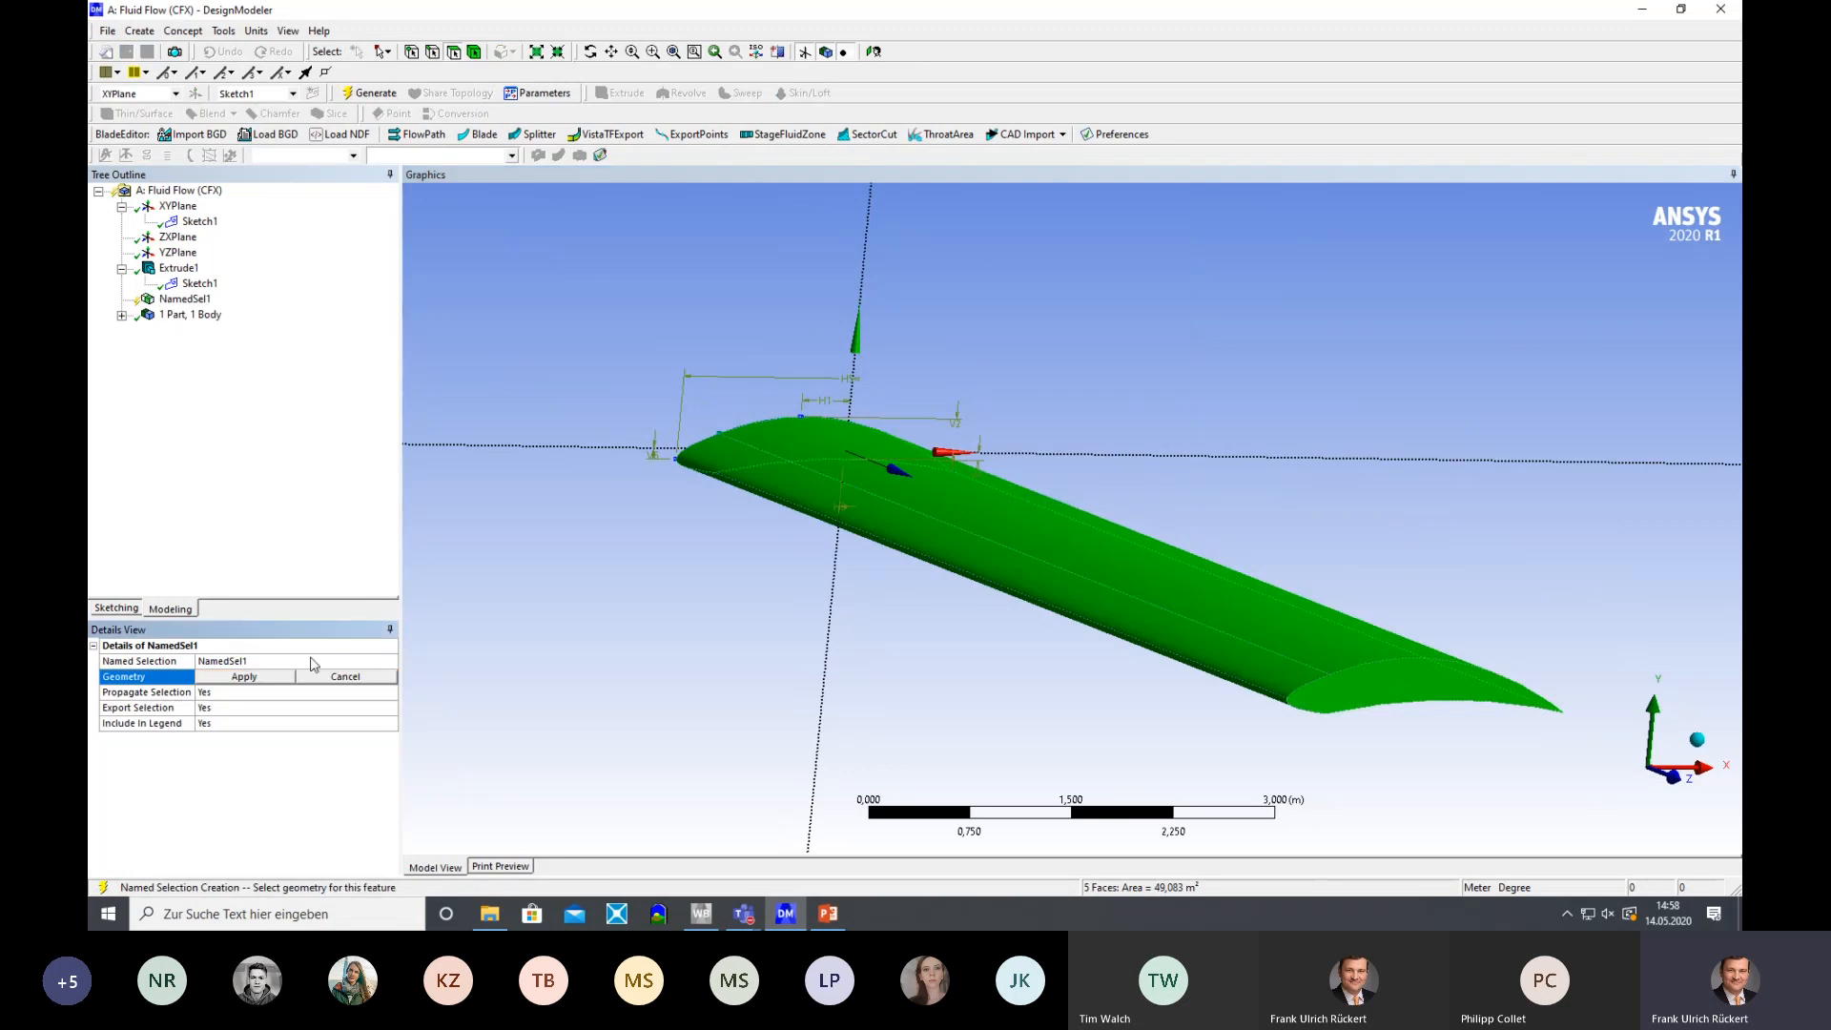
{"action": "left_click", "coordinate": [244, 678]}
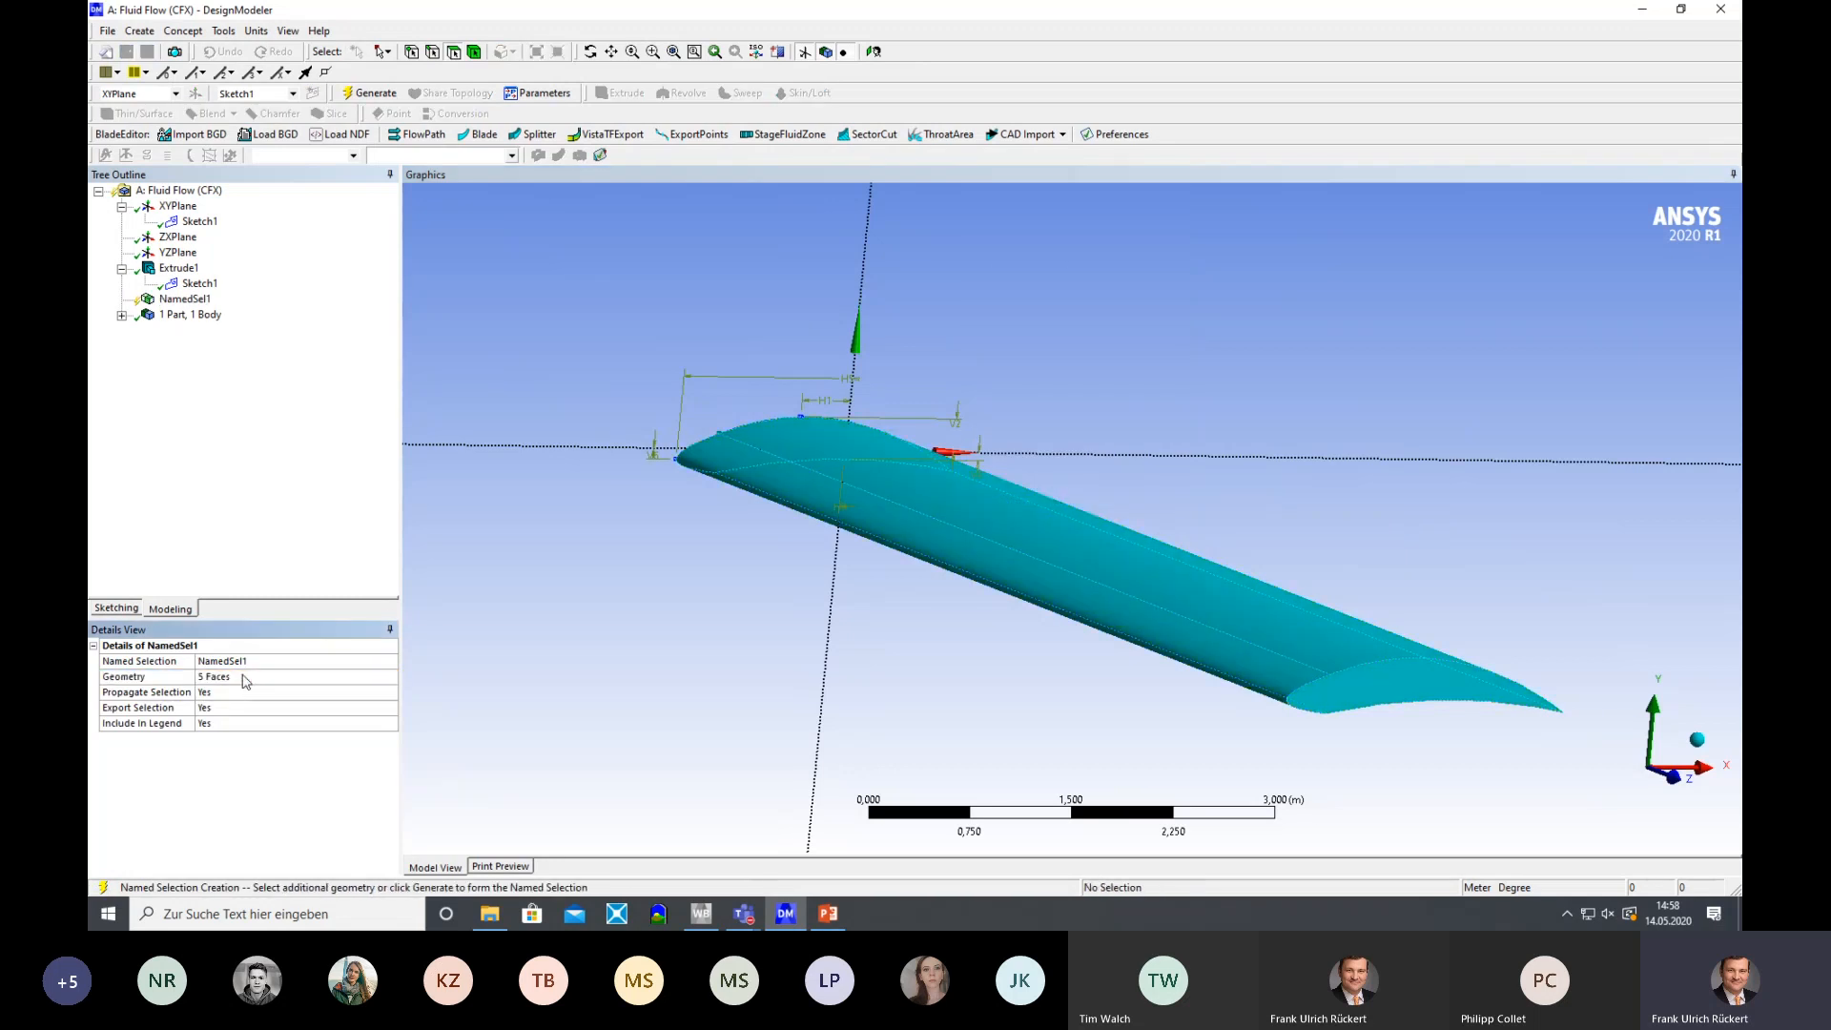
{"action": "left_click", "coordinate": [370, 92]}
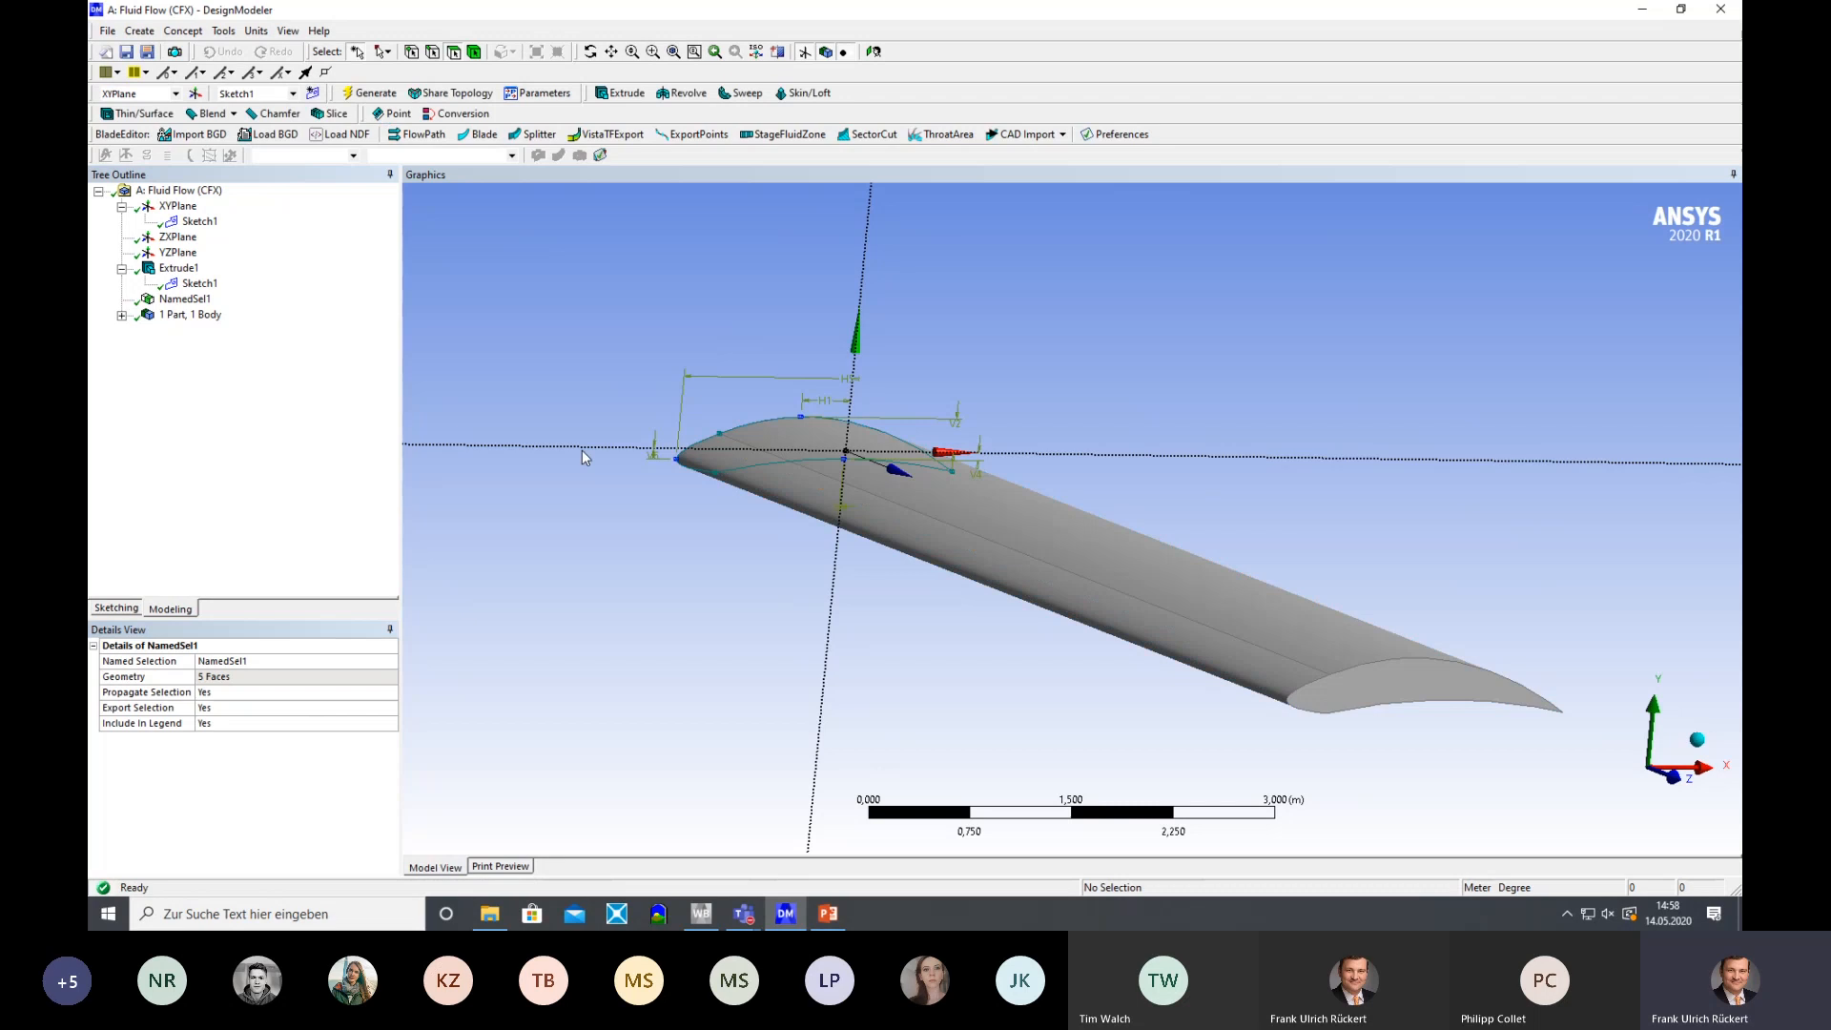
Rename the new named selection Airfoil and highlight its faces on the body to check them
{"action": "left_click", "coordinate": [194, 299]}
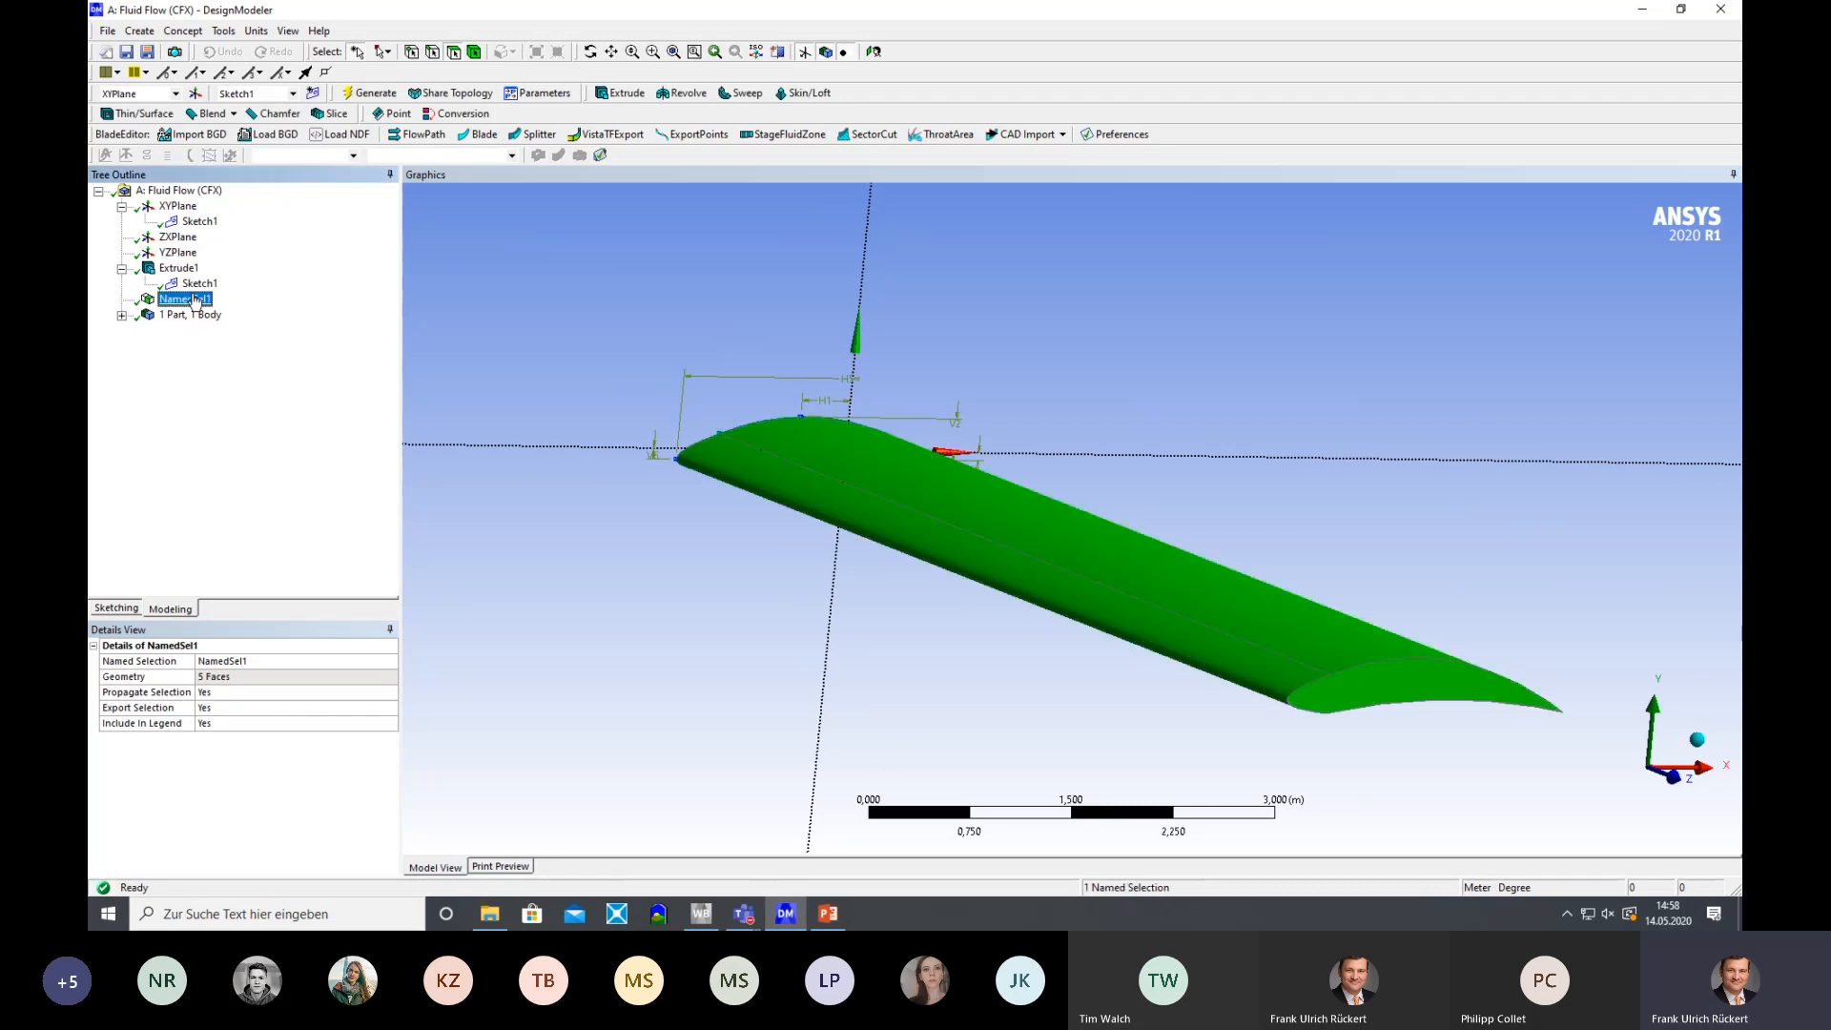
{"action": "right_click", "coordinate": [190, 304]}
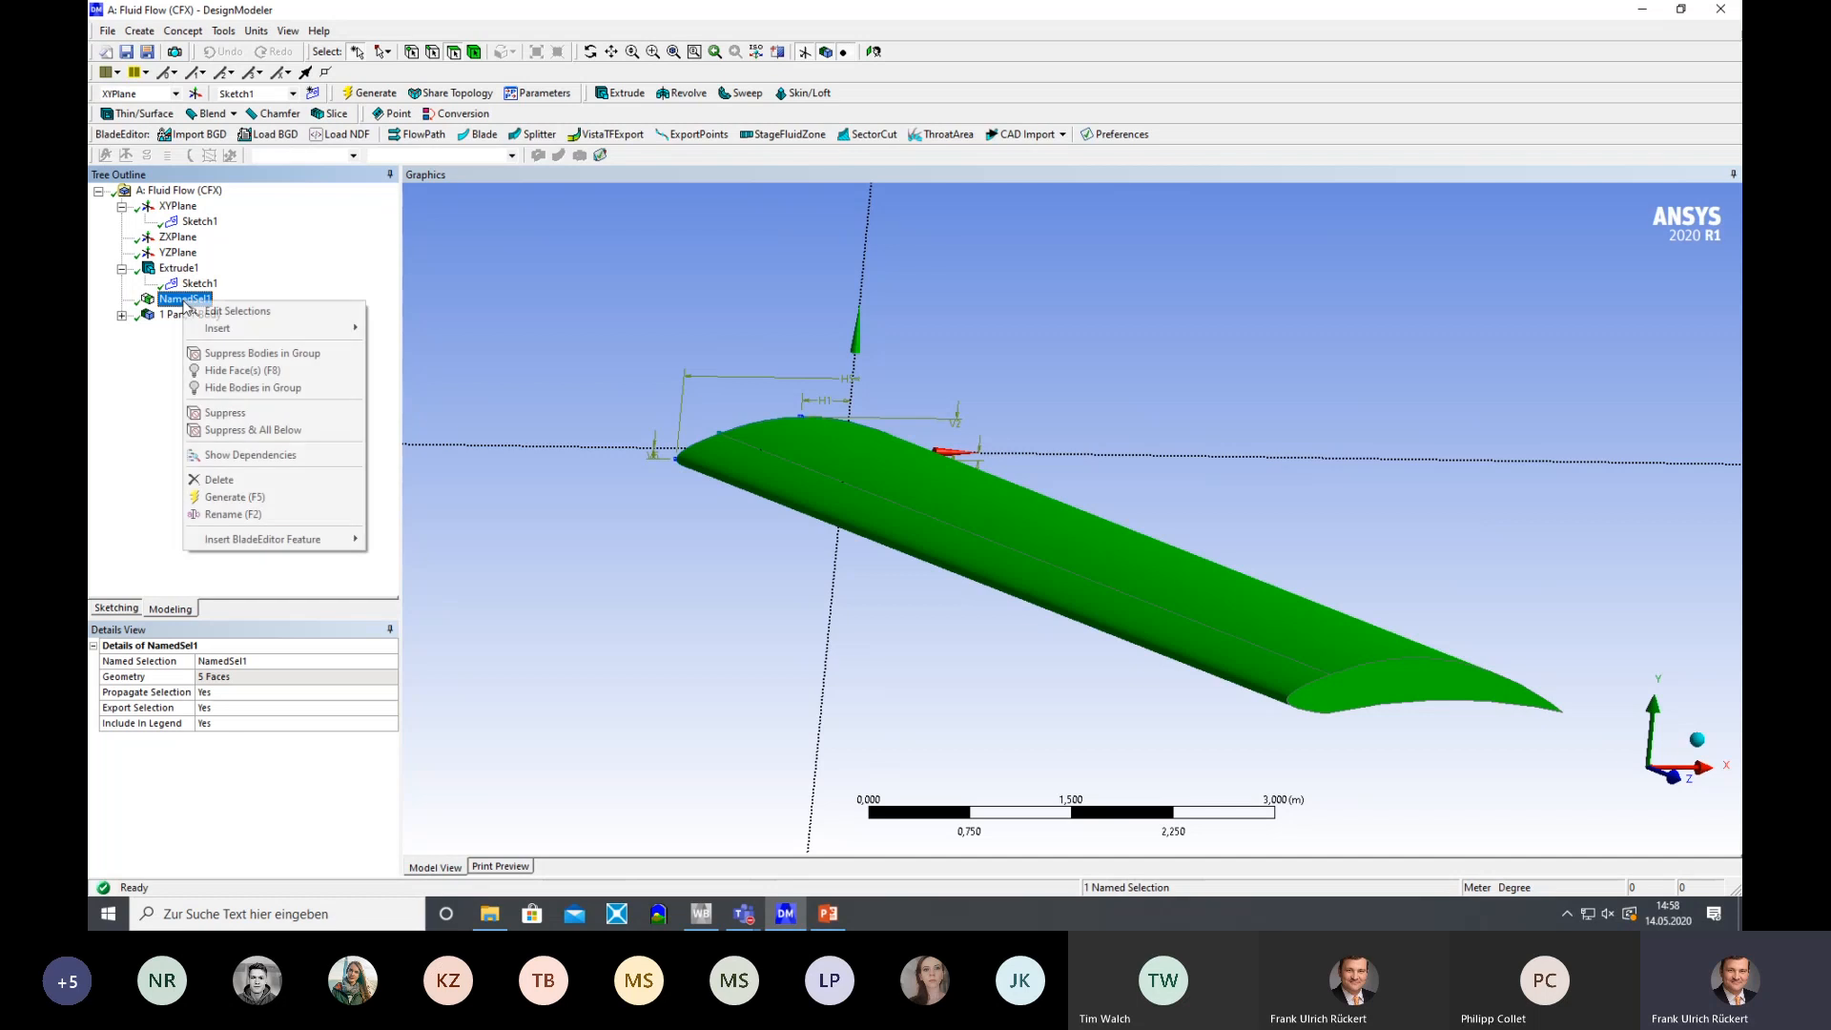
{"action": "left_click", "coordinate": [233, 514]}
{"action": "type", "text": "A"}
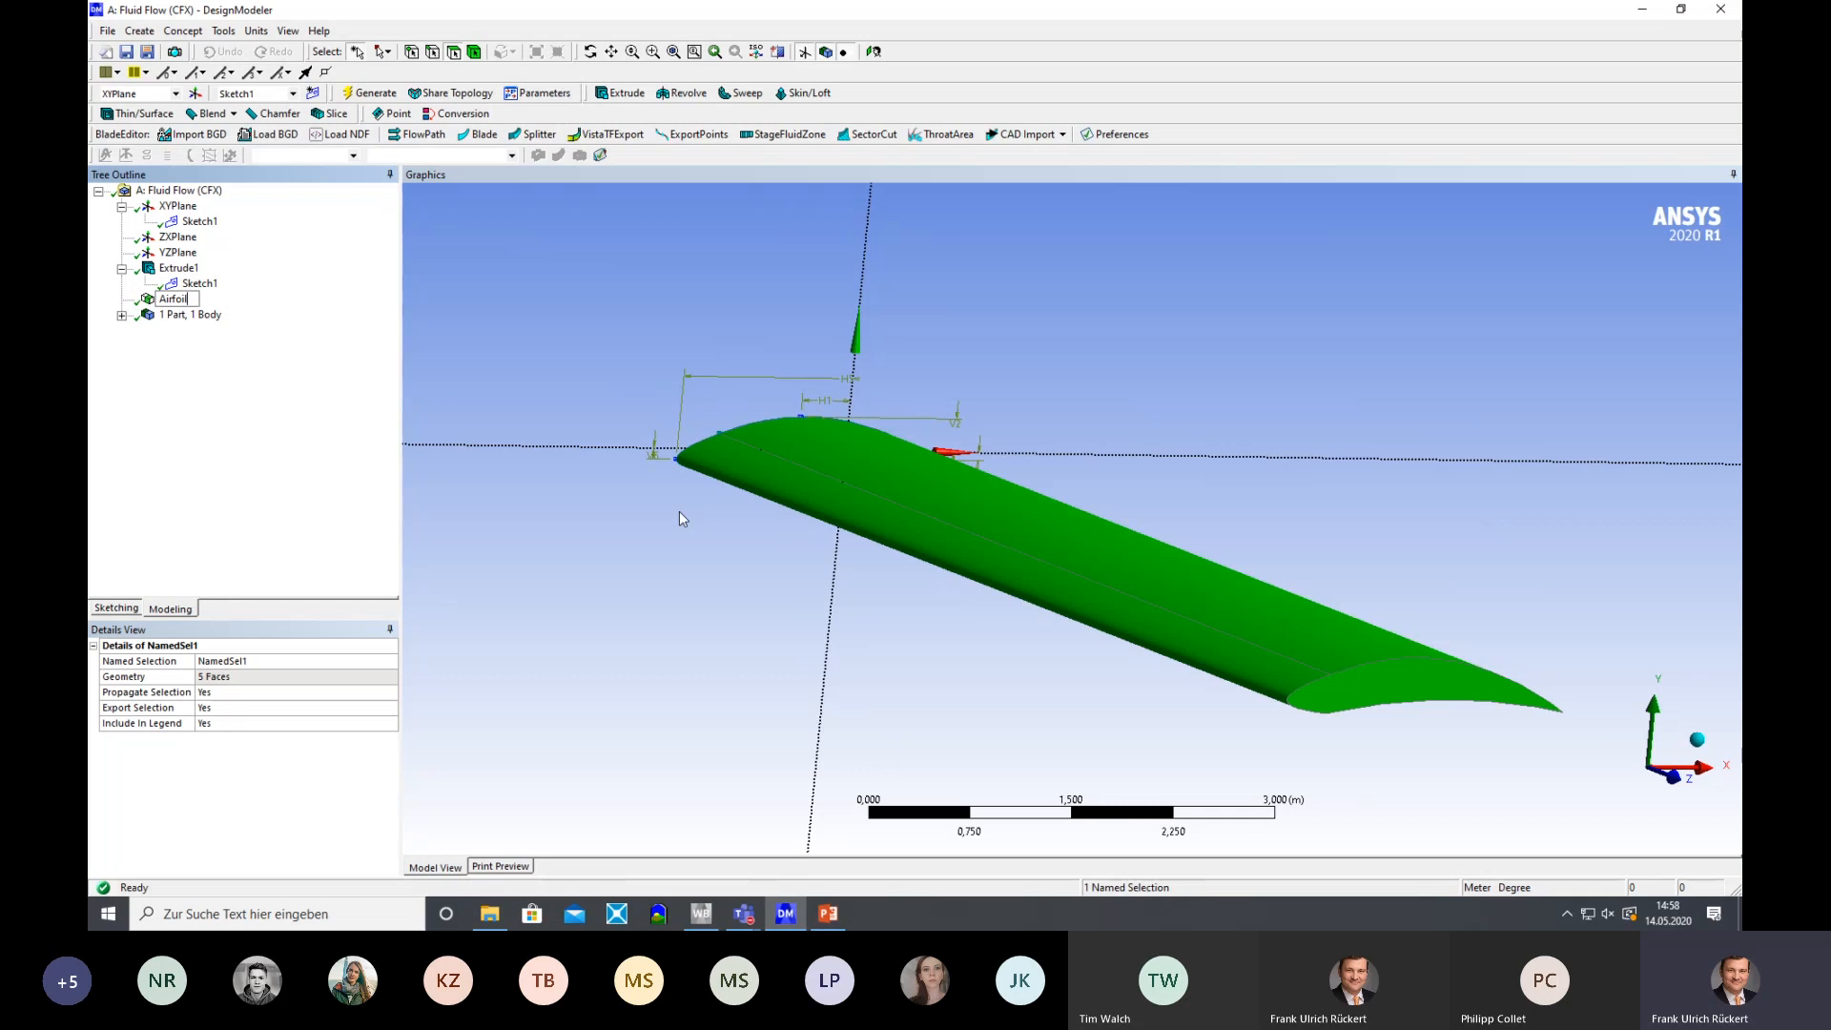
{"action": "type", "text": "irfoil"}
{"action": "key", "text": "Return"}
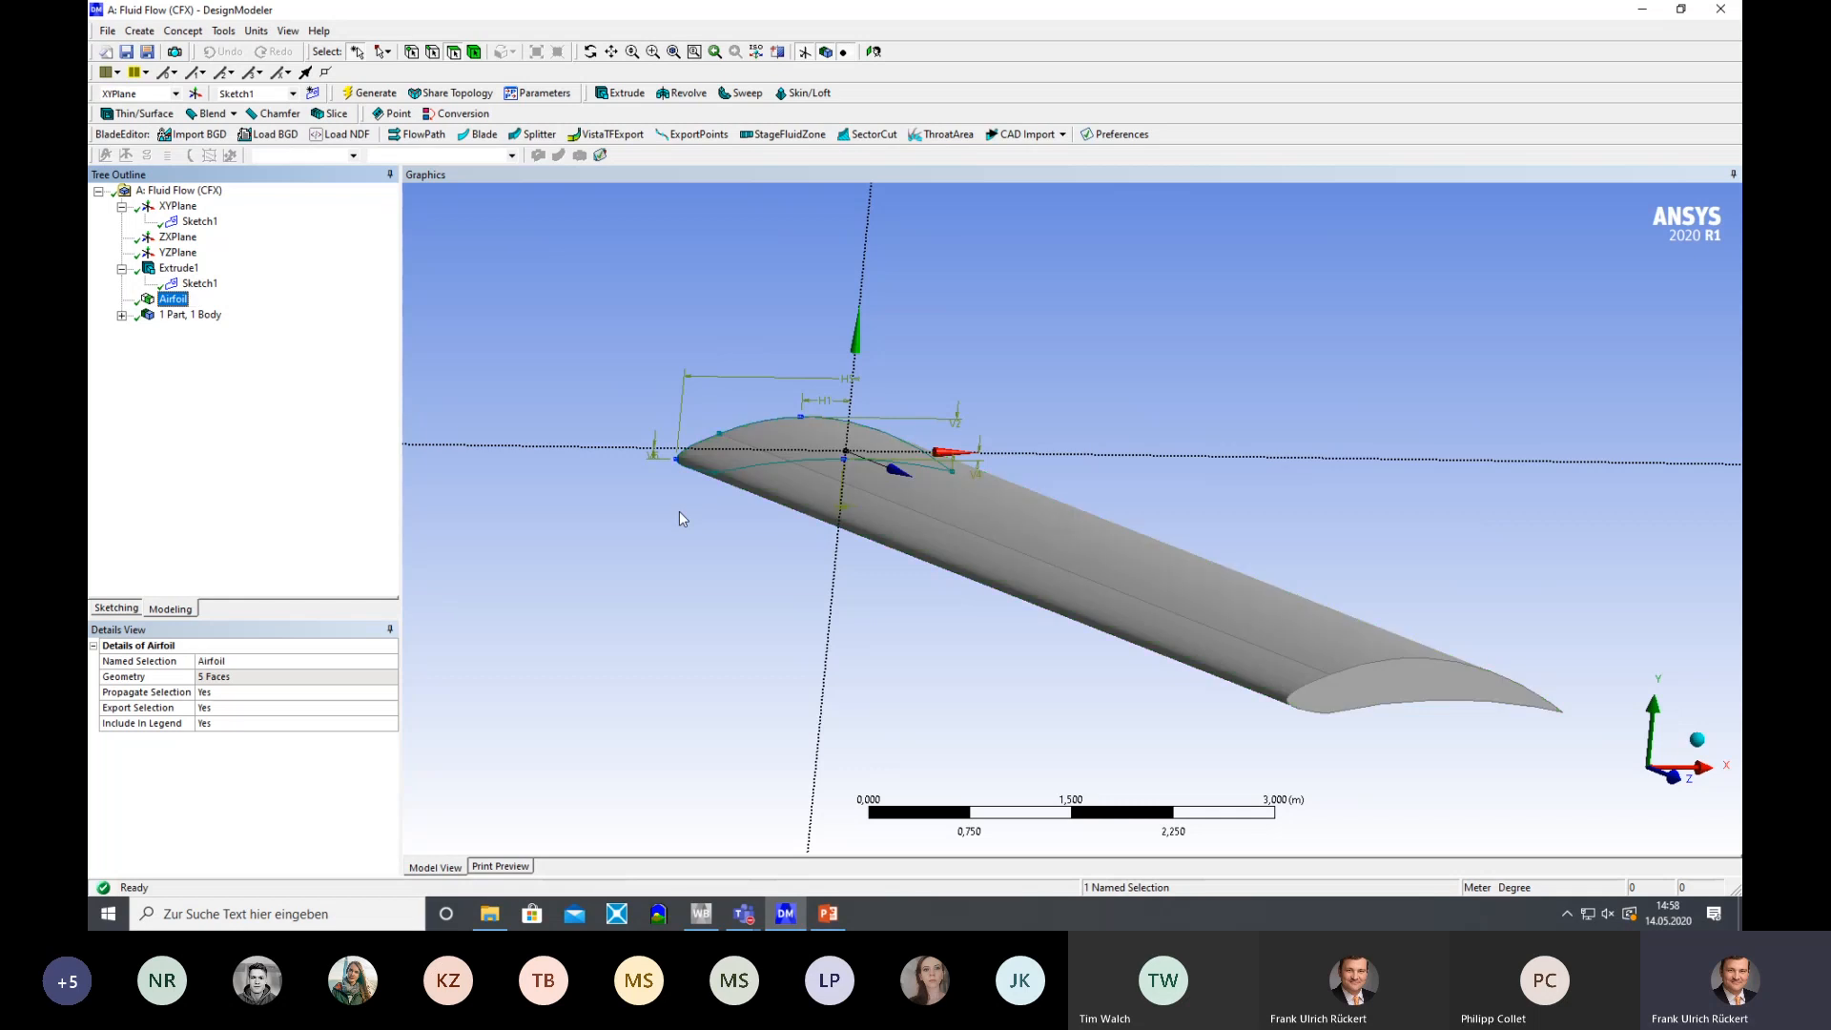
{"action": "left_click", "coordinate": [172, 301]}
{"action": "left_click", "coordinate": [730, 637]}
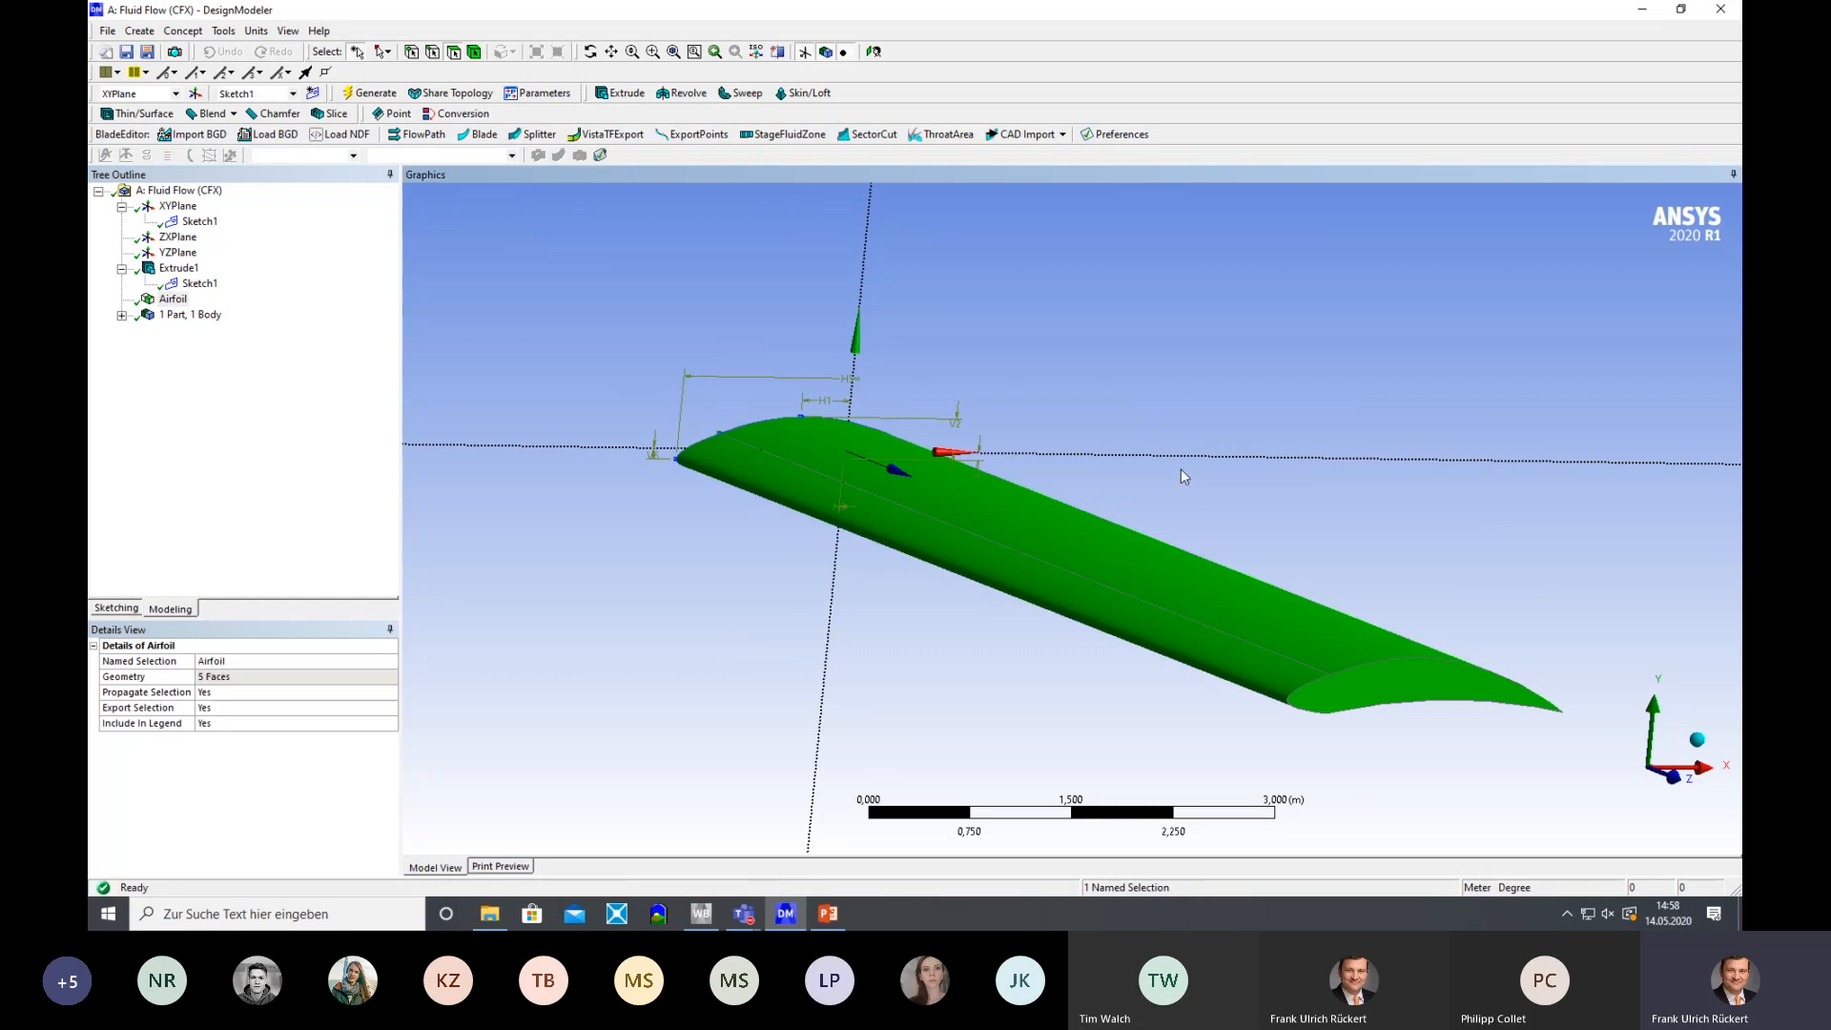
{"action": "middle_click_drag", "start_coordinate": [1230, 457], "coordinate": [1180, 461]}
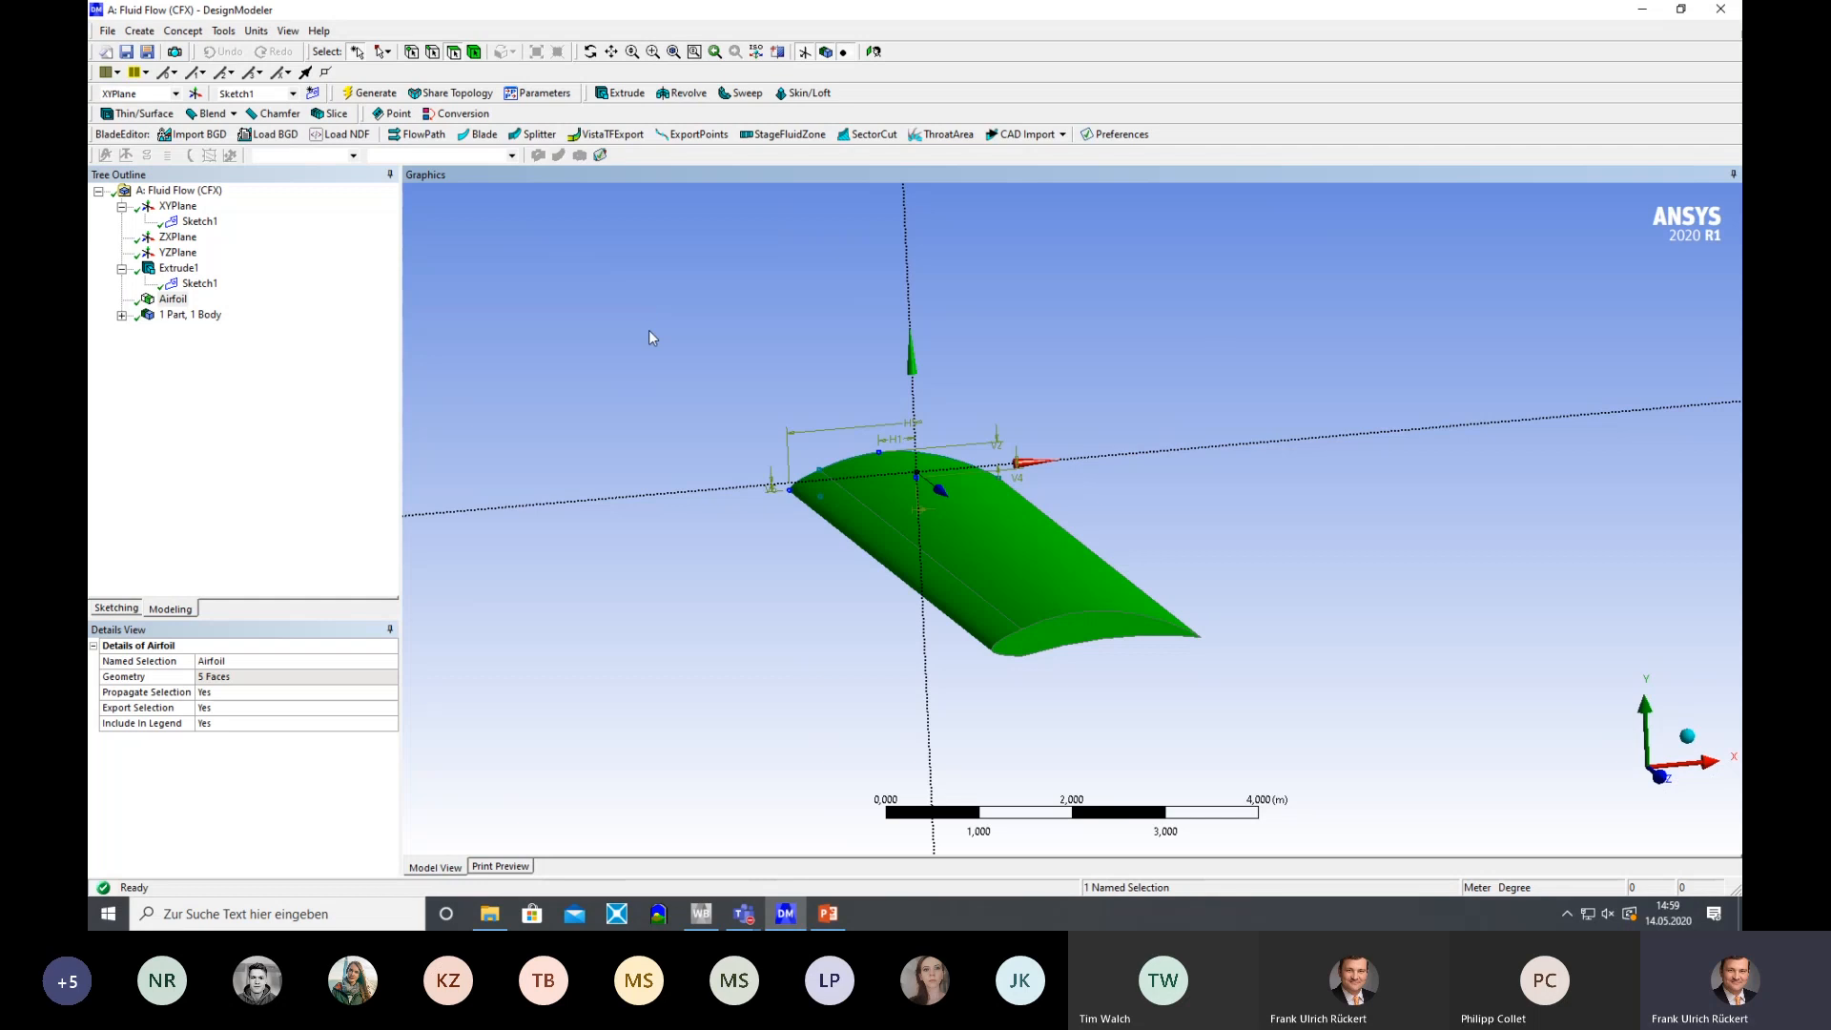
{"action": "middle_click_drag", "start_coordinate": [662, 385], "coordinate": [717, 390]}
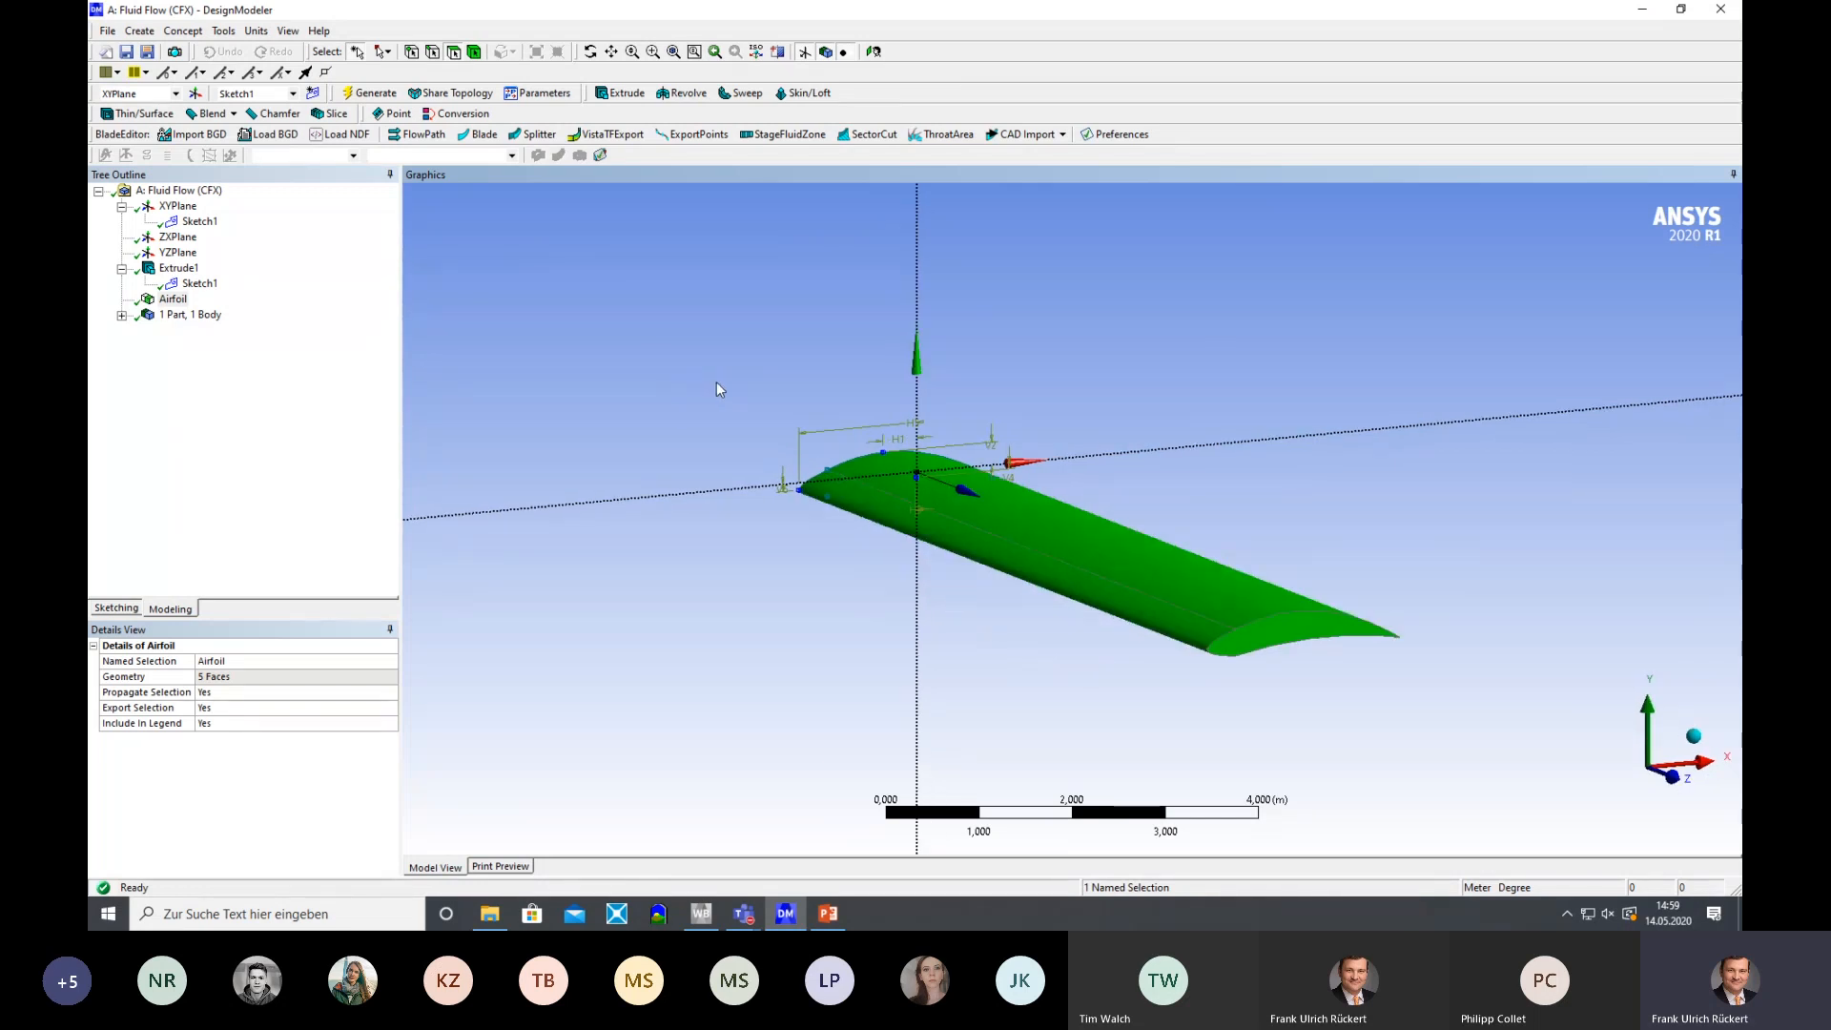
{"action": "left_click", "coordinate": [468, 243]}
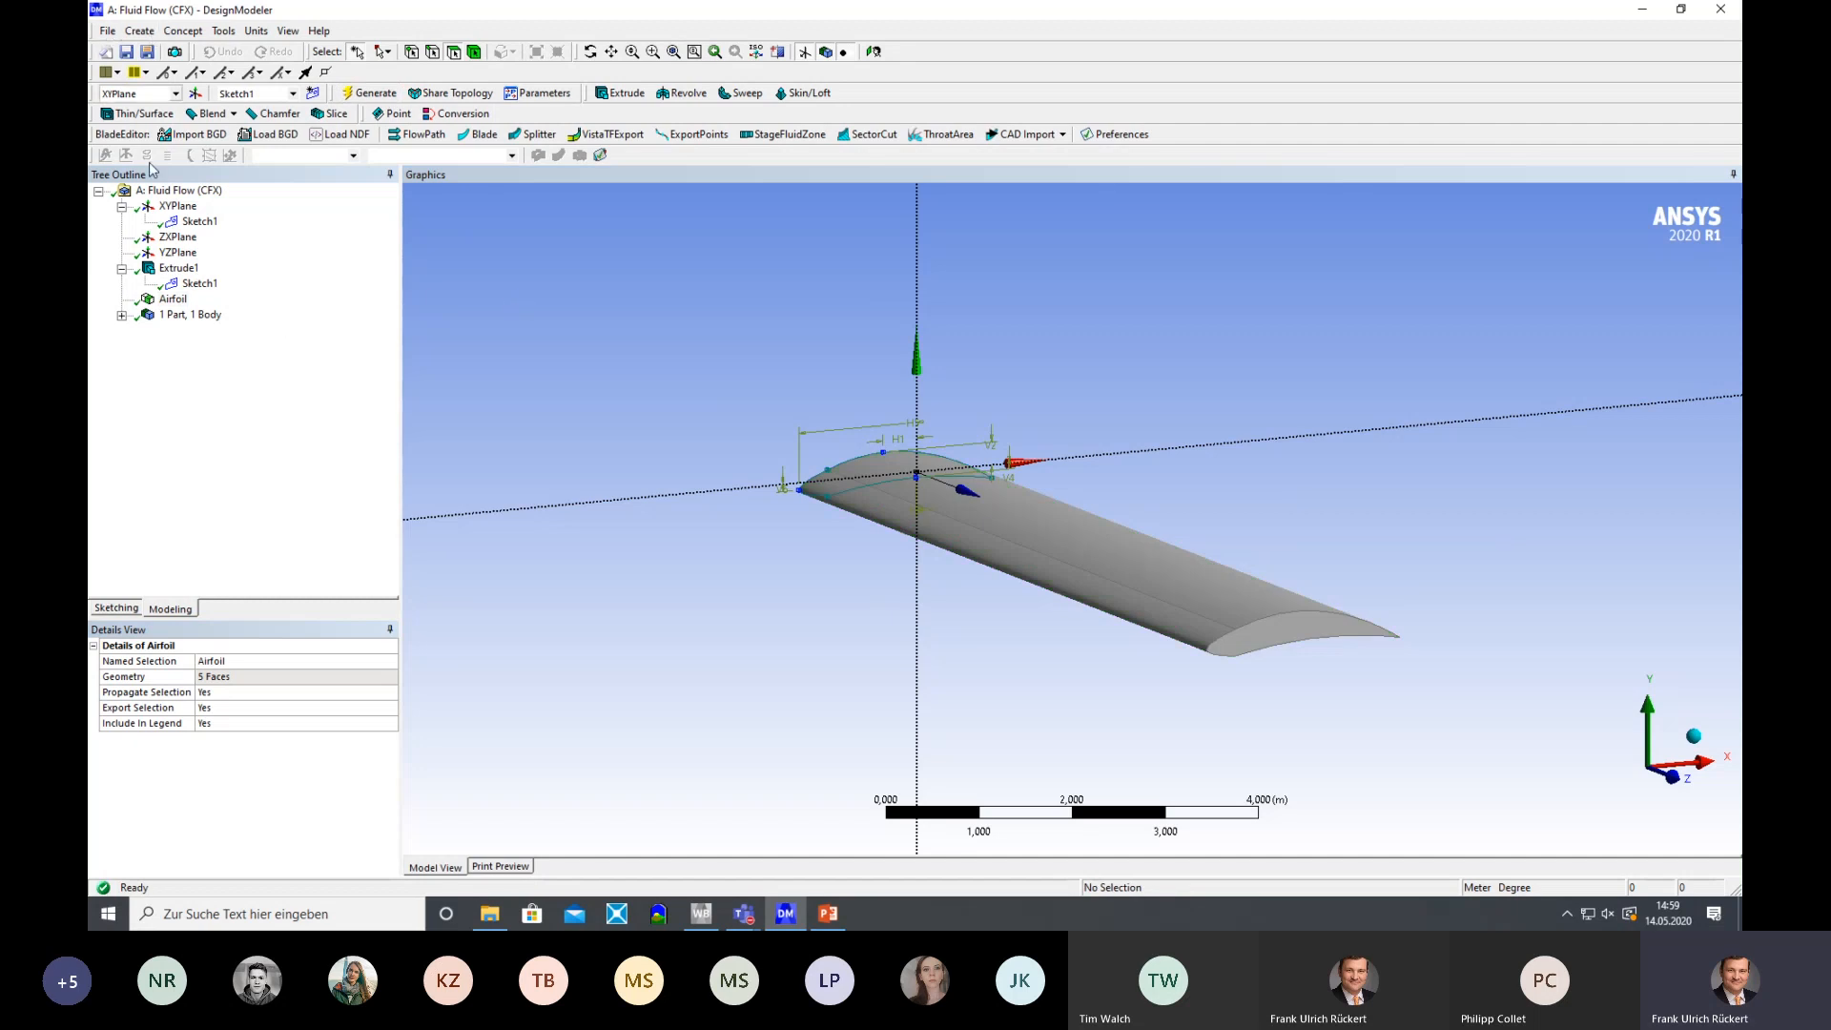
Try adding an enclosure around the airfoil body with its shape set to Cylinder
{"action": "left_click", "coordinate": [184, 32]}
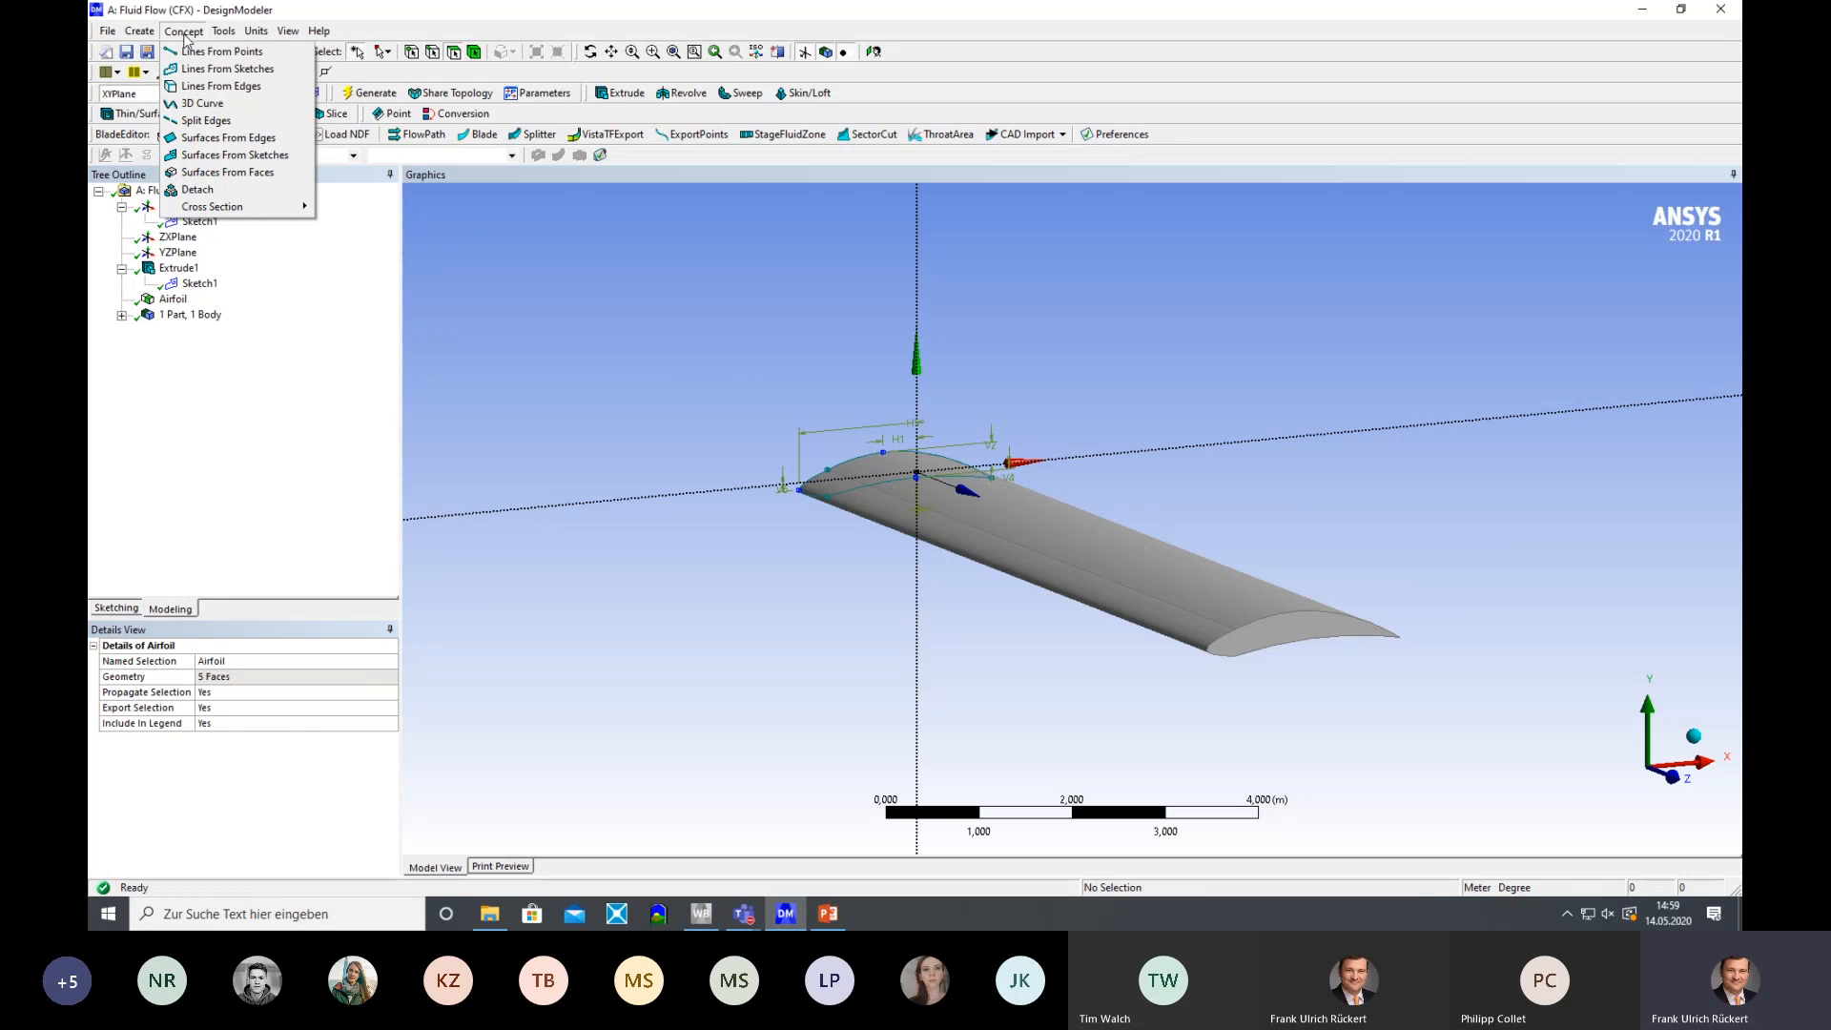
{"action": "mouse_move", "coordinate": [230, 40]}
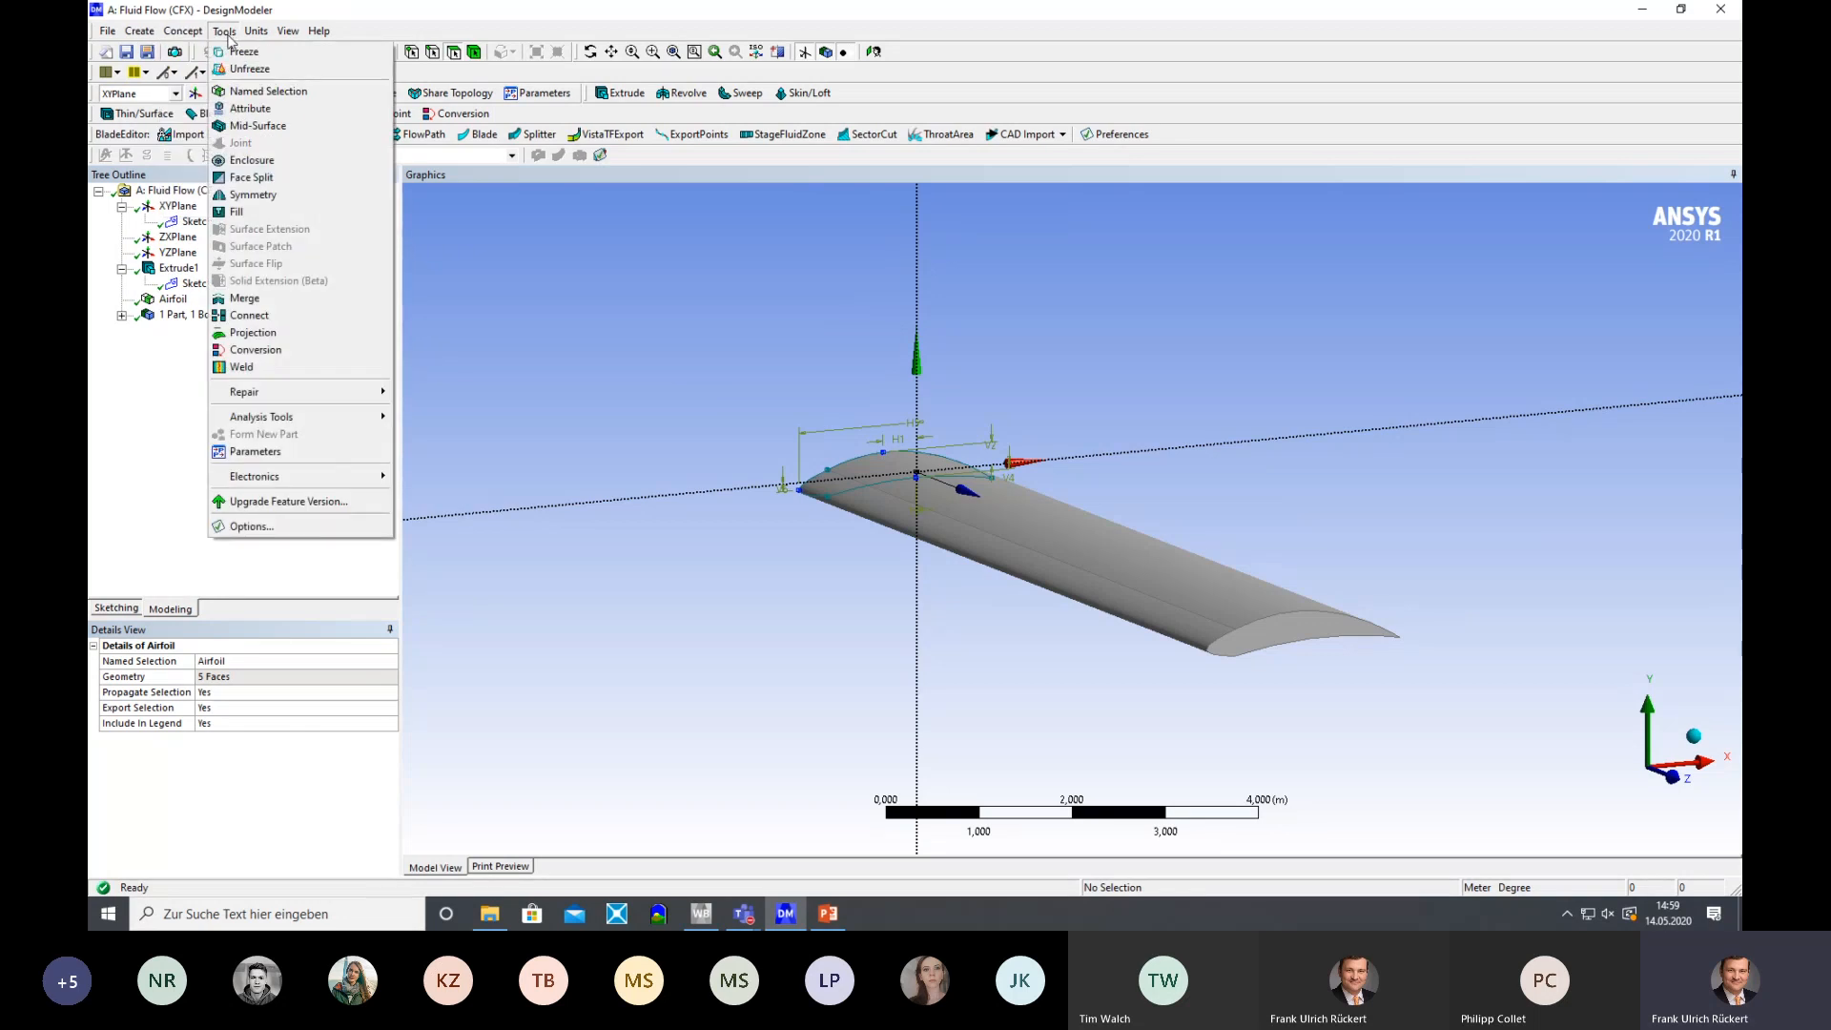
{"action": "left_click", "coordinate": [259, 162]}
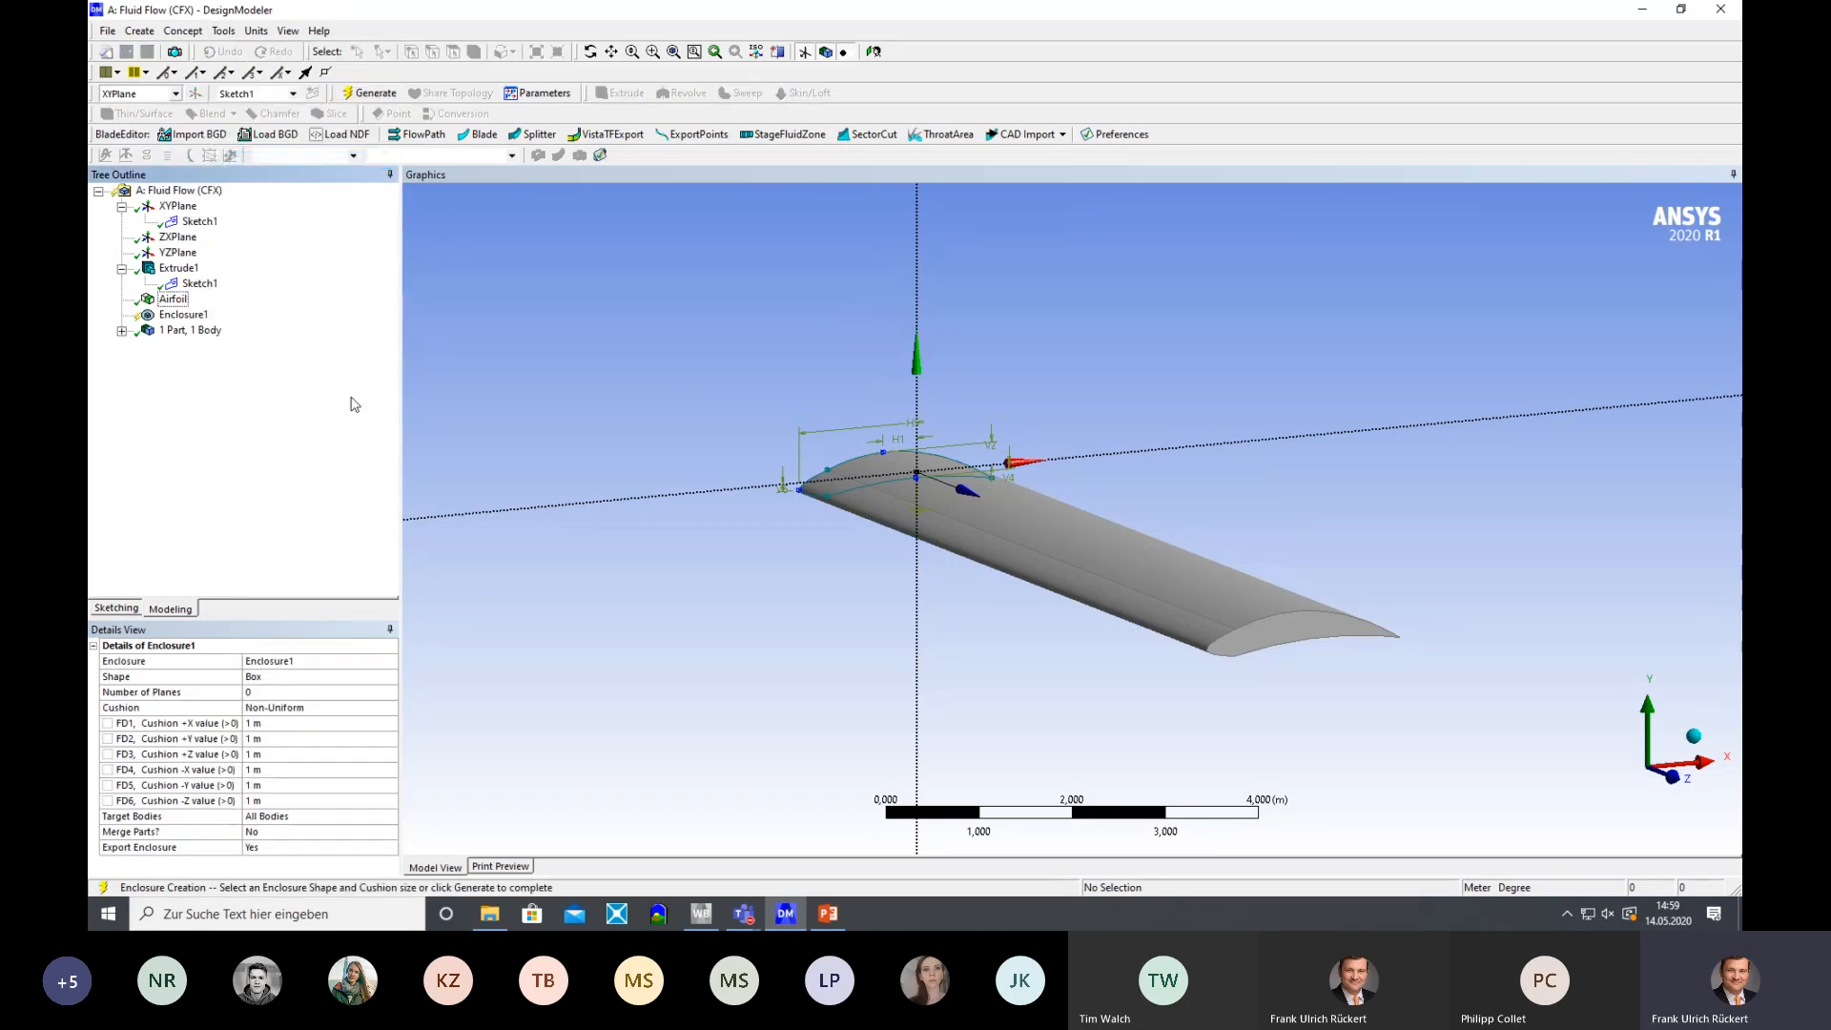
{"action": "left_click", "coordinate": [334, 679]}
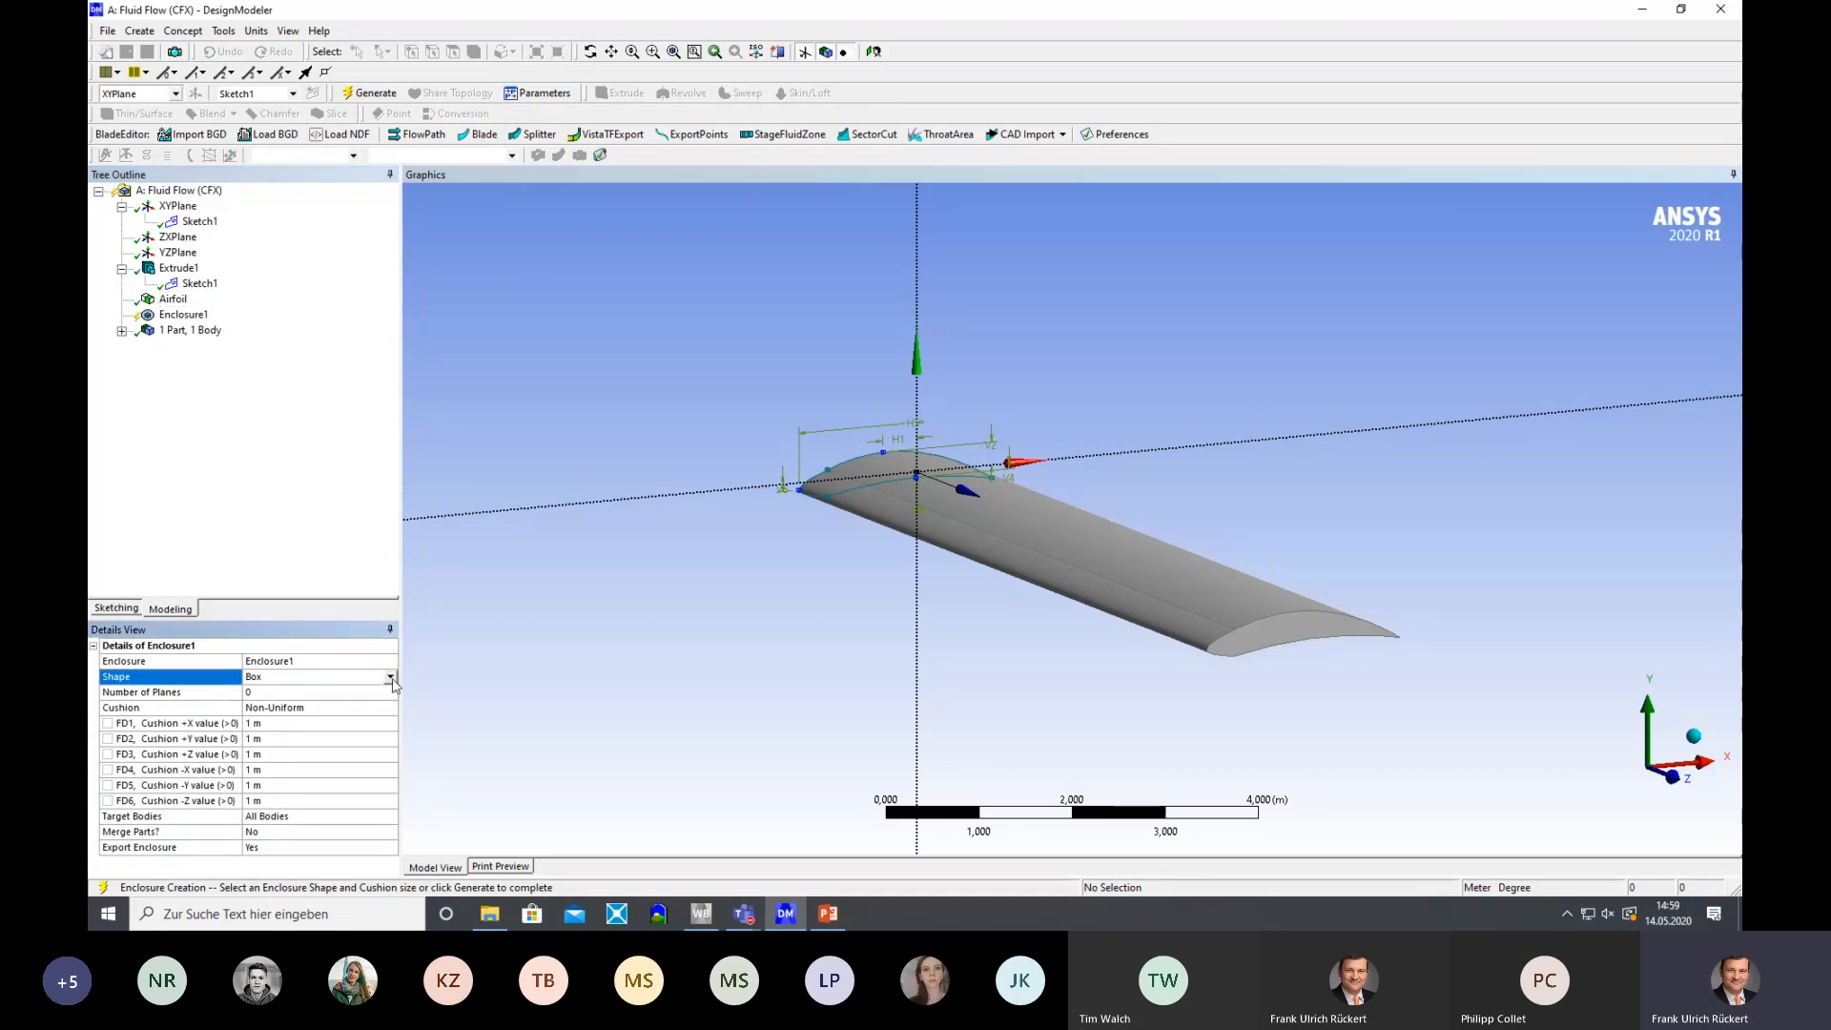
{"action": "left_click", "coordinate": [391, 678]}
{"action": "left_click", "coordinate": [324, 709]}
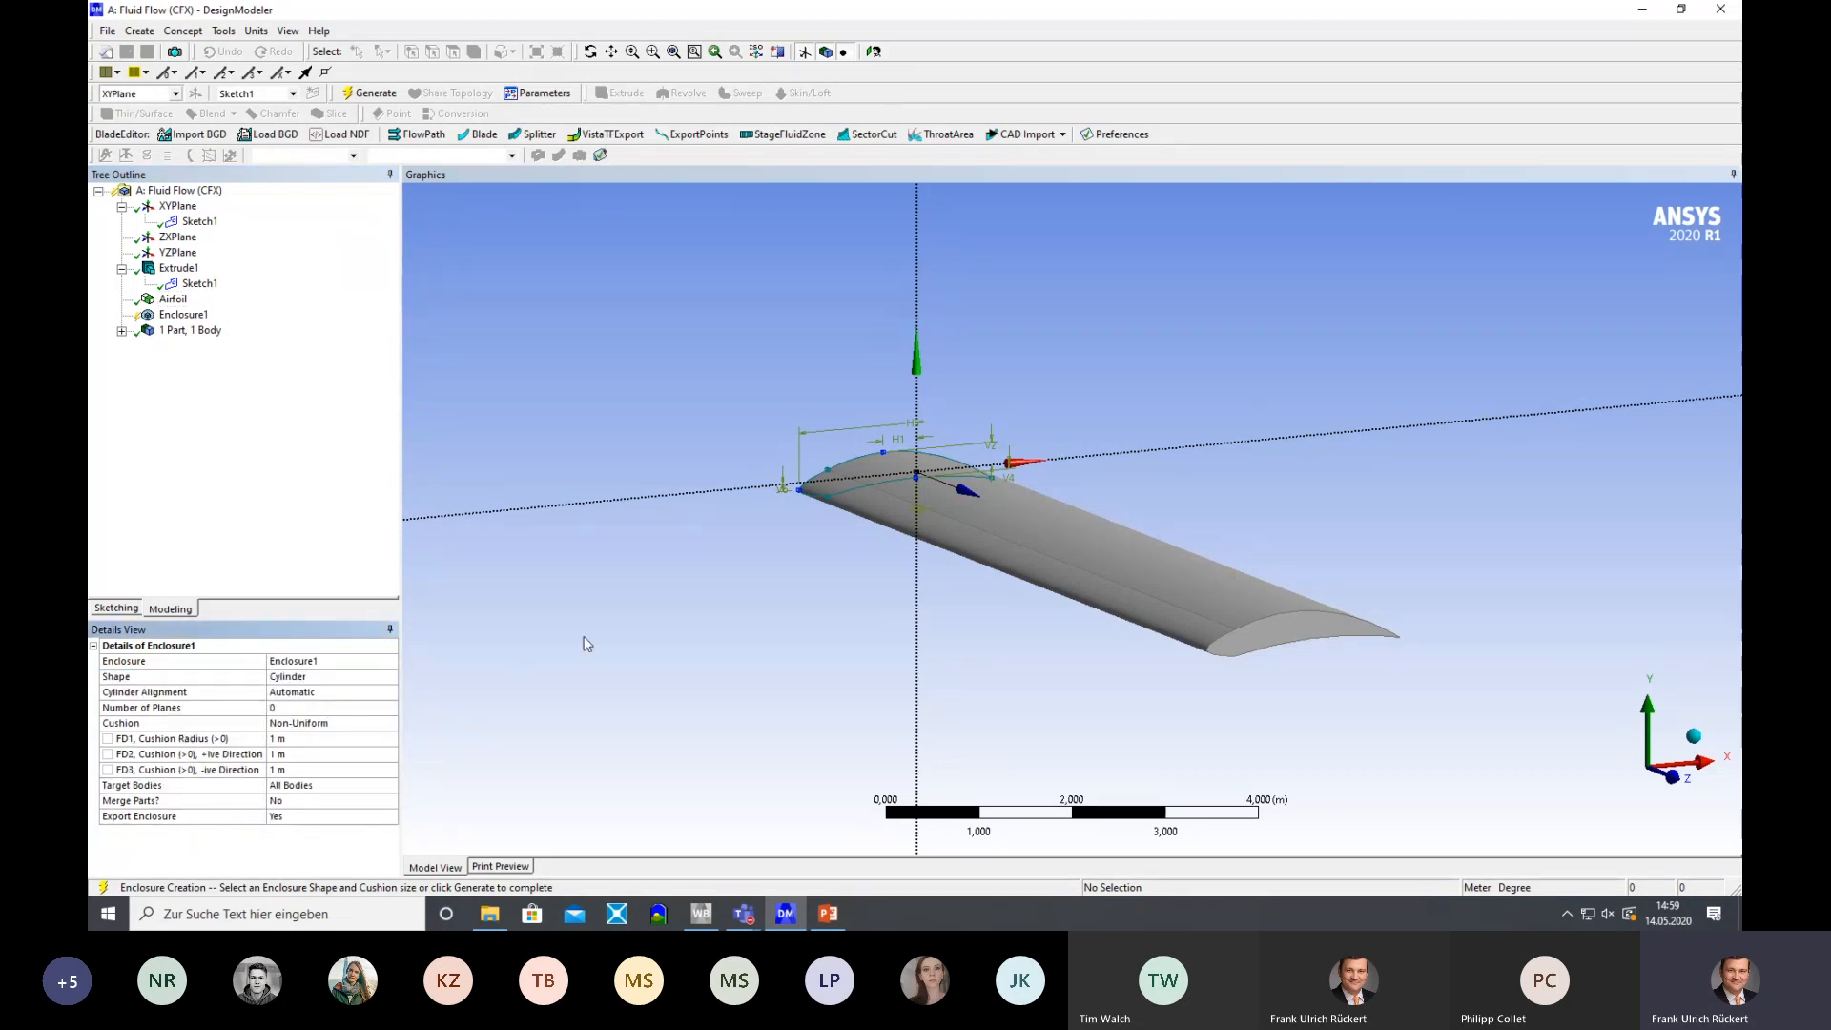
Align the cylindrical enclosure with the X-Axis, set its cushion radius to 10 m and generate it
{"action": "left_click", "coordinate": [324, 693]}
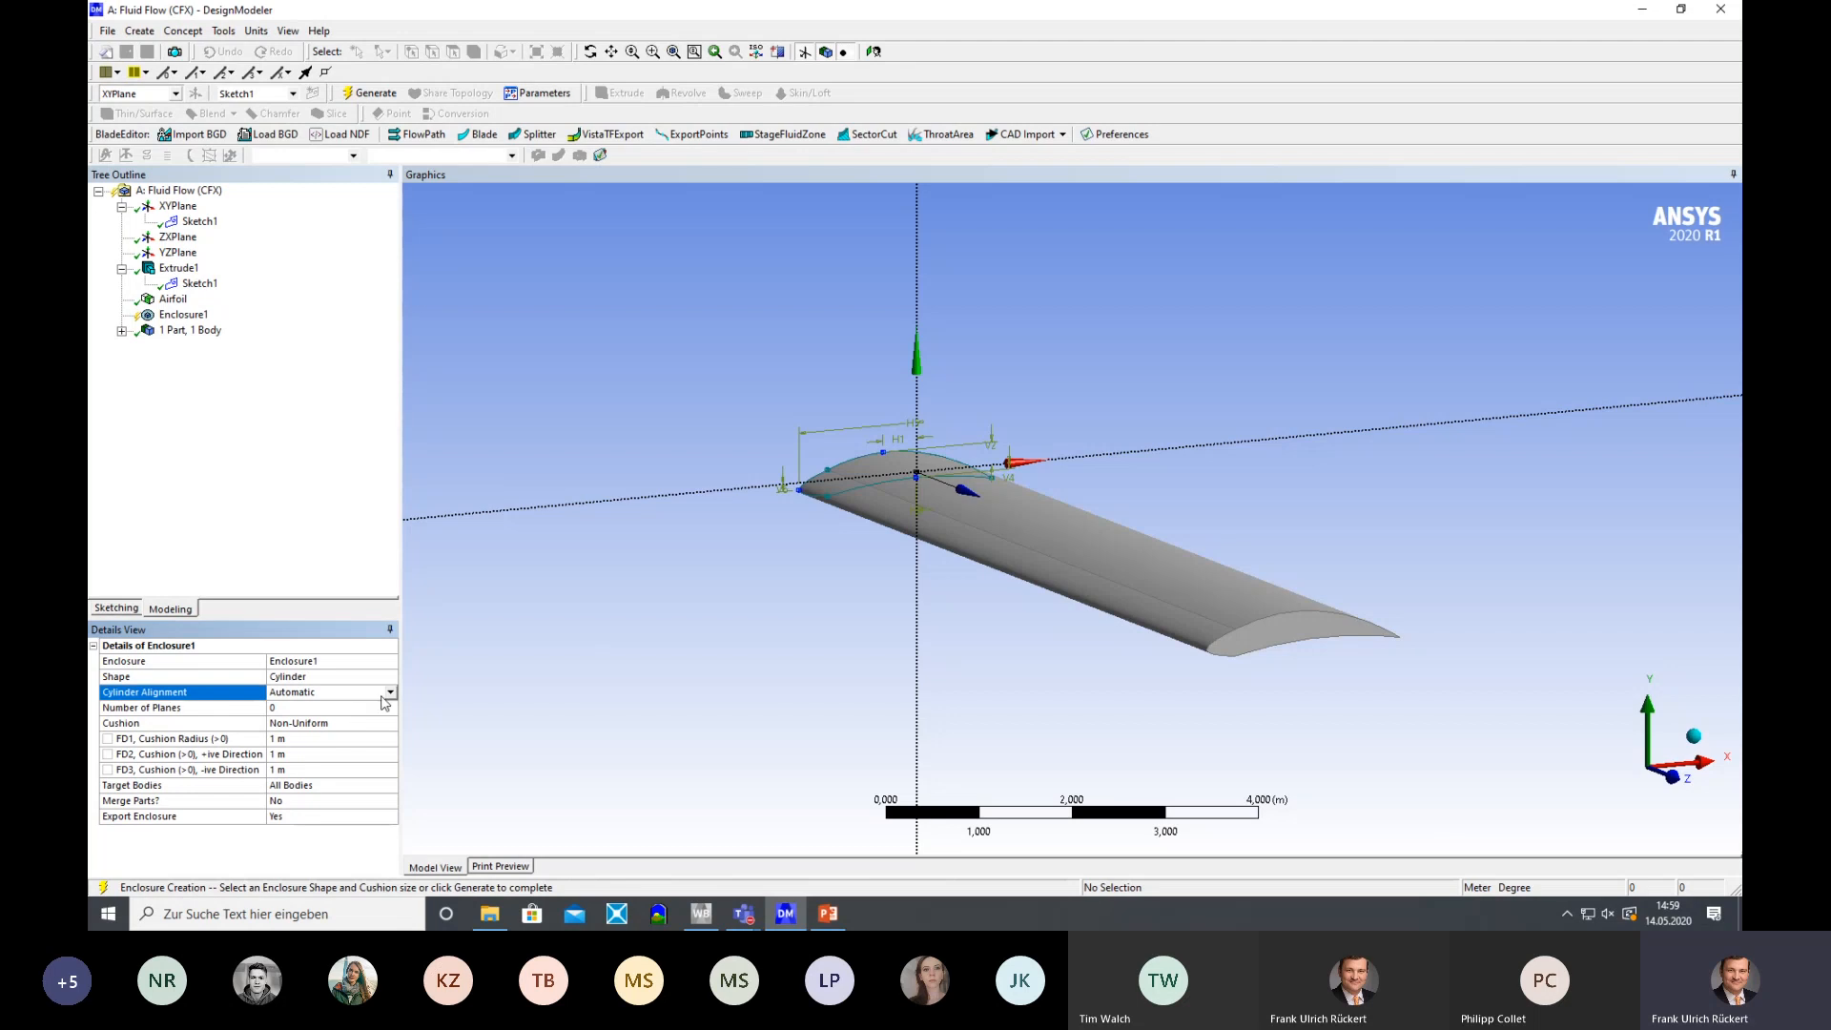
{"action": "left_click", "coordinate": [391, 694]}
{"action": "left_click", "coordinate": [281, 718]}
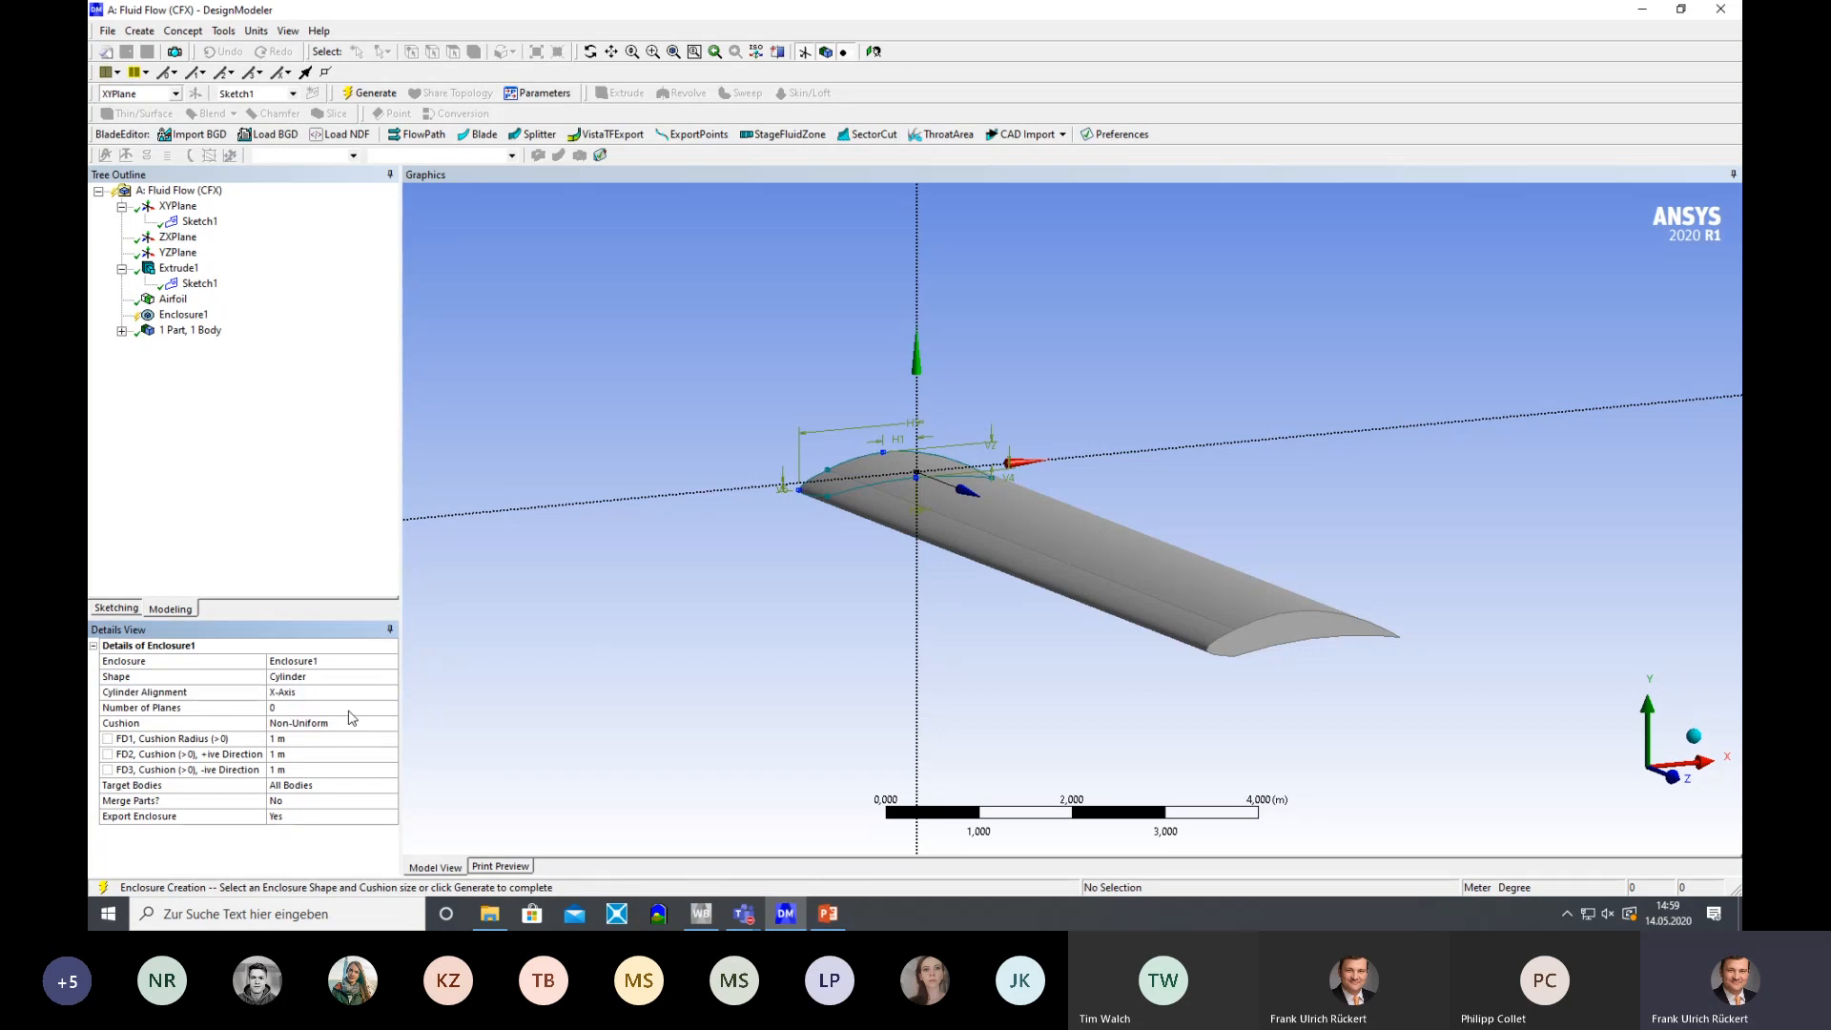
{"action": "left_click", "coordinate": [303, 740]}
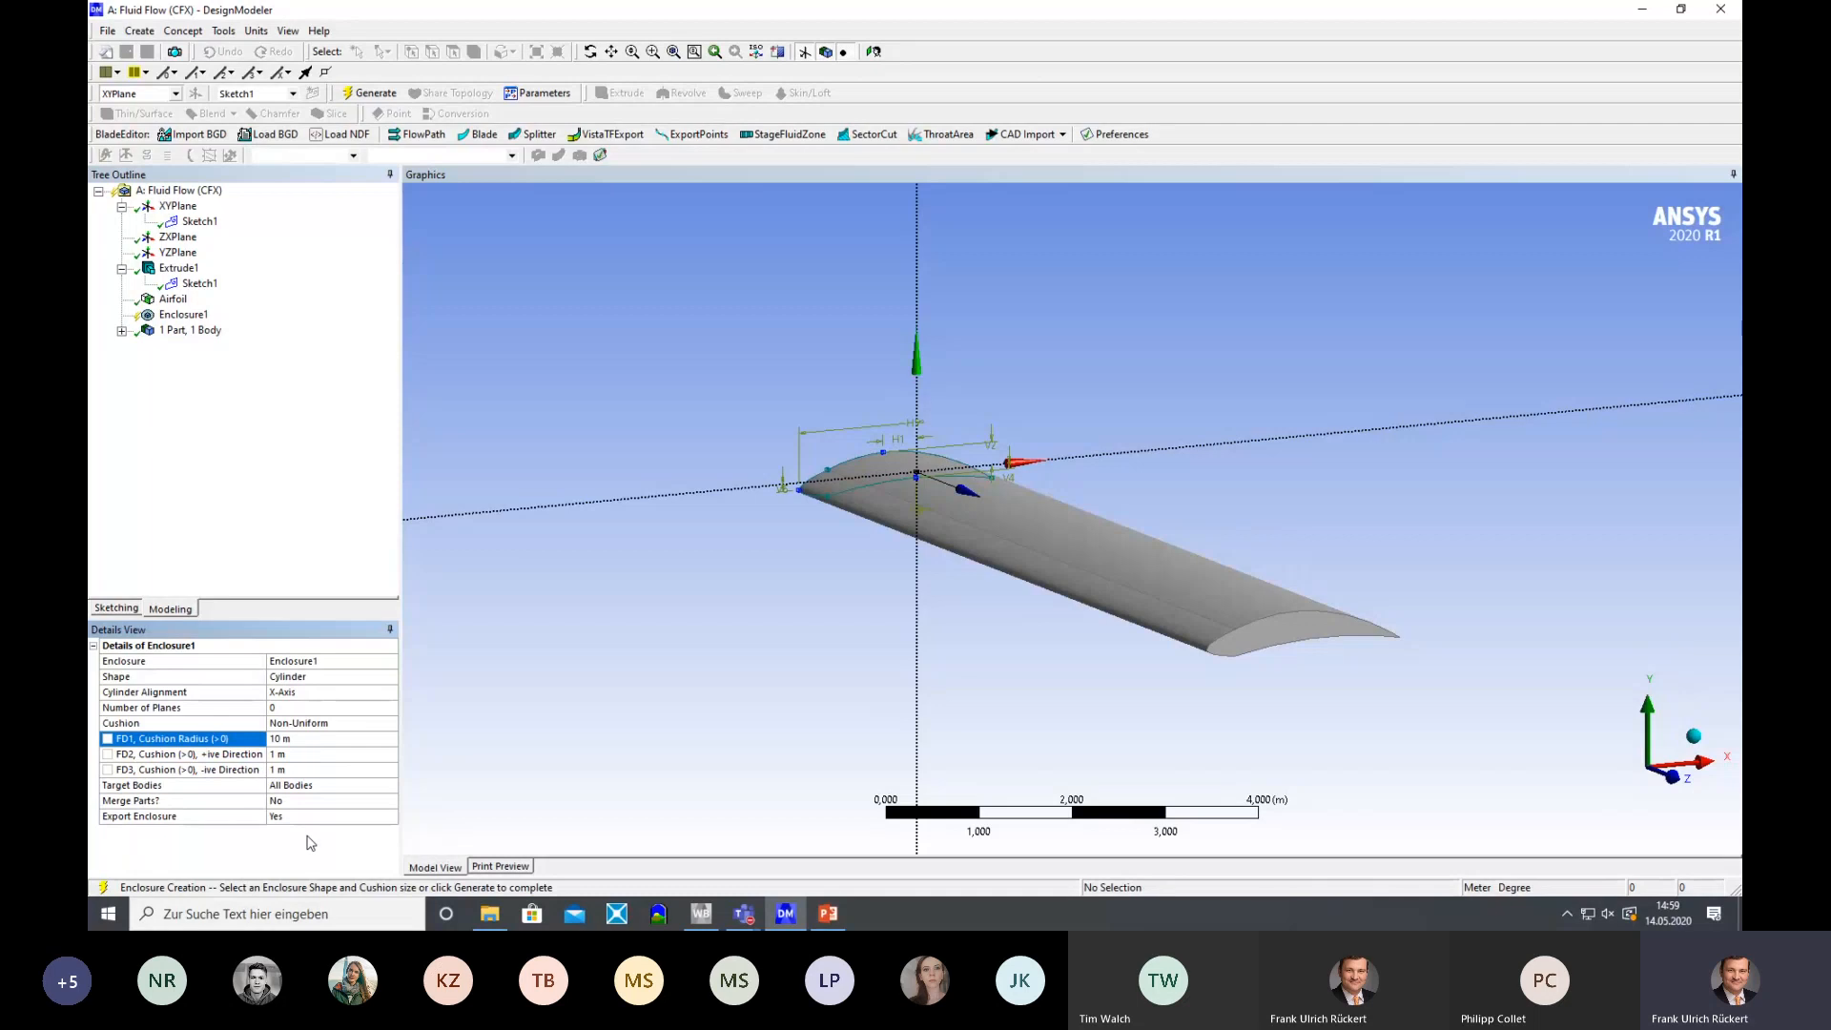
{"action": "left_click", "coordinate": [370, 93]}
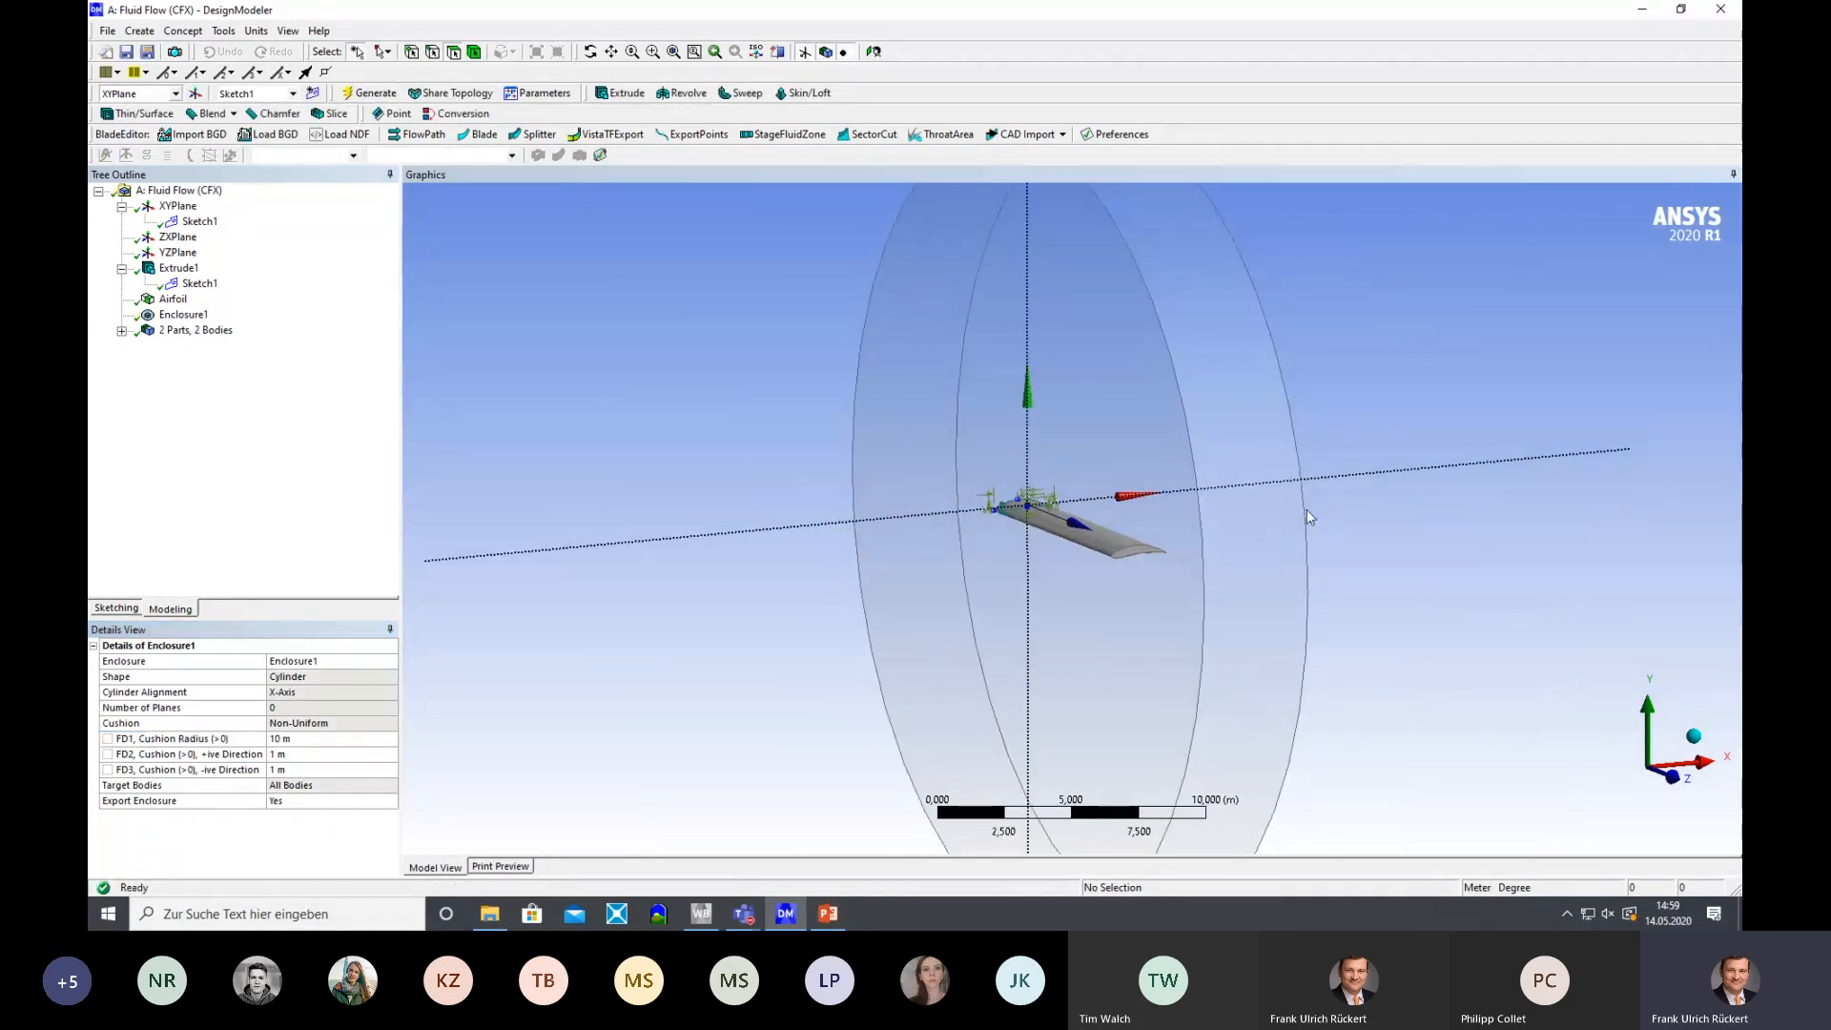
{"action": "middle_click_drag", "start_coordinate": [1307, 516], "coordinate": [1361, 511]}
Delete the cylindrical enclosure from the model and confirm the deletion
{"action": "left_click", "coordinate": [187, 315]}
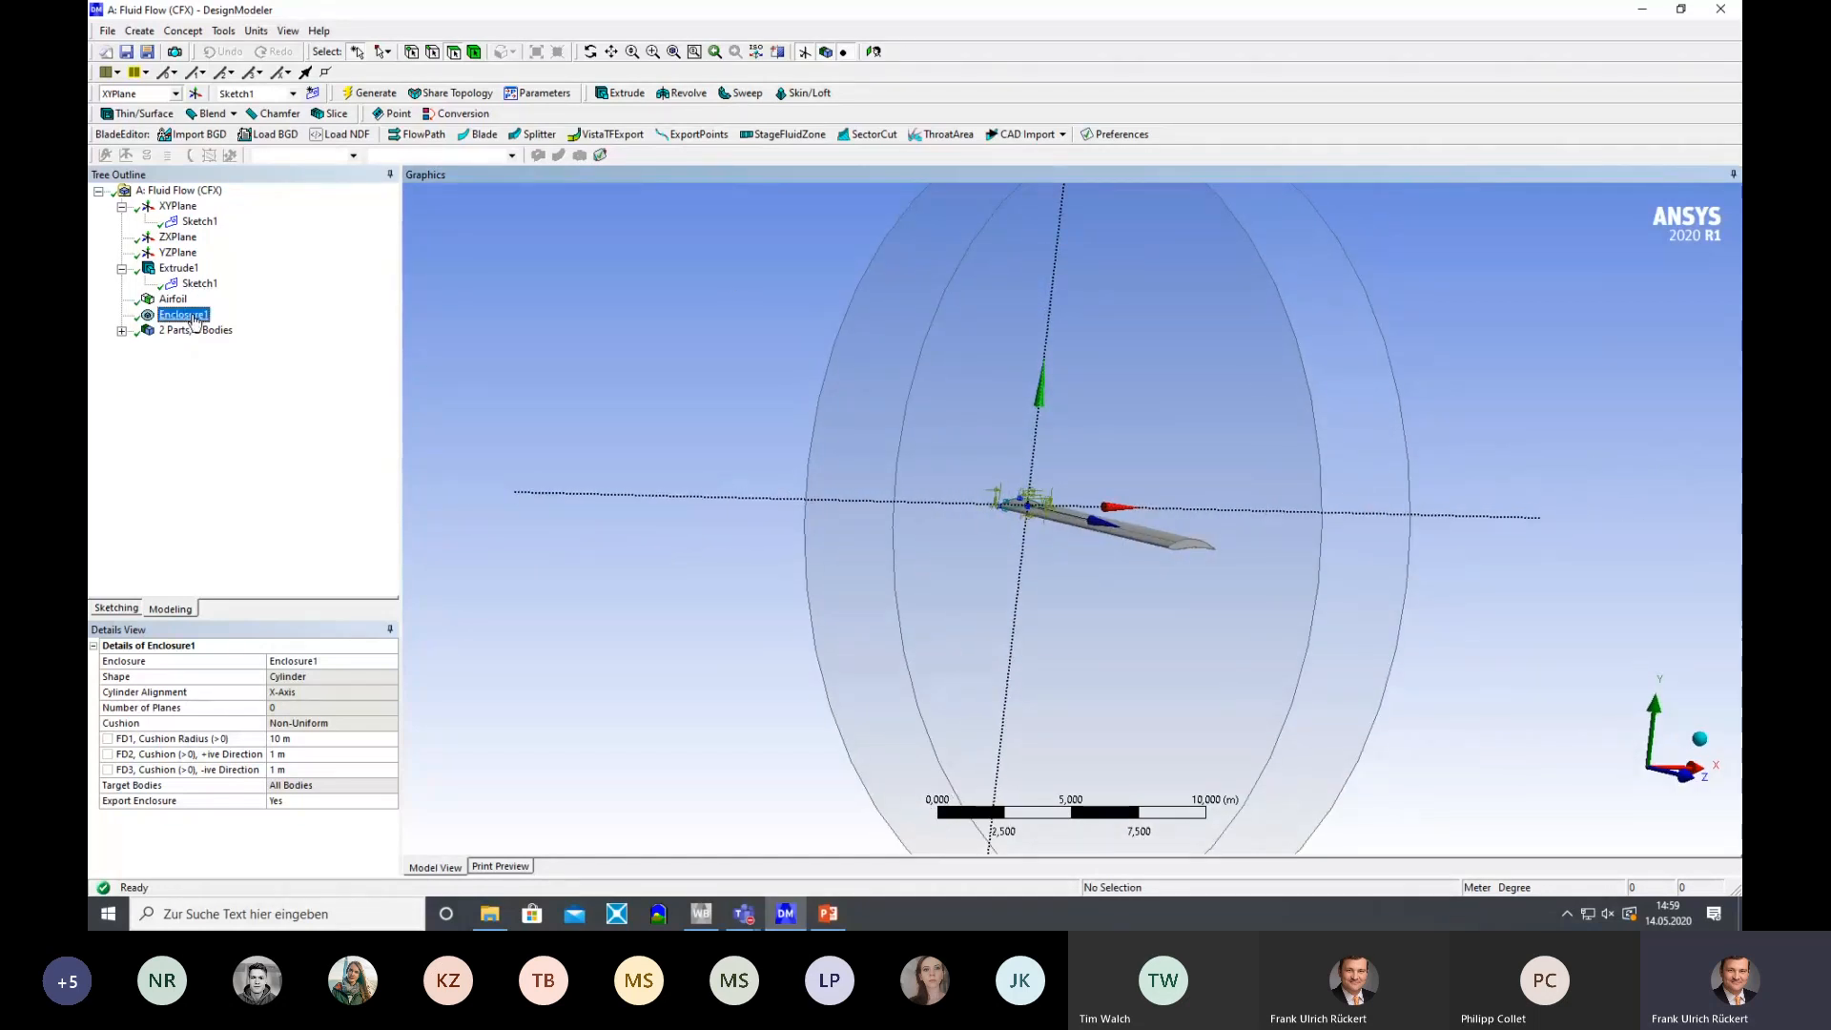
{"action": "right_click", "coordinate": [194, 317]}
{"action": "left_click", "coordinate": [222, 410]}
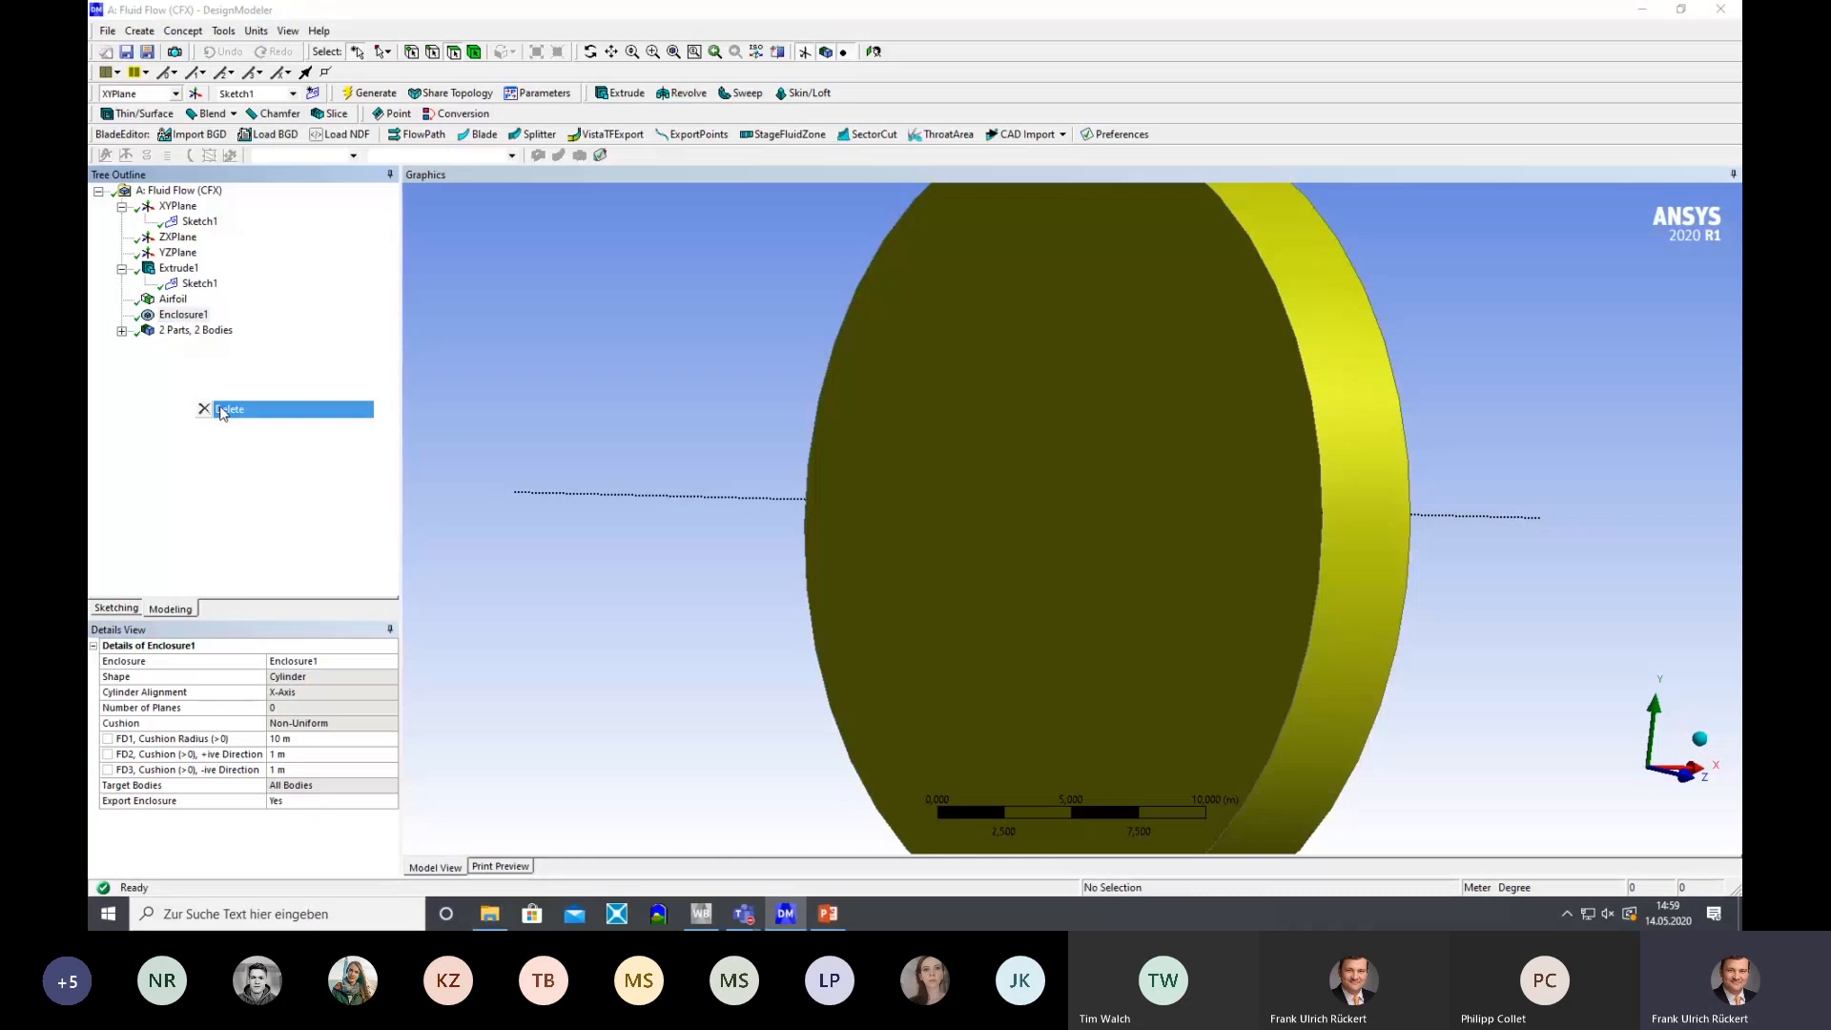
{"action": "left_click", "coordinate": [863, 518]}
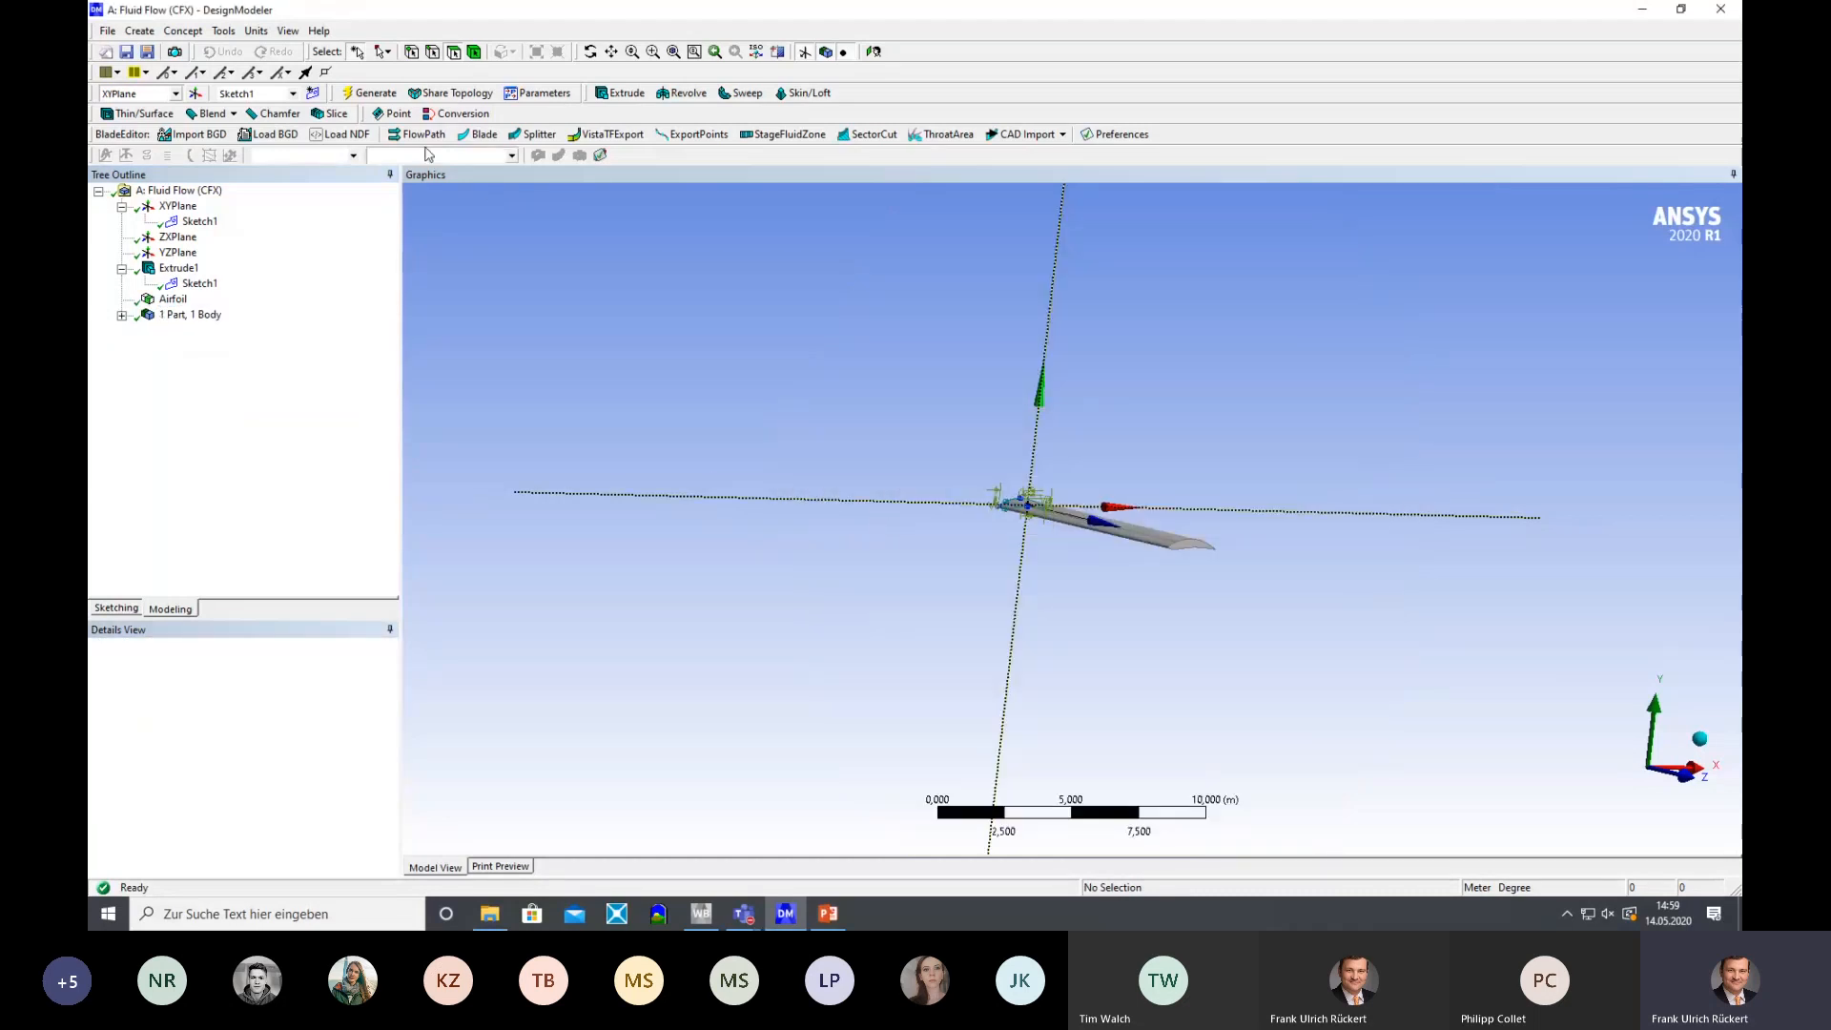
Add a new enclosure around the airfoil body and set its shape to Cylinder
{"action": "left_click", "coordinate": [182, 33]}
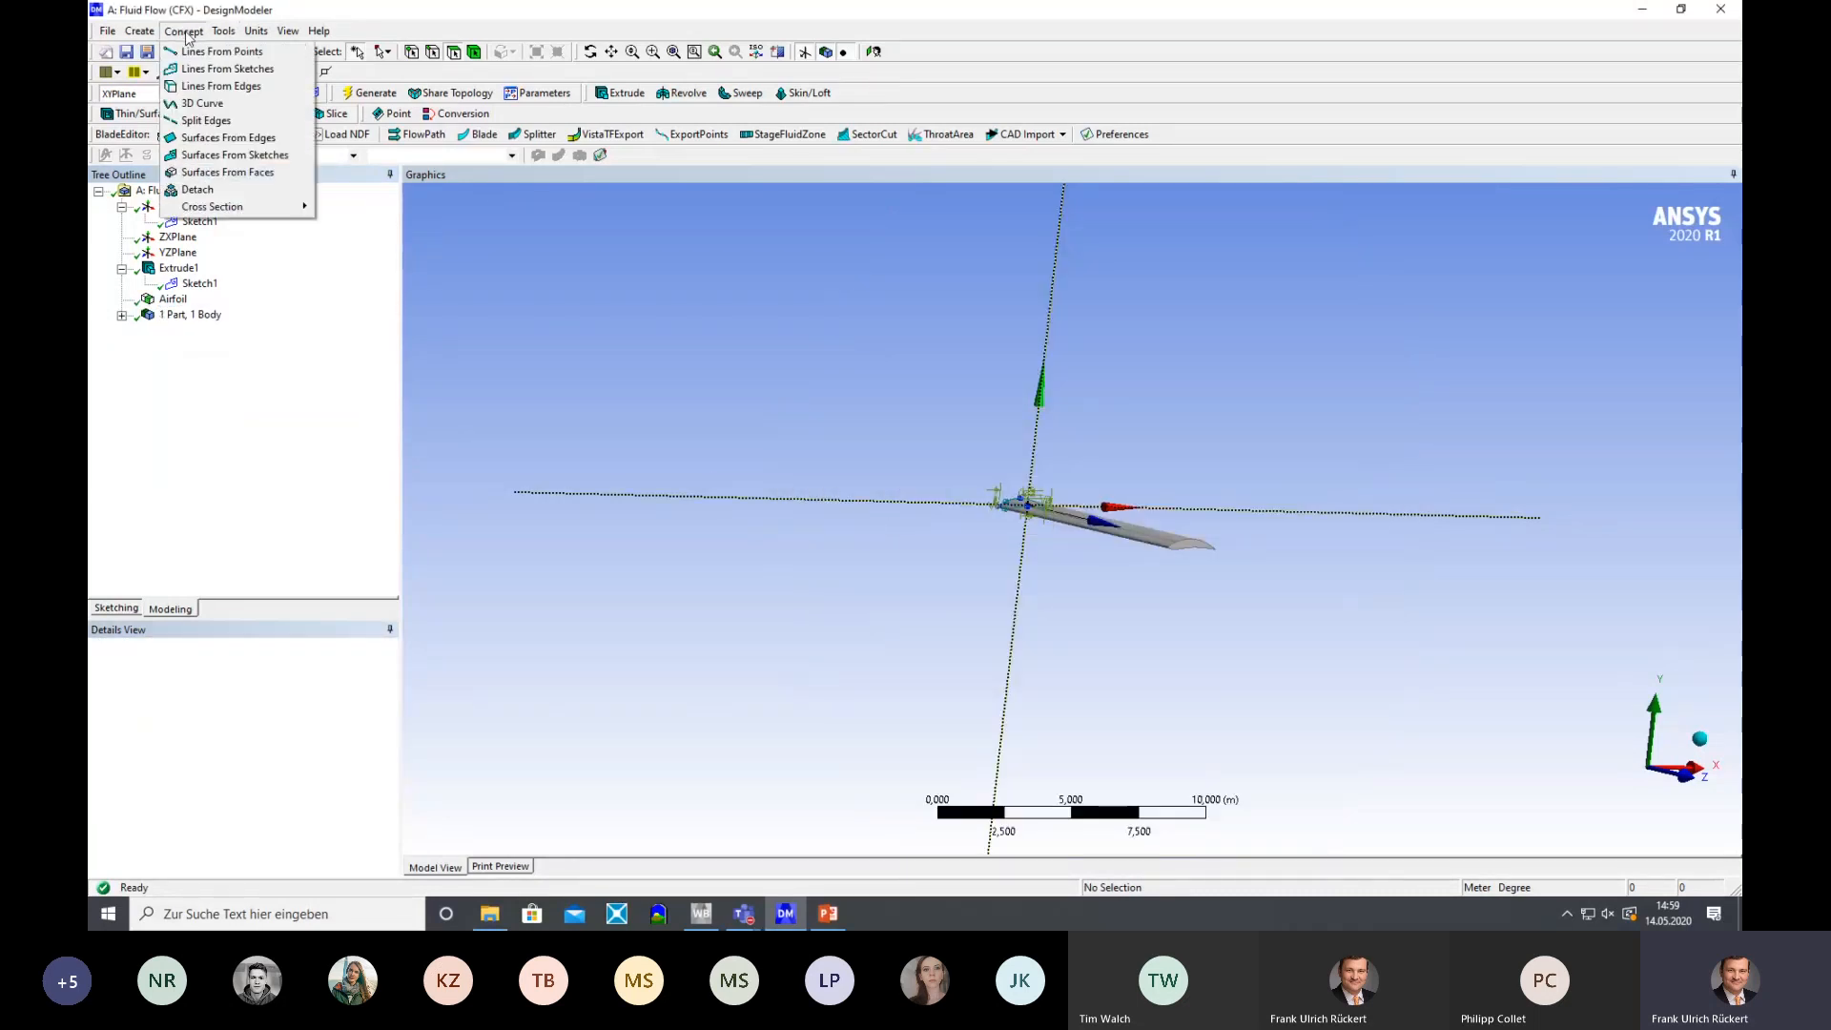
{"action": "left_click", "coordinate": [265, 161]}
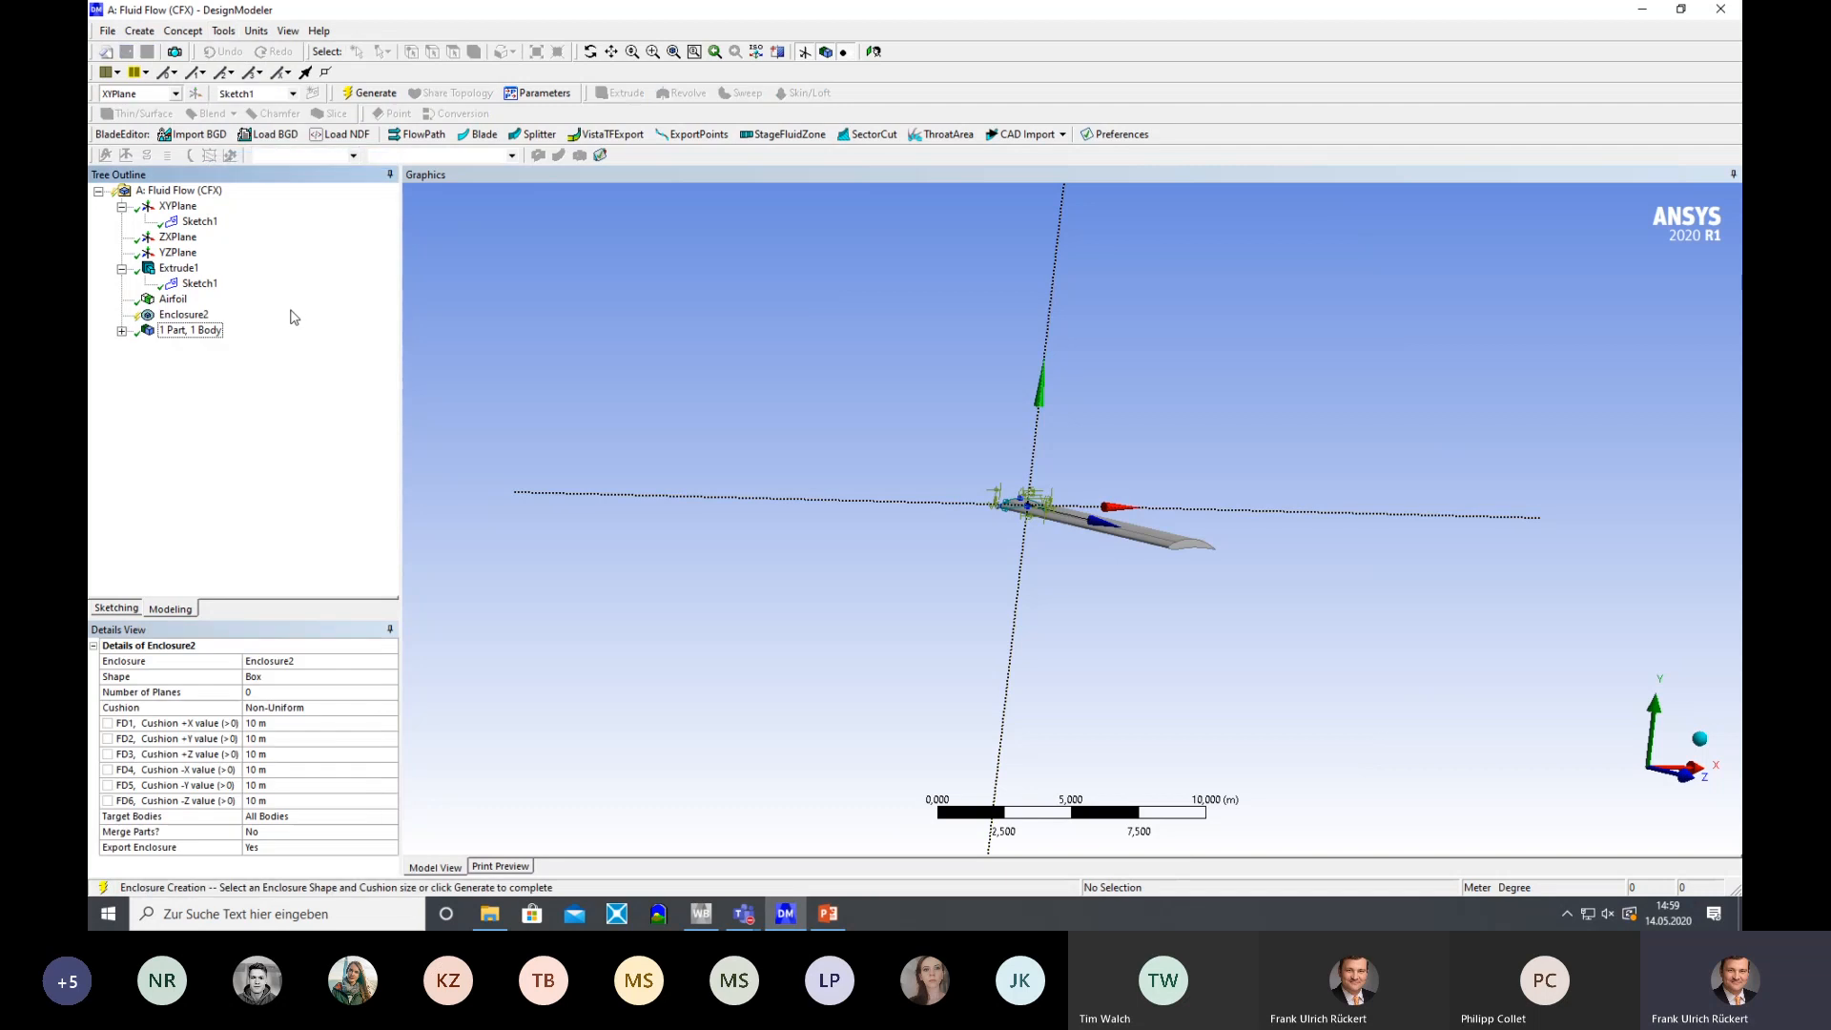
{"action": "left_click", "coordinate": [184, 316]}
{"action": "left_click", "coordinate": [305, 677]}
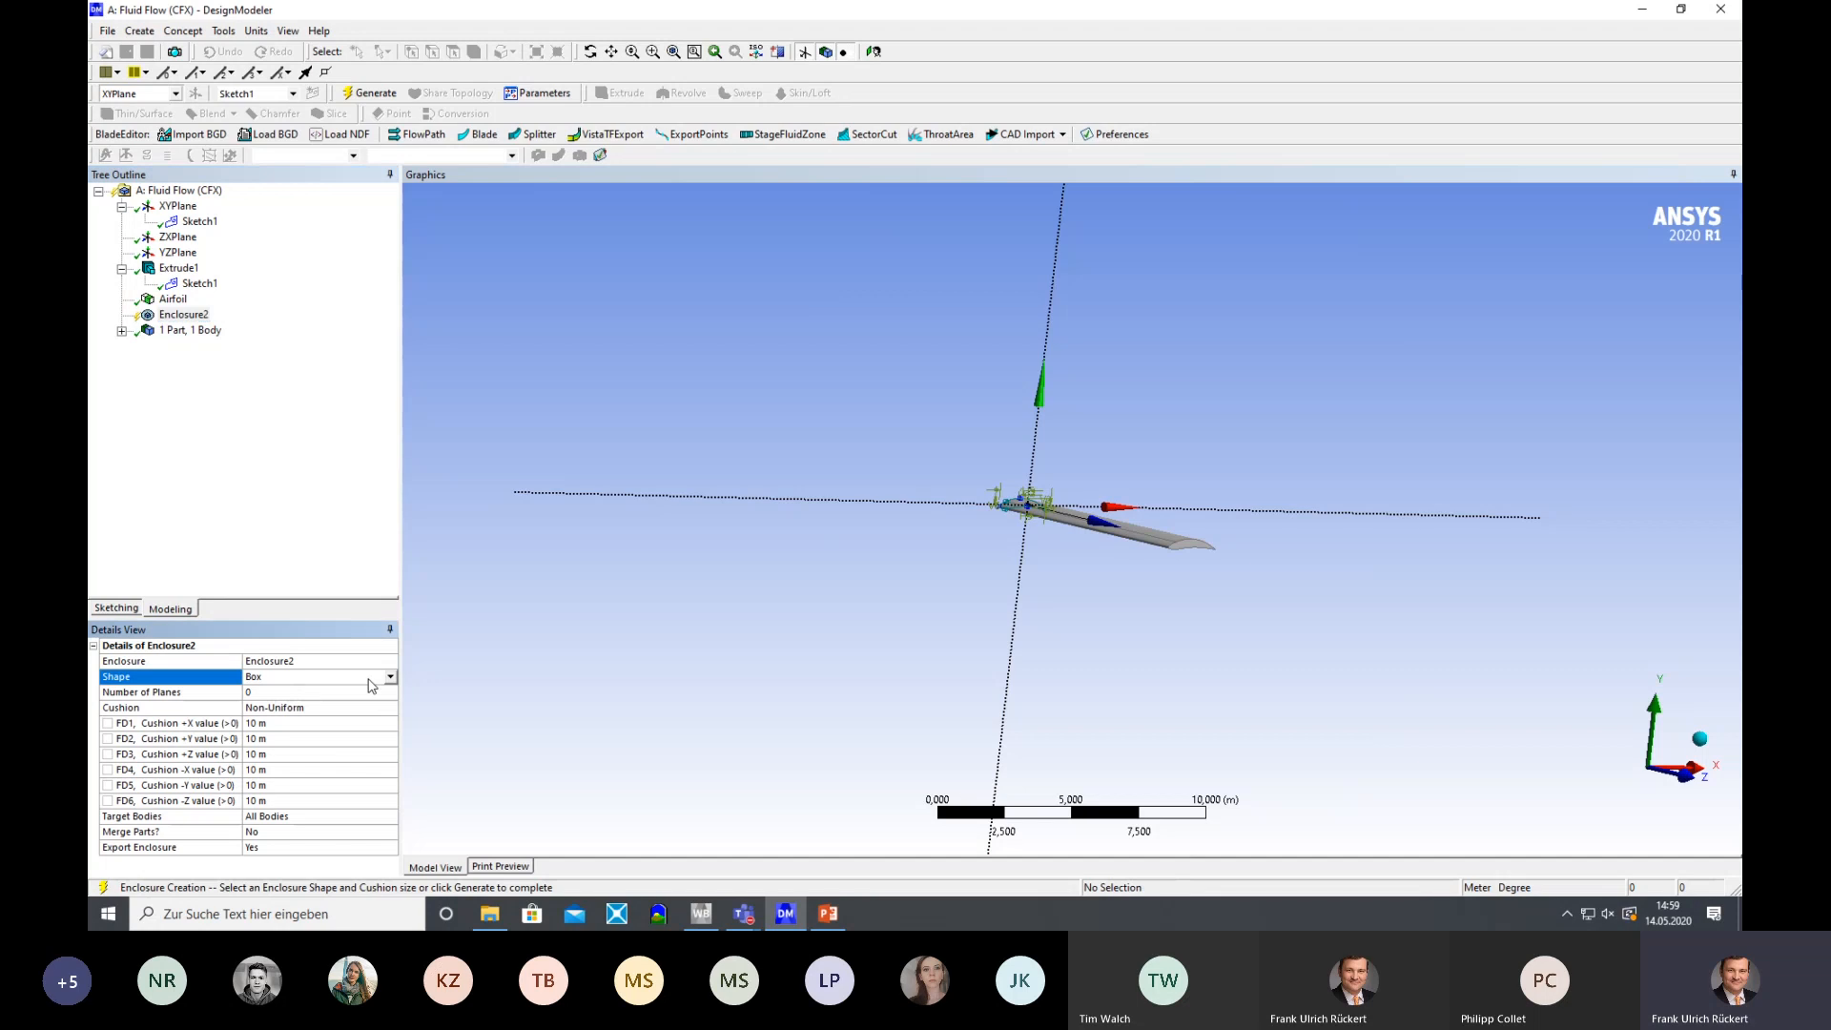
{"action": "left_click", "coordinate": [395, 676]}
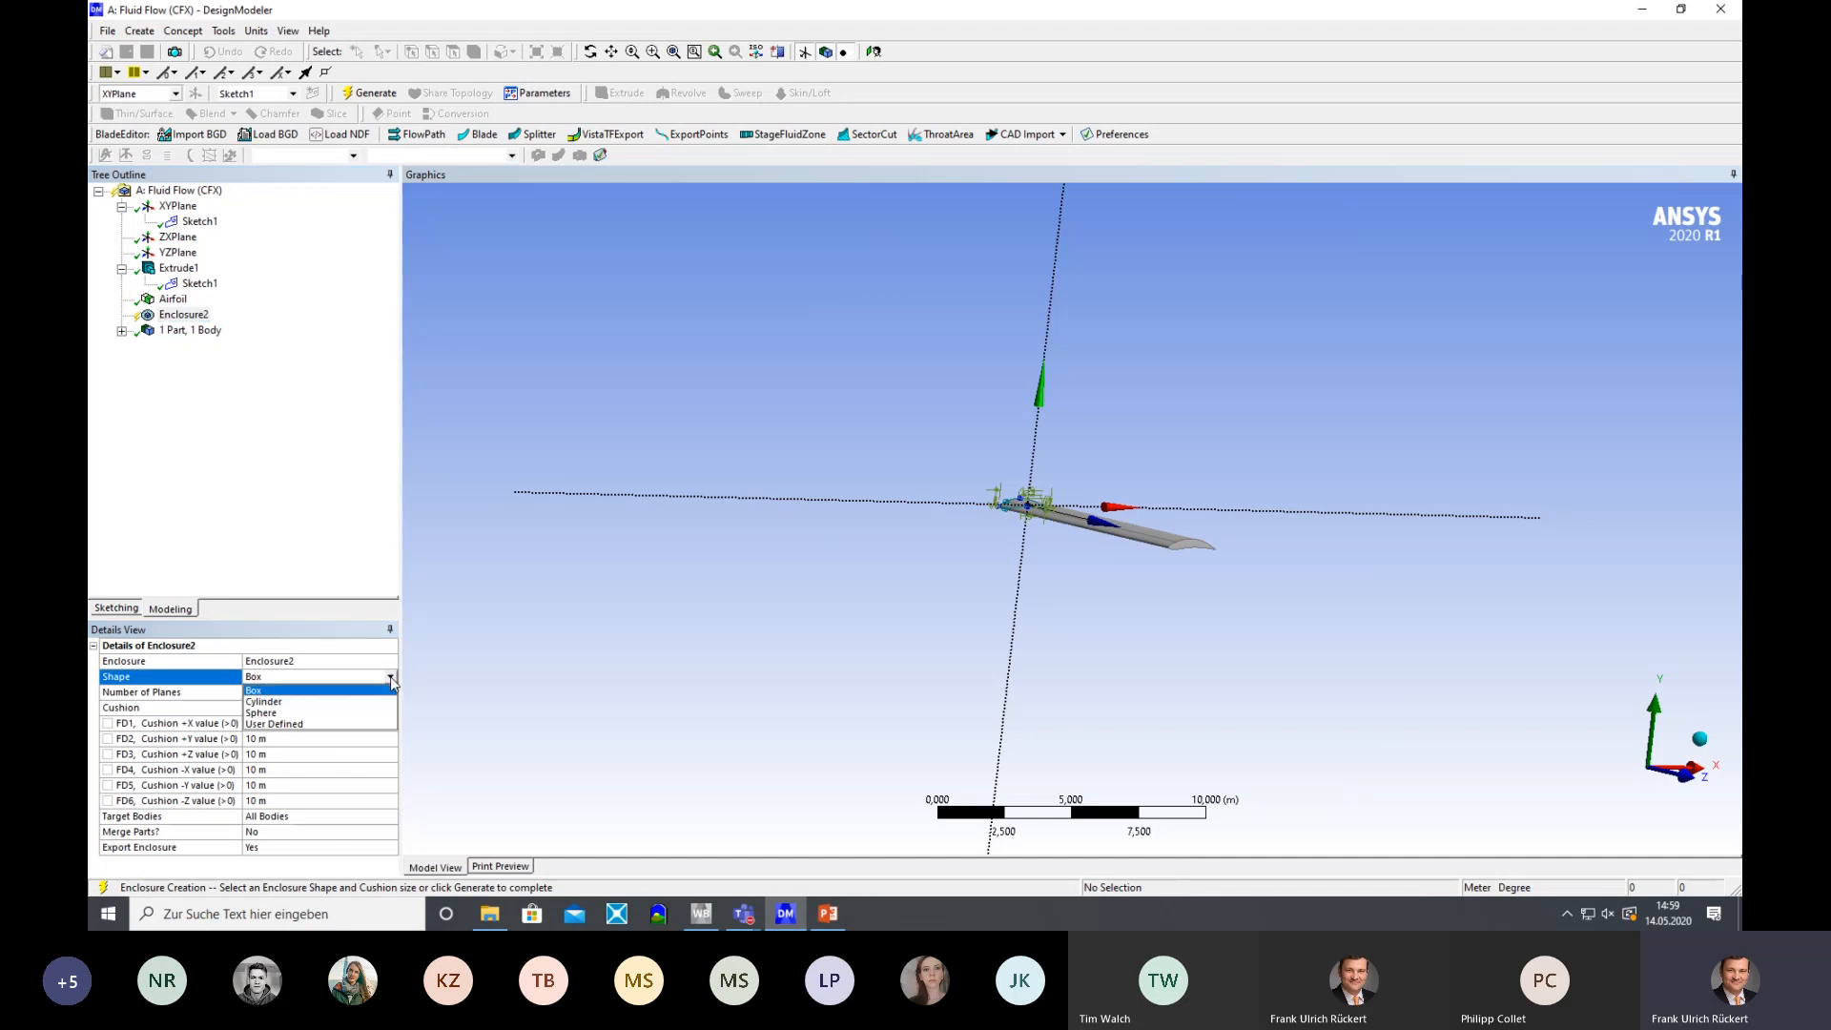
{"action": "left_click", "coordinate": [292, 711]}
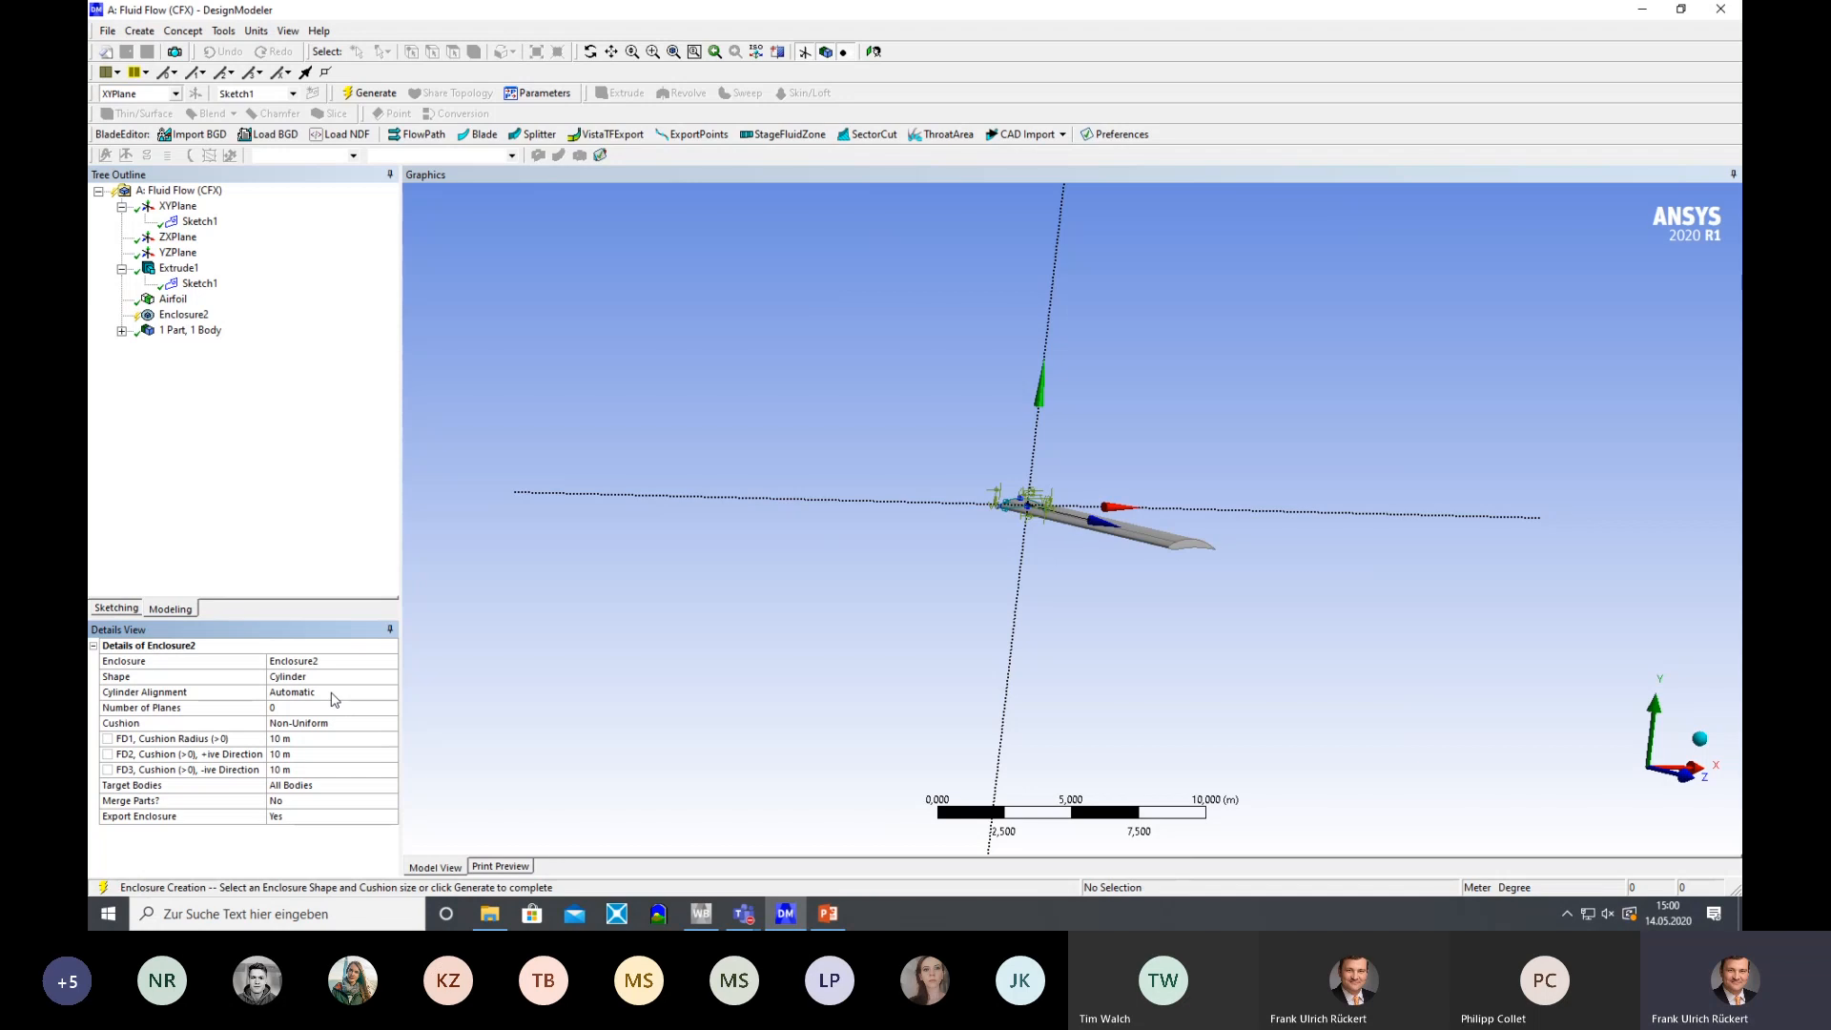
Align the cylindrical enclosure with the Z-Axis and generate it around the airfoil
{"action": "left_click", "coordinate": [334, 697]}
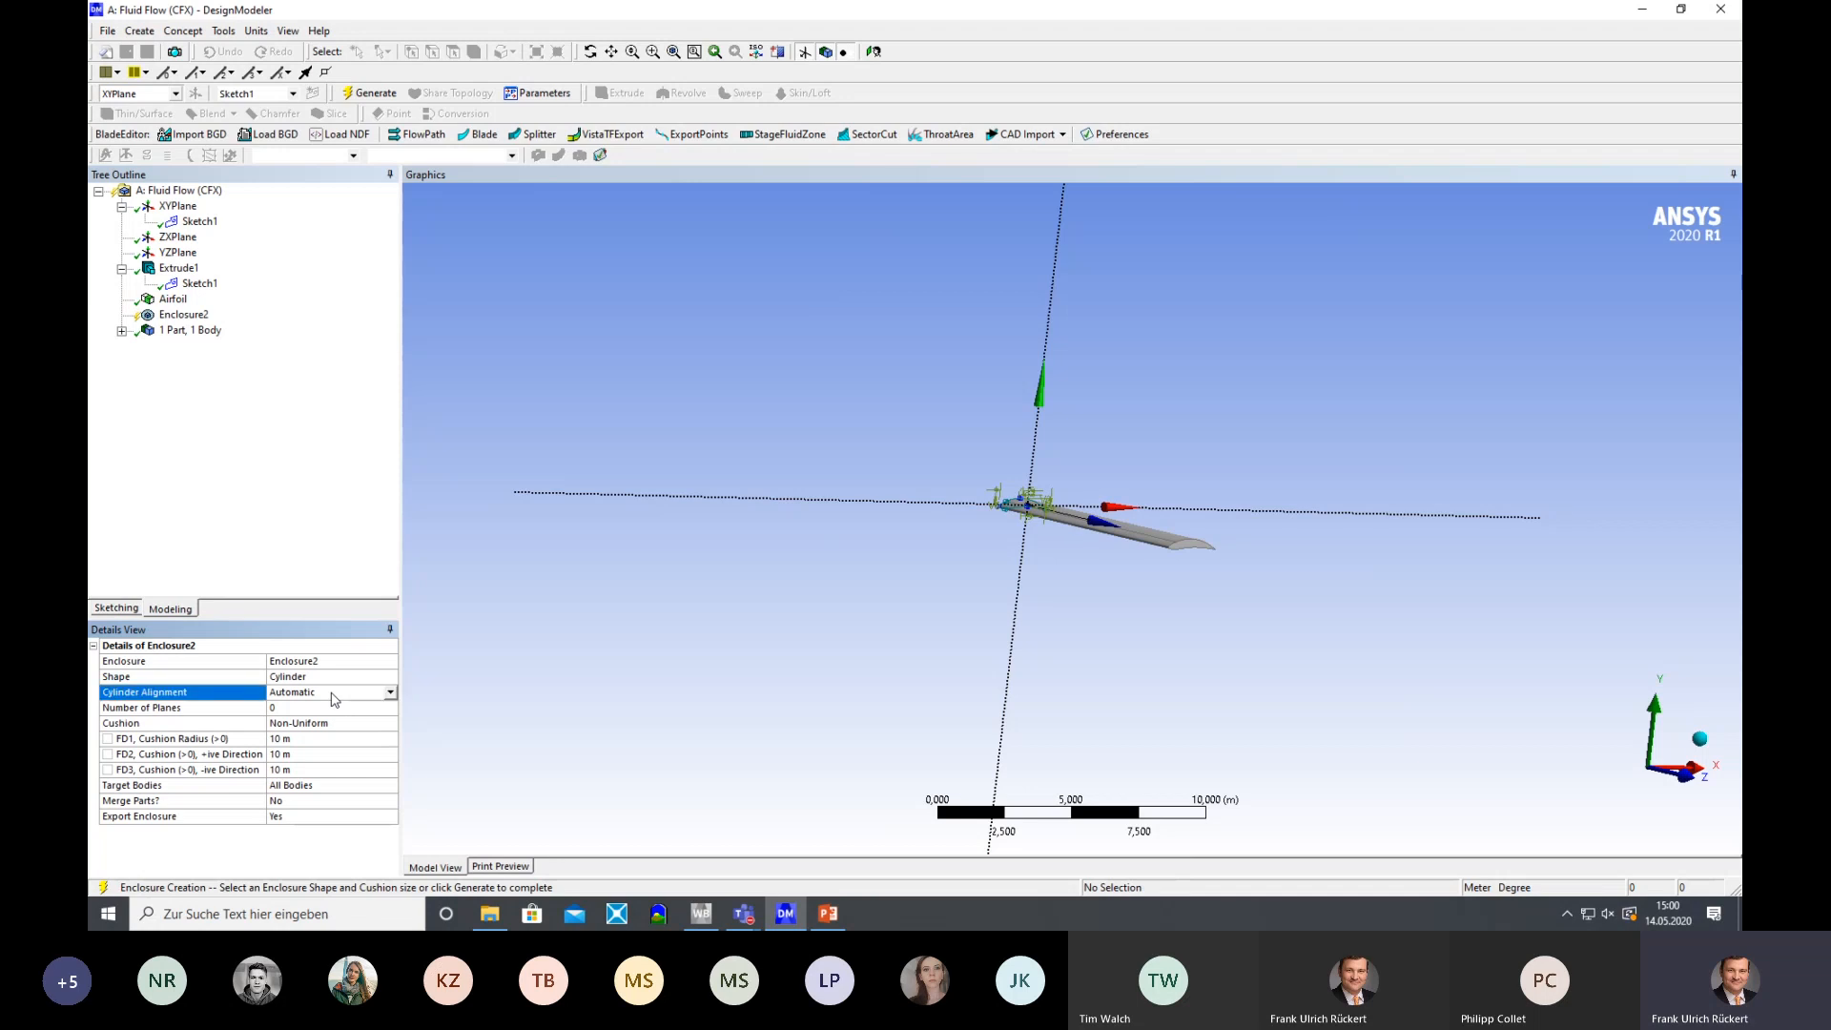
{"action": "left_click", "coordinate": [391, 694]}
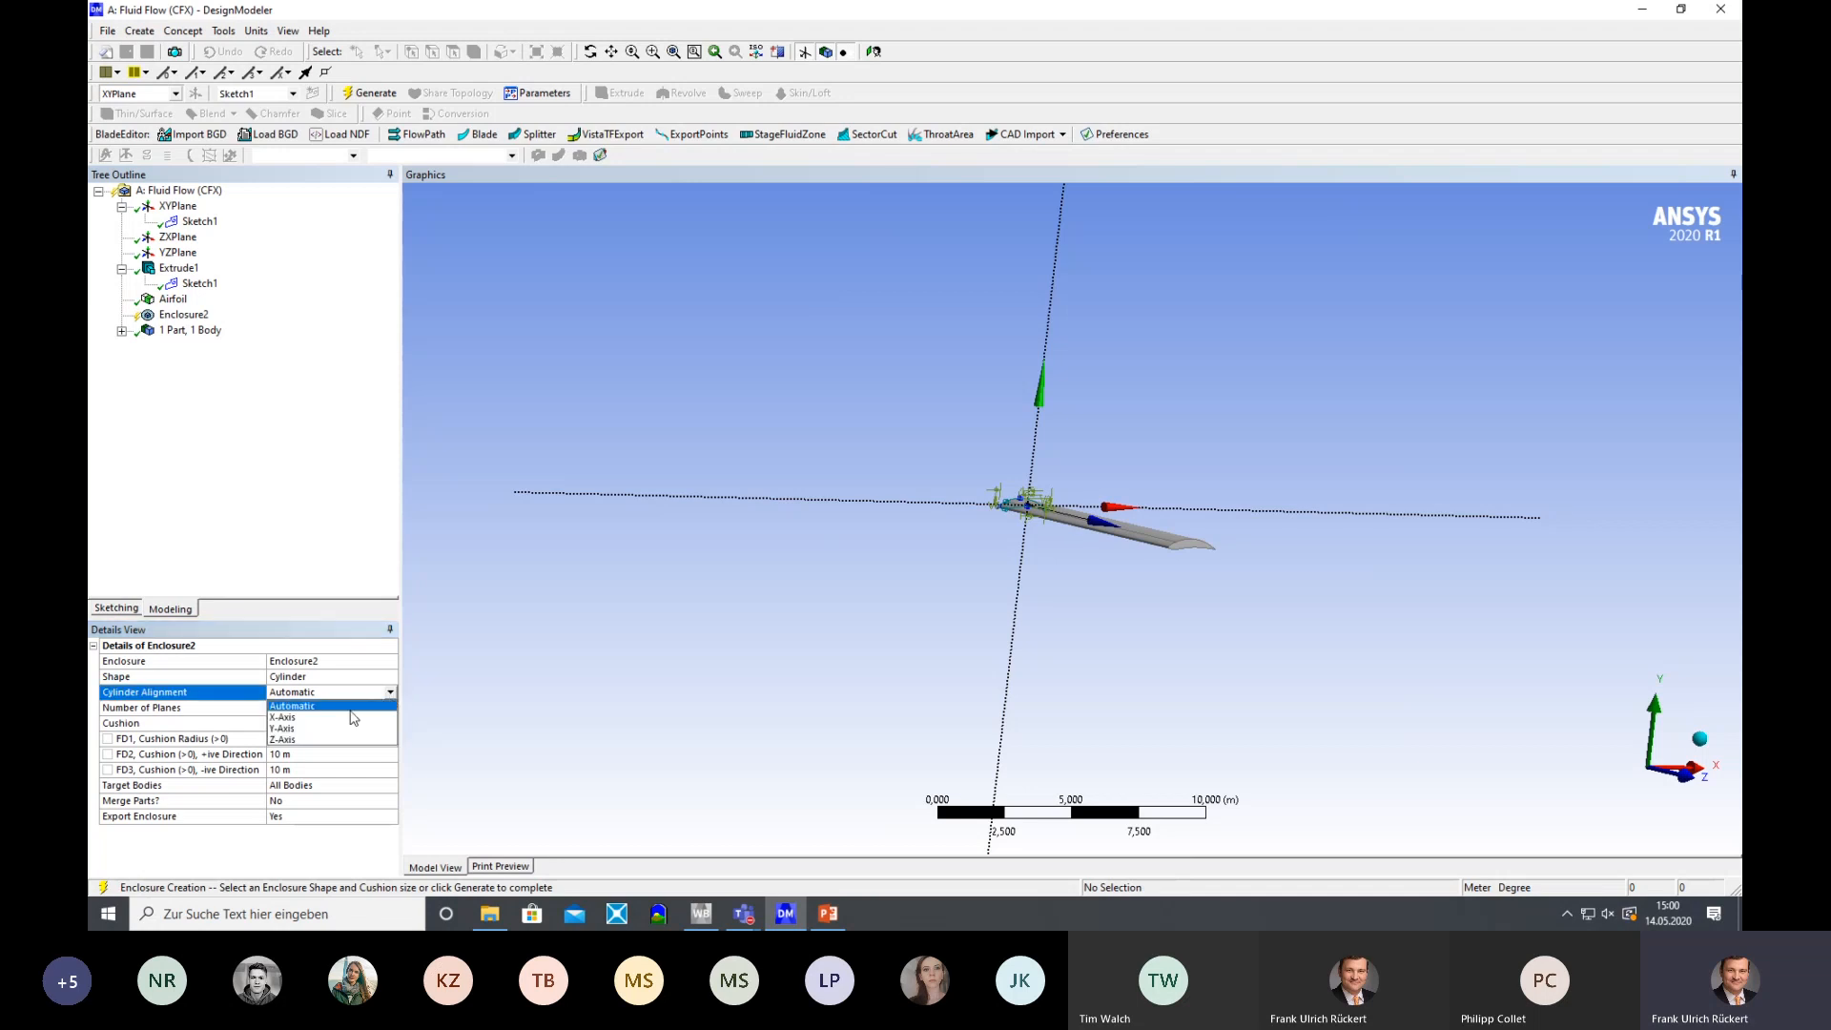
{"action": "left_click", "coordinate": [302, 745]}
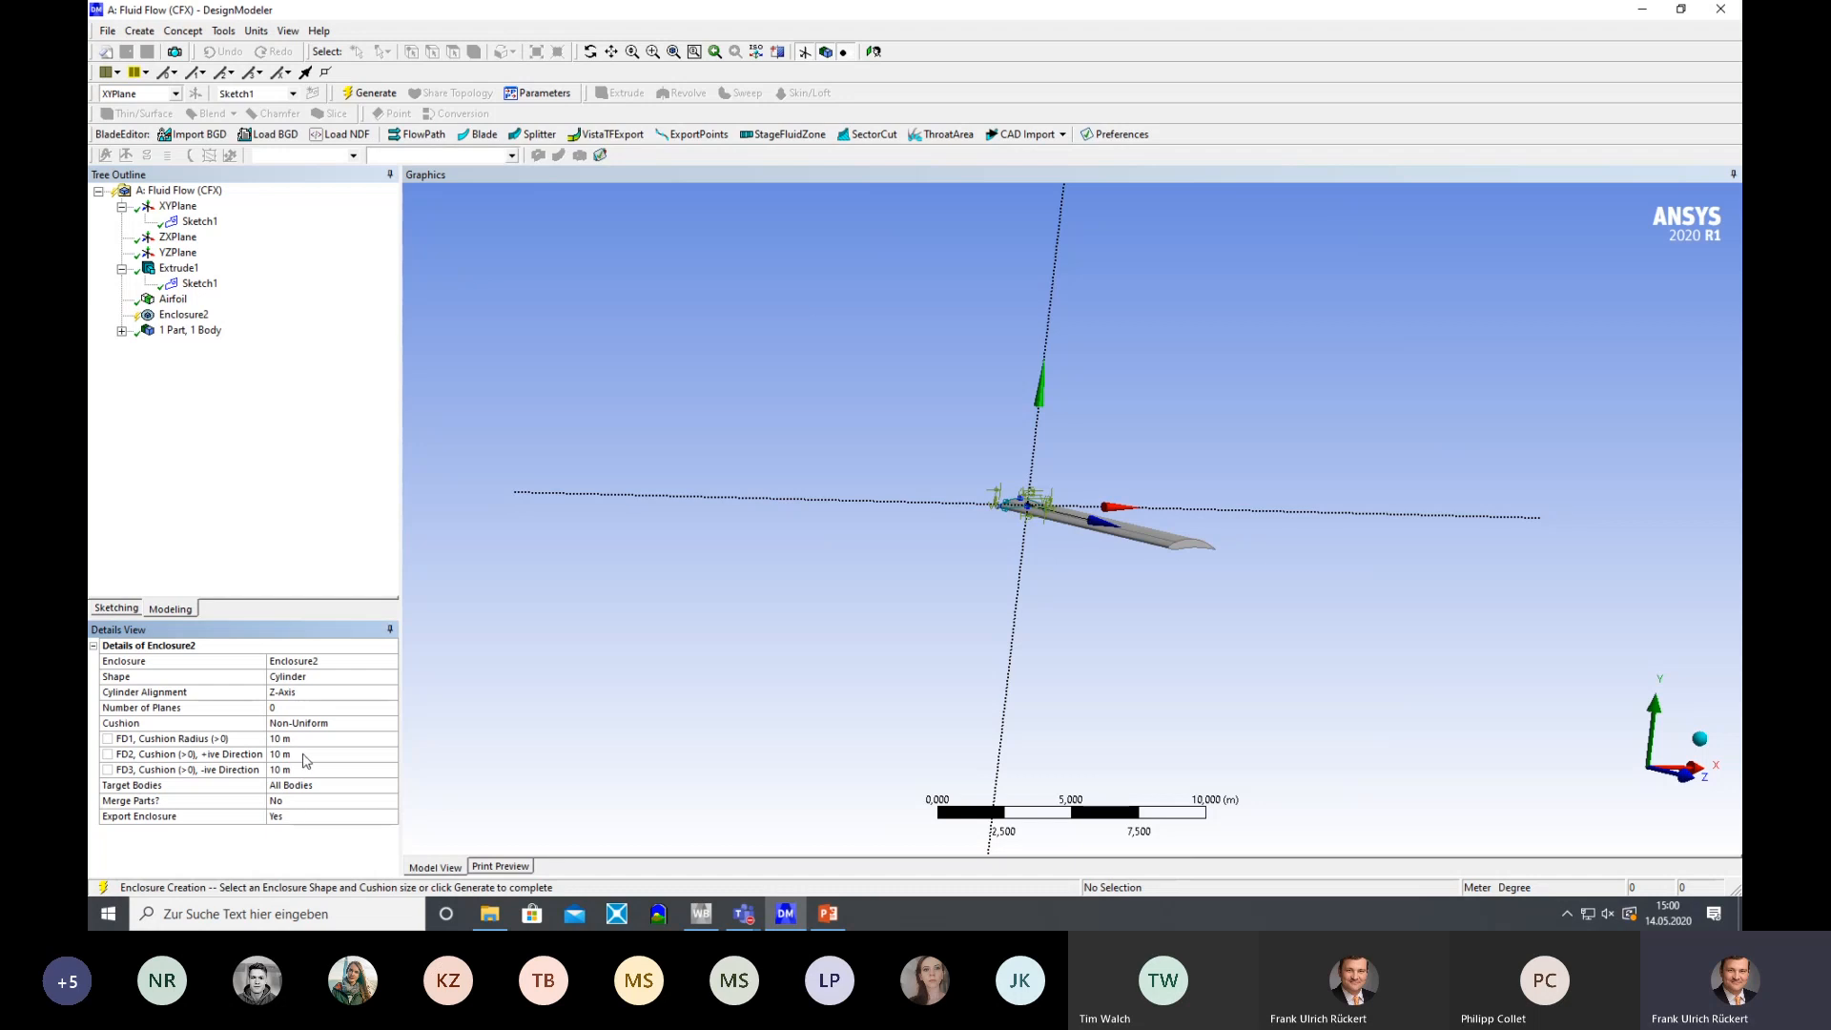
{"action": "left_click", "coordinate": [370, 92]}
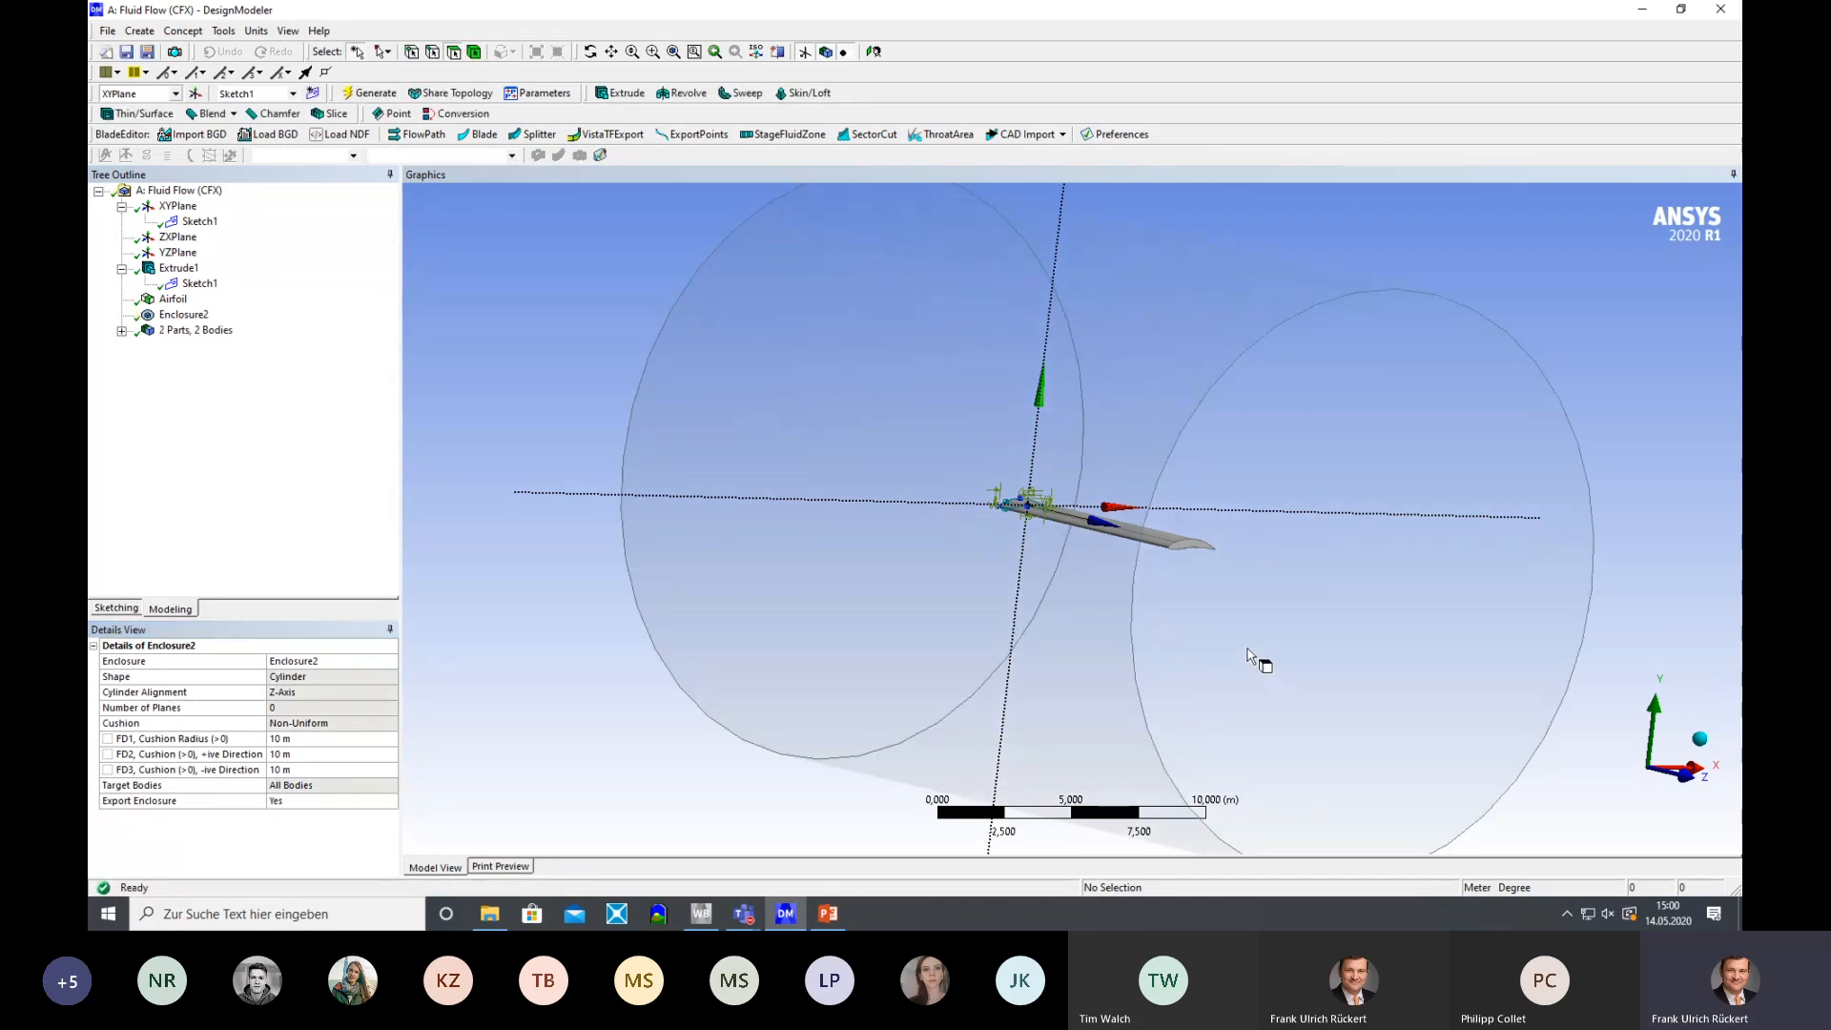
Set the enclosure's cushion to 1 m in both the positive and negative directions and regenerate it
{"action": "middle_click_drag", "start_coordinate": [1248, 657], "coordinate": [1507, 564]}
{"action": "left_click", "coordinate": [302, 755]}
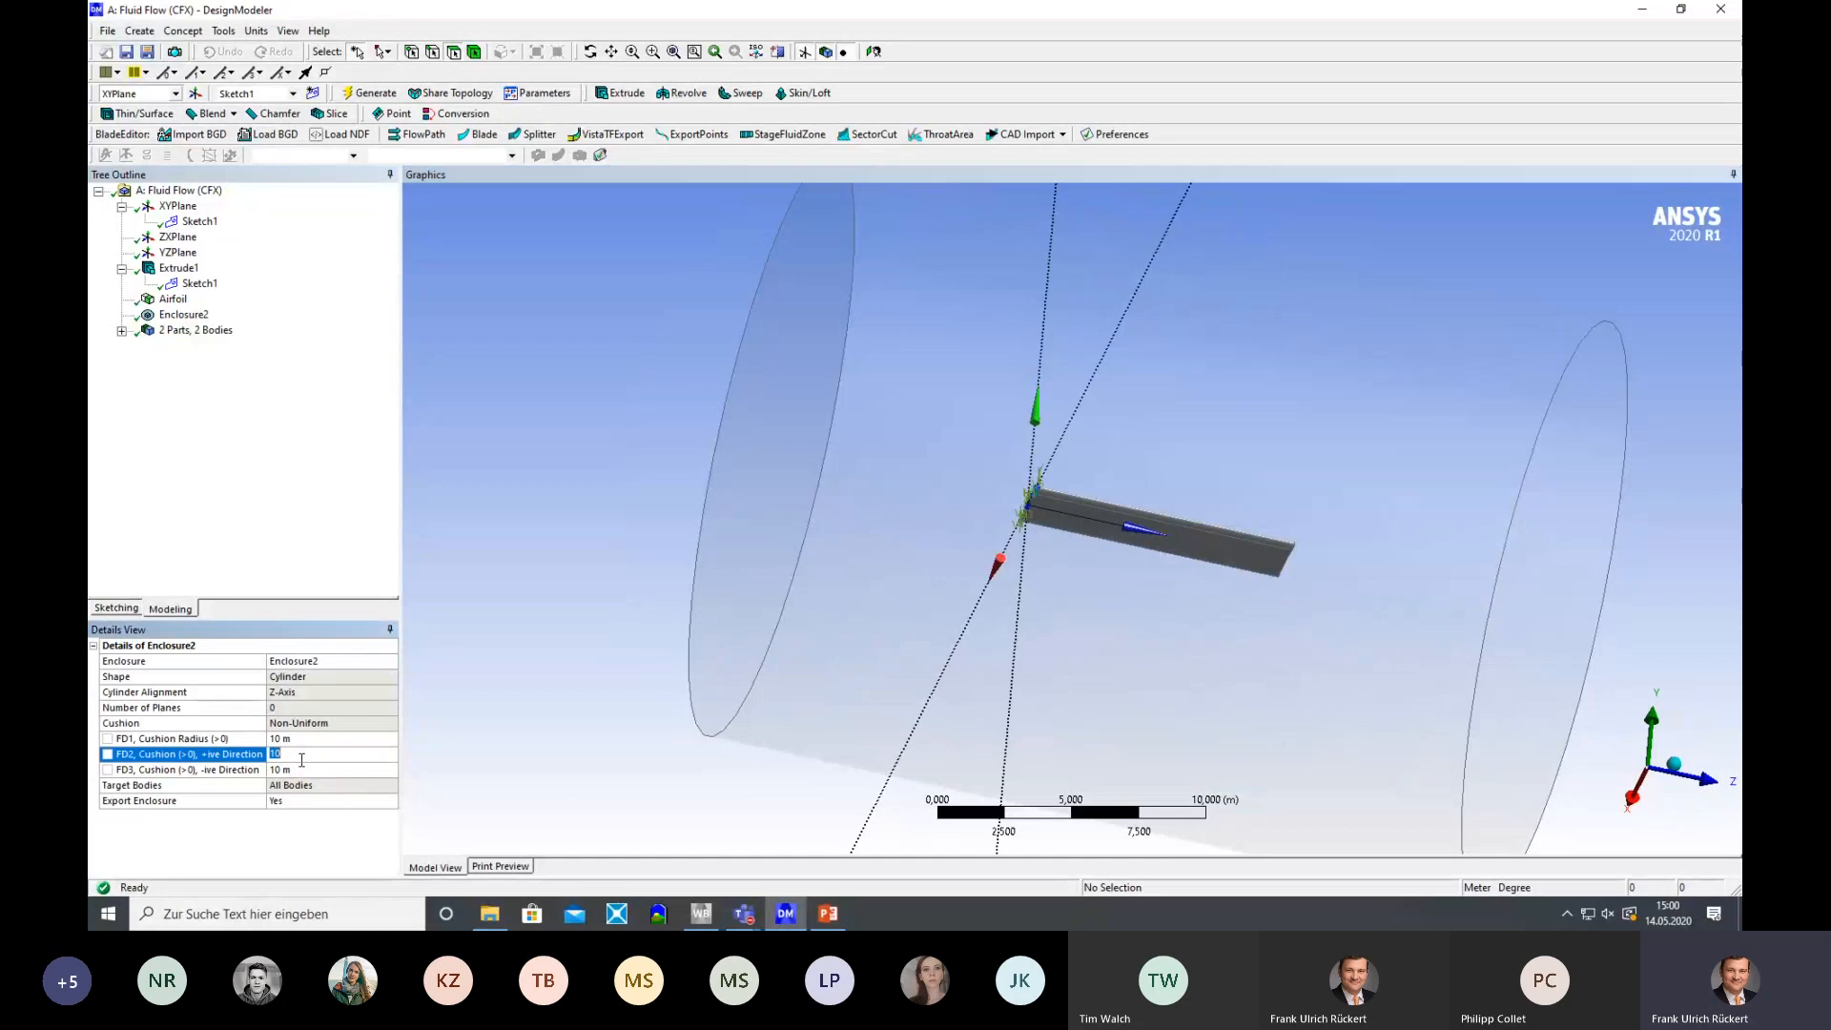
{"action": "type", "text": "1"}
{"action": "left_click", "coordinate": [301, 770]}
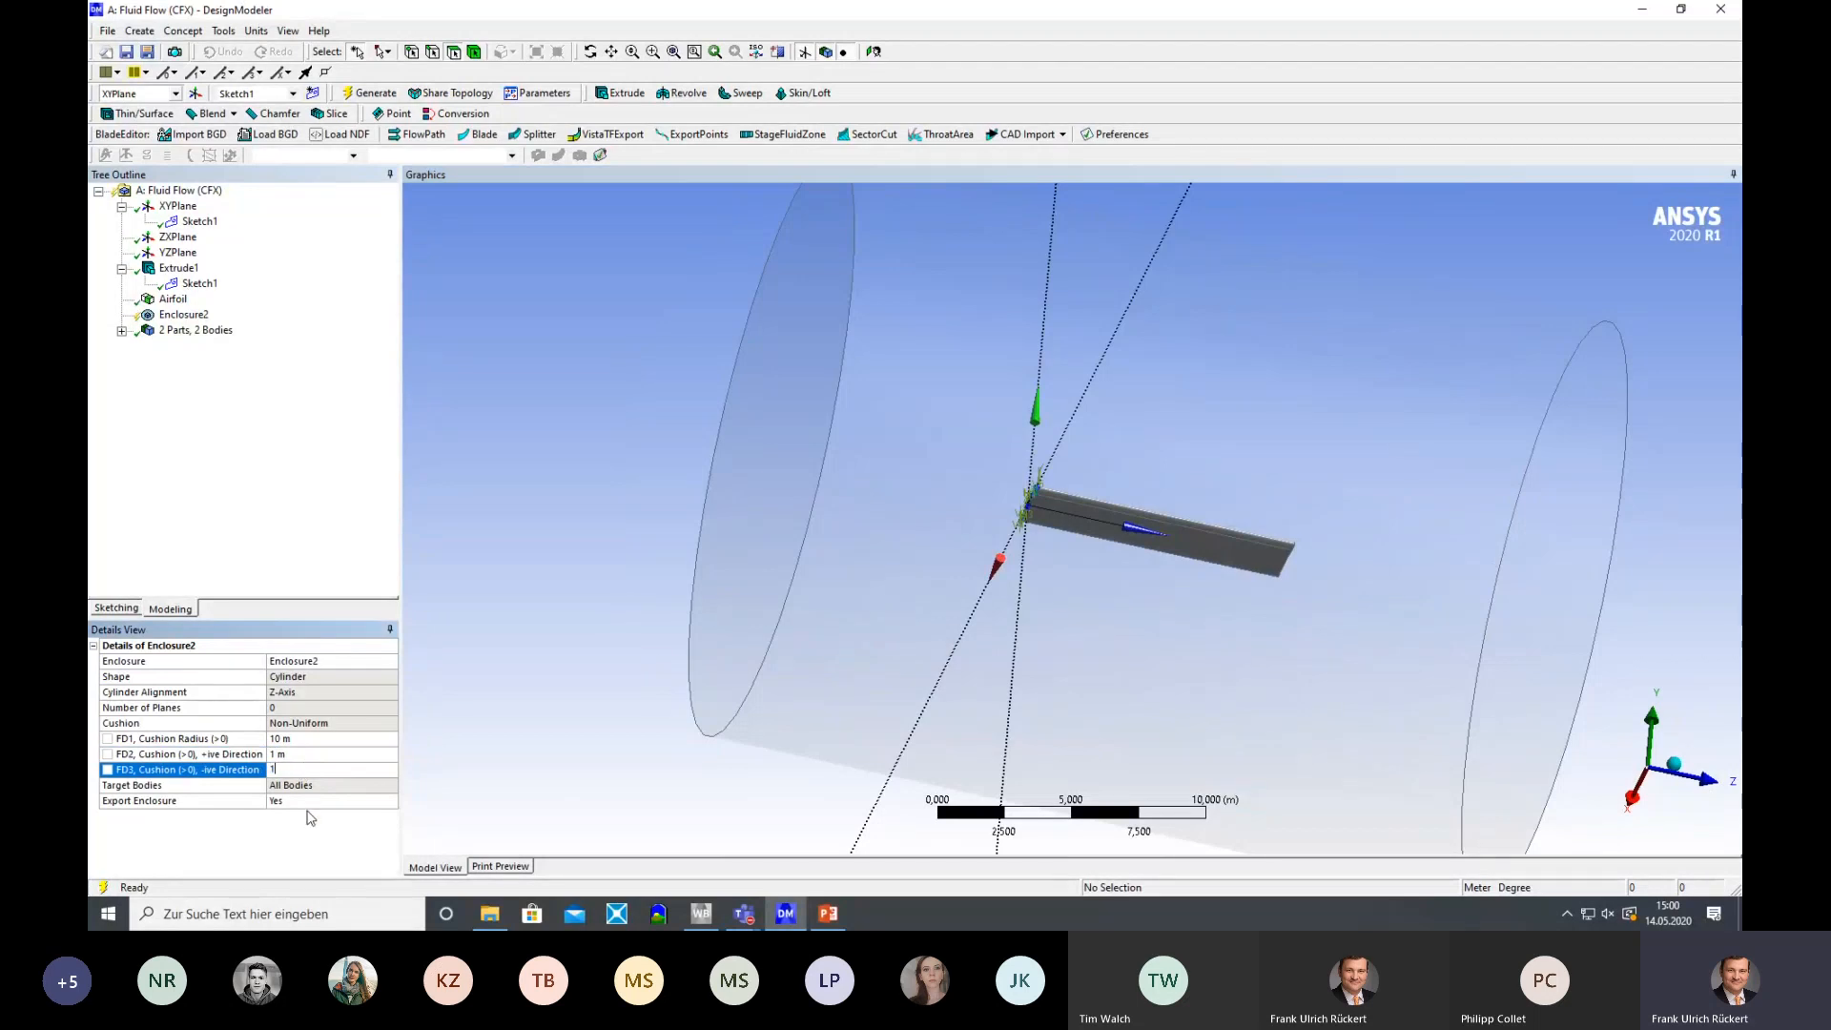
{"action": "left_click", "coordinate": [376, 96]}
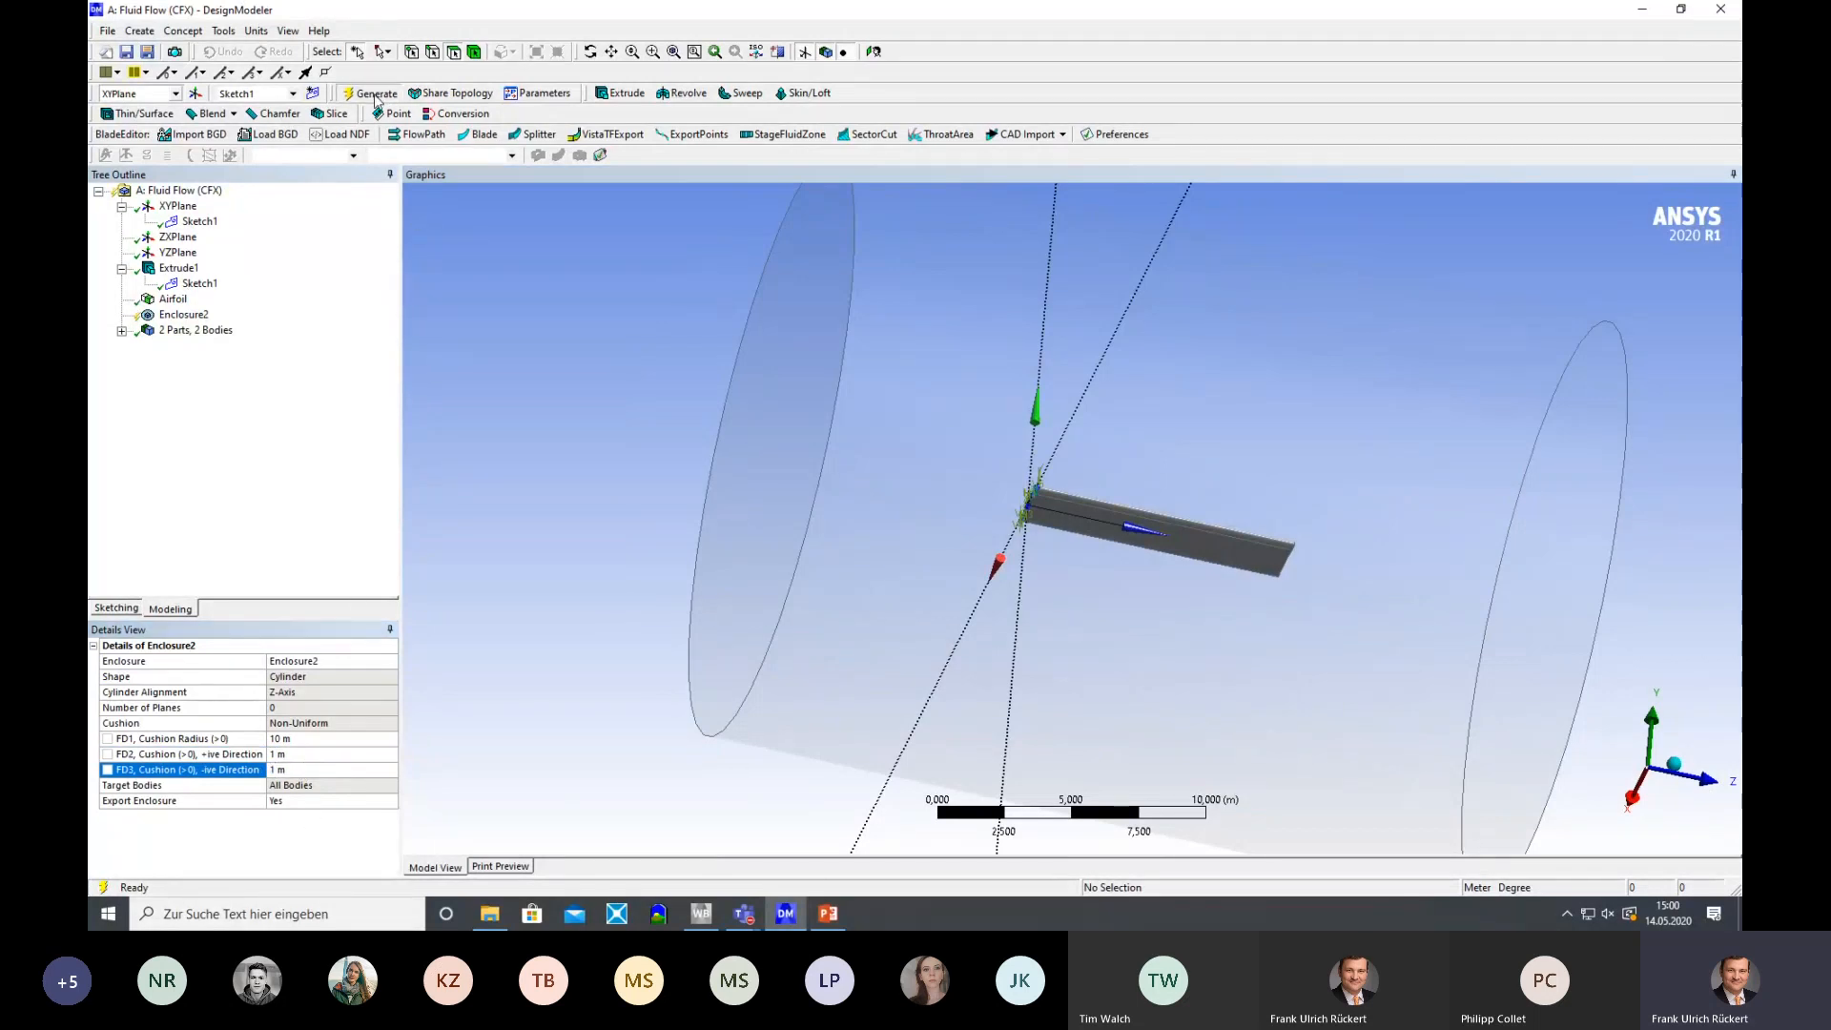
{"action": "middle_click_drag", "start_coordinate": [1158, 540], "coordinate": [1021, 528]}
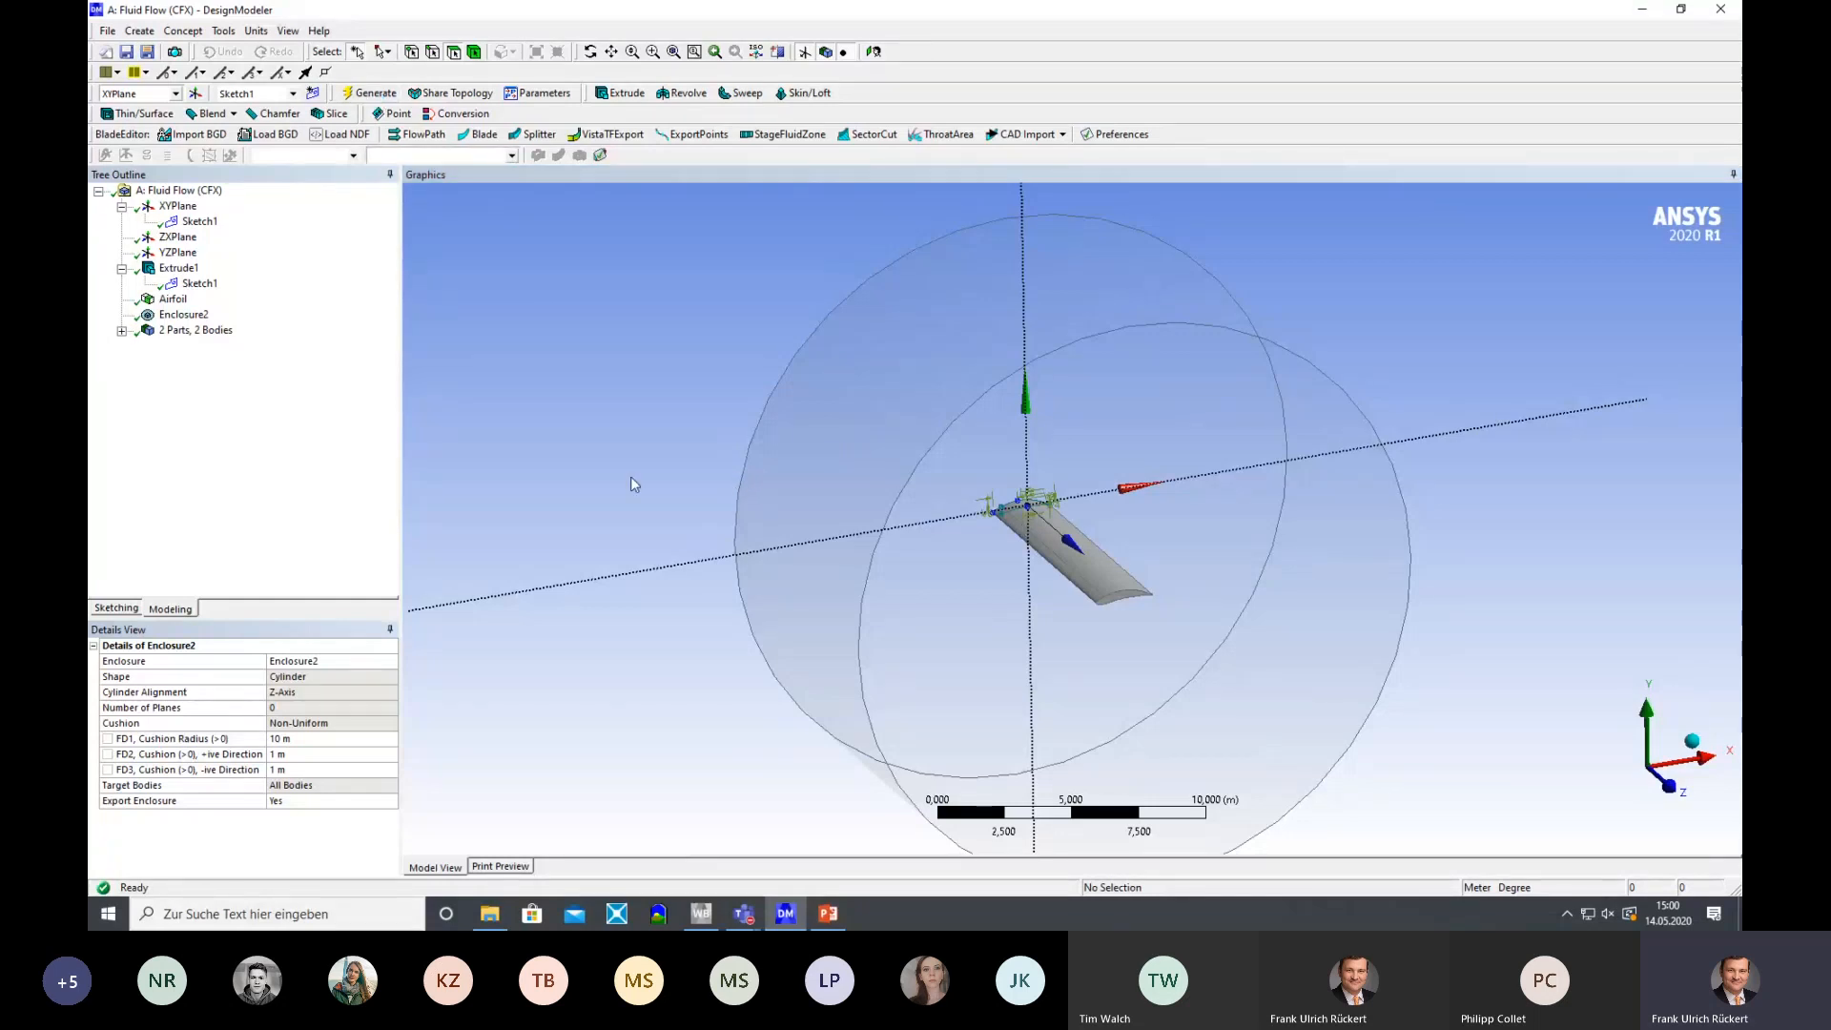
Create and generate a named selection from the enclosure's curved outer face
{"action": "middle_click_drag", "start_coordinate": [632, 485], "coordinate": [686, 453]}
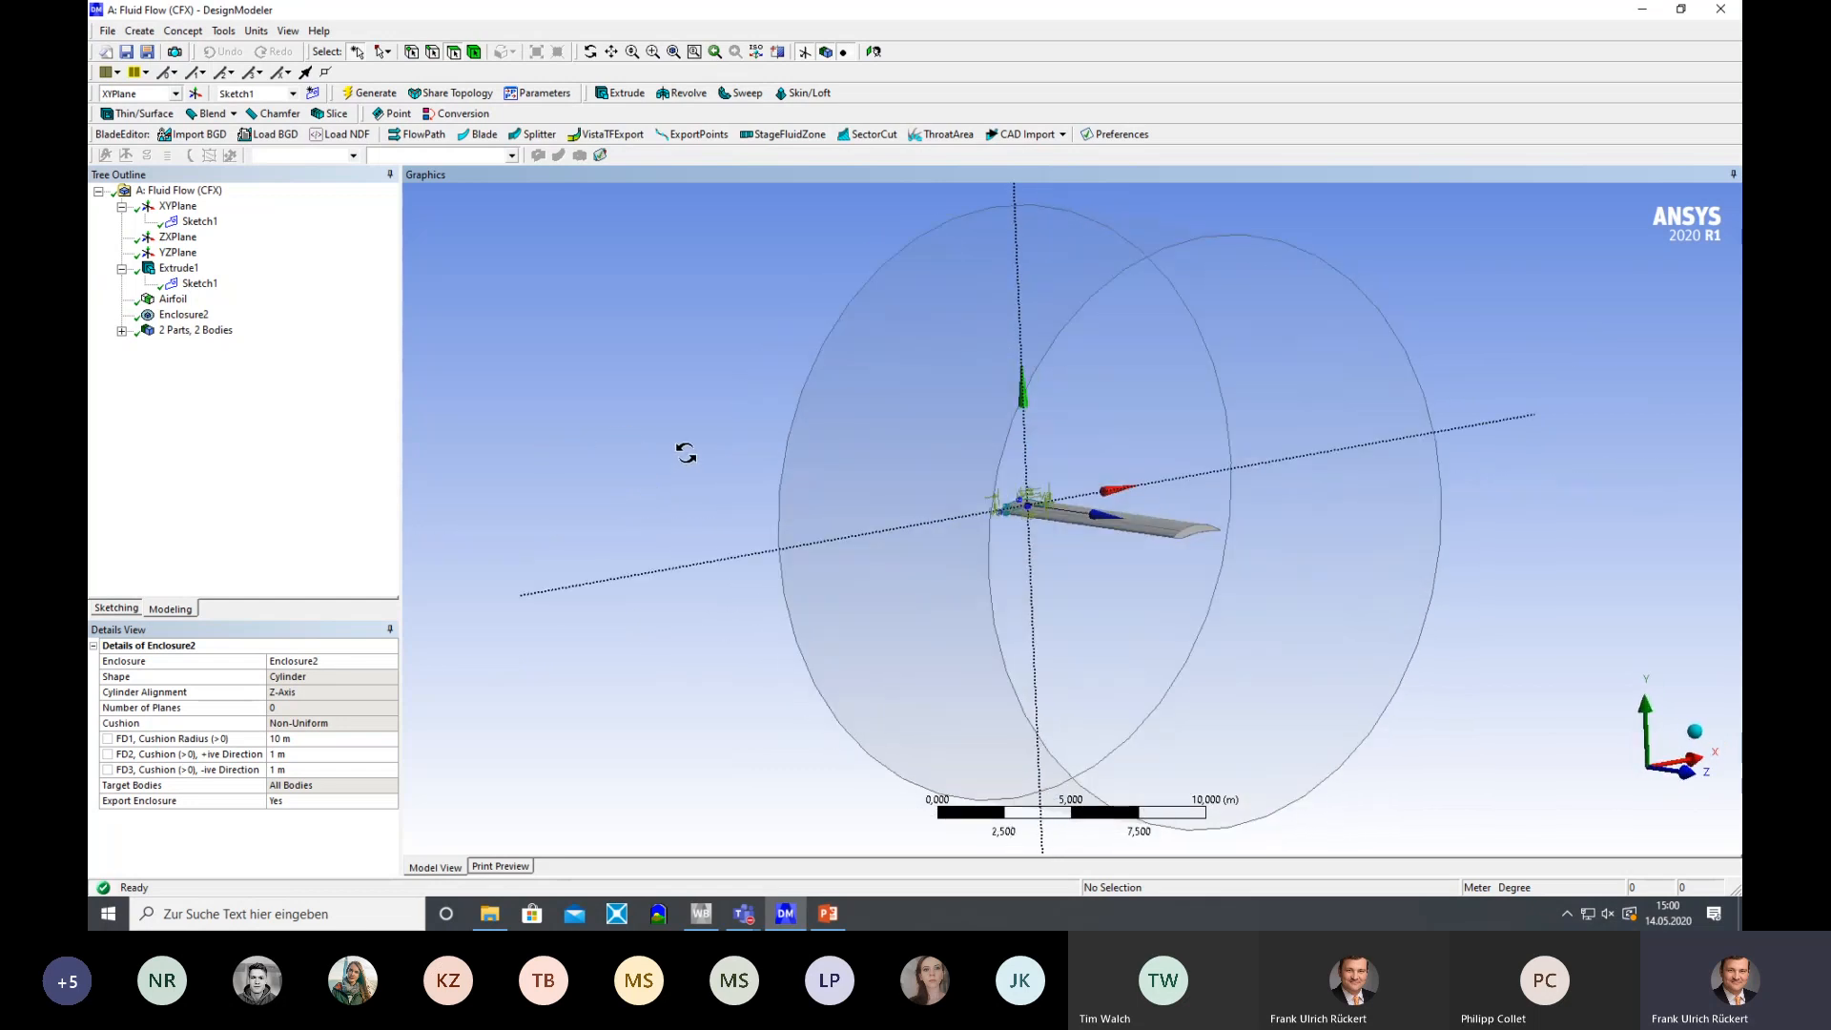
{"action": "left_click", "coordinate": [895, 421]}
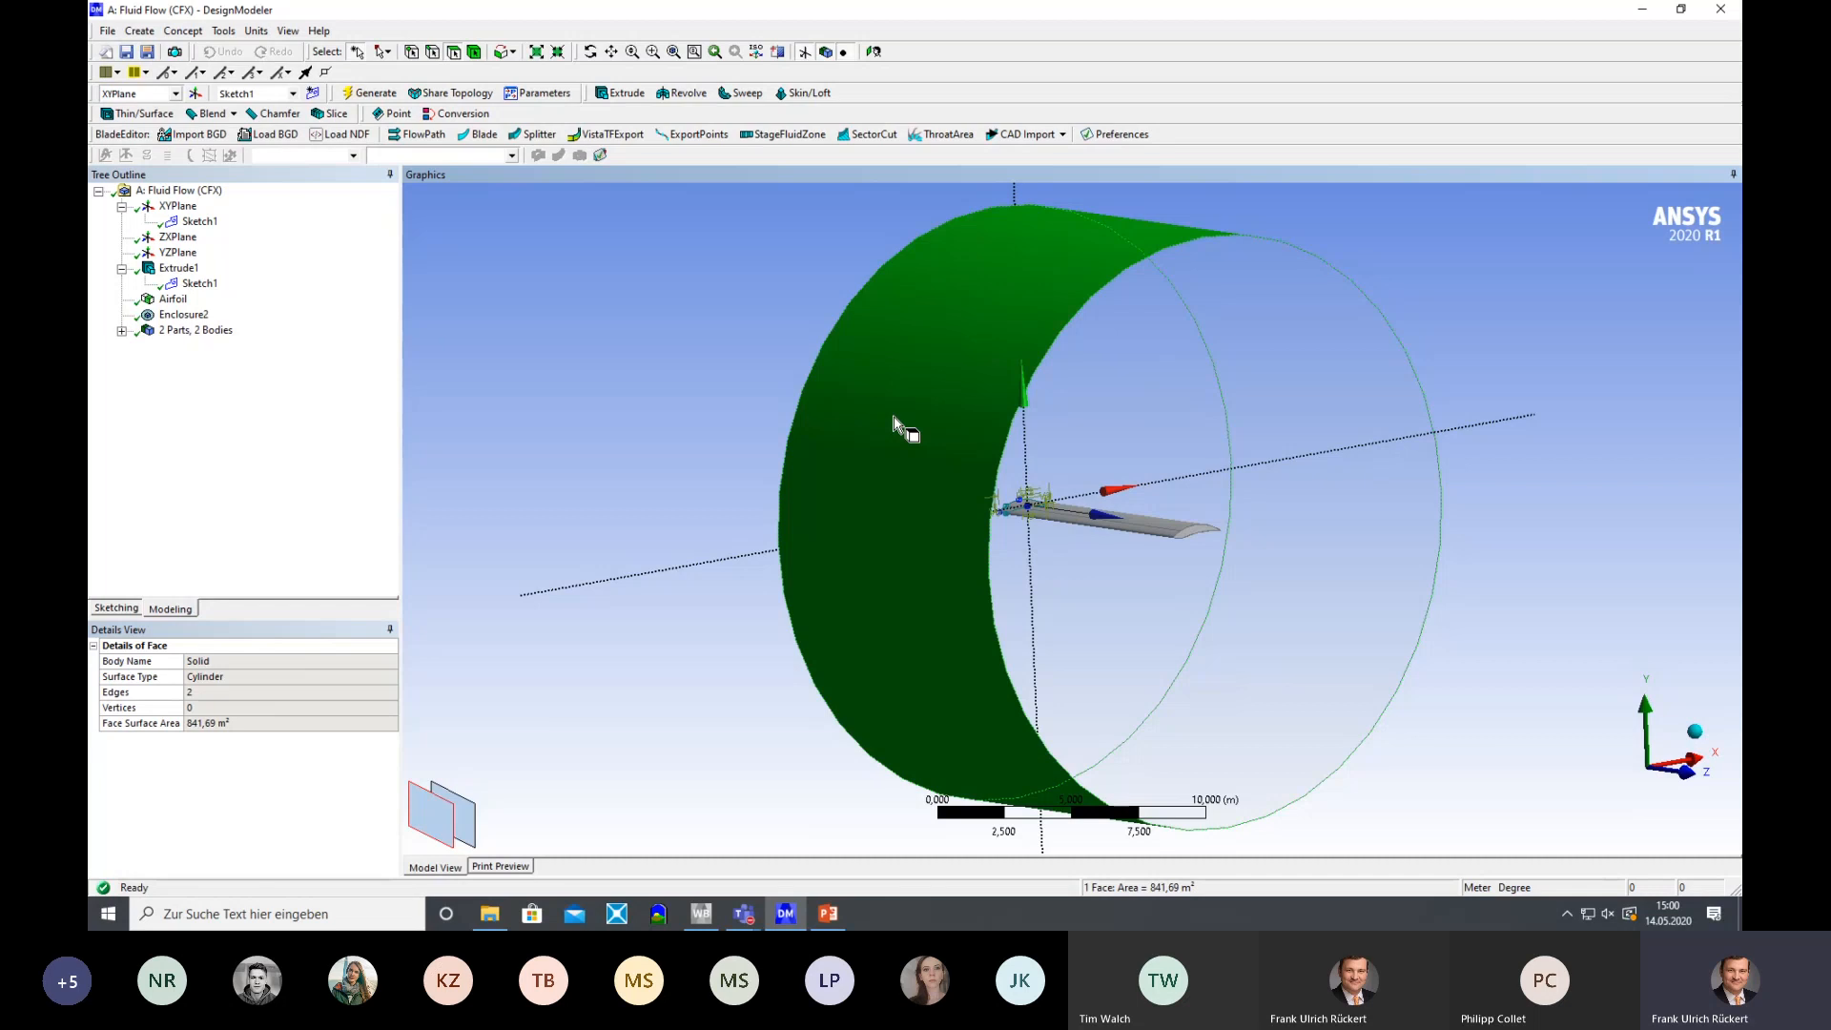
{"action": "right_click", "coordinate": [895, 421]}
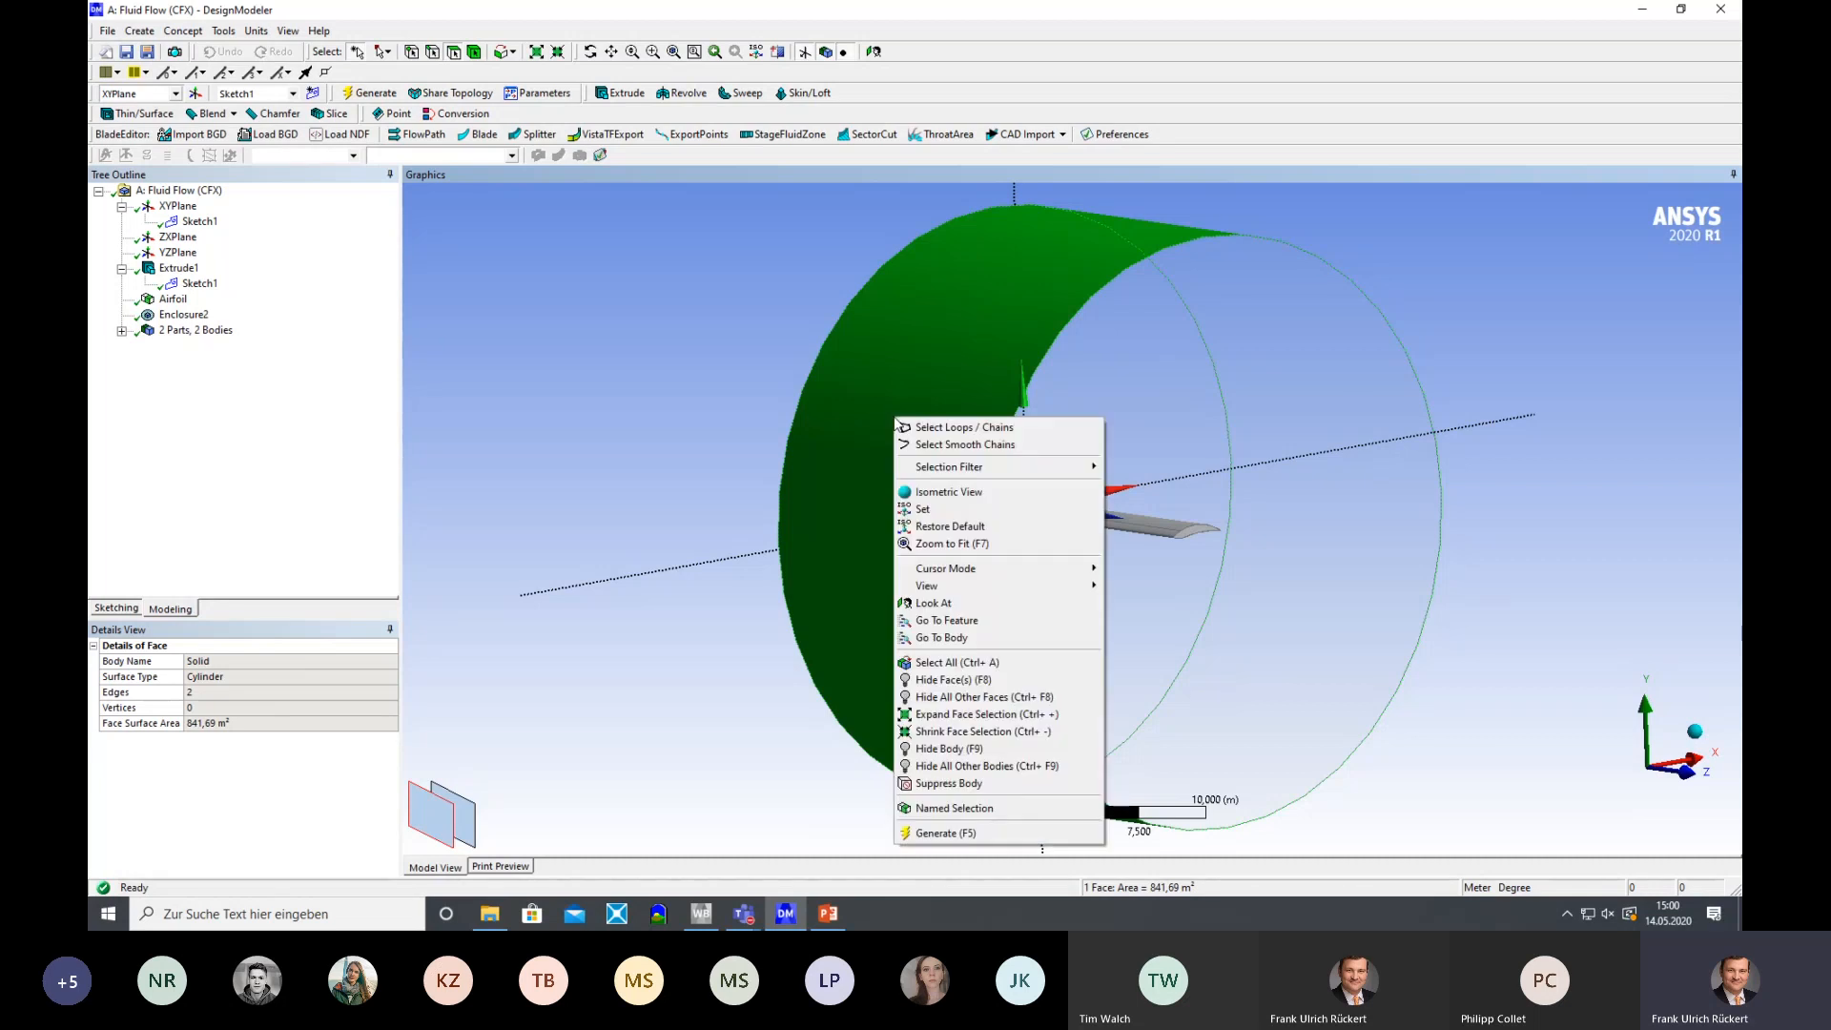
{"action": "left_click", "coordinate": [982, 811]}
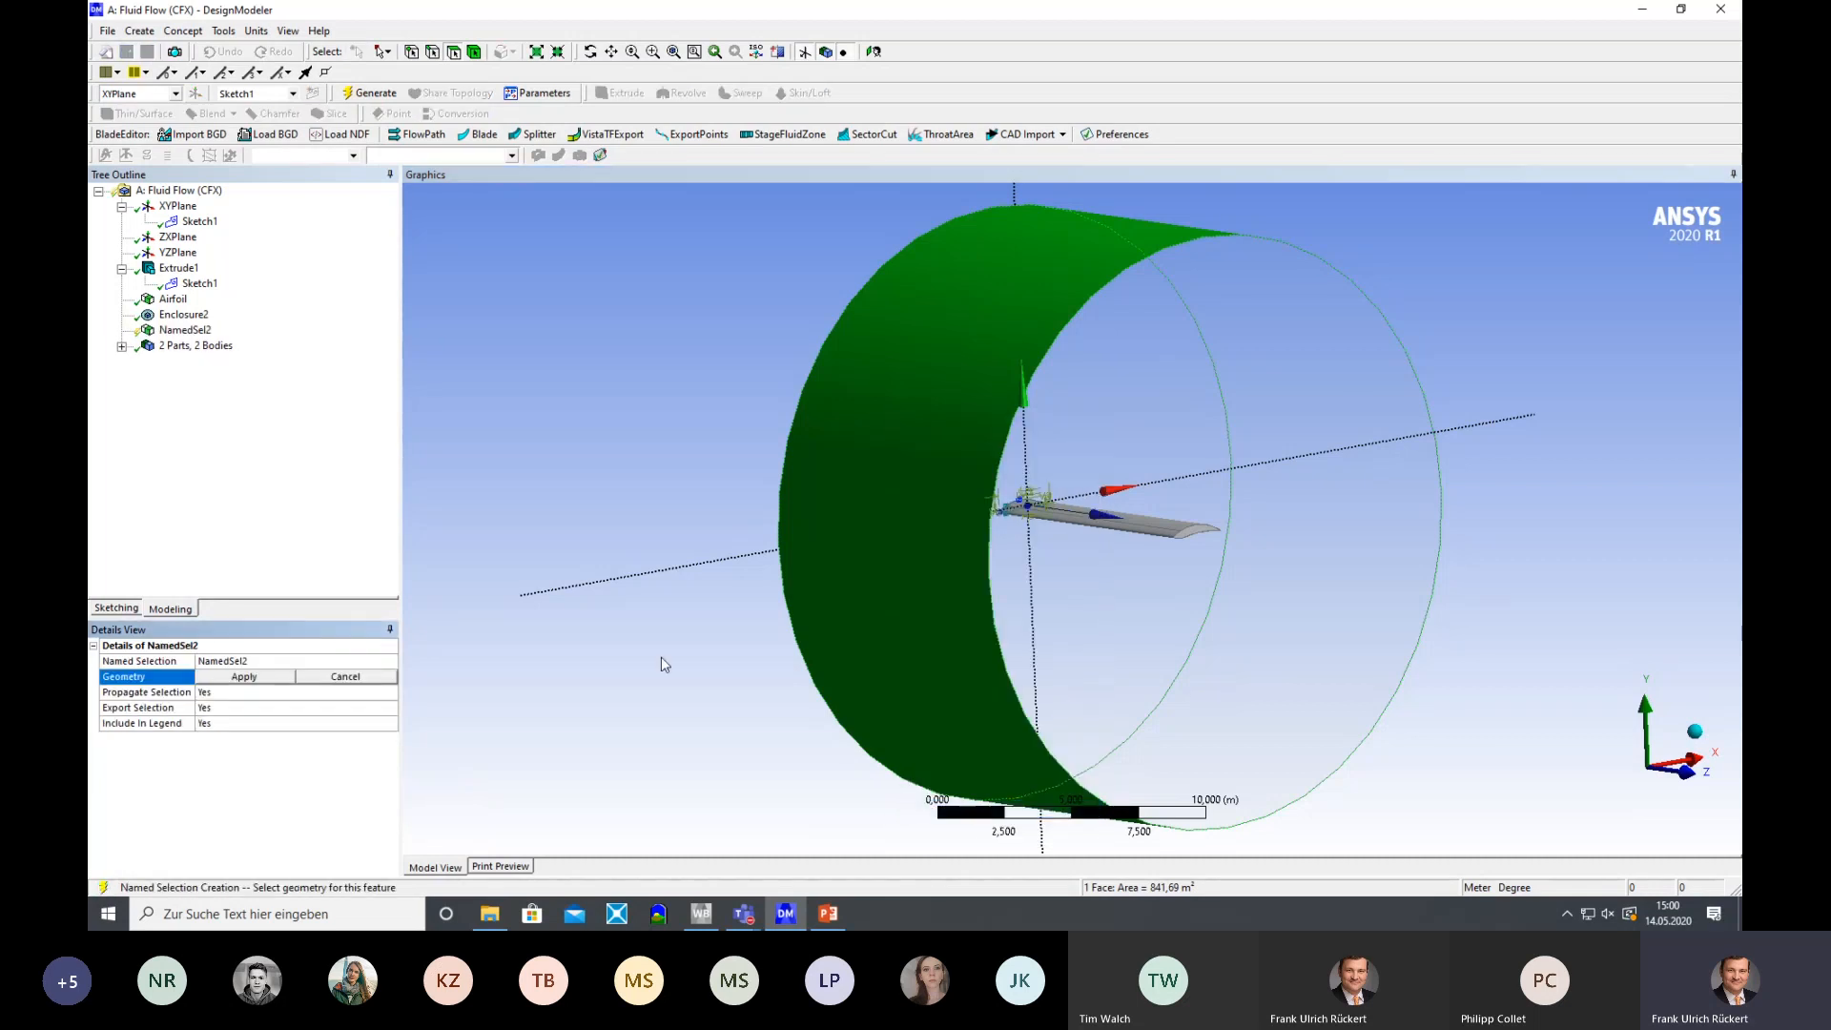
{"action": "left_click", "coordinate": [243, 677]}
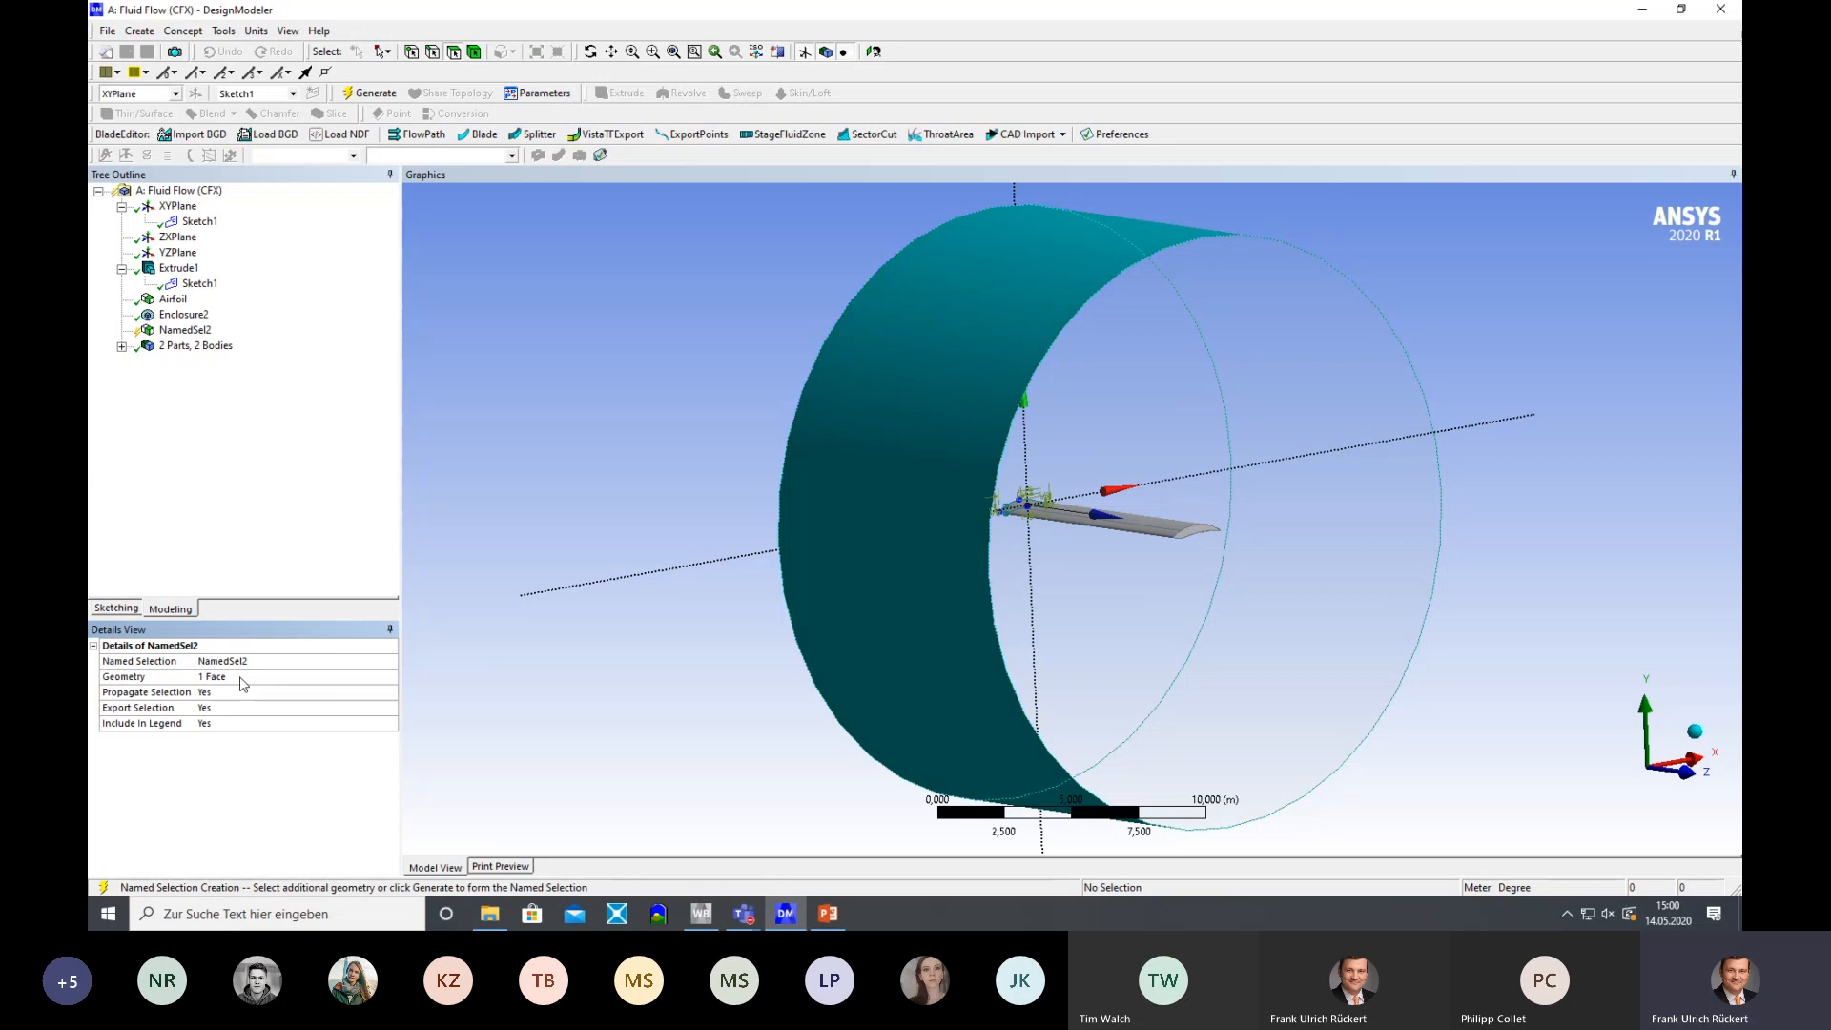
{"action": "left_click", "coordinate": [368, 92]}
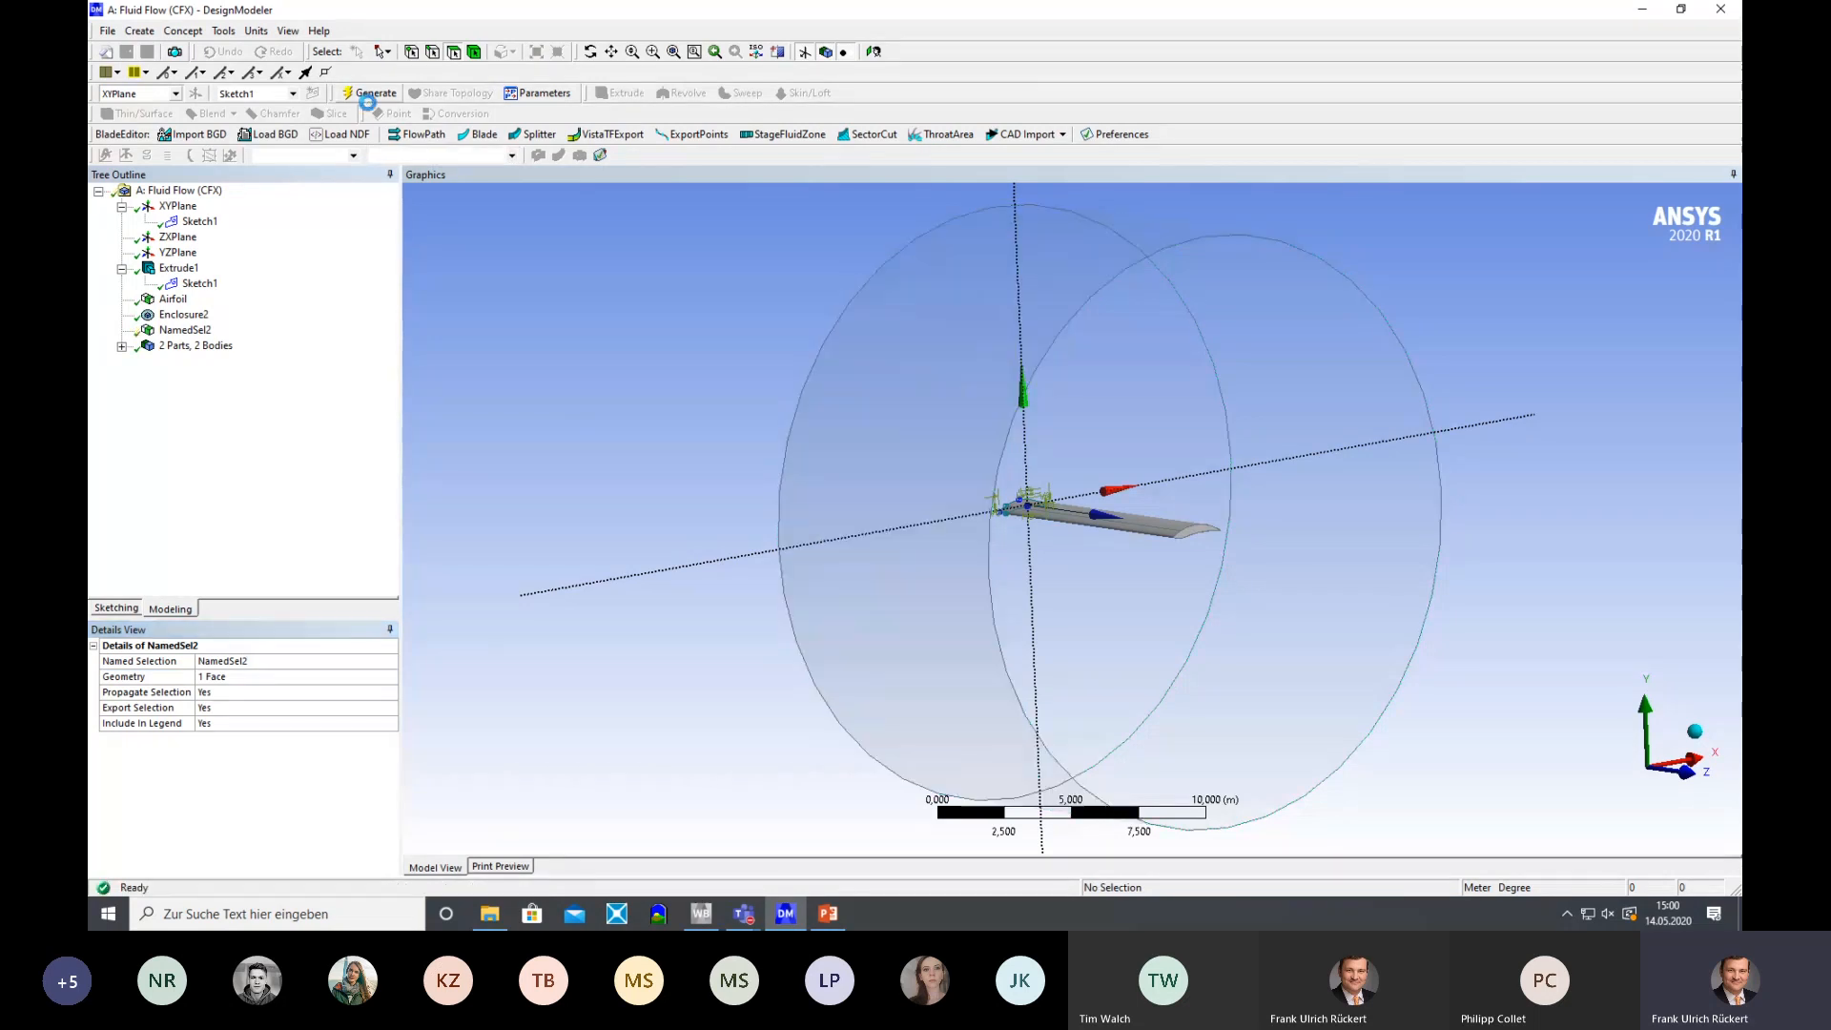
Rename the named selection of the enclosure's curved face Opening
{"action": "left_click", "coordinate": [185, 331]}
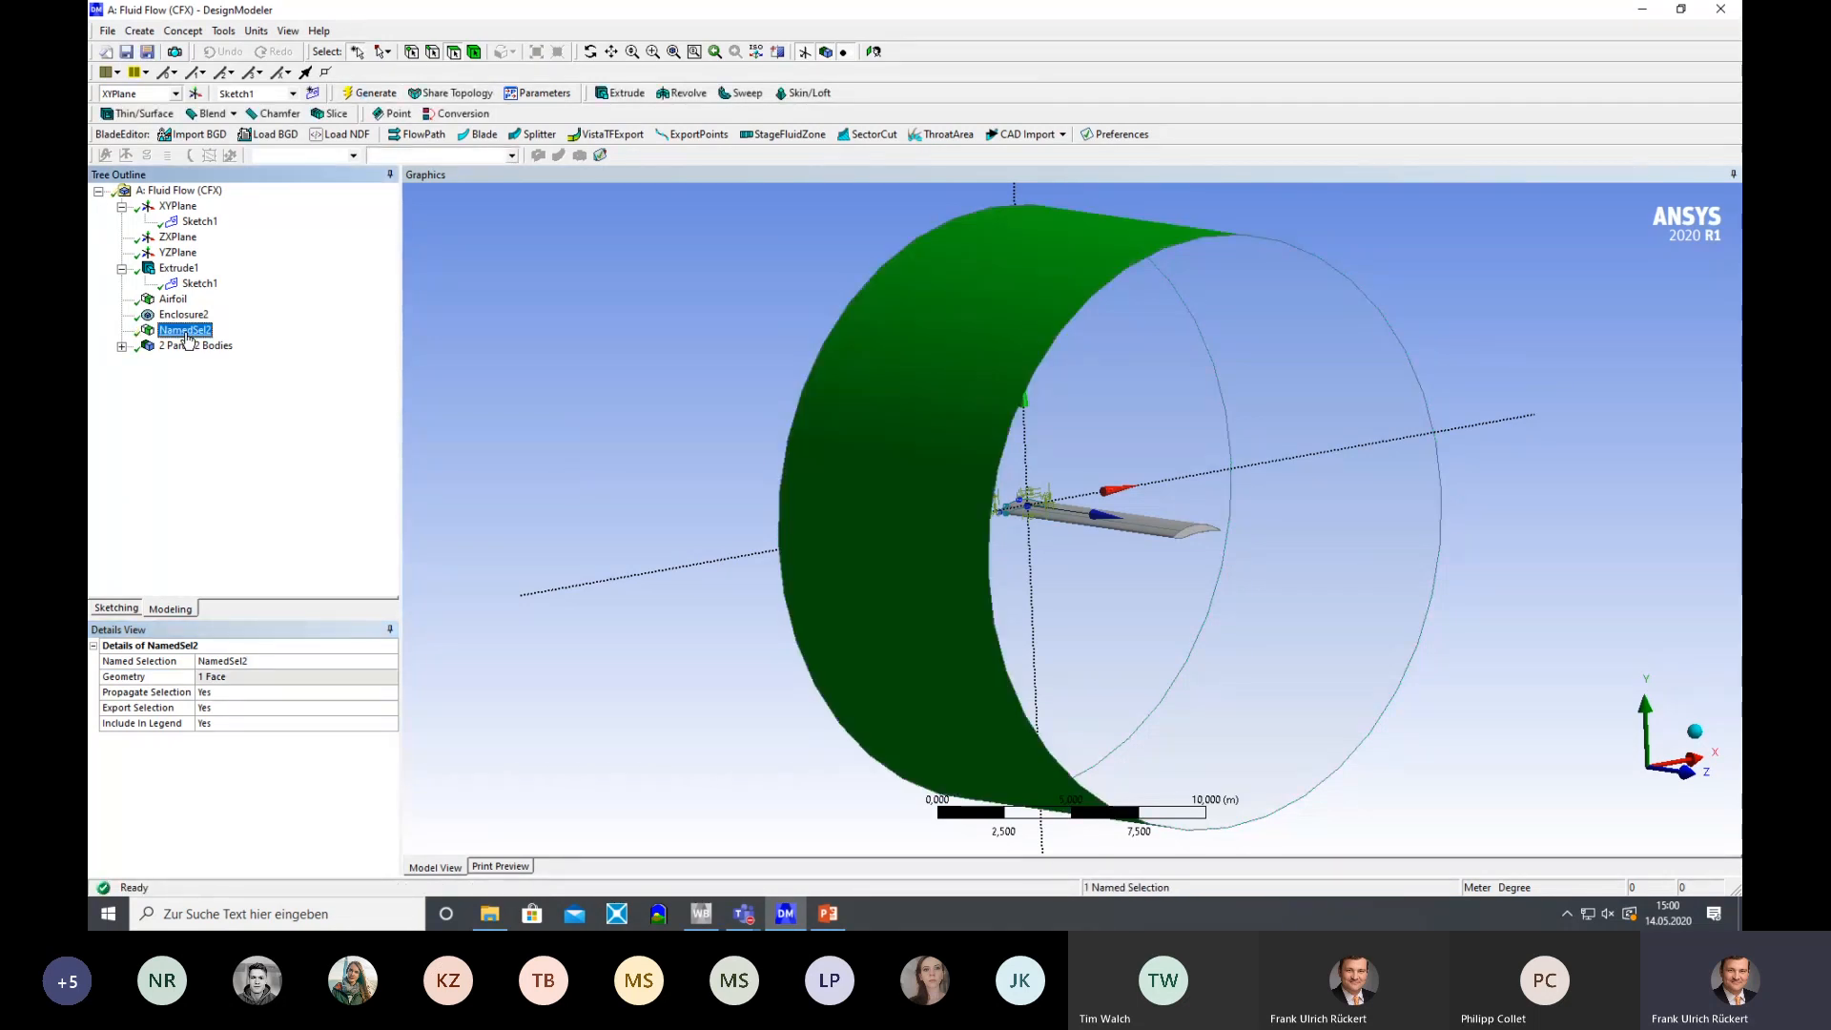
{"action": "right_click", "coordinate": [187, 336]}
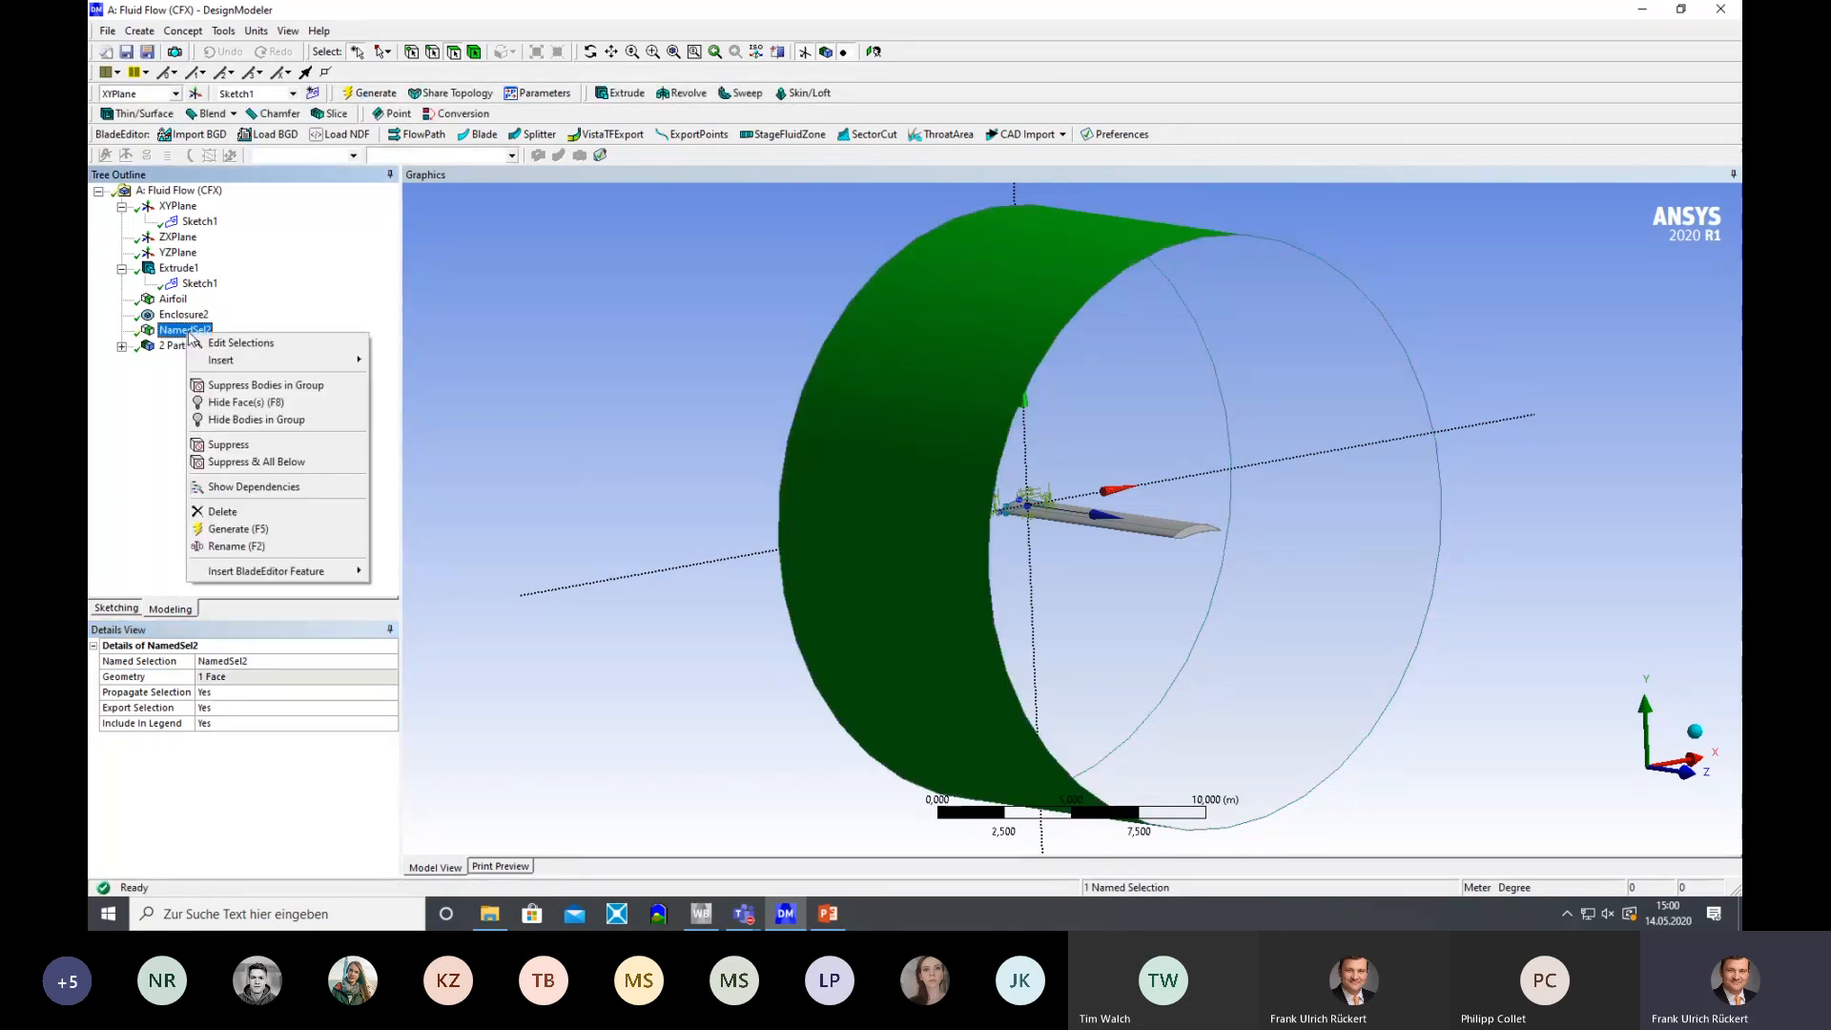
{"action": "left_click", "coordinate": [227, 547]}
{"action": "type", "text": "Opening"}
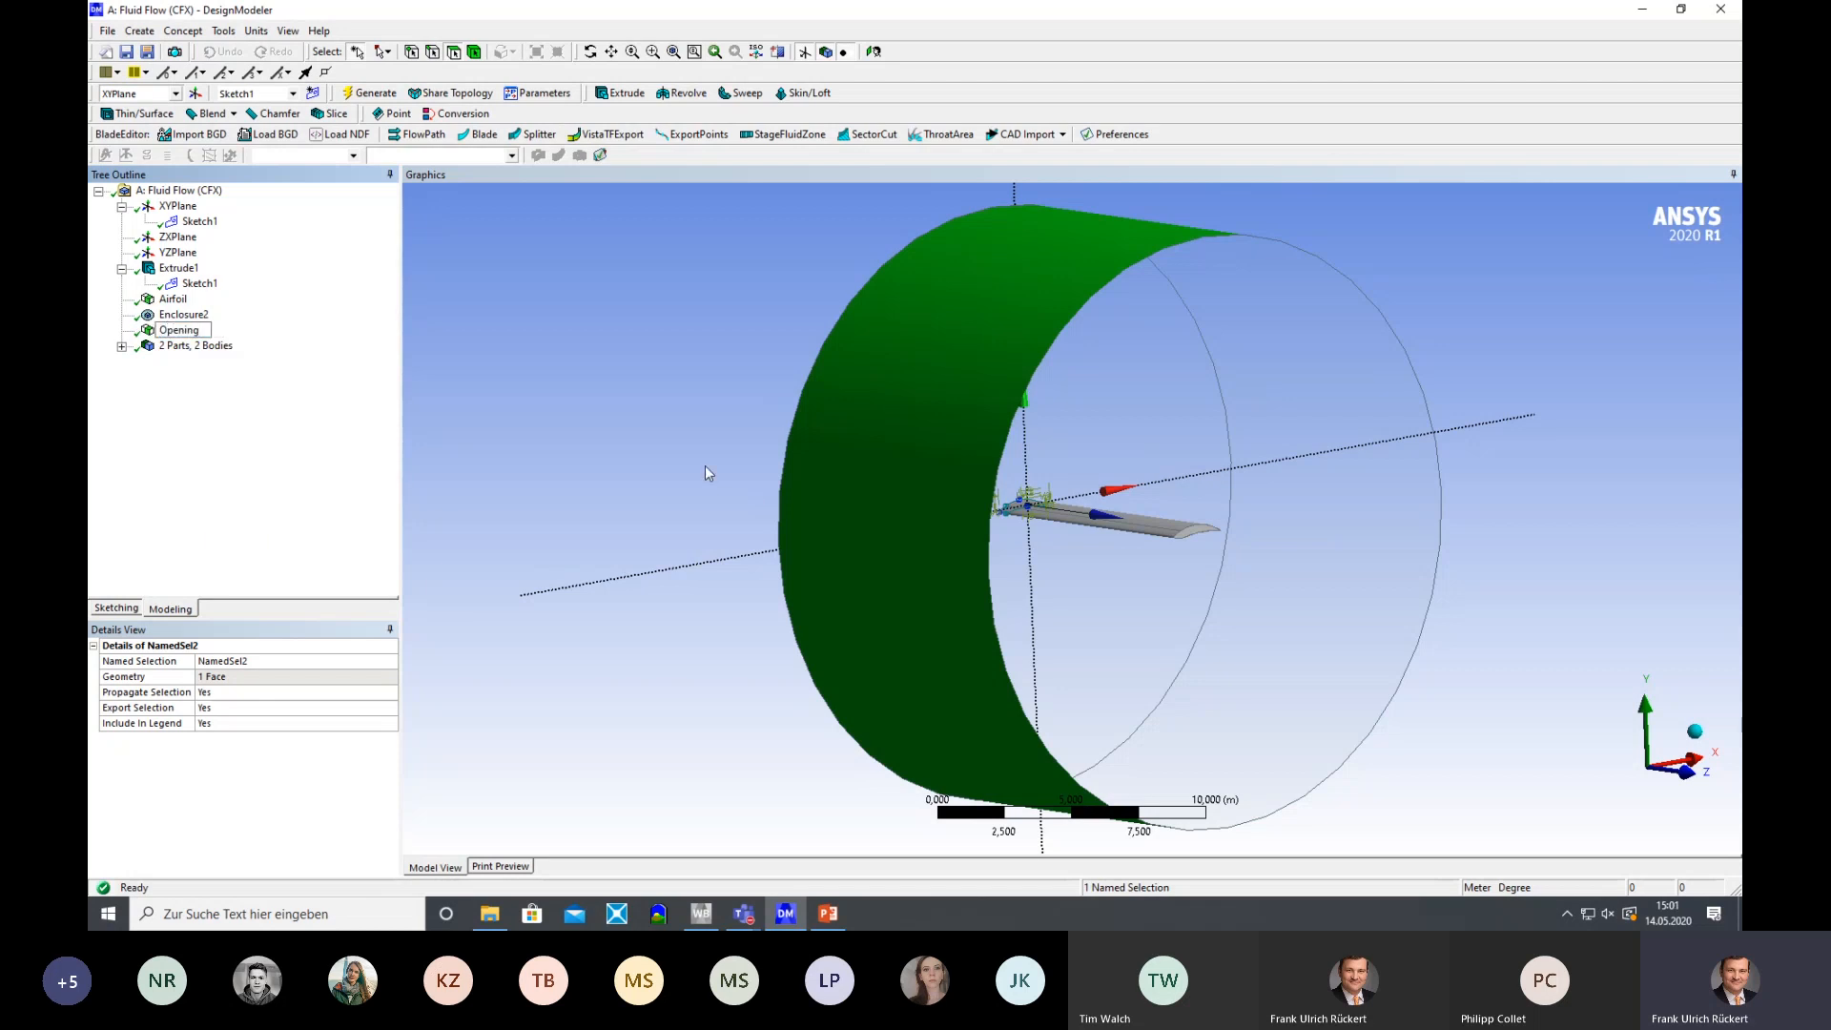
{"action": "key", "text": "Return"}
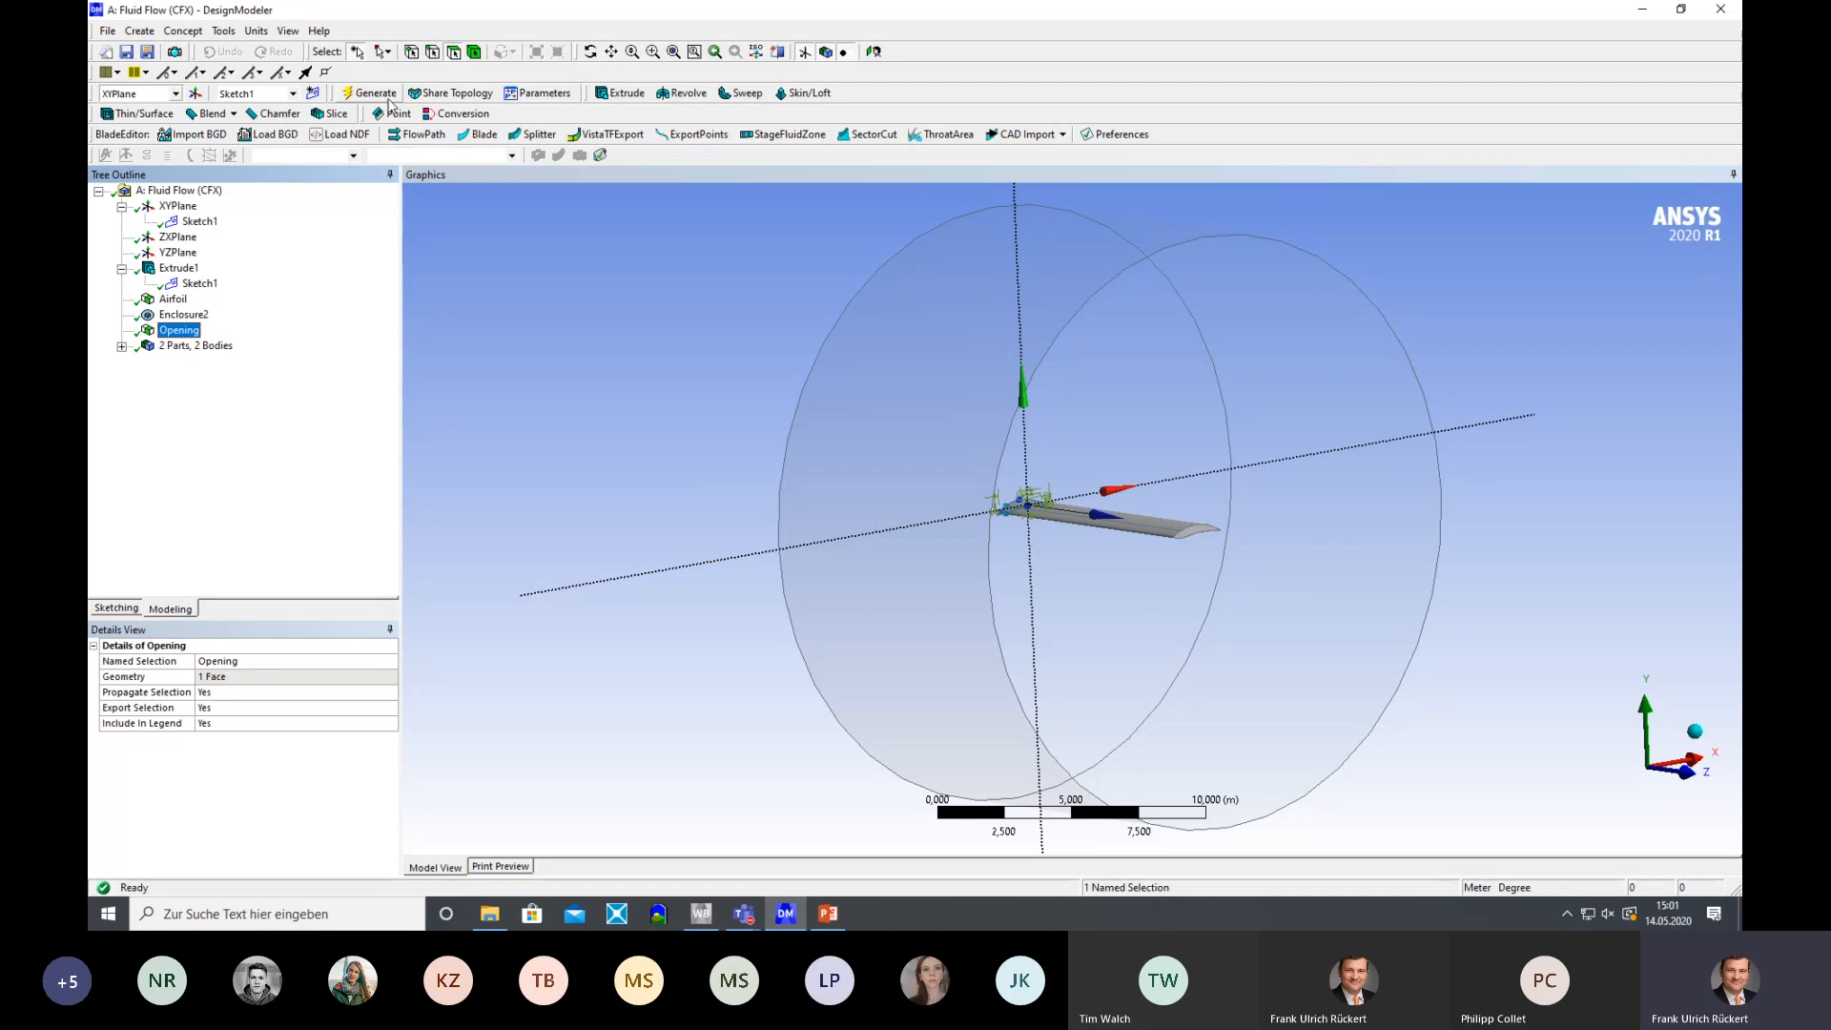
Examine the airfoil profile and the surrounding cylindrical enclosure from several angles, declining the incoming meeting request
{"action": "left_click", "coordinate": [645, 345]}
{"action": "middle_click_drag", "start_coordinate": [816, 343], "coordinate": [1112, 334]}
{"action": "scroll", "coordinate": [1158, 537], "scroll_direction": "up", "scroll_amount": 8}
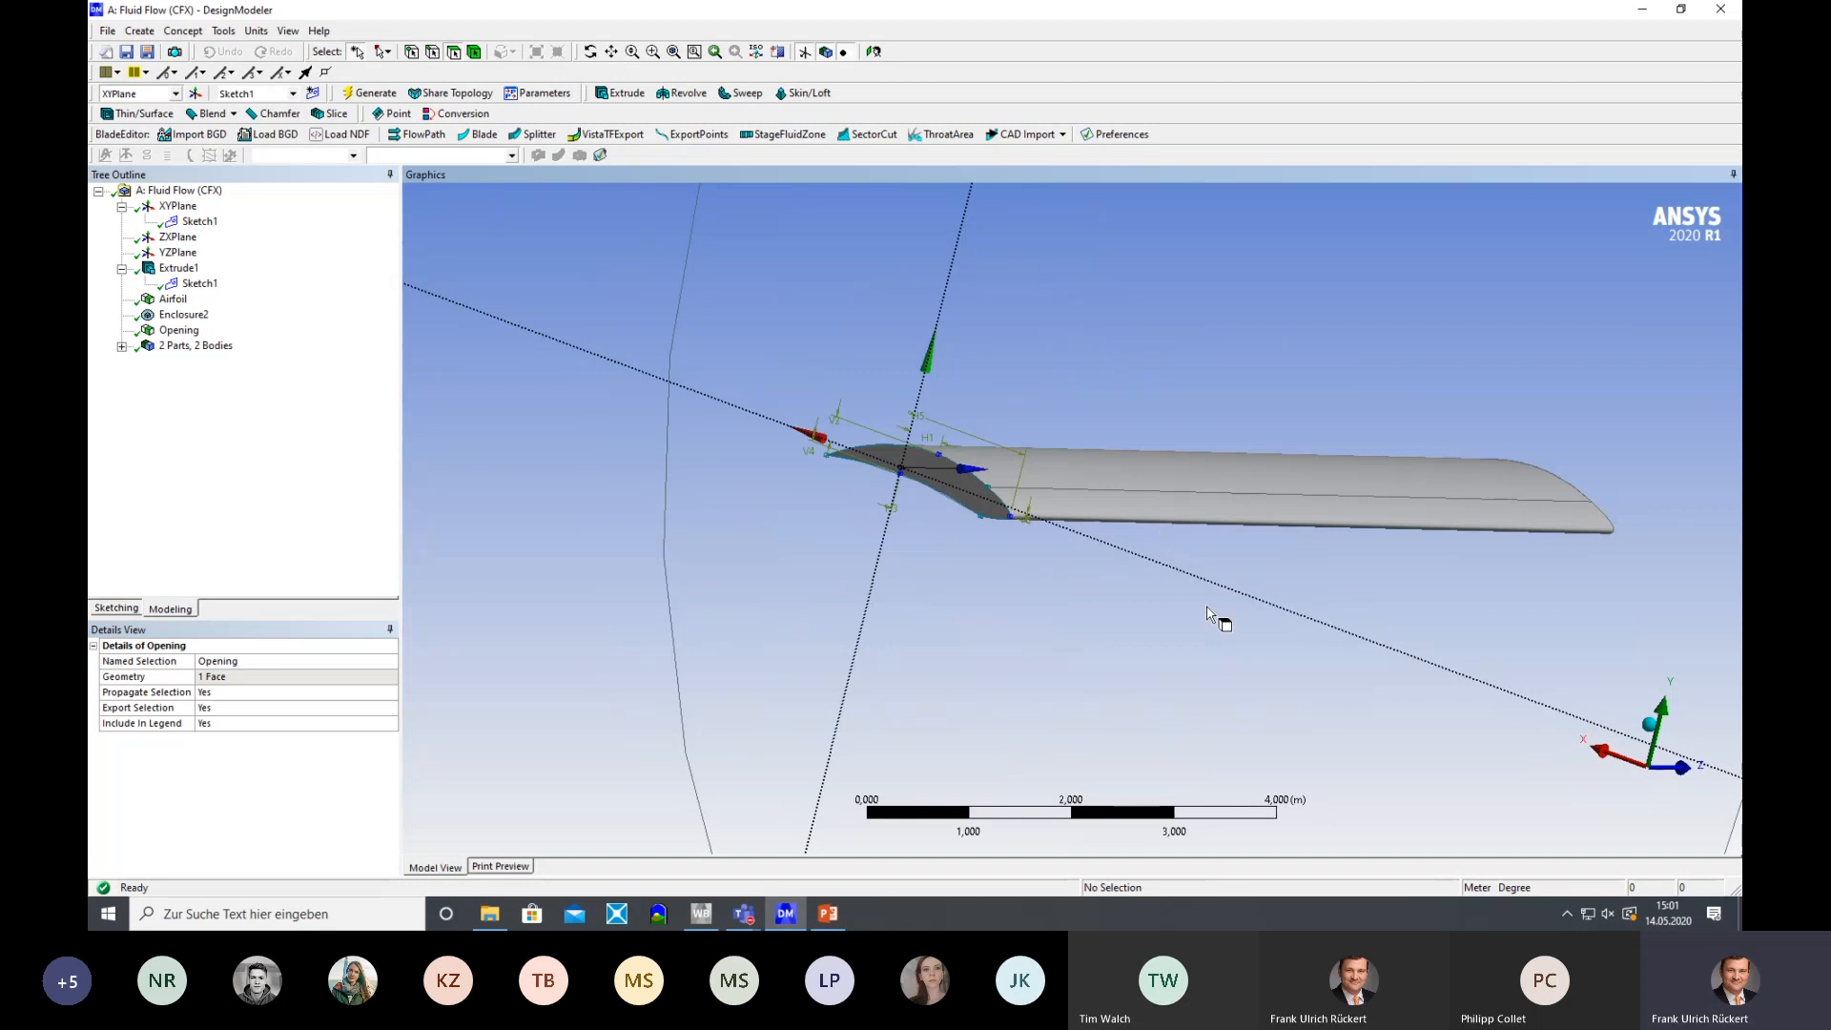
{"action": "middle_click_drag", "start_coordinate": [1218, 621], "coordinate": [820, 579]}
{"action": "scroll", "coordinate": [860, 529], "scroll_direction": "up", "scroll_amount": 4}
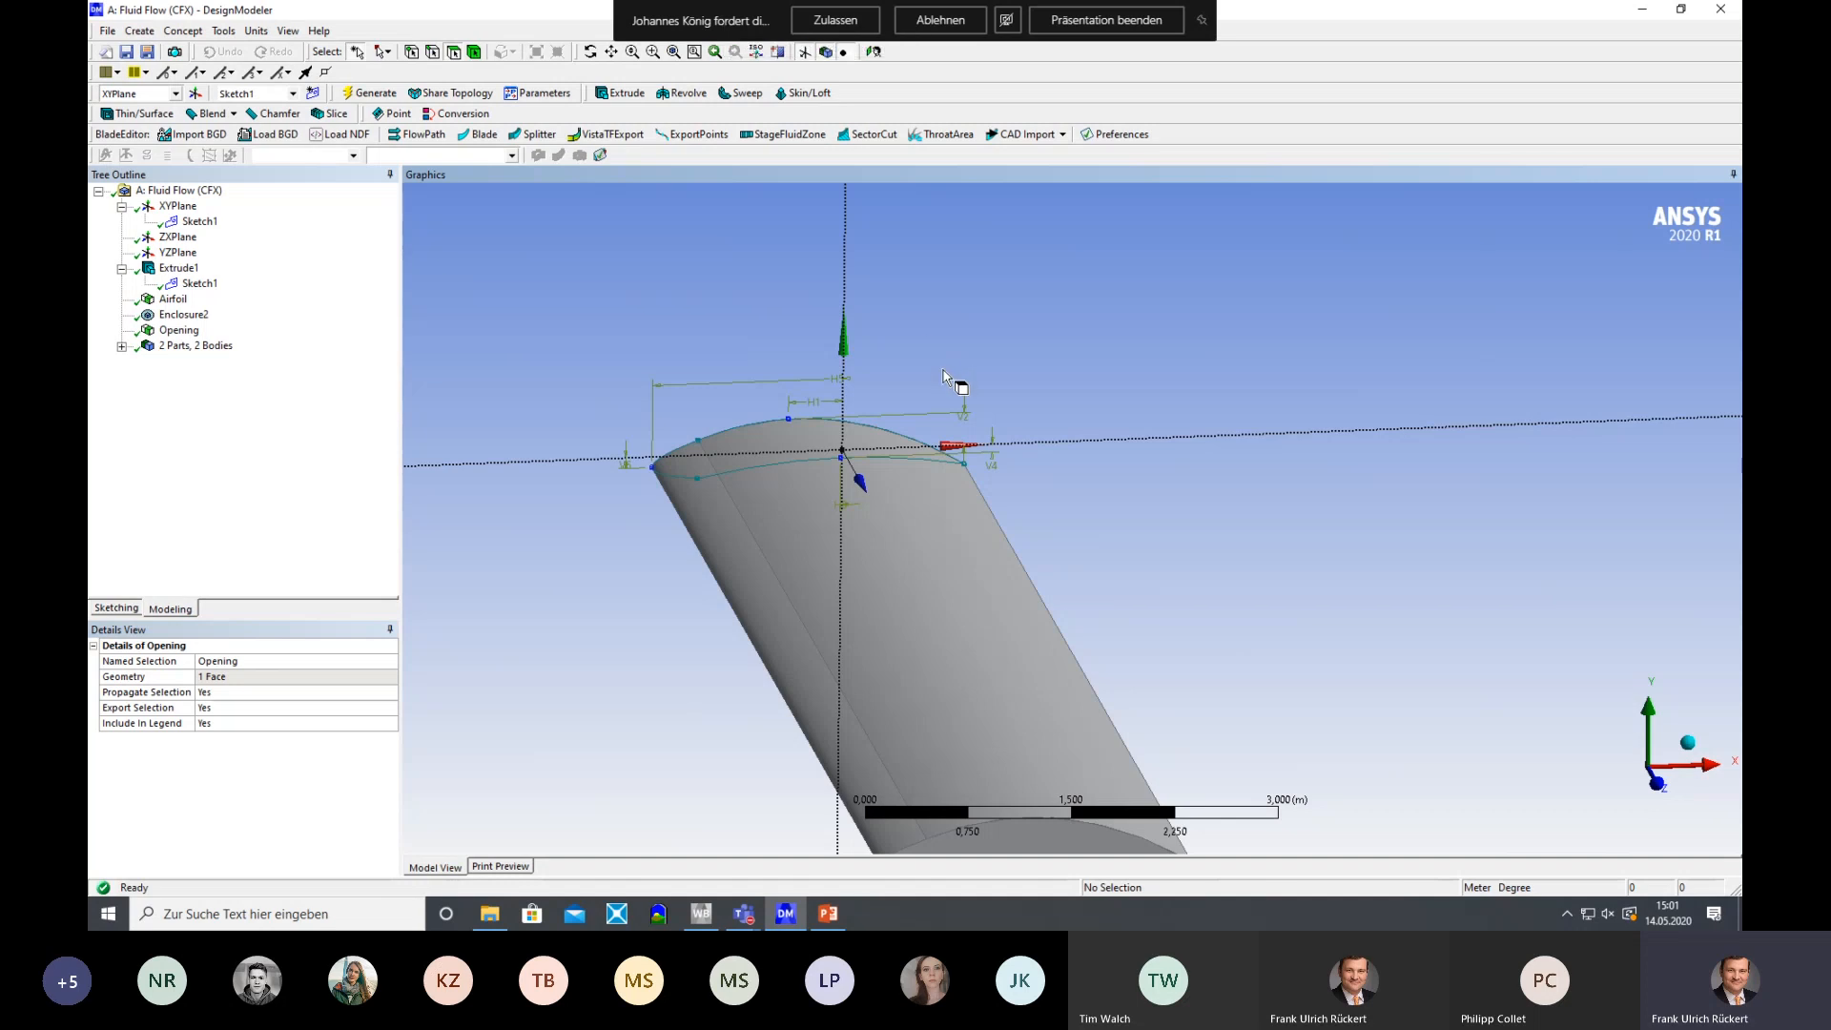
{"action": "scroll", "coordinate": [944, 374], "scroll_direction": "down", "scroll_amount": 10}
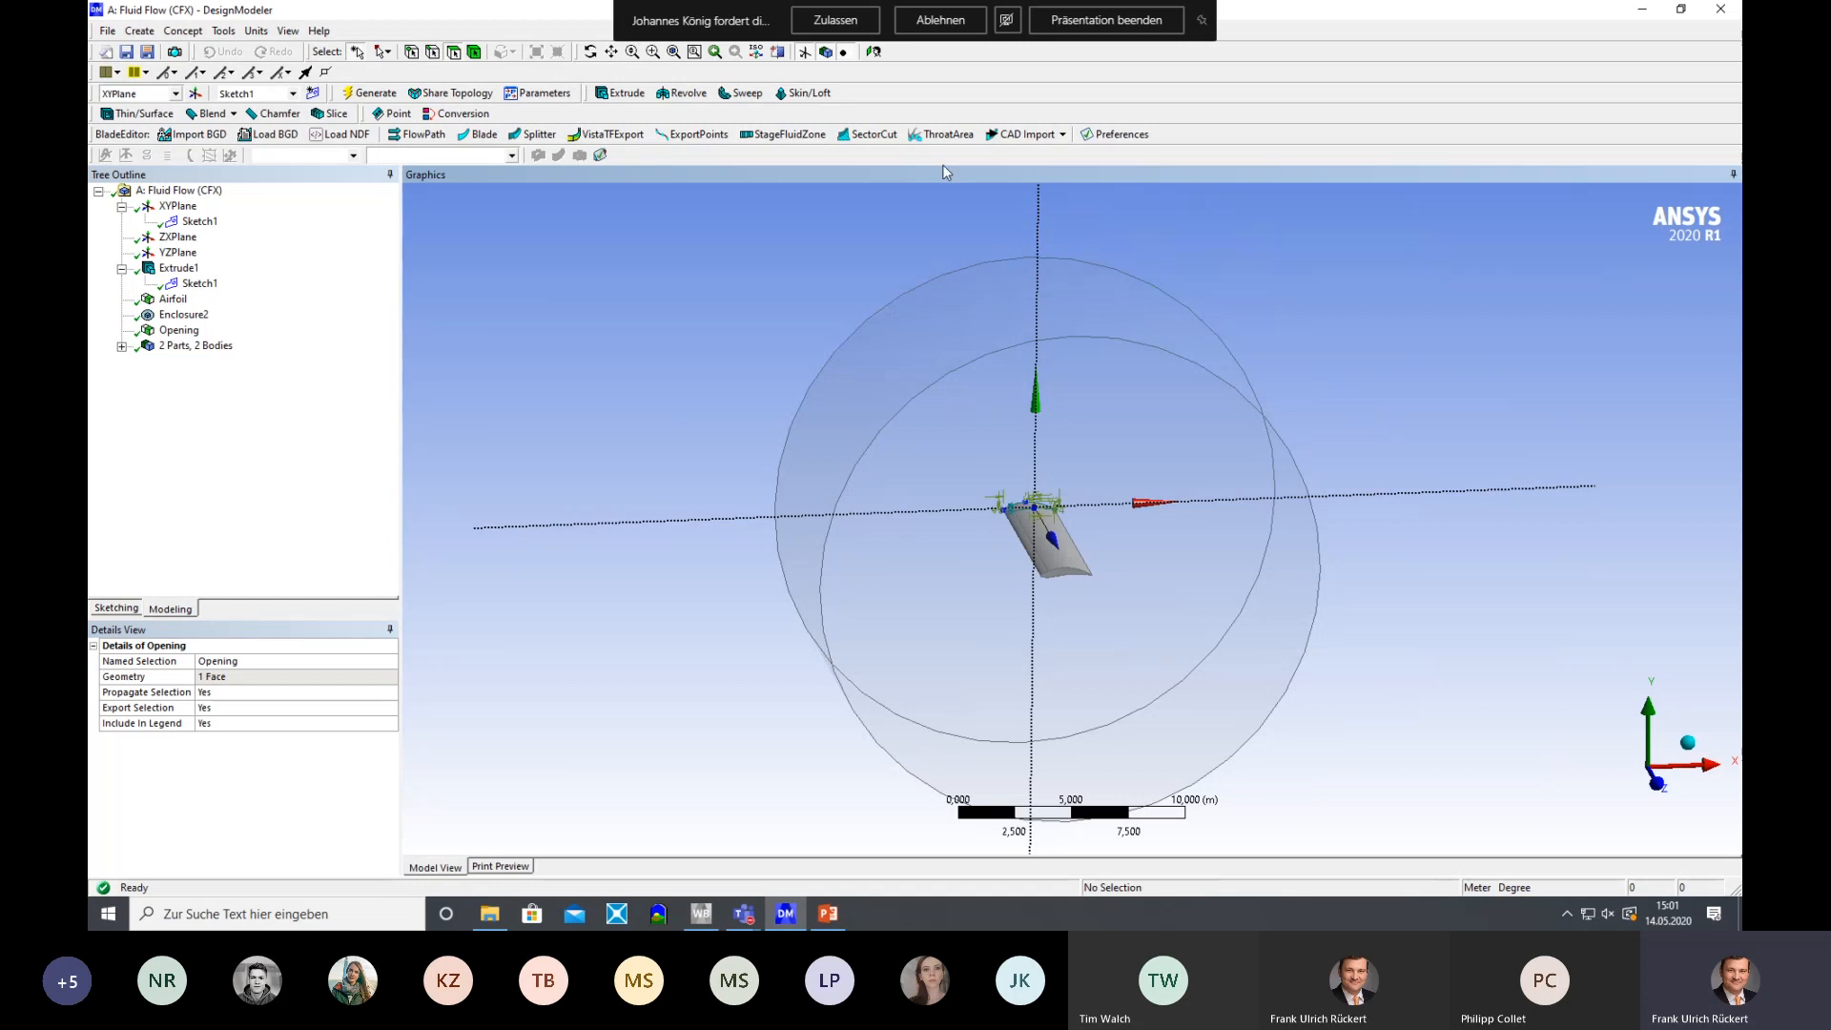
{"action": "left_click", "coordinate": [940, 20]}
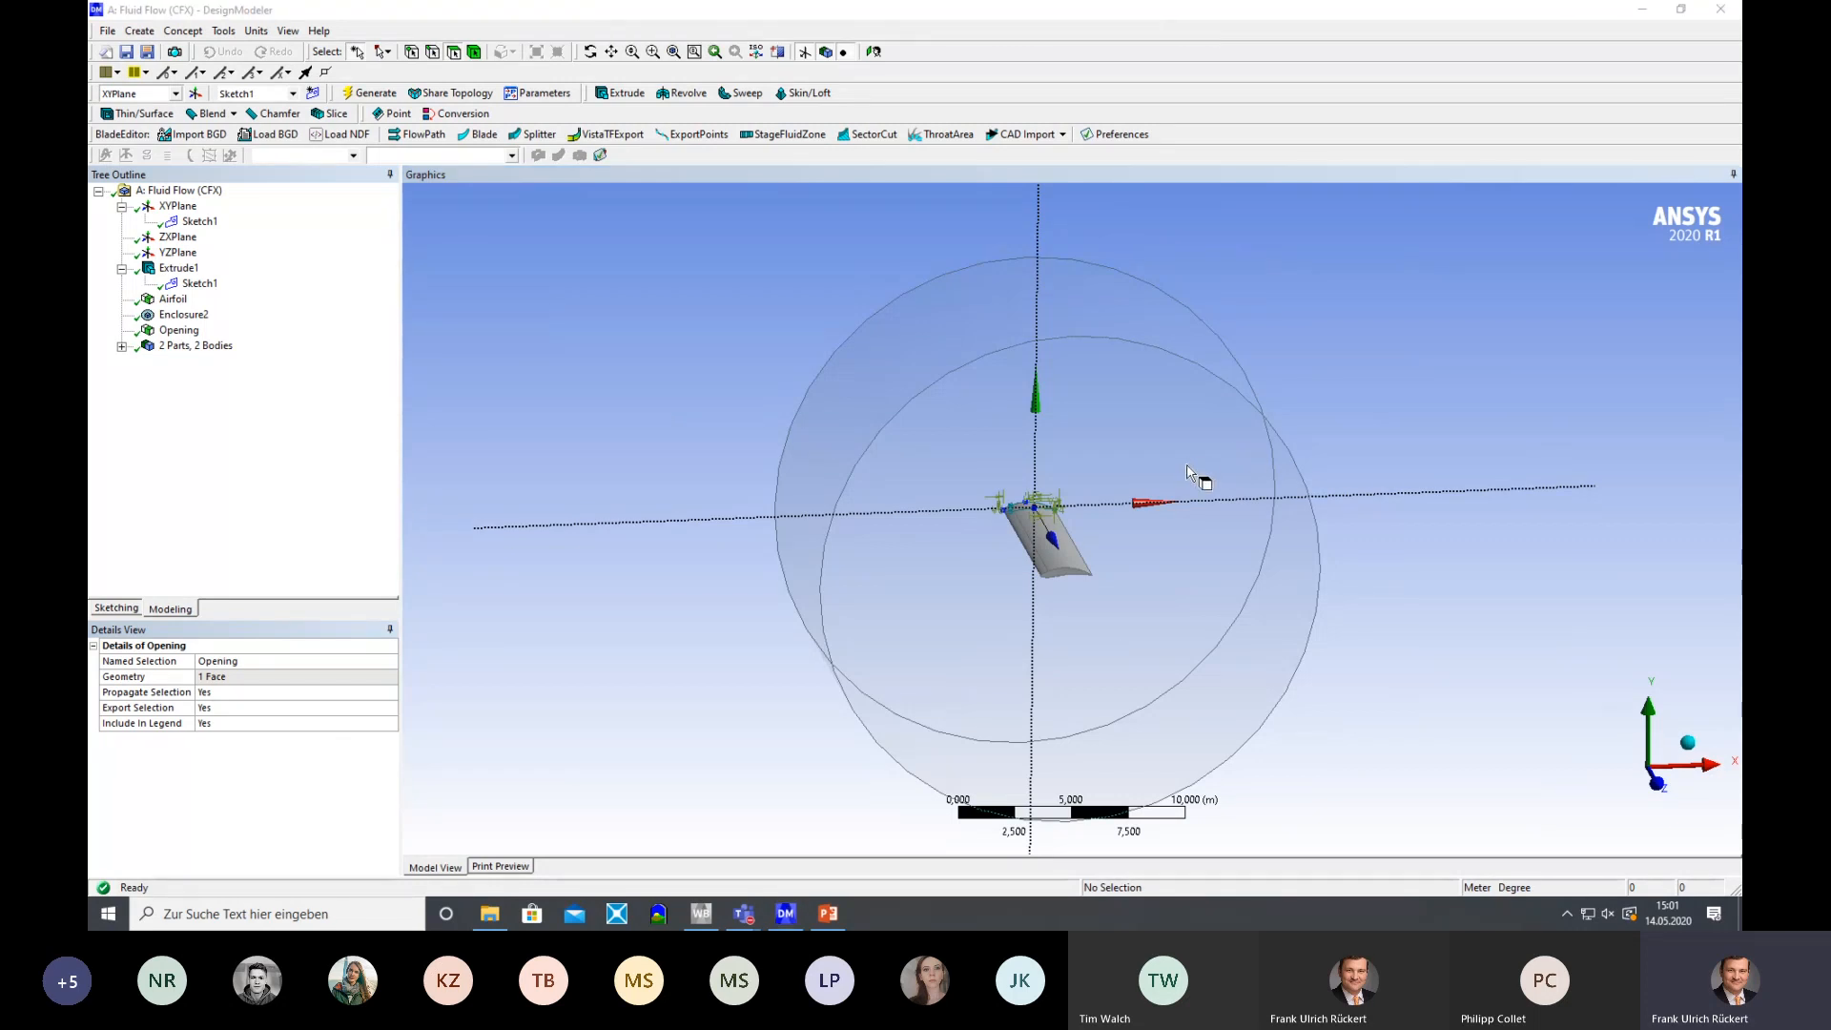
{"action": "middle_click_drag", "start_coordinate": [1153, 502], "coordinate": [1208, 478]}
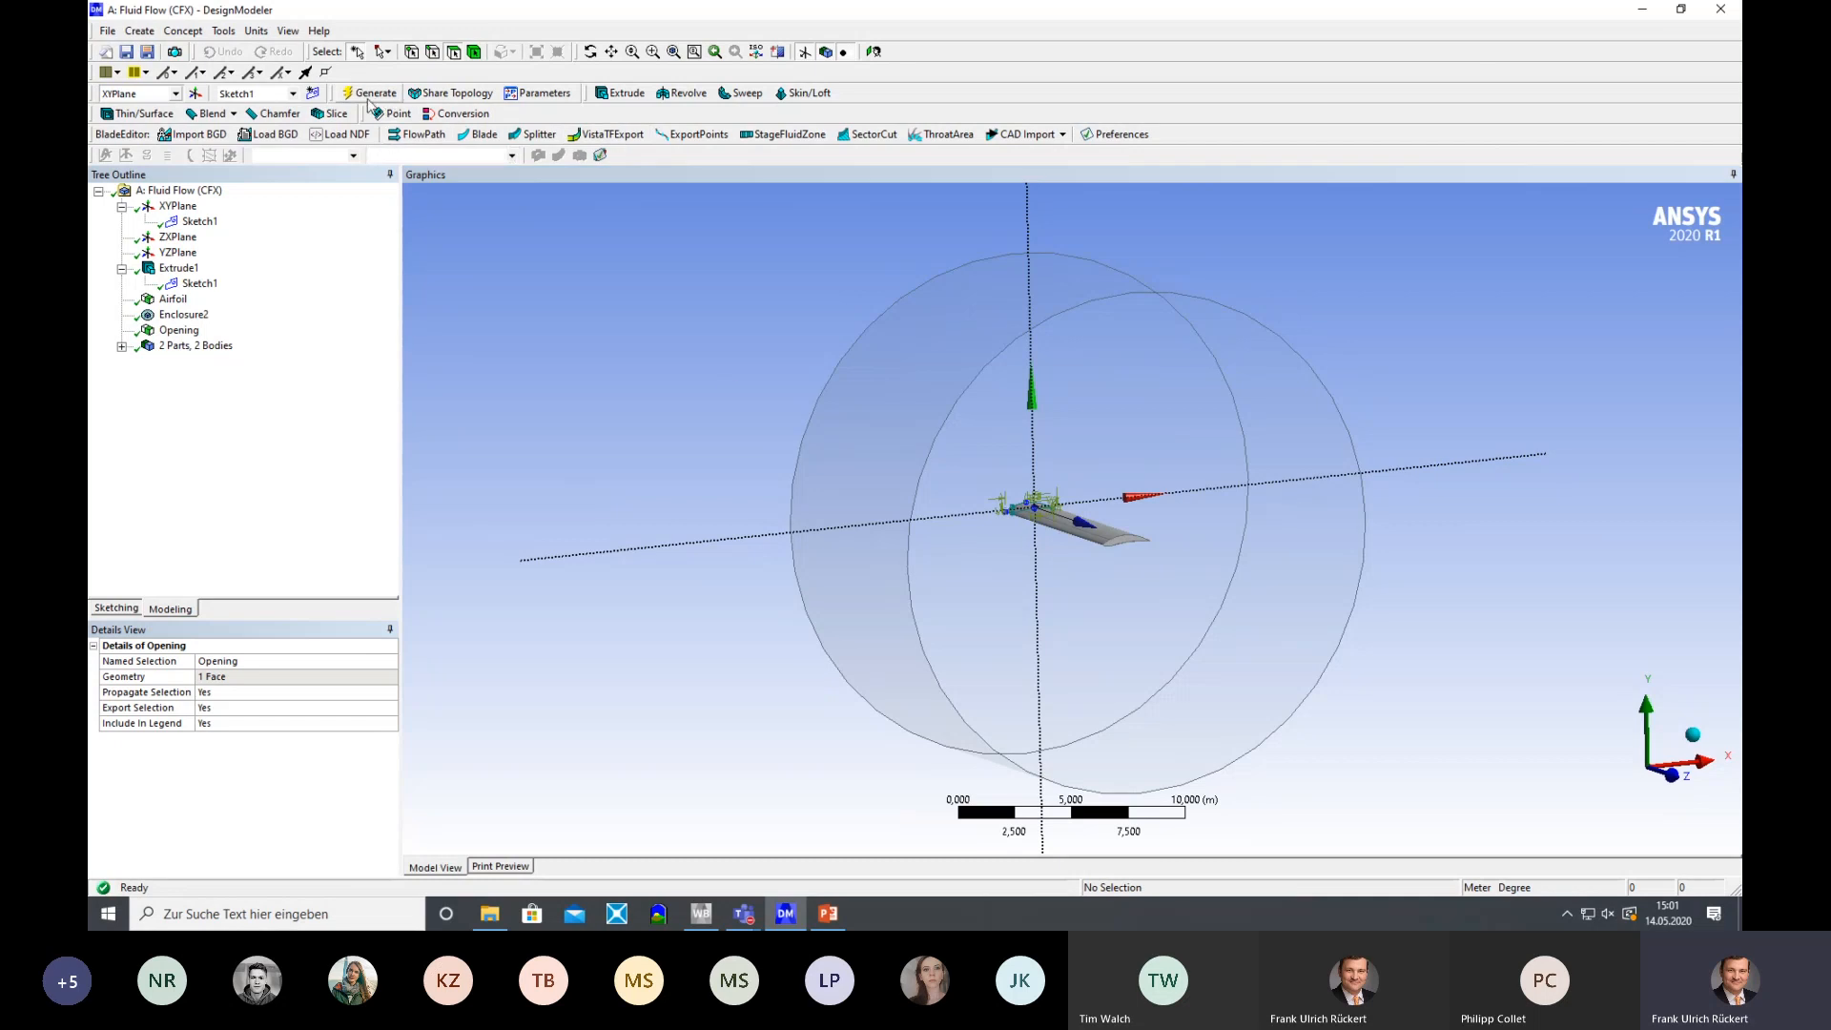
{"action": "middle_click_drag", "start_coordinate": [804, 612], "coordinate": [832, 655]}
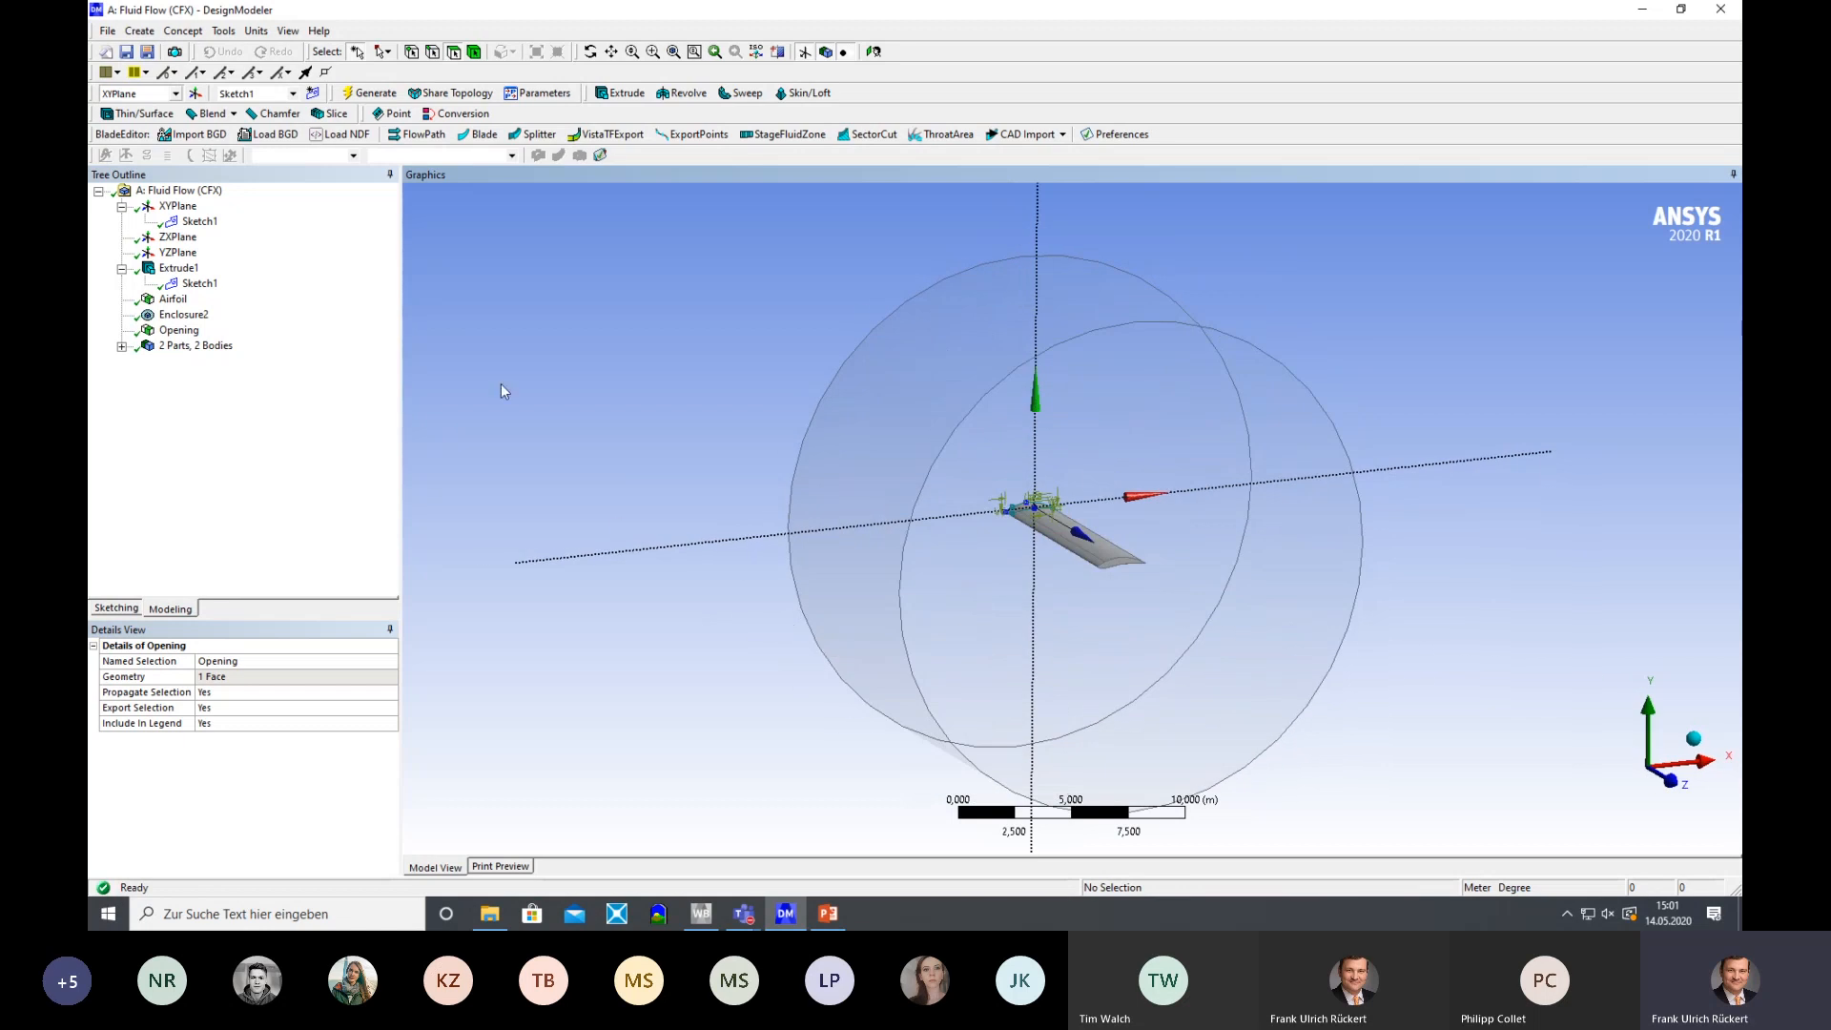
Turn the airfoil sketch dimensions H1, H3 and H5 into design parameters, keeping the suggested parameter names
{"action": "left_click", "coordinate": [193, 222]}
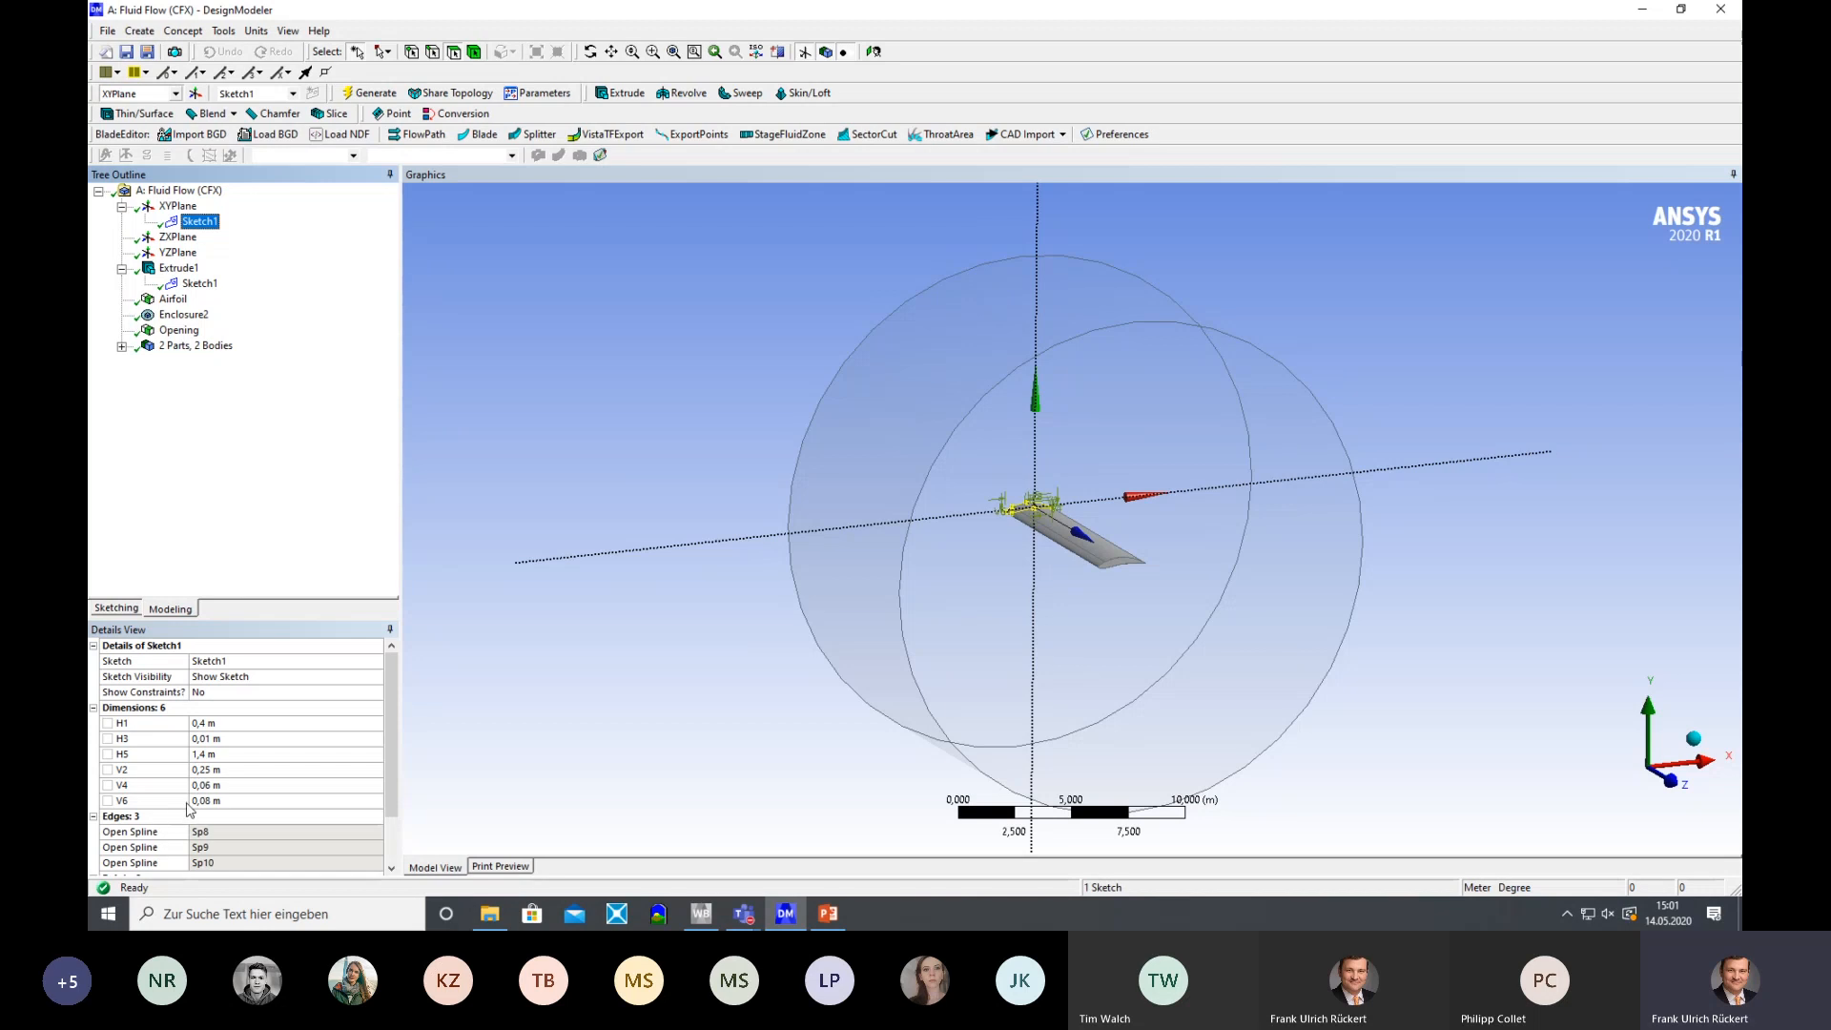
{"action": "left_click", "coordinate": [106, 724]}
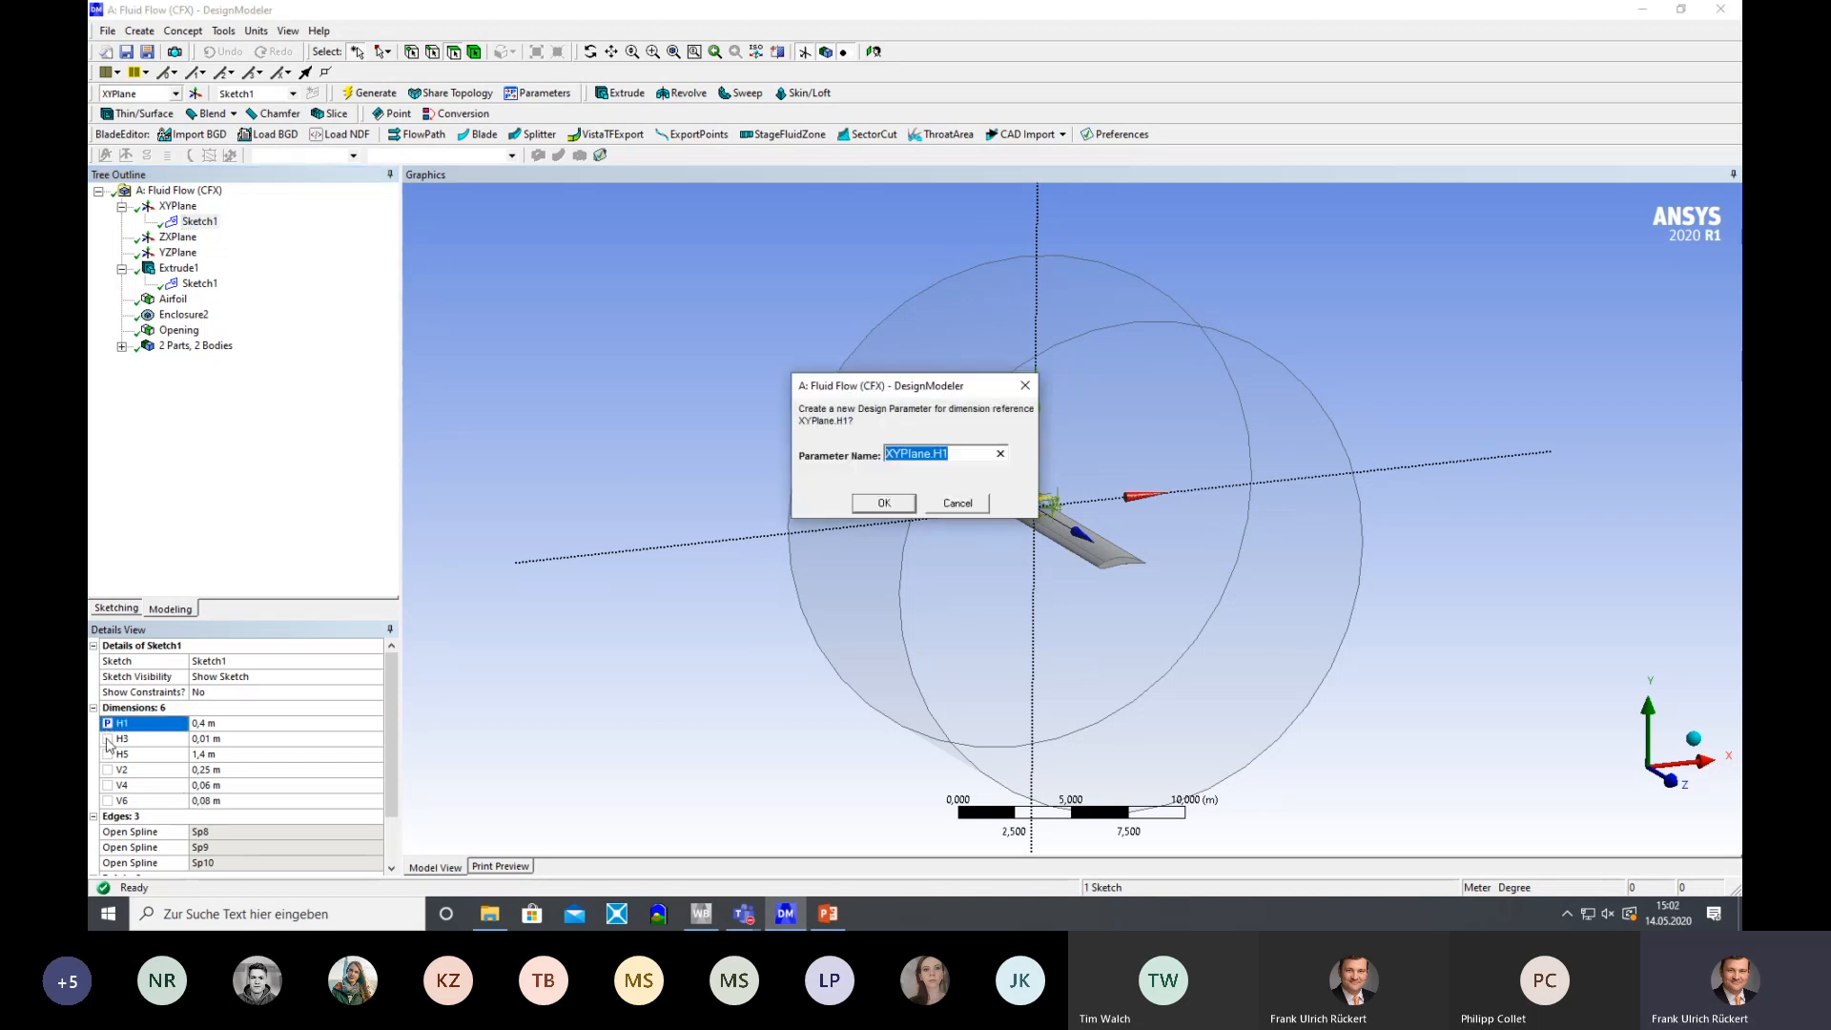
{"action": "left_click", "coordinate": [892, 508]}
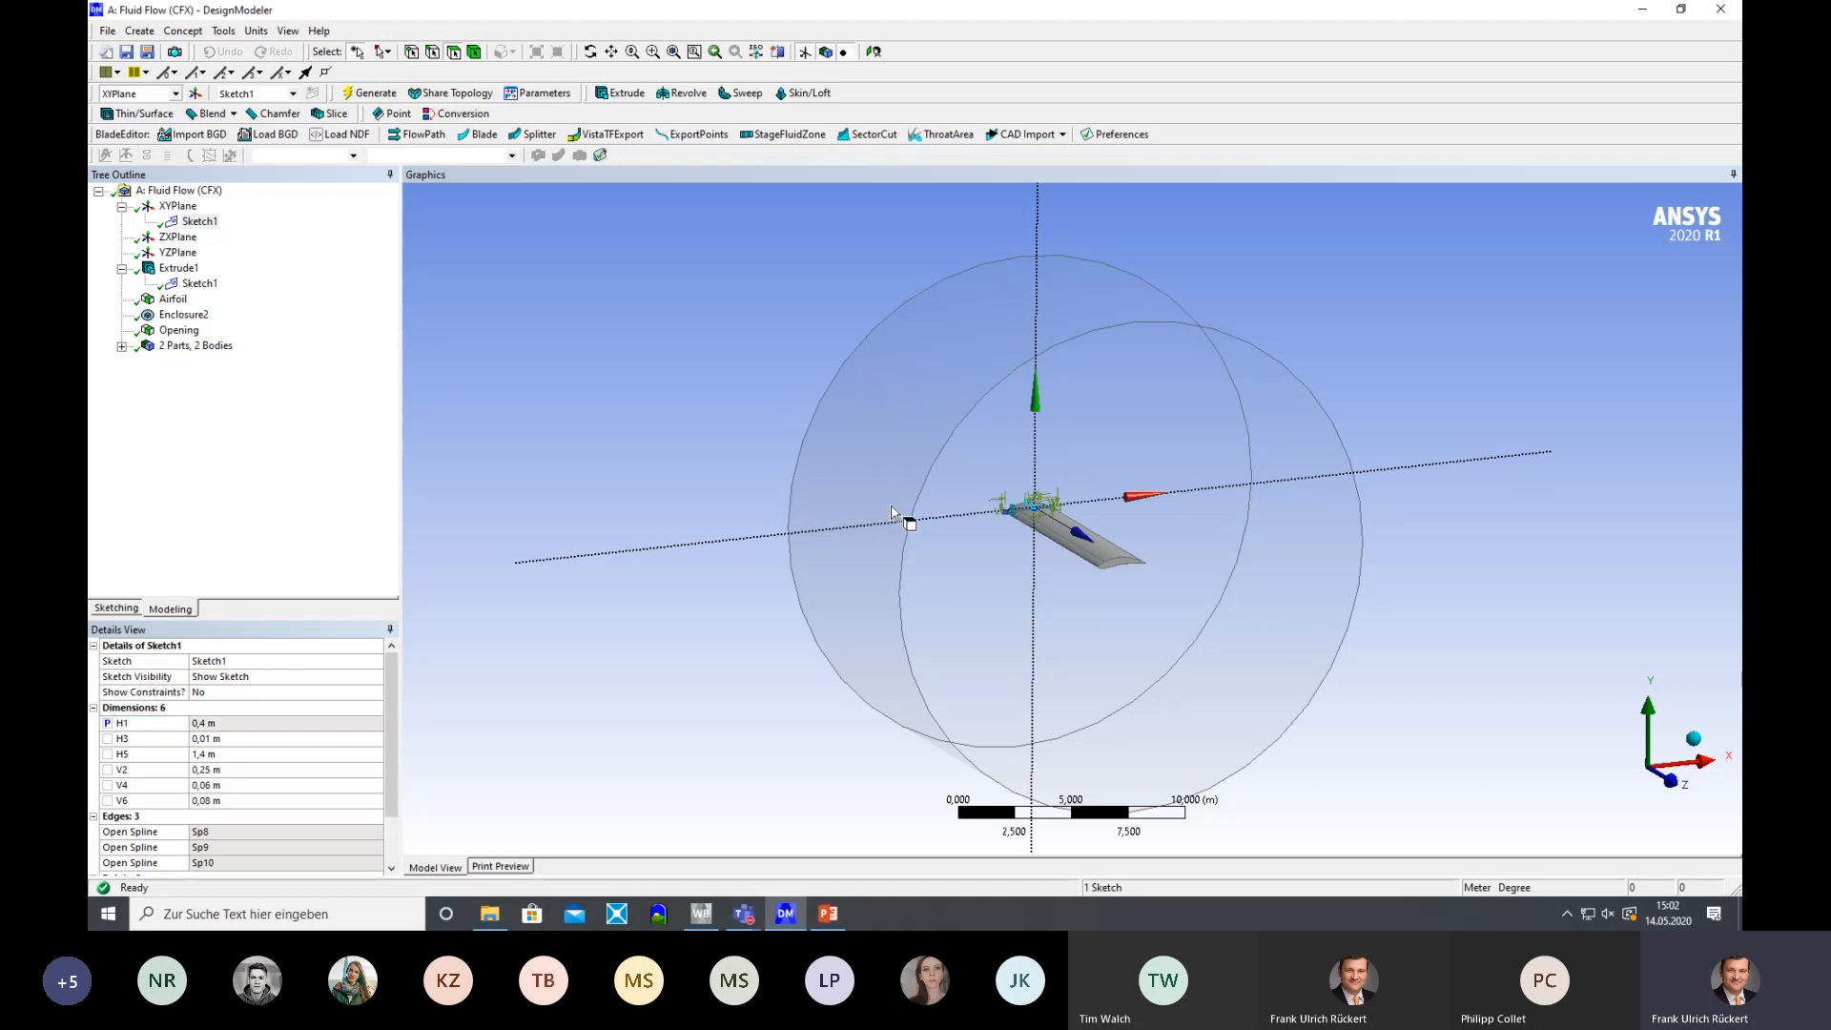
{"action": "left_click", "coordinate": [108, 739]}
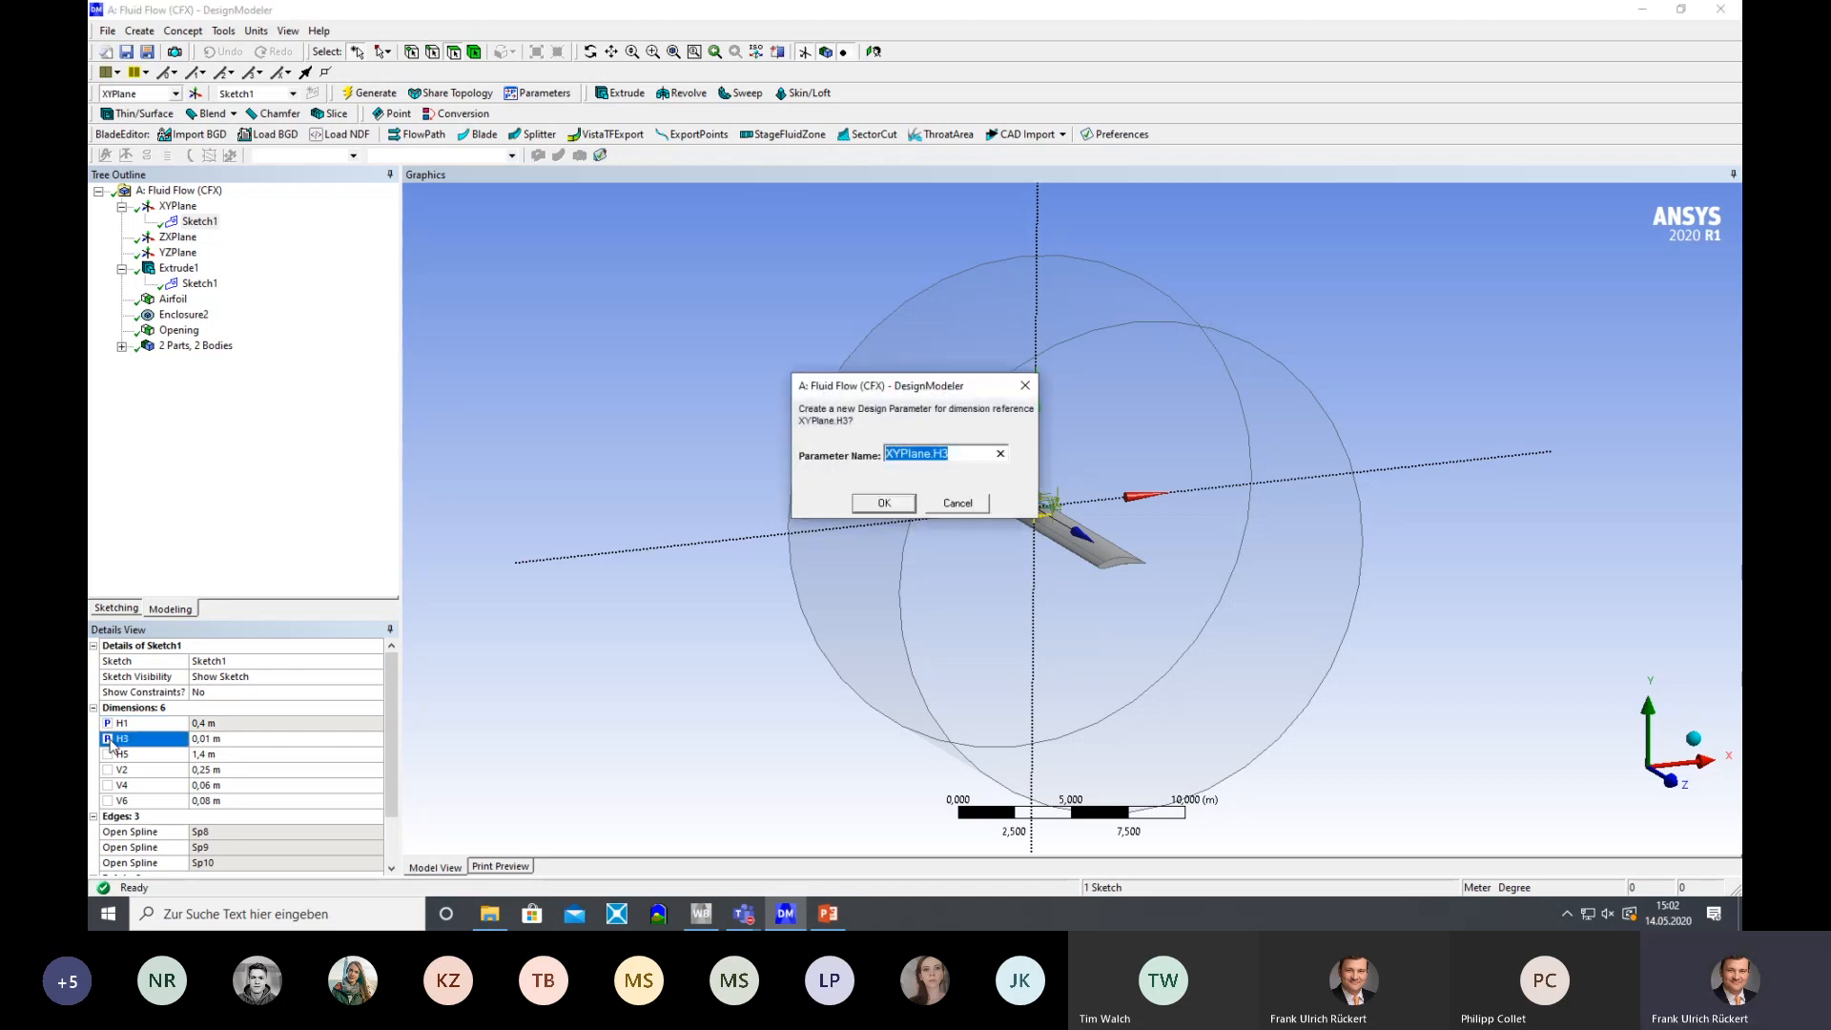
{"action": "left_click", "coordinate": [884, 504]}
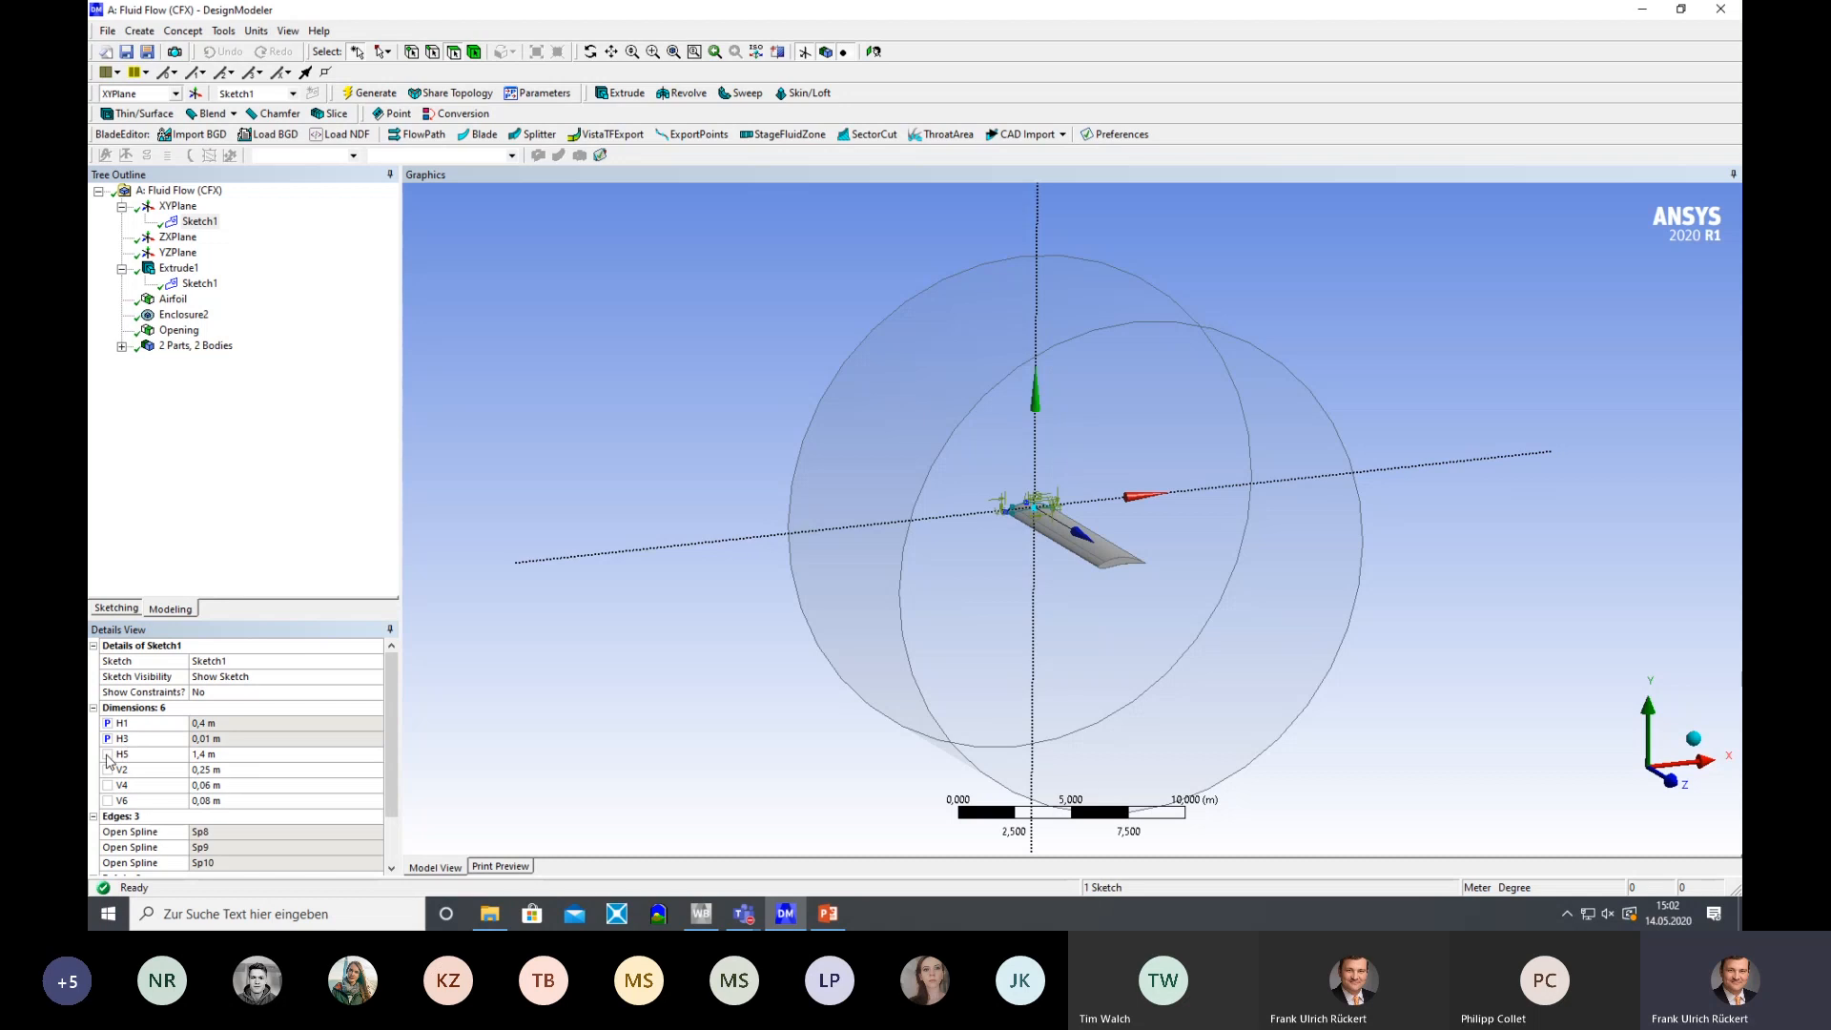
{"action": "left_click", "coordinate": [107, 754]}
{"action": "left_click", "coordinate": [884, 504]}
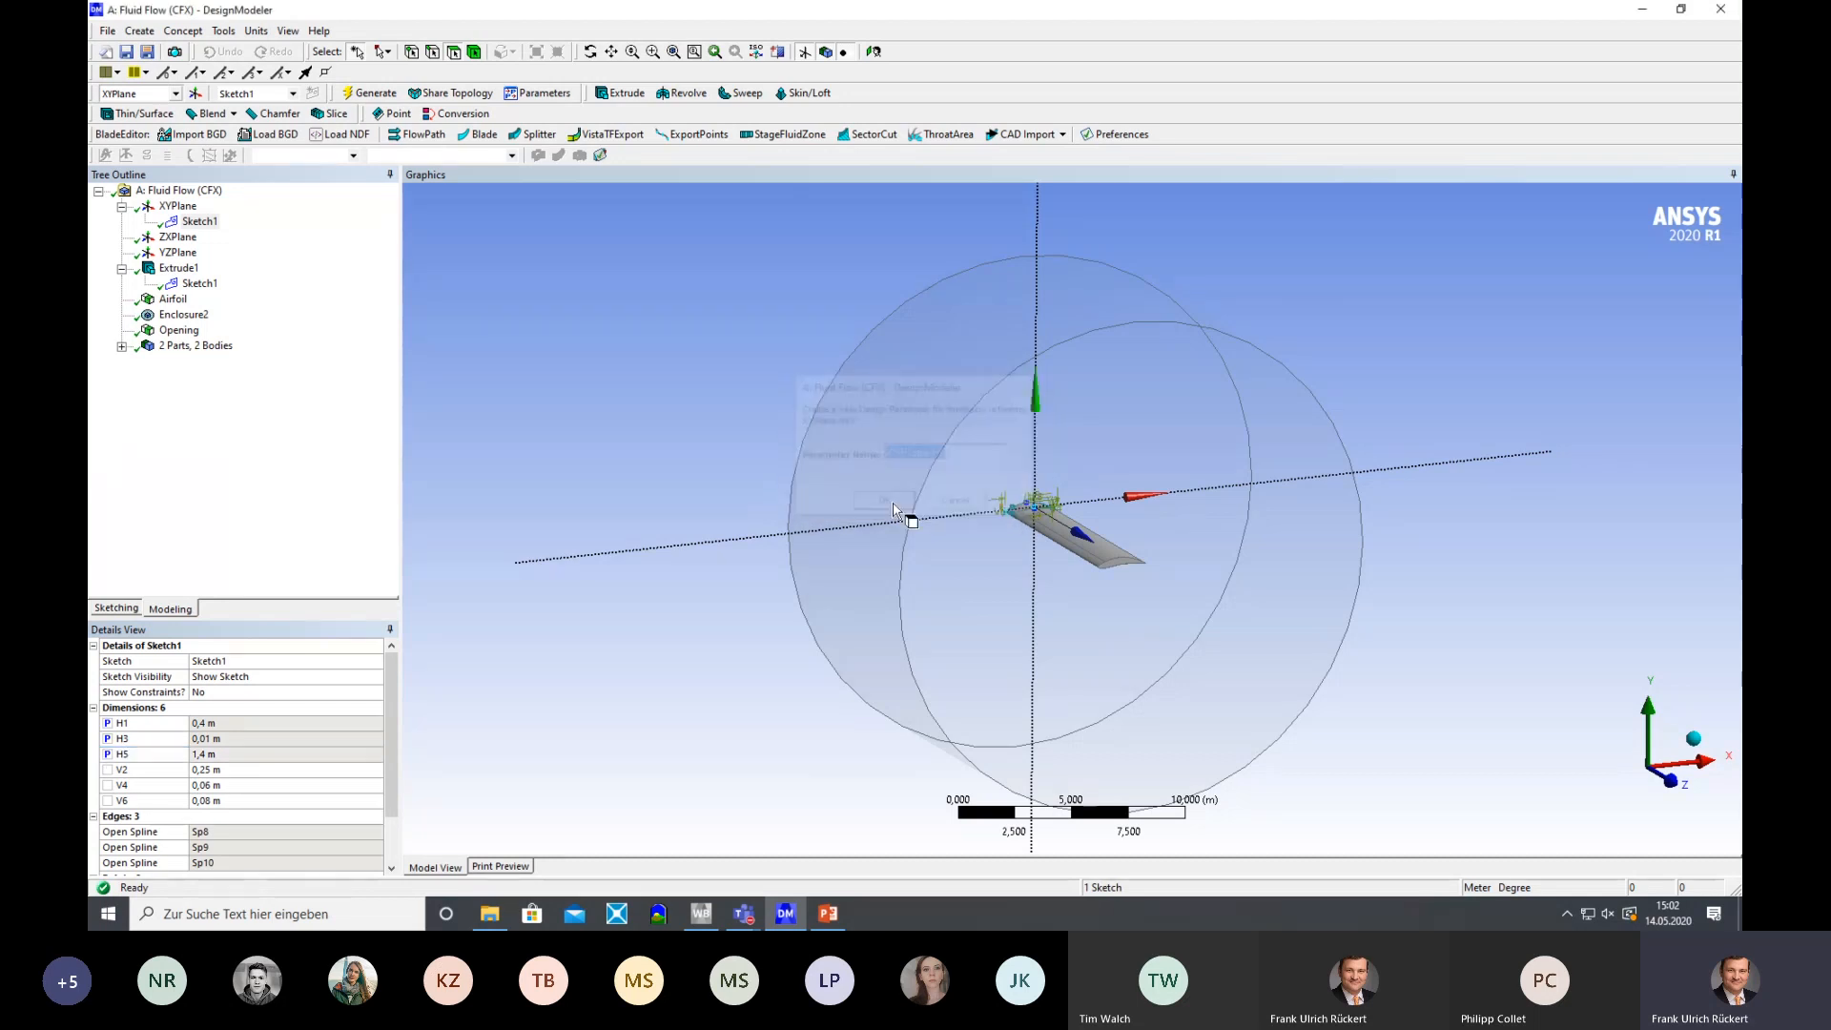
Turn the airfoil sketch dimensions V2, V4 and V6 into design parameters, keeping the suggested parameter names
{"action": "left_click", "coordinate": [108, 771]}
{"action": "left_click", "coordinate": [894, 508]}
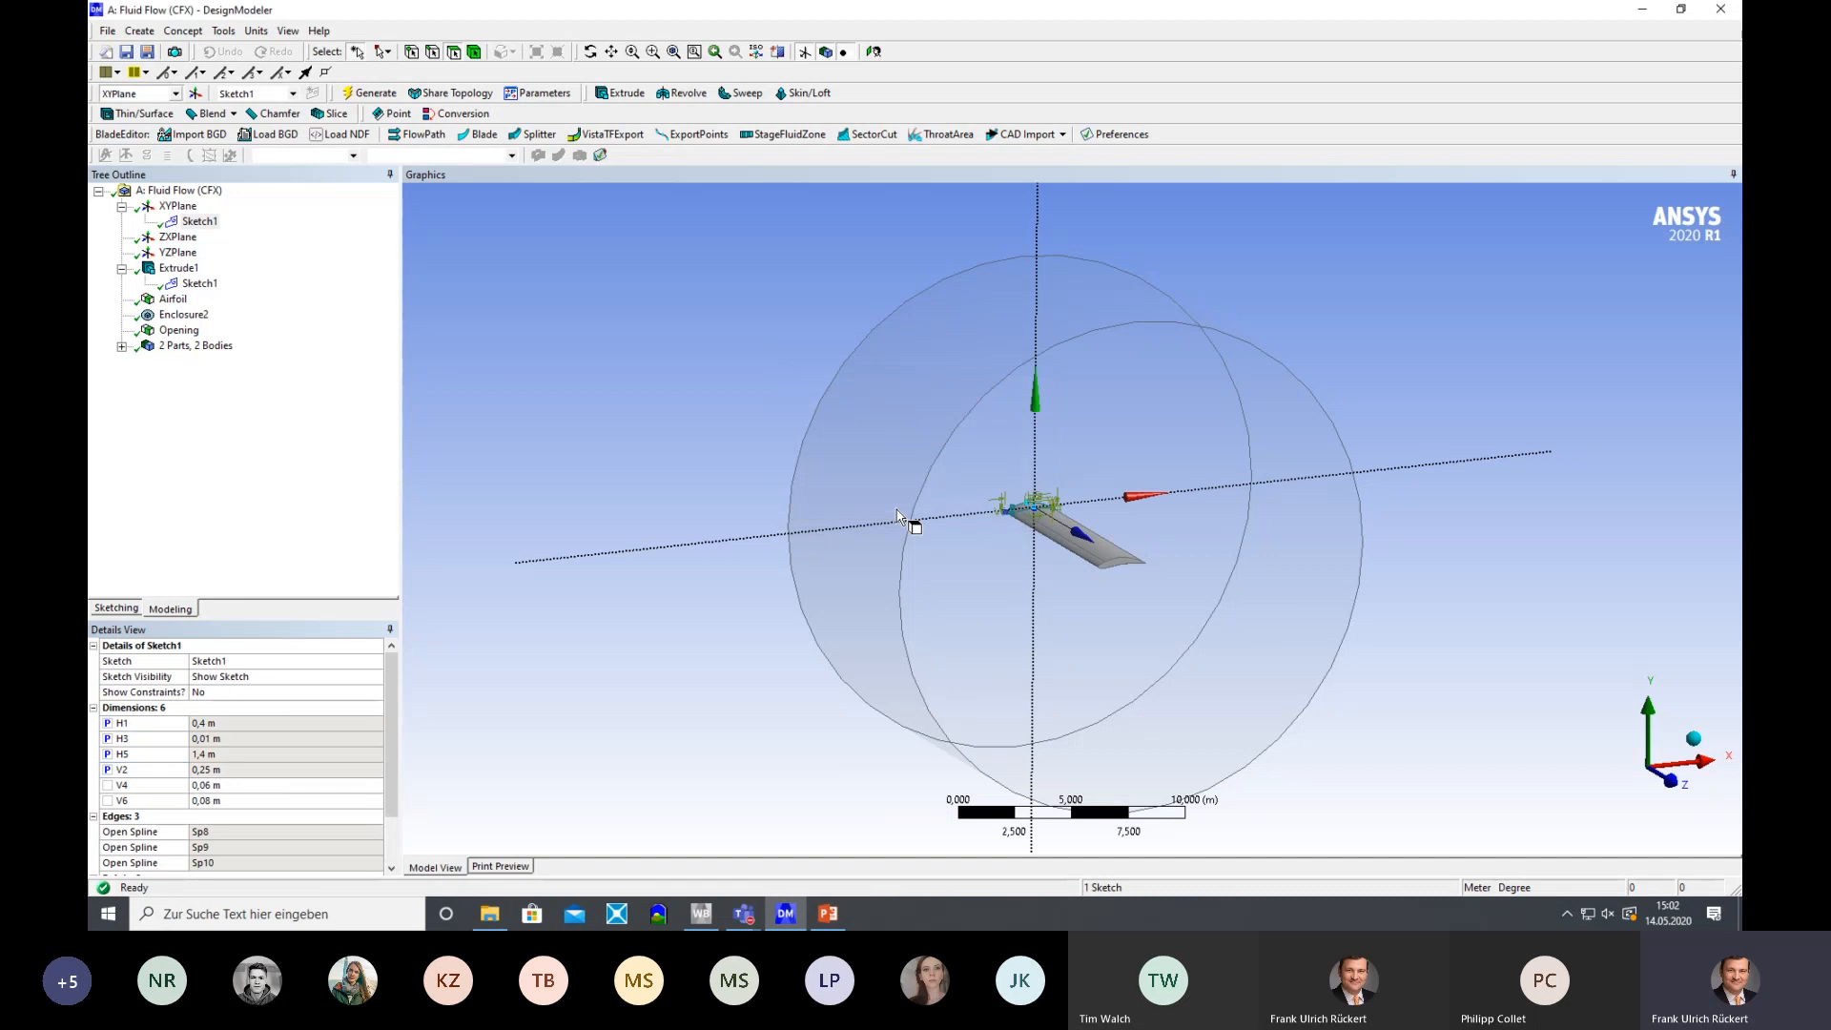
{"action": "left_click", "coordinate": [108, 785]}
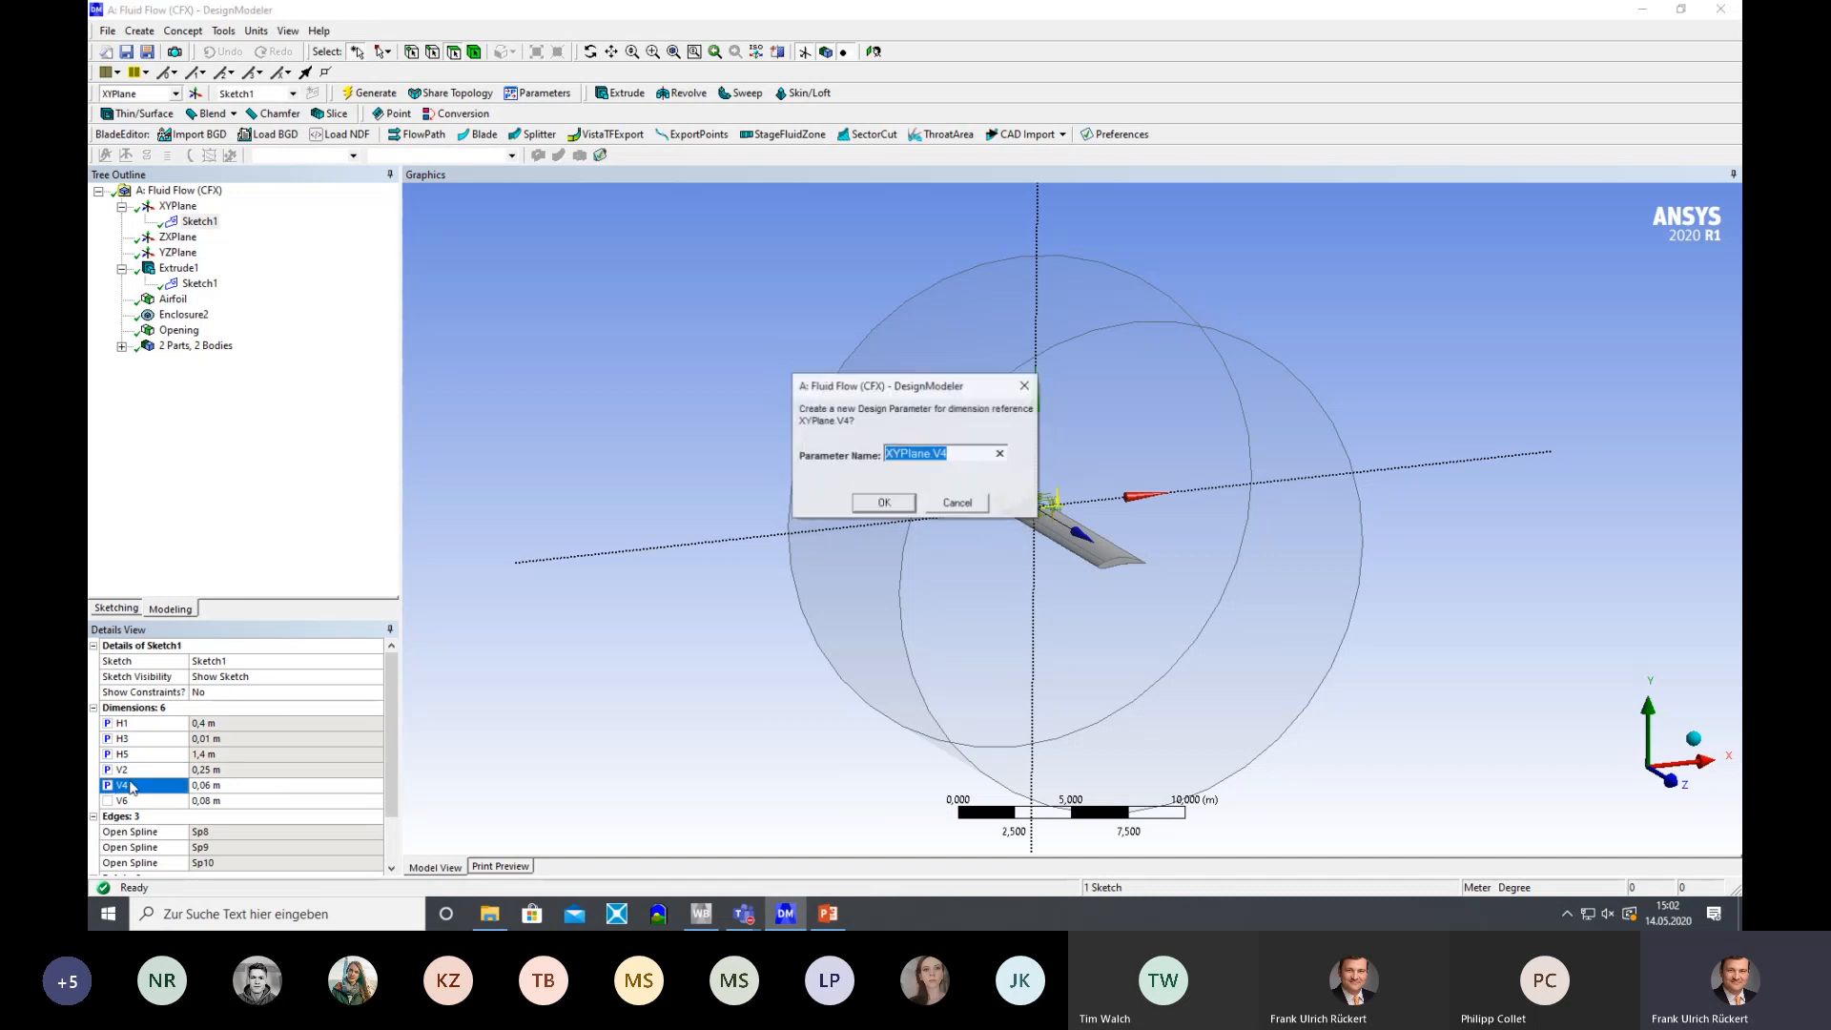
{"action": "left_click", "coordinate": [884, 504]}
{"action": "left_click", "coordinate": [108, 801]}
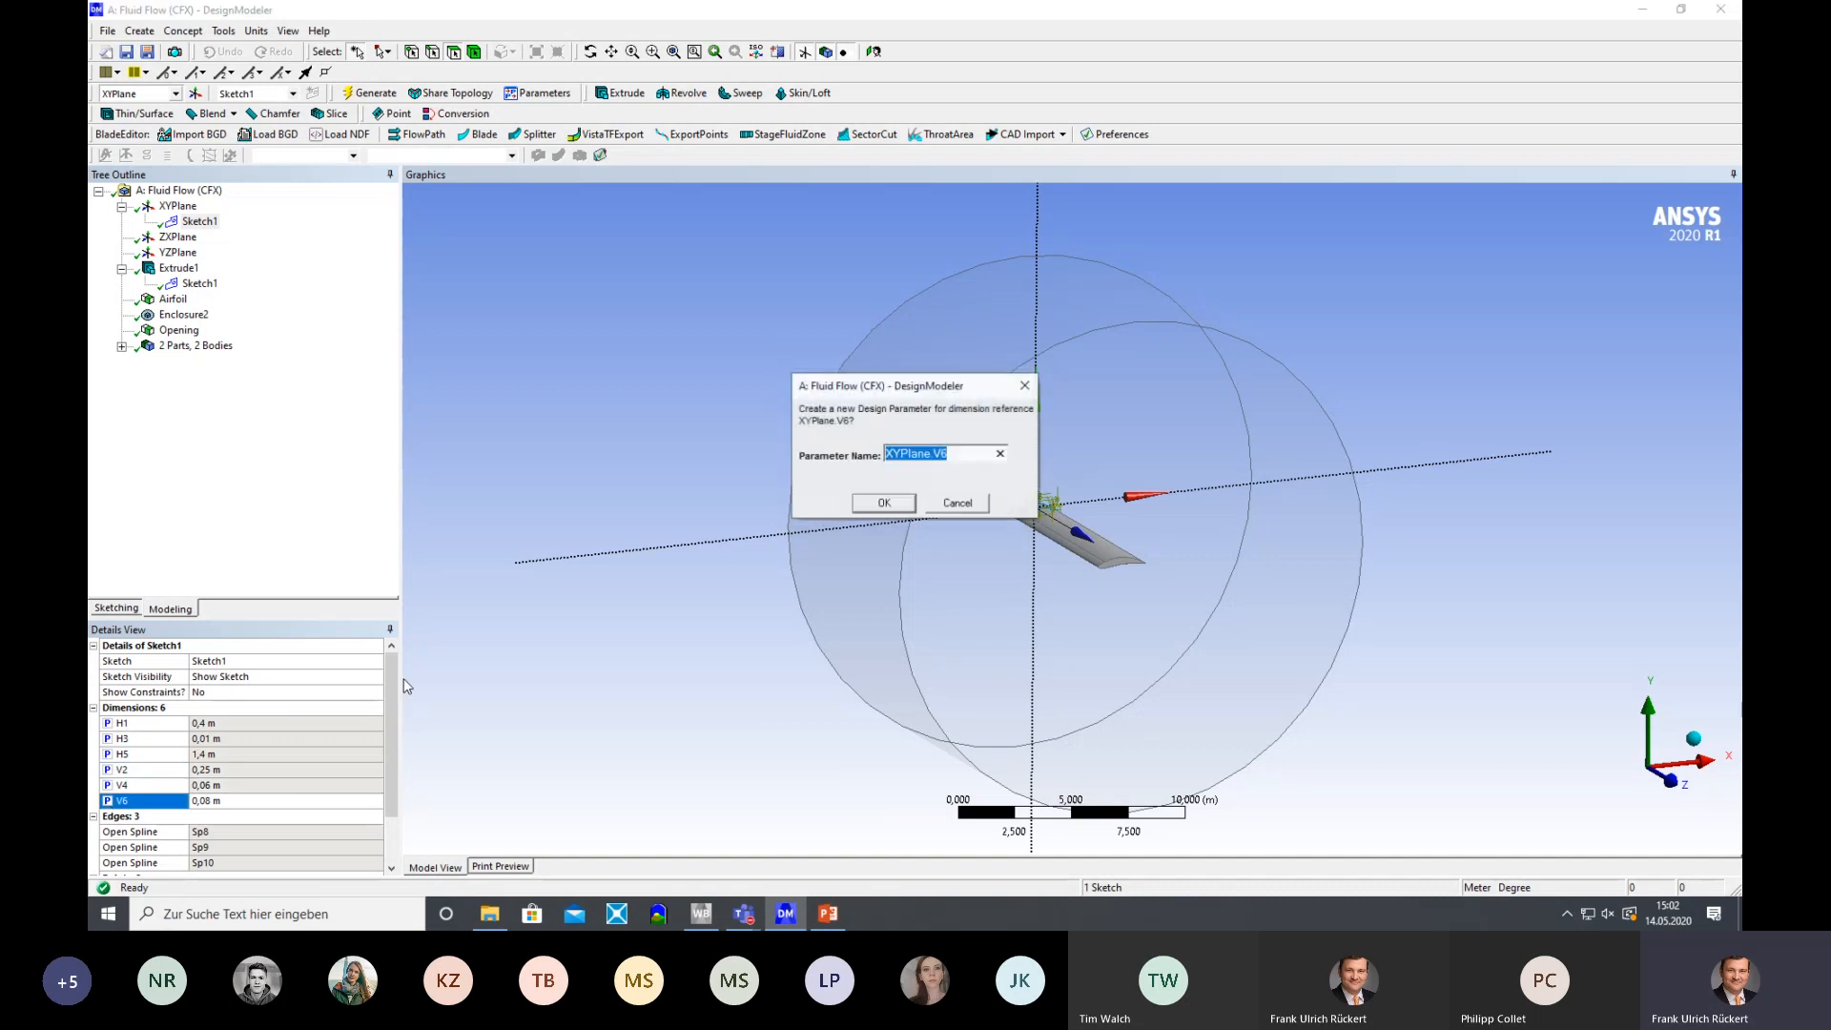
{"action": "left_click", "coordinate": [885, 503]}
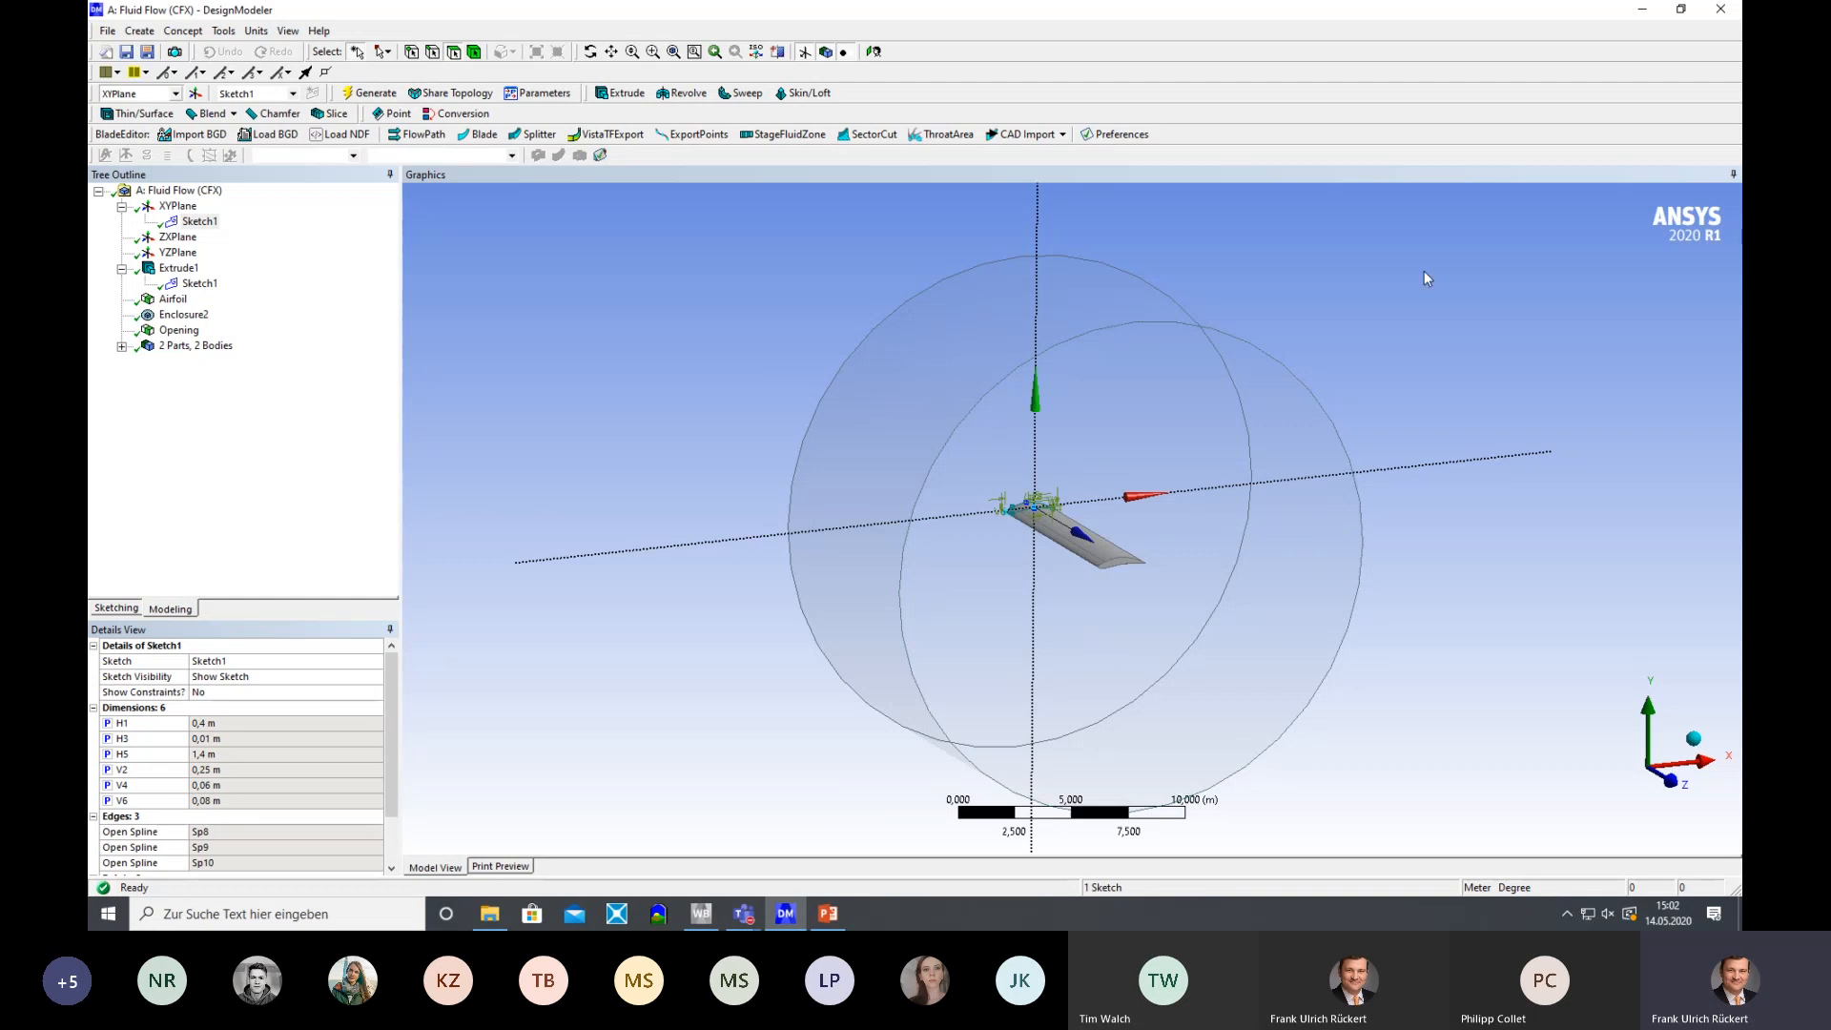
Close DesignModeler, switch back to the Workbench project by minimising PowerPoint, and save the project
{"action": "left_click", "coordinate": [1724, 11]}
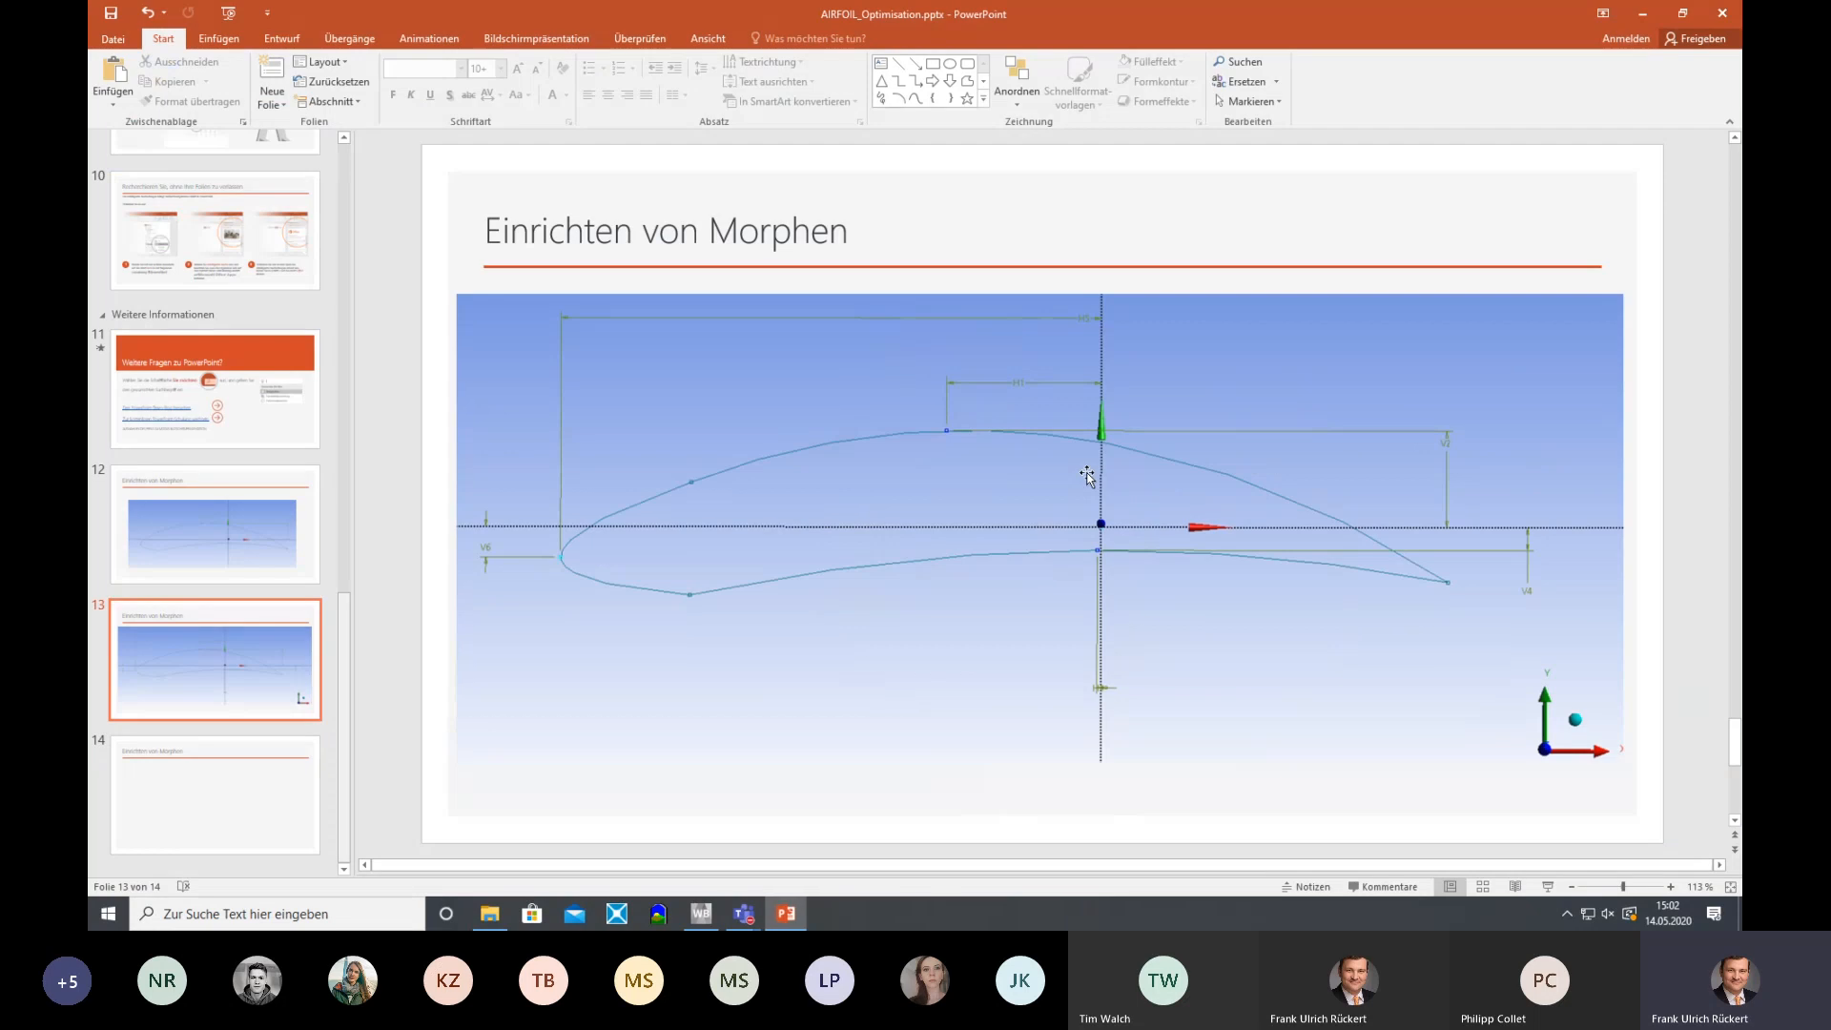
{"action": "left_click", "coordinate": [1643, 23]}
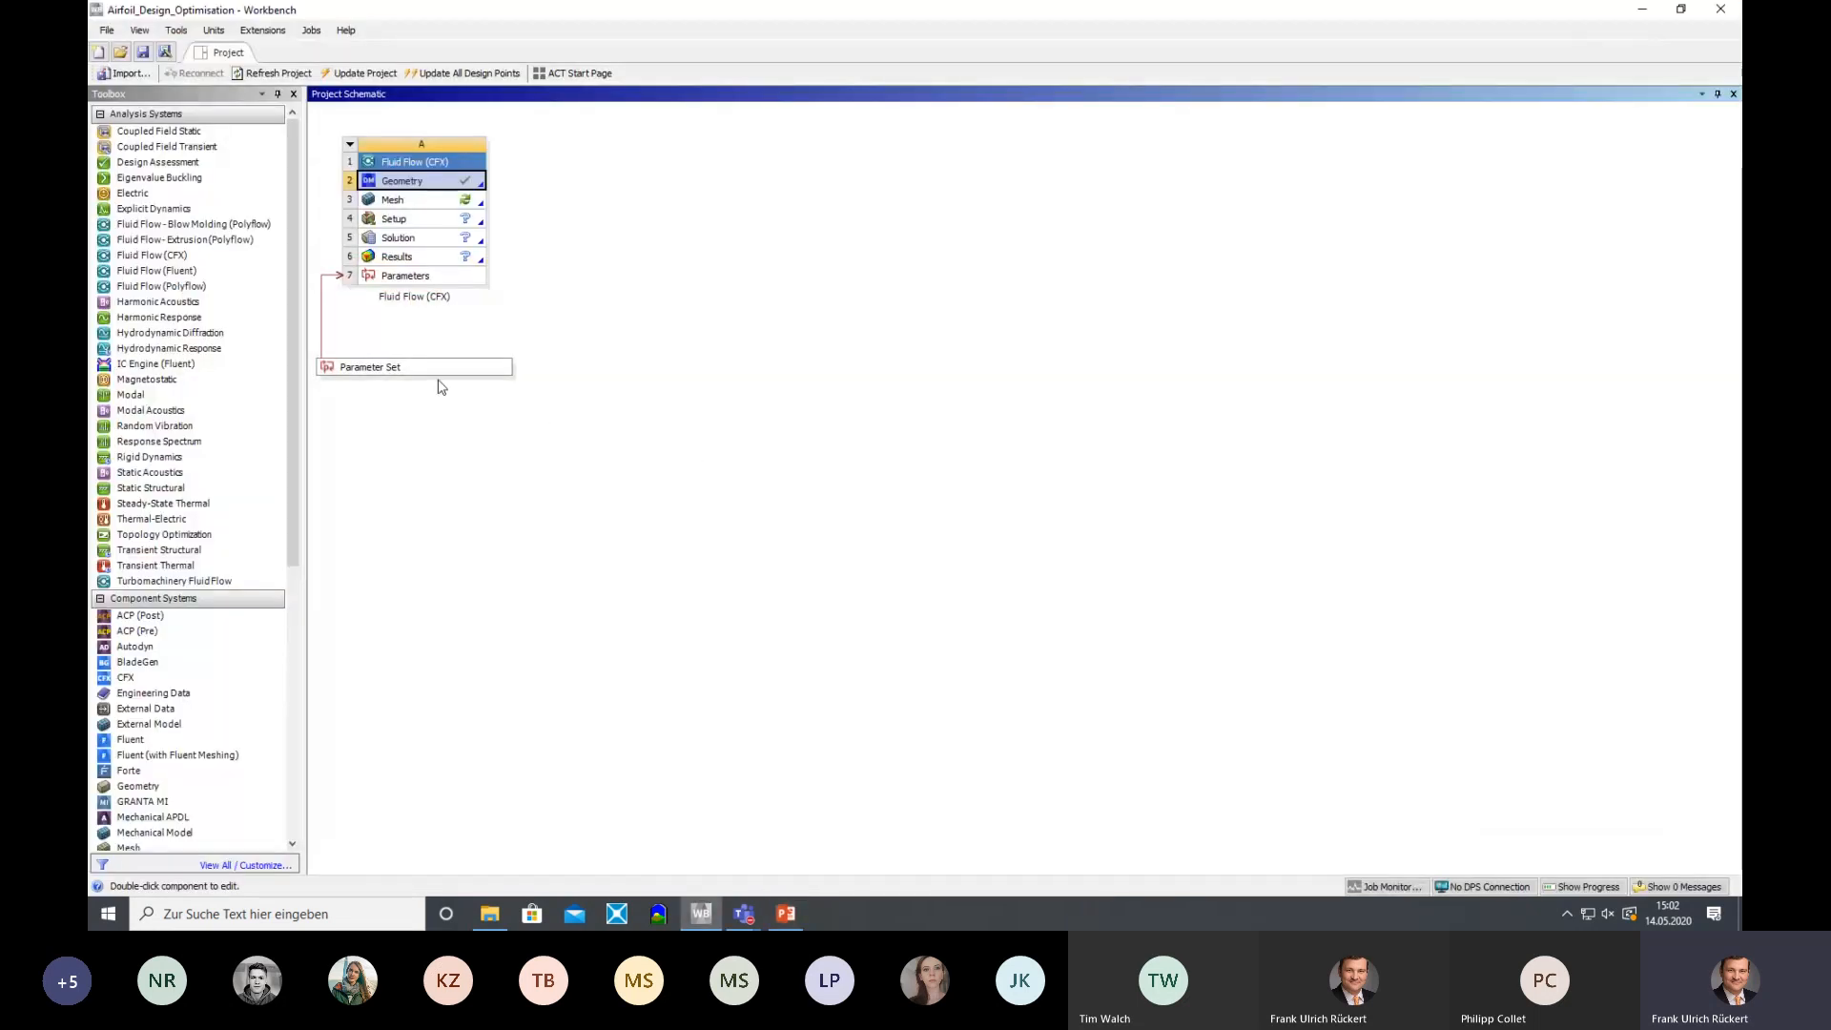
{"action": "left_click", "coordinate": [150, 56]}
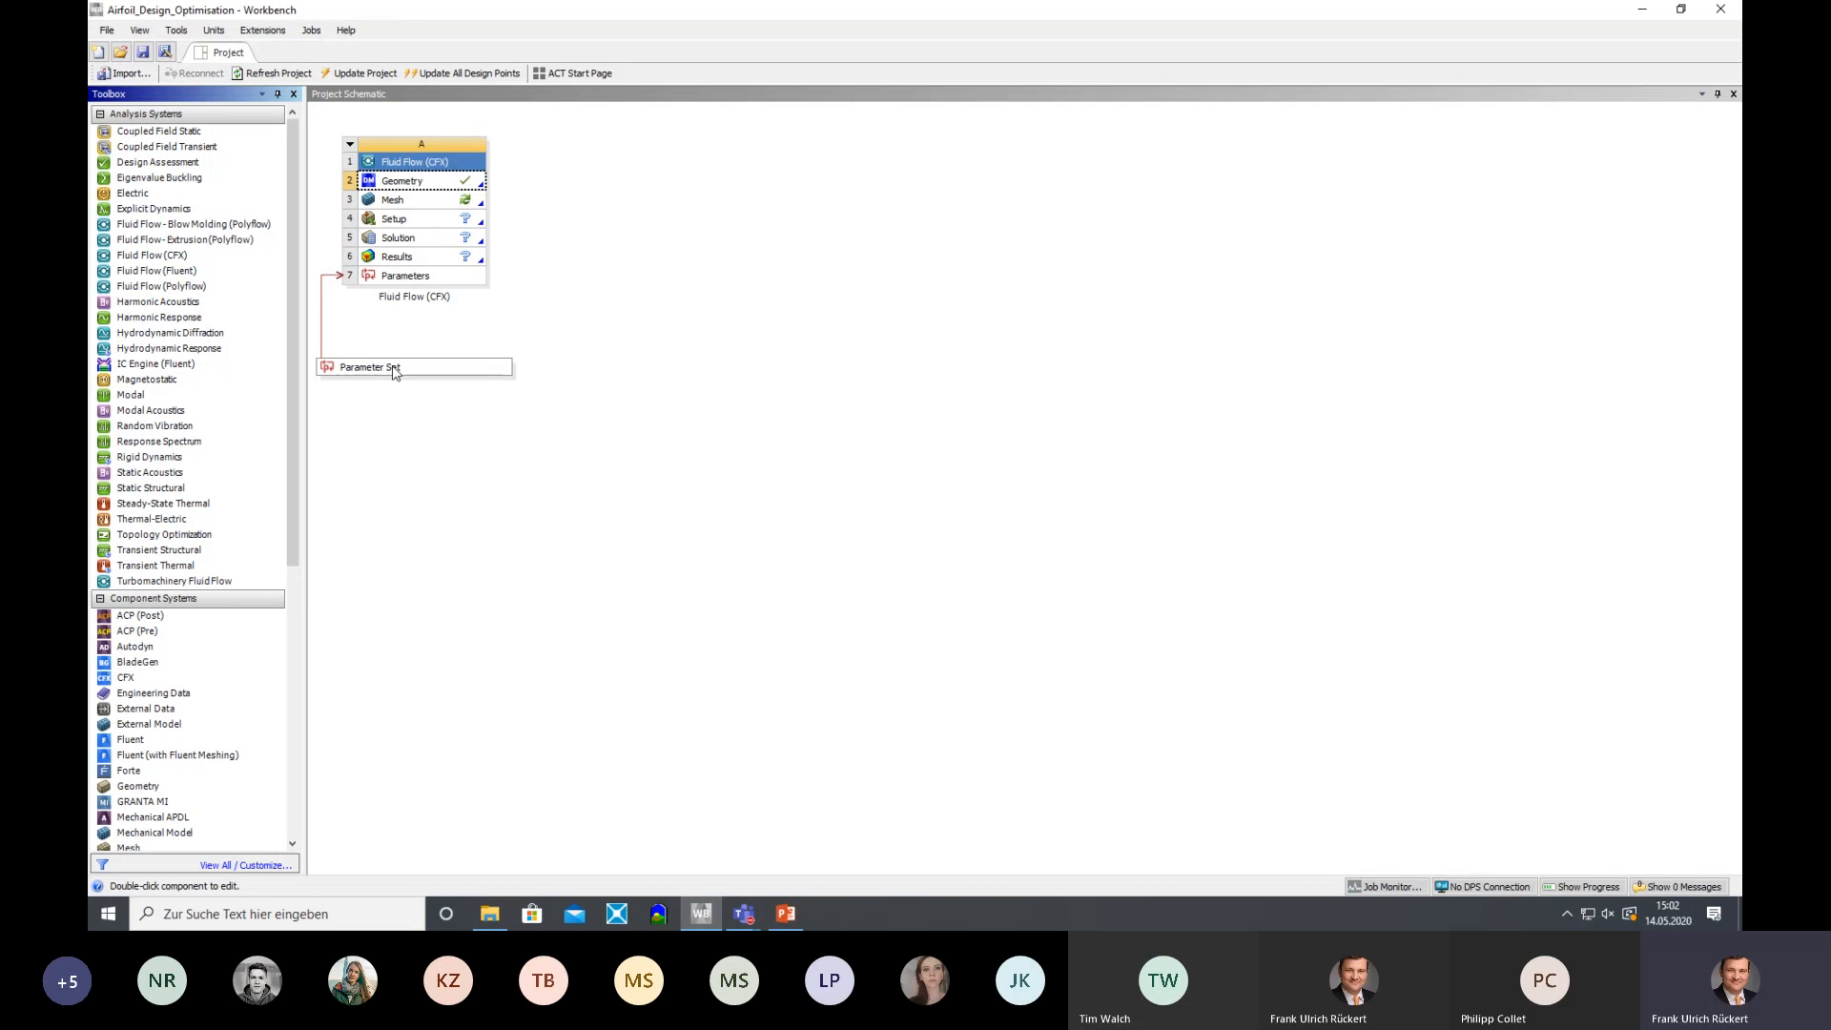
Open the project's Parameter Set and try to edit the value of input parameter P1 (XYPlane.H1) in the outline
{"action": "double_click", "coordinate": [395, 369]}
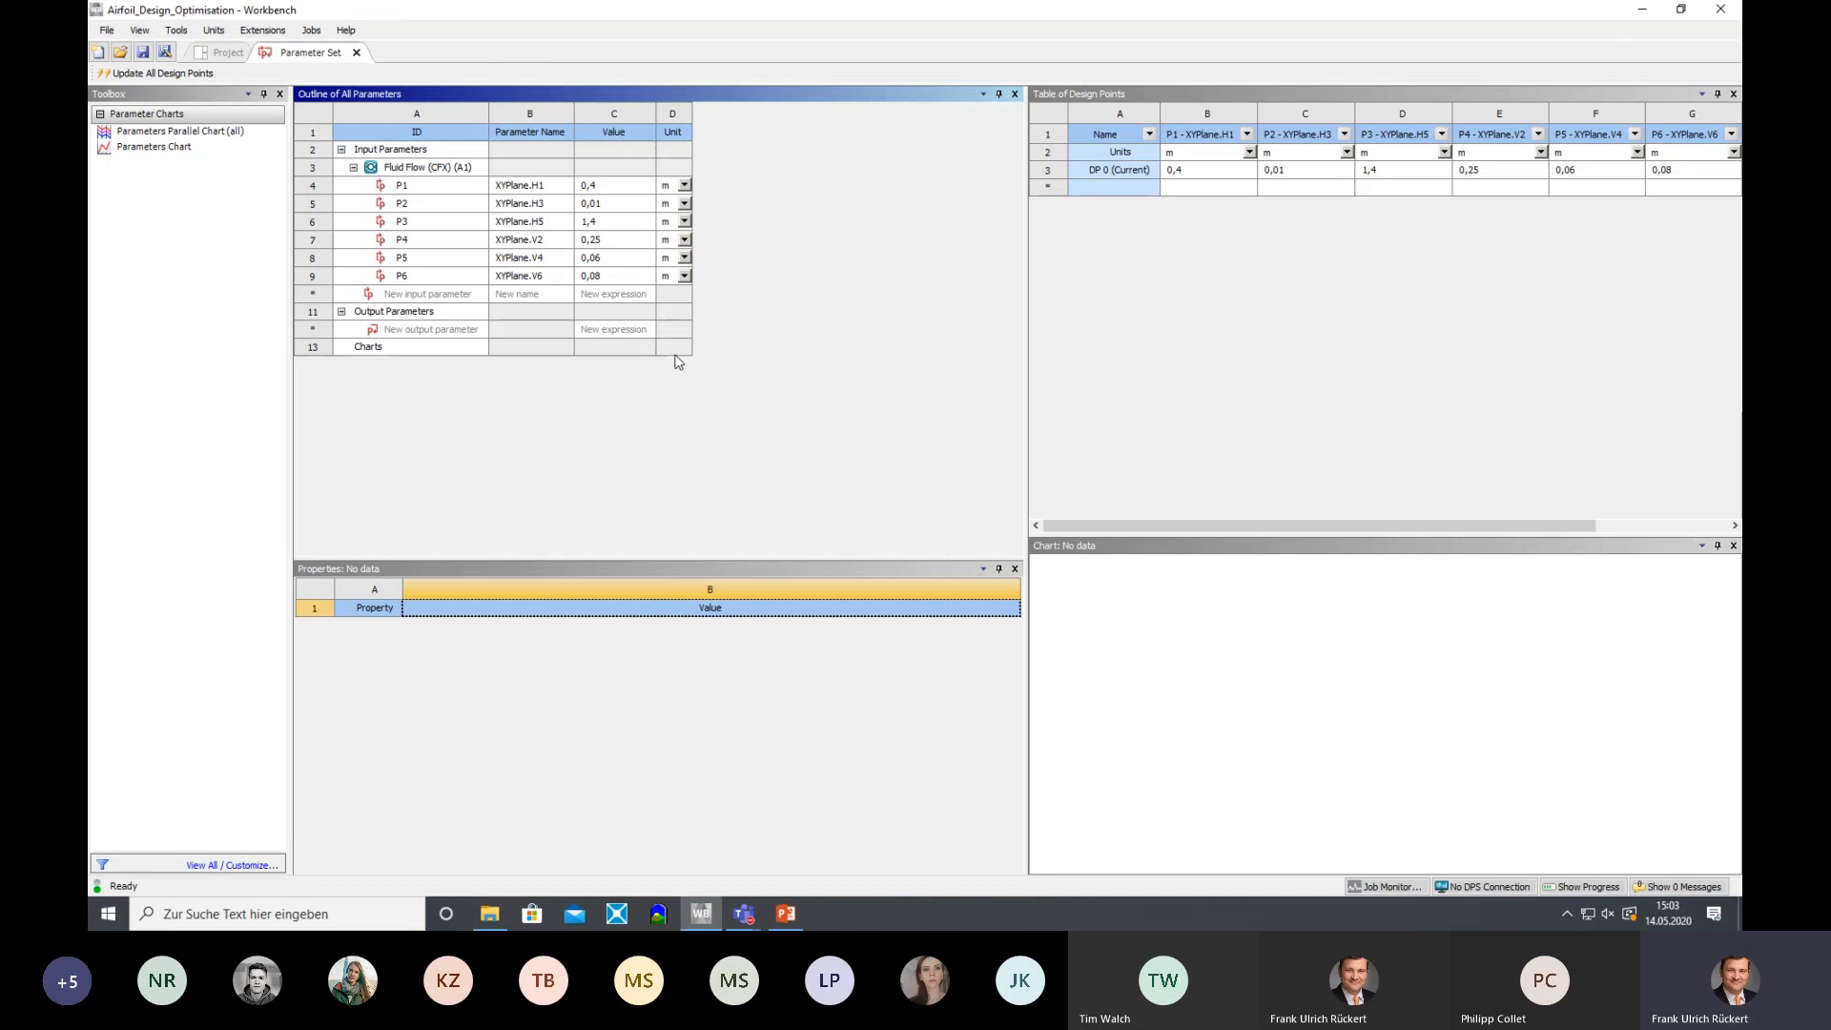
{"action": "left_click", "coordinate": [602, 188]}
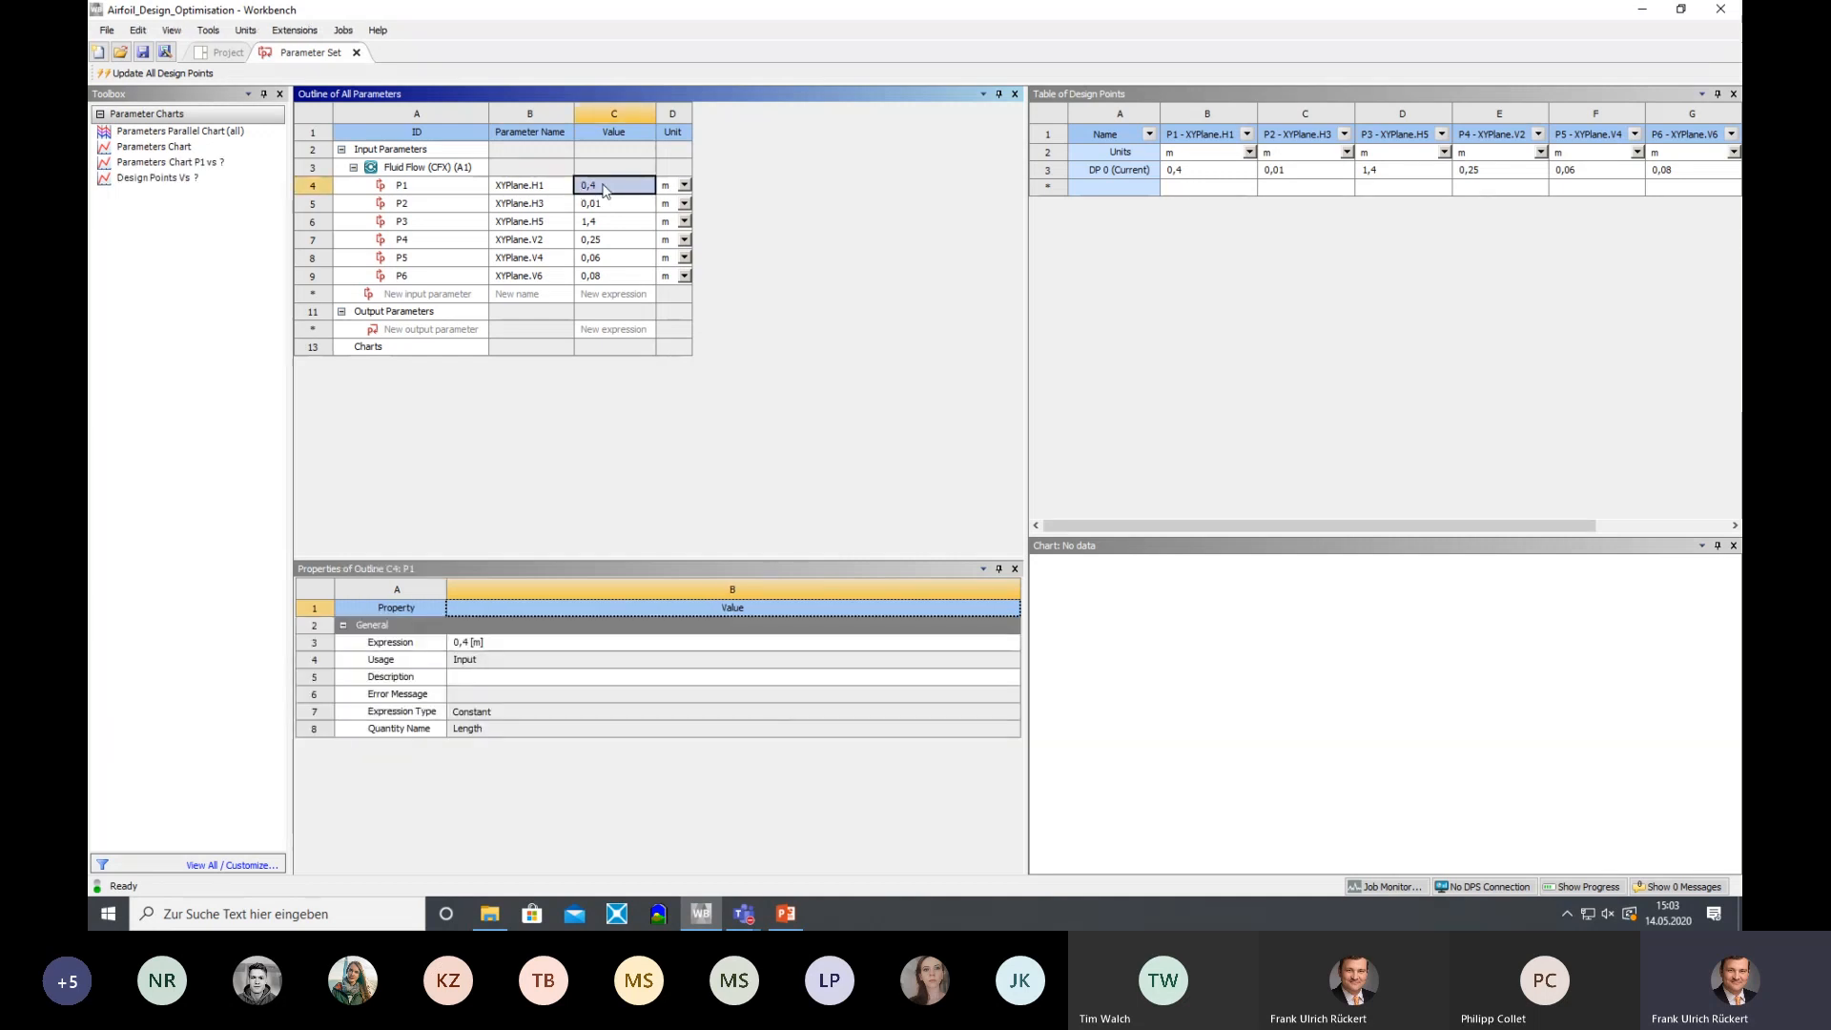
{"action": "left_click", "coordinate": [604, 188]}
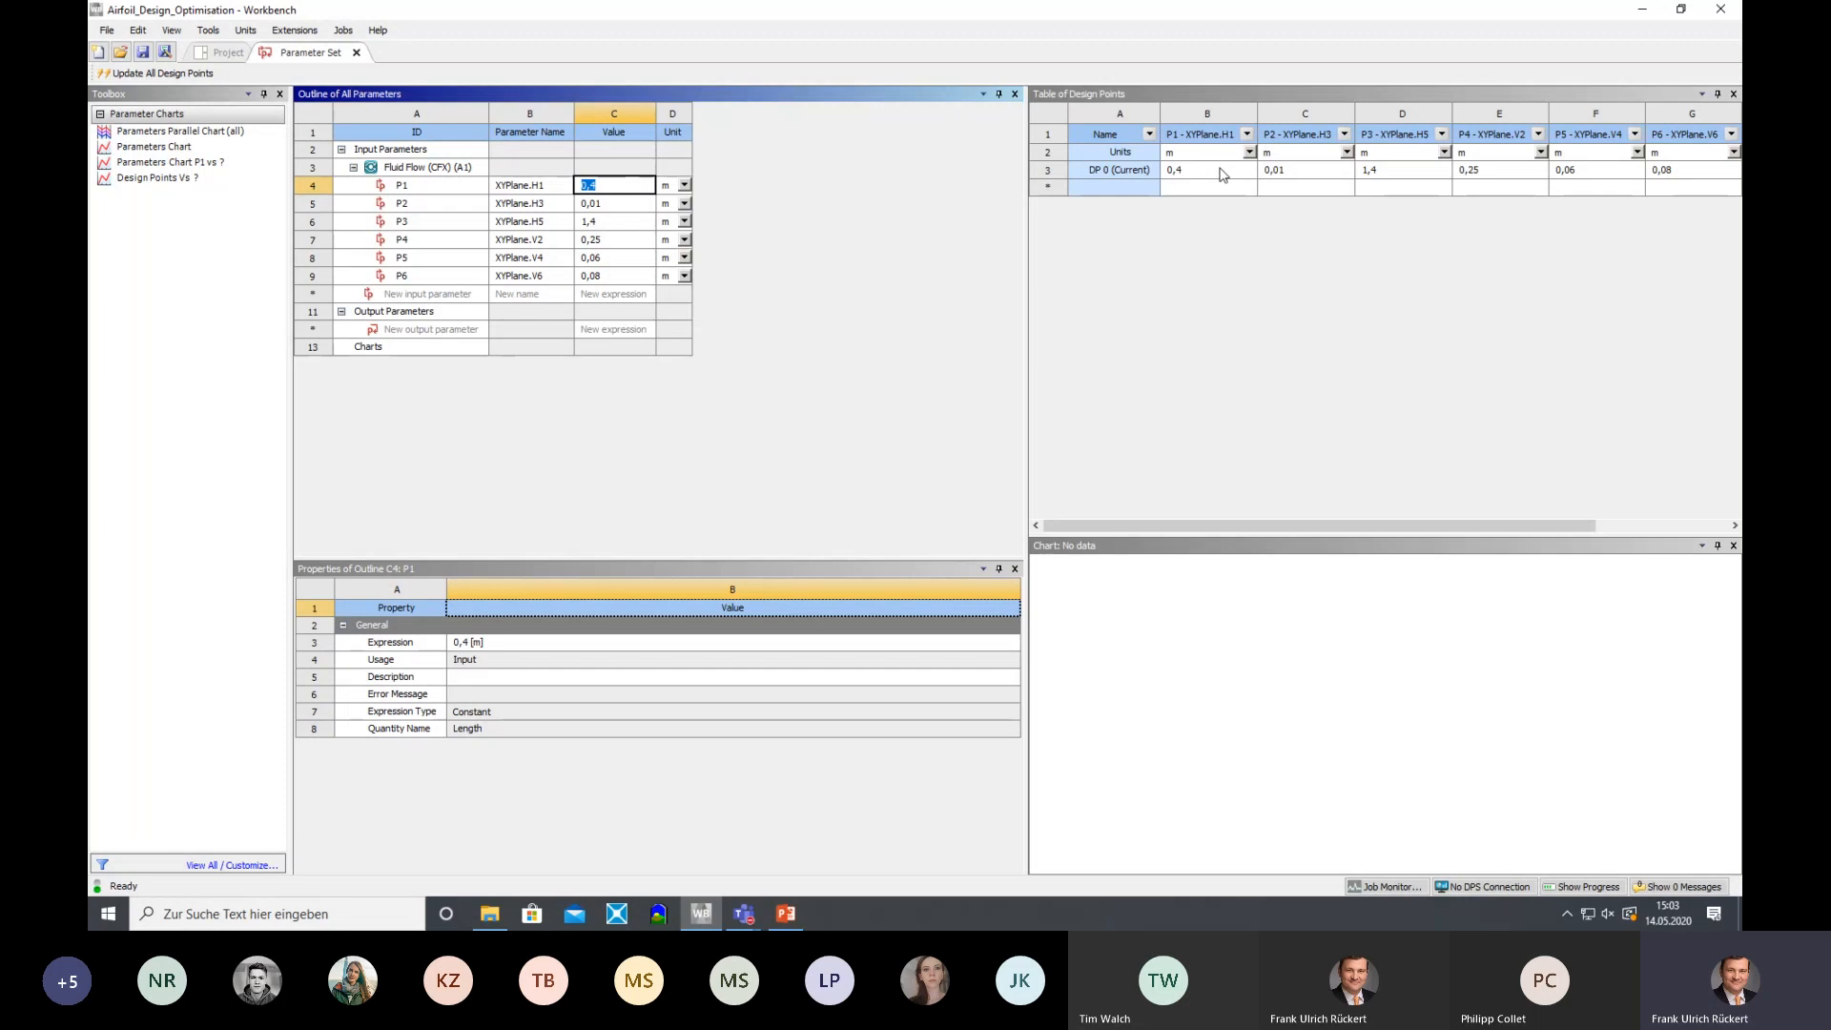
{"action": "left_click", "coordinate": [617, 187]}
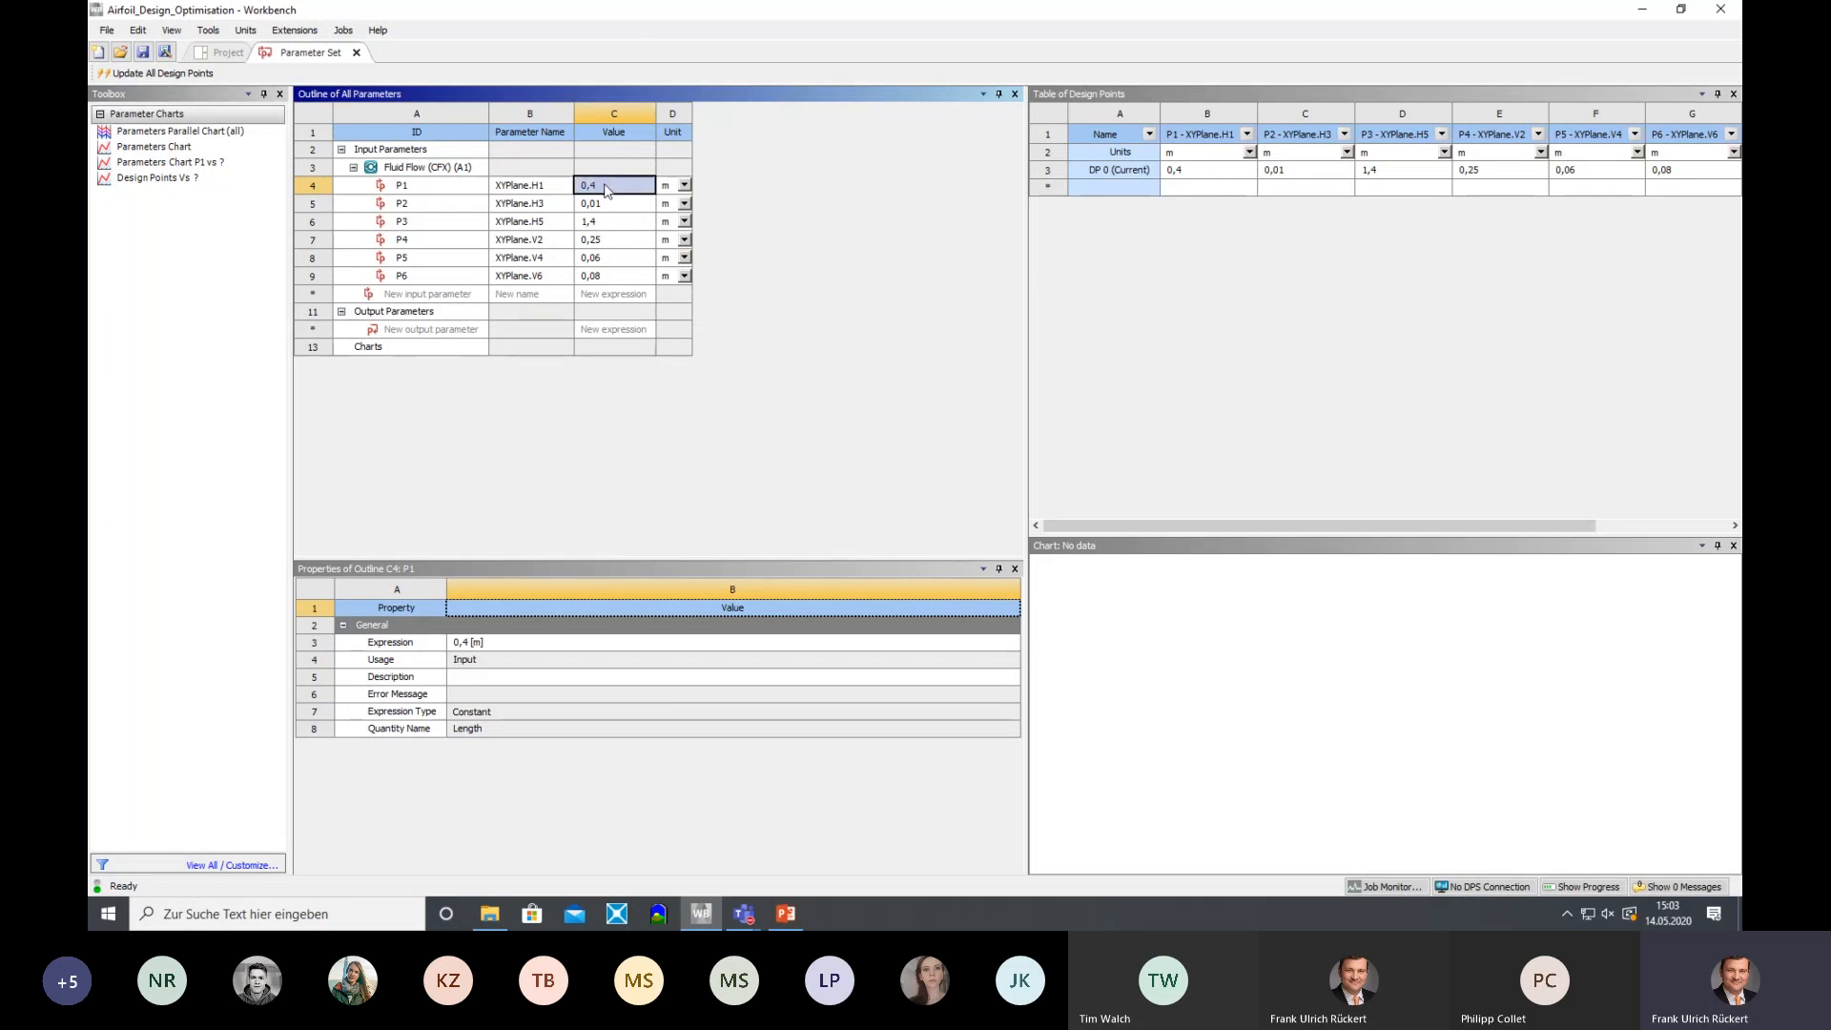
{"action": "left_click", "coordinate": [602, 186]}
{"action": "left_click", "coordinate": [601, 186]}
{"action": "left_click", "coordinate": [600, 186]}
{"action": "left_click", "coordinate": [600, 186]}
{"action": "left_click", "coordinate": [602, 188]}
Set the expression of input parameter P1 (XYPlane.H1) to 0,41 [m] in its properties
{"action": "left_click", "coordinate": [483, 645]}
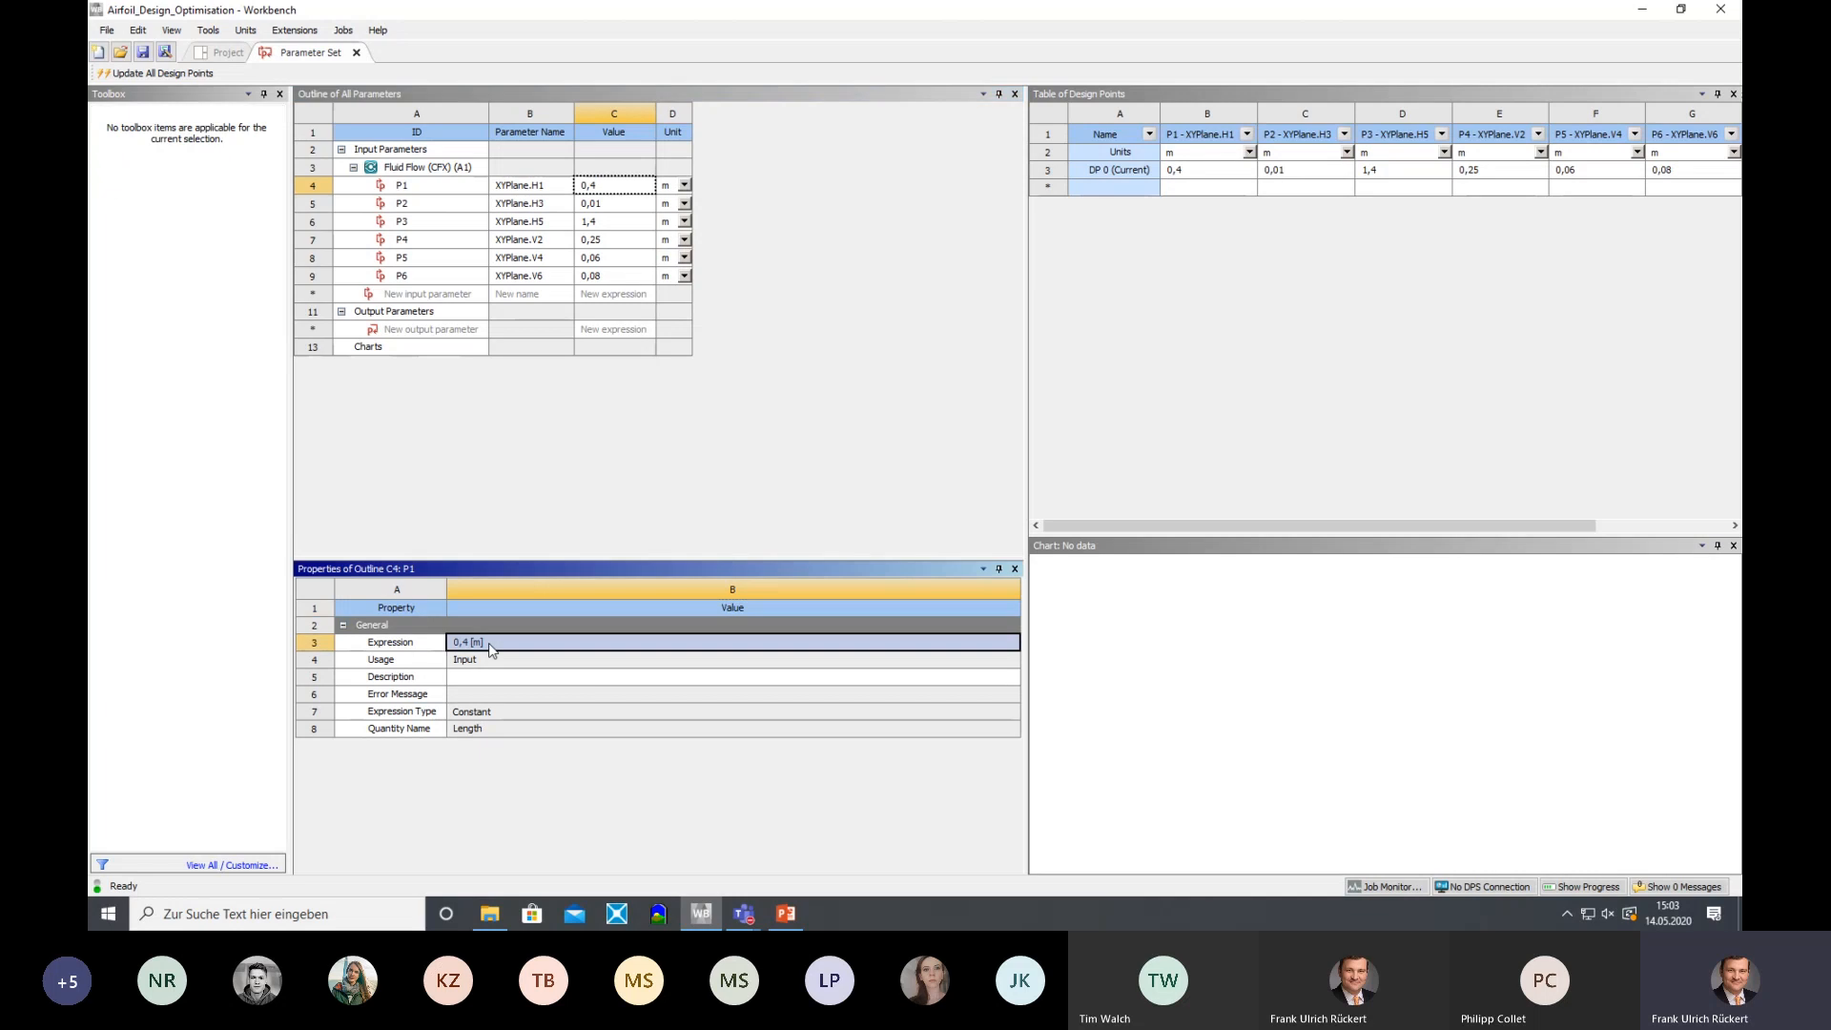
{"action": "left_click", "coordinate": [482, 646]}
{"action": "left_click", "coordinate": [480, 647]}
{"action": "left_click", "coordinate": [478, 648]}
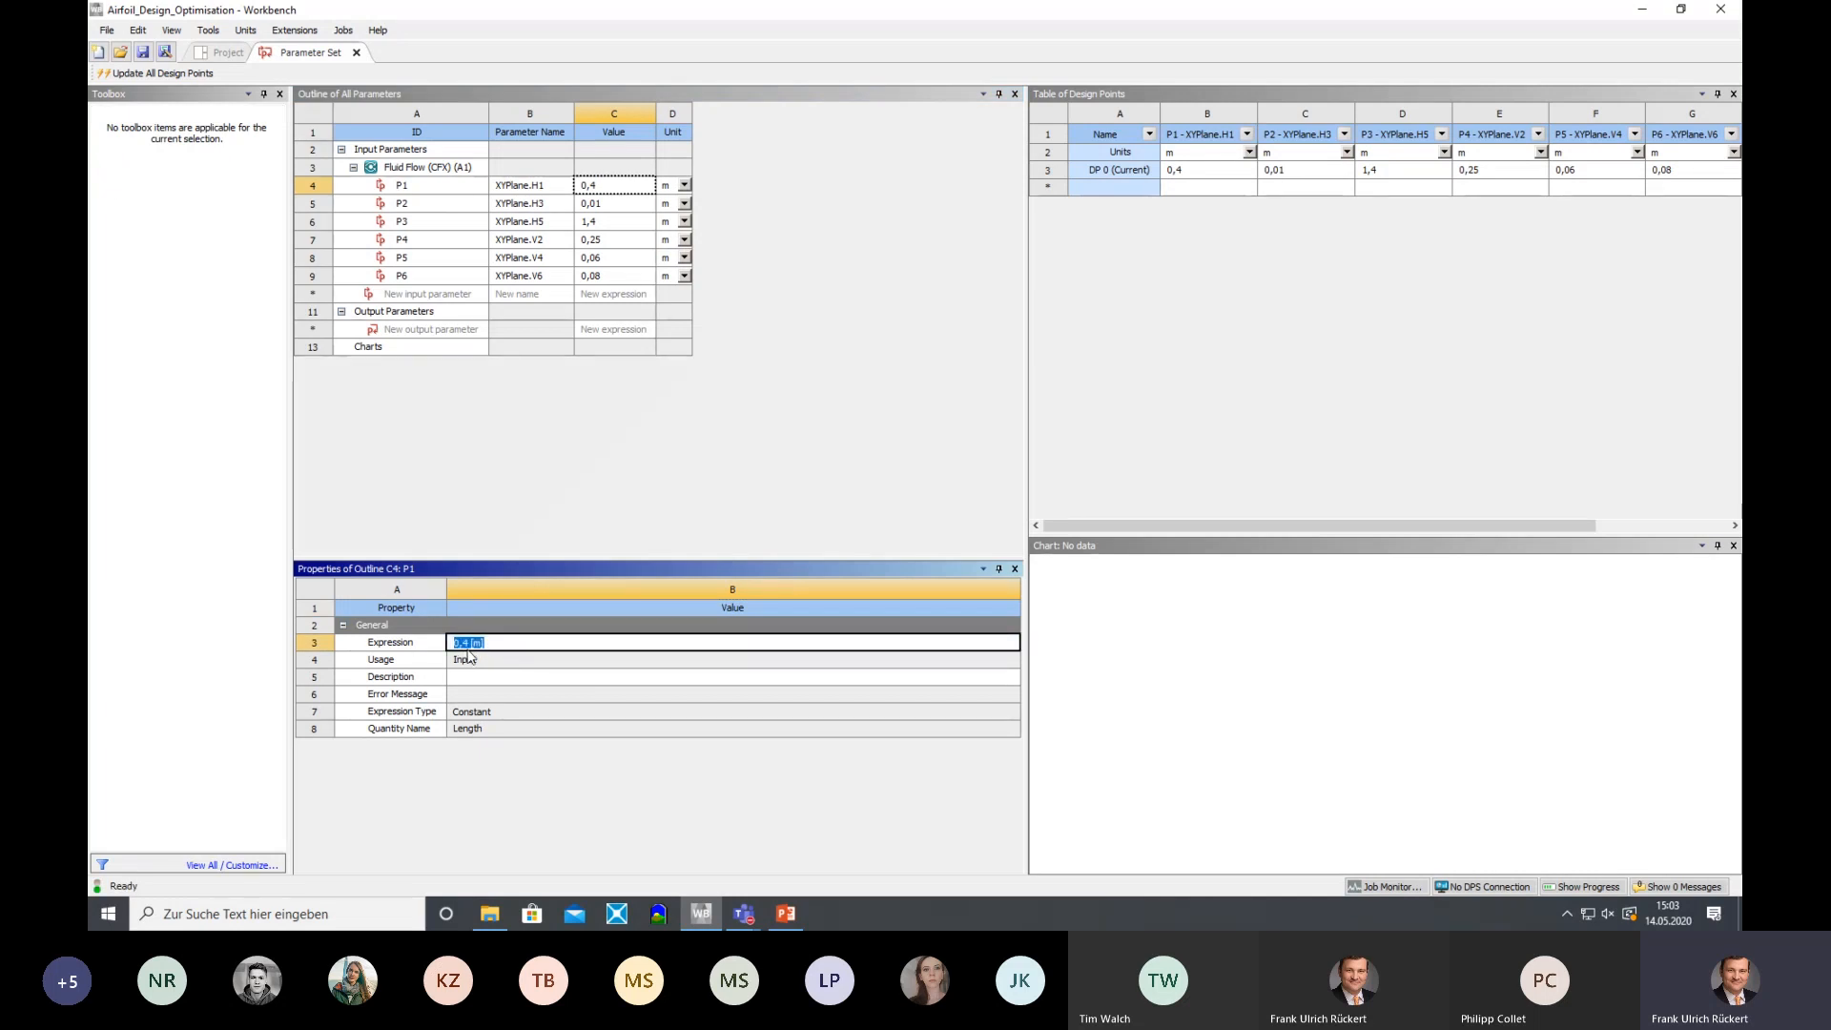
{"action": "left_click", "coordinate": [466, 644]}
{"action": "type", "text": "1"}
{"action": "key", "text": "Return"}
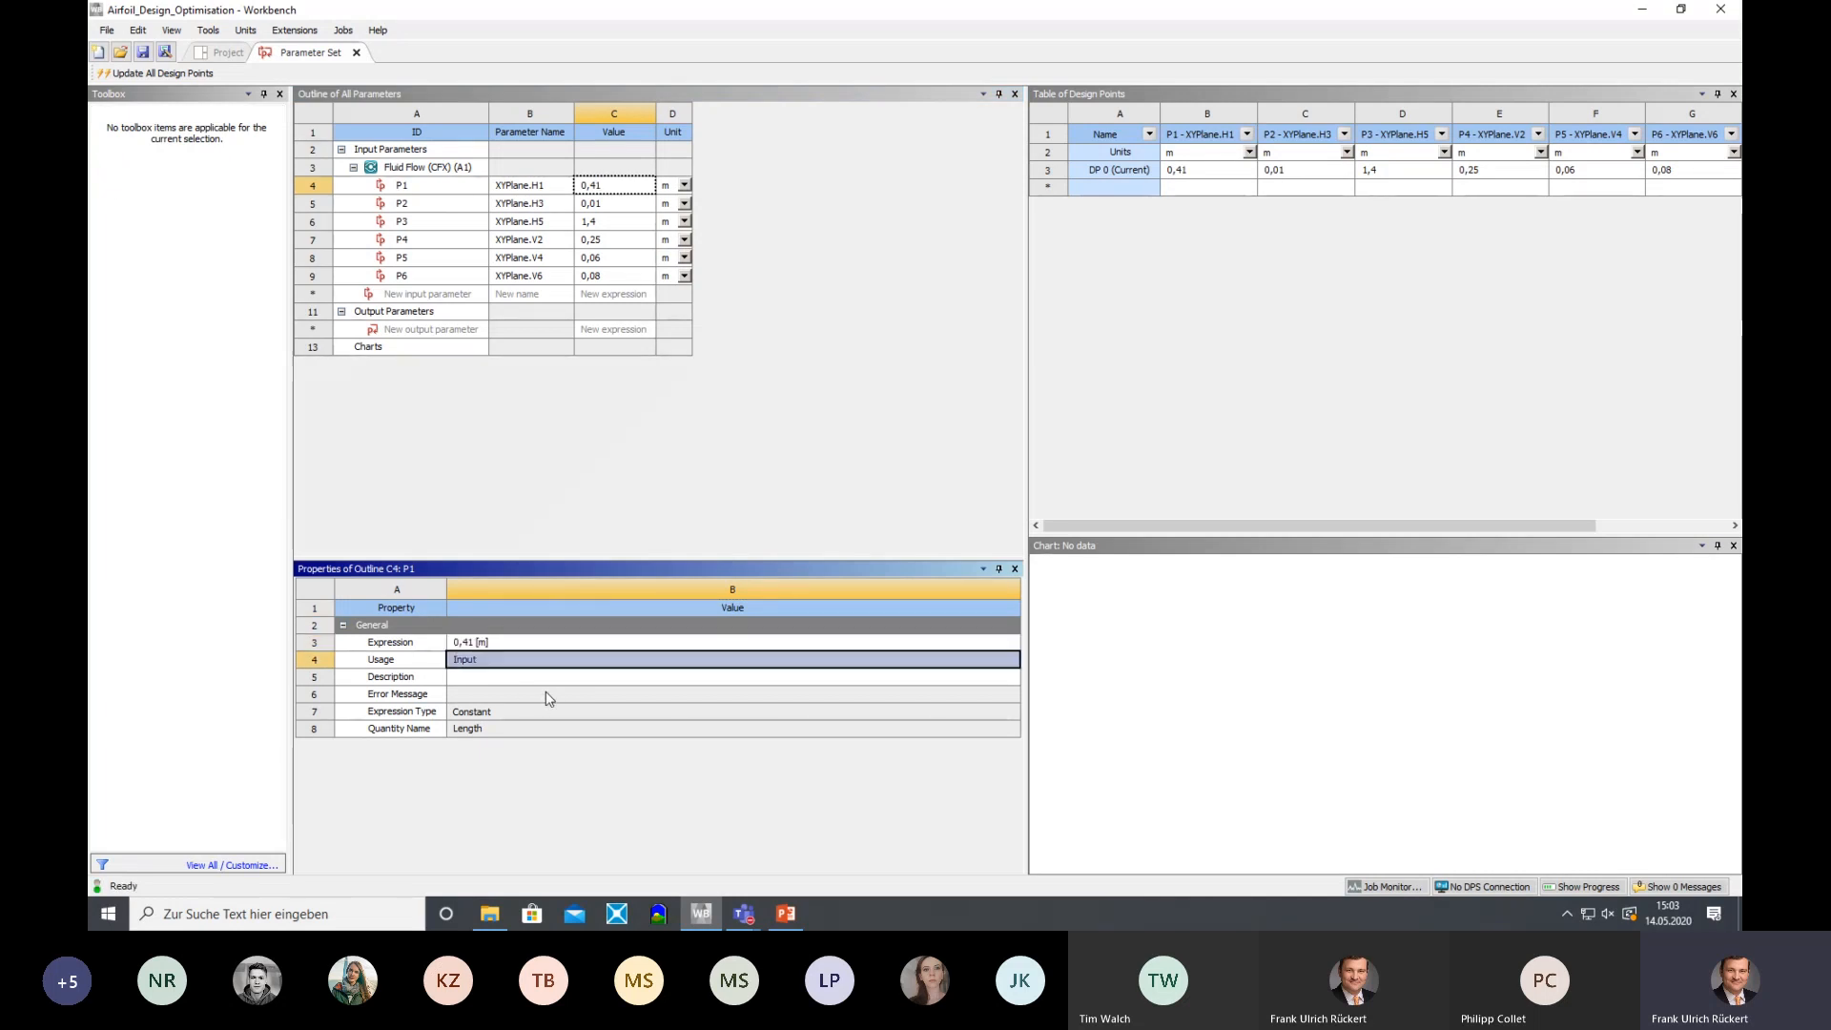
Set the expression of input parameter P1 (XYPlane.H1) back to 0,40 [m]
{"action": "left_click", "coordinate": [476, 645]}
{"action": "left_click", "coordinate": [476, 644]}
{"action": "left_click", "coordinate": [475, 643]}
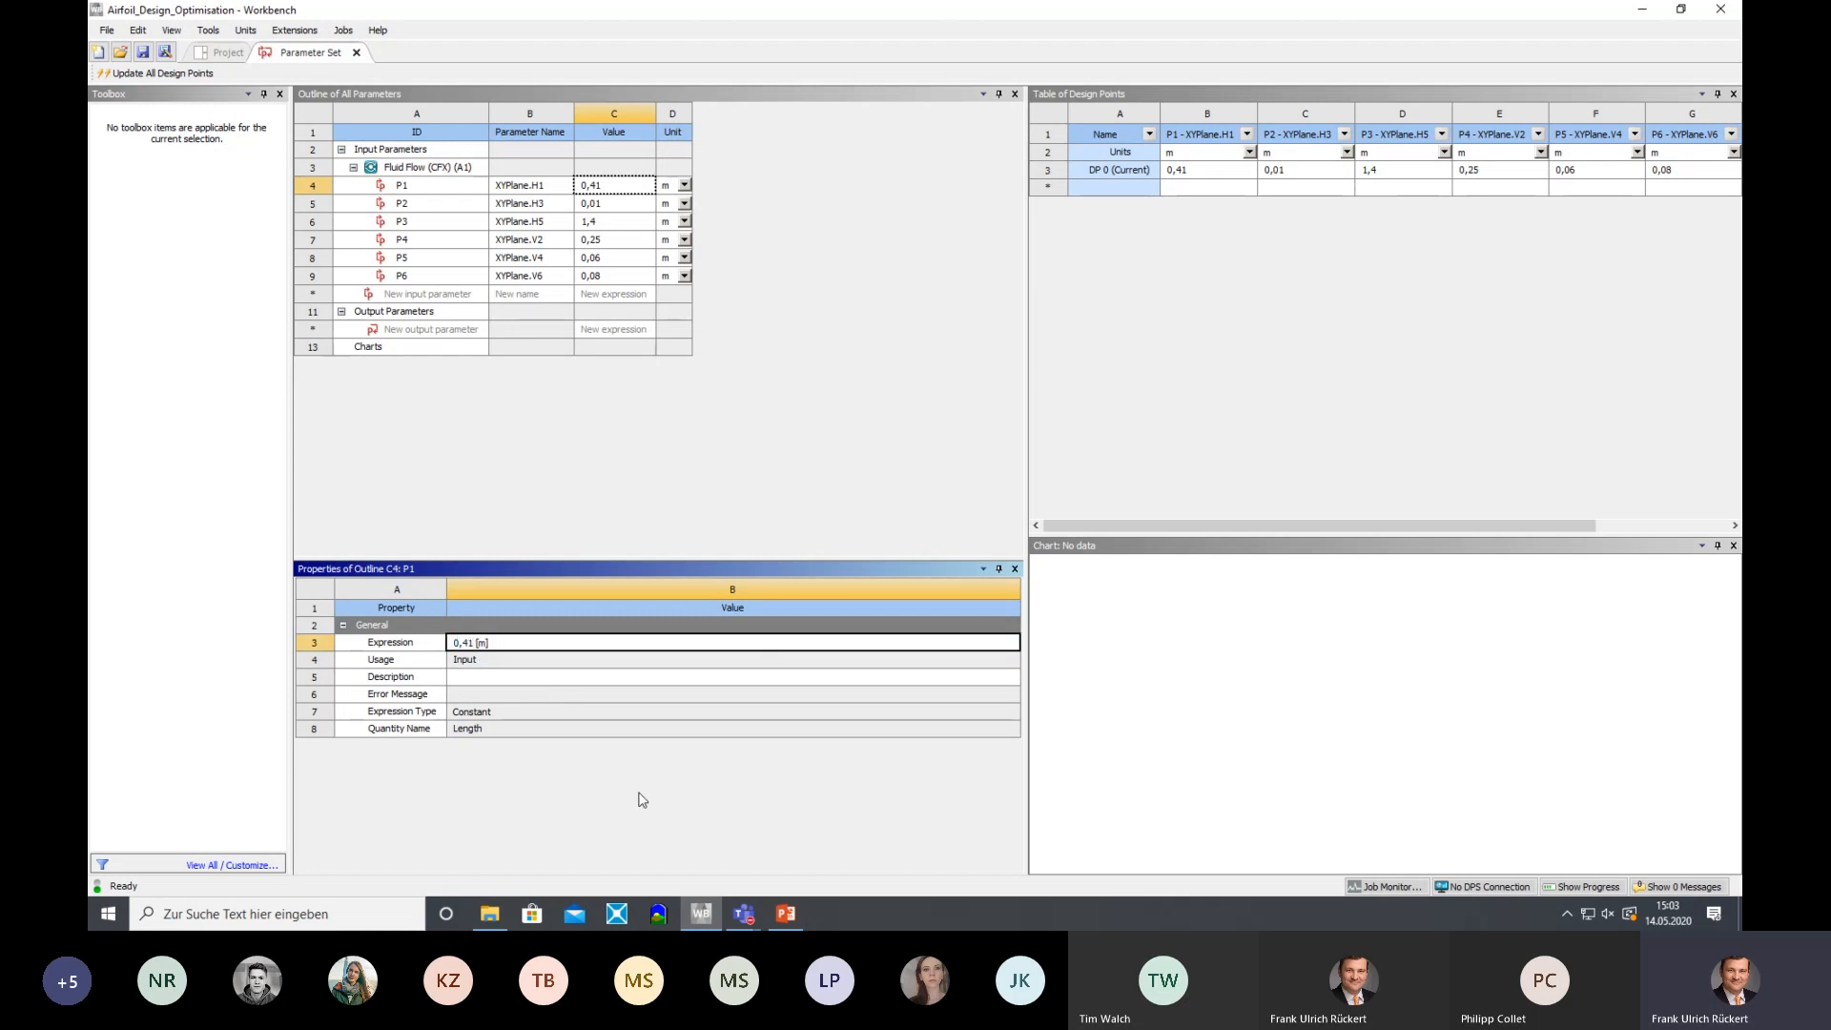
{"action": "key", "text": "Return"}
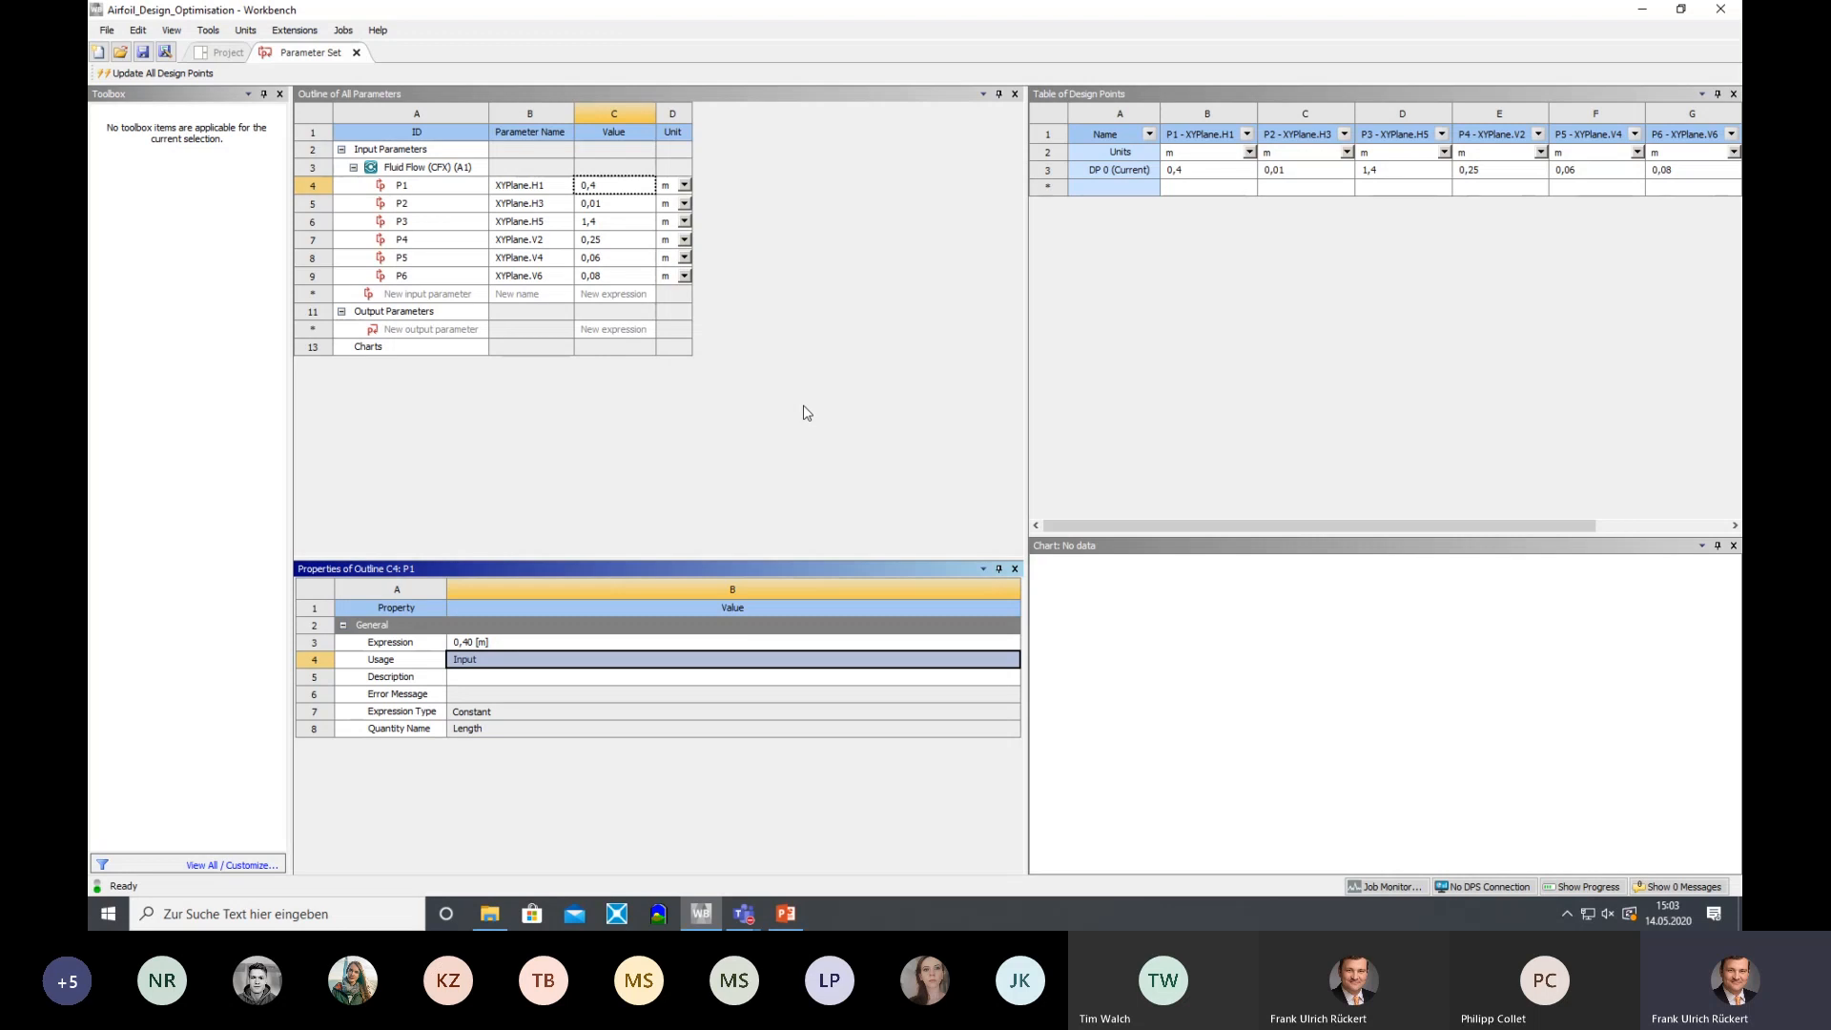
Return to the project schematic and update the Mesh component of the Fluid Flow (CFX) system
{"action": "left_click", "coordinate": [223, 53]}
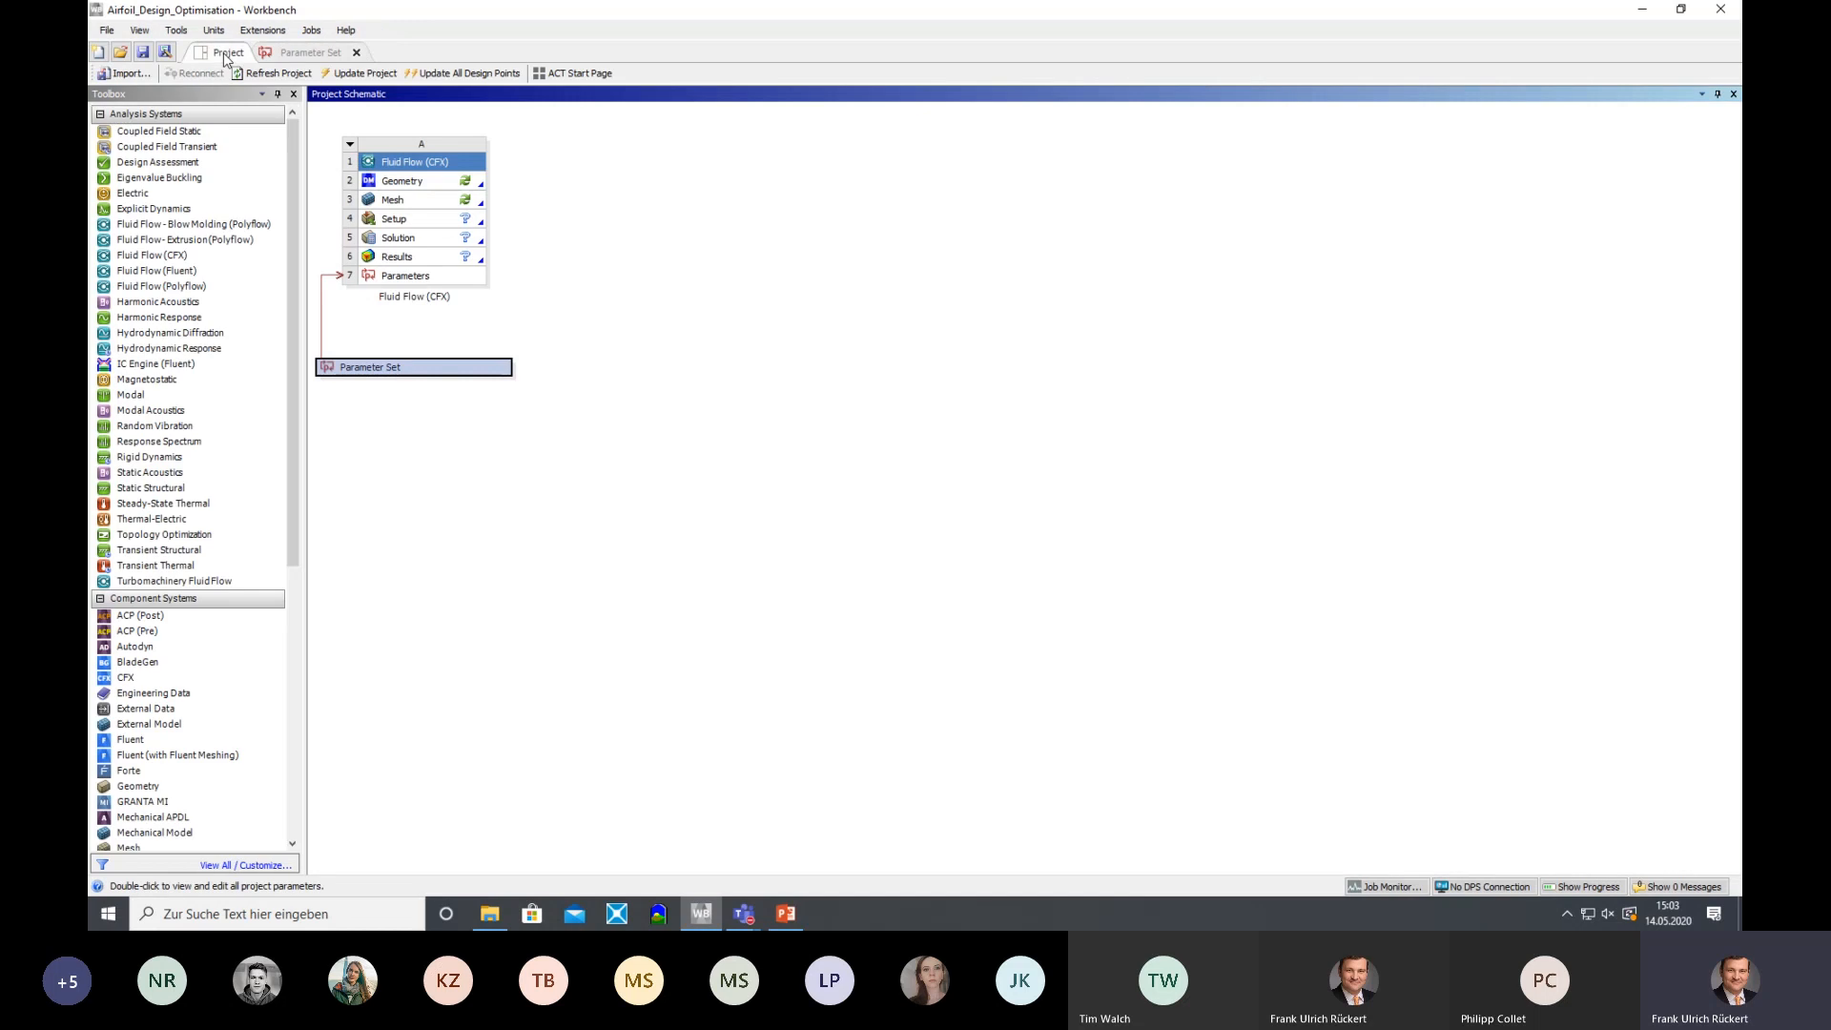
{"action": "right_click", "coordinate": [408, 208]}
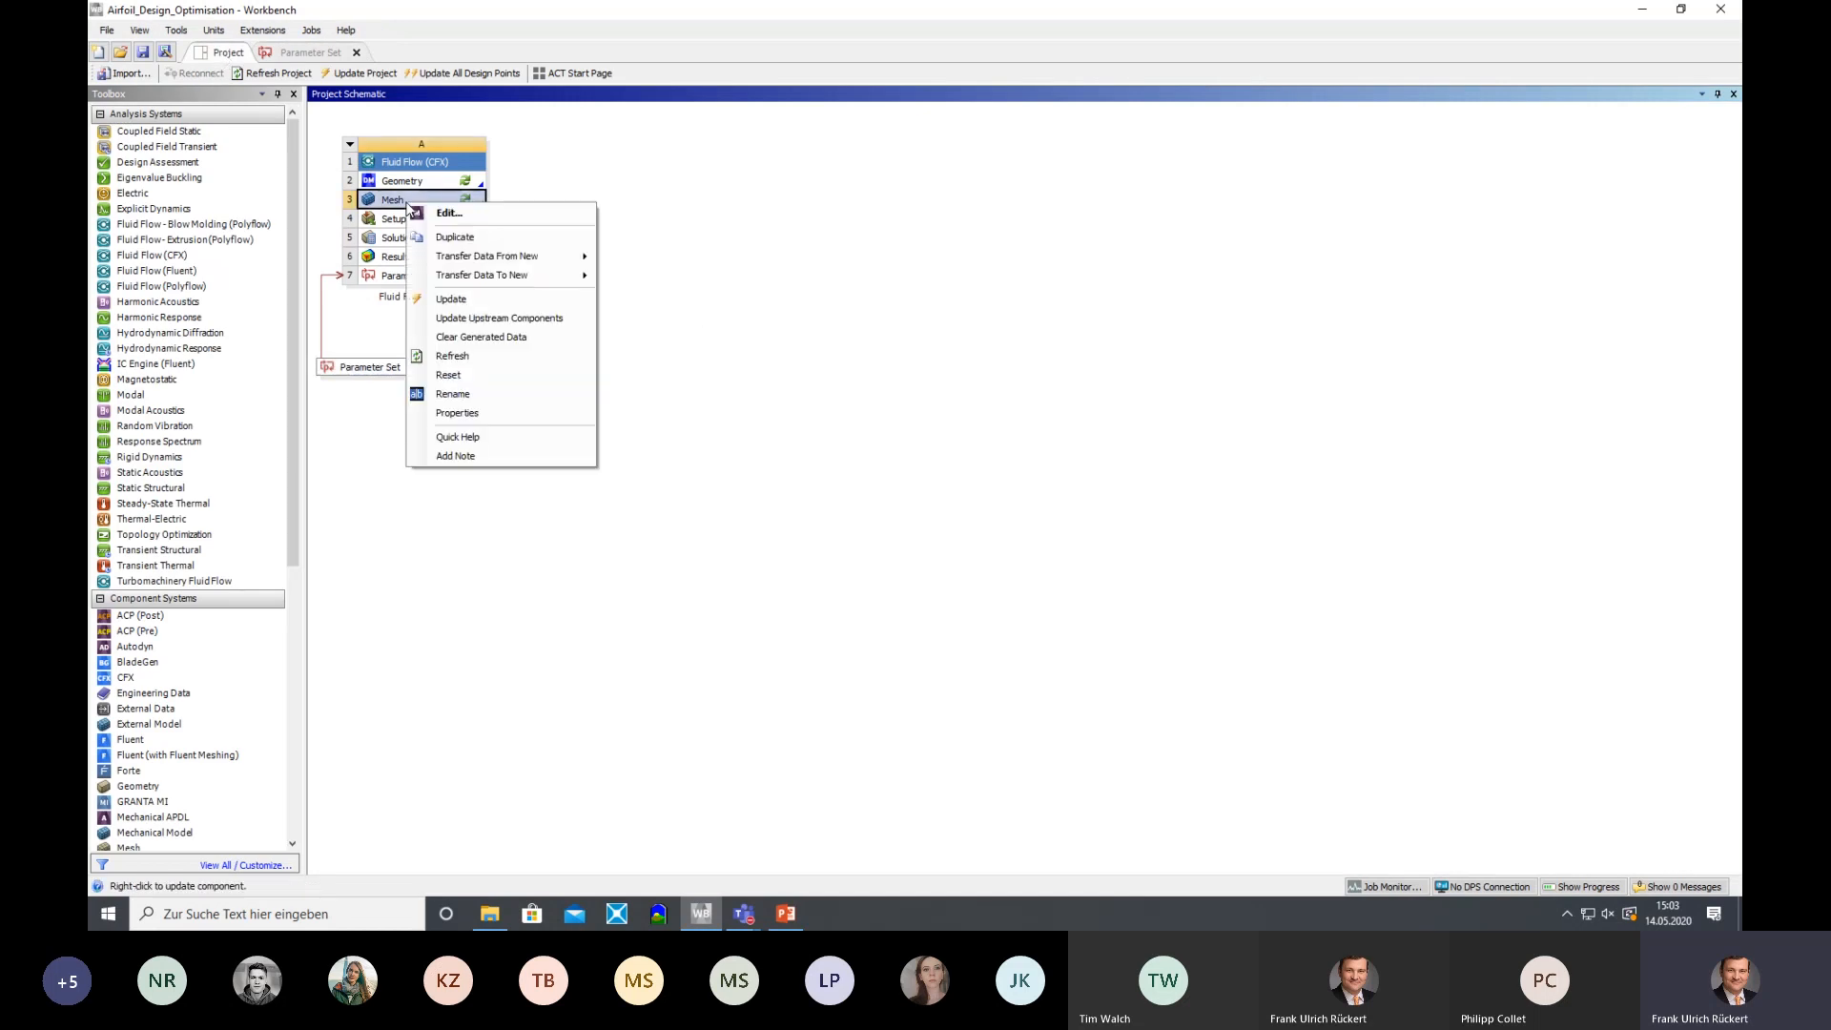
{"action": "left_click", "coordinate": [460, 302]}
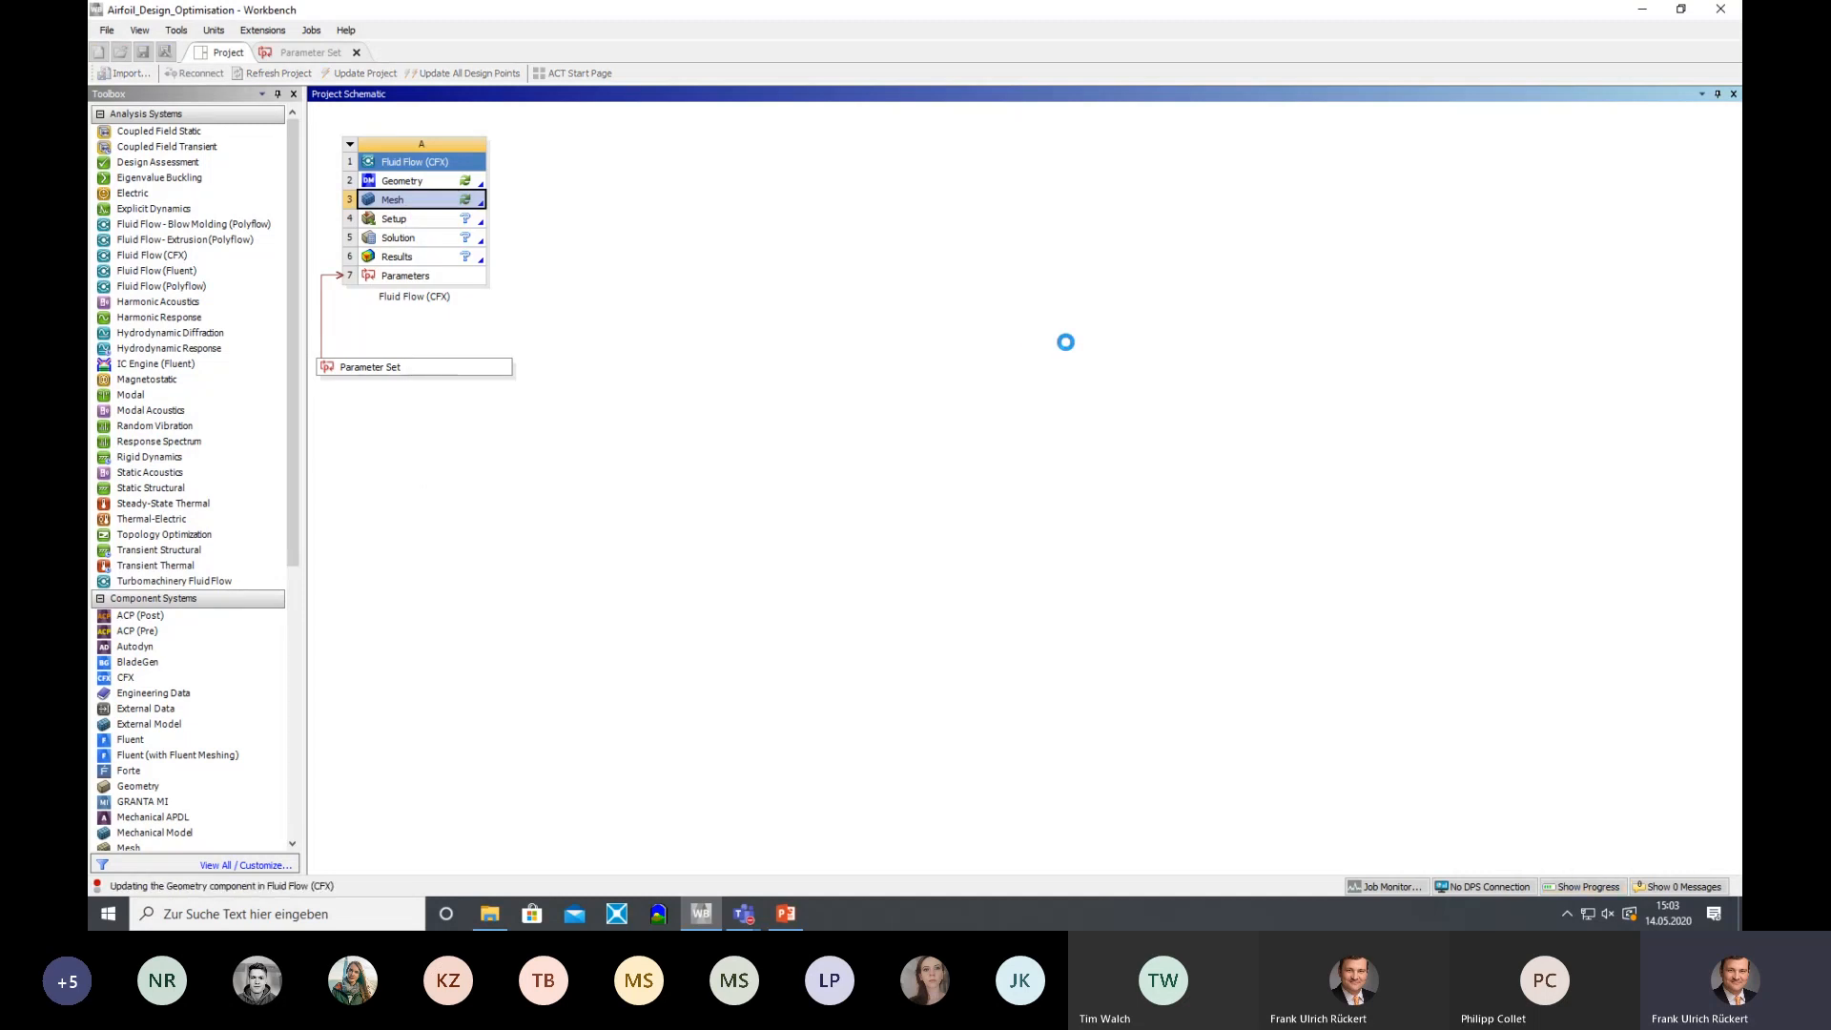
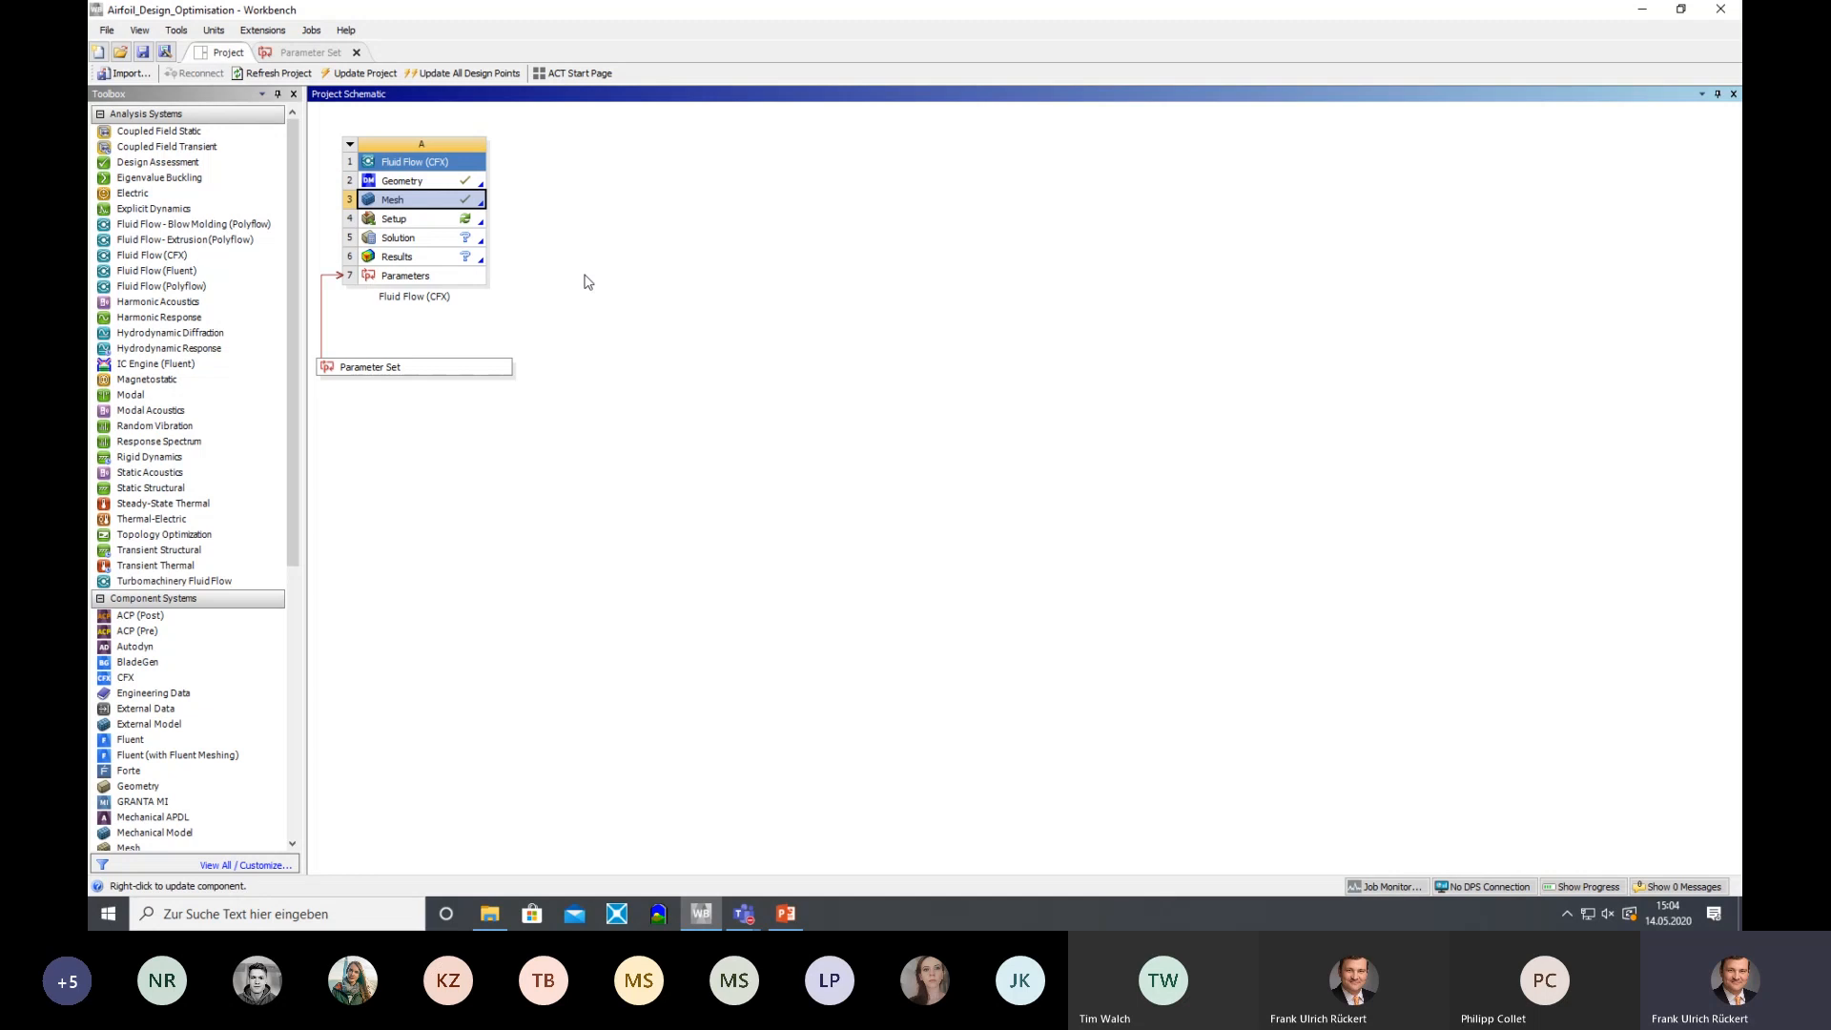
Open the Setup component of the Fluid Flow (CFX) system in CFX-Pre and resize and reposition its window
{"action": "right_click", "coordinate": [422, 226]}
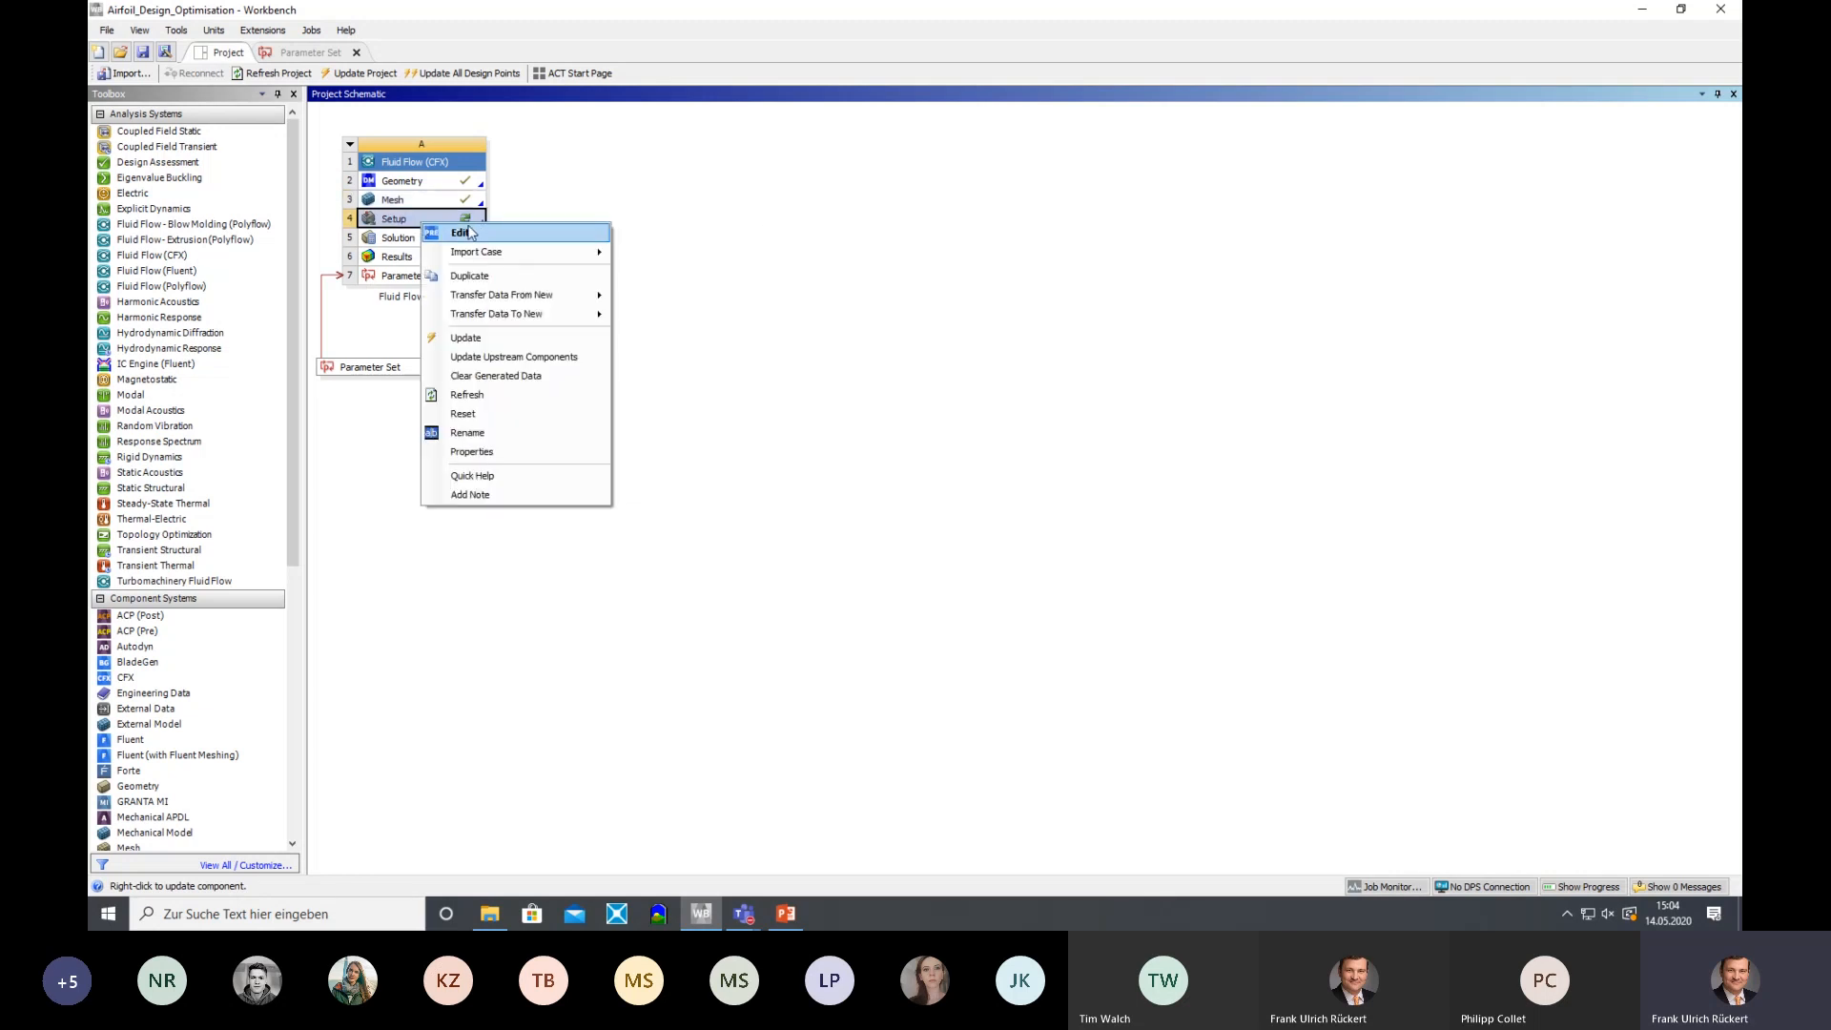
{"action": "left_click", "coordinate": [482, 234]}
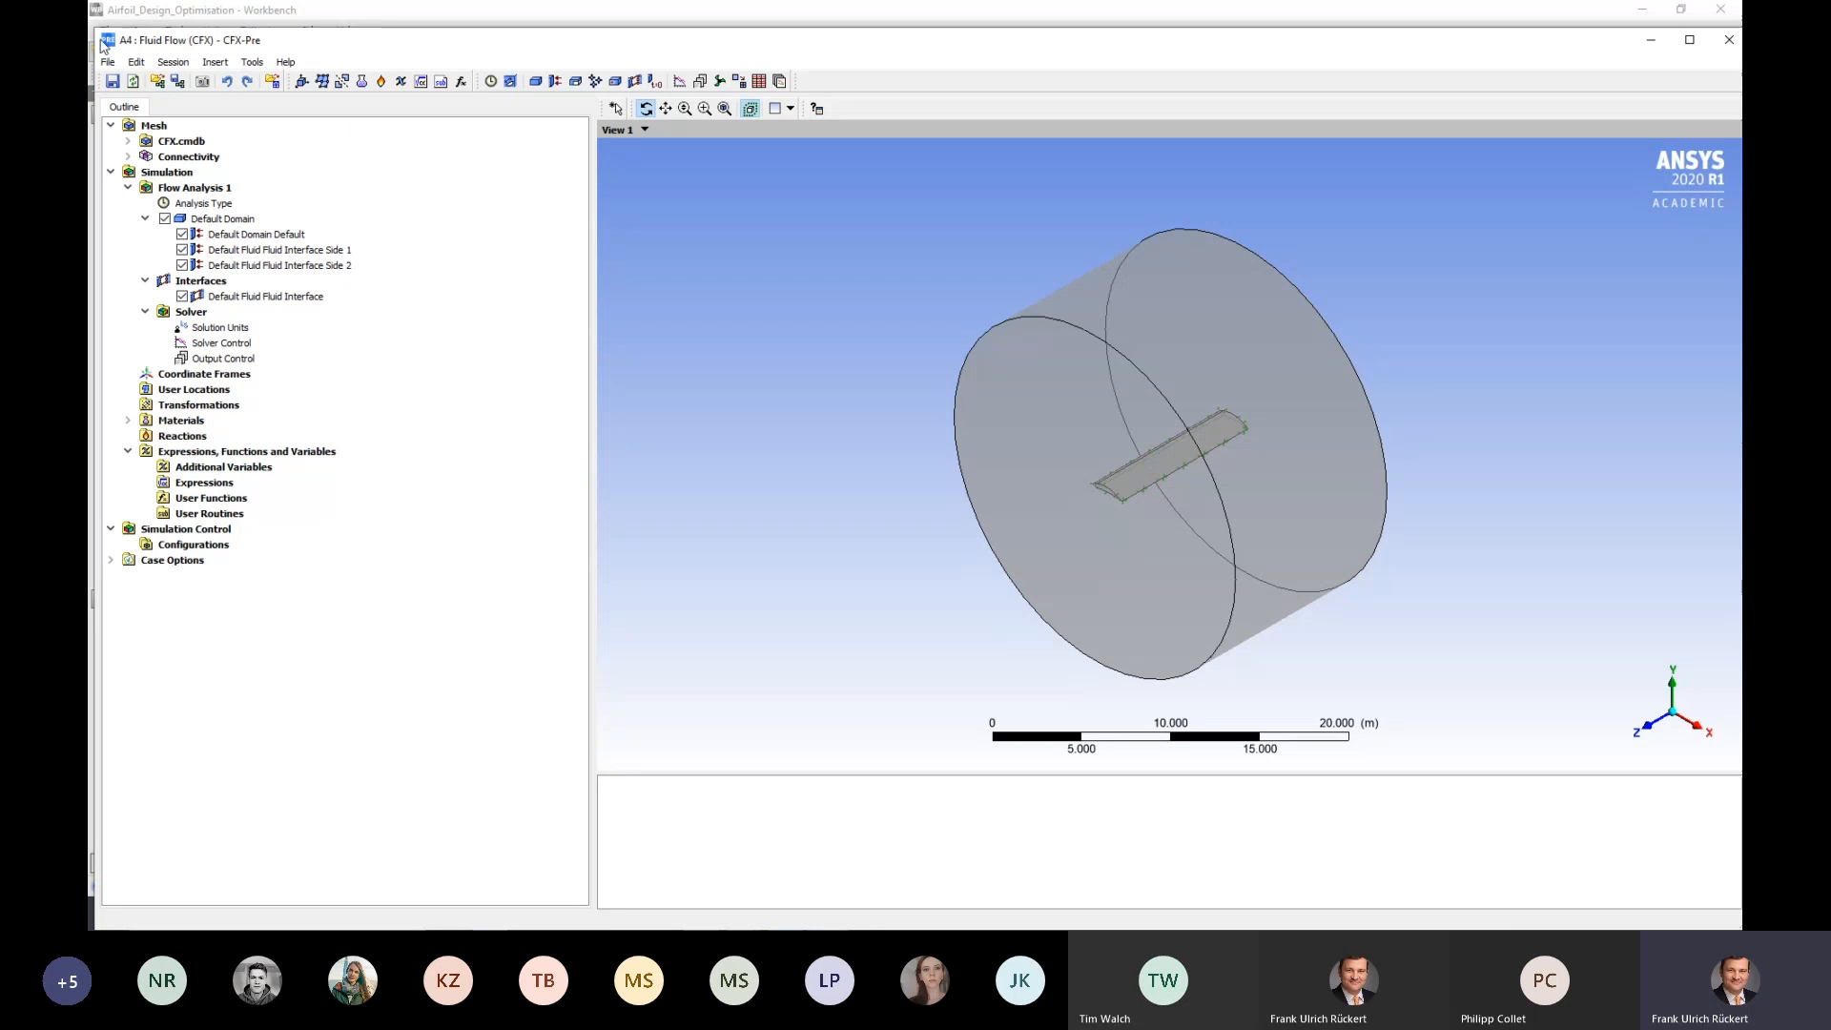
{"action": "left_click_drag", "start_coordinate": [98, 33], "coordinate": [240, 90]}
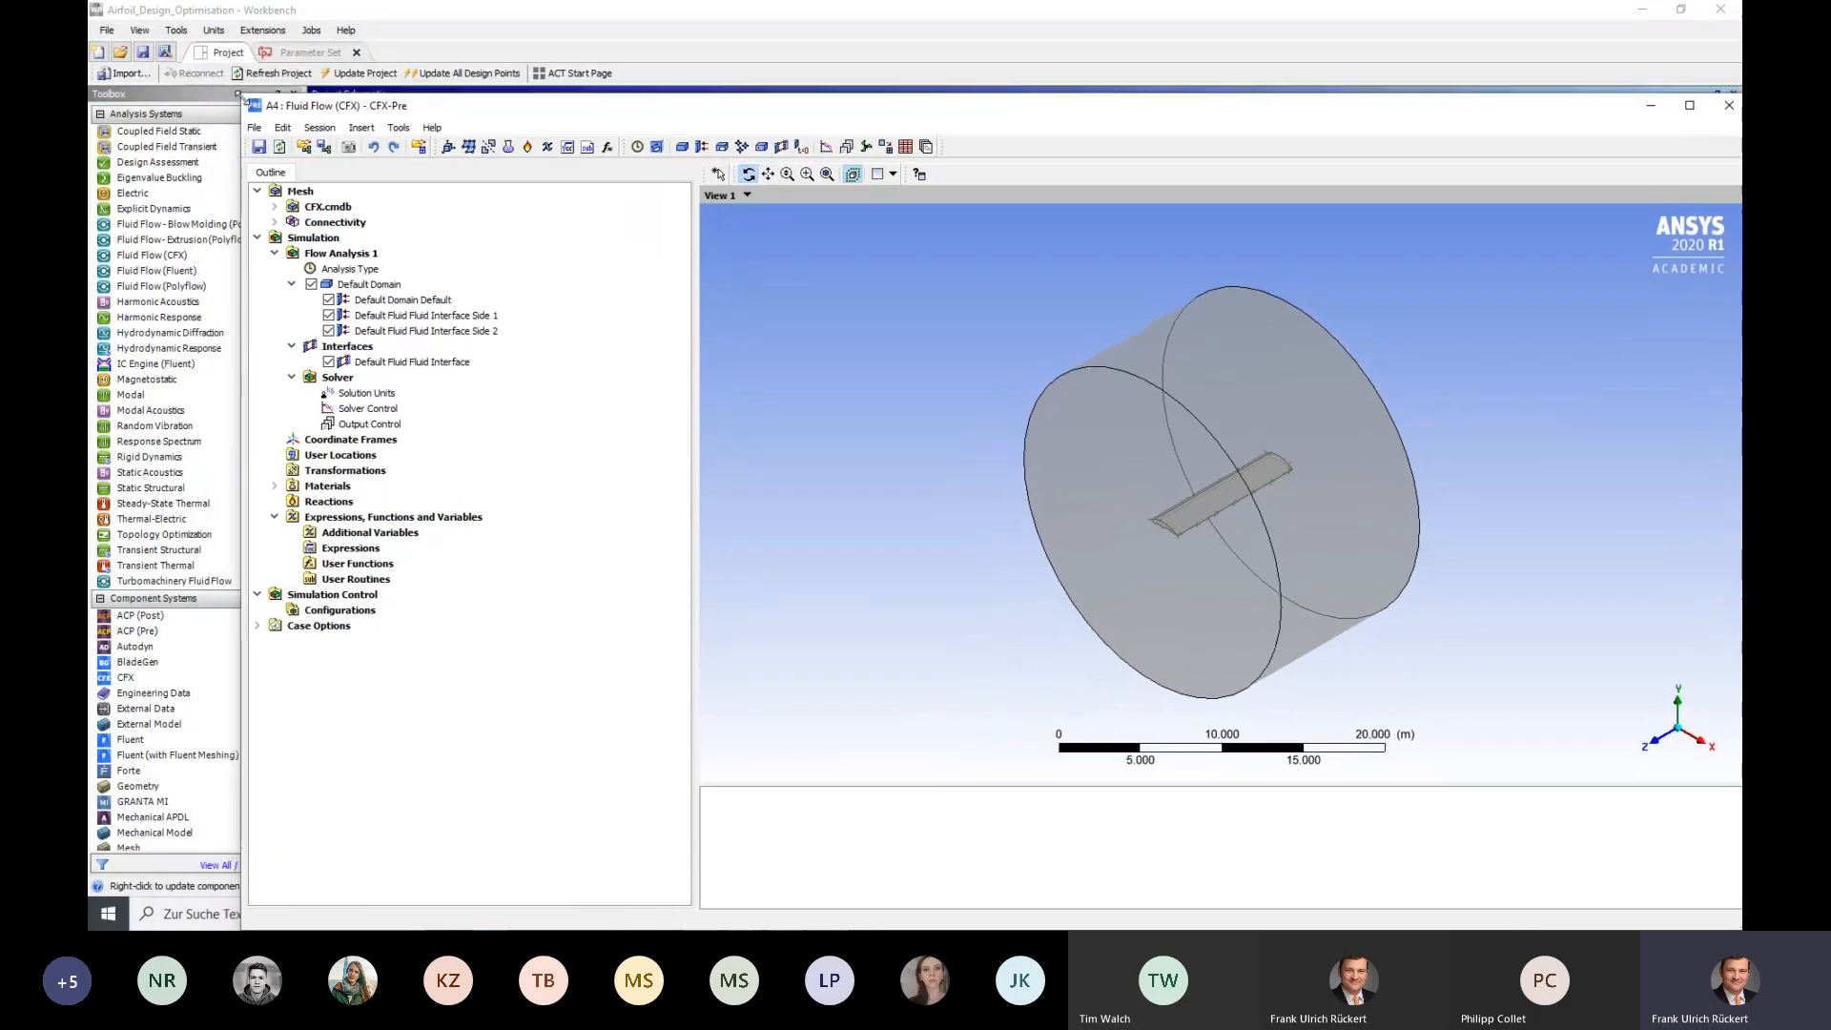
{"action": "left_click_drag", "start_coordinate": [983, 114], "coordinate": [867, 35]}
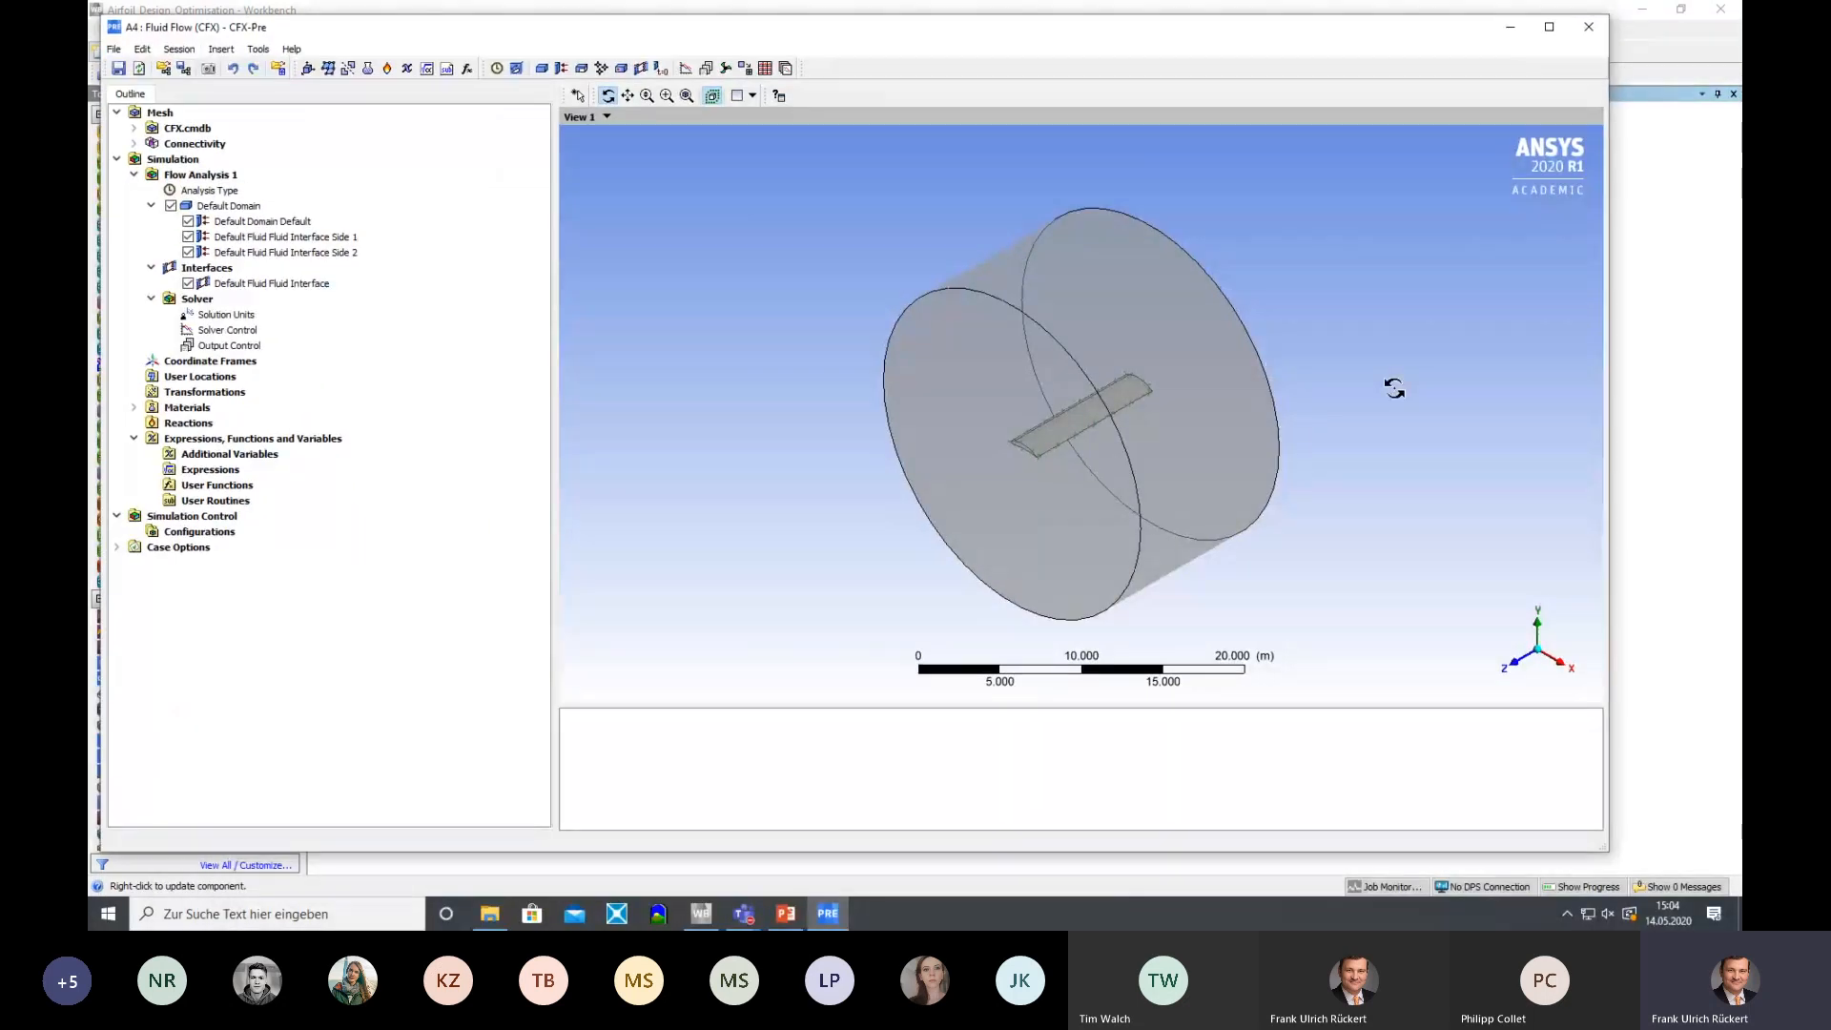
Expand the CFX.cmdb mesh regions and examine the mesh of 3D region B15
{"action": "left_click_drag", "start_coordinate": [1393, 389], "coordinate": [930, 395]}
{"action": "scroll", "coordinate": [1291, 449], "scroll_direction": "up", "scroll_amount": 6}
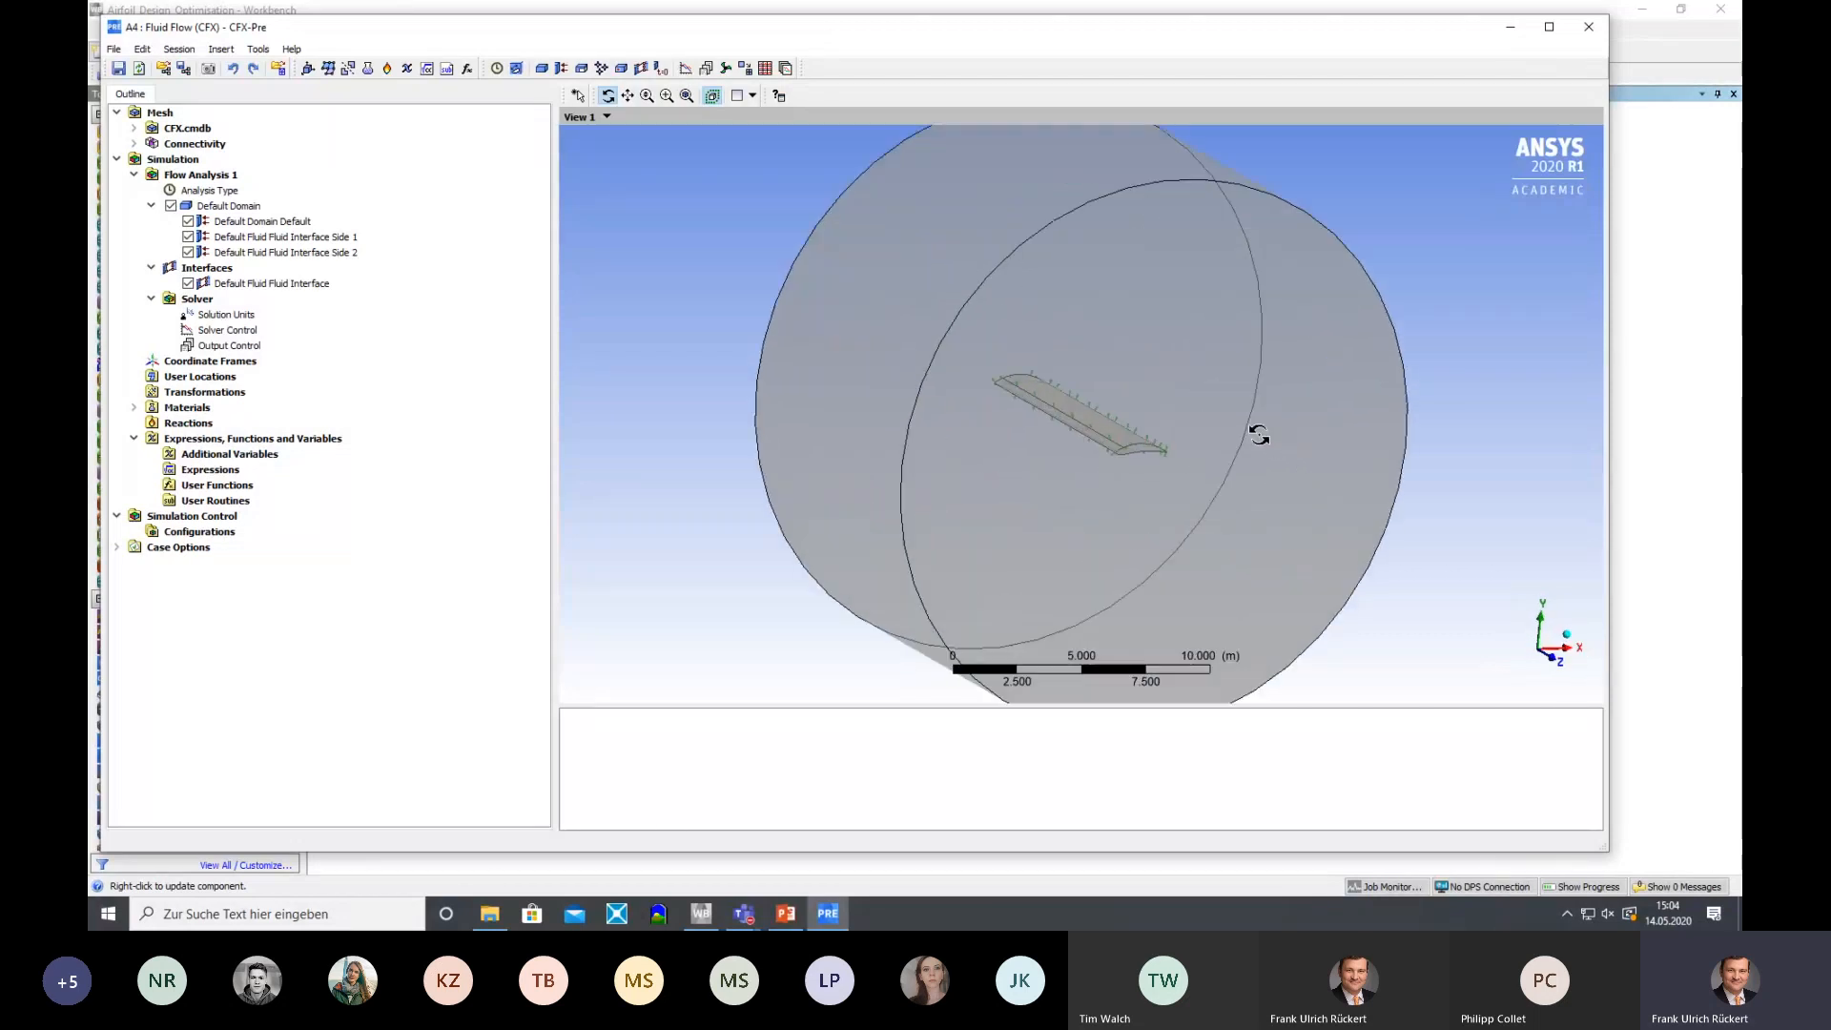
{"action": "left_click", "coordinate": [135, 128]}
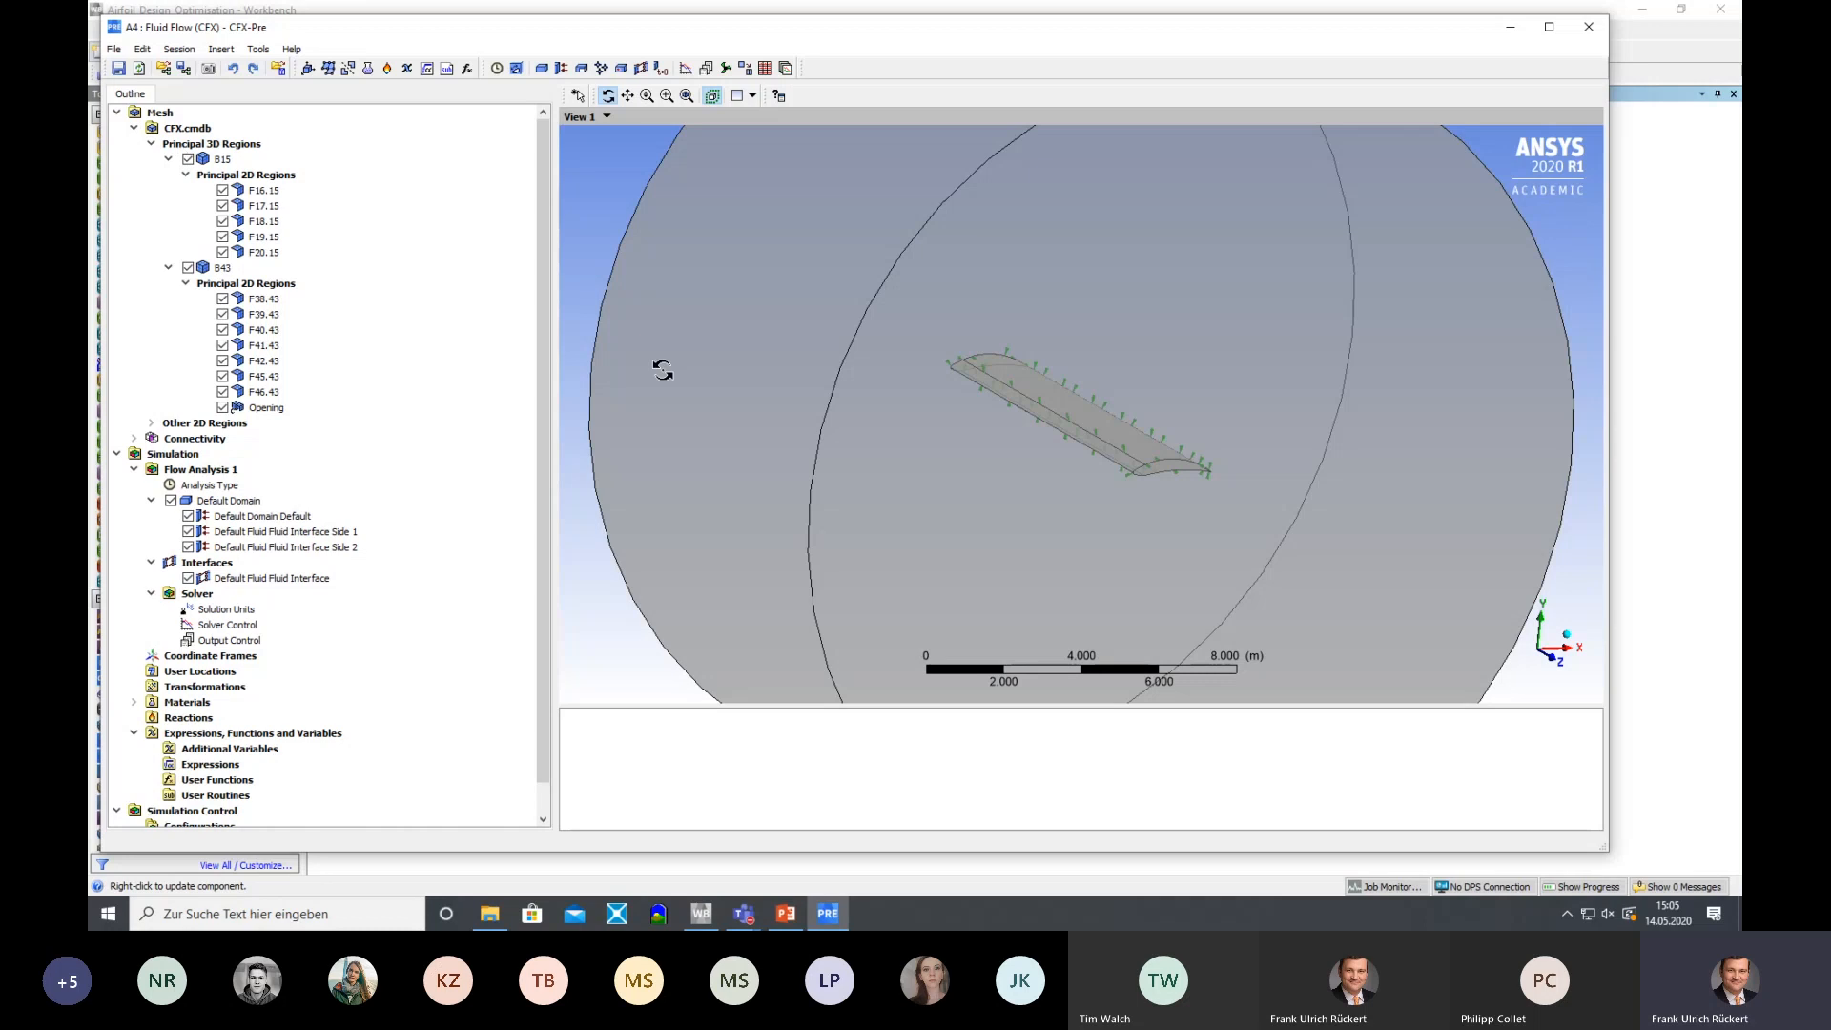
{"action": "left_click", "coordinate": [227, 160]}
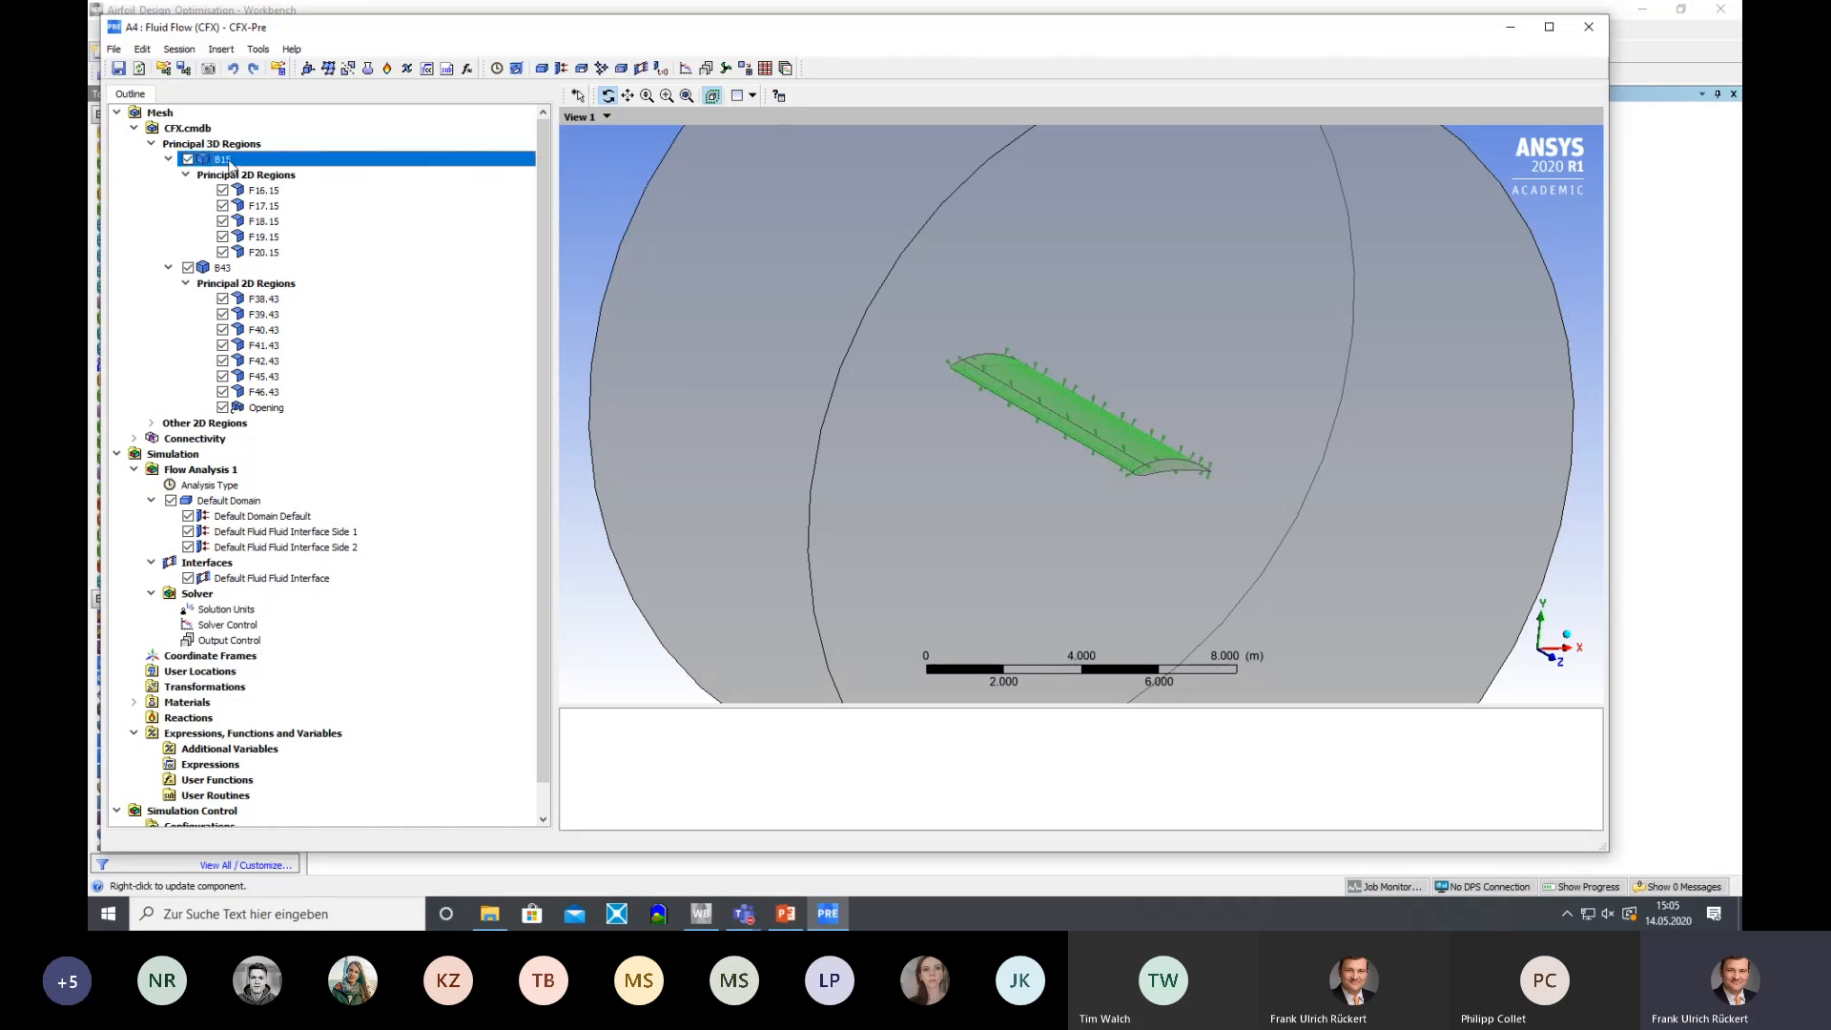
{"action": "scroll", "coordinate": [1104, 478], "scroll_direction": "up", "scroll_amount": 5}
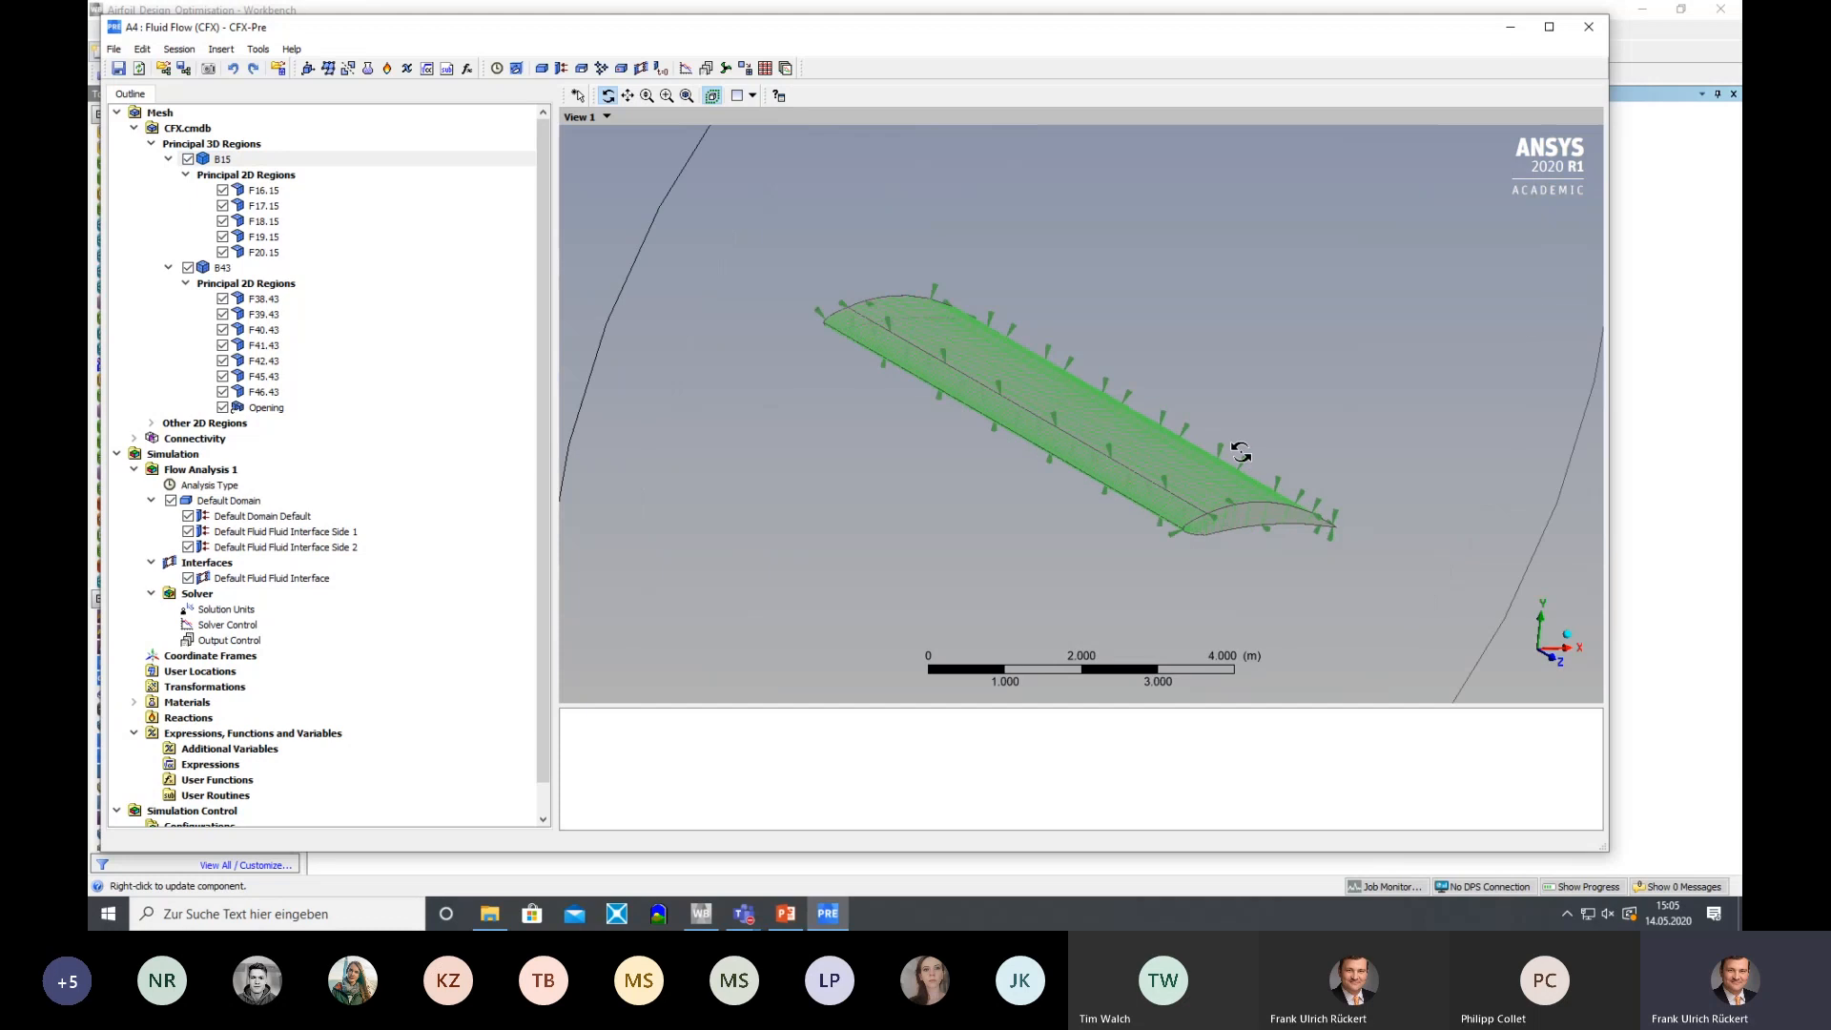
{"action": "left_click_drag", "start_coordinate": [1241, 453], "coordinate": [1166, 420]}
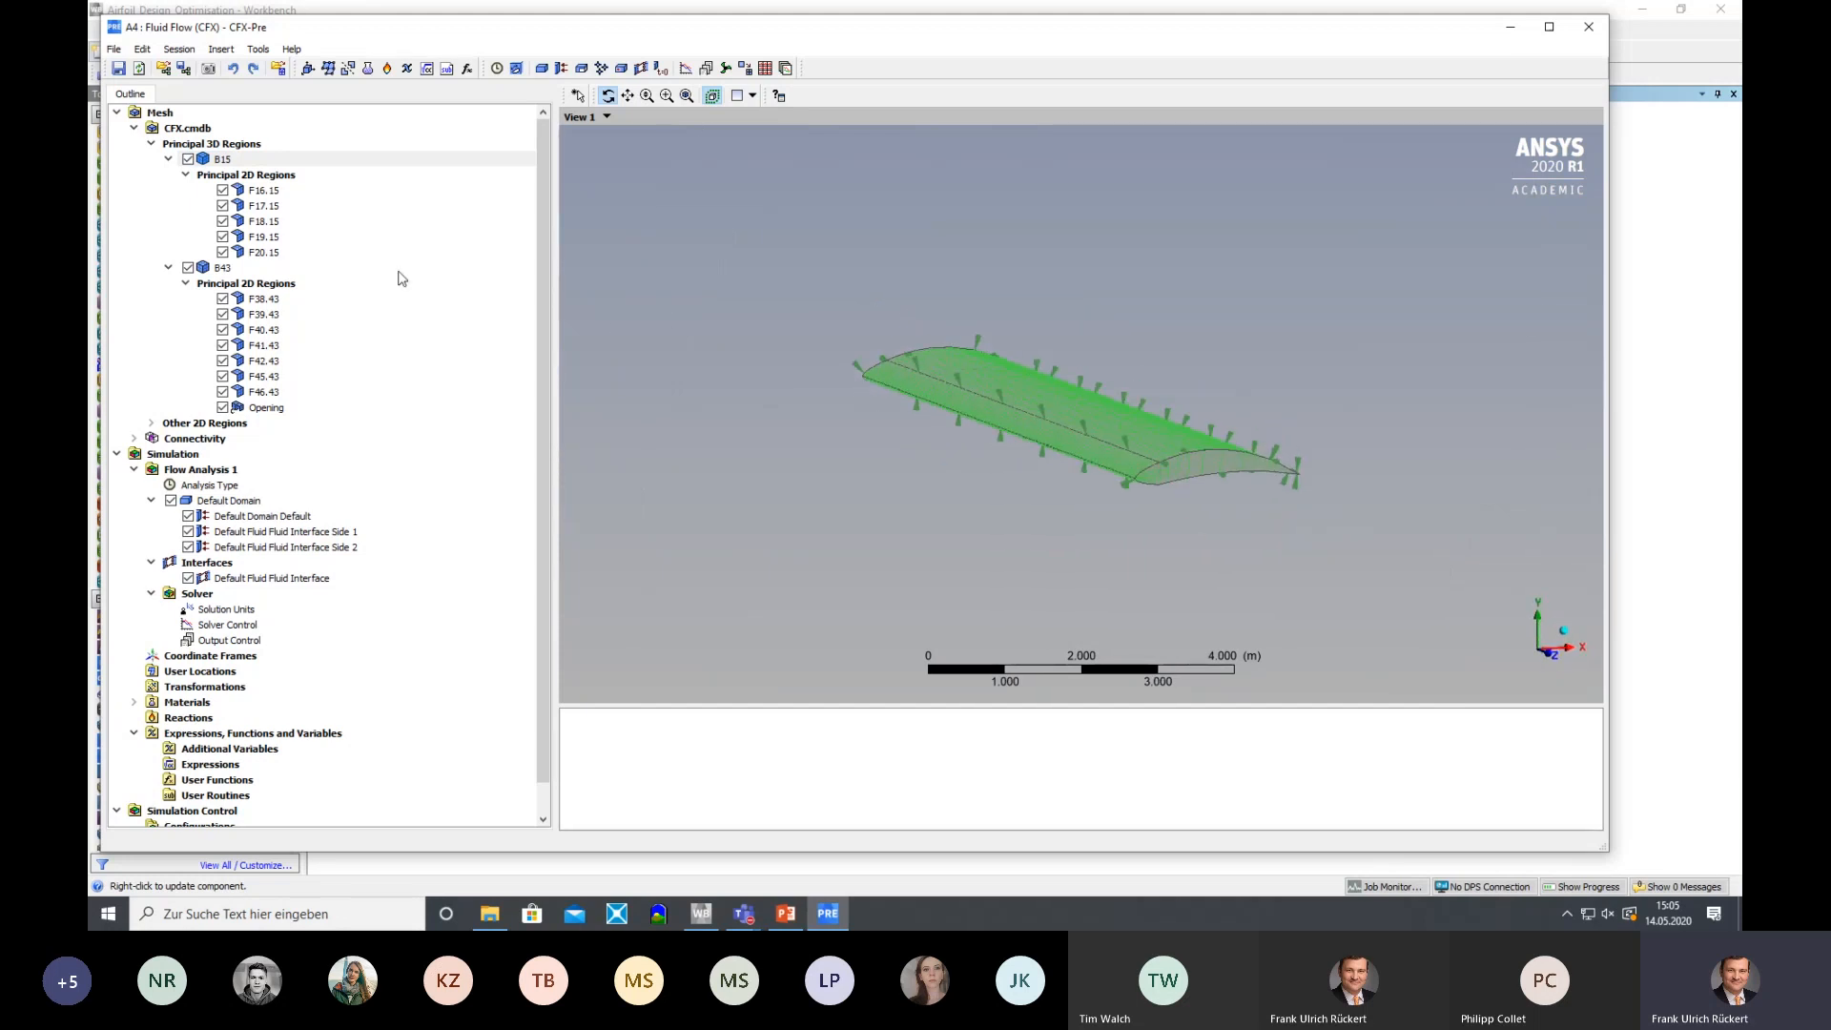
Compare the mesh of the surrounding enclosure region B43 with that of the airfoil region B15
{"action": "left_click", "coordinate": [223, 268]}
{"action": "scroll", "coordinate": [1192, 446], "scroll_direction": "down", "scroll_amount": 6}
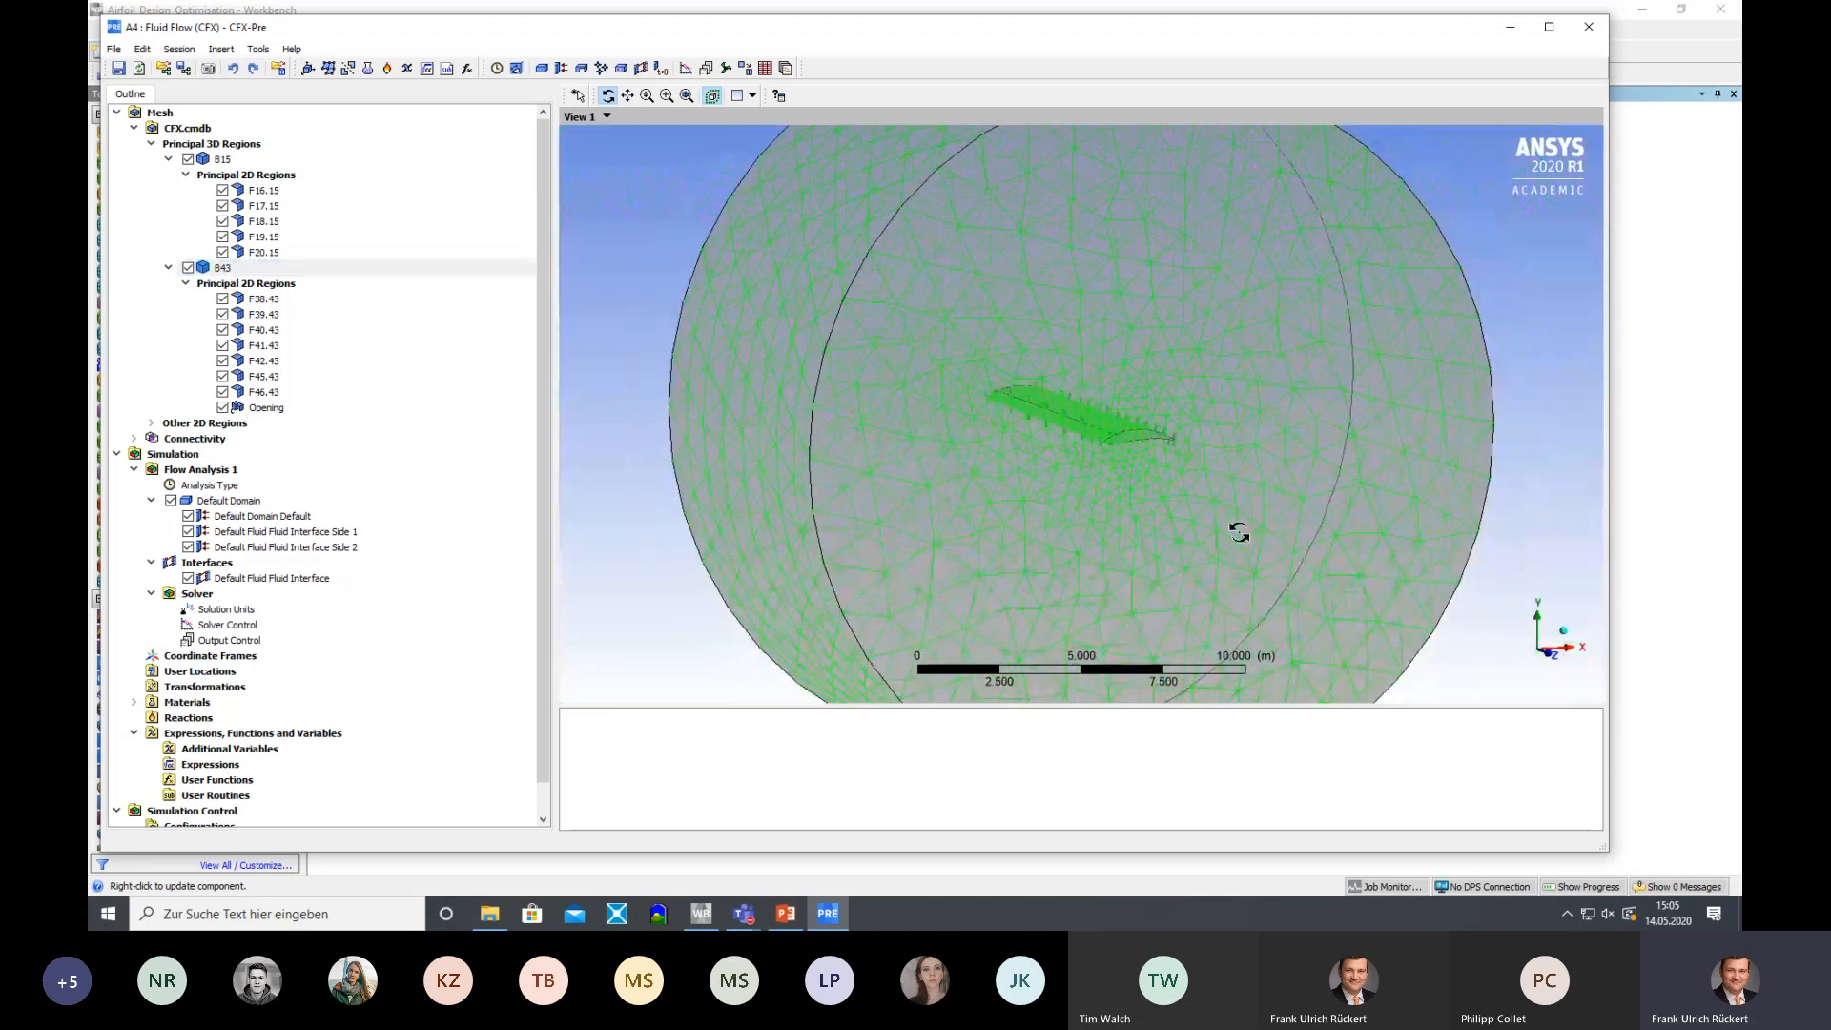
{"action": "mouse_move", "coordinate": [1100, 449]}
{"action": "left_mouse_down"}
{"action": "mouse_move", "coordinate": [1231, 450]}
{"action": "mouse_move", "coordinate": [1096, 433]}
{"action": "left_mouse_up"}
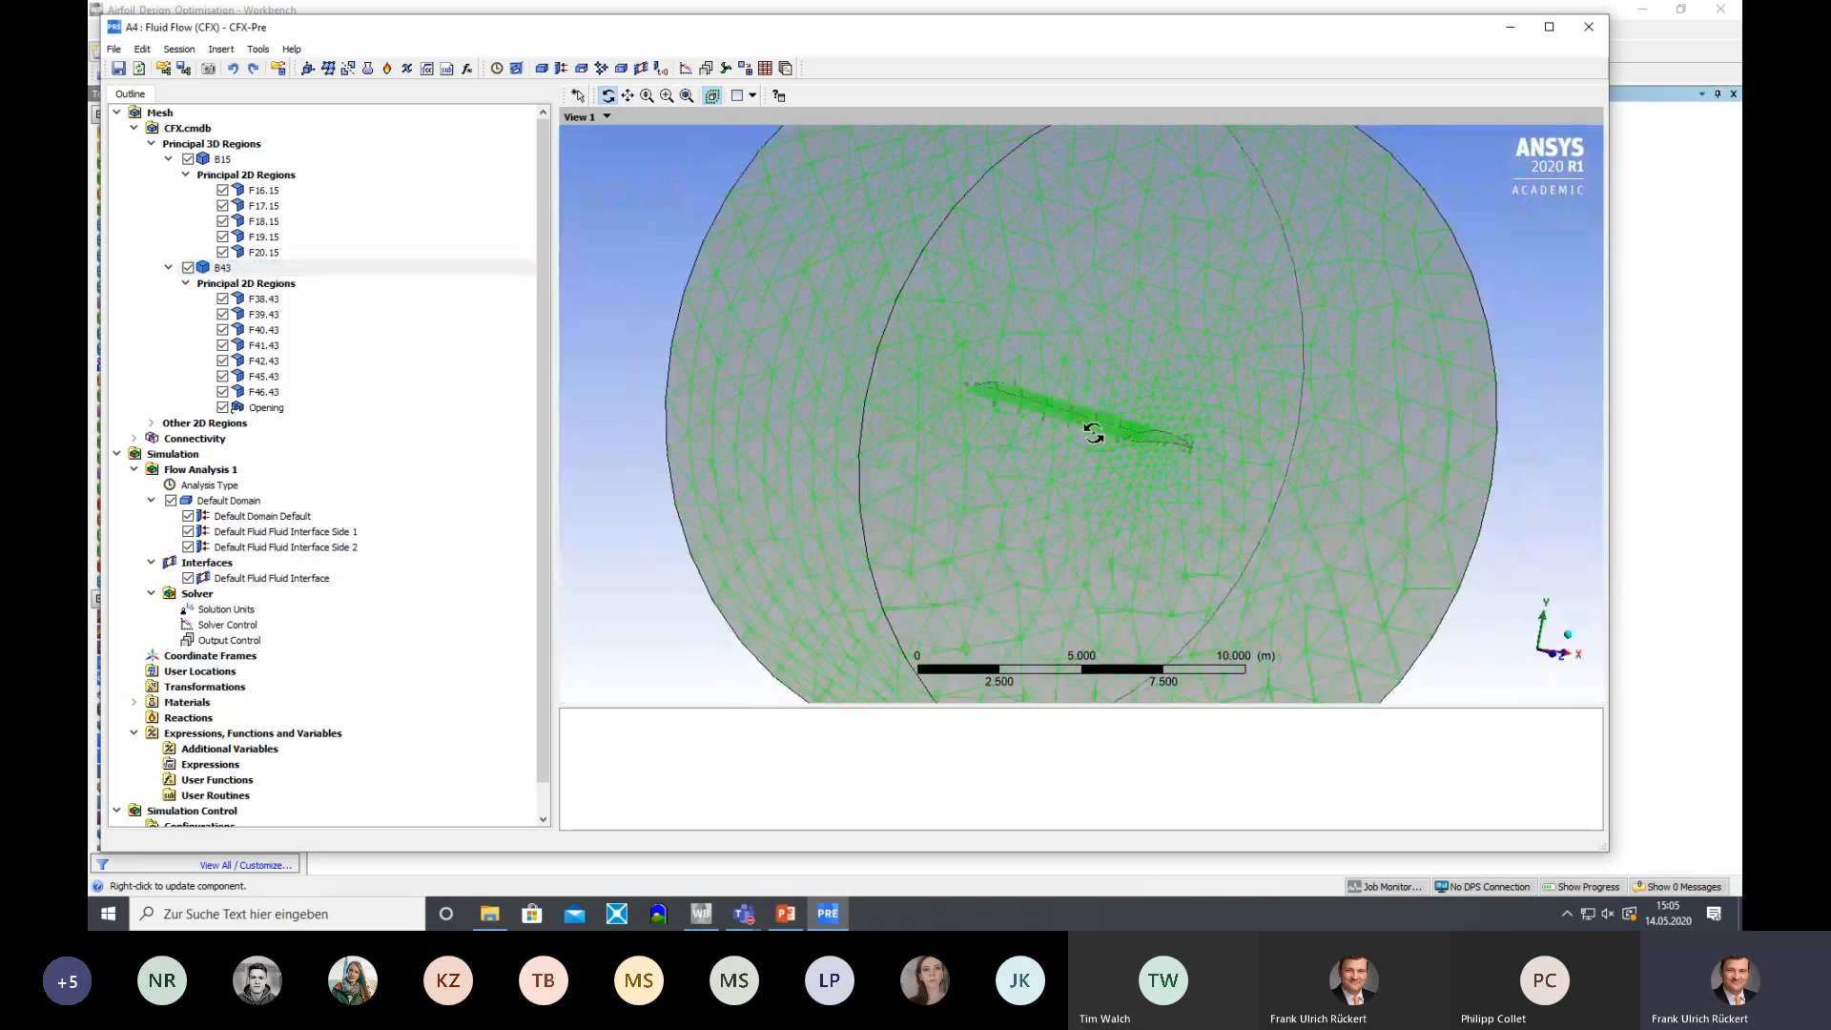
{"action": "left_click", "coordinate": [223, 160]}
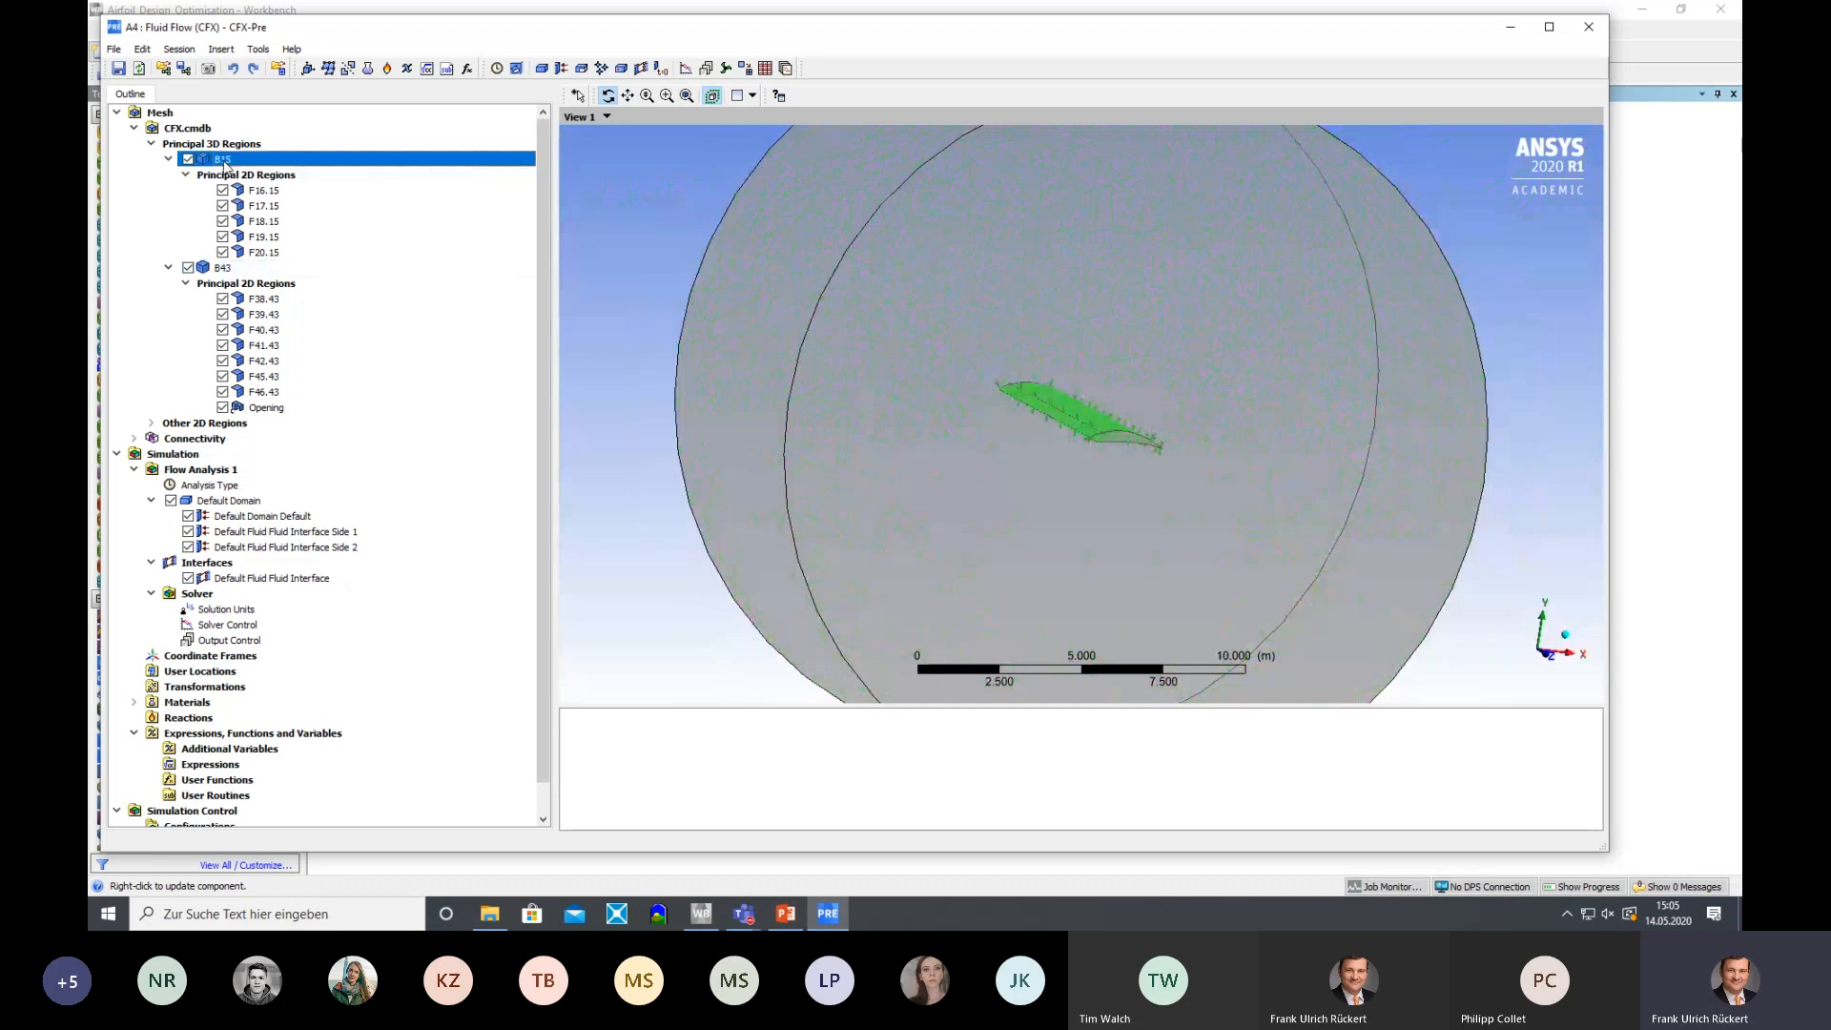
{"action": "left_click", "coordinate": [224, 270]}
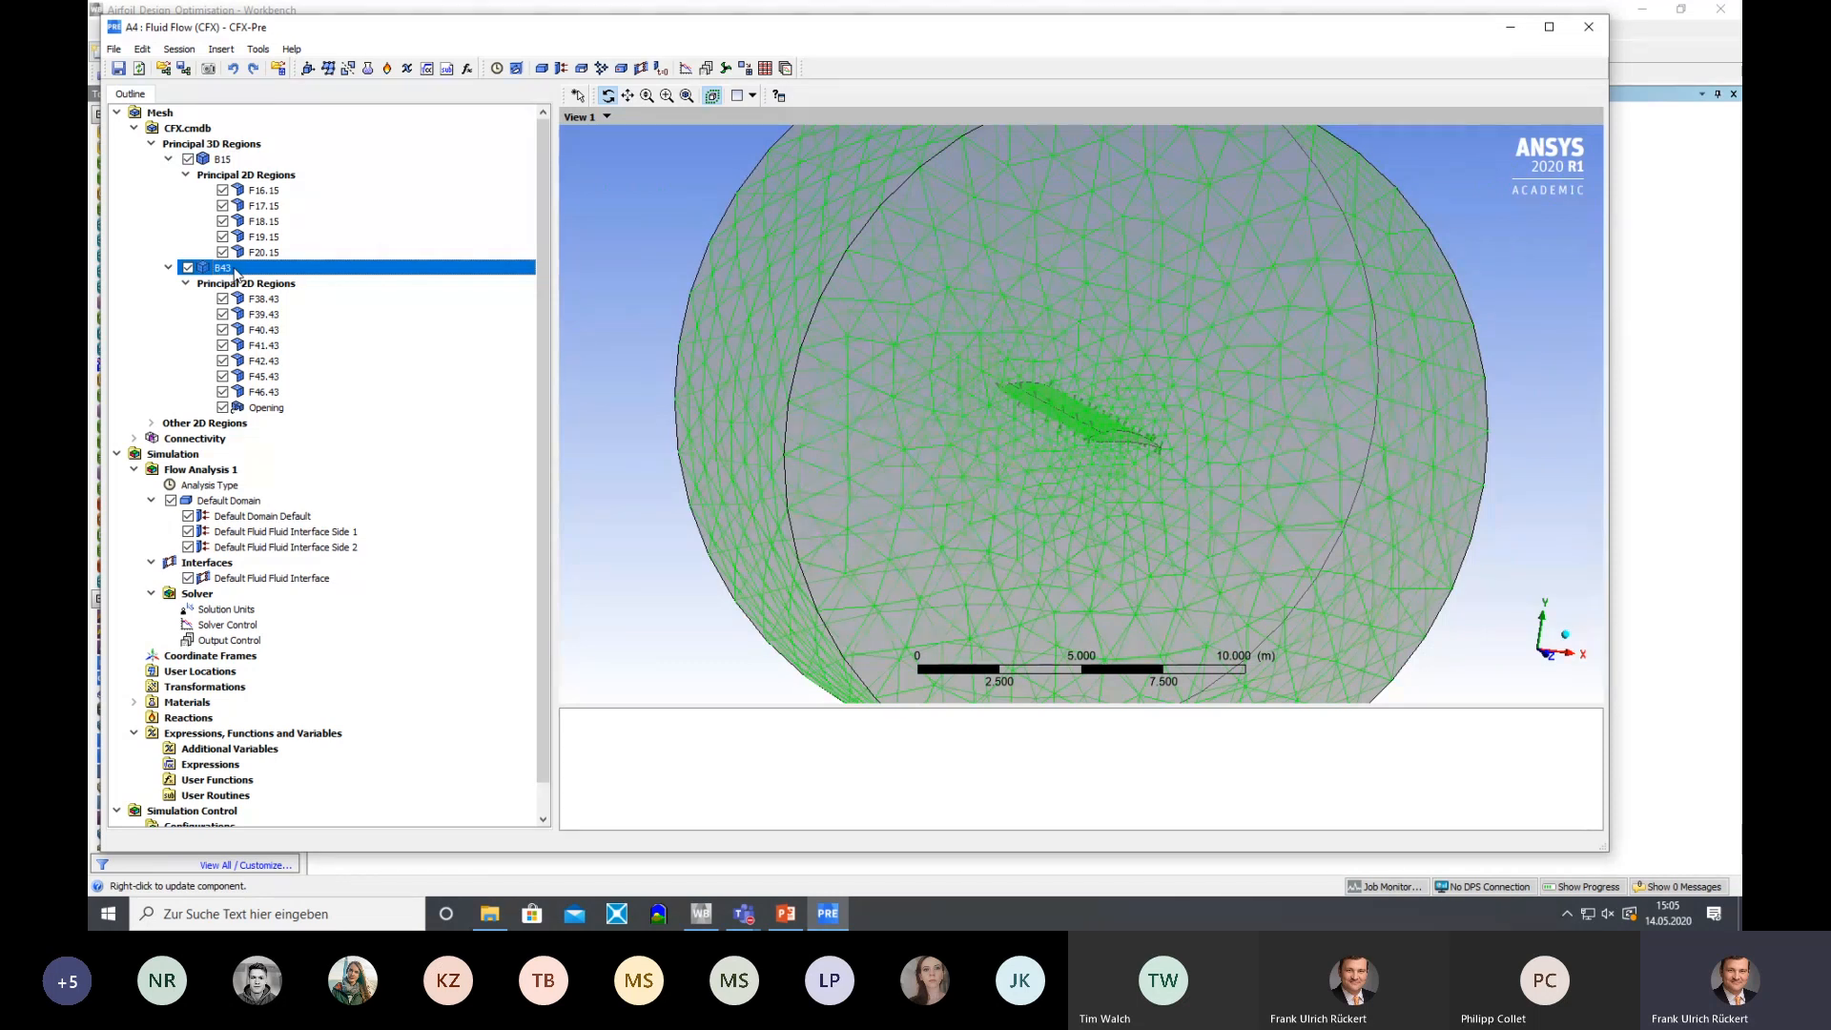
{"action": "left_click", "coordinate": [224, 161]}
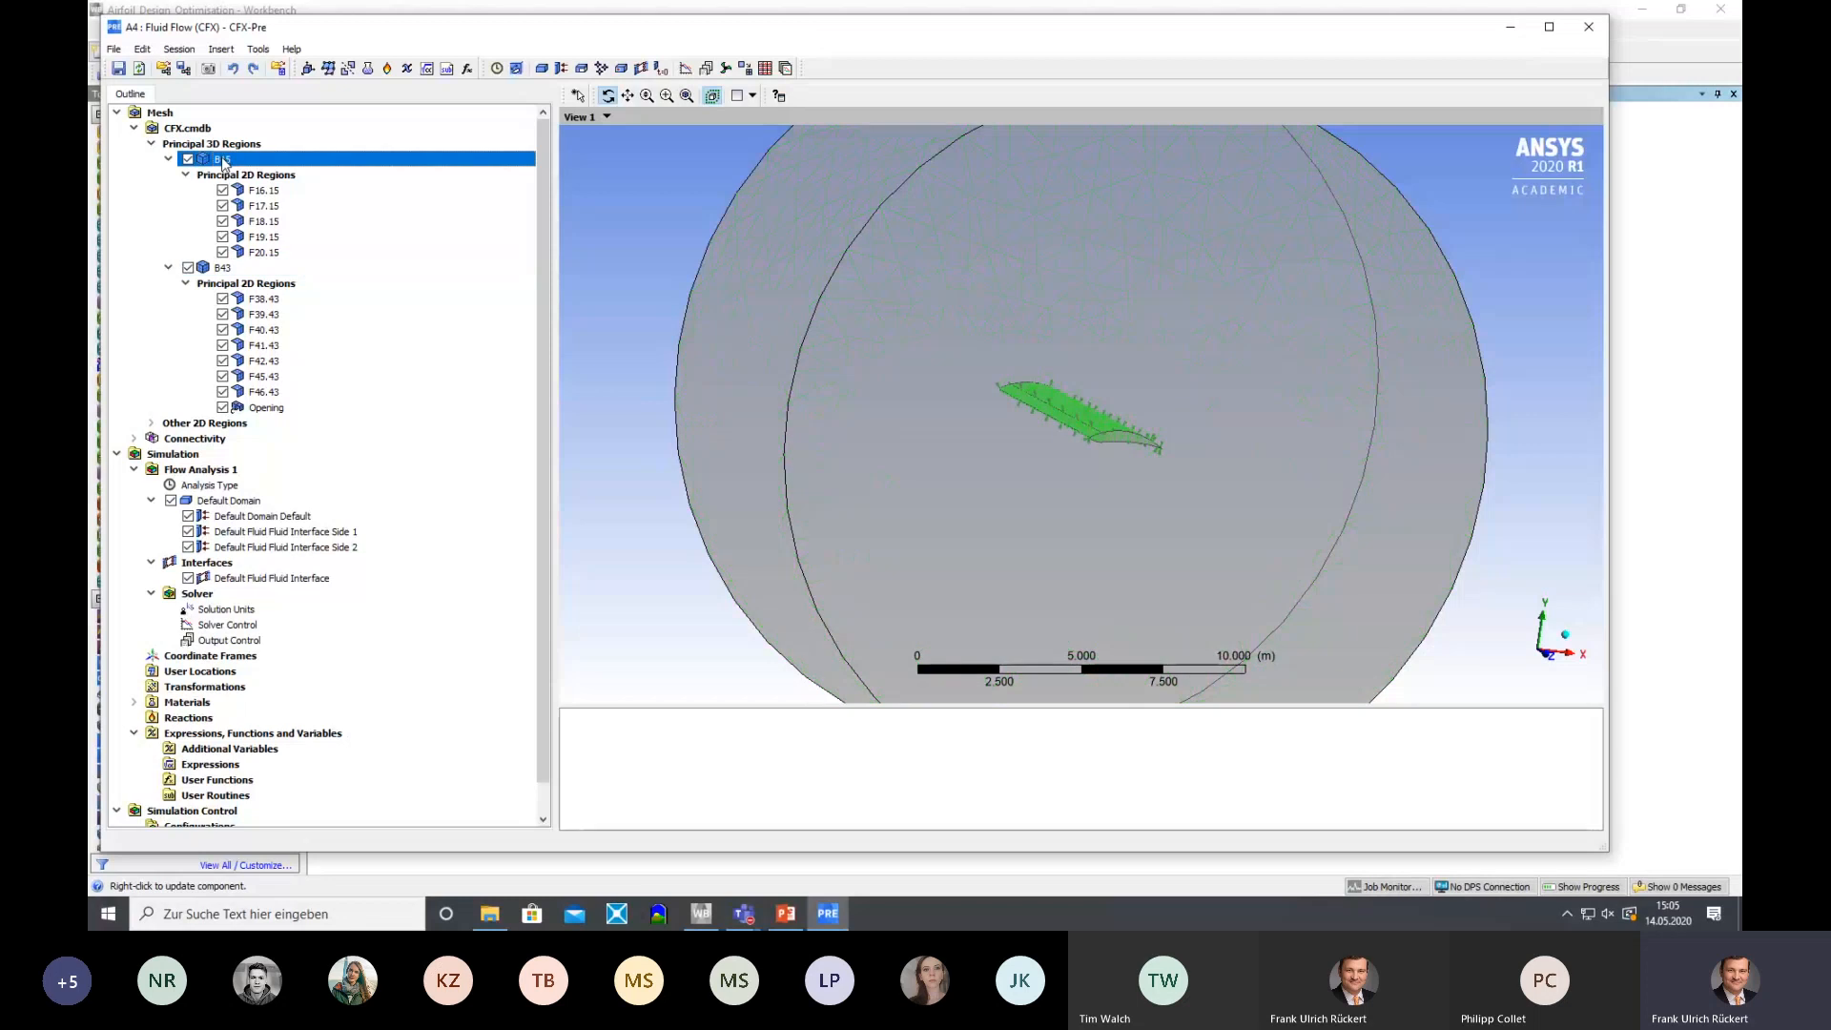
{"action": "left_click", "coordinate": [225, 270]}
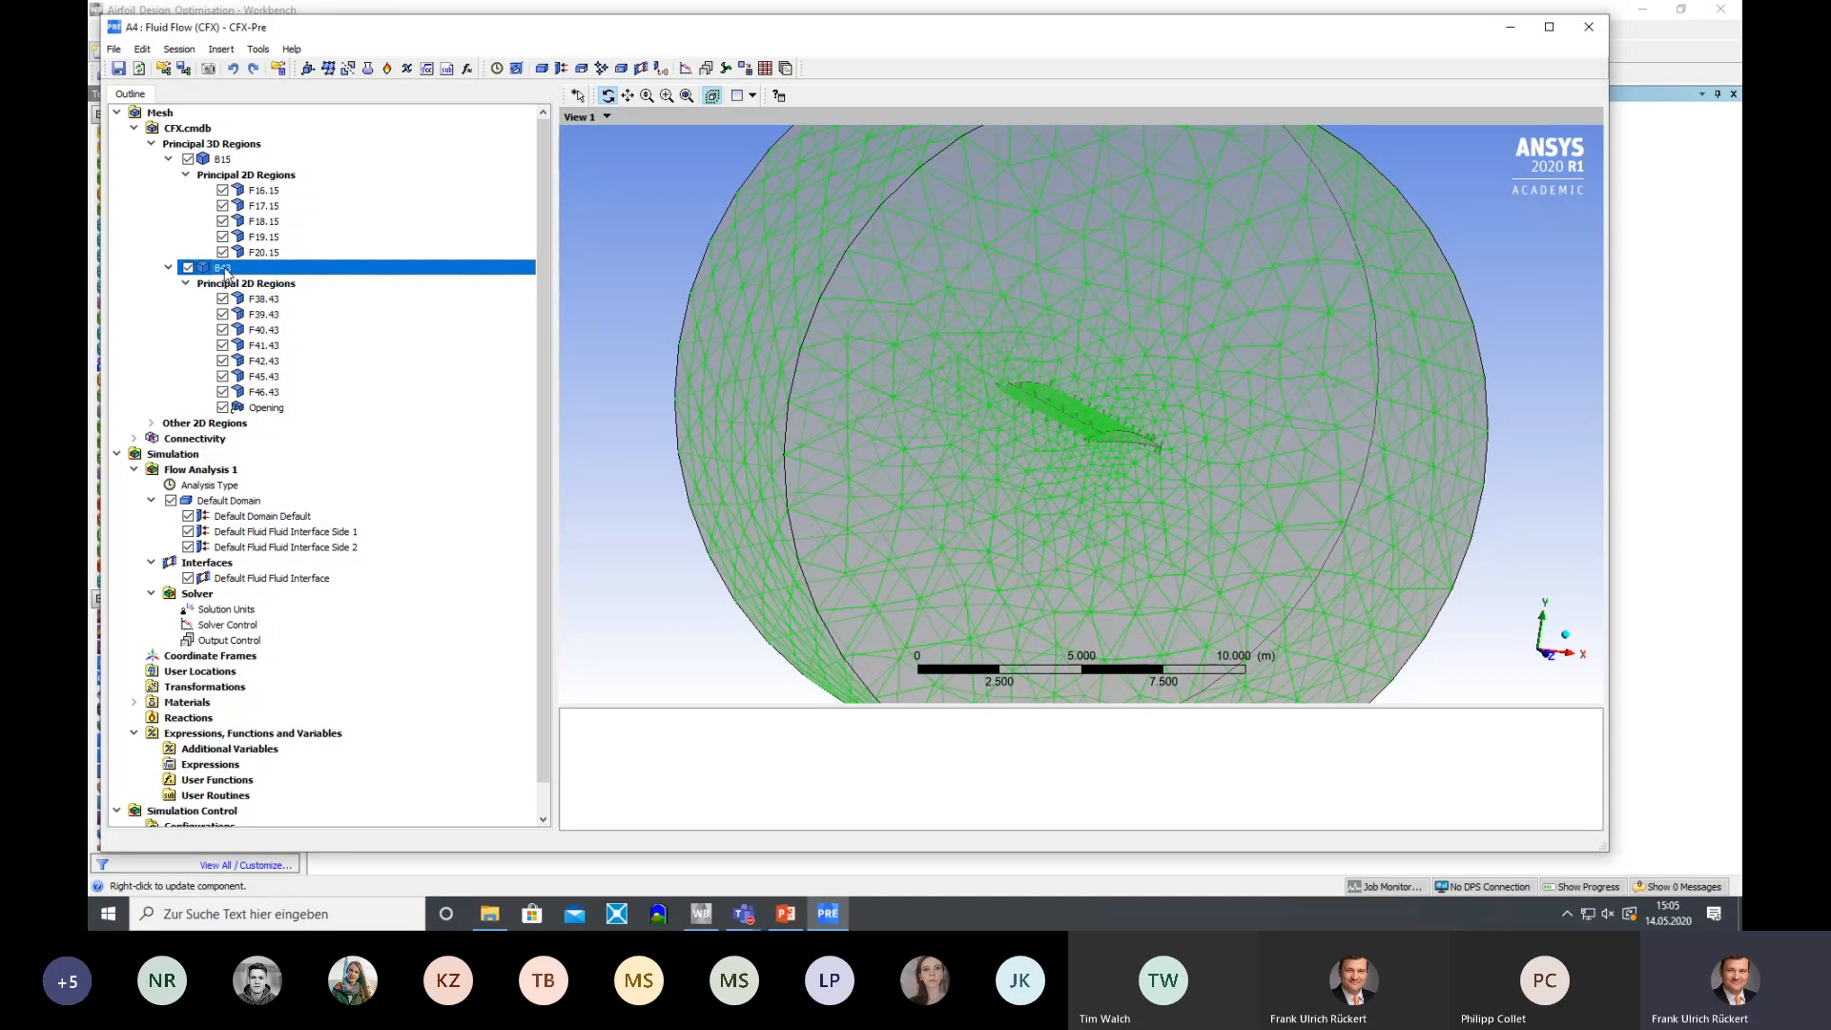
Restrict the location of Default Domain in Flow Analysis 1 to region B43 only and accept the domain settings
{"action": "double_click", "coordinate": [211, 503]}
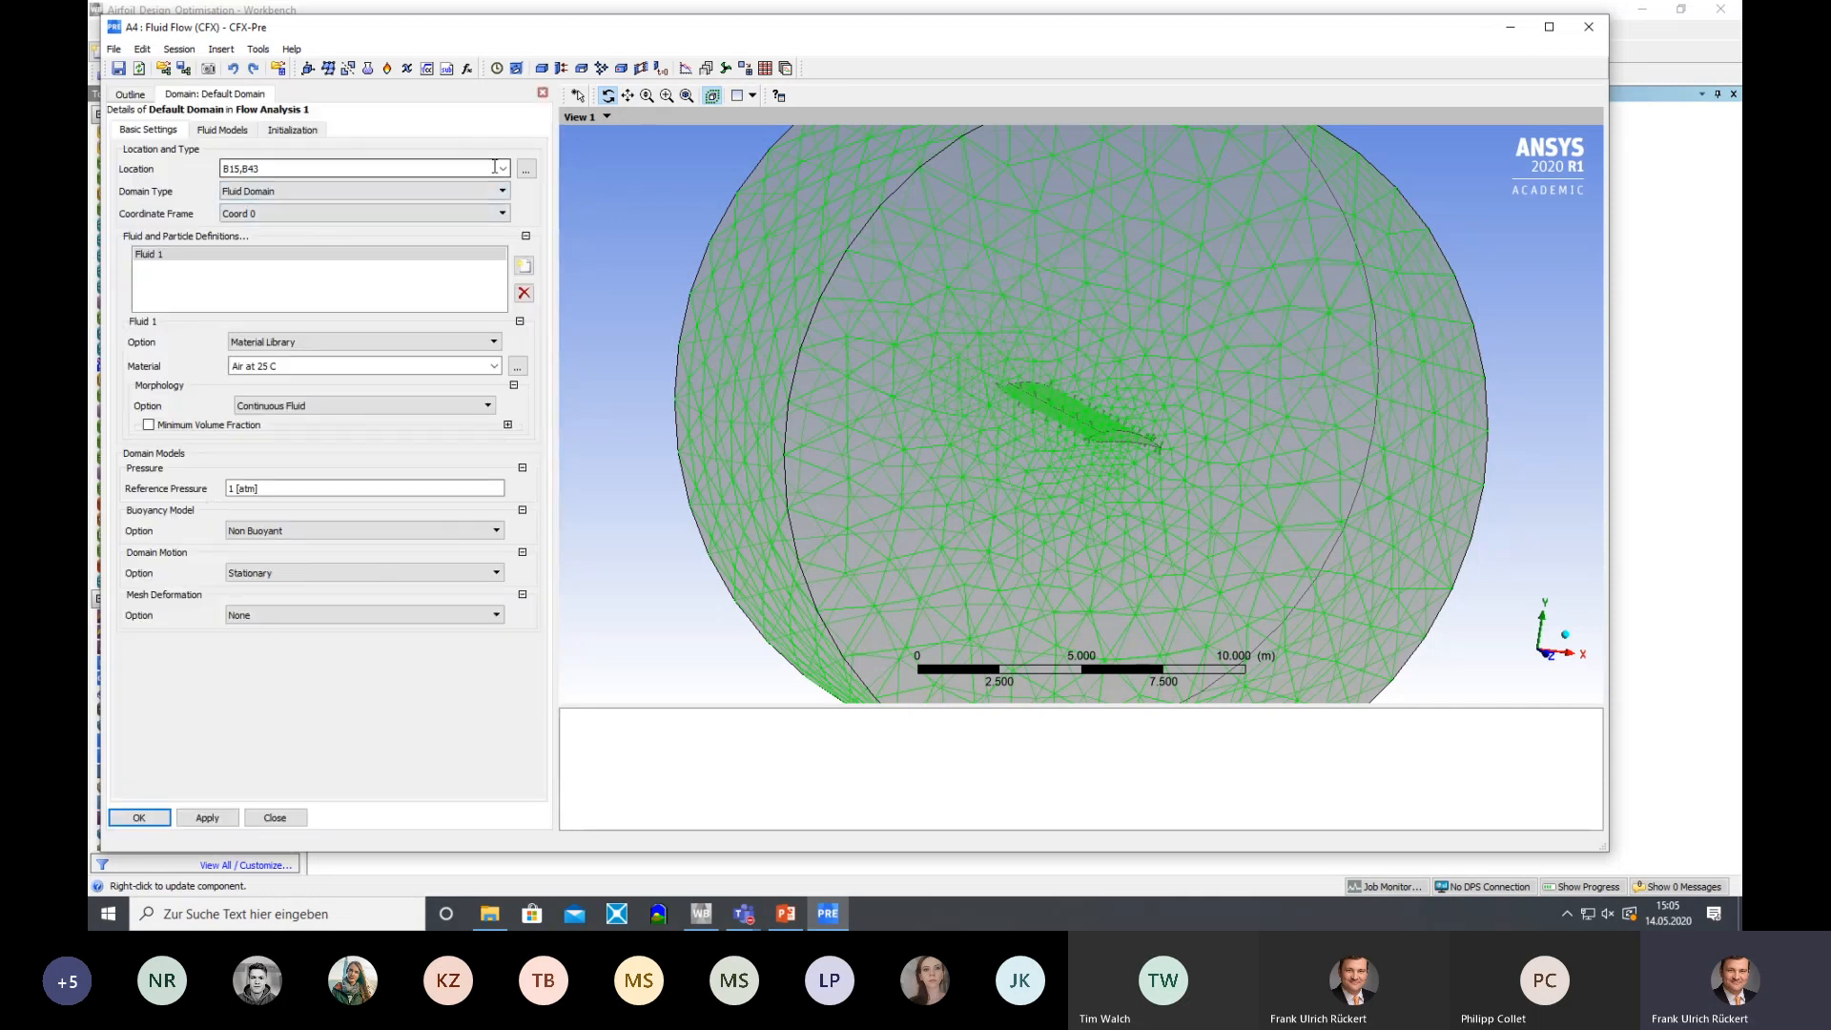
{"action": "left_click", "coordinate": [526, 169]}
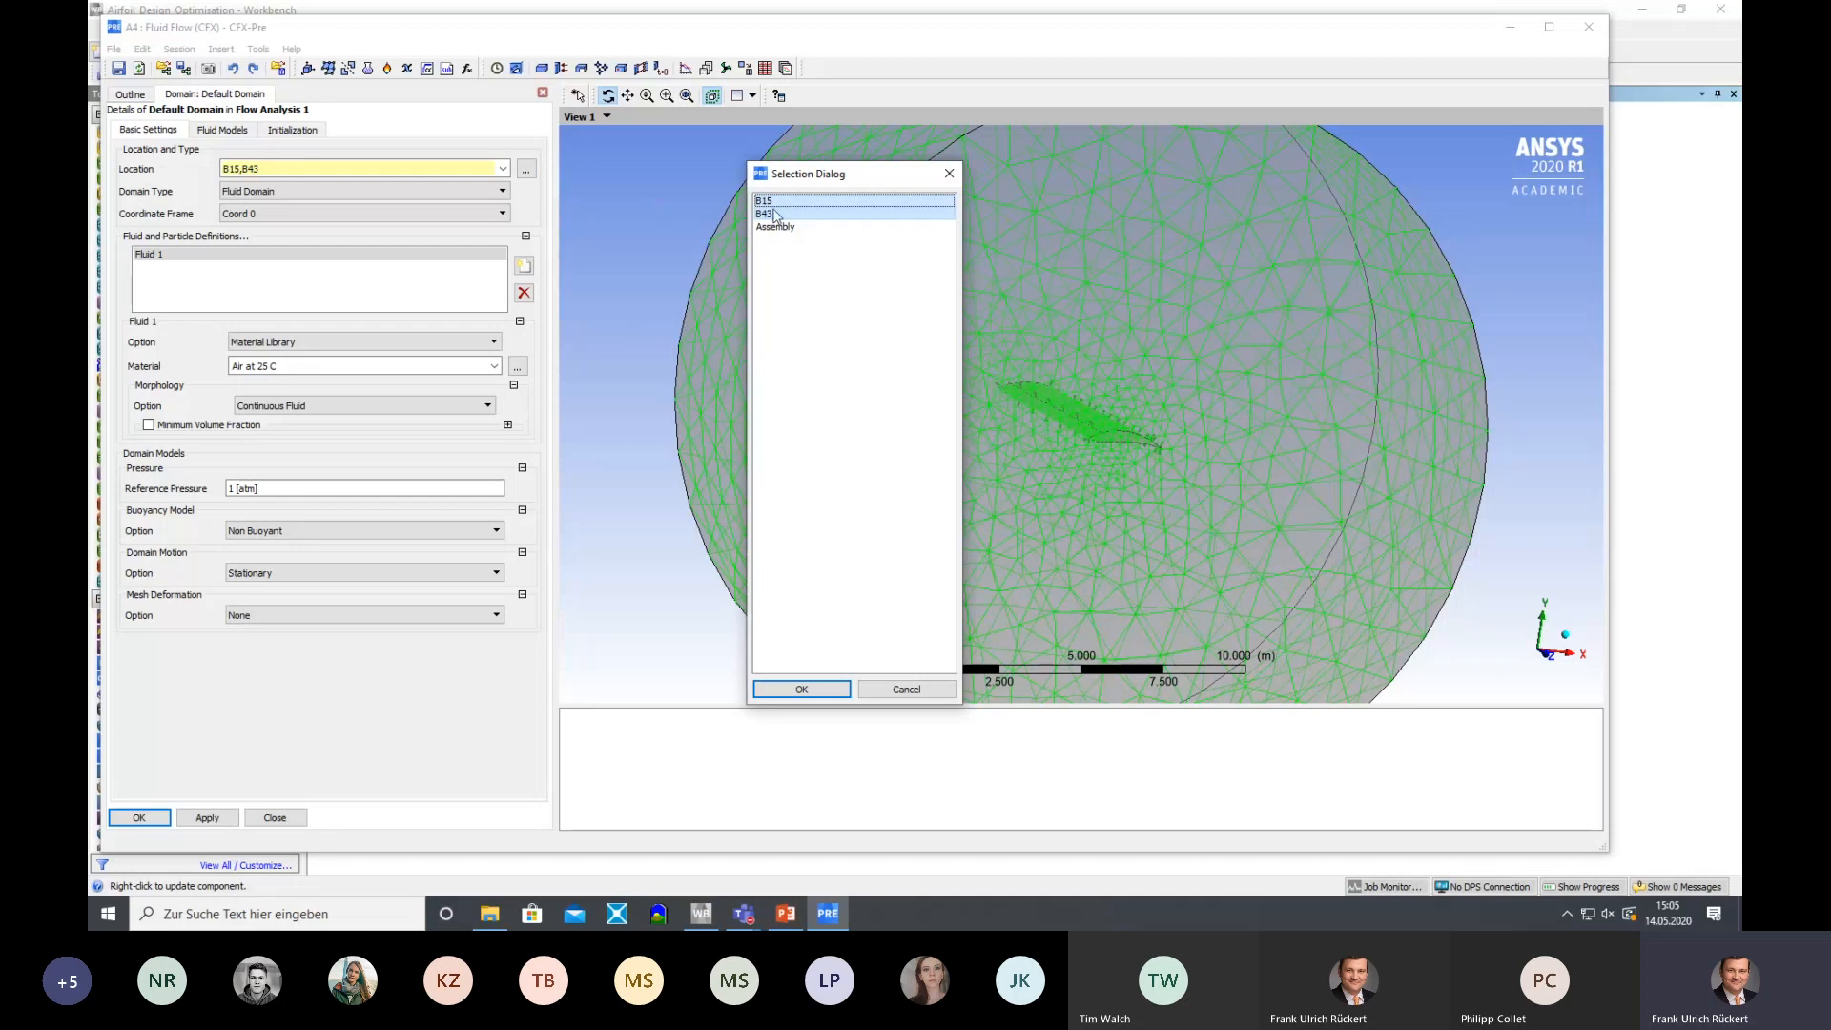
{"action": "left_click", "coordinate": [777, 215]}
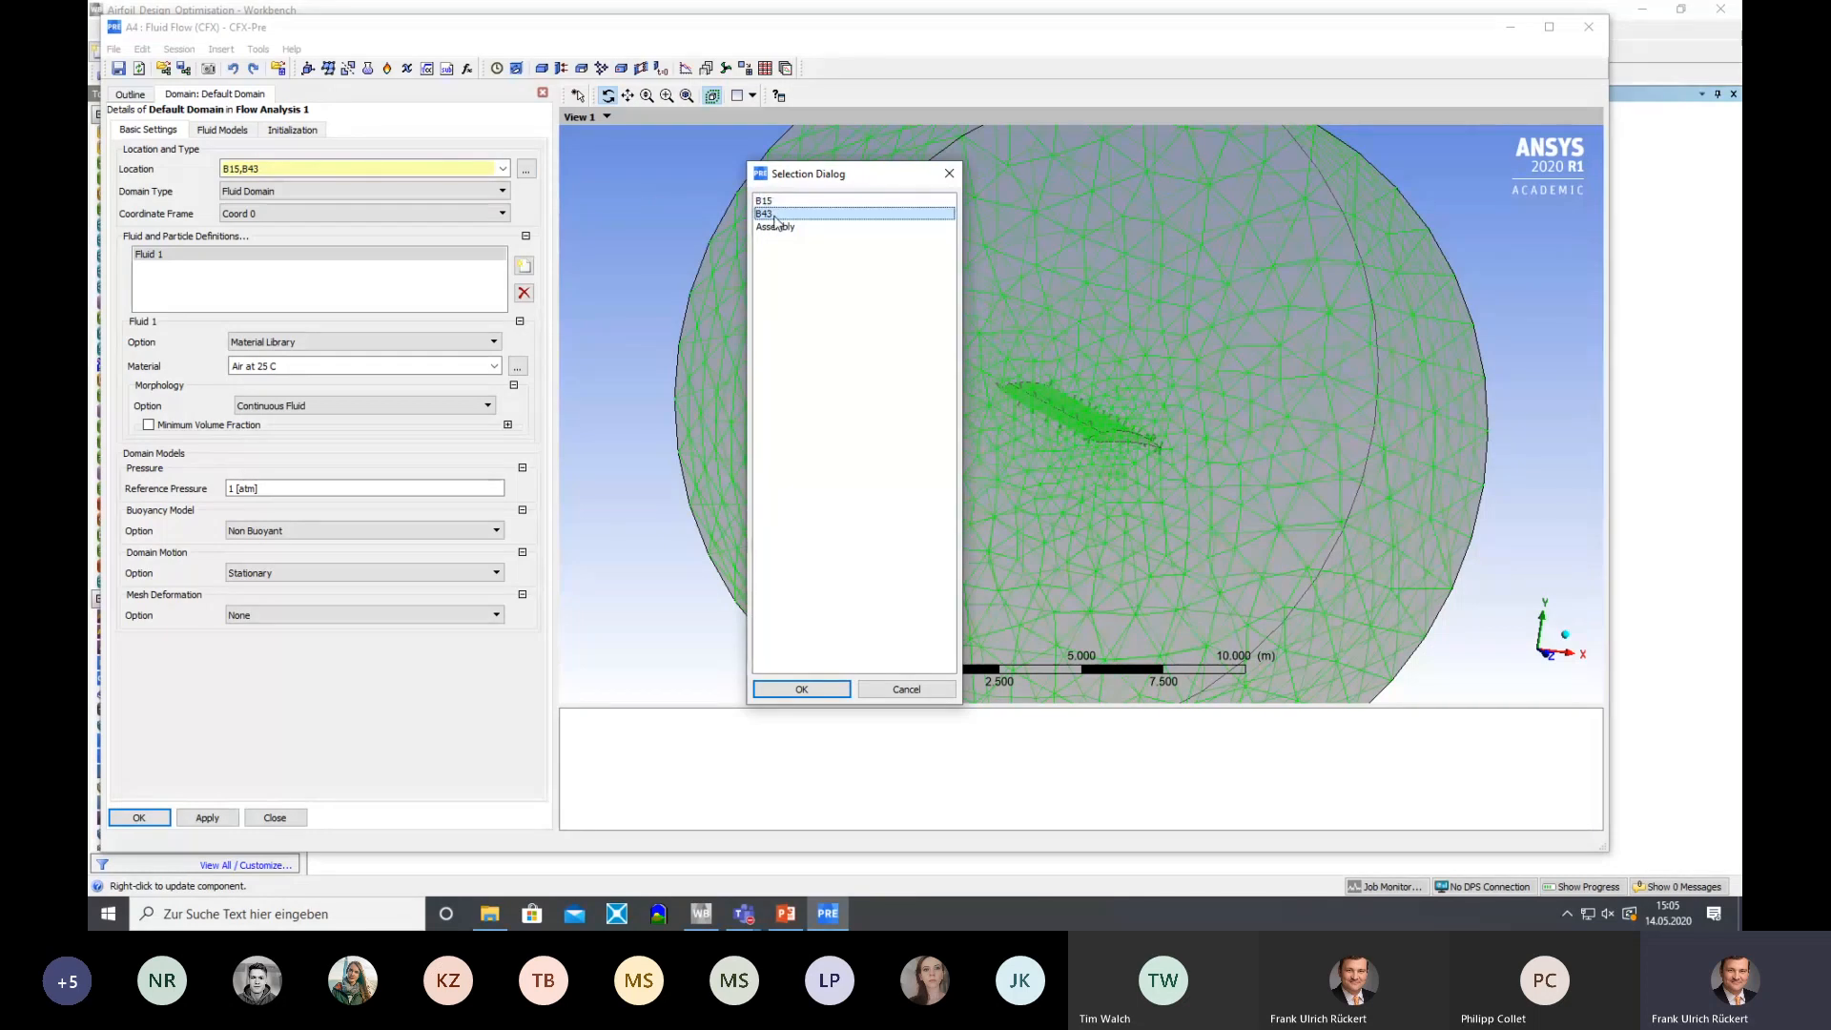
{"action": "left_click", "coordinate": [803, 691]}
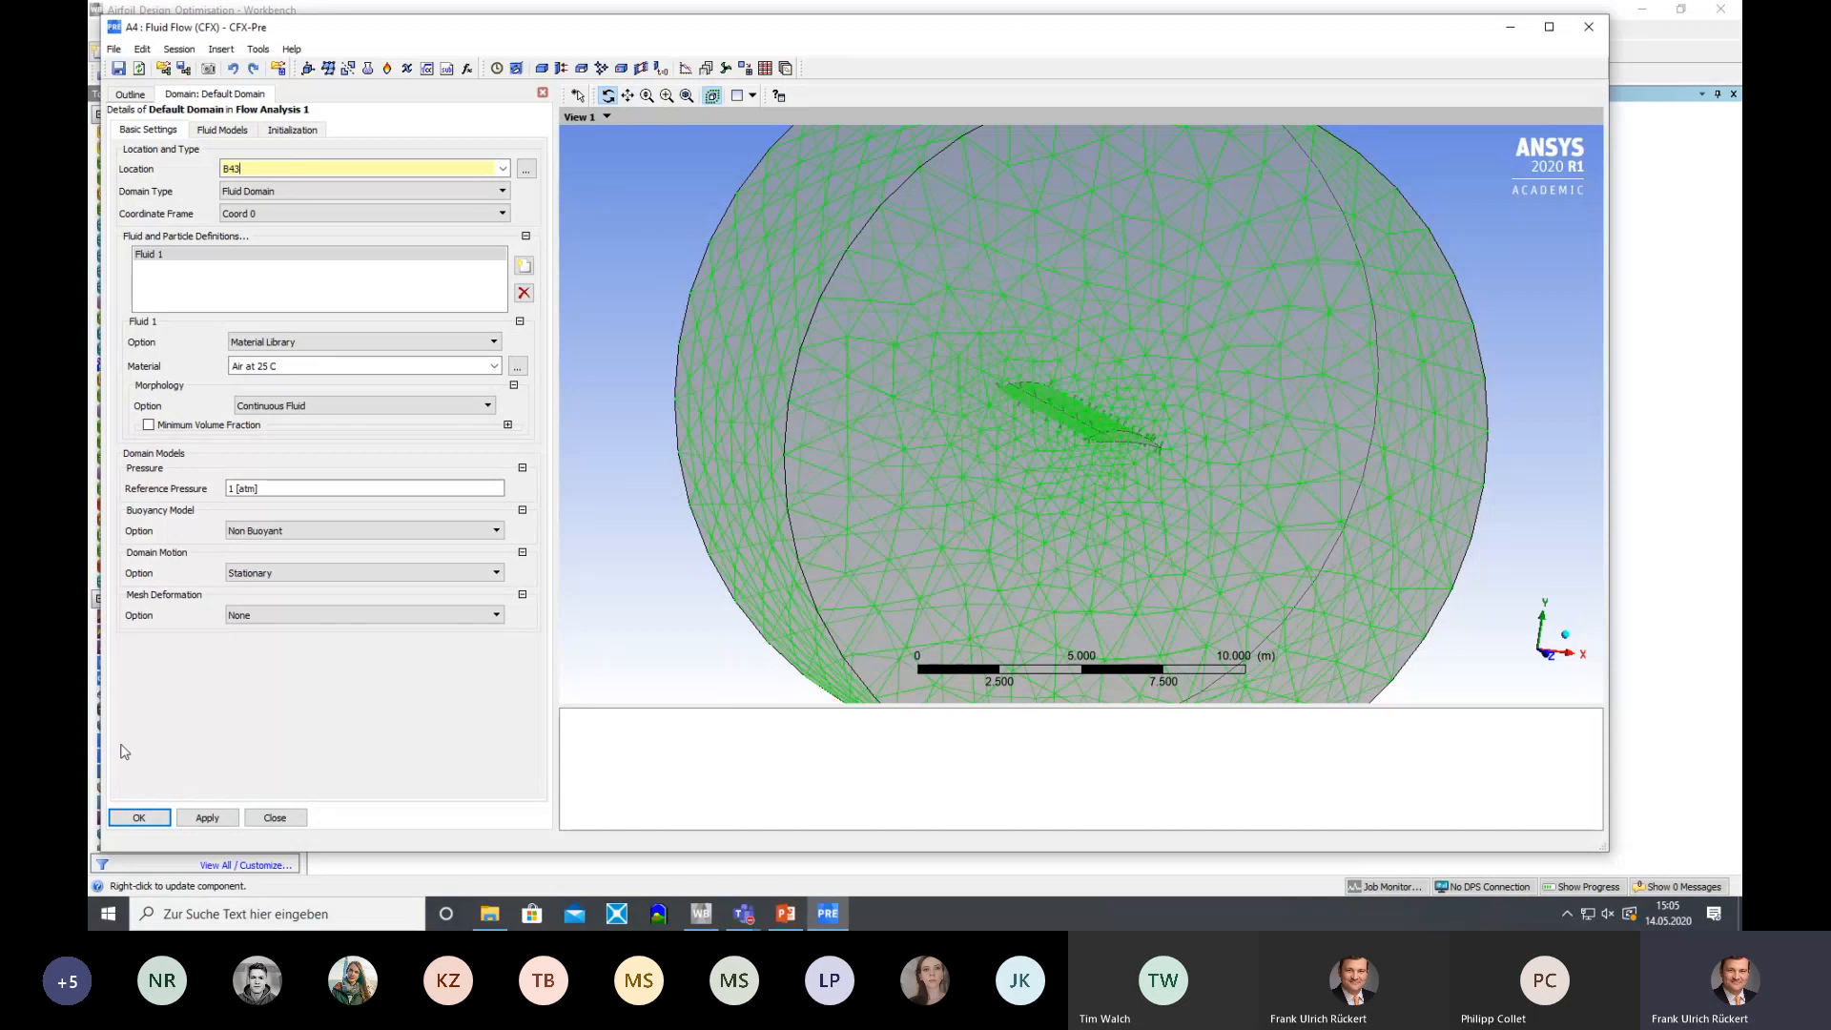
{"action": "left_click", "coordinate": [139, 817]}
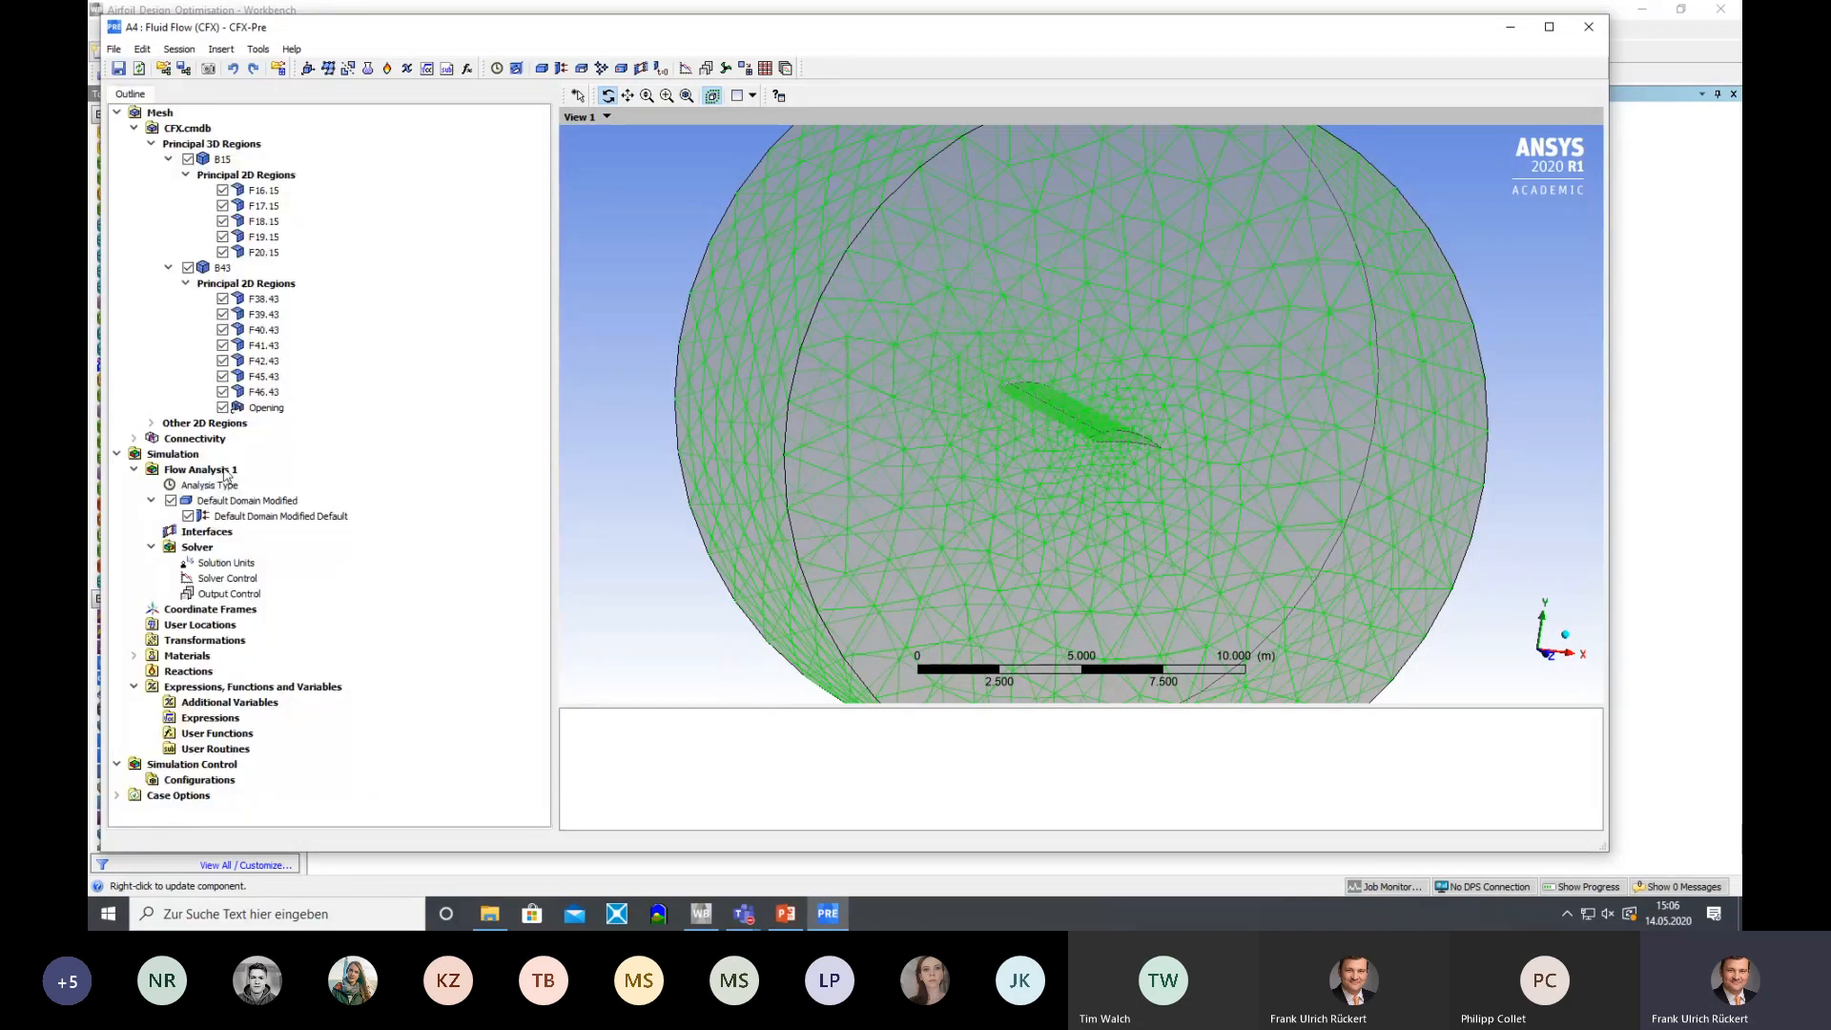
Insert a boundary named Airfoil in Default Domain Modified and set its boundary type to Wall
{"action": "left_click", "coordinate": [216, 486]}
{"action": "left_click", "coordinate": [223, 502]}
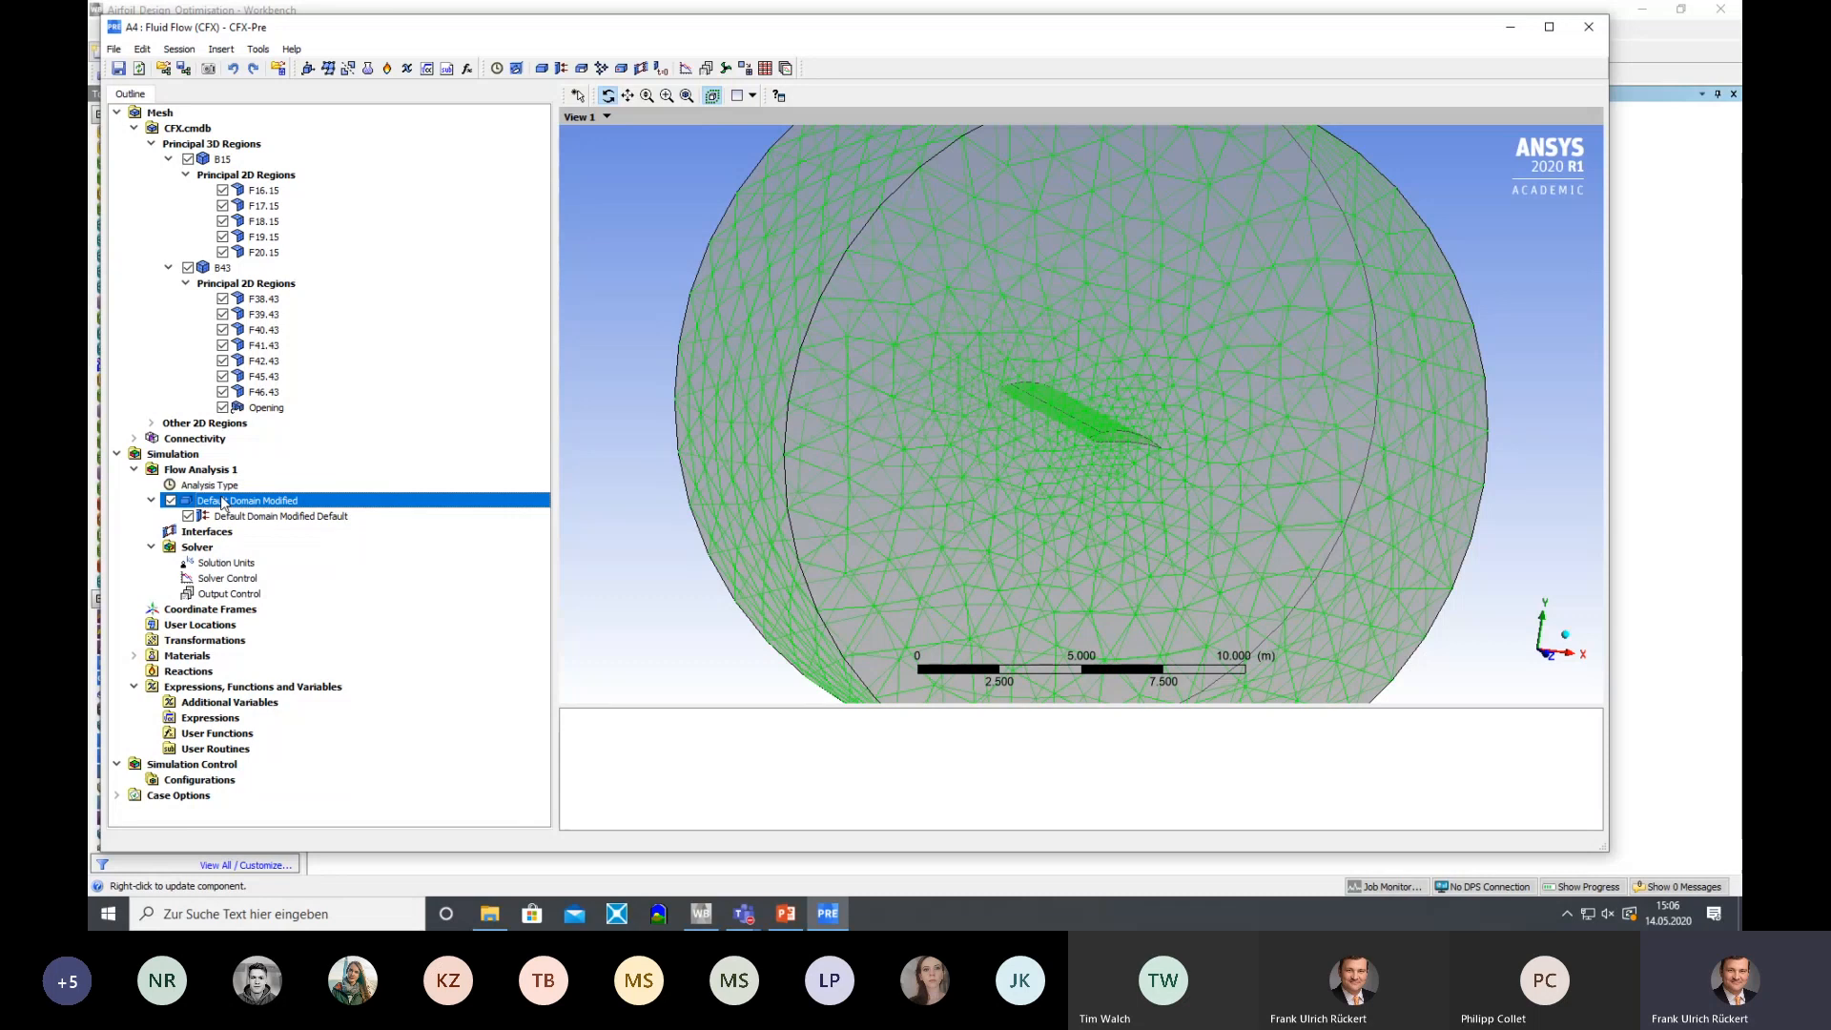
{"action": "mouse_move", "coordinate": [1192, 442]}
{"action": "left_mouse_down"}
{"action": "mouse_move", "coordinate": [1157, 425]}
{"action": "mouse_move", "coordinate": [1203, 420]}
{"action": "left_mouse_up"}
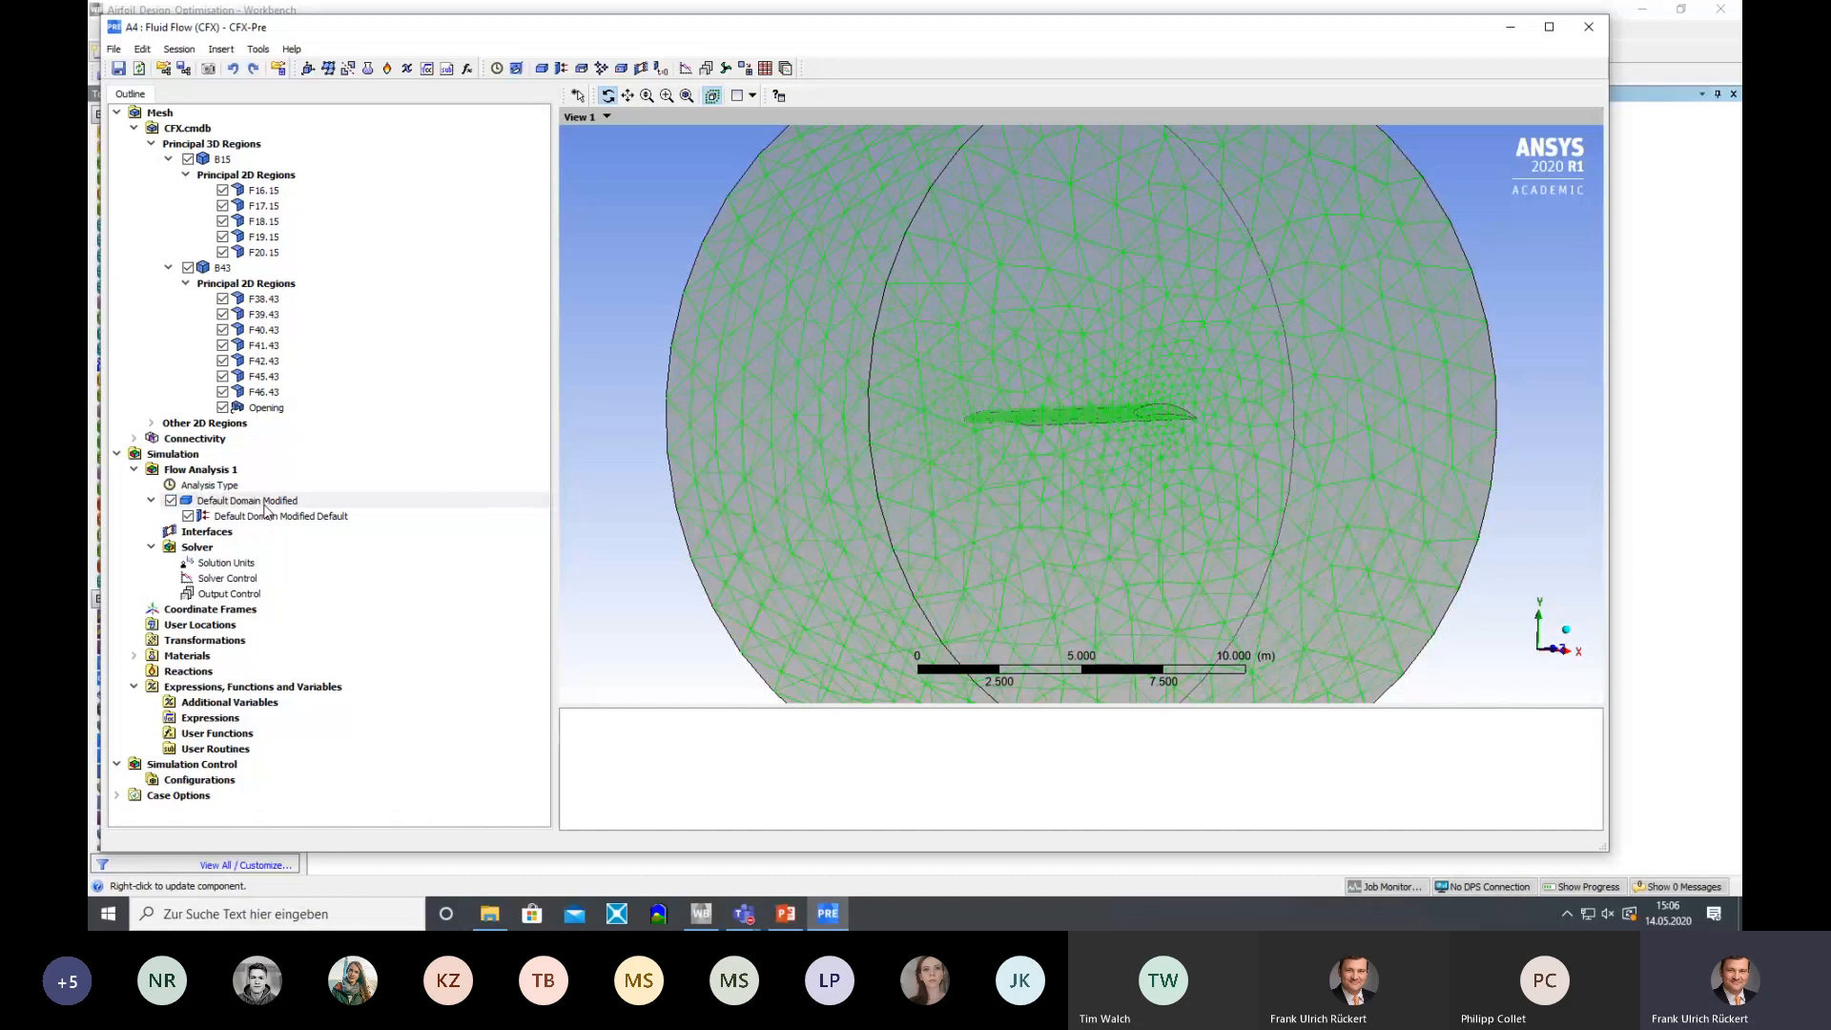
{"action": "right_click", "coordinate": [264, 504]}
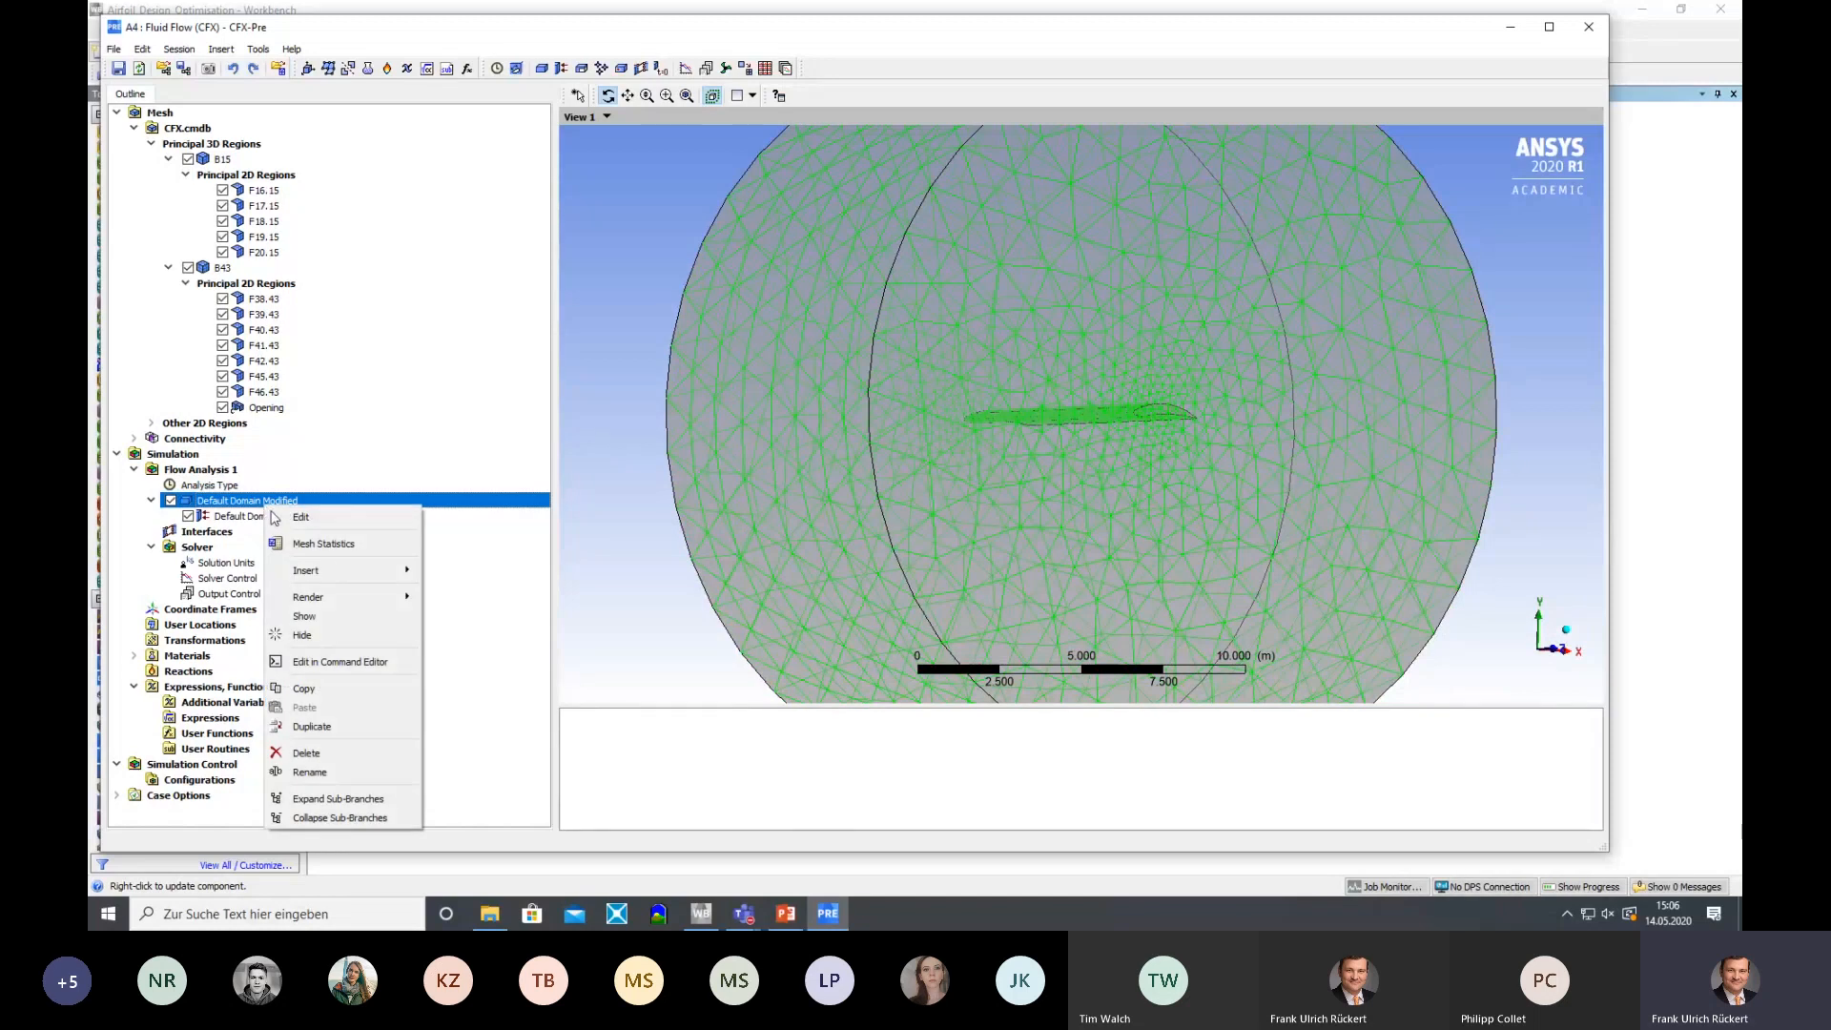
{"action": "mouse_move", "coordinate": [322, 572]}
{"action": "left_click", "coordinate": [467, 570]}
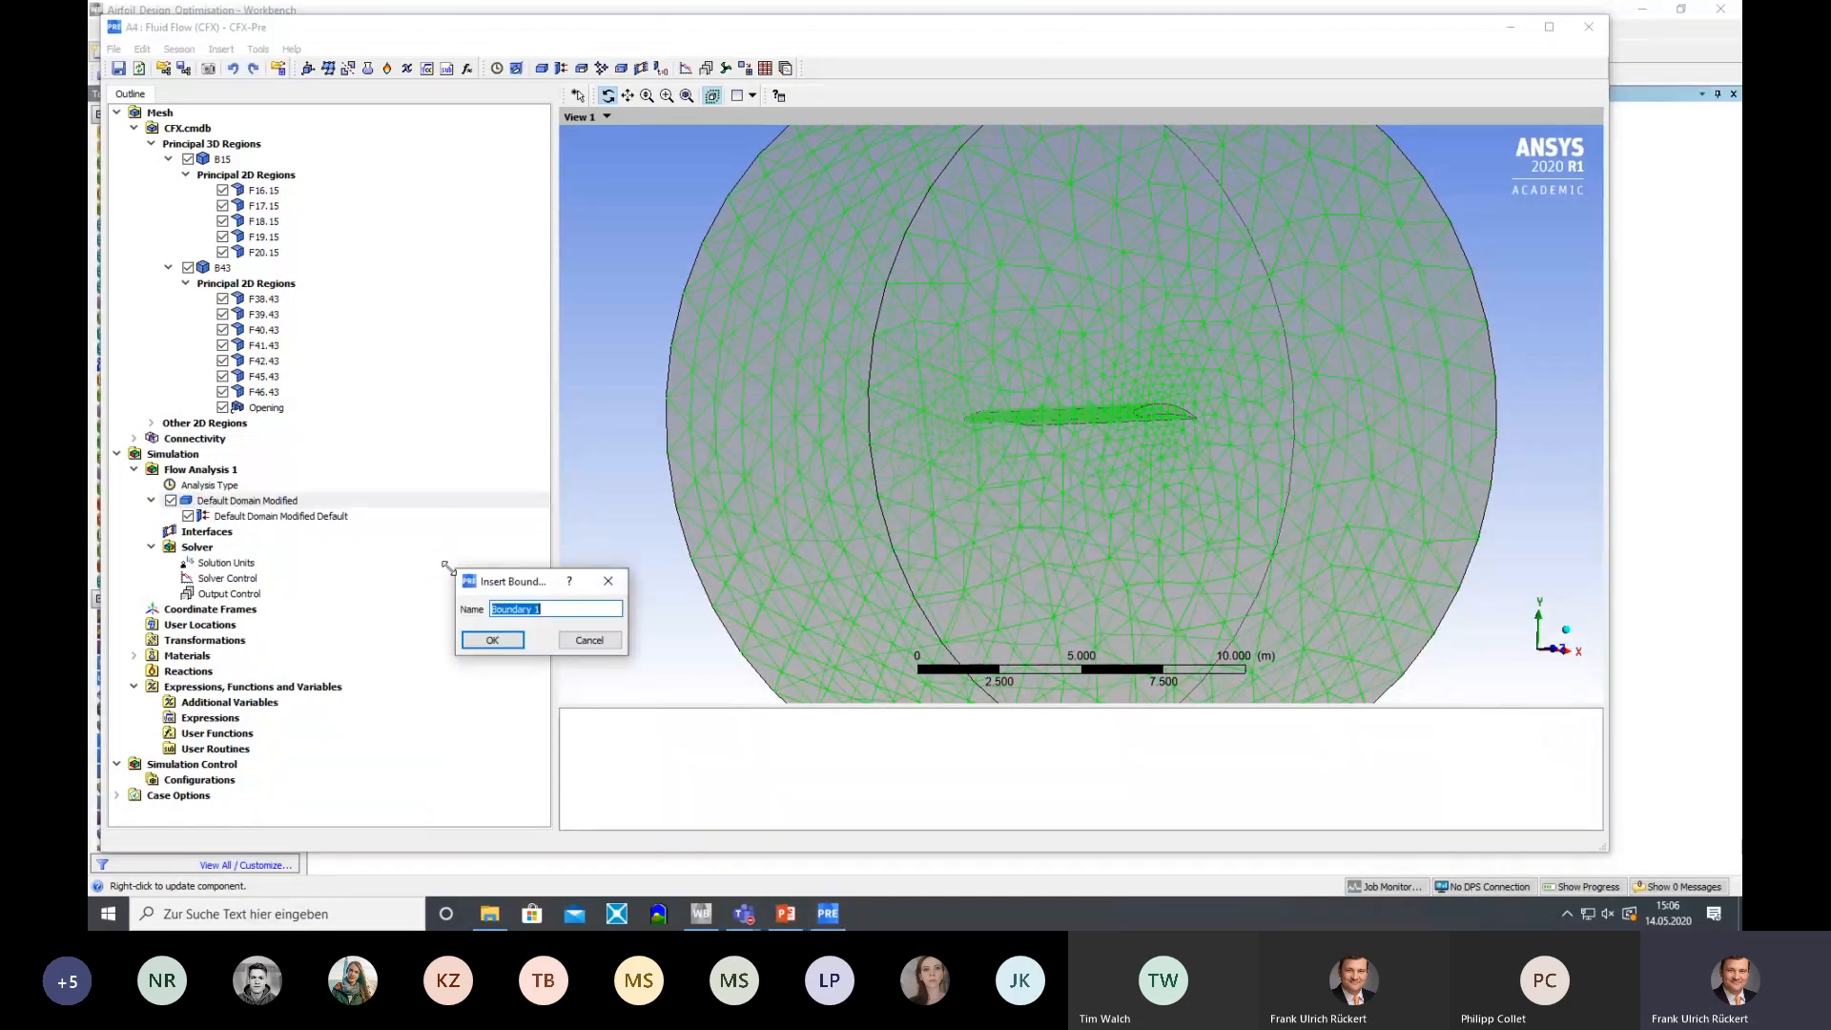
{"action": "type", "text": "Airfoil"}
{"action": "left_click", "coordinate": [507, 645]}
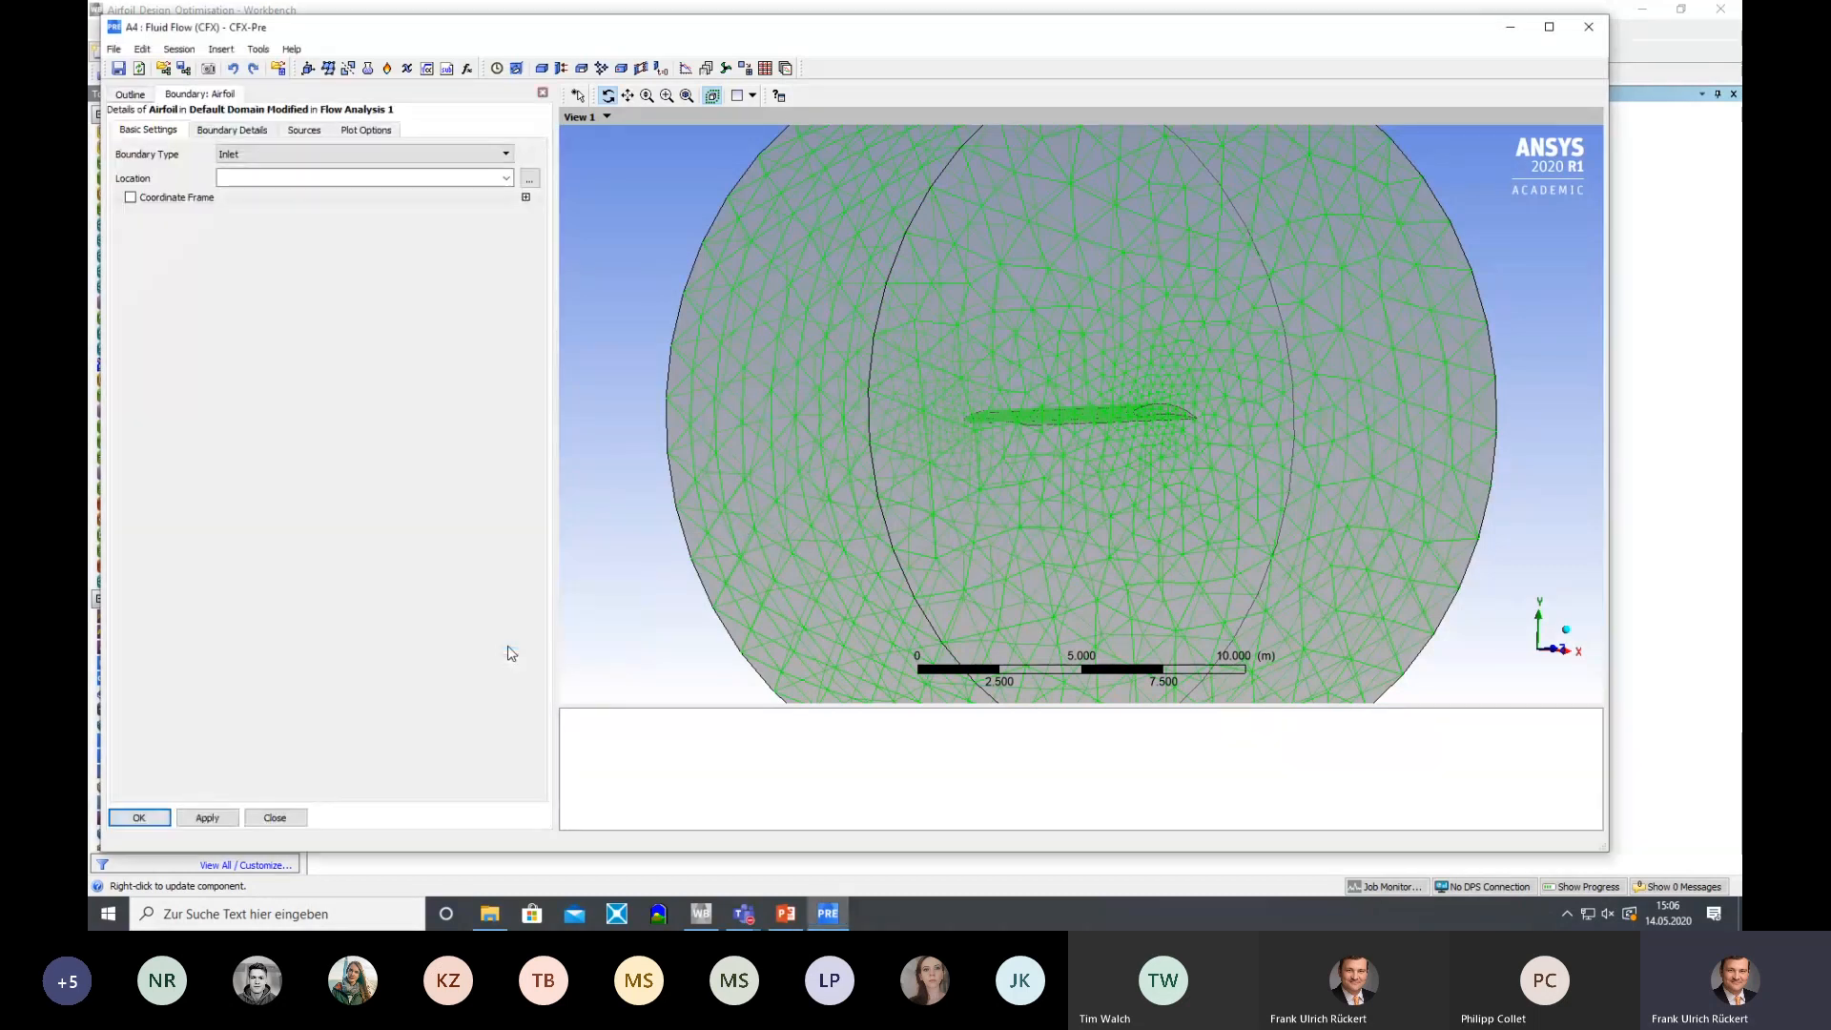
{"action": "left_click", "coordinate": [505, 155]}
{"action": "left_click", "coordinate": [287, 208]}
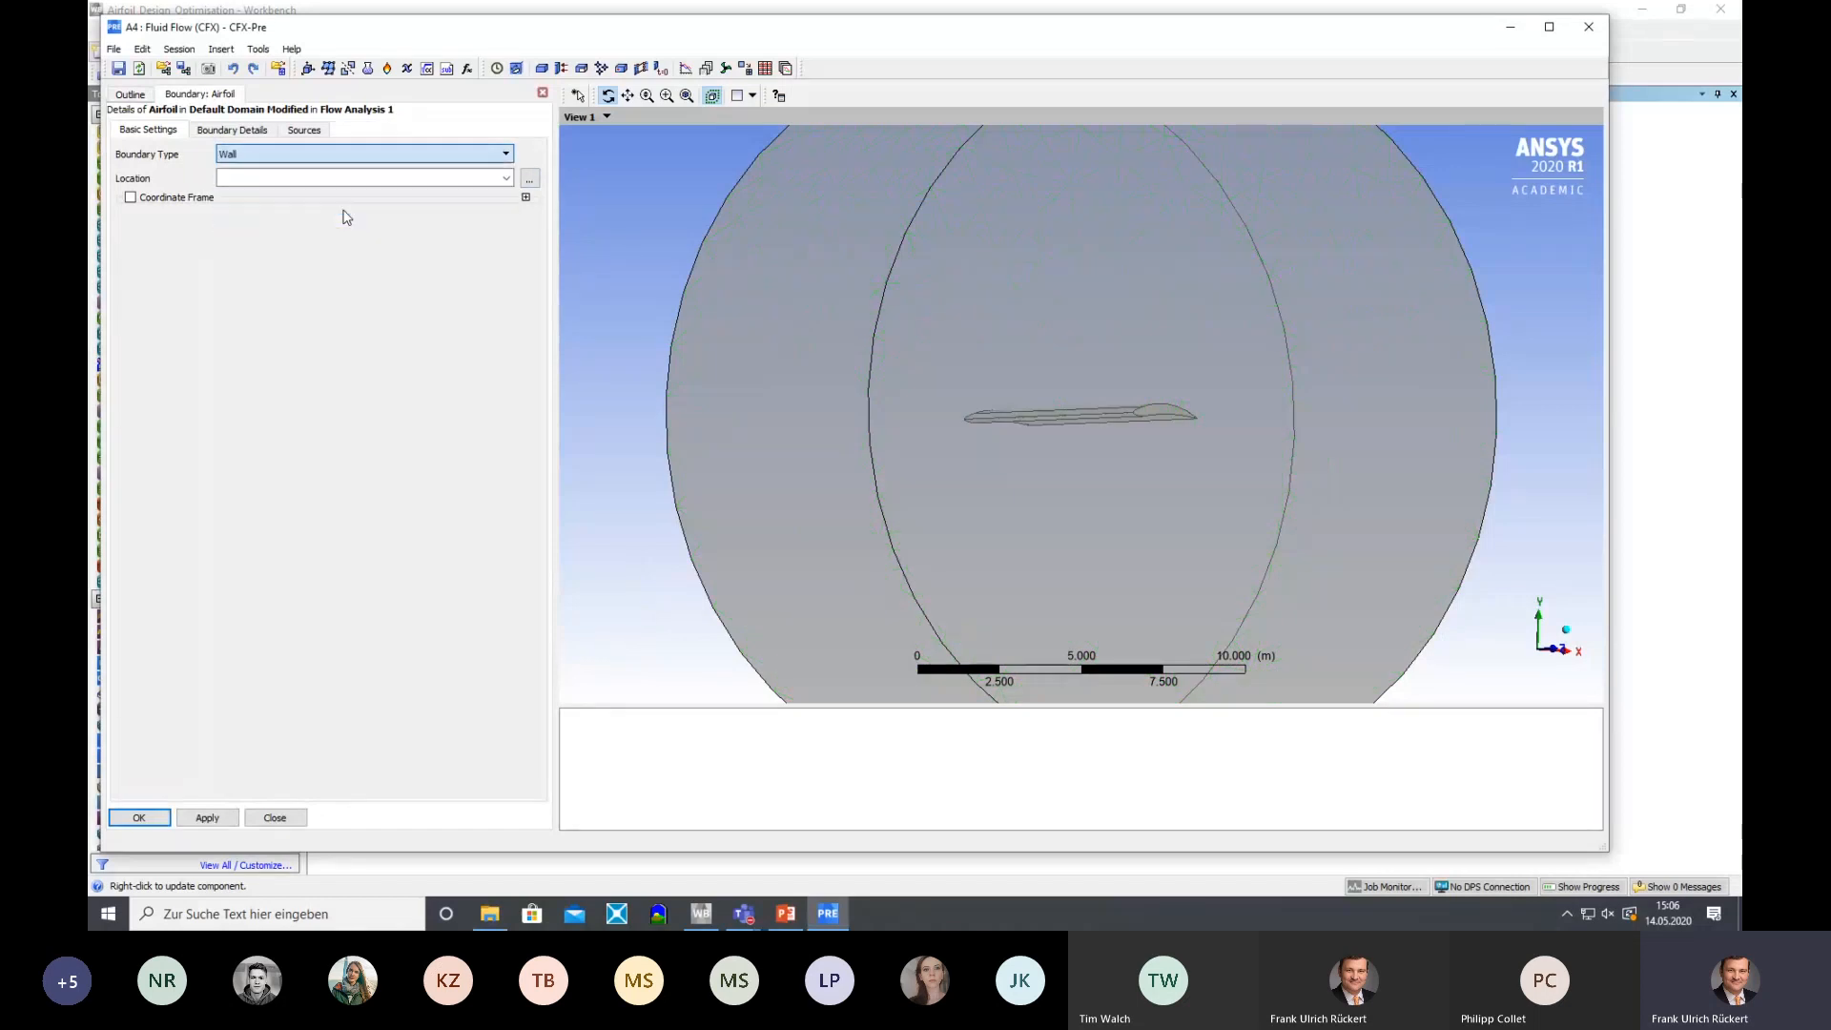
Set the Airfoil boundary's location to the faces F38.43, F39.43, F40.43, F41.43 and F42.43
{"action": "left_click", "coordinate": [506, 178]}
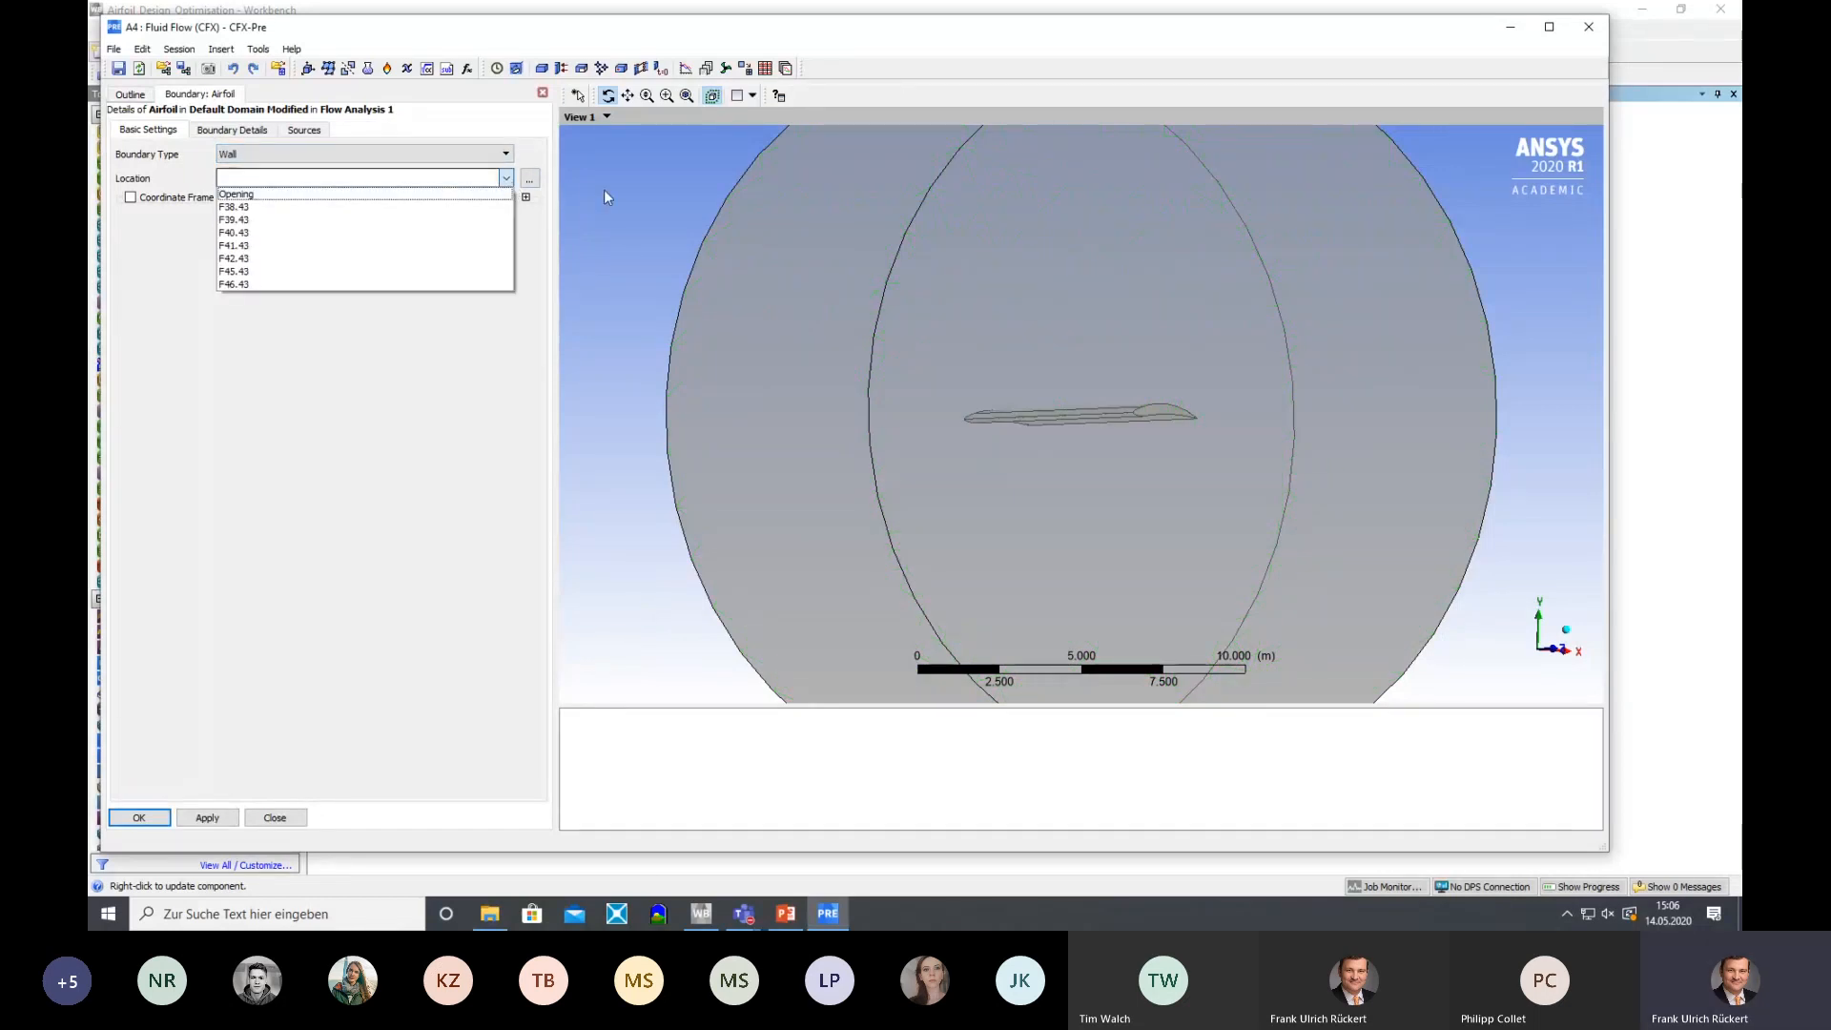
{"action": "left_click", "coordinate": [530, 181]}
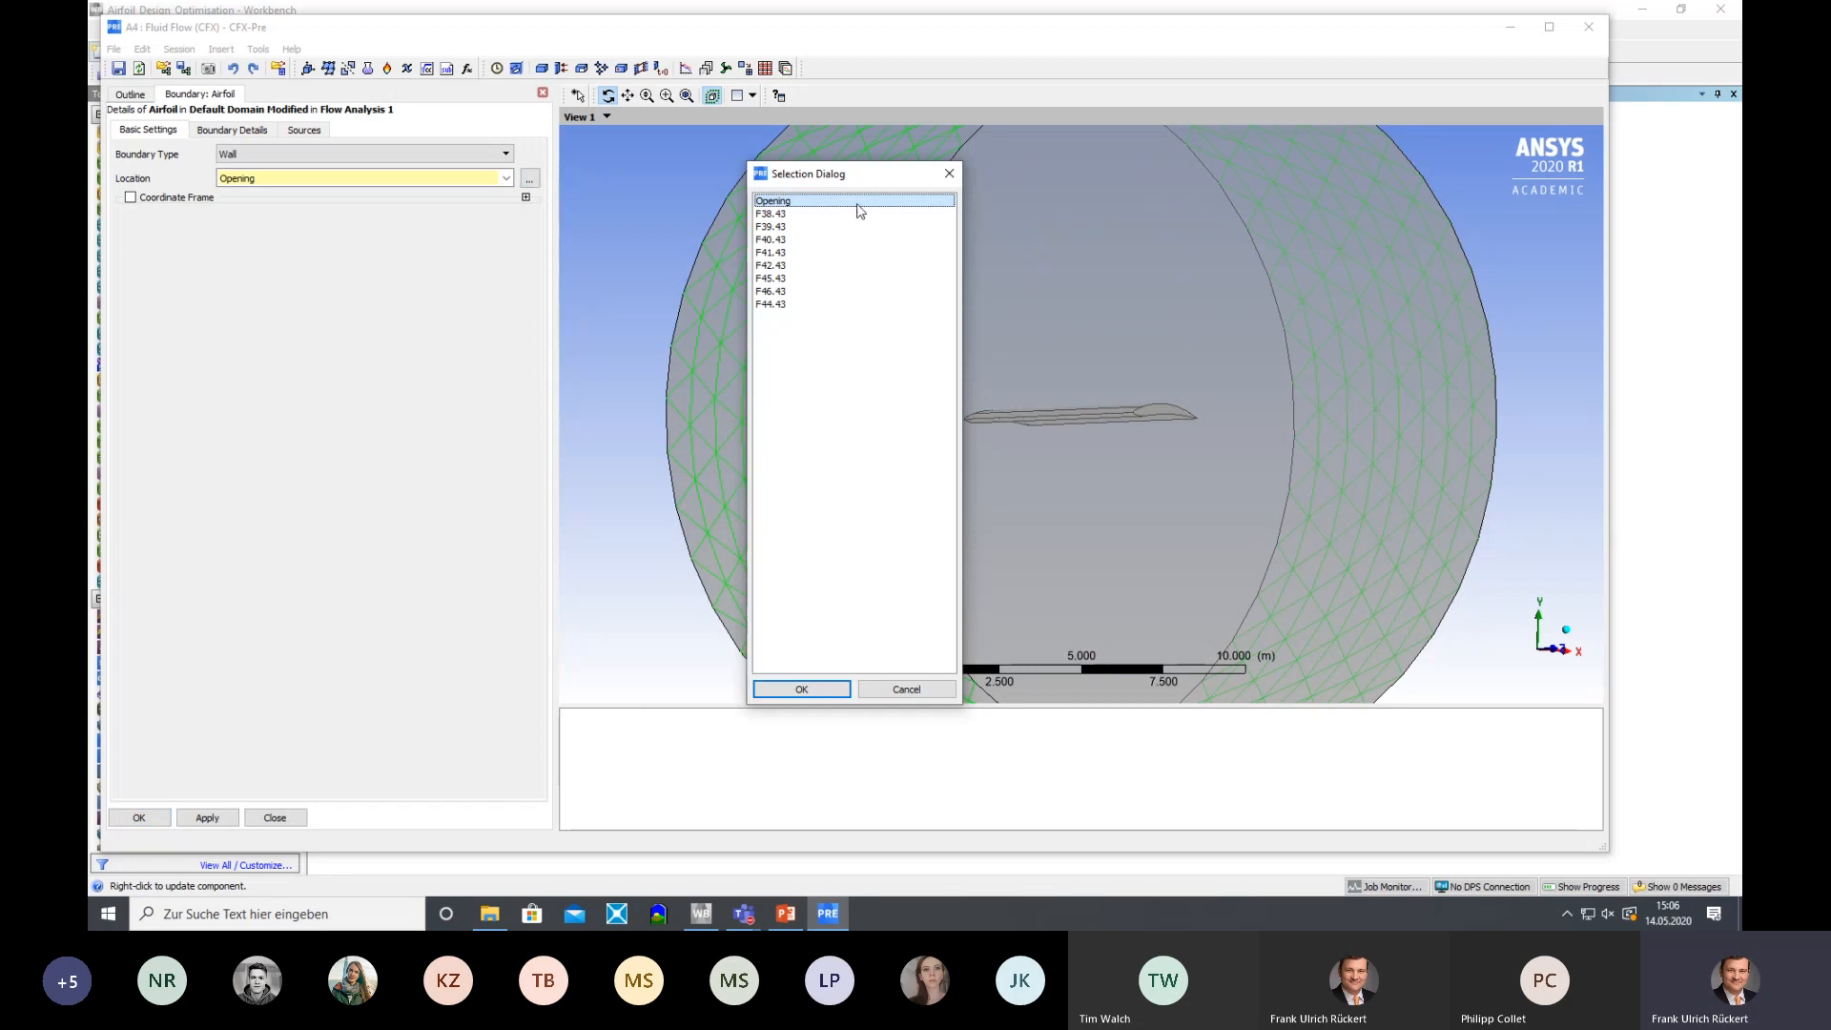
{"action": "left_click_drag", "start_coordinate": [816, 186], "coordinate": [457, 218]}
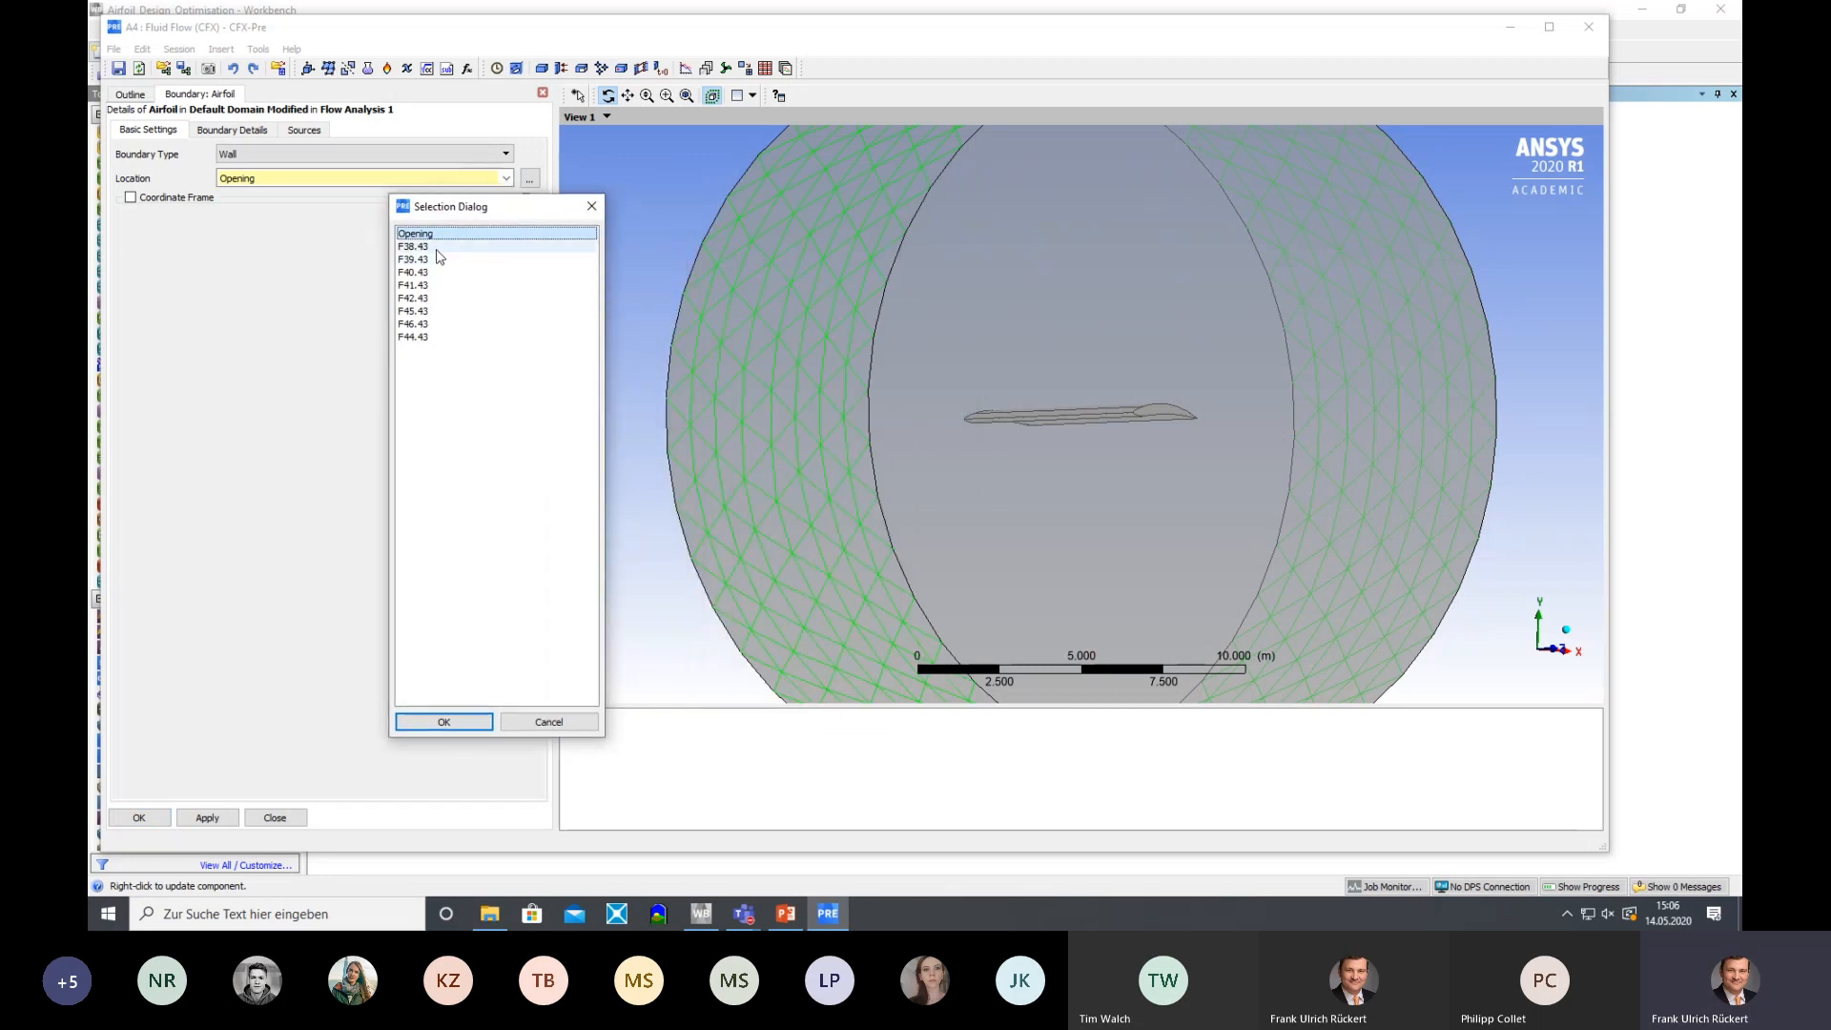
{"action": "left_click", "coordinate": [440, 248]}
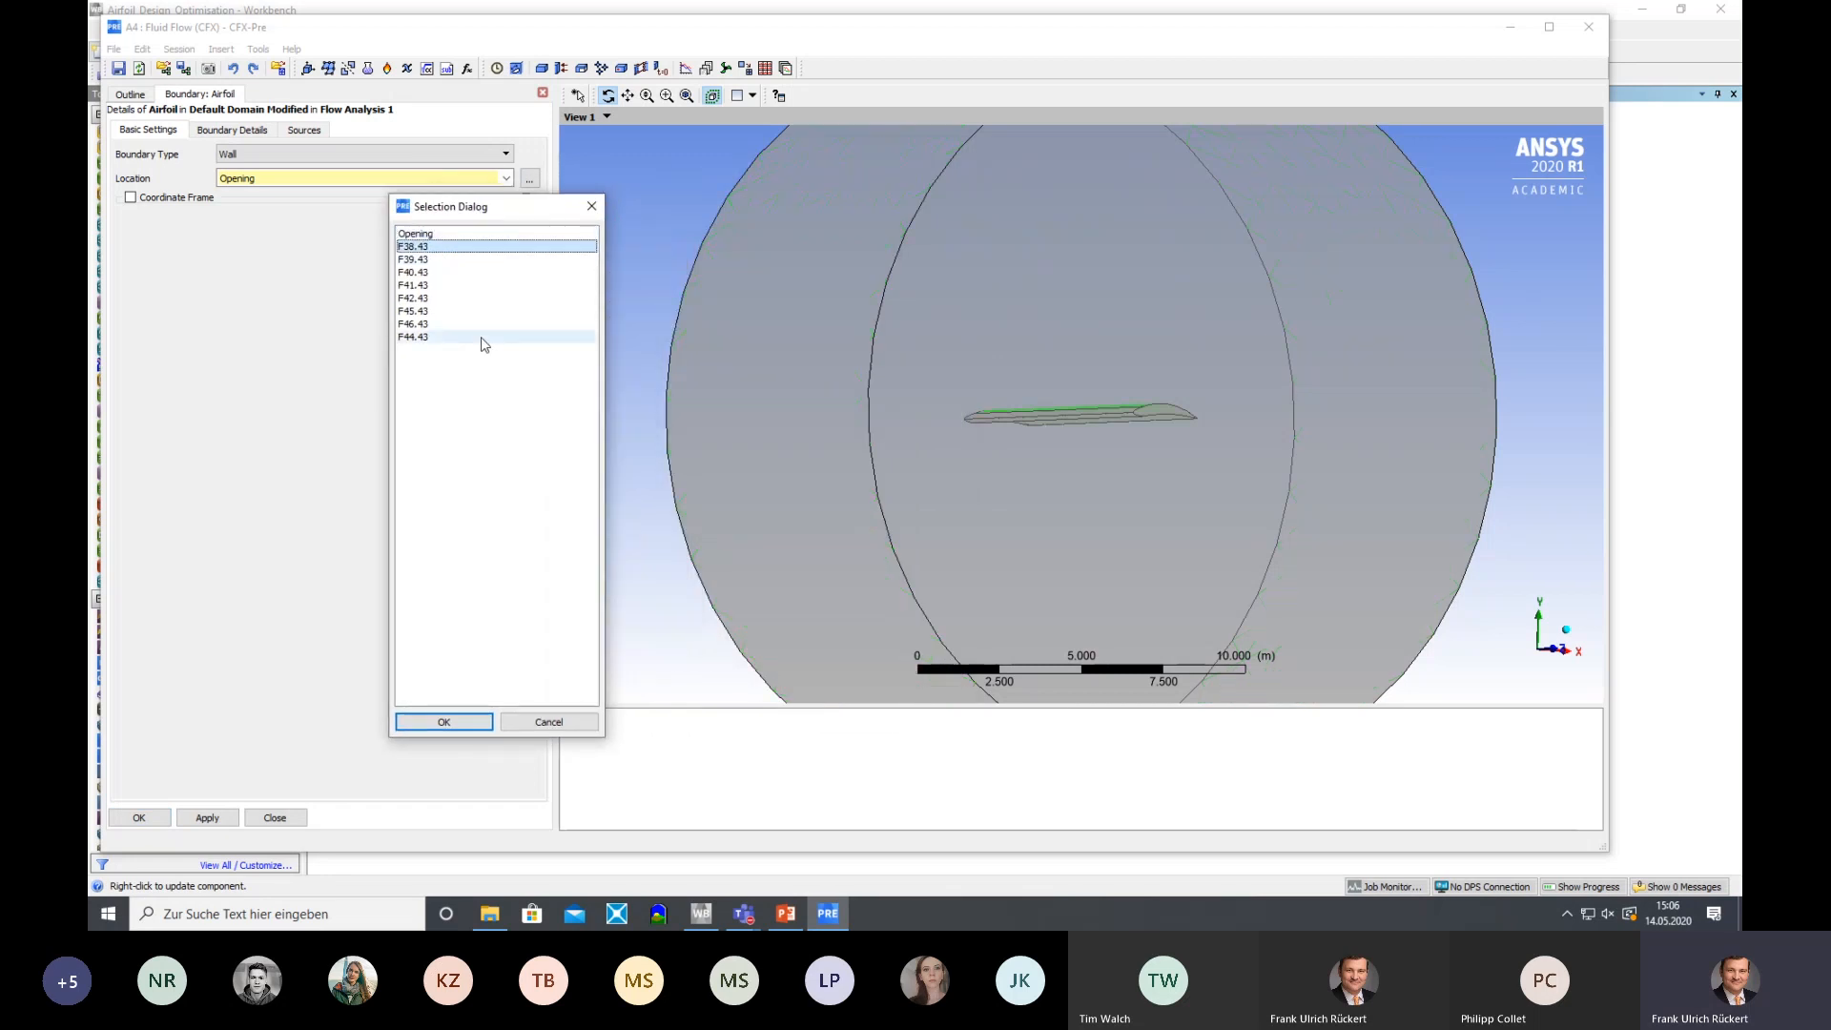
{"action": "left_click", "coordinate": [1026, 353]}
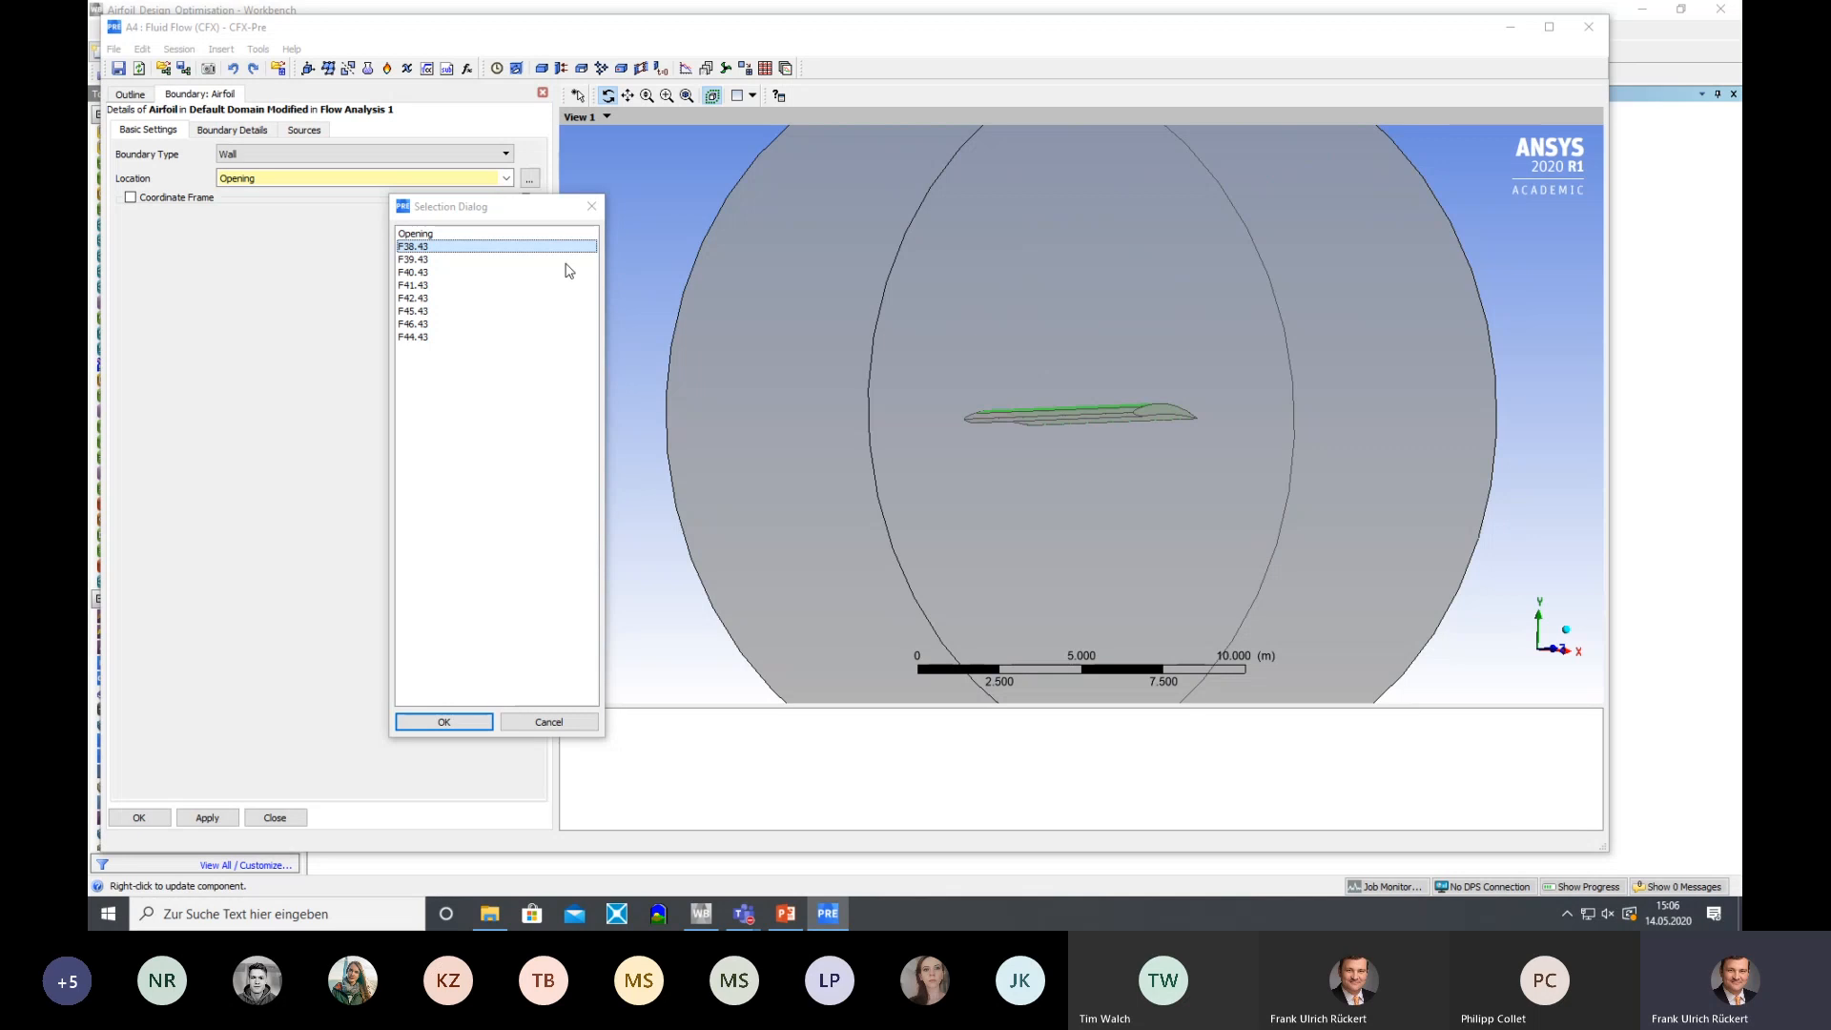
{"action": "left_click", "coordinate": [425, 258], "text": "ctrl"}
{"action": "left_click", "coordinate": [423, 272], "text": "ctrl"}
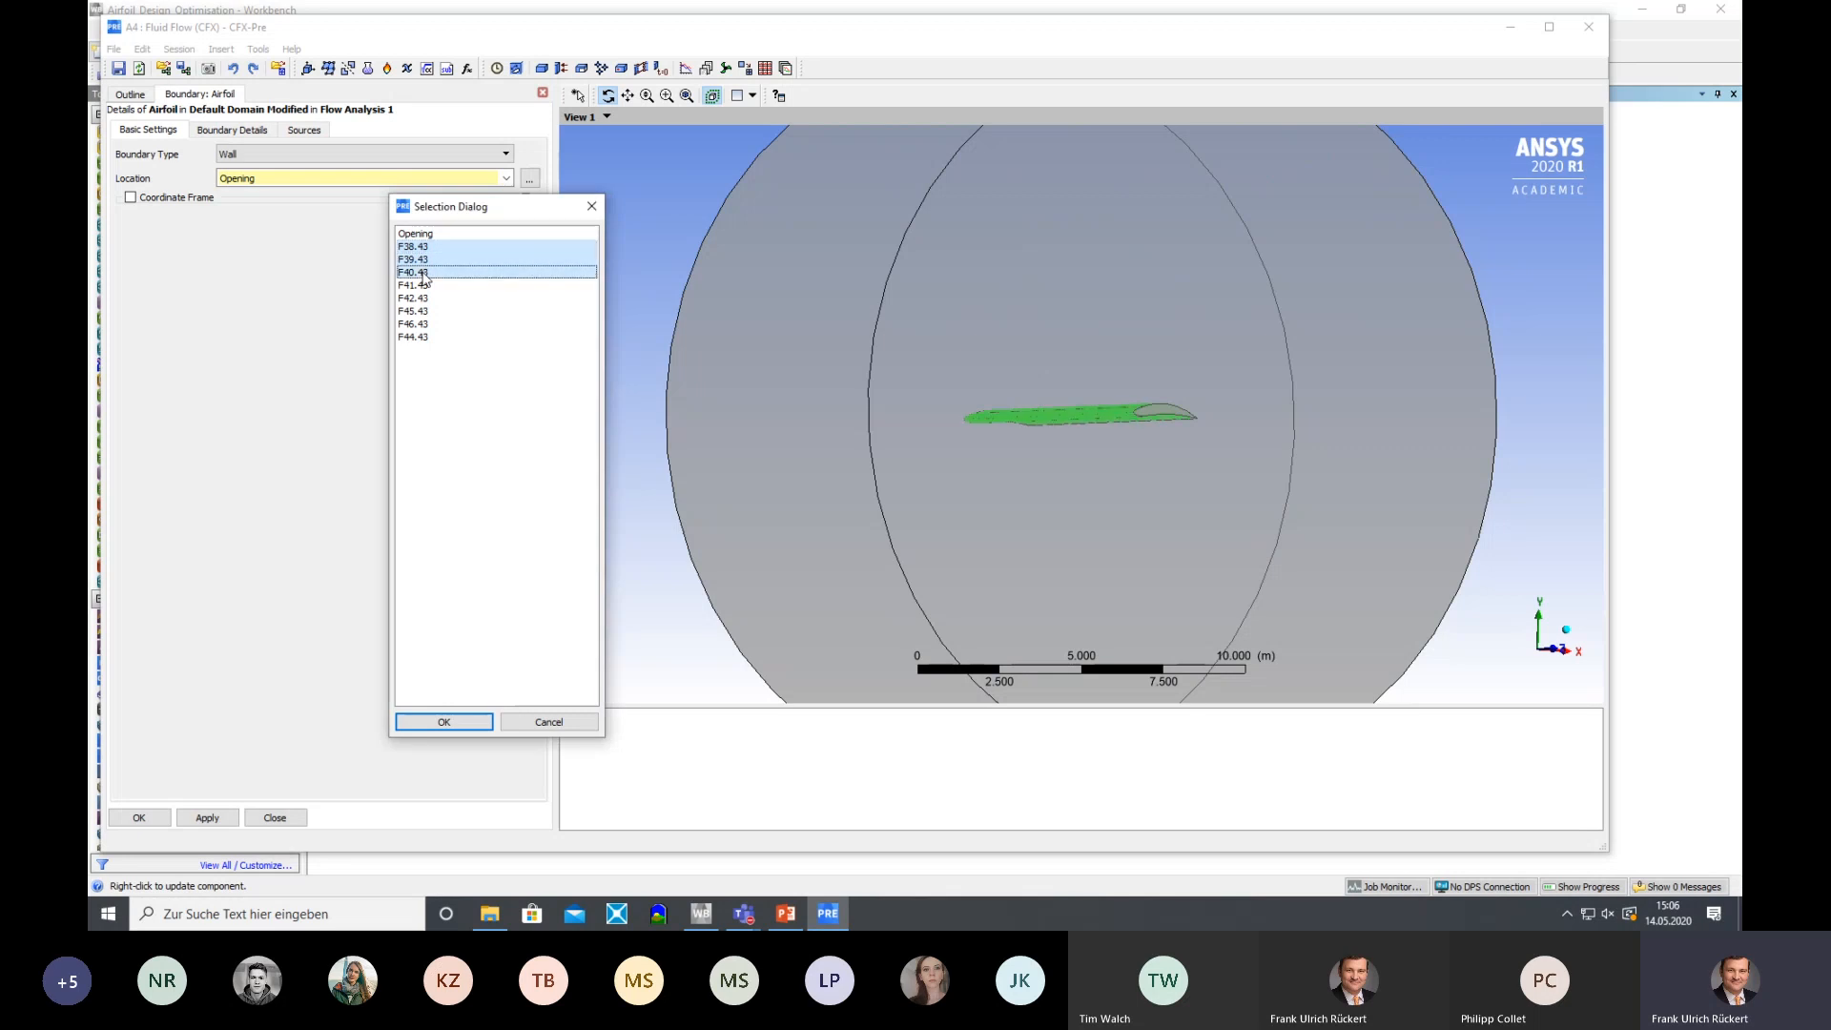
{"action": "left_click", "coordinate": [424, 284], "text": "ctrl"}
{"action": "left_click", "coordinate": [427, 297], "text": "ctrl"}
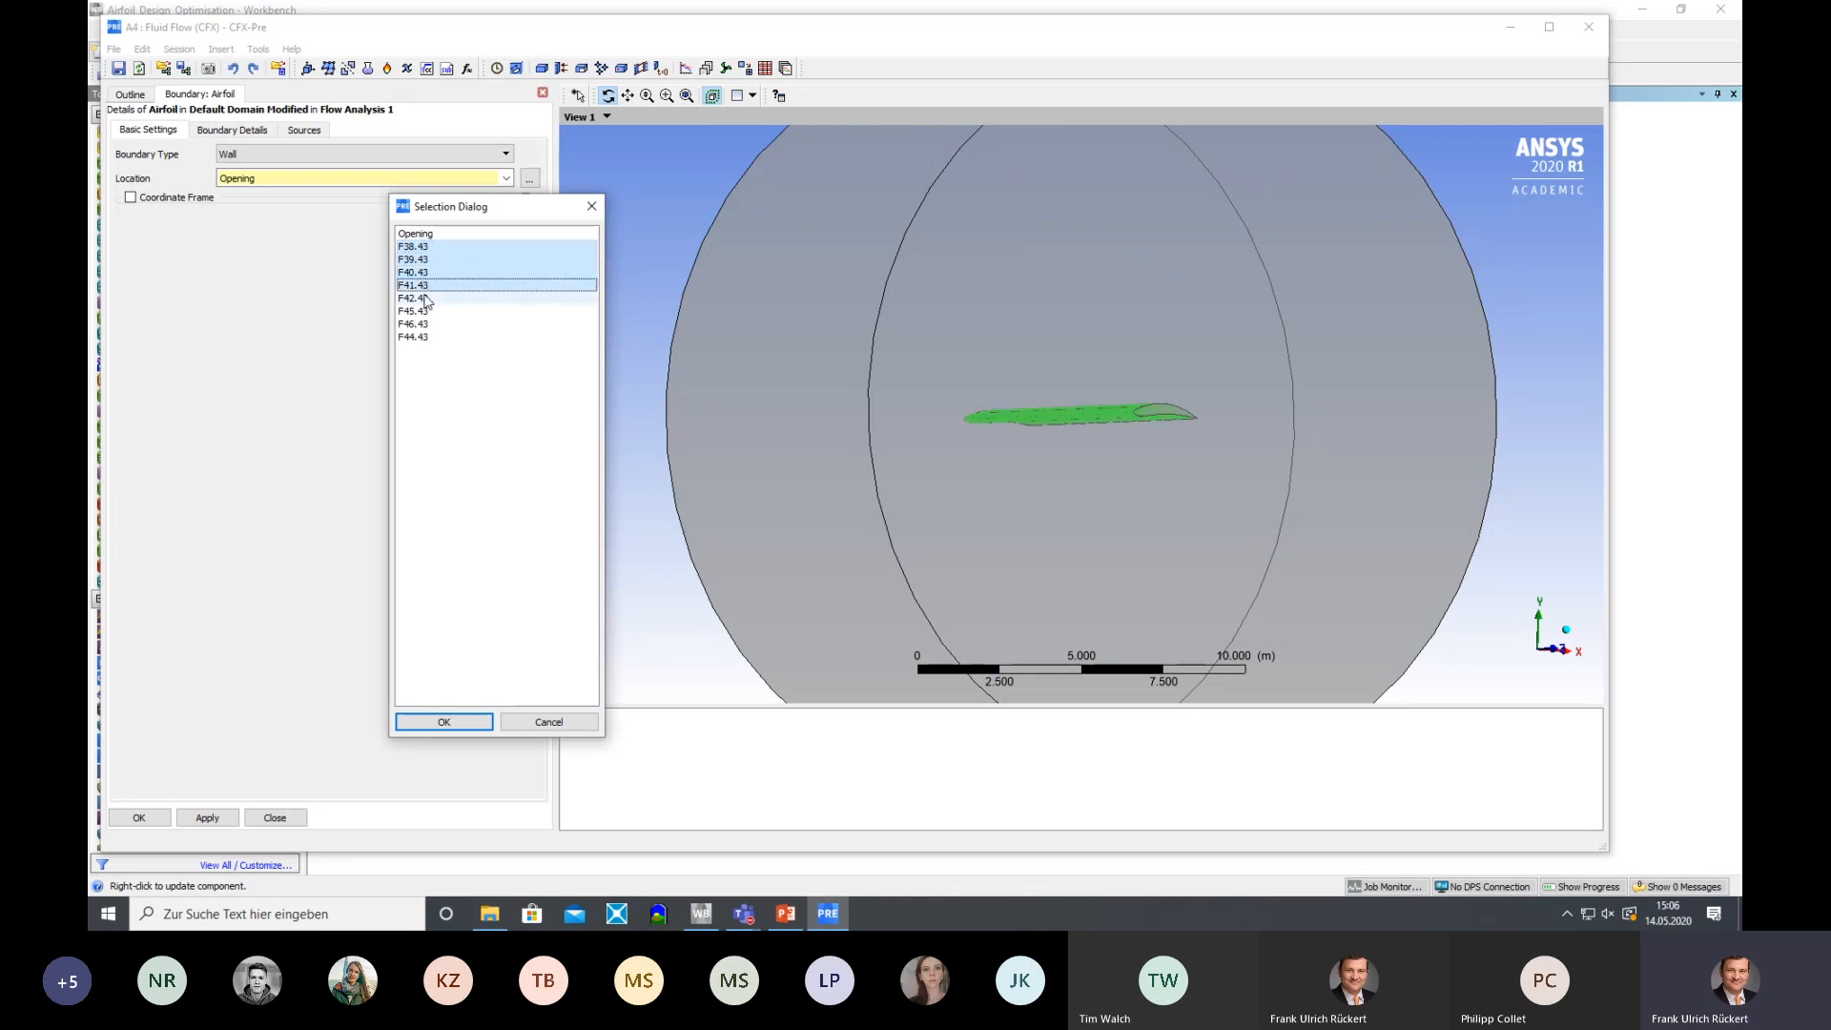
{"action": "left_click", "coordinate": [426, 311], "text": "ctrl"}
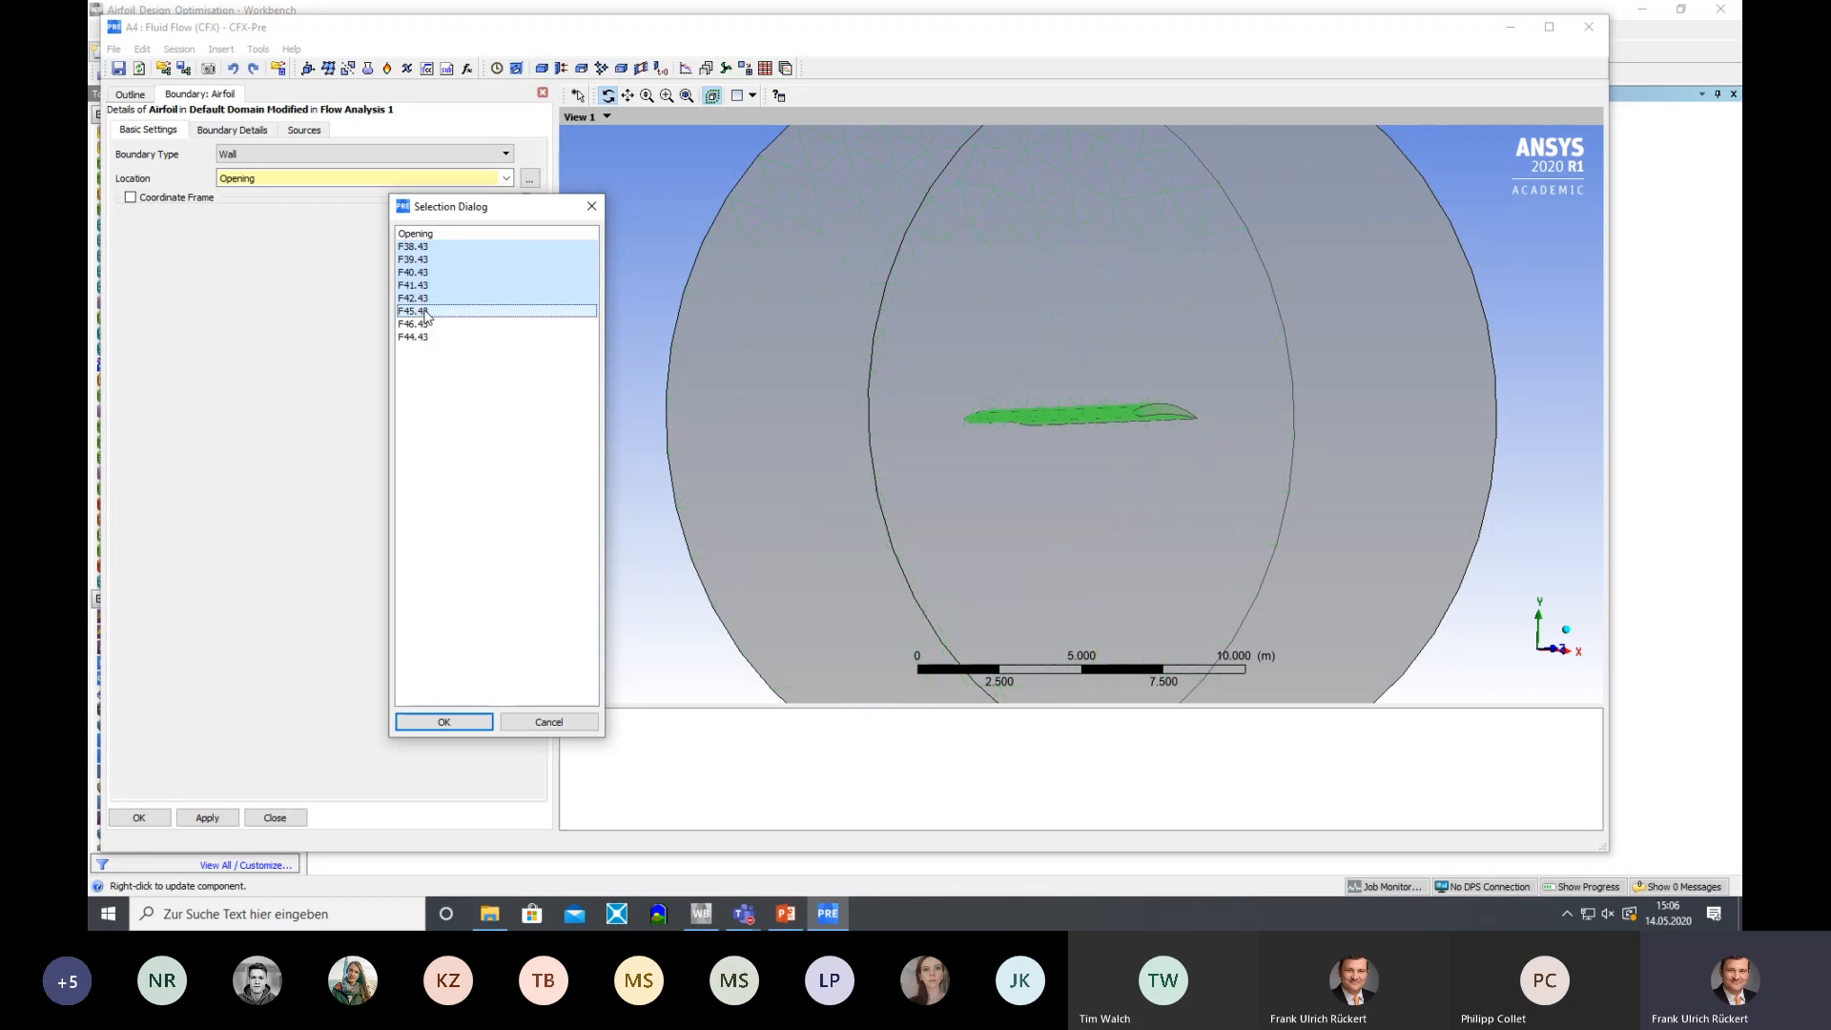
{"action": "left_click", "coordinate": [426, 325], "text": "ctrl"}
{"action": "left_click", "coordinate": [427, 325], "text": "ctrl"}
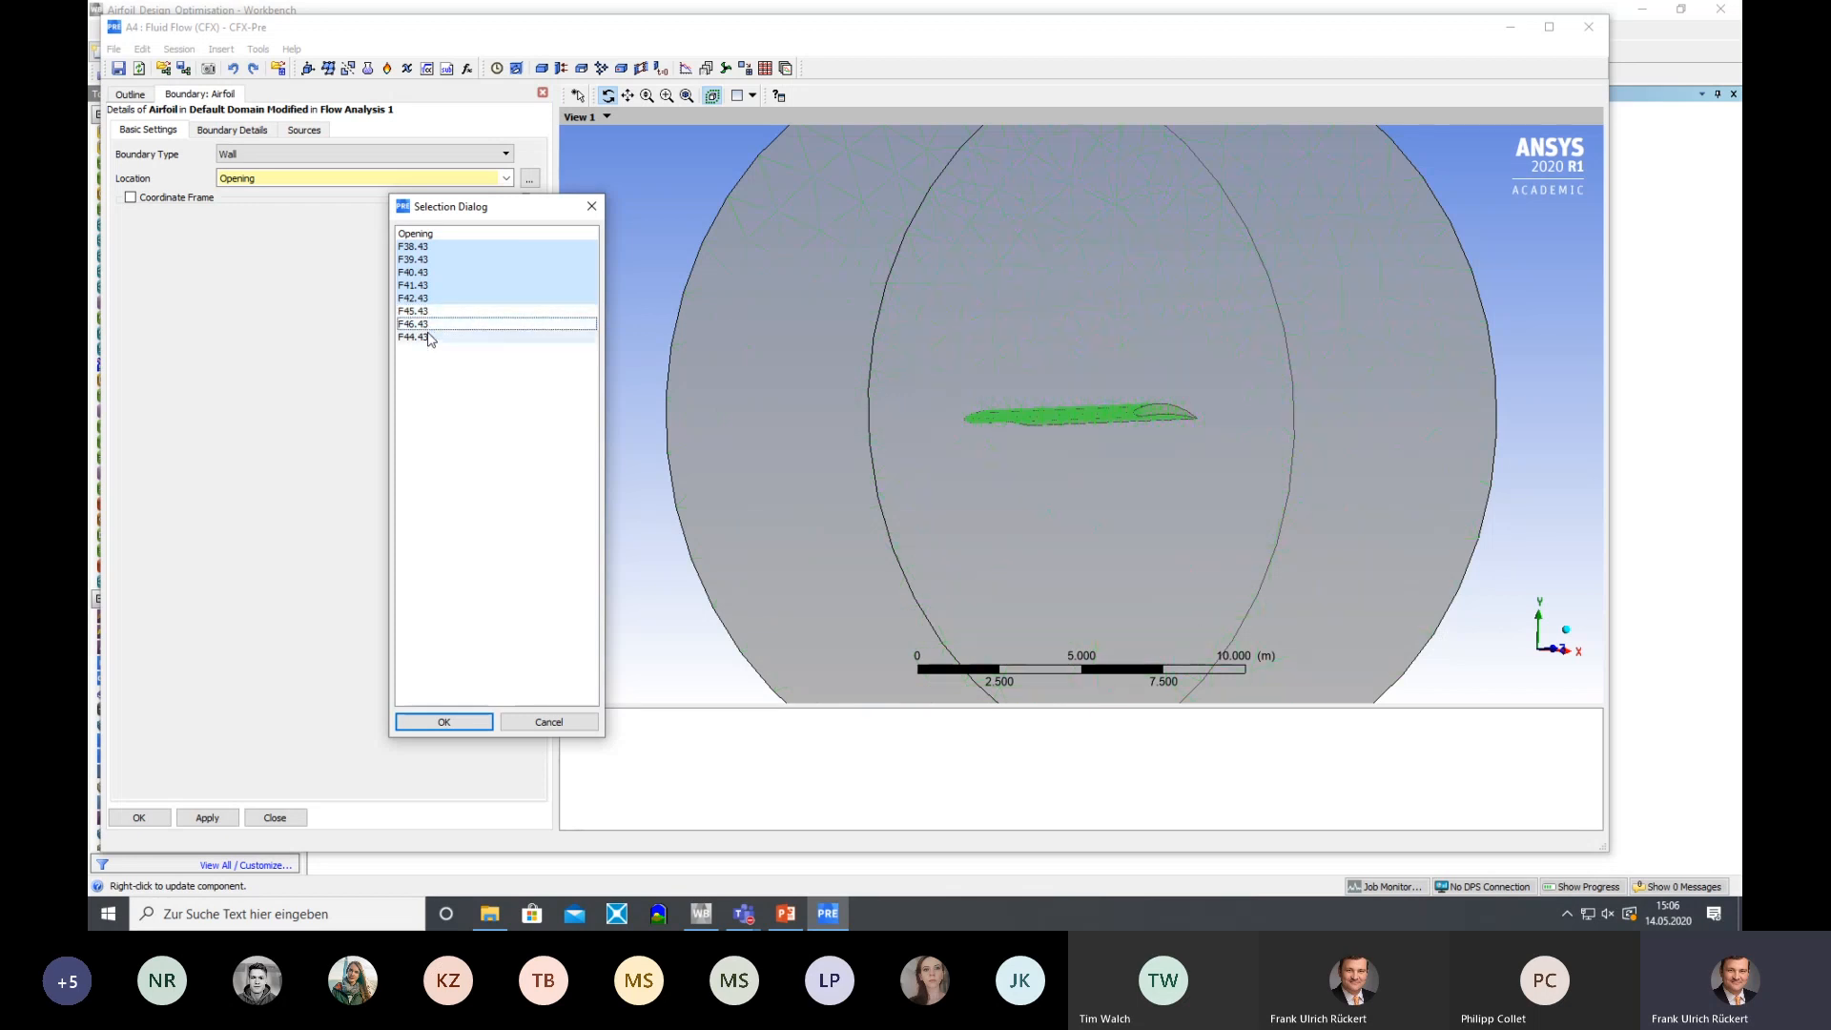
{"action": "left_click", "coordinate": [428, 336], "text": "ctrl"}
{"action": "left_click", "coordinate": [428, 336], "text": "ctrl"}
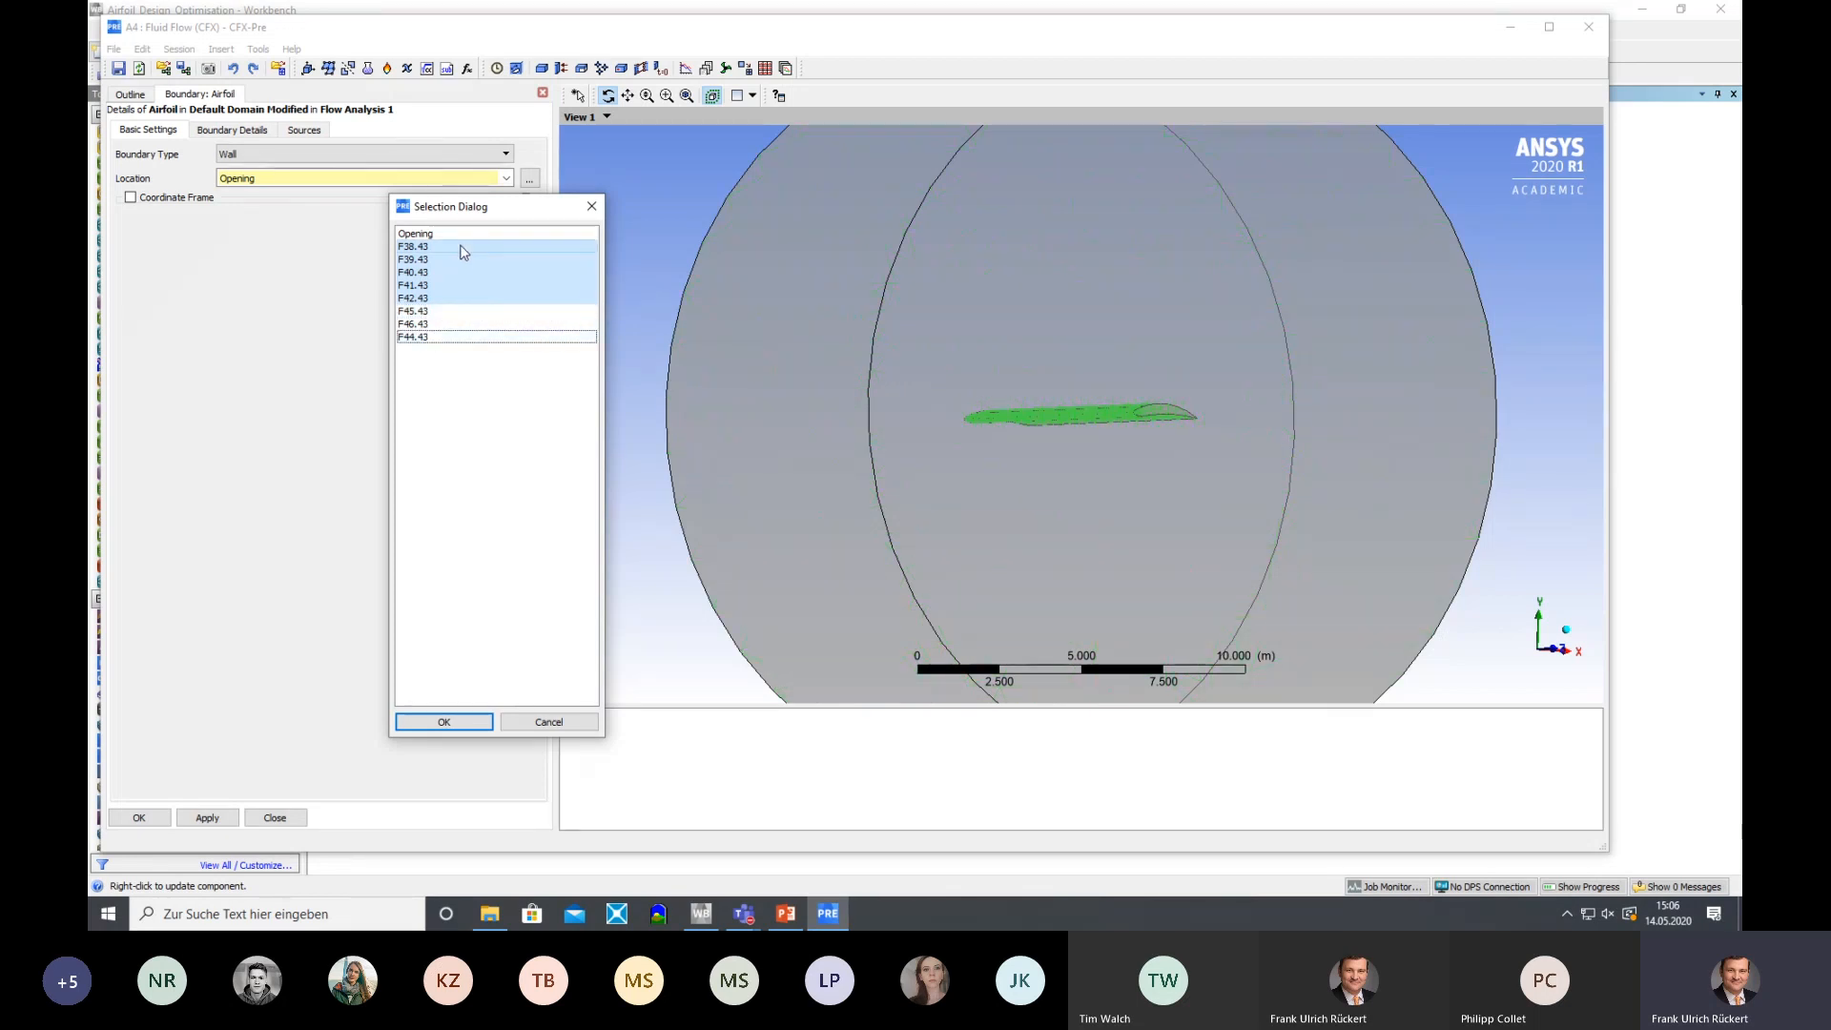
{"action": "left_click", "coordinate": [446, 722]}
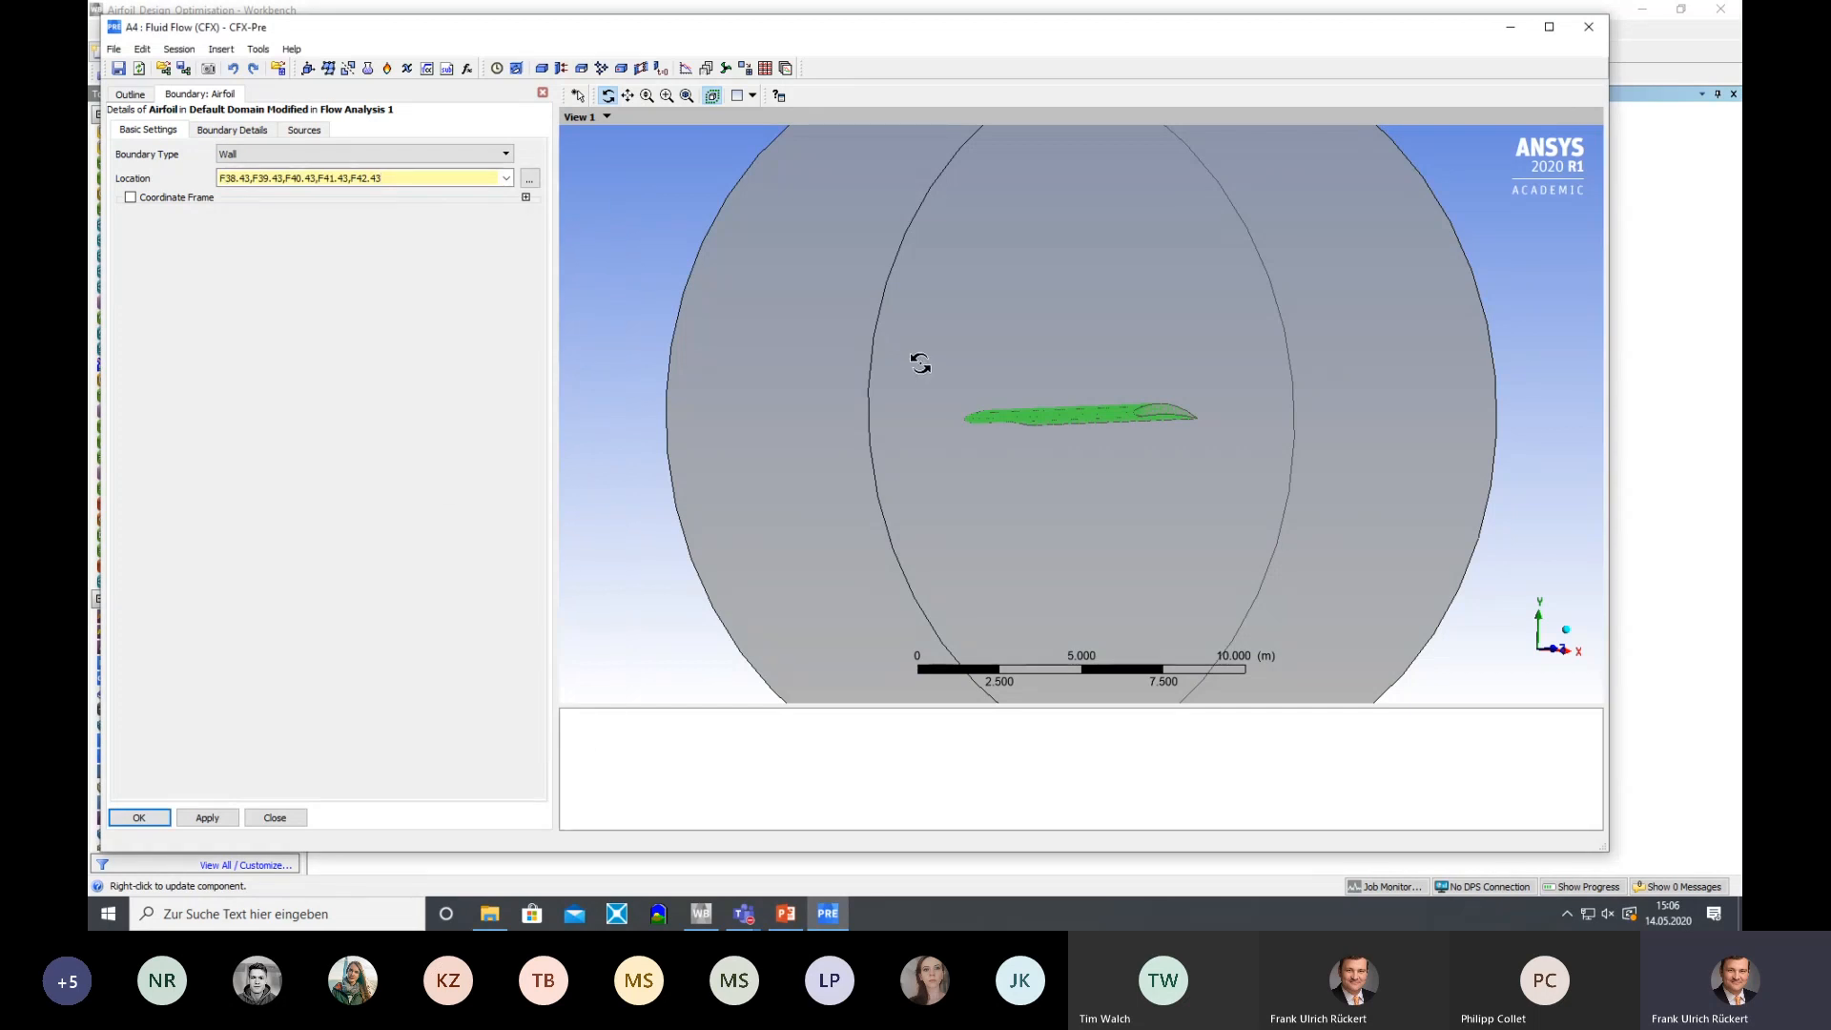
Inspect the selected airfoil faces from several angles, maximise the CFX-Pre window and accept the Airfoil boundary
{"action": "left_click_drag", "start_coordinate": [918, 367], "coordinate": [908, 396]}
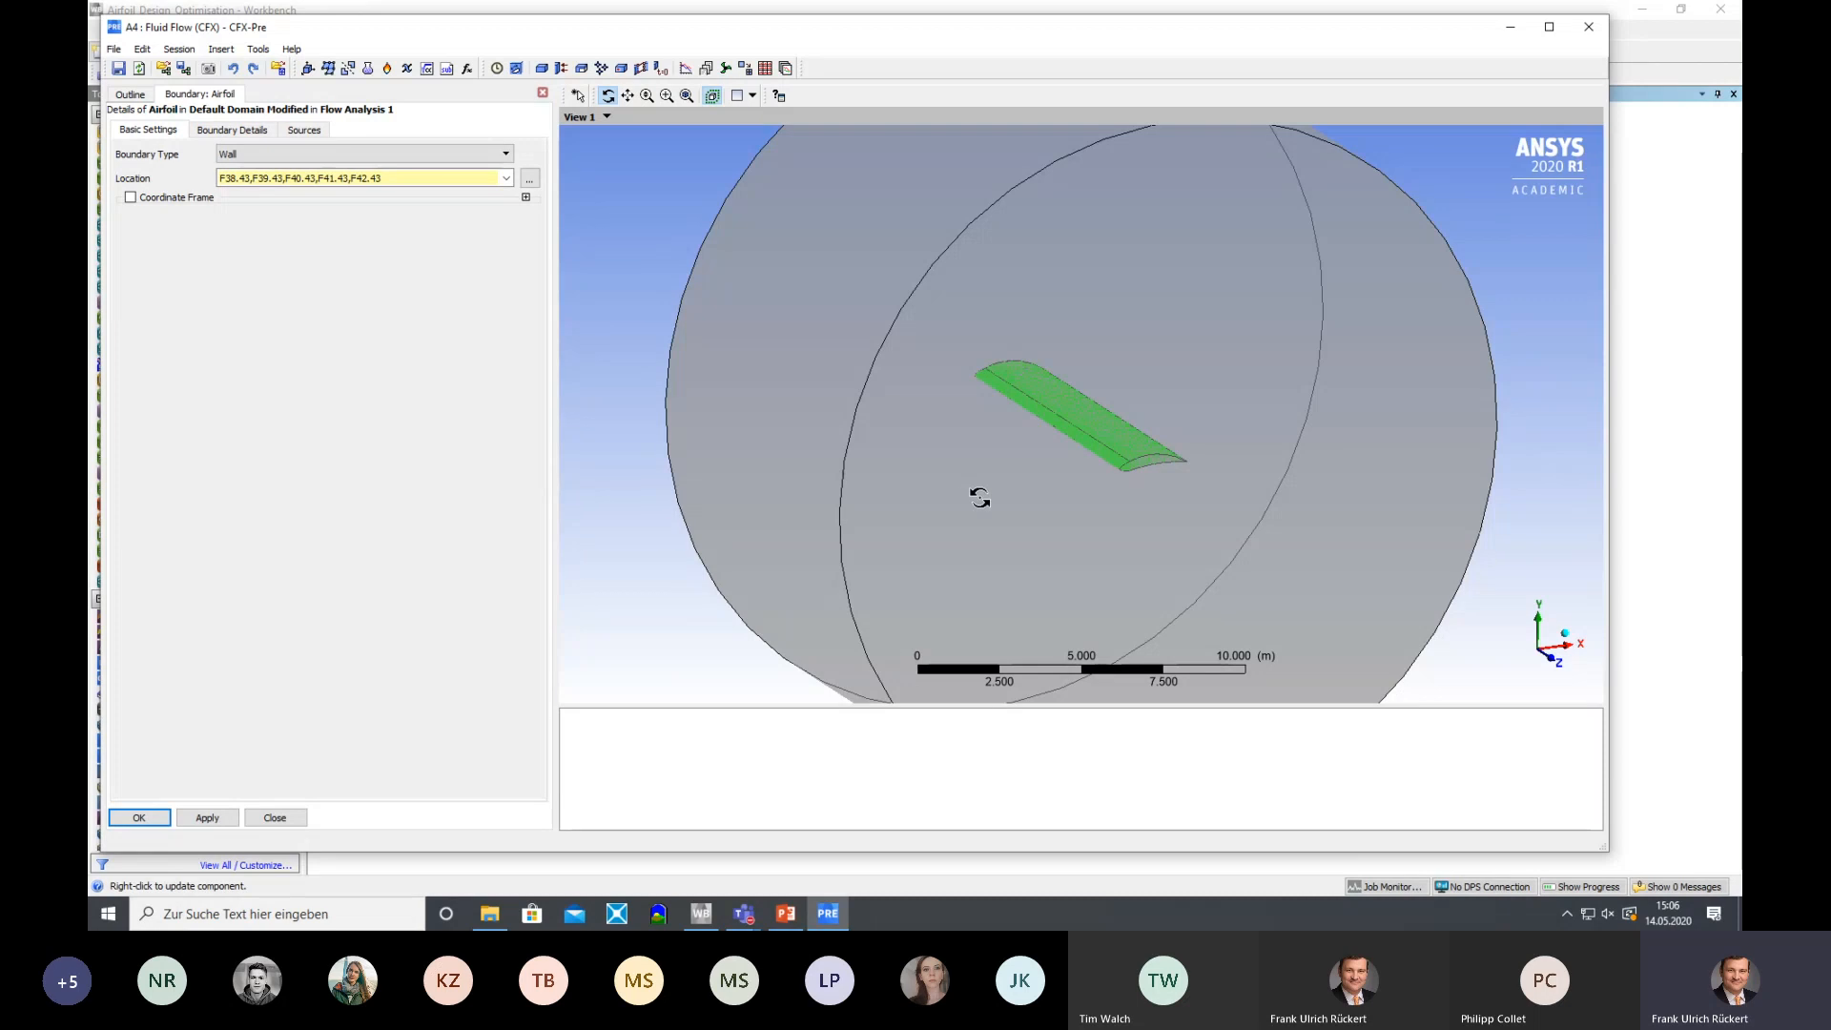
{"action": "left_click_drag", "start_coordinate": [976, 499], "coordinate": [947, 347]}
{"action": "scroll", "coordinate": [1177, 314], "scroll_direction": "up", "scroll_amount": 5}
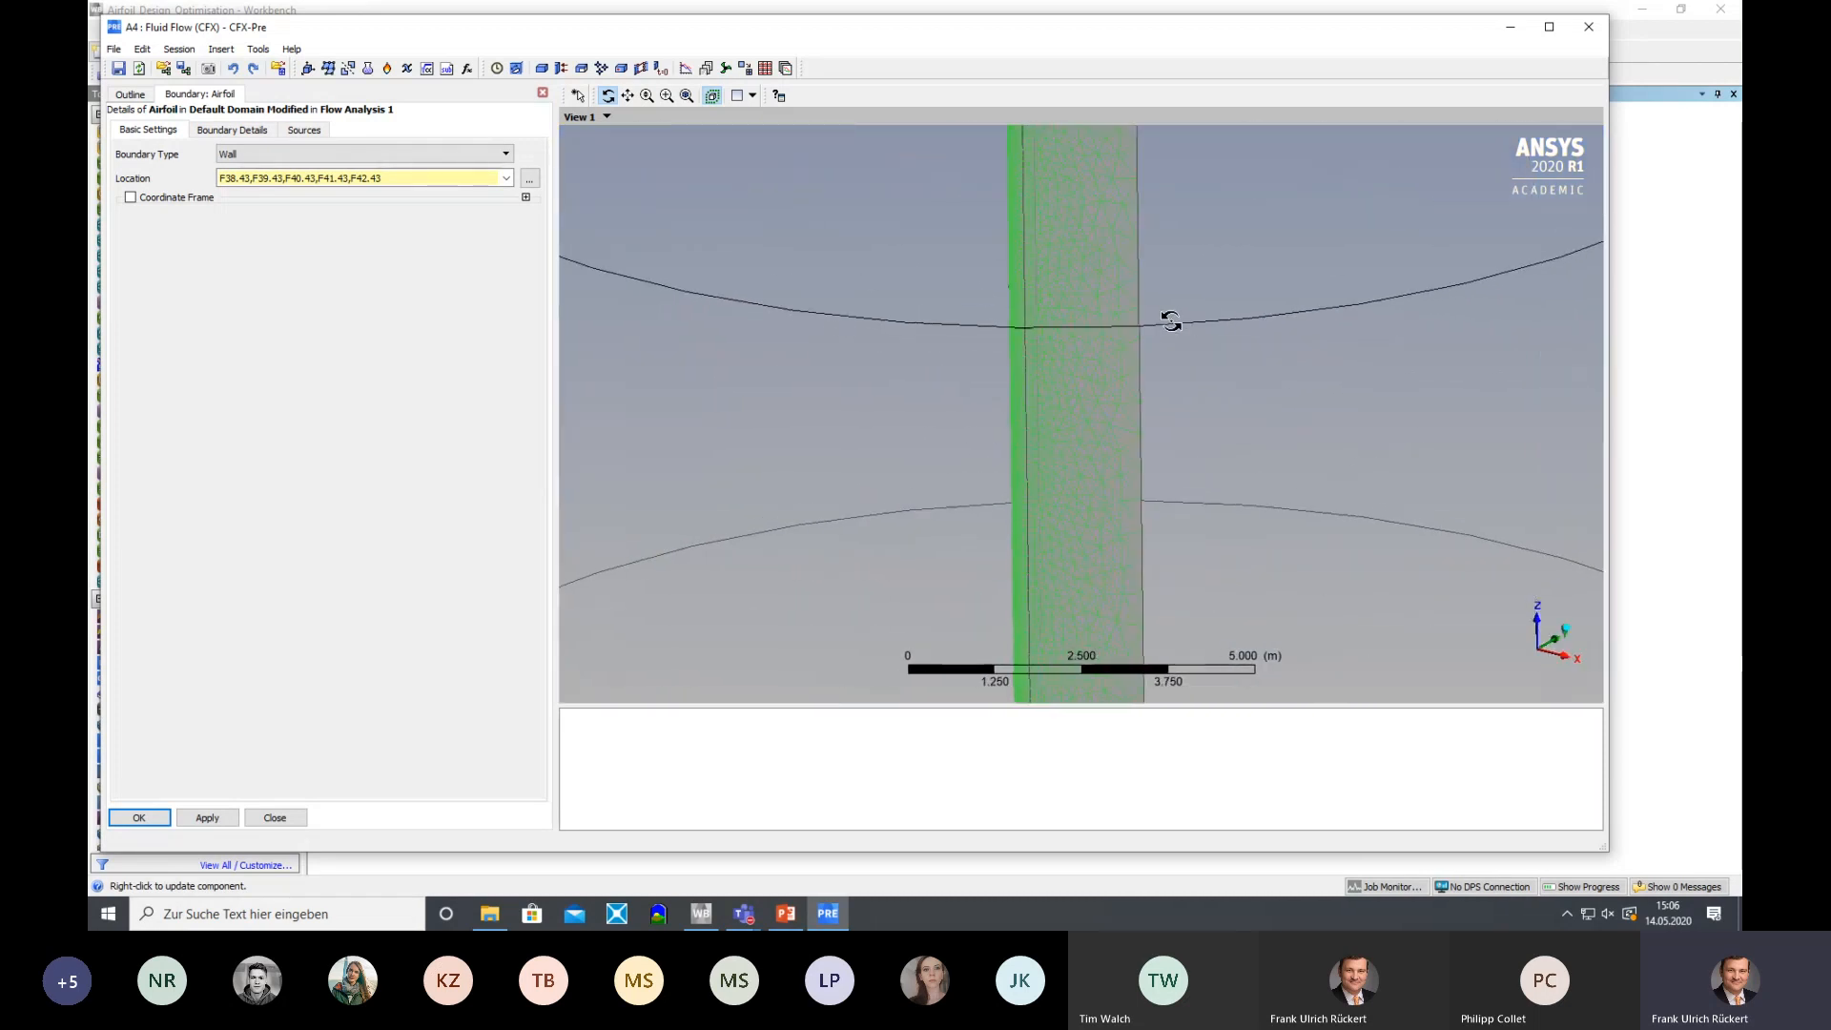
{"action": "left_click_drag", "start_coordinate": [1169, 316], "coordinate": [961, 407]}
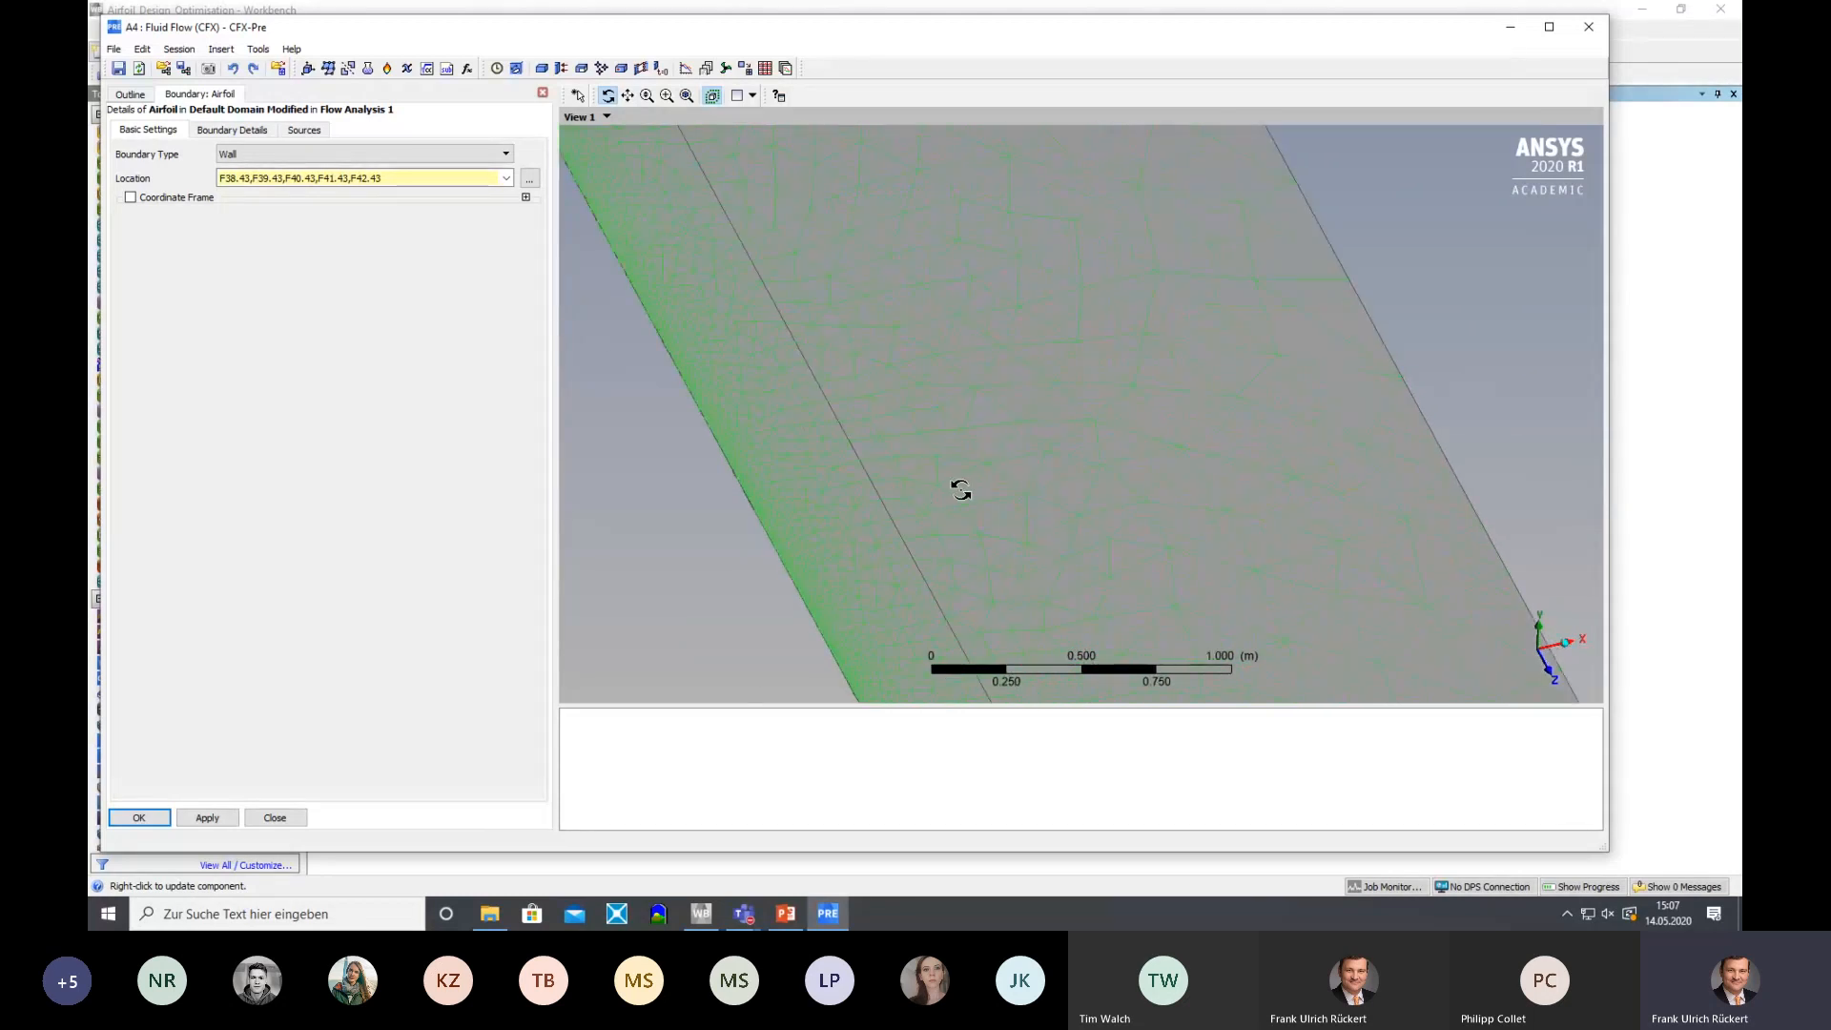
{"action": "left_click_drag", "start_coordinate": [961, 489], "coordinate": [950, 439]}
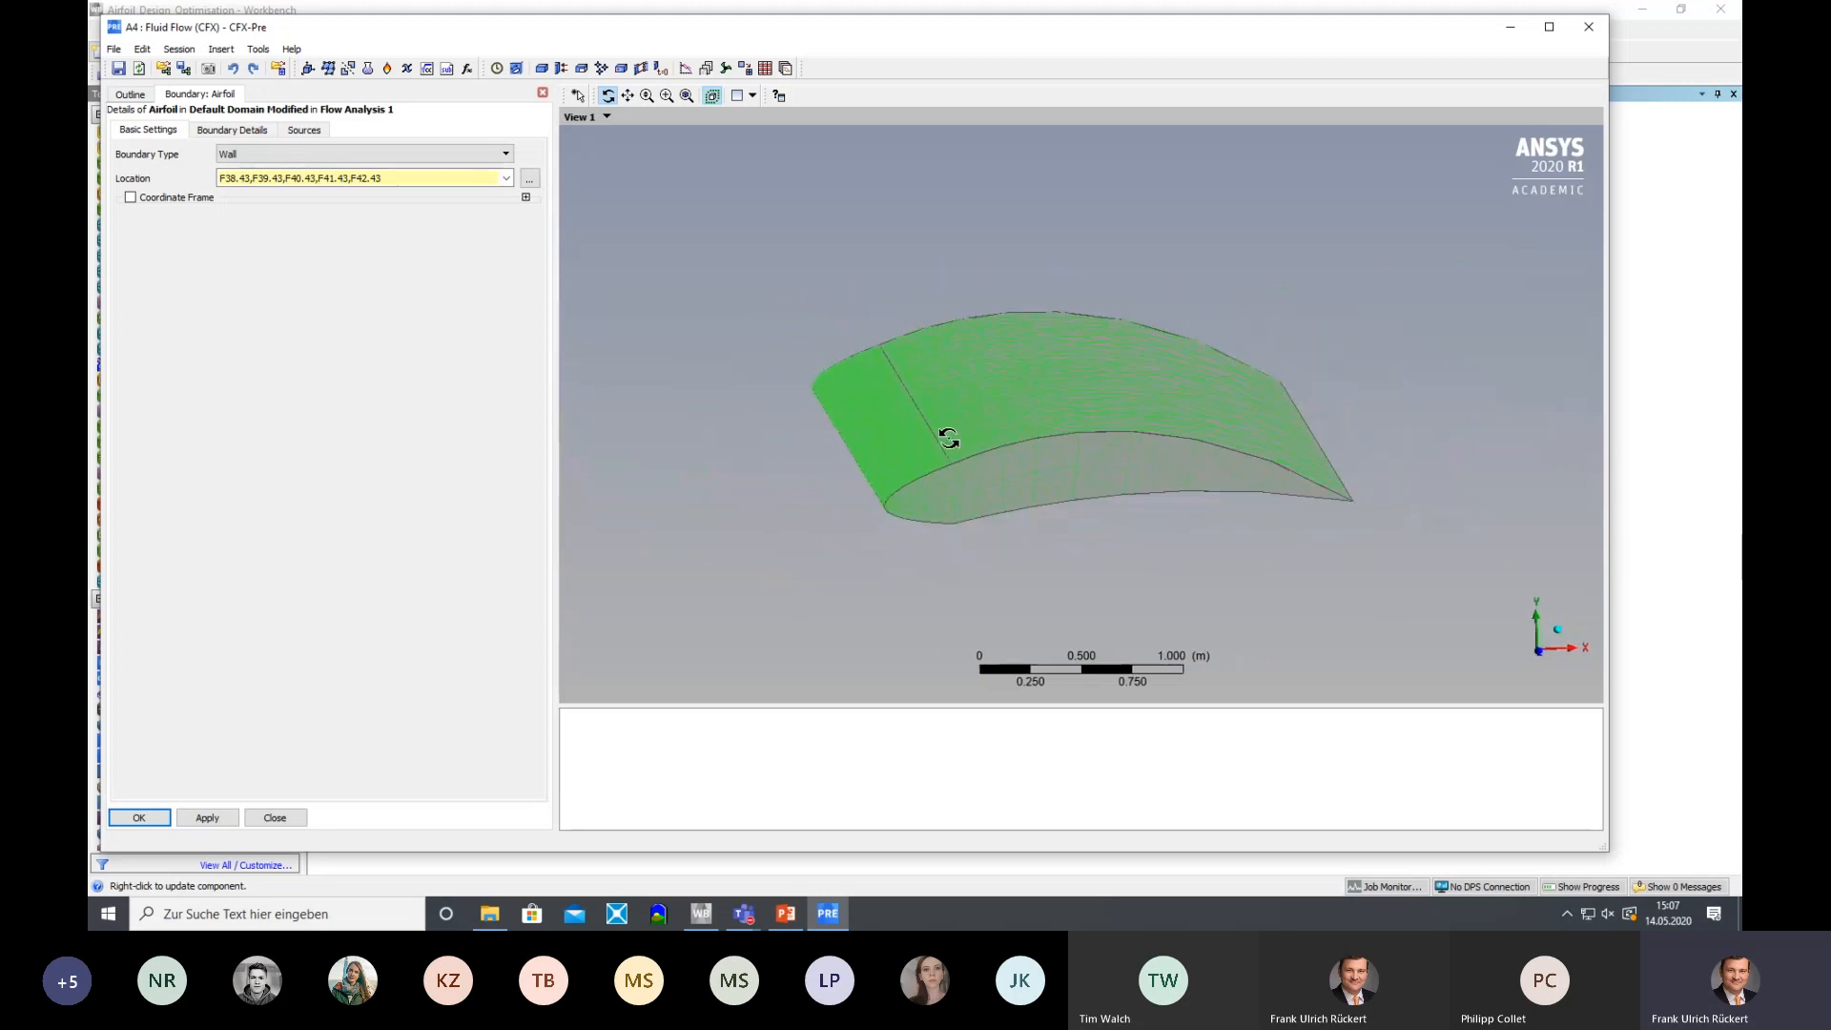
{"action": "scroll", "coordinate": [949, 439], "scroll_direction": "down", "scroll_amount": 6}
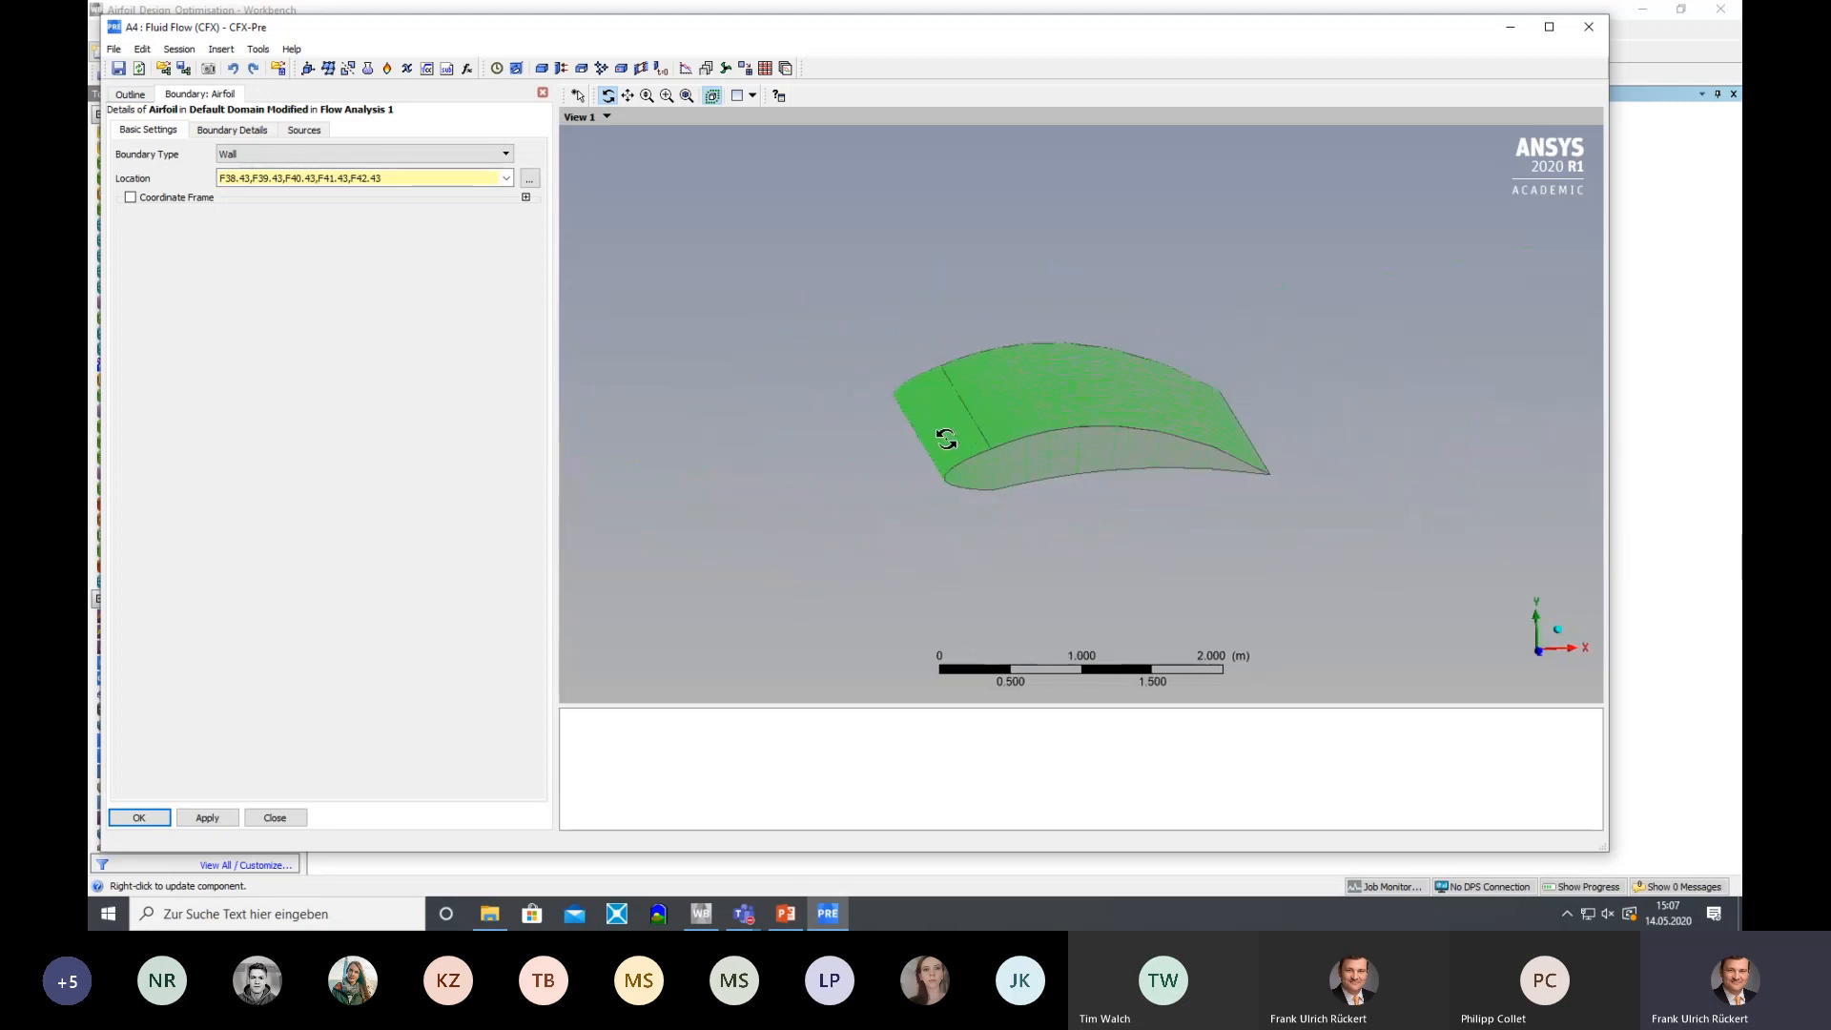
{"action": "left_click", "coordinate": [1549, 26]}
{"action": "left_click_drag", "start_coordinate": [1124, 347], "coordinate": [1062, 403]}
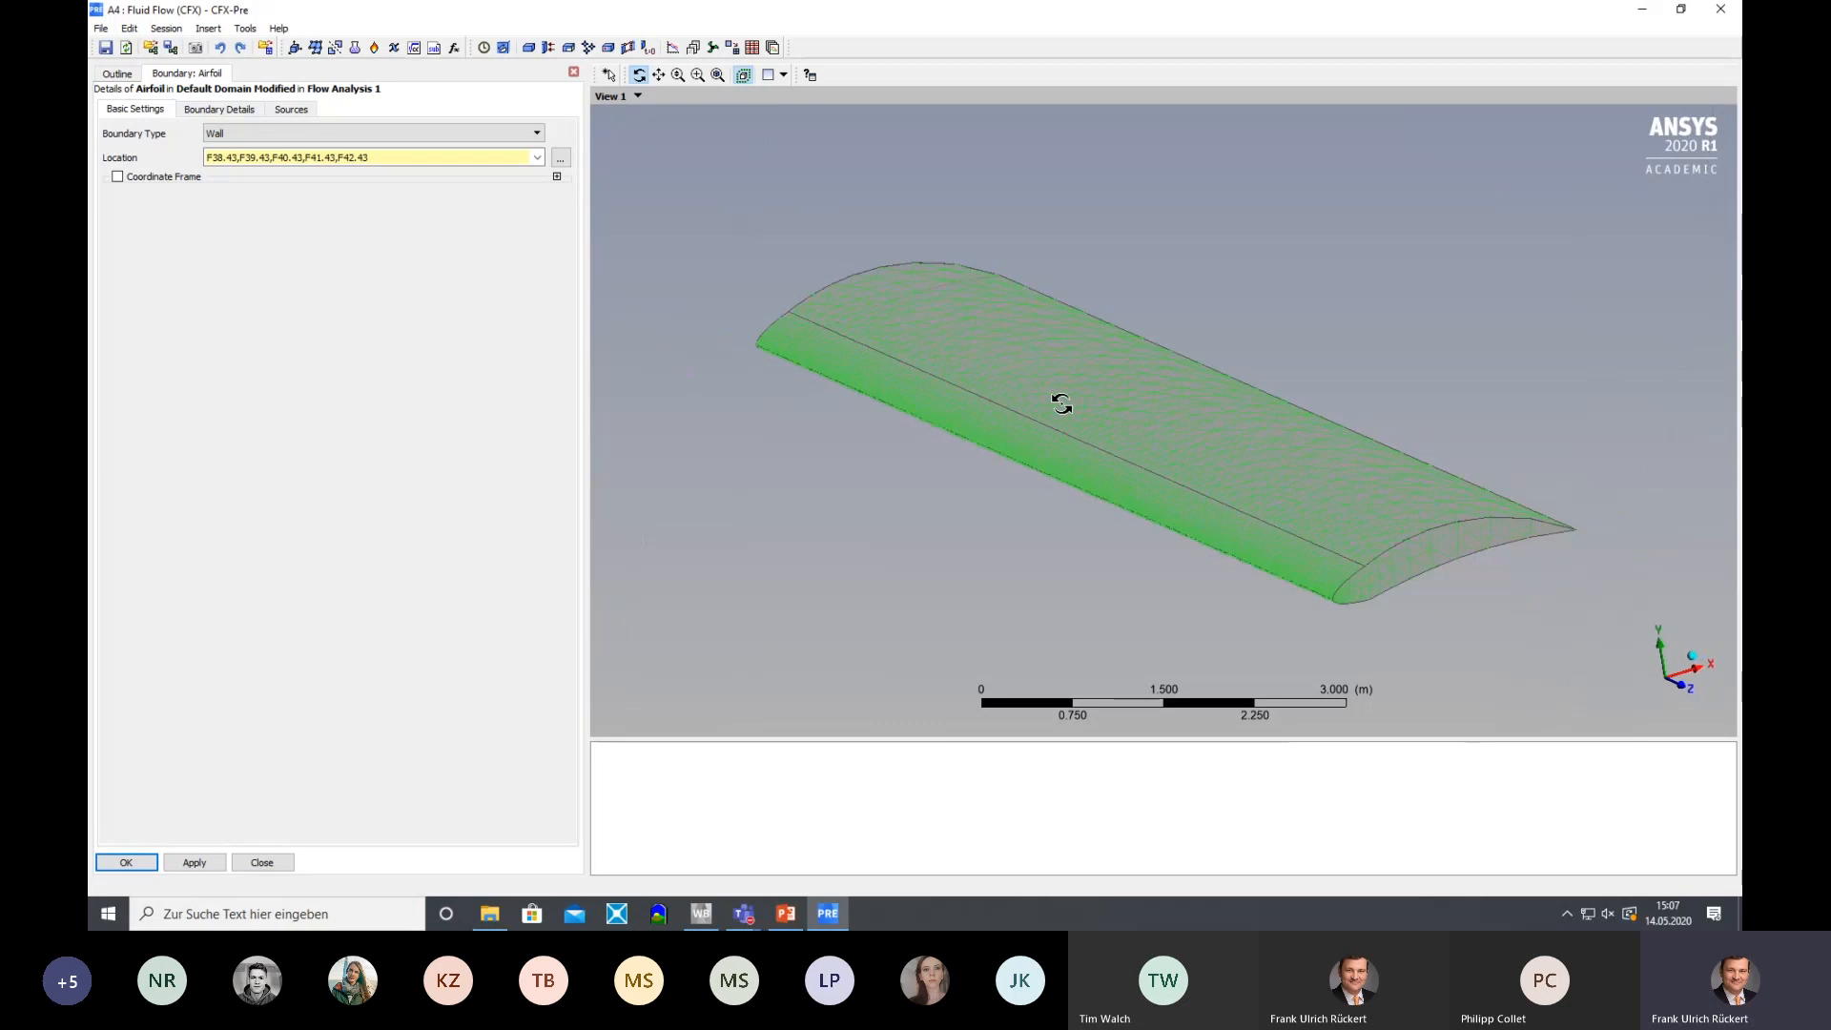
{"action": "scroll", "coordinate": [1049, 396], "scroll_direction": "down", "scroll_amount": 2}
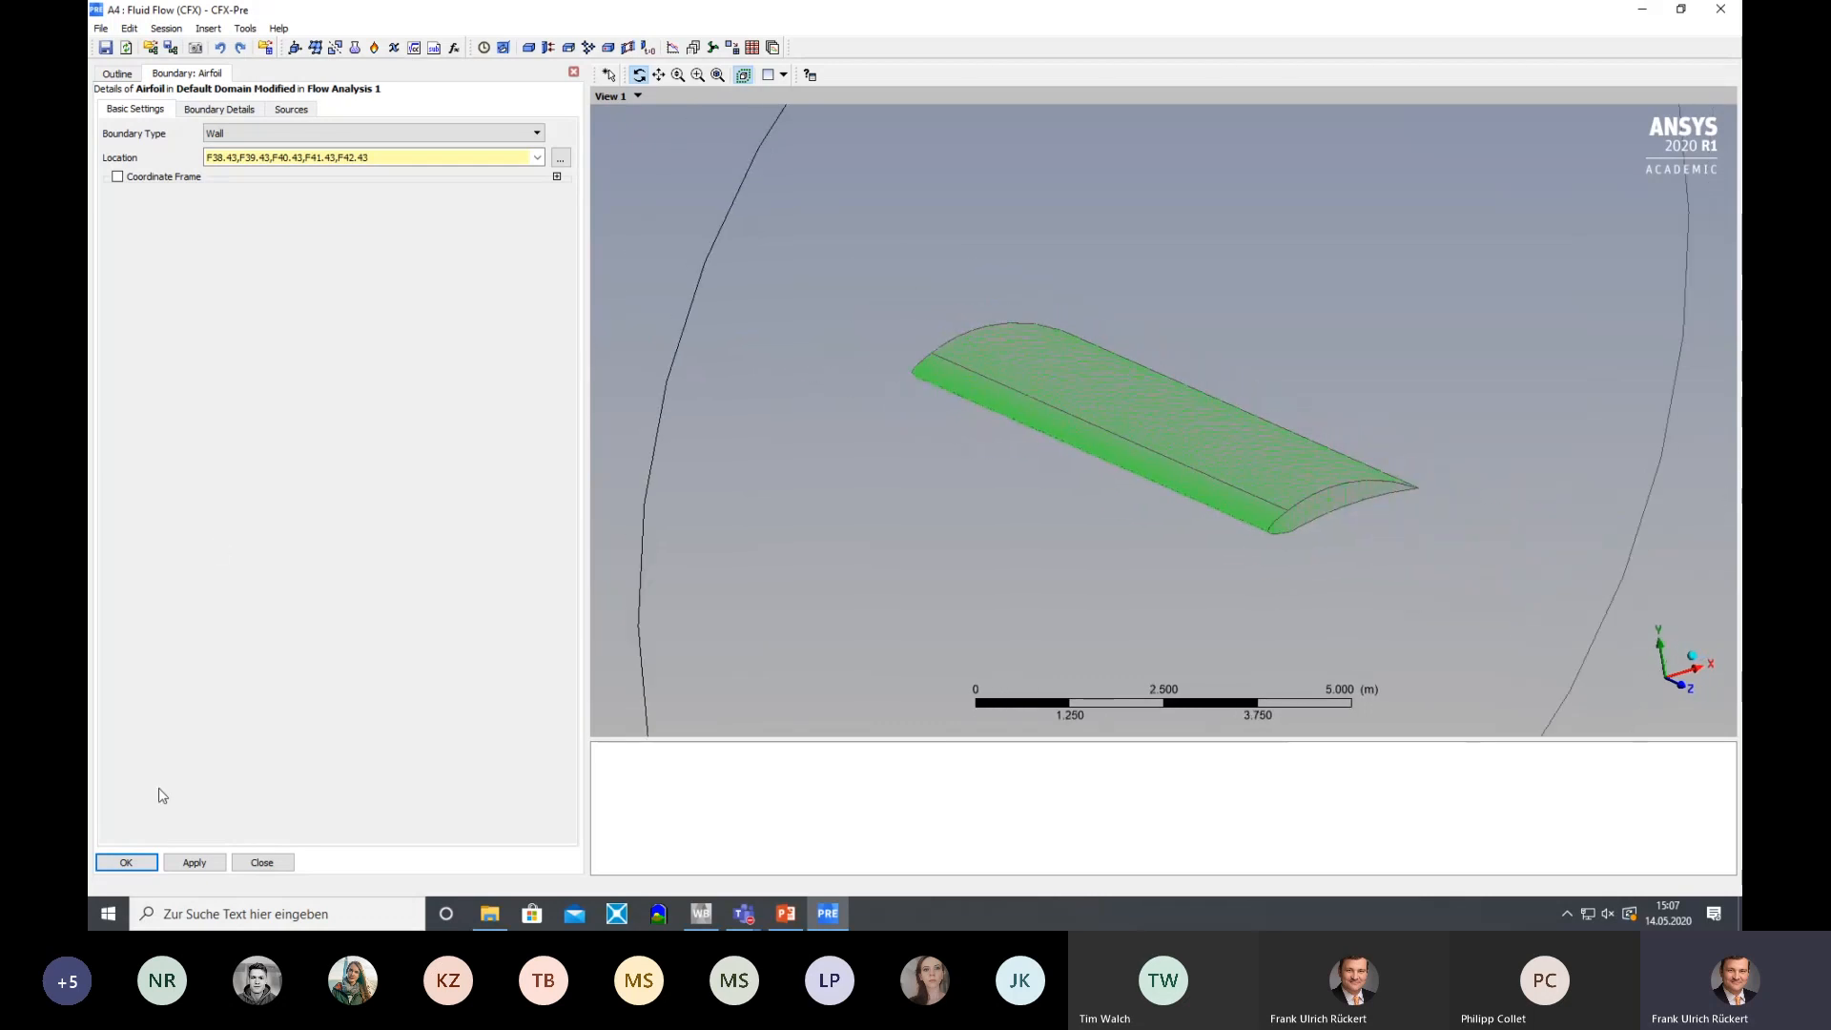
{"action": "left_click", "coordinate": [126, 862]}
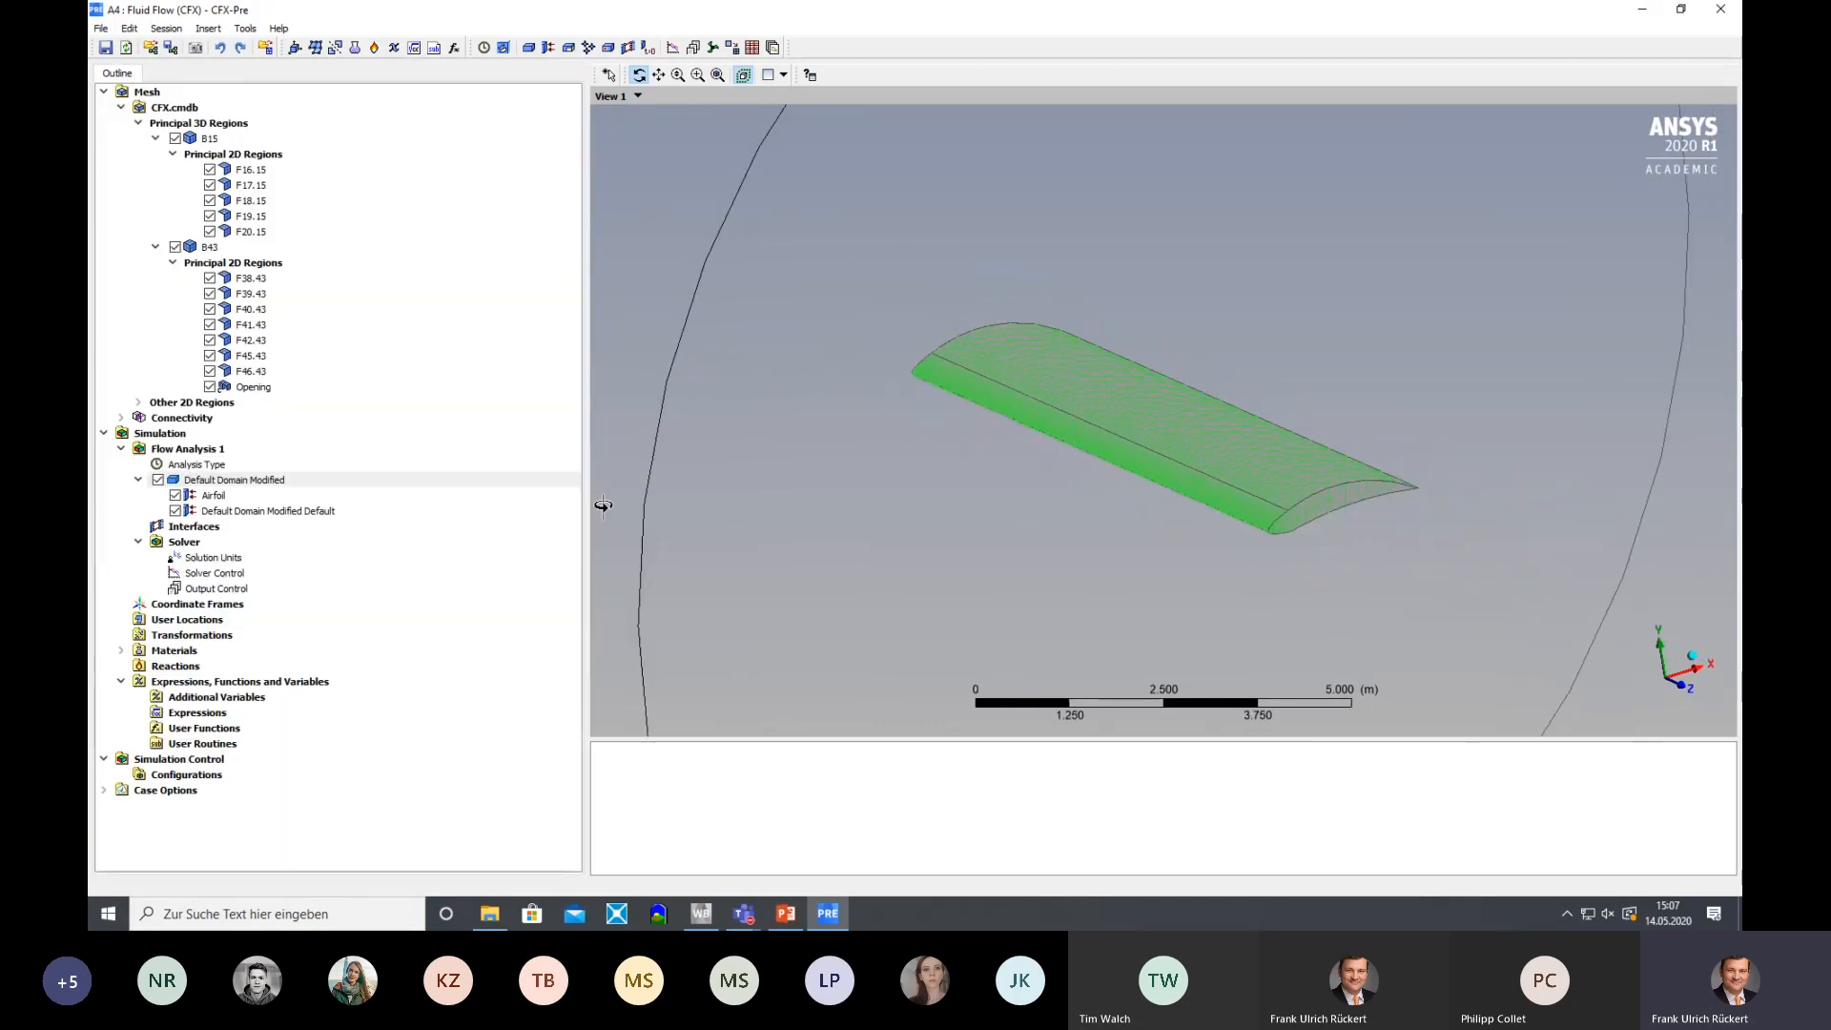
Reopen the Airfoil boundary and review its mass and momentum and wall roughness options in the boundary details
{"action": "double_click", "coordinate": [238, 502]}
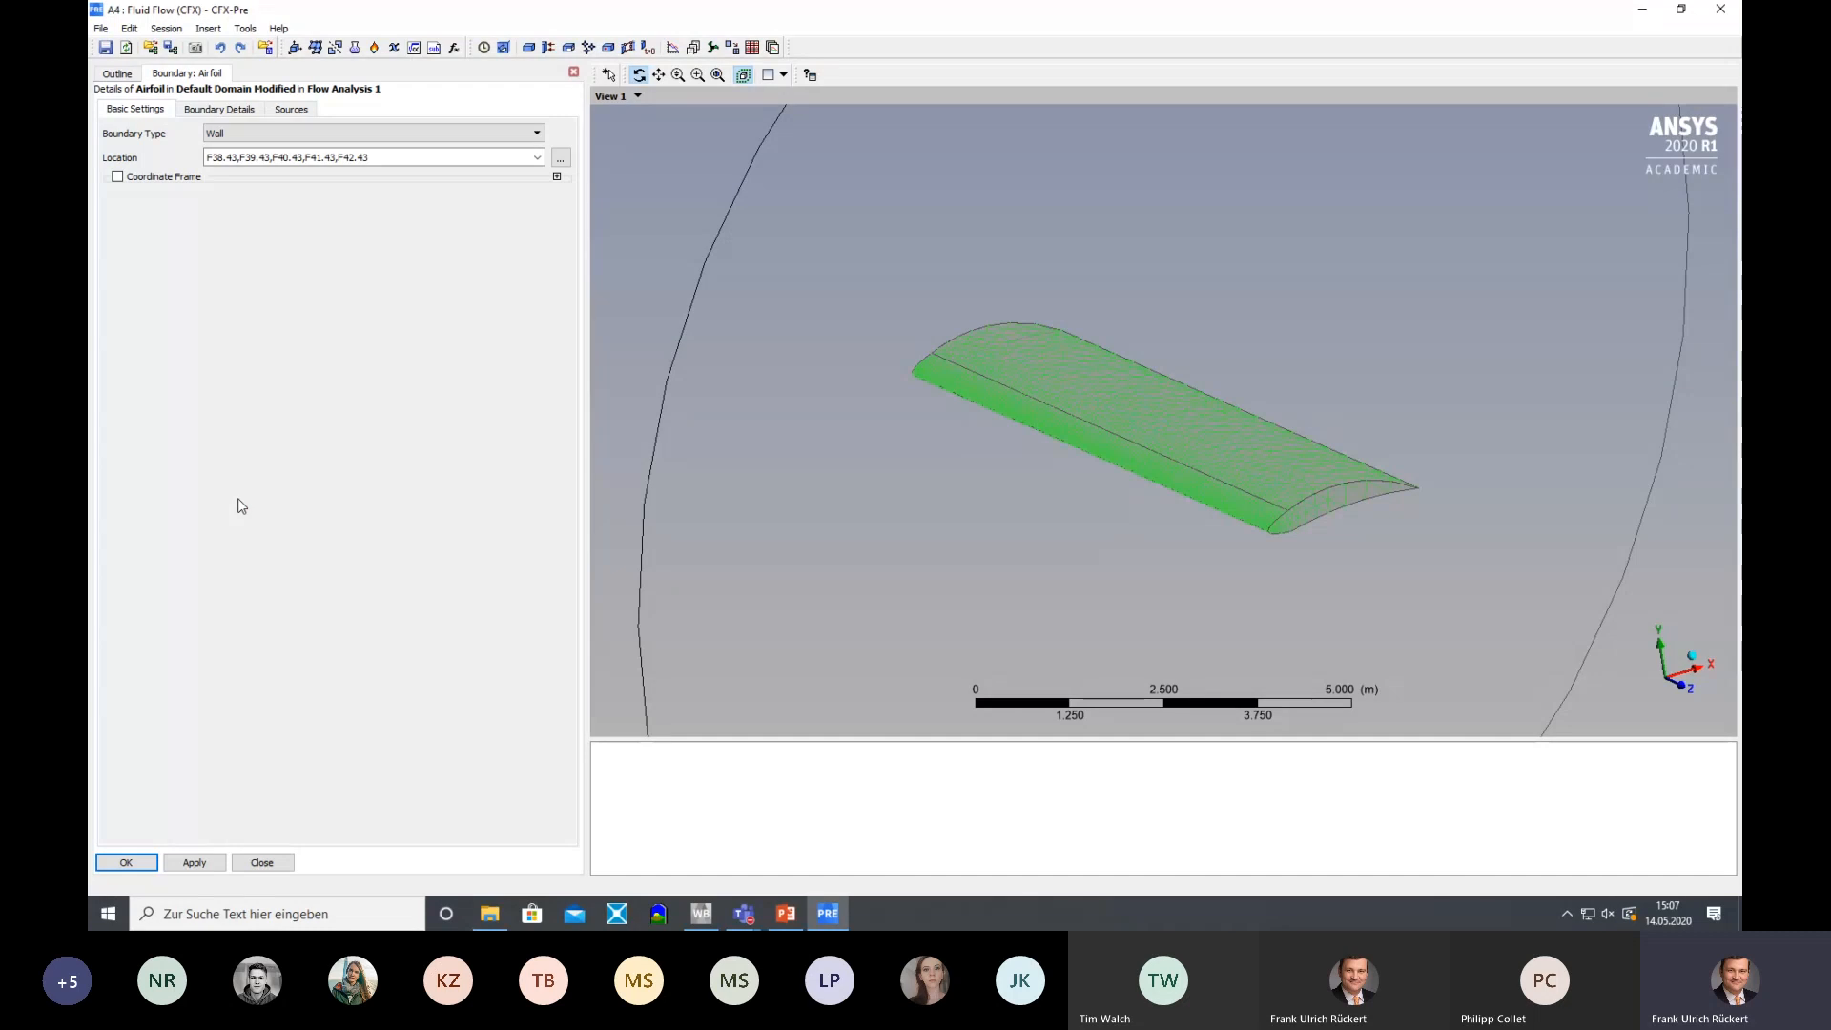
{"action": "left_click", "coordinate": [232, 115]}
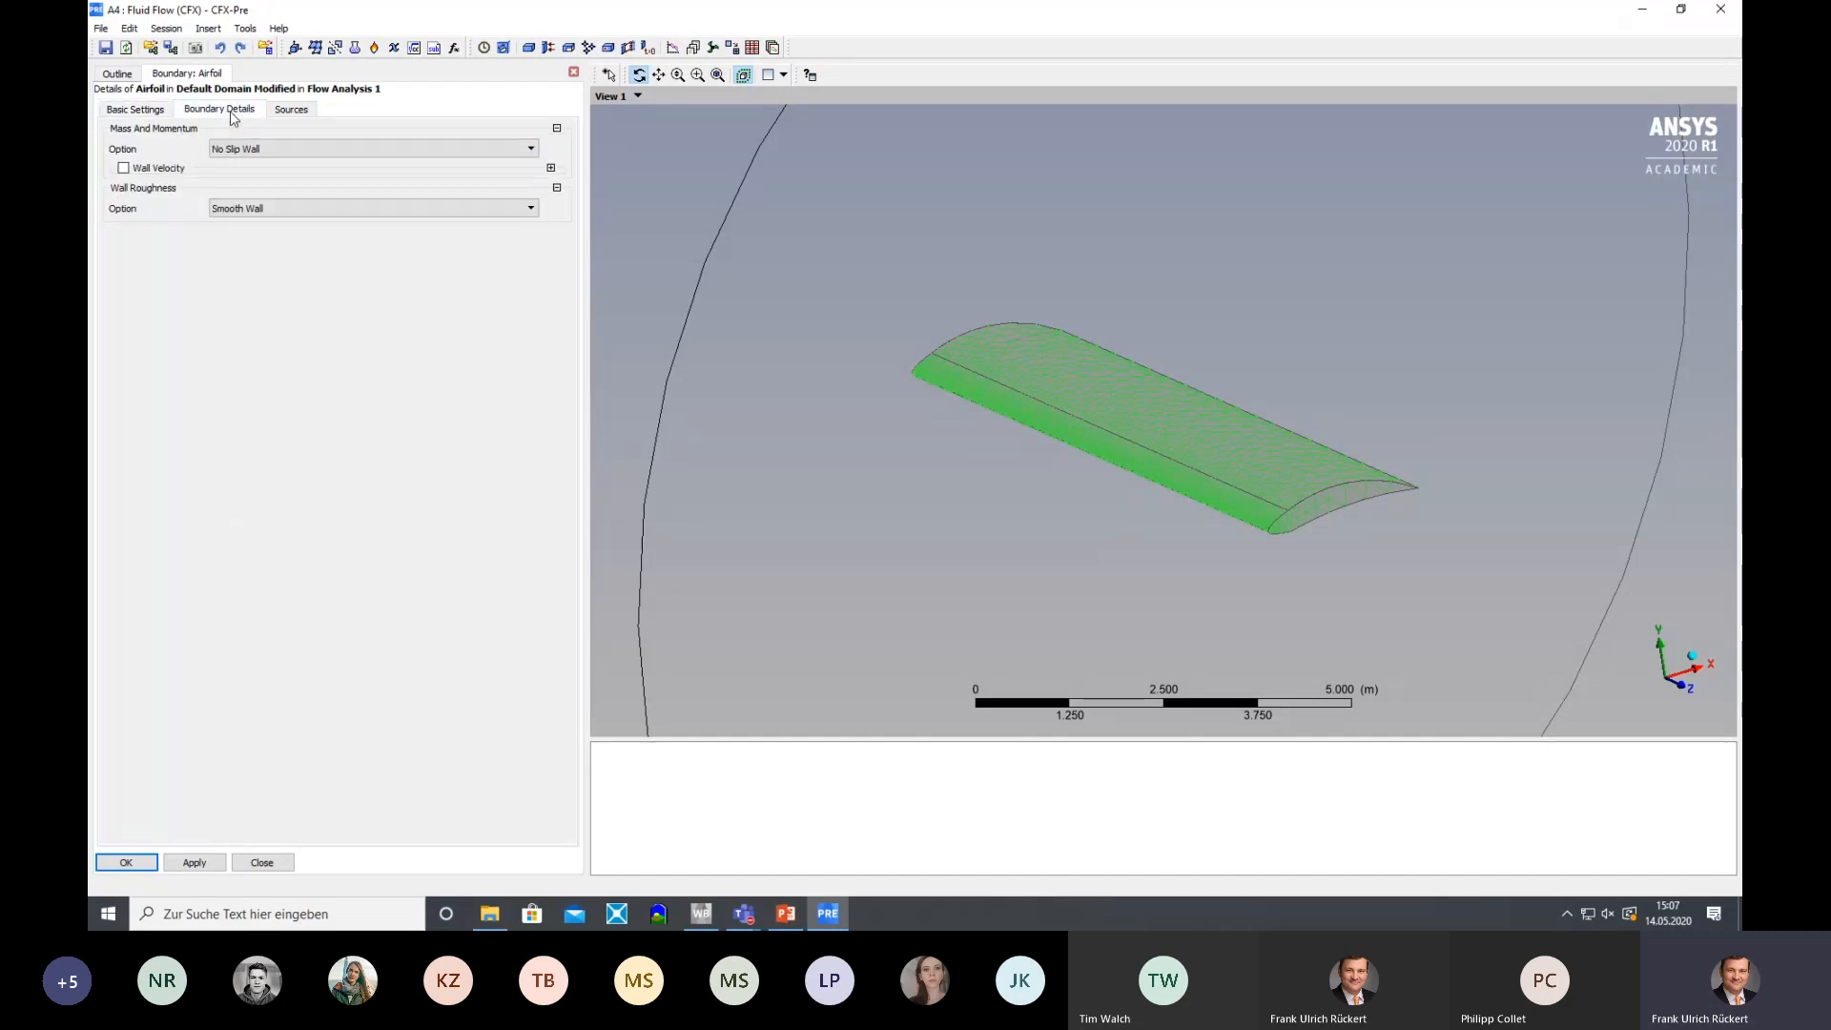
{"action": "left_click", "coordinate": [248, 212]}
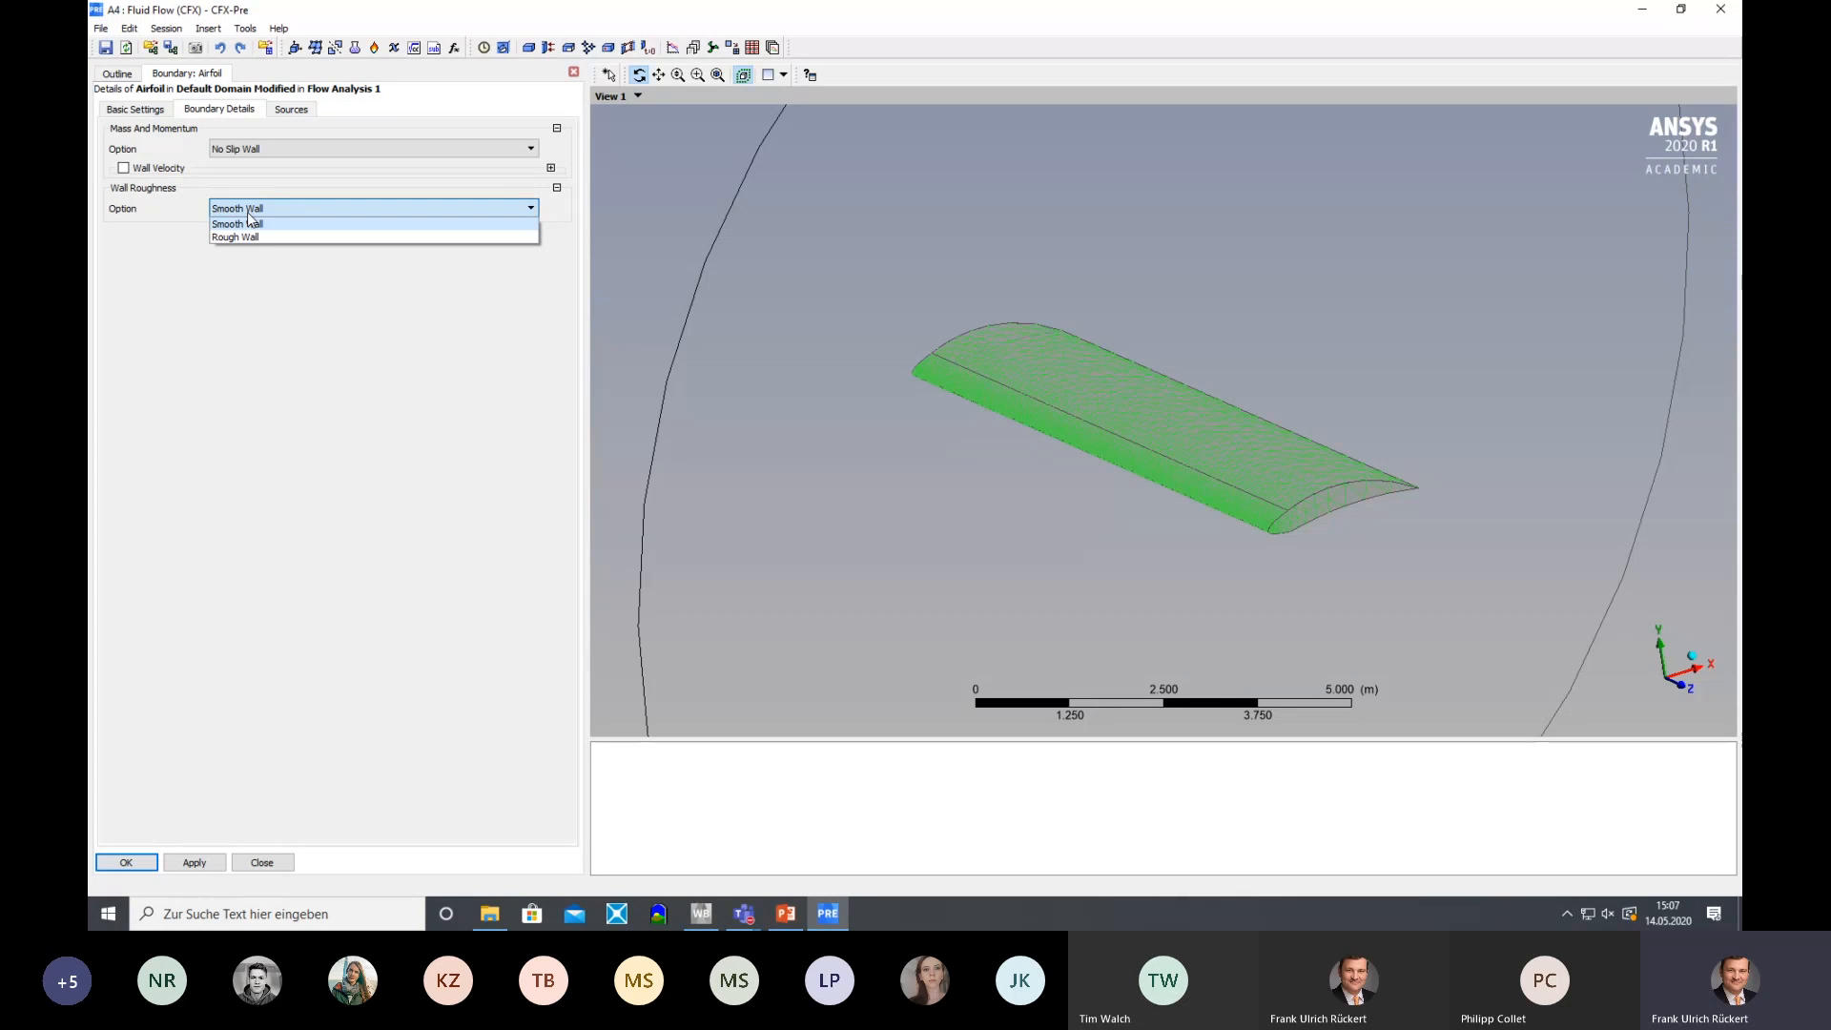
{"action": "left_click", "coordinate": [182, 211]}
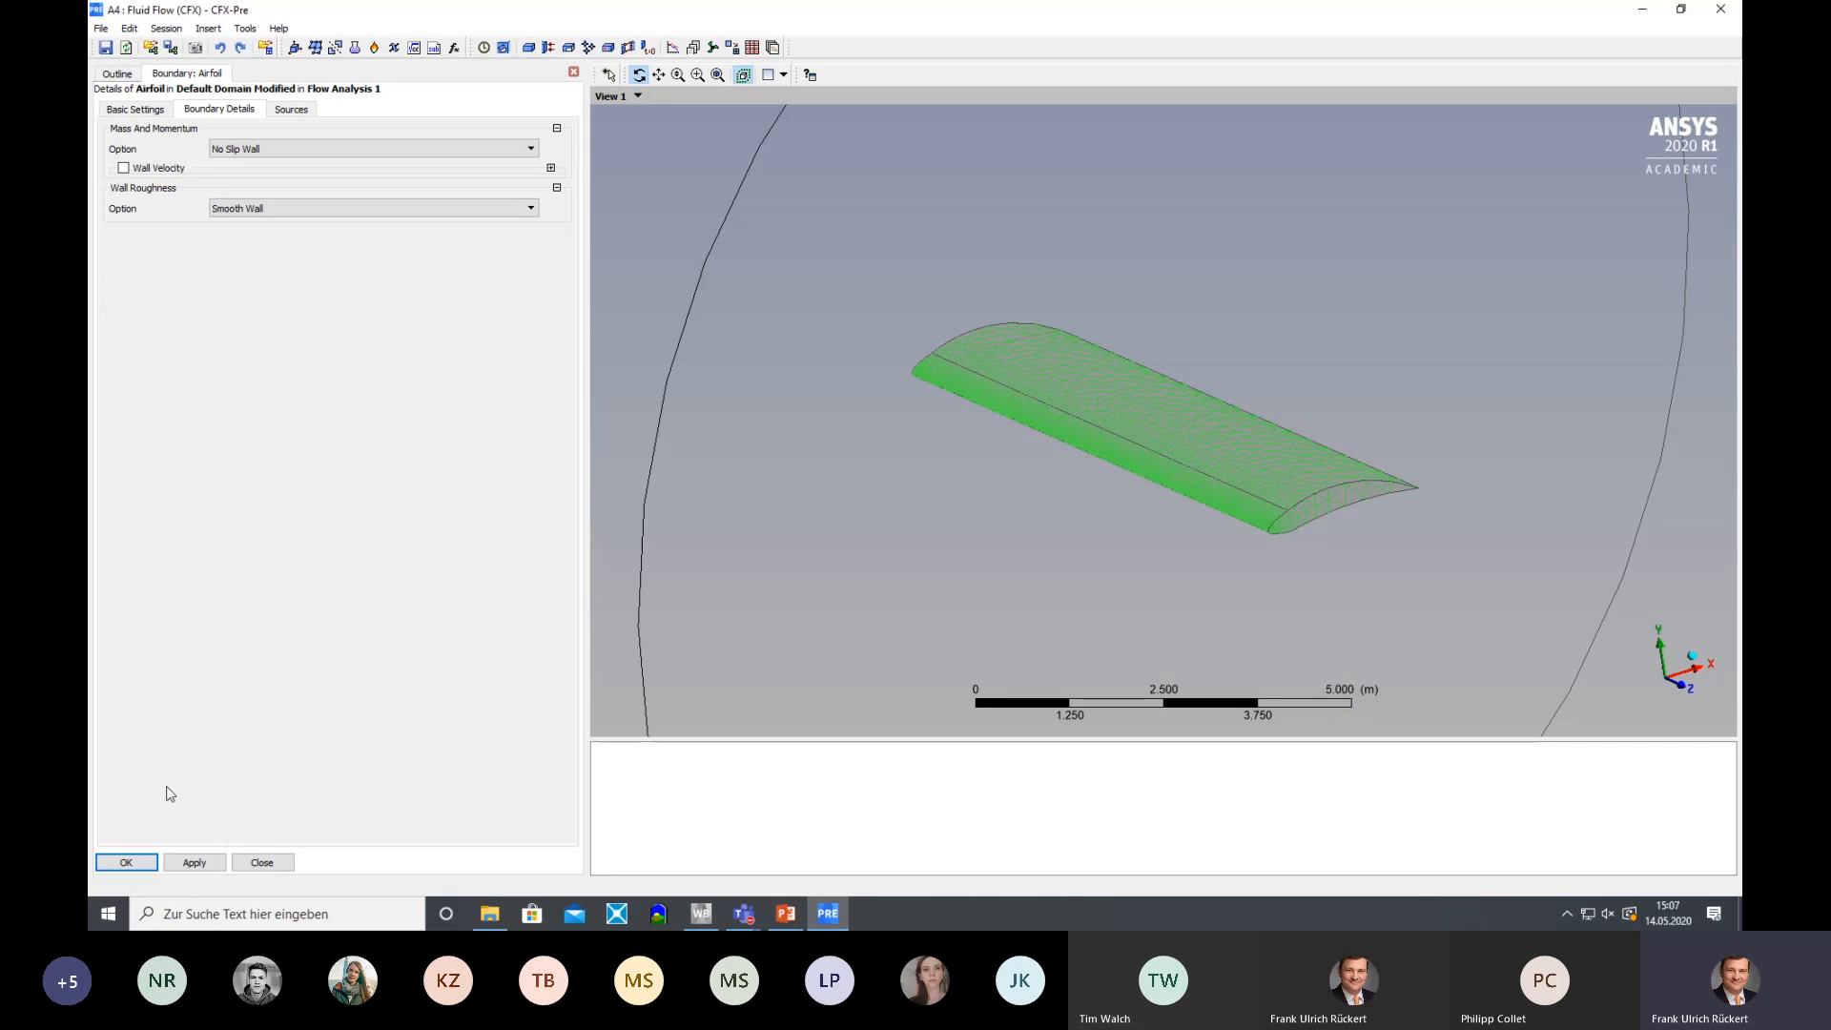
{"action": "left_click", "coordinate": [130, 863]}
{"action": "left_click_drag", "start_coordinate": [886, 511], "coordinate": [871, 503]}
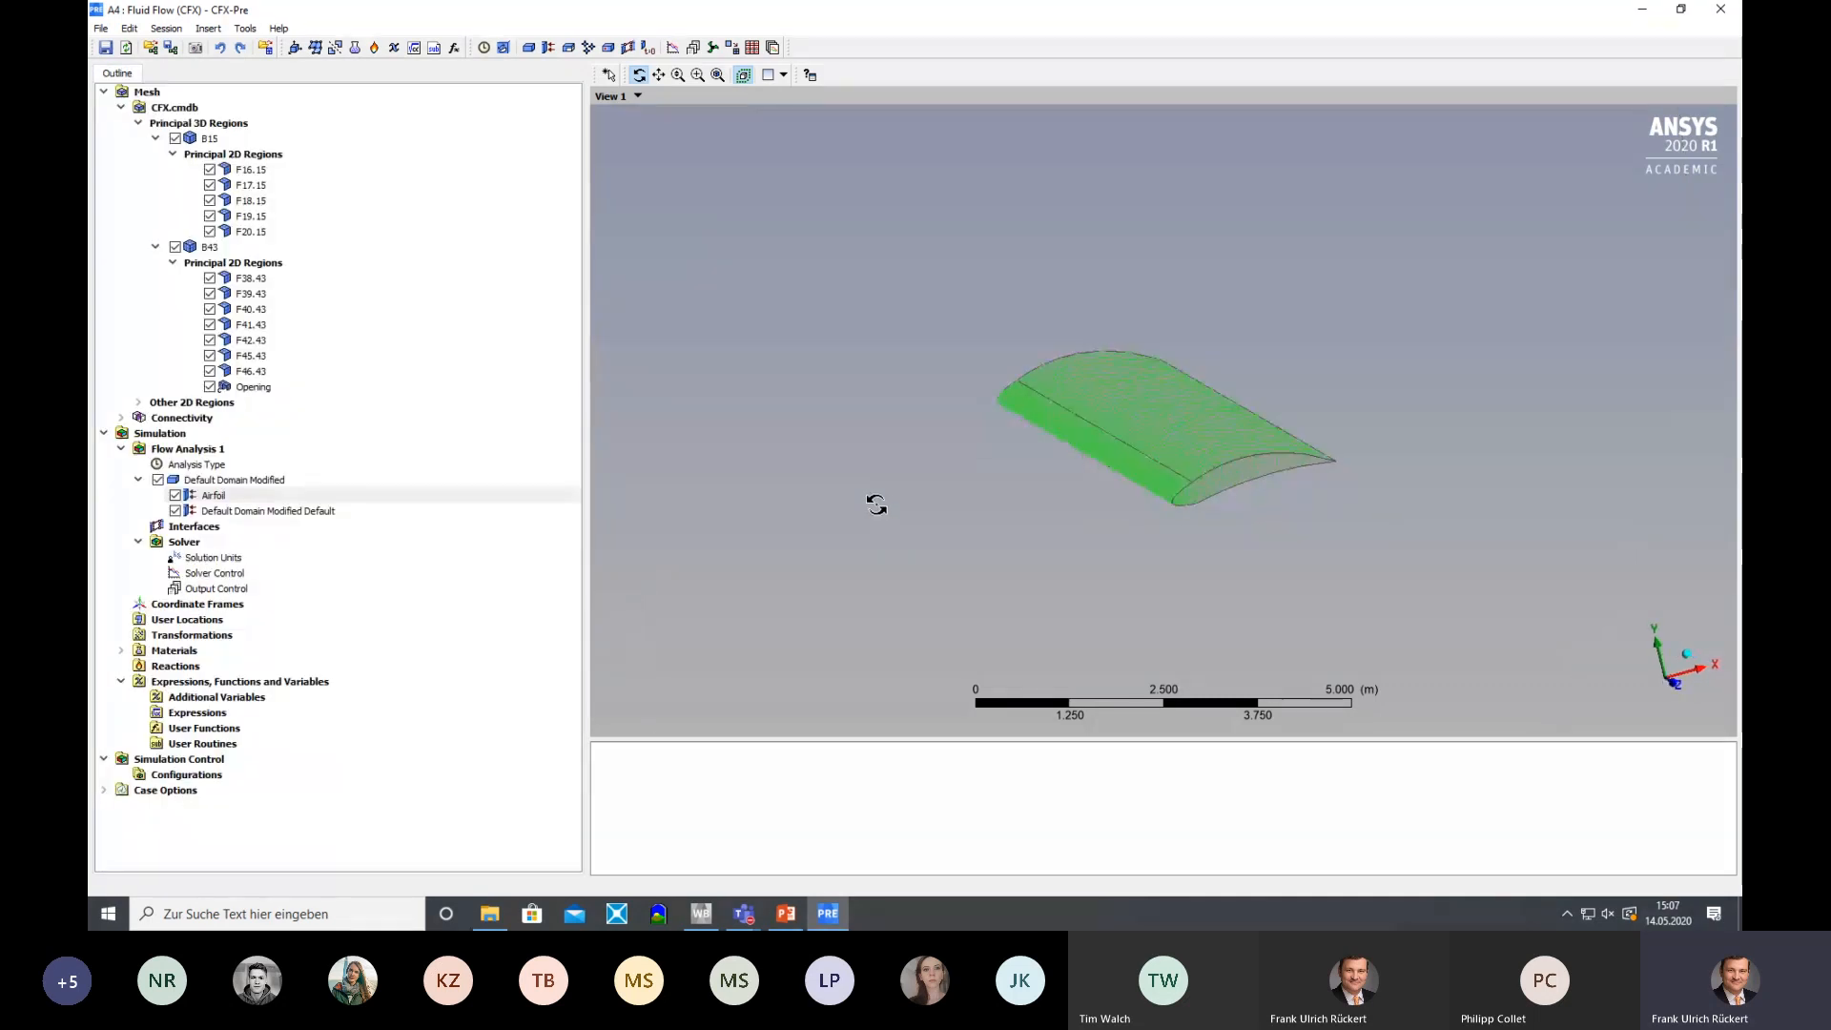
Compare the mesh regions B15 and B43 with the Airfoil boundary and Default Domain Modified in the 3D view
{"action": "left_click", "coordinate": [208, 139]}
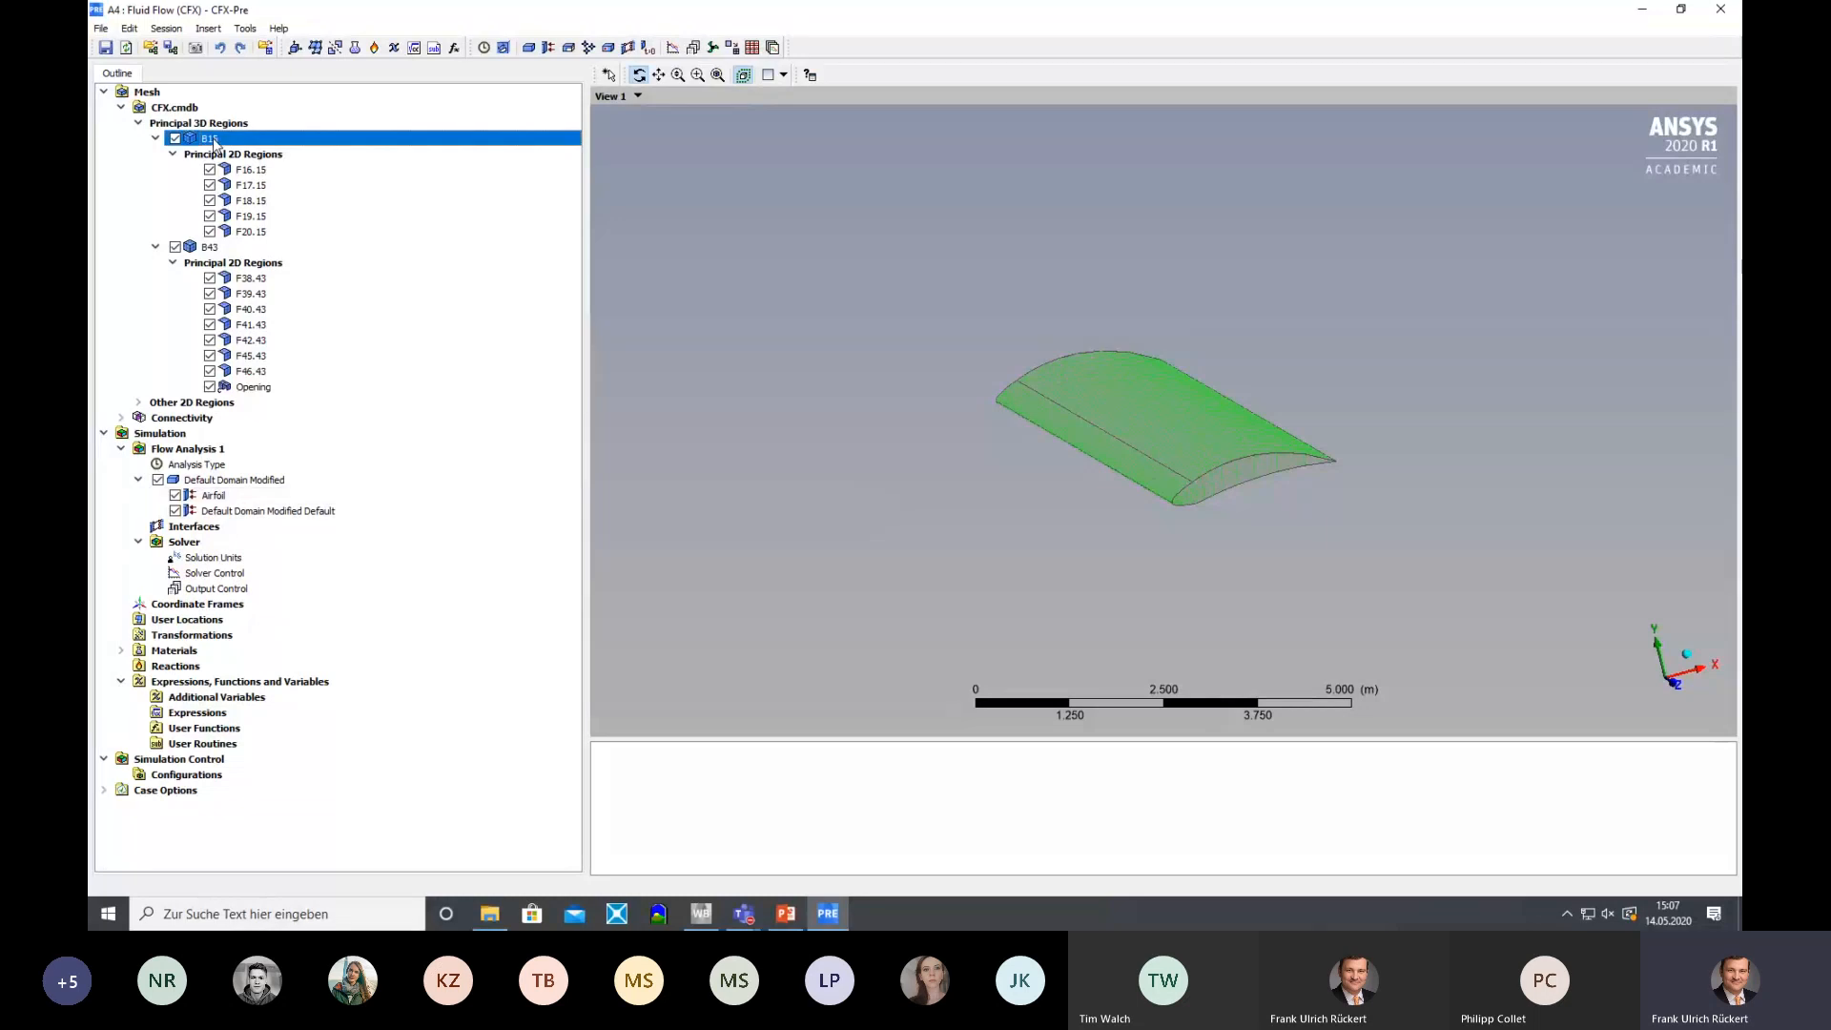
{"action": "left_click", "coordinate": [209, 264]}
{"action": "left_click", "coordinate": [209, 247]}
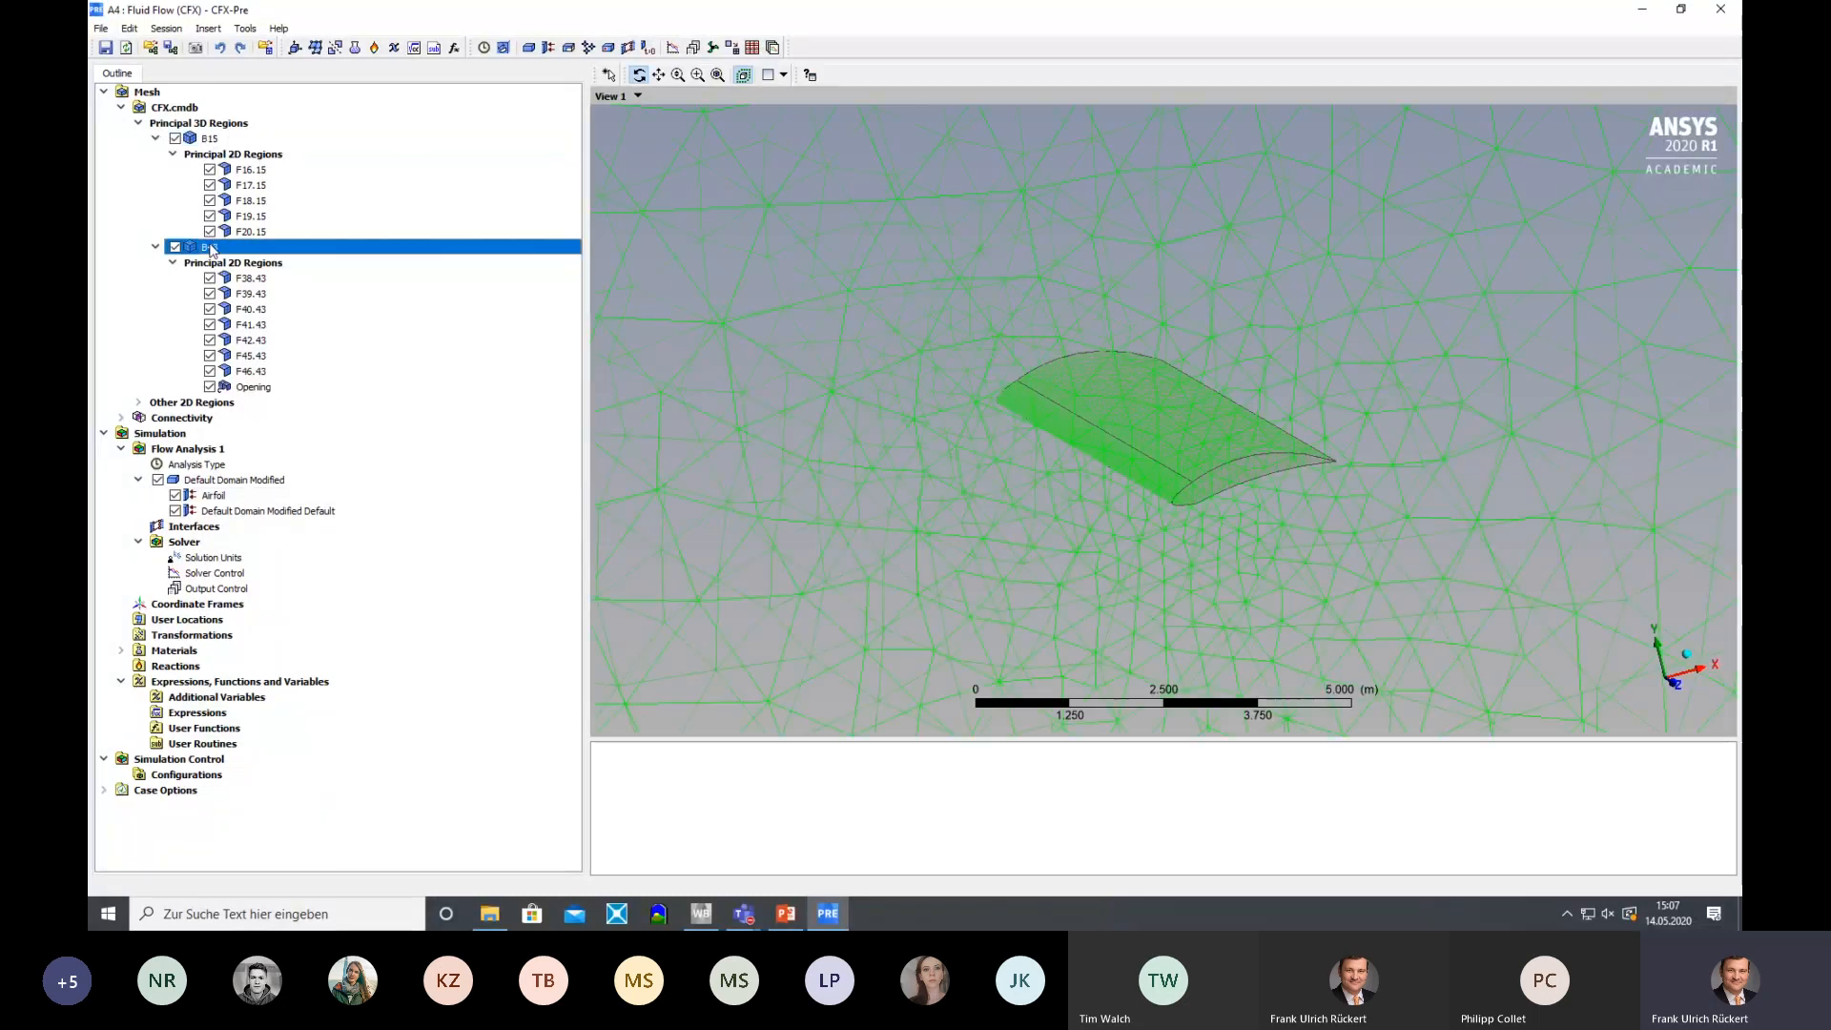
{"action": "scroll", "coordinate": [1211, 391], "scroll_direction": "down", "scroll_amount": 2}
{"action": "scroll", "coordinate": [1164, 405], "scroll_direction": "down", "scroll_amount": 2}
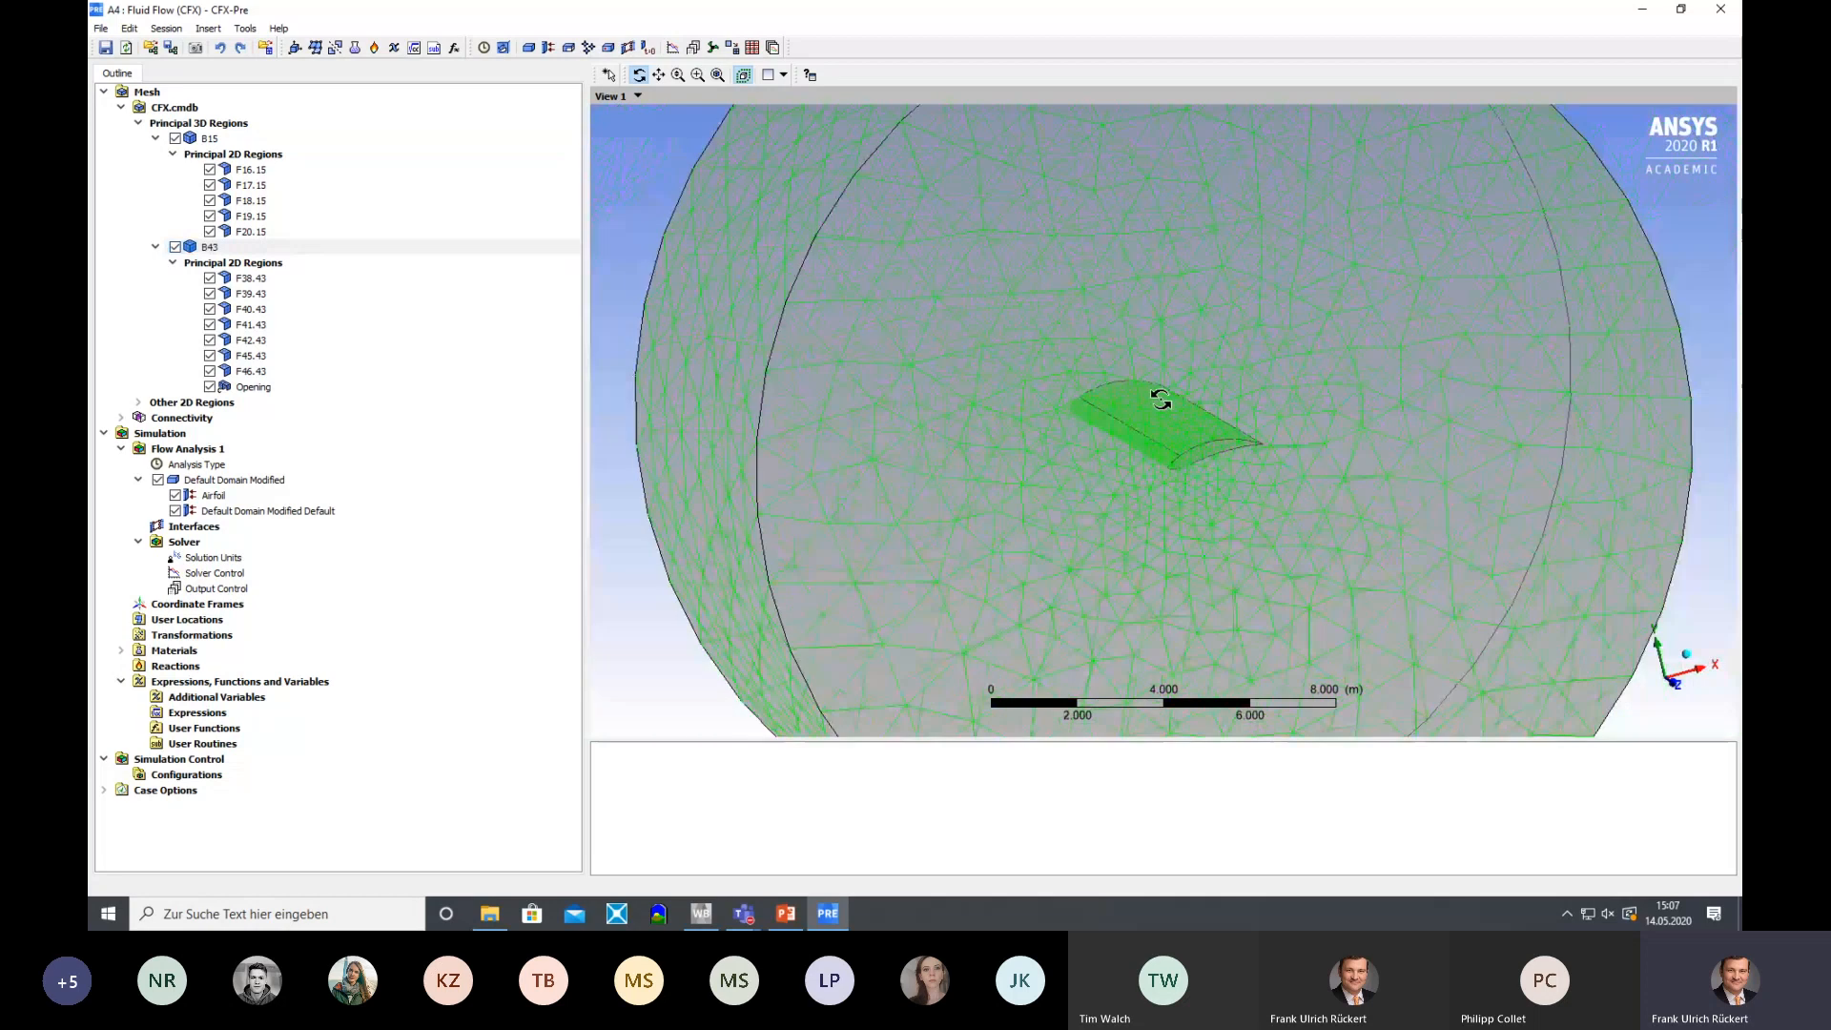
{"action": "left_click", "coordinate": [218, 501]}
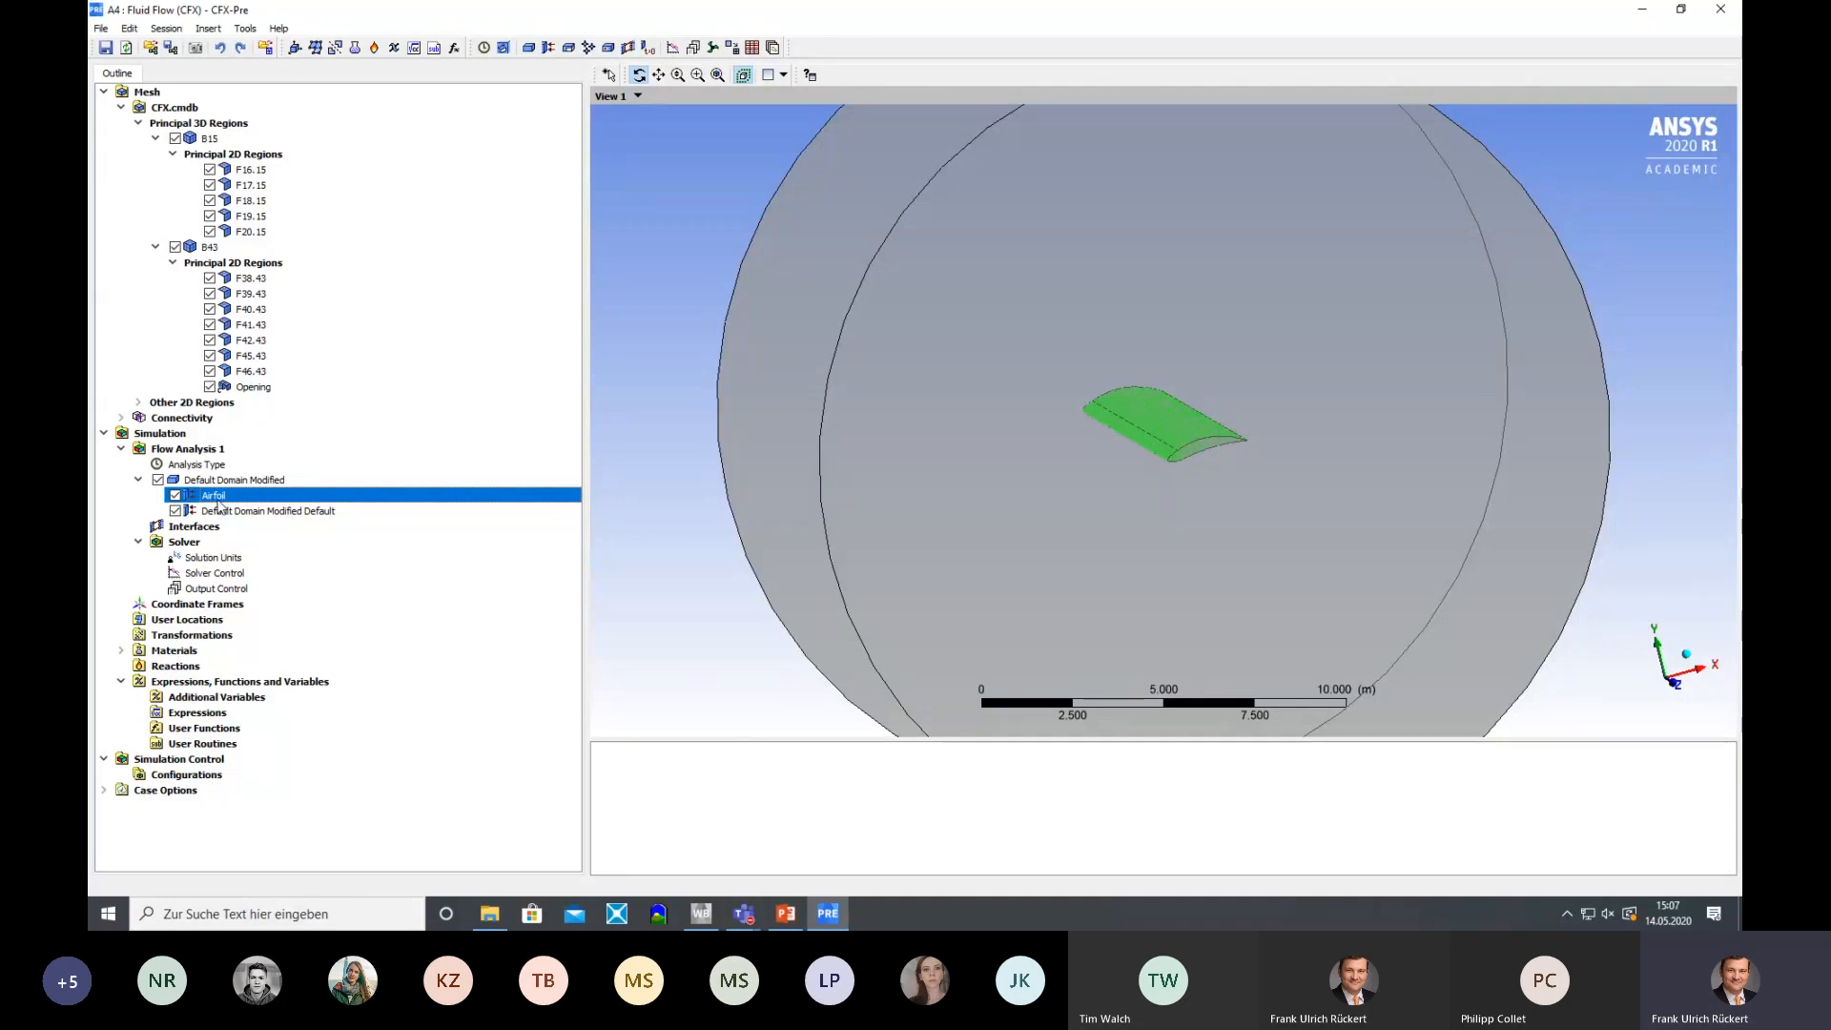
{"action": "left_click", "coordinate": [235, 481]}
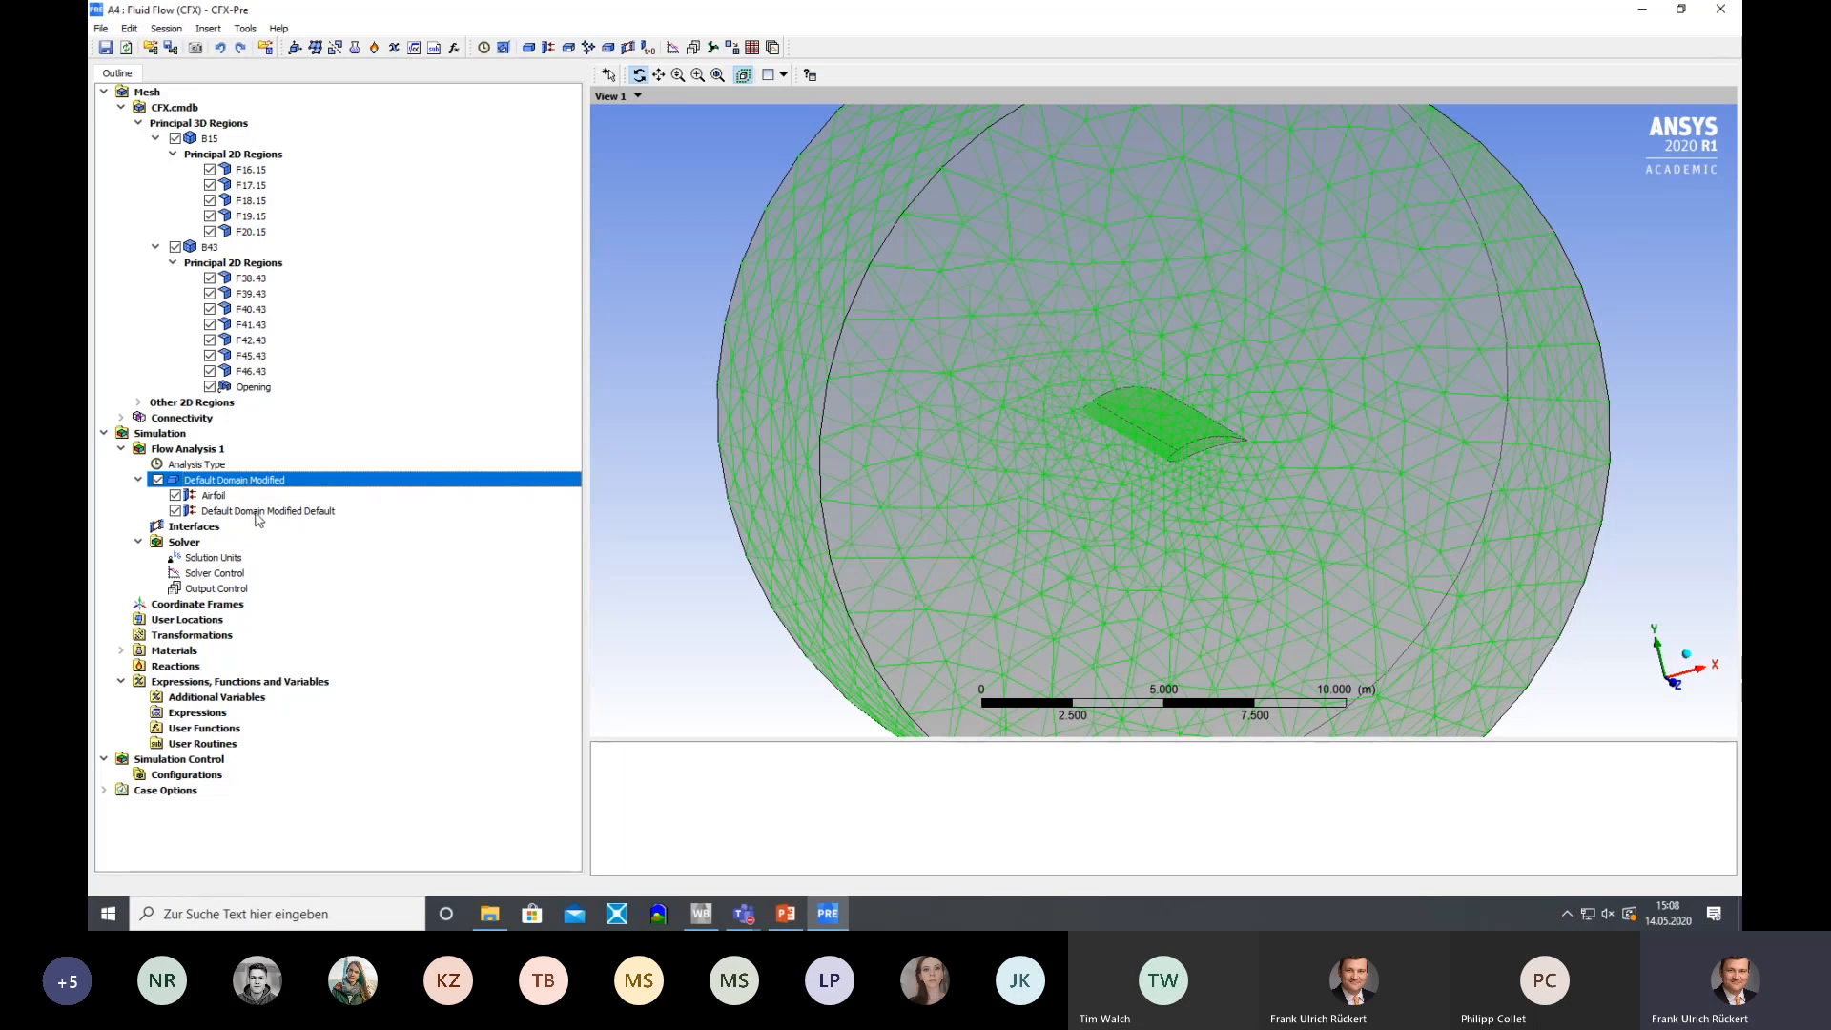
Rename the Default Domain Modified Default boundary as Opening
{"action": "left_click", "coordinate": [258, 512]}
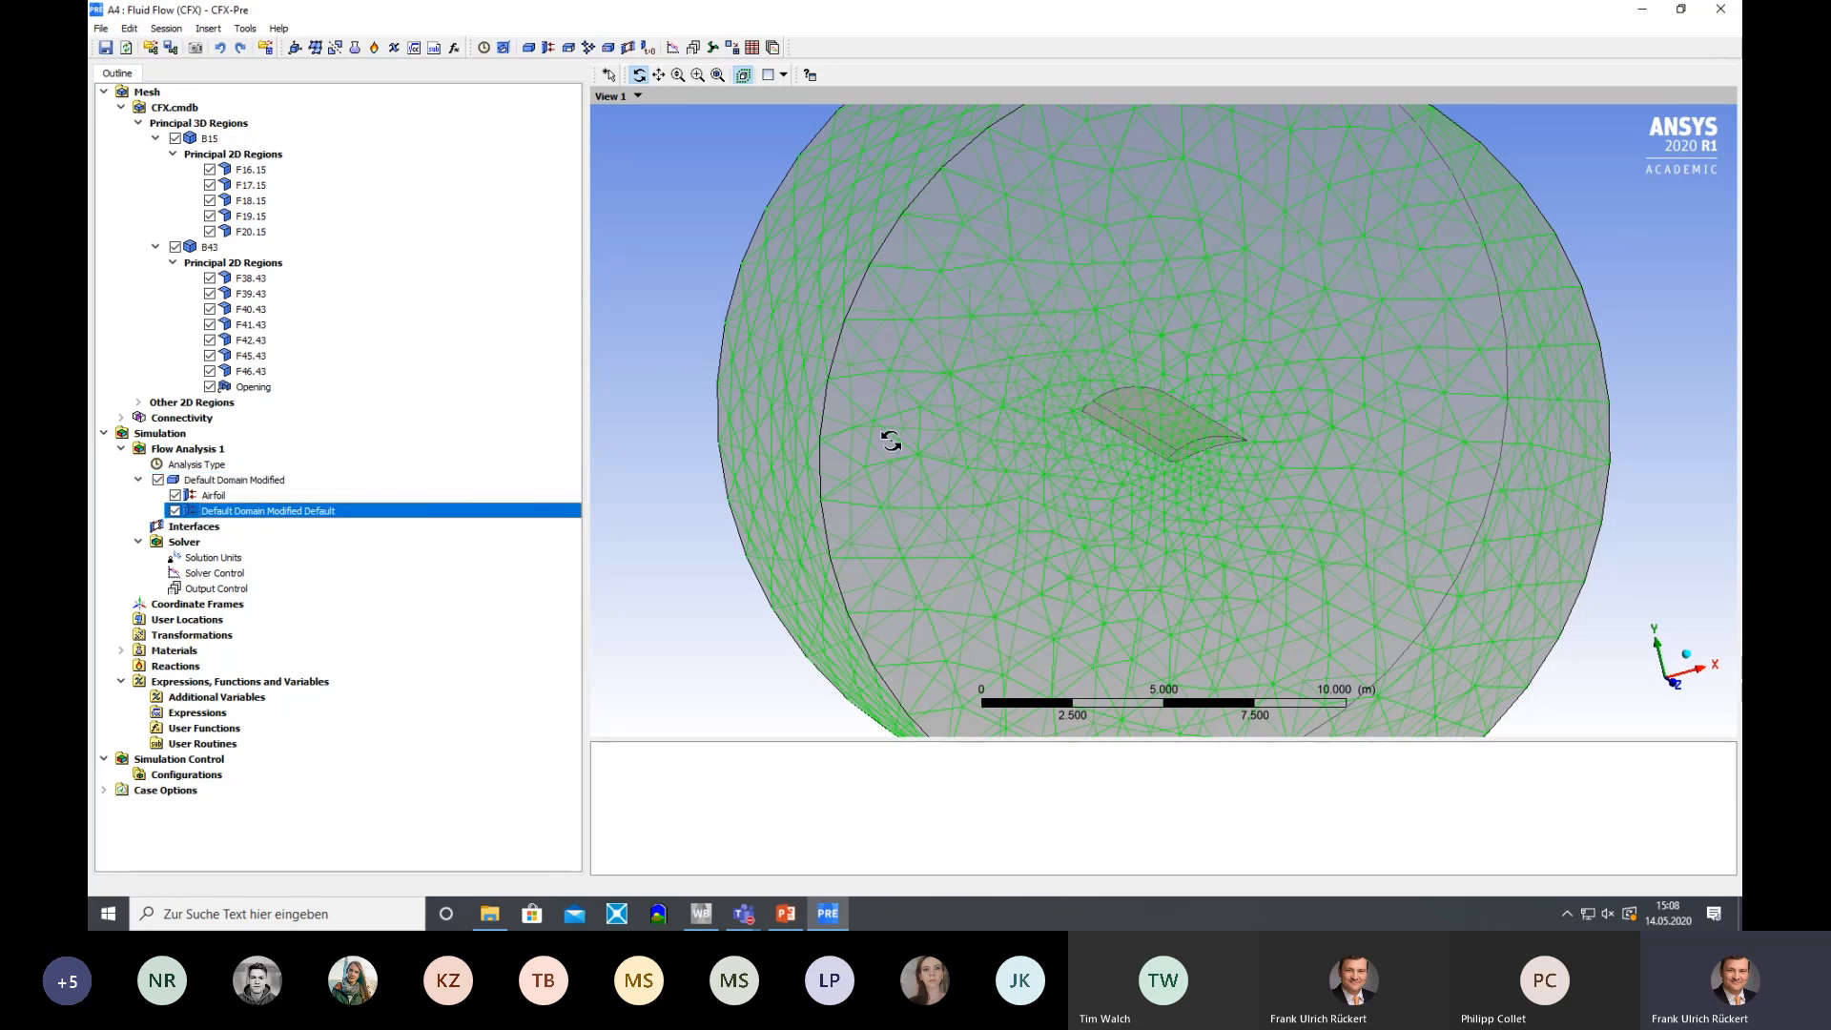
{"action": "mouse_move", "coordinate": [887, 438]}
{"action": "left_mouse_down"}
{"action": "mouse_move", "coordinate": [1007, 449]}
{"action": "mouse_move", "coordinate": [830, 421]}
{"action": "mouse_move", "coordinate": [919, 426]}
{"action": "left_mouse_up"}
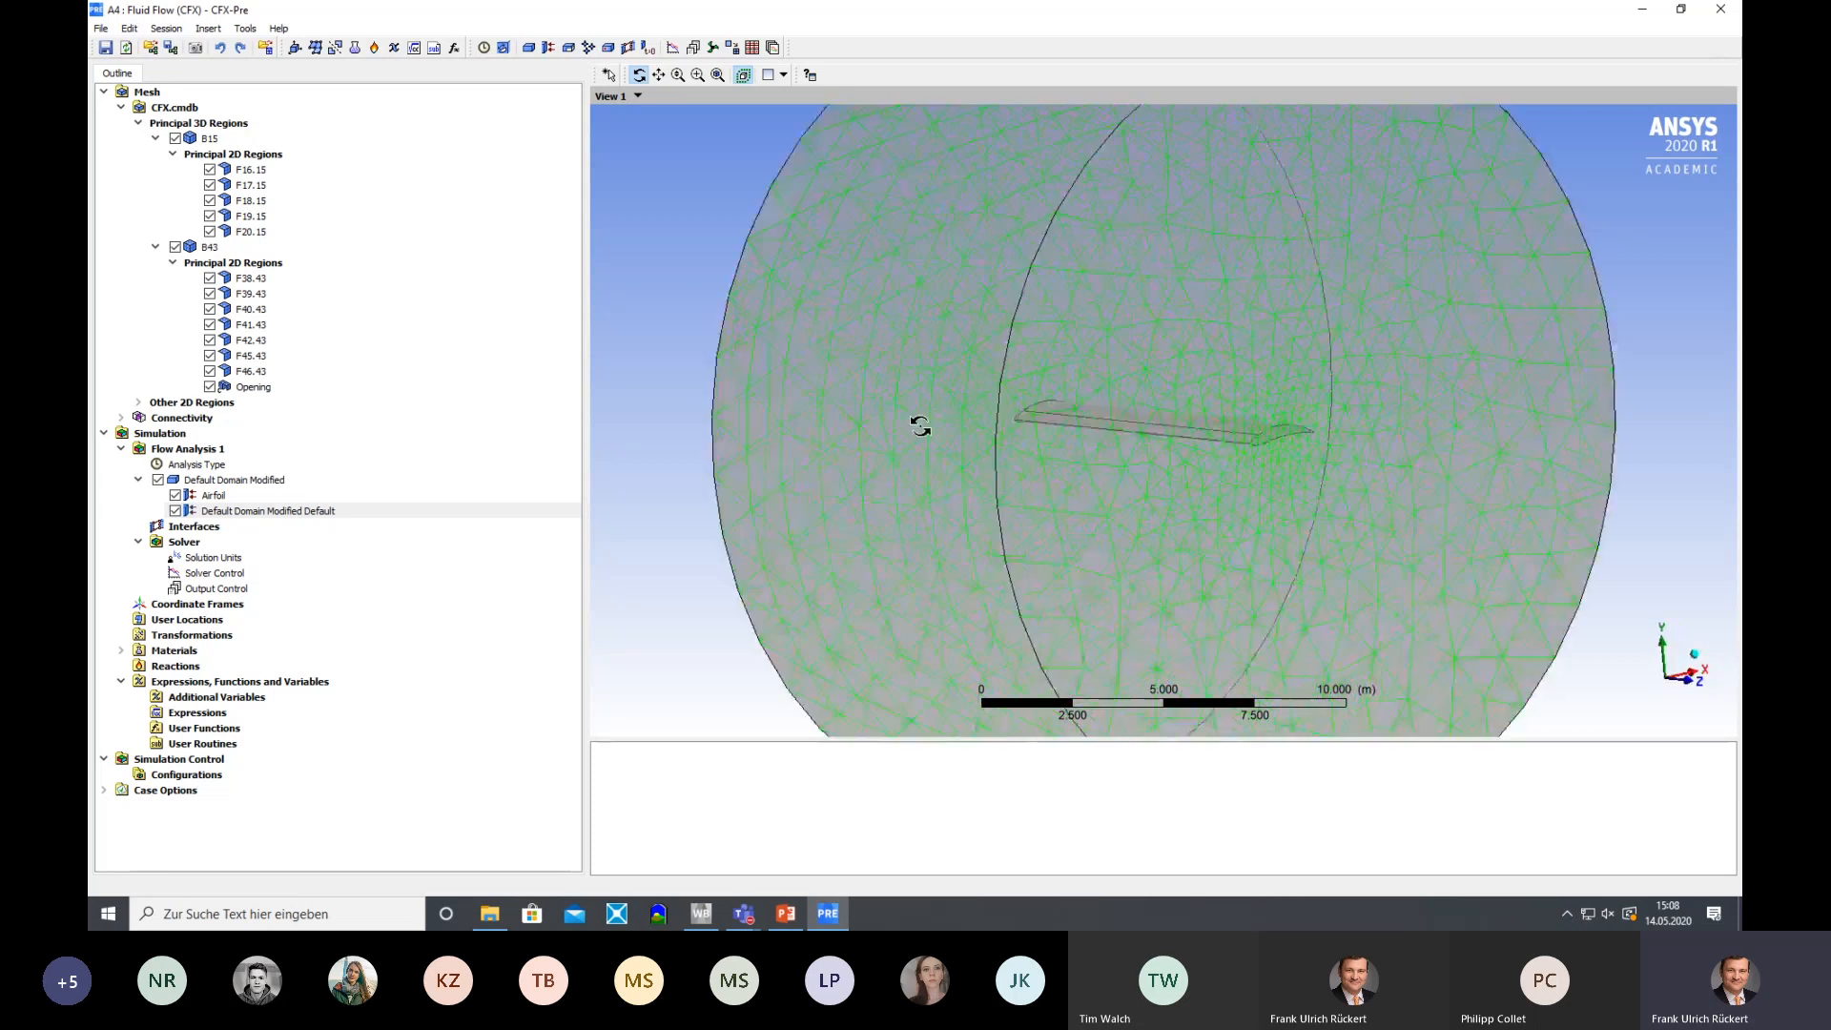
{"action": "right_click", "coordinate": [272, 513]}
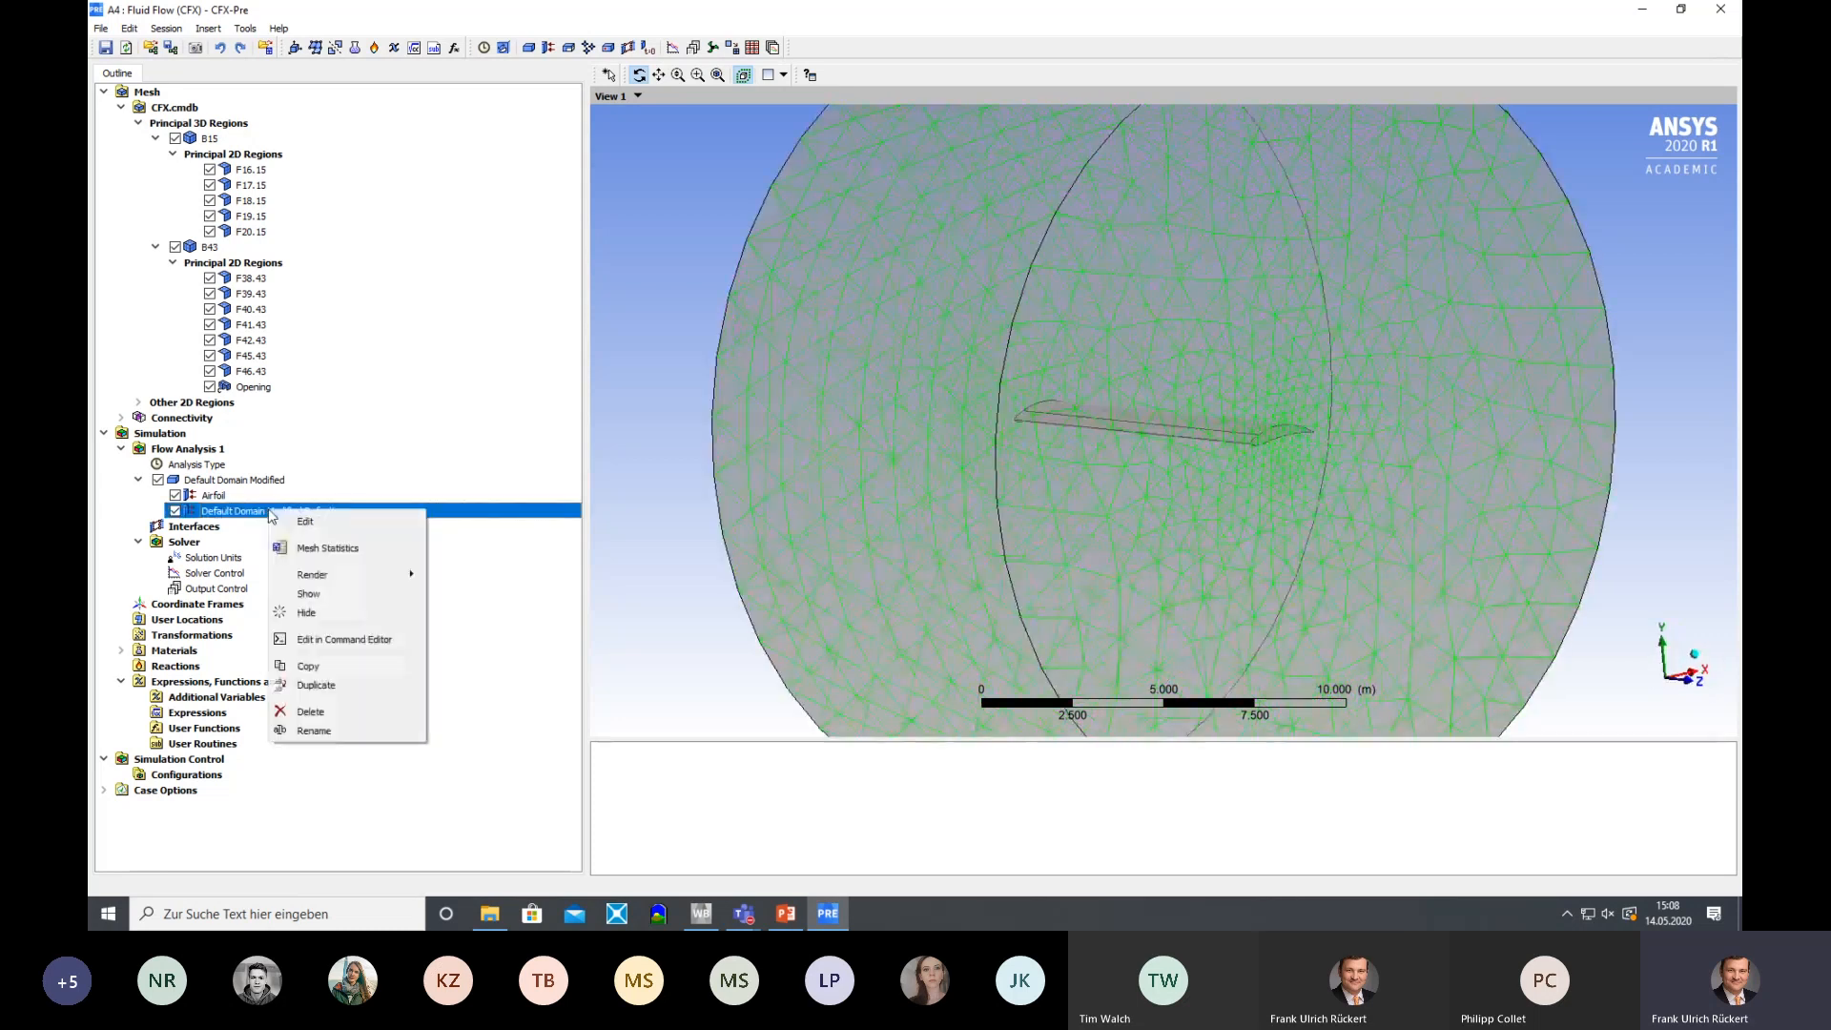
{"action": "left_click", "coordinate": [314, 731]}
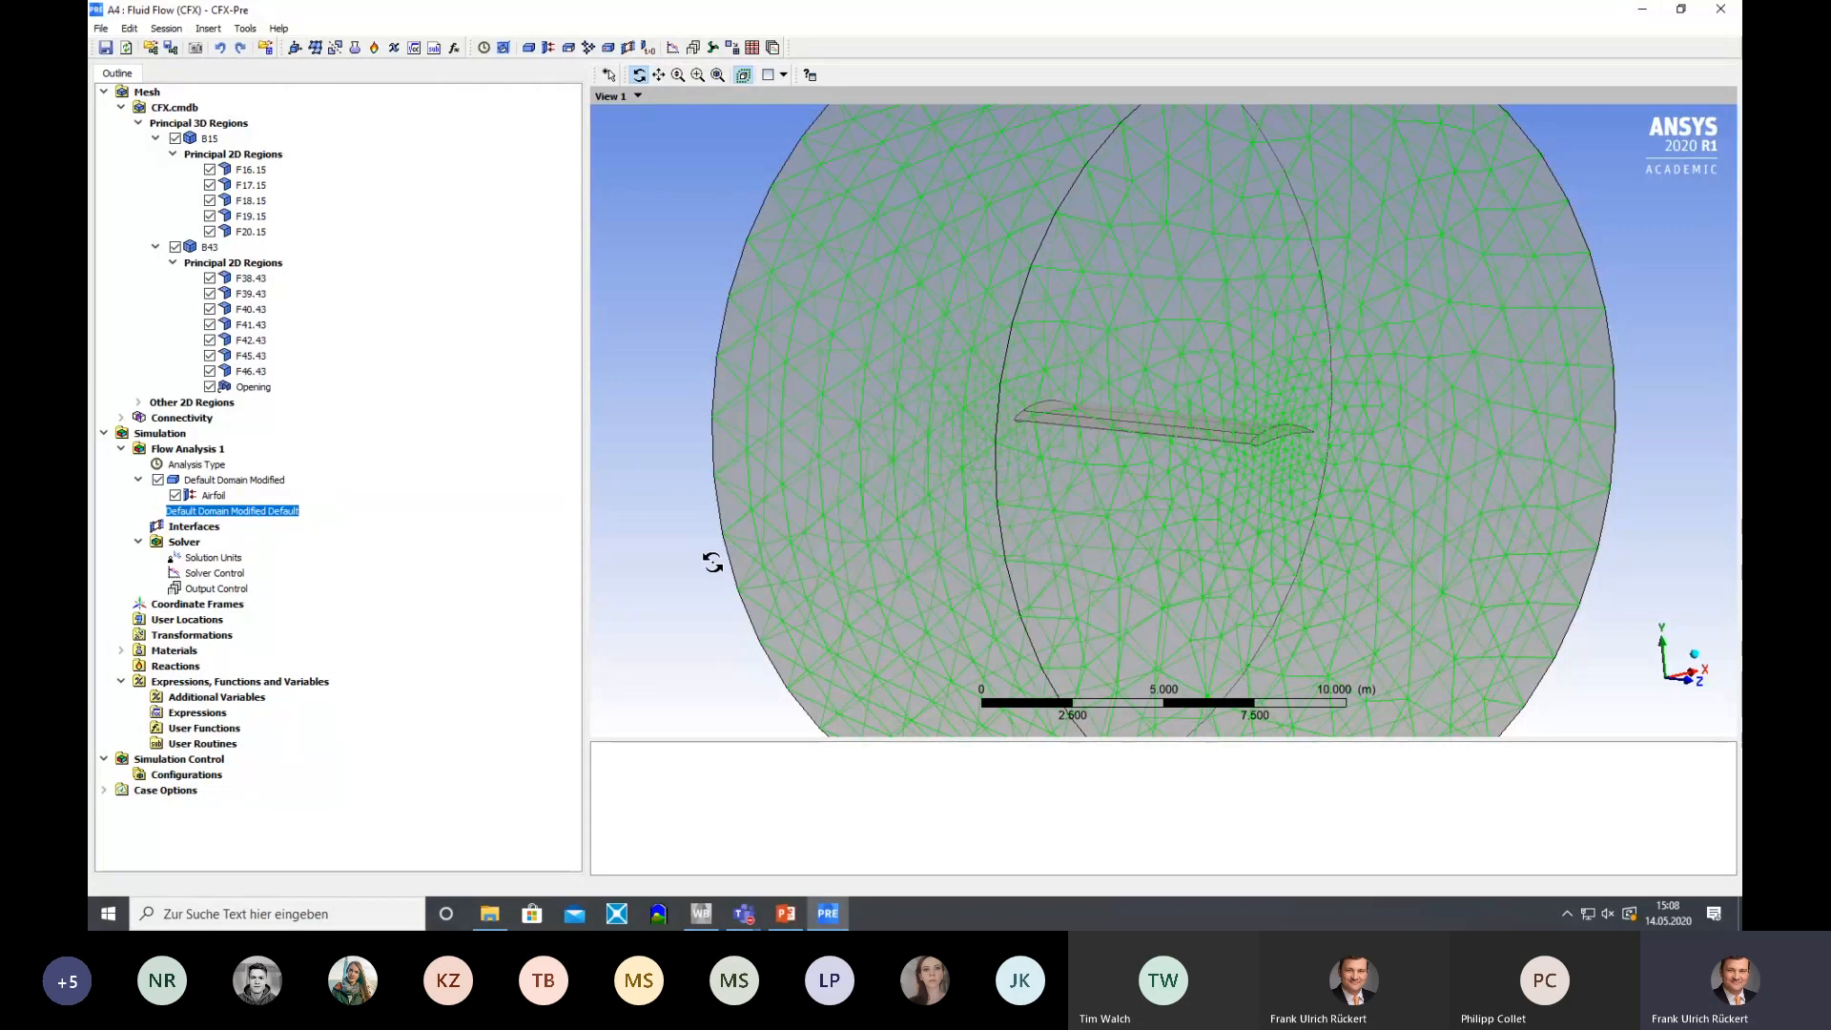
{"action": "type", "text": "Opening"}
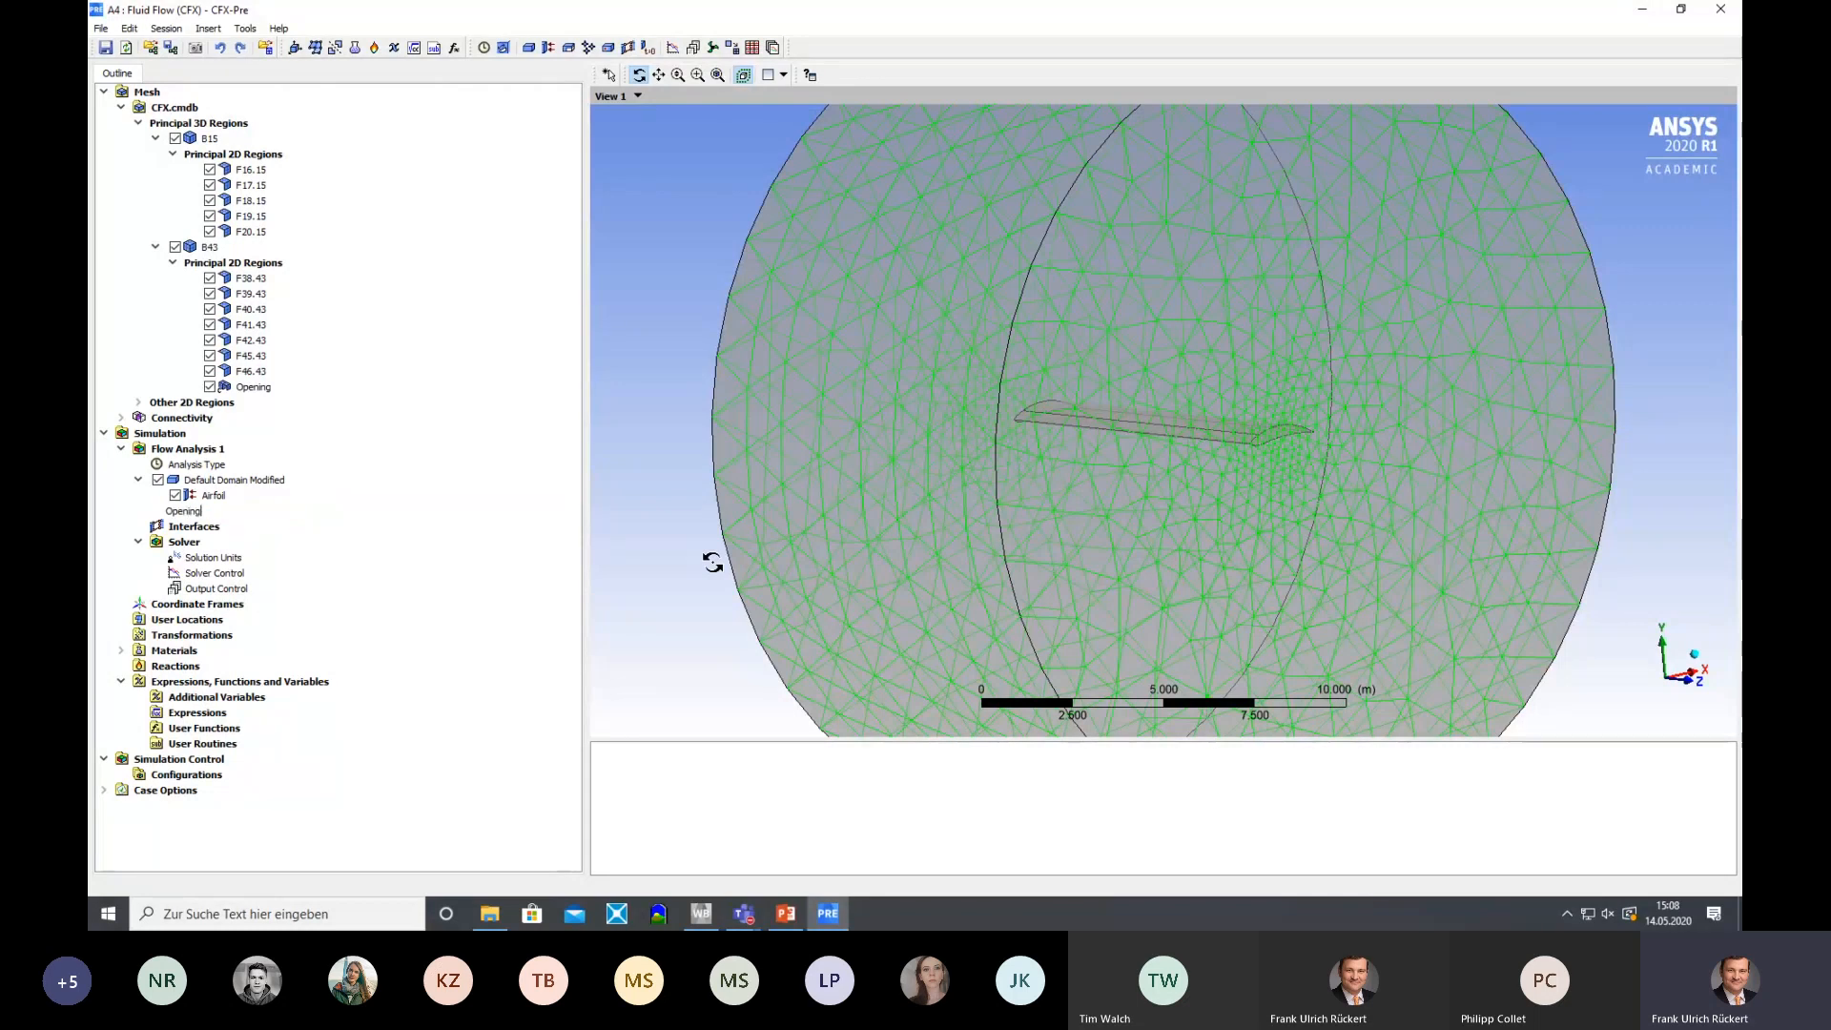
{"action": "key", "text": "Return"}
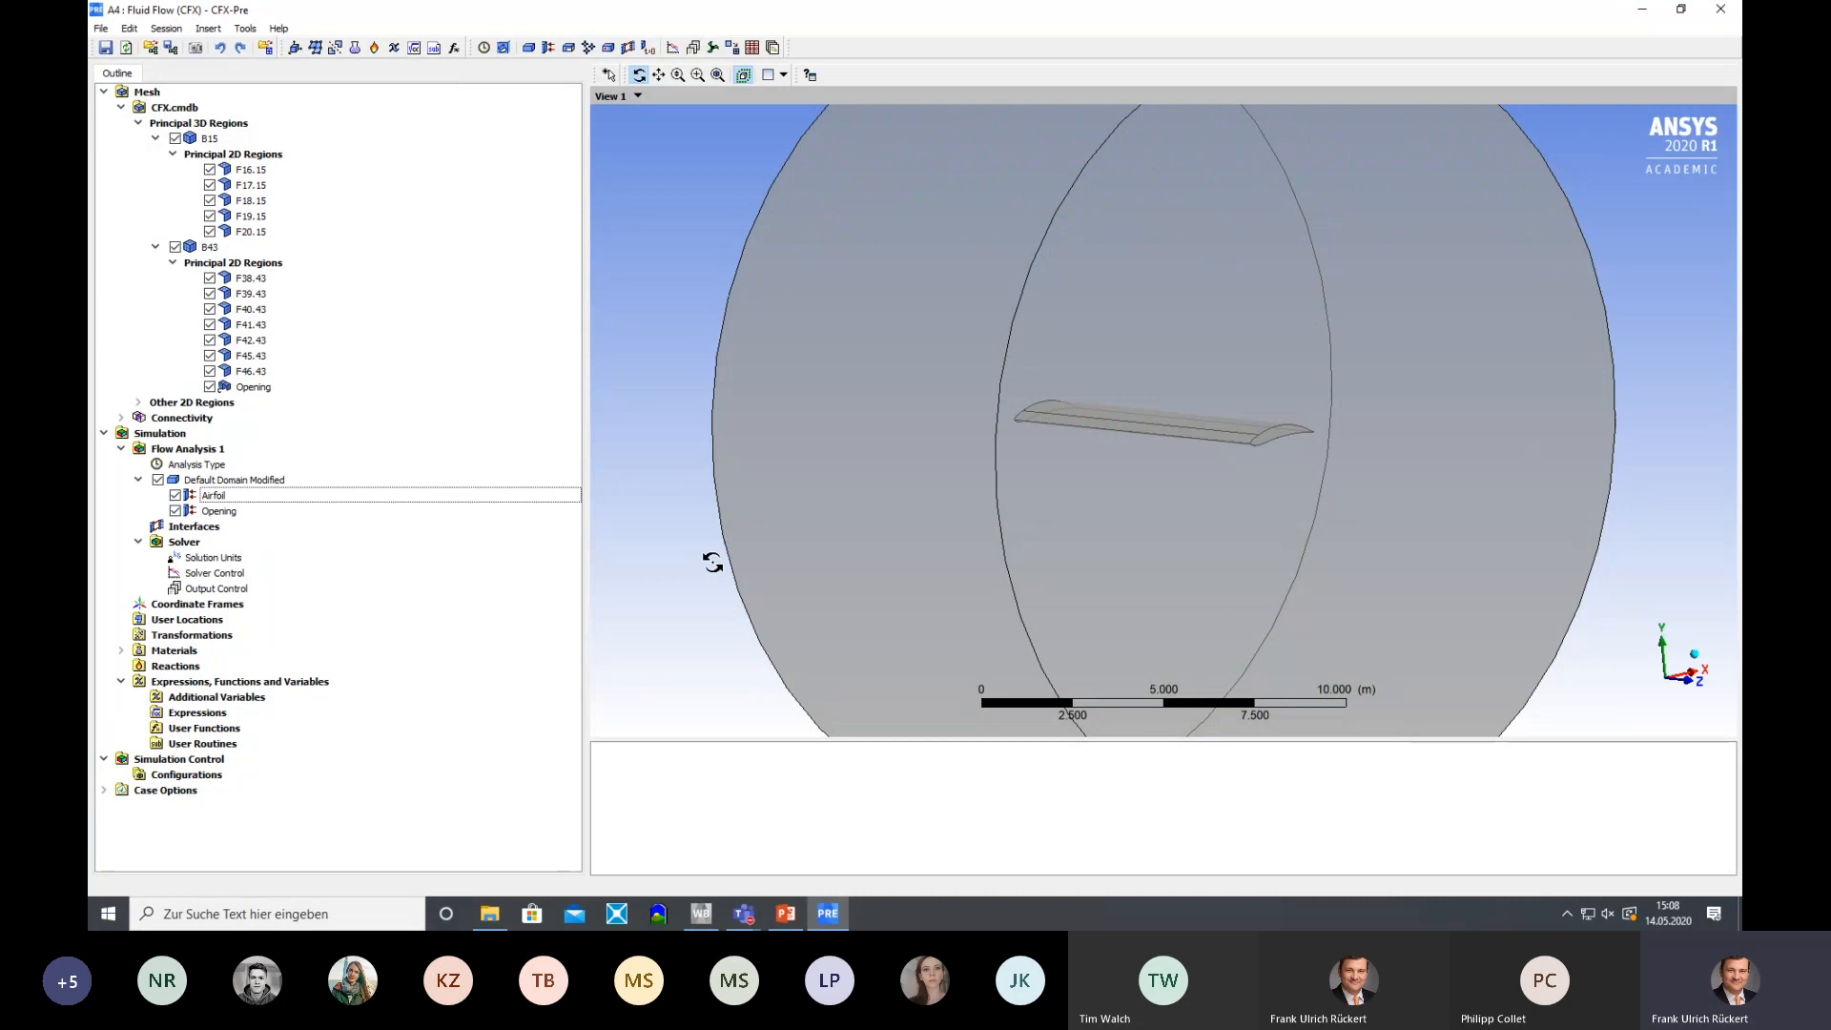
Edit the Opening boundary and set its boundary type to Opening
{"action": "left_click", "coordinate": [235, 513]}
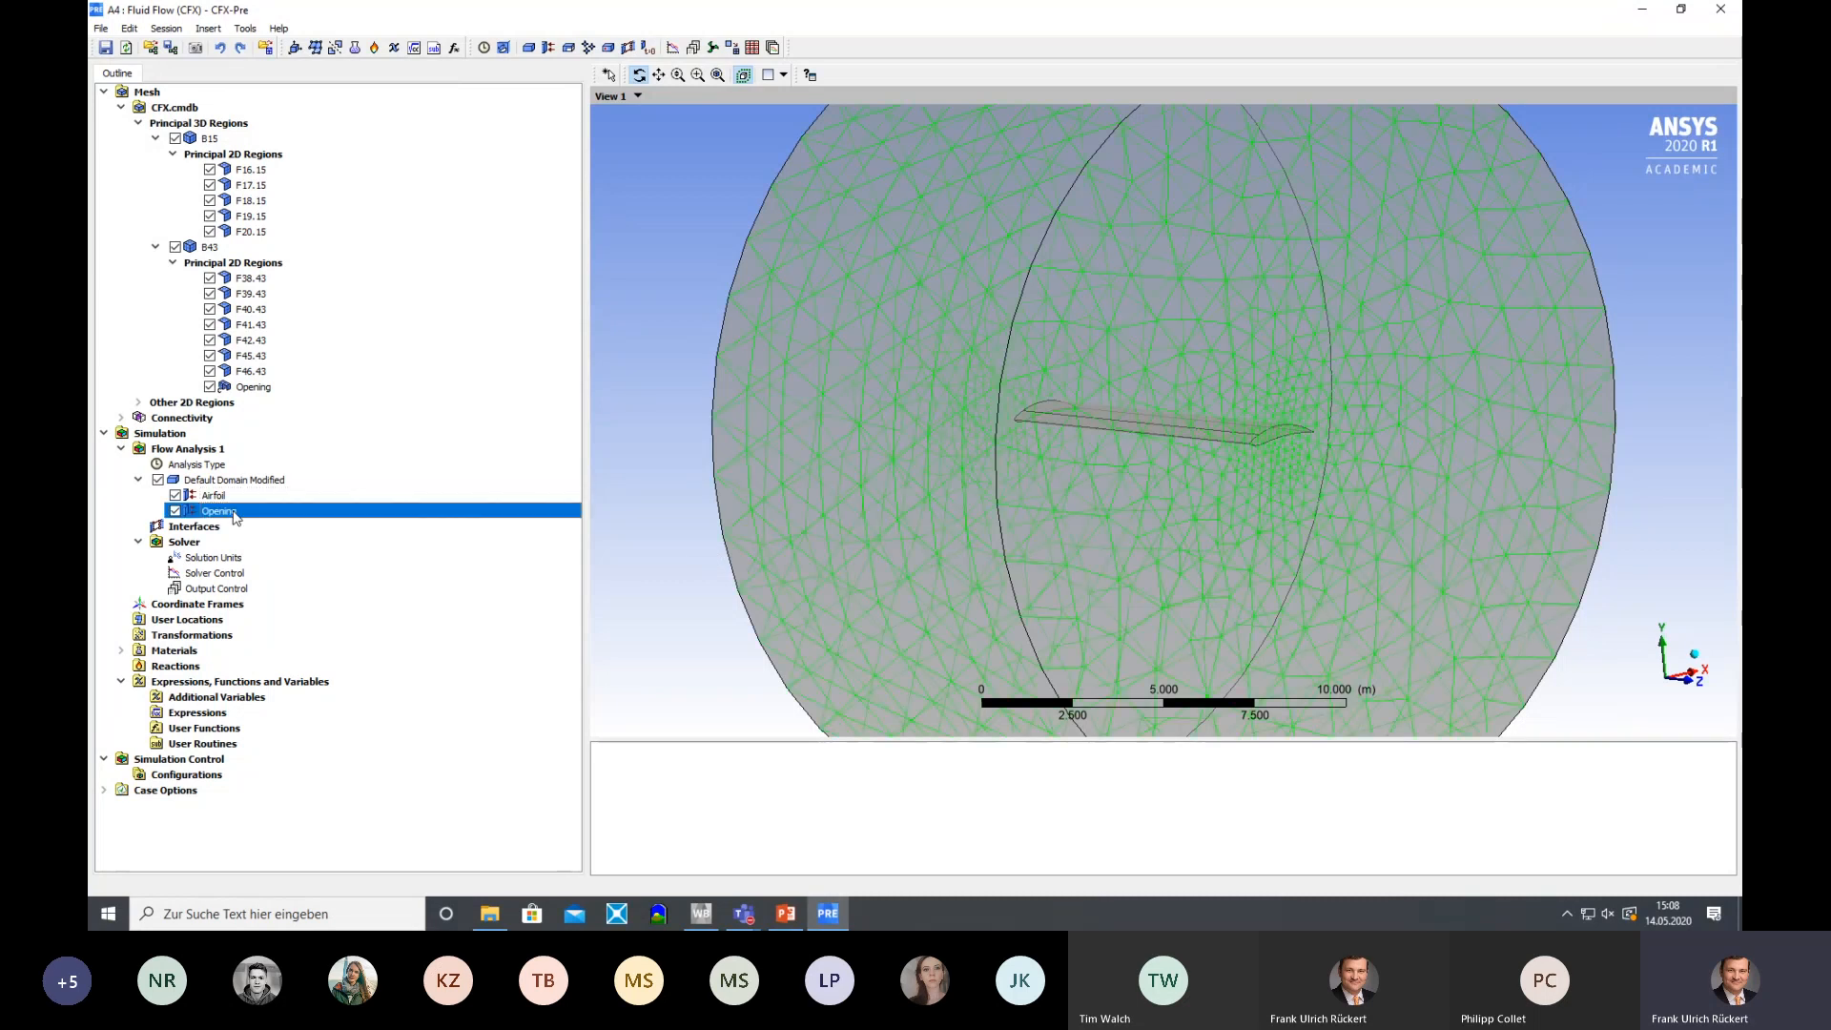
{"action": "double_click", "coordinate": [235, 513]}
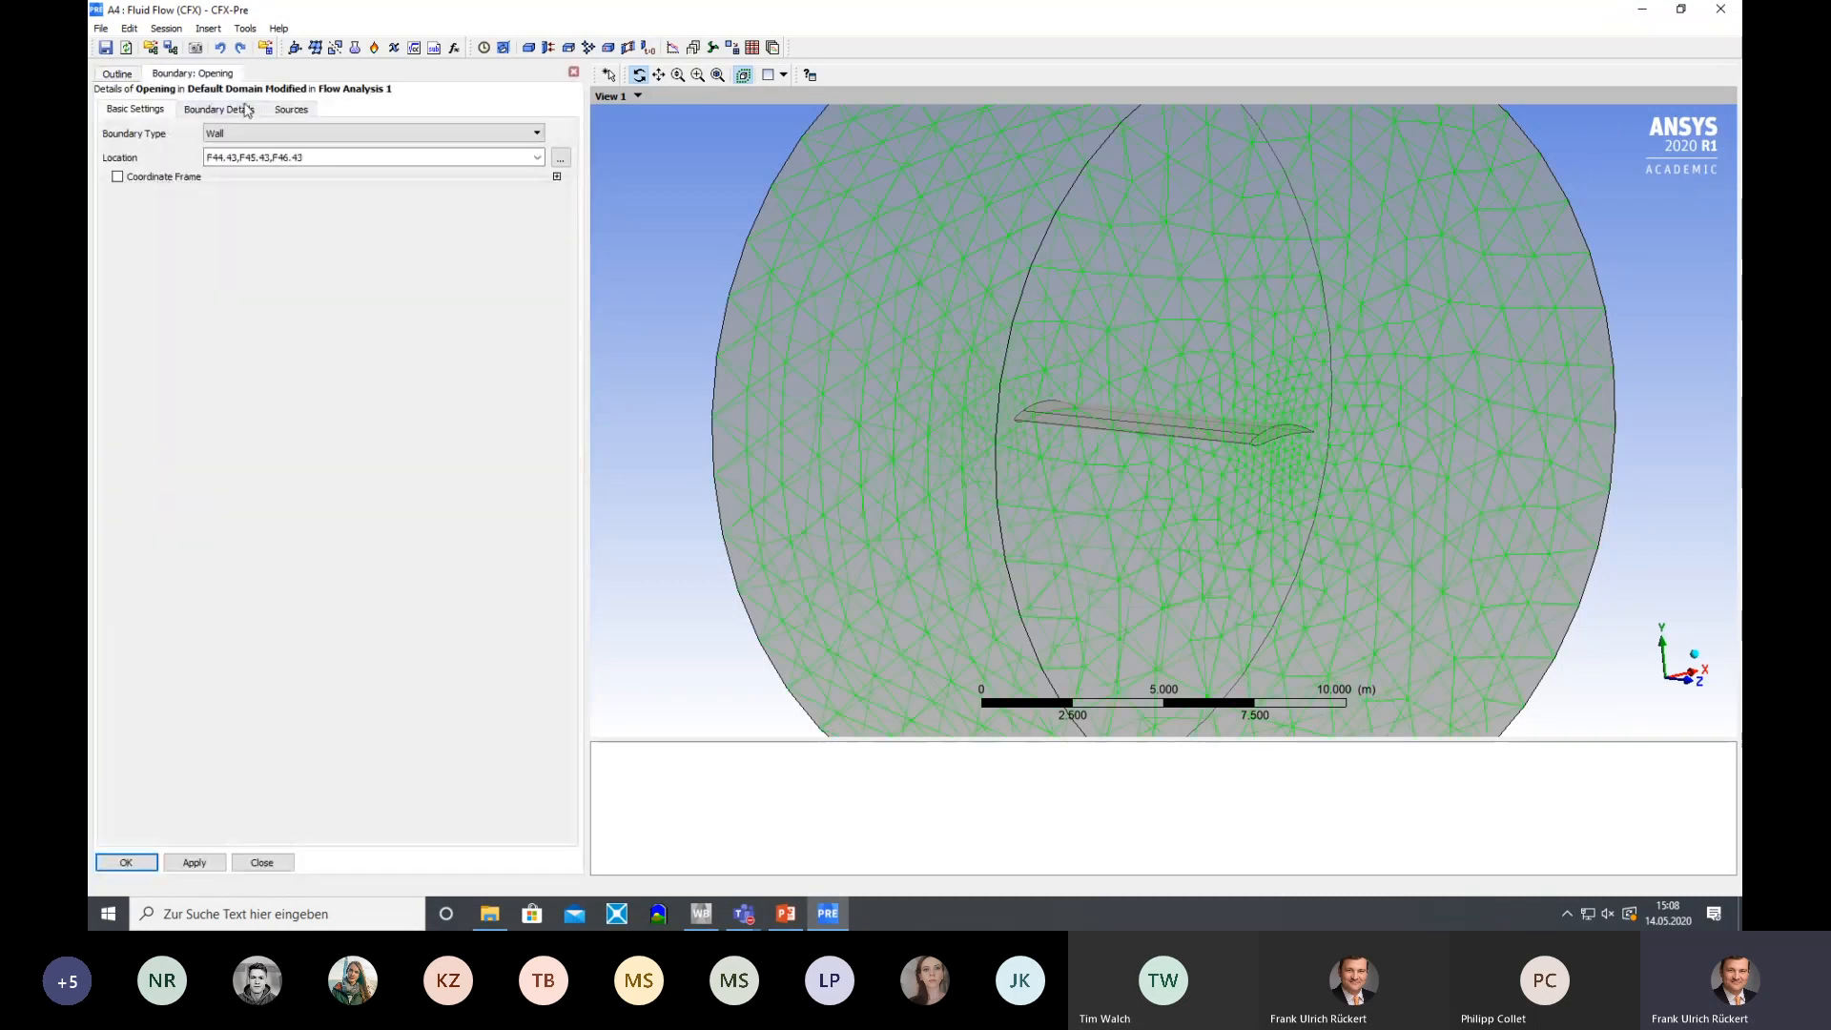
{"action": "left_click", "coordinate": [346, 136]}
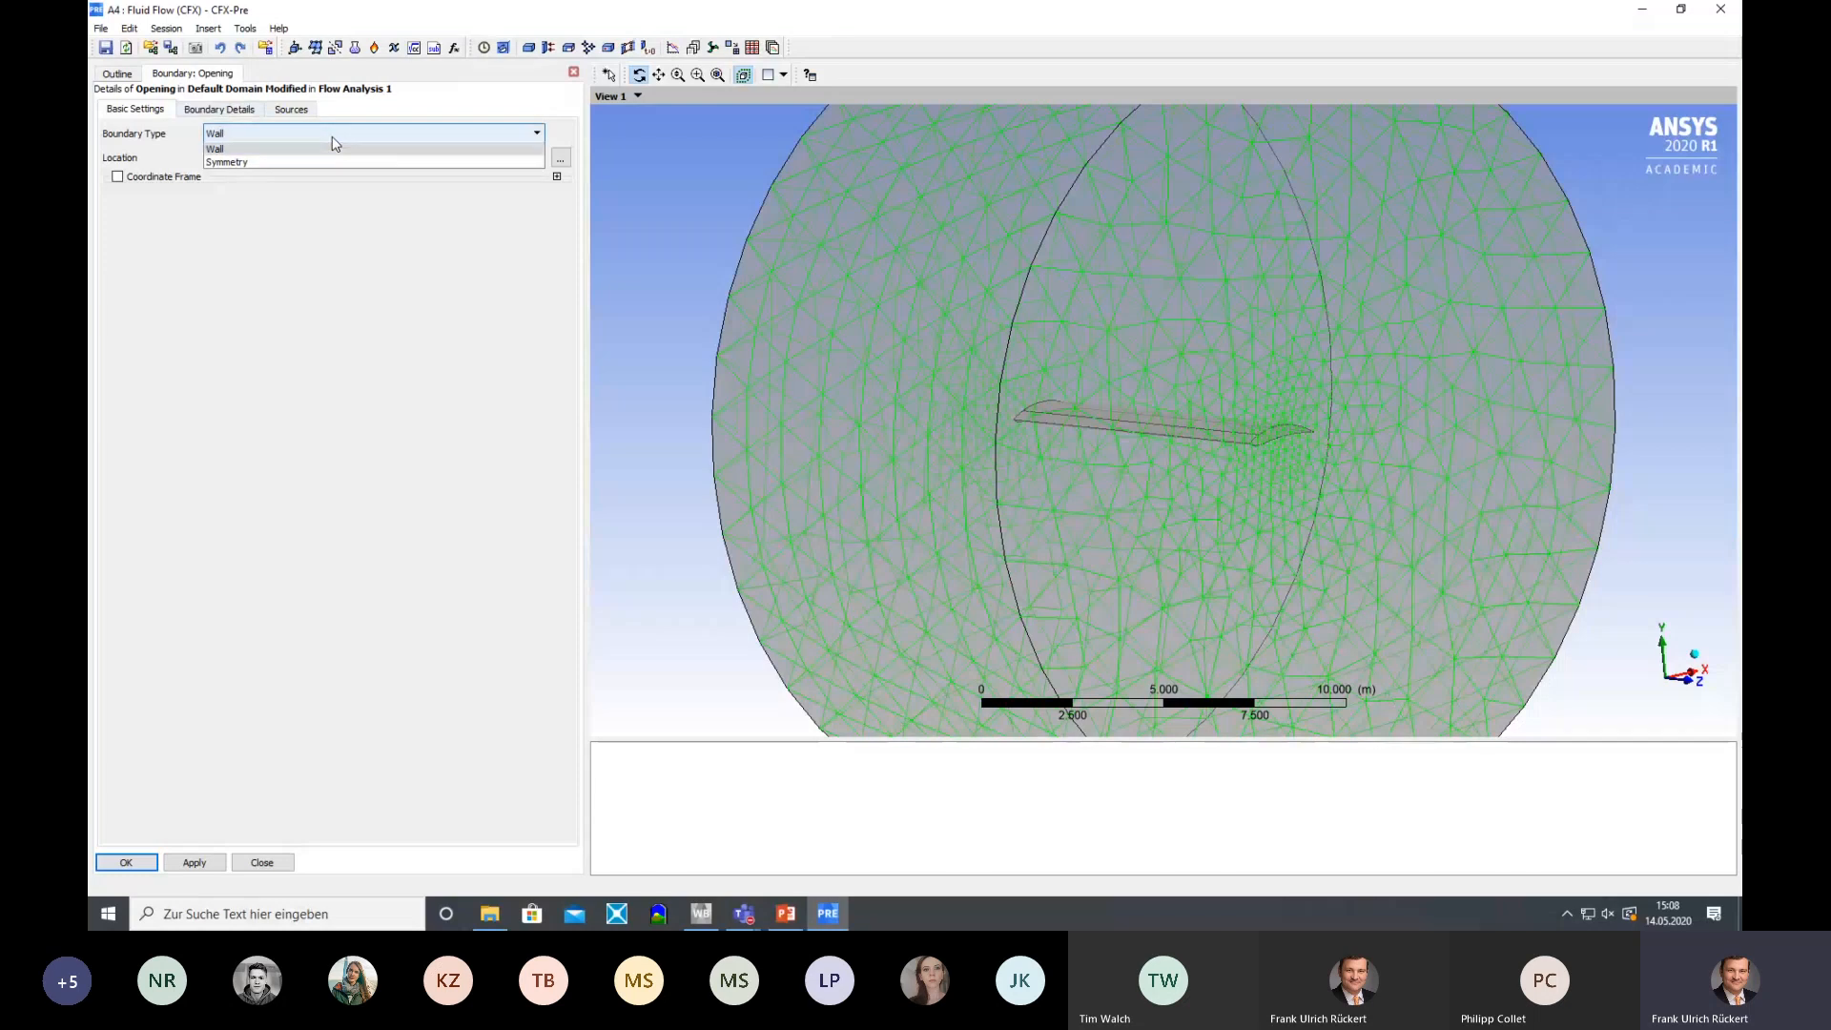
{"action": "left_click", "coordinate": [289, 177]}
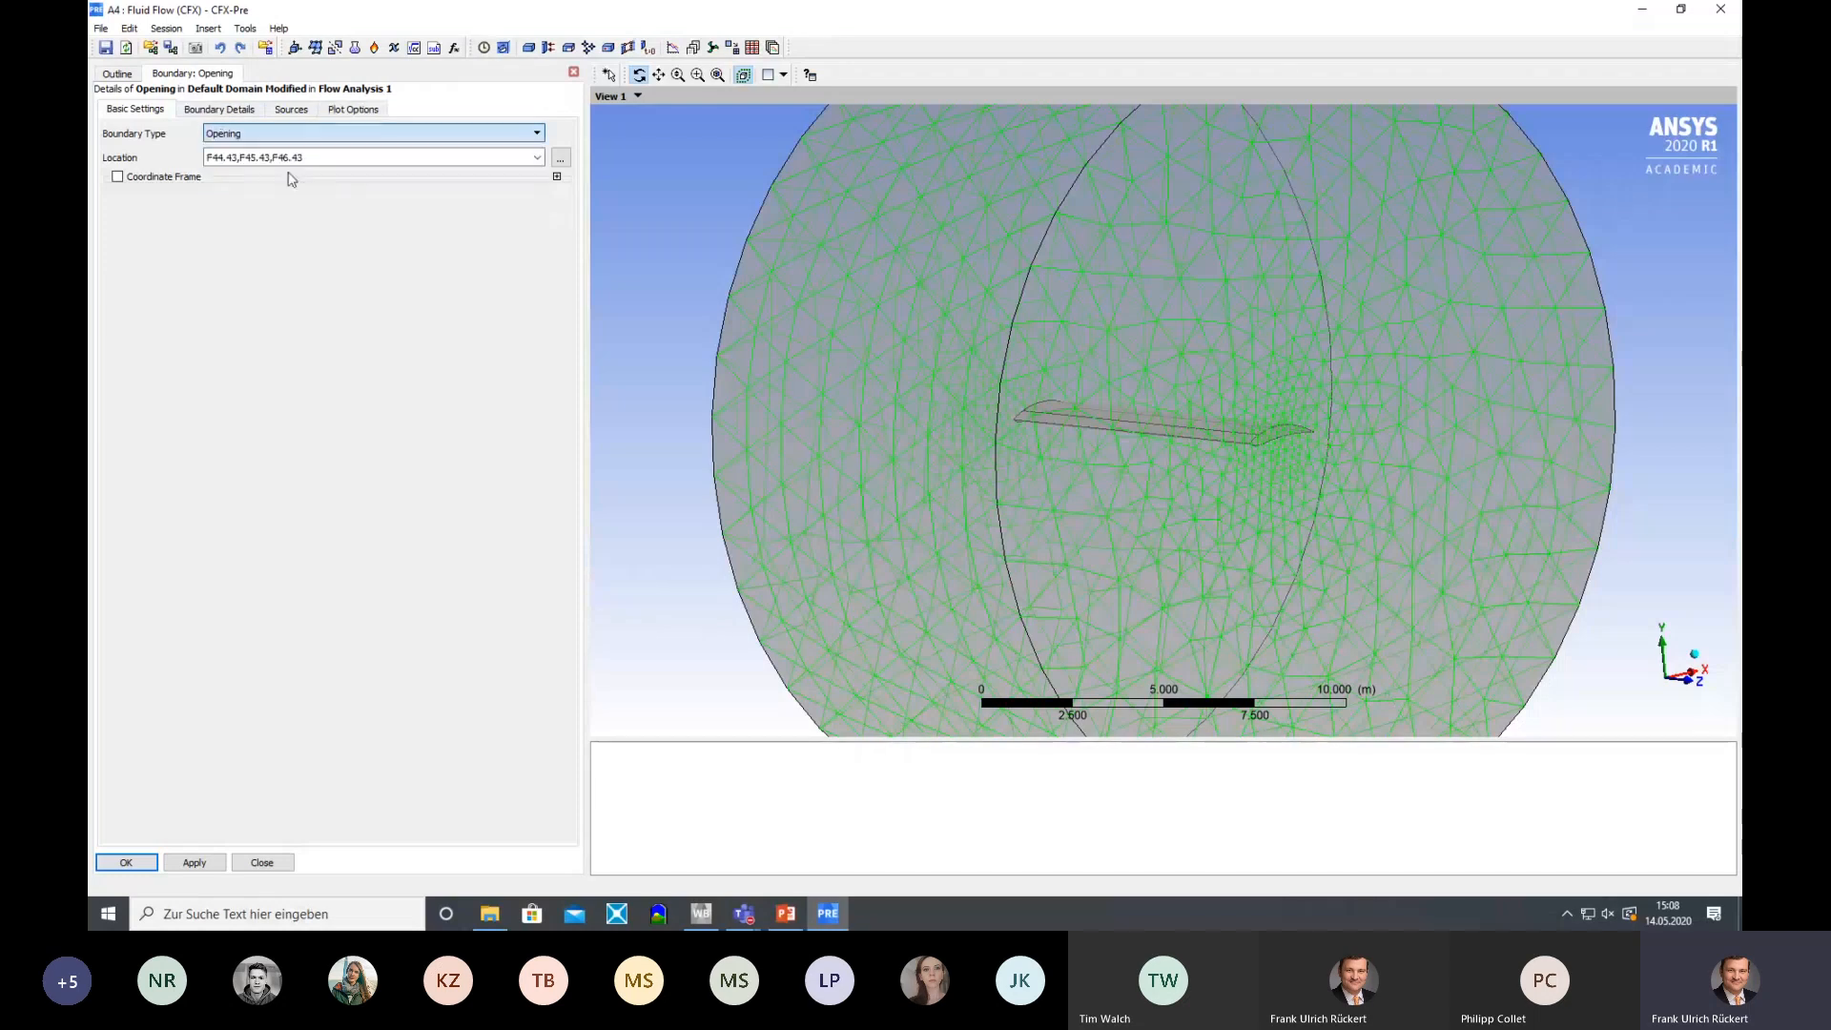
{"action": "left_click", "coordinate": [126, 862]}
{"action": "left_click", "coordinate": [912, 490]}
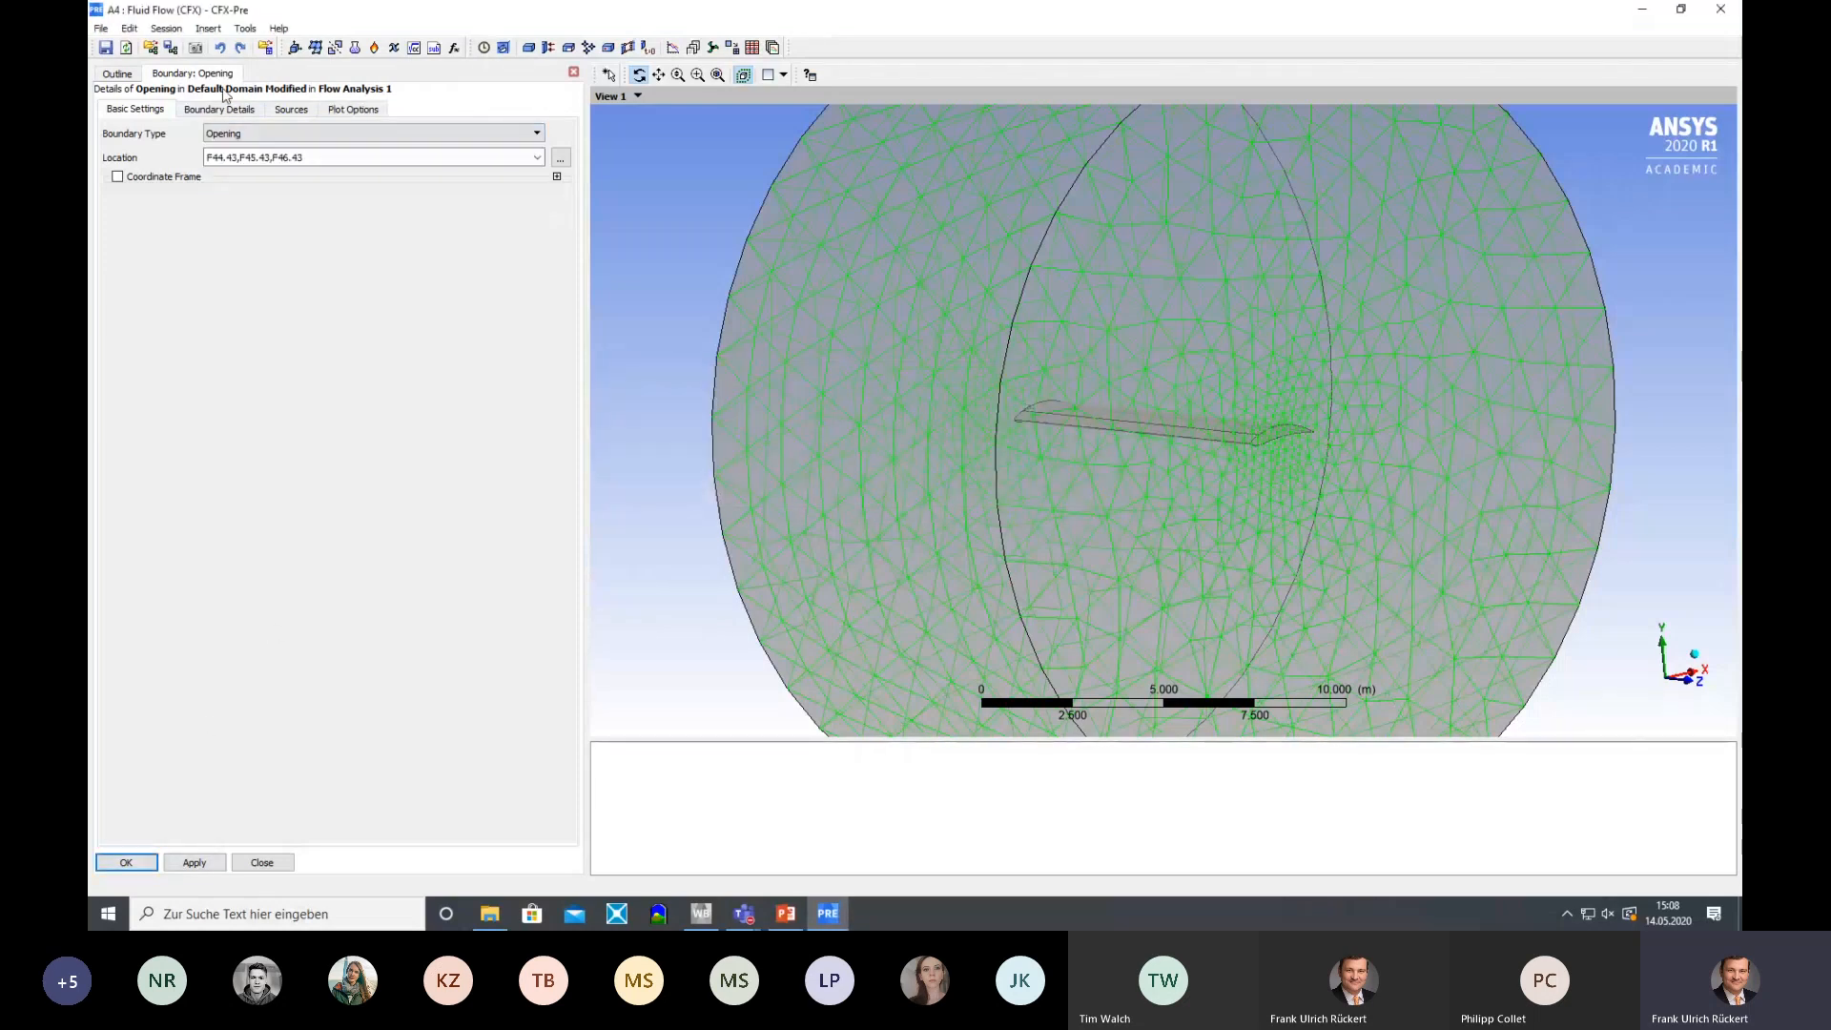
Set the Opening boundary's mass and momentum option to Cart. Vel. Components
{"action": "left_click", "coordinate": [220, 109]}
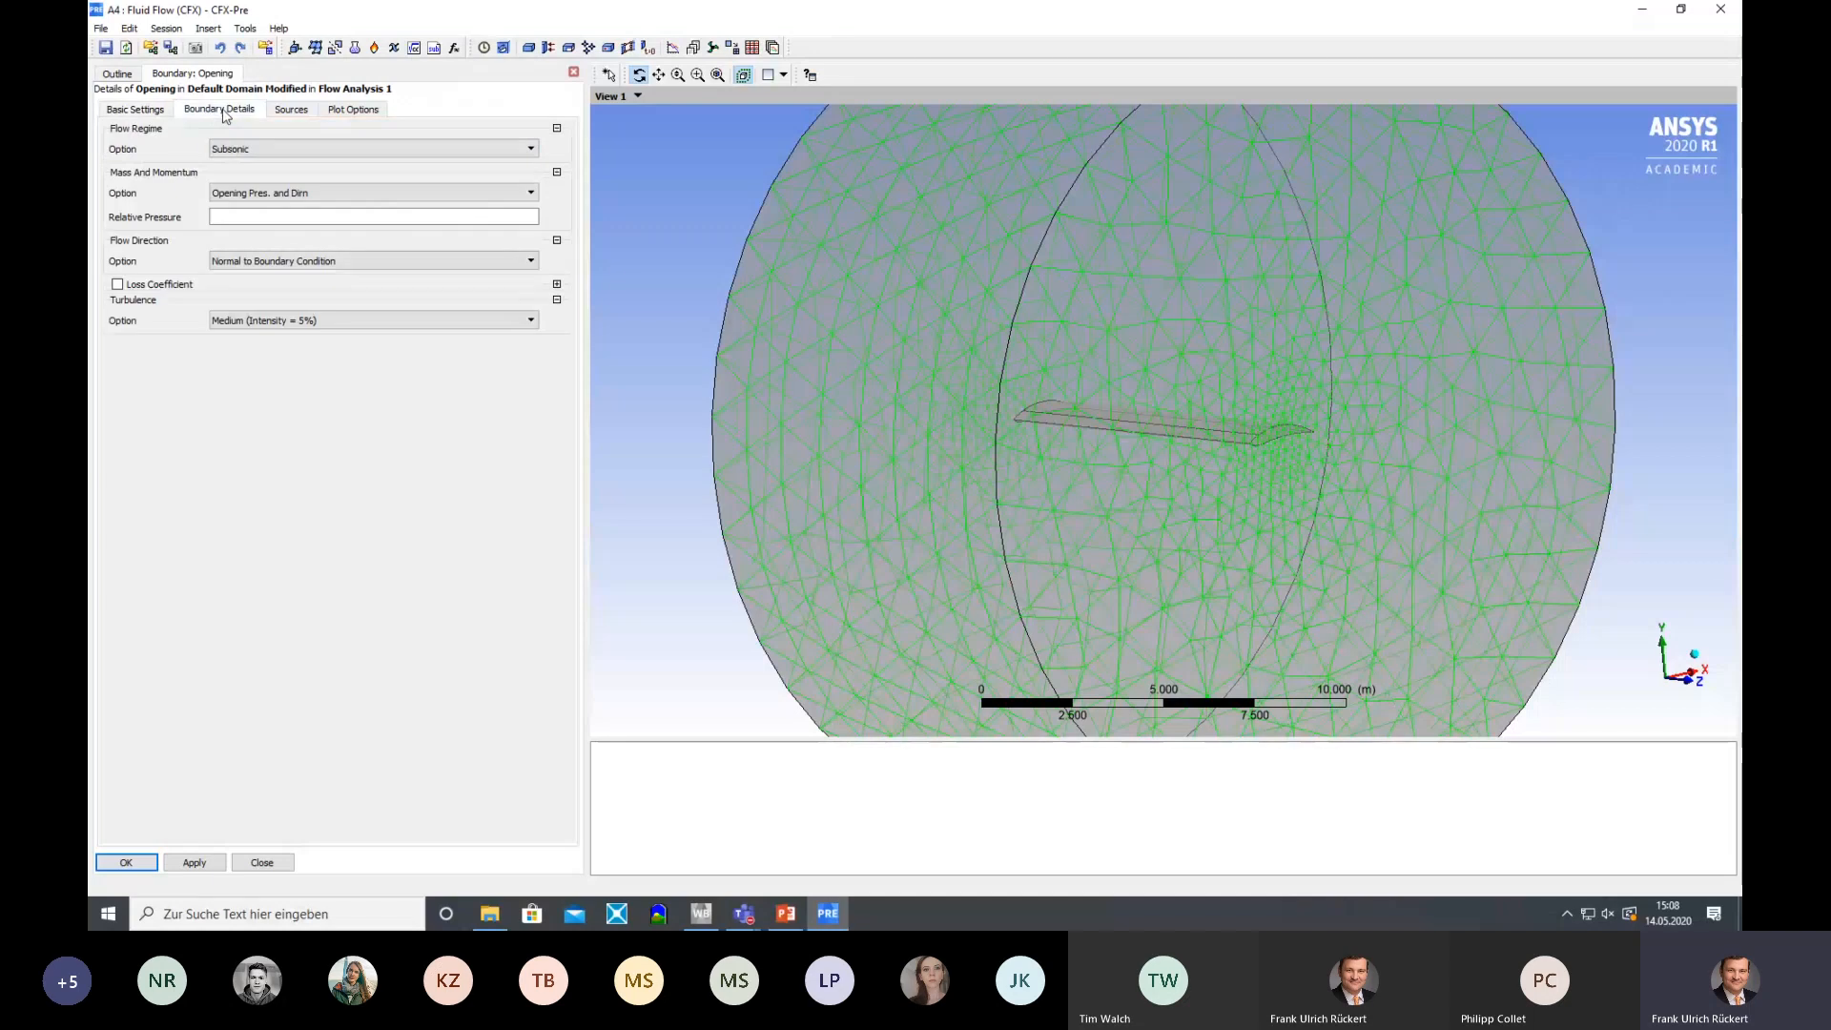
{"action": "mouse_move", "coordinate": [1443, 540]}
{"action": "left_mouse_down"}
{"action": "mouse_move", "coordinate": [1418, 535]}
{"action": "mouse_move", "coordinate": [1435, 535]}
{"action": "left_mouse_up"}
{"action": "left_click", "coordinate": [382, 206]}
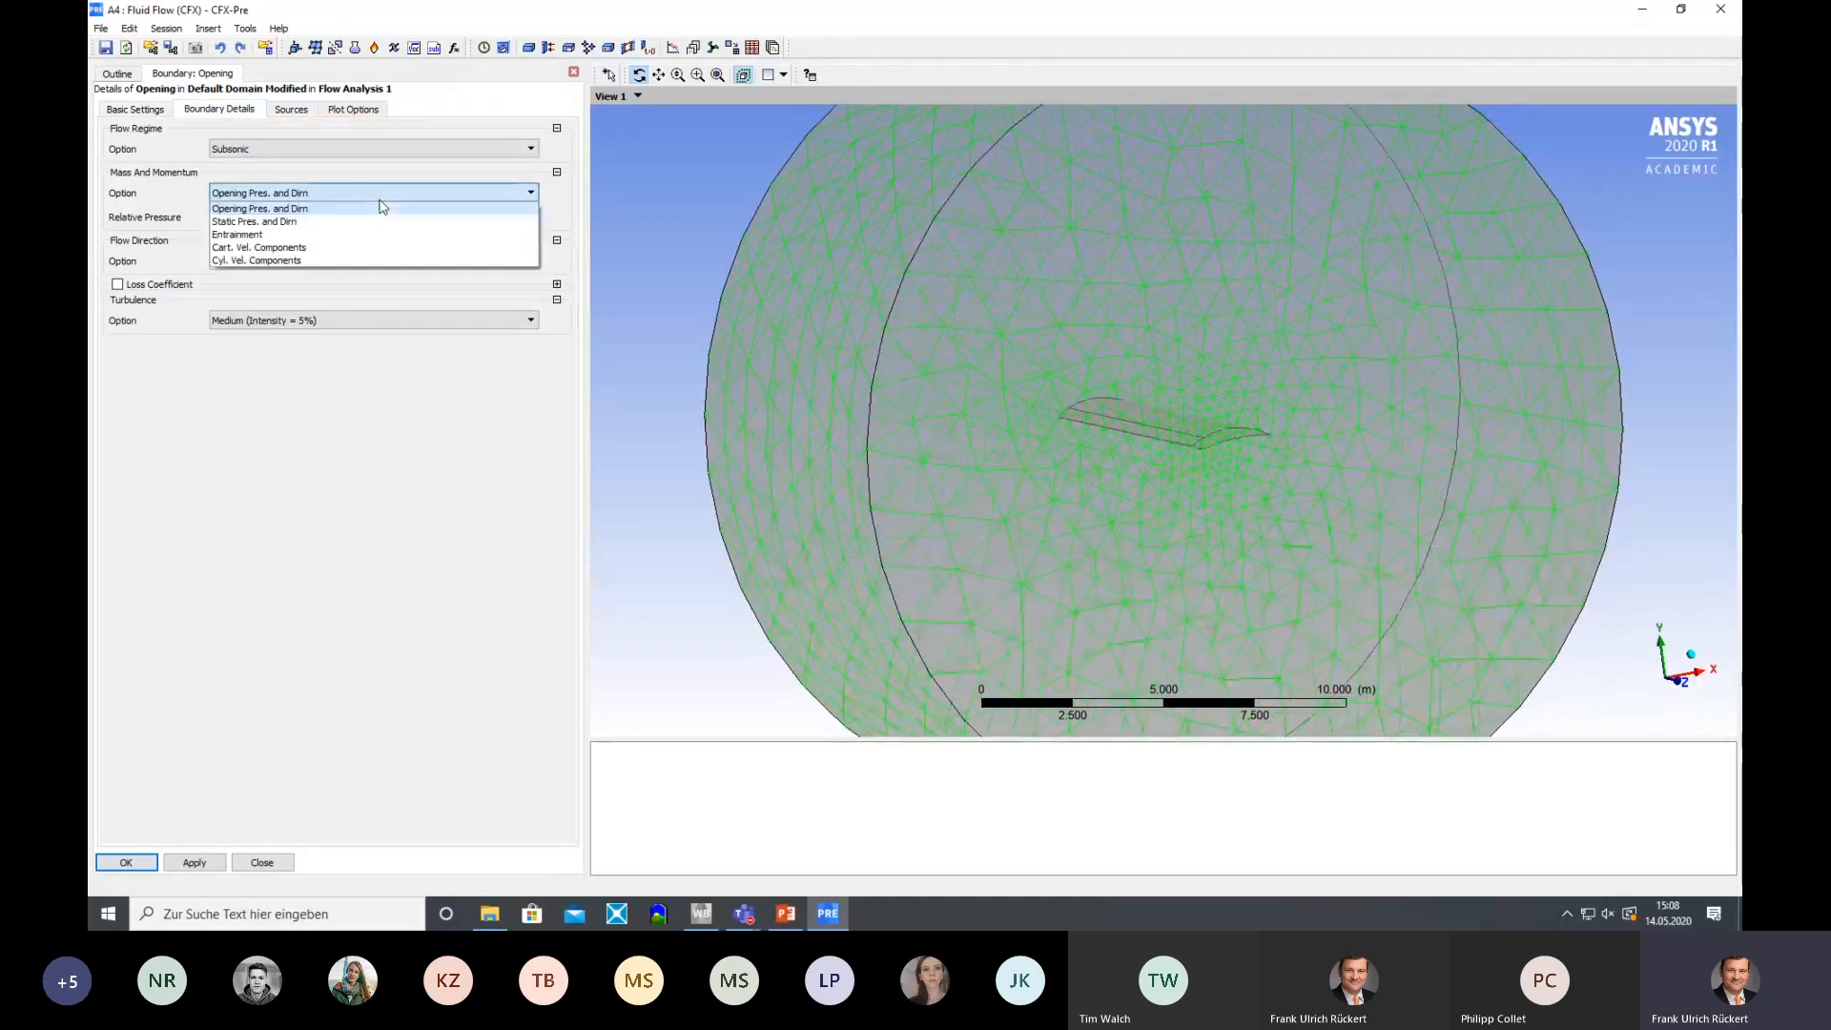
{"action": "left_click", "coordinate": [331, 253]}
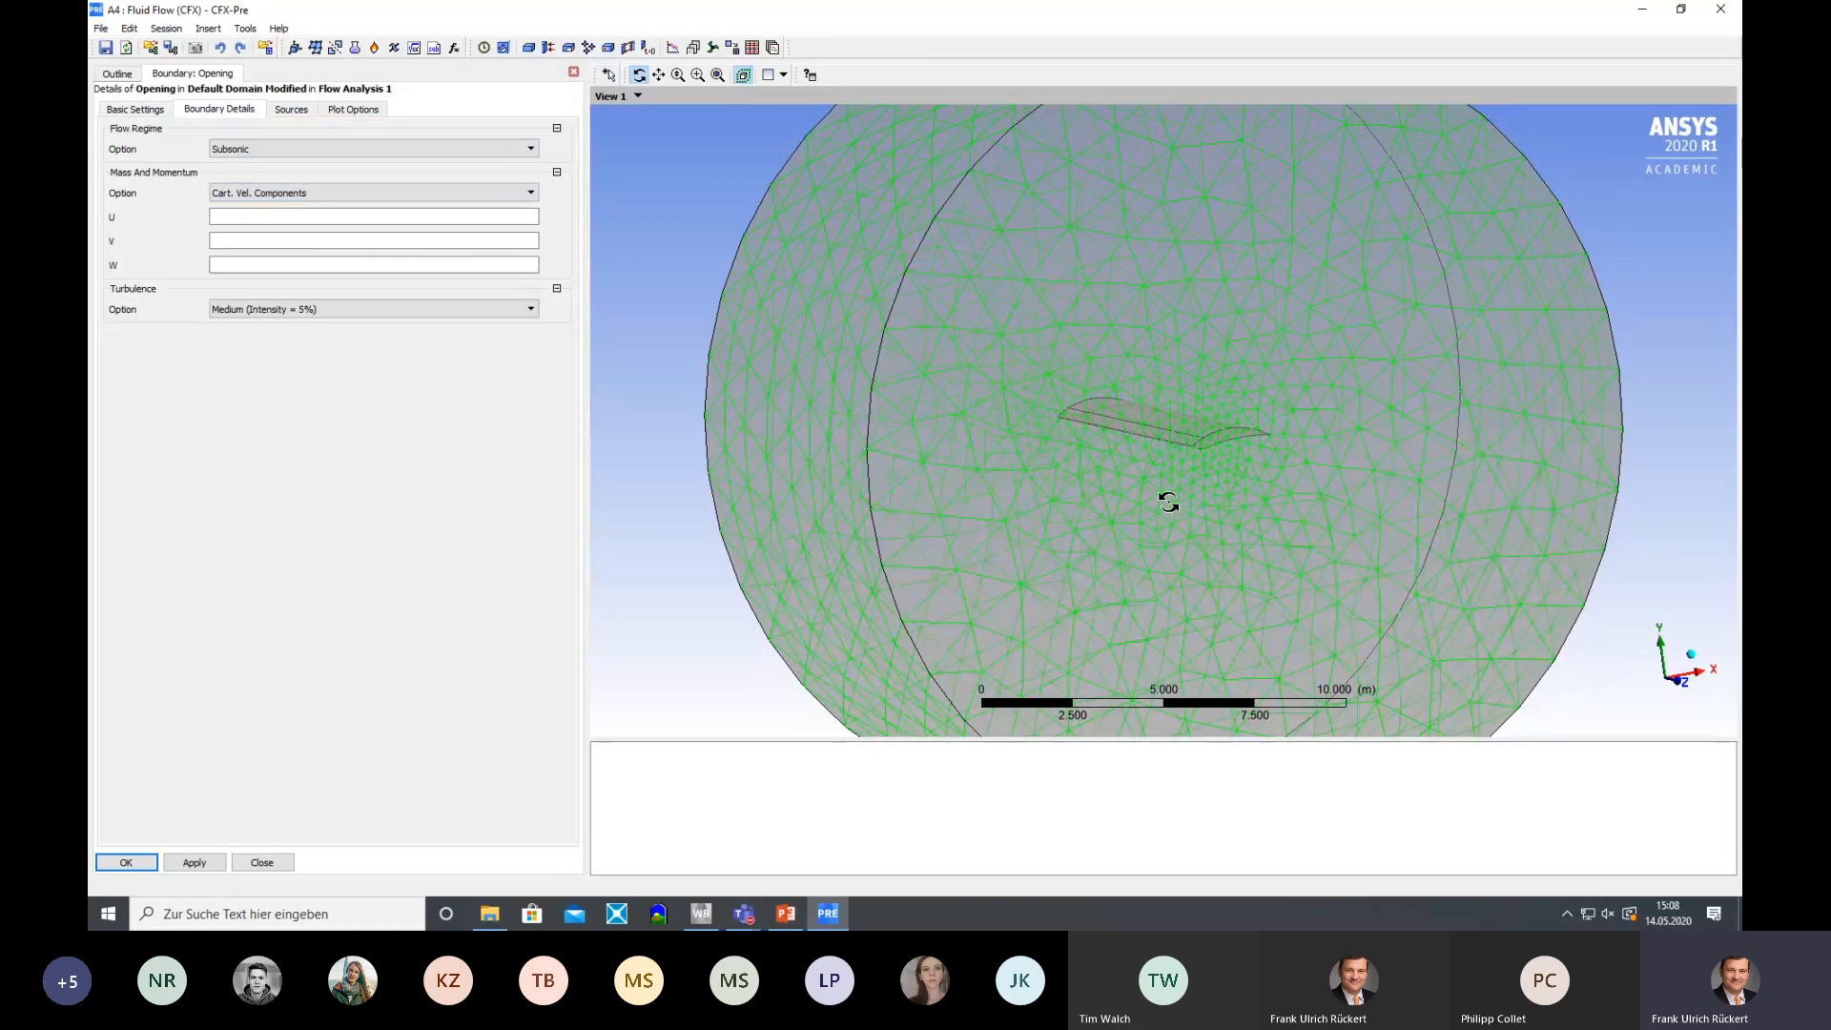
{"action": "mouse_move", "coordinate": [1193, 506]}
{"action": "left_mouse_down"}
{"action": "mouse_move", "coordinate": [1211, 506]}
{"action": "mouse_move", "coordinate": [1183, 510]}
{"action": "left_mouse_up"}
Set the Opening velocity components to U 600, V 0 and W 0 m s^-1 and accept the boundary
{"action": "left_click", "coordinate": [254, 217]}
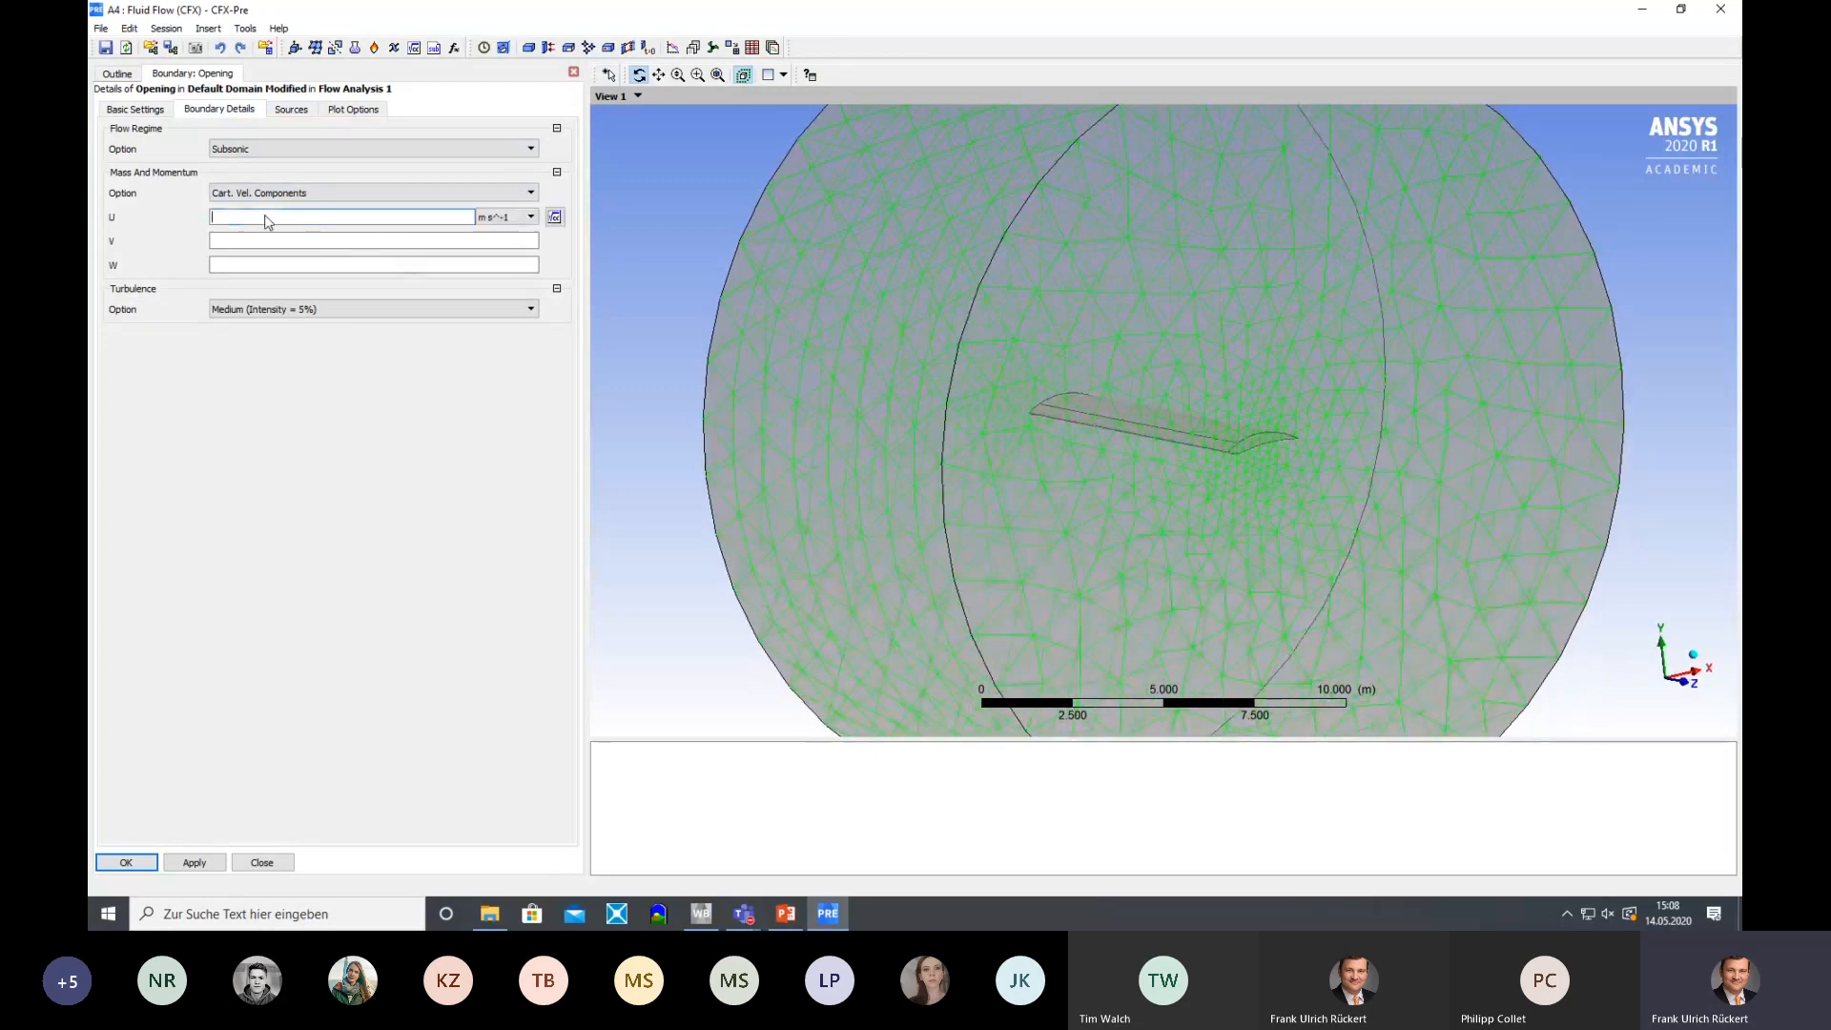
{"action": "type", "text": "600"}
{"action": "left_click", "coordinate": [227, 241]}
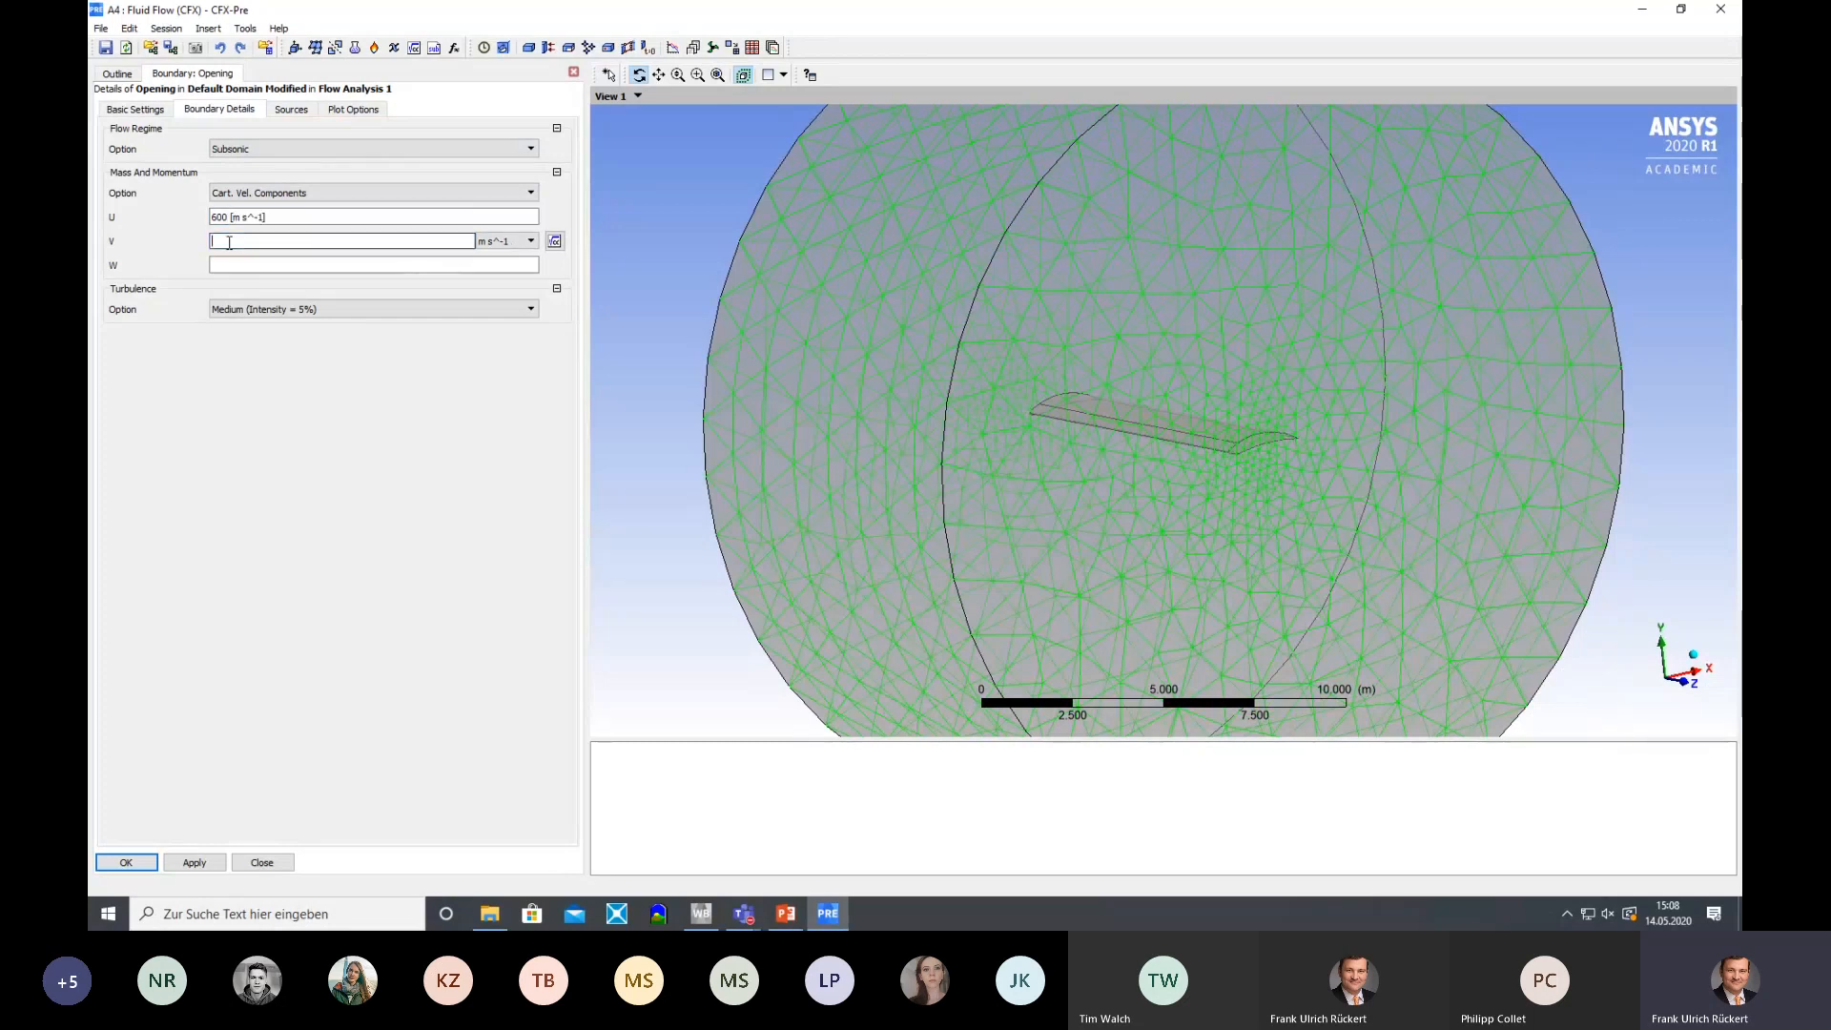
{"action": "left_click", "coordinate": [244, 270]}
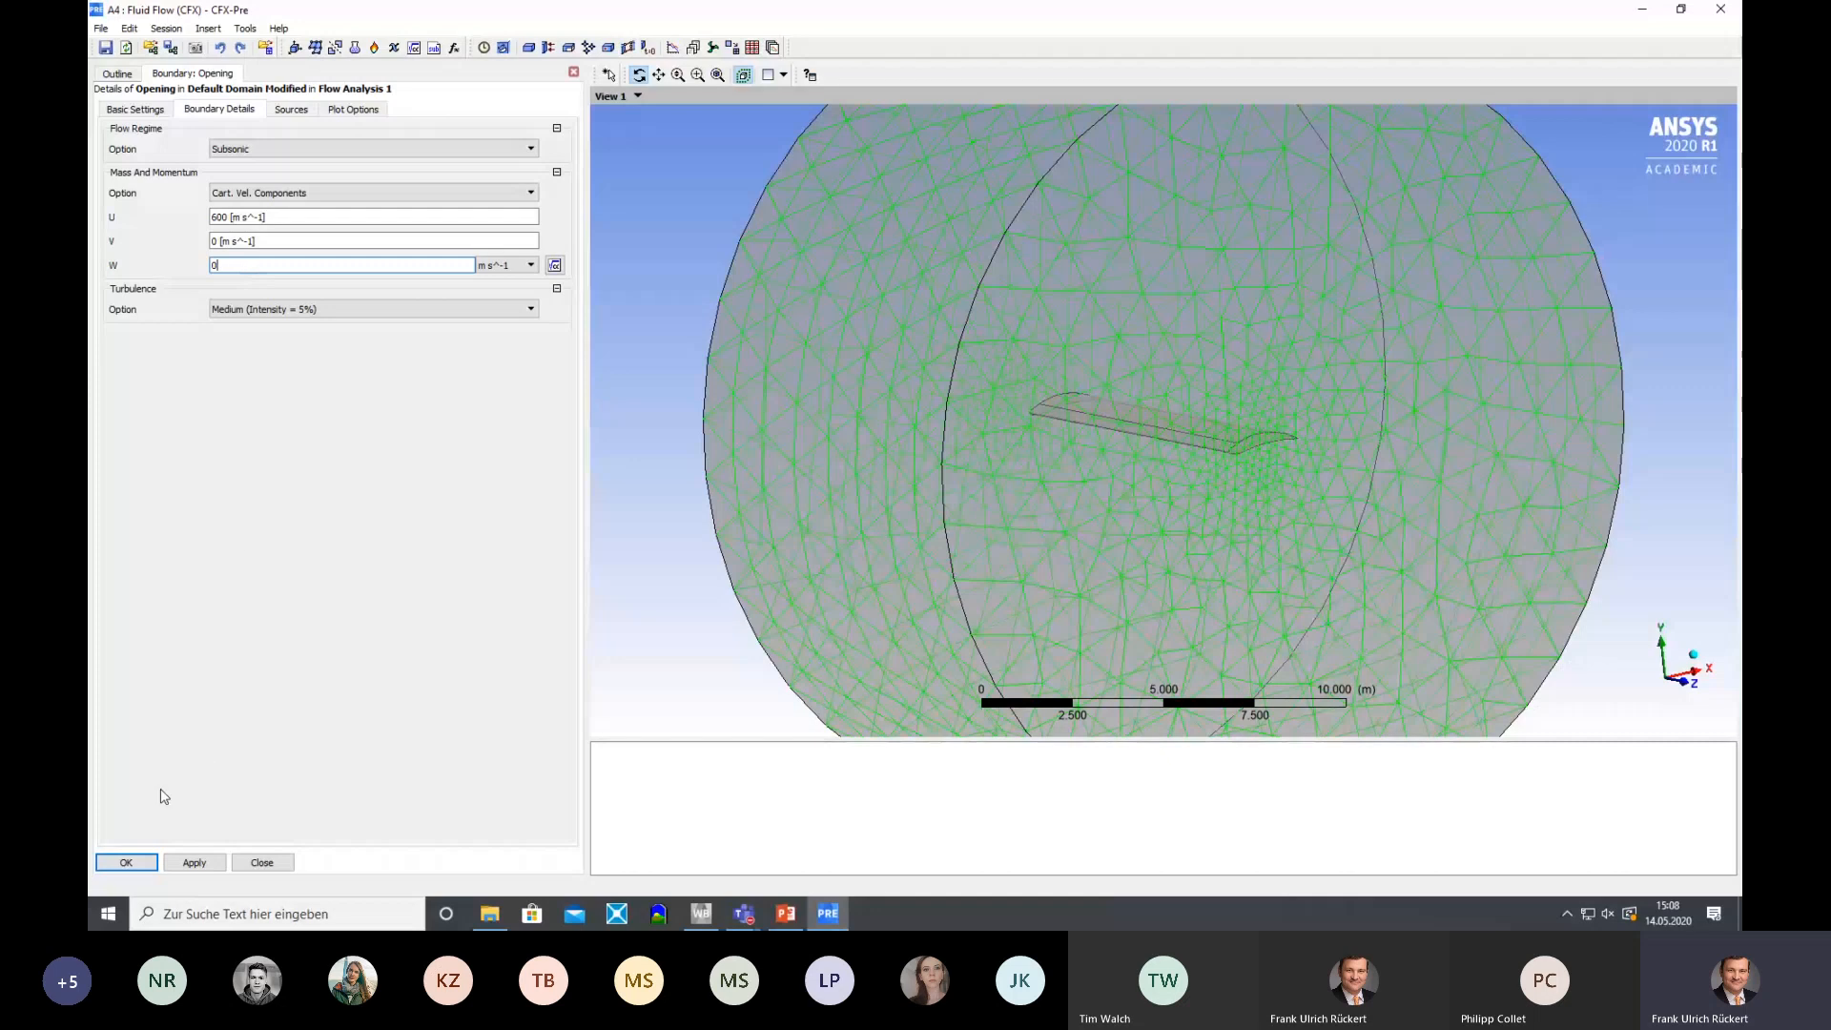
{"action": "left_click", "coordinate": [126, 862]}
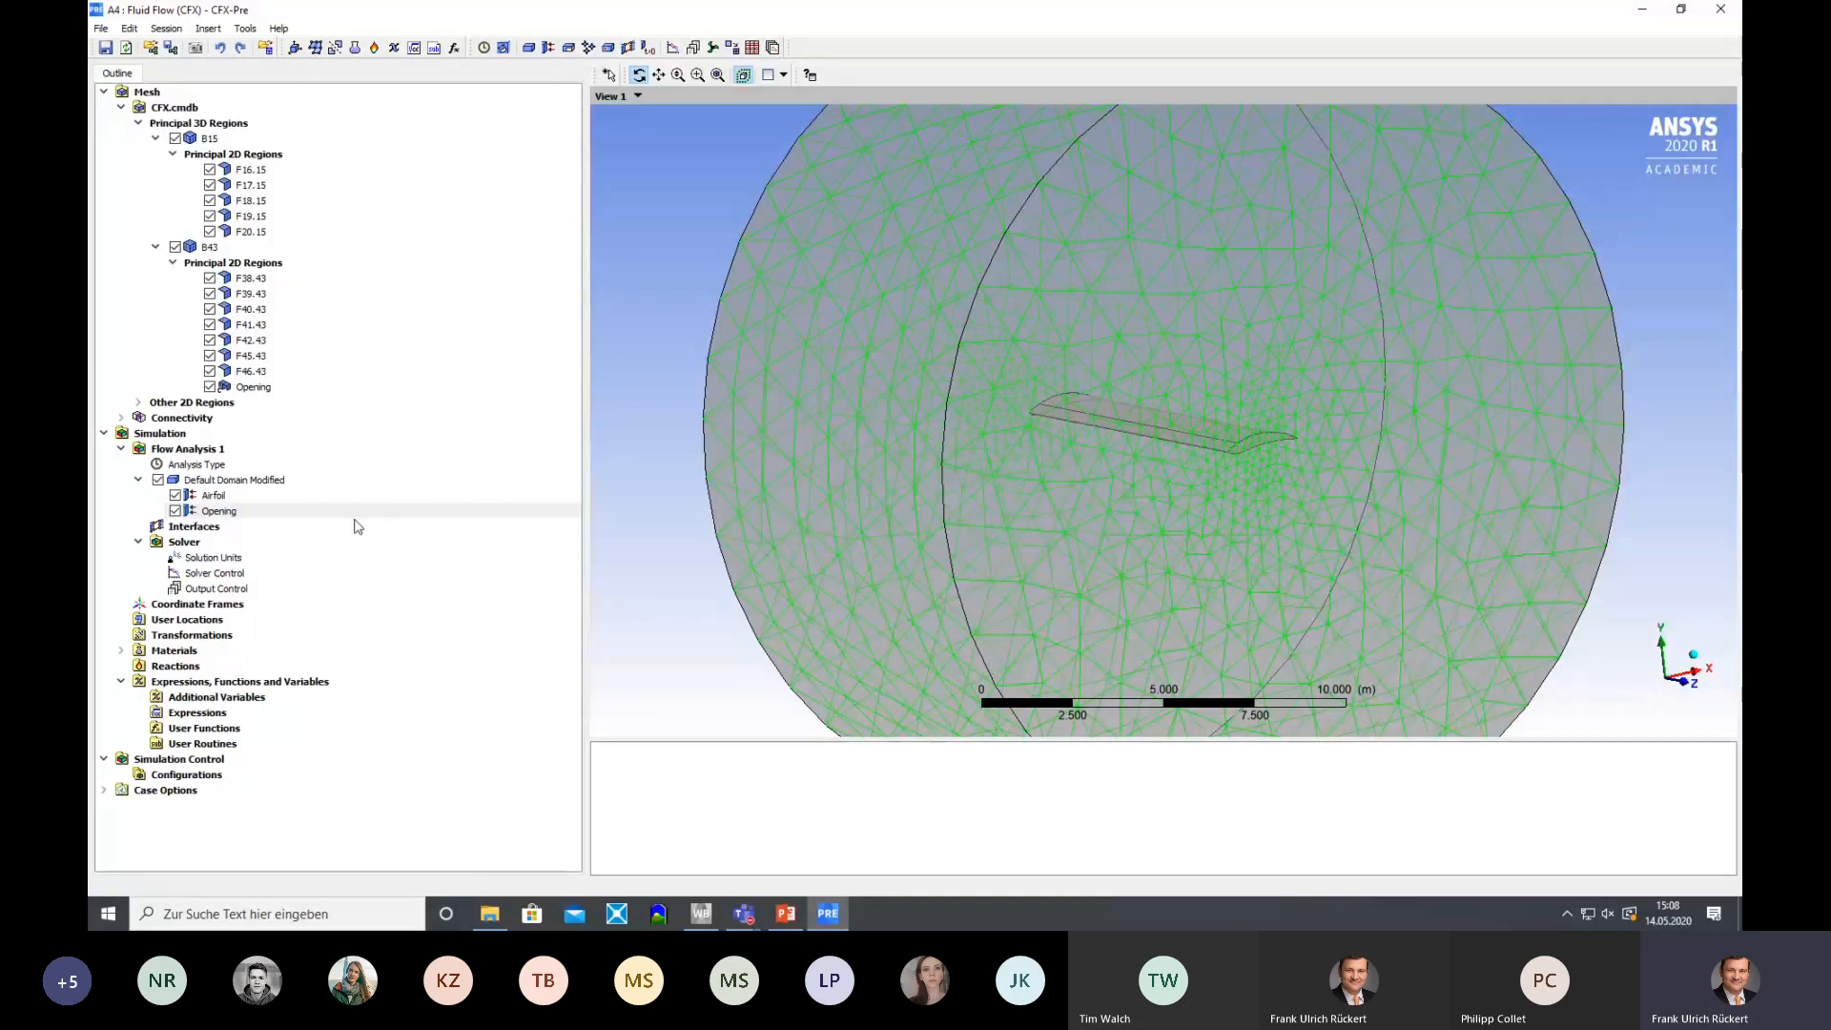
Compare the surfaces covered by the Airfoil and Opening boundaries by highlighting each one alternately
{"action": "left_click", "coordinate": [227, 497]}
{"action": "left_click", "coordinate": [218, 511]}
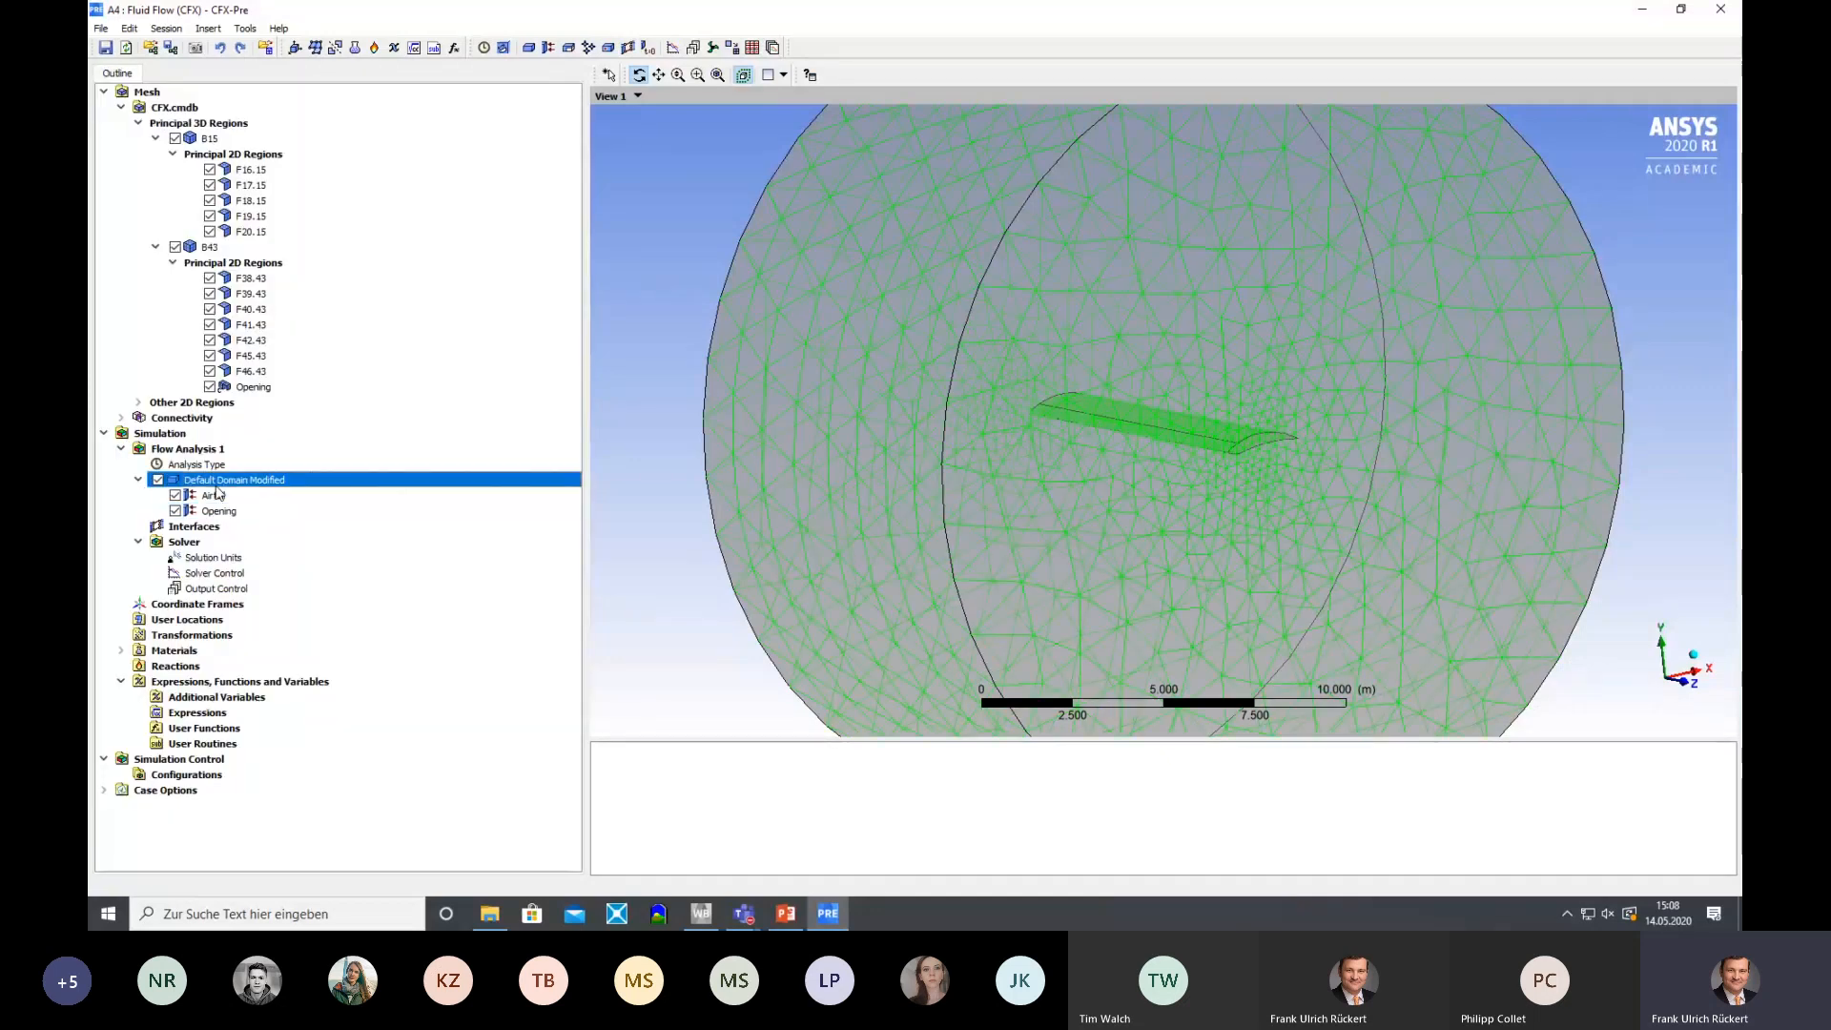
{"action": "left_click", "coordinate": [216, 497]}
{"action": "left_click", "coordinate": [220, 513]}
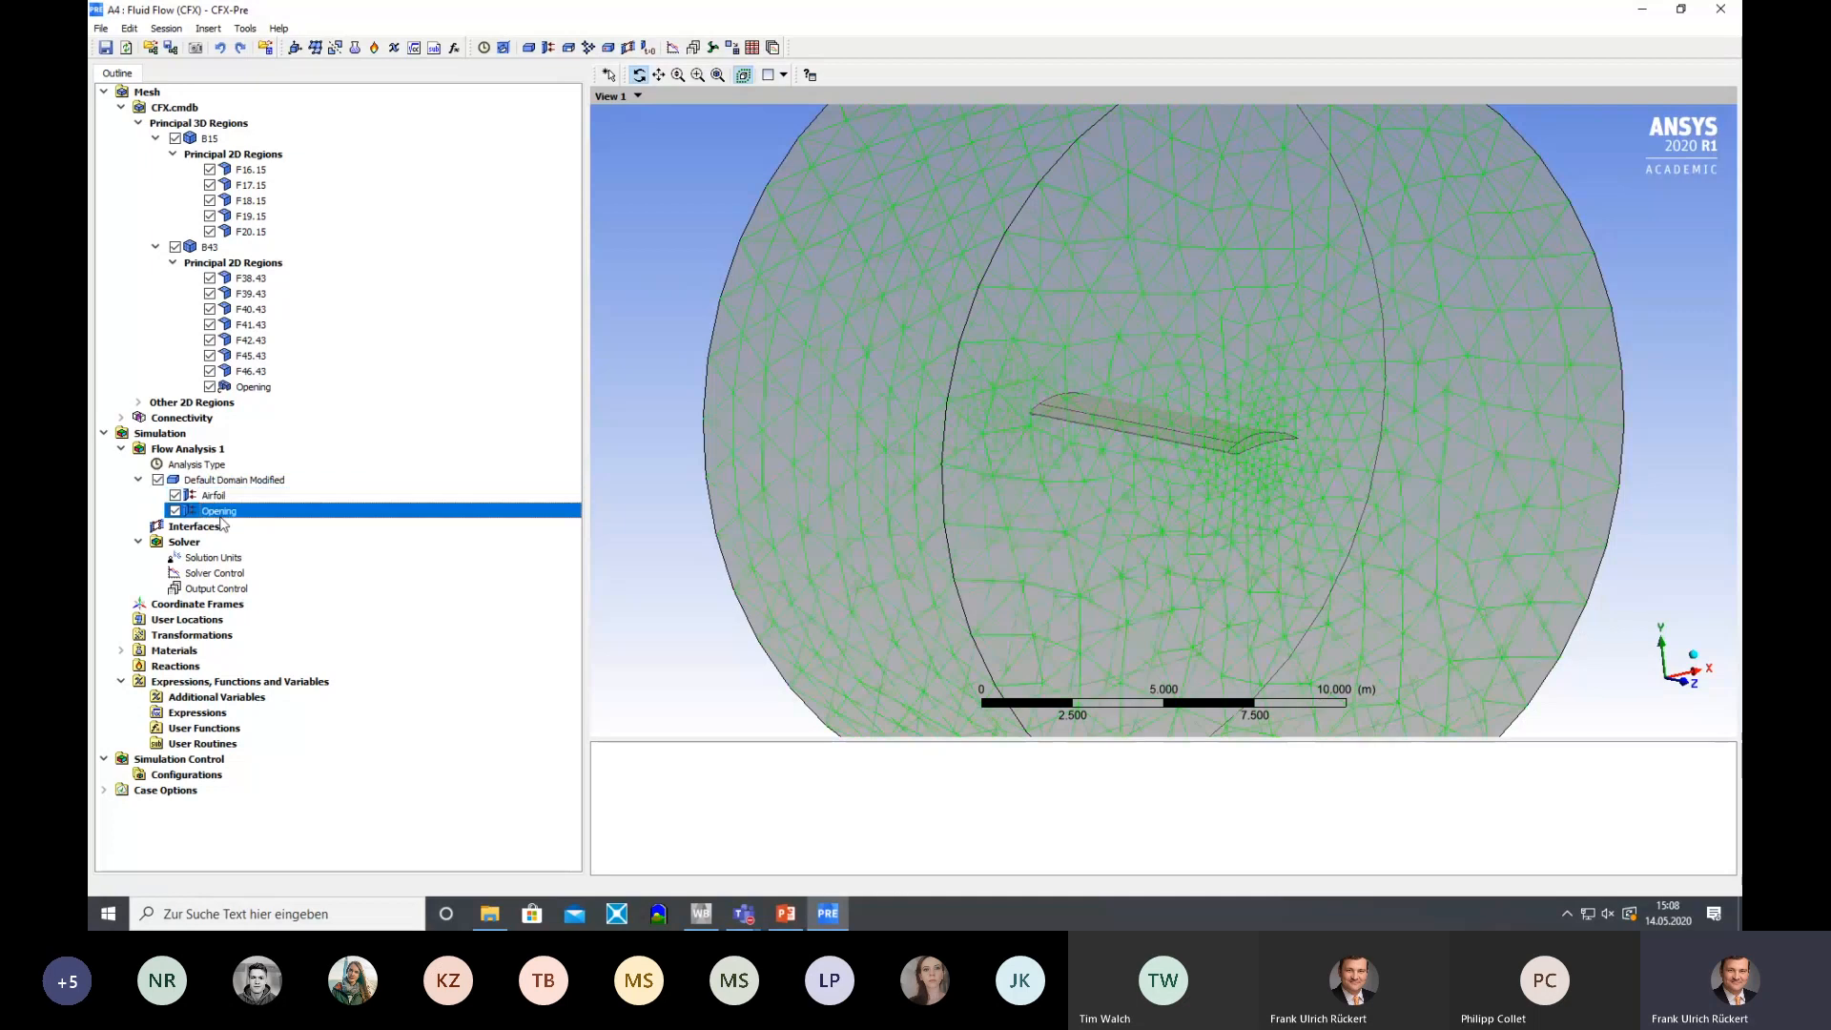
{"action": "left_click", "coordinate": [215, 497]}
{"action": "left_click", "coordinate": [219, 514]}
{"action": "left_click", "coordinate": [215, 497]}
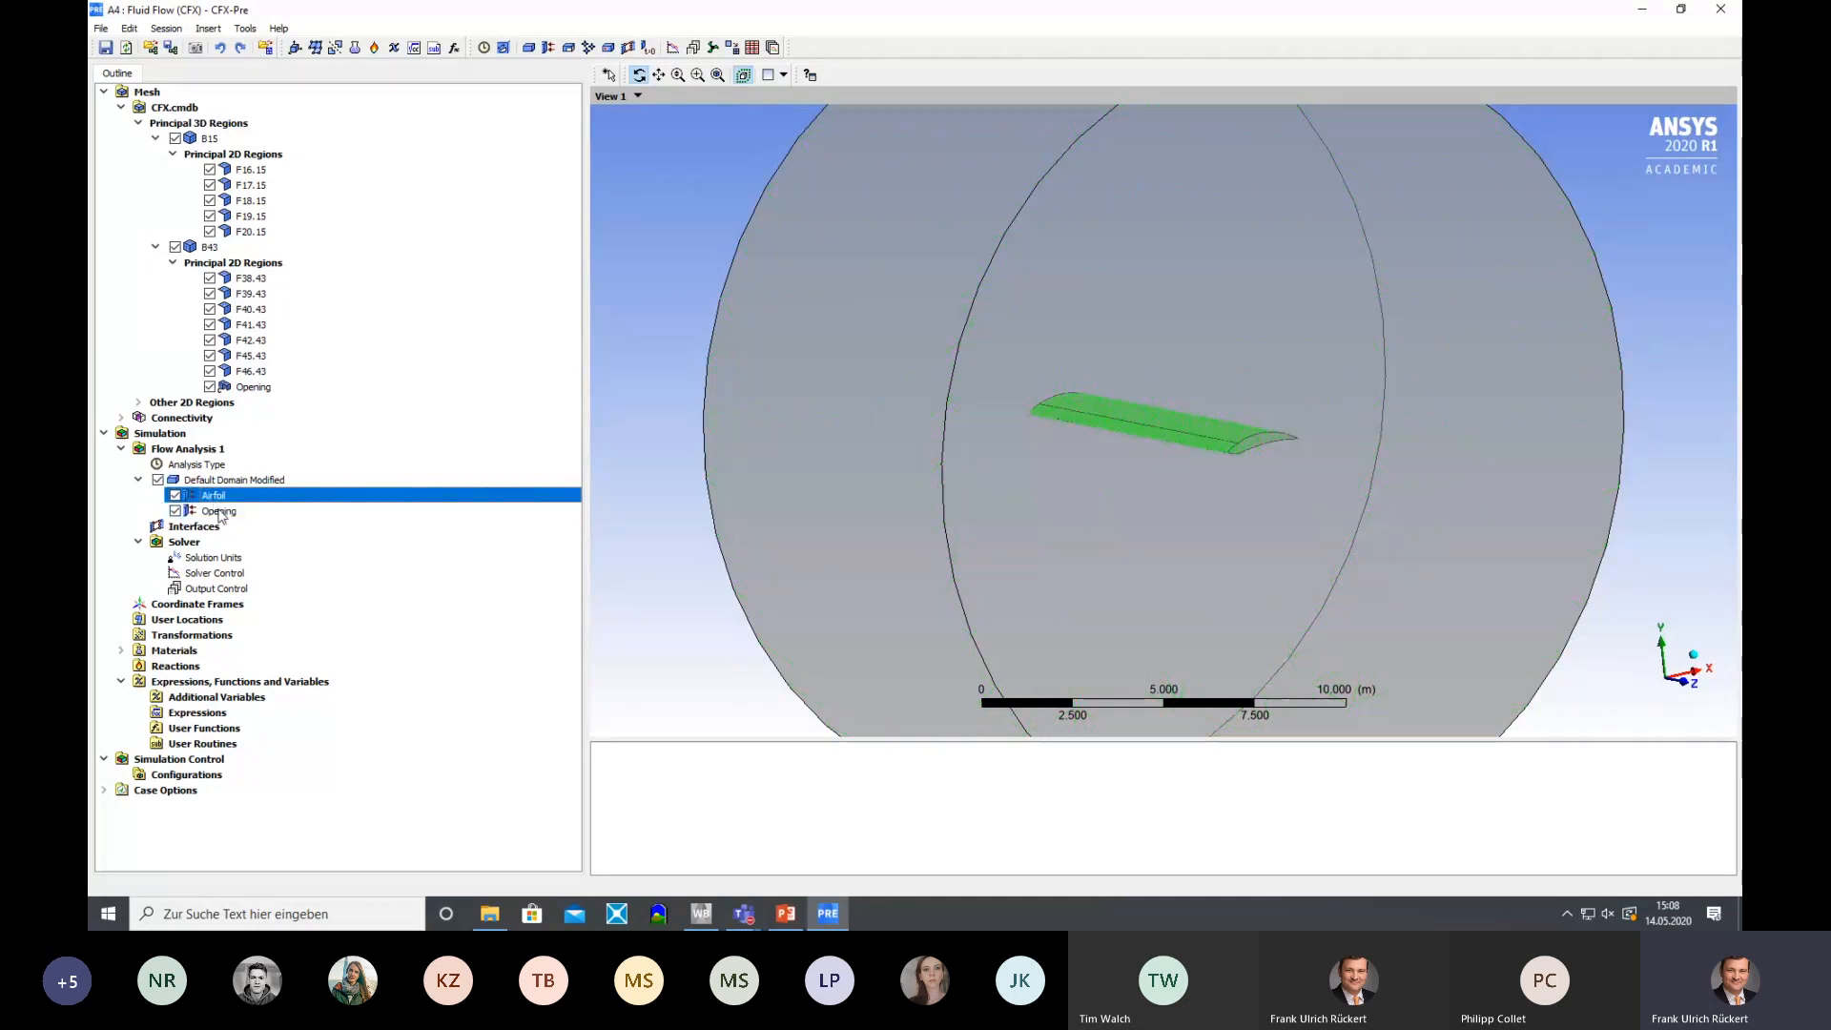
{"action": "left_click", "coordinate": [219, 513]}
Review the basic settings of Default Domain Modified and close them with the values accepted
{"action": "left_click", "coordinate": [212, 480]}
{"action": "double_click", "coordinate": [212, 480]}
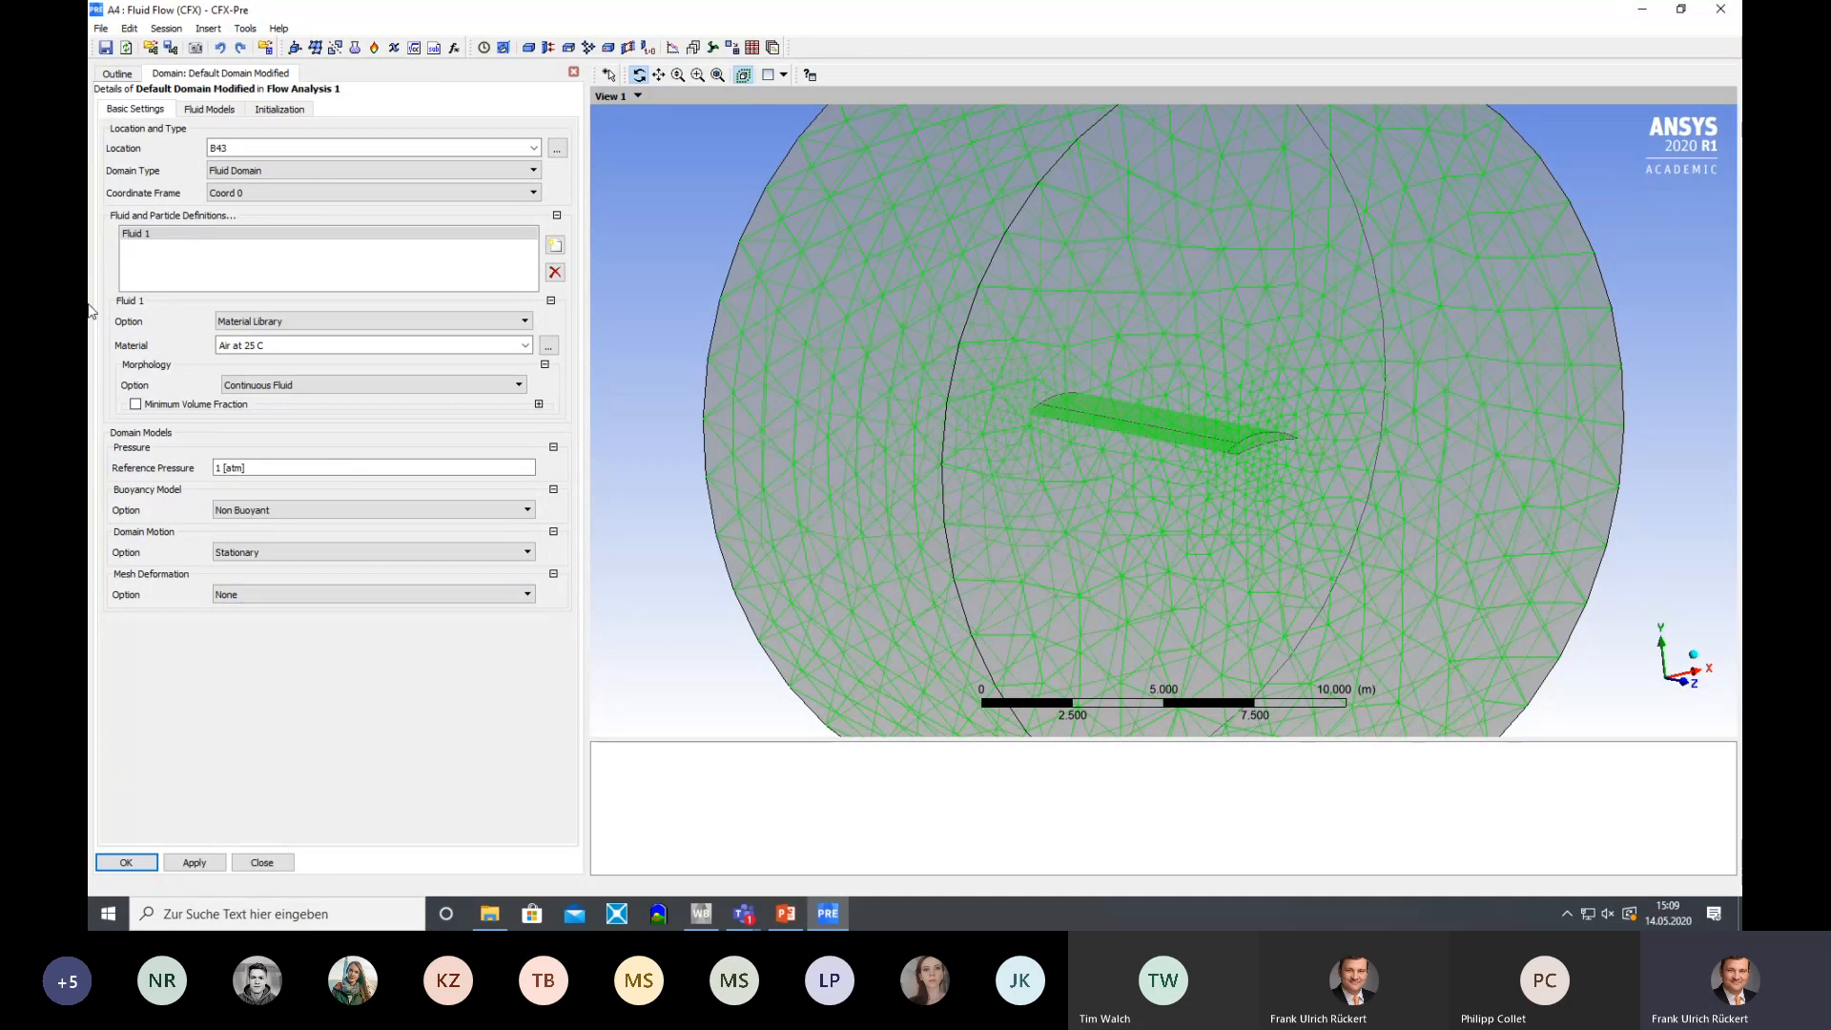
{"action": "left_click", "coordinate": [126, 863]}
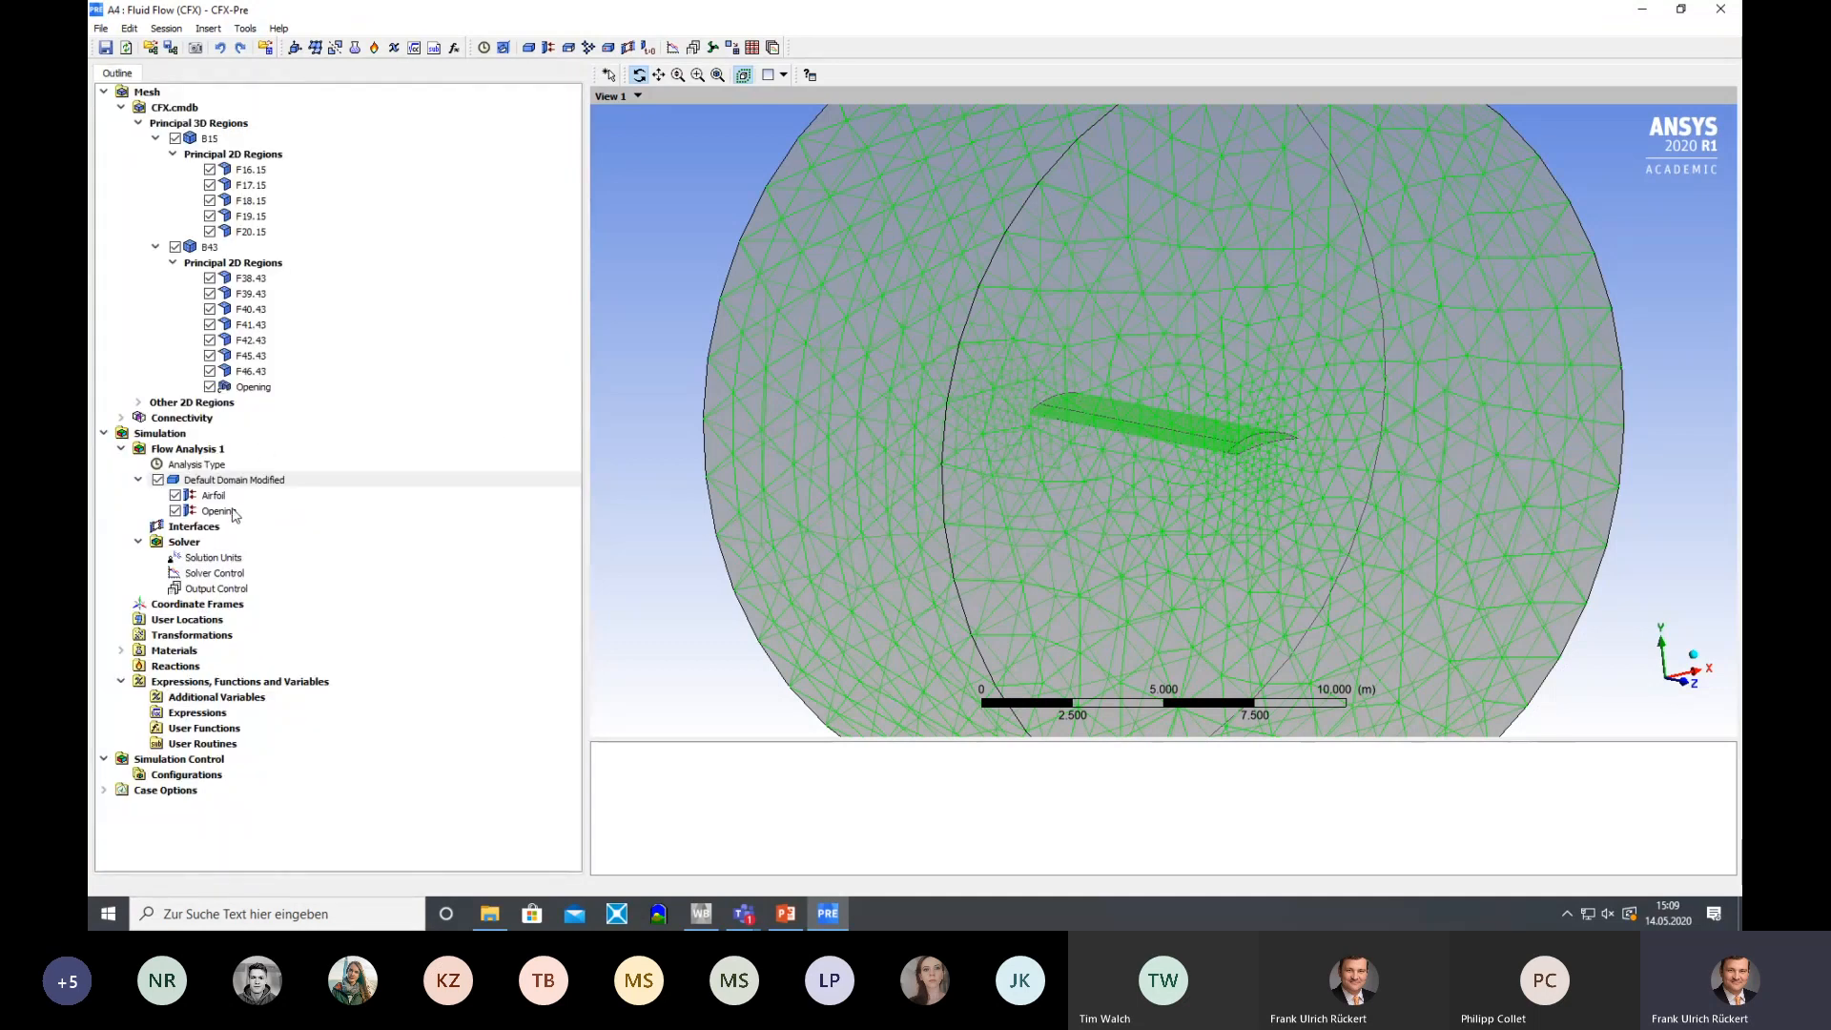
Change the Opening boundary's U velocity component to 600 km hr^-1 and accept the boundary settings
{"action": "double_click", "coordinate": [217, 511]}
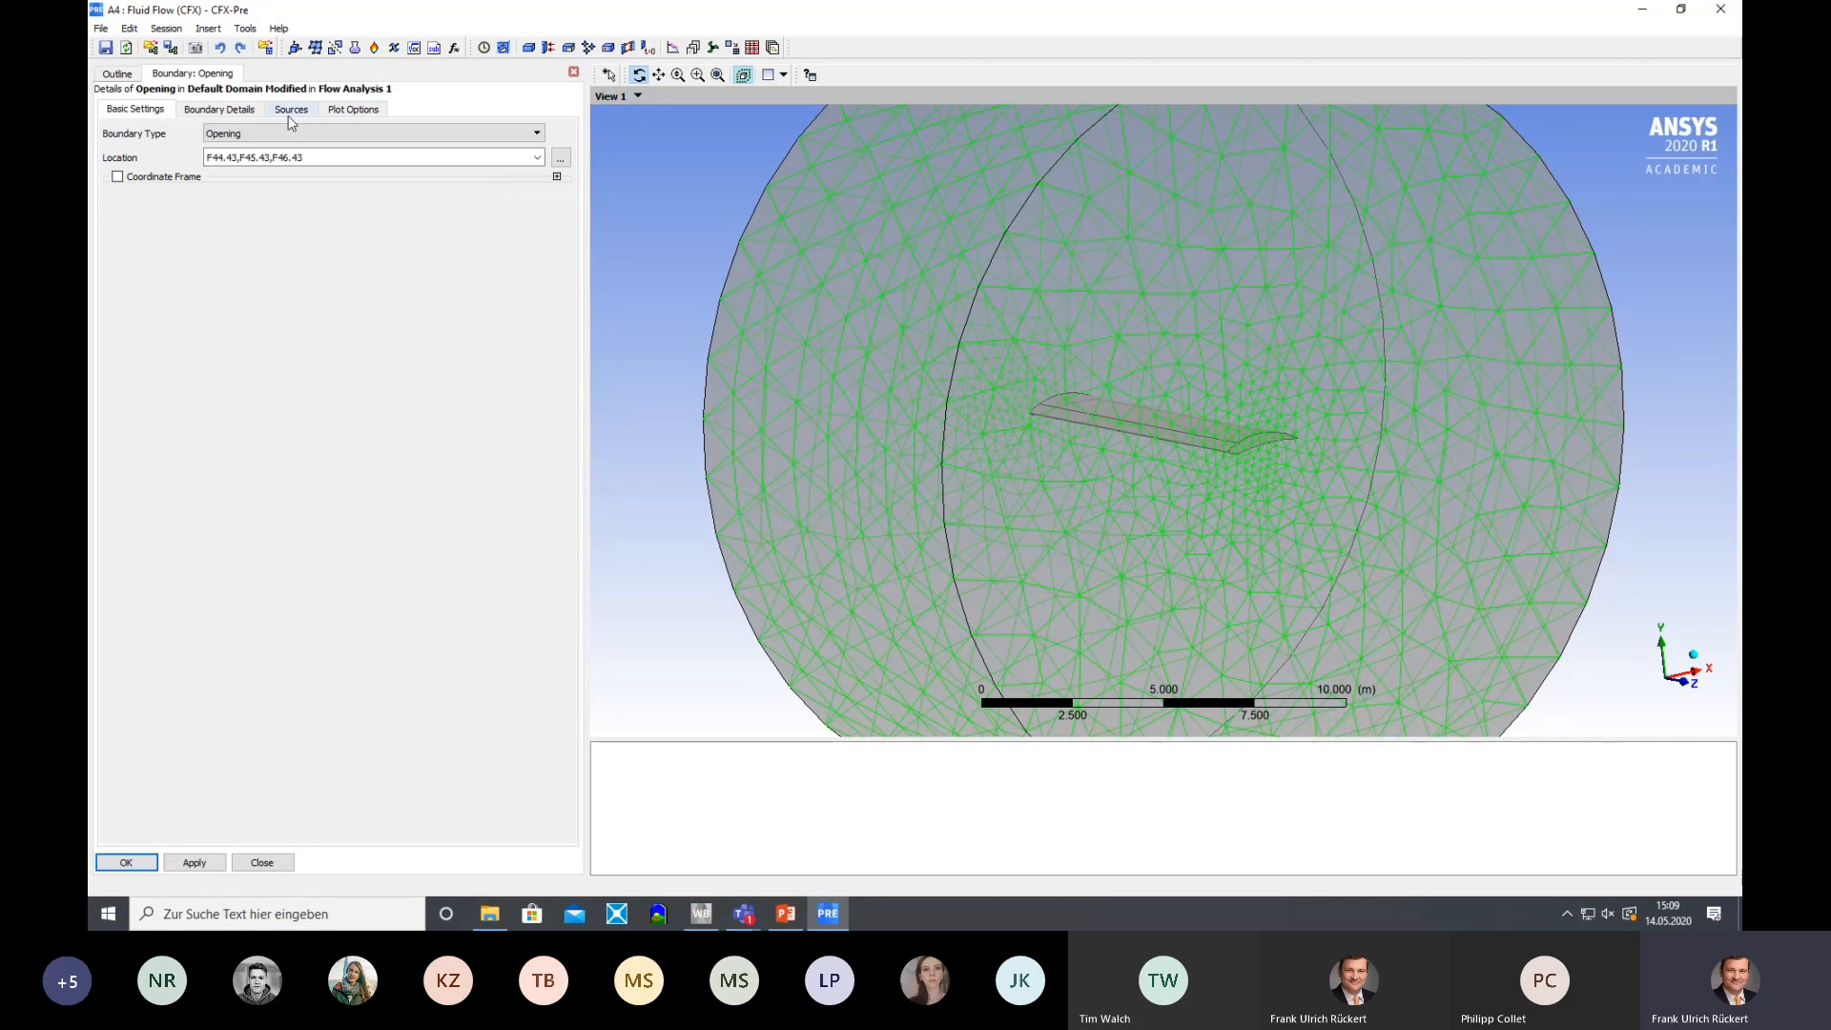
{"action": "left_click", "coordinate": [239, 111]}
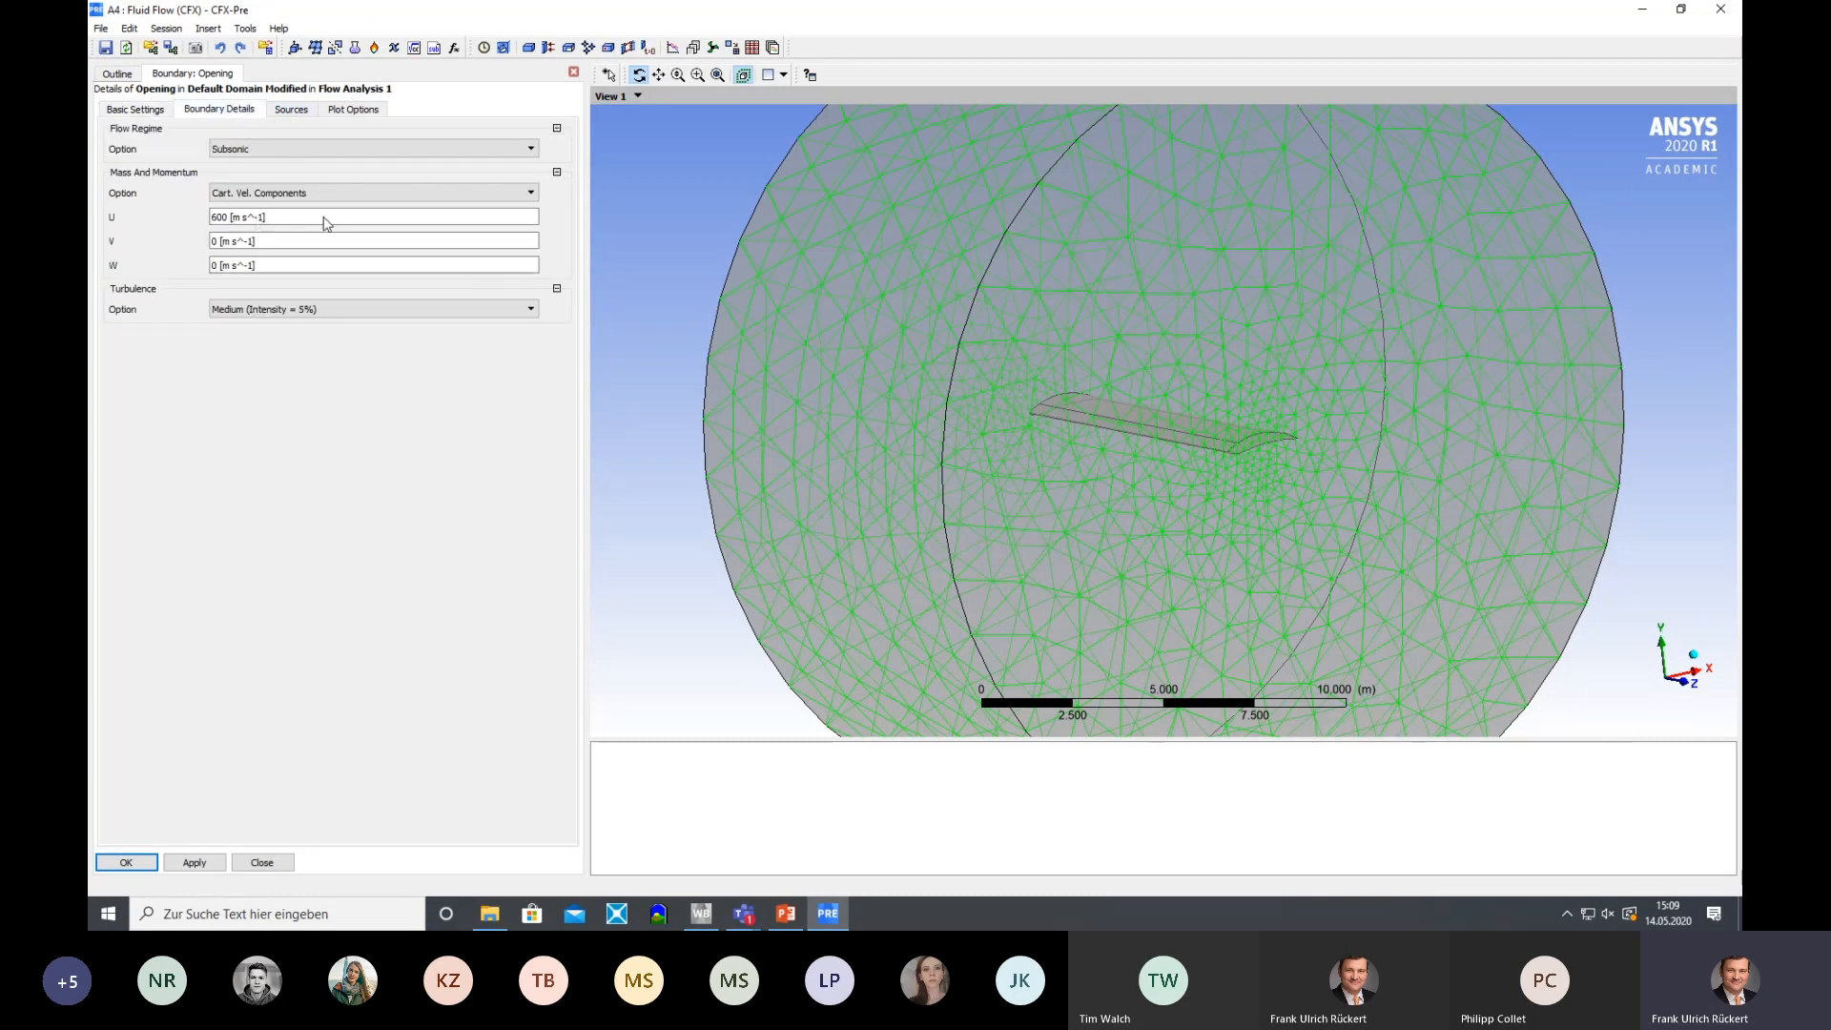
{"action": "left_click", "coordinate": [326, 221]}
{"action": "left_click", "coordinate": [506, 217]}
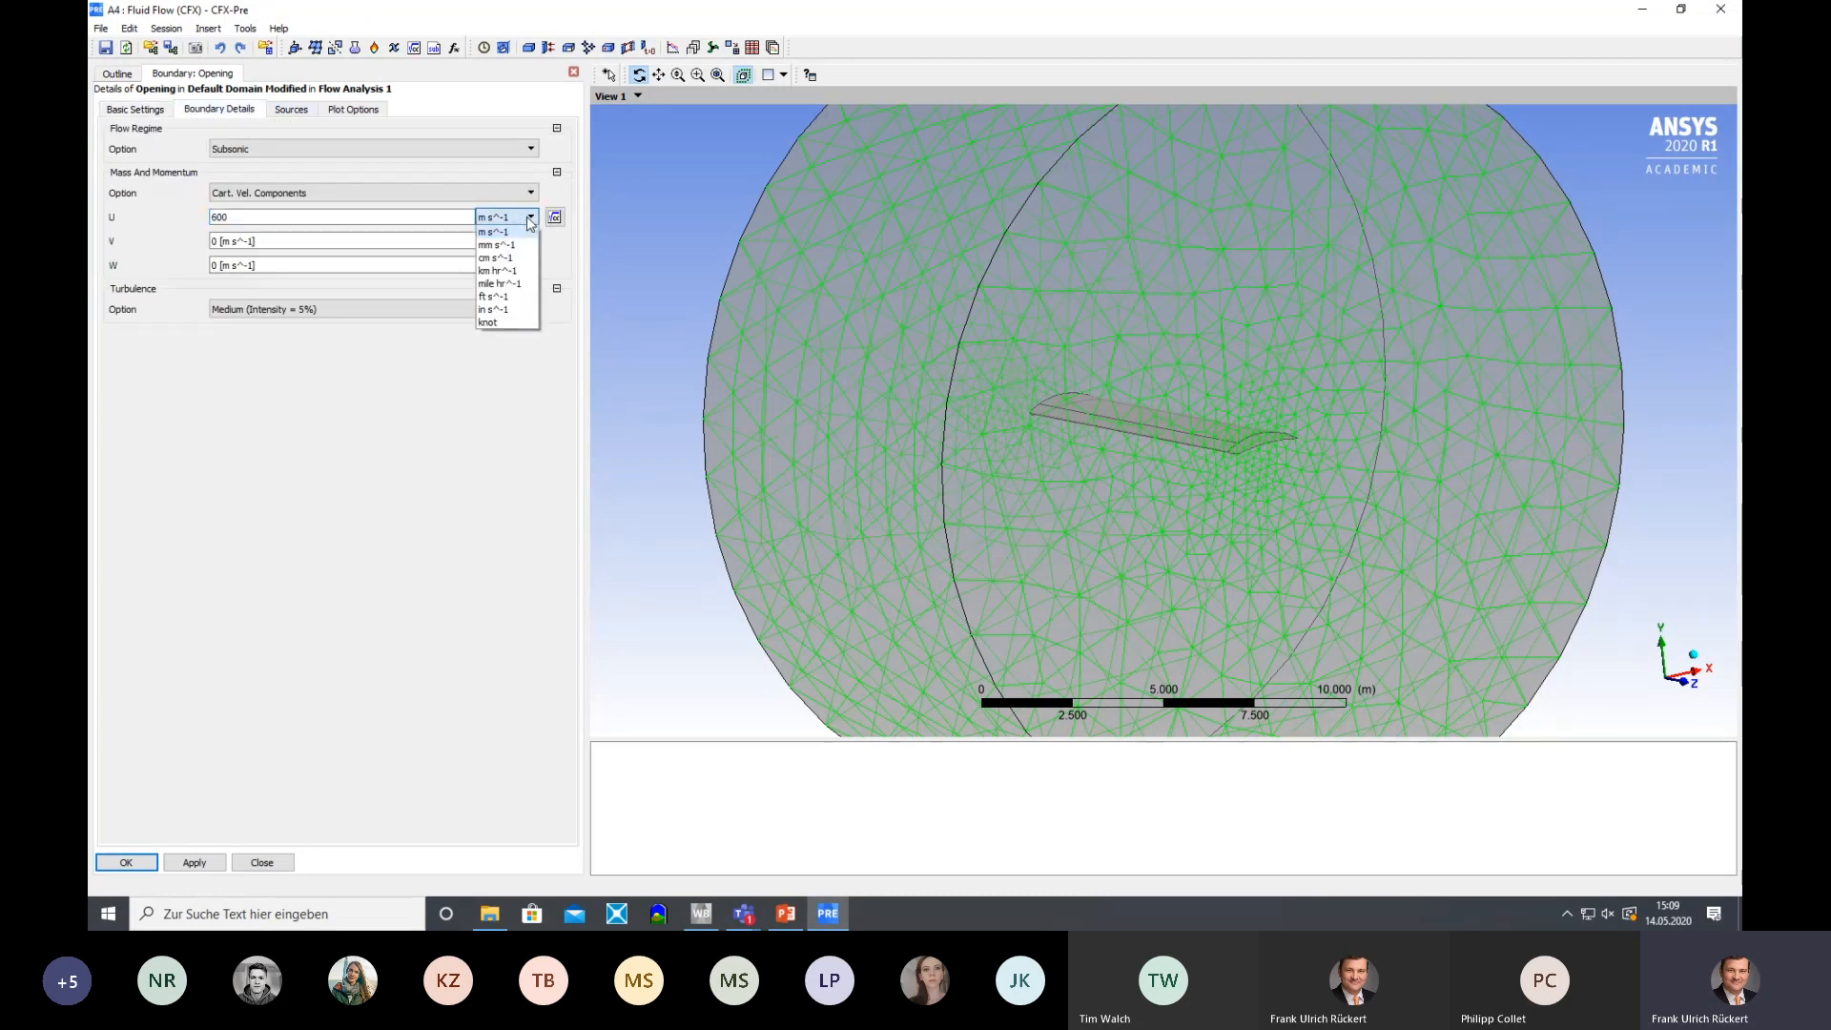
{"action": "left_click", "coordinate": [498, 271]}
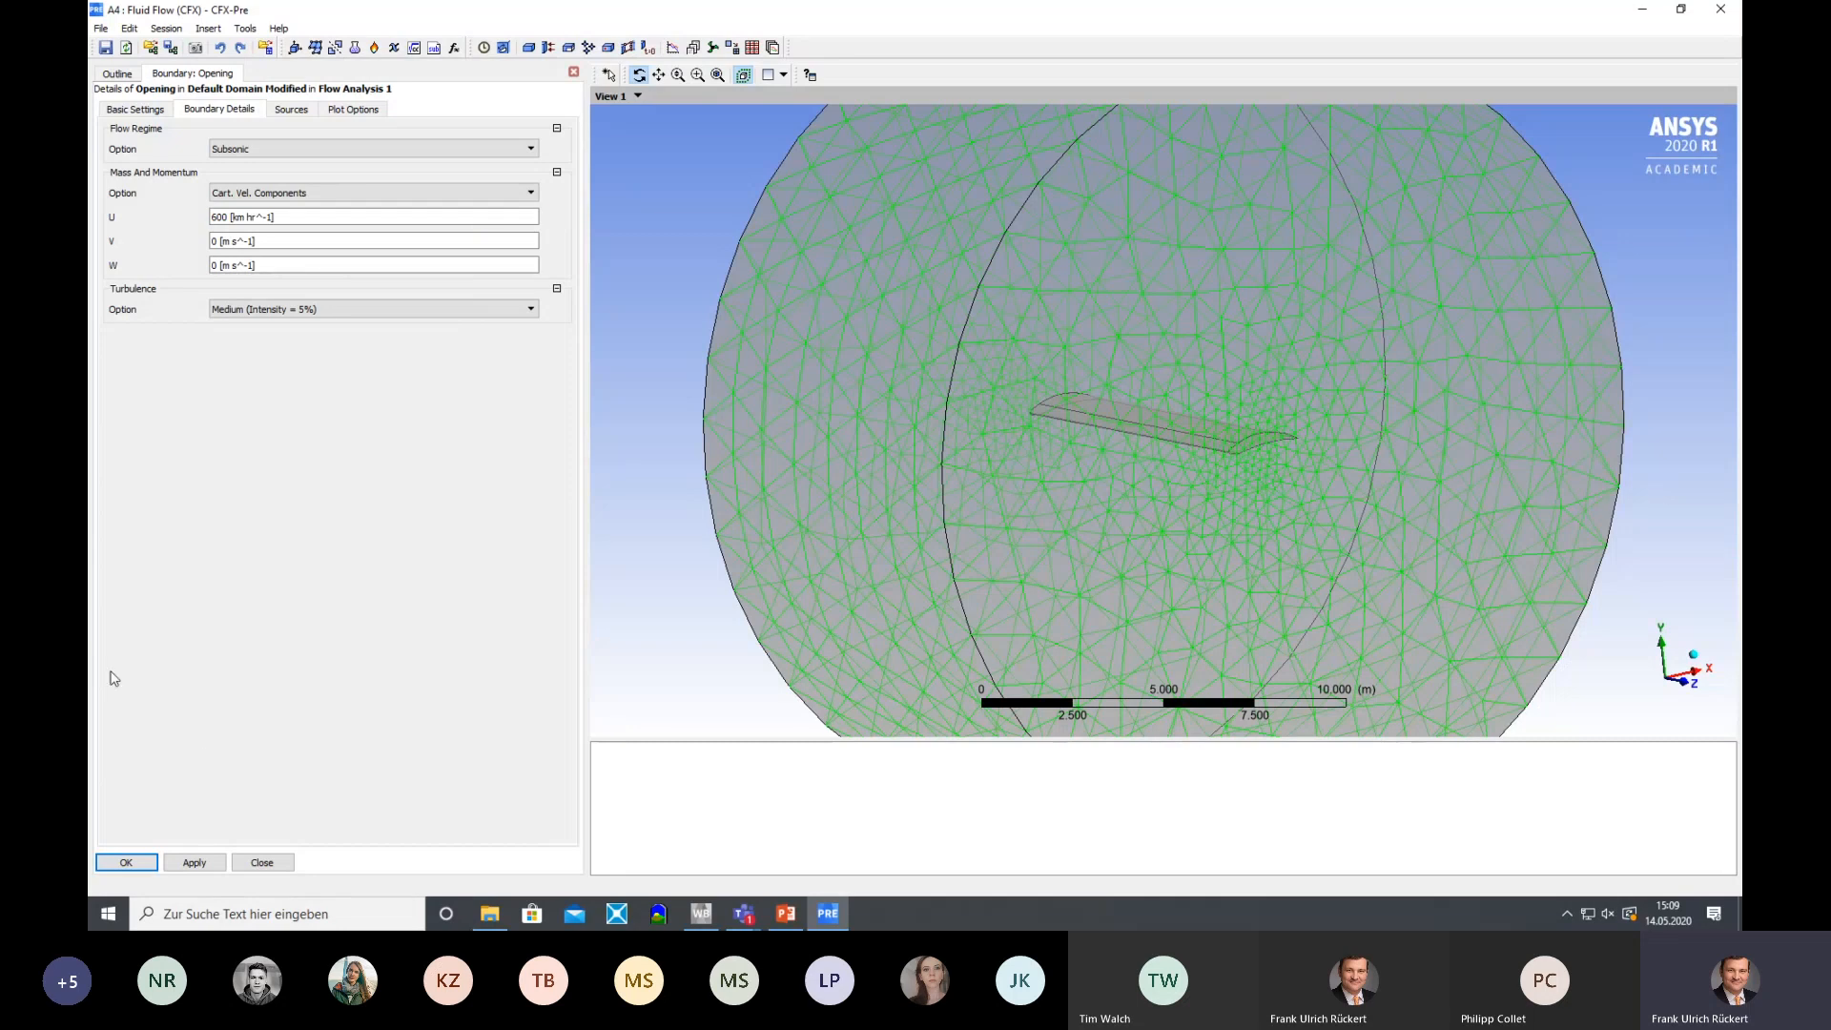
{"action": "left_click", "coordinate": [127, 864]}
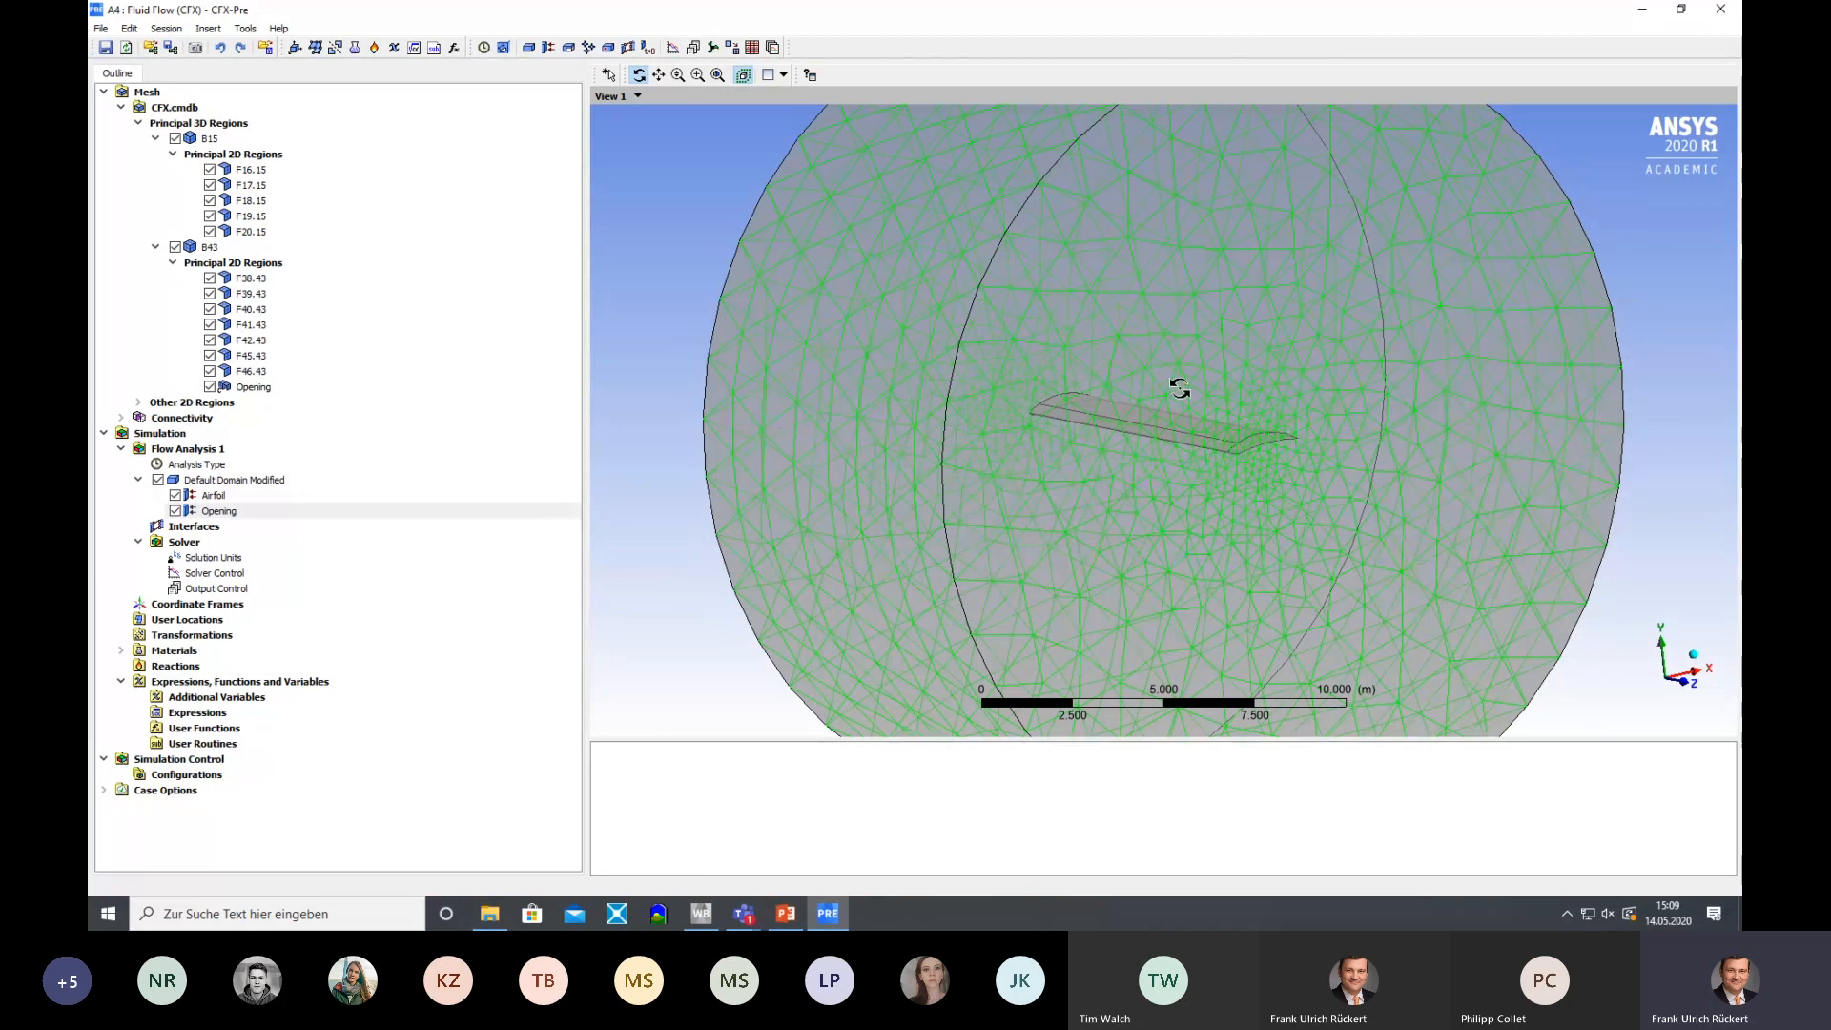
Insert a new expression named TotalEfficiencyForce
{"action": "left_click_drag", "start_coordinate": [1177, 393], "coordinate": [1240, 399]}
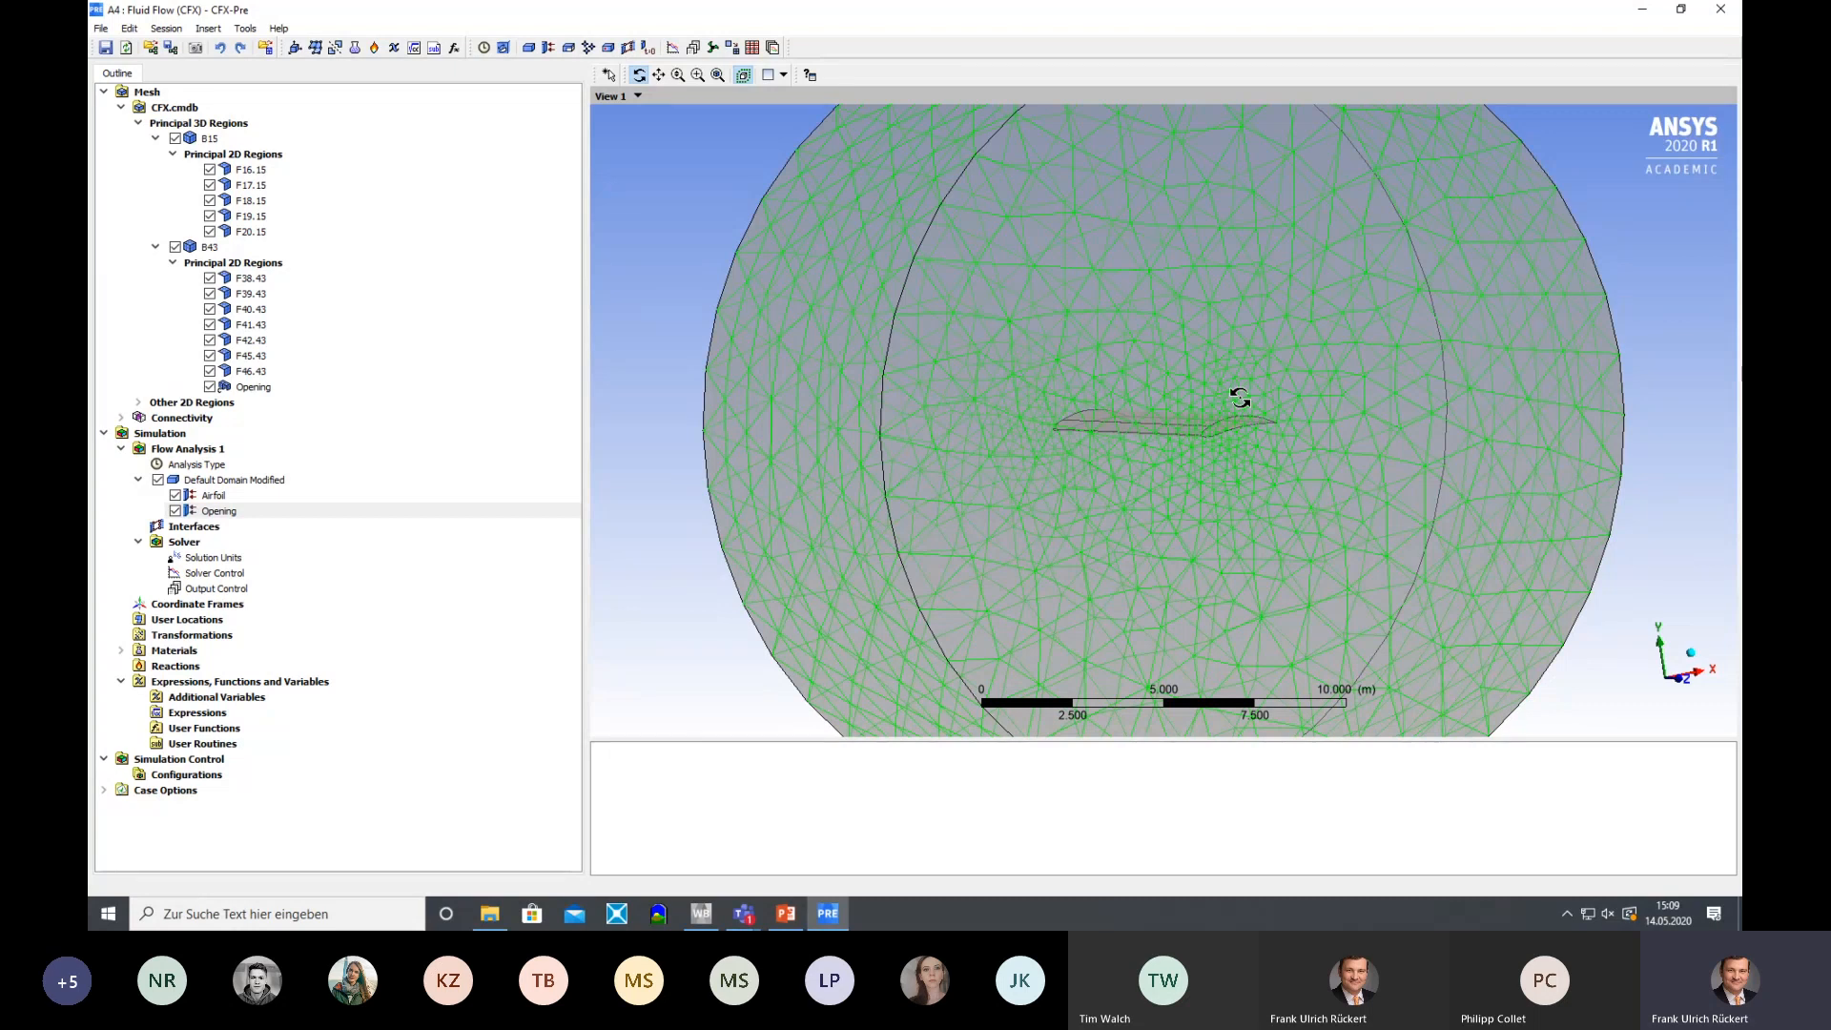
{"action": "left_click_drag", "start_coordinate": [1240, 398], "coordinate": [1088, 397]}
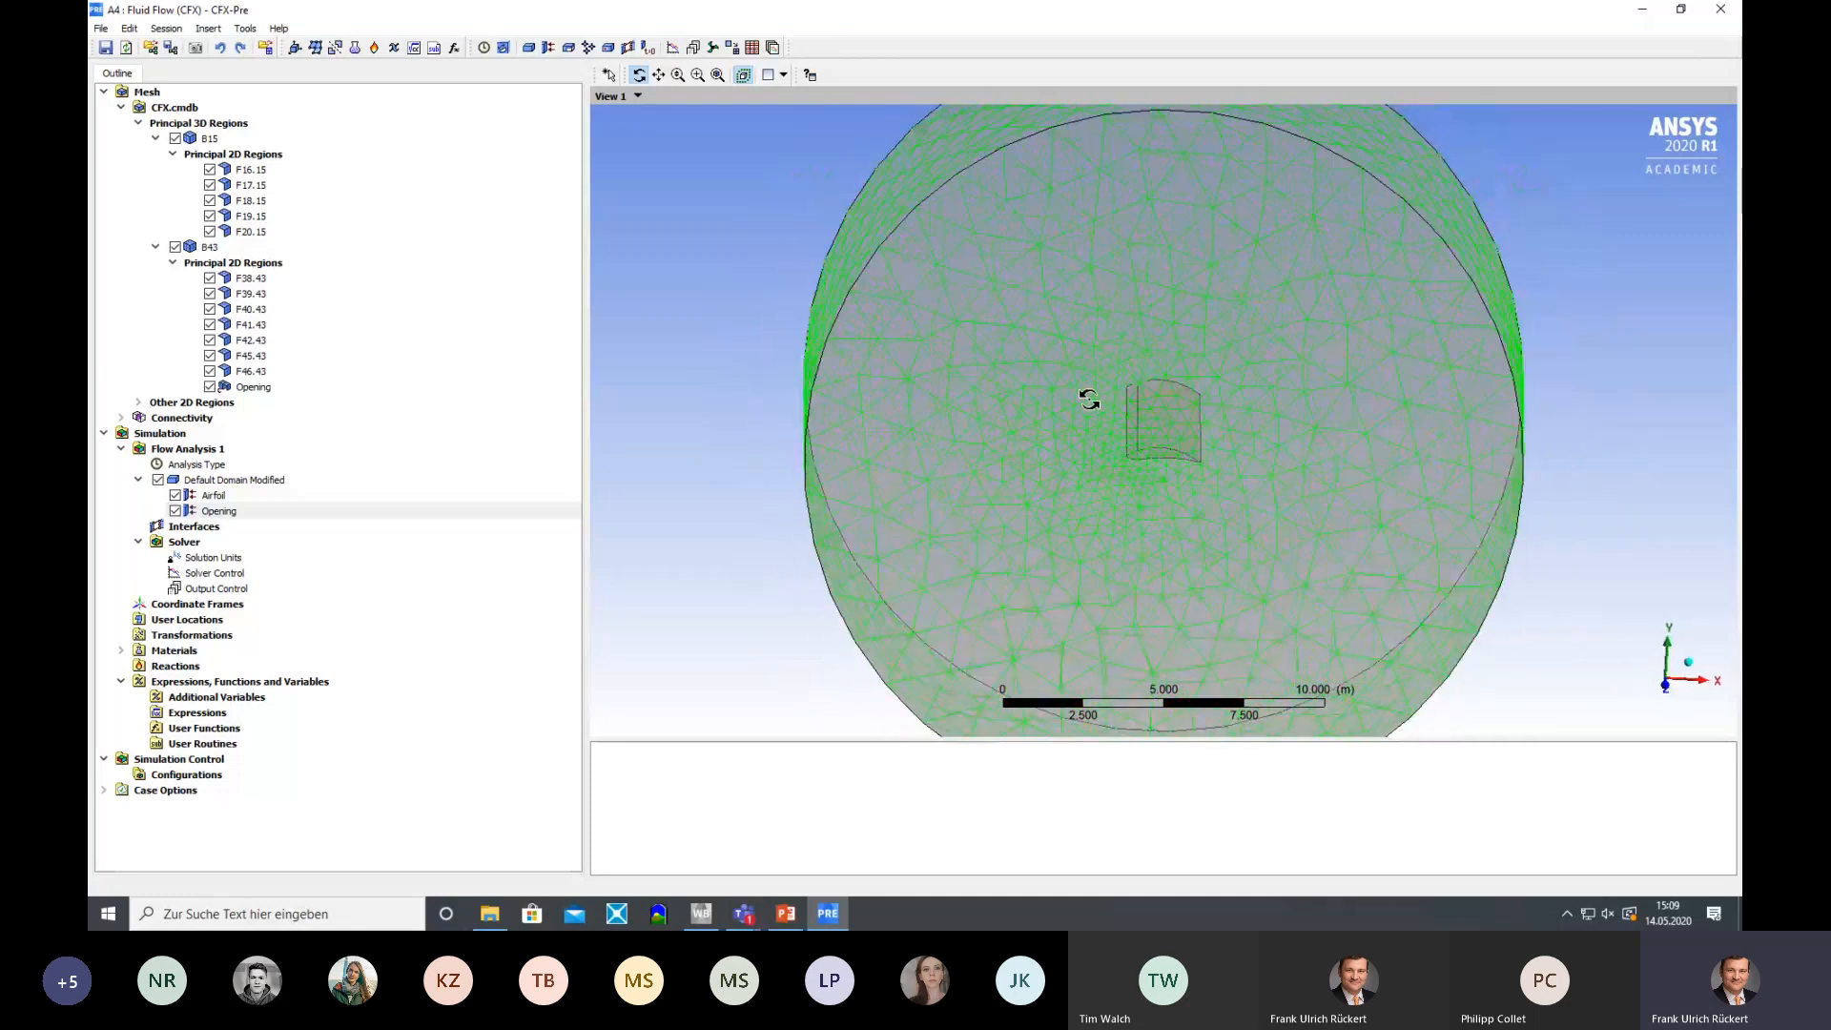
{"action": "left_click", "coordinate": [198, 714]}
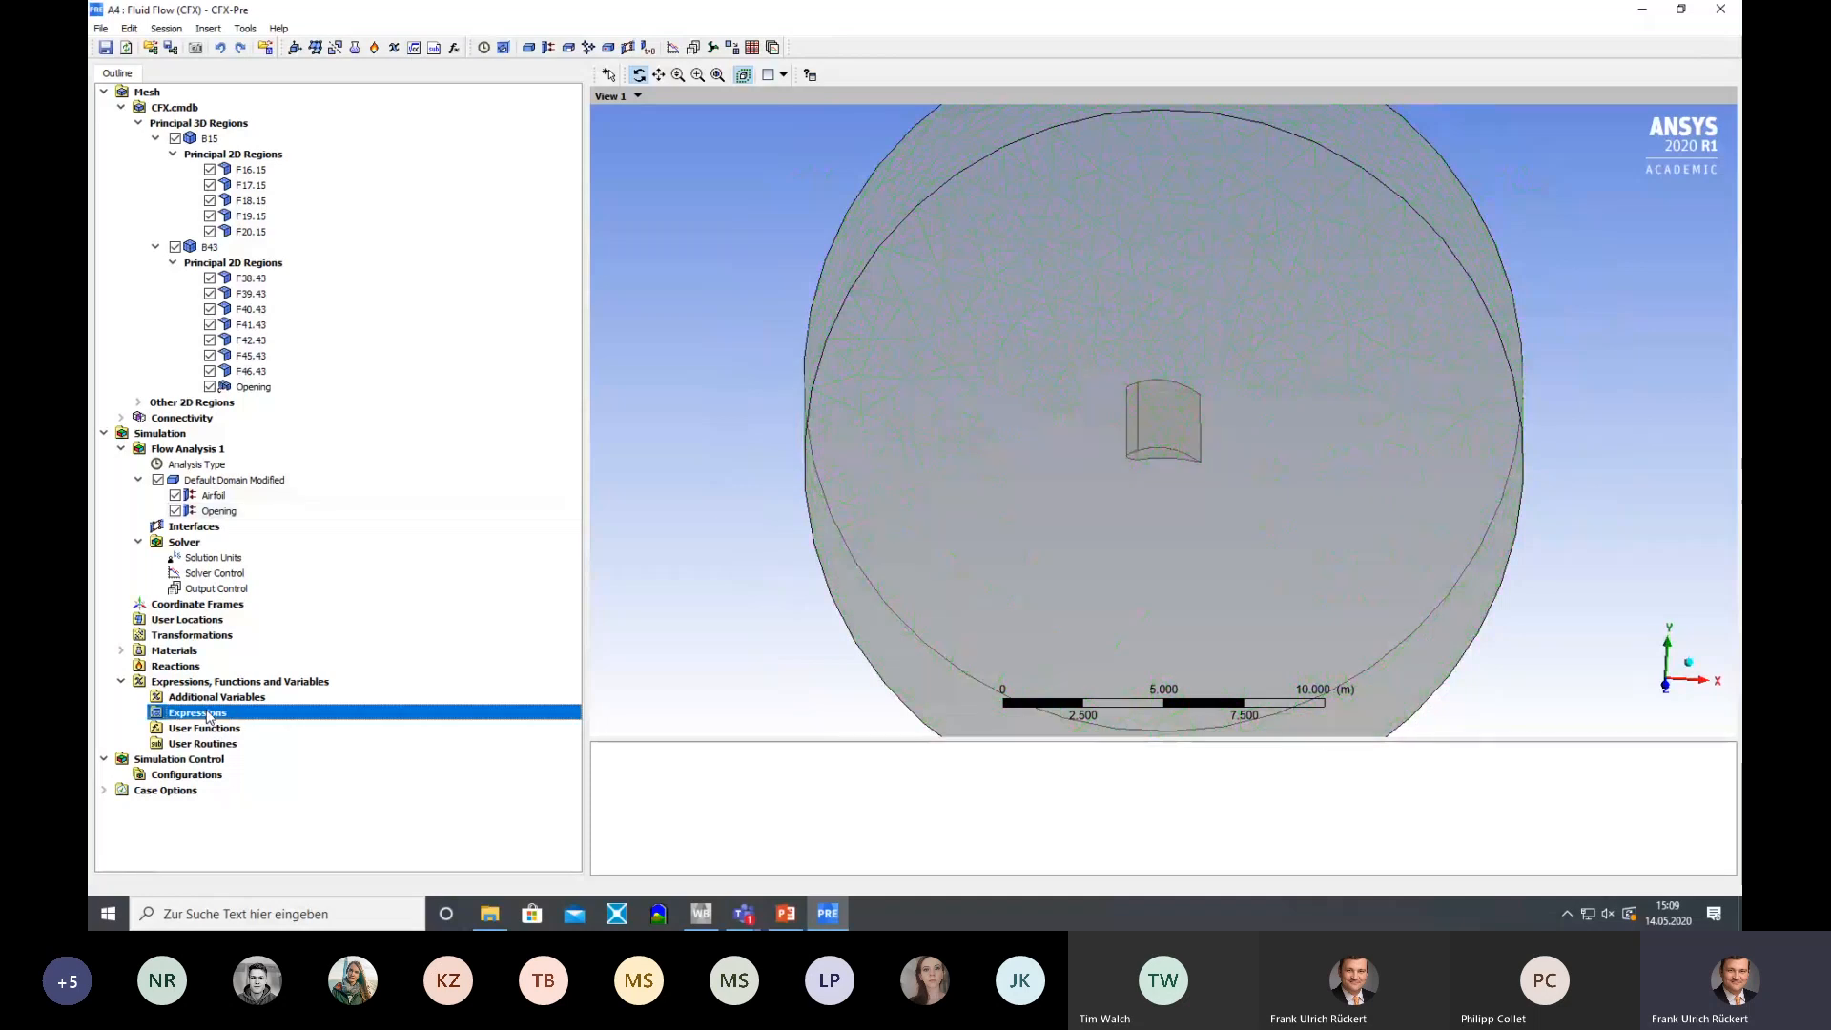
{"action": "right_click", "coordinate": [208, 716]}
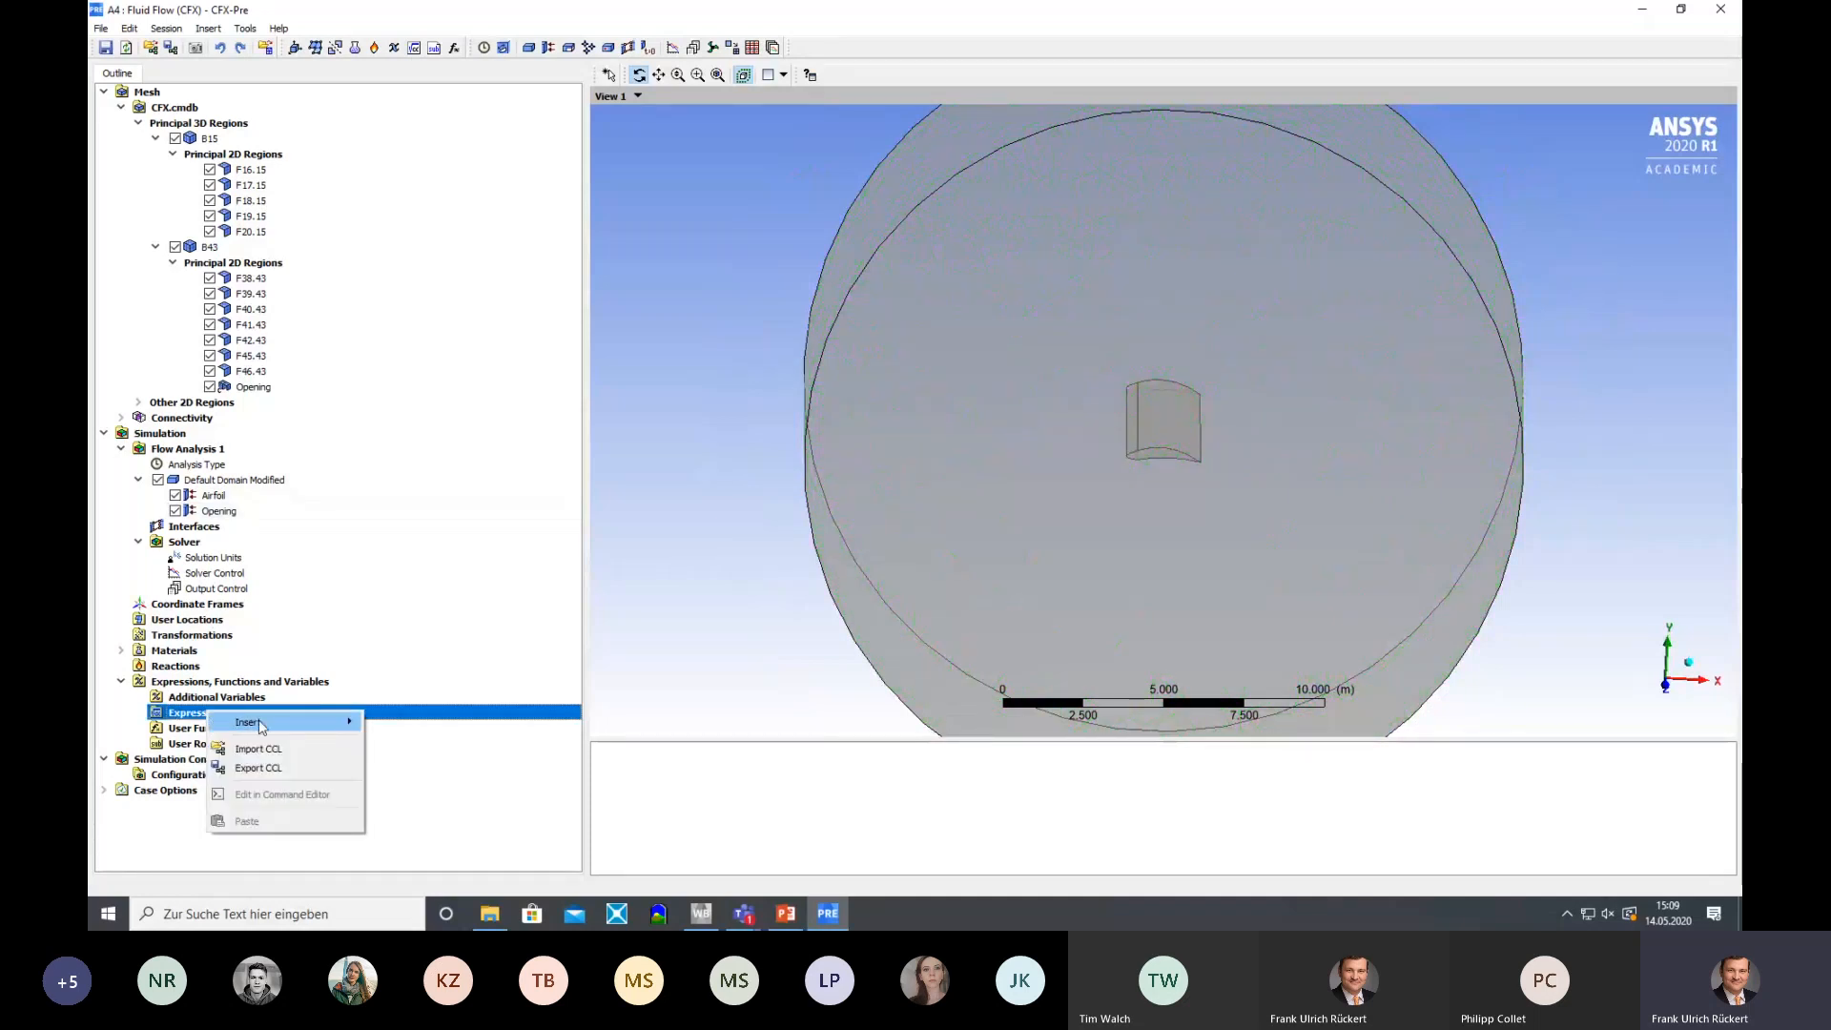
{"action": "mouse_move", "coordinate": [266, 729]}
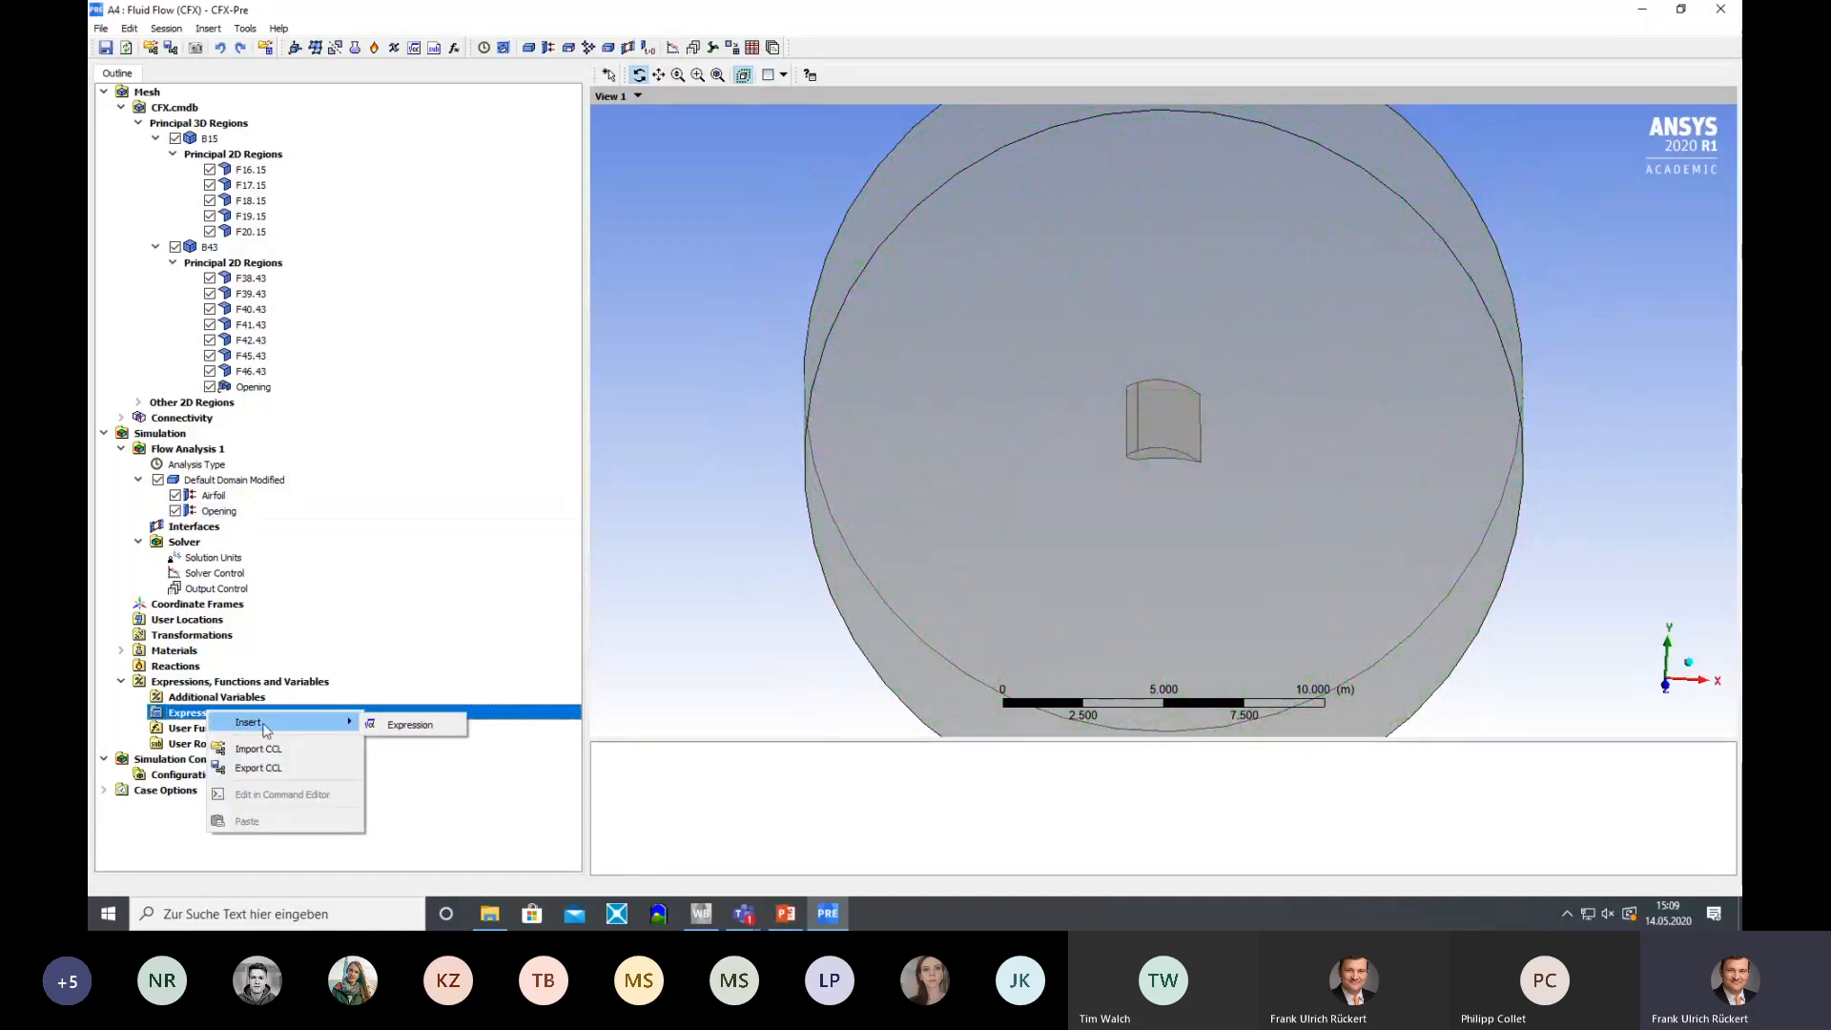
{"action": "left_click", "coordinate": [419, 726]}
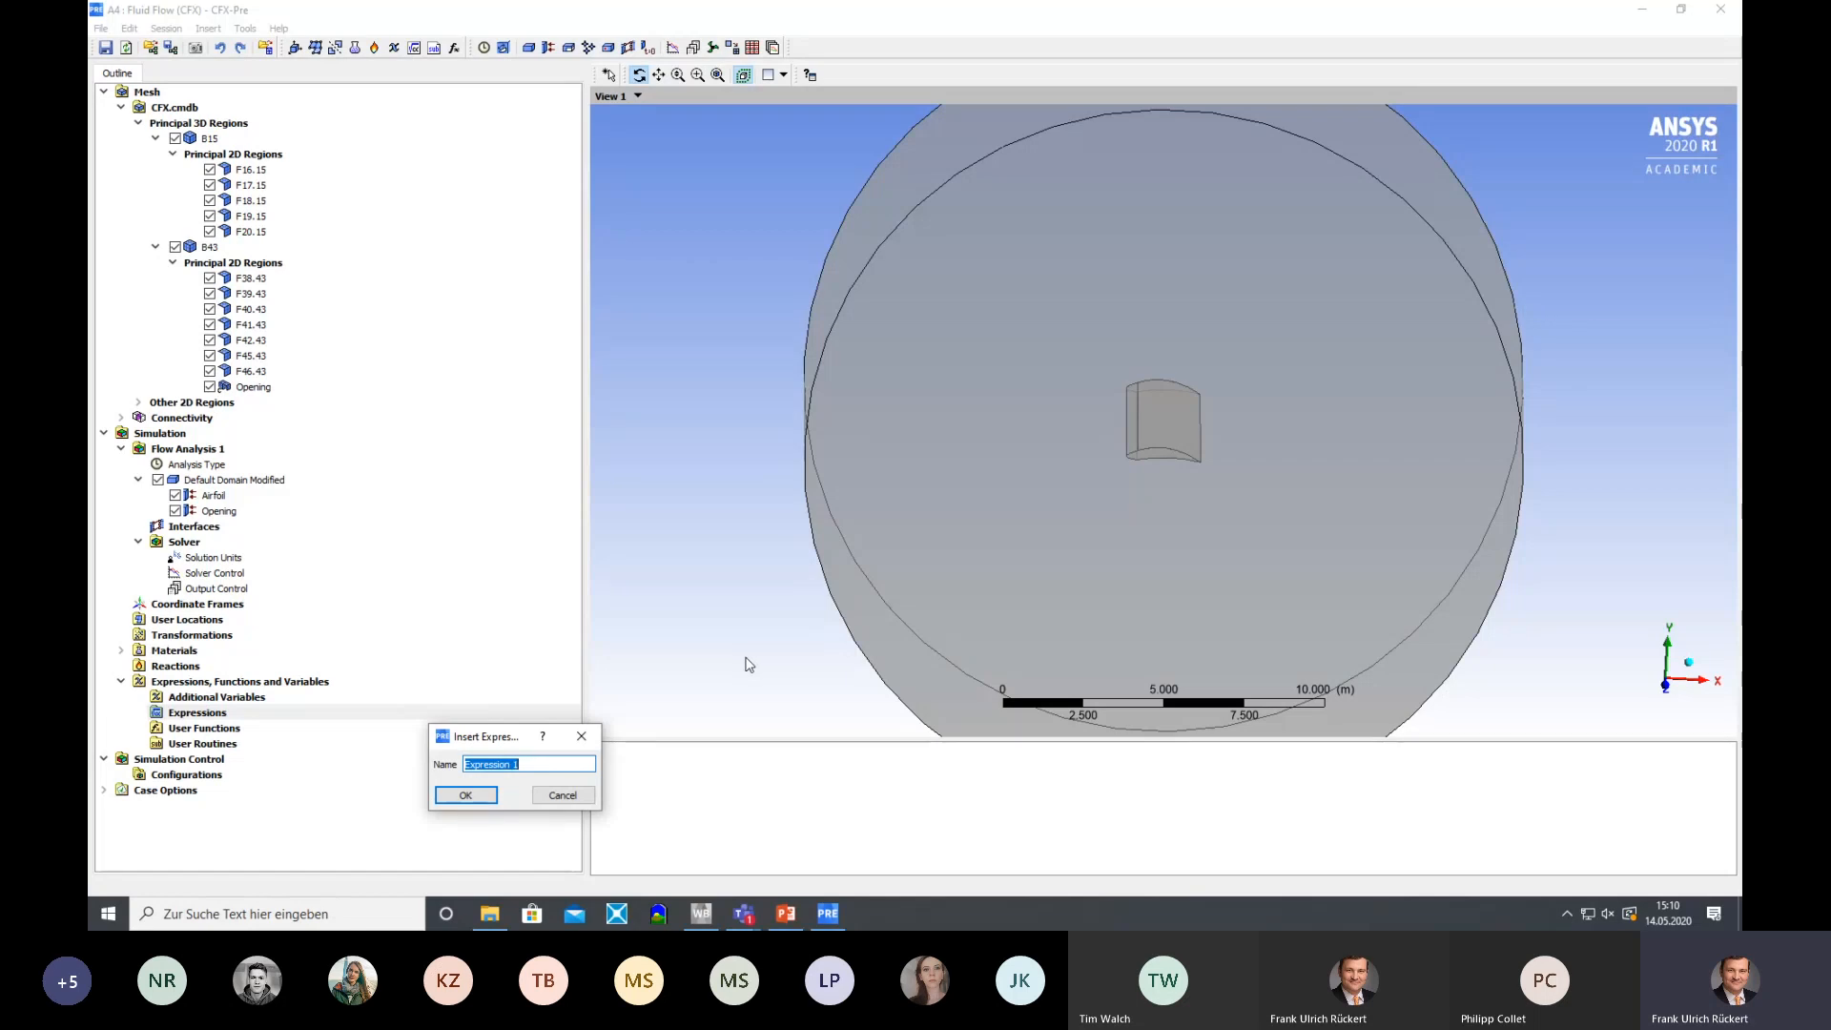
{"action": "type", "text": "TotalForce"}
{"action": "type", "text": "cien"}
{"action": "left_click", "coordinate": [465, 796]}
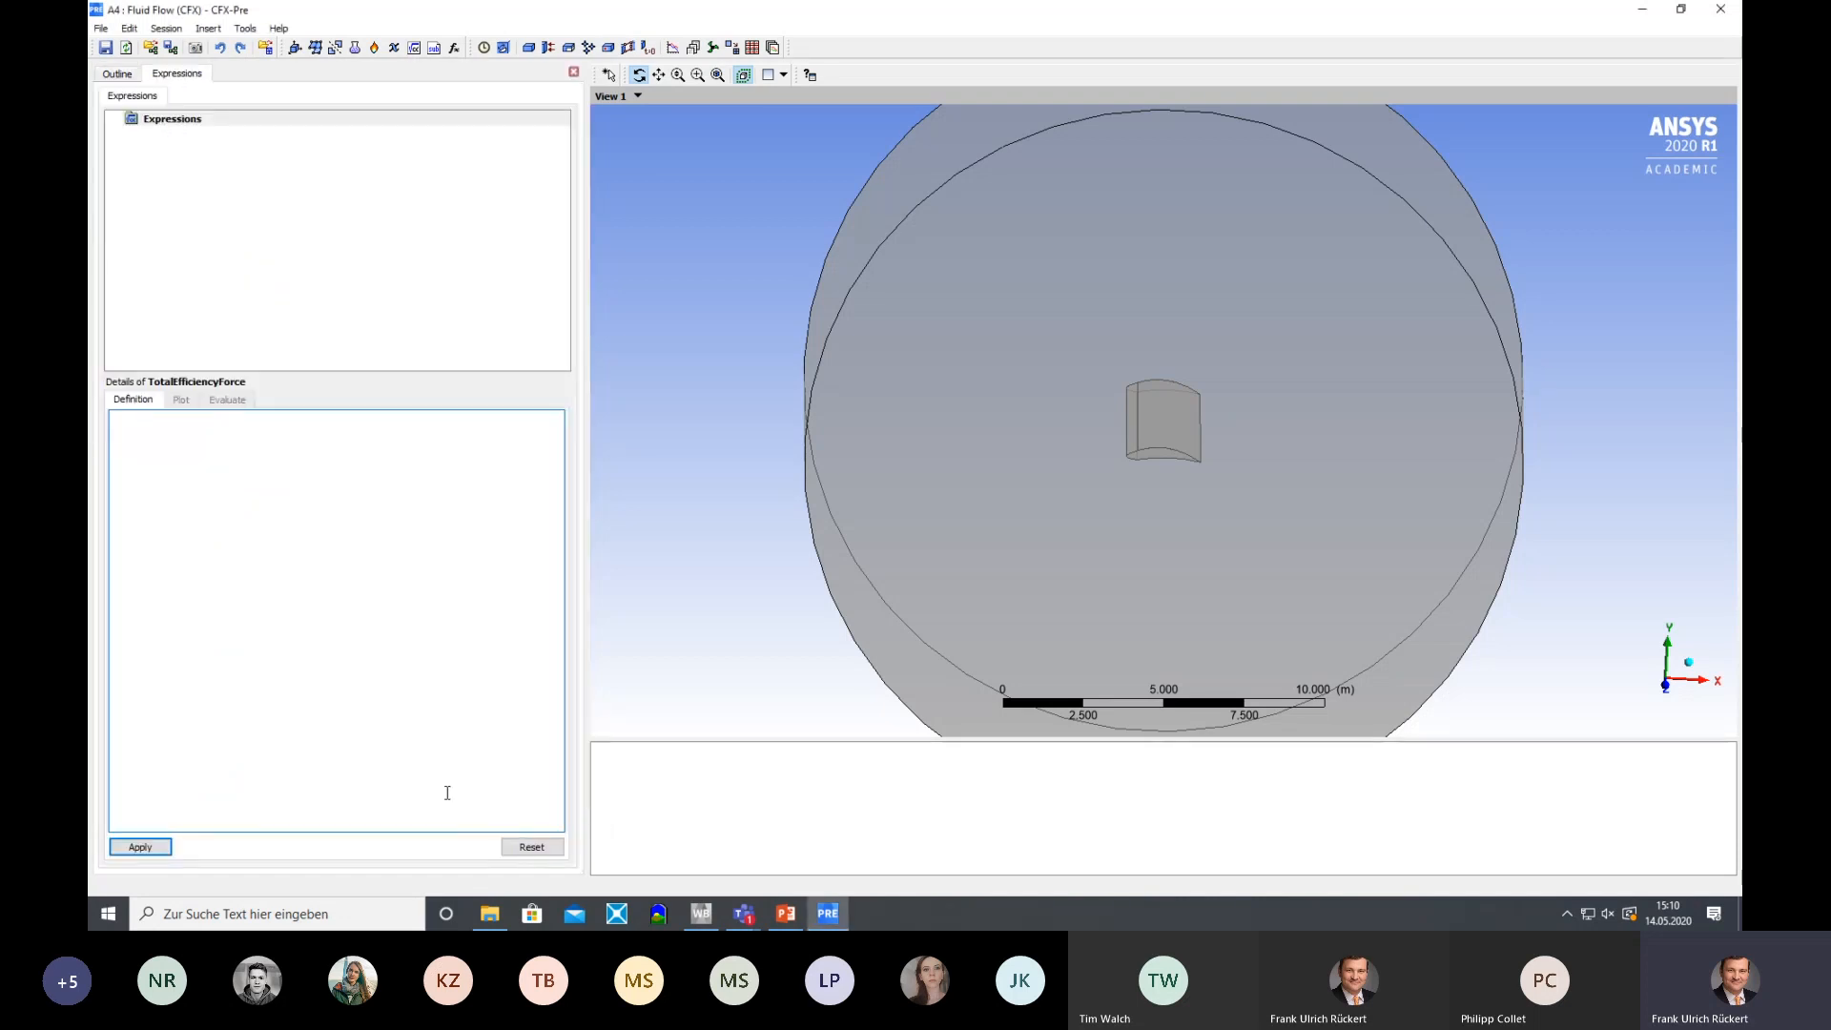
Insert the locator-based force function into the TotalEfficiencyForce definition
{"action": "right_click", "coordinate": [142, 426]}
{"action": "mouse_move", "coordinate": [194, 445]}
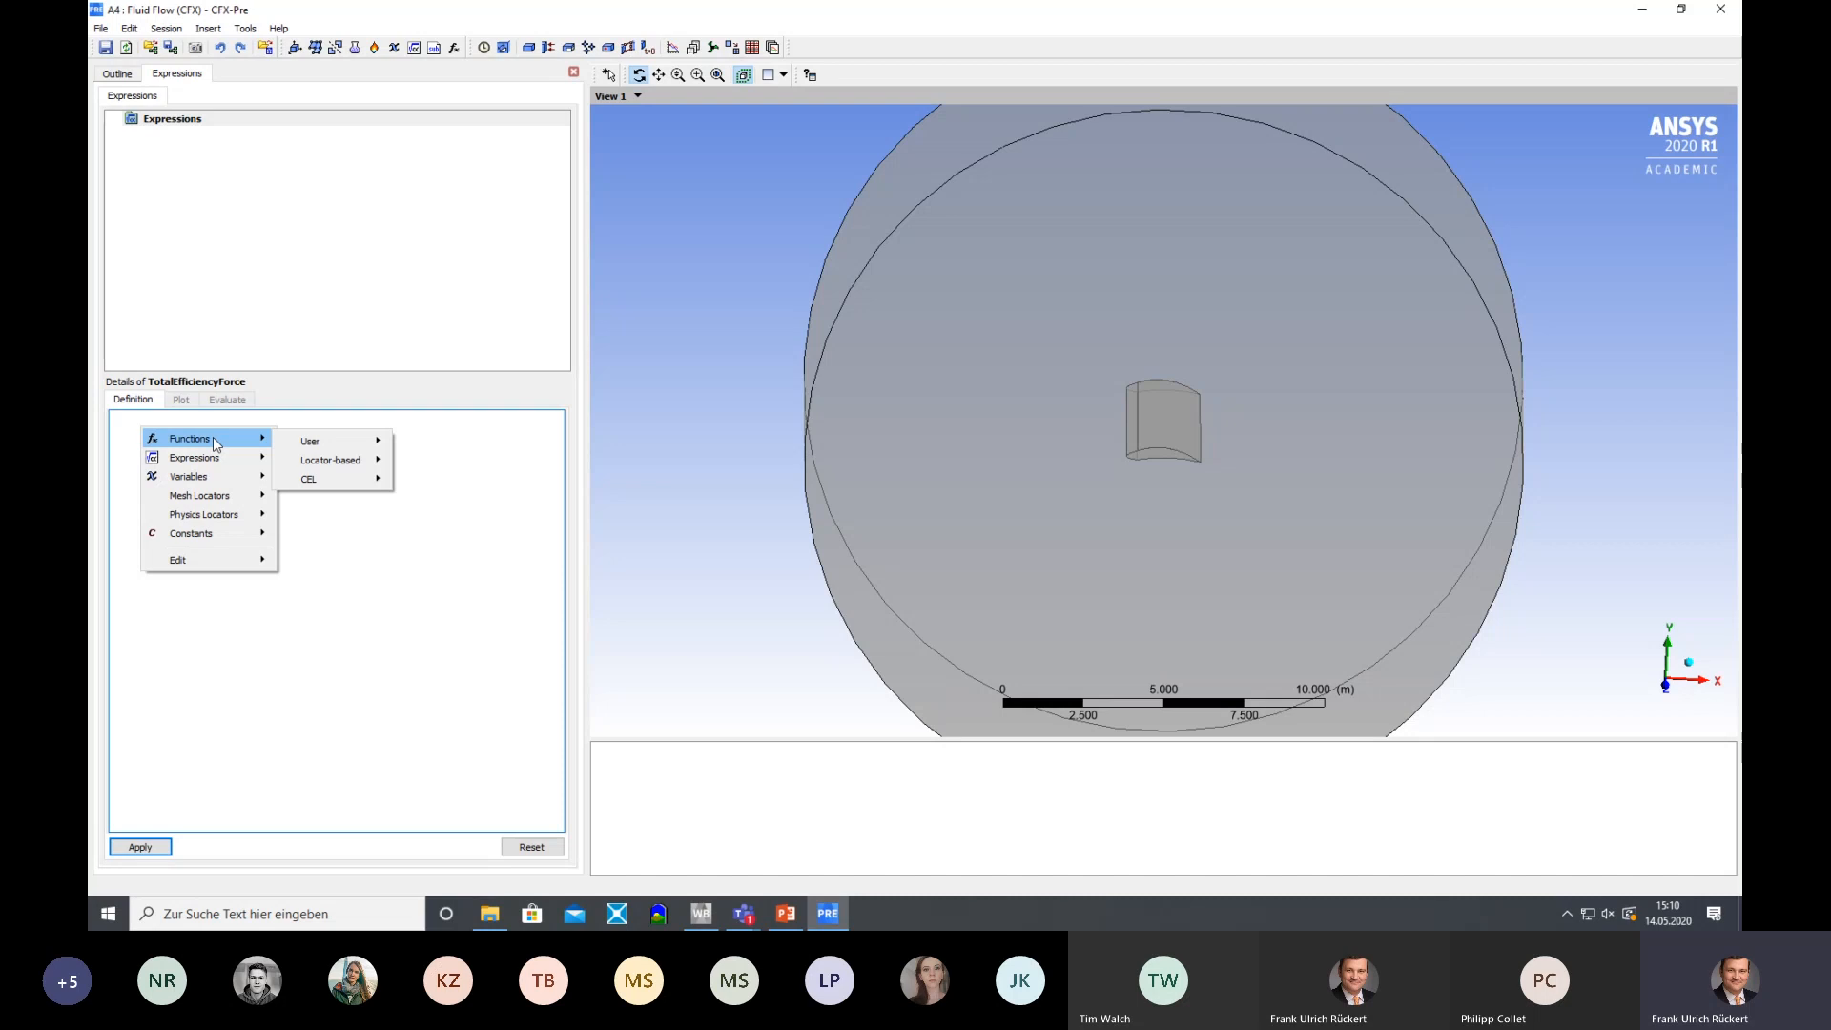
{"action": "mouse_move", "coordinate": [356, 471]}
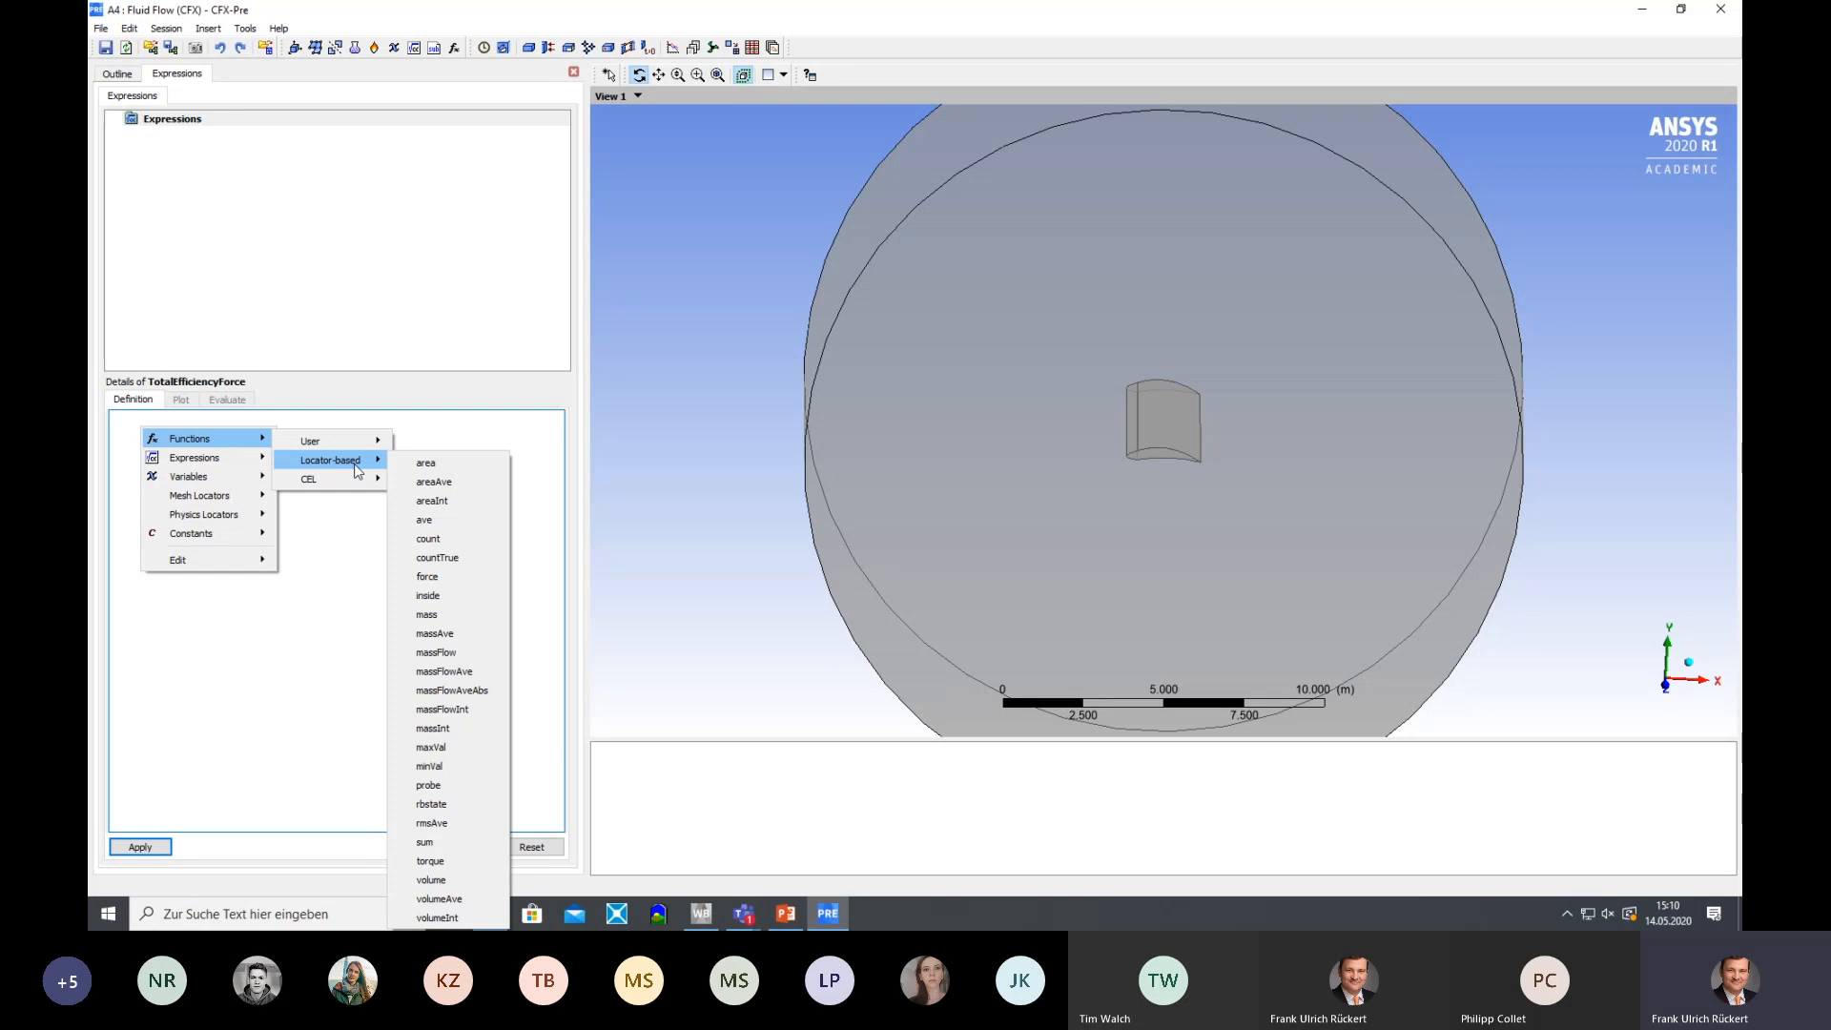
{"action": "left_click", "coordinate": [468, 577]}
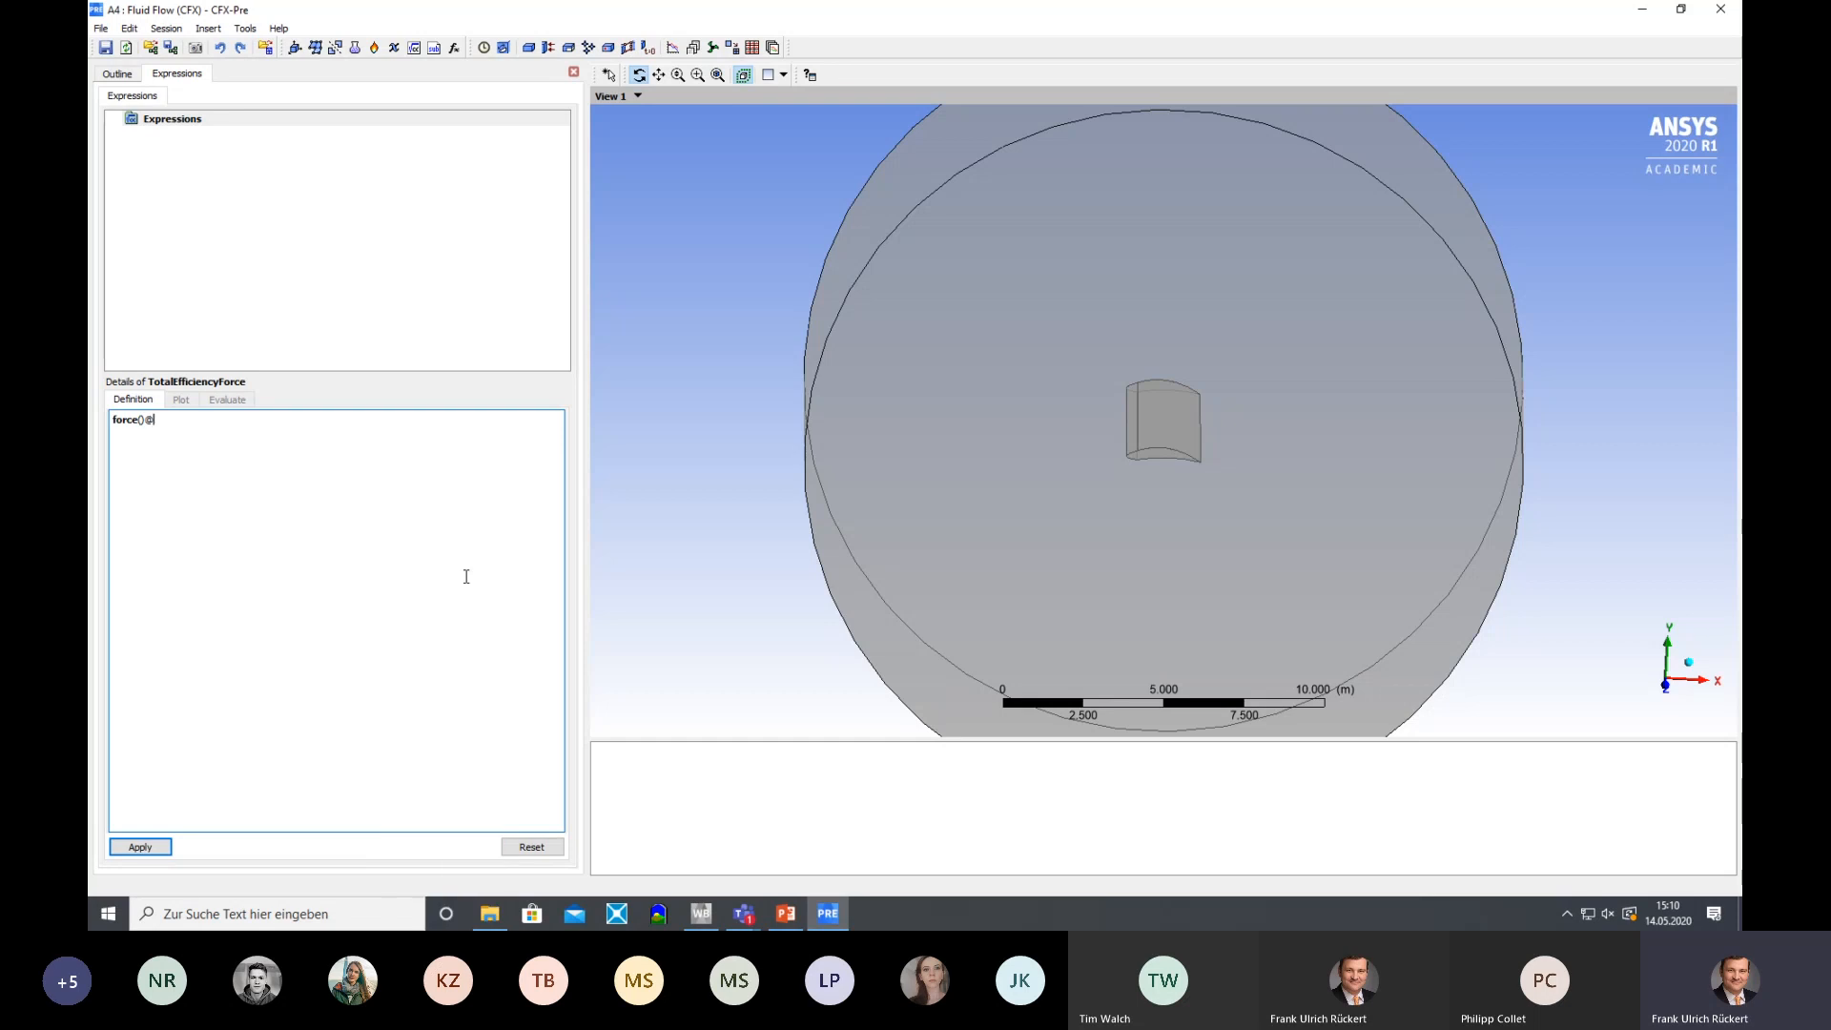
{"action": "right_click", "coordinate": [160, 421]}
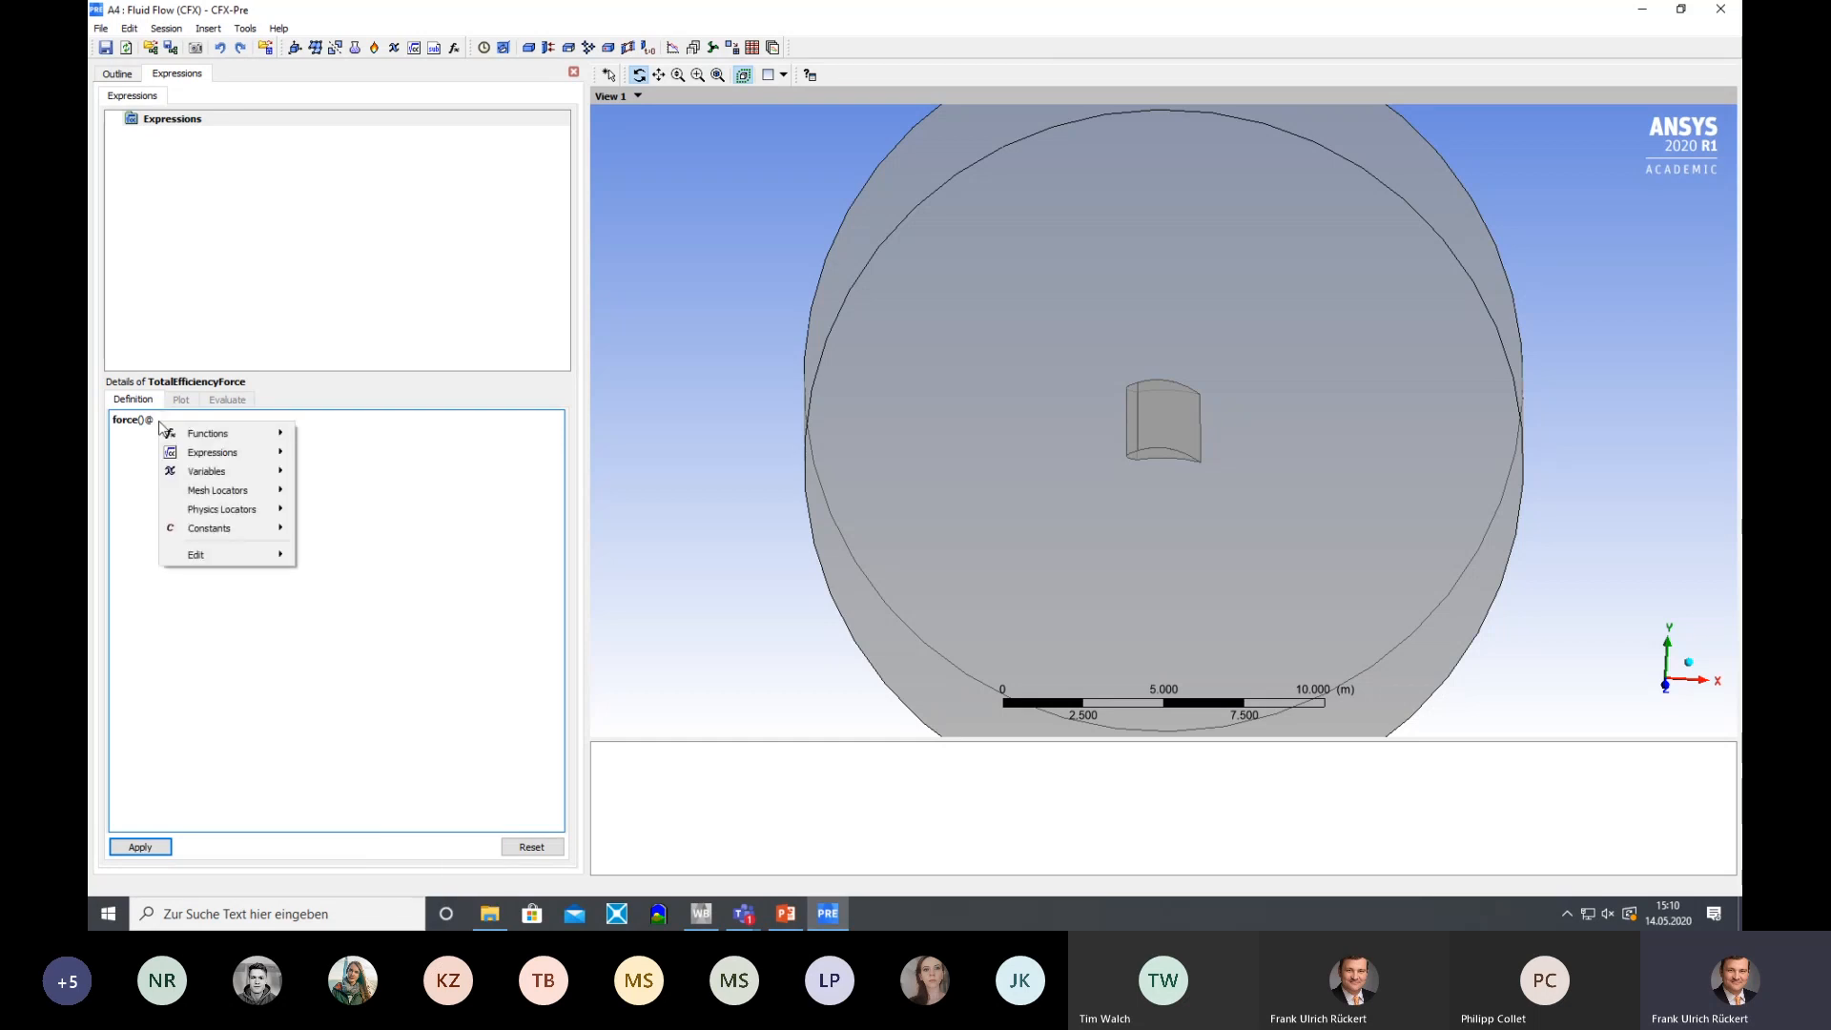
{"action": "mouse_move", "coordinate": [244, 471]}
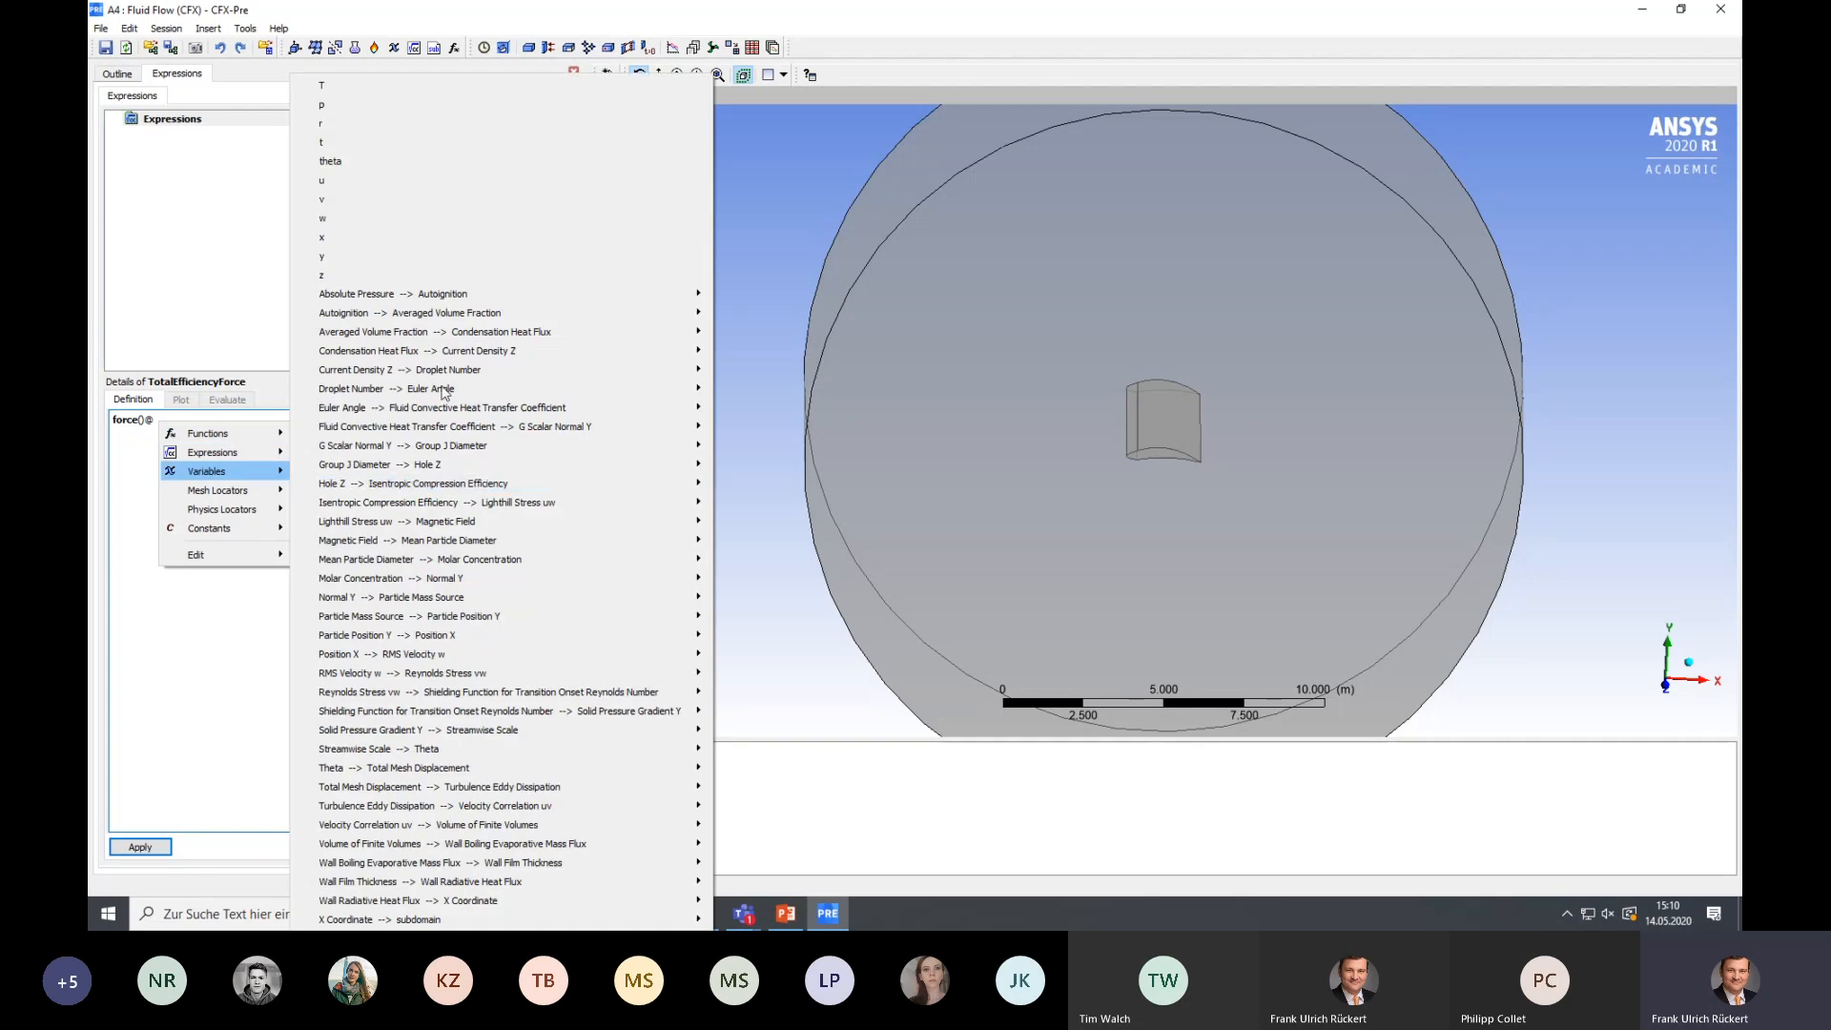
{"action": "mouse_move", "coordinate": [439, 368]}
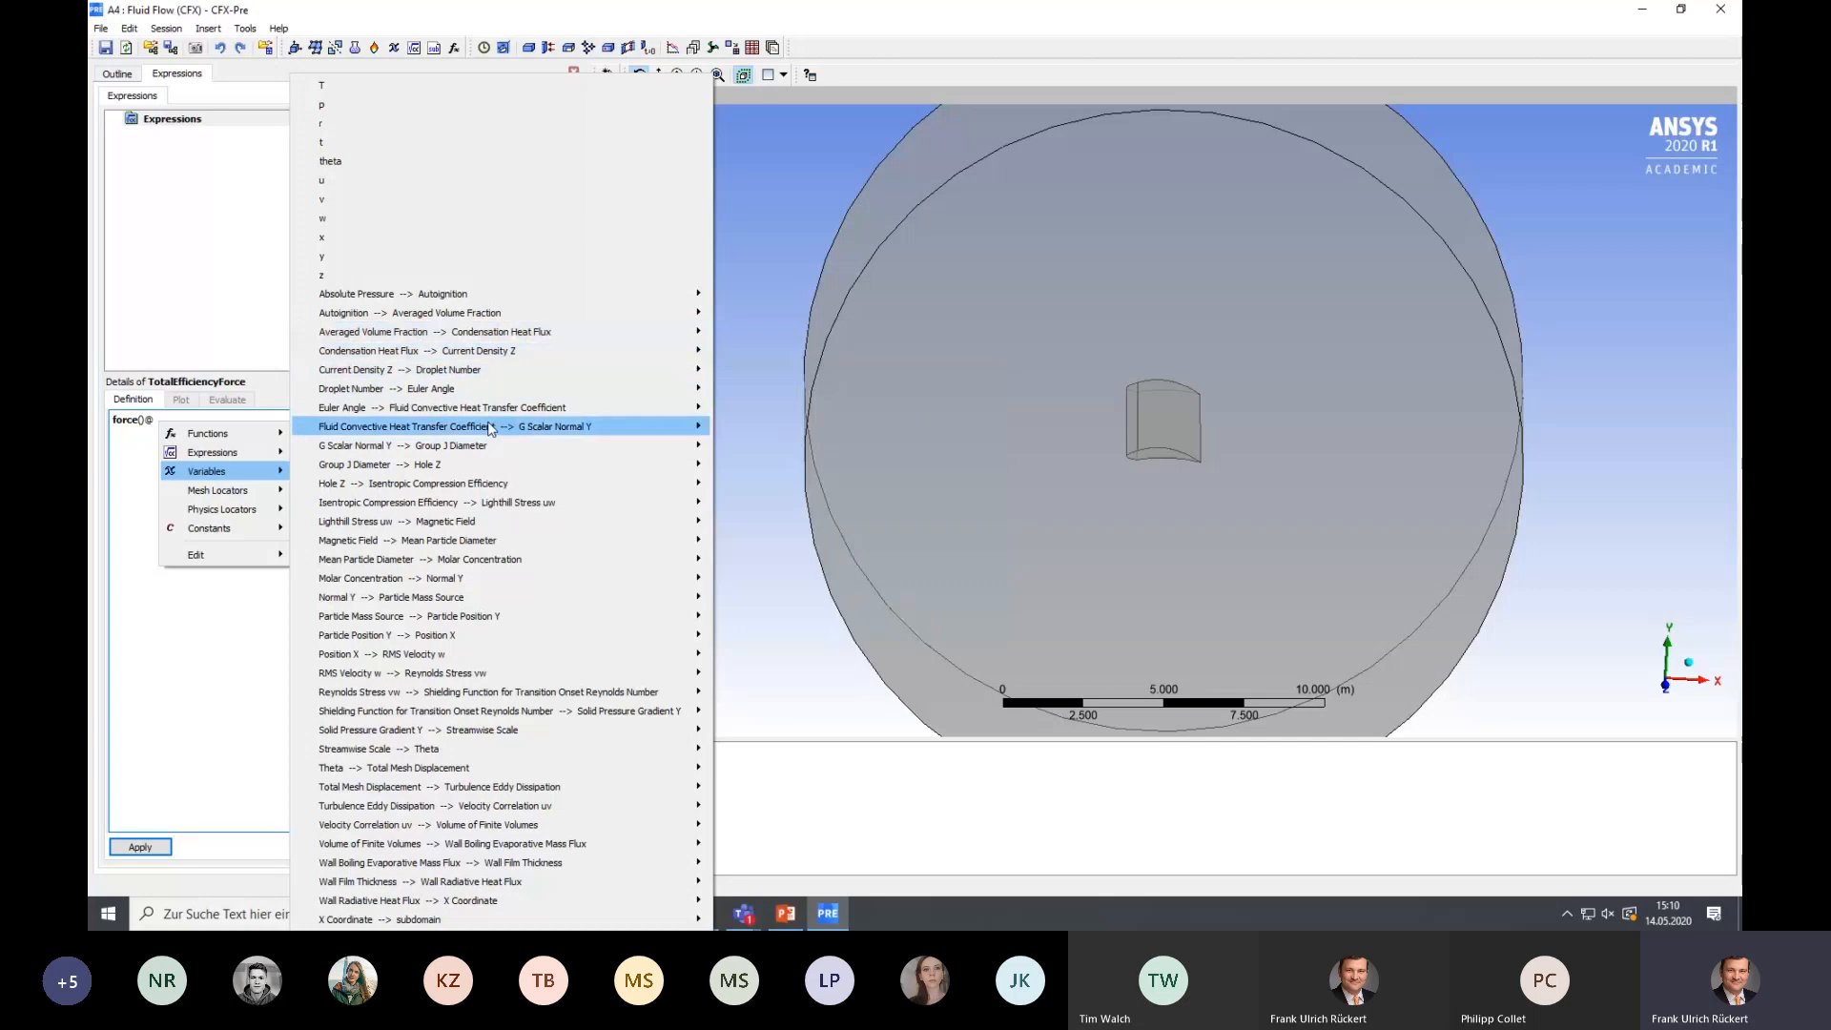
{"action": "mouse_move", "coordinate": [535, 439]}
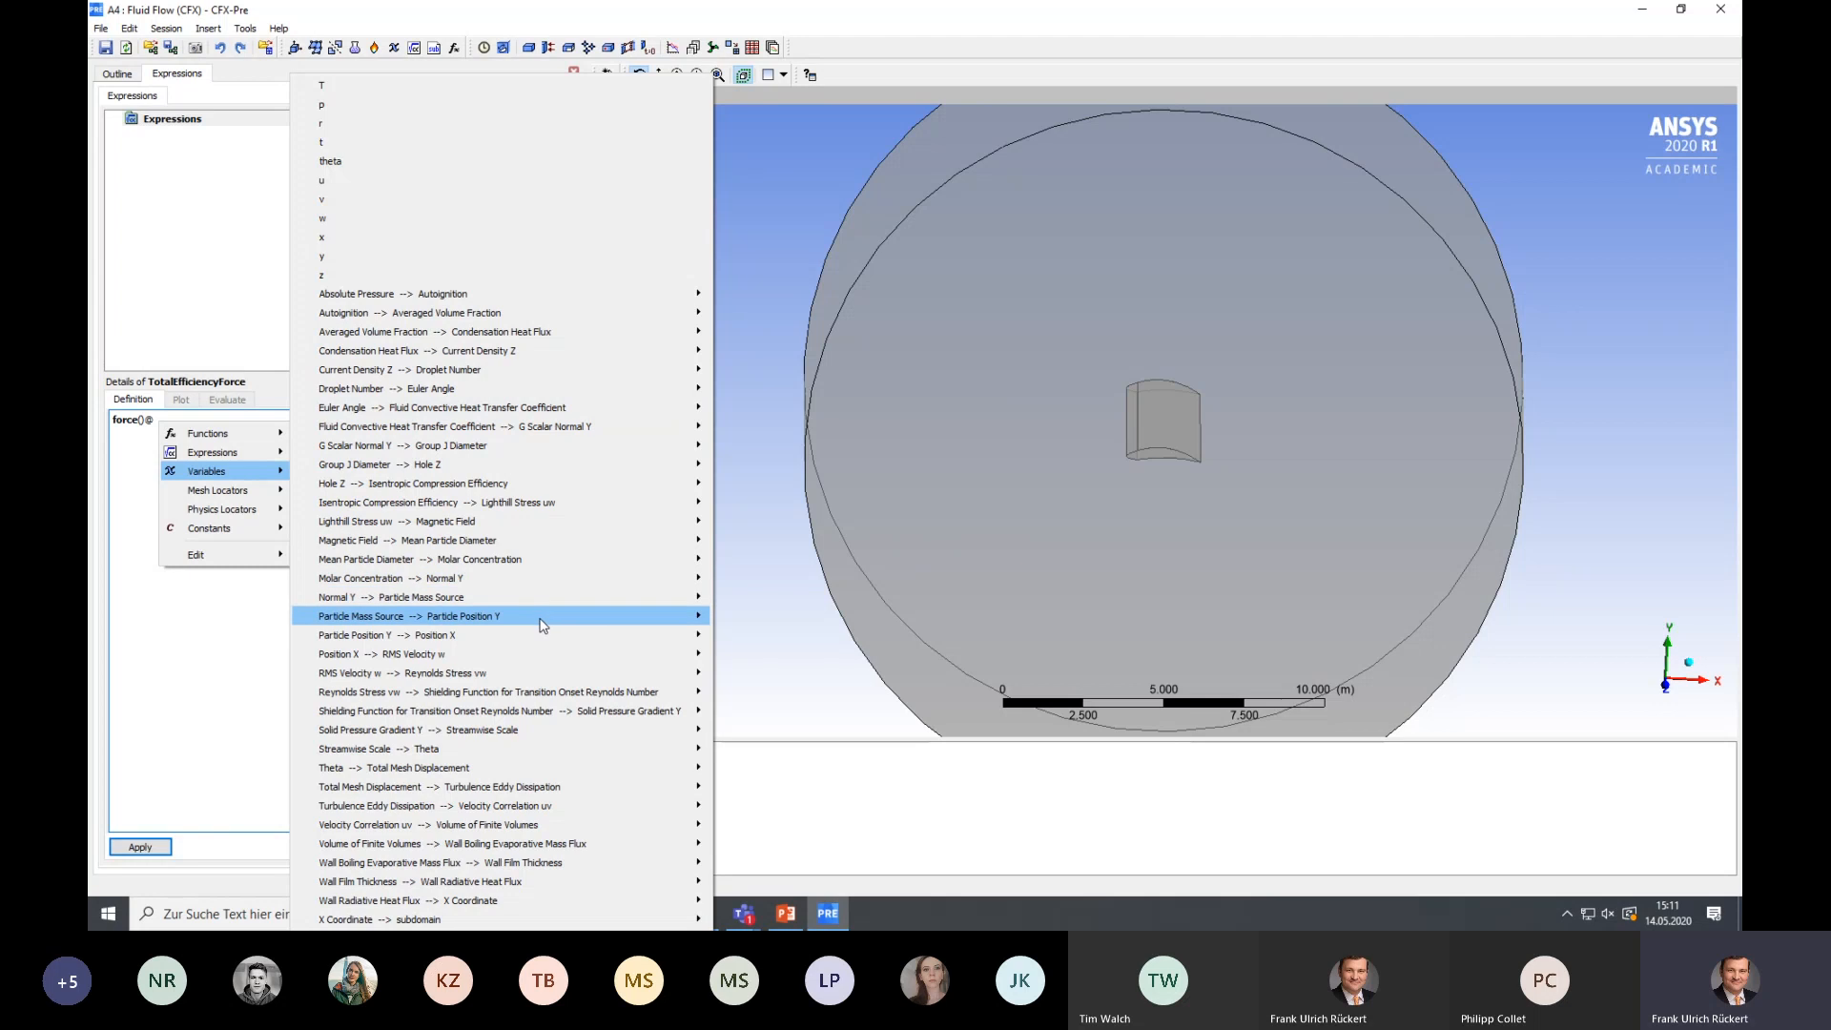
{"action": "mouse_move", "coordinate": [542, 622]}
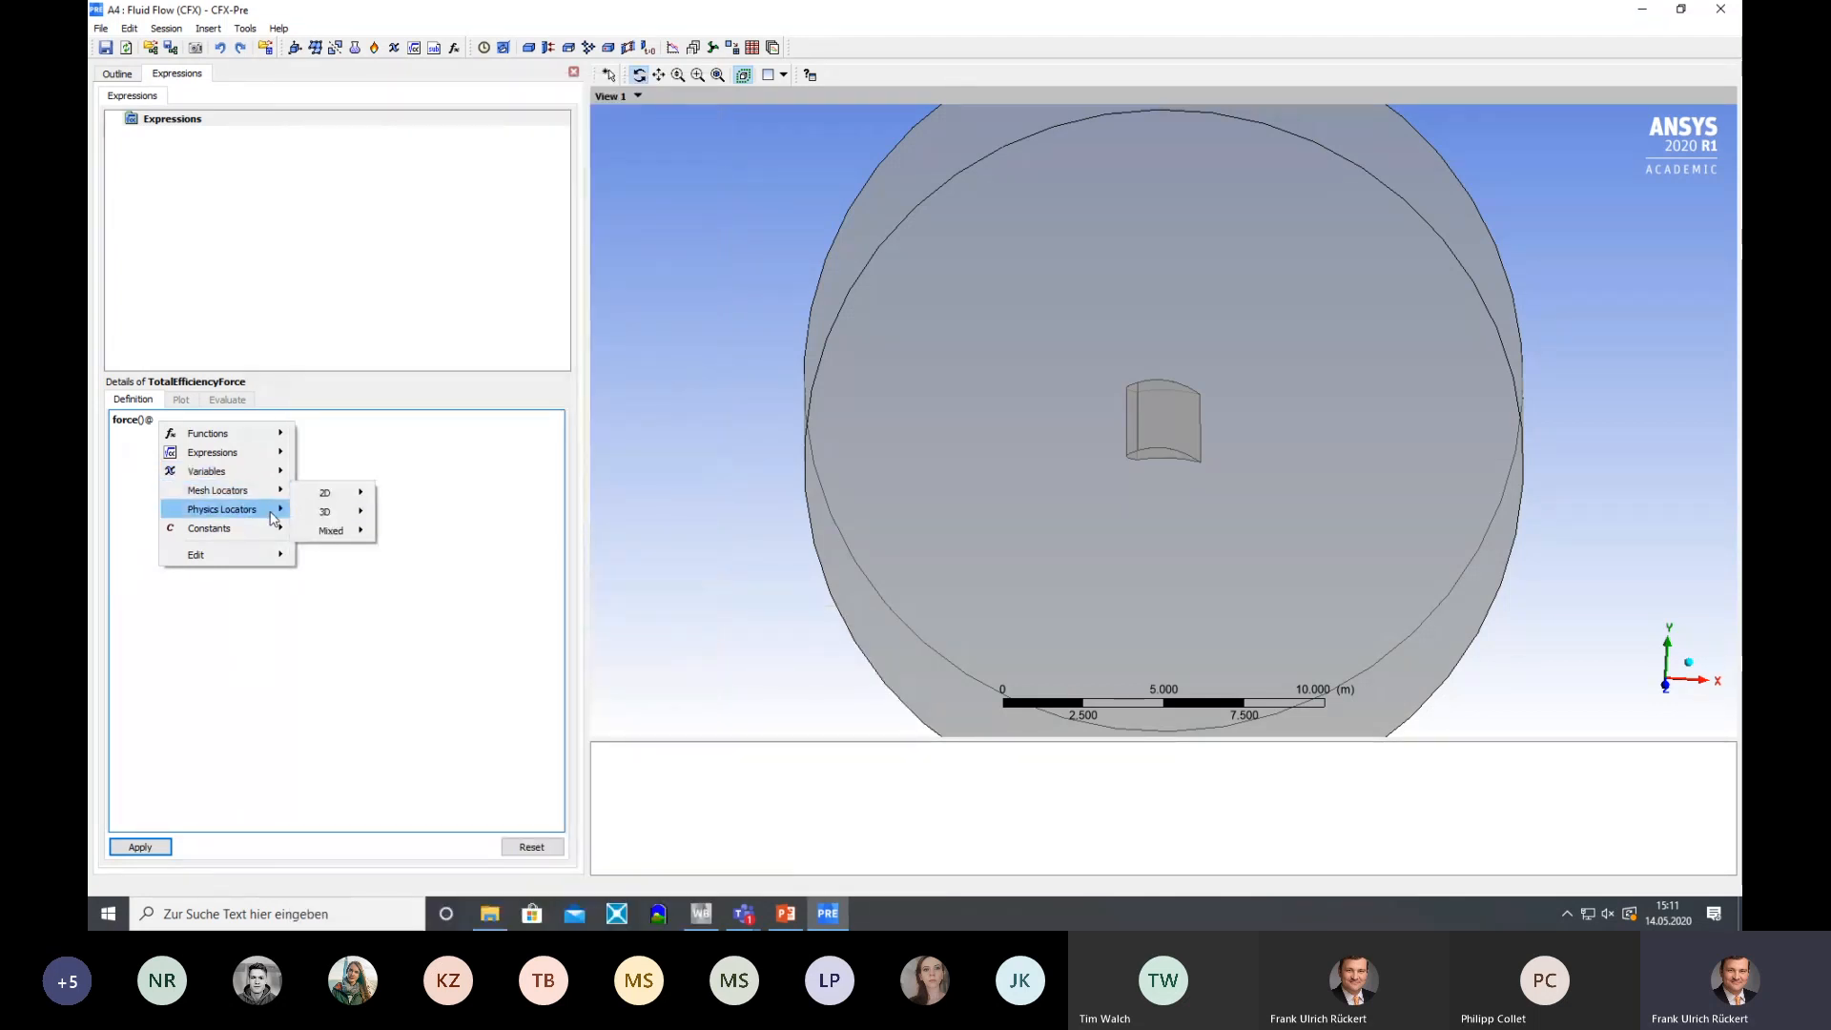
{"action": "mouse_move", "coordinate": [273, 518]}
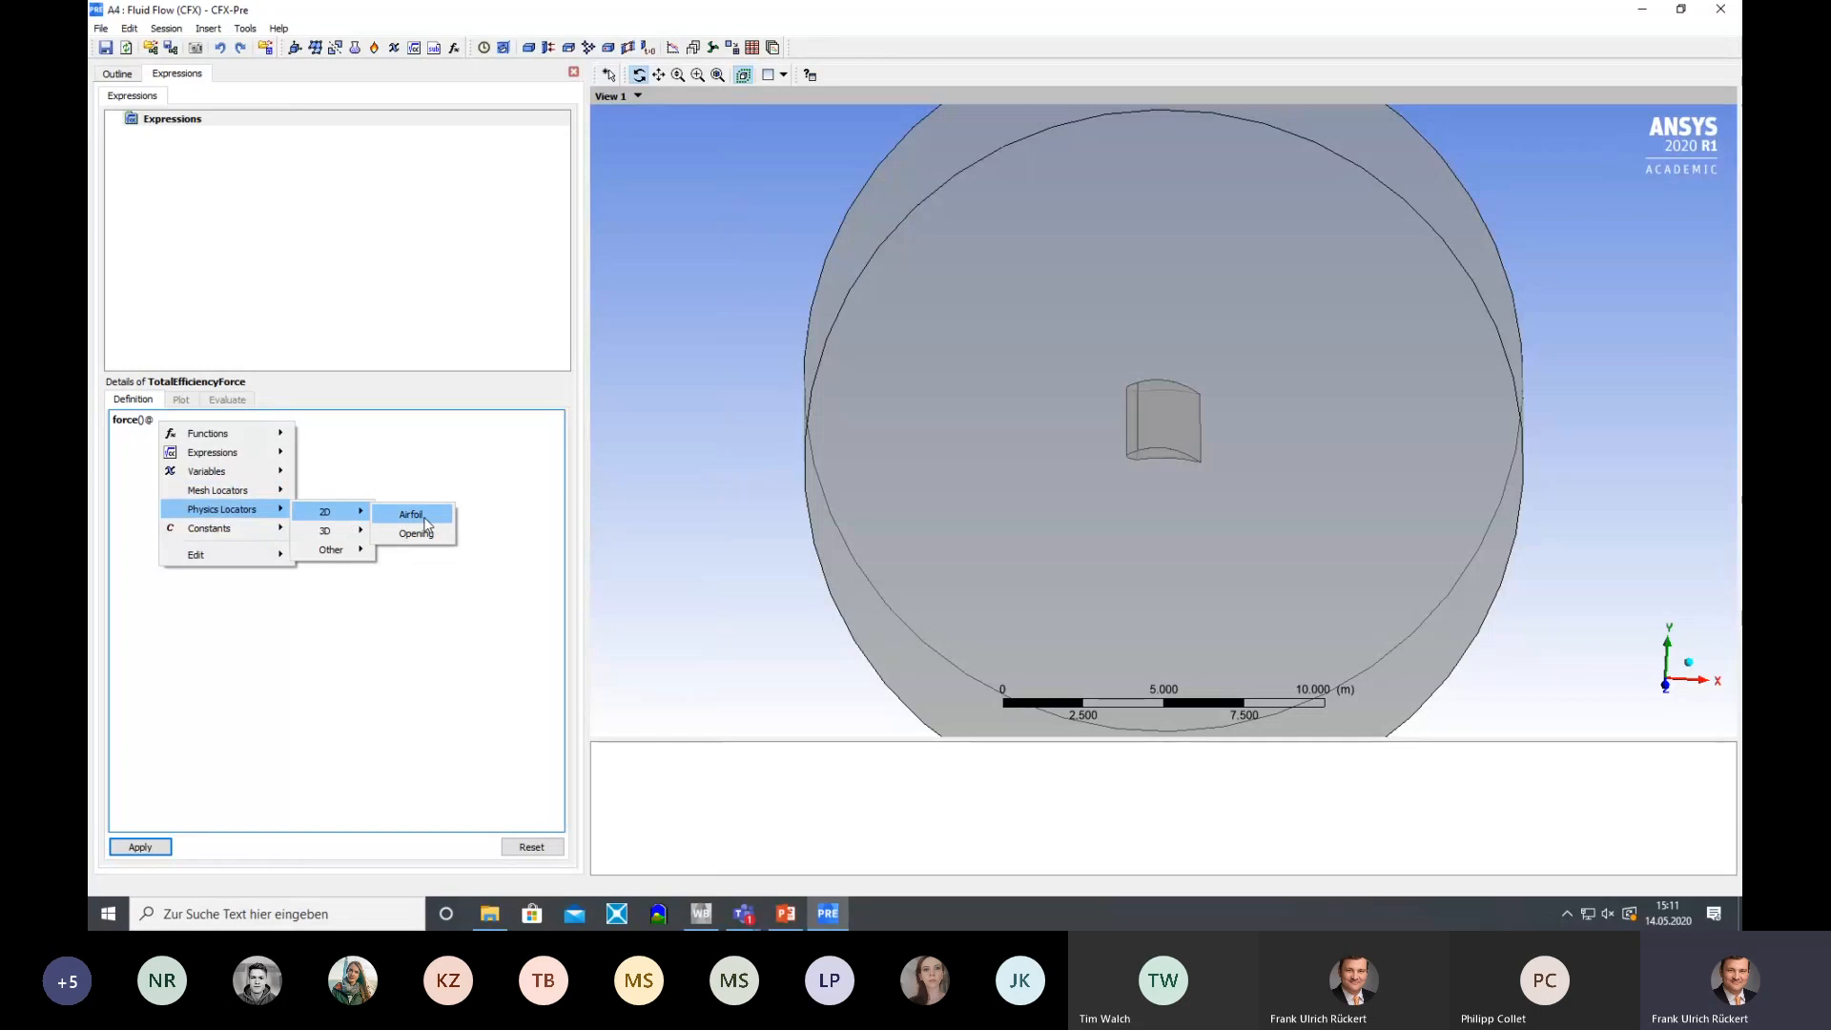
{"action": "left_click", "coordinate": [425, 520]}
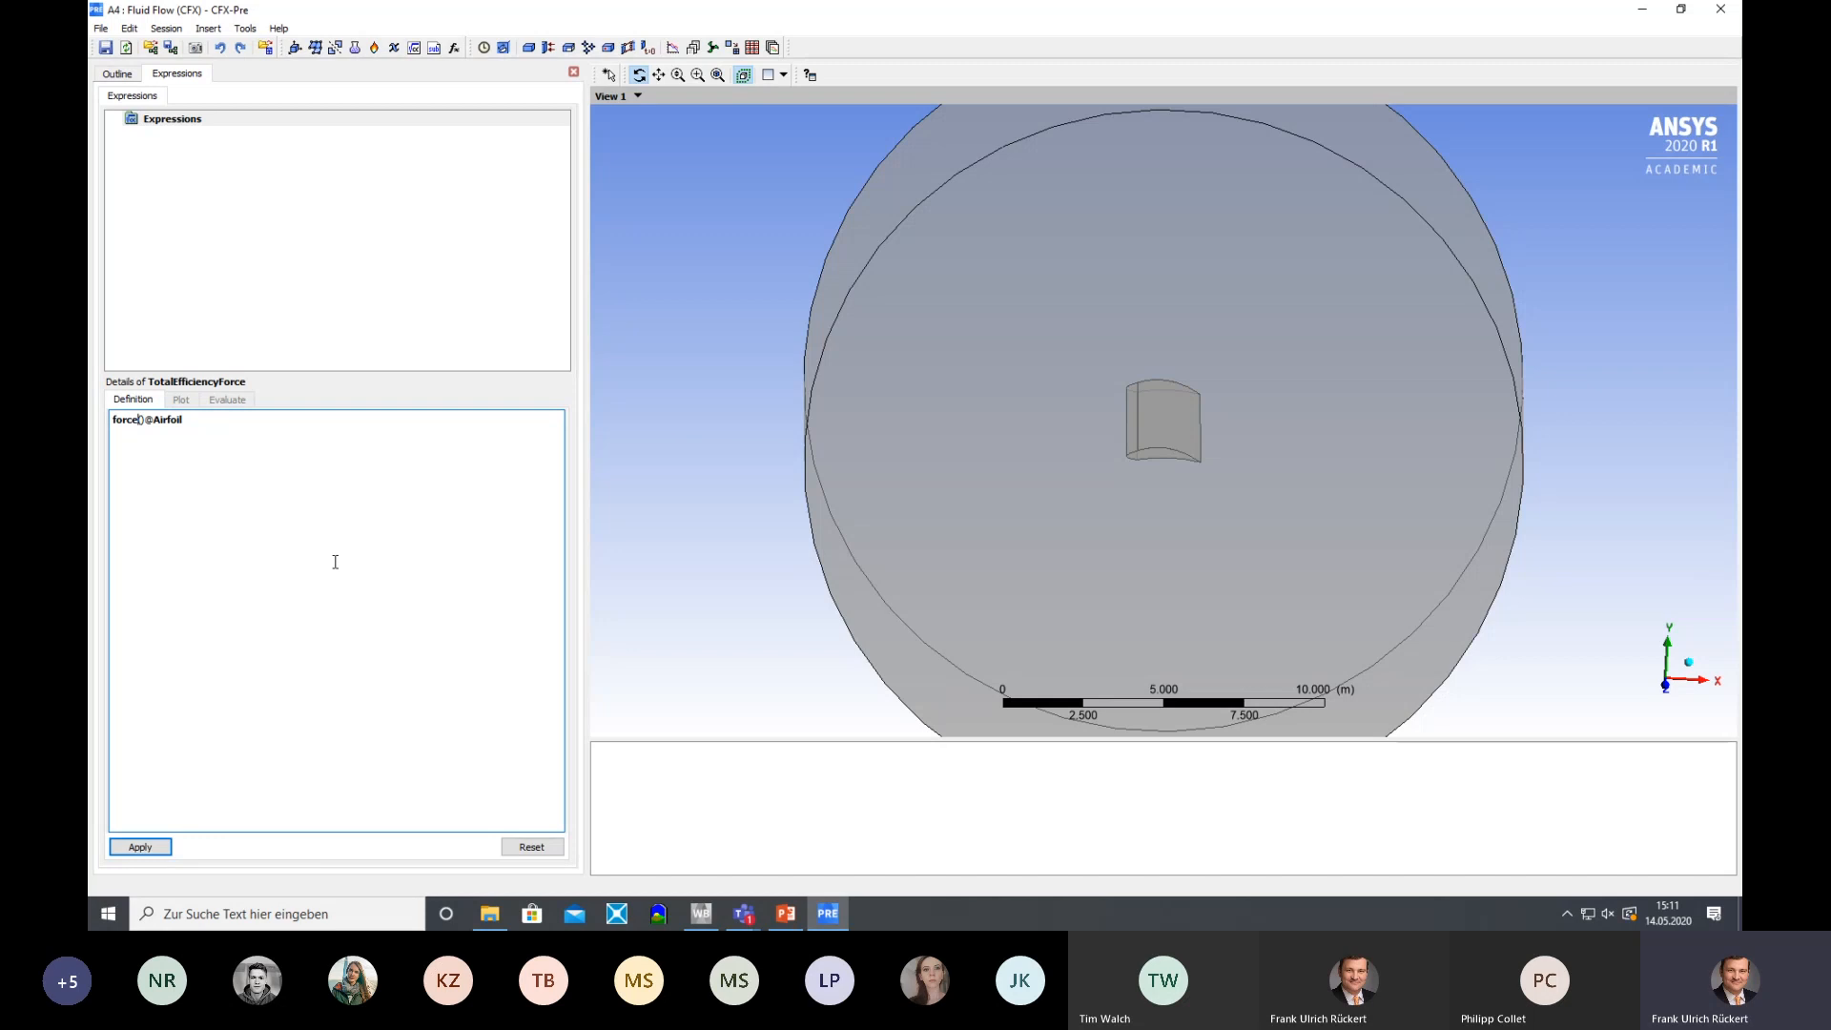
{"action": "type", "text": "_"}
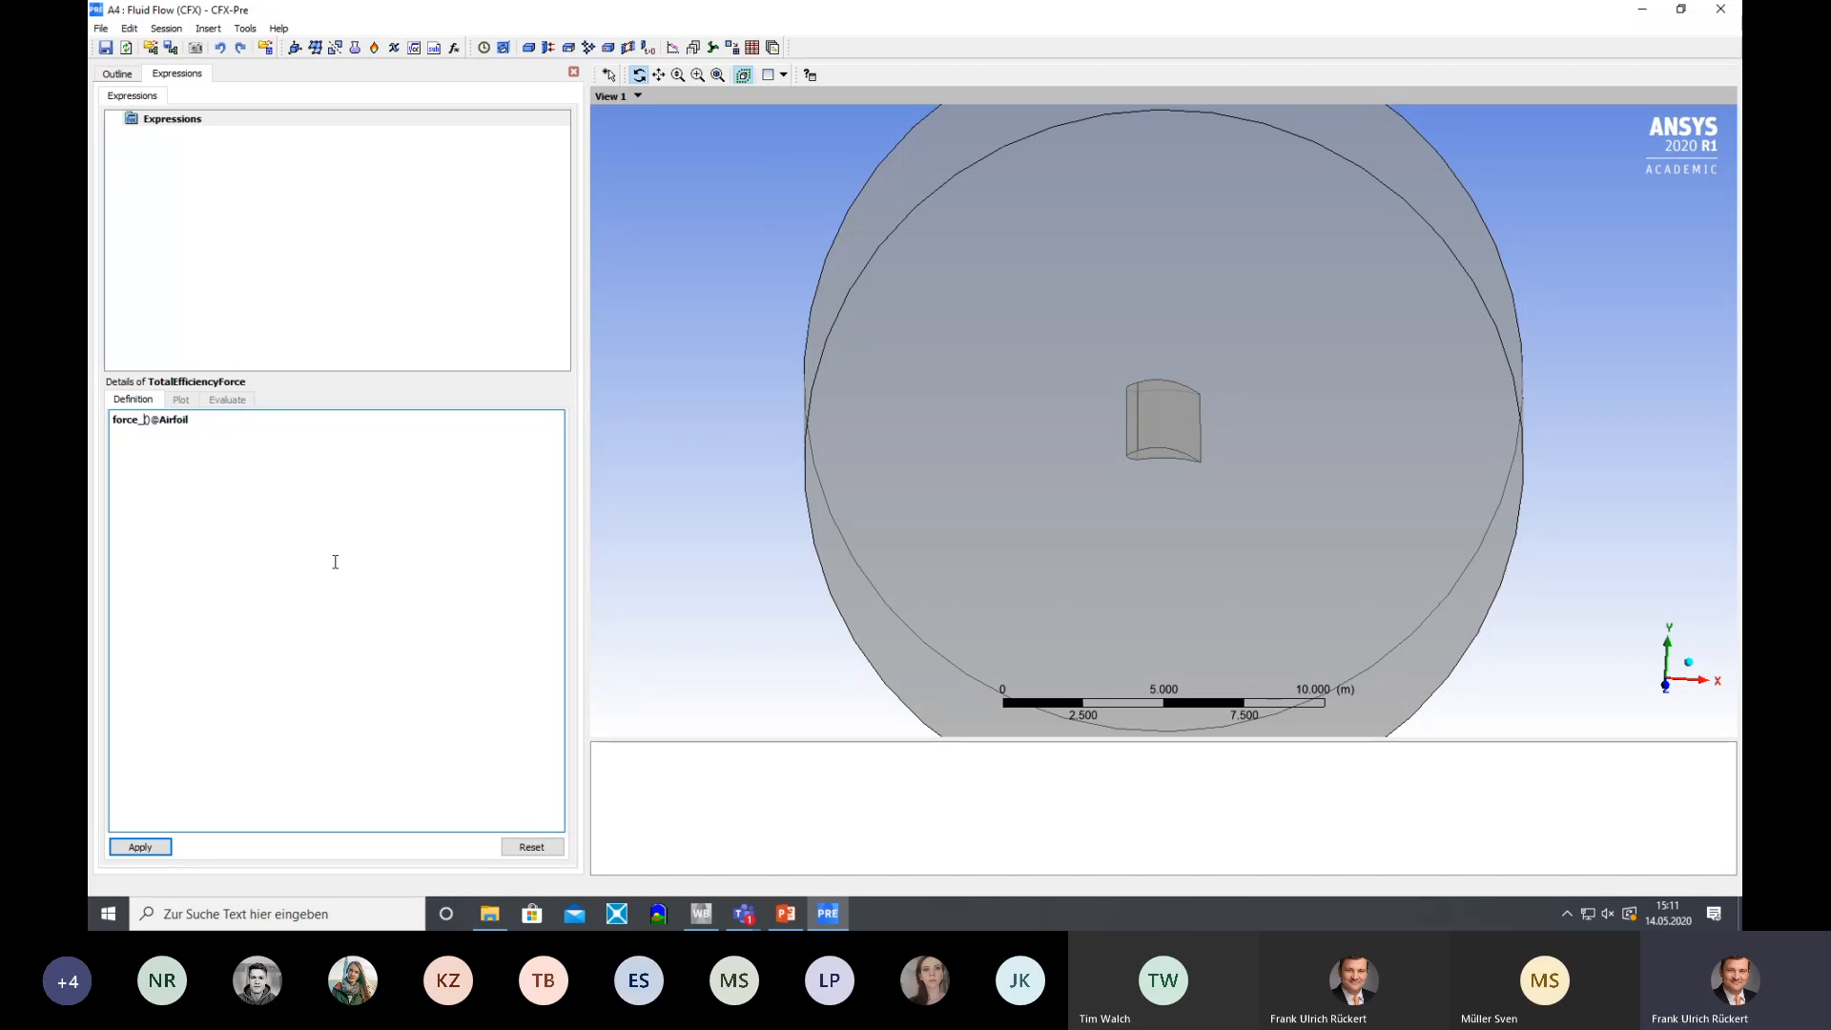
{"action": "type", "text": "x"}
{"action": "left_click", "coordinate": [141, 847]}
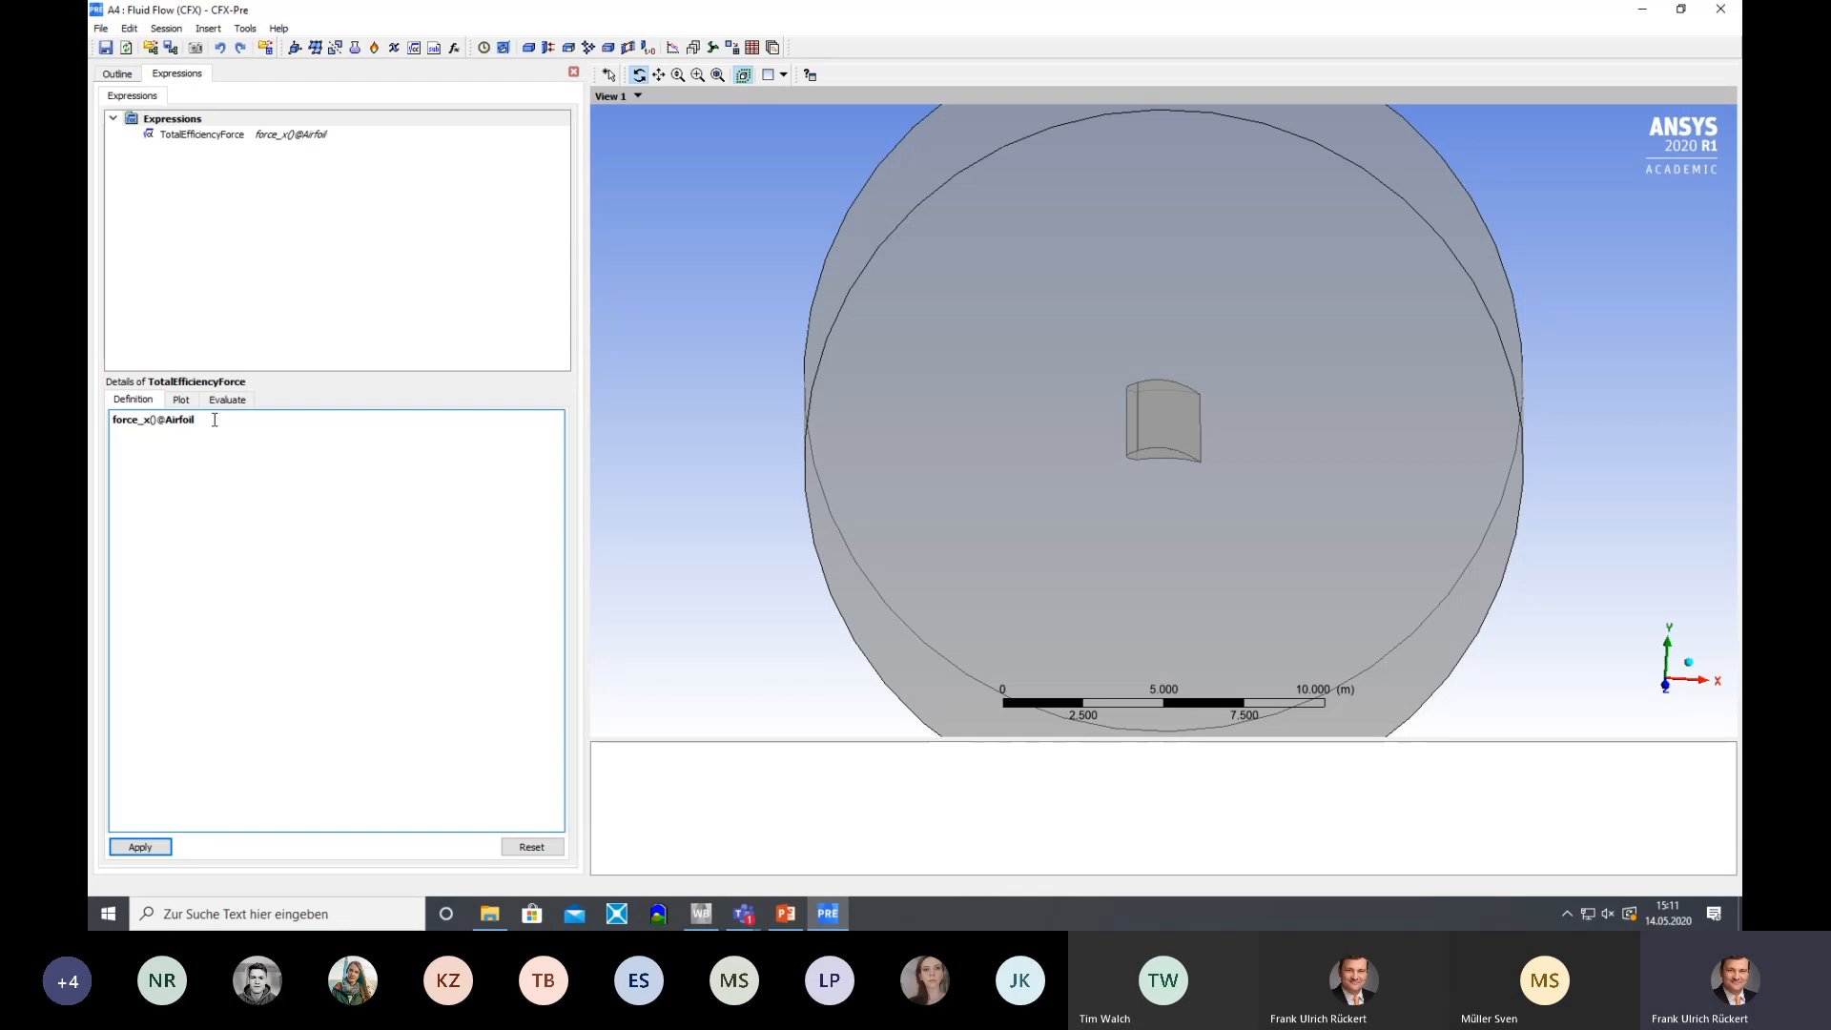
{"action": "right_click", "coordinate": [148, 439]}
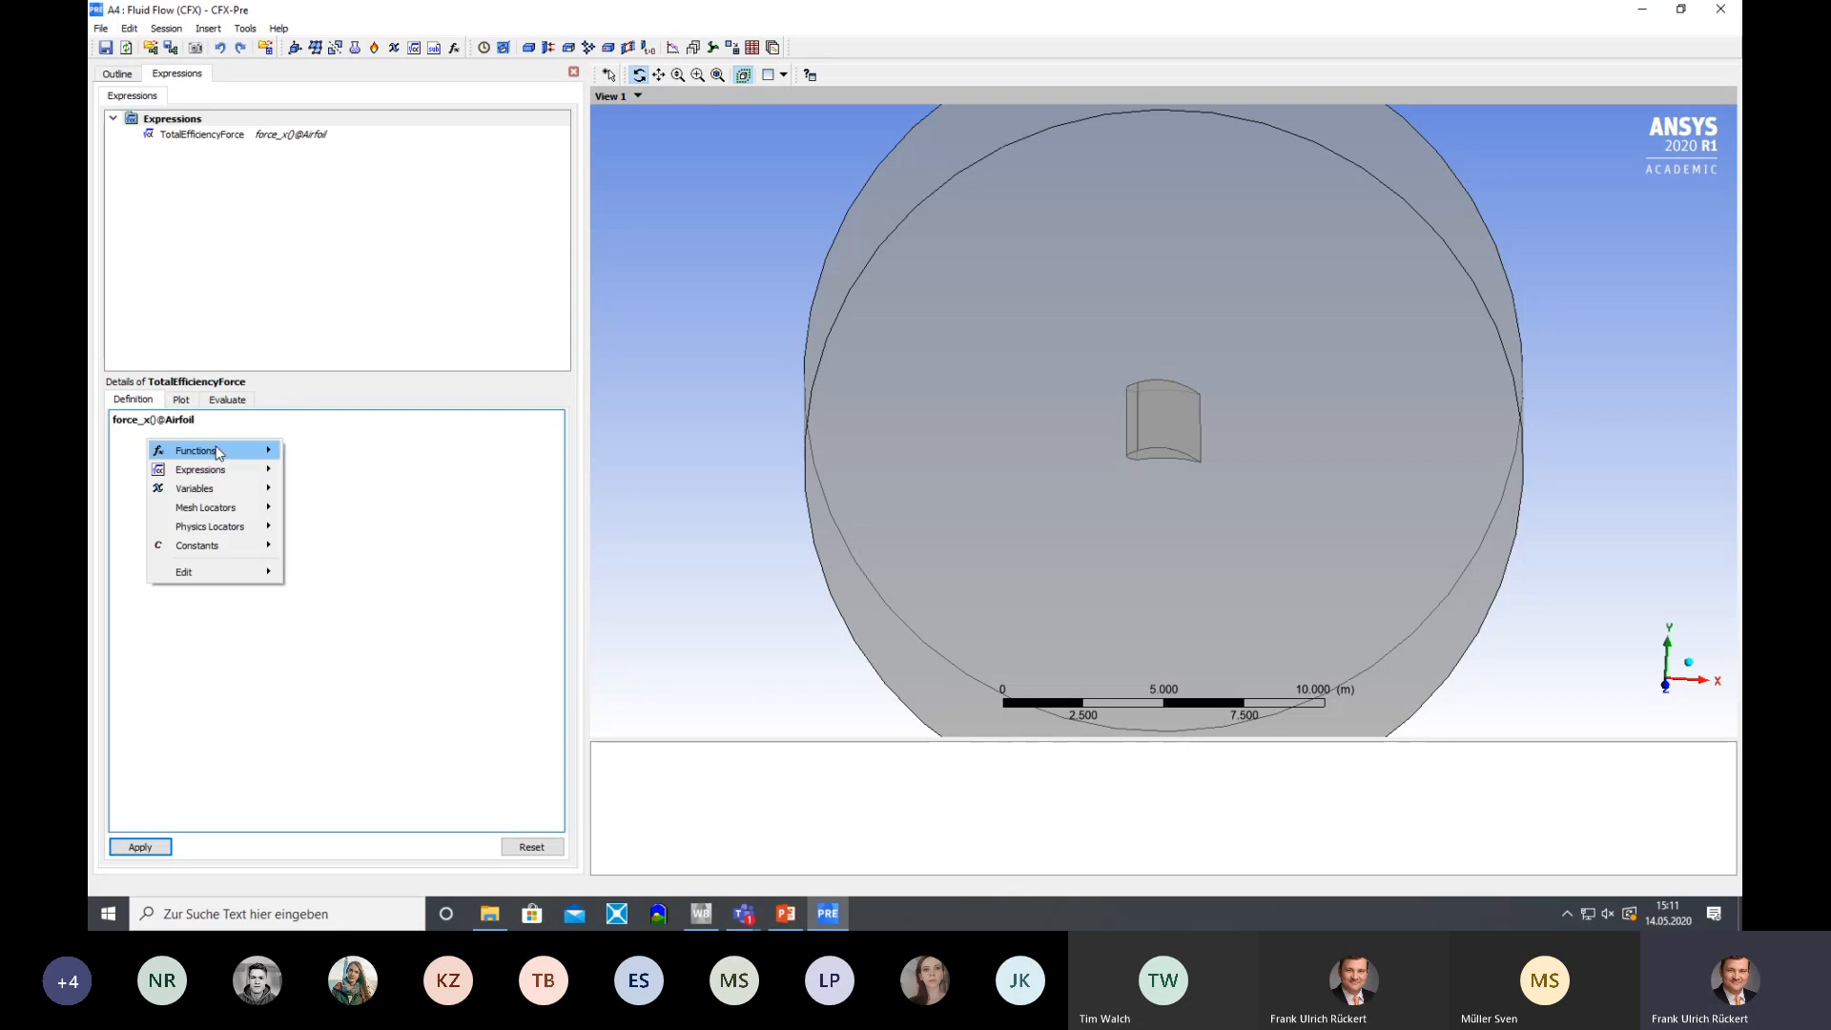
{"action": "mouse_move", "coordinate": [365, 475]}
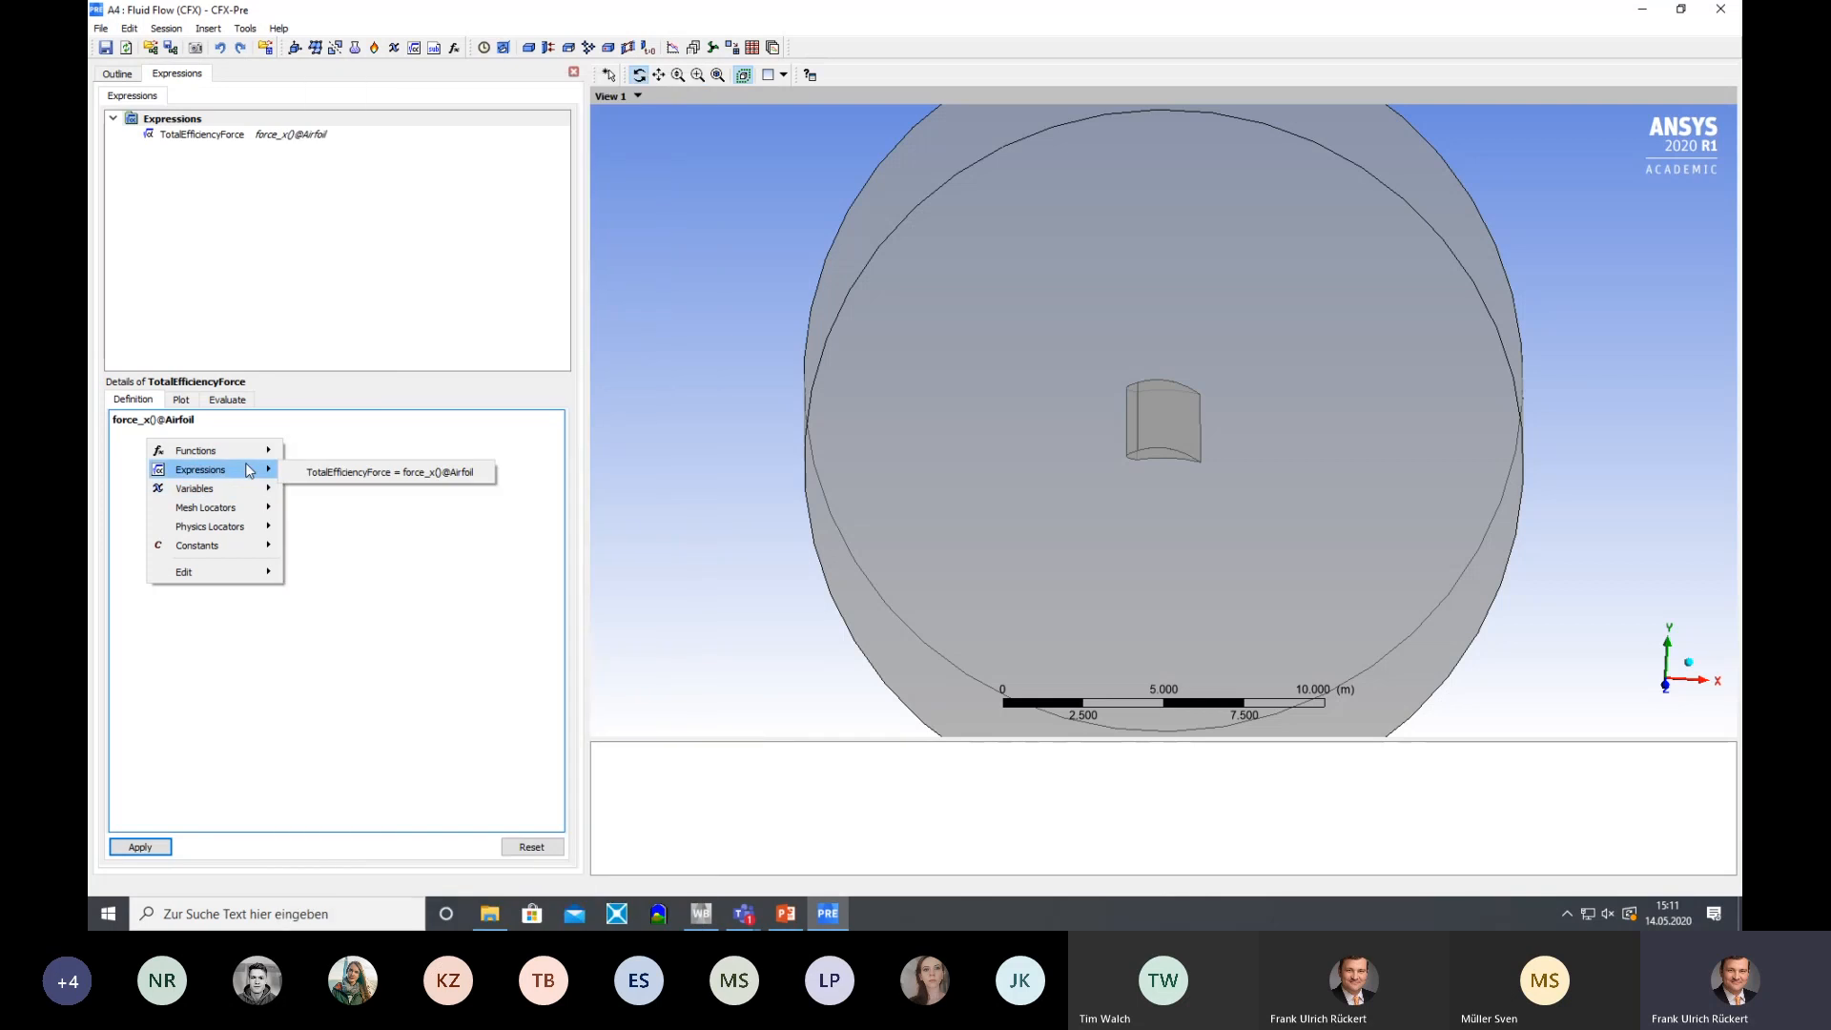
{"action": "mouse_move", "coordinate": [246, 527]}
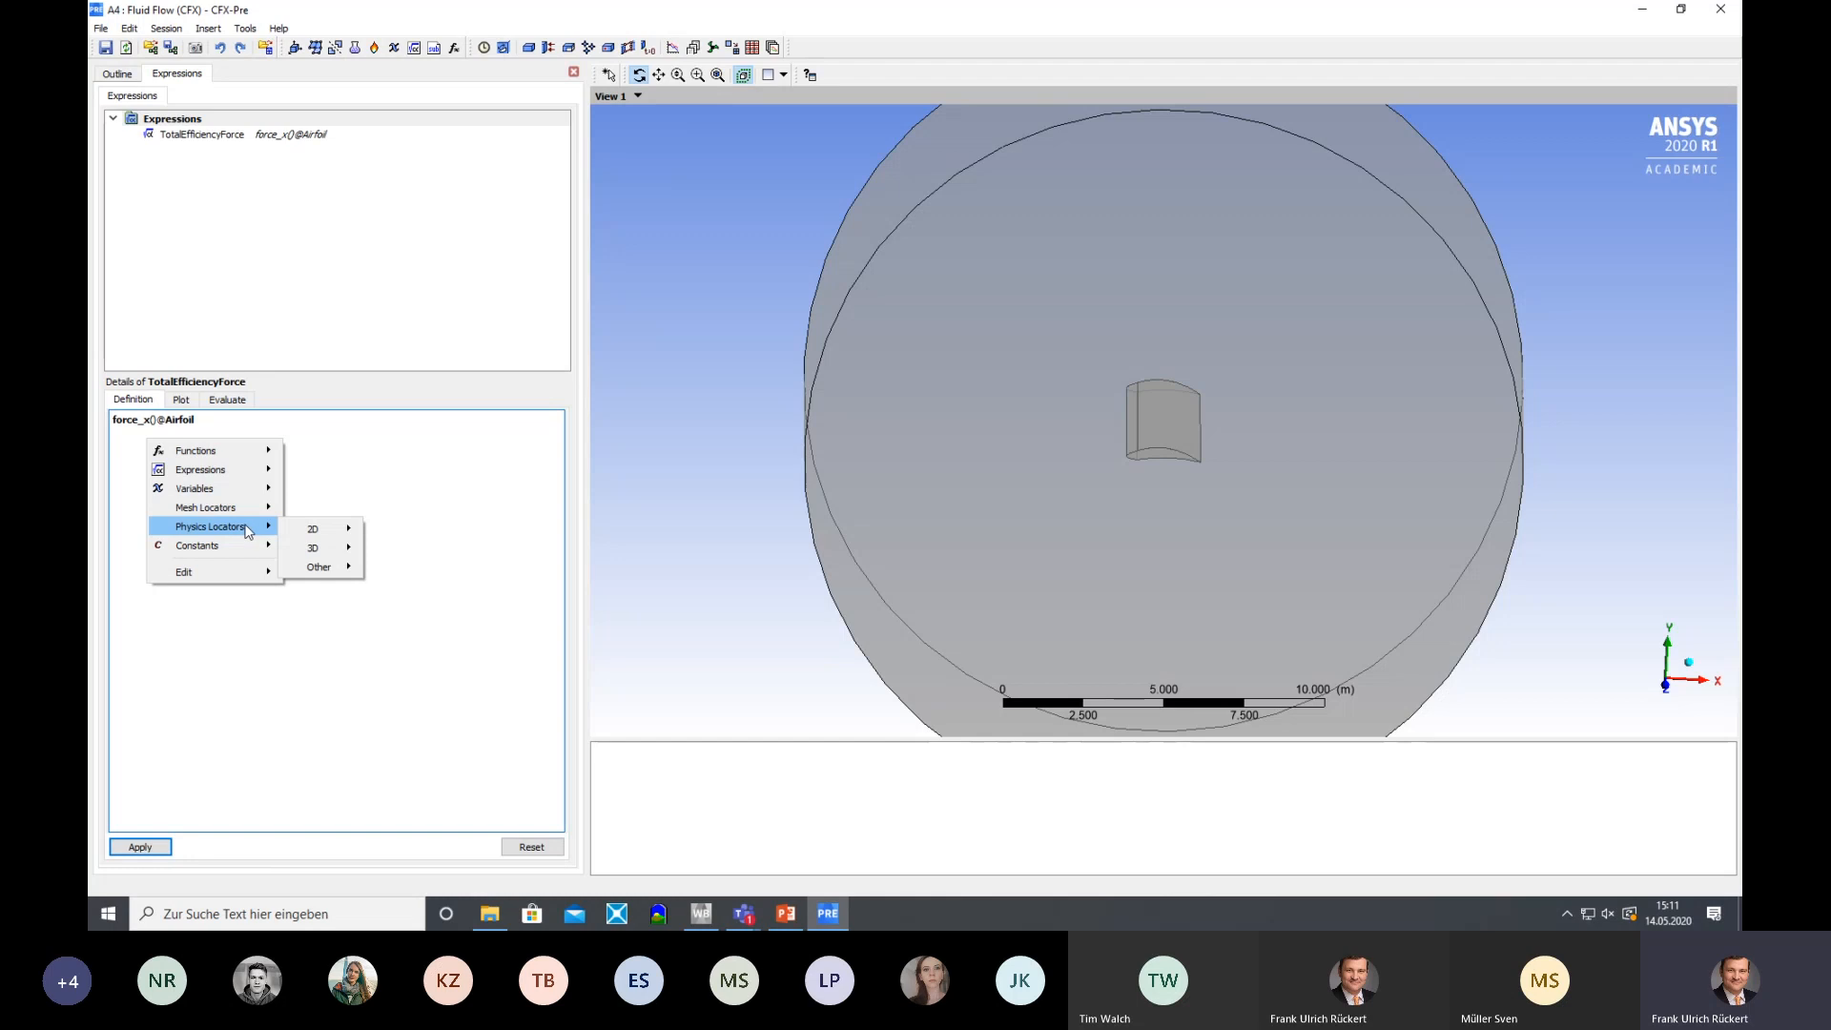
{"action": "left_click", "coordinate": [420, 475]}
{"action": "left_click_drag", "start_coordinate": [153, 425], "coordinate": [144, 424]}
{"action": "type", "text": "y"}
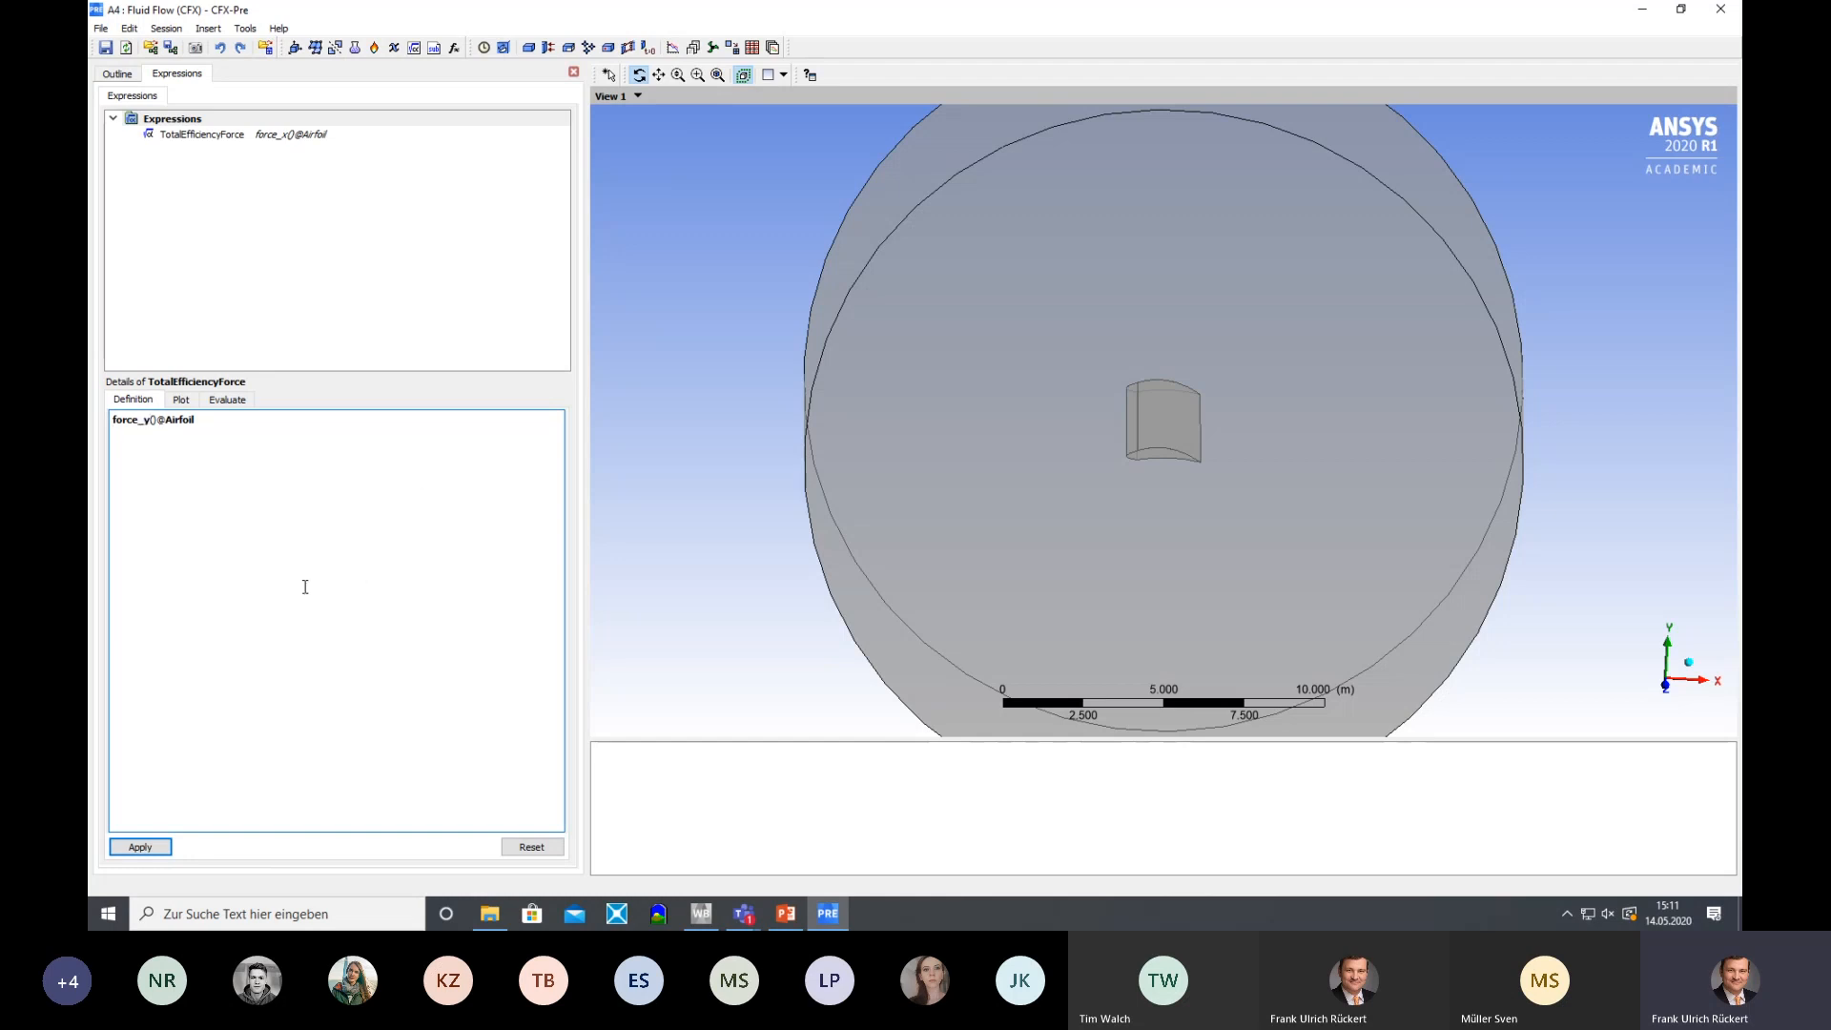
{"action": "type", "text": "/"}
{"action": "type", "text": "foc"}
{"action": "type", "text": "ce"}
{"action": "type", "text": "_x"}
{"action": "type", "text": "()"}
{"action": "type", "text": "@Ai"}
{"action": "type", "text": "rfoil"}
{"action": "left_click", "coordinate": [140, 845]}
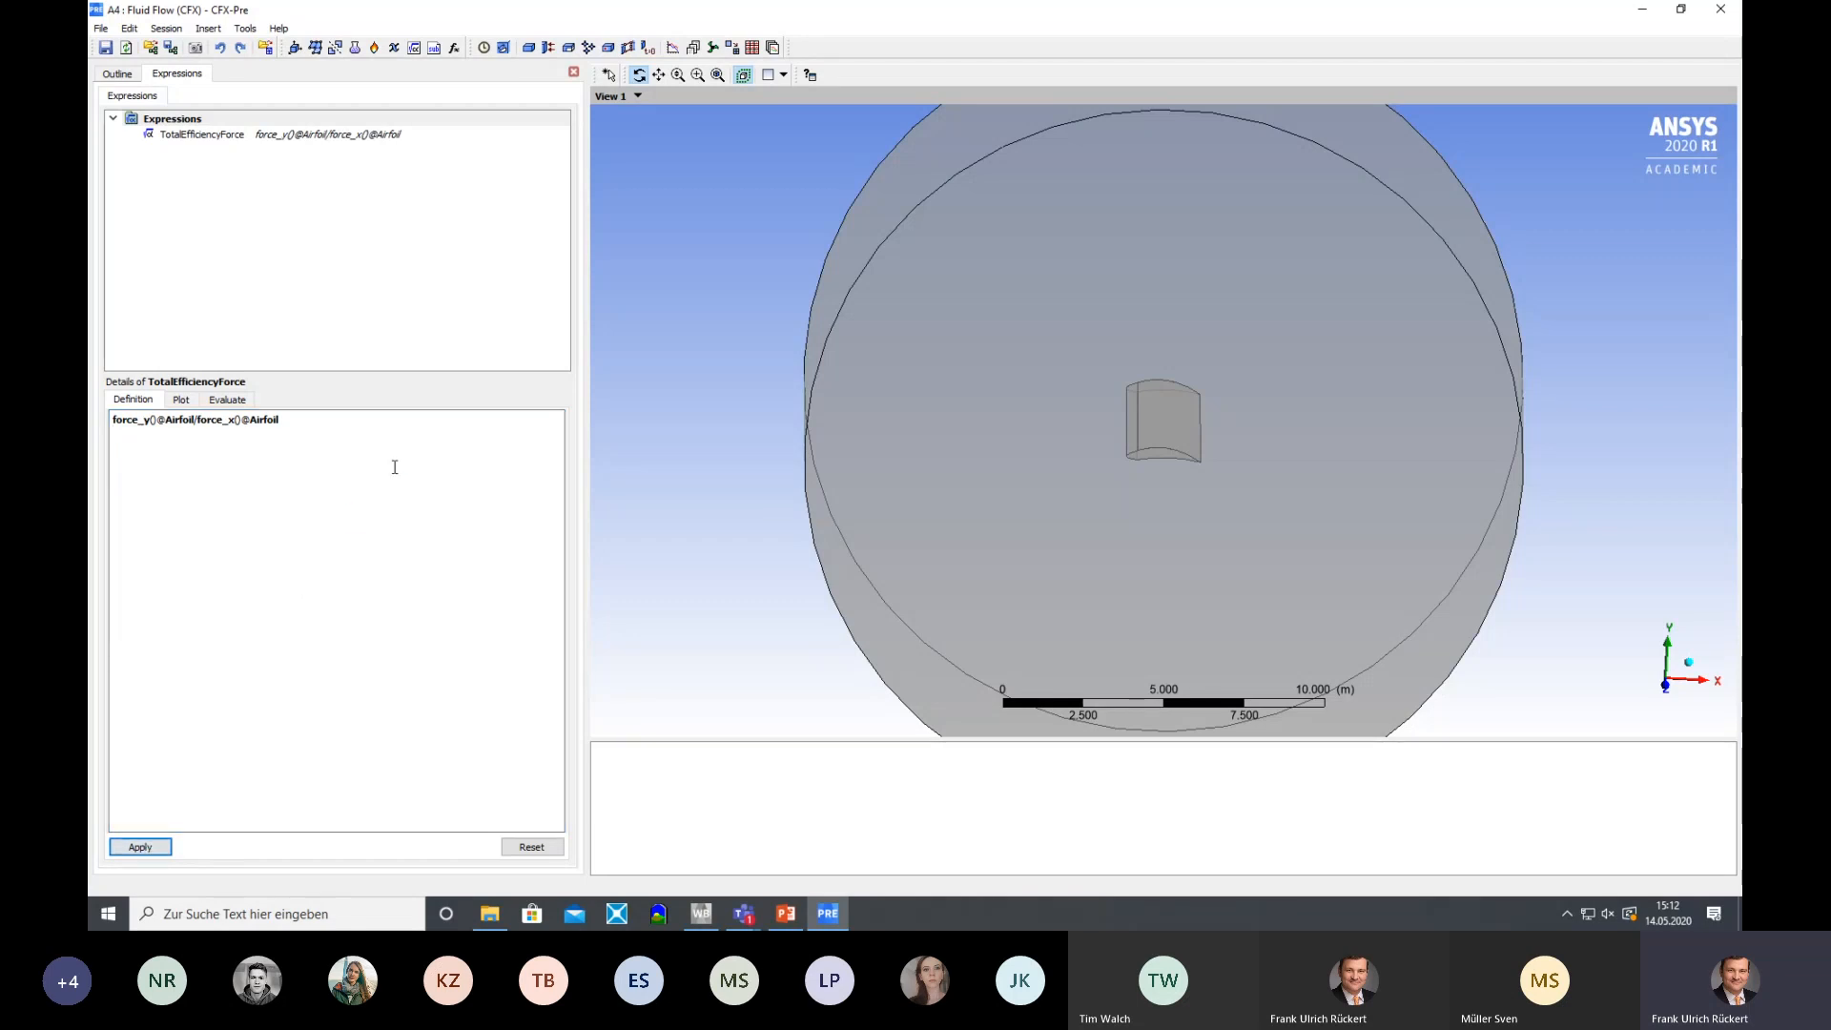
{"action": "left_click", "coordinate": [185, 136]}
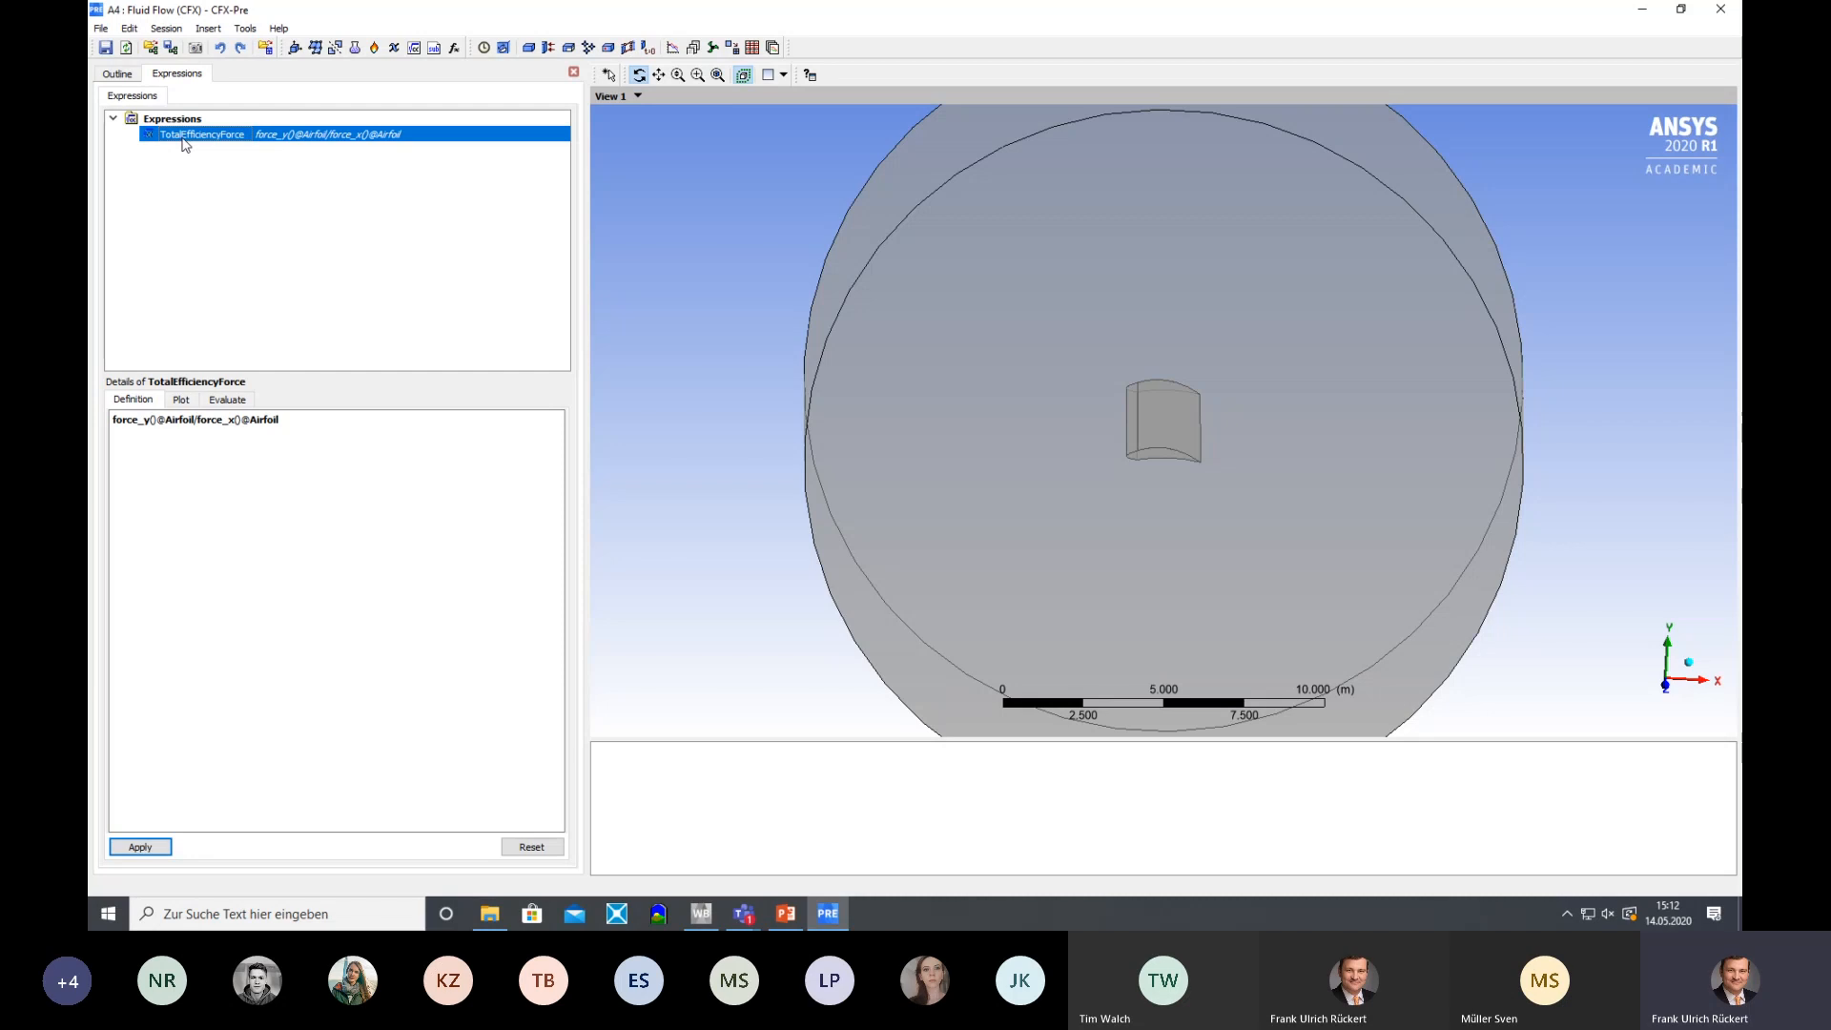
{"action": "right_click", "coordinate": [153, 141]}
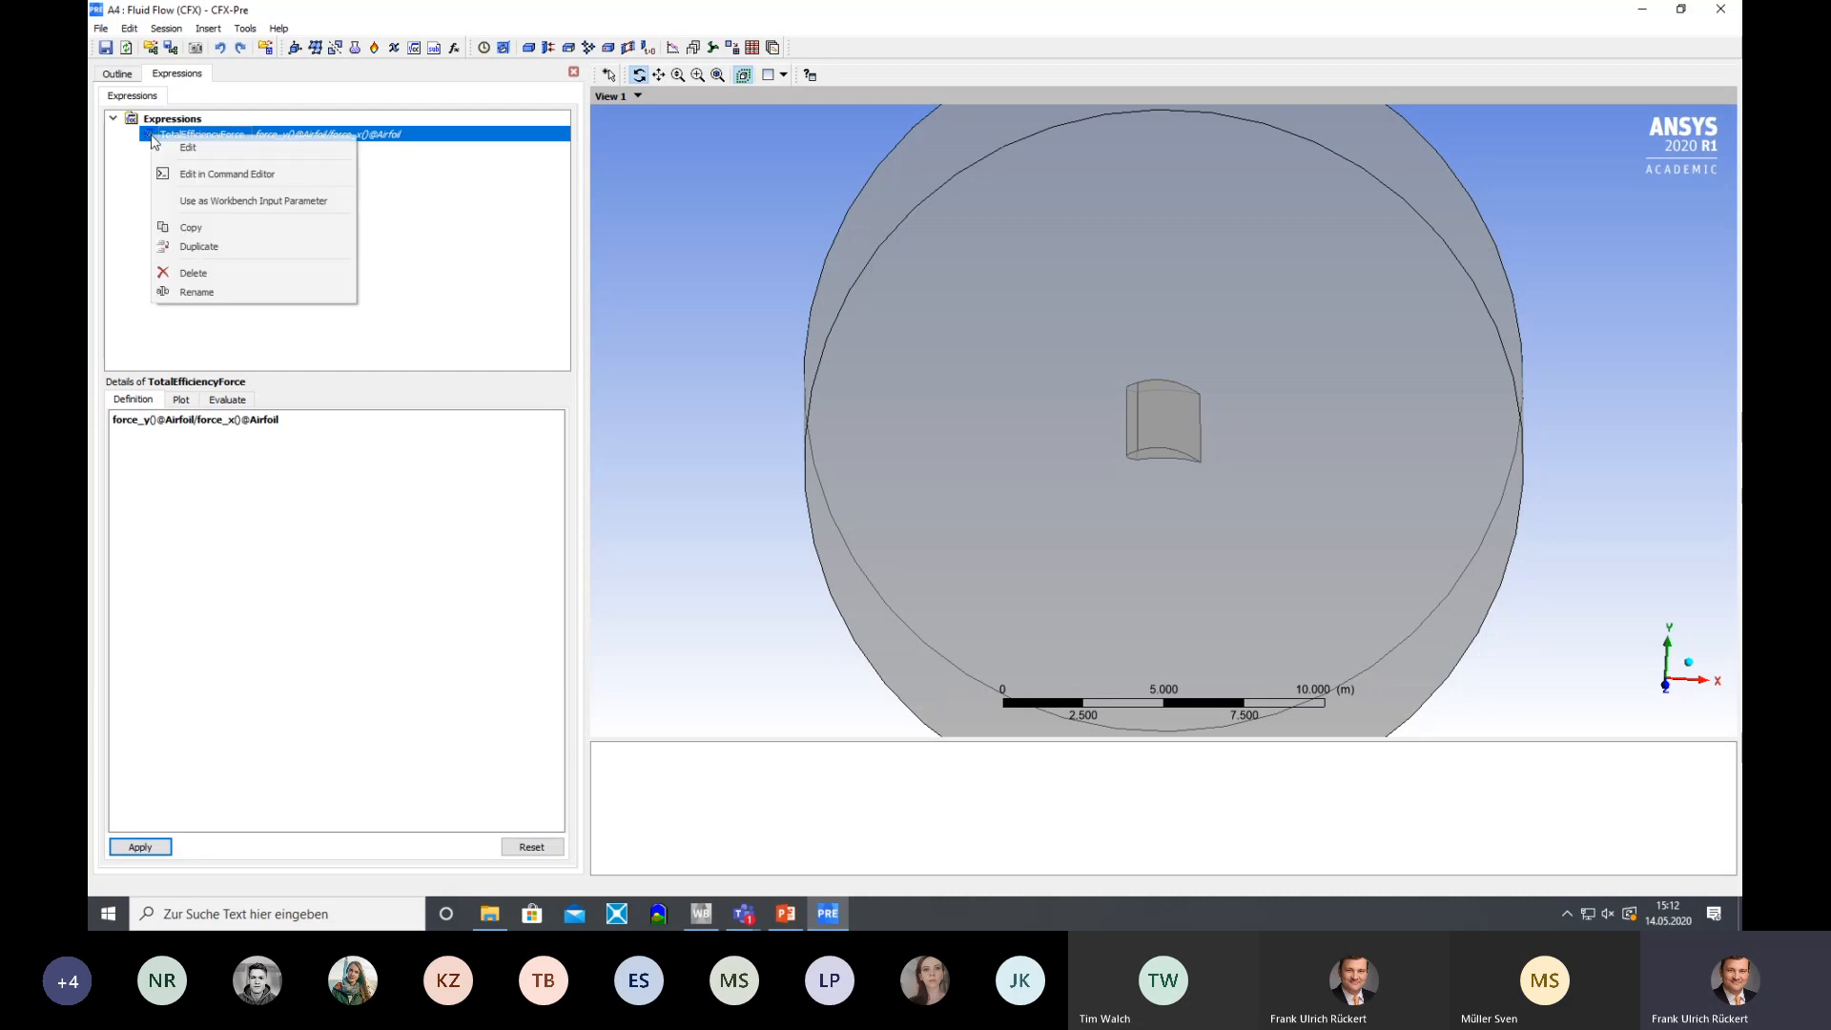
{"action": "left_click", "coordinate": [483, 264]}
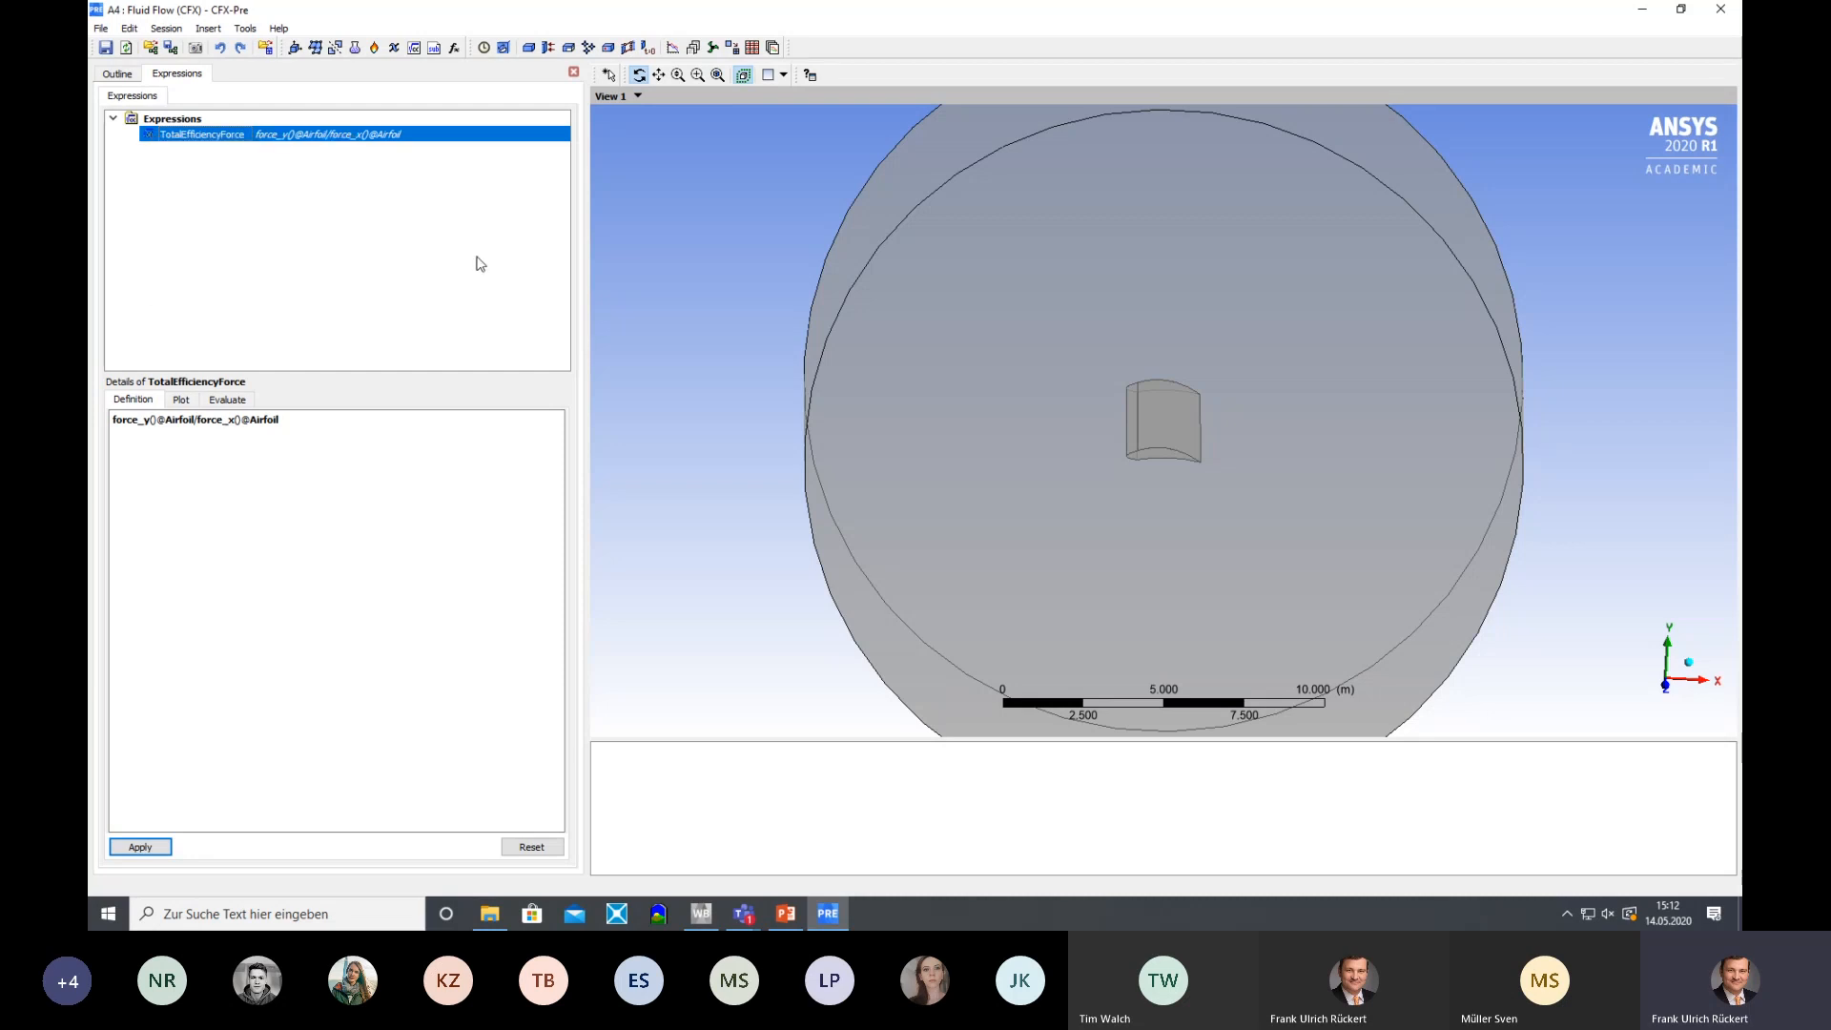
Copy the TotalEfficiencyForce definition and insert a new expression named LiftForce
{"action": "left_click_drag", "start_coordinate": [301, 430], "coordinate": [89, 417]}
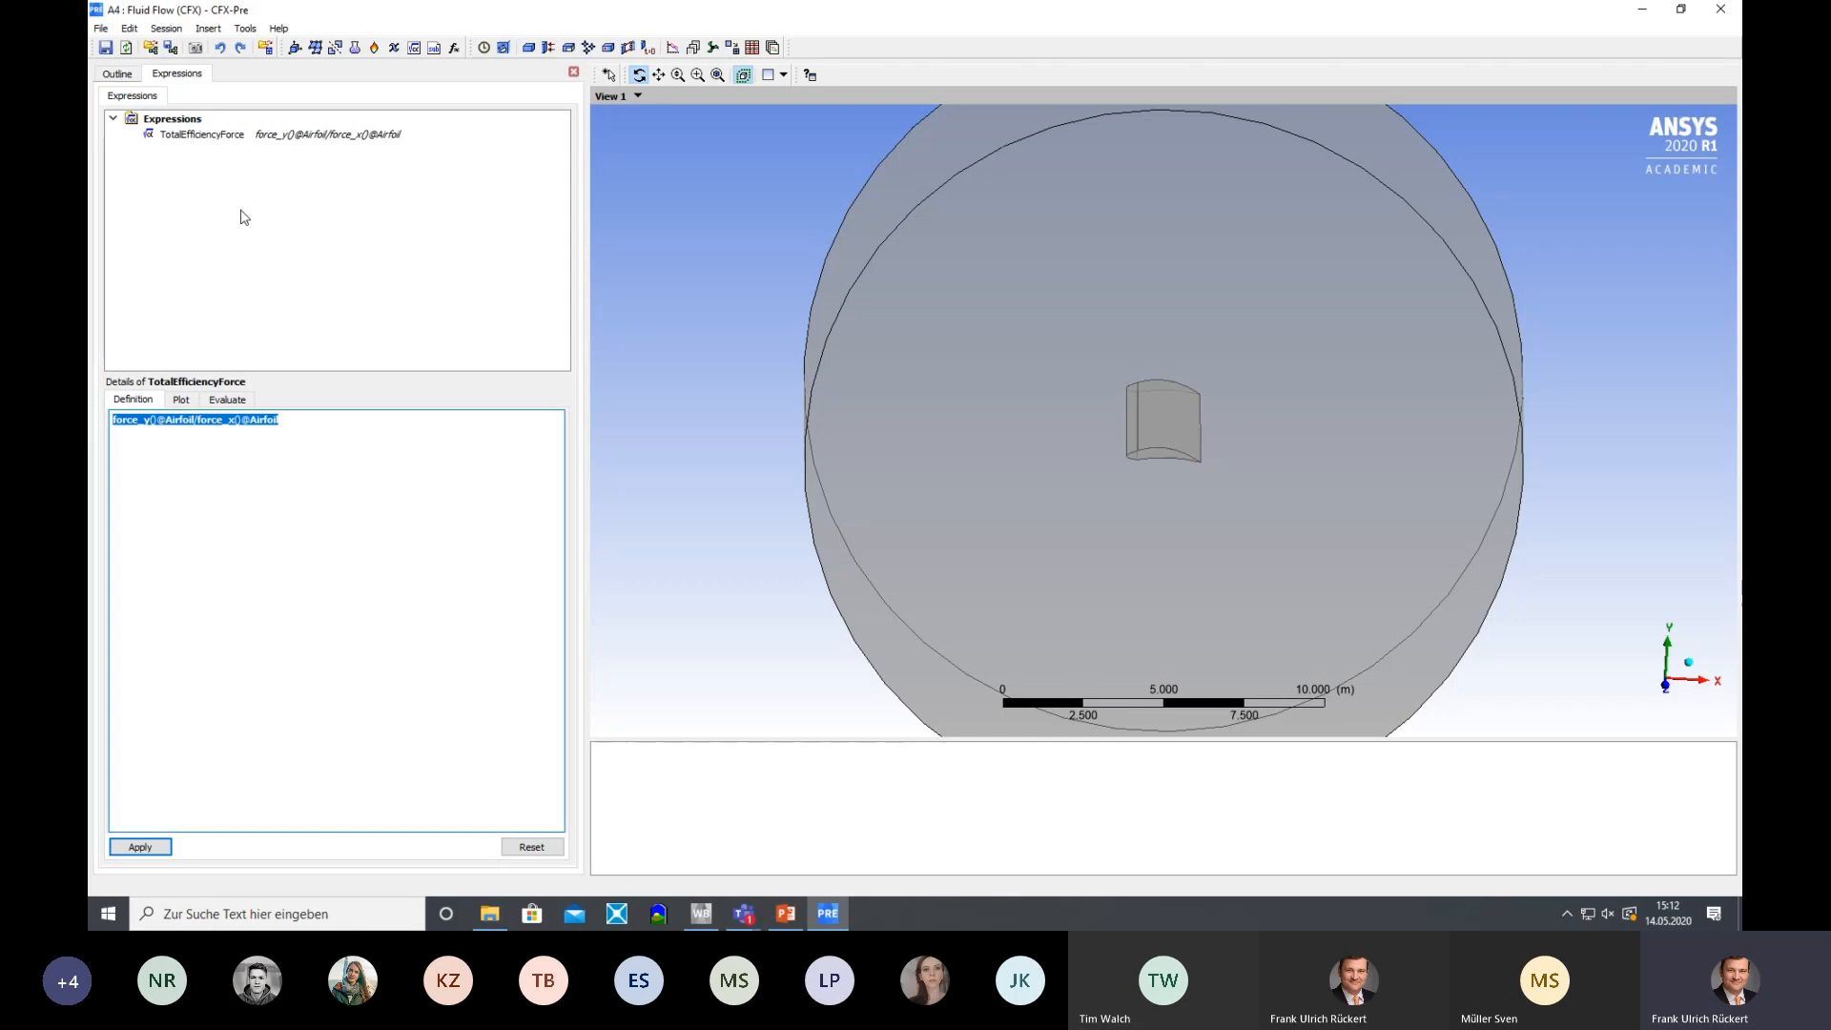
{"action": "left_click", "coordinate": [183, 128]}
{"action": "right_click", "coordinate": [183, 129]}
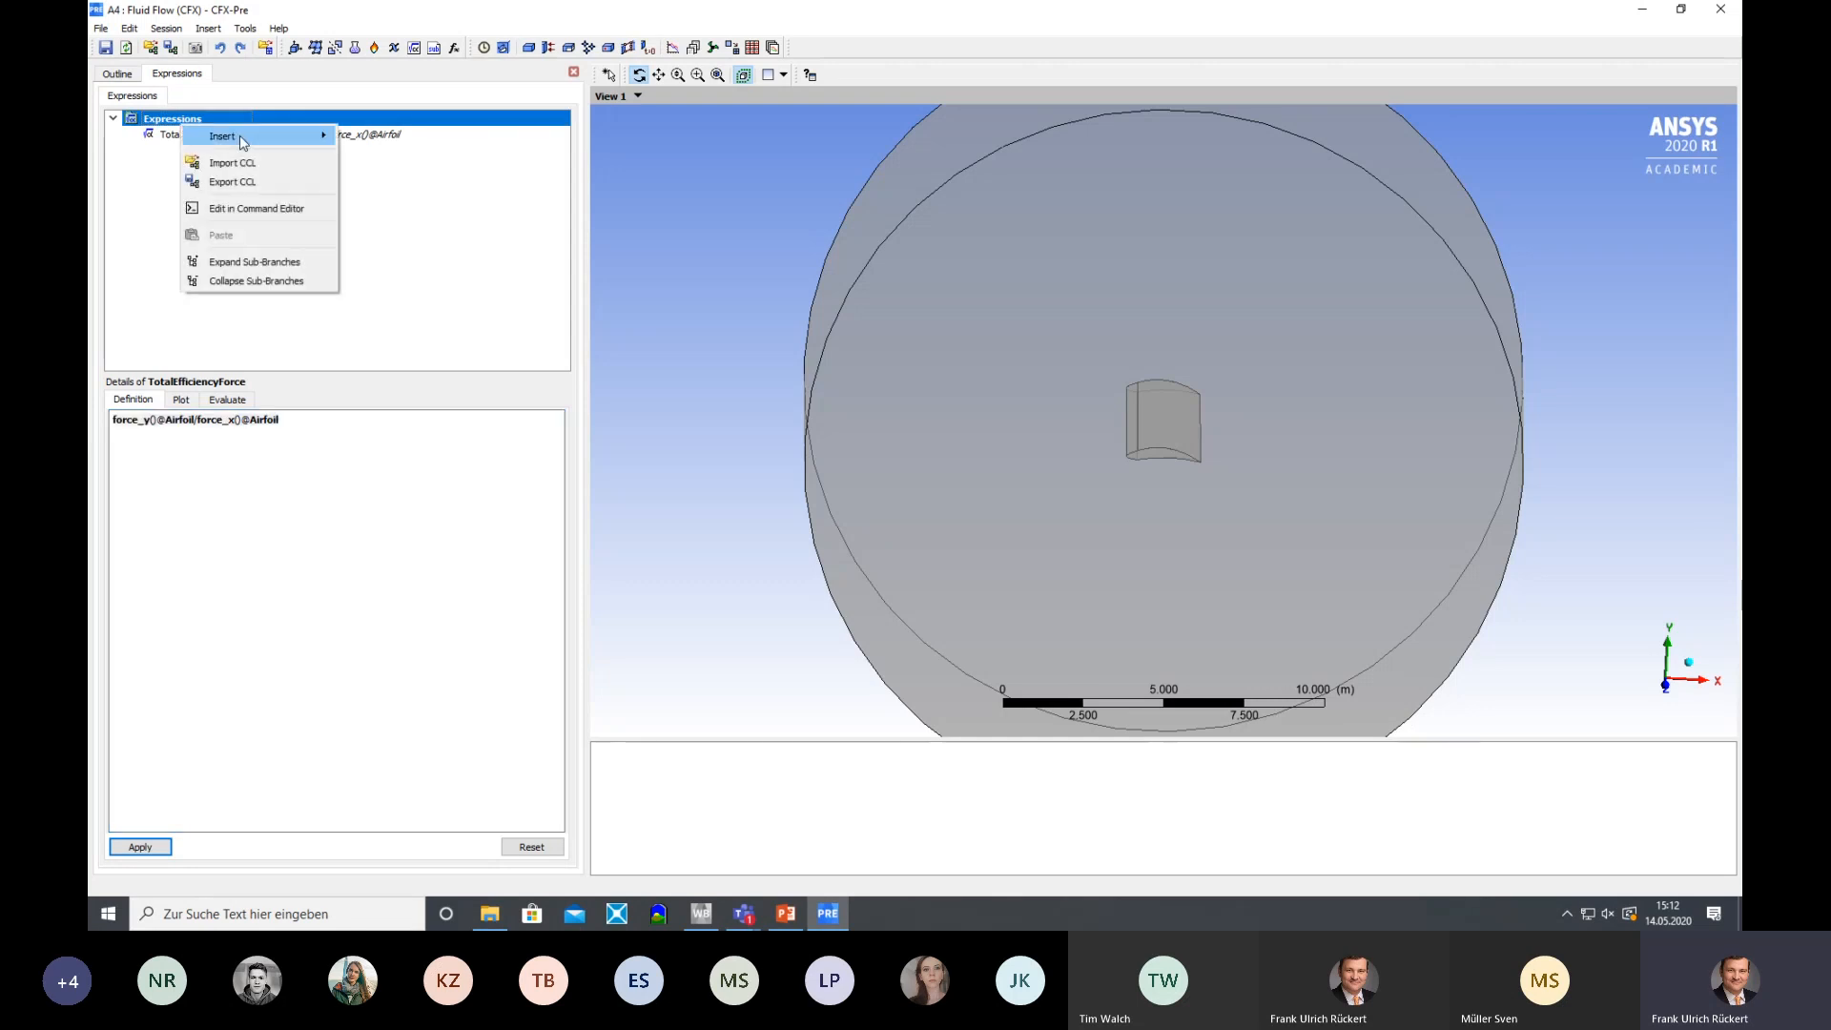
{"action": "mouse_move", "coordinate": [253, 139]}
{"action": "left_click", "coordinate": [385, 139]}
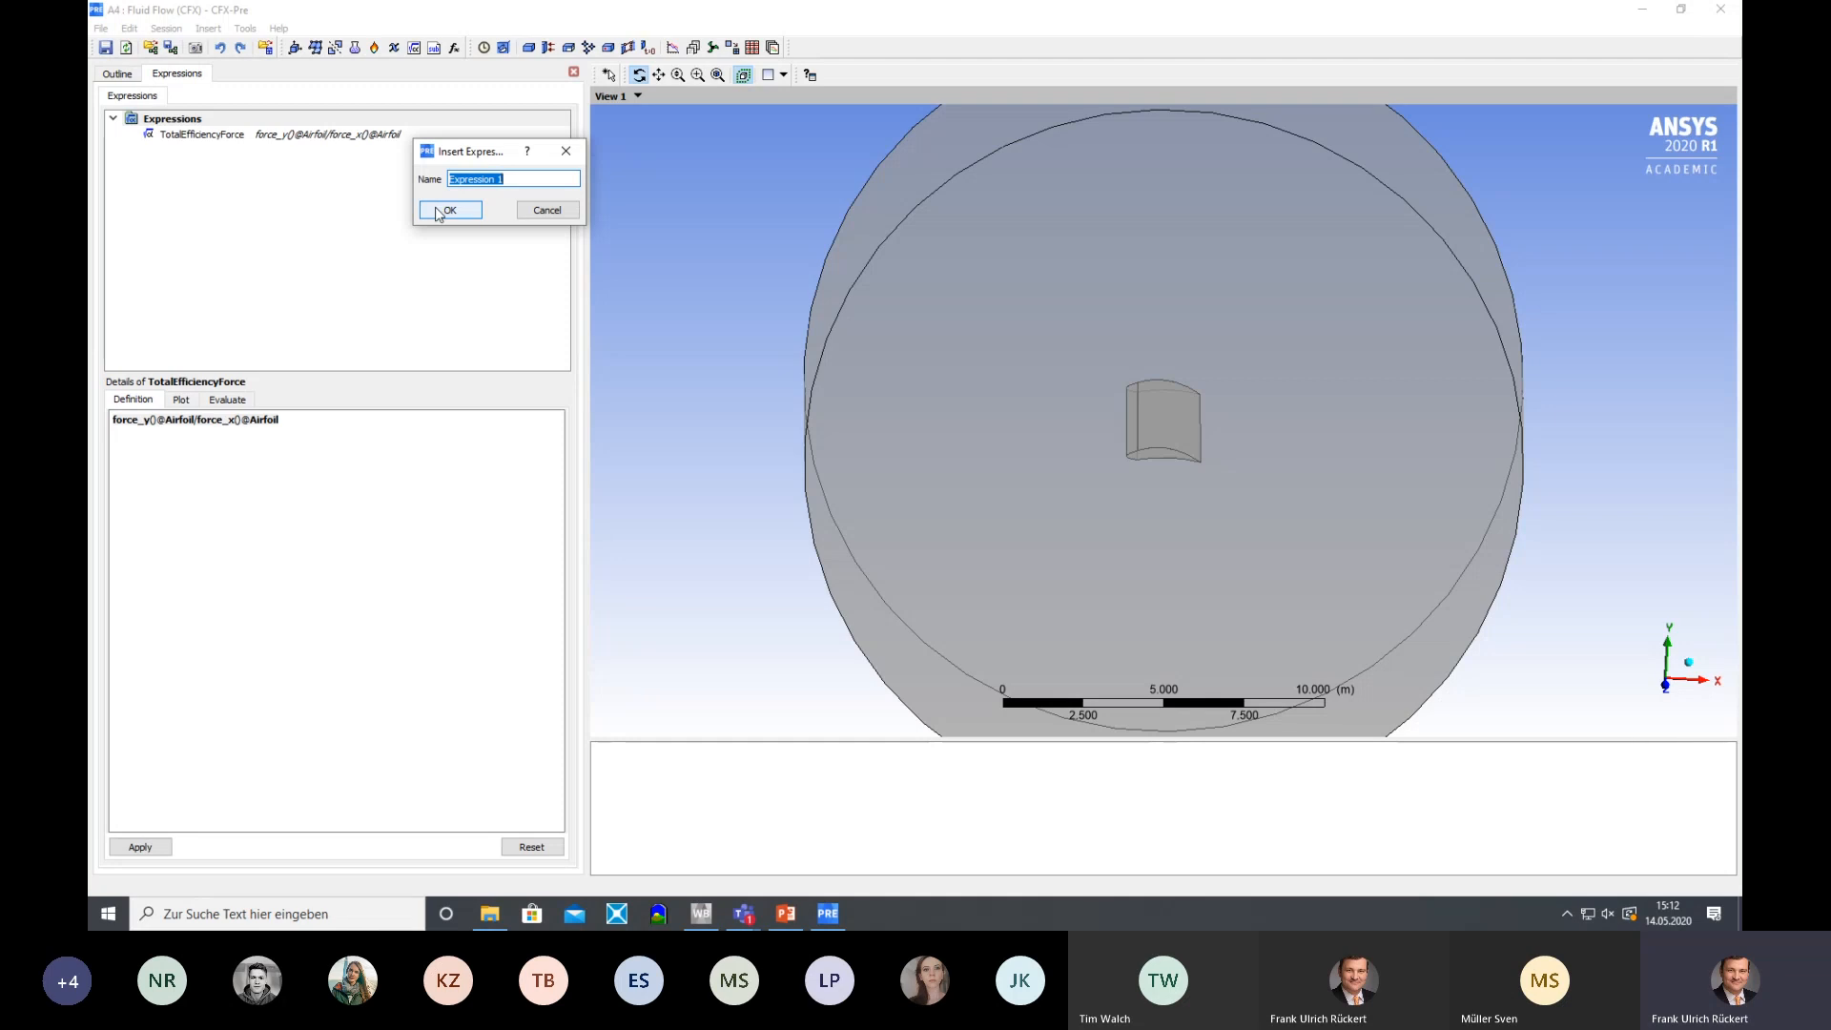
{"action": "type", "text": "LiftForce"}
{"action": "left_click", "coordinate": [445, 209]}
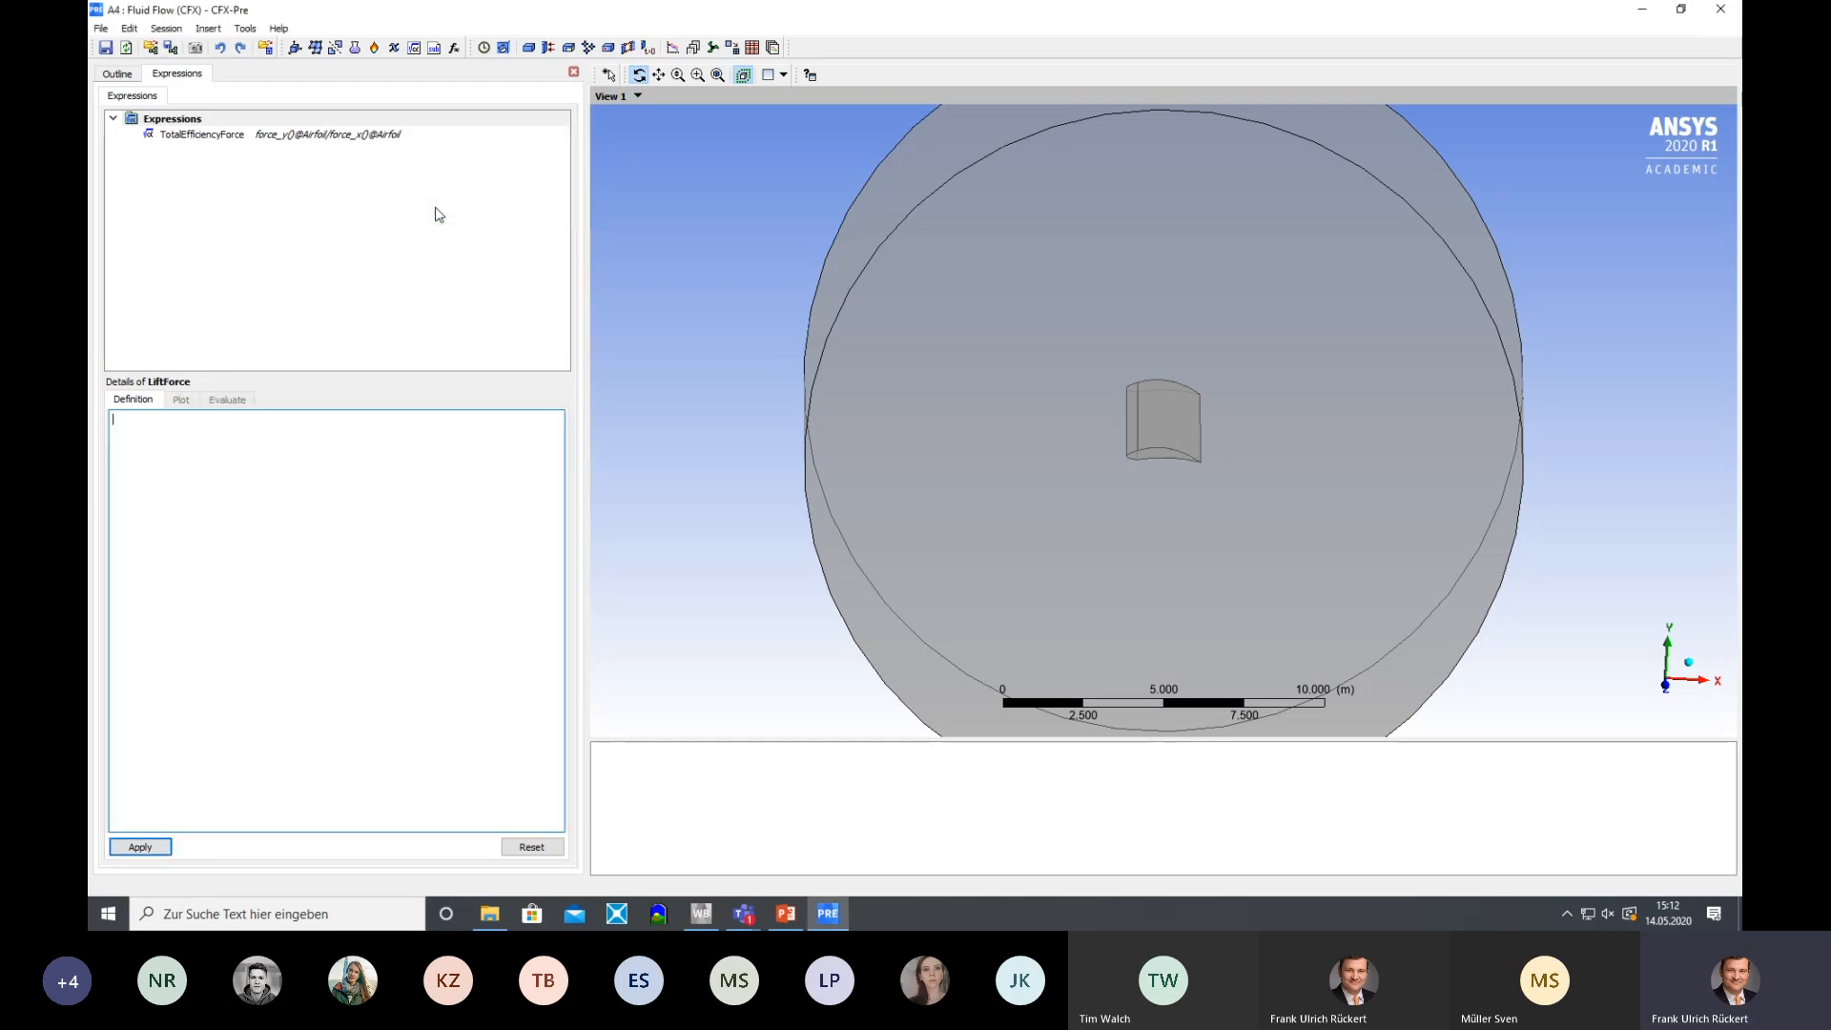
{"action": "right_click", "coordinate": [202, 435]}
{"action": "left_click", "coordinate": [176, 430]}
{"action": "type", "text": "force_y()@Airfoil"}
{"action": "key", "text": "ctrl+a"}
{"action": "left_click", "coordinate": [143, 847]}
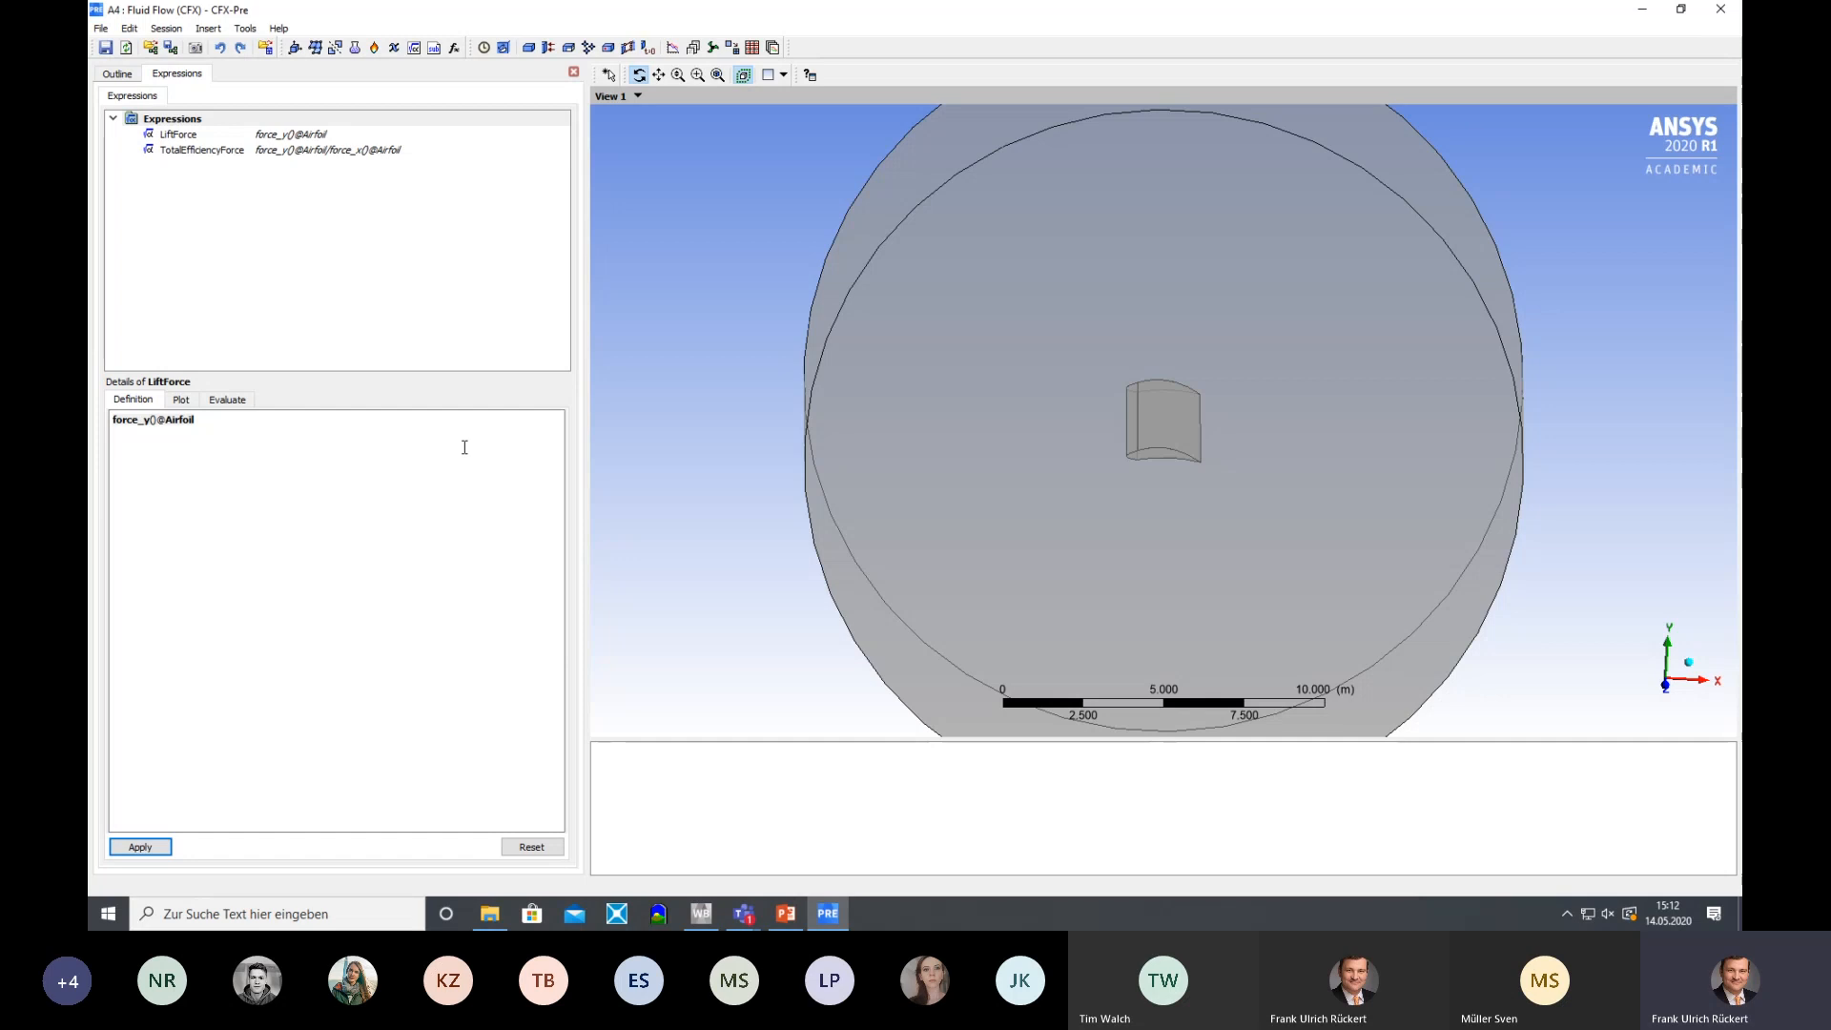
Duplicate the LiftForce expression and rename the copy DragForce
{"action": "right_click", "coordinate": [184, 139]}
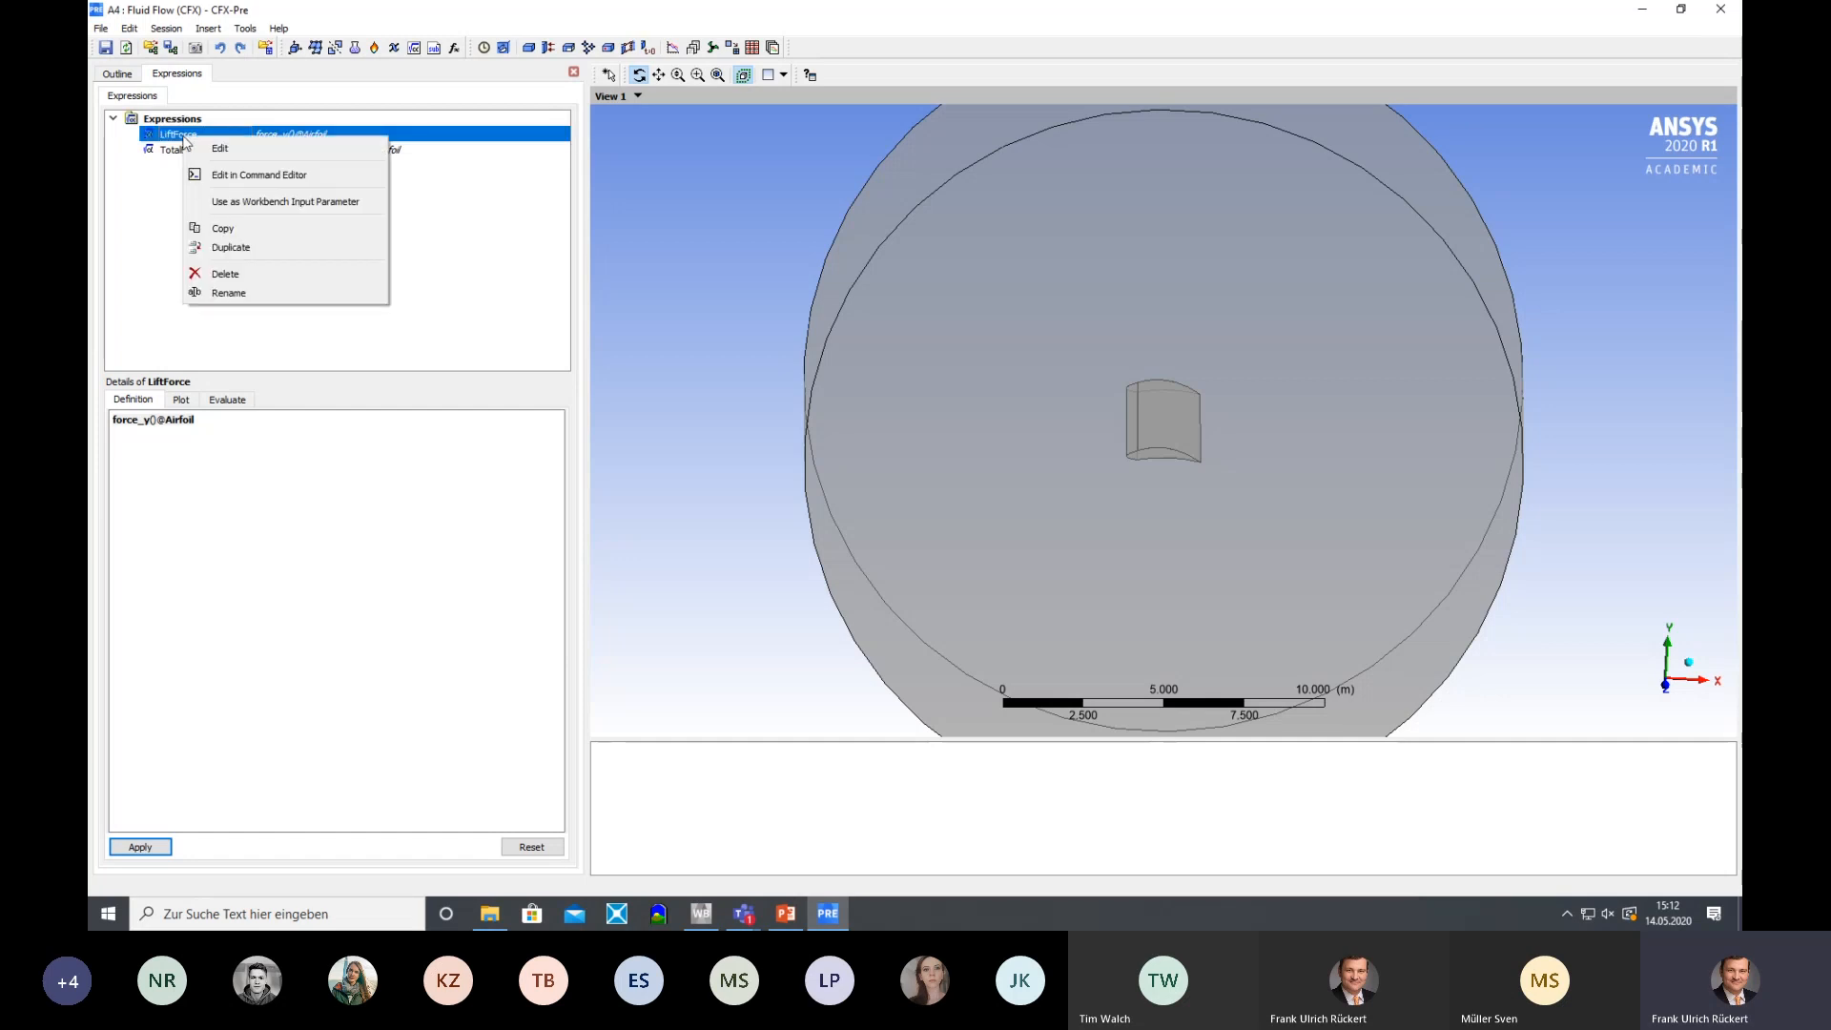
{"action": "key", "text": "Escape"}
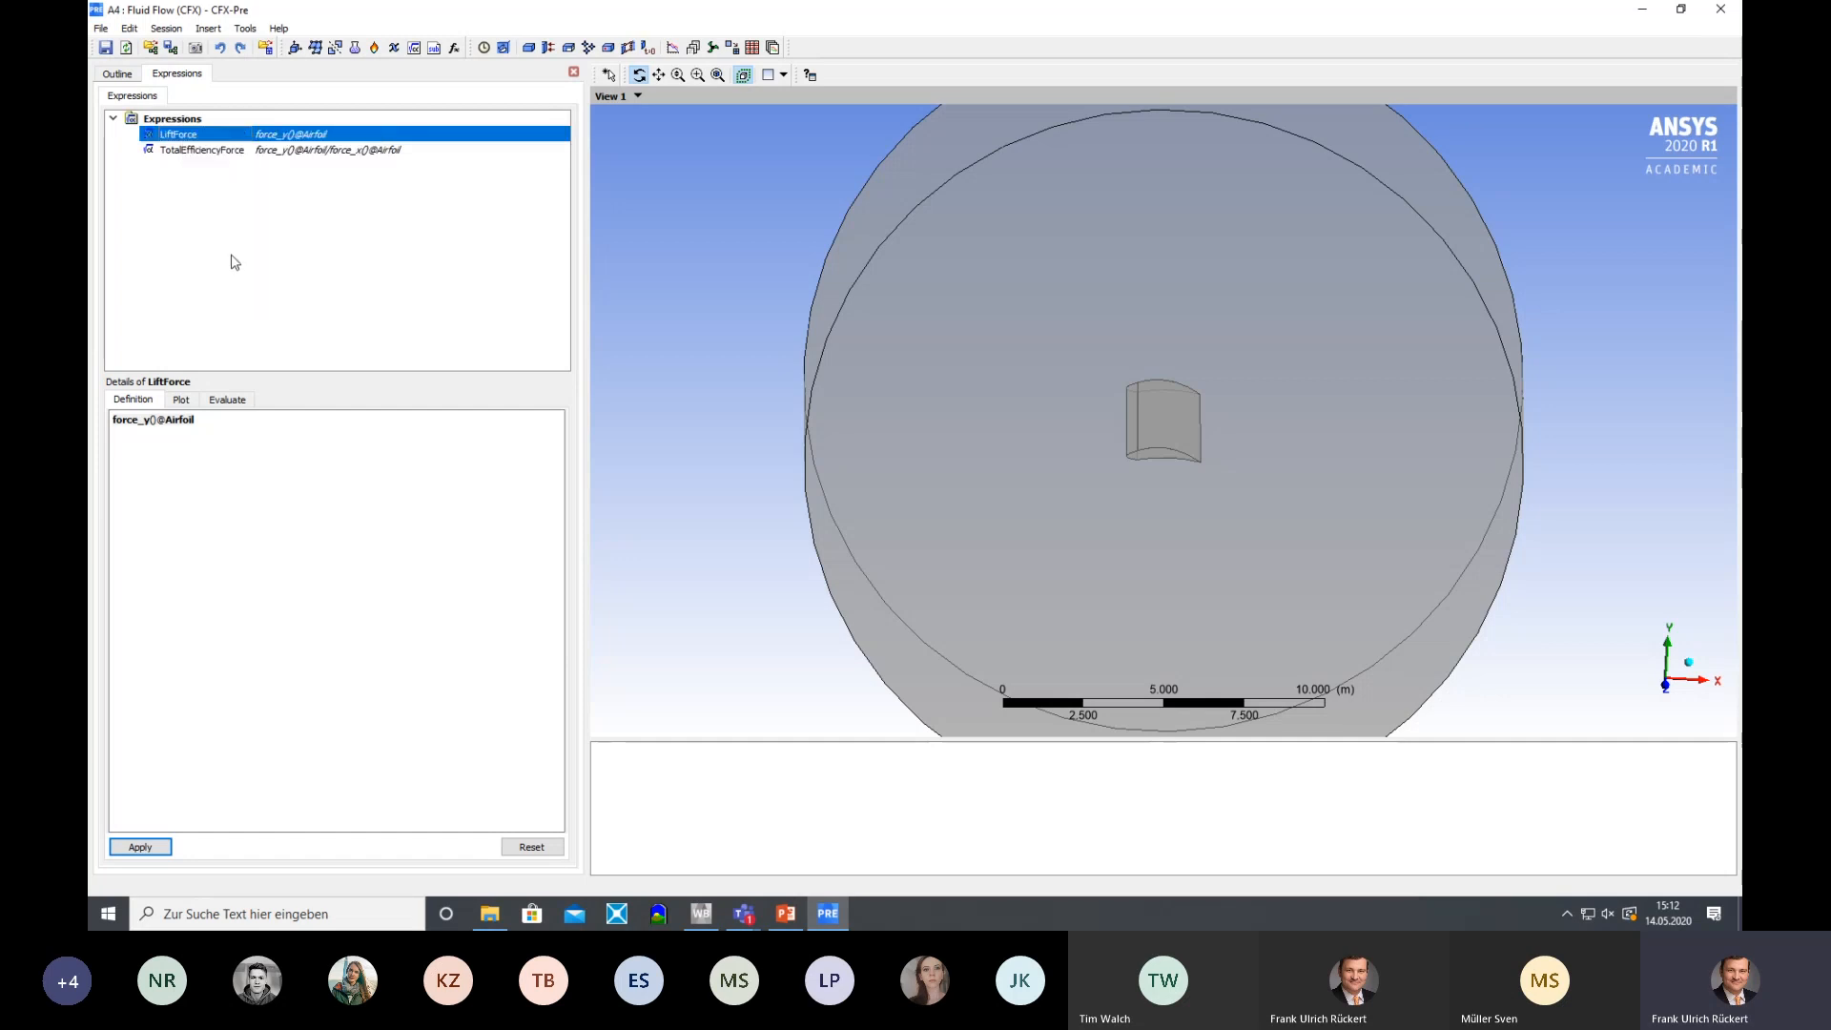
{"action": "right_click", "coordinate": [190, 135]}
{"action": "left_click", "coordinate": [233, 242]}
{"action": "right_click", "coordinate": [193, 139]}
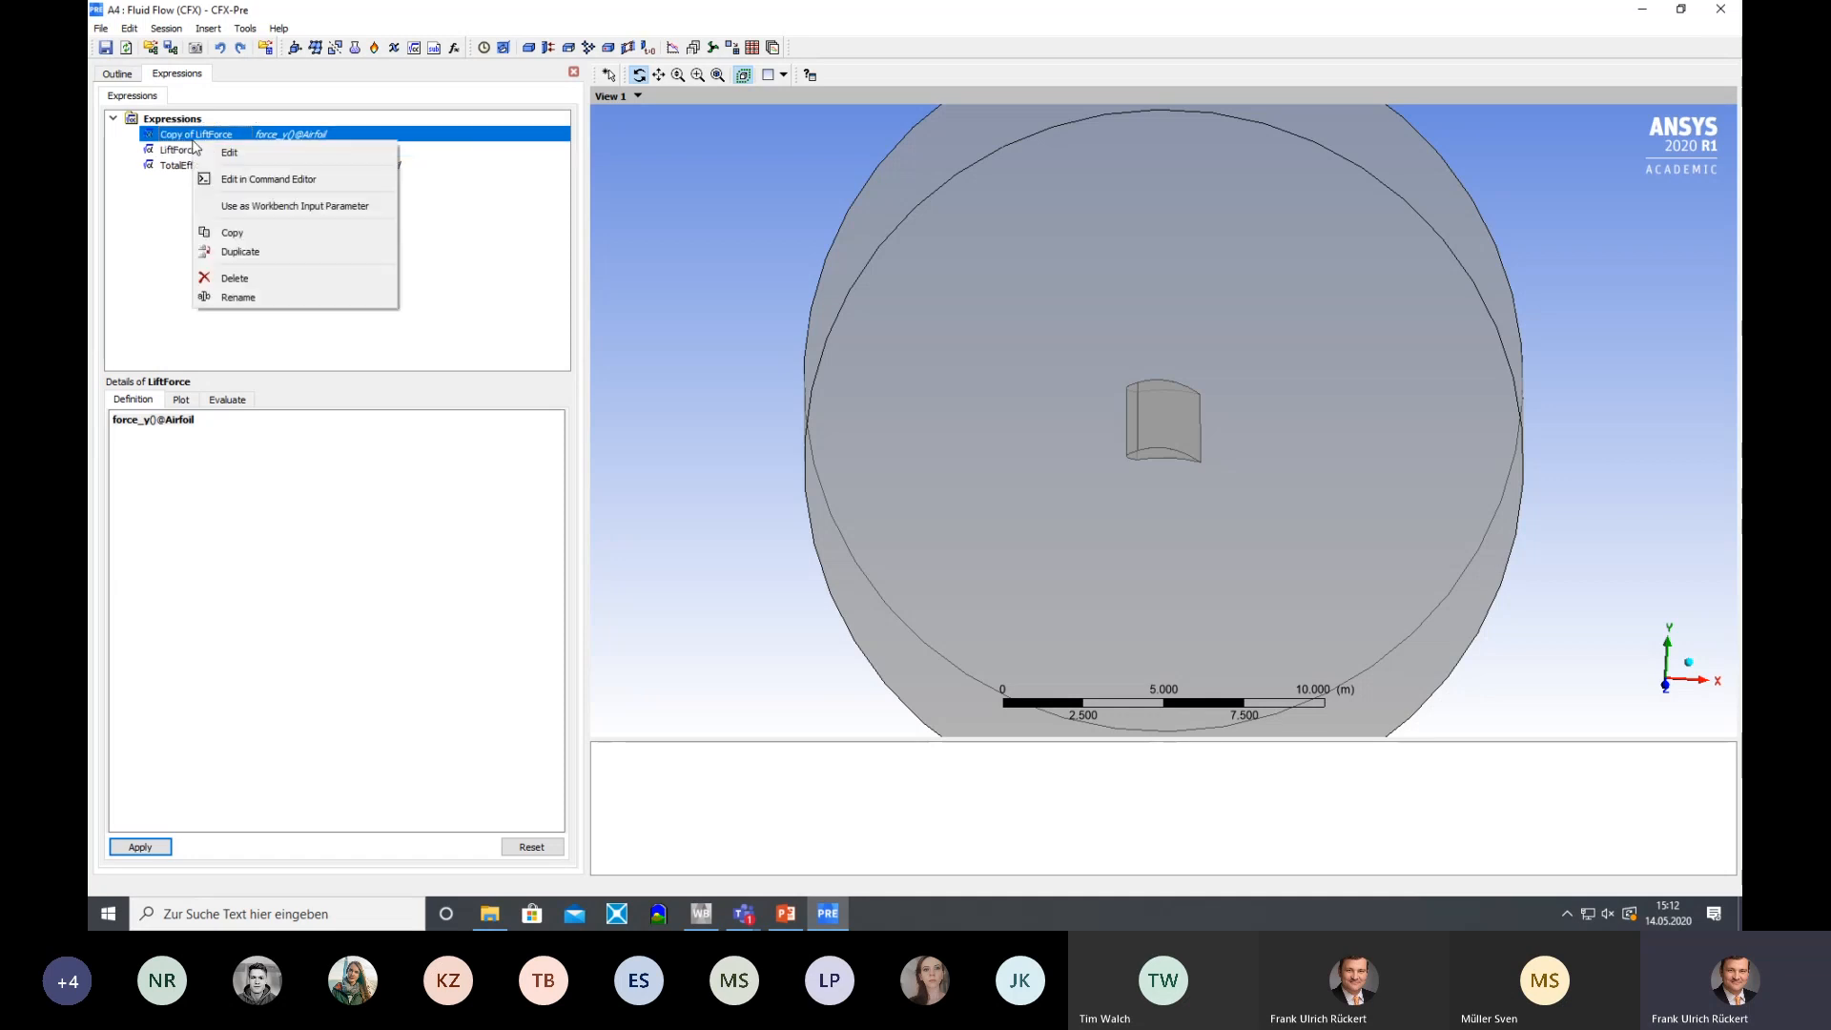
{"action": "left_click", "coordinate": [234, 294]}
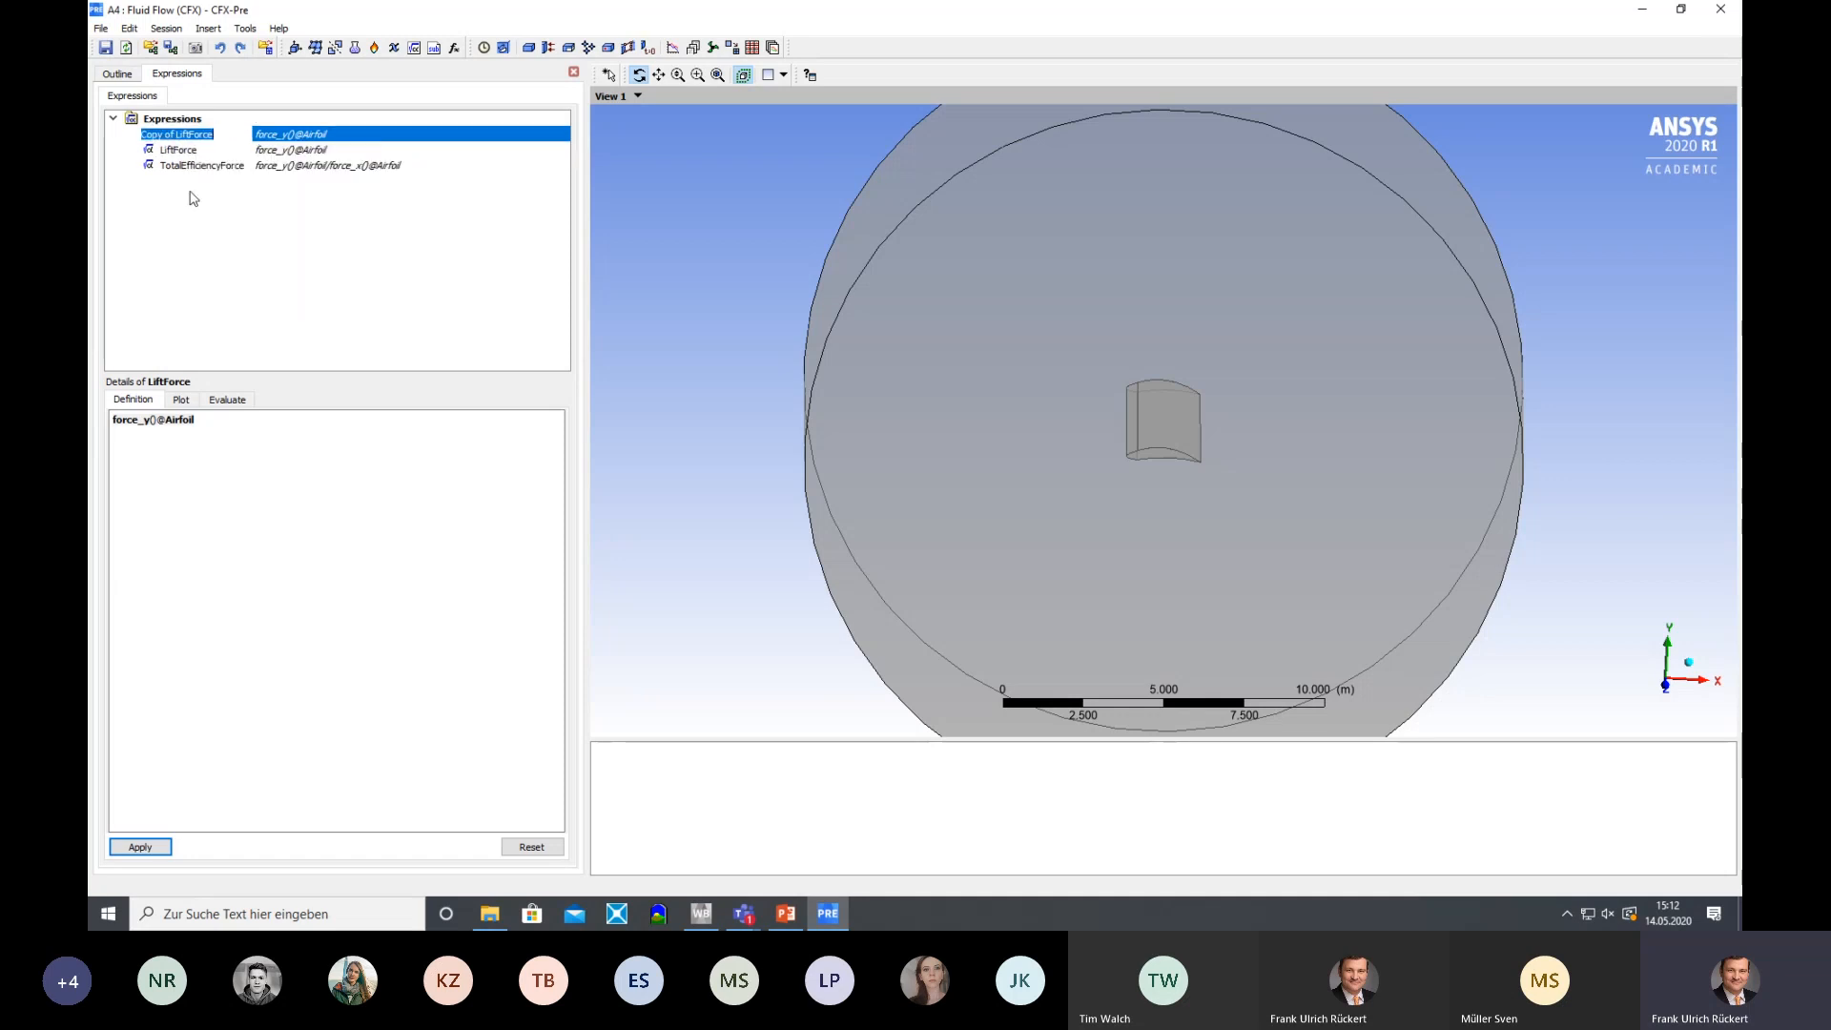
{"action": "left_click", "coordinate": [177, 135]}
{"action": "key", "text": "shift+Home"}
{"action": "type", "text": "Drag"}
{"action": "key", "text": "Return"}
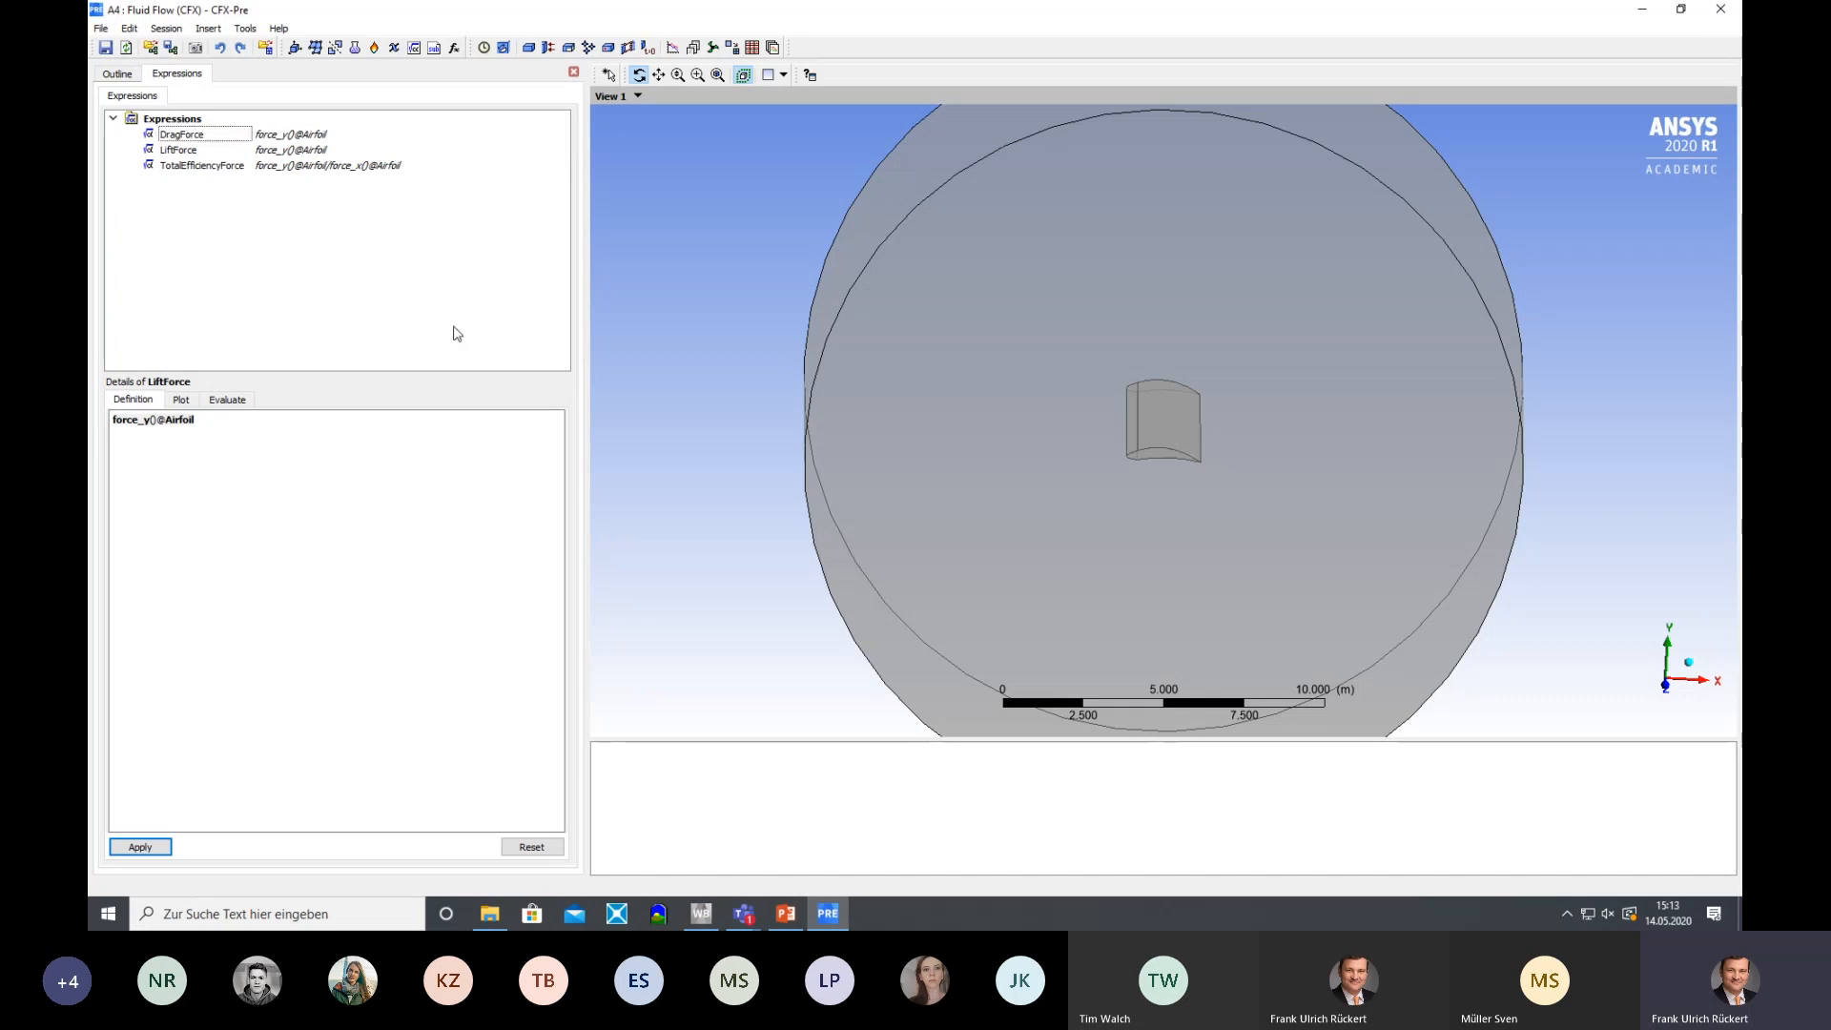
{"action": "left_click", "coordinate": [233, 444]}
{"action": "left_click", "coordinate": [203, 136]}
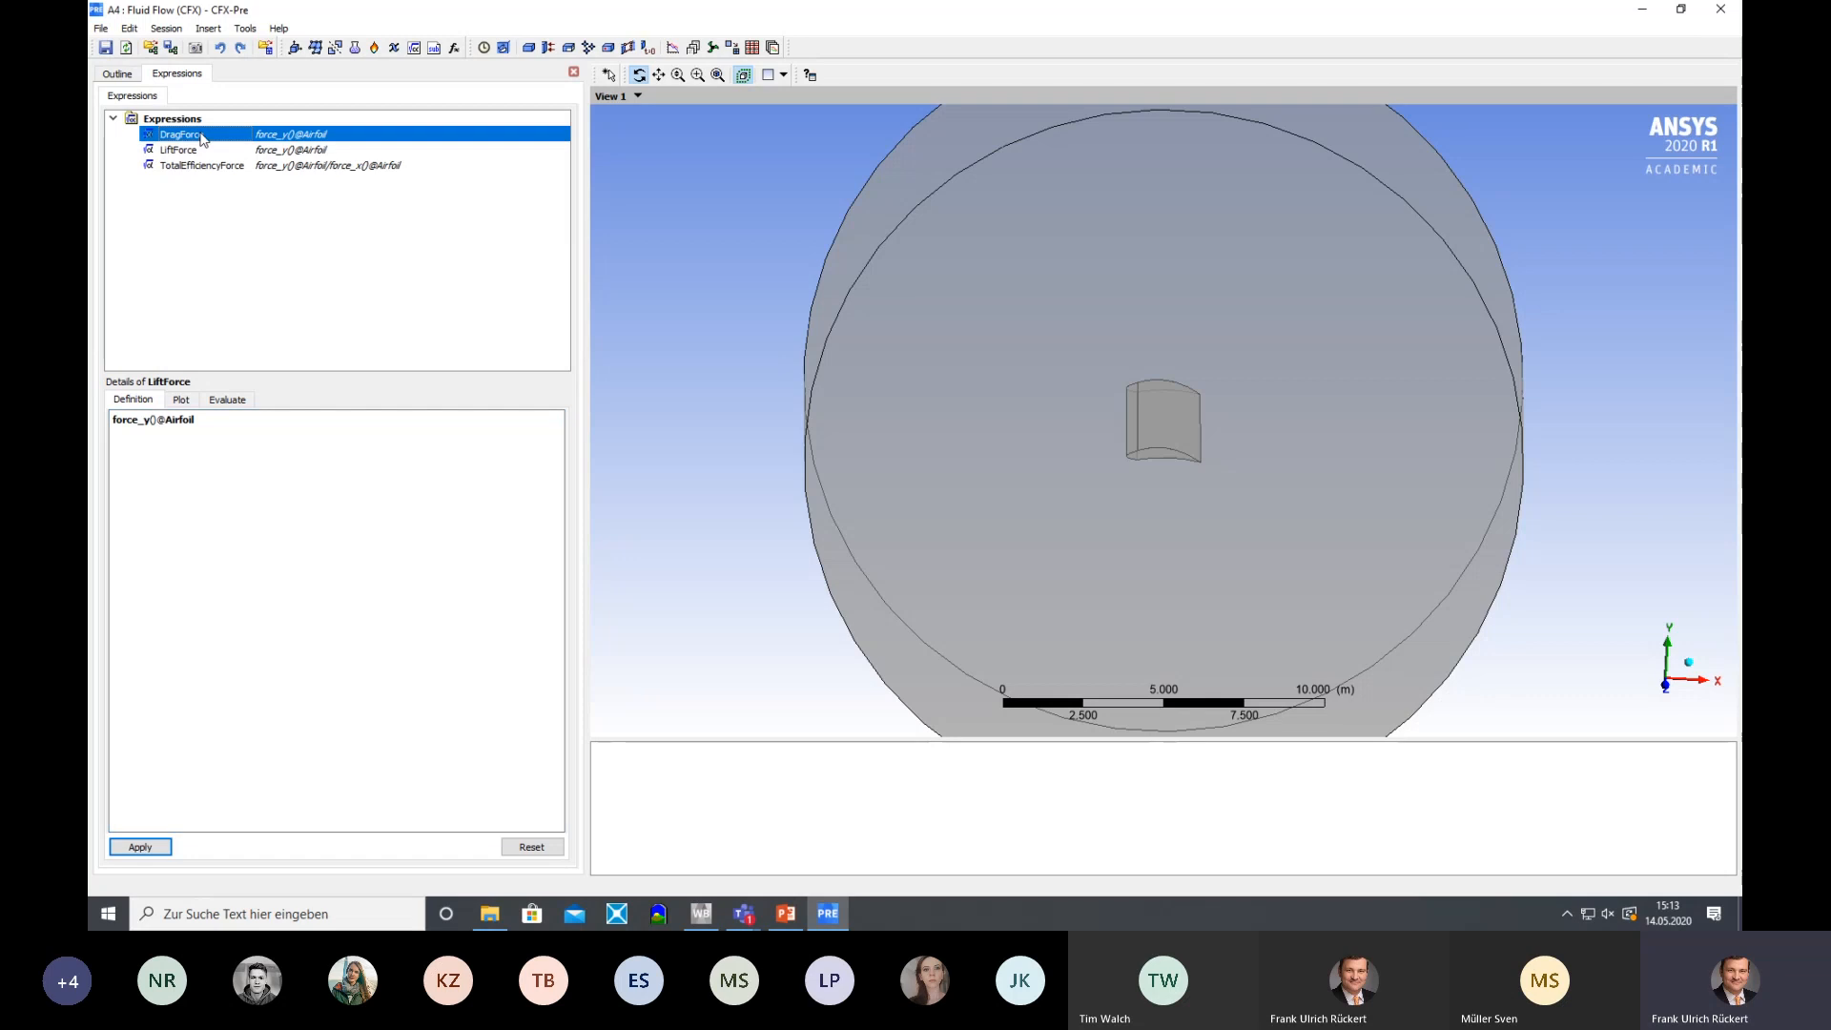
{"action": "left_click_drag", "start_coordinate": [146, 420], "coordinate": [152, 421]}
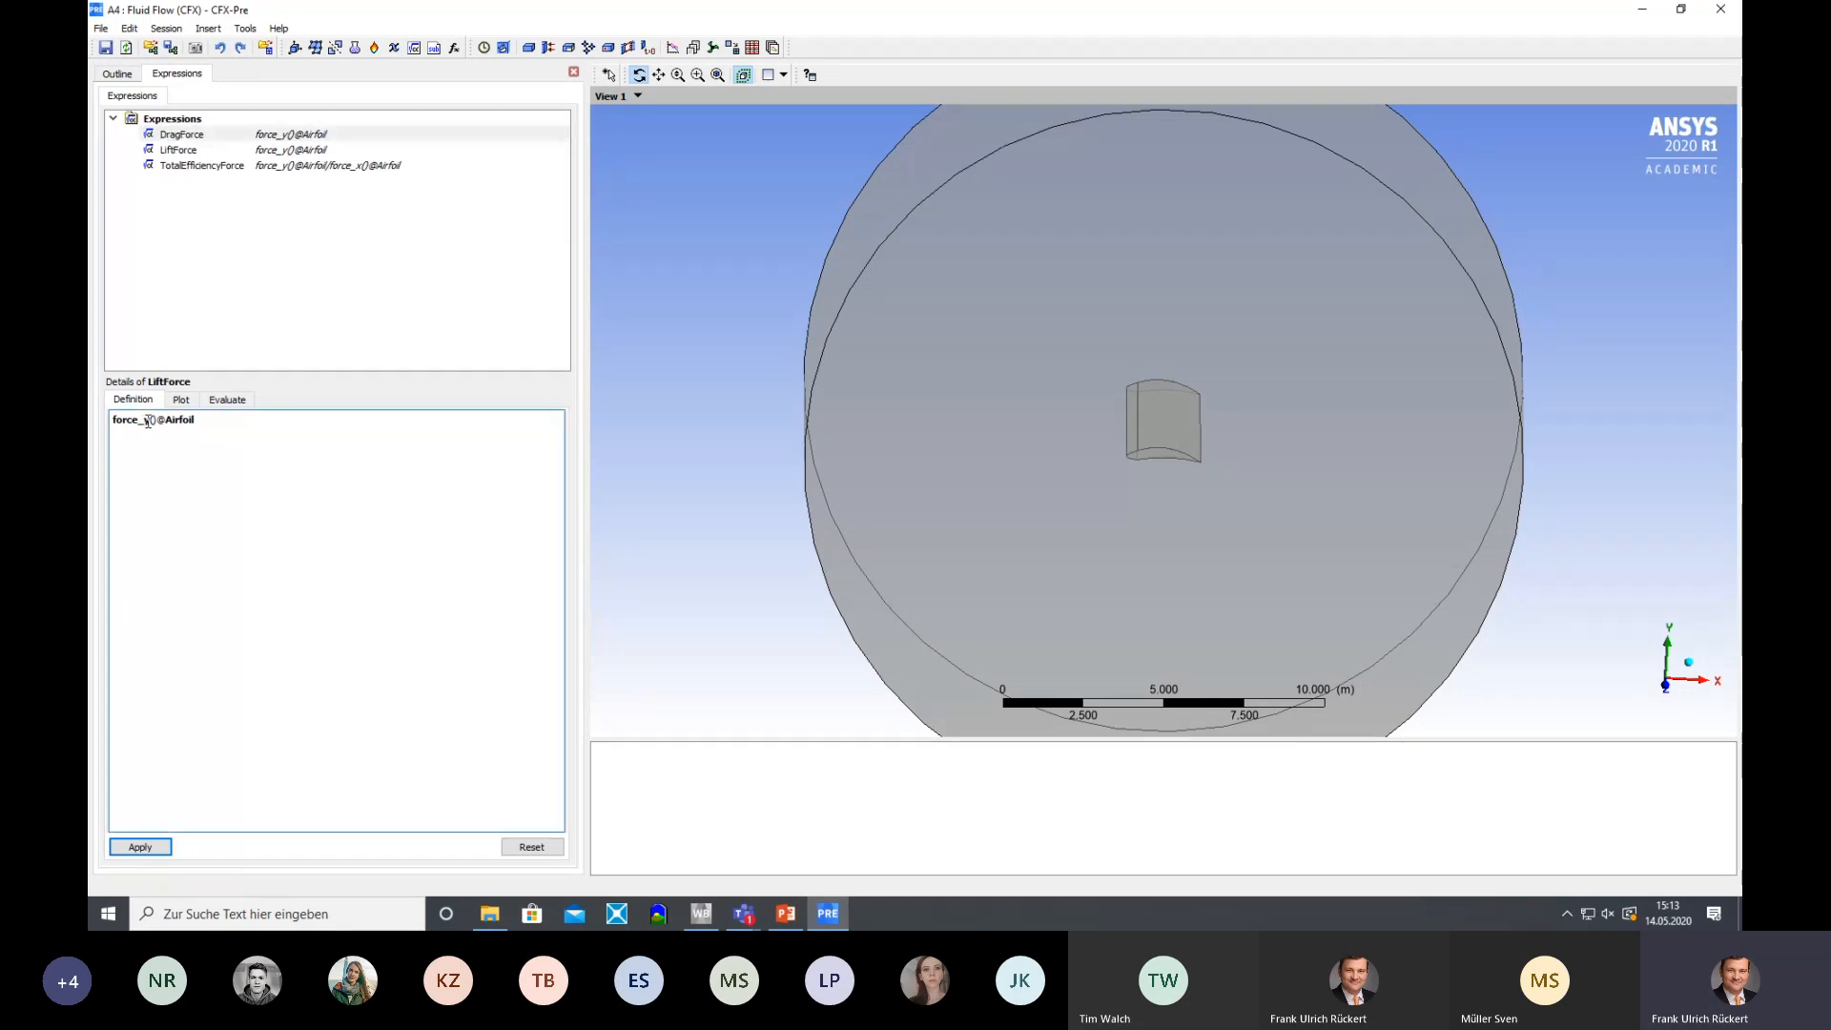
{"action": "type", "text": "x"}
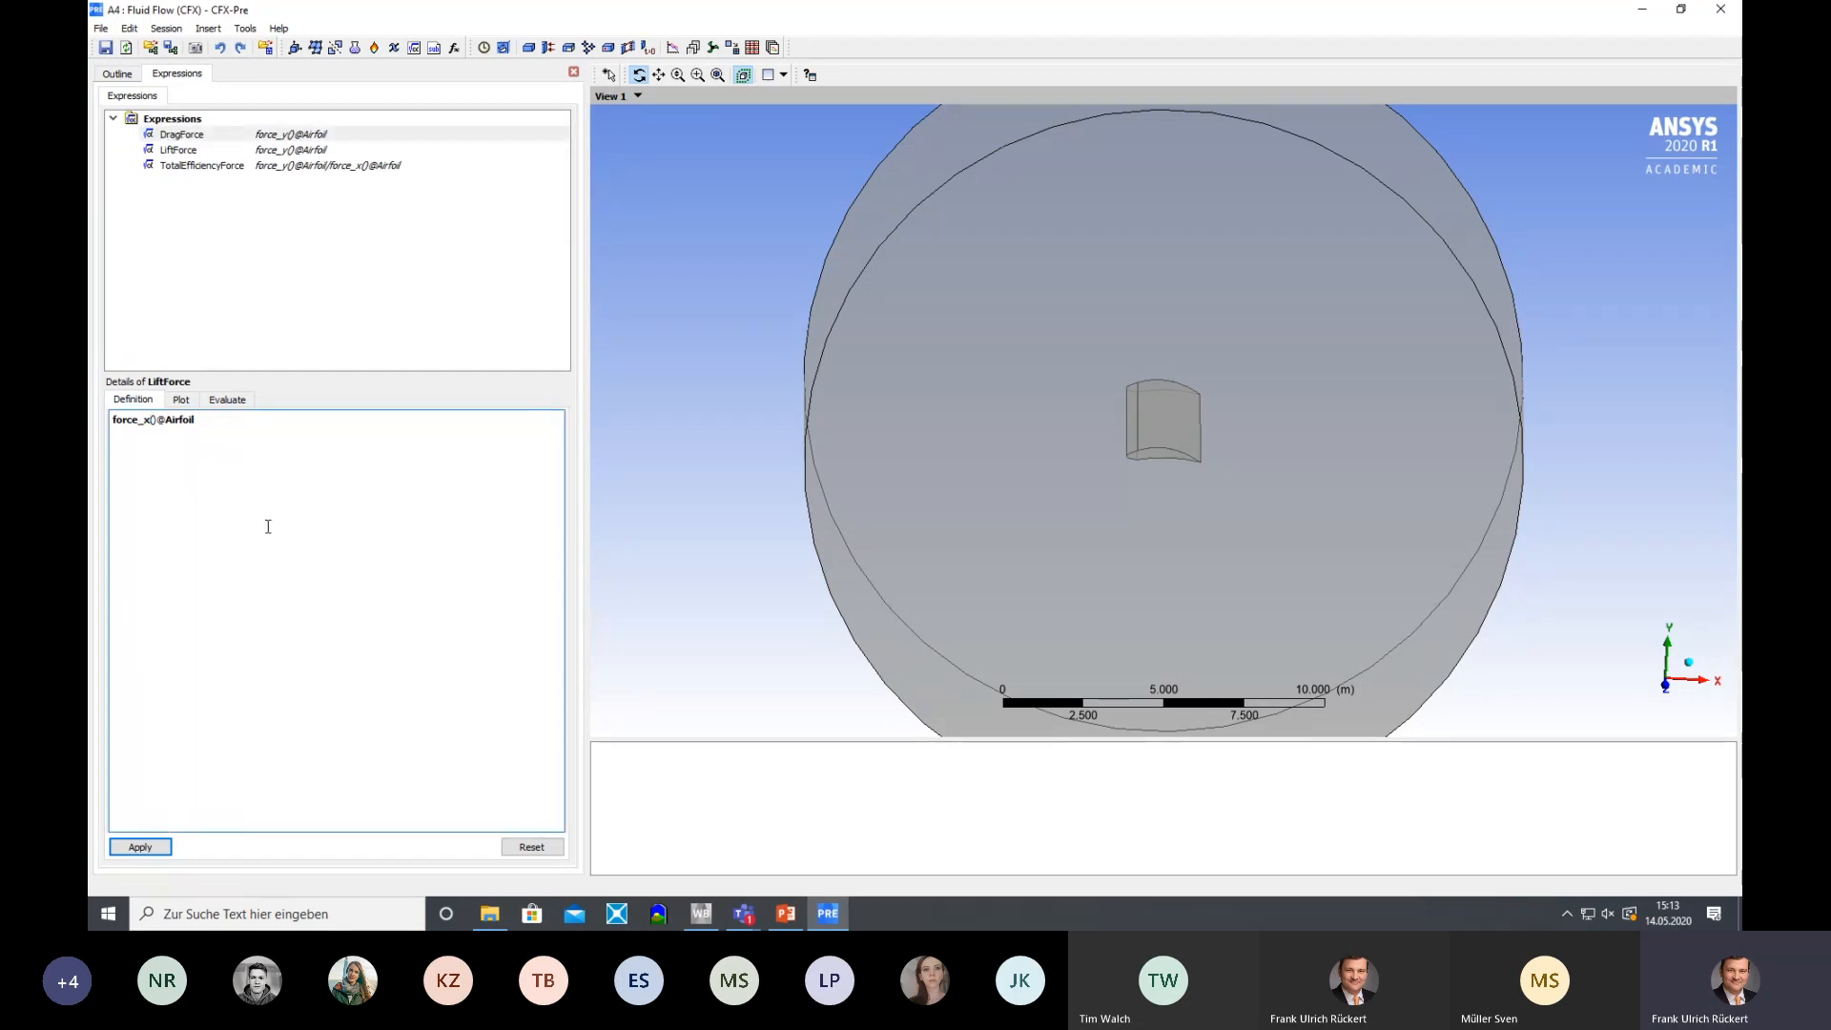
{"action": "left_click", "coordinate": [159, 850]}
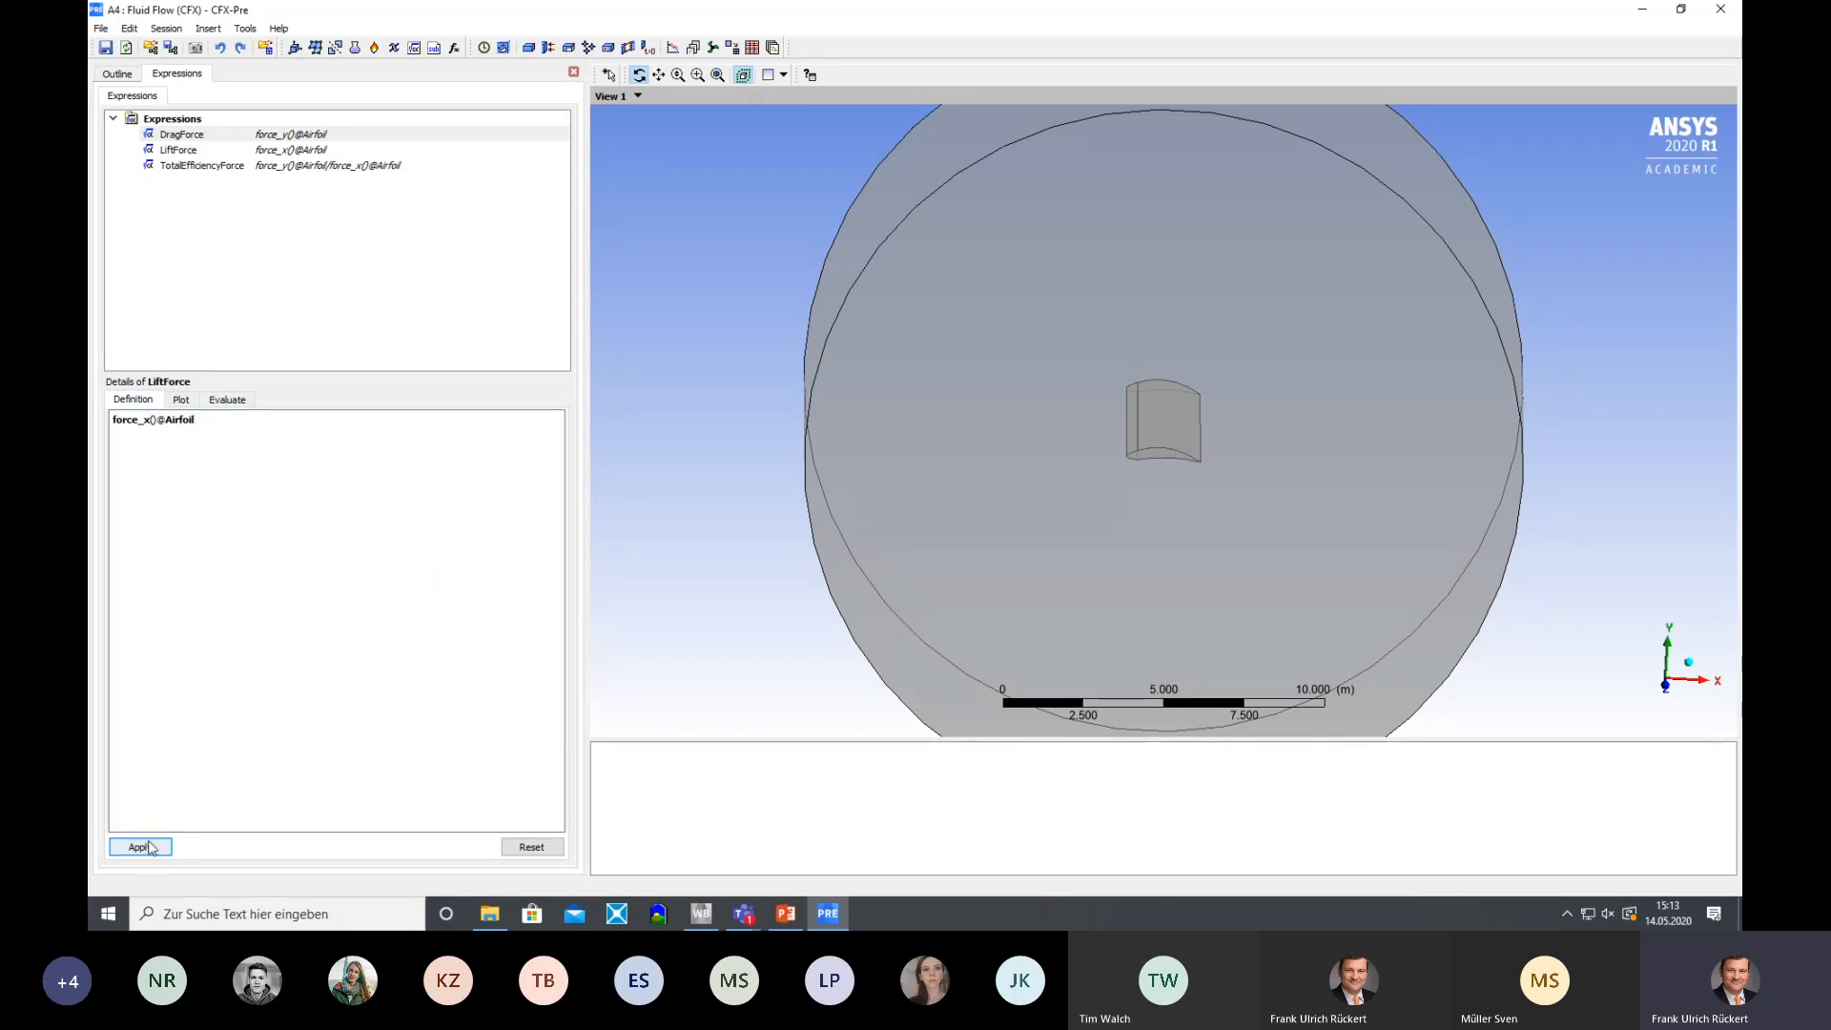
{"action": "left_click", "coordinate": [181, 401]}
{"action": "left_click", "coordinate": [227, 399]}
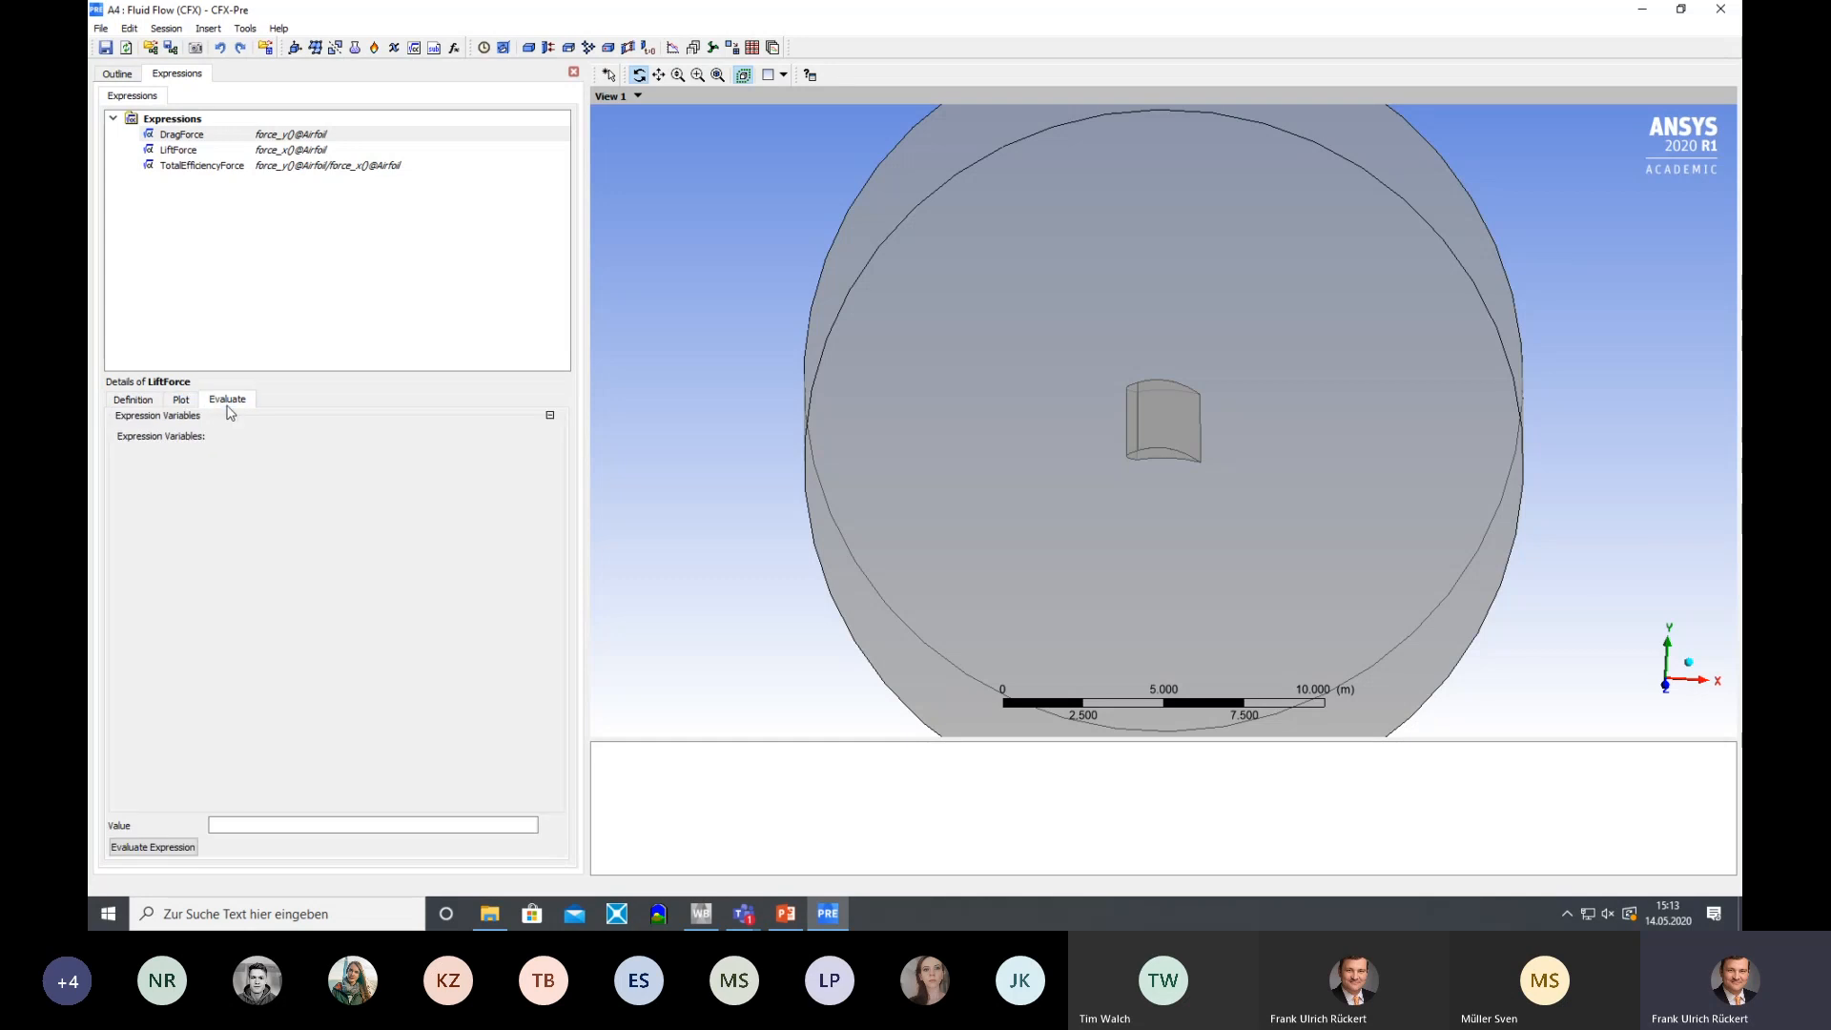
{"action": "left_click", "coordinate": [148, 847]}
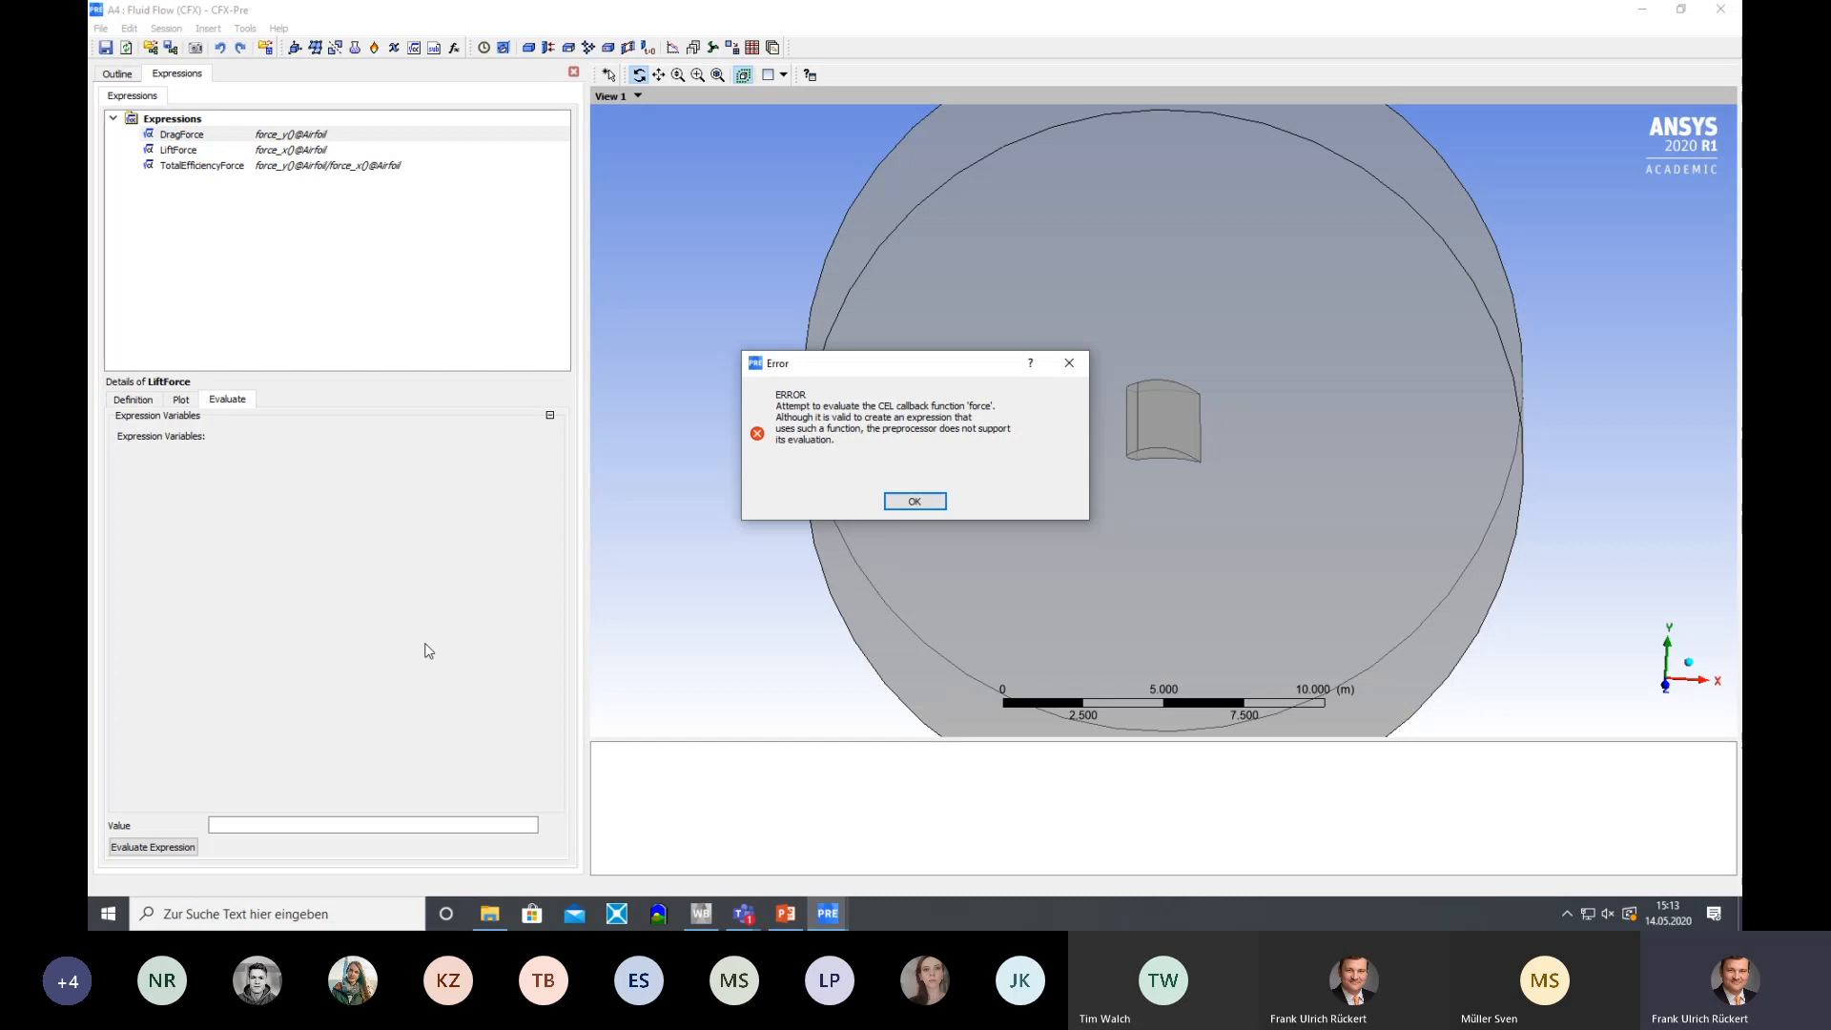
{"action": "left_click", "coordinate": [914, 502]}
{"action": "left_click", "coordinate": [137, 400]}
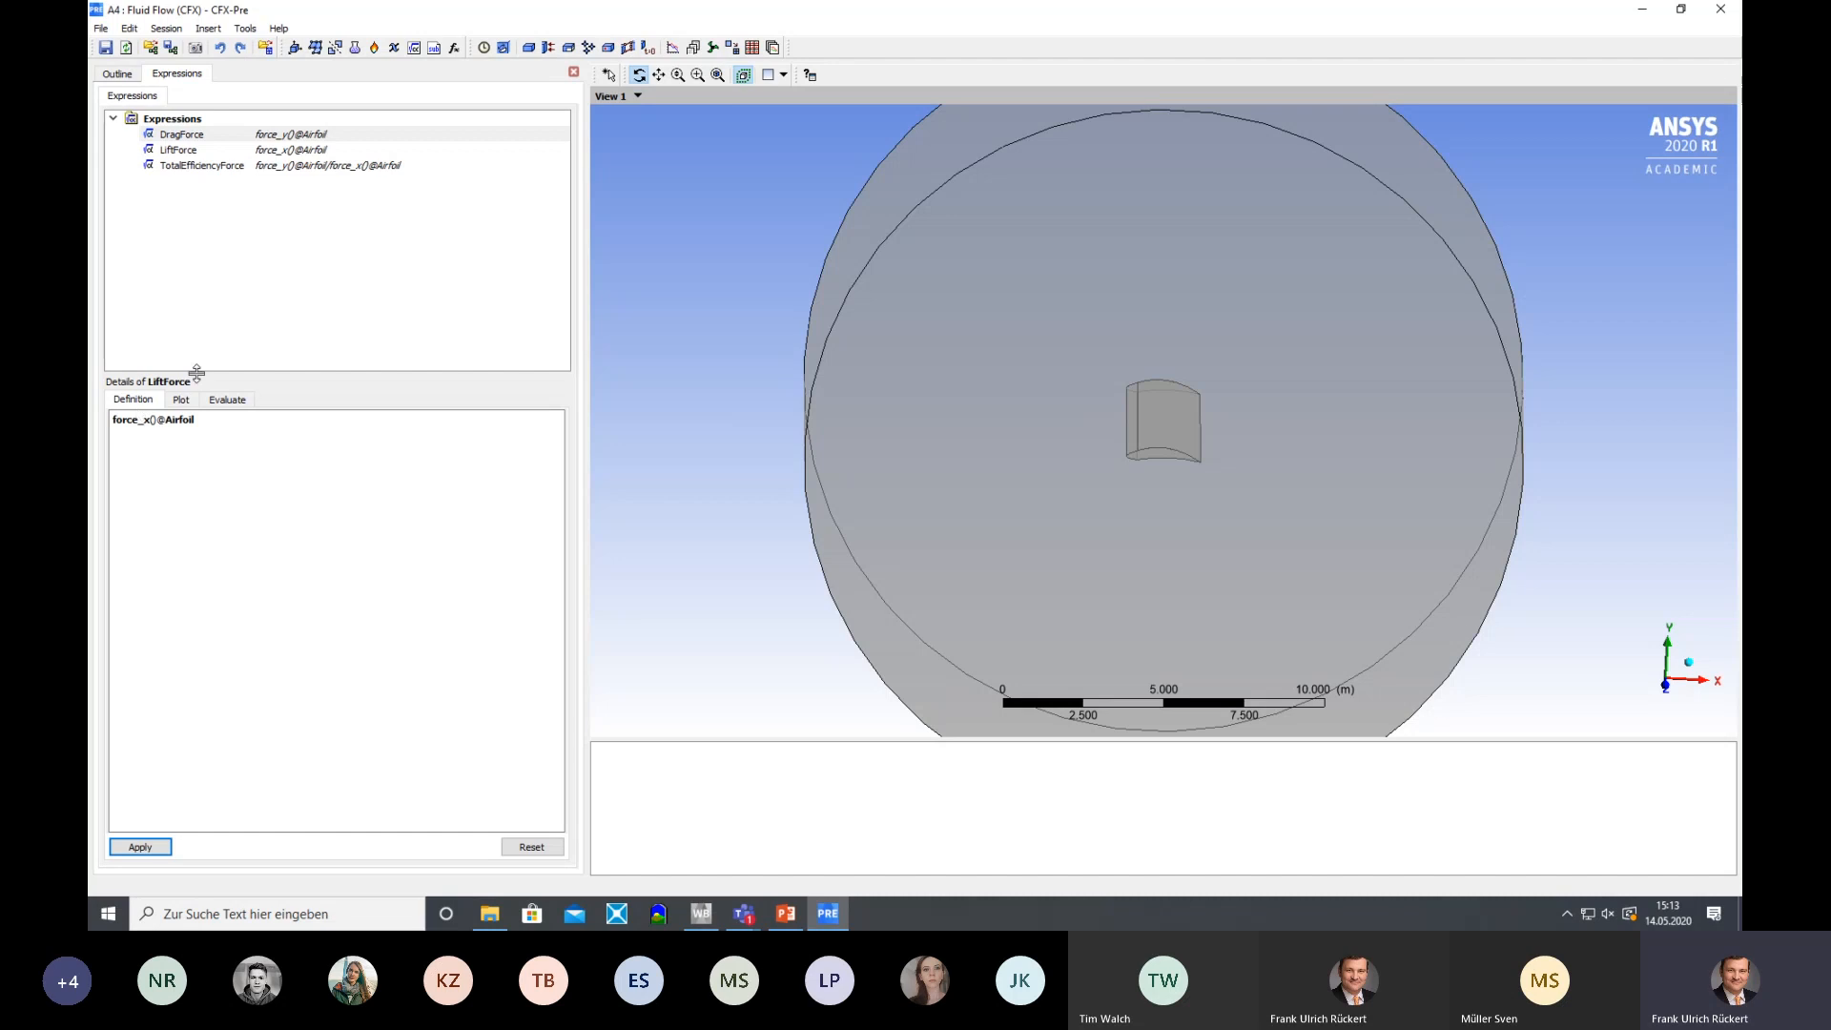
{"action": "left_click", "coordinate": [150, 423]}
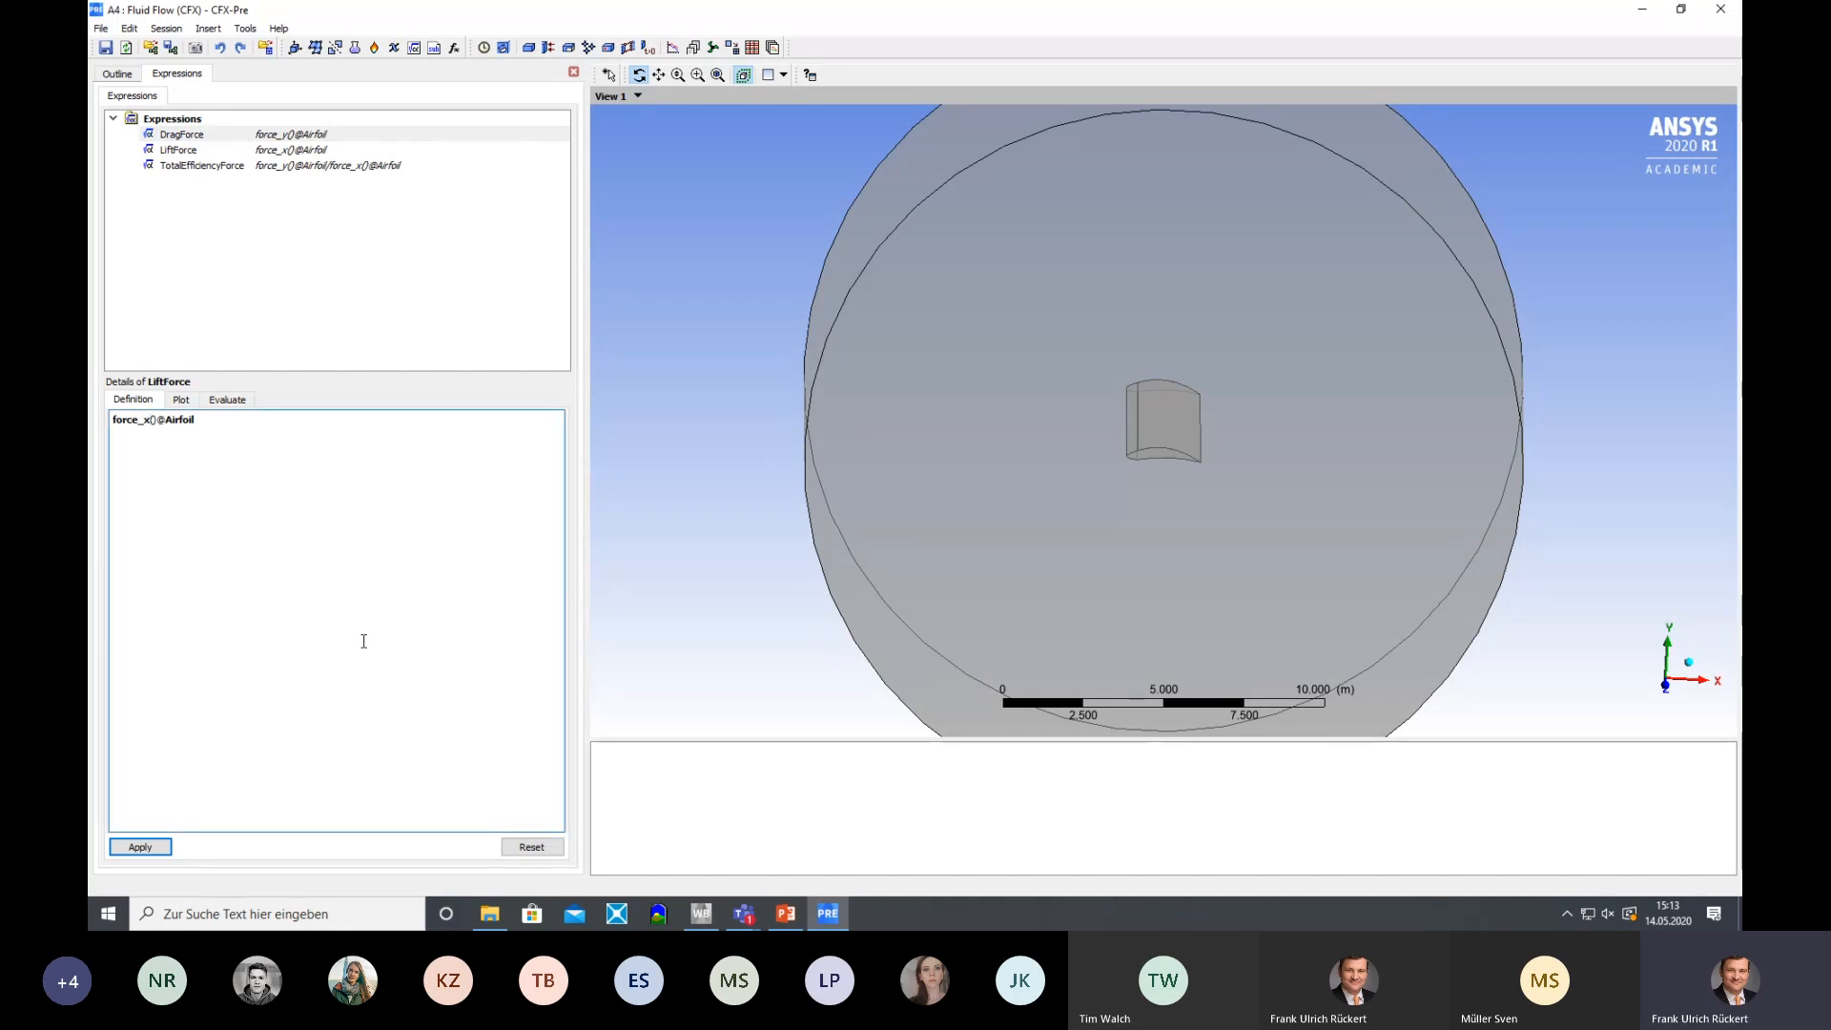
{"action": "key", "text": "BackSpace"}
{"action": "key", "text": "BackSpace"}
{"action": "type", "text": "x"}
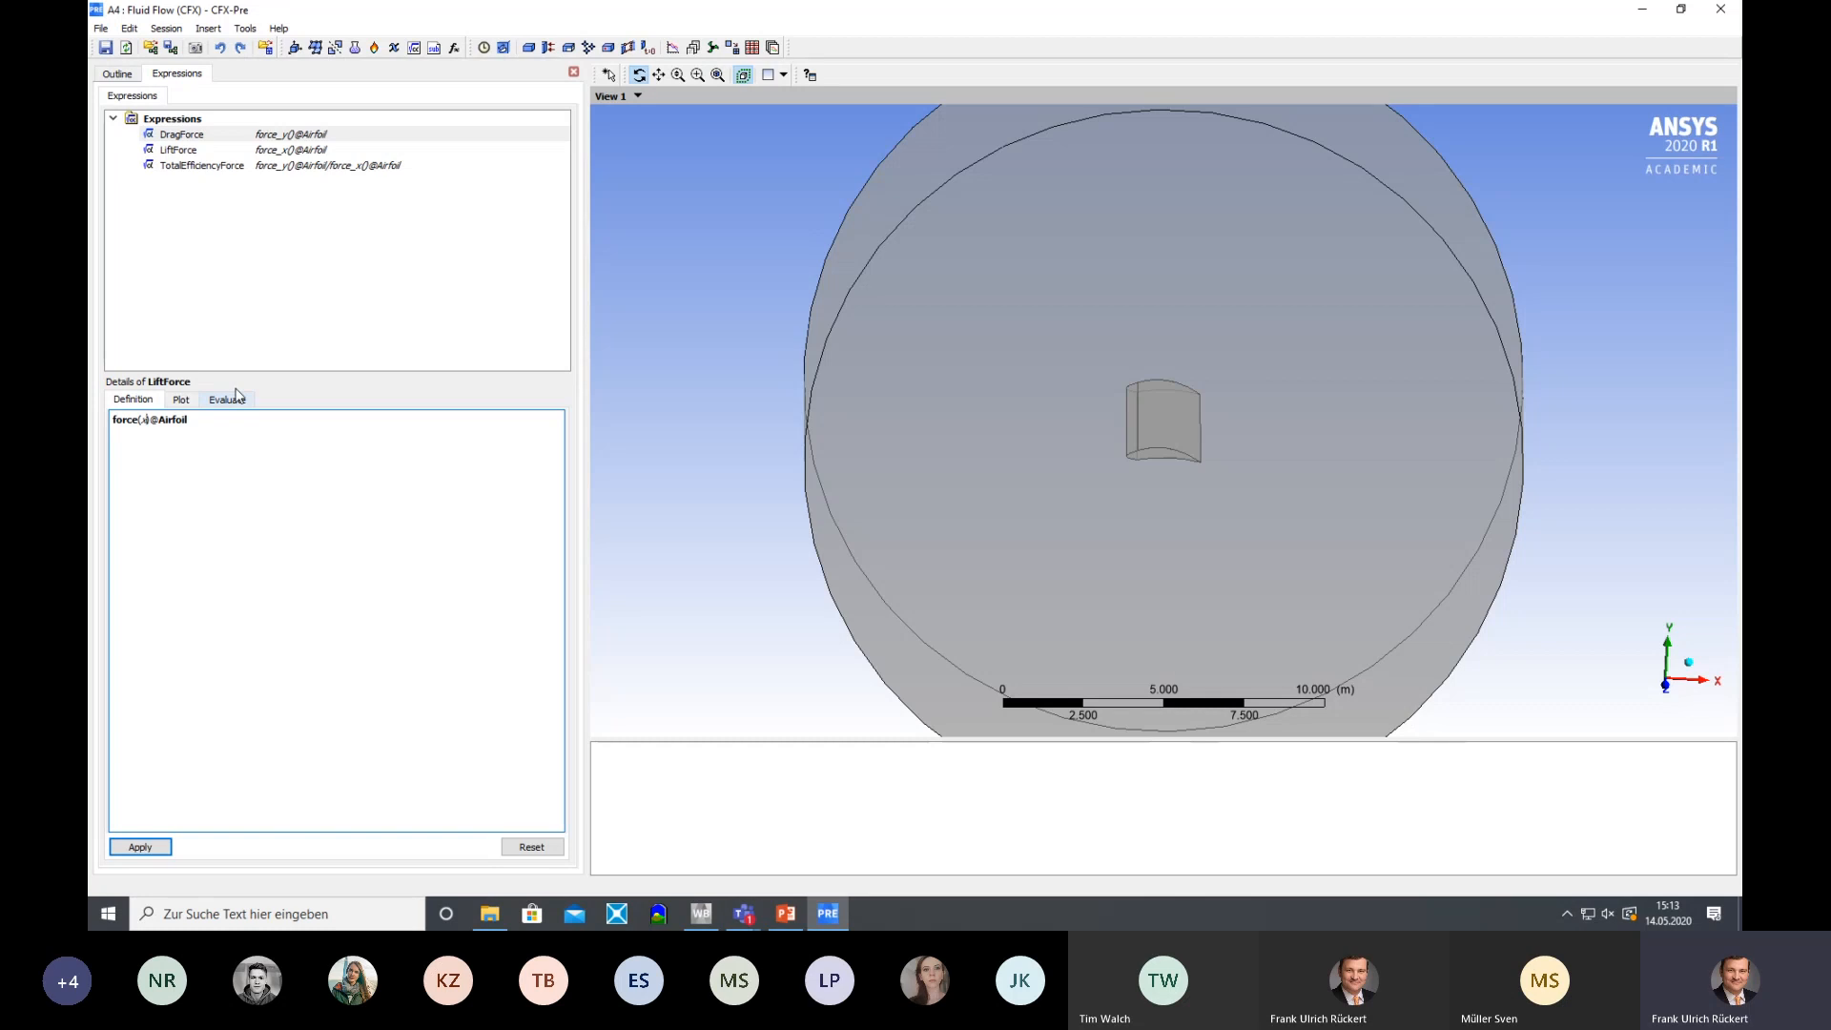
{"action": "left_click", "coordinate": [140, 847]}
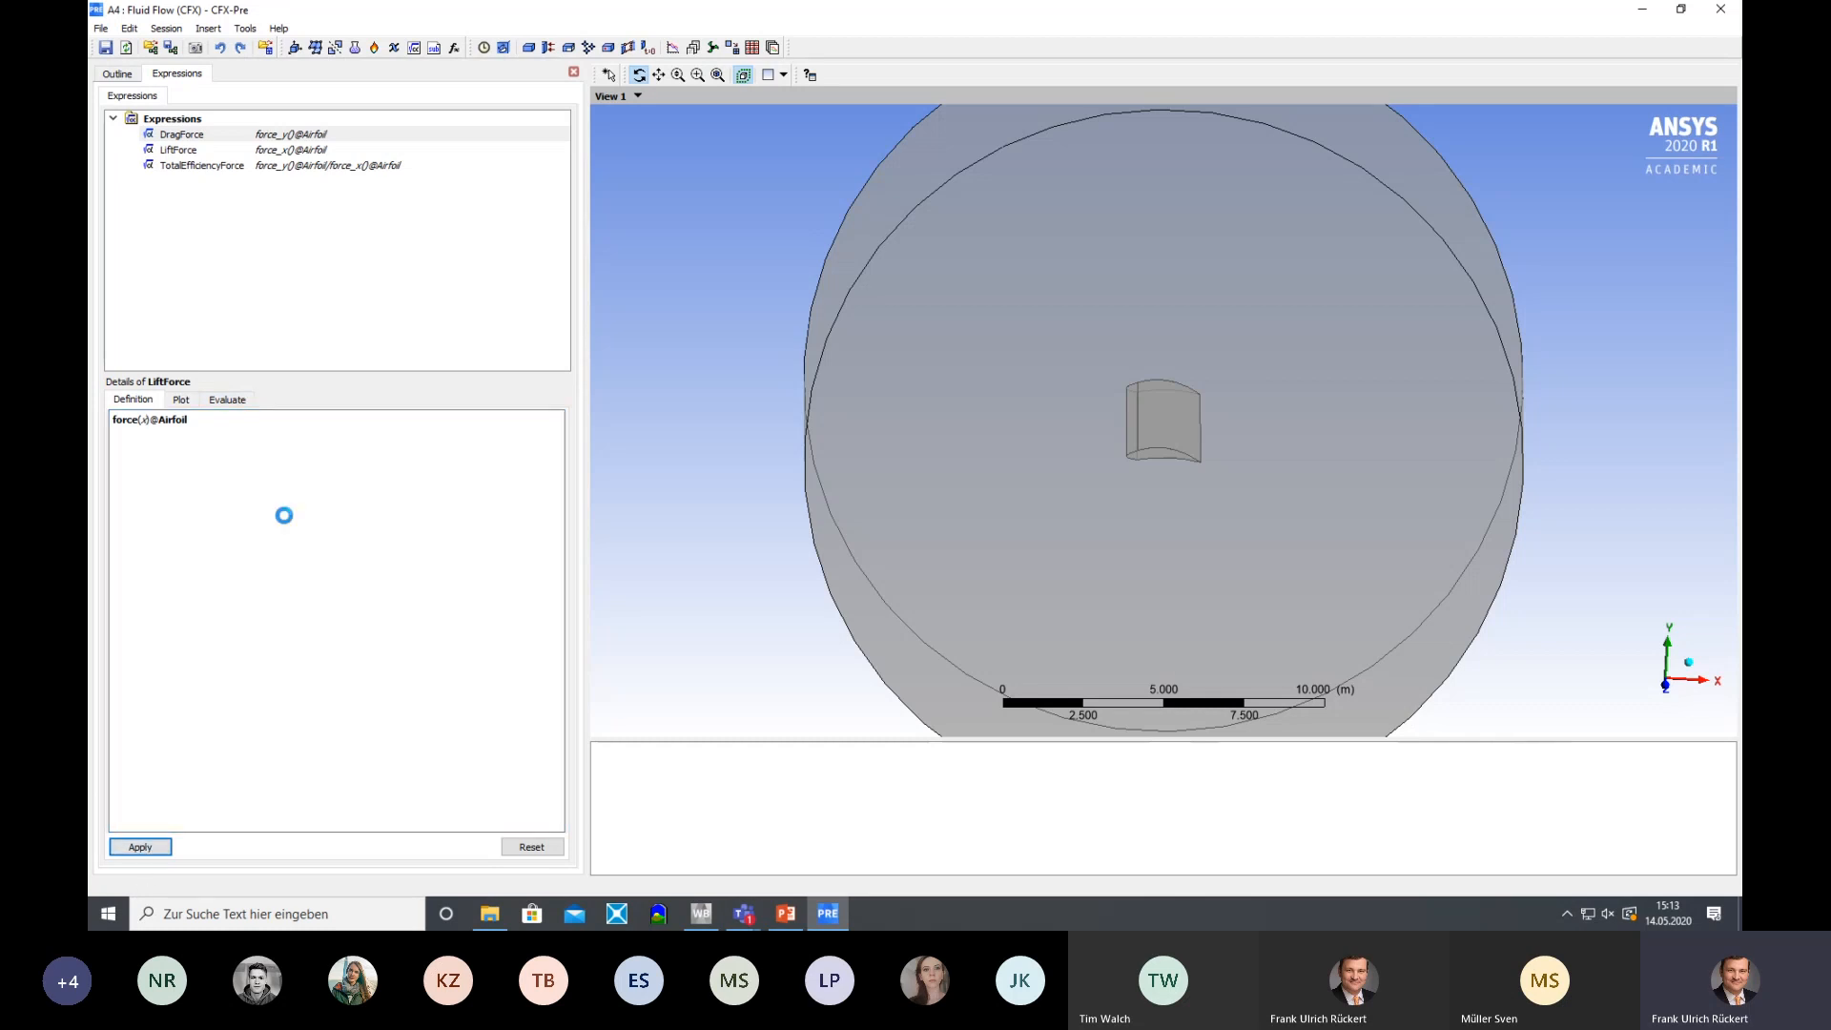
{"action": "left_click", "coordinate": [239, 403]}
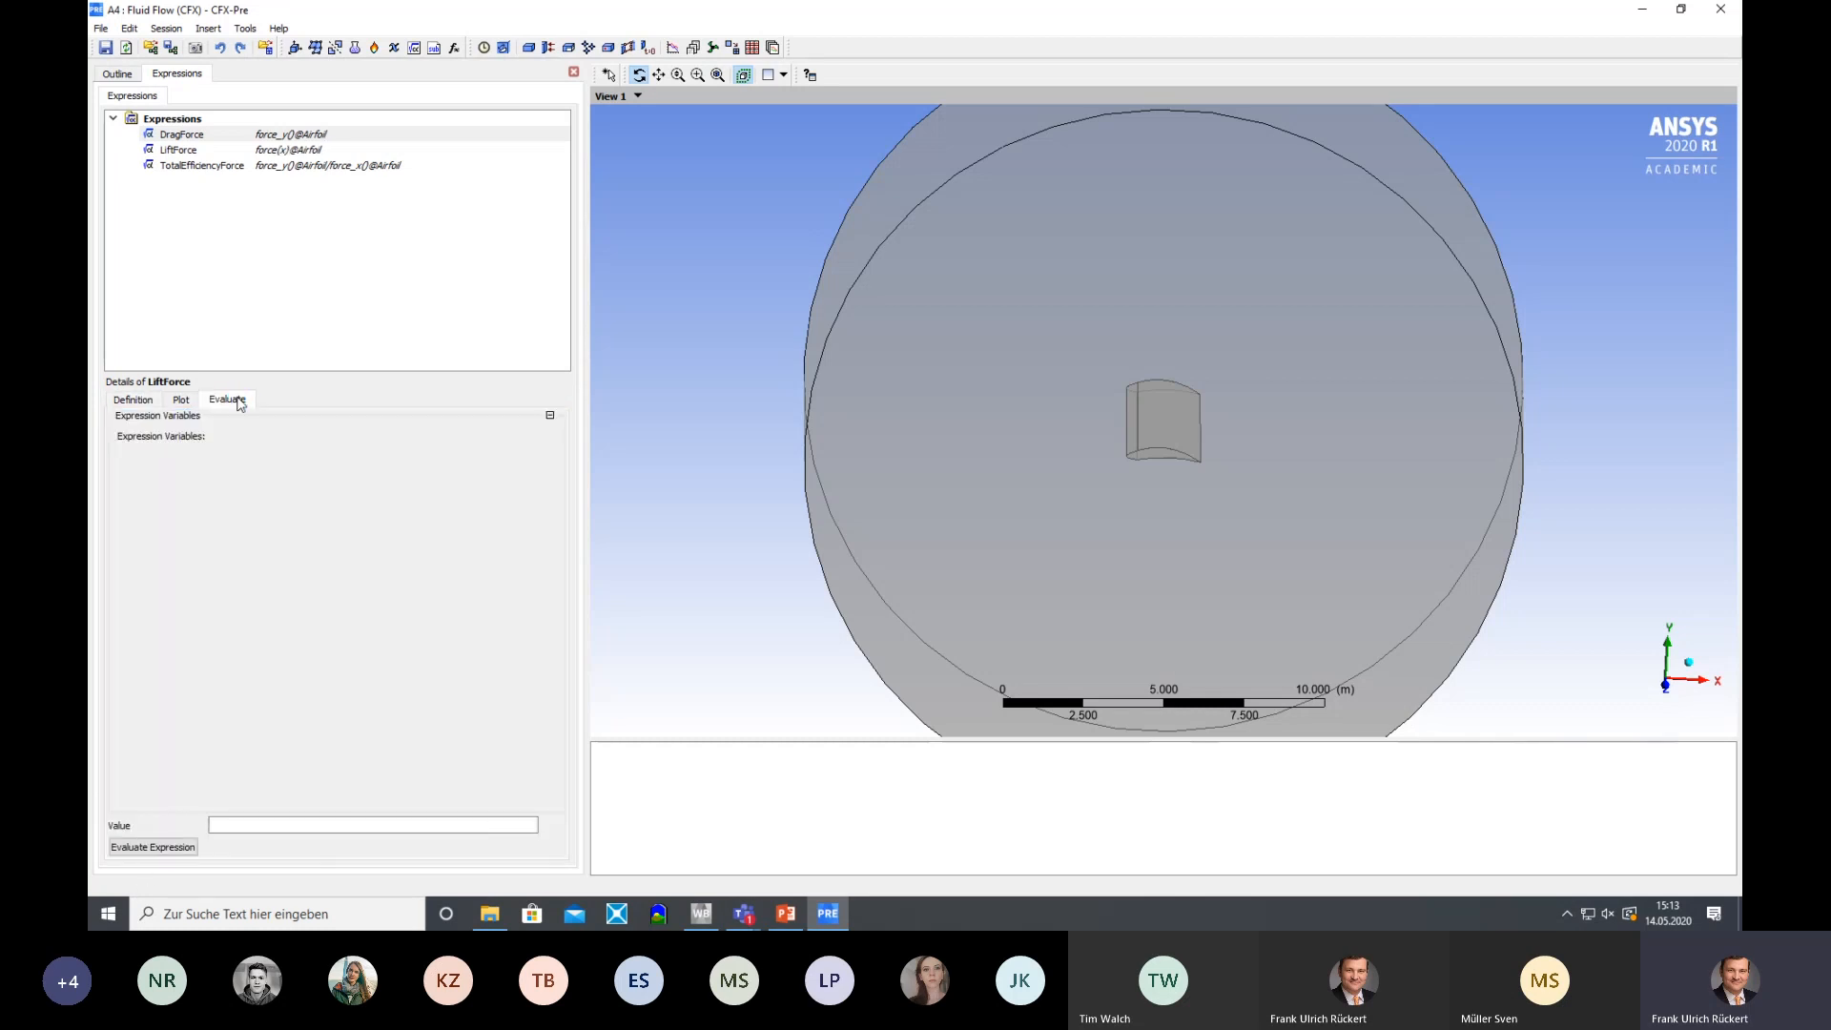
{"action": "left_click", "coordinate": [179, 849]}
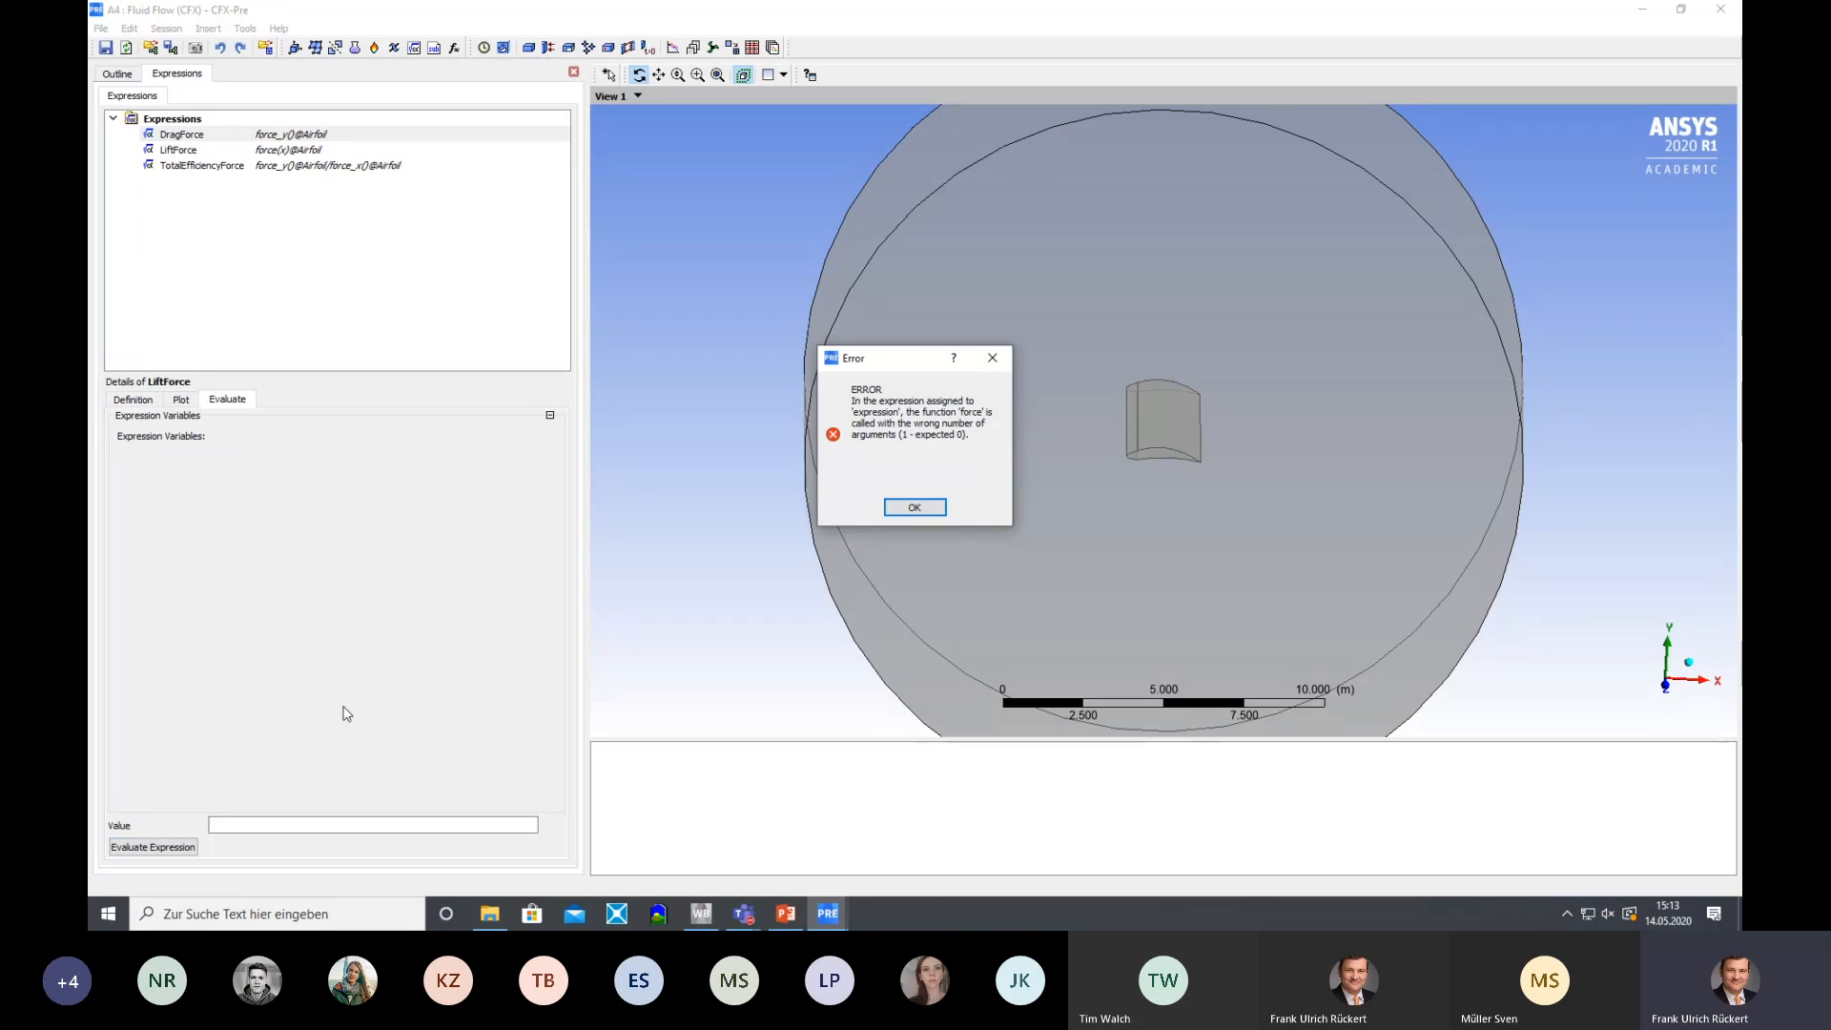
{"action": "left_click", "coordinate": [913, 509]}
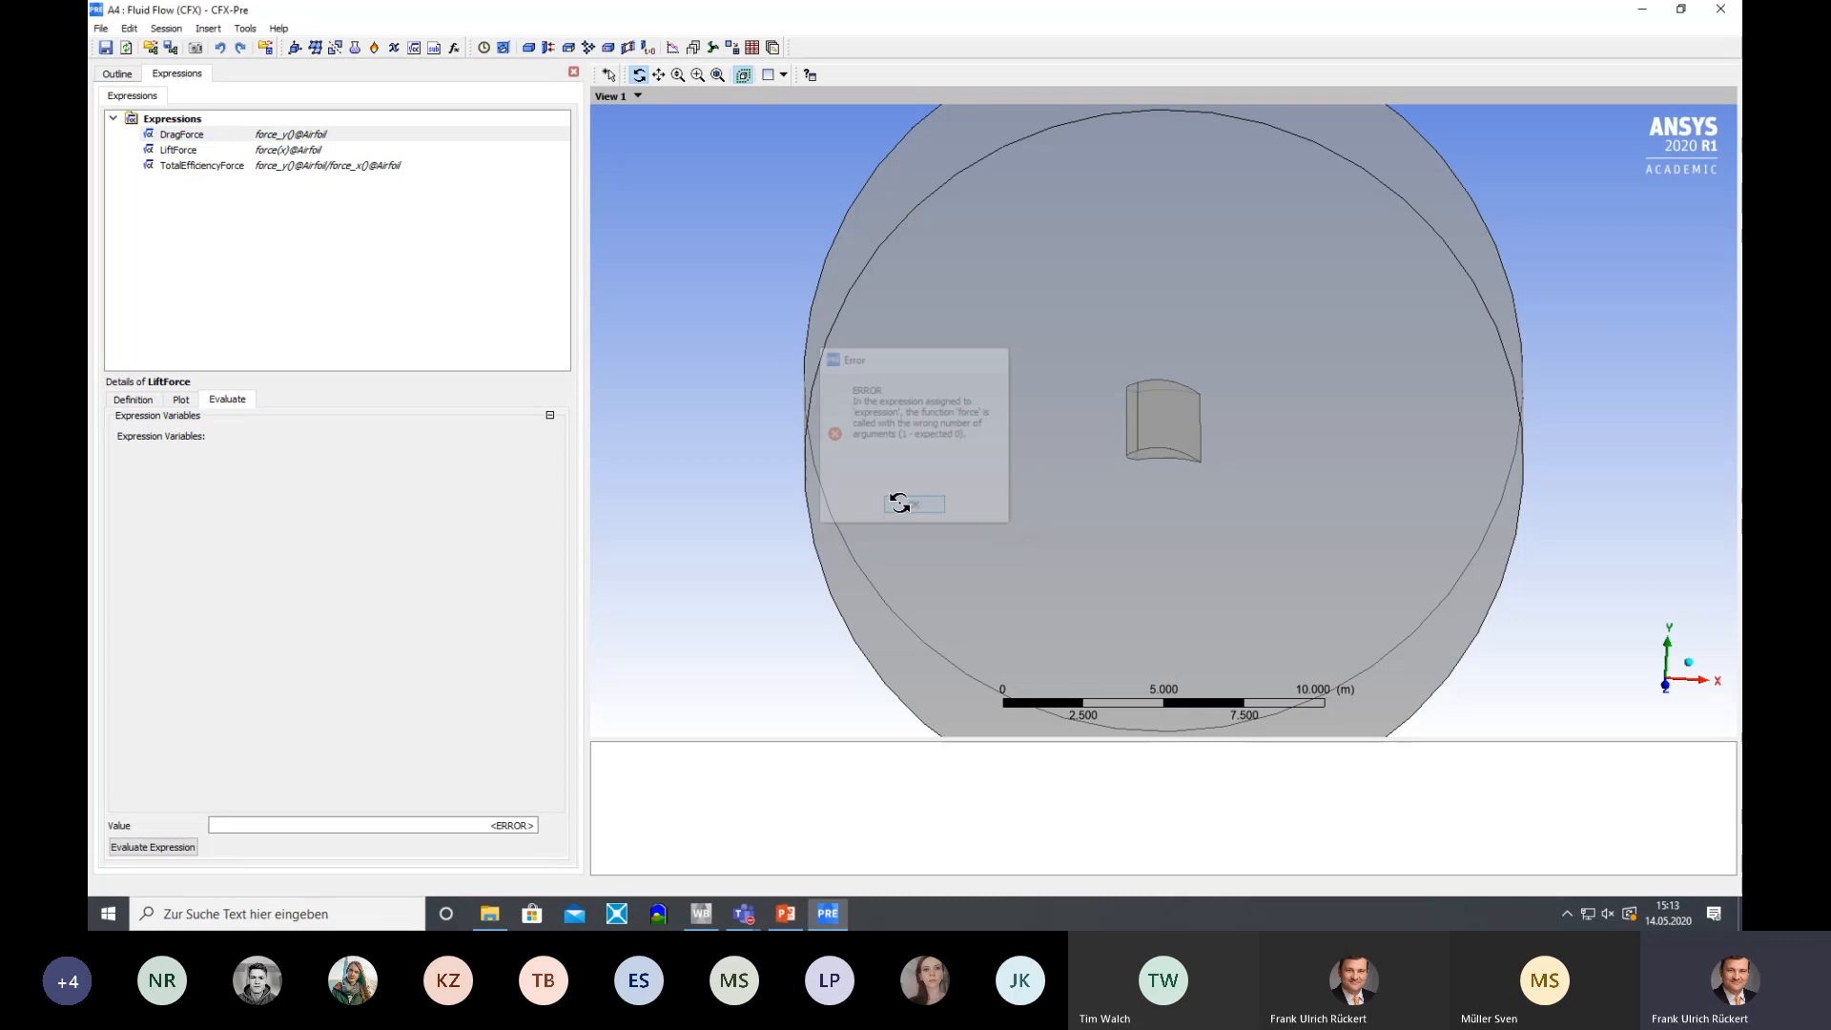
Reopen the LiftForce definition and check the locator-based functions for available force functions
{"action": "double_click", "coordinate": [322, 153]}
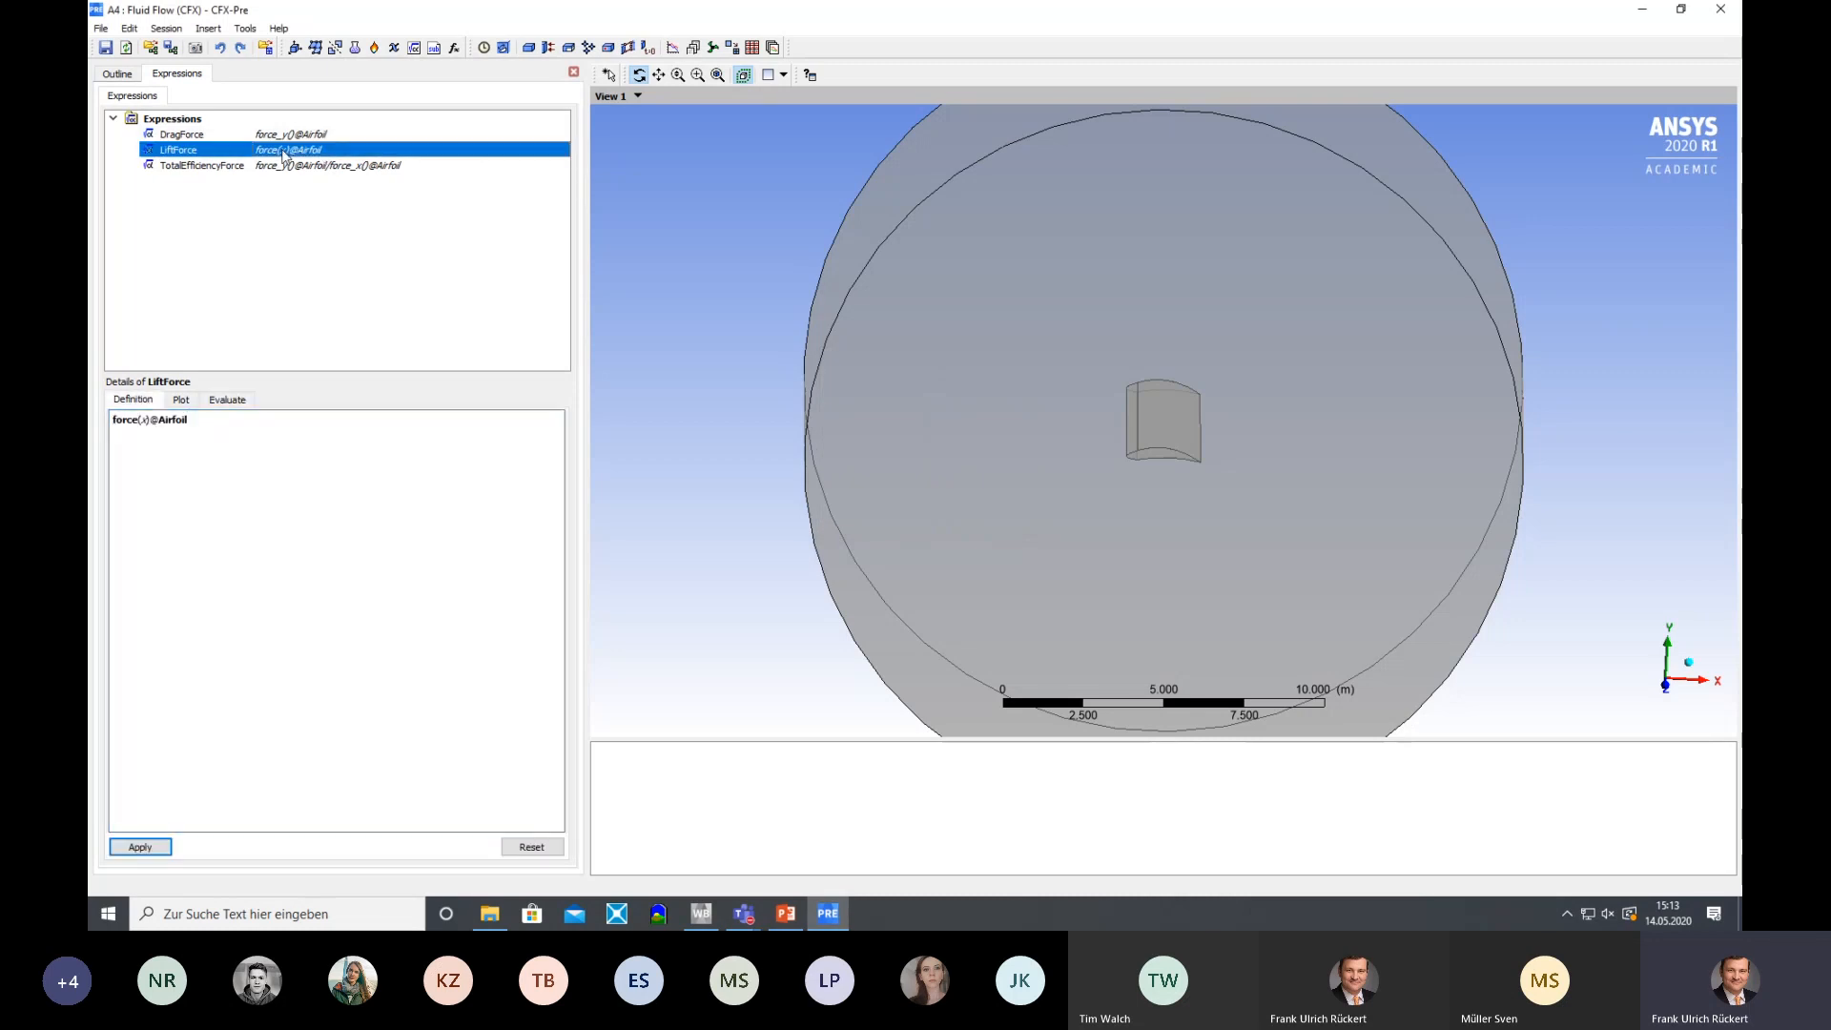
{"action": "right_click", "coordinate": [240, 425]}
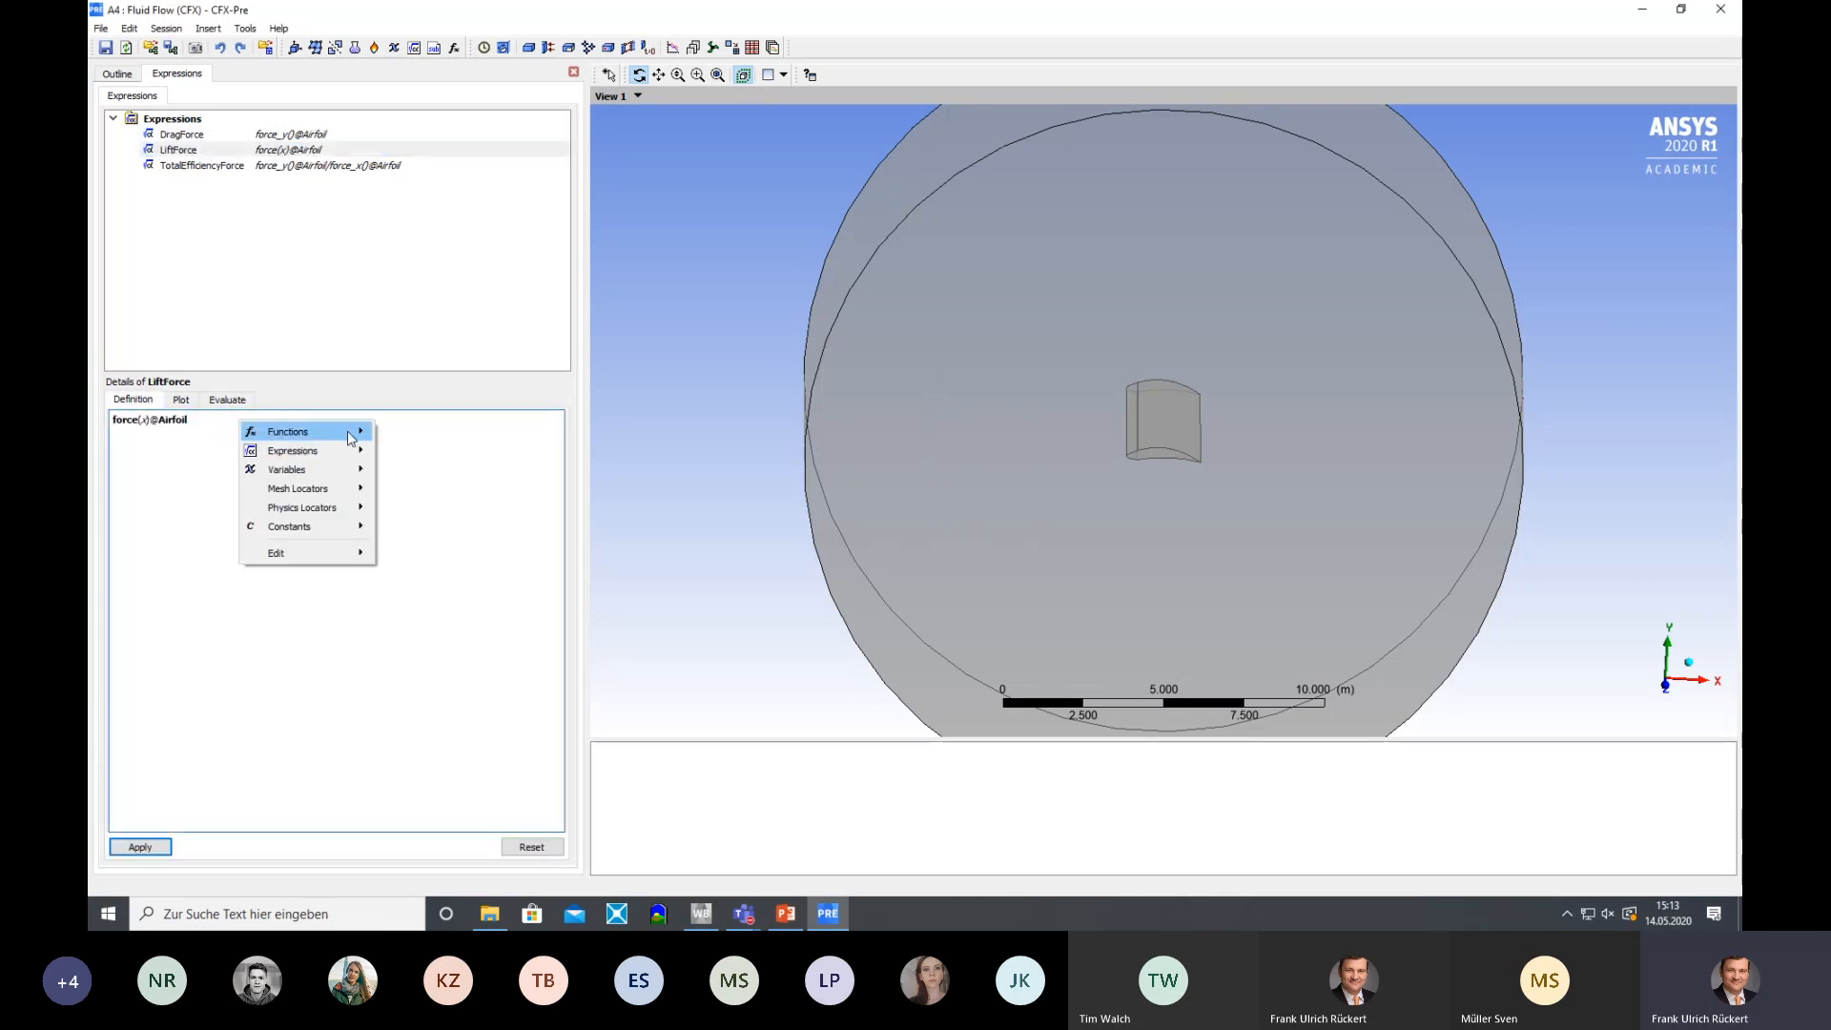
{"action": "mouse_move", "coordinate": [351, 434]}
{"action": "mouse_move", "coordinate": [425, 442]}
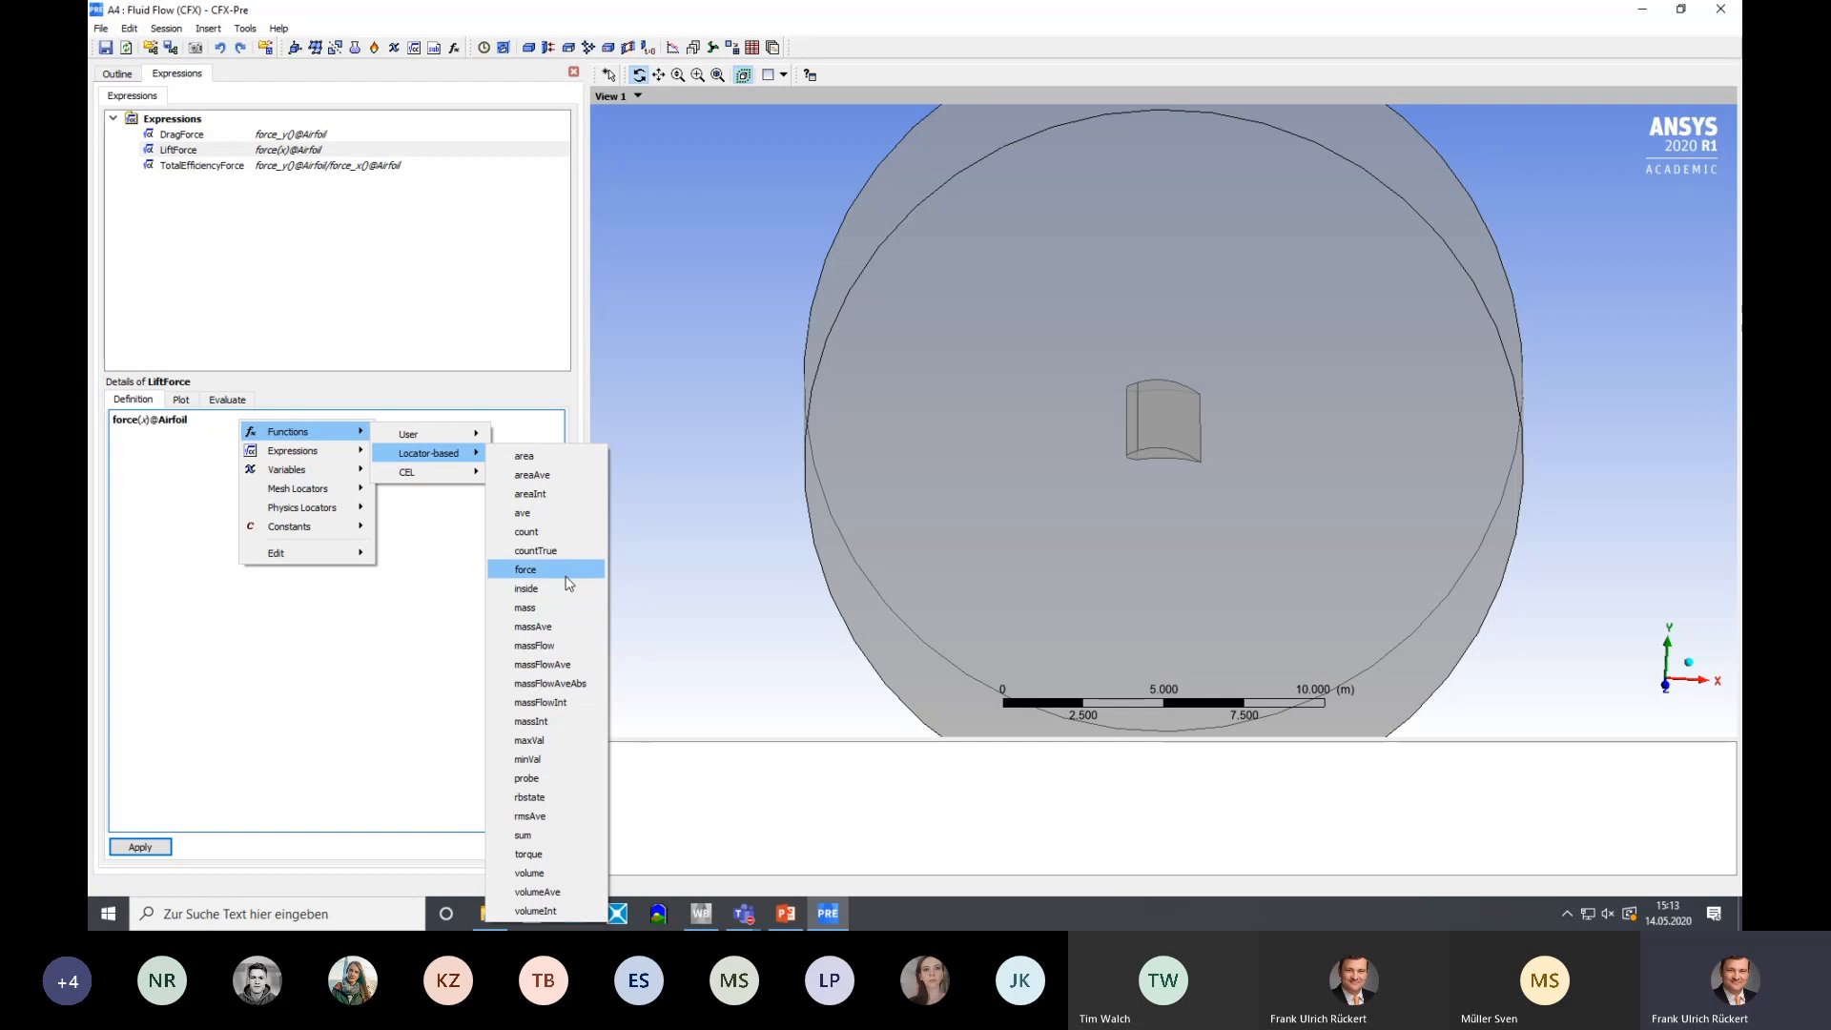
{"action": "left_click", "coordinate": [192, 479]}
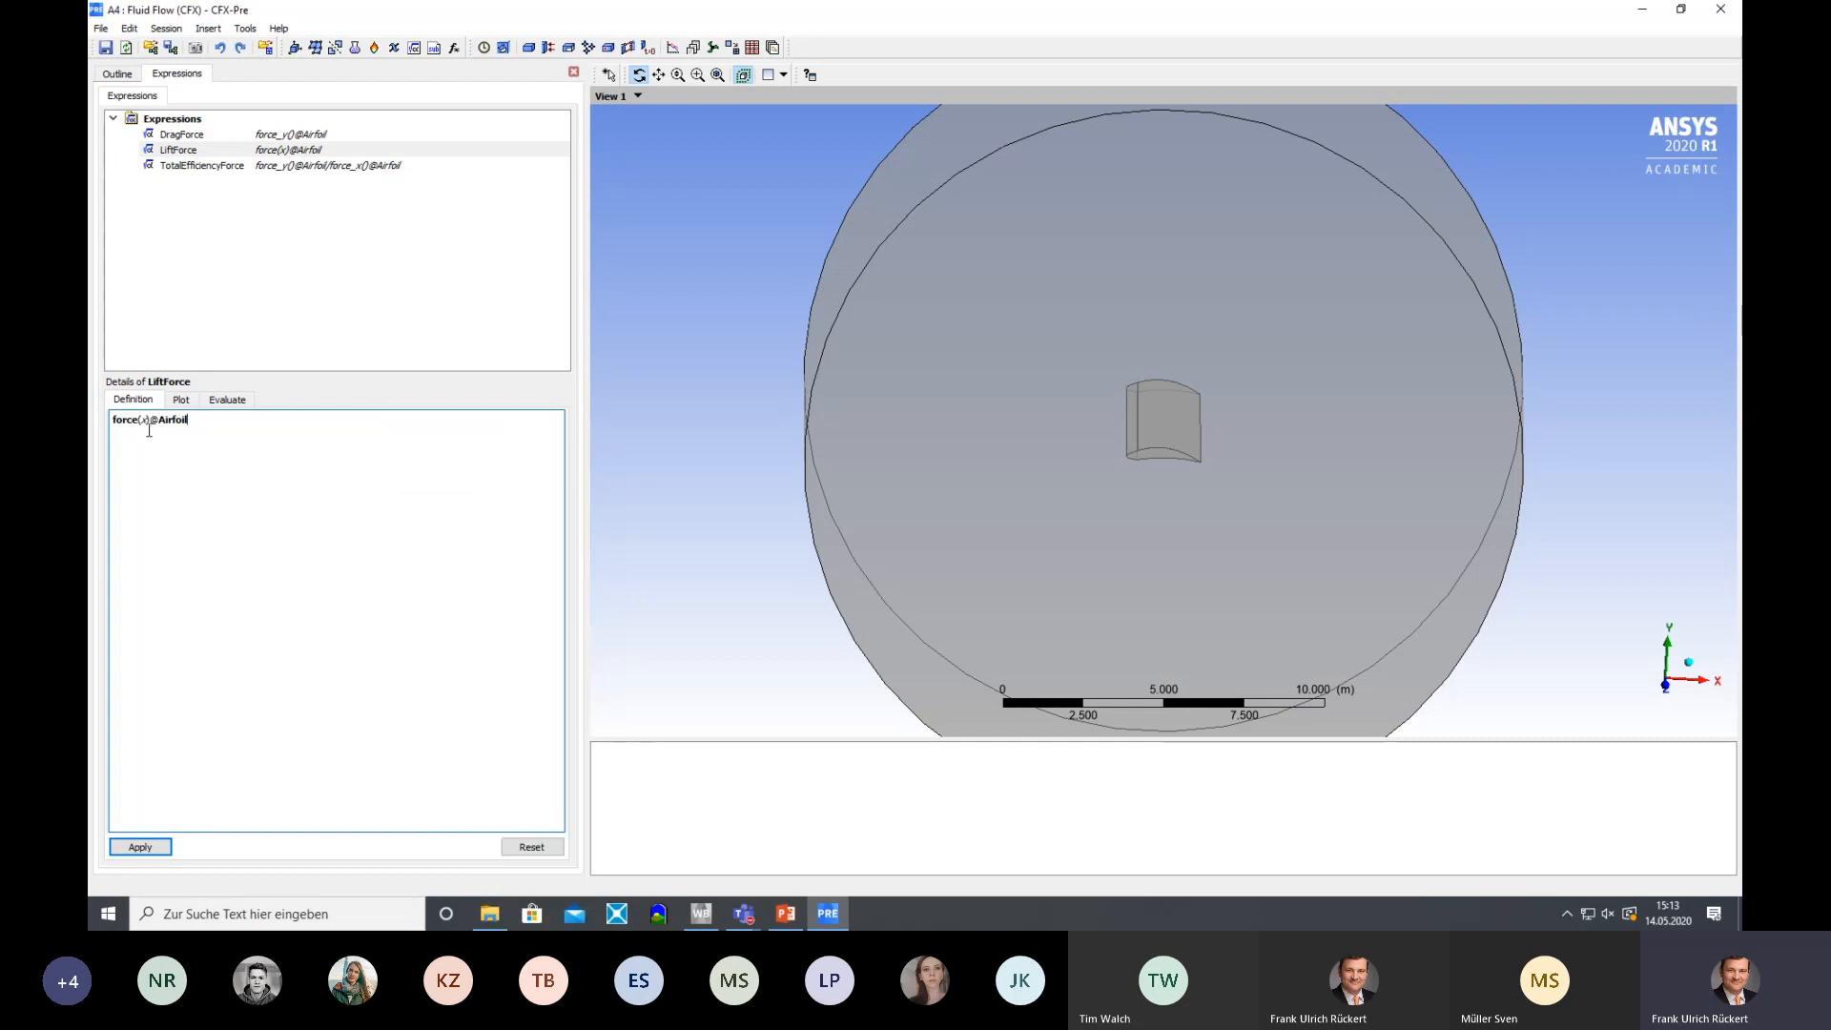
{"action": "left_click", "coordinate": [147, 423]}
{"action": "key", "text": "BackSpace"}
{"action": "left_click", "coordinate": [140, 847]}
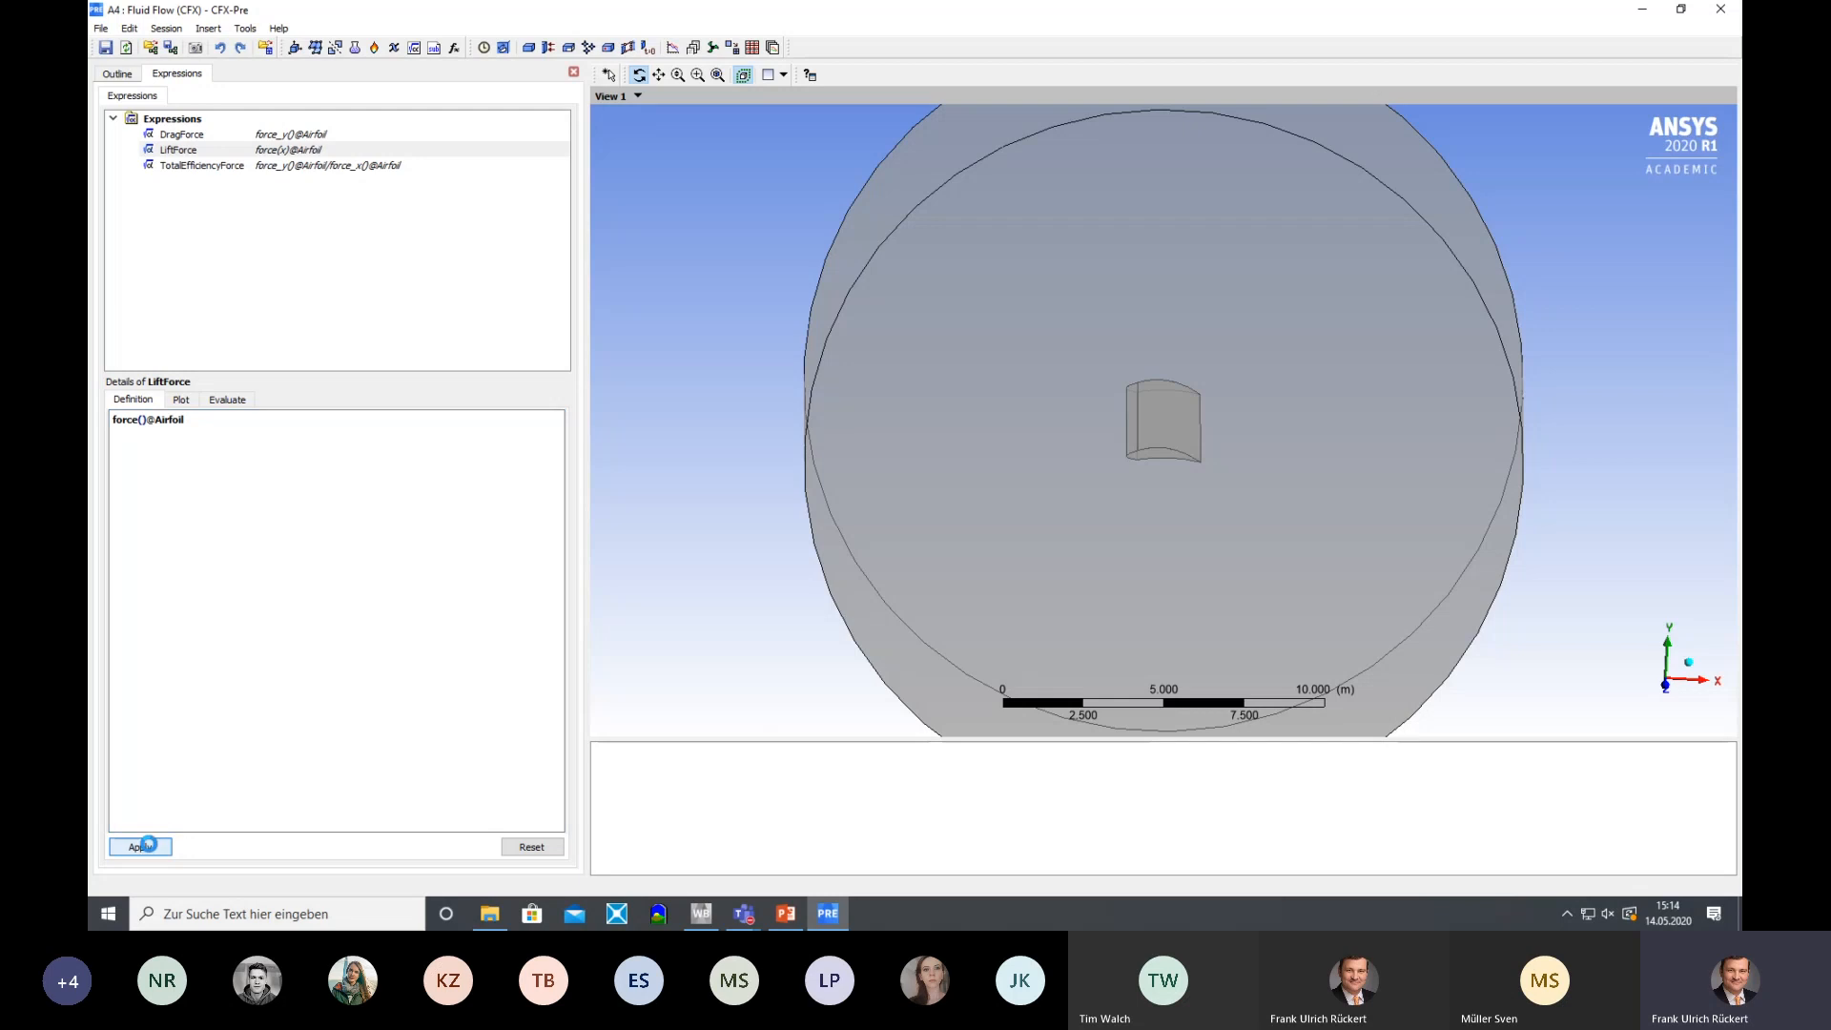
{"action": "left_click", "coordinate": [227, 399]}
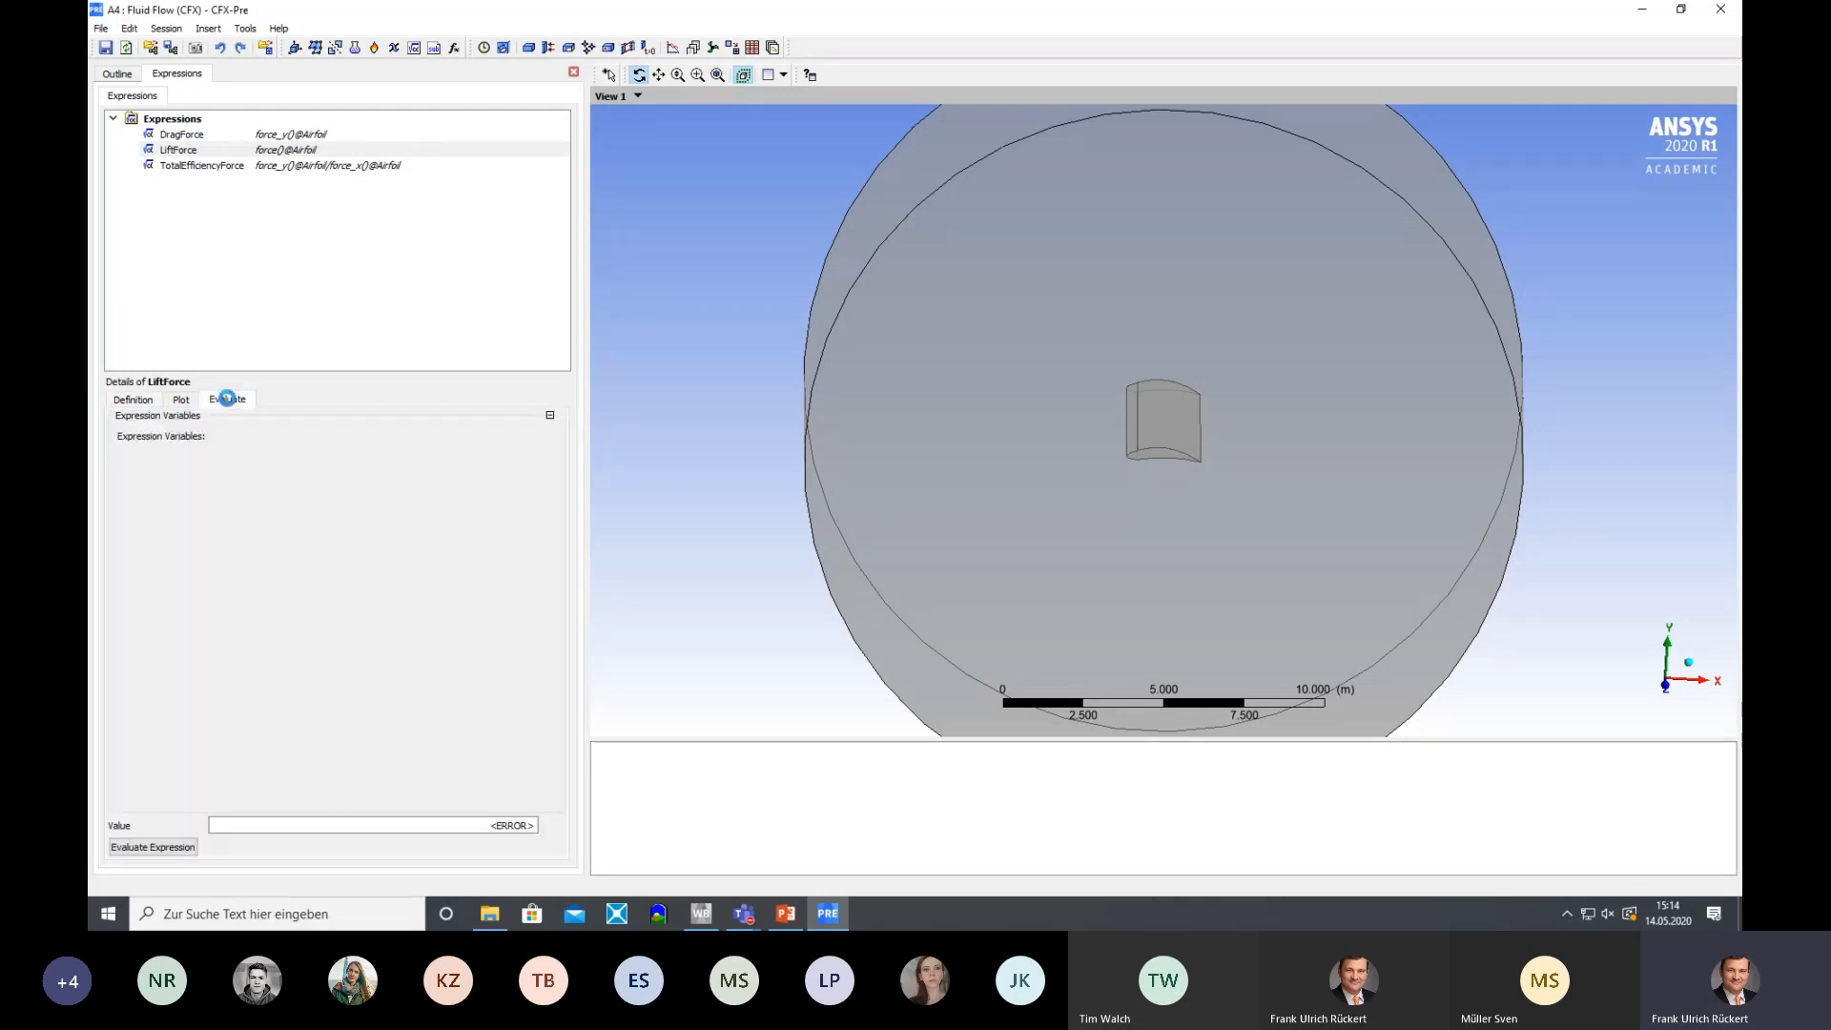
{"action": "left_click", "coordinate": [152, 847]}
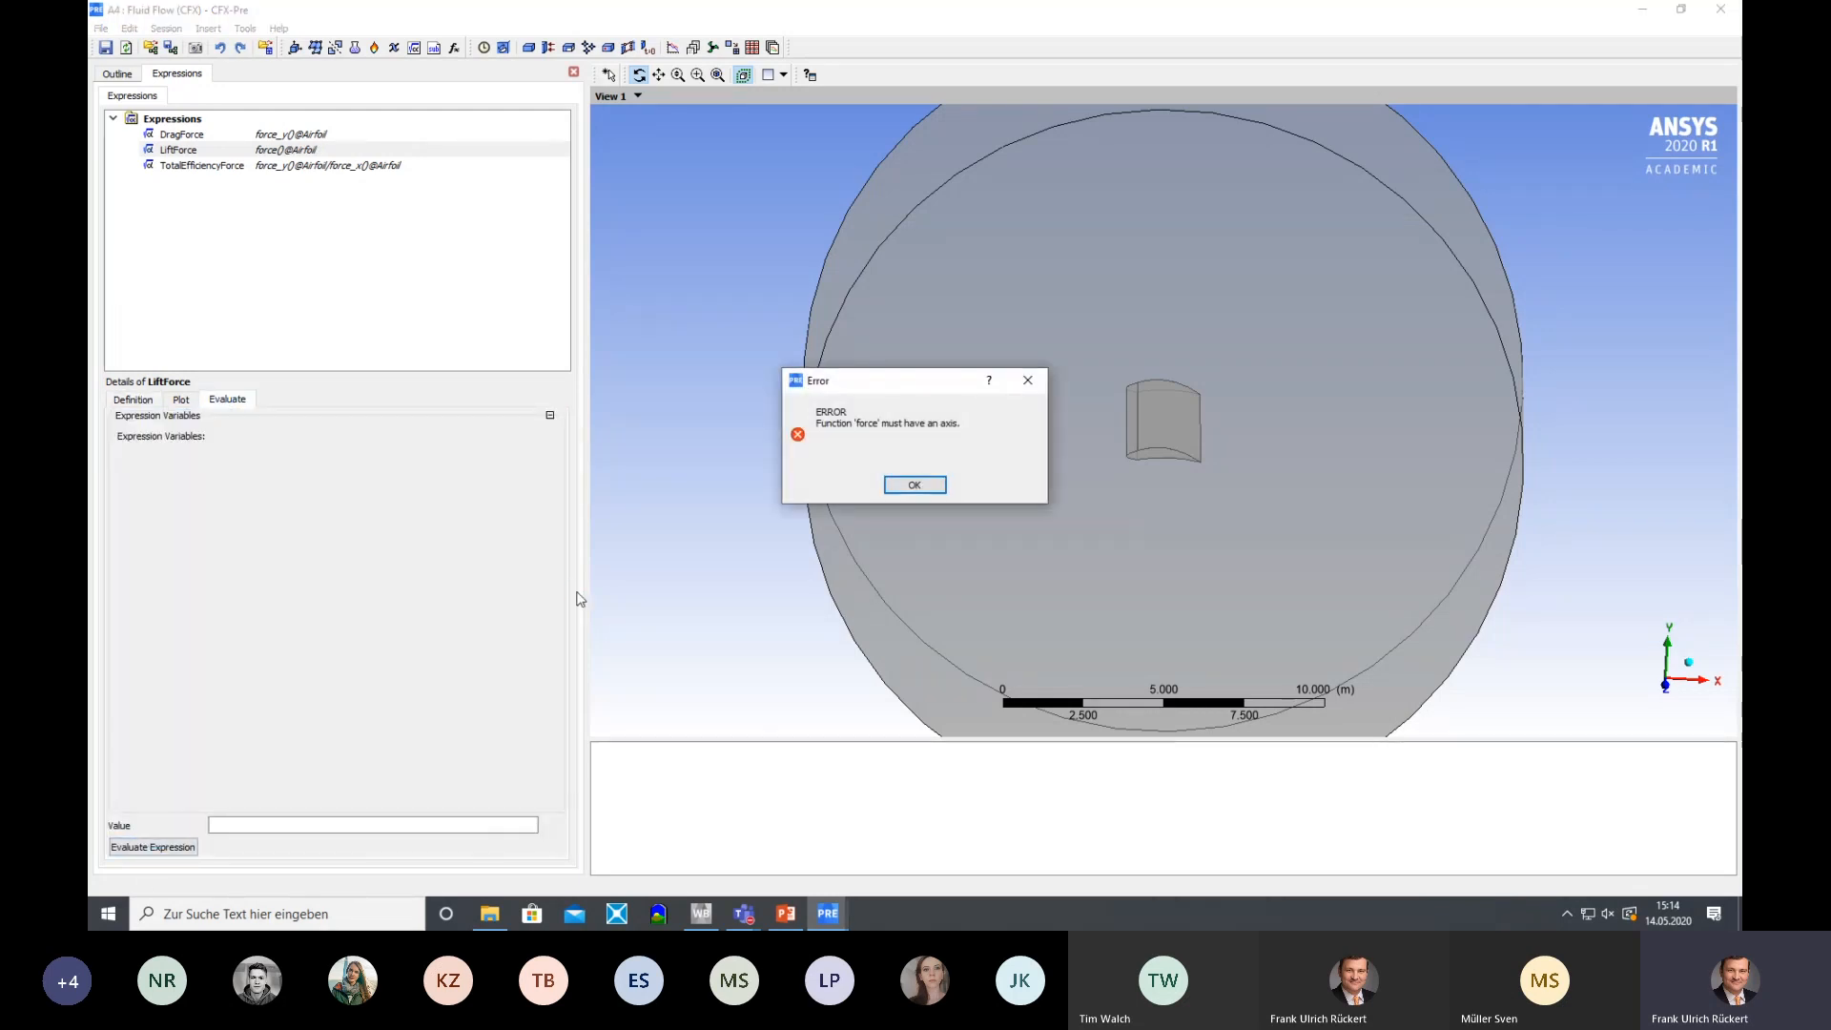
{"action": "left_click", "coordinate": [914, 488]}
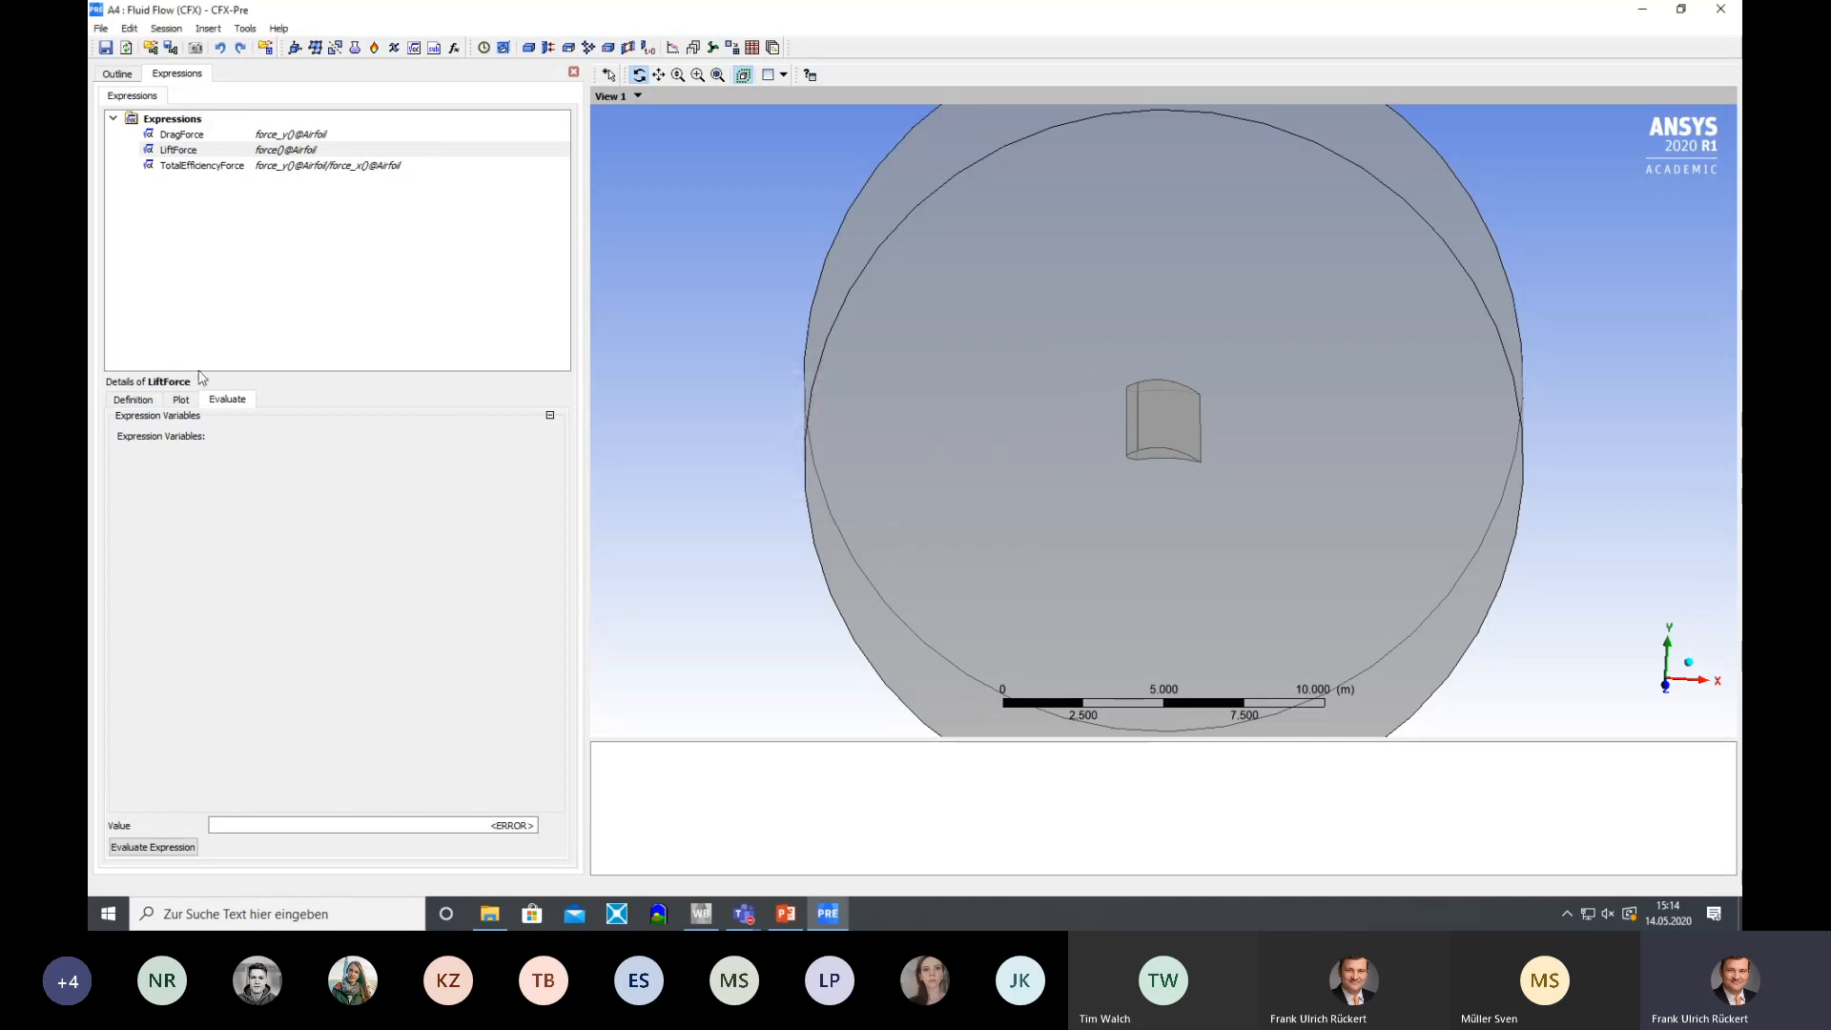
{"action": "left_click", "coordinate": [149, 402]}
{"action": "left_click", "coordinate": [131, 419]}
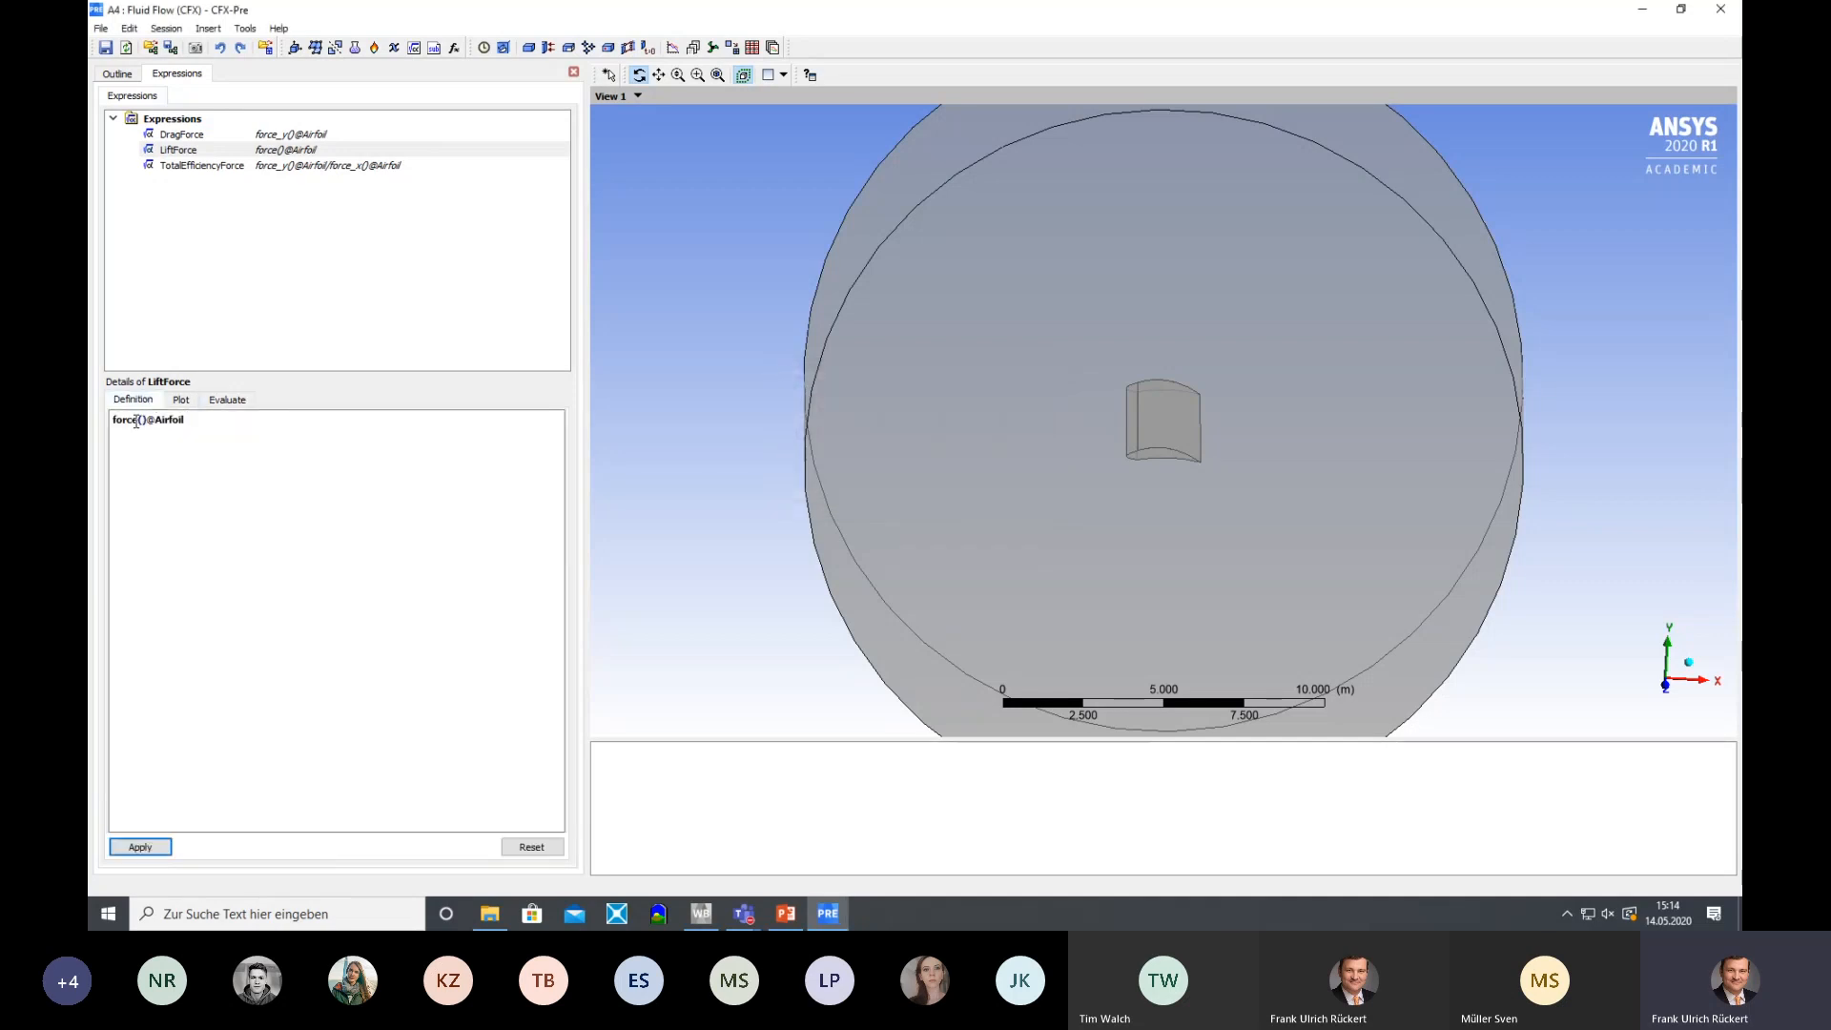
{"action": "key", "text": "Right"}
{"action": "type", "text": "X"}
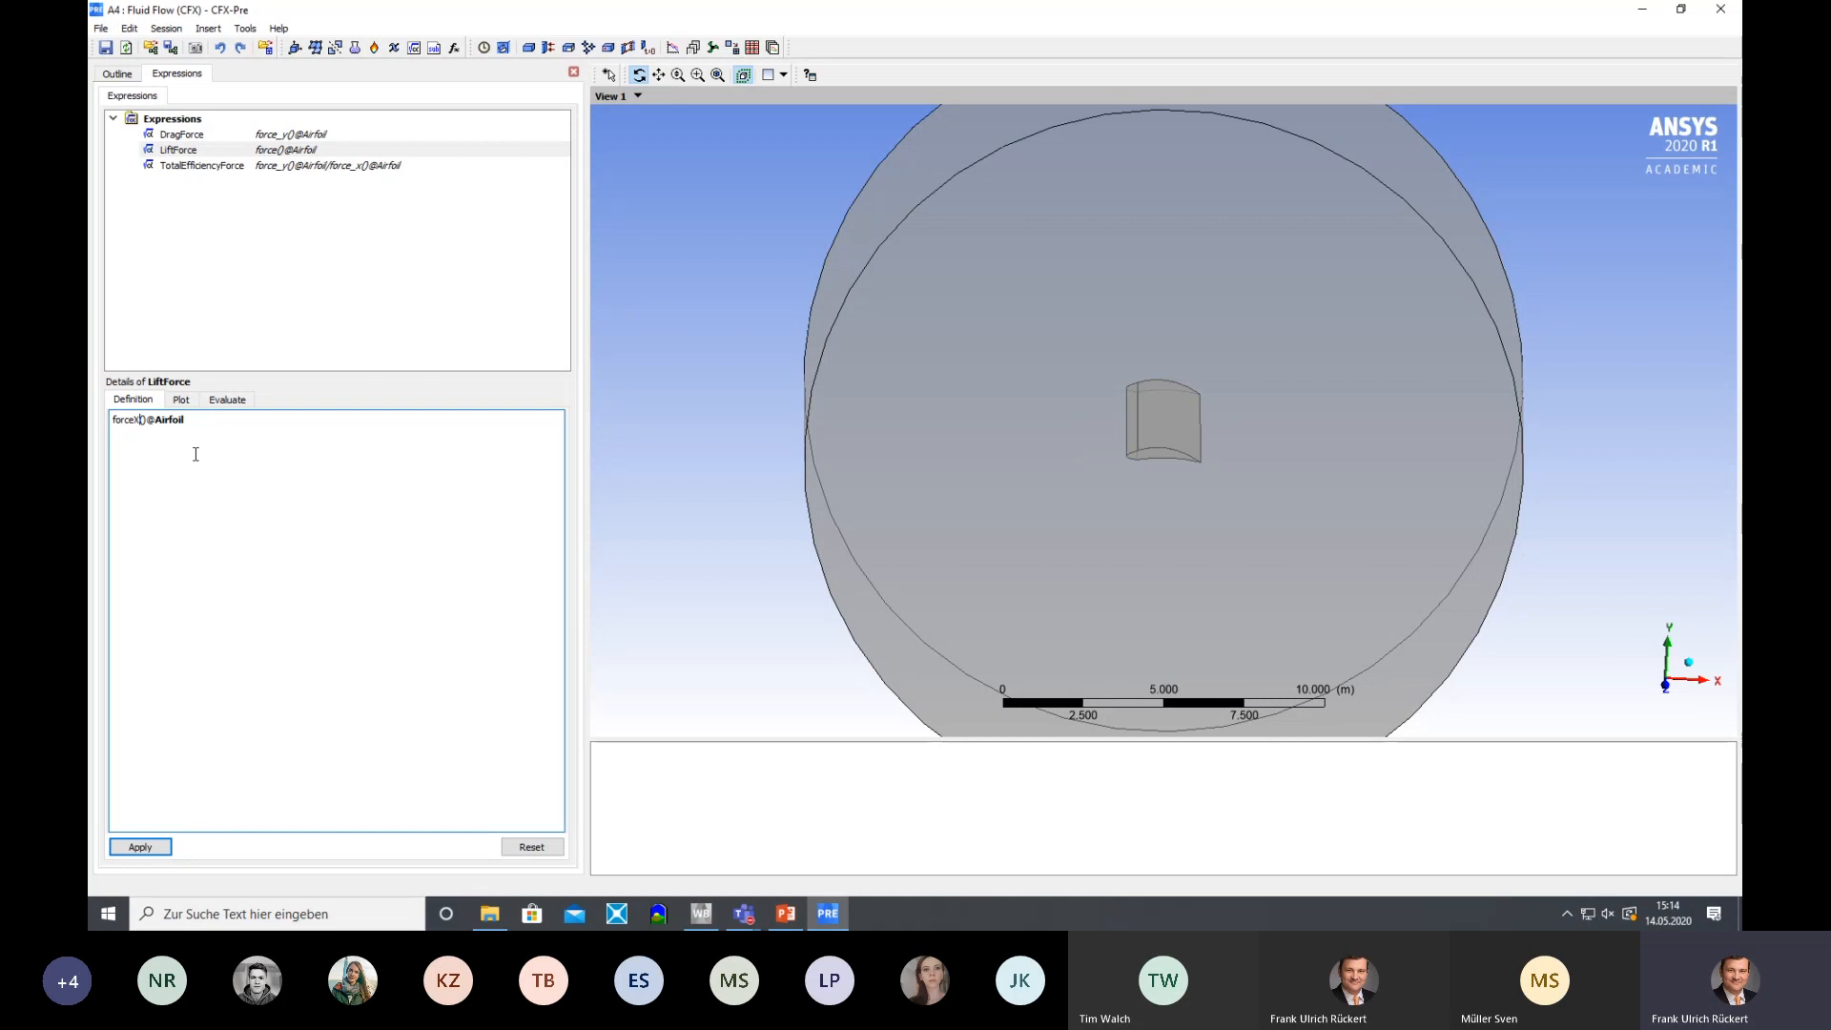
{"action": "left_click", "coordinate": [143, 847]}
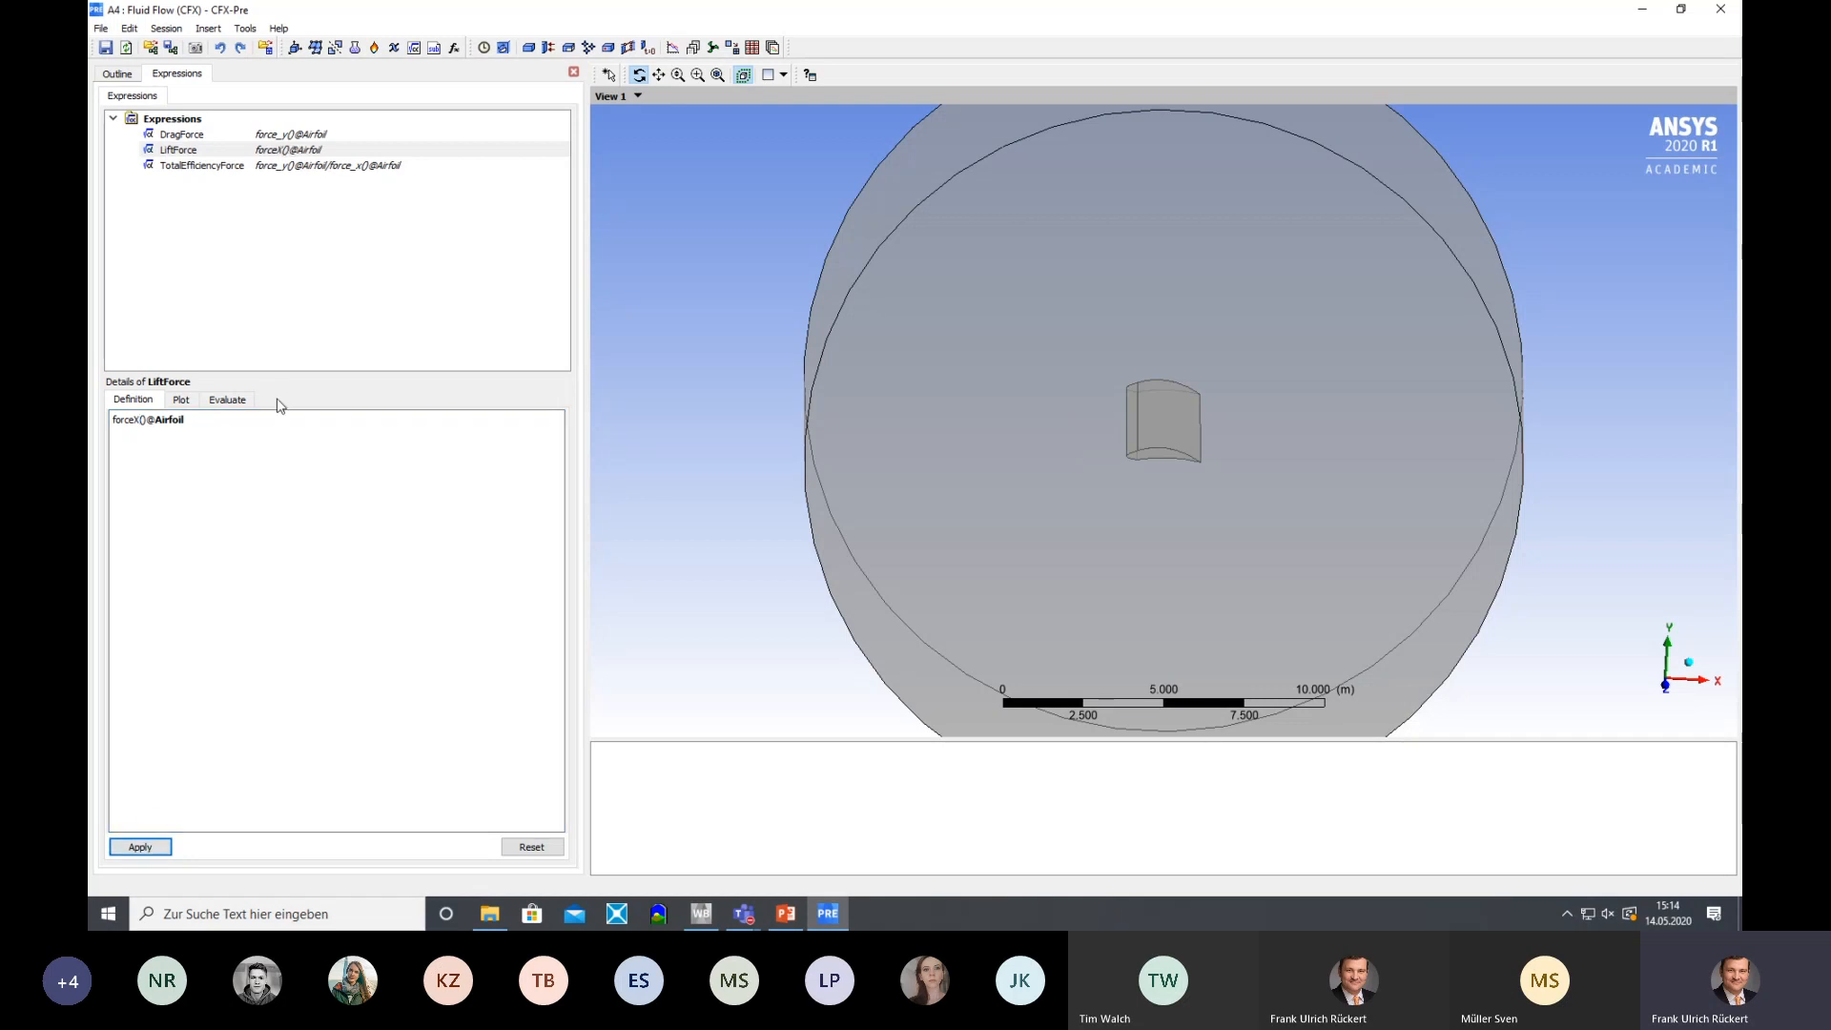
{"action": "left_click", "coordinate": [232, 401]}
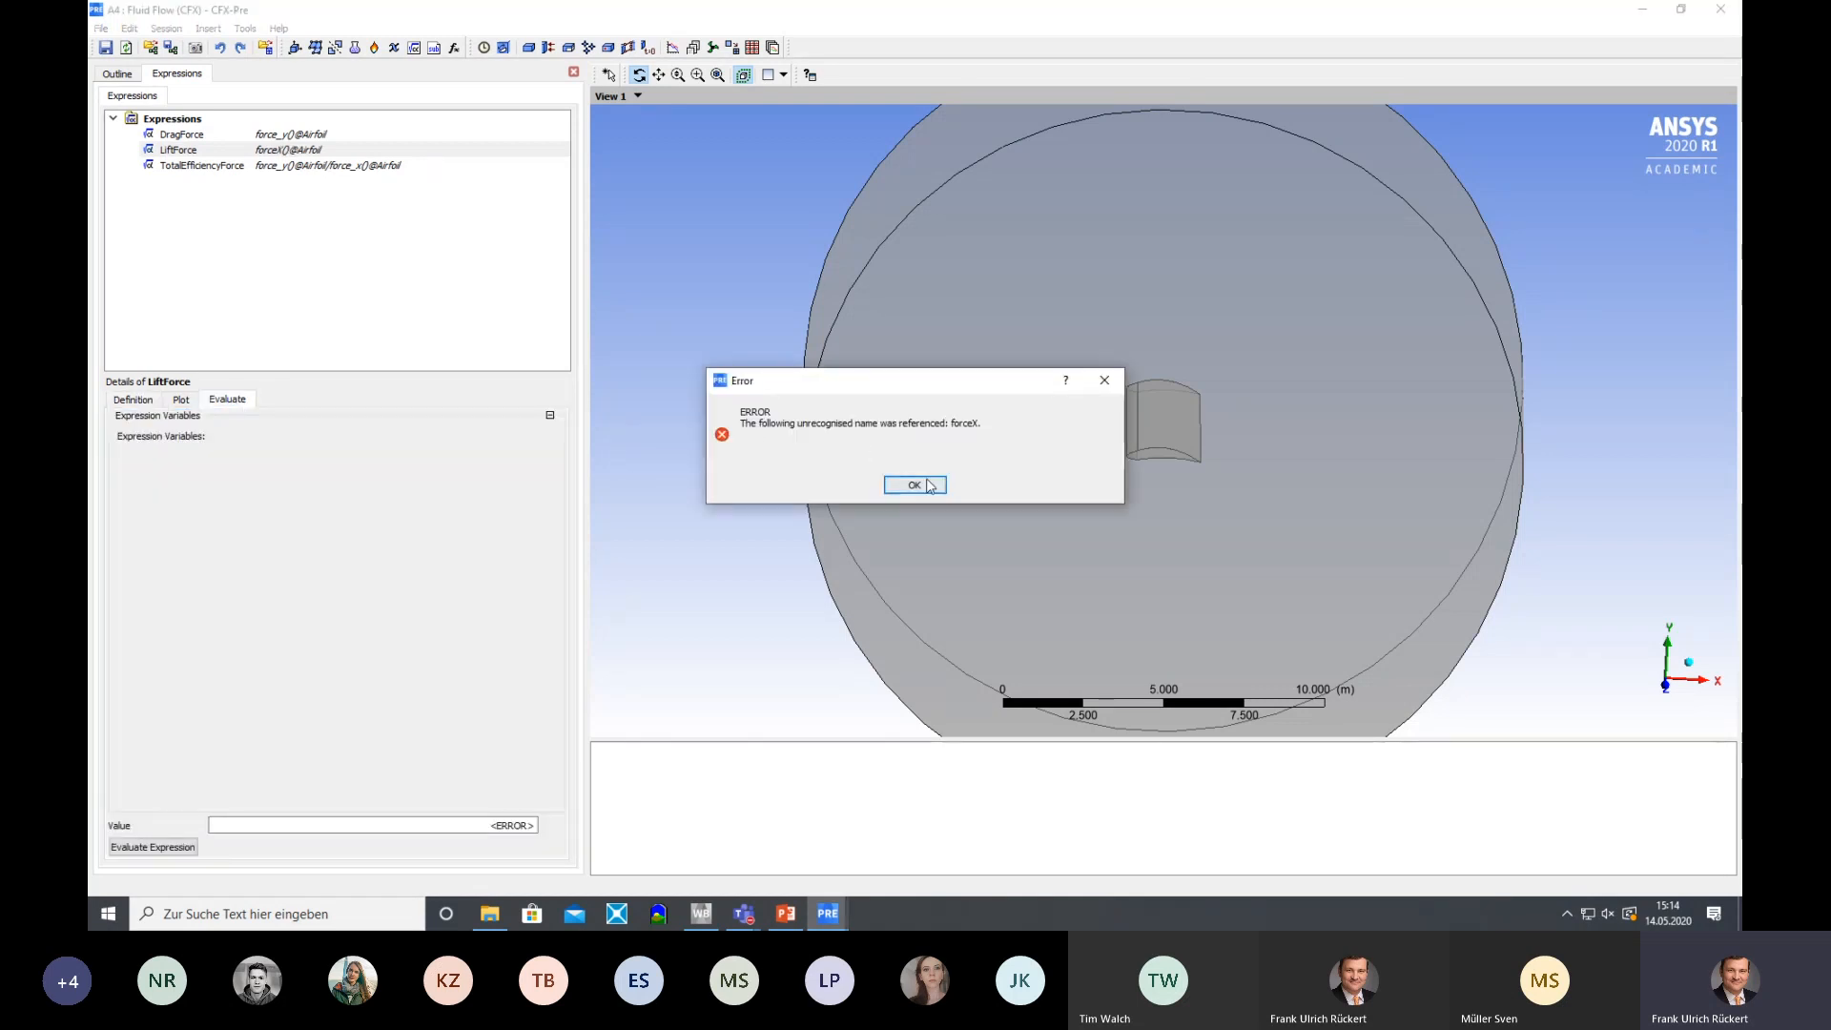
{"action": "left_click", "coordinate": [915, 486]}
{"action": "left_click", "coordinate": [138, 400]}
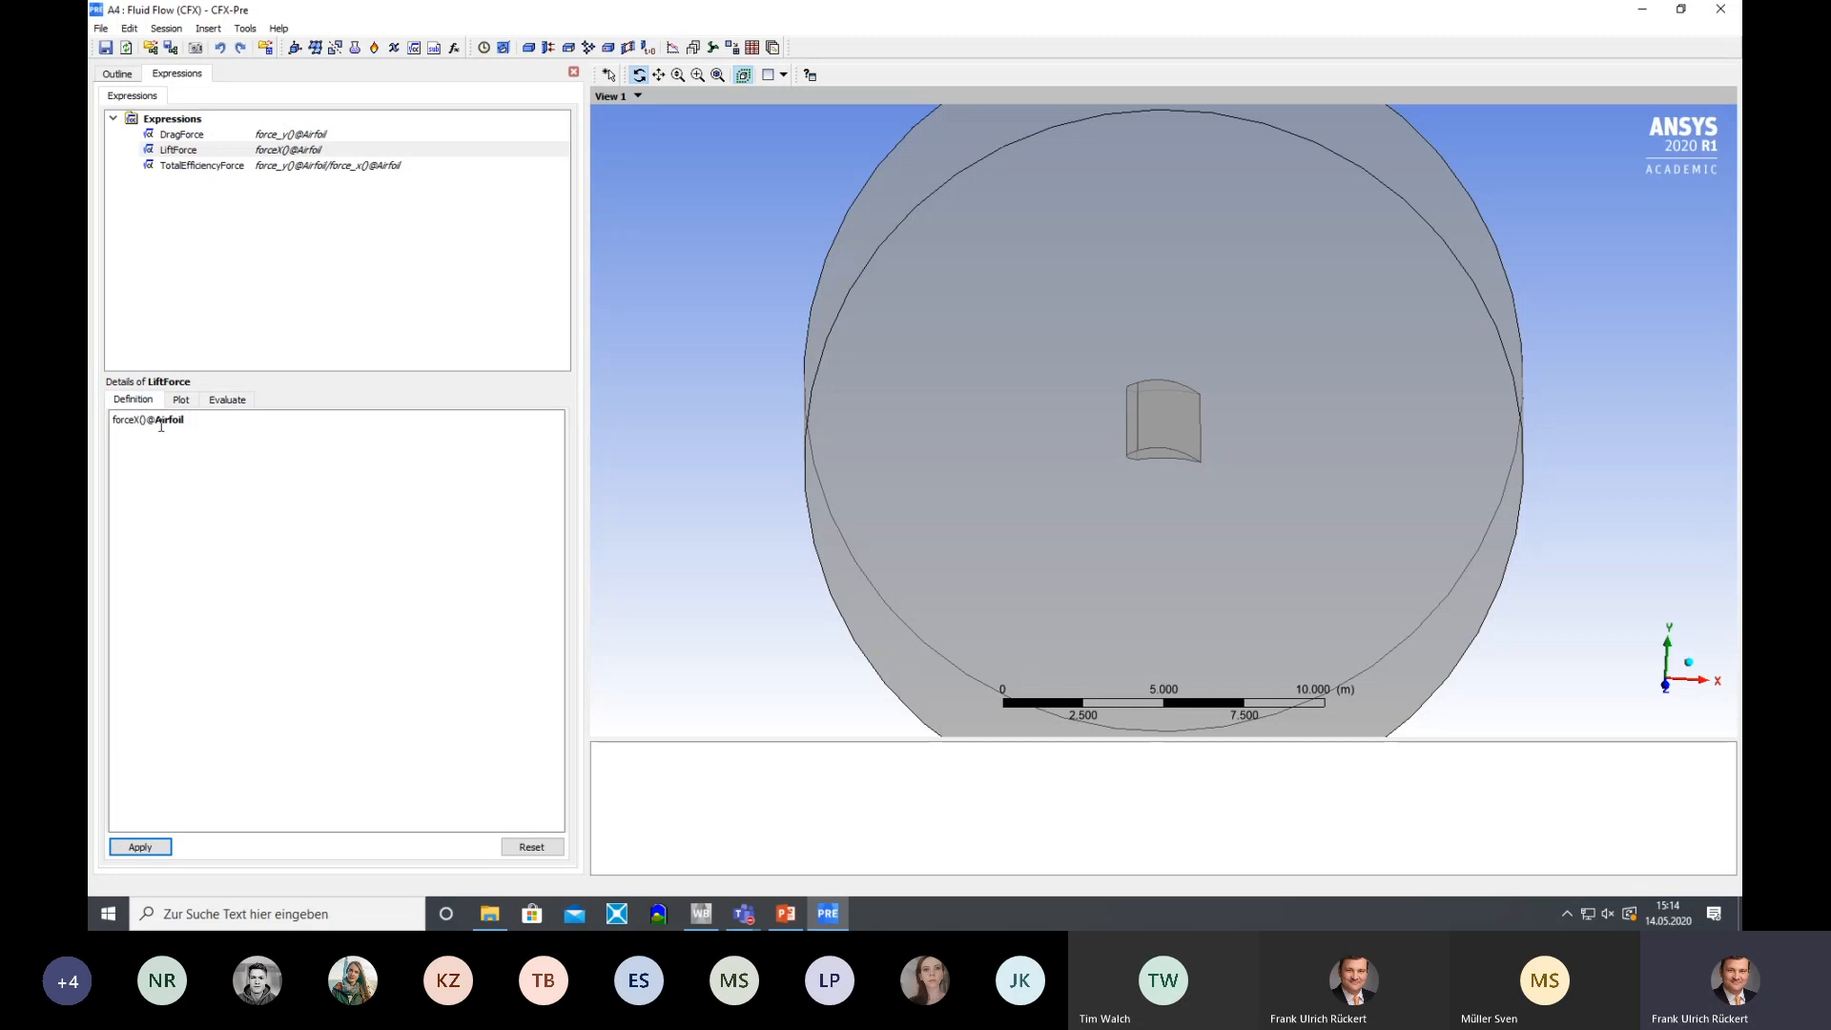
{"action": "left_click", "coordinate": [138, 422]}
{"action": "key", "text": "BackSpace"}
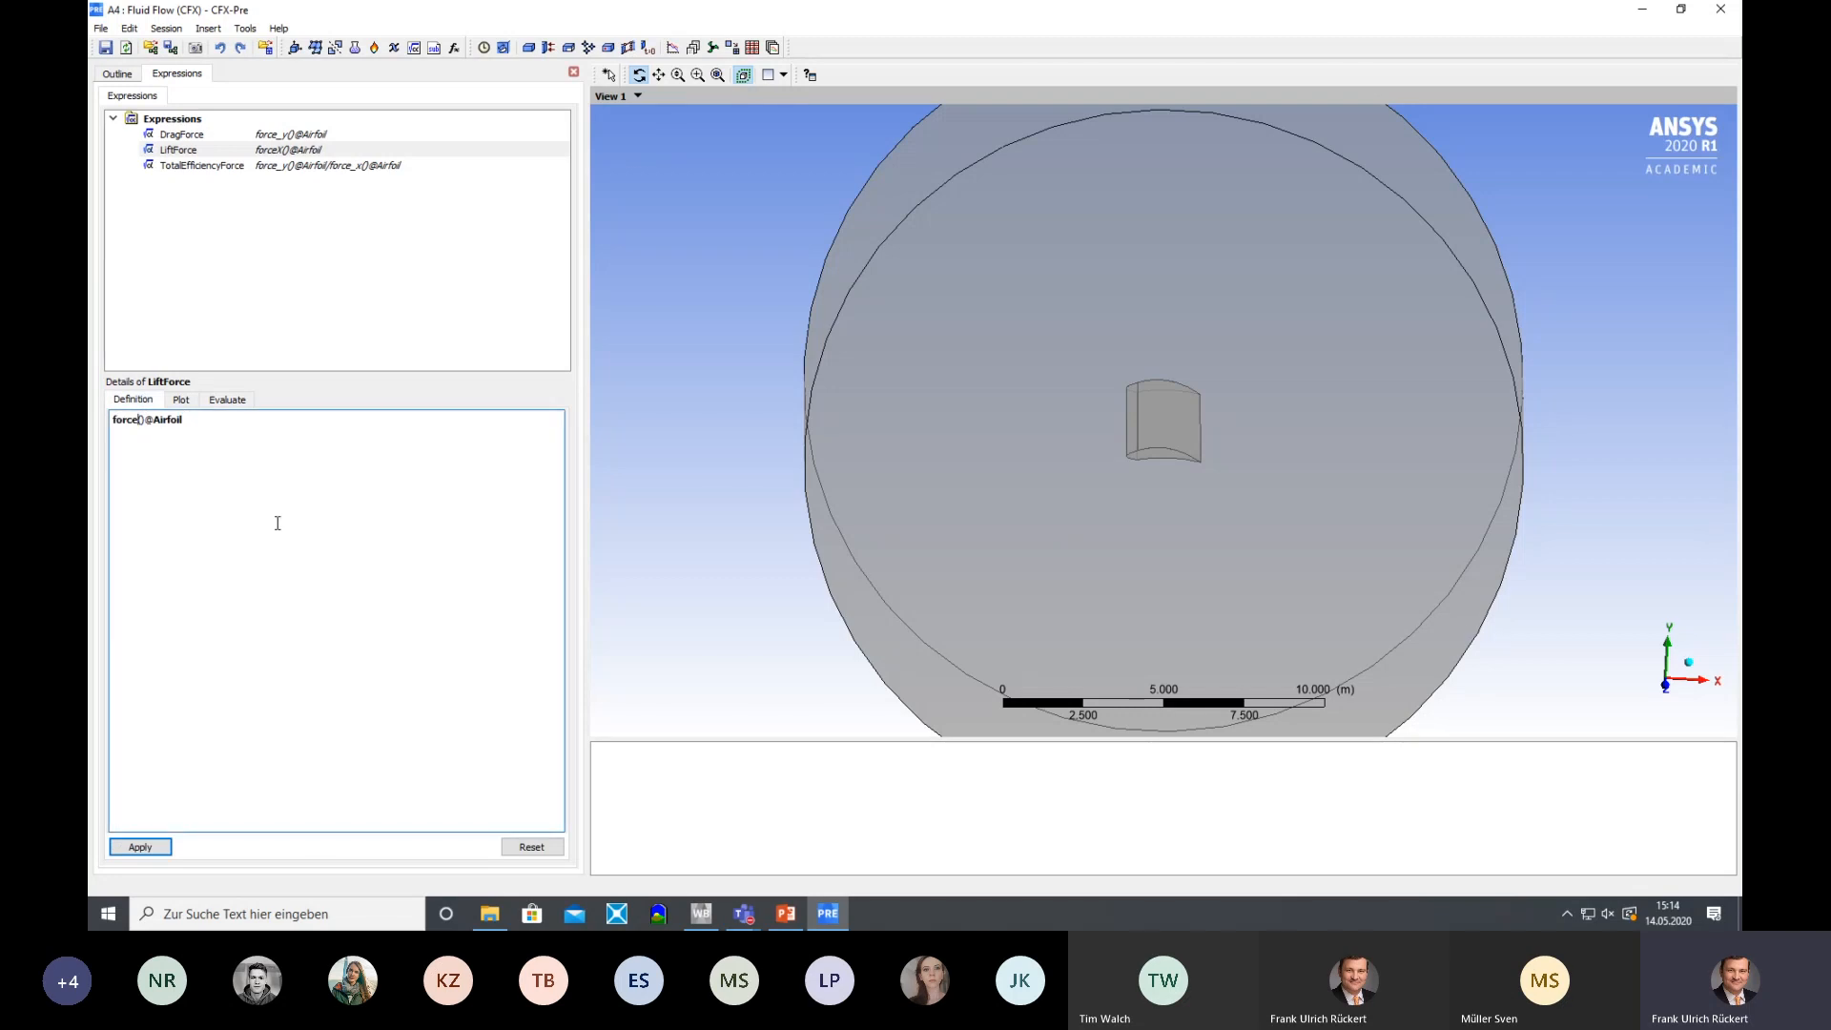
{"action": "type", "text": "x"}
{"action": "left_click", "coordinate": [141, 847]}
{"action": "left_click", "coordinate": [229, 400]}
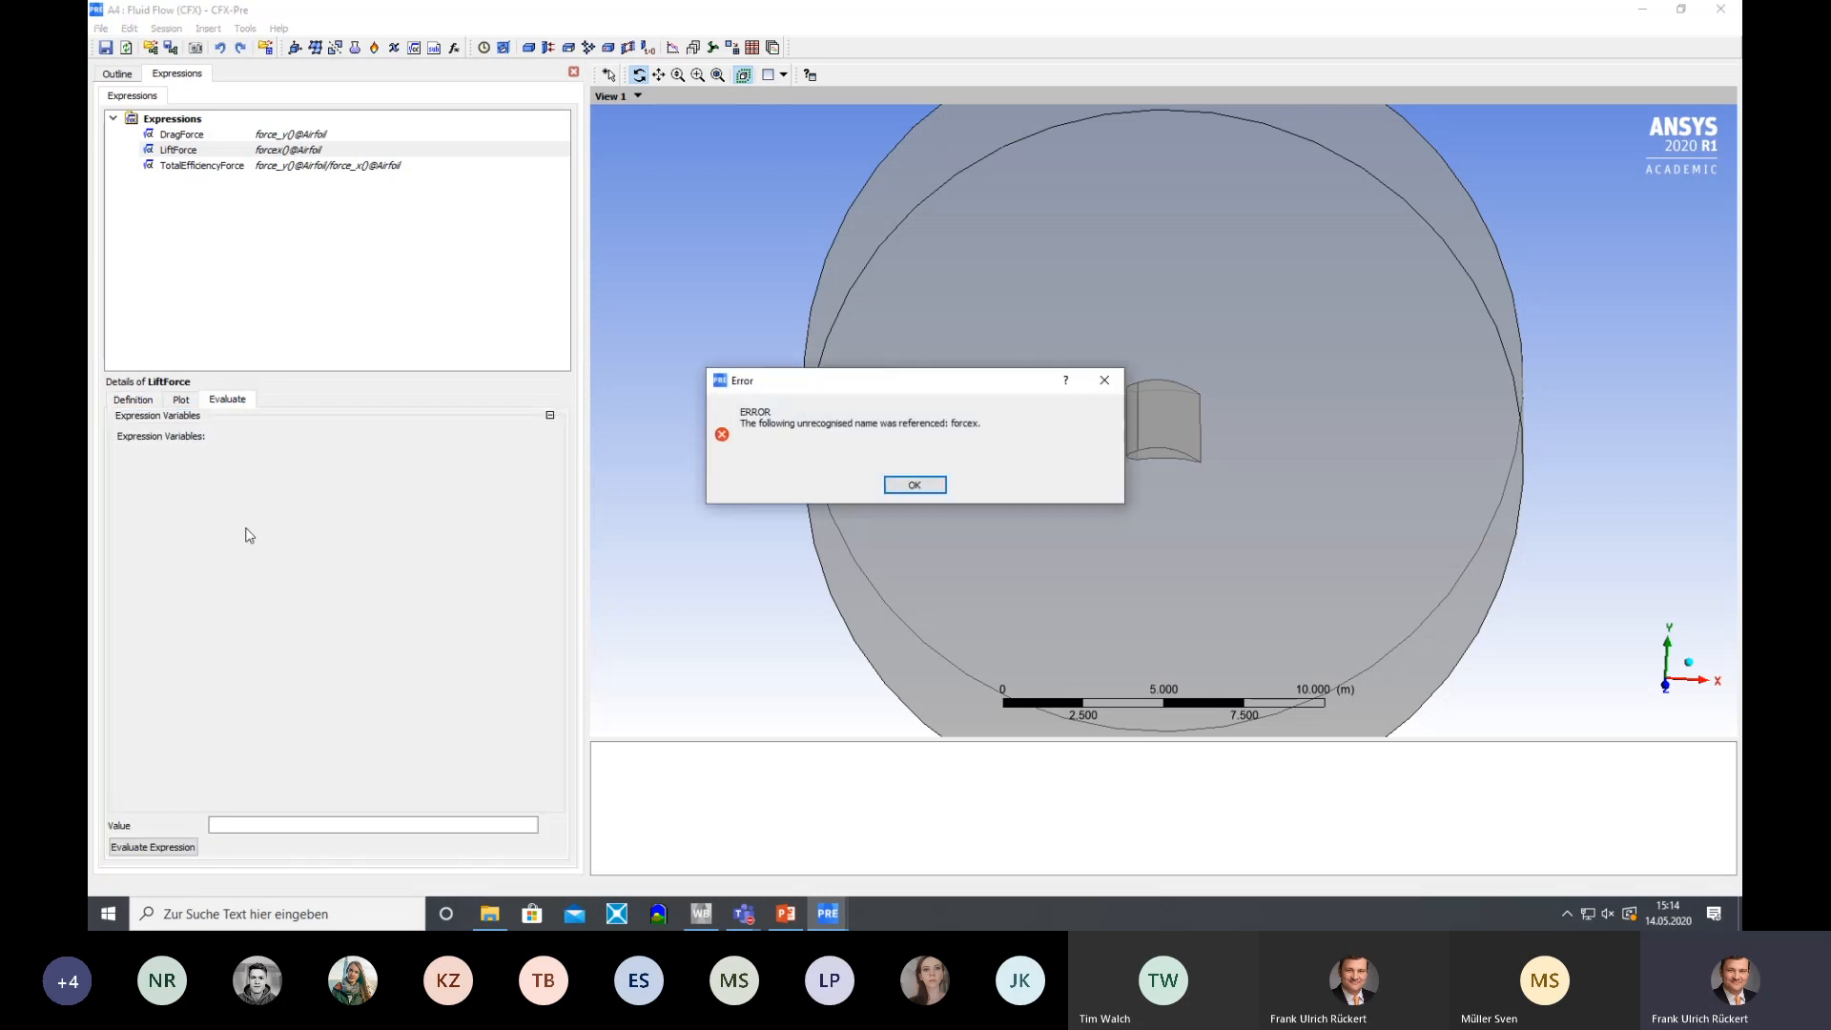
{"action": "left_click", "coordinate": [918, 485]}
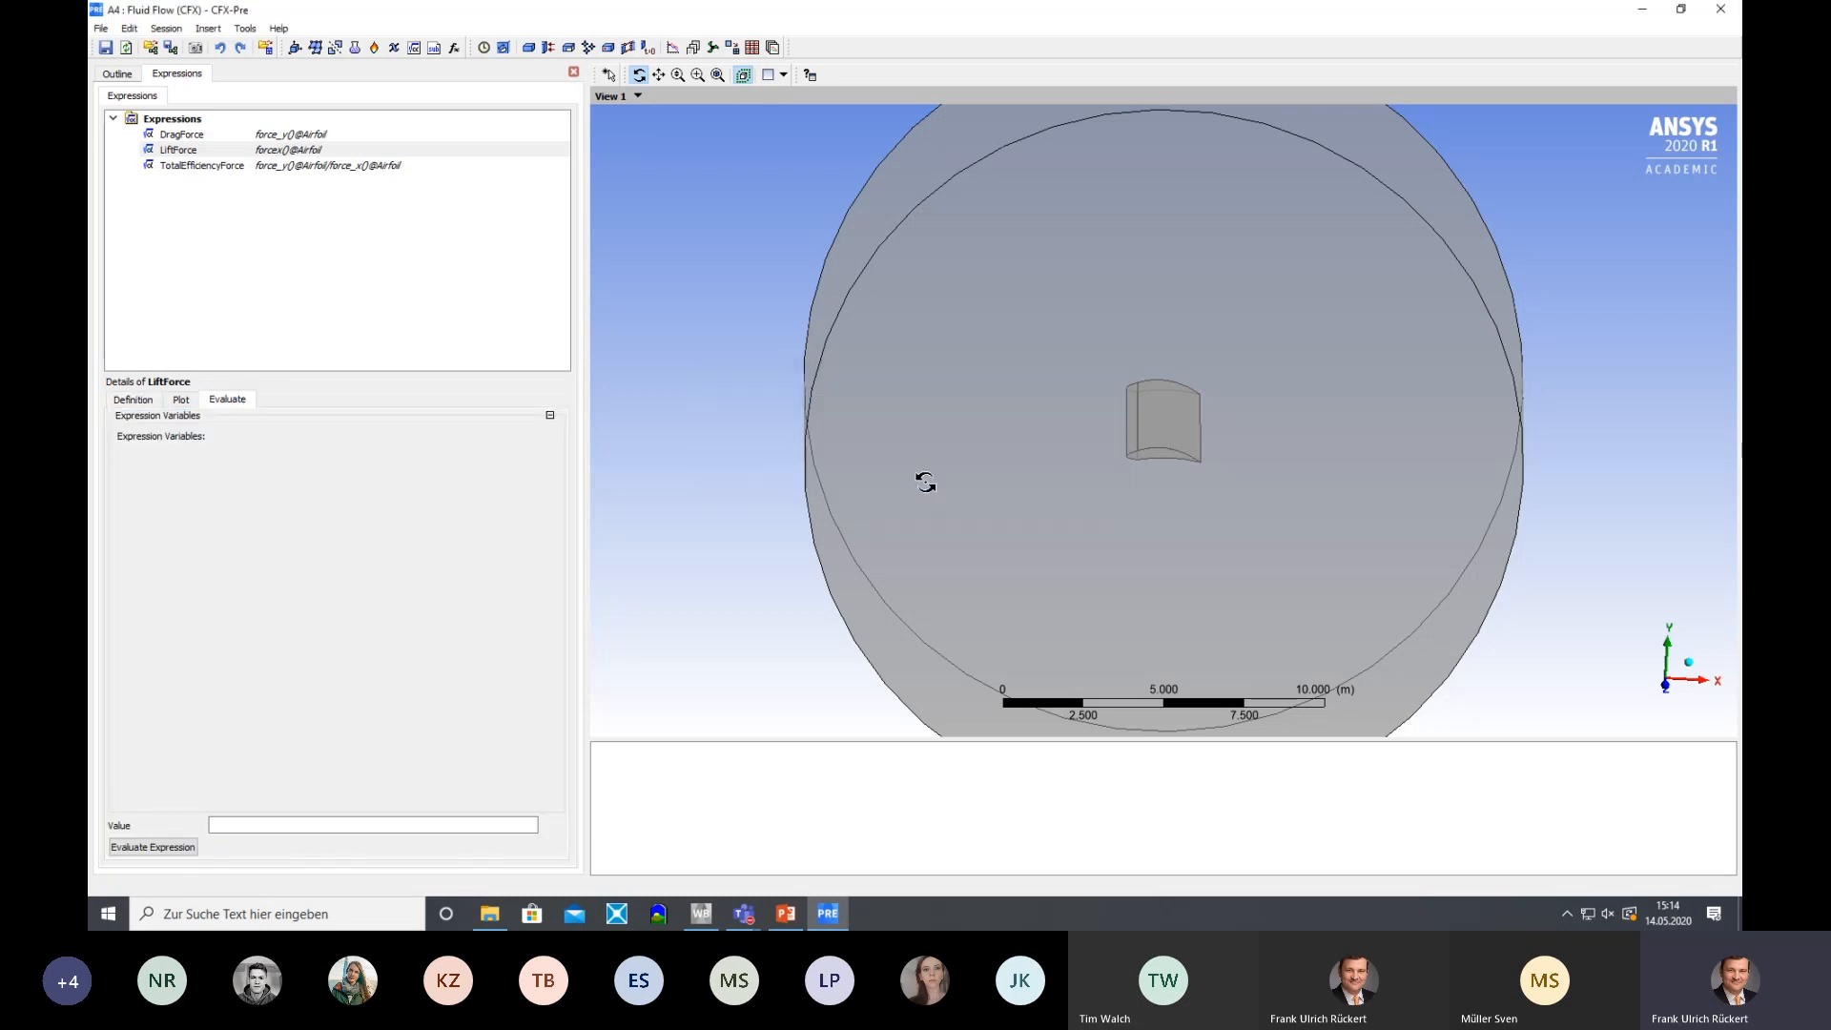
Evaluate the DragForce expression for comparison with LiftForce
{"action": "left_click", "coordinate": [133, 399]}
{"action": "left_click", "coordinate": [286, 135]}
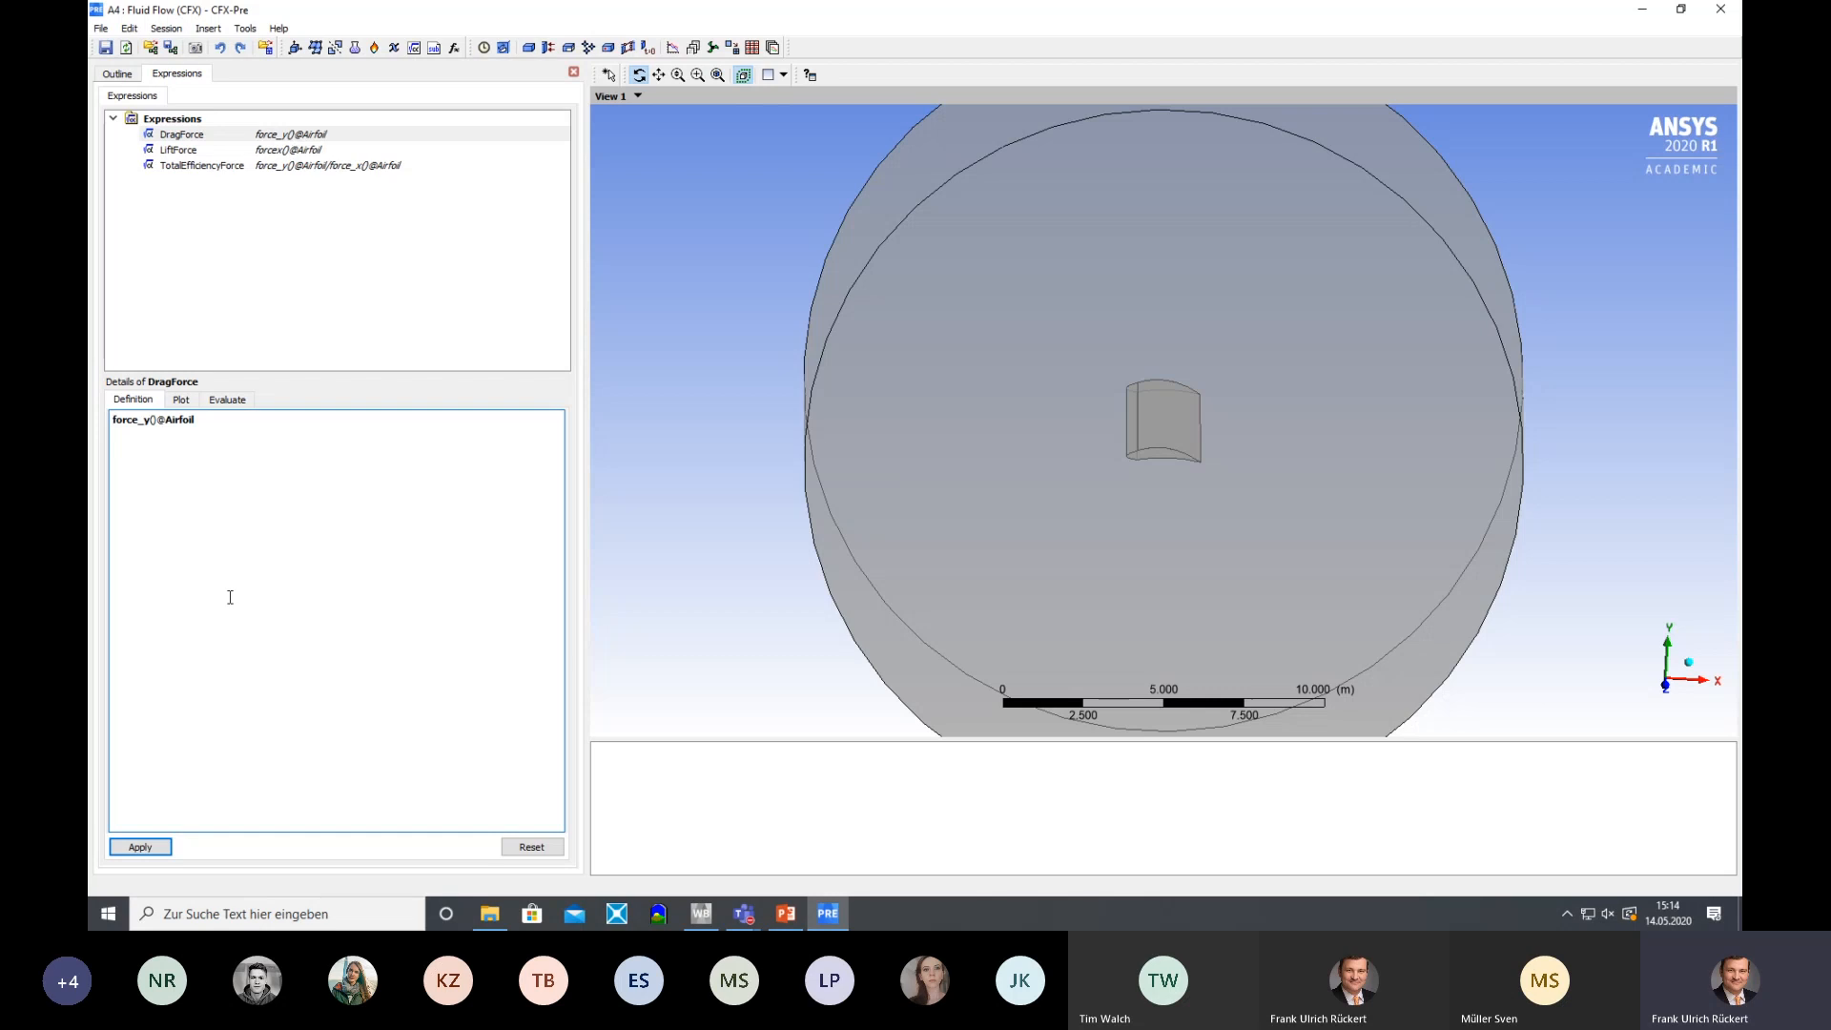
{"action": "left_click", "coordinate": [227, 399]}
{"action": "left_click", "coordinate": [153, 847]}
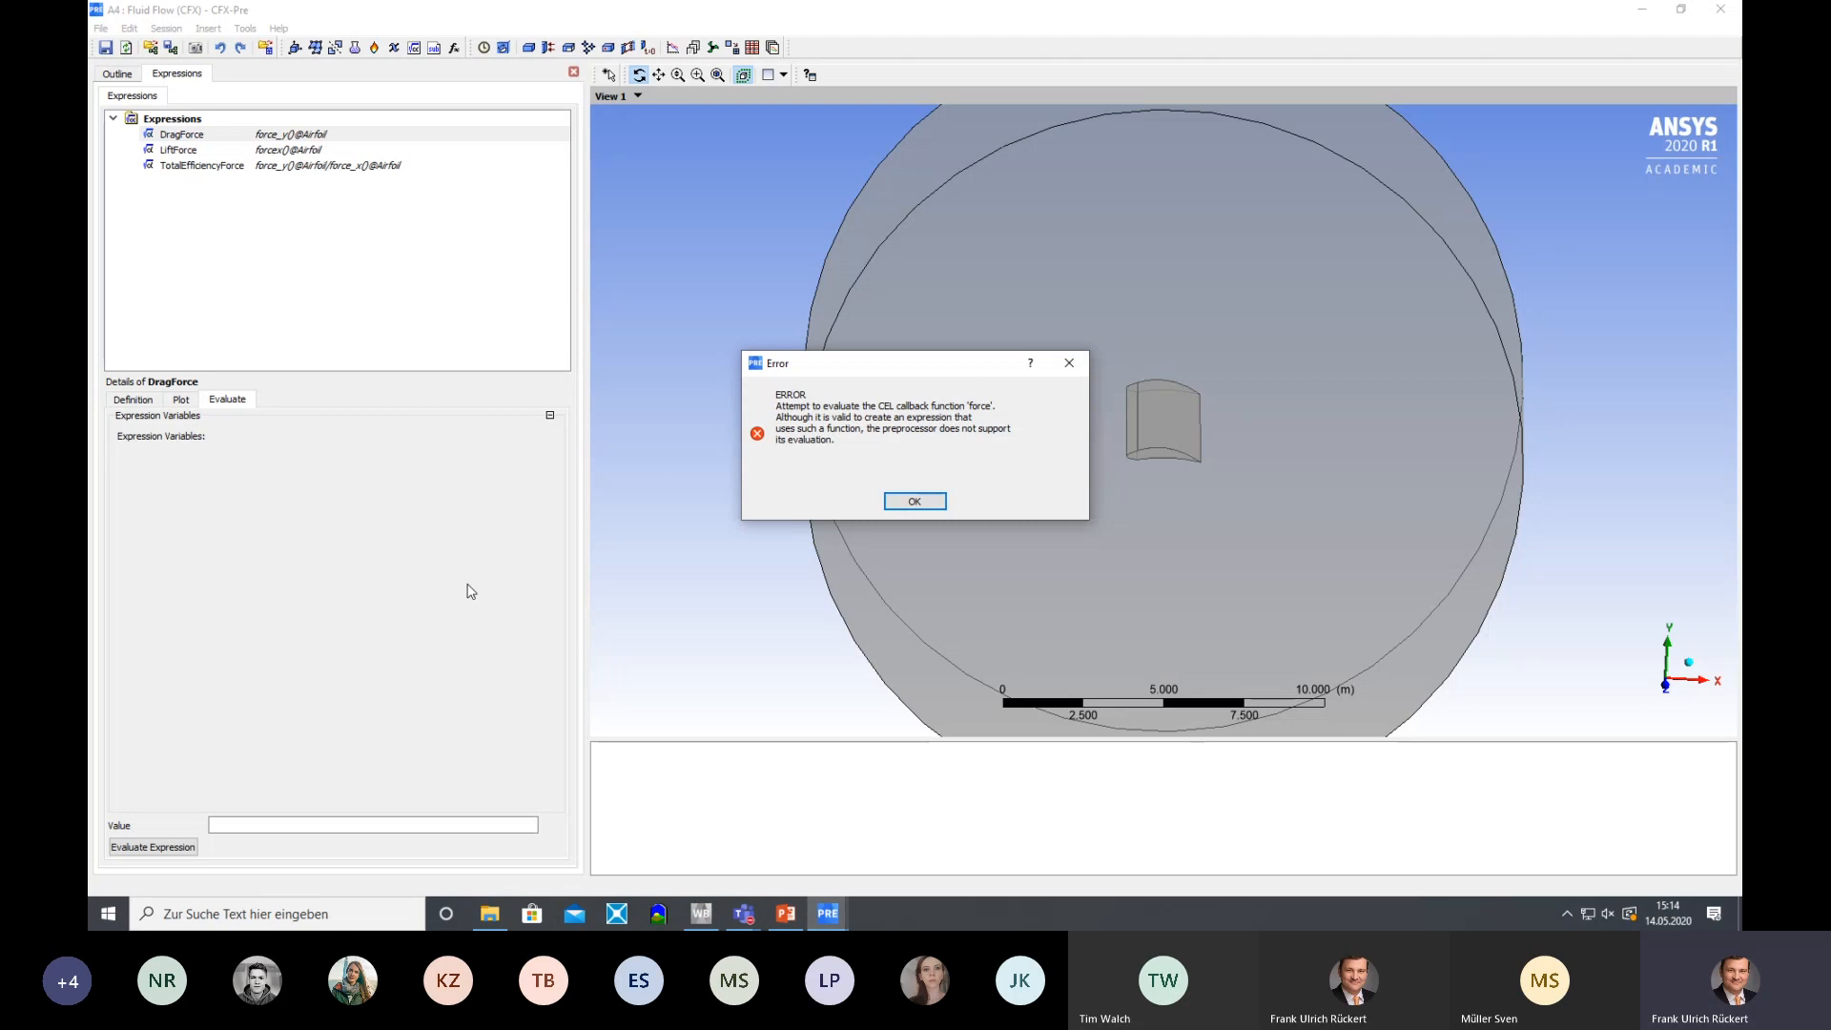
{"action": "left_click", "coordinate": [897, 500]}
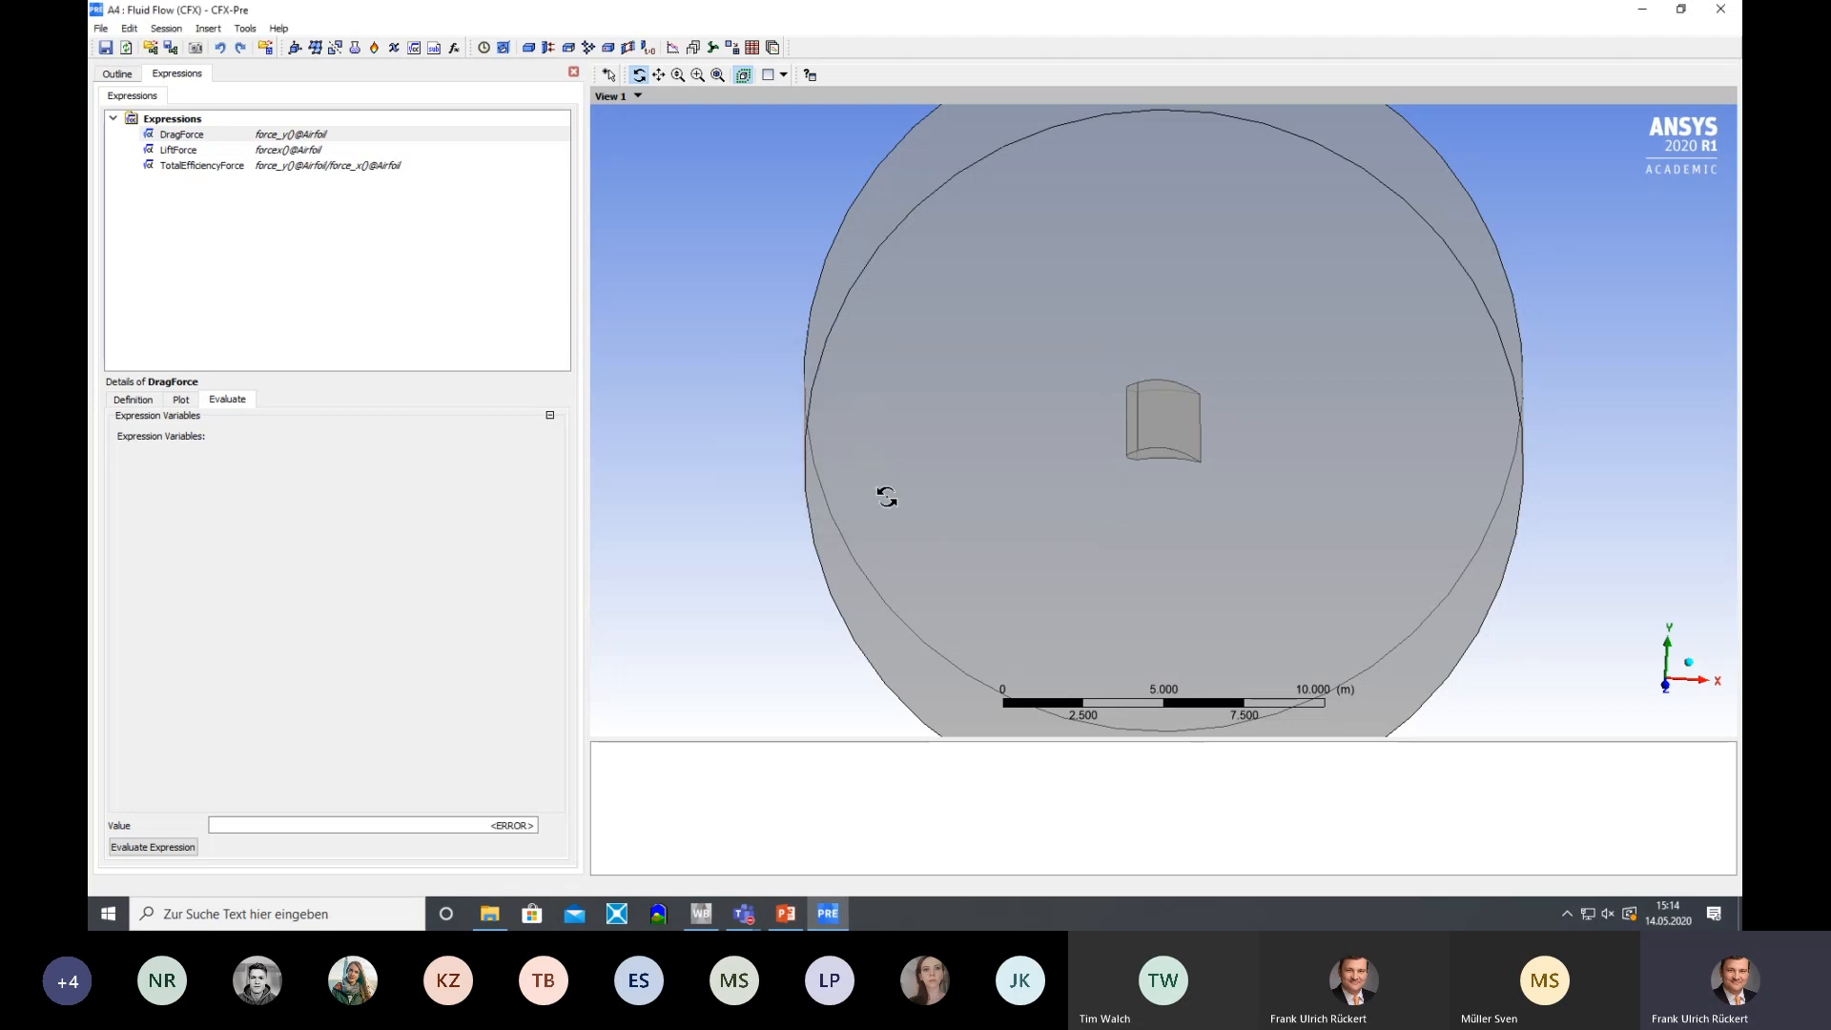
{"action": "left_click", "coordinate": [286, 153]}
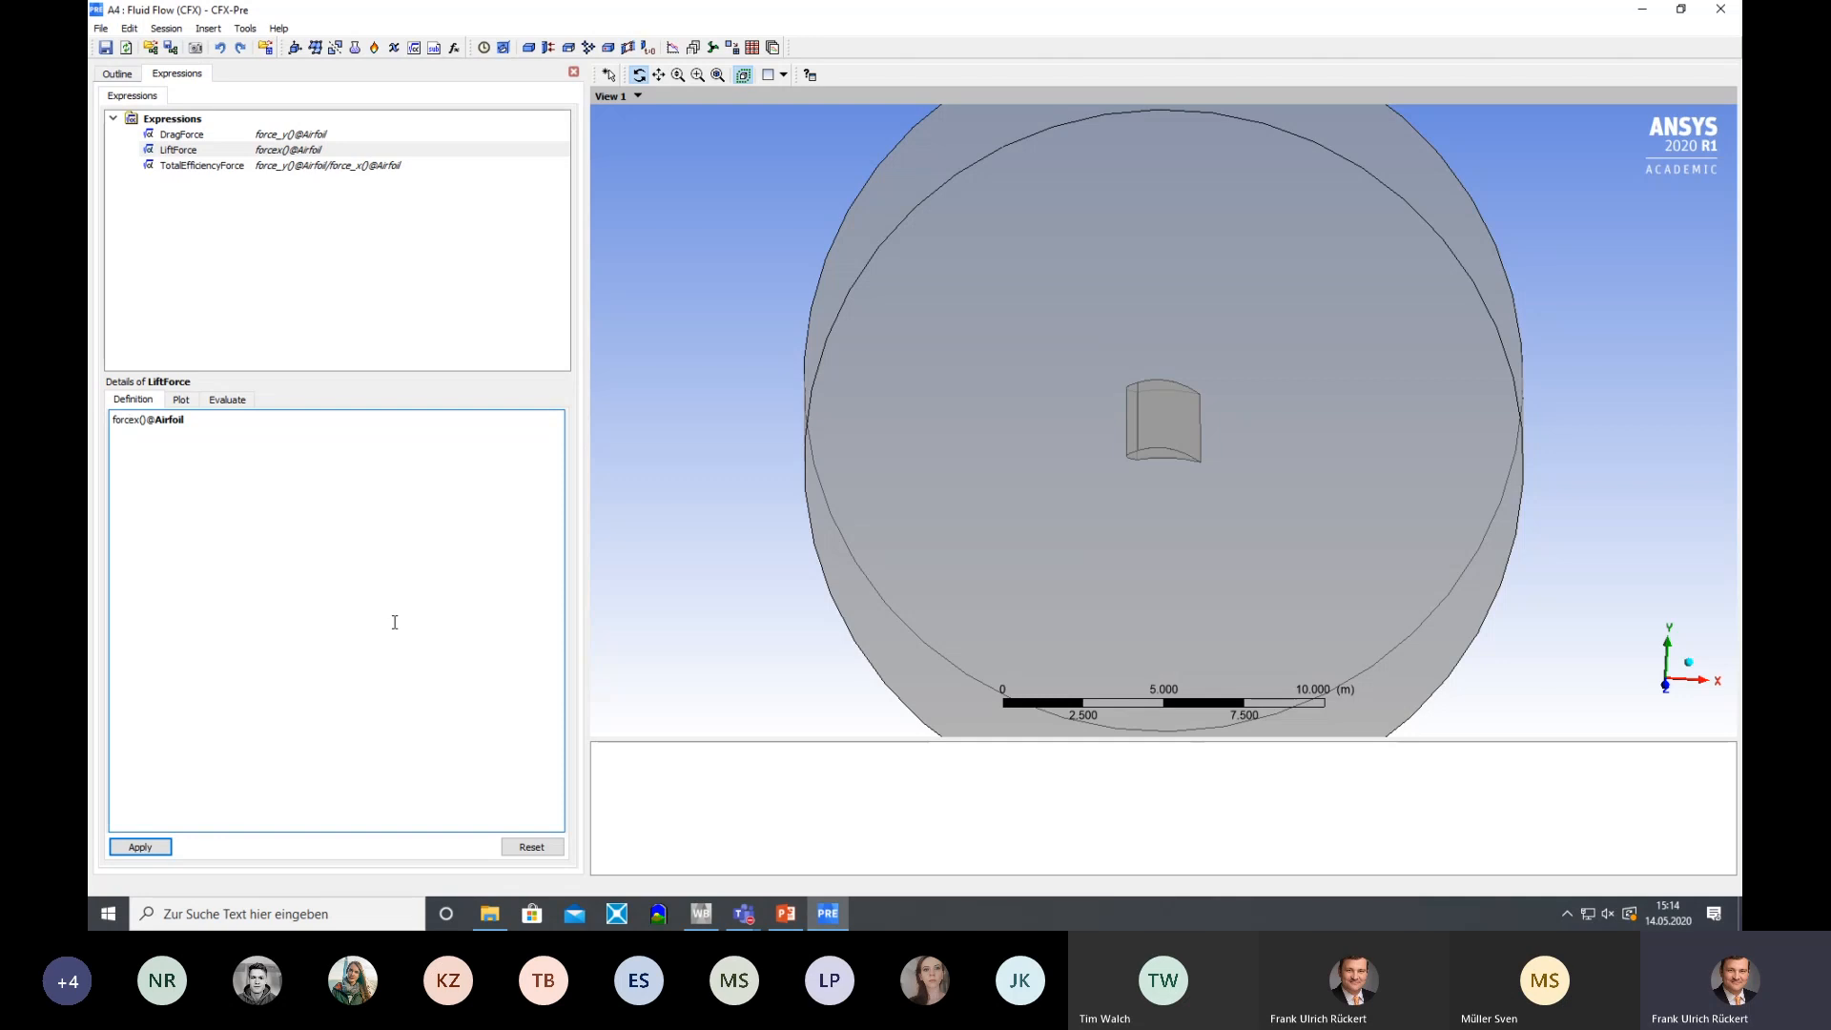
{"action": "type", "text": "y"}
{"action": "key", "text": "BackSpace"}
{"action": "type", "text": "_"}
{"action": "left_click", "coordinate": [112, 846]}
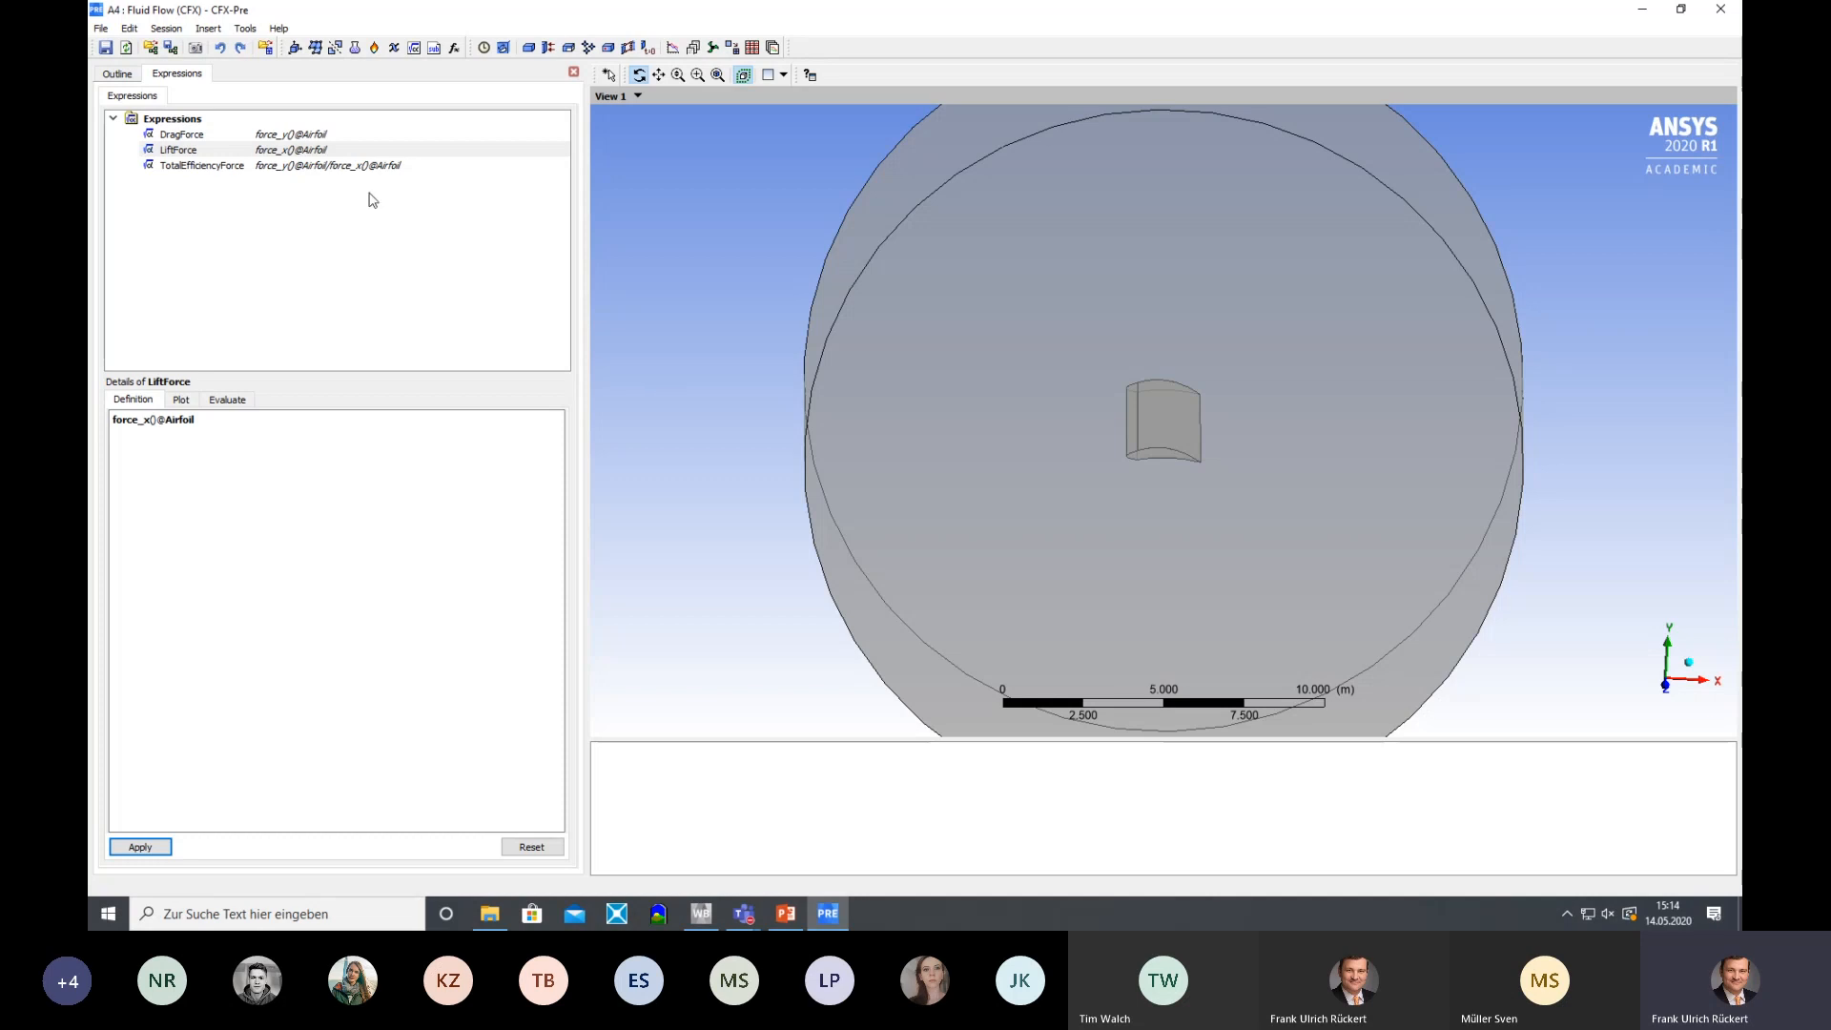
Try to evaluate the TotalEfficiencyForce expression
{"action": "left_click", "coordinate": [345, 167]}
{"action": "left_click", "coordinate": [228, 399]}
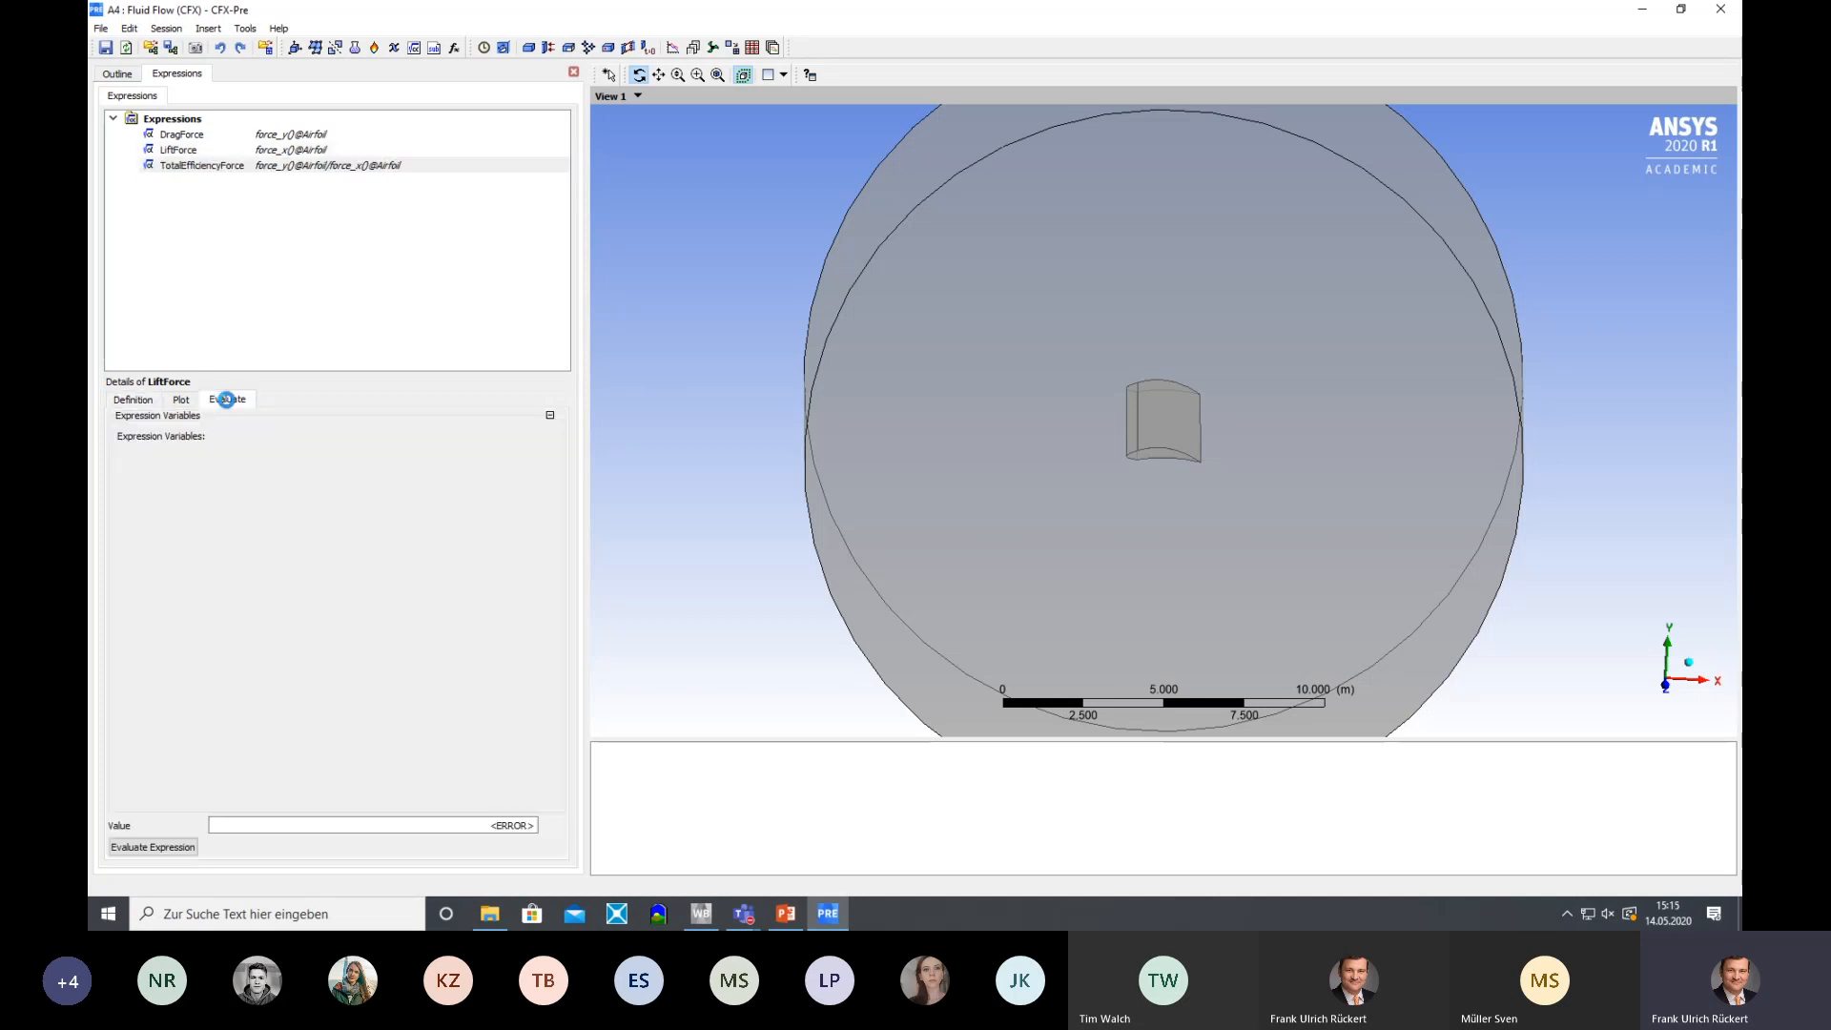
{"action": "left_click", "coordinate": [153, 849]}
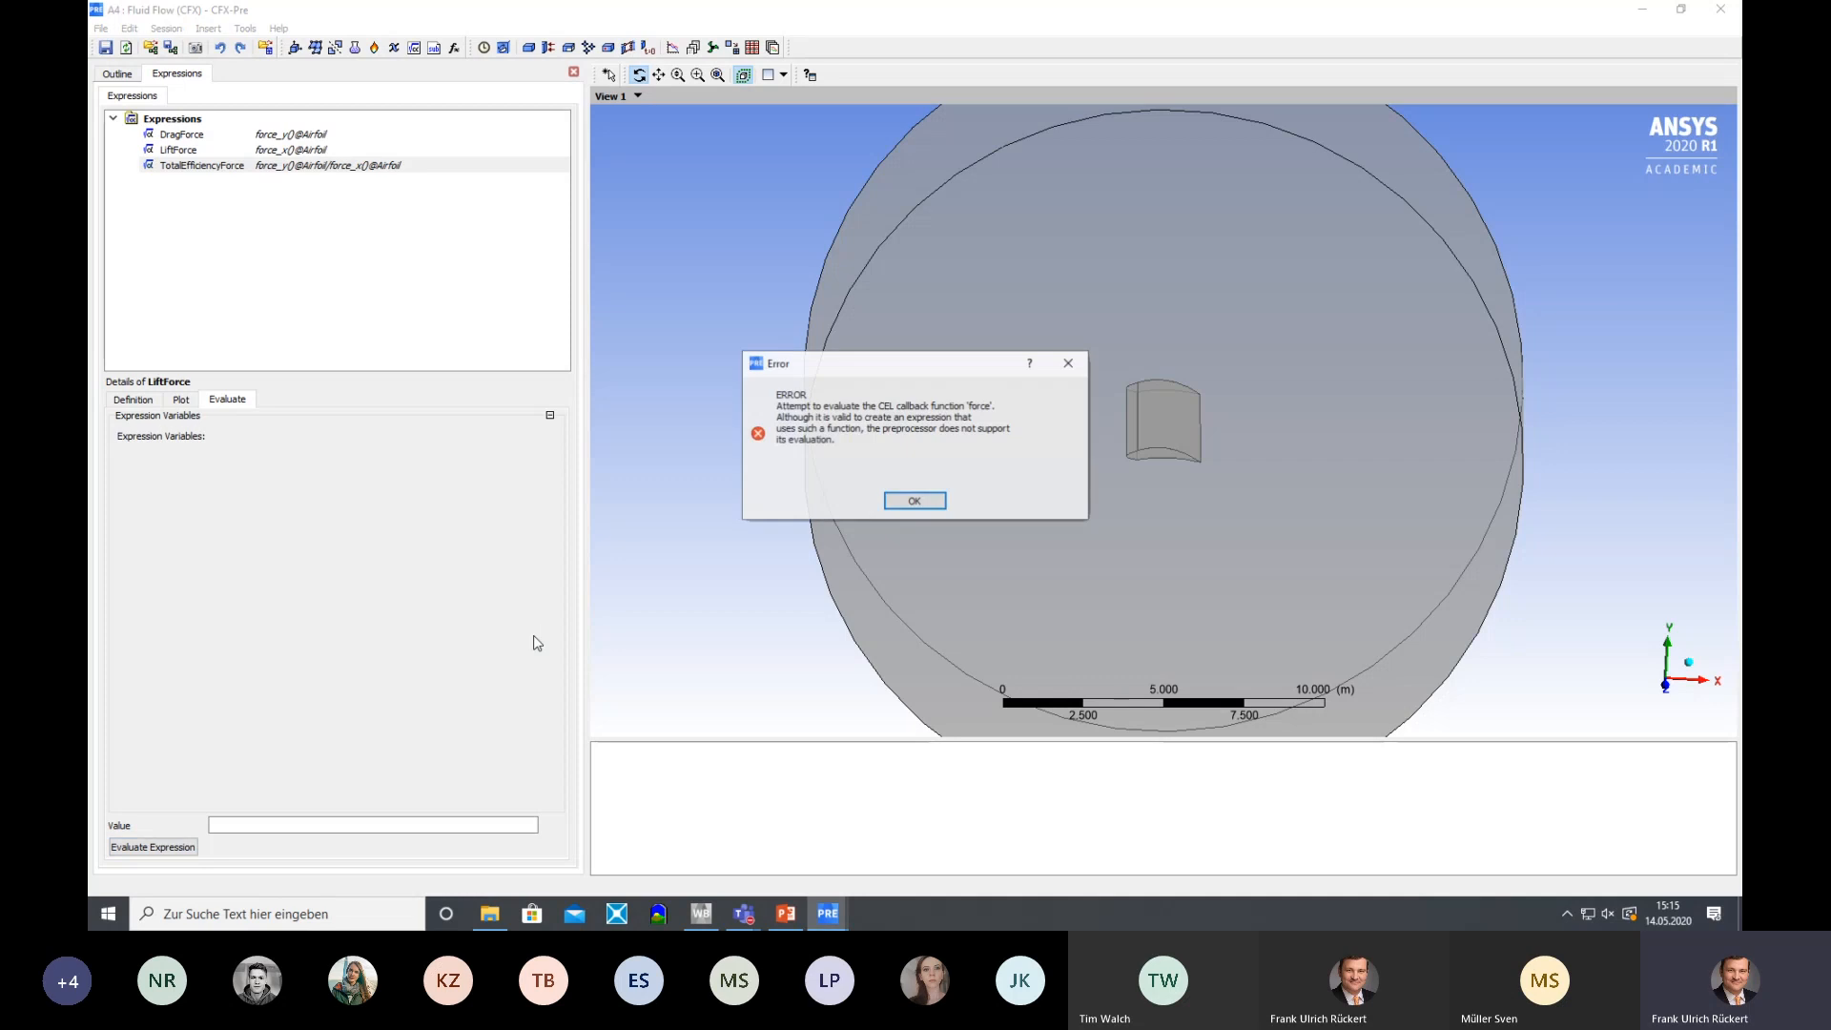
{"action": "left_click", "coordinate": [918, 505]}
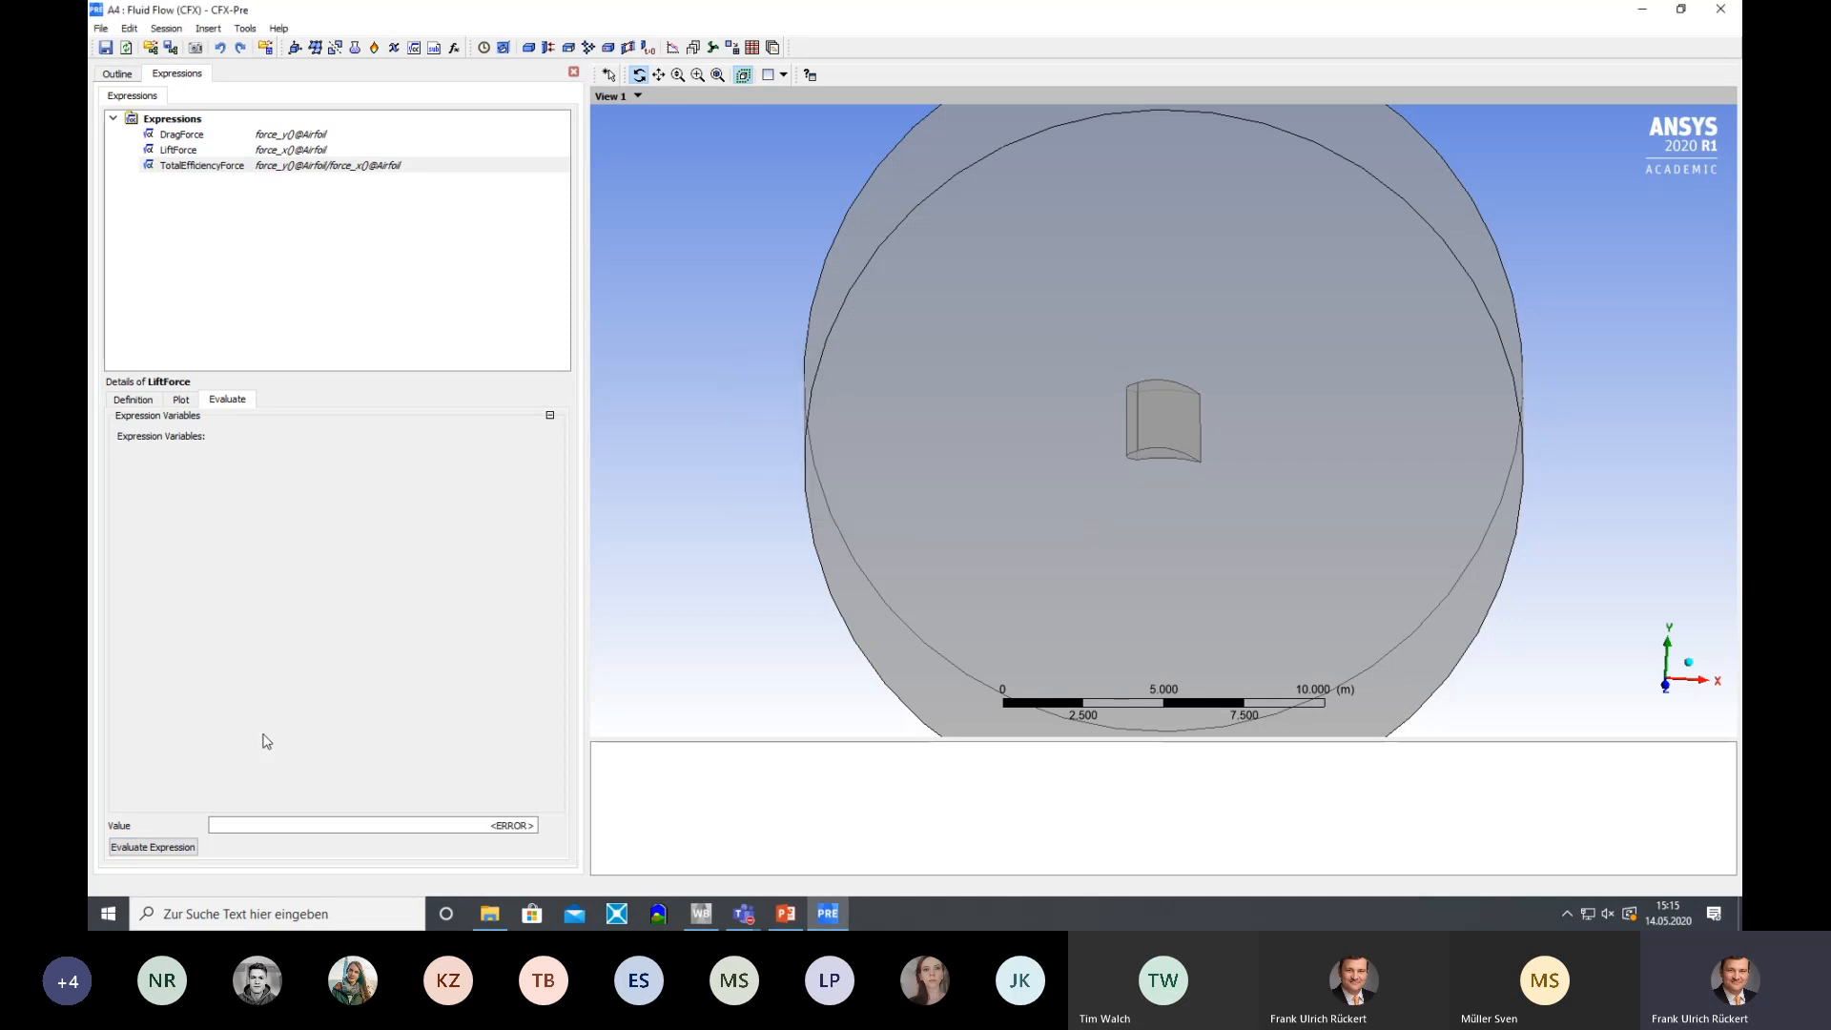
Check which actions the outline tree offers for the DragForce expression, such as use as a Workbench parameter
{"action": "left_click", "coordinate": [118, 75]}
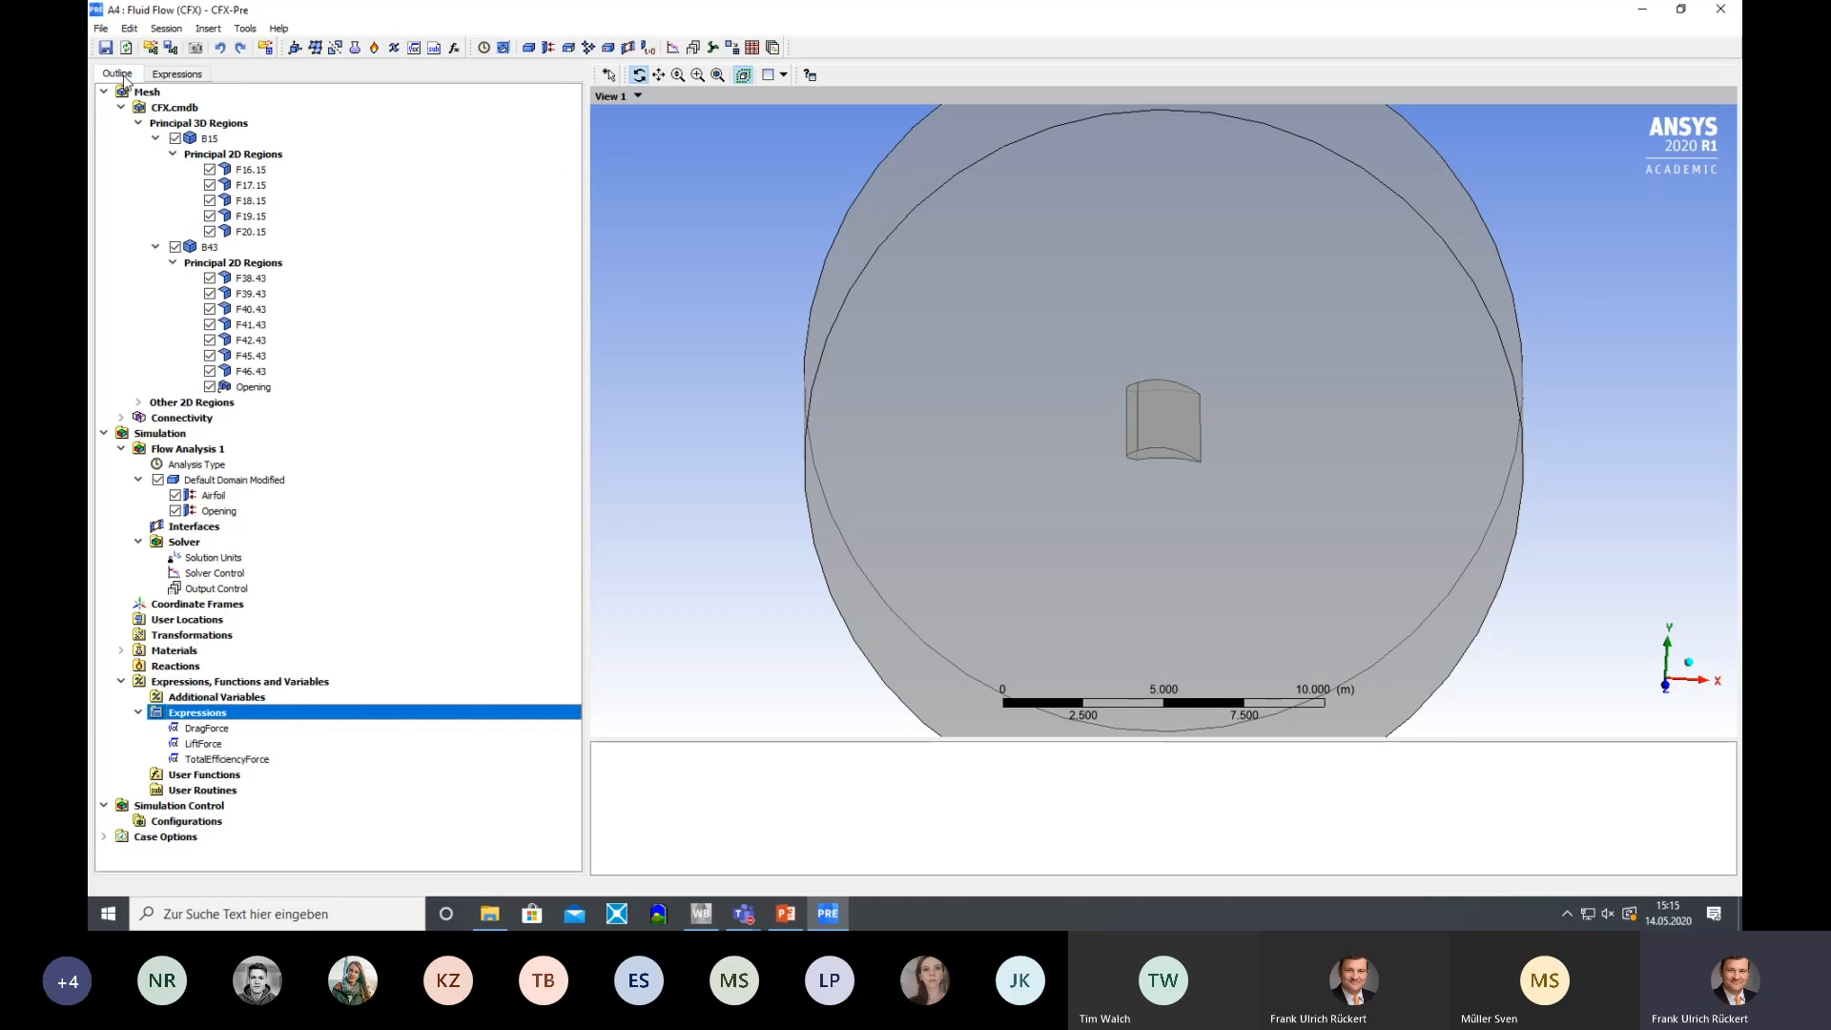
{"action": "right_click", "coordinate": [221, 733]}
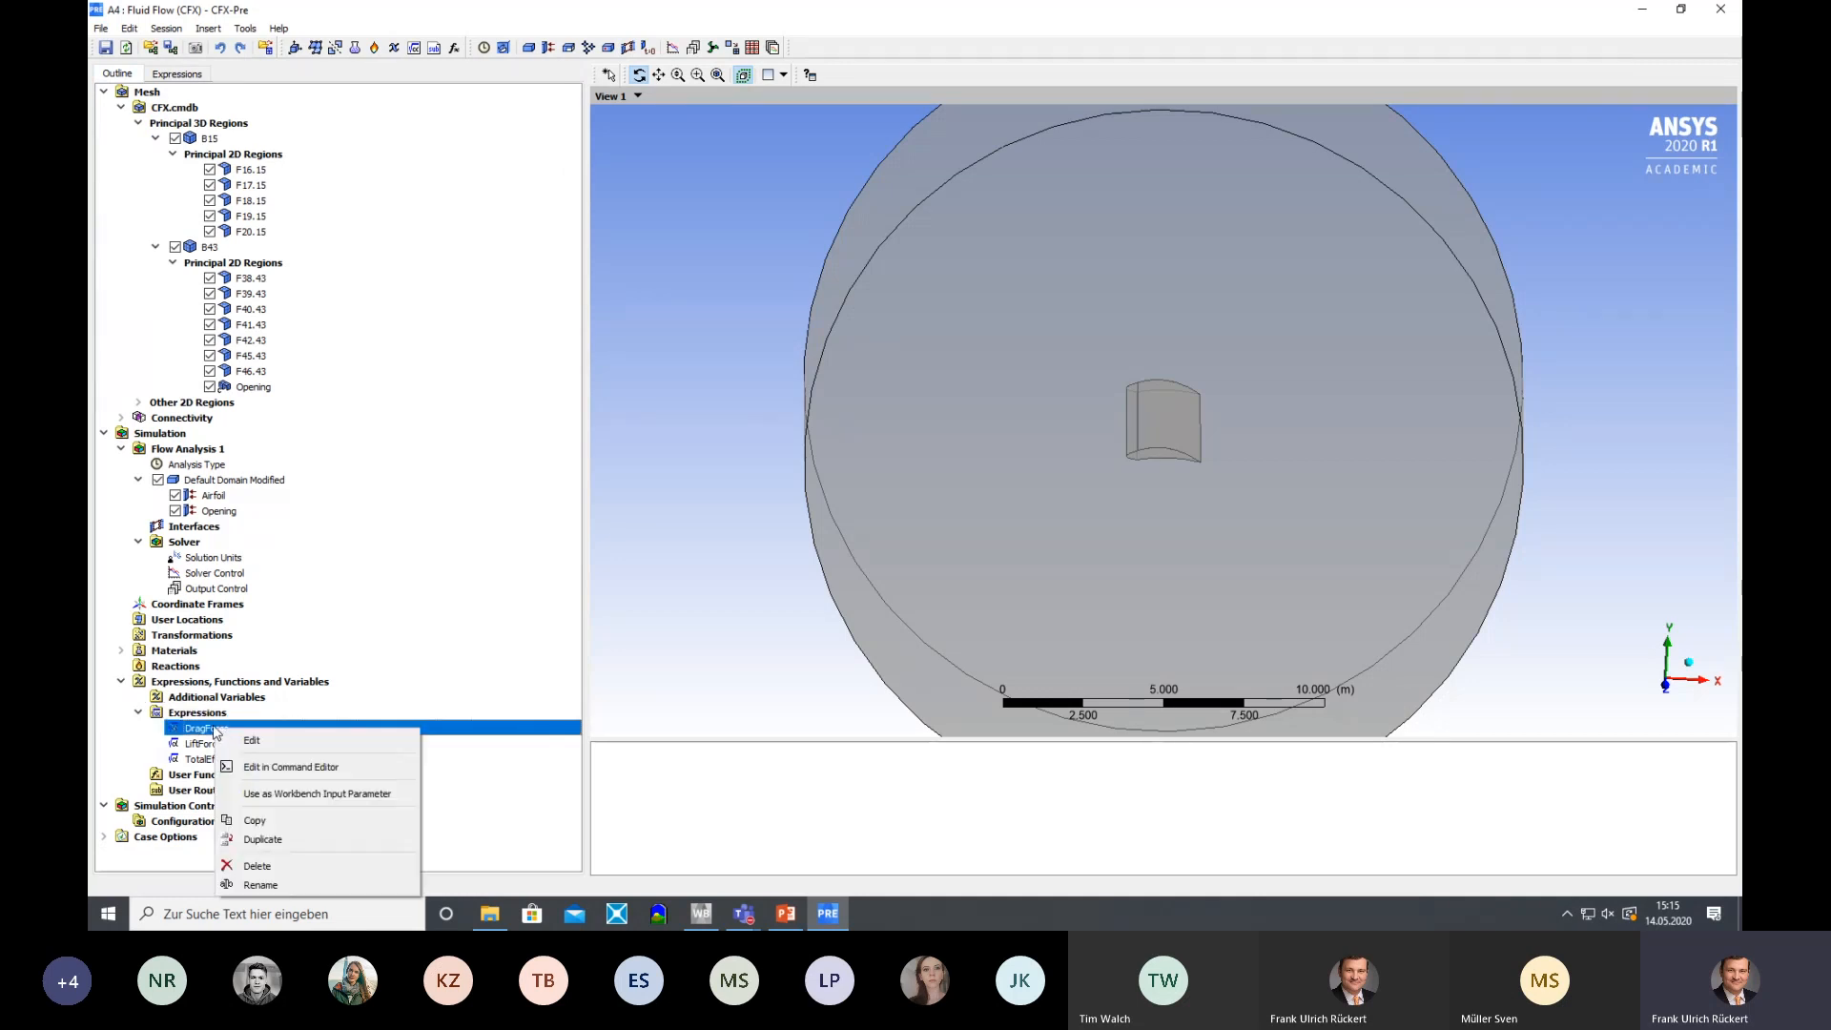
{"action": "left_click", "coordinate": [177, 731]}
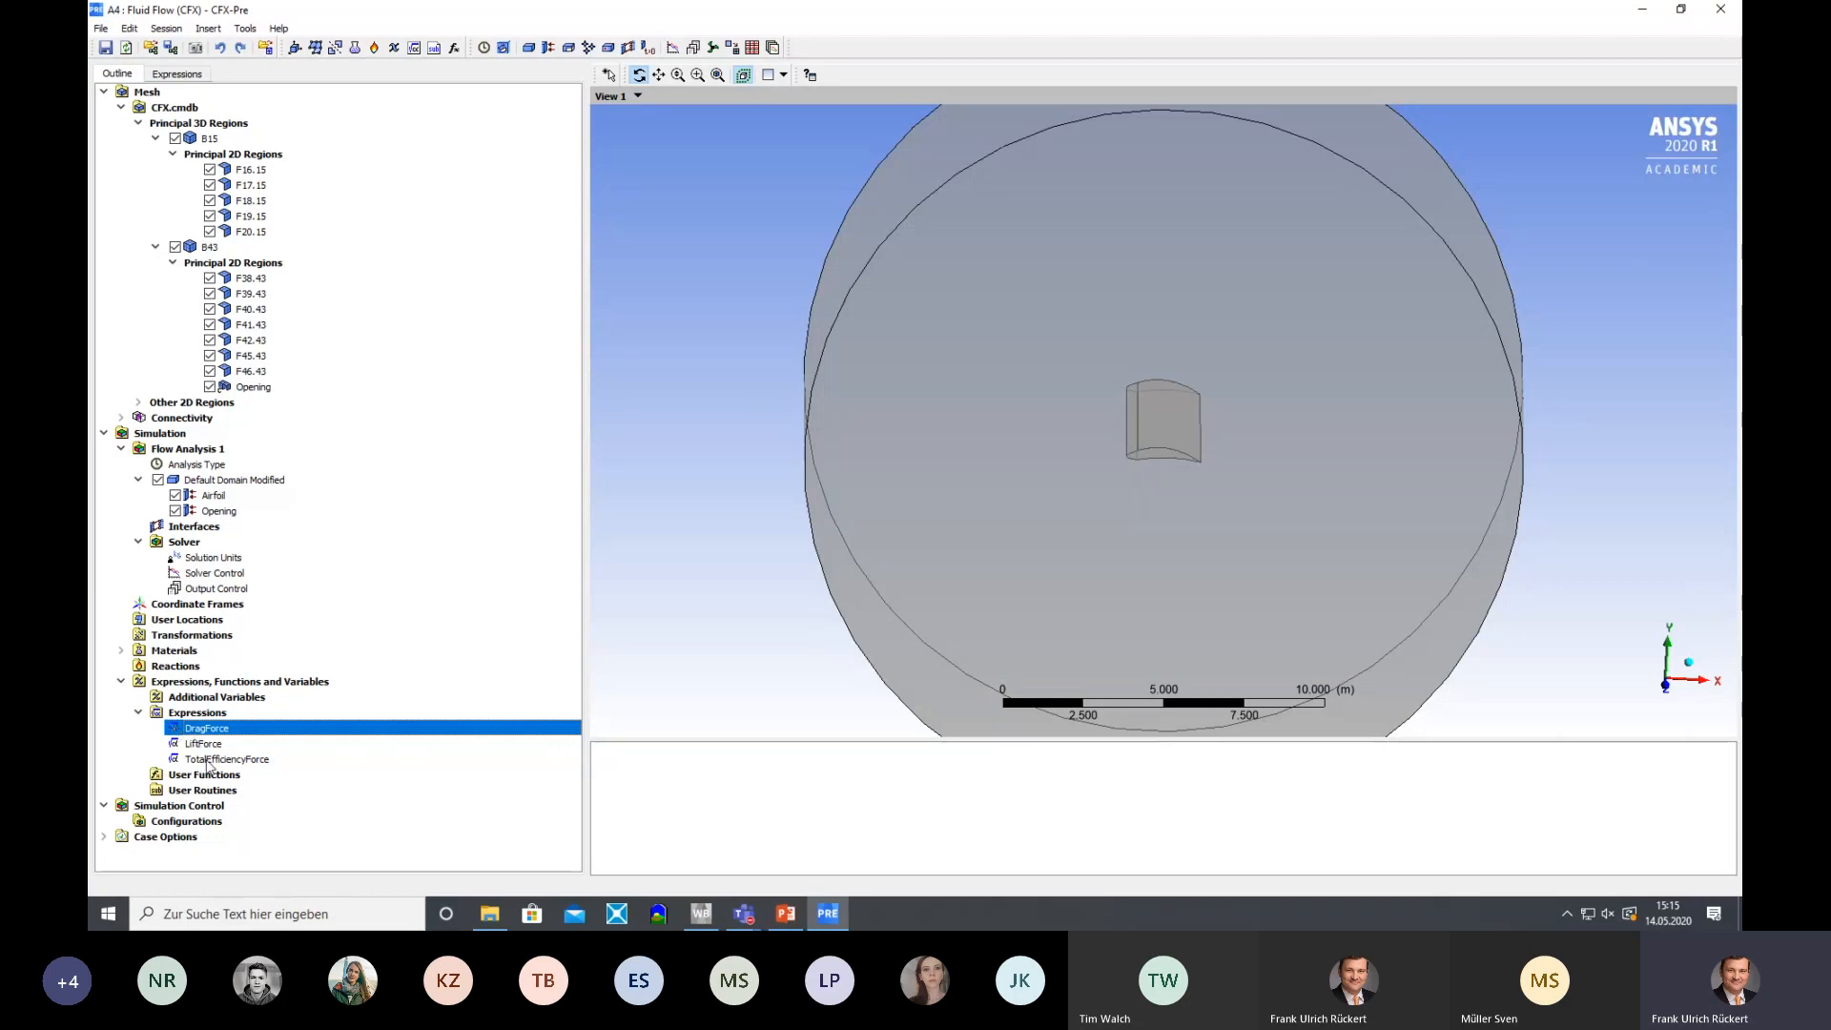
{"action": "right_click", "coordinate": [194, 731]}
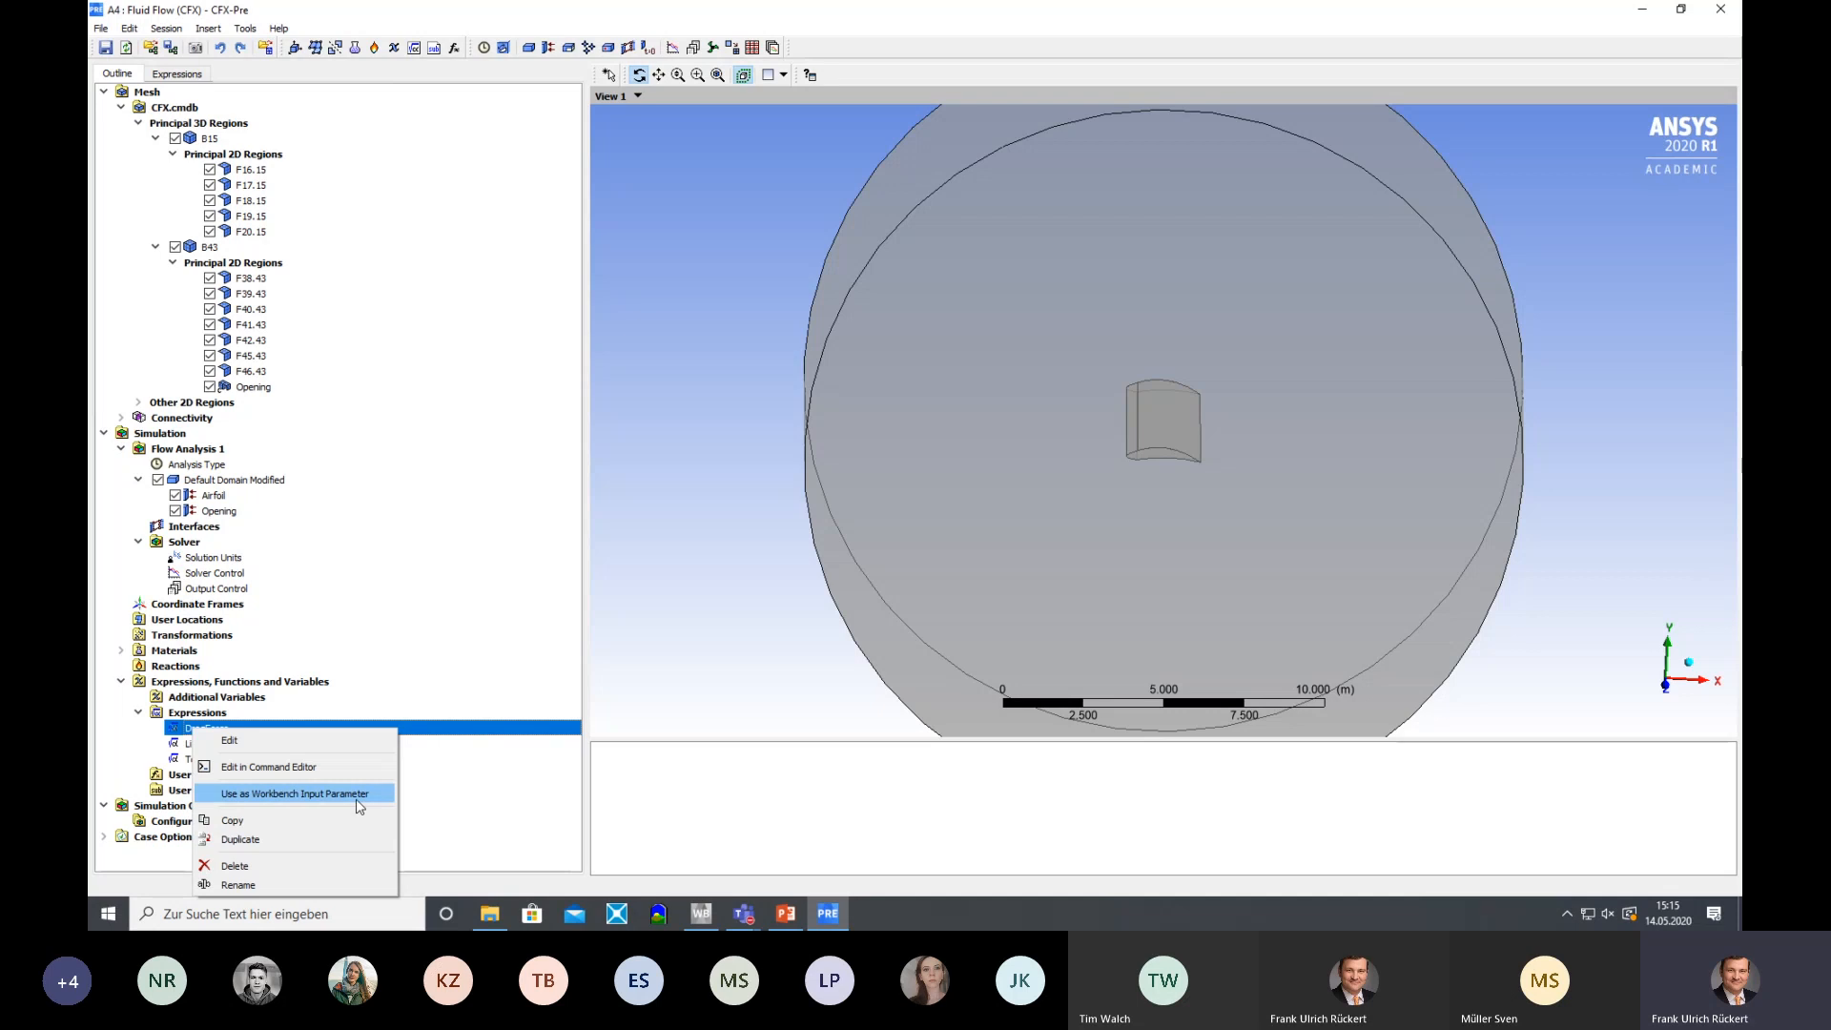
{"action": "left_click", "coordinate": [438, 549]}
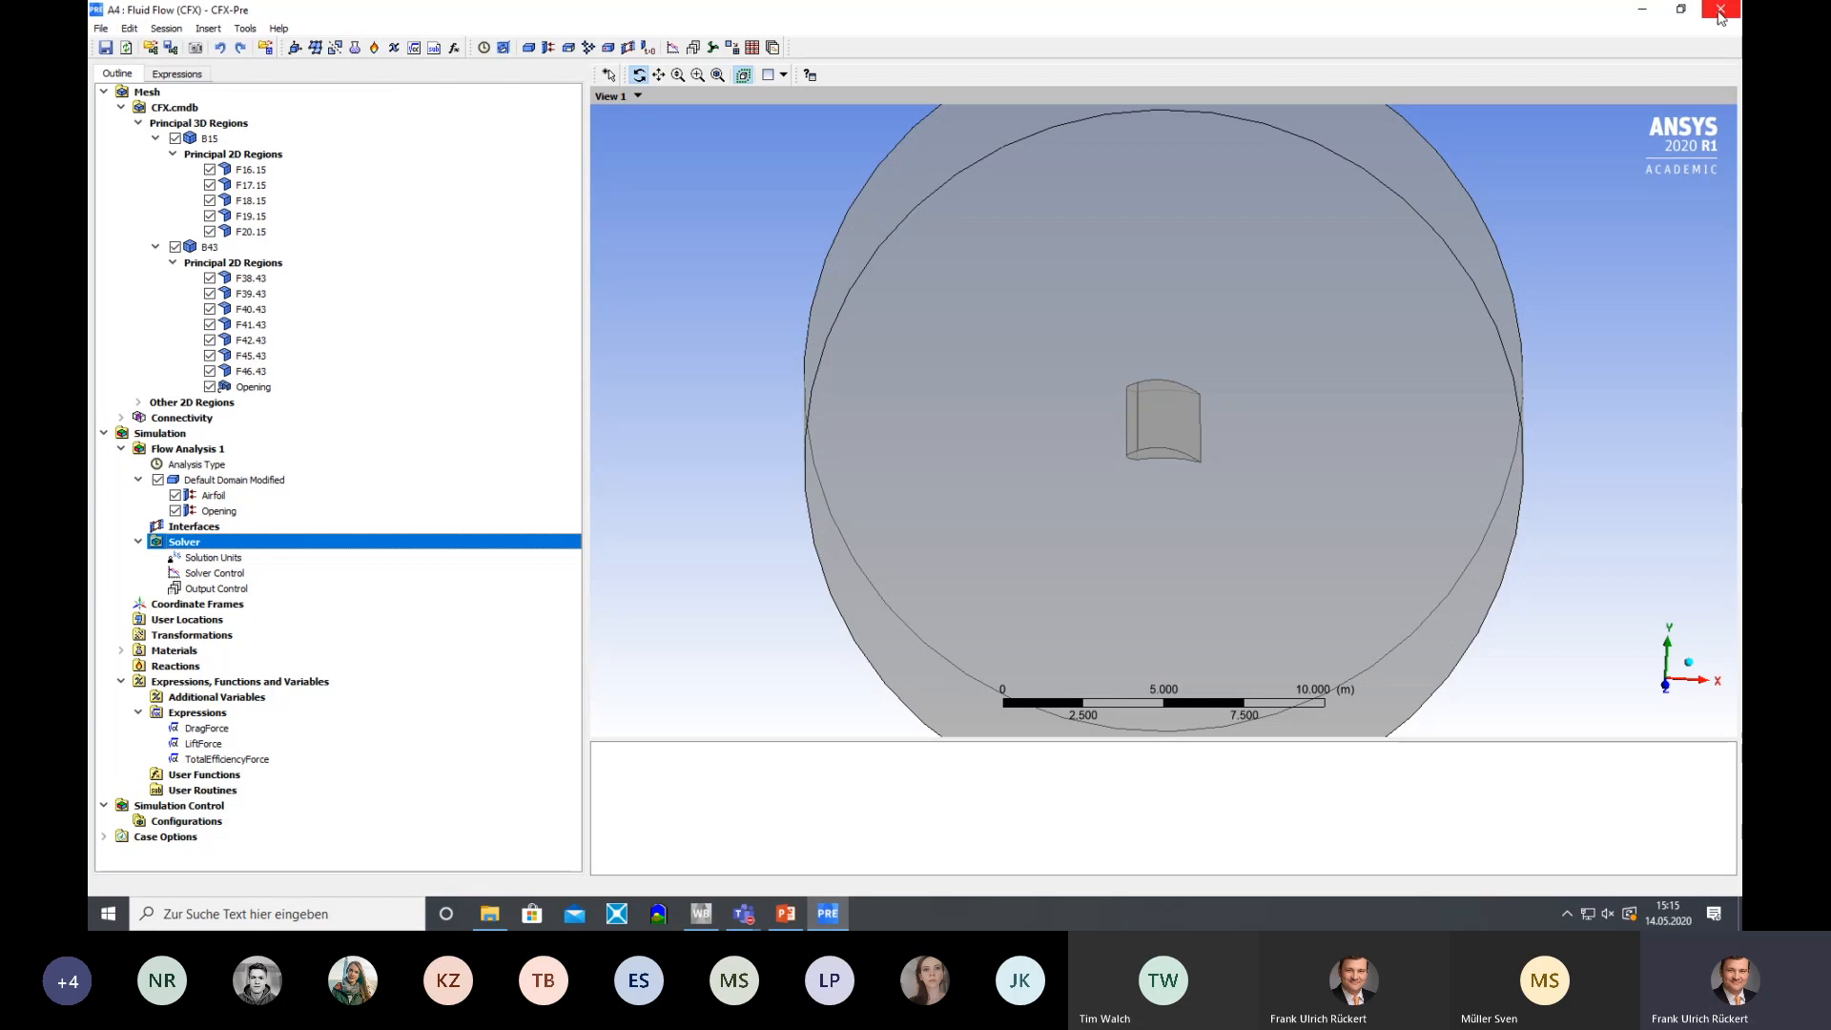
Delete the DragForce, LiftForce and TotalEfficiencyForce expressions from the outline tree
{"action": "left_click", "coordinate": [200, 729]}
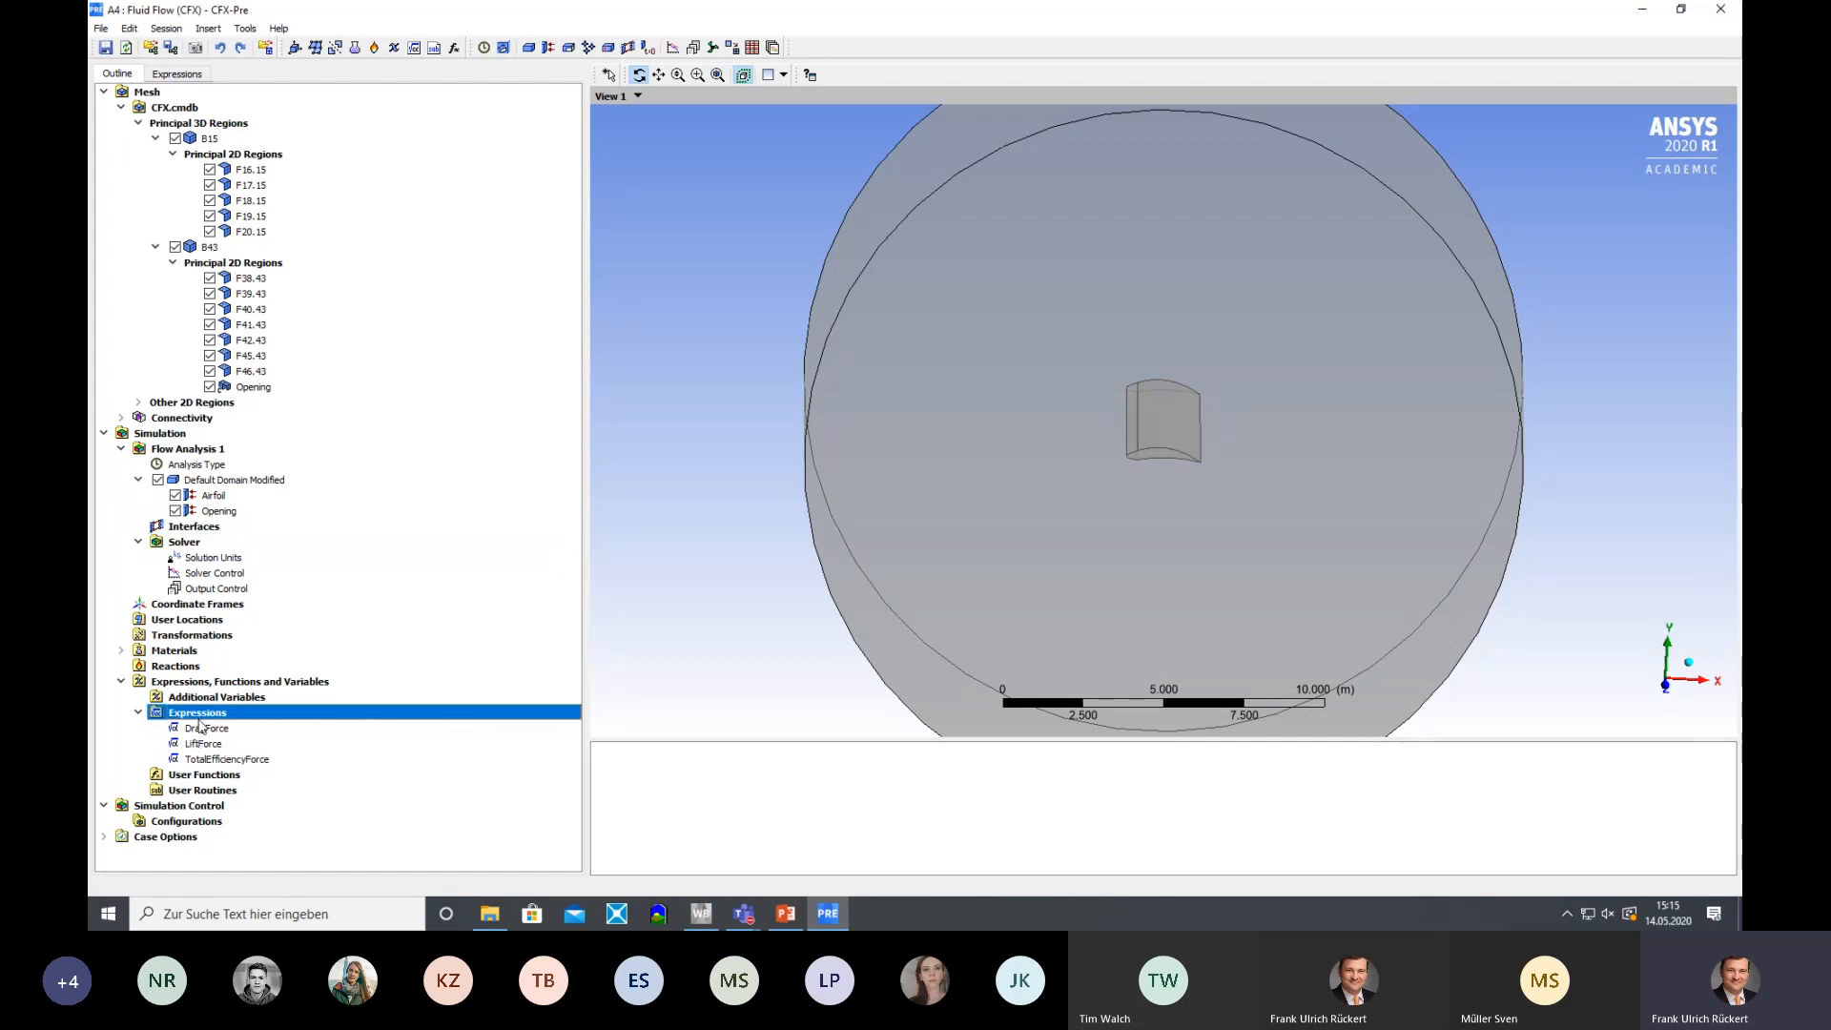
{"action": "right_click", "coordinate": [200, 731]}
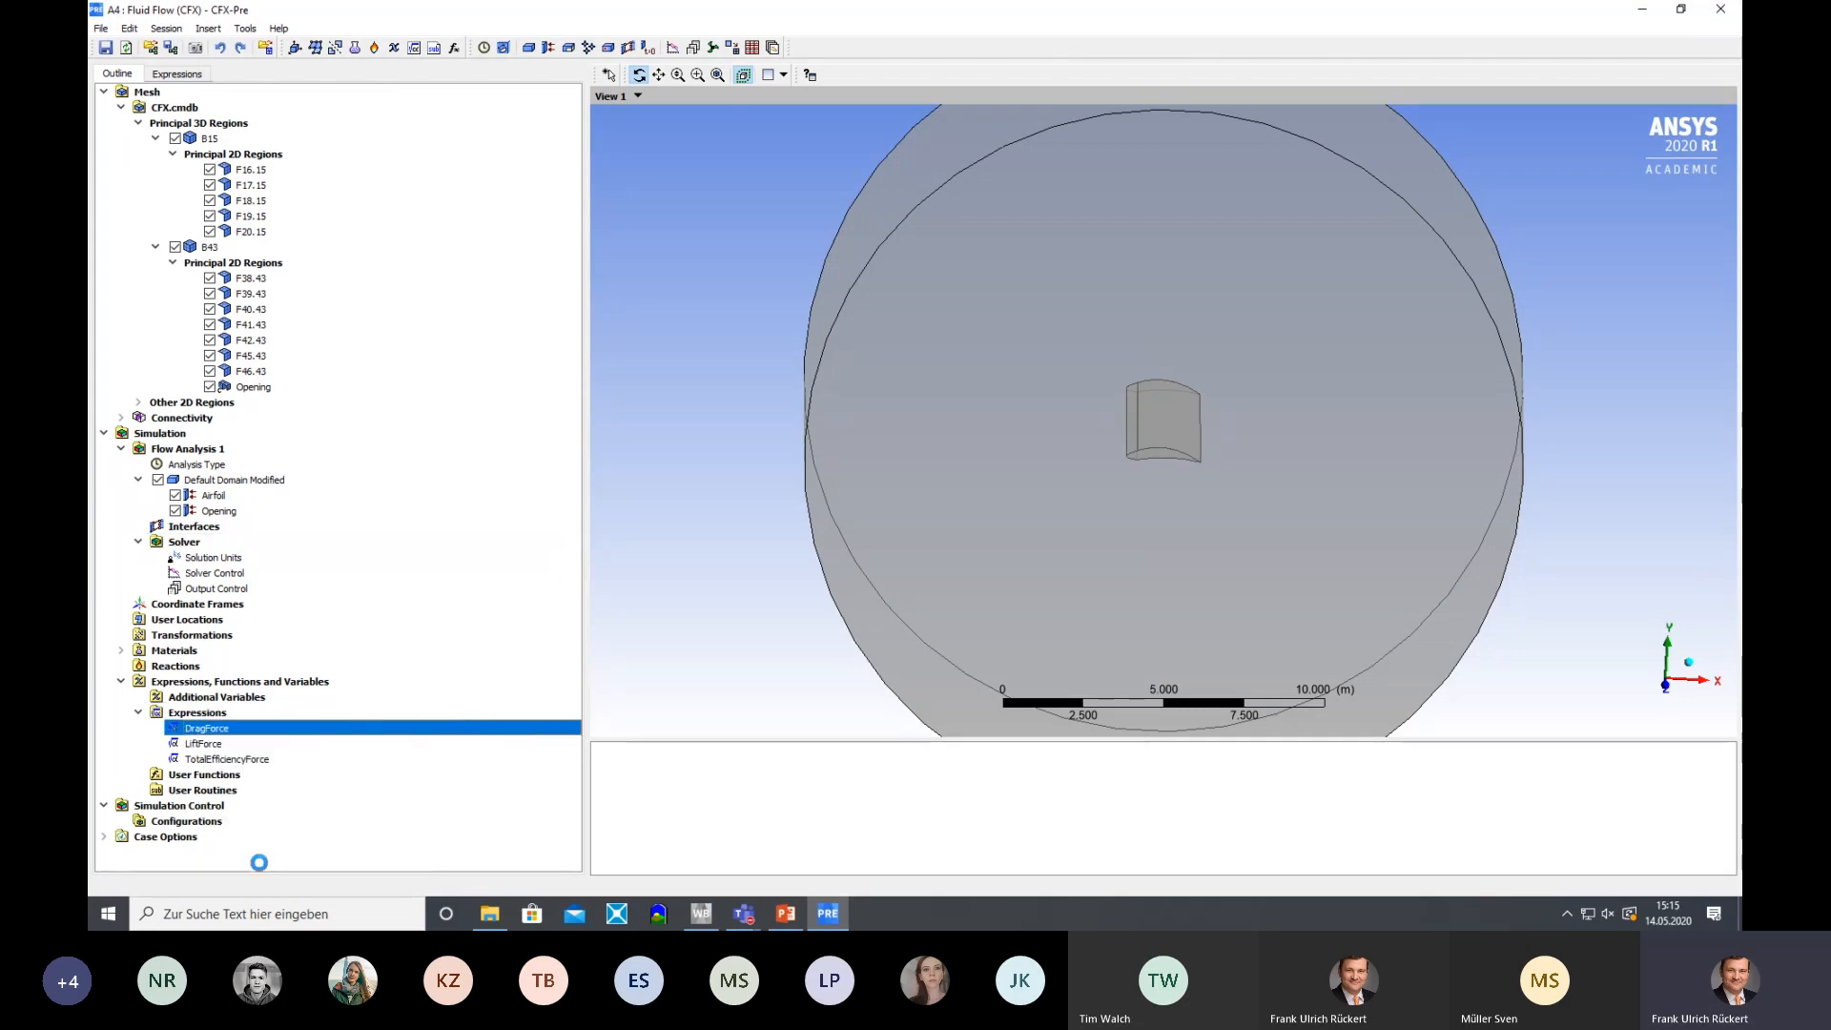
{"action": "left_click", "coordinate": [224, 863]}
{"action": "left_click", "coordinate": [200, 729]}
{"action": "right_click", "coordinate": [201, 730]}
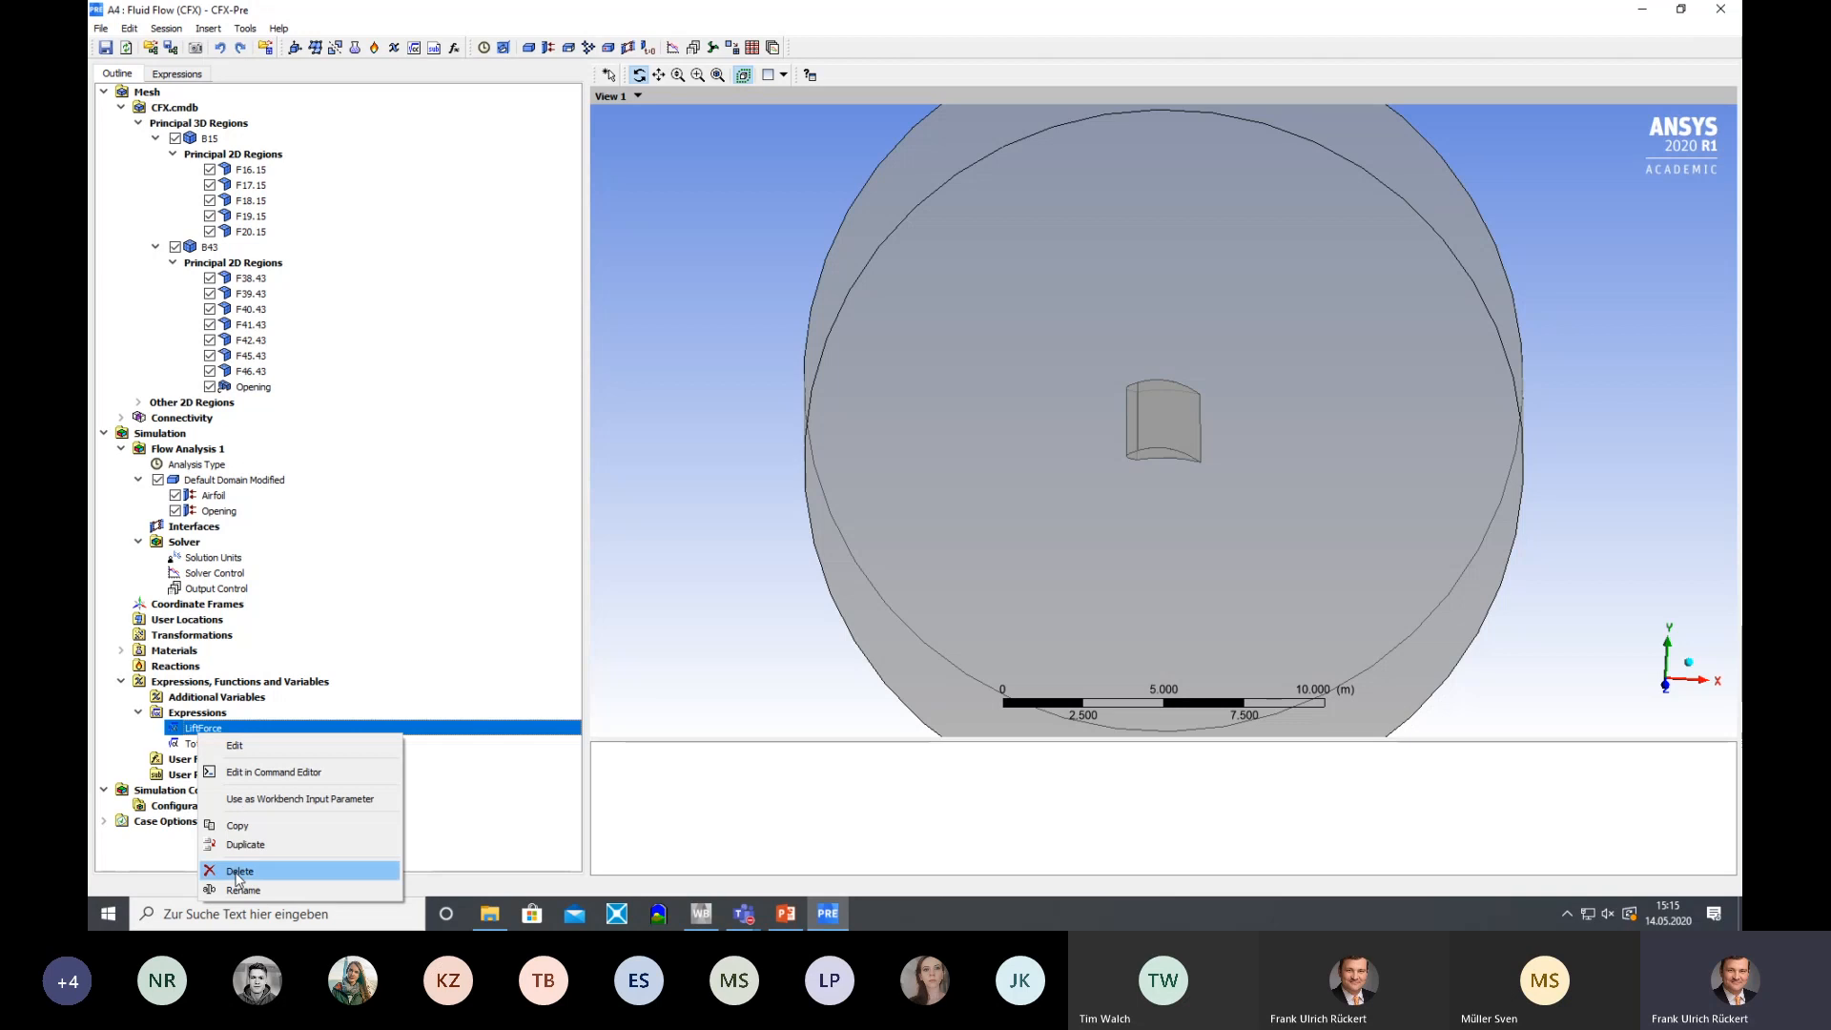
{"action": "left_click", "coordinate": [224, 866]}
{"action": "left_click", "coordinate": [201, 729]}
{"action": "right_click", "coordinate": [201, 731]}
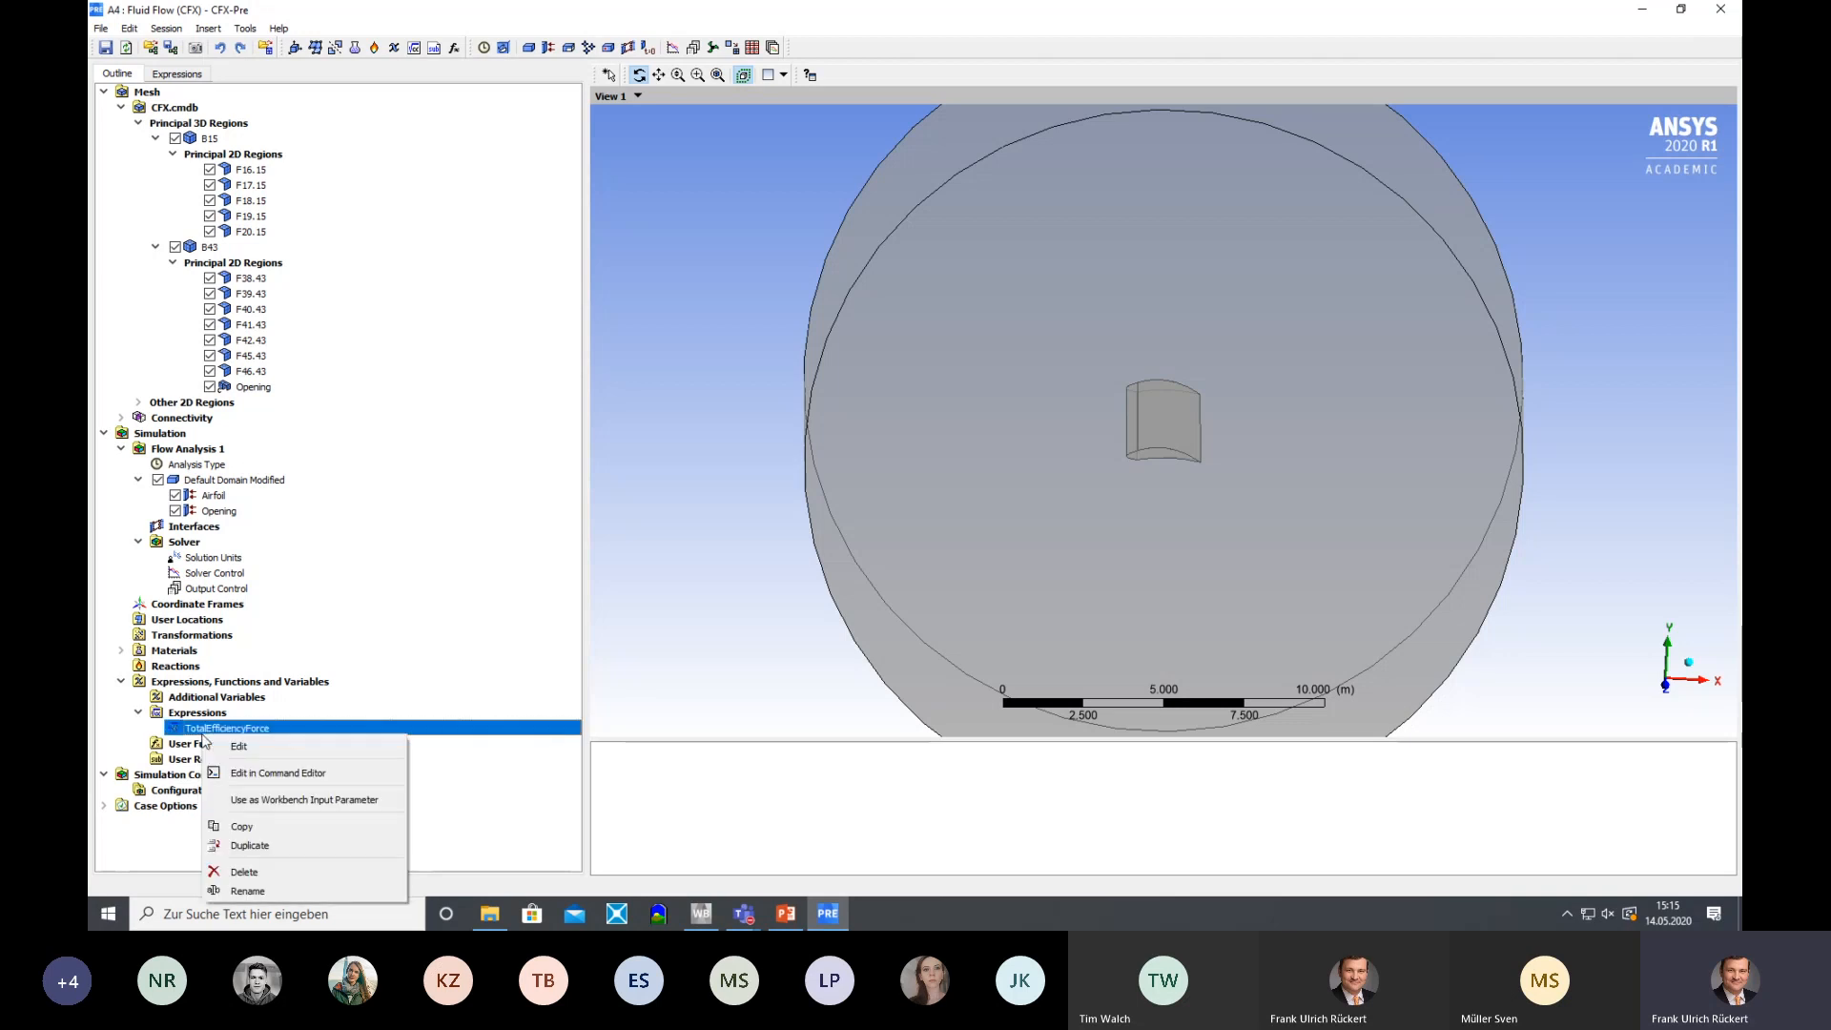
{"action": "left_click", "coordinate": [244, 872]}
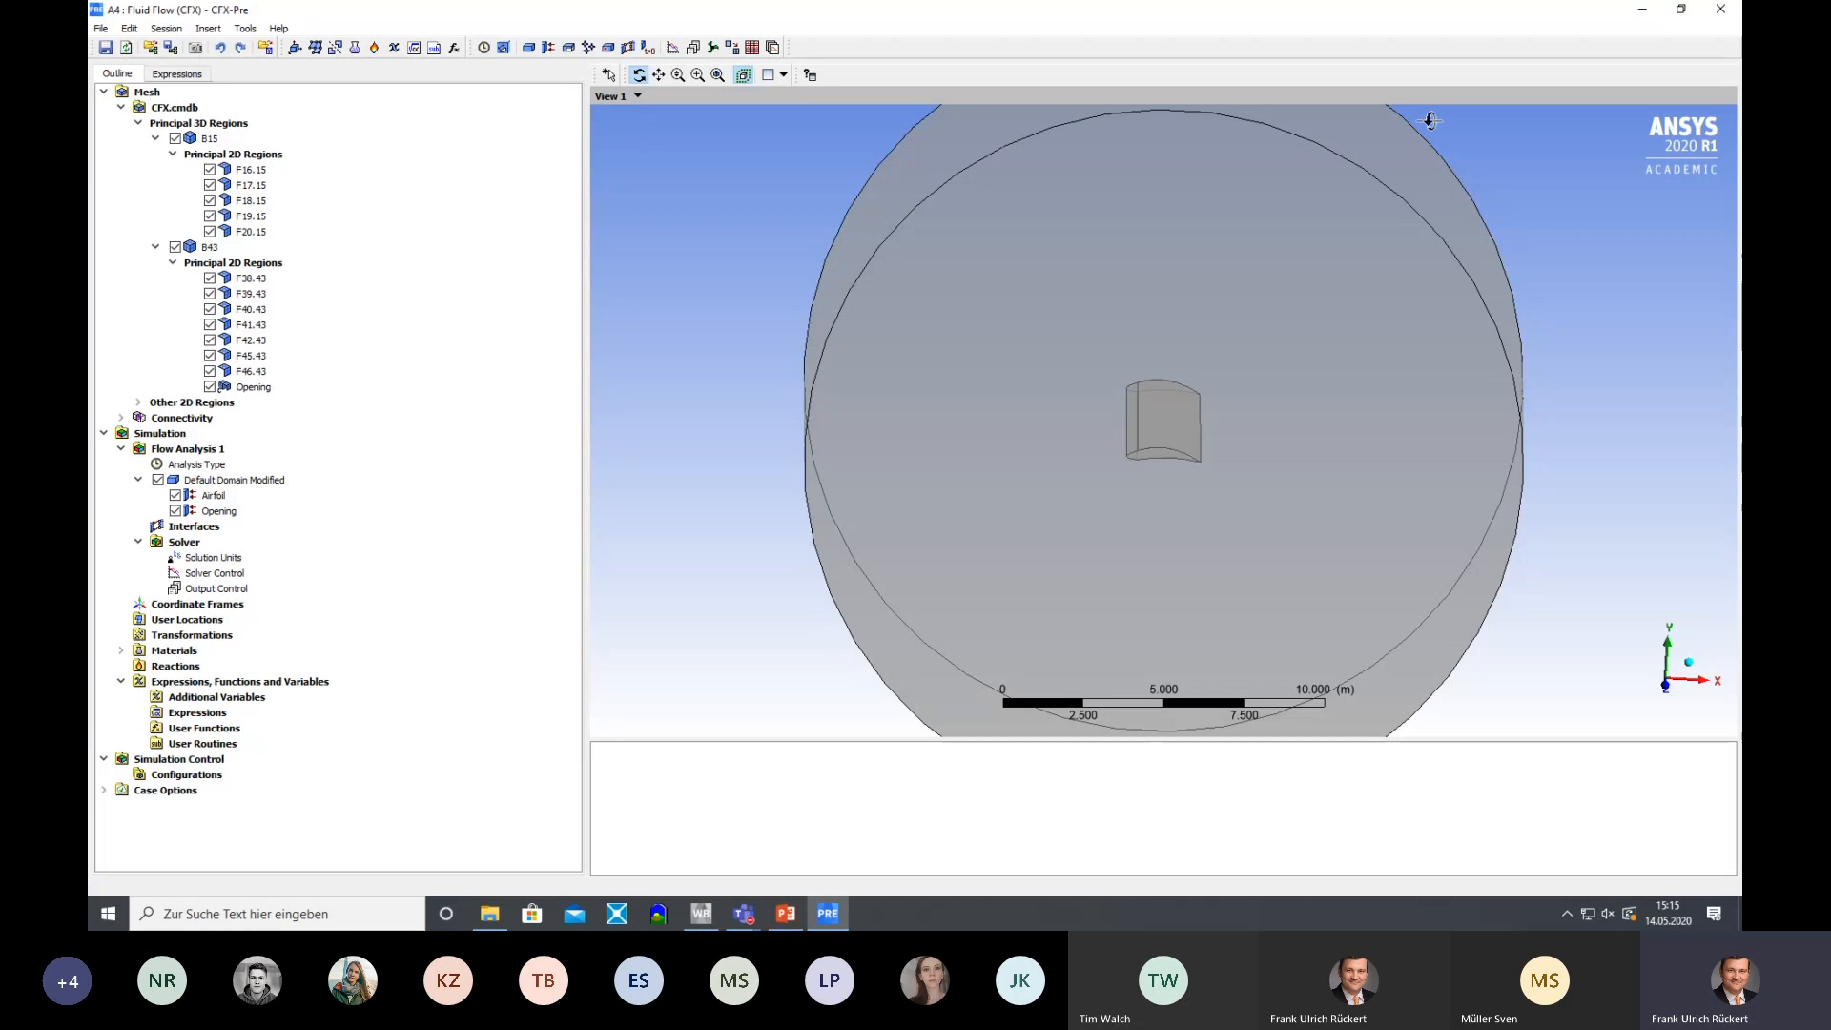
Close CFX-Pre and update the Solution cell of the Fluid Flow (CFX) system in Workbench
{"action": "left_click", "coordinate": [1720, 10]}
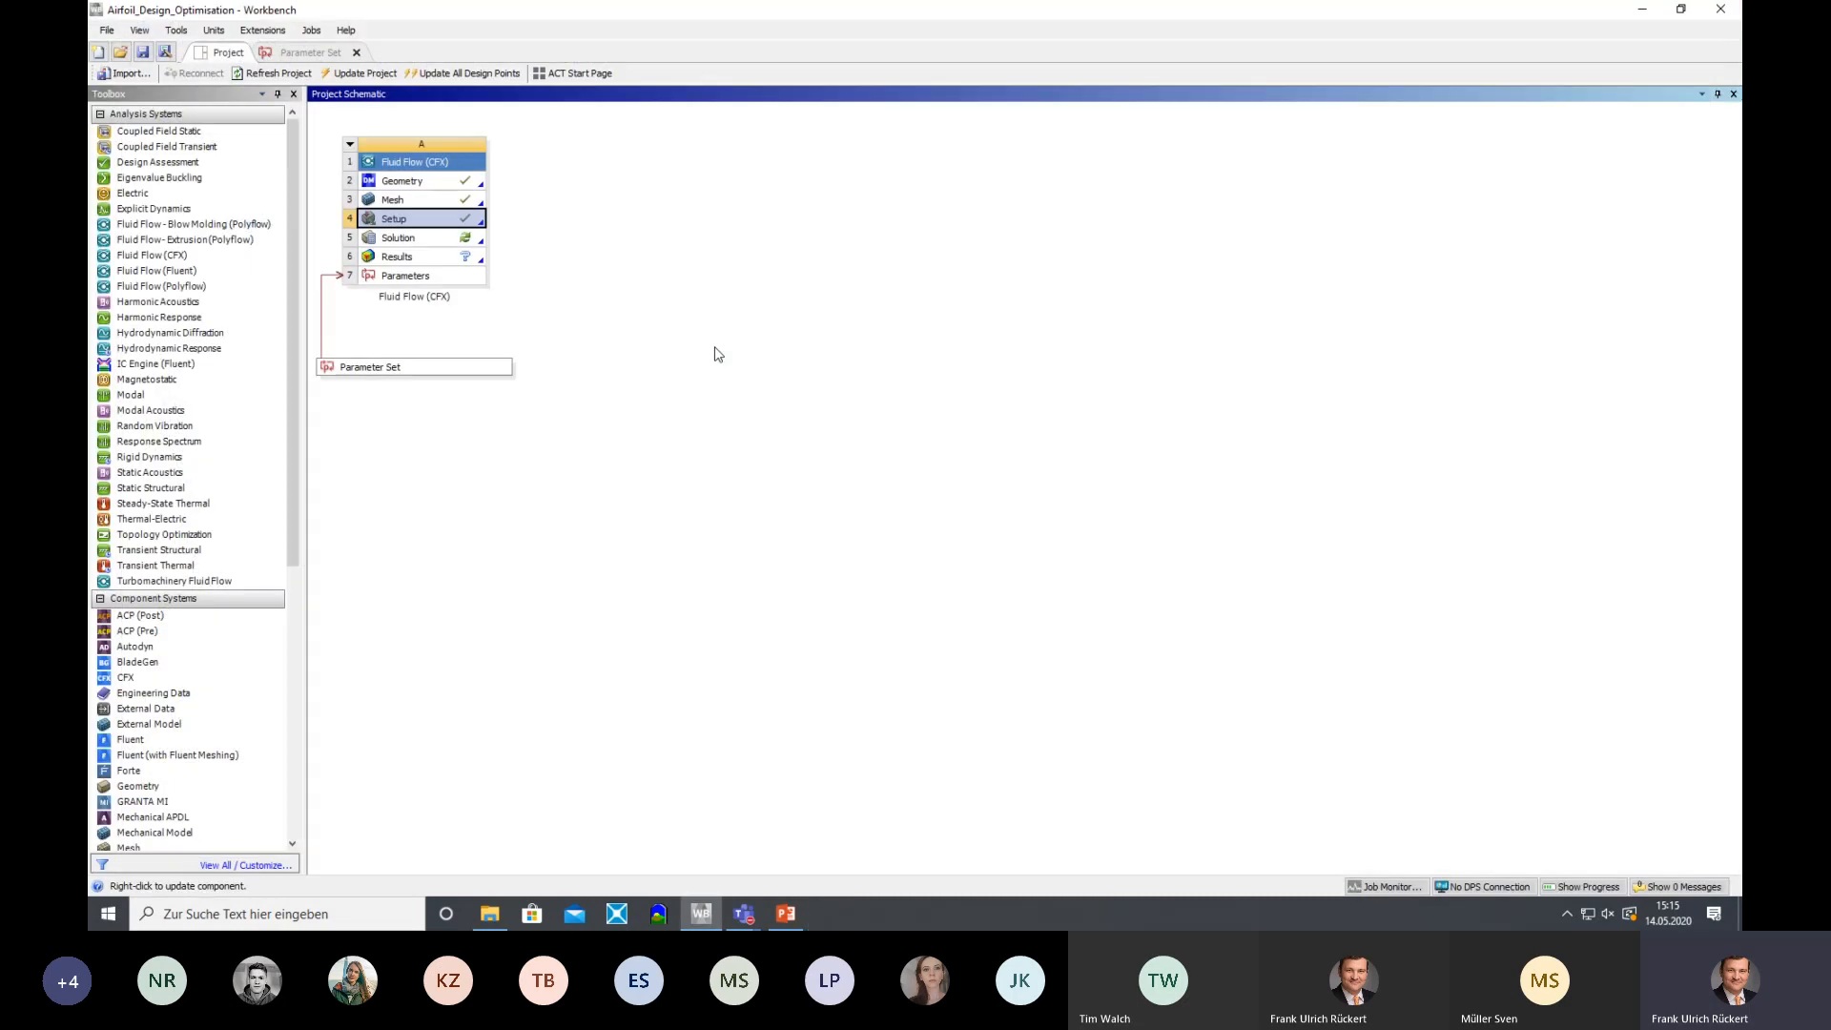
{"action": "left_click", "coordinate": [419, 240]}
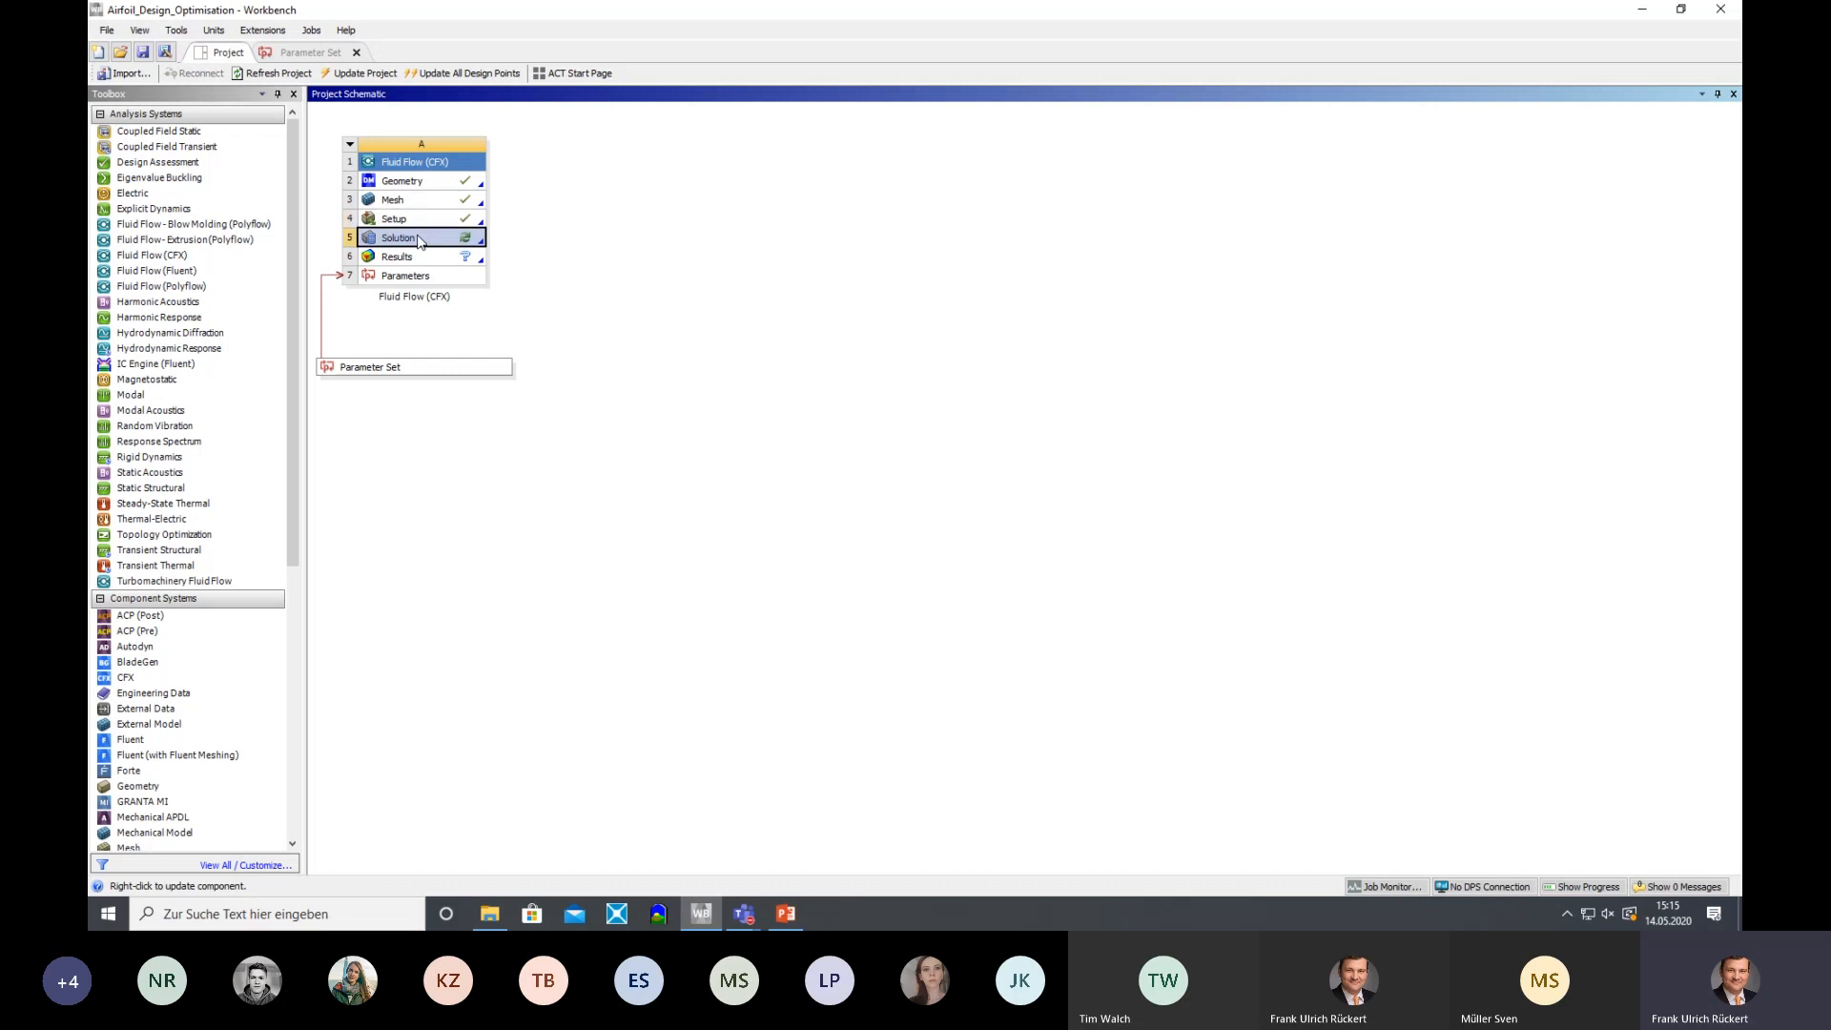
{"action": "right_click", "coordinate": [420, 242]}
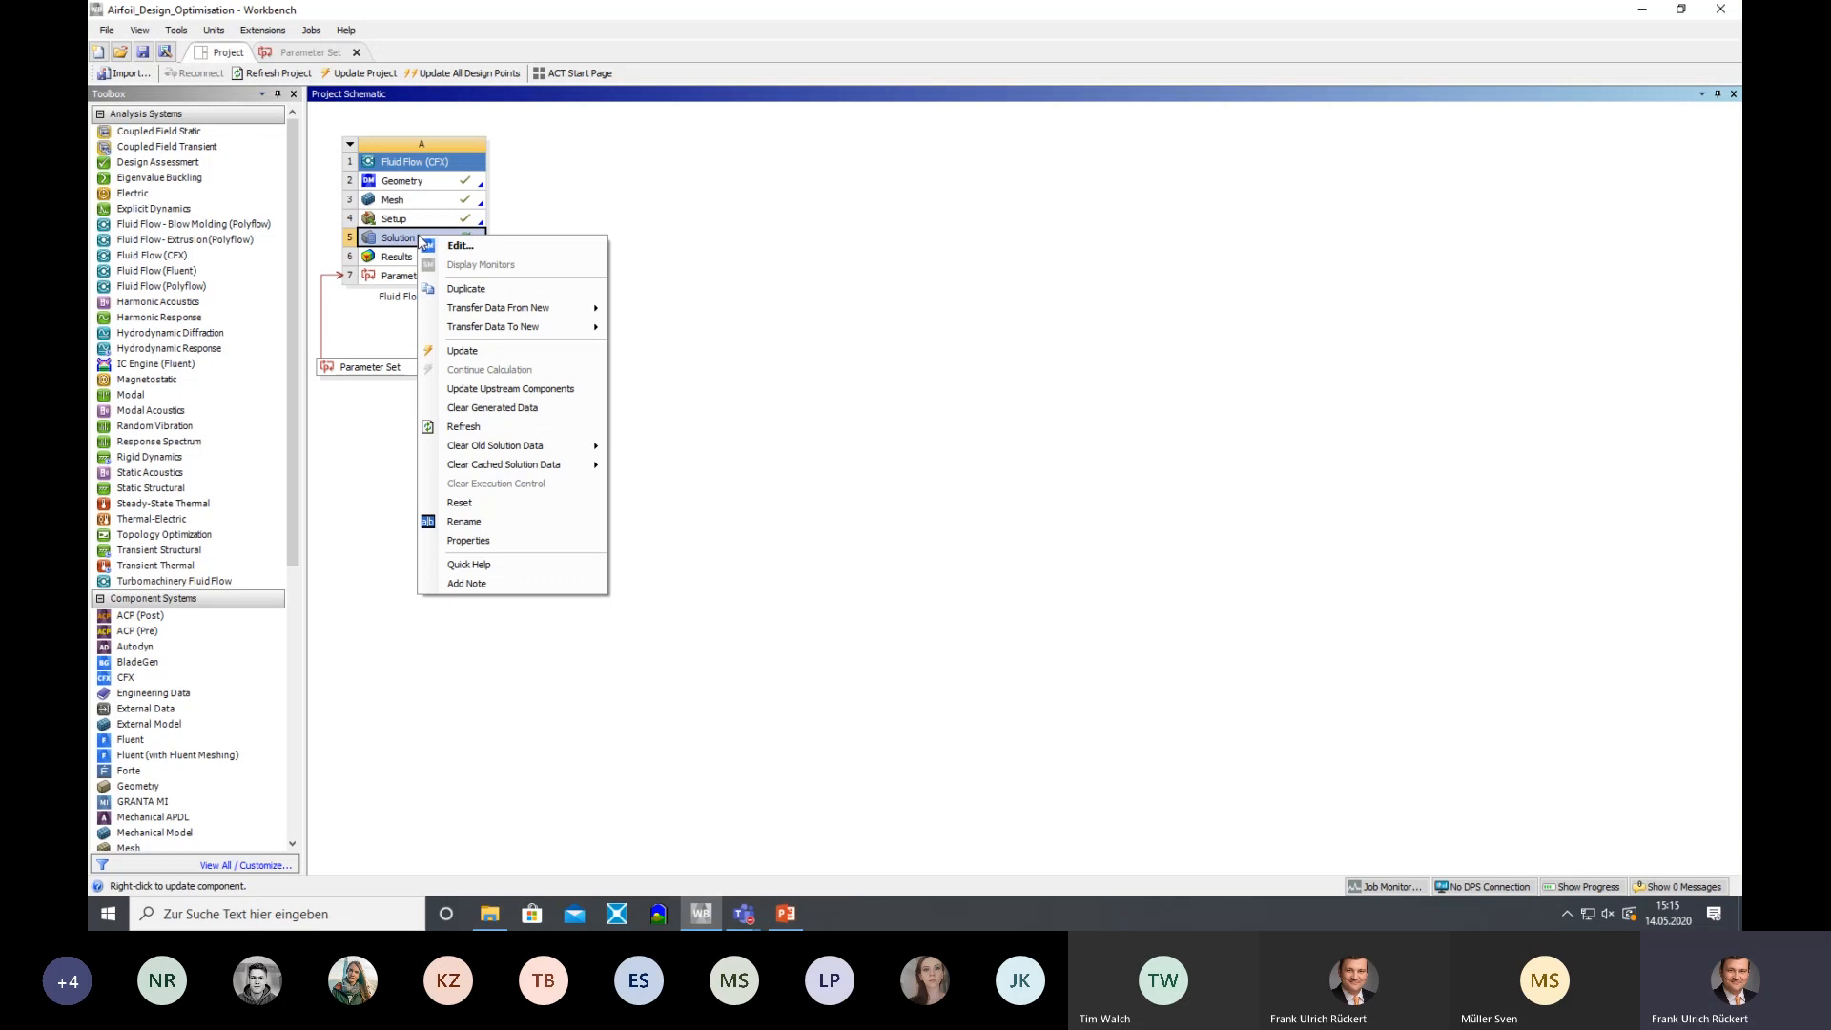
{"action": "left_click", "coordinate": [487, 355]}
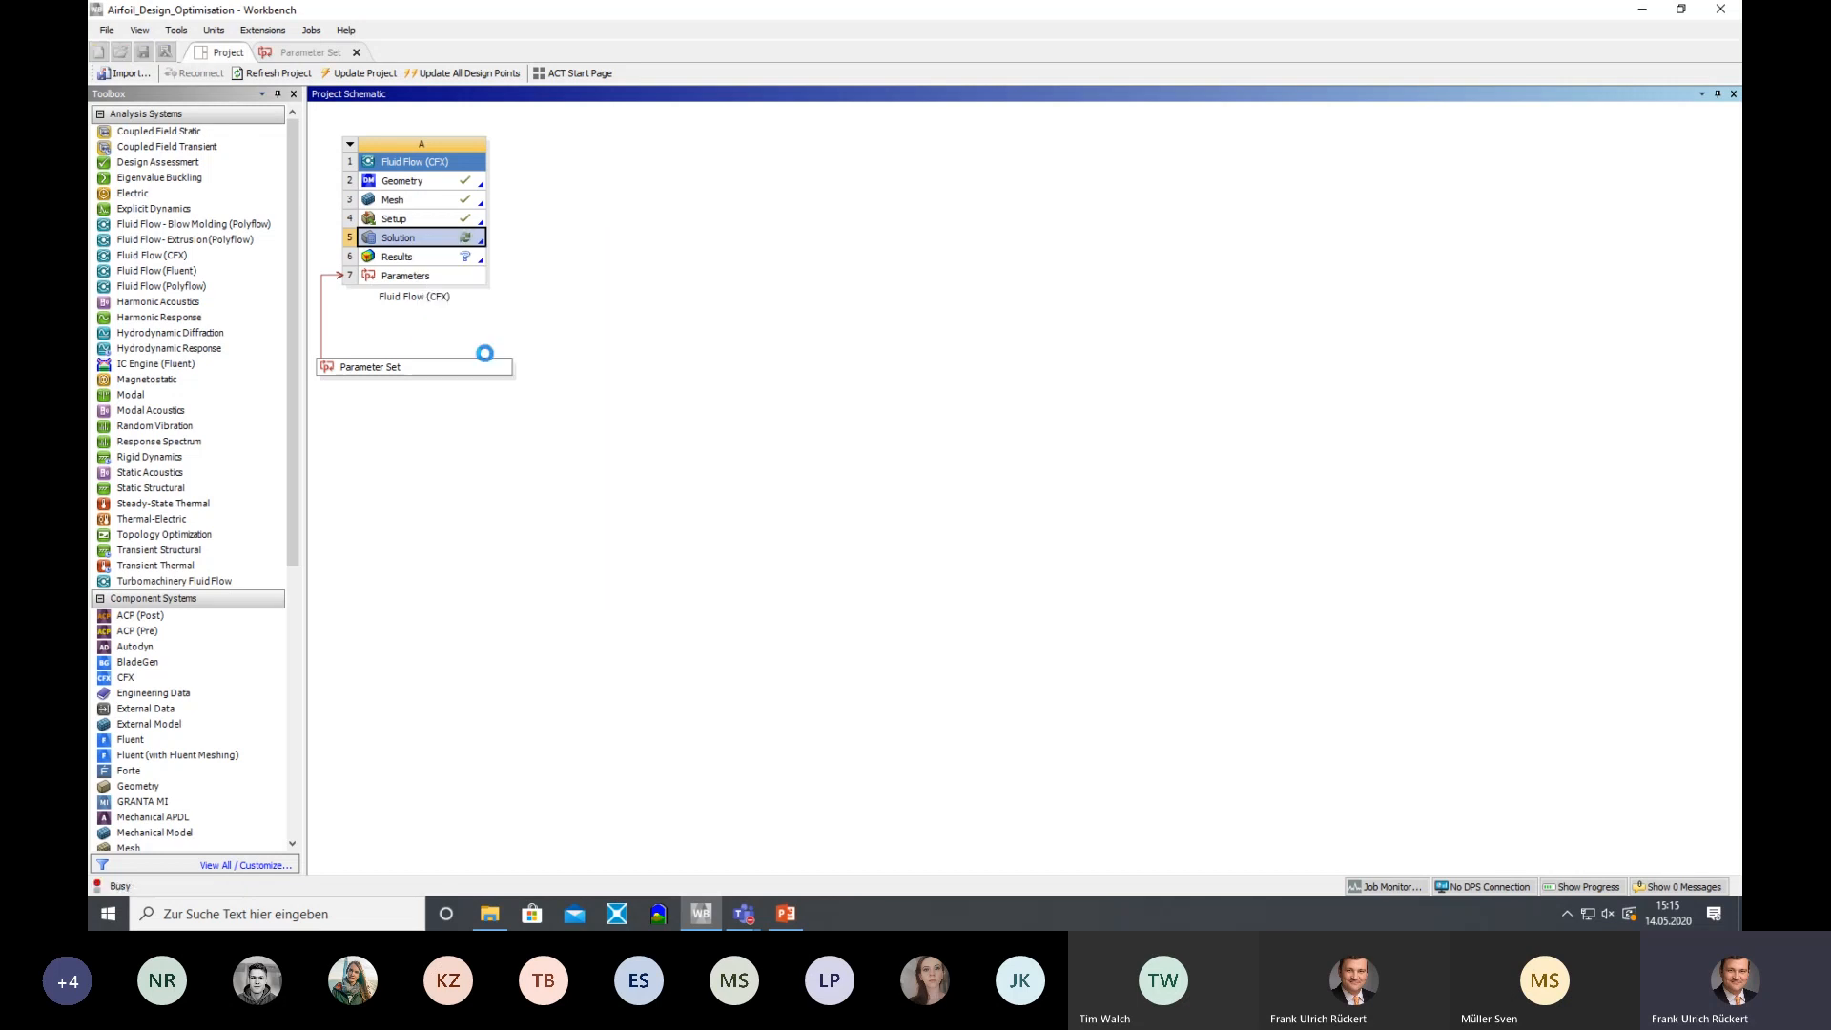
Display the monitors of the running solution in CFX-Solver Manager and move its window to view the residual plot
{"action": "right_click", "coordinate": [436, 236]}
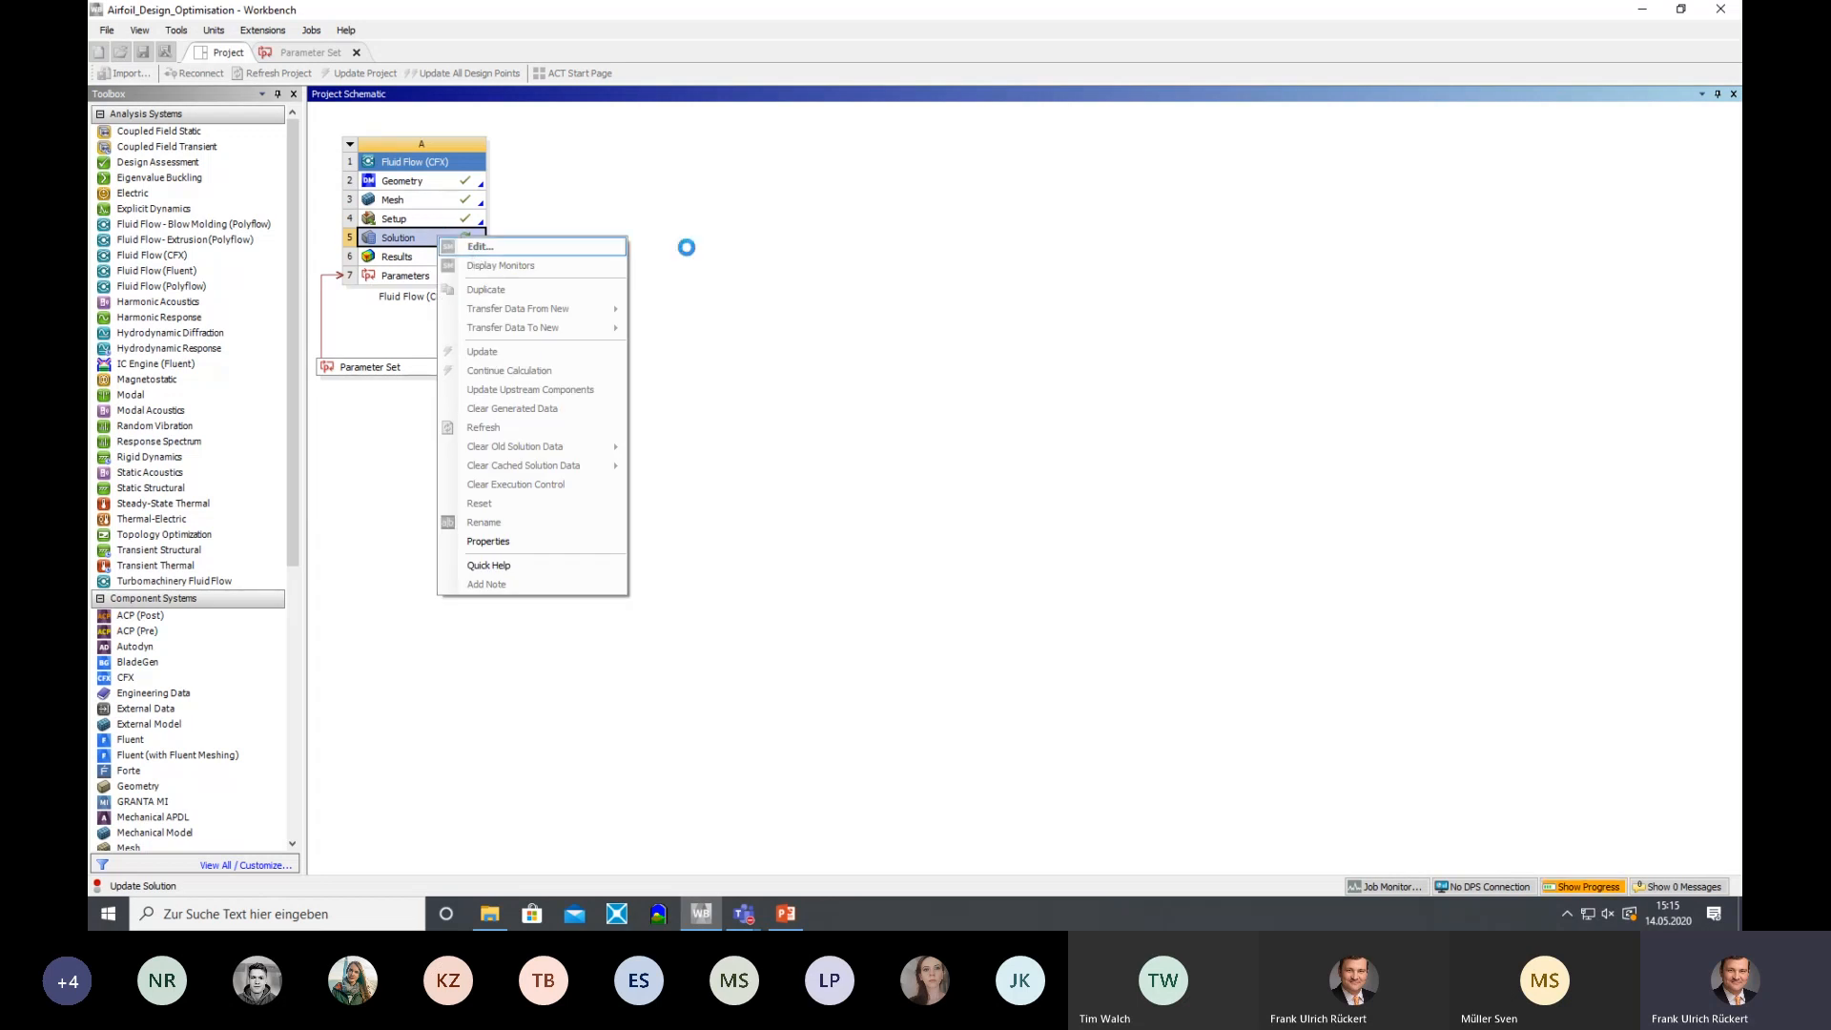
{"action": "left_click", "coordinate": [593, 232]}
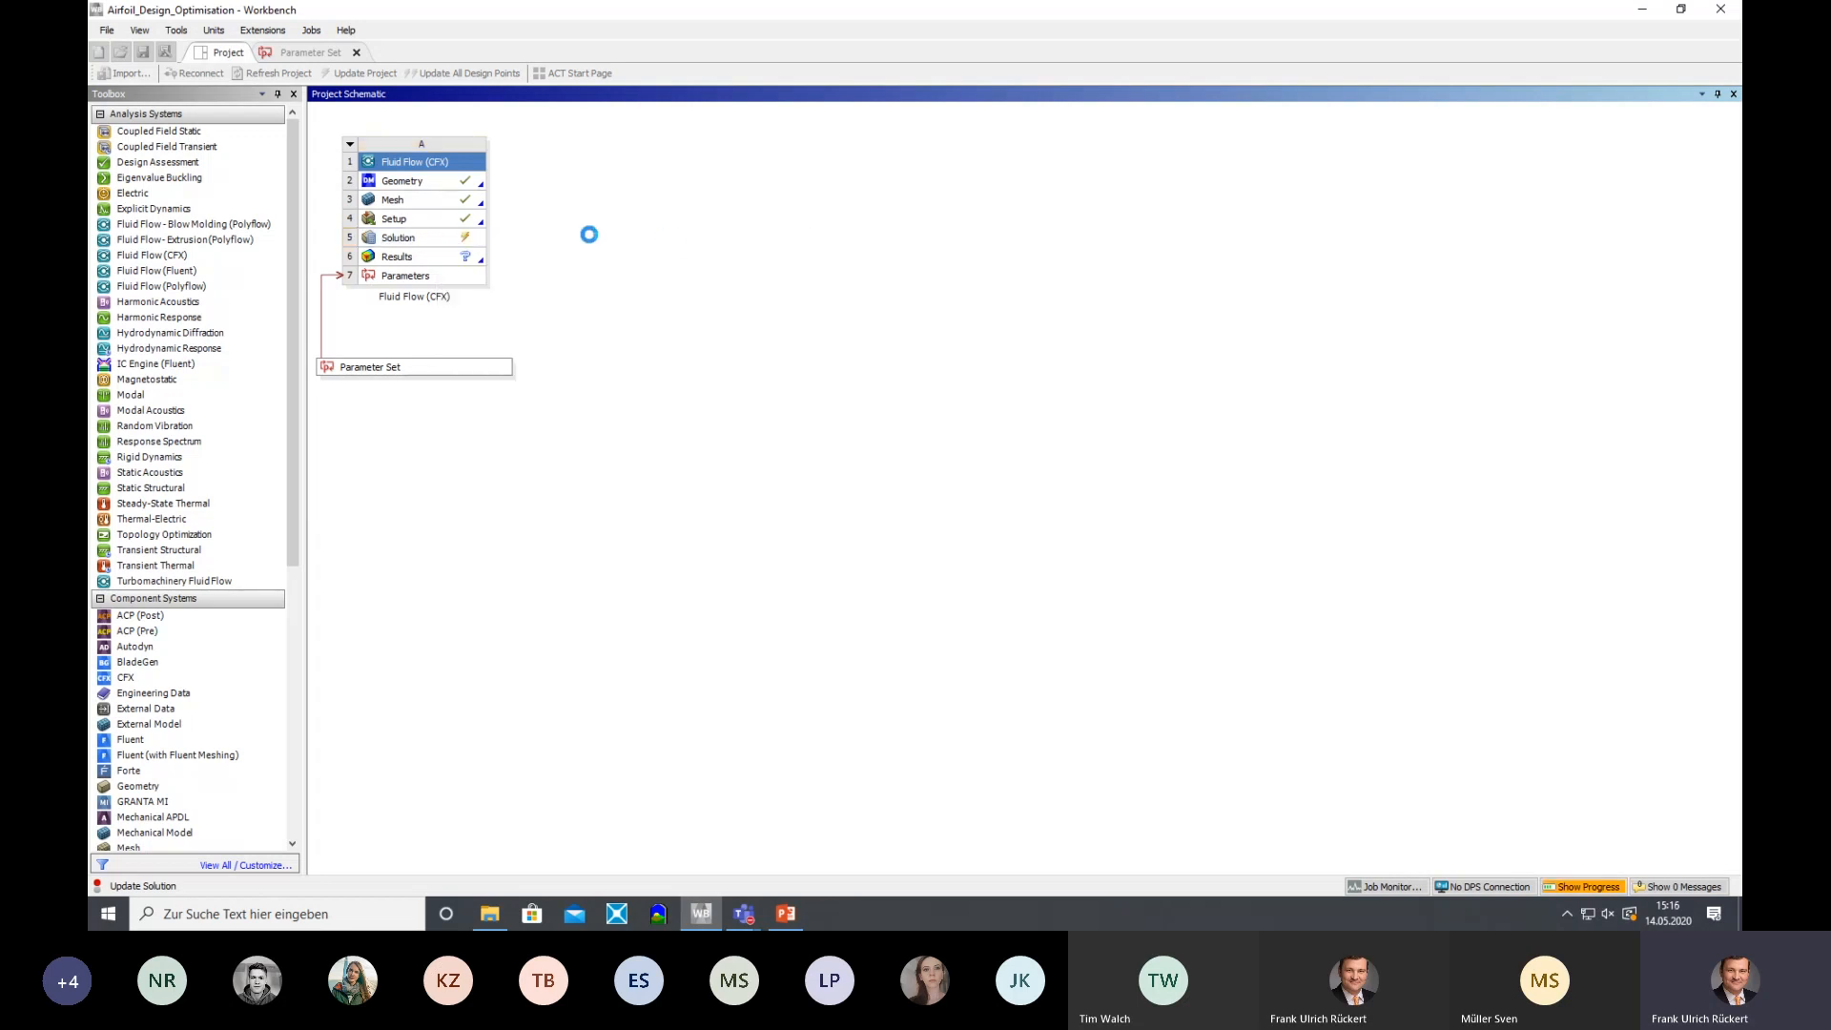
{"action": "right_click", "coordinate": [420, 237]}
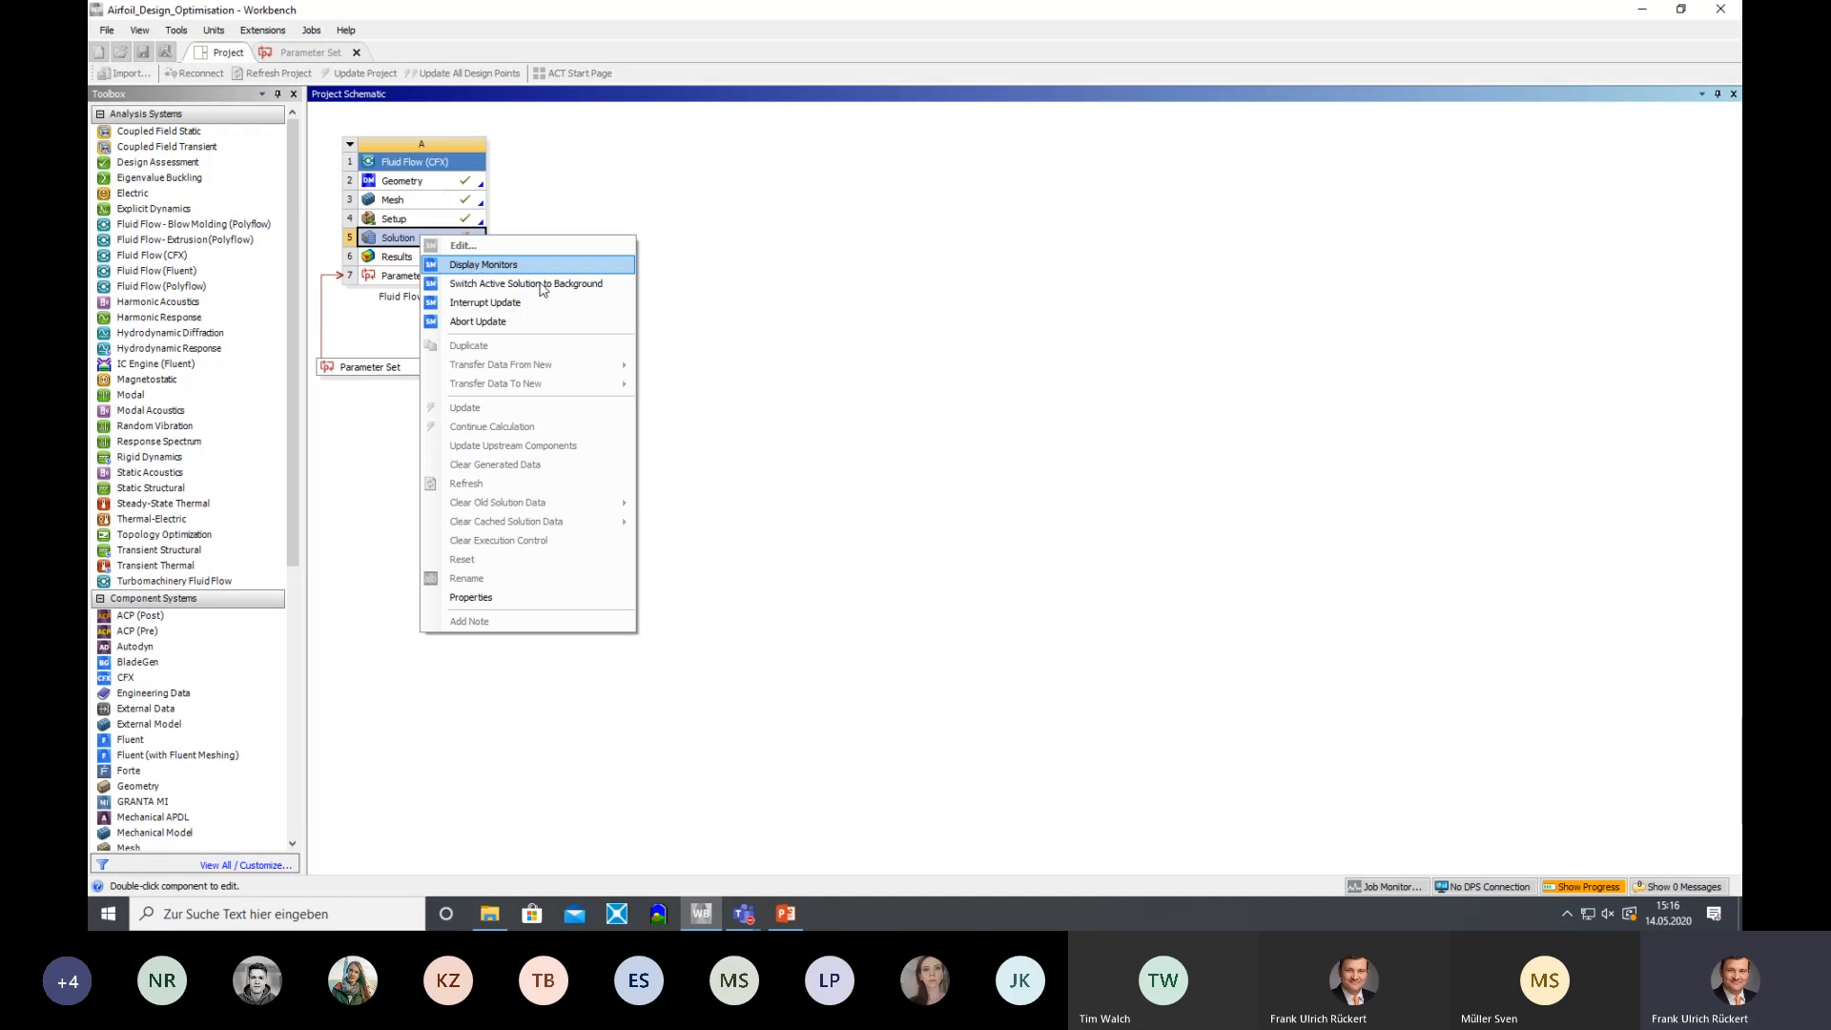
{"action": "left_click", "coordinate": [473, 265]}
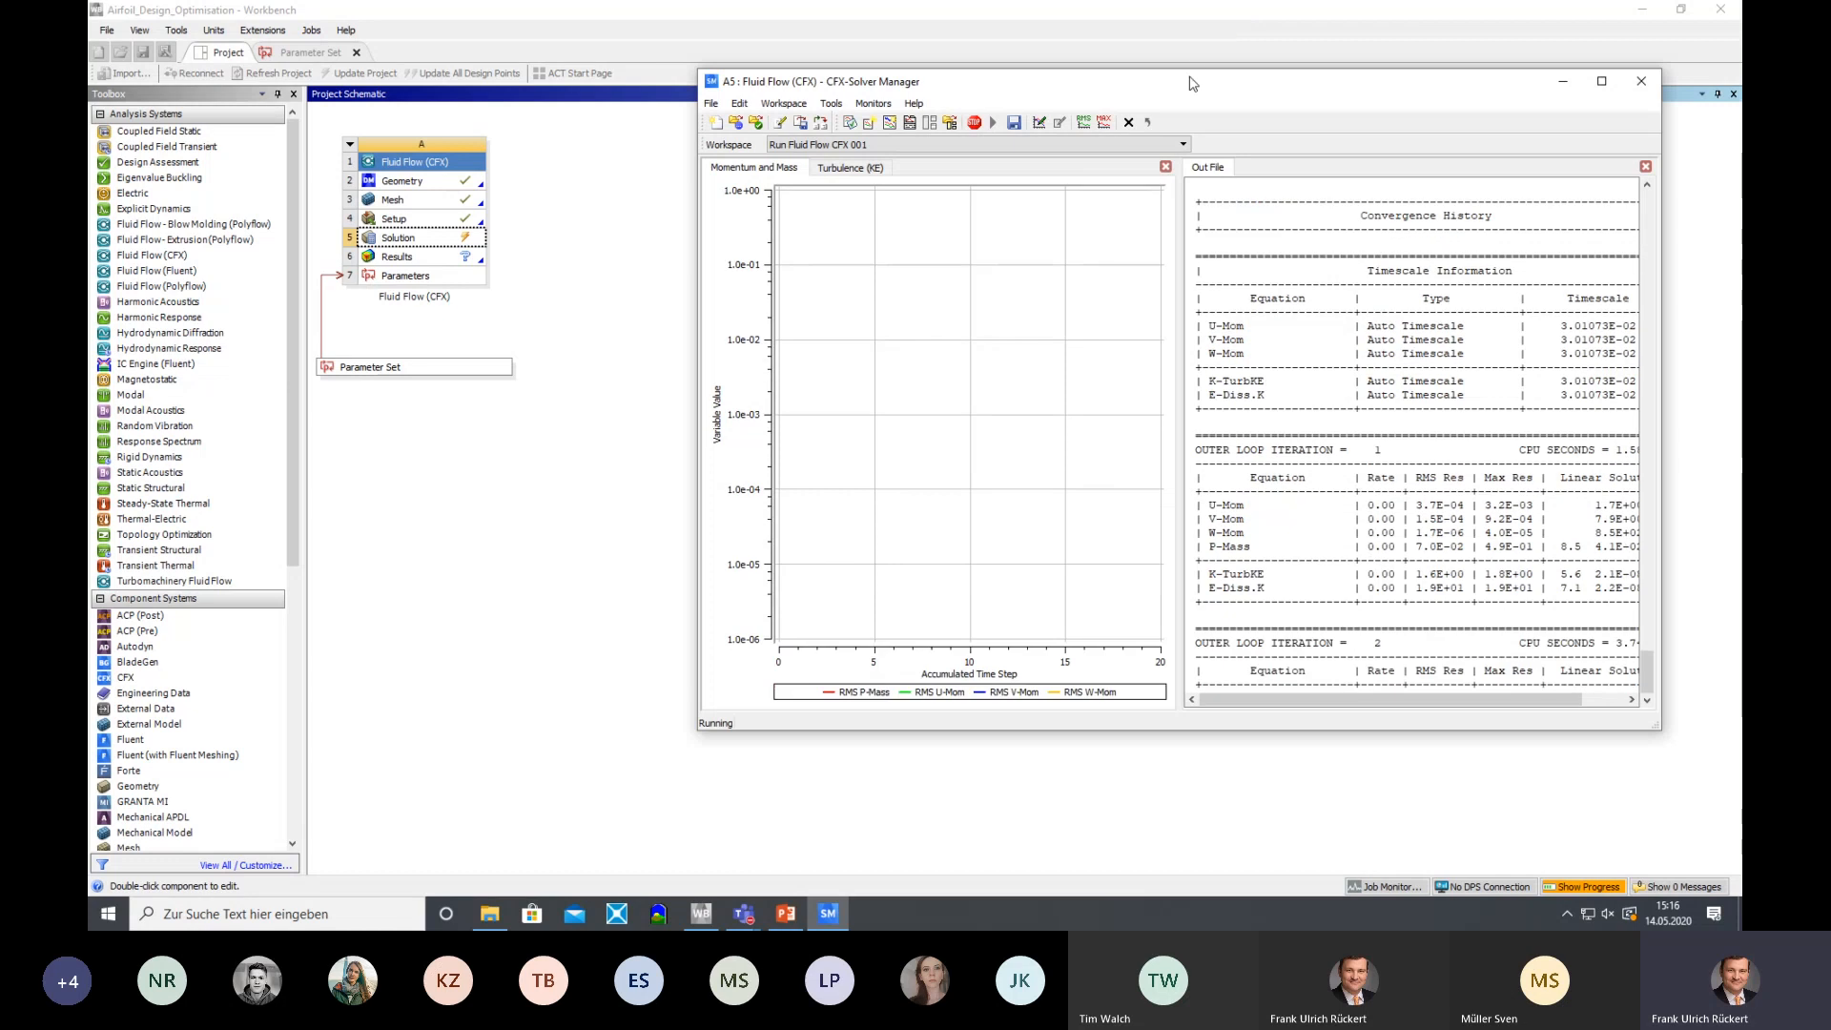
{"action": "left_click_drag", "start_coordinate": [1191, 81], "coordinate": [1086, 68]}
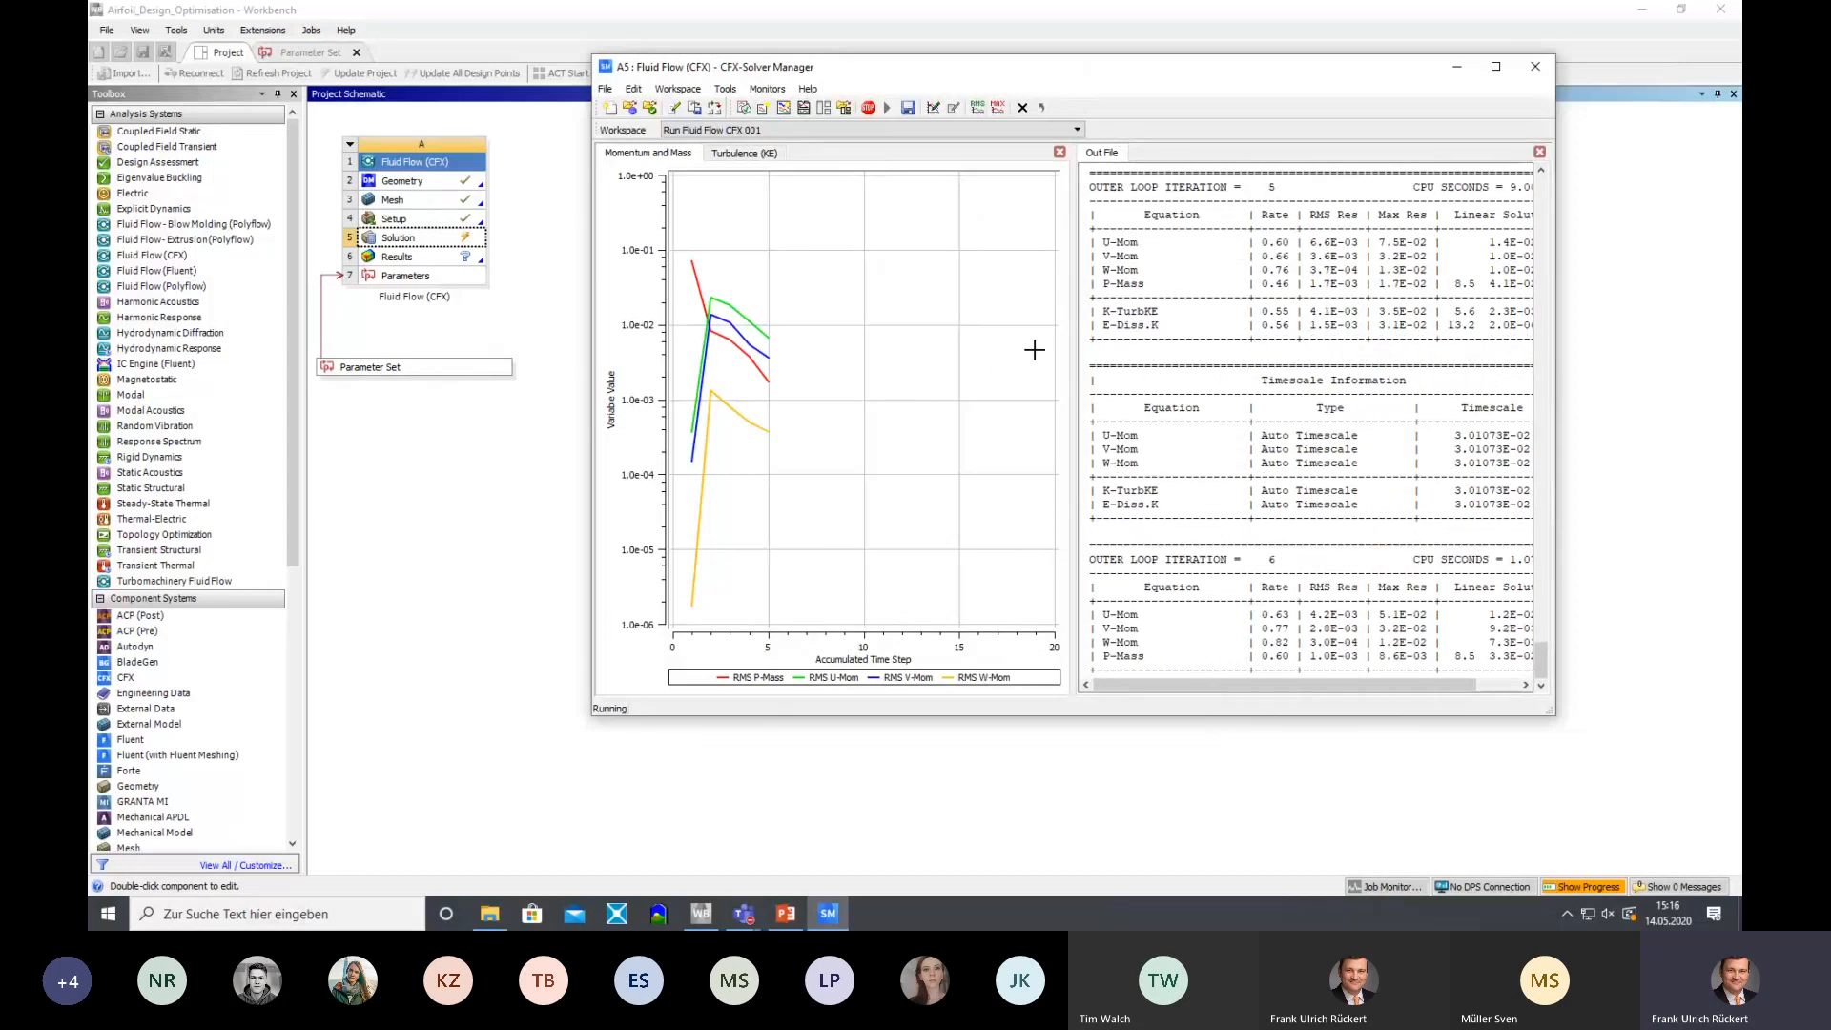
Dismiss the solver completion message, minimize CFX-Solver Manager and open the Results cell of the Fluid Flow (CFX) system in CFD-Post
{"action": "left_click_drag", "start_coordinate": [1069, 353], "coordinate": [969, 355]}
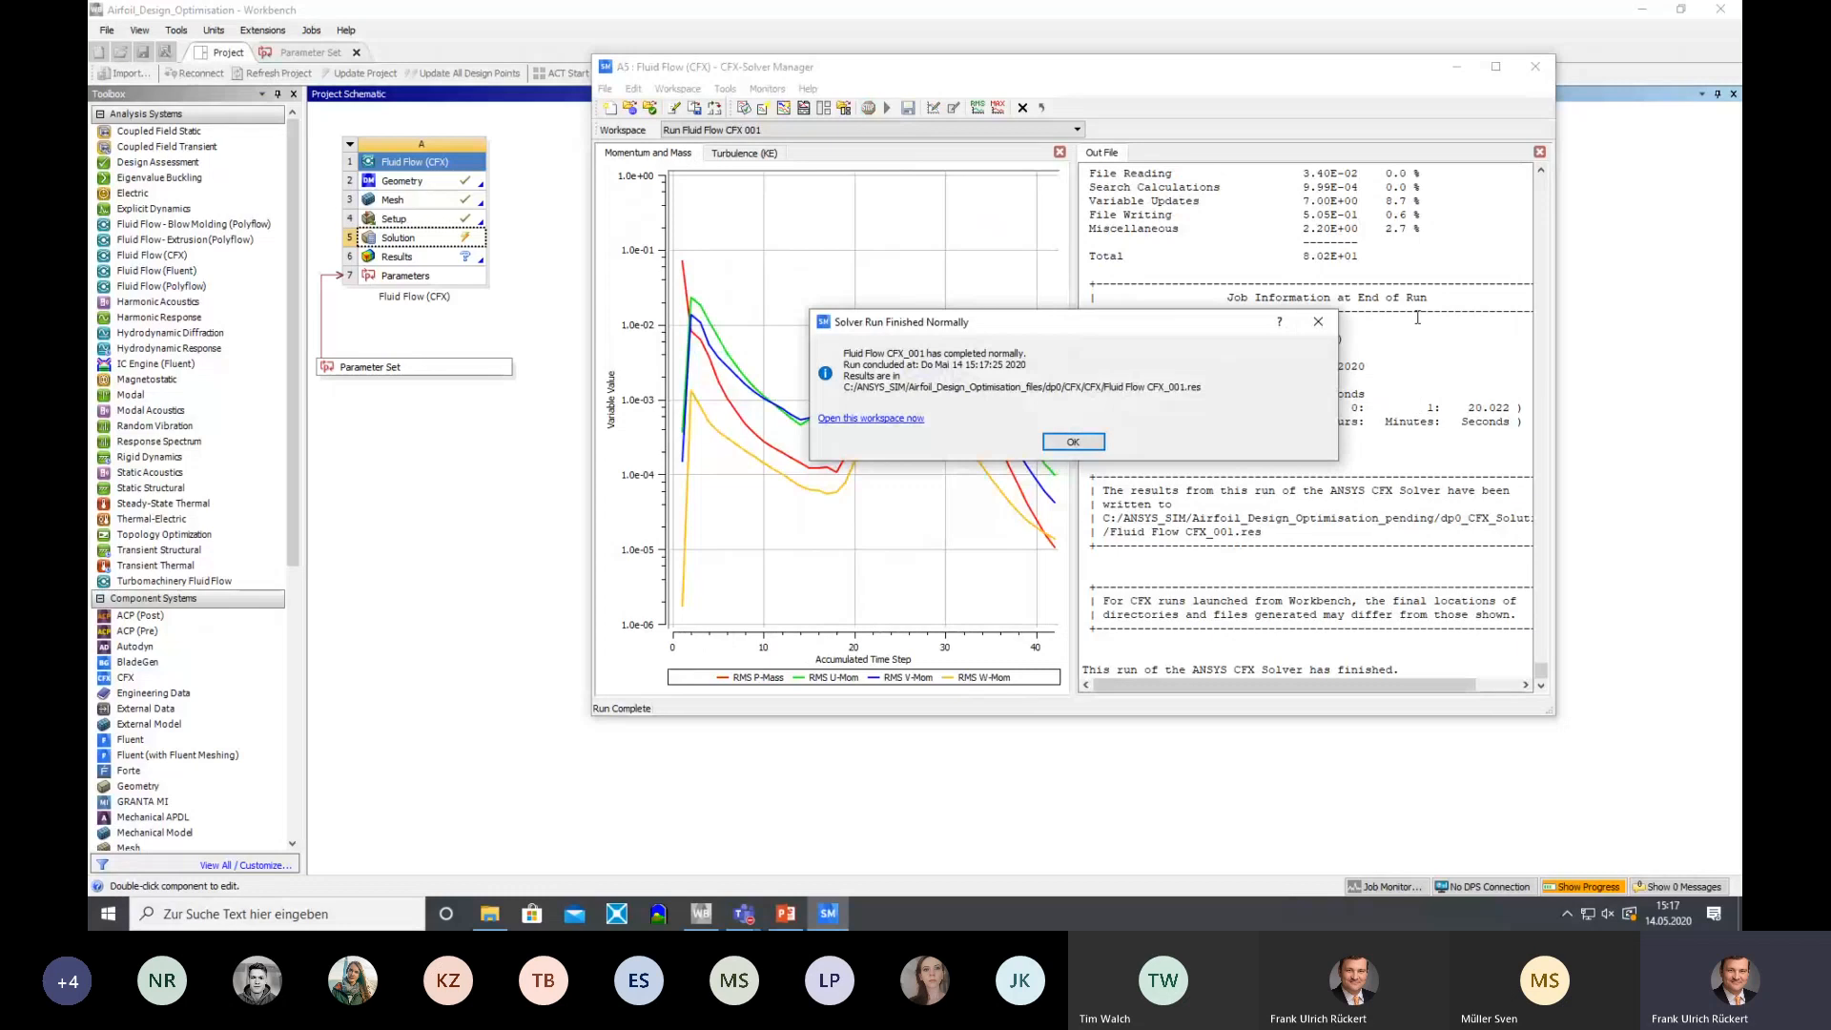
{"action": "left_click", "coordinate": [1071, 443]}
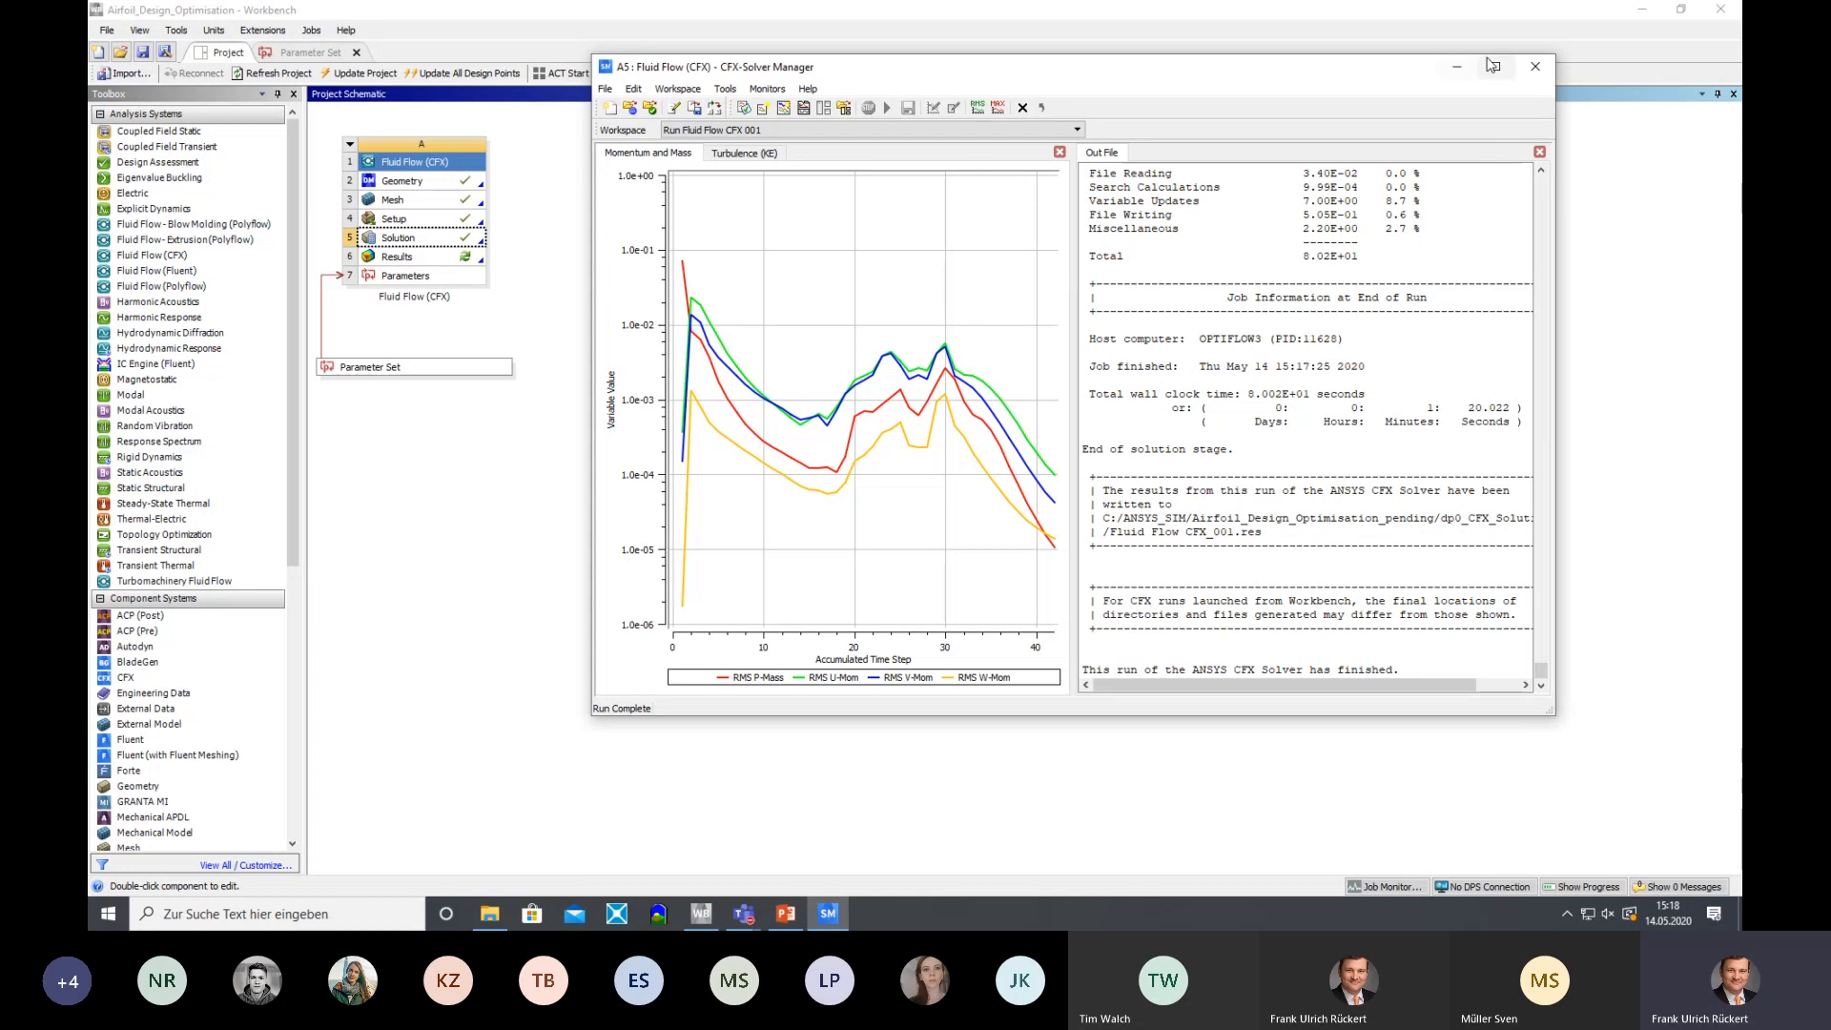
{"action": "left_click", "coordinate": [1457, 66]}
{"action": "right_click", "coordinate": [418, 265]}
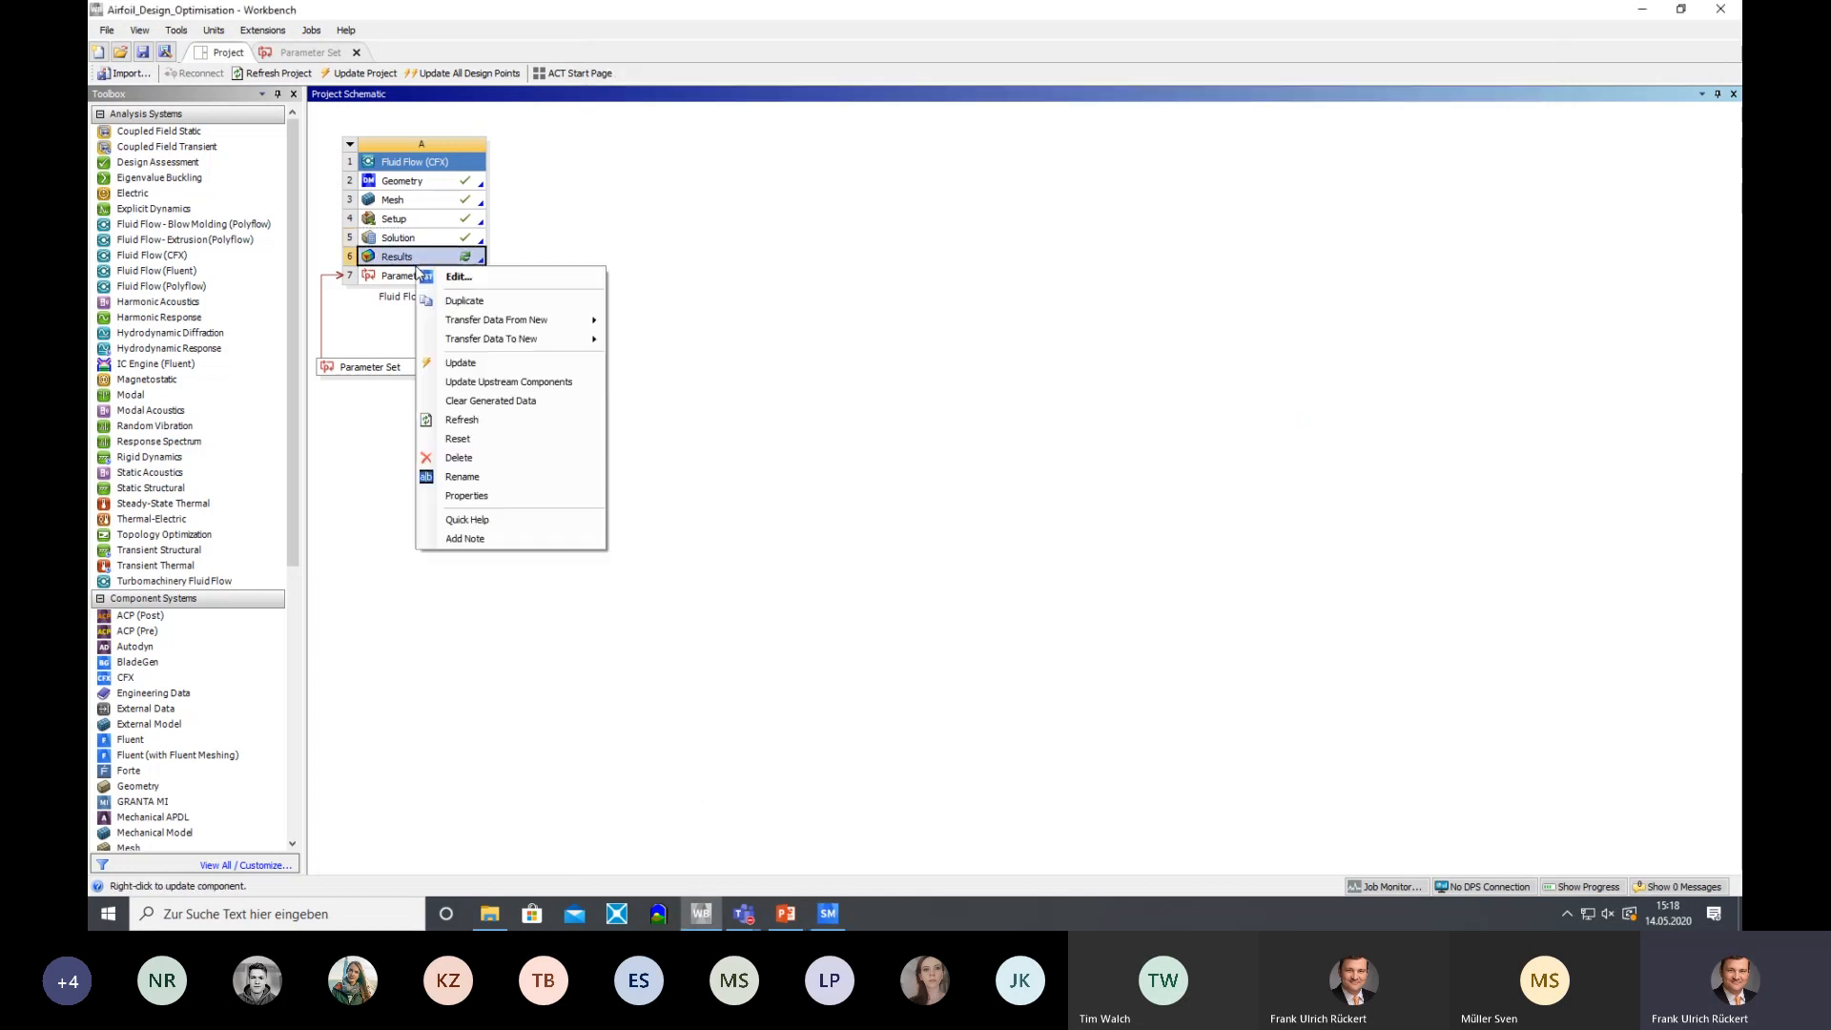
{"action": "left_click", "coordinate": [456, 277]}
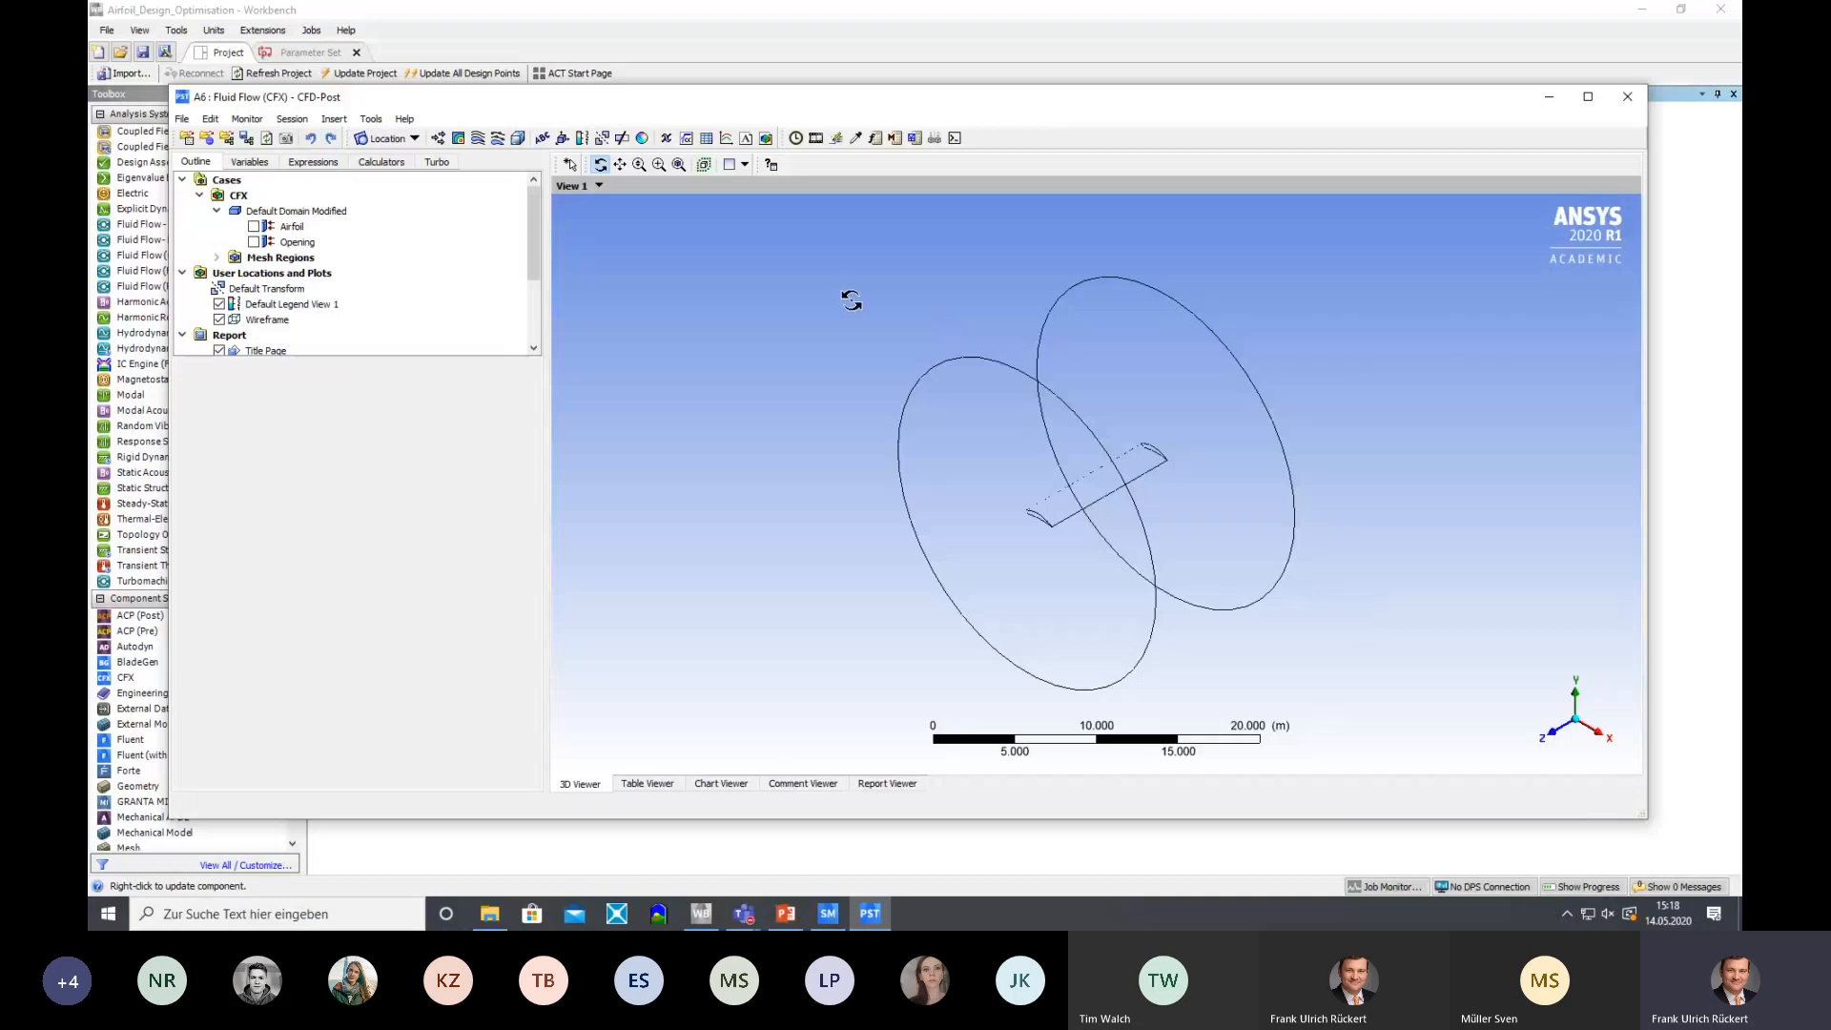
Create a 3D velocity streamline starting from Opening with 25 equally spaced points across all domains
{"action": "left_click", "coordinate": [479, 141]}
{"action": "left_click", "coordinate": [523, 219]}
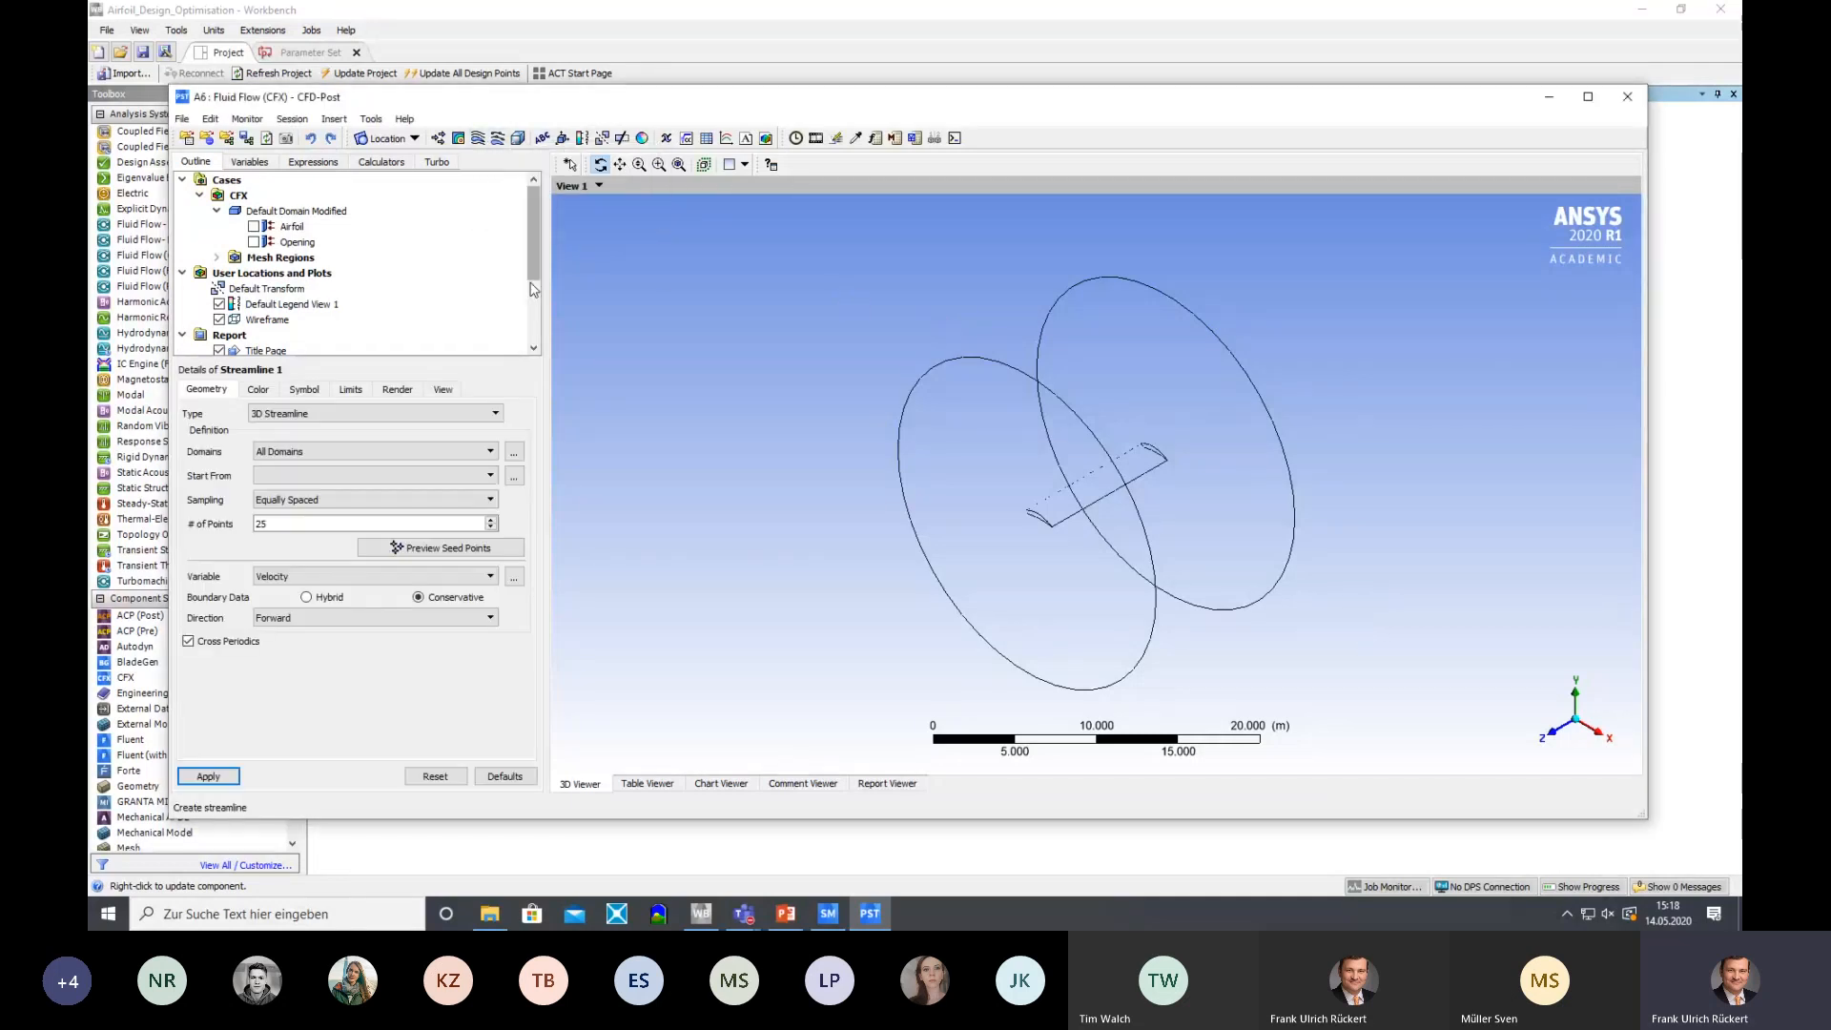
{"action": "left_click", "coordinate": [463, 478]}
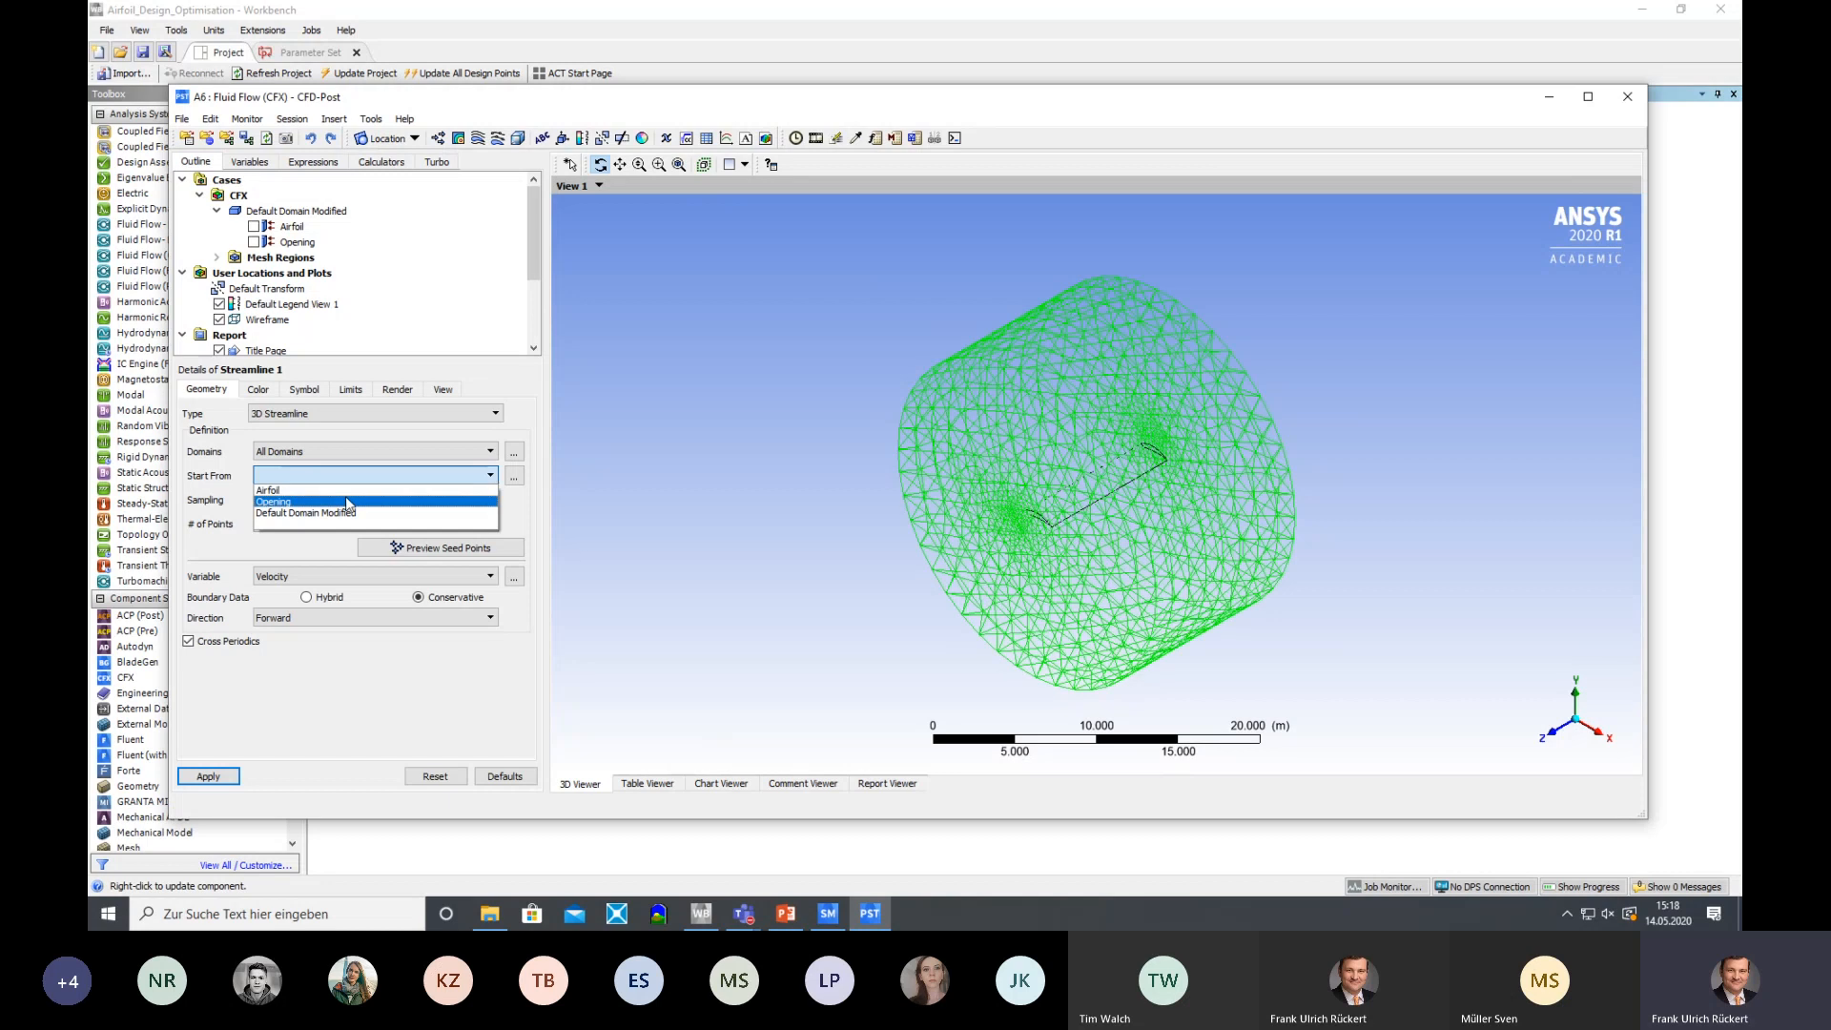
{"action": "left_click", "coordinate": [305, 501]}
{"action": "left_click", "coordinate": [208, 777]}
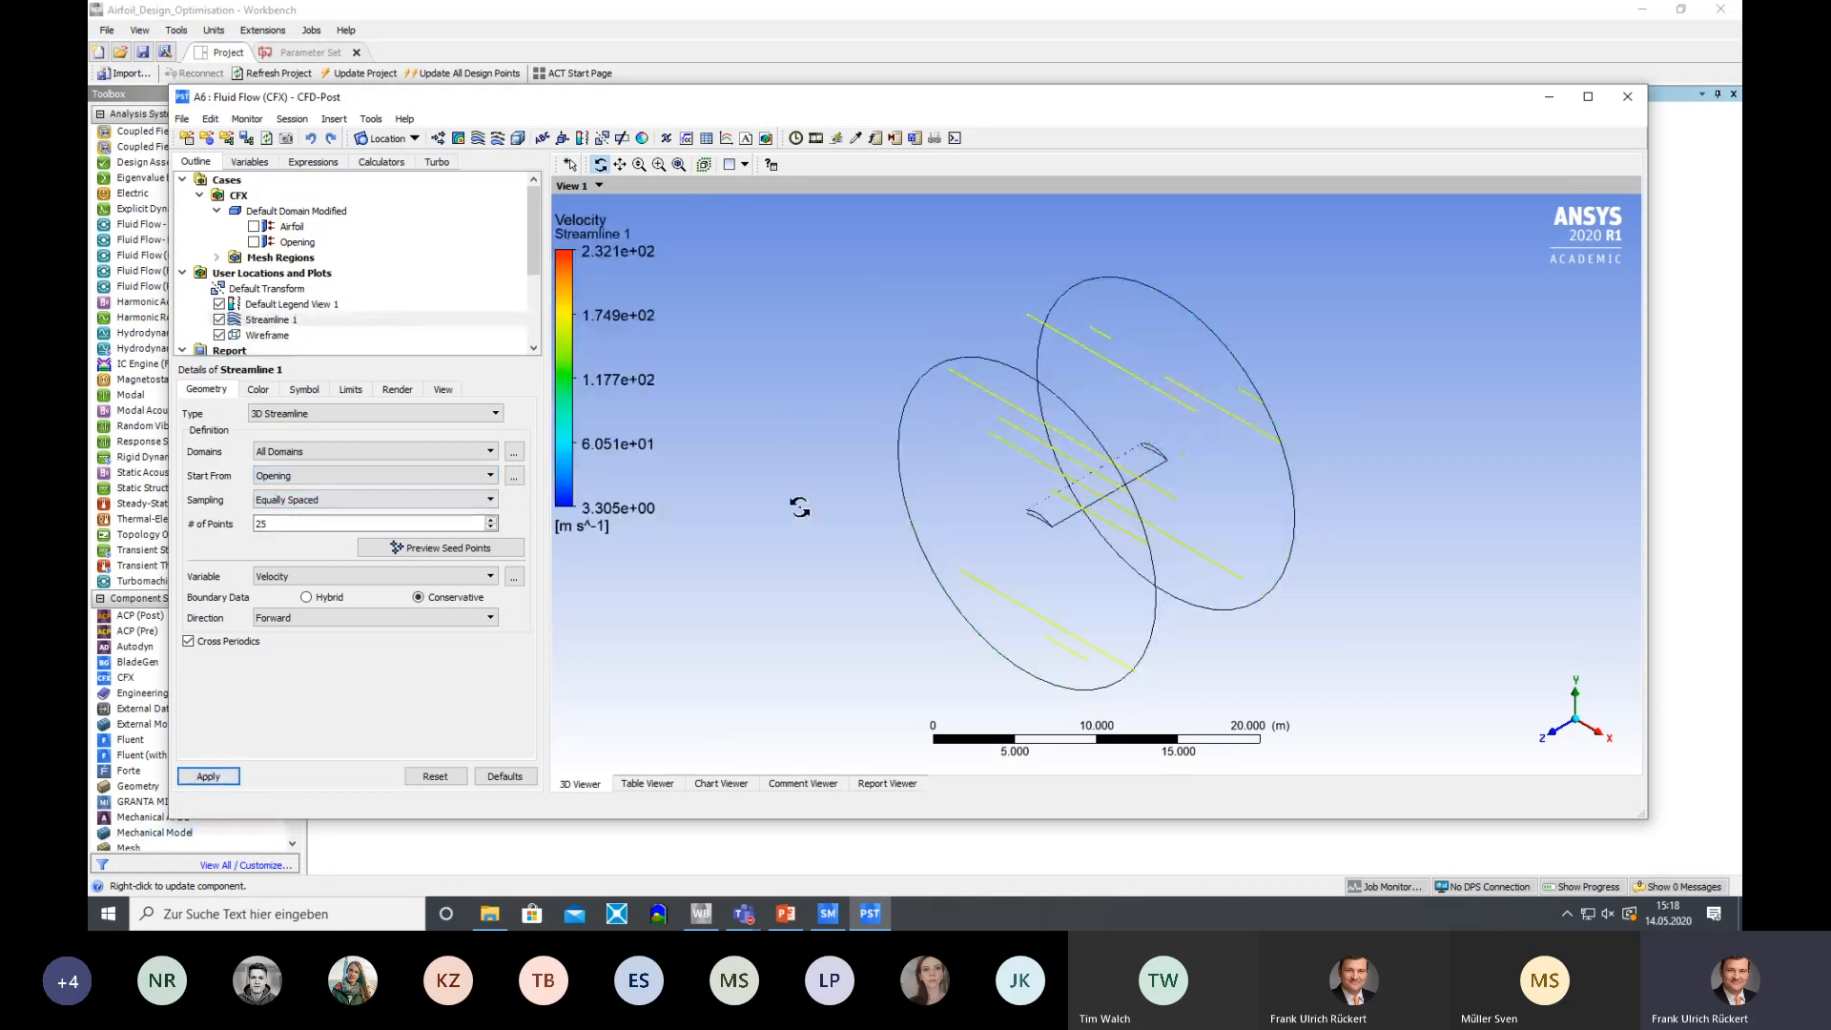
{"action": "left_click_drag", "start_coordinate": [798, 511], "coordinate": [954, 477]}
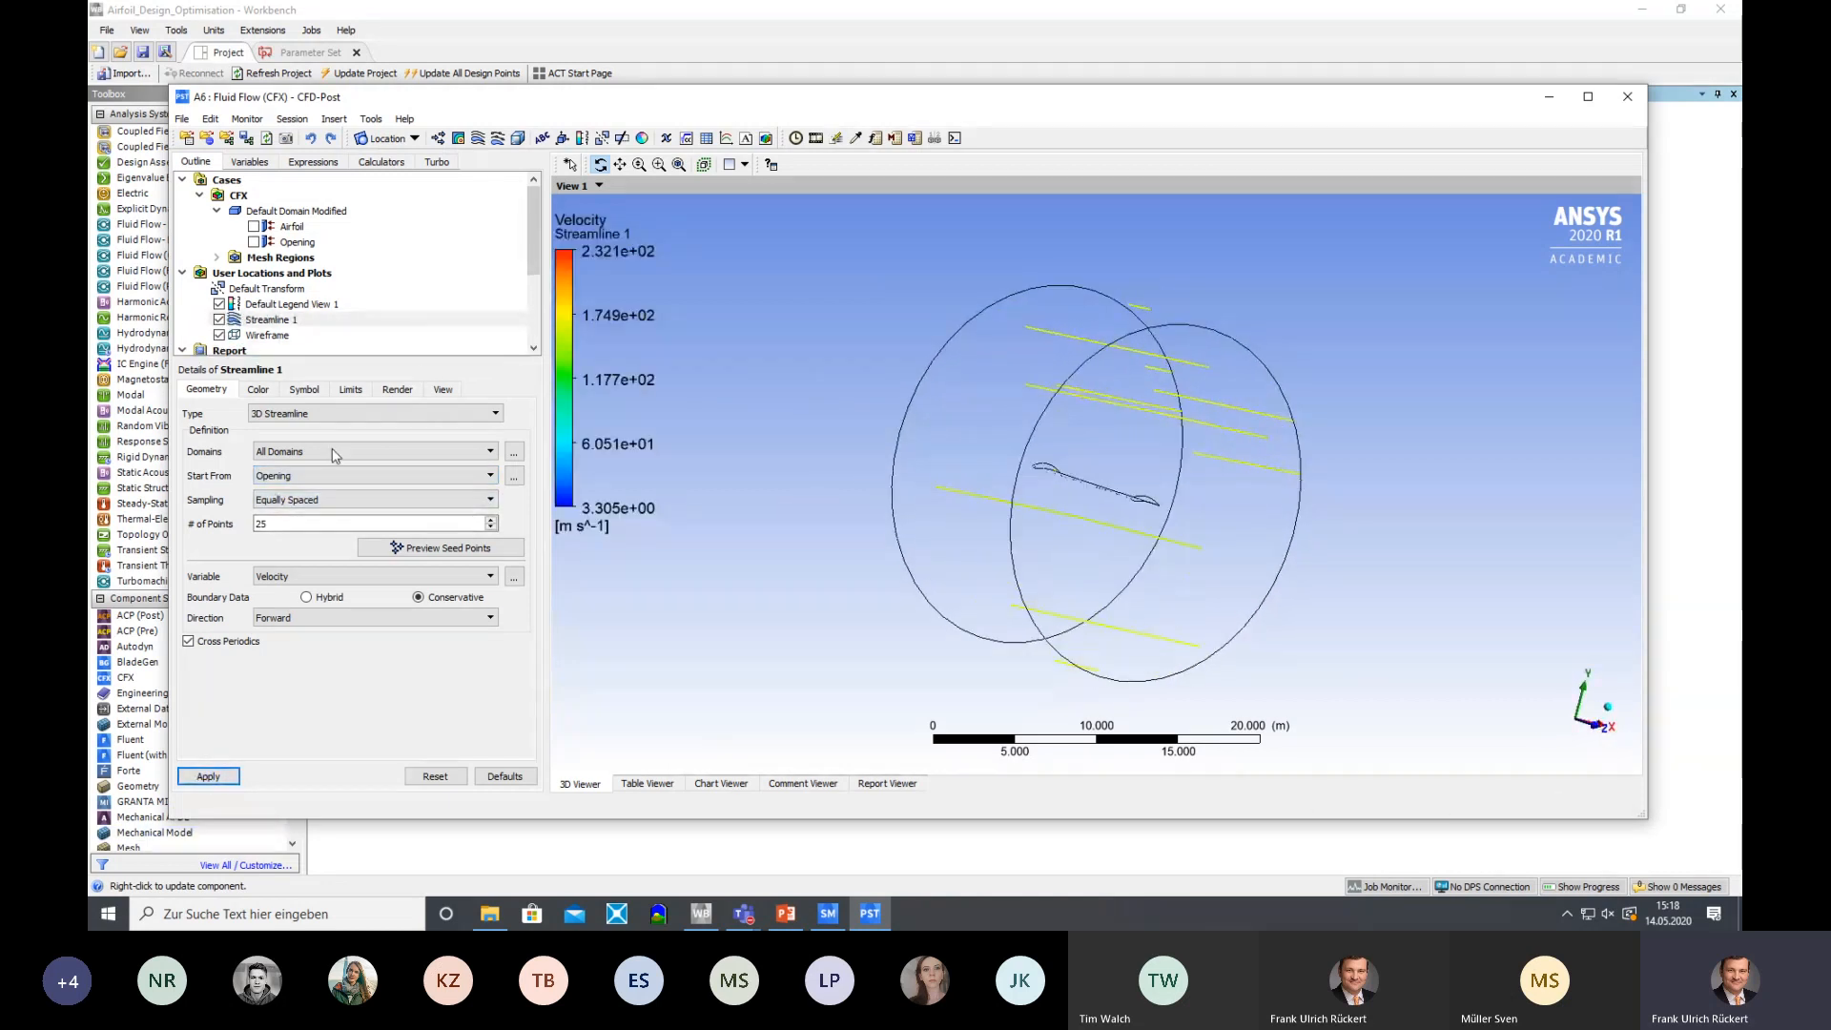
Show the Airfoil boundary and color it by the Pressure variable with a Local range
{"action": "left_click", "coordinate": [253, 229]}
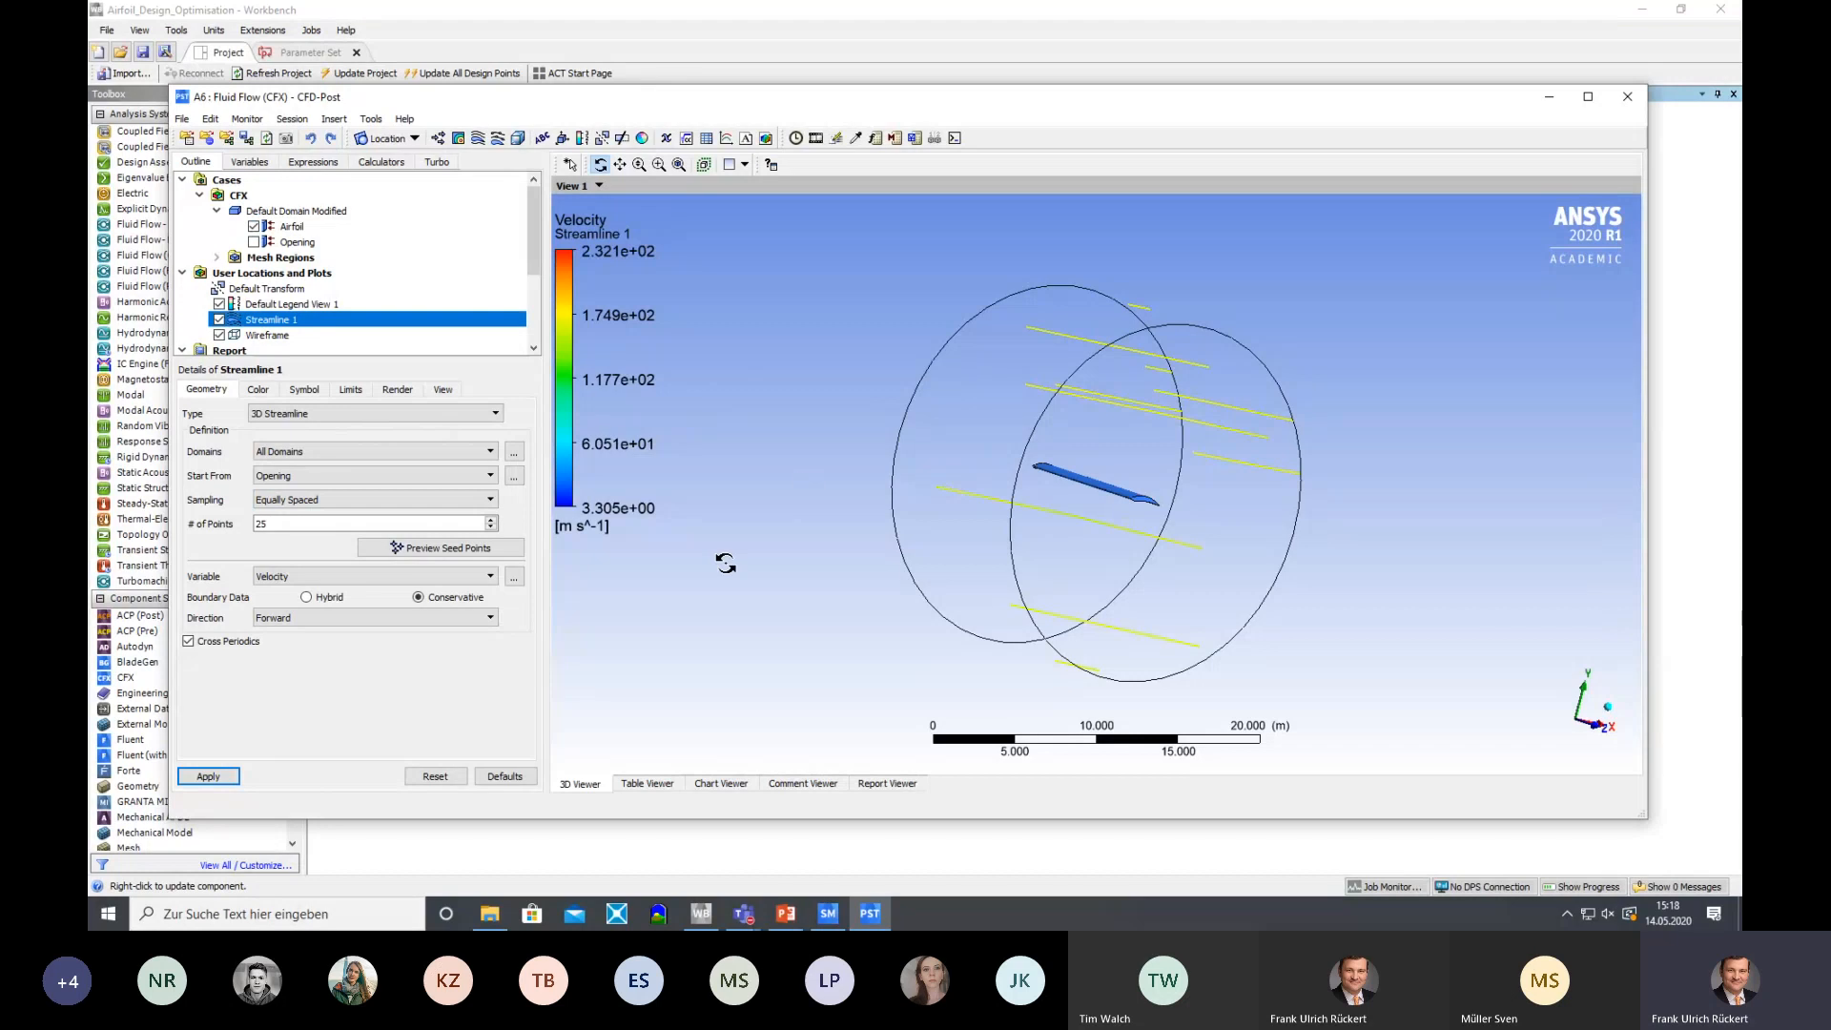
{"action": "left_click_drag", "start_coordinate": [831, 533], "coordinate": [767, 570]}
{"action": "left_click", "coordinate": [293, 229]}
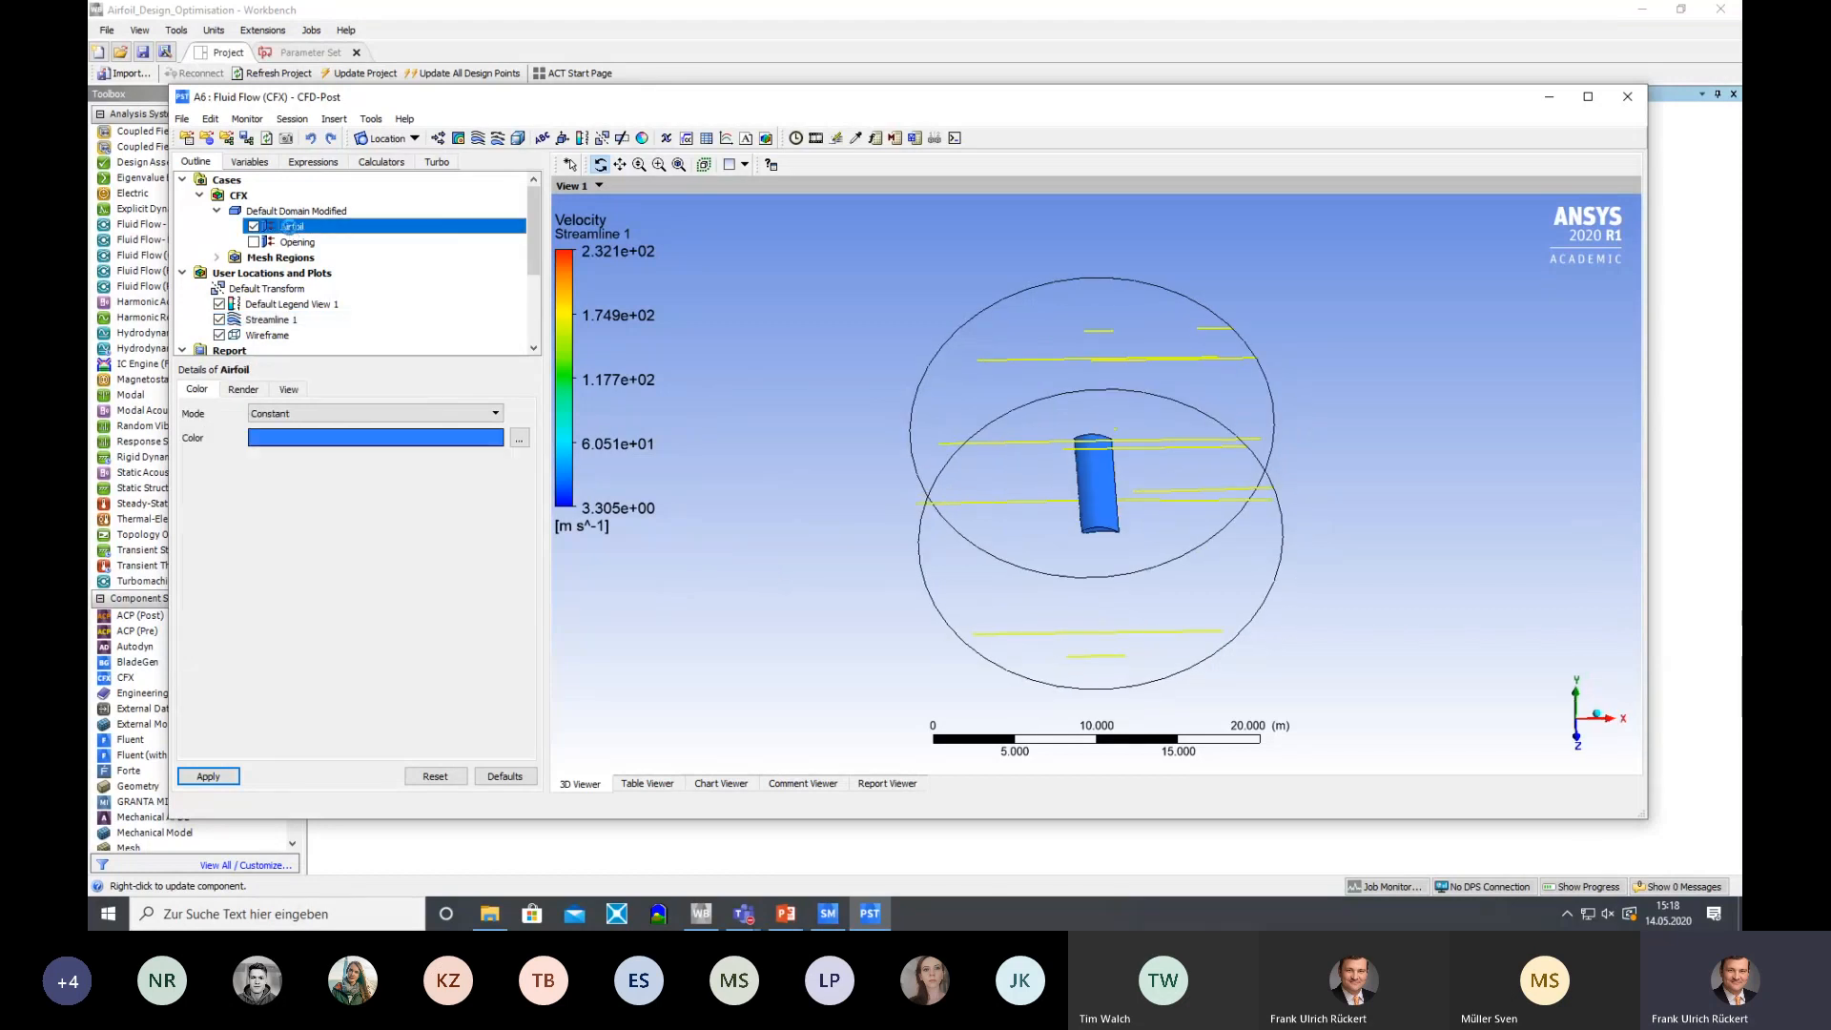
{"action": "left_click", "coordinate": [287, 413]}
{"action": "left_click", "coordinate": [277, 437]}
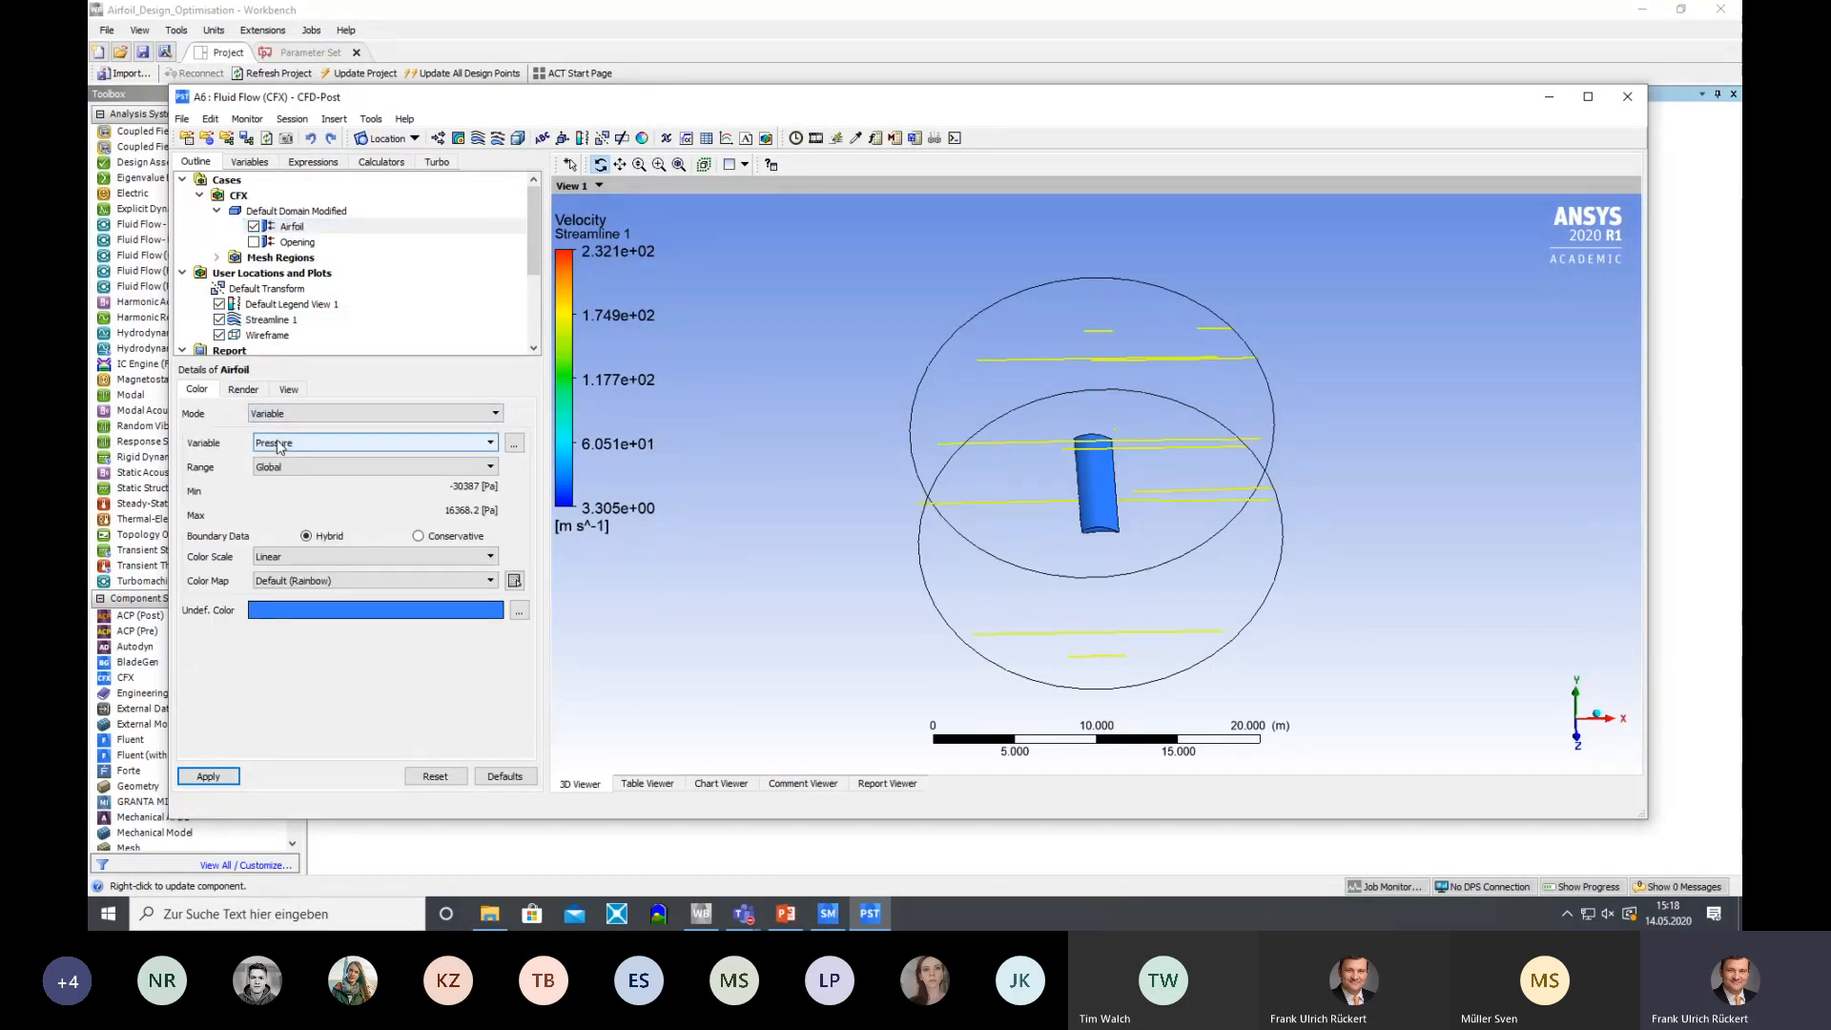
{"action": "left_click", "coordinate": [279, 444]}
{"action": "left_click", "coordinate": [274, 469]}
{"action": "left_click", "coordinate": [372, 466]}
{"action": "left_click", "coordinate": [276, 489]}
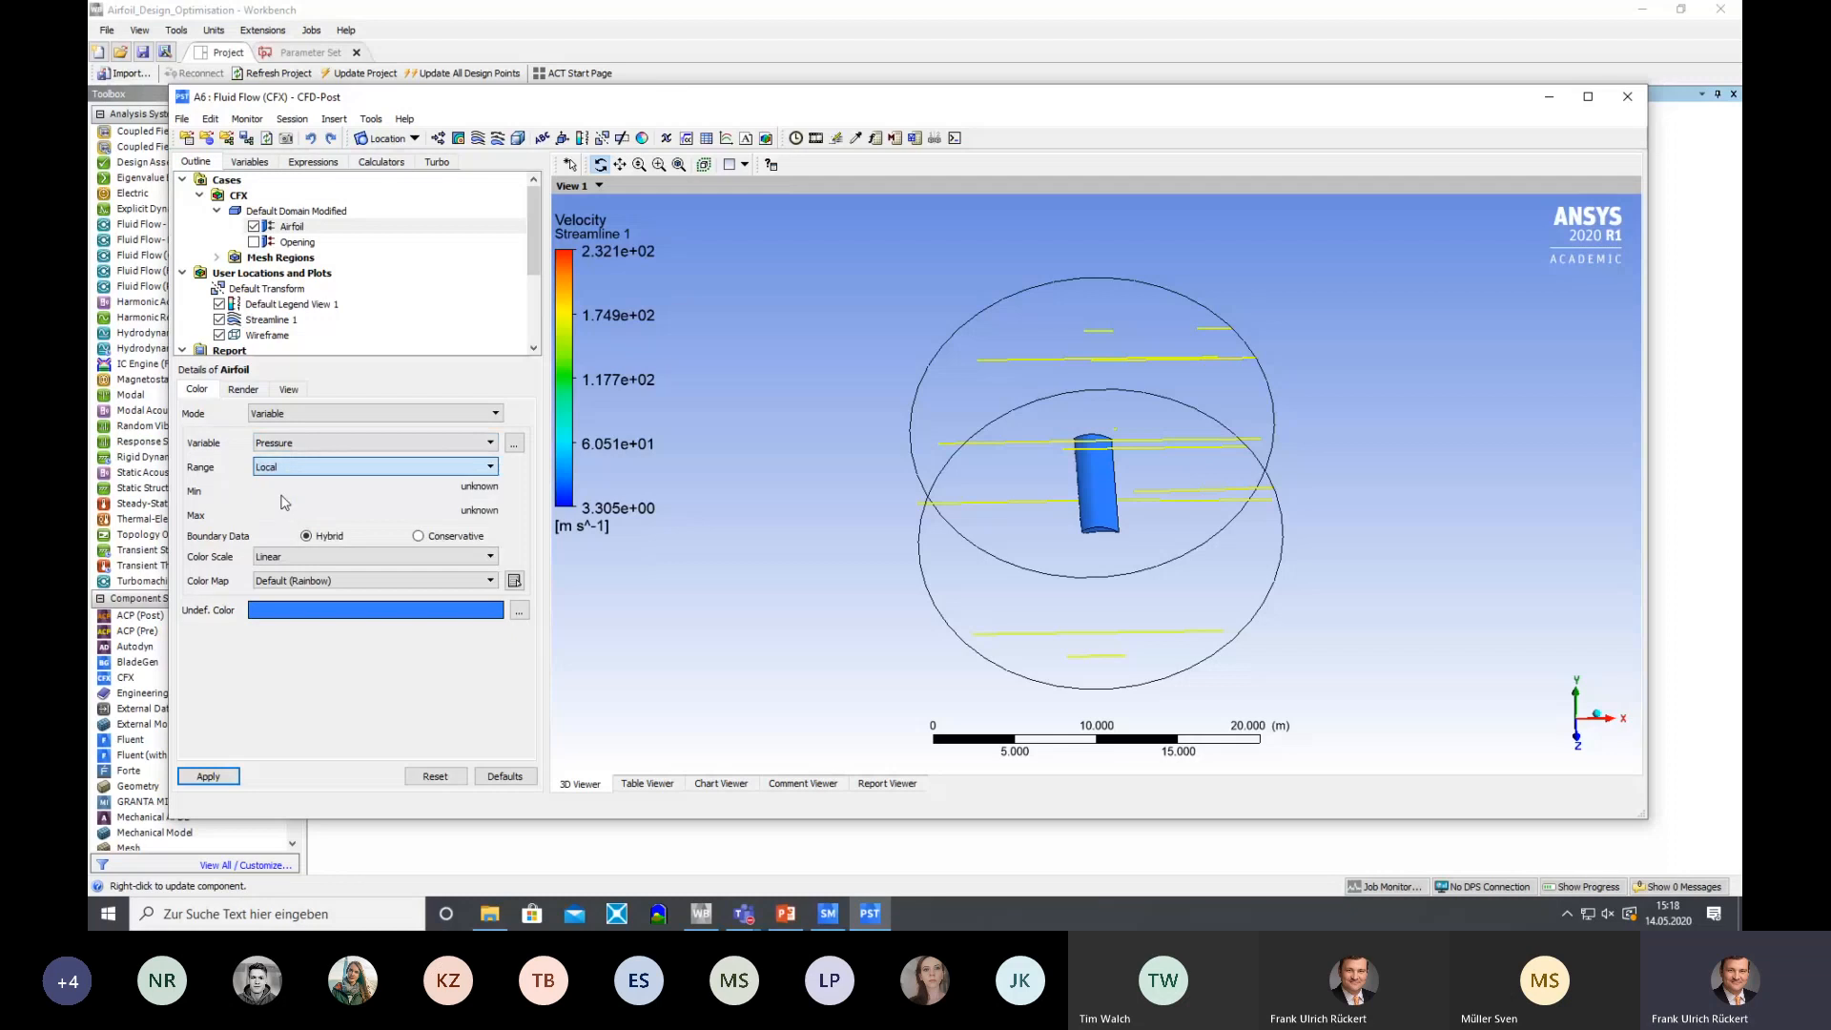
{"action": "left_click", "coordinate": [218, 777]}
{"action": "scroll", "coordinate": [1173, 431], "scroll_direction": "up", "scroll_amount": 5}
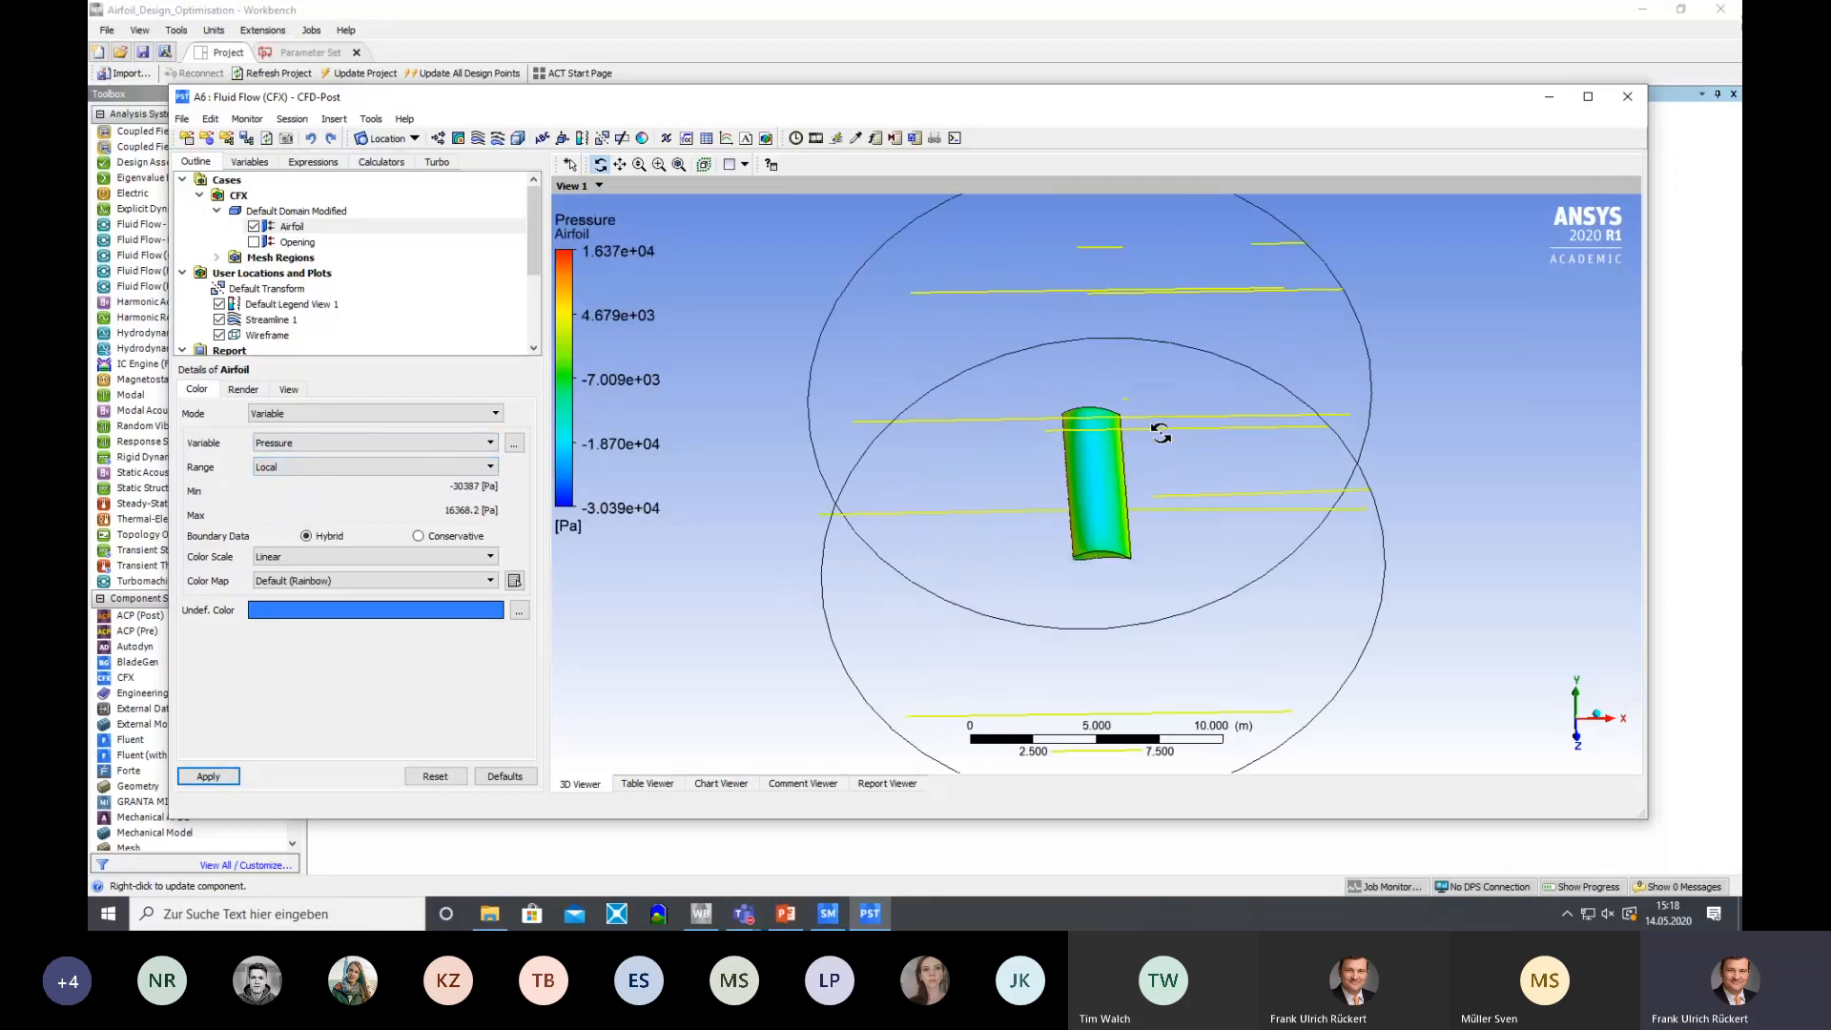
{"action": "scroll", "coordinate": [1149, 433], "scroll_direction": "up", "scroll_amount": 3}
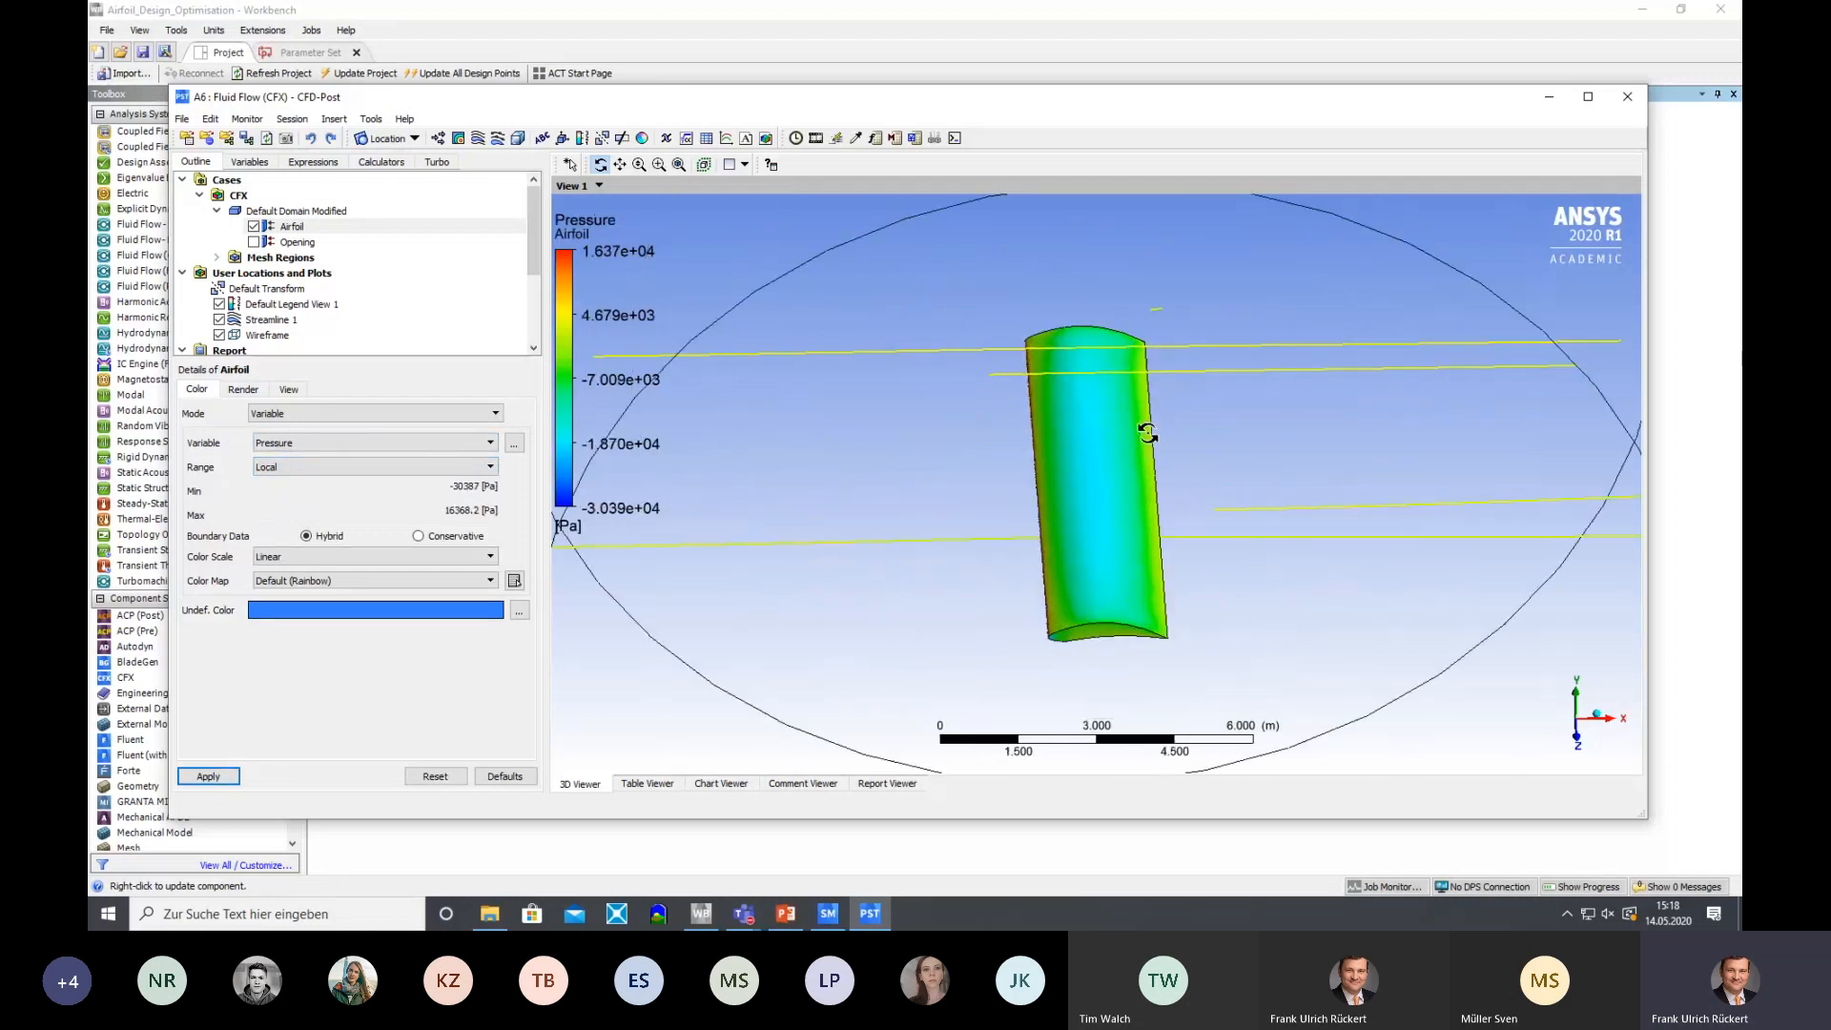
Set the number format of the default legend from scientific notation to Fixed
{"action": "left_click", "coordinate": [326, 304]}
{"action": "left_click", "coordinate": [271, 390]}
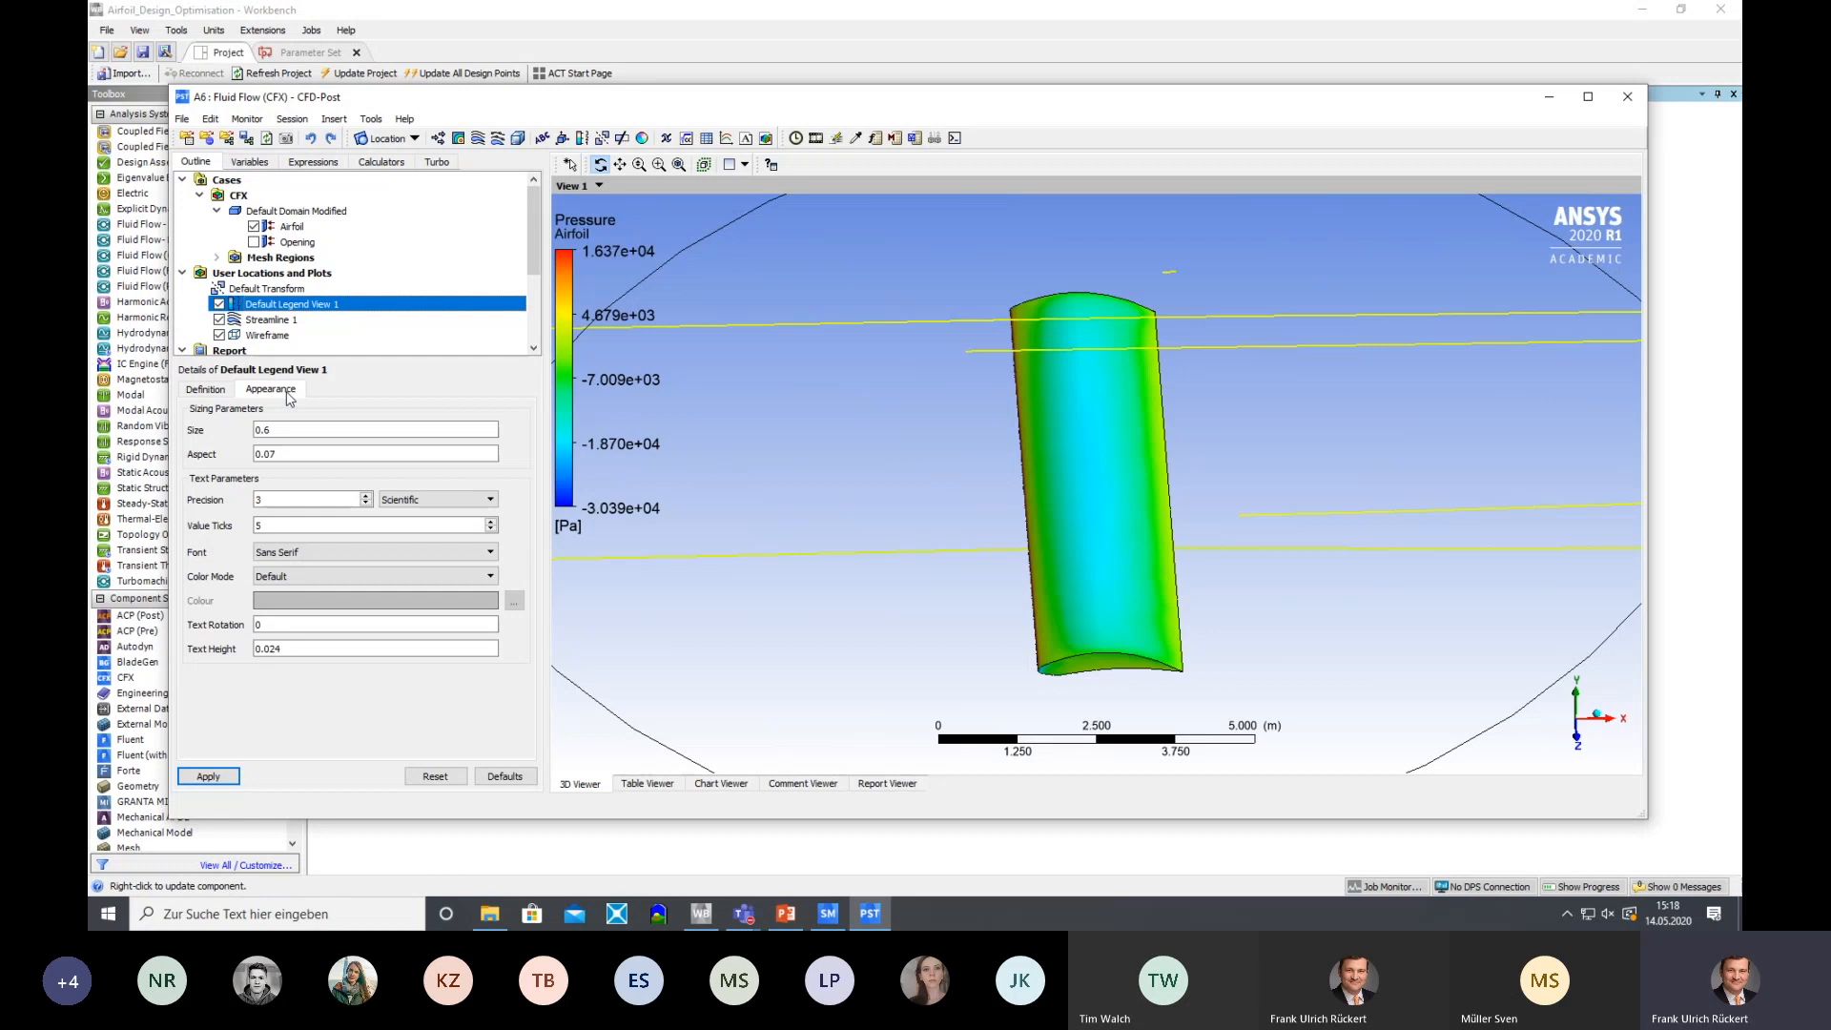
{"action": "left_click", "coordinate": [406, 500]}
{"action": "left_click", "coordinate": [405, 516]}
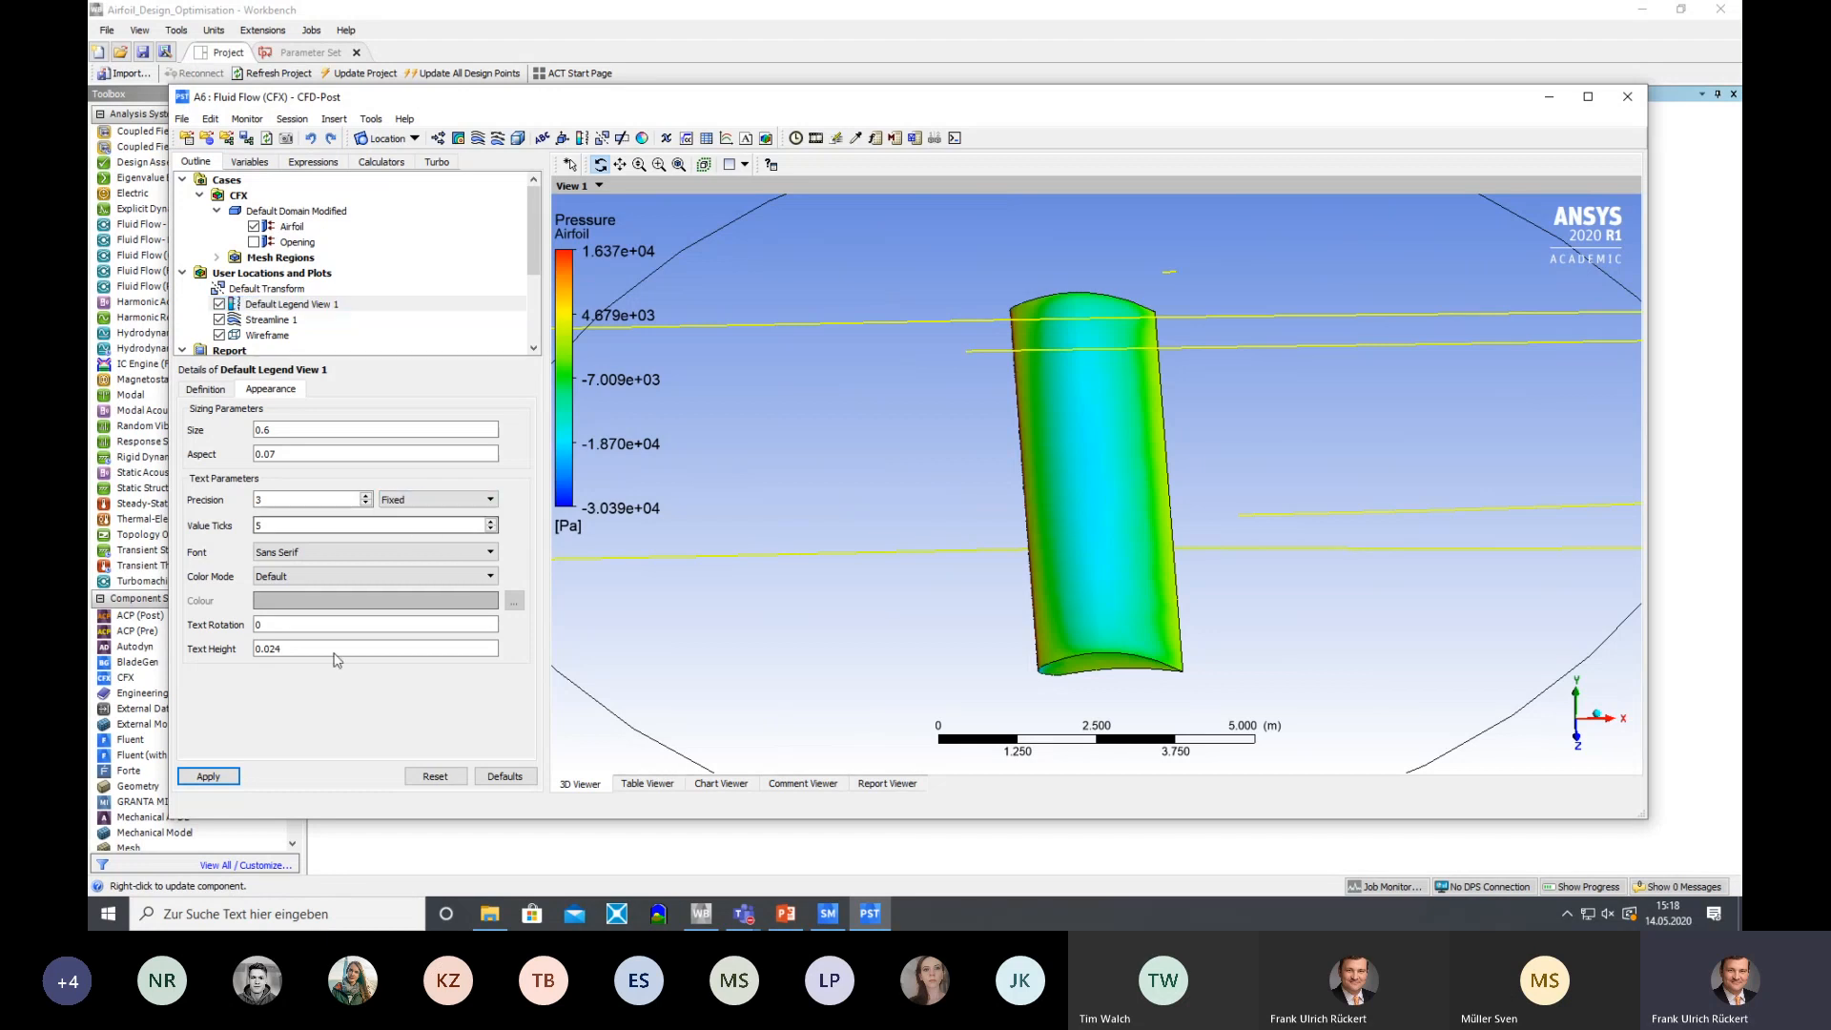
{"action": "left_click", "coordinate": [208, 777]}
Examine the pressure distribution on the airfoil surface from several angles, including the leading edge and upper side
{"action": "left_click_drag", "start_coordinate": [921, 435], "coordinate": [968, 404]}
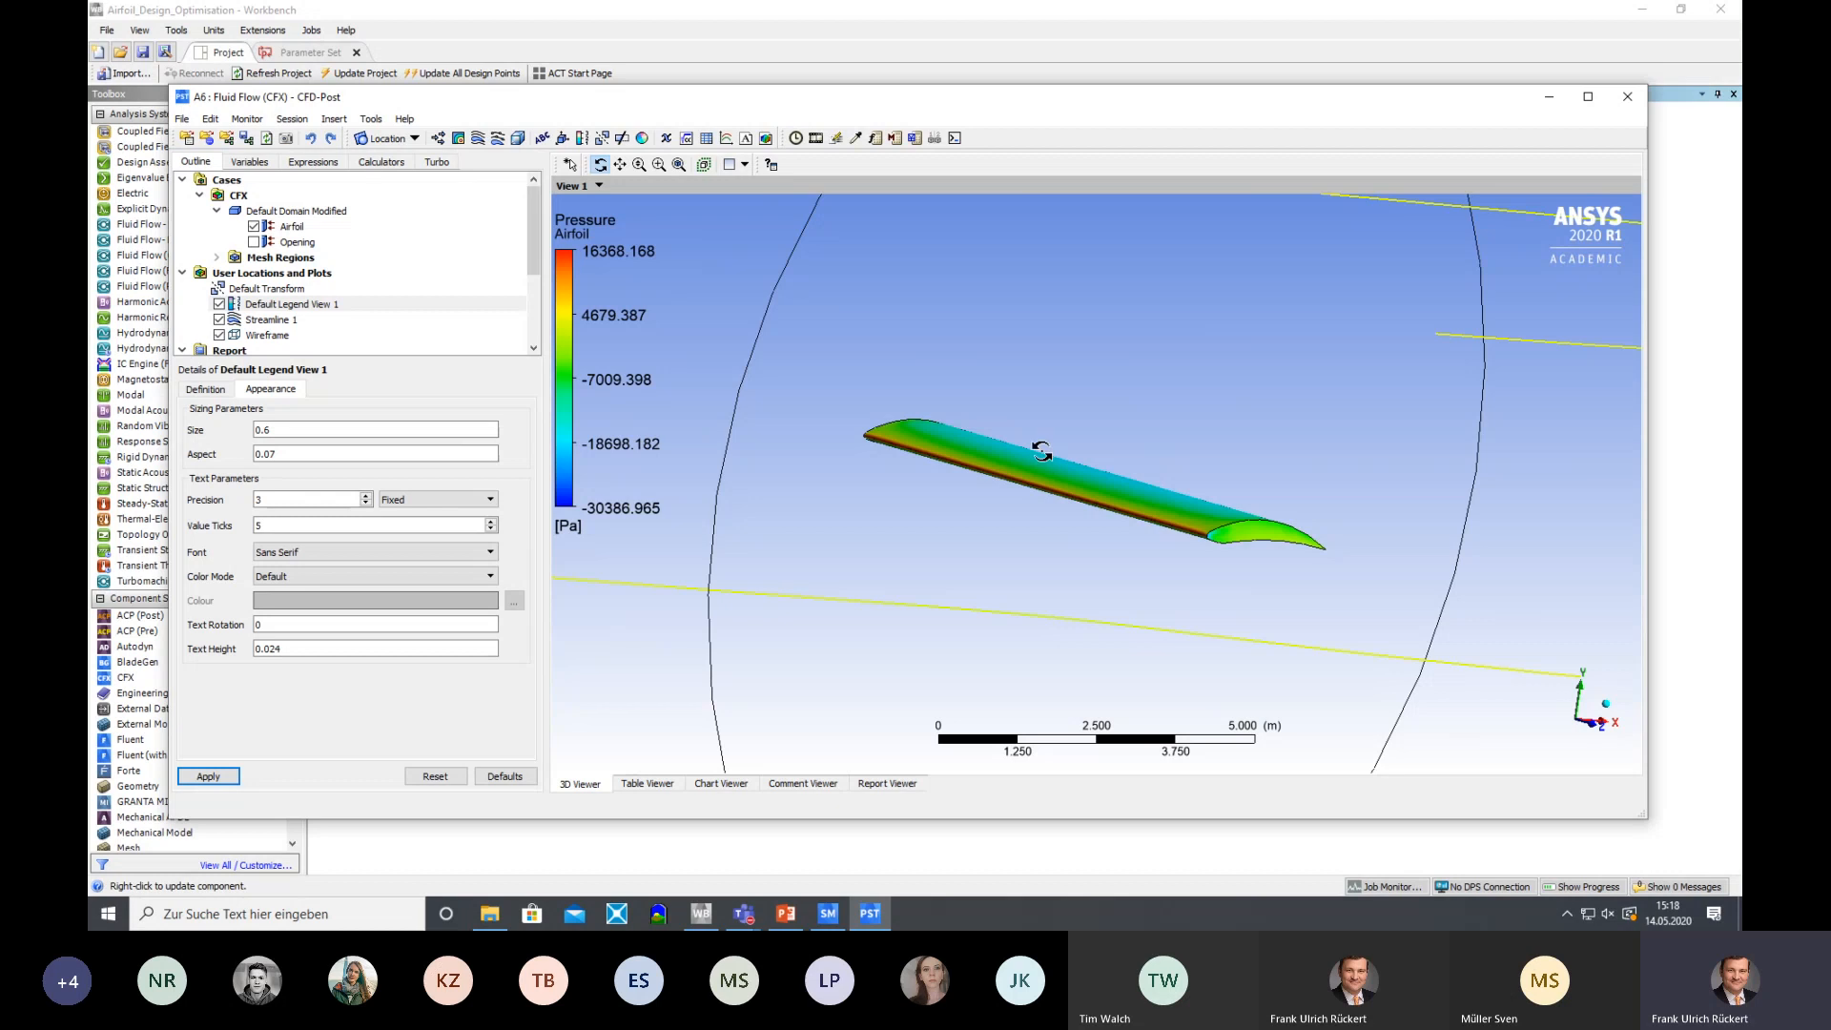
{"action": "left_click_drag", "start_coordinate": [1045, 460], "coordinate": [1115, 407]}
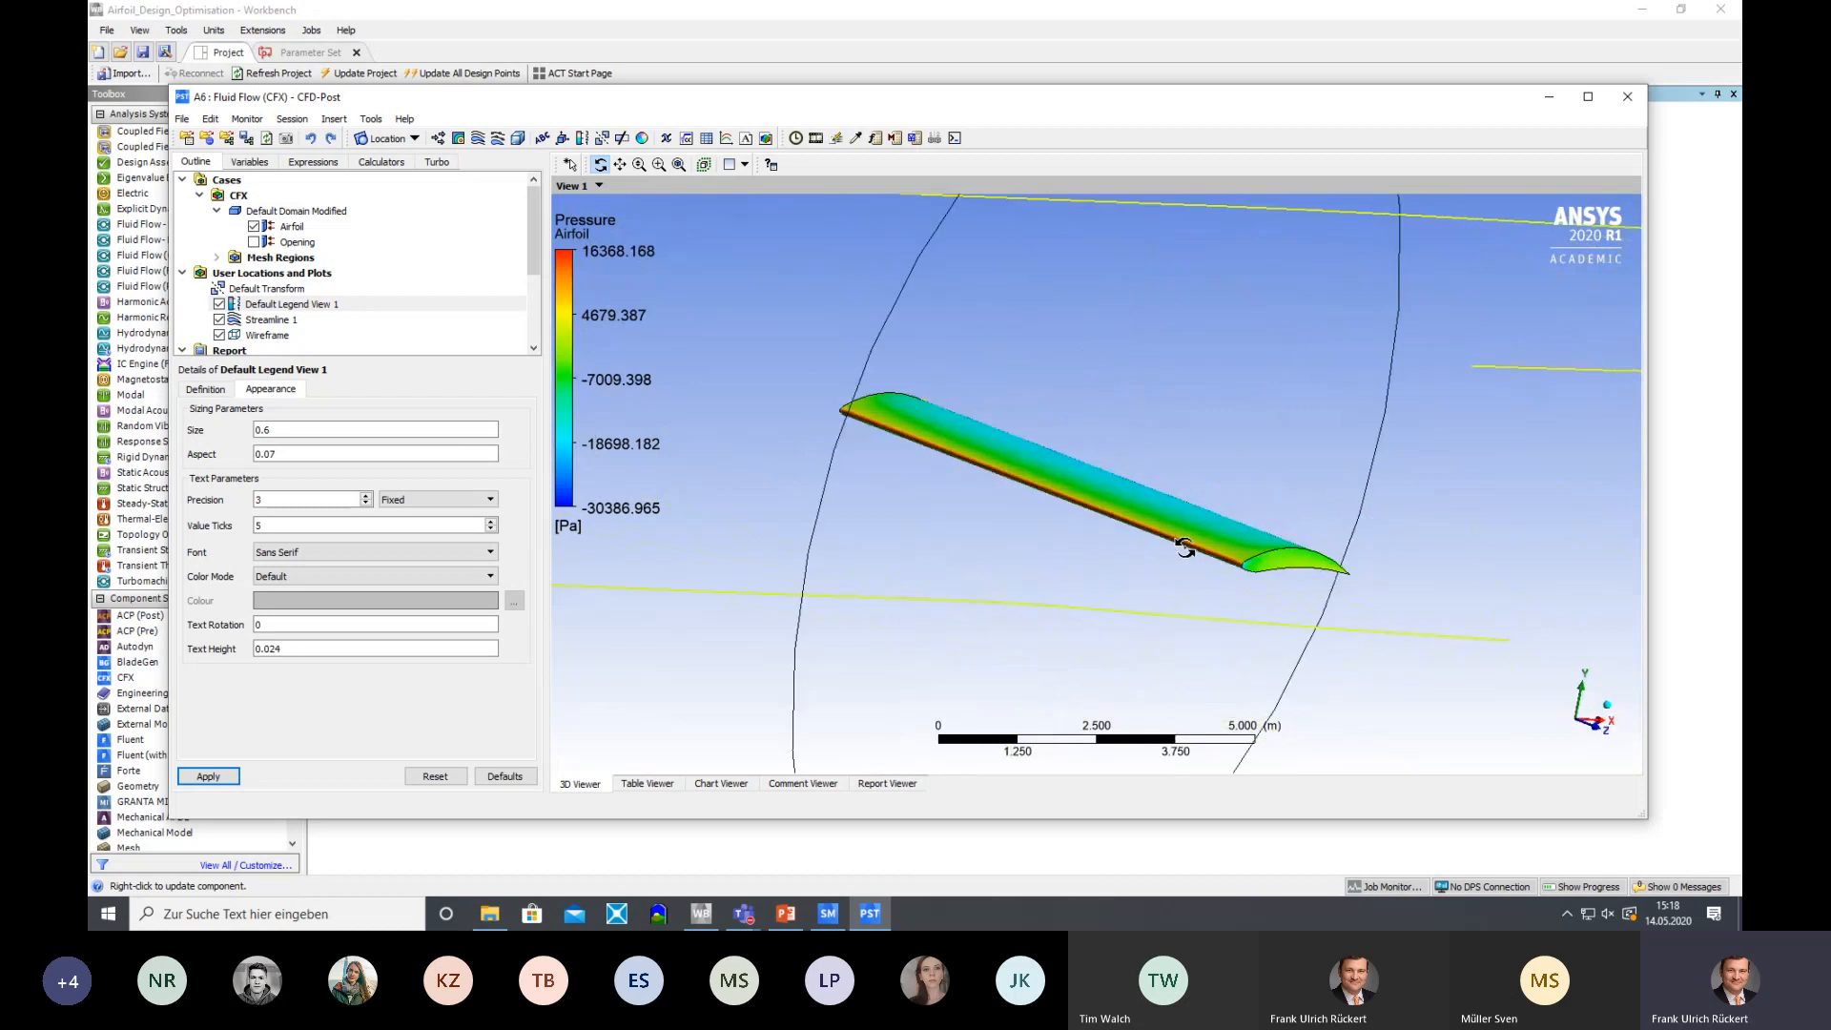
{"action": "scroll", "coordinate": [1175, 539], "scroll_direction": "up", "scroll_amount": 4}
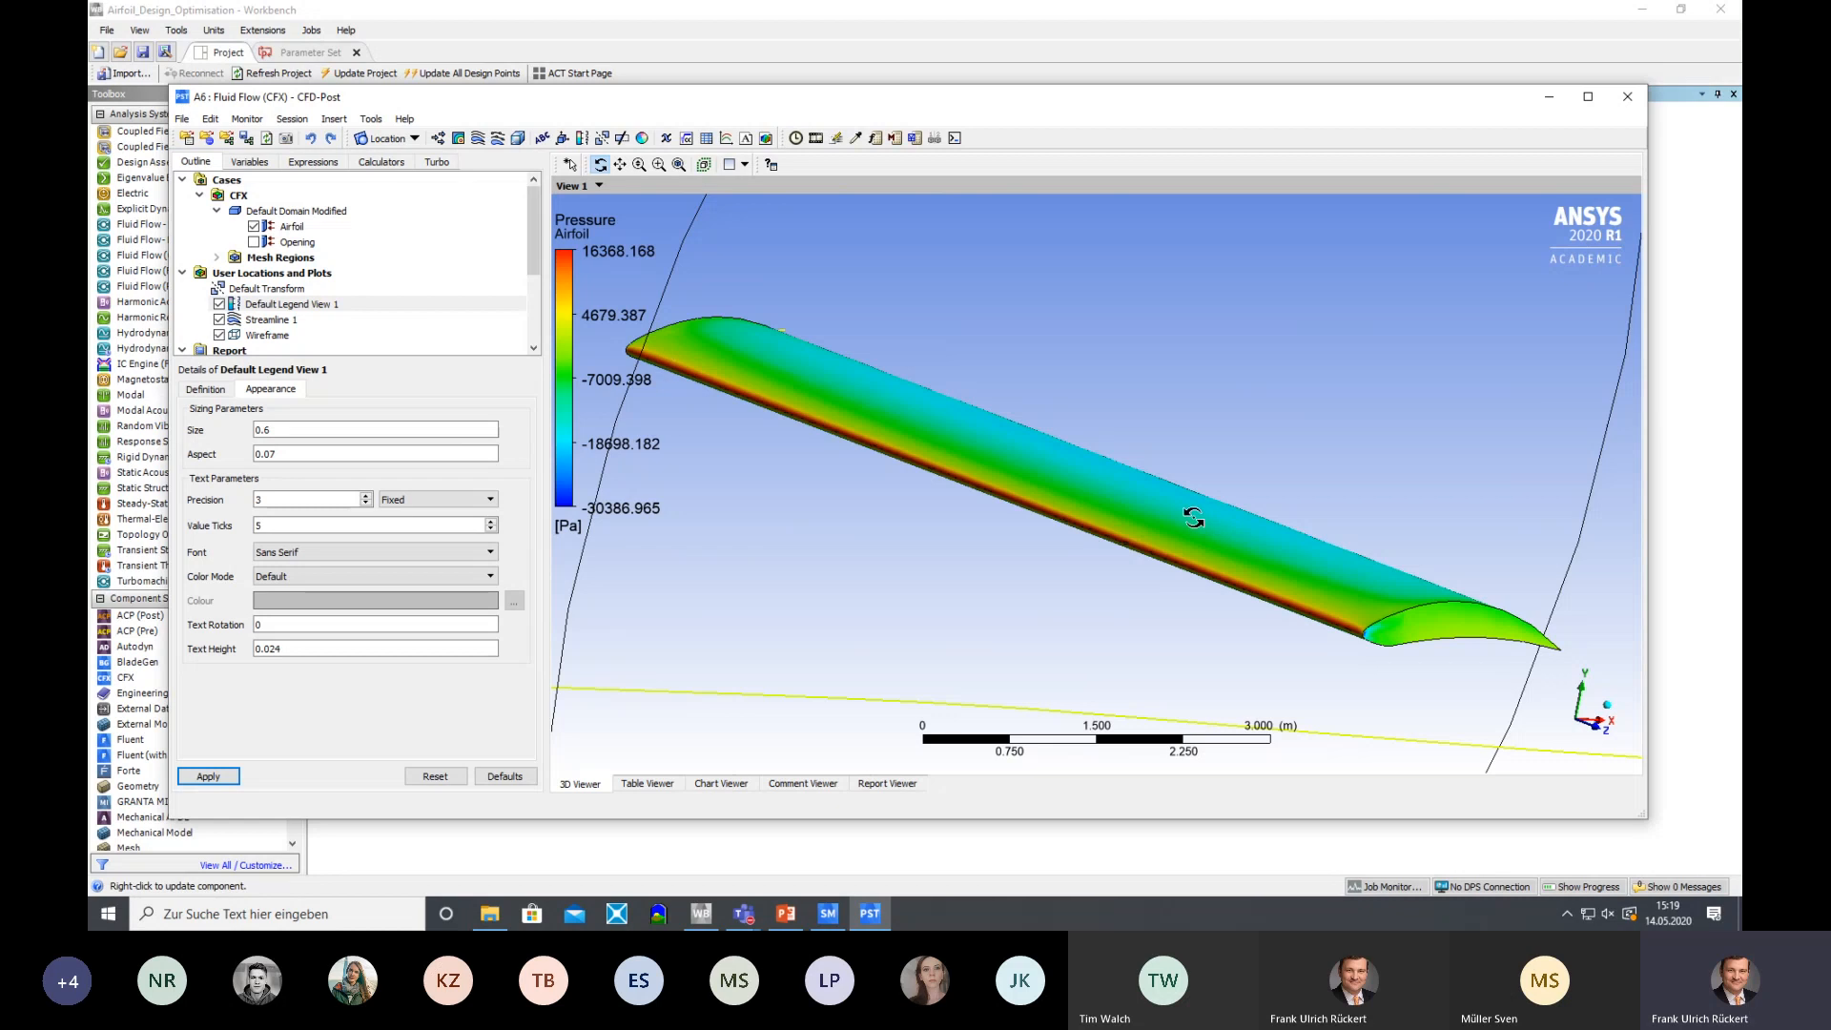
{"action": "left_click_drag", "start_coordinate": [1200, 520], "coordinate": [1130, 539]}
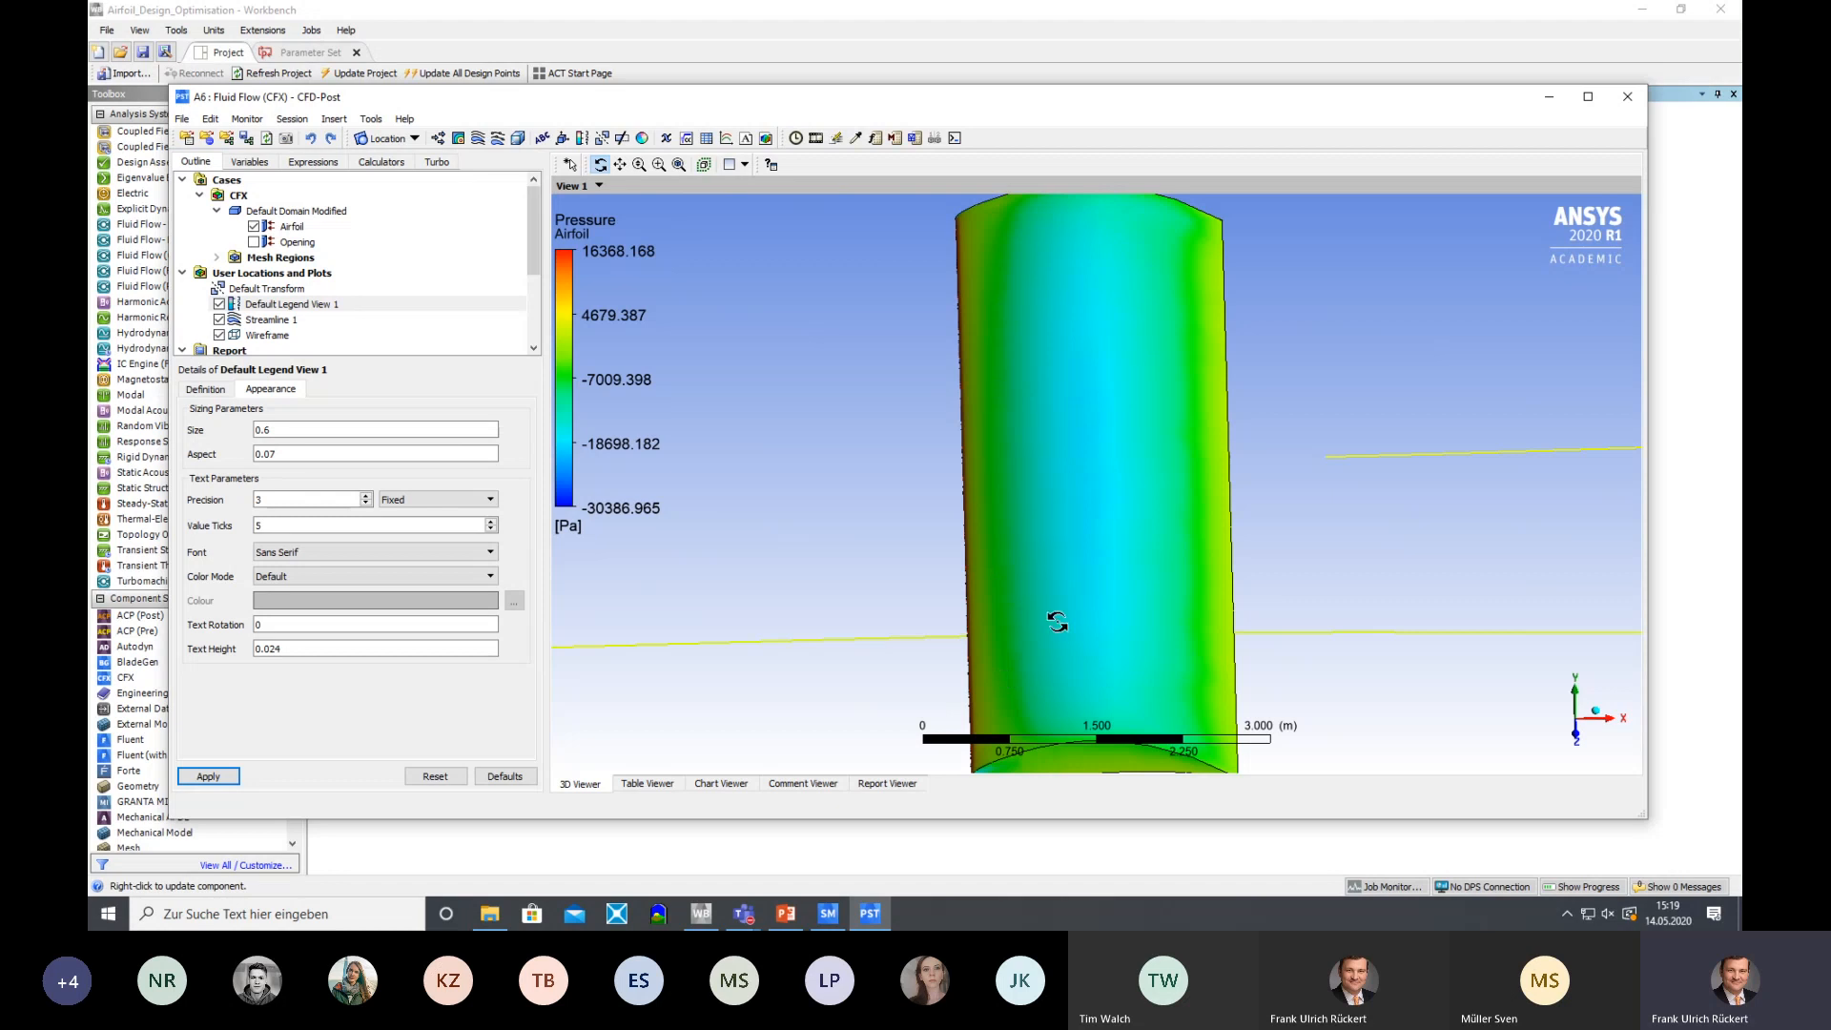
{"action": "left_click_drag", "start_coordinate": [1104, 454], "coordinate": [1181, 389]}
{"action": "scroll", "coordinate": [1181, 389], "scroll_direction": "down", "scroll_amount": 5}
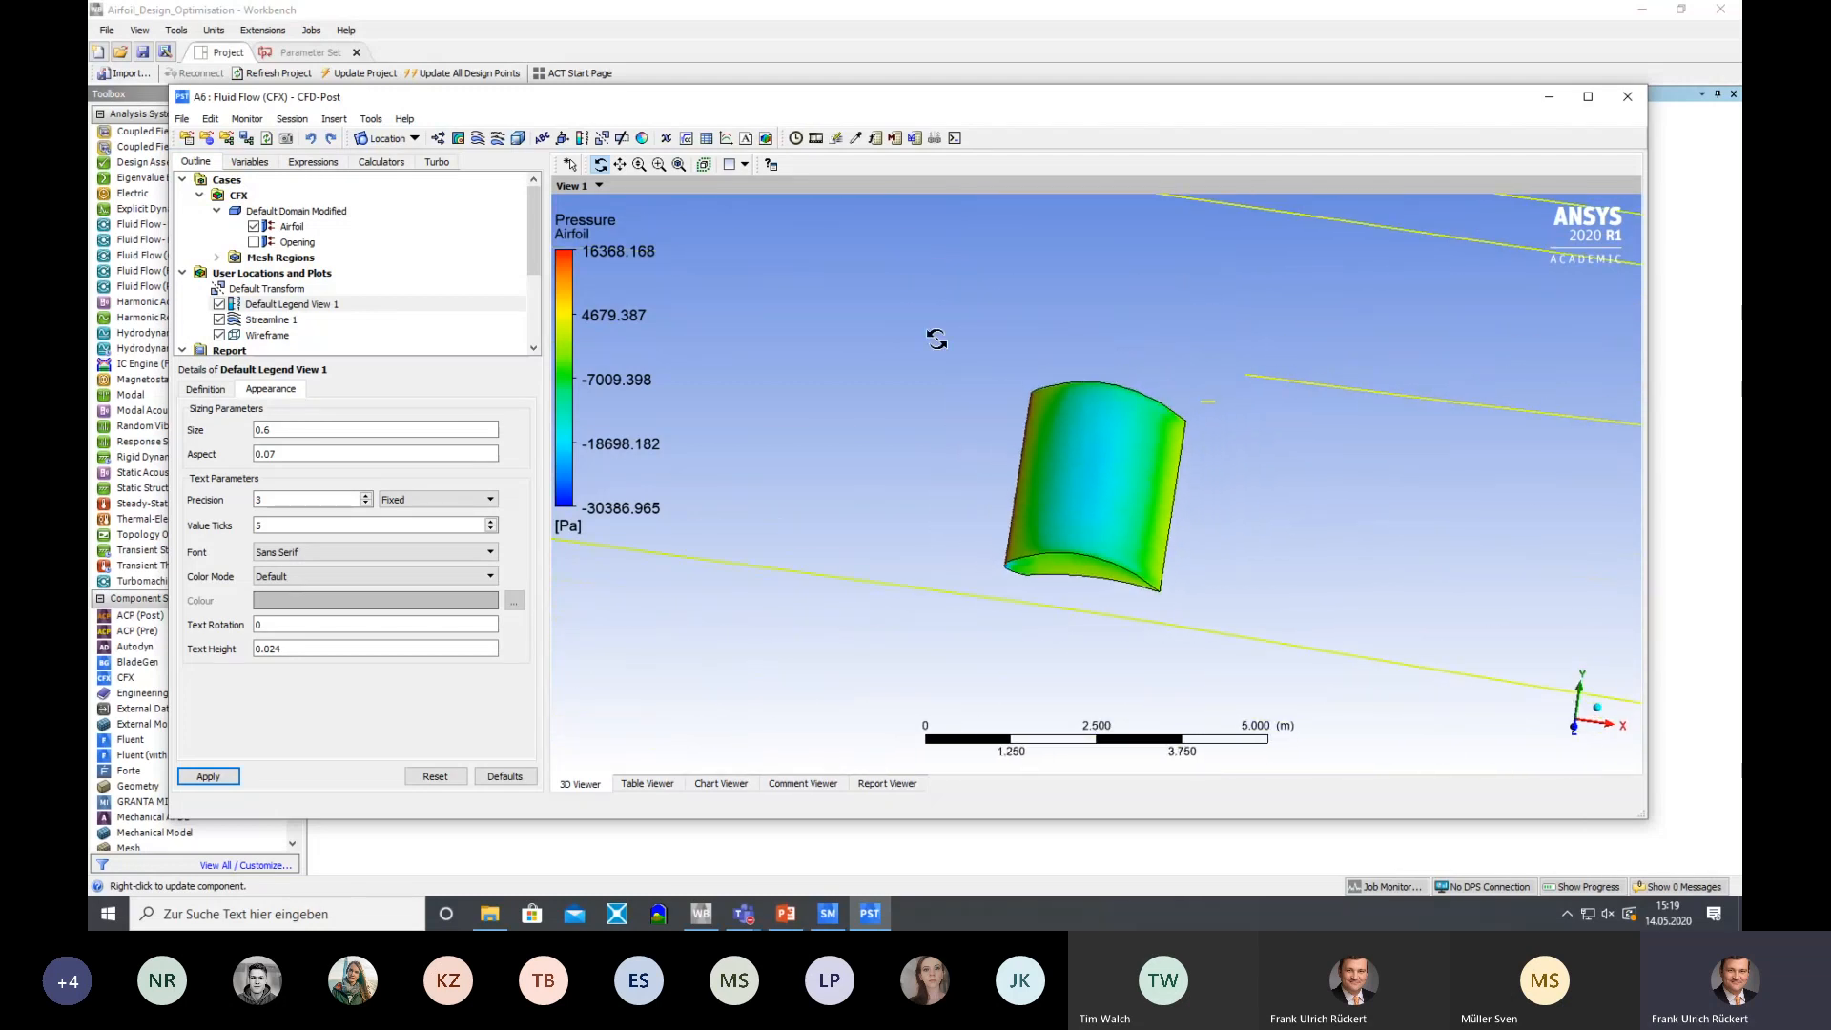
Try 250 points for Streamline 1, and raise its number of points to 1000
{"action": "left_click", "coordinate": [279, 318]}
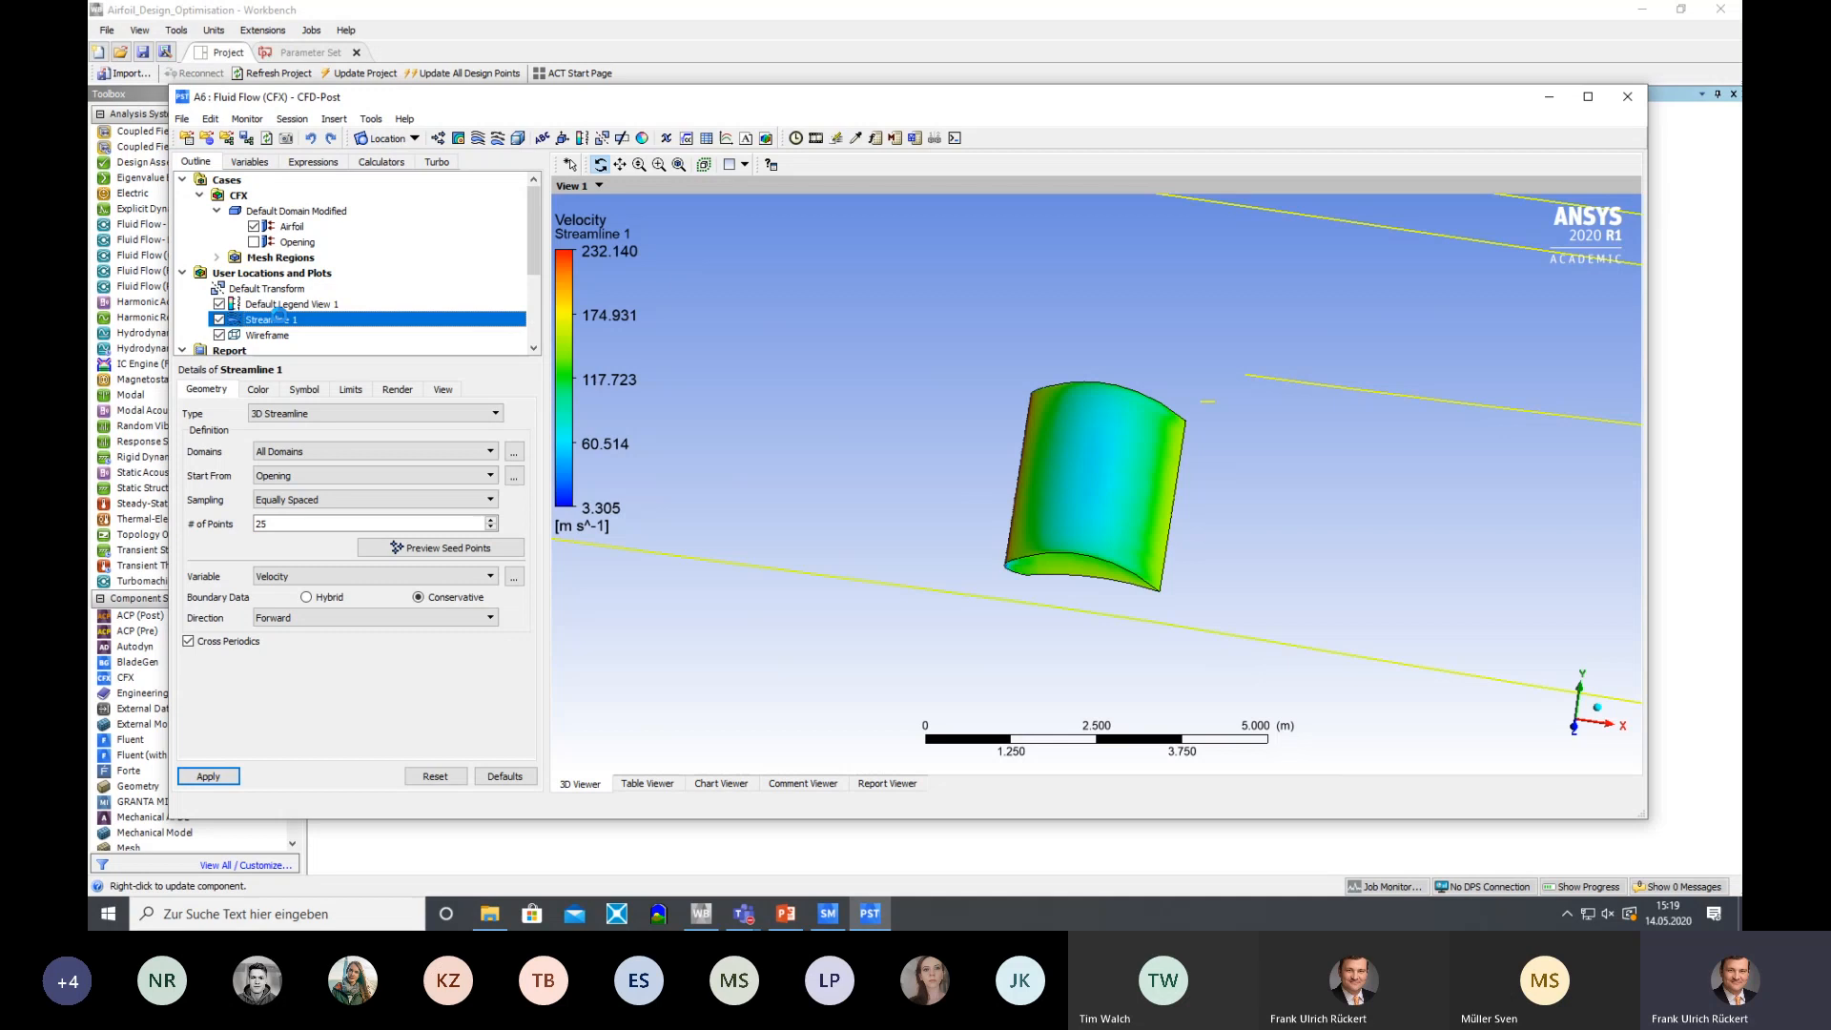
{"action": "left_click", "coordinate": [278, 523]}
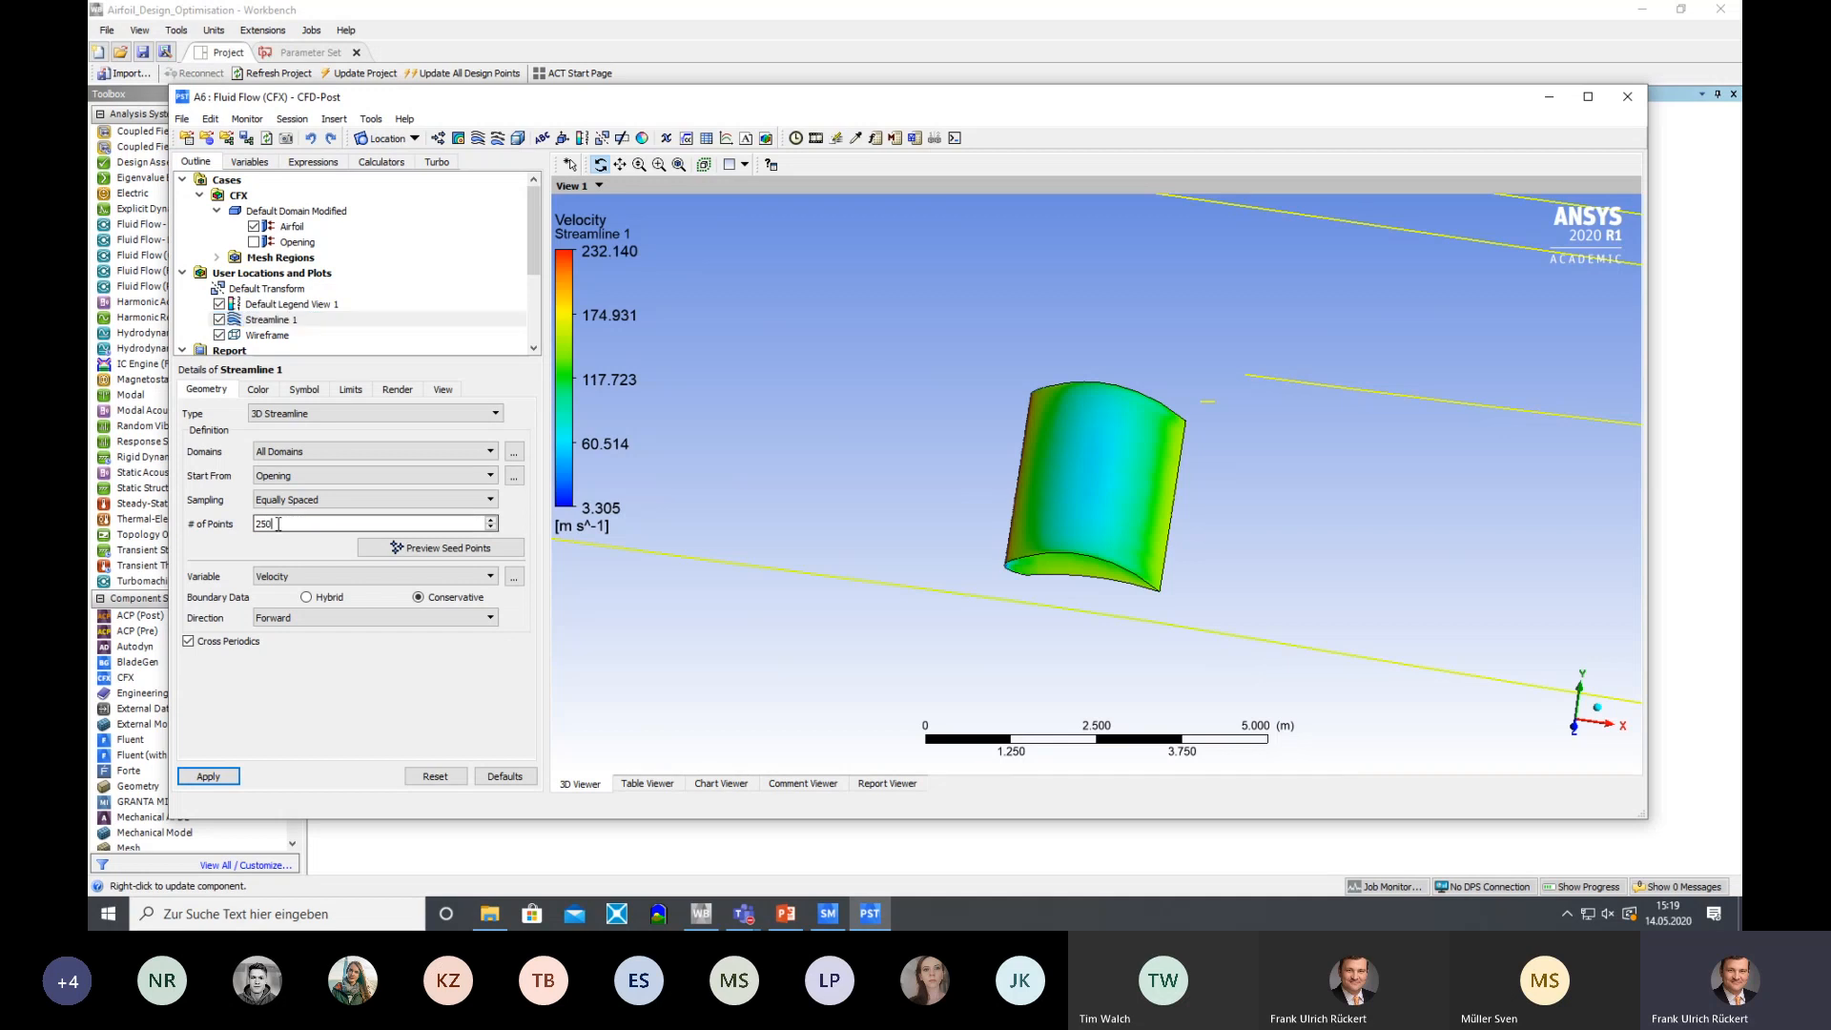
{"action": "left_click", "coordinate": [208, 777]}
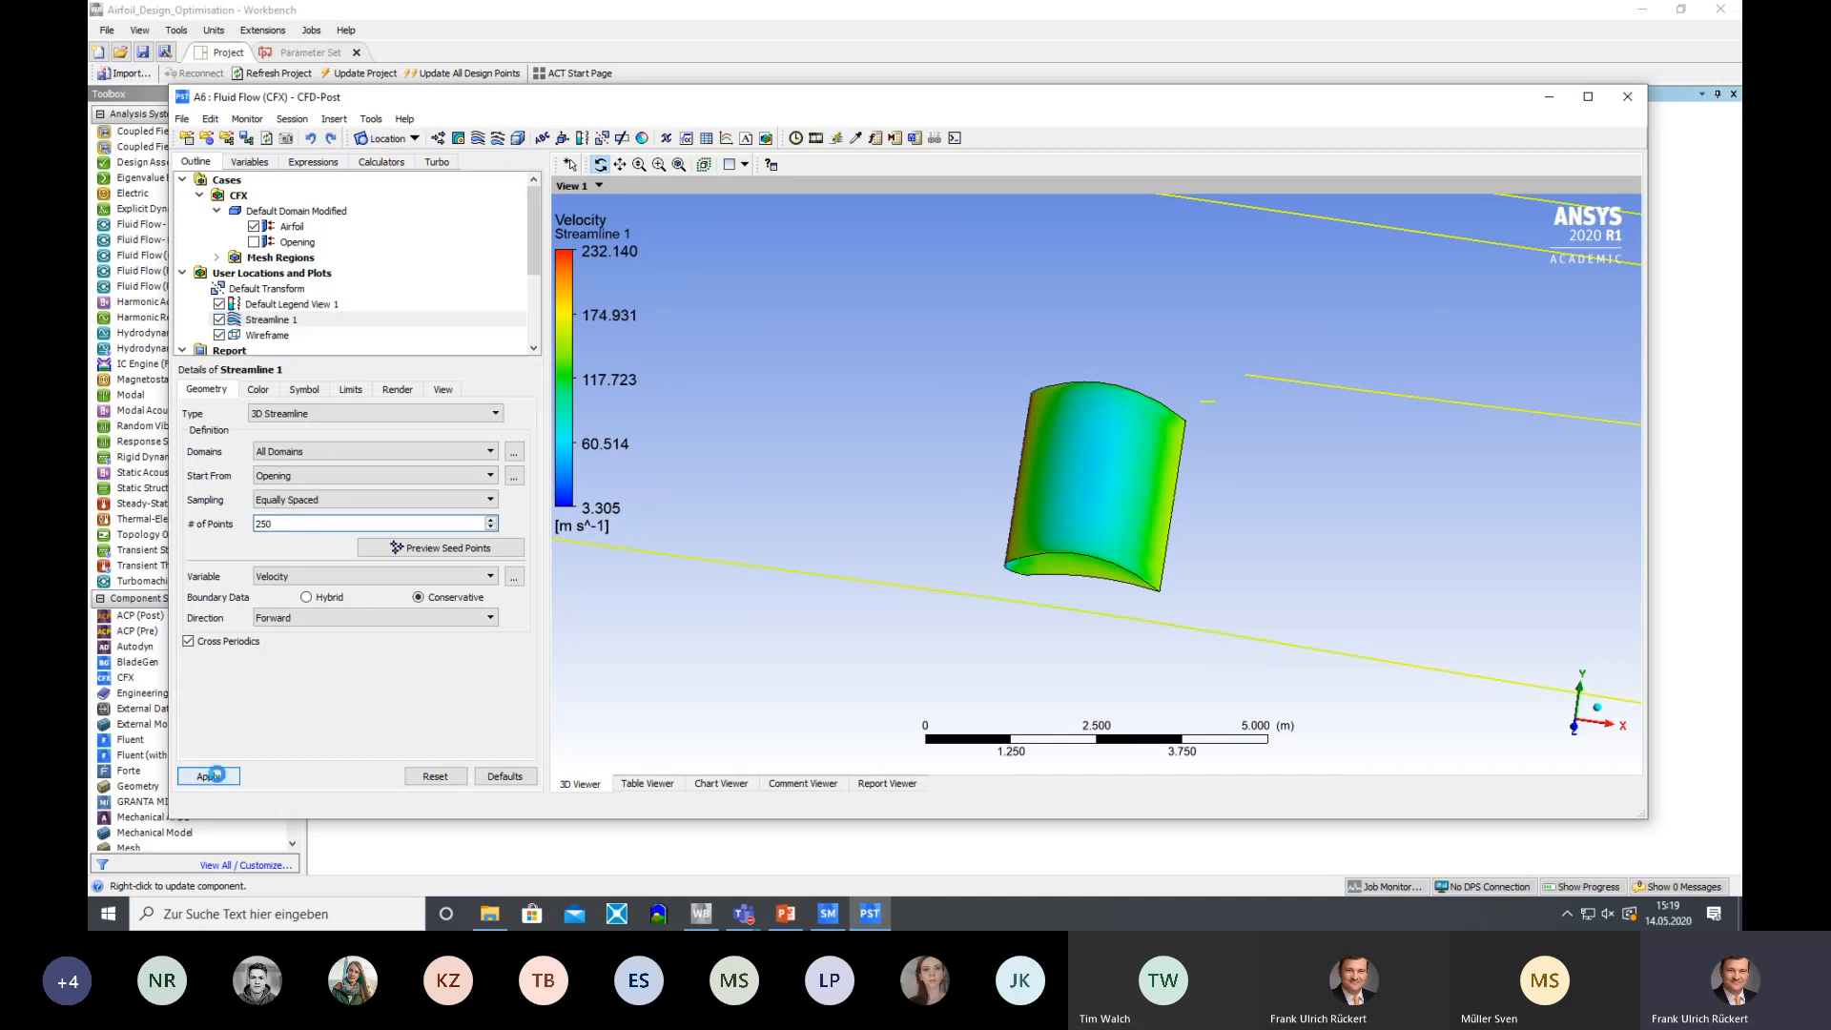
{"action": "left_click_drag", "start_coordinate": [941, 519], "coordinate": [982, 492]}
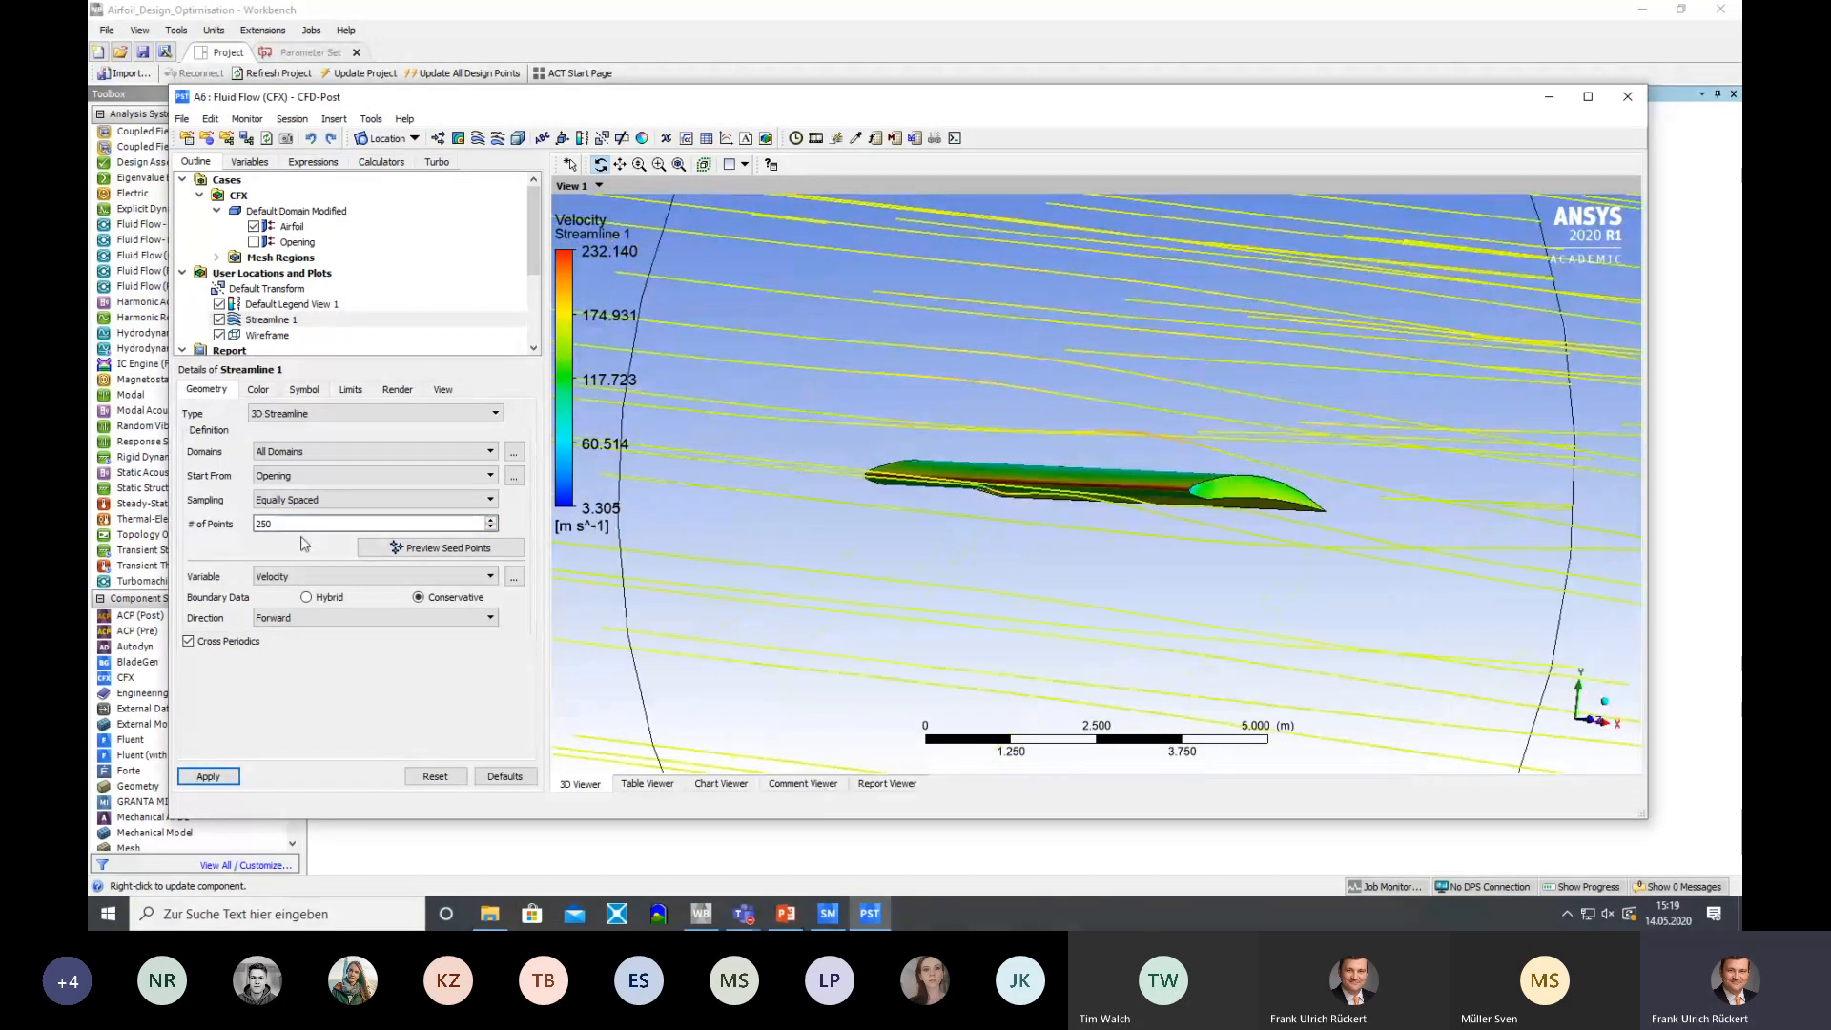
{"action": "type", "text": "1000"}
{"action": "left_click", "coordinate": [208, 776]}
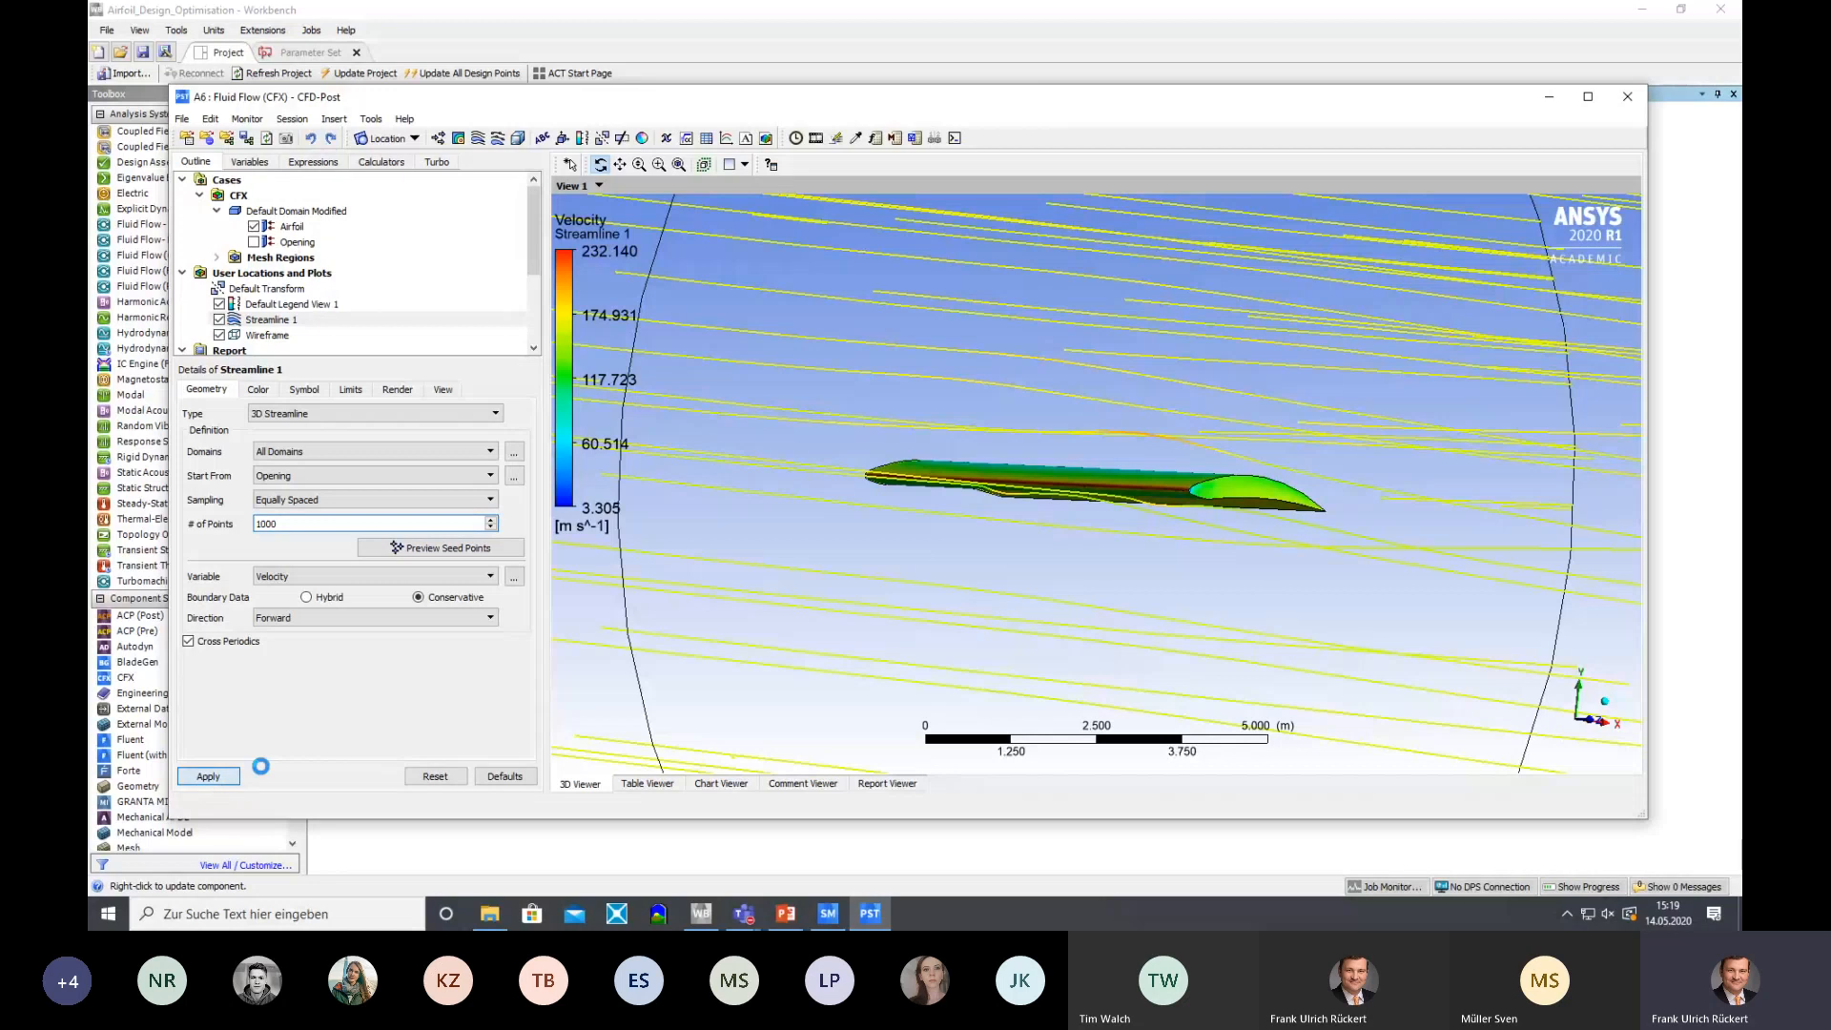
{"action": "left_click_drag", "start_coordinate": [1014, 535], "coordinate": [1070, 533]}
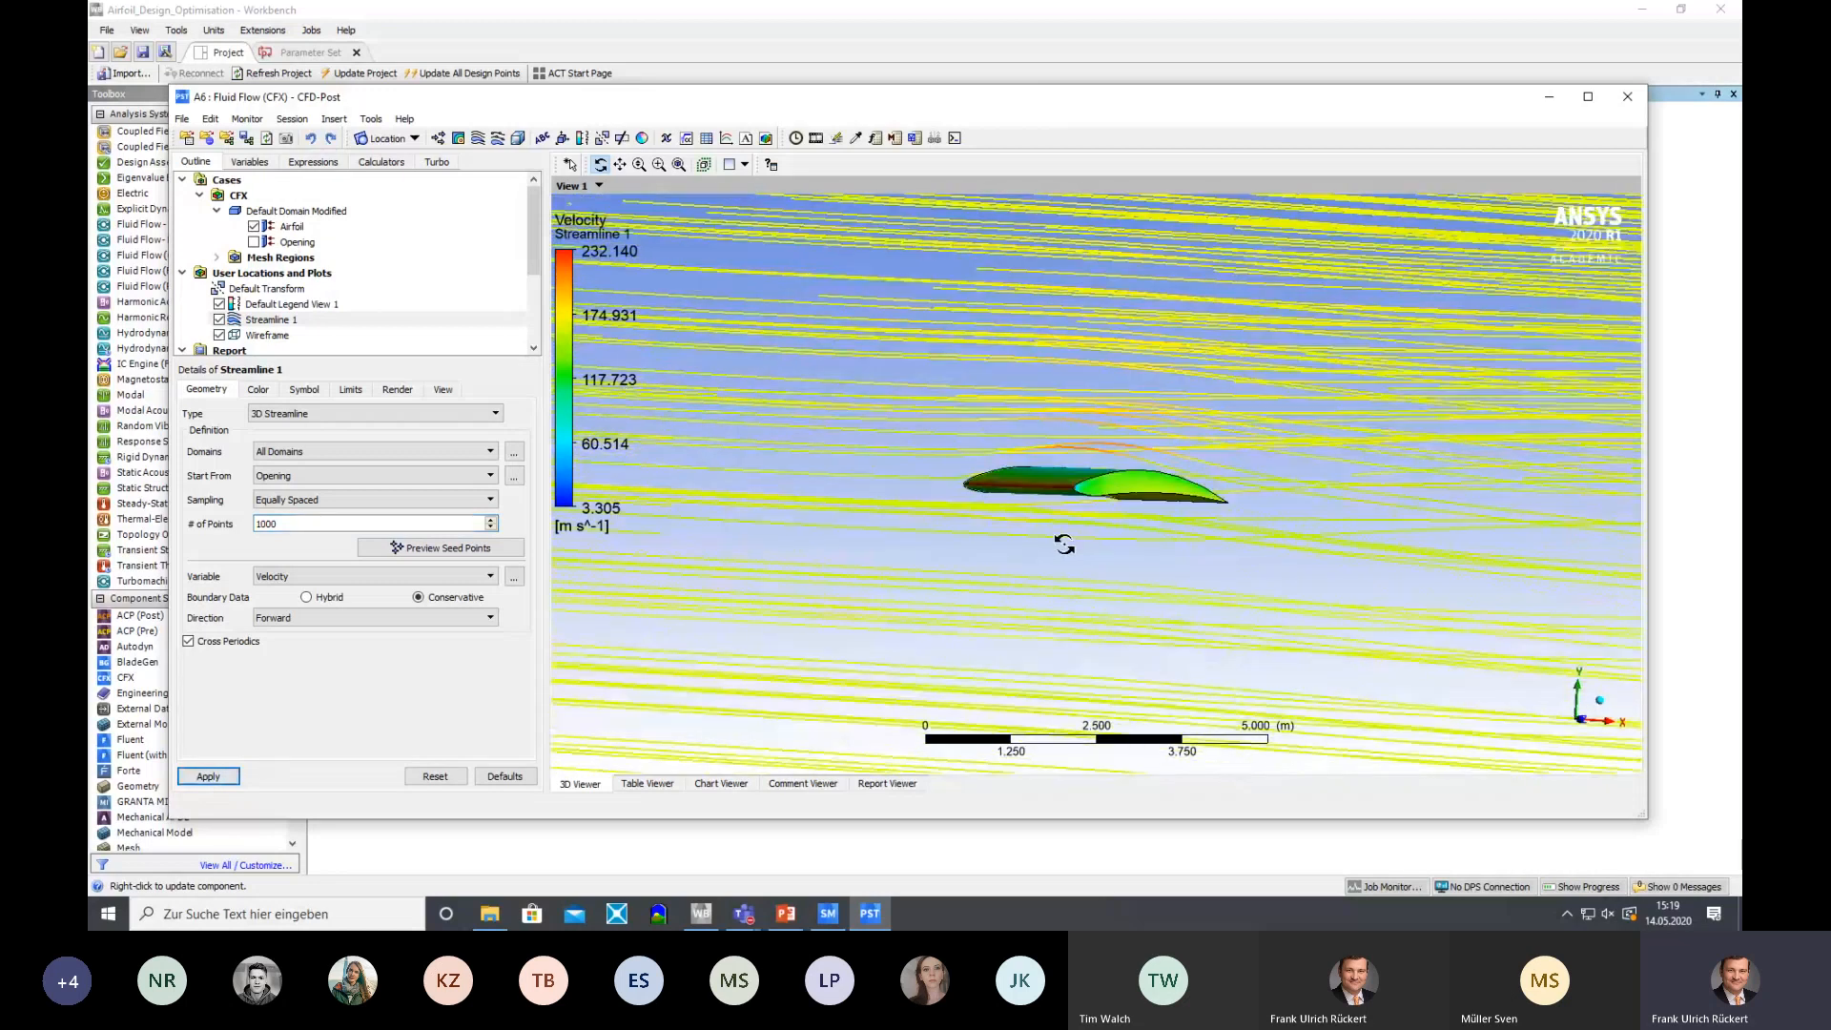
Hide Streamline 1 so only the pressure-colored airfoil and the wireframe are displayed
{"action": "left_click", "coordinate": [219, 320]}
{"action": "mouse_move", "coordinate": [916, 352]}
{"action": "left_mouse_down"}
{"action": "mouse_move", "coordinate": [907, 376]}
{"action": "mouse_move", "coordinate": [911, 357]}
{"action": "left_mouse_up"}
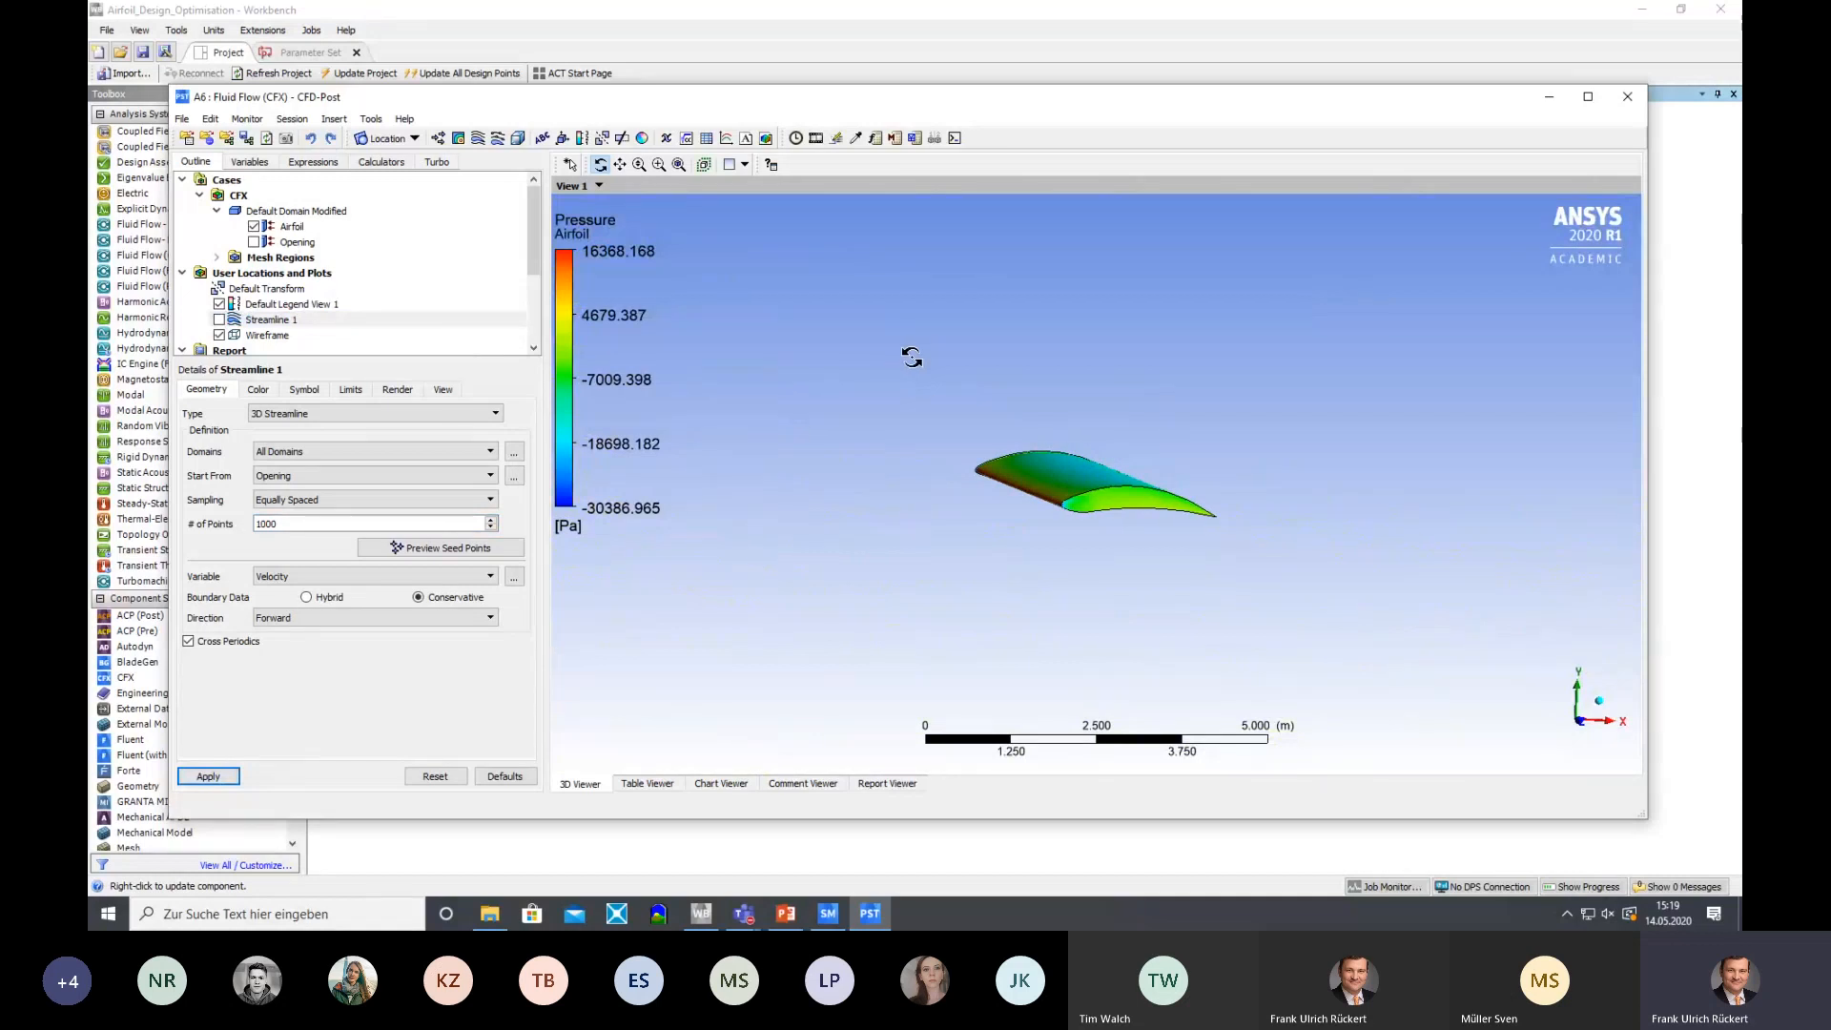
{"action": "scroll", "coordinate": [954, 458], "scroll_direction": "down", "scroll_amount": 4}
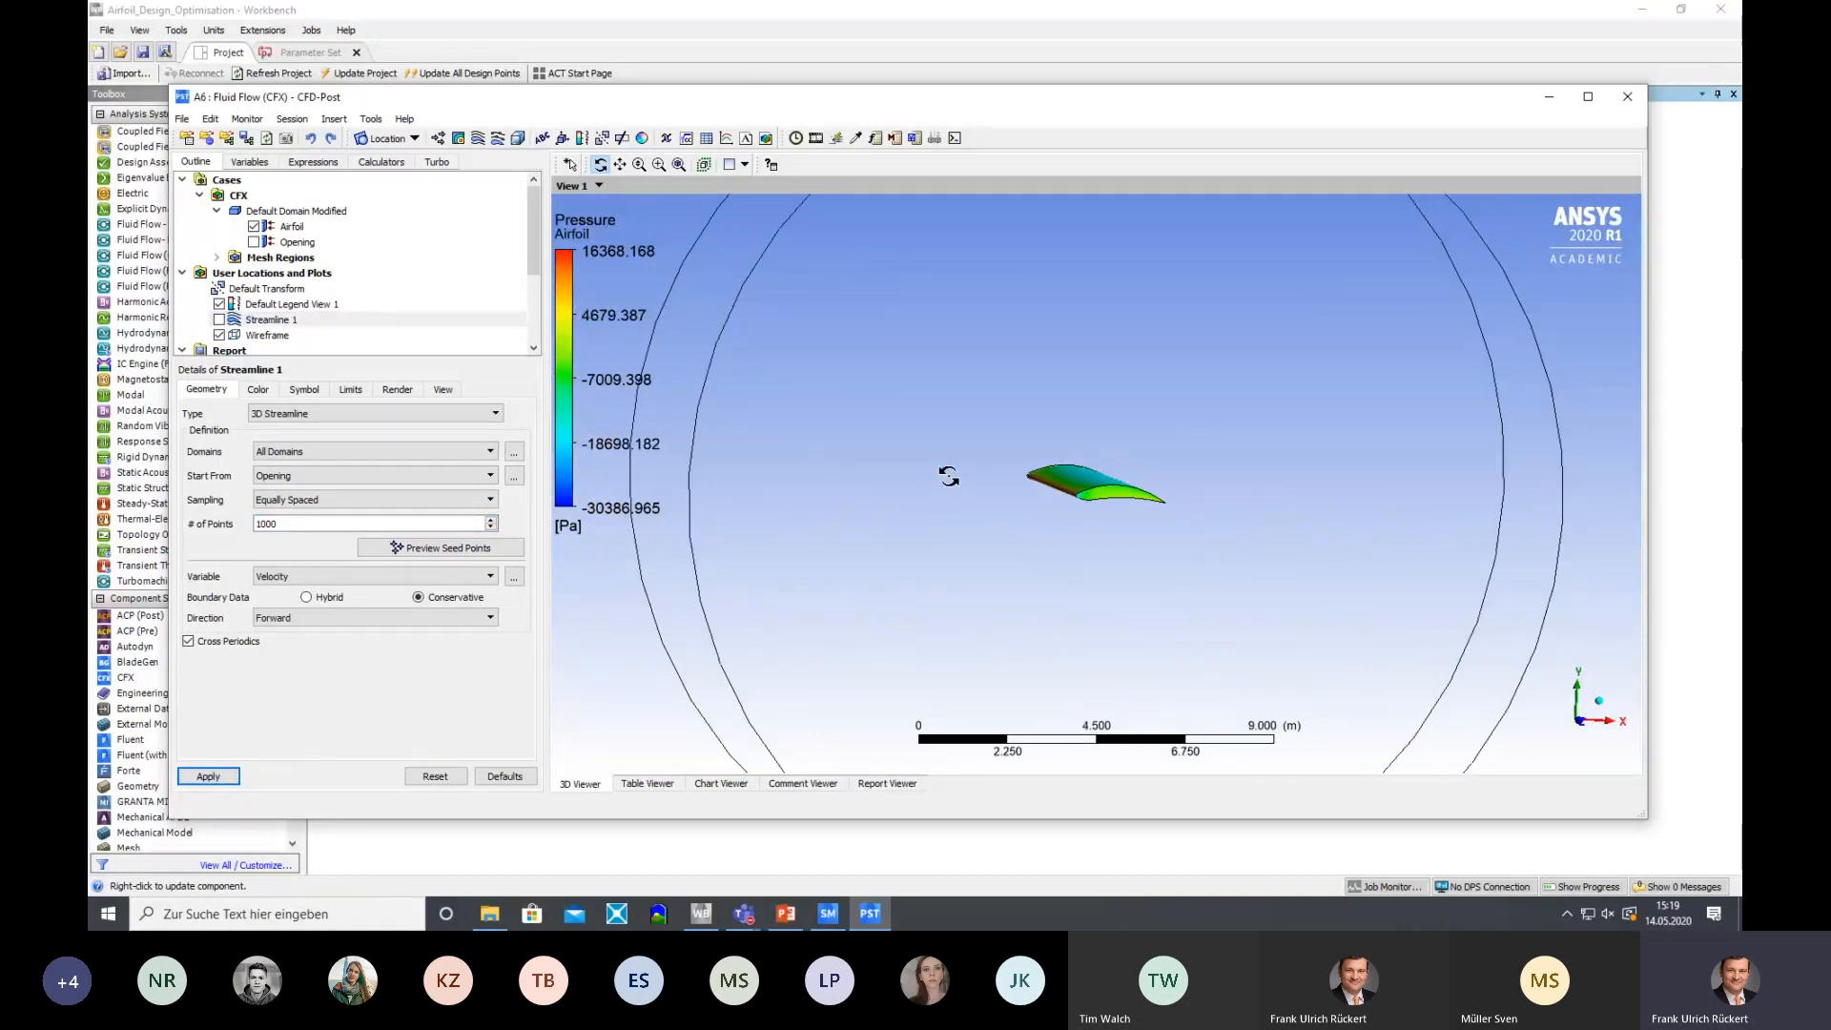
Insert a slice plane with the XY Plane method at Z = 4.028 m, keeping the default name
{"action": "left_click", "coordinate": [334, 118]}
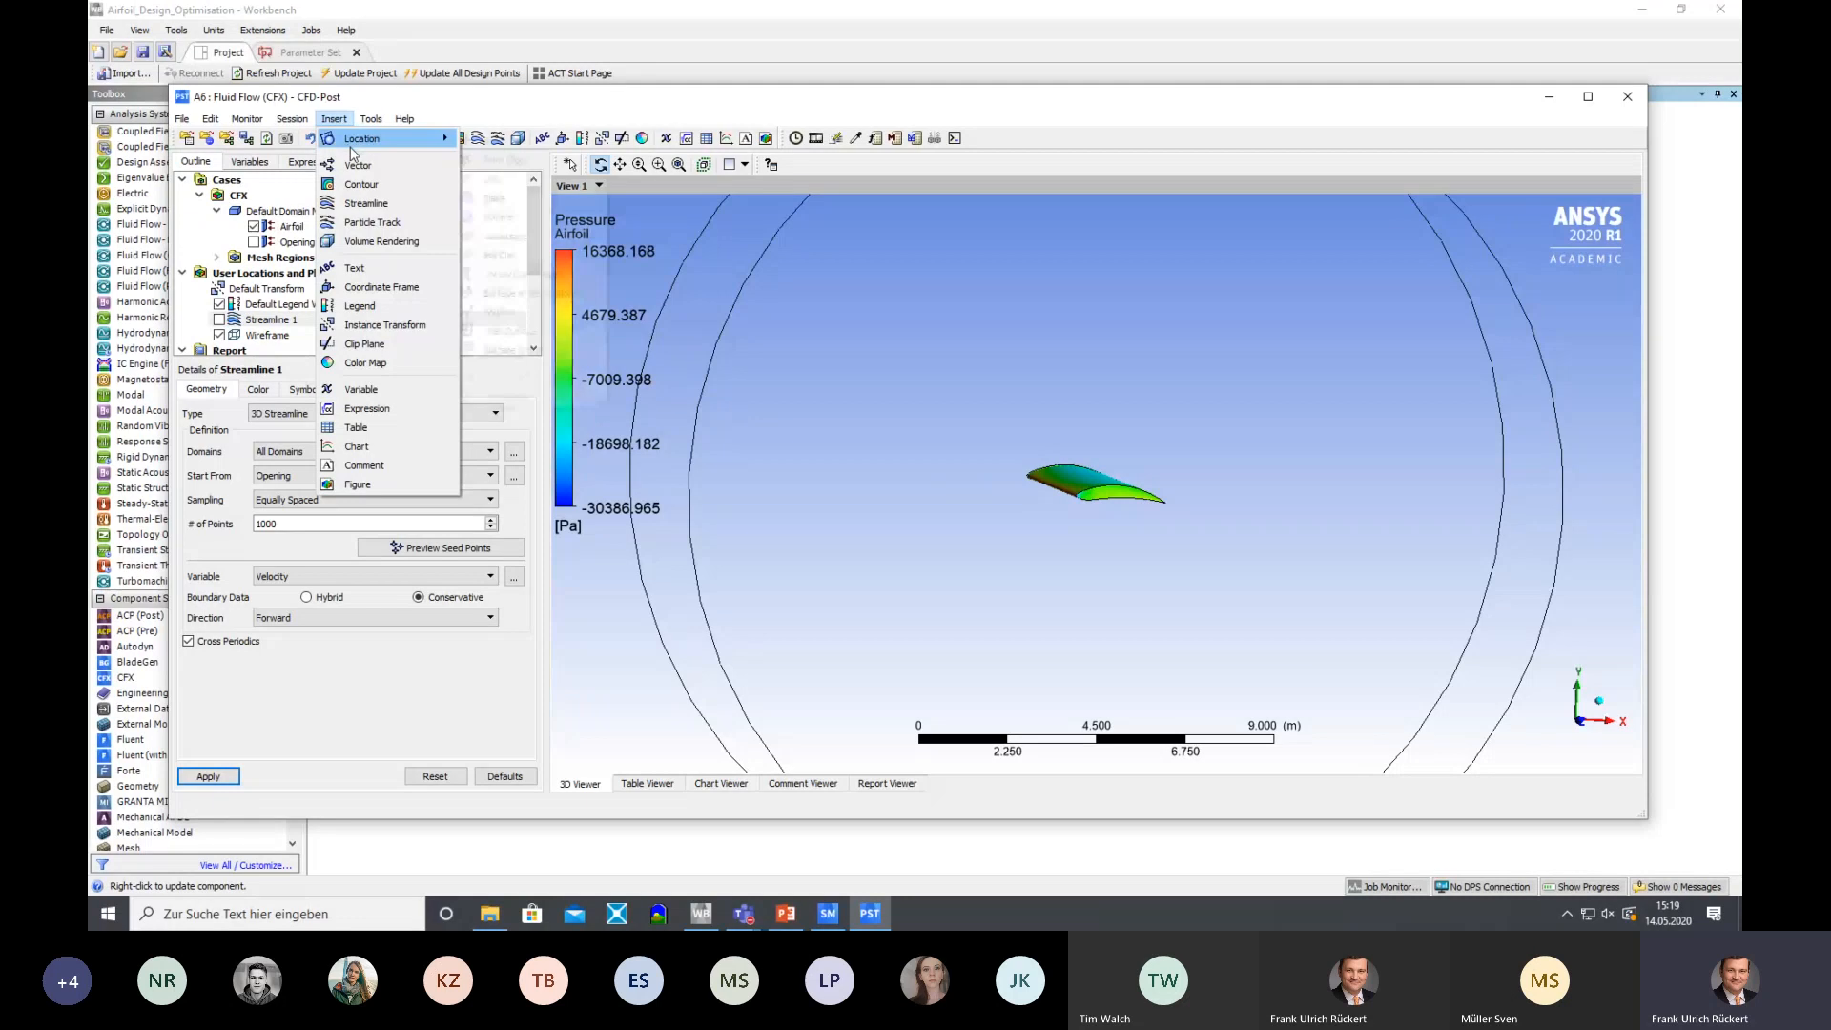
{"action": "mouse_move", "coordinate": [351, 143]}
{"action": "left_click", "coordinate": [496, 195]}
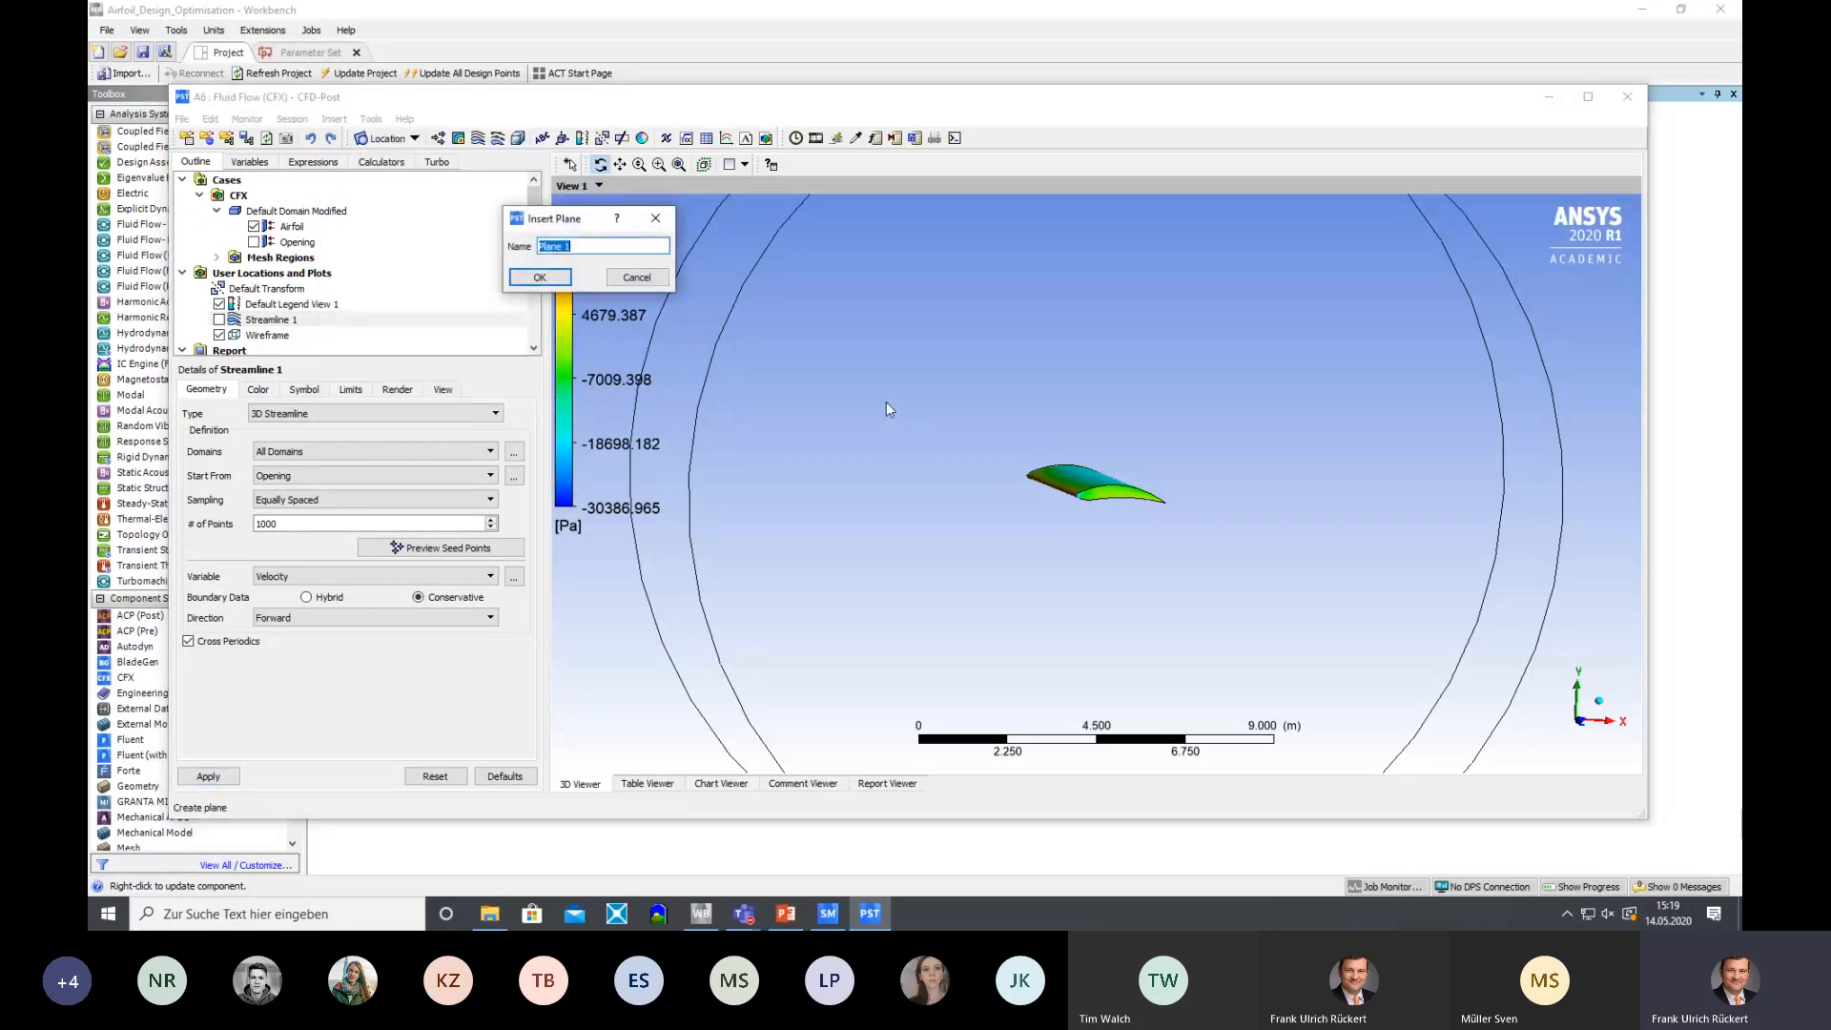
{"action": "left_click", "coordinate": [557, 283]}
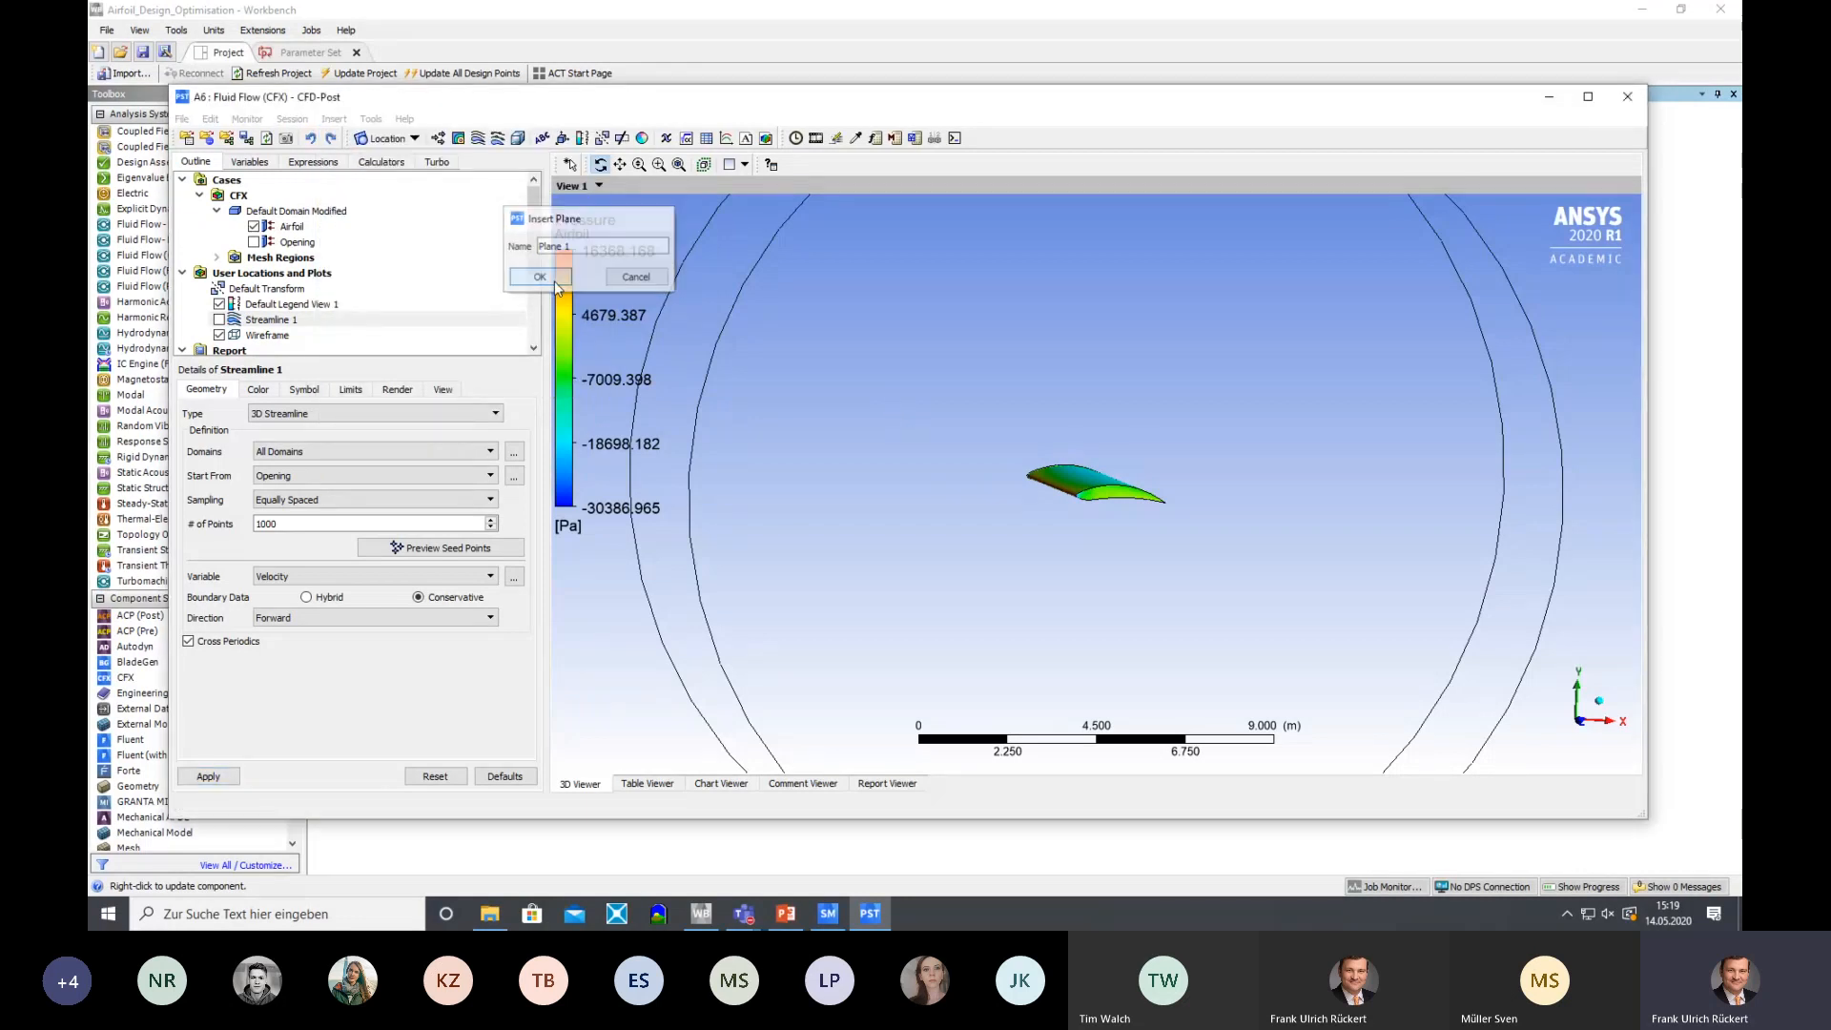
{"action": "left_click", "coordinate": [324, 479]}
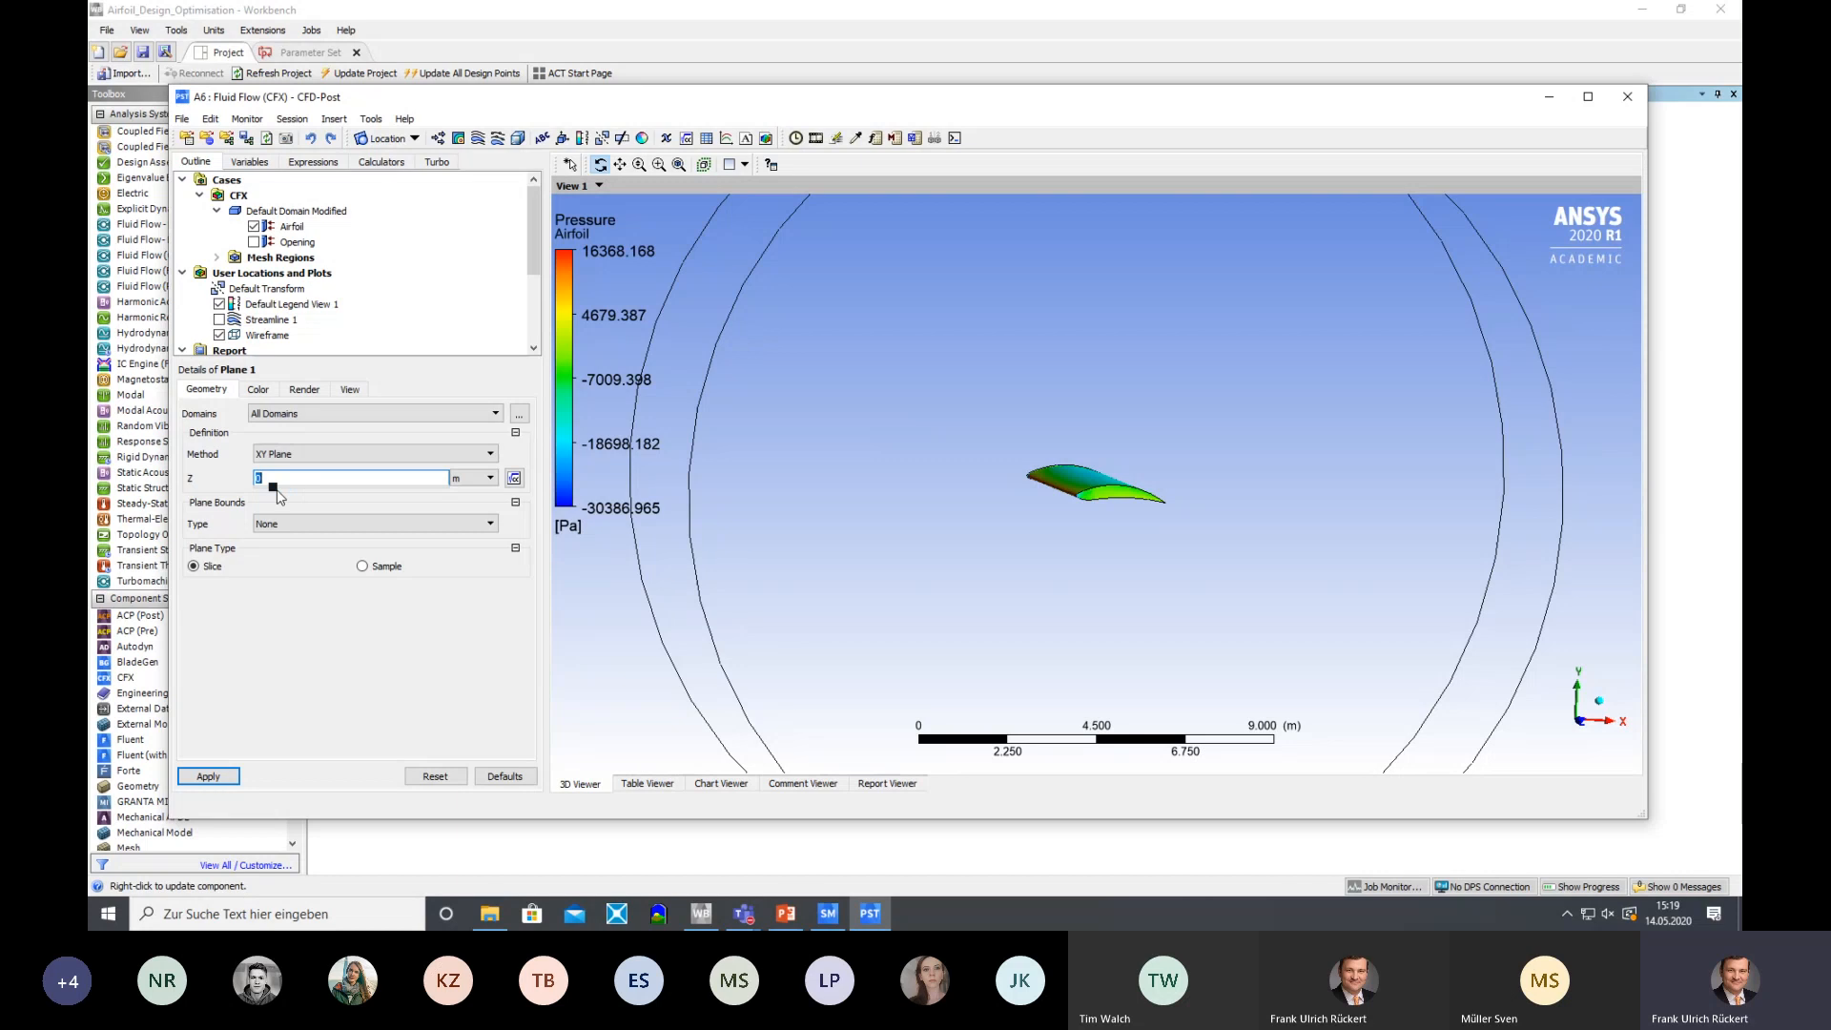
{"action": "type", "text": "4.028"}
{"action": "left_click", "coordinate": [213, 777]}
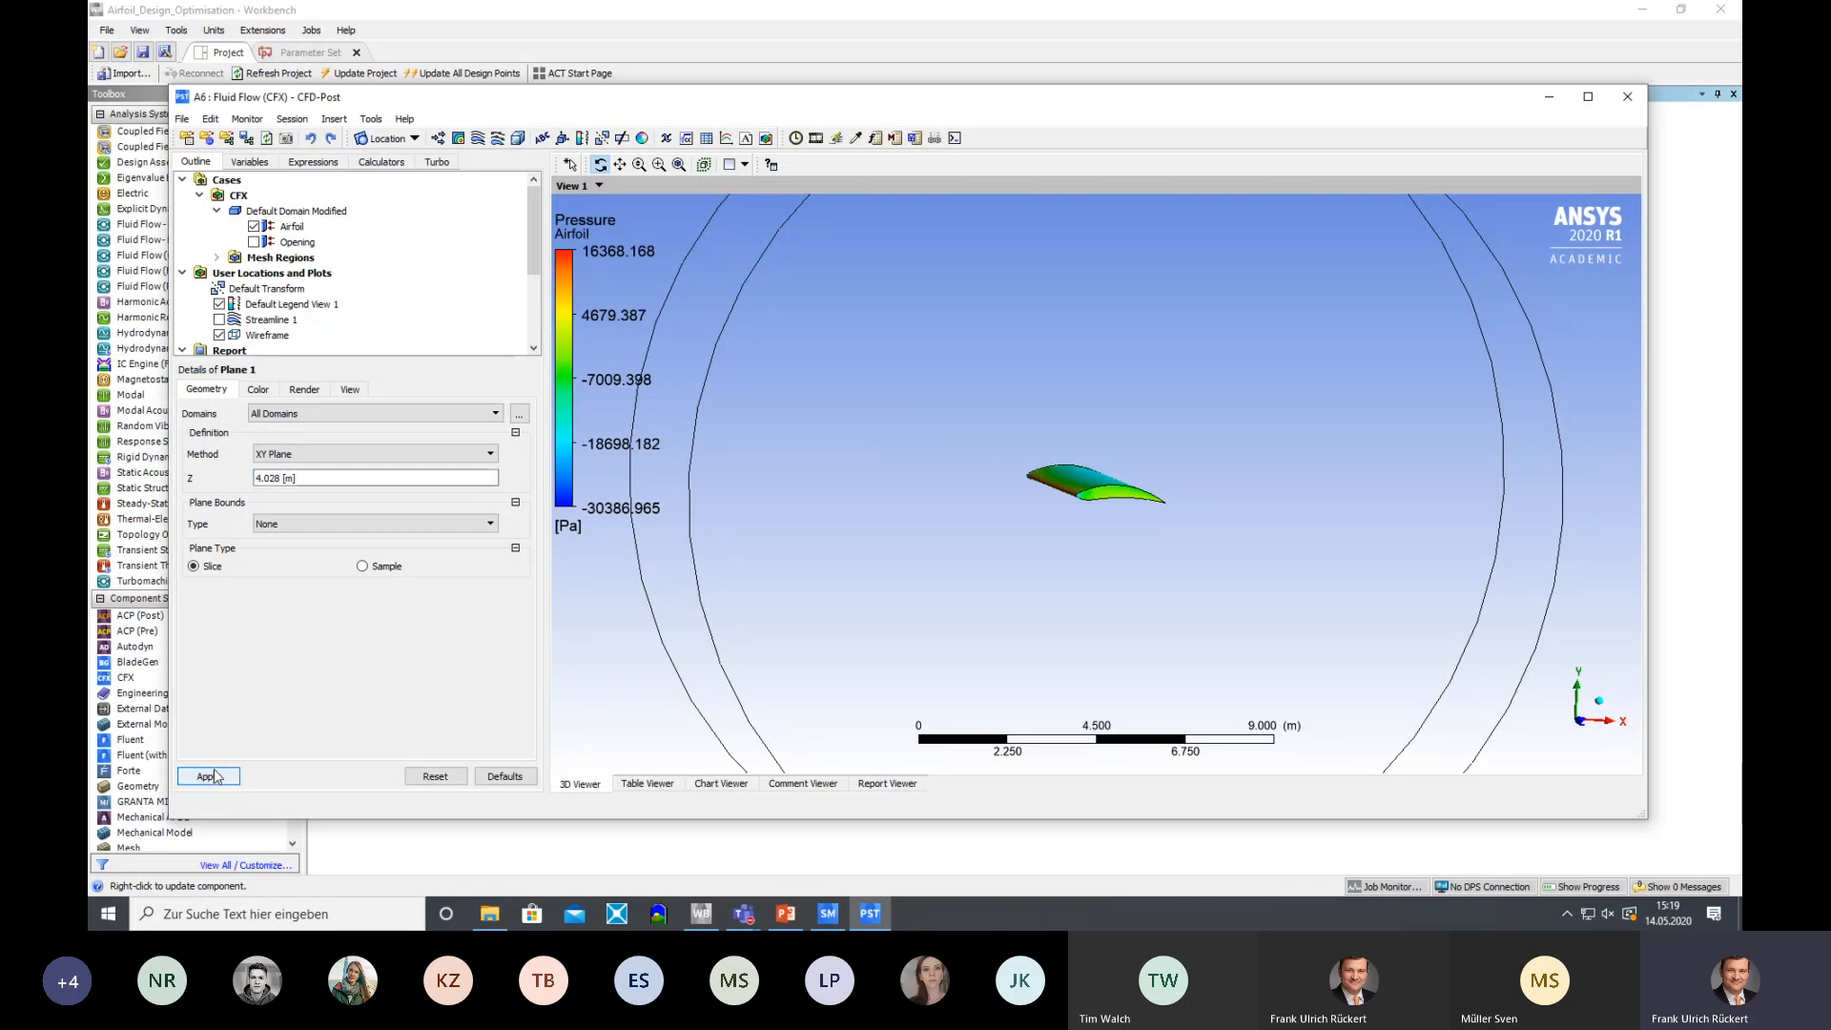
Color Plane 1 by the Pressure variable with the range set to Local
{"action": "left_click", "coordinate": [259, 390]}
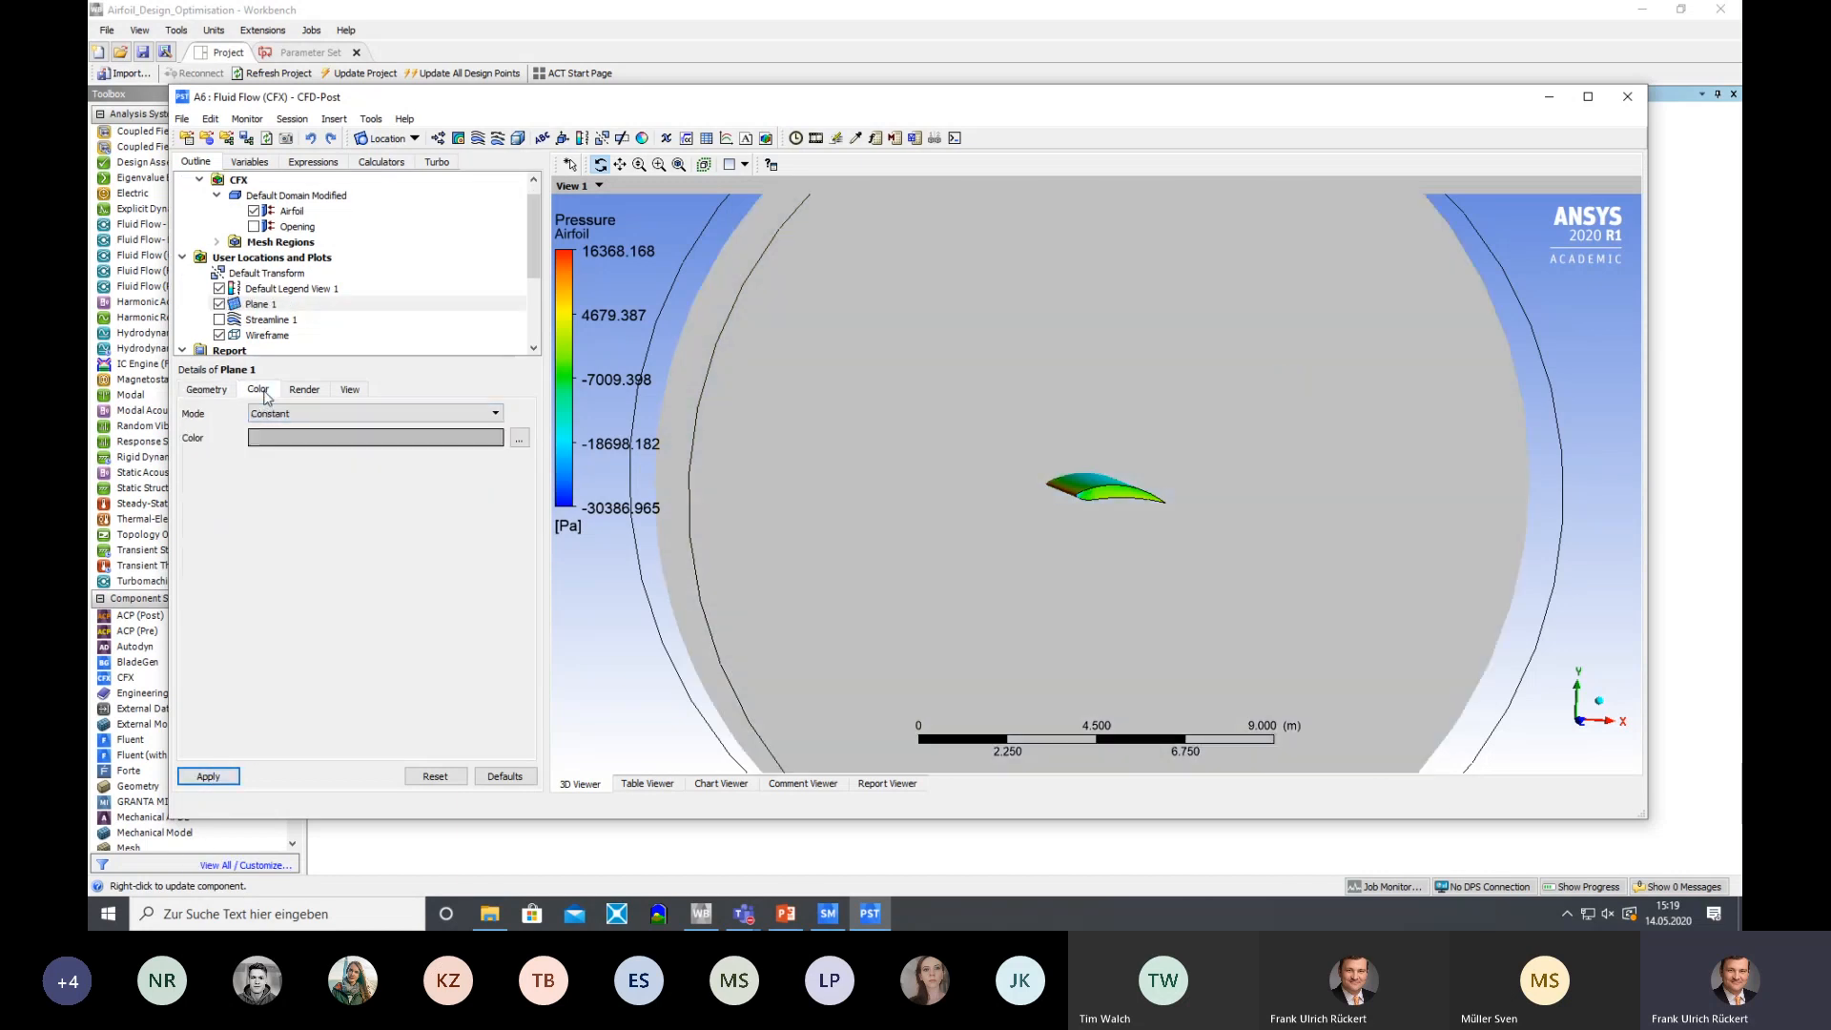
{"action": "left_click", "coordinate": [272, 413]}
{"action": "left_click", "coordinate": [282, 444]}
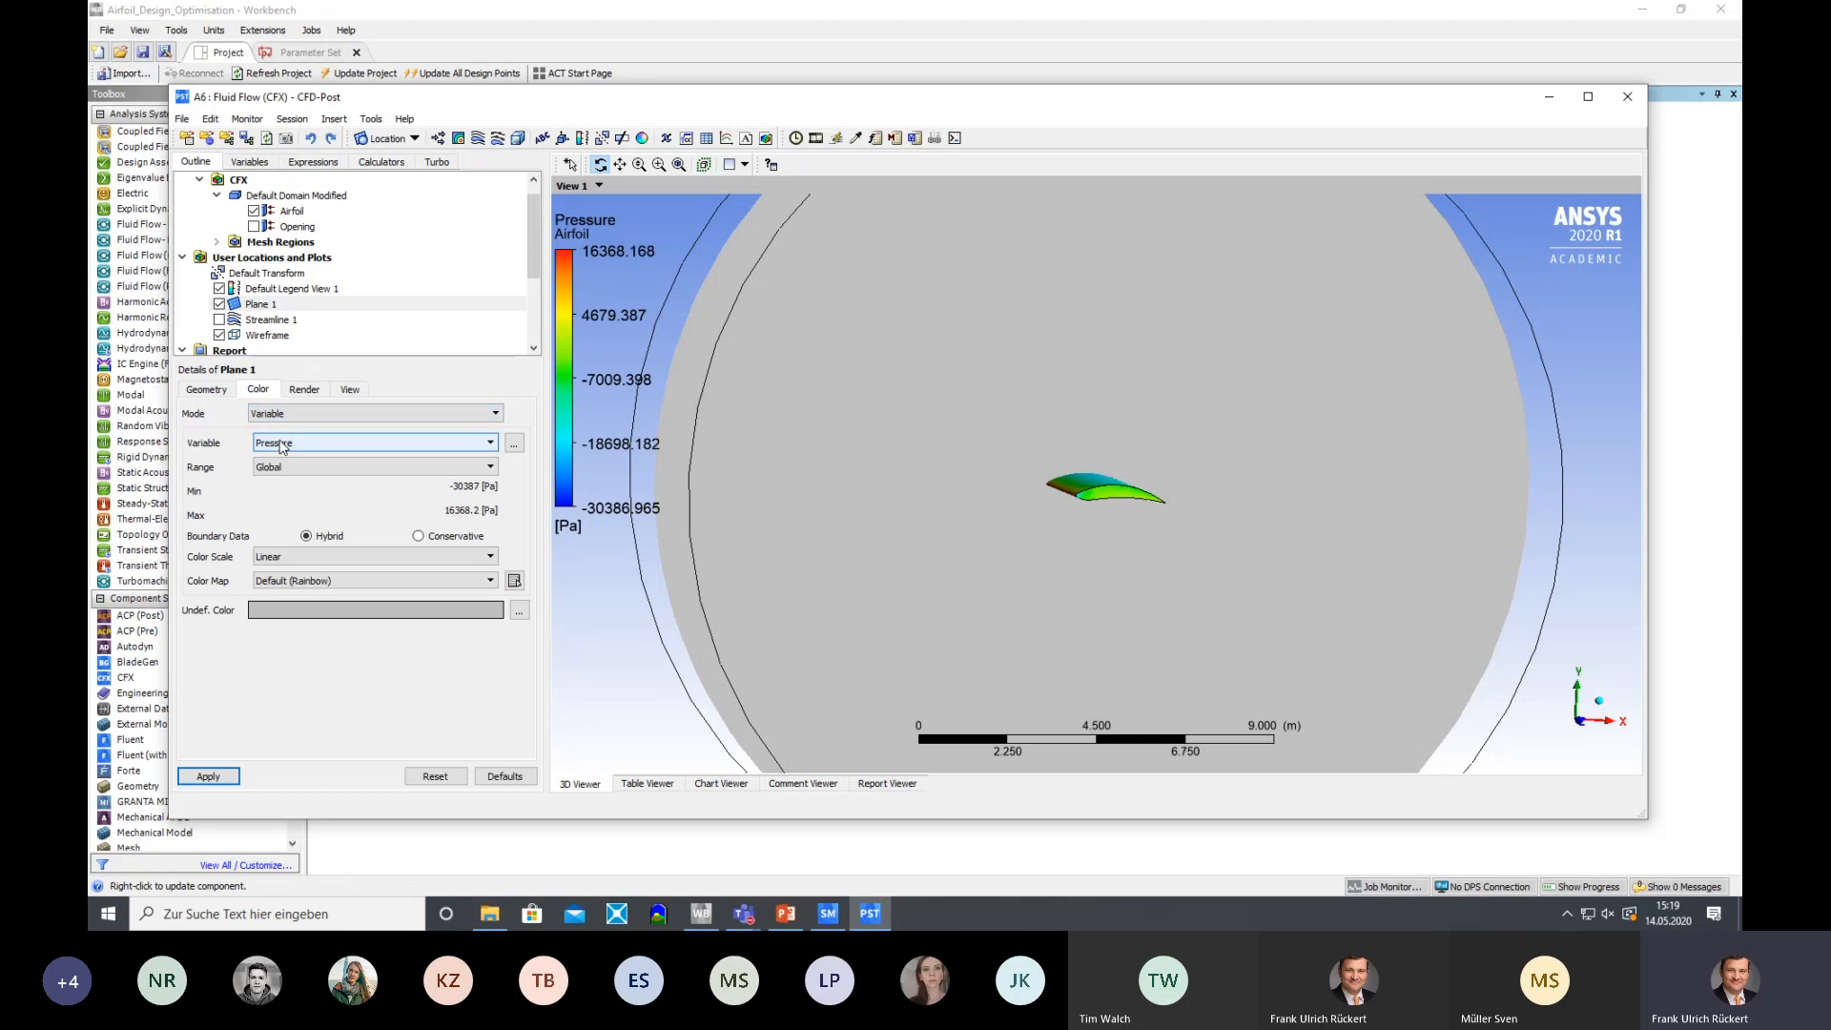
{"action": "left_click", "coordinate": [286, 466]}
{"action": "left_click", "coordinate": [289, 496]}
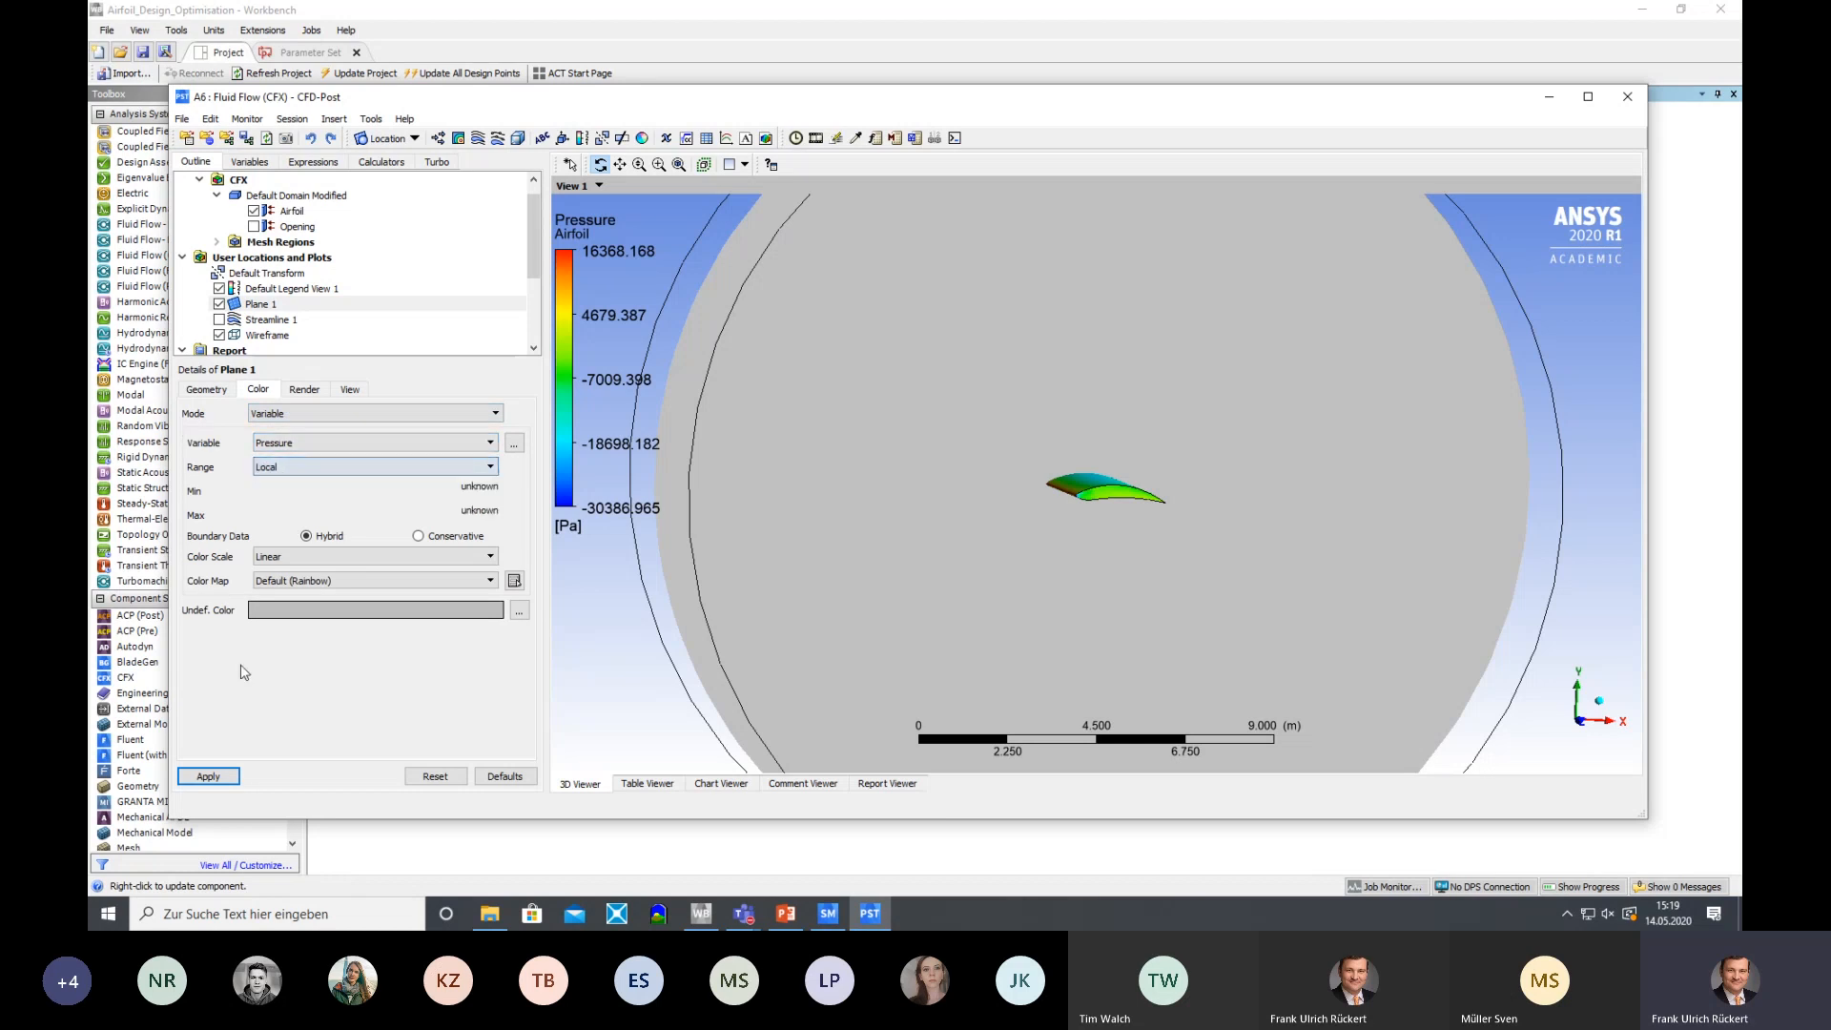
{"action": "left_click", "coordinate": [208, 777]}
Hide the airfoil surface and examine the pressure field around the airfoil's cross-section on Plane 1
{"action": "left_click_drag", "start_coordinate": [952, 491], "coordinate": [1075, 524]}
{"action": "scroll", "coordinate": [1066, 529], "scroll_direction": "up", "scroll_amount": 5}
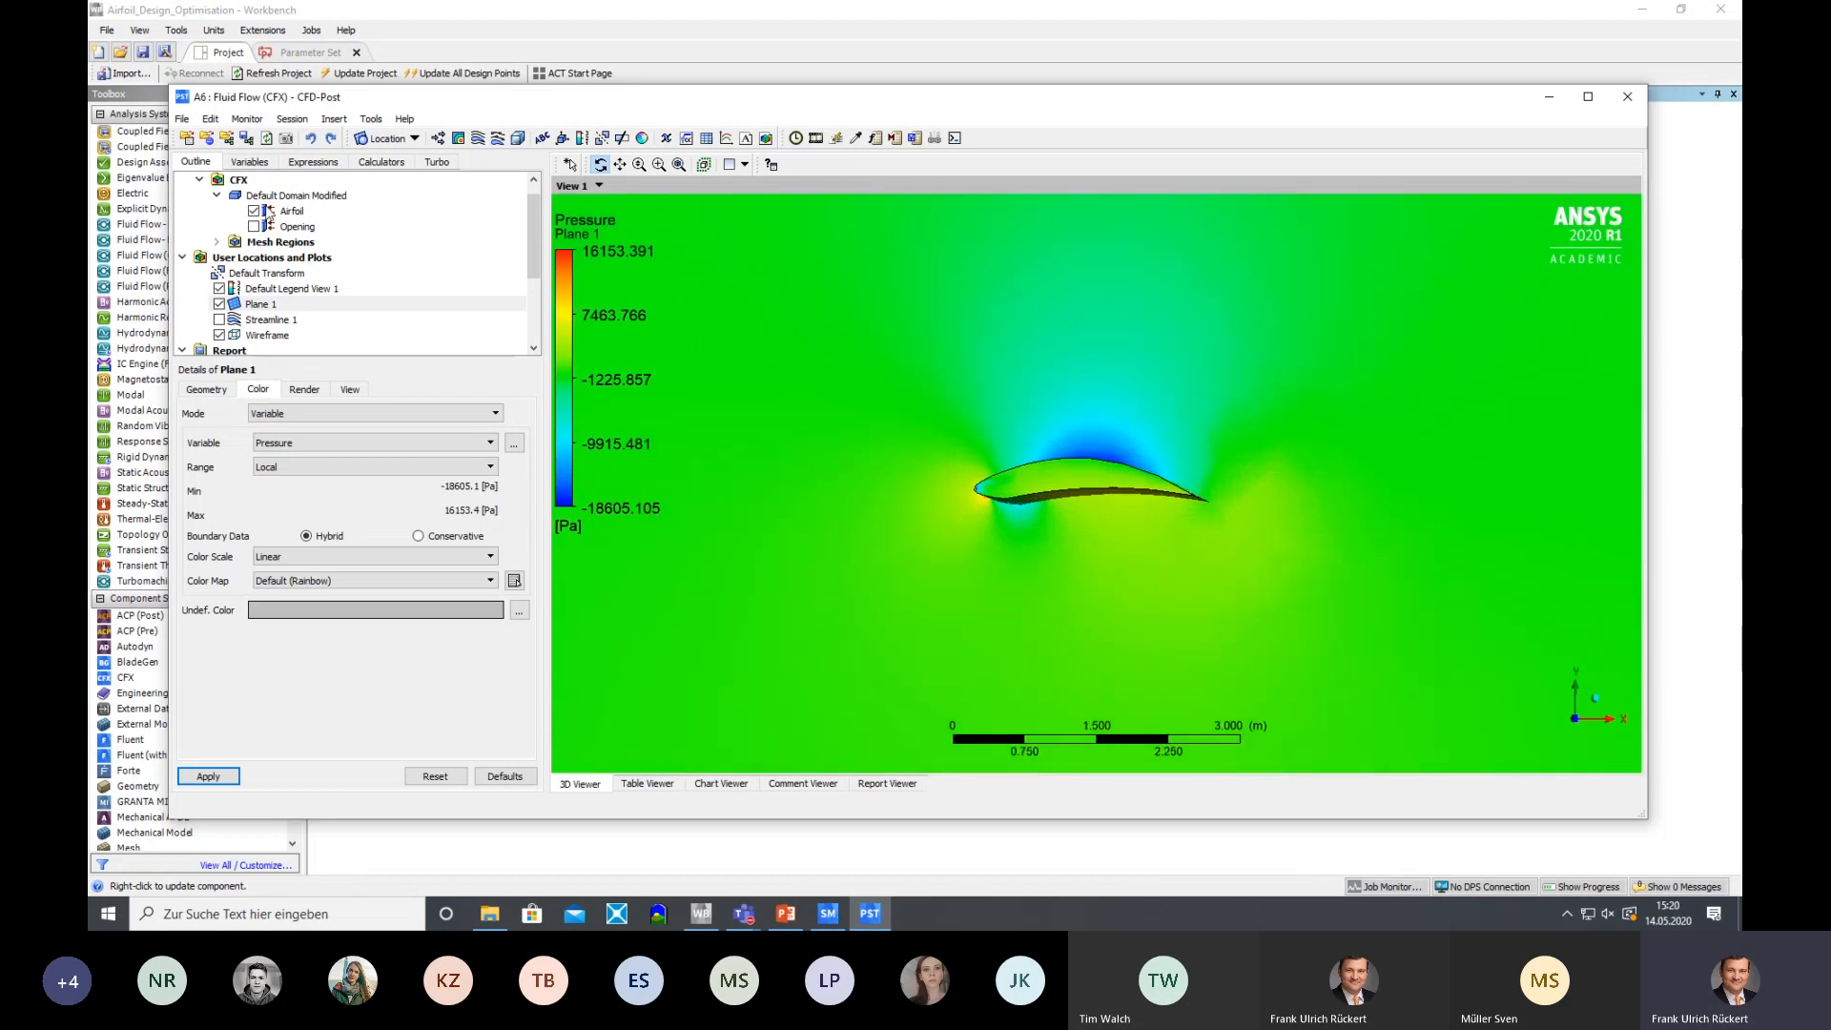
{"action": "left_click", "coordinate": [255, 210]}
{"action": "left_click_drag", "start_coordinate": [882, 412], "coordinate": [849, 428]}
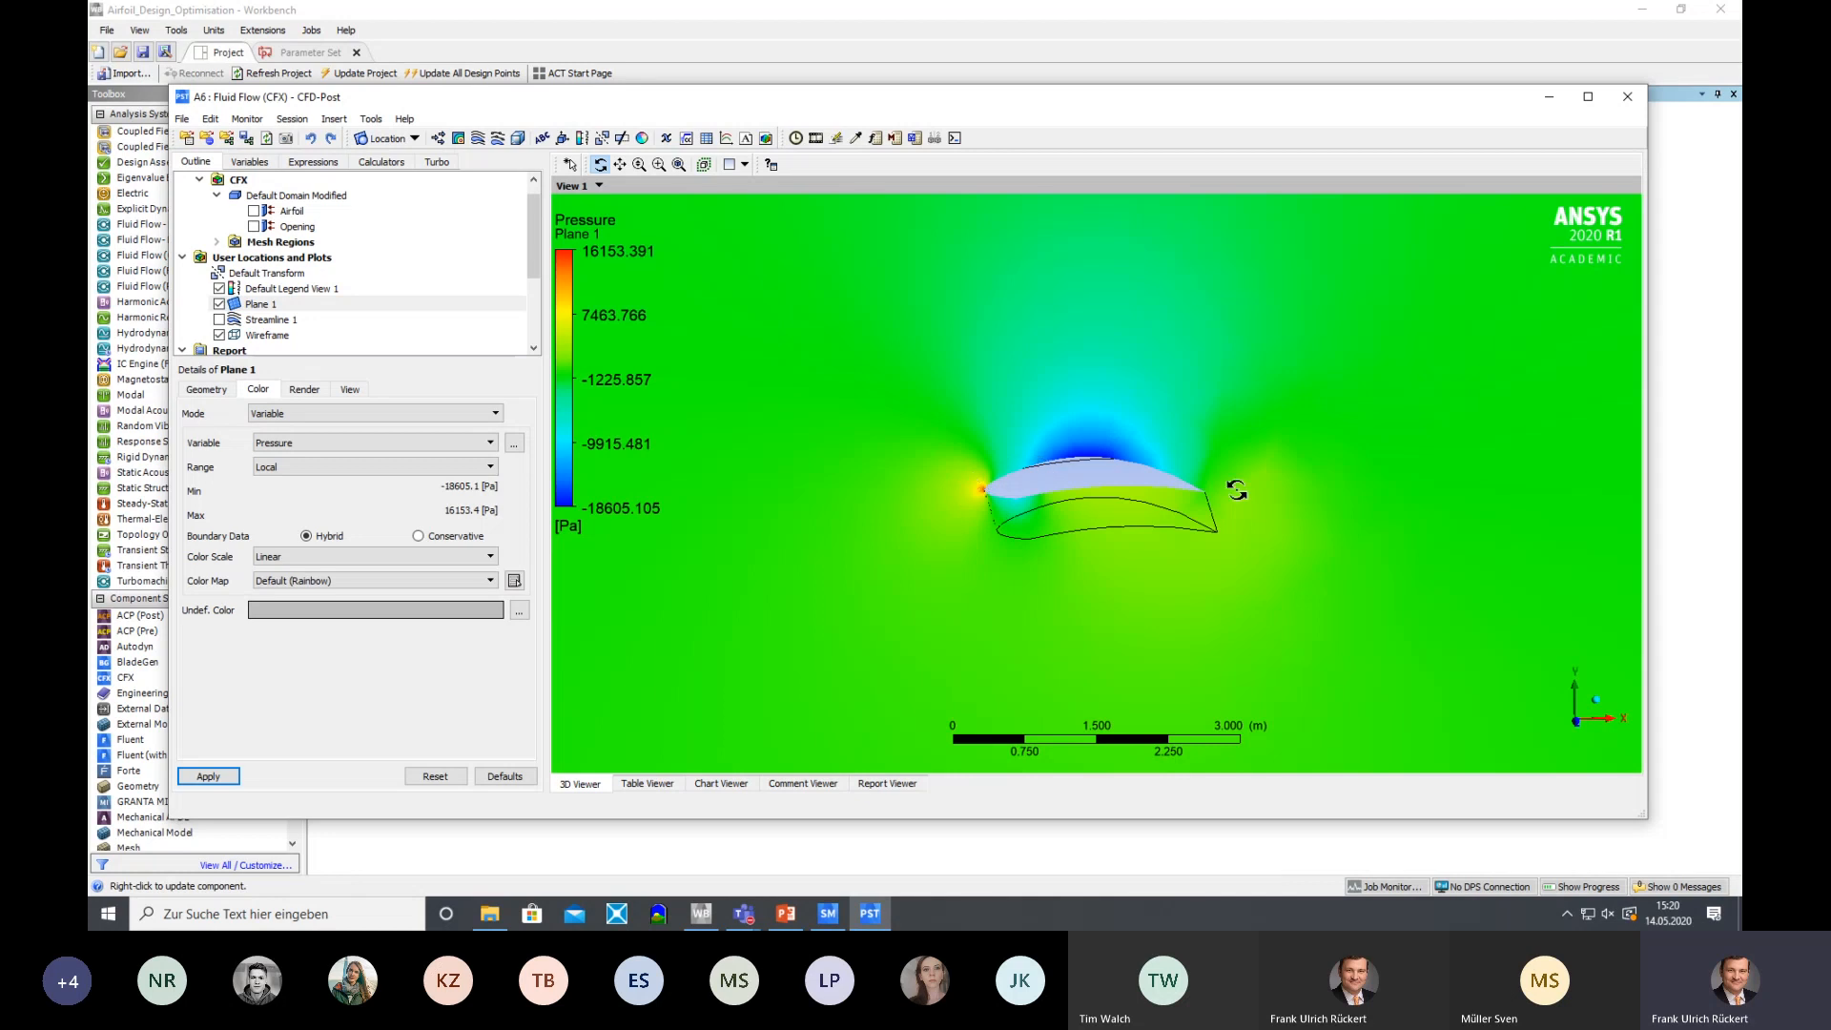
{"action": "left_click_drag", "start_coordinate": [1209, 522], "coordinate": [1200, 515]}
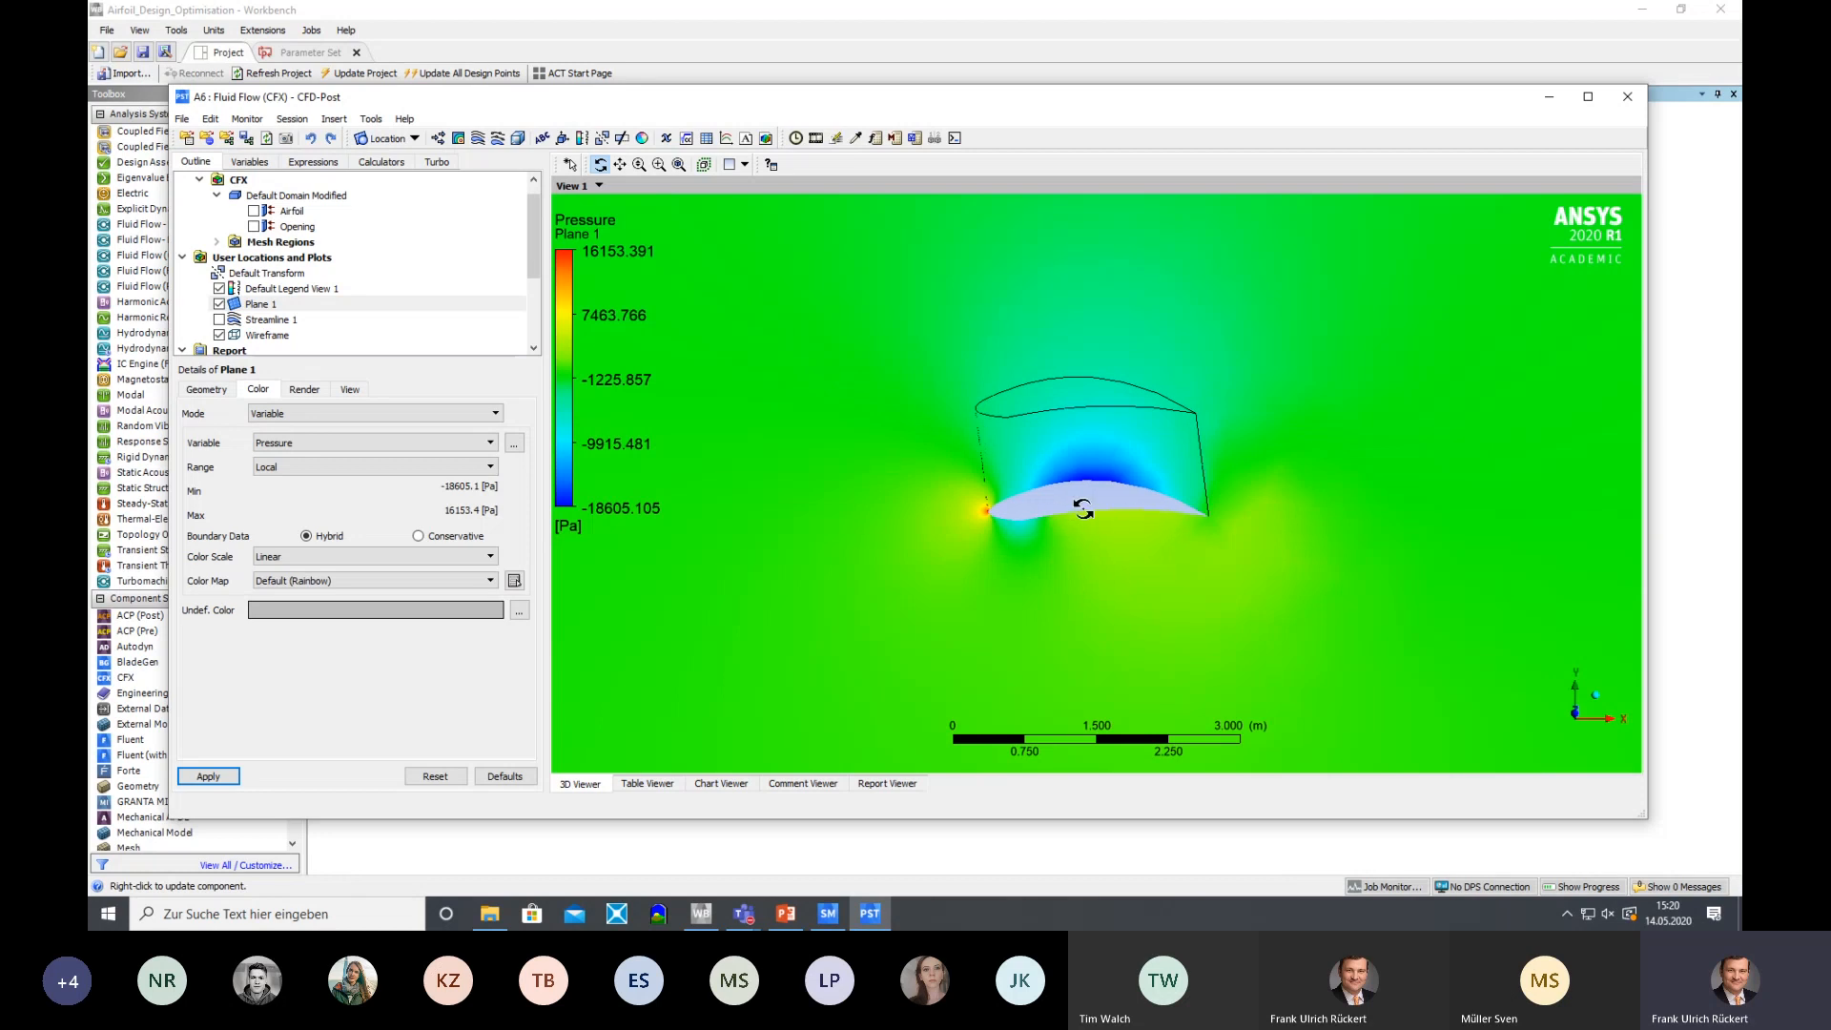
{"action": "left_click_drag", "start_coordinate": [1072, 500], "coordinate": [1284, 515]}
{"action": "scroll", "coordinate": [1300, 531], "scroll_direction": "down", "scroll_amount": 5}
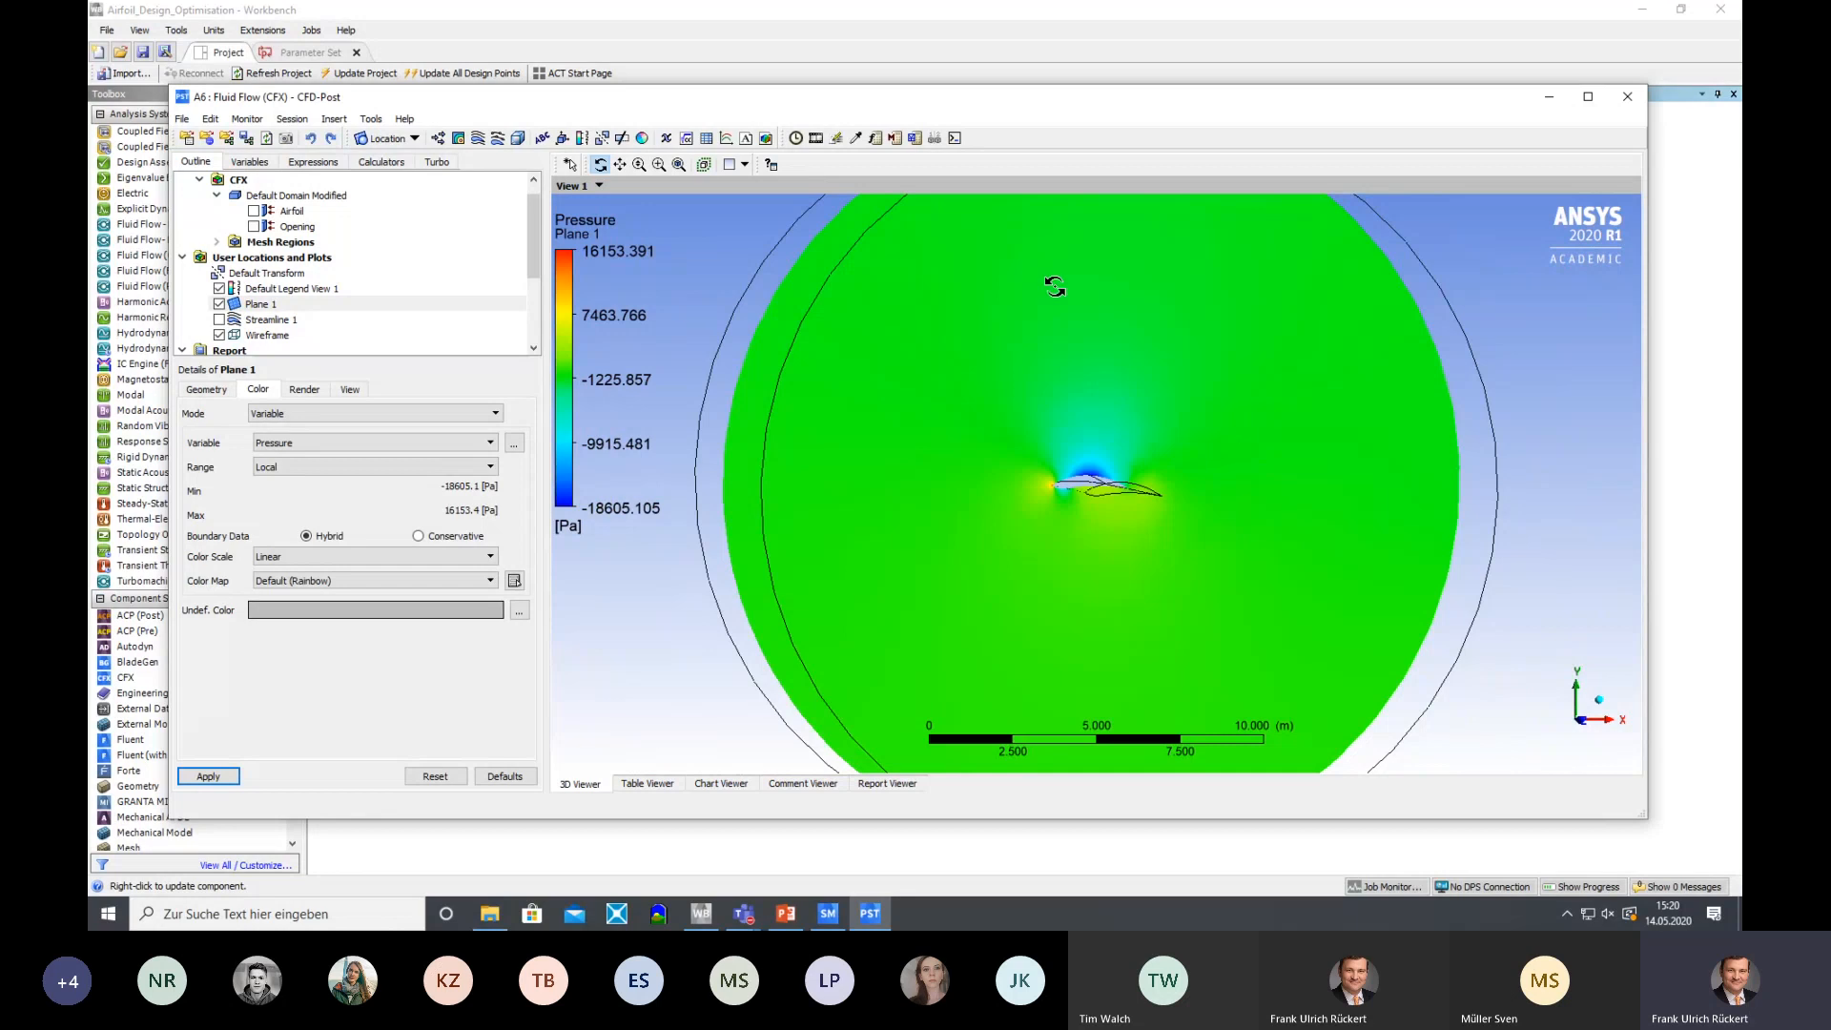
Calculate the force on the Airfoil location in the global Y direction with the Function Calculator
{"action": "left_click", "coordinate": [876, 138]}
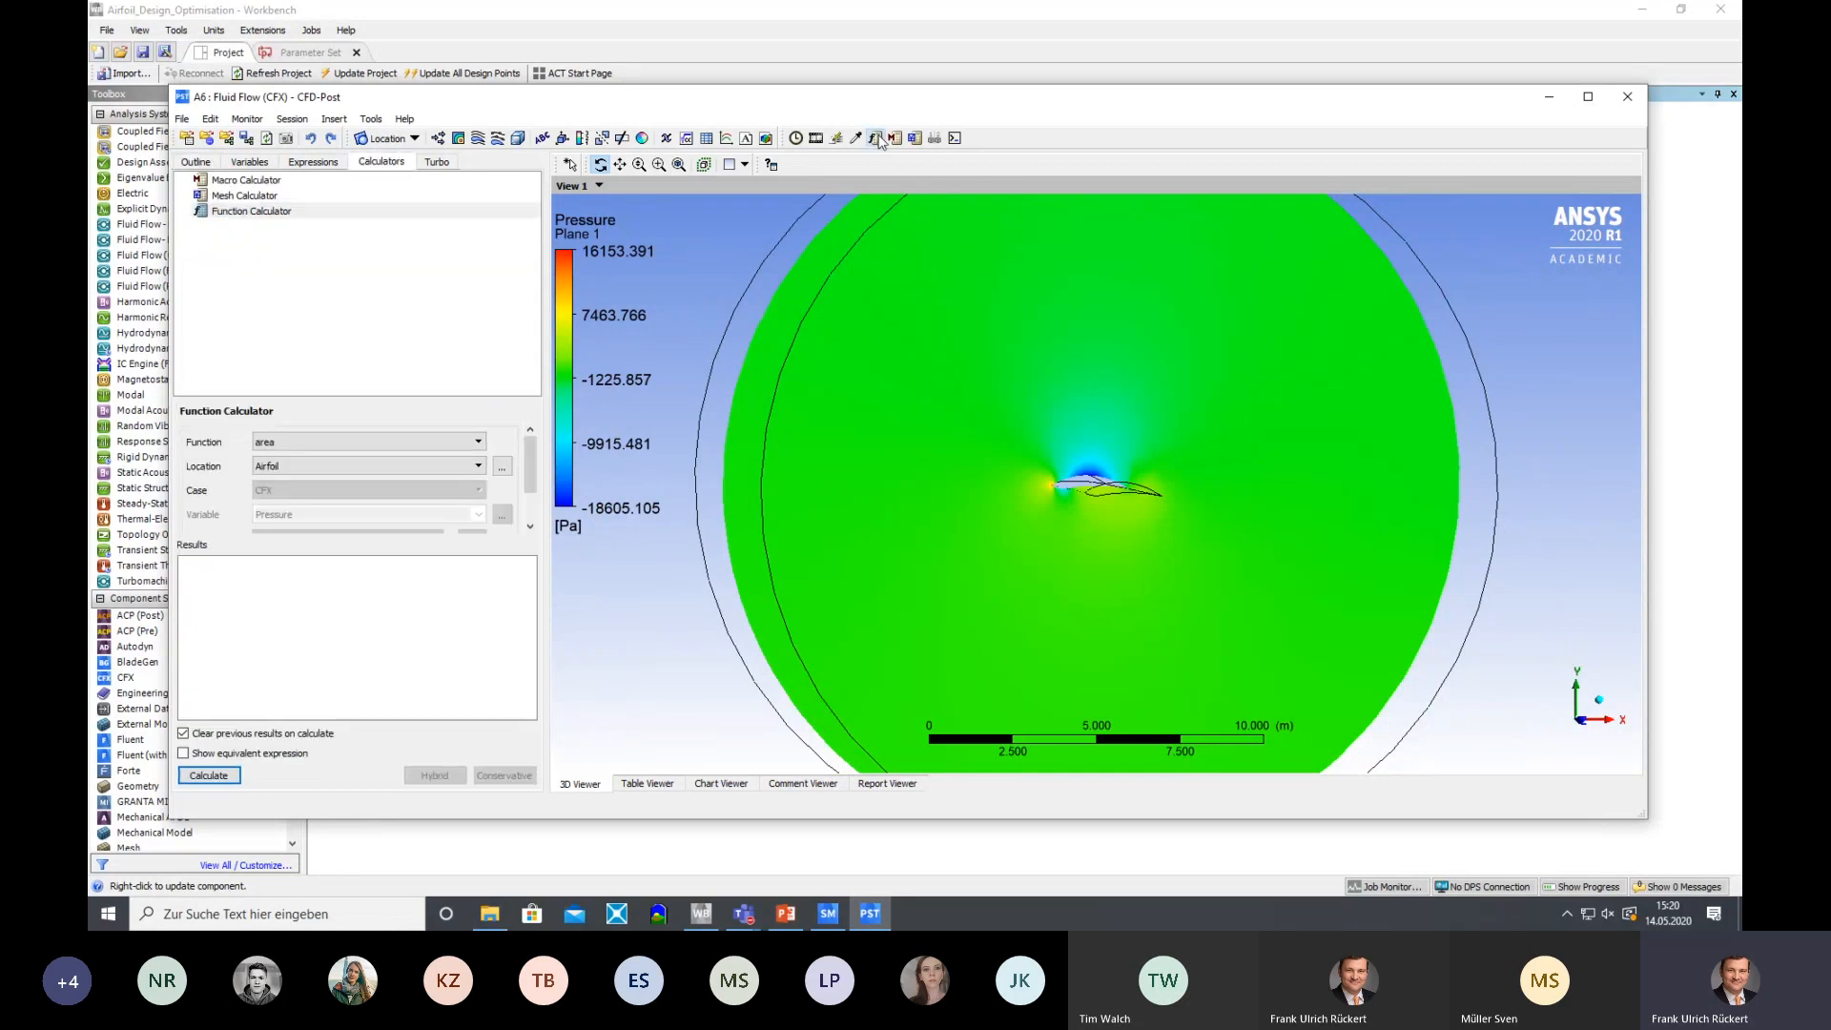
{"action": "left_click", "coordinate": [479, 443]}
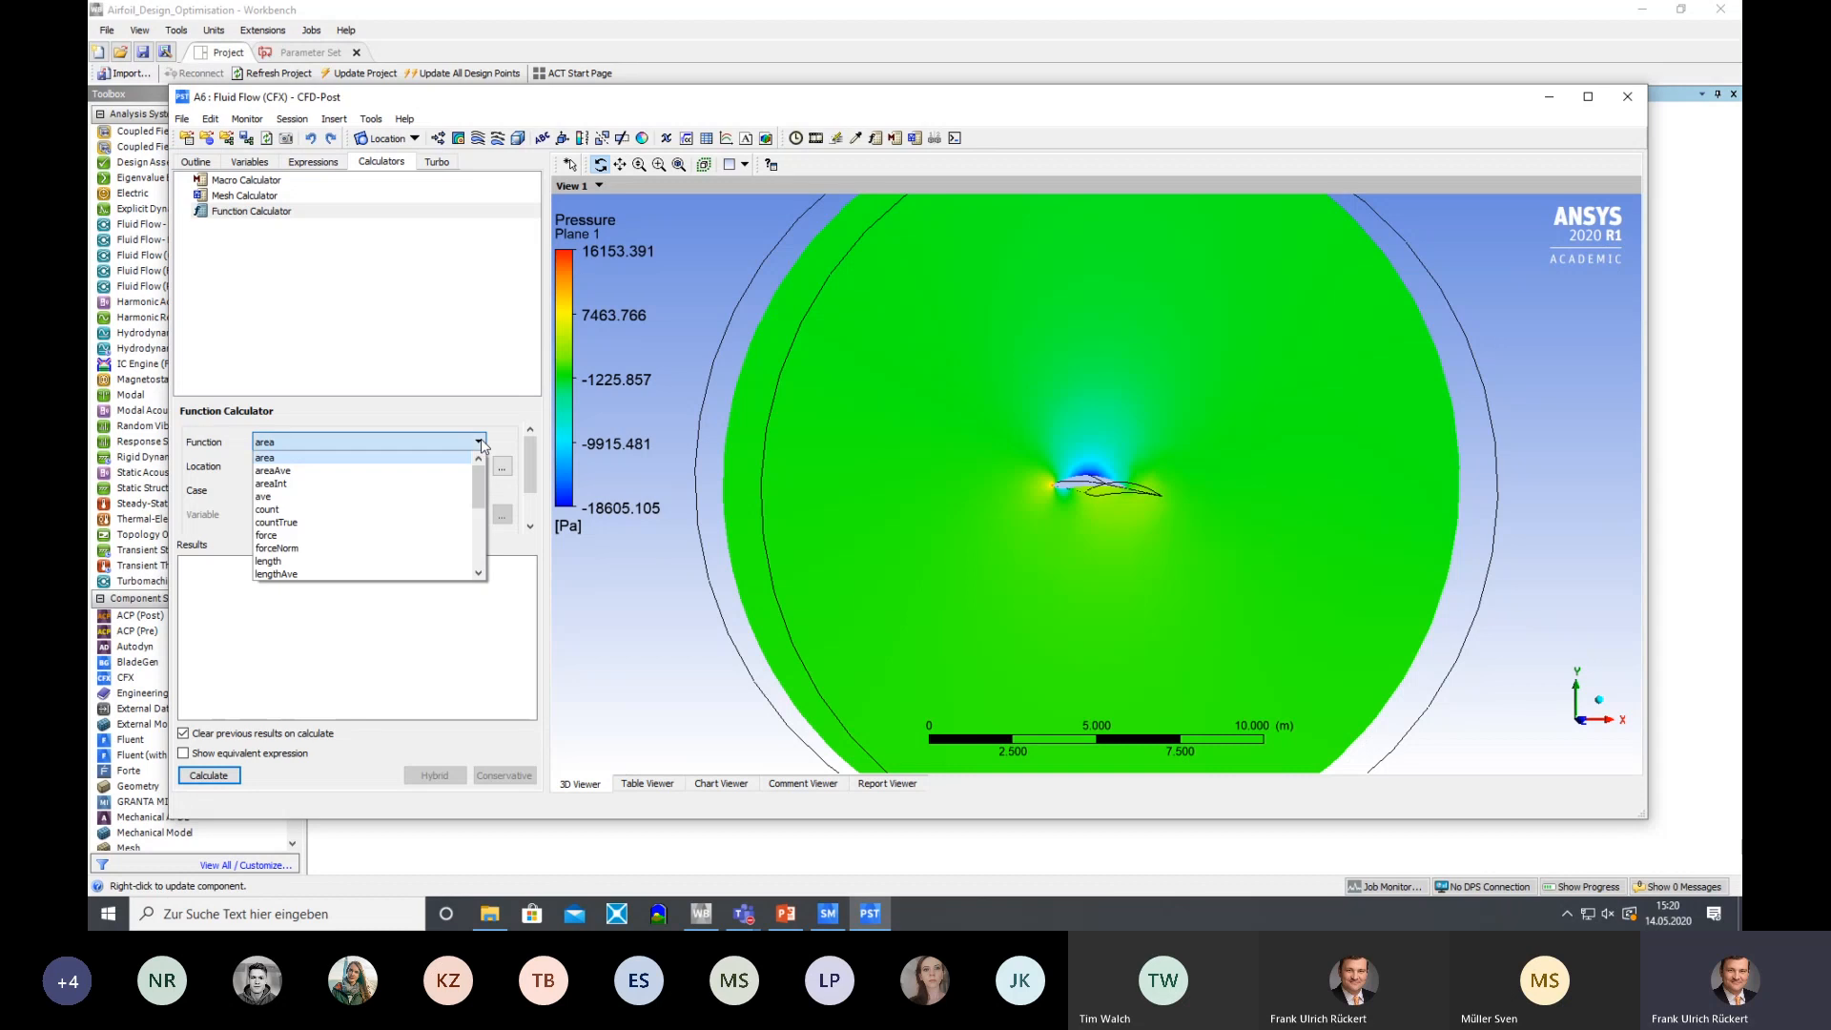
{"action": "left_click", "coordinate": [301, 535]}
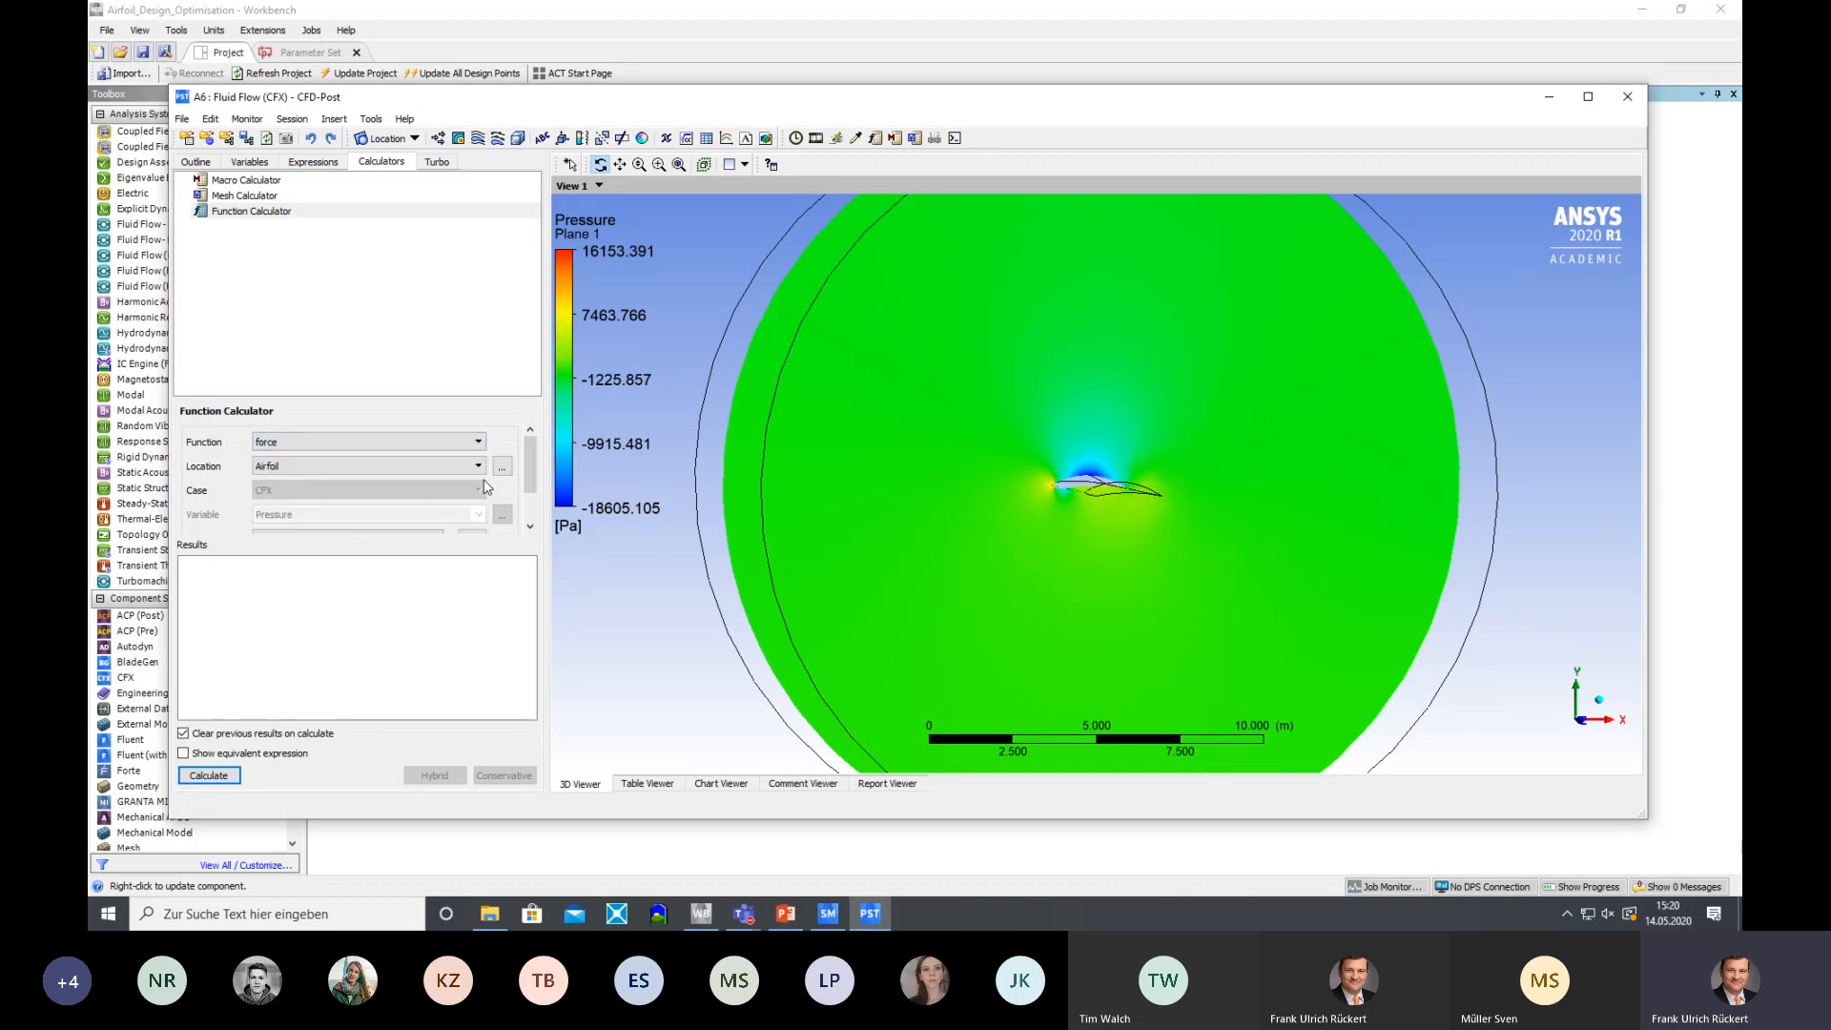
{"action": "left_click_drag", "start_coordinate": [532, 482], "coordinate": [532, 508]}
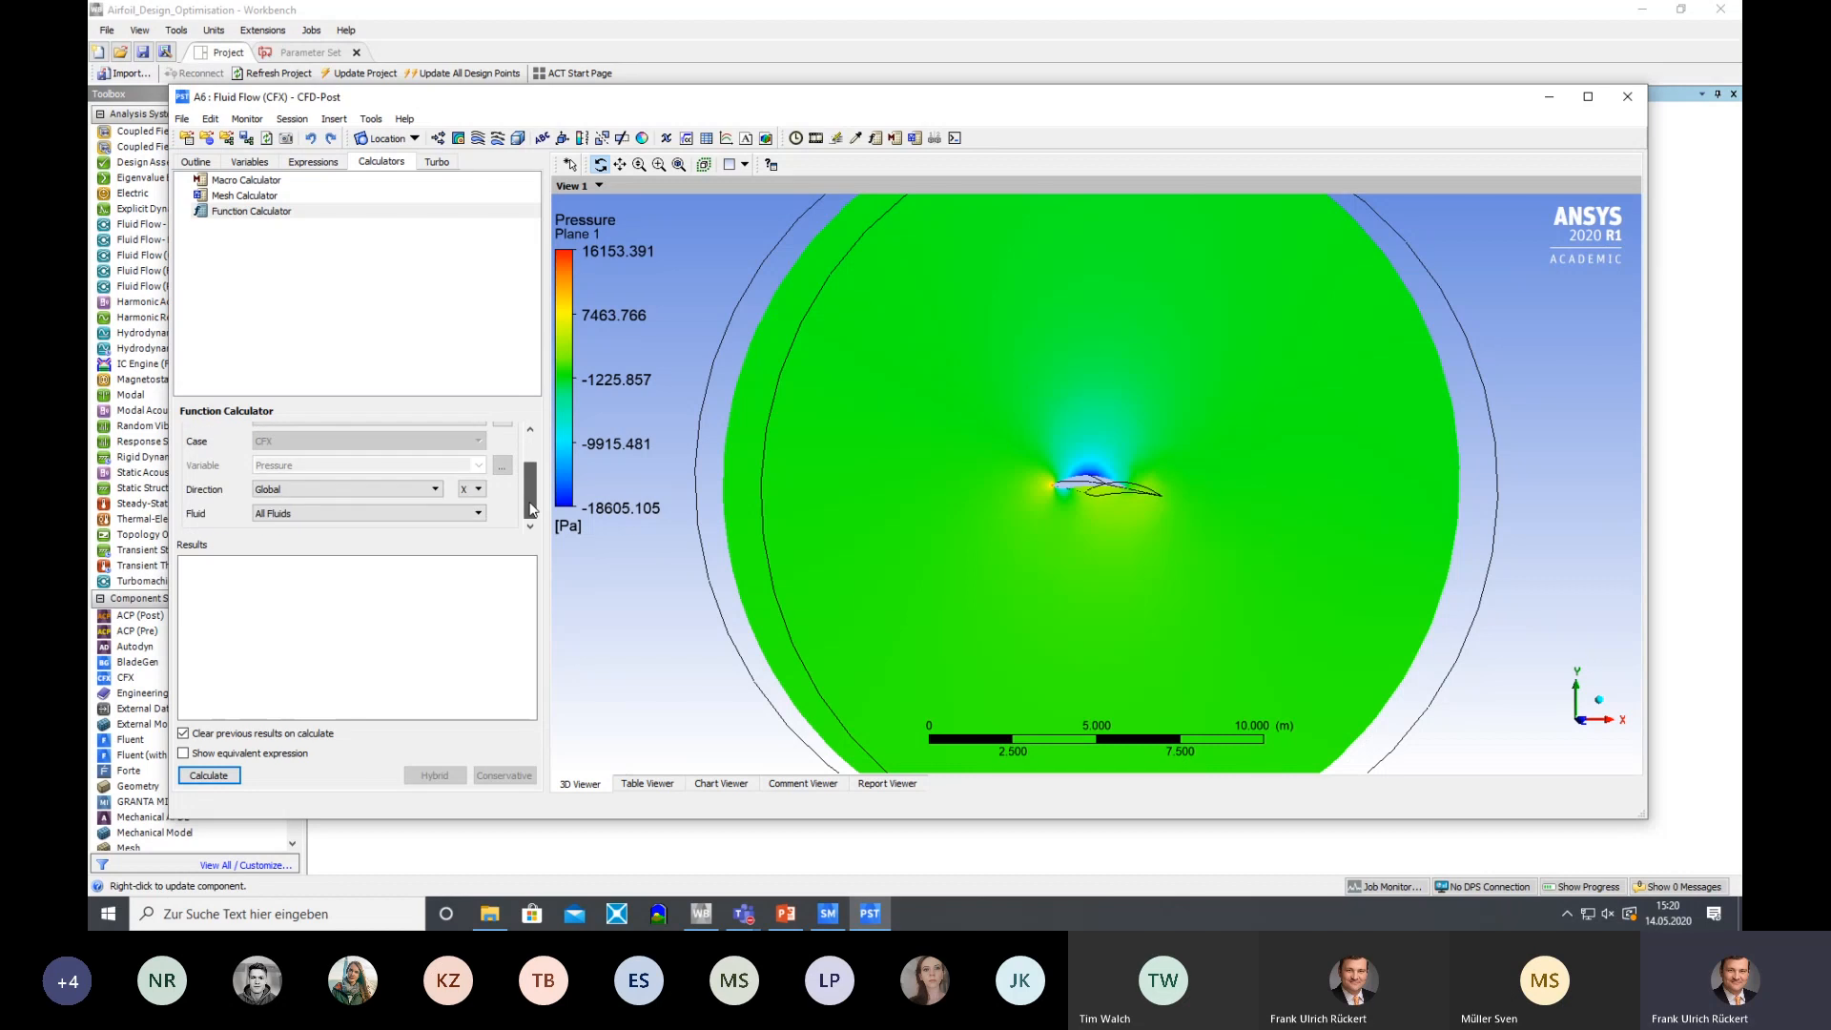
{"action": "left_click", "coordinate": [473, 489]}
{"action": "left_click", "coordinate": [472, 517]}
{"action": "left_click", "coordinate": [209, 776]}
Calculate the force on the Airfoil location in the global X direction
{"action": "left_click", "coordinate": [480, 491]}
{"action": "left_click", "coordinate": [467, 503]}
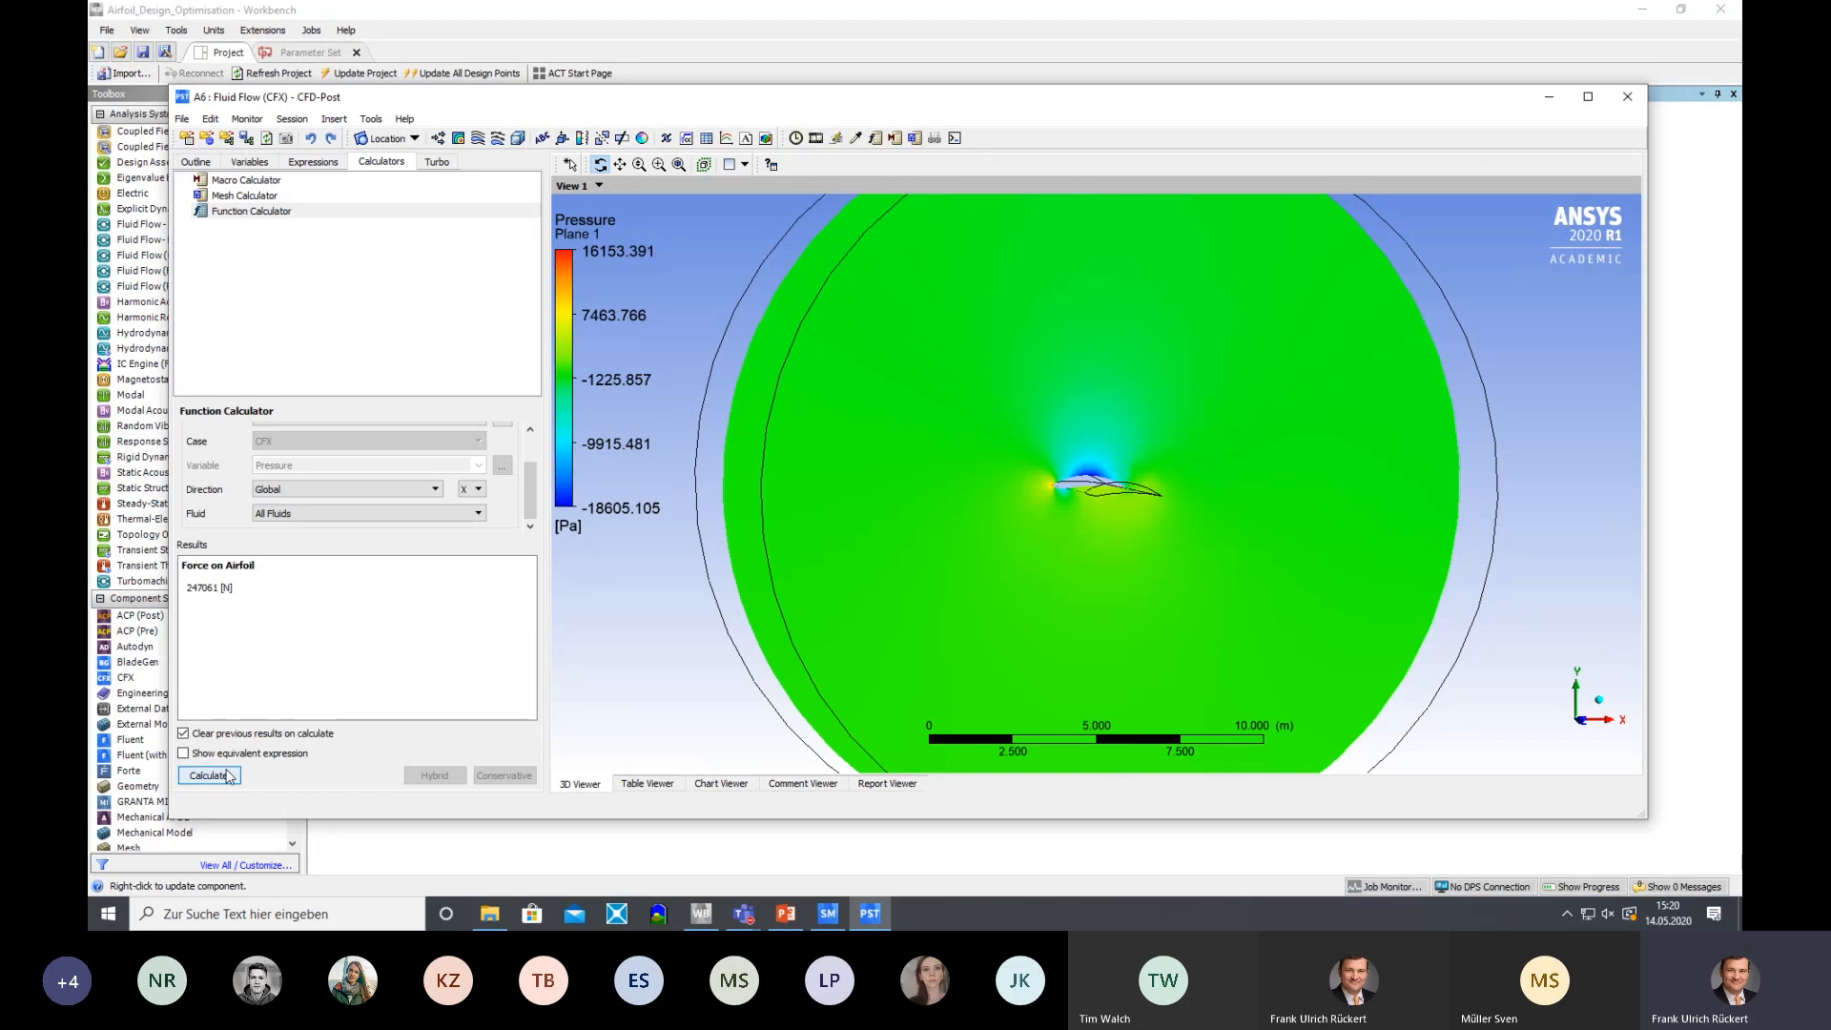
{"action": "left_click", "coordinate": [229, 776]}
Create a new expression named LiftForce
{"action": "left_click", "coordinate": [321, 163]}
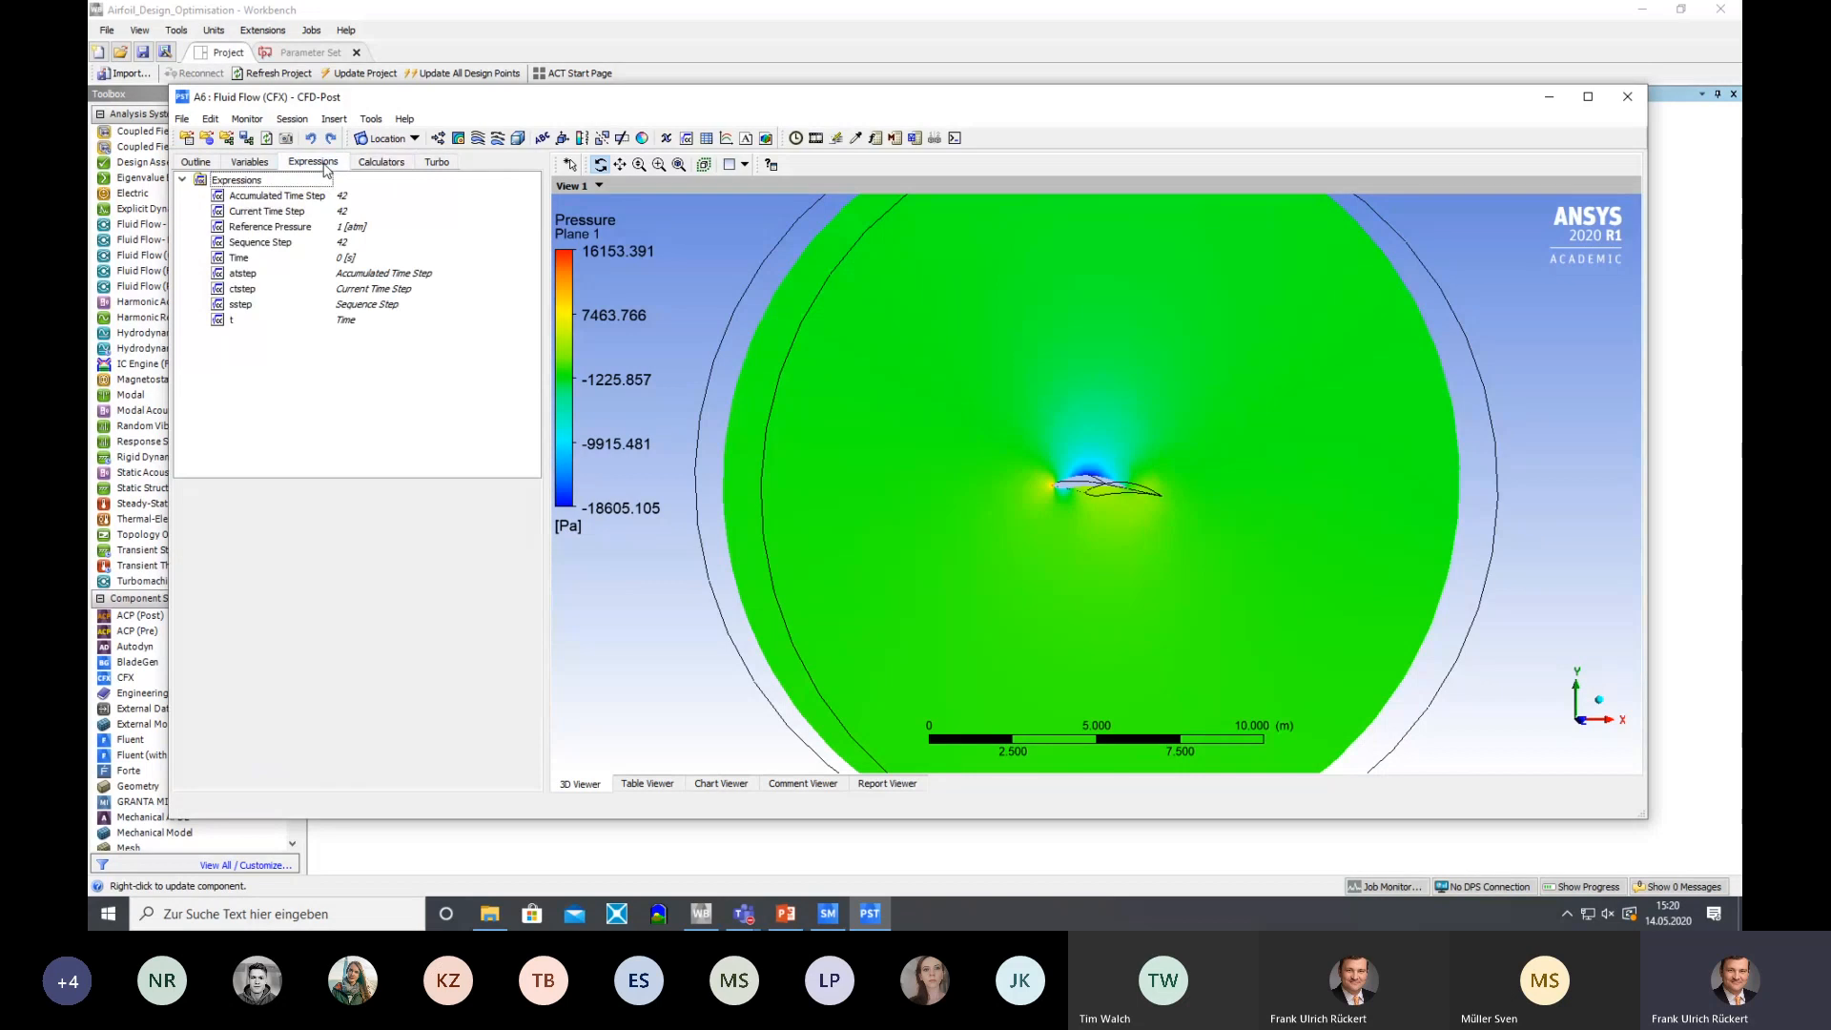
{"action": "right_click", "coordinate": [248, 181]}
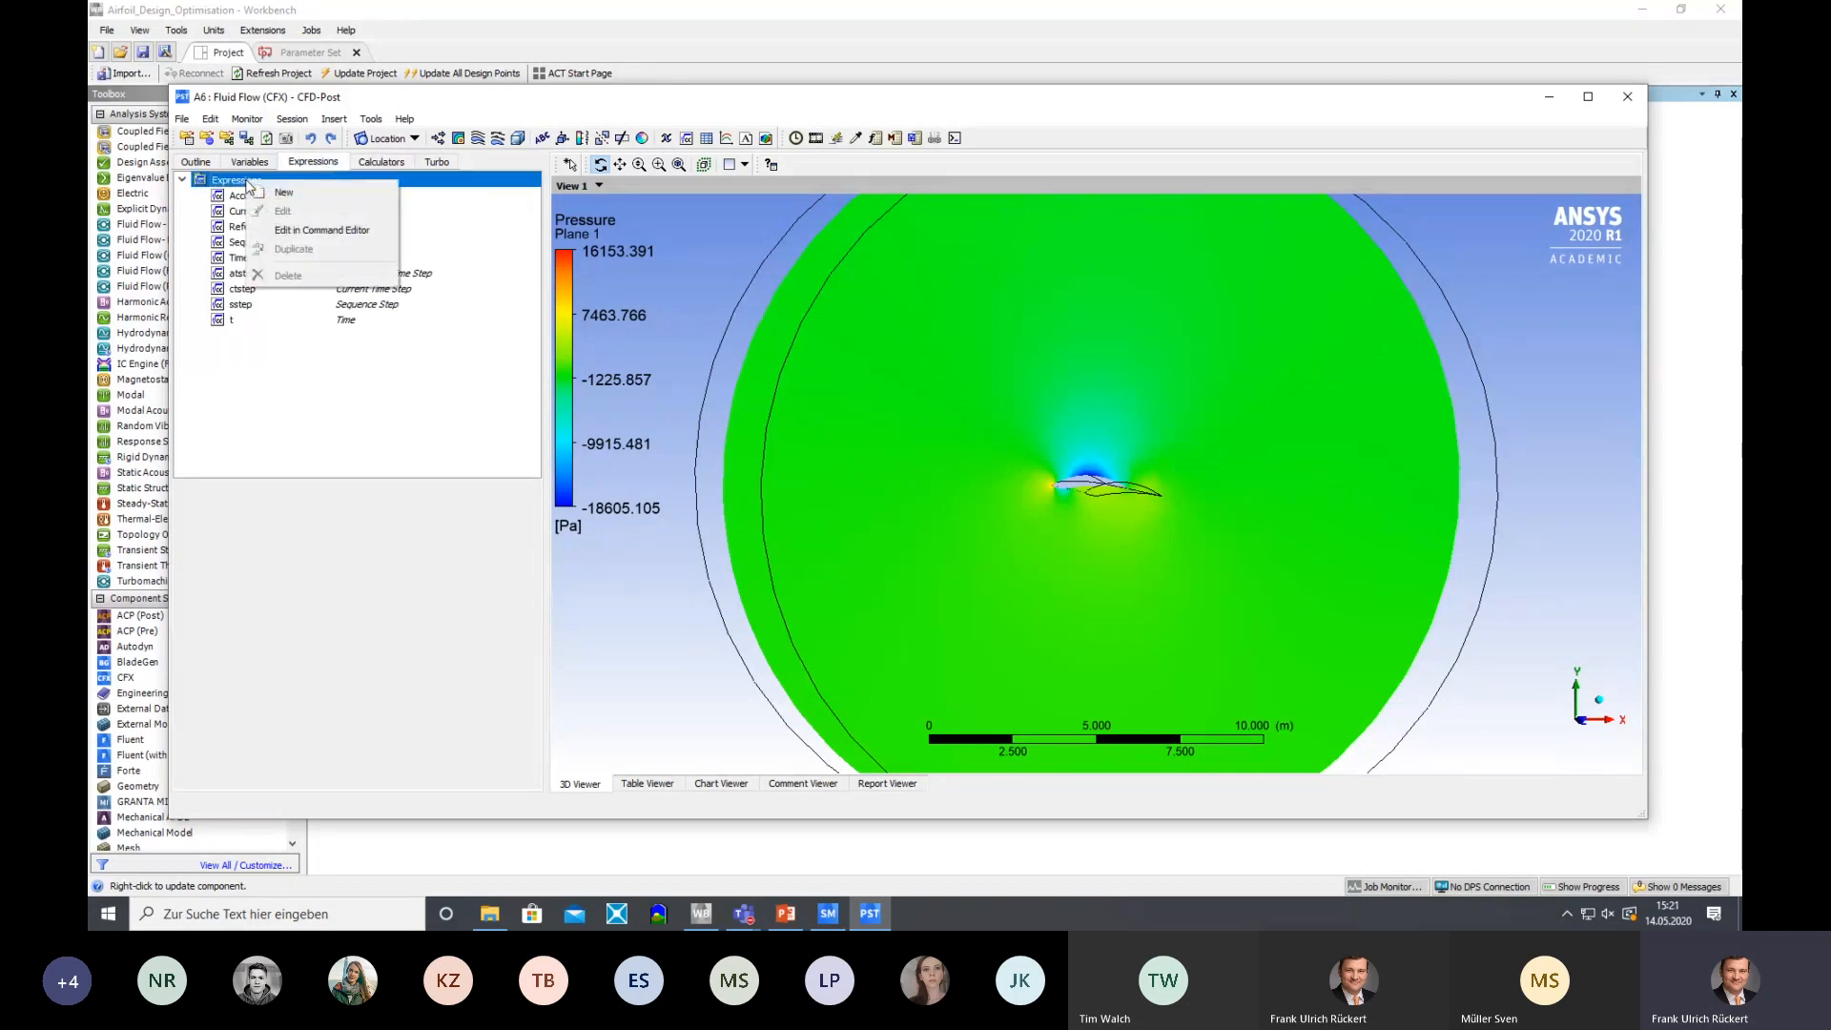
{"action": "left_click", "coordinate": [284, 192]}
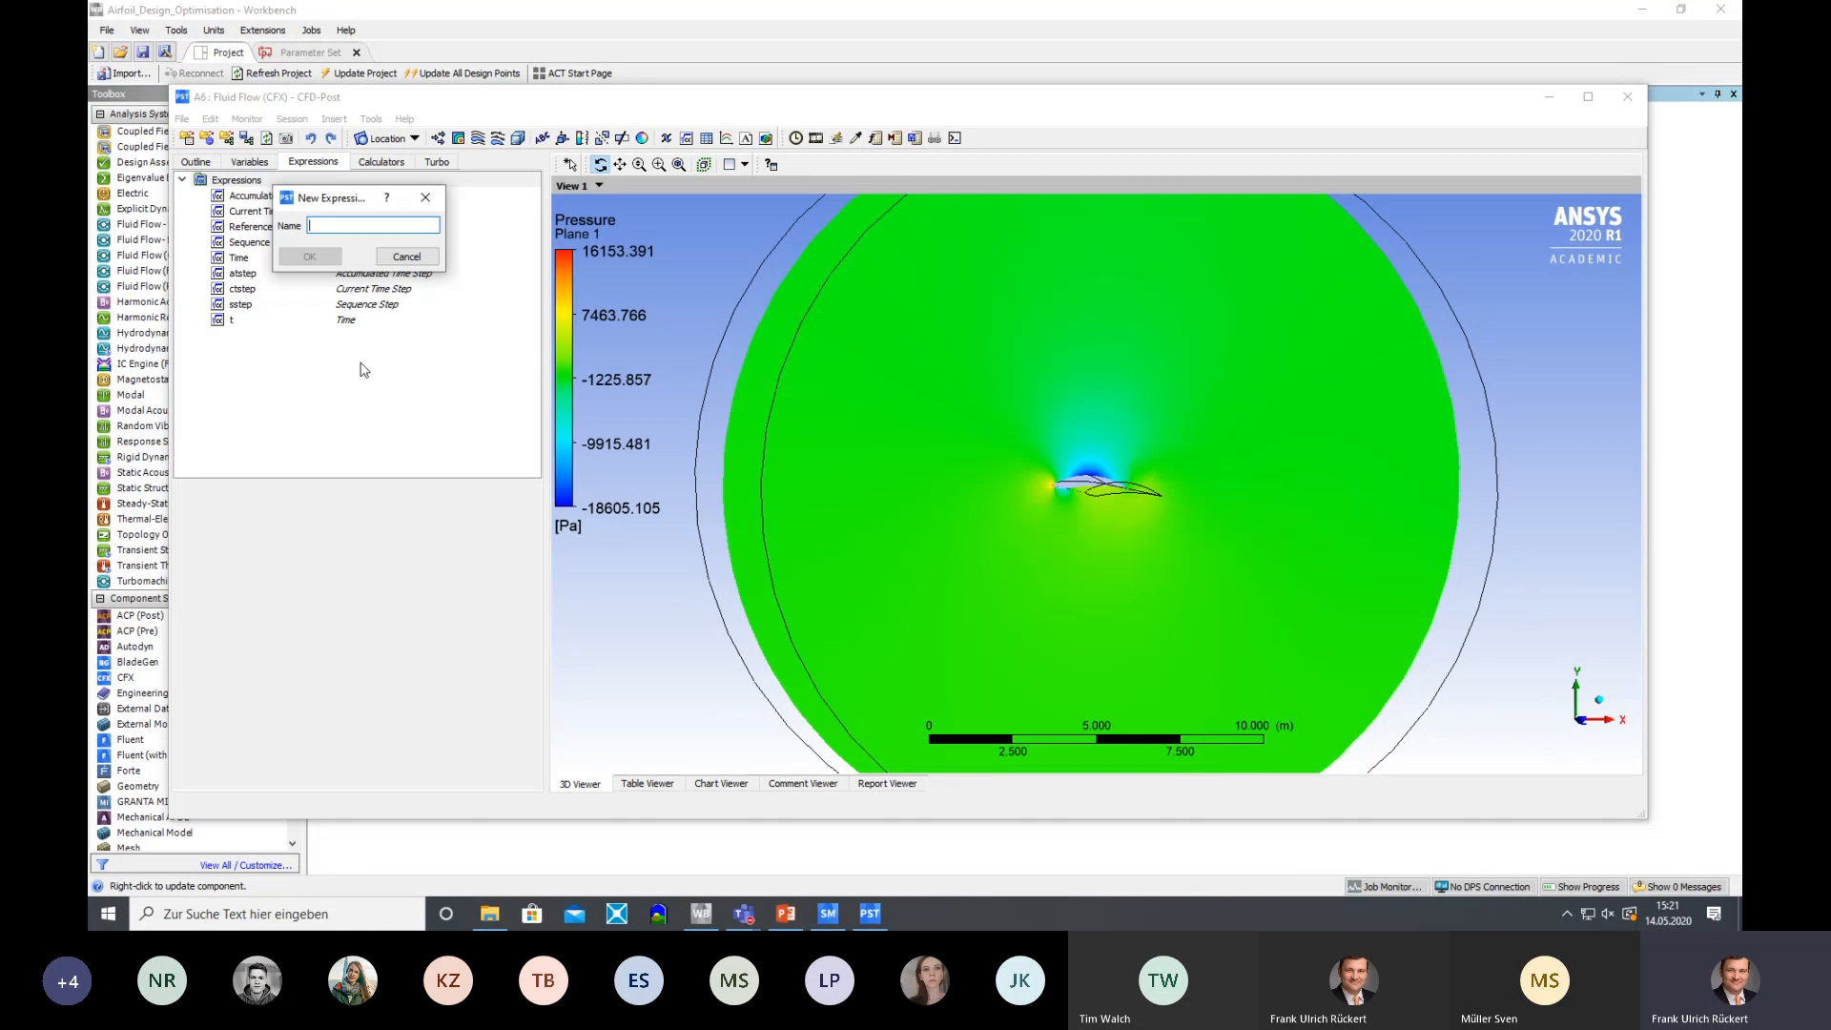
{"action": "left_click_drag", "start_coordinate": [333, 198], "coordinate": [511, 281]}
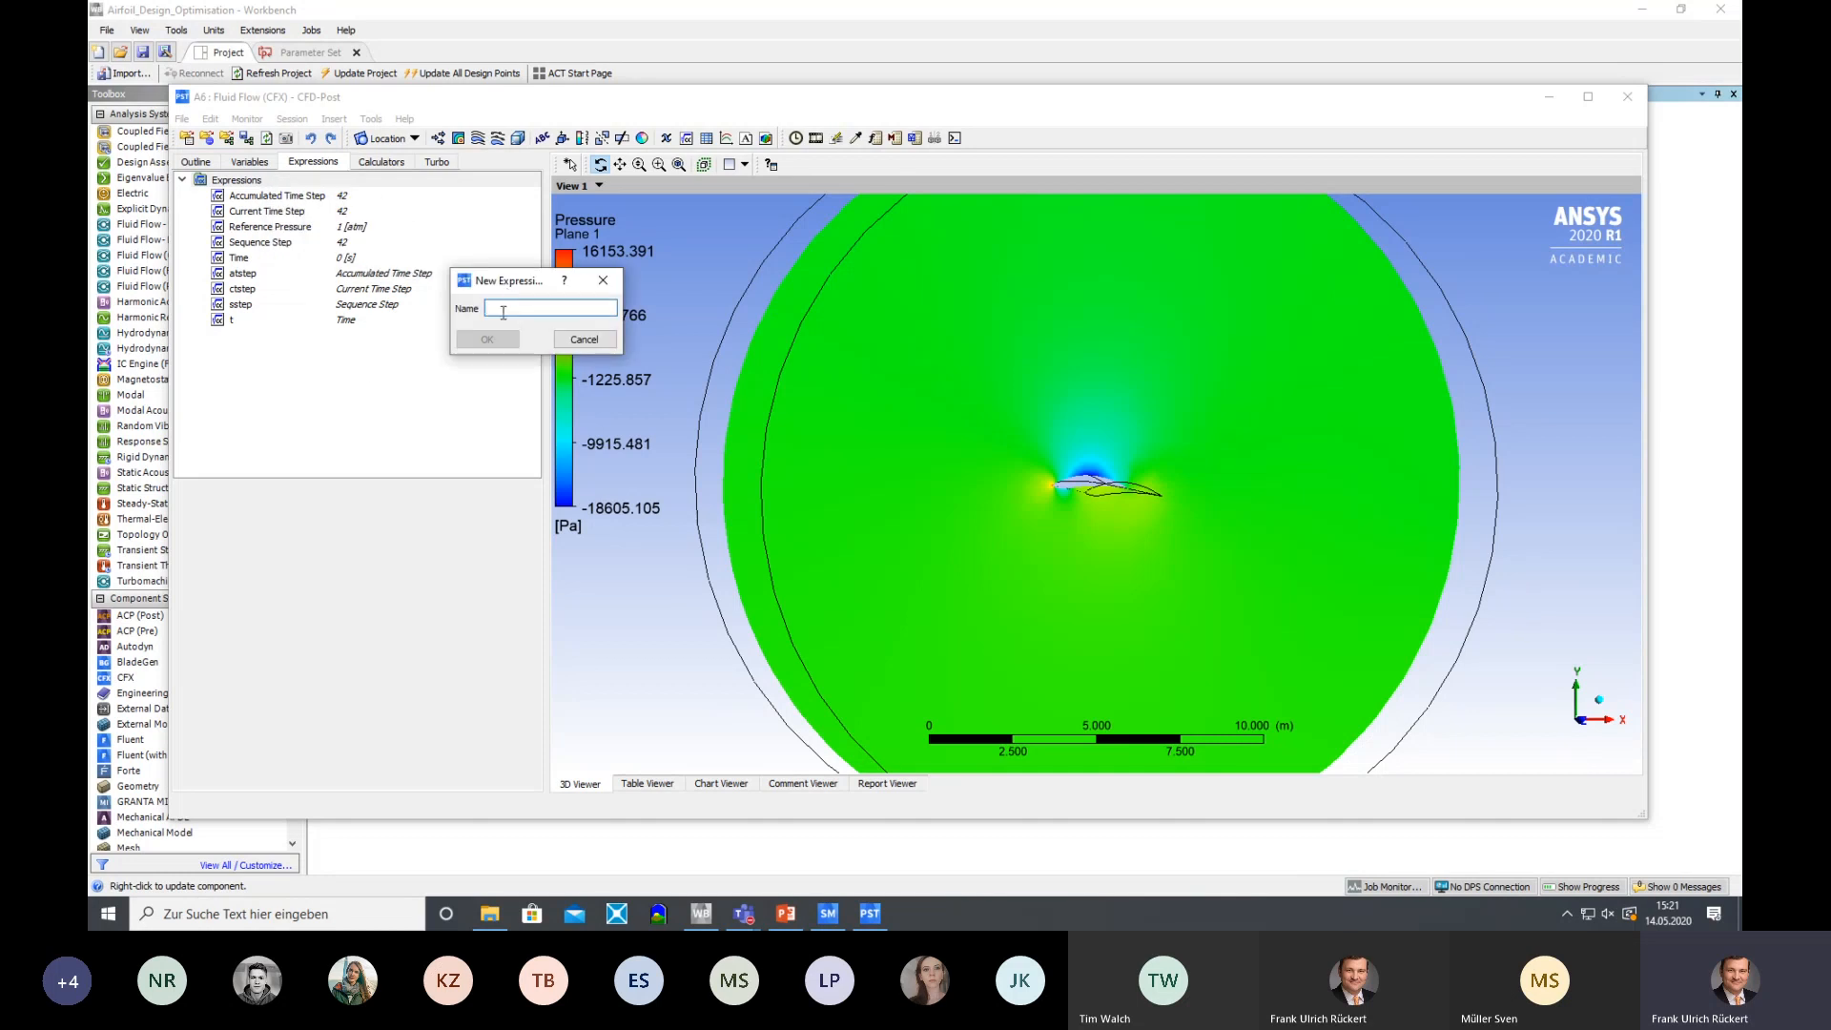
{"action": "left_click", "coordinate": [498, 311]}
{"action": "type", "text": "LiftForce"}
{"action": "left_click", "coordinate": [492, 340]}
{"action": "left_click", "coordinate": [253, 510]}
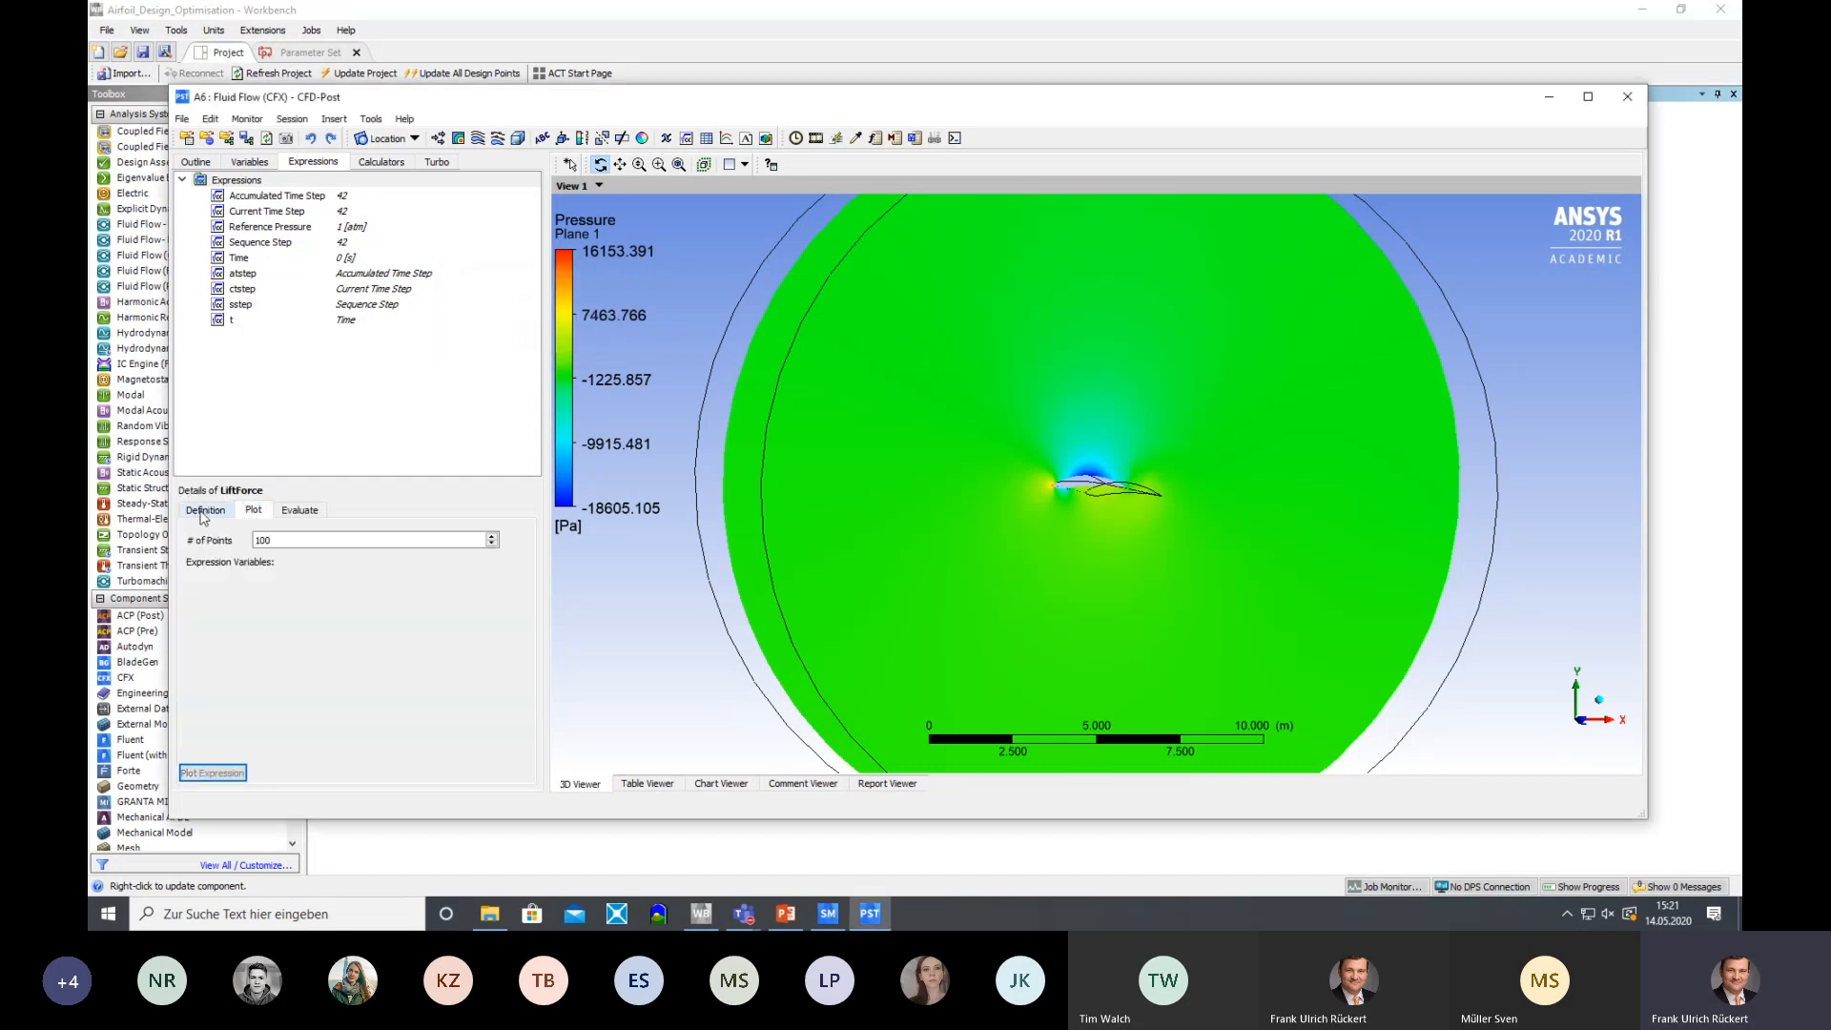
{"action": "left_click", "coordinate": [202, 511]}
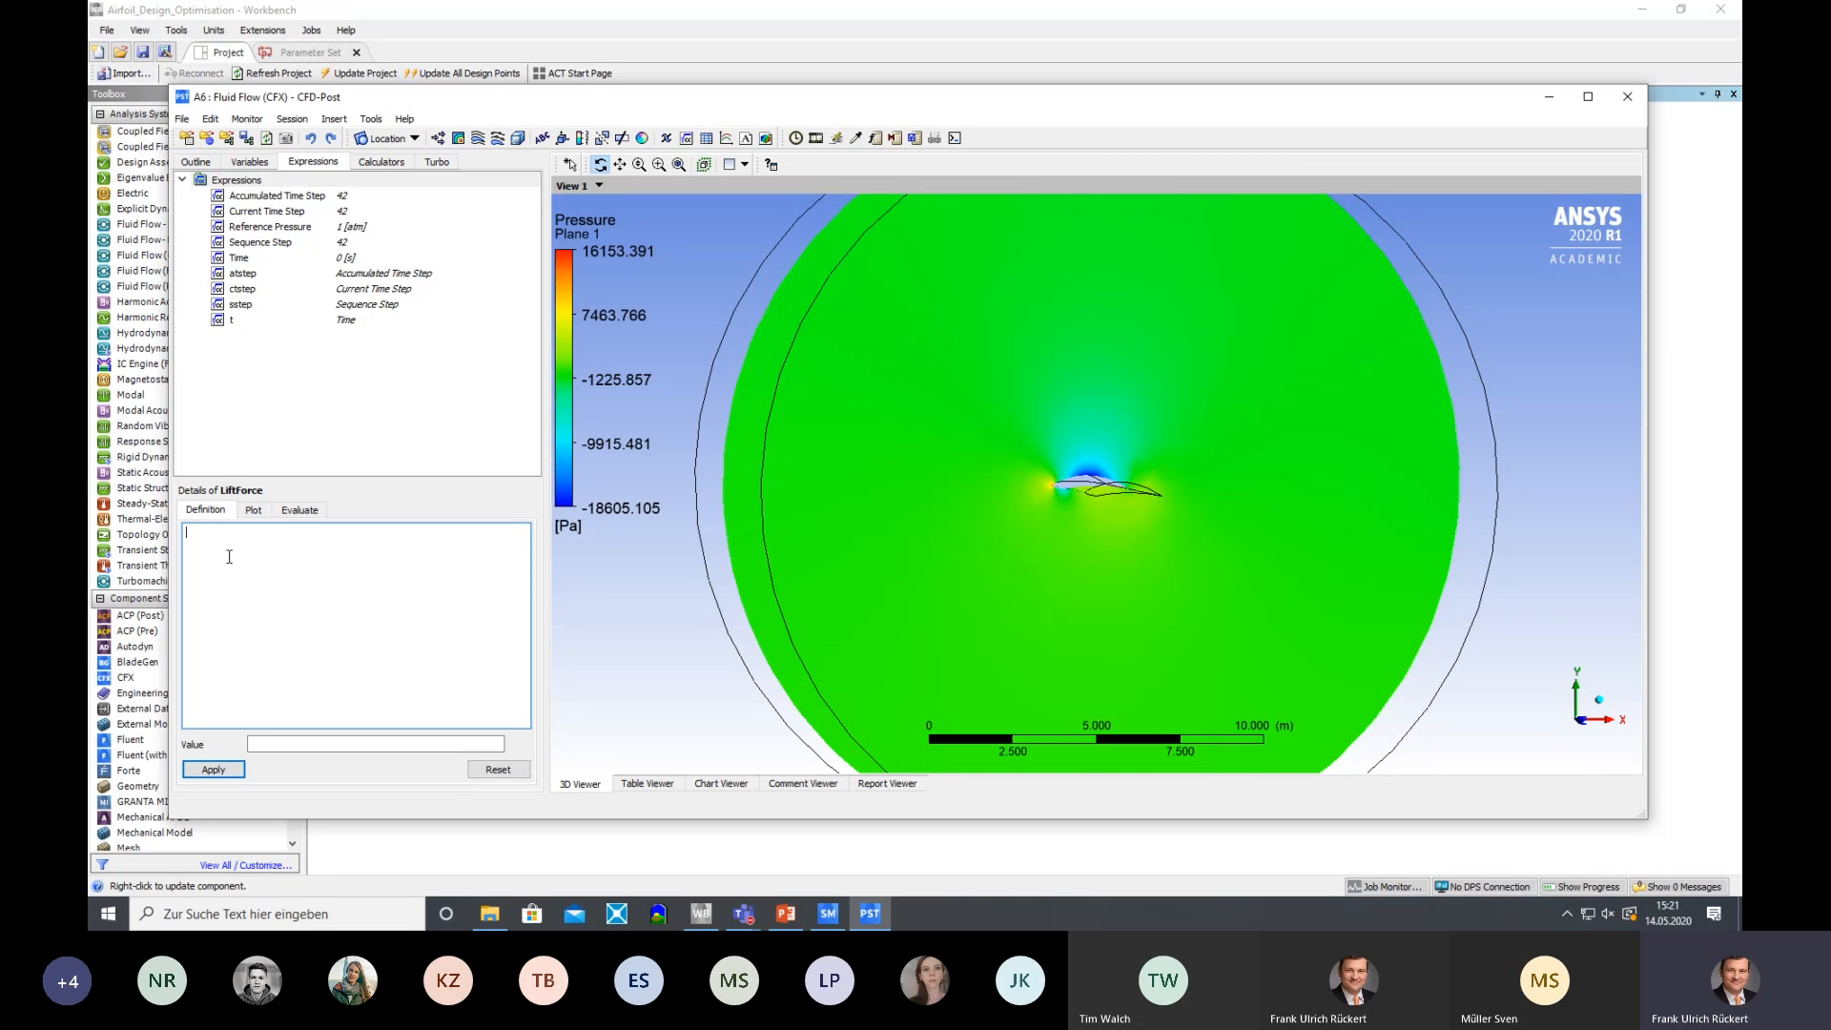
{"action": "type", "text": "fo"}
{"action": "type", "text": "rce_Y()@Airfoil"}
{"action": "left_click", "coordinate": [214, 769]}
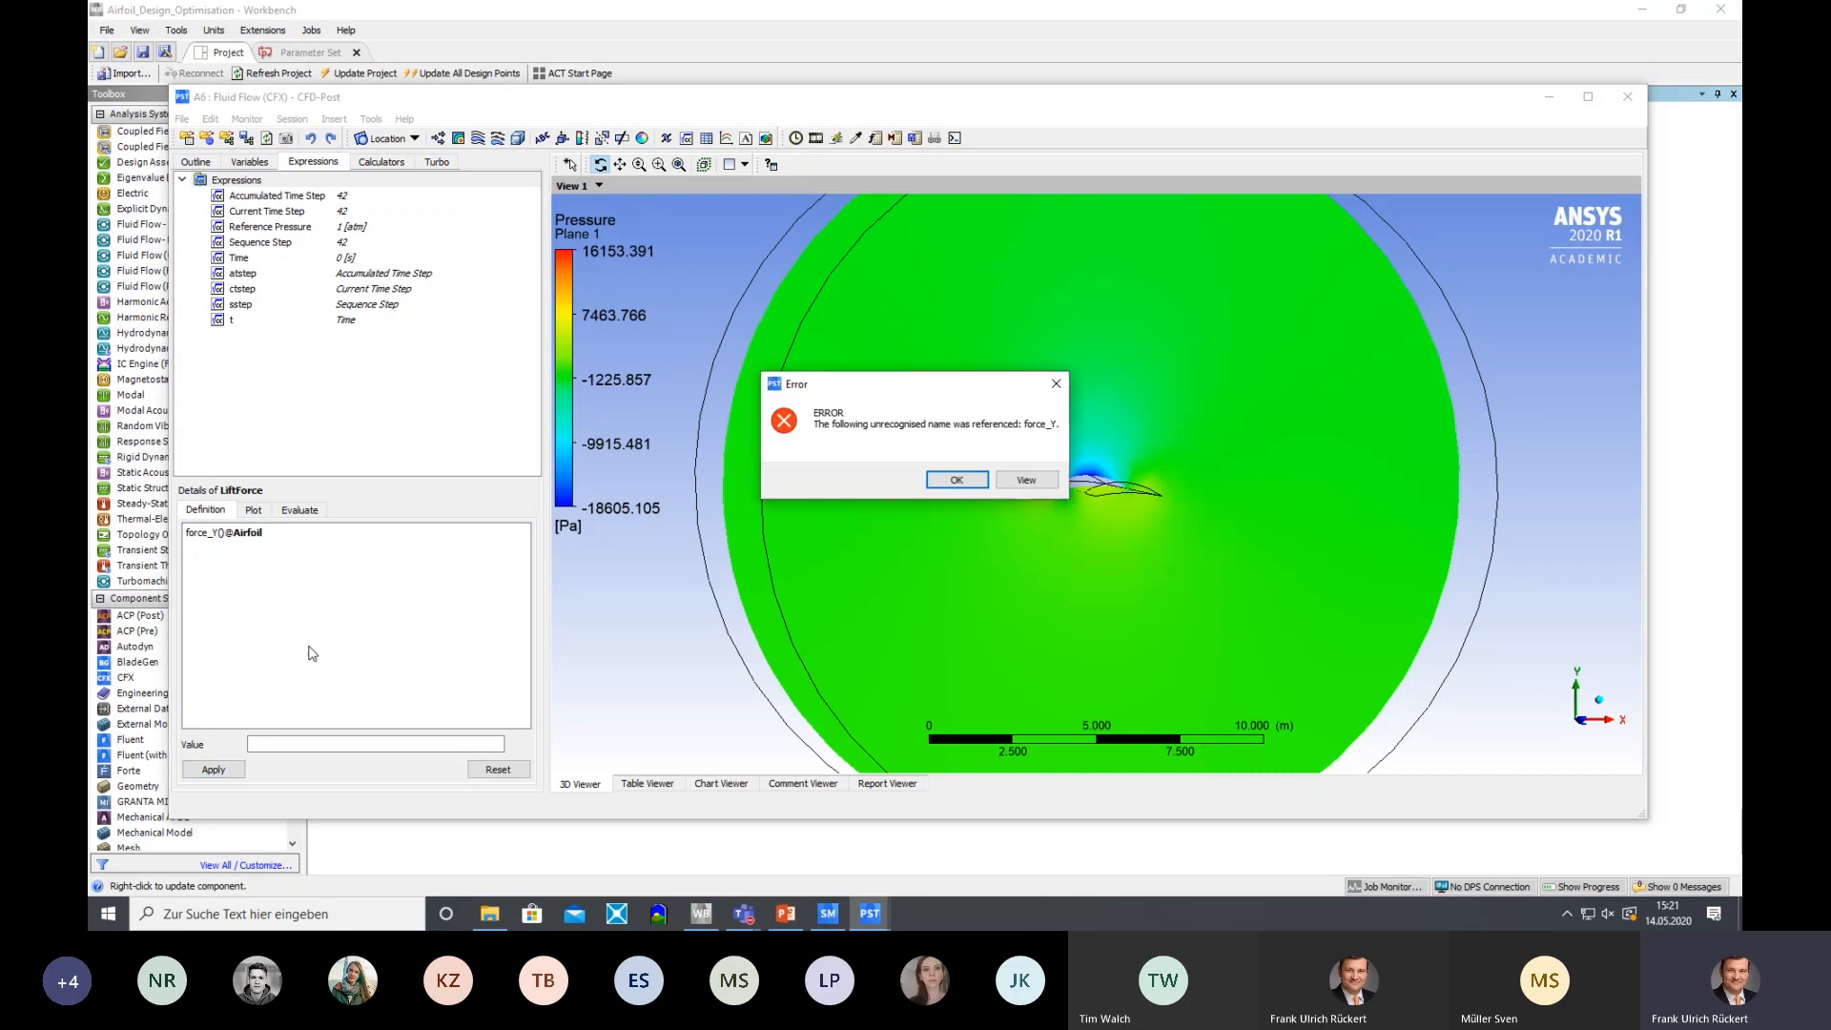
{"action": "left_click", "coordinate": [956, 480]}
{"action": "left_click_drag", "start_coordinate": [218, 533], "coordinate": [163, 537]}
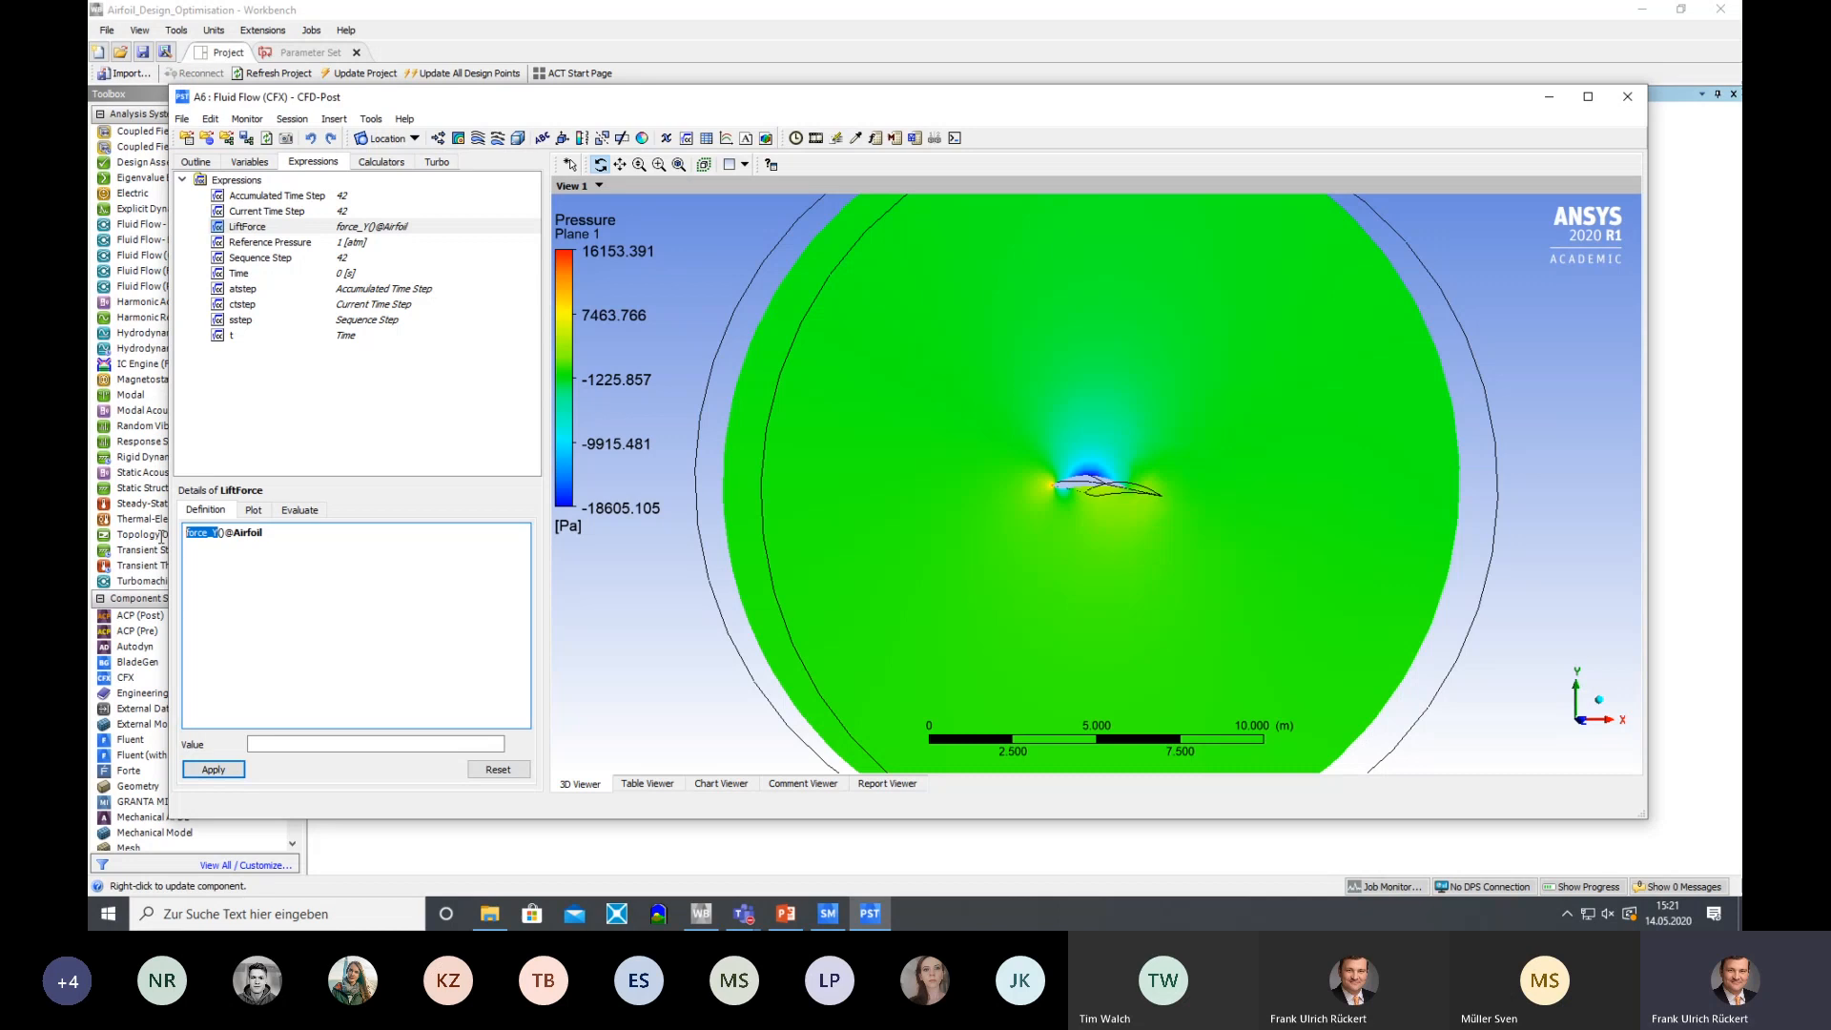
{"action": "key", "text": "BackSpace"}
{"action": "left_click_drag", "start_coordinate": [273, 532], "coordinate": [103, 534]}
{"action": "key", "text": "BackSpace"}
{"action": "right_click", "coordinate": [191, 542]}
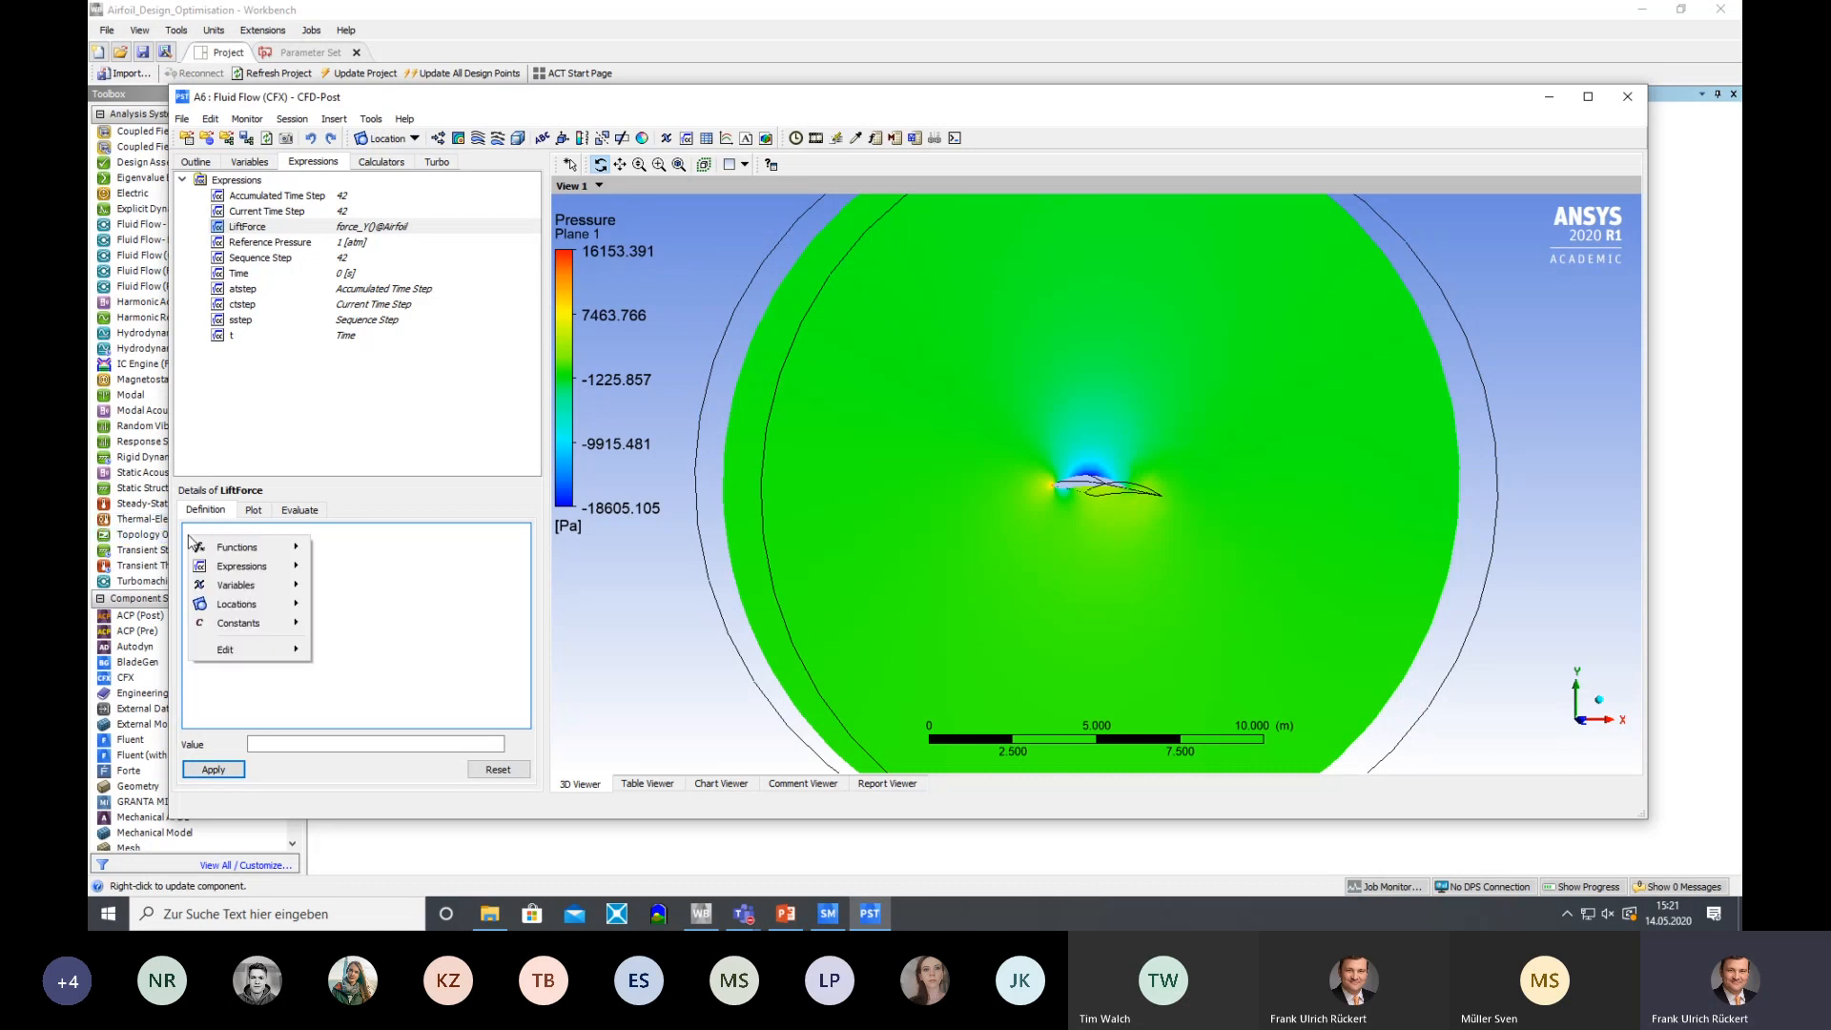
{"action": "mouse_move", "coordinate": [257, 548]}
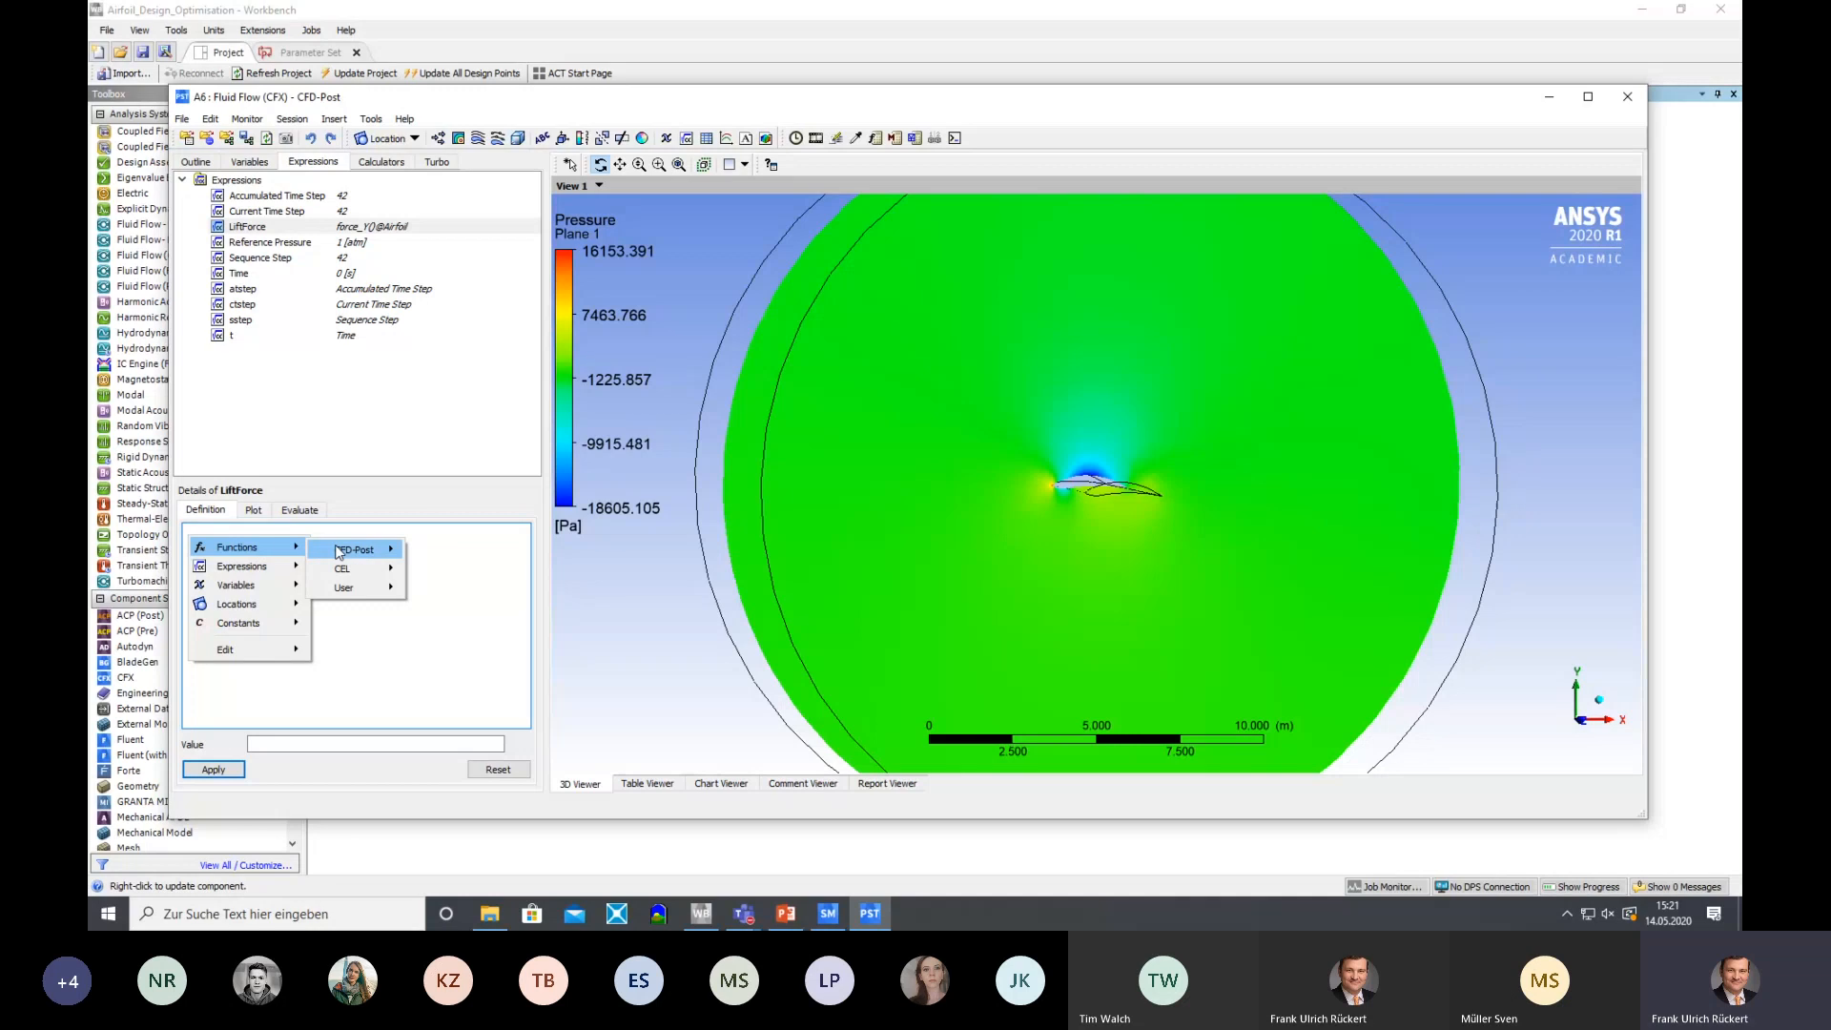
{"action": "mouse_move", "coordinate": [338, 552]}
{"action": "left_click", "coordinate": [443, 560]}
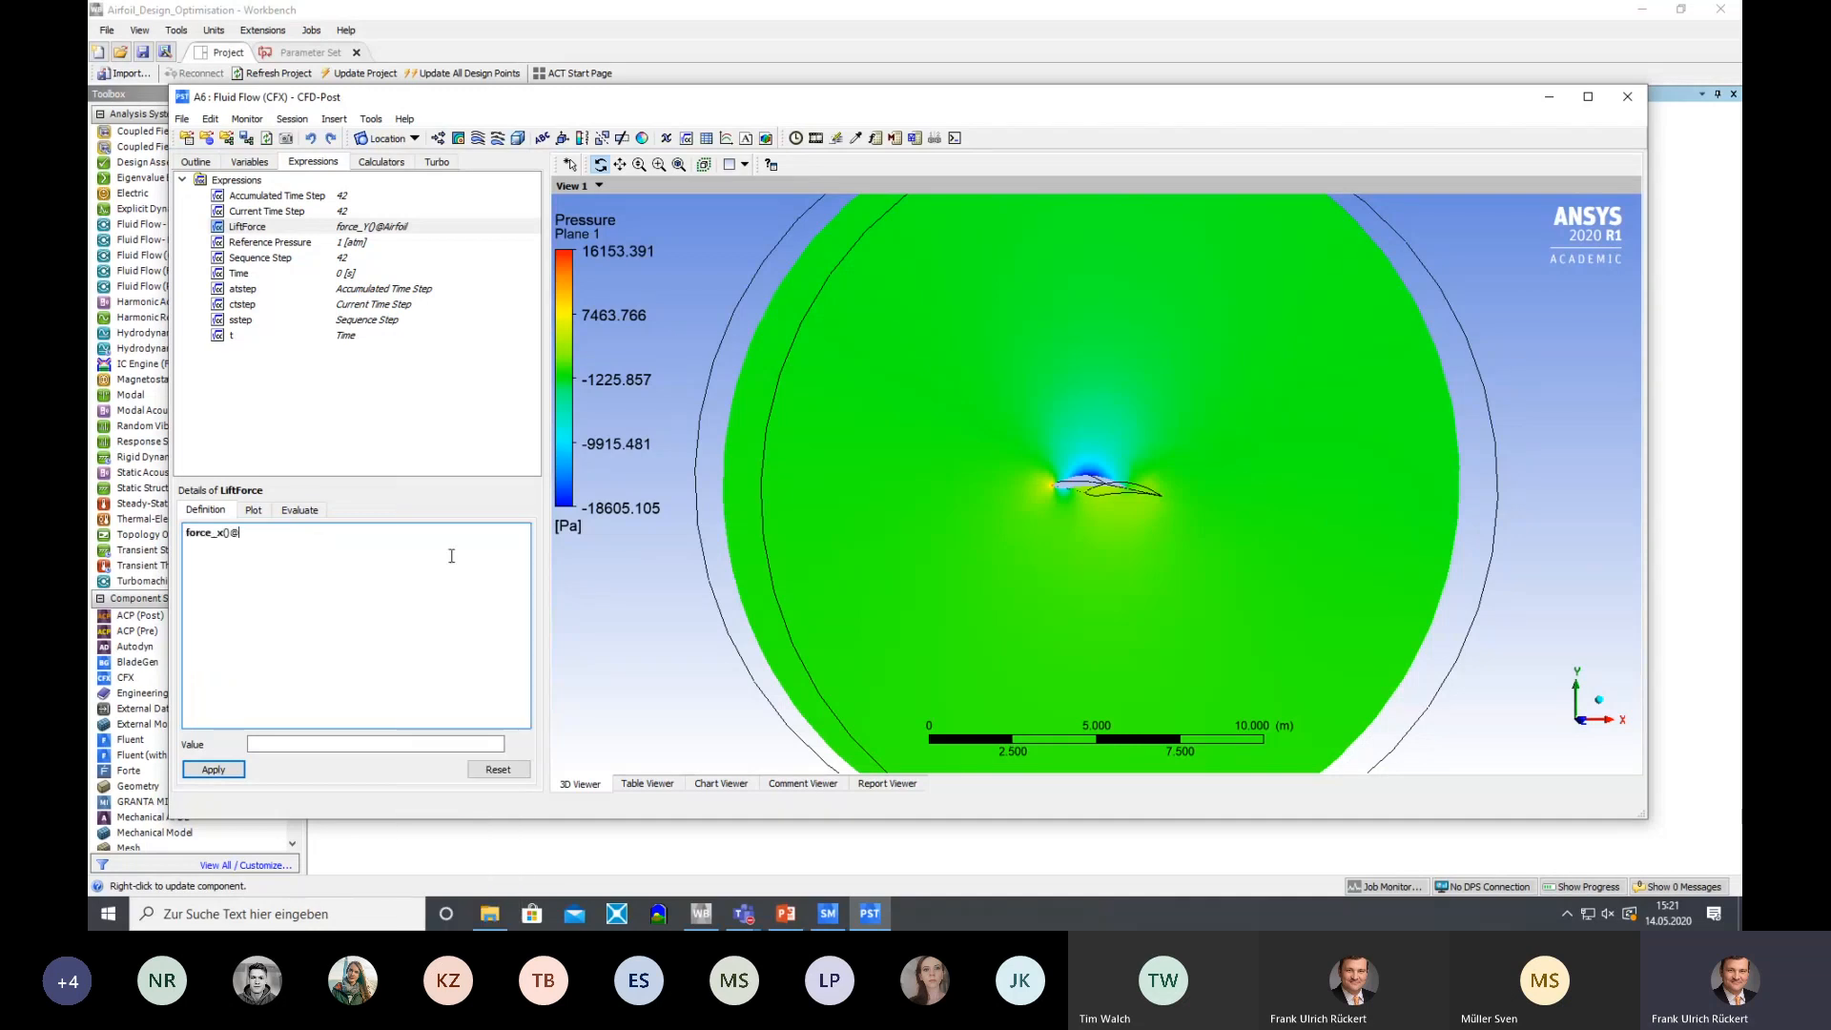
{"action": "key", "text": "BackSpace"}
{"action": "key", "text": "BackSpace"}
{"action": "key", "text": "BackSpace"}
{"action": "key", "text": "BackSpace"}
{"action": "key", "text": "BackSpace"}
{"action": "key", "text": "BackSpace"}
{"action": "key", "text": "BackSpace"}
{"action": "key", "text": "BackSpace"}
{"action": "key", "text": "BackSpace"}
{"action": "key", "text": "BackSpace"}
{"action": "right_click", "coordinate": [242, 538]}
{"action": "mouse_move", "coordinate": [315, 548]}
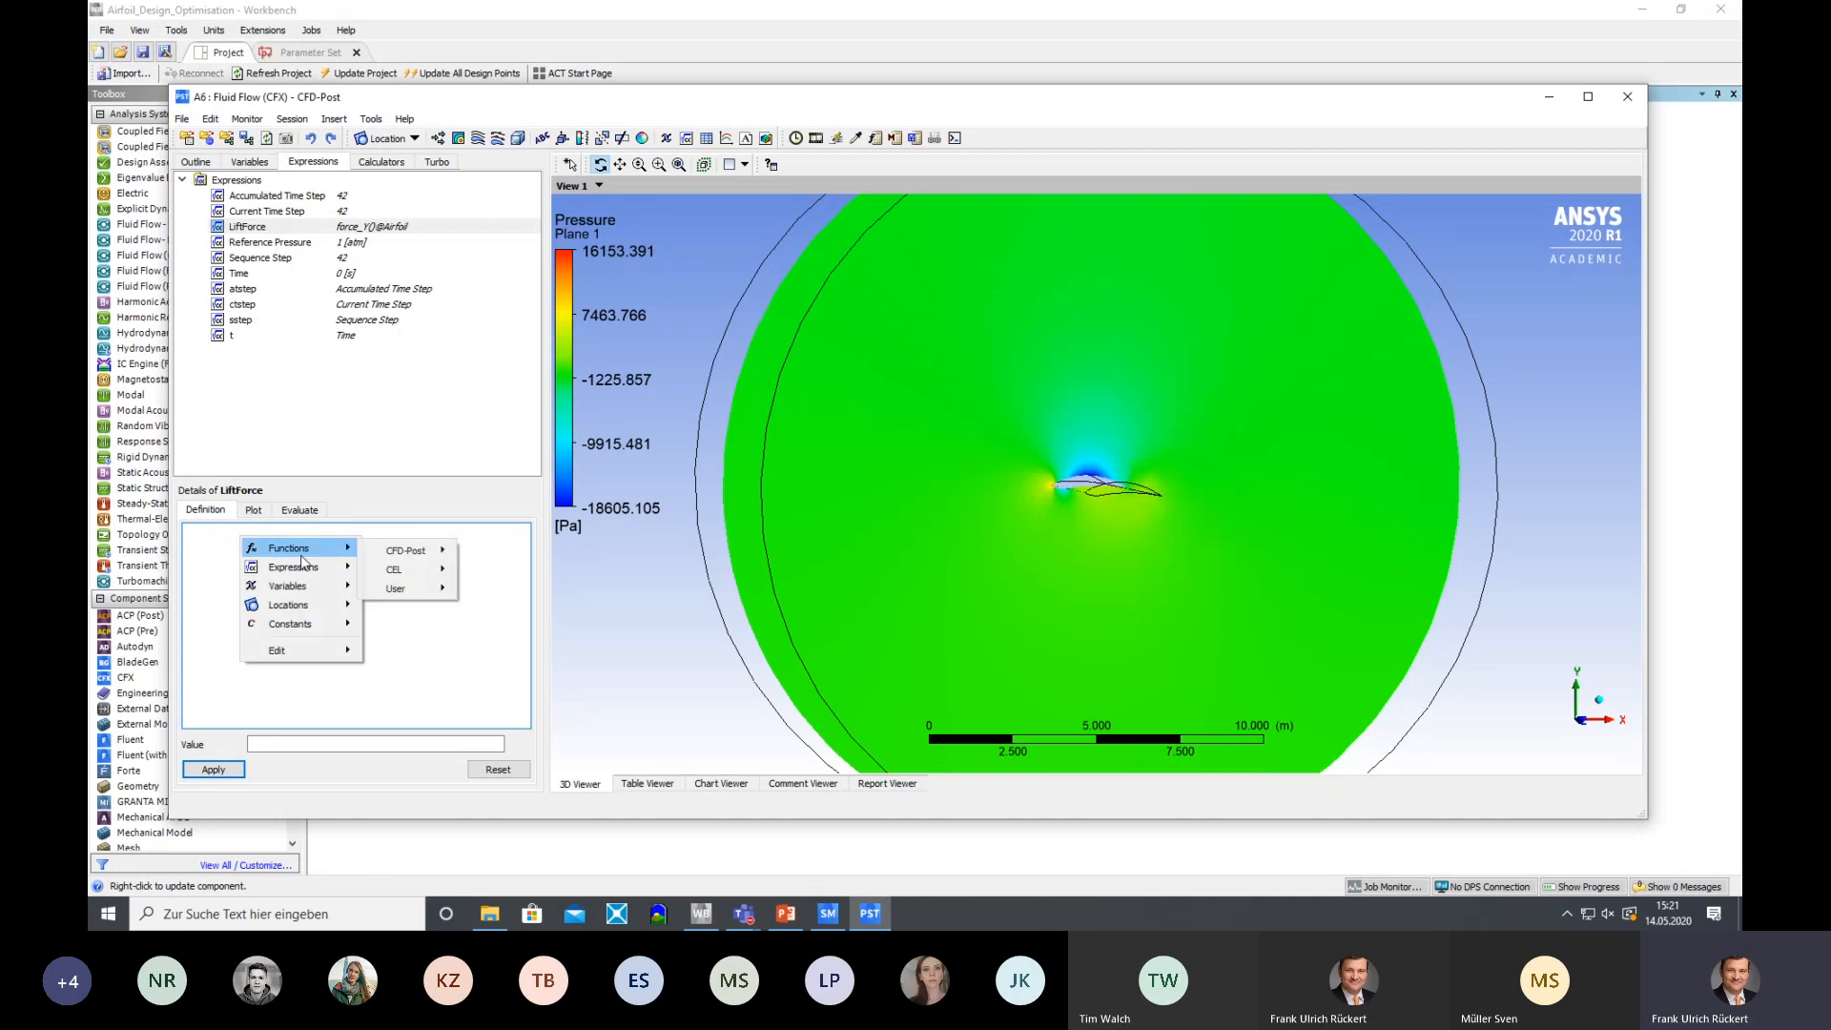
{"action": "mouse_move", "coordinate": [405, 551]}
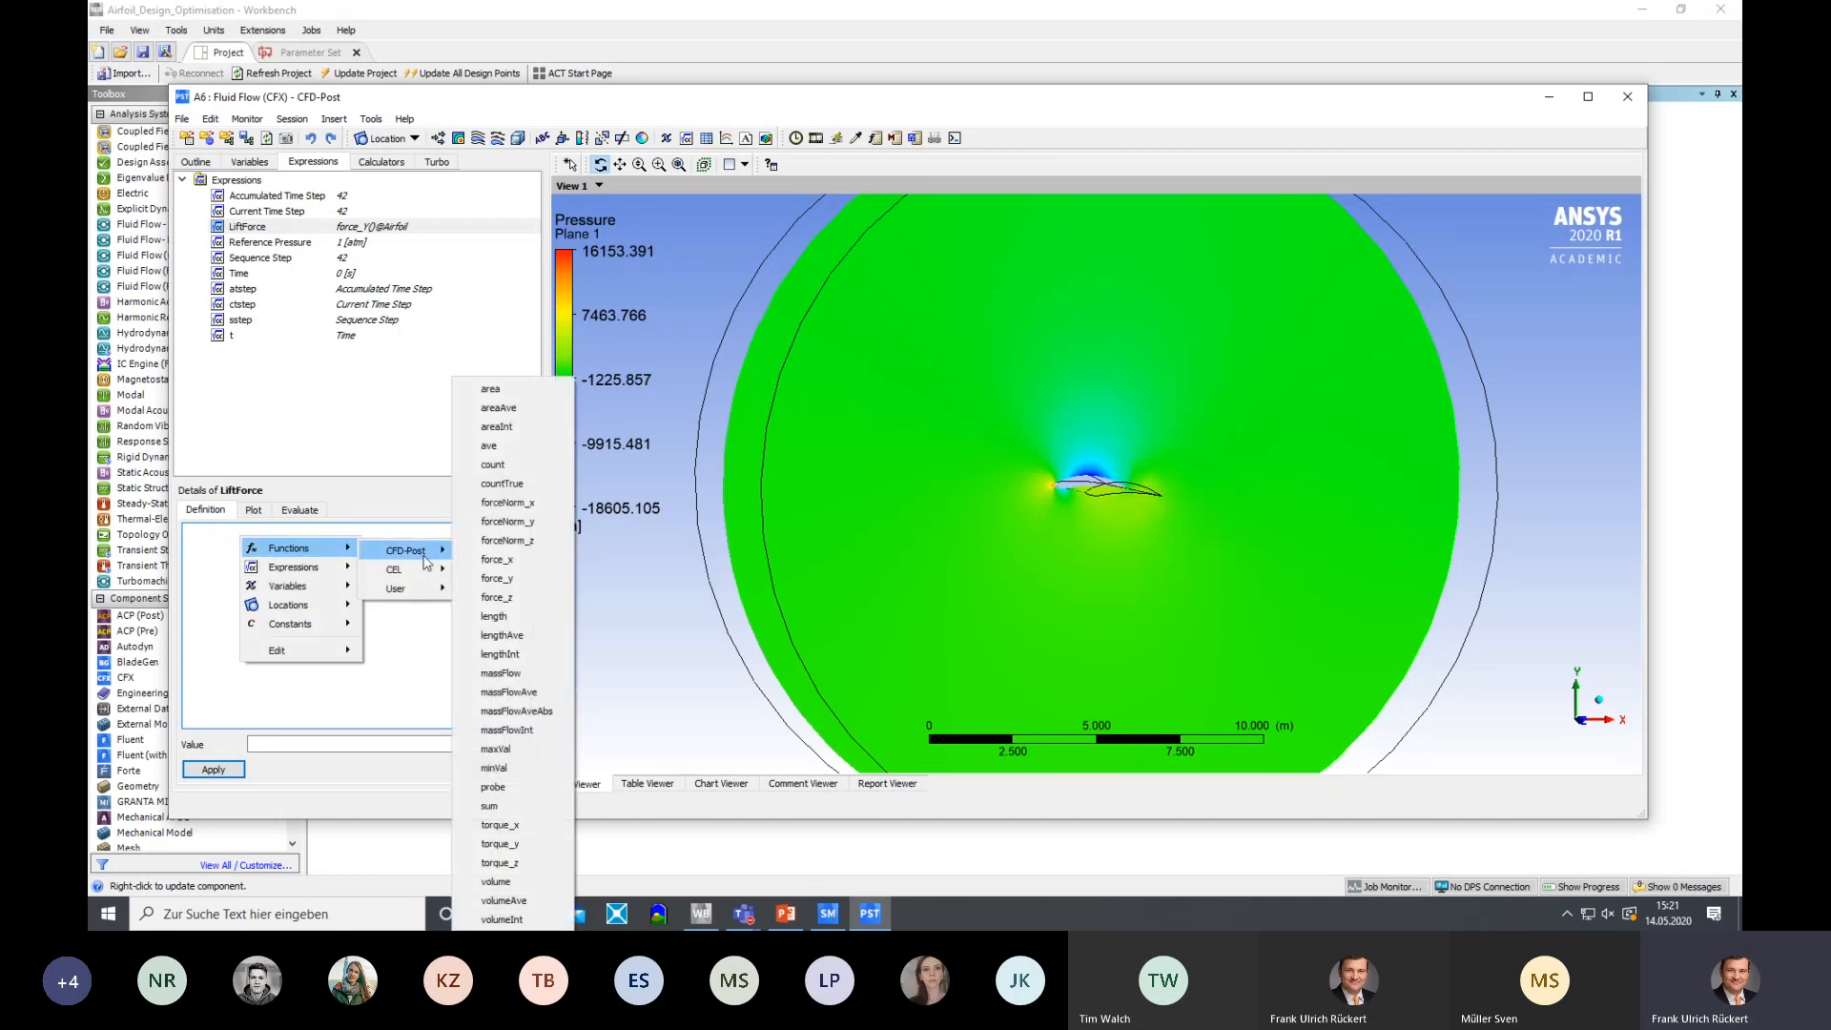
{"action": "left_click", "coordinate": [511, 580]}
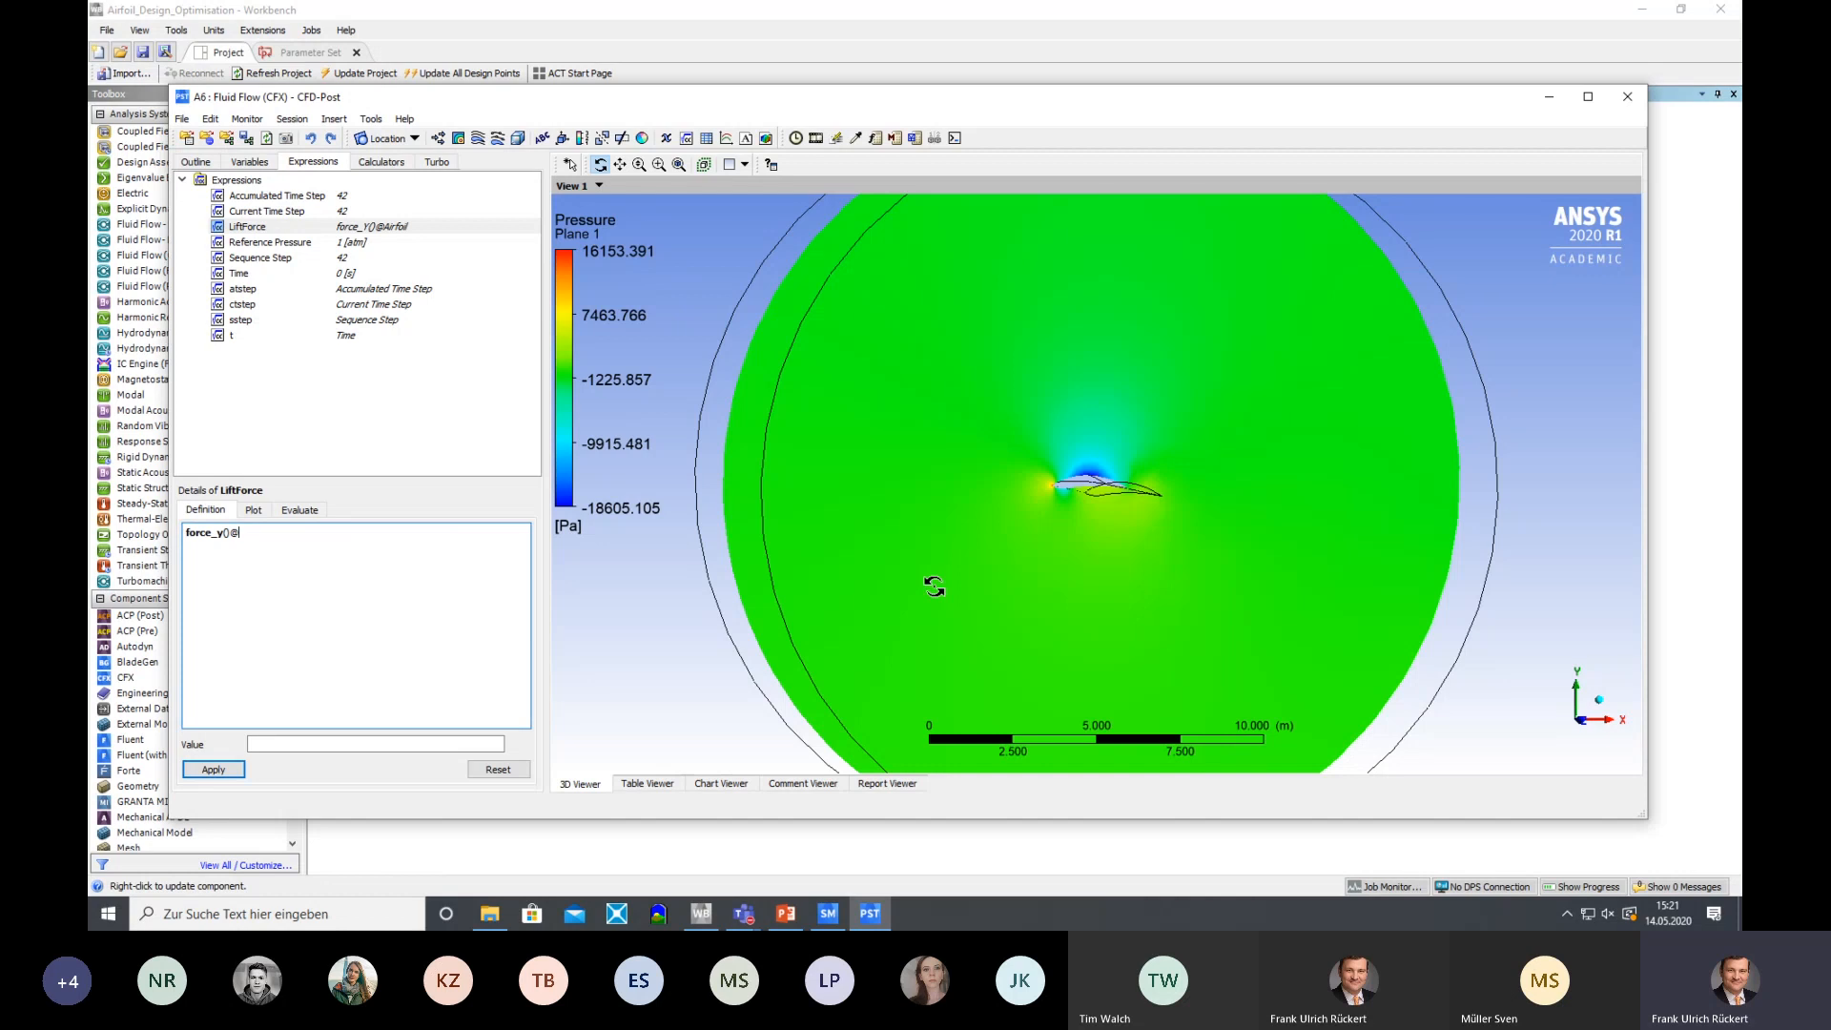
{"action": "type", "text": "Airfoil"}
{"action": "left_click", "coordinate": [213, 769]}
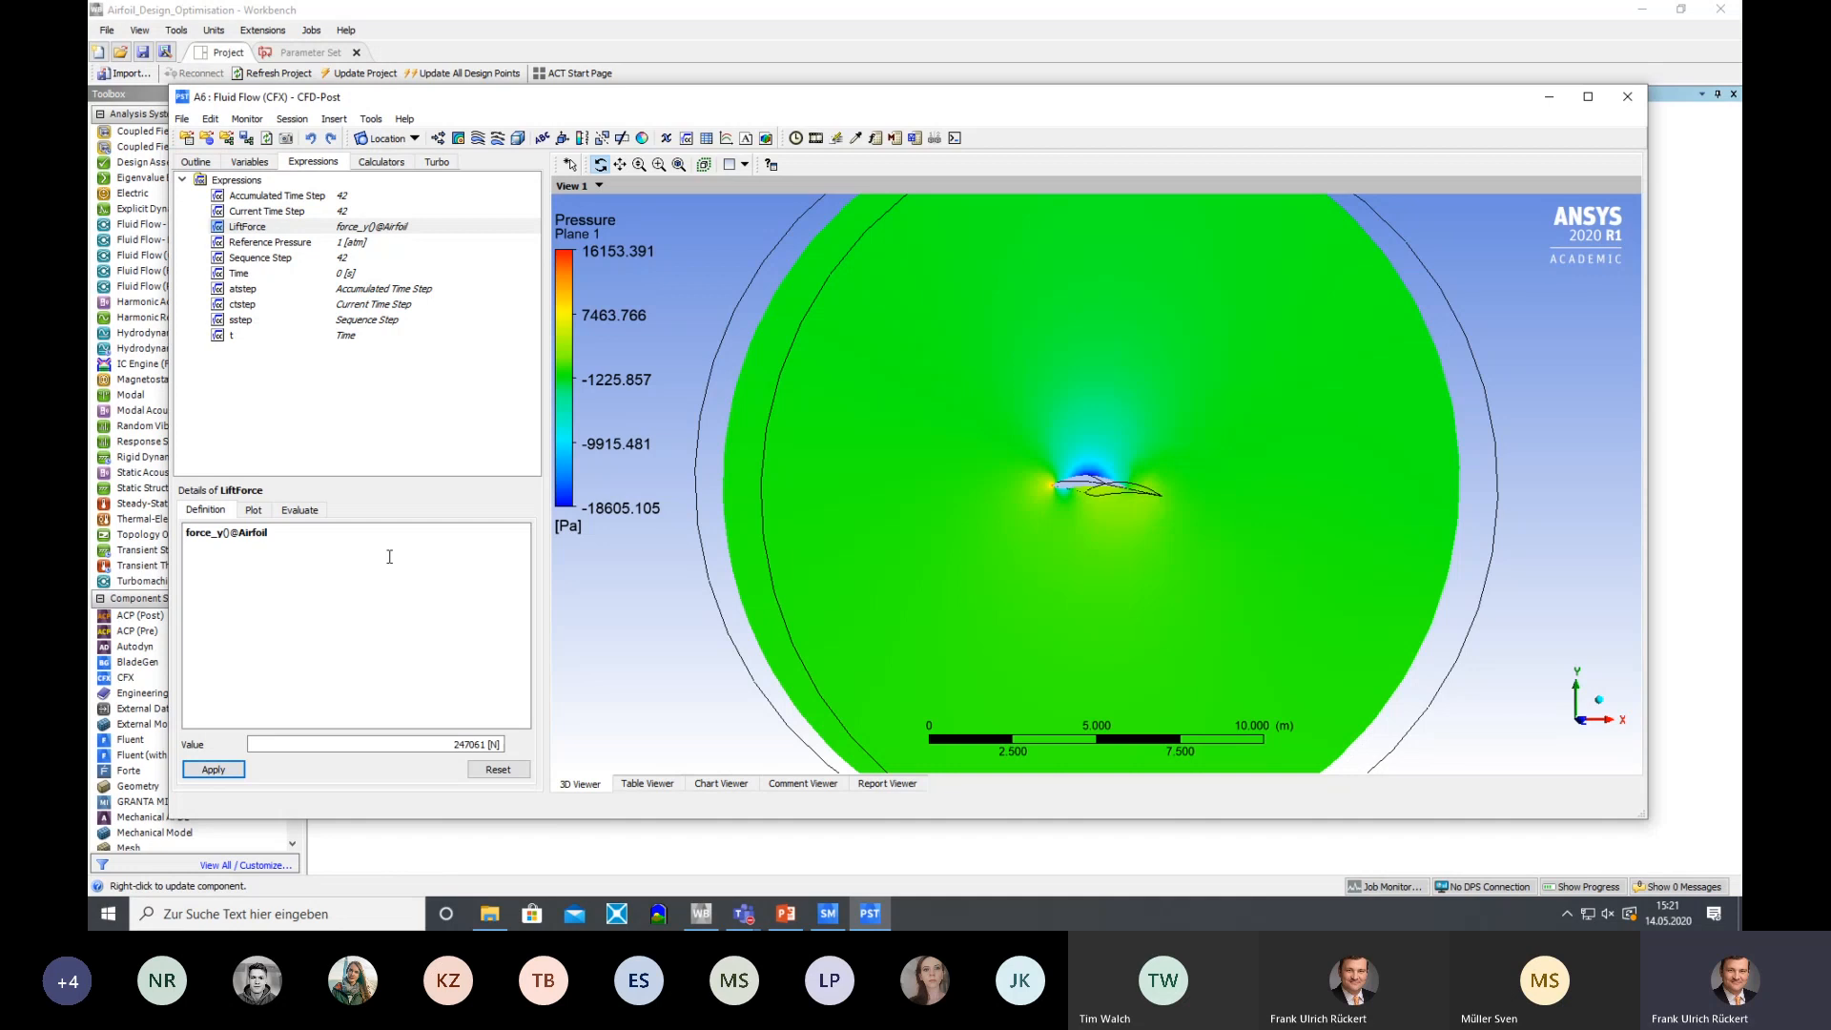
{"action": "left_click_drag", "start_coordinate": [292, 539], "coordinate": [176, 542]}
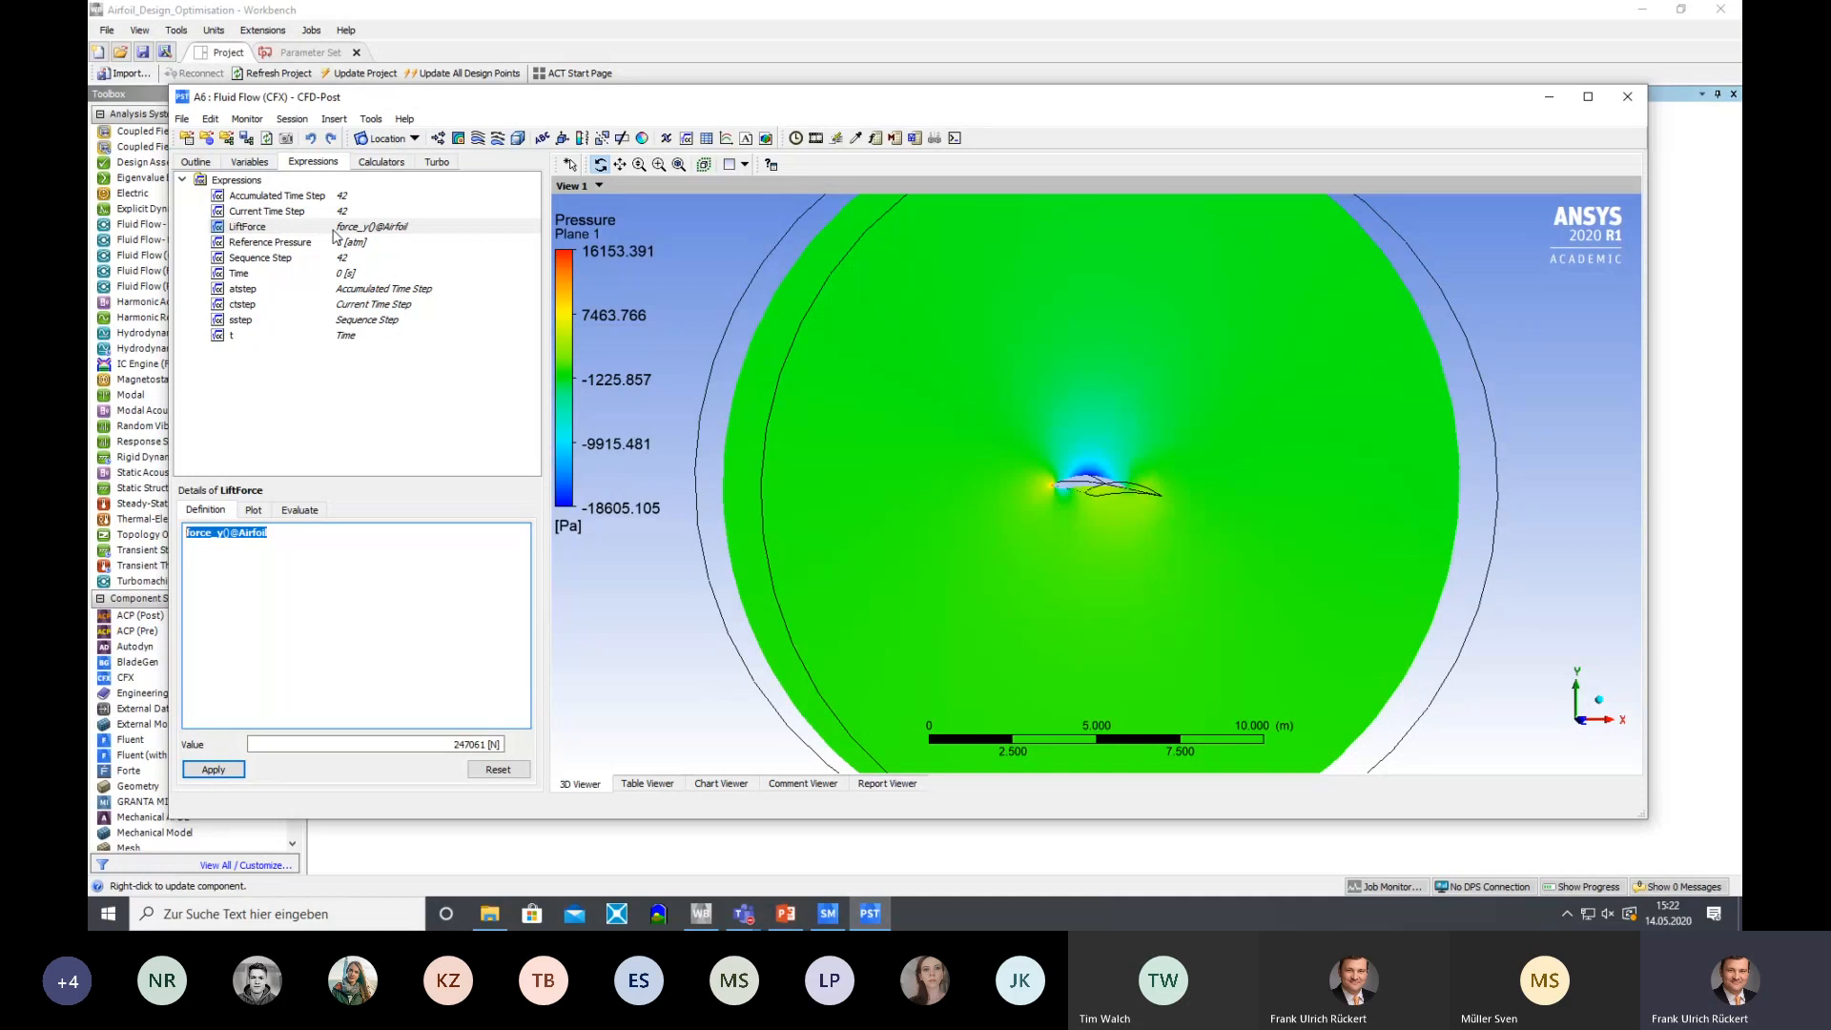
{"action": "right_click", "coordinate": [250, 183]}
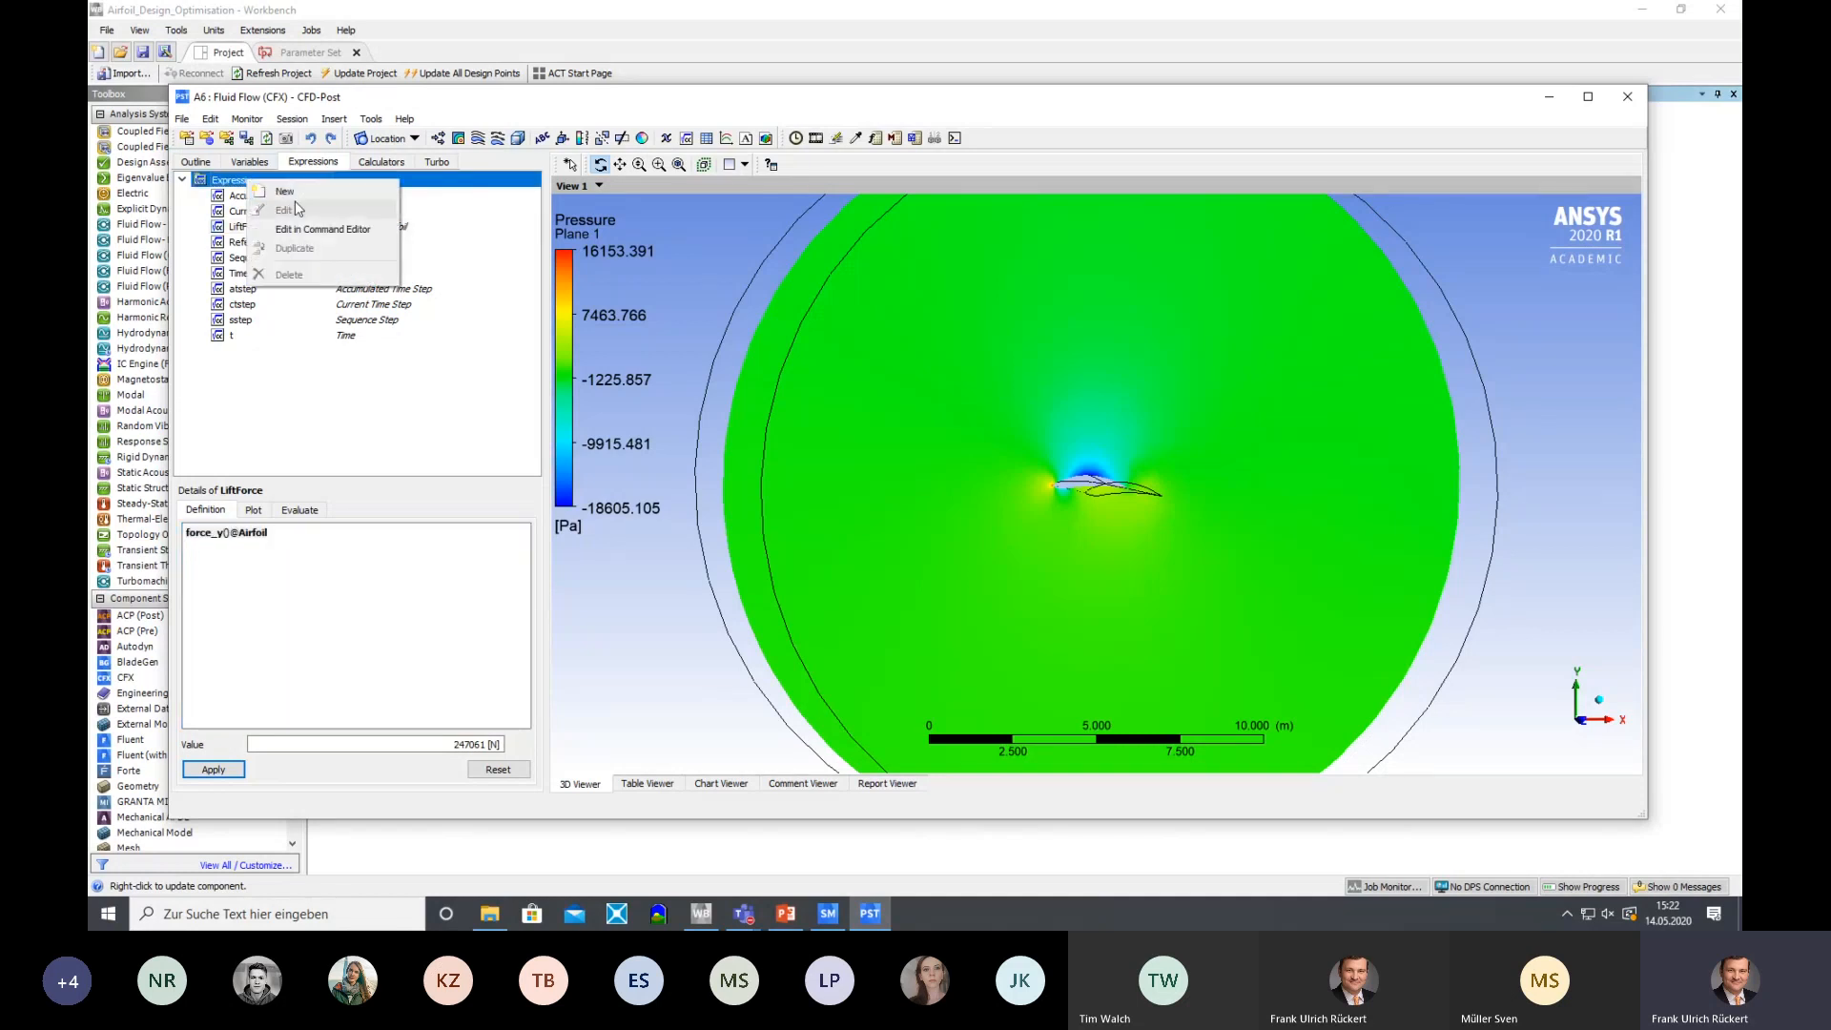
{"action": "left_click", "coordinate": [284, 197]}
{"action": "left_click_drag", "start_coordinate": [358, 213], "coordinate": [648, 307]}
{"action": "type", "text": "Drag"}
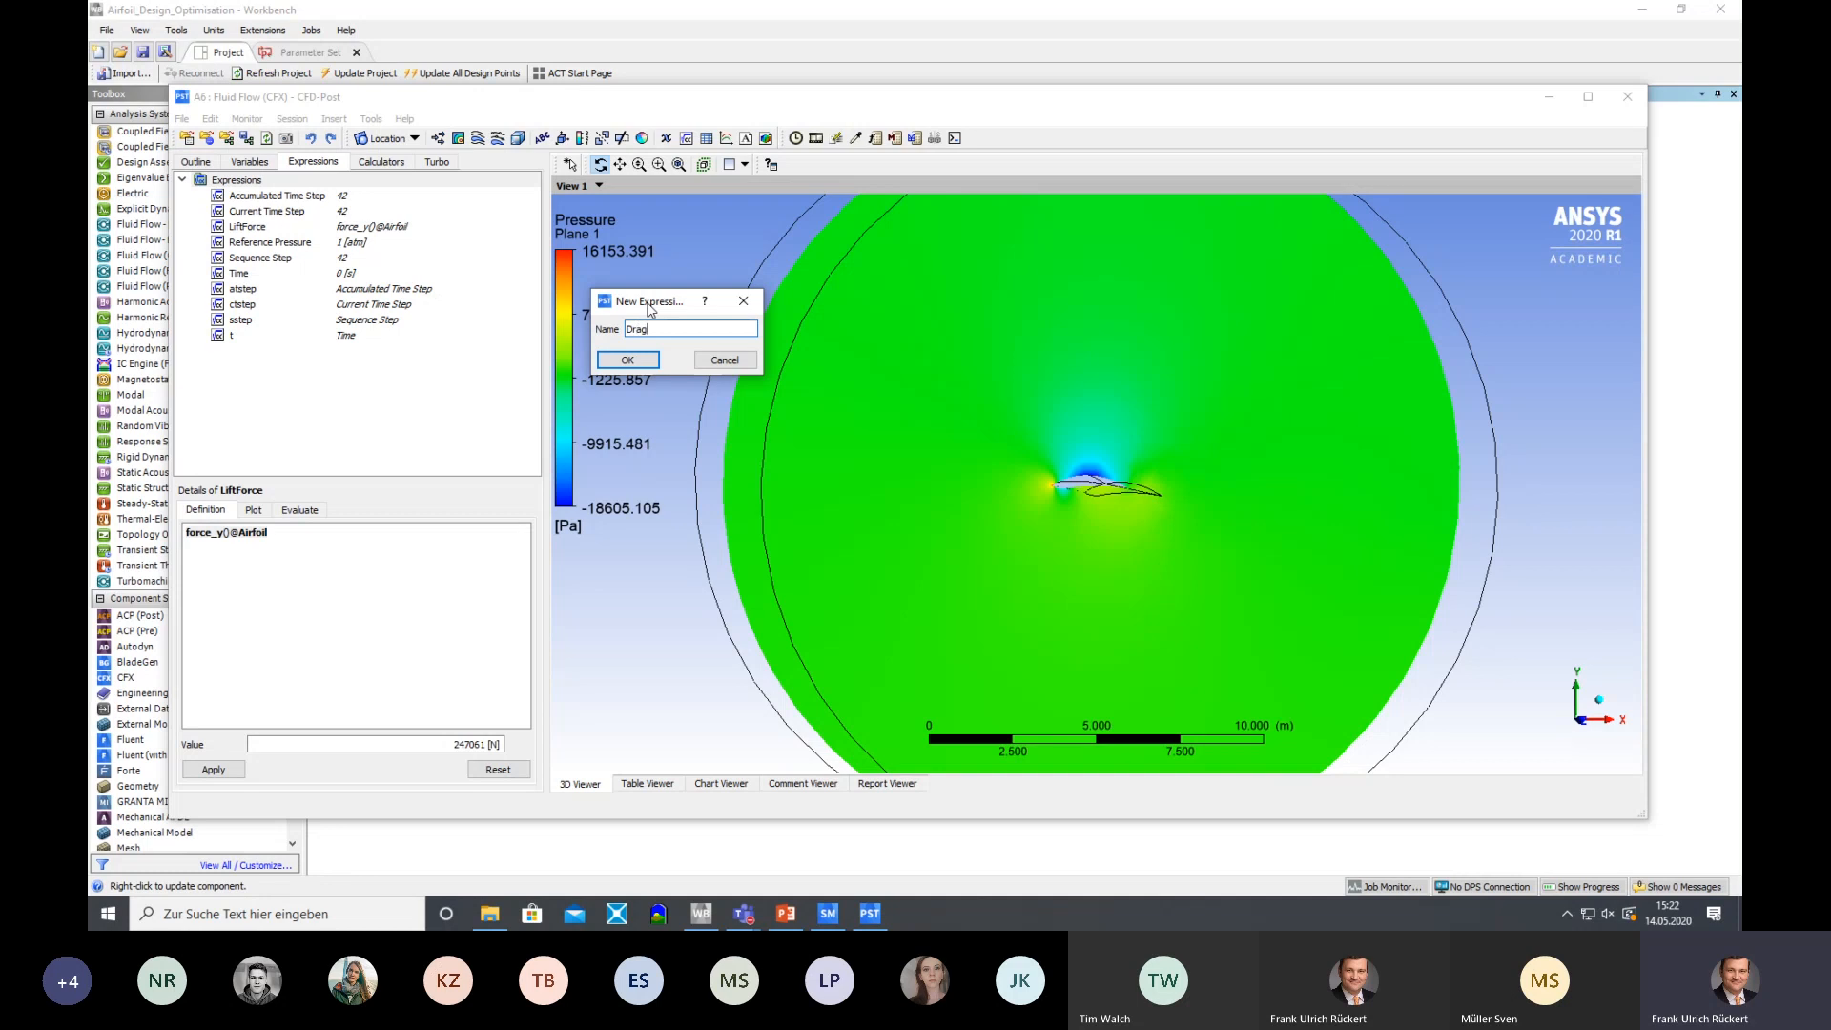
{"action": "type", "text": "Force"}
{"action": "left_click", "coordinate": [628, 359]}
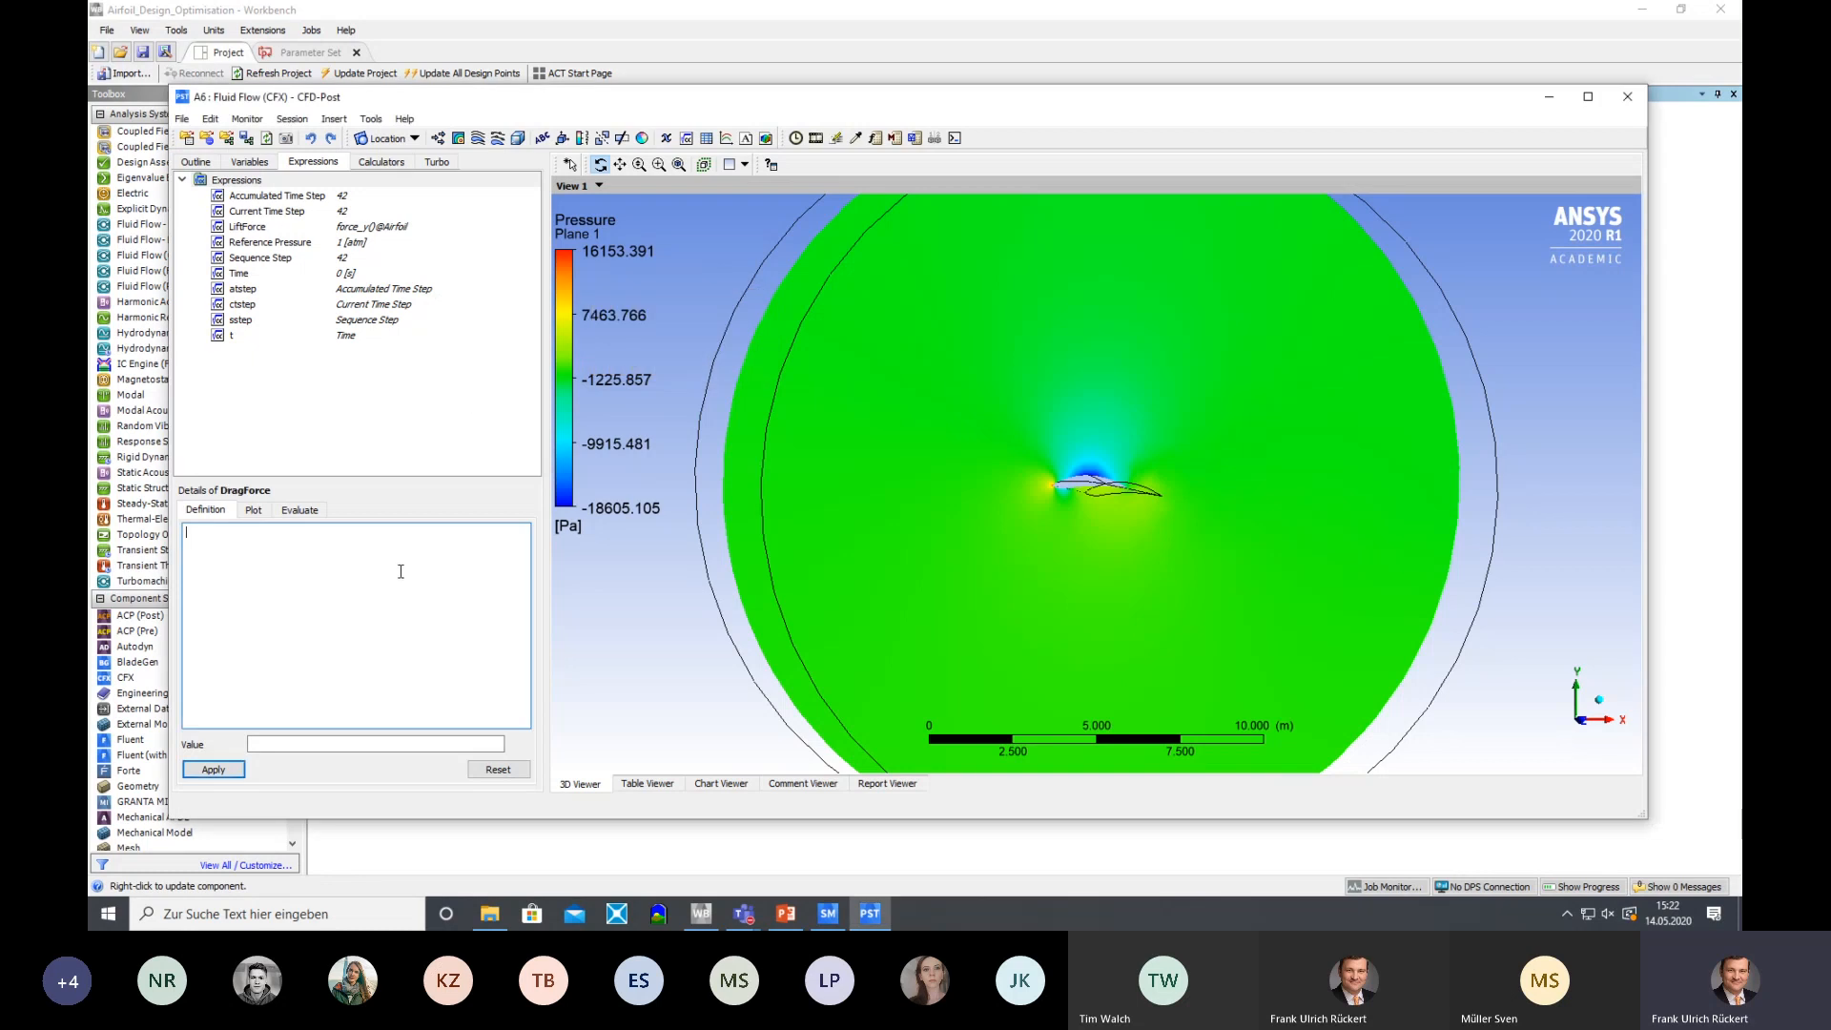
{"action": "type", "text": "force_x()@Airfoil"}
{"action": "left_click", "coordinate": [225, 774]}
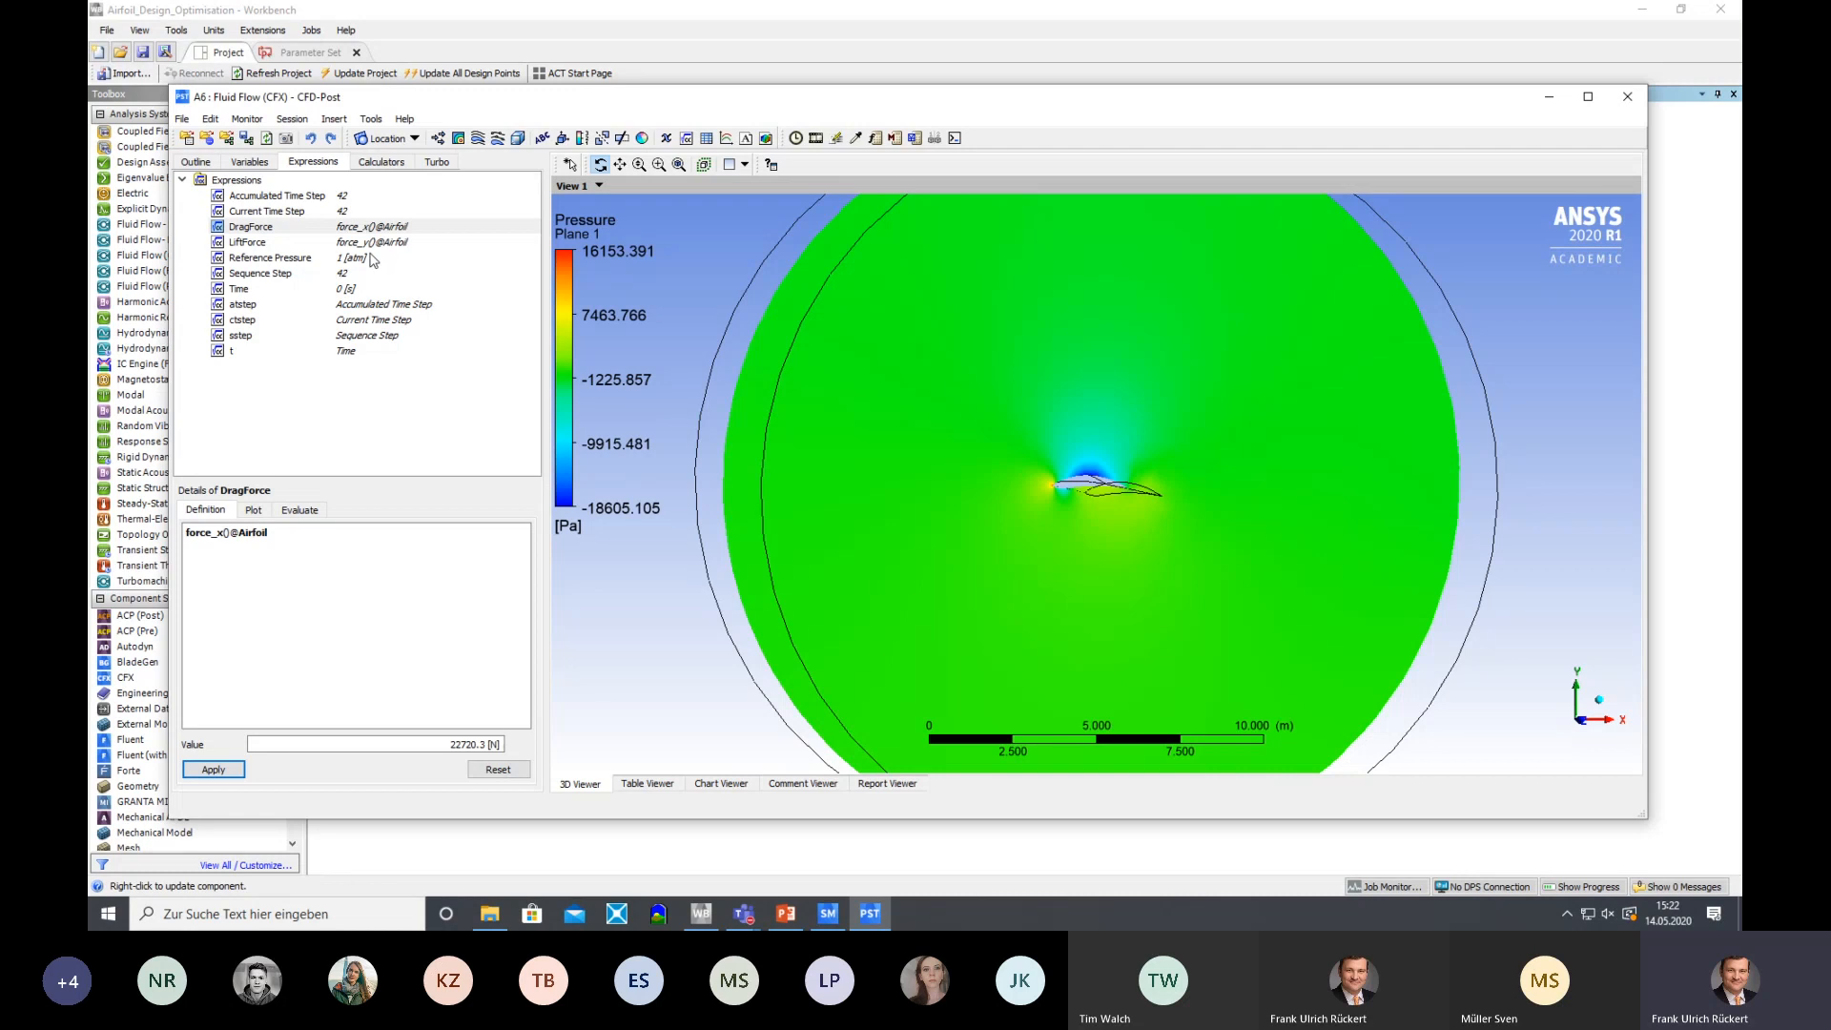
Evaluate the DragForce and LiftForce expressions, and return to the definition of DragForce
{"action": "left_click", "coordinate": [370, 229]}
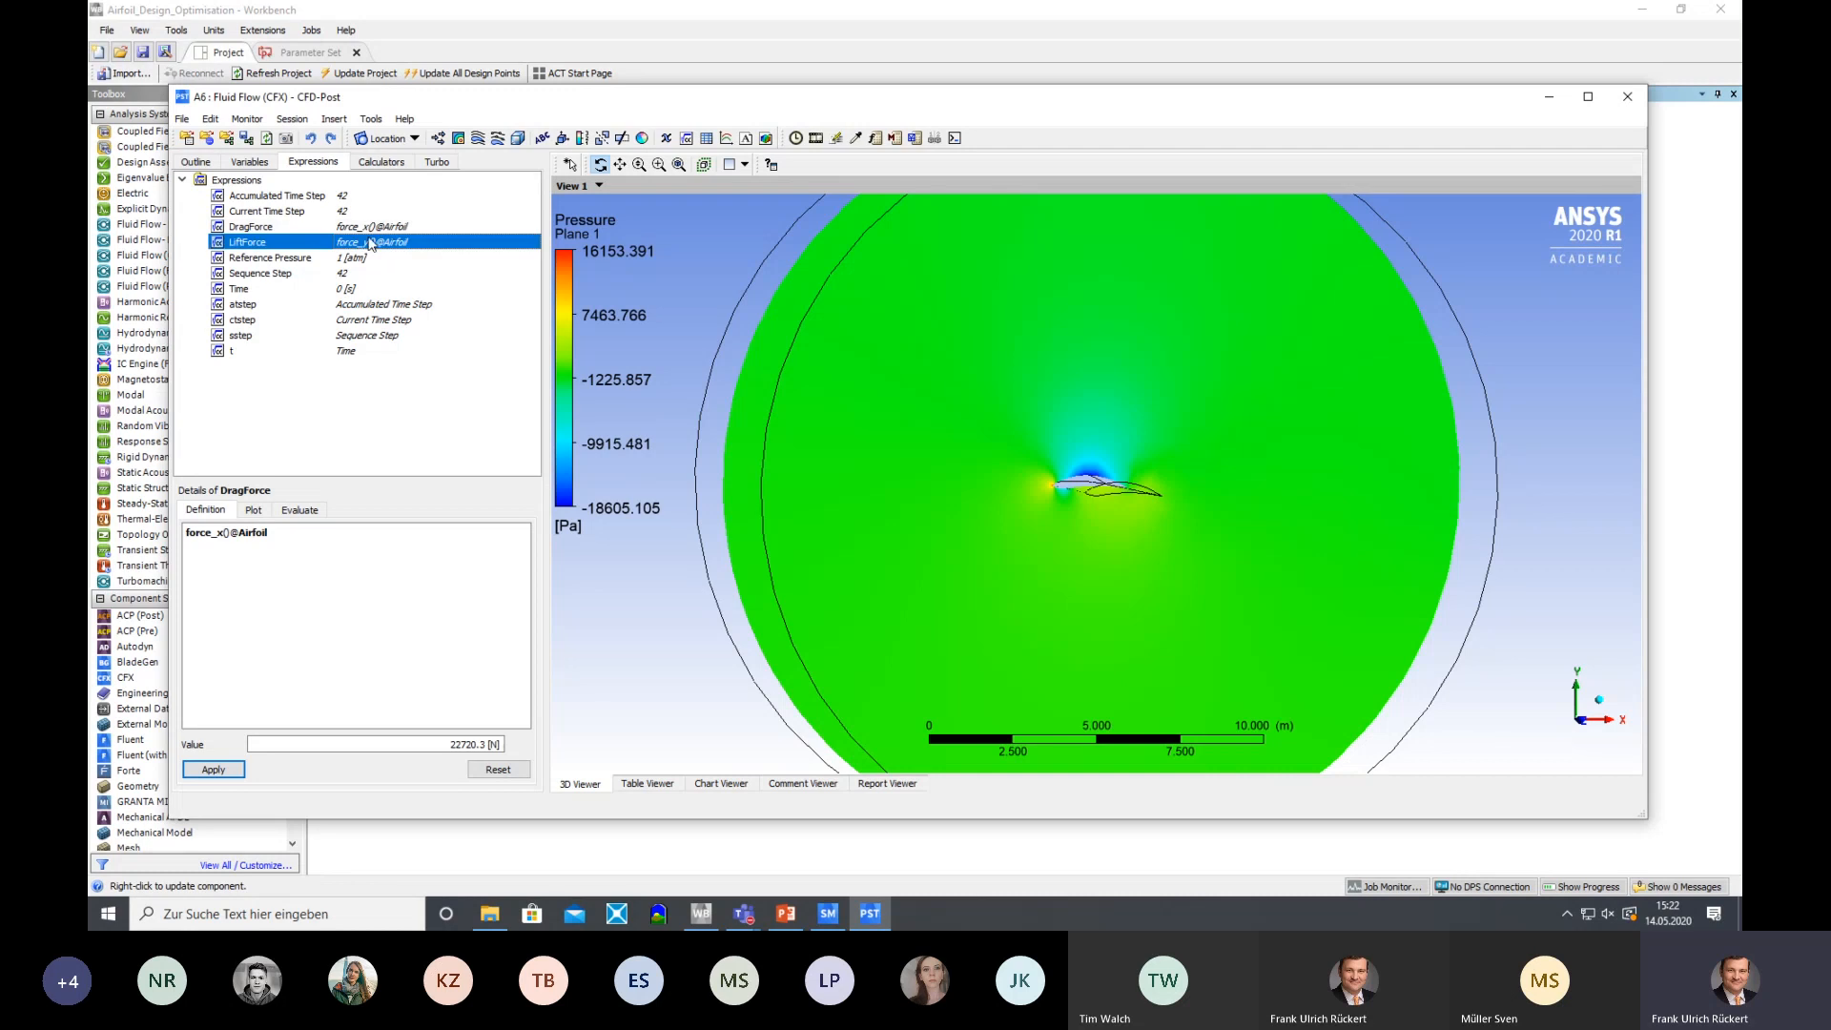
{"action": "left_click", "coordinate": [298, 513]}
{"action": "left_click", "coordinate": [241, 773]}
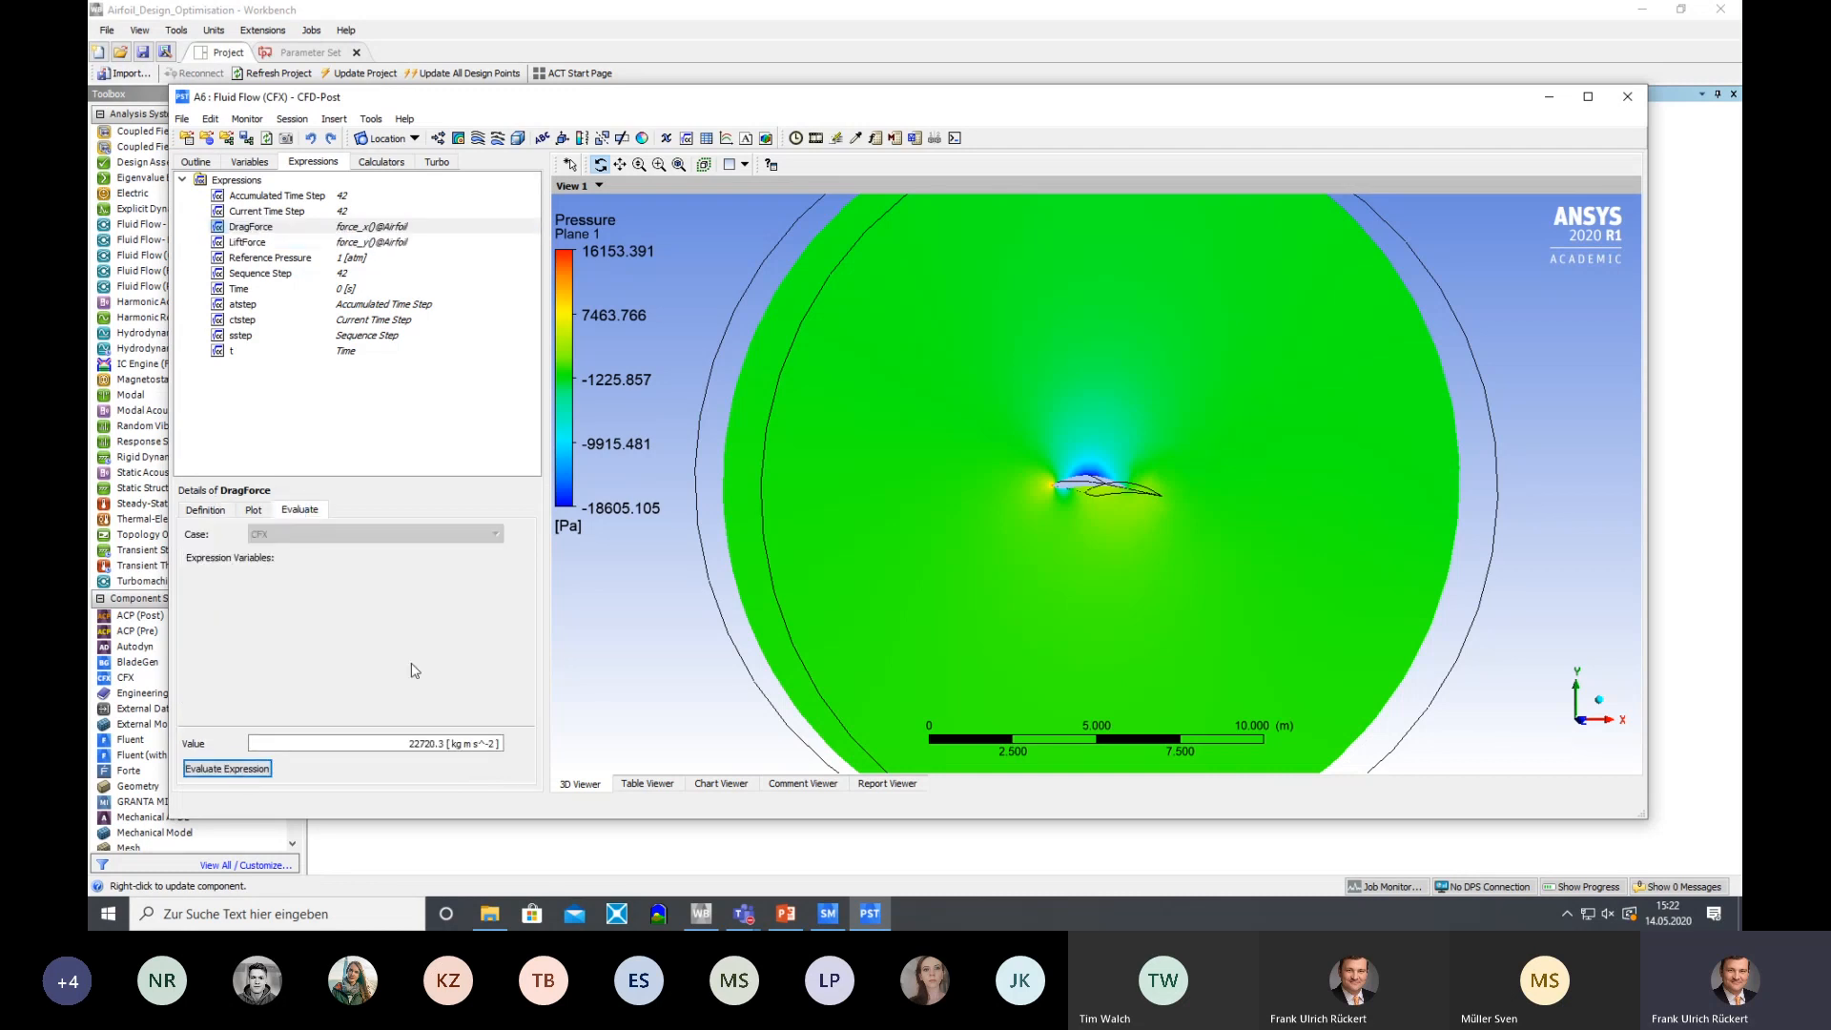
{"action": "left_click", "coordinate": [378, 245]}
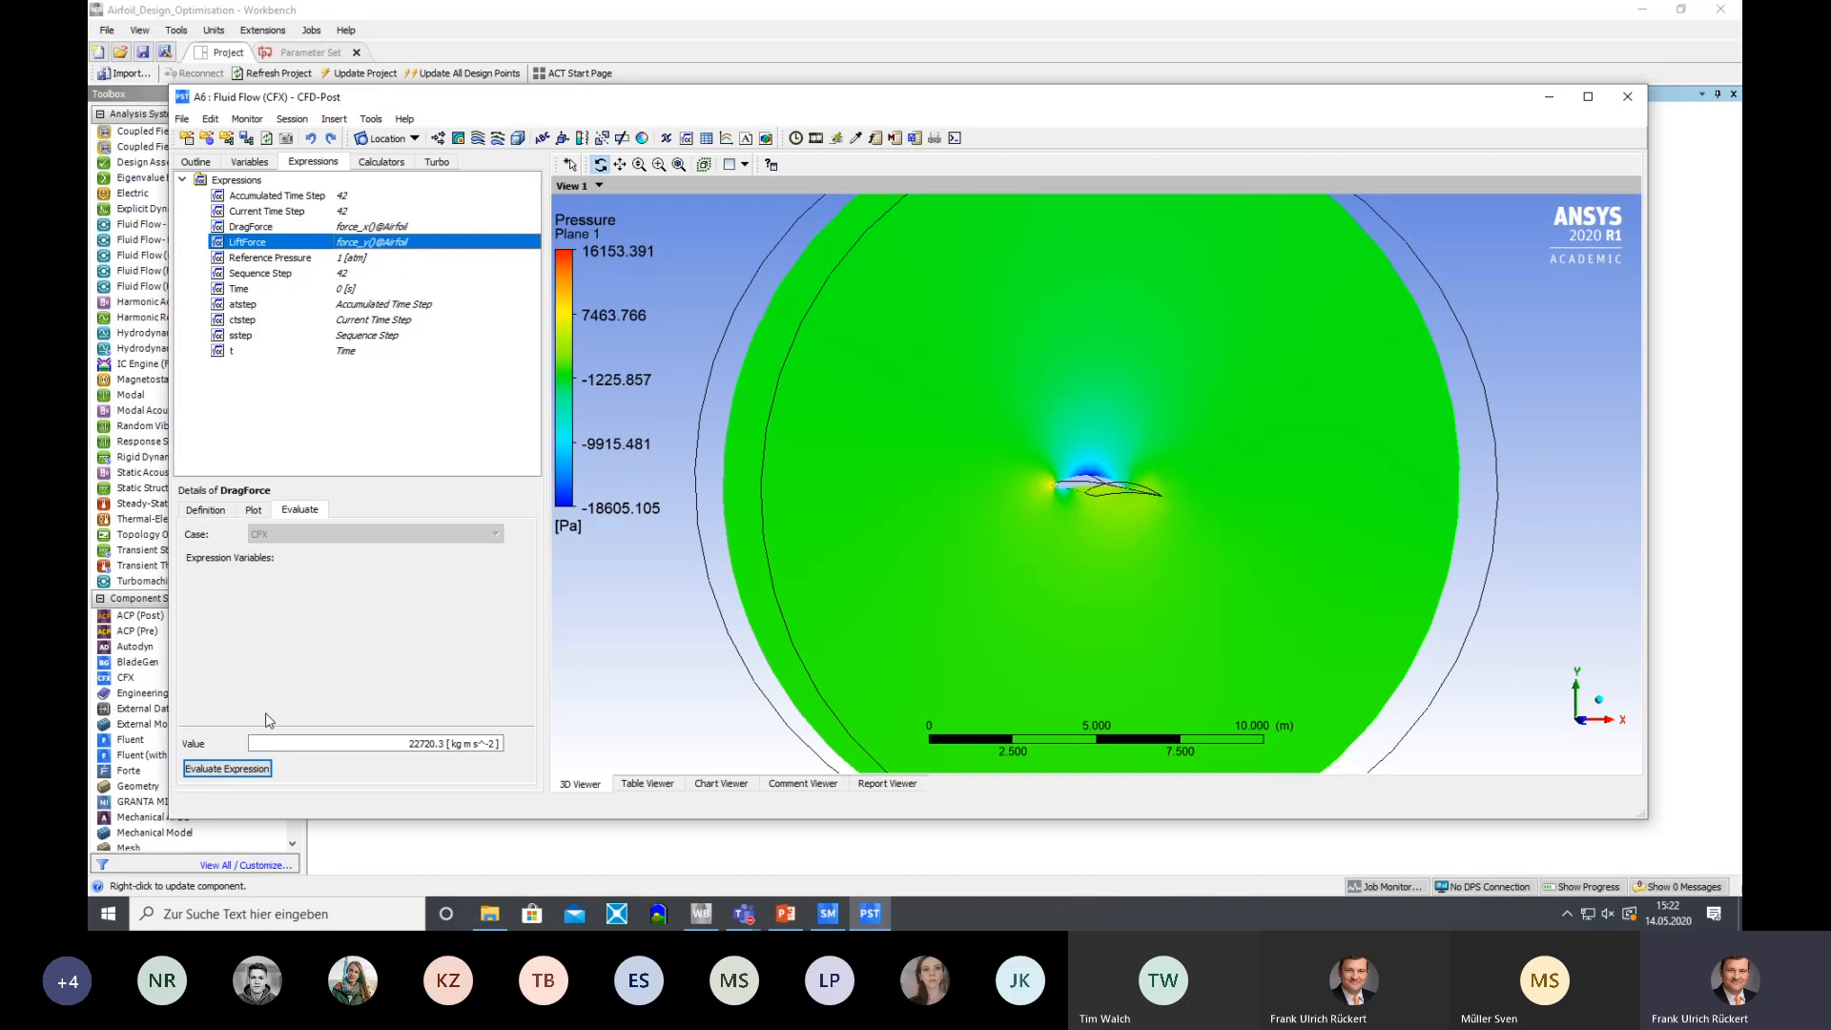
{"action": "left_click", "coordinate": [240, 774]}
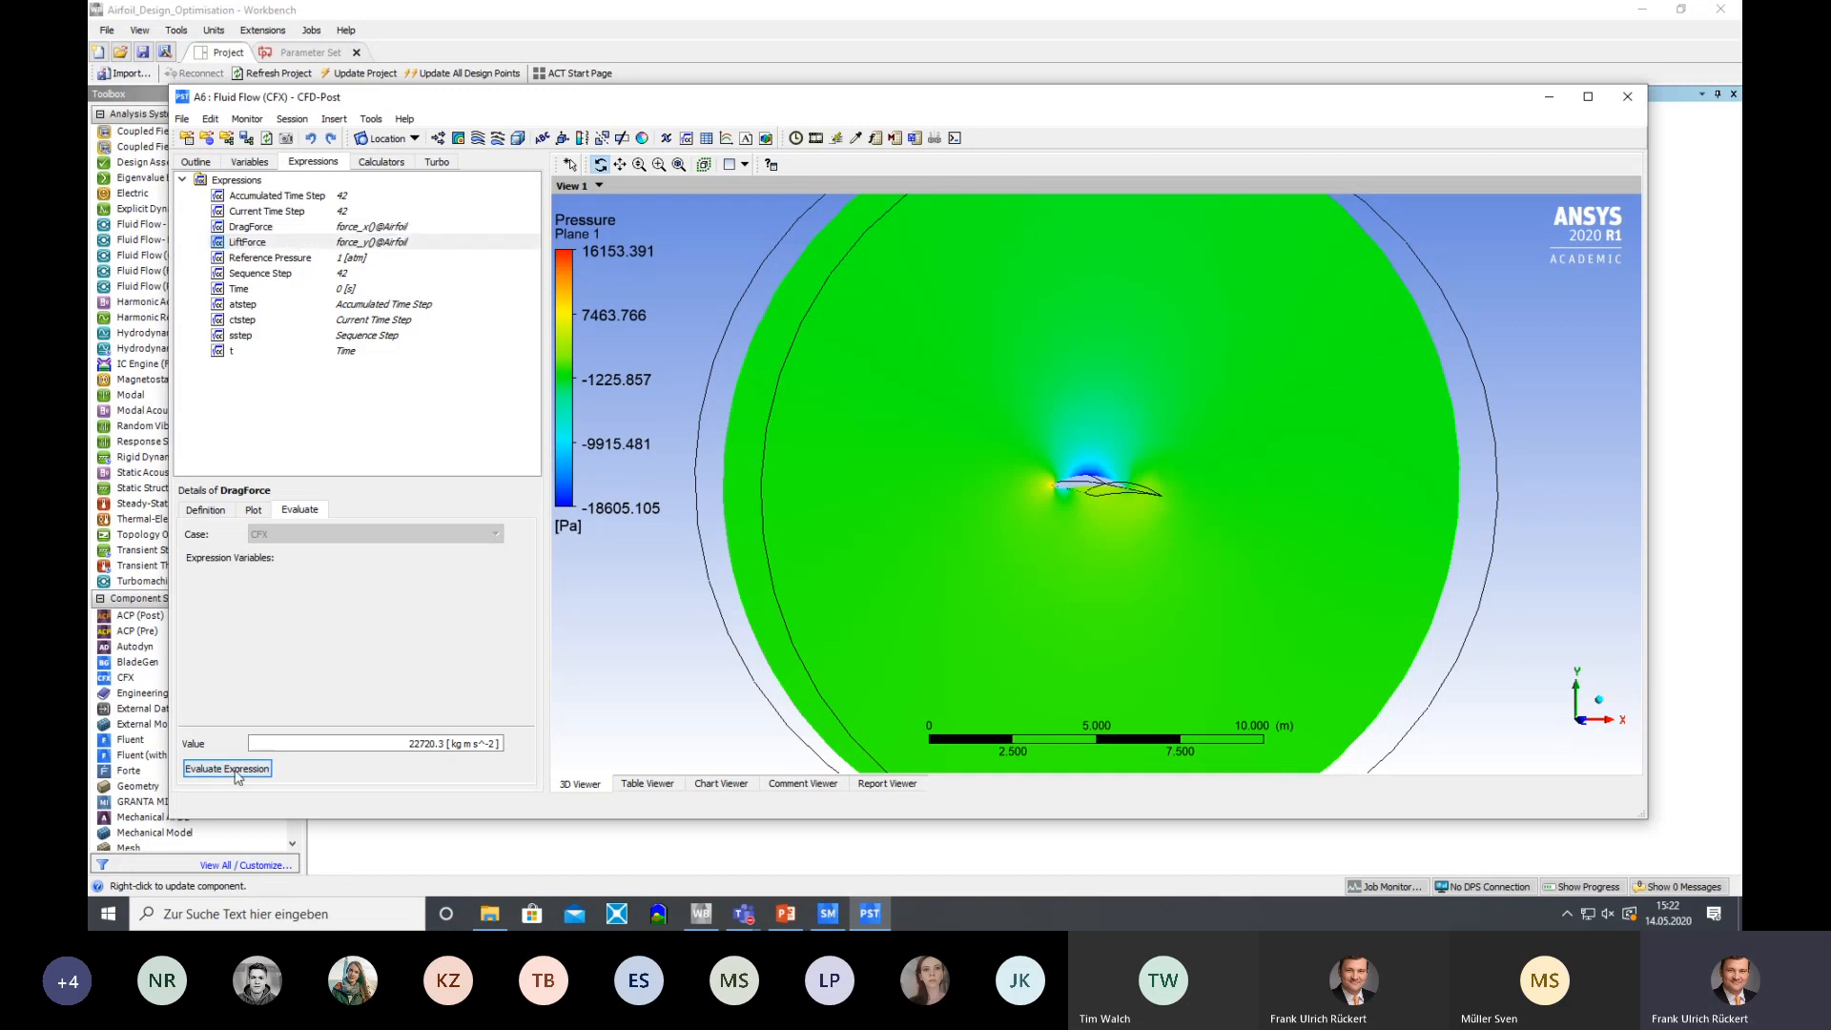
{"action": "left_click", "coordinate": [387, 227]}
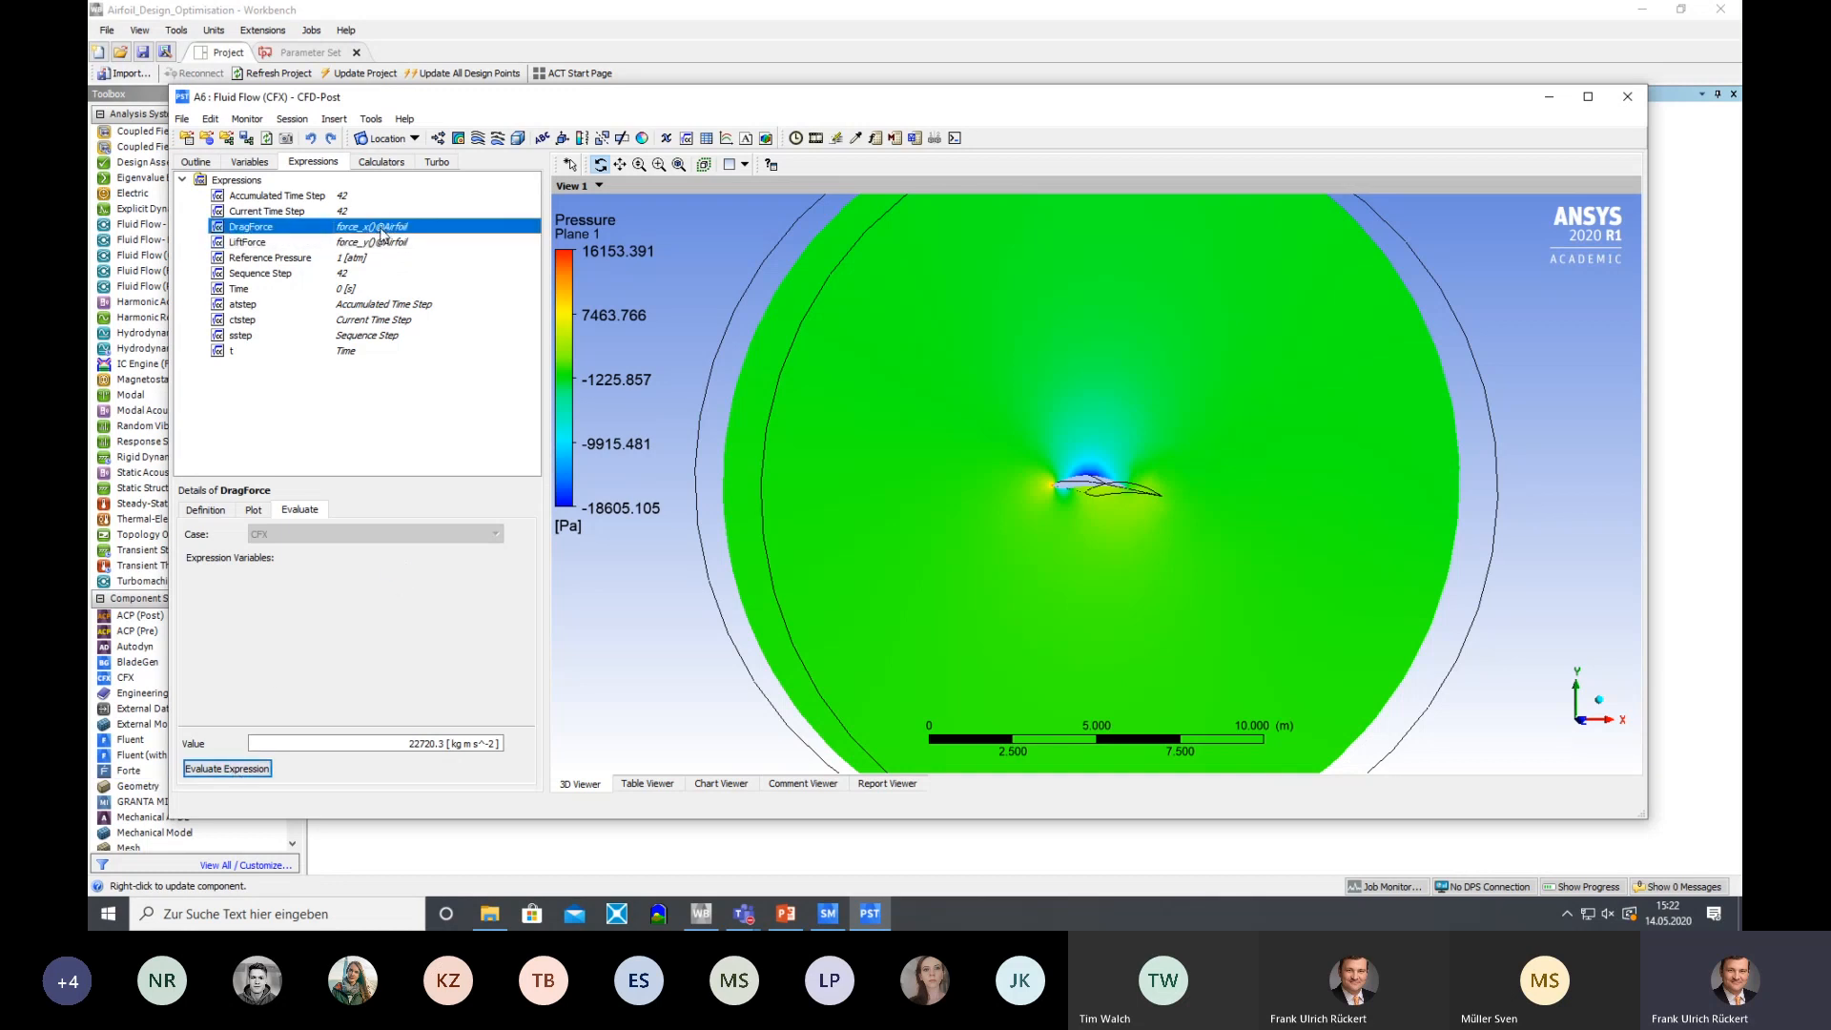
{"action": "left_click", "coordinate": [258, 774]}
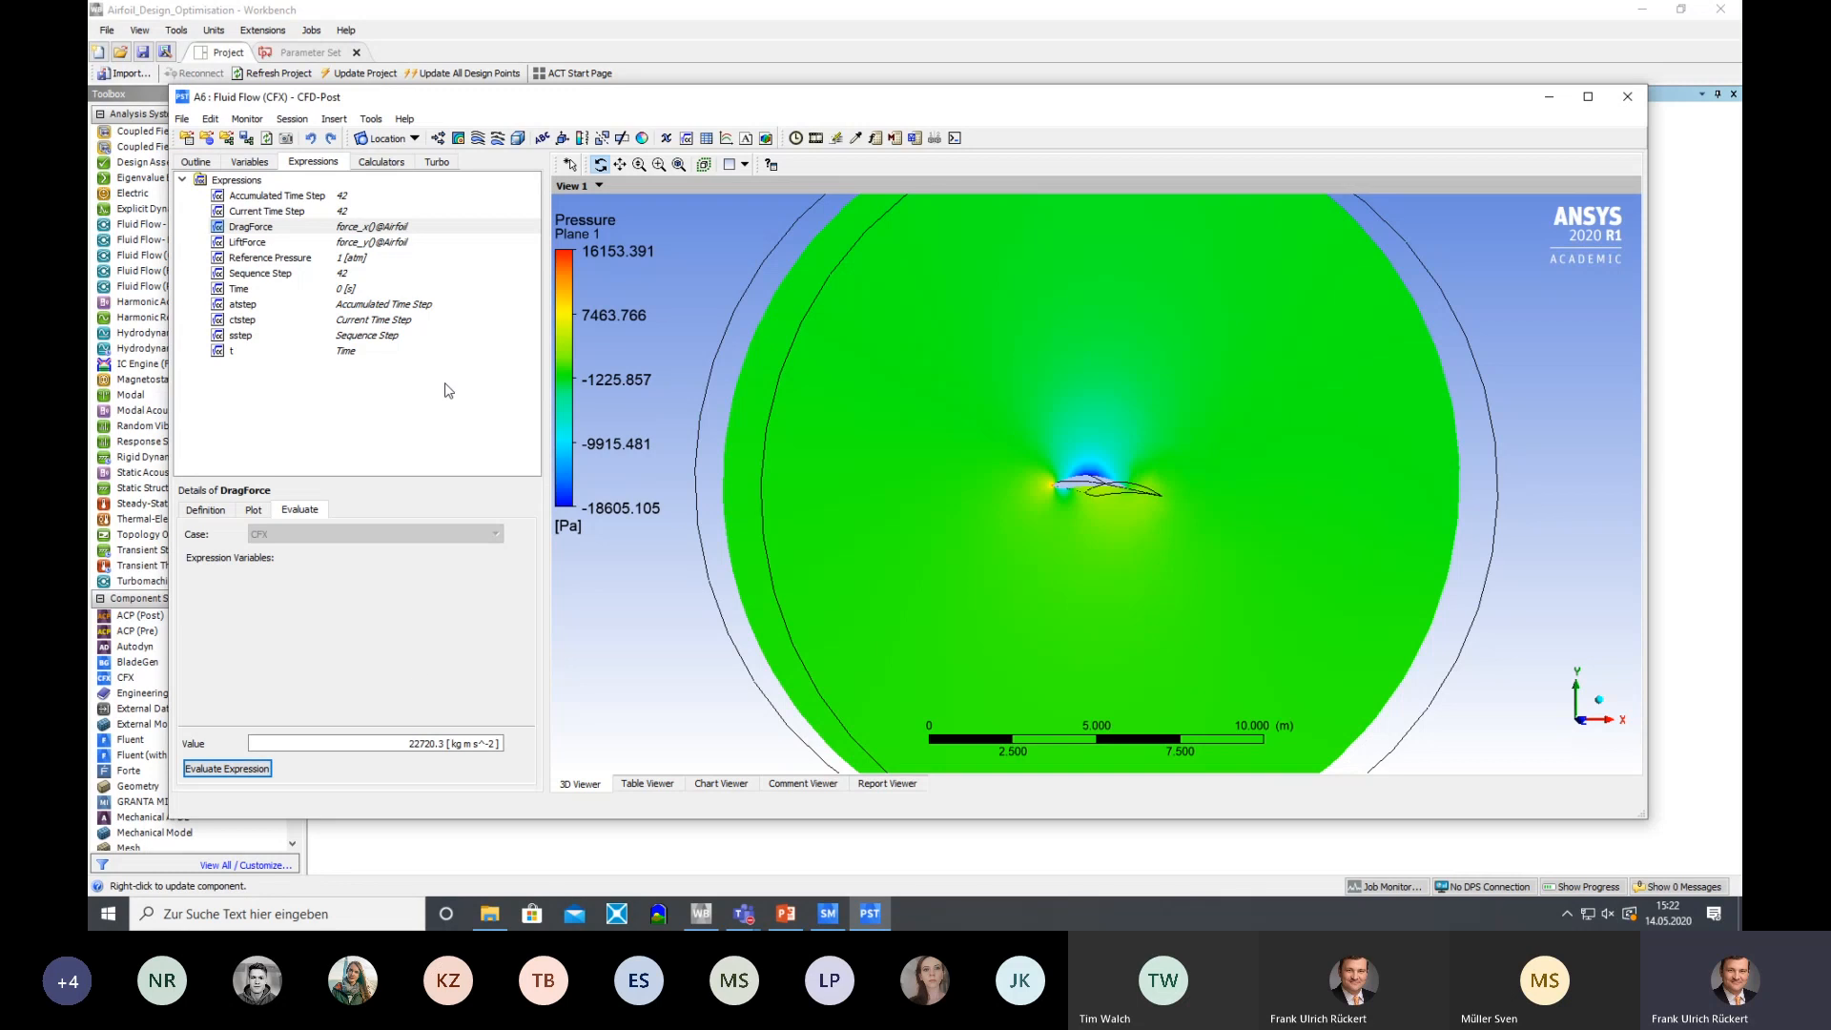
{"action": "left_click", "coordinate": [265, 243]}
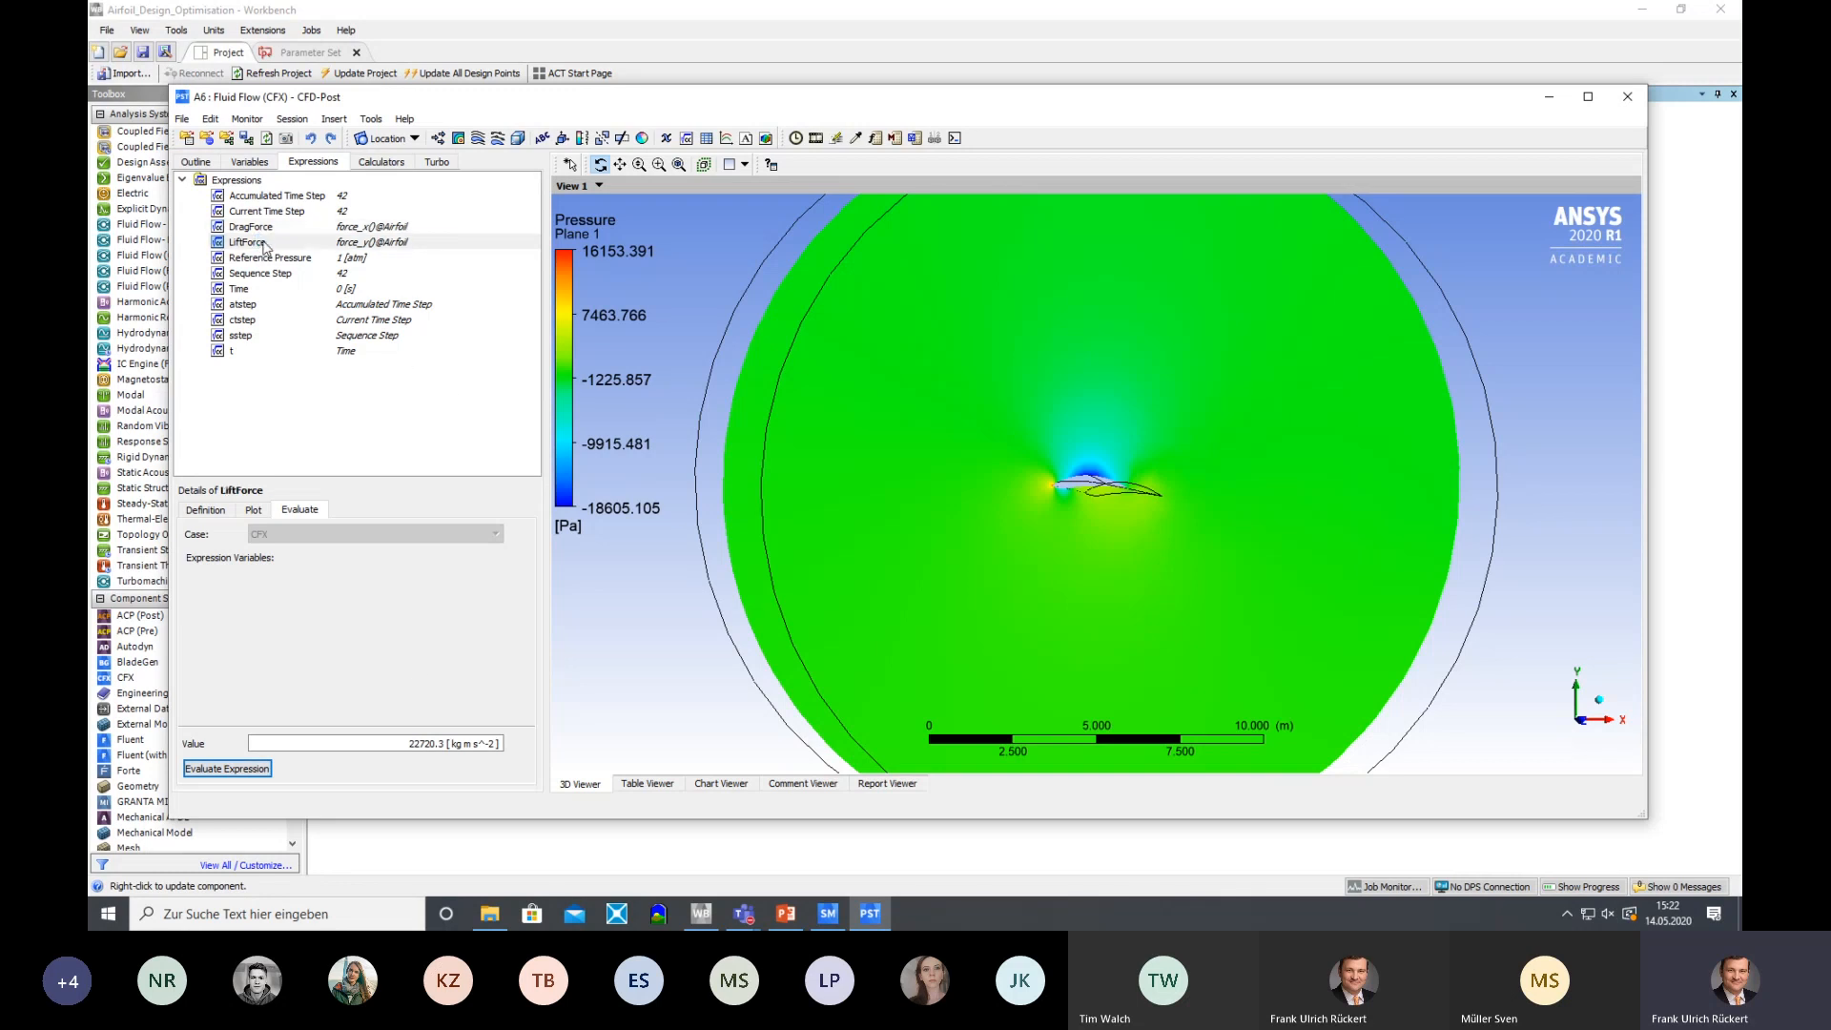
{"action": "left_click", "coordinate": [251, 227]}
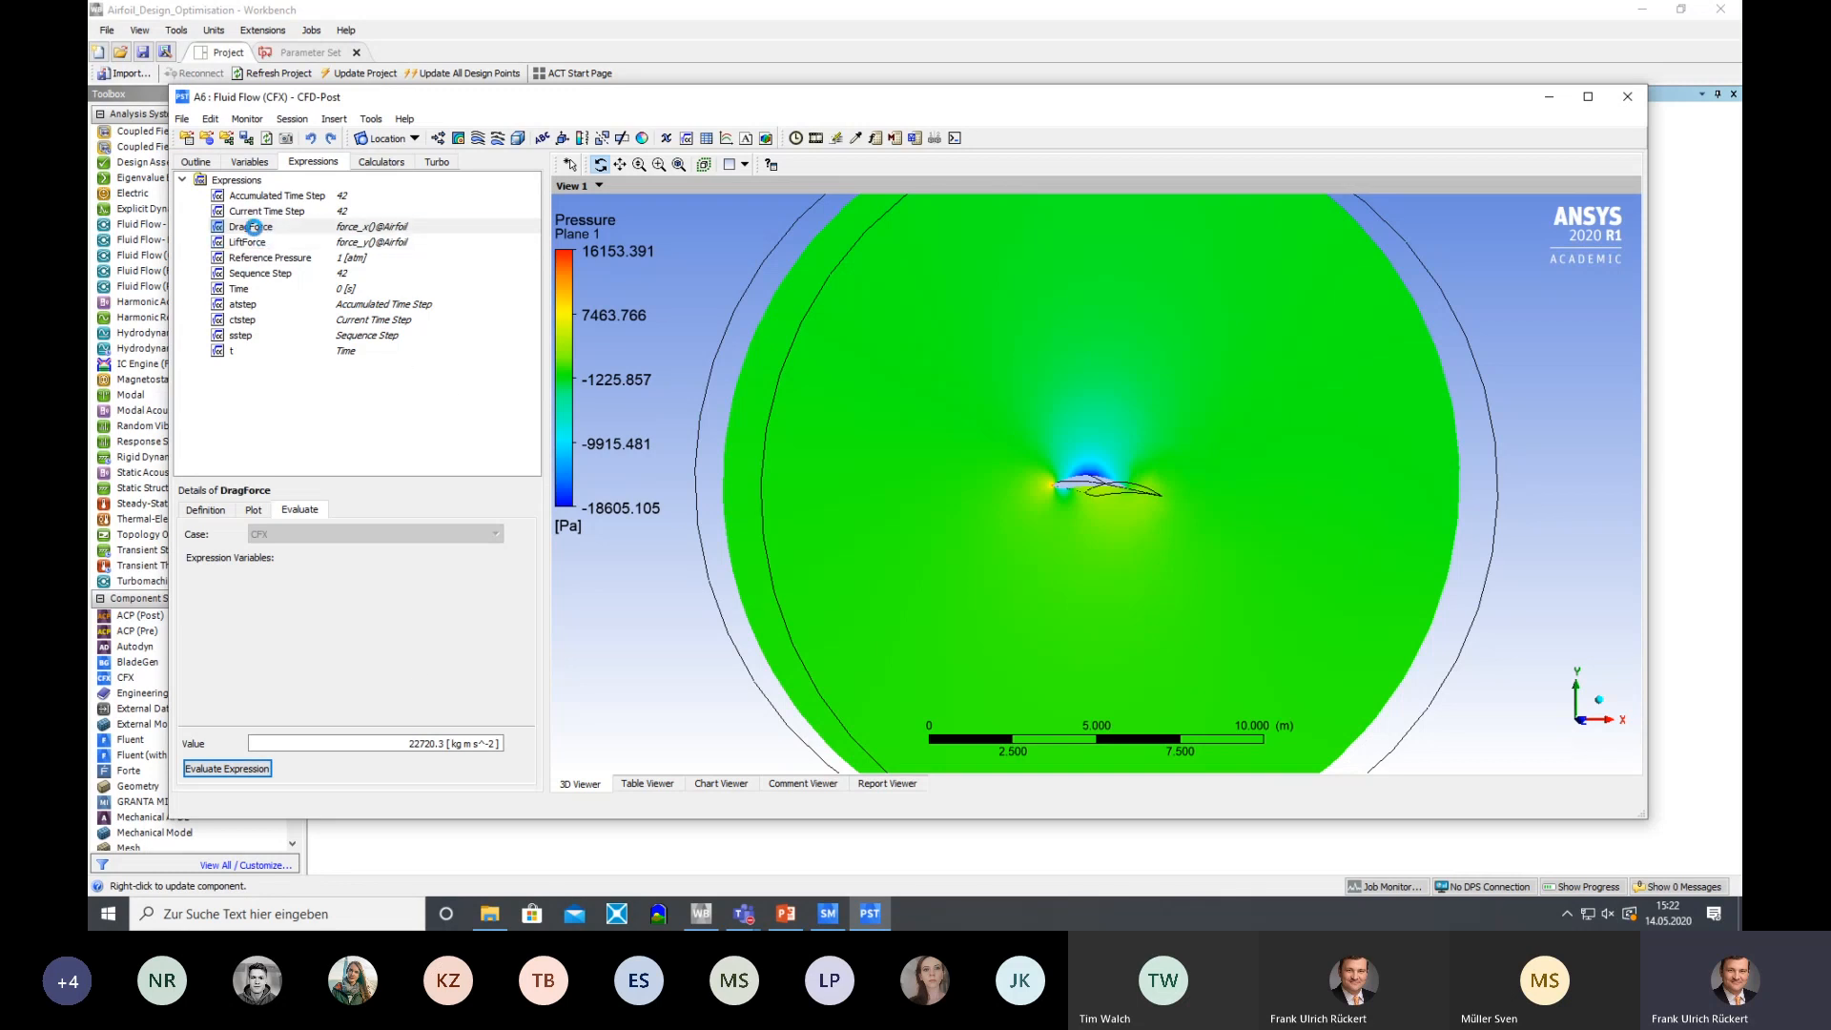
{"action": "left_click", "coordinate": [227, 769]}
{"action": "left_click", "coordinate": [255, 512]}
{"action": "left_click", "coordinate": [206, 510]}
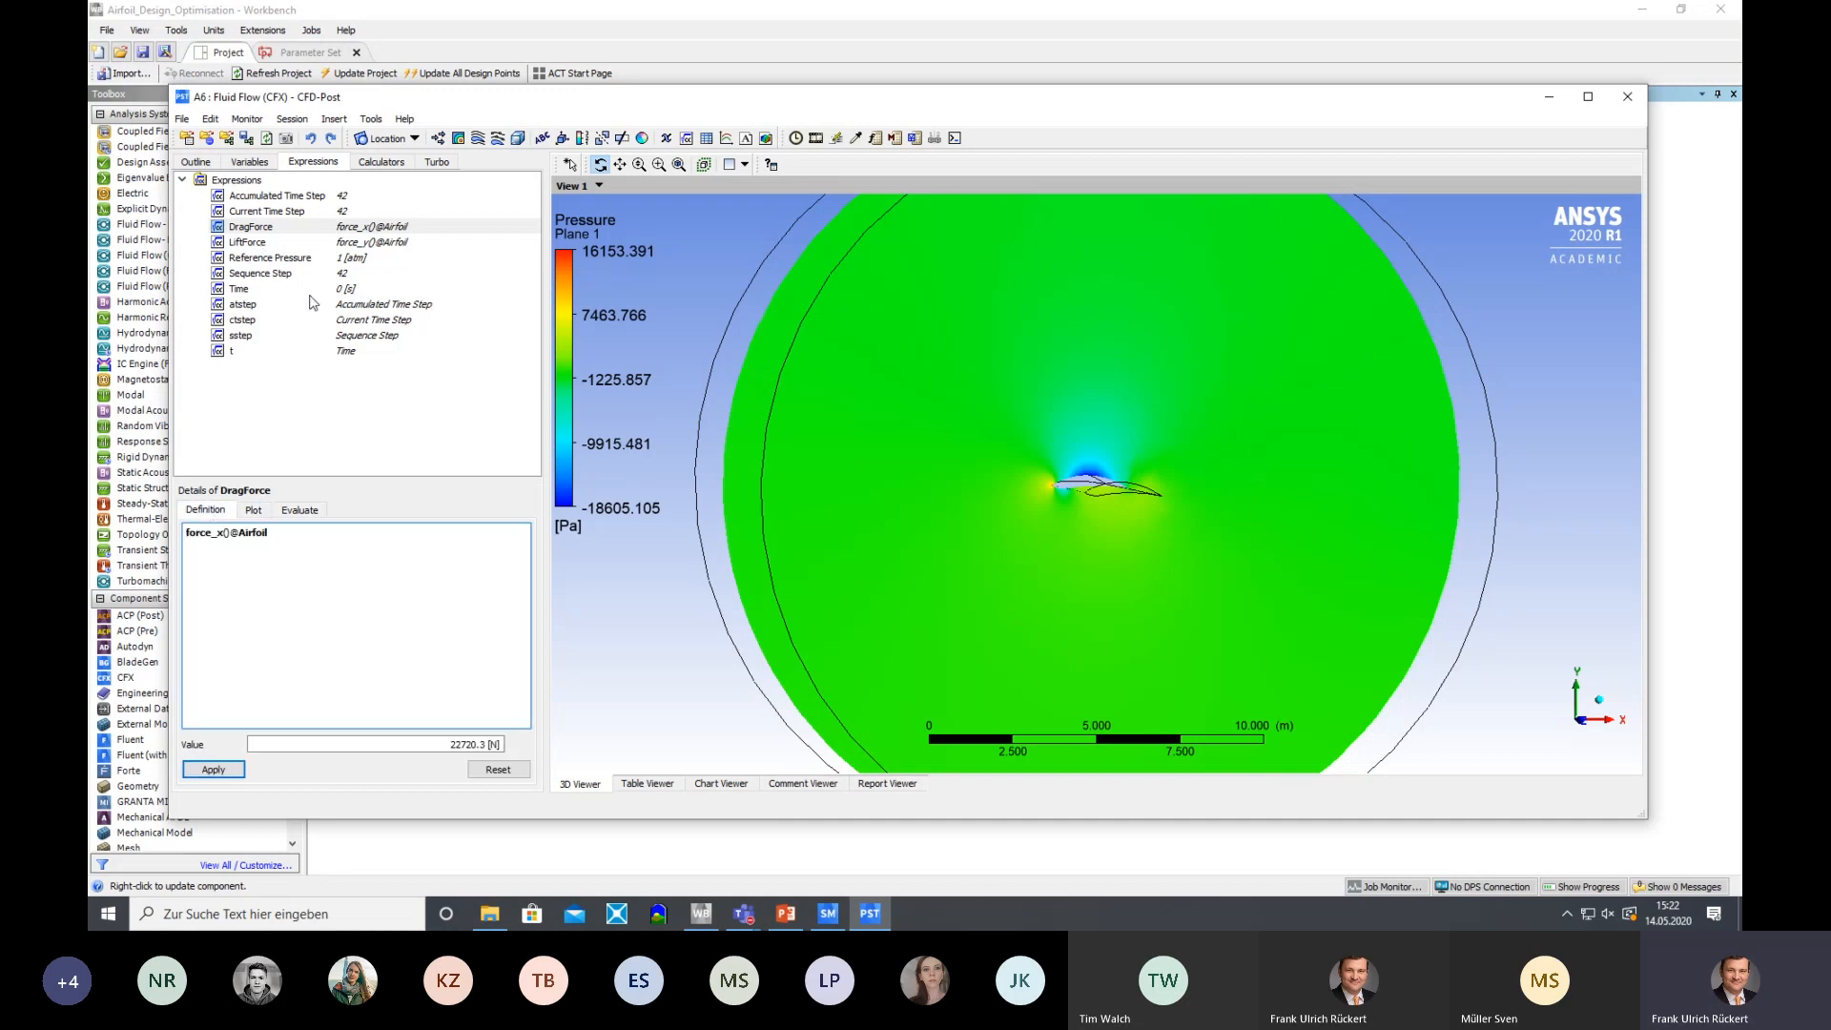
Create a new expression named EfficiencyForAirfoil
{"action": "right_click", "coordinate": [238, 183]}
{"action": "left_click", "coordinate": [274, 191]}
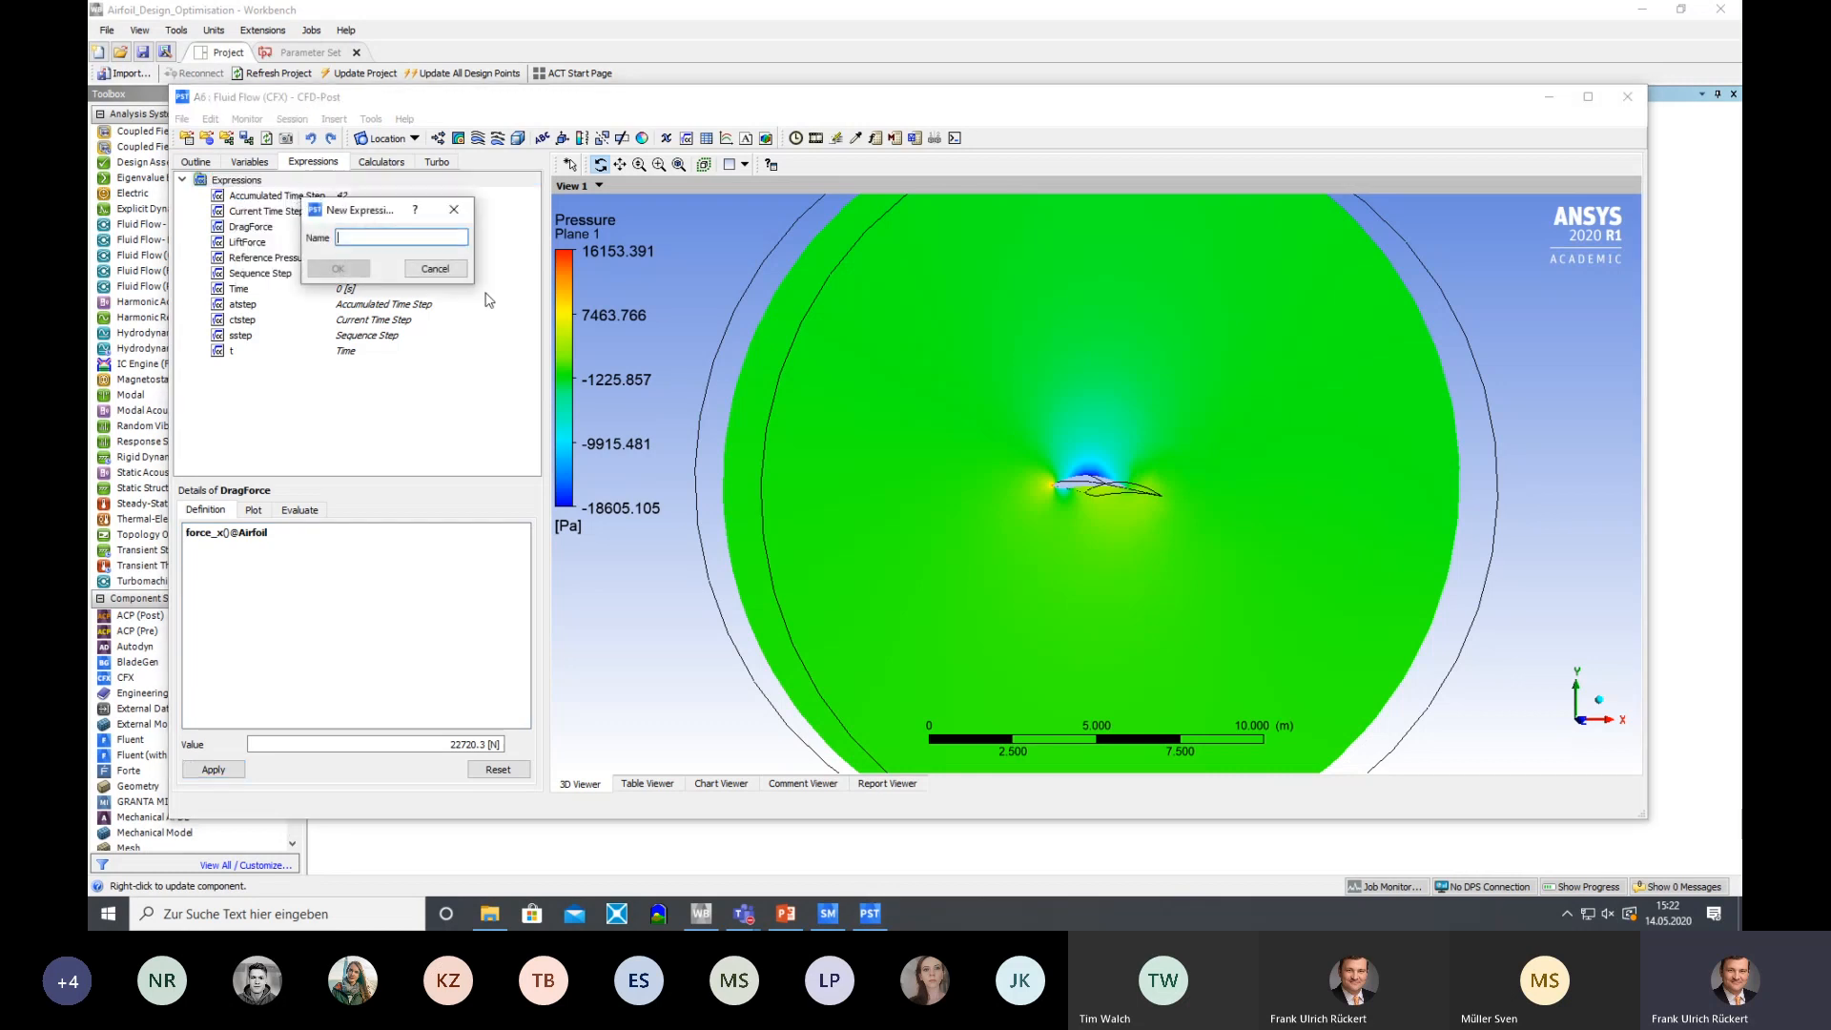
{"action": "type", "text": "EfficiencyFO"}
{"action": "key", "text": "BackSpace"}
{"action": "key", "text": "BackSpace"}
{"action": "type", "text": "orAirfoil"}
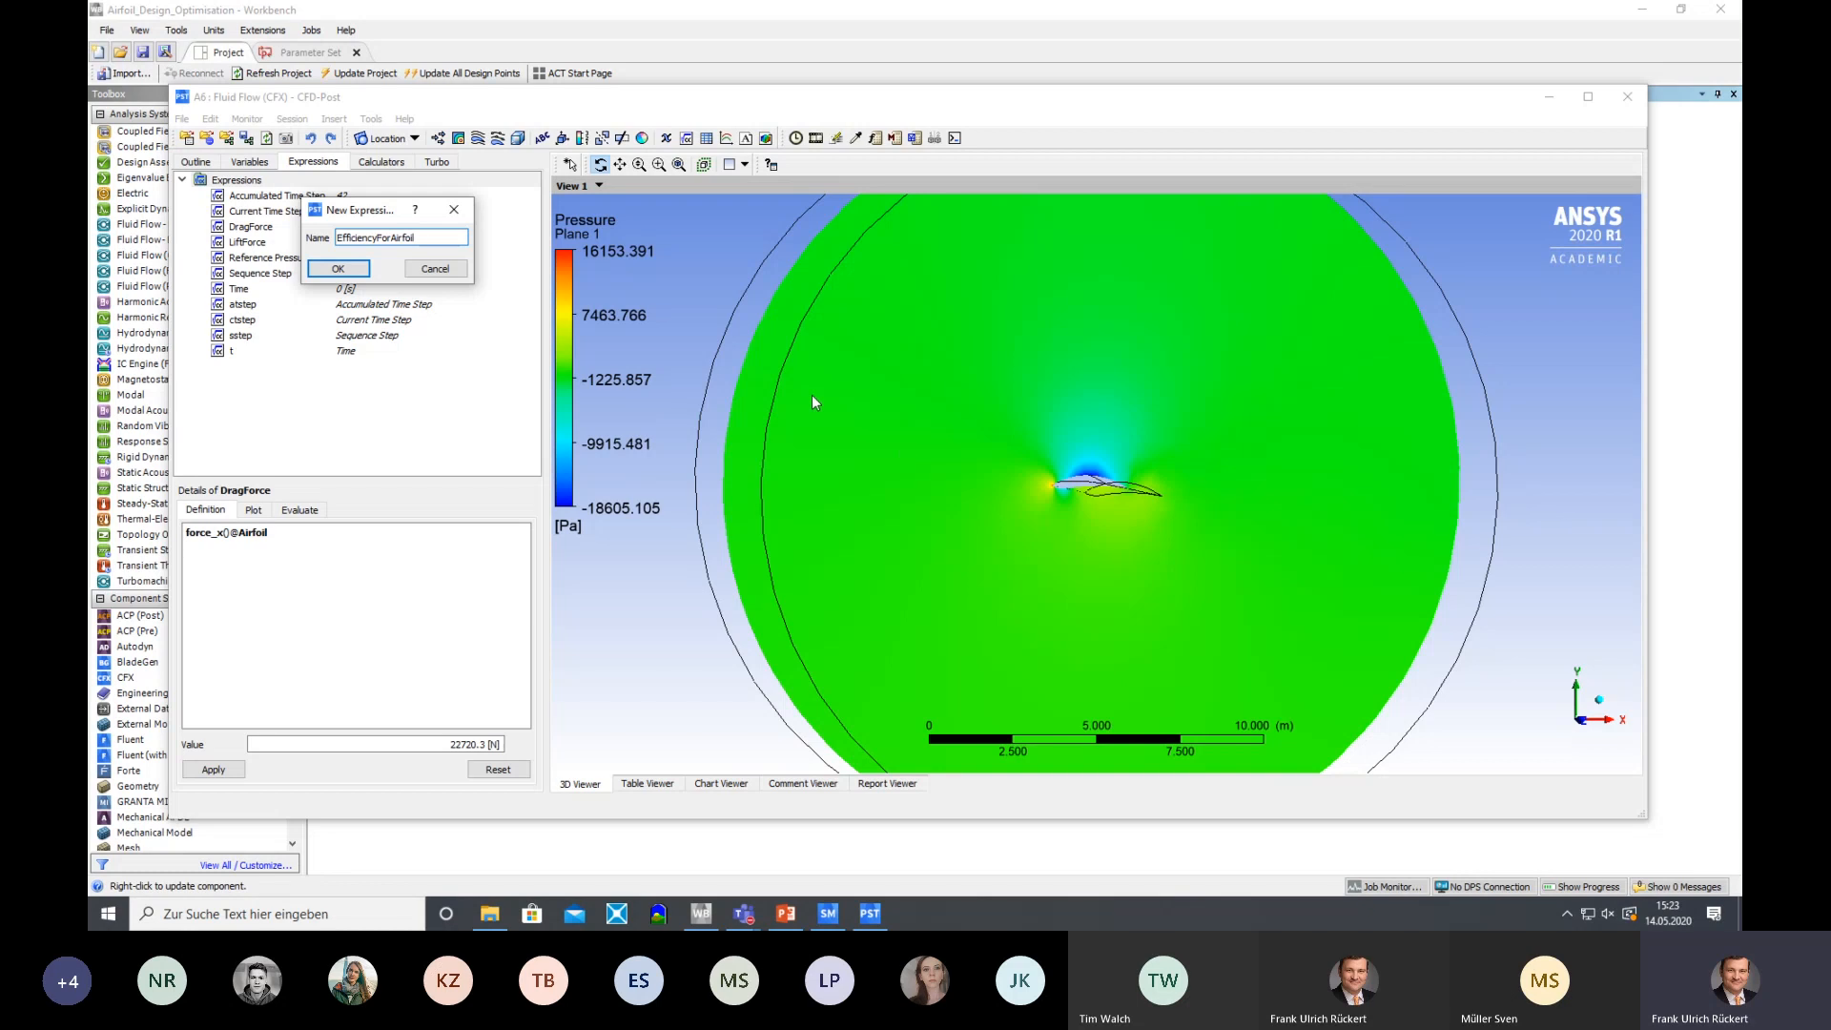
{"action": "left_click", "coordinate": [366, 270]}
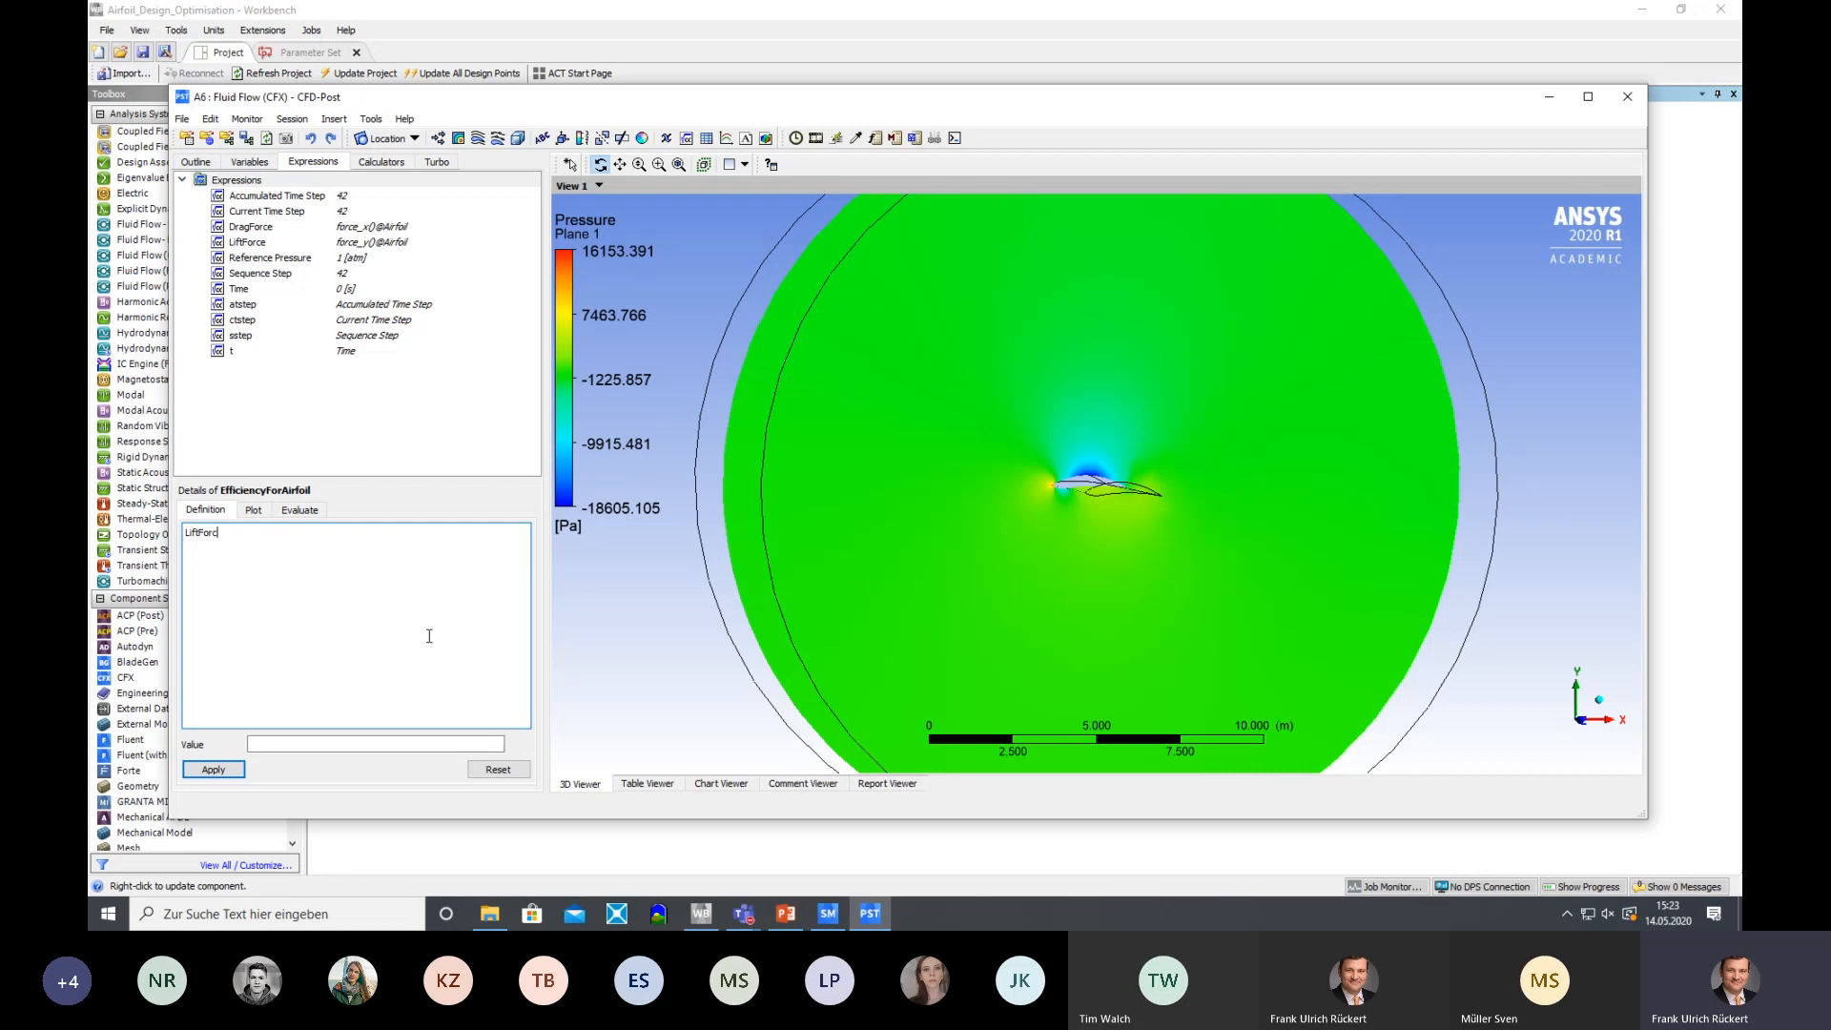
Define EfficiencyForAirfoil as LiftForce/DragForce and apply the definition
{"action": "type", "text": "Force/Drg"}
{"action": "key", "text": "BackSpace"}
{"action": "type", "text": "agForc"}
{"action": "type", "text": "g"}
{"action": "left_click", "coordinate": [227, 775]}
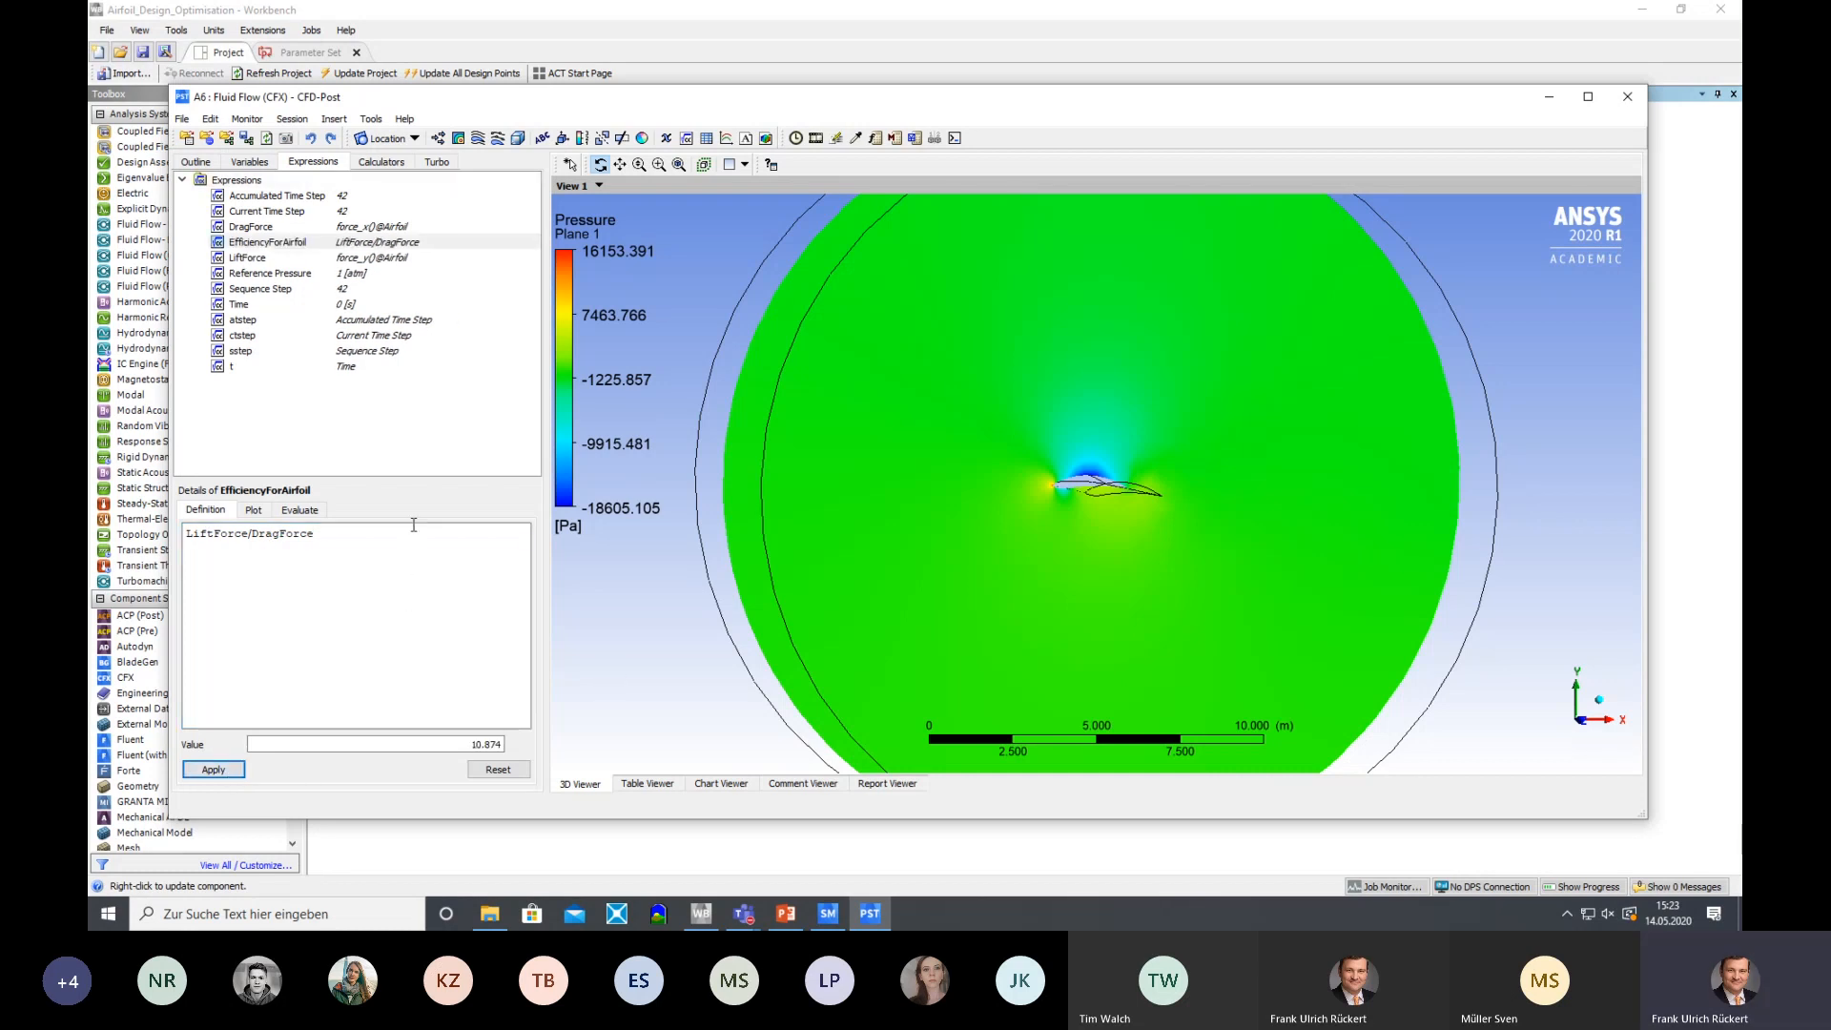
Set the DragForce, EfficiencyForAirfoil and LiftForce expressions as Workbench output parameters
{"action": "left_click", "coordinate": [225, 229]}
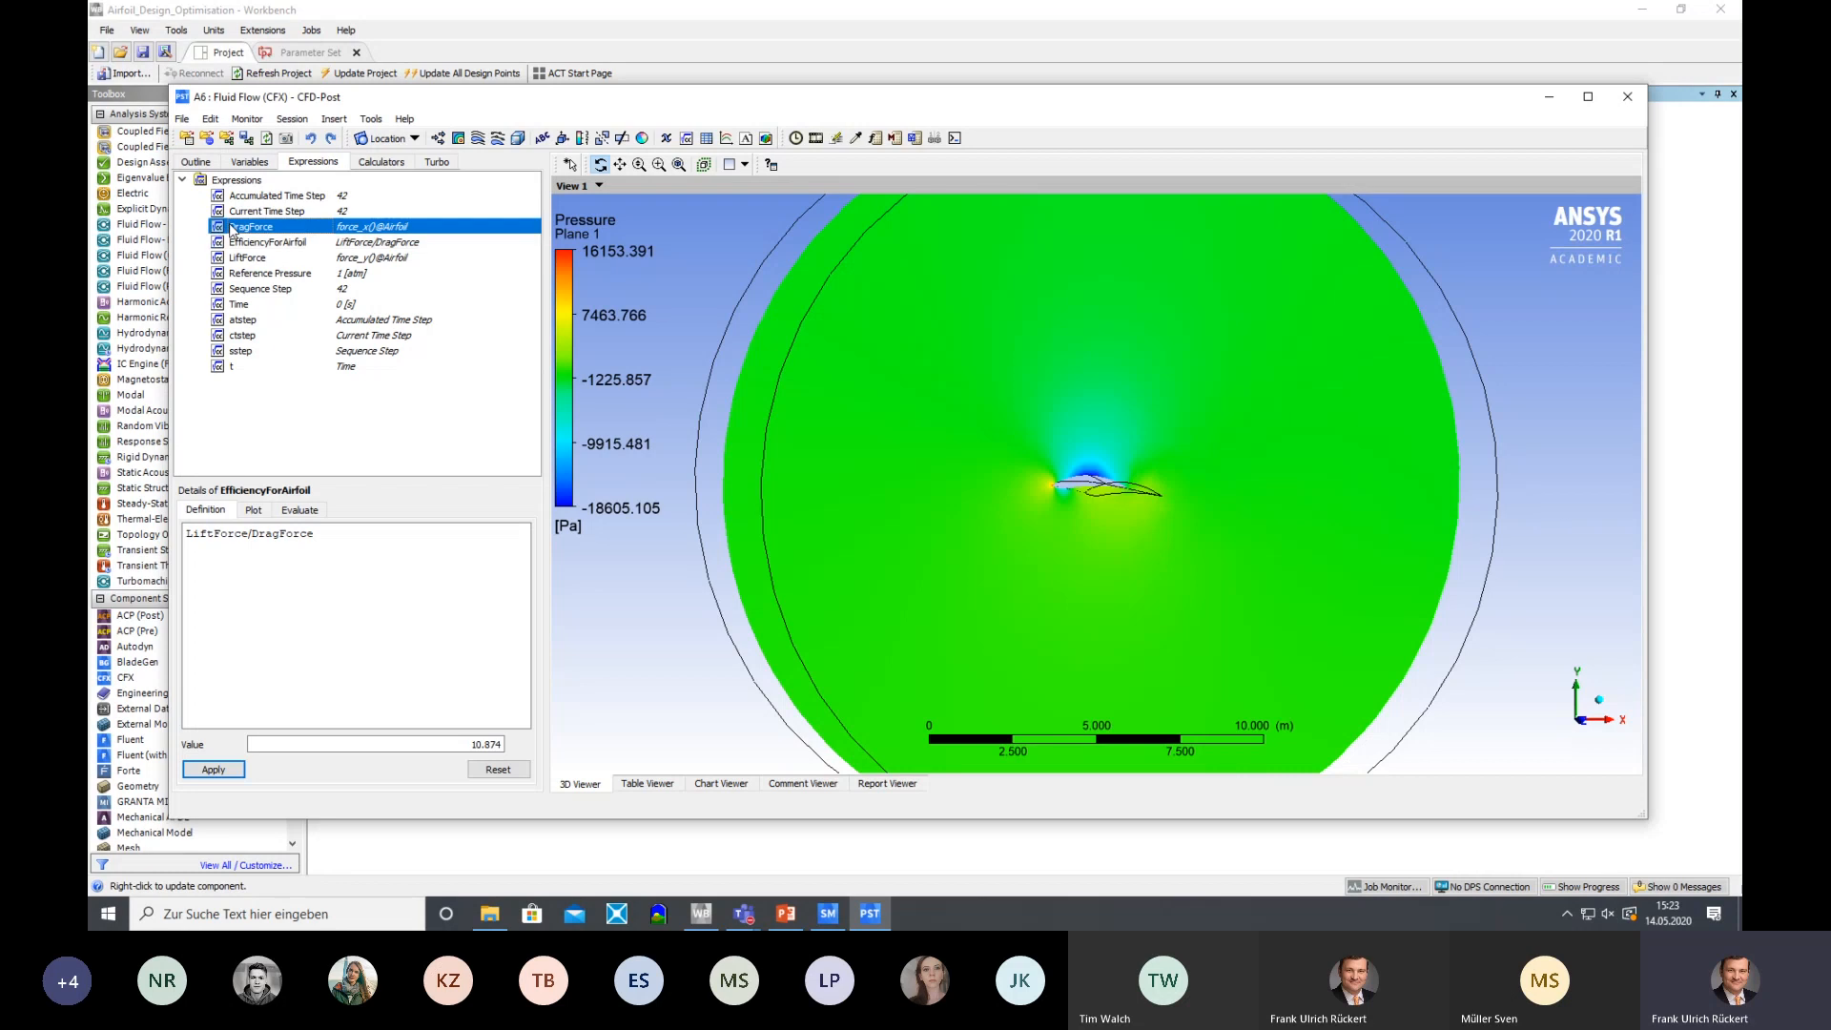
{"action": "right_click", "coordinate": [224, 232]}
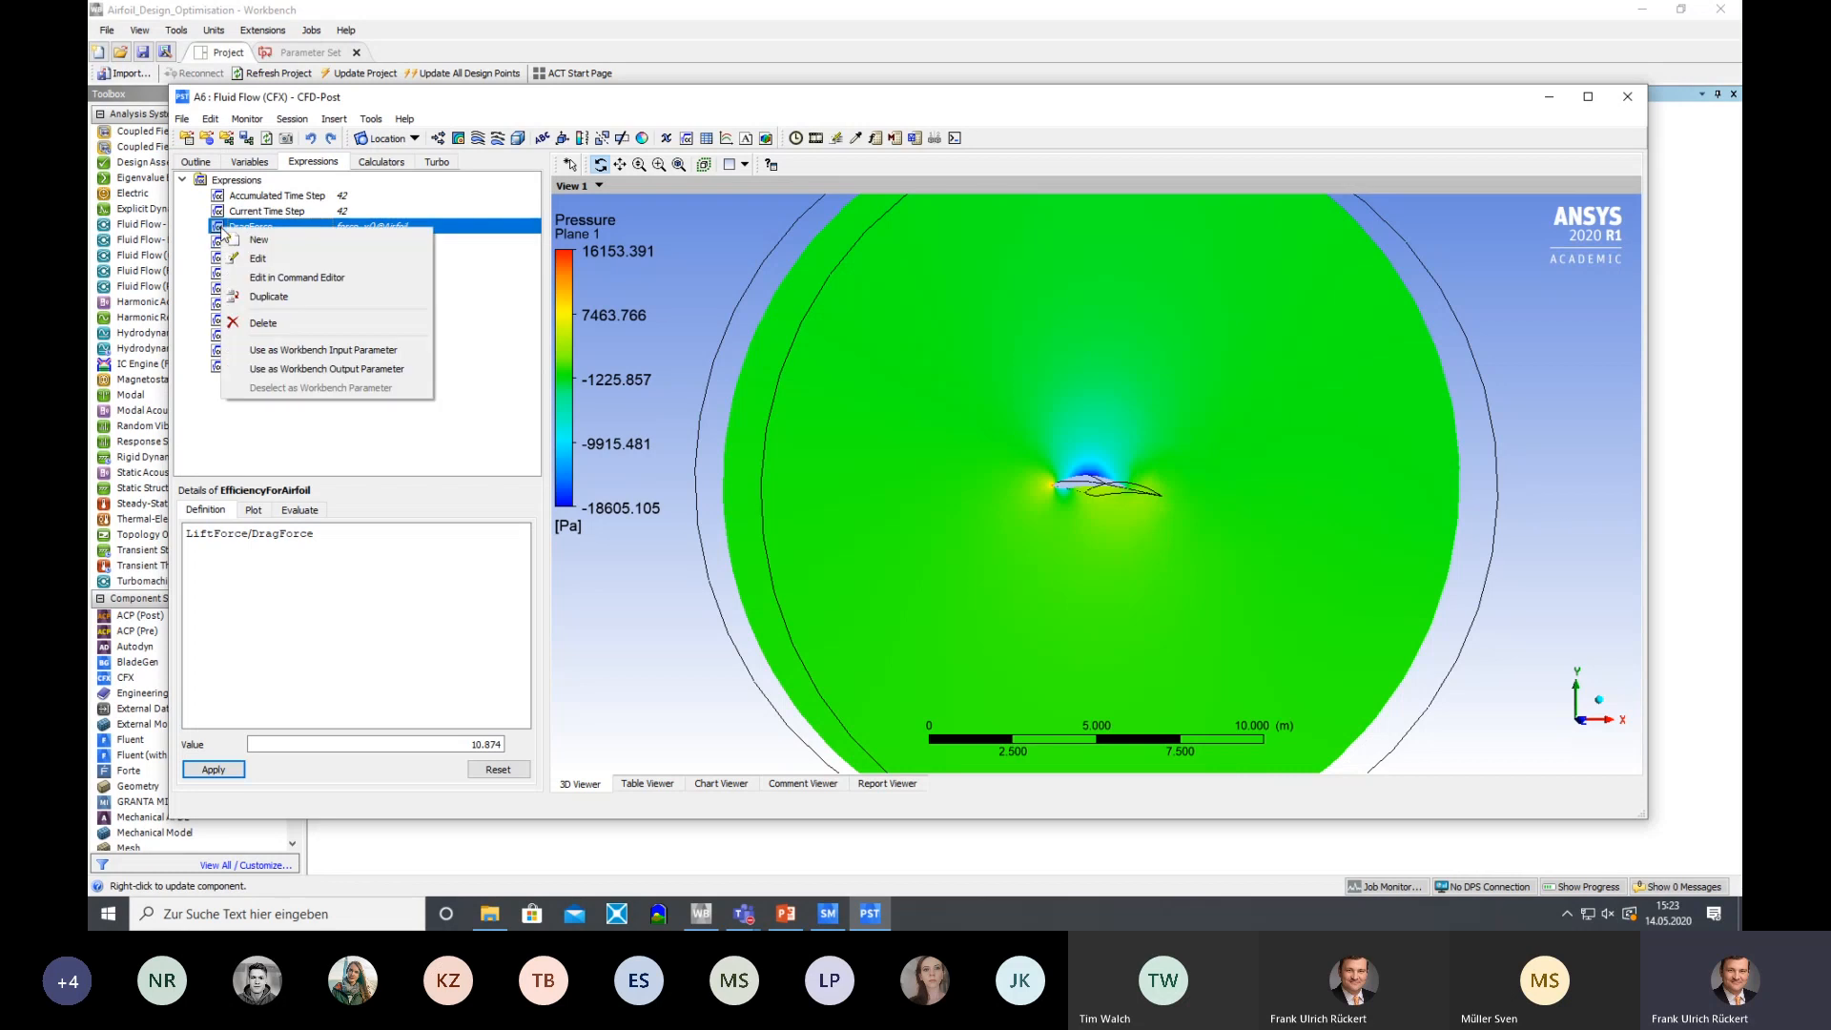
{"action": "left_click", "coordinate": [338, 370]}
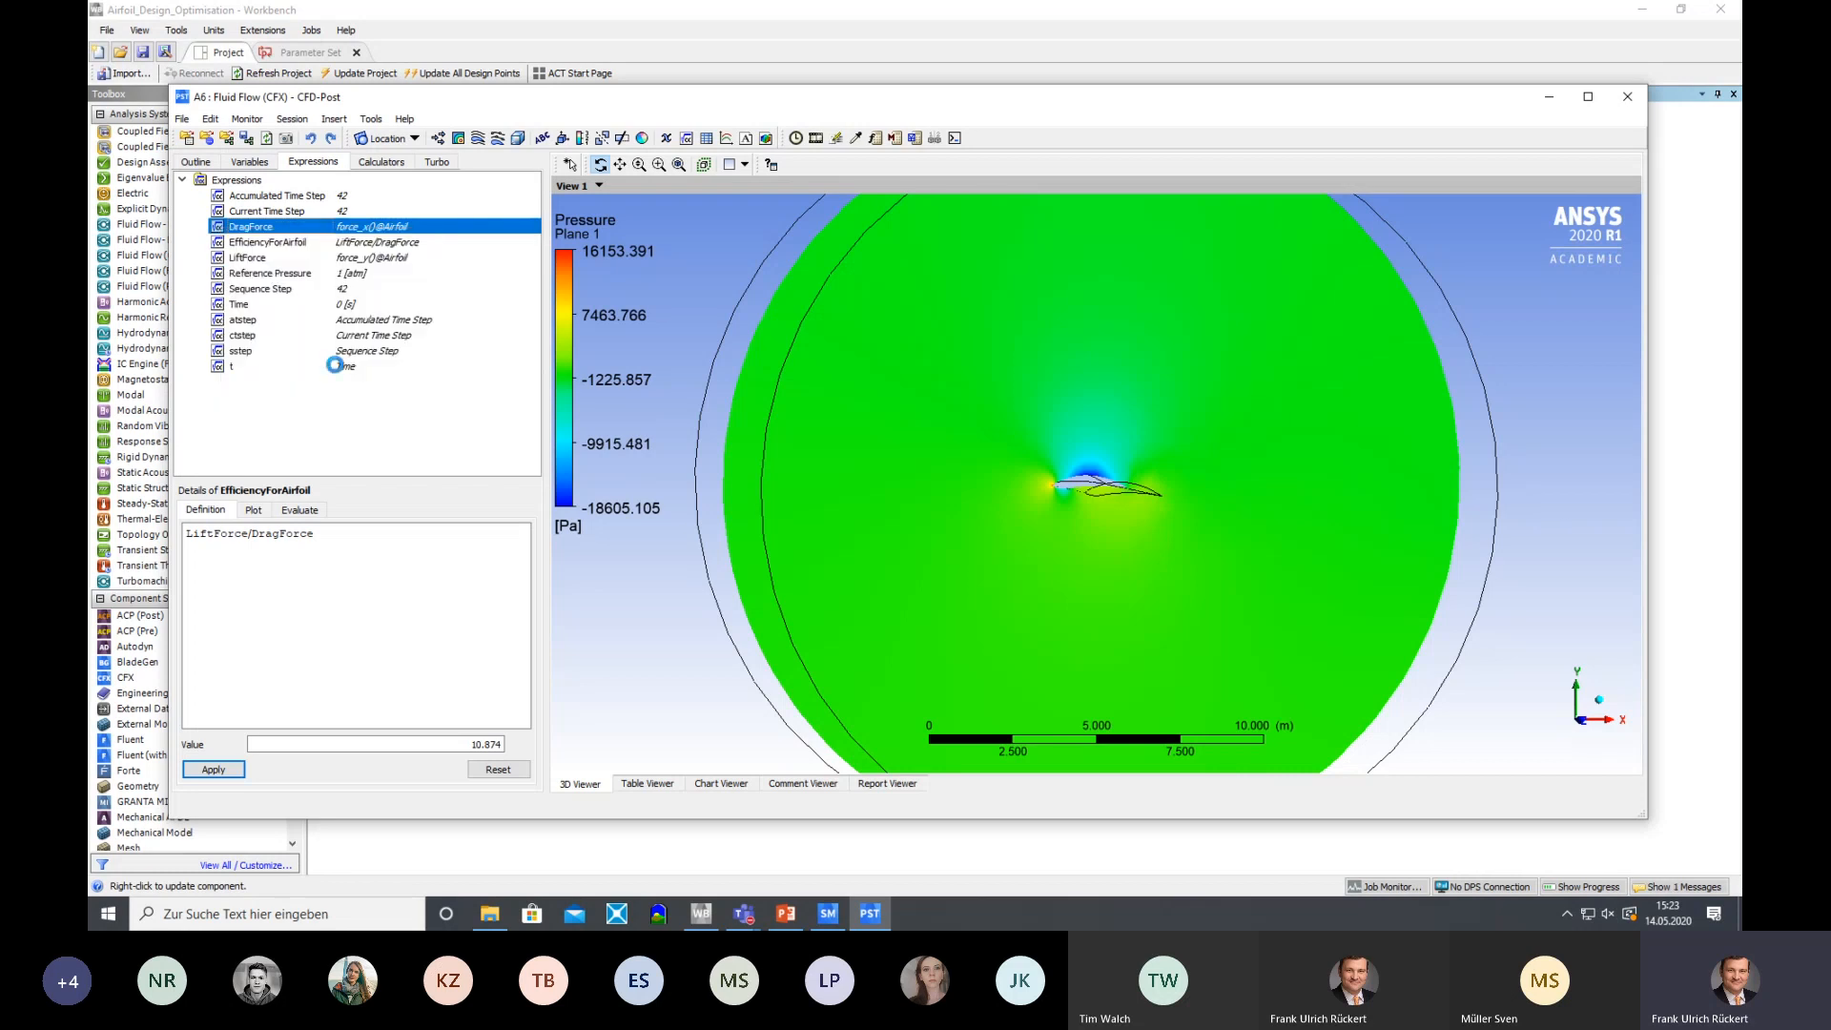
{"action": "left_click", "coordinate": [240, 243]}
{"action": "right_click", "coordinate": [236, 242]}
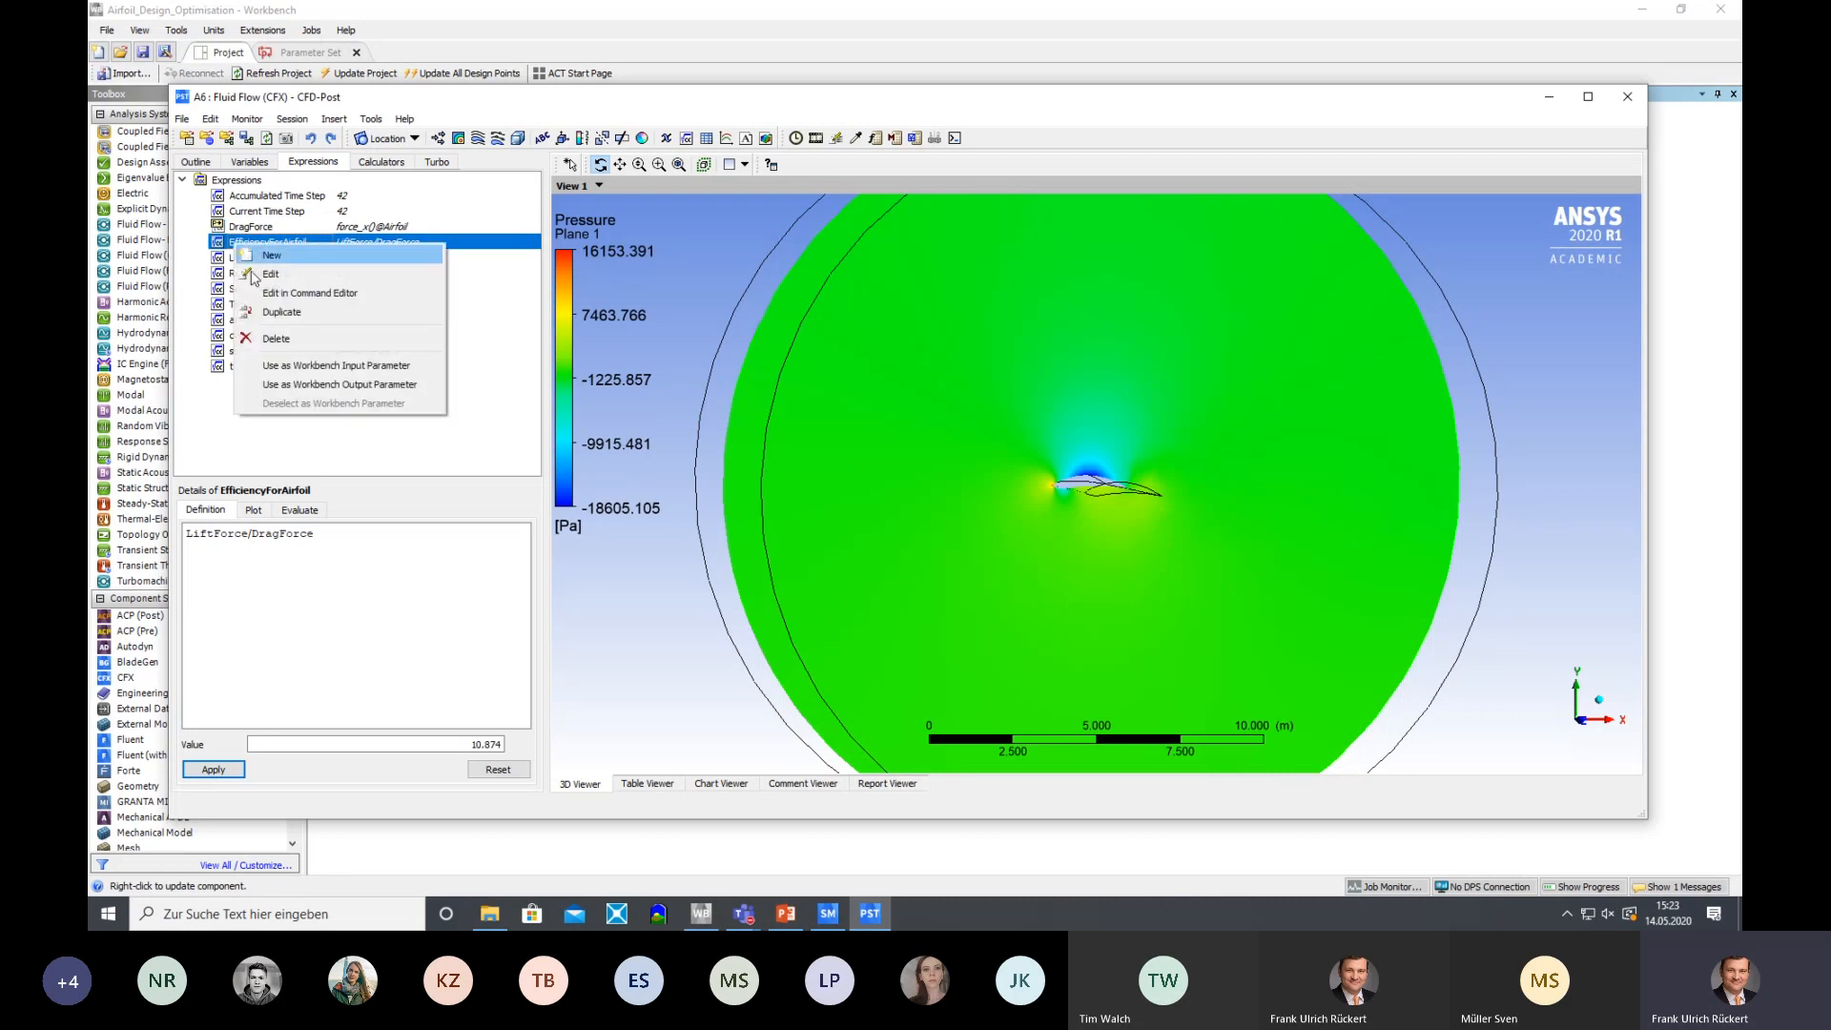
{"action": "left_click", "coordinate": [358, 383]}
{"action": "right_click", "coordinate": [258, 263]}
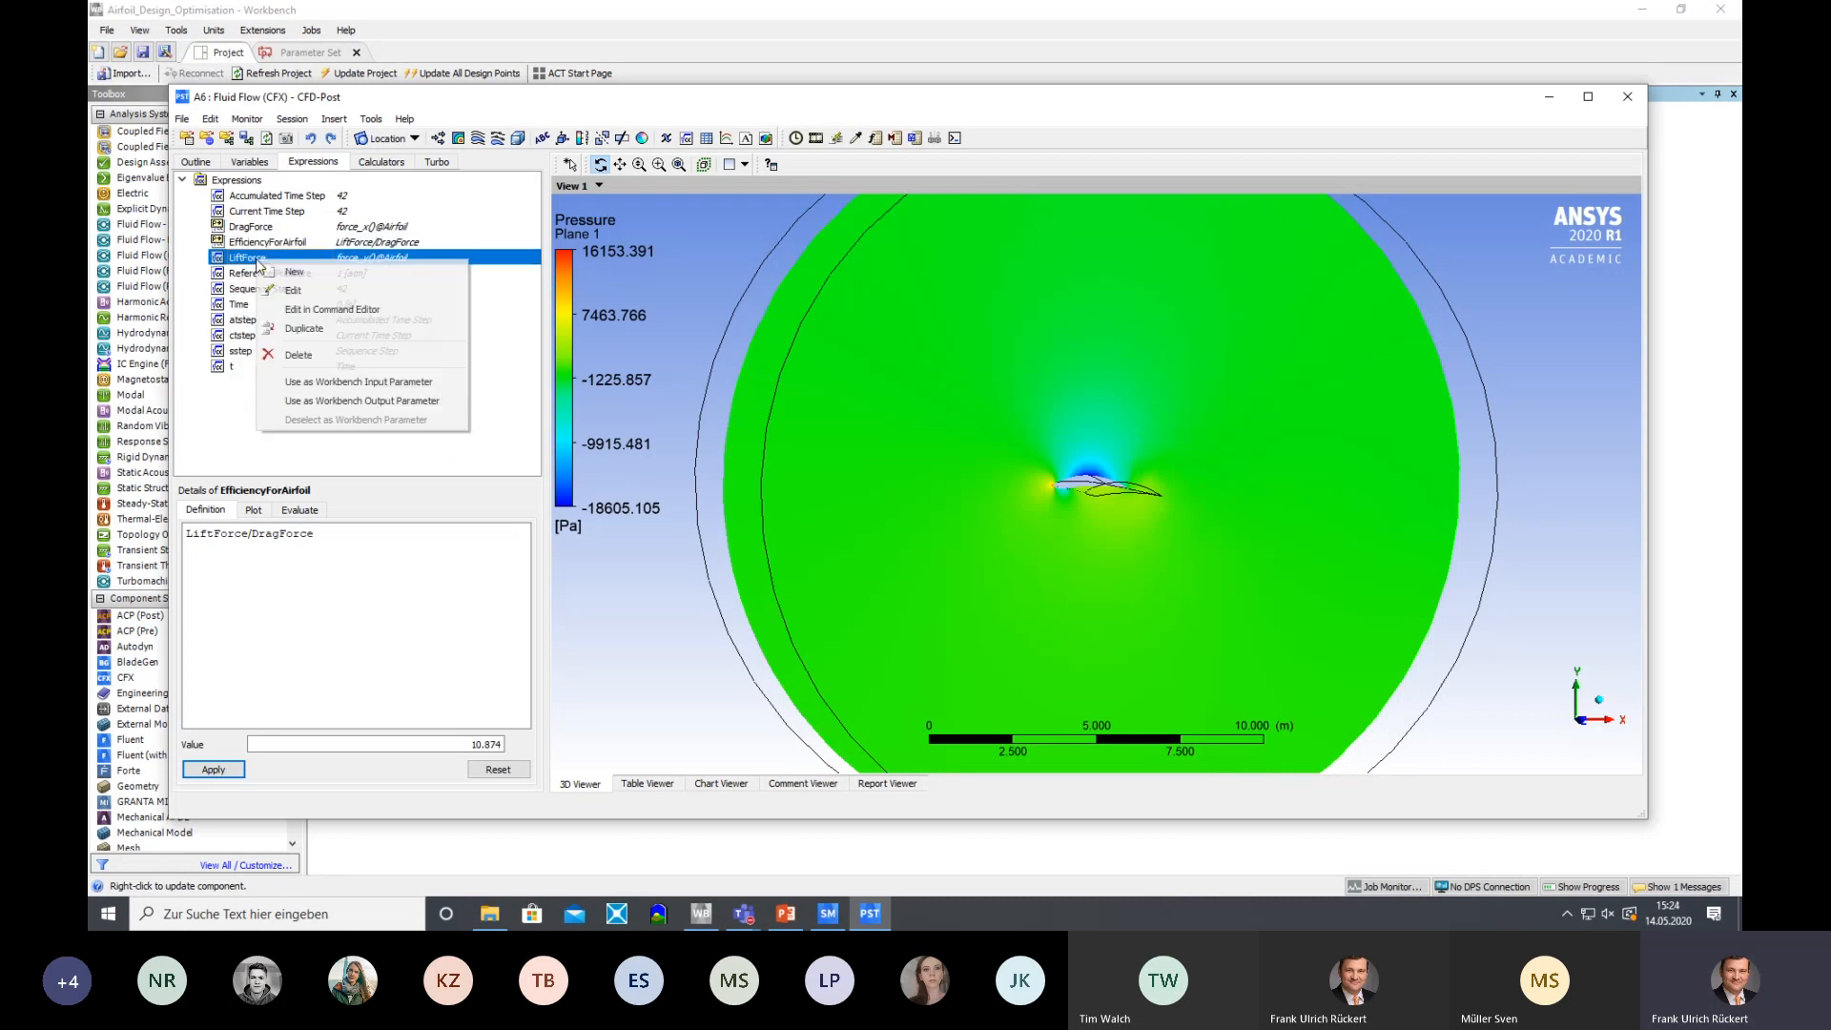
{"action": "left_click", "coordinate": [358, 401]}
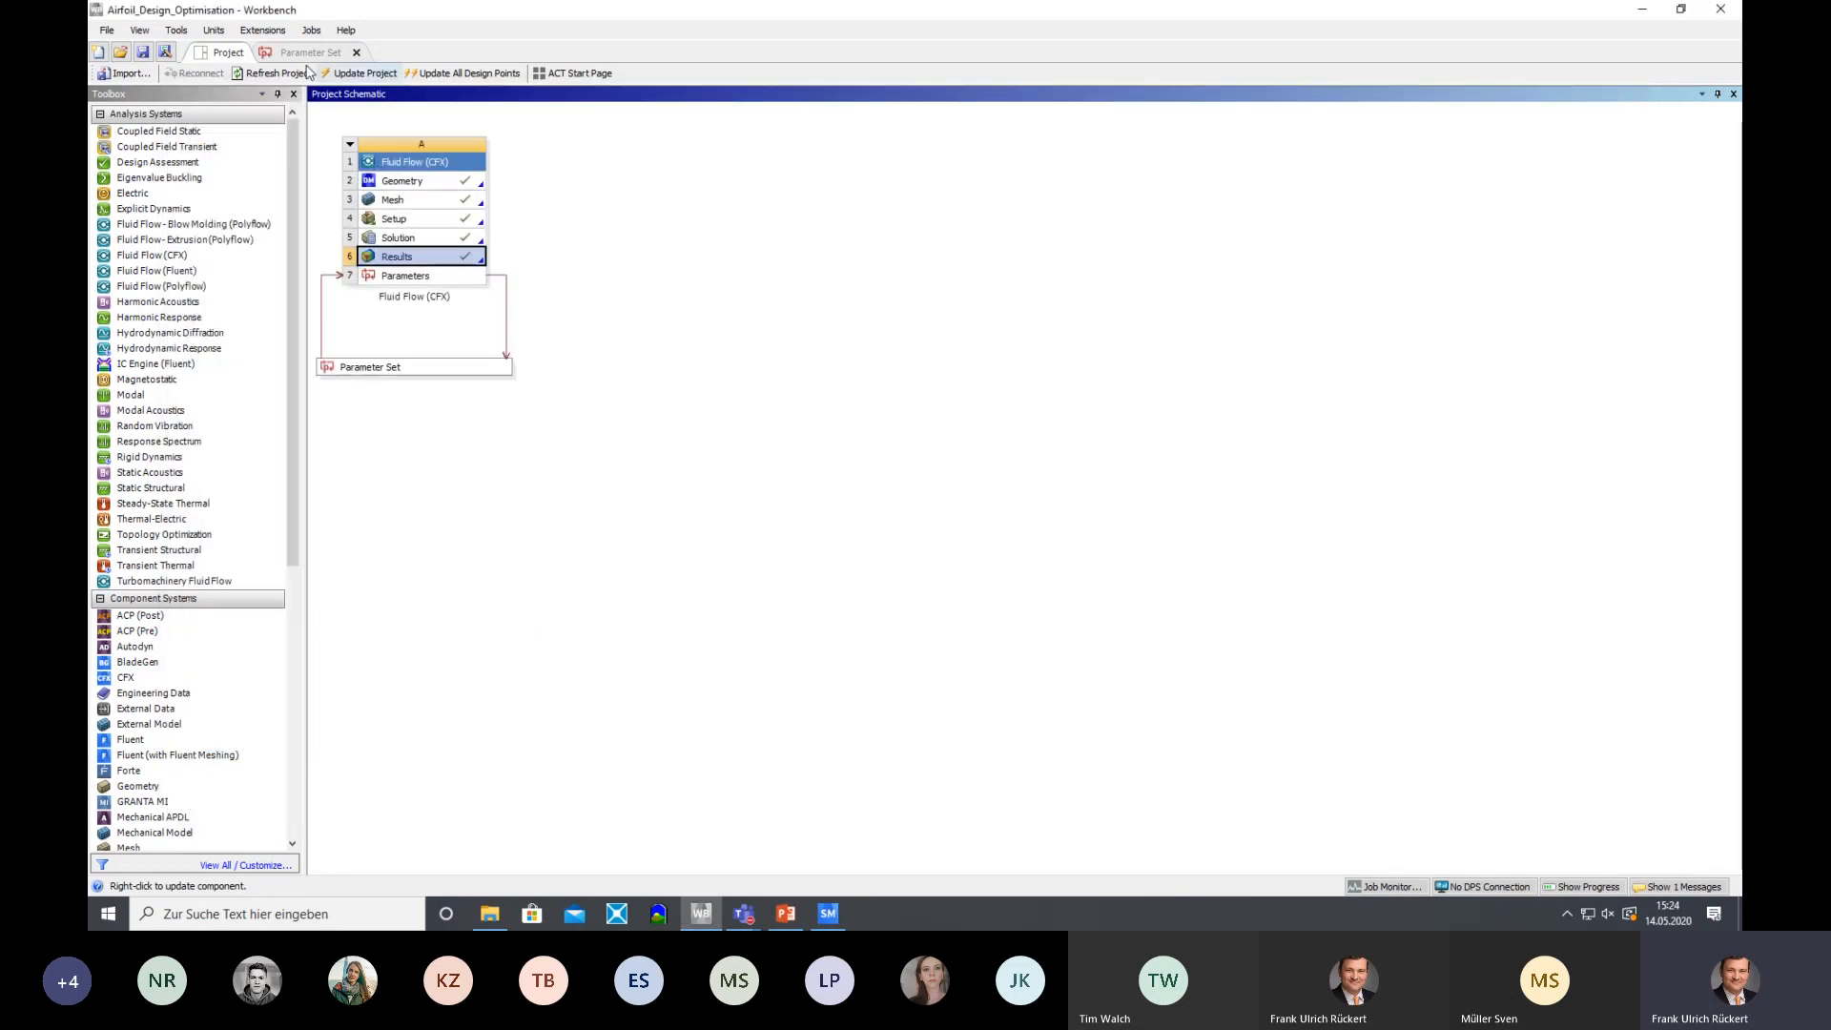
Save the project in Workbench and open the Parameter Set, widening its table of design points
{"action": "left_click", "coordinate": [142, 53]}
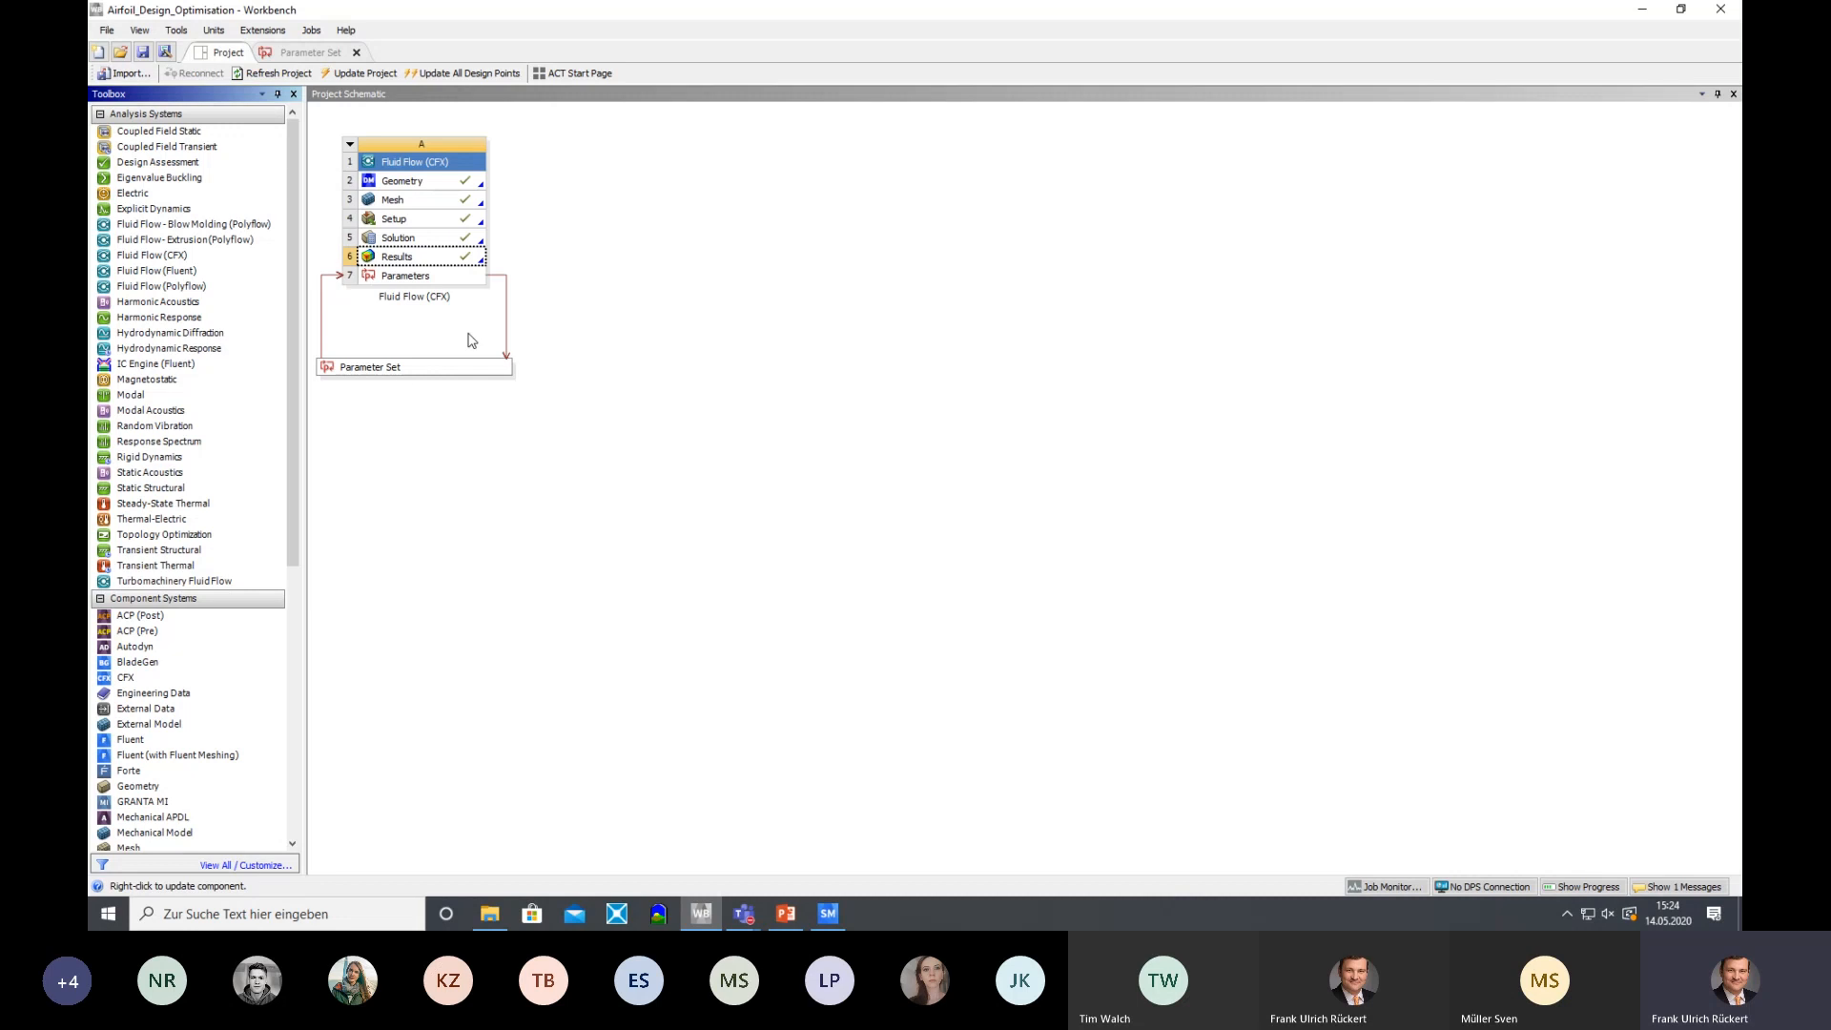
{"action": "left_click", "coordinate": [356, 52]}
{"action": "double_click", "coordinate": [457, 372]}
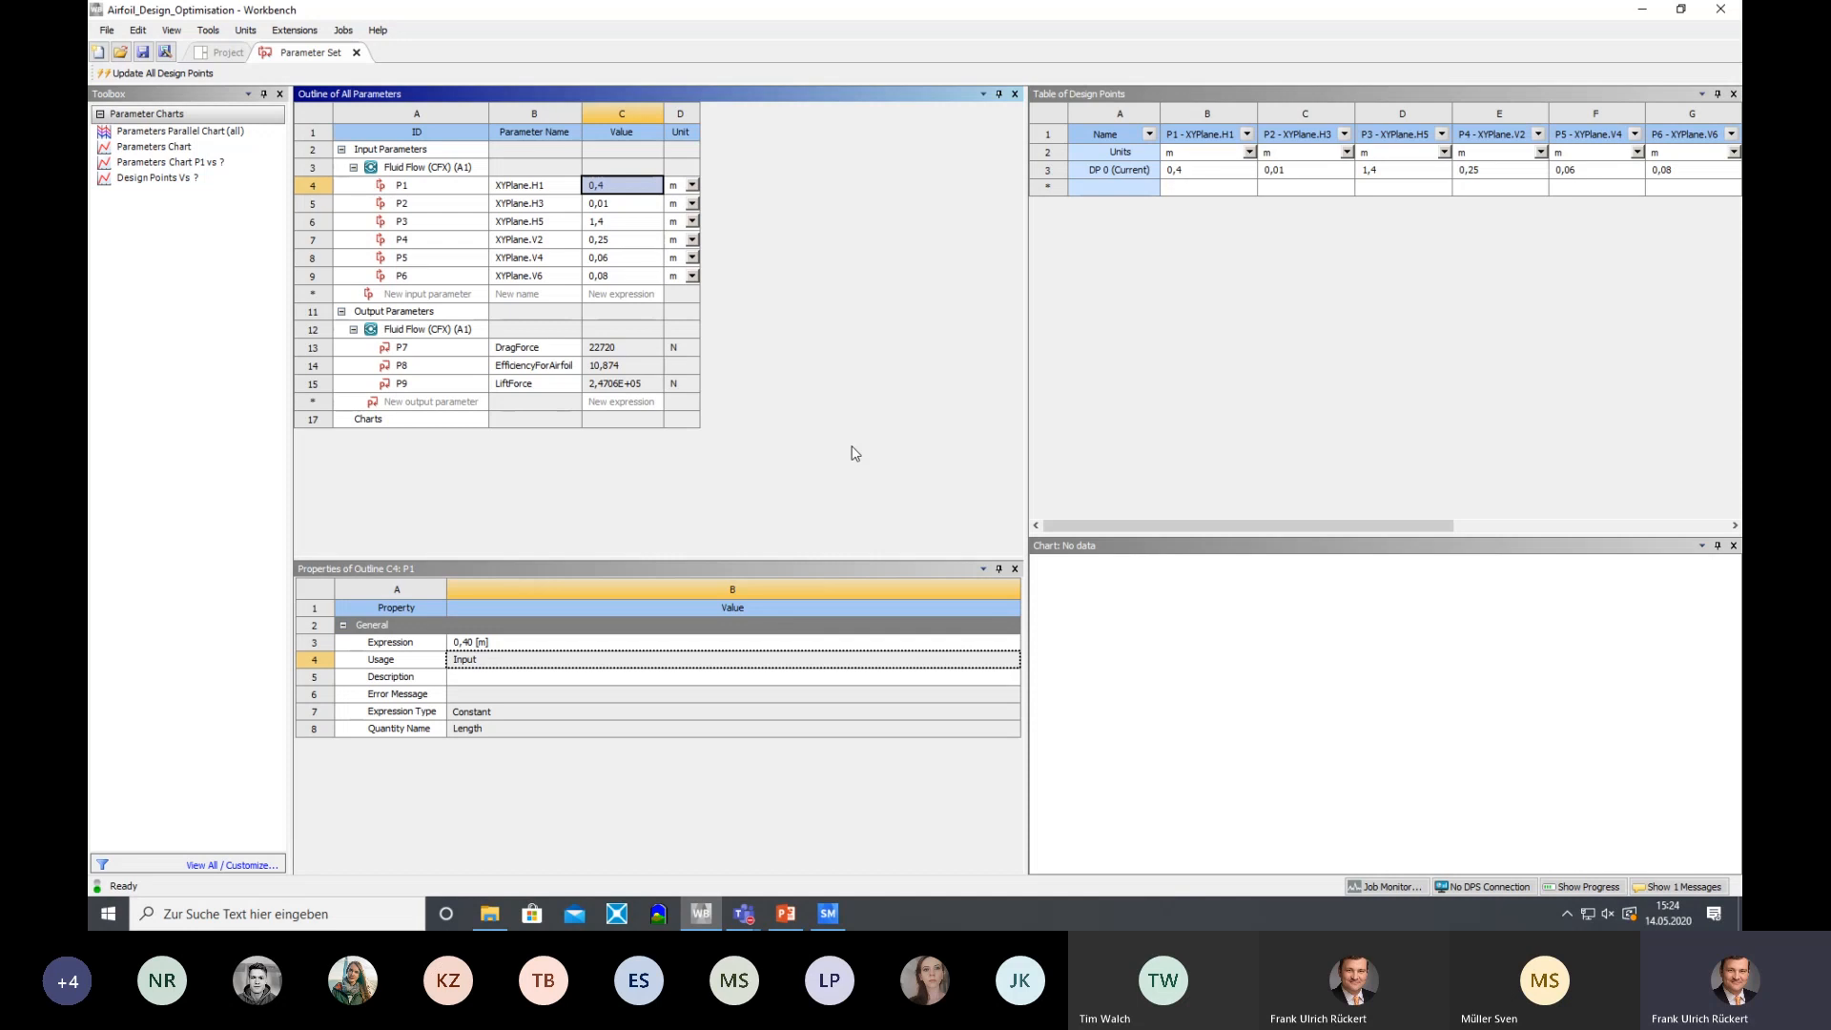
{"action": "left_click_drag", "start_coordinate": [1027, 336], "coordinate": [810, 331]}
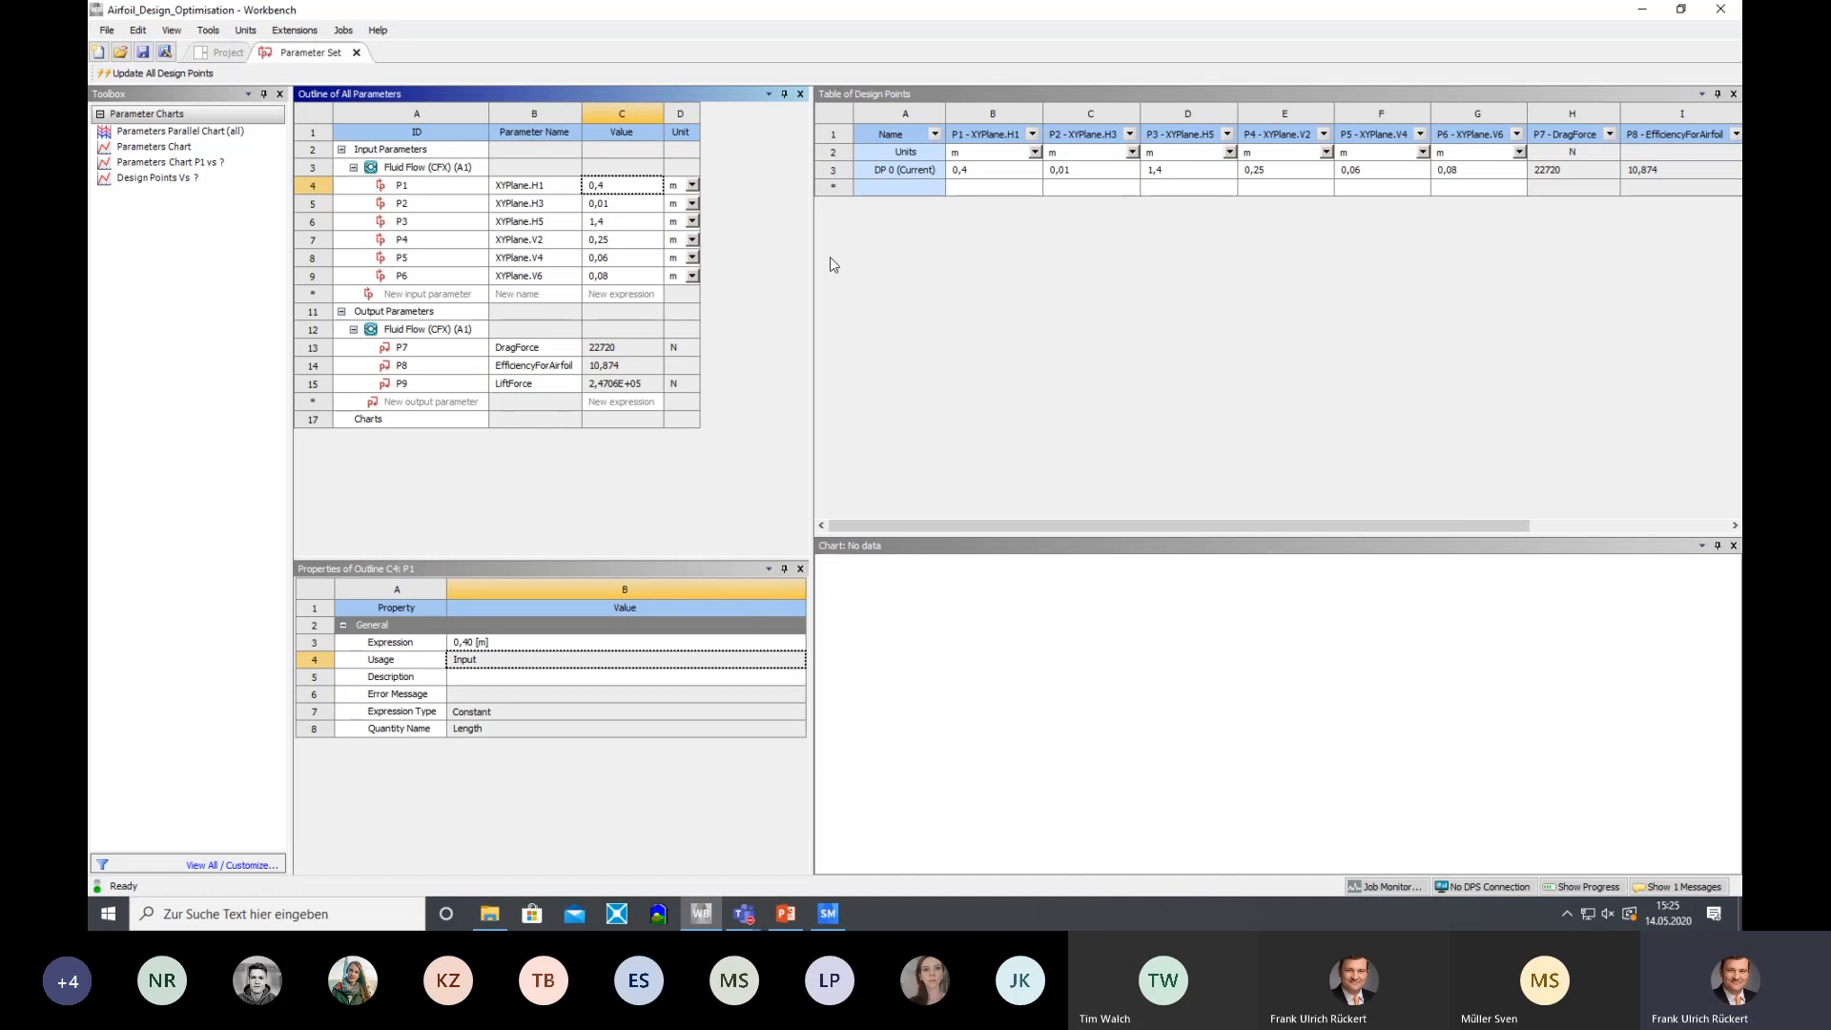
{"action": "left_click", "coordinate": [164, 146]}
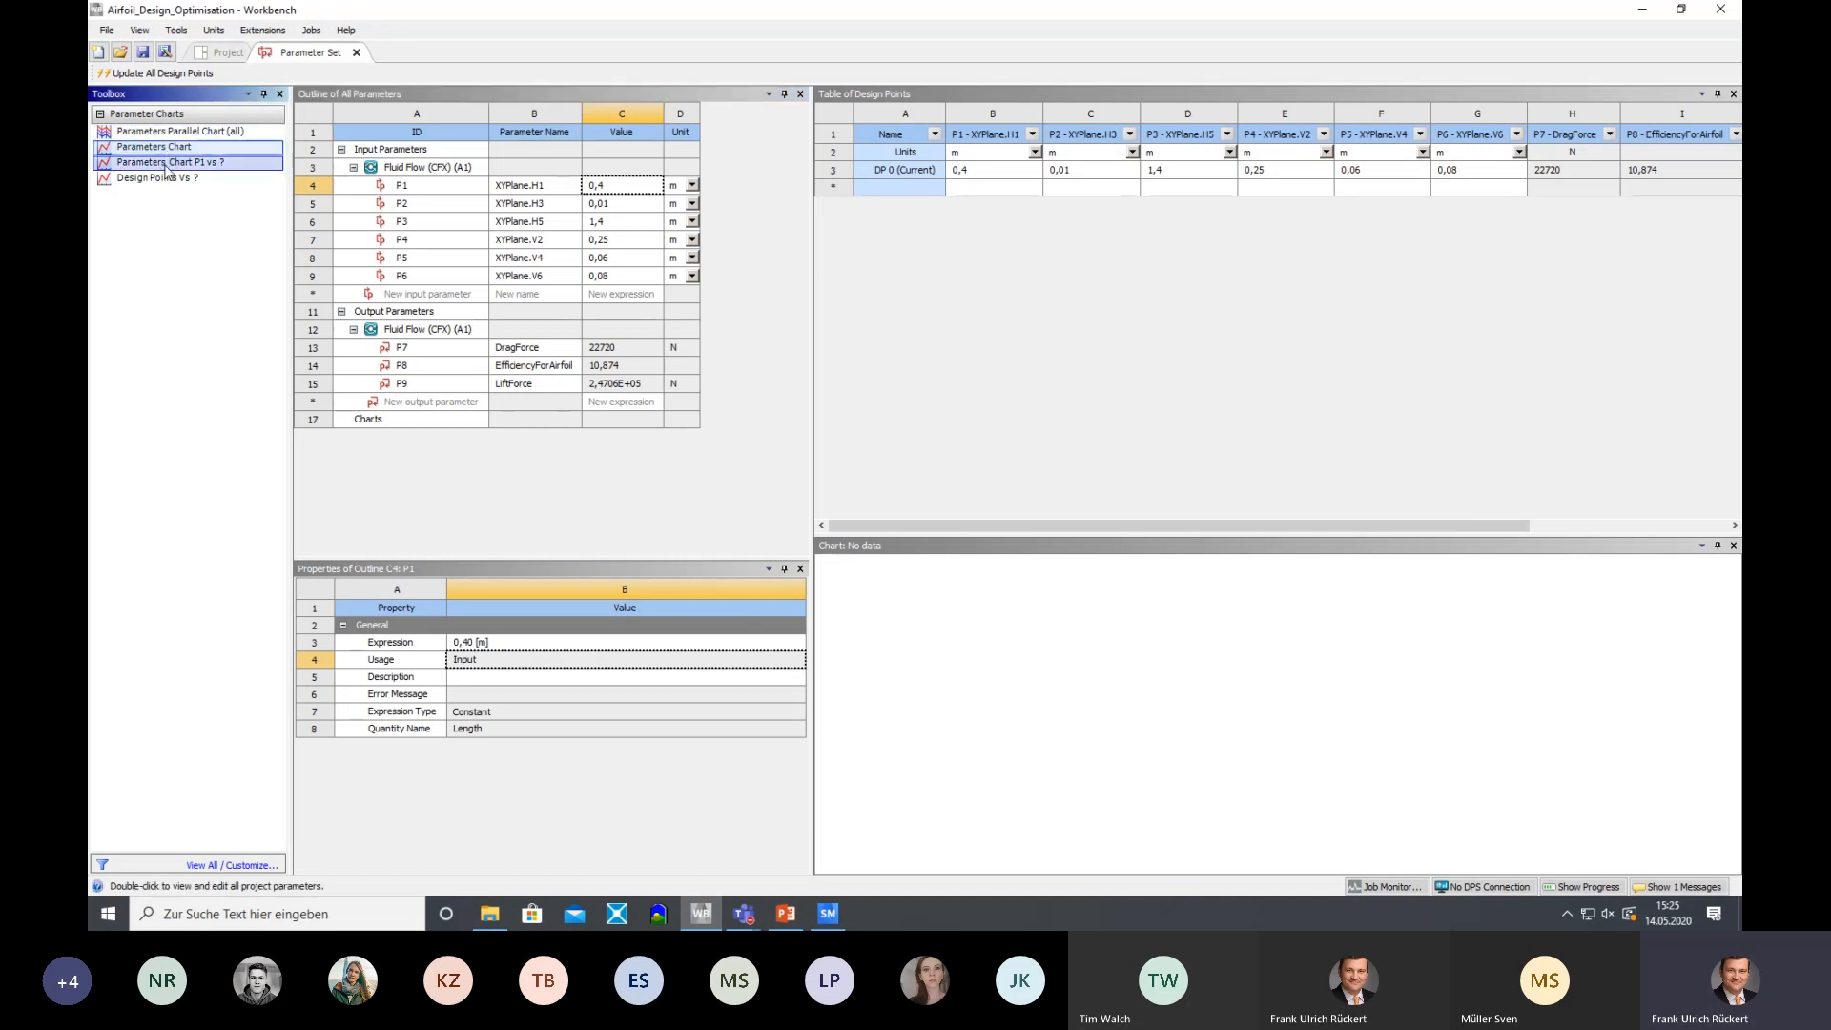
{"action": "left_click", "coordinate": [155, 178]}
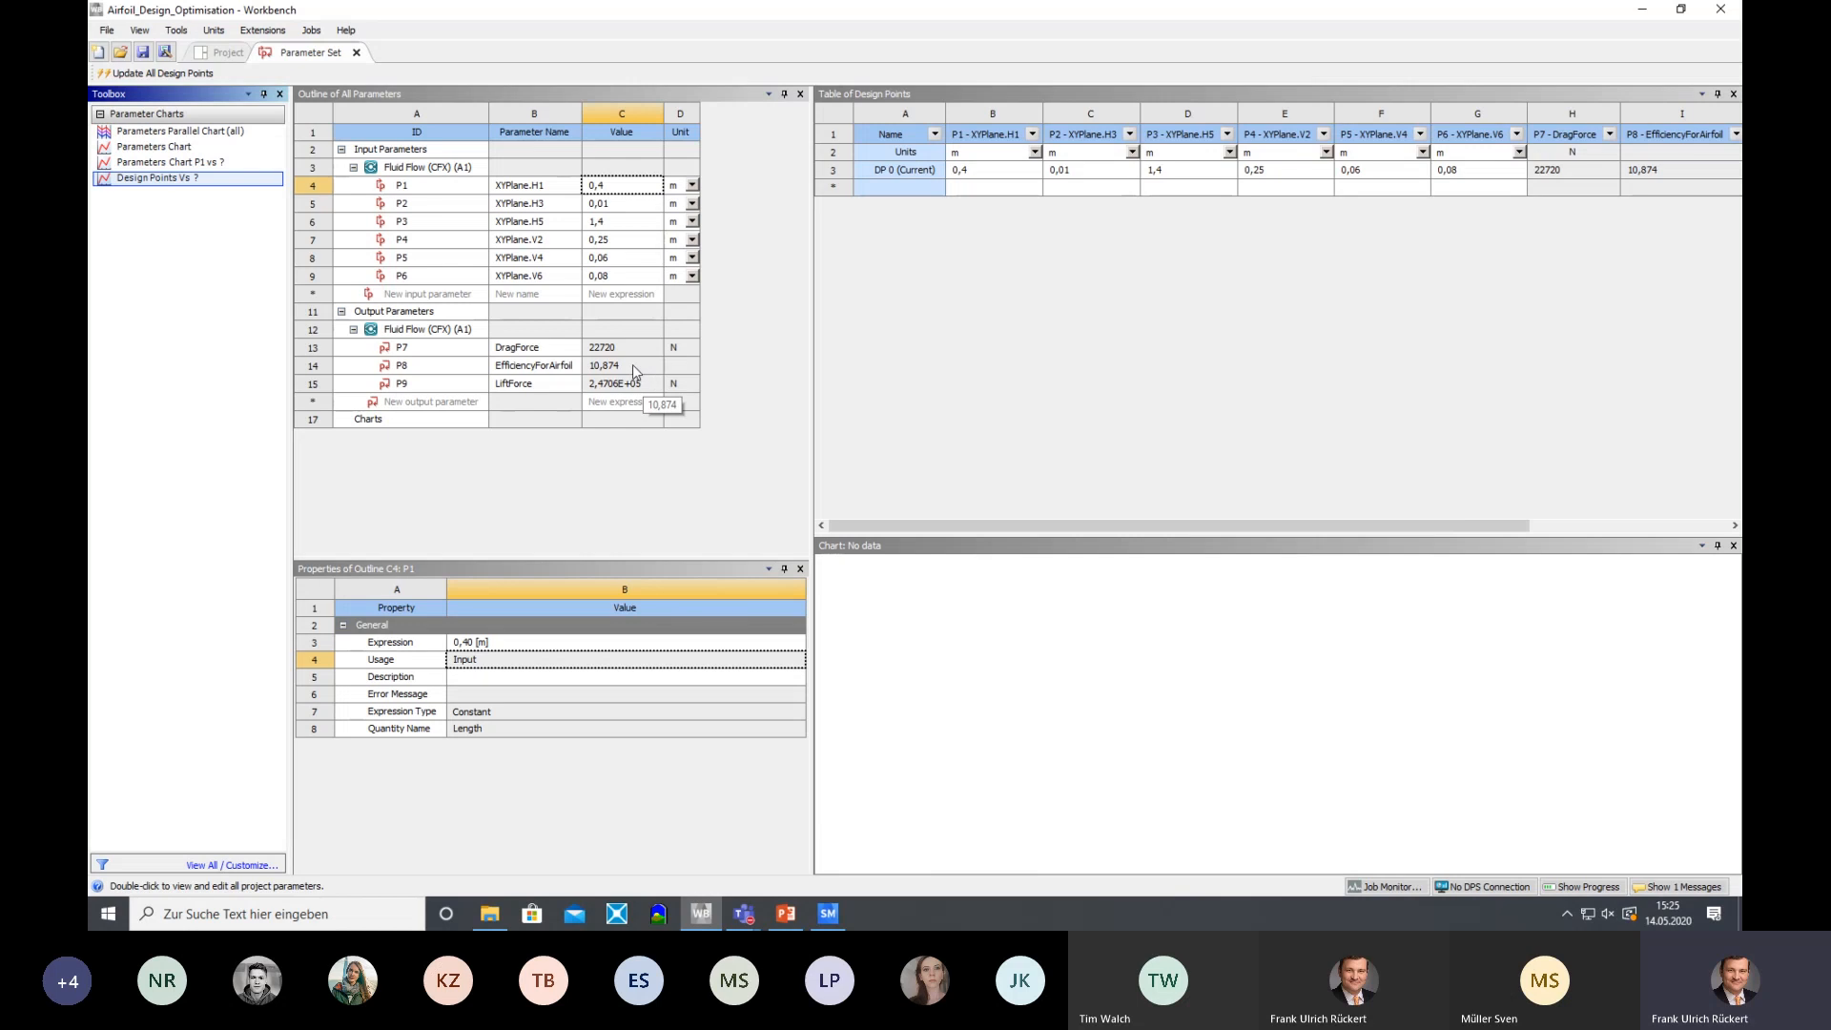
Add a Response Surface Optimization system to the project schematic, linked to the Parameter Set
{"action": "left_click", "coordinate": [216, 49]}
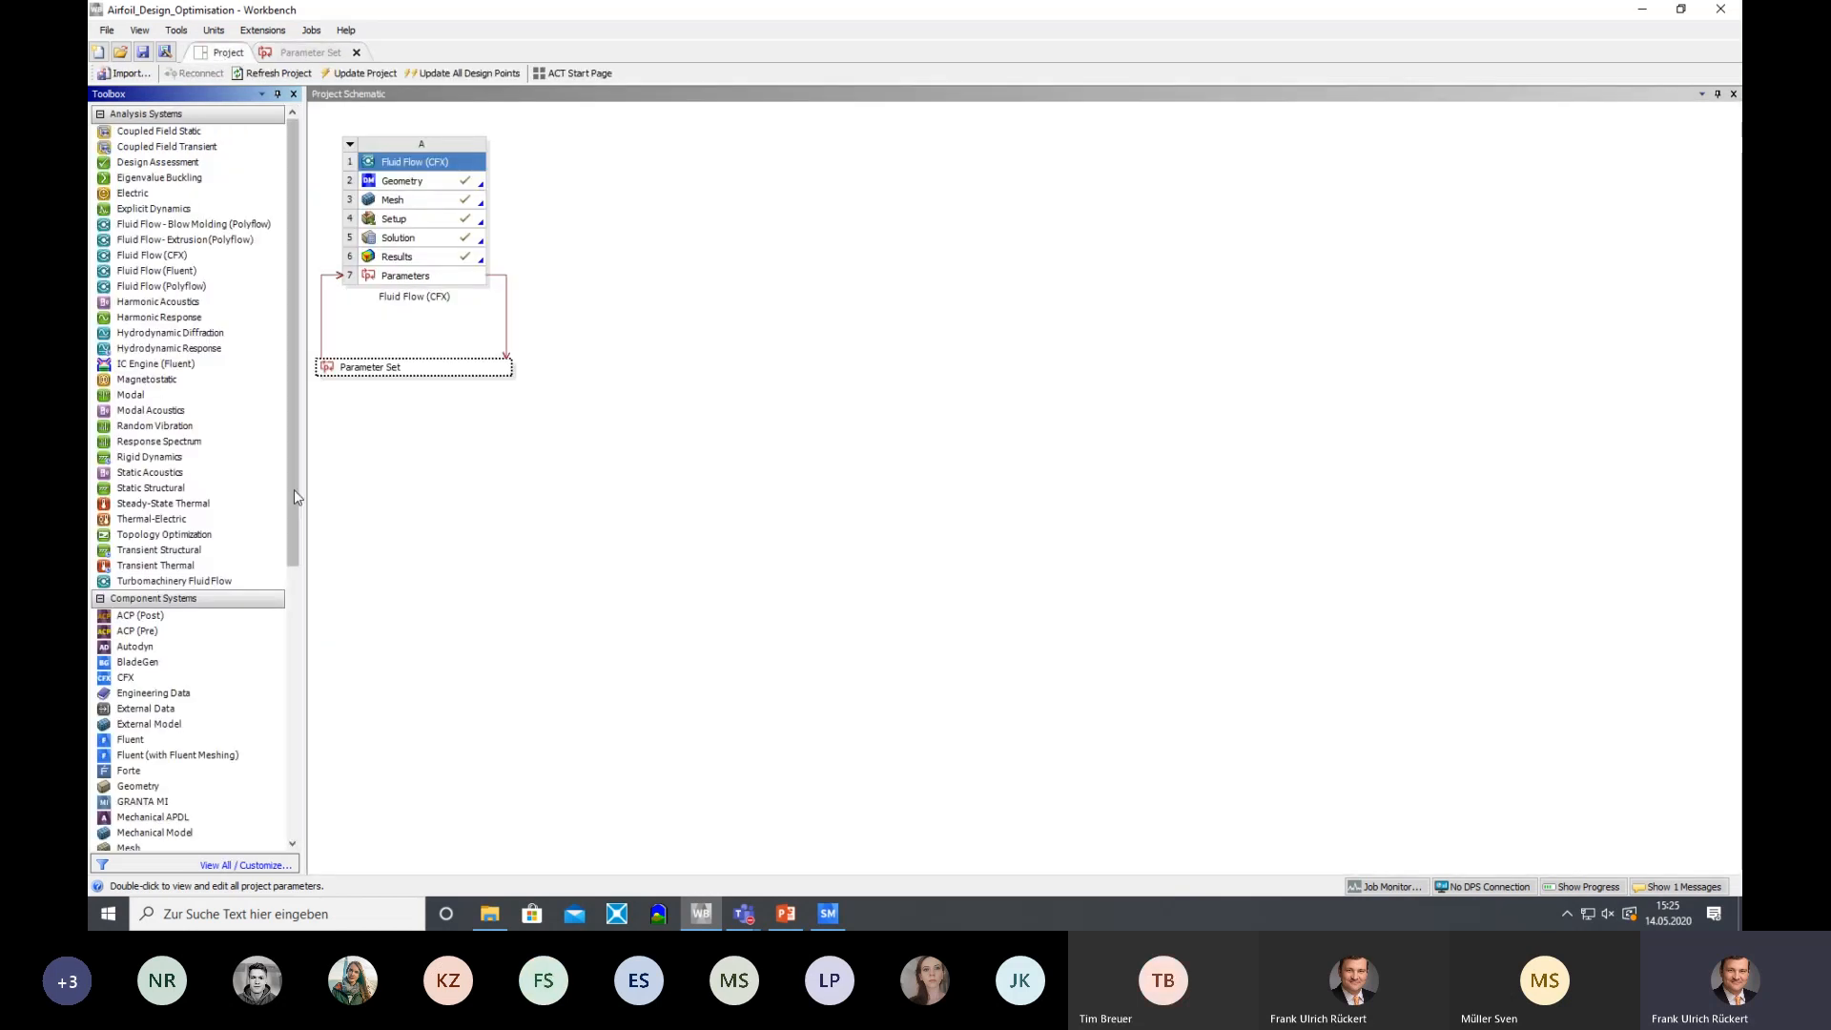
{"action": "left_click_drag", "start_coordinate": [294, 496], "coordinate": [331, 814]}
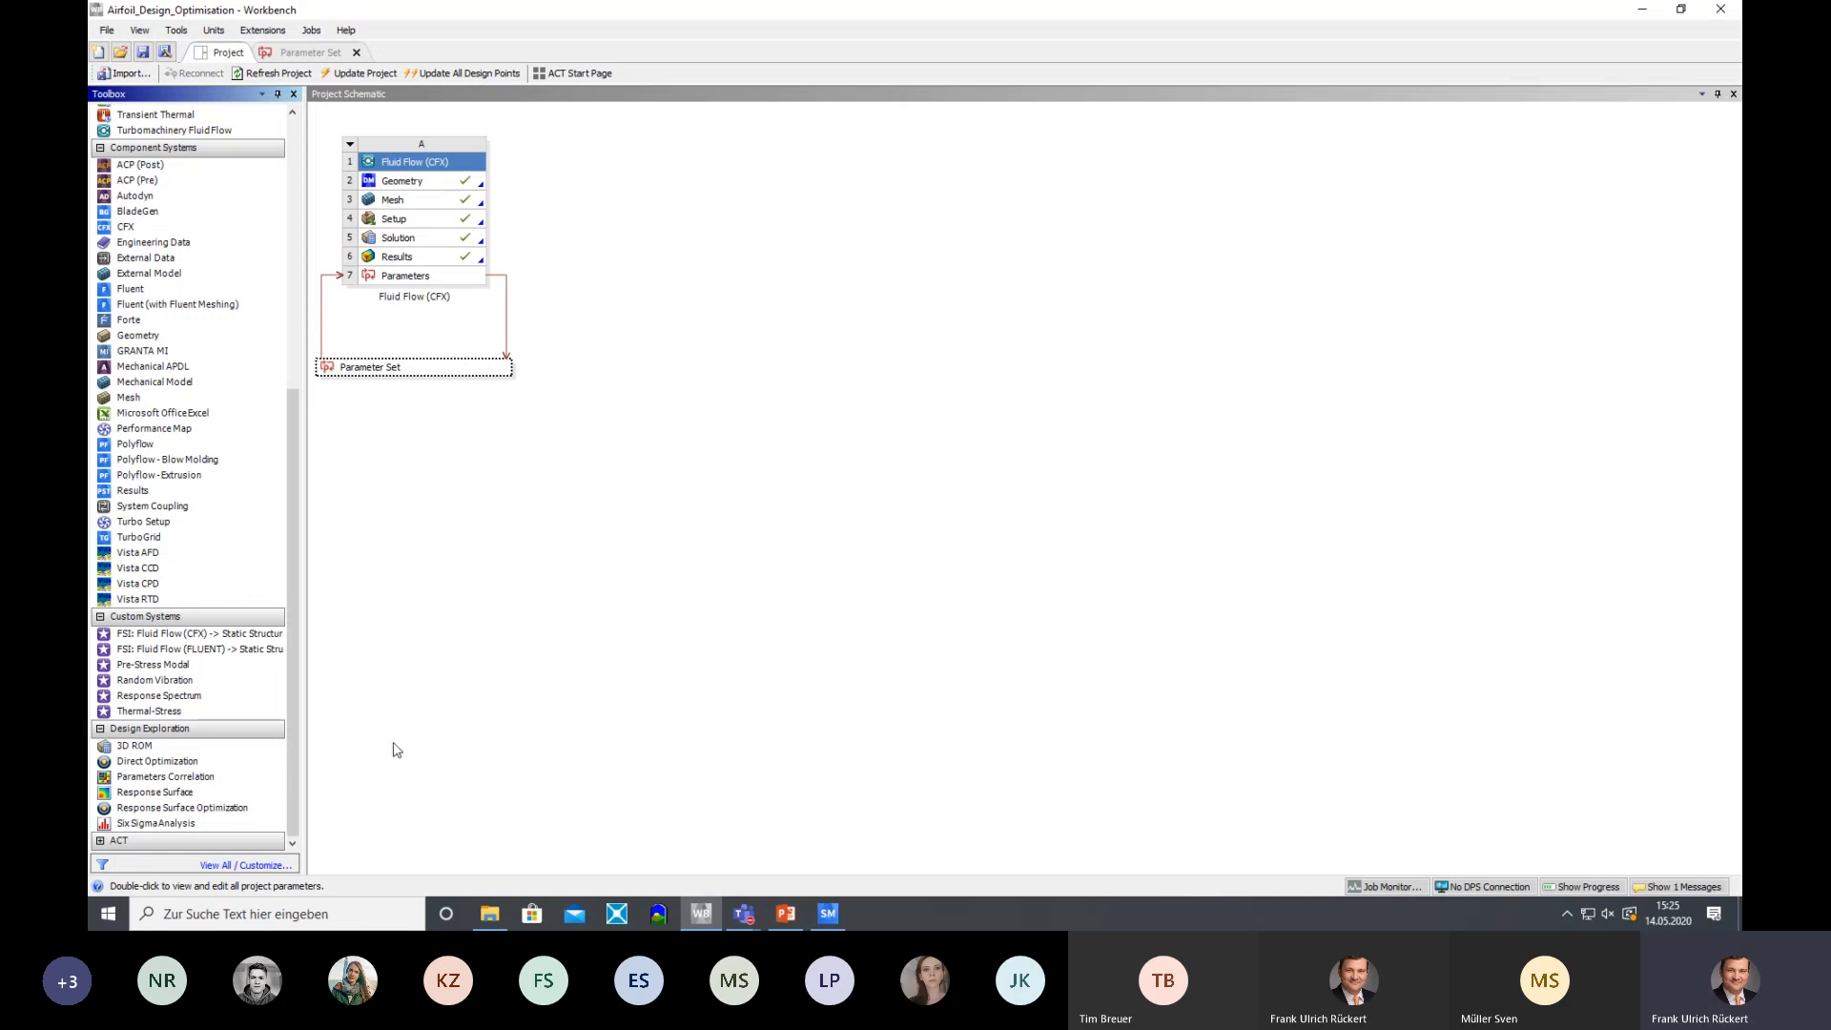
{"action": "left_click_drag", "start_coordinate": [172, 809], "coordinate": [426, 398]}
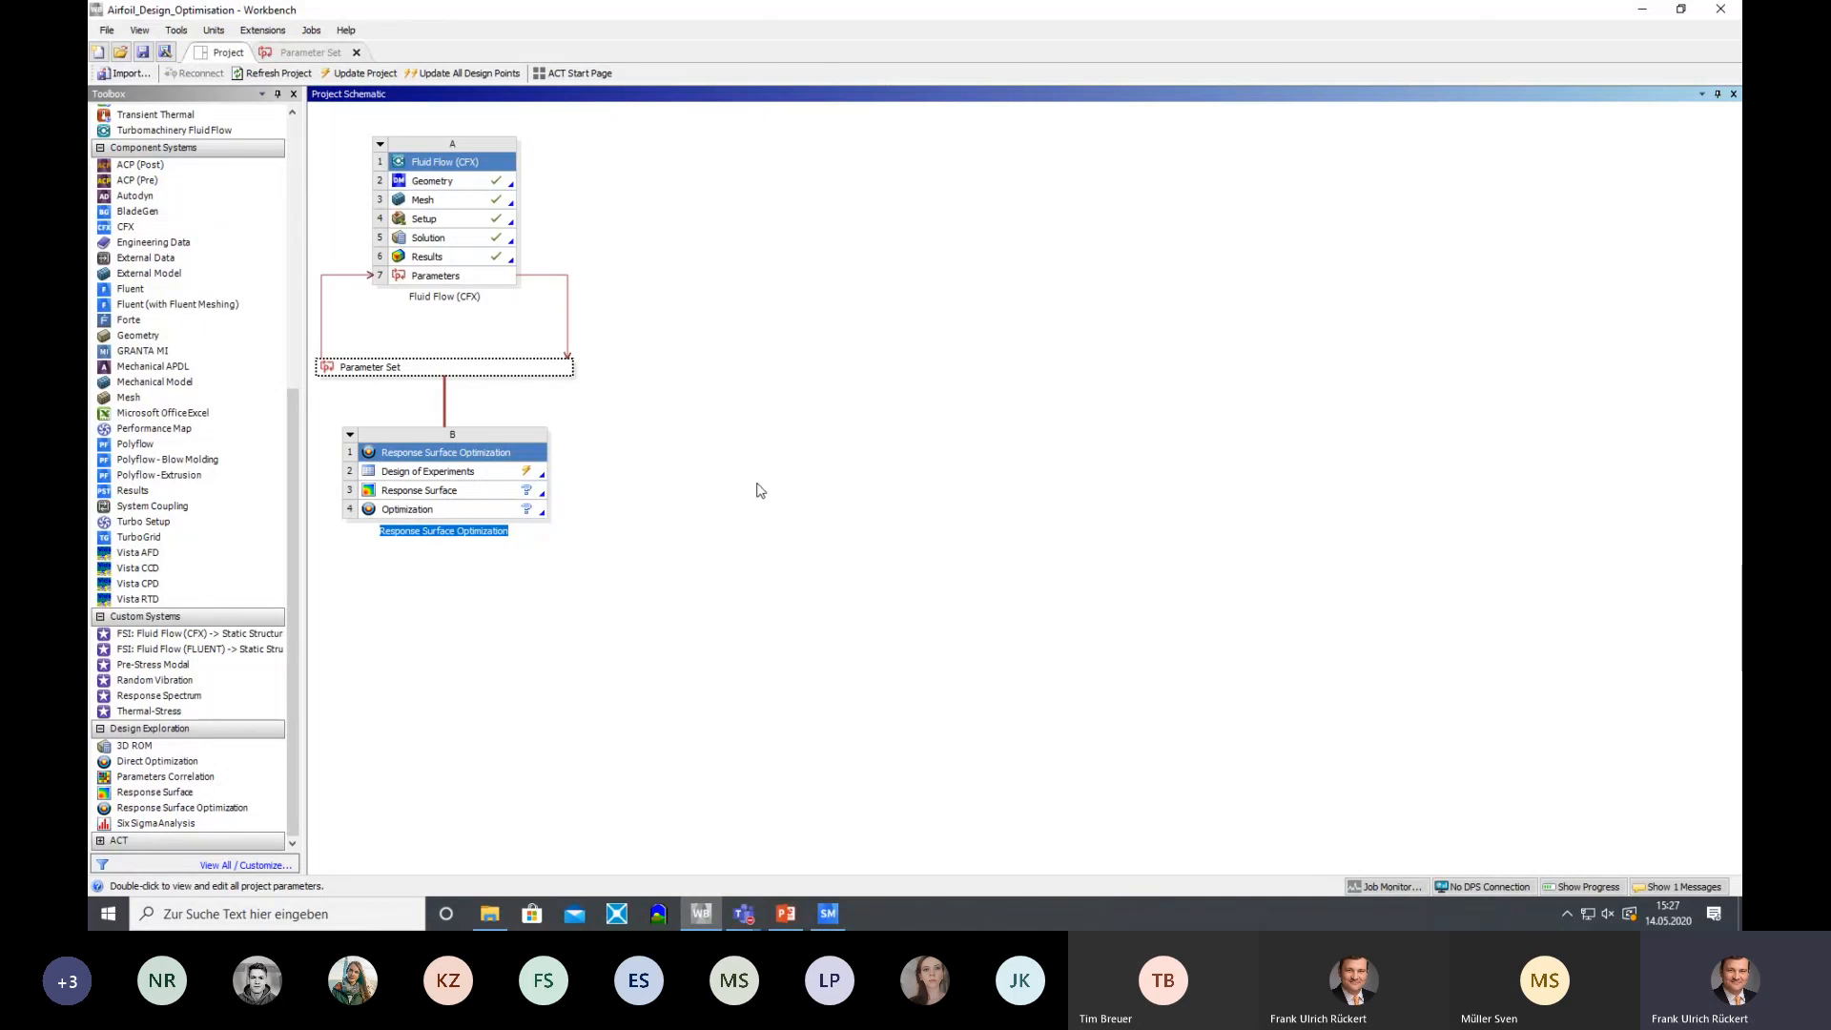
Open the Design of Experiments of the Response Surface Optimization system and update it to start computing the design points
{"action": "left_click", "coordinate": [408, 474]}
{"action": "left_click", "coordinate": [409, 475]}
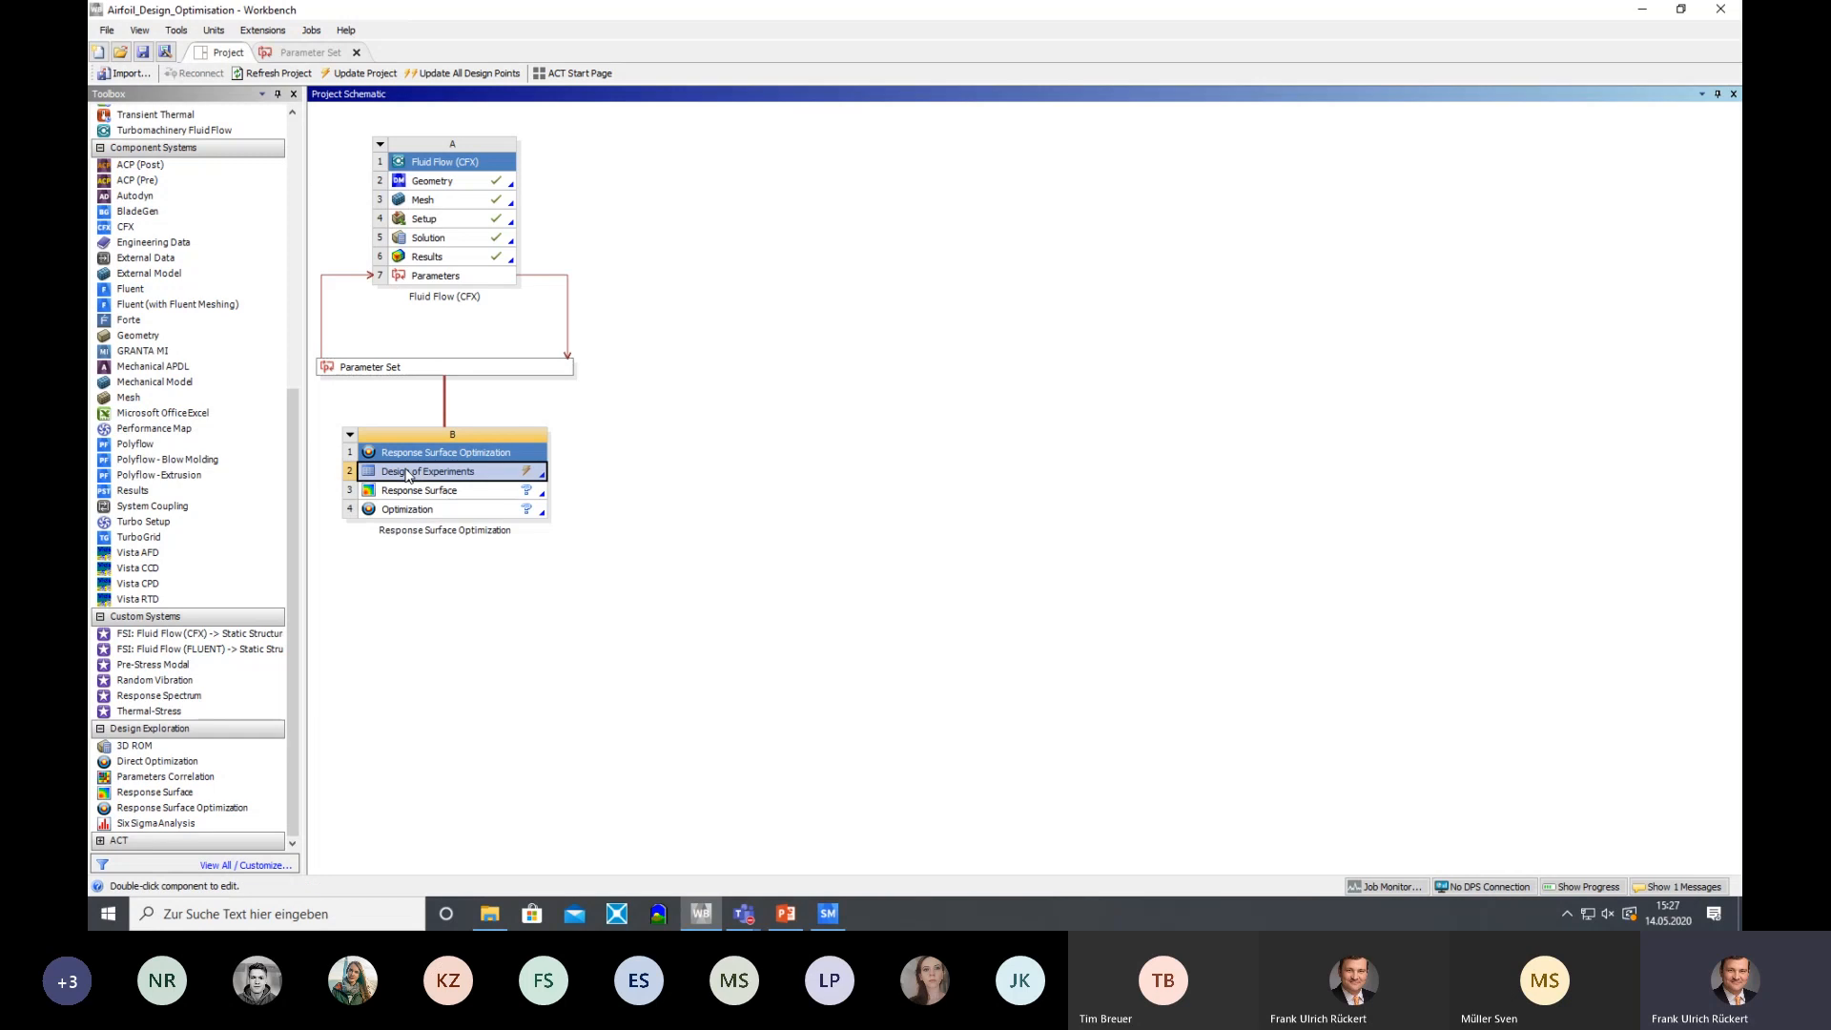
{"action": "double_click", "coordinate": [409, 475]}
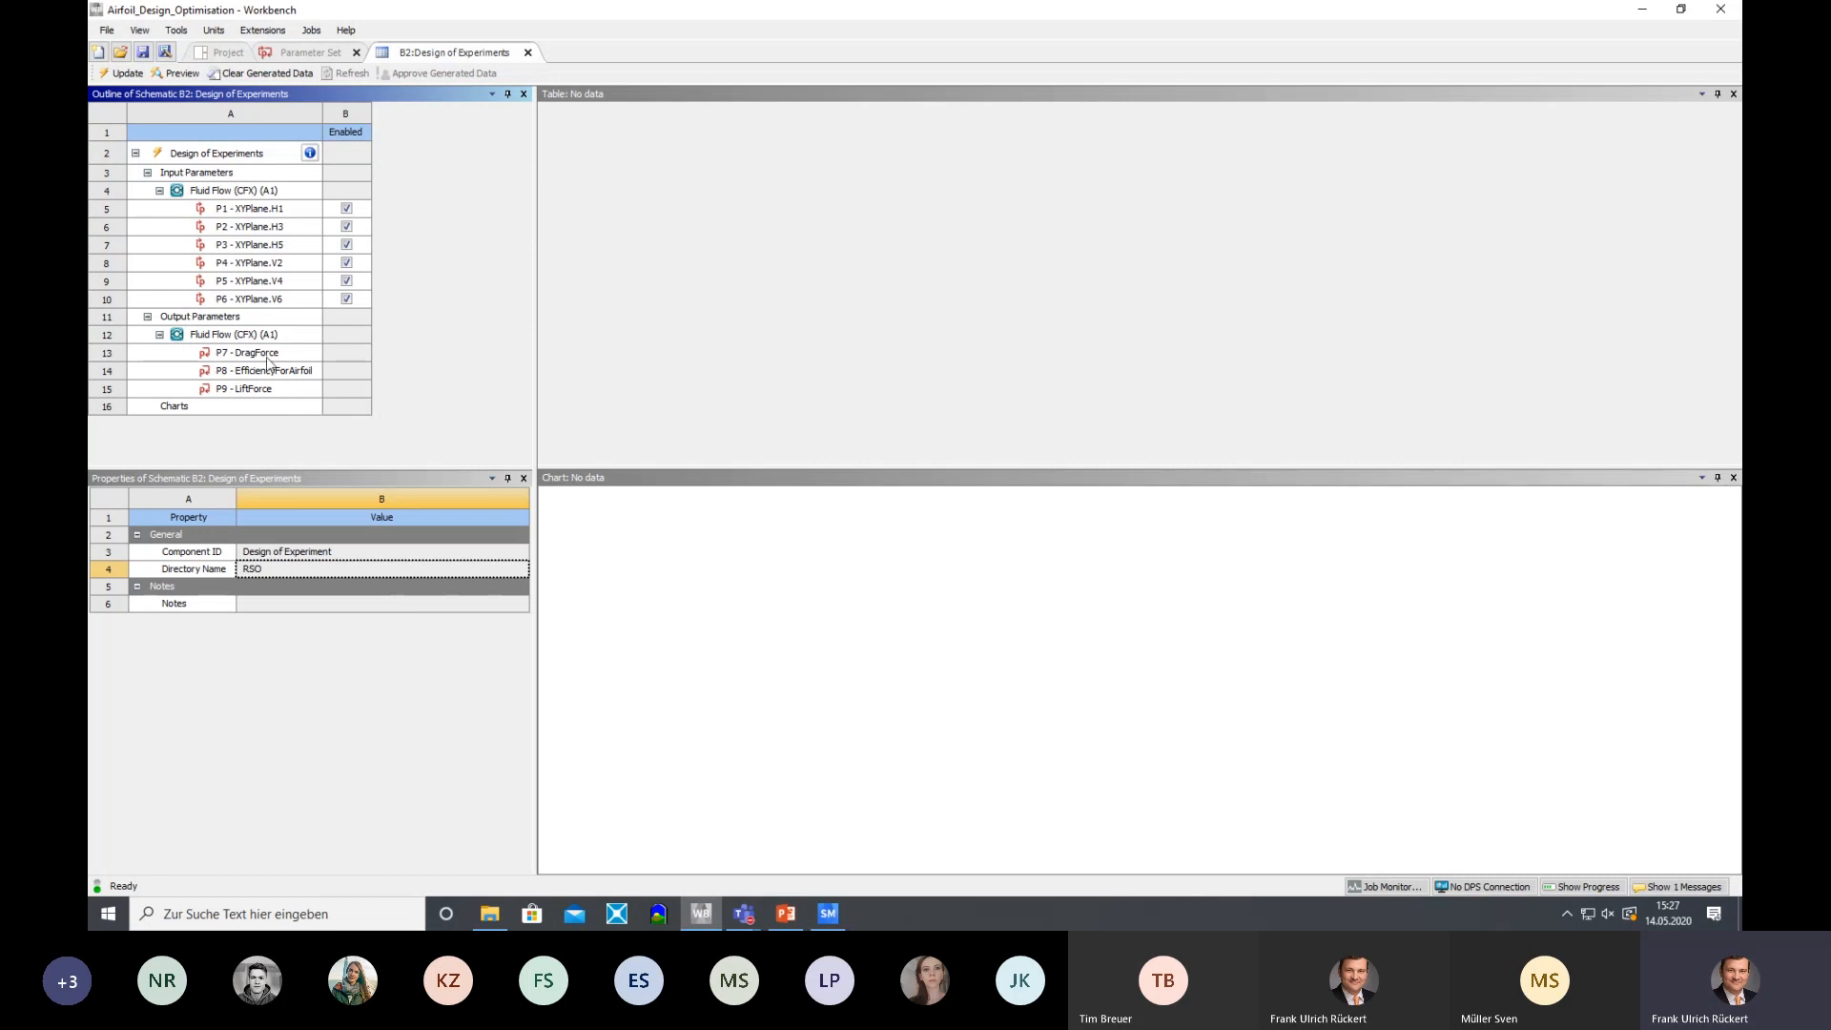
{"action": "left_click", "coordinate": [124, 74]}
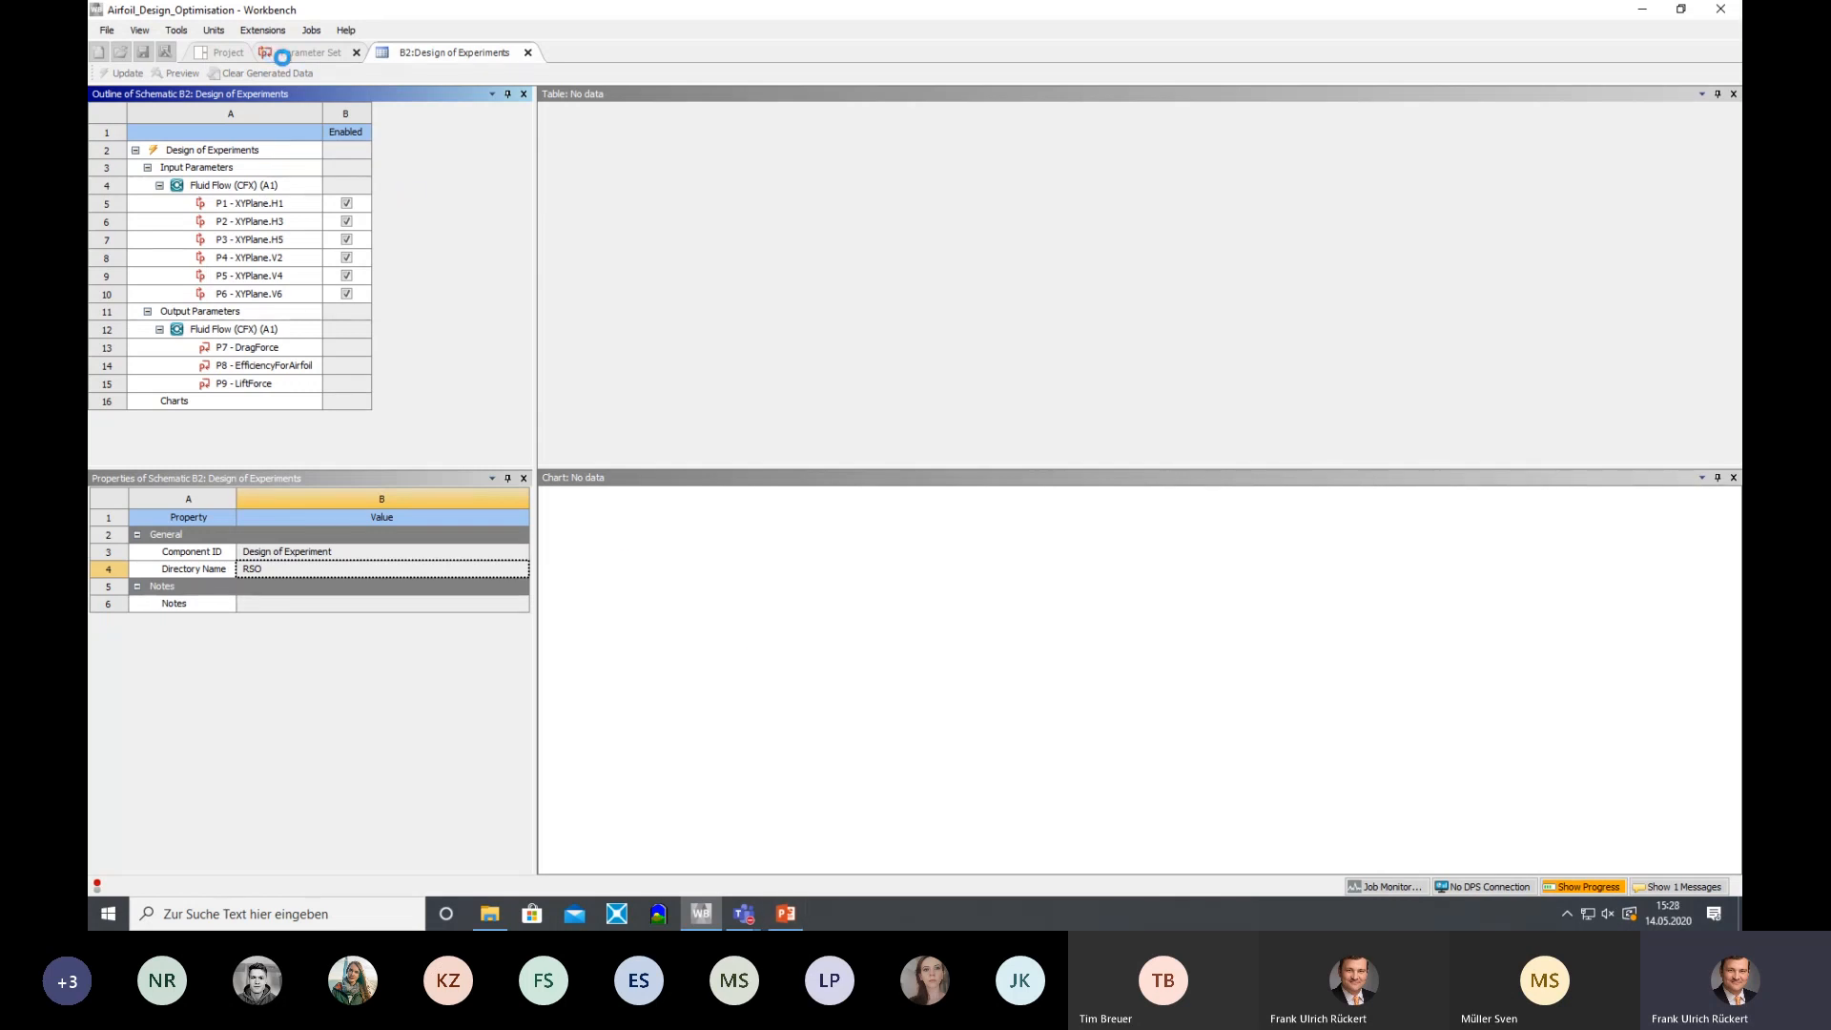
Examine the generated design points in the Parameter Set, enlarging their table in height and width
{"action": "left_click", "coordinate": [282, 53]}
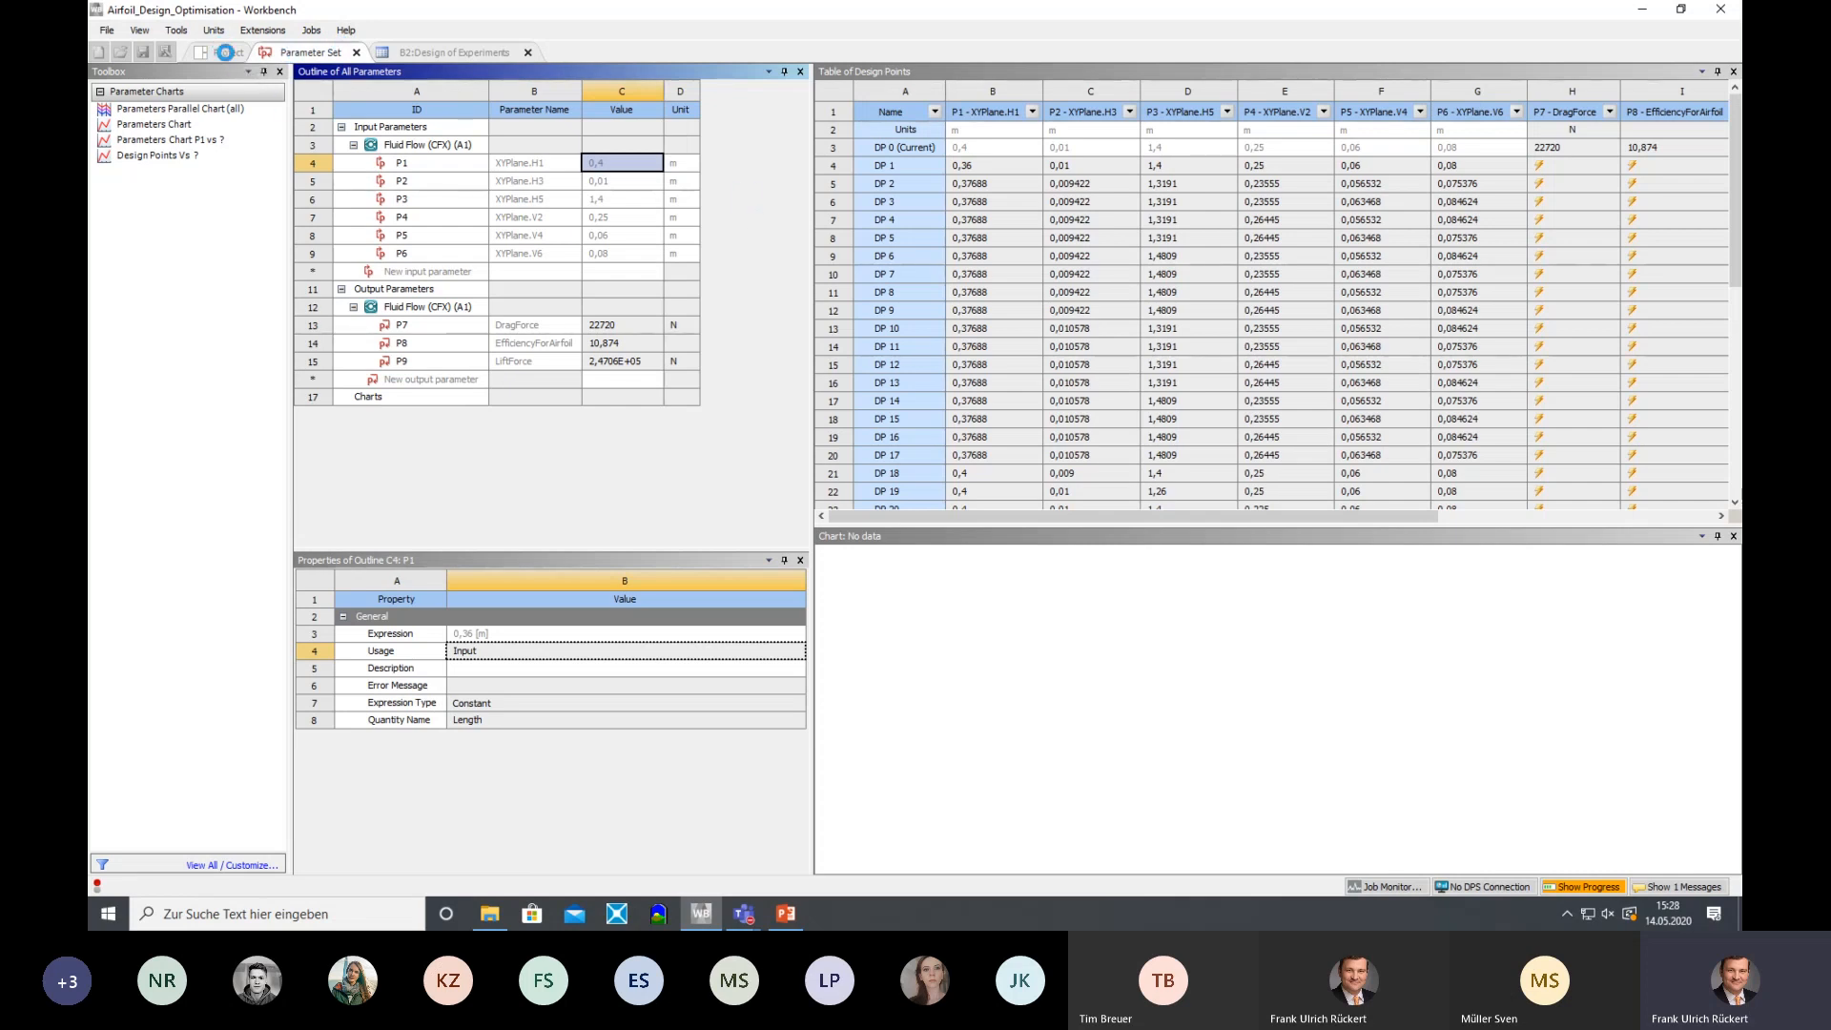
{"action": "left_click", "coordinate": [225, 52]}
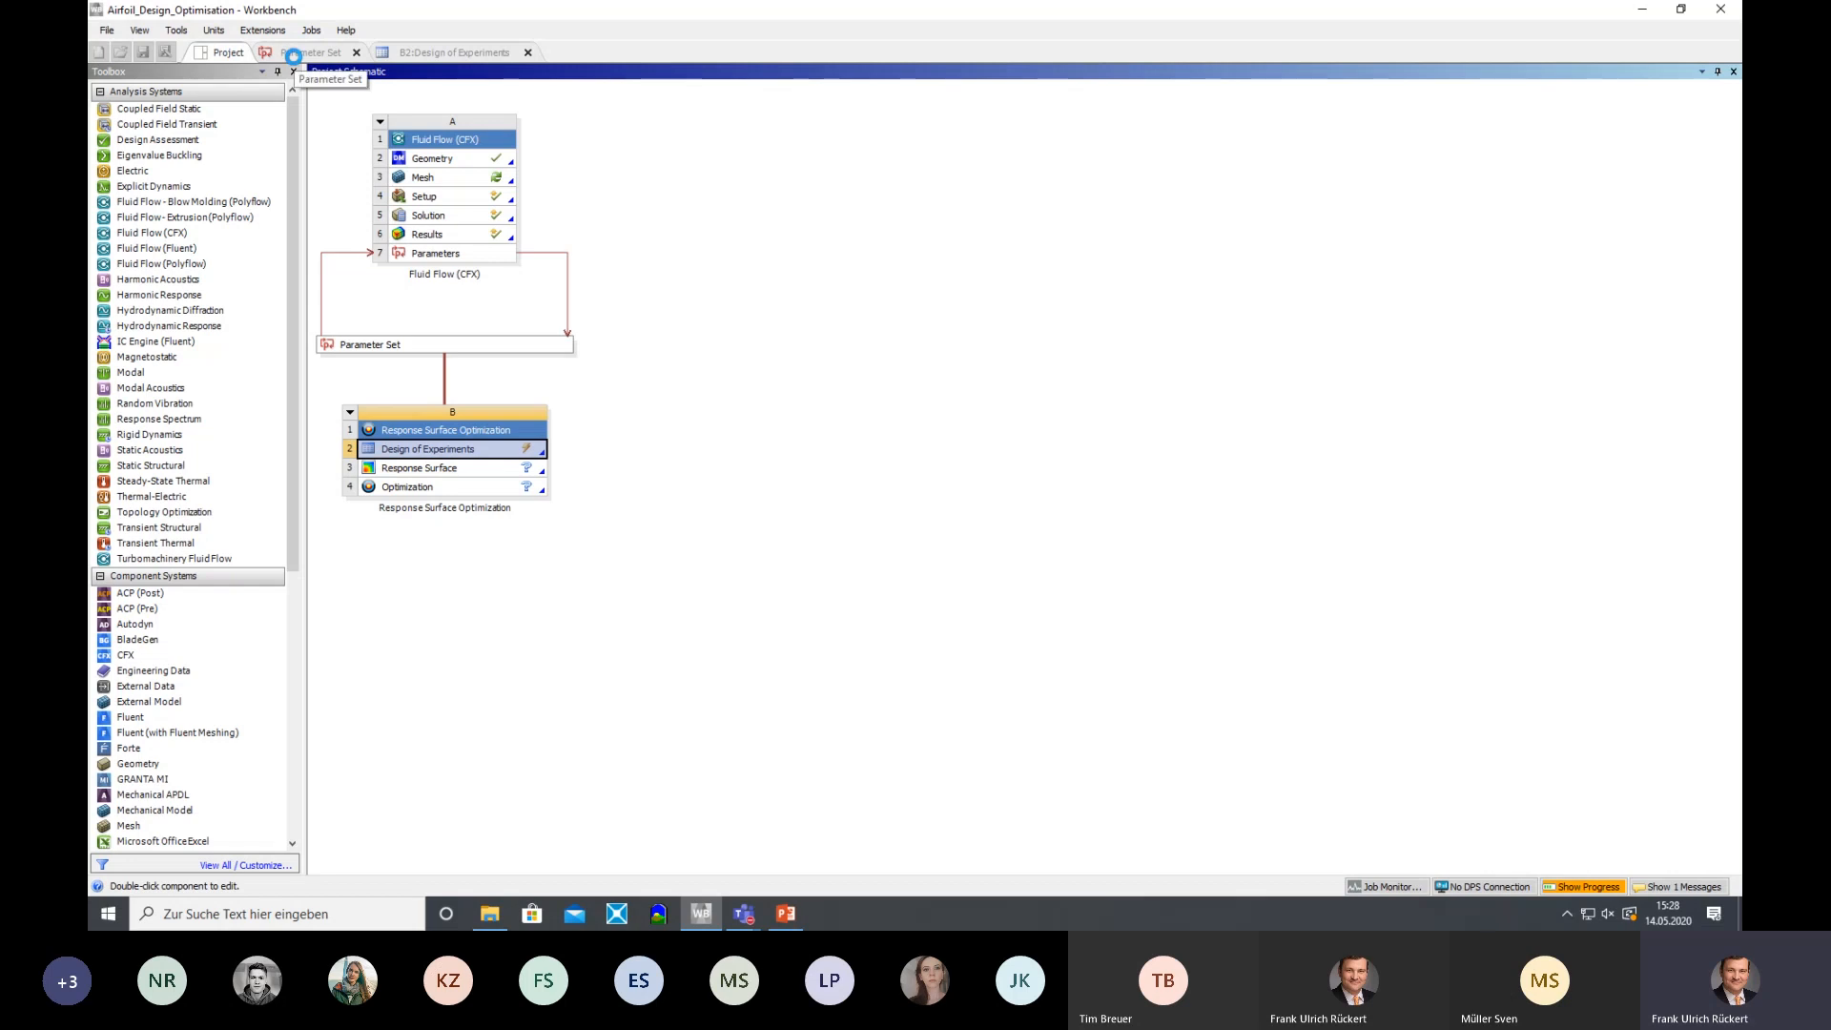
{"action": "left_click", "coordinate": [293, 54]}
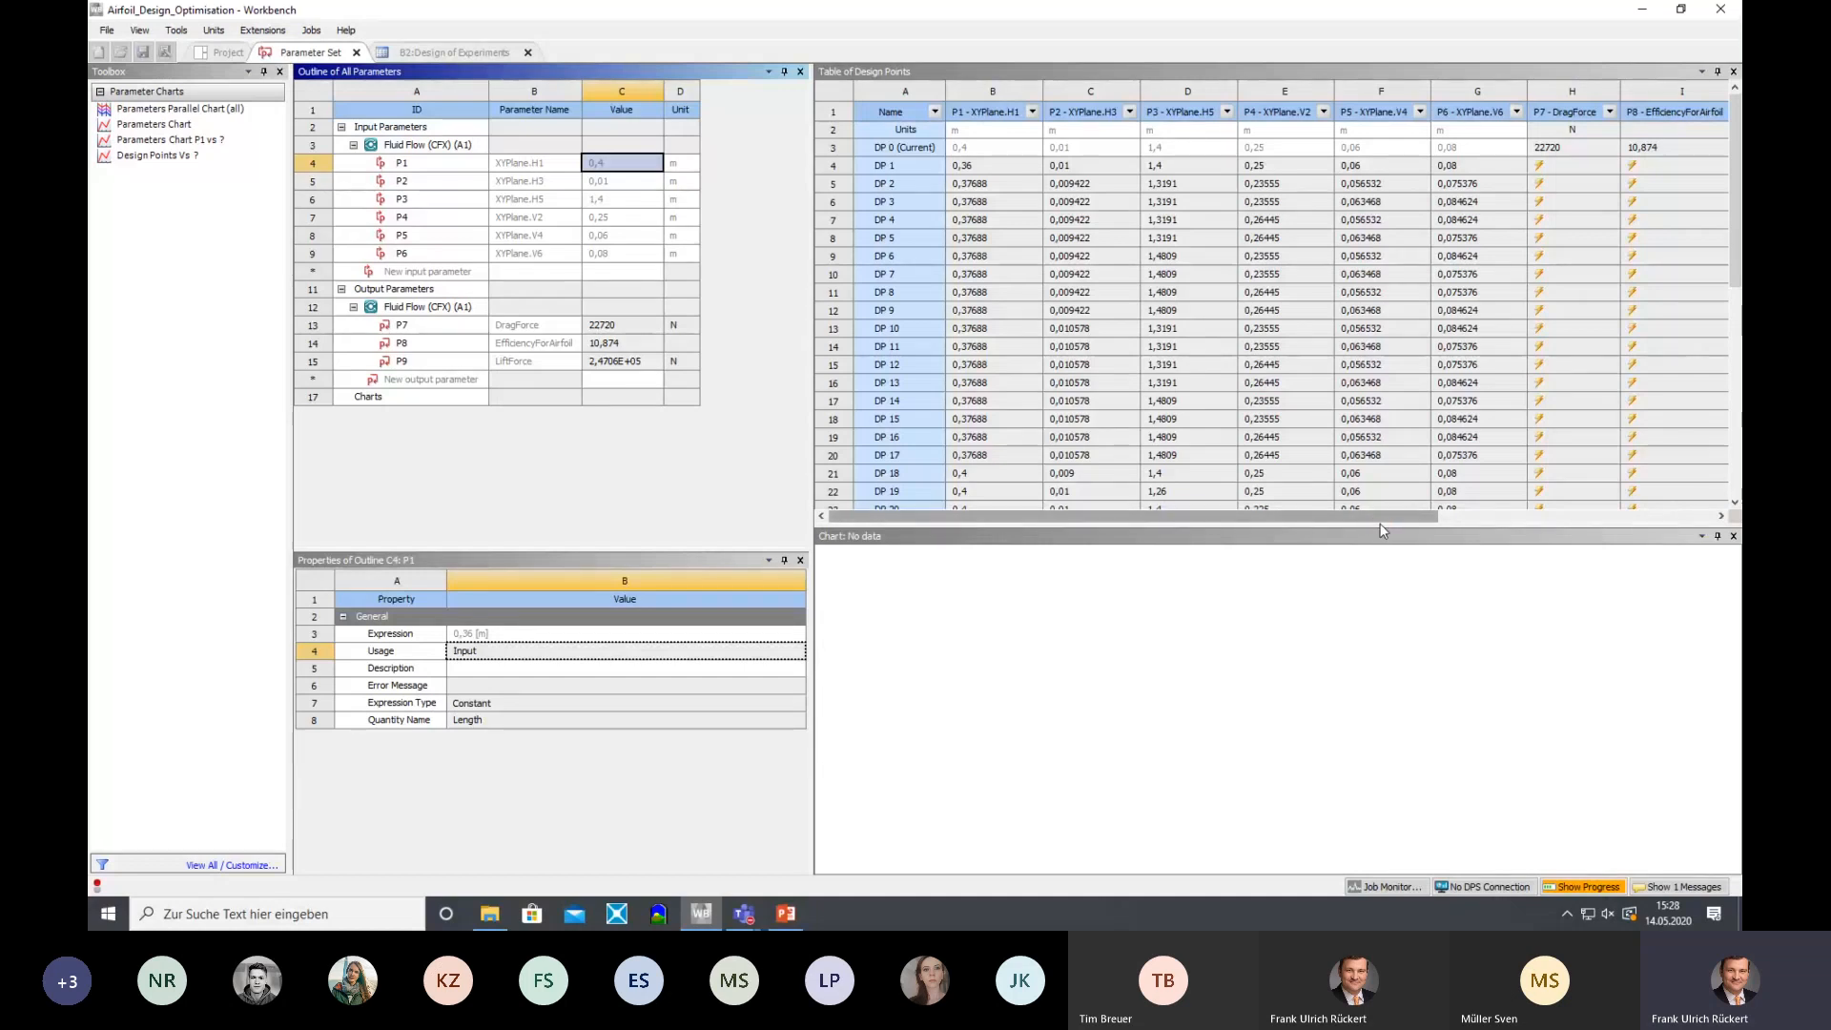
{"action": "left_click_drag", "start_coordinate": [1379, 525], "coordinate": [1391, 809]}
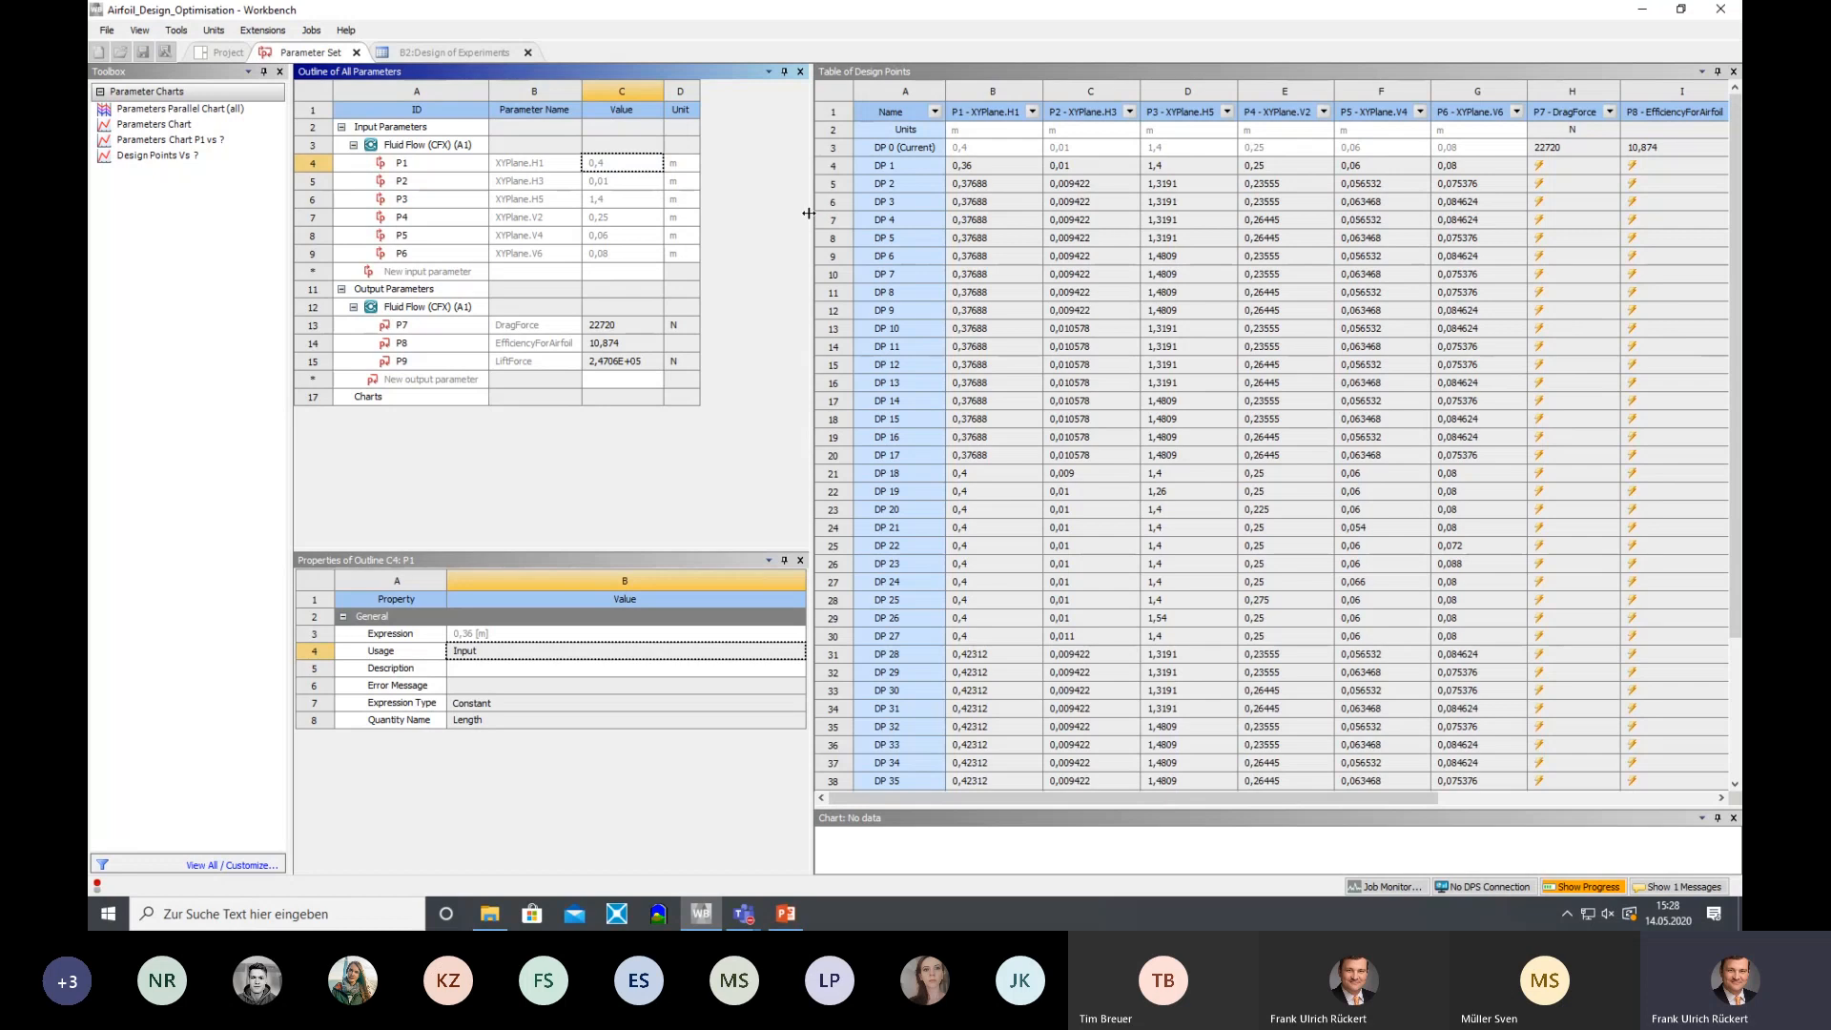
{"action": "left_click_drag", "start_coordinate": [813, 216], "coordinate": [594, 223]}
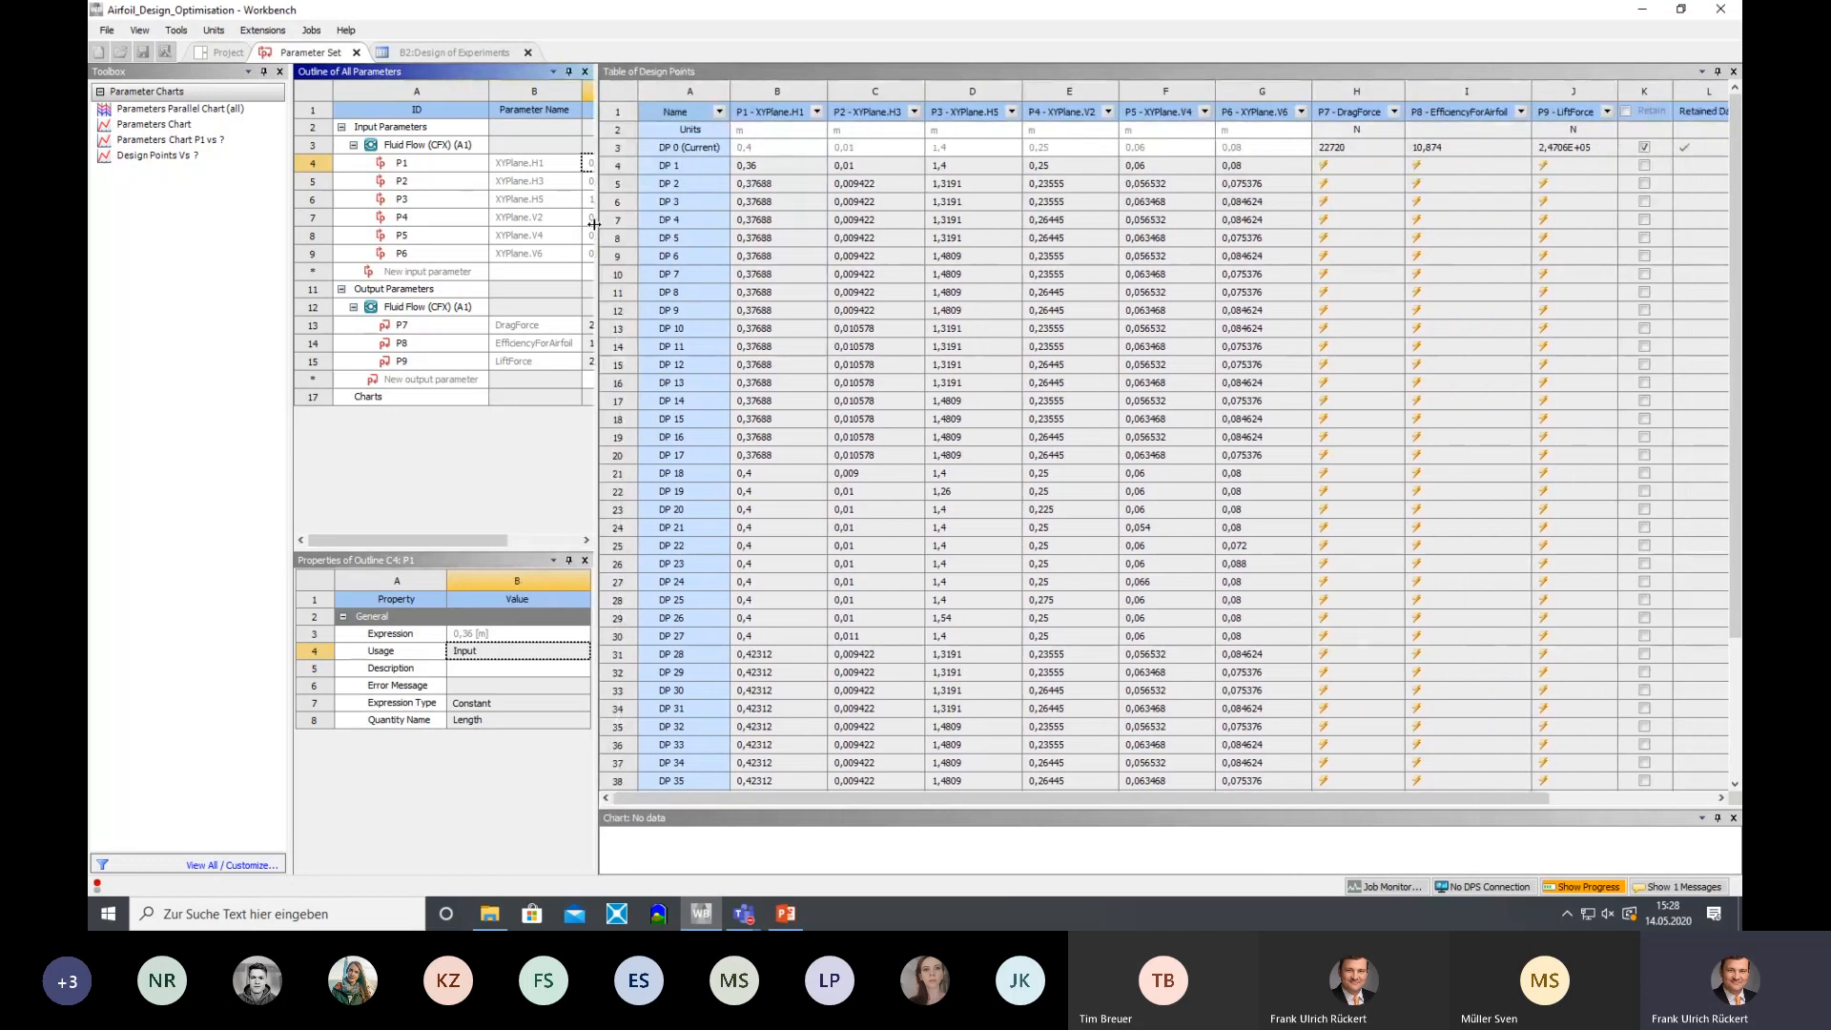
Look through the complete list of design points in the Parameter Set, from DP 0 to DP 44
{"action": "scroll", "coordinate": [1363, 296], "scroll_direction": "down", "scroll_amount": 4}
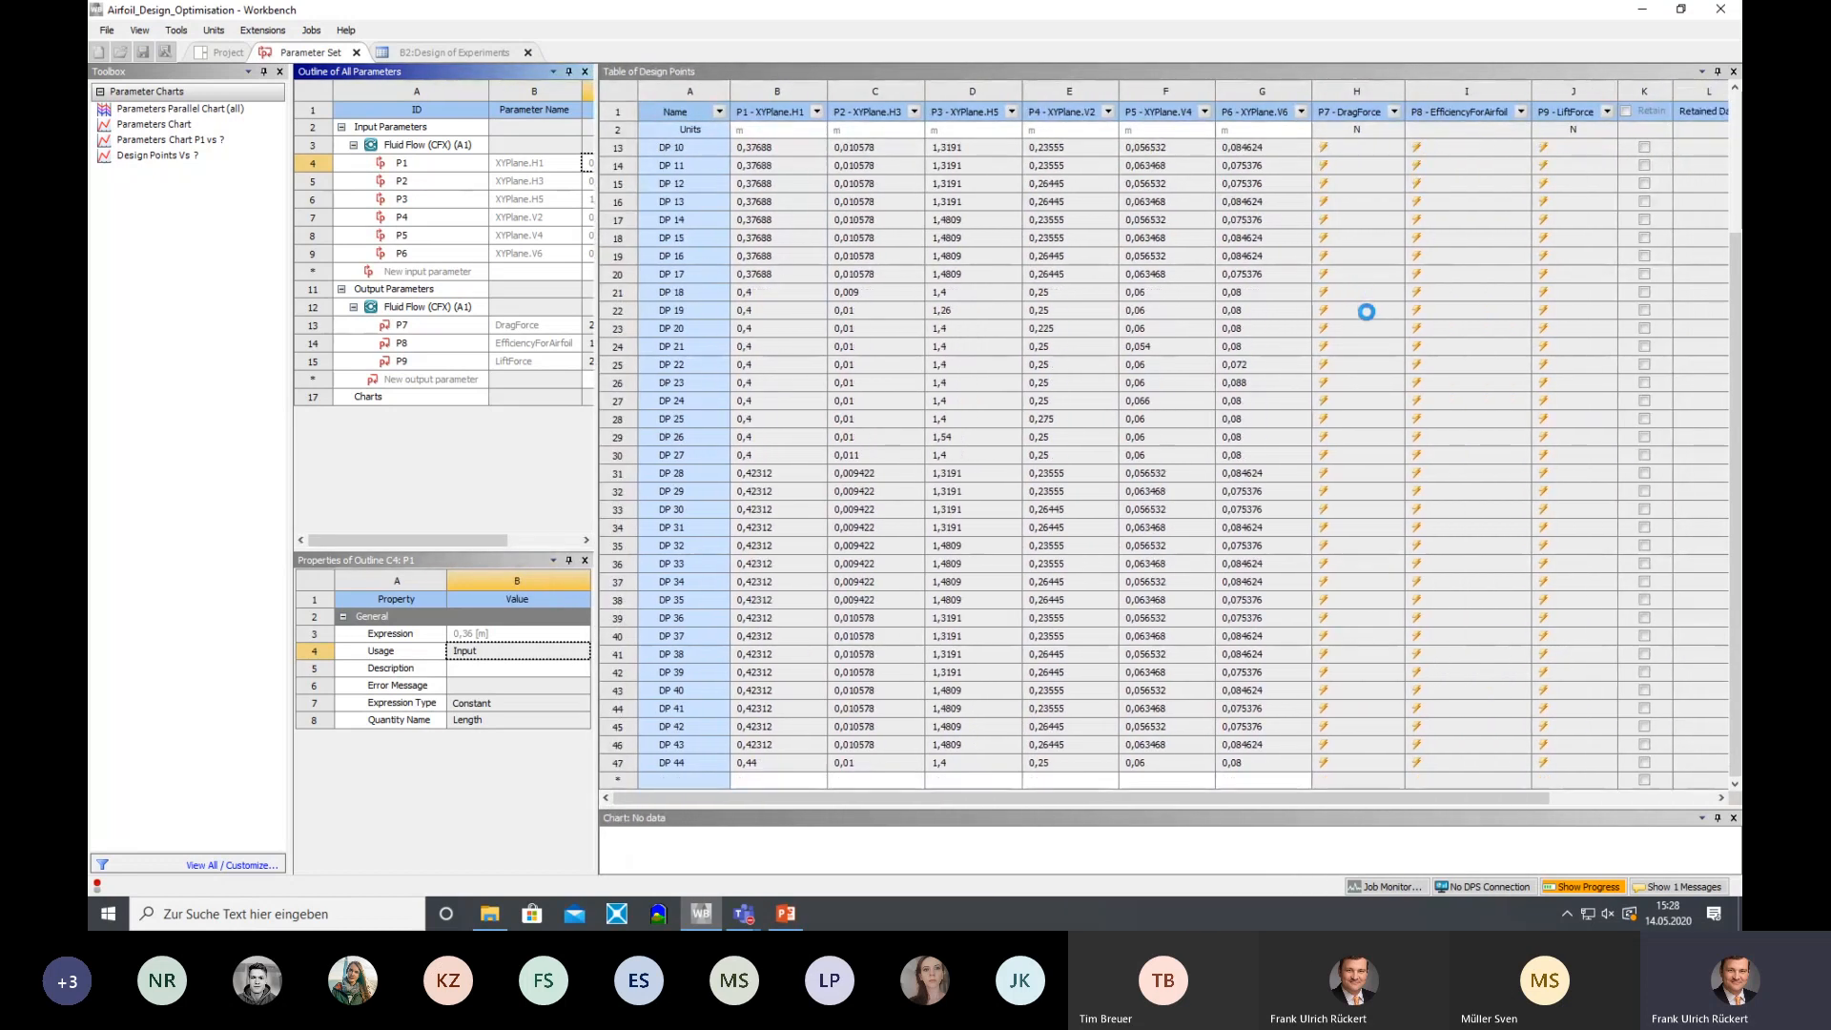
{"action": "scroll", "coordinate": [1364, 313], "scroll_direction": "up", "scroll_amount": 4}
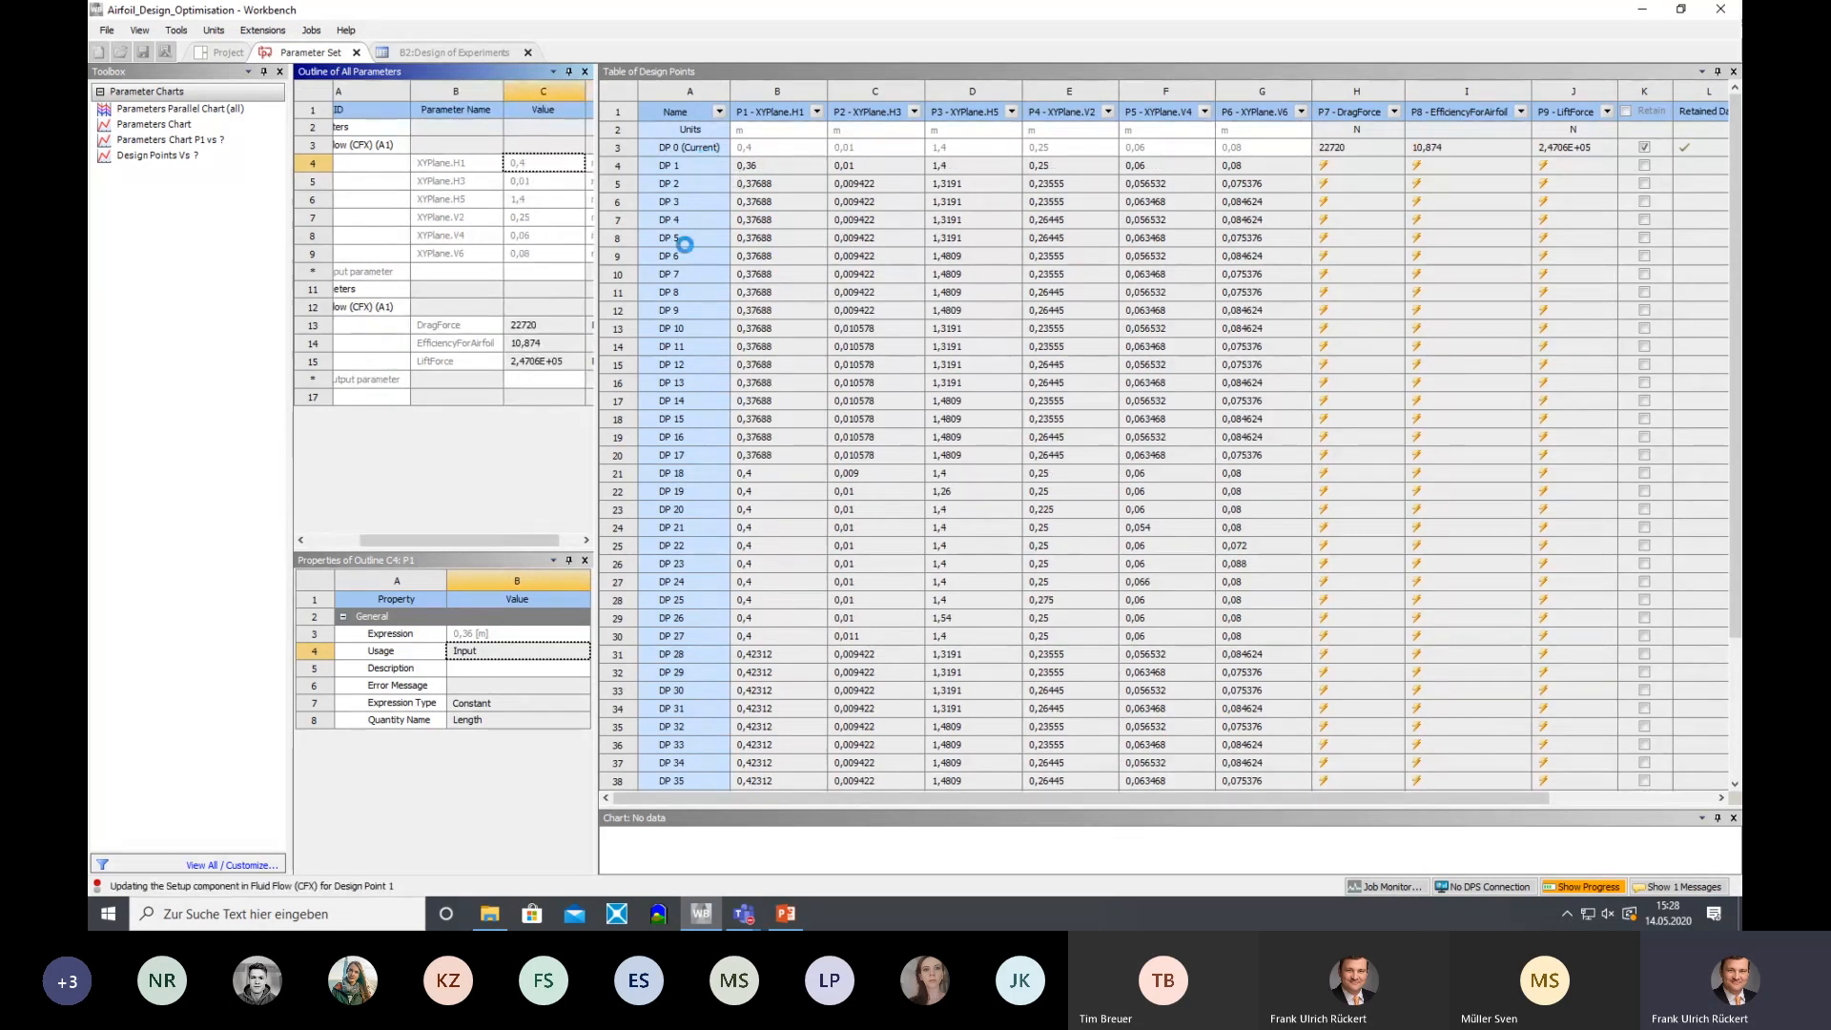
{"action": "scroll", "coordinate": [686, 258], "scroll_direction": "down", "scroll_amount": 3}
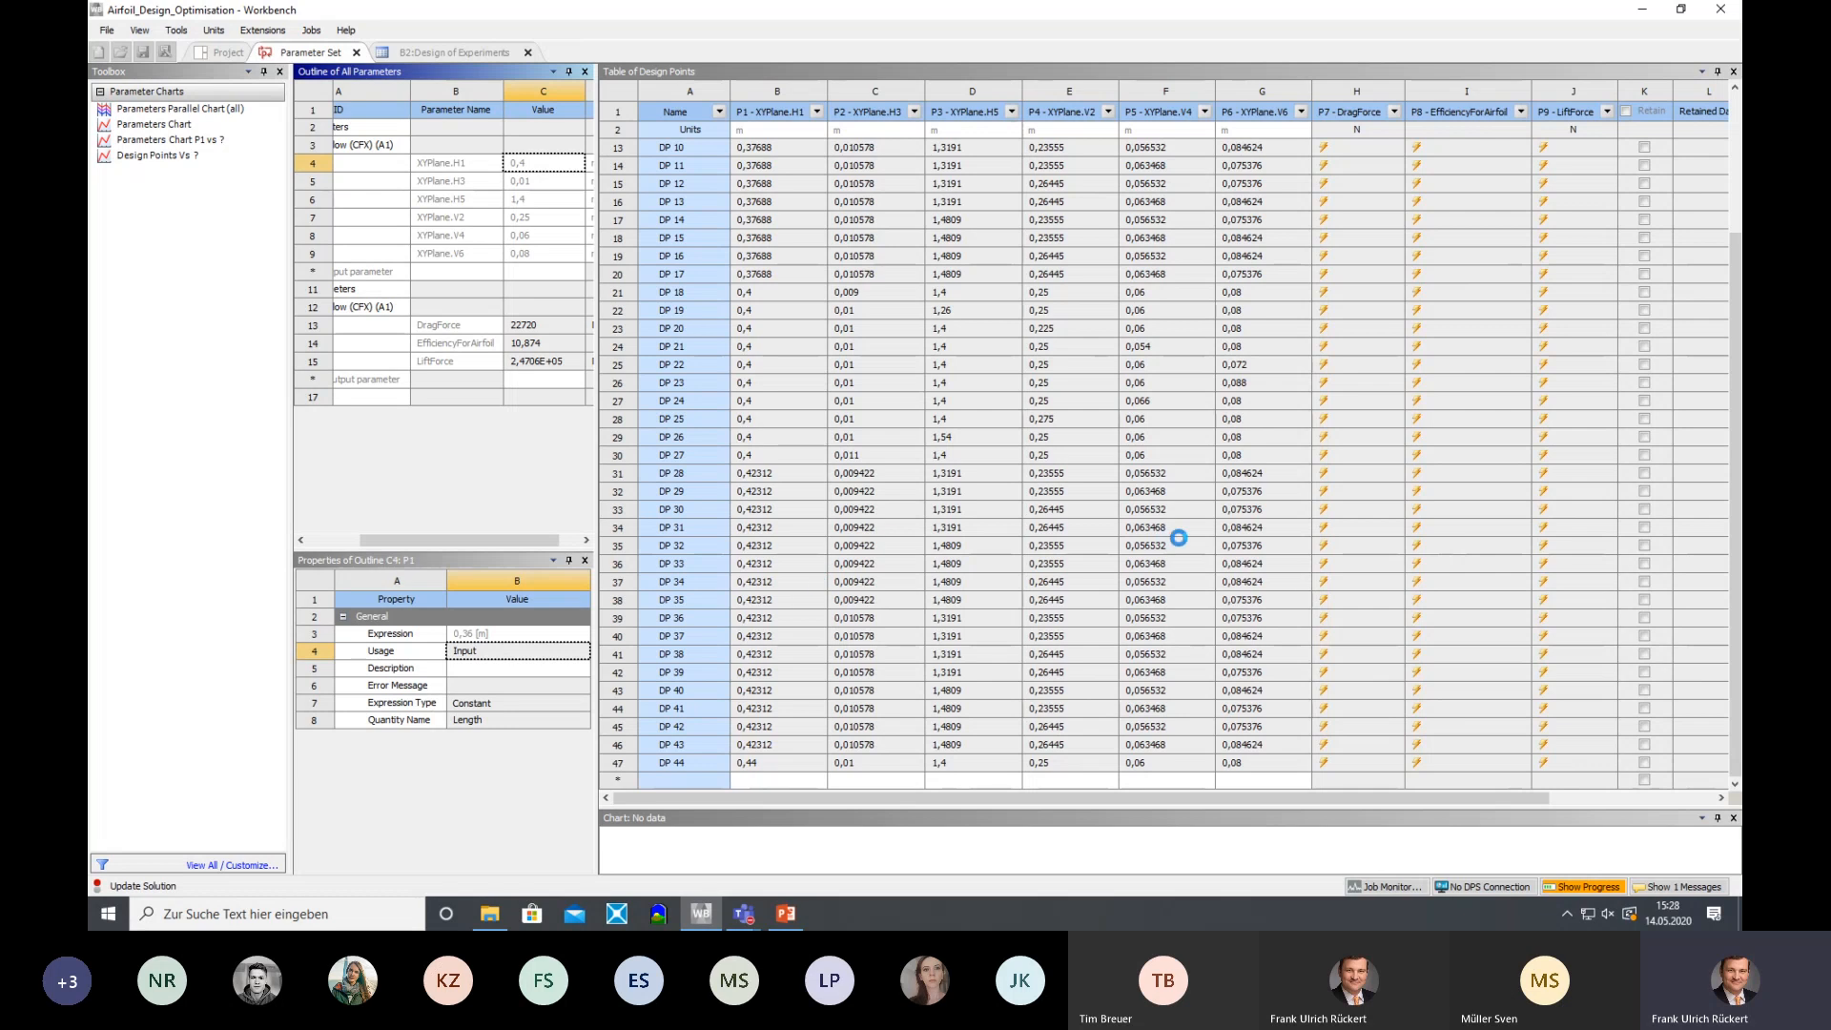
{"action": "scroll", "coordinate": [1179, 538], "scroll_direction": "up", "scroll_amount": 3}
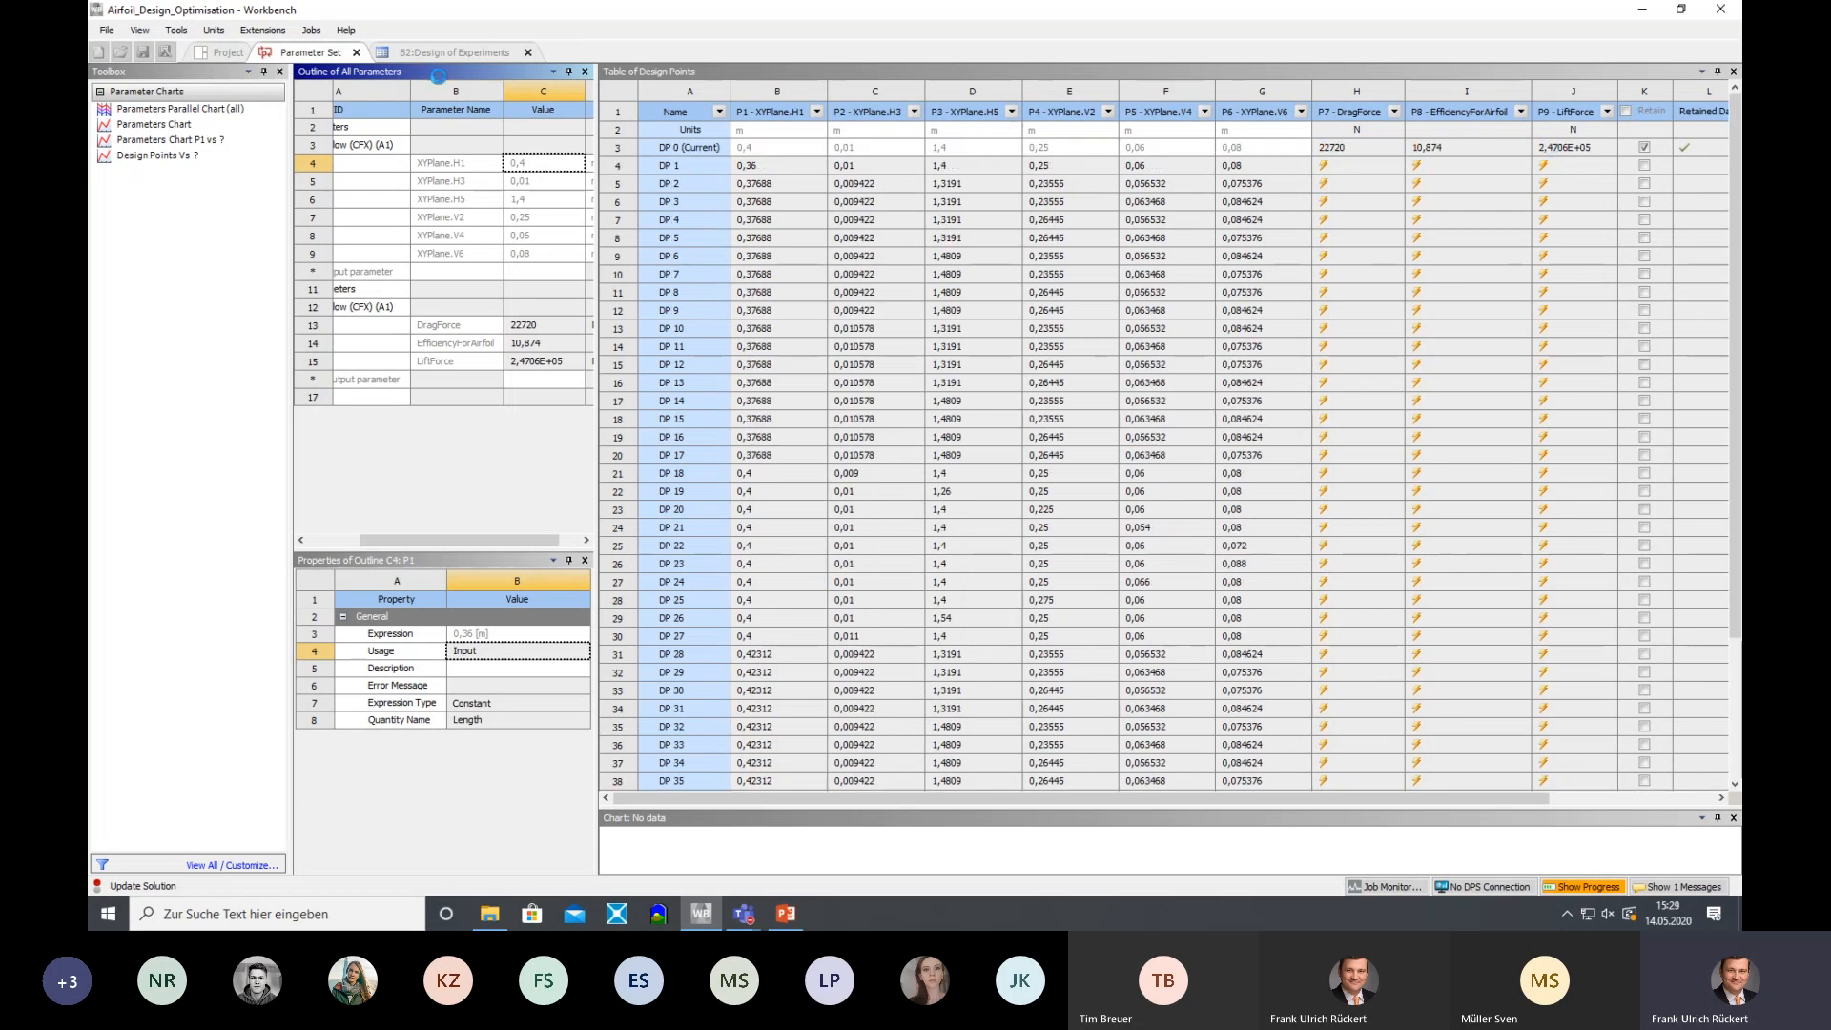
Display the solution monitors of the Fluid Flow (CFX) system, stop the current solver run and minimise CFX-Solver Manager
{"action": "left_click", "coordinate": [222, 51]}
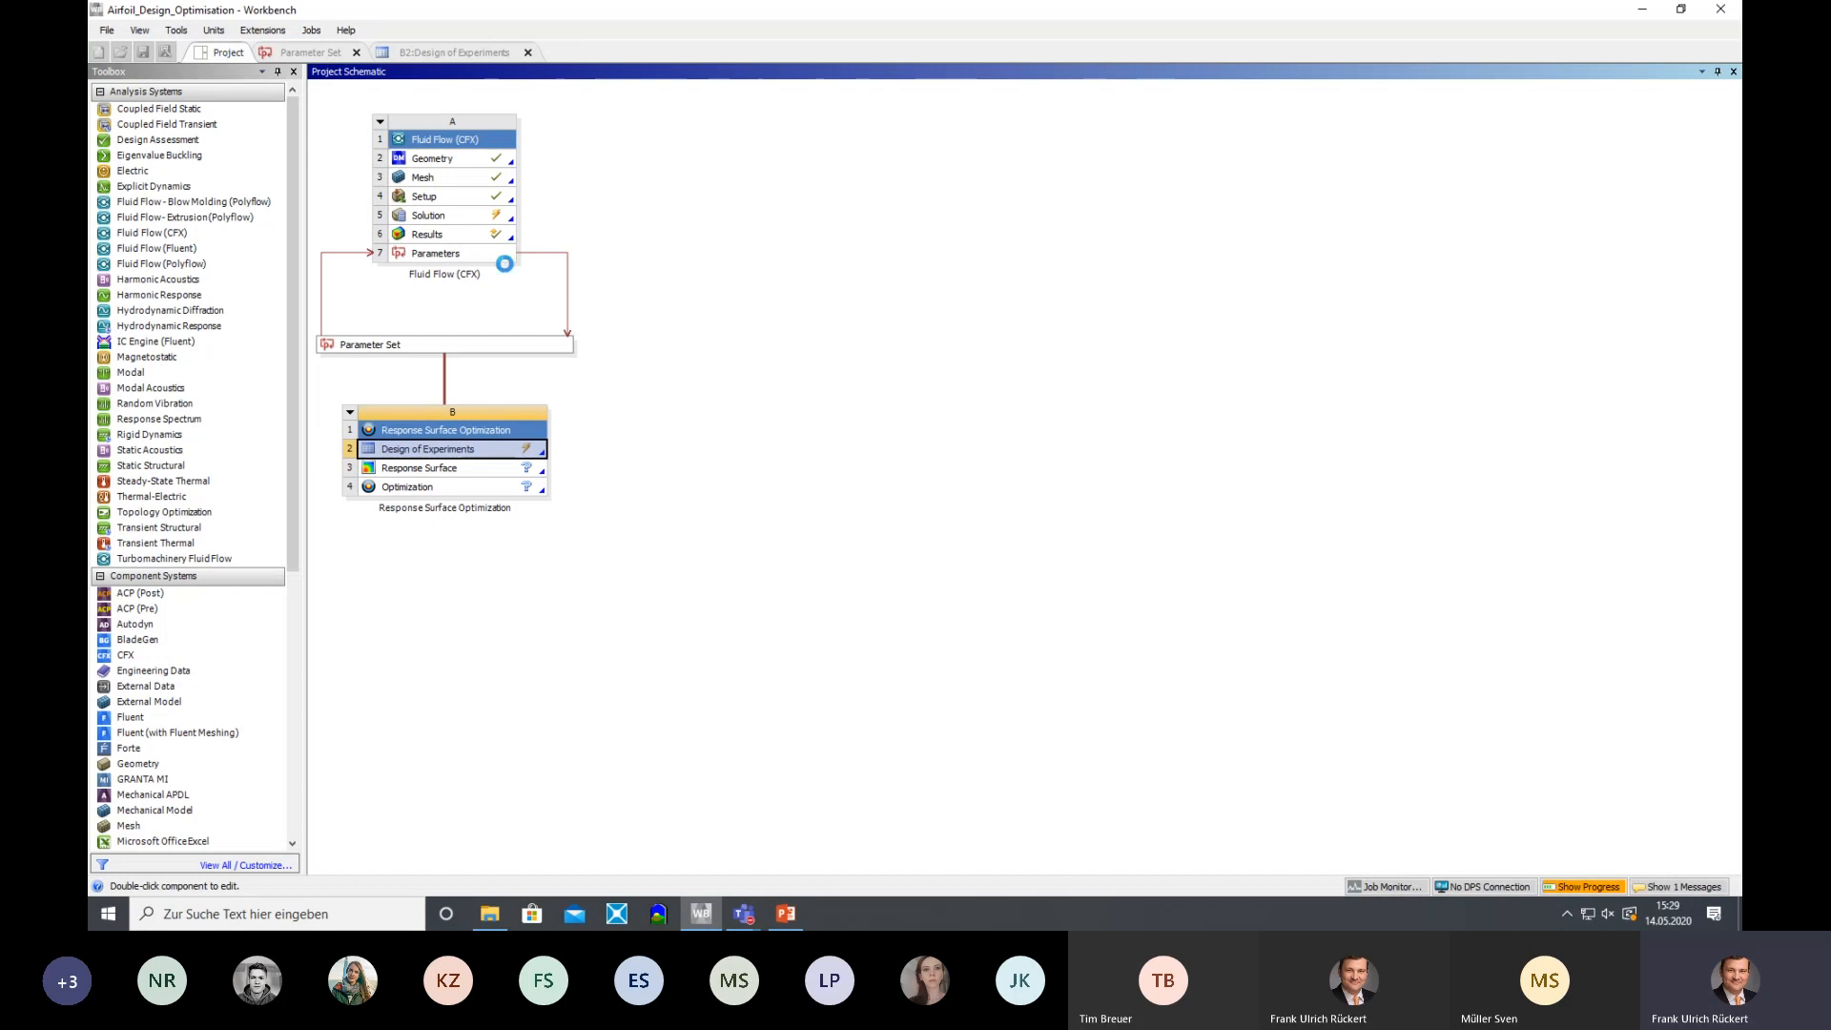
{"action": "right_click", "coordinate": [462, 217]}
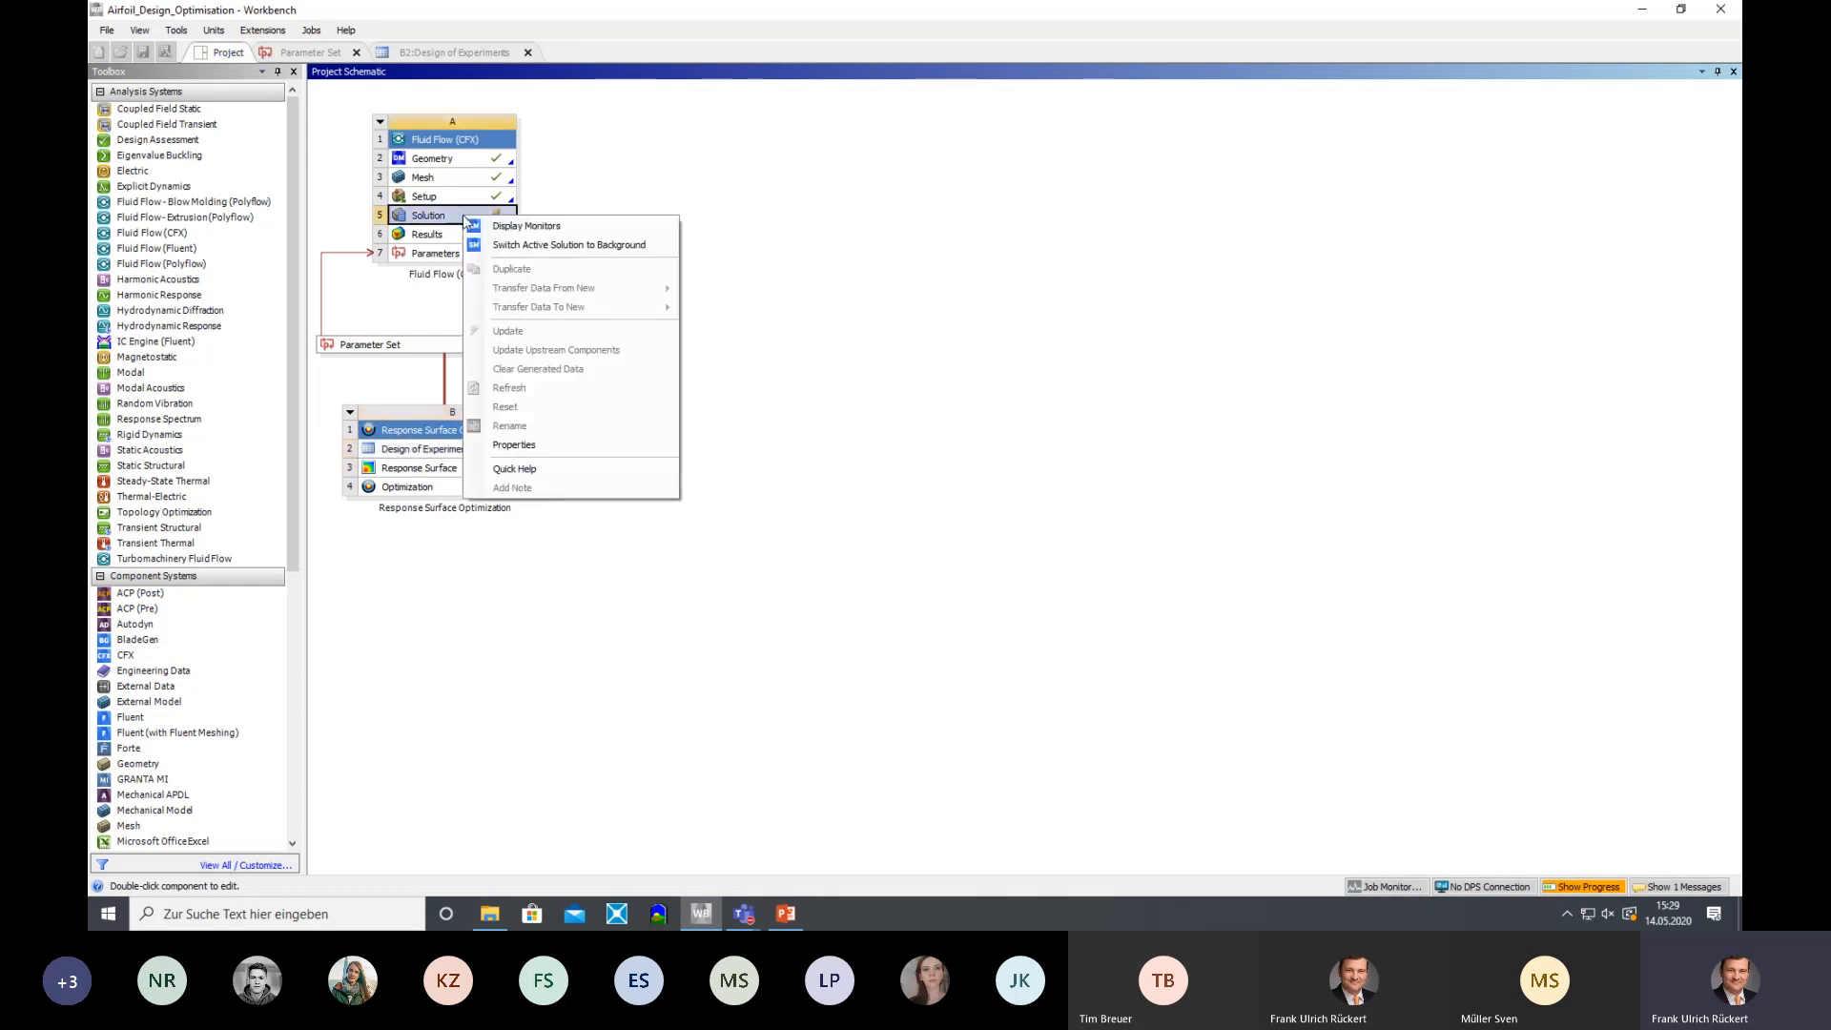
{"action": "left_click", "coordinate": [496, 229]}
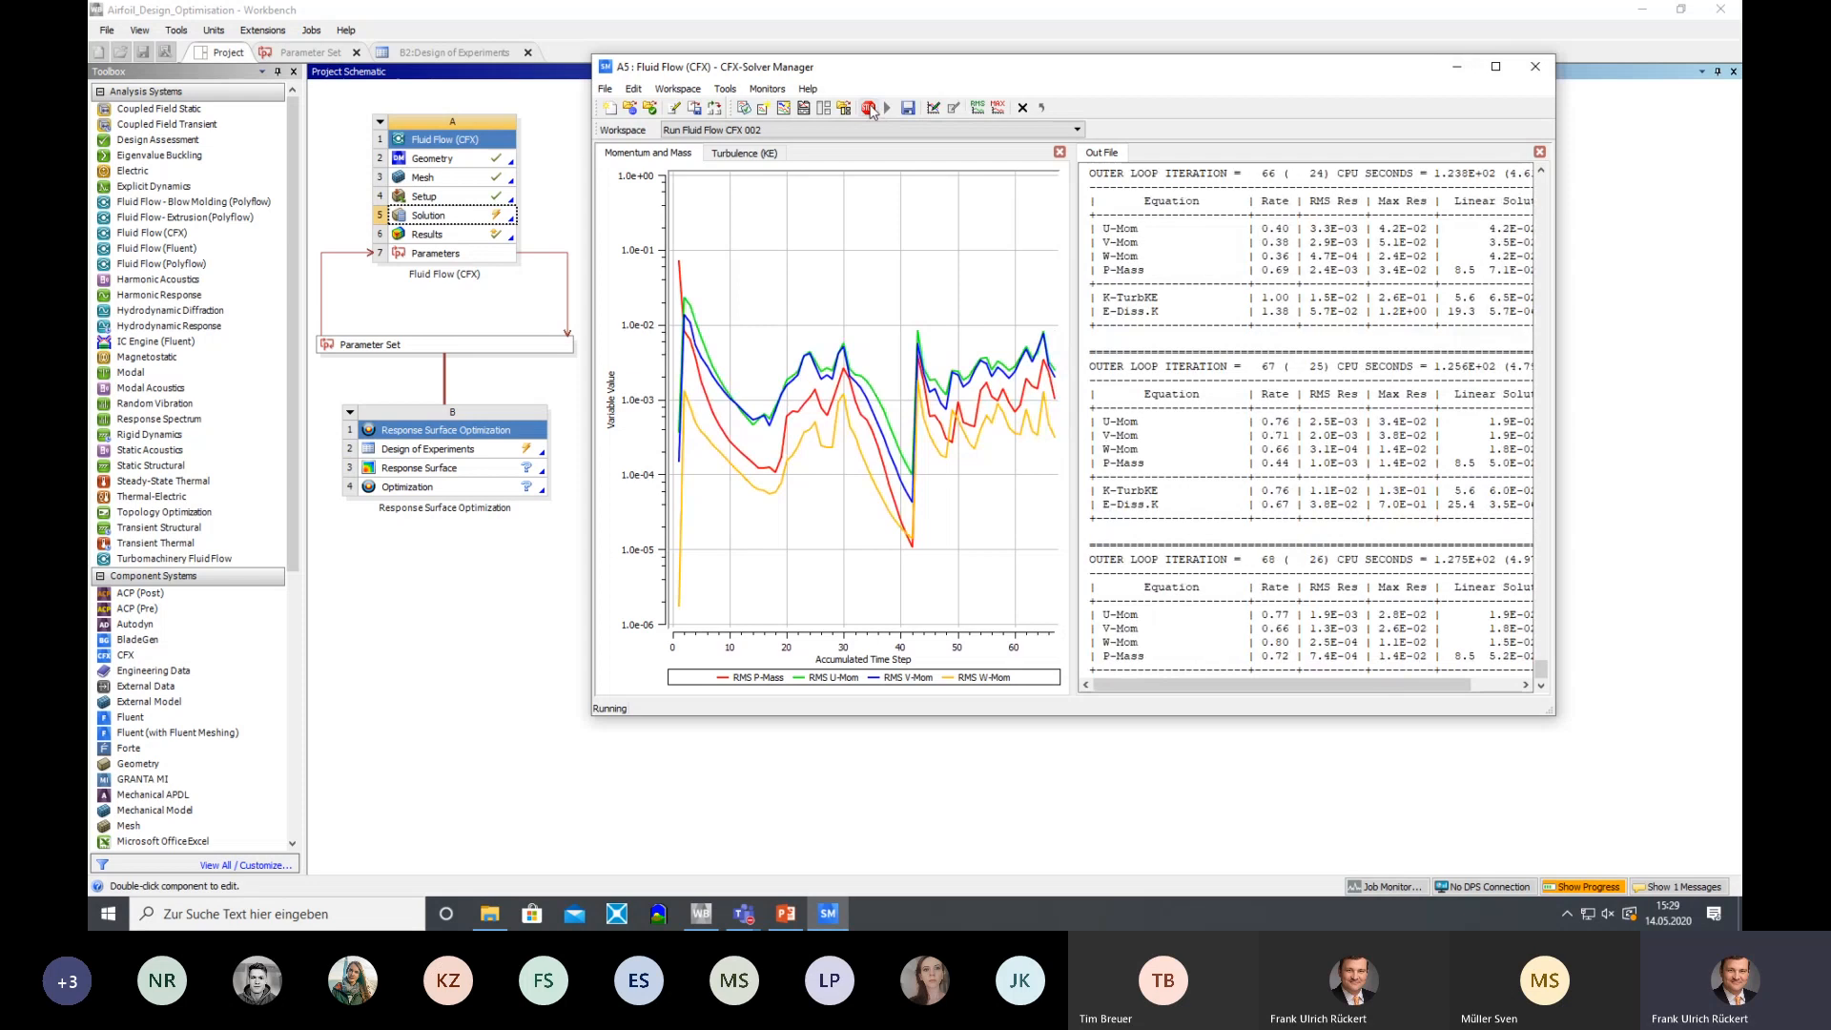
{"action": "left_click", "coordinate": [869, 108]}
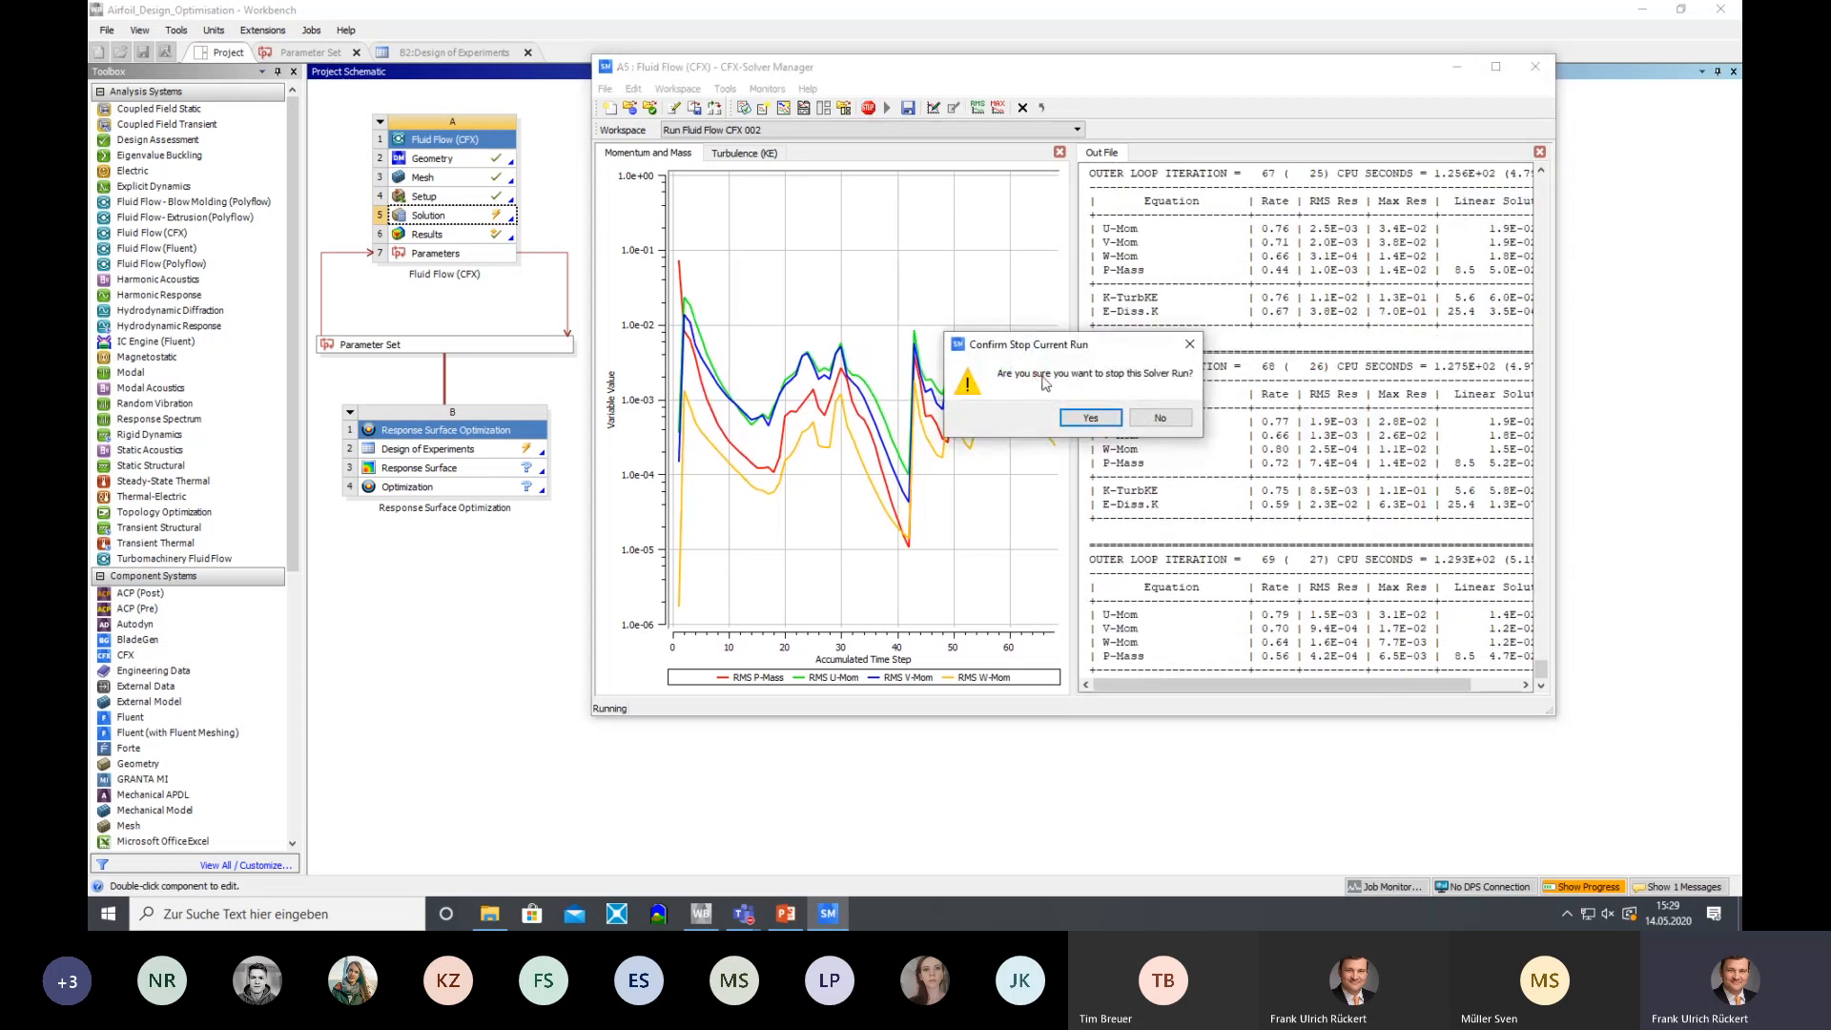
{"action": "left_click", "coordinate": [1090, 417]}
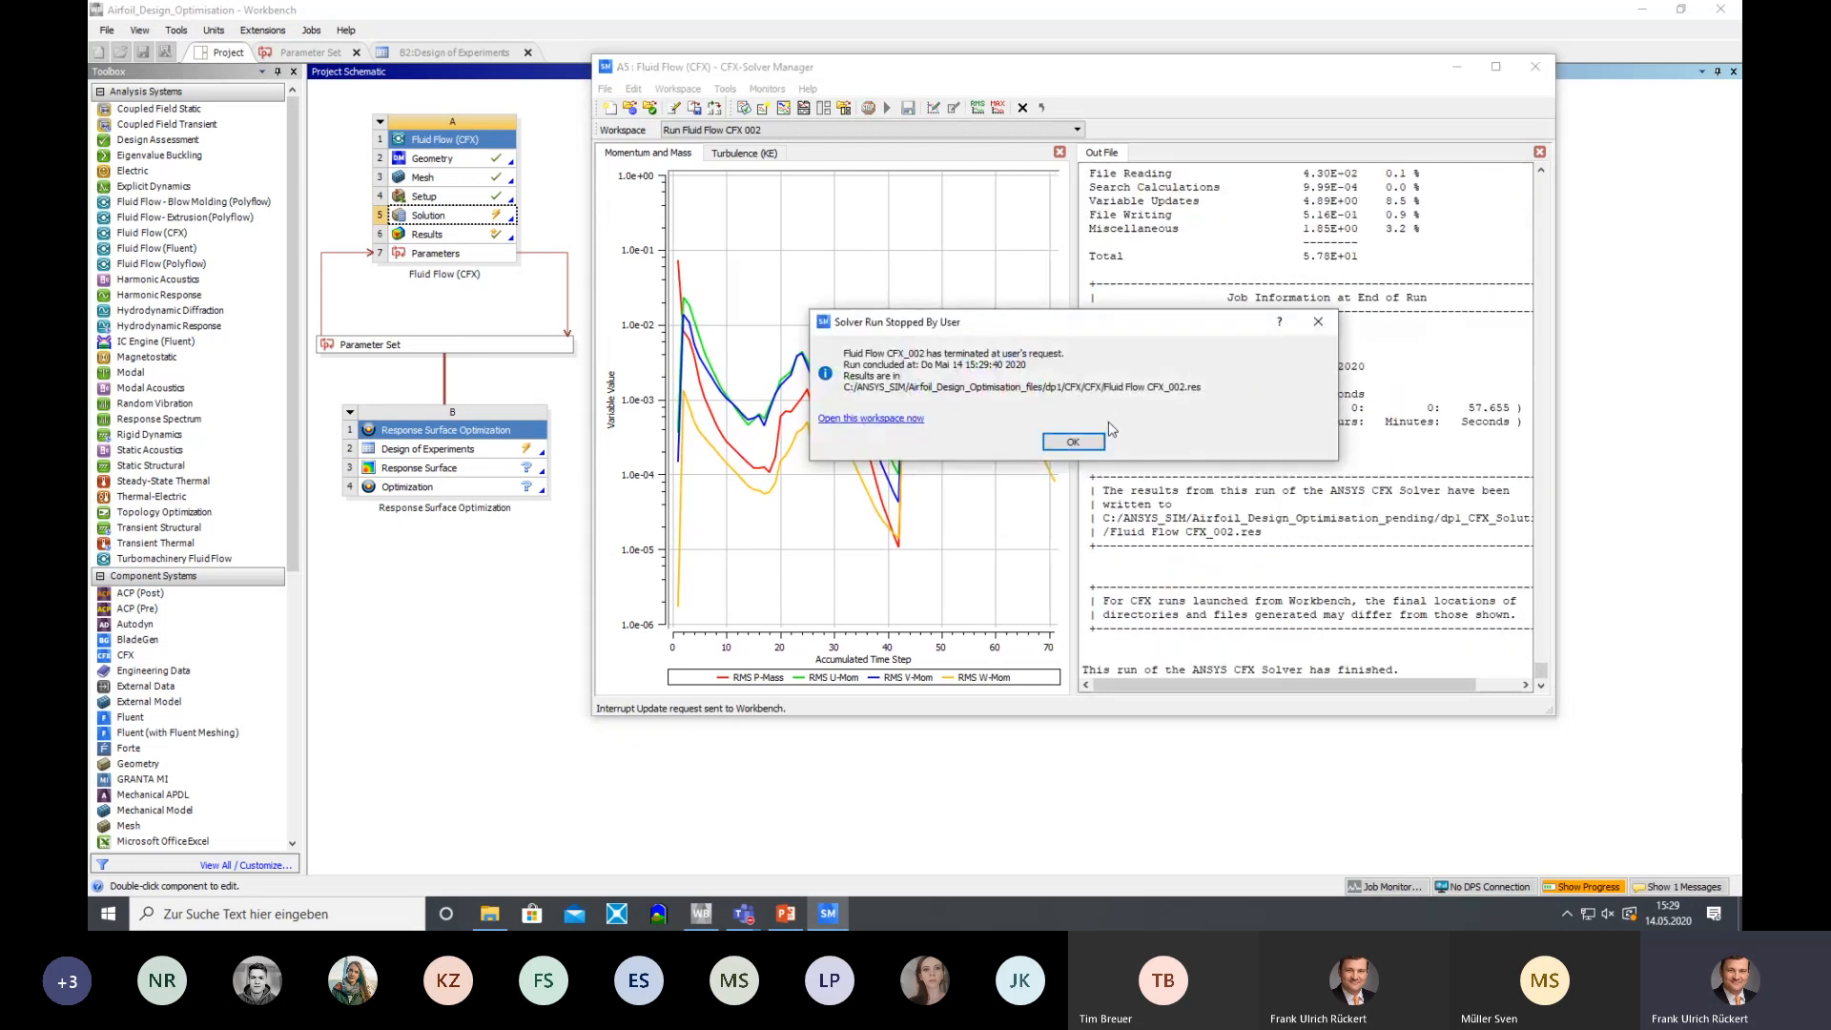
{"action": "left_click", "coordinate": [1078, 441]}
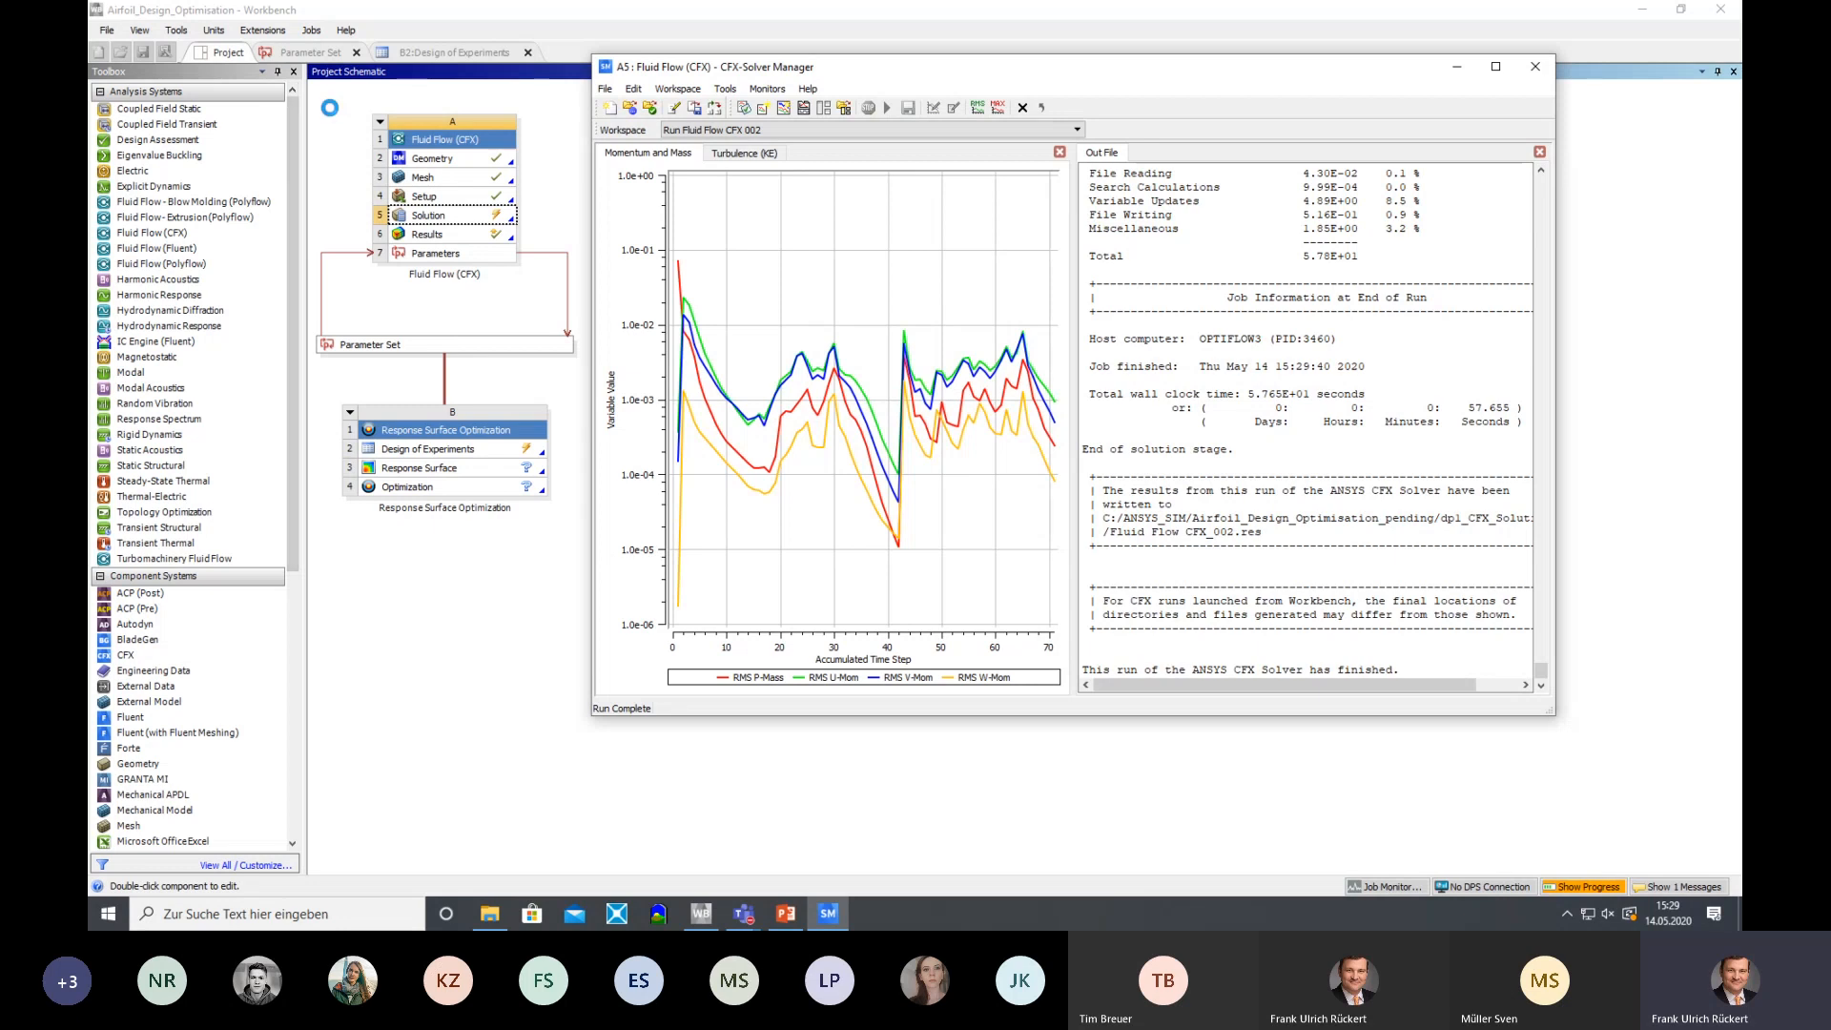
{"action": "left_click", "coordinate": [1456, 67]}
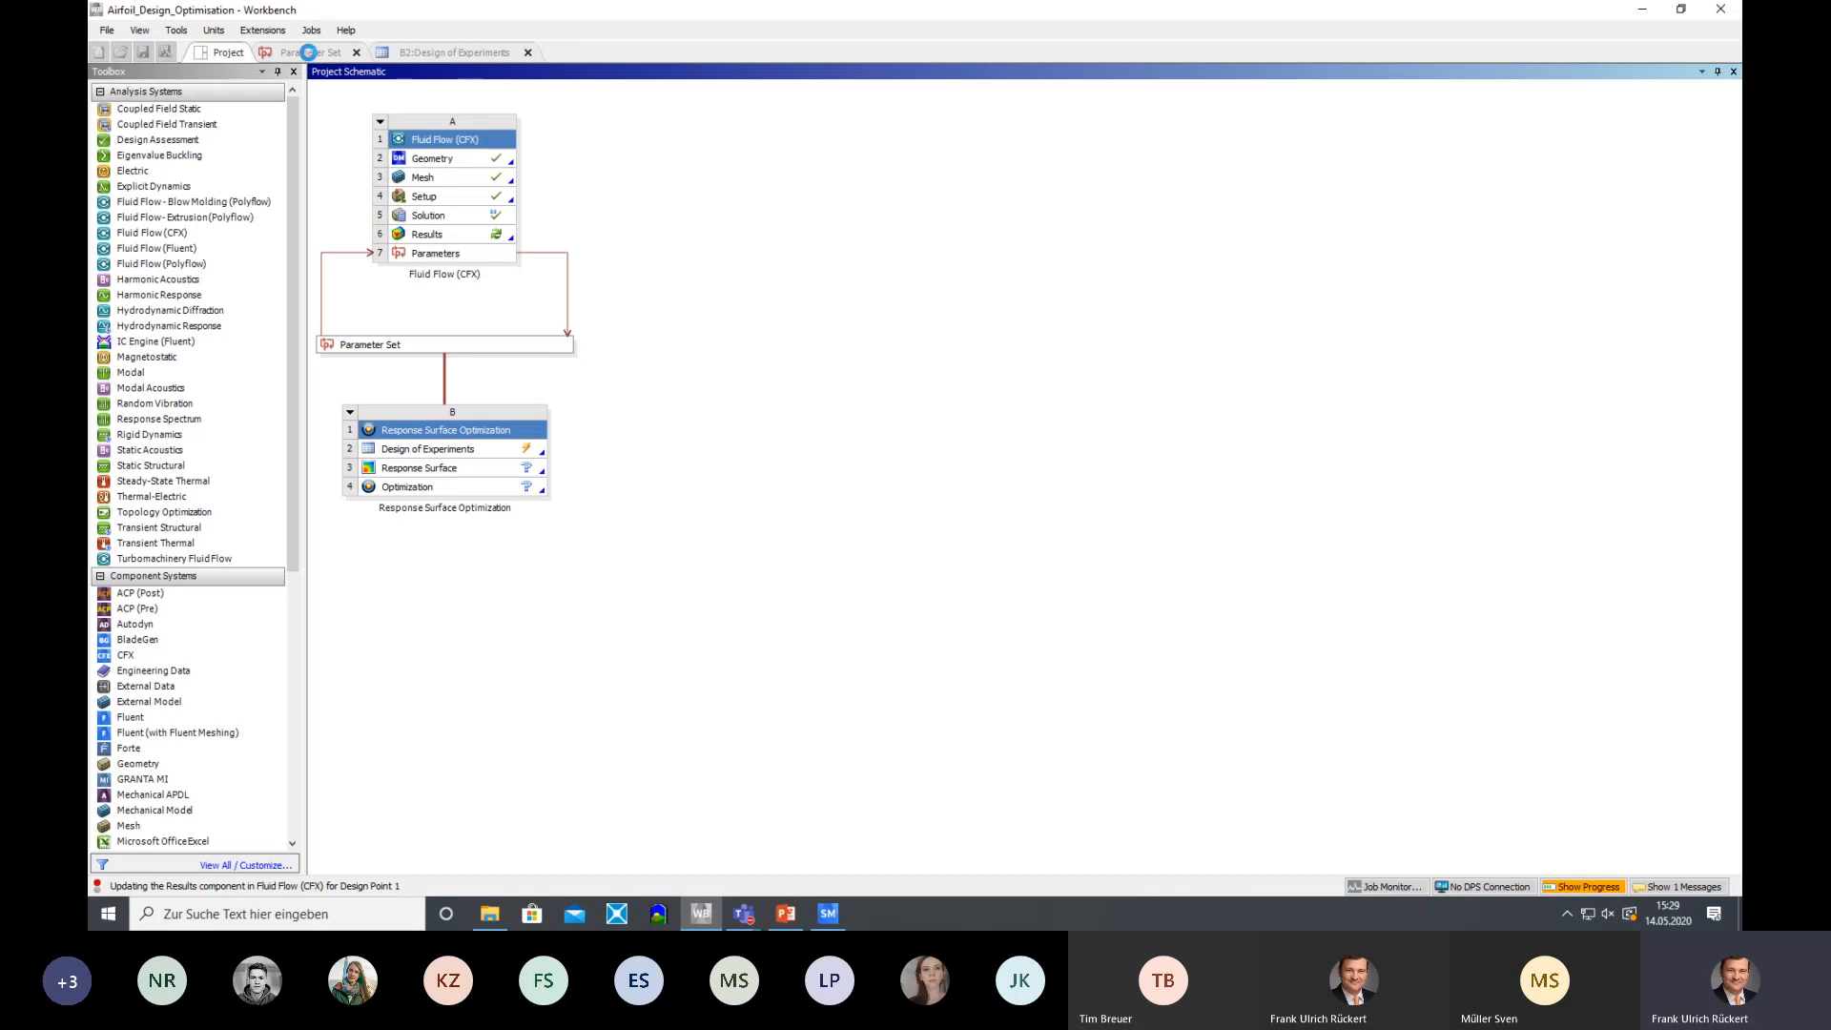
Check the output values of design point DP 1 in the Design of Experiments and in the Parameter Set
{"action": "left_click", "coordinate": [307, 53]}
{"action": "left_click", "coordinate": [472, 52]}
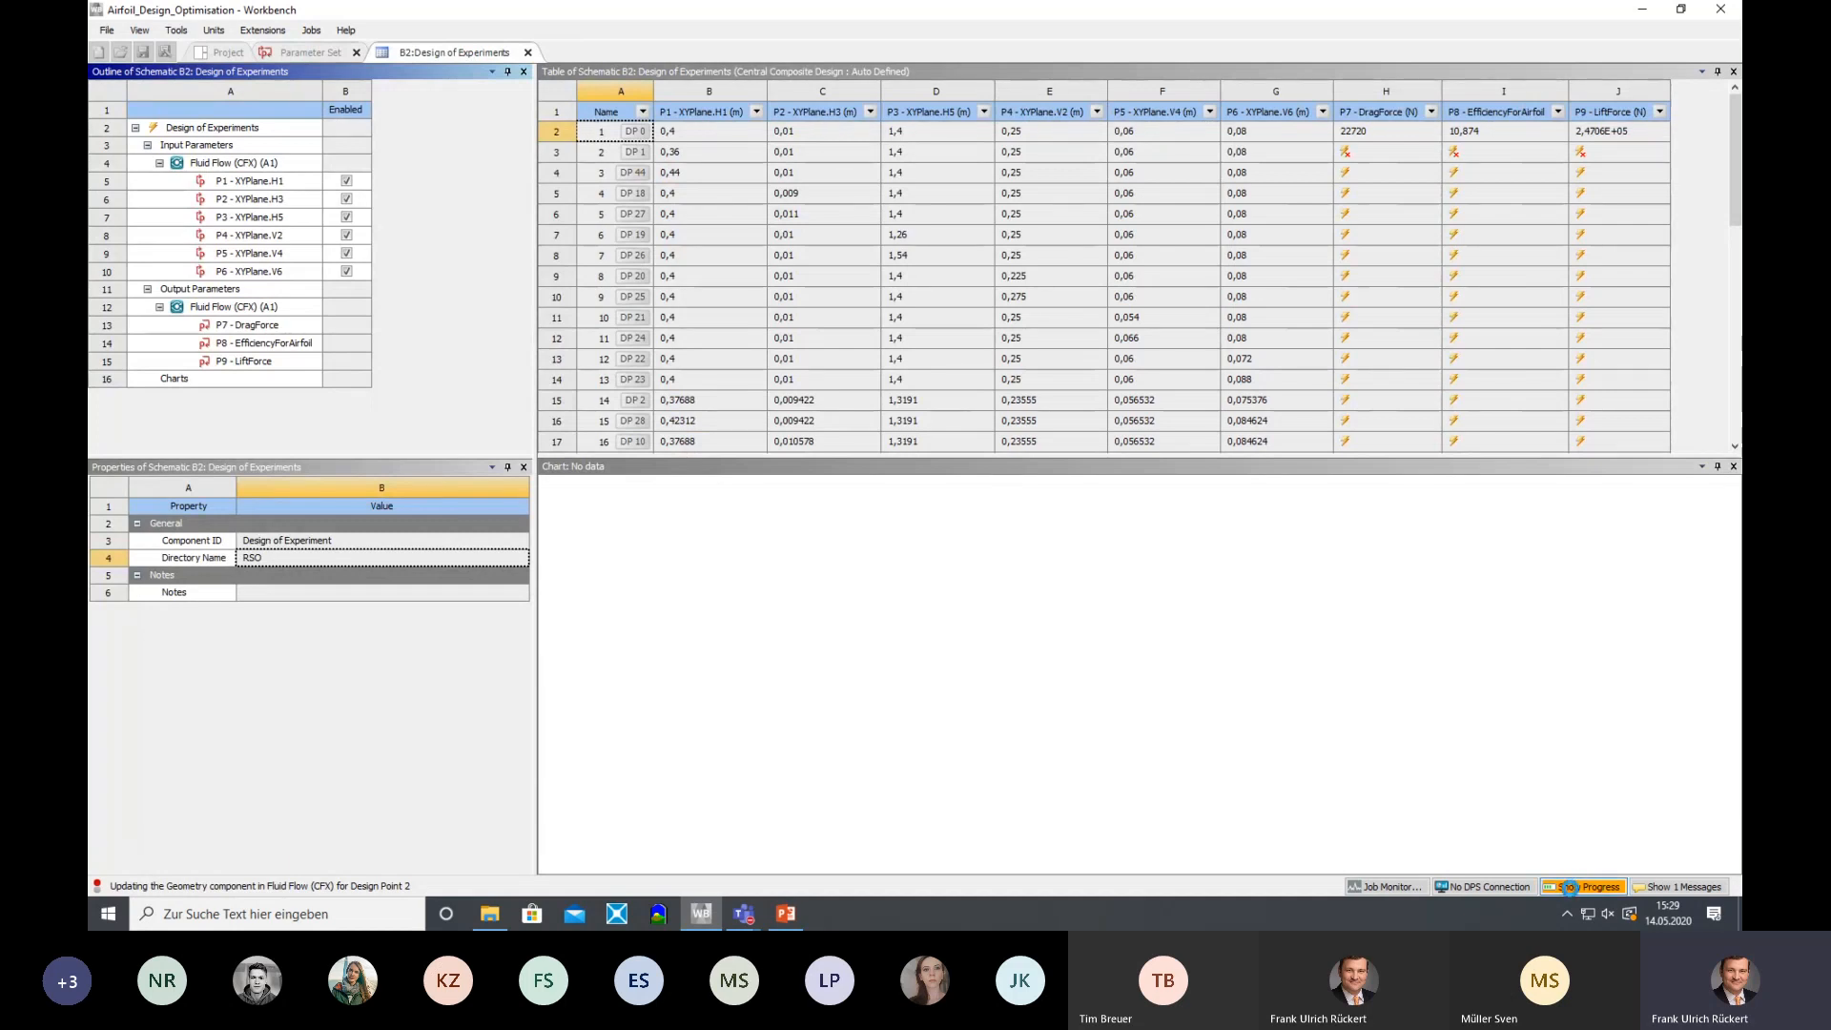
{"action": "left_click", "coordinate": [294, 52]}
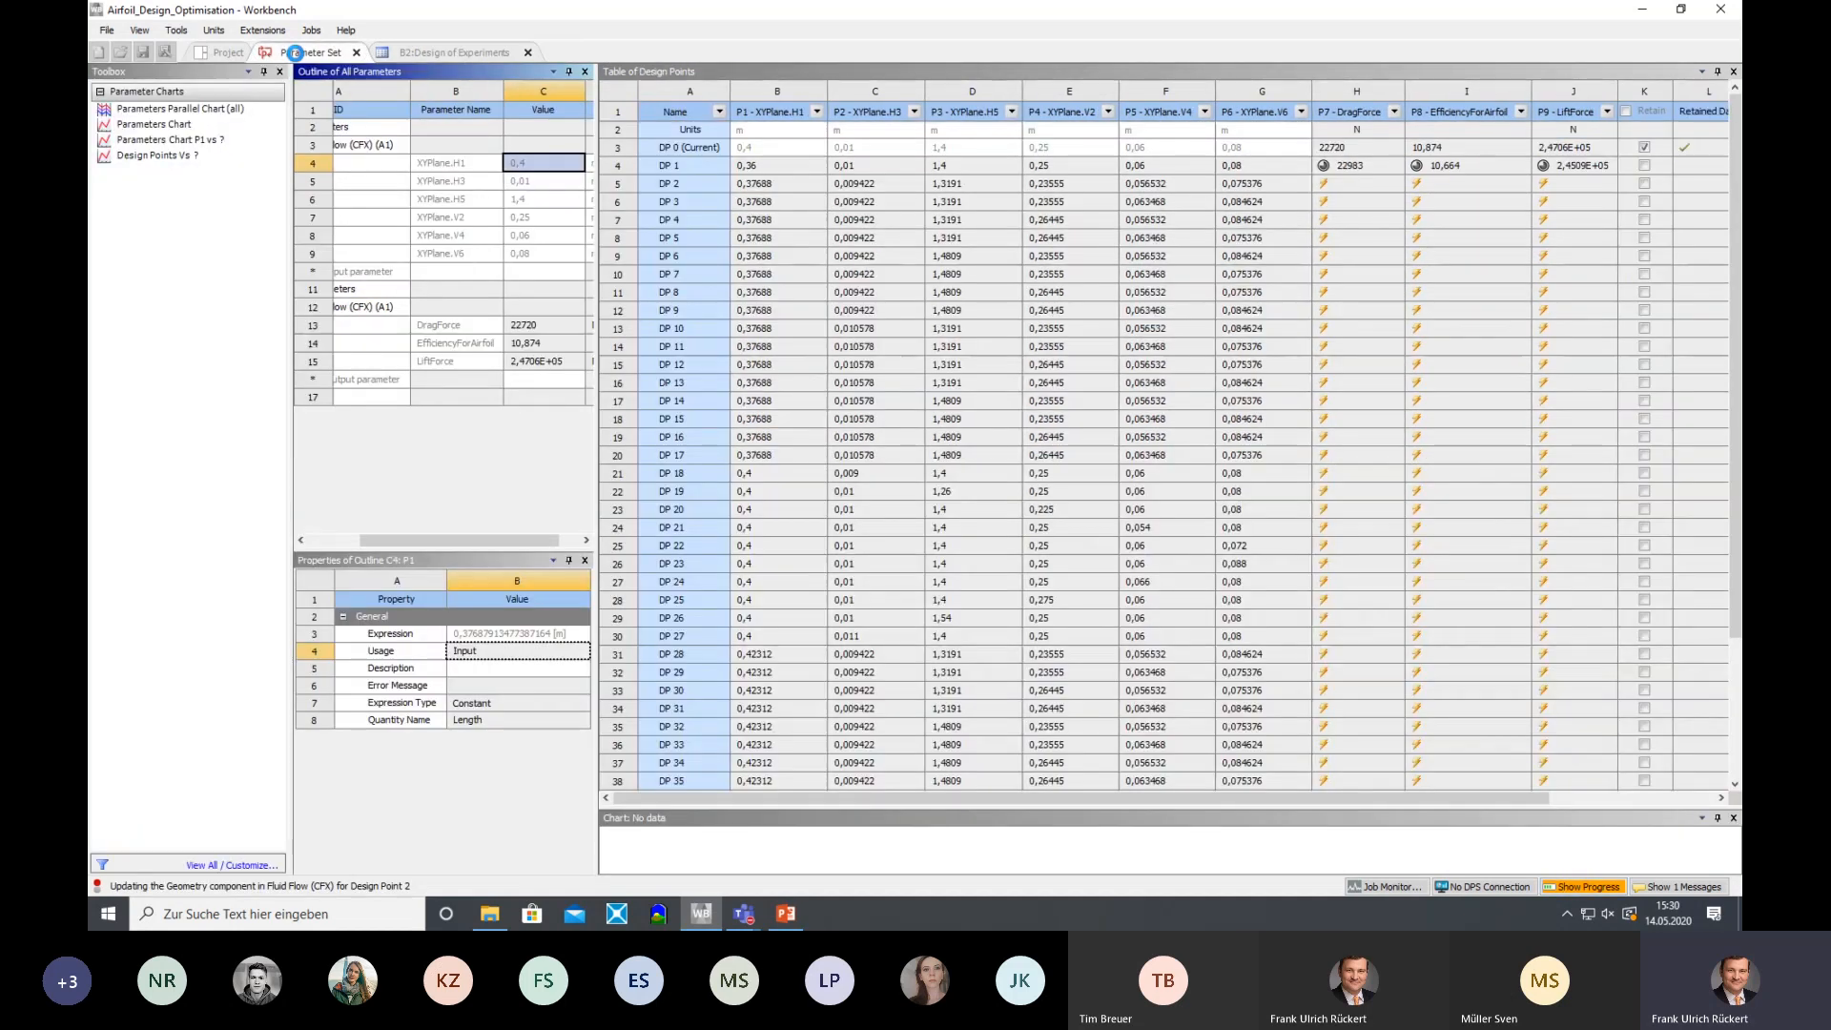
{"action": "left_click", "coordinate": [221, 53]}
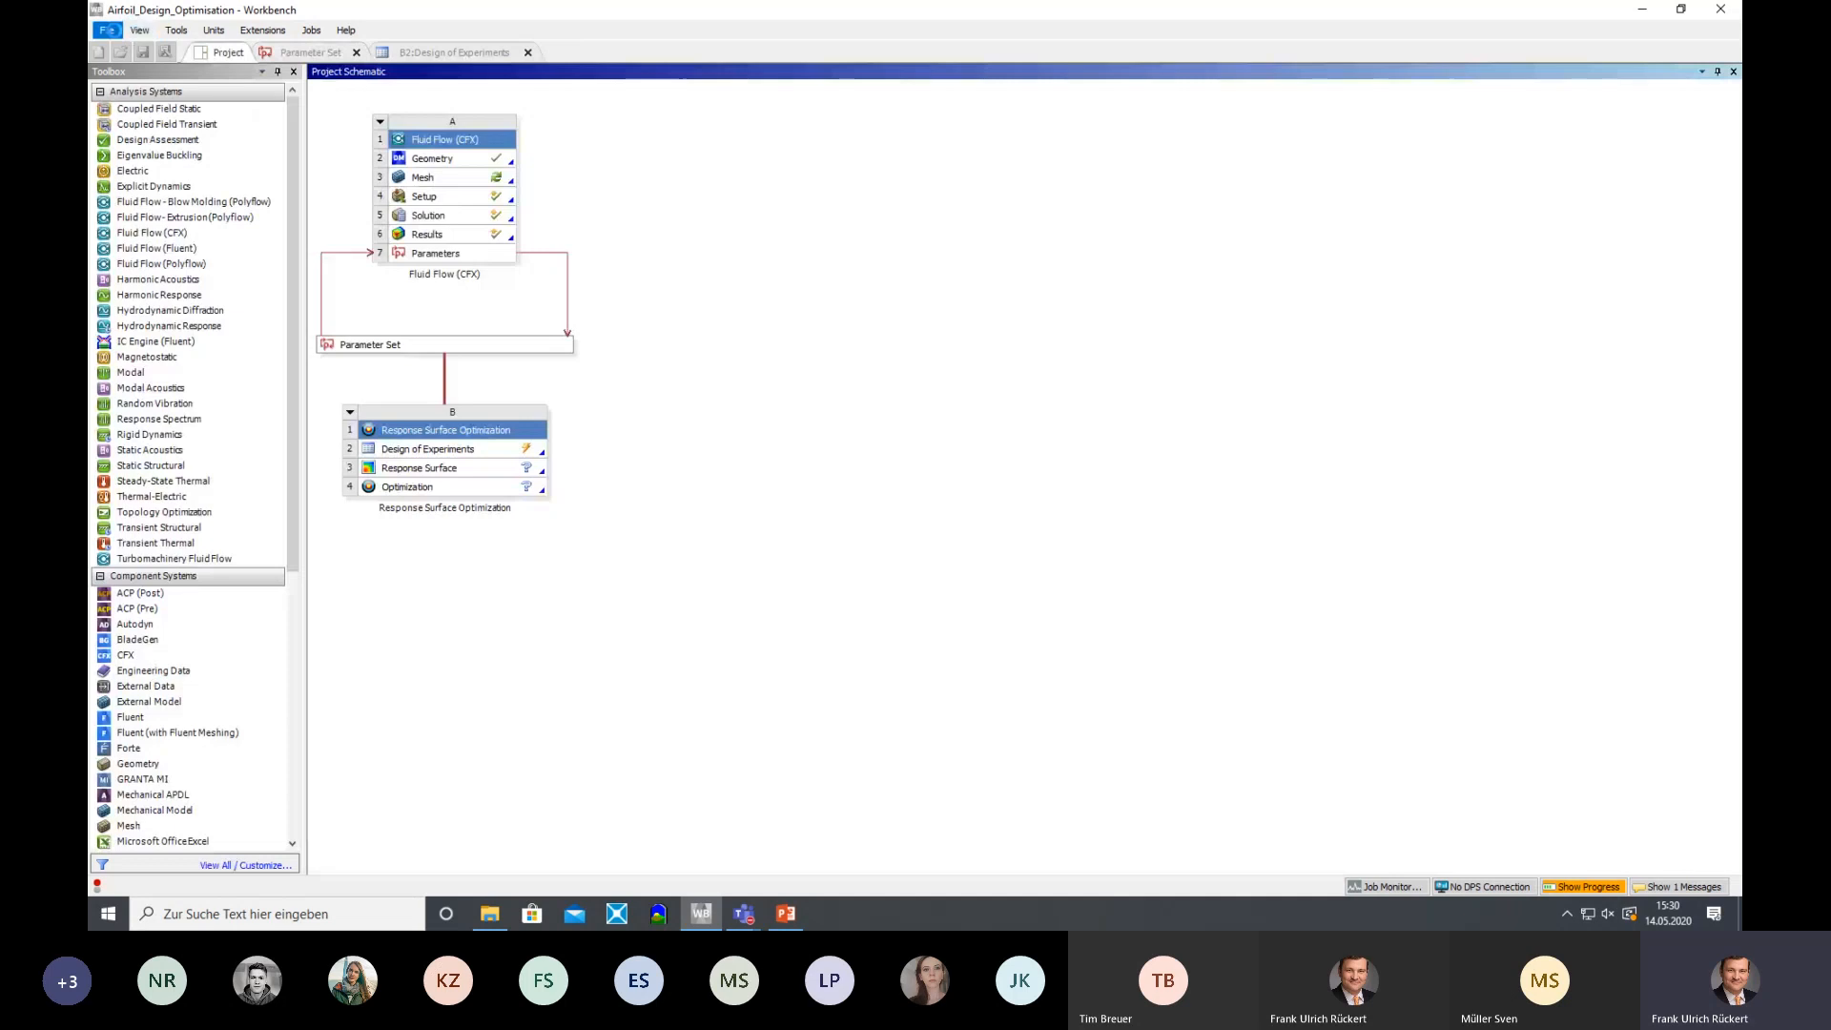
{"action": "left_click", "coordinate": [107, 30]}
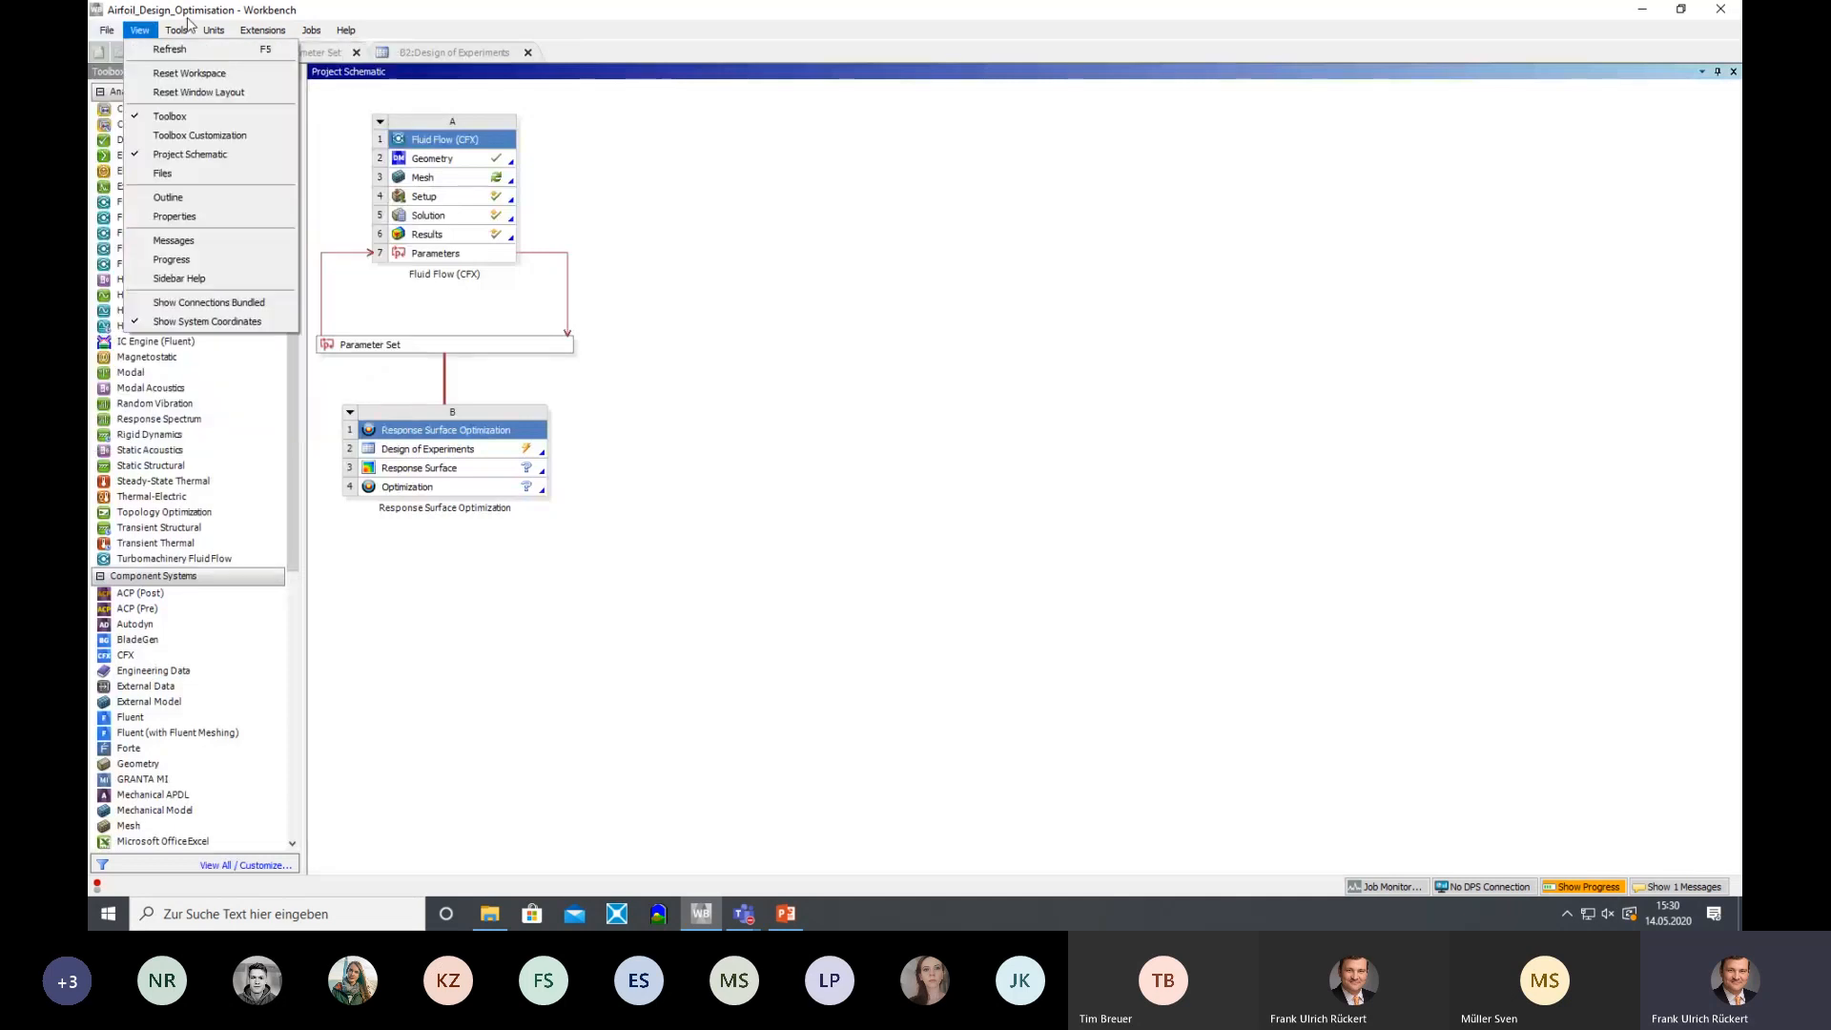
{"action": "left_click", "coordinate": [200, 12]}
{"action": "left_click", "coordinate": [108, 30]}
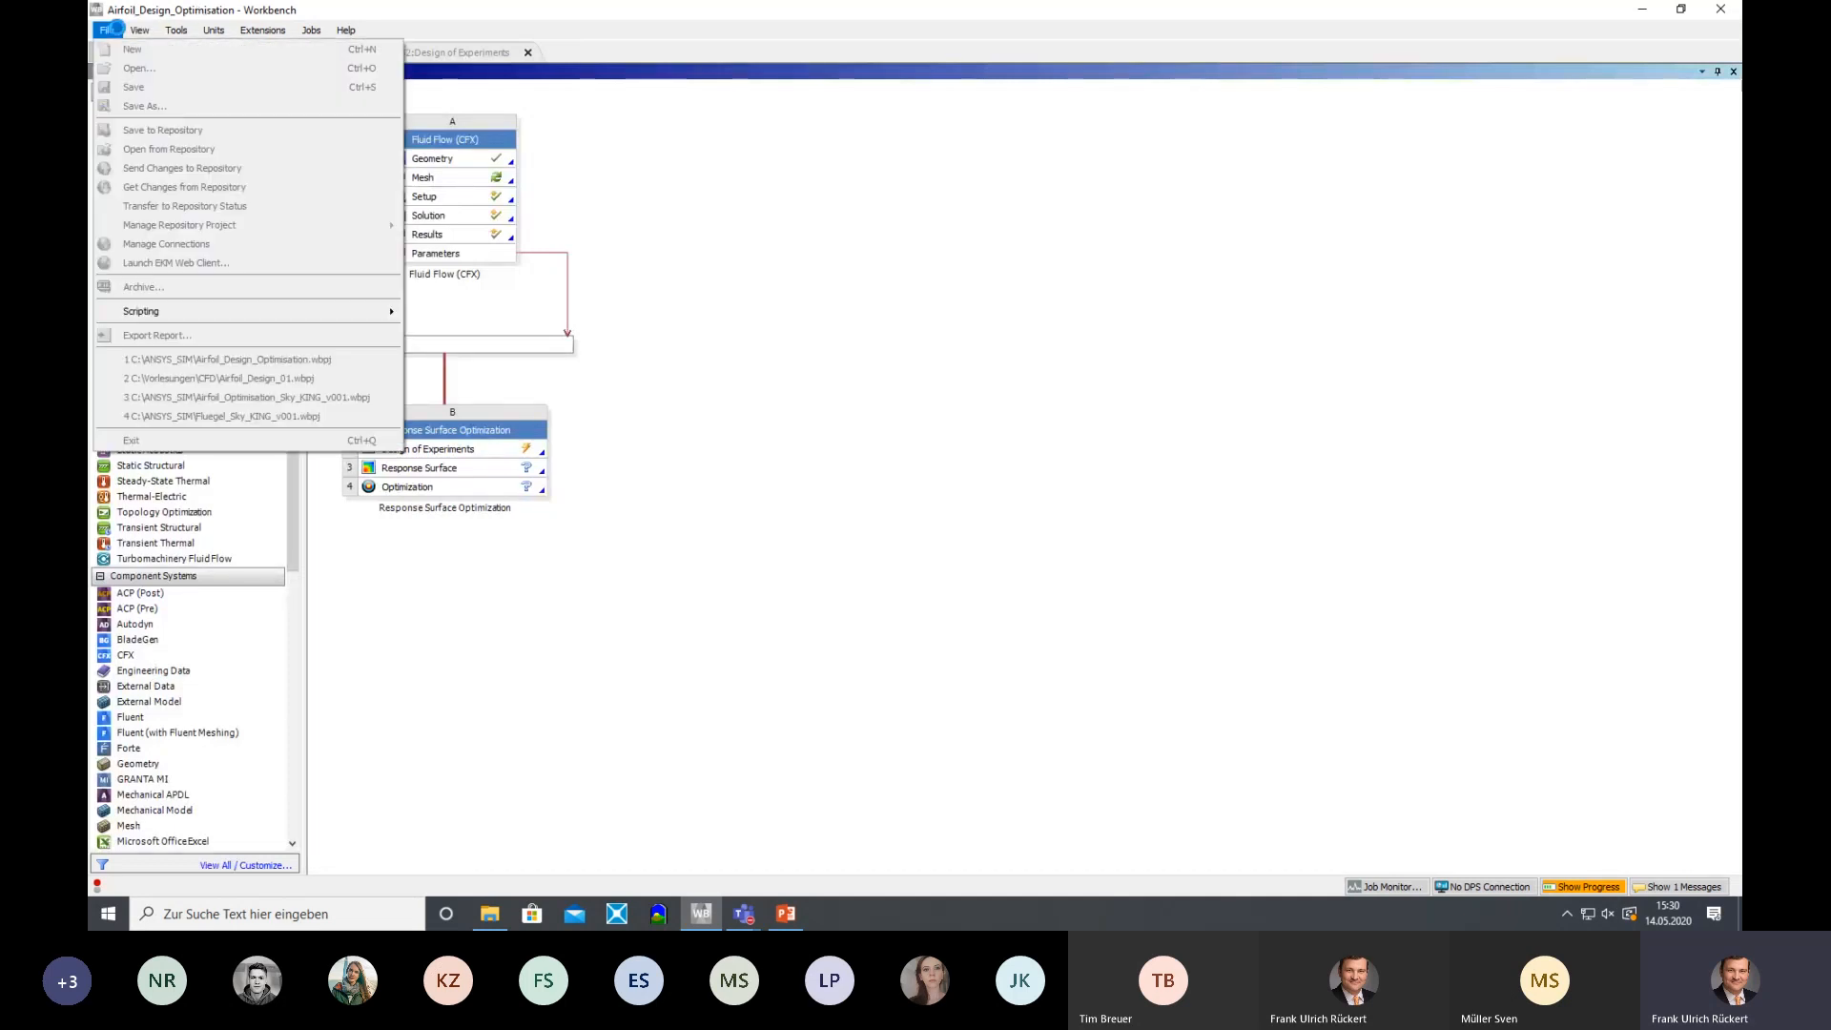
{"action": "left_click", "coordinate": [970, 343]}
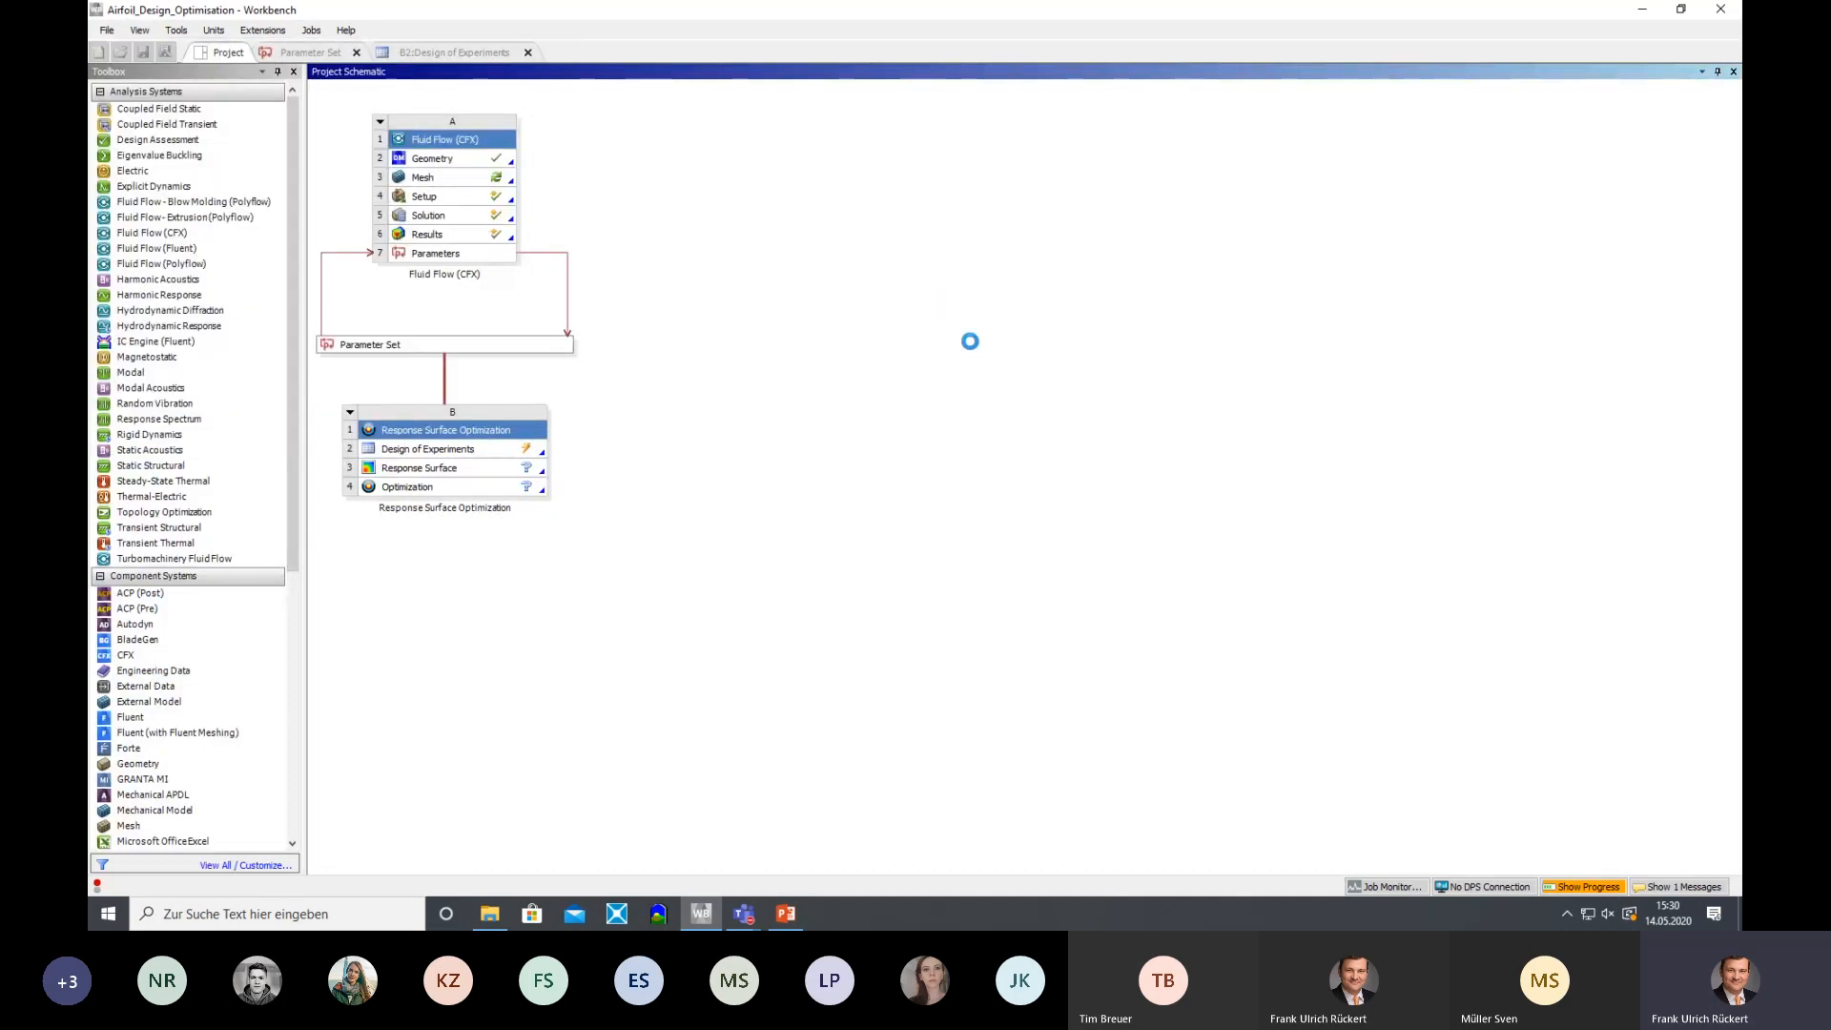
{"action": "right_click", "coordinate": [437, 180]}
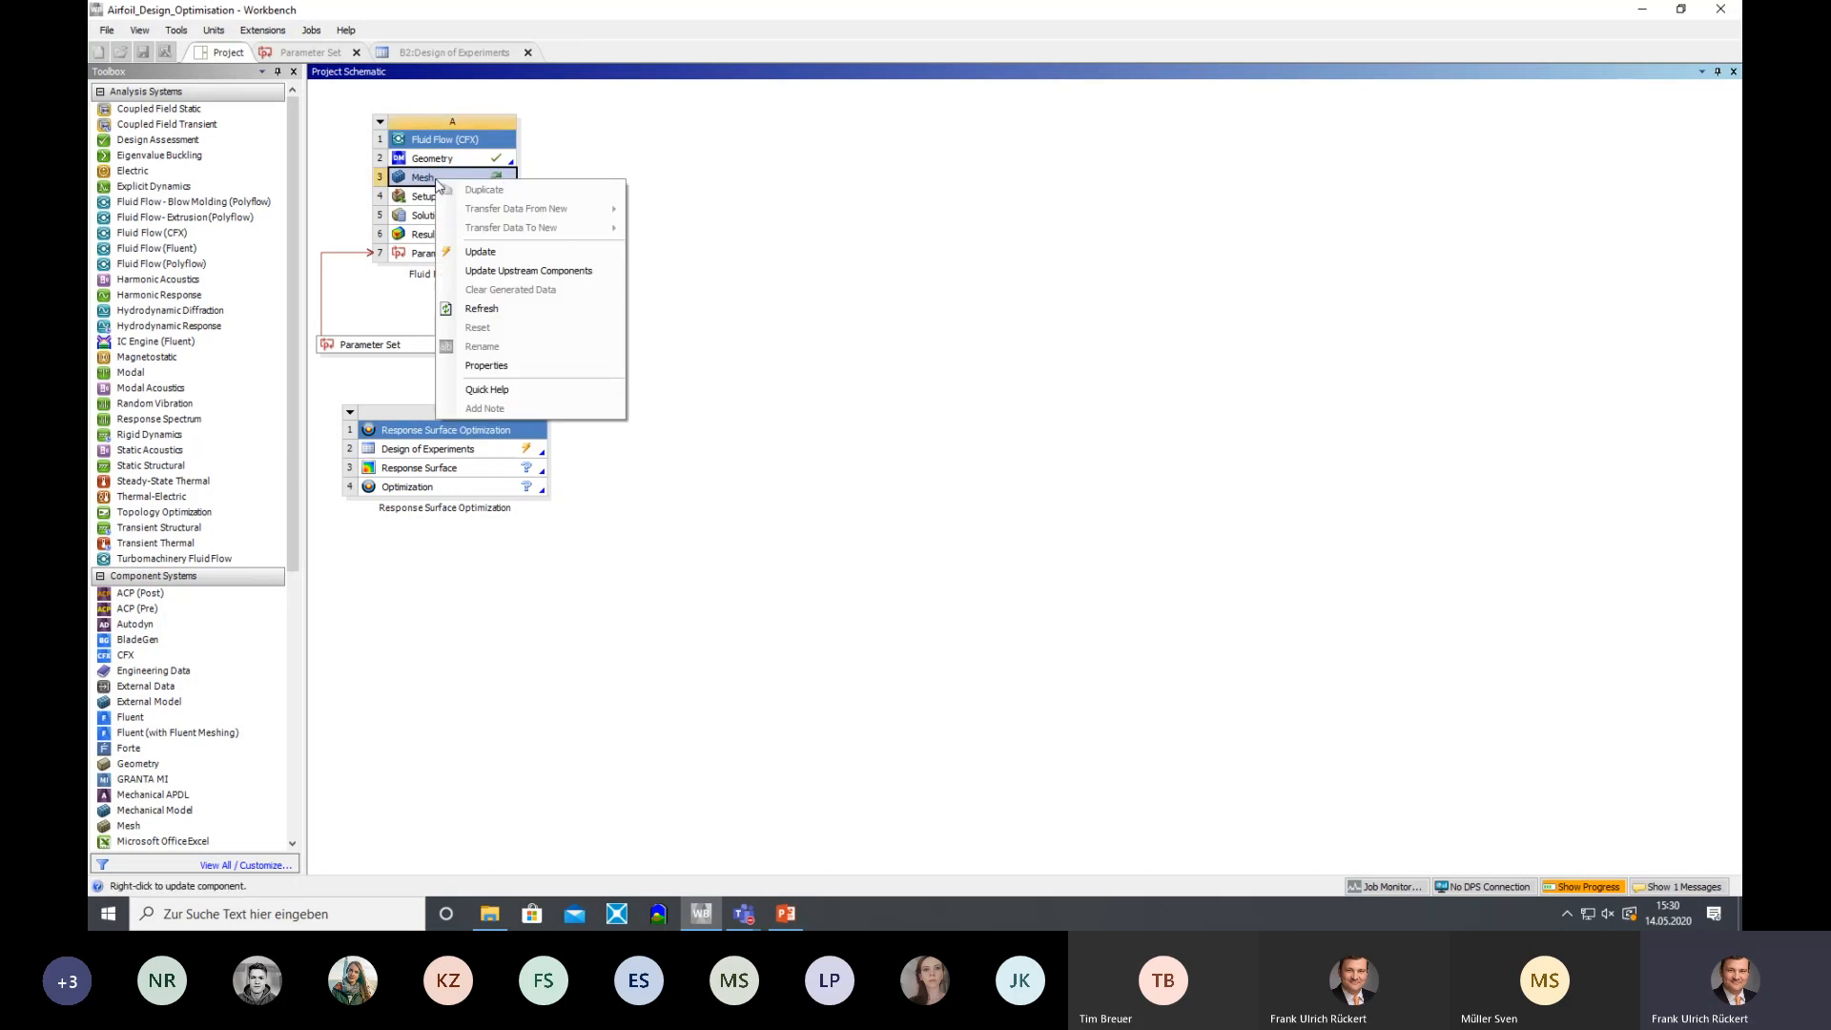
{"action": "left_click", "coordinate": [850, 198]}
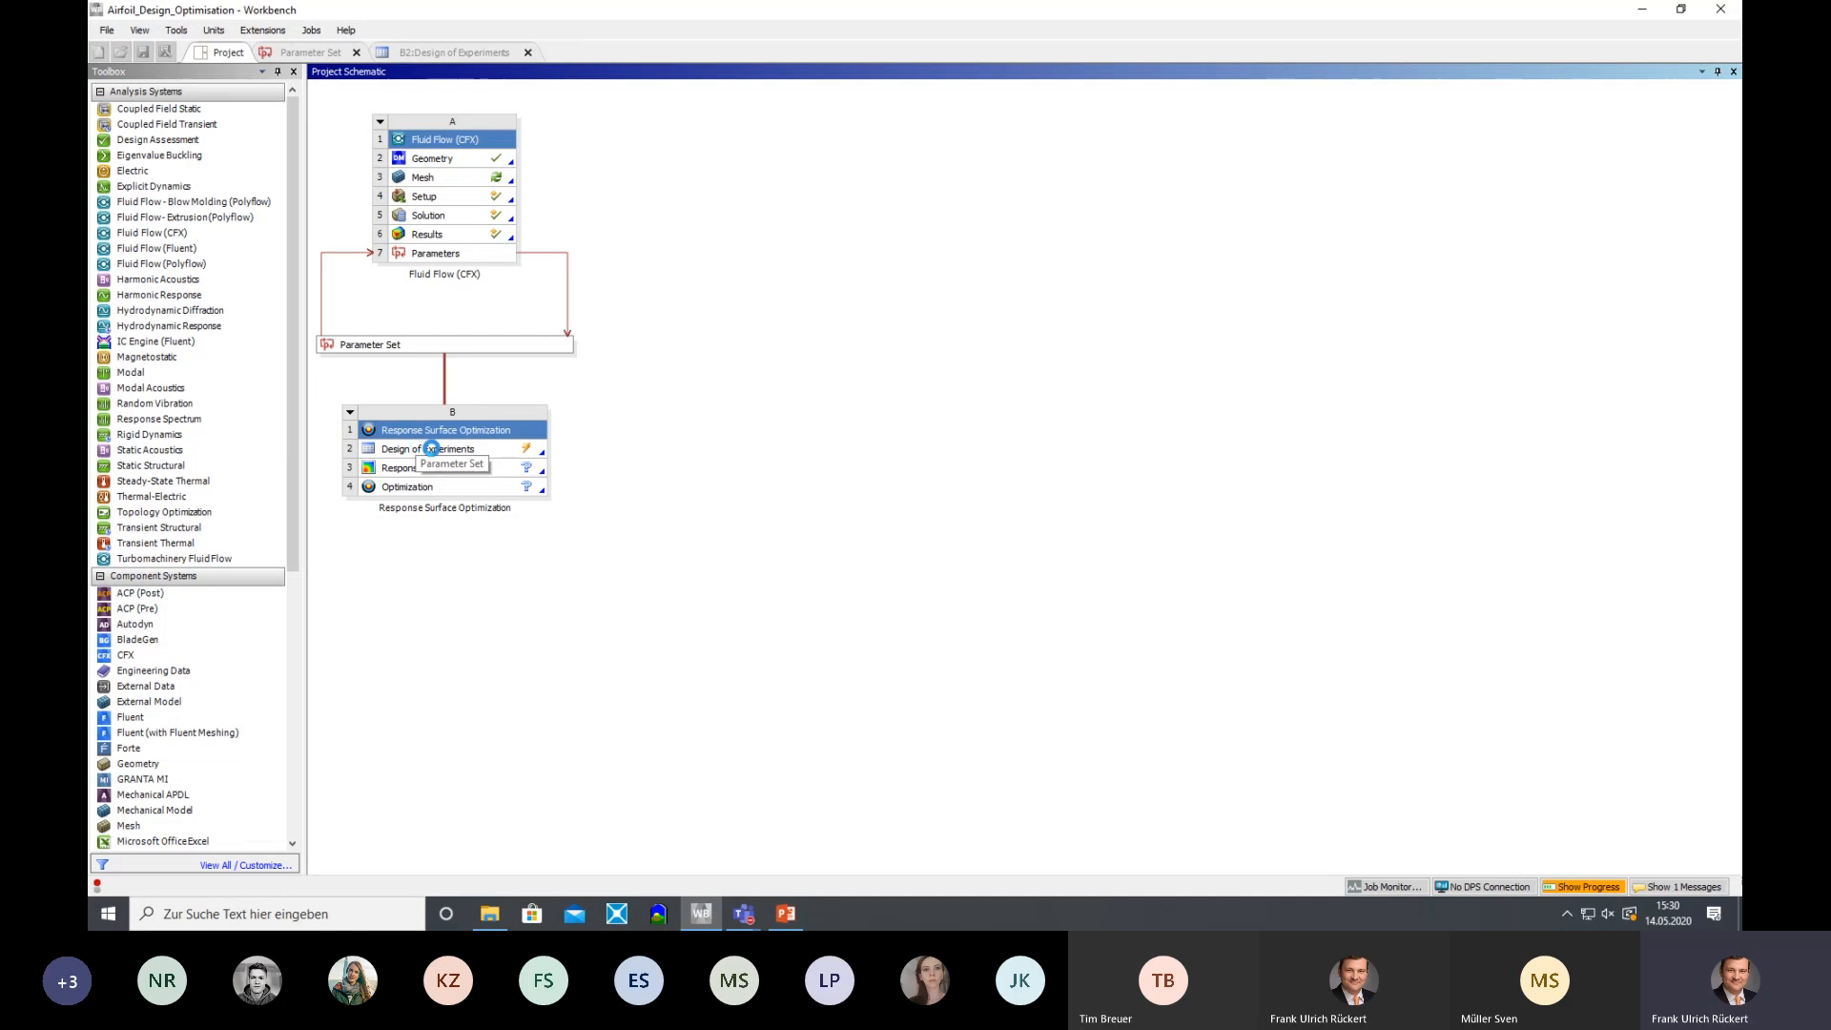
{"action": "right_click", "coordinate": [434, 456]}
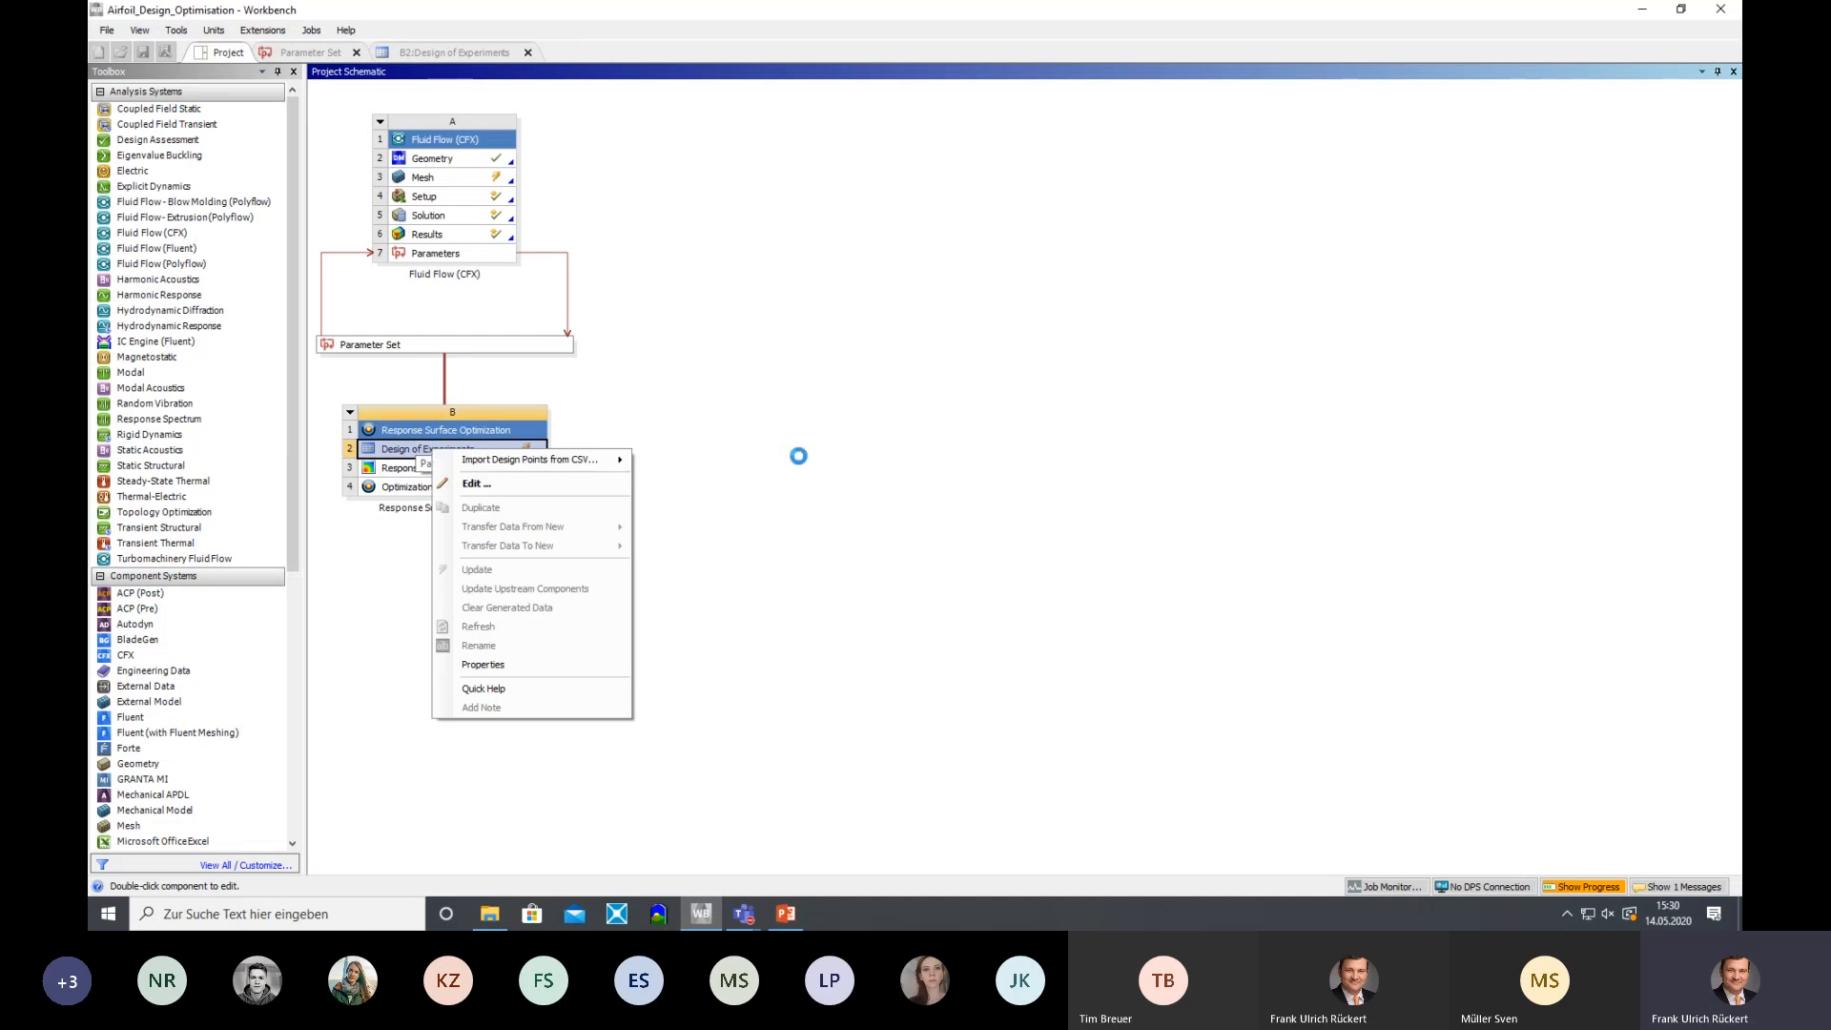
{"action": "left_click", "coordinate": [797, 454]}
{"action": "left_click", "coordinate": [458, 52]}
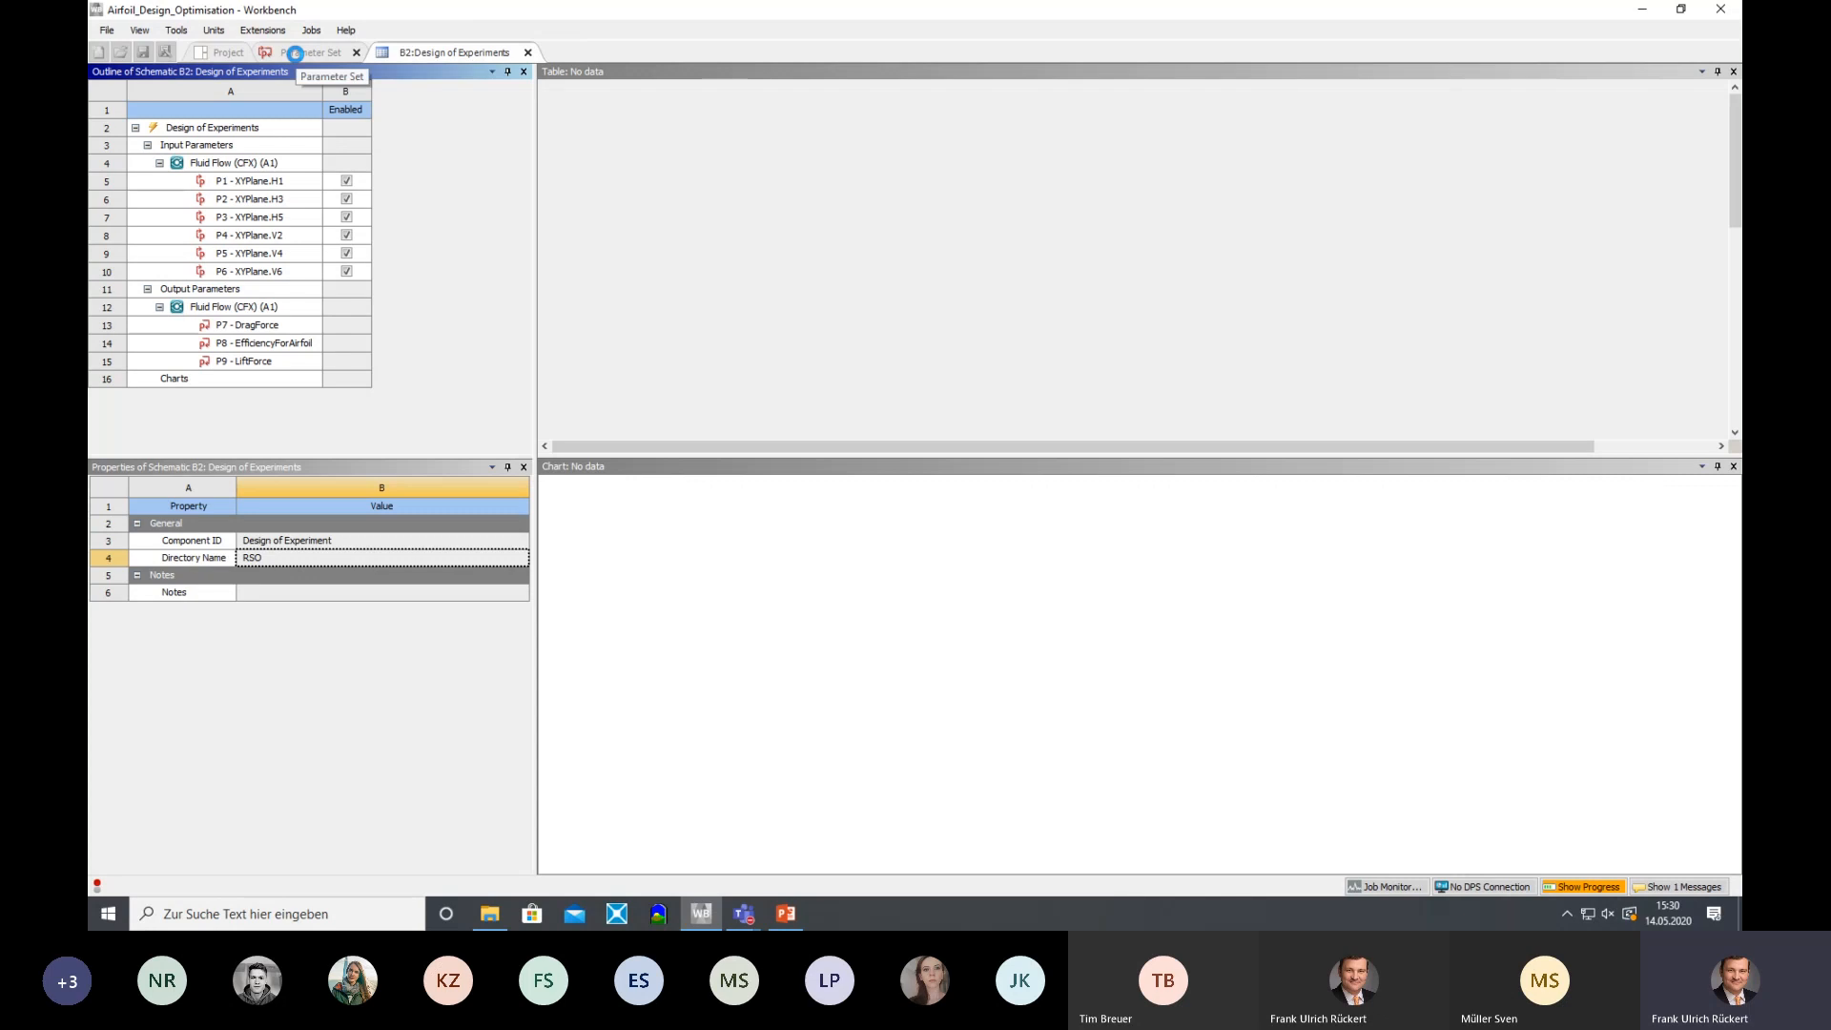
{"action": "left_click", "coordinate": [297, 53]}
{"action": "left_click", "coordinate": [229, 51]}
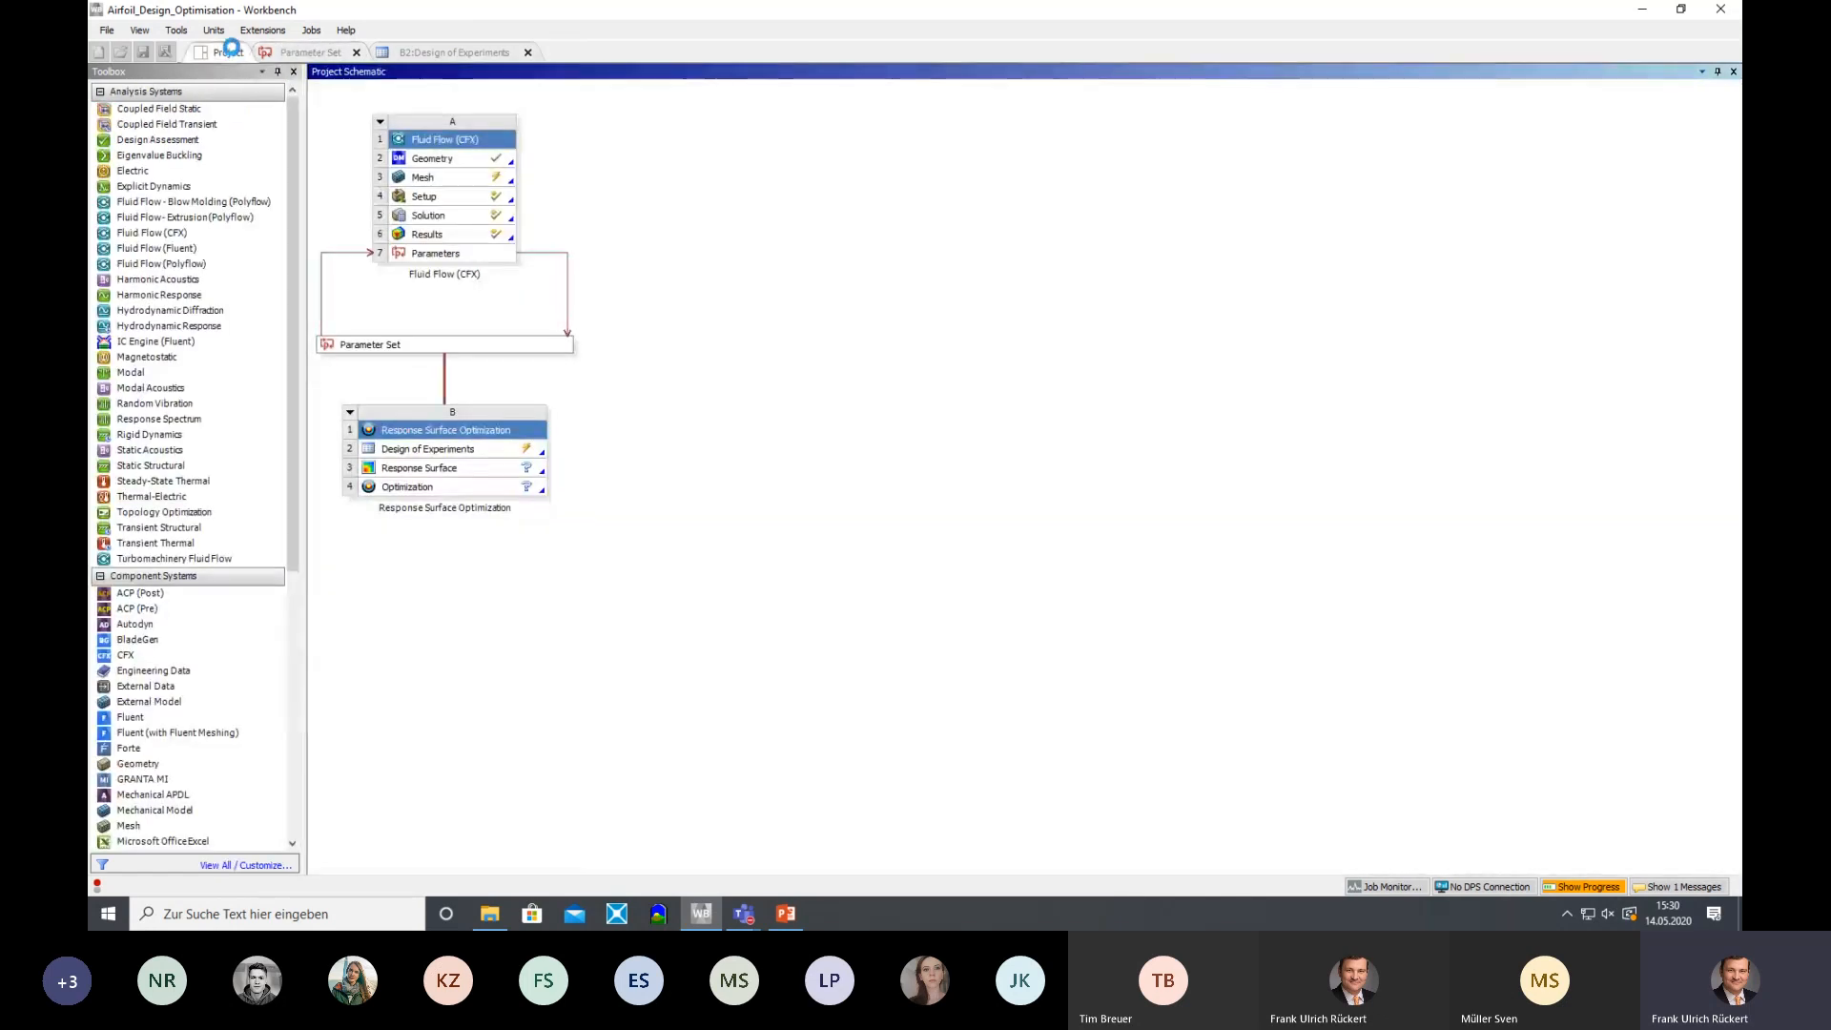
{"action": "left_click", "coordinate": [159, 31]}
{"action": "left_click", "coordinate": [136, 29]}
{"action": "left_click", "coordinate": [136, 30]}
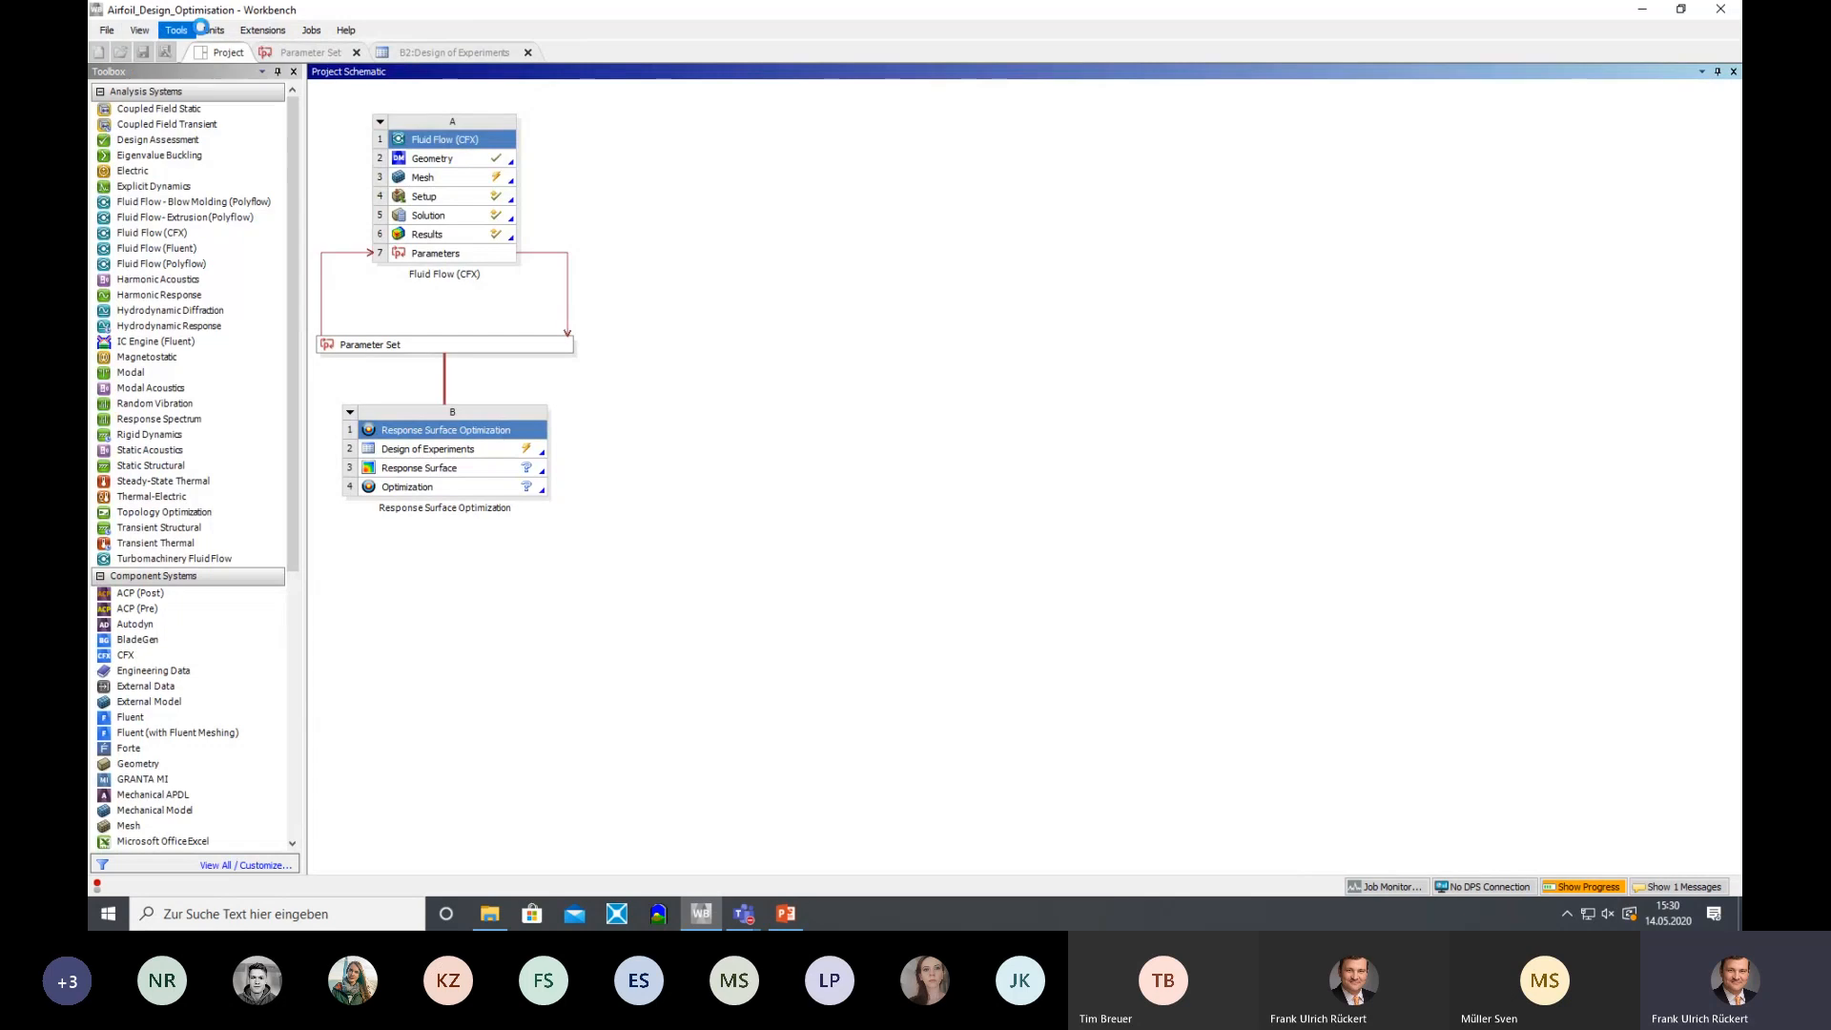
{"action": "left_click", "coordinate": [260, 30]}
{"action": "mouse_move", "coordinate": [311, 31]}
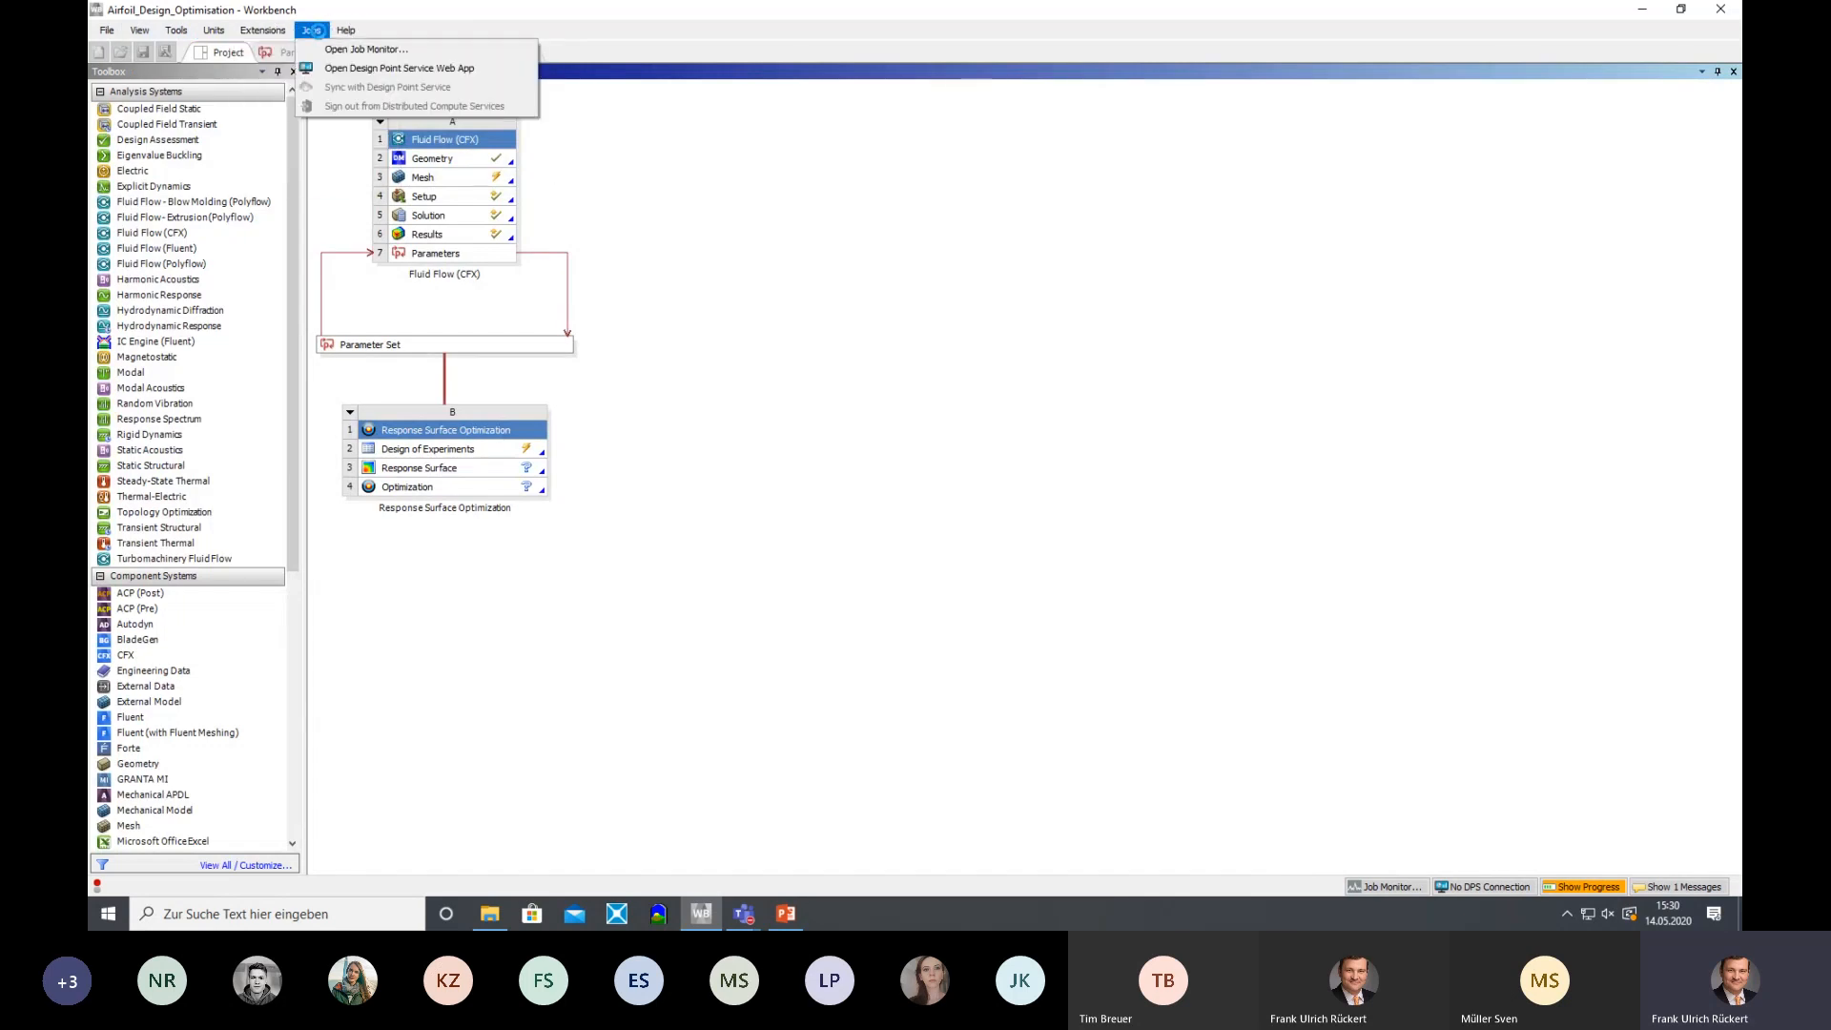
{"action": "left_click", "coordinate": [779, 224]}
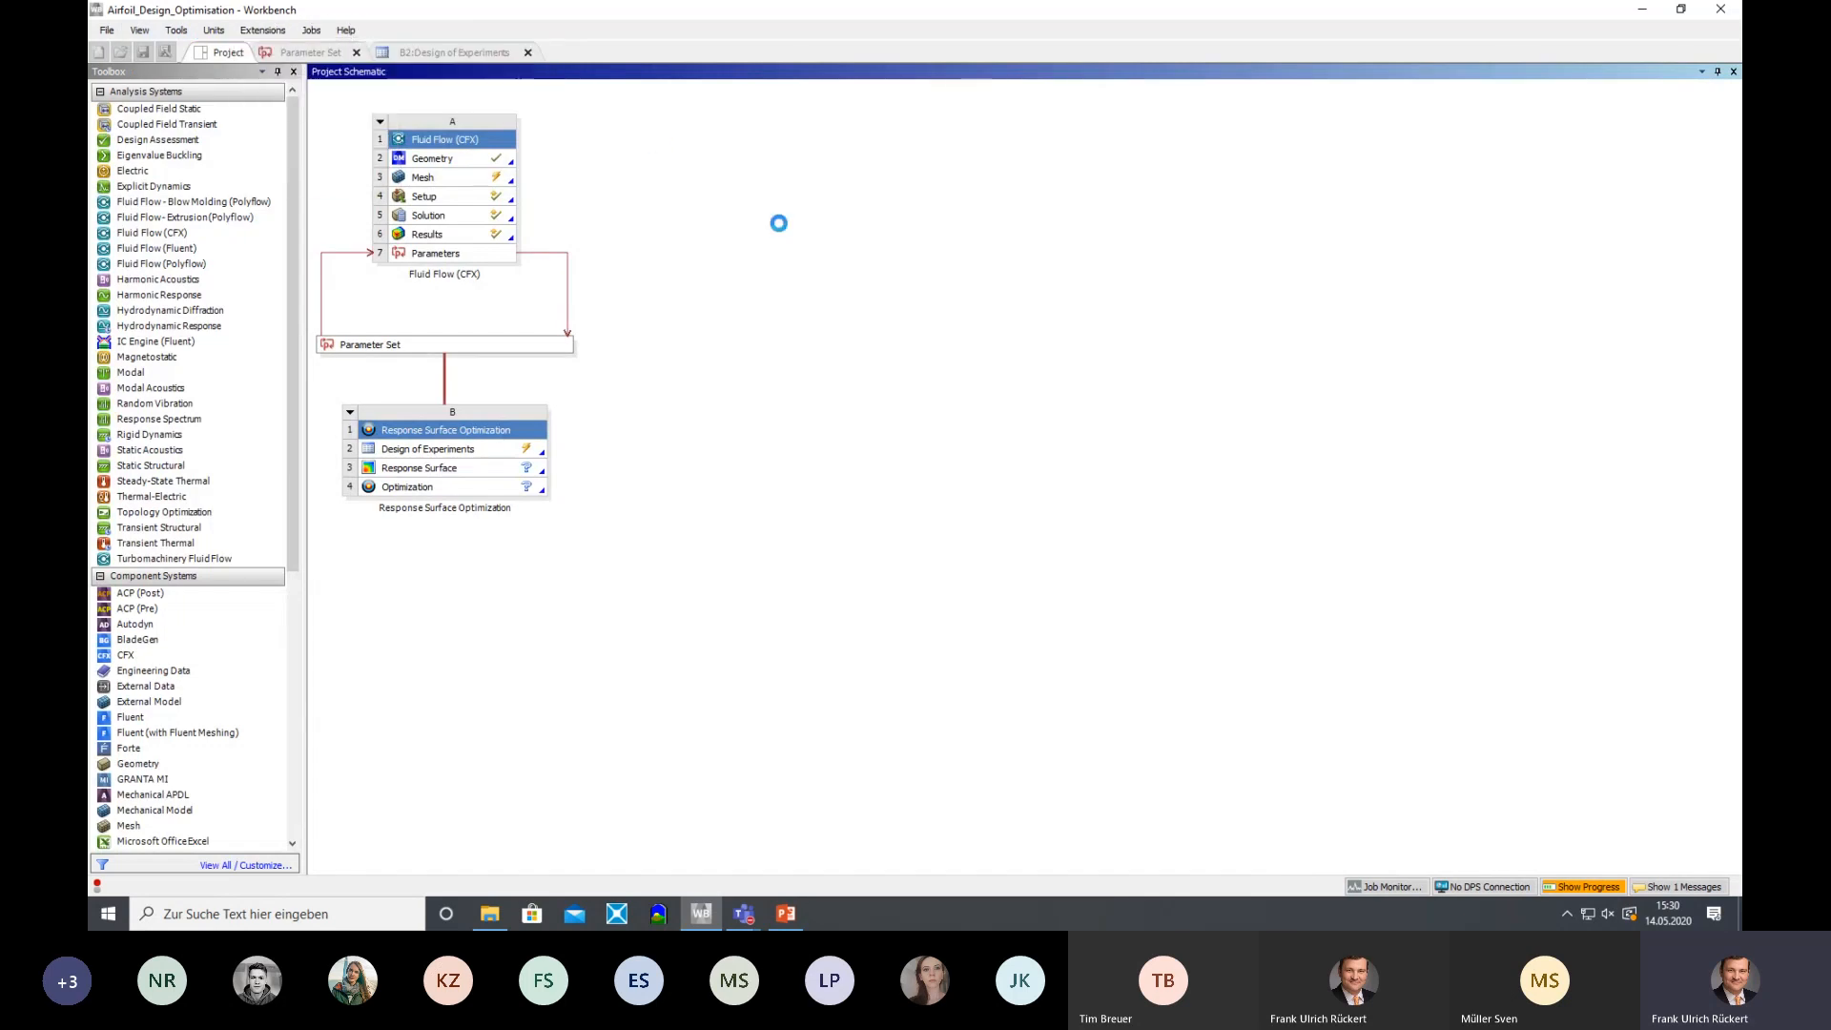
Interrupt the running Design of Experiments update, retaining the data generated so far, and dismiss the messages
{"action": "left_click", "coordinate": [1726, 14]}
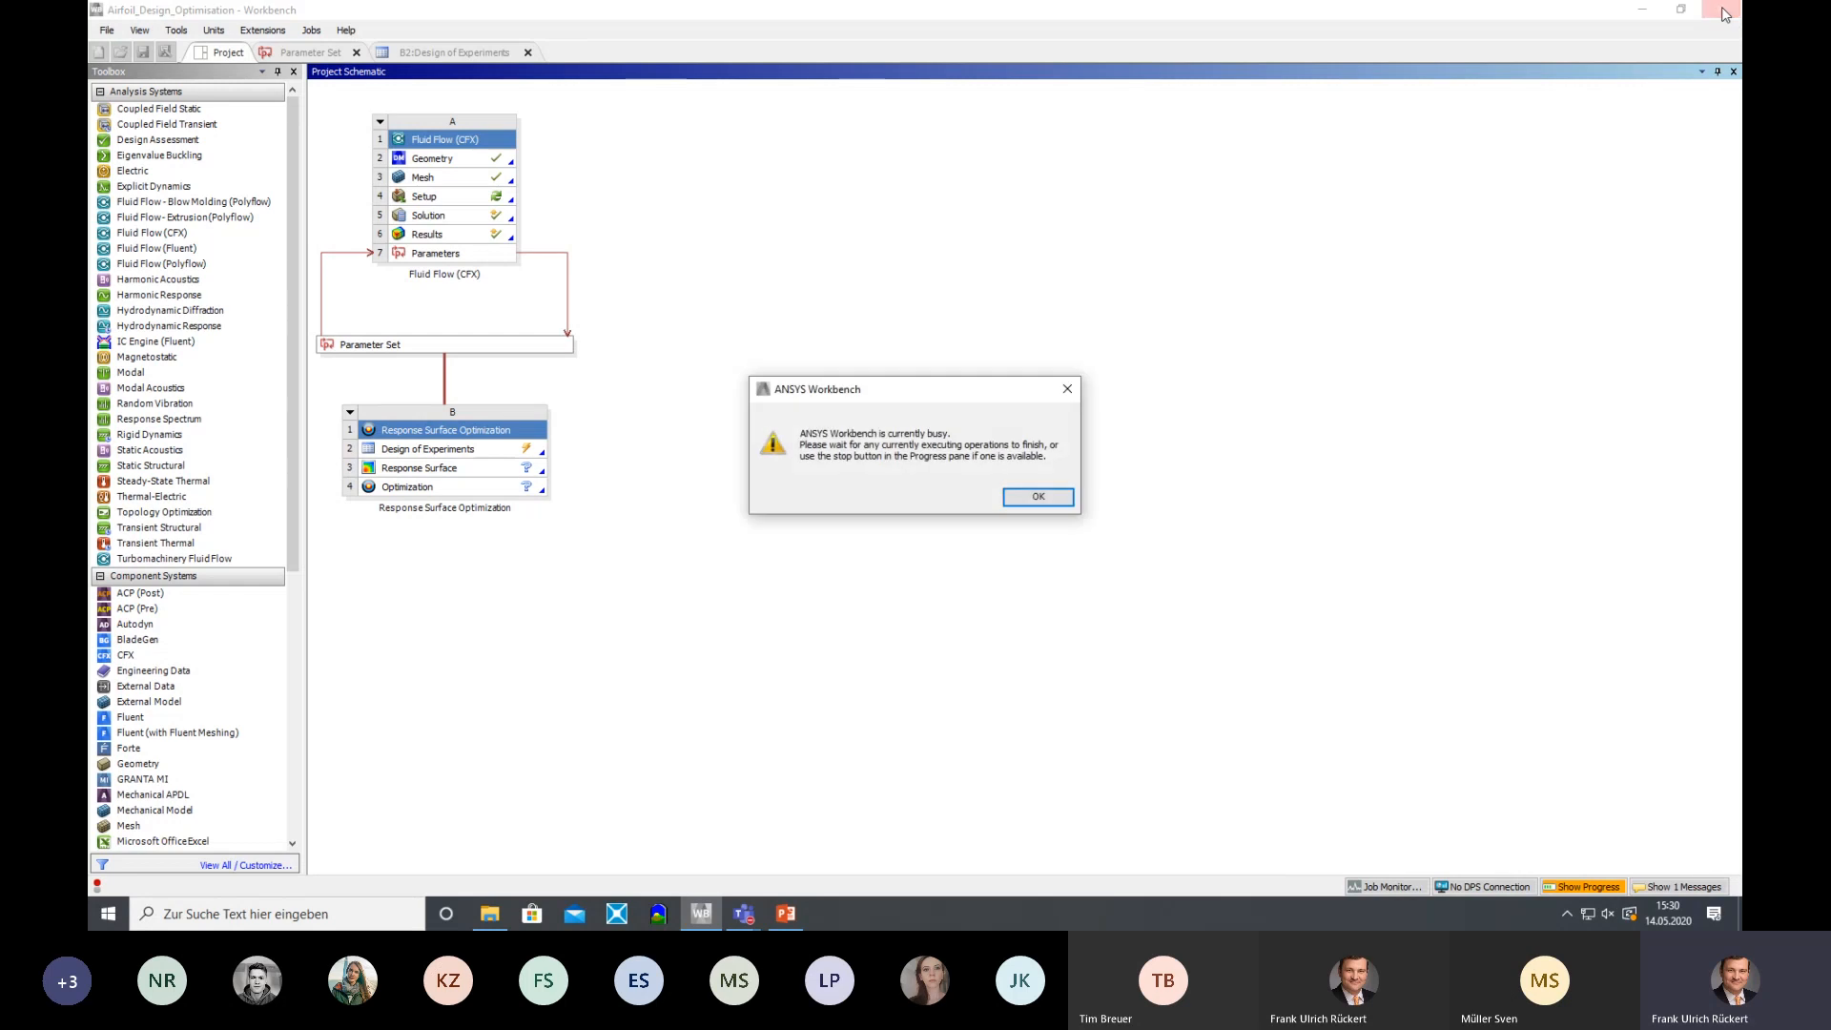
{"action": "left_click", "coordinate": [1041, 499]}
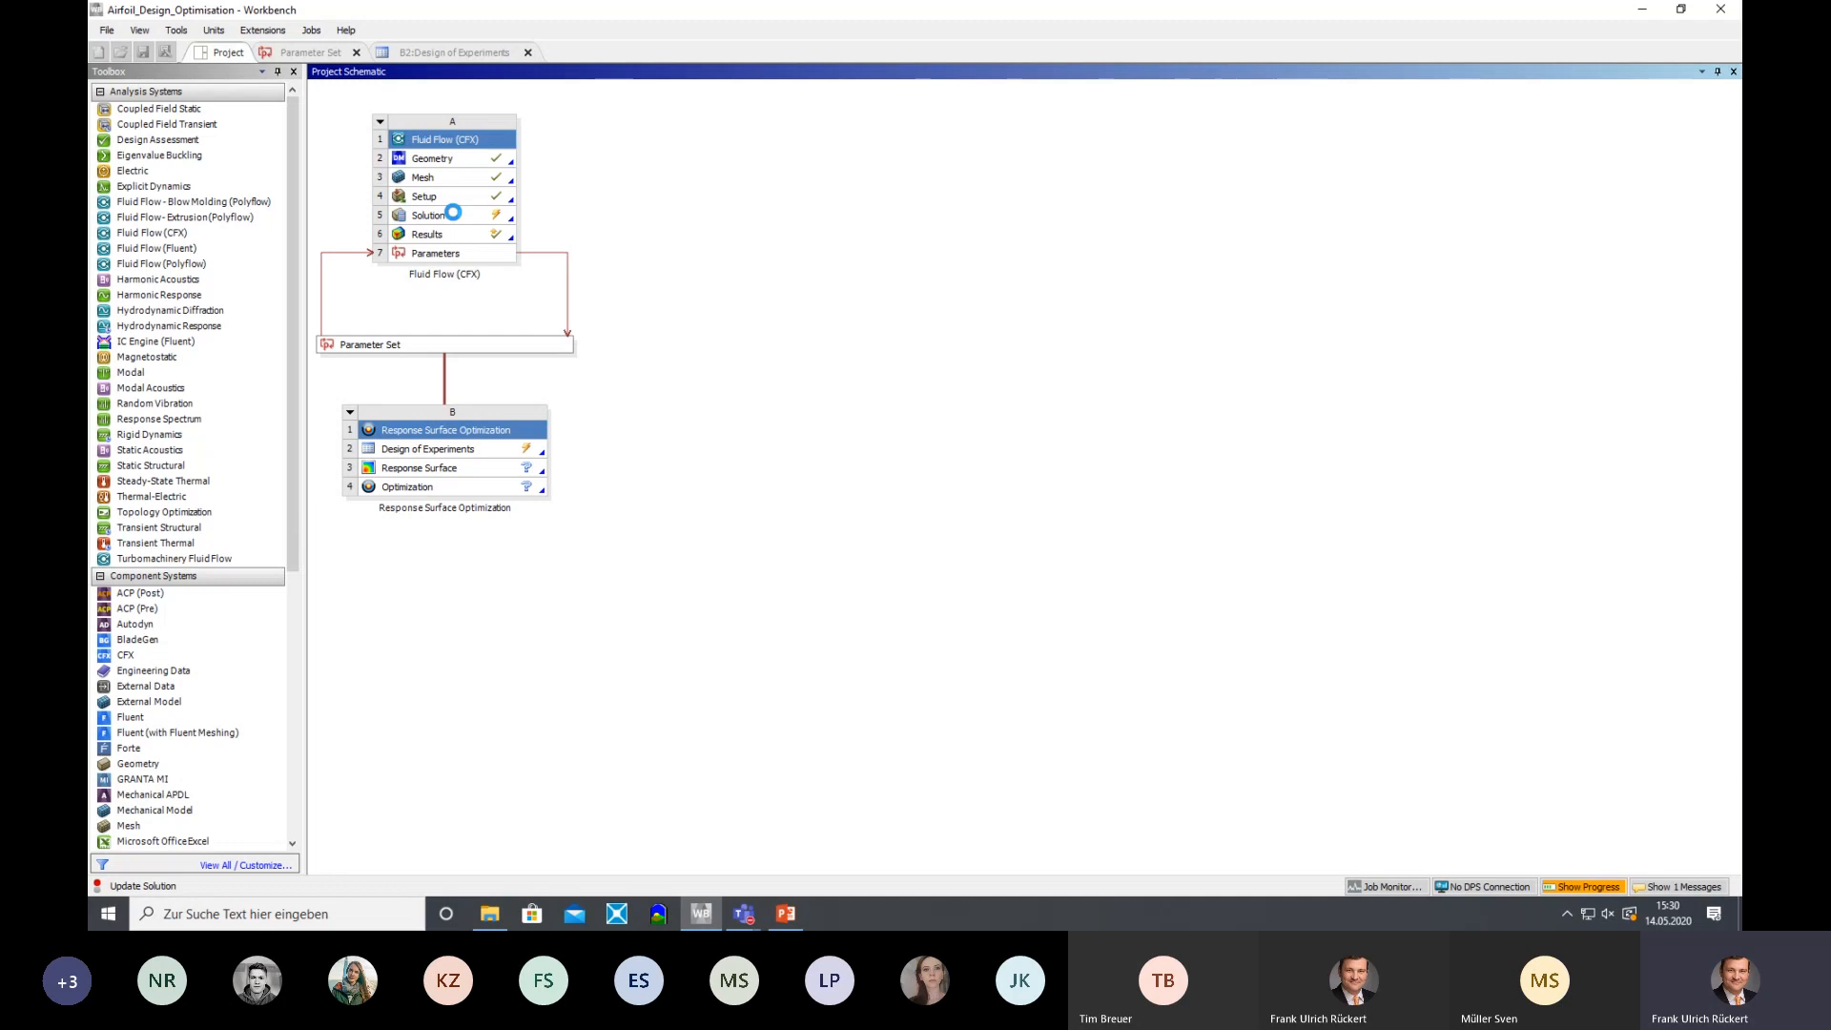
{"action": "left_click", "coordinate": [1602, 887]}
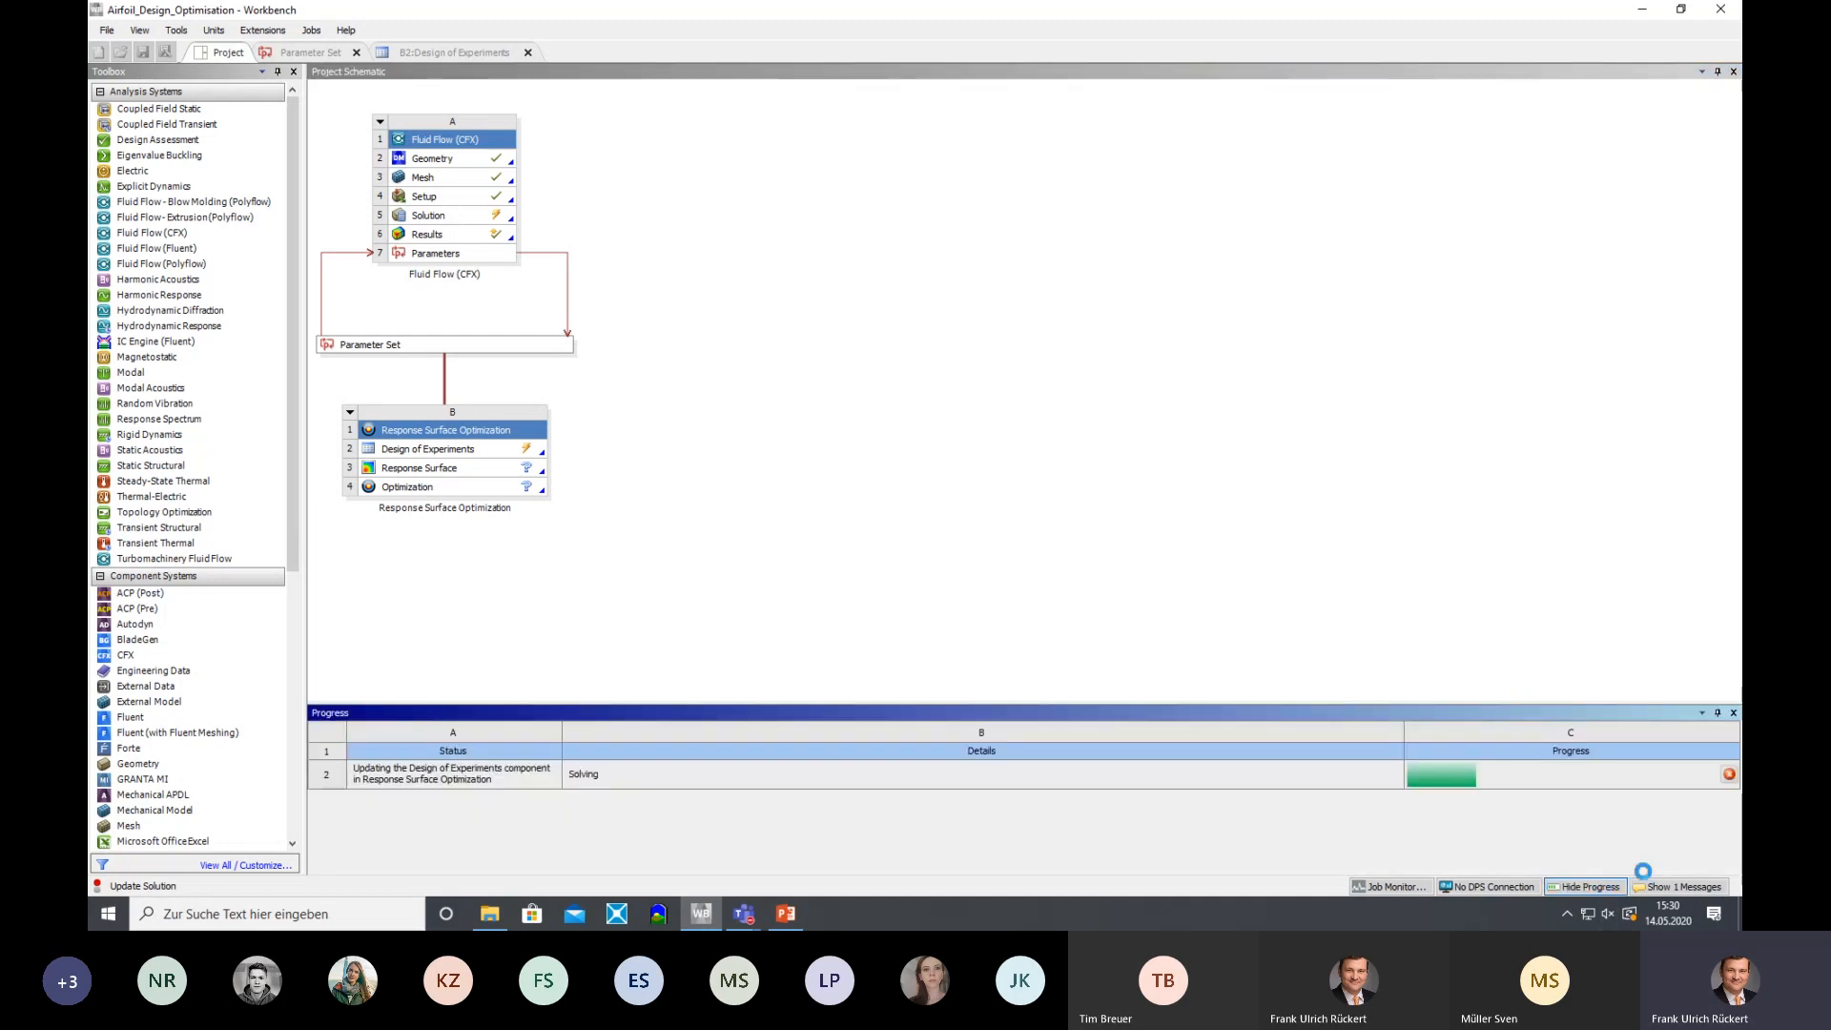
{"action": "left_click", "coordinate": [1731, 774]}
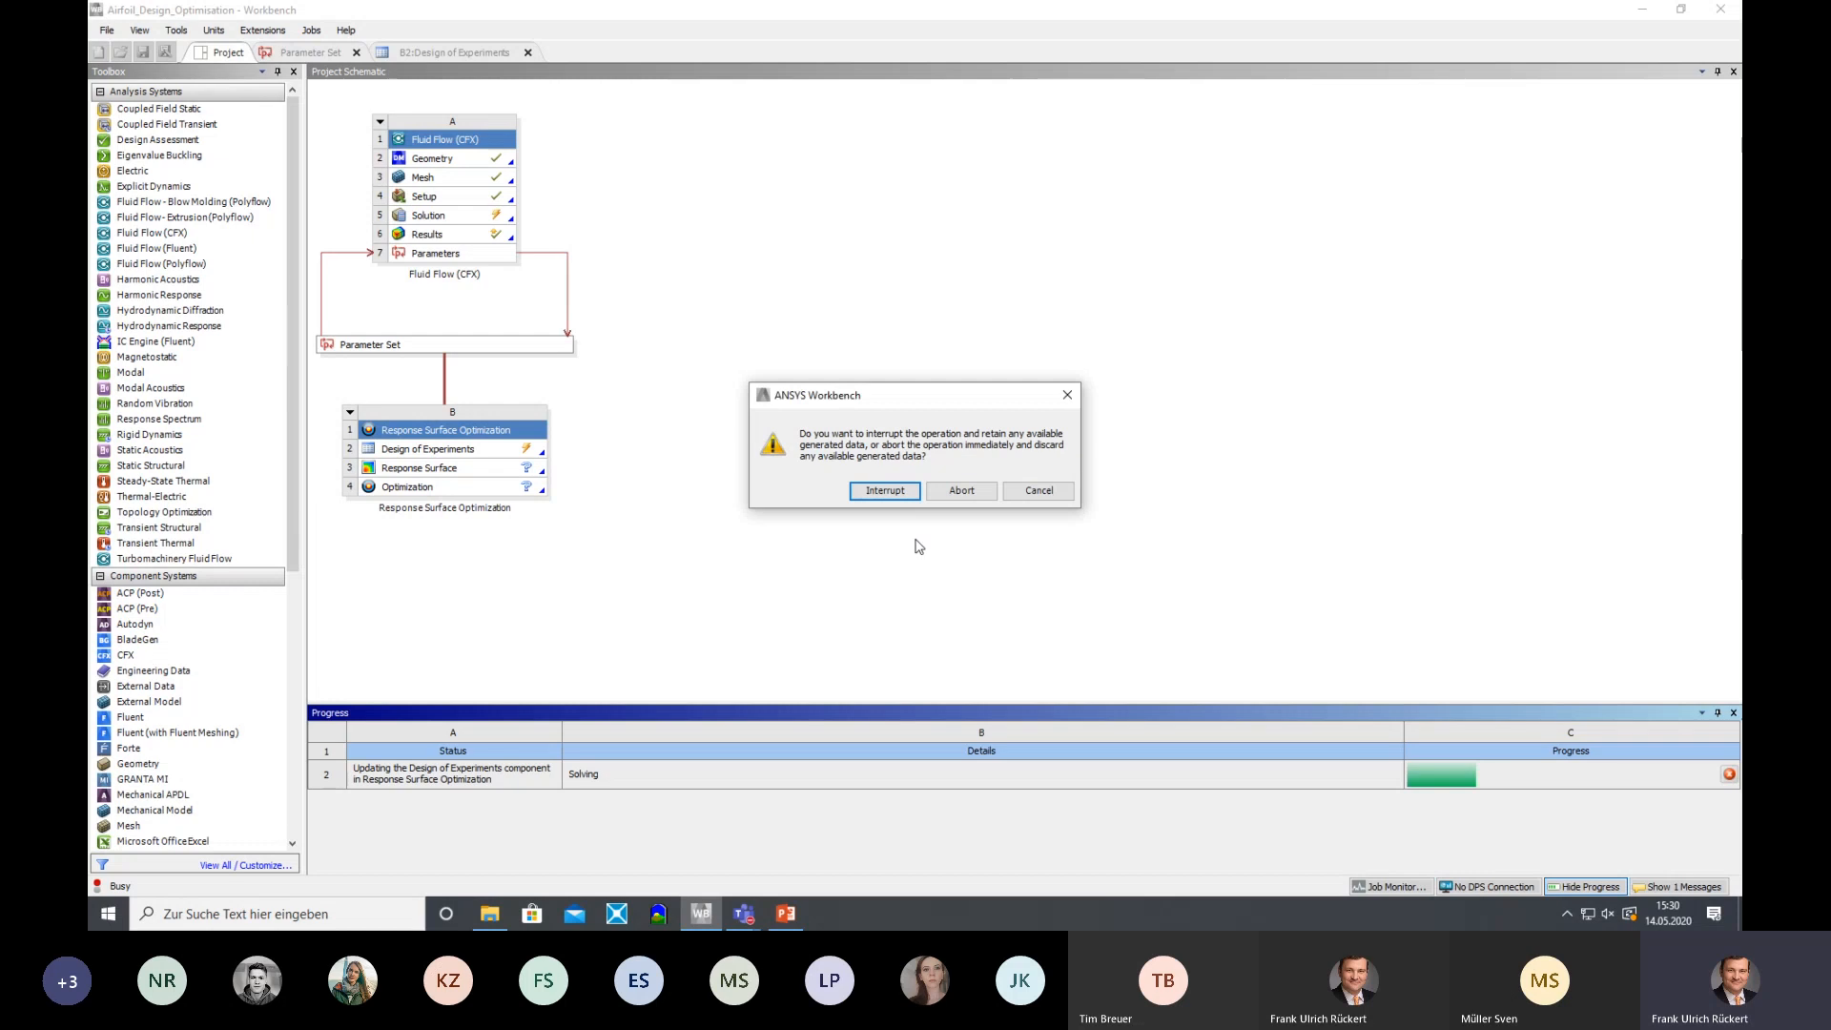
{"action": "left_click", "coordinate": [901, 492]}
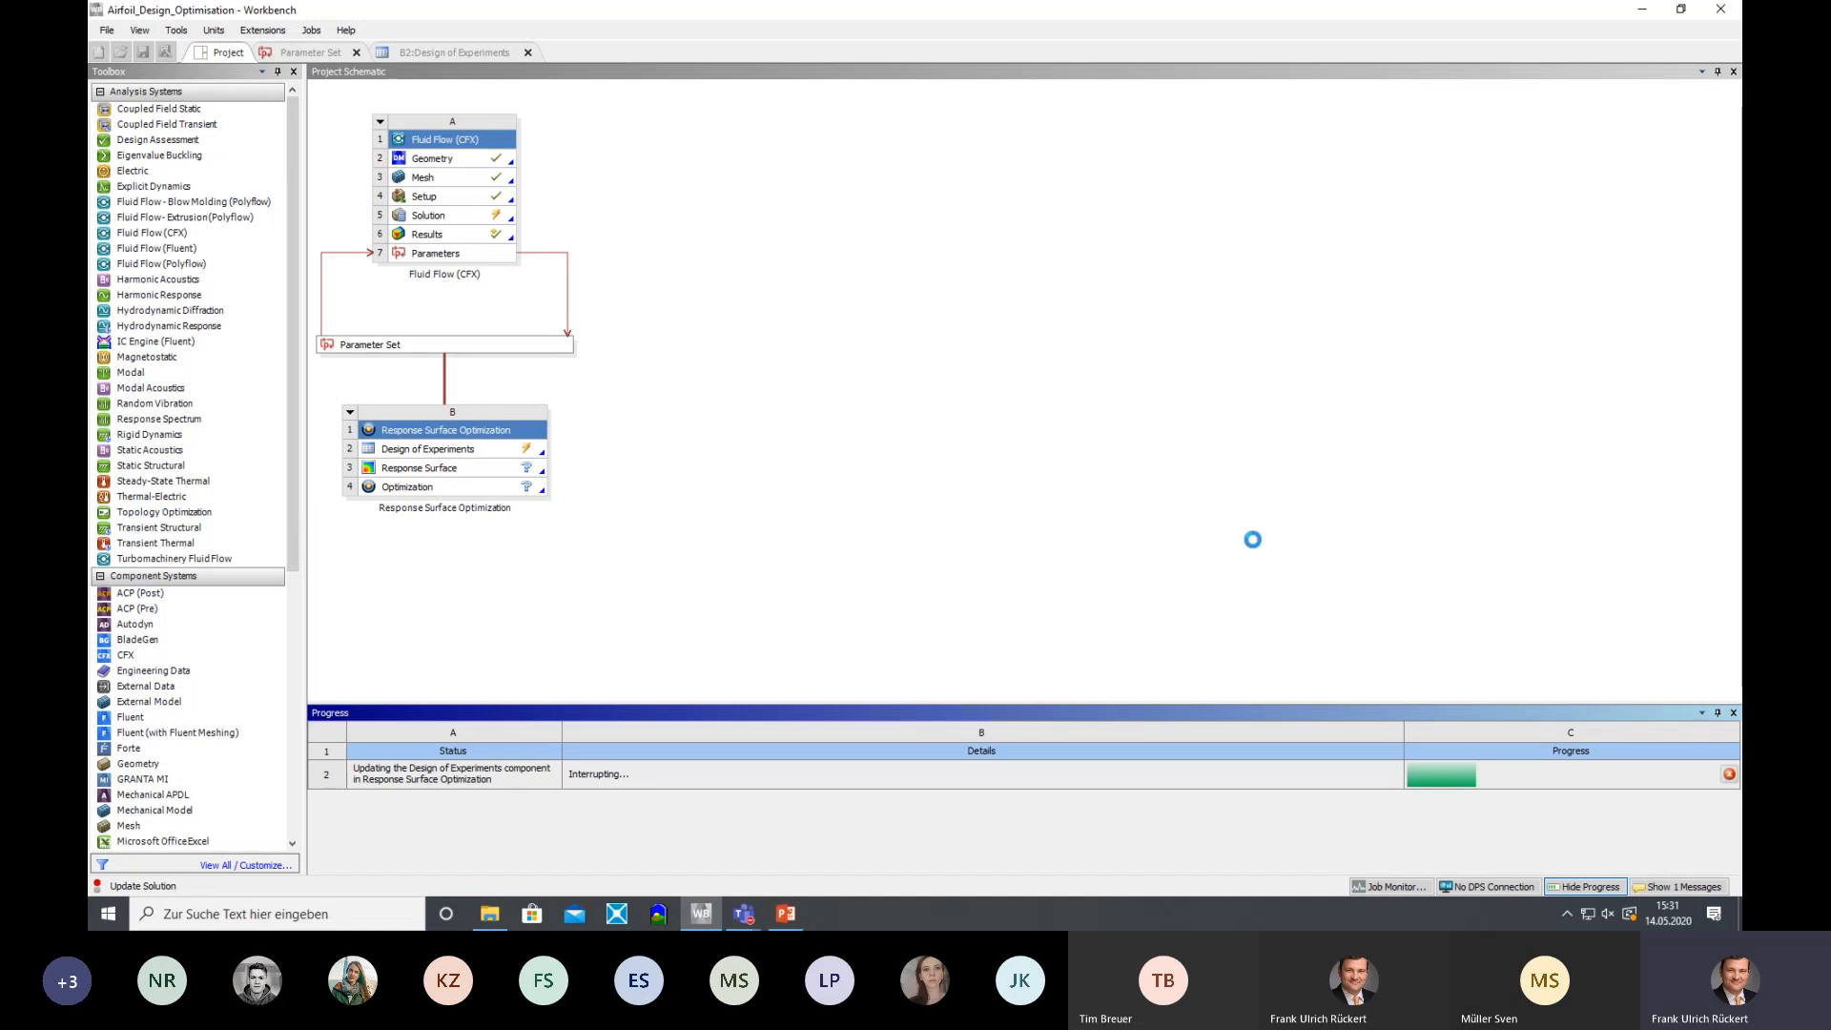
{"action": "left_click", "coordinate": [1721, 12]}
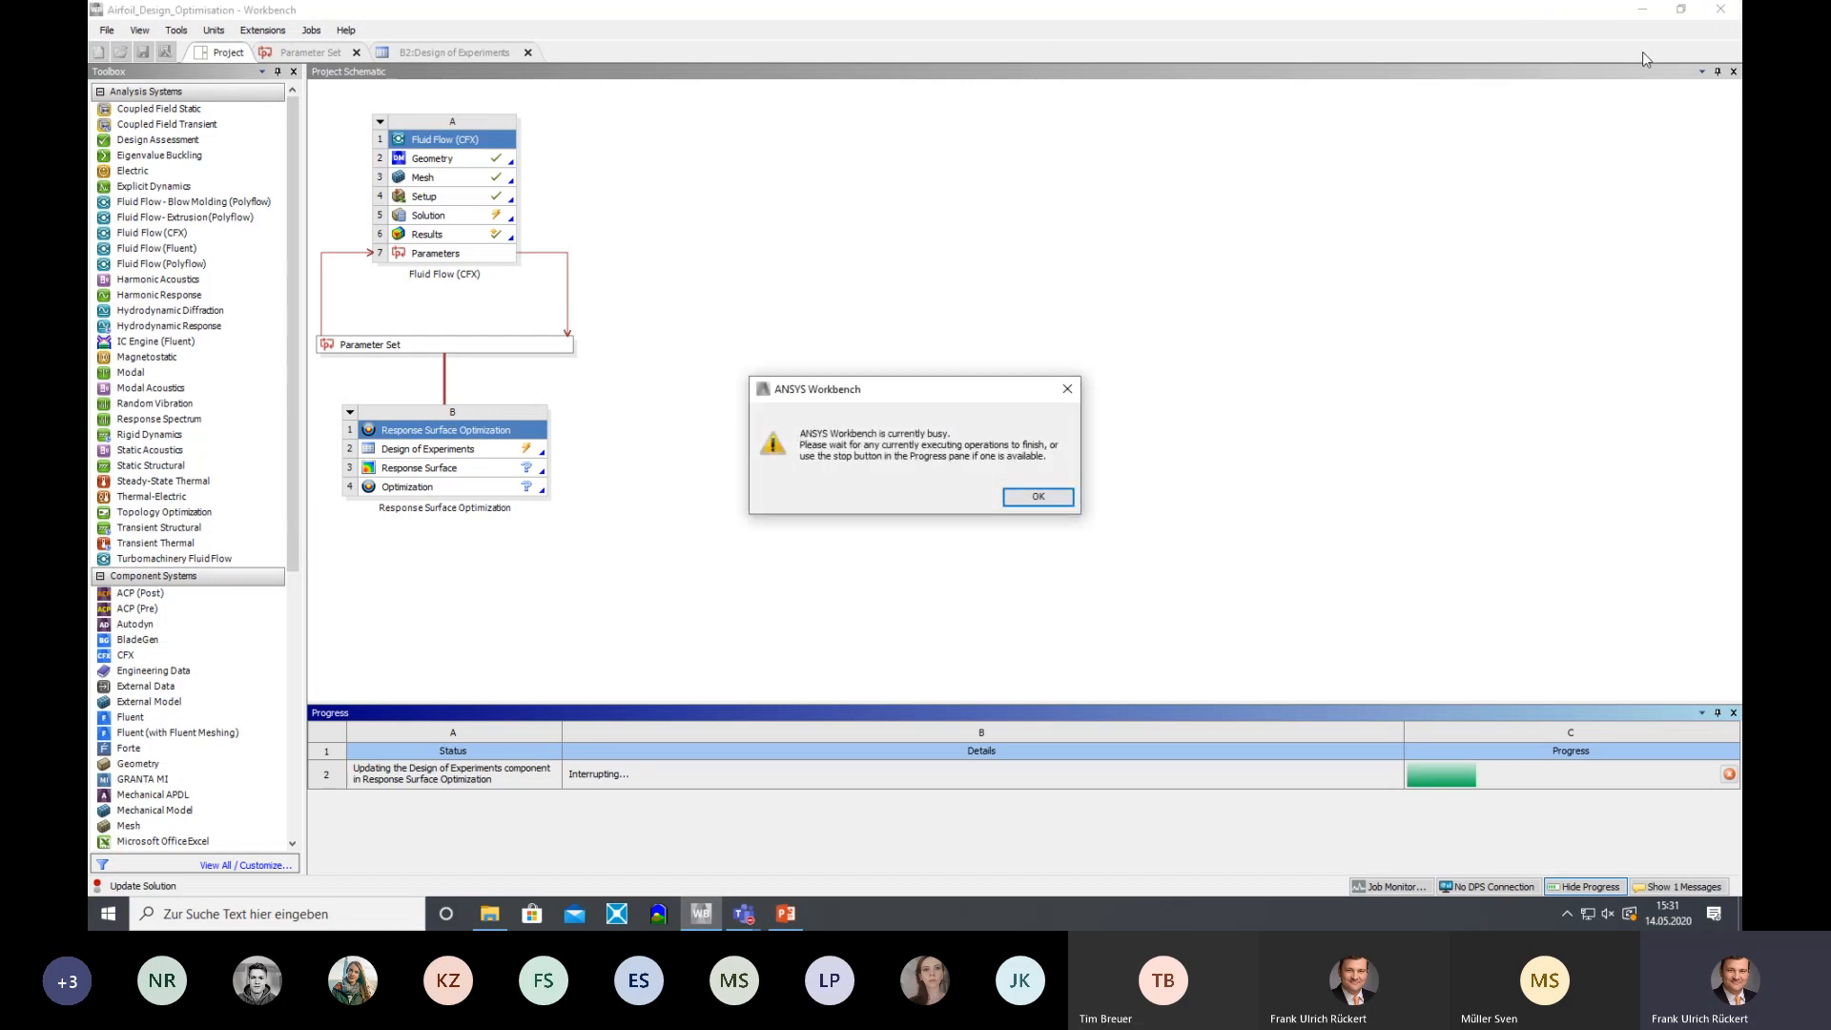
{"action": "left_click", "coordinate": [1039, 497]}
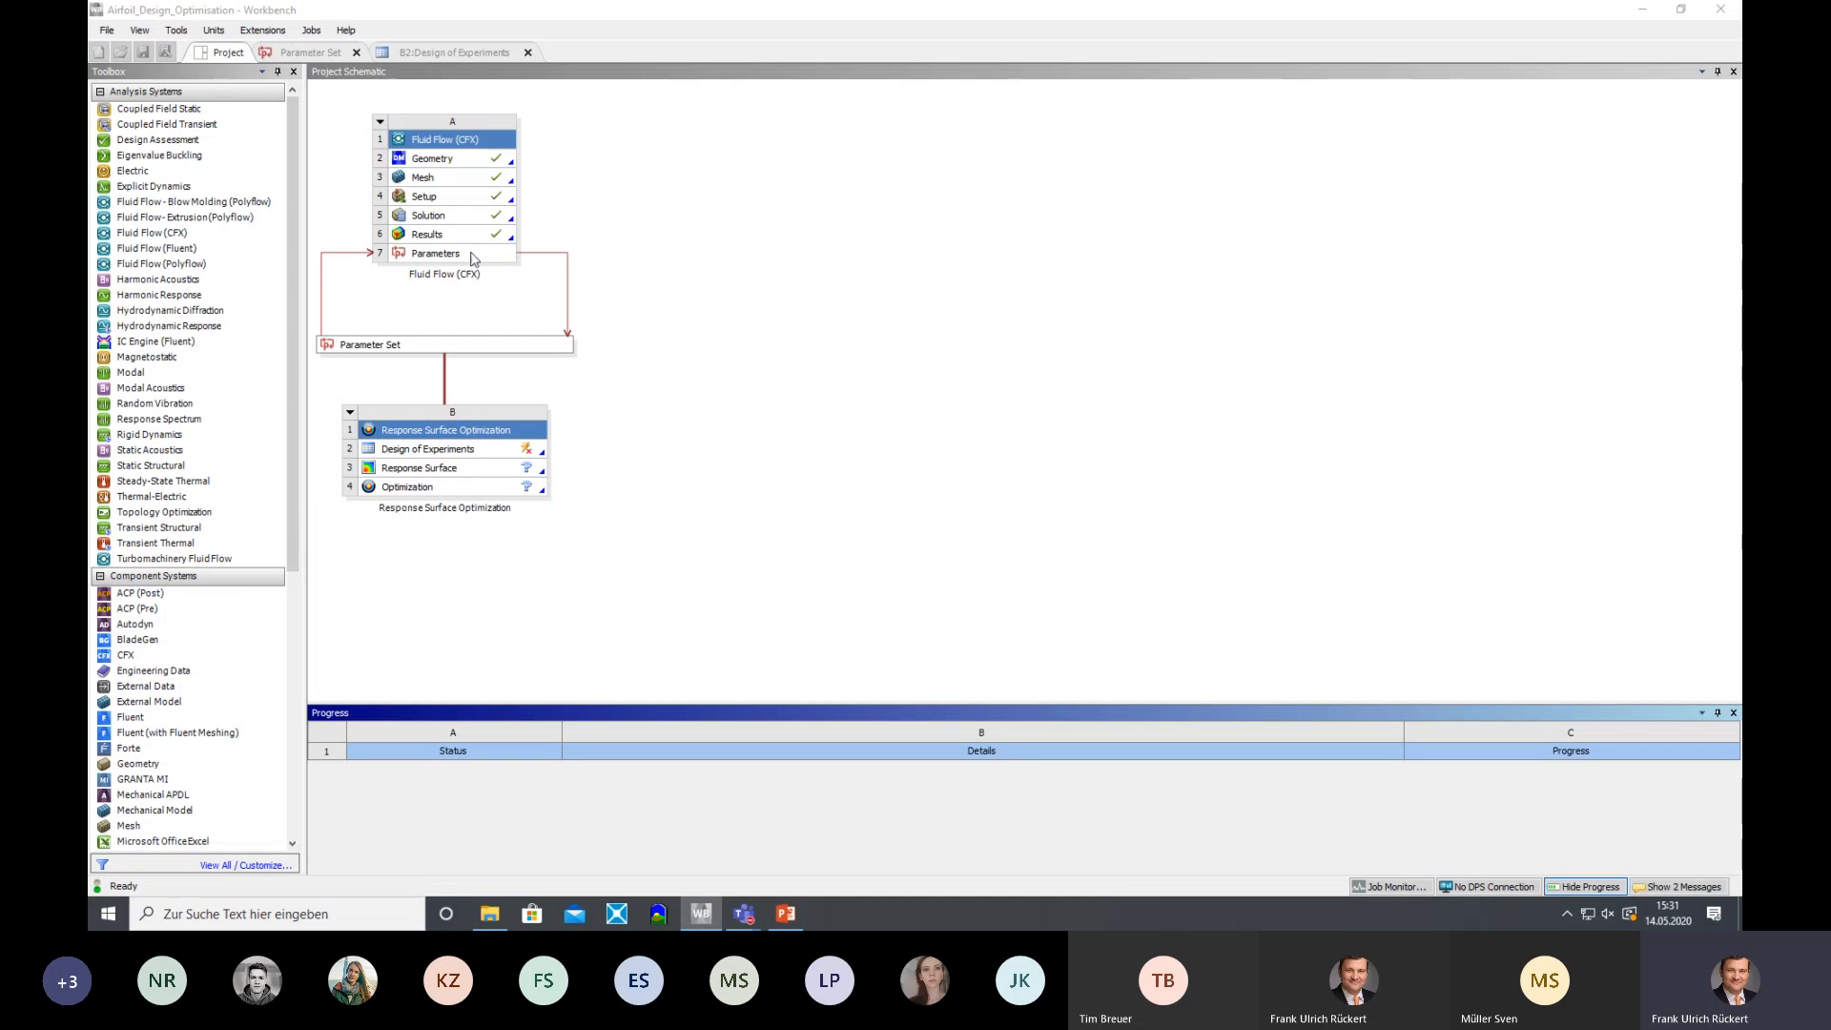
{"action": "left_click", "coordinate": [1065, 516]}
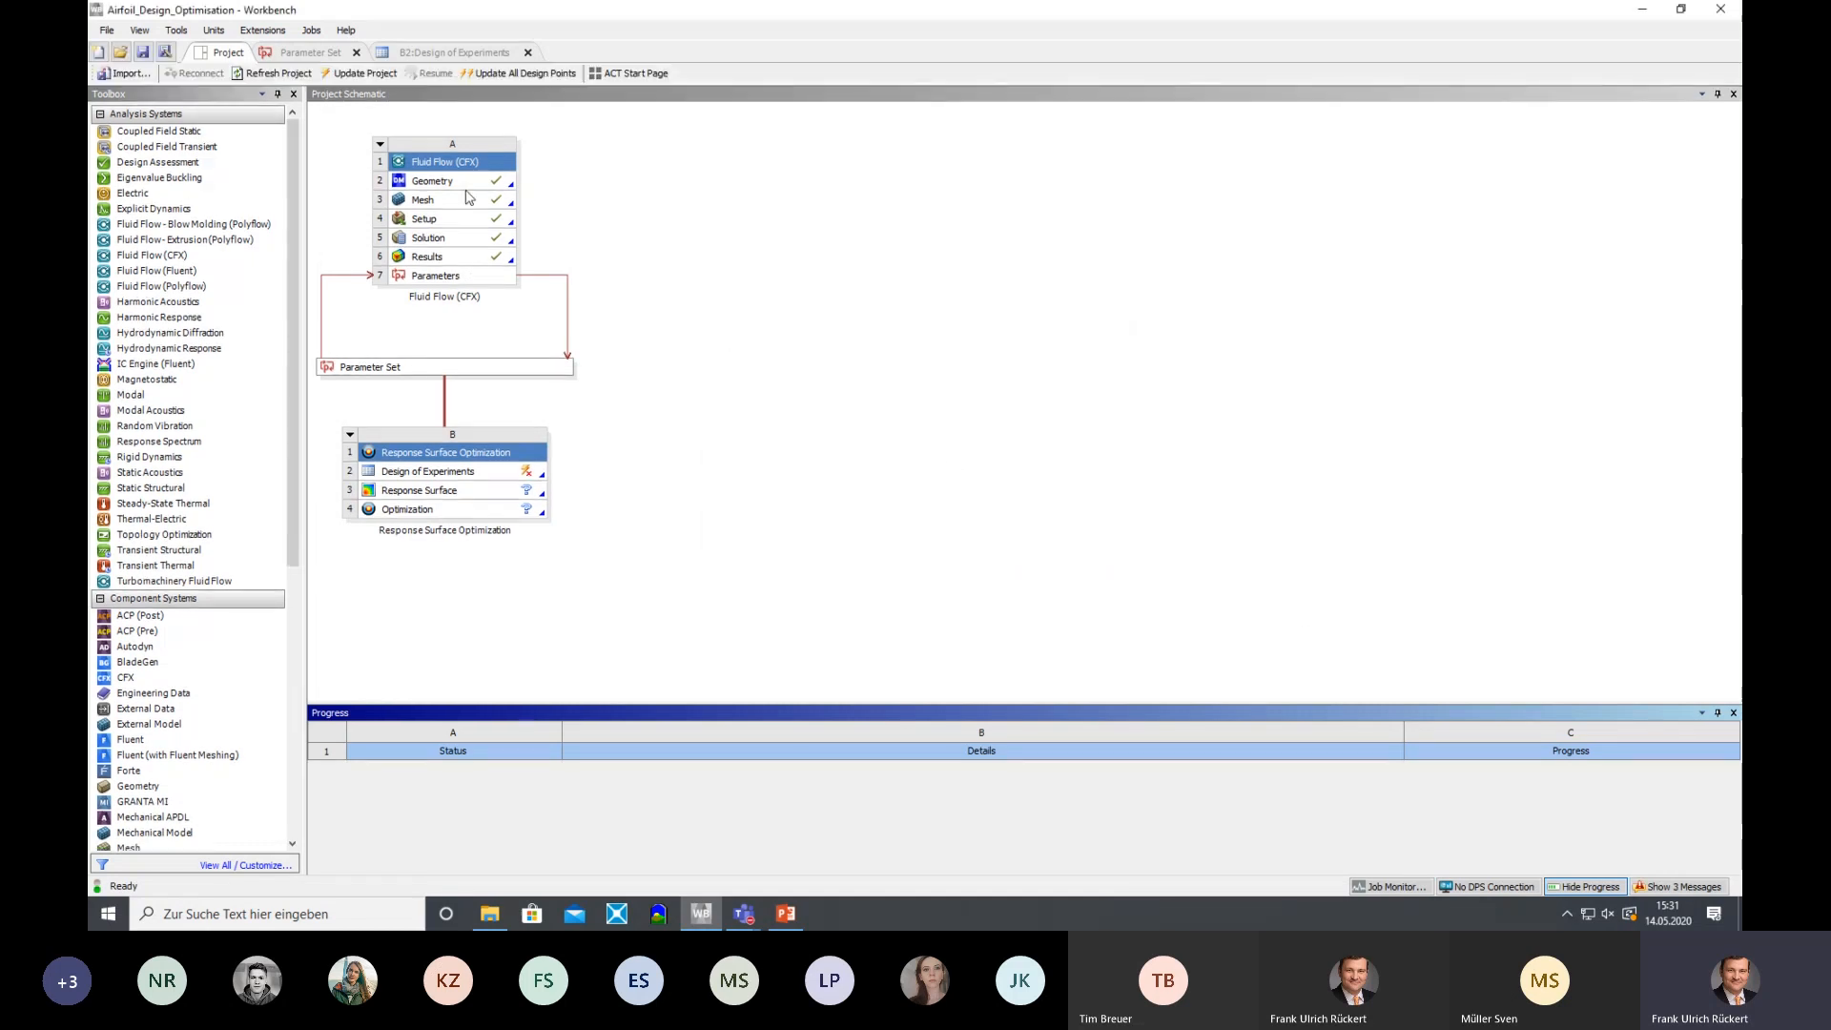
Save the modified airfoil optimisation project and open the recent project Airfoil_Design_01.wbpj
{"action": "left_click", "coordinate": [105, 32]}
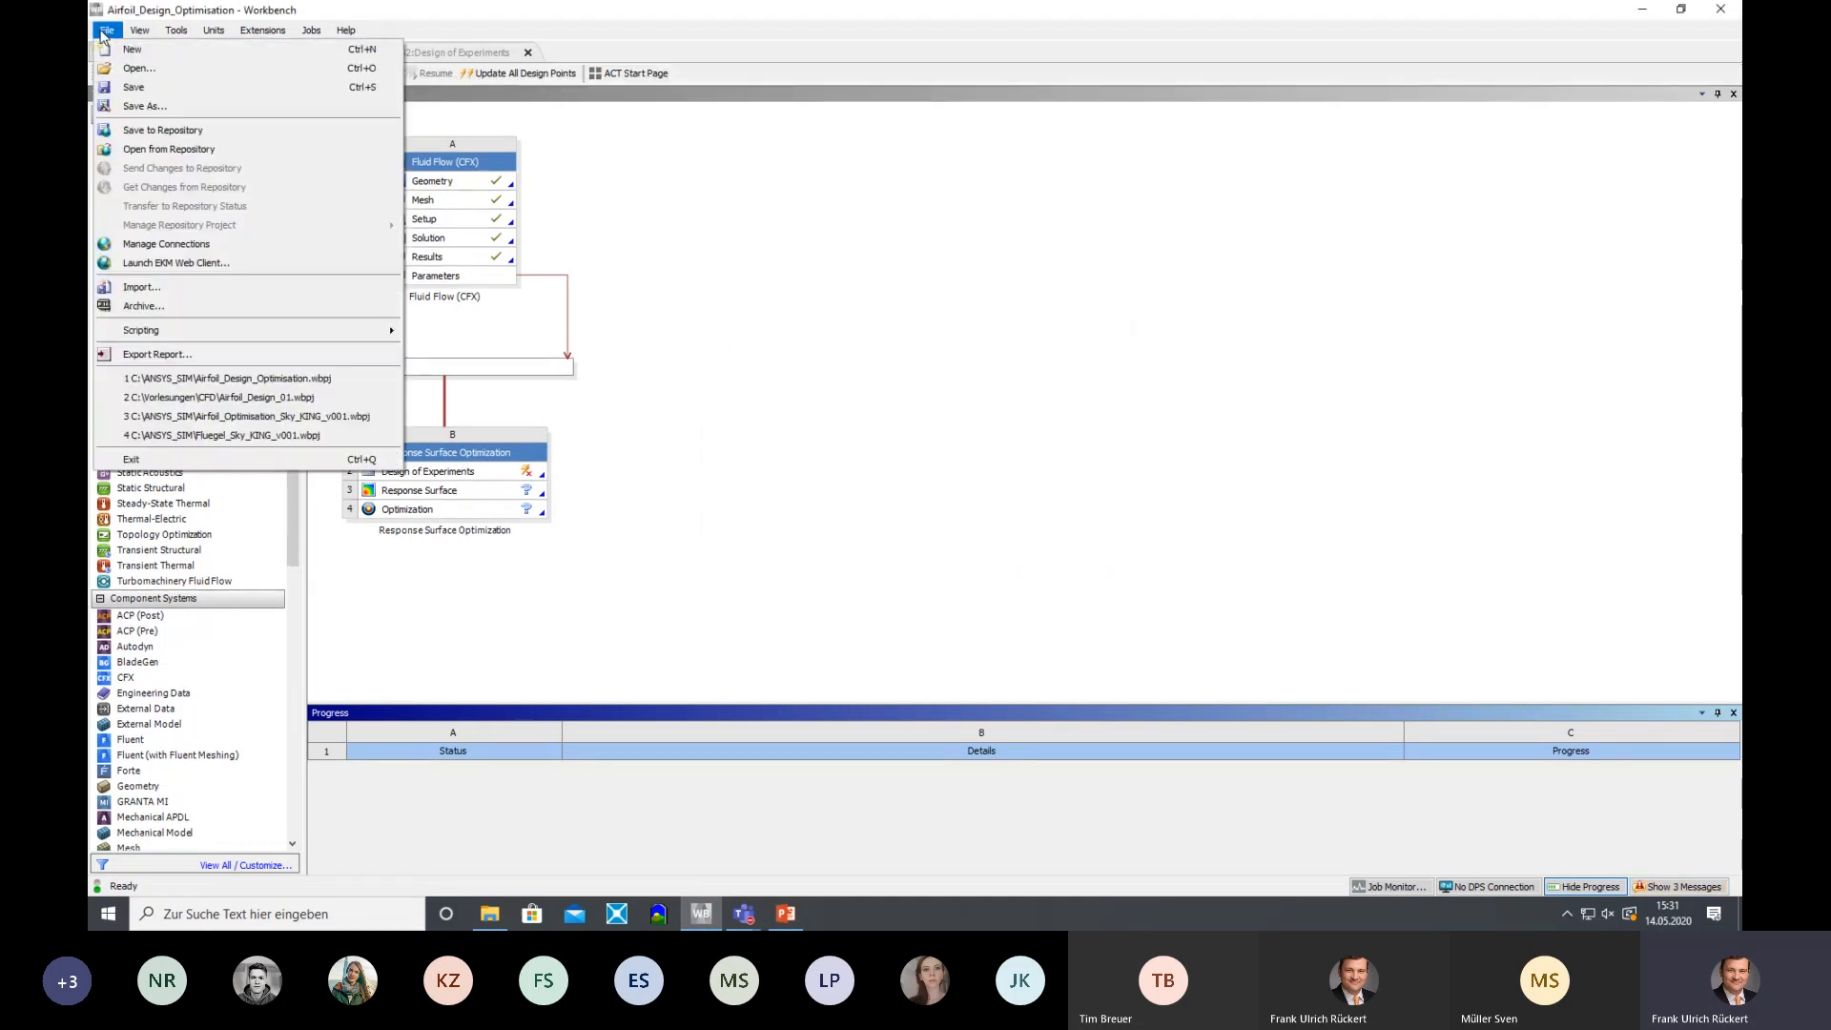
{"action": "left_click", "coordinate": [229, 402]}
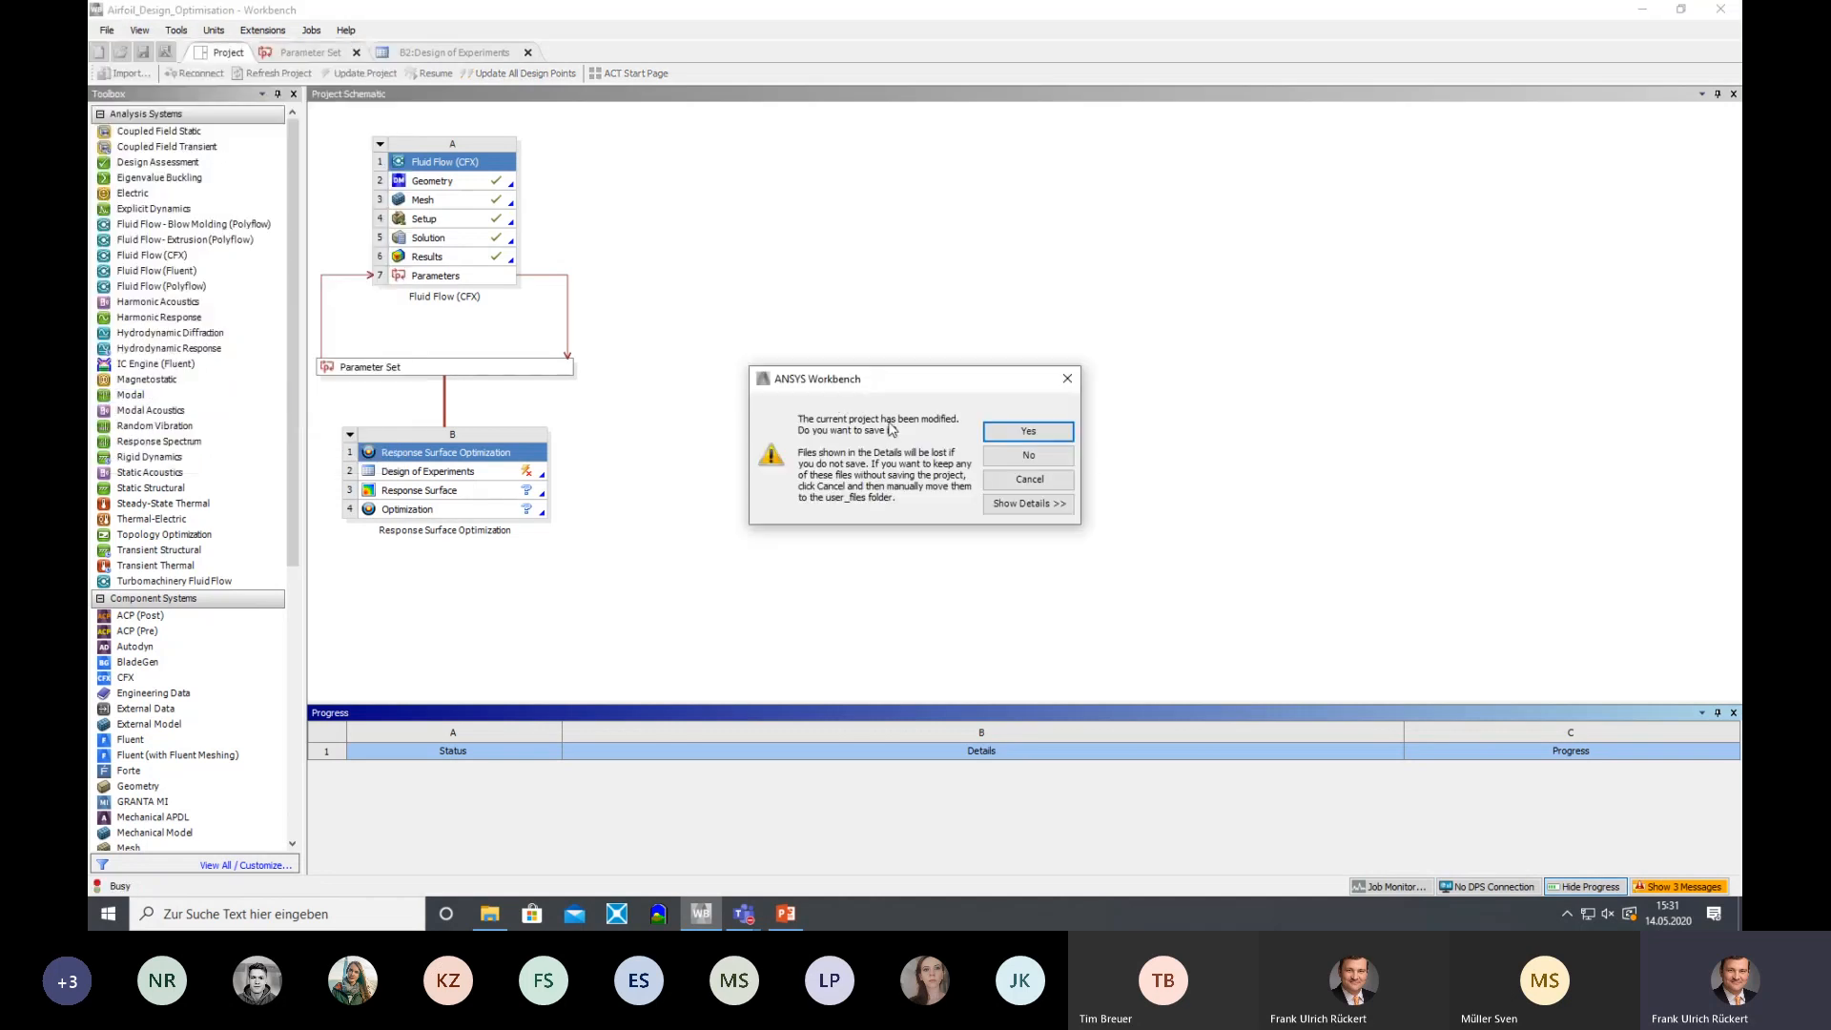
{"action": "left_click", "coordinate": [1031, 431]}
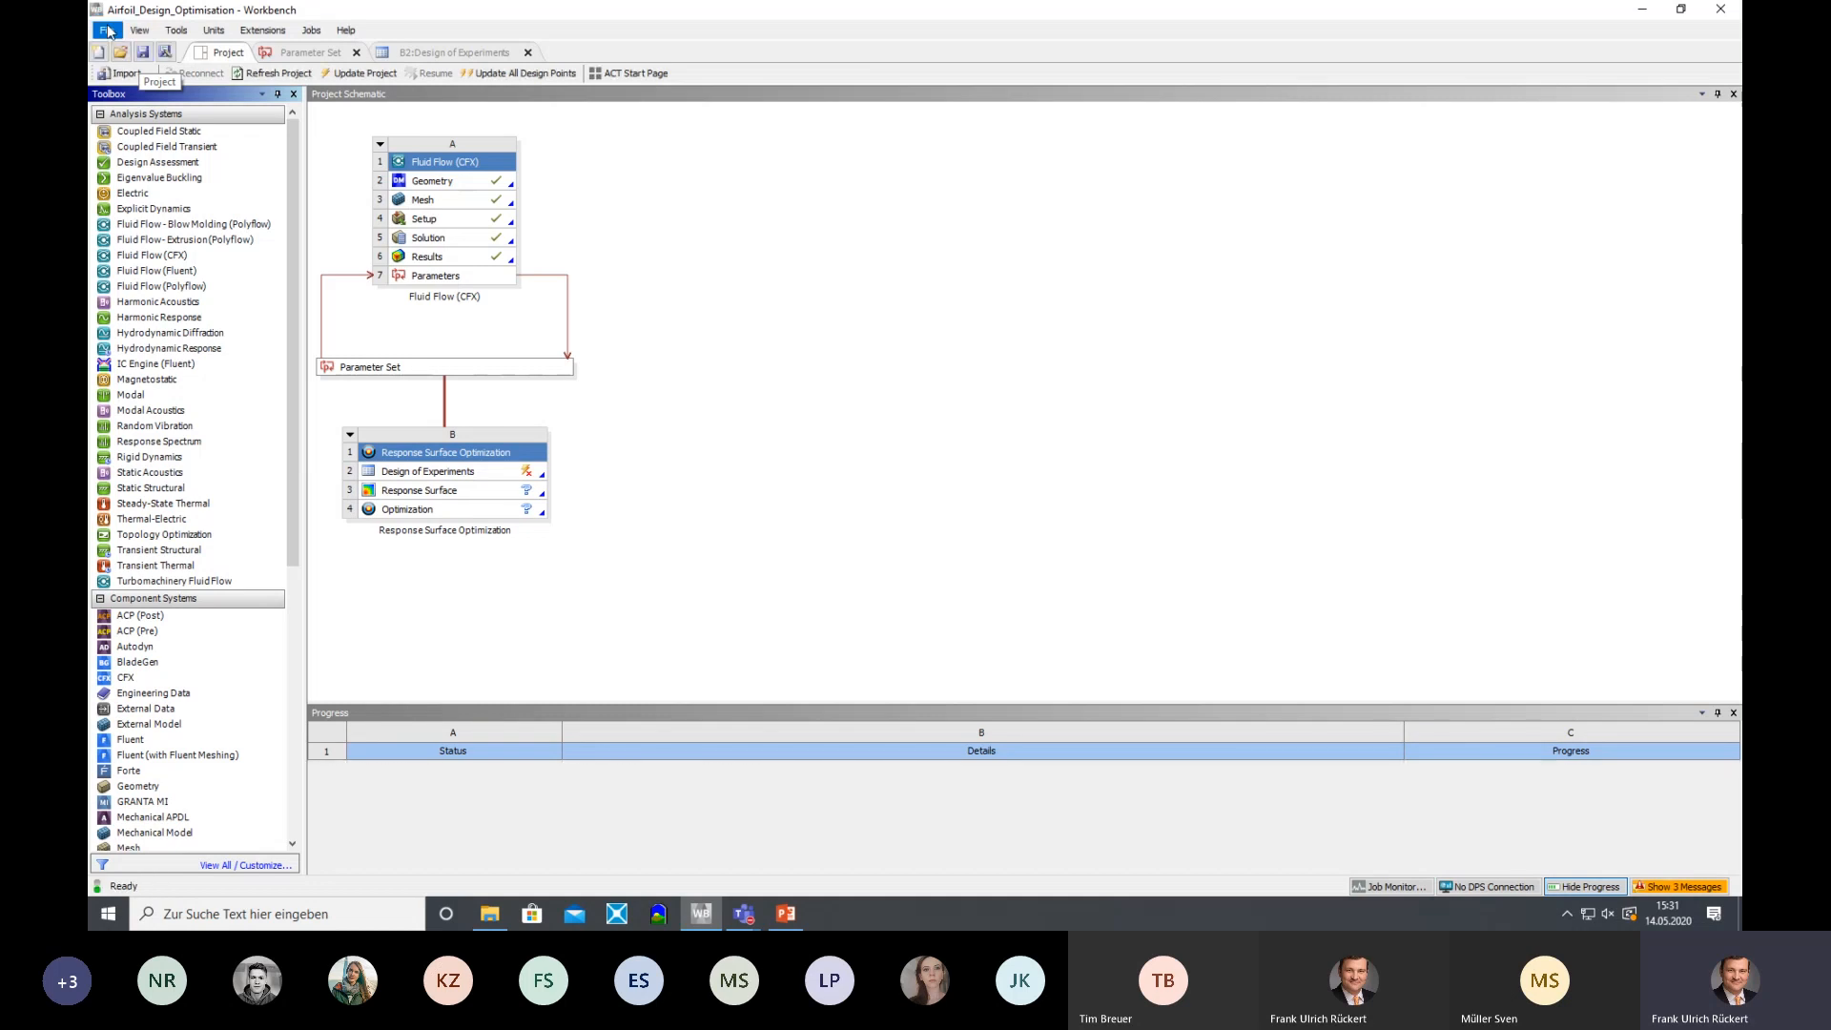
{"action": "left_click", "coordinate": [107, 29]}
{"action": "mouse_move", "coordinate": [140, 30]}
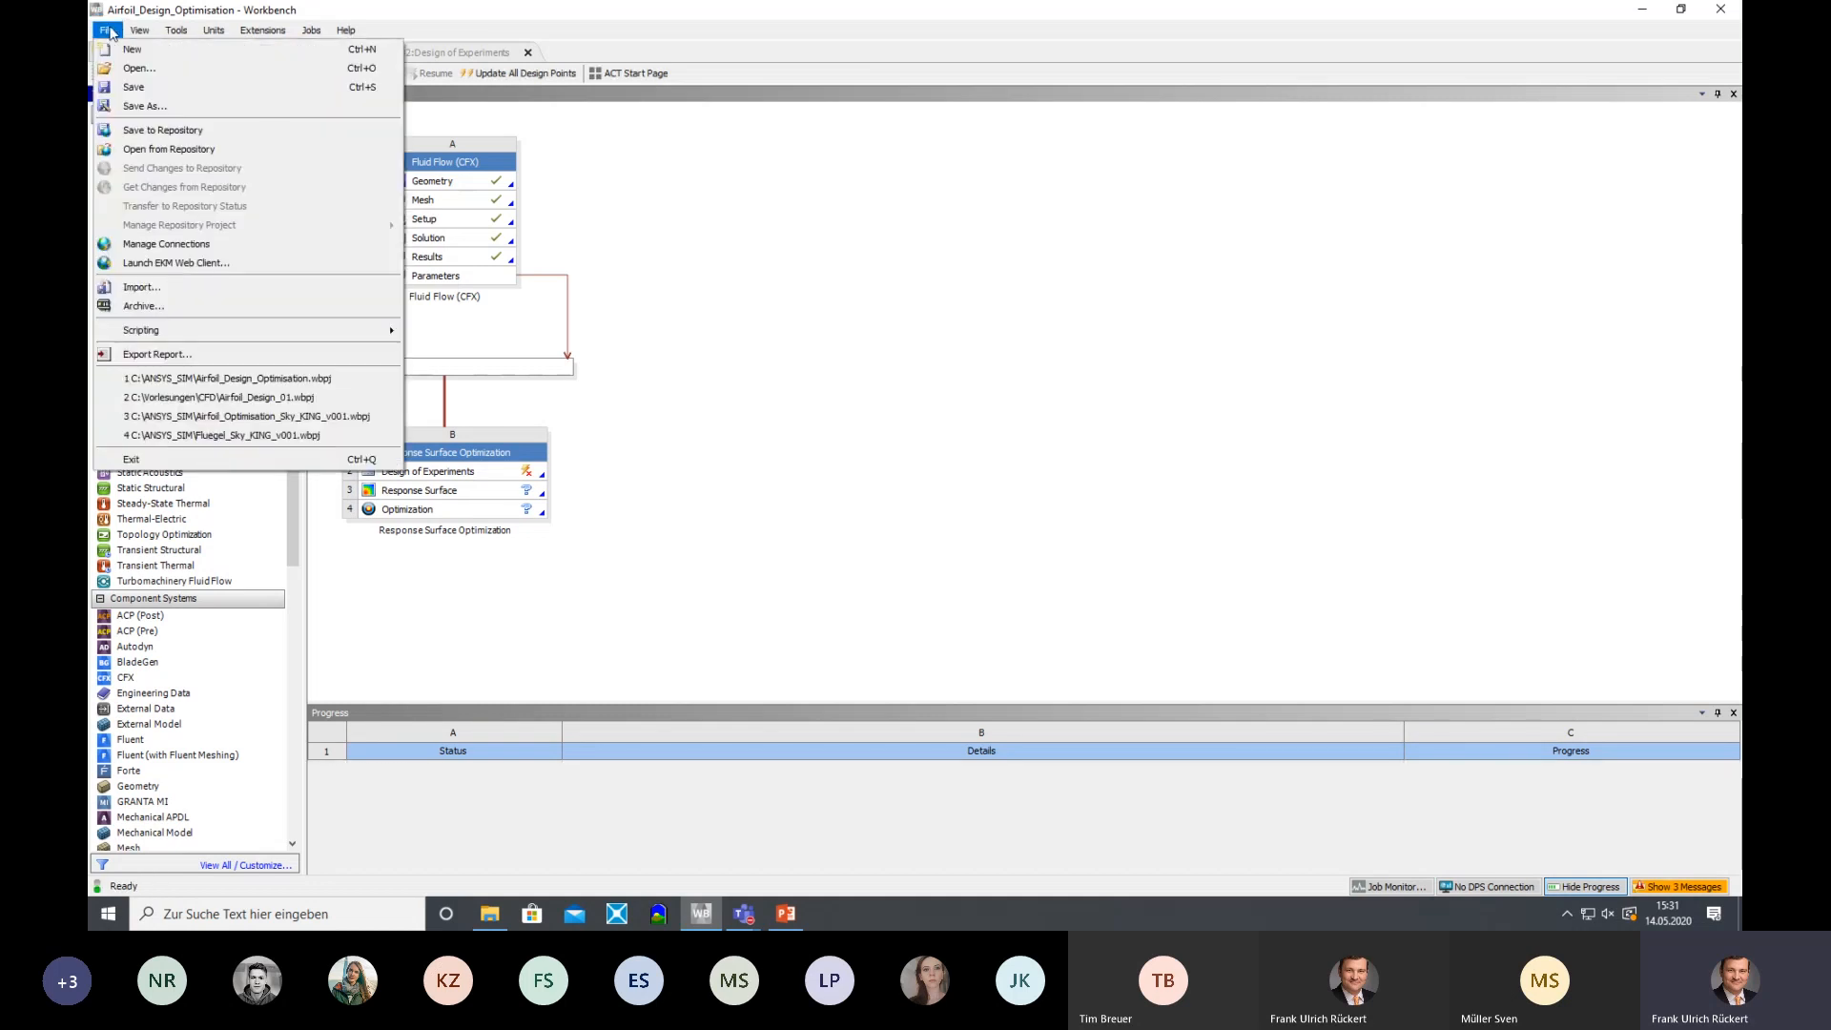
{"action": "left_click", "coordinate": [286, 397]}
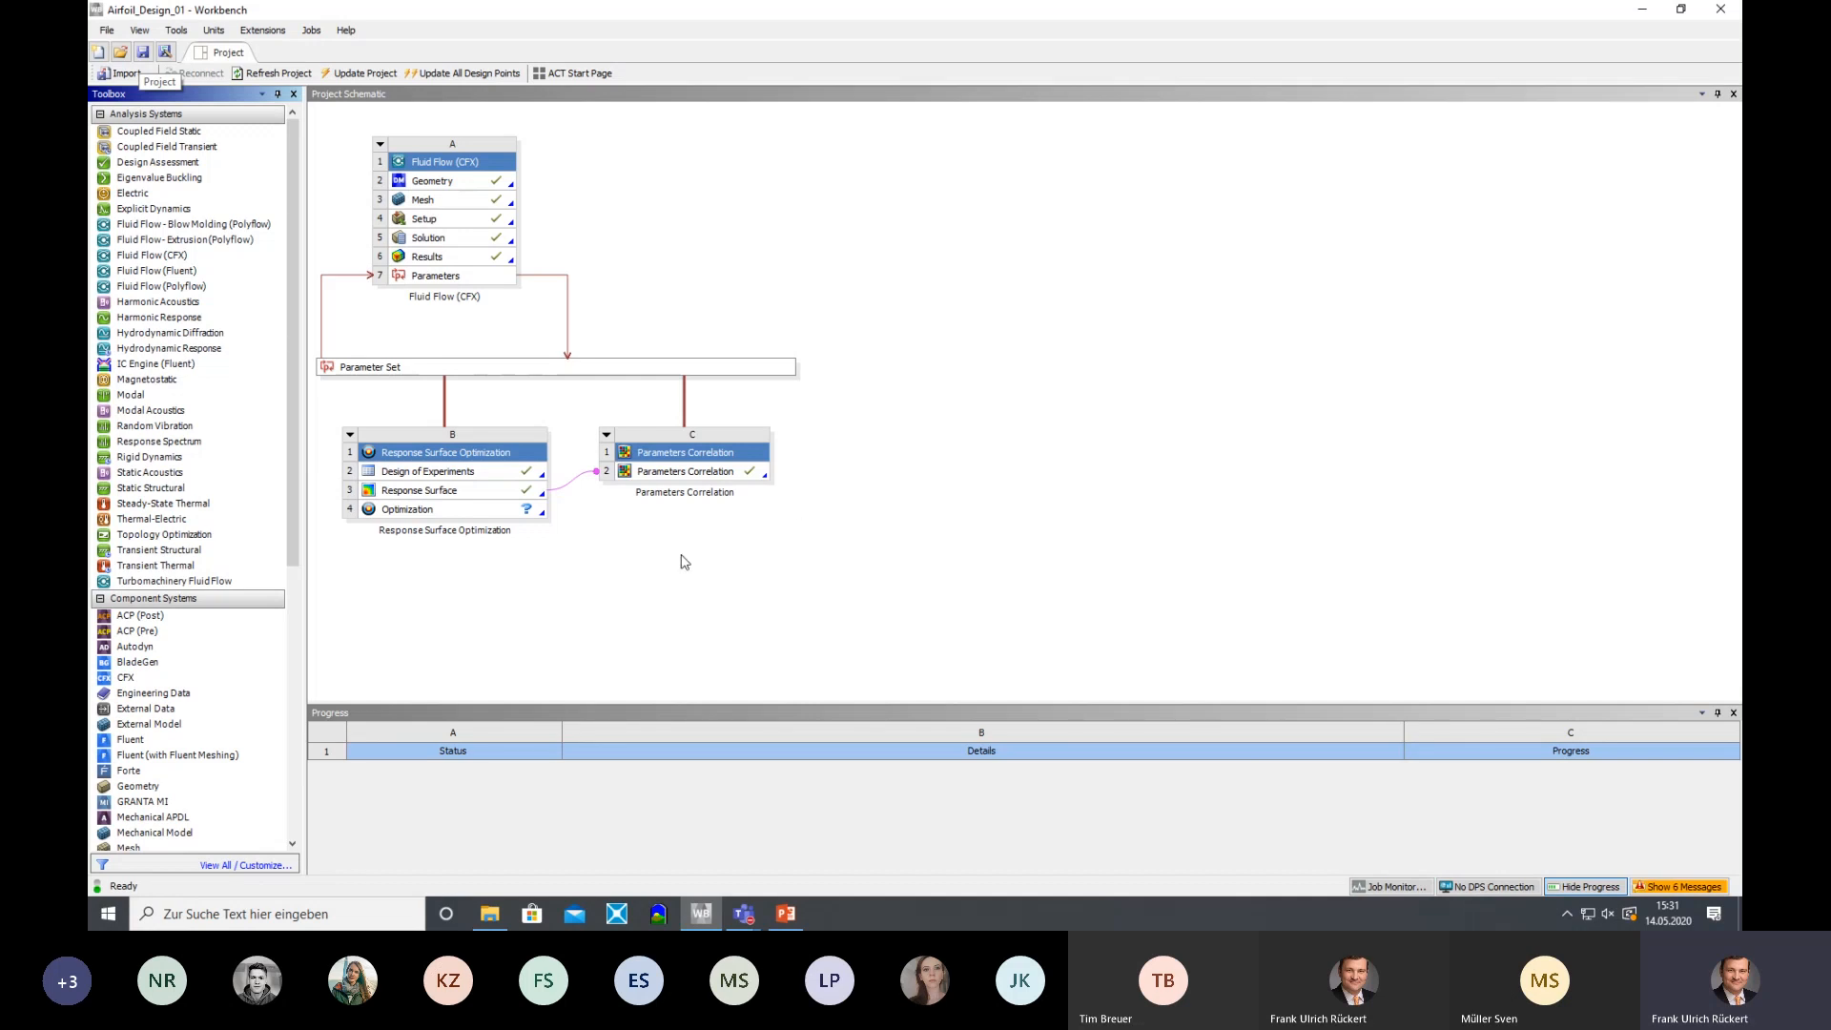
Open the Design of Experiments of the Response Surface Optimization and review its design points table and the available experiment types
{"action": "right_click", "coordinate": [429, 477]}
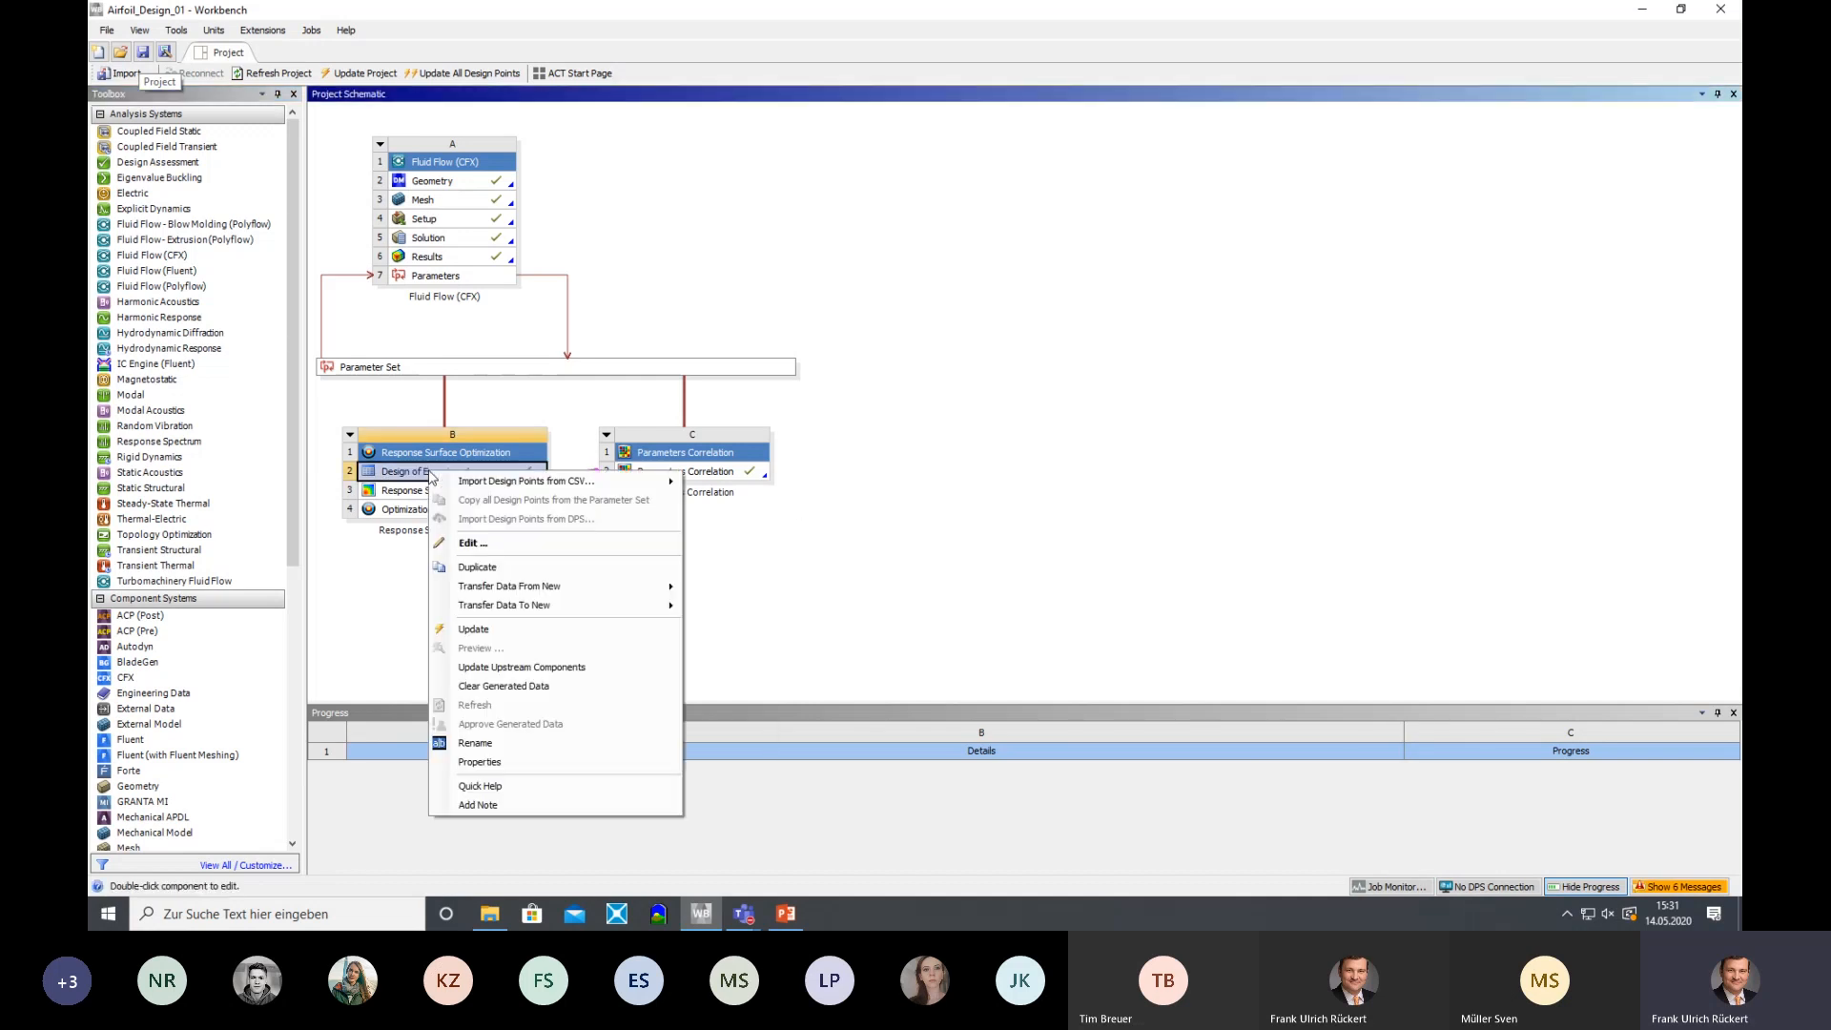
{"action": "left_click", "coordinate": [474, 542]}
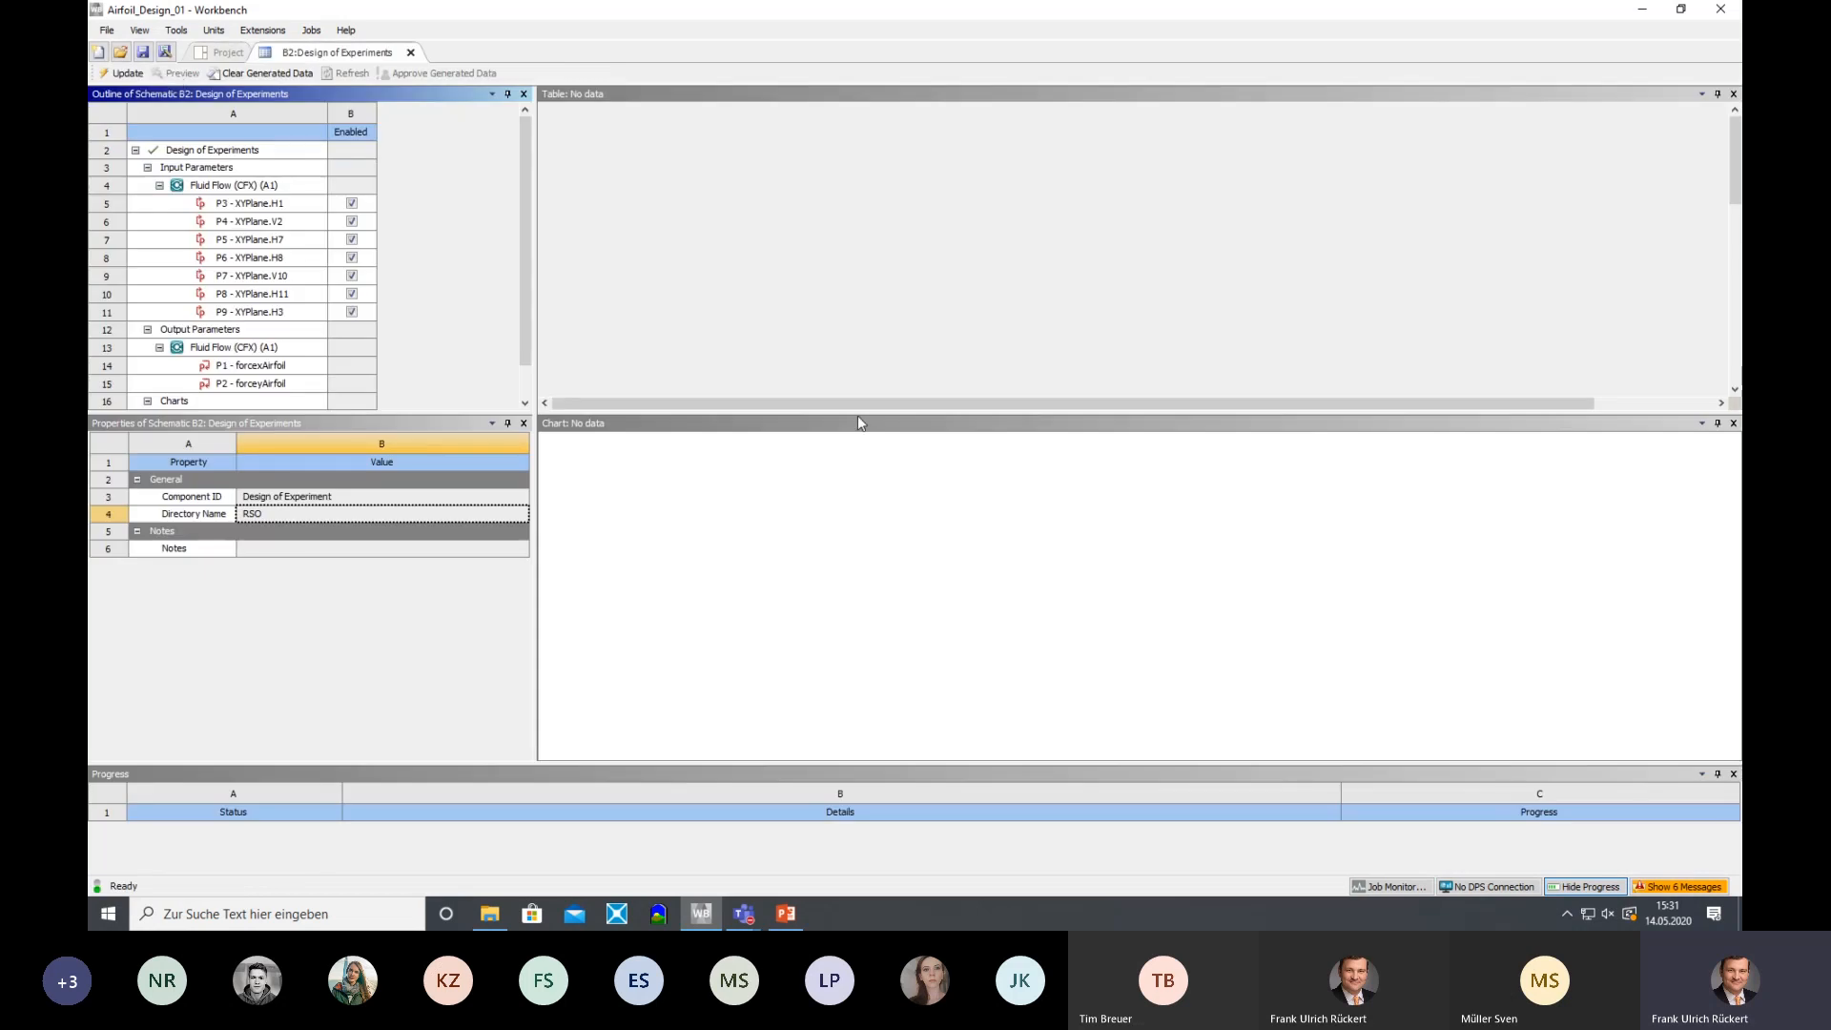
{"action": "left_click", "coordinate": [216, 152]}
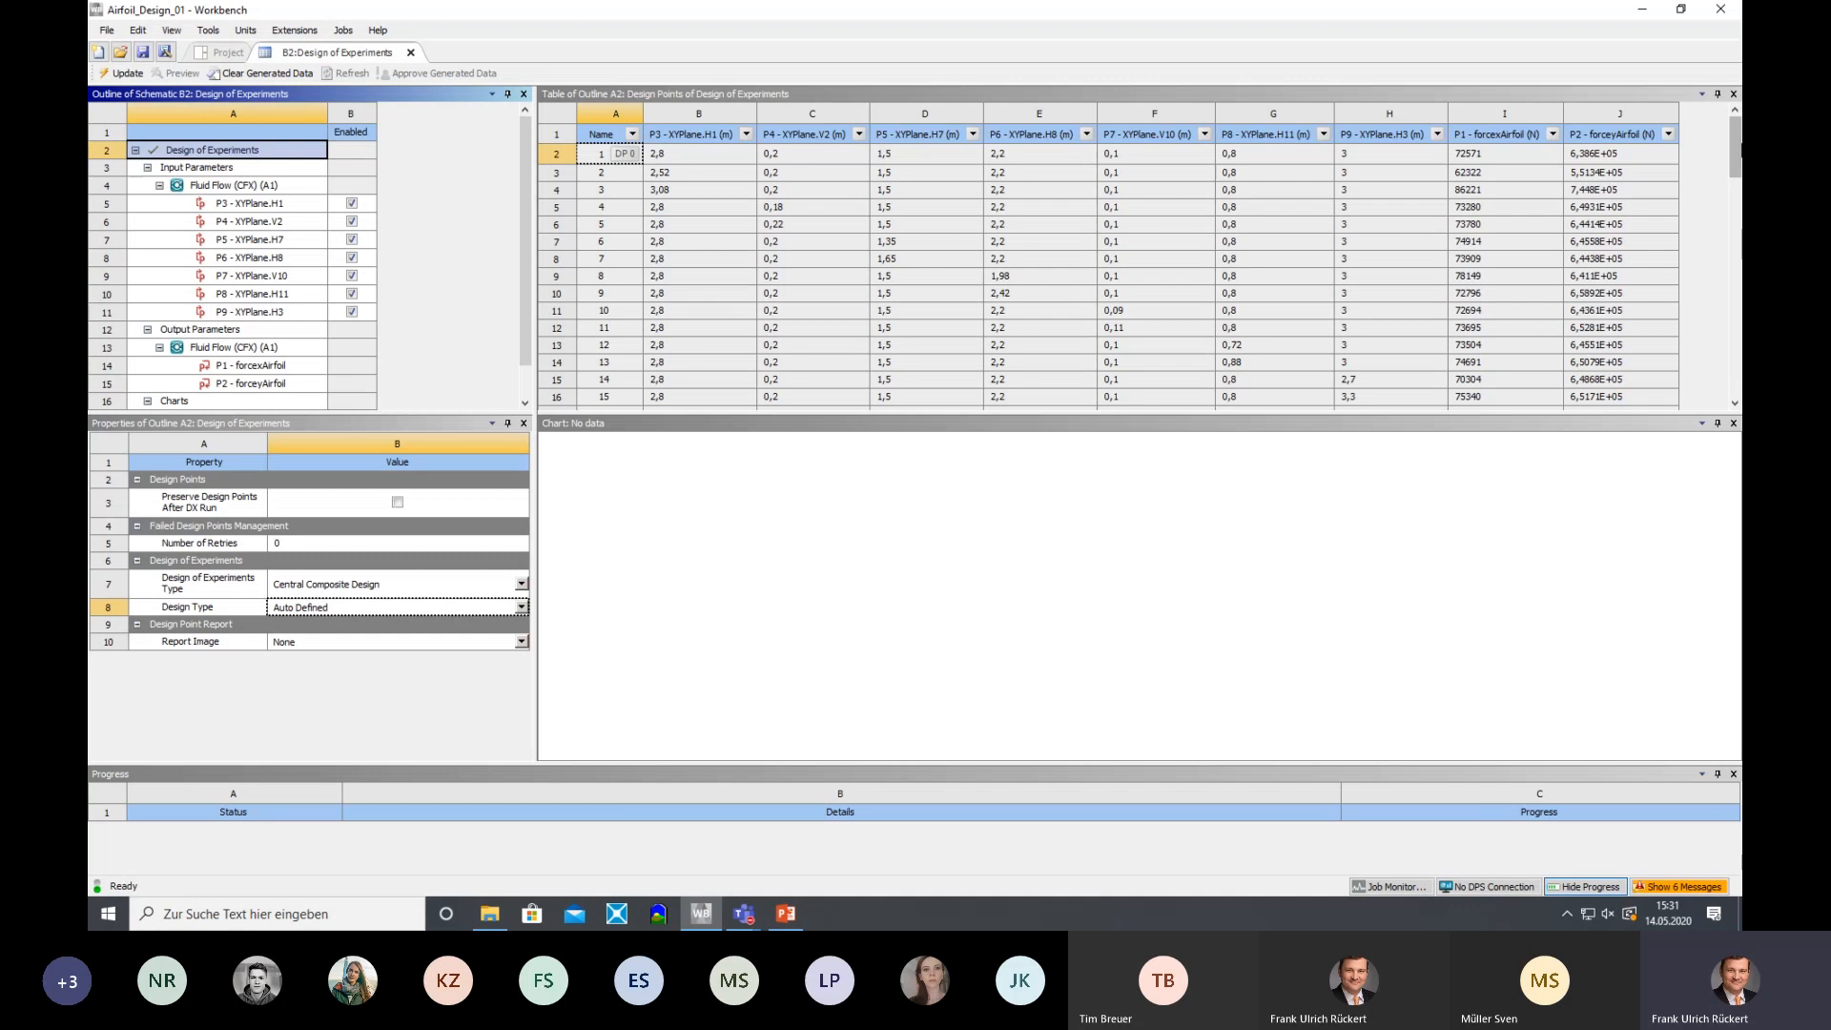
{"action": "mouse_move", "coordinate": [1739, 145]}
{"action": "left_mouse_down"}
{"action": "mouse_move", "coordinate": [1738, 381]}
{"action": "mouse_move", "coordinate": [1726, 124]}
{"action": "left_mouse_up"}
{"action": "left_click", "coordinate": [520, 583]}
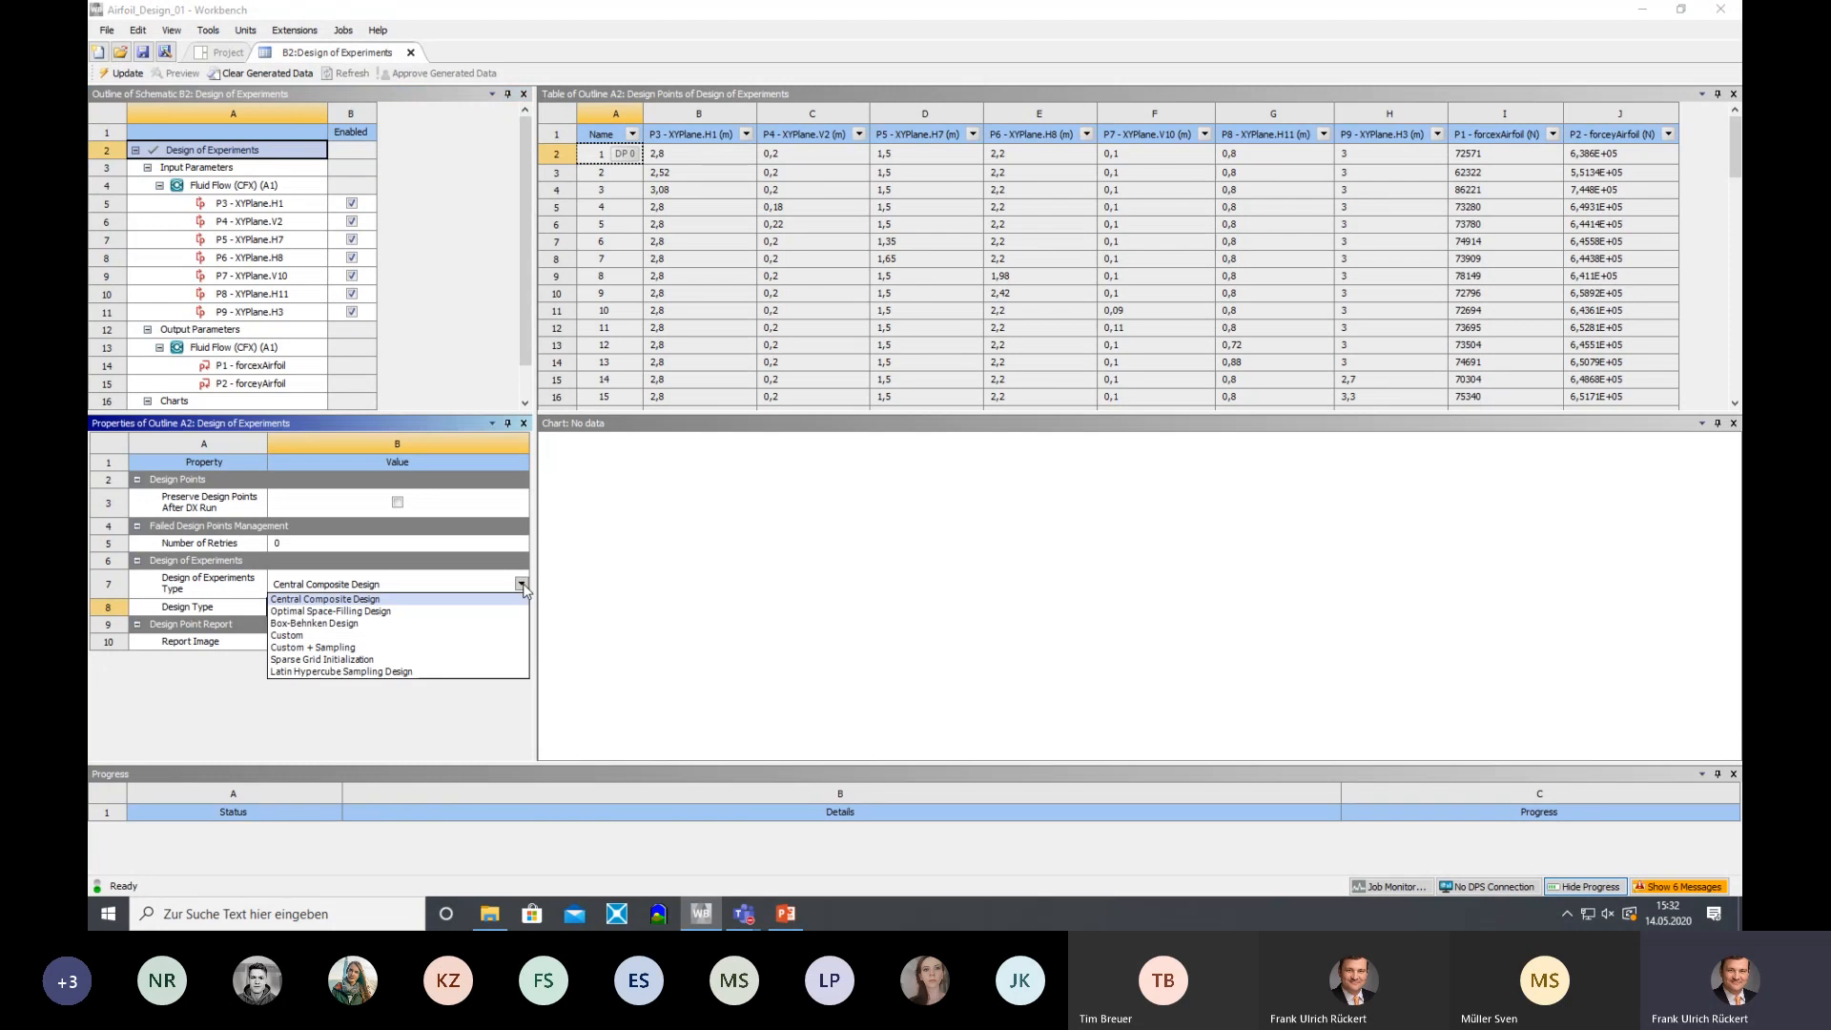
{"action": "left_click", "coordinate": [800, 571]}
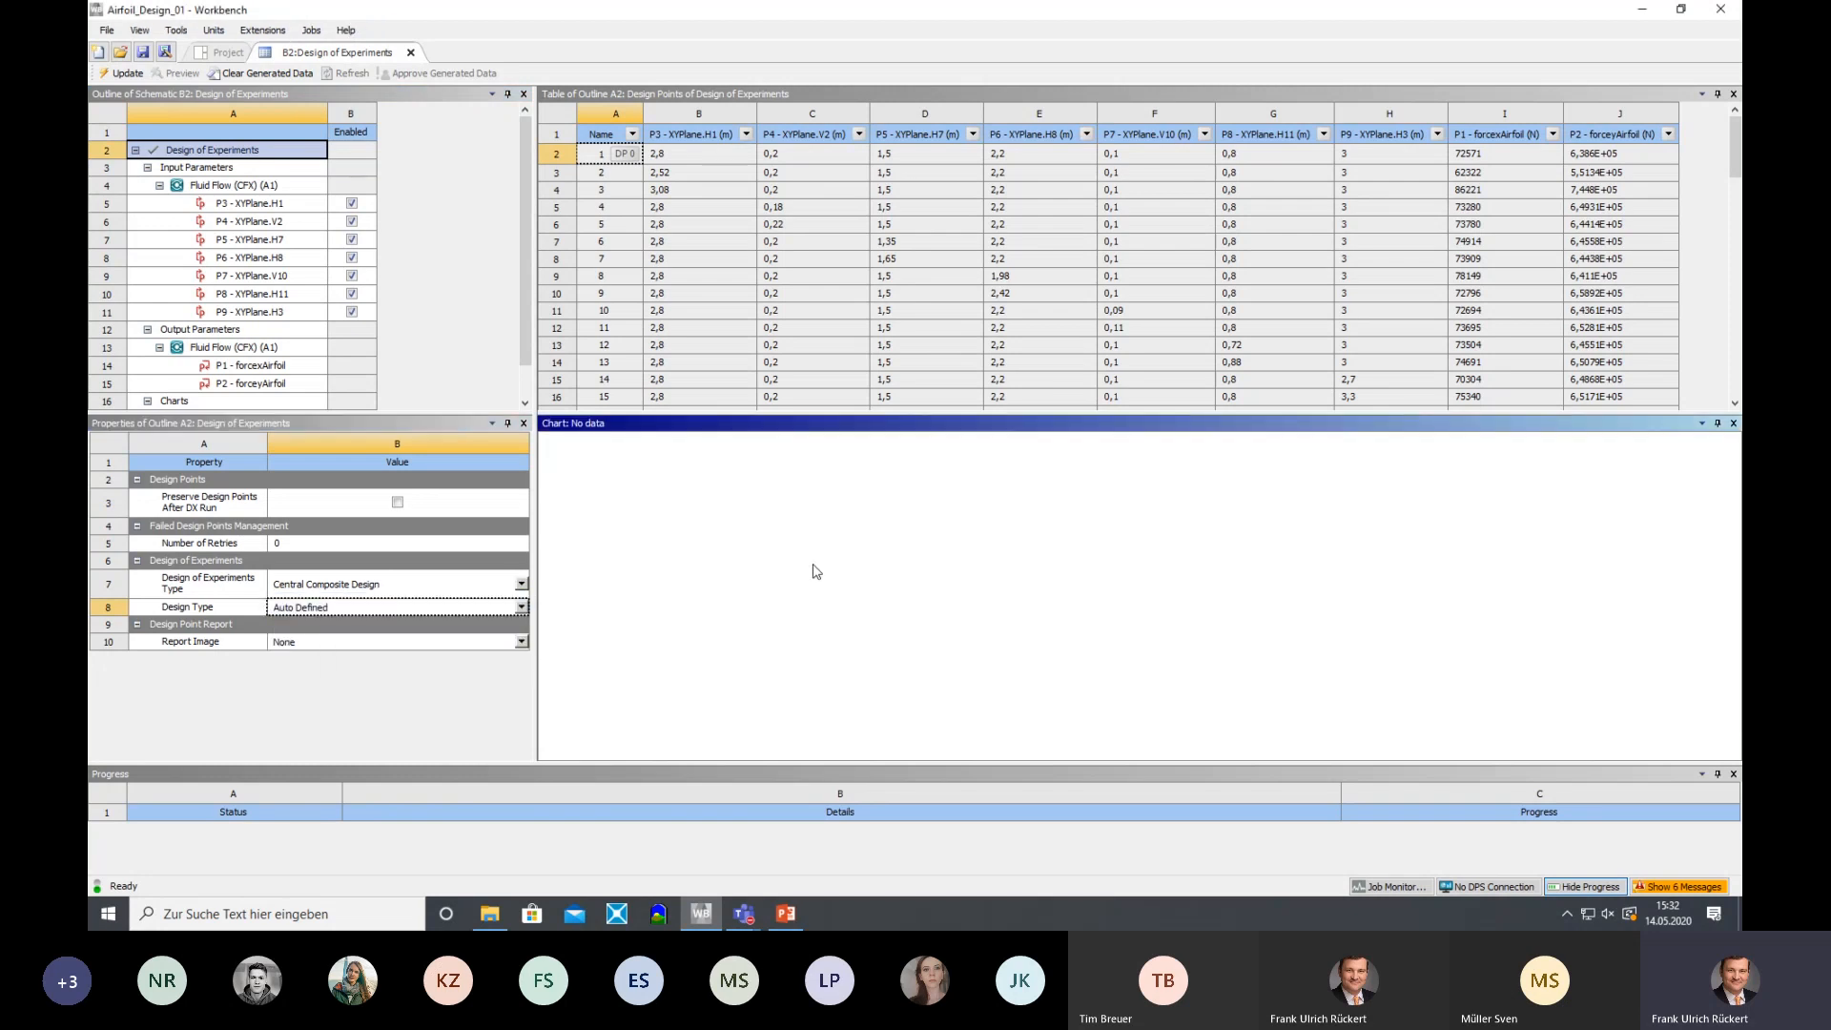
Open the Response Surface component of the Response Surface Optimization for editing and display its Response chart
{"action": "left_click", "coordinate": [226, 52]}
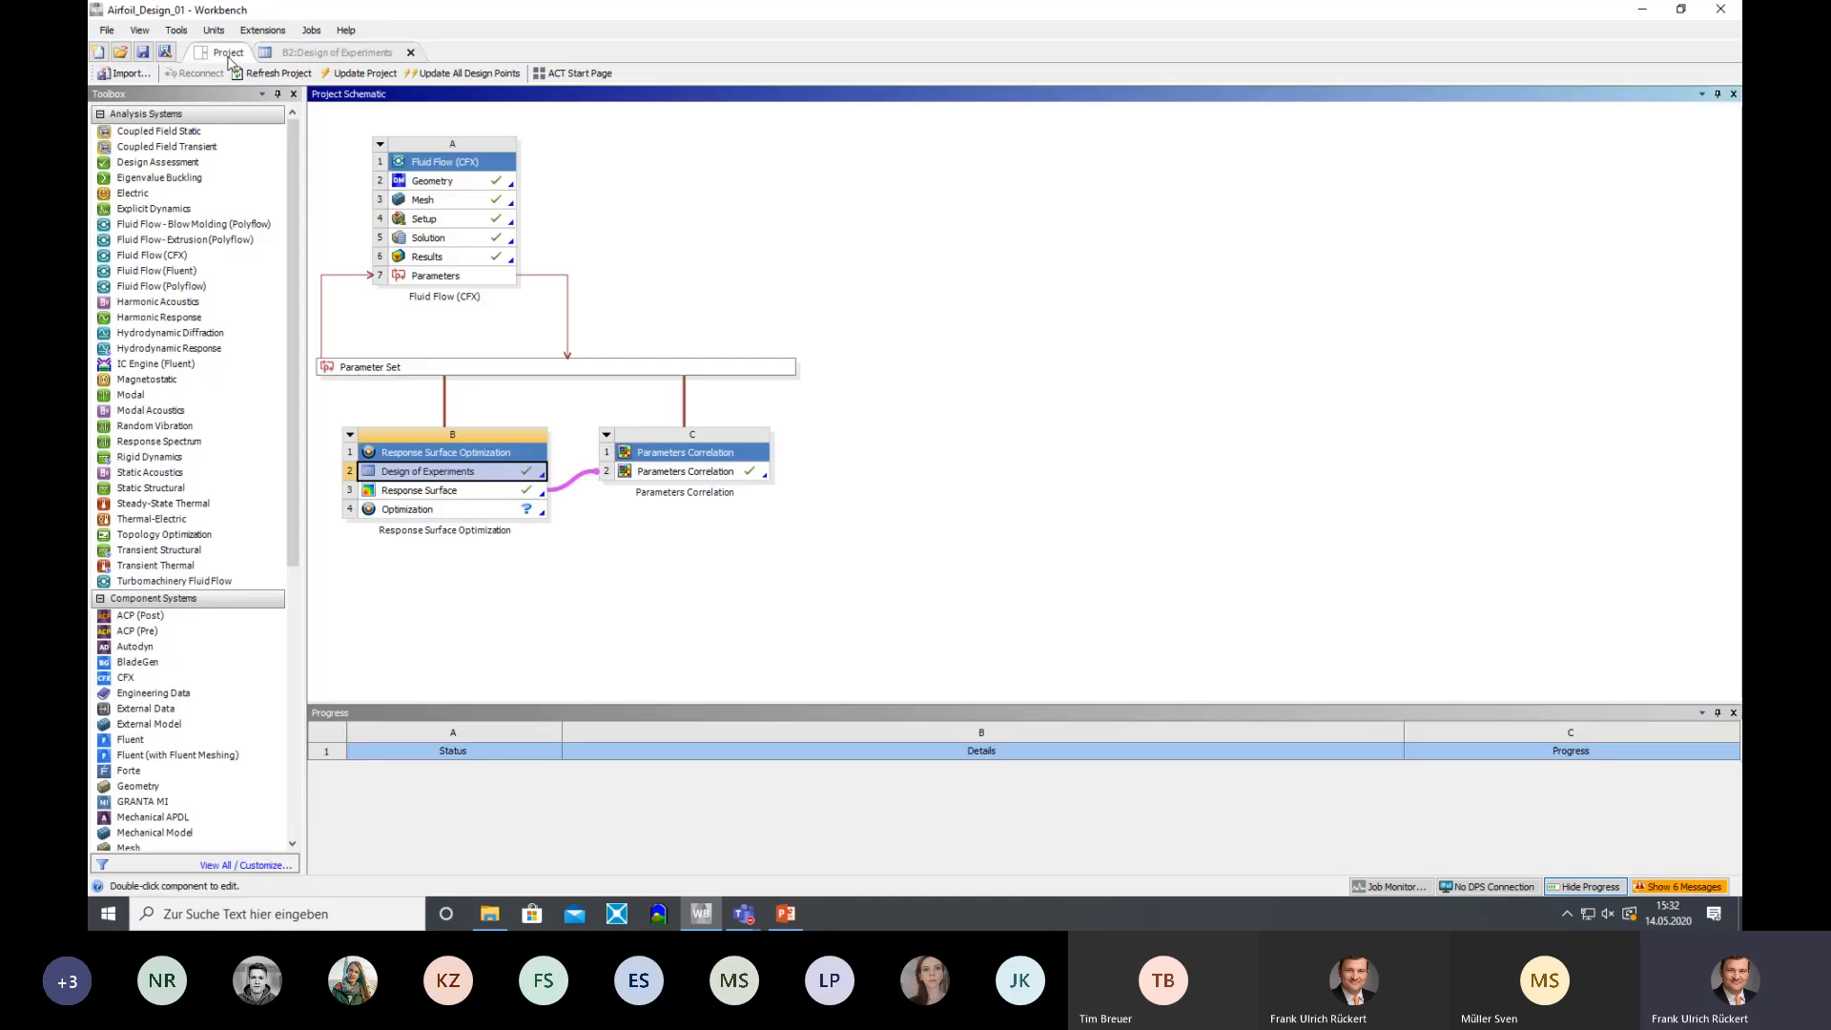
{"action": "left_click", "coordinate": [432, 492]}
{"action": "right_click", "coordinate": [433, 492]}
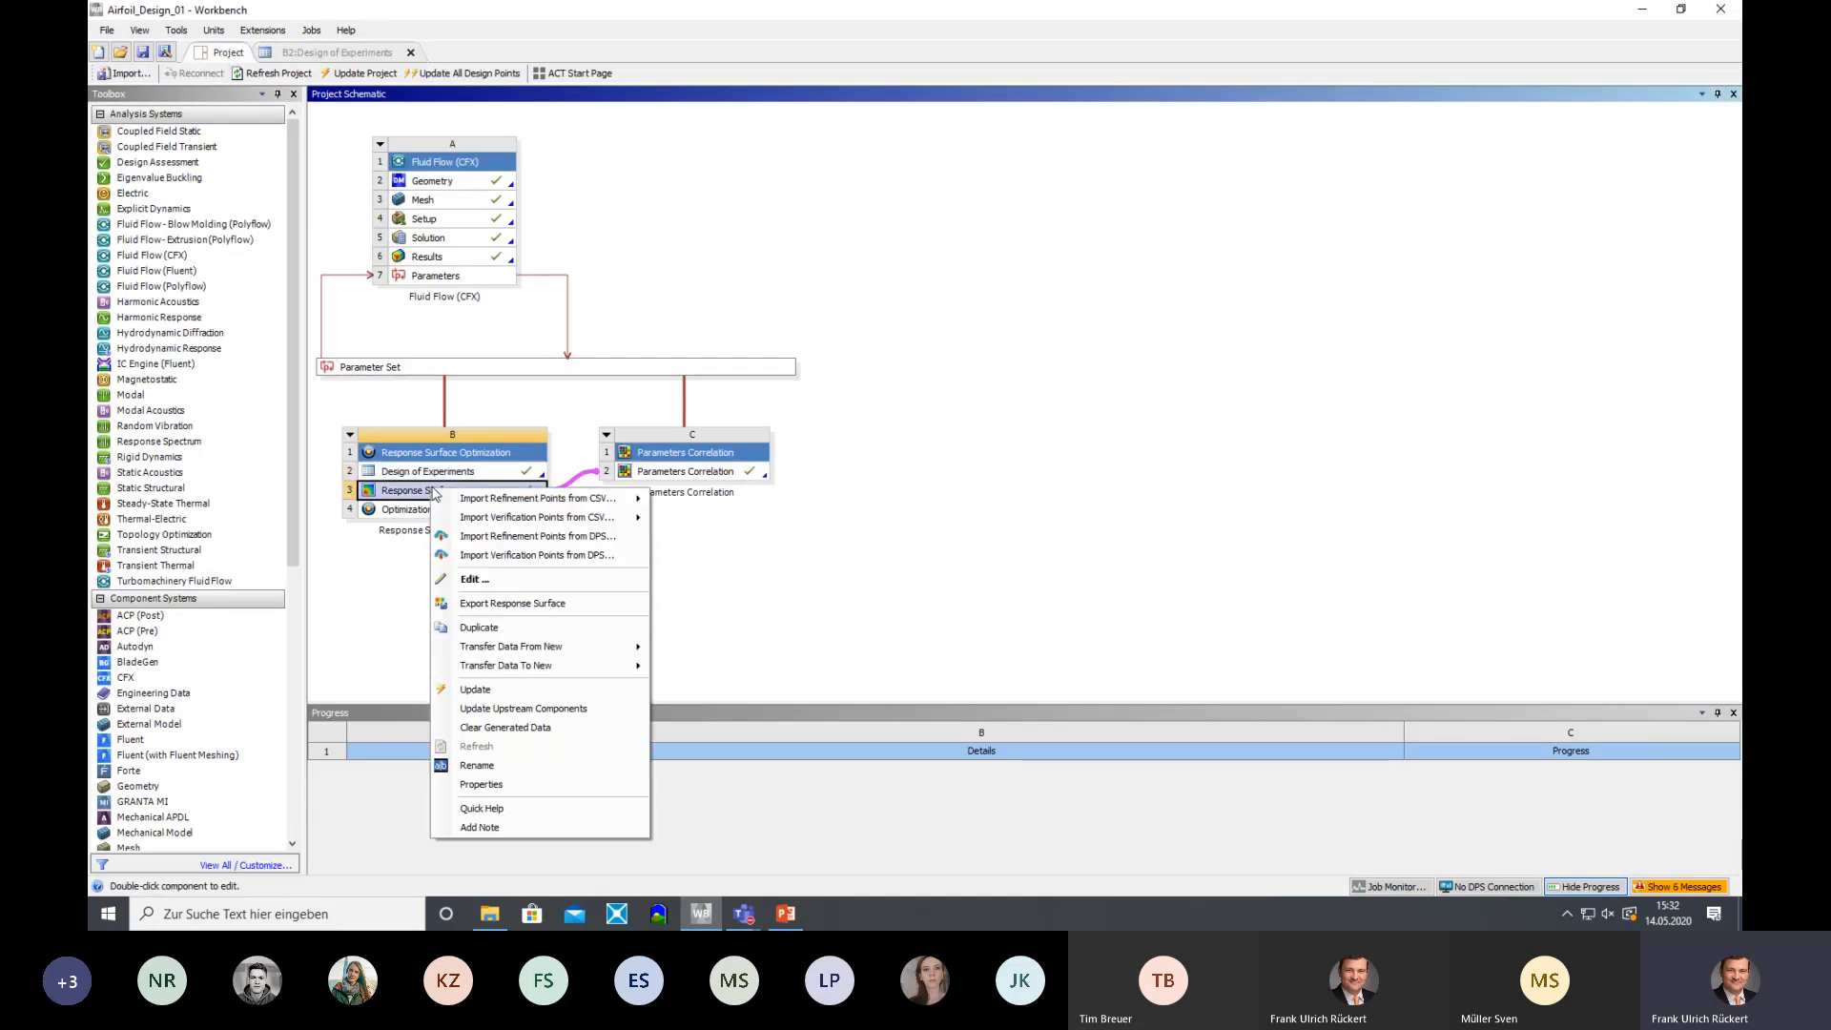
{"action": "left_click", "coordinate": [474, 579]}
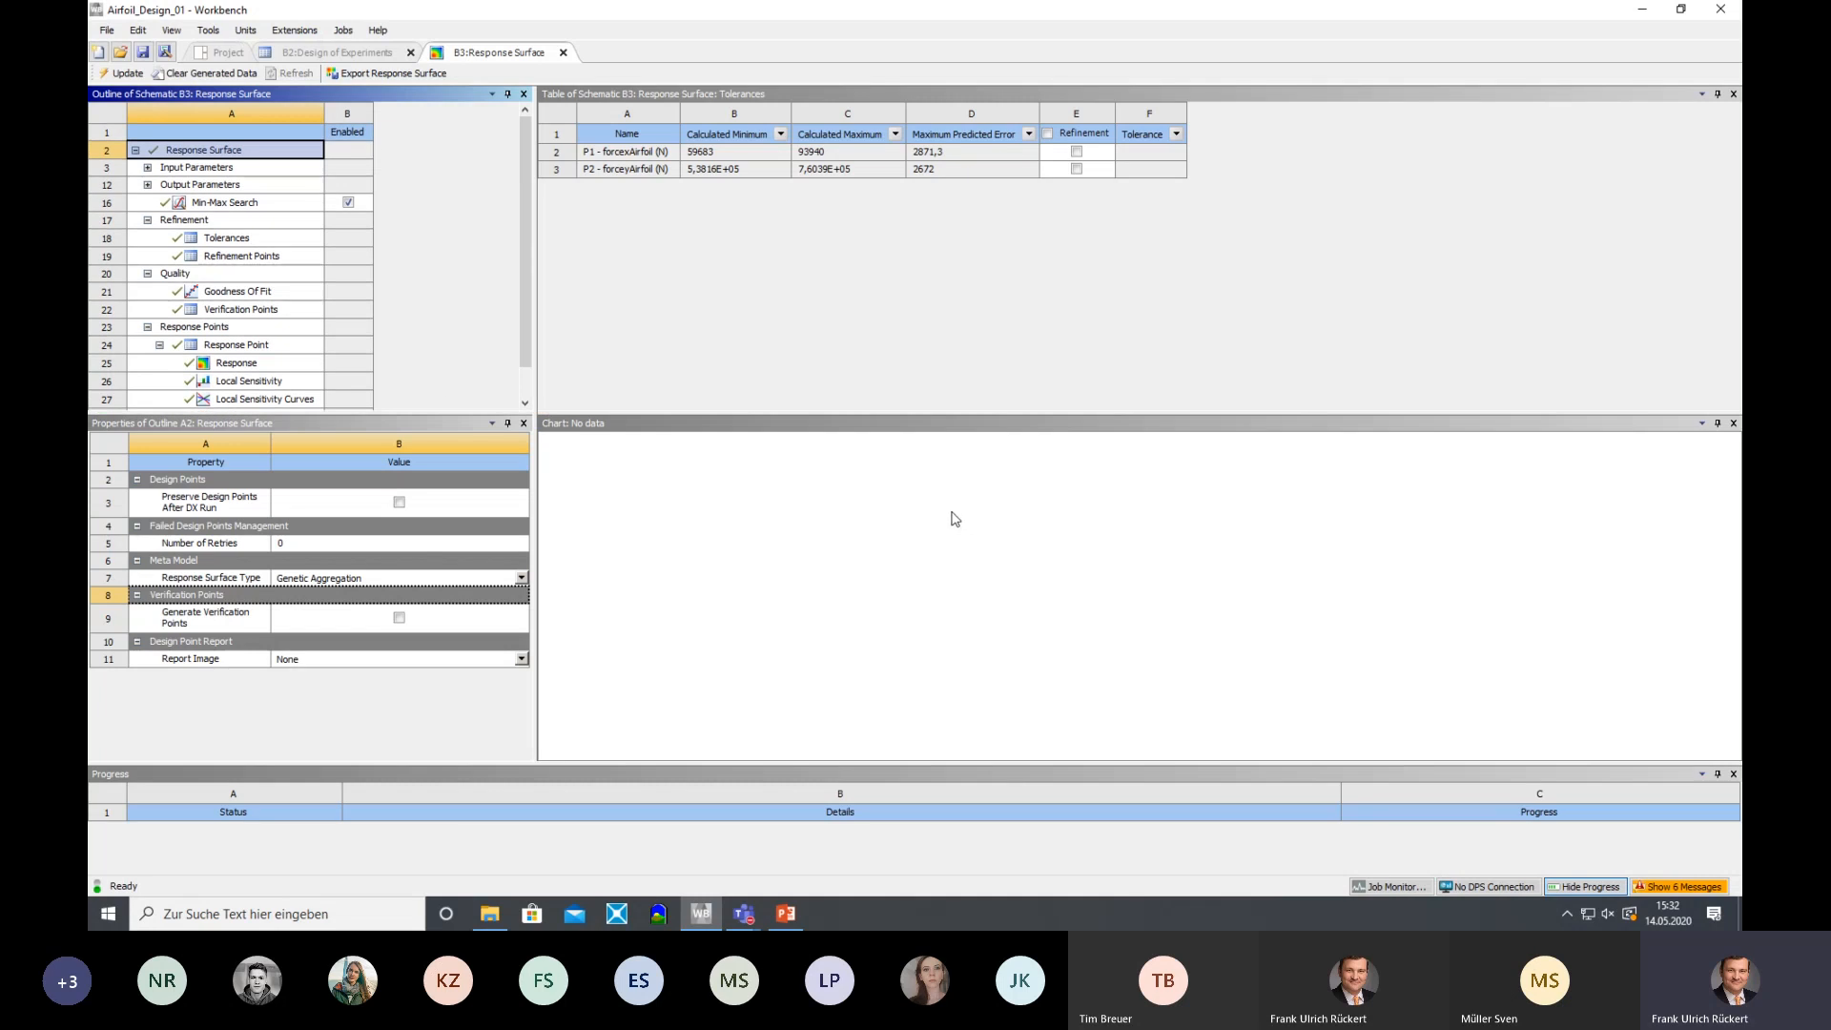
{"action": "left_click", "coordinate": [239, 363]}
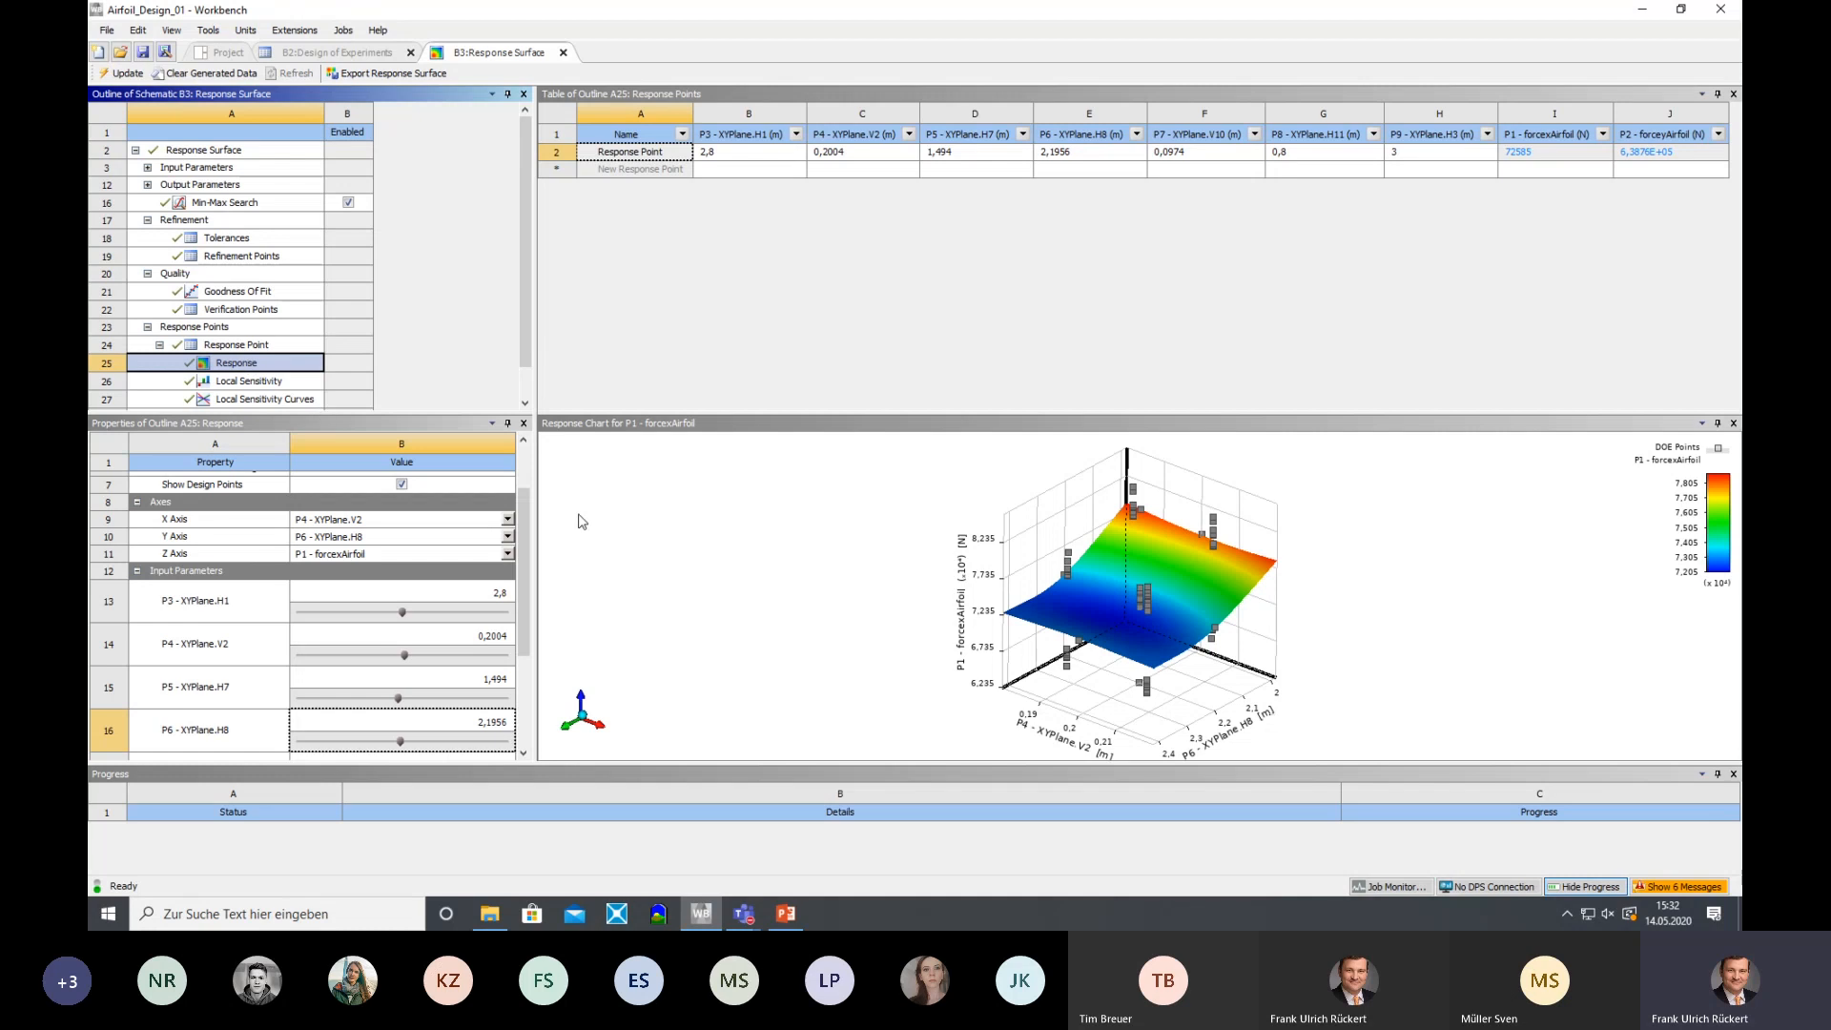
Enlarge the response chart for P1 - forcexAirfoil and examine its surface and DOE points from different angles
{"action": "left_click_drag", "start_coordinate": [898, 595], "coordinate": [936, 586]}
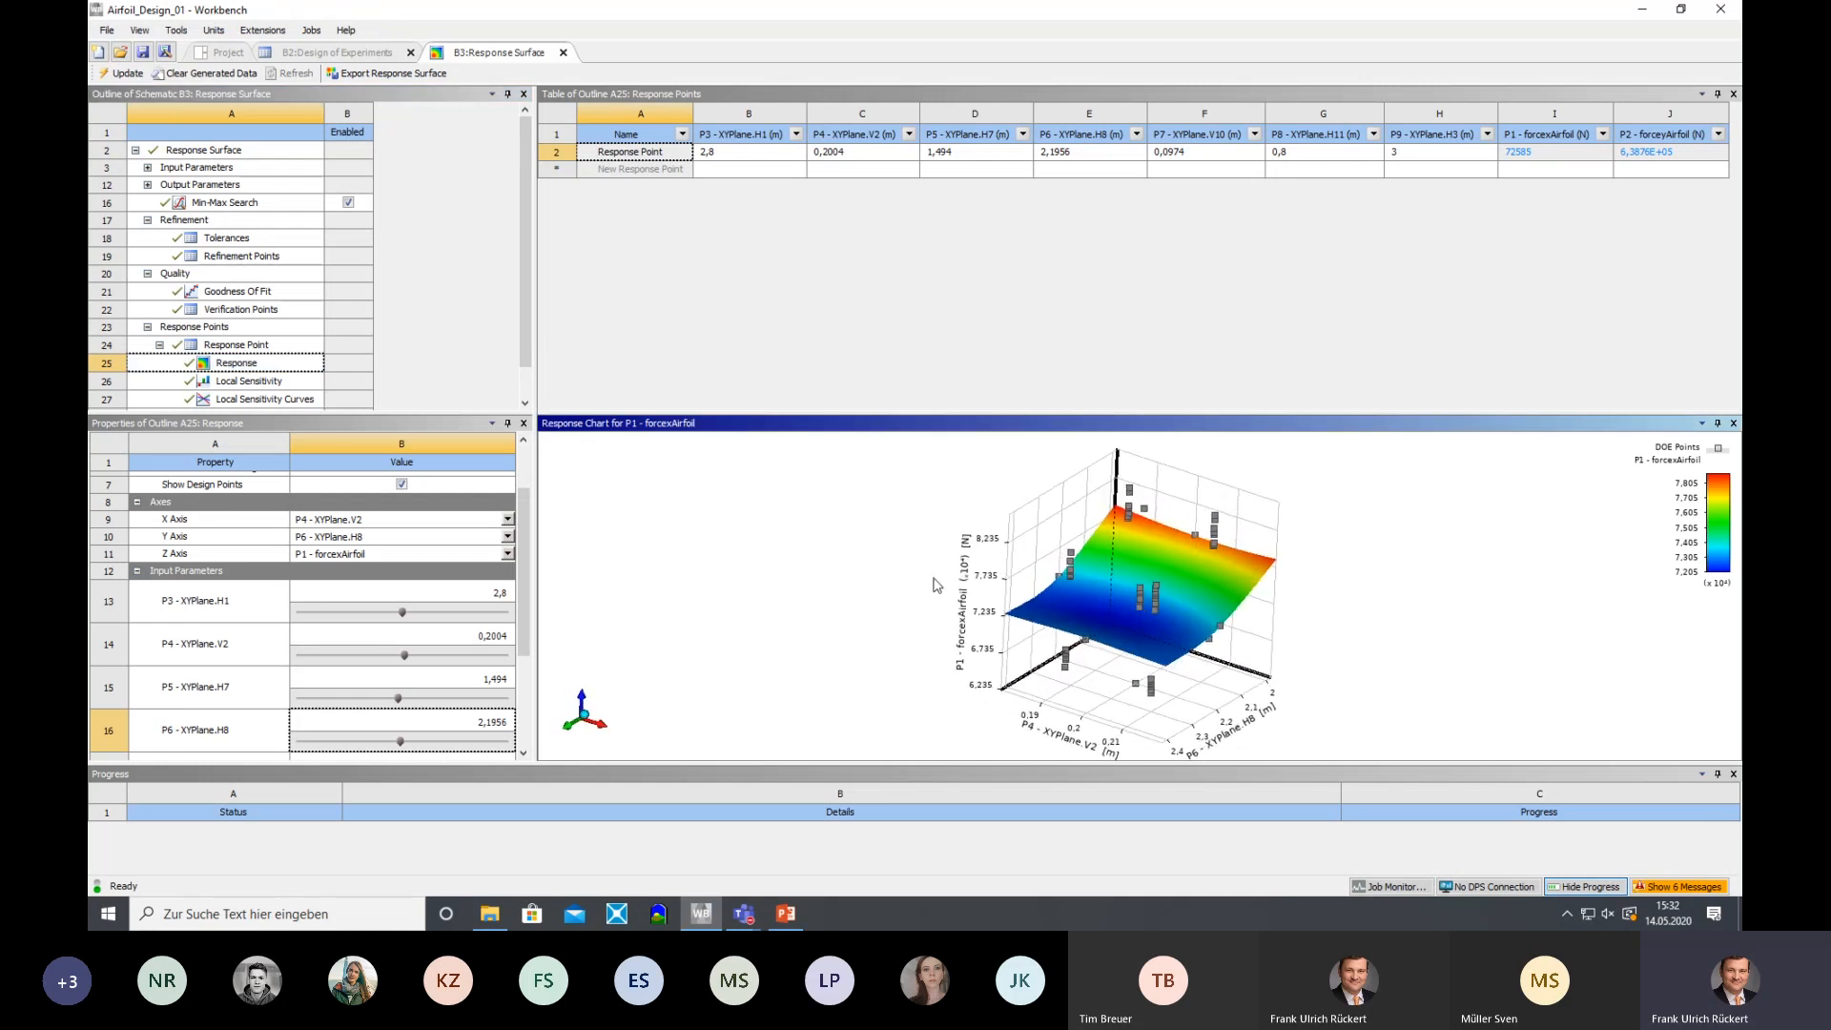
{"action": "left_click_drag", "start_coordinate": [950, 415], "coordinate": [950, 191]}
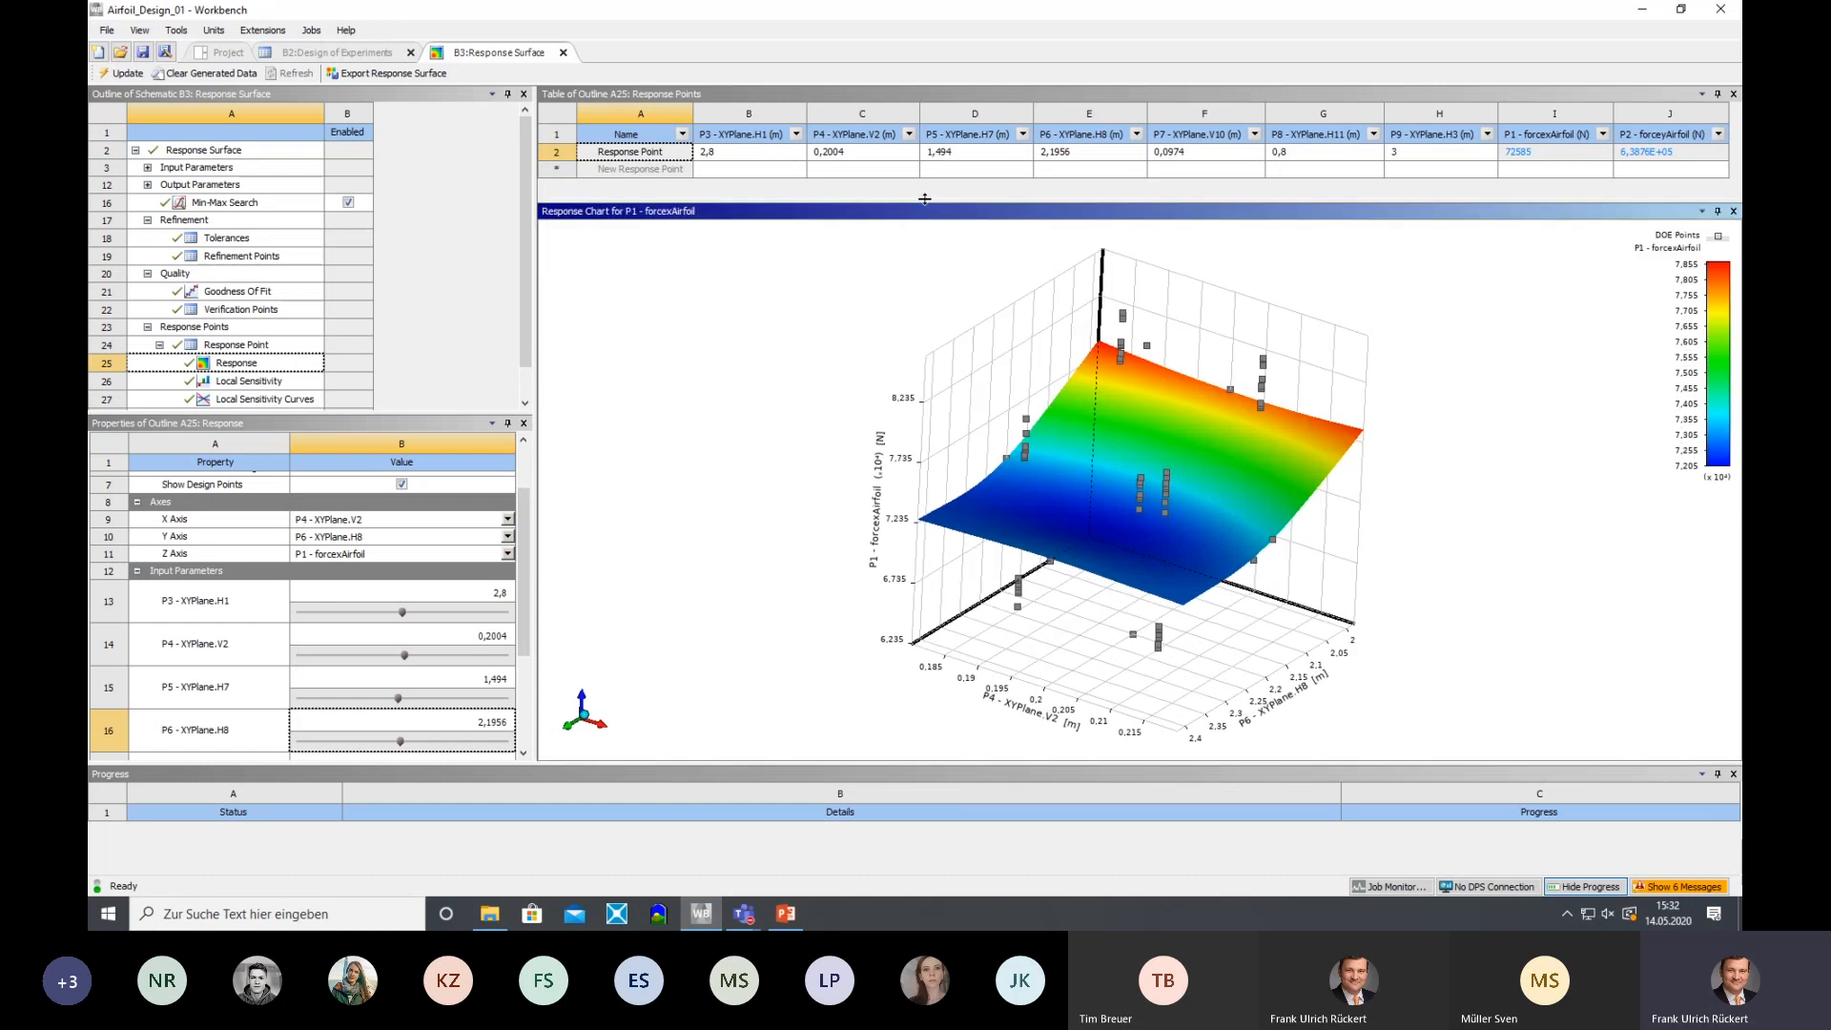
{"action": "left_click_drag", "start_coordinate": [1214, 448], "coordinate": [1031, 432]}
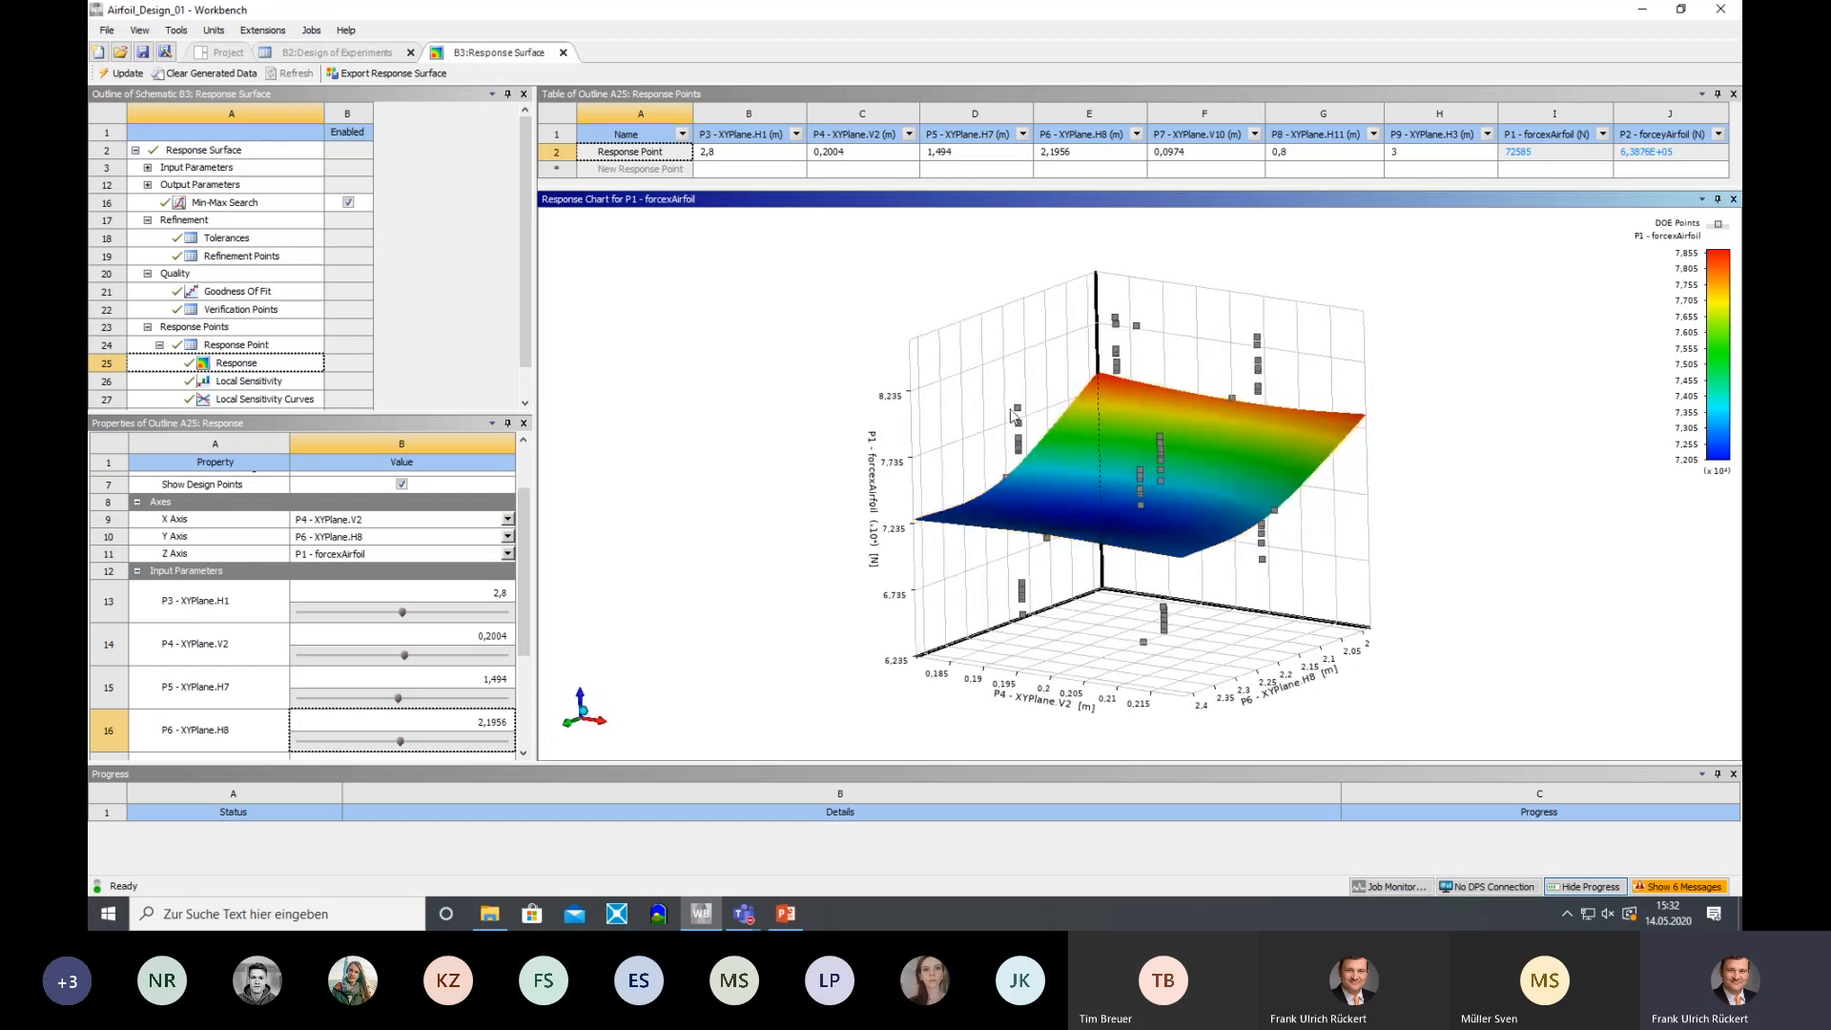
{"action": "mouse_move", "coordinate": [1018, 412]}
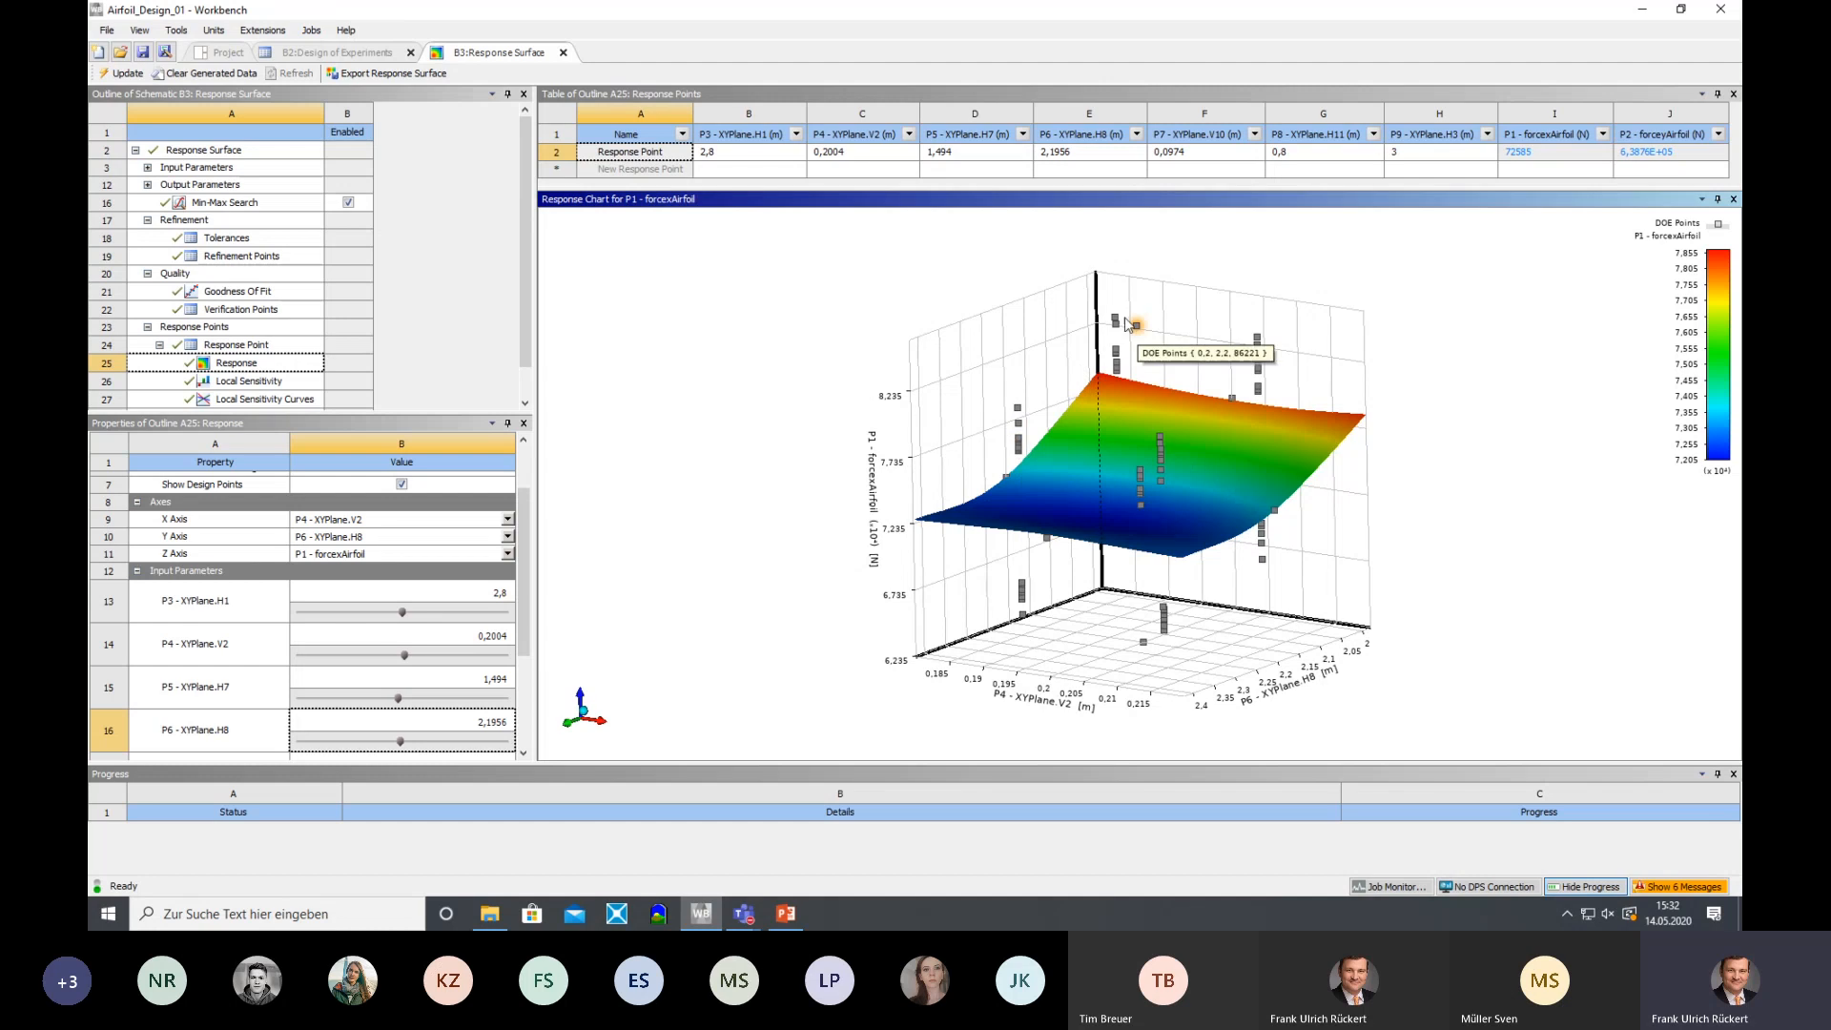
{"action": "mouse_move", "coordinate": [1117, 368]}
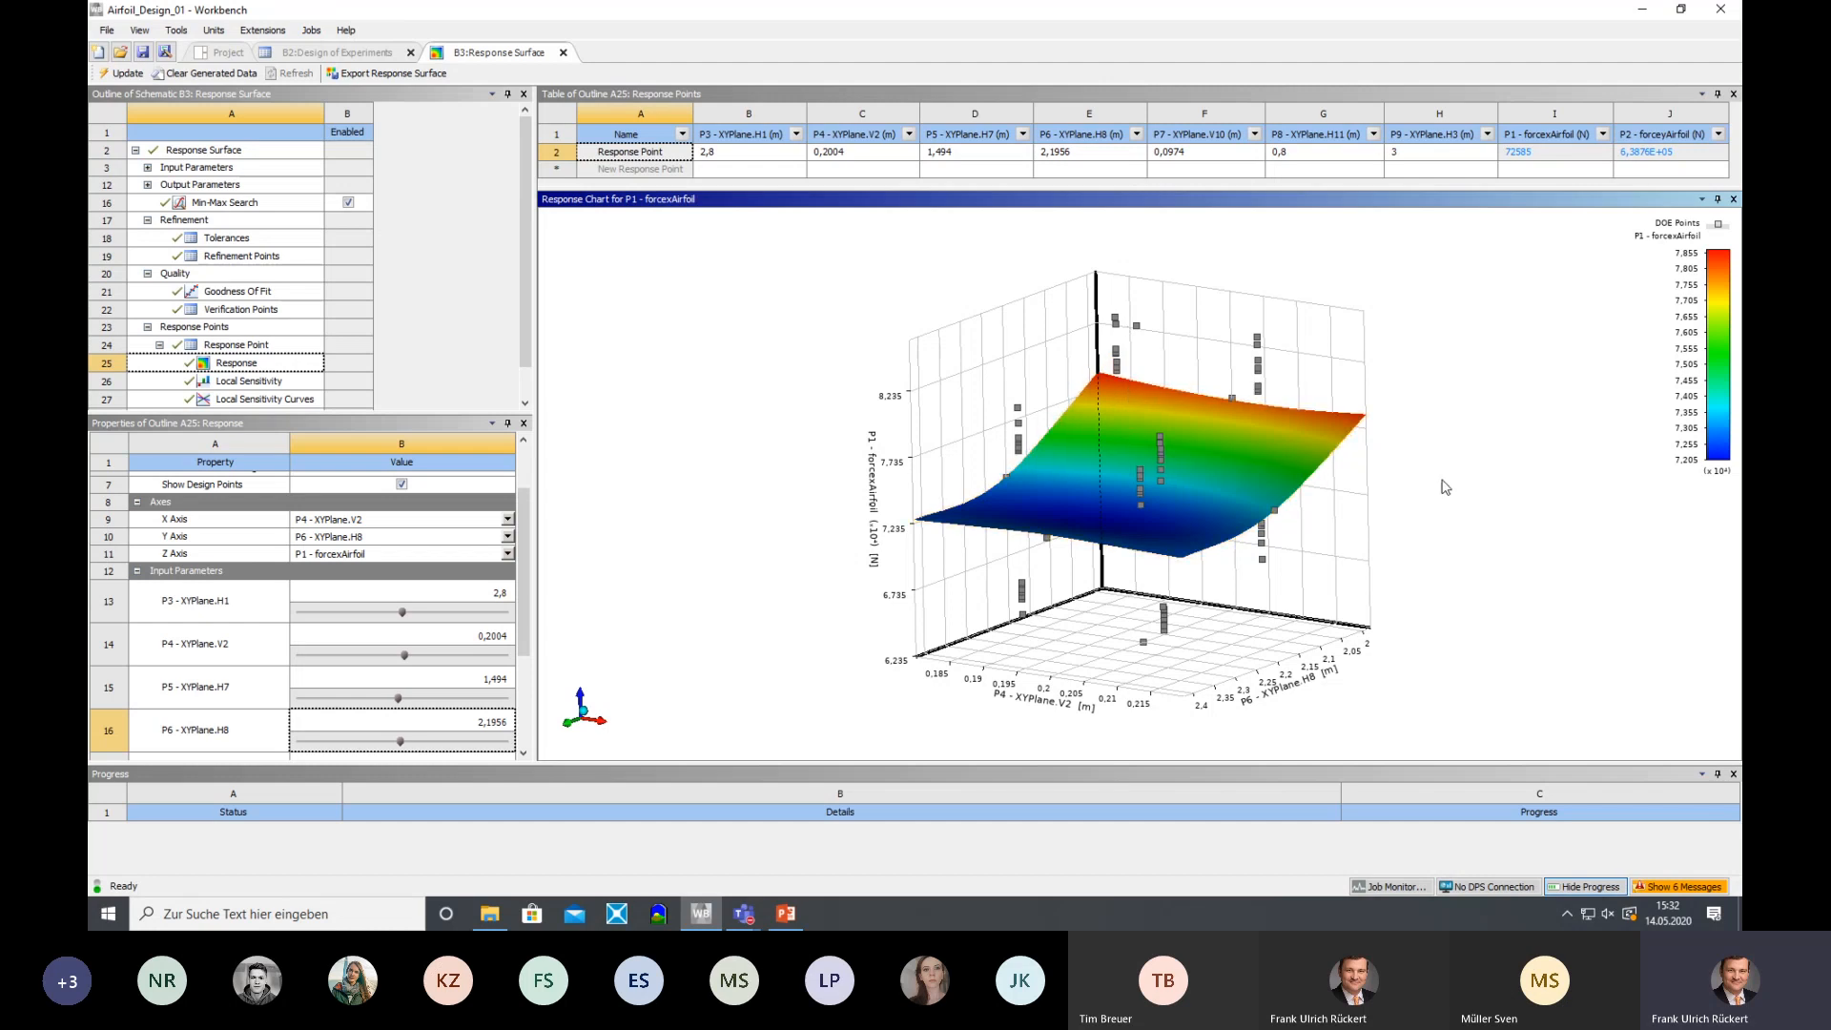
{"action": "middle_click_drag", "start_coordinate": [1441, 479], "coordinate": [1422, 479]}
{"action": "left_click_drag", "start_coordinate": [1426, 487], "coordinate": [1336, 560]}
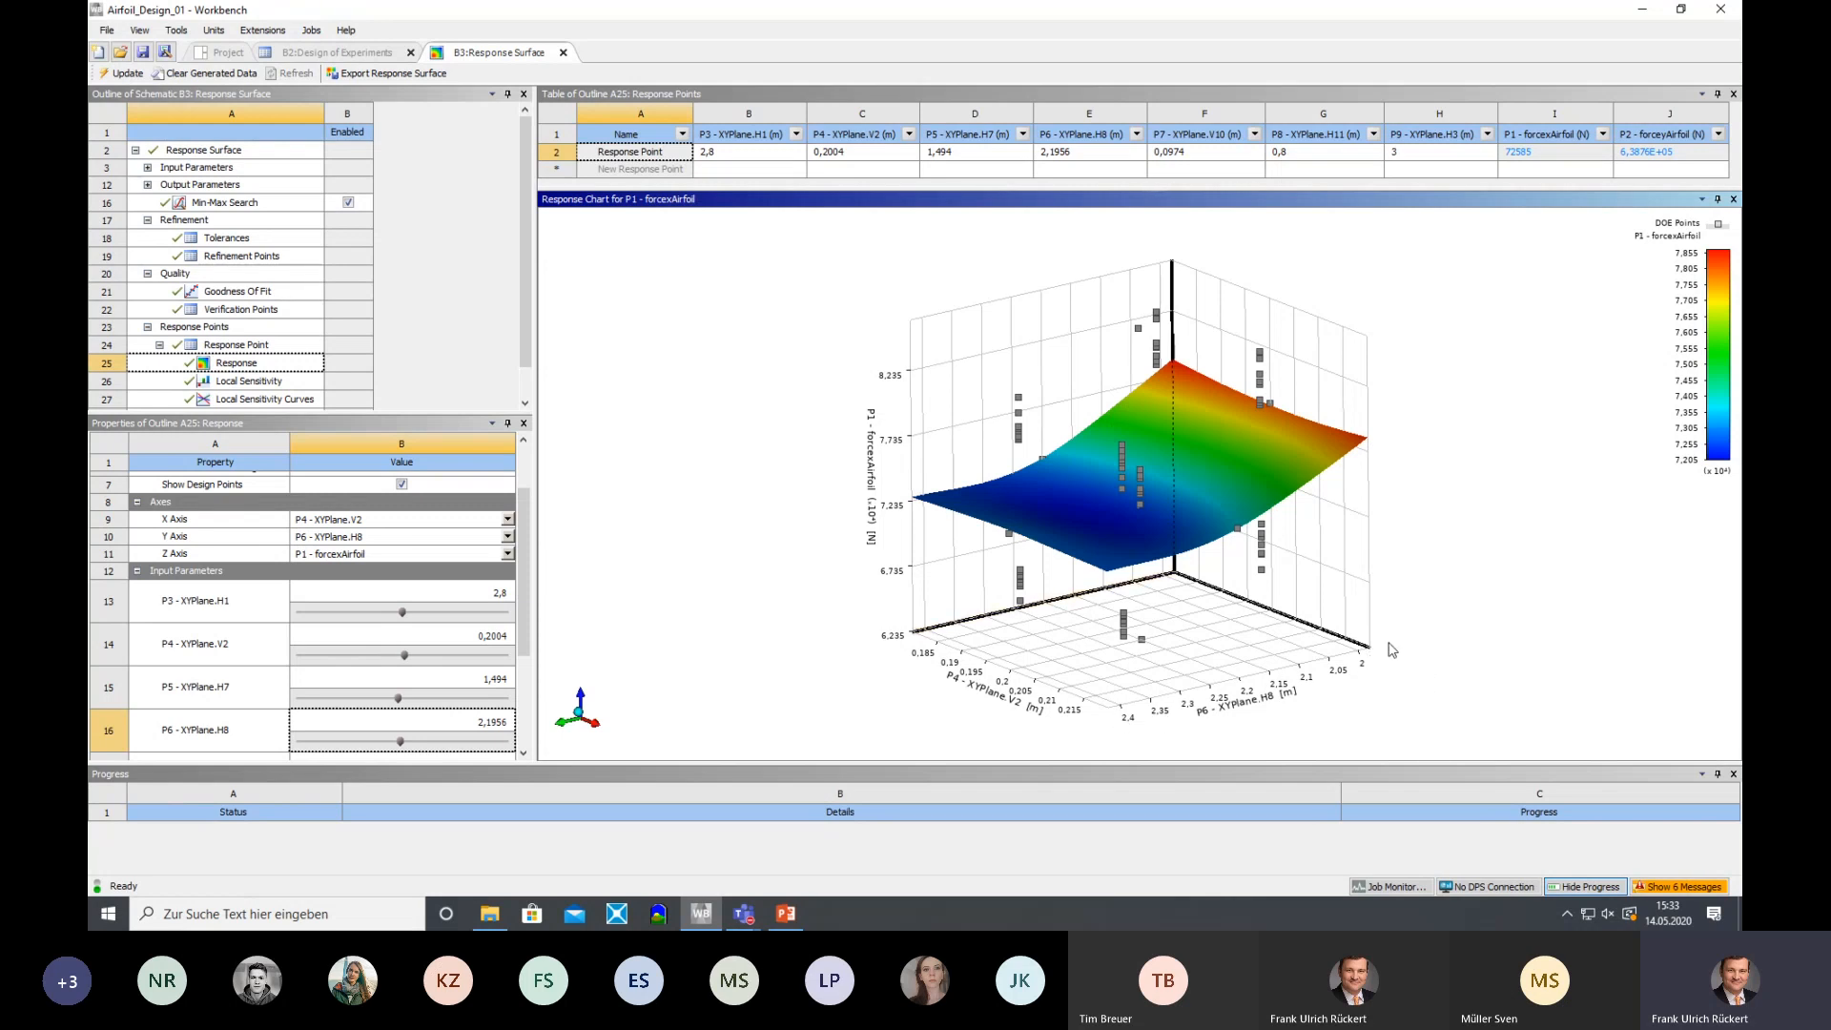
{"action": "mouse_move", "coordinate": [1358, 457]}
Set the response chart's Z axis to P2 - forceyAirfoil and inspect the dip in the surface up close
{"action": "left_click", "coordinate": [508, 554]}
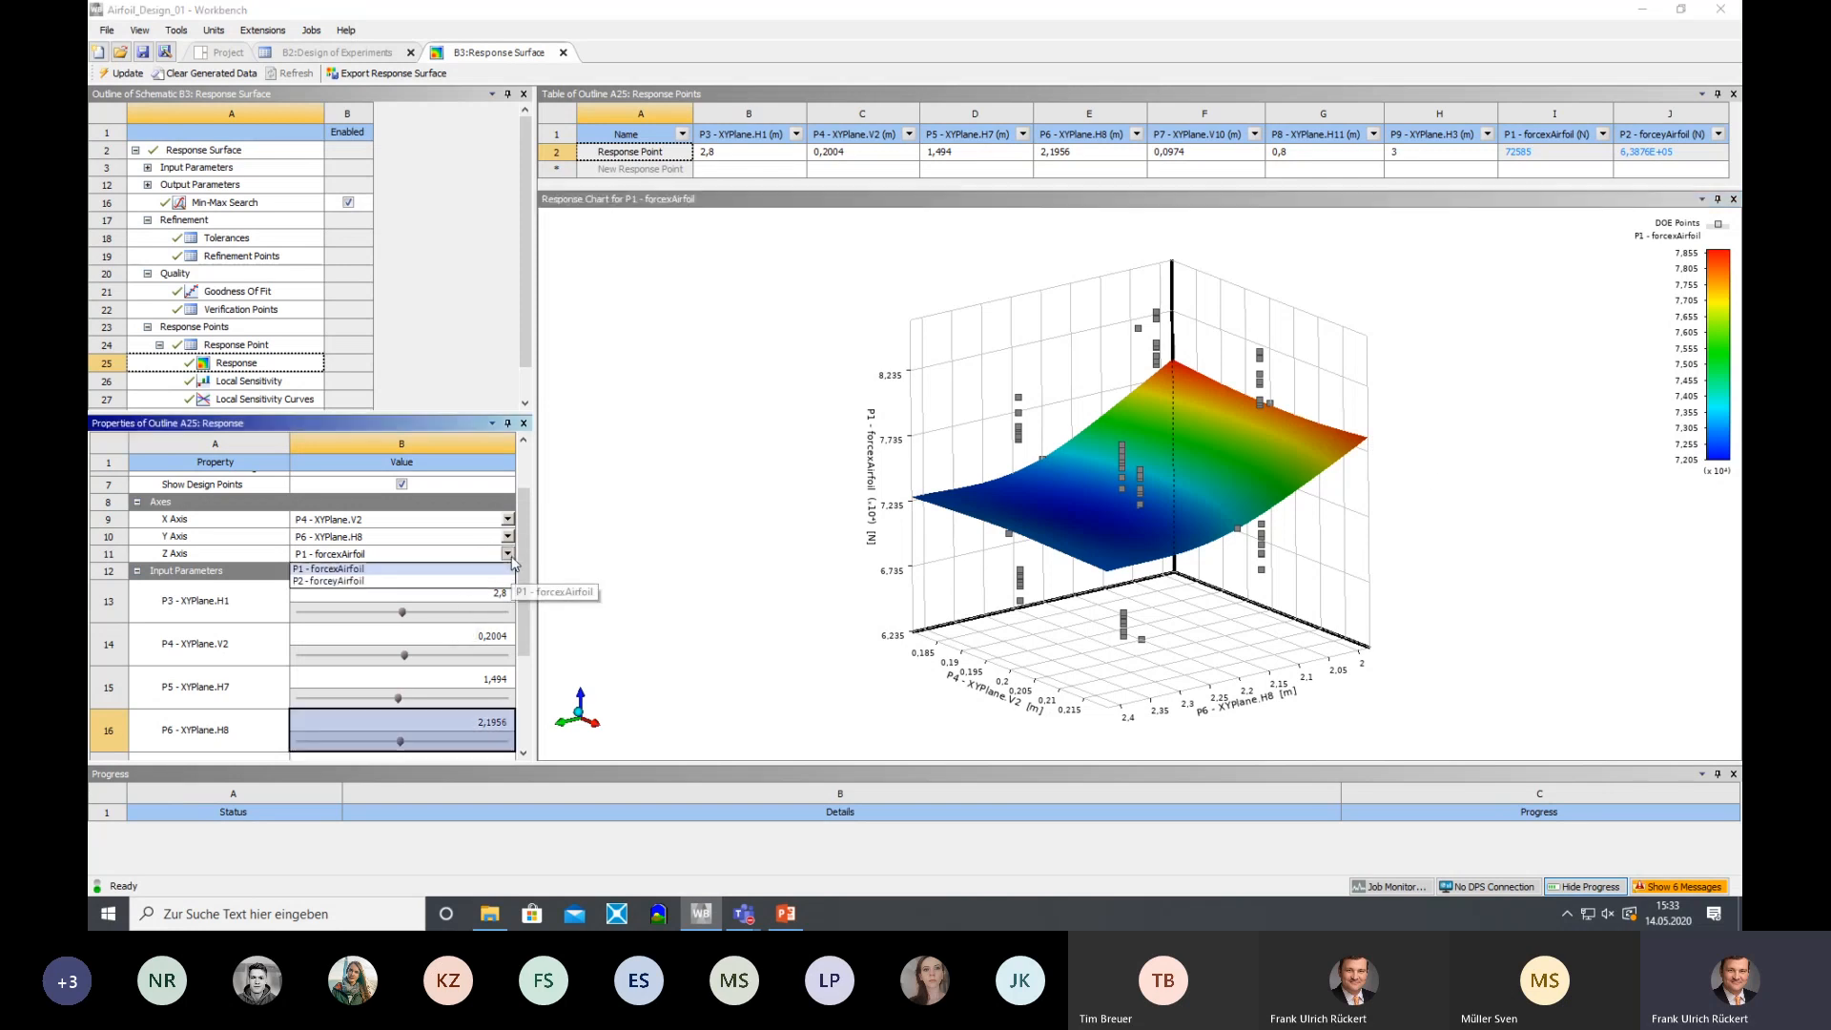
{"action": "left_click", "coordinate": [352, 582]}
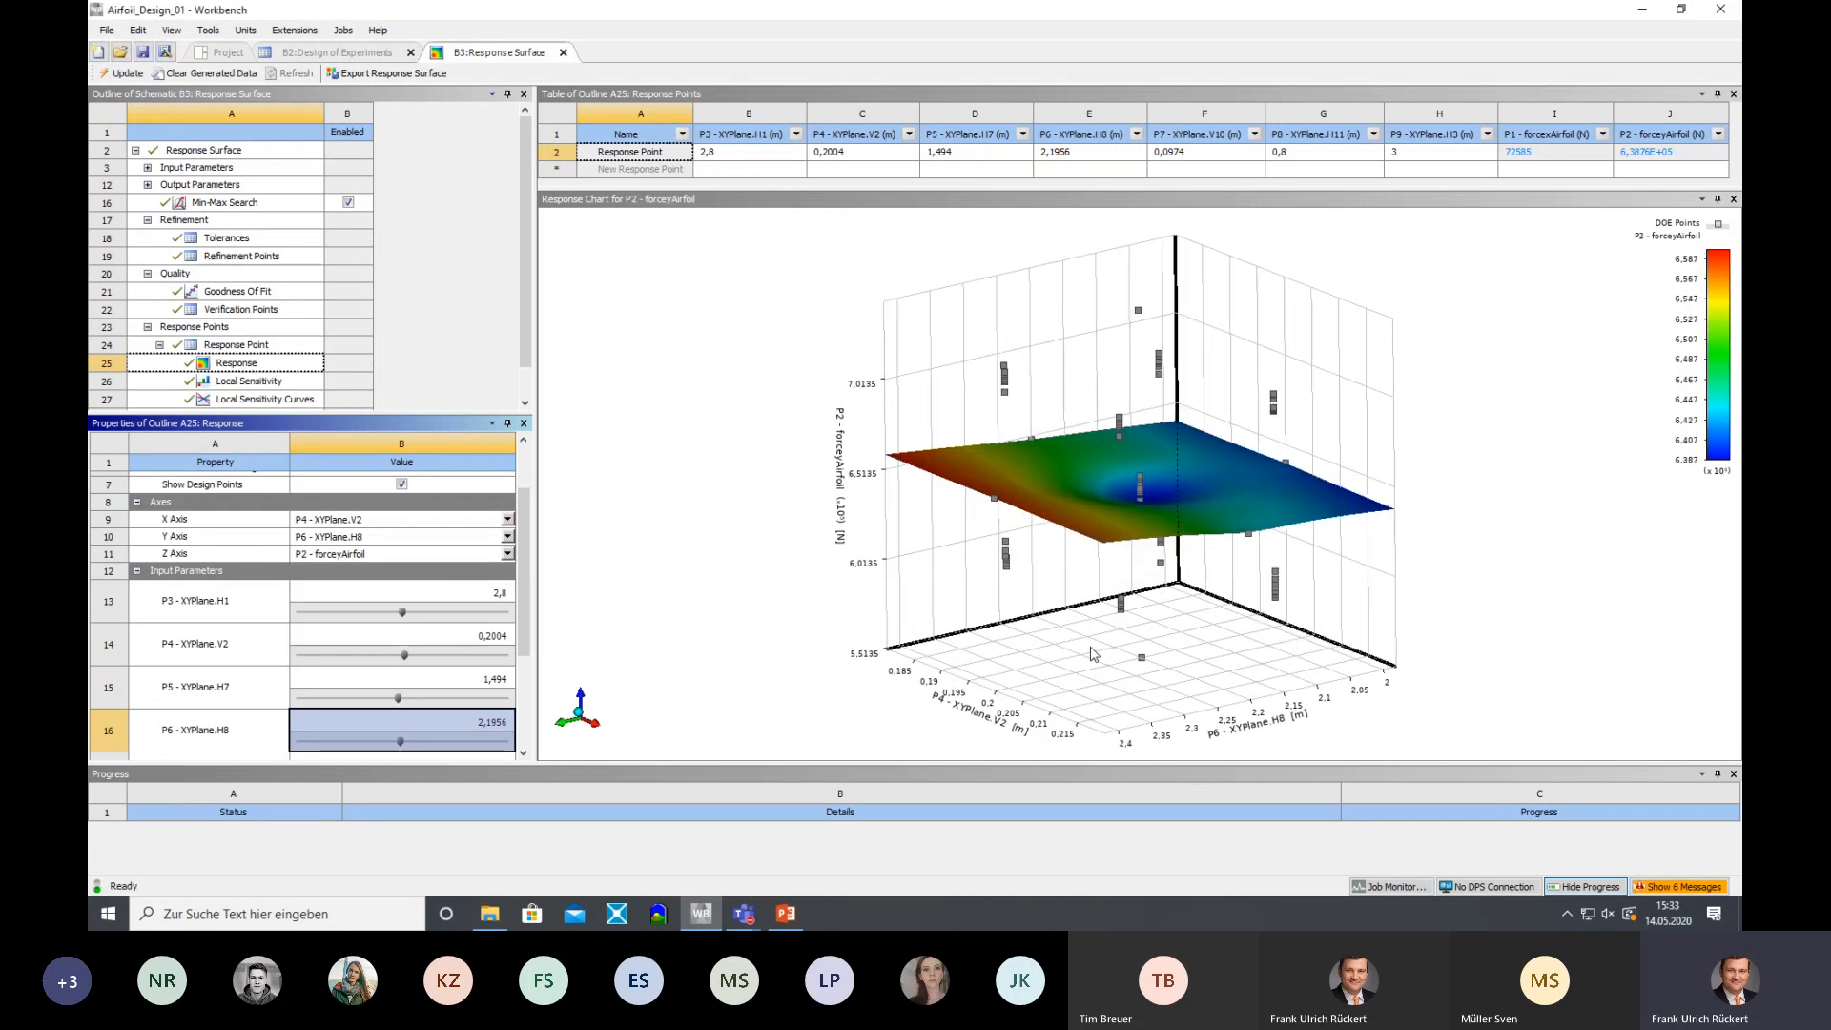
{"action": "left_click_drag", "start_coordinate": [1093, 654], "coordinate": [902, 698]}
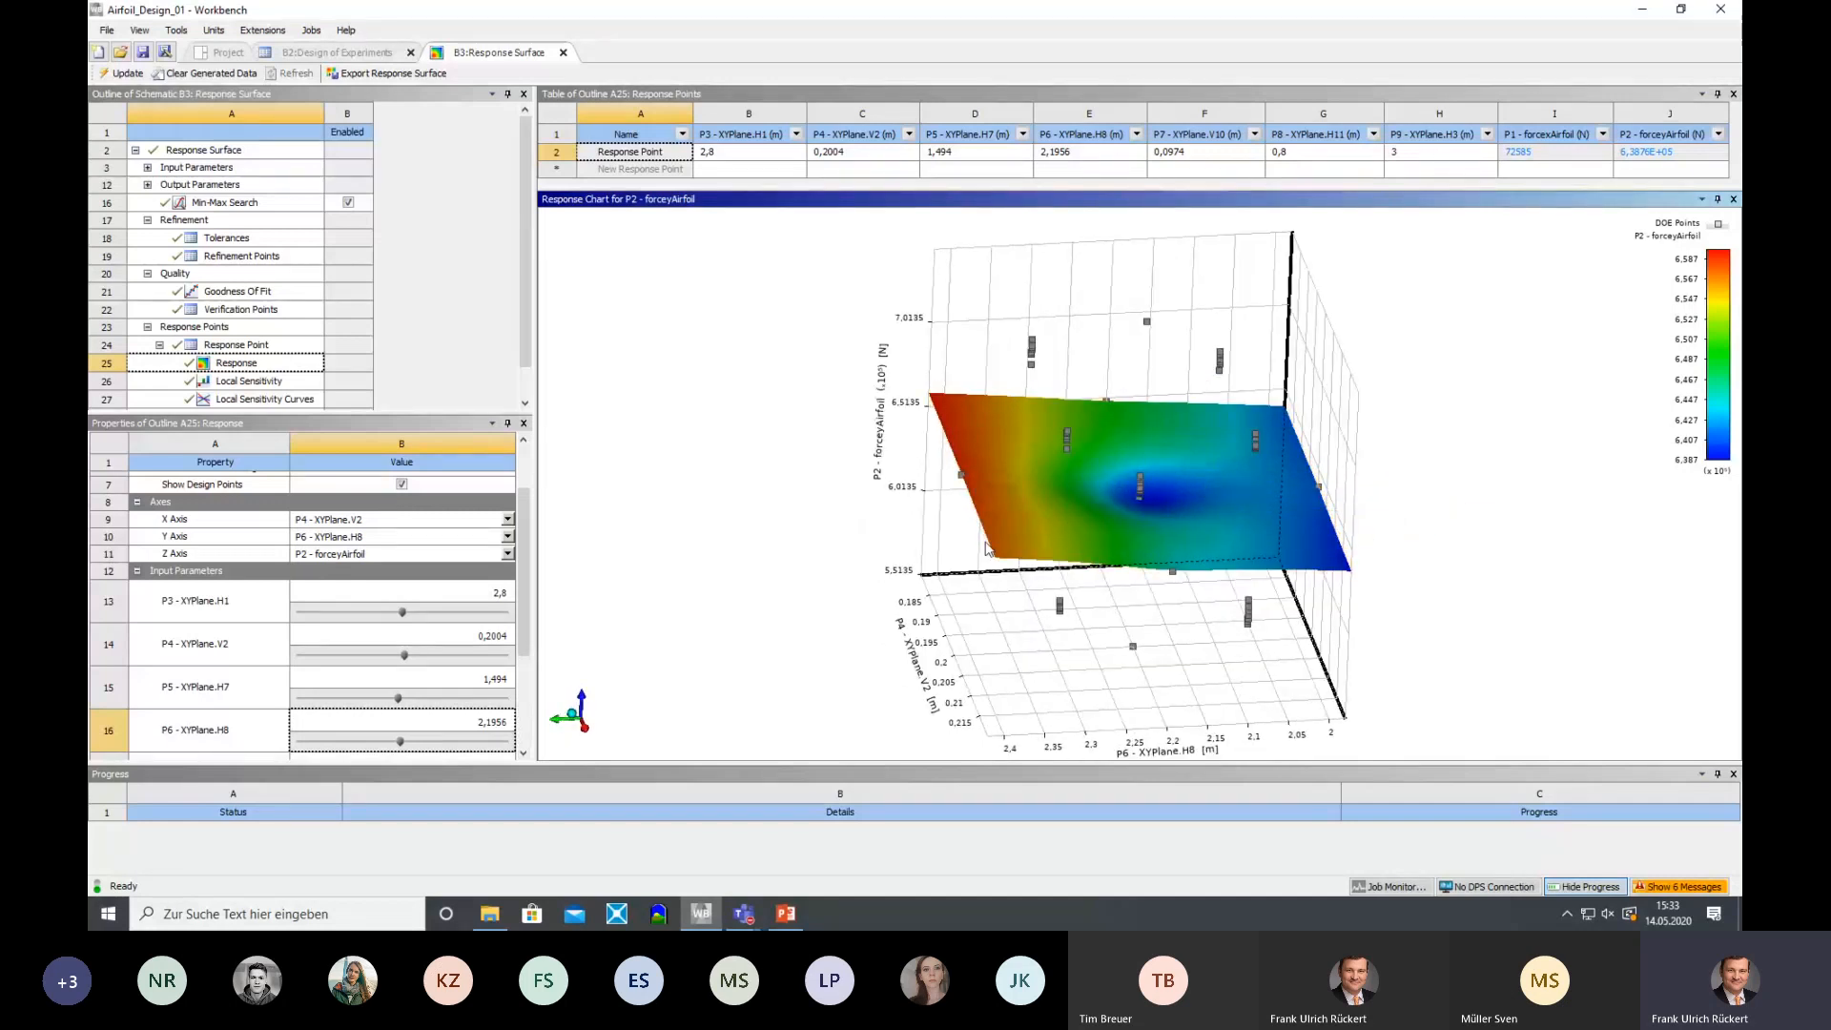
{"action": "left_click_drag", "start_coordinate": [1144, 506], "coordinate": [1111, 608]}
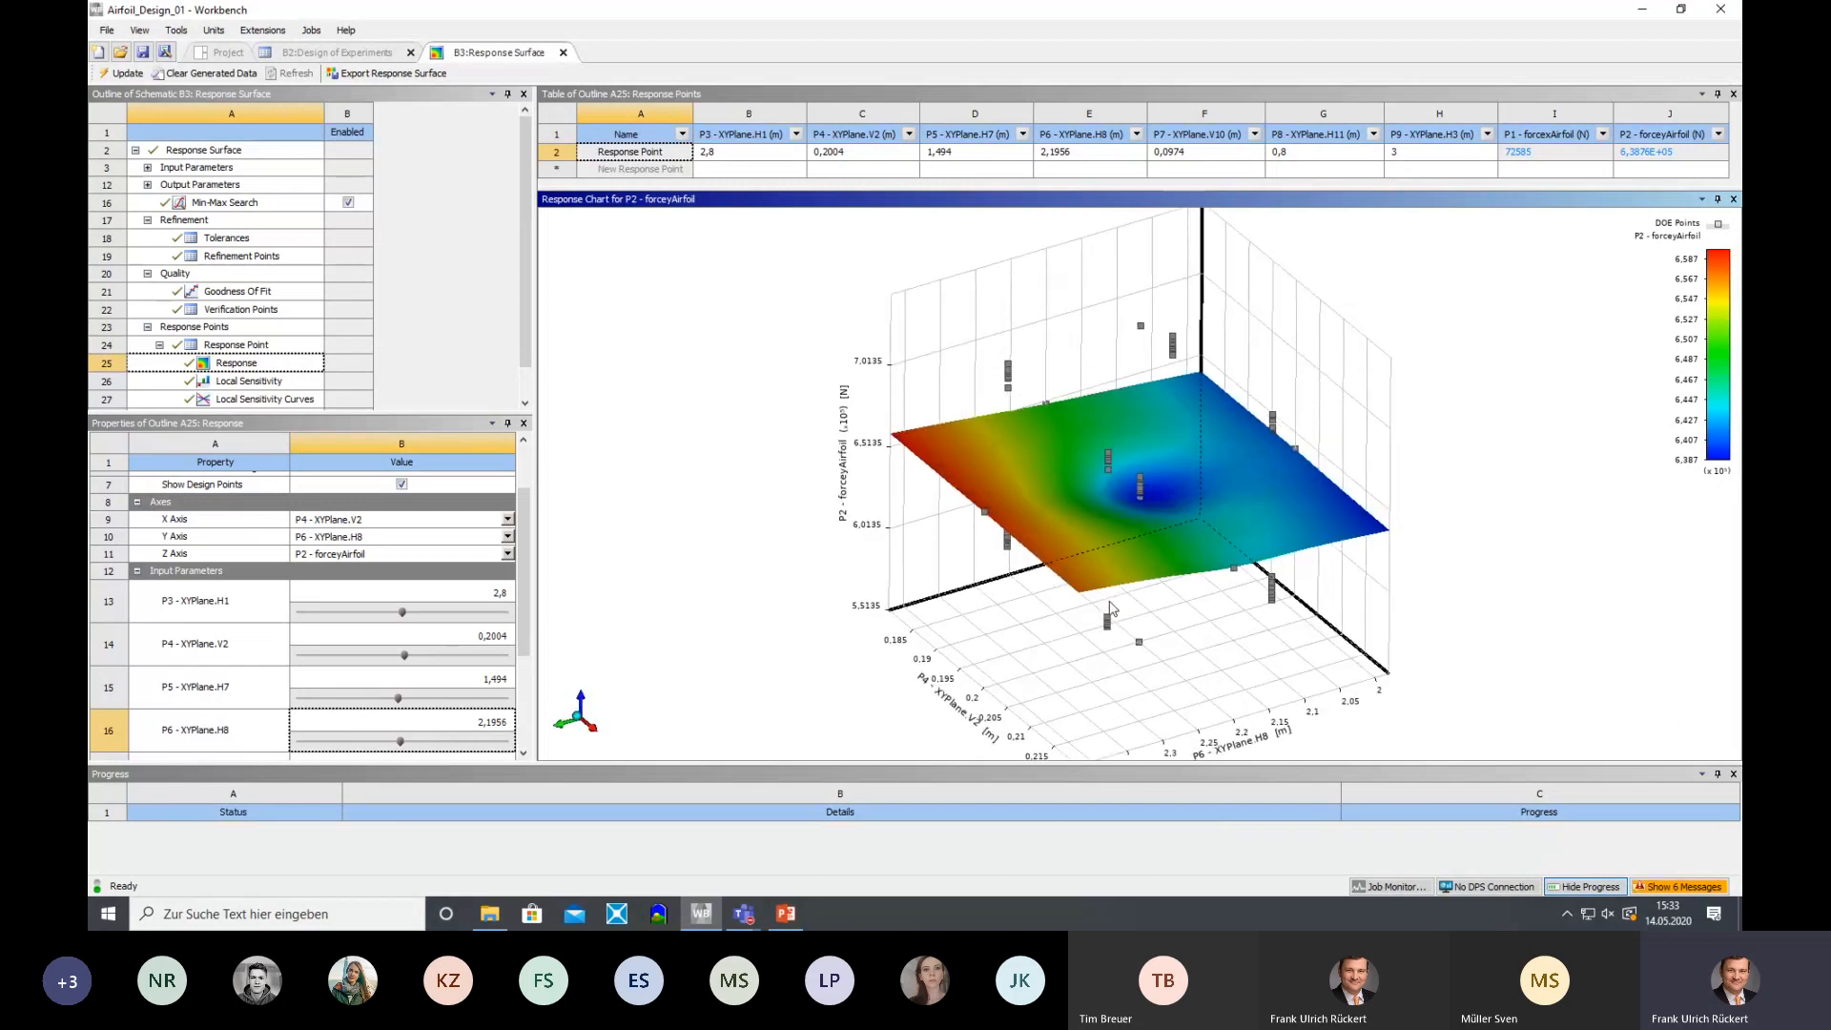
{"action": "scroll", "coordinate": [1209, 567], "scroll_direction": "up", "scroll_amount": 6}
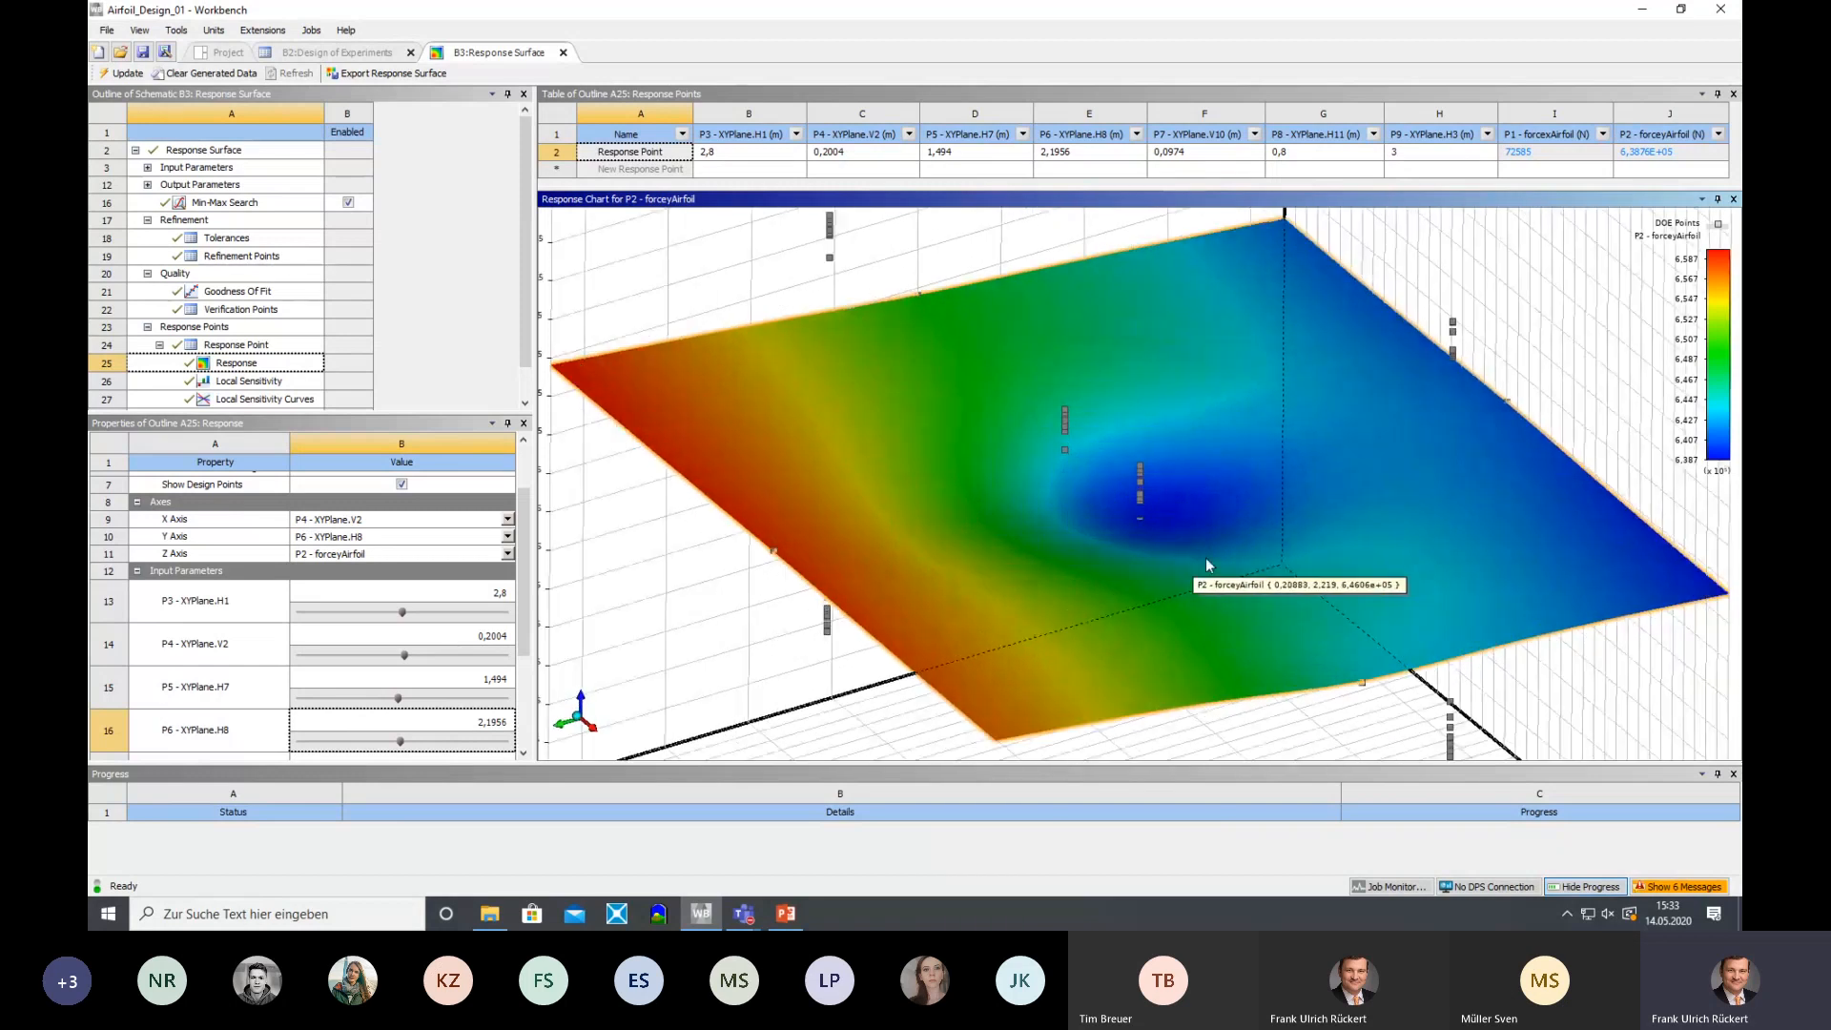
{"action": "mouse_move", "coordinate": [1199, 534]}
{"action": "left_mouse_down"}
{"action": "mouse_move", "coordinate": [1200, 391]}
{"action": "mouse_move", "coordinate": [1210, 505]}
{"action": "mouse_move", "coordinate": [1188, 558]}
{"action": "mouse_move", "coordinate": [1177, 532]}
{"action": "left_mouse_up"}
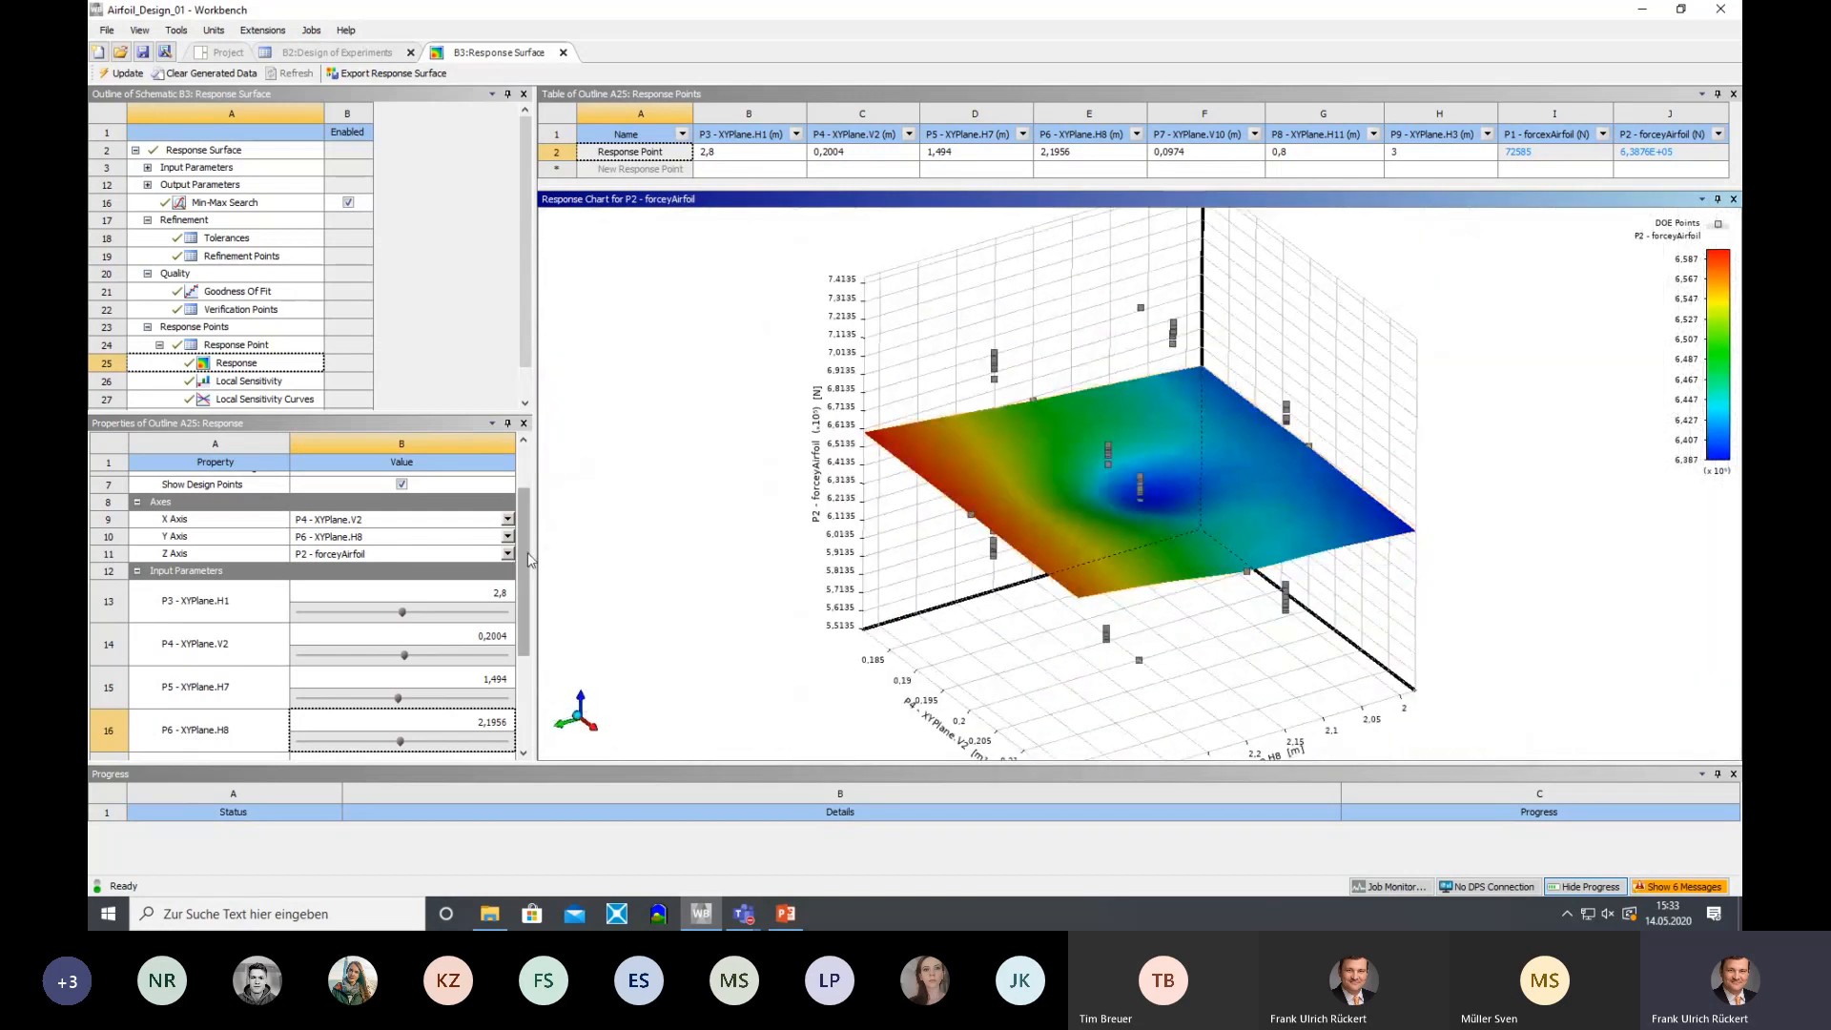
Set the response inputs P7 - XYPlane.V10 to 0,0908, P8 - XYPlane.H11 to 0,856 and P9 - XYPlane.H3 to 2,754
{"action": "scroll", "coordinate": [525, 597], "scroll_direction": "down", "scroll_amount": 2}
{"action": "scroll", "coordinate": [531, 596], "scroll_direction": "down", "scroll_amount": 3}
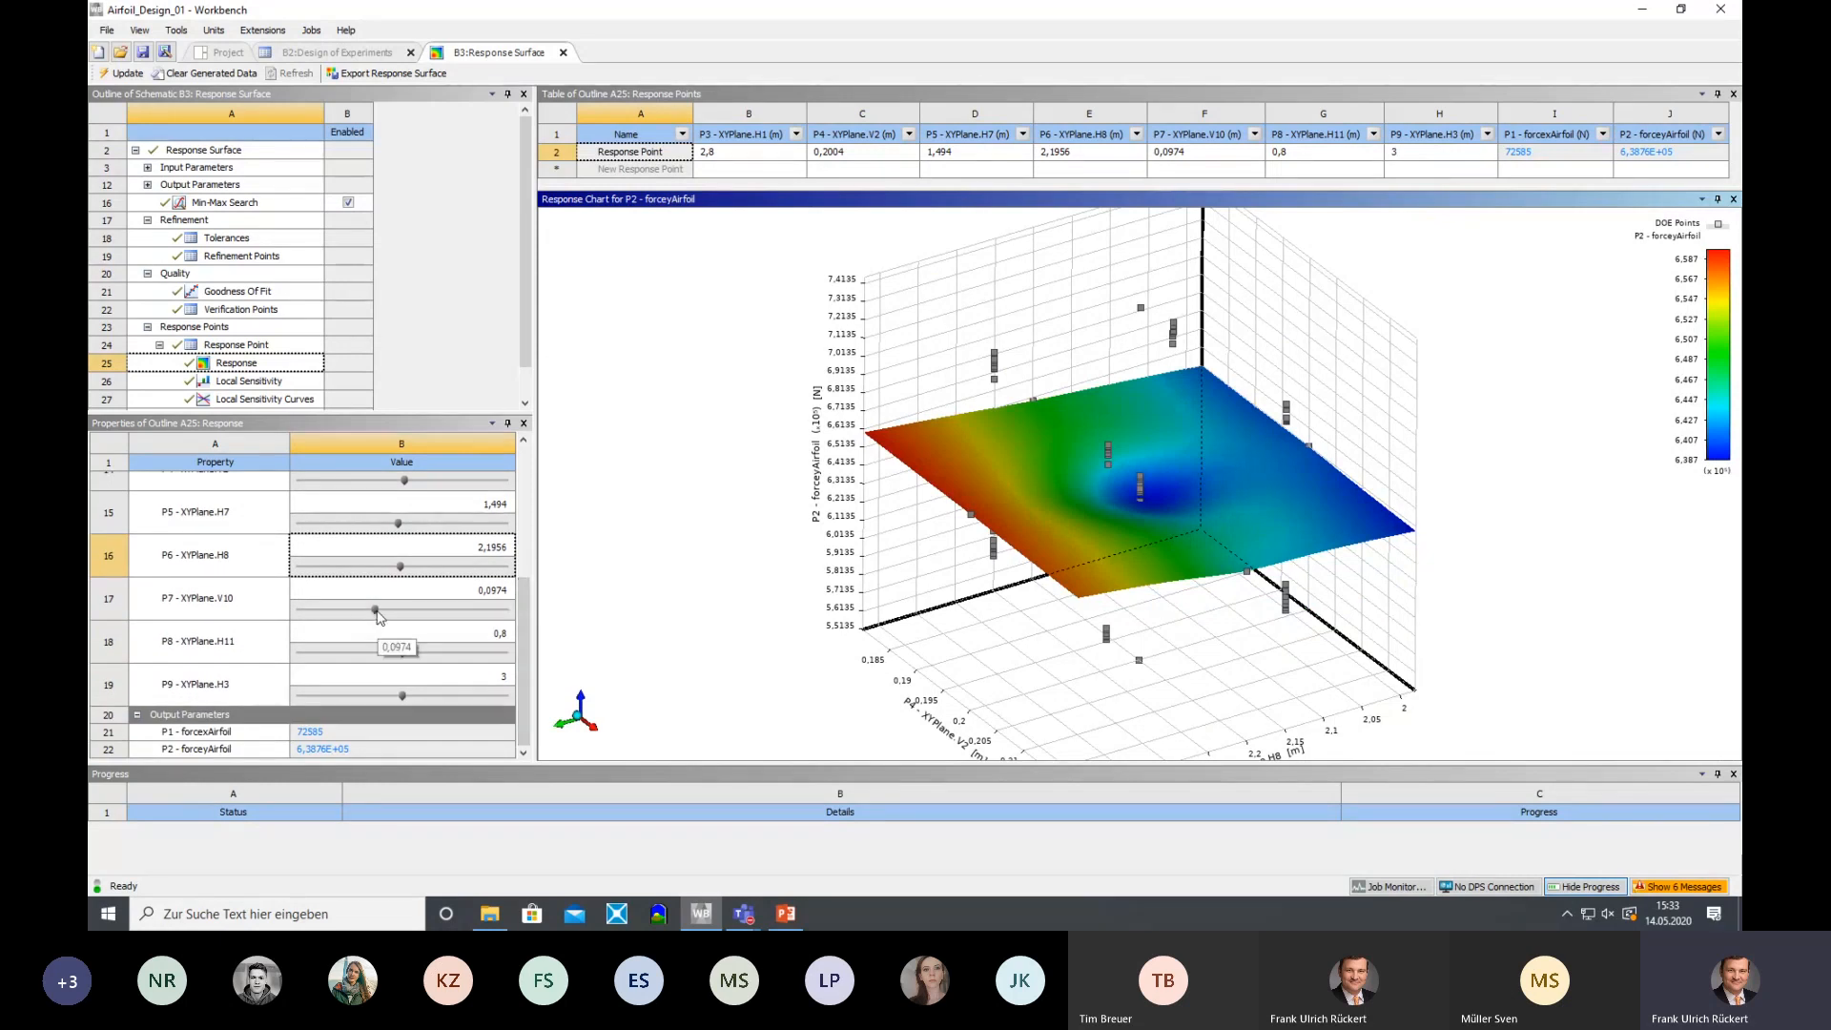
{"action": "left_click_drag", "start_coordinate": [374, 609], "coordinate": [469, 620]}
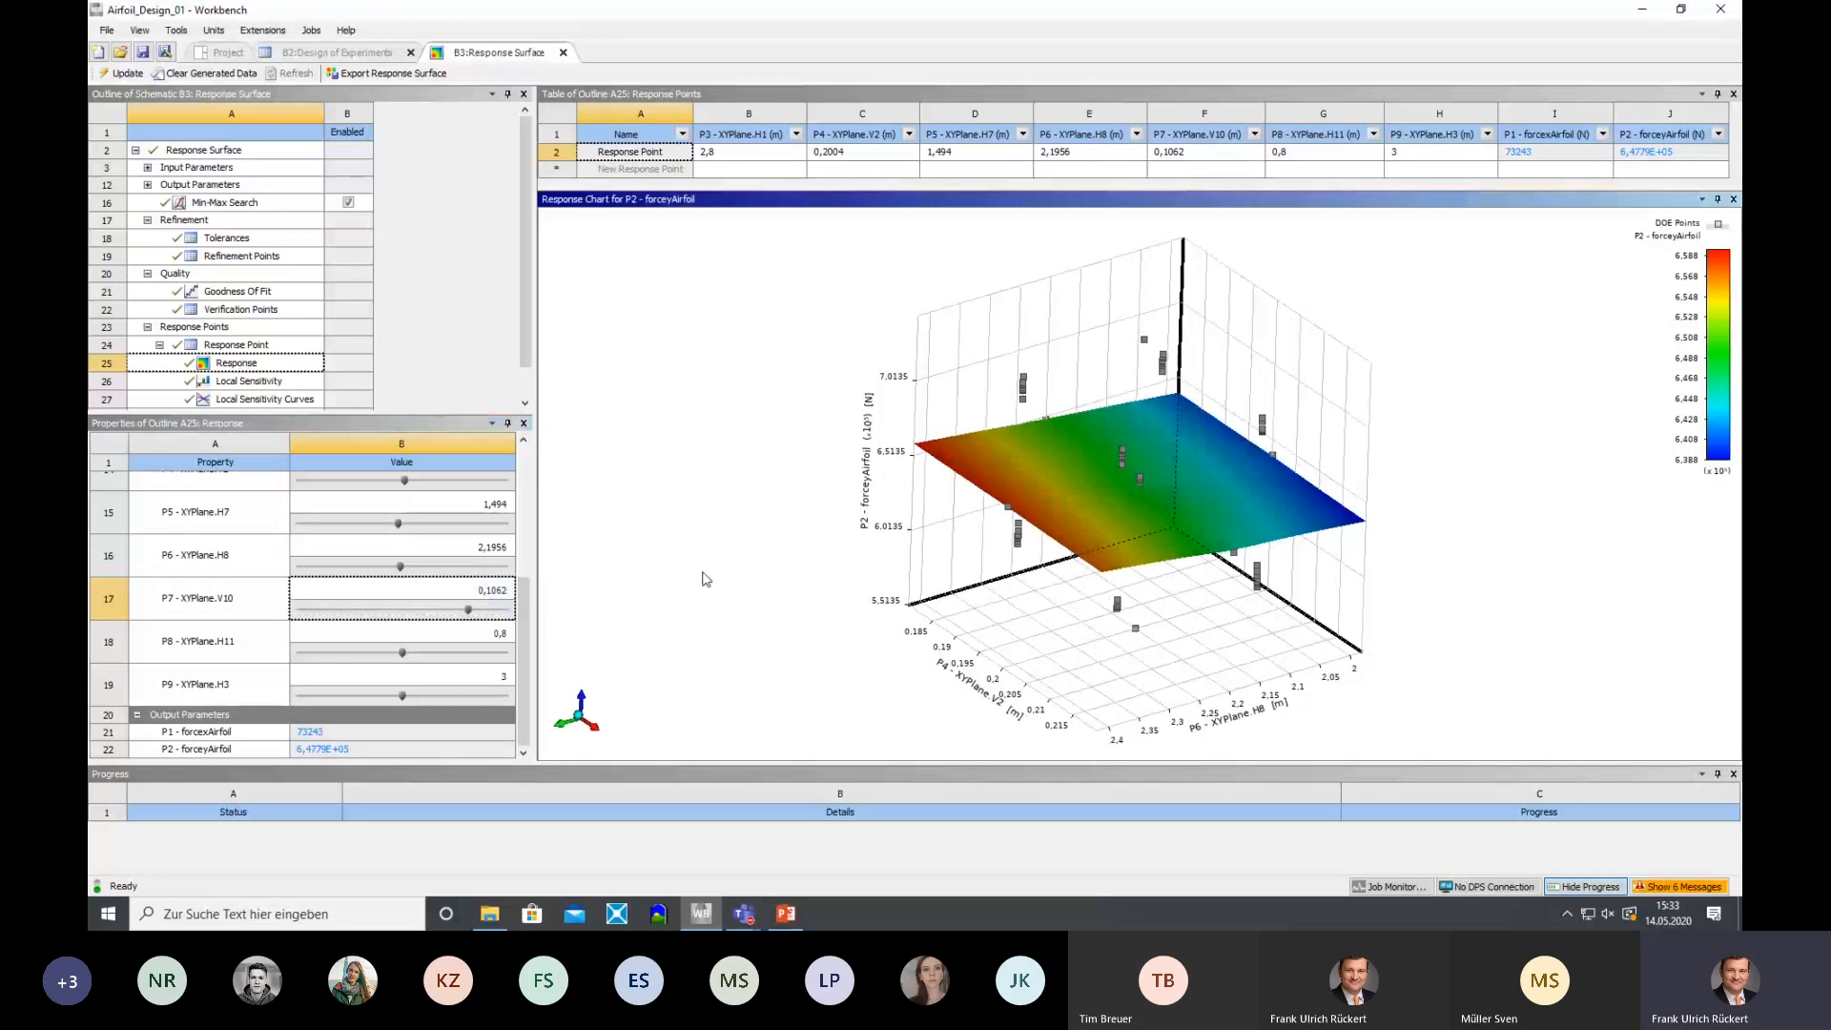
{"action": "left_click_drag", "start_coordinate": [469, 609], "coordinate": [301, 636]}
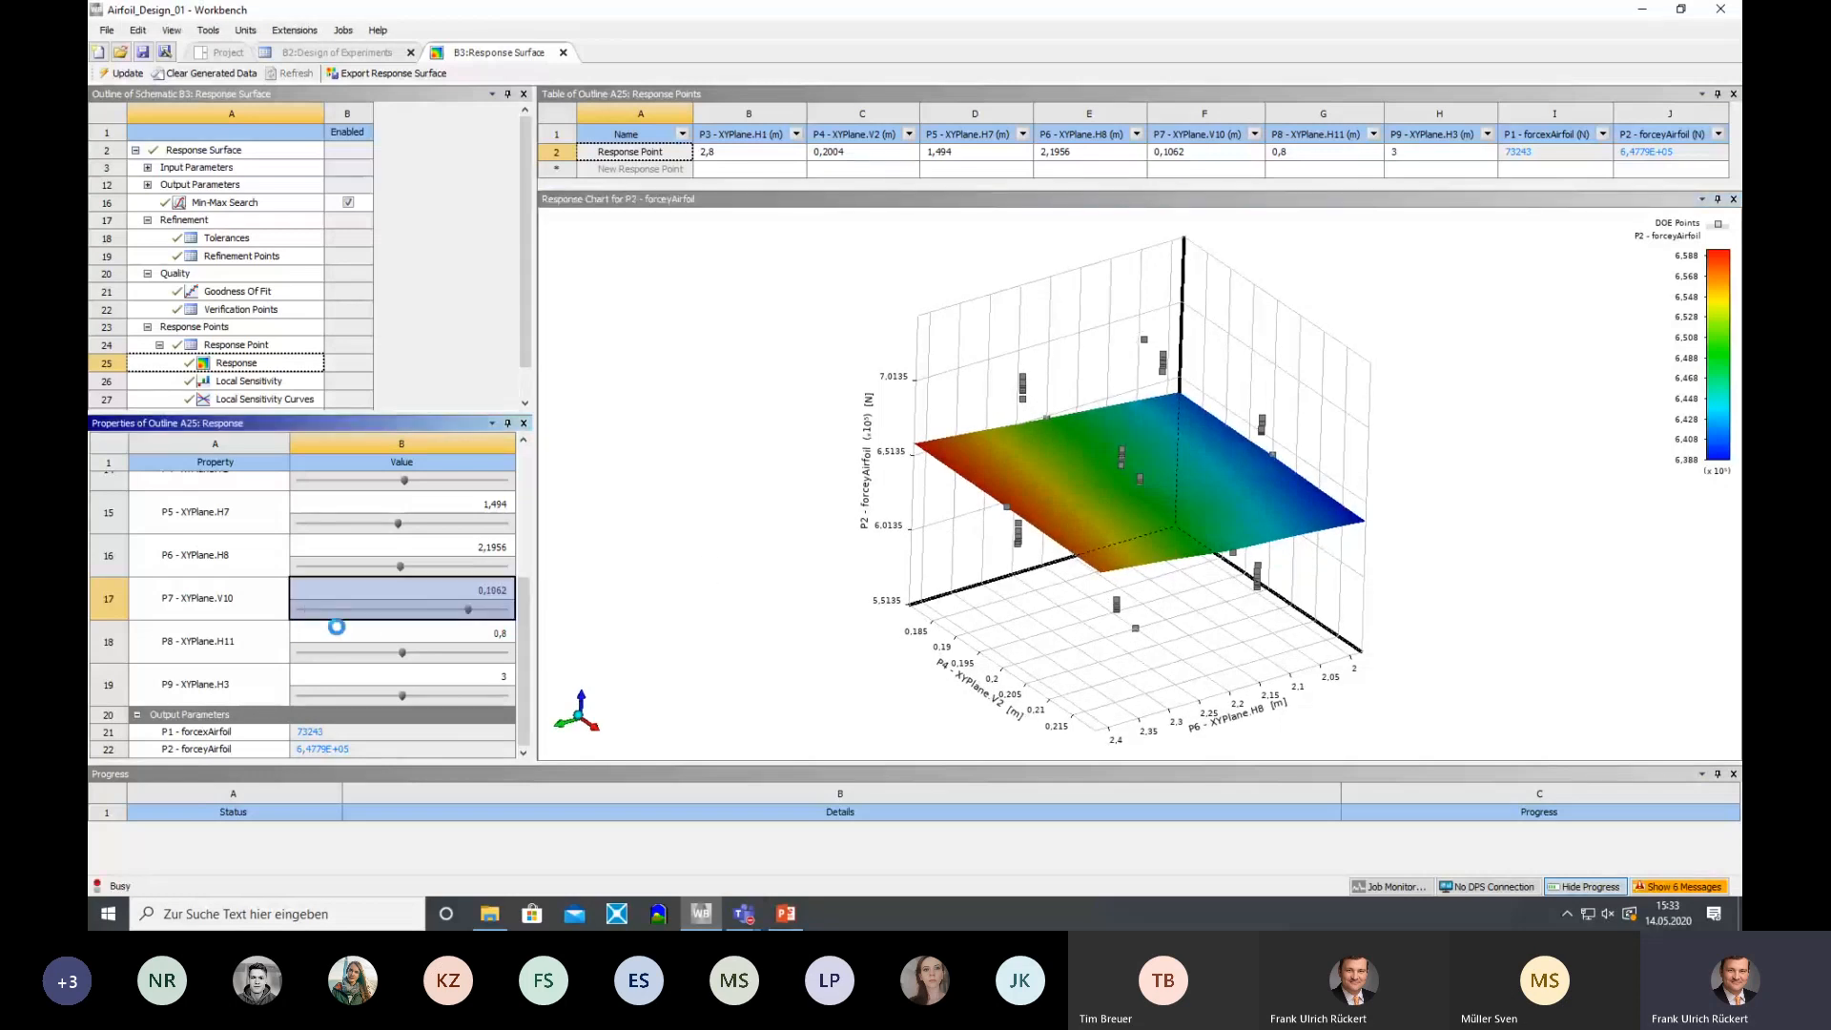
{"action": "mouse_move", "coordinate": [848, 573]}
{"action": "middle_mouse_down"}
{"action": "mouse_move", "coordinate": [879, 404]}
{"action": "mouse_move", "coordinate": [863, 552]}
{"action": "middle_mouse_up"}
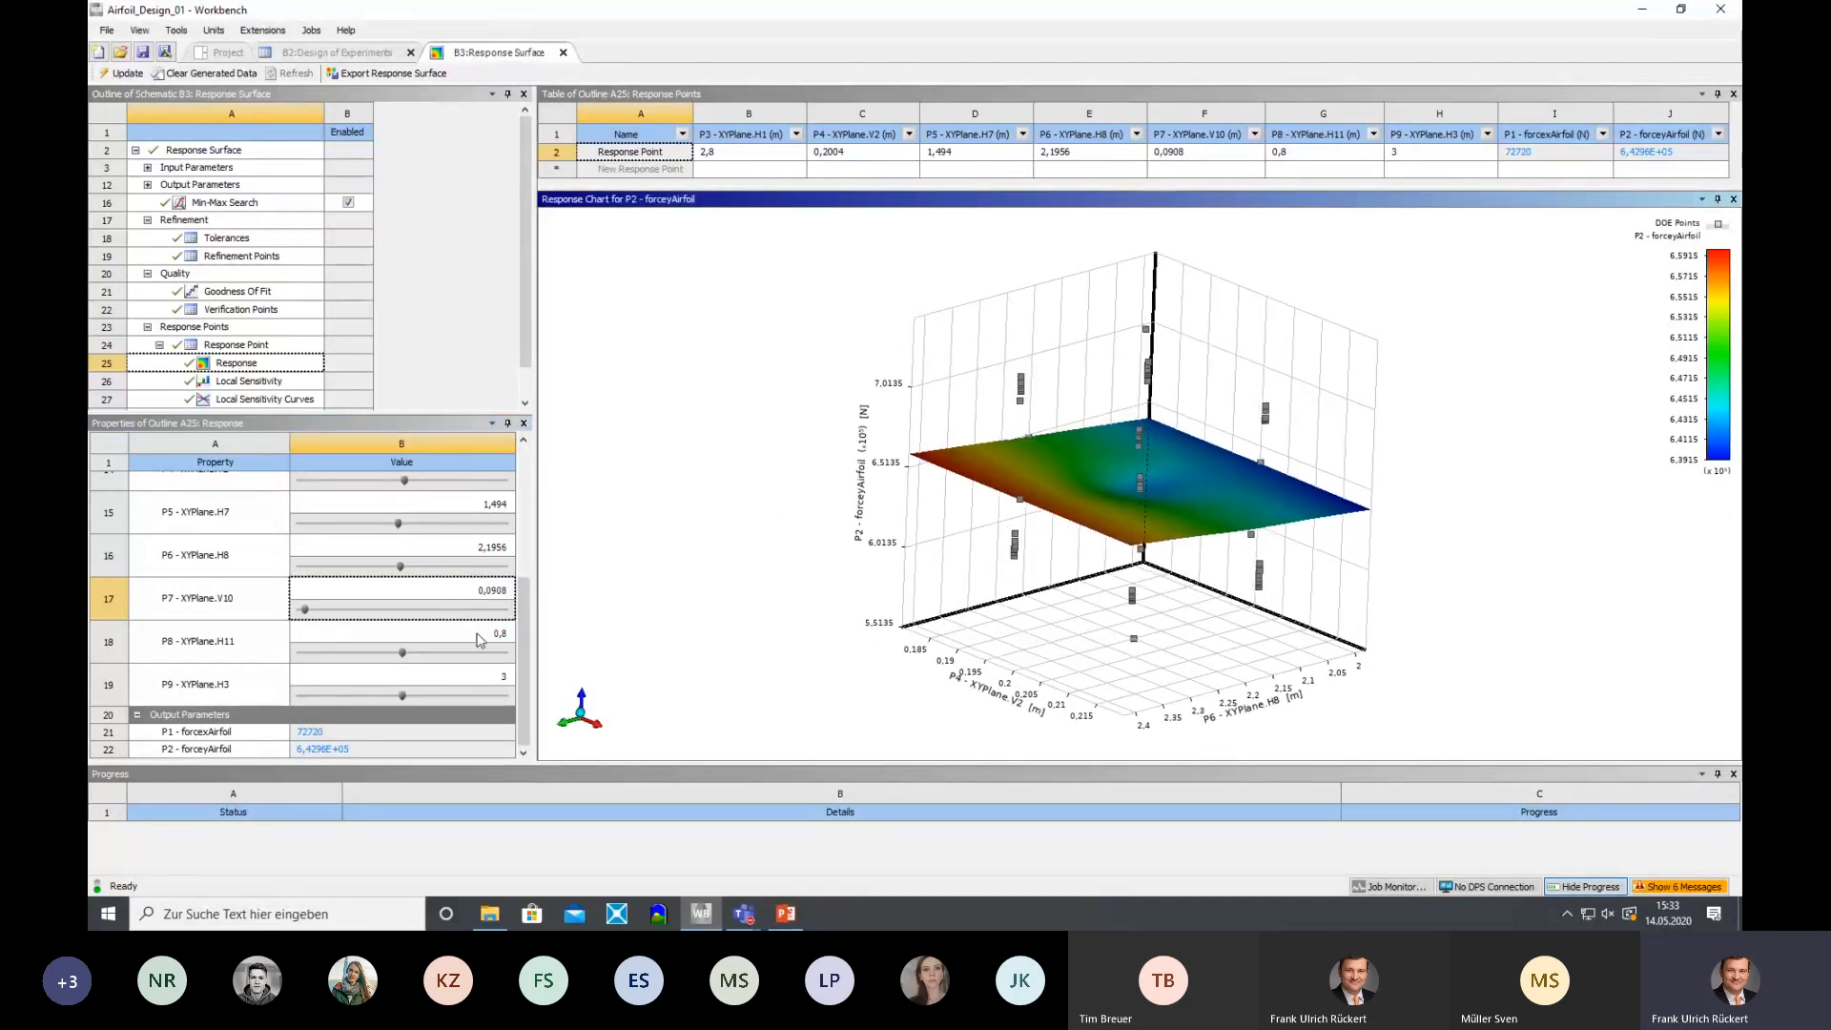
{"action": "left_click_drag", "start_coordinate": [403, 654], "coordinate": [477, 668]}
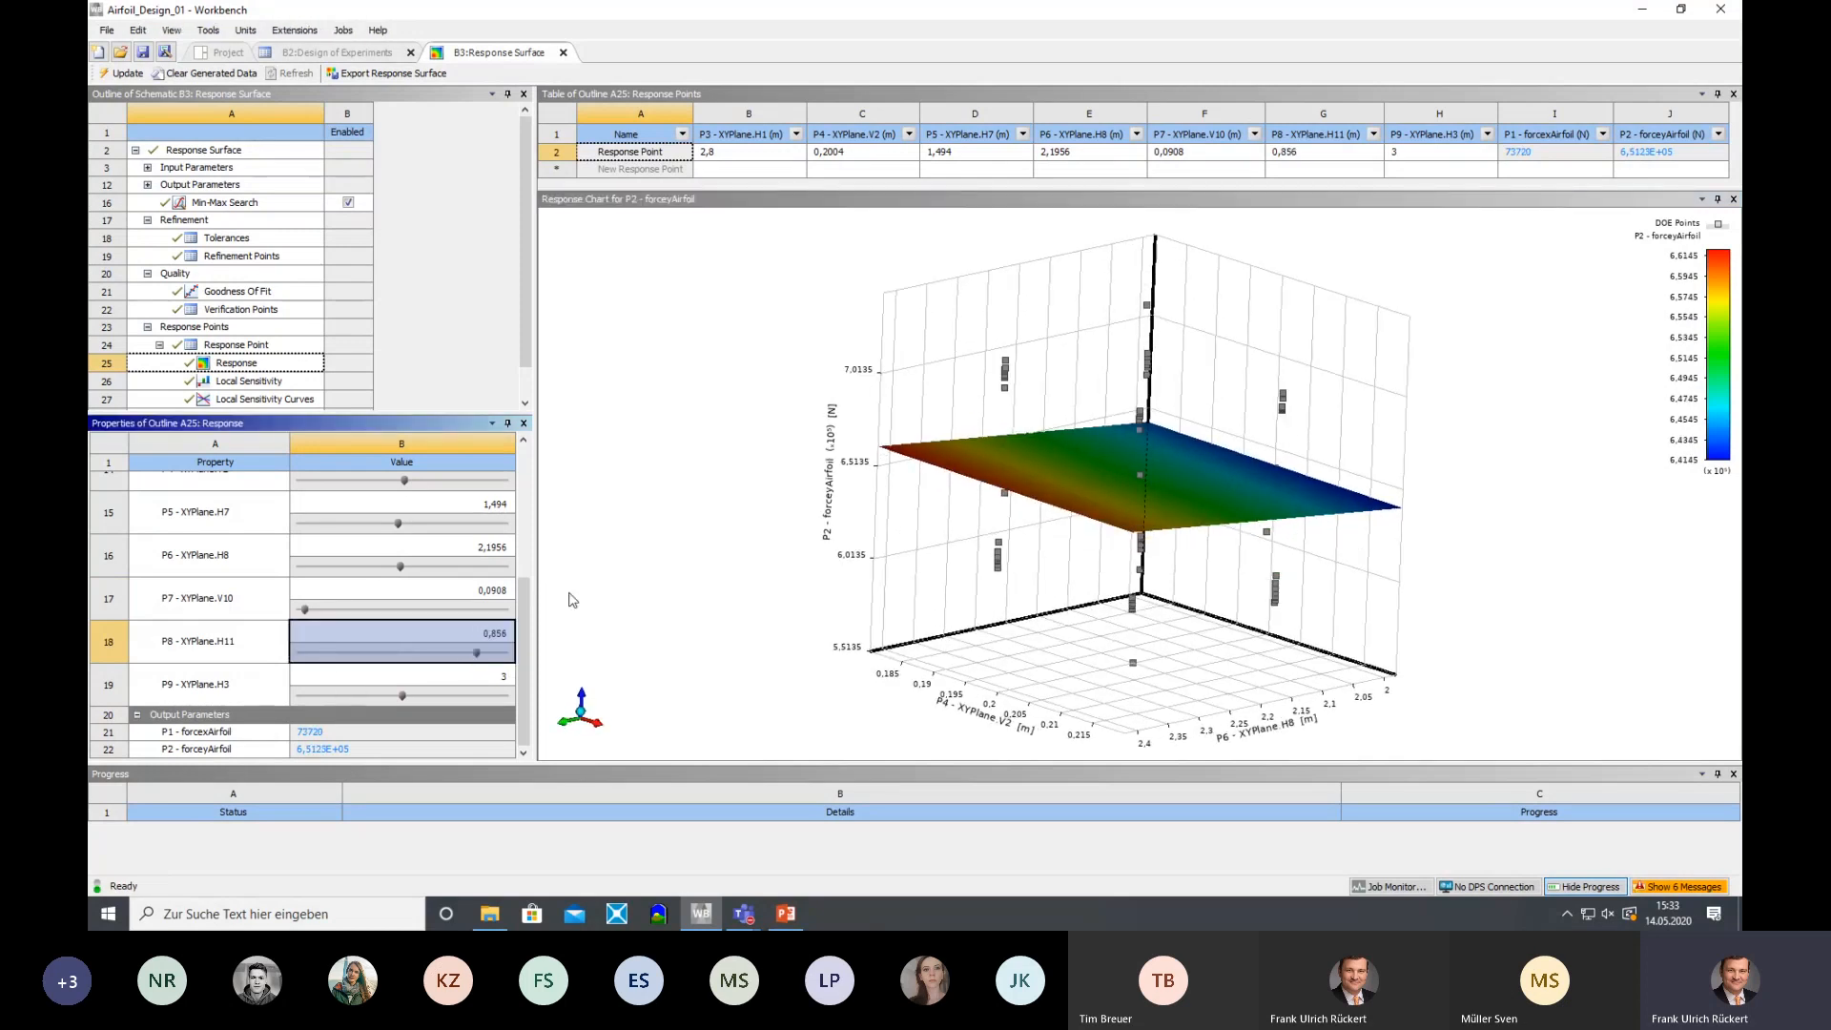
{"action": "left_click_drag", "start_coordinate": [365, 697], "coordinate": [317, 702]}
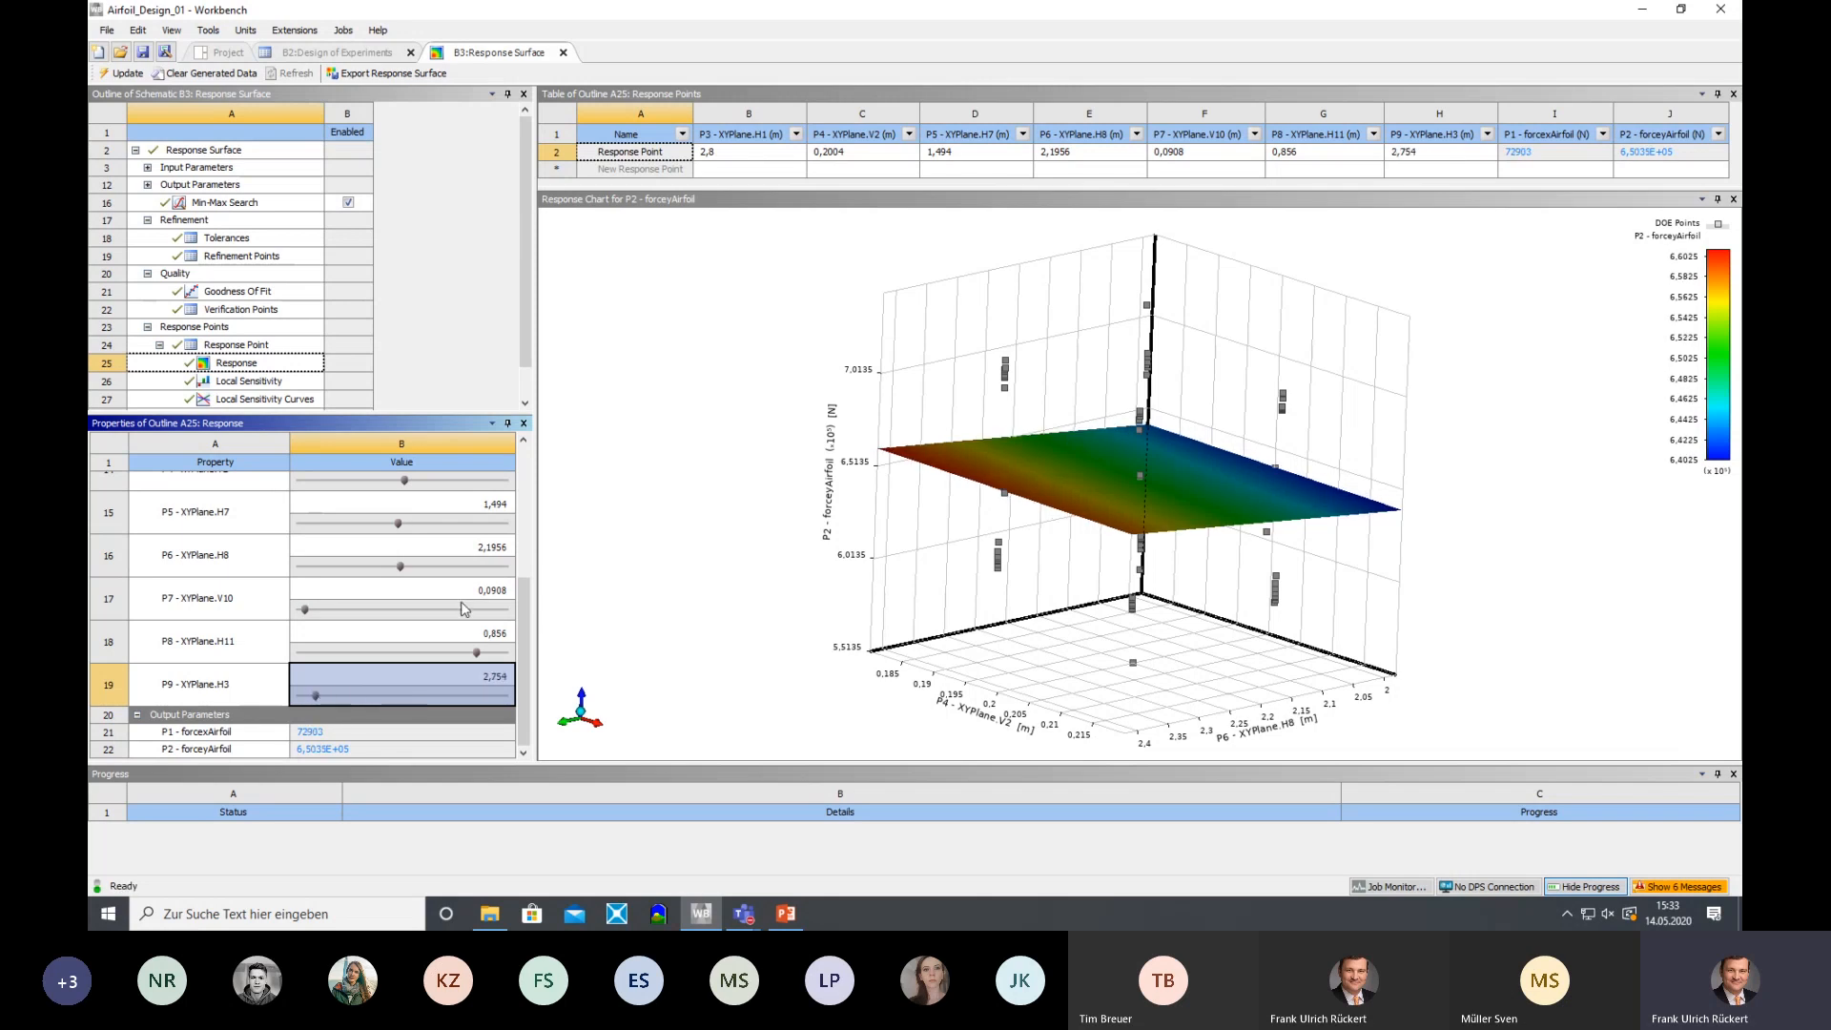
Set the response input P4 - XYPlane.V2 to 0,1988 and switch the chart's Z axis to P1 - forcexAirfoil
{"action": "scroll", "coordinate": [530, 621], "scroll_direction": "up", "scroll_amount": 2}
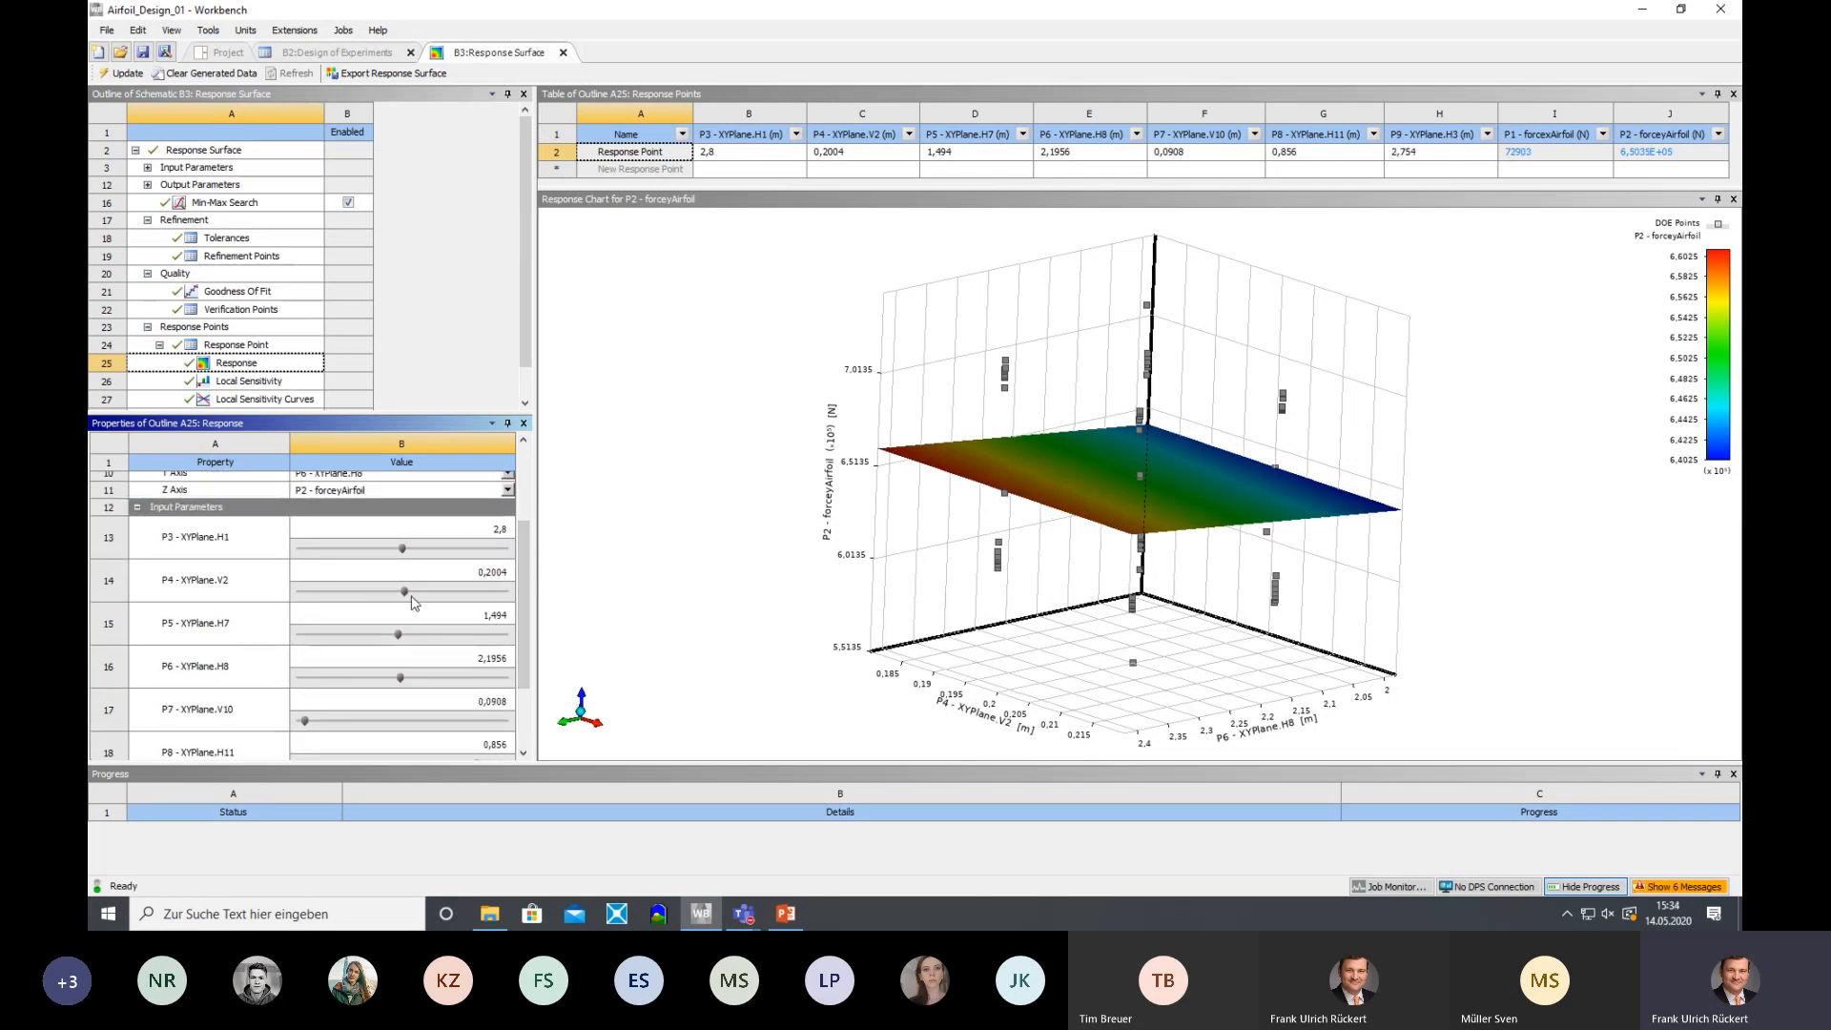
{"action": "left_click_drag", "start_coordinate": [411, 592], "coordinate": [396, 594]}
{"action": "left_click", "coordinate": [508, 489]}
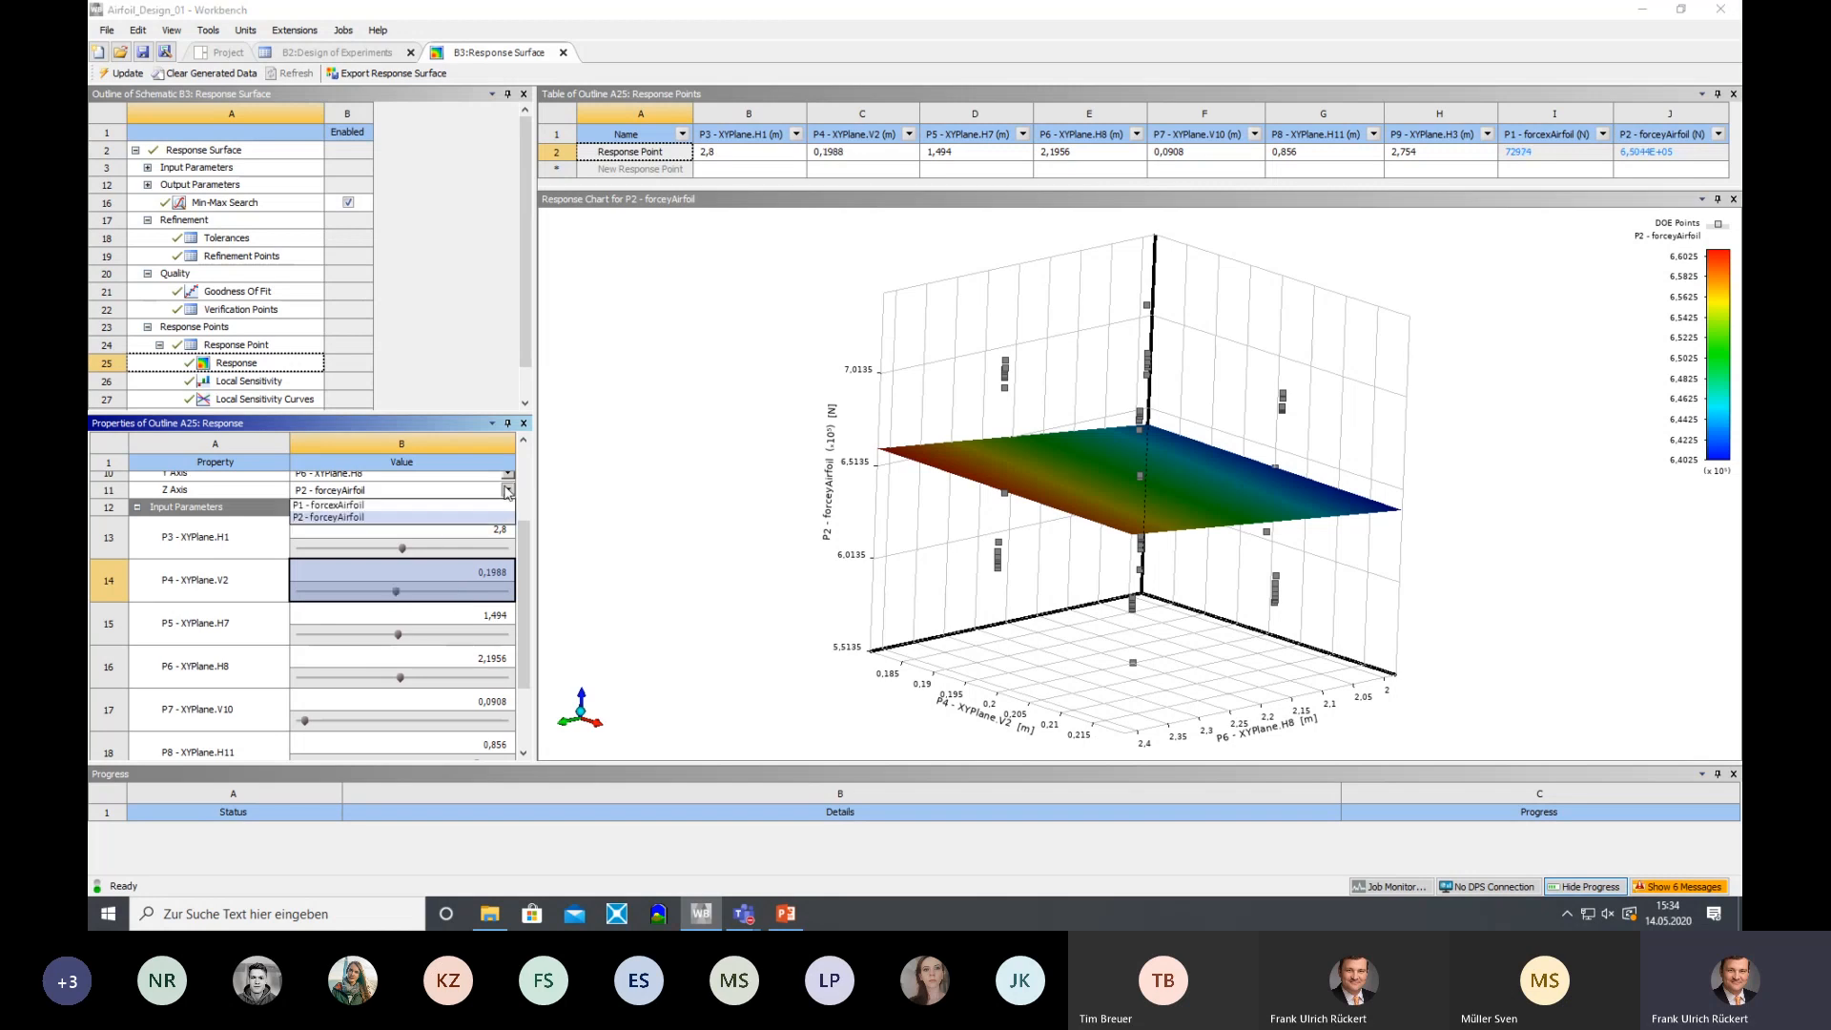
{"action": "left_click", "coordinate": [400, 506]}
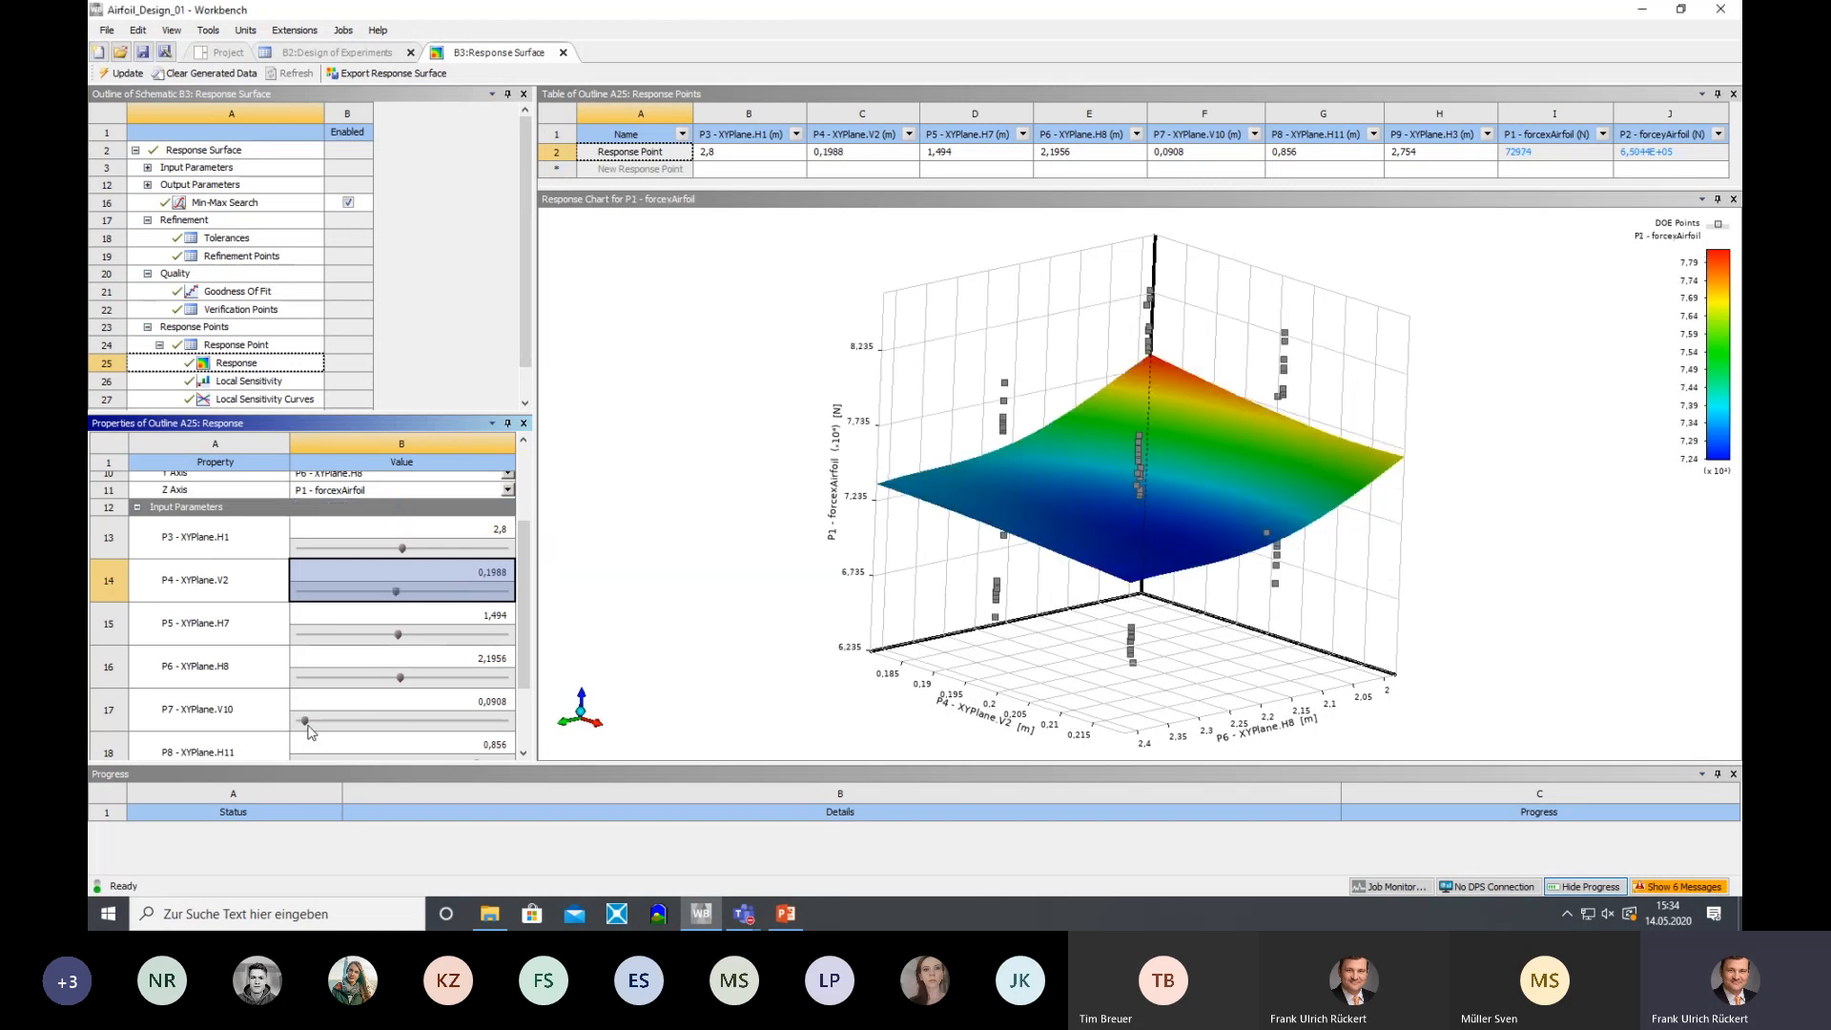
Set the response inputs P7 - XYPlane.V10 to 0,091, P6 - XYPlane.H8 to 2,3232 and P5 - XYPlane.H7 to 1,578
{"action": "left_click_drag", "start_coordinate": [306, 721], "coordinate": [308, 721]}
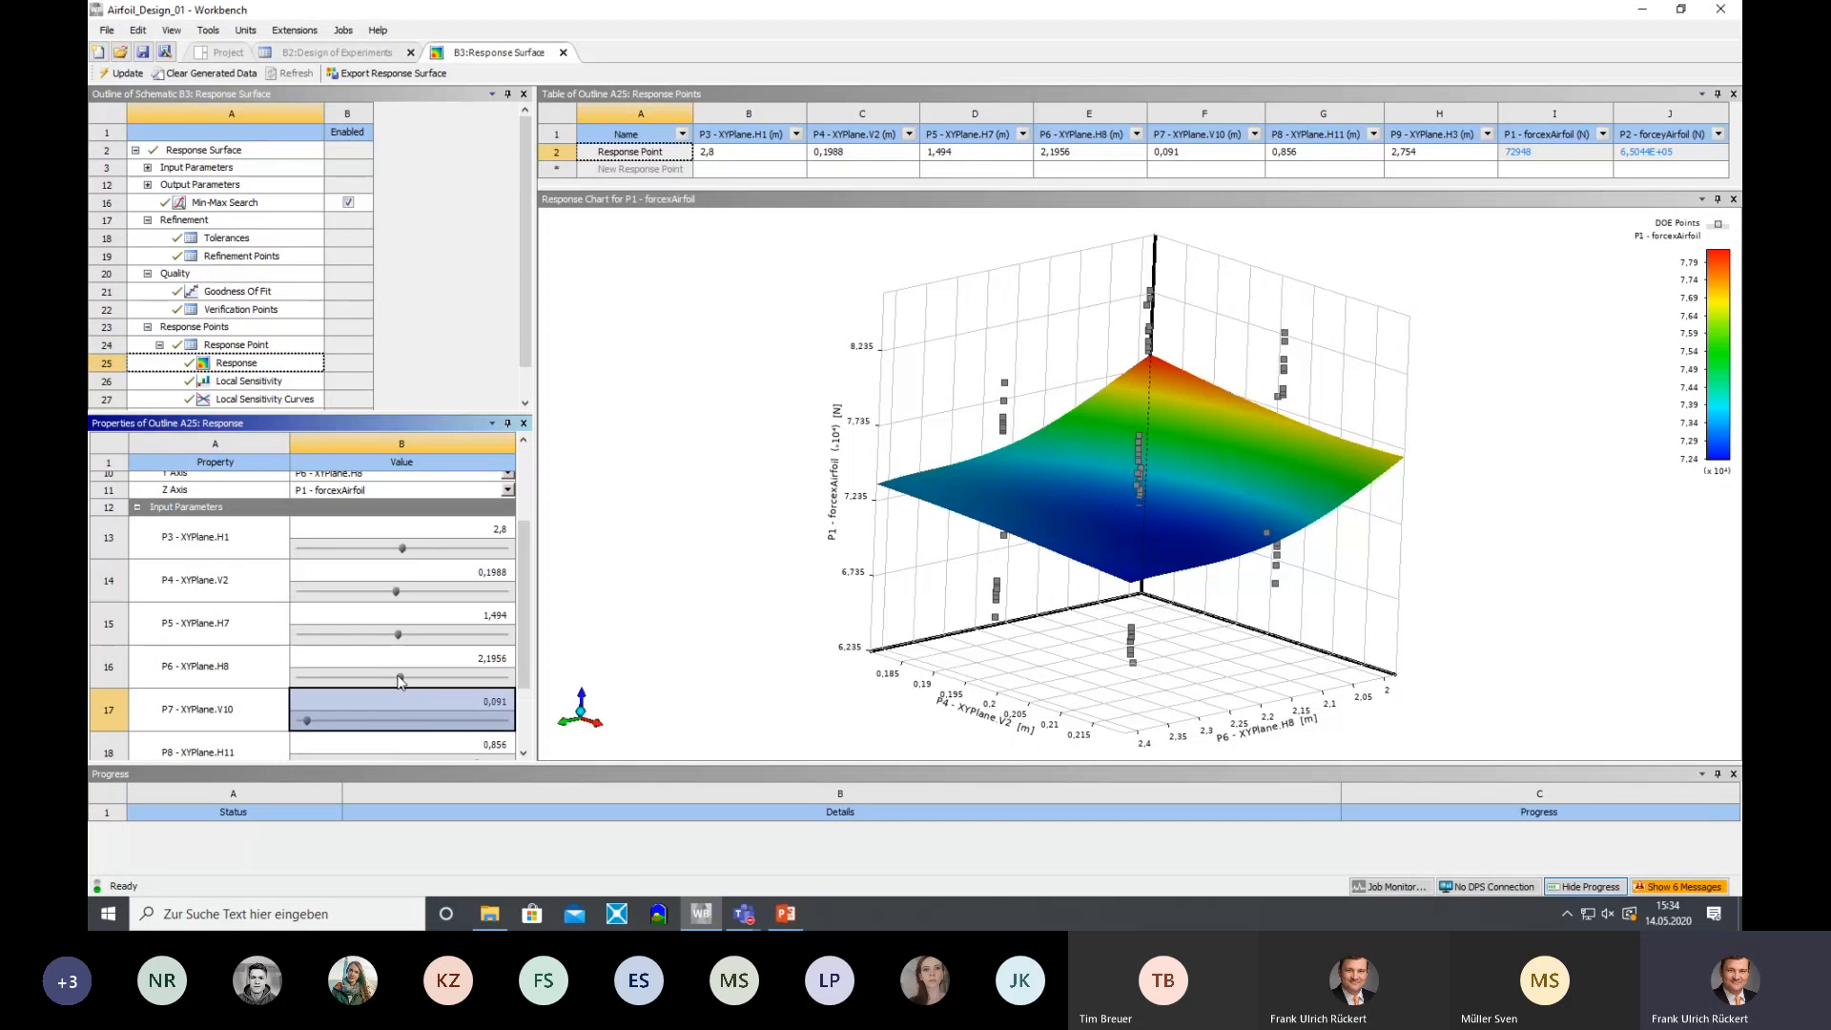
{"action": "left_click_drag", "start_coordinate": [399, 679], "coordinate": [458, 634]}
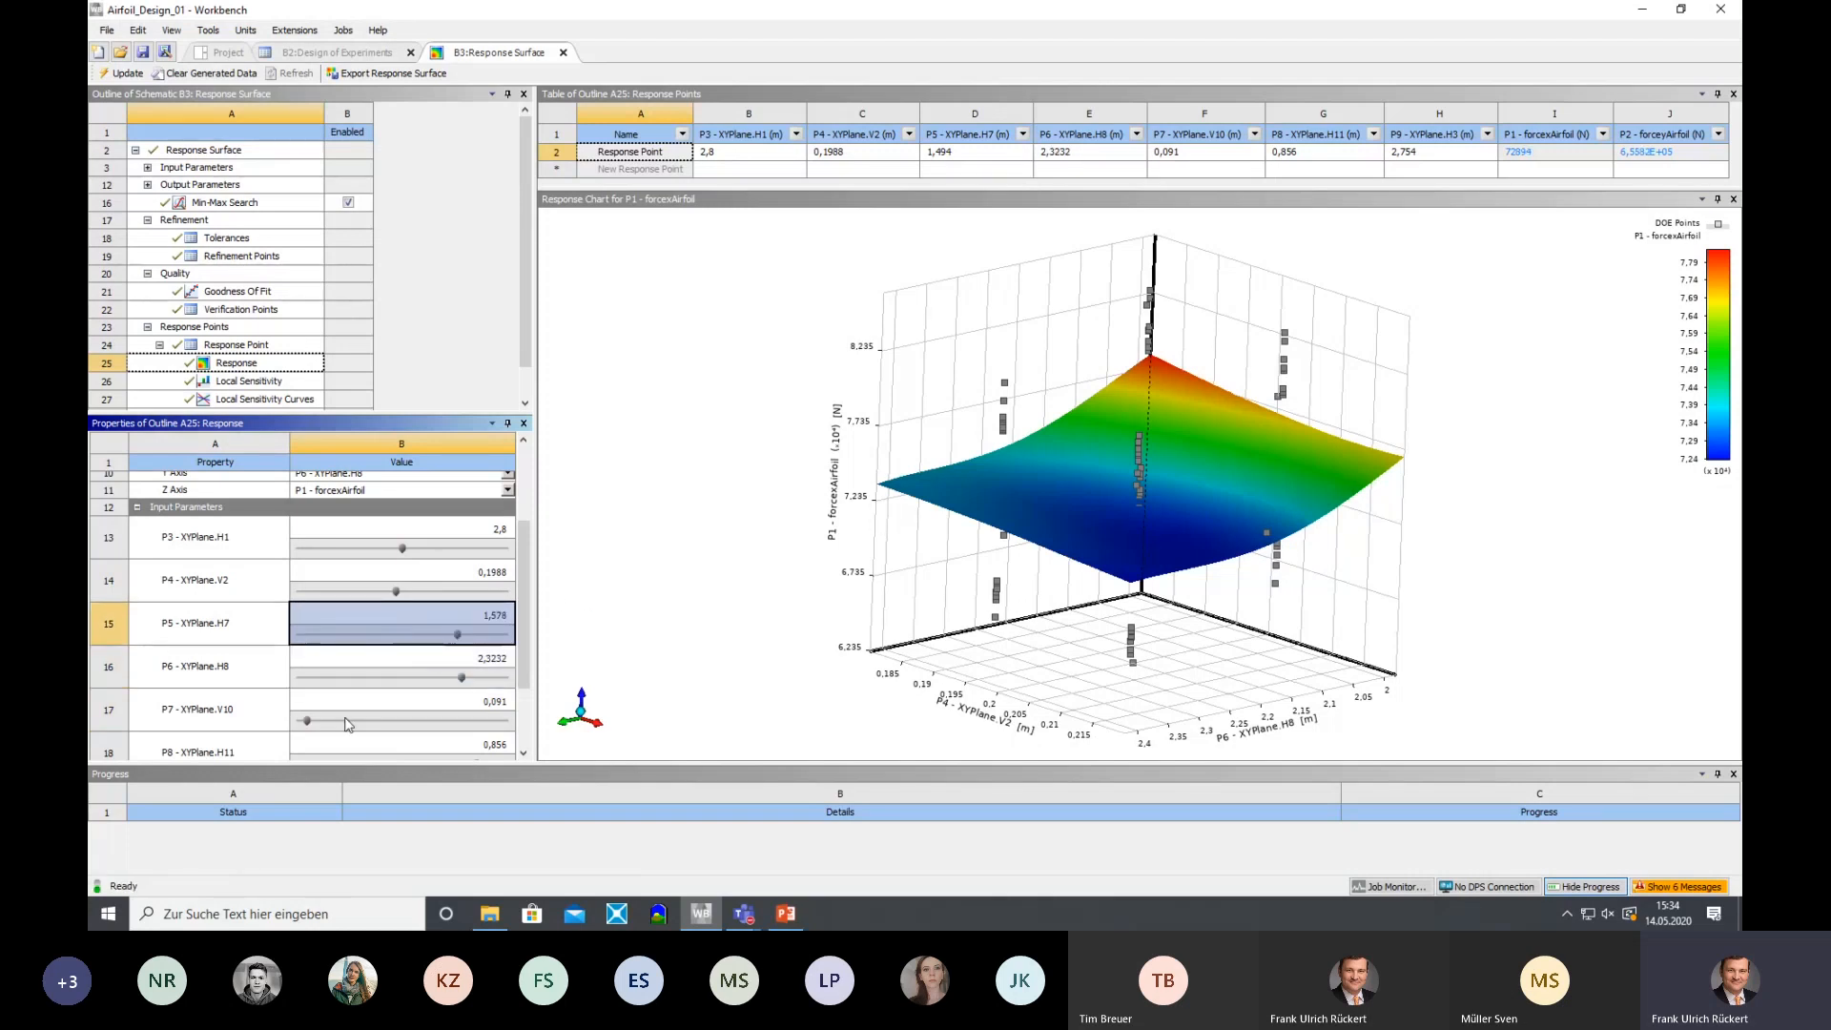
{"action": "left_click", "coordinate": [703, 535]}
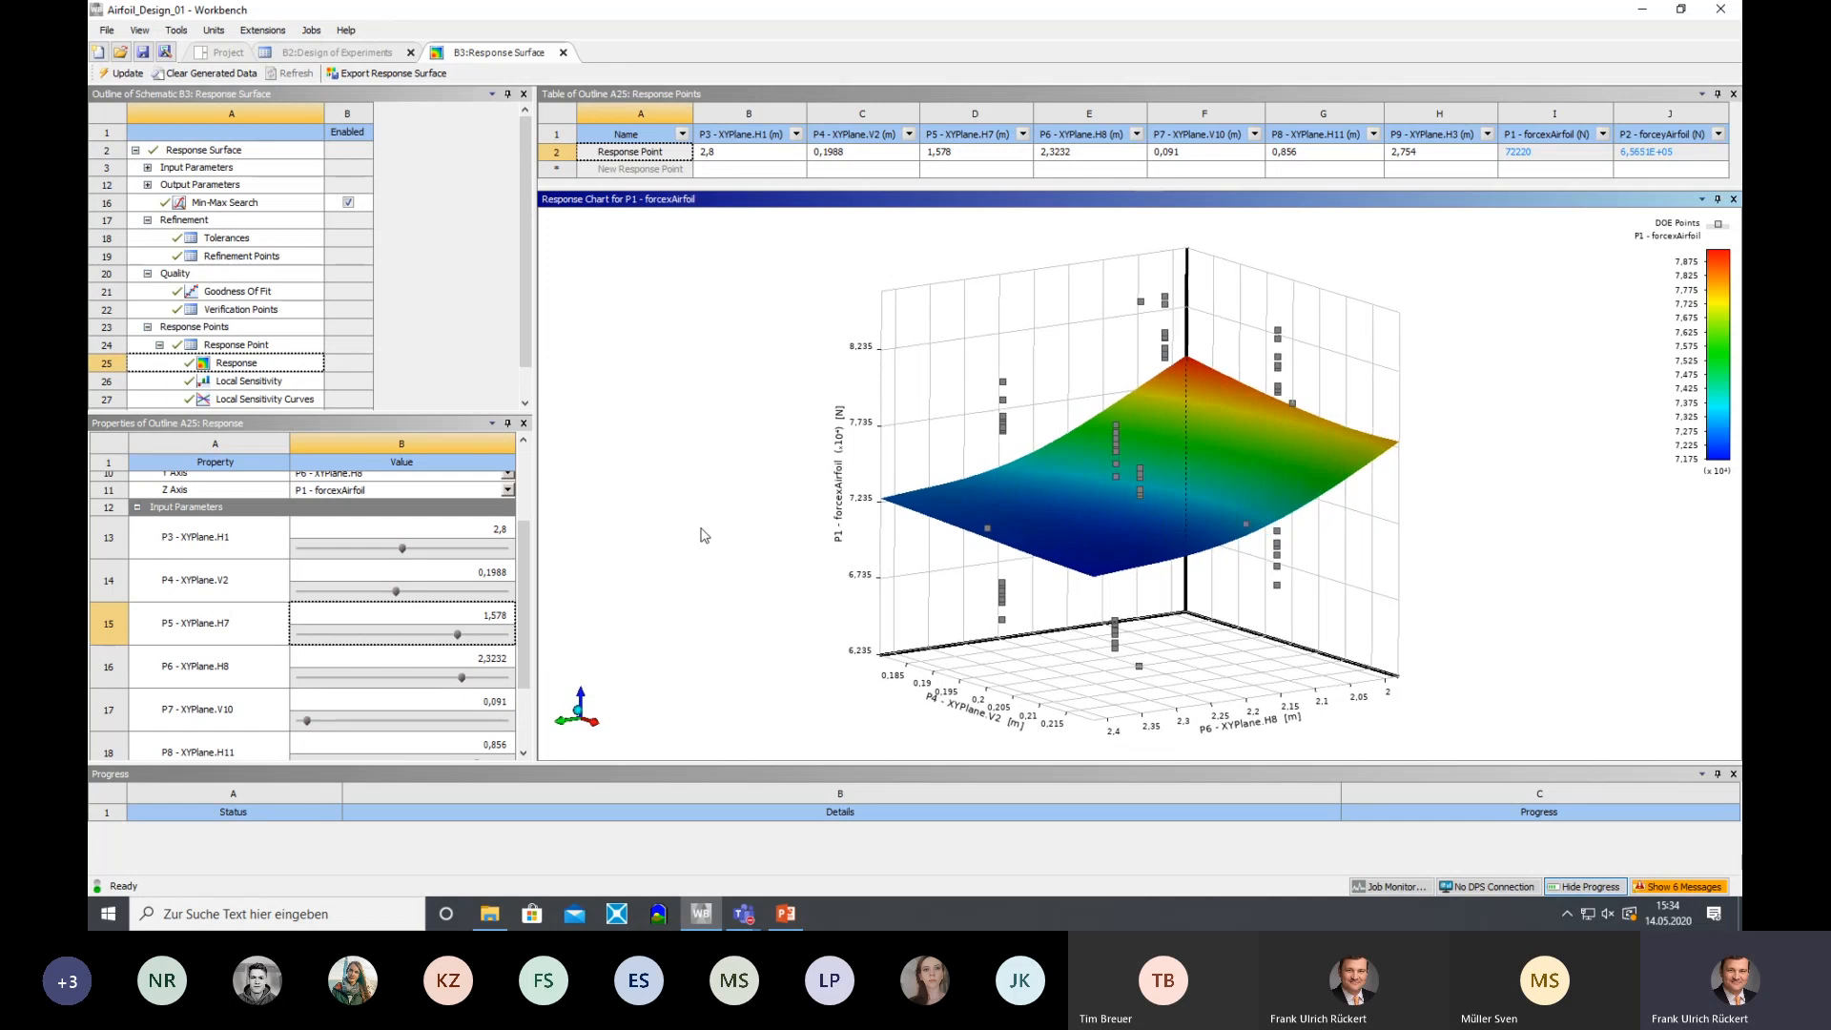
Inspect the P1 - forcexAirfoil response surface from several angles, reading values at its low corner and at the highest DOE point
{"action": "mouse_move", "coordinate": [703, 535]}
{"action": "left_mouse_down"}
{"action": "mouse_move", "coordinate": [699, 515]}
{"action": "mouse_move", "coordinate": [689, 542]}
{"action": "left_mouse_up"}
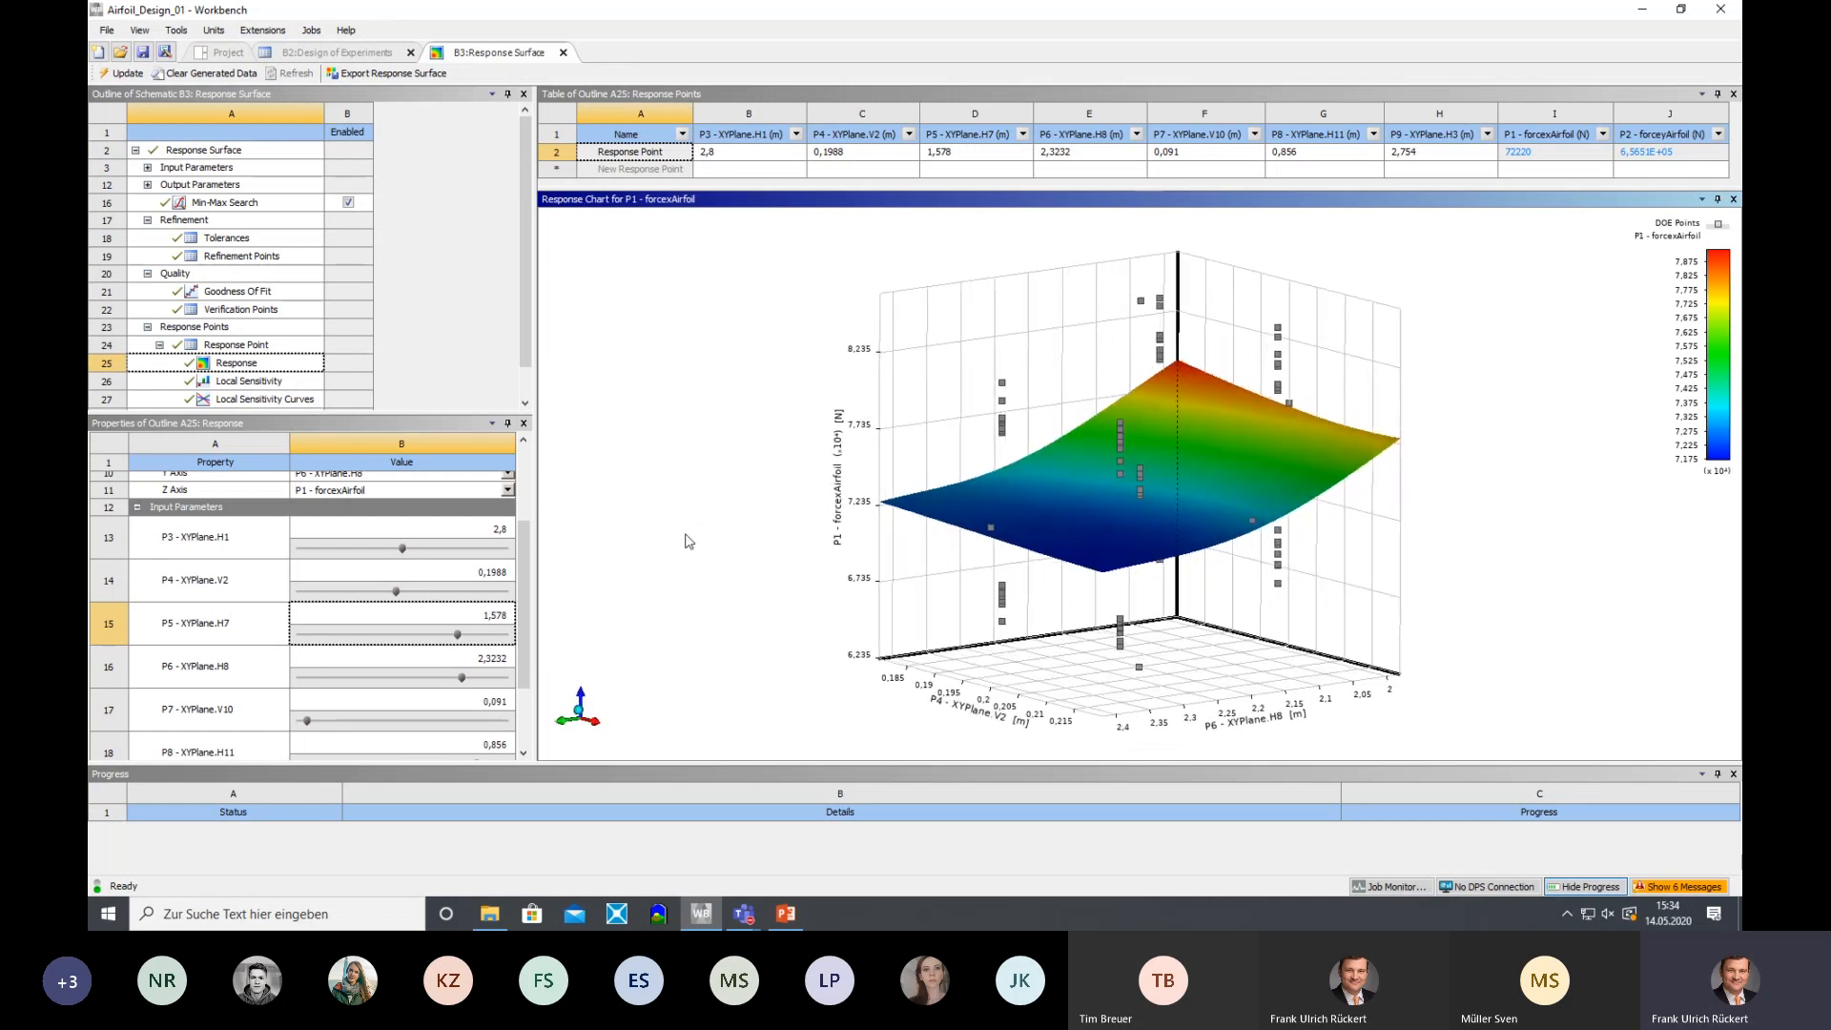
{"action": "middle_click_drag", "start_coordinate": [685, 534], "coordinate": [631, 594]}
{"action": "mouse_move", "coordinate": [1265, 356]}
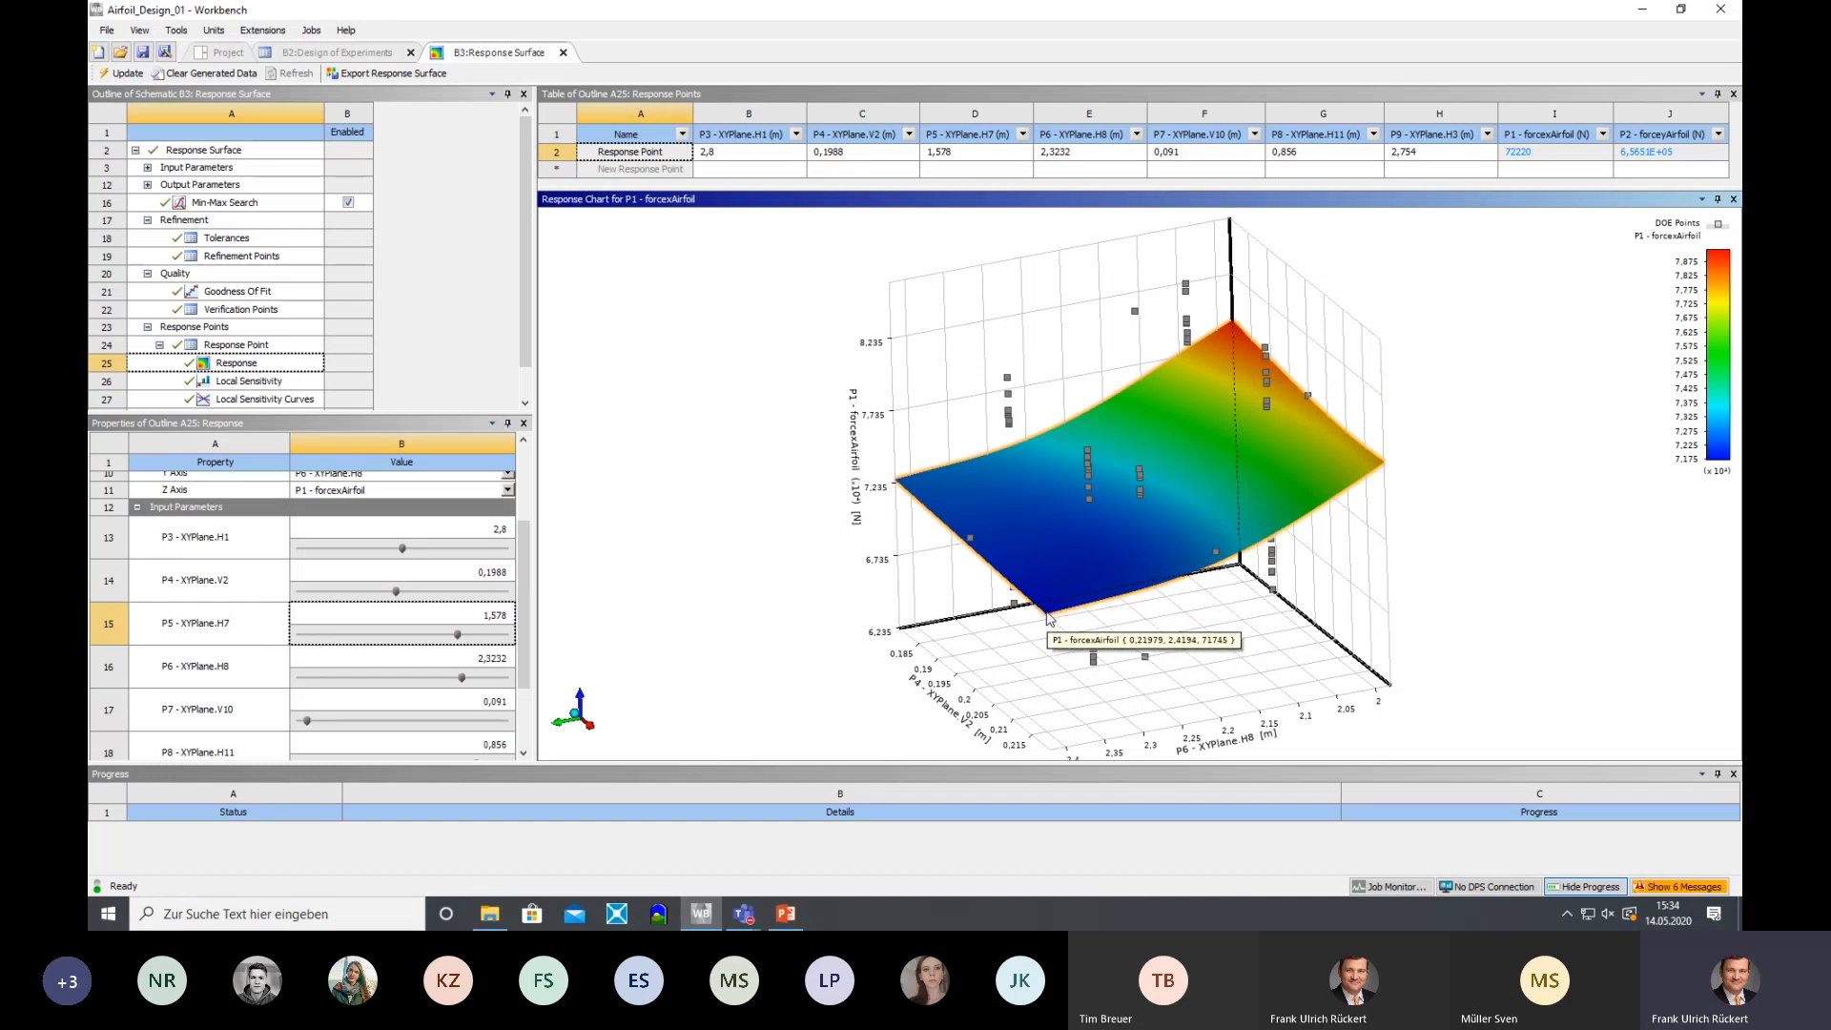
{"action": "left_click_drag", "start_coordinate": [1049, 618], "coordinate": [1139, 533]}
{"action": "mouse_move", "coordinate": [984, 603]}
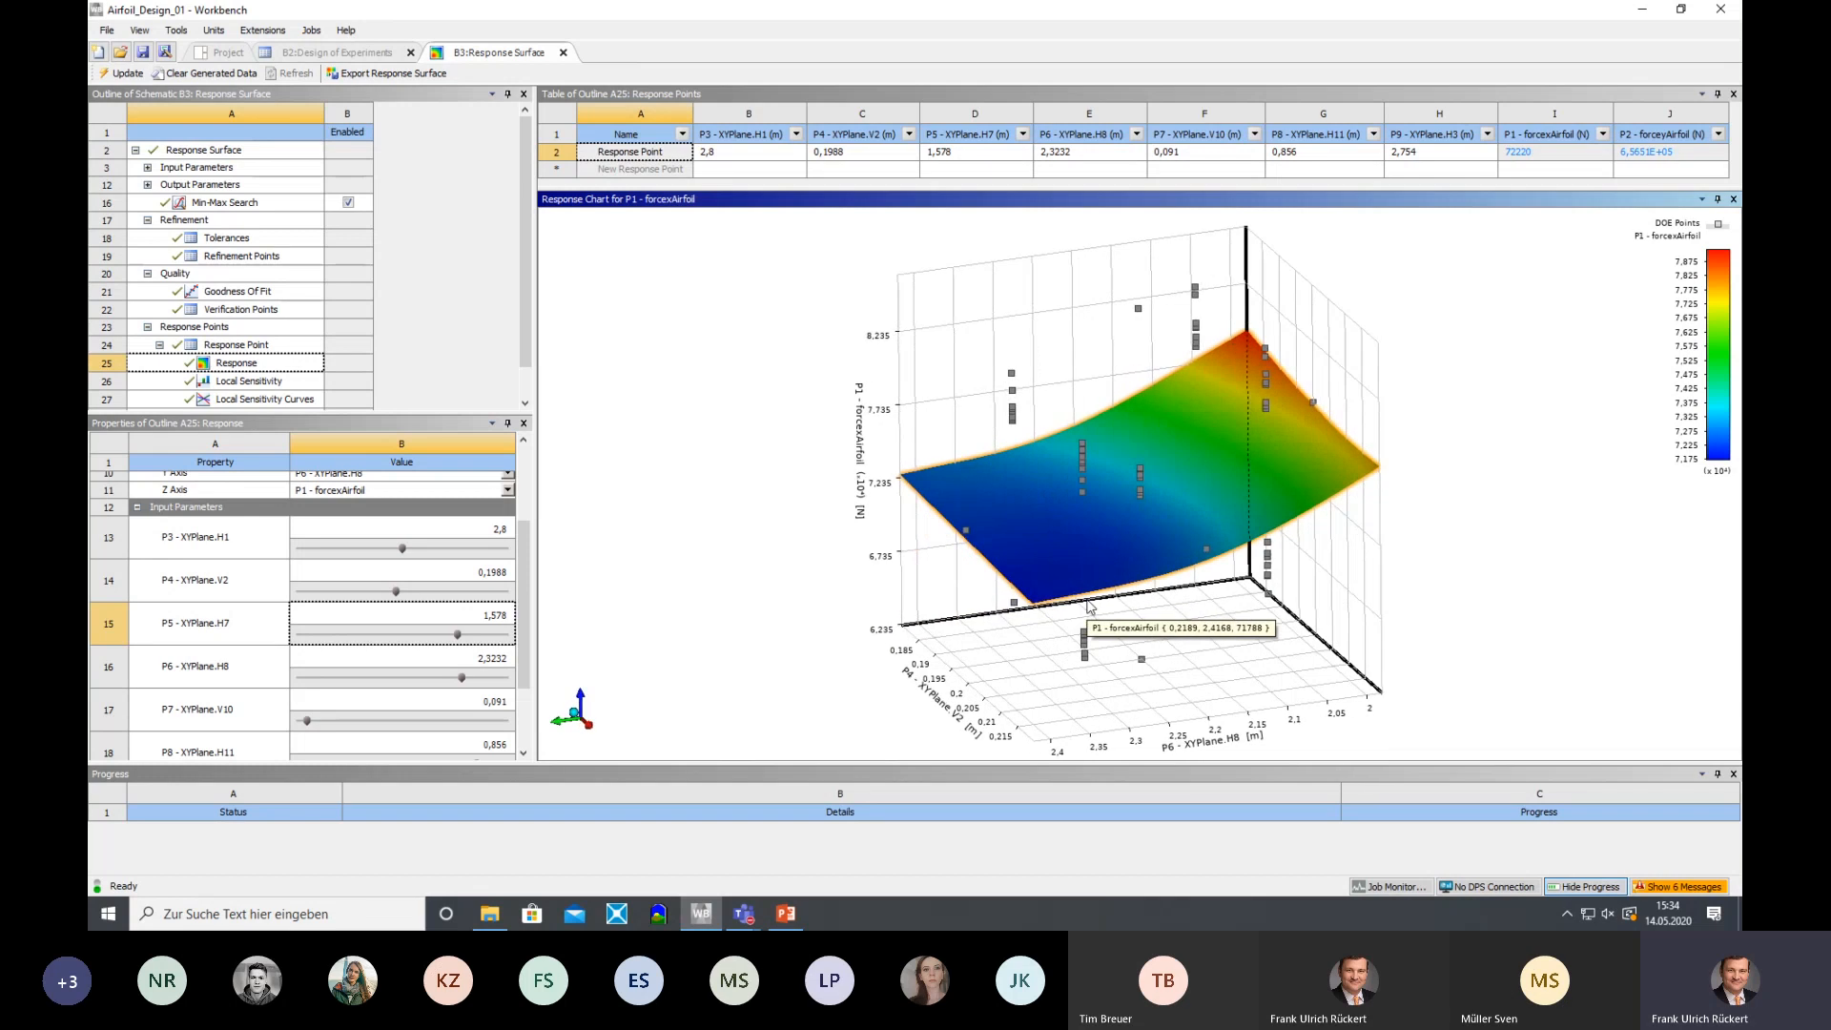
{"action": "mouse_move", "coordinate": [1195, 294]}
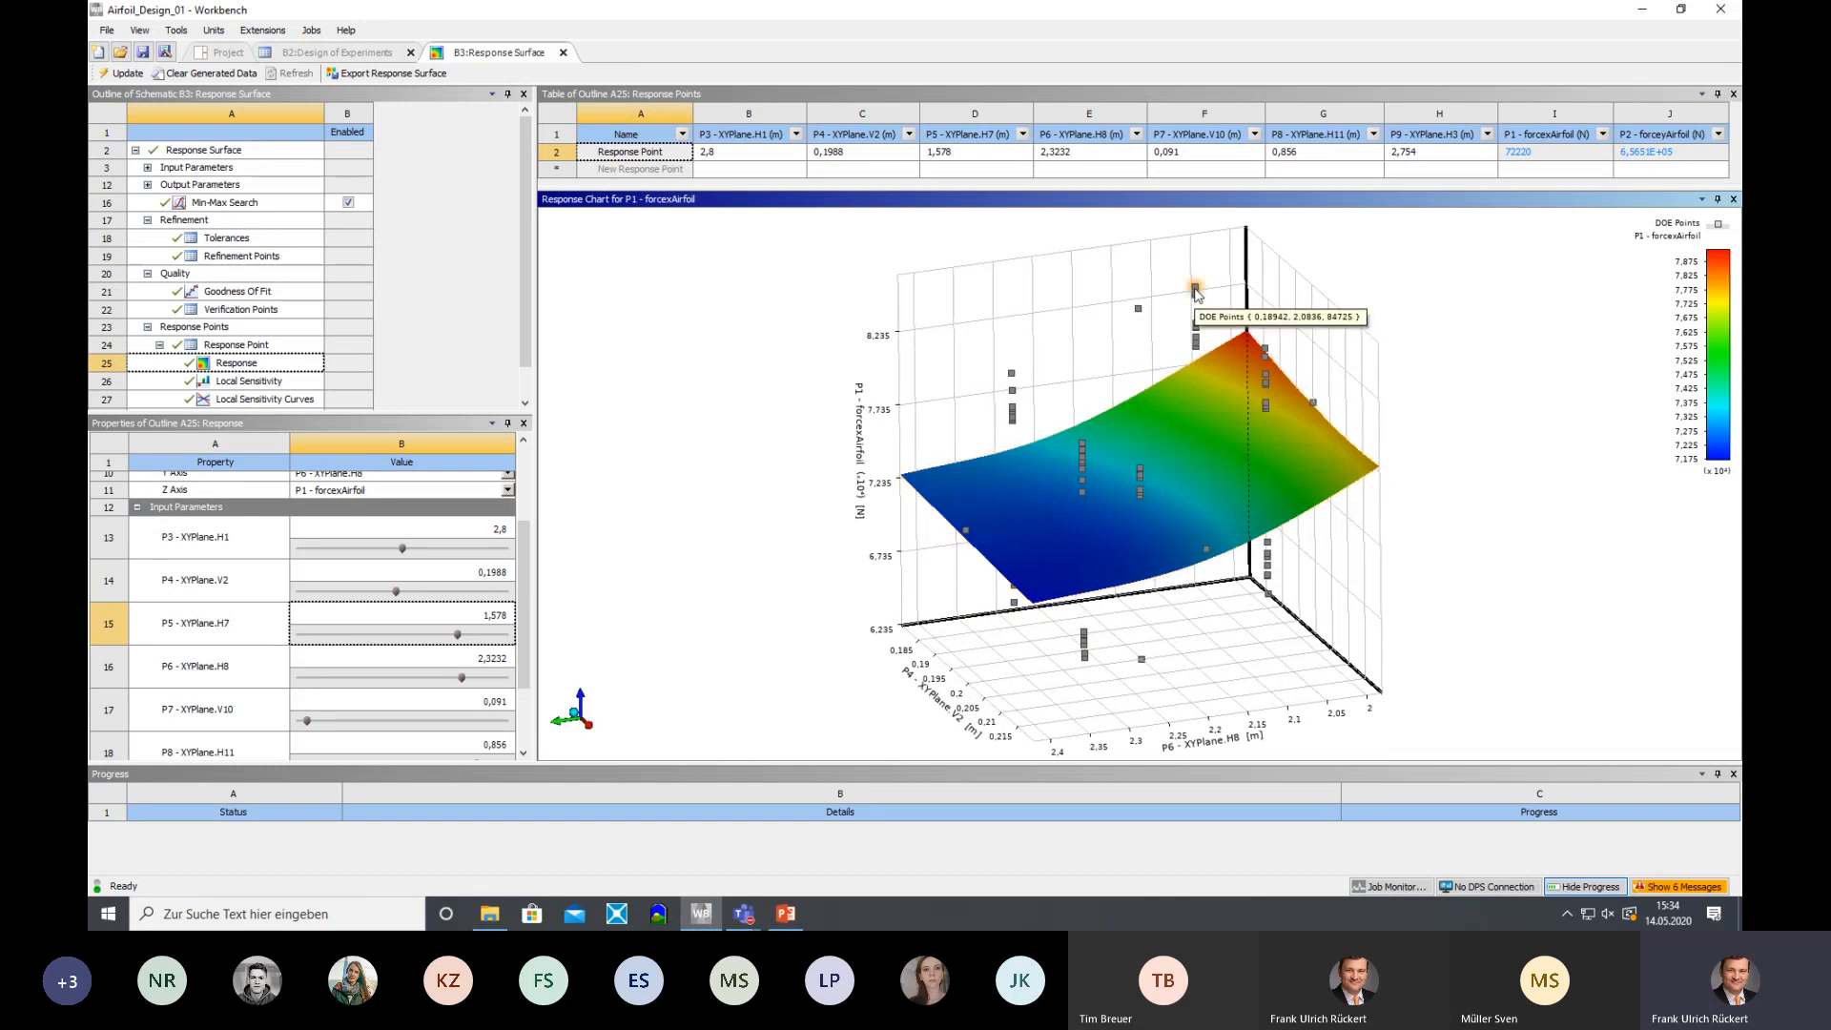
Set the response chart's Z axis to P2 - forceyAirfoil and examine the resulting surface
{"action": "left_click", "coordinate": [507, 490]}
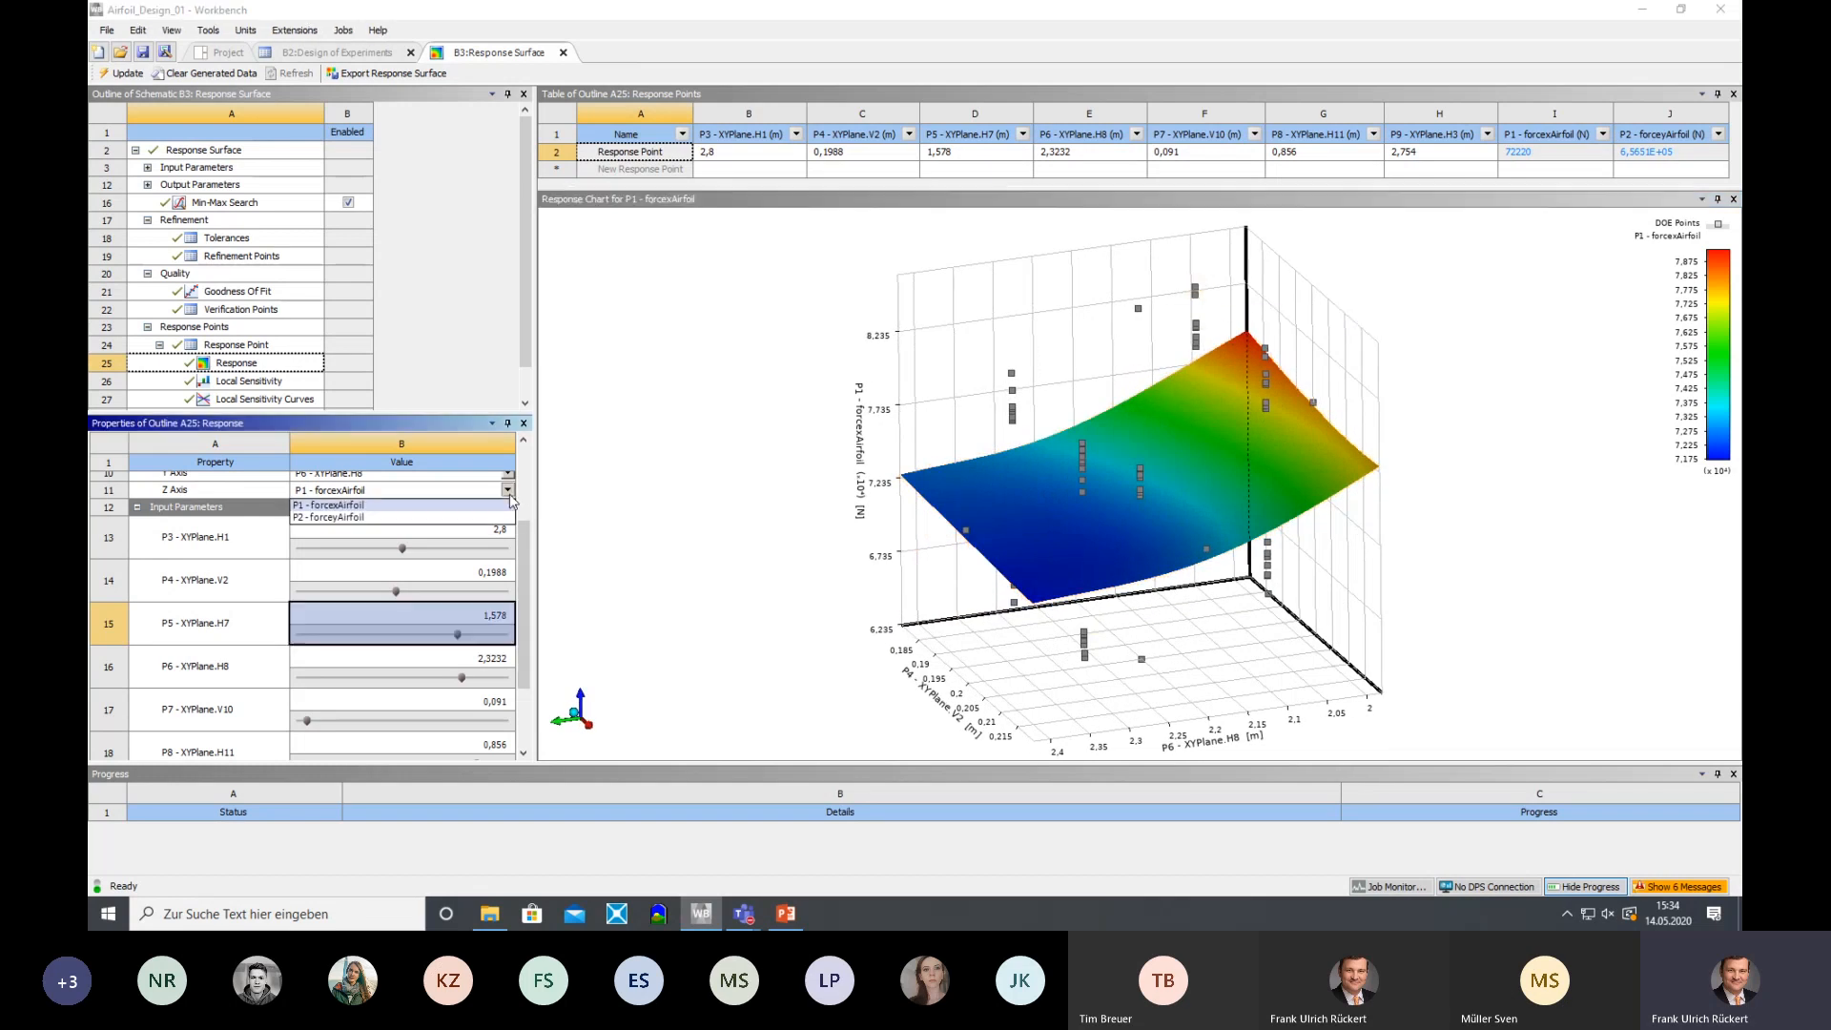
{"action": "left_click", "coordinate": [400, 516]}
{"action": "mouse_move", "coordinate": [852, 509]}
{"action": "left_mouse_down"}
{"action": "mouse_move", "coordinate": [818, 475]}
{"action": "mouse_move", "coordinate": [746, 506]}
{"action": "mouse_move", "coordinate": [875, 506]}
{"action": "mouse_move", "coordinate": [863, 477]}
{"action": "left_mouse_up"}
{"action": "mouse_move", "coordinate": [924, 430]}
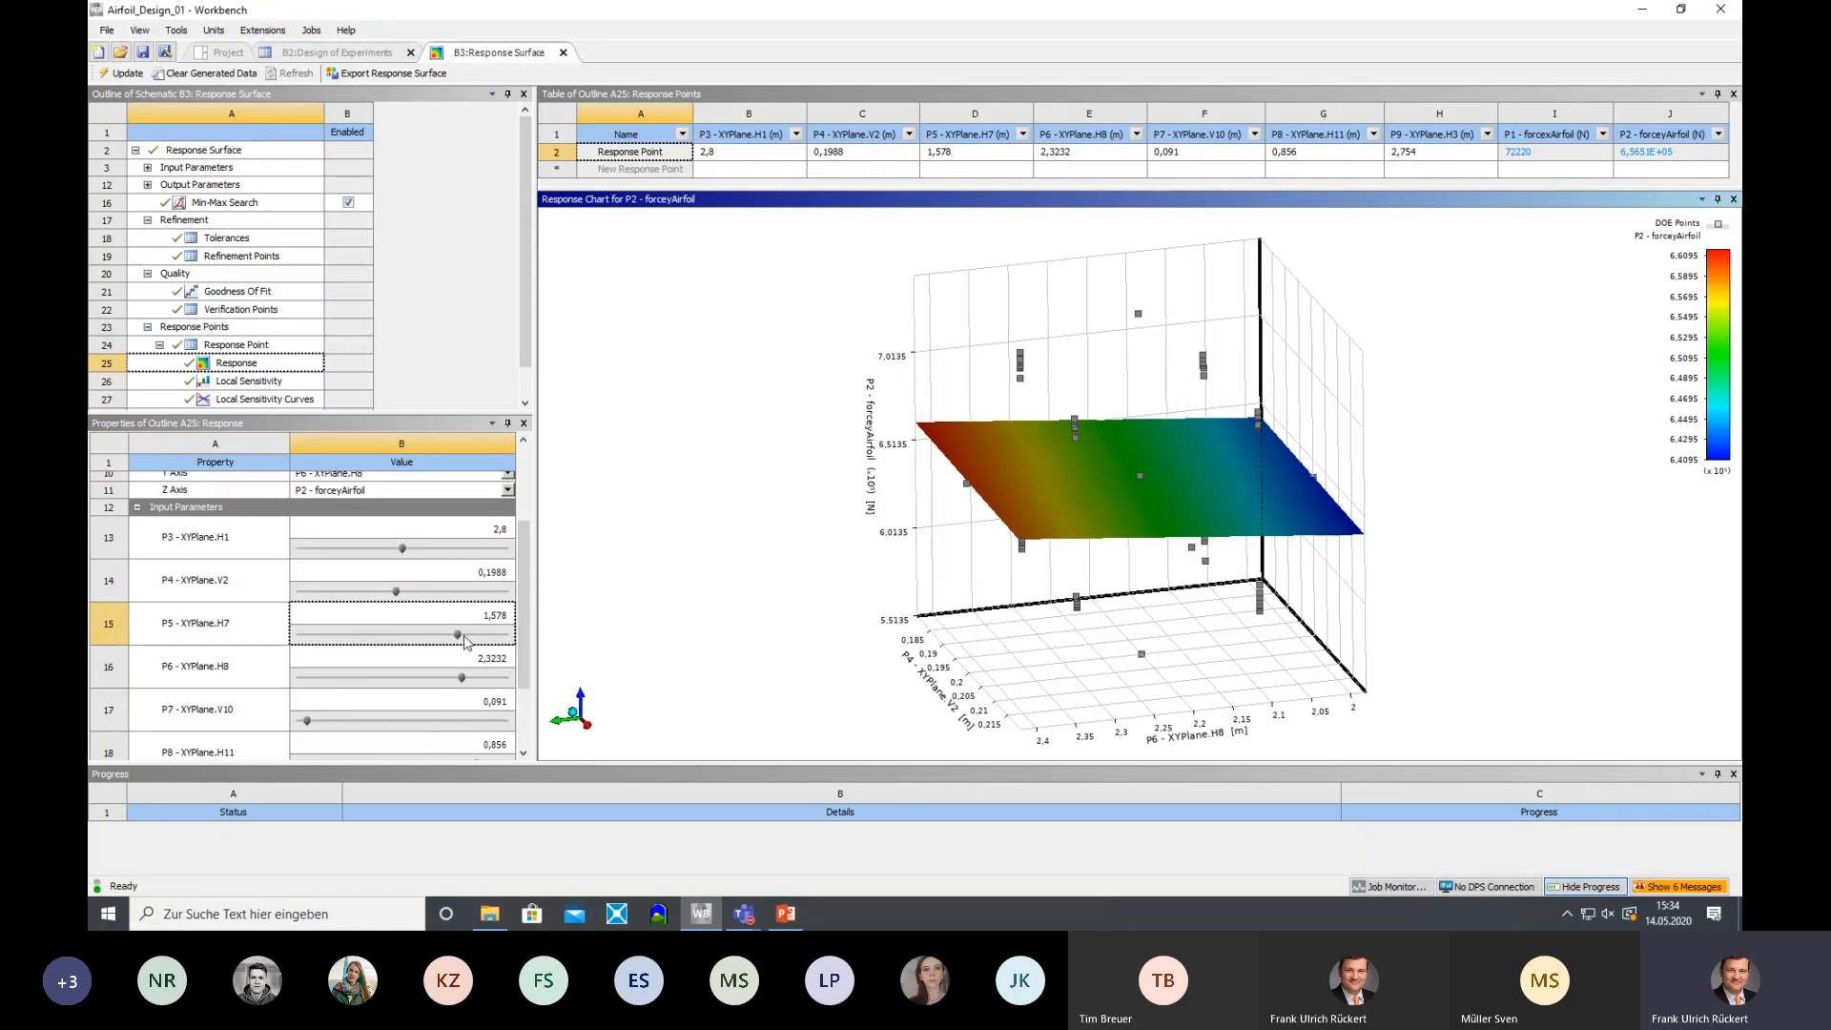
Set the response inputs P5 - XYPlane.H7 to 1,497, P6 - XYPlane.H8 to 2,1956 and P3 - XYPlane.H1 to 2,7832
{"action": "left_click_drag", "start_coordinate": [457, 634], "coordinate": [401, 682]}
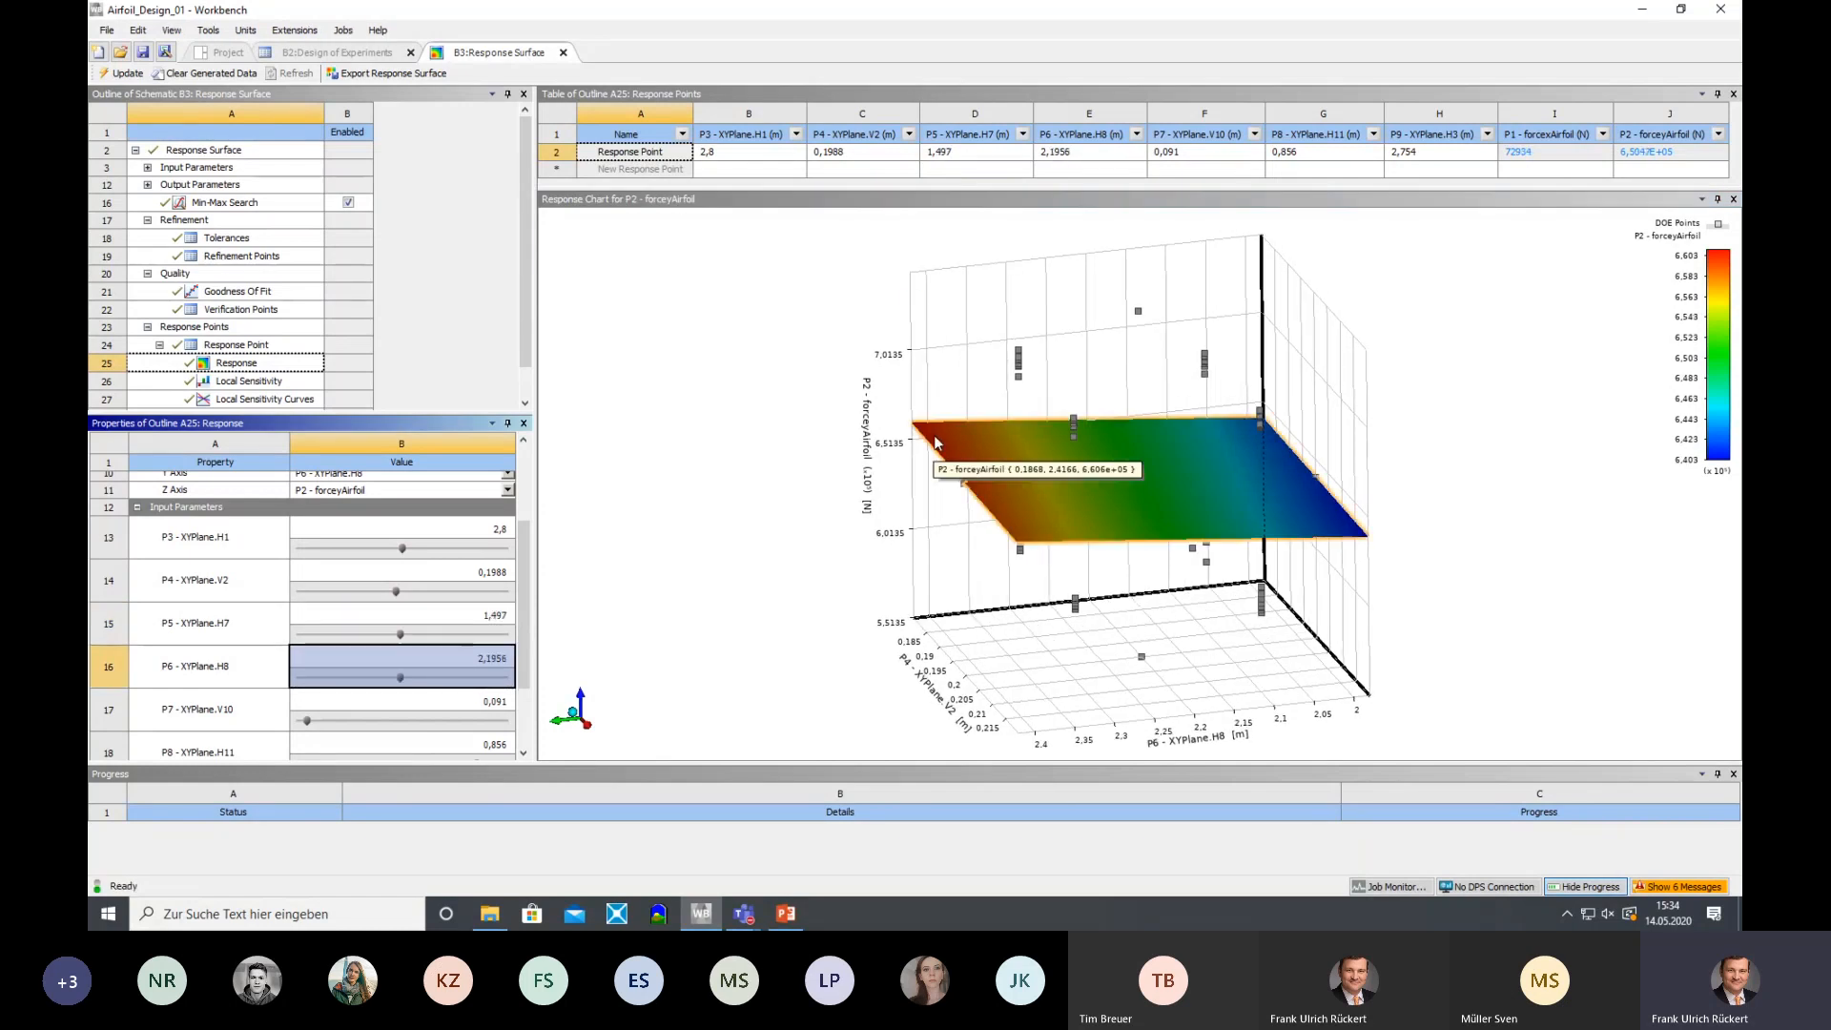
{"action": "left_click_drag", "start_coordinate": [403, 551], "coordinate": [396, 550]}
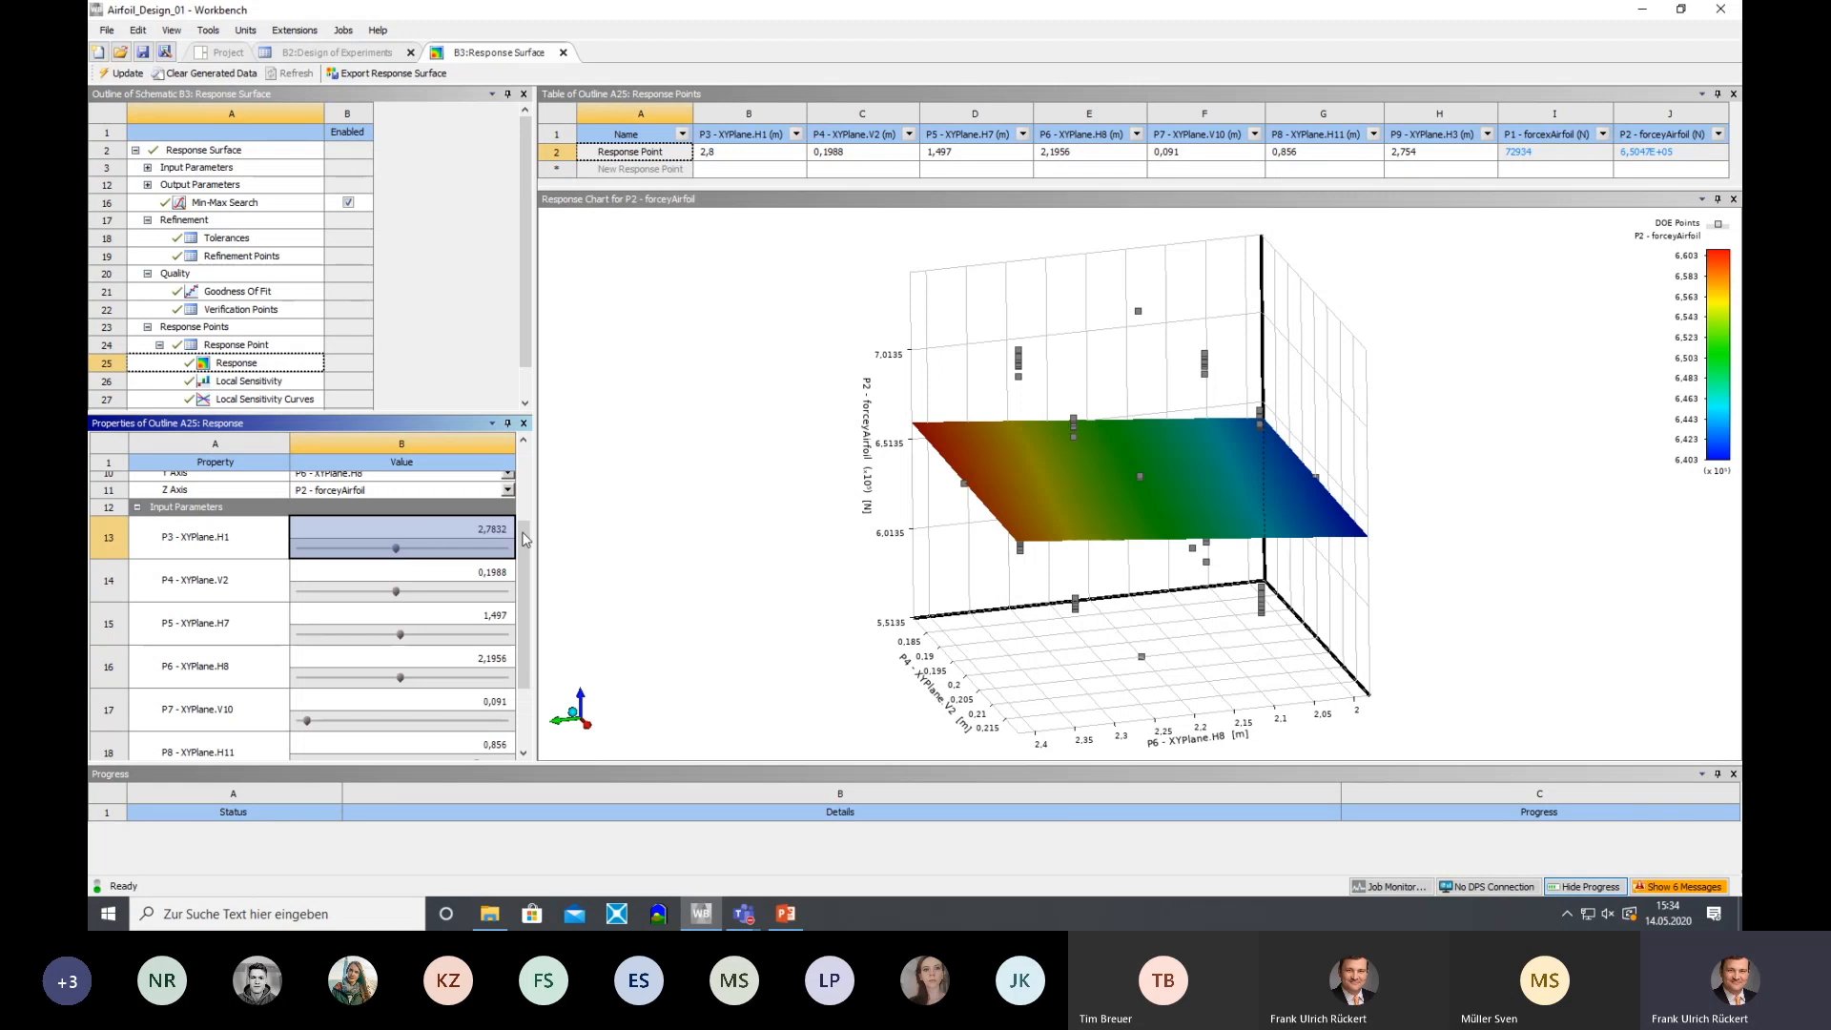
Set P7 - XYPlane.V10 to 0,1, P8 - XYPlane.H11 to 0,8016 and P9 - XYPlane.H3 to 3,006, and view the surface from another side
{"action": "left_click_drag", "start_coordinate": [527, 557], "coordinate": [534, 619]}
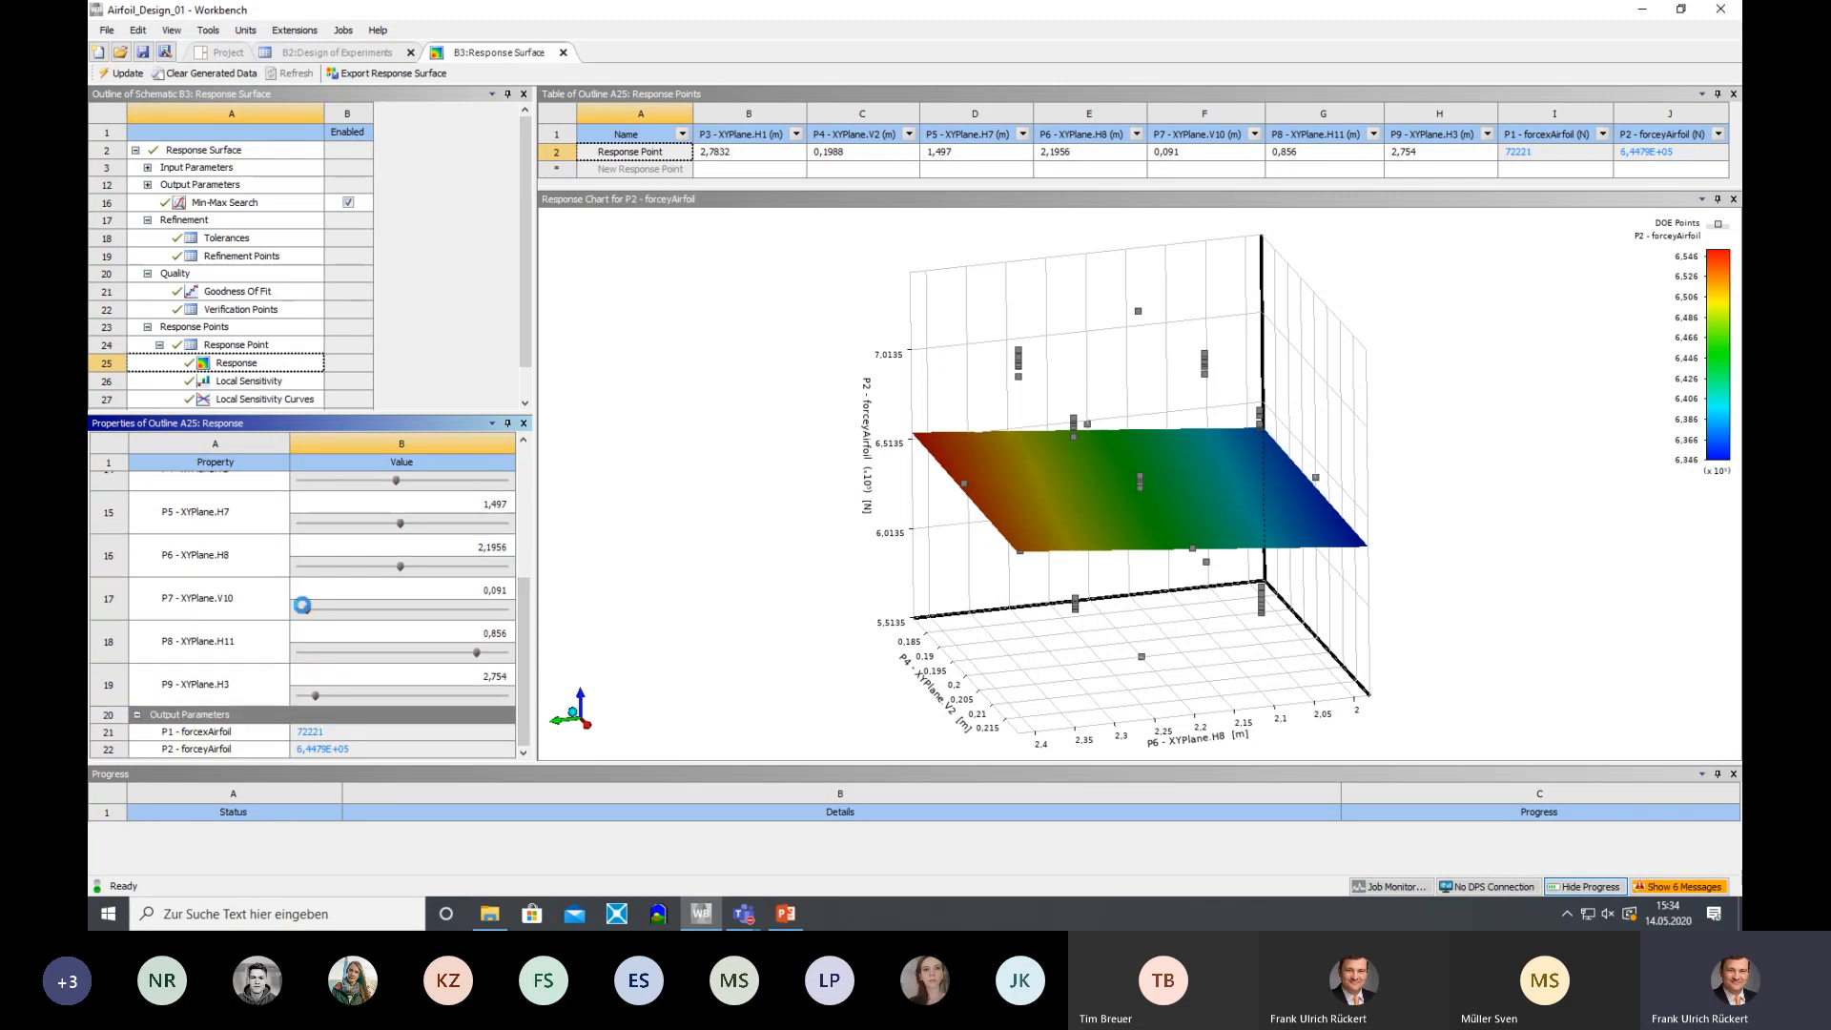
{"action": "left_click_drag", "start_coordinate": [307, 611], "coordinate": [405, 655]}
{"action": "left_click_drag", "start_coordinate": [315, 696], "coordinate": [405, 696]}
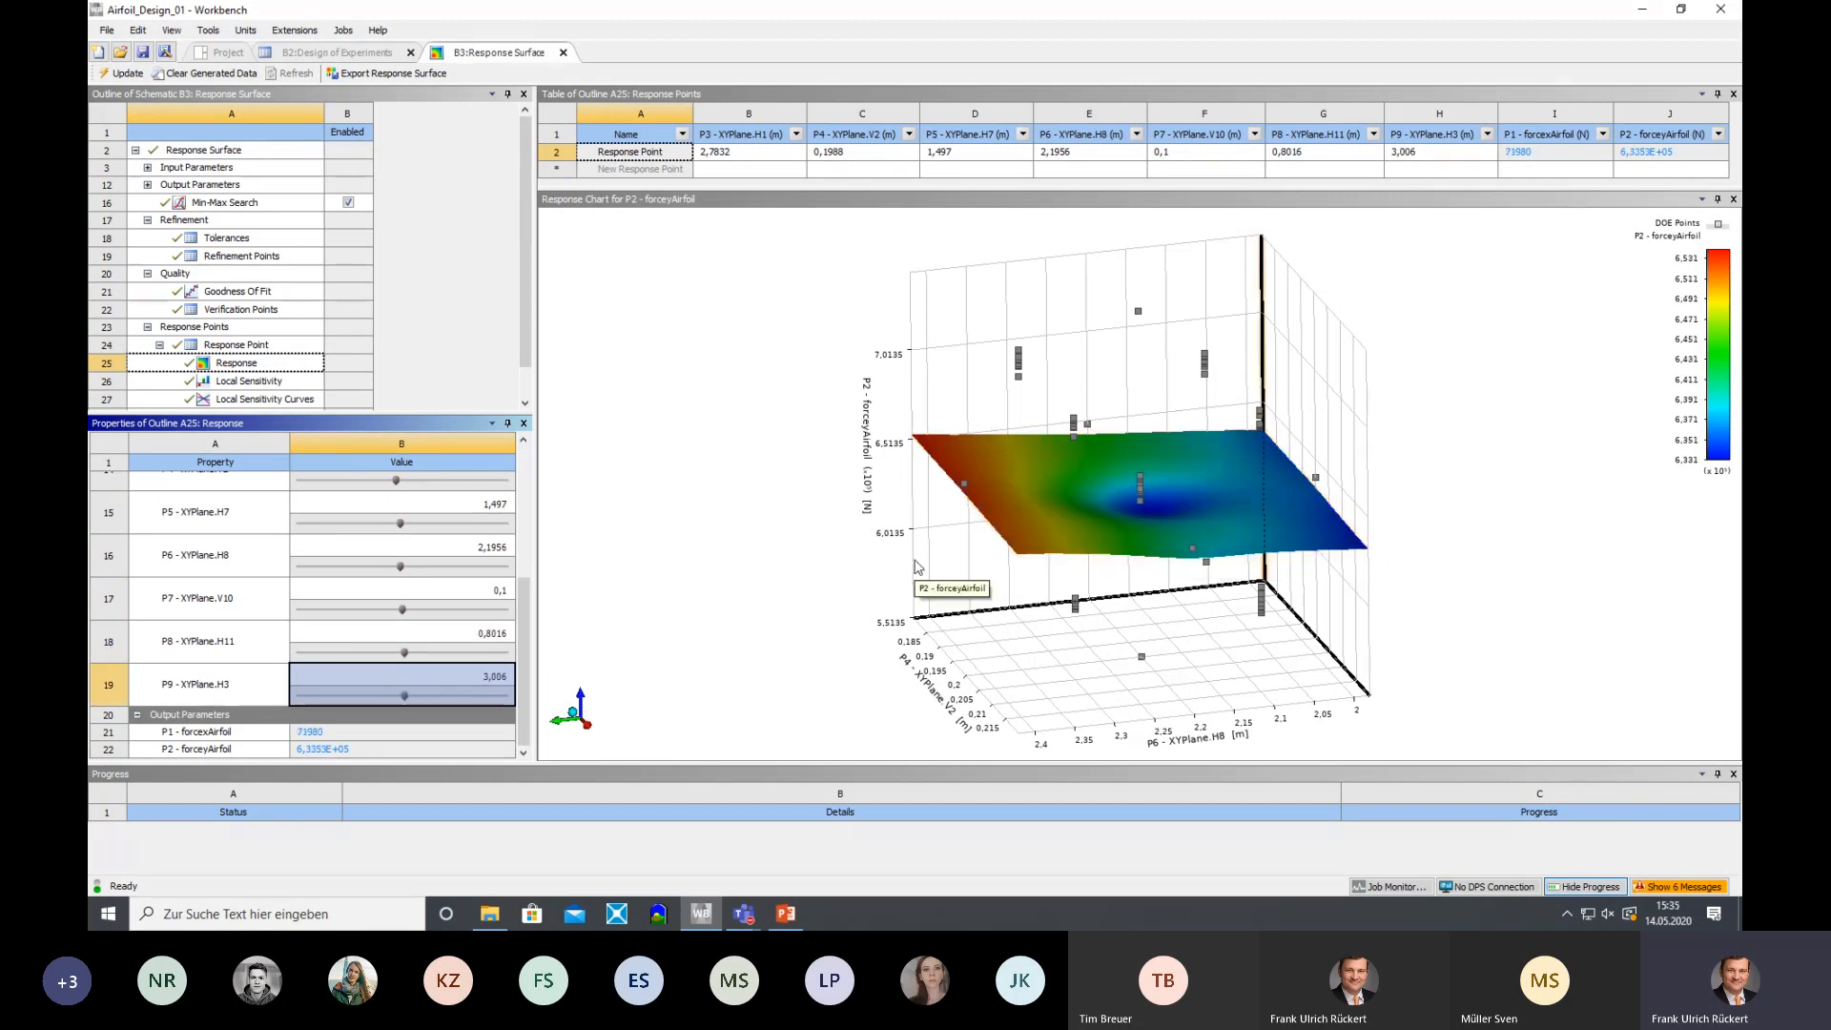
{"action": "mouse_move", "coordinate": [406, 703]}
{"action": "left_mouse_down"}
{"action": "mouse_move", "coordinate": [481, 697]}
{"action": "mouse_move", "coordinate": [314, 701]}
{"action": "mouse_move", "coordinate": [405, 714]}
{"action": "left_mouse_up"}
{"action": "left_click", "coordinate": [1474, 439]}
{"action": "left_click_drag", "start_coordinate": [1474, 438], "coordinate": [1259, 472]}
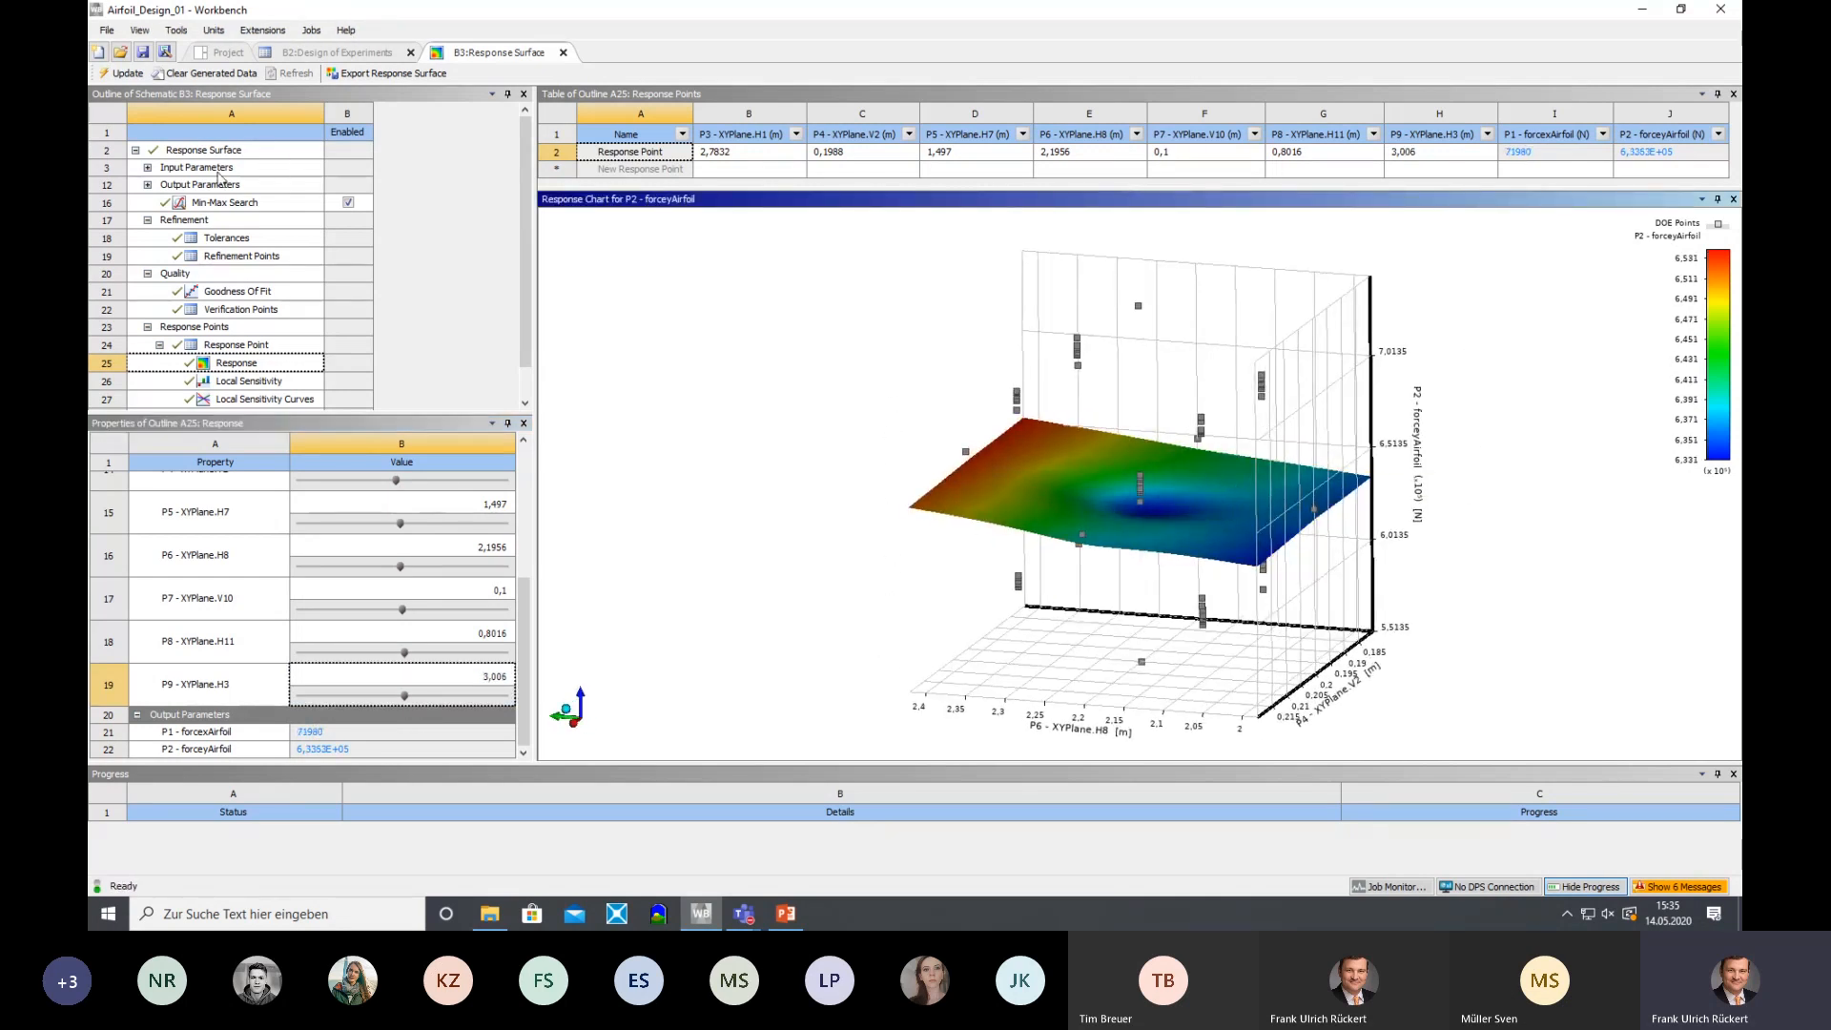
Review the output parameter P1 - forcexAirfoil and the Goodness Of Fit chart of the response surface
{"action": "left_click", "coordinate": [149, 186]}
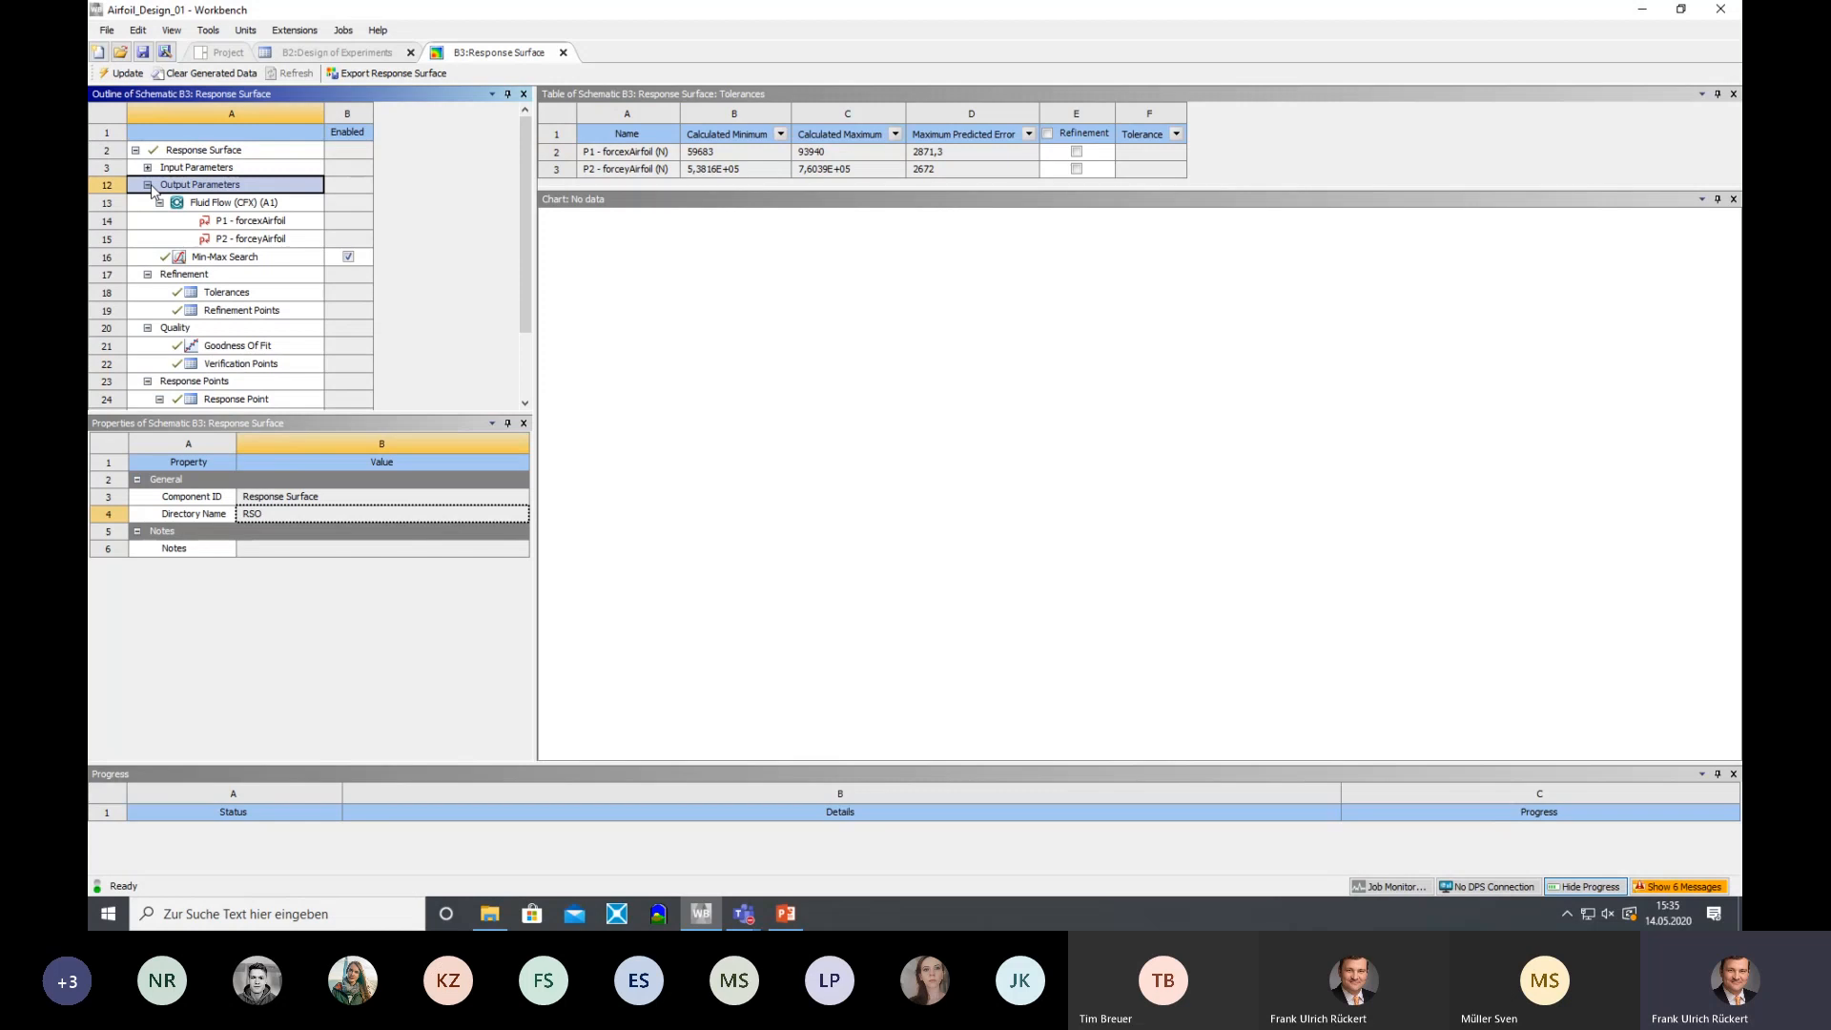
{"action": "left_click", "coordinate": [267, 221]}
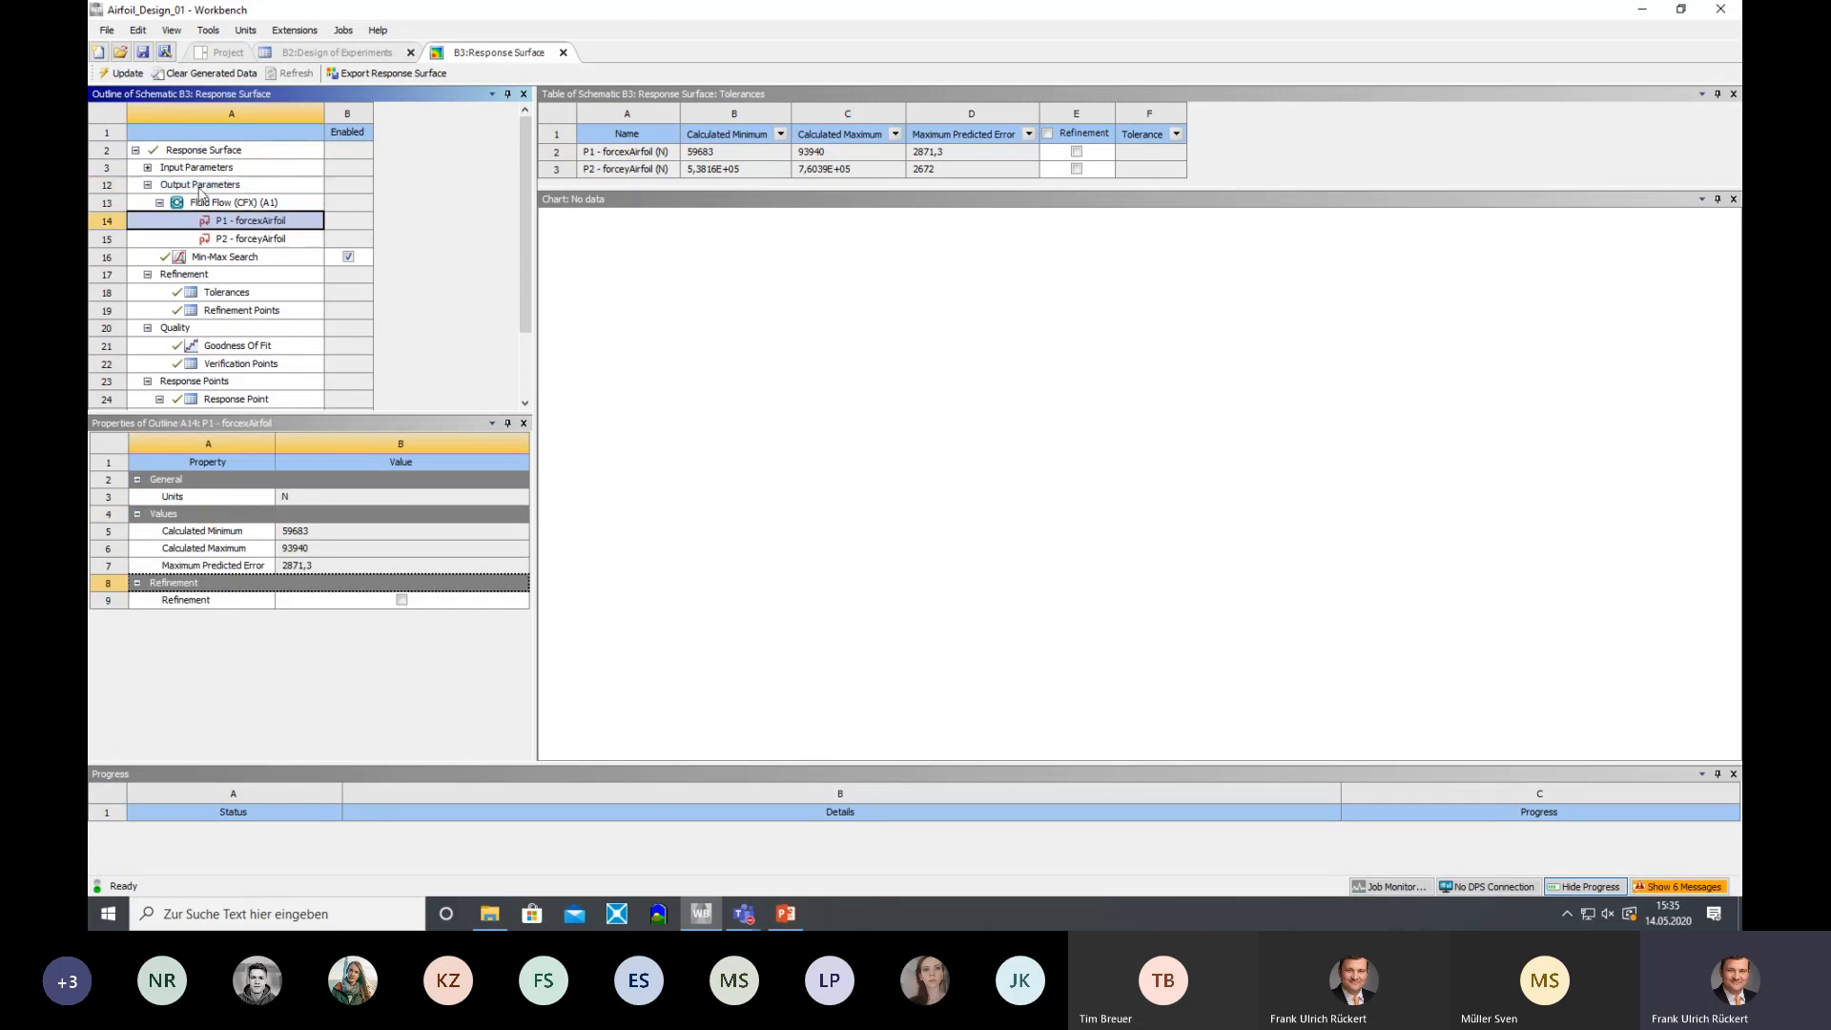
{"action": "left_click", "coordinate": [240, 364]}
{"action": "left_click", "coordinate": [238, 346]}
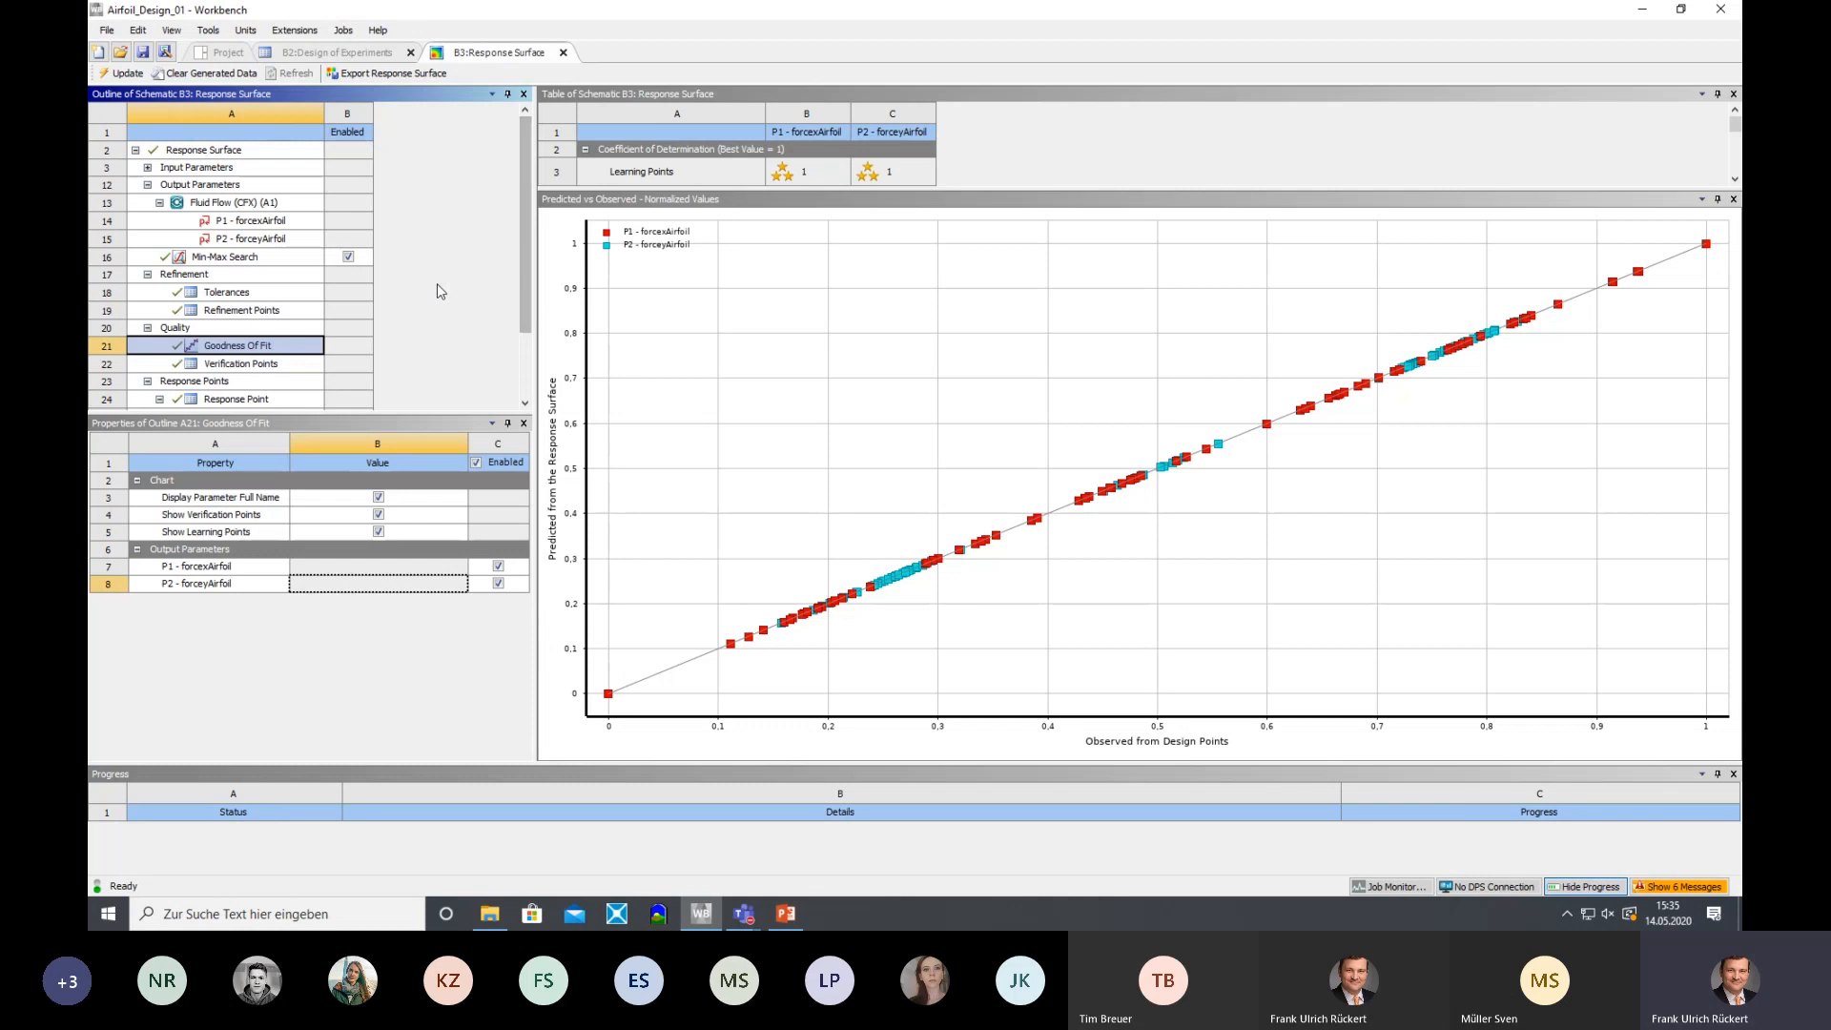
Open the Local Sensitivity chart and compare how strongly each input parameter influences P1 - forcexAirfoil and P2 - forceyAirfoil
{"action": "scroll", "coordinate": [524, 345], "scroll_direction": "down", "scroll_amount": 2}
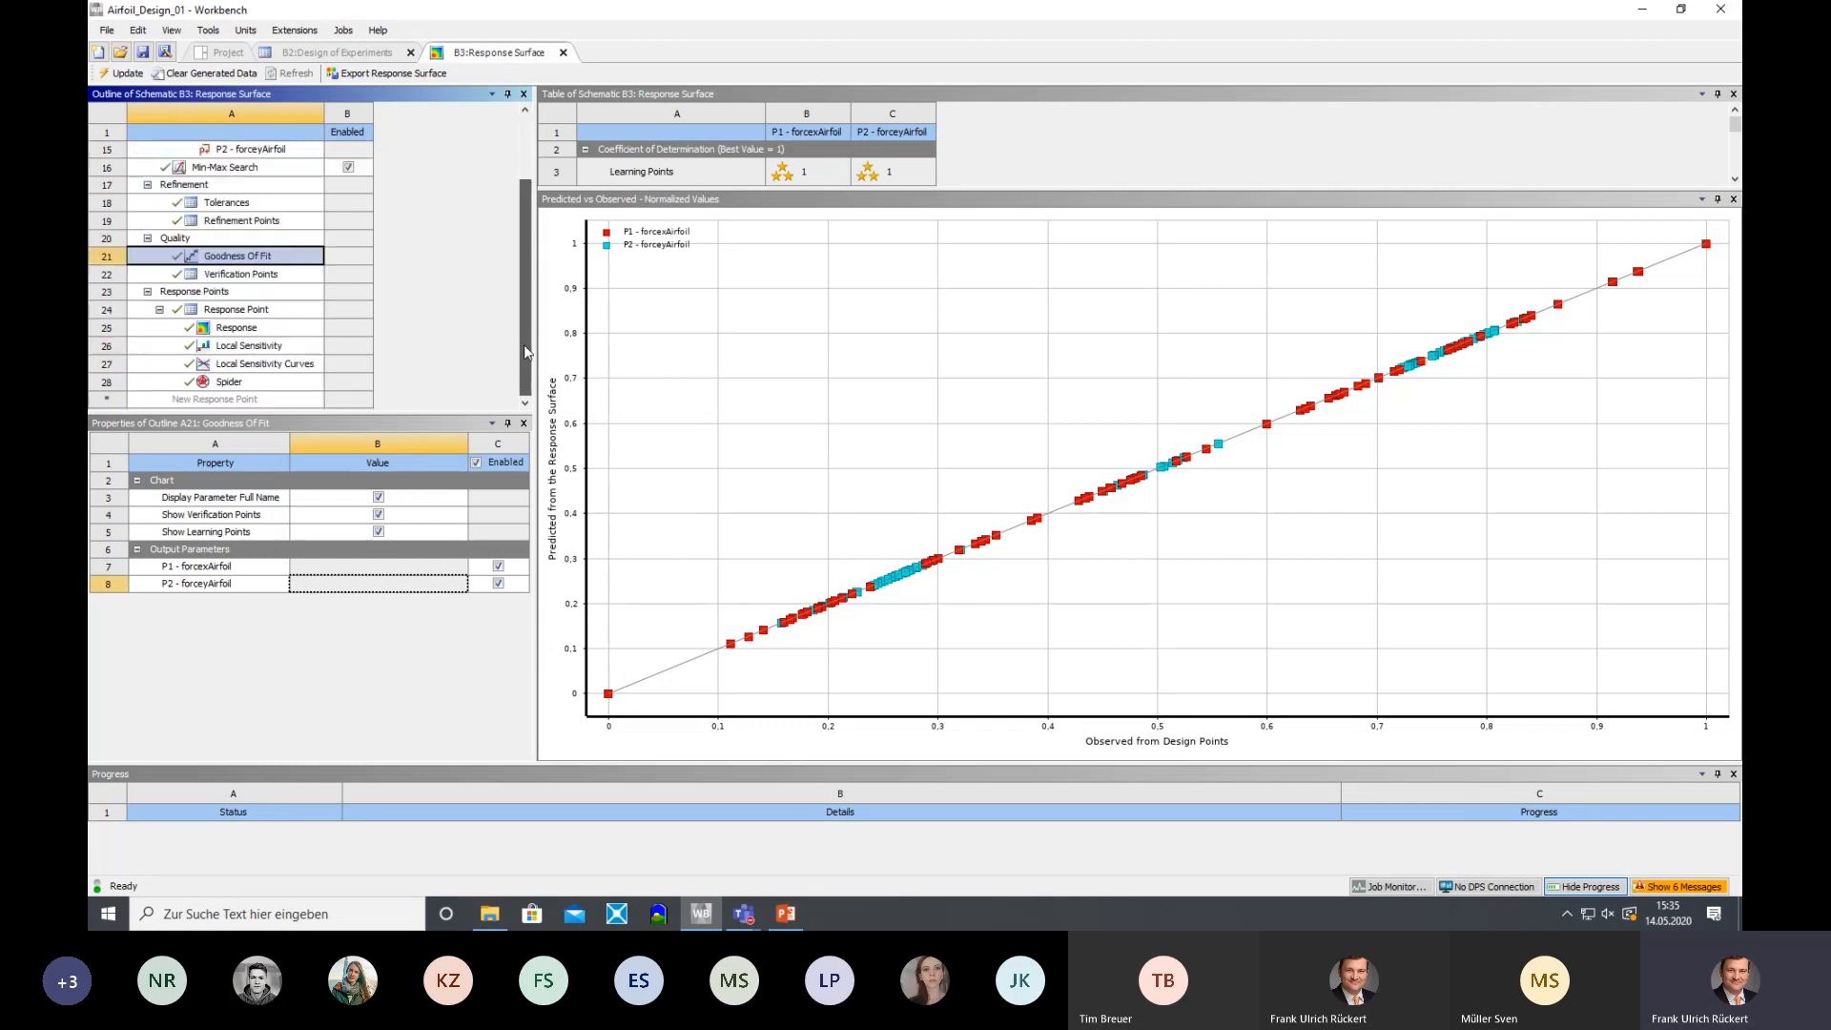
{"action": "left_click", "coordinate": [240, 328]}
{"action": "left_click", "coordinate": [247, 347]}
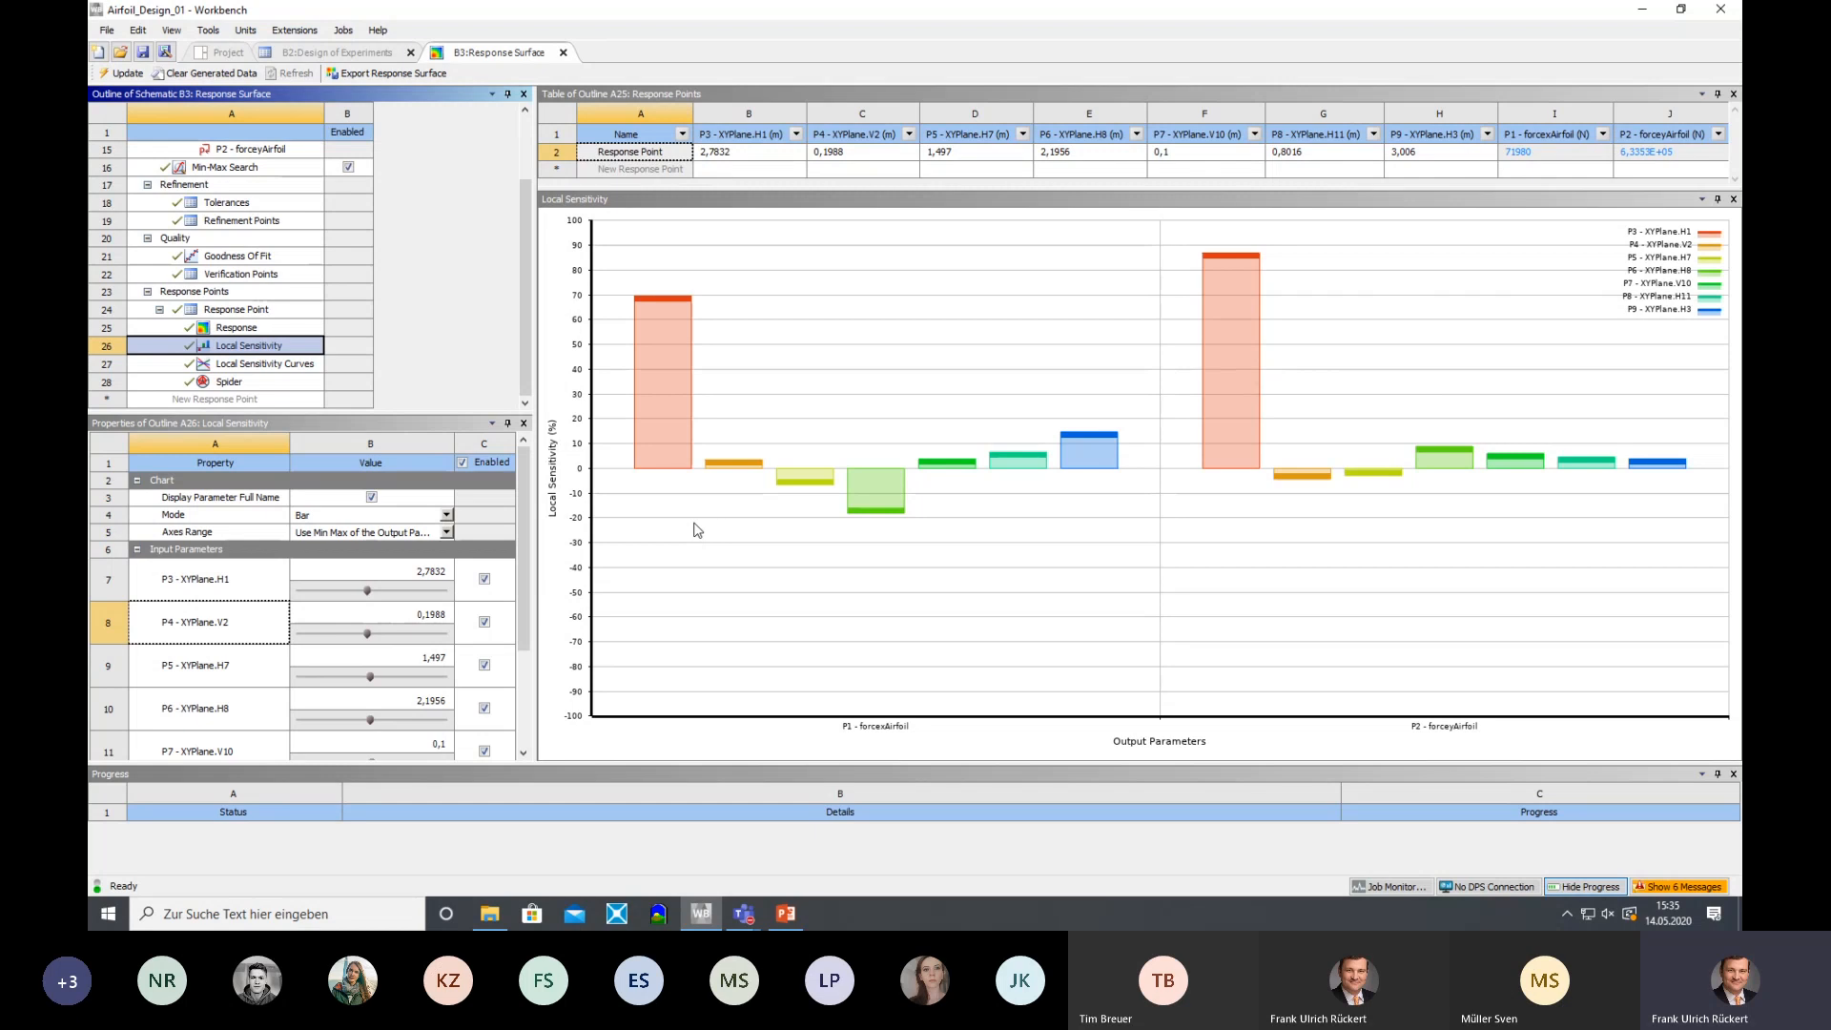
{"action": "mouse_move", "coordinate": [638, 368]}
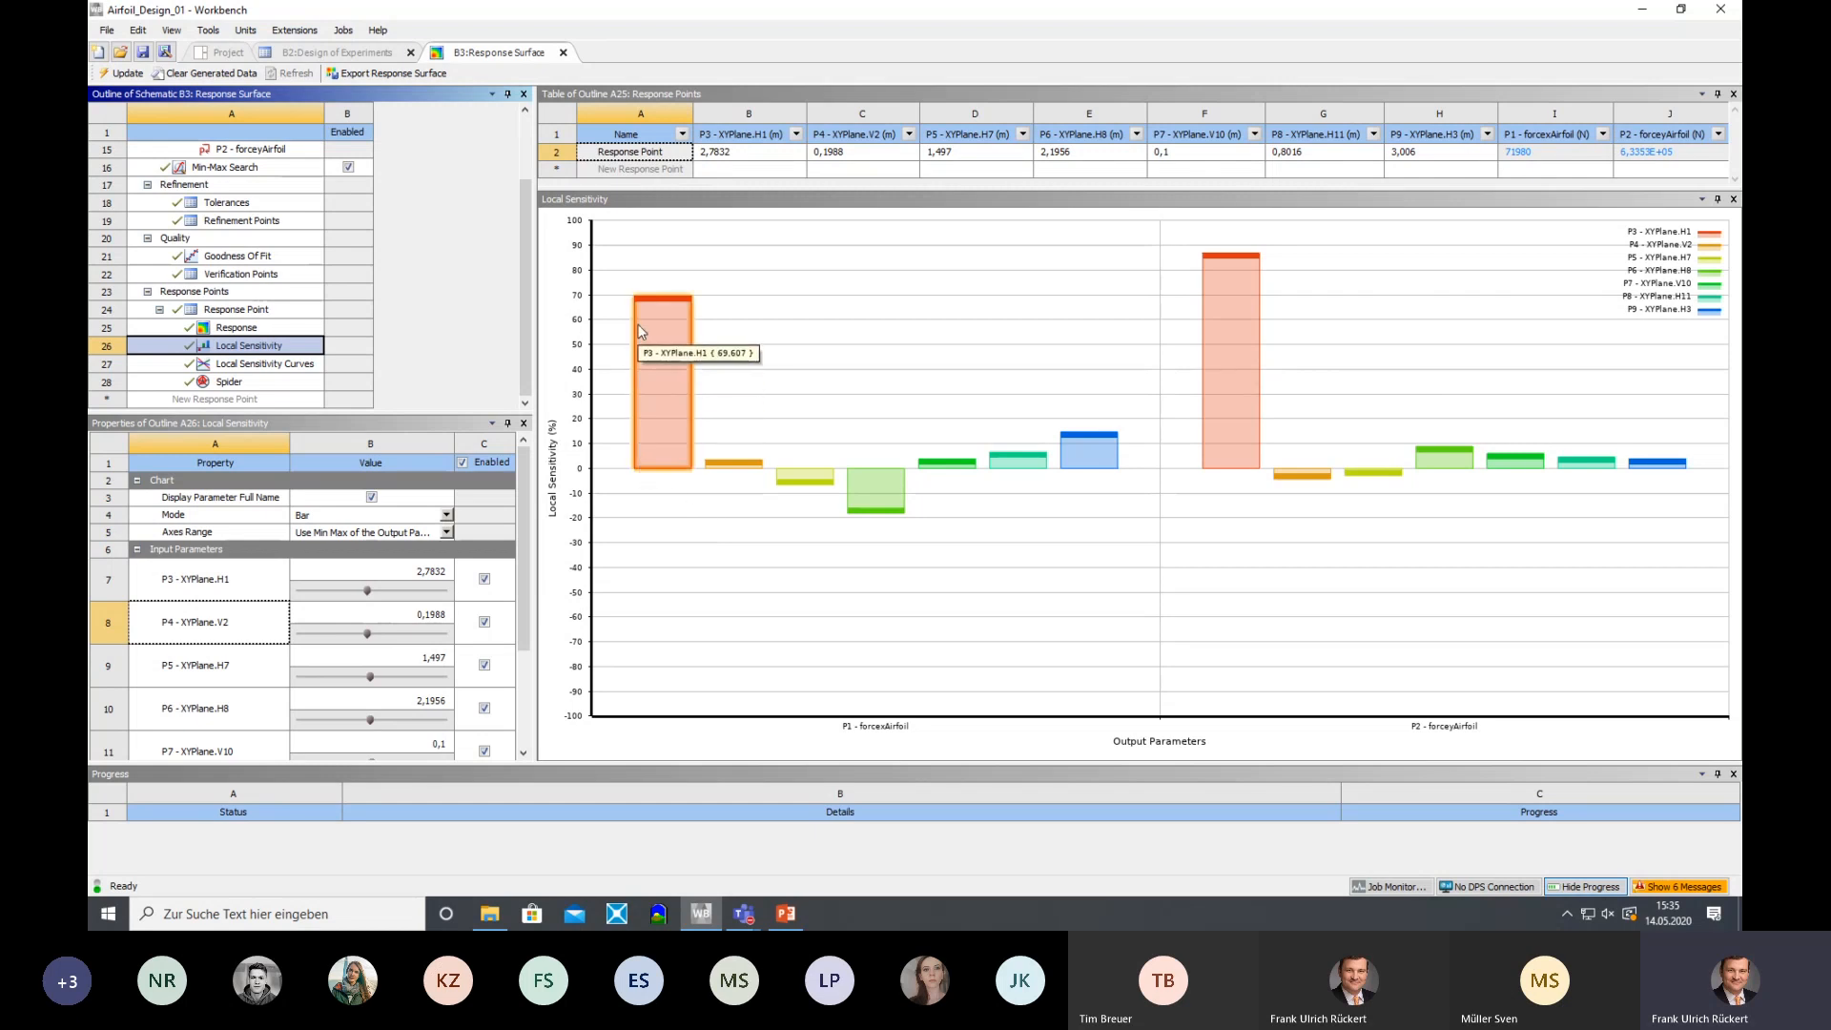
{"action": "left_click", "coordinate": [638, 331]}
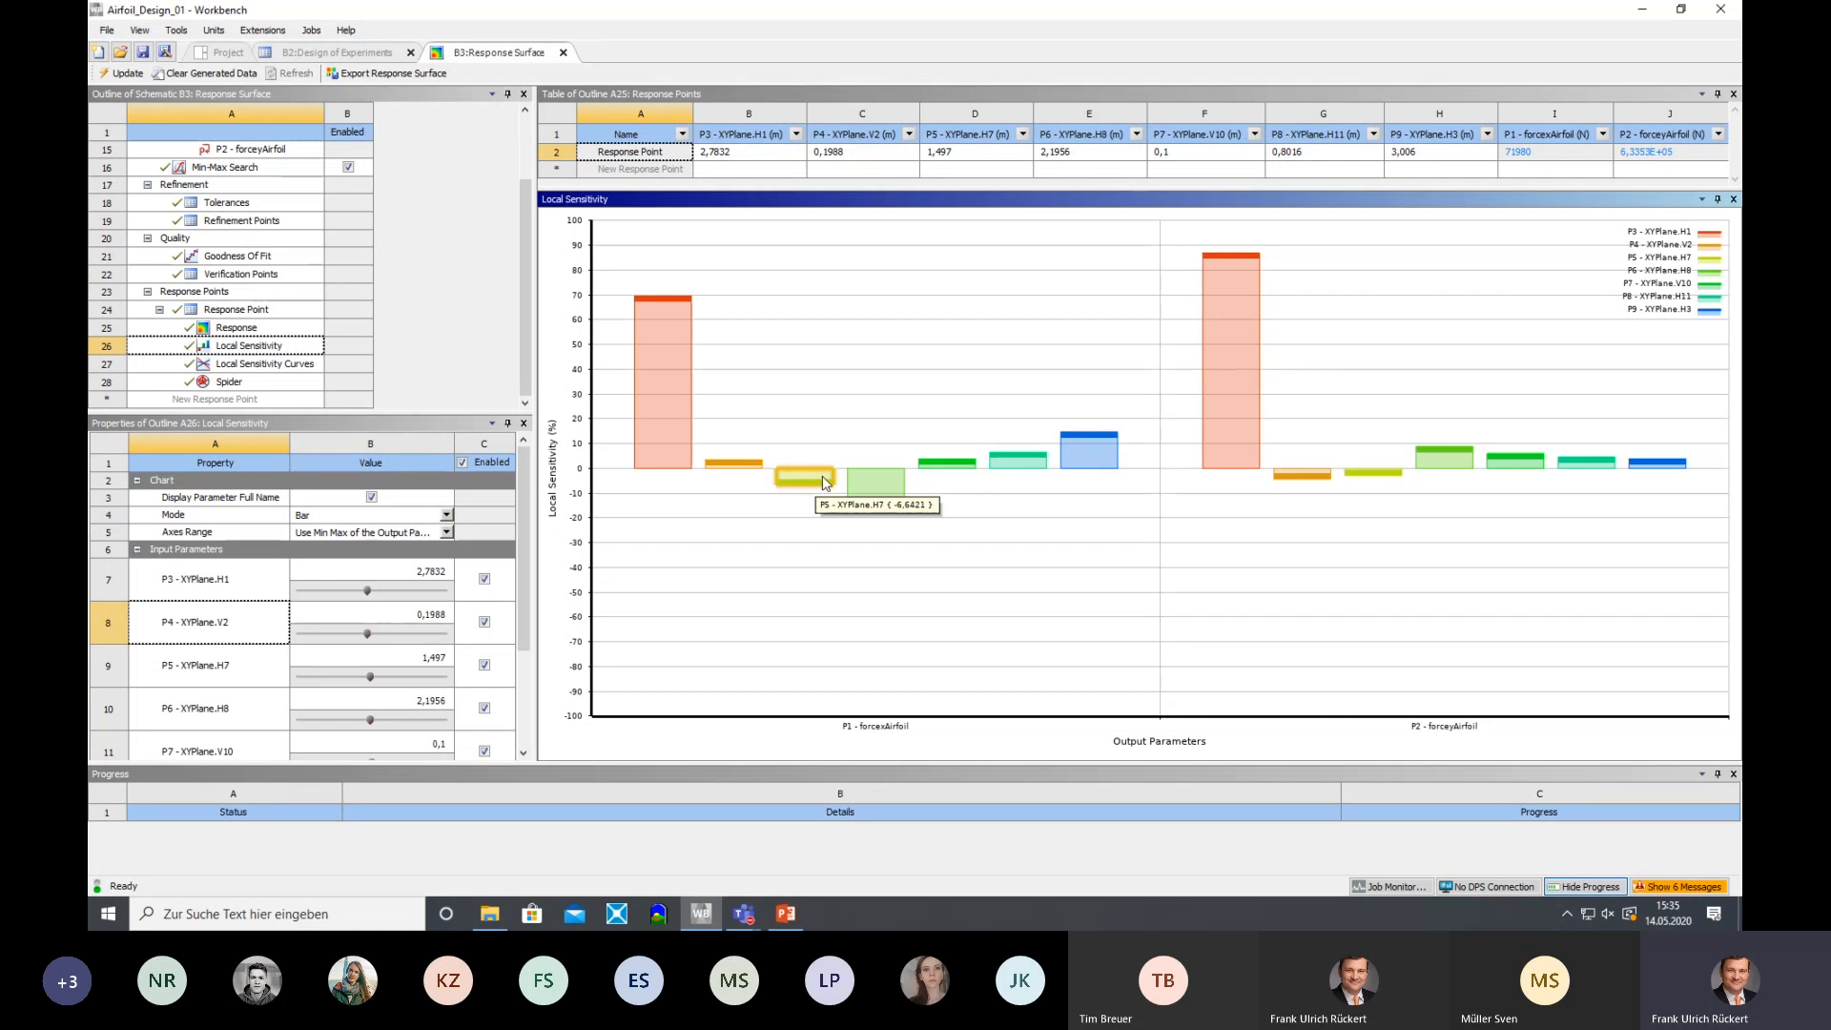
{"action": "mouse_move", "coordinate": [1013, 464]}
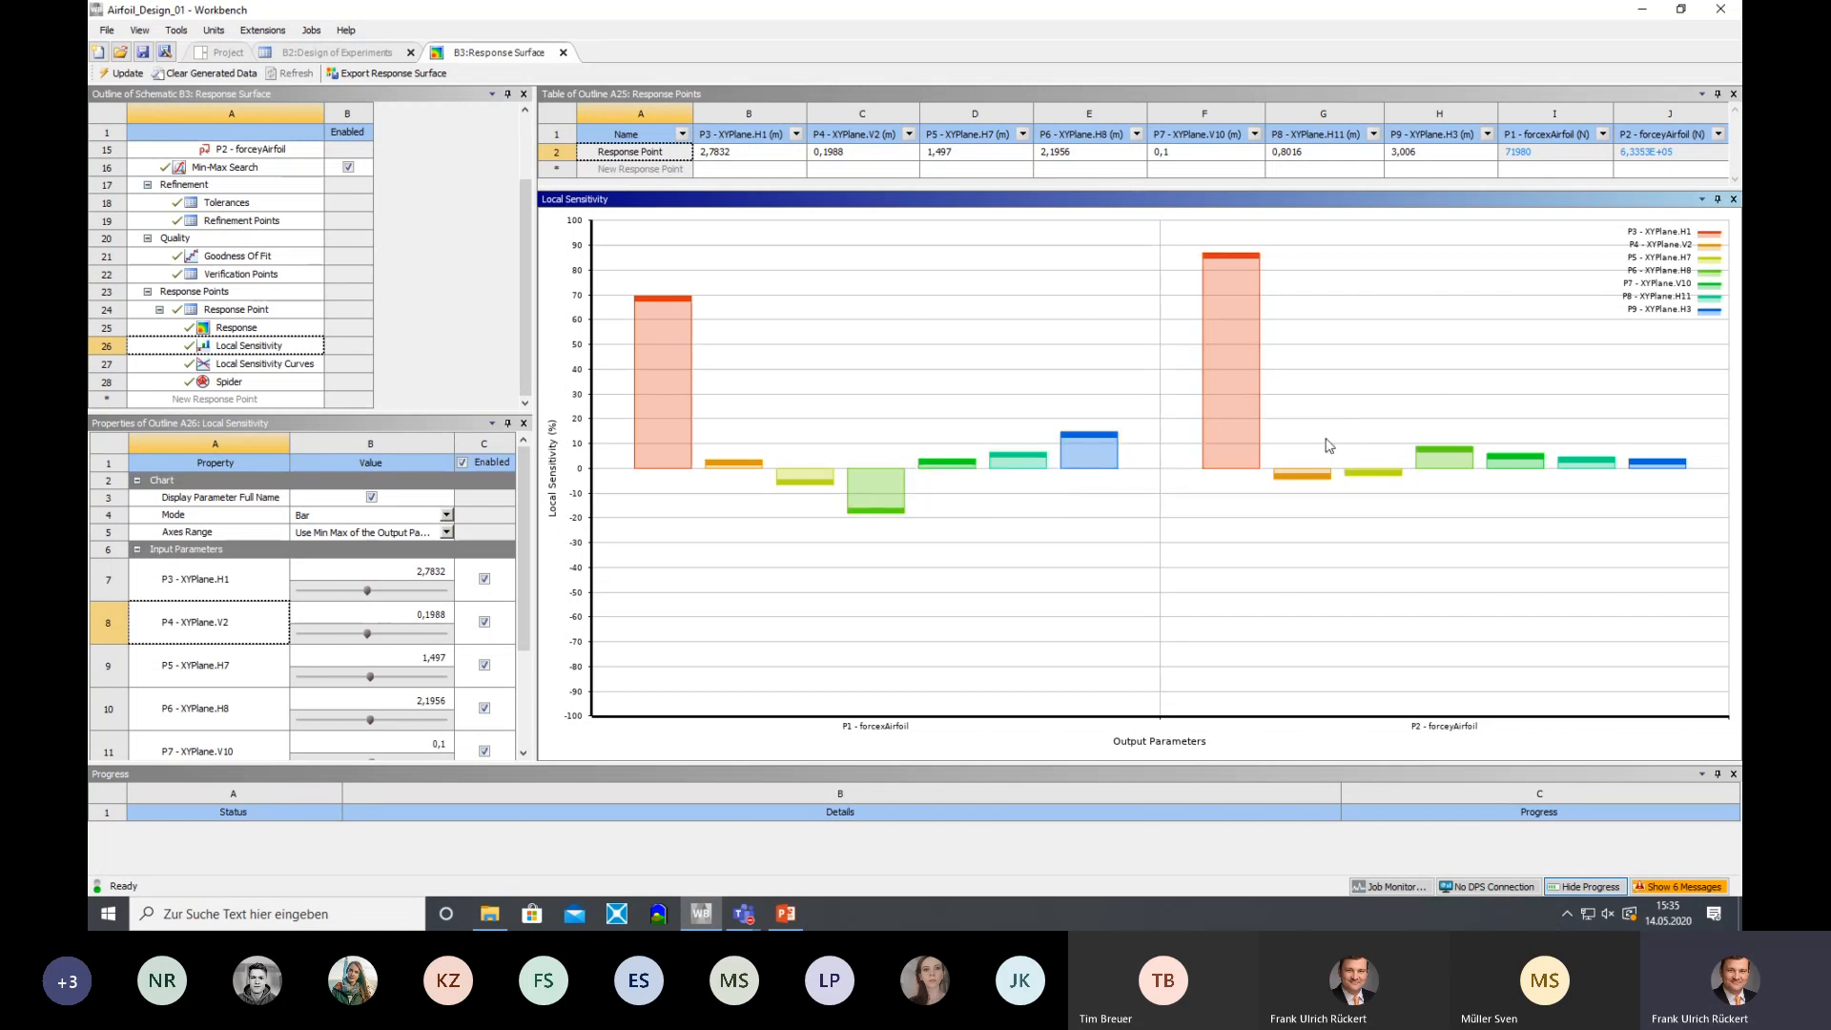
{"action": "mouse_move", "coordinate": [661, 412]}
{"action": "mouse_move", "coordinate": [752, 468]}
{"action": "mouse_move", "coordinate": [1230, 348]}
Look through the refinement points, response chart, local sensitivity curves and the response point's properties
{"action": "left_click", "coordinate": [250, 220]}
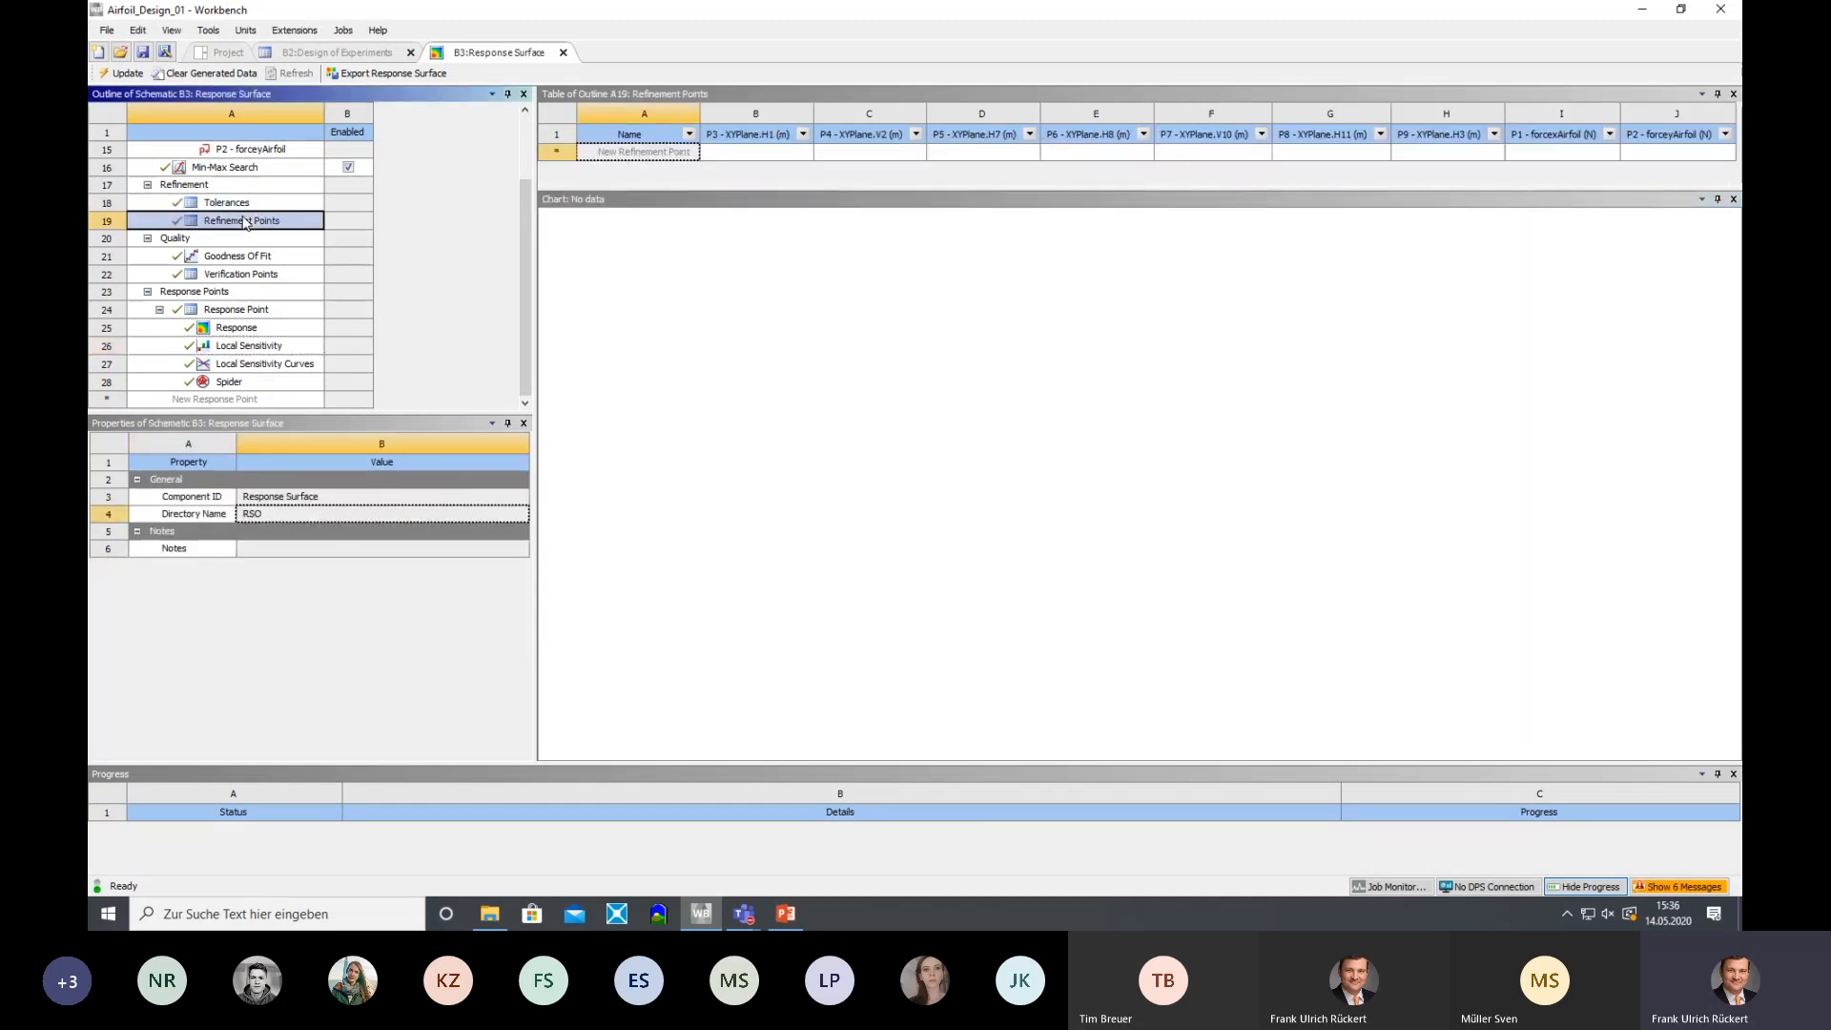
{"action": "left_click", "coordinate": [257, 313]}
{"action": "left_click", "coordinate": [255, 329]}
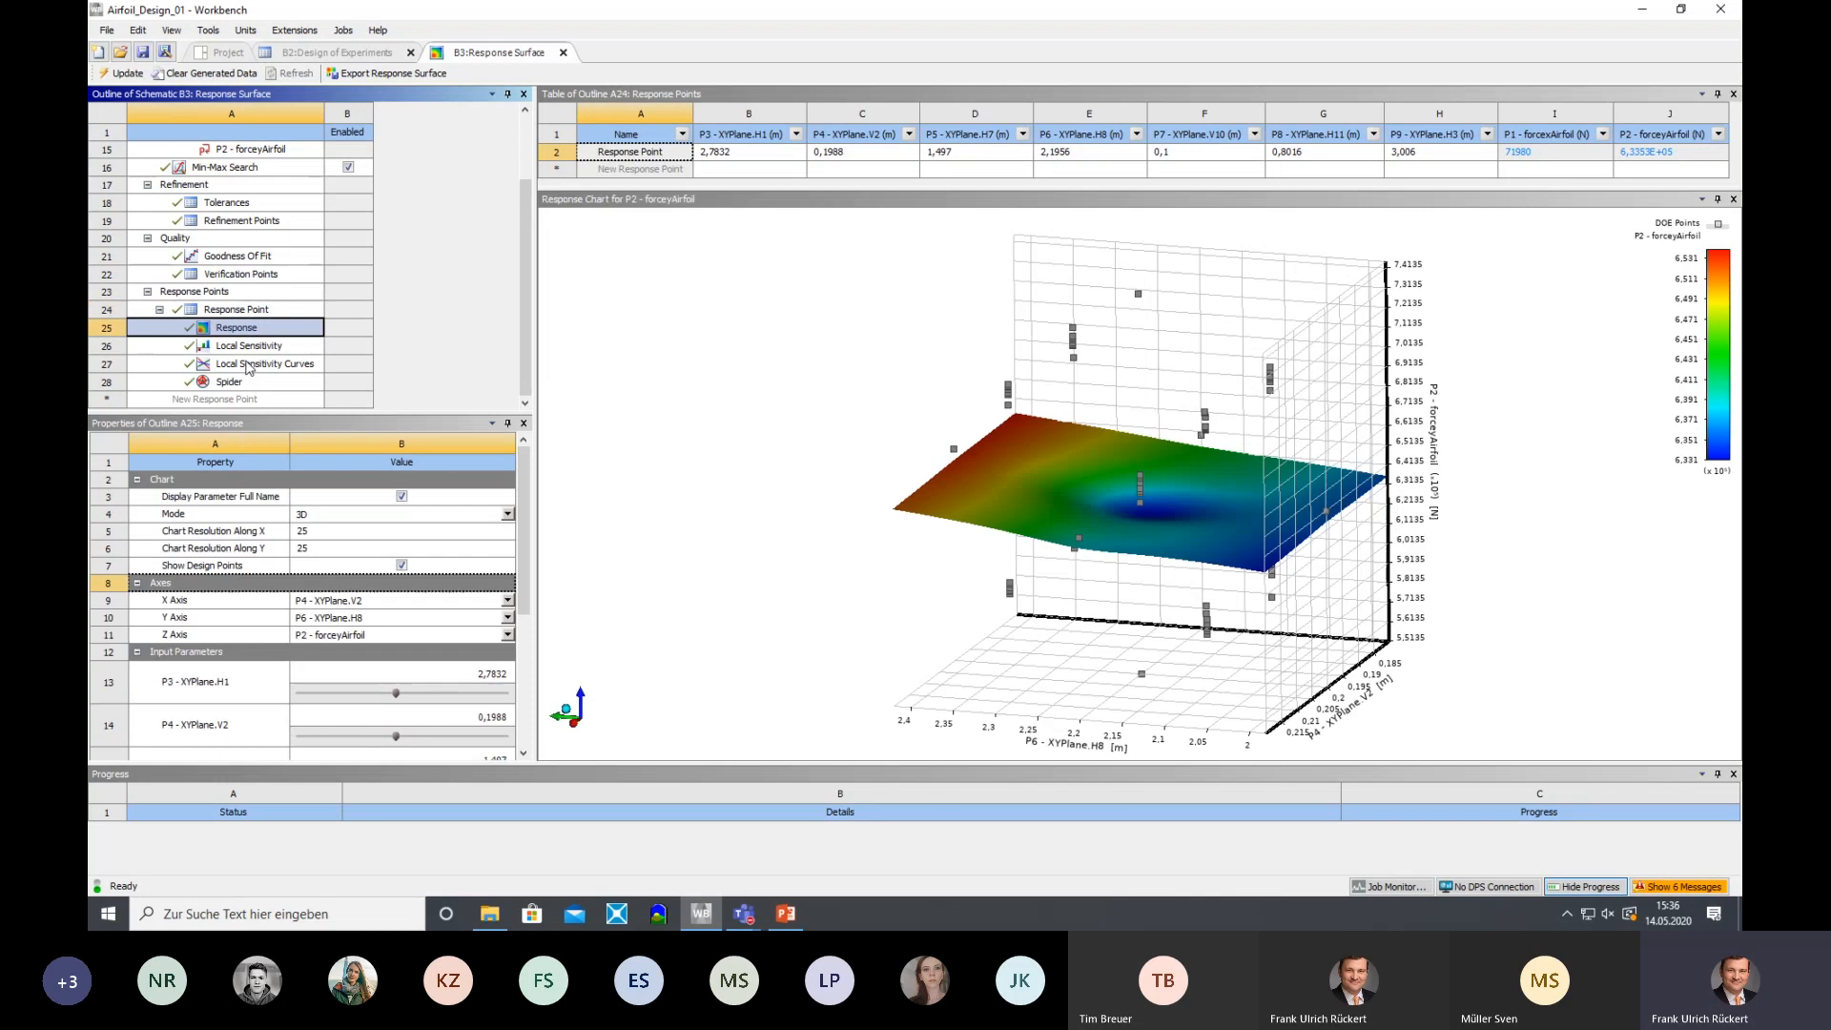
{"action": "left_click", "coordinate": [250, 366]}
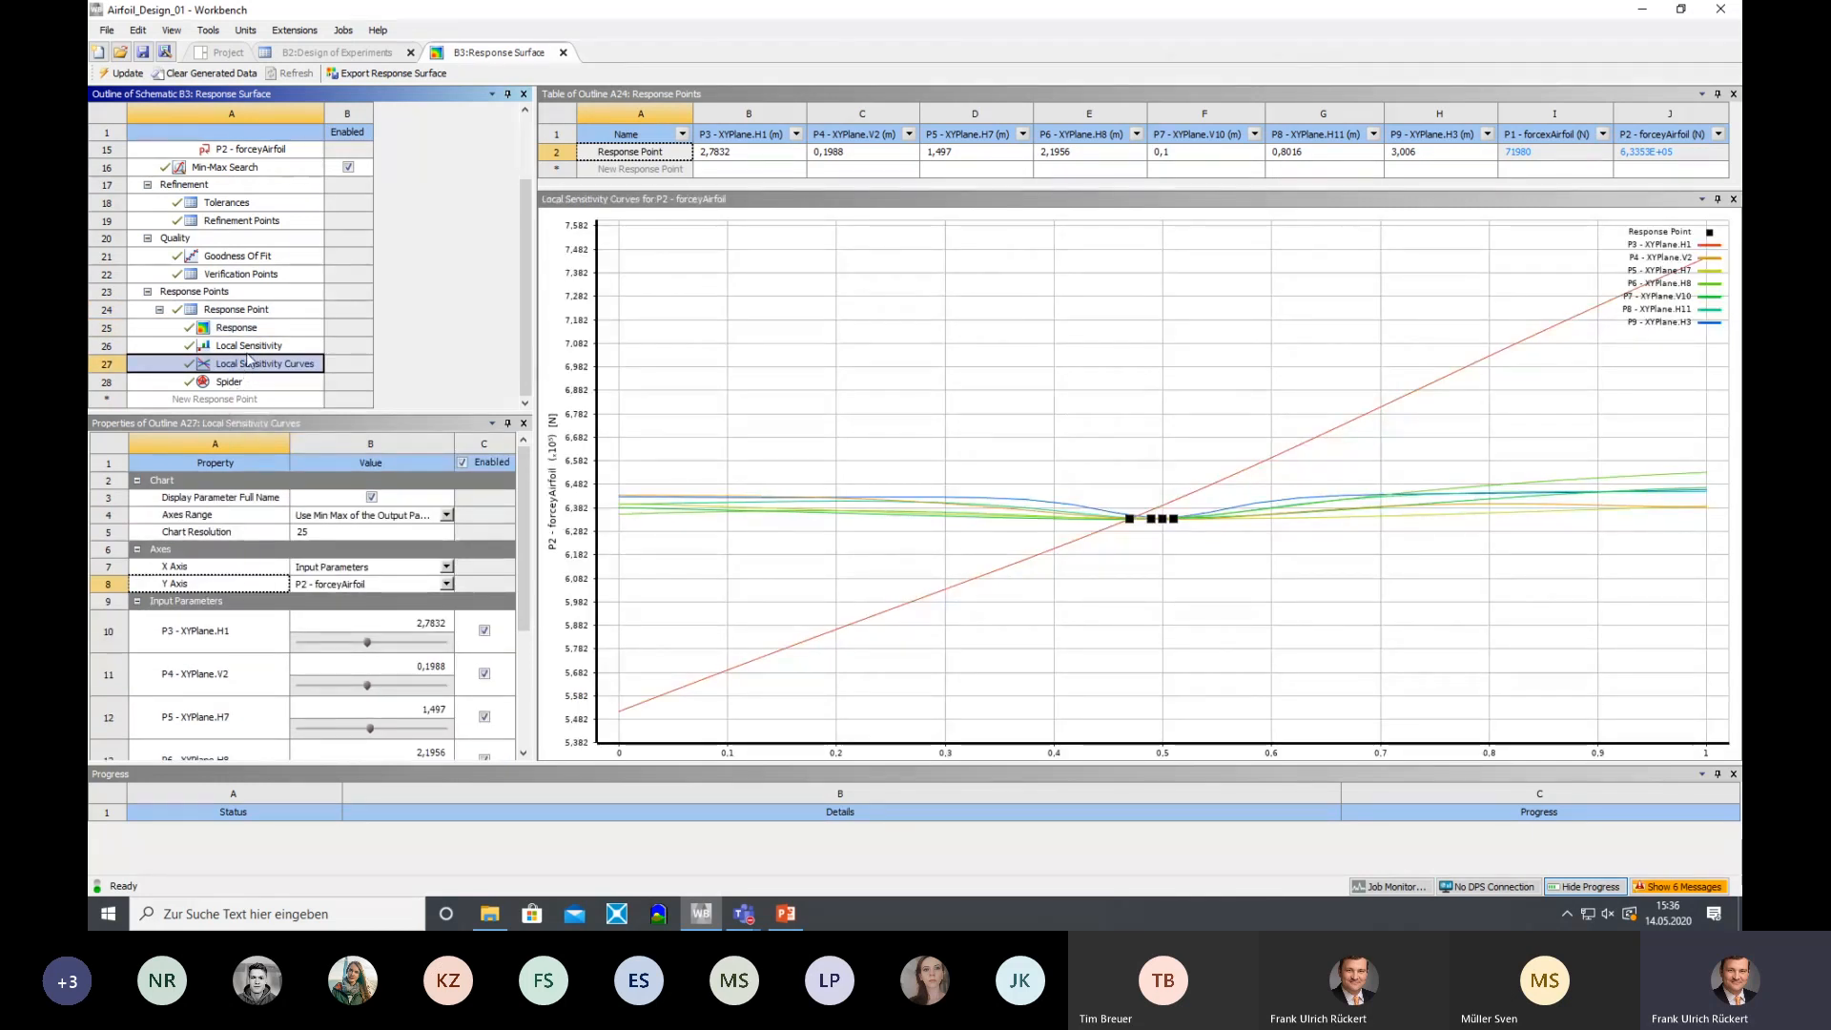
{"action": "left_click", "coordinate": [253, 347]}
{"action": "left_click", "coordinate": [250, 292]}
{"action": "left_click", "coordinate": [243, 310]}
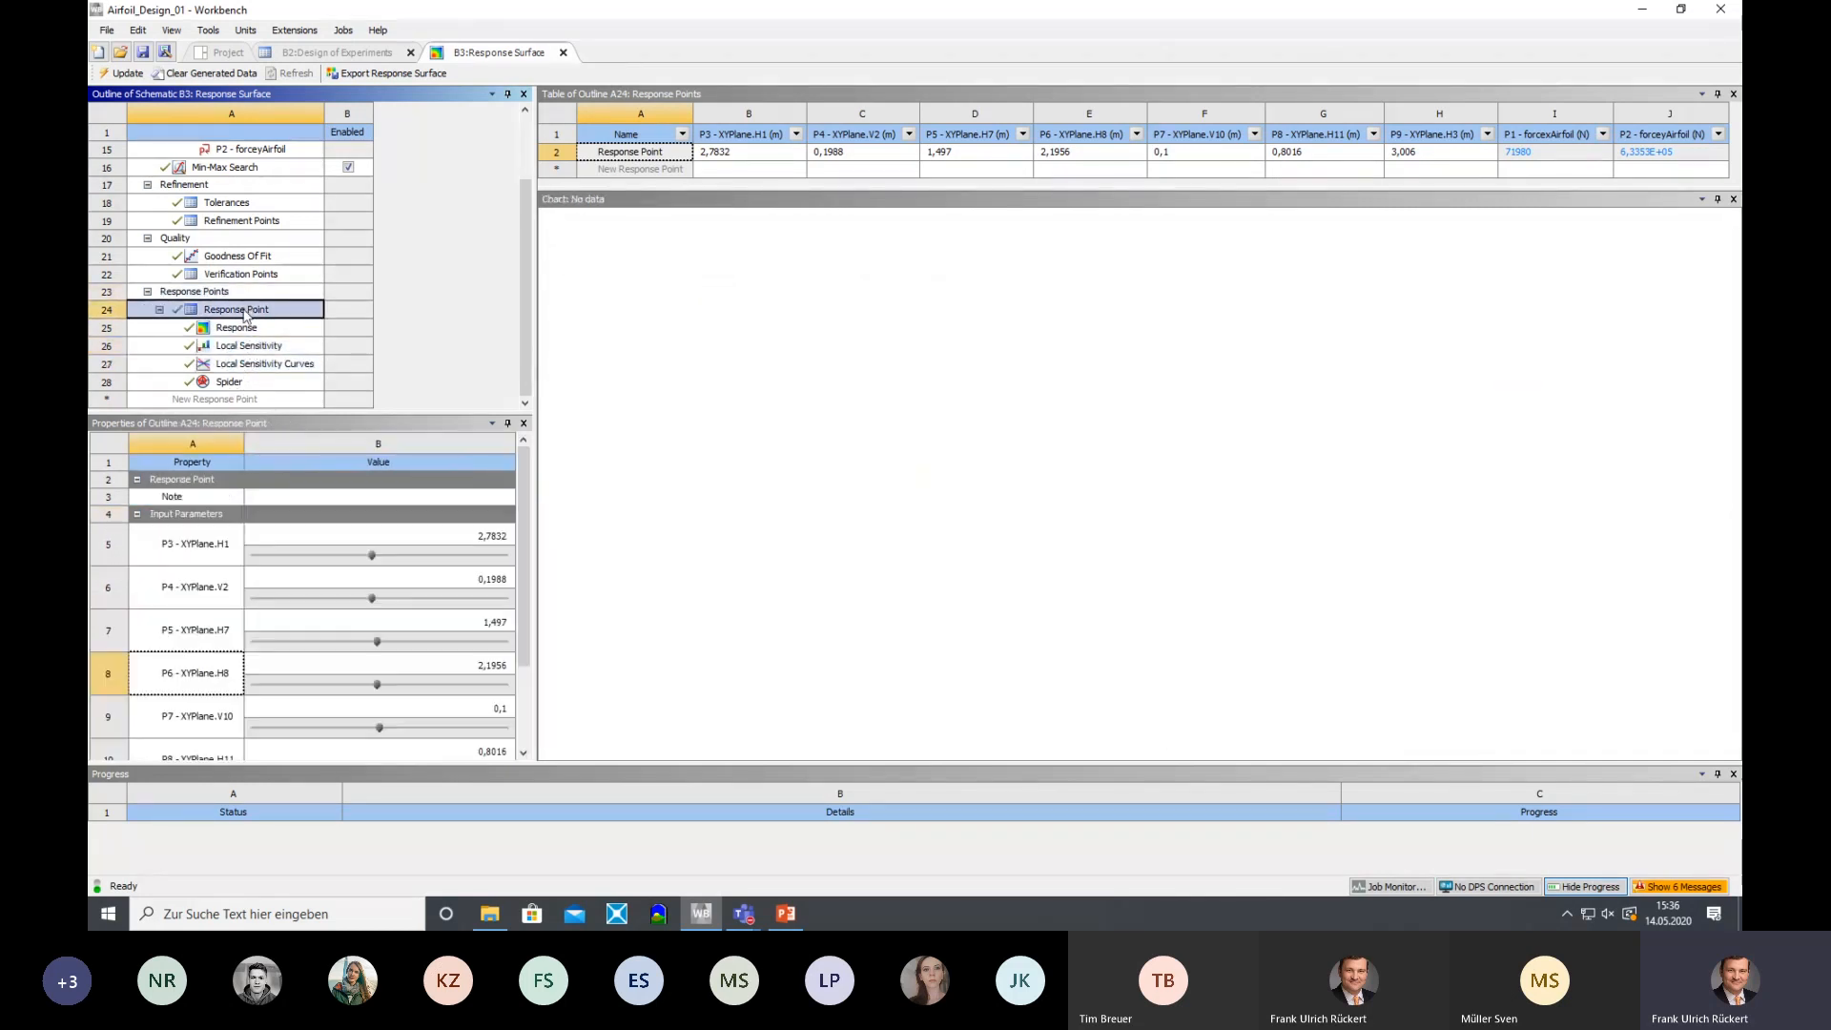
Return to the Design of Experiments and enlarge its design points table to review the listed input combinations and forces
{"action": "left_click_drag", "start_coordinate": [717, 191], "coordinate": [711, 528]}
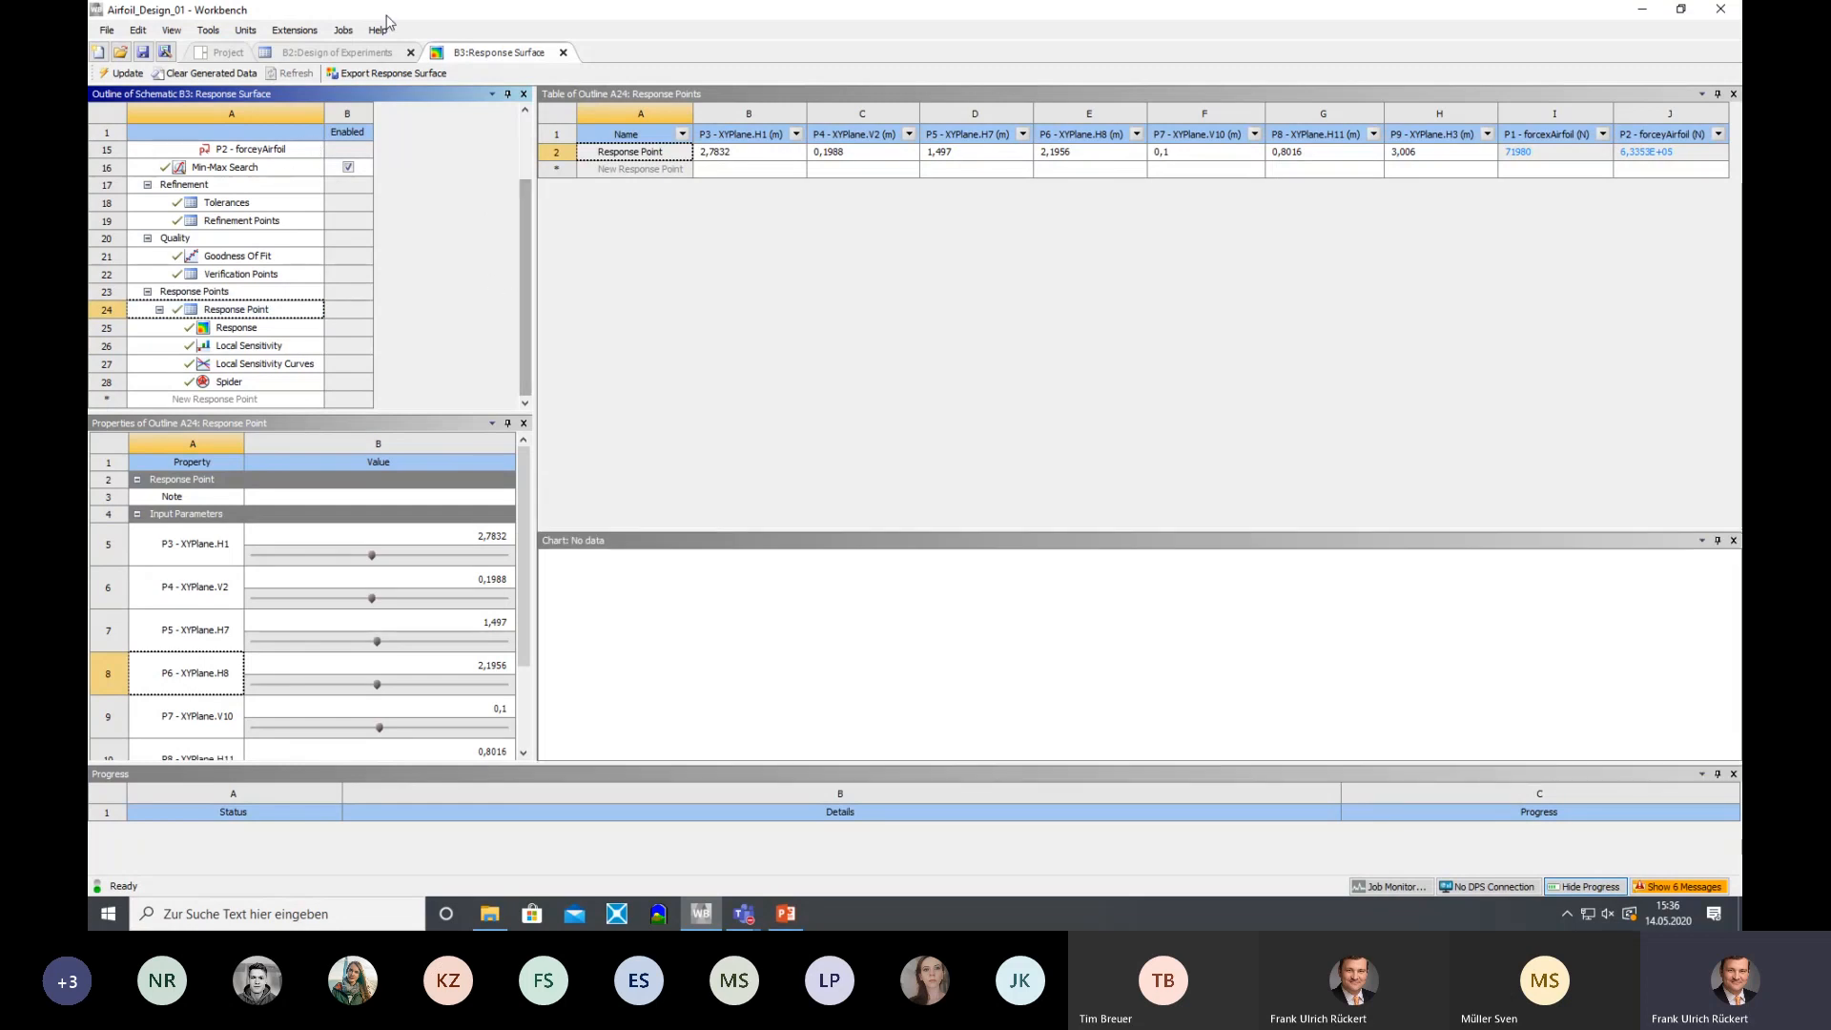
{"action": "left_click", "coordinate": [333, 54]}
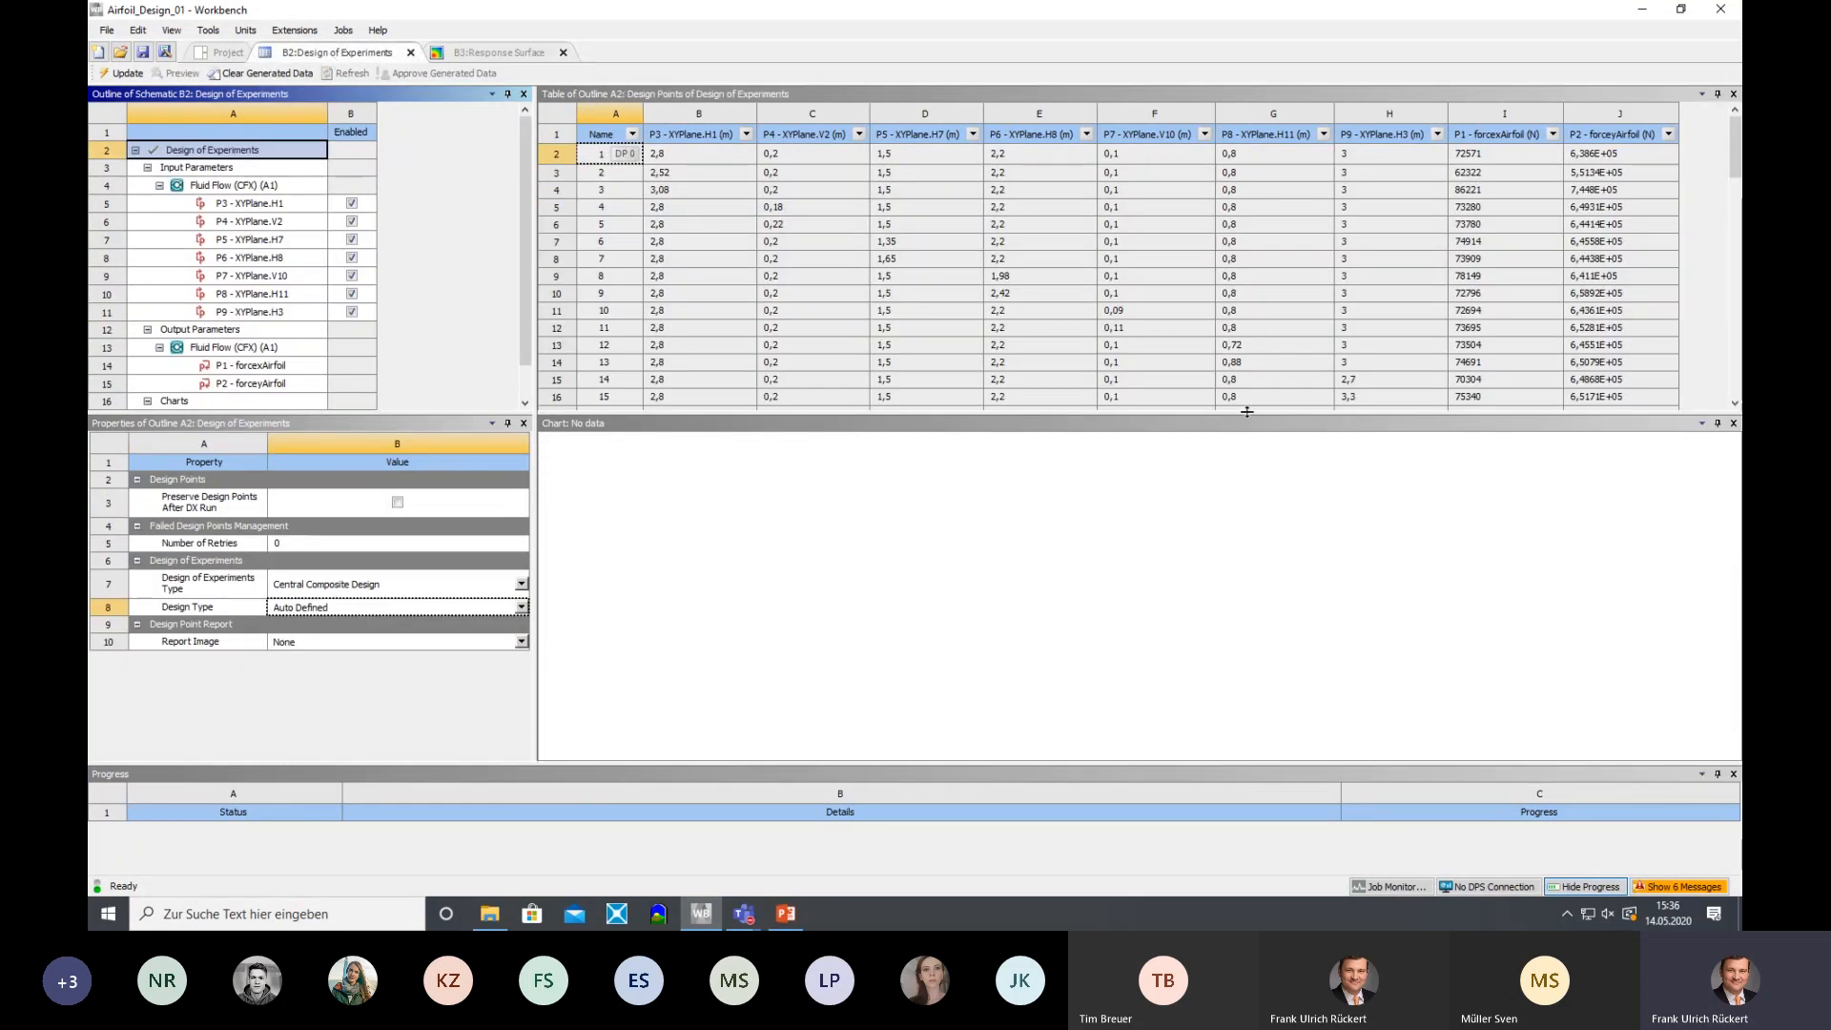
{"action": "left_click_drag", "start_coordinate": [1246, 417], "coordinate": [1239, 728]}
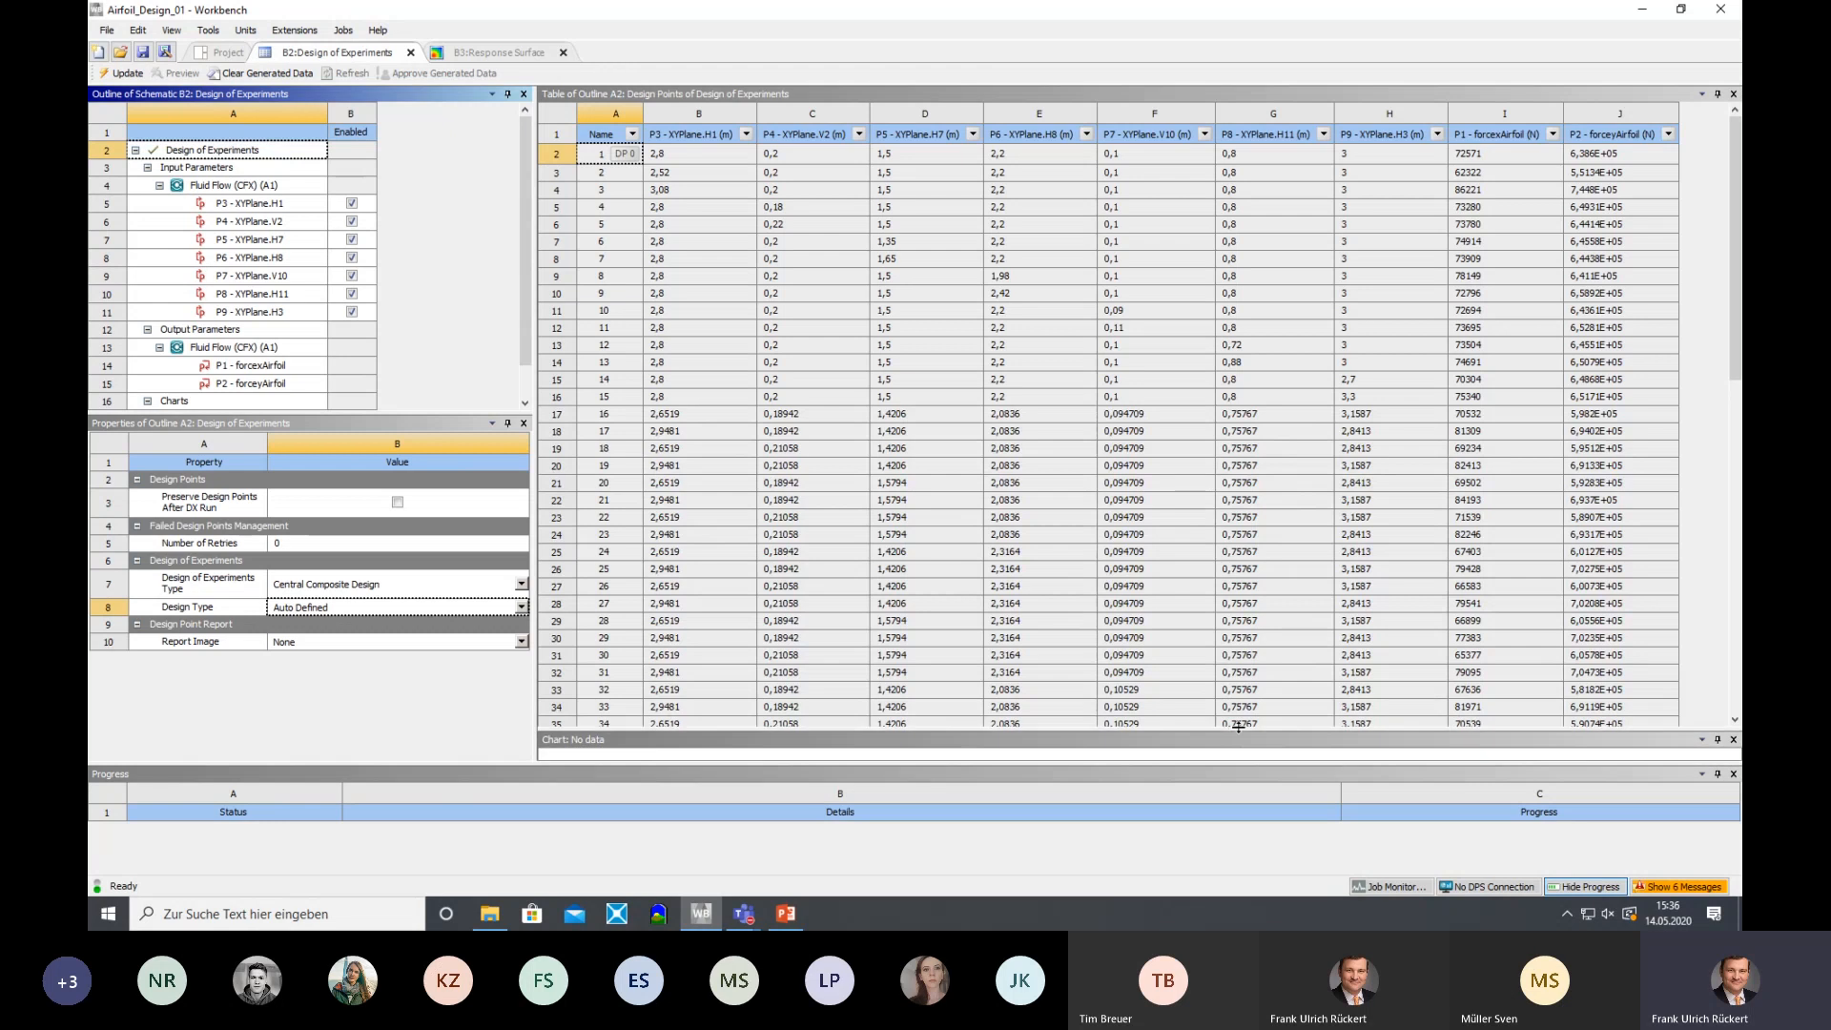
{"action": "mouse_move", "coordinate": [1736, 243]}
{"action": "left_mouse_down"}
{"action": "mouse_move", "coordinate": [1738, 577]}
{"action": "mouse_move", "coordinate": [1737, 243]}
{"action": "left_mouse_up"}
Add a Microsoft Office Excel component system to the project schematic below the Fluid Flow (CFX) system
{"action": "left_click", "coordinate": [218, 59]}
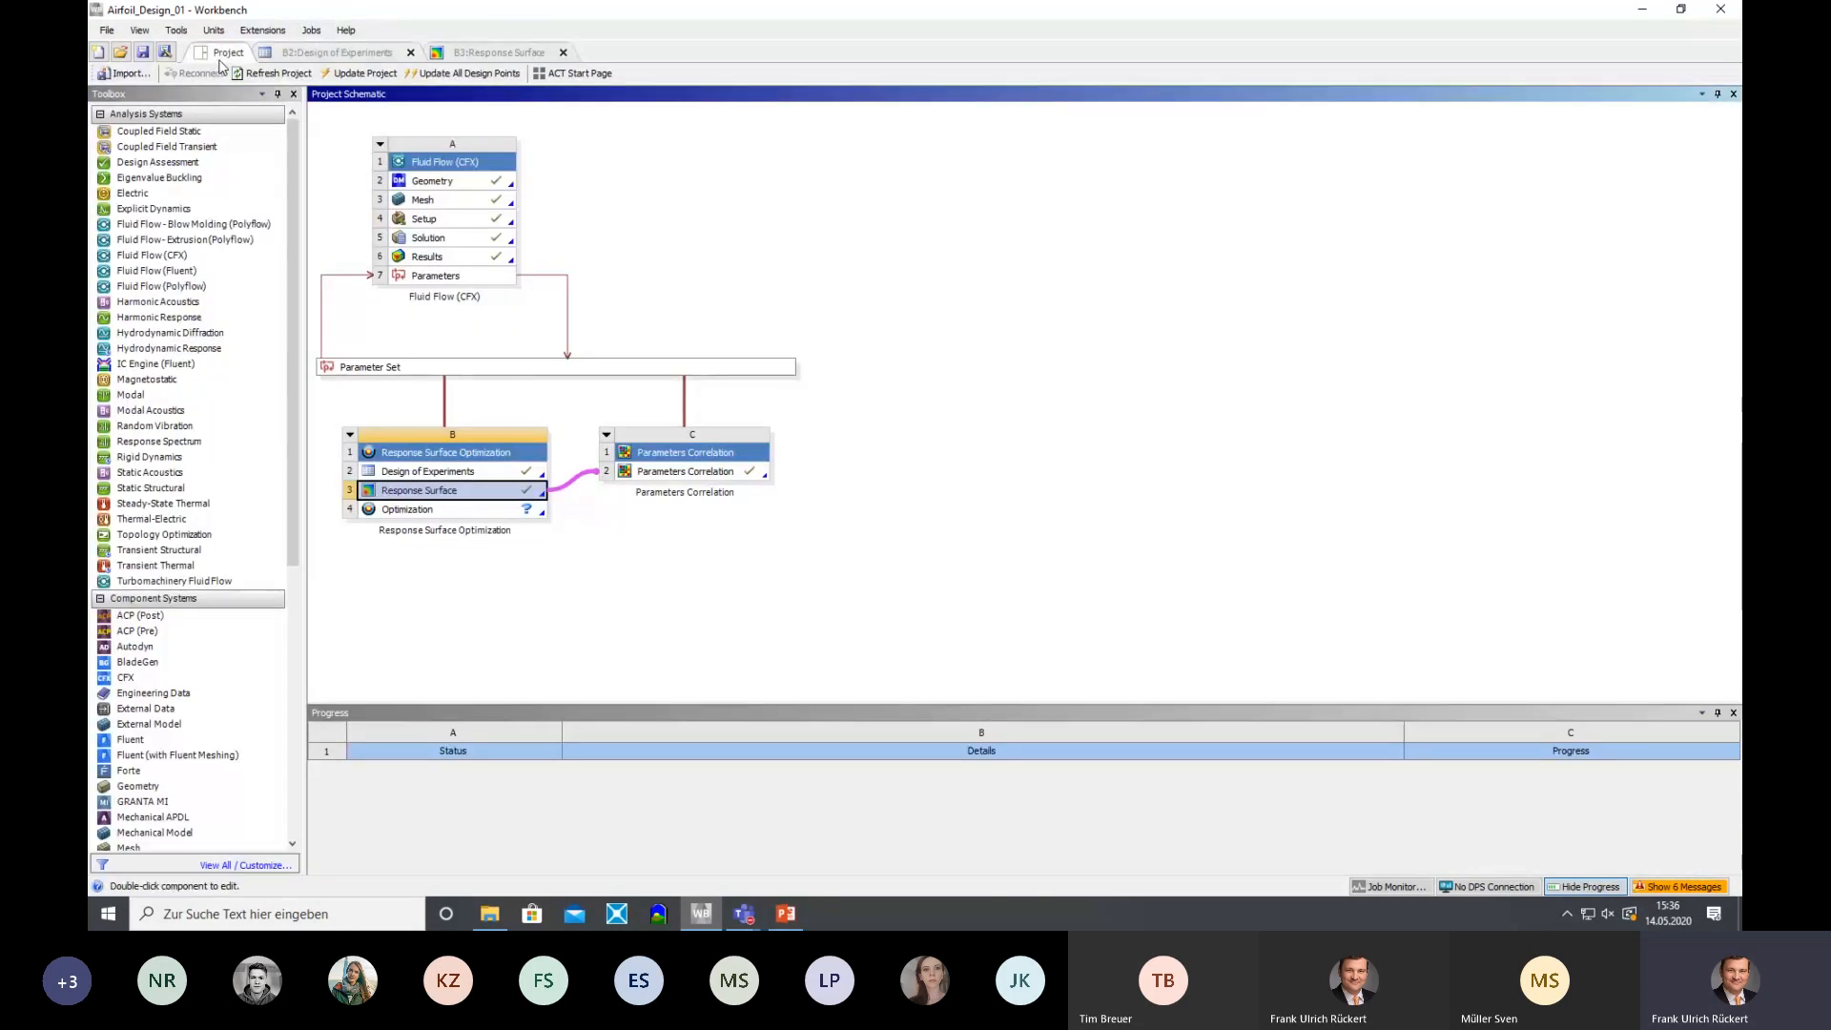
{"action": "left_click_drag", "start_coordinate": [290, 323], "coordinate": [308, 513]}
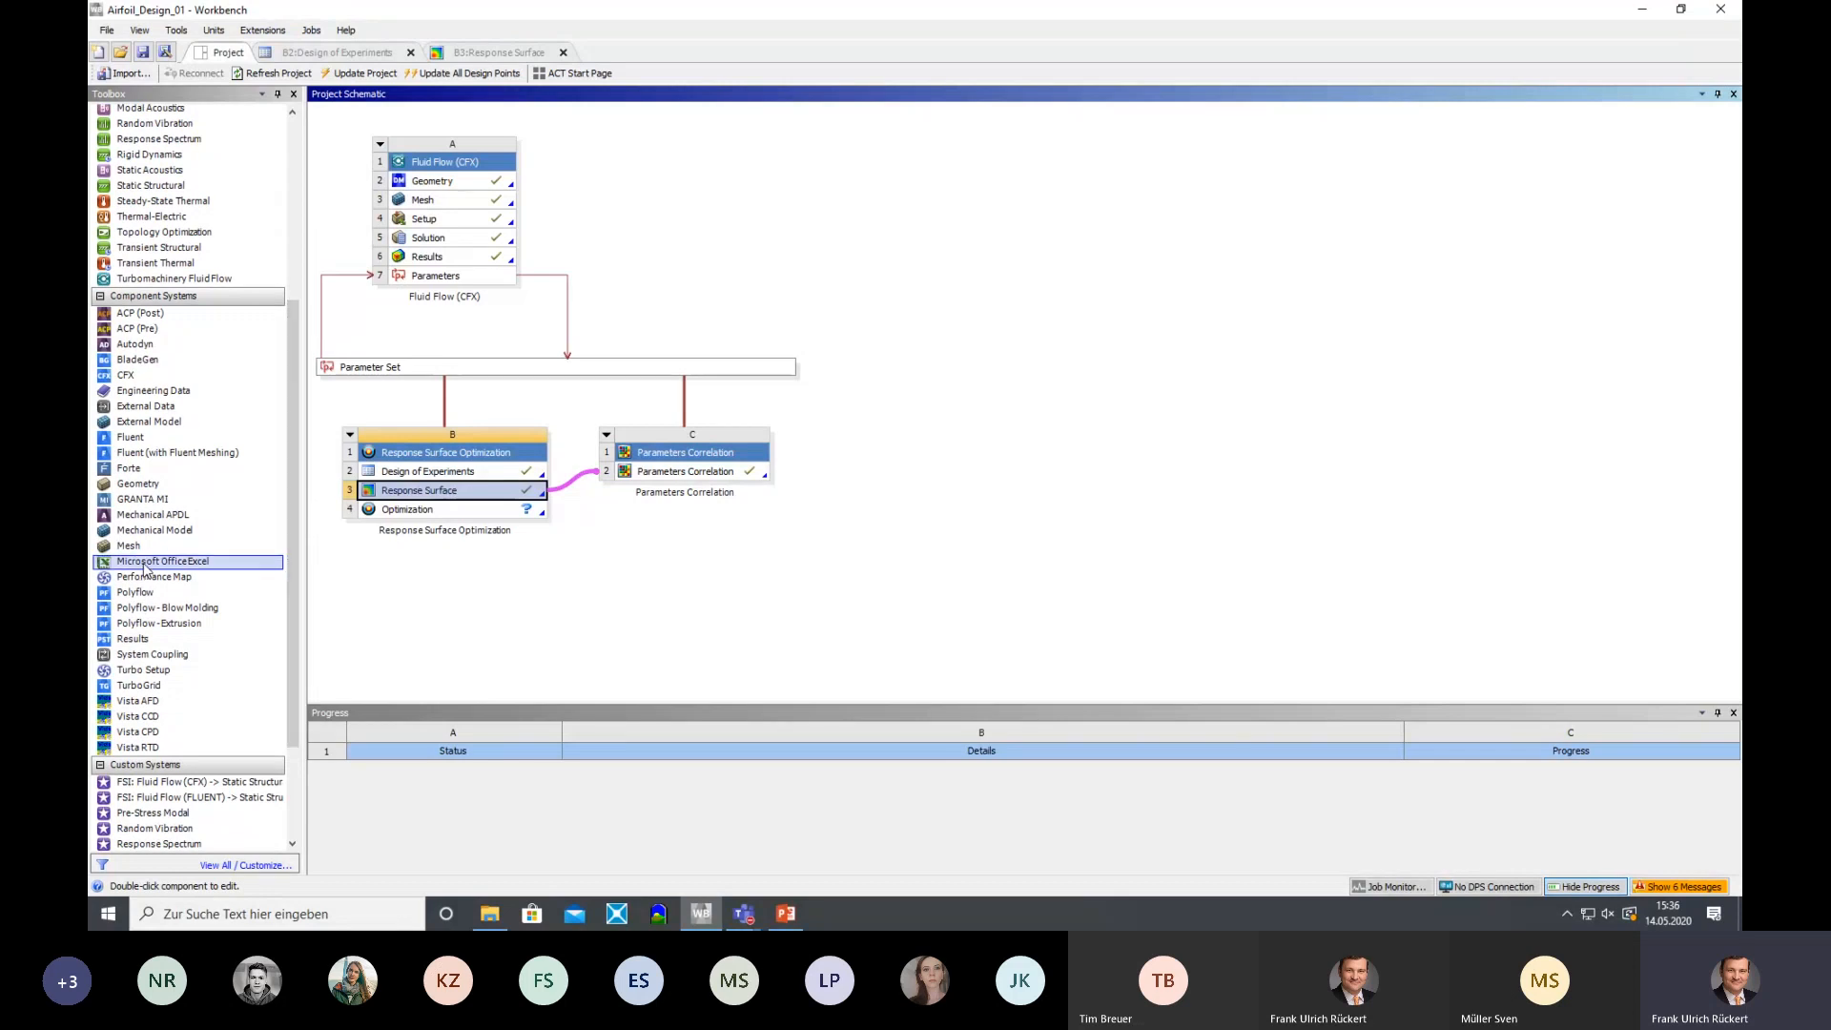
{"action": "left_click_drag", "start_coordinate": [152, 562], "coordinate": [514, 345]}
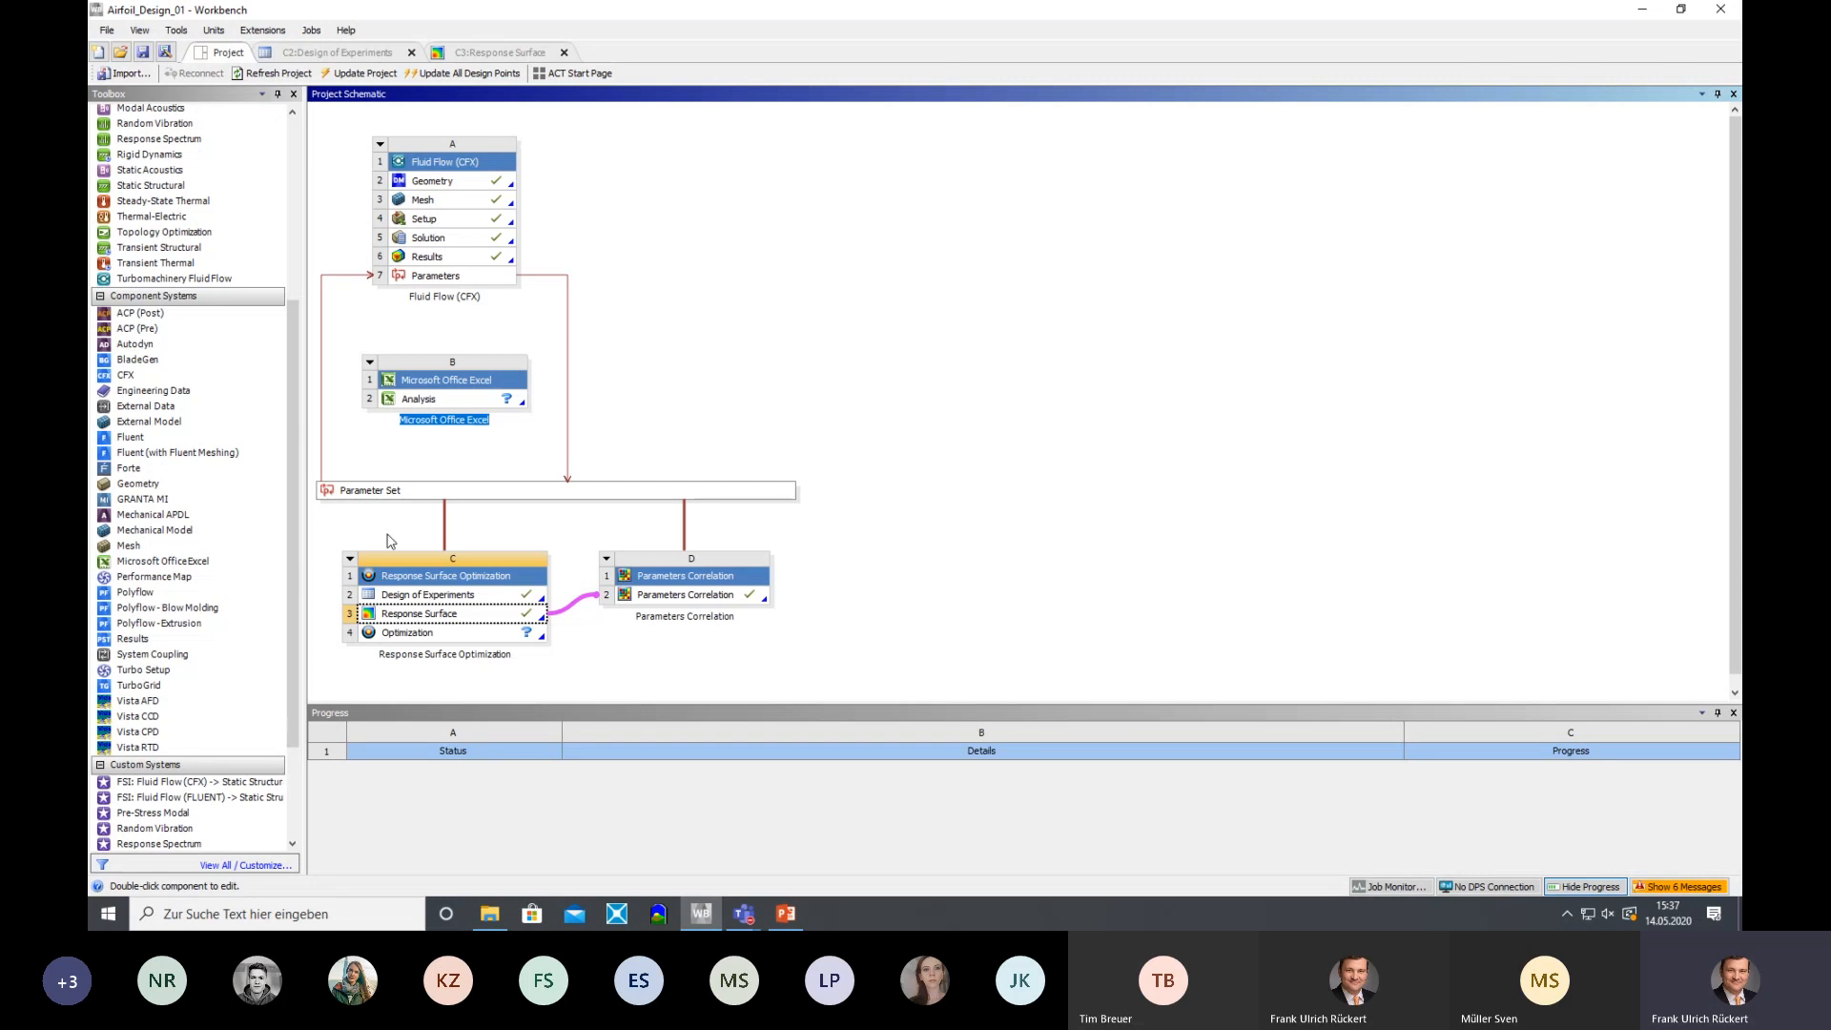
Try to connect the Excel system's Analysis cell with the Response Surface Optimization and Parameters Correlation systems
{"action": "left_click_drag", "start_coordinate": [405, 599], "coordinate": [438, 398]}
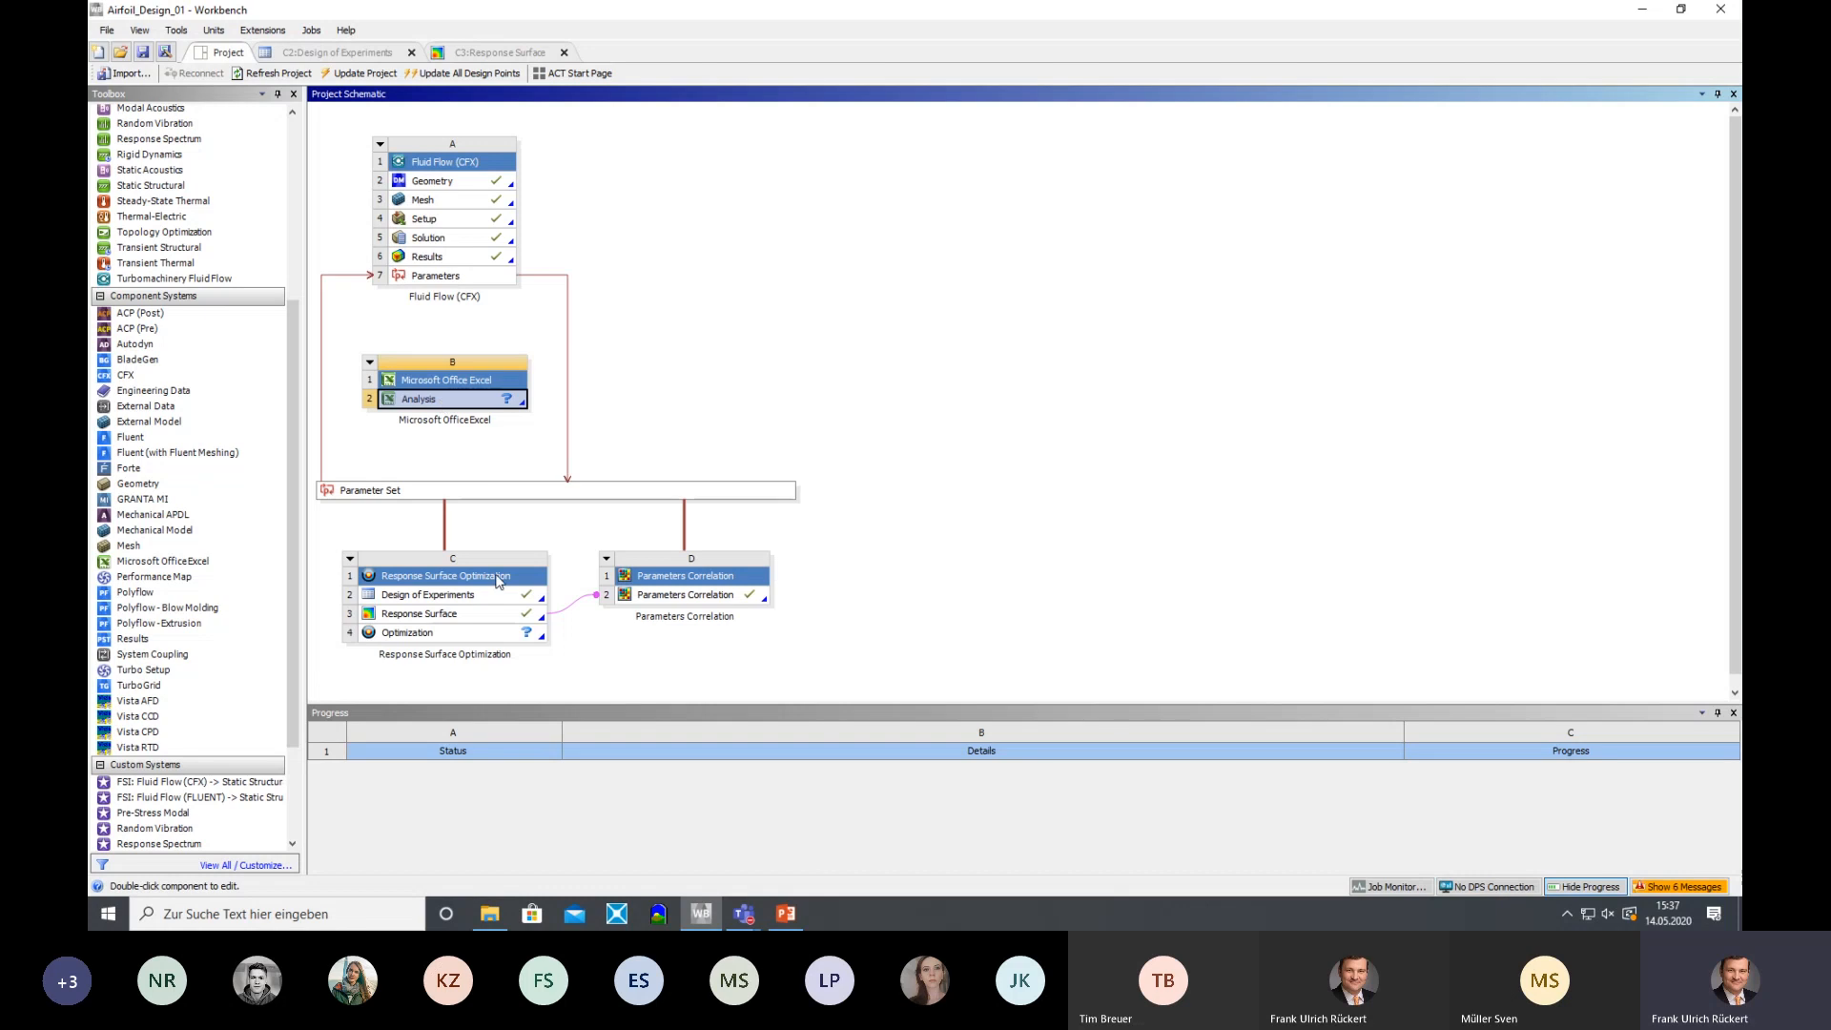
{"action": "left_click", "coordinate": [434, 494]}
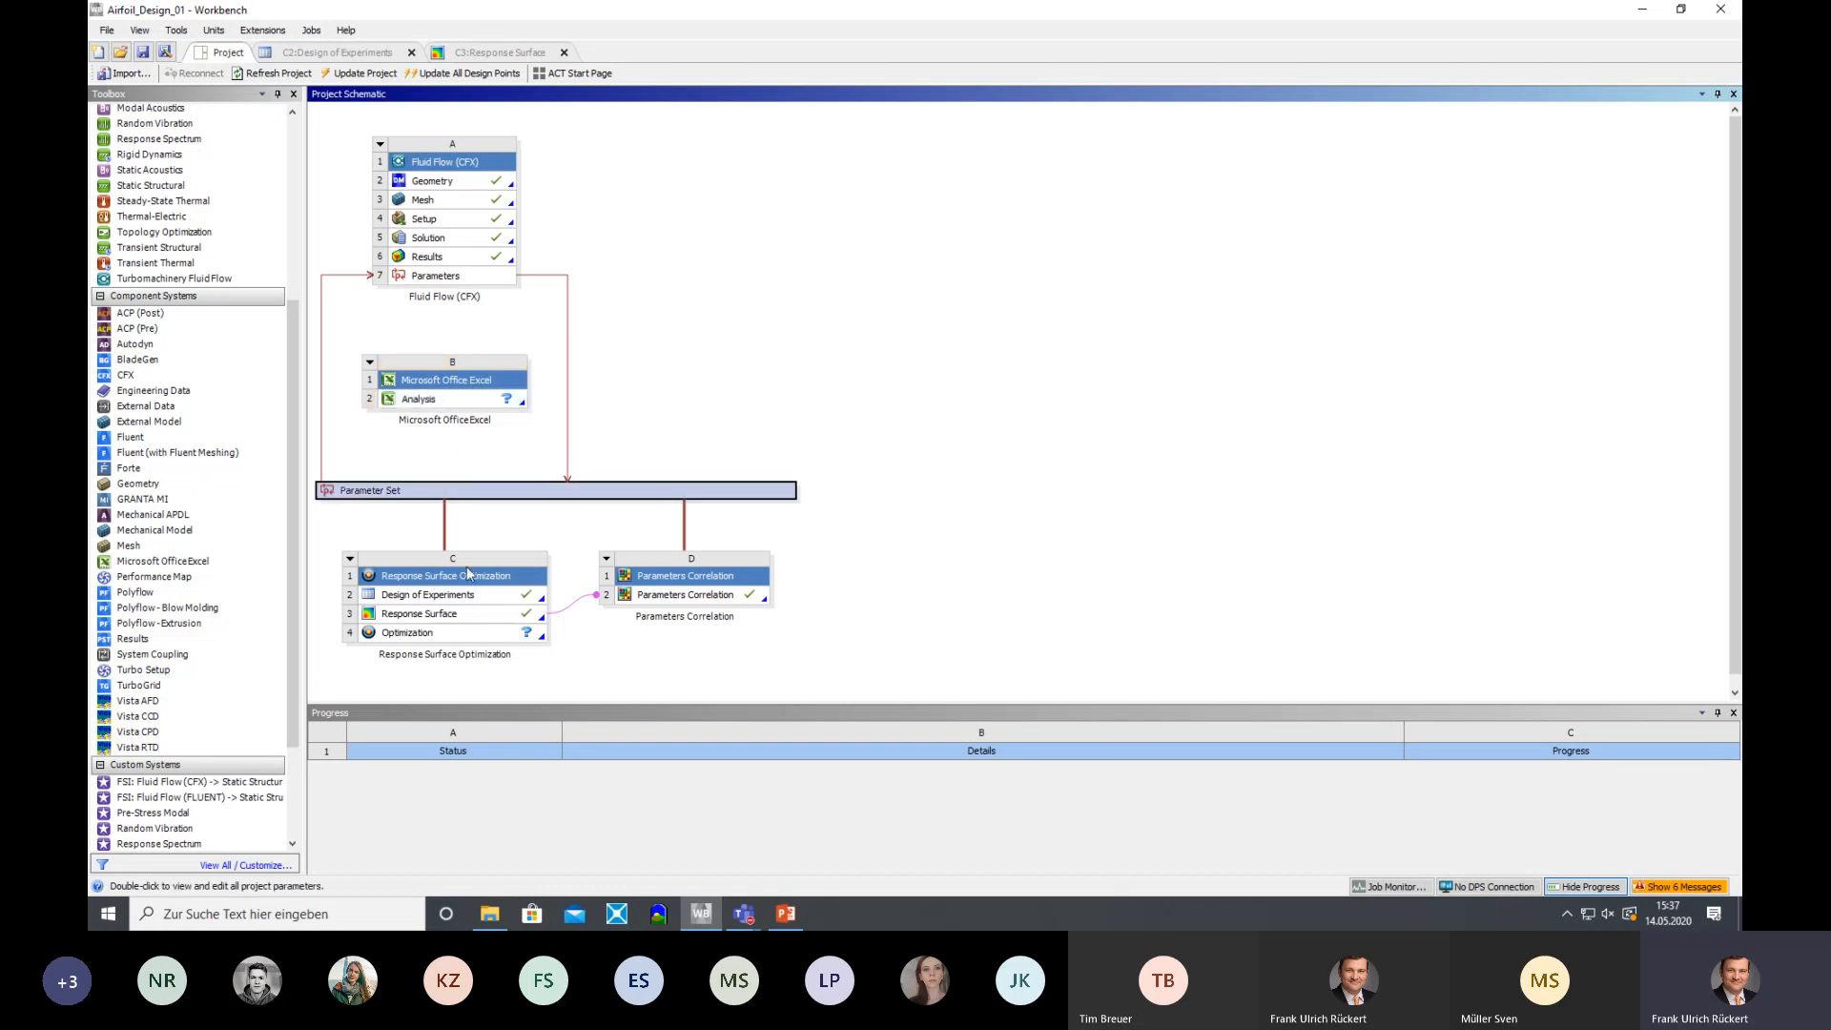
{"action": "left_click_drag", "start_coordinate": [436, 618], "coordinate": [473, 405]}
{"action": "left_click", "coordinate": [662, 600]}
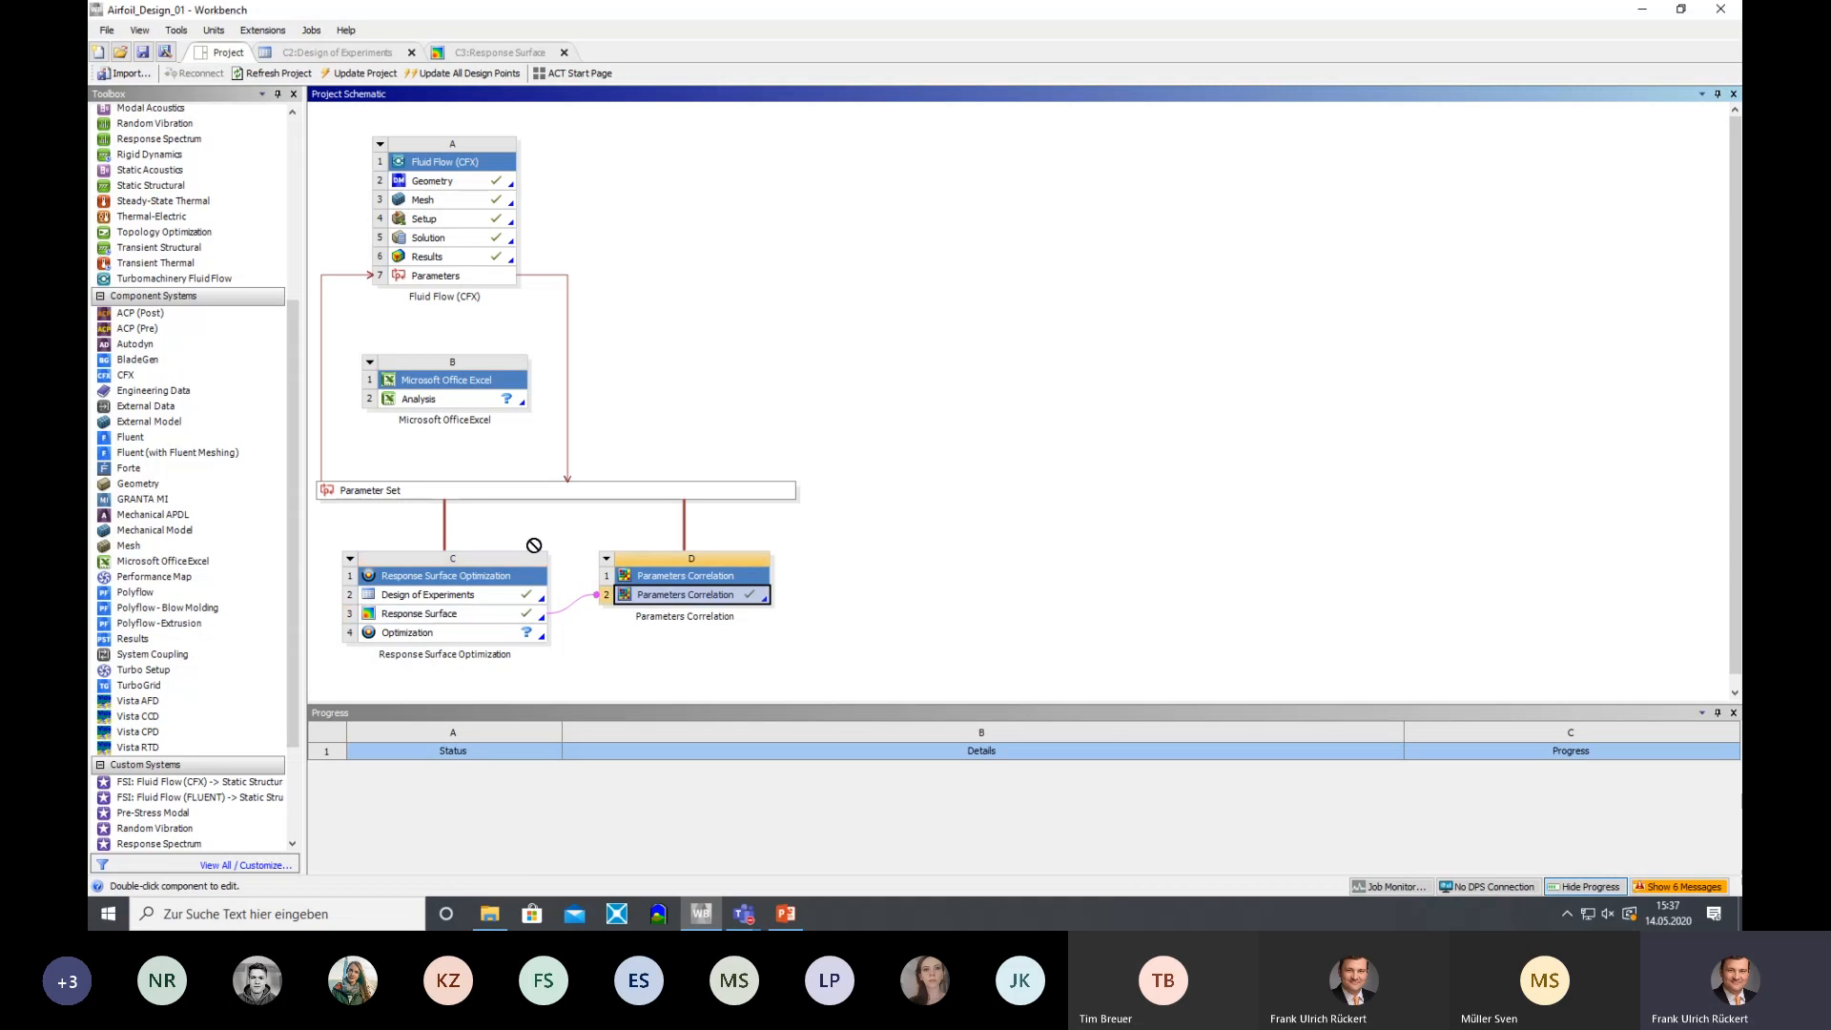
Delete the Microsoft Office Excel system from the project schematic
{"action": "left_click", "coordinate": [371, 363]}
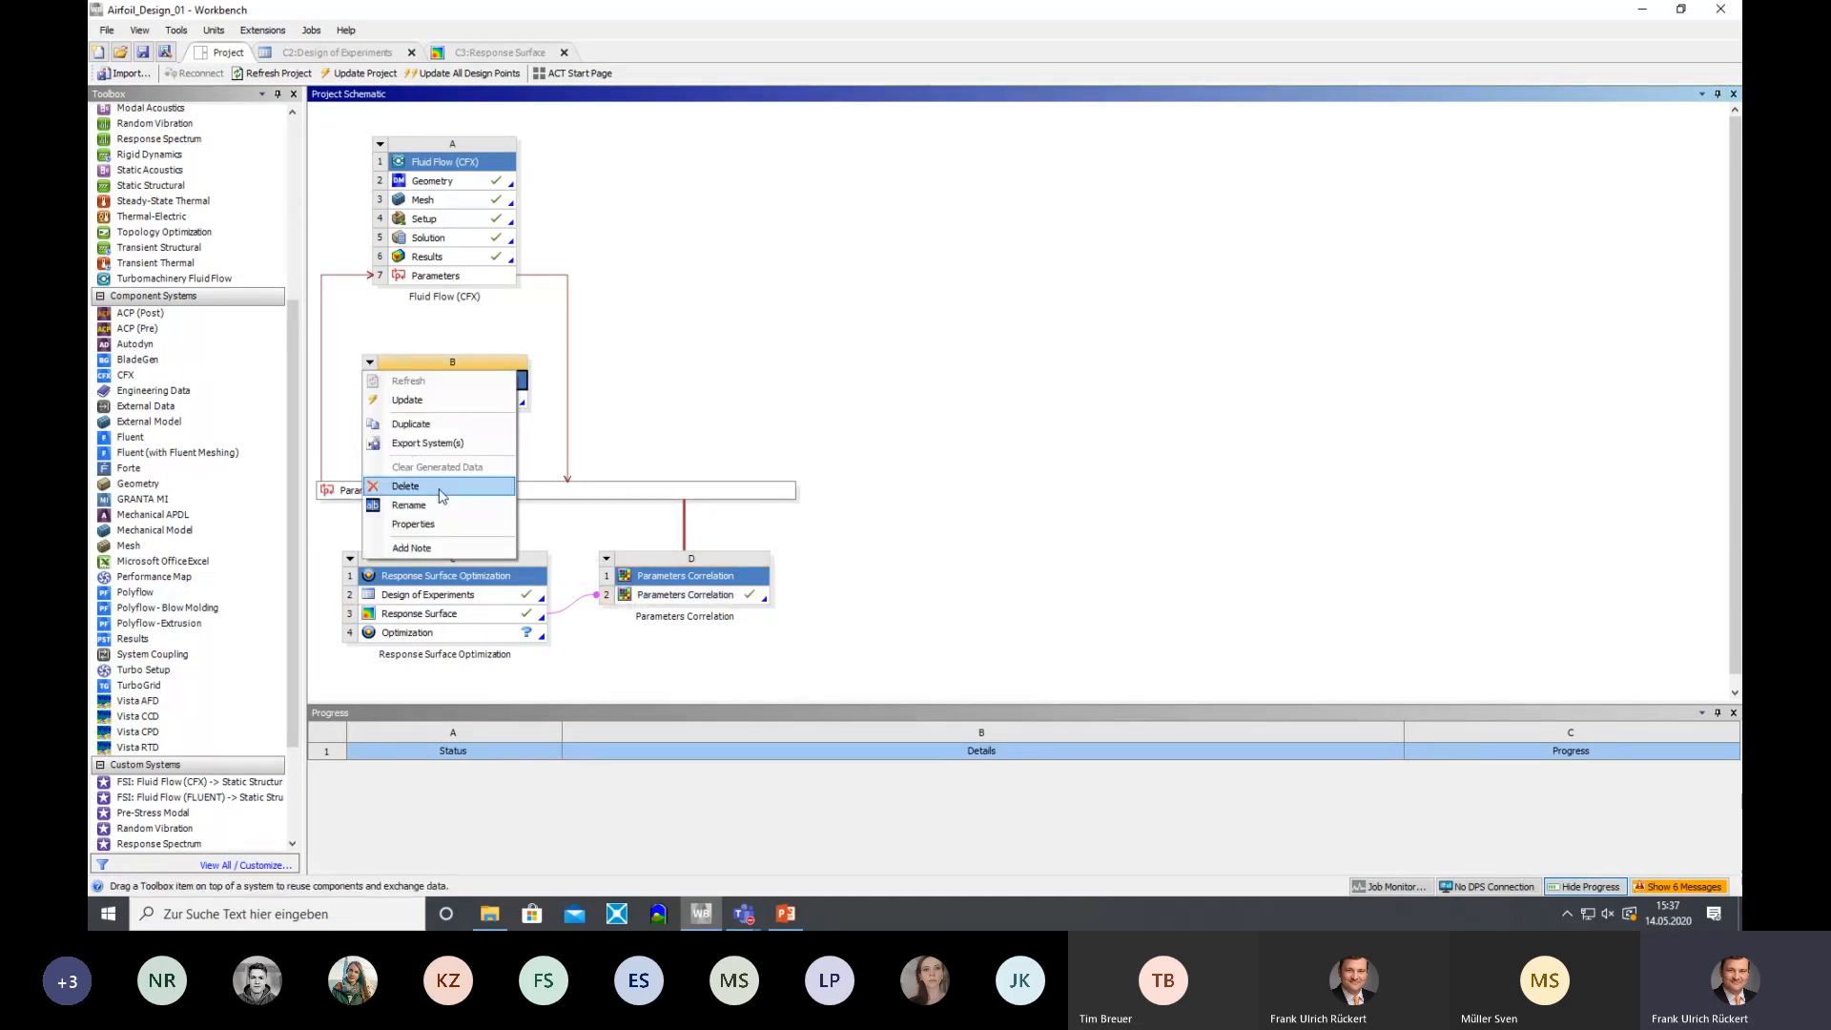
{"action": "left_click", "coordinate": [420, 467]}
{"action": "left_click", "coordinate": [938, 485]}
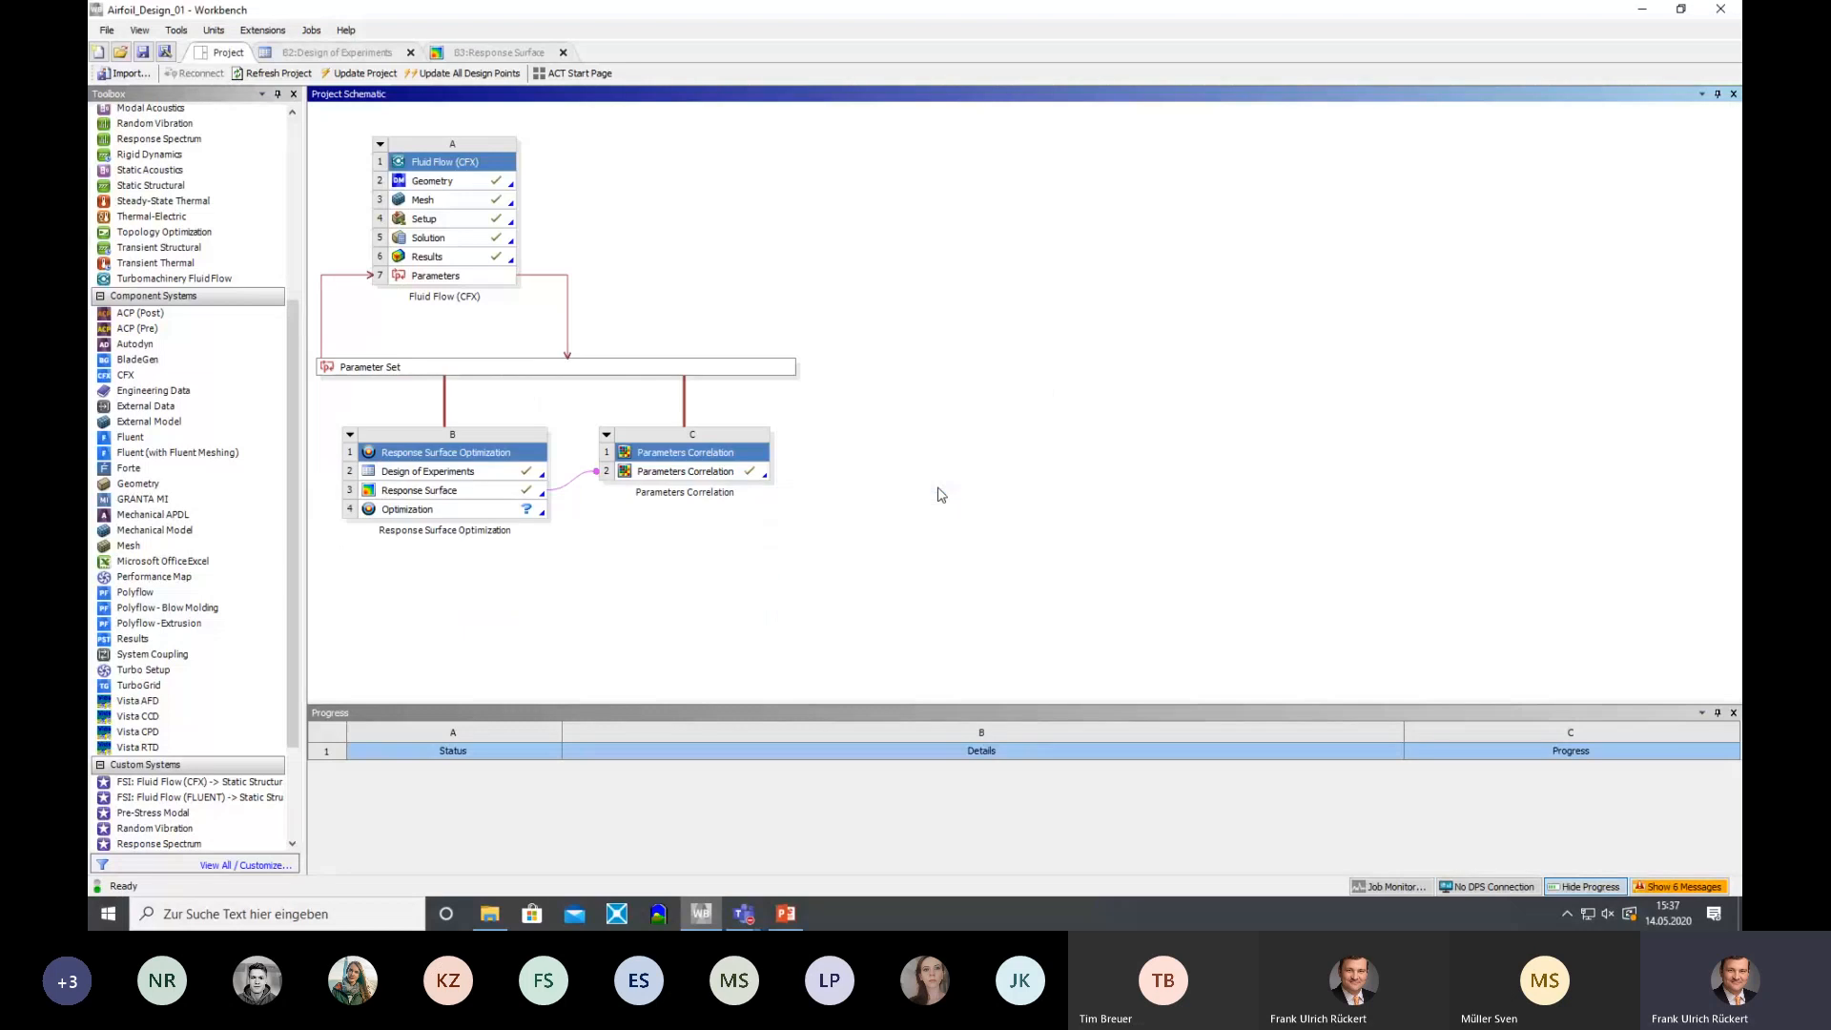
Open the Design of Experiments and copy design points 1 to 79 with all columns from Name through P2 - forceyAirfoil
{"action": "right_click", "coordinate": [432, 474]}
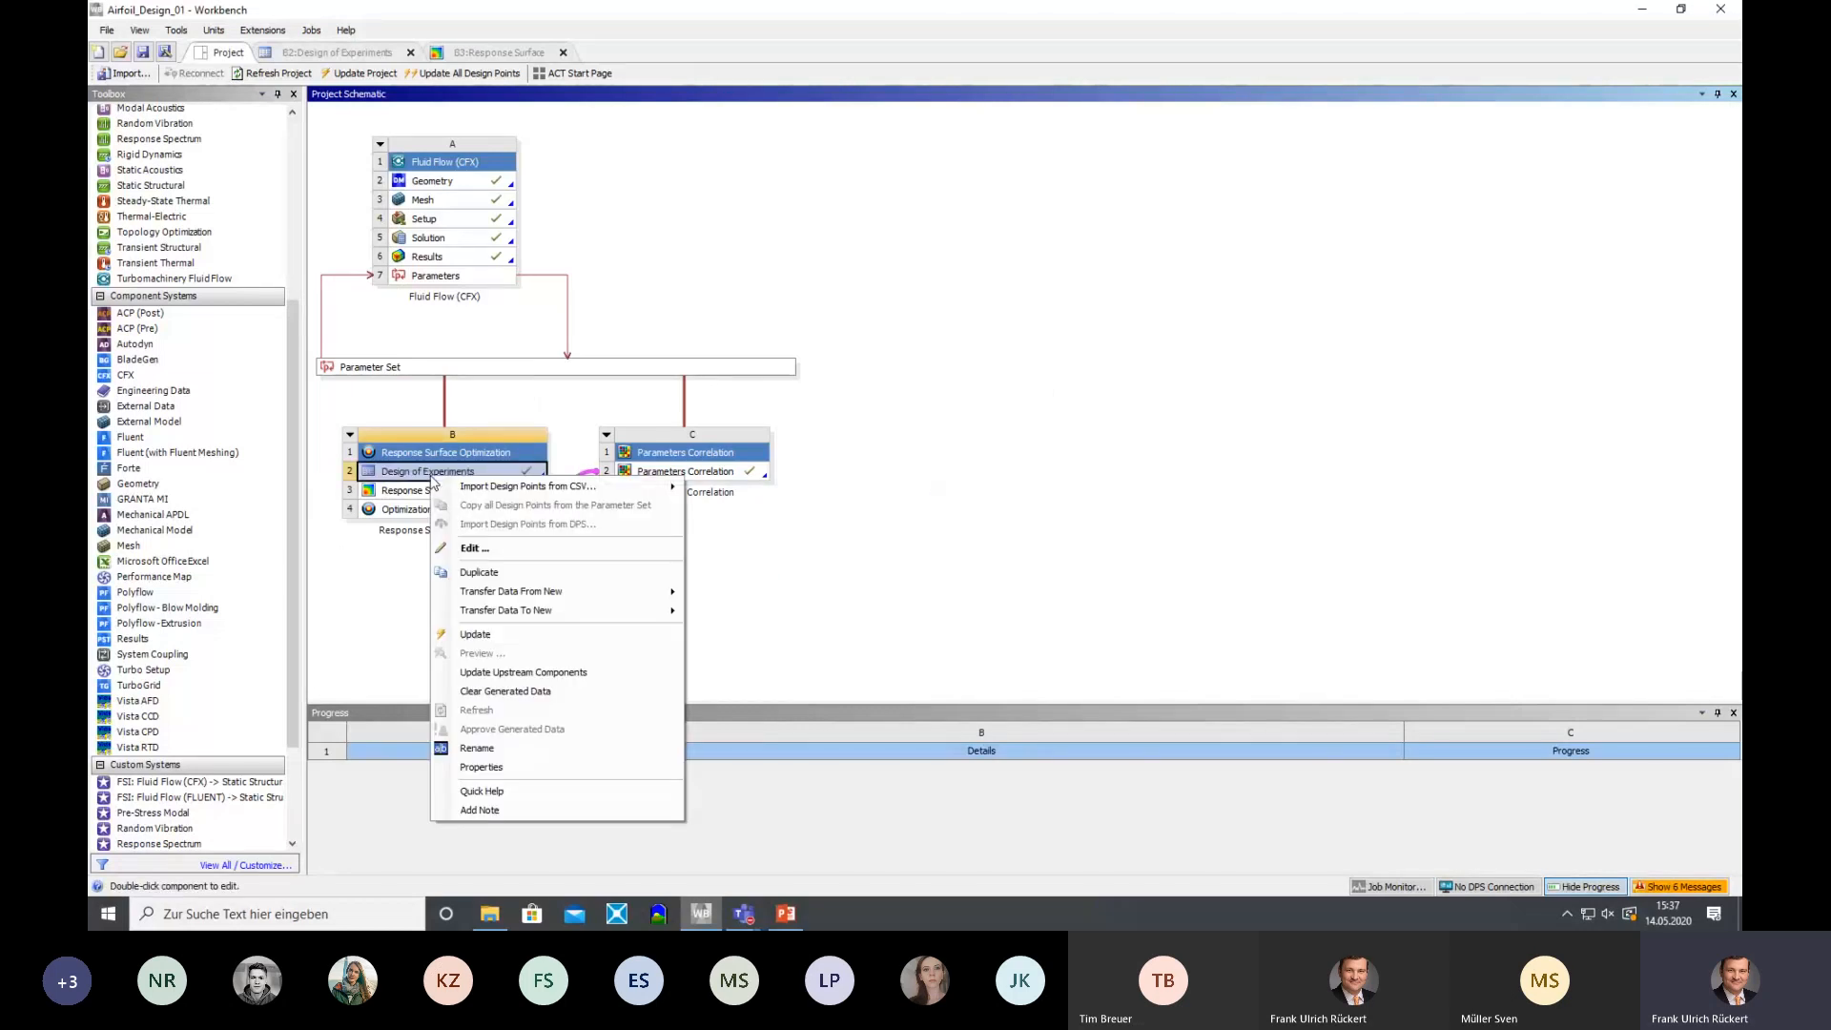
{"action": "left_click", "coordinate": [462, 547]}
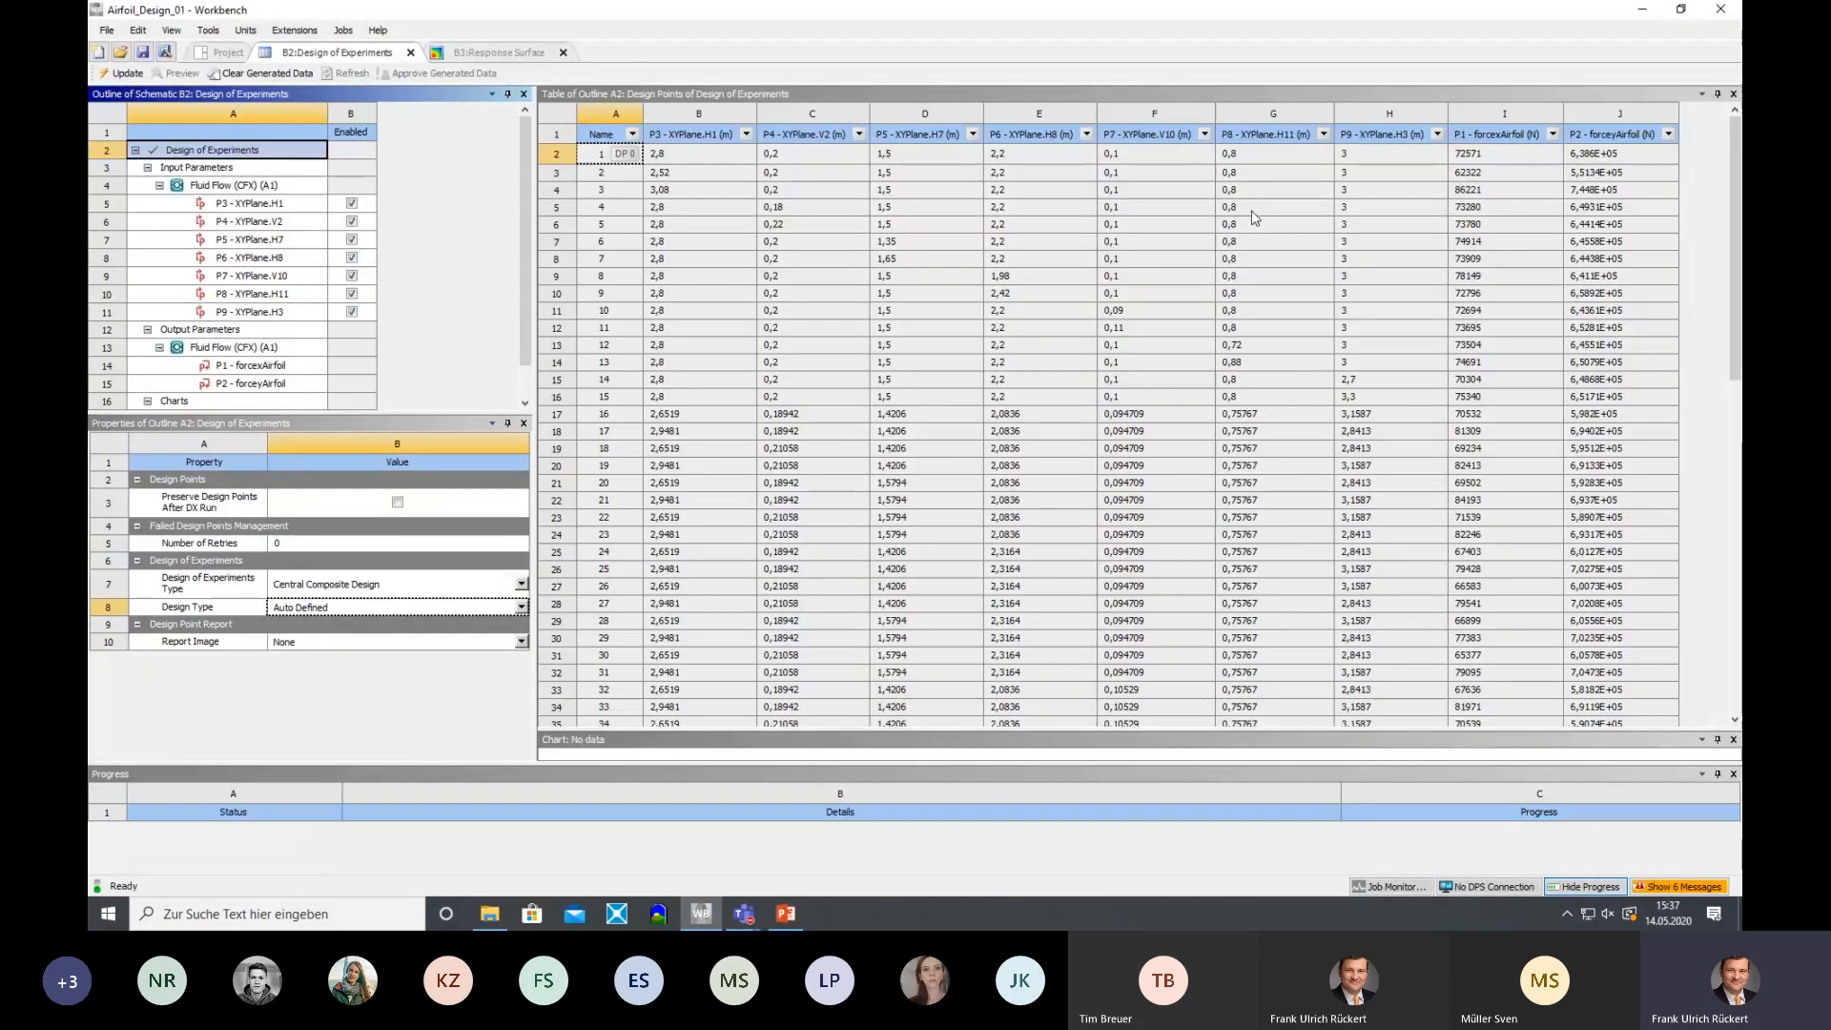
{"action": "left_click", "coordinate": [558, 155]}
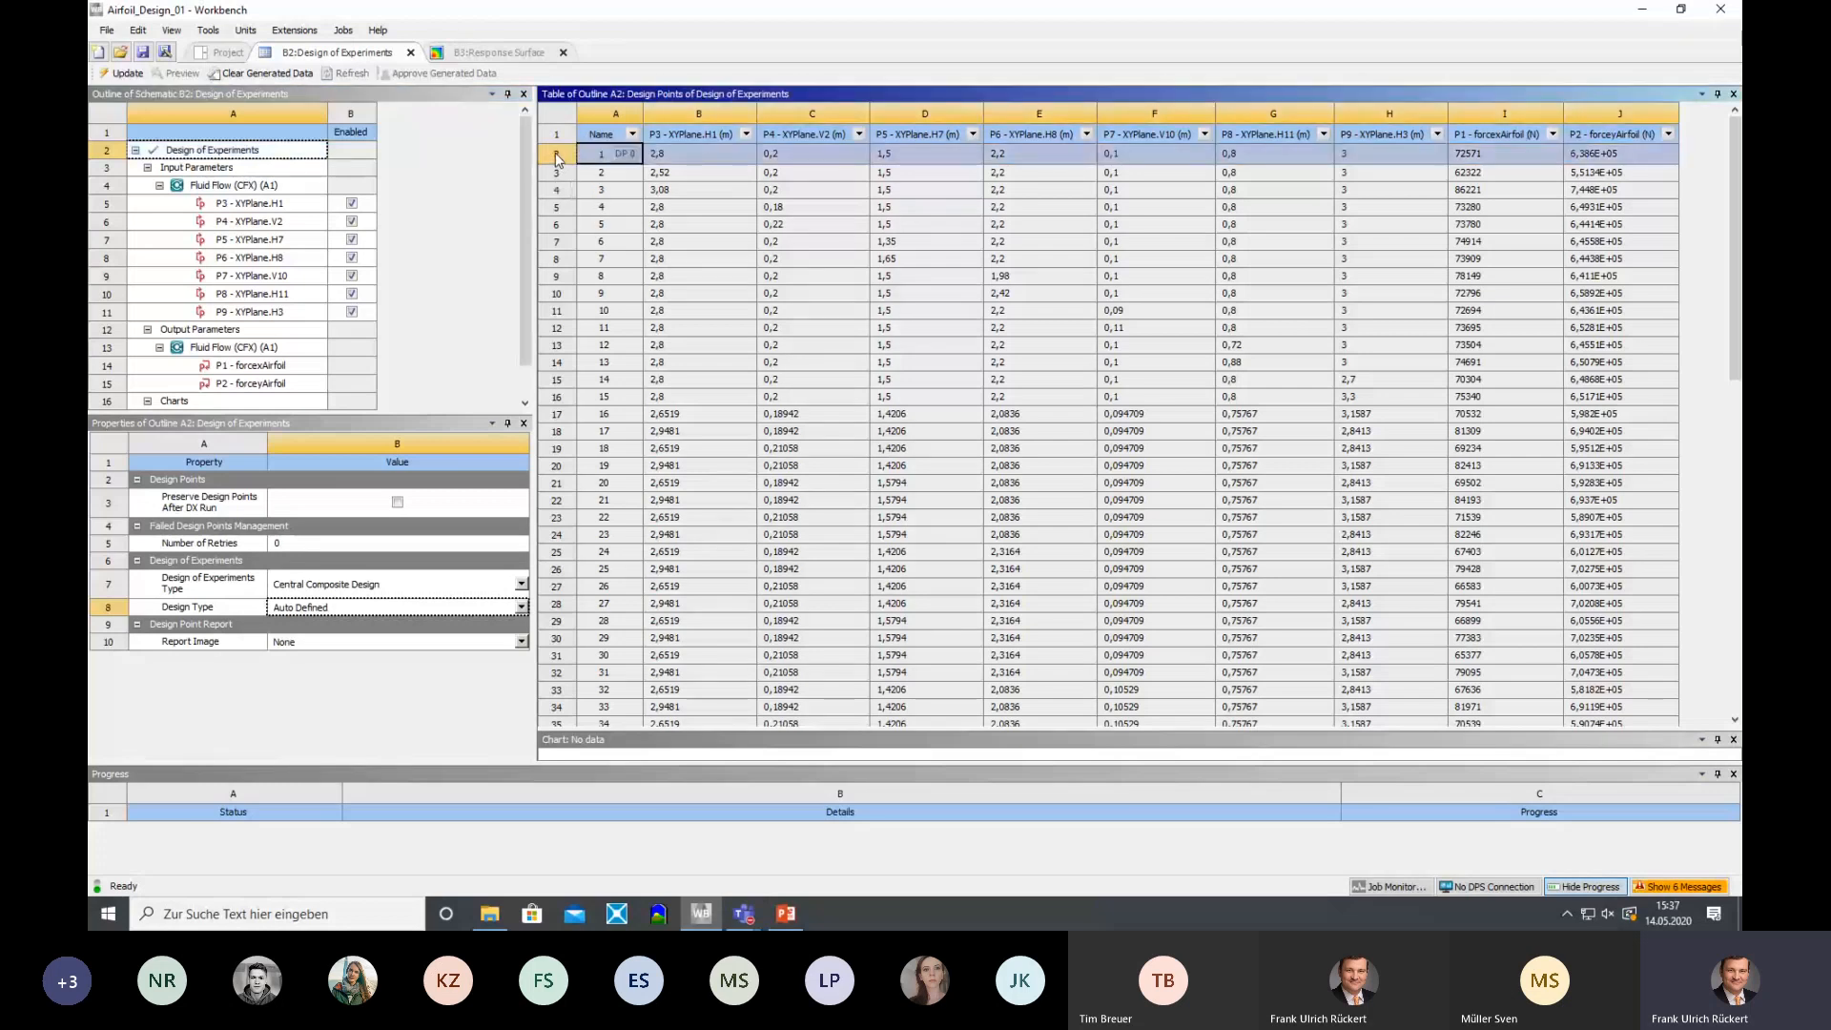
{"action": "key", "text": "Down"}
{"action": "key", "text": "shift+Down"}
{"action": "key", "text": "shift+Down"}
{"action": "key", "text": "shift+Down"}
{"action": "key", "text": "shift+Down"}
{"action": "key", "text": "shift+Down"}
{"action": "key", "text": "shift+Down"}
{"action": "key", "text": "shift+Down"}
{"action": "key", "text": "shift+Down"}
{"action": "key", "text": "shift+Down"}
{"action": "key", "text": "shift+Down"}
{"action": "key", "text": "shift+Down"}
{"action": "key", "text": "shift+Down"}
{"action": "key", "text": "shift+Down"}
{"action": "key", "text": "shift+Down"}
{"action": "key", "text": "shift+Down"}
{"action": "key", "text": "shift+Down"}
{"action": "key", "text": "shift+Down"}
{"action": "key", "text": "shift+Down"}
{"action": "key", "text": "shift+Down"}
{"action": "key", "text": "shift+Down"}
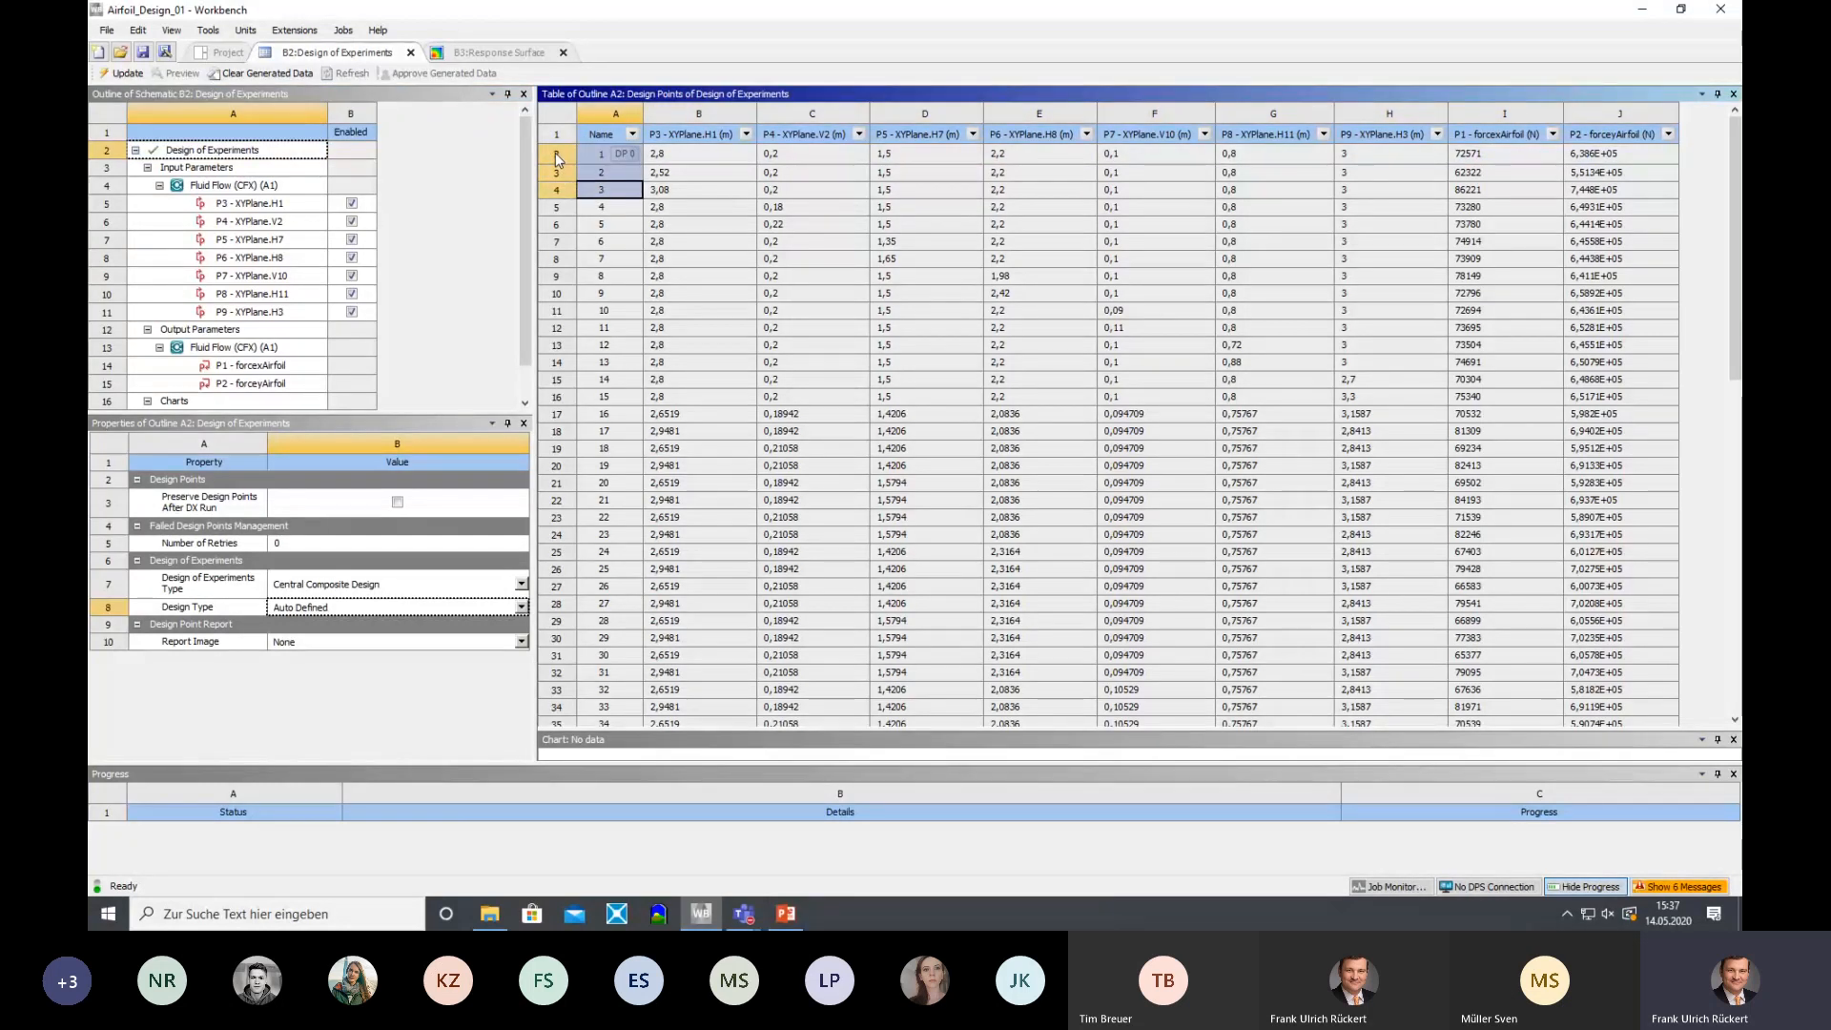
{"action": "key", "text": "shift+Down"}
{"action": "key", "text": "shift+Down"}
{"action": "key", "text": "shift+Down"}
{"action": "key", "text": "shift+Down"}
{"action": "key", "text": "shift+Down"}
{"action": "key", "text": "shift+Down"}
{"action": "key", "text": "shift+Down"}
{"action": "key", "text": "shift+Down"}
{"action": "key", "text": "shift+Down"}
{"action": "key", "text": "shift+Down"}
{"action": "key", "text": "shift+Down"}
{"action": "key", "text": "shift+Down"}
{"action": "key", "text": "shift+Down"}
{"action": "key", "text": "shift+Down"}
{"action": "key", "text": "shift+Down"}
{"action": "key", "text": "shift+Down"}
{"action": "key", "text": "shift+Down"}
{"action": "key", "text": "shift+Down"}
{"action": "key", "text": "shift+Down"}
{"action": "key", "text": "shift+Down"}
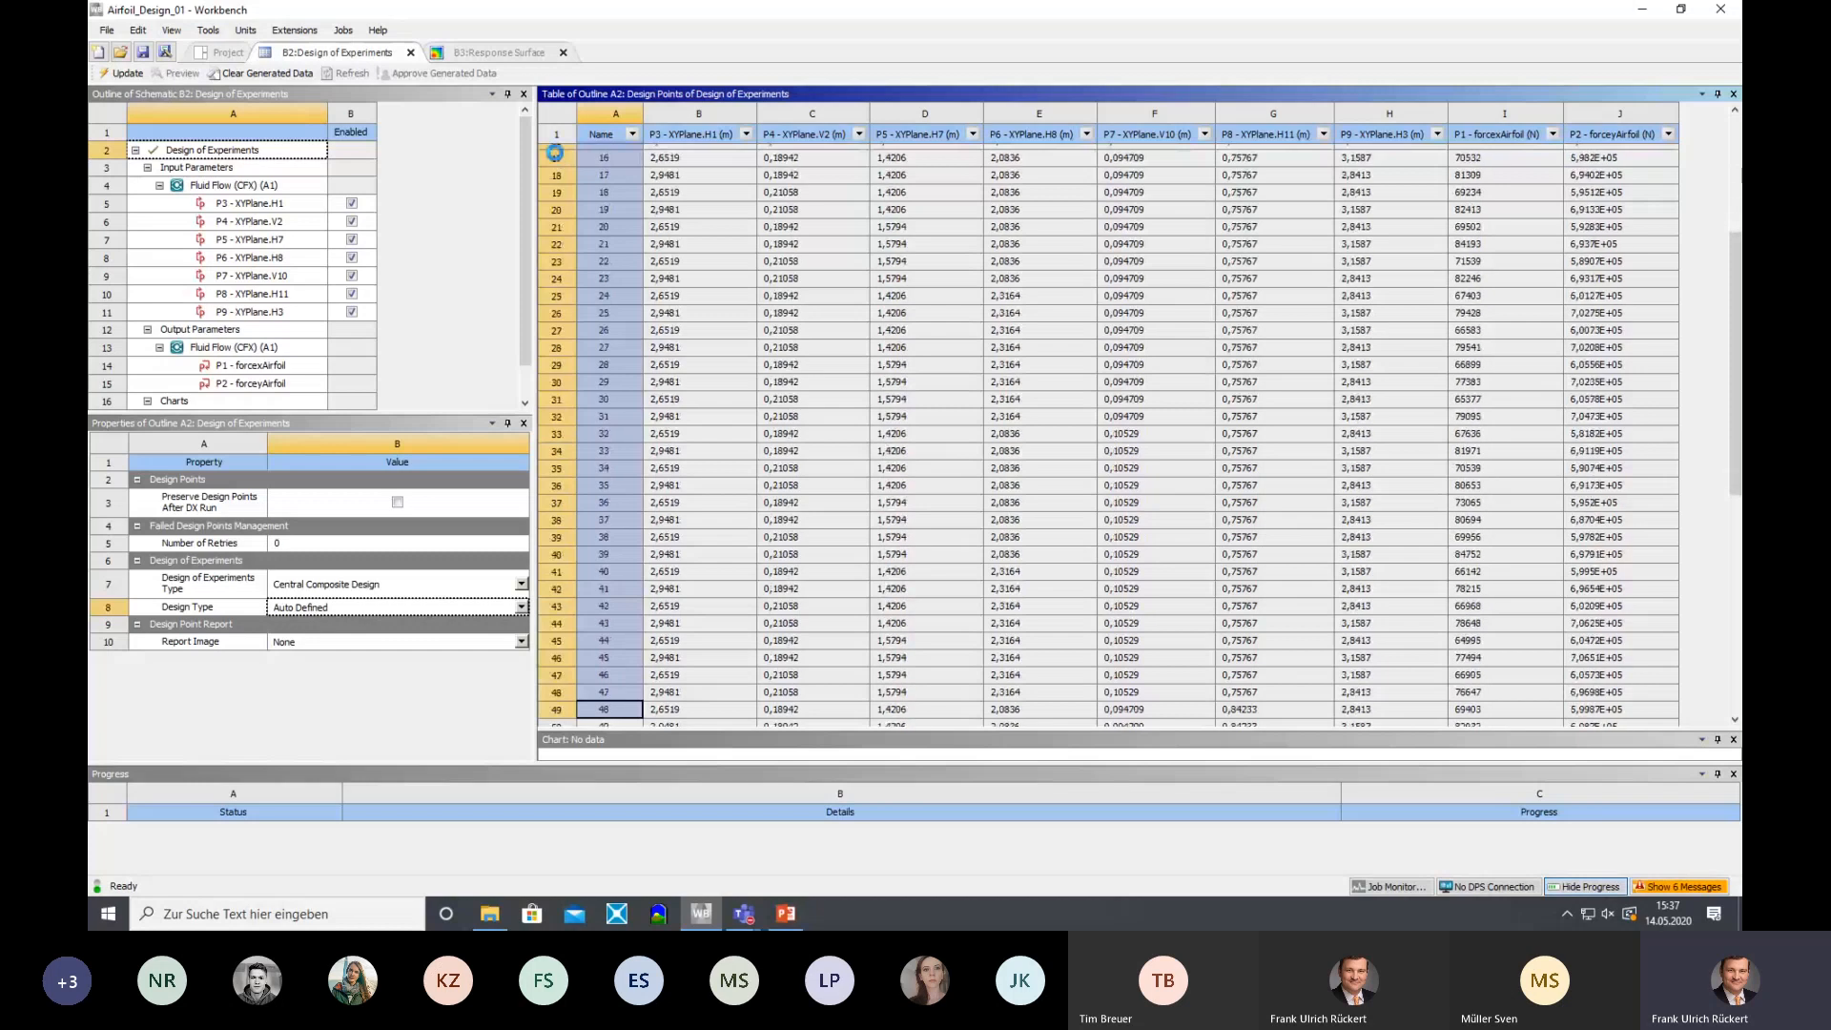
{"action": "key", "text": "shift+Down"}
{"action": "key", "text": "shift+Down"}
{"action": "key", "text": "shift+Down"}
{"action": "key", "text": "shift+Down"}
{"action": "key", "text": "shift+Down"}
{"action": "key", "text": "shift+Down"}
{"action": "key", "text": "shift+Down"}
{"action": "key", "text": "shift+Down"}
{"action": "key", "text": "shift+Down"}
{"action": "key", "text": "shift+Down"}
{"action": "key", "text": "shift+Down"}
{"action": "key", "text": "shift+Down"}
{"action": "key", "text": "shift+Down"}
{"action": "key", "text": "shift+Down"}
{"action": "key", "text": "shift+Down"}
{"action": "key", "text": "shift+Down"}
{"action": "key", "text": "shift+Down"}
{"action": "key", "text": "shift+Down"}
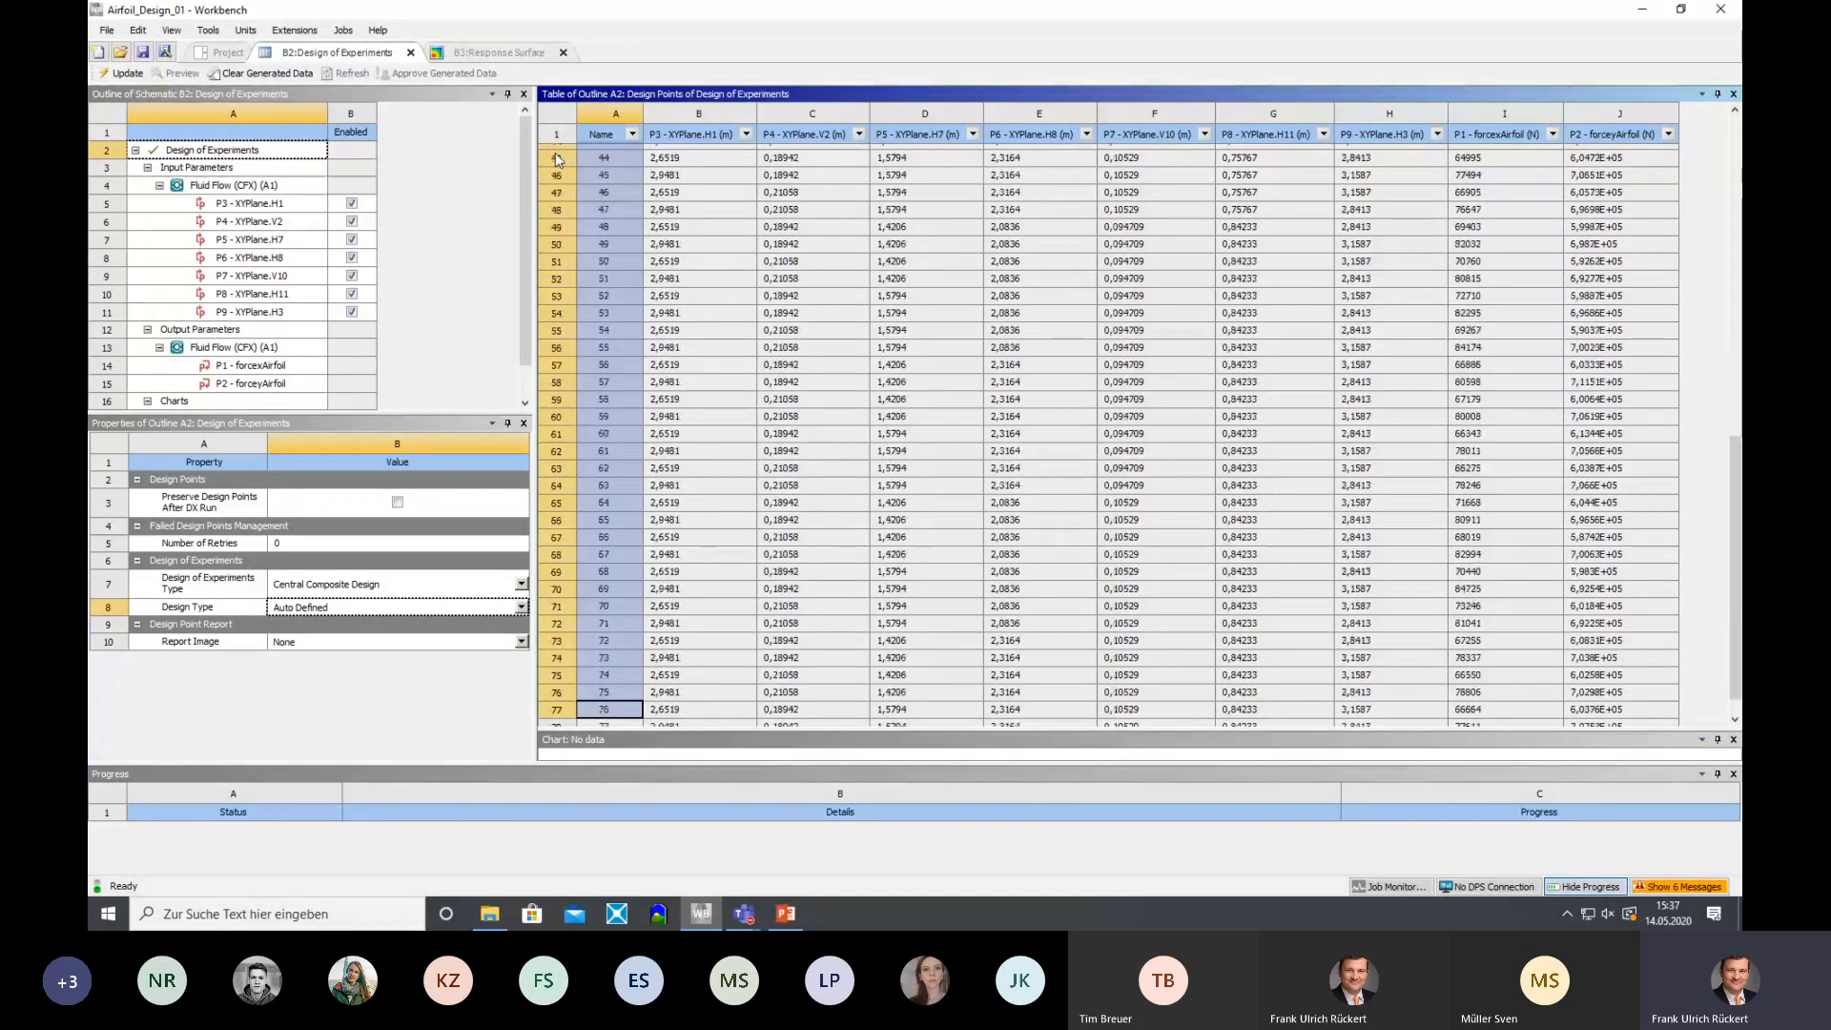
{"action": "key", "text": "shift+Right"}
{"action": "key", "text": "shift+Right"}
{"action": "key", "text": "shift+Right"}
{"action": "key", "text": "shift+Right"}
{"action": "key", "text": "shift+Right"}
{"action": "key", "text": "shift+Right"}
{"action": "key", "text": "shift+Right"}
{"action": "key", "text": "shift+Right"}
{"action": "key", "text": "shift+Right"}
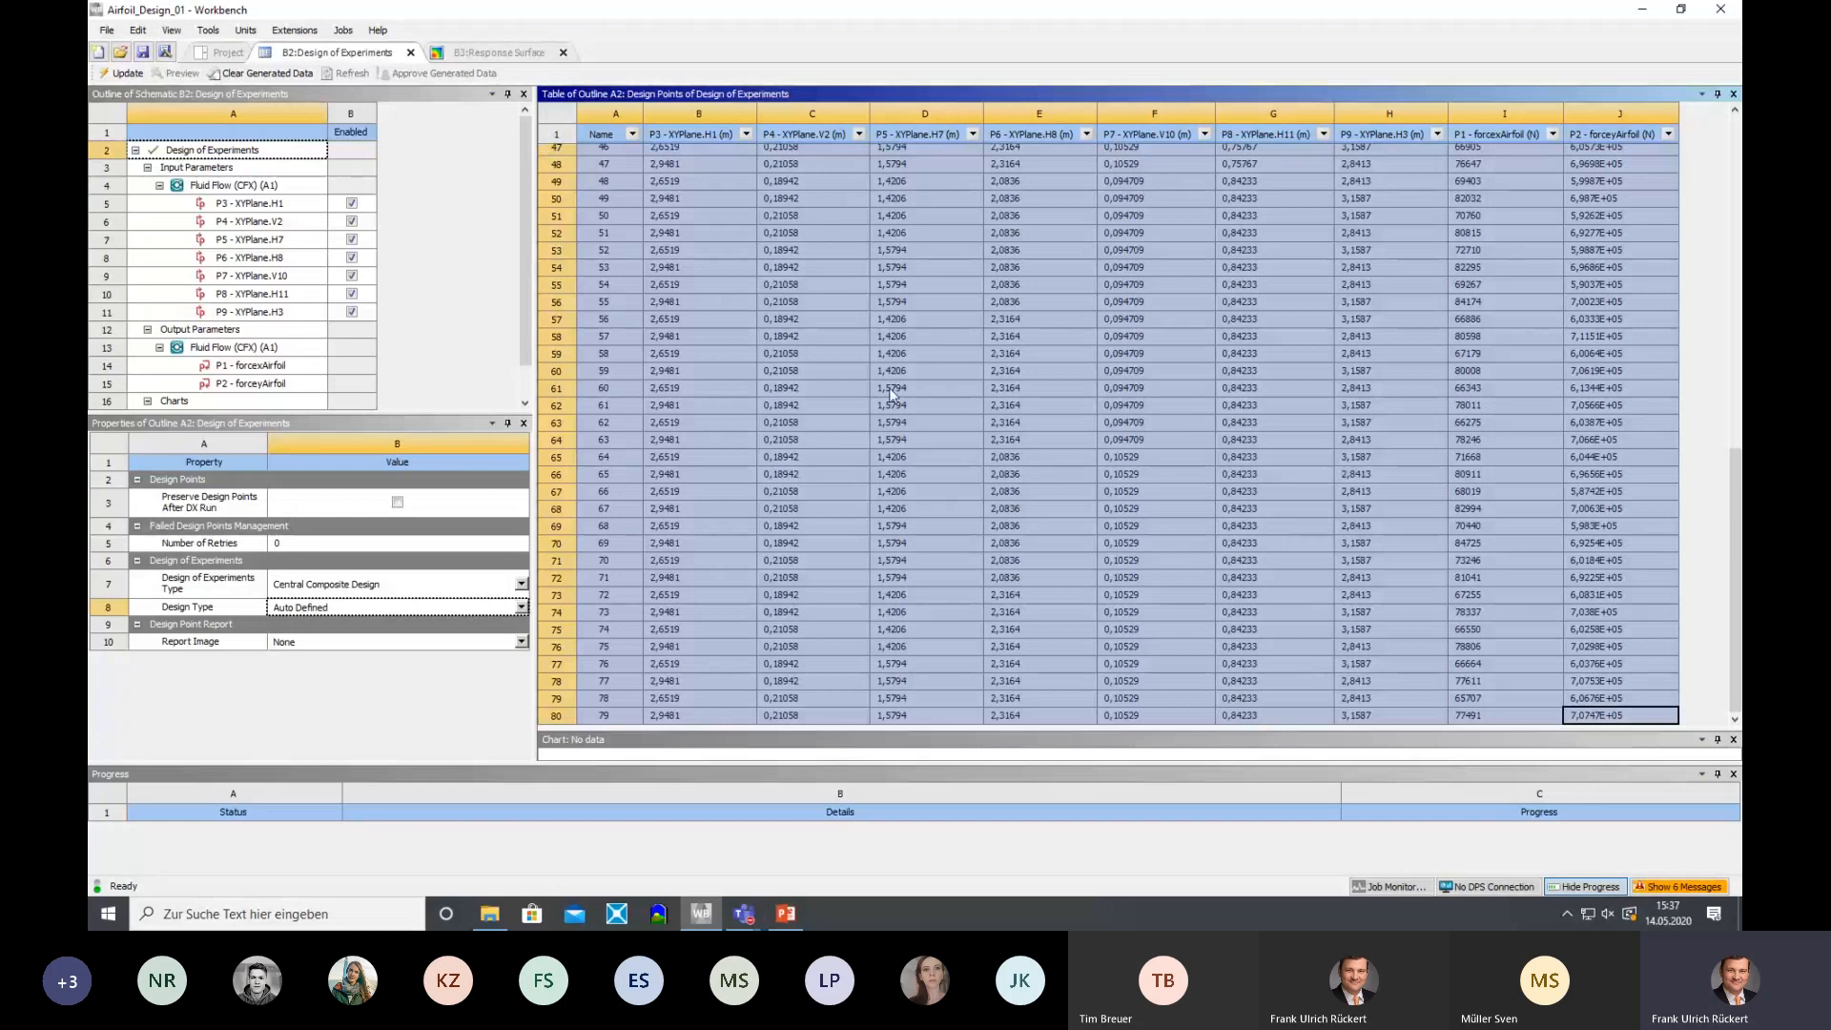
Launch Excel, dismiss its default-program and Office activation prompts, and create a blank workbook
{"action": "left_click", "coordinate": [241, 913]}
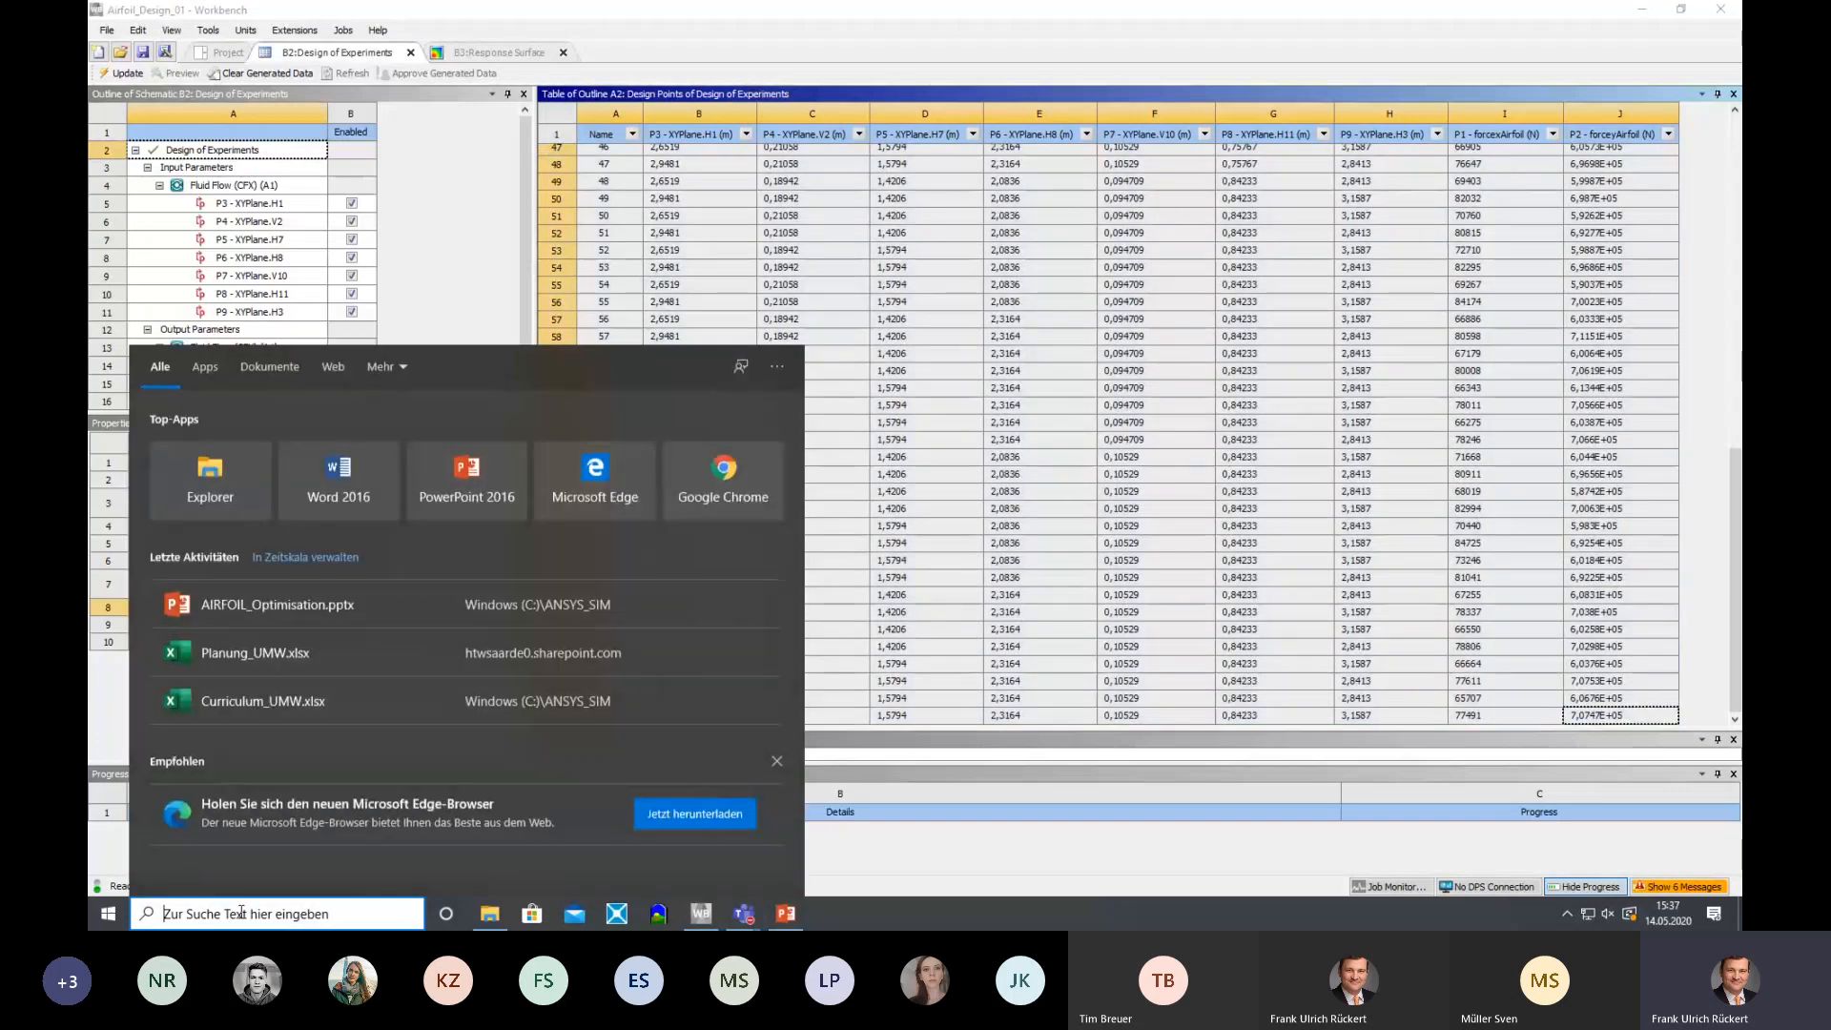
{"action": "type", "text": "exce"}
{"action": "key", "text": "Return"}
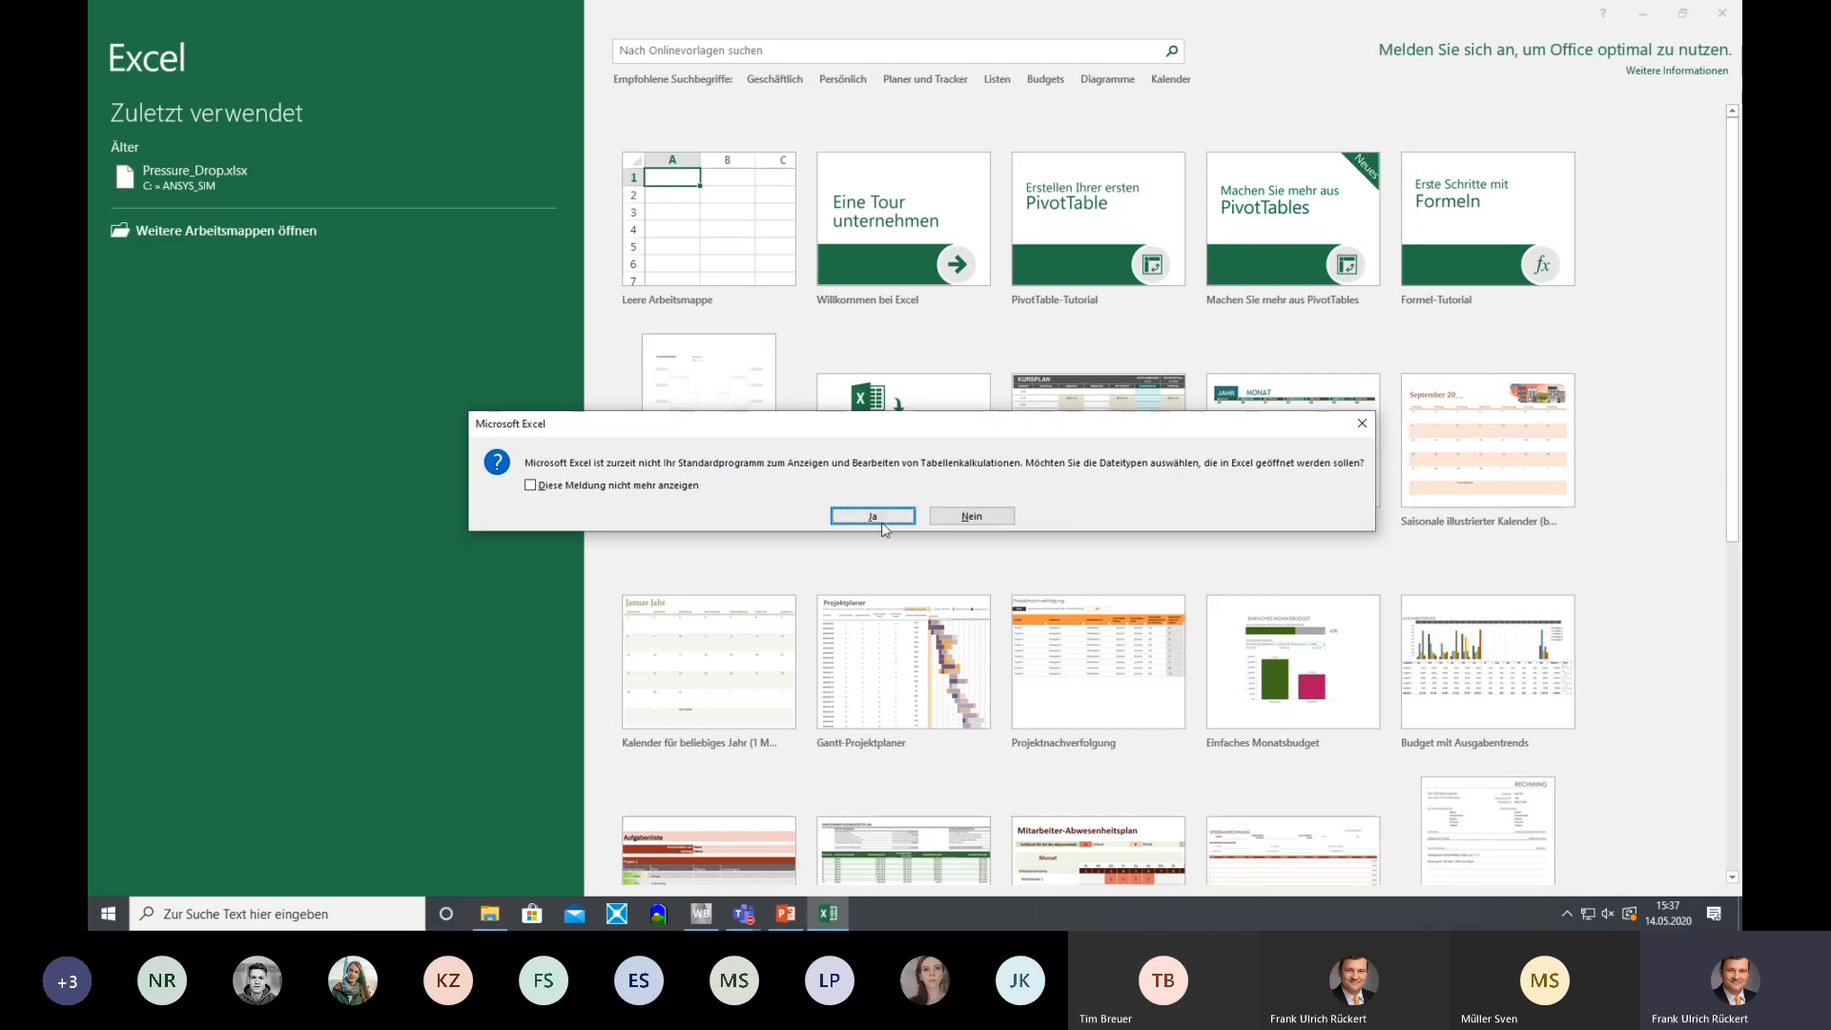
{"action": "left_click", "coordinate": [886, 525]}
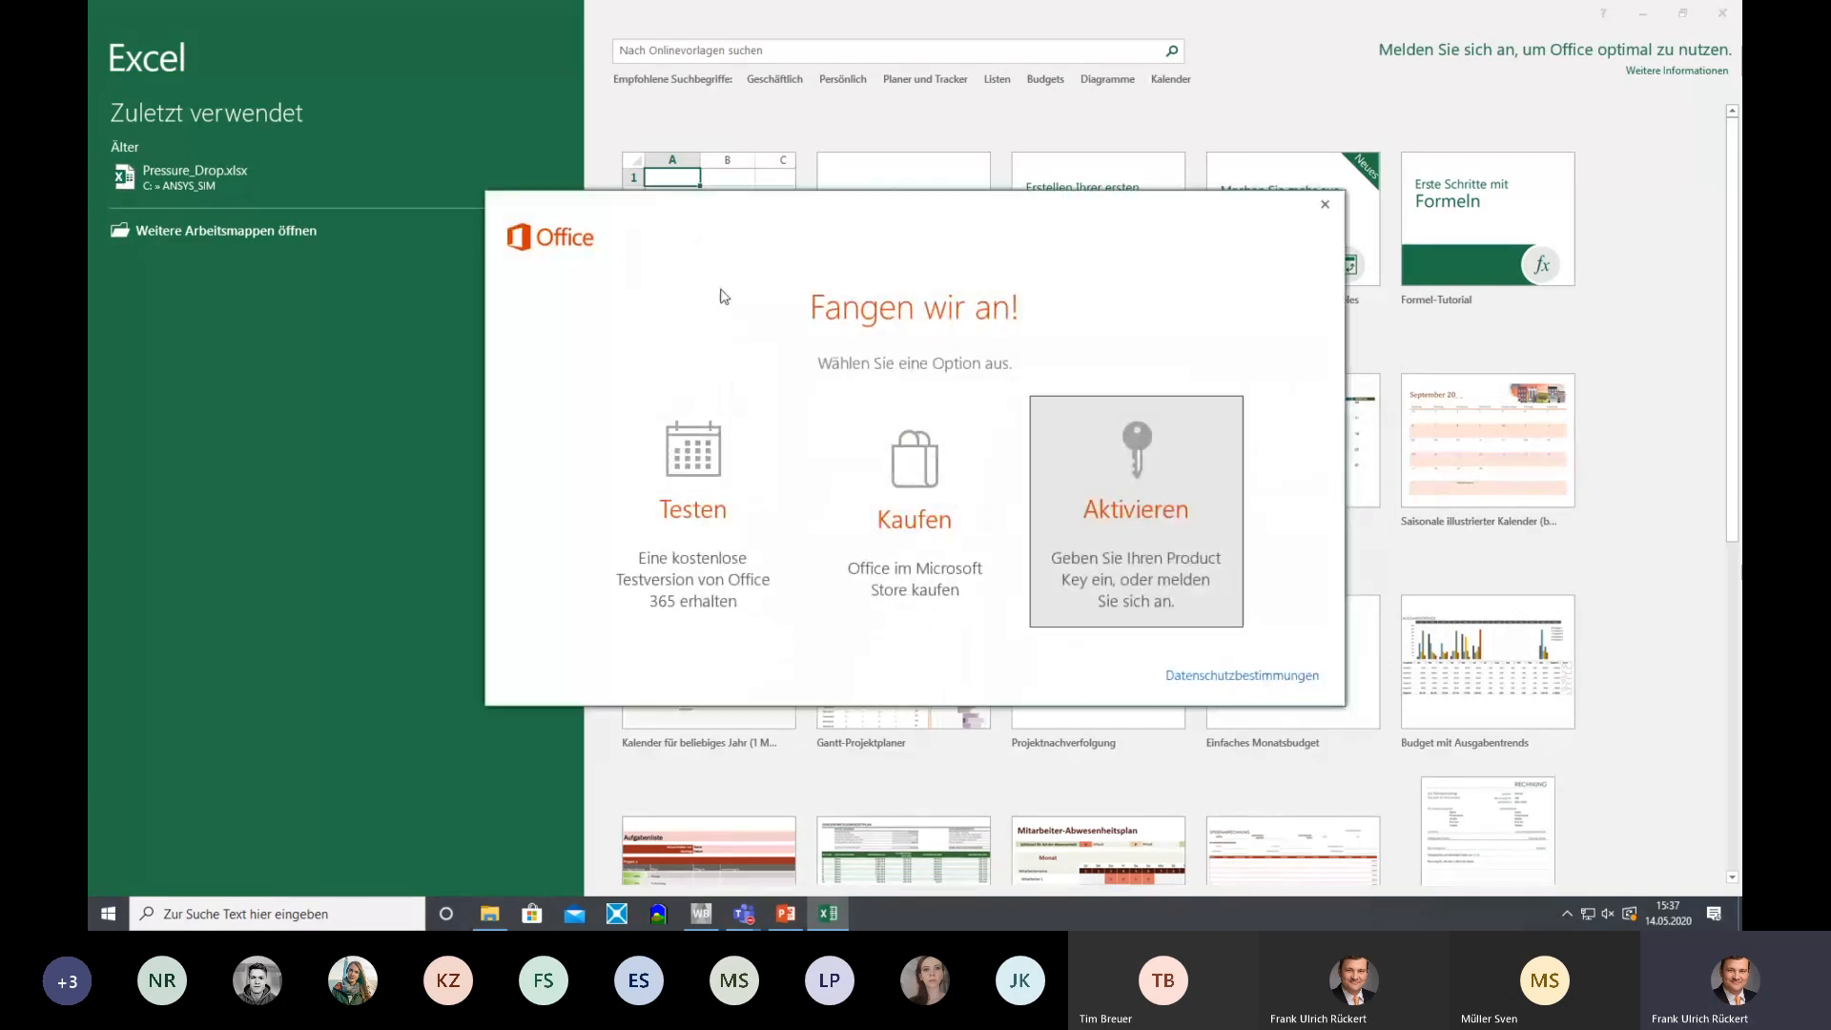
{"action": "left_click", "coordinate": [1325, 204]}
{"action": "left_click", "coordinate": [720, 245]}
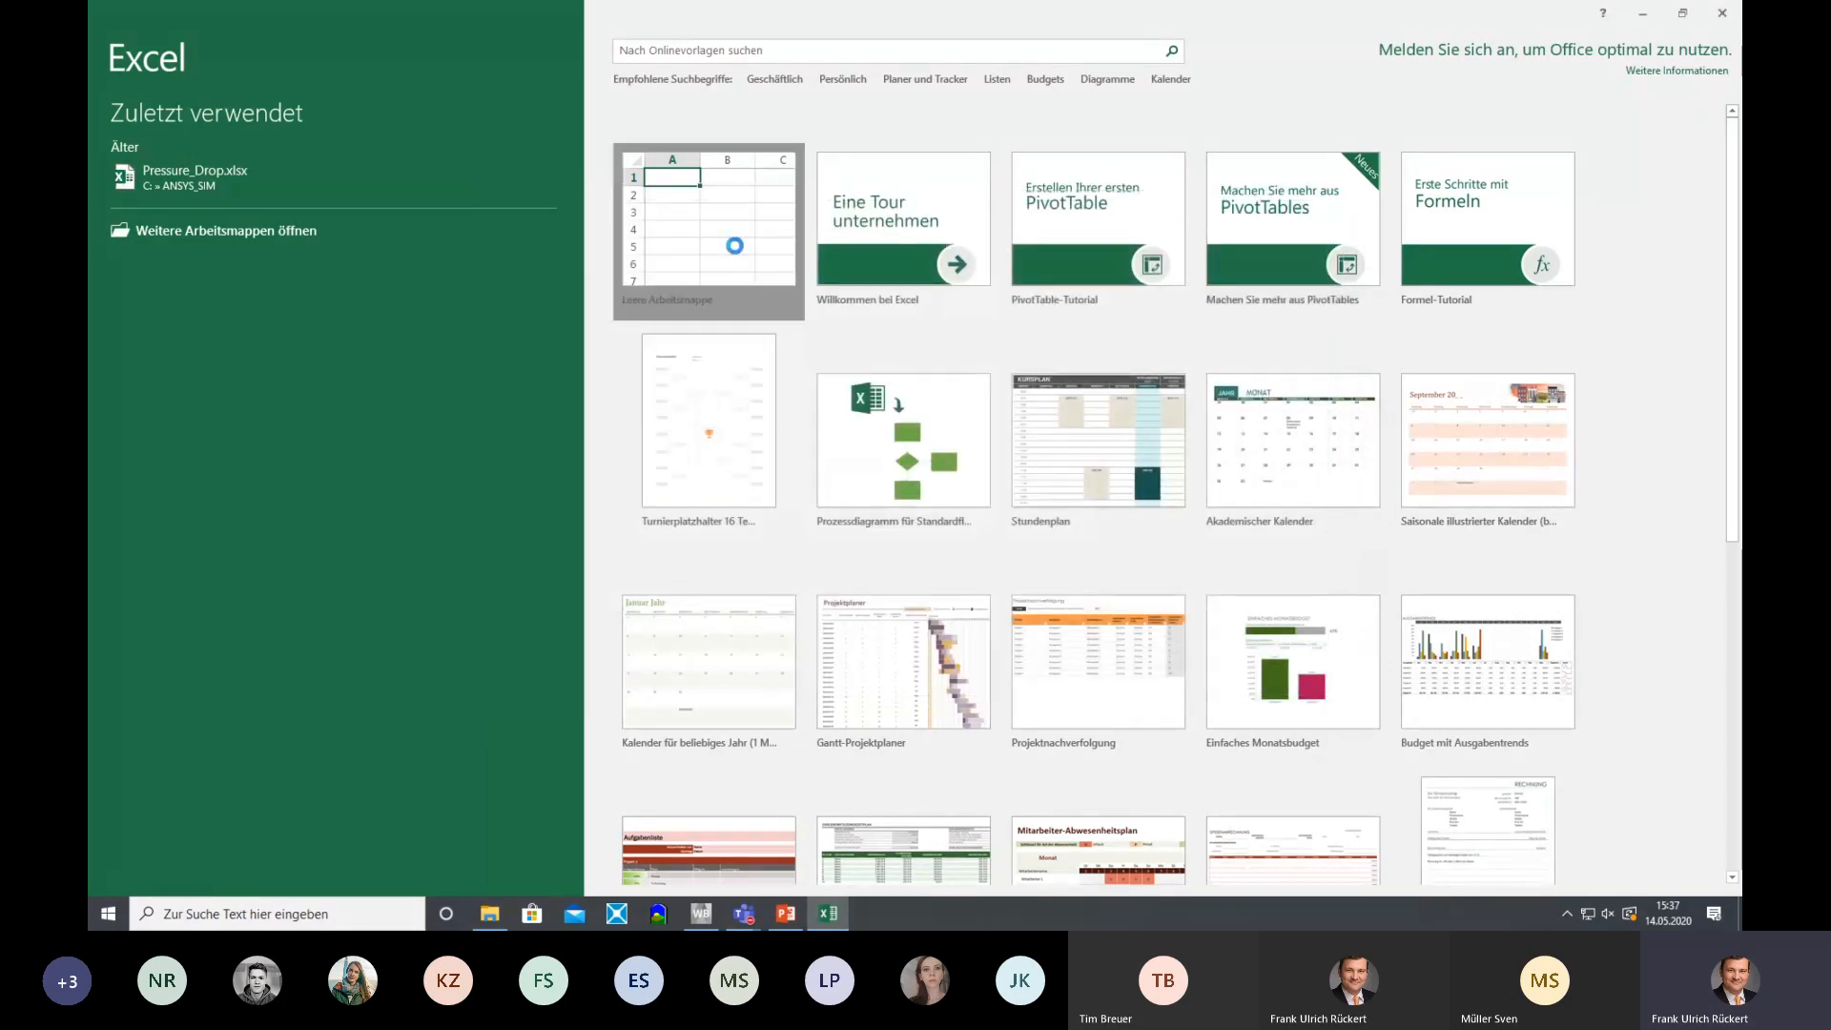
Paste the copied design points starting at cell B1 and check the pasted rows down to the end
{"action": "left_click", "coordinate": [205, 195]}
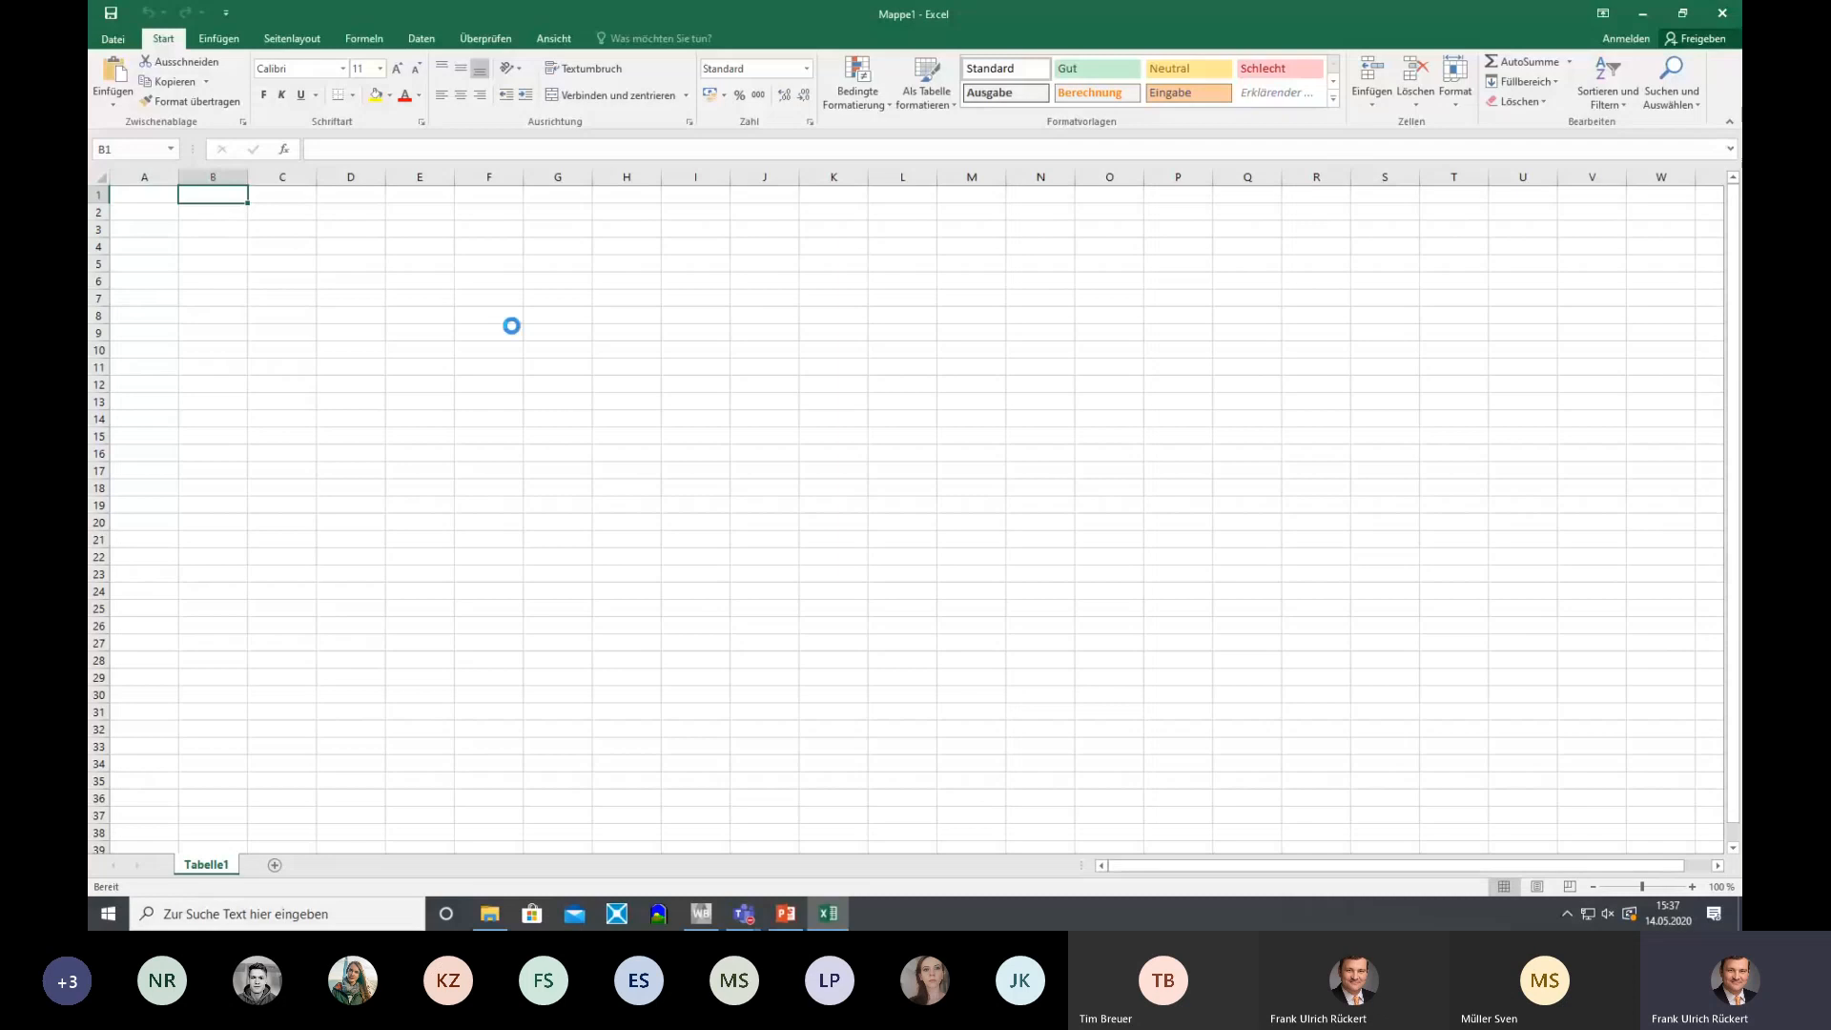
{"action": "key", "text": "ctrl+v"}
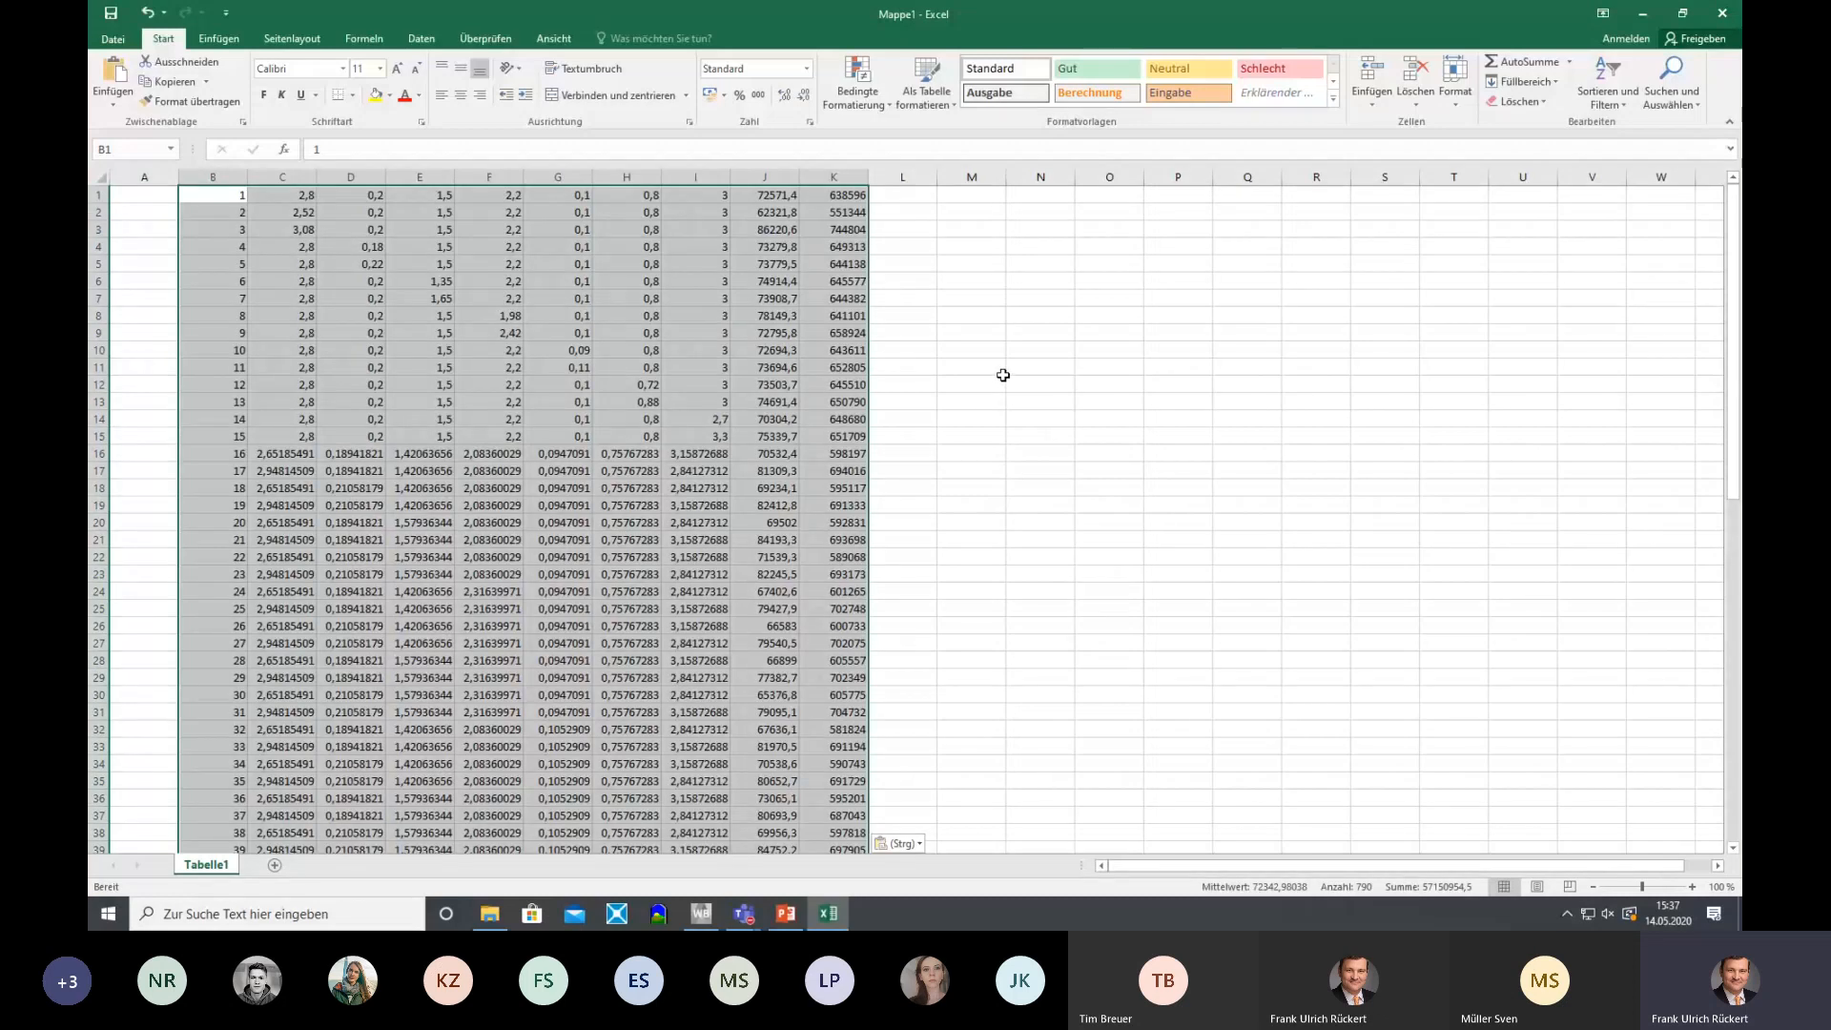
{"action": "scroll", "coordinate": [1004, 375], "scroll_direction": "down", "scroll_amount": 11}
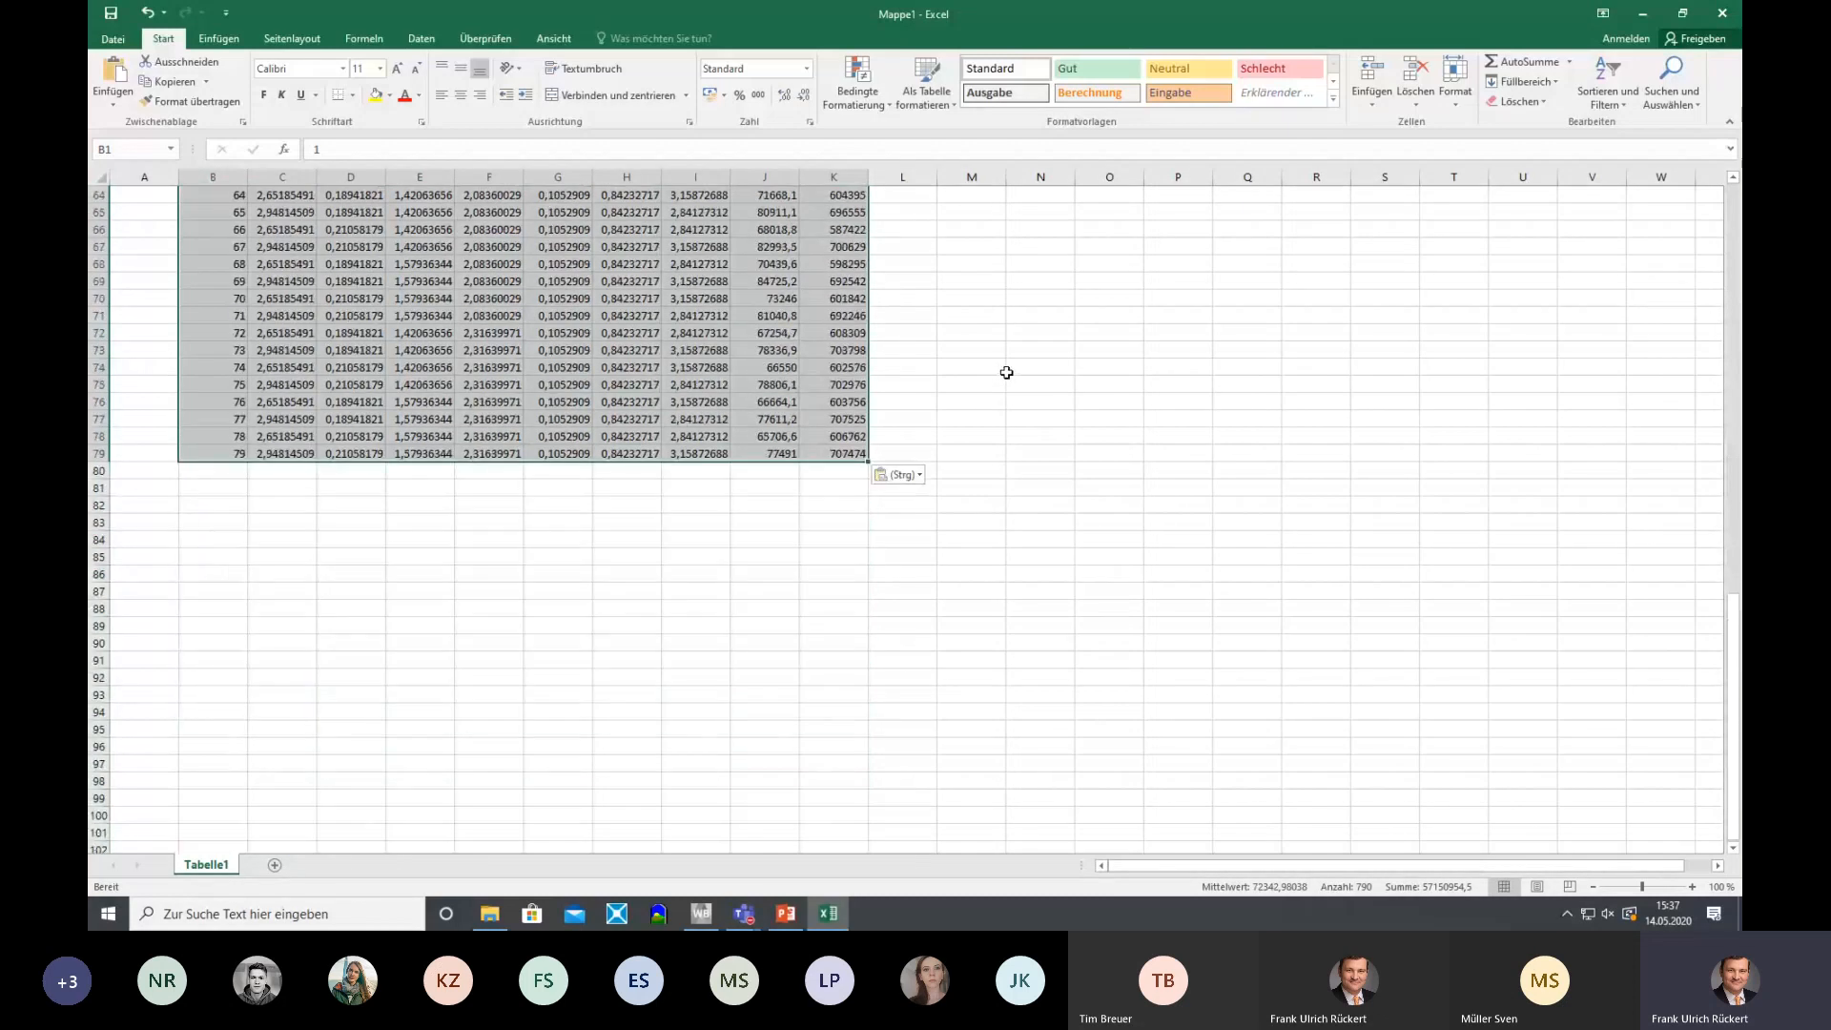
{"action": "scroll", "coordinate": [1007, 372], "scroll_direction": "up", "scroll_amount": 10}
{"action": "scroll", "coordinate": [1007, 370], "scroll_direction": "up", "scroll_amount": 1}
{"action": "left_click", "coordinate": [1007, 370]}
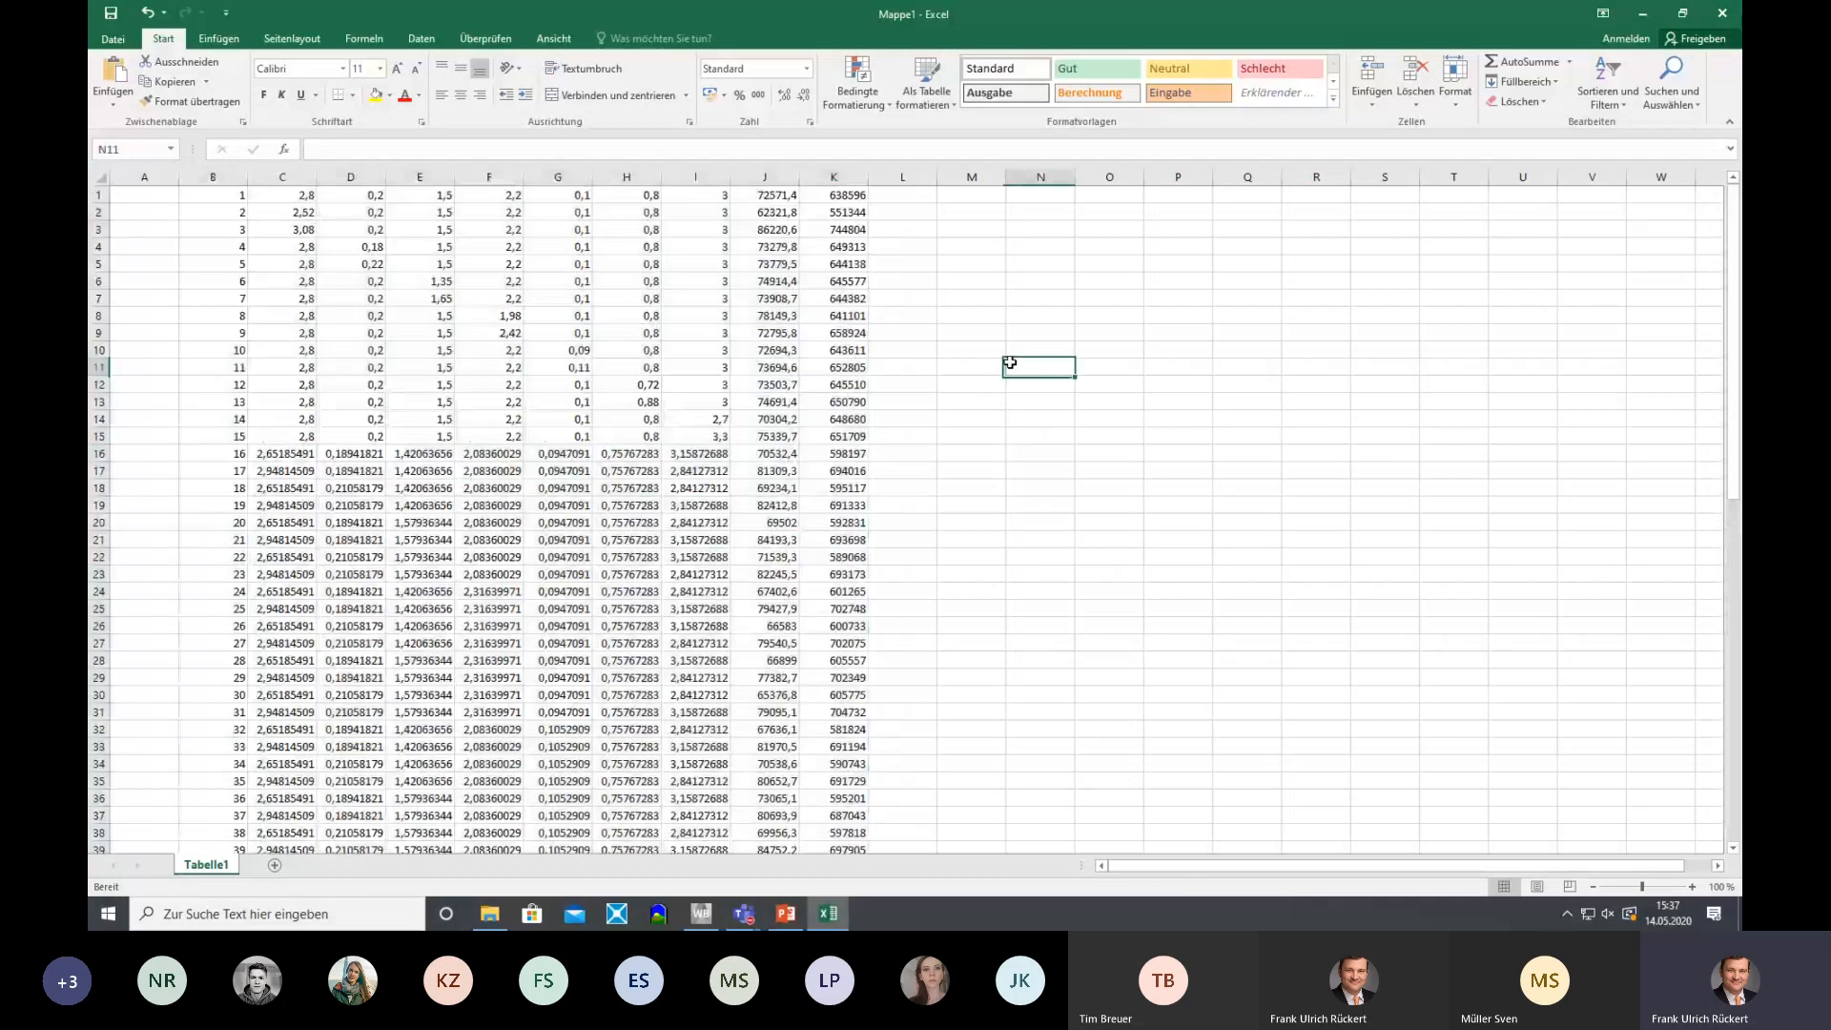
Insert an XY scatter chart of the force values in columns J and K
{"action": "left_click", "coordinate": [791, 200]}
{"action": "key", "text": "ctrl+shift+End"}
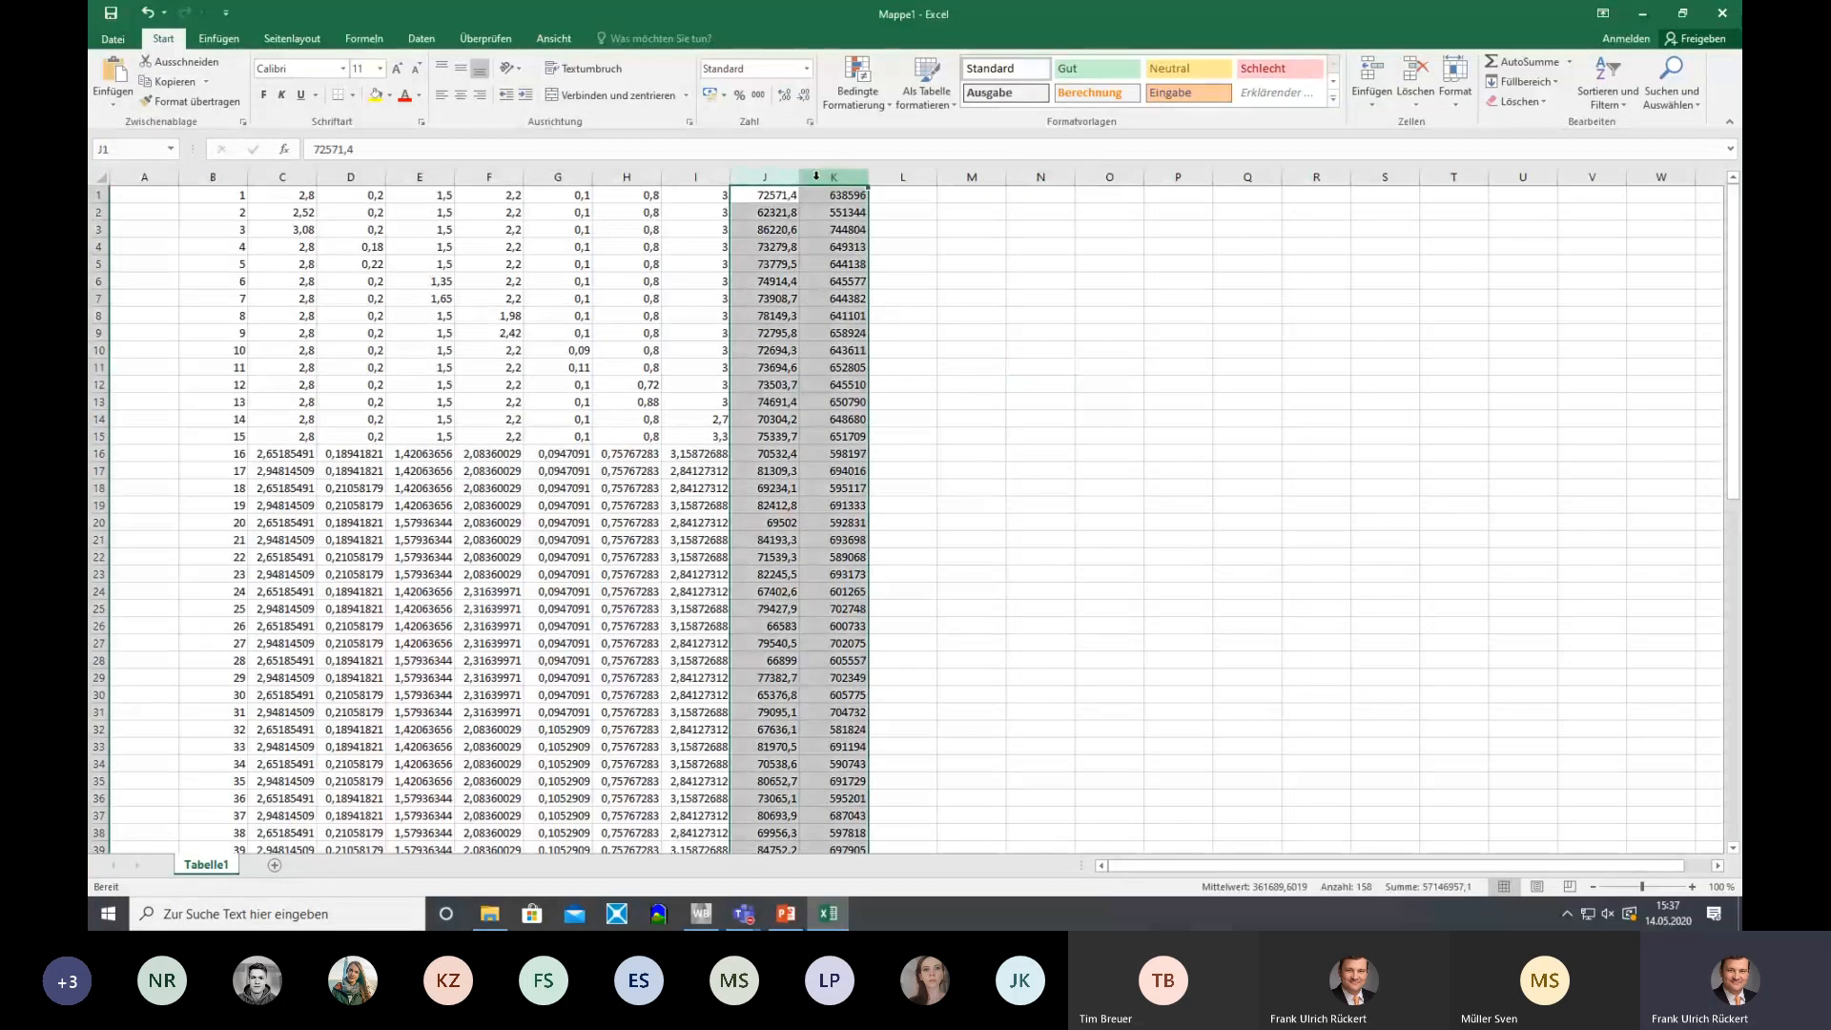
{"action": "left_click", "coordinate": [238, 40]}
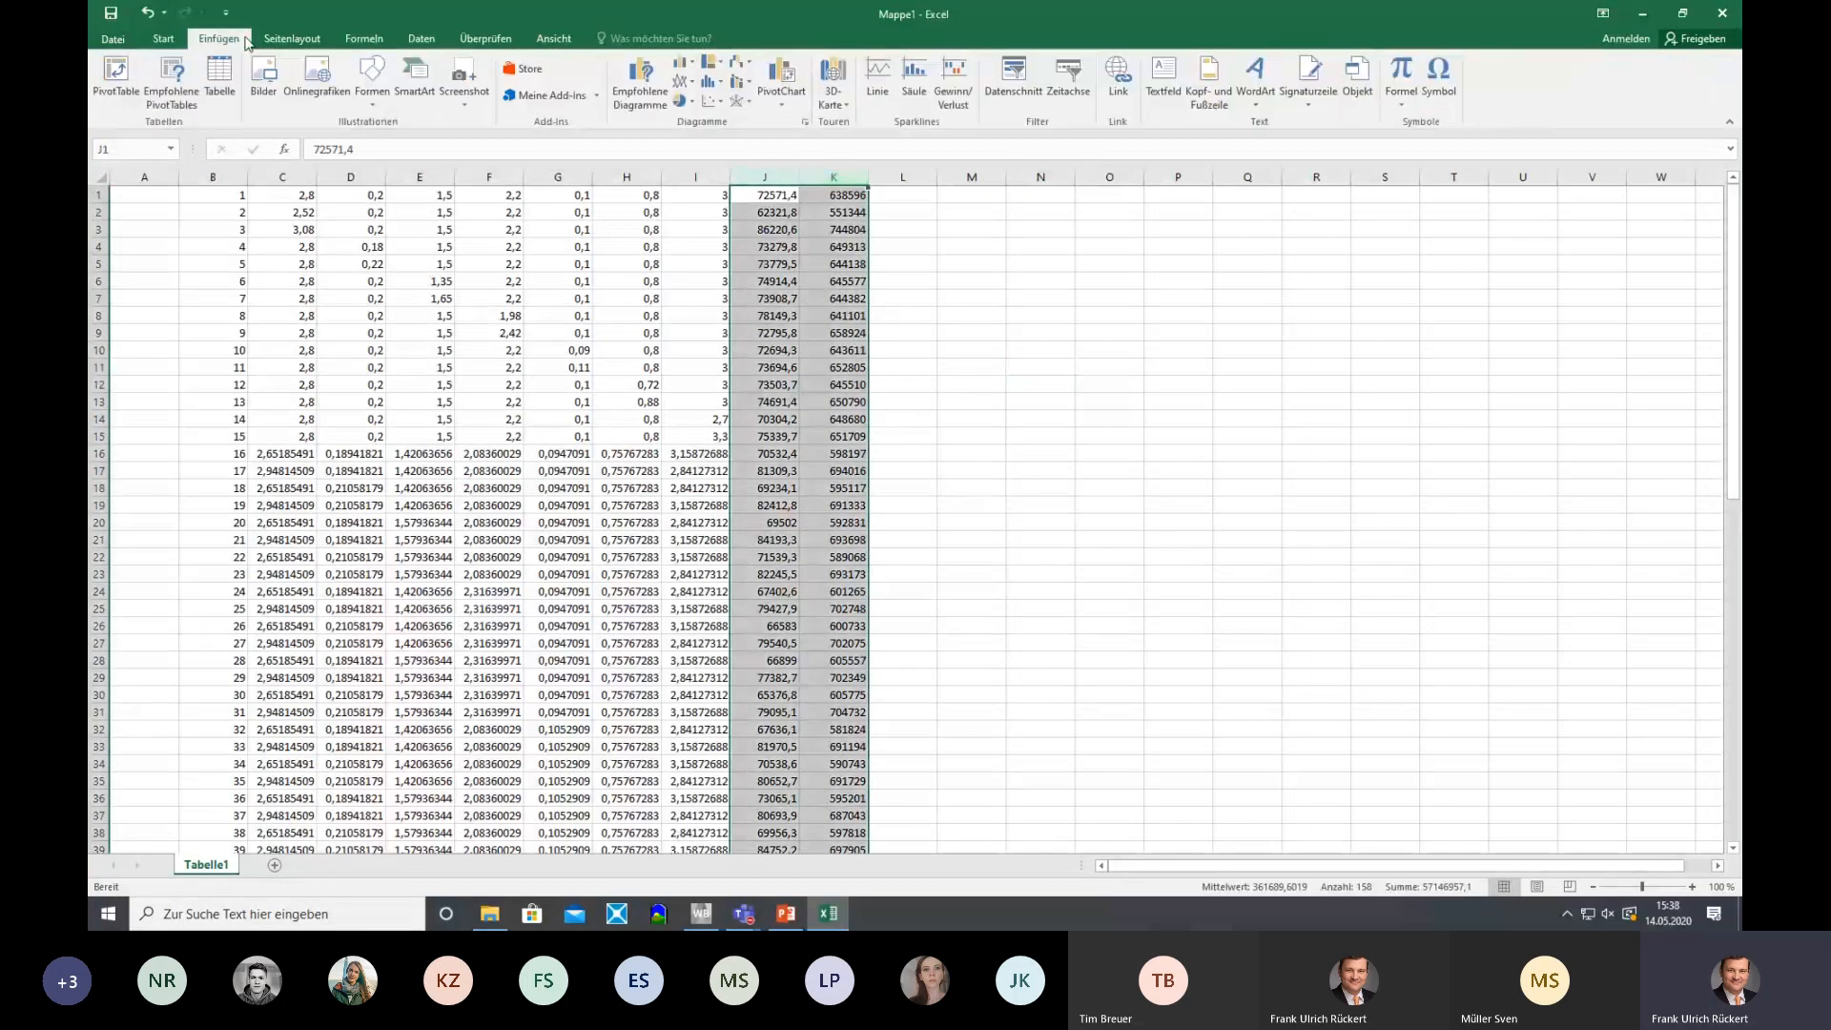
{"action": "left_click", "coordinate": [714, 100]}
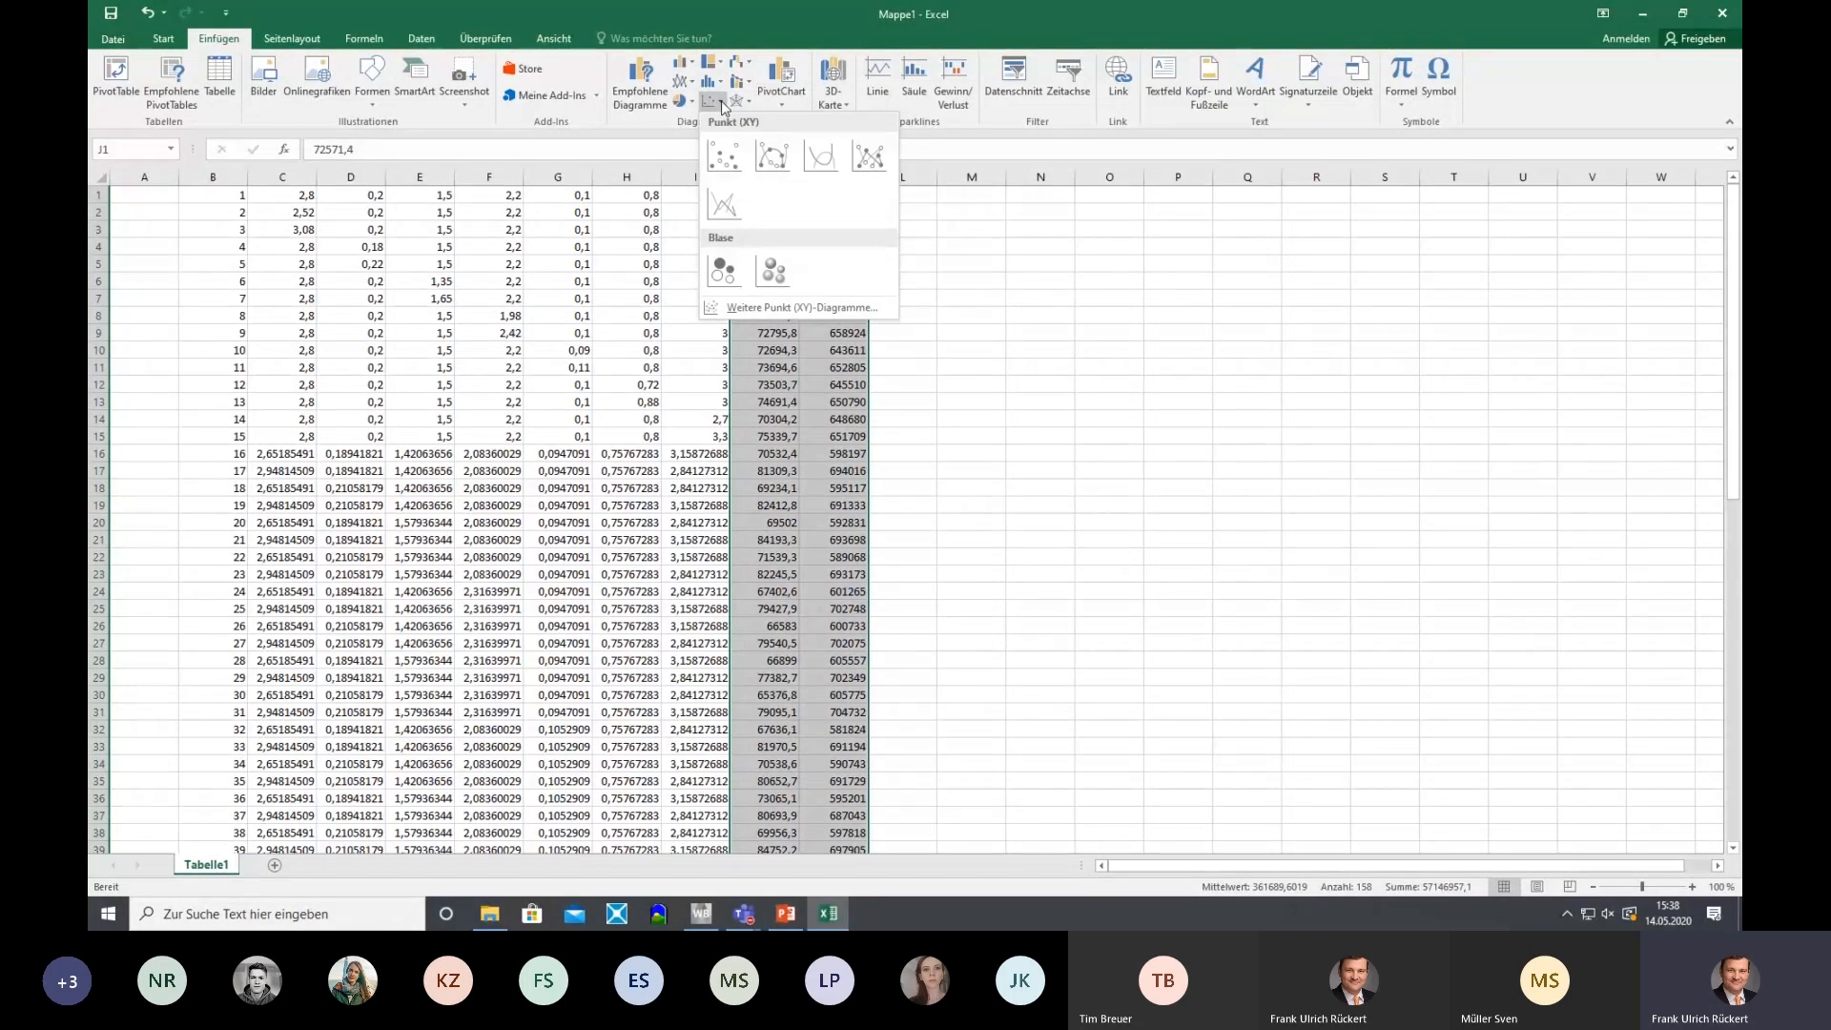
{"action": "left_click", "coordinate": [737, 155]}
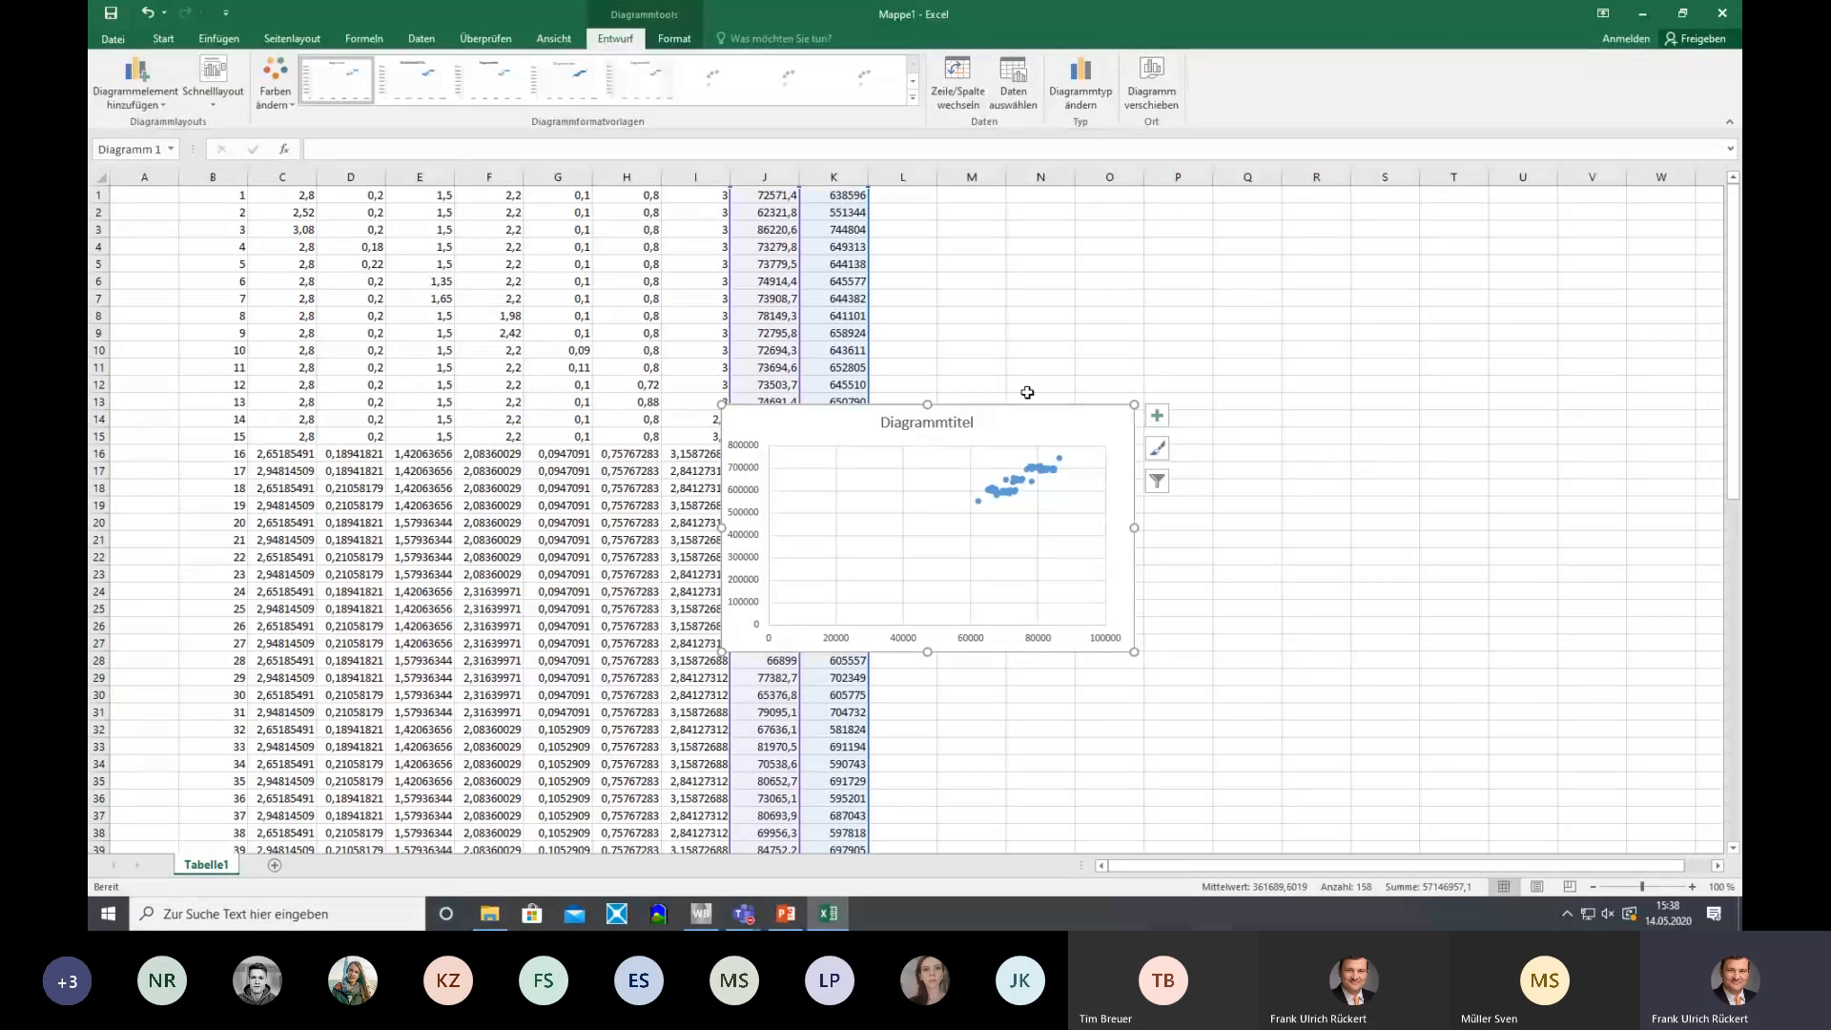
Move the scatter chart beside the data, near the top of column L, and enlarge it to about column W, row 33
{"action": "left_click_drag", "start_coordinate": [1027, 393], "coordinate": [1196, 194]}
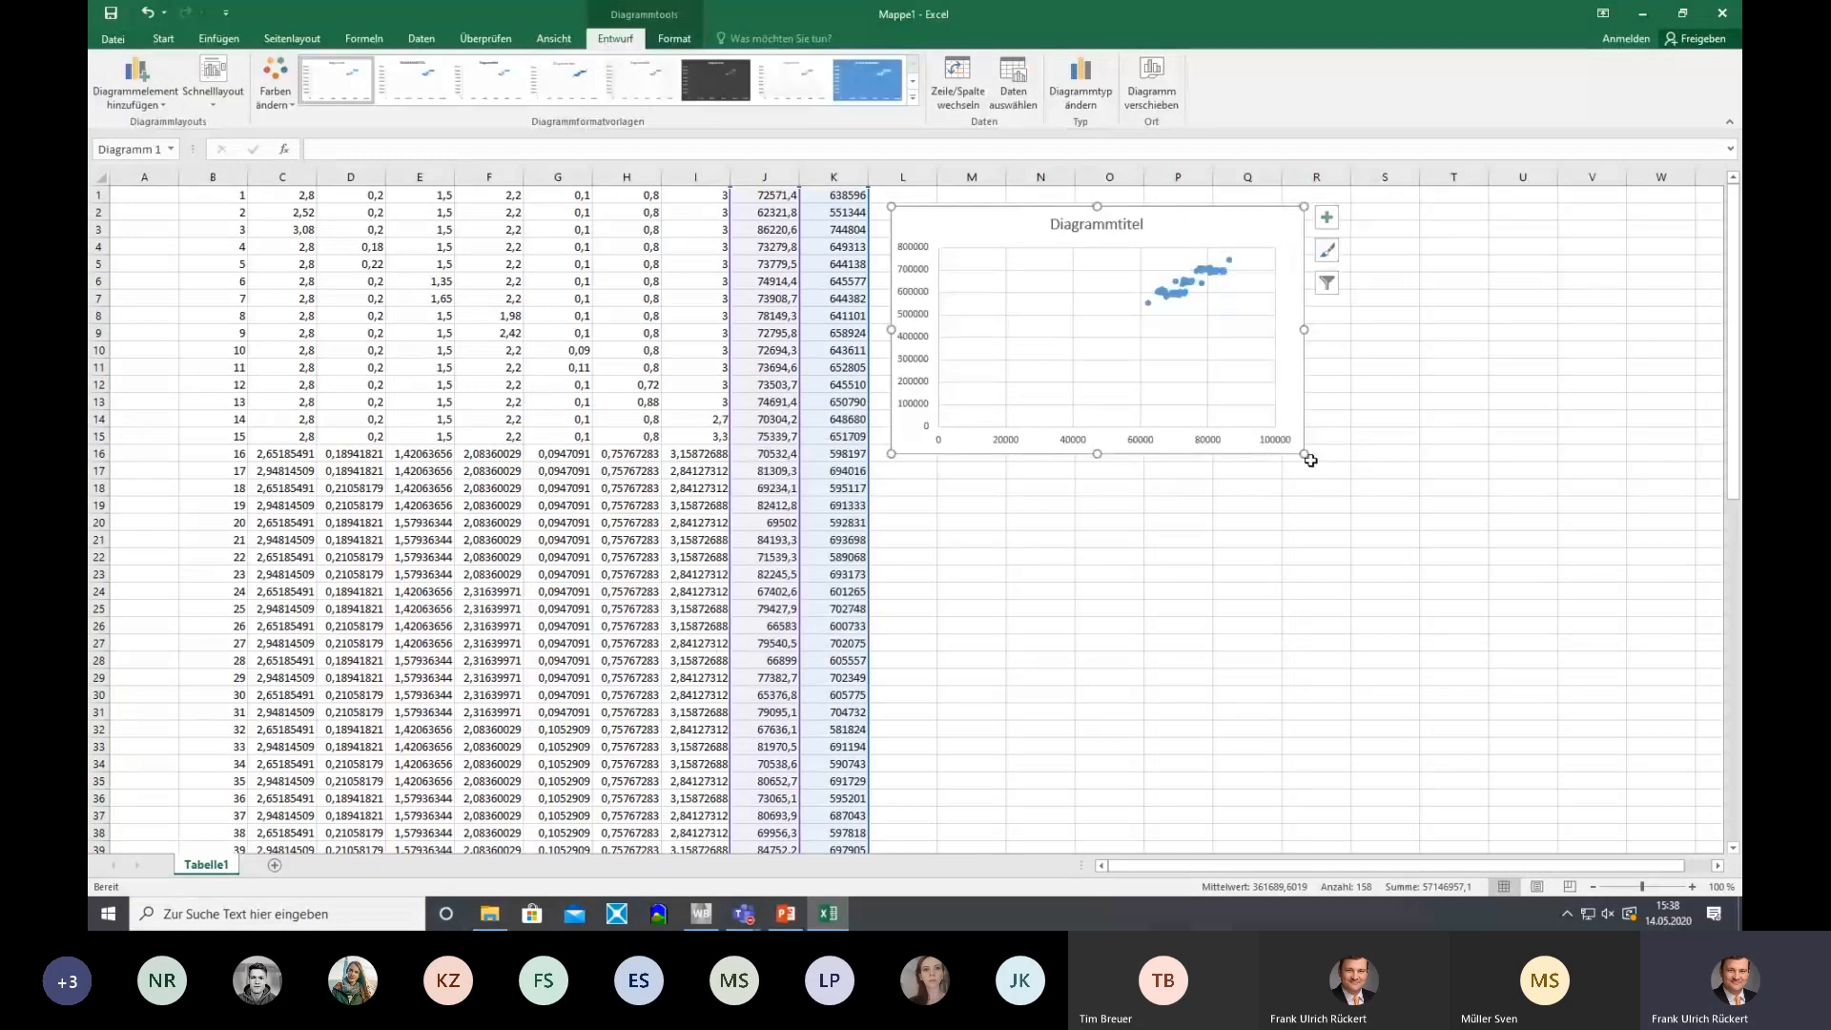
{"action": "left_click_drag", "start_coordinate": [1310, 461], "coordinate": [1658, 702]}
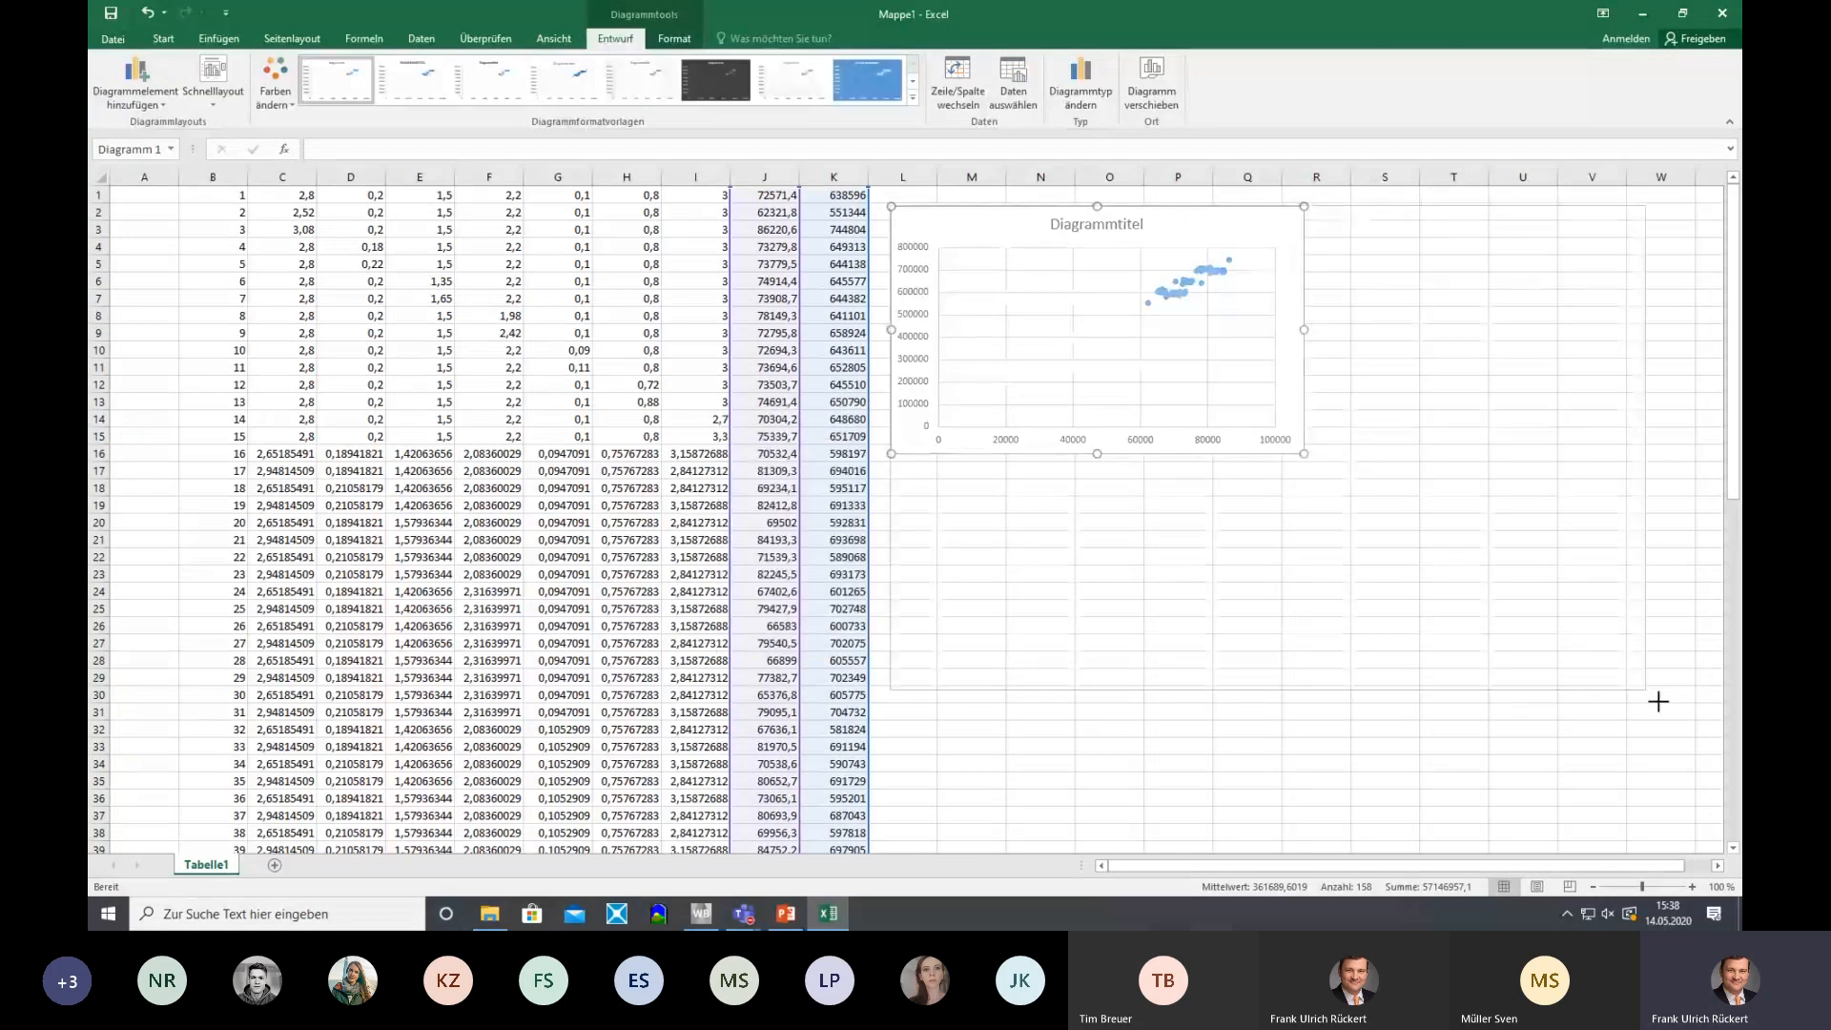
{"action": "left_click_drag", "start_coordinate": [1659, 702], "coordinate": [1697, 763]}
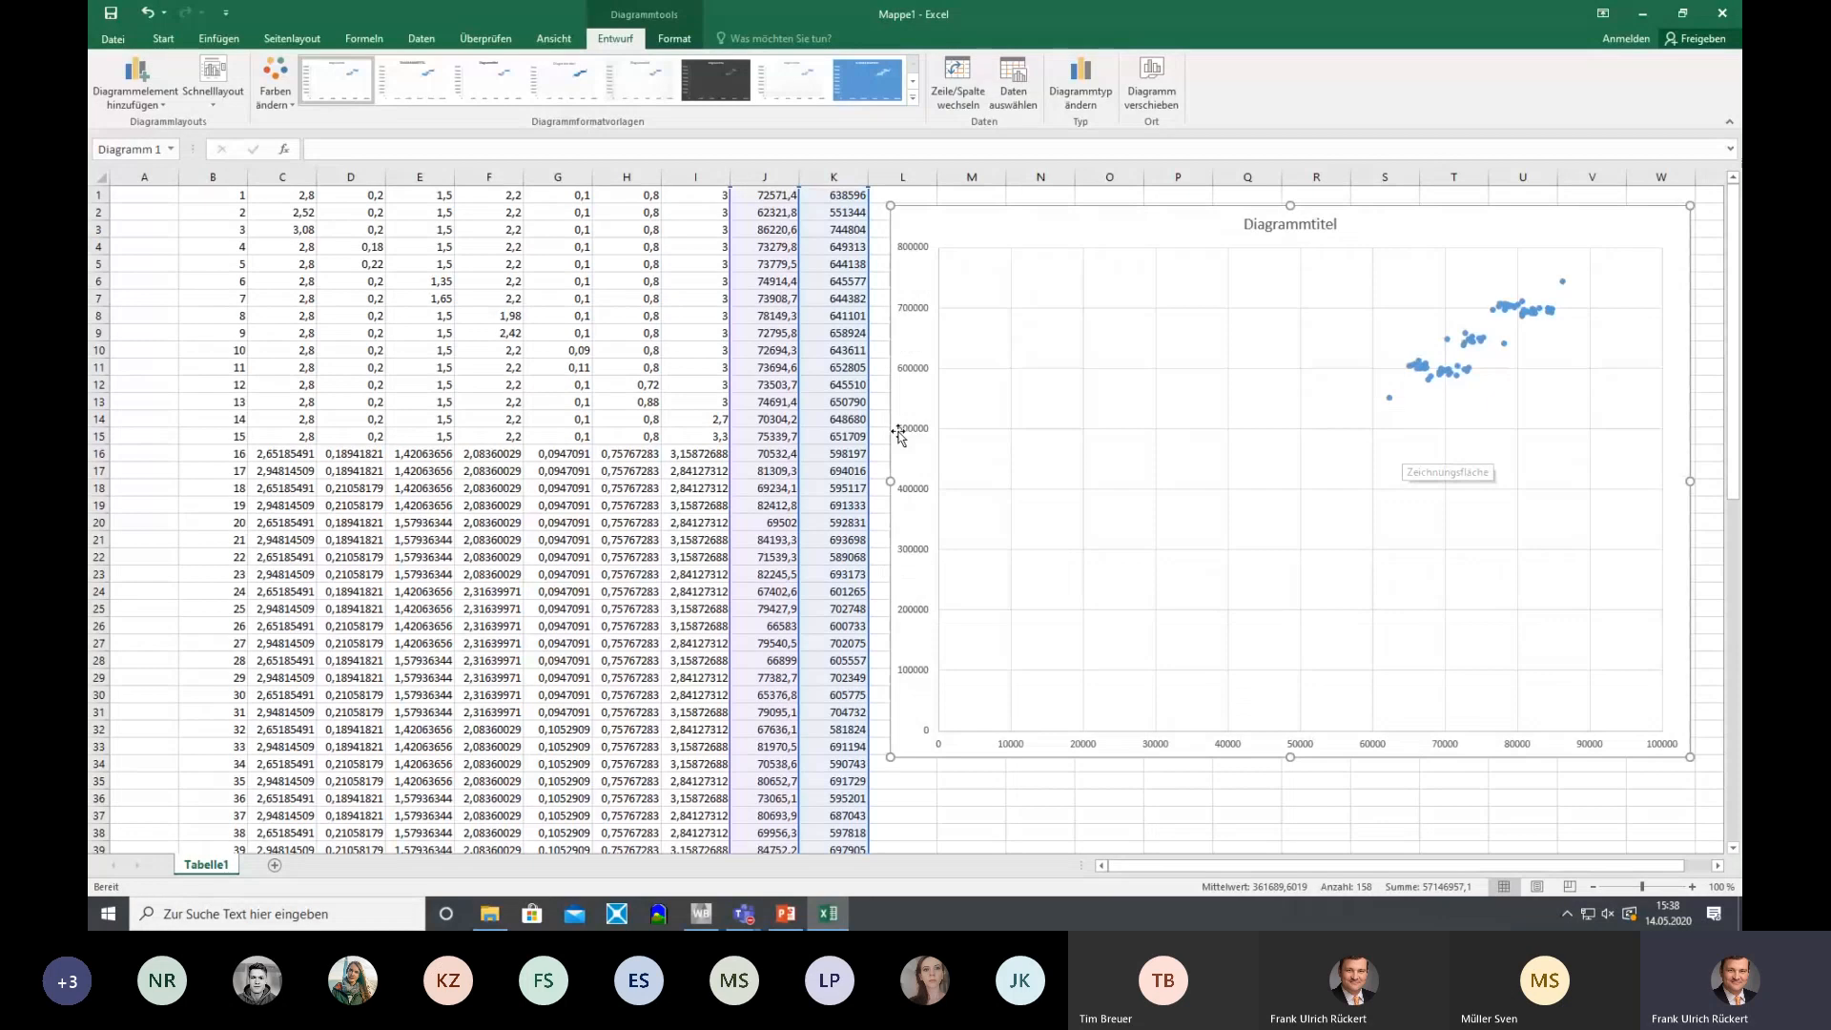
{"action": "right_click", "coordinate": [923, 438]}
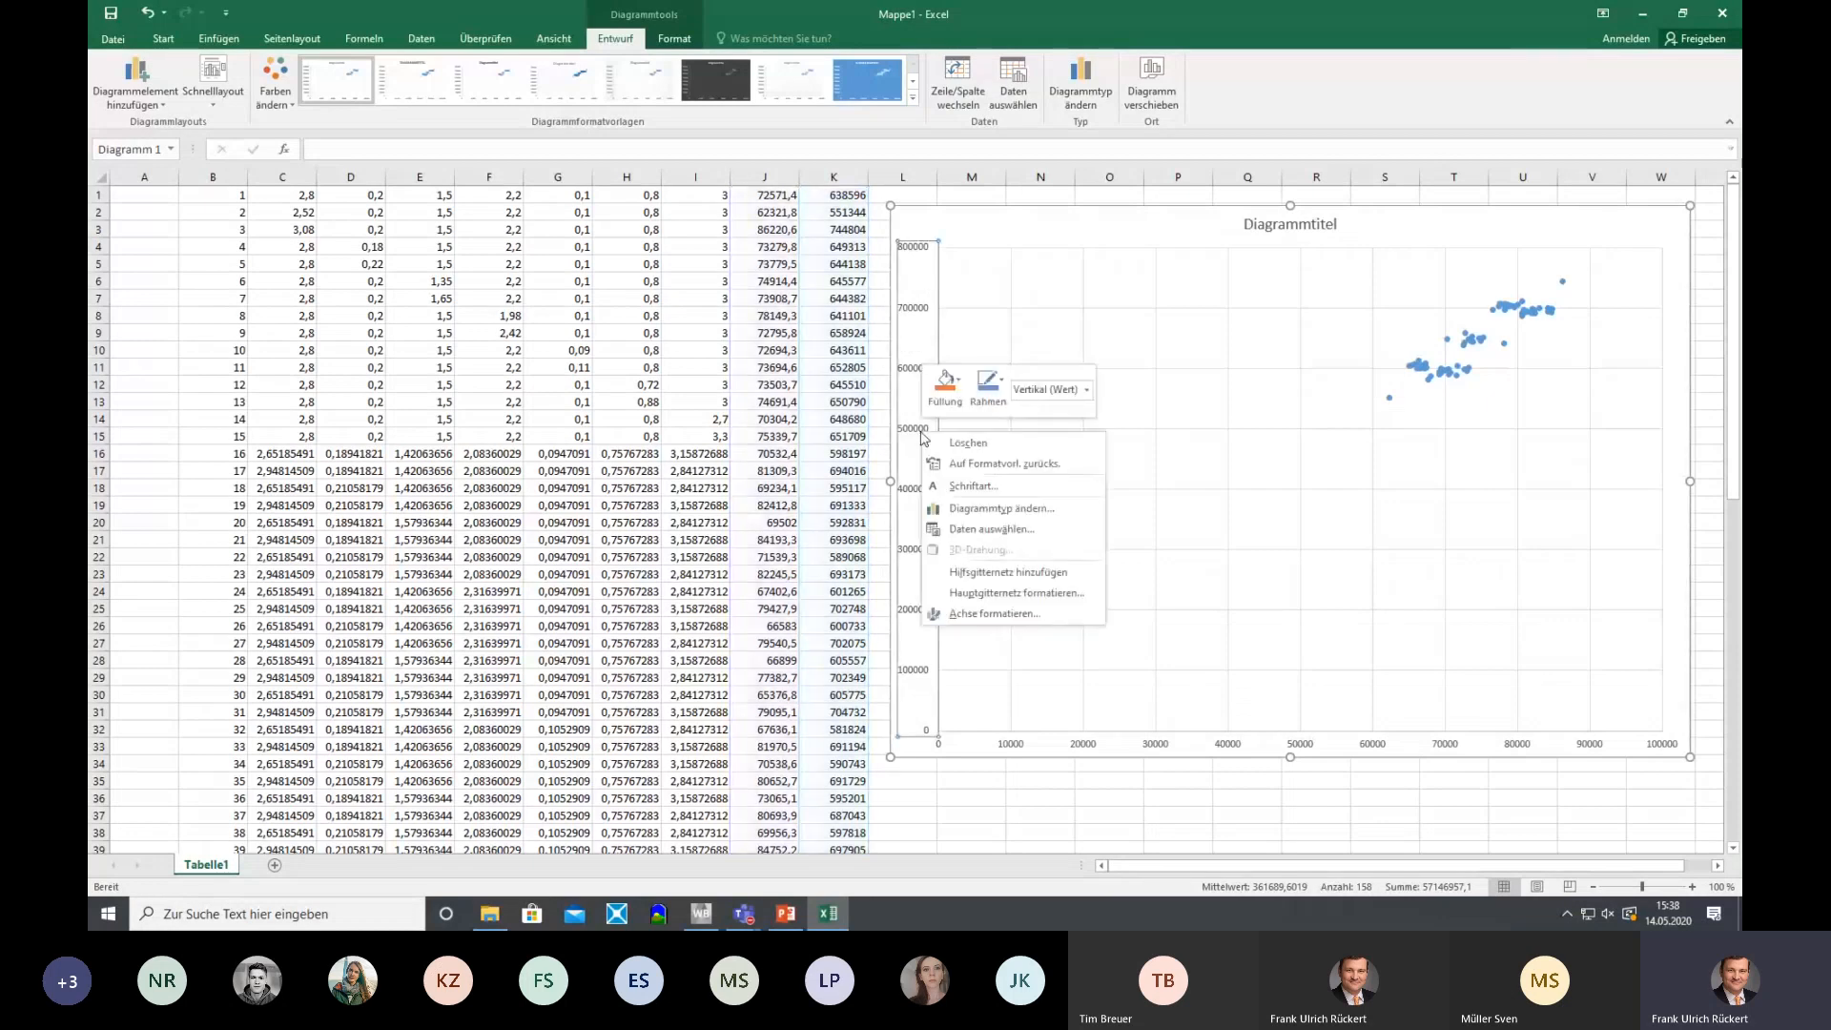
{"action": "left_click", "coordinate": [1088, 389]}
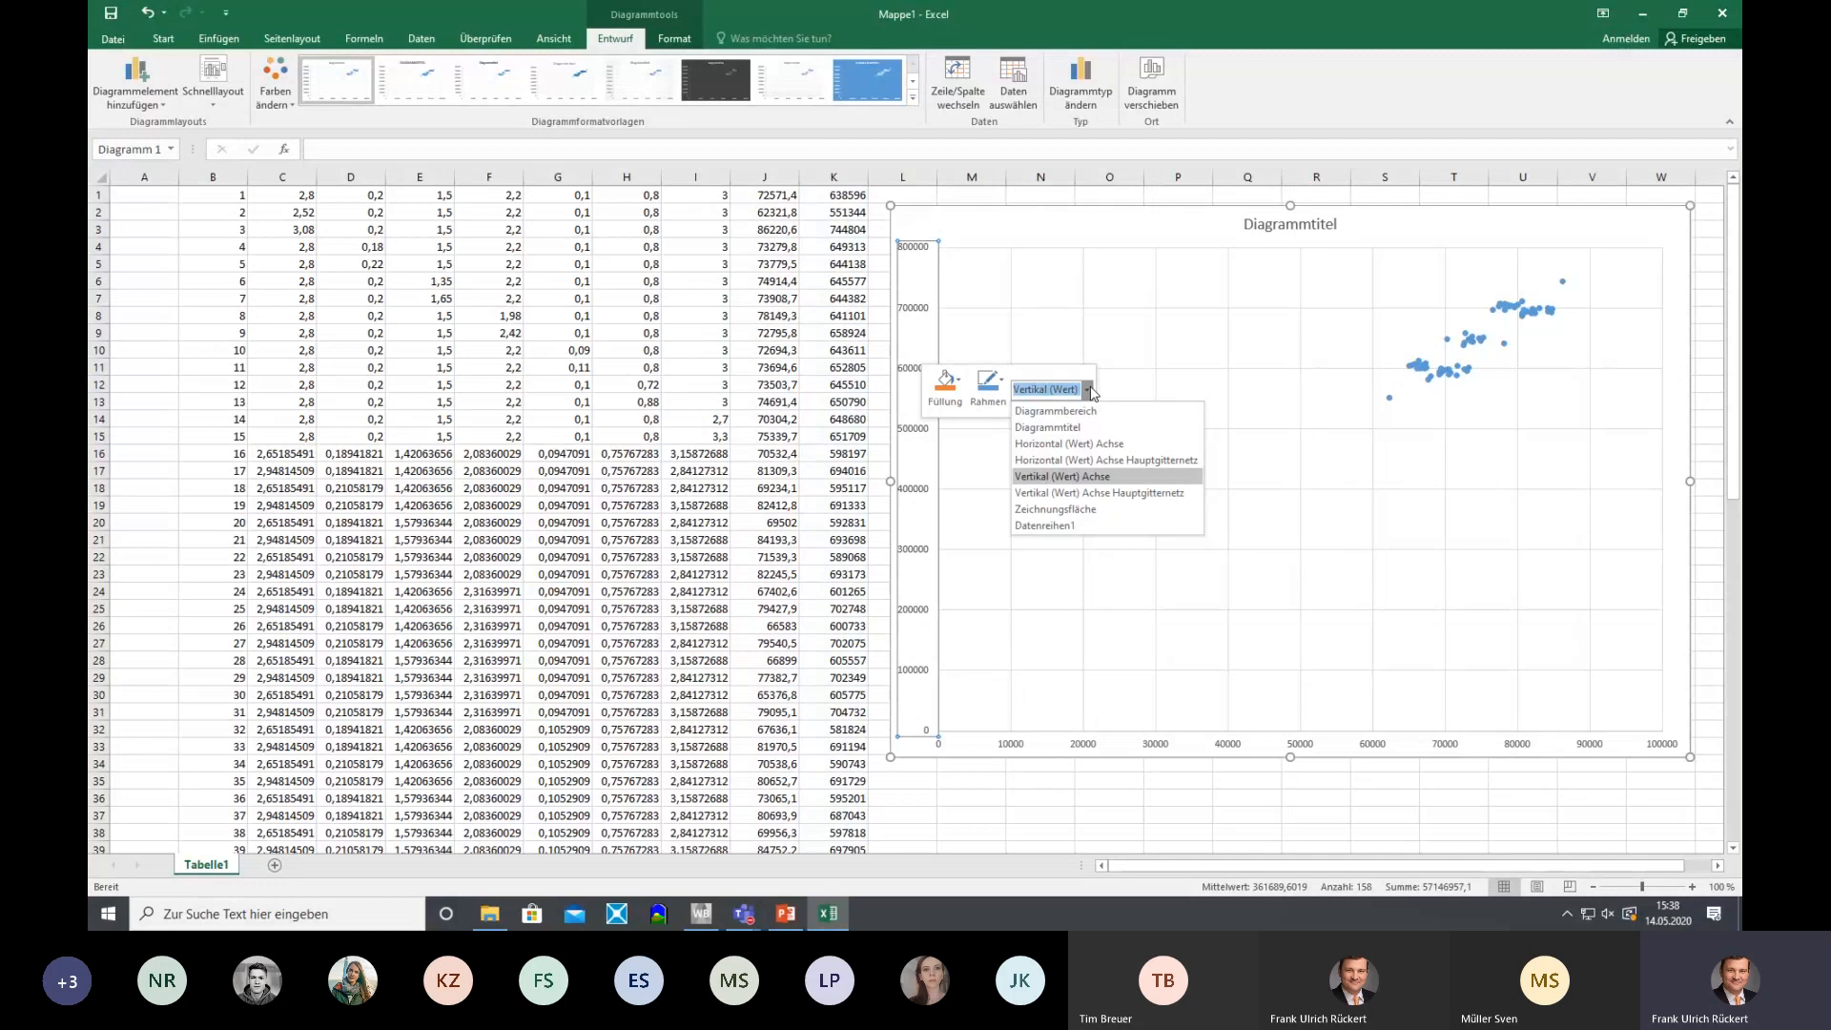
{"action": "left_click", "coordinate": [1307, 365]}
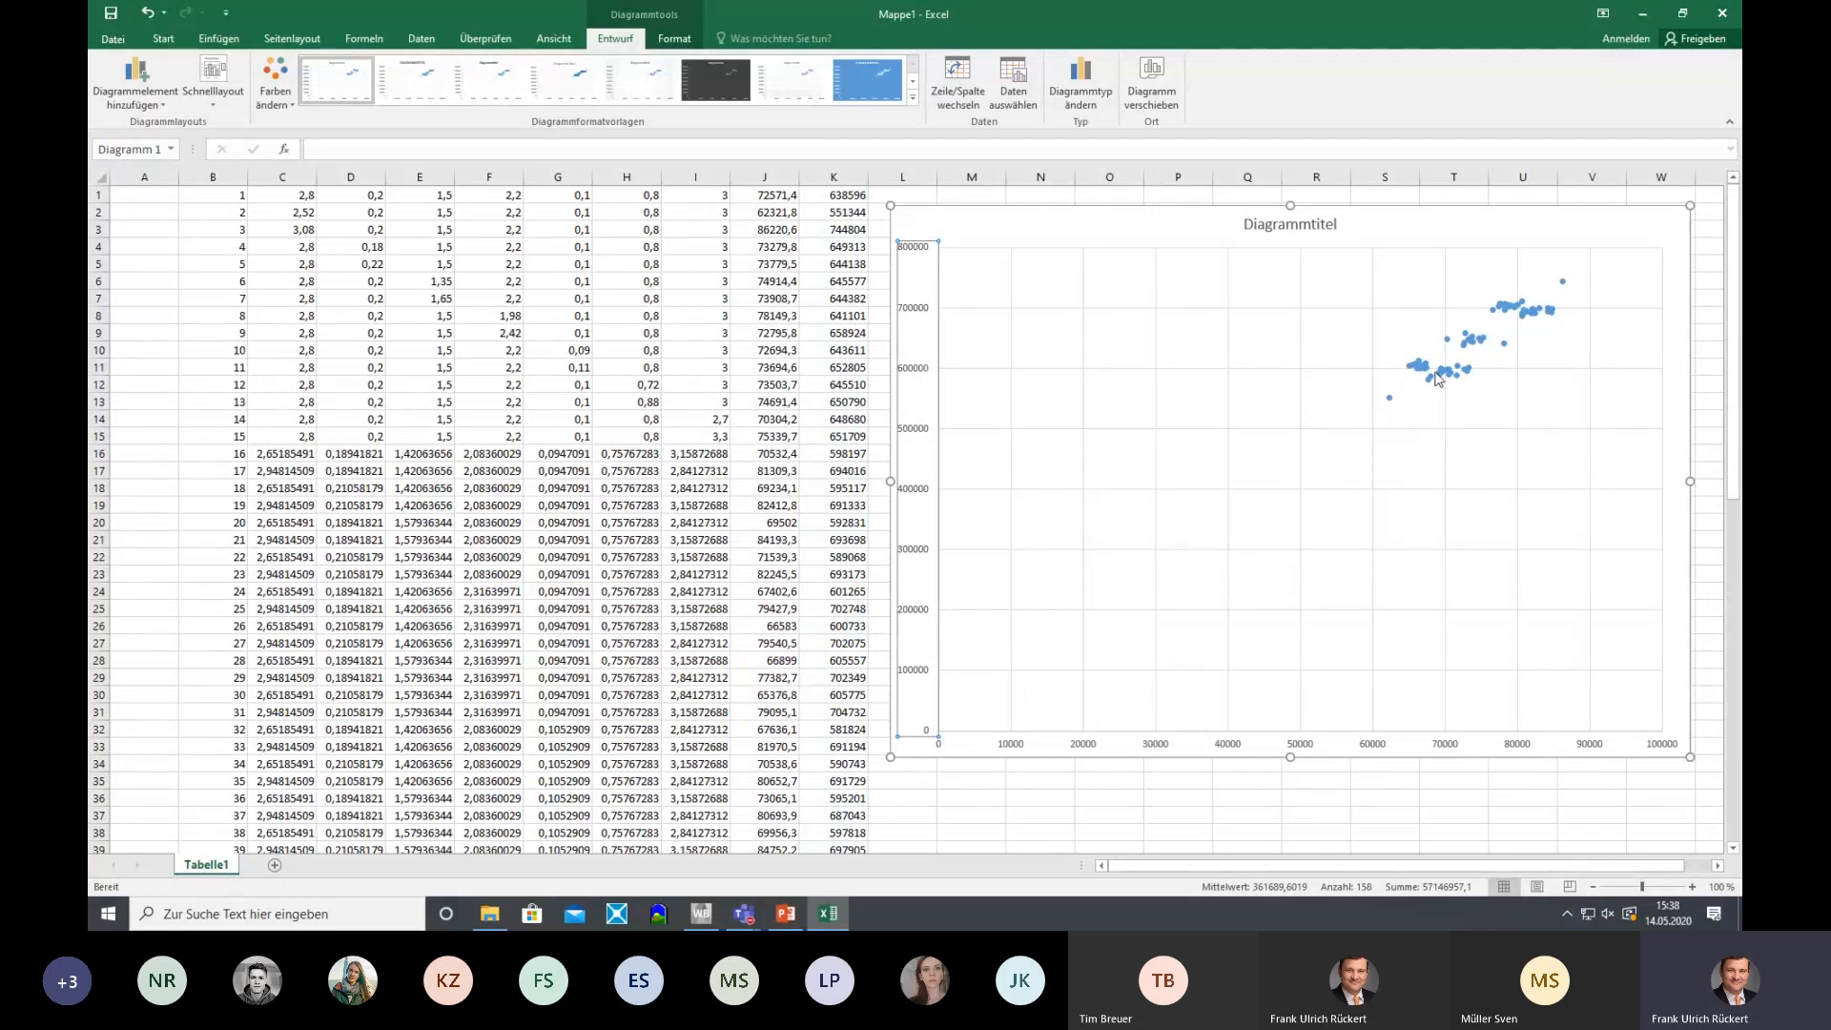
Delete the scatter chart and briefly highlight the pasted data columns B to K
{"action": "mouse_move", "coordinate": [1391, 406]}
{"action": "left_click", "coordinate": [1576, 227]}
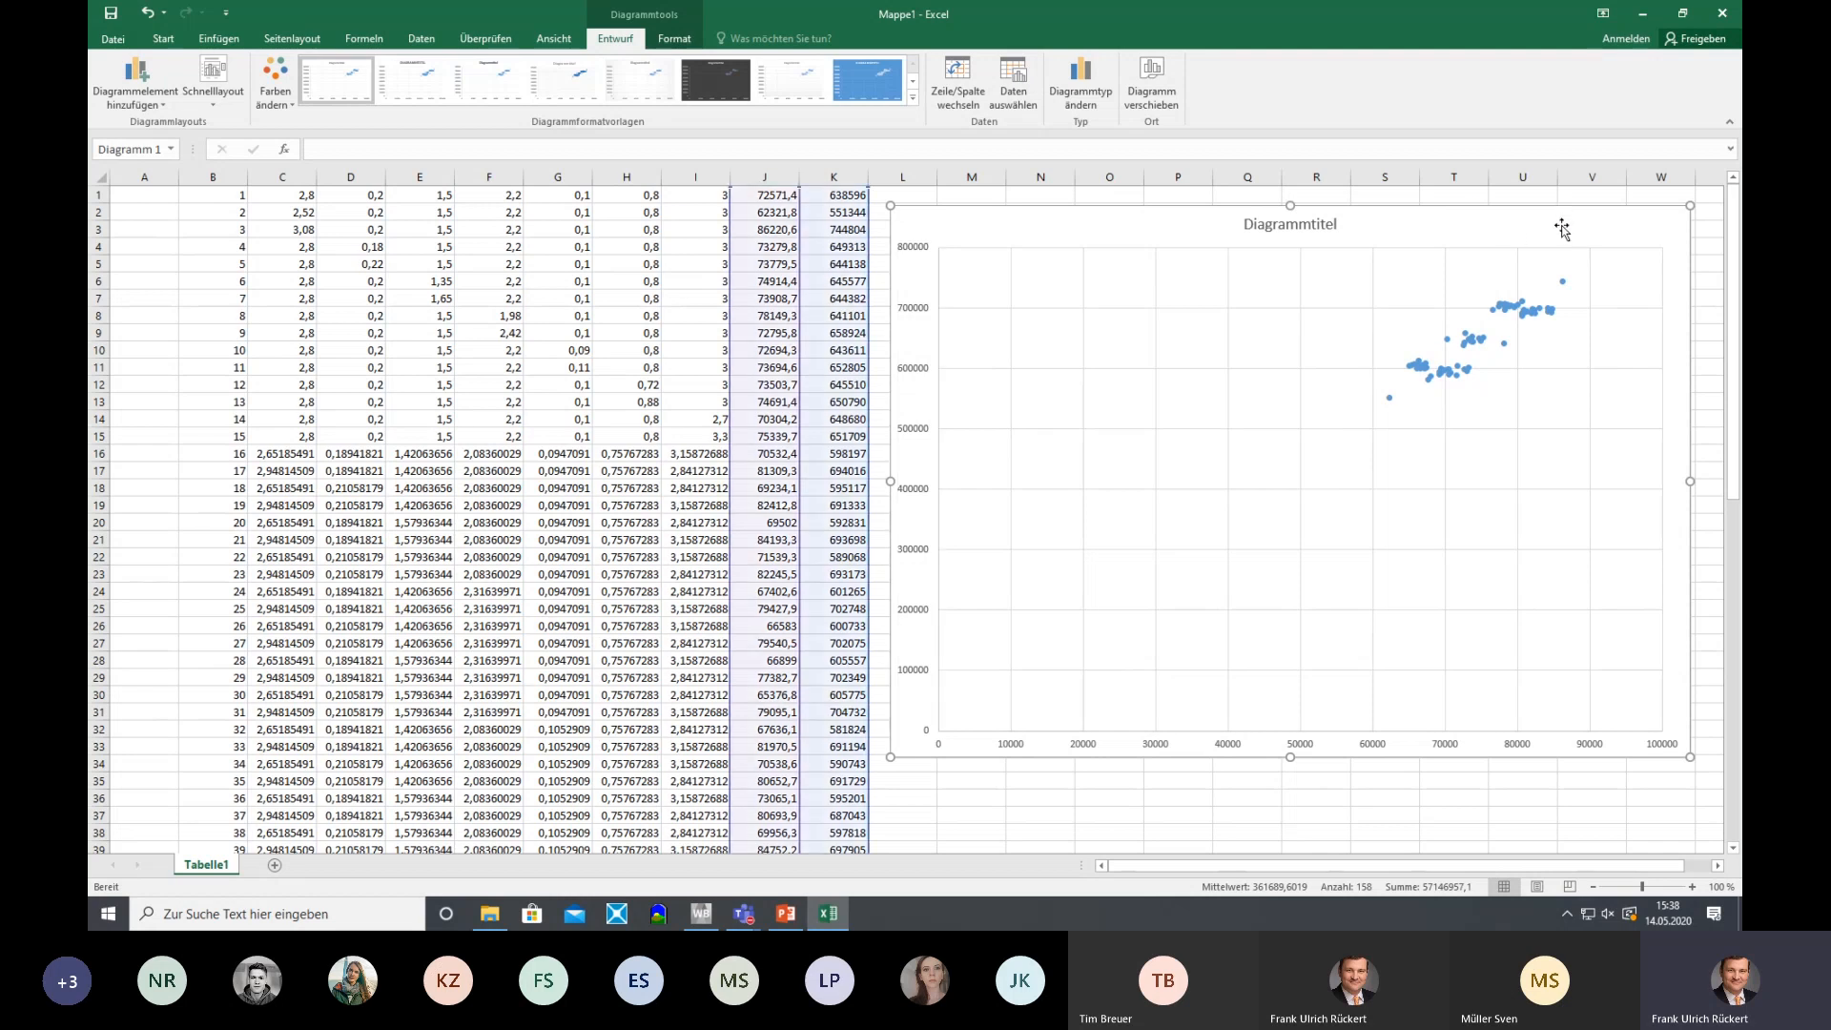
{"action": "key", "text": "Delete"}
{"action": "left_click", "coordinate": [1041, 297]}
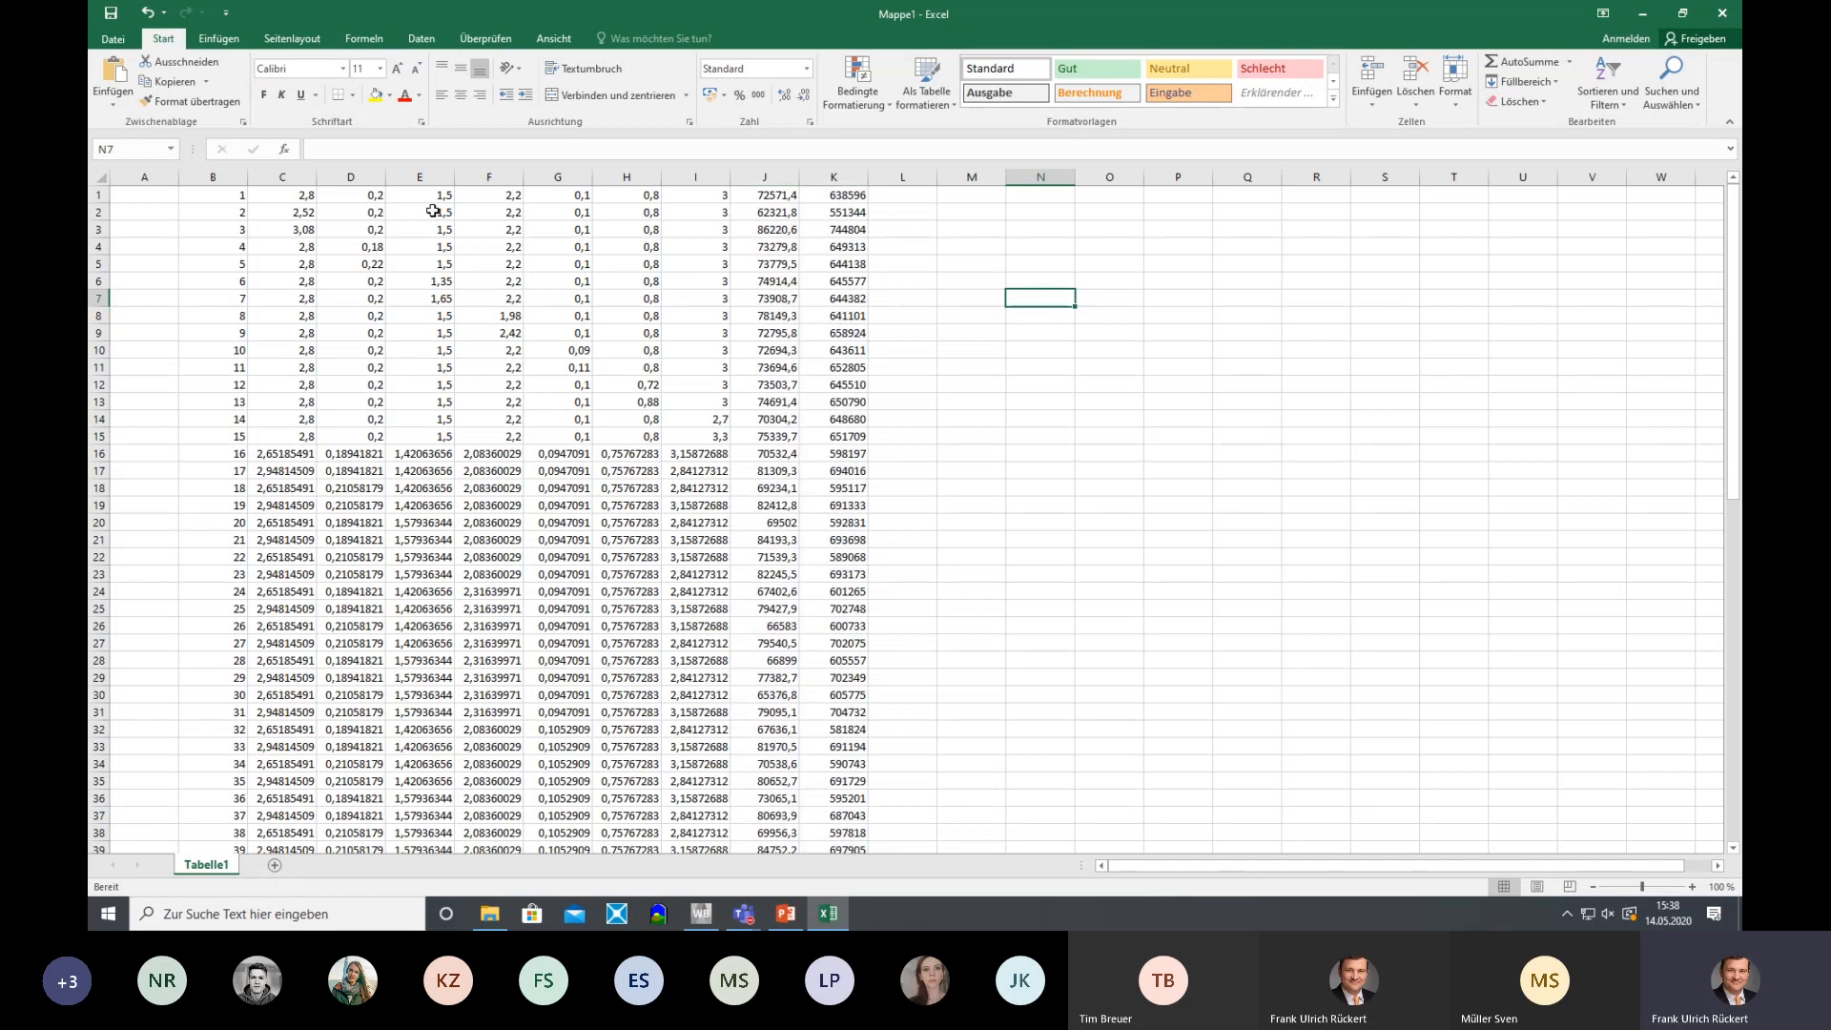
{"action": "left_click_drag", "start_coordinate": [213, 177], "coordinate": [842, 175]}
{"action": "left_click", "coordinate": [1055, 312]}
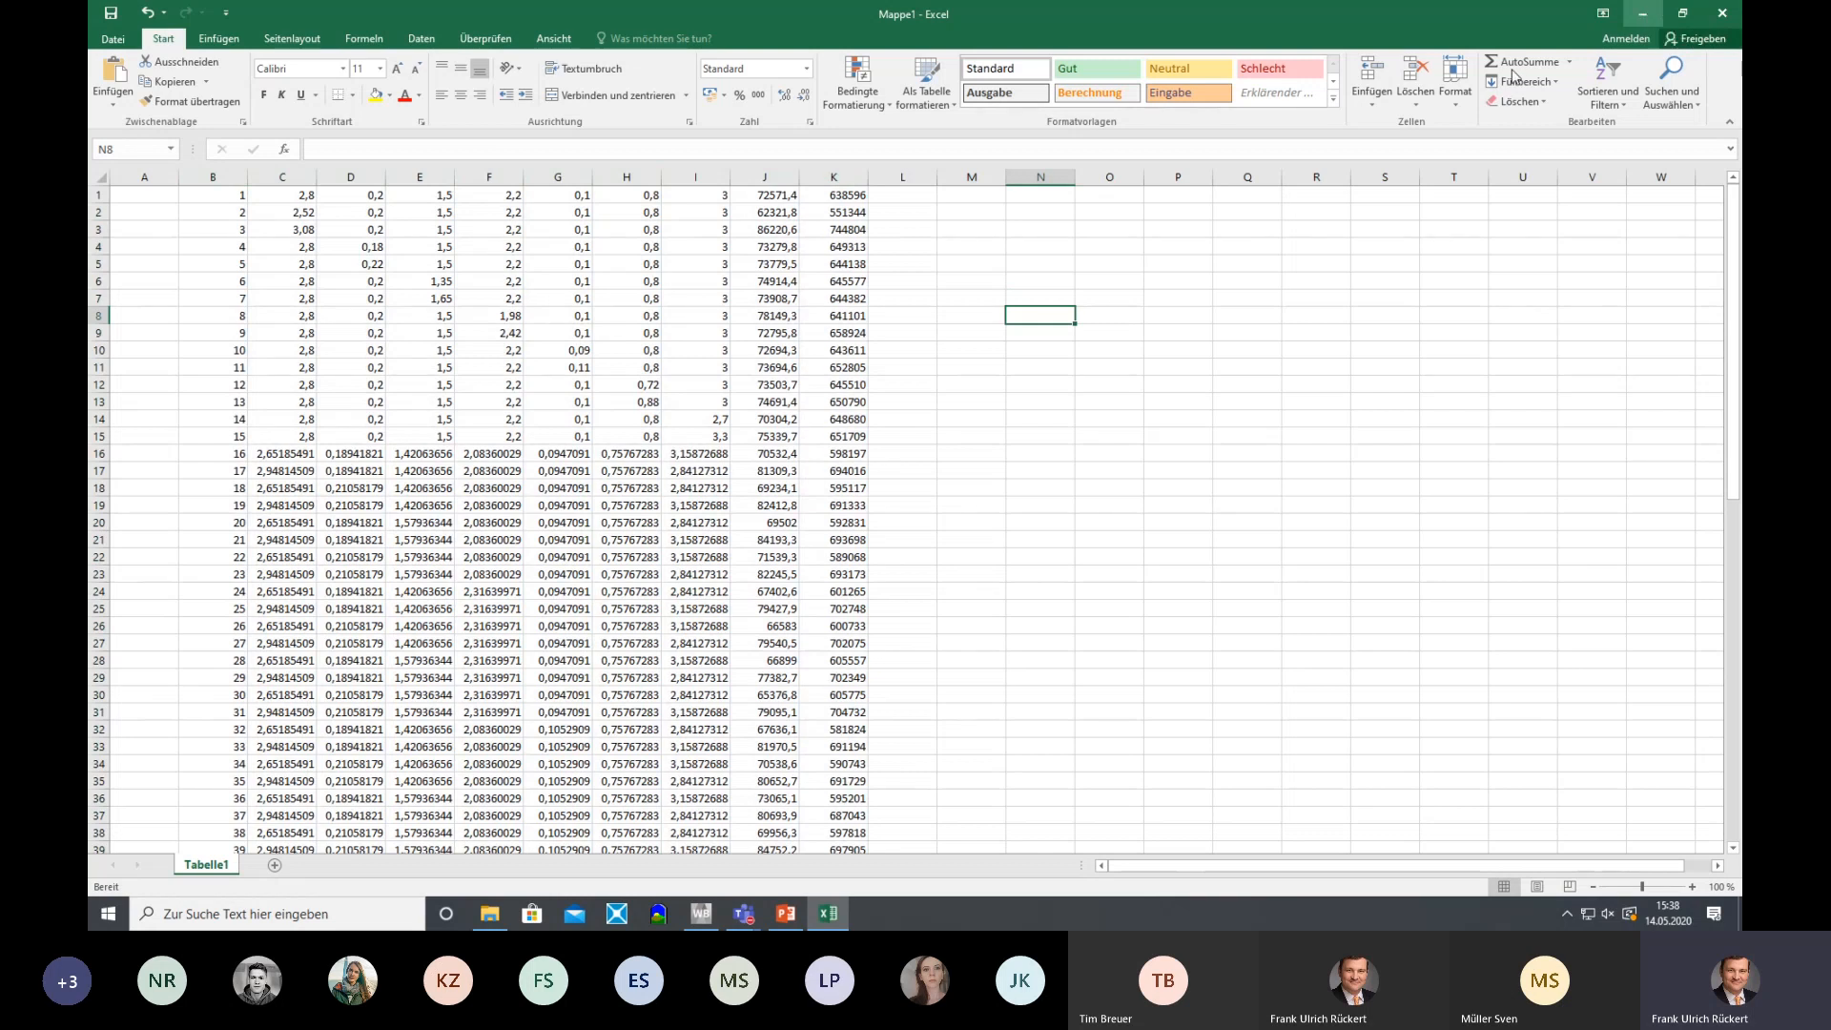
Switch back to Workbench and return to the project schematic
{"action": "left_click", "coordinate": [704, 912]}
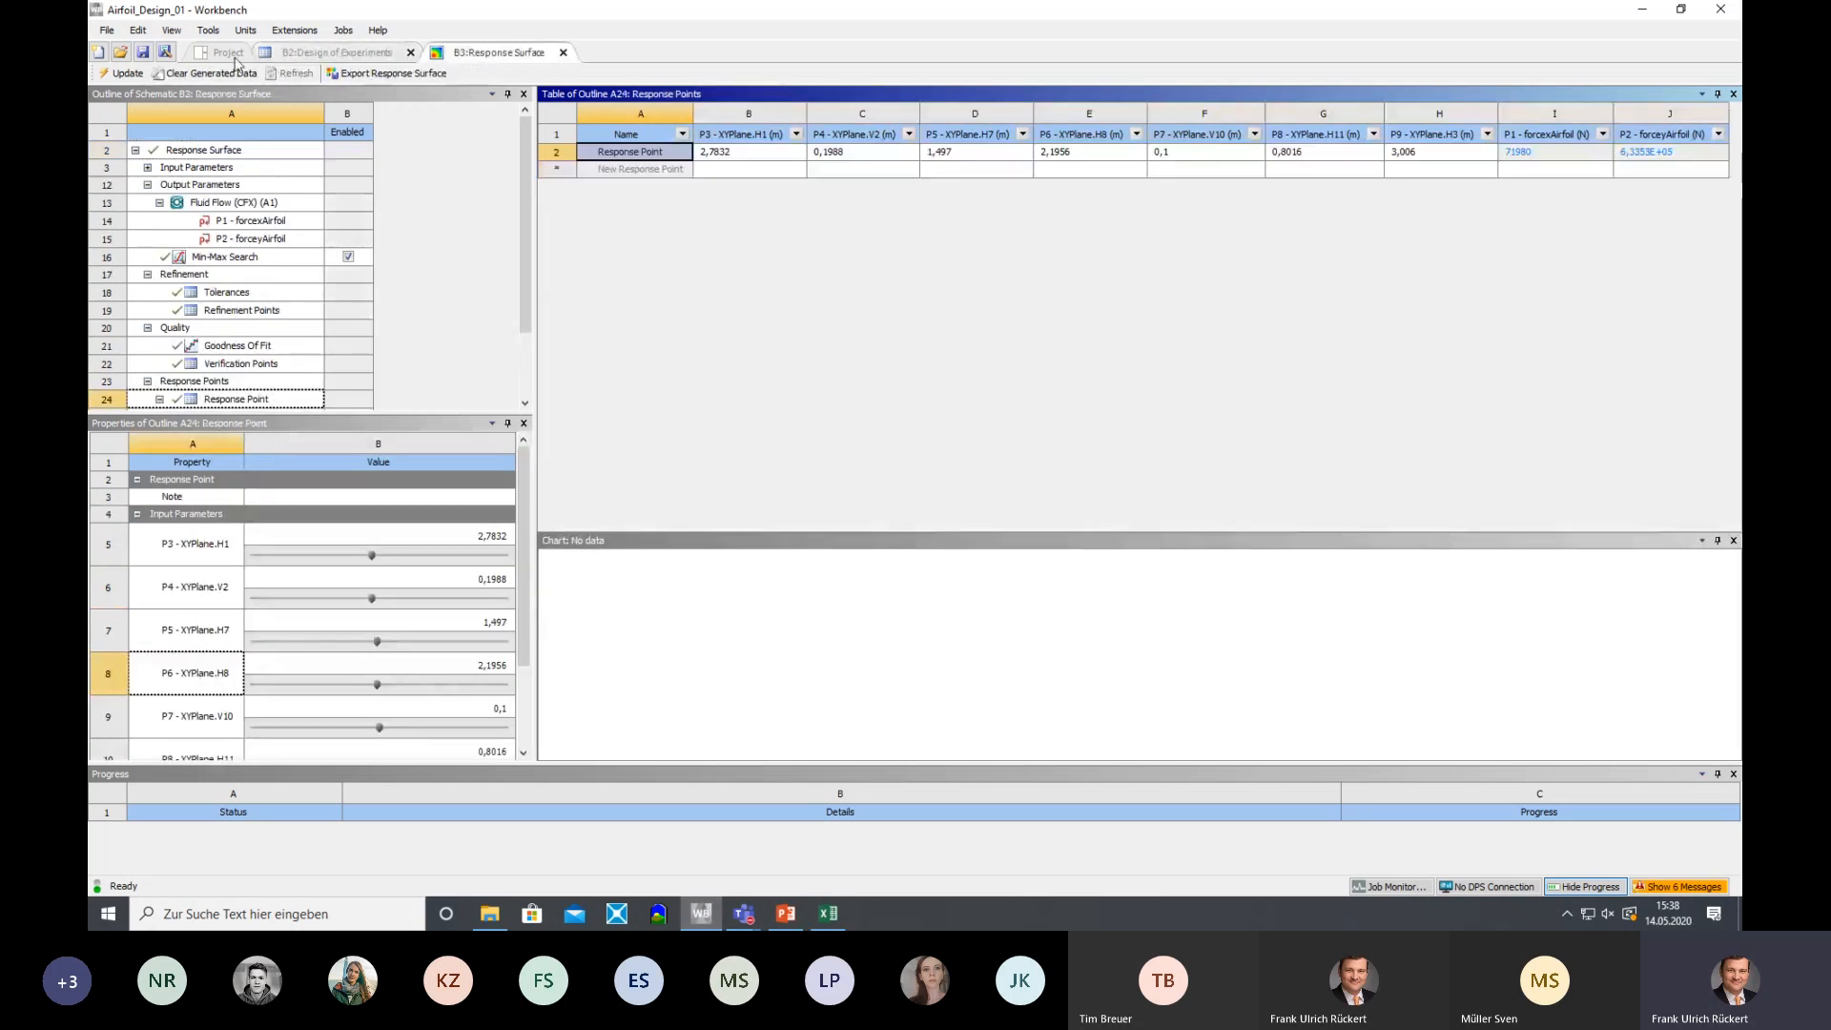
{"action": "left_click", "coordinate": [225, 54]}
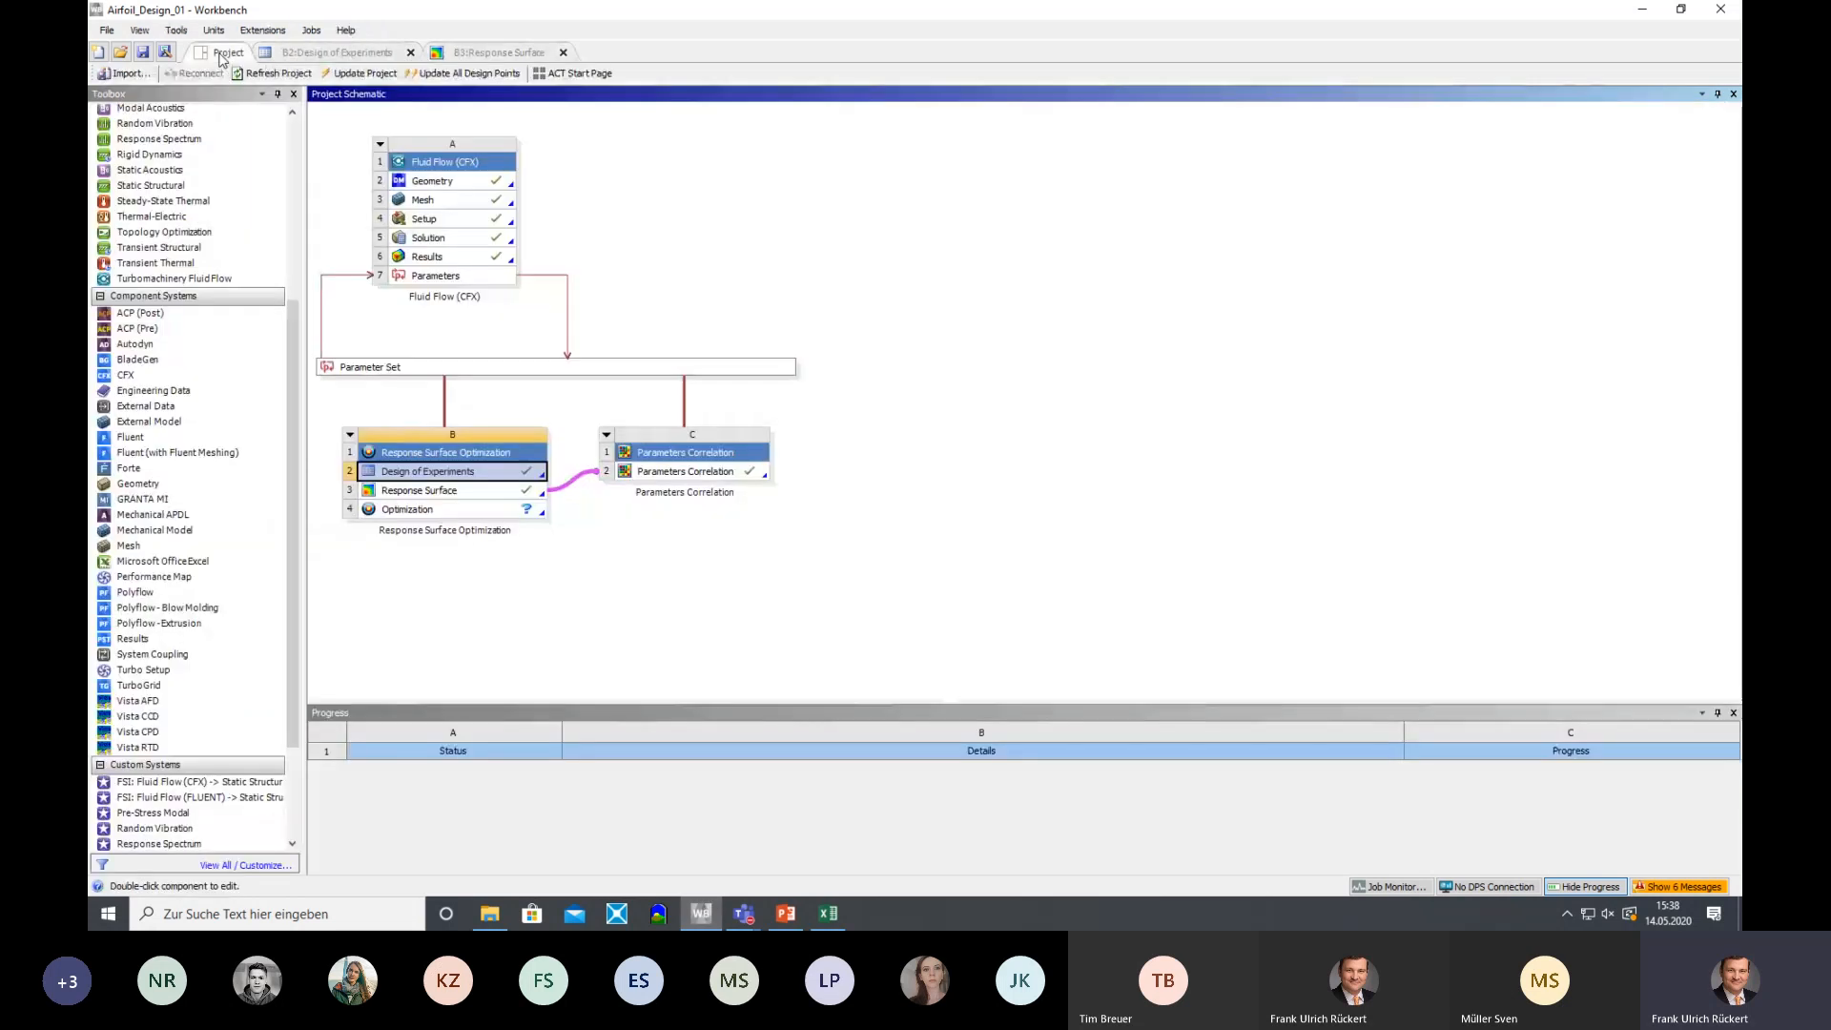